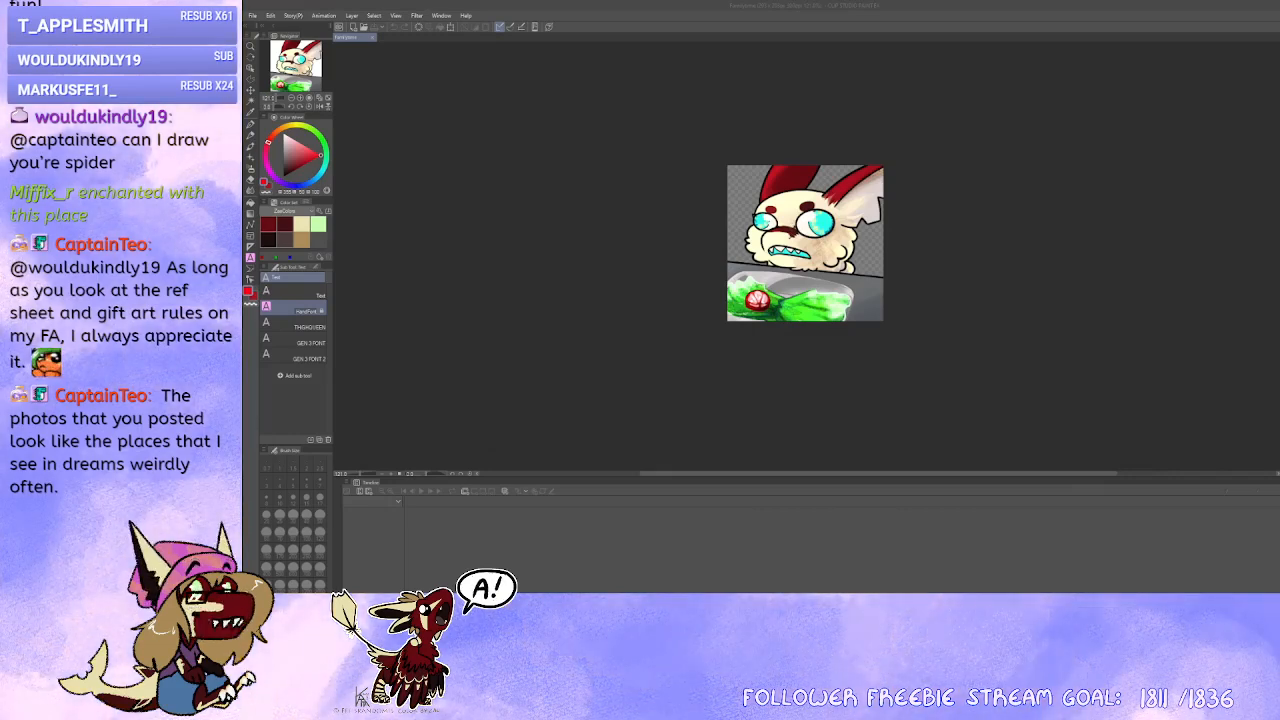
Step: Bring the green neon-circle photo and the ACTIVATE GAME ON photo into new canvases and view them
left_click(253, 16)
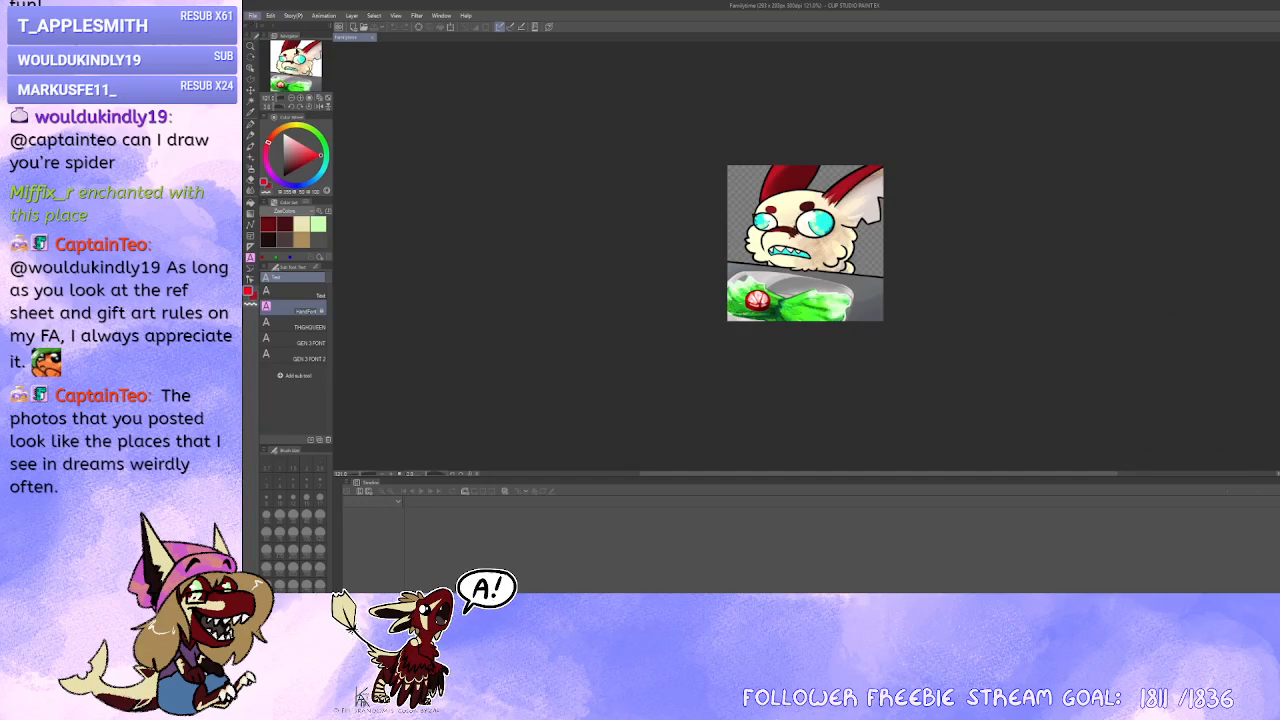
left_click(301, 42)
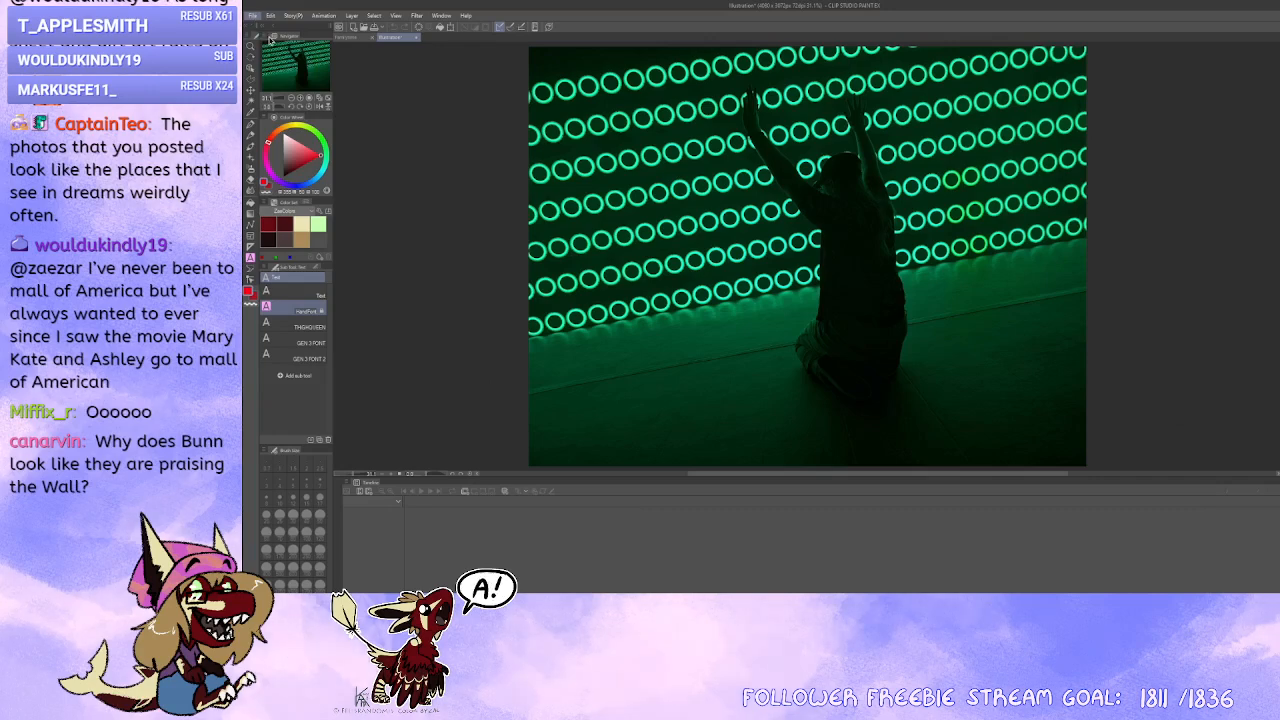
left_click(270, 40)
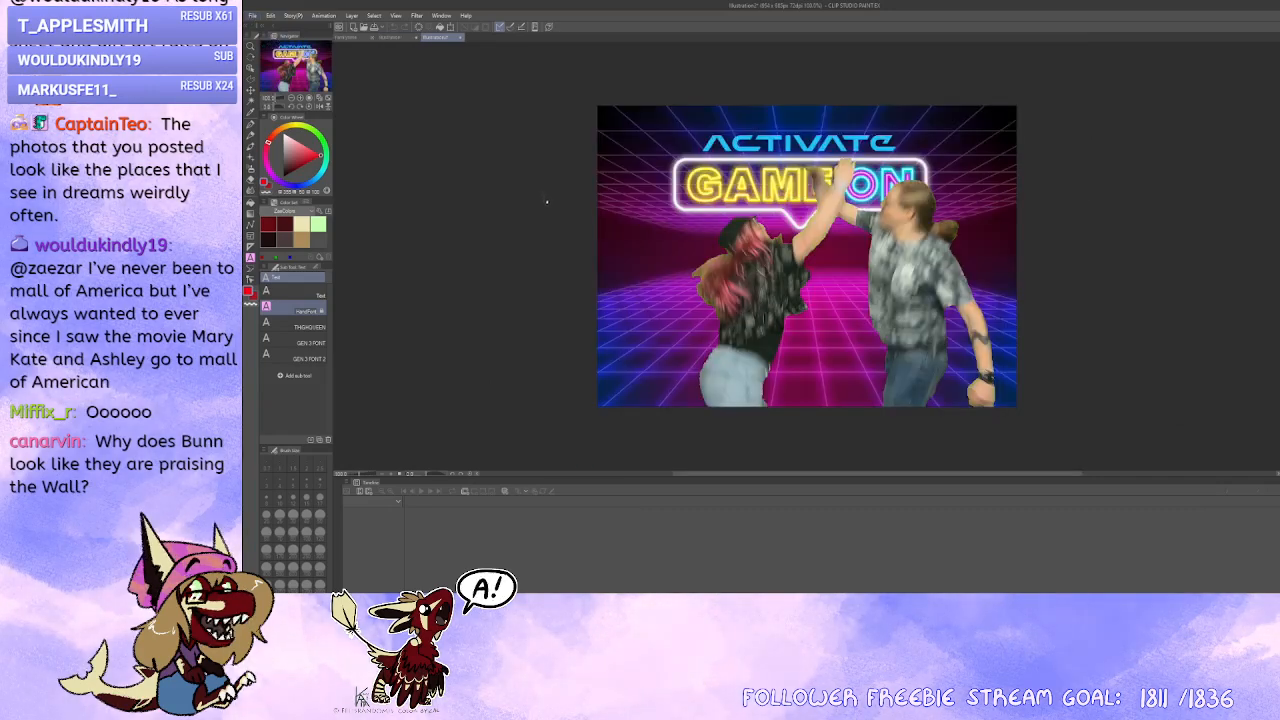
scroll(547, 202, "up", 4)
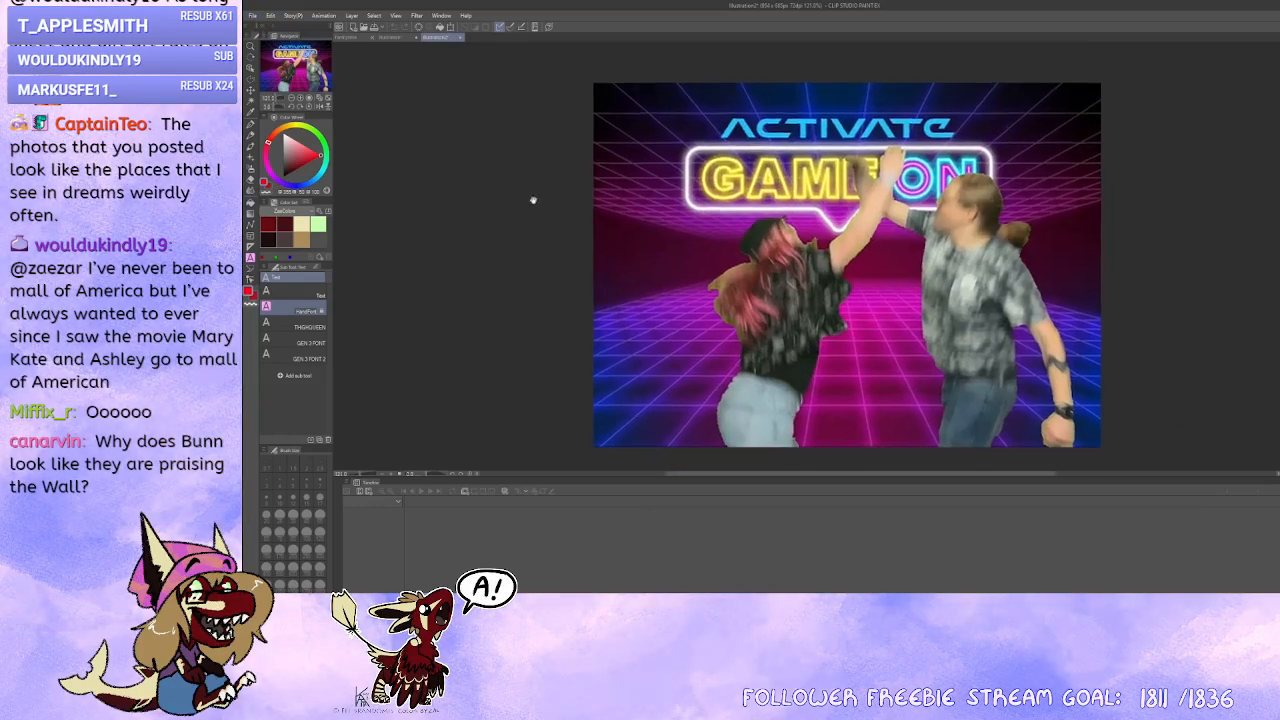
scroll(471, 179, "up", 3)
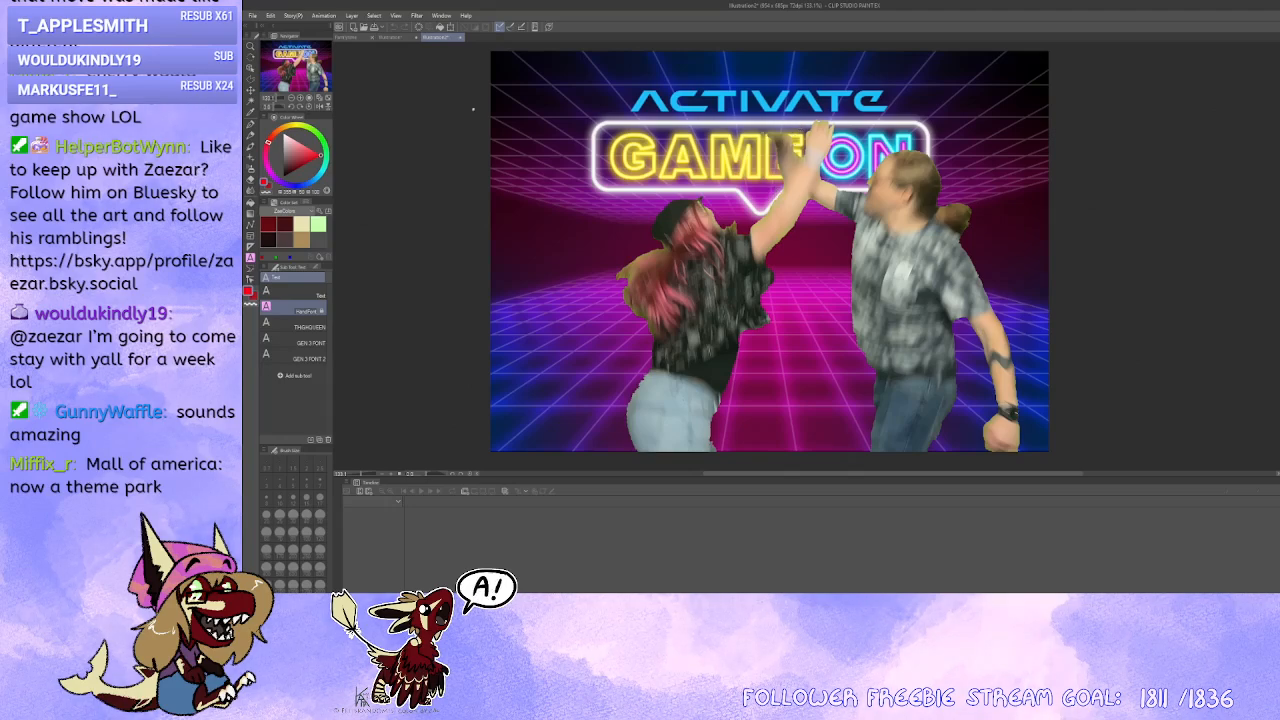
Step: Close both photo canvases without saving and return to the emote artwork
left_click(459, 38)
left_click(834, 251)
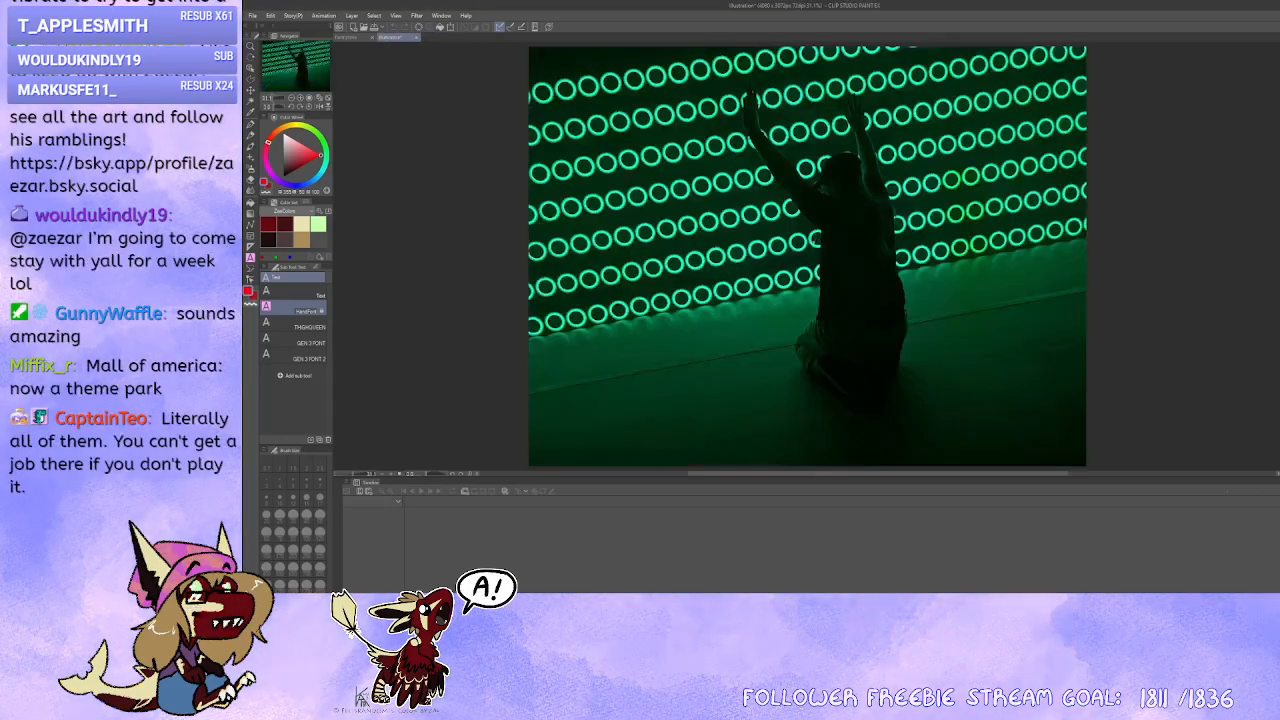
left_click(417, 38)
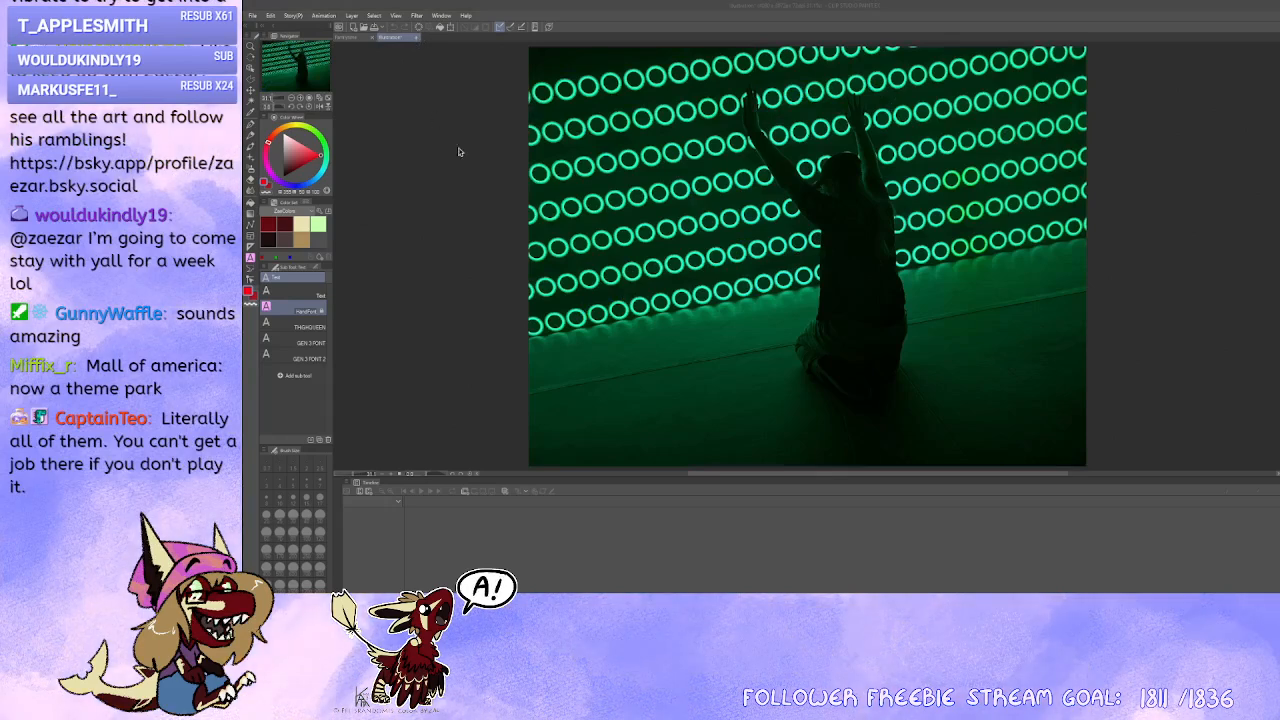
left_click(807, 247)
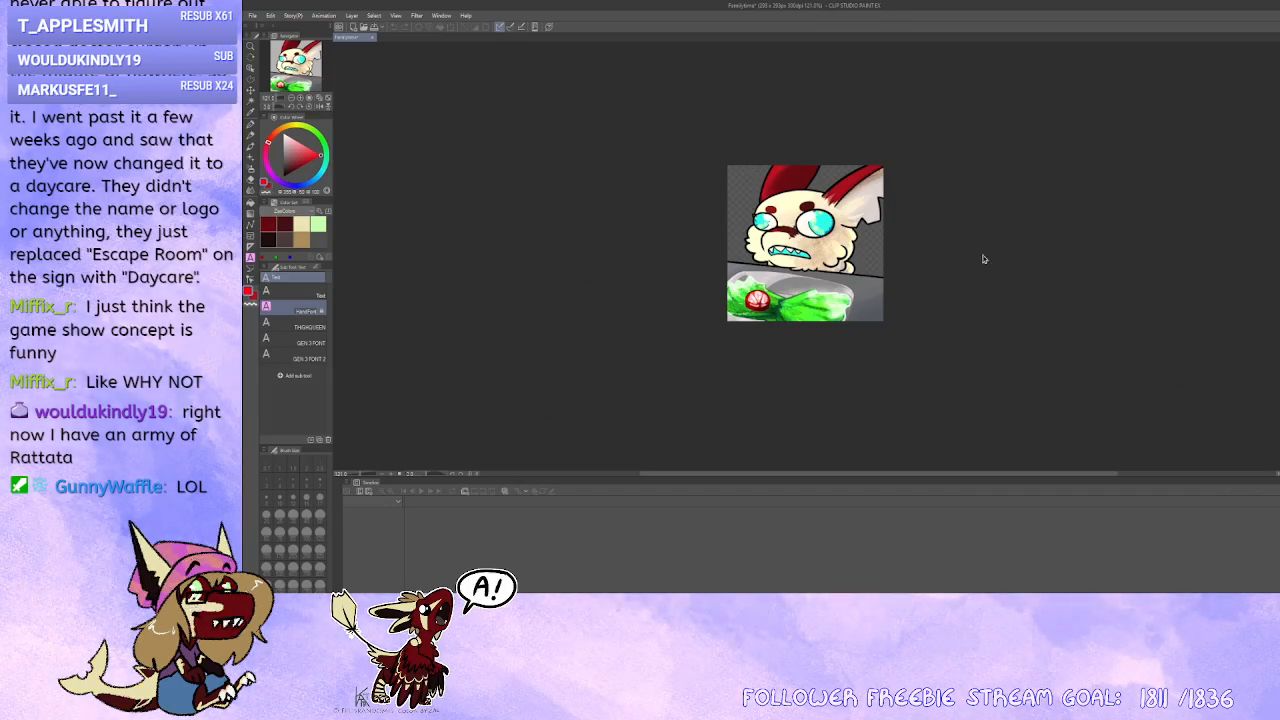
Step: Check the canvas size settings of the emote with the rabbit-eared character and the salad
key("alt")
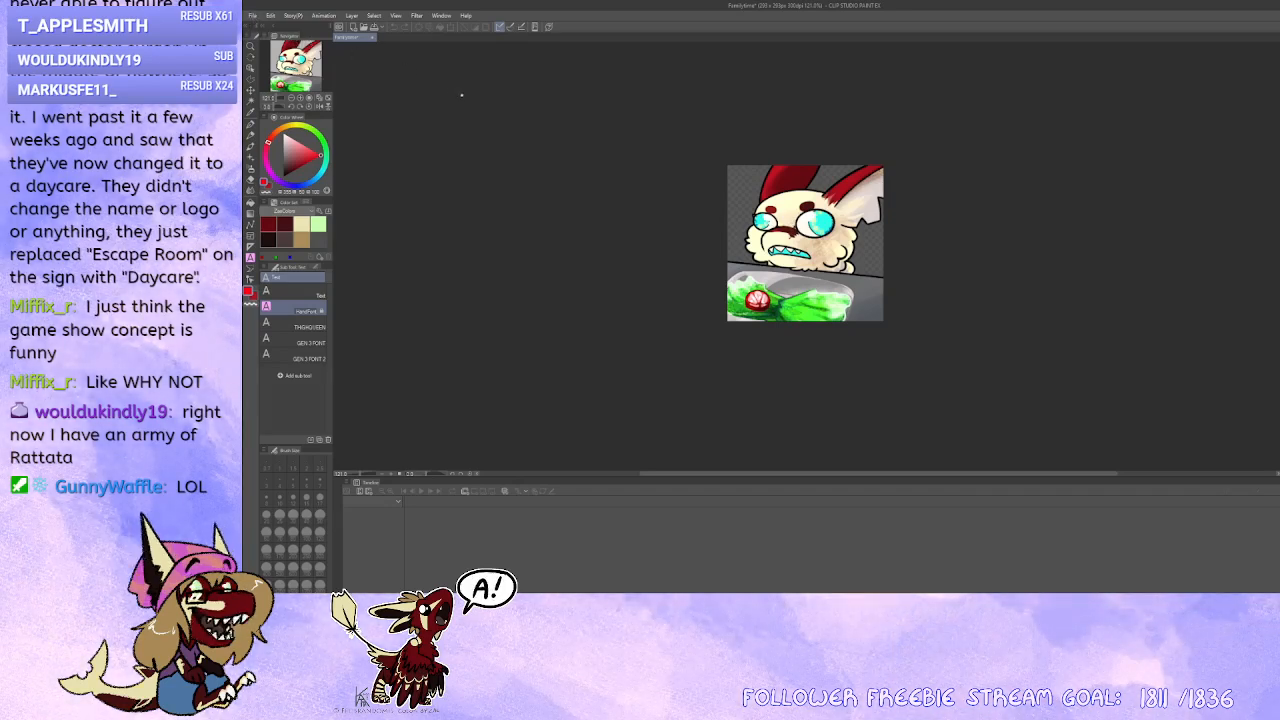
scroll(994, 294, "up", 4)
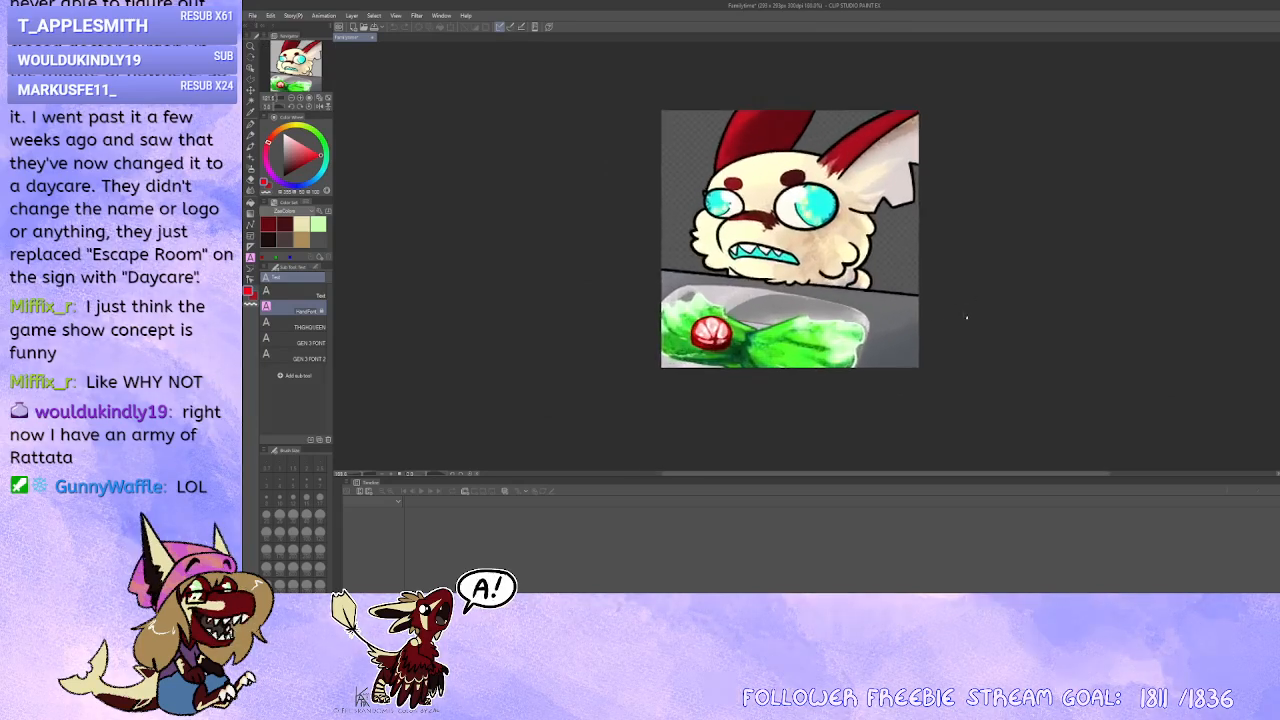
left_click_drag(596, 234, 588, 247)
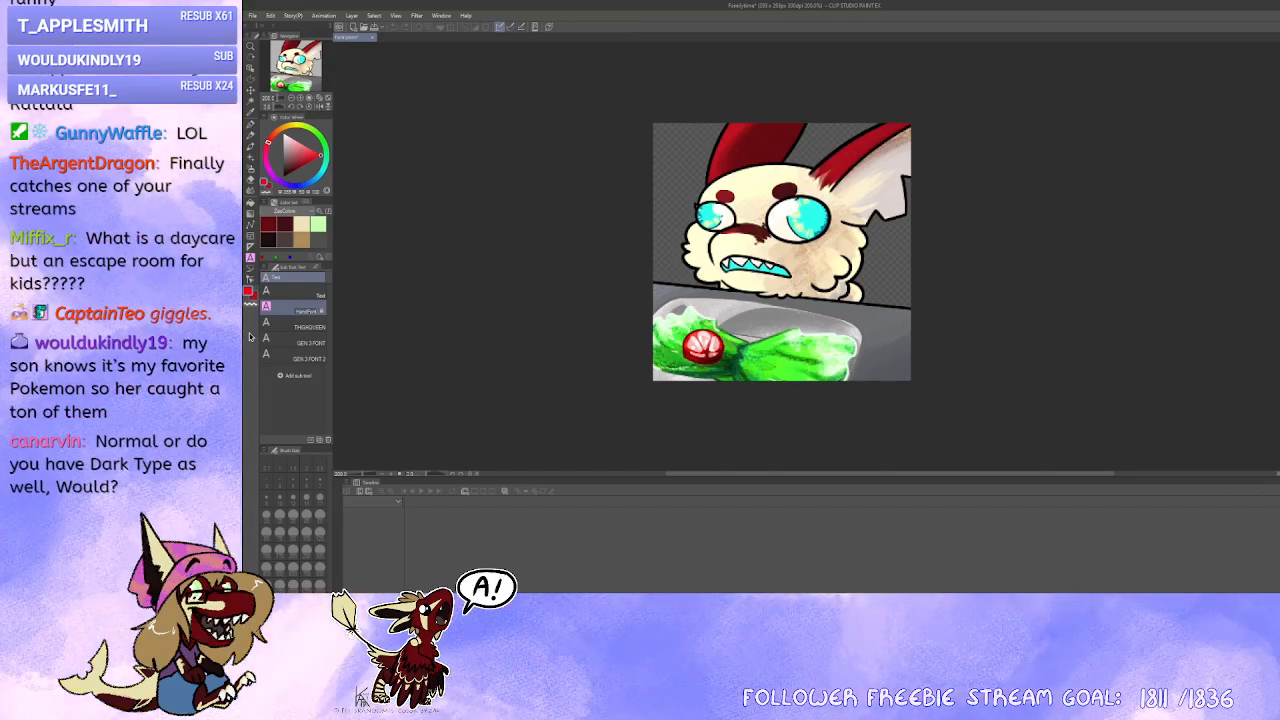
left_click(270, 17)
left_click(351, 286)
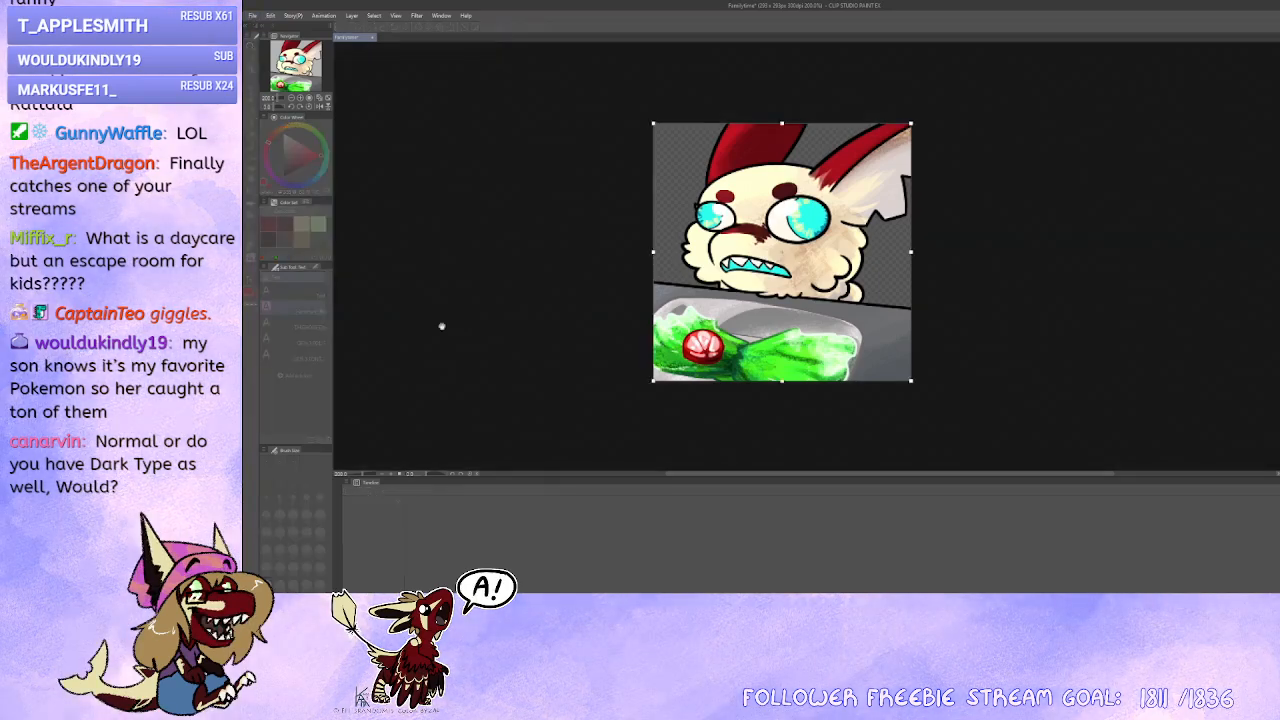
left_click(541, 390)
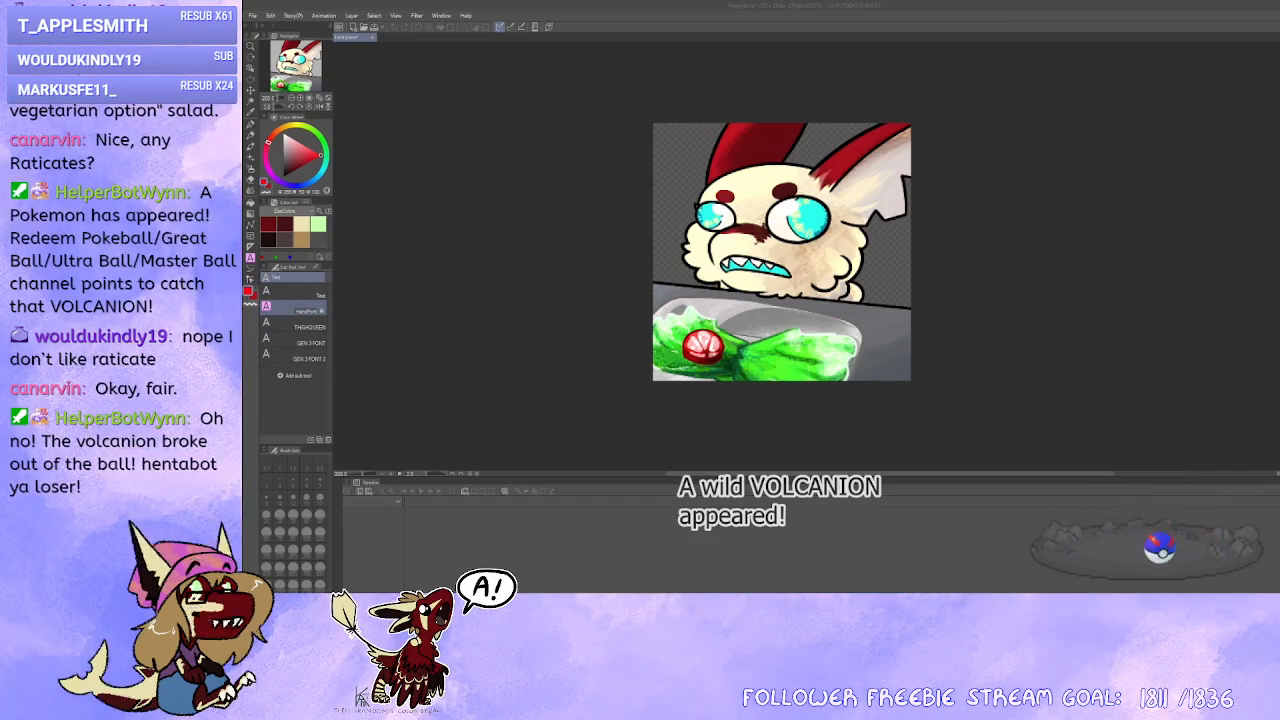
Step: Create a 224 × 224 px animation canvas with 1024 × 1024 px blank space and give its paper a blue-grey colour
left_click(252, 15)
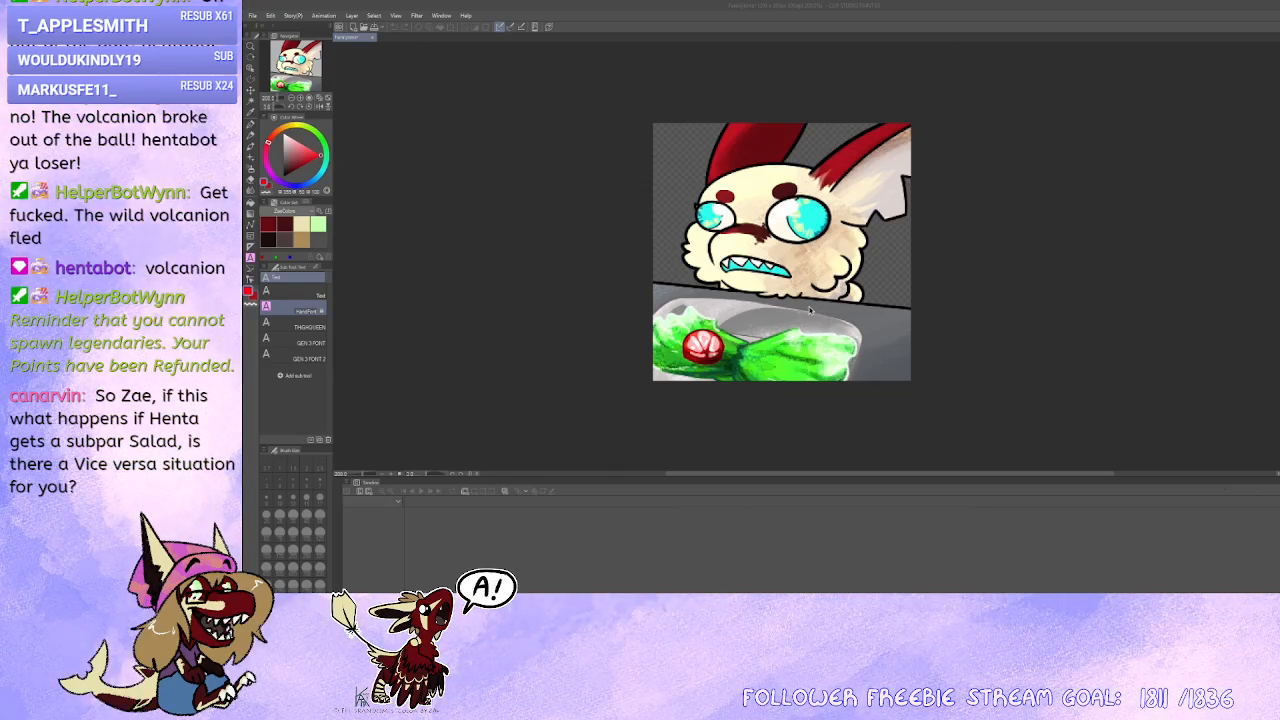
left_click(945, 121)
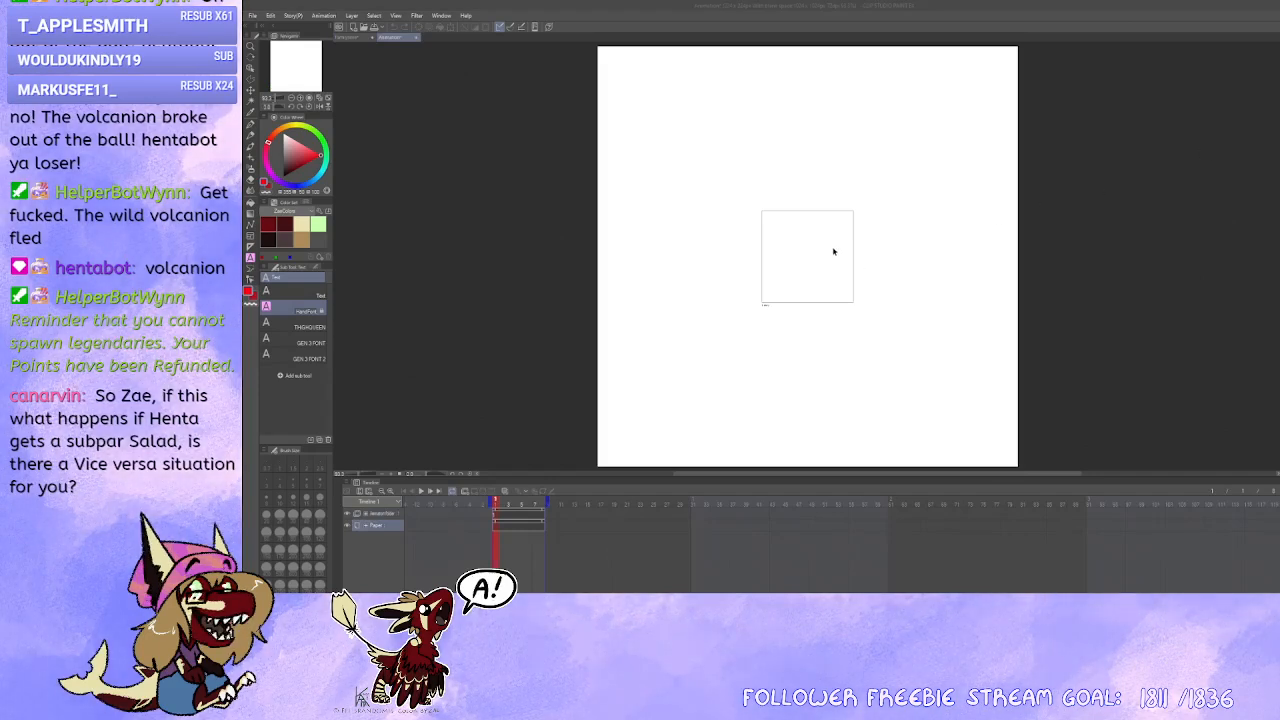
left_click(1036, 177)
left_click_drag(1016, 272, 1003, 266)
scroll(947, 286, "up", 3)
left_click_drag(905, 297, 922, 318)
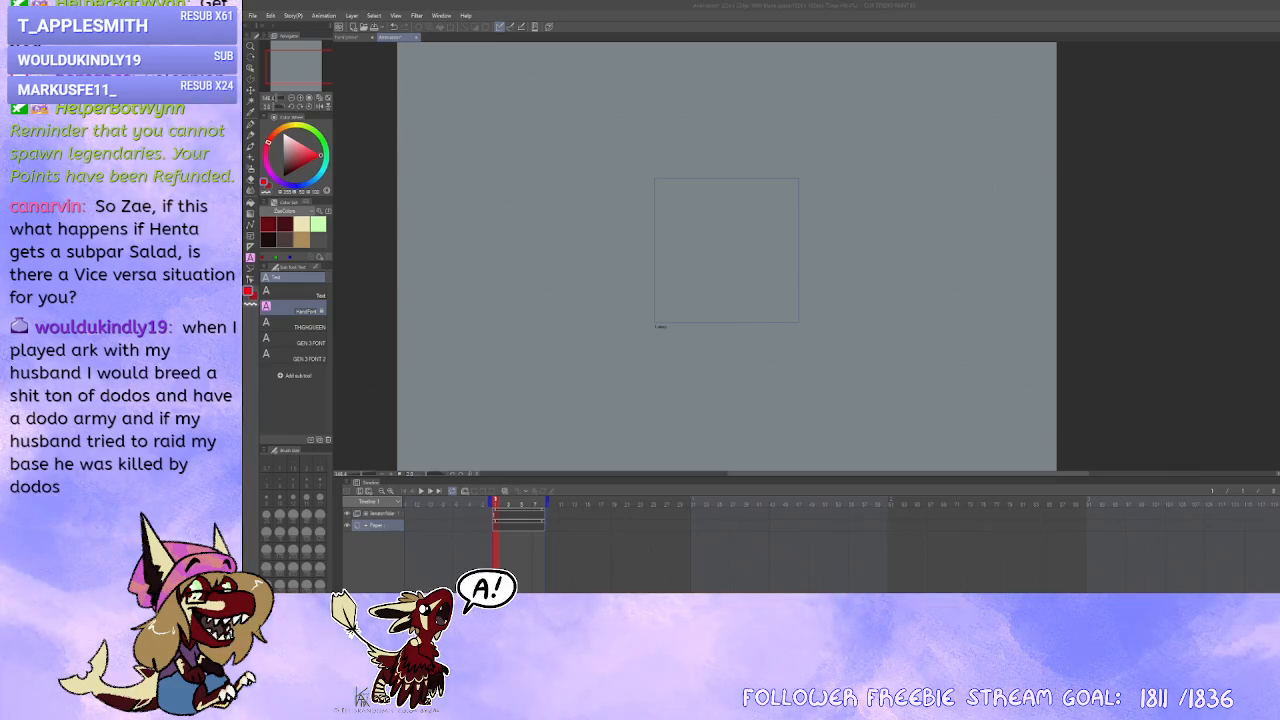
left_click(1190, 139)
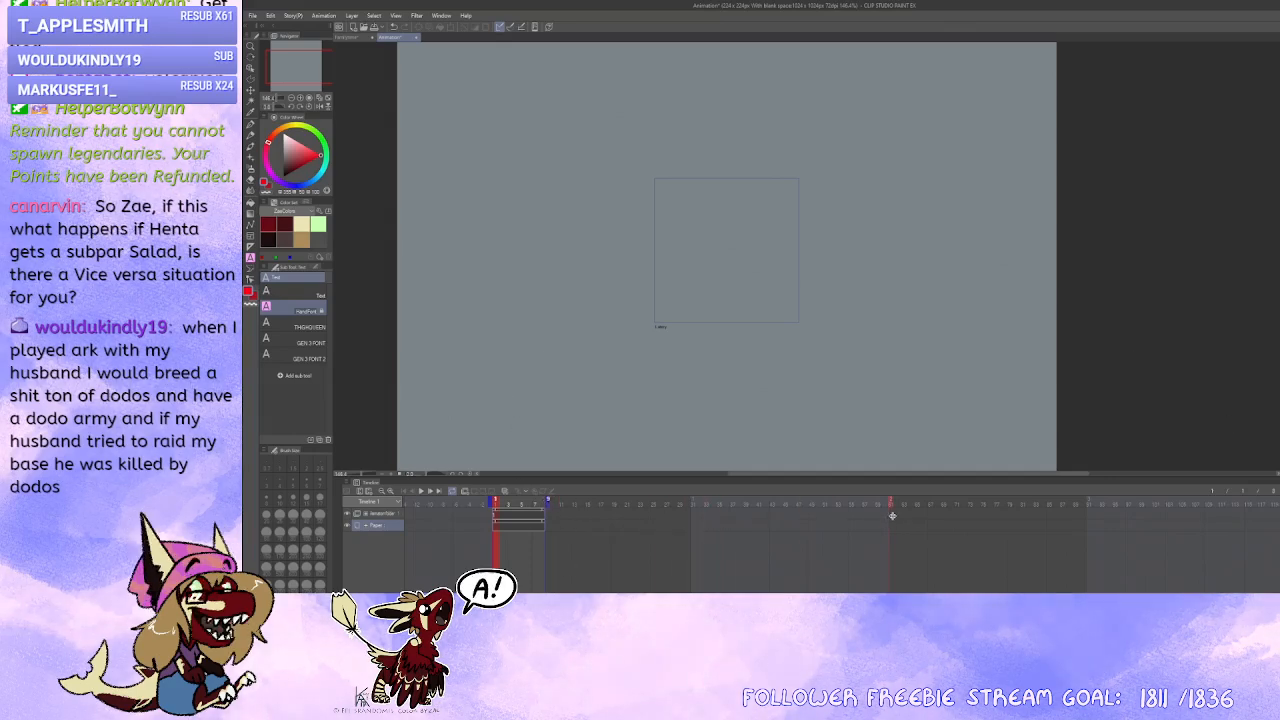
Step: Extend the animation timeline and its layer clips to about frame 60
left_click(793, 527)
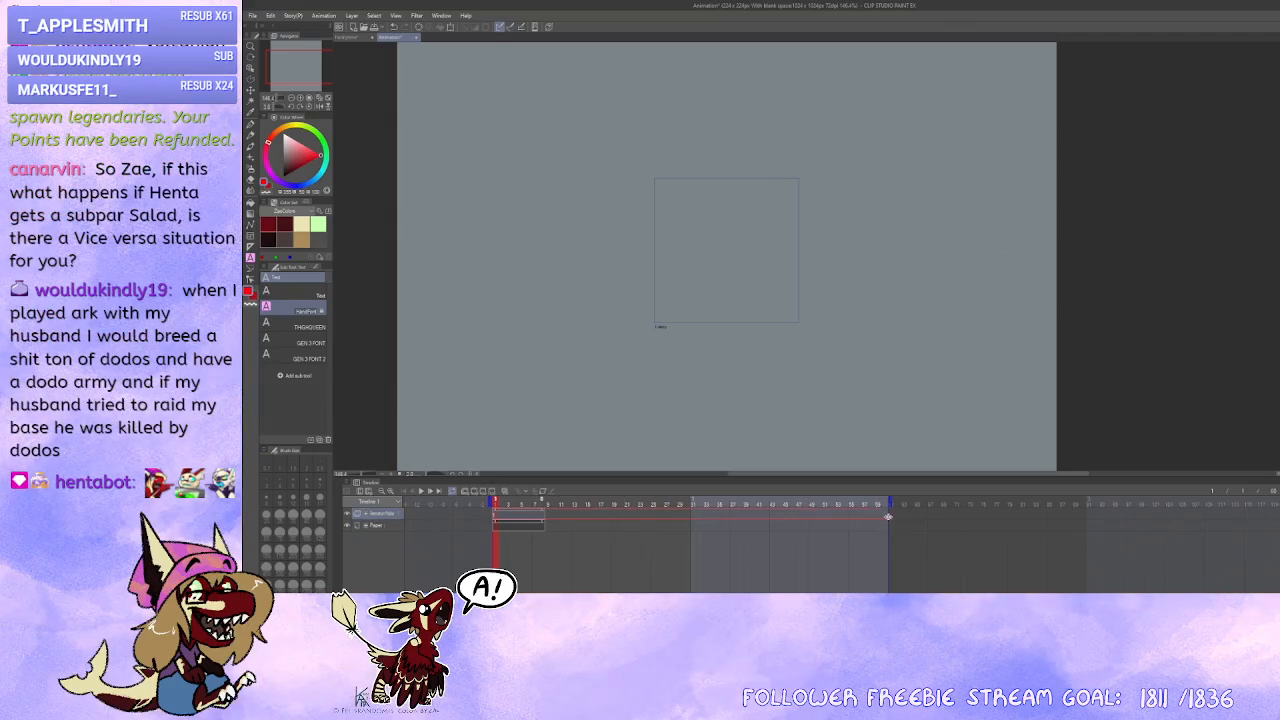
left_click(543, 521)
left_click_drag(544, 521, 888, 533)
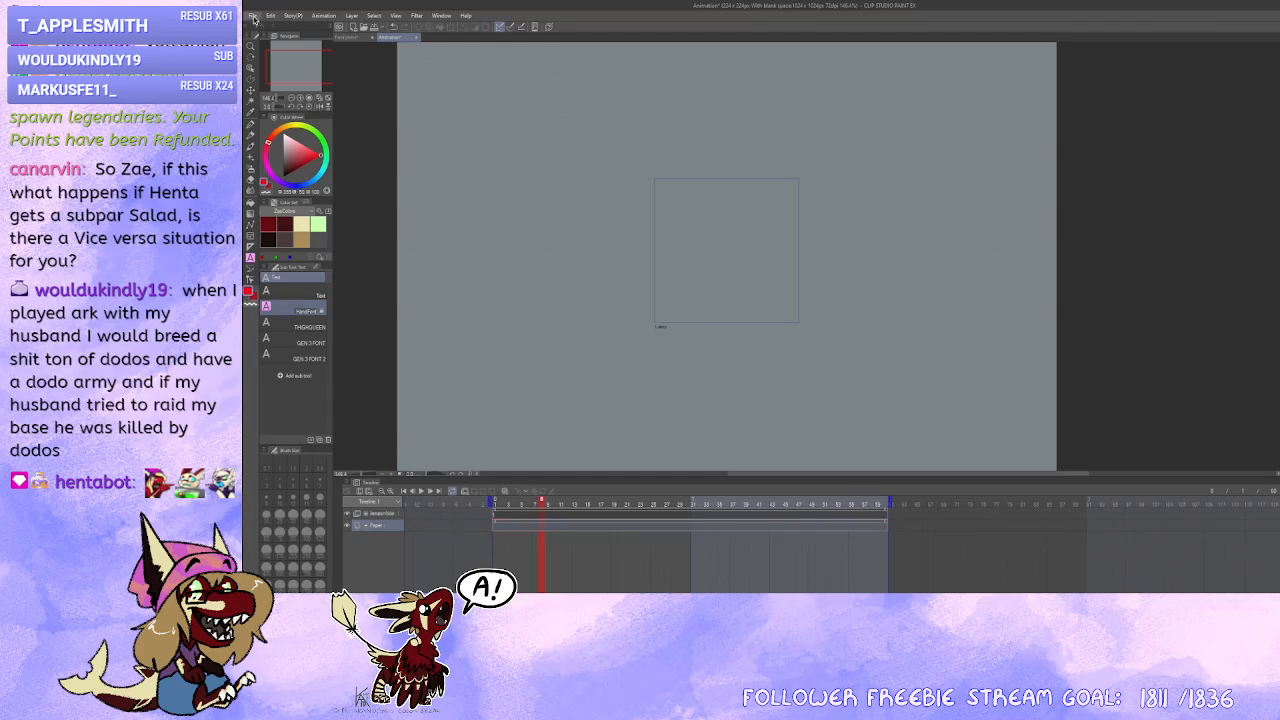
Step: Switch to the pointing white-and-purple character emote and paint its two upper teeth golden yellow with the Pen
left_click(352, 37)
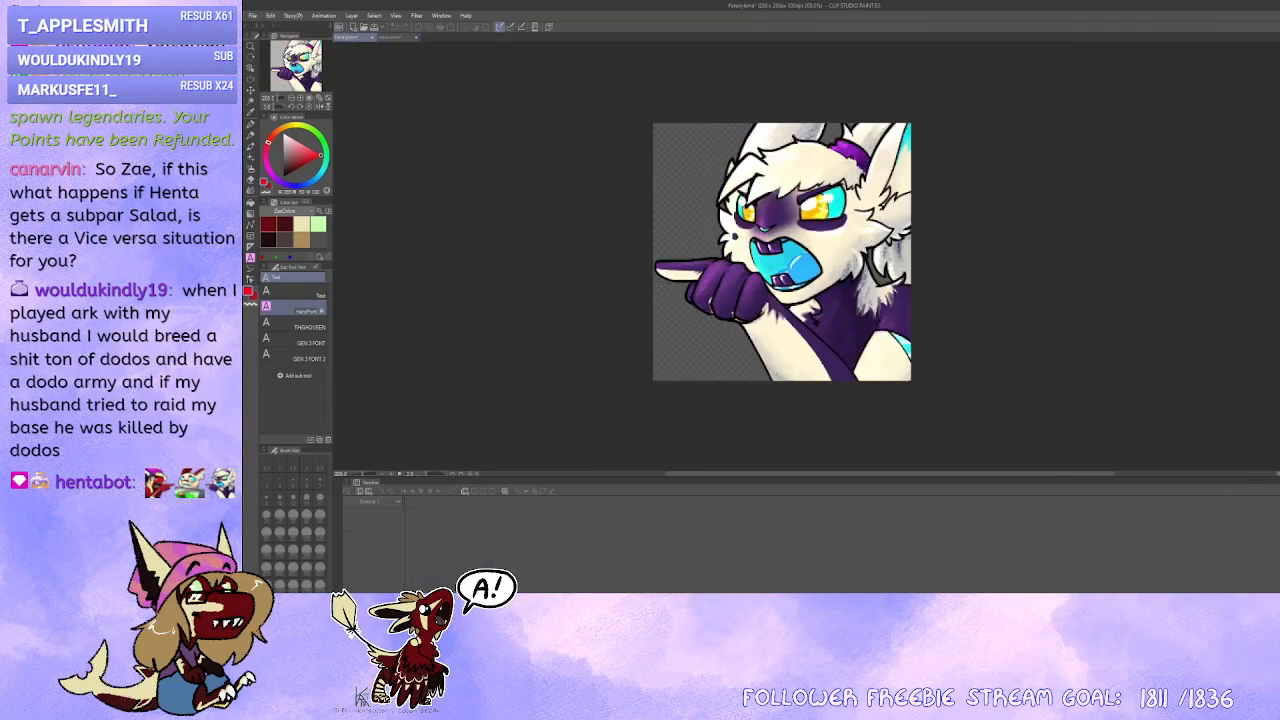
scroll(834, 240, "up", 5)
left_click_drag(829, 250, 915, 291)
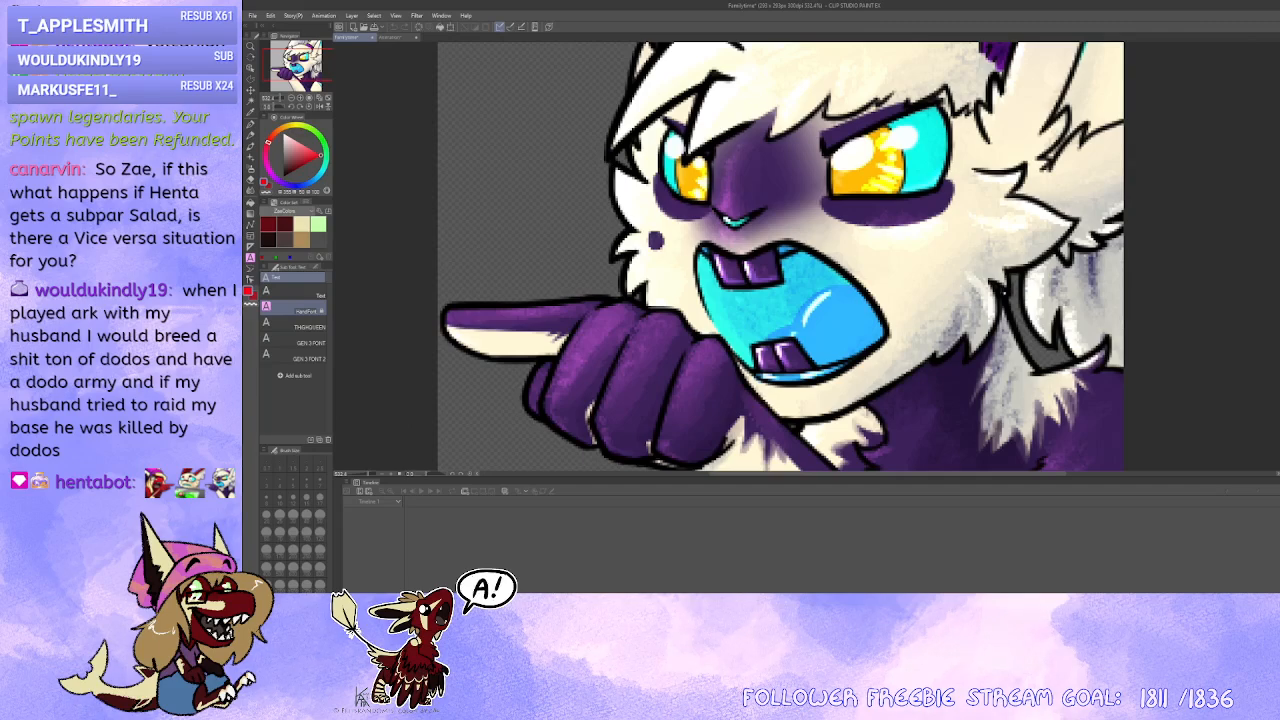
scroll(833, 313, "up", 3)
left_click(251, 125)
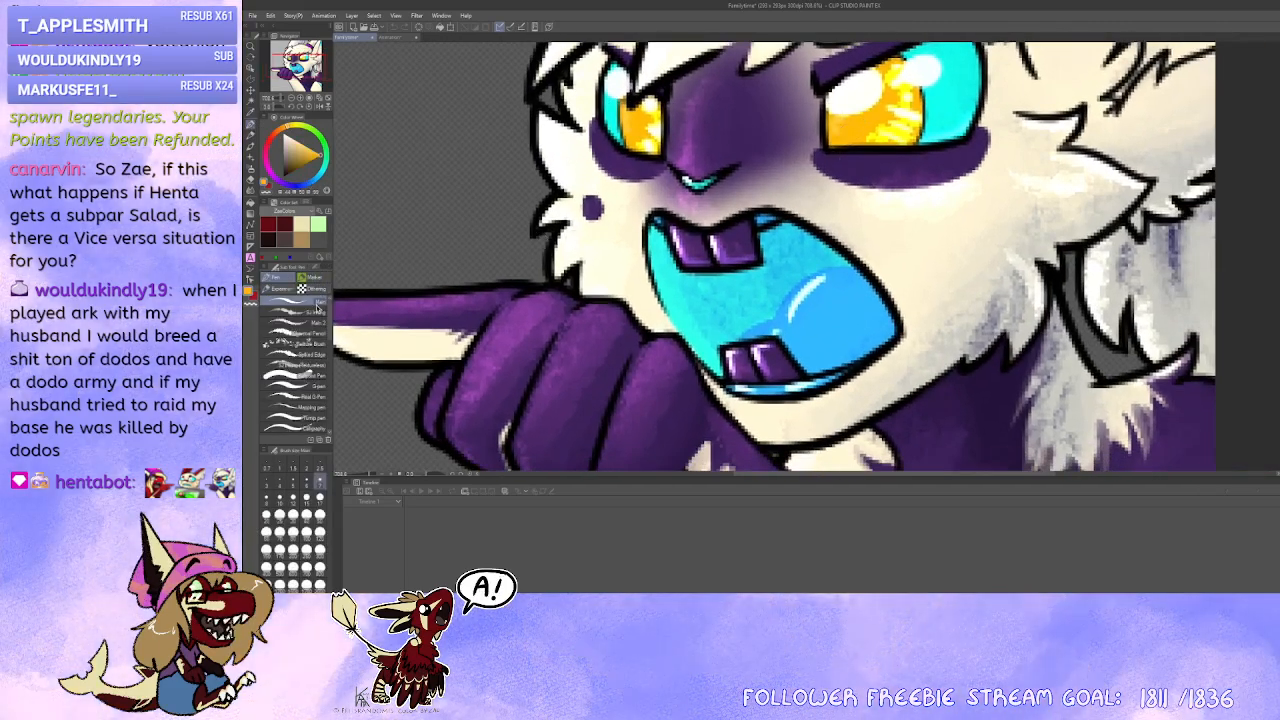
key("[")
key("]")
key("]")
key("]")
mouse_move(714, 236)
left_mouse_down()
mouse_move(742, 237)
mouse_move(742, 256)
mouse_move(741, 243)
mouse_move(756, 245)
mouse_move(724, 262)
left_mouse_up()
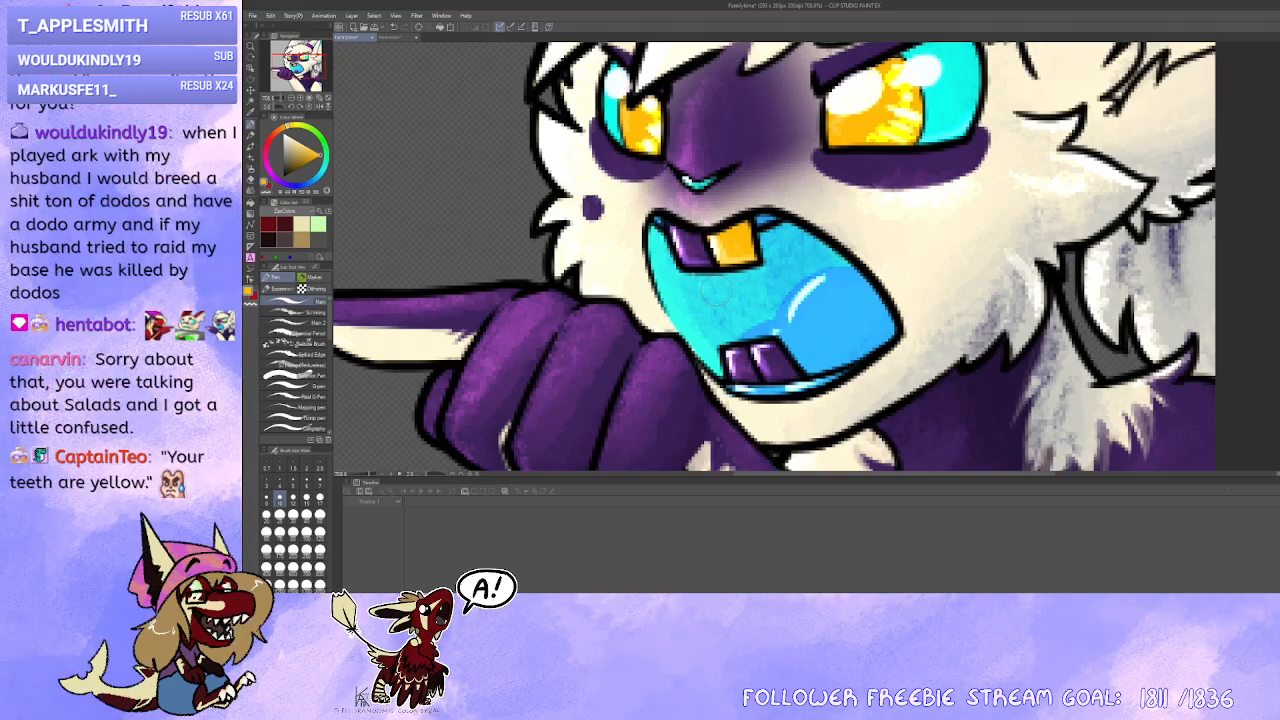
mouse_move(707, 238)
left_mouse_down()
mouse_move(680, 232)
mouse_move(682, 250)
mouse_move(690, 238)
left_mouse_up()
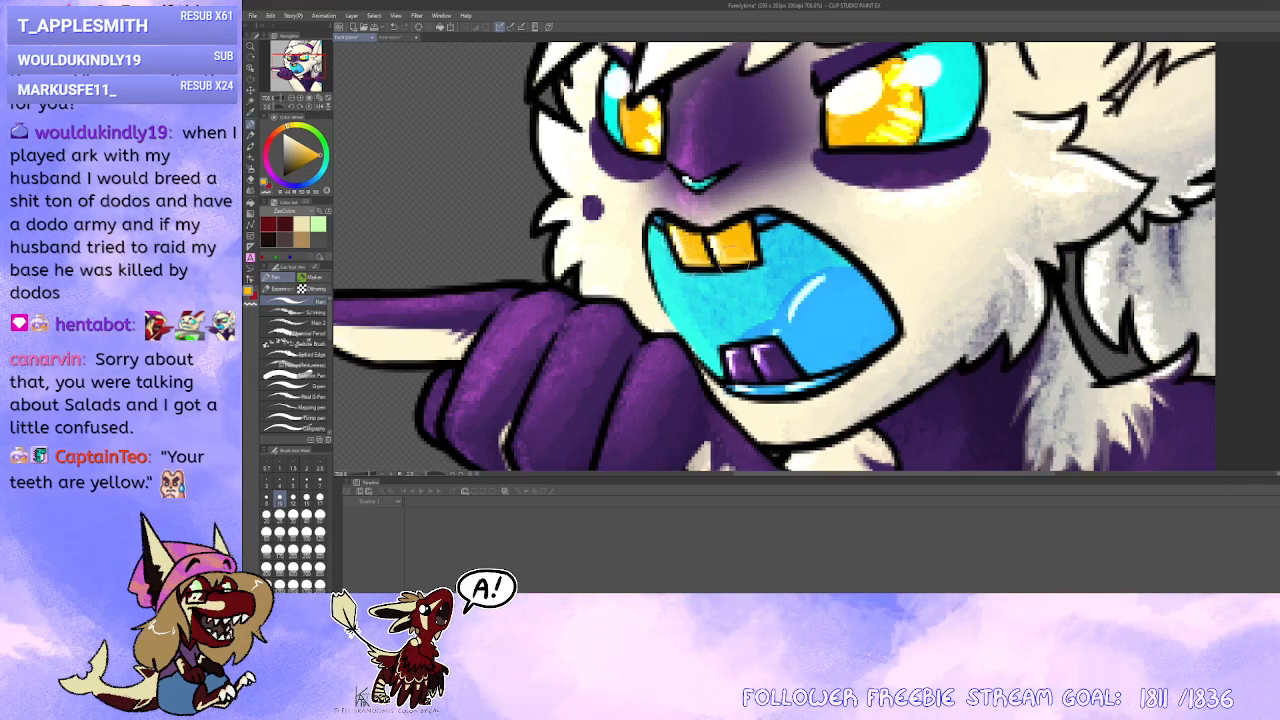
Step: Paint the character's two lower teeth golden yellow and save the emote as a PNG file
mouse_move(764, 352)
left_mouse_down()
mouse_move(726, 362)
mouse_move(734, 382)
mouse_move(776, 354)
mouse_move(790, 370)
mouse_move(758, 372)
mouse_move(728, 348)
left_mouse_up()
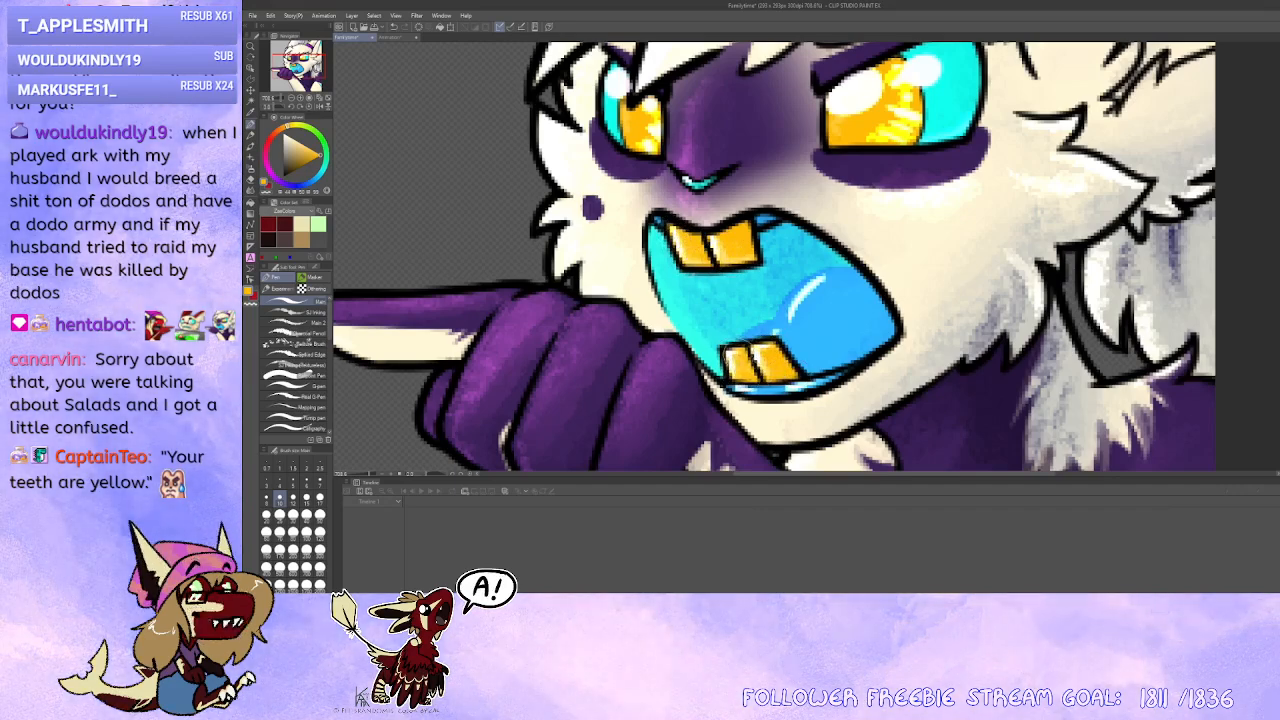
scroll(768, 350, "down", 5)
scroll(768, 330, "up", 1)
scroll(569, 336, "up", 1)
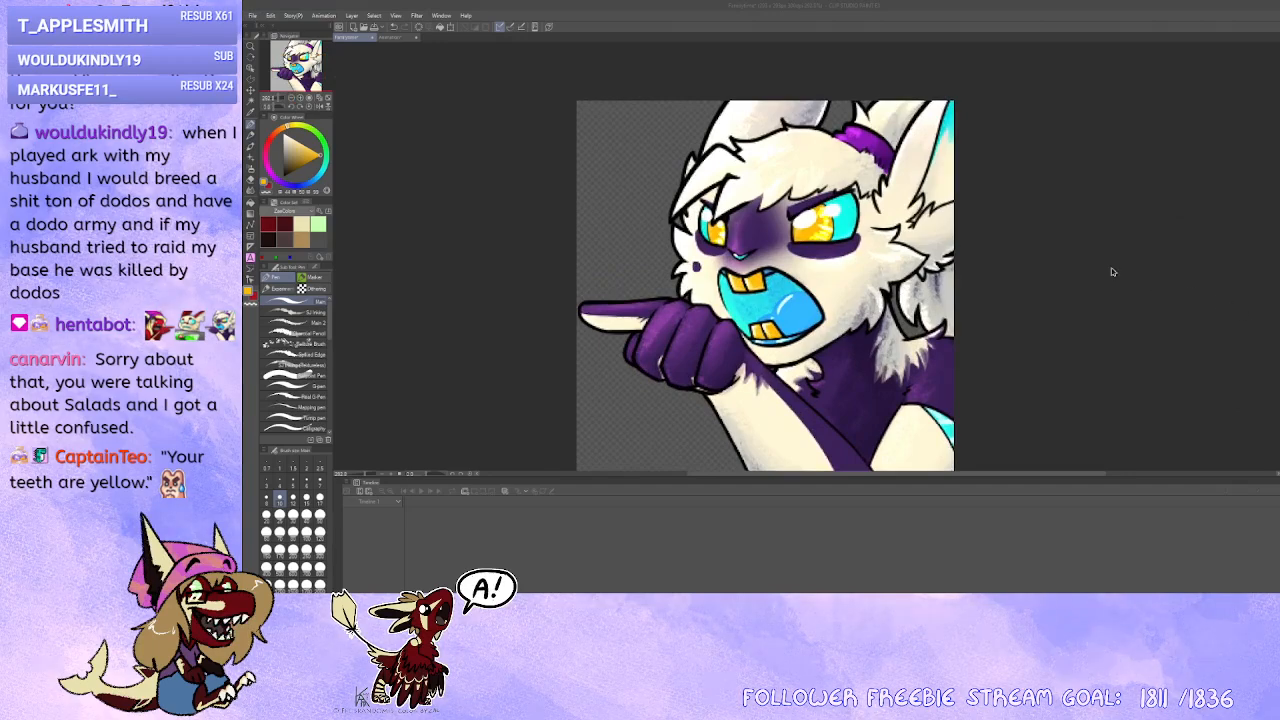
left_click(1024, 209)
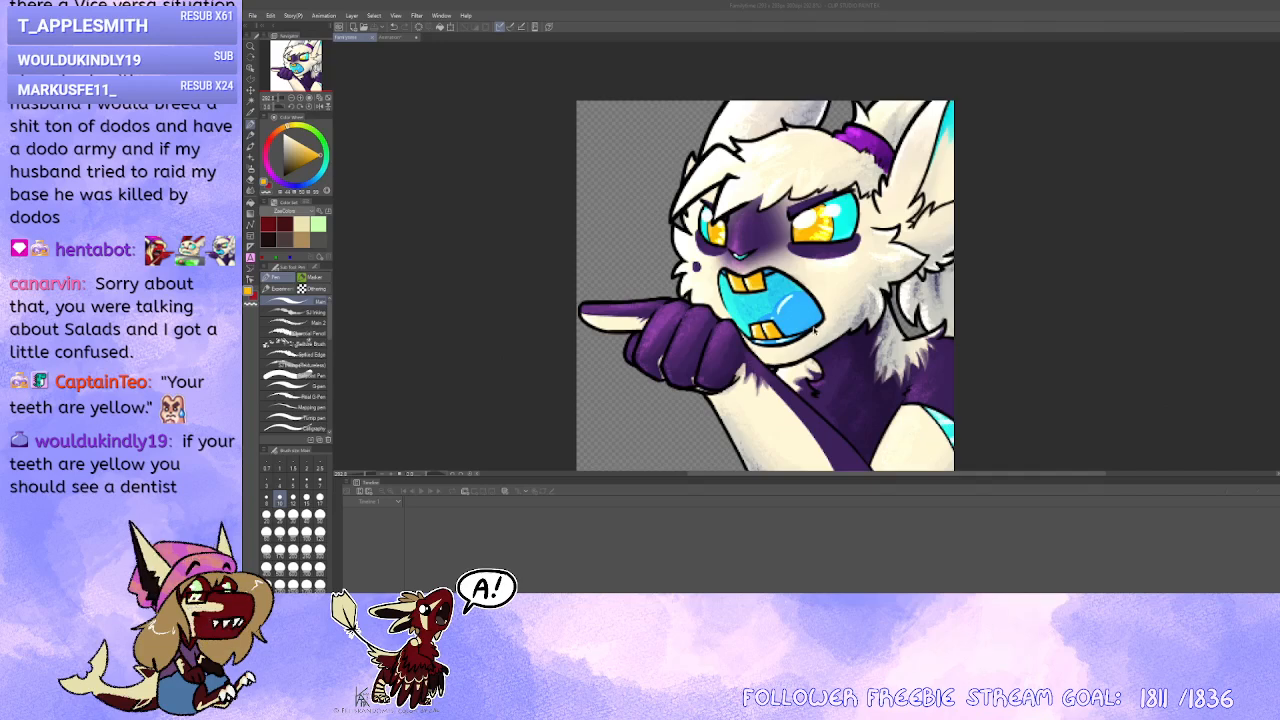
left_click(651, 423)
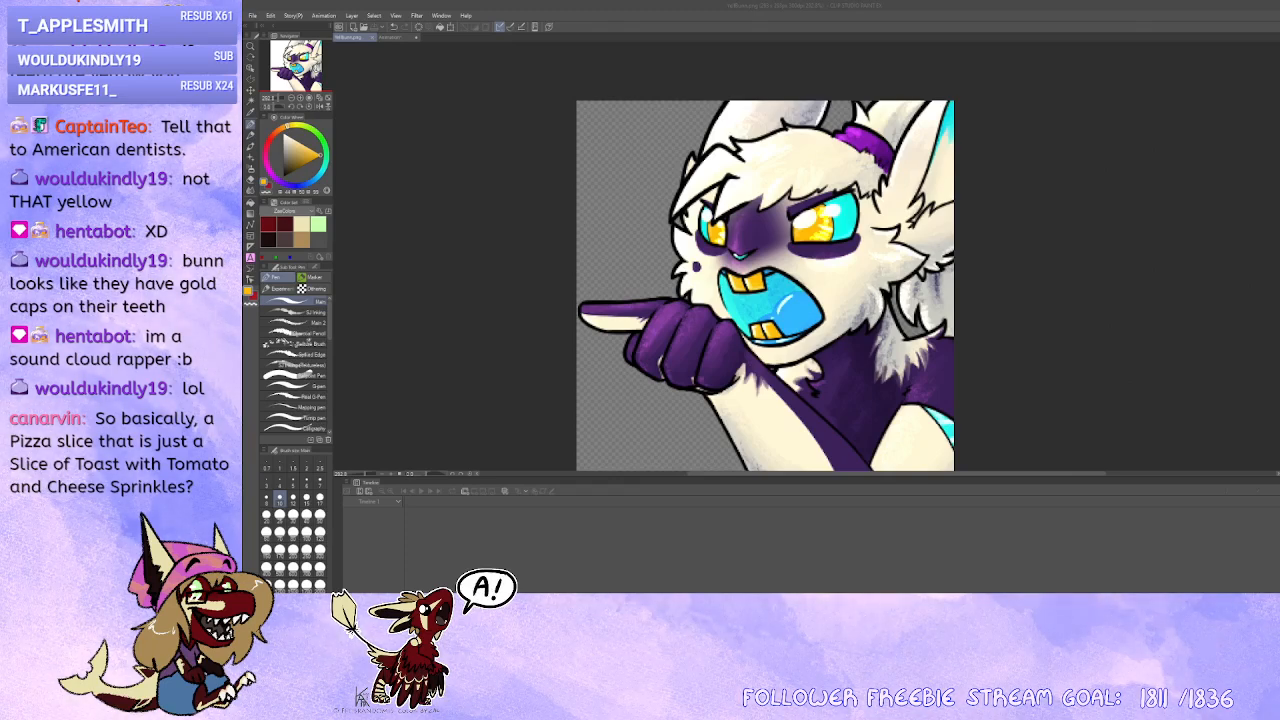
Step: Show the canvas with the handwritten emote idea list and read through its entries
left_click(400, 38)
scroll(797, 405, "up", 1)
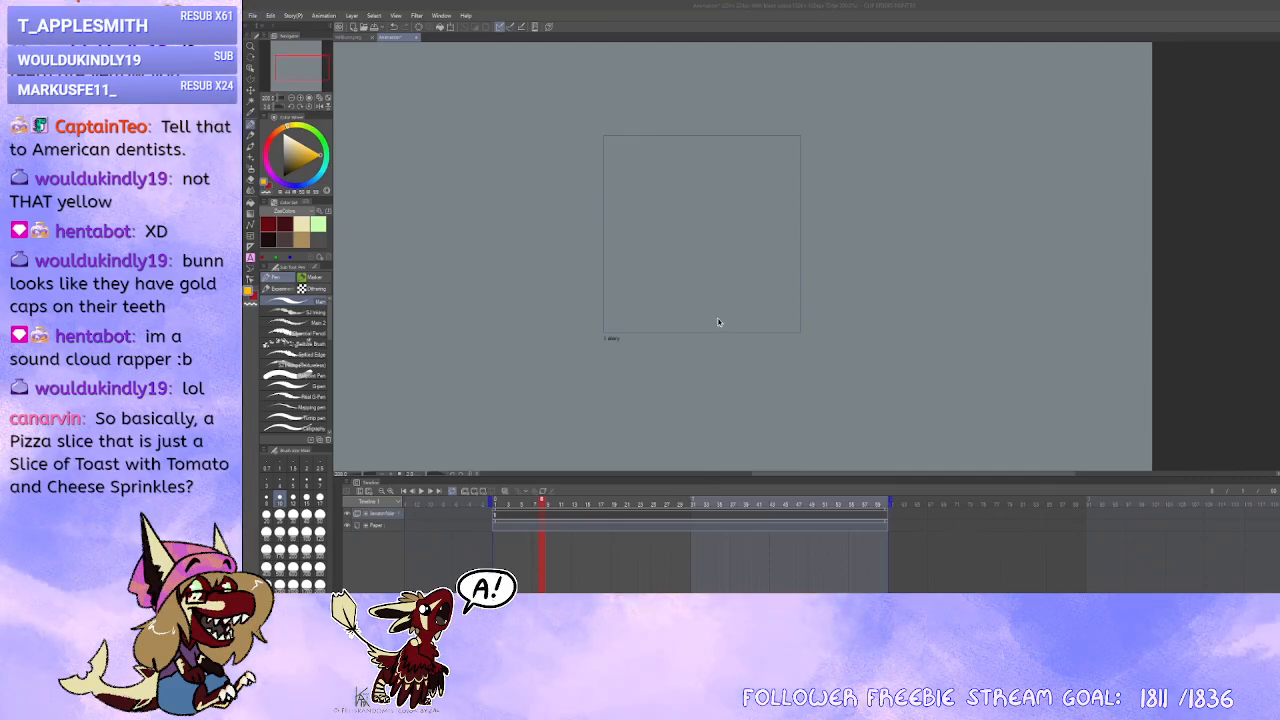
key("ctrl+Tab")
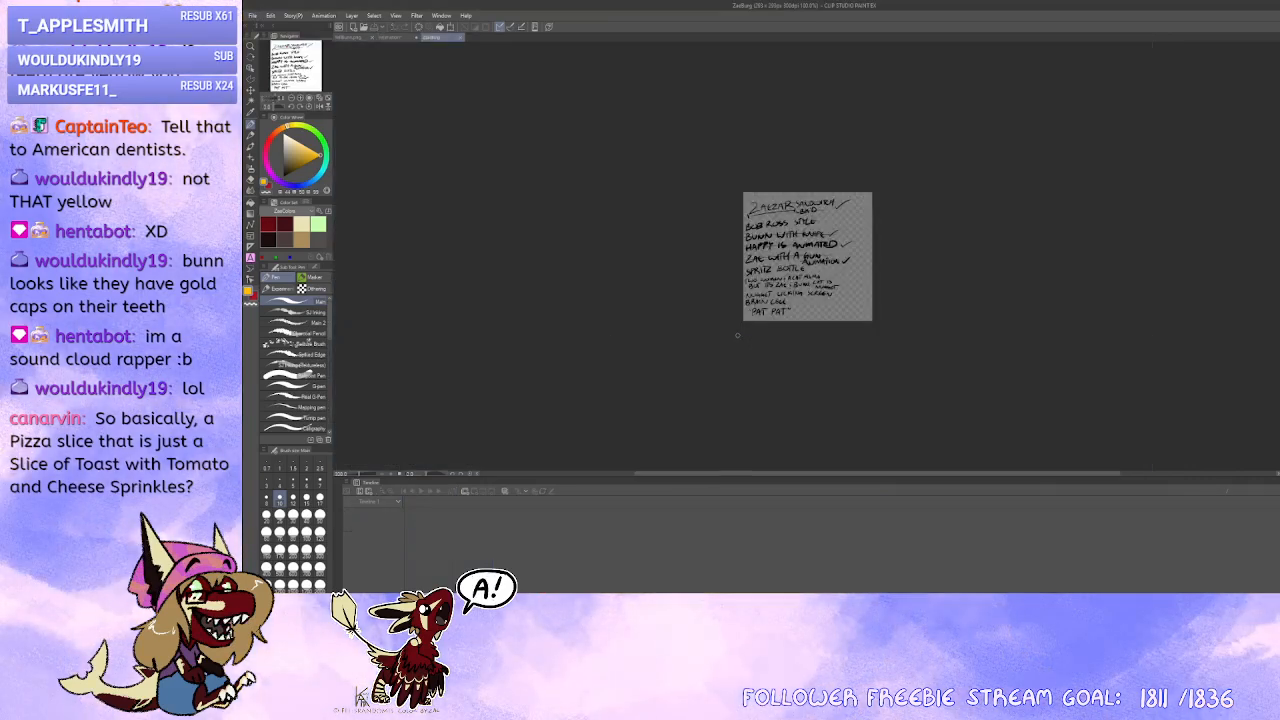
scroll(746, 343, "up", 5)
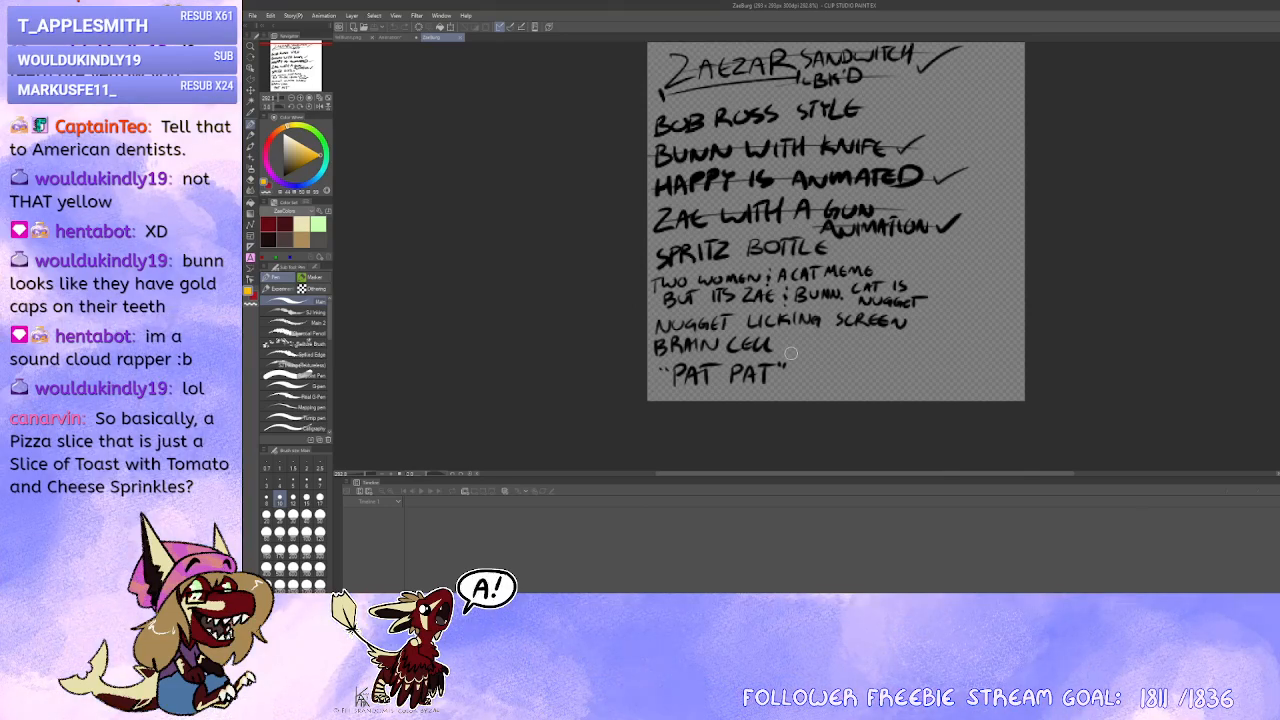
Step: Return to the blank animation canvas and change the drawing colour to blue with the colour sliders
left_click(390, 37)
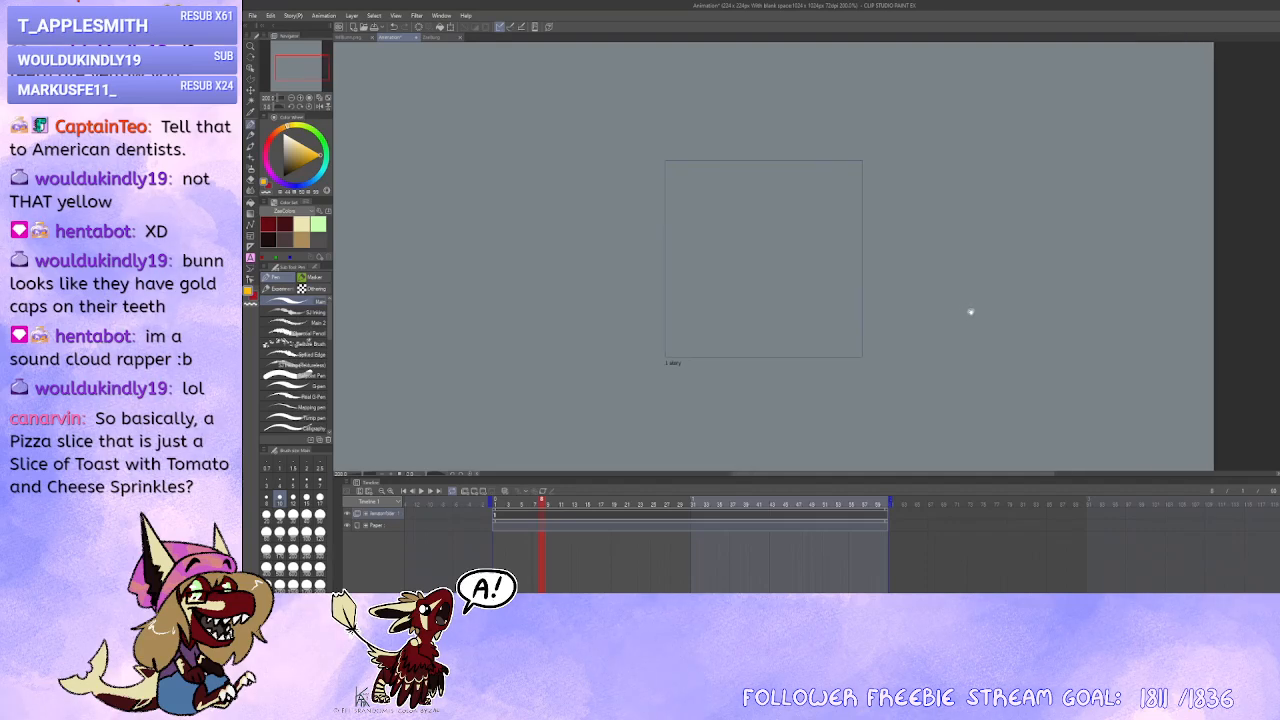
scroll(943, 299, "up", 2)
left_click_drag(846, 323, 800, 330)
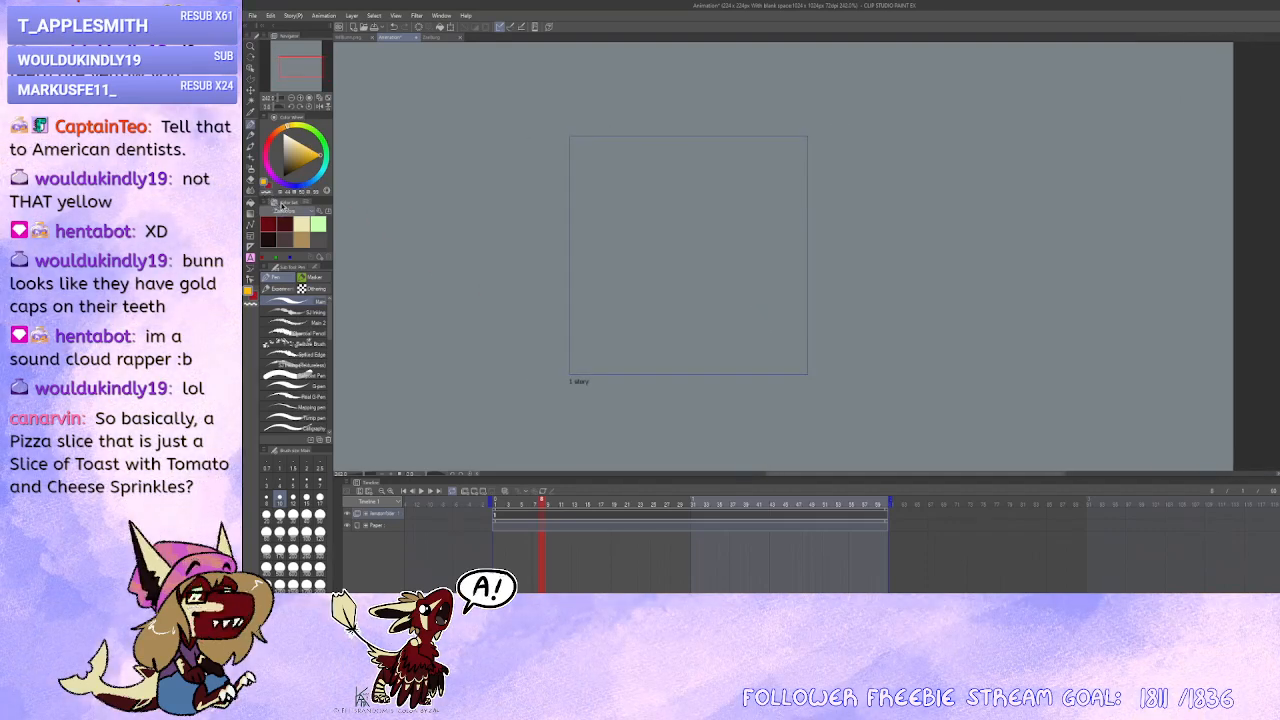
left_click(315, 209)
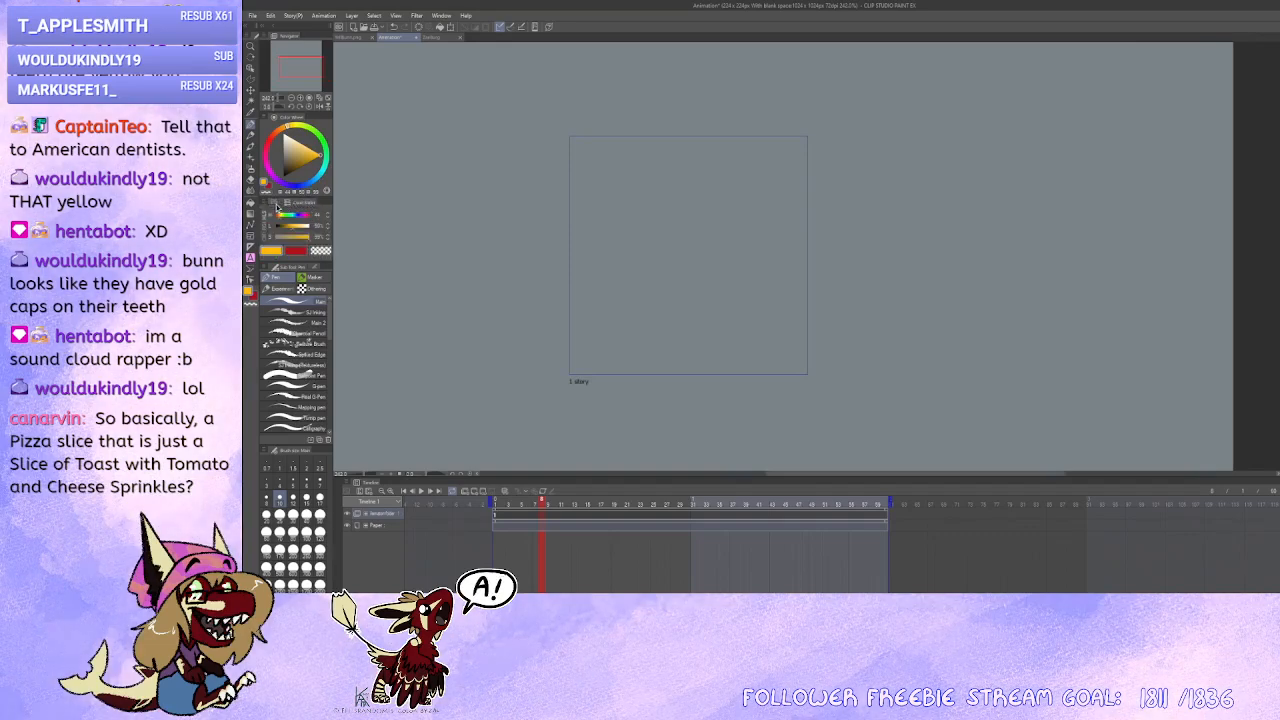
left_click_drag(301, 217, 295, 216)
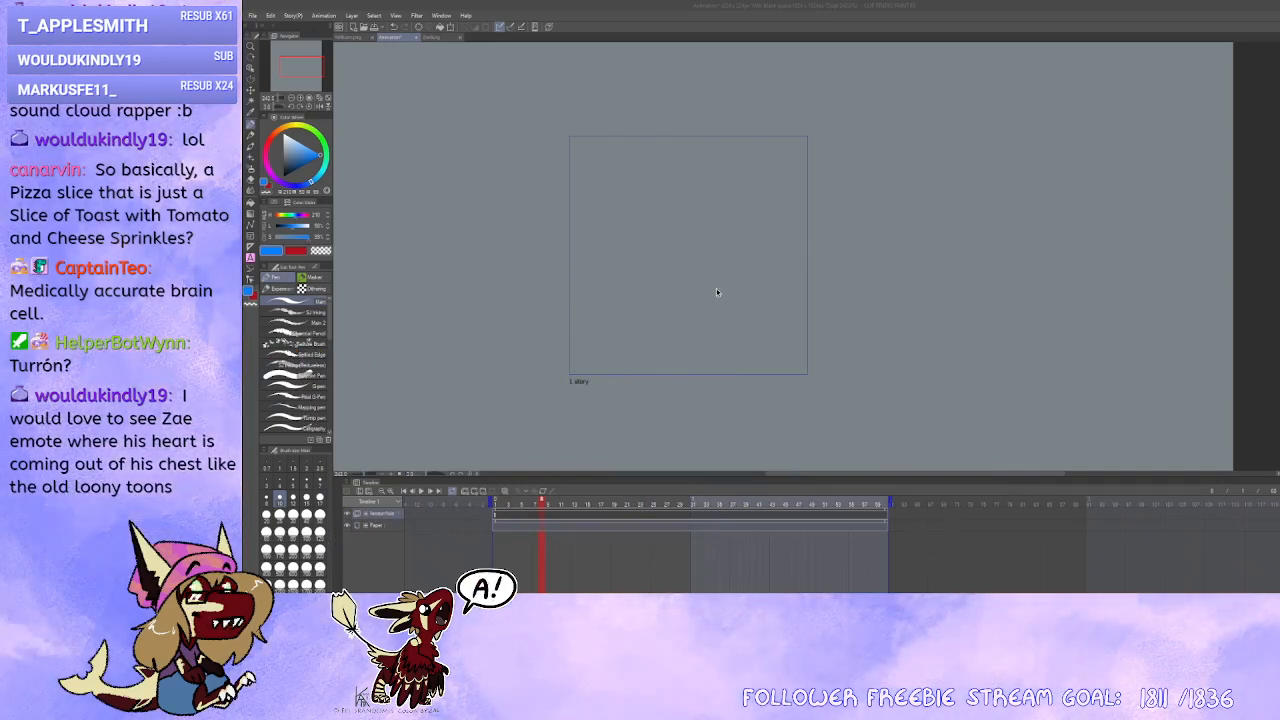
Step: Open the crying, coffee-holding character emote for a look, and check the handwritten emote idea list again
double_click(530, 284)
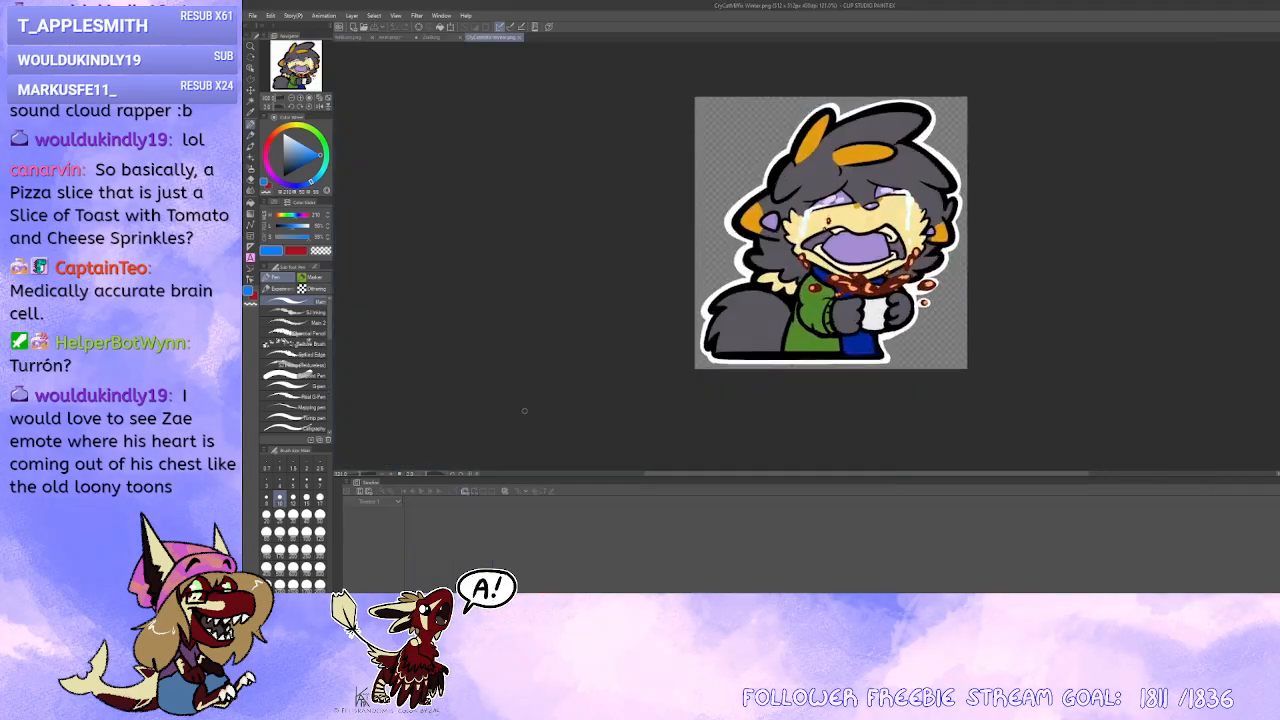
scroll(527, 385, "up", 3)
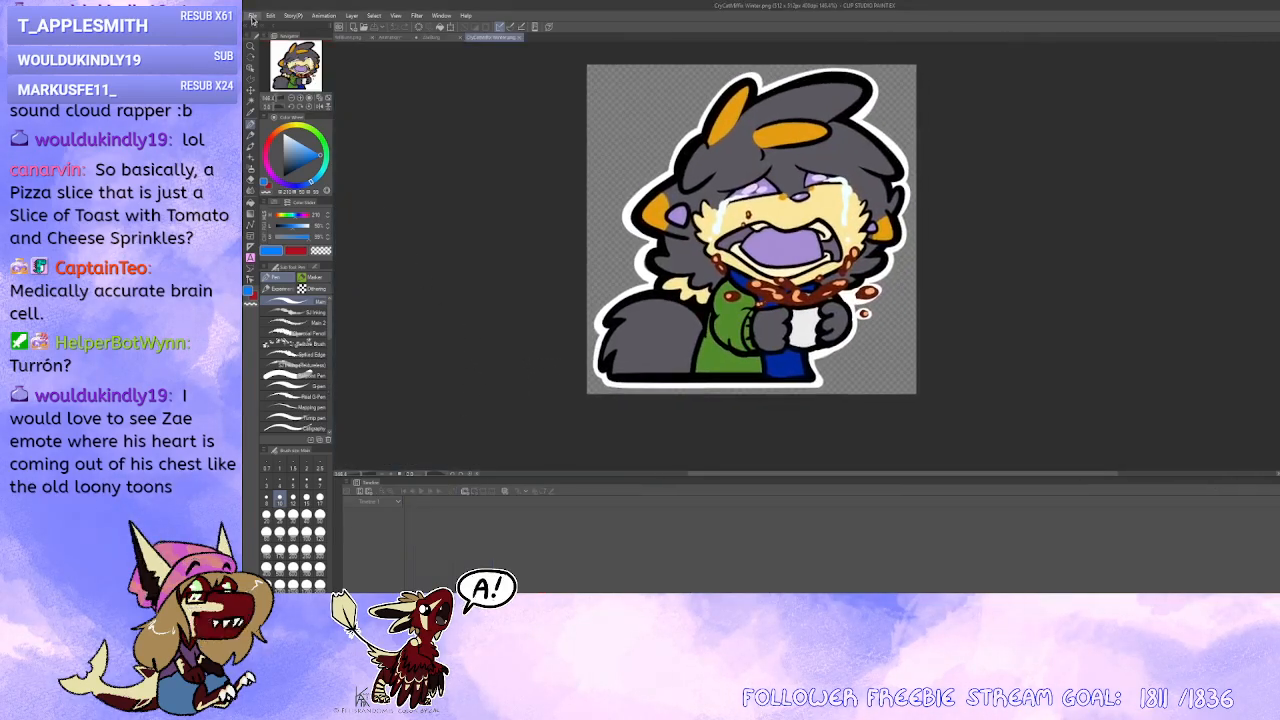
left_click(253, 17)
left_click(284, 52)
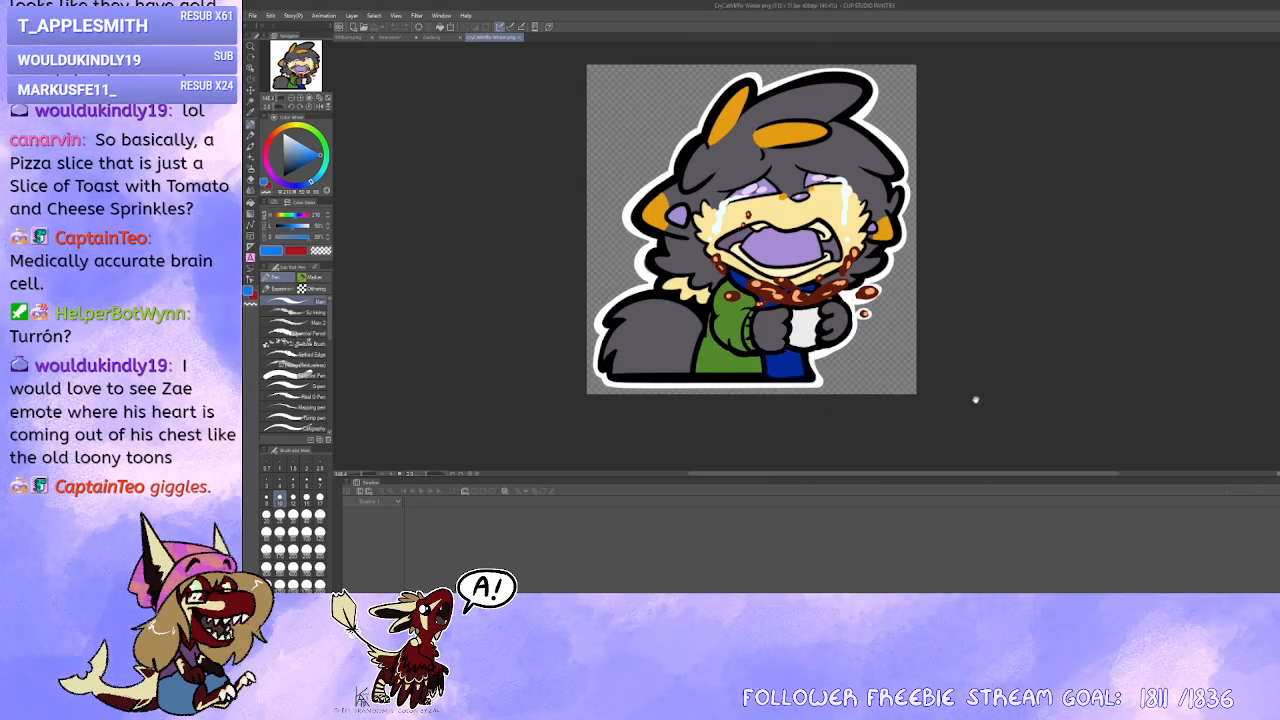
left_click_drag(974, 397, 954, 405)
left_click(436, 40)
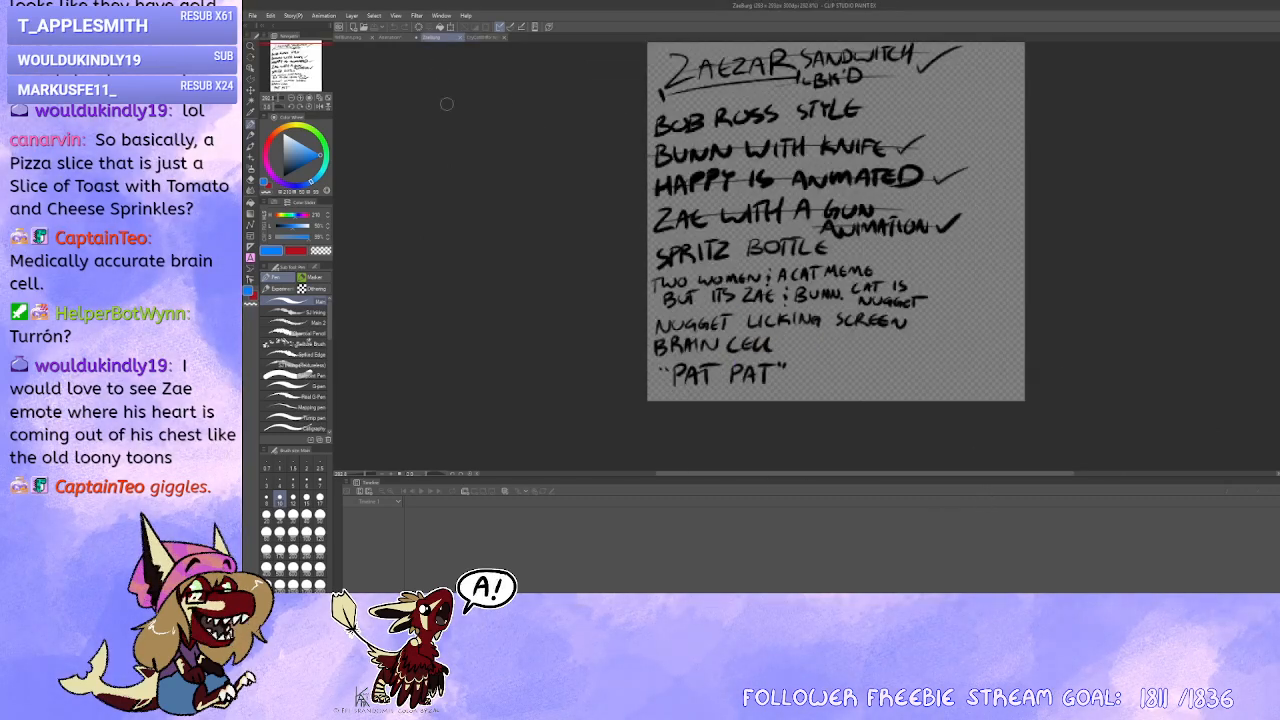
scroll(462, 309, "up", 2)
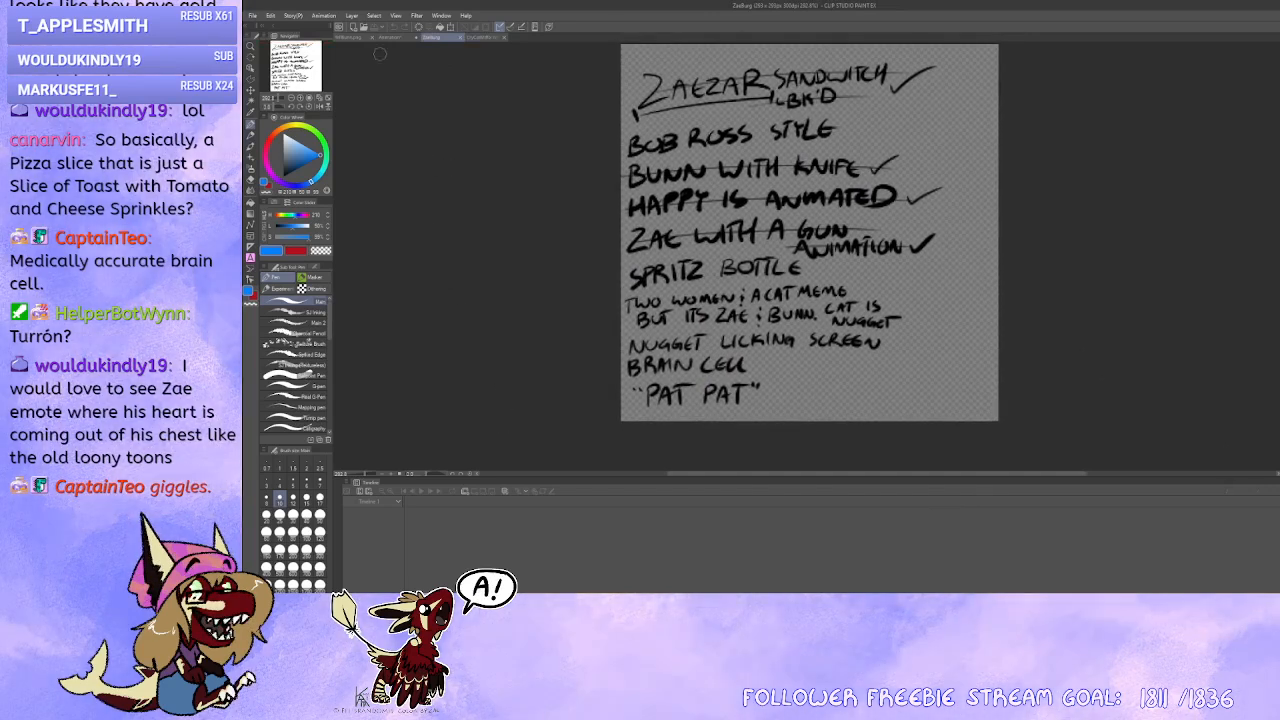
Step: Return to the blank animation canvas, undo the blue test stroke and change the drawing colour to black
left_click(395, 38)
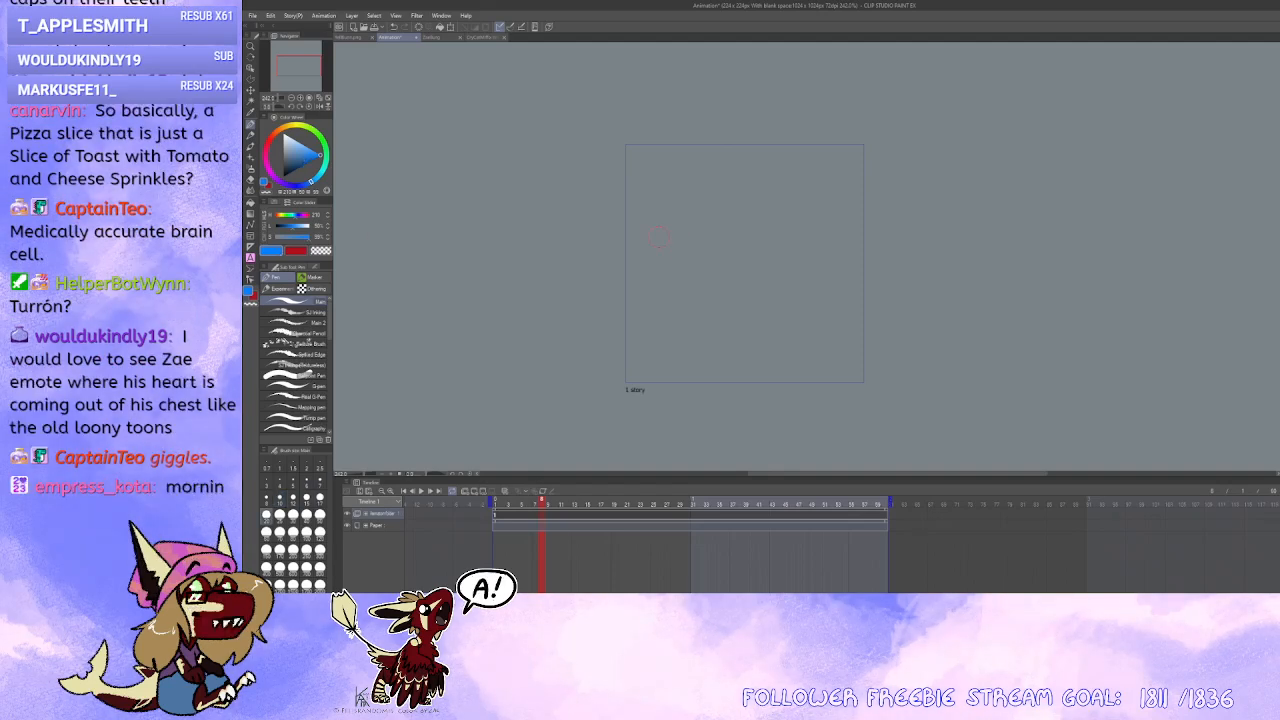
left_click_drag(634, 235, 718, 157)
key("ctrl+z")
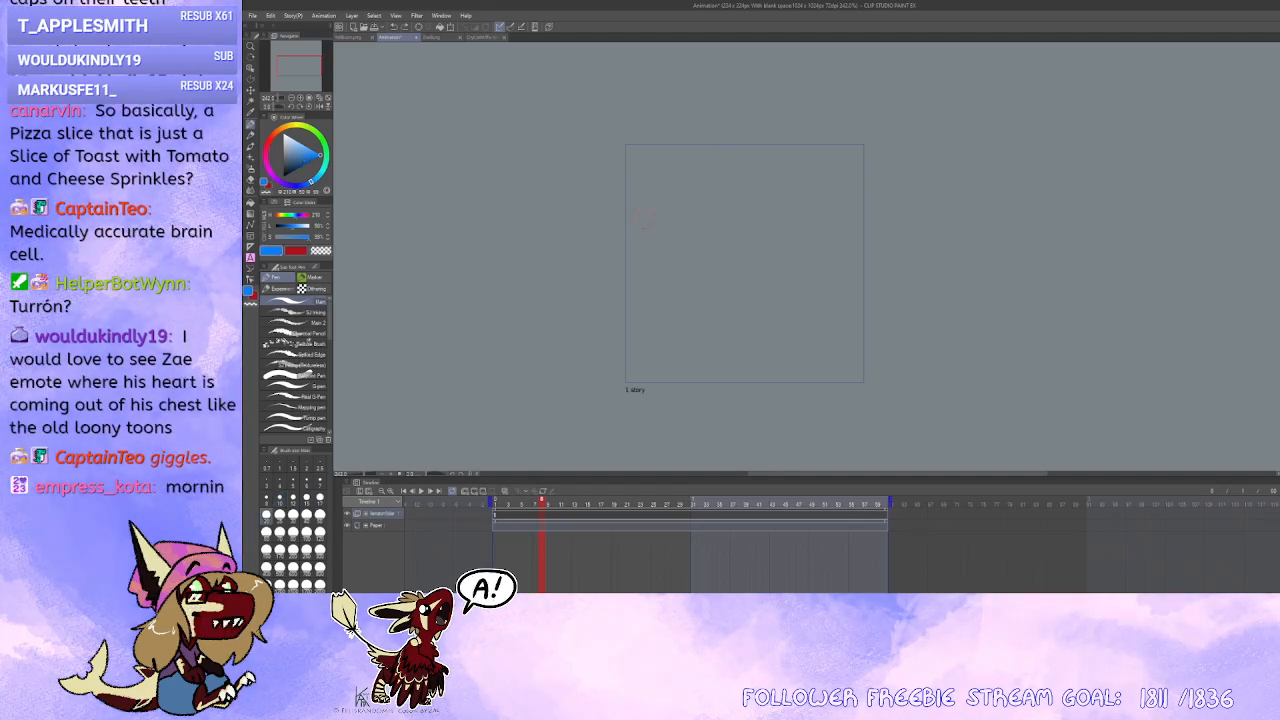
left_click(284, 177)
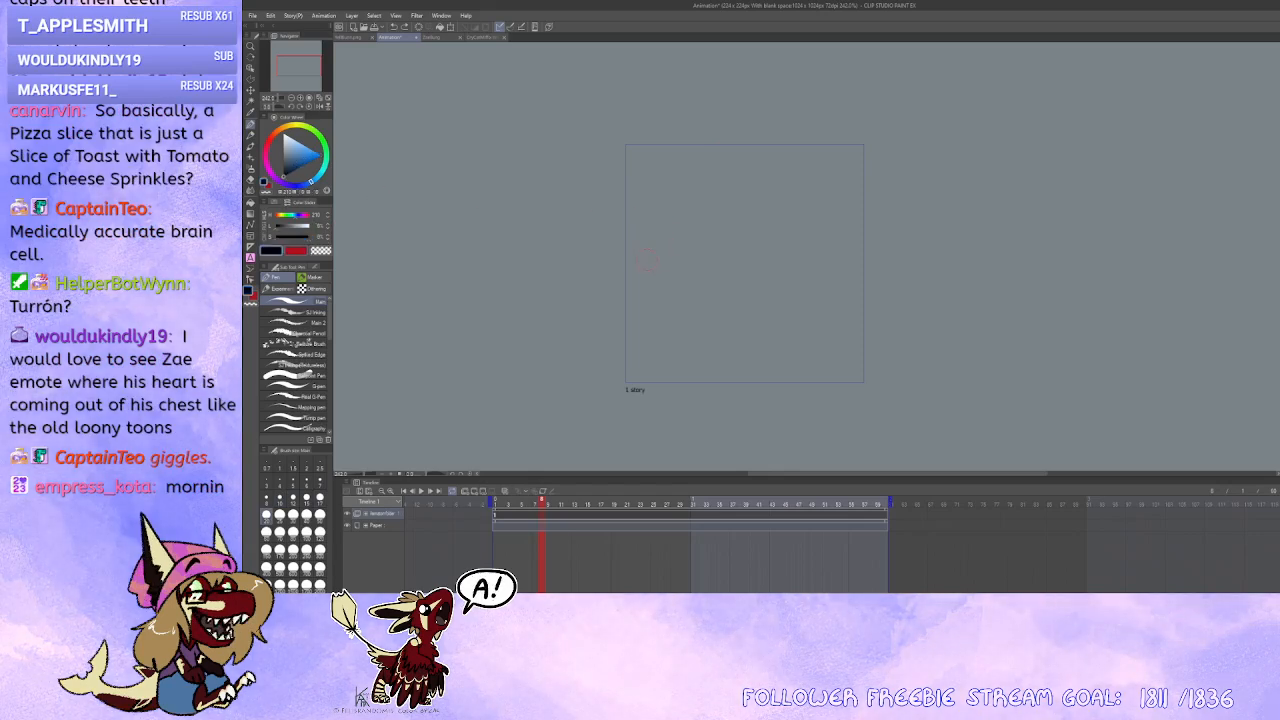
Step: Draw a rough black outline of a pointed-eared animal head with its muzzle facing left inside the frame
mouse_move(634, 237)
left_mouse_down()
mouse_move(682, 233)
mouse_move(744, 156)
mouse_move(716, 234)
mouse_move(752, 242)
mouse_move(695, 208)
mouse_move(630, 268)
mouse_move(755, 160)
mouse_move(791, 208)
mouse_move(846, 357)
left_mouse_up()
key("ctrl+z")
left_click_drag(787, 300, 846, 357)
mouse_move(772, 325)
left_mouse_down()
mouse_move(708, 322)
mouse_move(691, 275)
mouse_move(641, 287)
mouse_move(646, 262)
mouse_move(676, 256)
left_mouse_up()
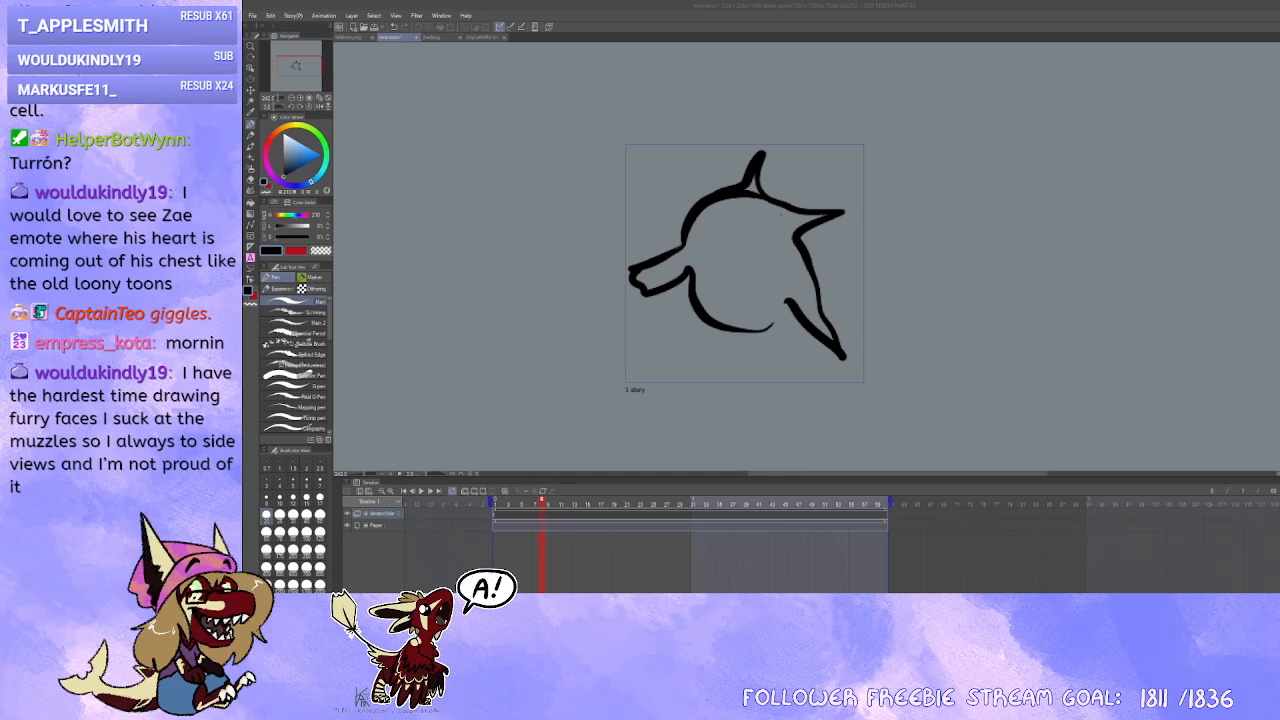
left_click(652, 164)
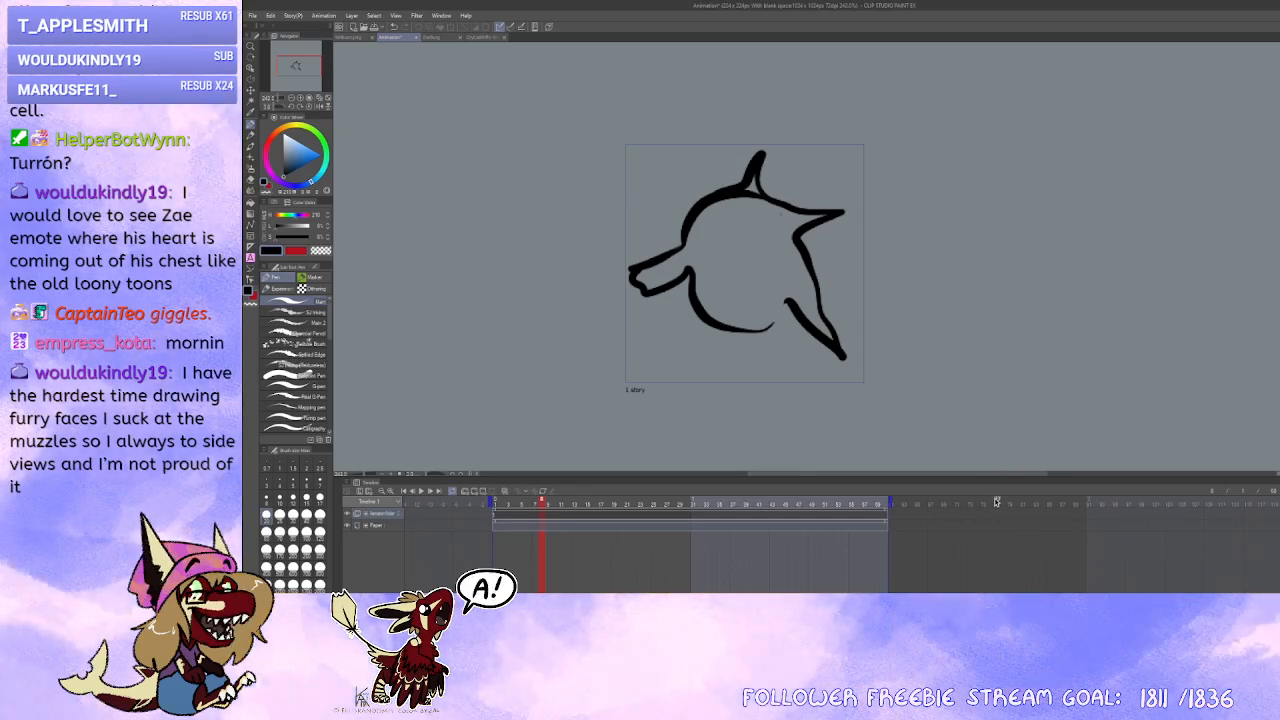
Step: Paste the captured cyan star with yellow rays as a reference to the right of the frame and reselect the animation layer
mouse_move(1037, 271)
left_mouse_down()
mouse_move(1015, 272)
mouse_move(1273, 306)
left_mouse_up()
key("ctrl+v")
left_click_drag(897, 214, 960, 386)
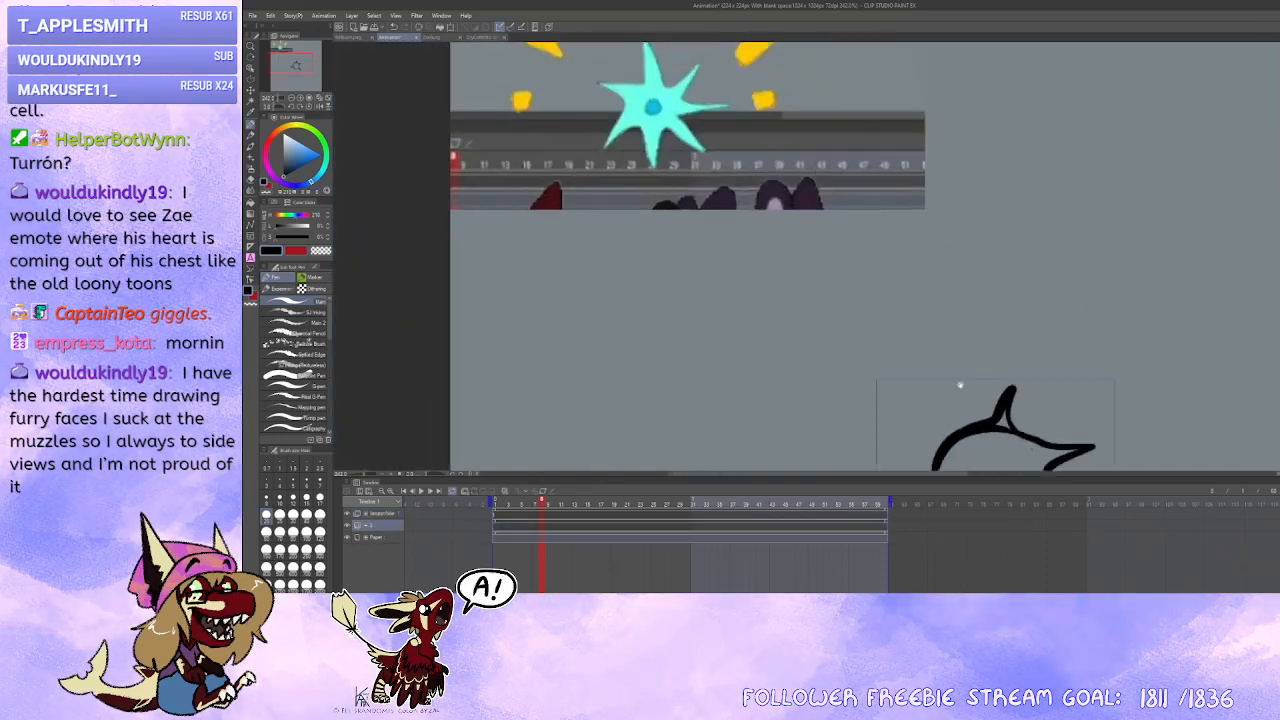
key("ctrl+minus")
key("ctrl+minus")
mouse_move(758, 282)
left_mouse_down()
mouse_move(808, 326)
mouse_move(673, 250)
left_mouse_up()
mouse_move(610, 150)
left_mouse_down()
mouse_move(1034, 386)
mouse_move(873, 267)
mouse_move(886, 295)
mouse_move(977, 314)
left_mouse_up()
scroll(885, 295, "up", 1)
left_click(383, 513)
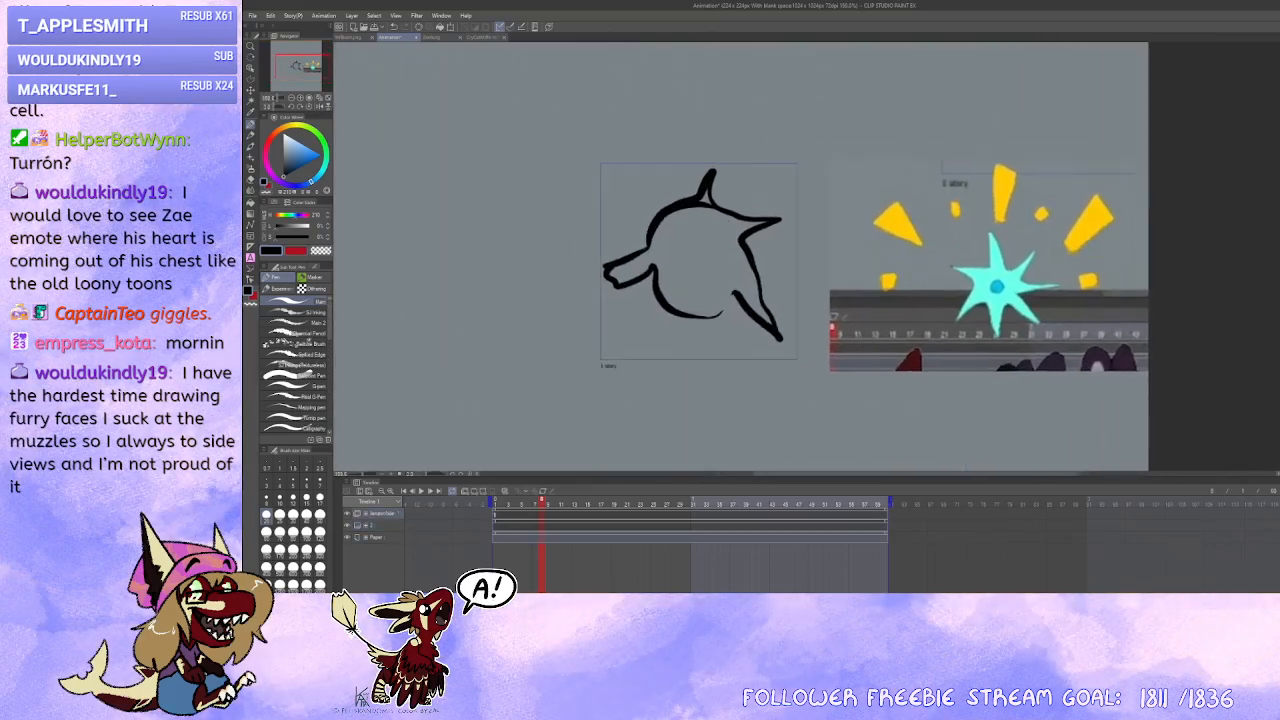
Step: Clear the head sketch from the layer and draw a black star outline with six uneven points in the frame
key("x")
key("Delete")
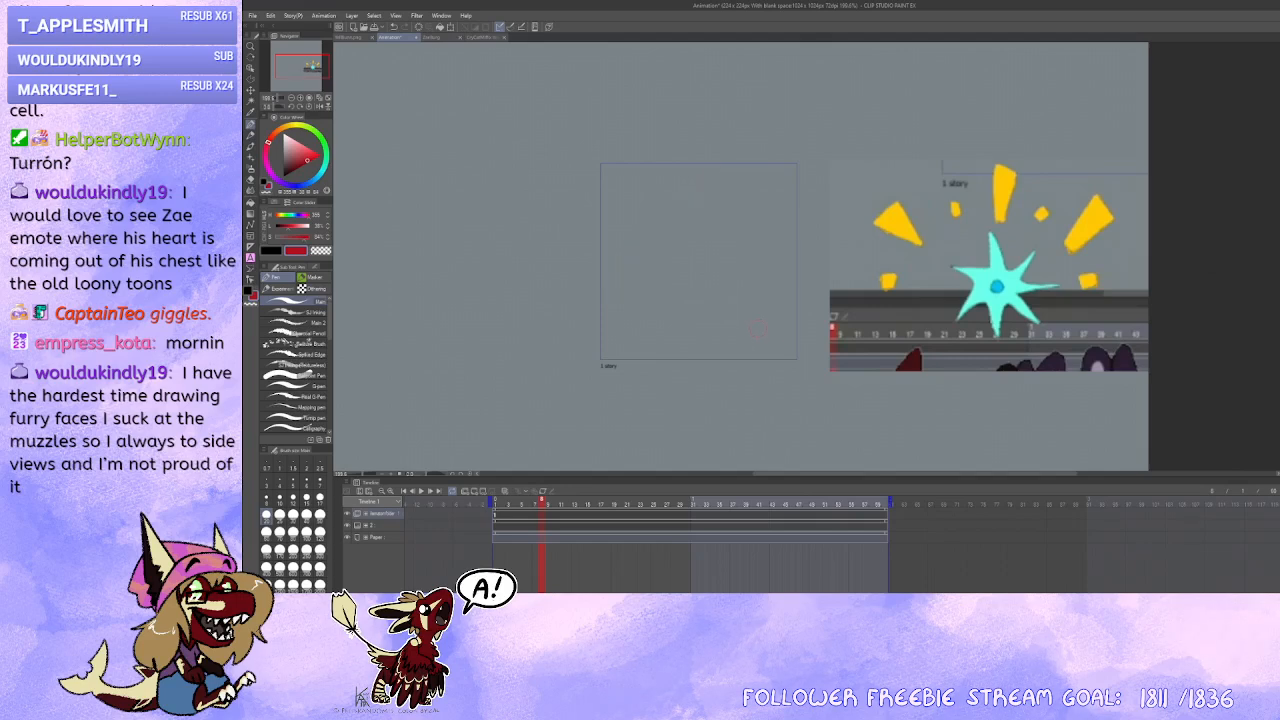
key("x")
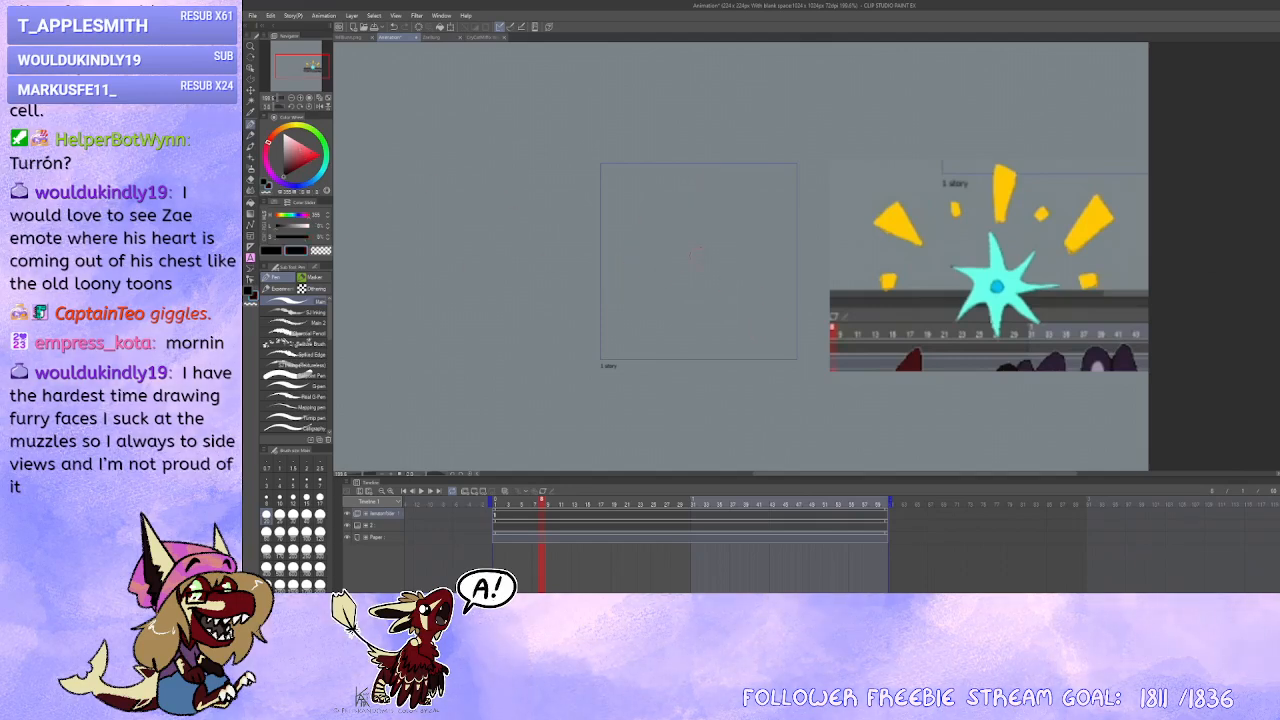
mouse_move(696, 252)
left_mouse_down()
mouse_move(676, 240)
mouse_move(693, 266)
left_mouse_up()
scroll(708, 247, "up", 1)
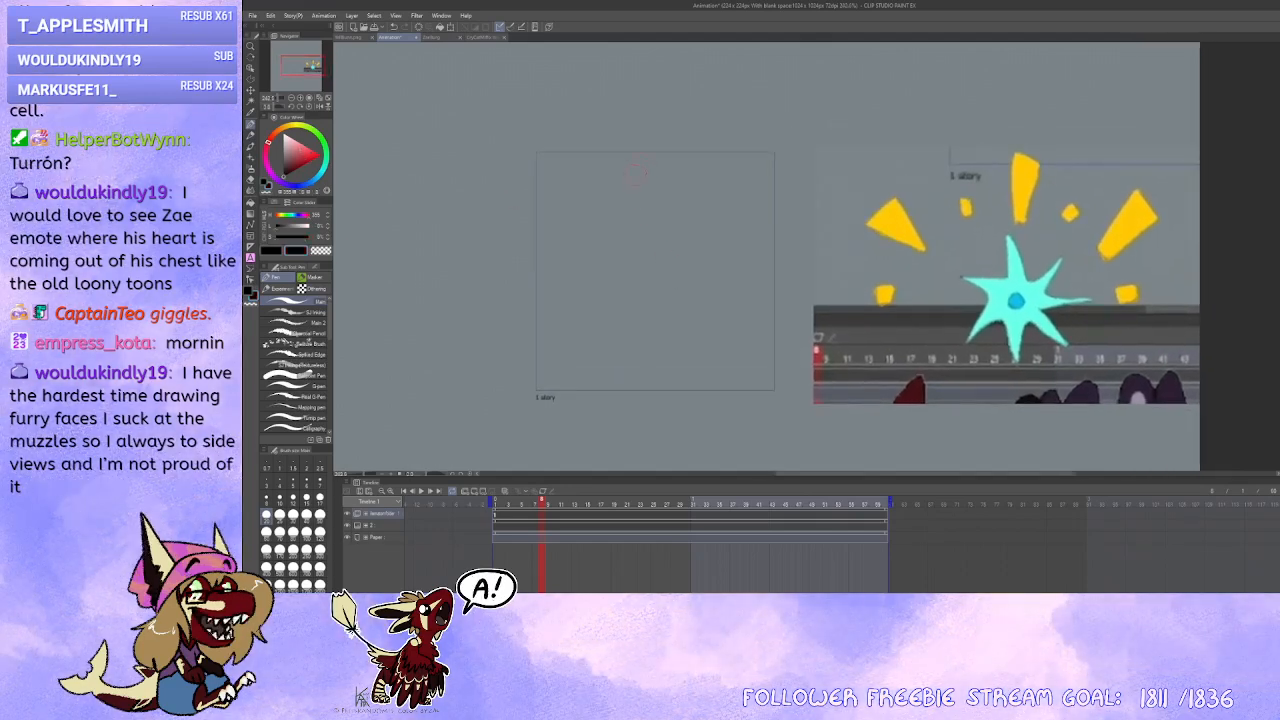
mouse_move(631, 167)
left_mouse_down()
mouse_move(539, 246)
mouse_move(598, 281)
mouse_move(553, 349)
mouse_move(628, 298)
mouse_move(661, 385)
mouse_move(675, 302)
mouse_move(763, 320)
mouse_move(698, 270)
mouse_move(766, 241)
mouse_move(693, 229)
mouse_move(633, 167)
left_mouse_up()
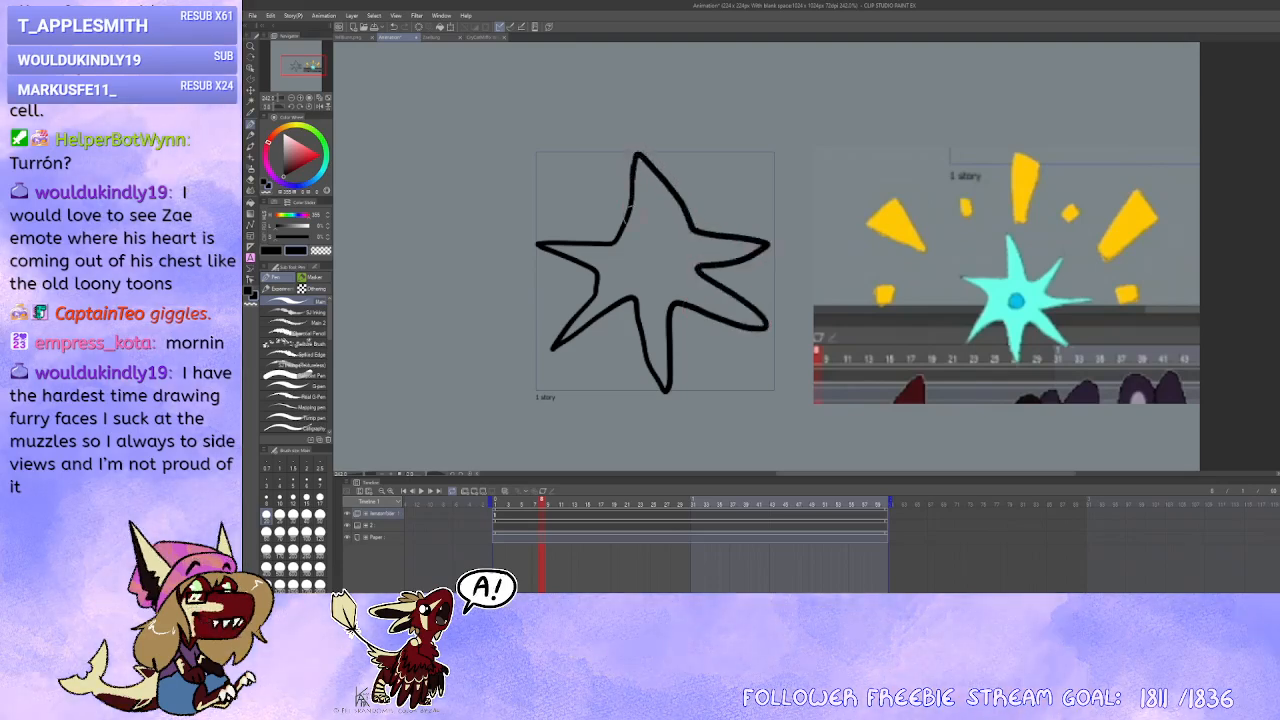
Step: Sketch a head circle to the left of the star, with curved vertical and horizontal guide lines across it
mouse_move(652, 228)
left_mouse_down()
mouse_move(722, 253)
mouse_move(920, 191)
left_mouse_up()
mouse_move(603, 153)
left_mouse_down()
mouse_move(638, 370)
mouse_move(532, 163)
mouse_move(738, 290)
mouse_move(484, 256)
mouse_move(650, 137)
left_mouse_up()
mouse_move(606, 120)
left_mouse_down()
mouse_move(640, 270)
mouse_move(620, 410)
left_mouse_up()
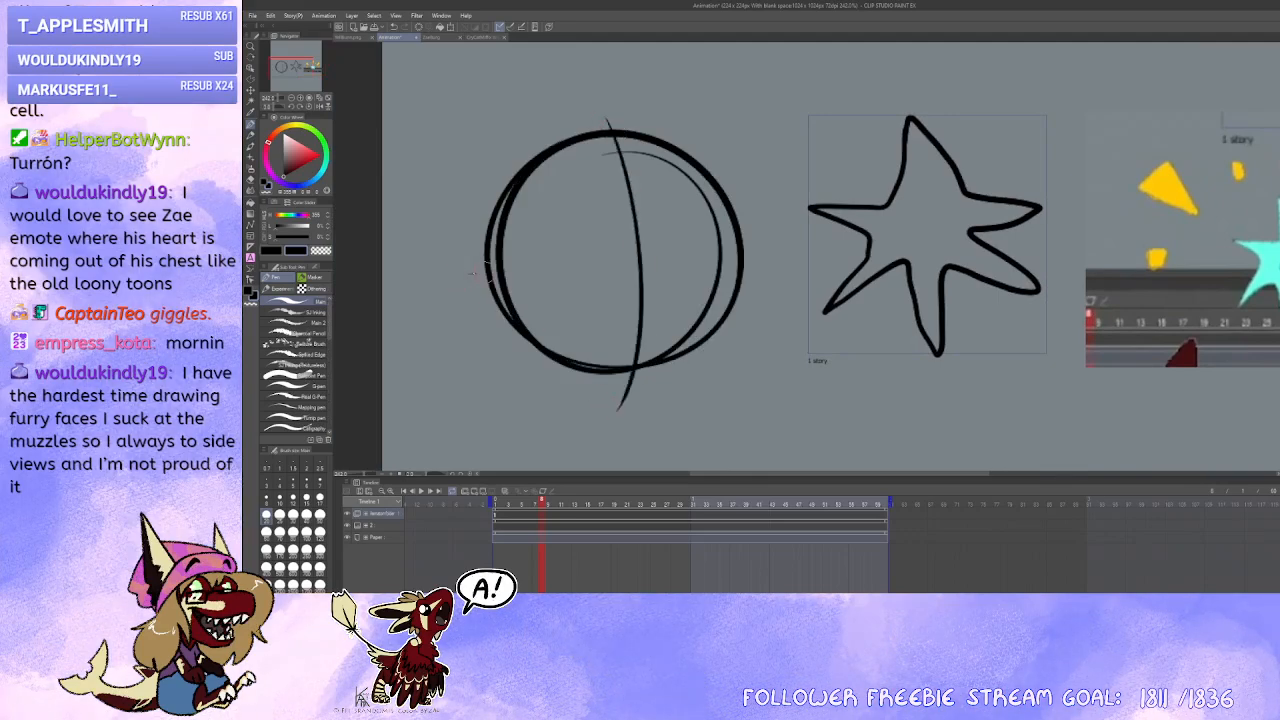
left_click_drag(470, 272, 760, 243)
left_click_drag(728, 292, 740, 280)
Step: Sketch a box-shaped muzzle over the lower right part of the head circle
left_click_drag(600, 243, 607, 340)
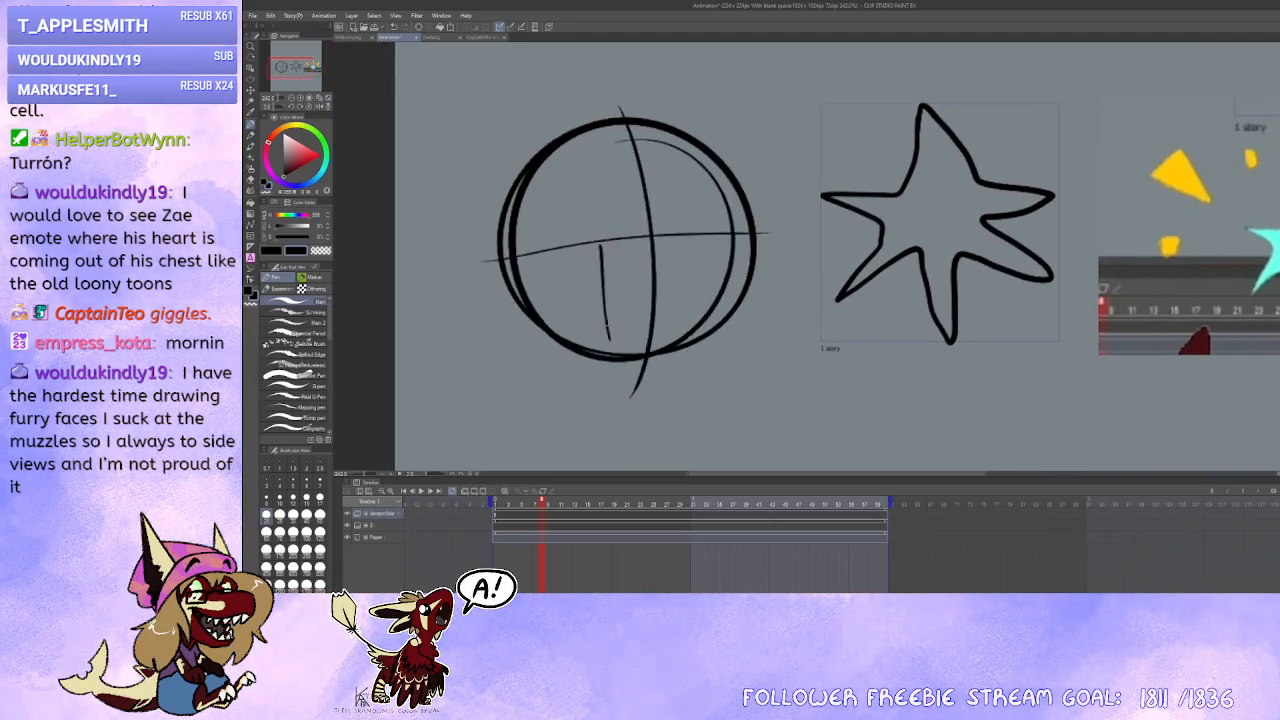
mouse_move(612, 236)
left_mouse_down()
mouse_move(760, 226)
mouse_move(763, 282)
mouse_move(730, 341)
mouse_move(688, 345)
left_mouse_up()
mouse_move(676, 229)
left_mouse_down()
mouse_move(681, 348)
mouse_move(748, 339)
left_mouse_up()
Step: Erase the parts of the circle and guide lines that run through the muzzle box
key("c")
left_click_drag(704, 232, 752, 229)
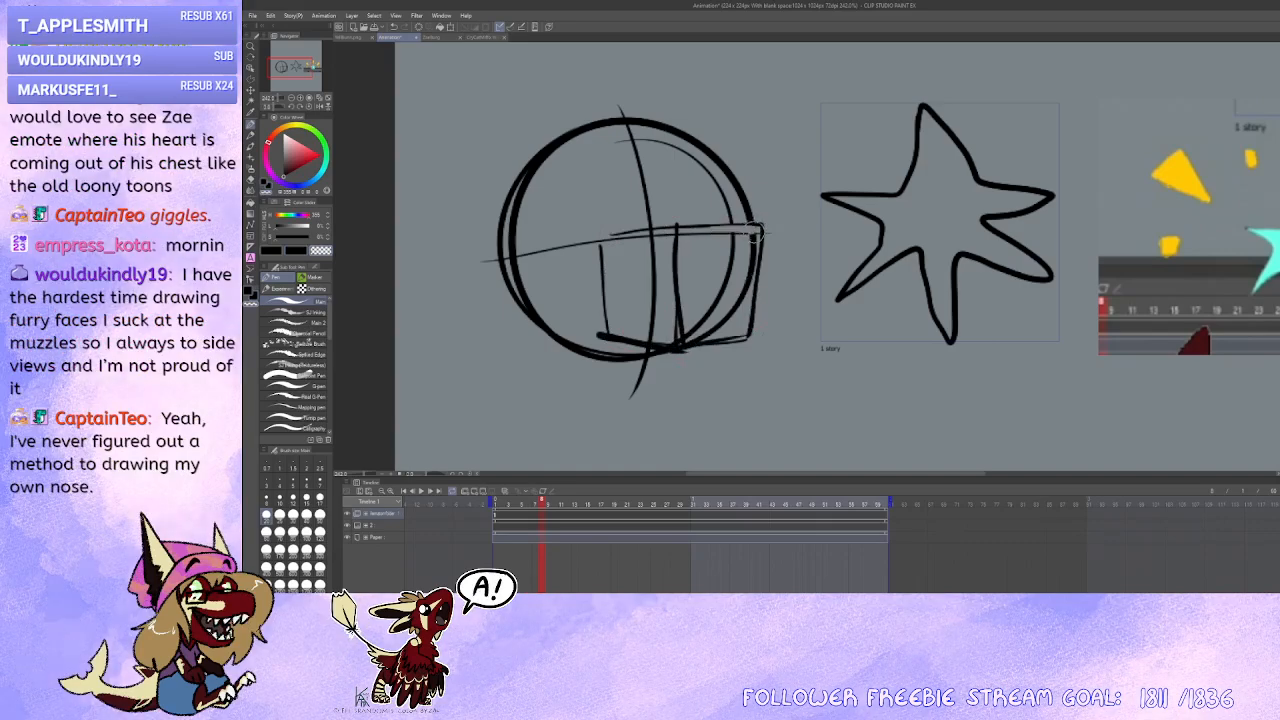
left_click_drag(746, 337, 692, 337)
left_click_drag(731, 234, 724, 324)
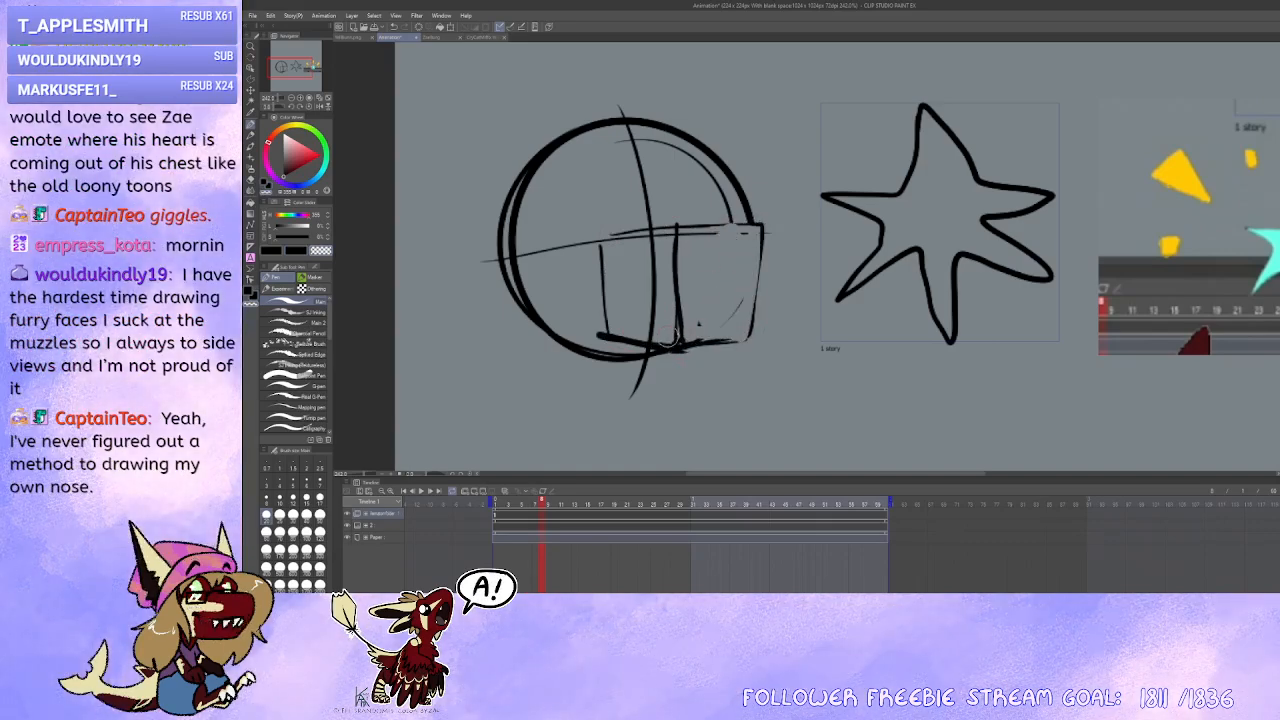
mouse_move(650, 336)
left_mouse_down()
mouse_move(650, 243)
mouse_move(603, 241)
mouse_move(670, 234)
left_mouse_up()
mouse_move(606, 316)
left_mouse_down()
mouse_move(607, 330)
mouse_move(698, 354)
left_mouse_up()
left_click_drag(606, 330, 682, 346)
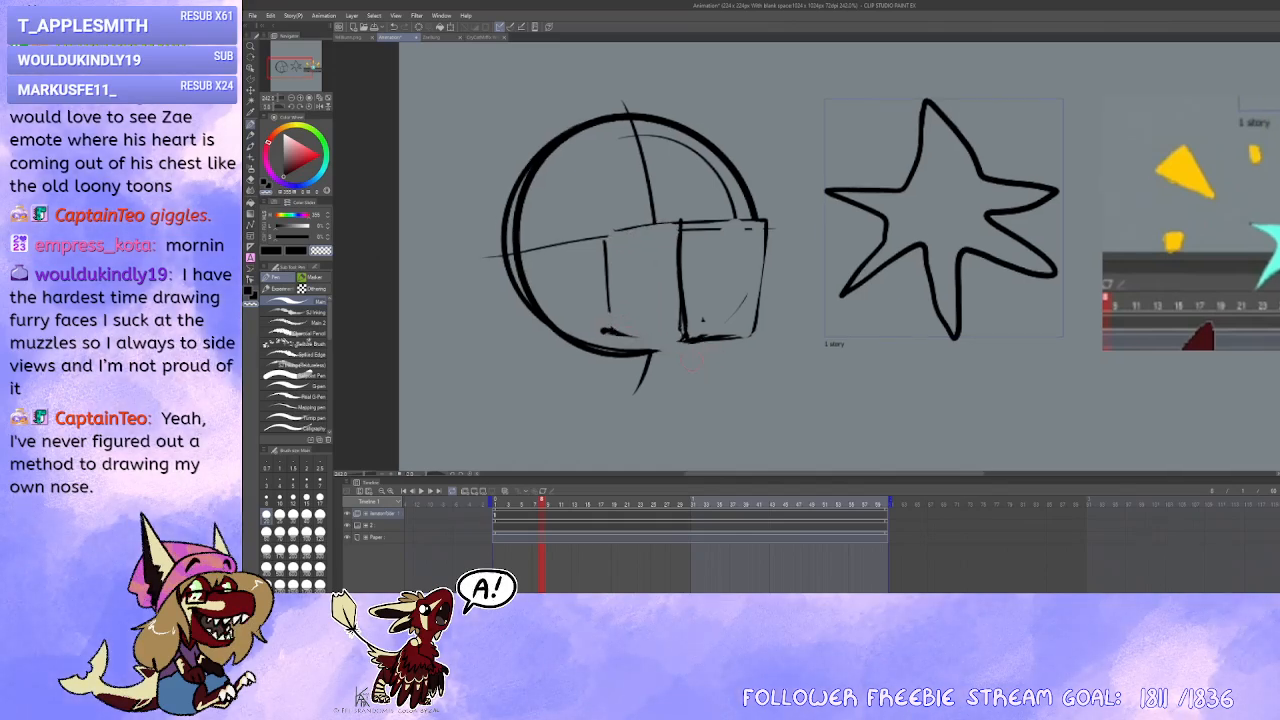
Step: Redraw the muzzle box's side, bottom and top edges in black to close its shape
key("c")
left_click_drag(609, 331, 688, 342)
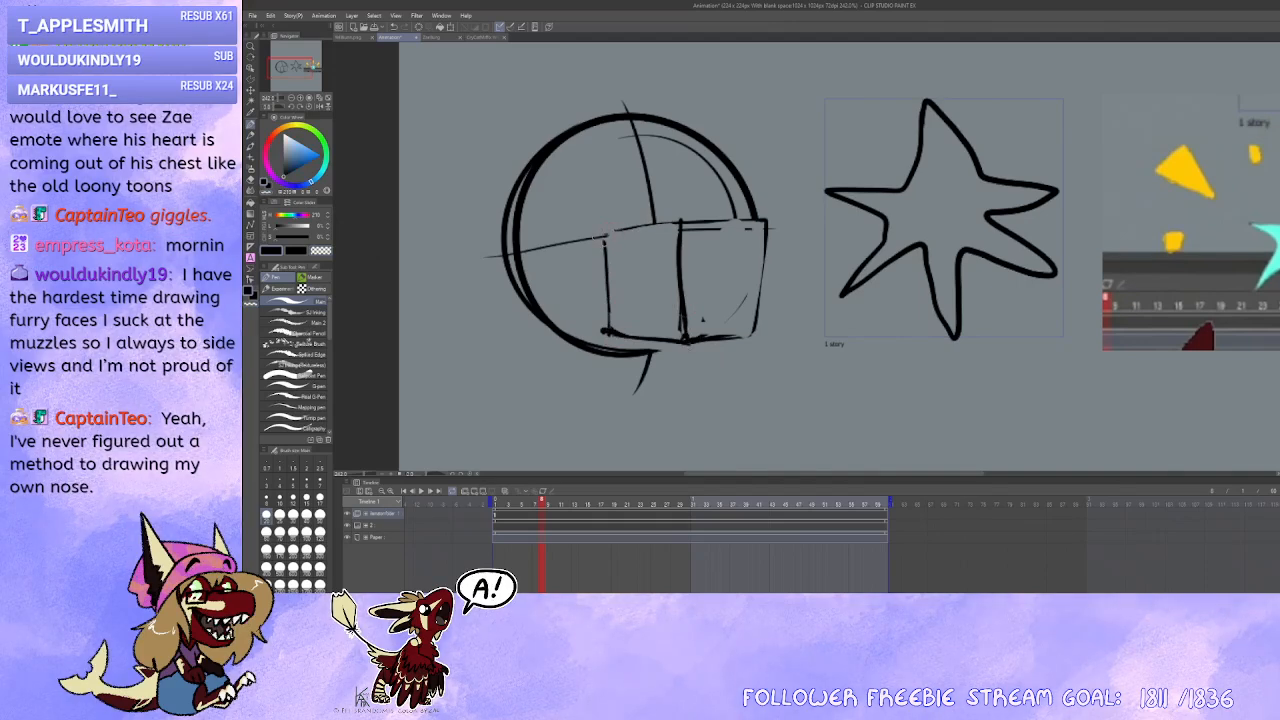
left_click_drag(606, 236, 683, 219)
mouse_move(729, 330)
left_mouse_down()
mouse_move(709, 348)
mouse_move(715, 371)
left_mouse_up()
left_click_drag(668, 233, 750, 236)
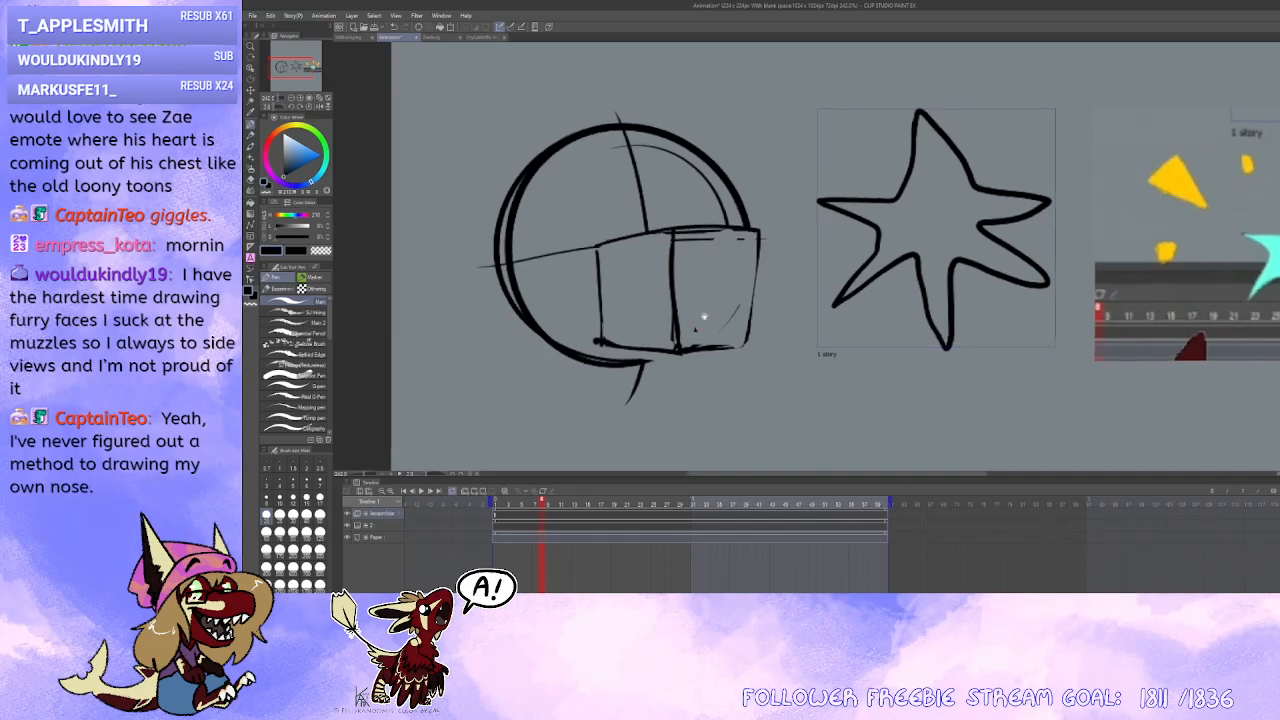
Step: Draw a small triangular nose at the upper front edge of the muzzle box, undoing the stray strokes
left_click_drag(712, 275, 709, 244)
mouse_move(767, 126)
left_mouse_down()
mouse_move(742, 186)
mouse_move(764, 182)
left_mouse_up()
key("ctrl+z")
key("ctrl+z")
left_click_drag(762, 274, 764, 270)
mouse_move(697, 239)
left_mouse_down()
mouse_move(714, 249)
mouse_move(746, 236)
mouse_move(696, 242)
mouse_move(722, 284)
left_mouse_up()
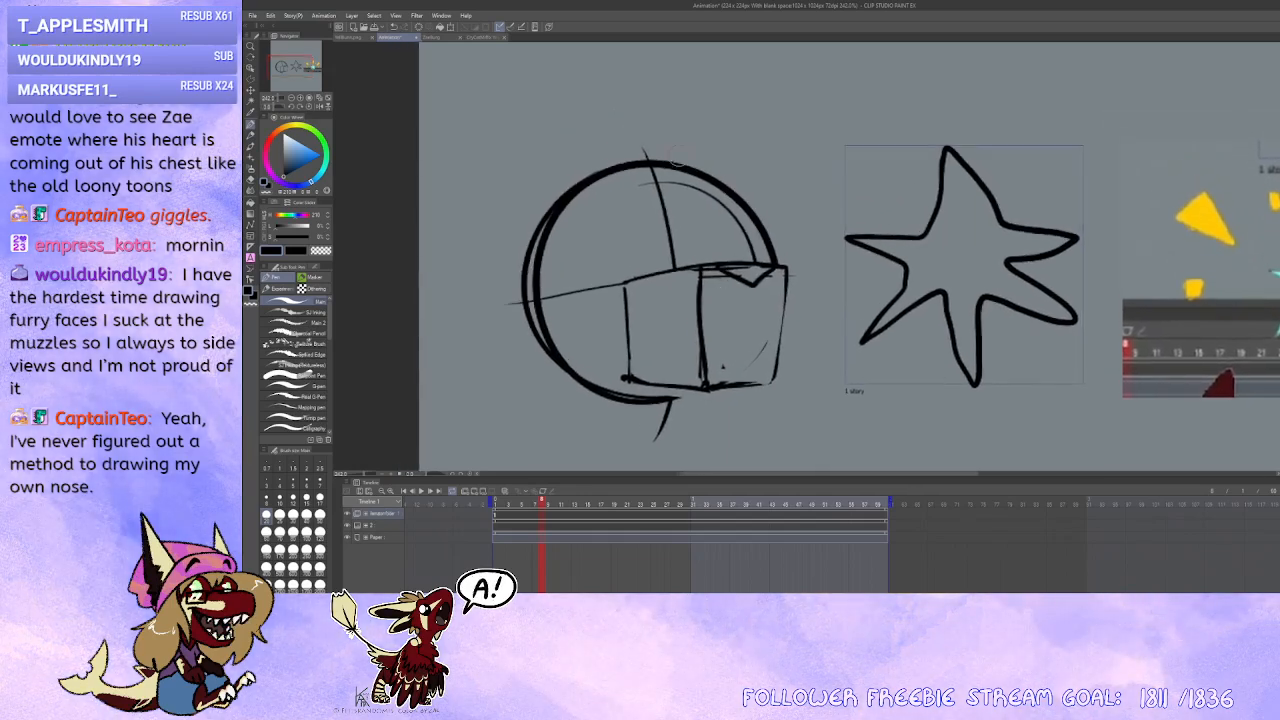
Step: Draw two tall pointed ears on top of the head circle, undoing the misplaced strokes
mouse_move(676, 164)
left_mouse_down()
mouse_move(525, 240)
mouse_move(523, 264)
mouse_move(631, 345)
left_mouse_up()
key("ctrl+z")
mouse_move(660, 258)
left_mouse_down()
mouse_move(569, 170)
mouse_move(590, 356)
left_mouse_up()
mouse_move(846, 316)
left_mouse_down()
mouse_move(836, 186)
mouse_move(763, 215)
mouse_move(763, 233)
mouse_move(814, 149)
mouse_move(817, 311)
left_mouse_up()
key("ctrl+z")
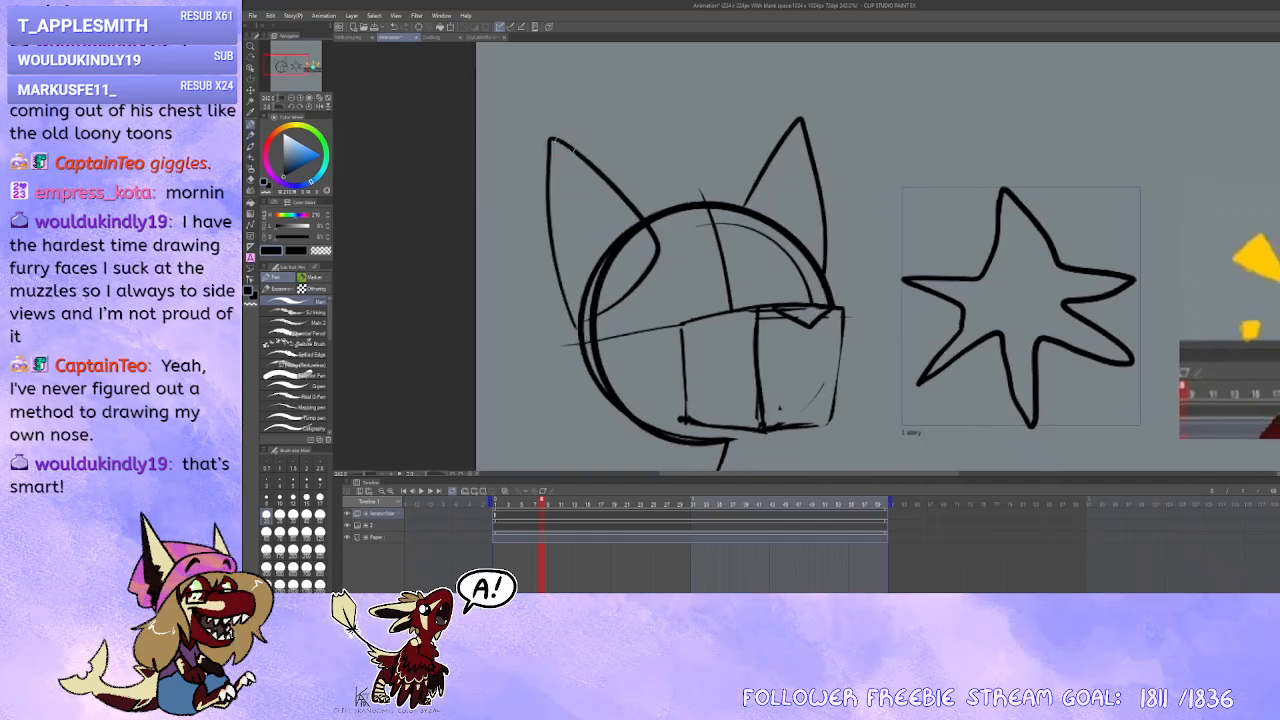
Step: Add curved contour lines across both ears to show their cone-like form
mouse_move(566, 149)
left_mouse_down()
mouse_move(544, 176)
mouse_move(556, 219)
left_mouse_up()
key("ctrl+z")
key("ctrl+z")
mouse_move(572, 154)
left_mouse_down()
mouse_move(554, 166)
mouse_move(555, 201)
left_mouse_up()
mouse_move(609, 189)
left_mouse_down()
mouse_move(625, 240)
mouse_move(592, 282)
left_mouse_up()
left_click_drag(656, 247, 595, 318)
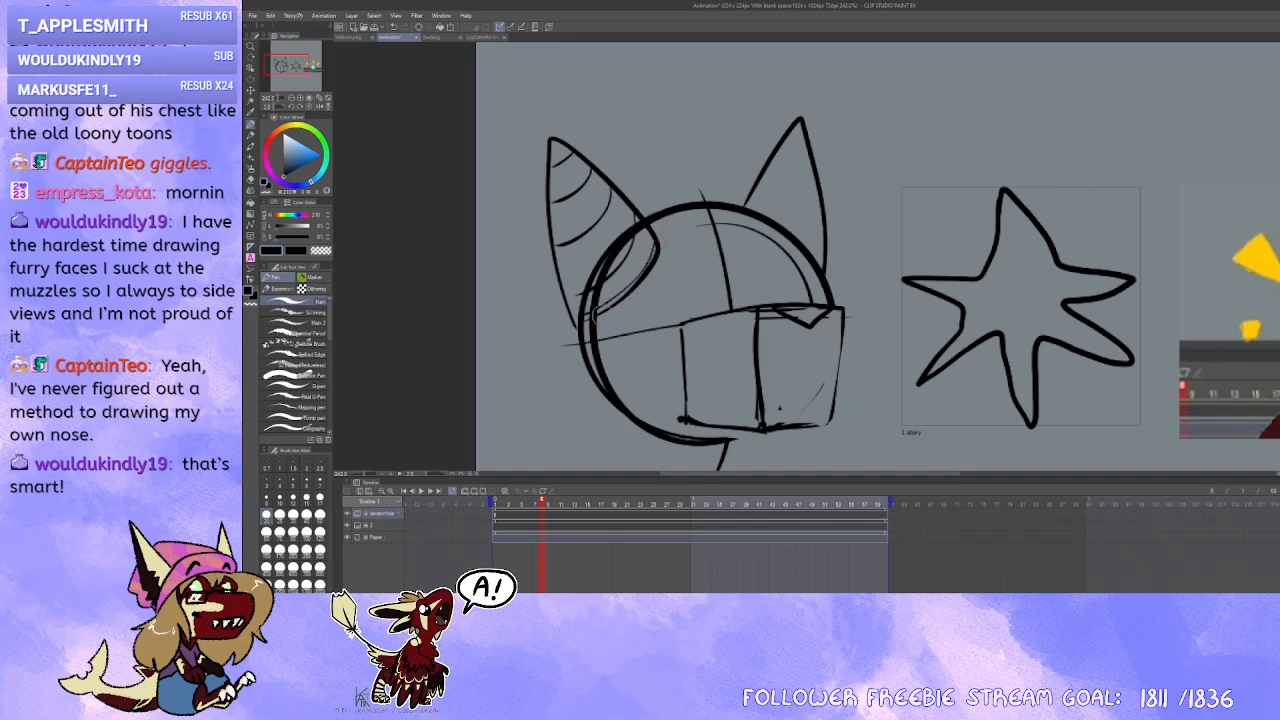
left_click_drag(795, 330, 791, 336)
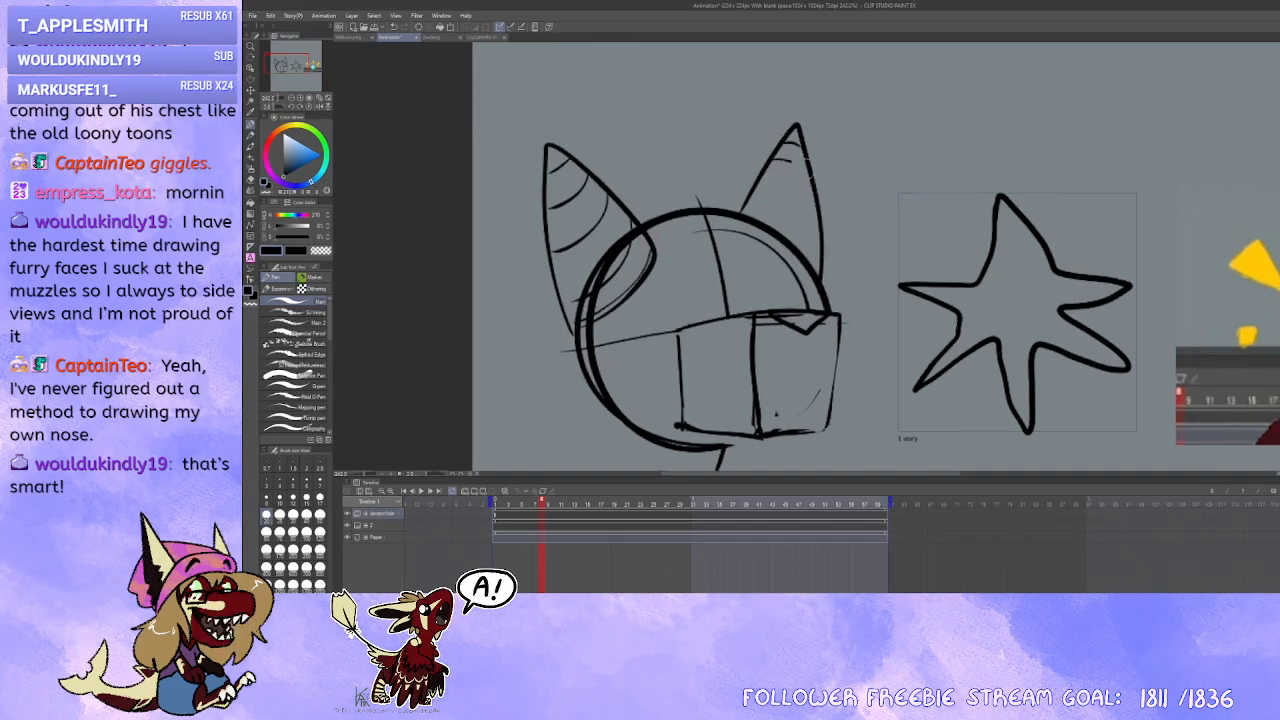
mouse_move(815, 186)
left_mouse_down()
mouse_move(760, 218)
mouse_move(752, 246)
left_mouse_up()
left_click_drag(791, 310, 759, 253)
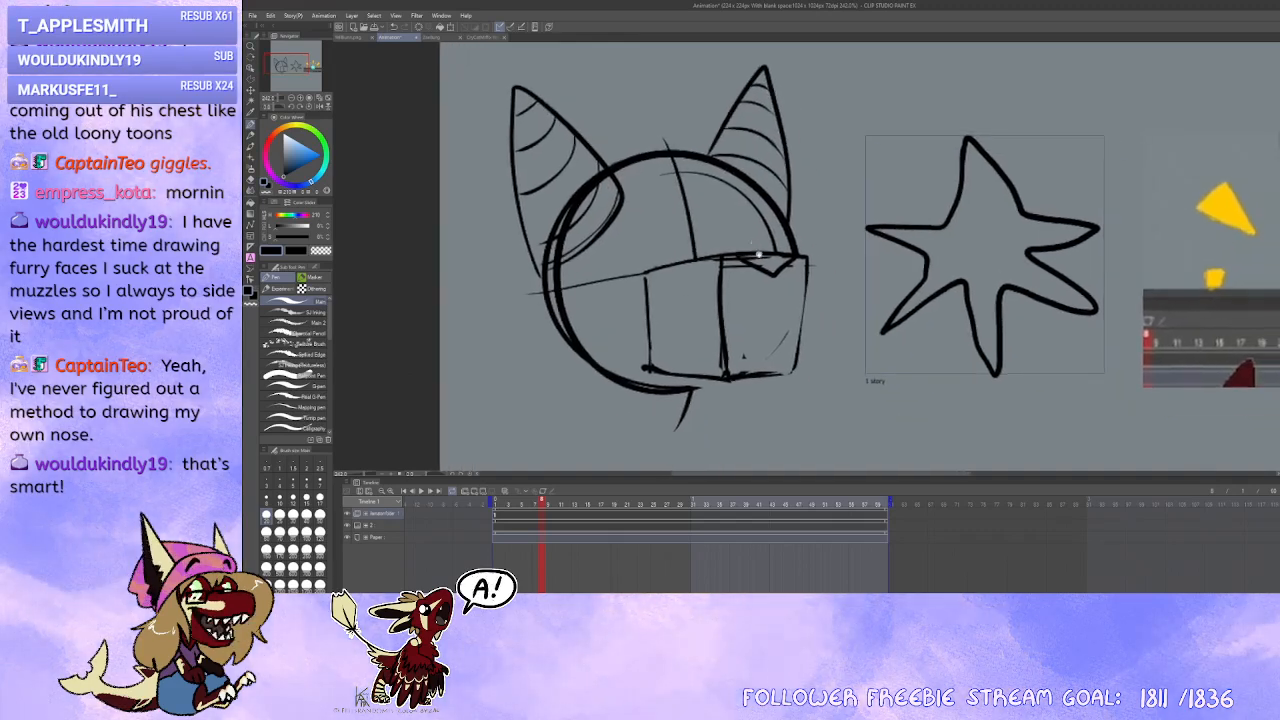
Step: Sketch a second head circle below the first and add a curved snout line inside its lower right side
mouse_move(796, 367)
left_mouse_down()
mouse_move(758, 325)
mouse_move(810, 362)
mouse_move(829, 354)
mouse_move(823, 368)
left_mouse_up()
left_click_drag(722, 374, 694, 165)
mouse_move(765, 258)
left_mouse_down()
mouse_move(566, 290)
mouse_move(600, 385)
left_mouse_up()
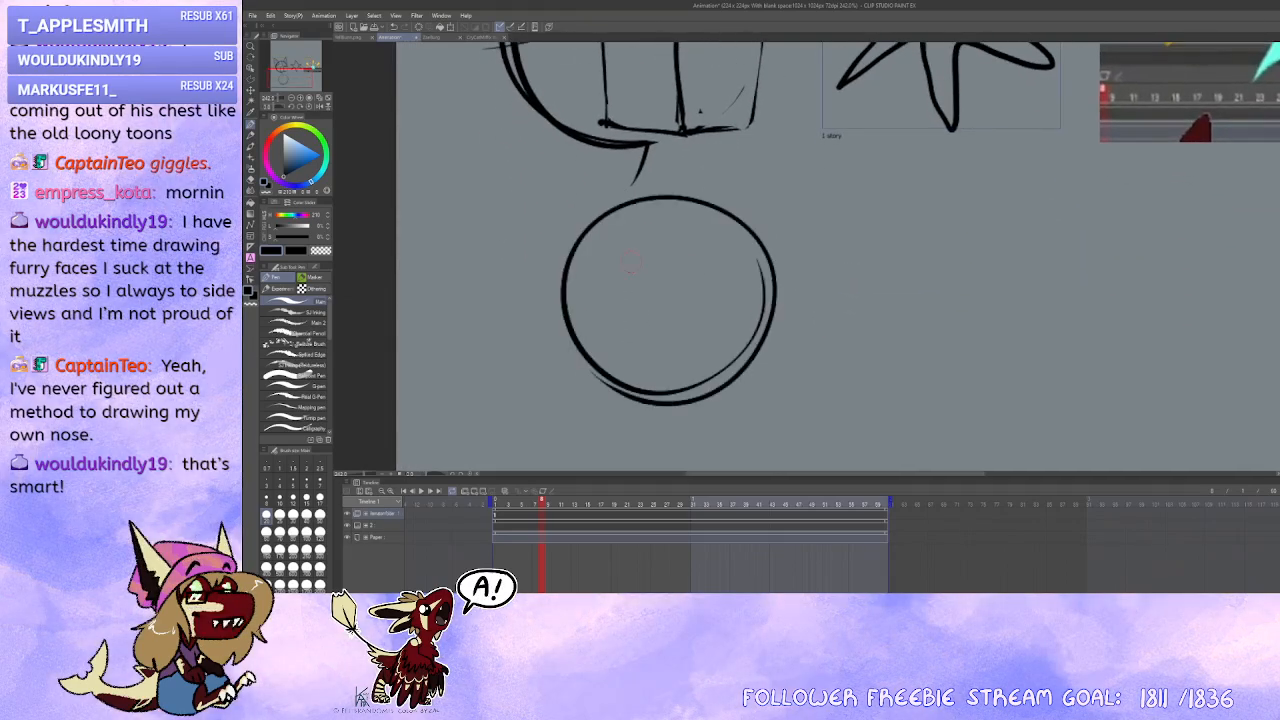
mouse_move(718, 312)
left_mouse_down()
mouse_move(726, 280)
mouse_move(680, 355)
left_mouse_up()
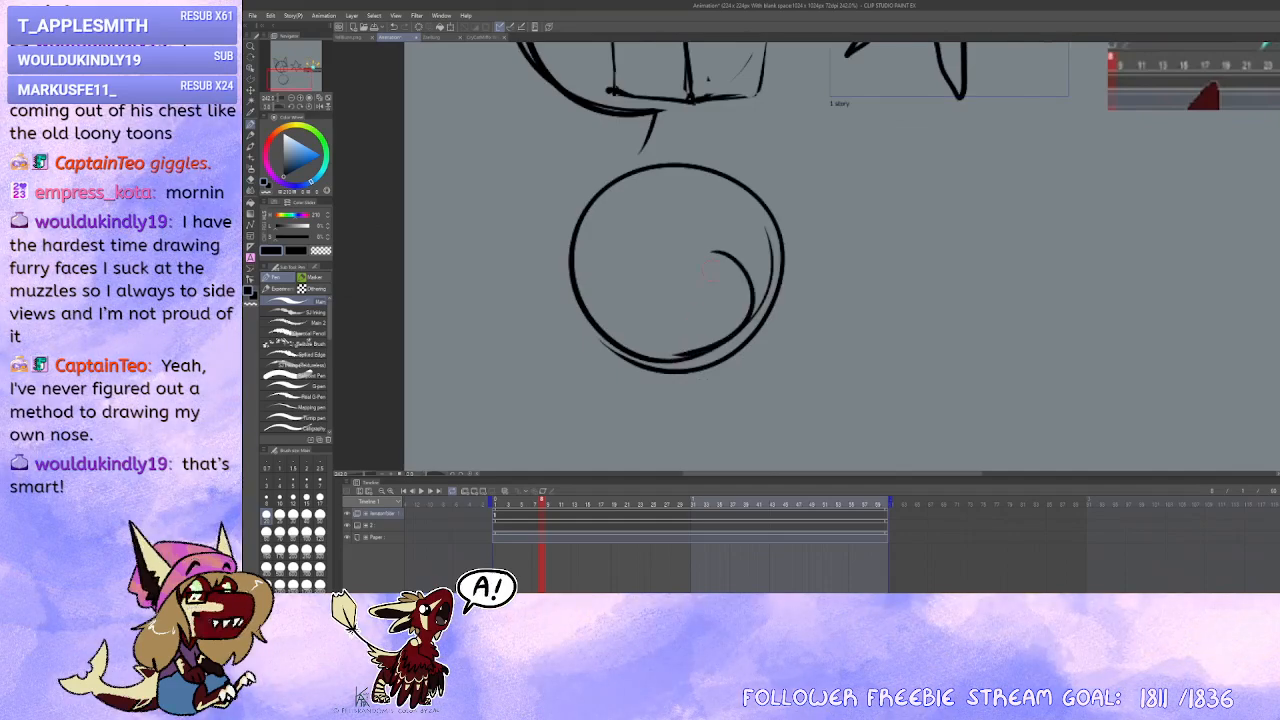
Step: Draw two tall oval eyes on the second head, with the far eye behind the snout curve
left_click_drag(652, 202, 660, 212)
left_click_drag(746, 258, 722, 272)
key("ctrl+z")
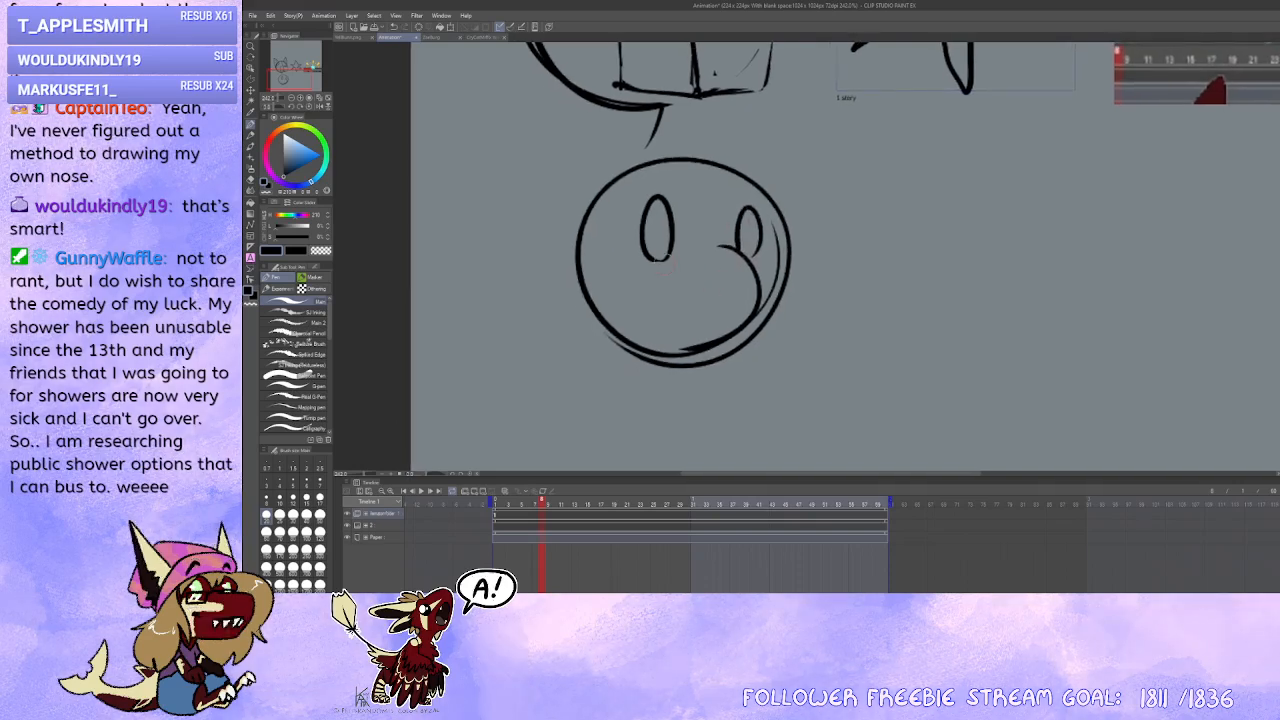
Step: Draw four small ovals around the second head's eyes: one by each outer side and two on the forehead
left_click_drag(614, 242, 612, 260)
left_click_drag(683, 176, 685, 191)
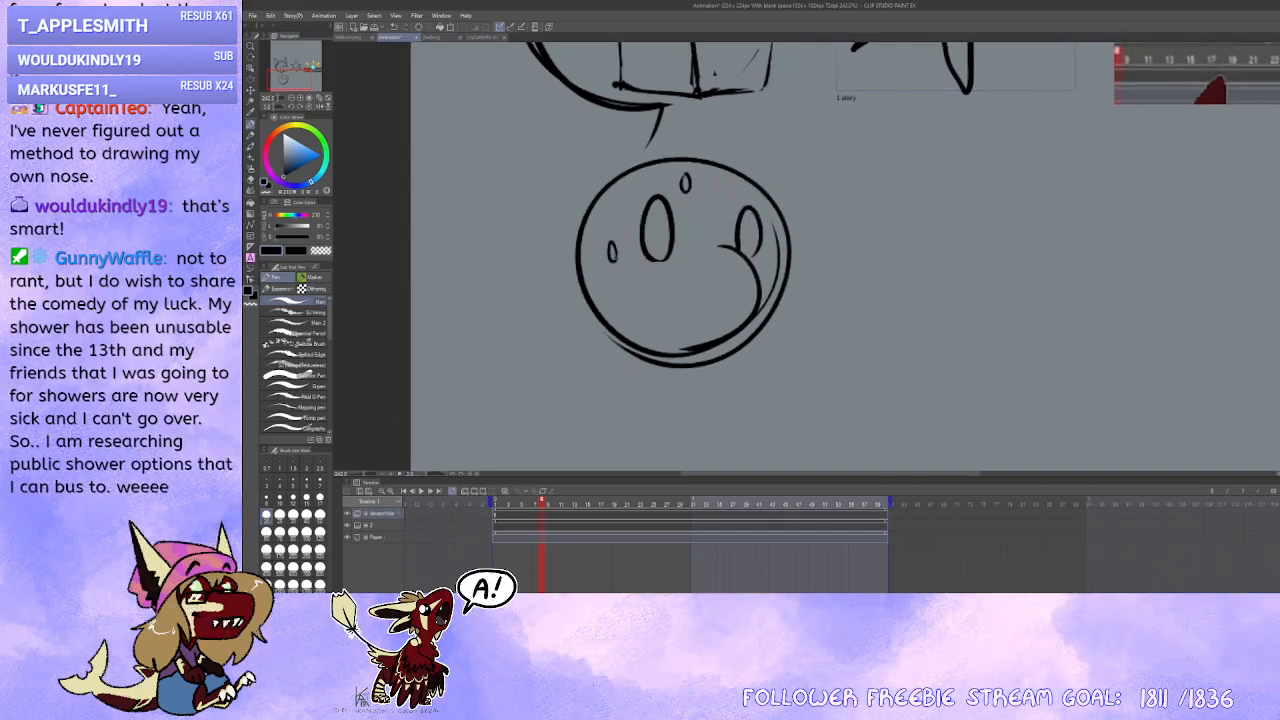
left_click_drag(770, 250, 772, 266)
left_click_drag(760, 280, 766, 273)
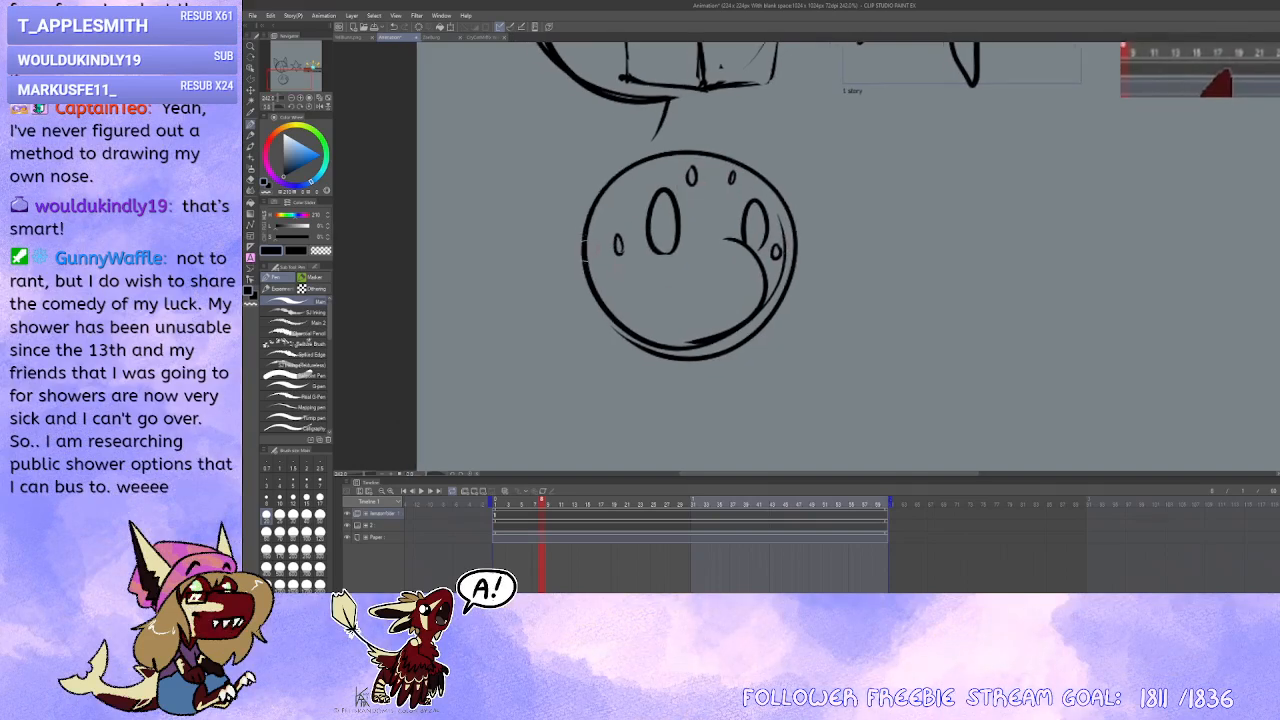
Step: Reshape the second head's outline into a flatter jaw, redrawing its lower sides and erasing stray lines along the bottom and far side
mouse_move(583, 262)
left_mouse_down()
mouse_move(700, 345)
mouse_move(762, 319)
left_mouse_up()
mouse_move(790, 254)
left_mouse_down()
mouse_move(780, 290)
mouse_move(732, 338)
left_mouse_up()
key("x")
key("c")
mouse_move(632, 340)
left_mouse_down()
mouse_move(704, 350)
mouse_move(766, 326)
left_mouse_up()
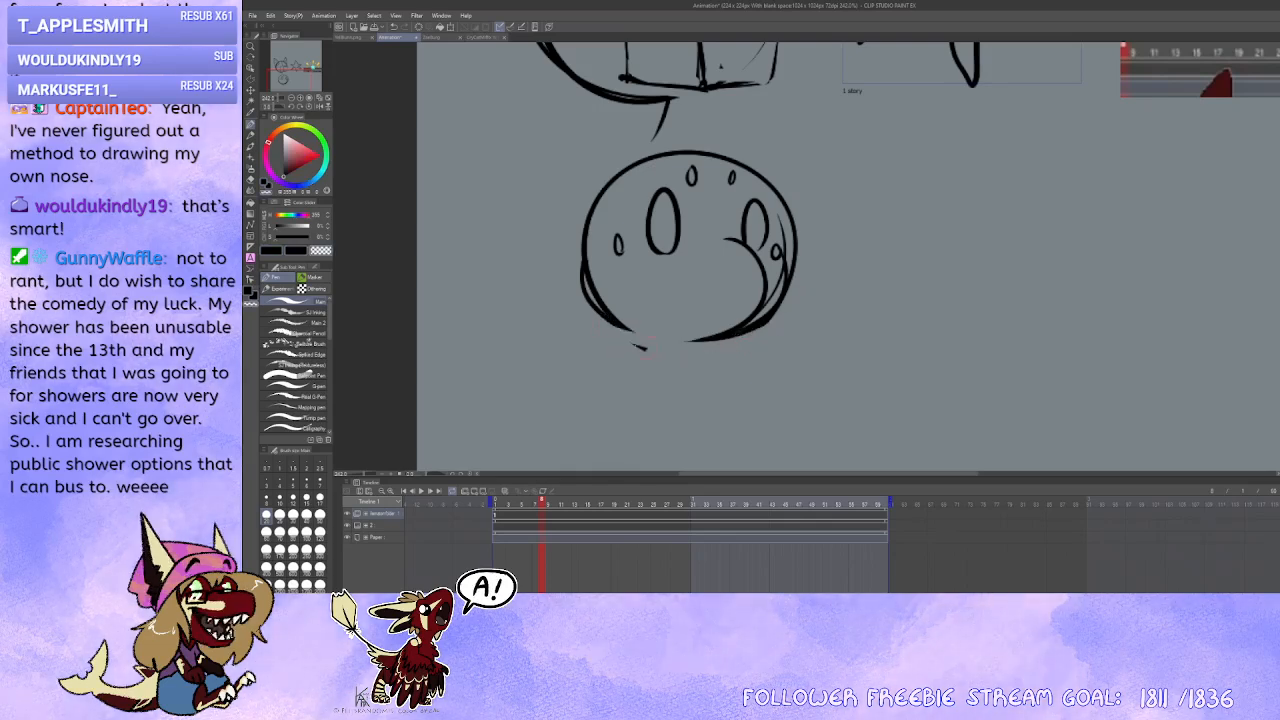
left_click_drag(786, 204, 788, 288)
left_click_drag(786, 208, 760, 174)
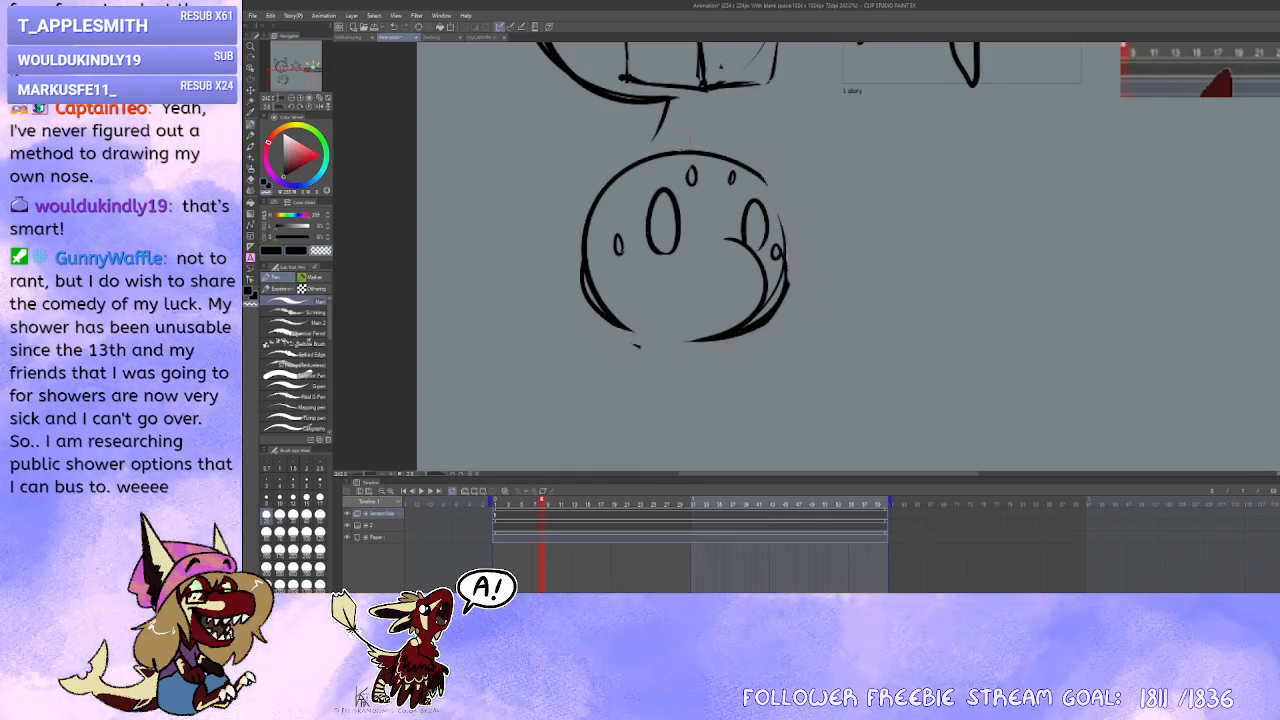
left_click_drag(585, 262, 612, 320)
left_click_drag(778, 295, 732, 330)
key("c")
left_click_drag(618, 325, 746, 327)
Step: Add two small pointed ovals along the lower edge of the second head and tidy its outline
mouse_move(779, 256)
left_mouse_down()
mouse_move(748, 328)
mouse_move(694, 318)
mouse_move(698, 338)
mouse_move(680, 338)
mouse_move(700, 328)
mouse_move(742, 350)
mouse_move(745, 330)
mouse_move(757, 355)
mouse_move(690, 400)
left_mouse_up()
key("ctrl+z")
key("ctrl+z")
key("x")
key("c")
scroll(706, 396, "down", 1)
mouse_move(757, 337)
left_mouse_down()
mouse_move(712, 370)
mouse_move(722, 358)
left_mouse_up()
scroll(712, 370, "down", 1)
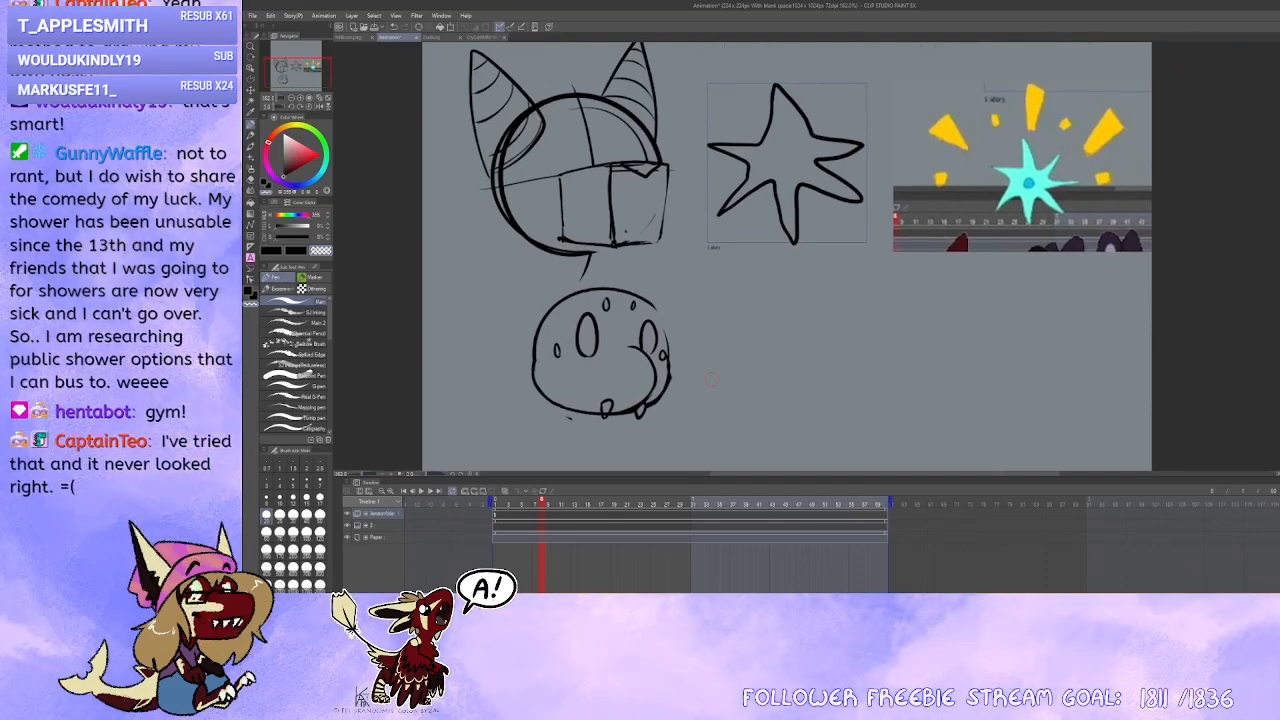
key("c")
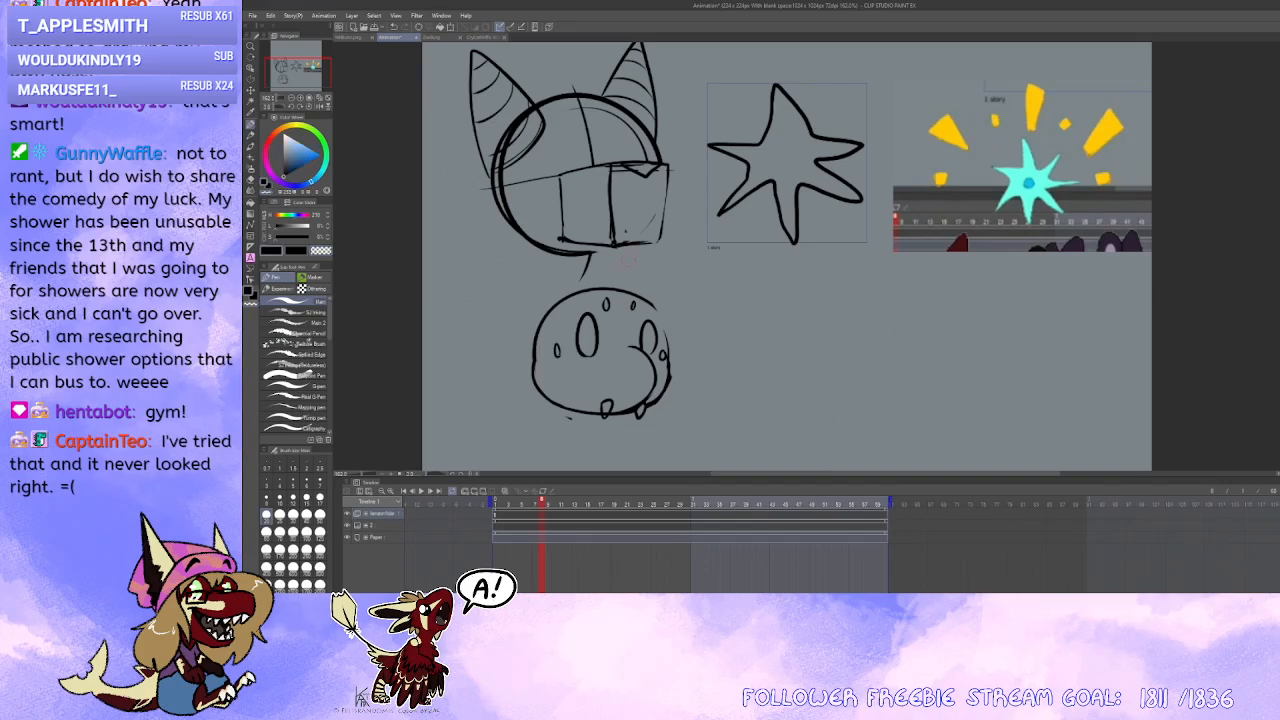
mouse_move(630, 257)
left_mouse_down()
mouse_move(629, 283)
mouse_move(635, 272)
mouse_move(684, 314)
left_mouse_up()
key("ctrl+z")
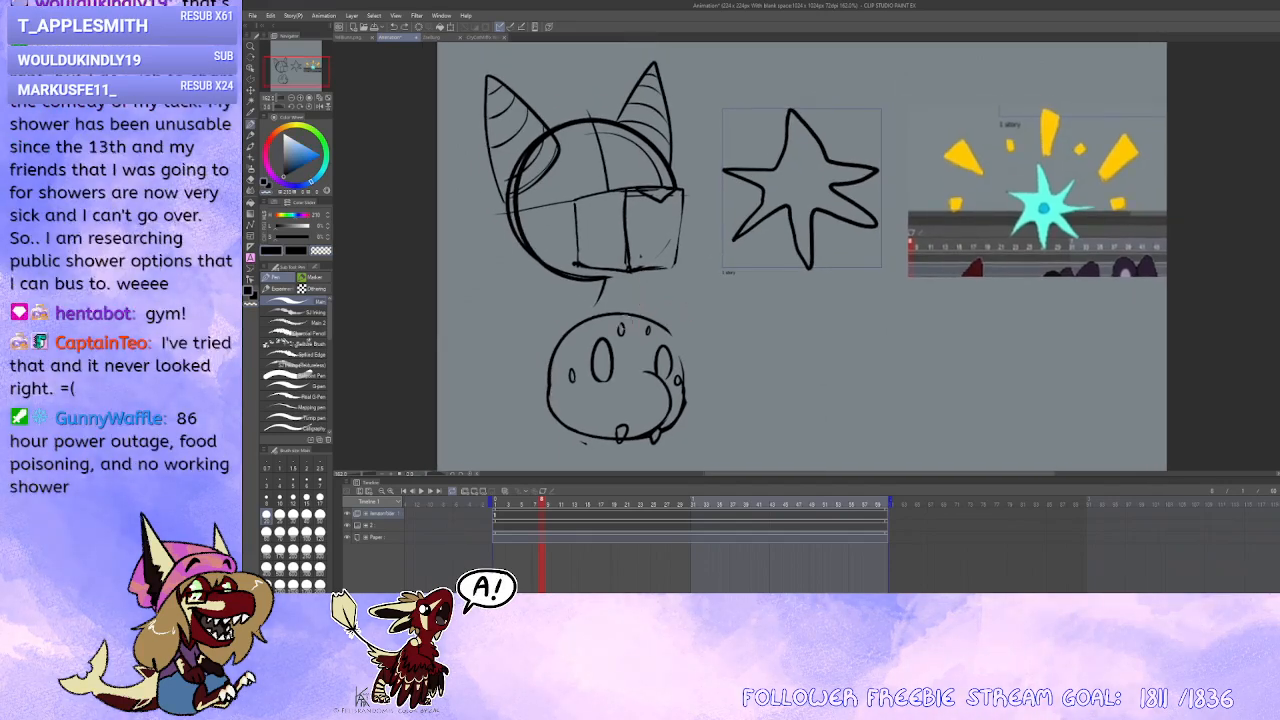
Step: Delete both head construction sketches inside a rectangular selection, leaving the star and the reference image
left_click(251, 80)
left_click(294, 293)
left_click_drag(434, 117, 443, 124)
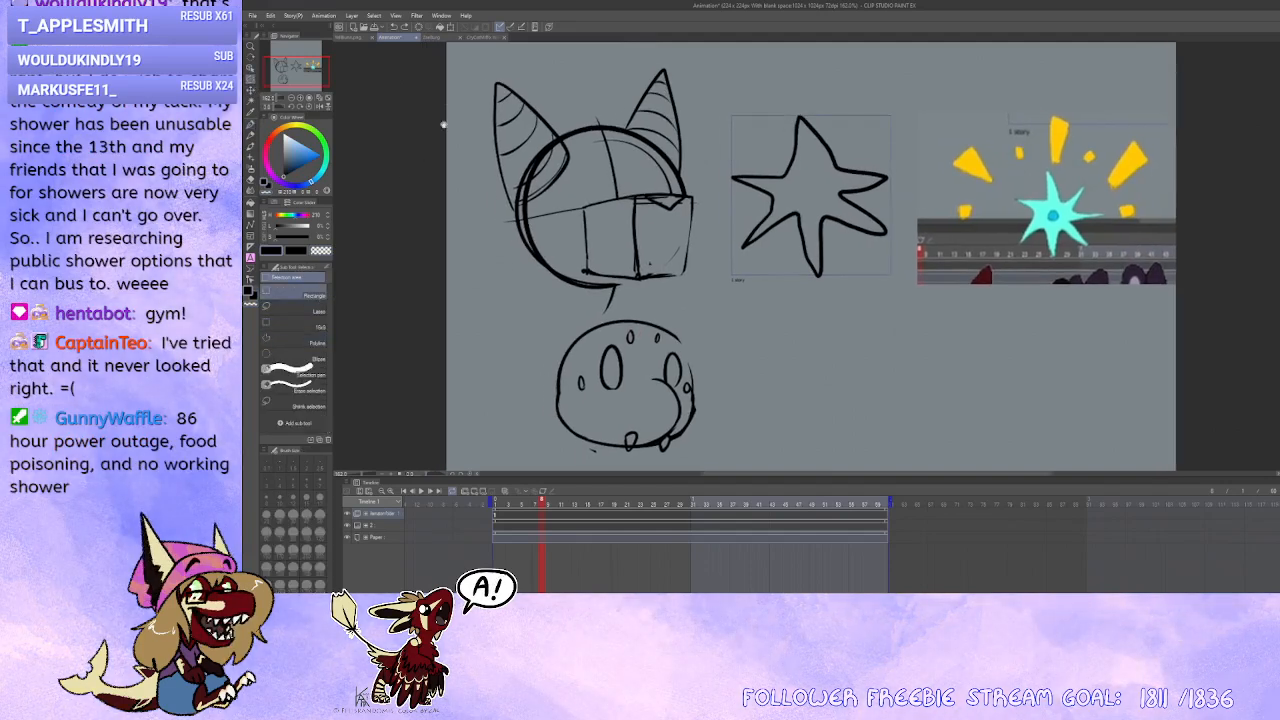
mouse_move(460, 67)
left_mouse_down()
mouse_move(645, 358)
mouse_move(723, 454)
mouse_move(721, 443)
left_mouse_up()
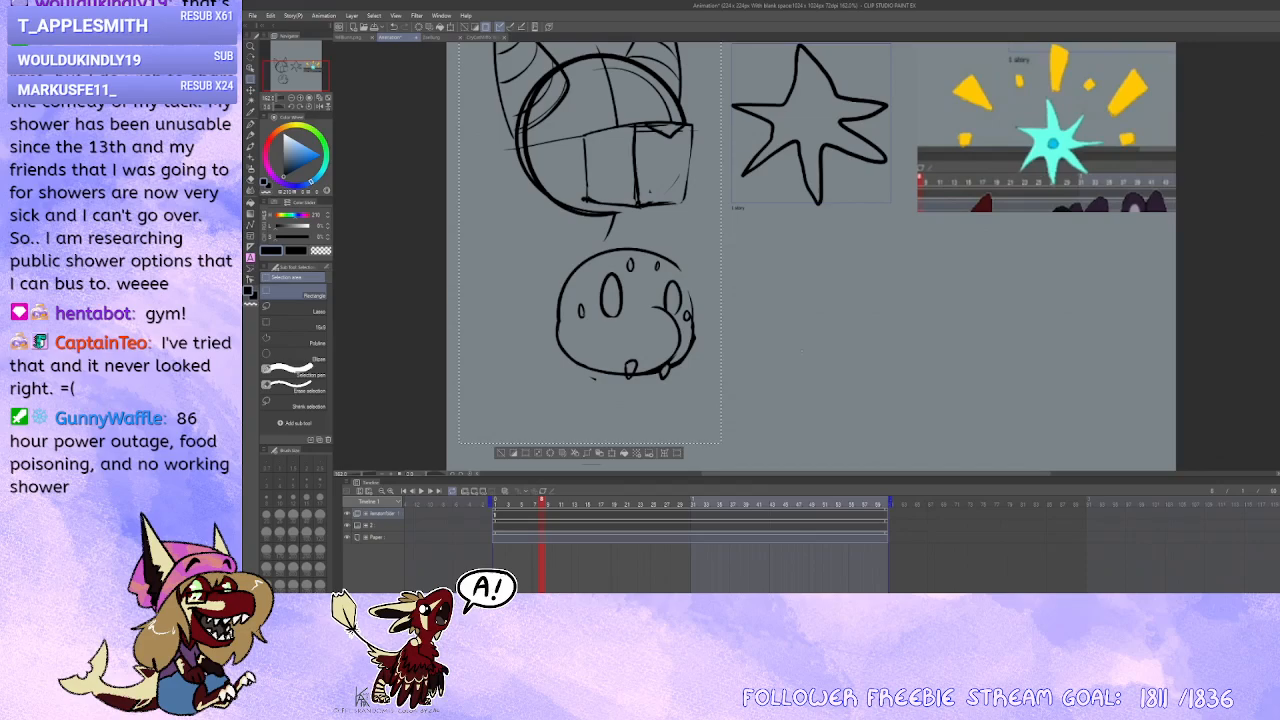
key("Delete")
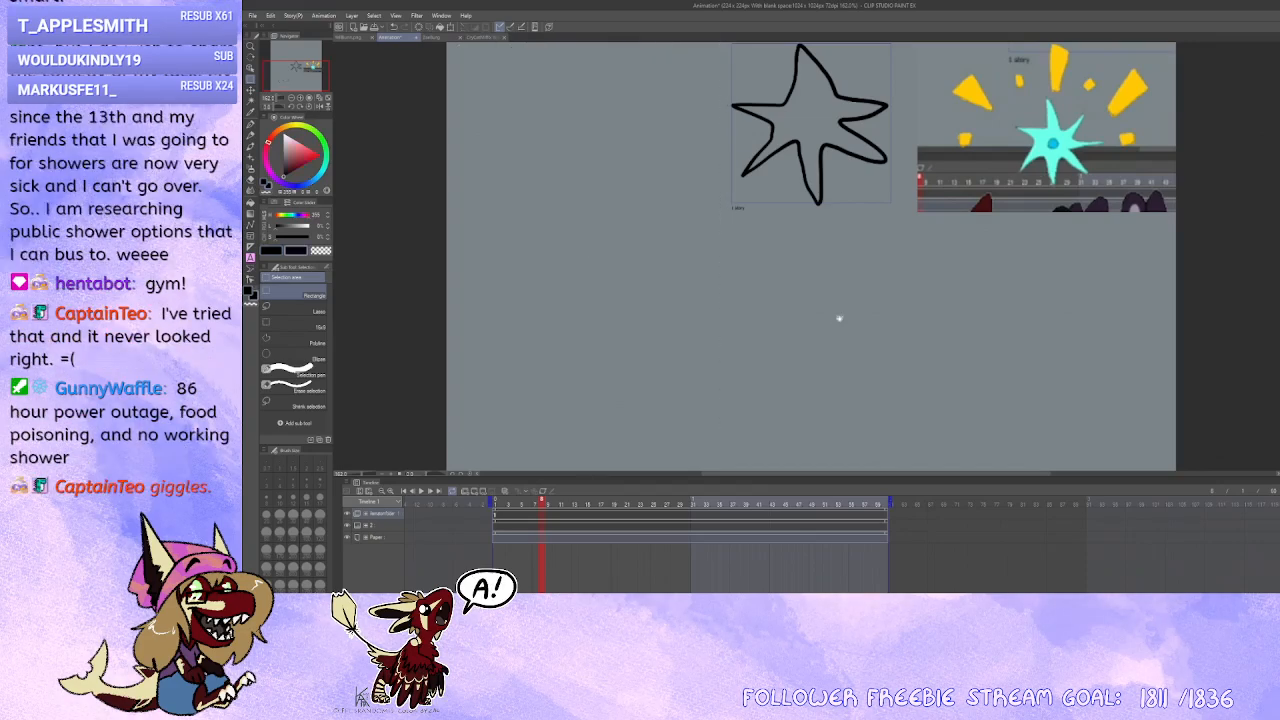
left_click(251, 124)
scroll(470, 180, "up", 2)
left_click_drag(942, 208, 847, 301)
scroll(701, 259, "up", 1)
scroll(701, 259, "up", 1)
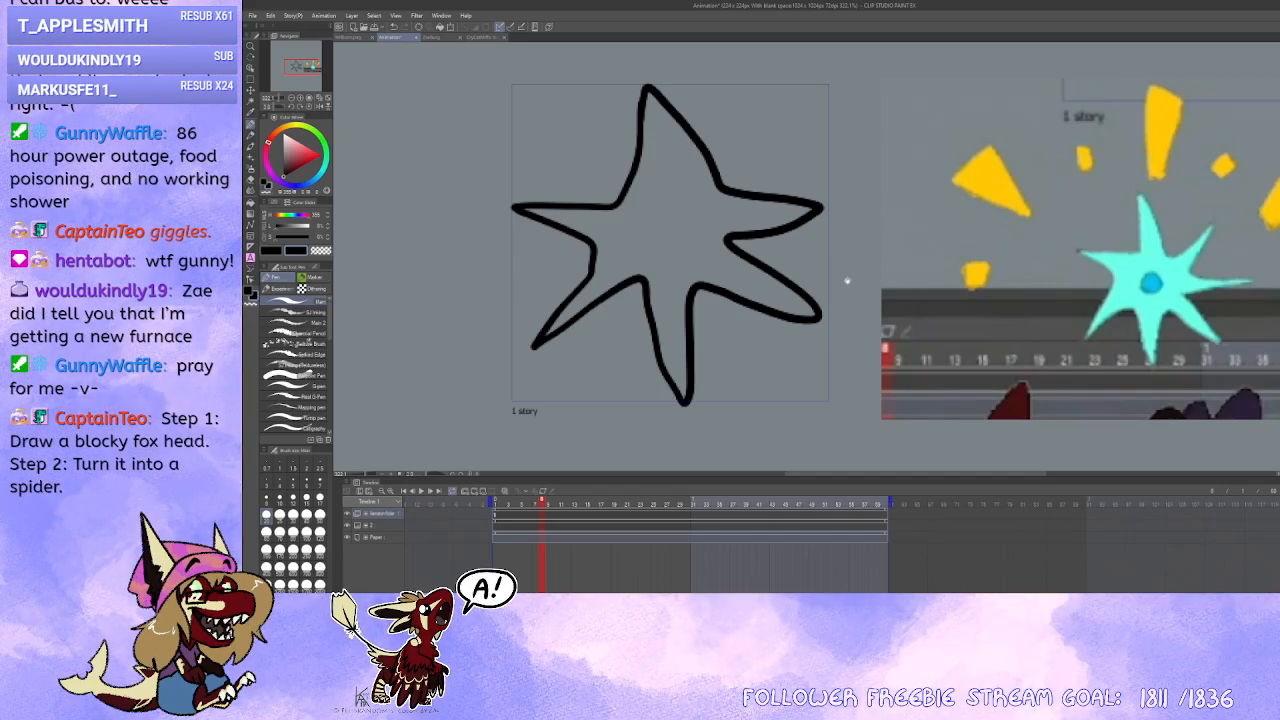
mouse_move(847, 280)
left_mouse_down()
mouse_move(937, 269)
mouse_move(1000, 347)
left_mouse_up()
left_click_drag(727, 357, 760, 245)
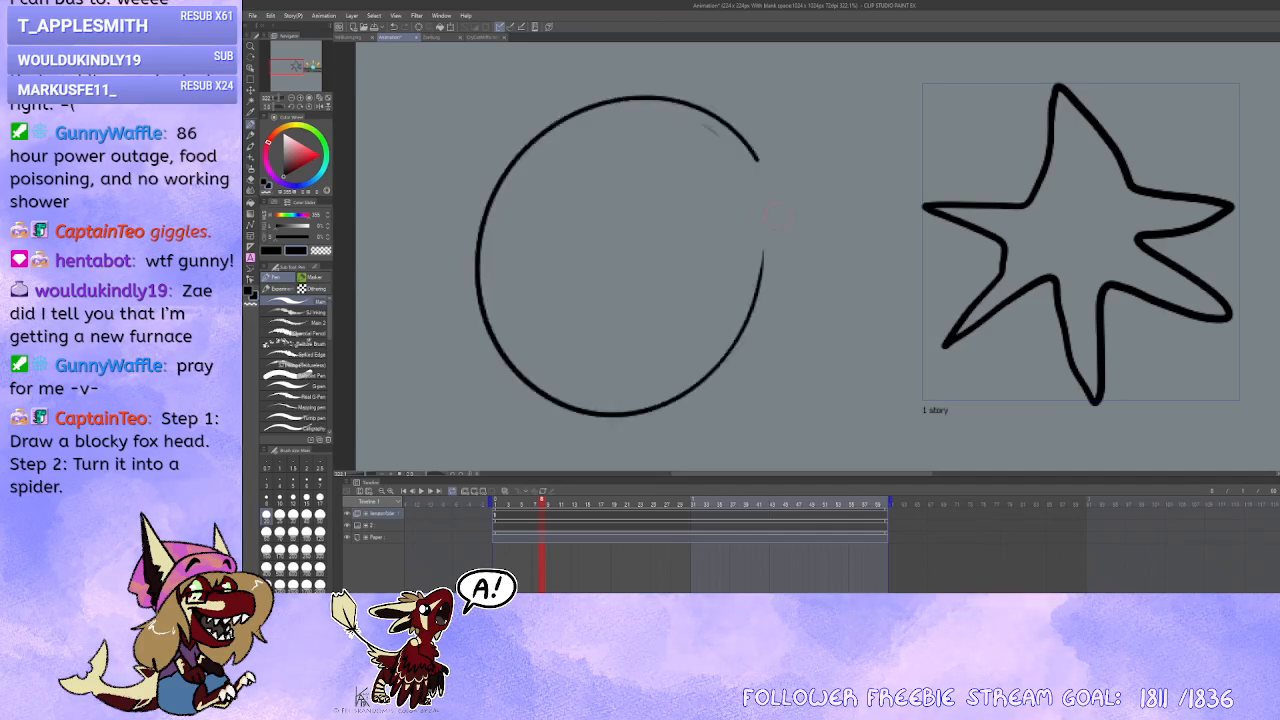
key("ctrl+z")
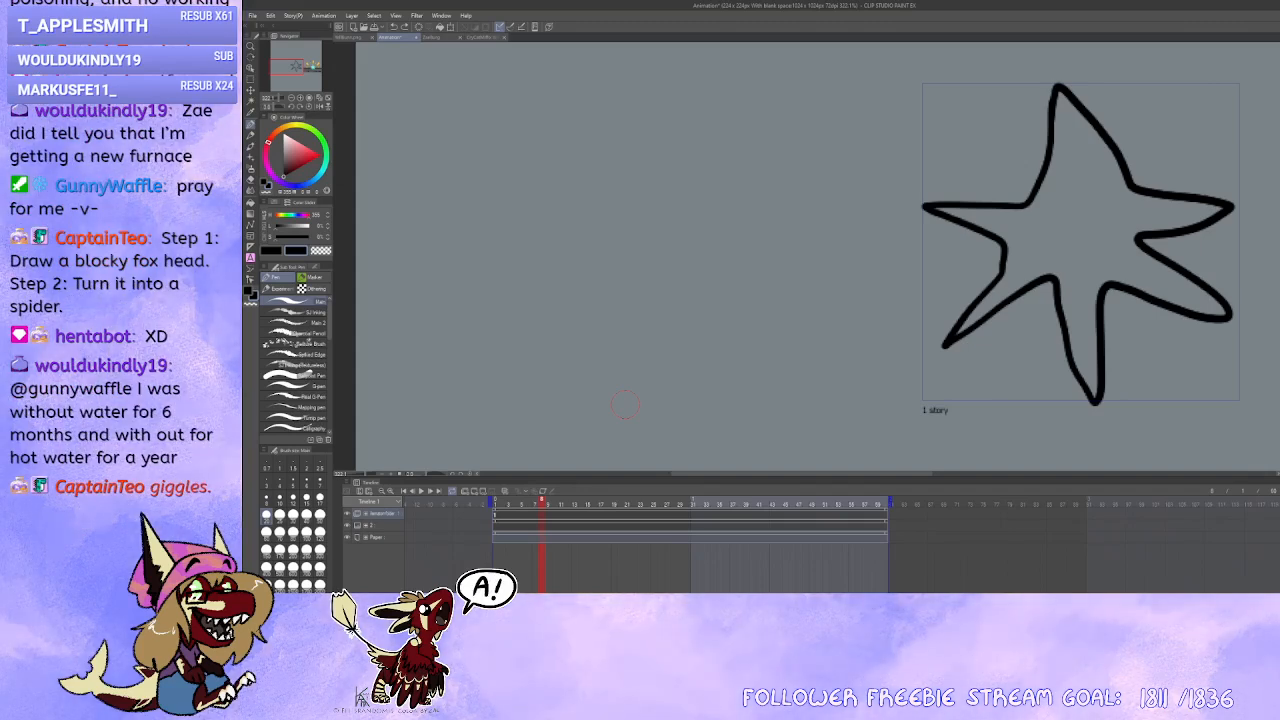
Step: Clear the old star outline and draw a new, tilted six-pointed star outline inside the "1 story" frame
left_click_drag(967, 288, 645, 280)
mouse_move(789, 323)
left_mouse_down()
mouse_move(775, 339)
mouse_move(809, 300)
mouse_move(778, 316)
left_mouse_up()
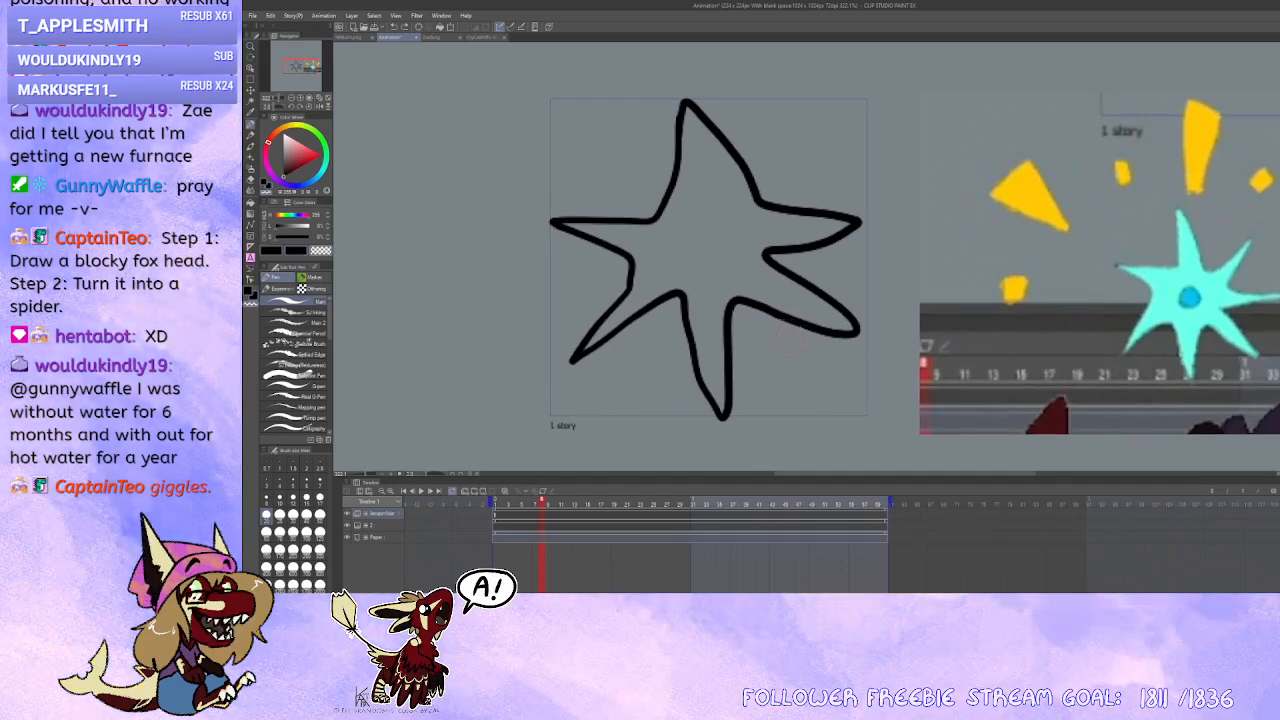
key("x")
key("Delete")
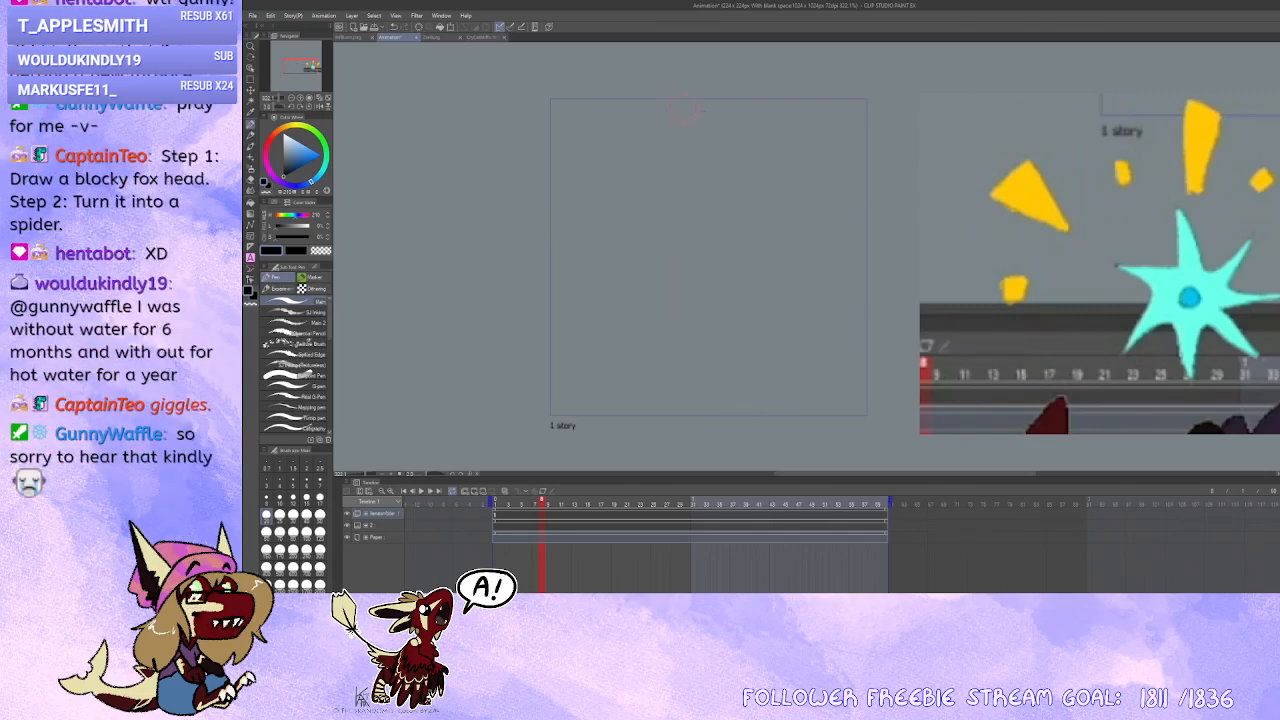
mouse_move(673, 112)
left_mouse_down()
mouse_move(687, 221)
mouse_move(671, 235)
mouse_move(552, 224)
mouse_move(594, 247)
mouse_move(620, 302)
mouse_move(595, 384)
mouse_move(687, 313)
mouse_move(745, 388)
mouse_move(750, 298)
mouse_move(858, 320)
mouse_move(771, 266)
mouse_move(818, 113)
mouse_move(743, 182)
mouse_move(711, 172)
mouse_move(676, 118)
left_mouse_up()
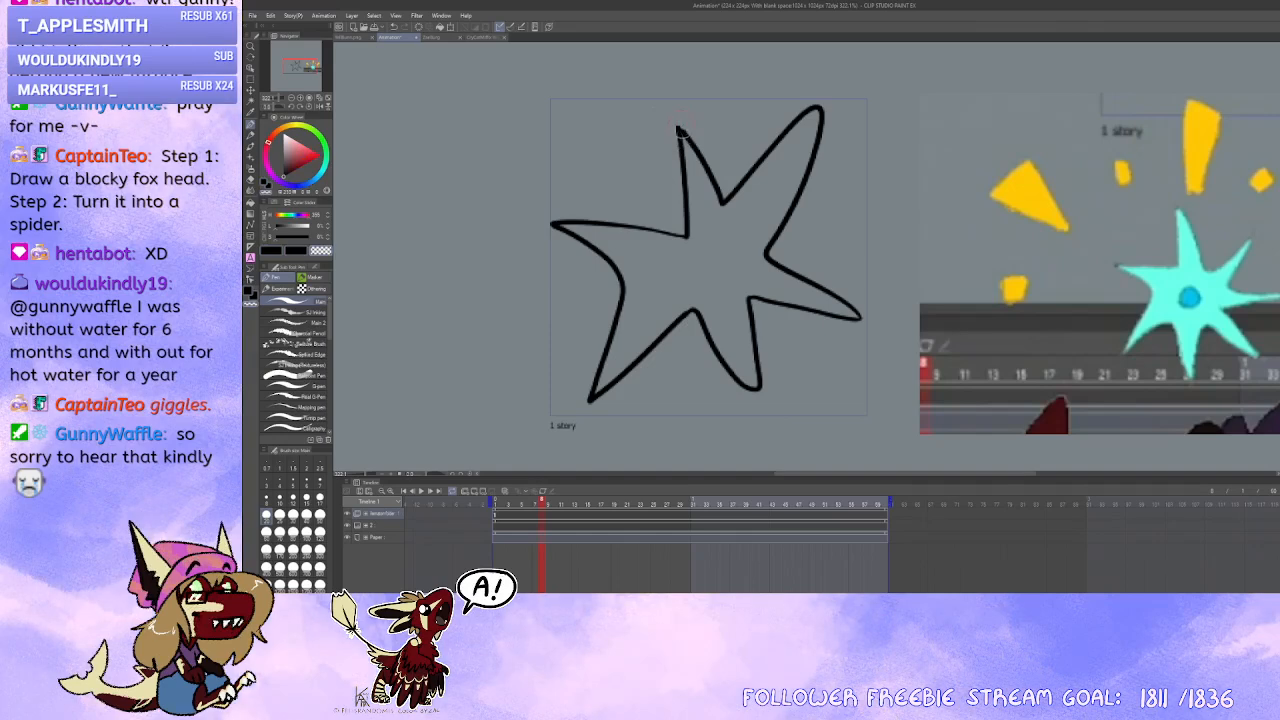
left_click(685, 135, "alt")
left_click_drag(893, 281, 771, 285)
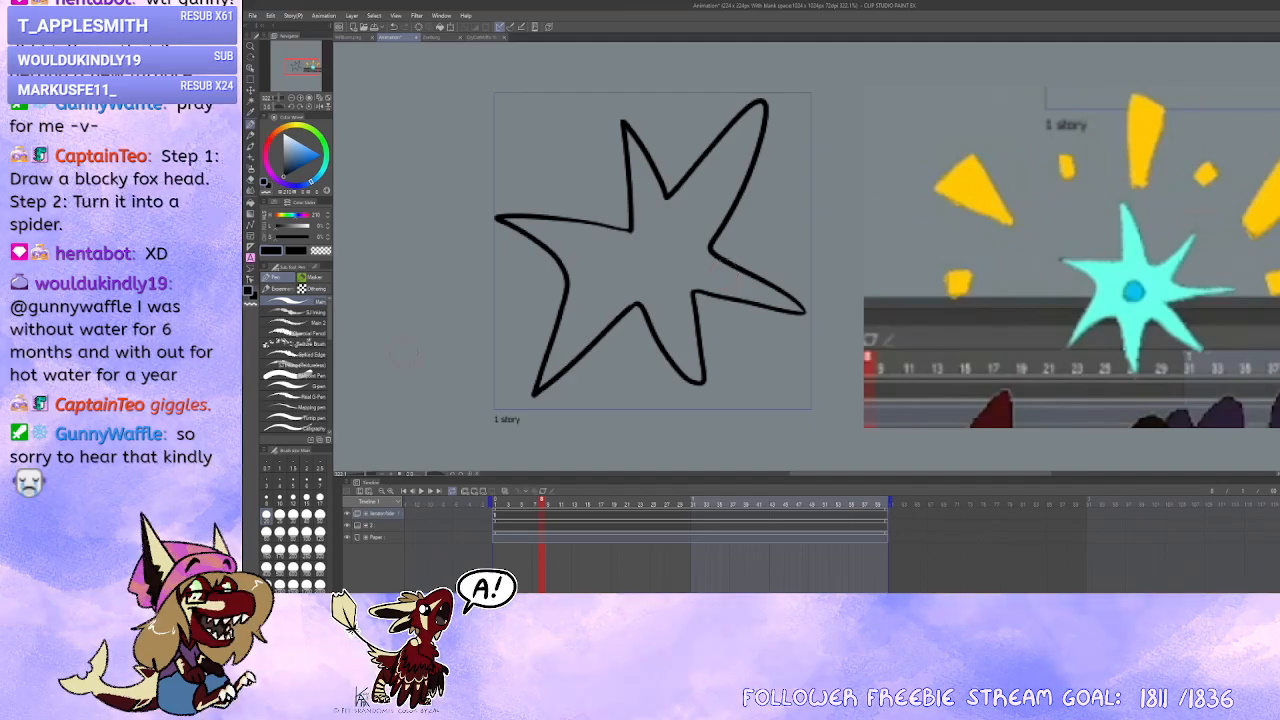
Step: Fill the new star with solid black and touch up its arm edges and inner corners
left_click(251, 213)
left_click(638, 282)
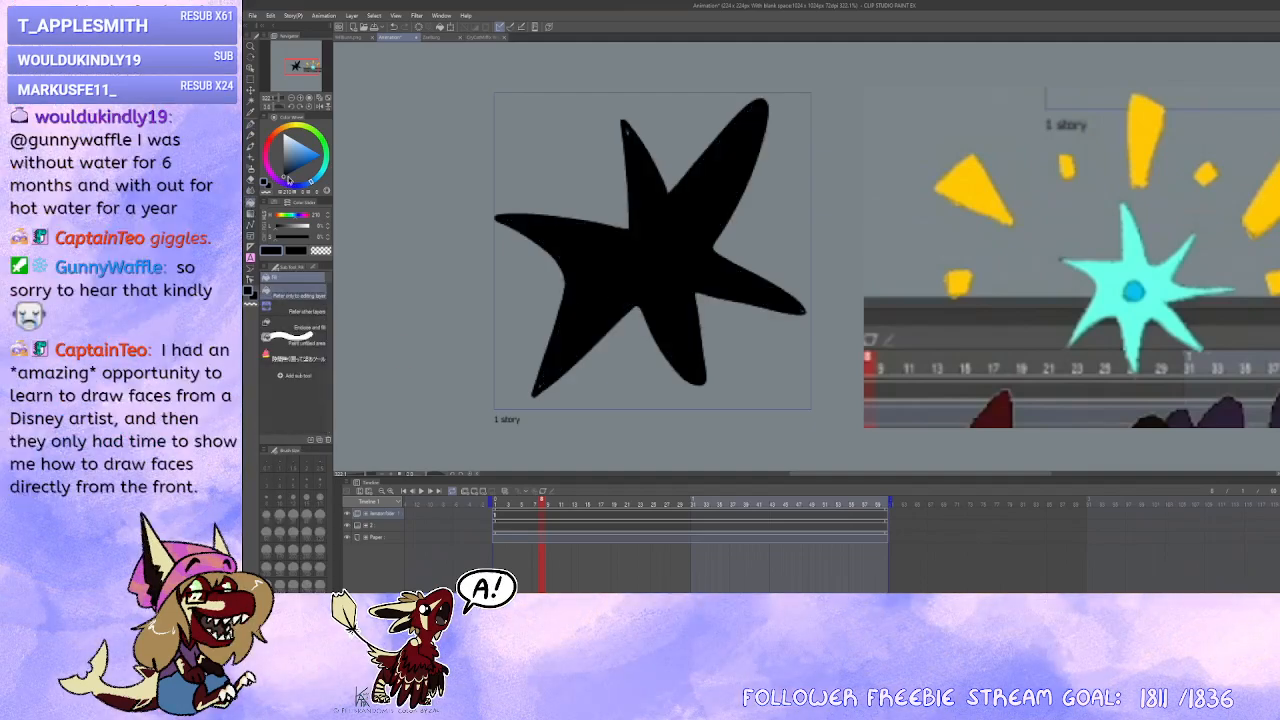
key("p")
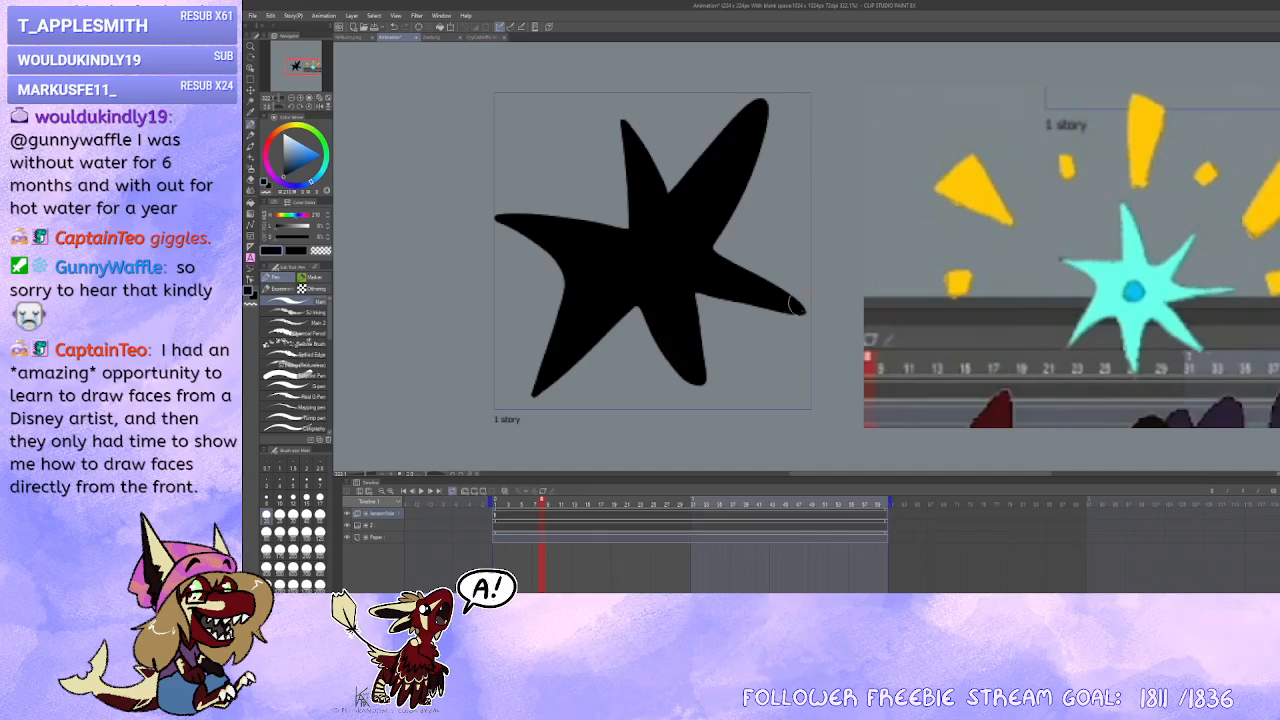
left_click_drag(797, 309, 779, 327)
left_click_drag(734, 249, 737, 244)
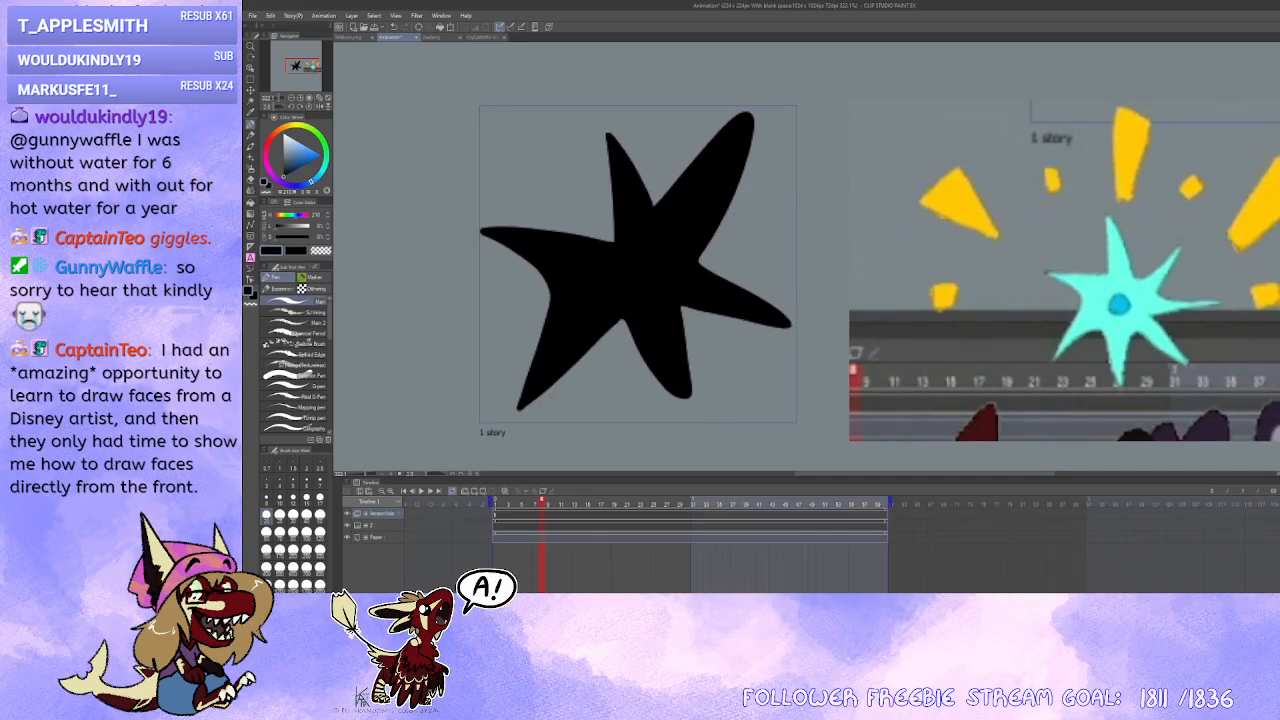
mouse_move(700, 306)
left_mouse_down()
mouse_move(720, 286)
mouse_move(741, 314)
left_mouse_up()
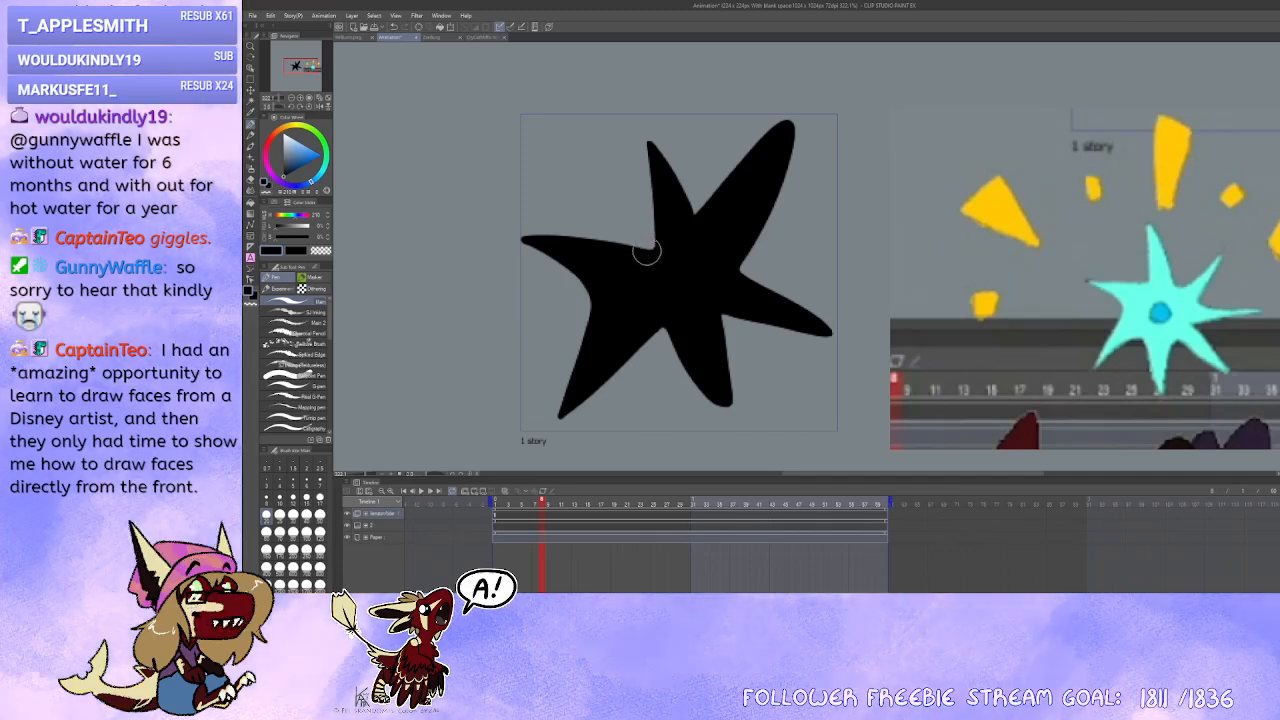
left_click_drag(685, 236, 683, 240)
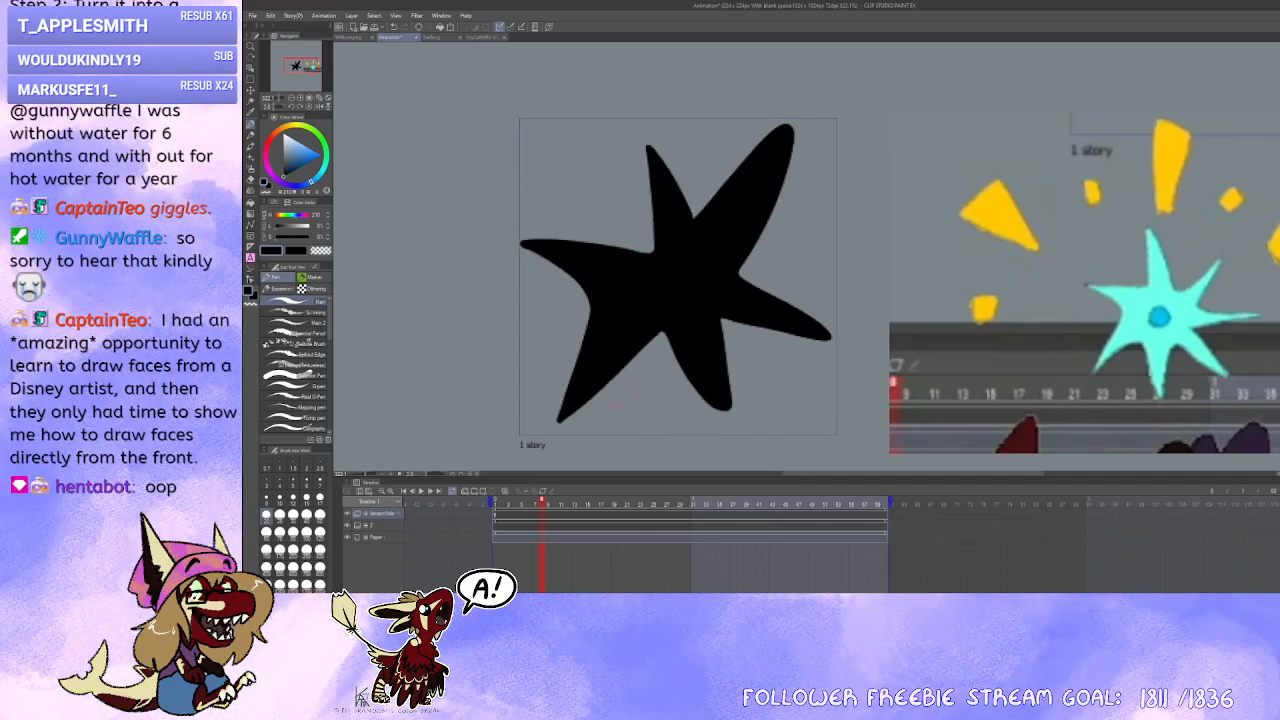
left_click_drag(649, 310, 666, 281)
Step: Trim the star's left, lower-left and bottom arms with the transparent color so they taper to sharper points
key("x")
key("c")
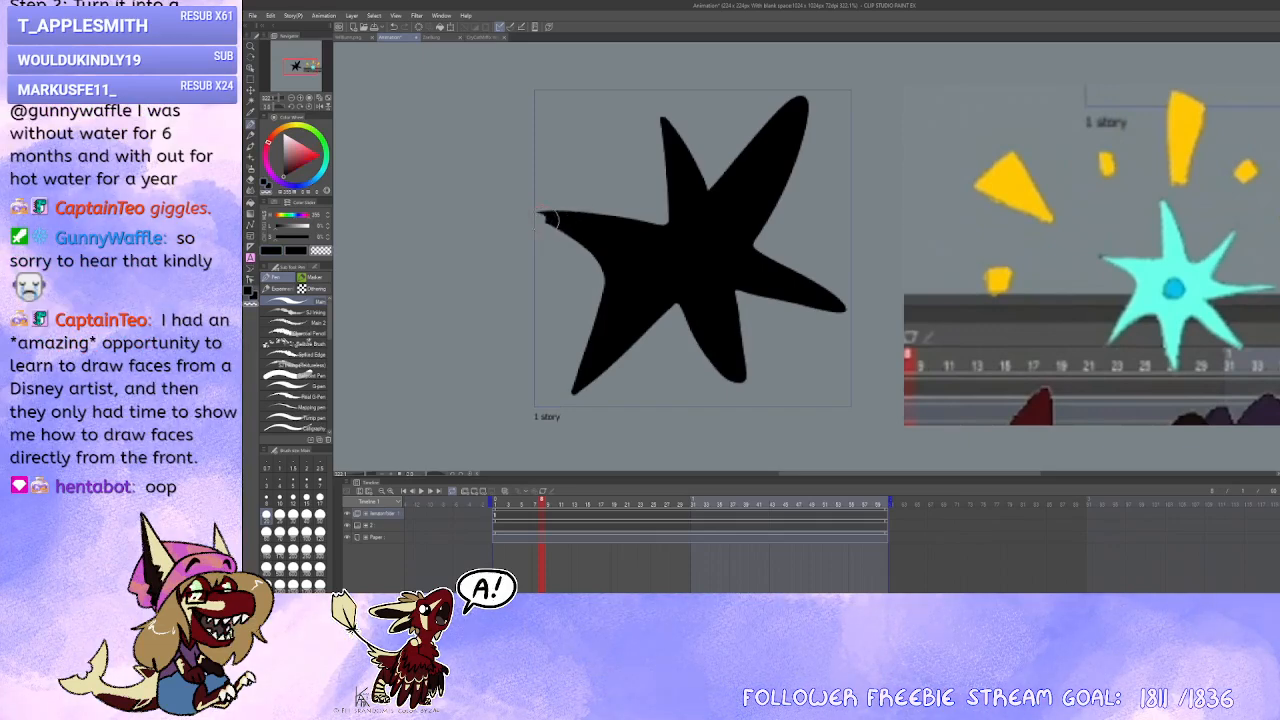
mouse_move(545, 220)
left_mouse_down()
mouse_move(585, 250)
mouse_move(597, 297)
mouse_move(580, 390)
left_mouse_up()
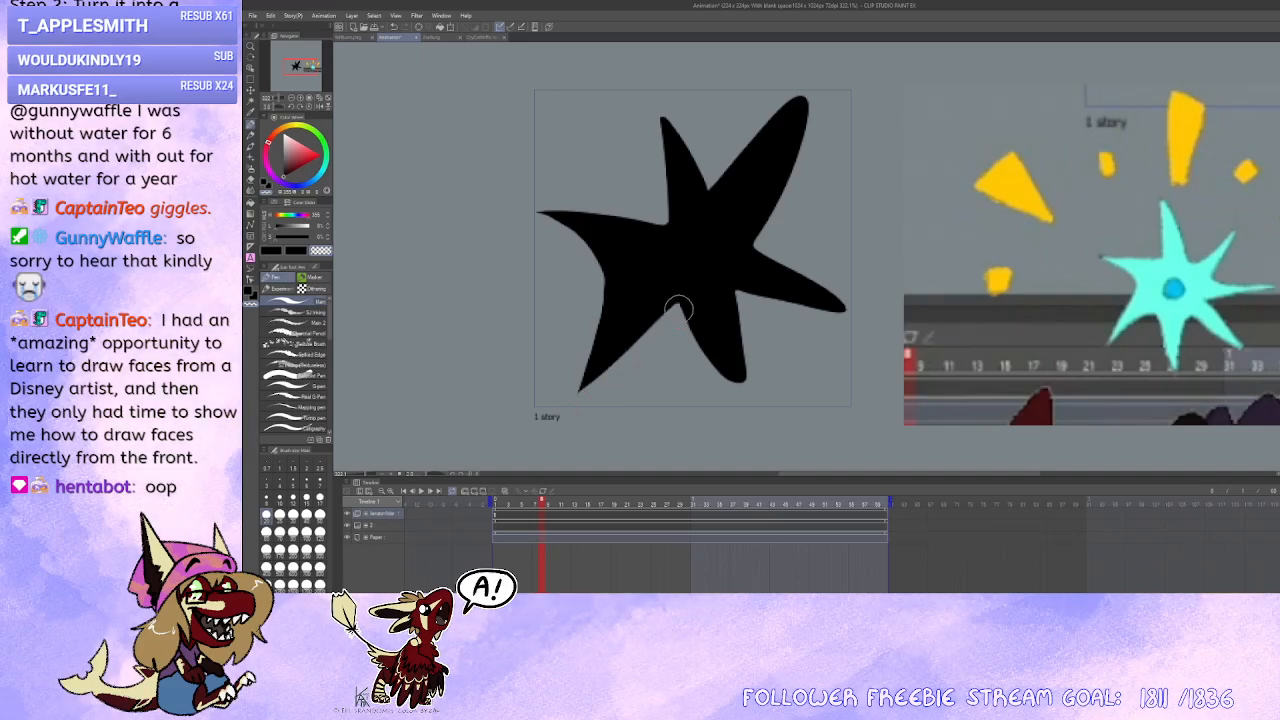
left_click_drag(681, 311, 732, 378)
left_click_drag(733, 290, 743, 381)
Step: Smooth the notch between the two lower arms and taper the upper-right and right arms to sharp tips
key("x")
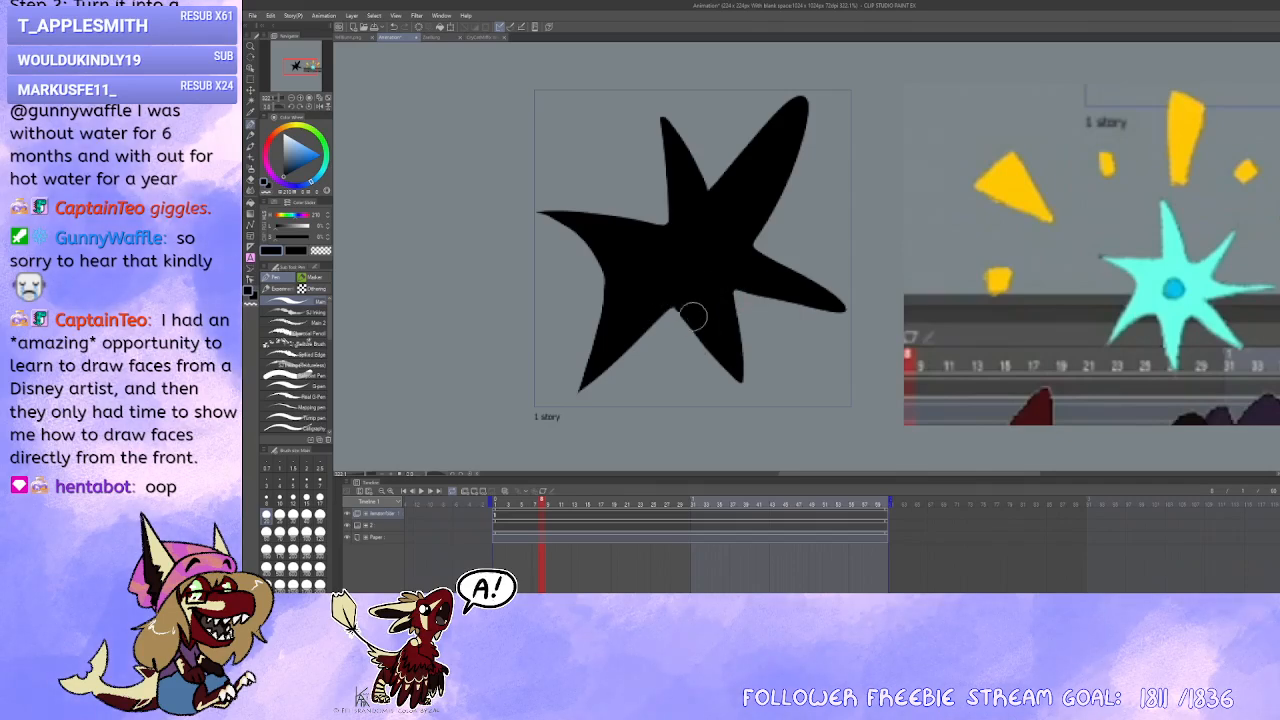
left_click_drag(704, 263, 714, 323)
left_click_drag(757, 223, 749, 225)
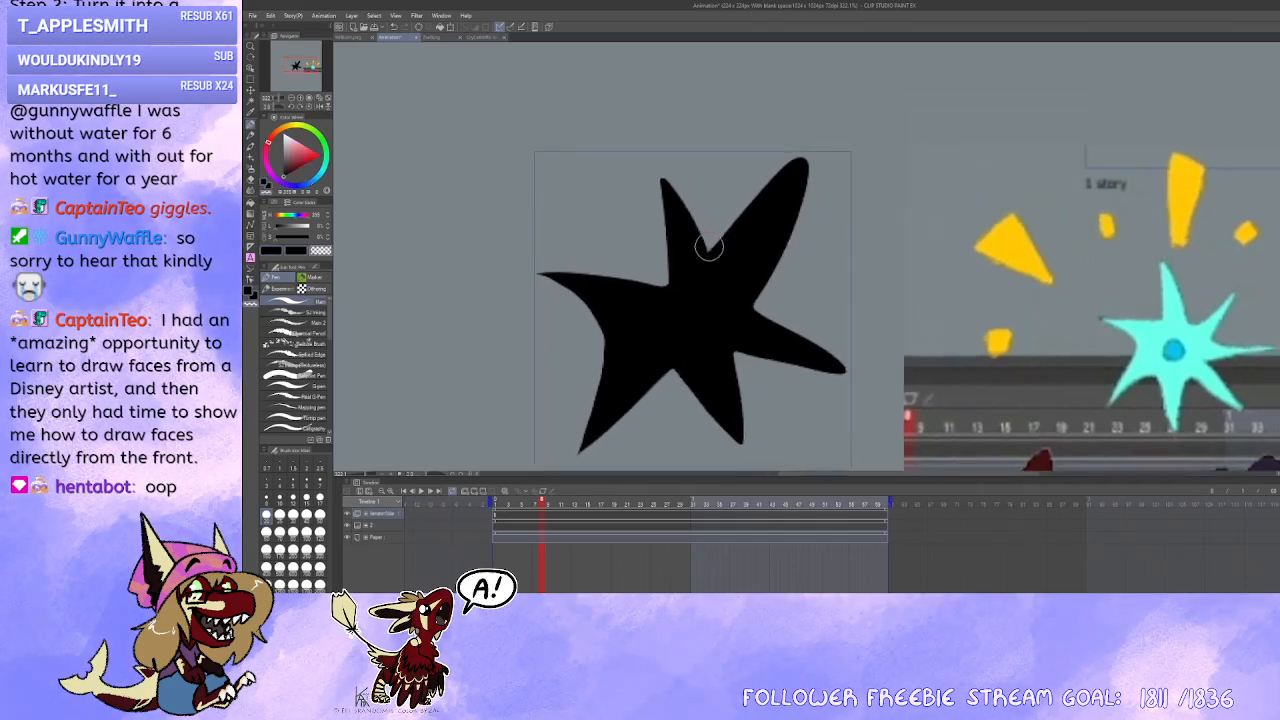
mouse_move(802, 165)
left_mouse_down()
mouse_move(755, 295)
mouse_move(753, 225)
left_mouse_up()
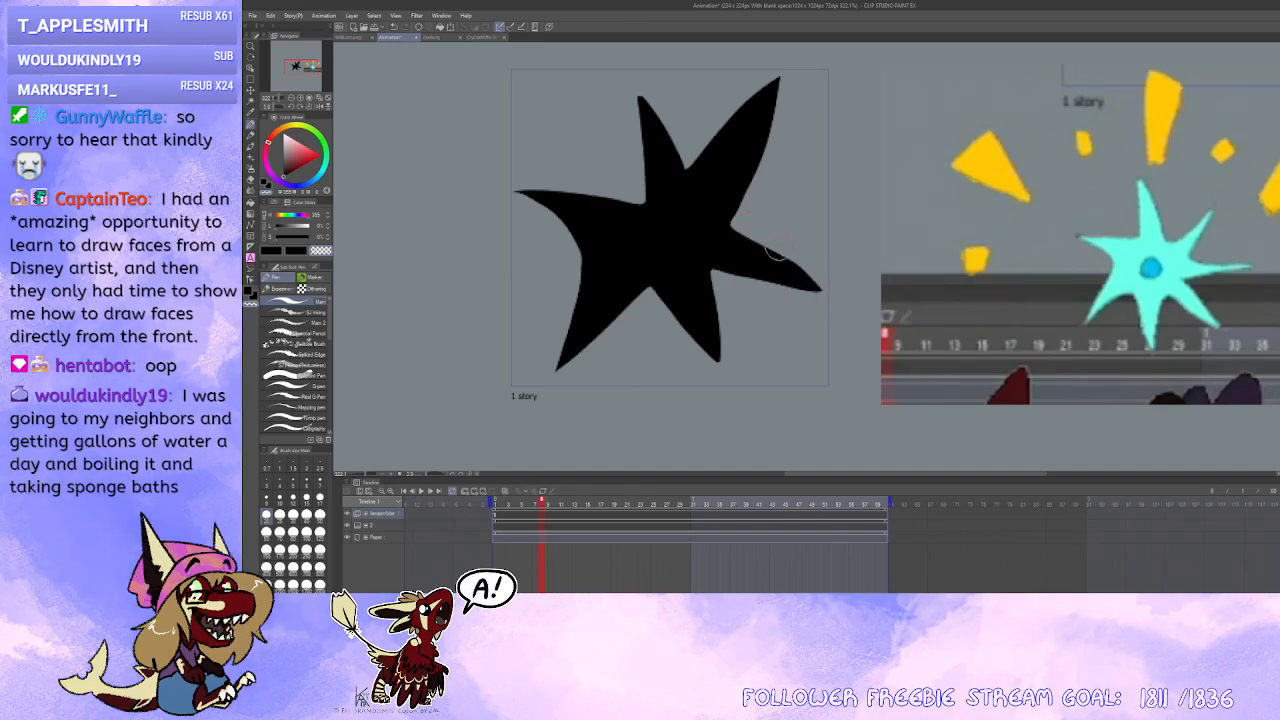
left_click_drag(800, 283, 868, 339)
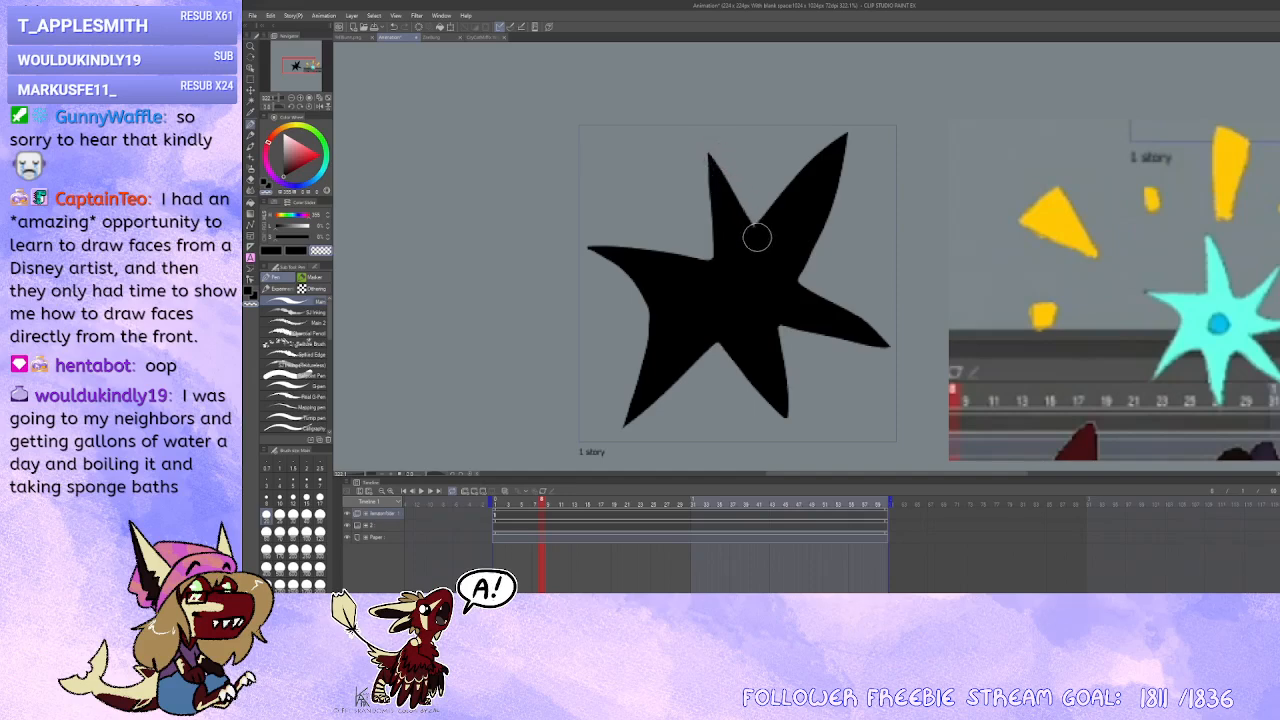
Step: Refine the star's remaining edges and carve a sharper inner corner between its two left arms
key("x")
scroll(756, 243, "down", 2)
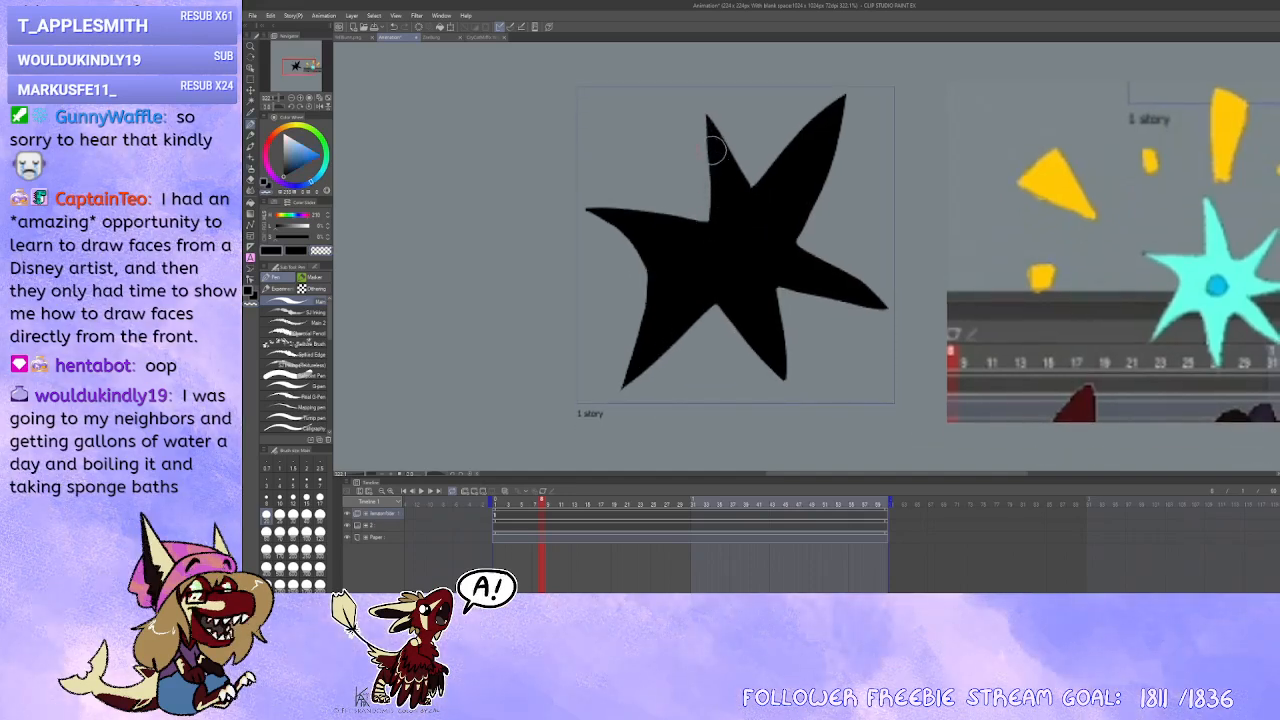
left_click_drag(798, 261, 756, 293)
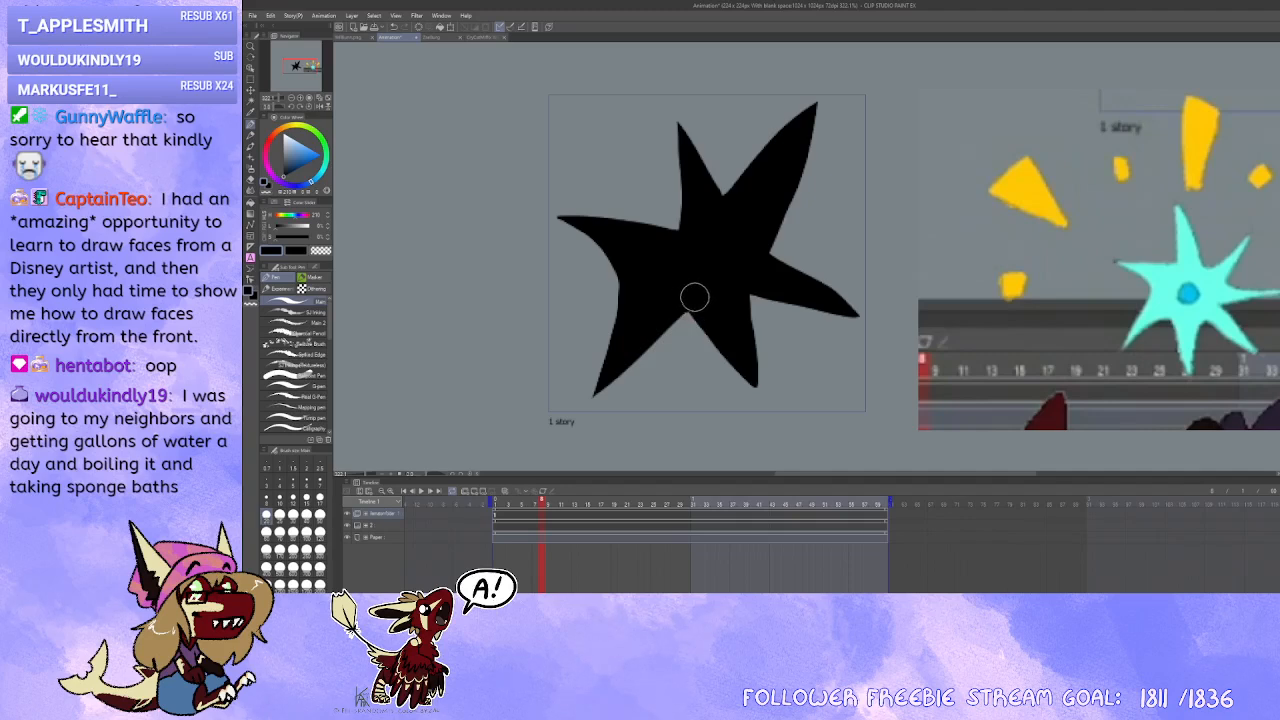
mouse_move(717, 295)
left_mouse_down()
mouse_move(738, 276)
mouse_move(770, 291)
mouse_move(775, 329)
left_mouse_up()
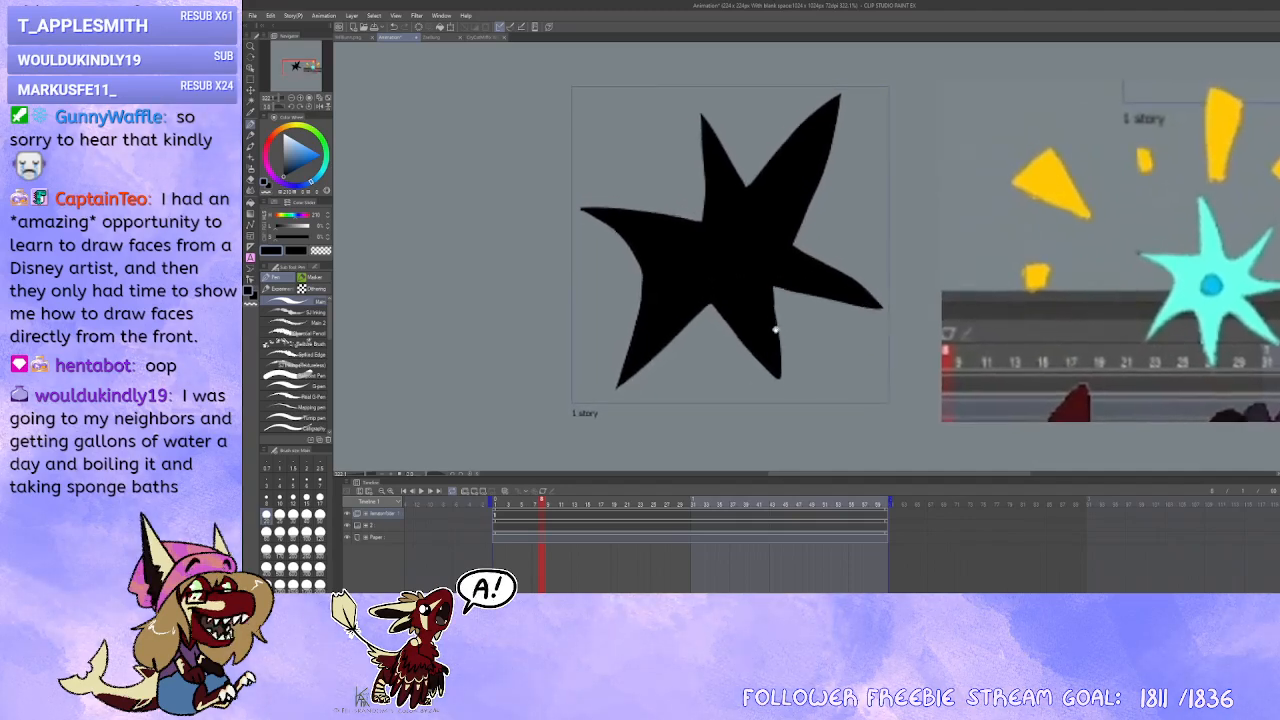
key("x")
key("c")
mouse_move(632, 250)
left_mouse_down()
mouse_move(600, 410)
mouse_move(645, 270)
mouse_move(634, 340)
left_mouse_up()
key("x")
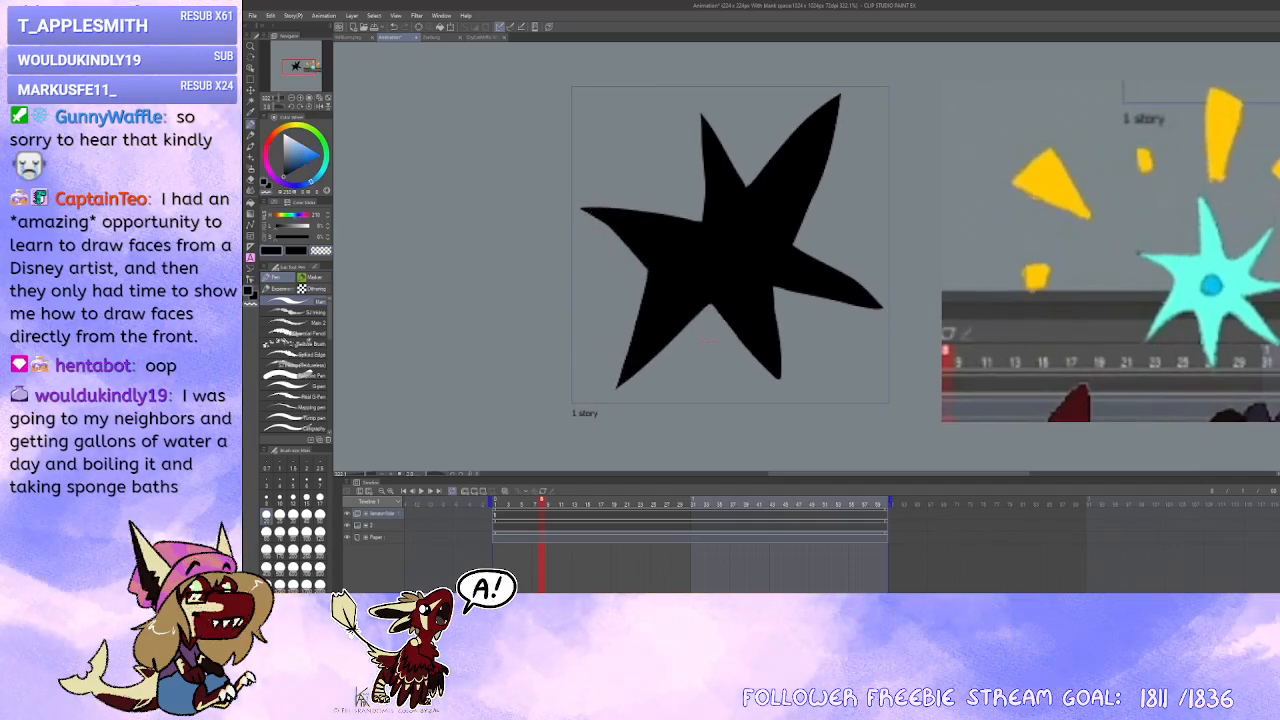
left_click_drag(745, 356, 708, 343)
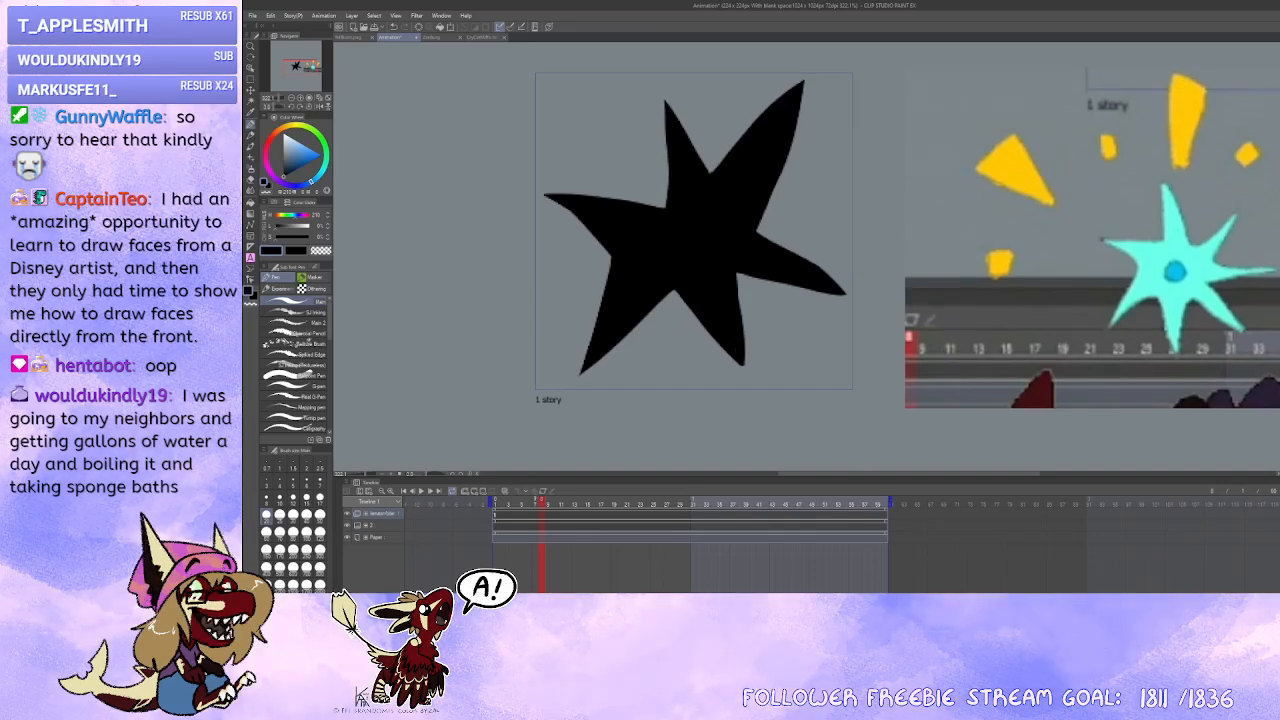
Step: Sample the light cyan from the reference star and recolor the whole black star with a larger brush
left_click_drag(886, 281, 862, 287)
left_click(1130, 255, "alt")
left_click_drag(1125, 242, 1203, 238)
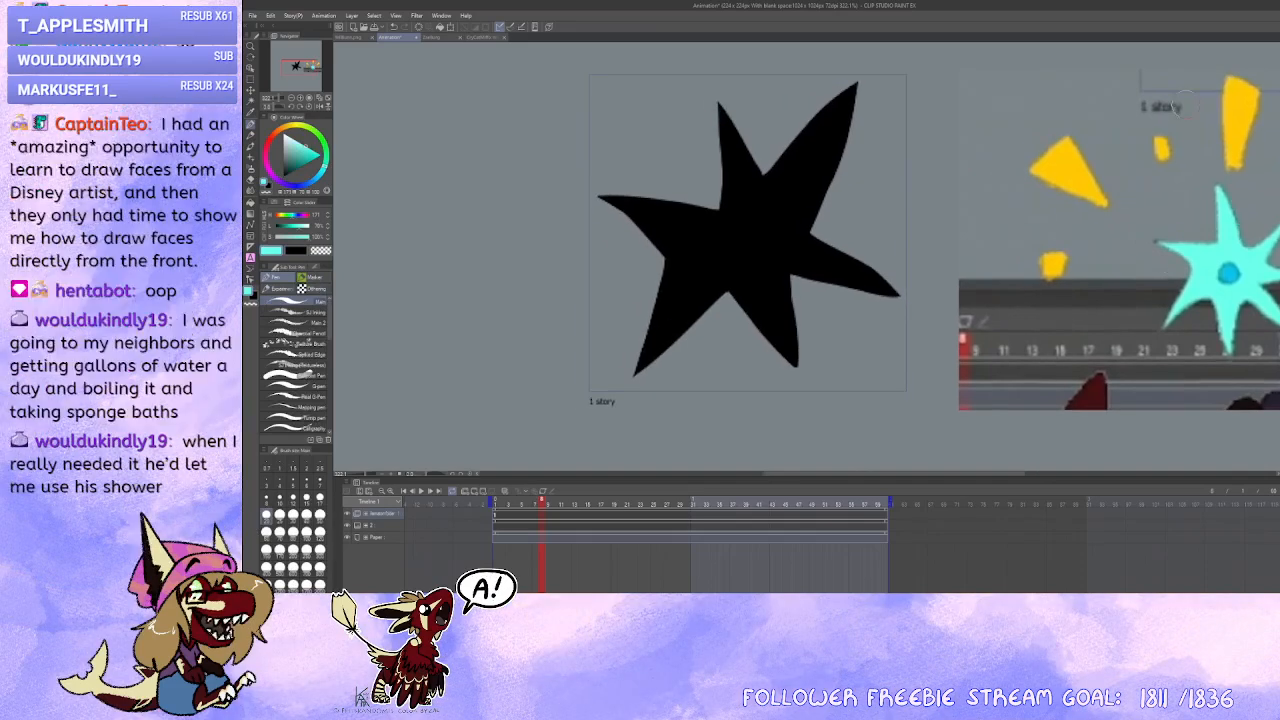
left_click(293, 533)
left_click(293, 550)
left_click_drag(800, 70, 560, 225)
mouse_move(700, 330)
left_mouse_down()
mouse_move(900, 302)
mouse_move(872, 295)
left_mouse_up()
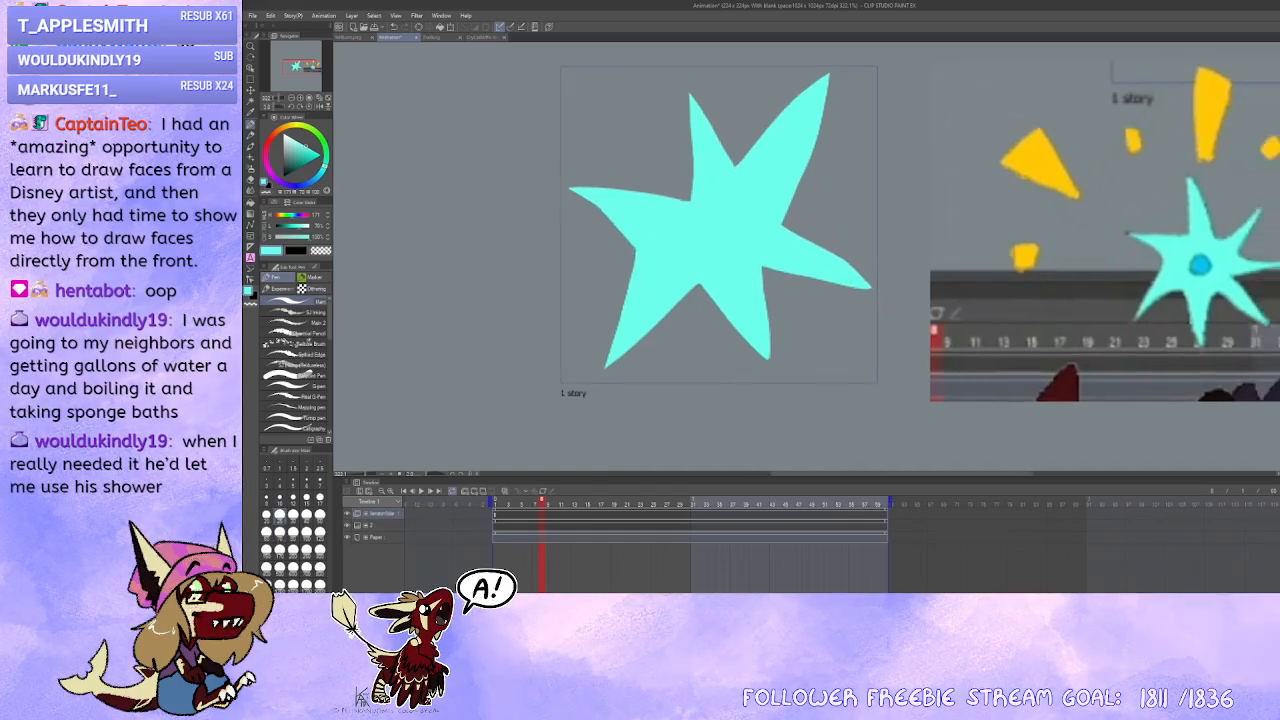
Step: Sample the darker blue from the reference star's center and paint a round dot at the new star's center
key("alt")
left_click(1200, 264, "alt")
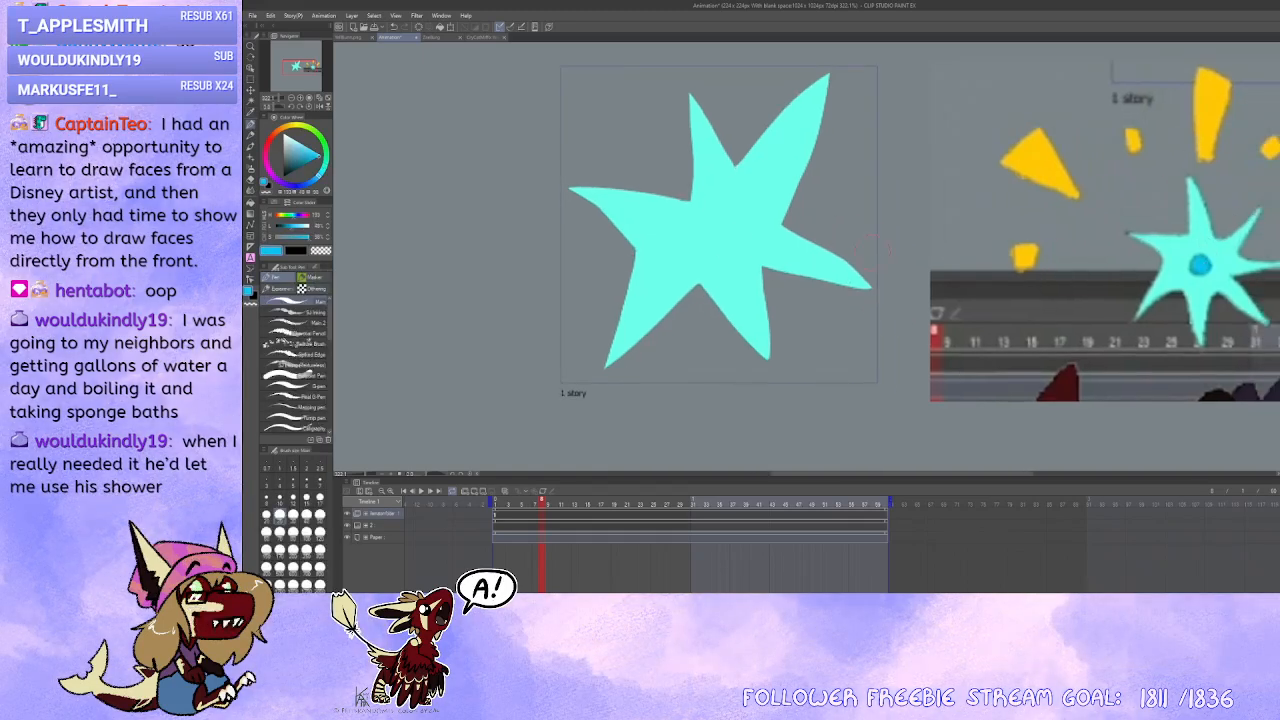
left_click(709, 235)
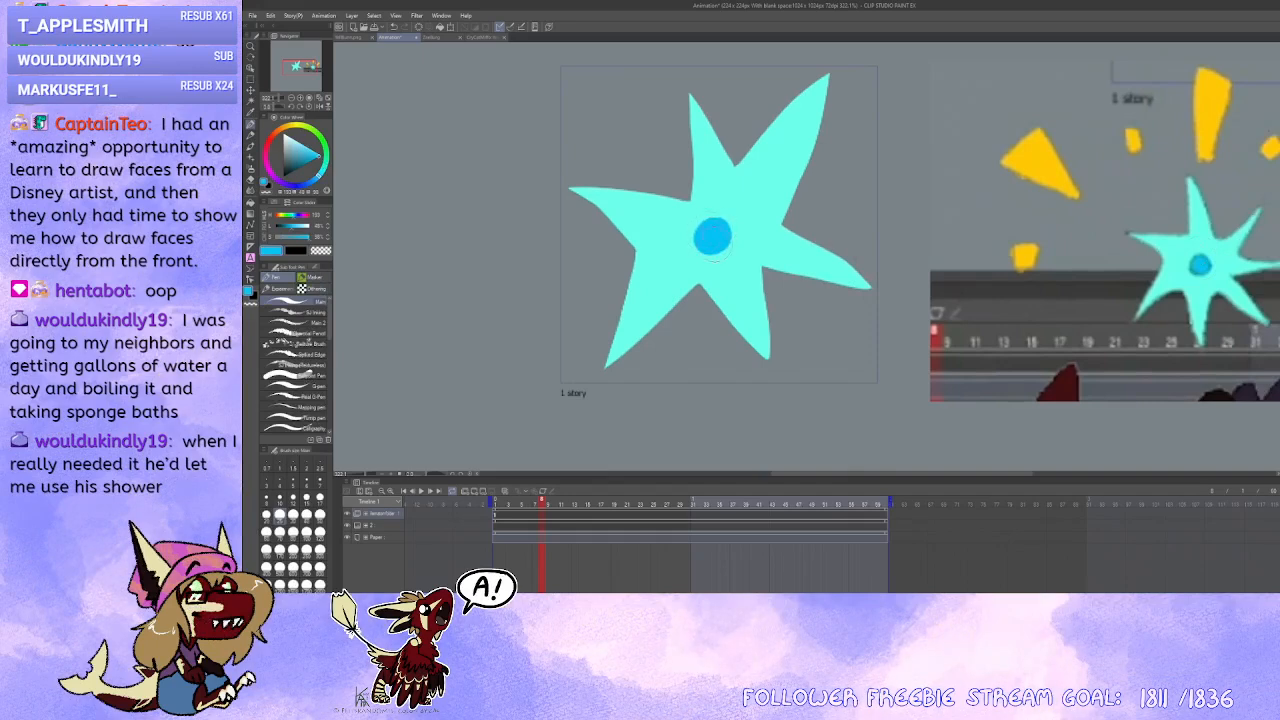
Step: Pick up the star's light cyan and its center's blue as the two working drawing colors
left_click_drag(718, 236, 712, 241)
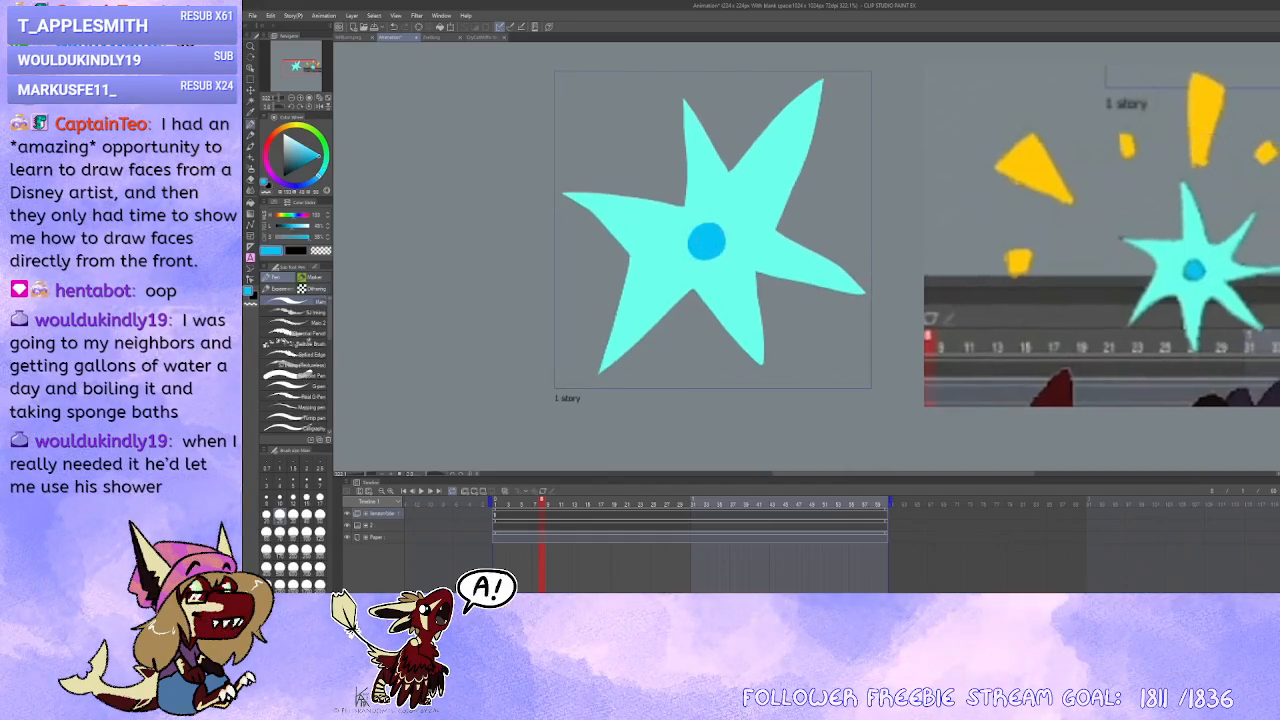
left_click(513, 517)
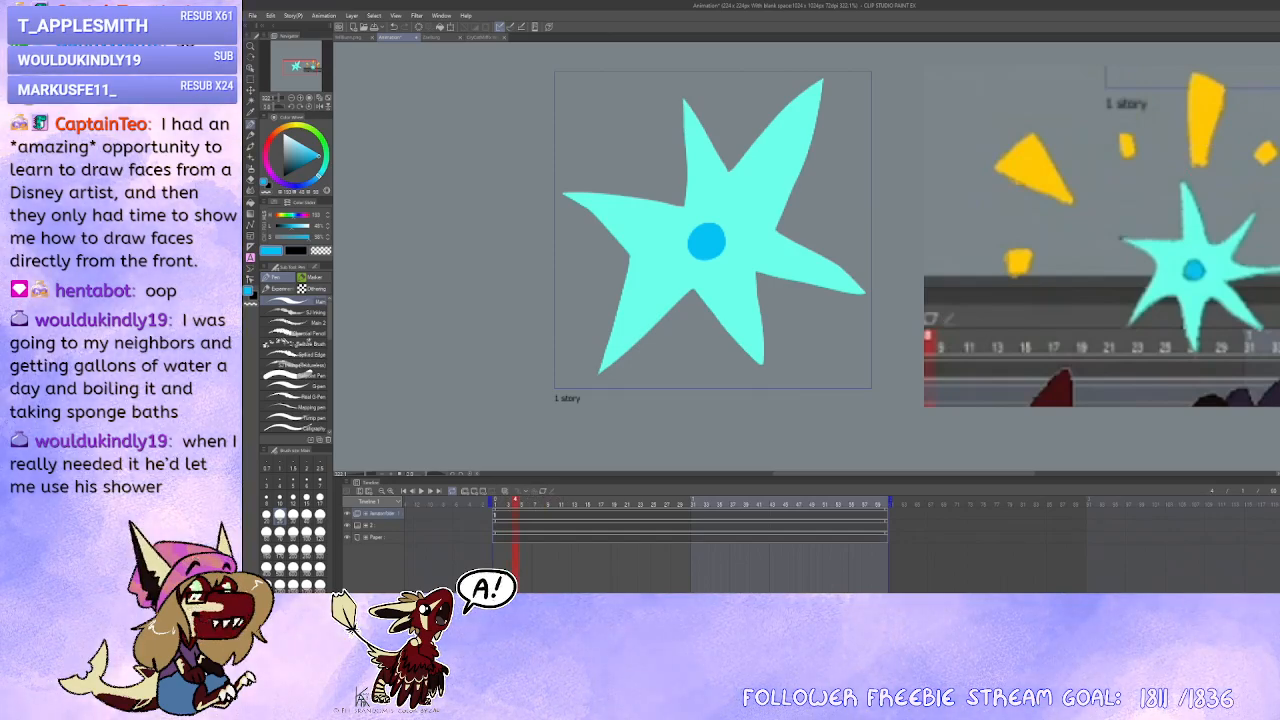
left_click(748, 225, "alt")
key("x")
left_click(712, 242, "alt")
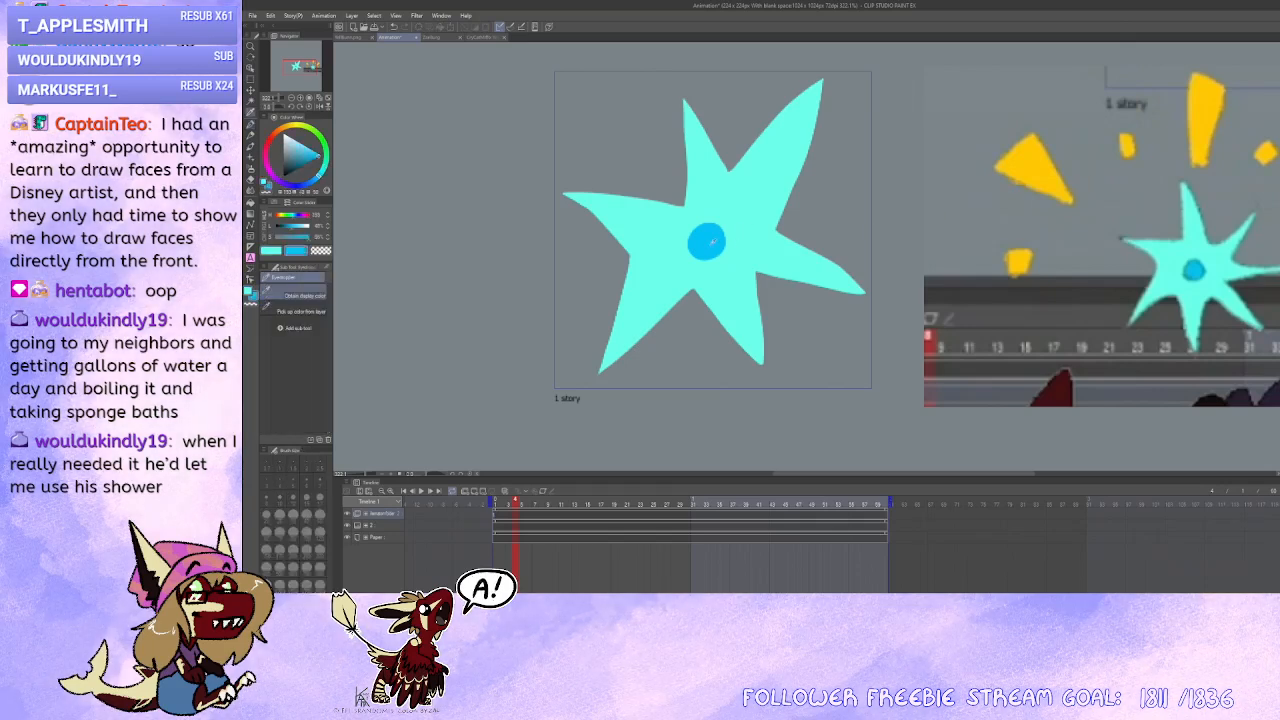
Step: Add a new blank animation cel at frame 3 and enable onion skin to show the first star
left_click(509, 517)
key("ctrl+shift+n")
left_click_drag(769, 325, 758, 342)
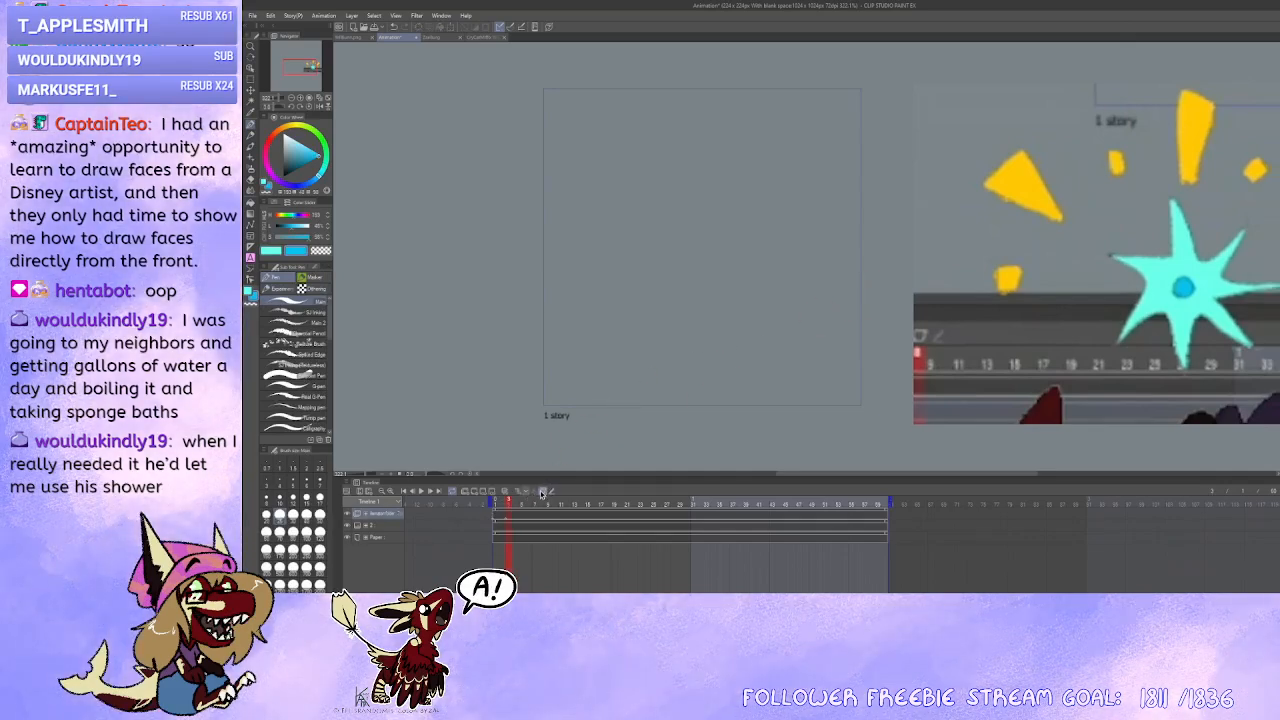
left_click(507, 492)
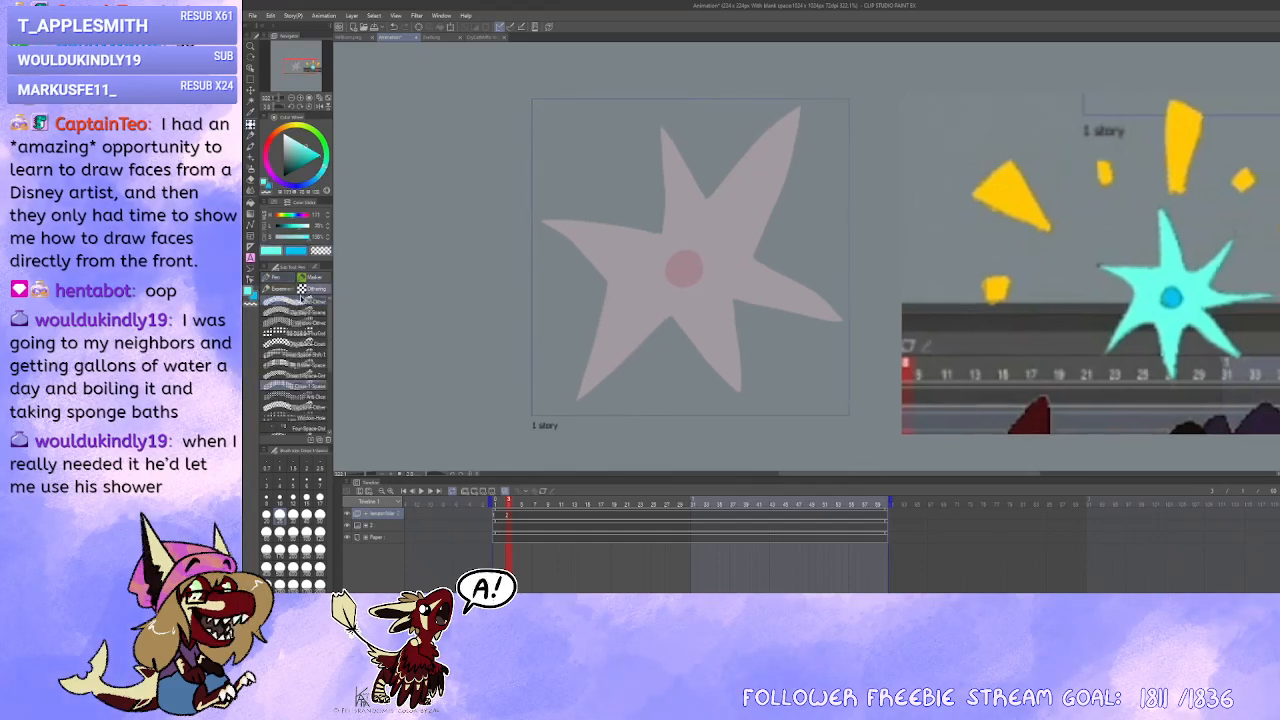
left_click(508, 515)
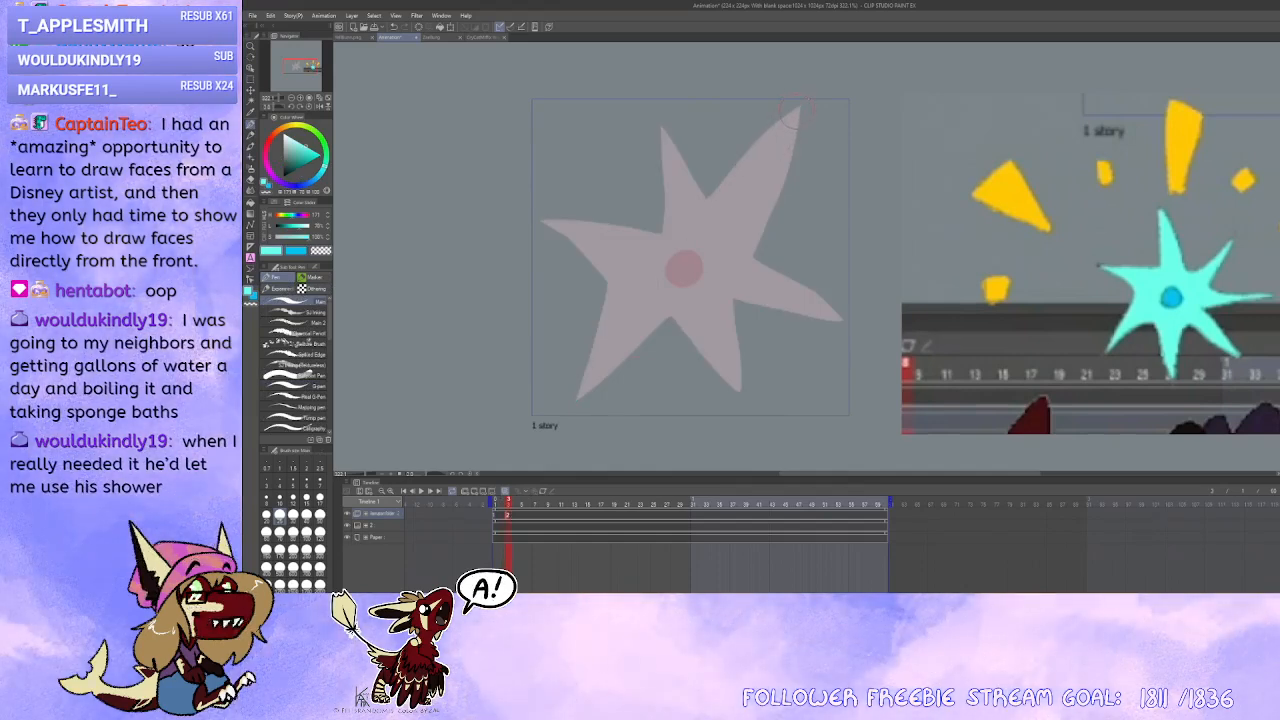
Step: Outline a second cyan six-armed star over the onion skin with slightly shifted arm tips and fill it solid
left_click_drag(810, 158, 820, 160)
mouse_move(713, 210)
left_mouse_down()
mouse_move(799, 133)
mouse_move(753, 266)
mouse_move(836, 320)
left_mouse_up()
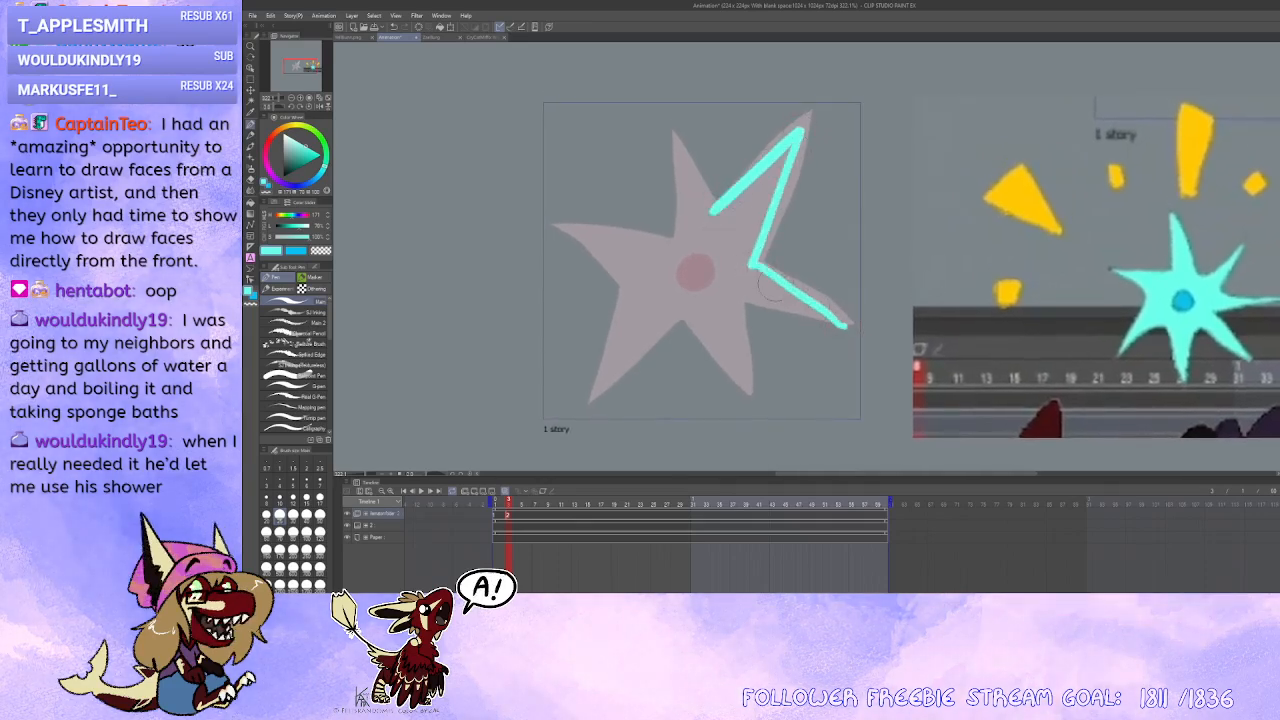
mouse_move(786, 281)
left_mouse_down()
mouse_move(849, 331)
mouse_move(743, 310)
mouse_move(748, 394)
mouse_move(684, 318)
mouse_move(600, 393)
mouse_move(597, 352)
mouse_move(622, 288)
mouse_move(581, 222)
mouse_move(681, 234)
mouse_move(666, 110)
mouse_move(700, 218)
left_mouse_up()
left_click_drag(803, 340, 814, 321)
left_click(252, 201)
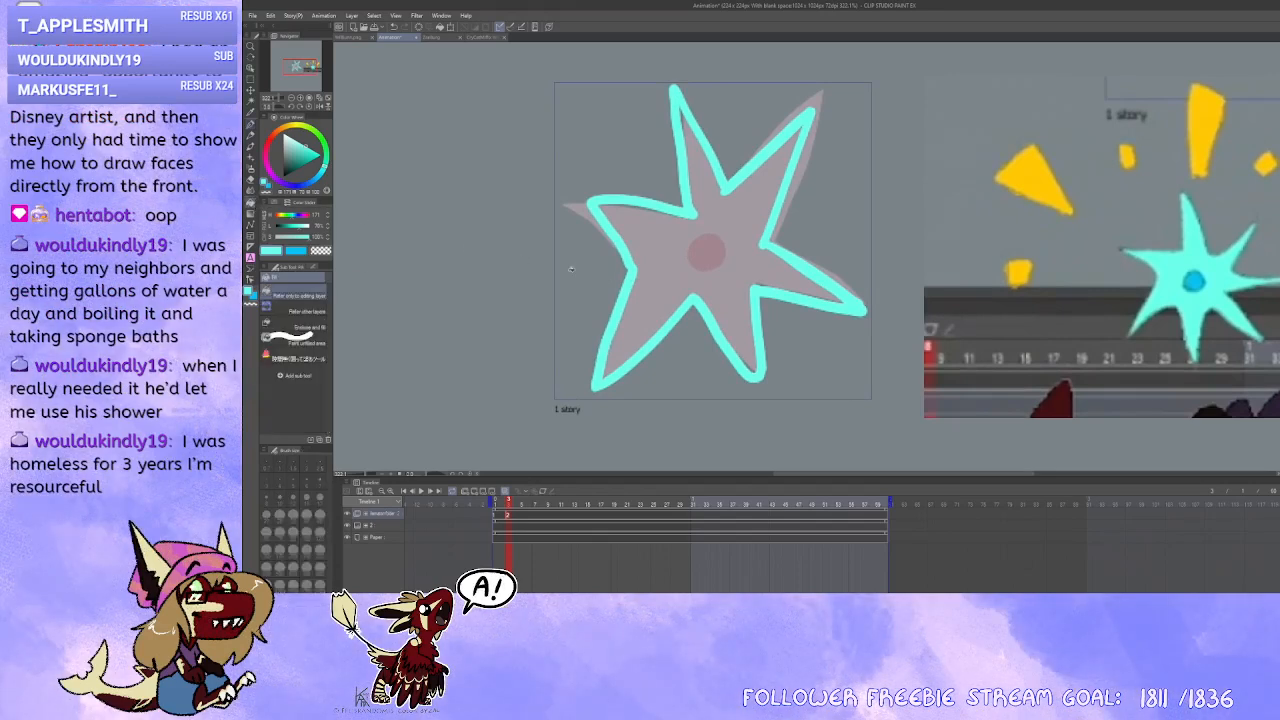
left_click(690, 280)
left_click(252, 136)
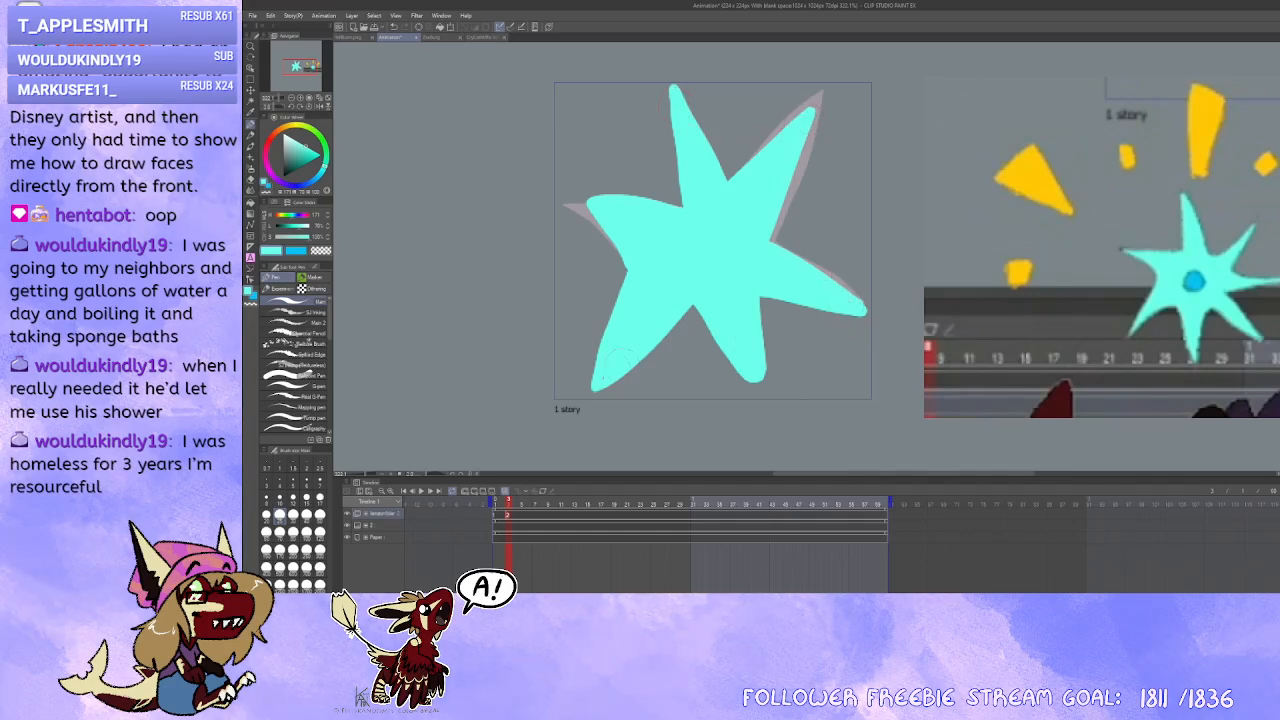
left_click_drag(866, 366, 871, 375)
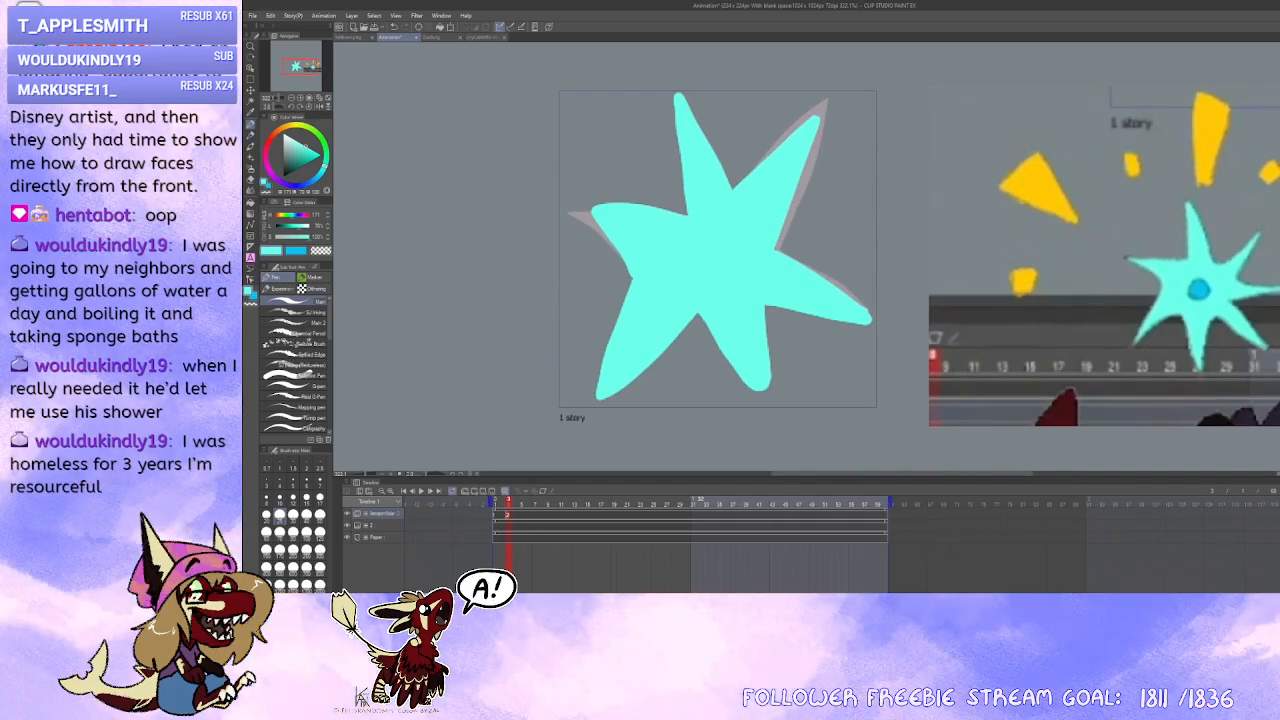
Step: Clean up the second star's edges, sharpening the lower-left and top arms and carving the notch between the left and top arms
left_click_drag(833, 335, 857, 314)
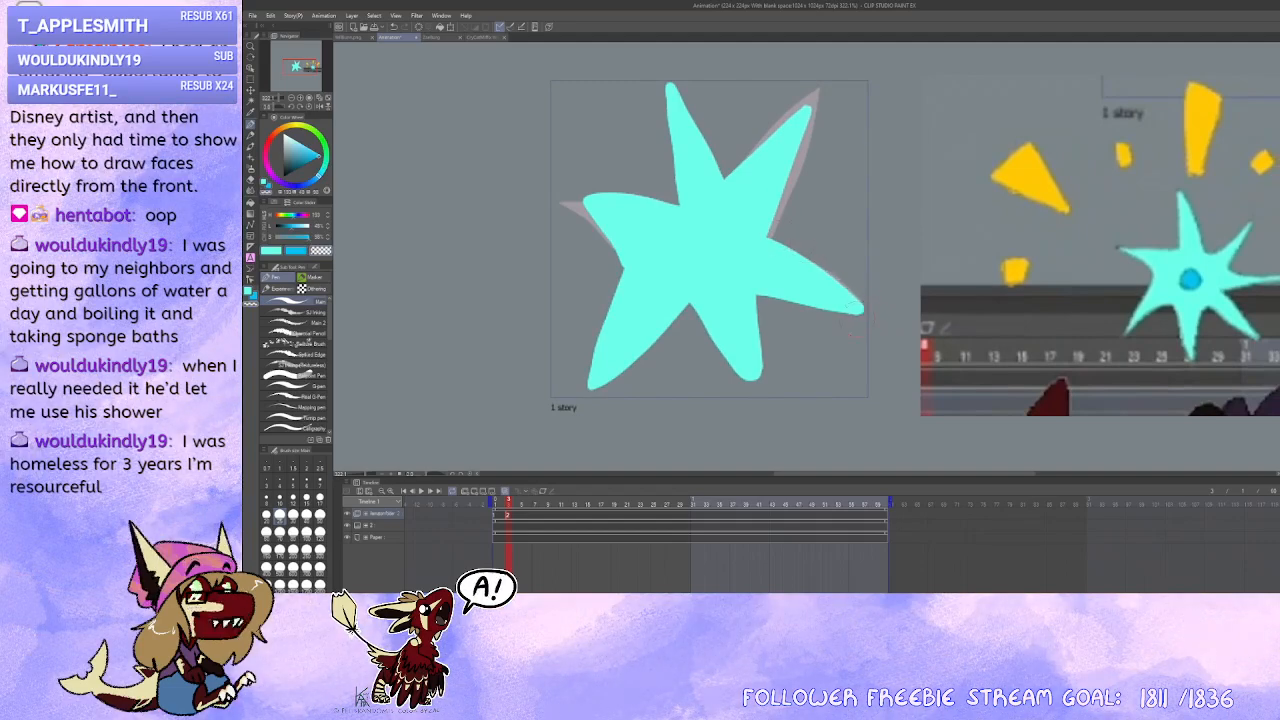
left_click_drag(611, 249, 633, 245)
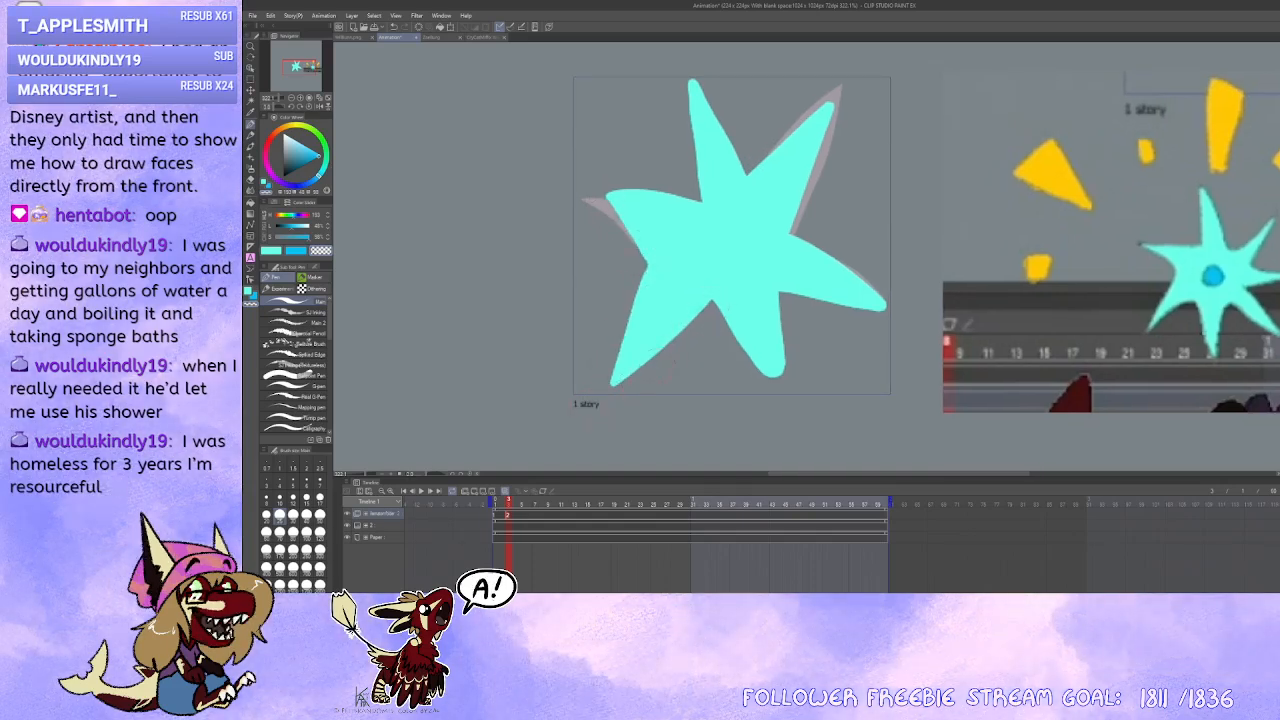
left_click_drag(609, 407, 623, 437)
left_click_drag(630, 206, 697, 223)
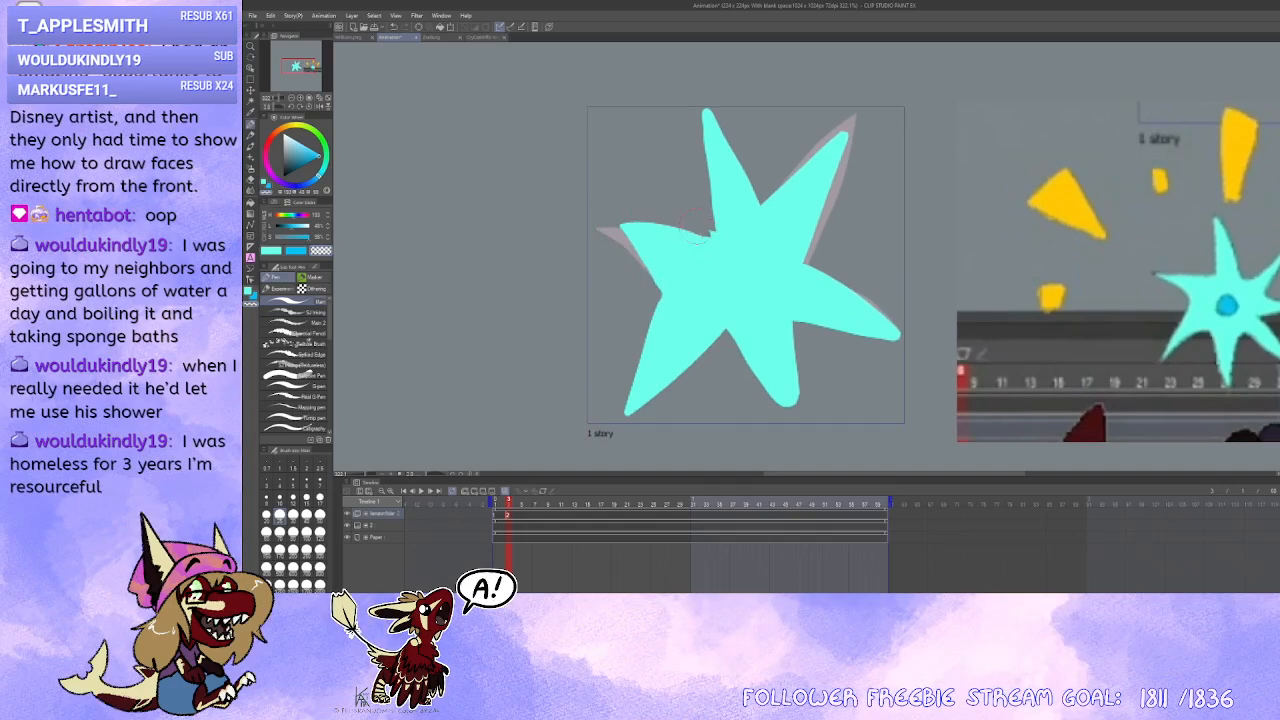
left_click_drag(704, 110, 715, 233)
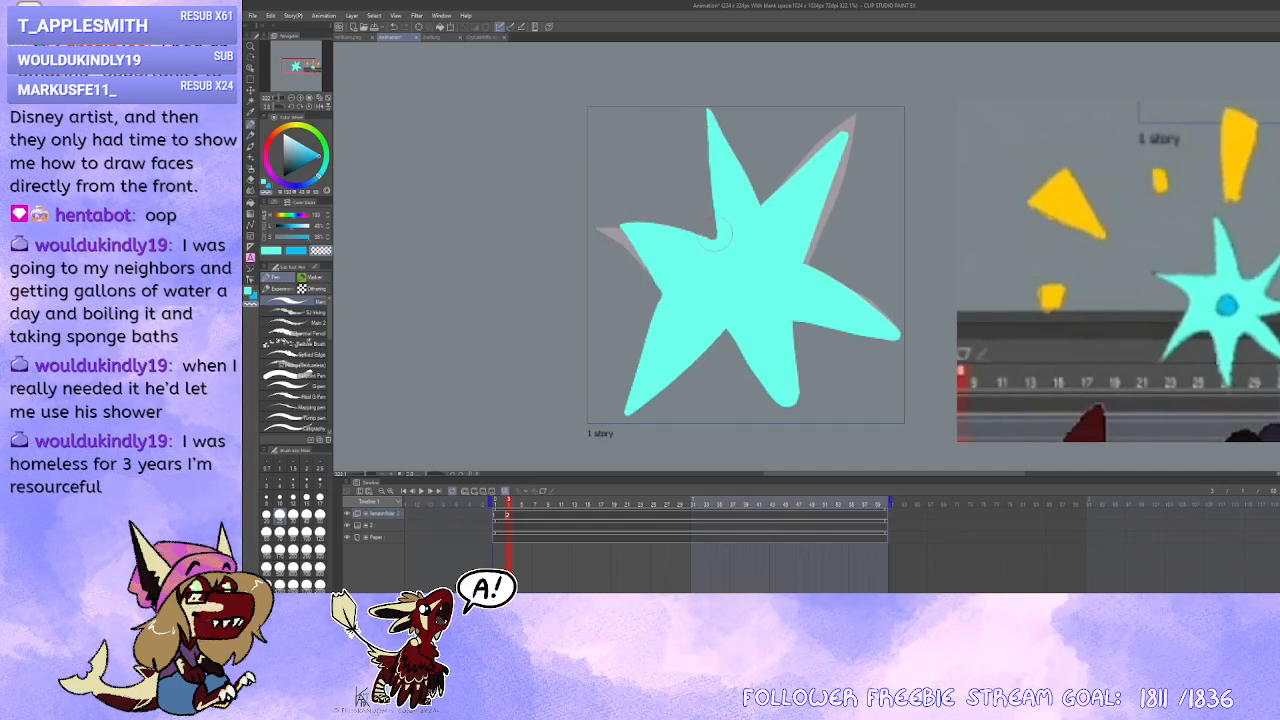
left_click_drag(709, 106, 767, 201)
Step: Reshape both edges of the second star's upper-right arm into a cleaner, tapered point
left_click_drag(766, 204, 840, 122)
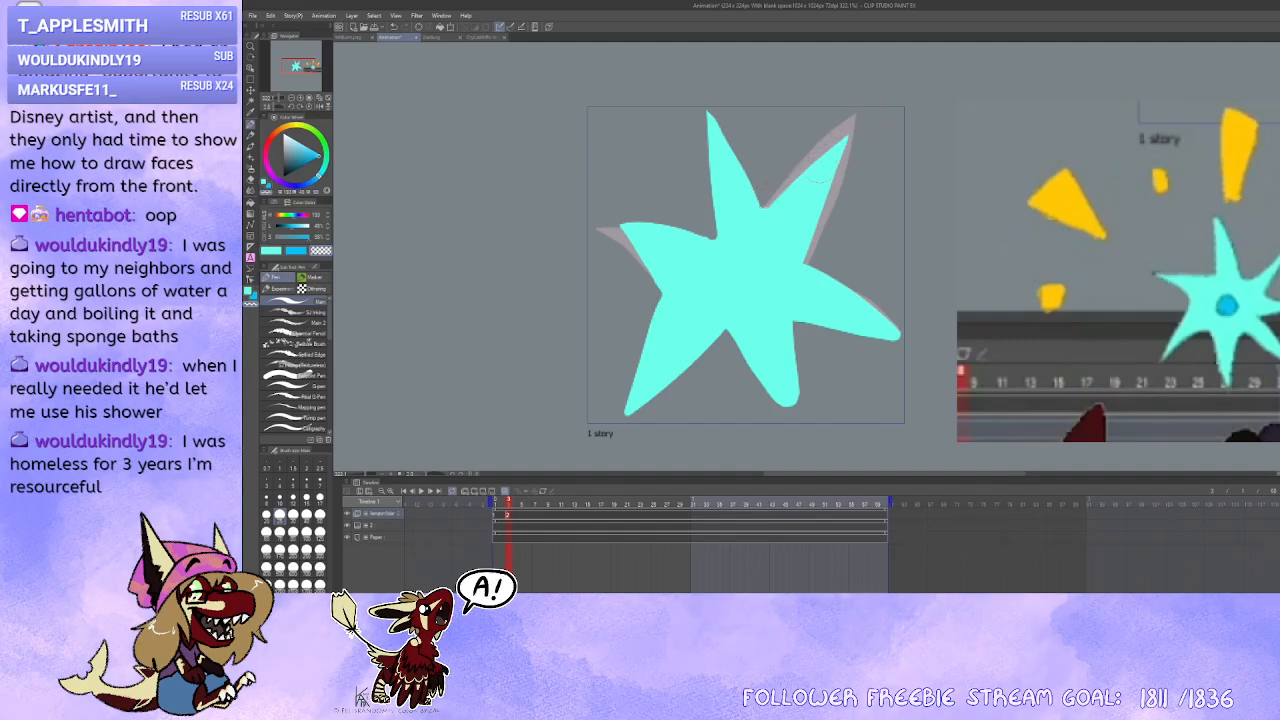
key("c")
left_click_drag(760, 210, 845, 134)
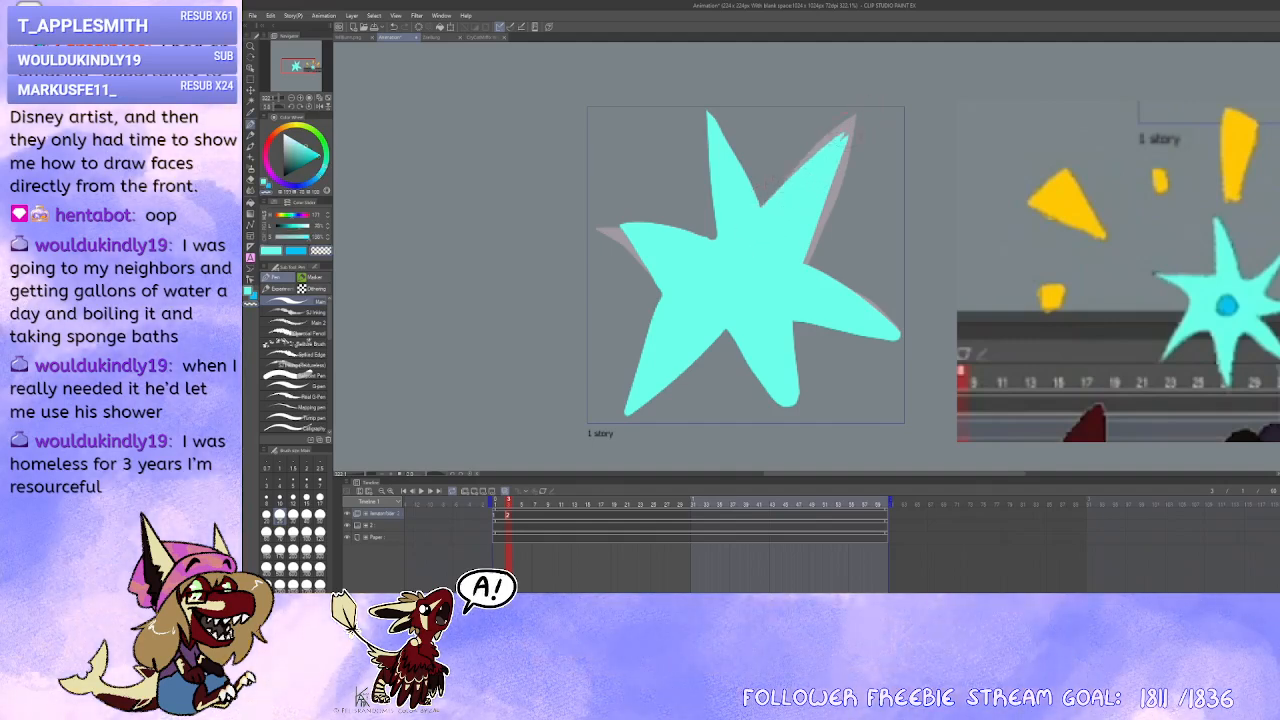
mouse_move(813, 197)
left_mouse_down()
mouse_move(850, 122)
mouse_move(800, 238)
mouse_move(747, 243)
left_mouse_up()
key("x")
key("c")
key("x")
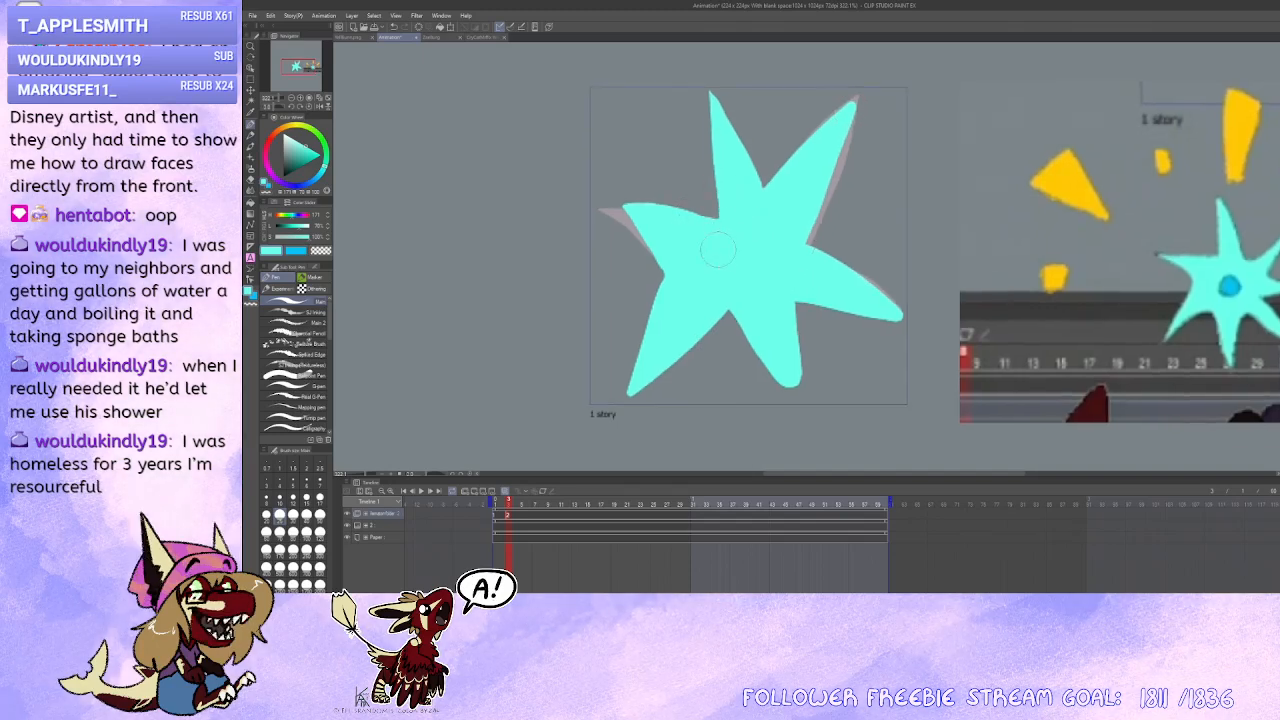
Step: Trim the second star's bottom arm to a narrow, pointed tip and clean the corner beside the right arm
left_click_drag(829, 321, 799, 314)
key("x")
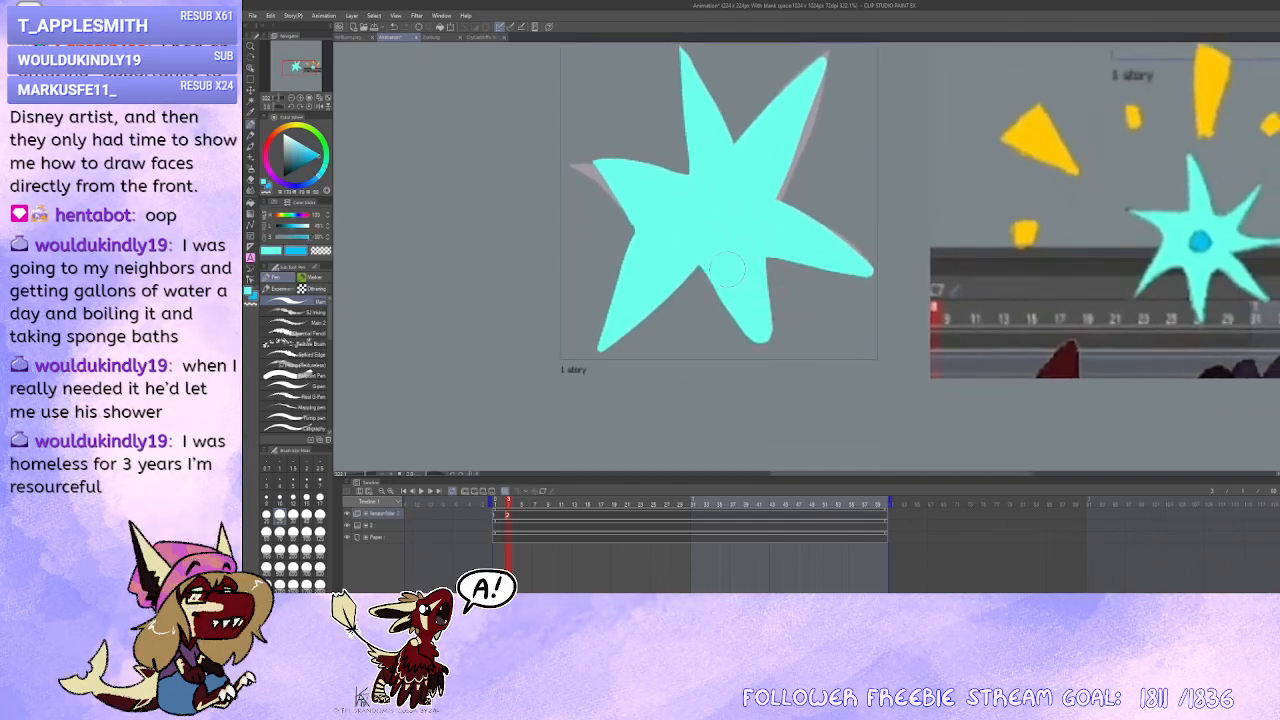
left_click_drag(780, 258, 787, 344)
key("c")
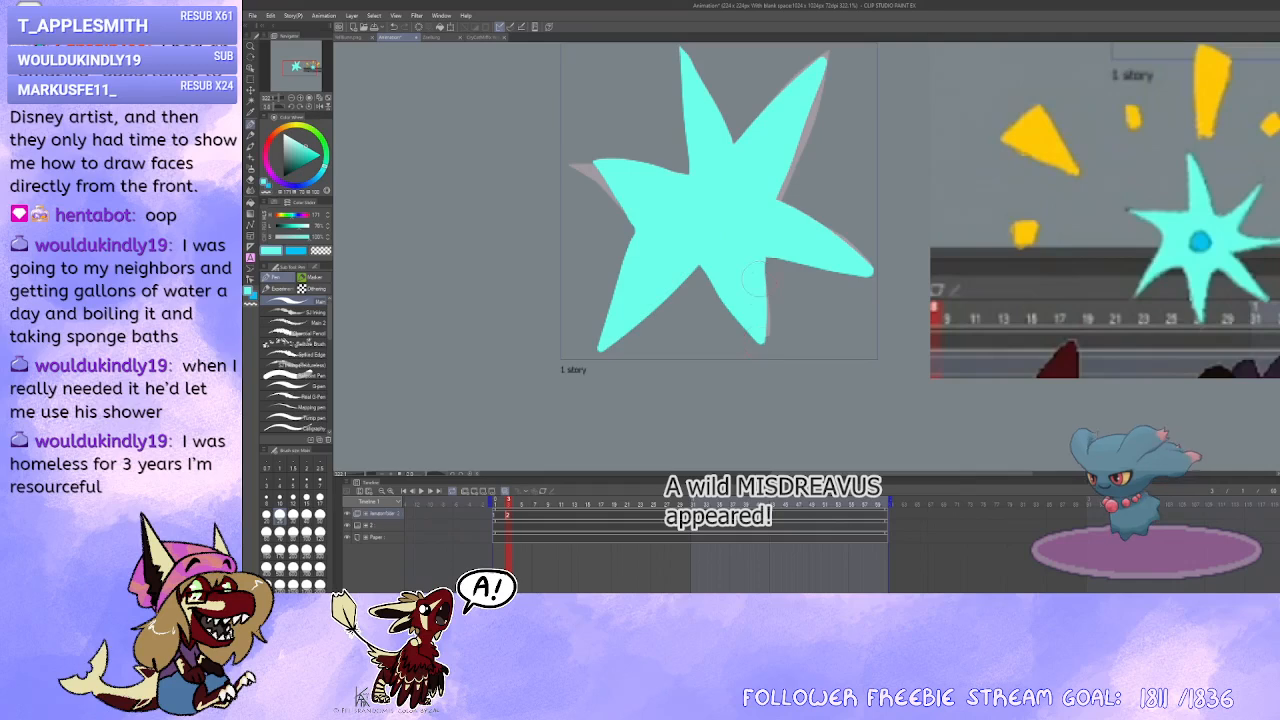
left_click_drag(838, 291, 865, 281)
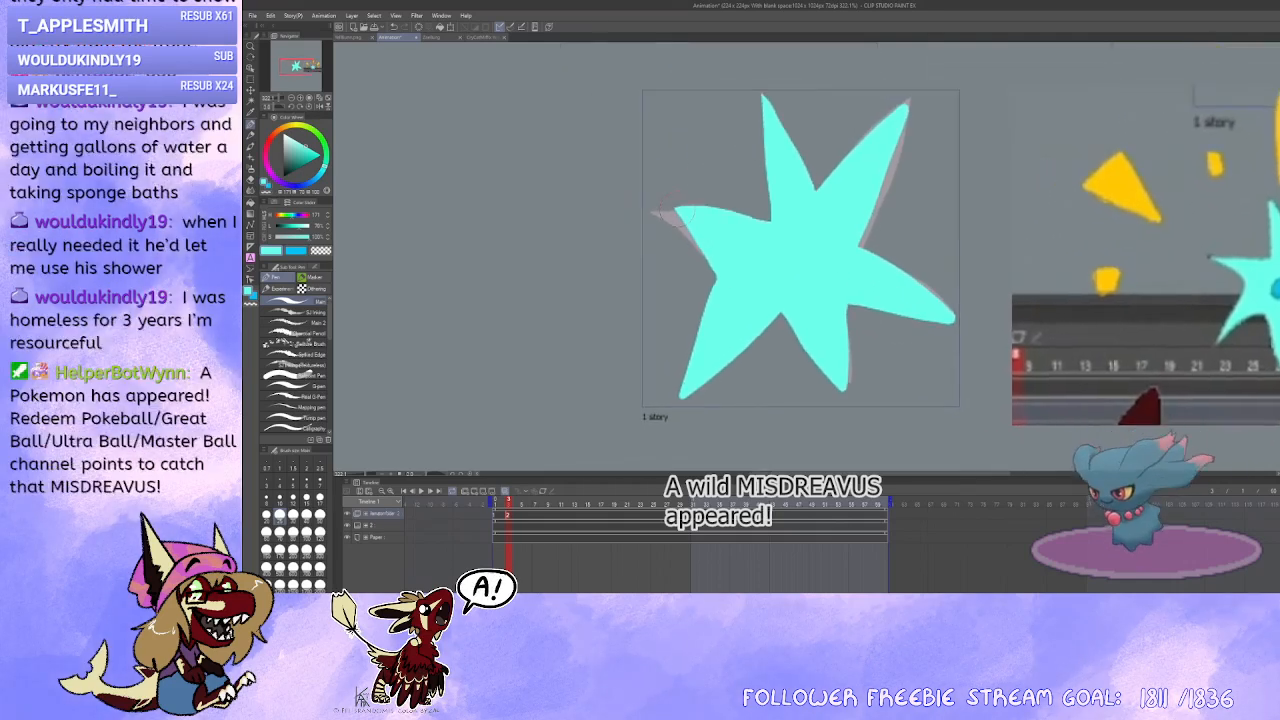
Step: Extend the second star's left arm to a sharp tip and smooth its lower edge
left_click_drag(676, 210, 723, 288)
mouse_move(674, 206)
left_mouse_down()
mouse_move(792, 239)
mouse_move(672, 203)
mouse_move(701, 232)
mouse_move(725, 228)
mouse_move(735, 272)
mouse_move(657, 198)
mouse_move(710, 271)
left_mouse_up()
key("ctrl+z")
key("x")
key("c")
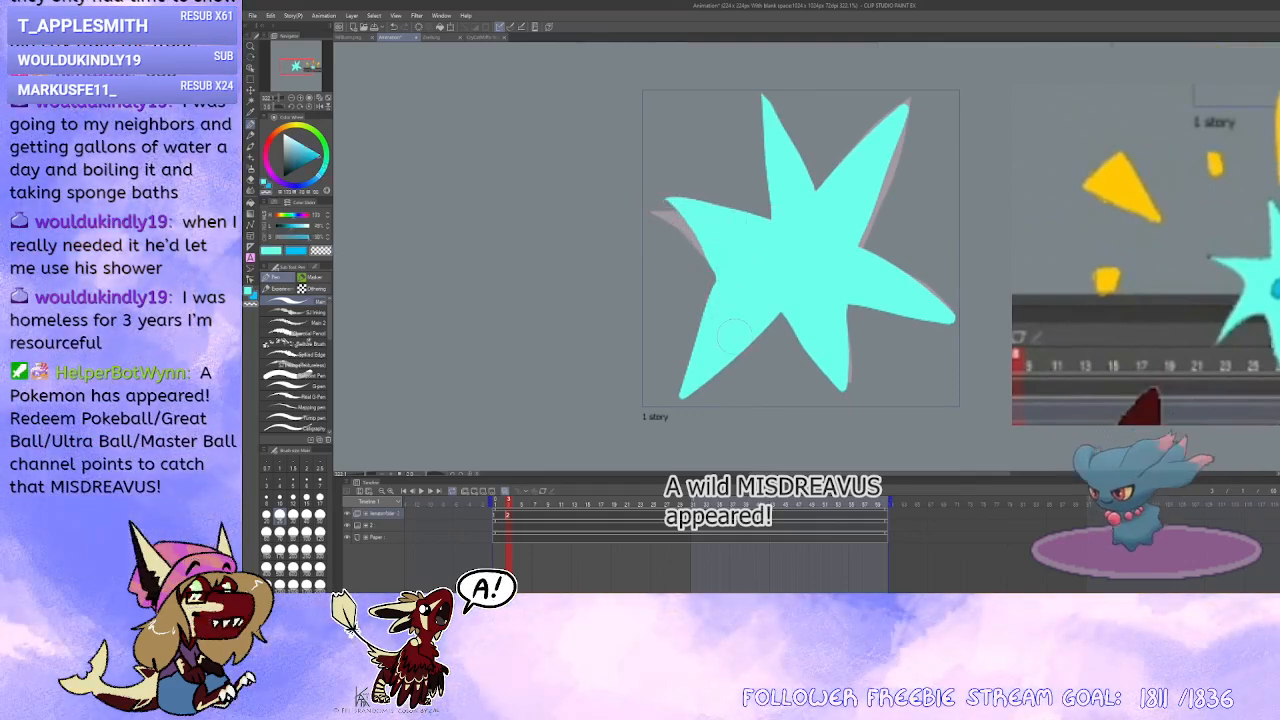
left_click_drag(763, 359, 757, 339)
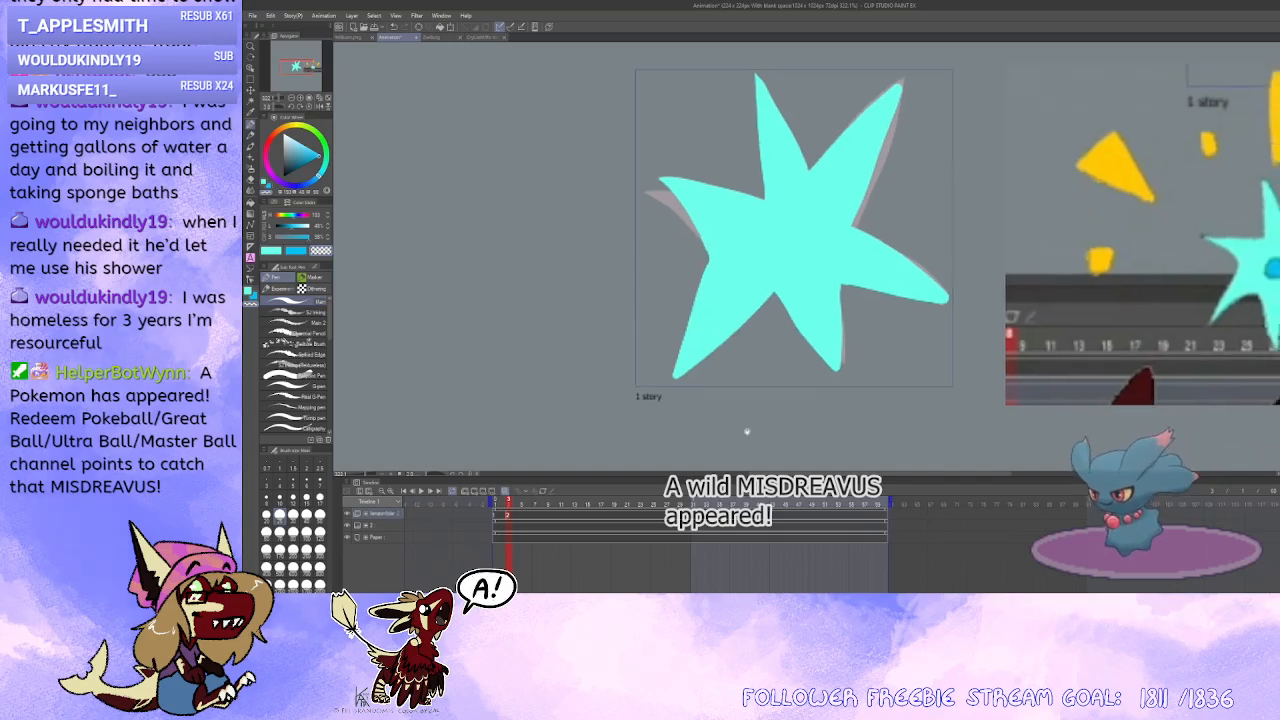
Step: Compare with the first cel and paint a round blue dot at the second star's center
left_click(496, 515)
left_click(508, 514)
key("x")
key("x")
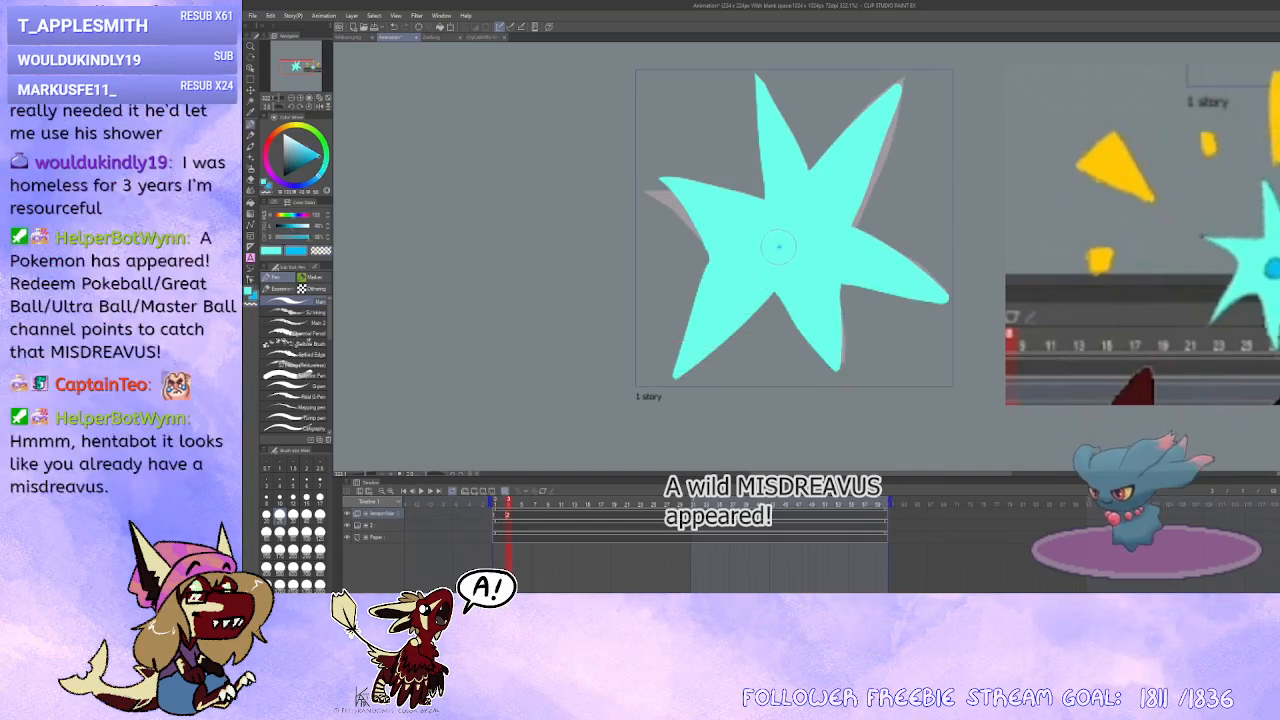
left_click_drag(779, 246, 786, 241)
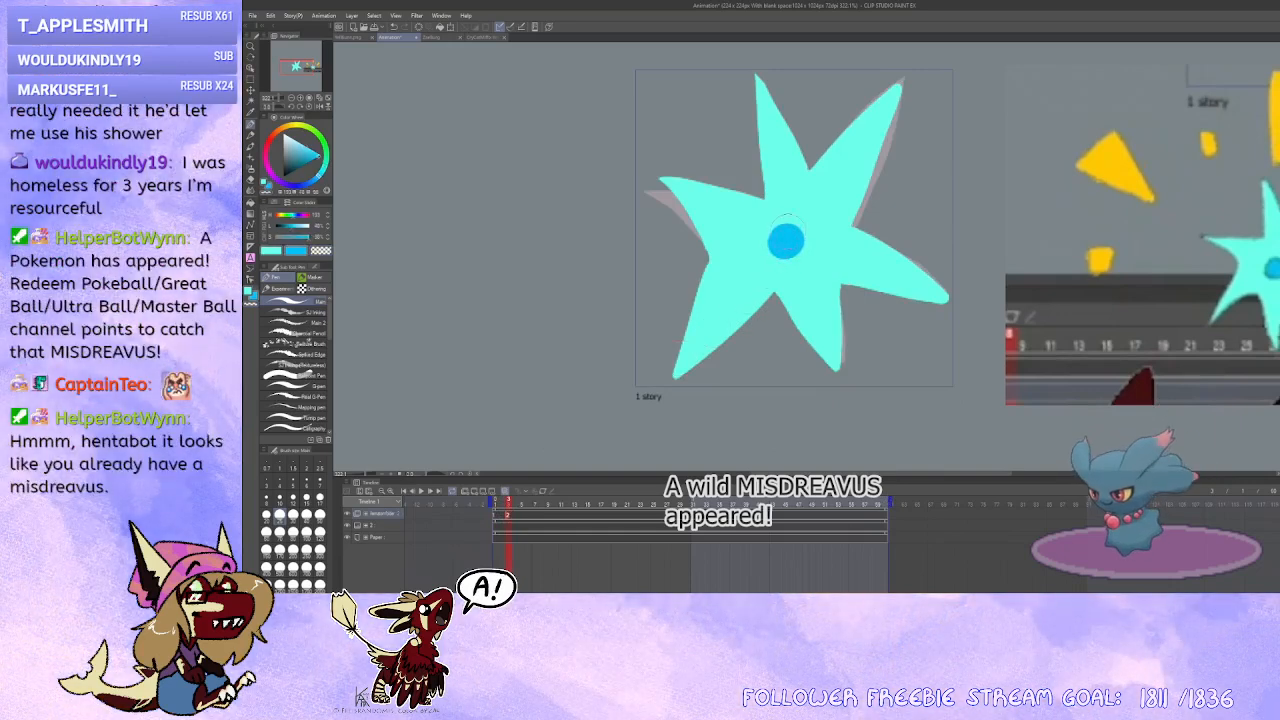
left_click(788, 239)
left_click_drag(799, 334, 787, 331)
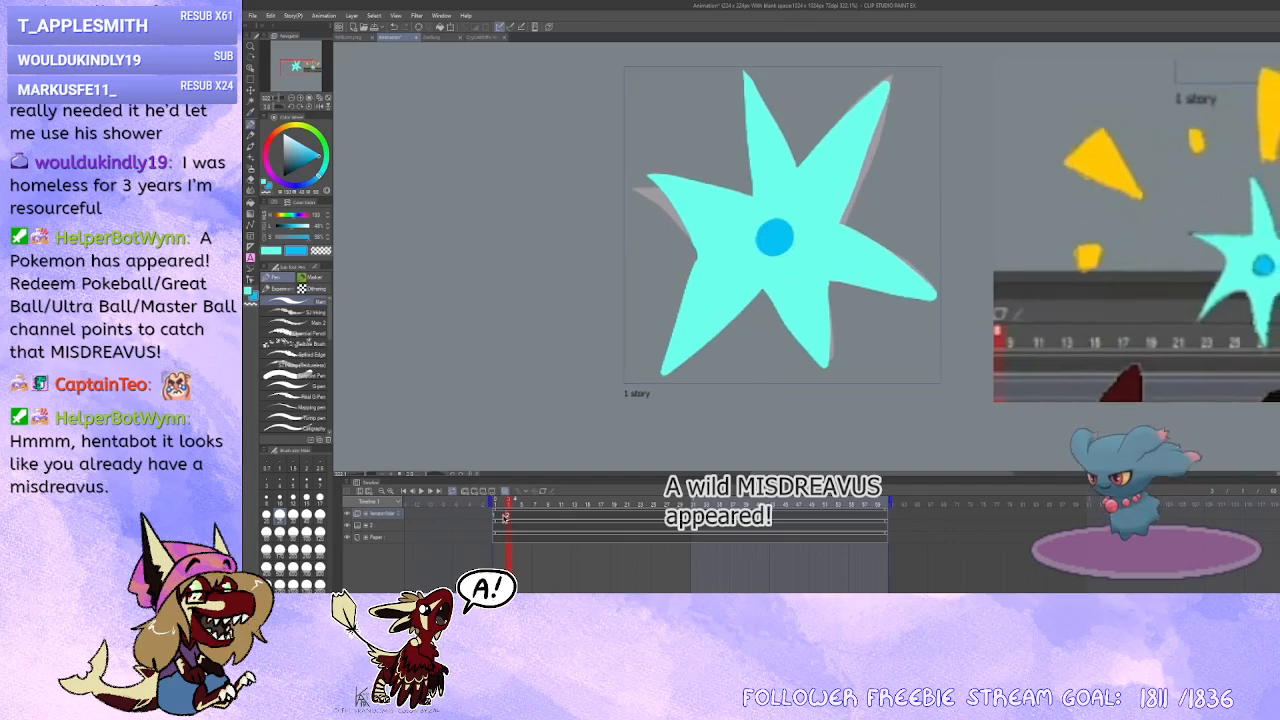
Step: Rework the second star's blue center dot into a slightly tilted oval, undoing the unwanted strokes
left_click_drag(505, 517, 507, 517)
mouse_move(769, 236)
left_mouse_down()
mouse_move(782, 233)
mouse_move(774, 272)
left_mouse_up()
key("ctrl+z")
key("ctrl+z")
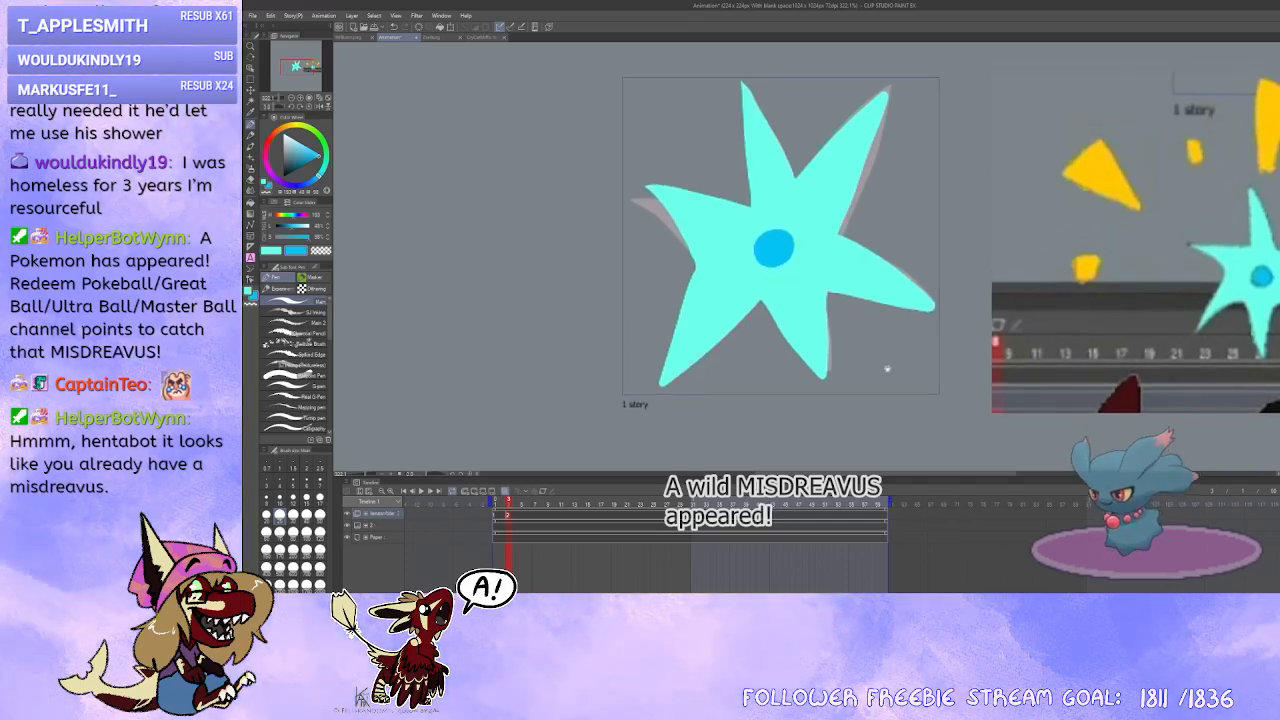
left_click_drag(887, 369, 877, 393)
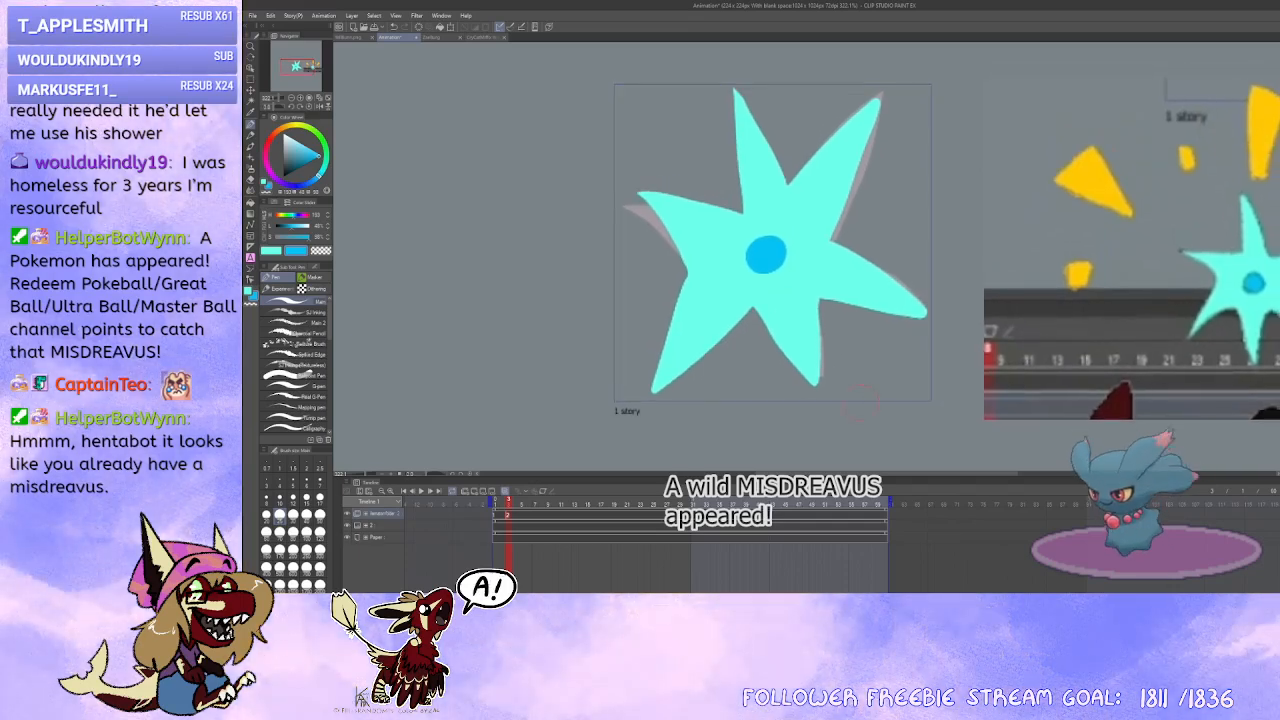
Step: Shorten the playback range to the first few frames and preview the two-star loop
left_click(521, 525)
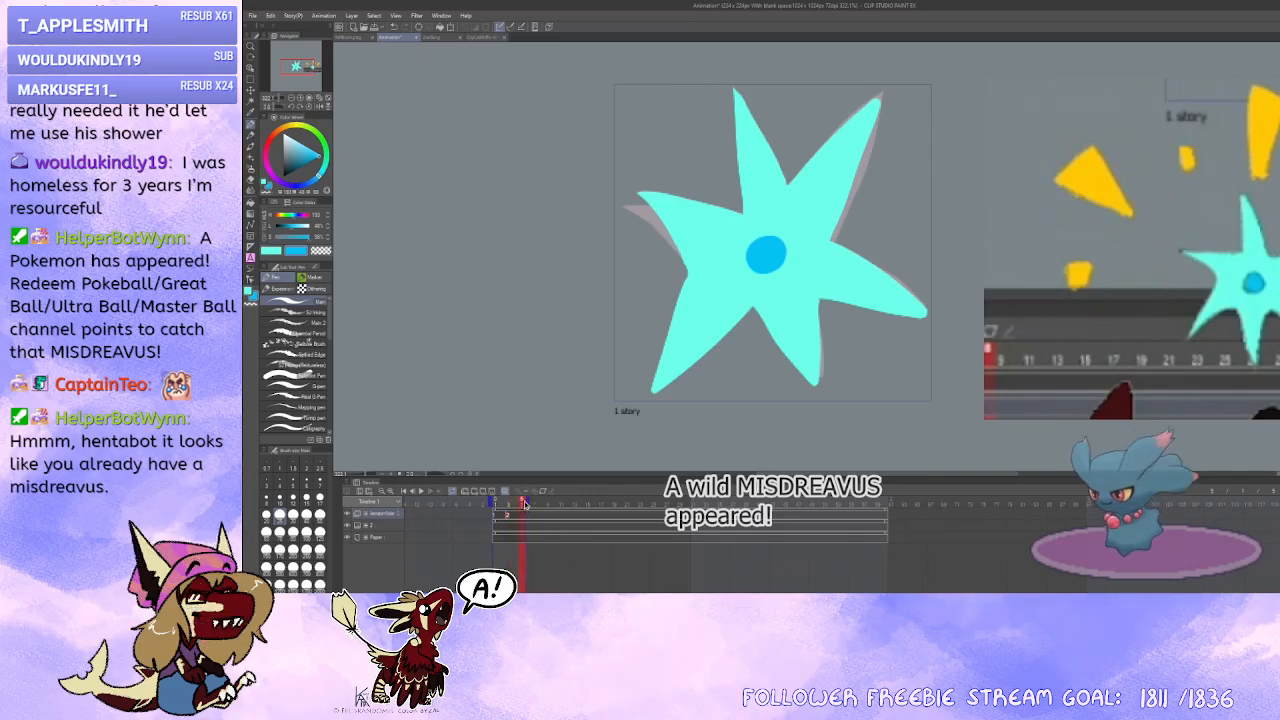
left_click(419, 492)
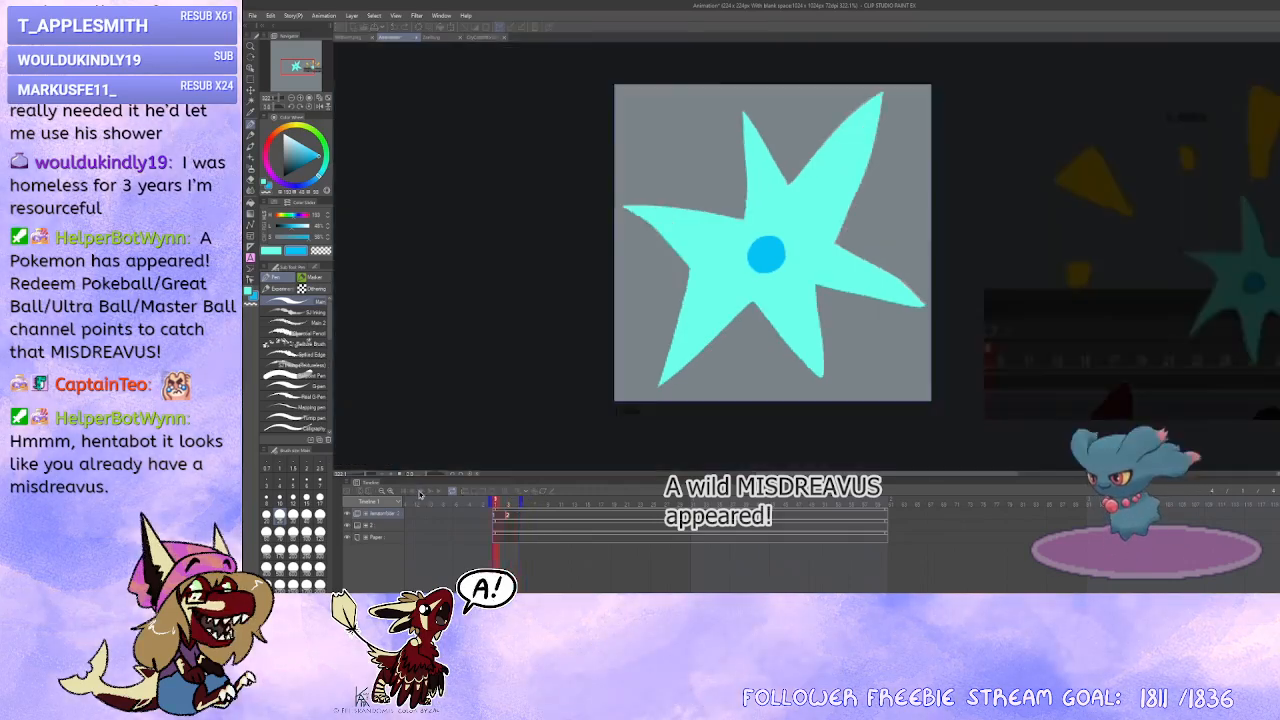
left_click(419, 492)
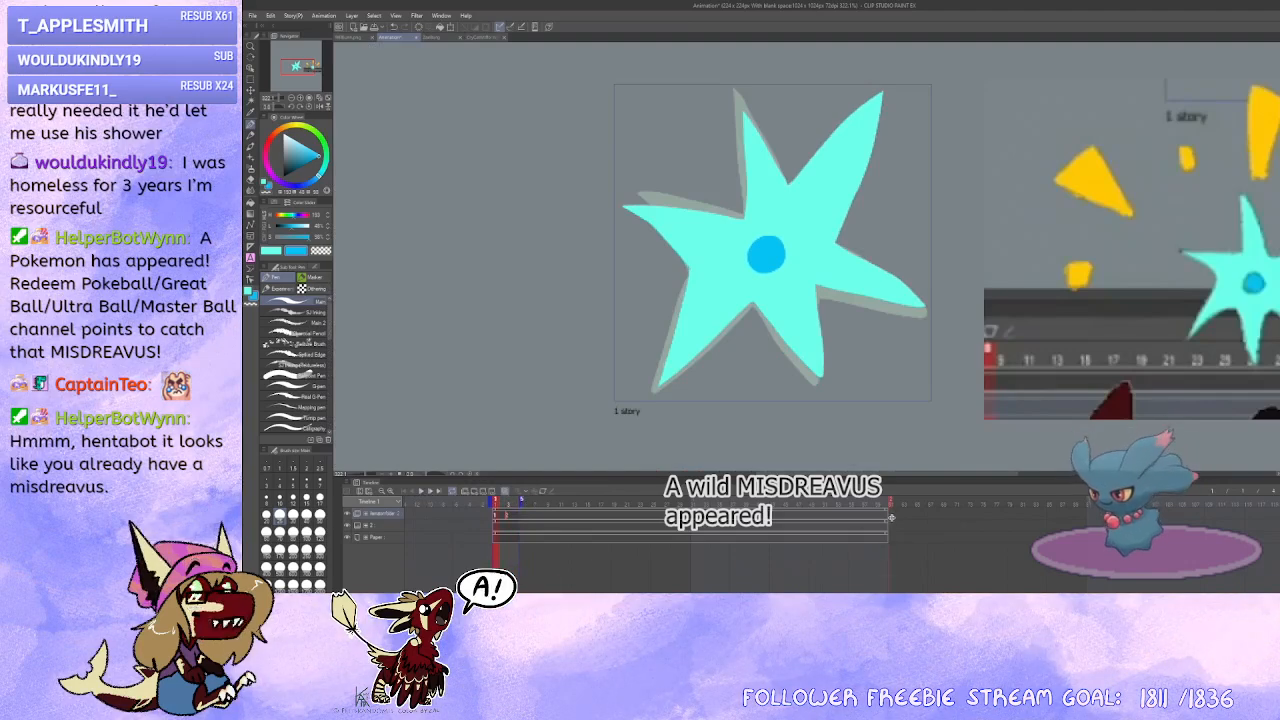
Step: Add a third blank animation cel at frame 5, after the second star
left_click(522, 517)
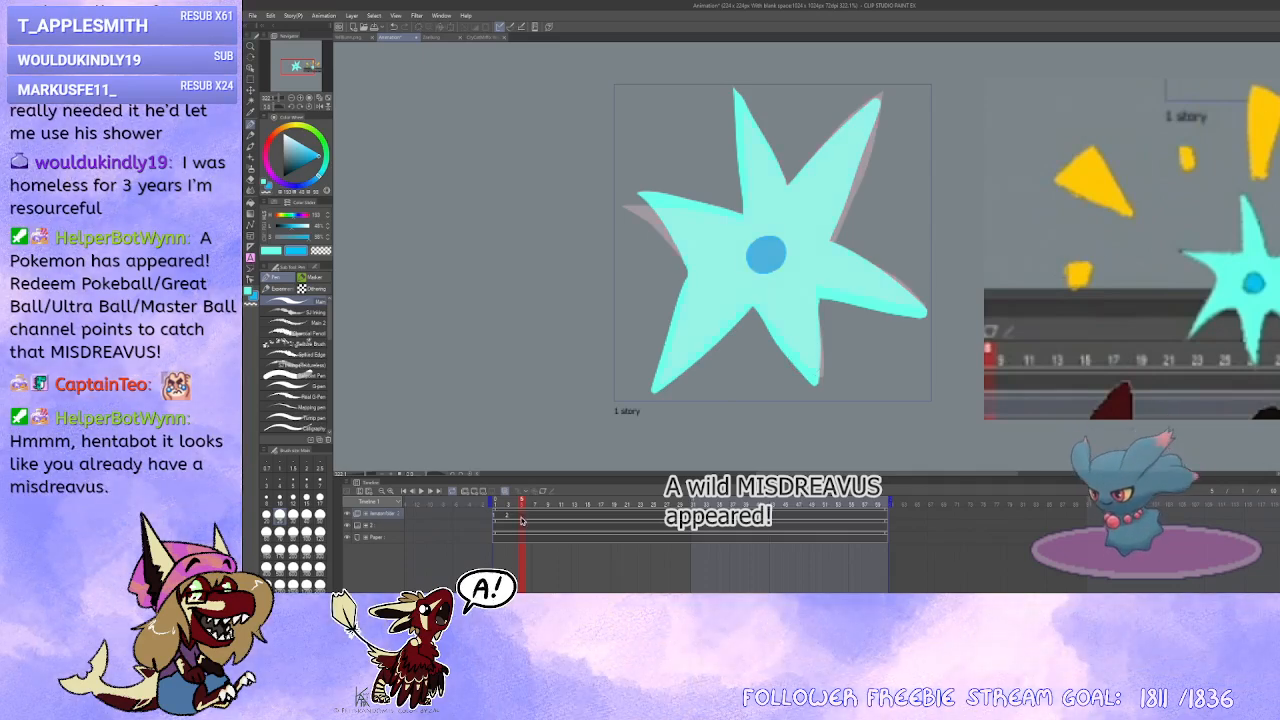
key("ctrl+alt+shift+n")
left_click_drag(855, 311, 809, 345)
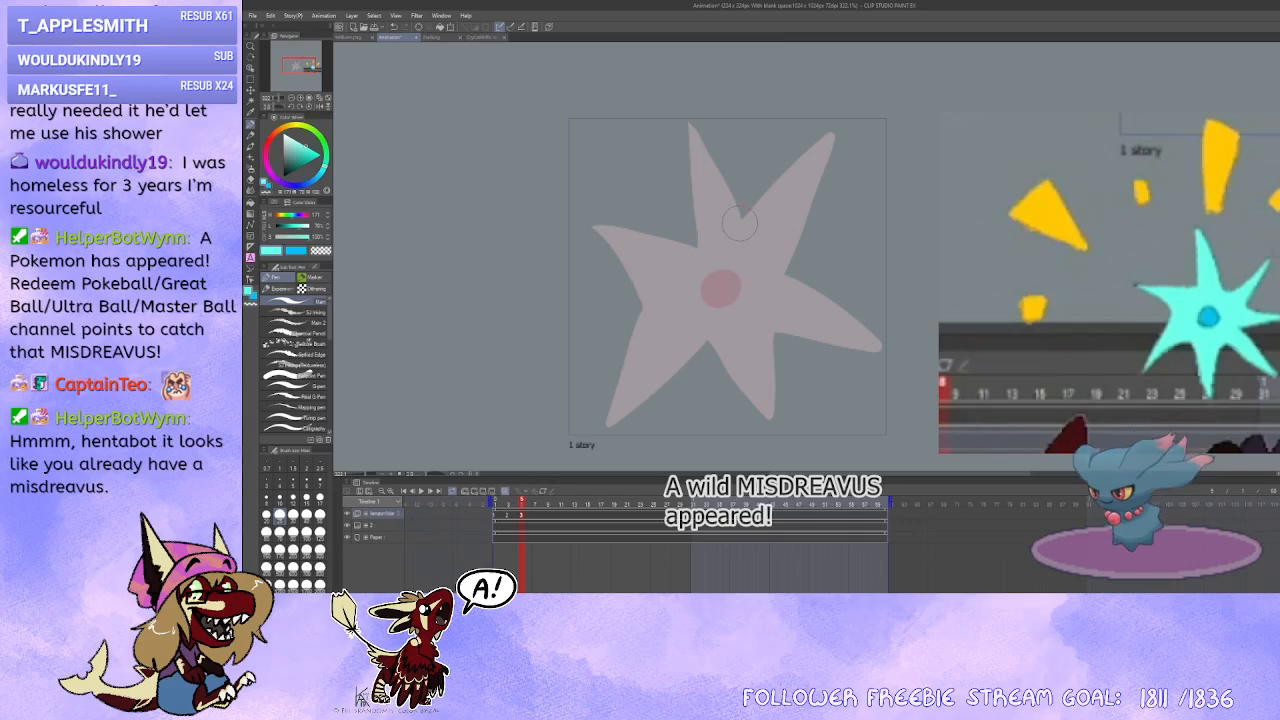
Step: Paint the third star's upper-right arm in cyan, shifted outward from the onion skin, and trim its edge to a pointed tip
mouse_move(740, 222)
left_mouse_down()
mouse_move(847, 133)
mouse_move(780, 283)
left_mouse_up()
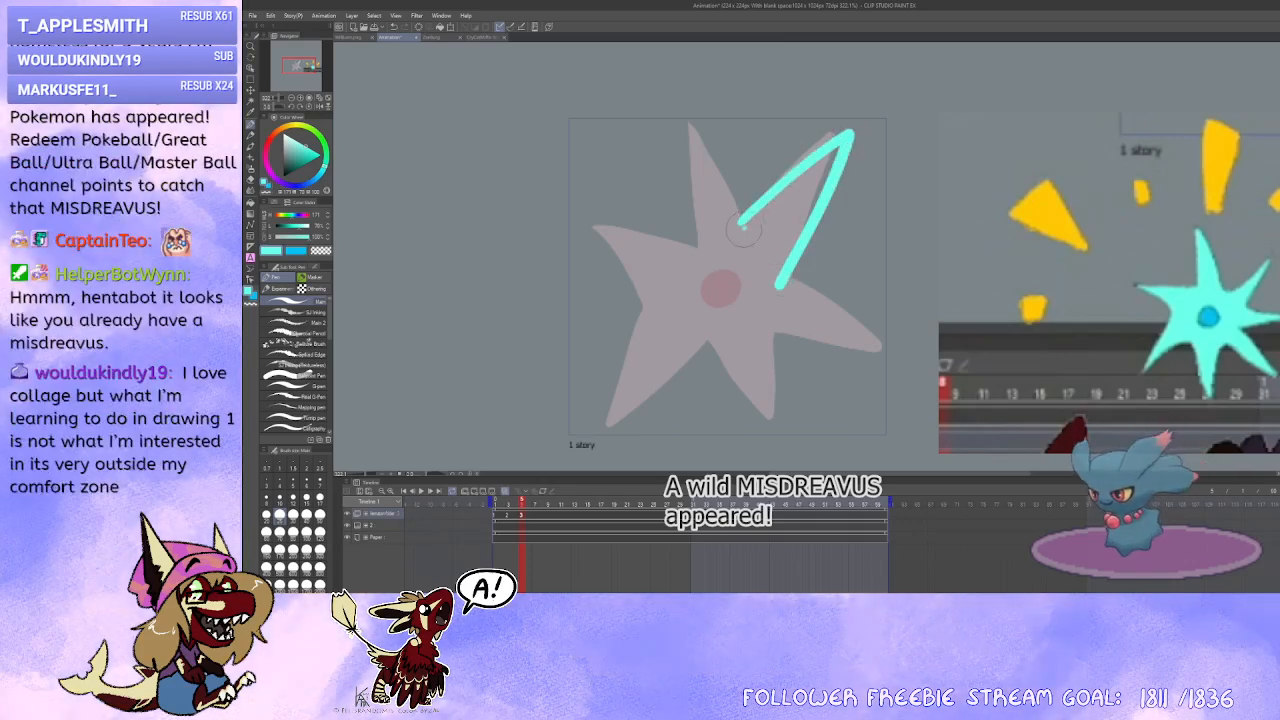
mouse_move(743, 229)
left_mouse_down()
mouse_move(838, 148)
mouse_move(757, 232)
mouse_move(799, 216)
mouse_move(775, 265)
mouse_move(752, 243)
left_mouse_up()
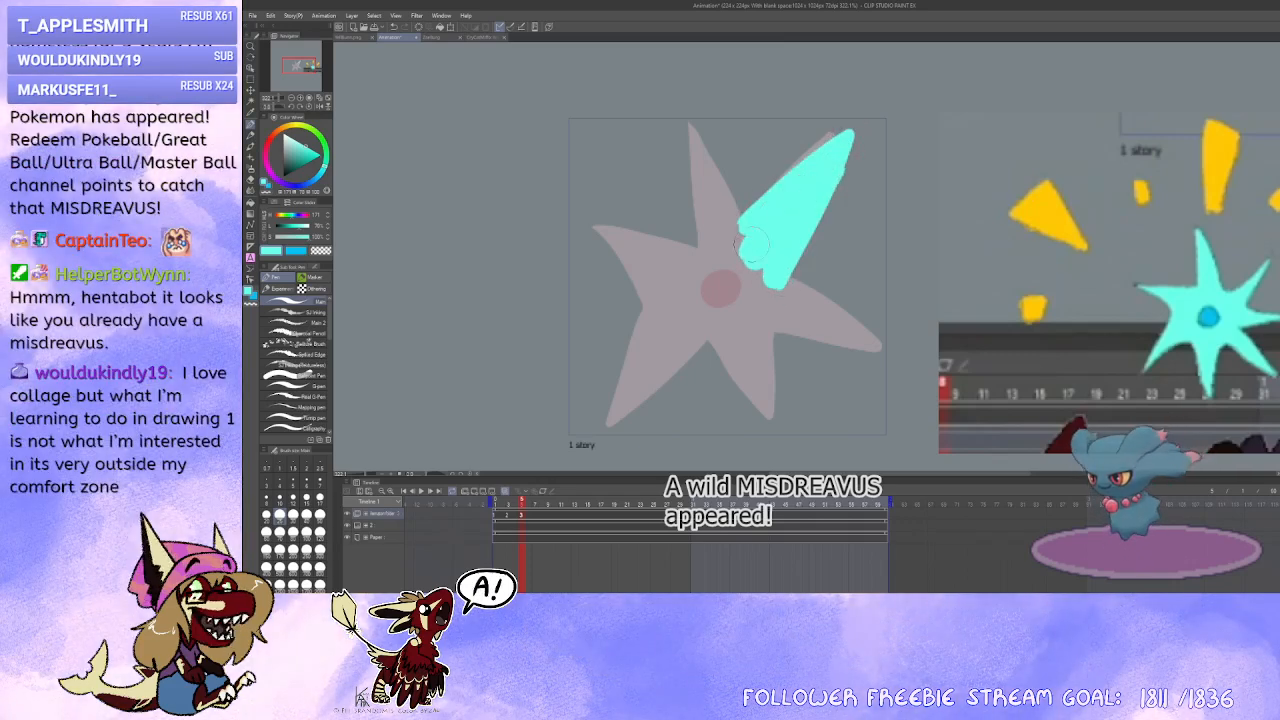
key("x")
key("c")
left_click_drag(852, 134, 822, 218)
key("ctrl+z")
left_click_drag(852, 132, 813, 245)
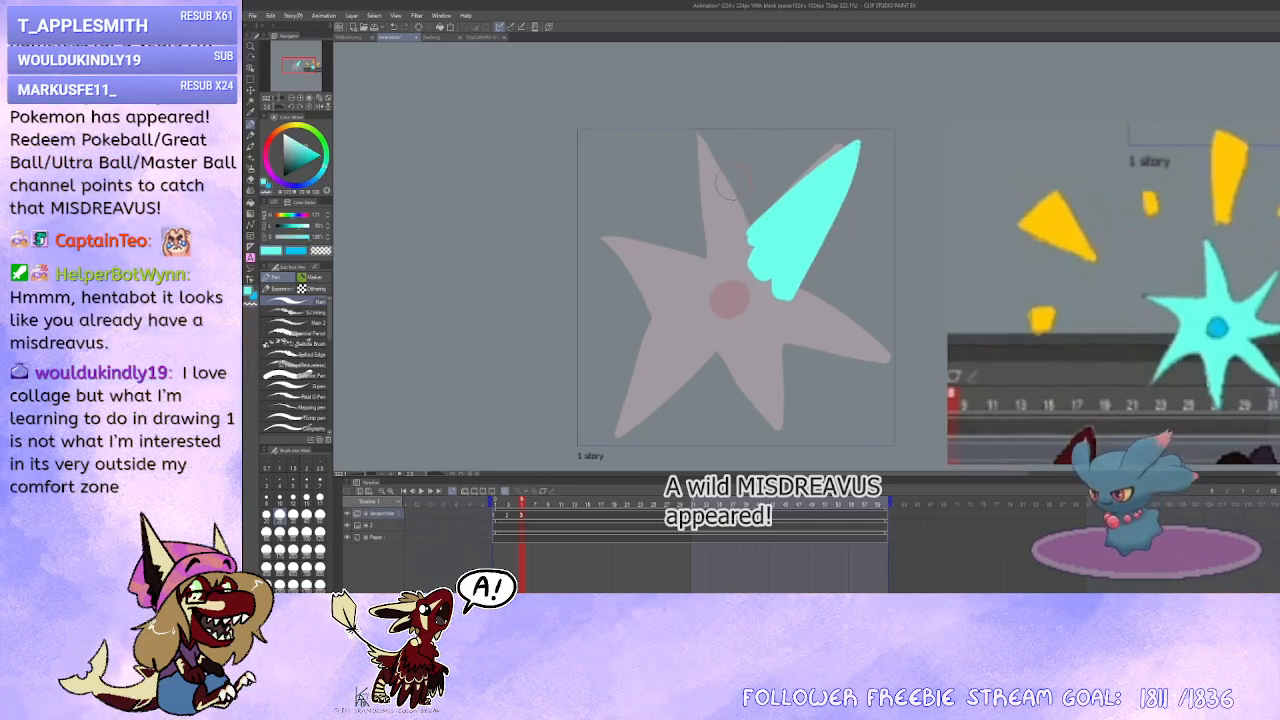
Step: Paint the third star's top arm in cyan, shifted right of the onion skin, undoing stray strokes and tapering its tip
left_click_drag(697, 143, 752, 260)
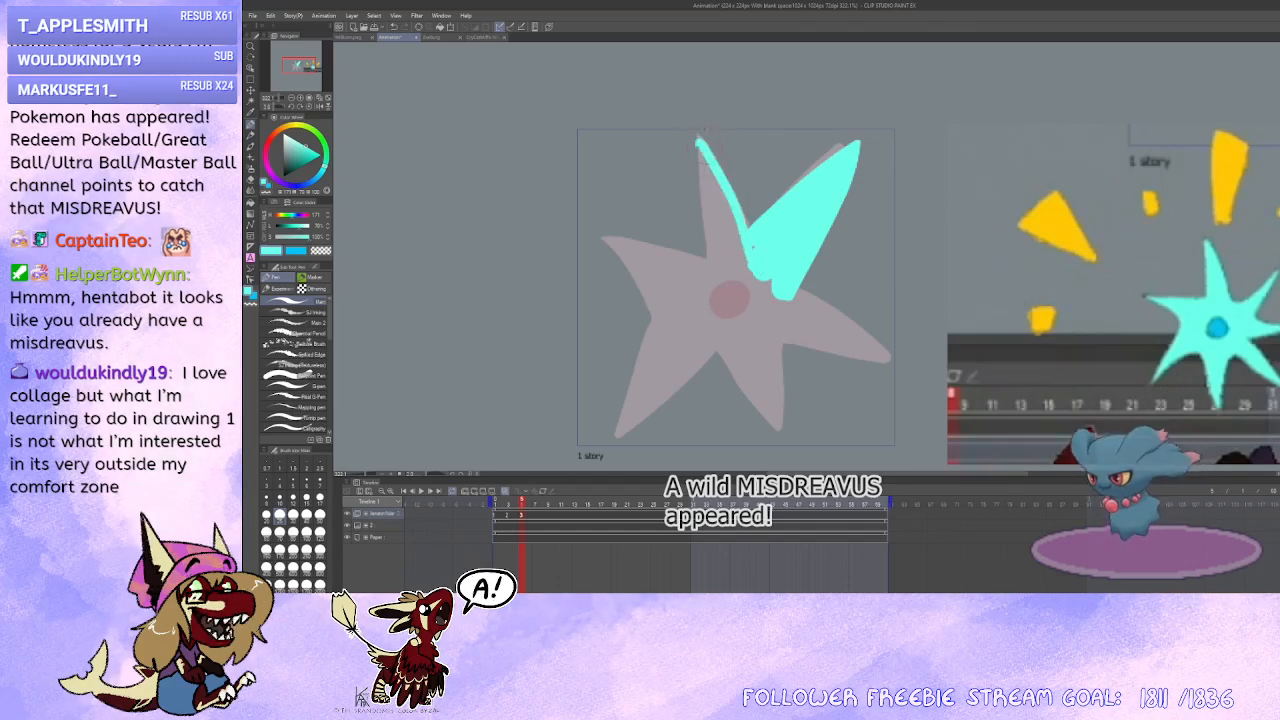
mouse_move(700, 146)
left_mouse_down()
mouse_move(706, 273)
mouse_move(713, 198)
mouse_move(730, 262)
left_mouse_up()
mouse_move(708, 190)
left_mouse_down()
mouse_move(716, 294)
mouse_move(718, 144)
mouse_move(752, 270)
mouse_move(718, 156)
mouse_move(740, 272)
mouse_move(728, 268)
left_mouse_up()
key("ctrl+z")
key("ctrl+z")
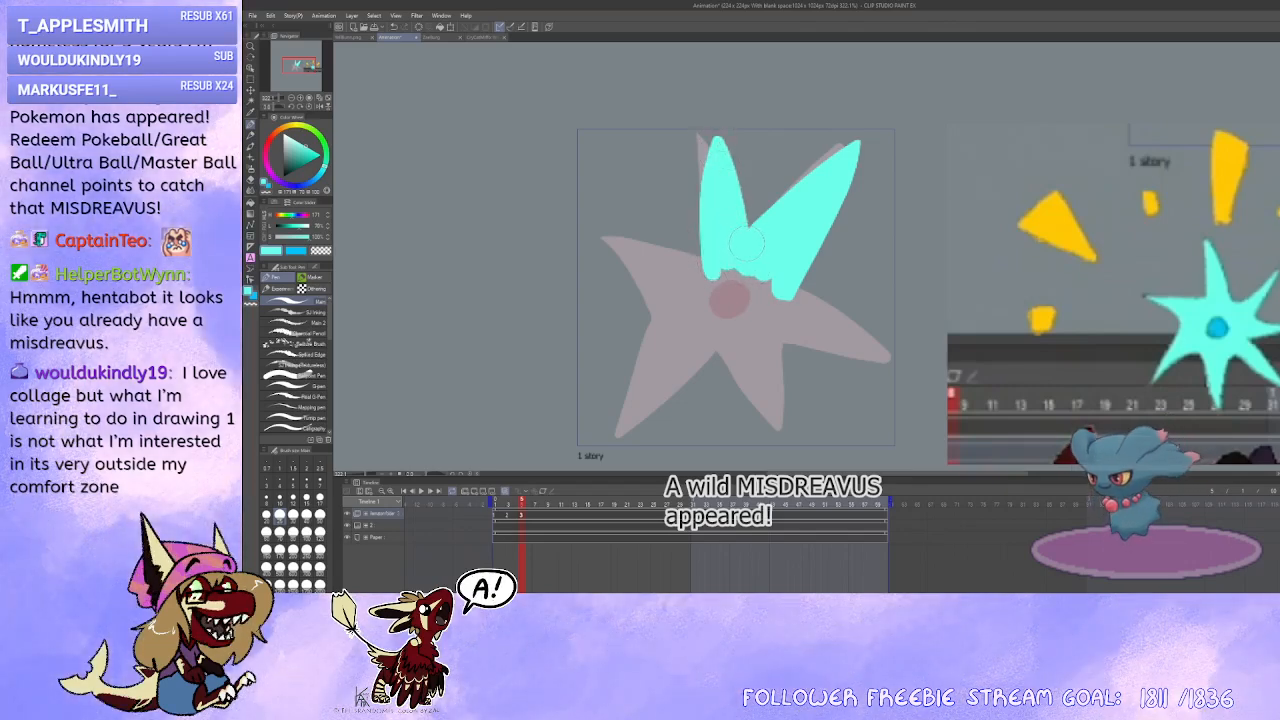
key("x")
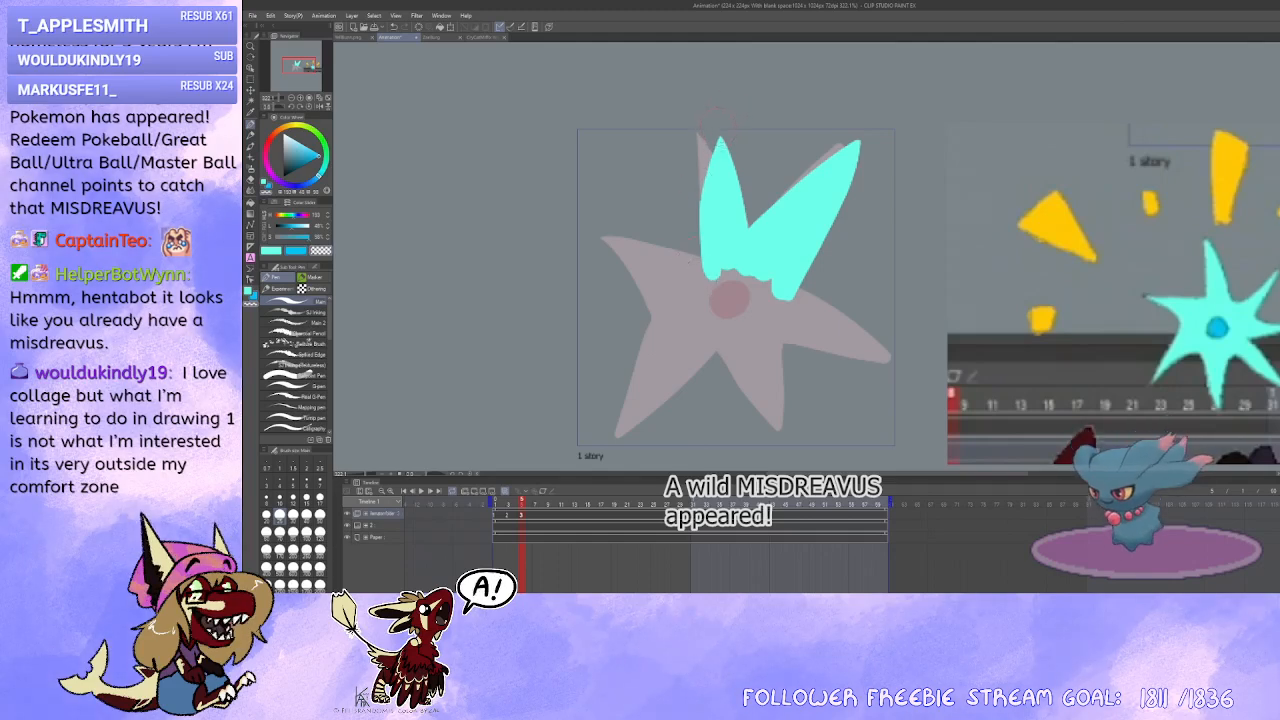
left_click_drag(728, 155, 774, 135)
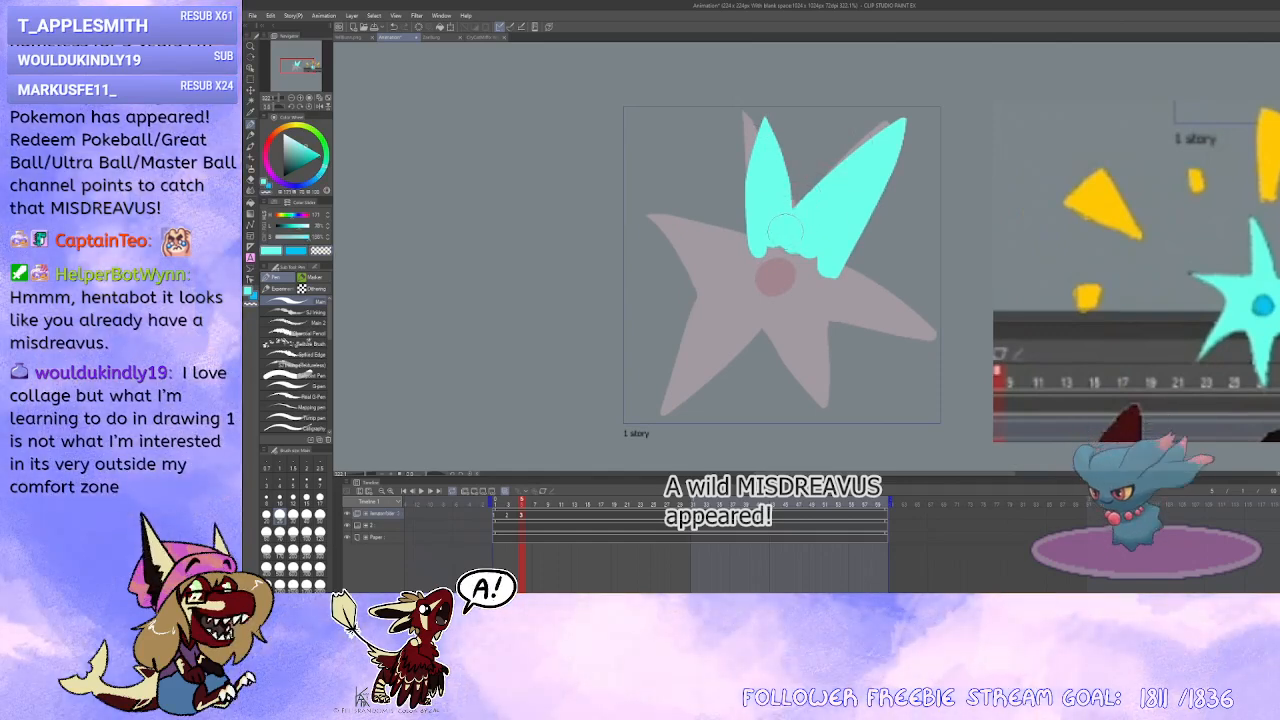
Step: Outline the third star's upper-left arm in cyan and fill it in across the star's center
mouse_move(783, 232)
left_mouse_down()
mouse_move(813, 212)
mouse_move(668, 184)
mouse_move(742, 284)
mouse_move(690, 196)
mouse_move(790, 238)
left_mouse_up()
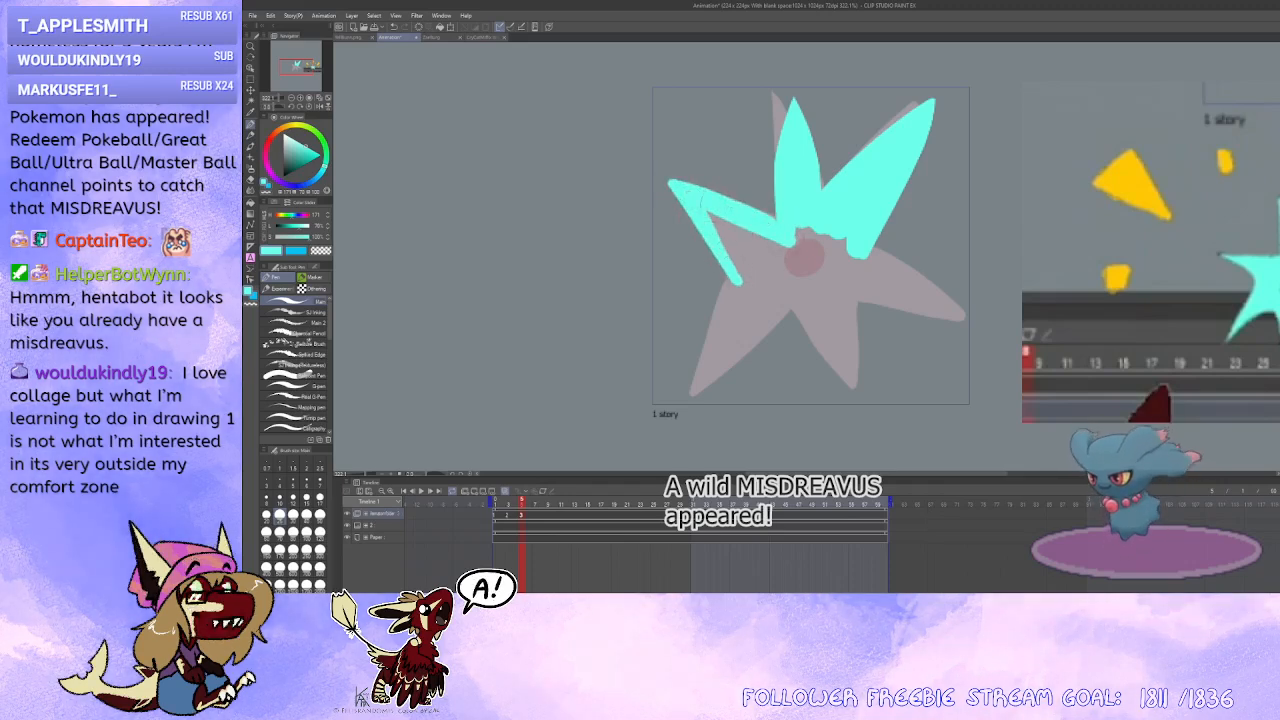
mouse_move(708, 216)
left_mouse_down()
mouse_move(761, 268)
mouse_move(727, 220)
mouse_move(744, 274)
mouse_move(765, 279)
mouse_move(791, 247)
mouse_move(832, 254)
left_mouse_up()
left_click_drag(818, 297, 814, 303)
left_click_drag(774, 372, 770, 372)
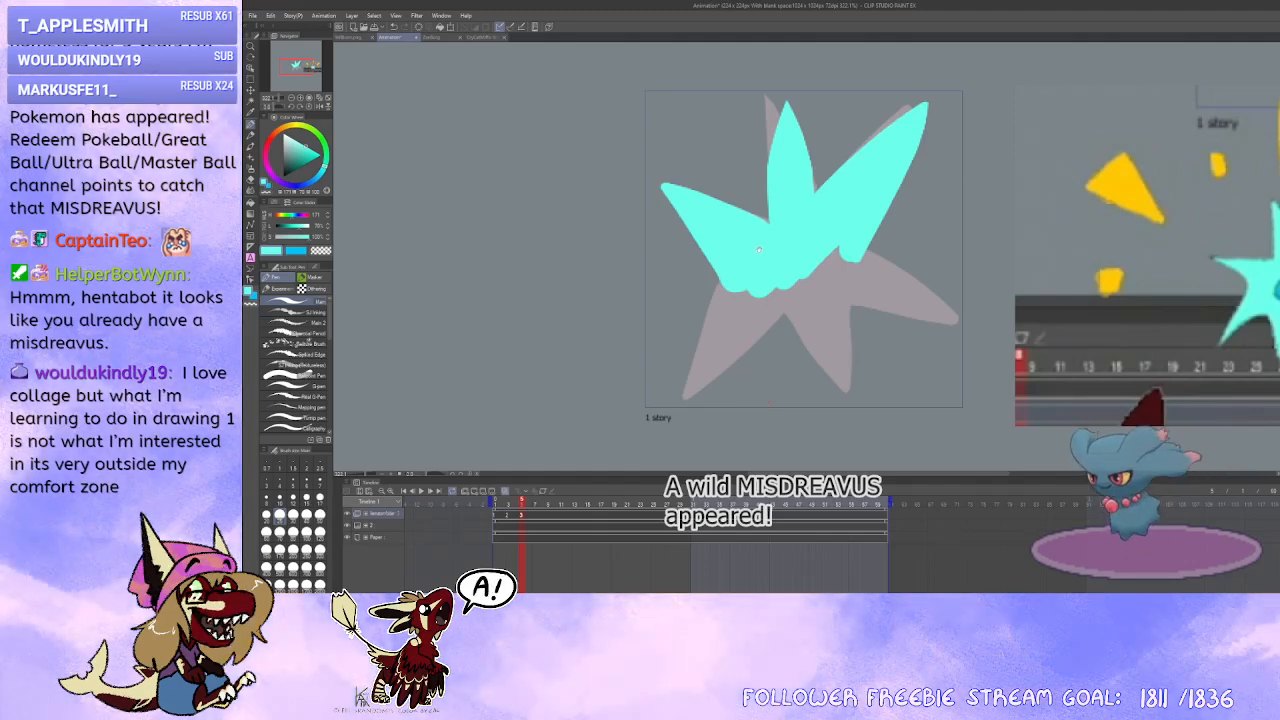
Step: Paint the third star's lower-left arm in cyan, shifted slightly inward from the onion skin, and tidy its tip
scroll(800, 250, "down", 1)
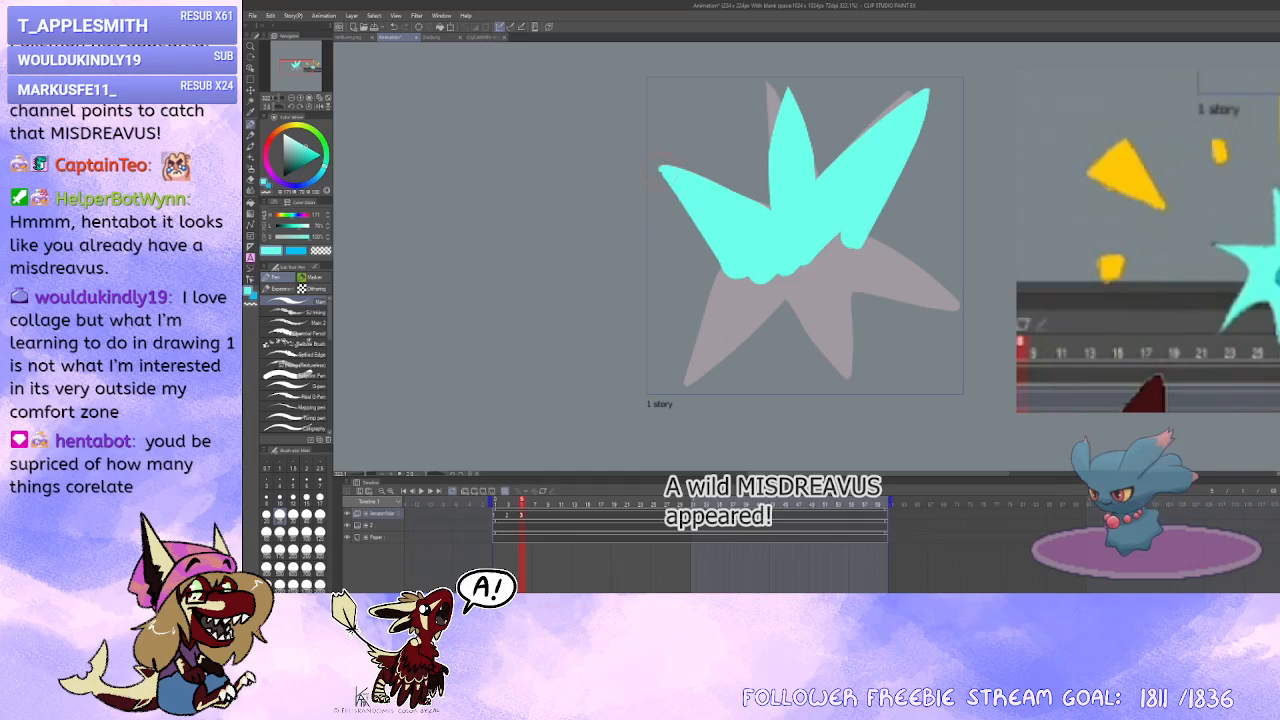
scroll(690, 205, "down", 4)
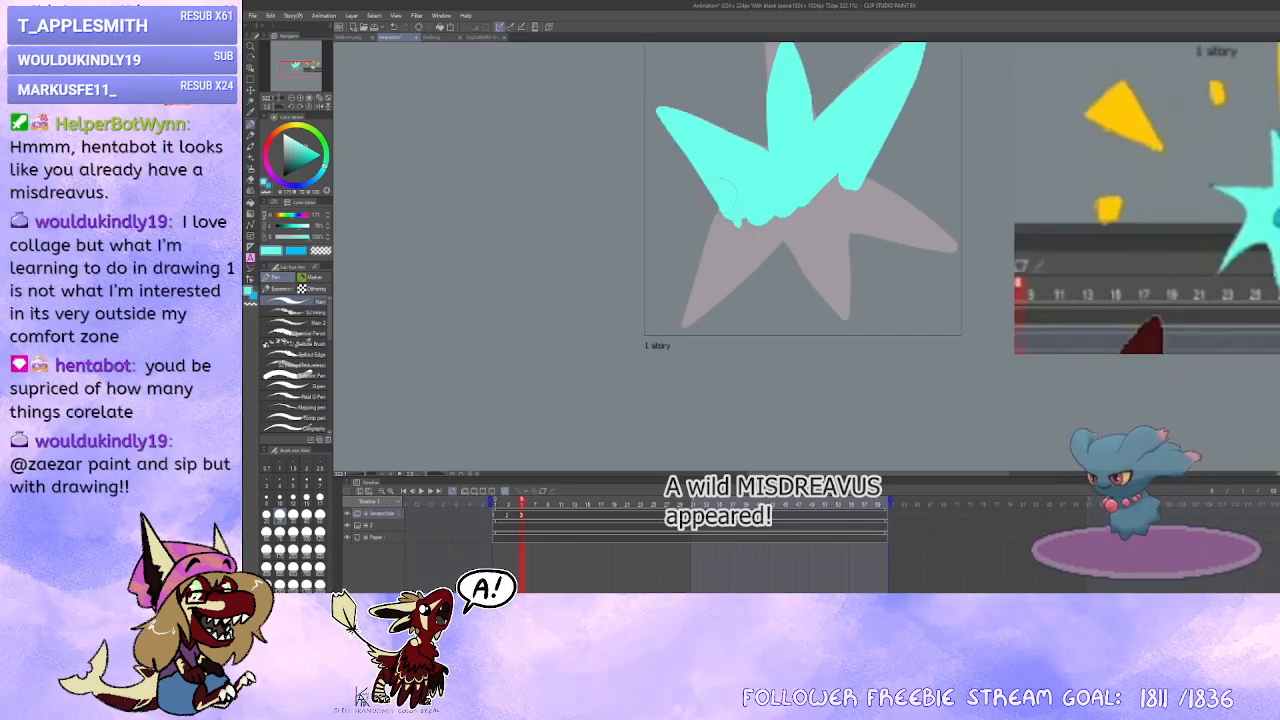
mouse_move(727, 208)
left_mouse_down()
mouse_move(693, 335)
mouse_move(805, 225)
left_mouse_up()
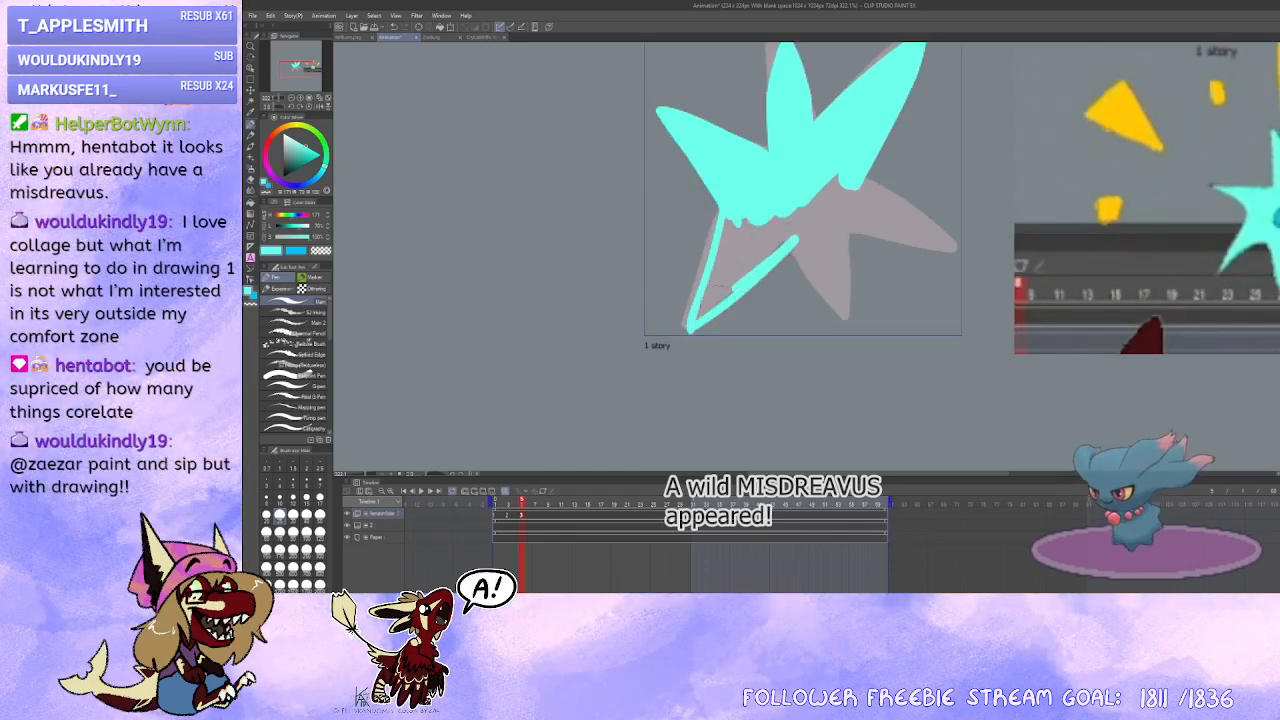
mouse_move(700, 315)
left_mouse_down()
mouse_move(738, 215)
mouse_move(724, 282)
mouse_move(748, 222)
mouse_move(832, 205)
mouse_move(840, 220)
mouse_move(758, 209)
mouse_move(785, 198)
left_mouse_up()
key("x")
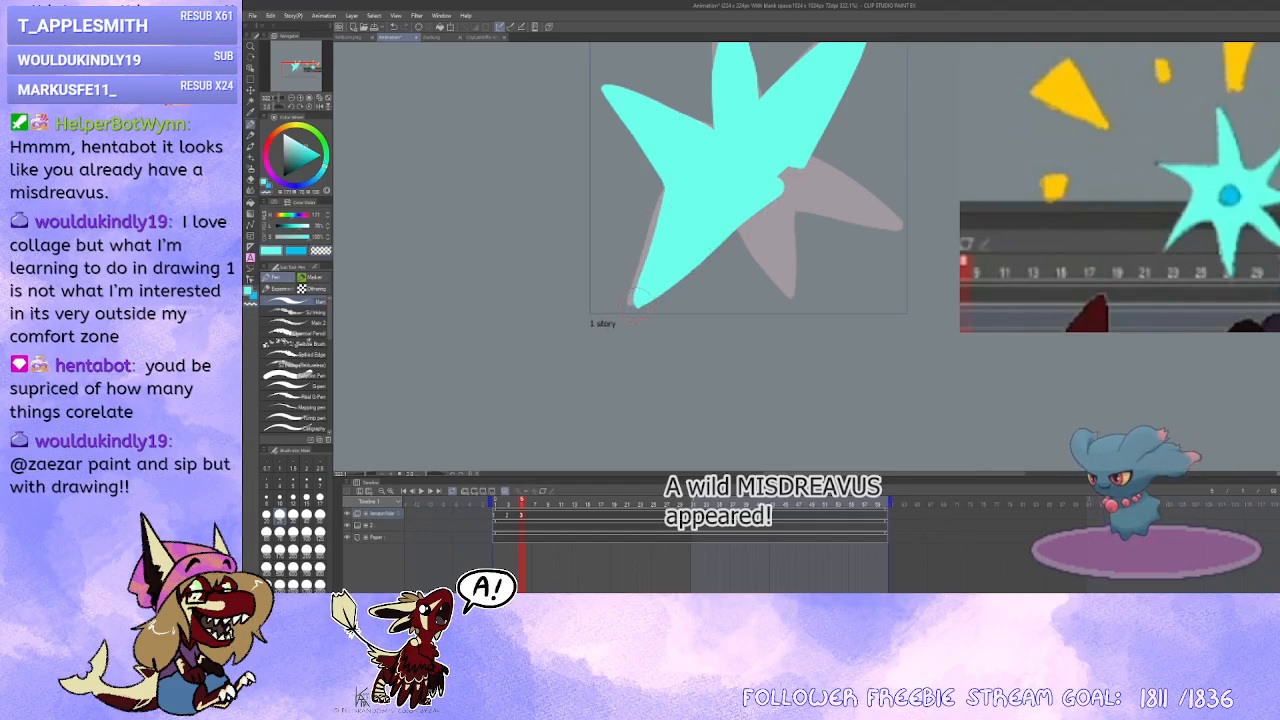
left_click_drag(637, 296, 610, 417)
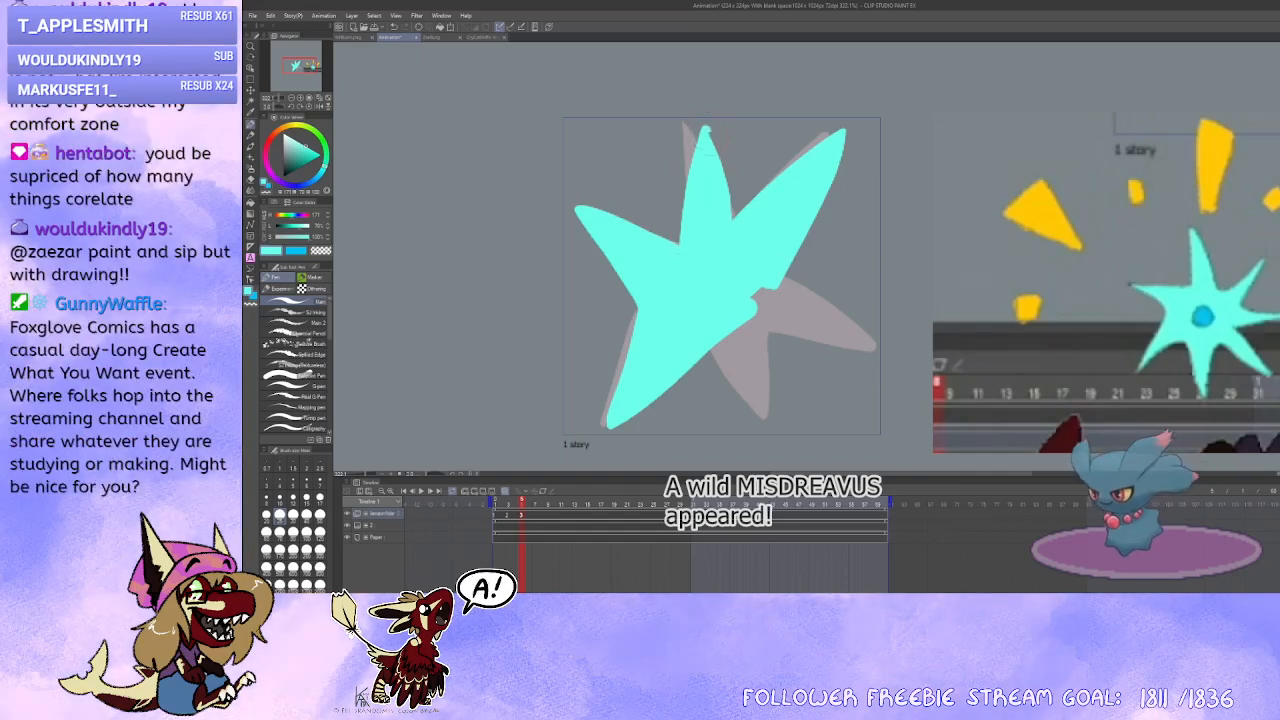
Step: Trim the tip of the third star's top arm to a cleaner point
mouse_move(707, 134)
left_mouse_down()
mouse_move(732, 216)
mouse_move(697, 142)
left_mouse_up()
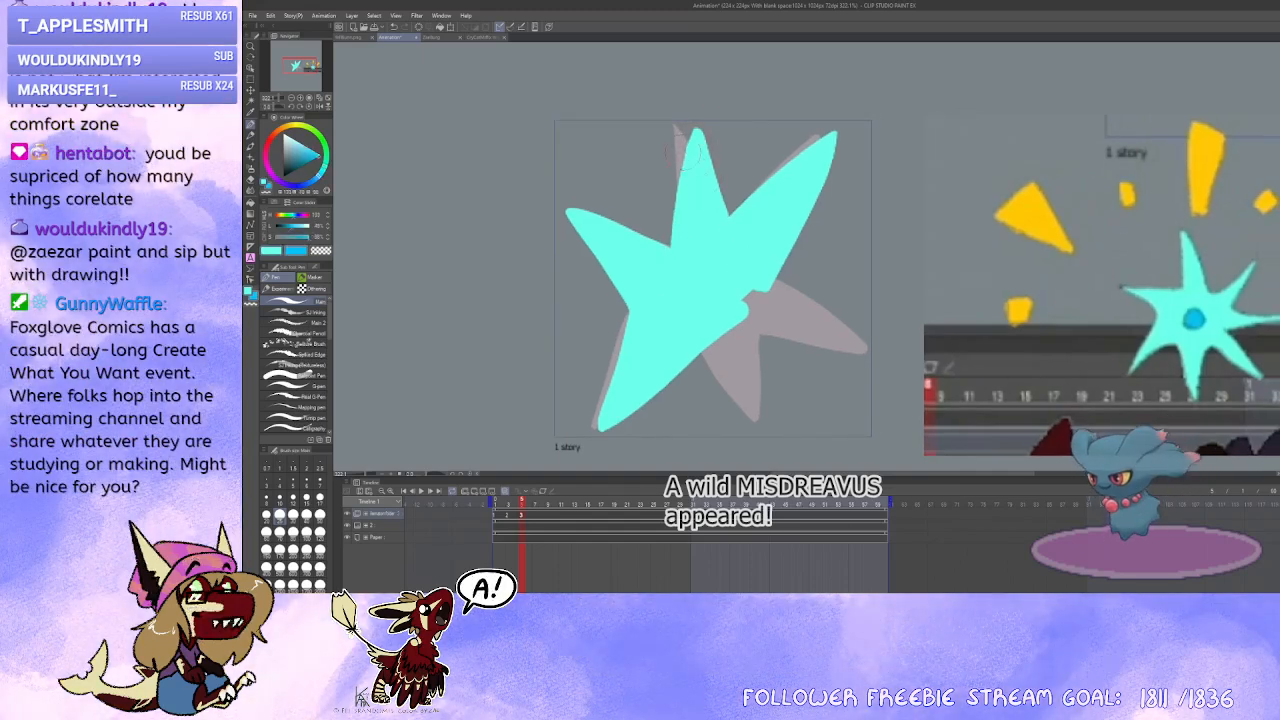
left_click_drag(738, 222, 683, 144)
key("x")
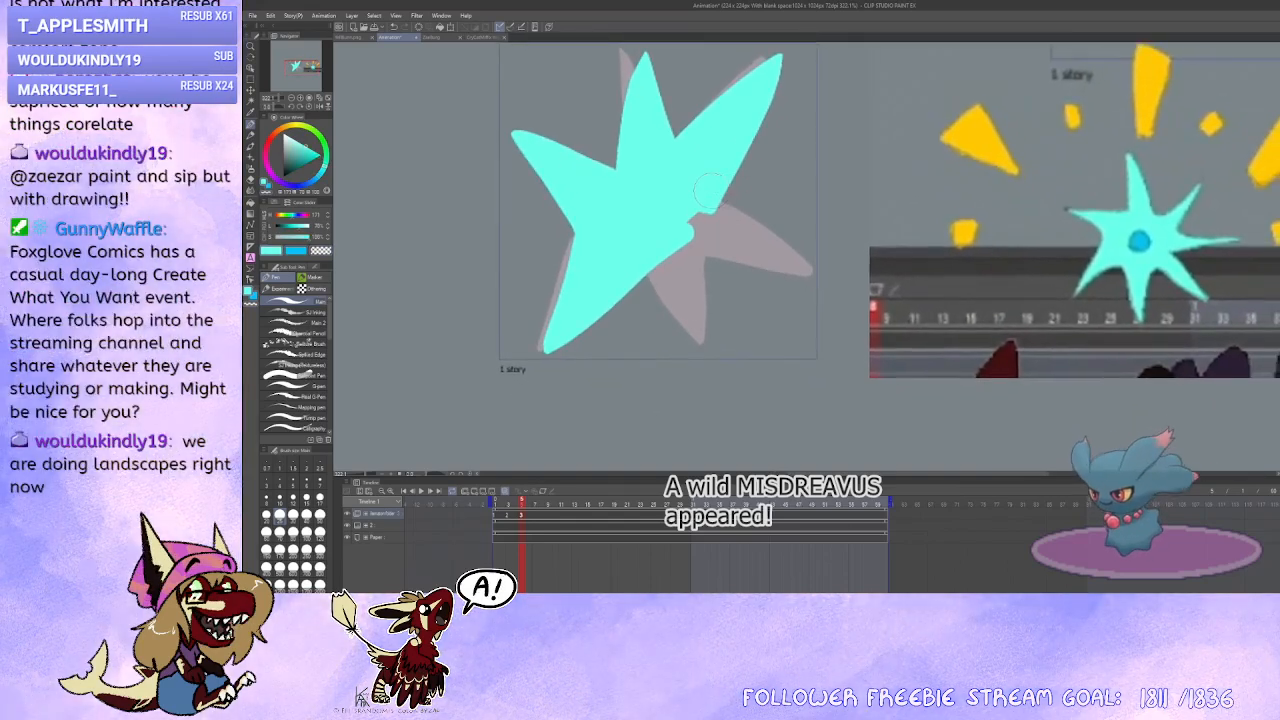
Step: Paint the third star's right and bottom arms in cyan, and add a round blue dot at its center
mouse_move(712, 188)
left_mouse_down()
mouse_move(807, 285)
mouse_move(672, 237)
mouse_move(713, 199)
mouse_move(705, 219)
mouse_move(721, 207)
mouse_move(800, 268)
mouse_move(725, 235)
mouse_move(728, 216)
mouse_move(764, 257)
mouse_move(718, 212)
mouse_move(717, 293)
mouse_move(705, 290)
mouse_move(651, 225)
mouse_move(669, 204)
mouse_move(669, 237)
mouse_move(707, 278)
mouse_move(680, 212)
left_mouse_up()
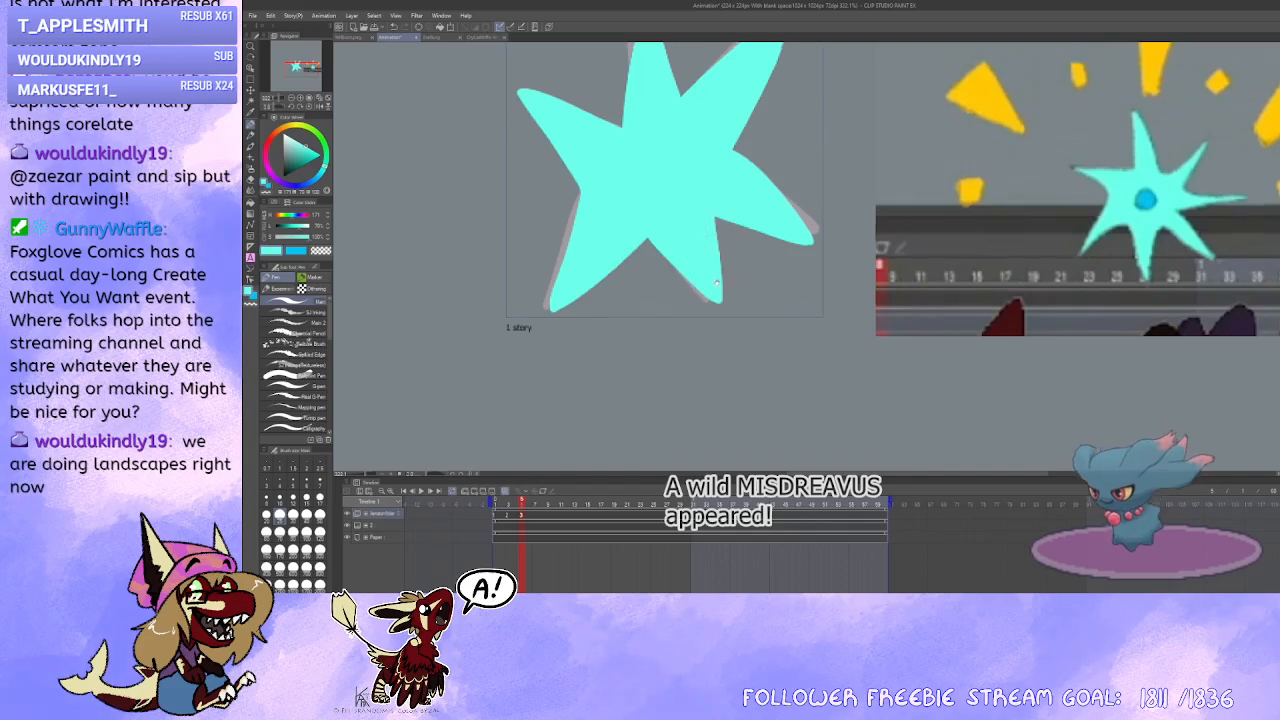
left_click_drag(717, 283, 739, 392)
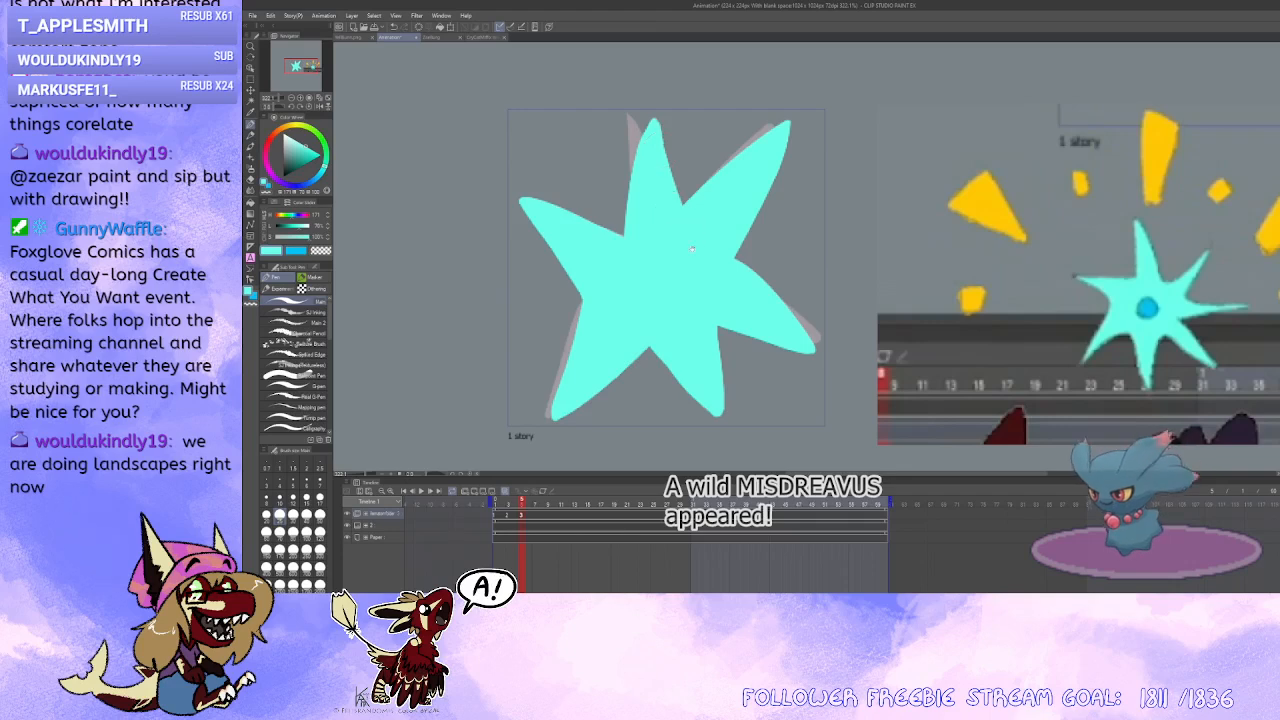
left_click_drag(691, 248, 699, 254)
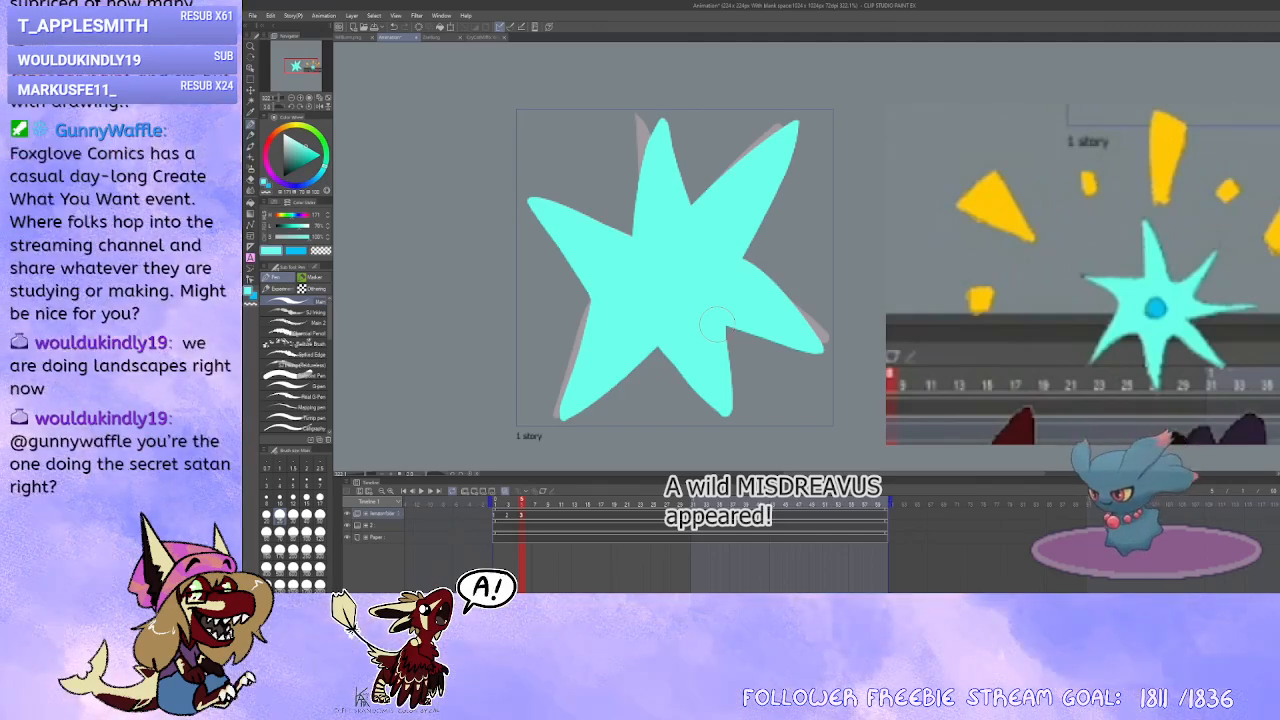
mouse_move(660, 263)
left_mouse_down()
mouse_move(652, 243)
mouse_move(665, 250)
left_mouse_up()
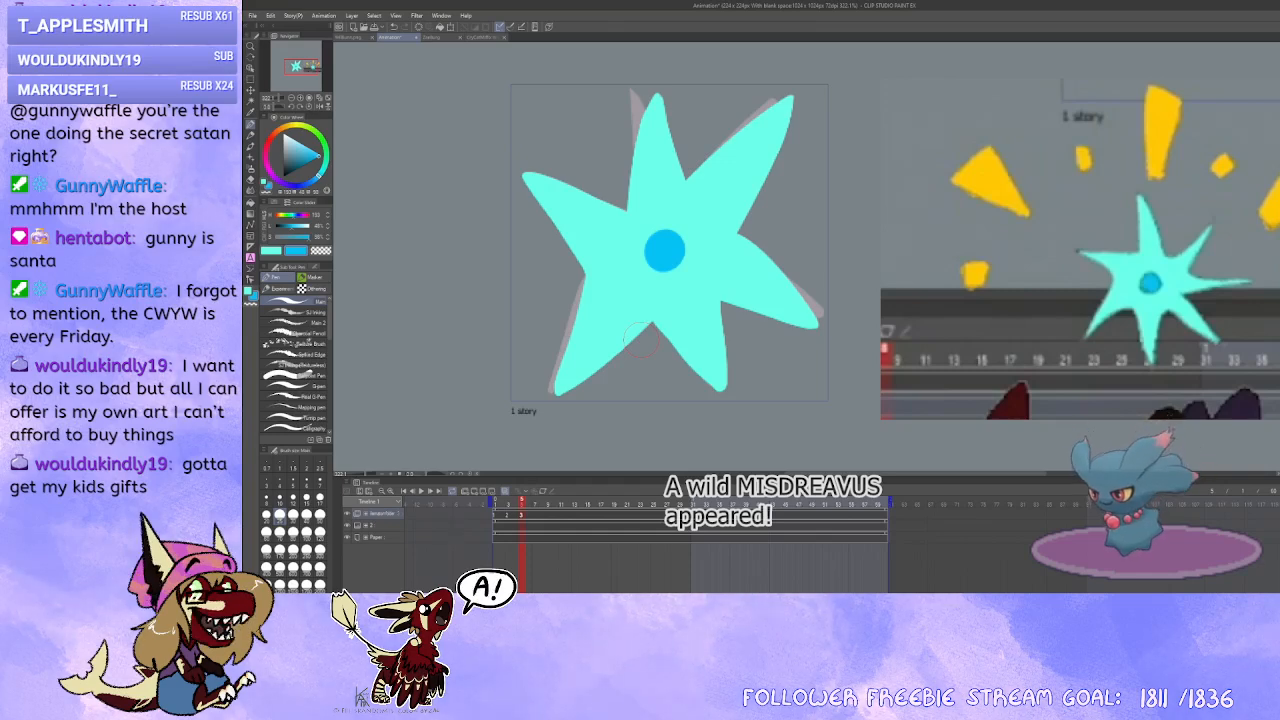
Step: Sketch a cyan stick figure's head, spine, ribcage and one outstretched arm in the empty area left of the star
mouse_move(490, 312)
left_mouse_down()
mouse_move(737, 289)
mouse_move(805, 296)
left_mouse_up()
key("x")
mouse_move(651, 286)
left_mouse_down()
mouse_move(790, 281)
mouse_move(728, 291)
left_mouse_up()
mouse_move(592, 110)
left_mouse_down()
mouse_move(583, 140)
mouse_move(628, 170)
mouse_move(600, 106)
left_mouse_up()
mouse_move(612, 176)
left_mouse_down()
mouse_move(598, 182)
mouse_move(580, 426)
left_mouse_up()
left_click_drag(586, 196, 558, 252)
mouse_move(582, 200)
left_mouse_down()
mouse_move(598, 200)
mouse_move(628, 278)
left_mouse_up()
mouse_move(560, 260)
left_mouse_down()
mouse_move(598, 278)
mouse_move(578, 266)
left_mouse_up()
left_click_drag(638, 212, 748, 158)
mouse_move(744, 140)
left_mouse_down()
mouse_move(730, 198)
mouse_move(638, 222)
left_mouse_up()
mouse_move(728, 190)
left_mouse_down()
mouse_move(614, 222)
mouse_move(598, 276)
left_mouse_up()
left_click_drag(612, 212, 586, 256)
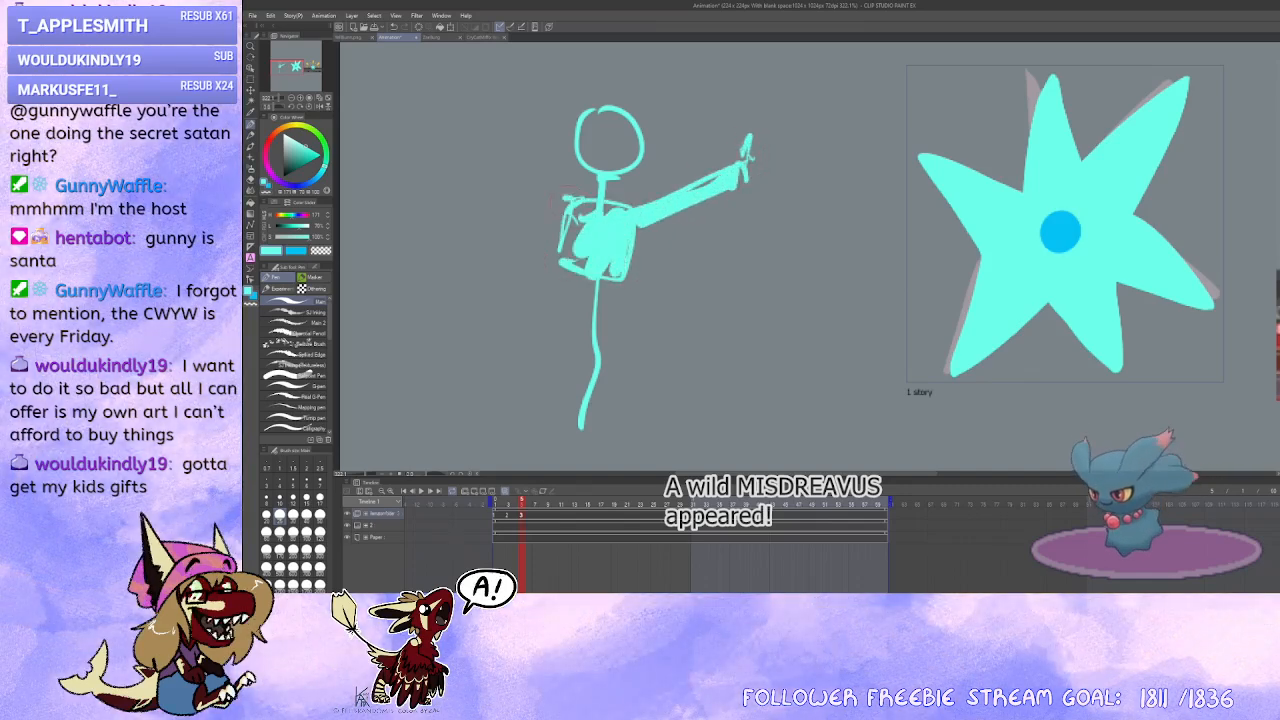
Step: Add the second outstretched arm, the pelvis and the legs to the stick figure
mouse_move(568, 206)
left_mouse_down()
mouse_move(476, 140)
mouse_move(444, 172)
mouse_move(489, 168)
left_mouse_up()
mouse_move(622, 289)
left_mouse_down()
mouse_move(586, 367)
mouse_move(620, 338)
mouse_move(592, 374)
left_mouse_up()
mouse_move(626, 330)
left_mouse_down()
mouse_move(556, 347)
mouse_move(526, 468)
left_mouse_up()
mouse_move(610, 350)
left_mouse_down()
mouse_move(652, 440)
mouse_move(614, 346)
left_mouse_up()
mouse_move(683, 271)
left_mouse_down()
mouse_move(728, 318)
mouse_move(683, 250)
left_mouse_up()
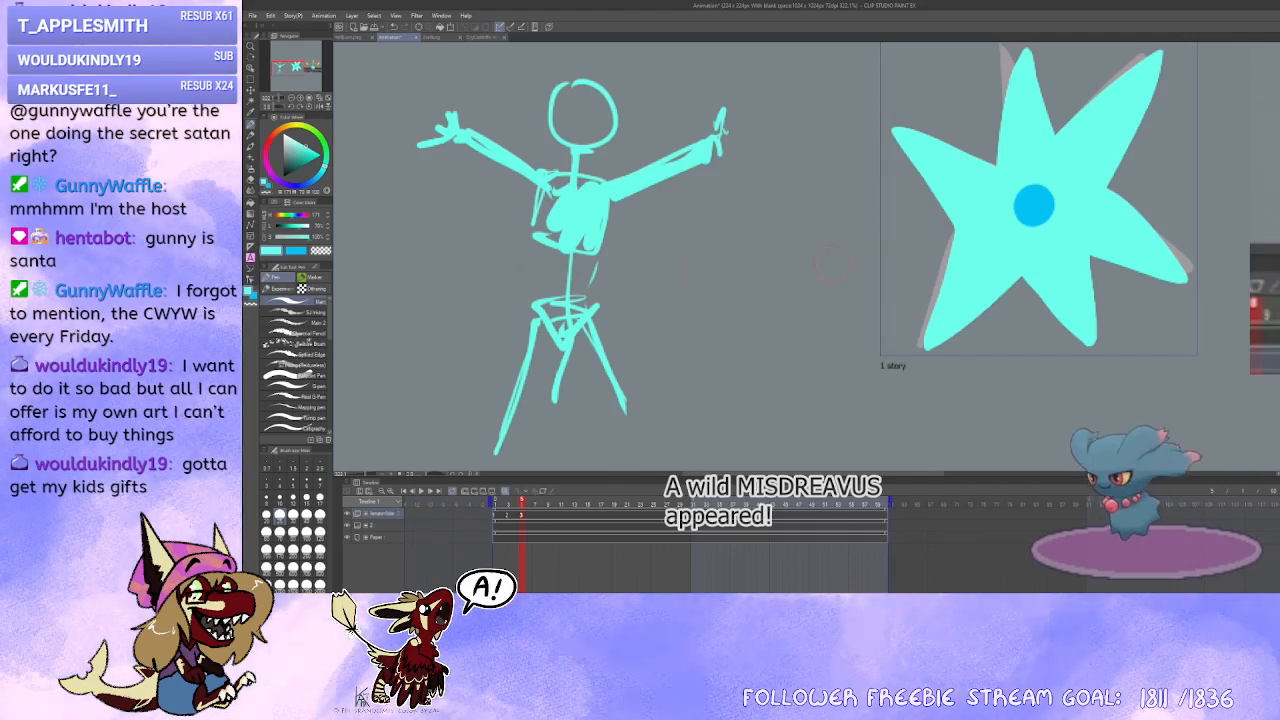
Step: Draw a curved arrow pointing toward the stick figure's torso, and undo it
left_click_drag(764, 274, 768, 262)
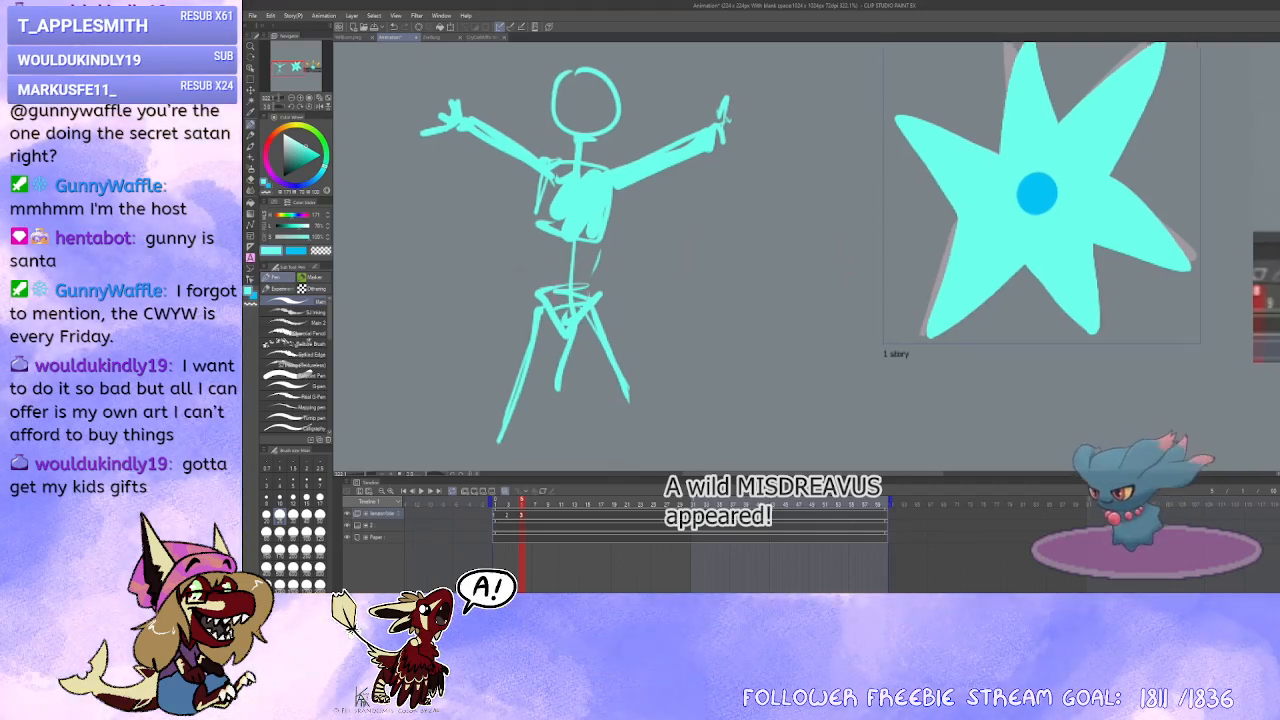
left_click_drag(826, 184, 736, 179)
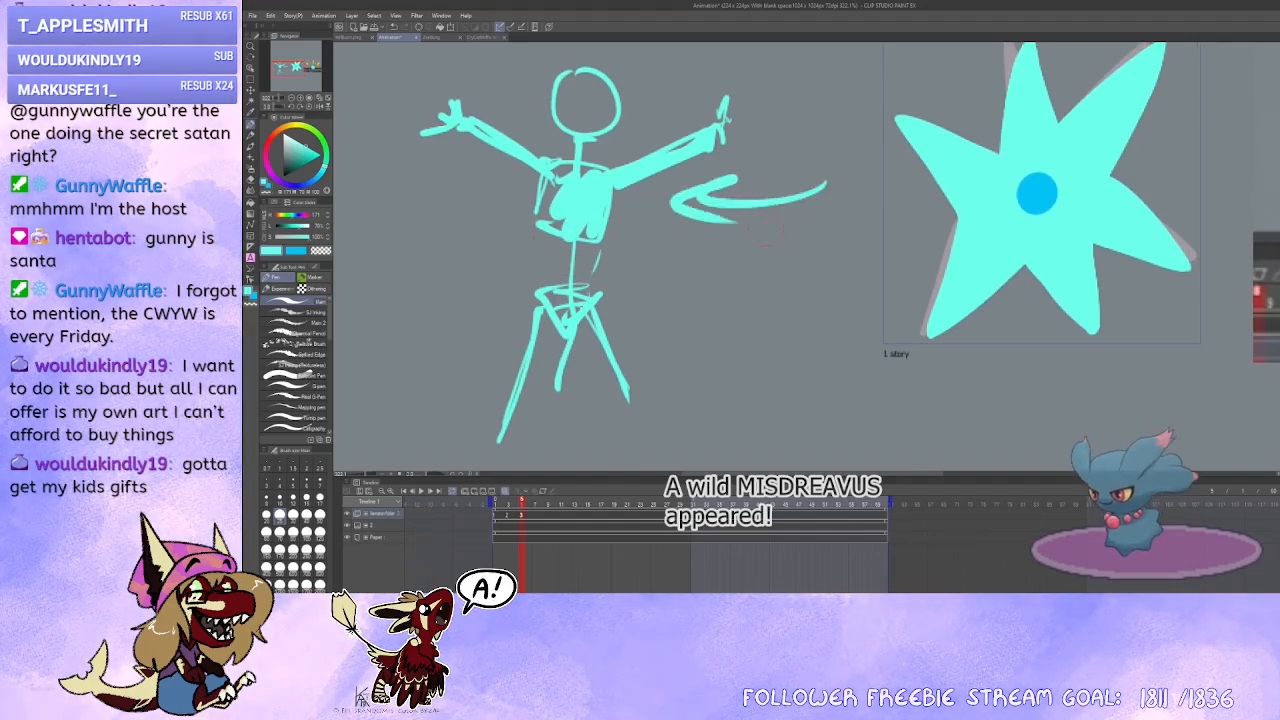
key("ctrl+z")
mouse_move(843, 313)
left_mouse_down()
mouse_move(822, 314)
mouse_move(794, 288)
left_mouse_up()
Step: Delete the whole stick figure with a rectangular selection and return to the pen
left_click(250, 79)
left_click_drag(452, 70, 780, 418)
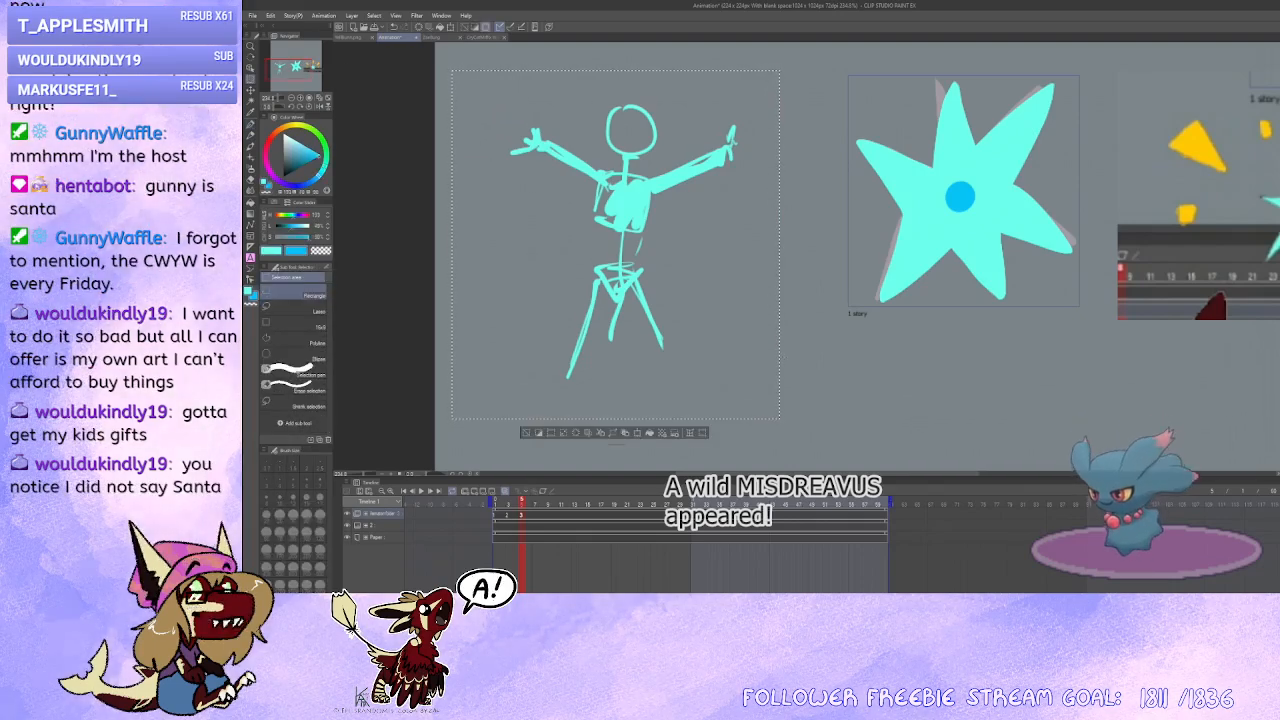
key("Delete")
scroll(757, 337, "up", 3)
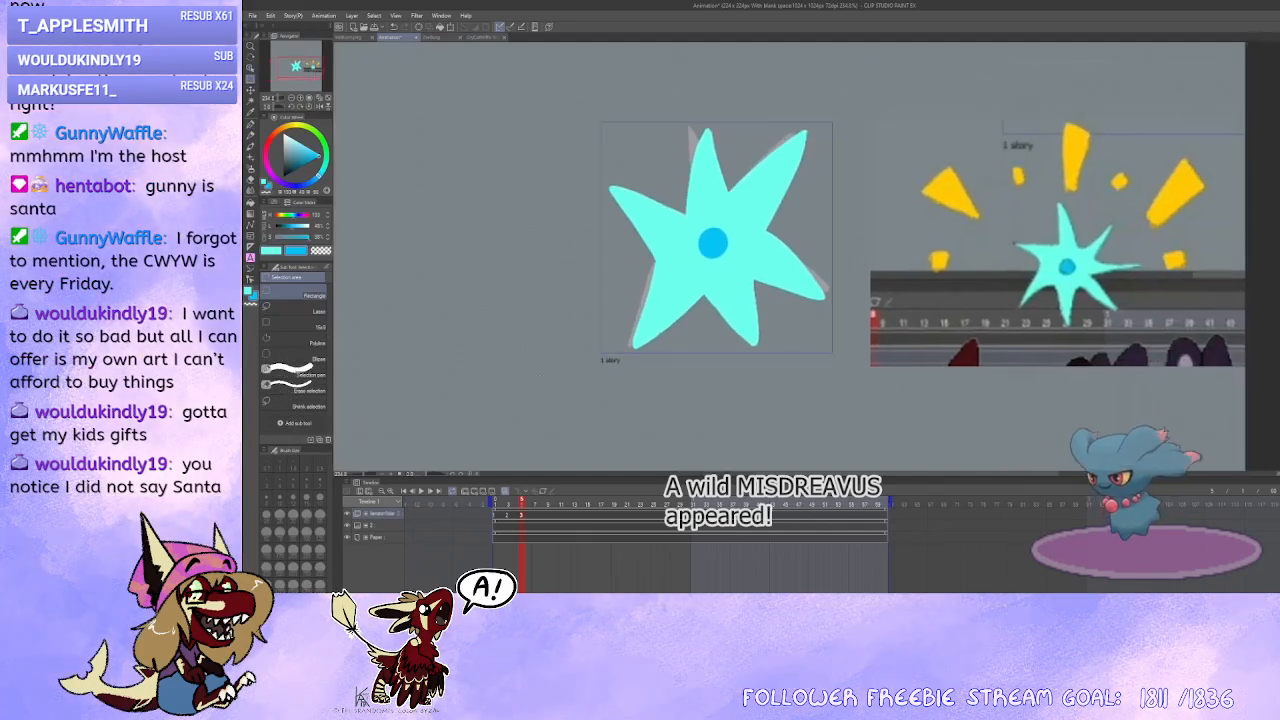
key("p")
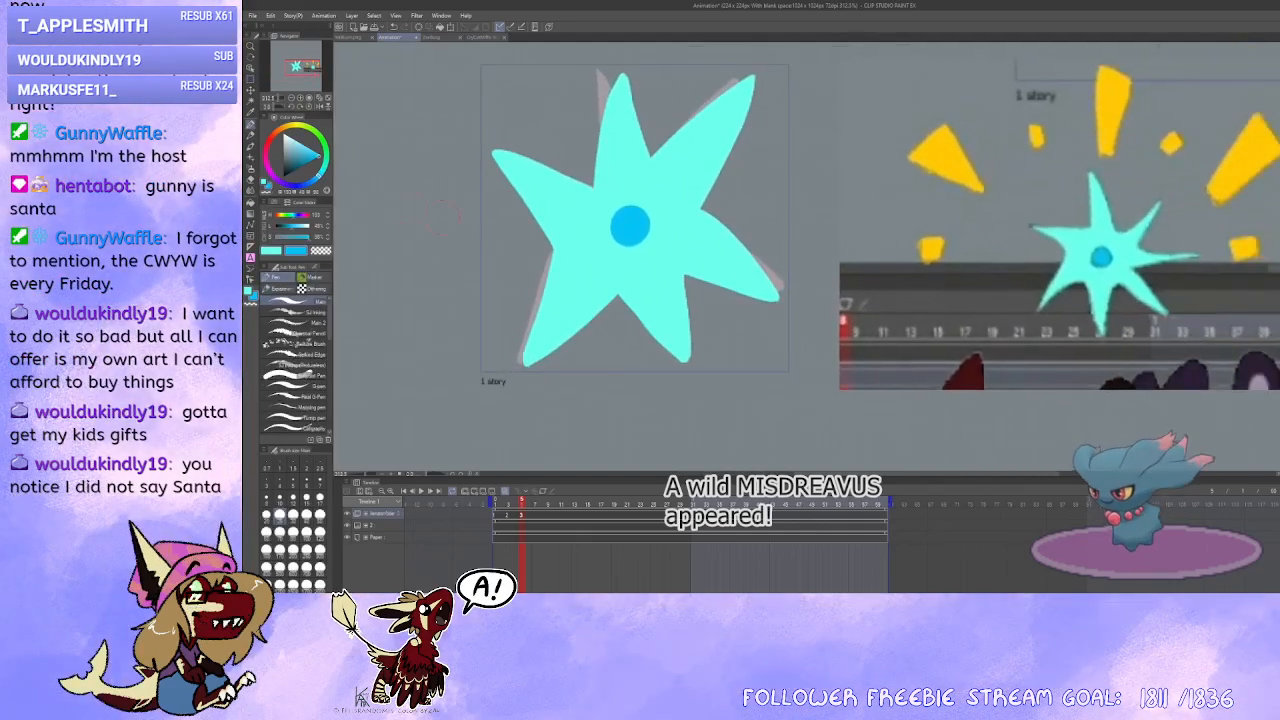
left_click_drag(552, 417, 572, 421)
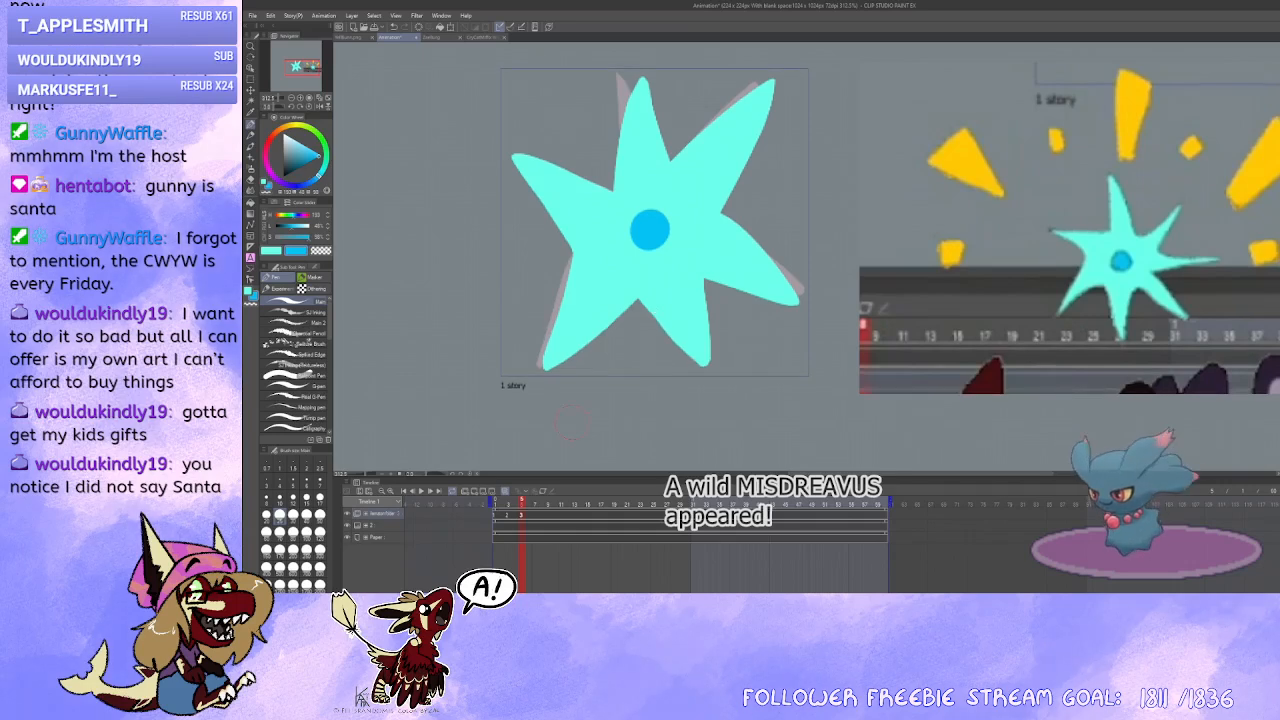
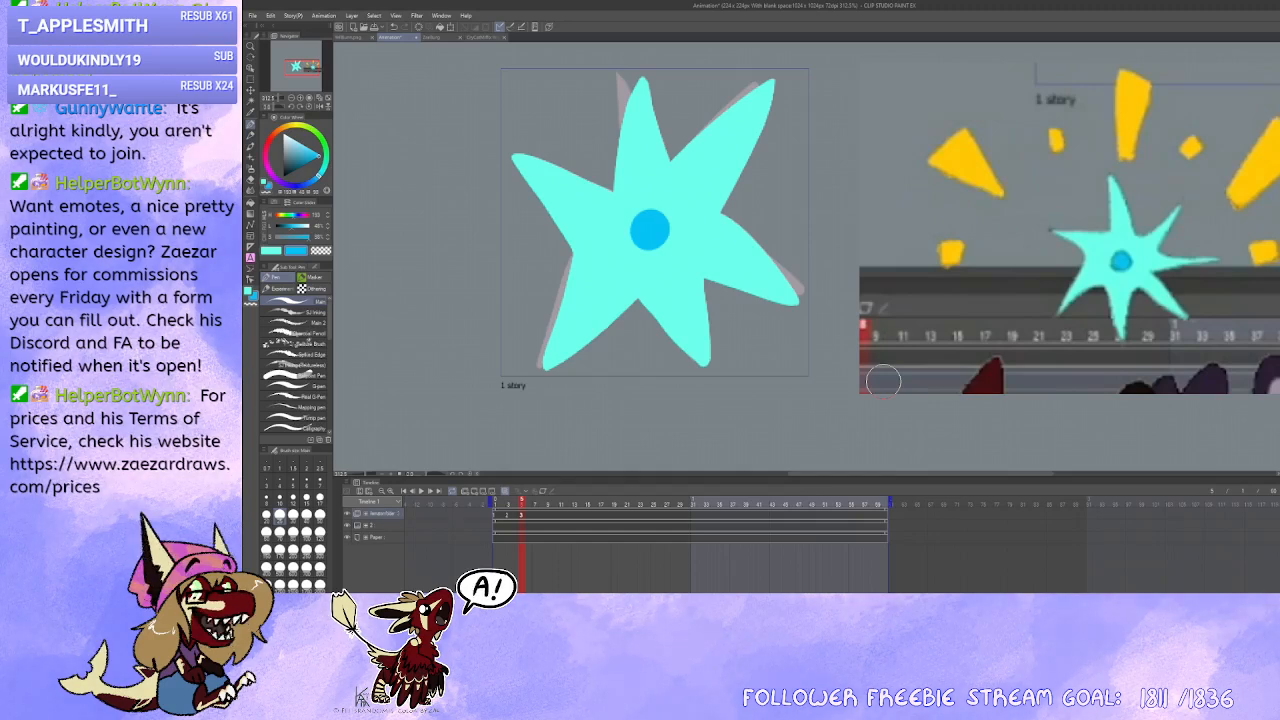
Step: Extend the third star's bottom arm in cyan, undoing a stray stroke, and trim its tip to a point
left_click_drag(791, 330, 815, 331)
mouse_move(739, 209)
left_mouse_down()
mouse_move(804, 294)
mouse_move(818, 264)
left_mouse_up()
key("ctrl+z")
left_click_drag(684, 282, 746, 340)
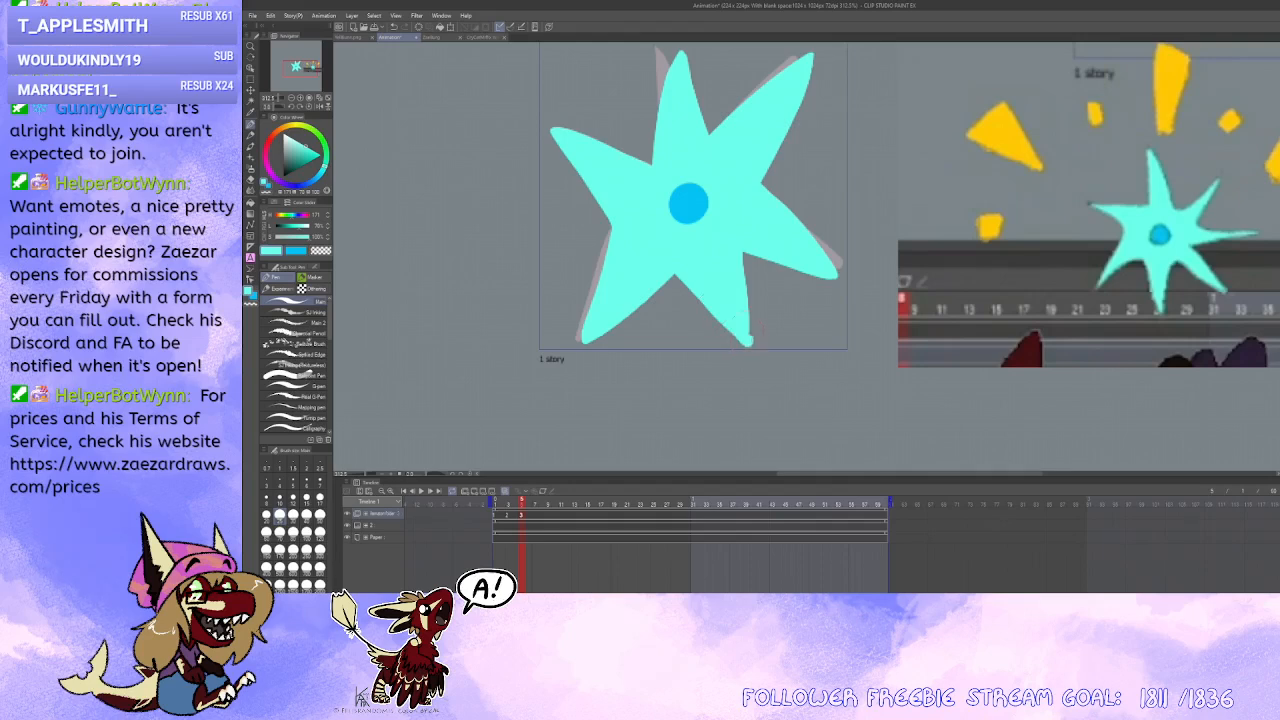
mouse_move(744, 254)
left_mouse_down()
mouse_move(752, 336)
mouse_move(764, 296)
left_mouse_up()
key("x")
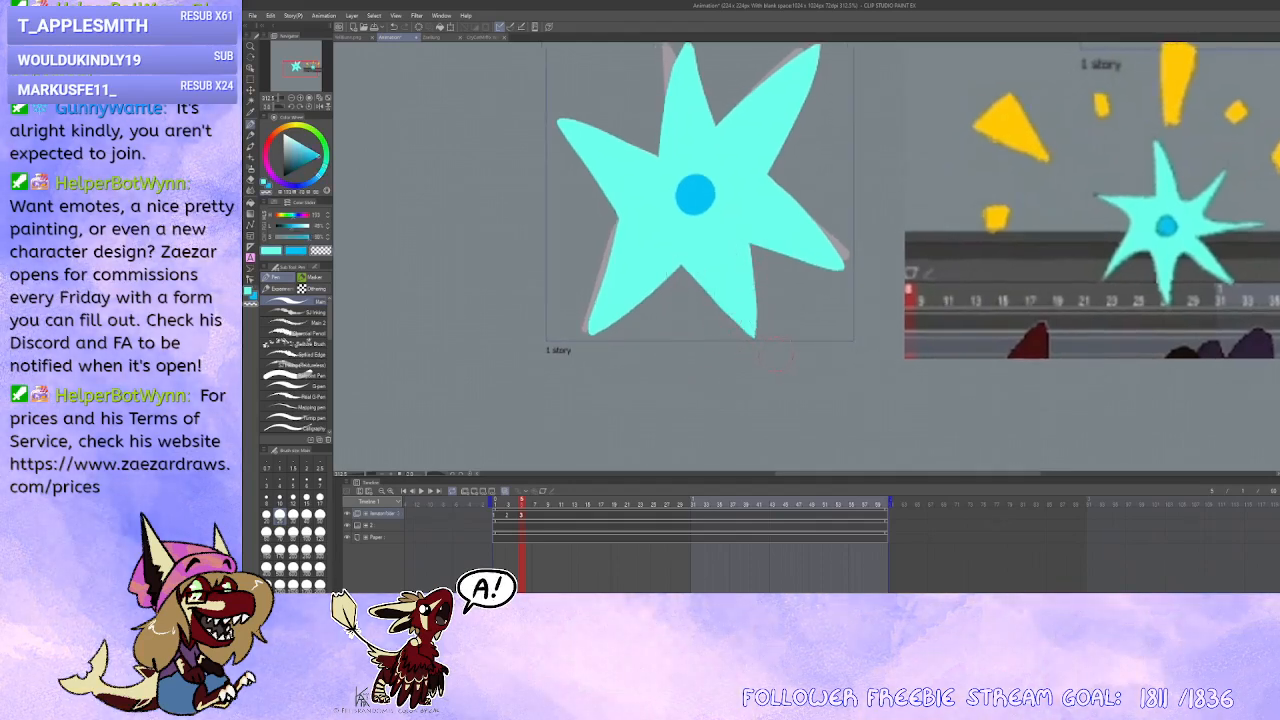
scroll(770, 300, "up", 2)
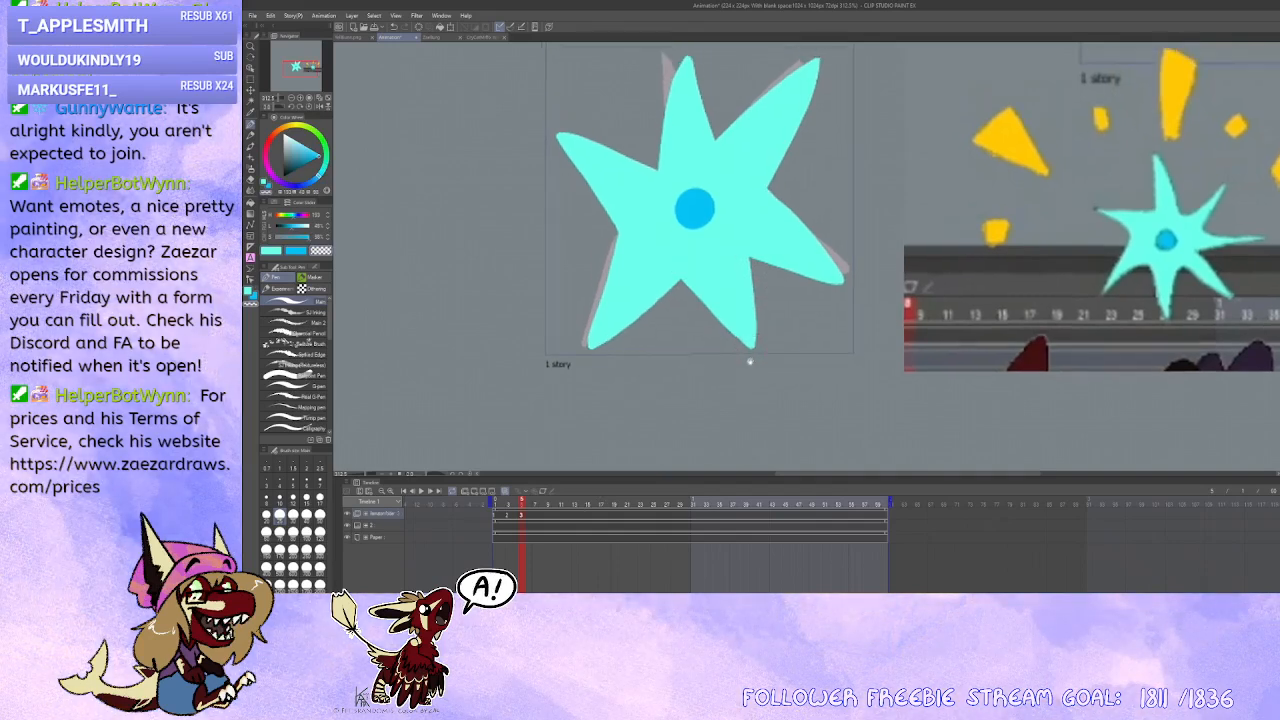
Step: Trim the tip of the third star's right arm narrower and pick up the cyan from the star
left_click_drag(840, 296, 852, 328)
left_click(765, 210, "alt")
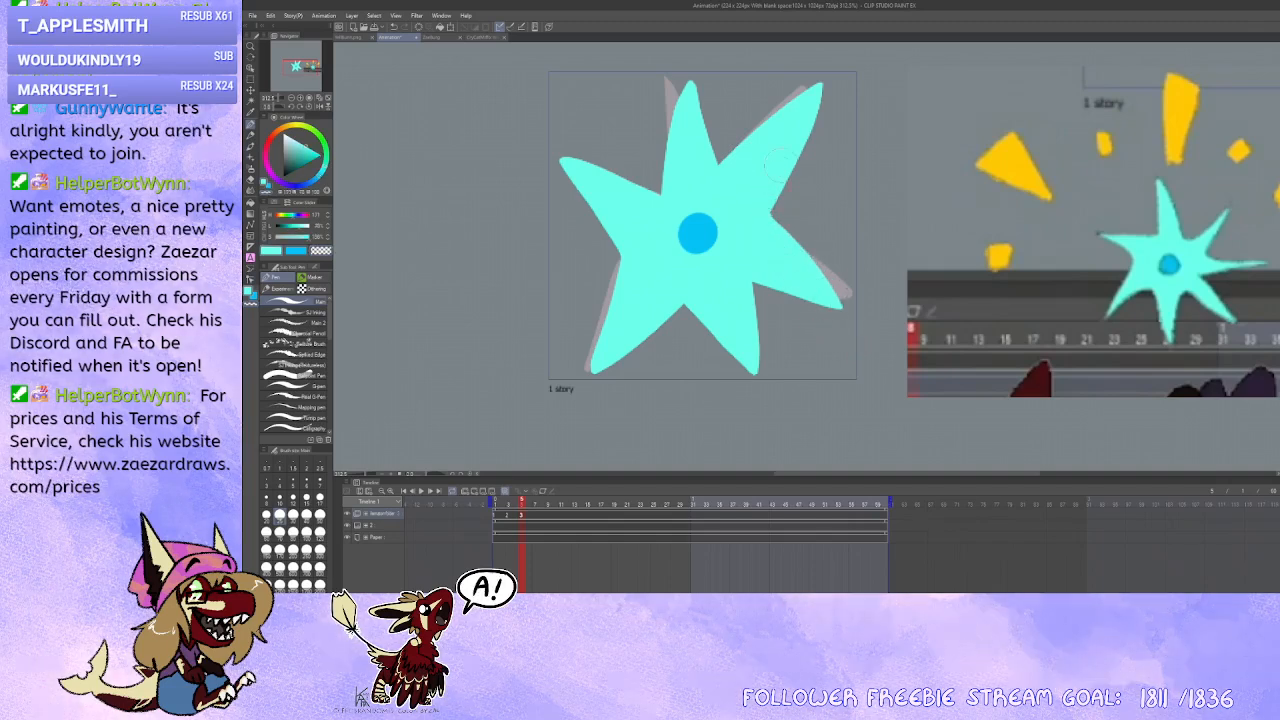
scroll(780, 210, "up", 1)
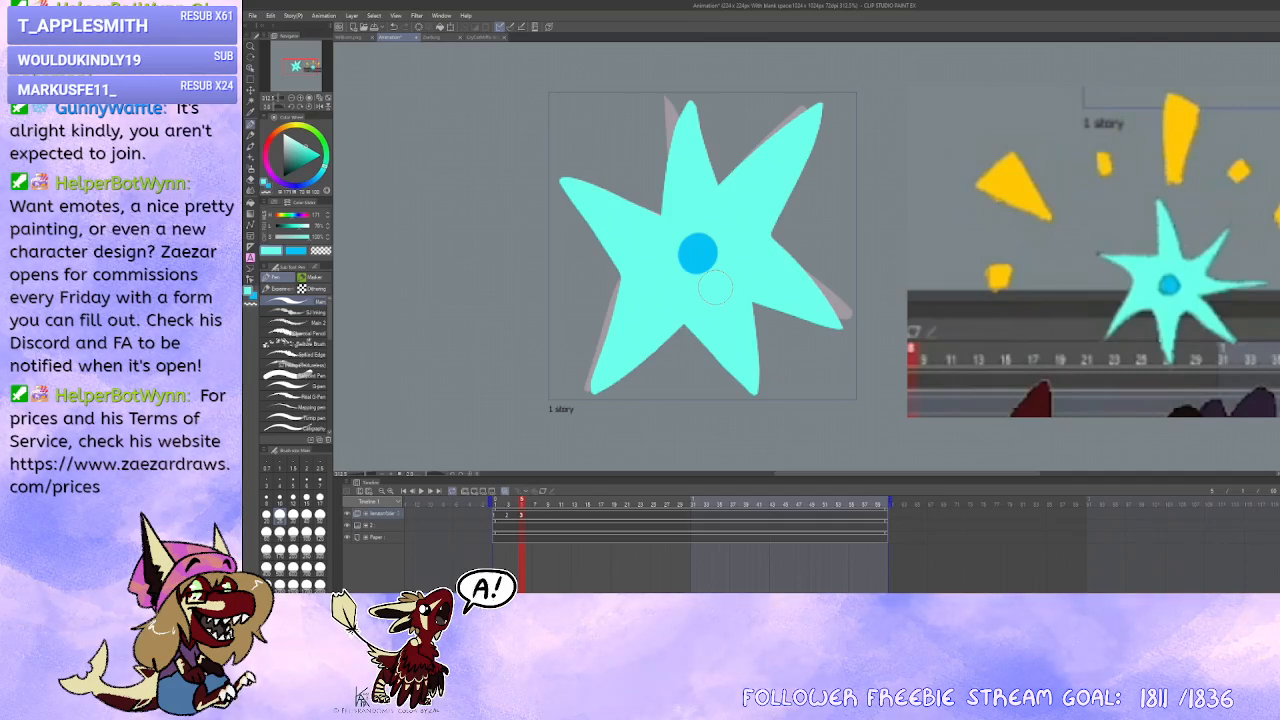
left_click_drag(715, 287, 755, 298)
left_click_drag(655, 221, 730, 236)
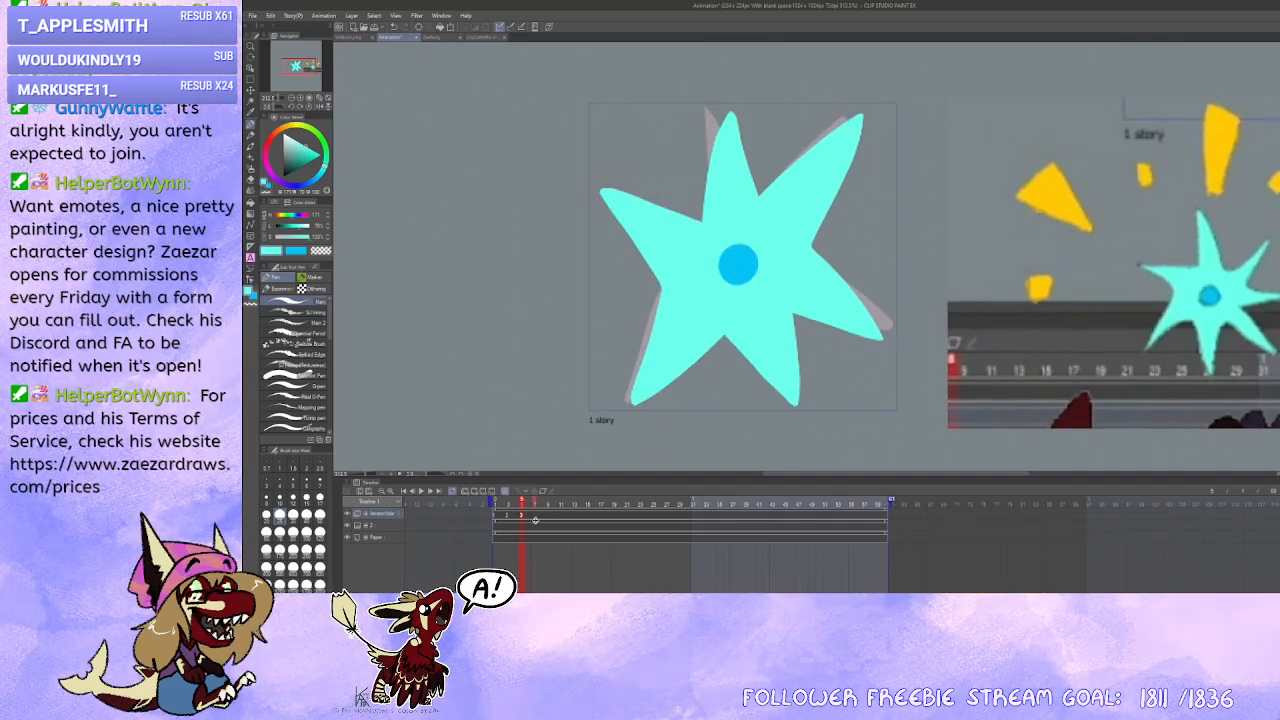
Step: Preview the three-star loop over the first few frames, and restore the playback range to the full timeline
left_click(421, 491)
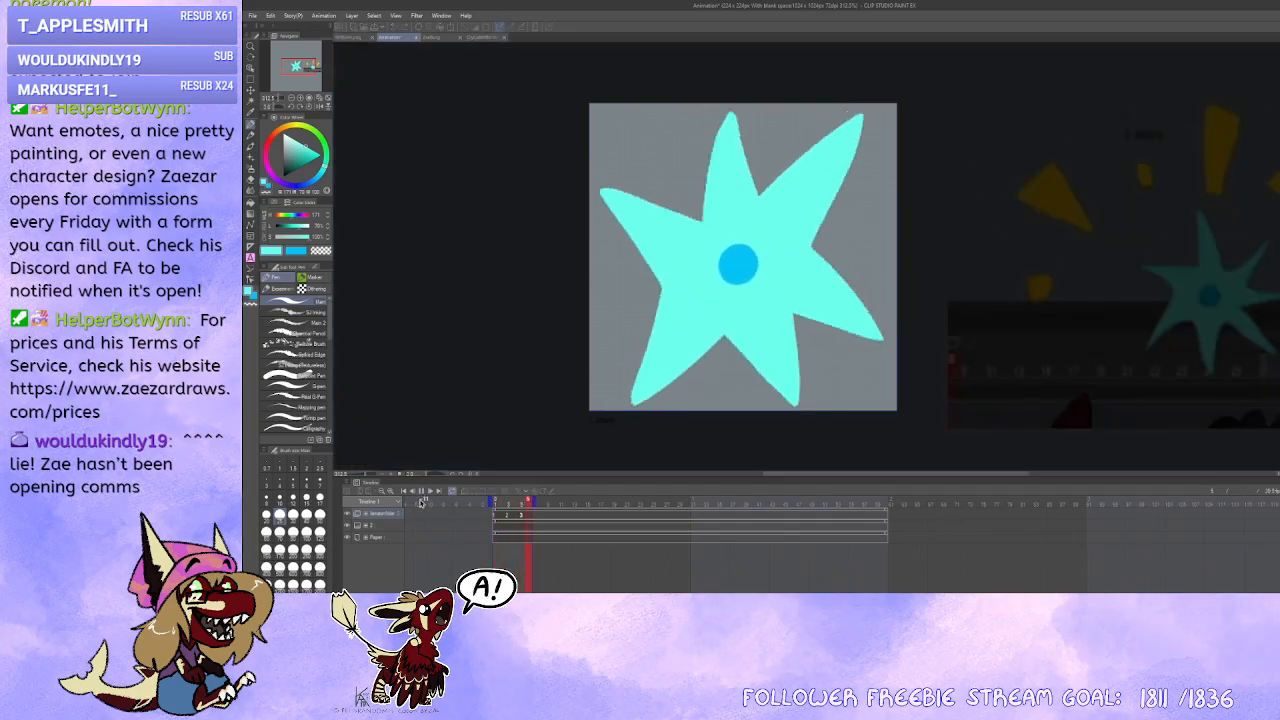
left_click(421, 492)
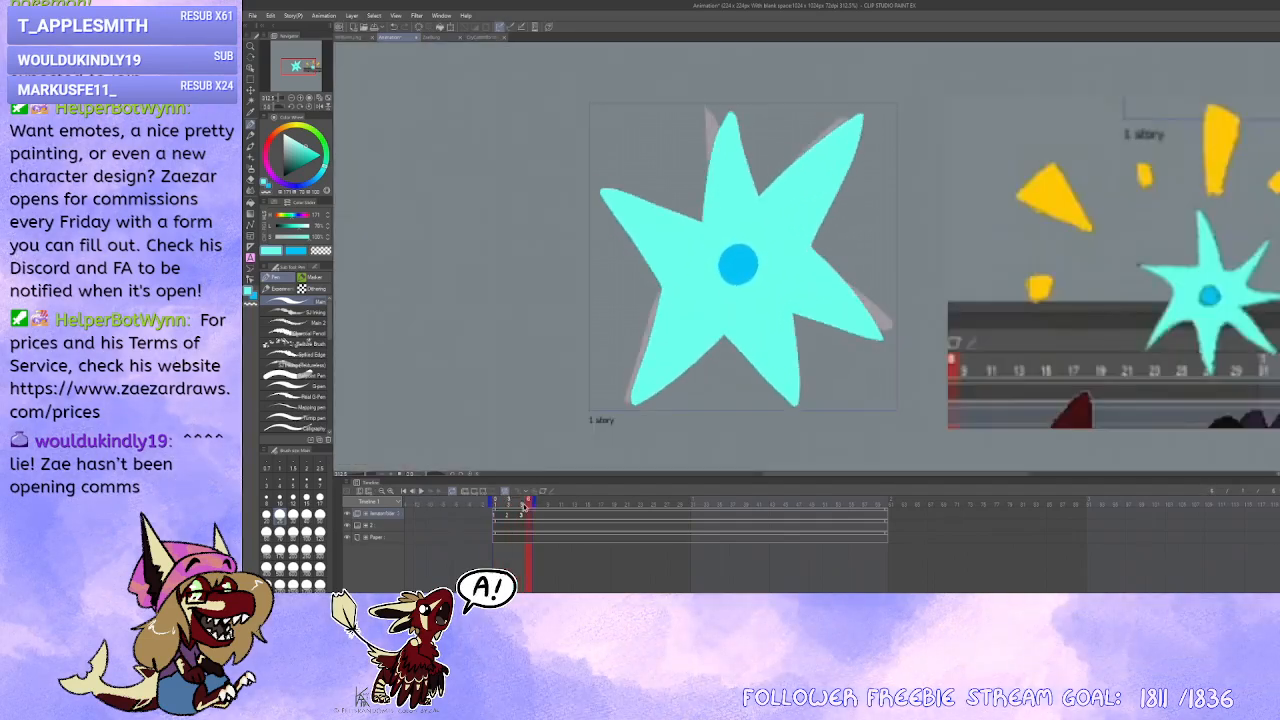
left_click(895, 510)
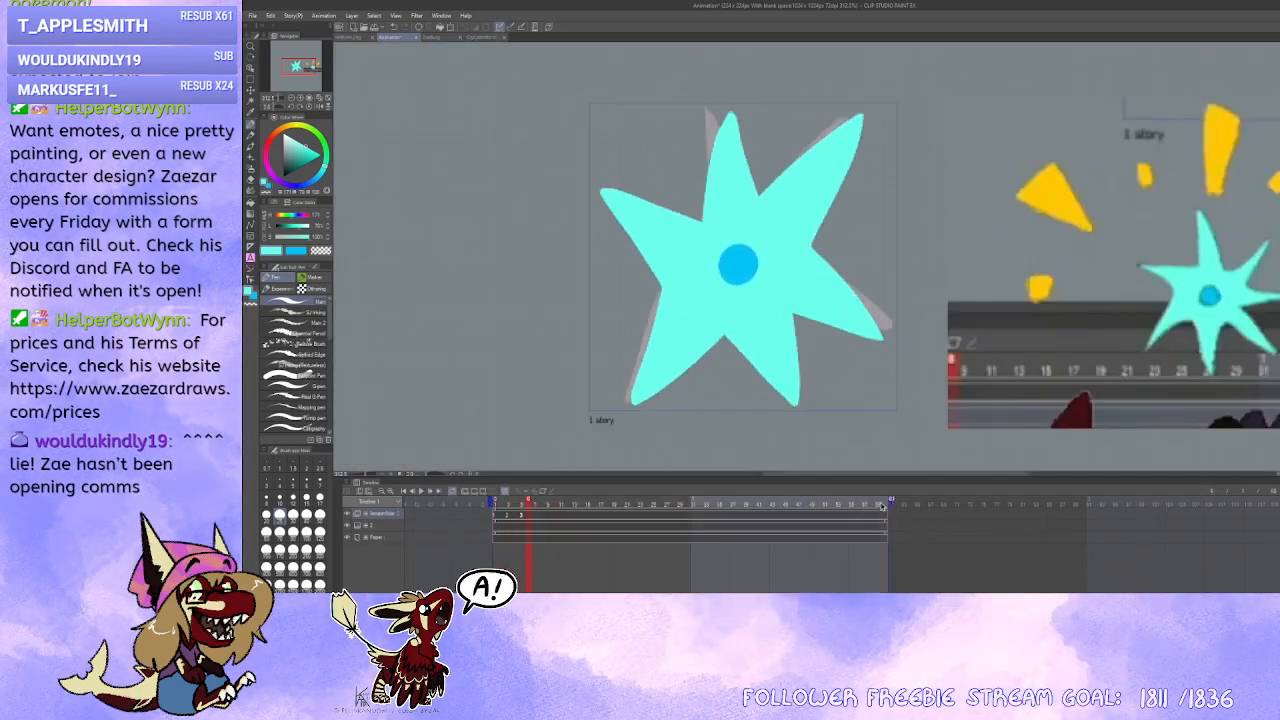
Step: Place the first star's cel again on the timeline at frame 10, after the third star
left_click(541, 517)
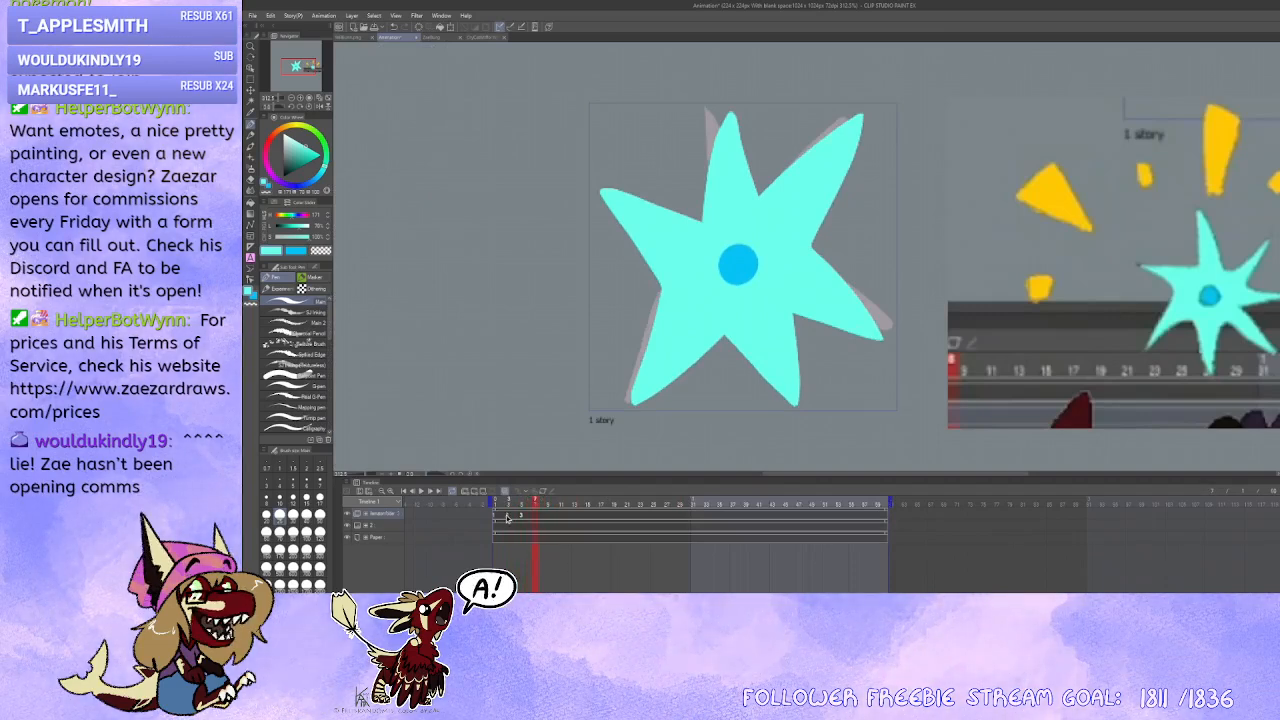
left_click(535, 514)
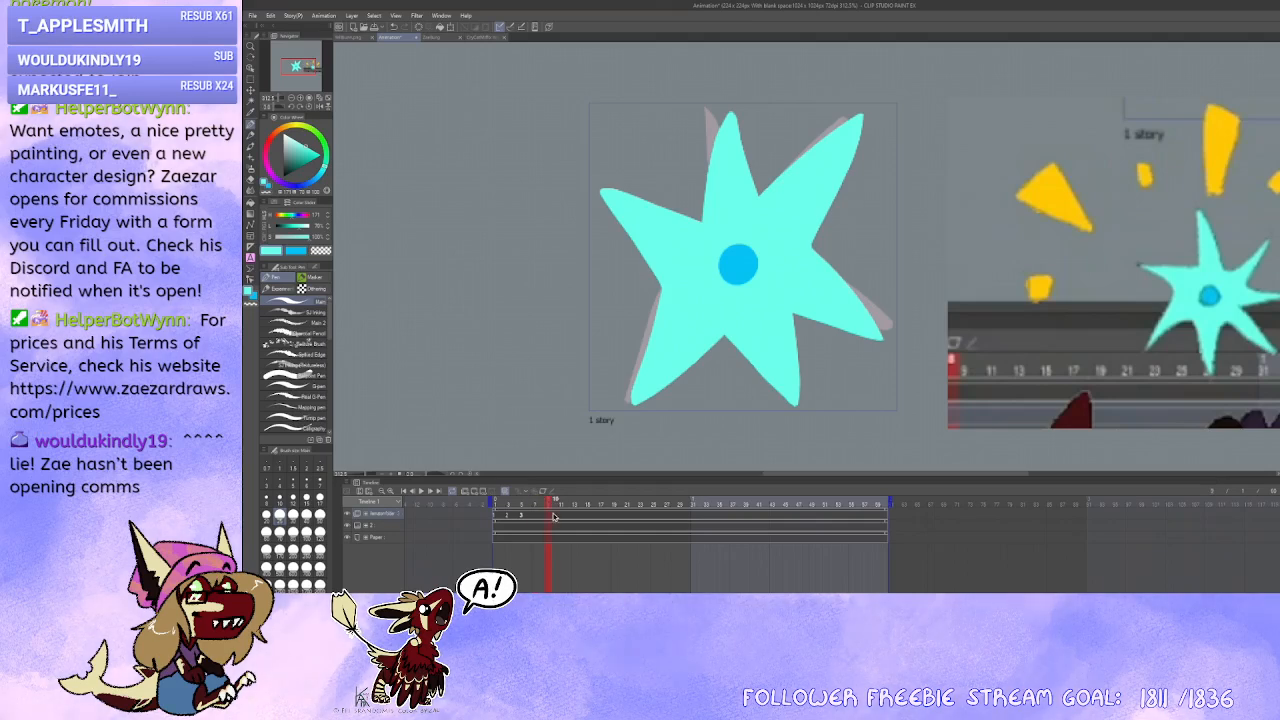
left_click(556, 517)
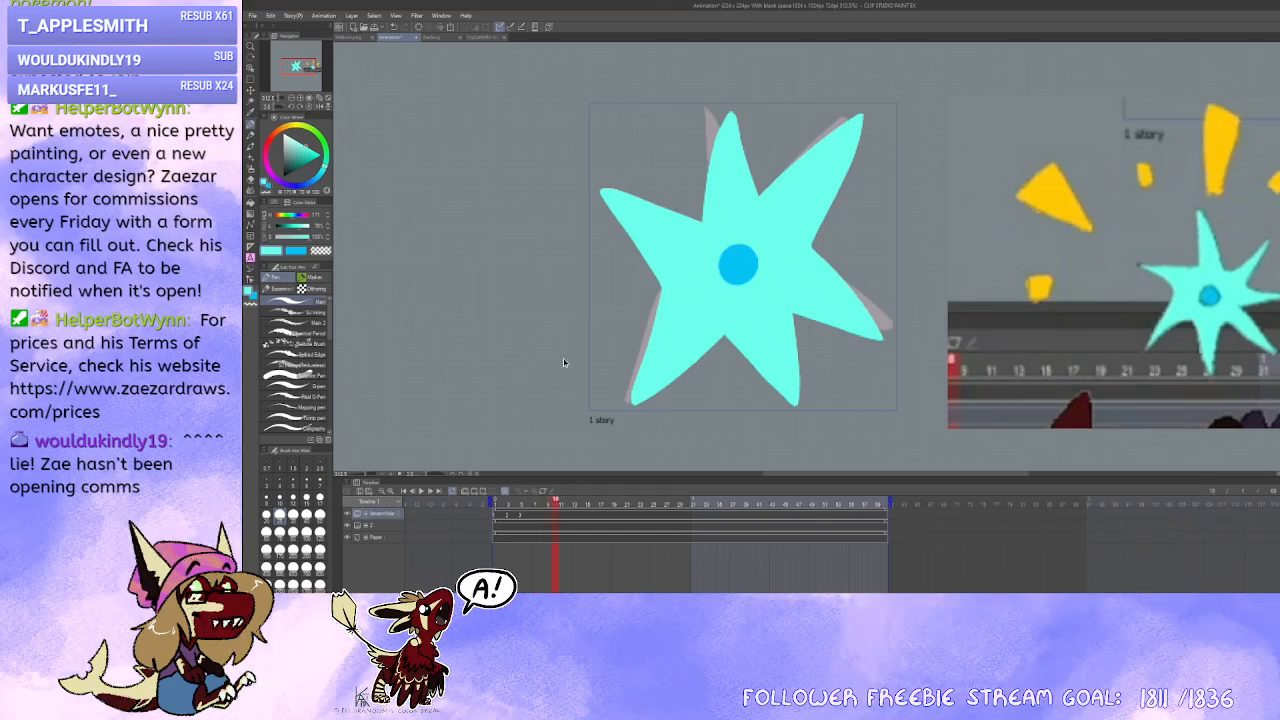
Step: Add a blank fourth cel at frame 7 and move the repeated first star's cel to frame 9
left_click(535, 517)
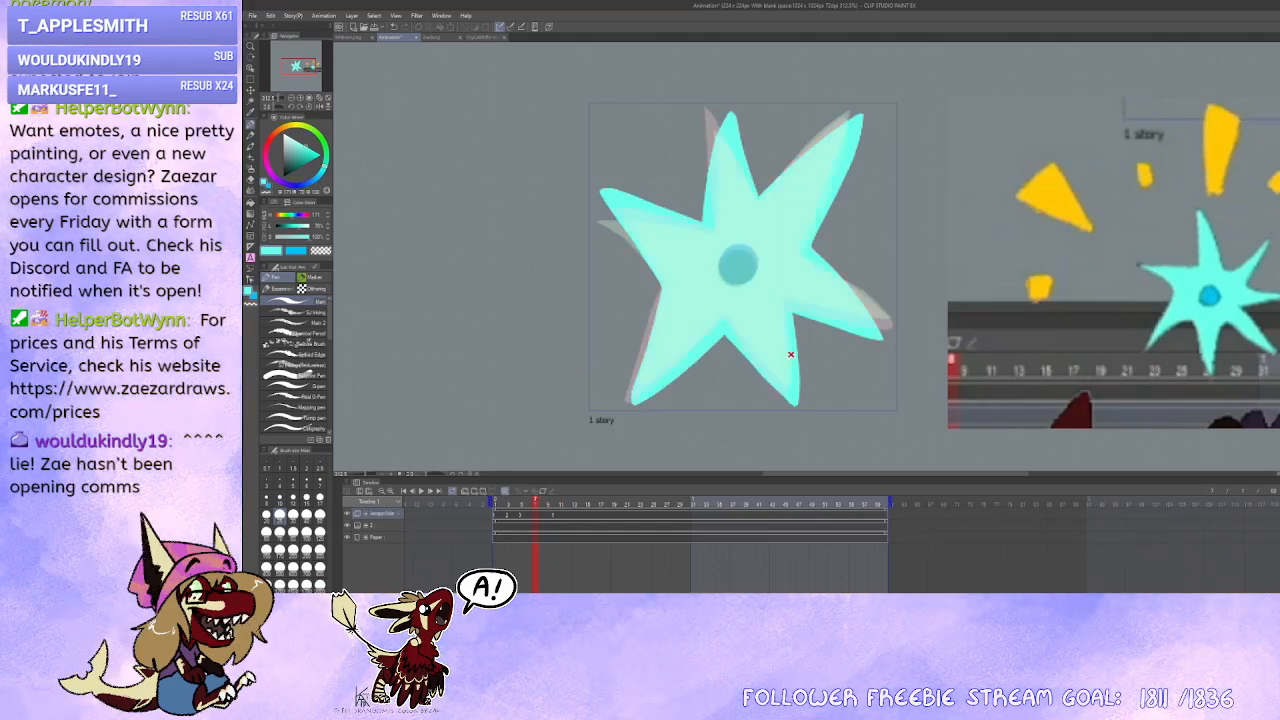
left_click(536, 516)
key("ctrl+y")
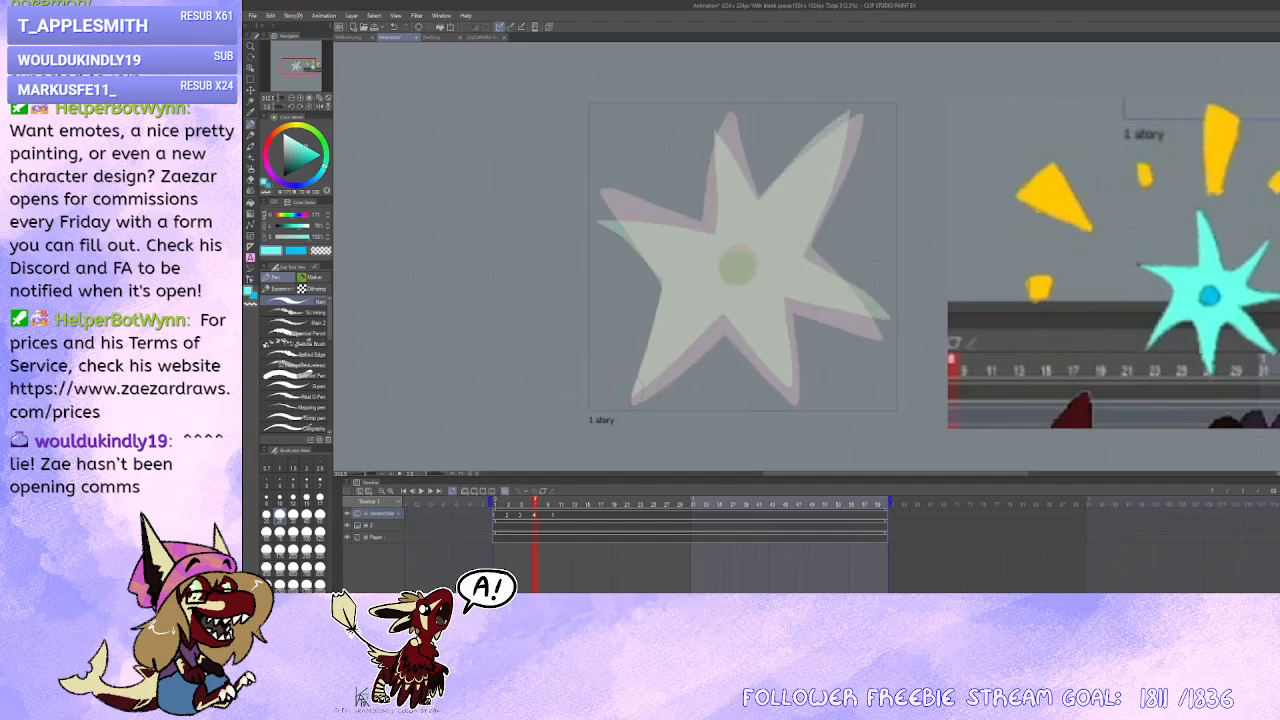
left_click_drag(545, 372, 522, 373)
left_click_drag(553, 516, 546, 516)
left_click(535, 516)
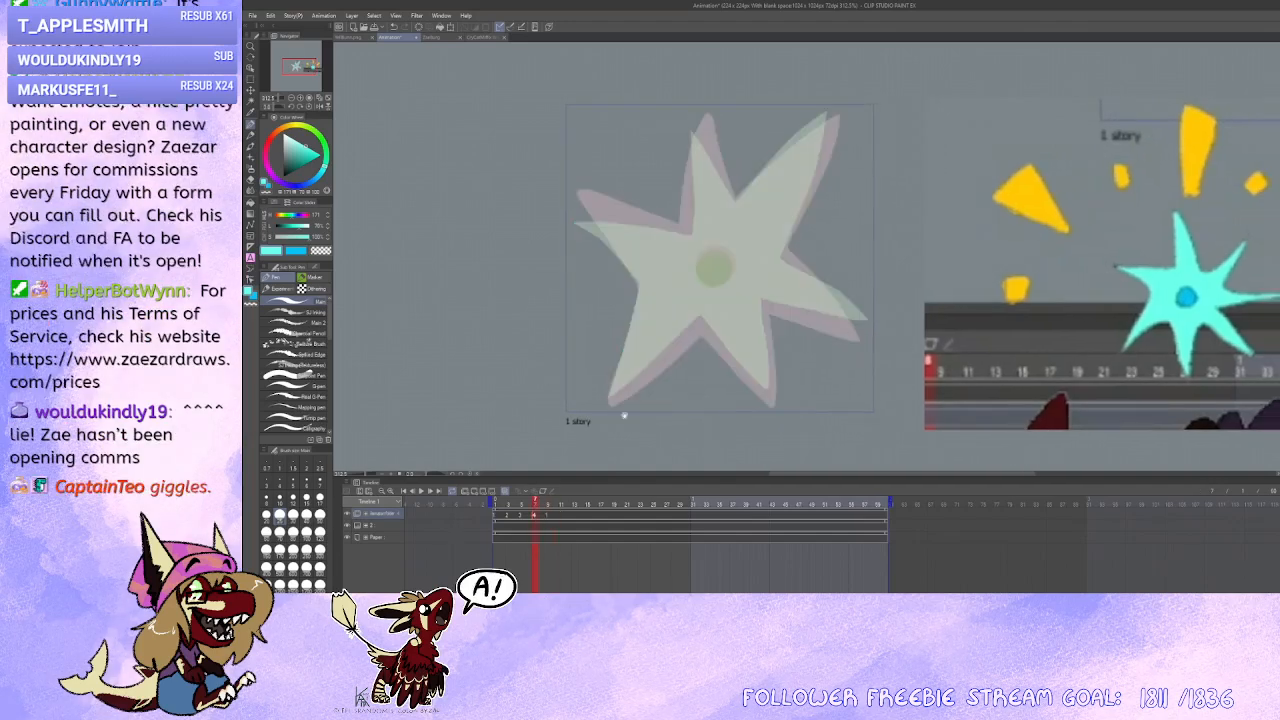
Step: Draw the left edge of the fourth star's top arm in cyan, undoing and redrawing the stroke until it curves cleanly
left_click_drag(728, 260, 712, 280)
scroll(704, 146, "up", 2)
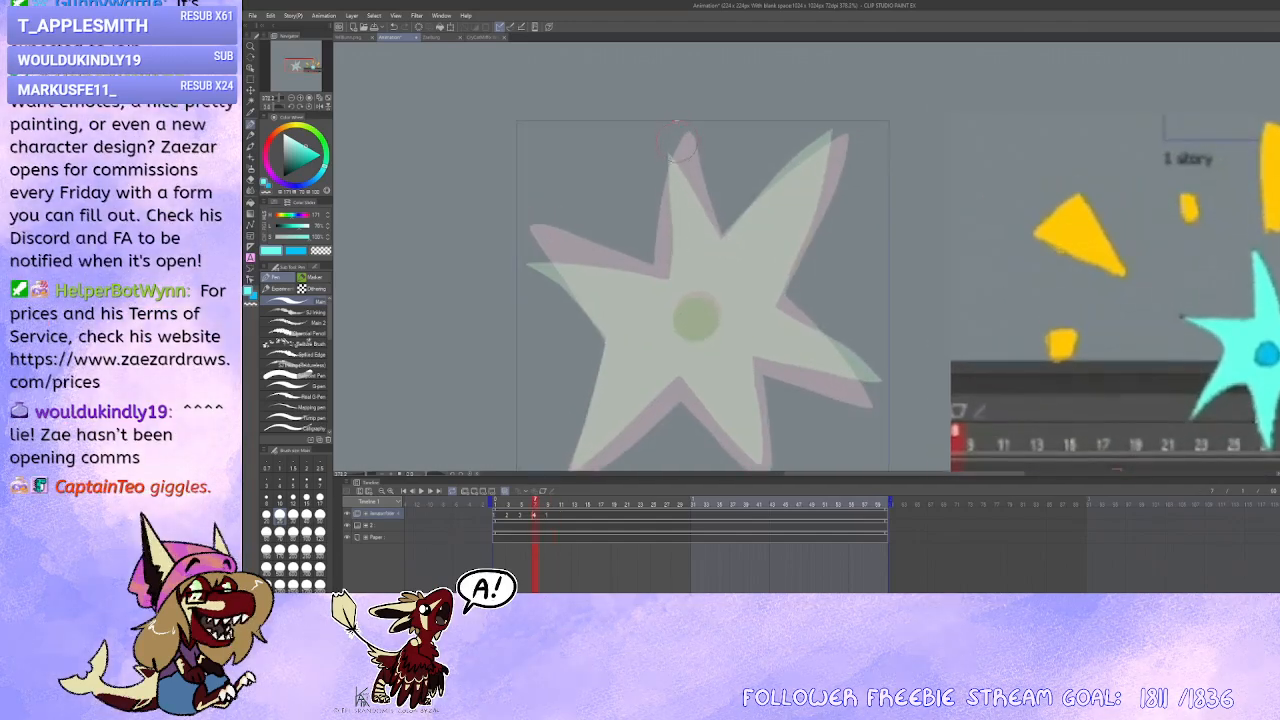
left_click_drag(676, 142, 666, 280)
key("ctrl+z")
left_click_drag(669, 175, 665, 283)
key("ctrl+z")
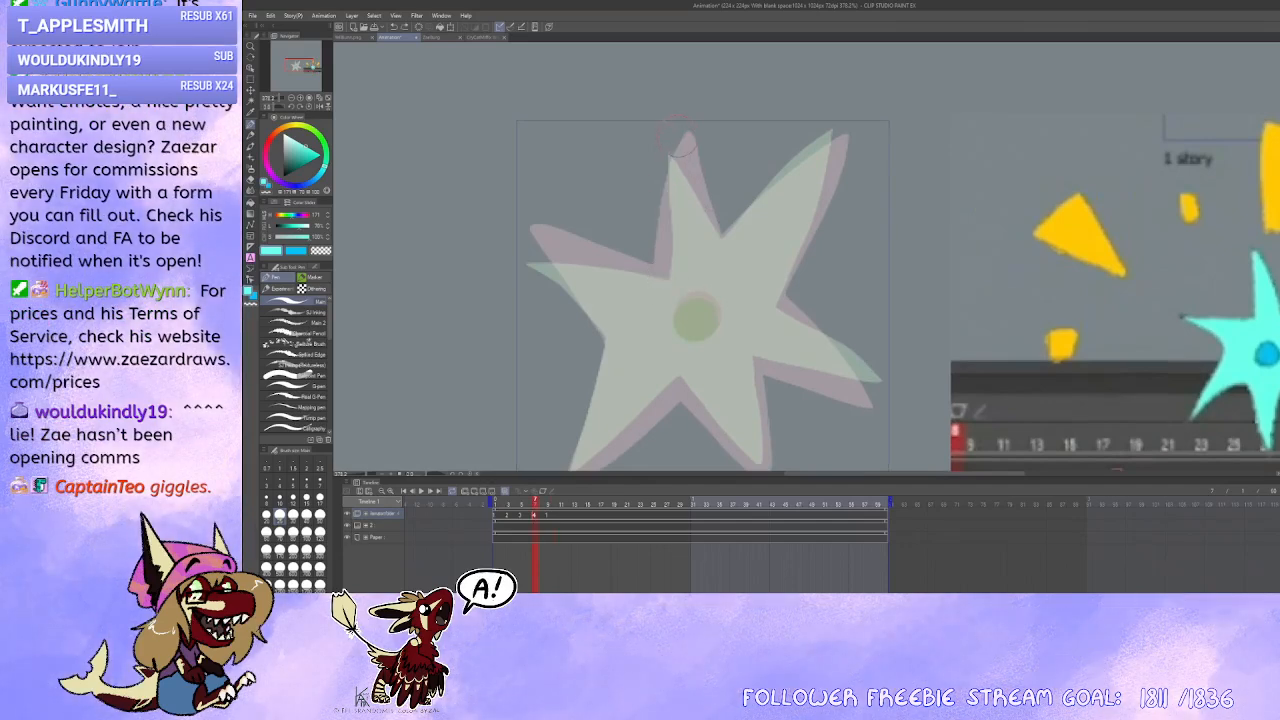
left_click_drag(674, 142, 666, 290)
key("ctrl+z")
mouse_move(677, 139)
left_mouse_down()
mouse_move(670, 287)
mouse_move(681, 134)
mouse_move(662, 290)
left_mouse_up()
key("ctrl+z")
key("ctrl+z")
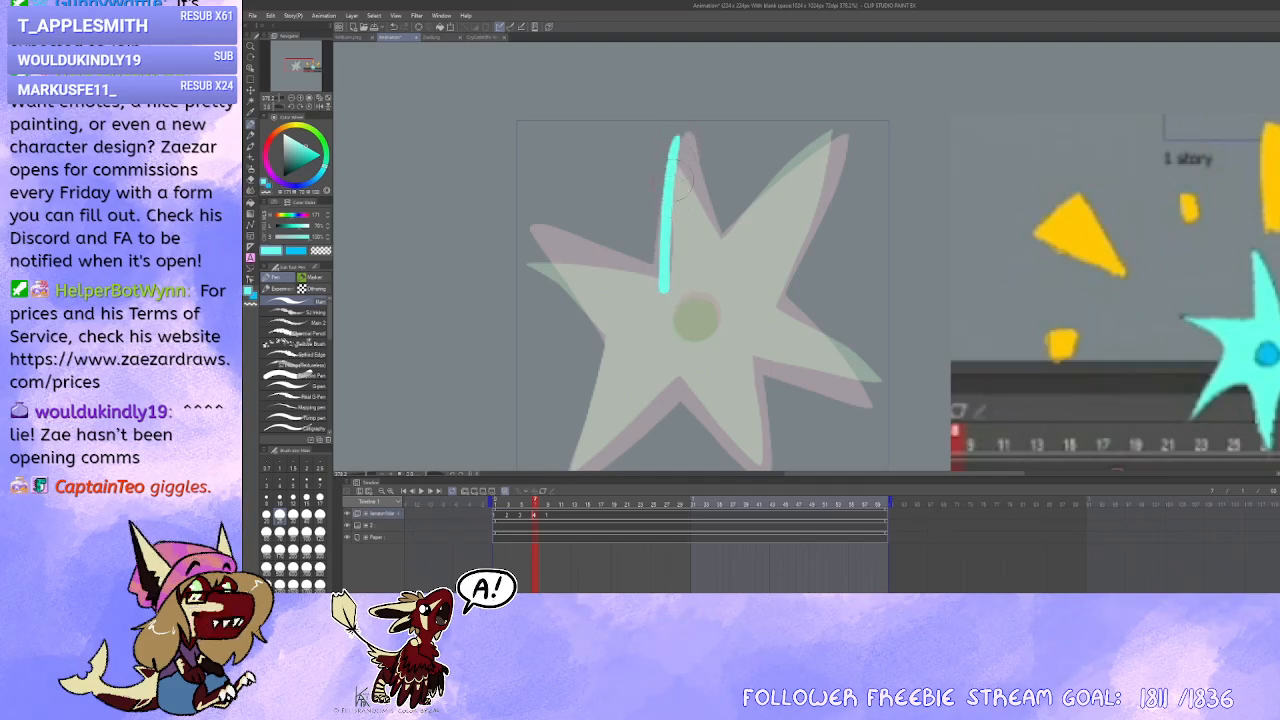
Step: Draw the right edge of the fourth star's top arm and fill the arm with cyan
mouse_move(678, 138)
left_mouse_down()
mouse_move(700, 243)
mouse_move(720, 263)
mouse_move(680, 138)
left_mouse_up()
key("x")
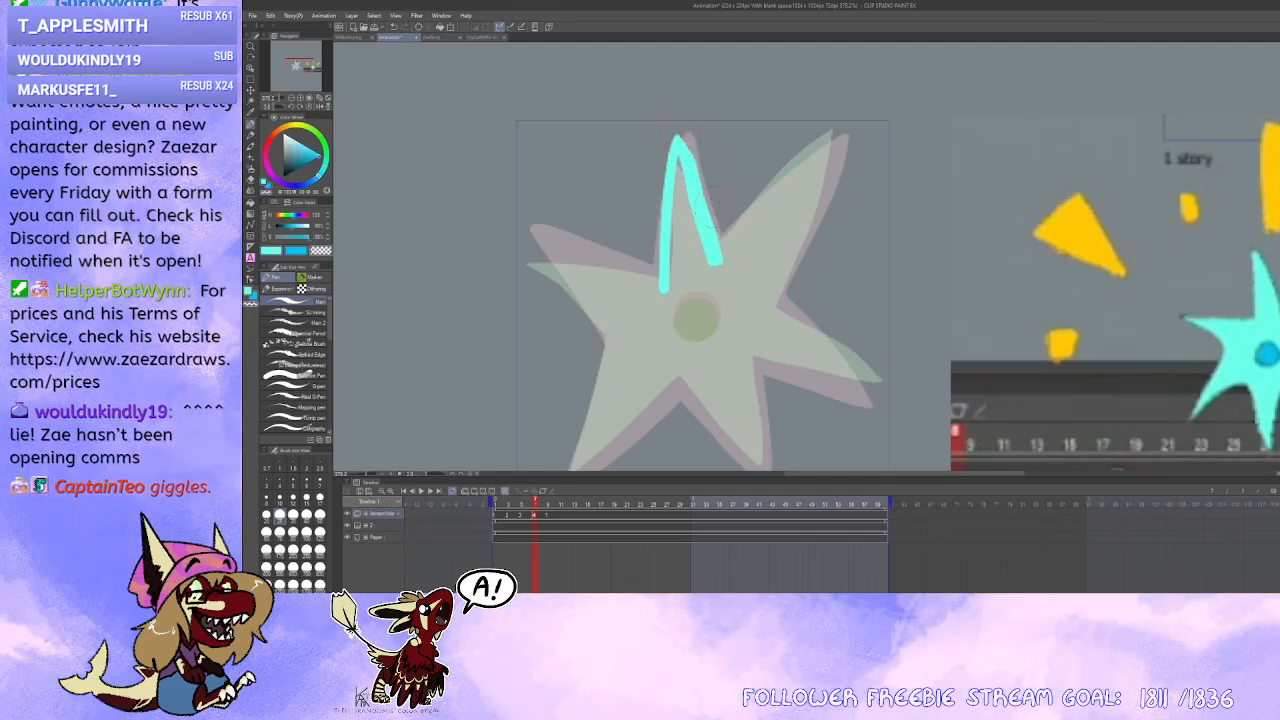
key("x")
mouse_move(680, 160)
left_mouse_down()
mouse_move(672, 280)
mouse_move(684, 195)
mouse_move(715, 268)
mouse_move(688, 288)
mouse_move(804, 168)
mouse_move(686, 292)
left_mouse_up()
key("ctrl+z")
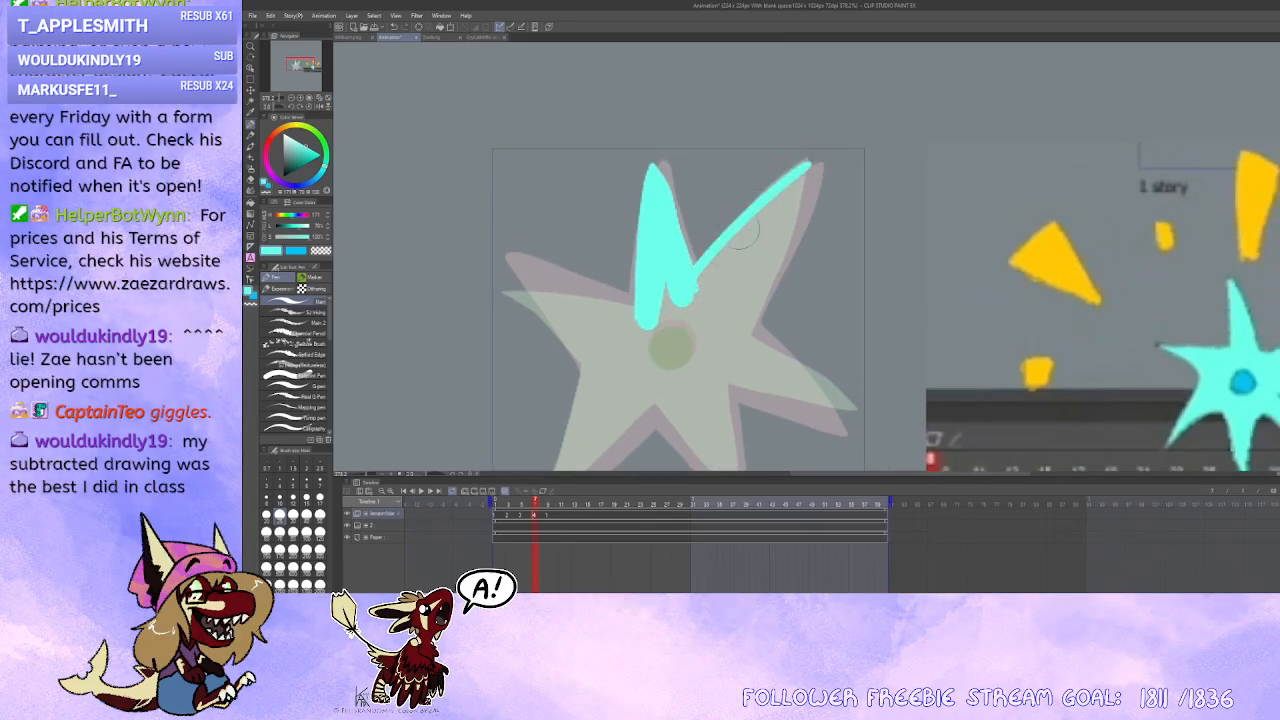
Step: Outline the fourth star's upper-right arm and fill it with cyan, undoing a stray stroke
left_click_drag(812, 168, 740, 345)
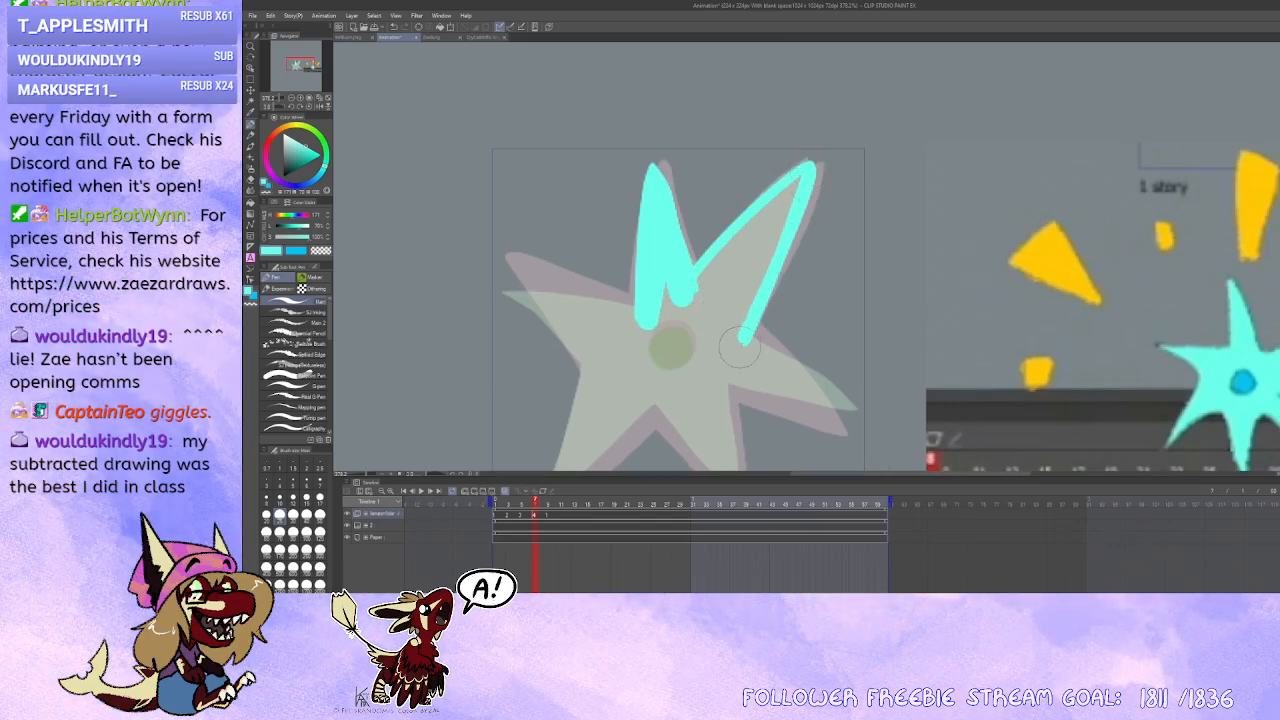
mouse_move(806, 182)
left_mouse_down()
mouse_move(700, 288)
mouse_move(781, 225)
mouse_move(729, 346)
mouse_move(754, 226)
mouse_move(822, 306)
left_mouse_up()
key("ctrl+z")
Step: Draw and fill the fourth star's right and lower-right arms in cyan, guided by the onion skin
left_click_drag(716, 208, 806, 311)
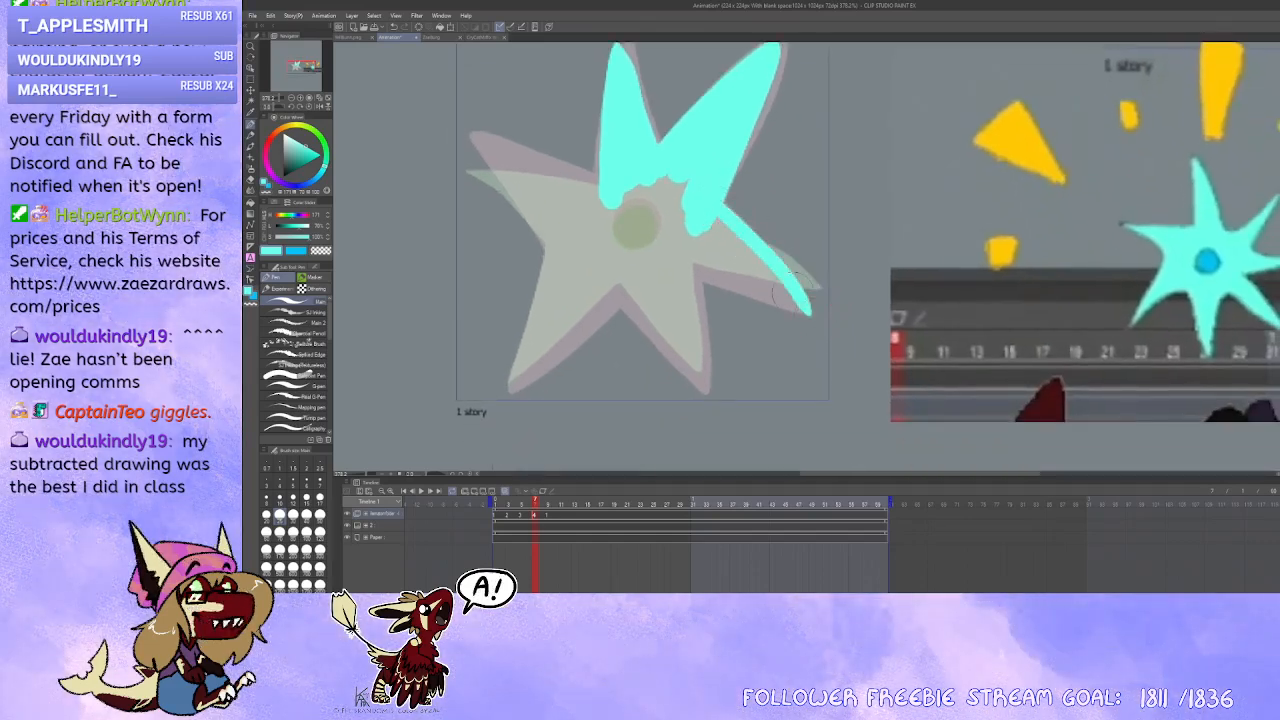
key("ctrl+z")
mouse_move(713, 206)
left_mouse_down()
mouse_move(818, 302)
mouse_move(692, 264)
mouse_move(712, 208)
mouse_move(705, 258)
mouse_move(804, 298)
mouse_move(717, 225)
mouse_move(818, 316)
mouse_move(780, 270)
mouse_move(822, 302)
mouse_move(693, 259)
mouse_move(708, 372)
left_mouse_up()
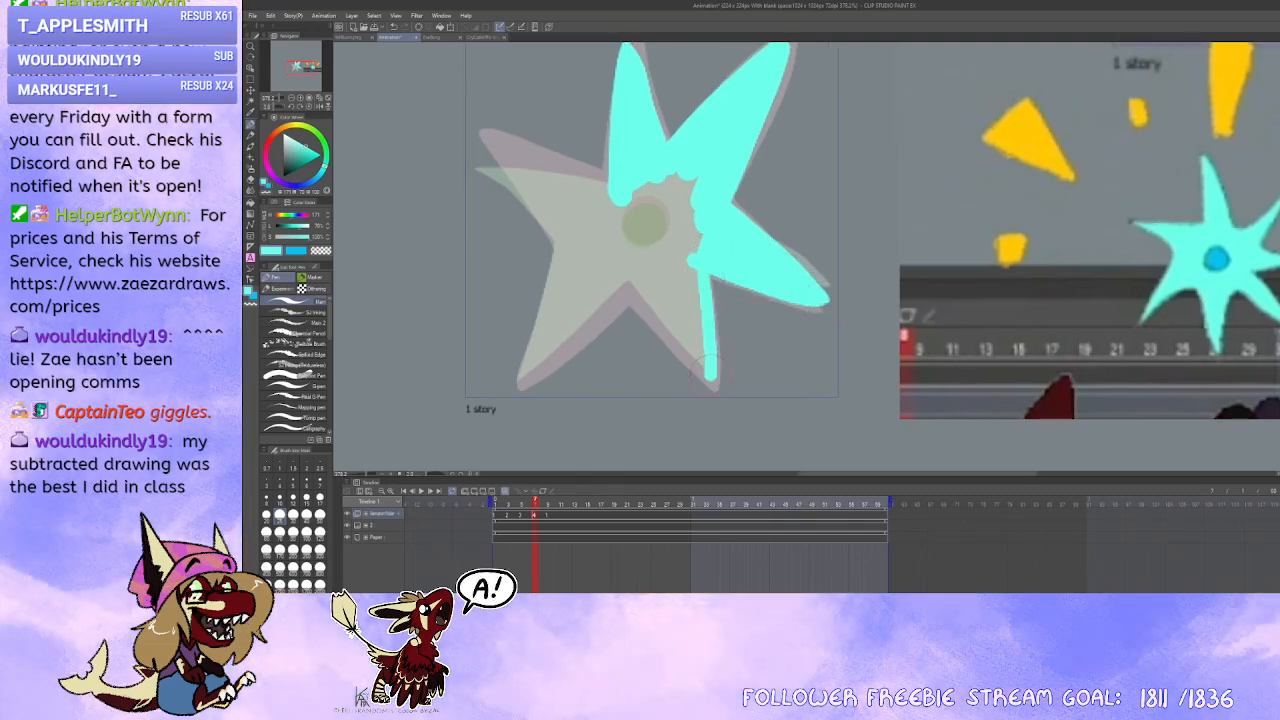
key("ctrl+z")
Step: Draw the fourth star's lower-left arm in cyan, retrying its inner edge, and fill it in
mouse_move(697, 262)
left_mouse_down()
mouse_move(710, 375)
mouse_move(614, 262)
mouse_move(692, 342)
mouse_move(690, 272)
mouse_move(685, 320)
mouse_move(637, 275)
mouse_move(665, 278)
mouse_move(700, 243)
mouse_move(630, 265)
mouse_move(612, 336)
left_mouse_up()
key("ctrl+z")
left_click_drag(706, 243, 614, 337)
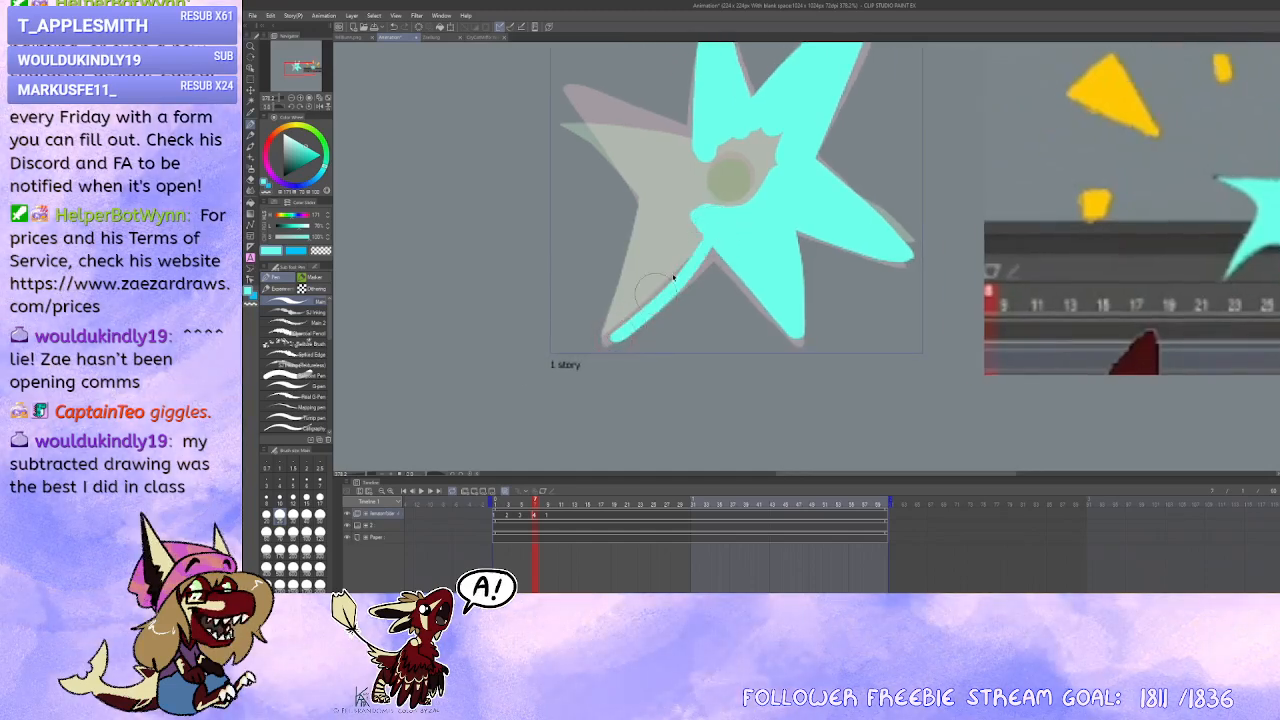
key("ctrl+z")
mouse_move(714, 244)
left_mouse_down()
mouse_move(614, 336)
mouse_move(648, 198)
mouse_move(614, 328)
mouse_move(630, 258)
mouse_move(628, 306)
mouse_move(683, 257)
left_mouse_up()
key("ctrl+z")
mouse_move(620, 328)
left_mouse_down()
mouse_move(723, 229)
mouse_move(660, 268)
mouse_move(701, 200)
mouse_move(657, 201)
mouse_move(716, 216)
left_mouse_up()
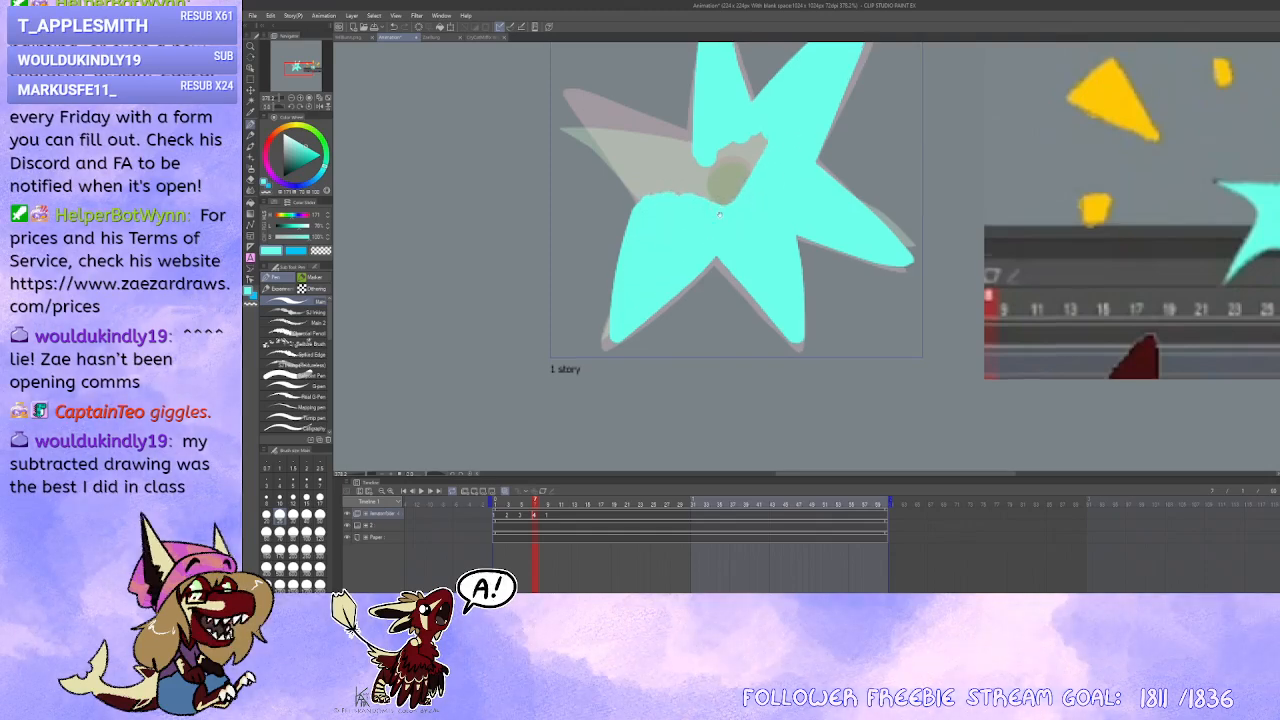
Step: Finish the fourth star with its left arm and body in cyan, and add the blue center
scroll(605, 205, "up", 2)
left_click_drag(576, 184, 645, 268)
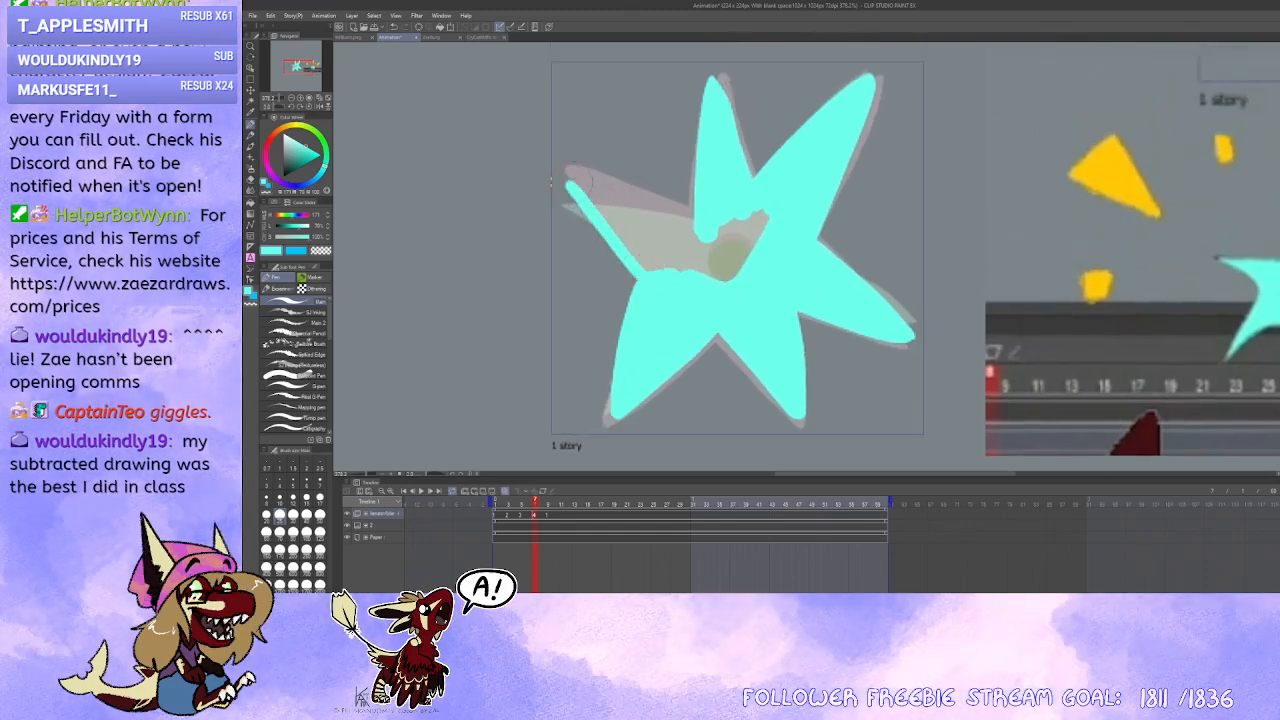
mouse_move(696, 222)
left_mouse_down()
mouse_move(574, 183)
mouse_move(668, 302)
mouse_move(591, 205)
mouse_move(695, 225)
mouse_move(647, 213)
mouse_move(665, 220)
mouse_move(645, 258)
mouse_move(625, 219)
mouse_move(678, 228)
mouse_move(774, 202)
mouse_move(771, 226)
mouse_move(716, 270)
left_mouse_up()
key("x")
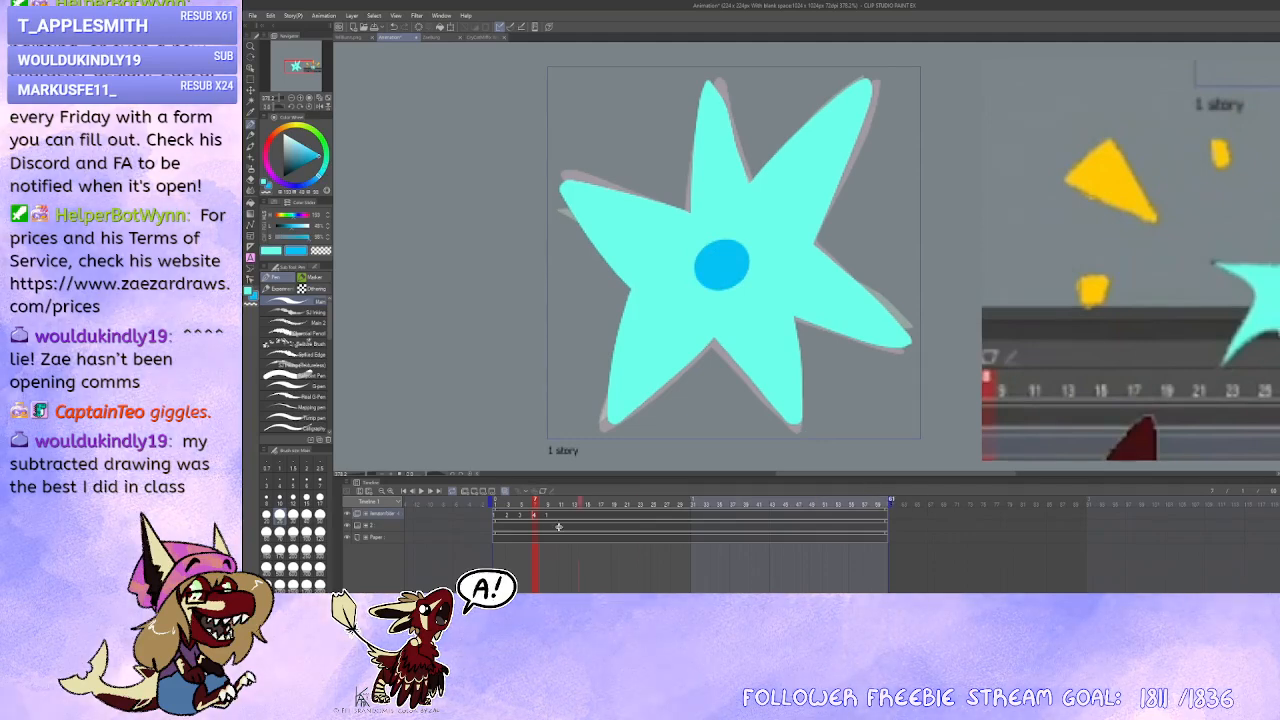
Step: Play the four-star loop zoomed out to check the wobble, and stop the playback
left_click(421, 491)
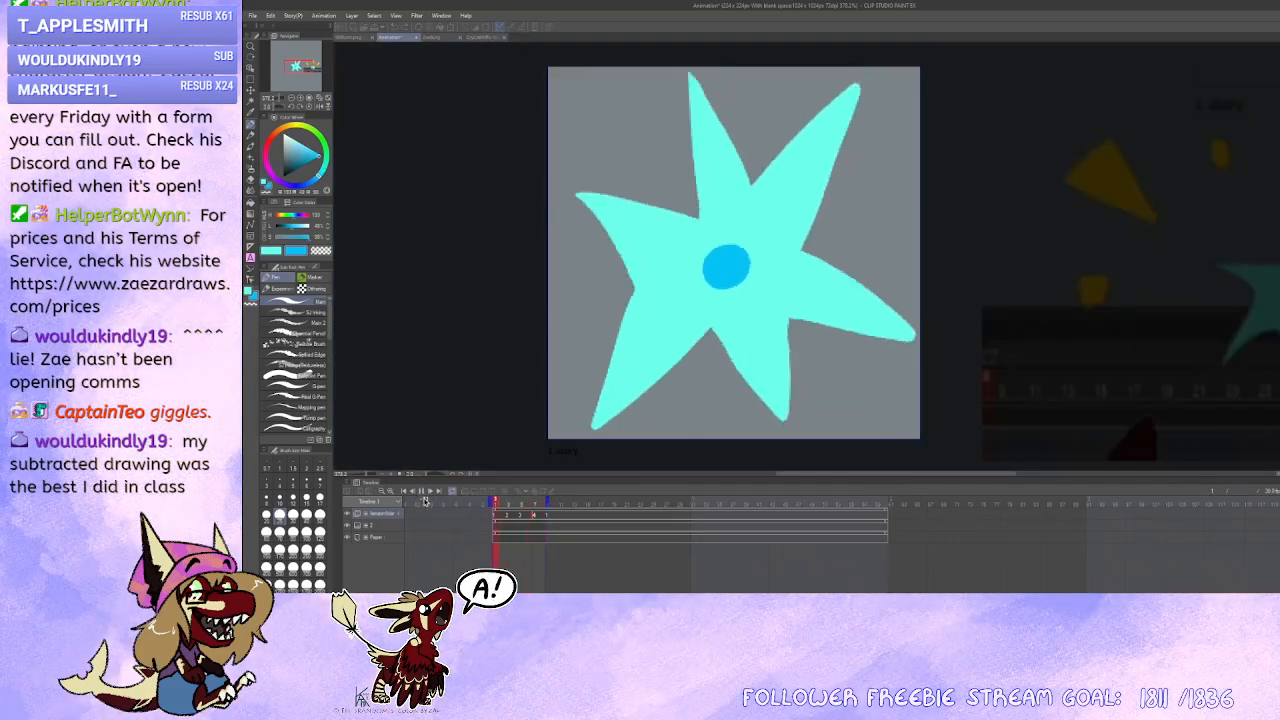
scroll(500, 360, "down", 2)
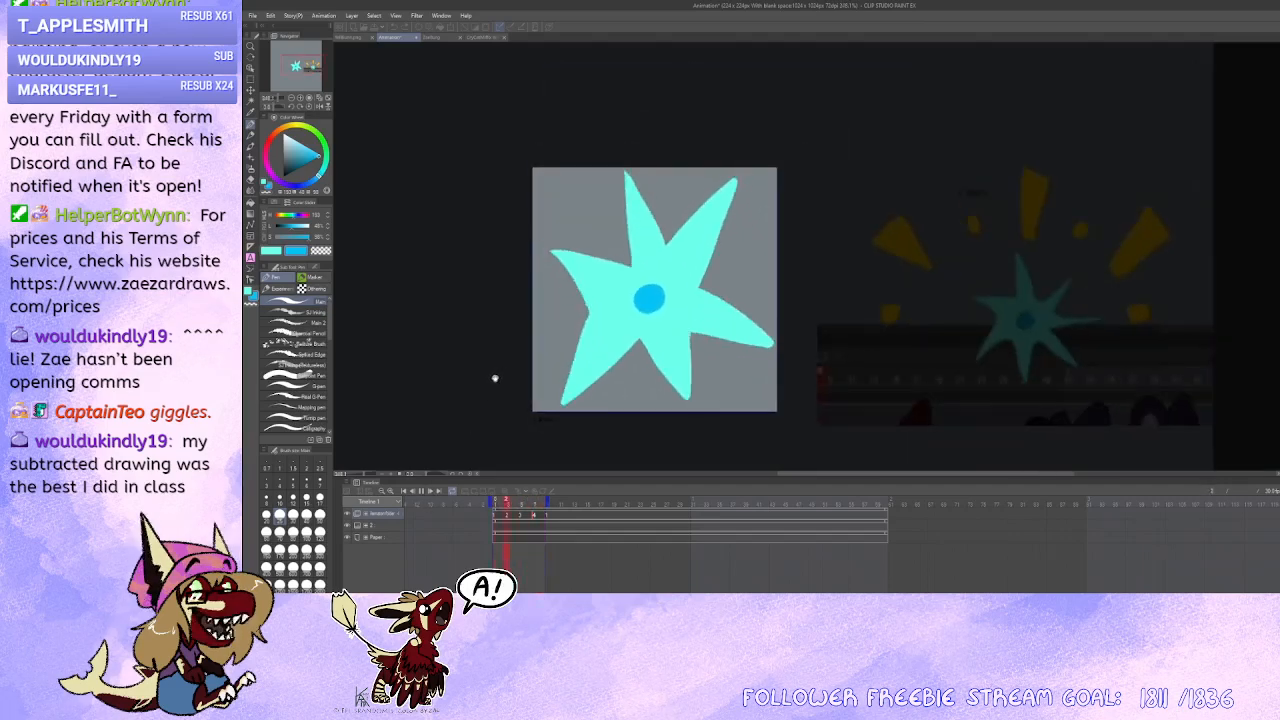
left_click(421, 491)
Step: Go to the second star at frame 3 and reshape its top arm, trimming its left side and rebuilding it in cyan
left_click(509, 516)
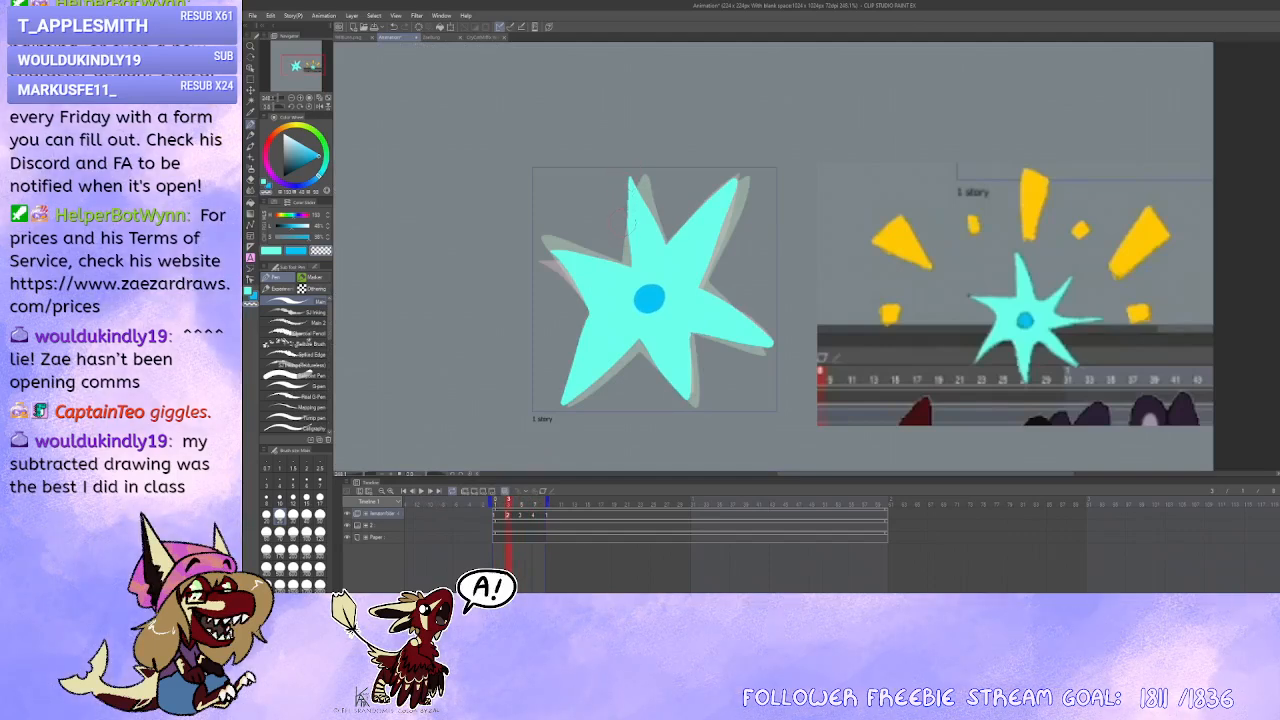
left_click_drag(619, 245, 628, 180)
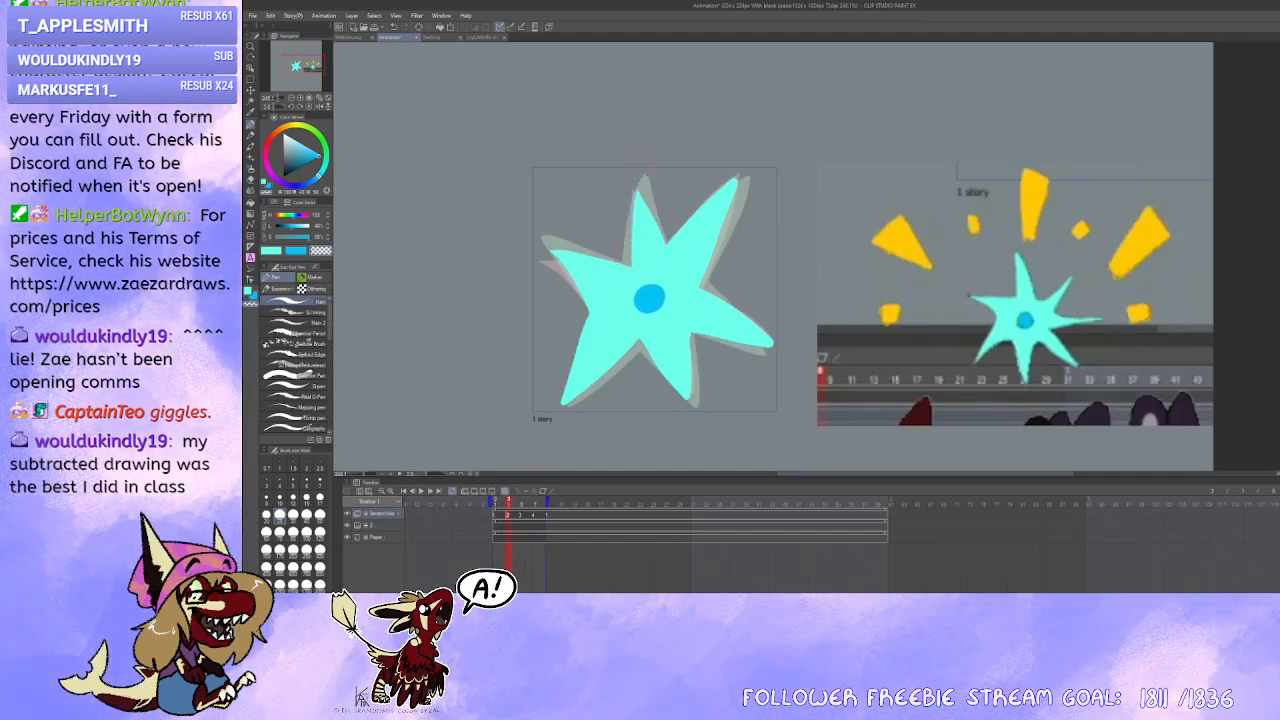
key("x")
left_click_drag(627, 228, 636, 177)
mouse_move(626, 266)
left_mouse_down()
mouse_move(635, 176)
mouse_move(663, 260)
mouse_move(652, 222)
left_mouse_up()
key("x")
key("c")
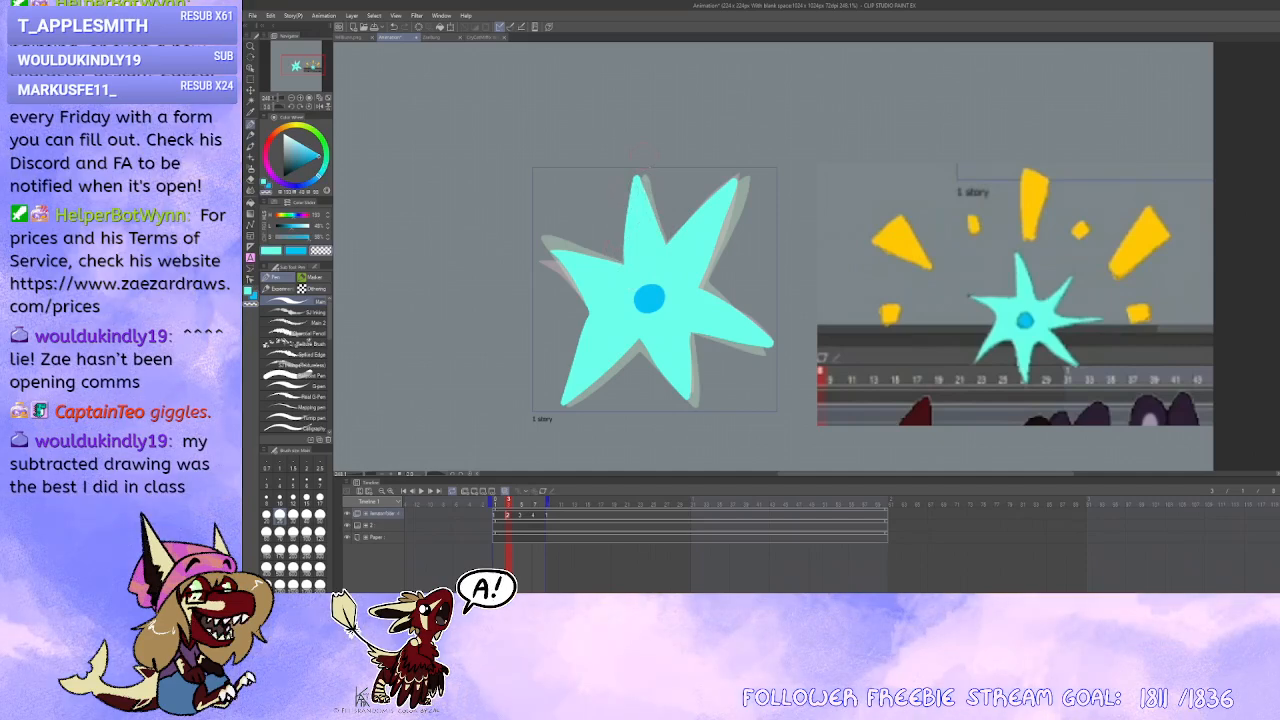
Step: Refine the inner edge of the second star's upper-right arm
scroll(675, 185, "up", 2)
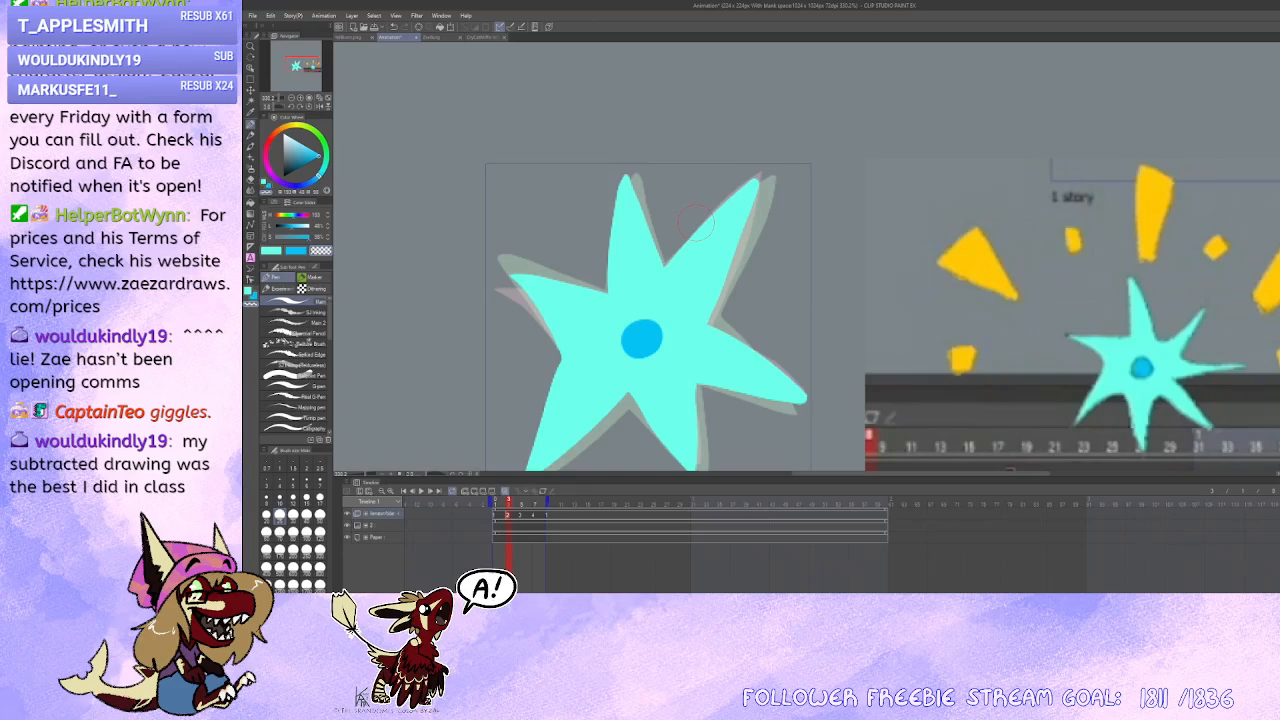
left_click_drag(697, 226, 742, 183)
key("x")
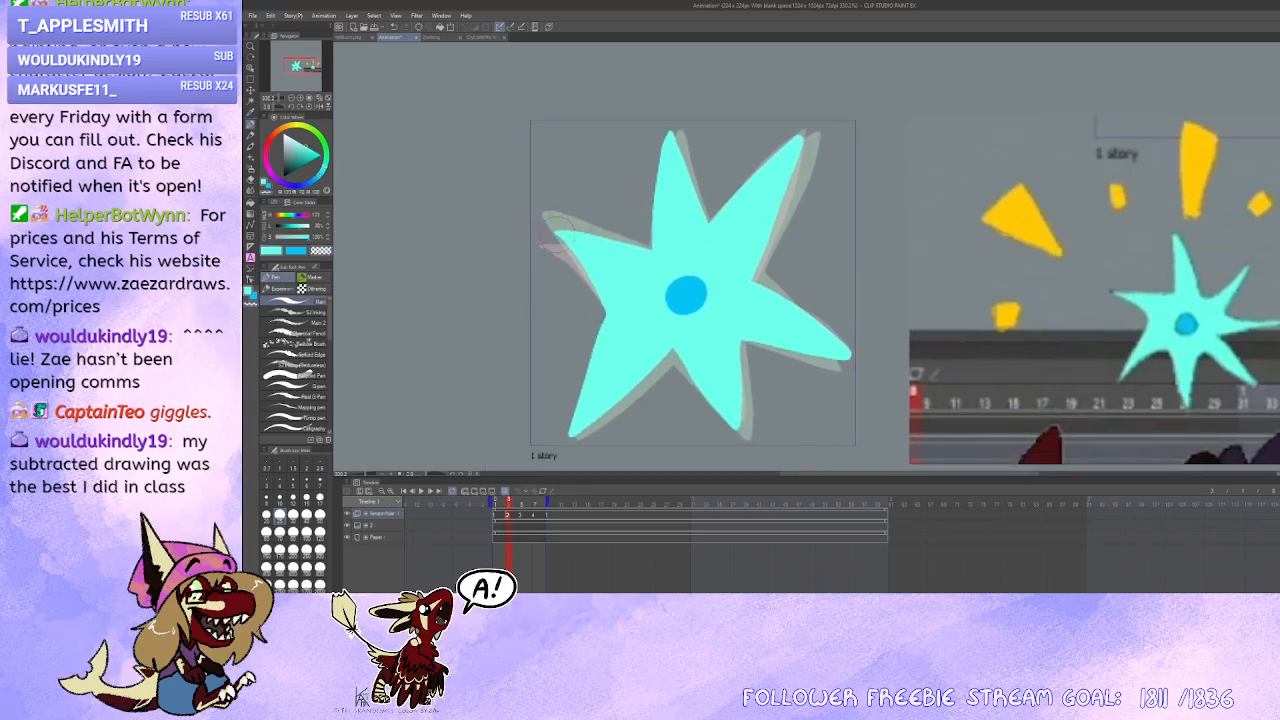
Step: Extend the second star's left arm in cyan toward the onion skin, redrawing its lower edge after undoing strokes
mouse_move(554, 229)
left_mouse_down()
mouse_move(659, 251)
mouse_move(555, 230)
mouse_move(590, 262)
mouse_move(616, 323)
mouse_move(558, 228)
mouse_move(674, 253)
mouse_move(552, 228)
mouse_move(604, 325)
left_mouse_up()
key("ctrl+z")
key("ctrl+z")
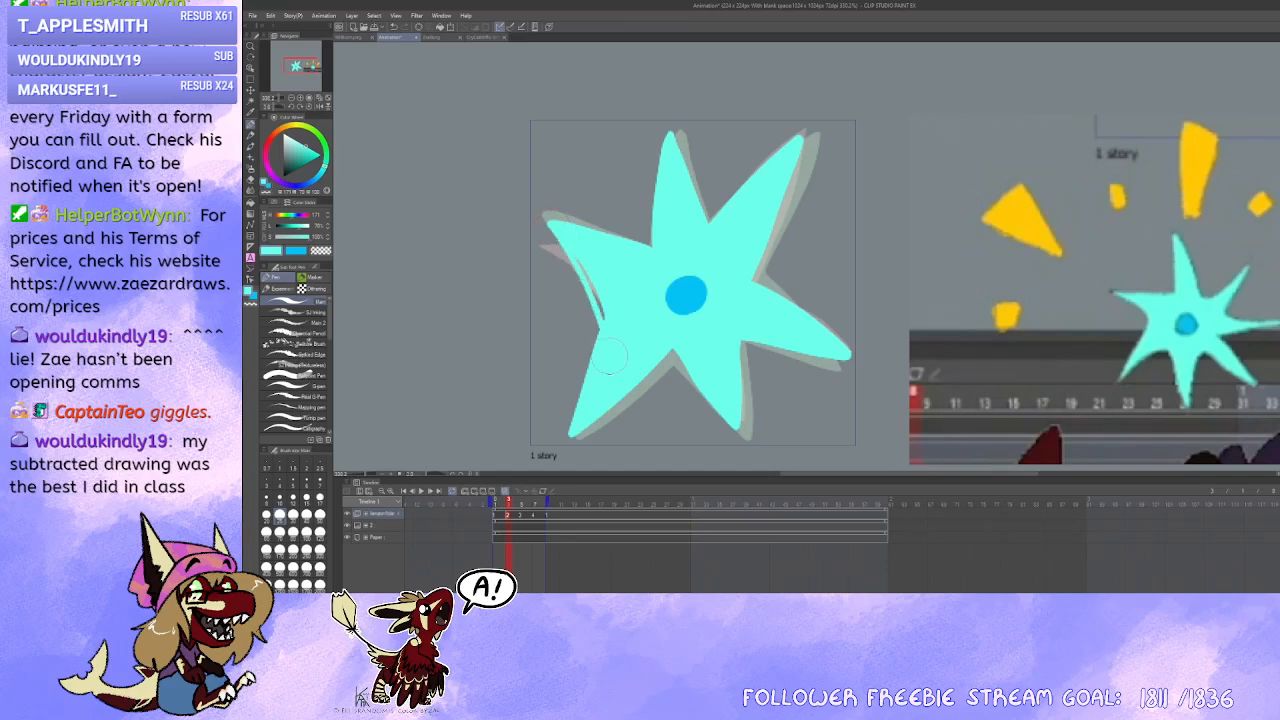
key("ctrl+z")
left_click_drag(556, 236, 617, 350)
key("x")
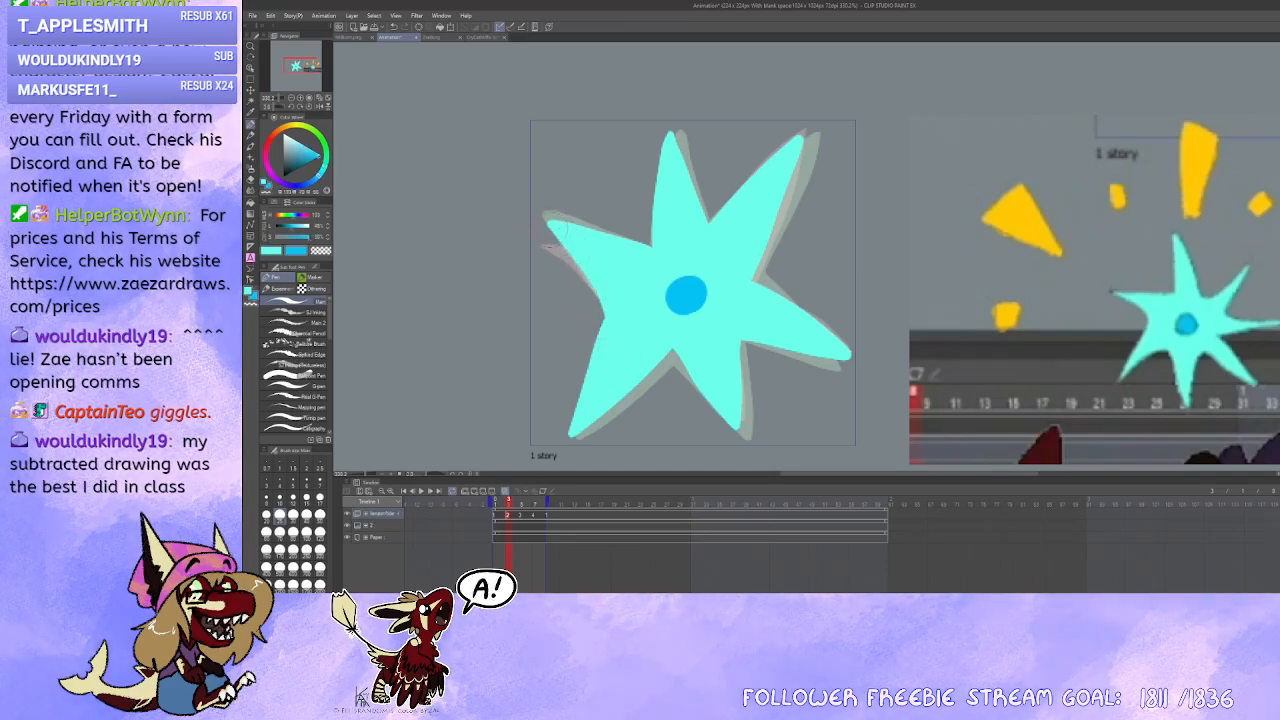
key("c")
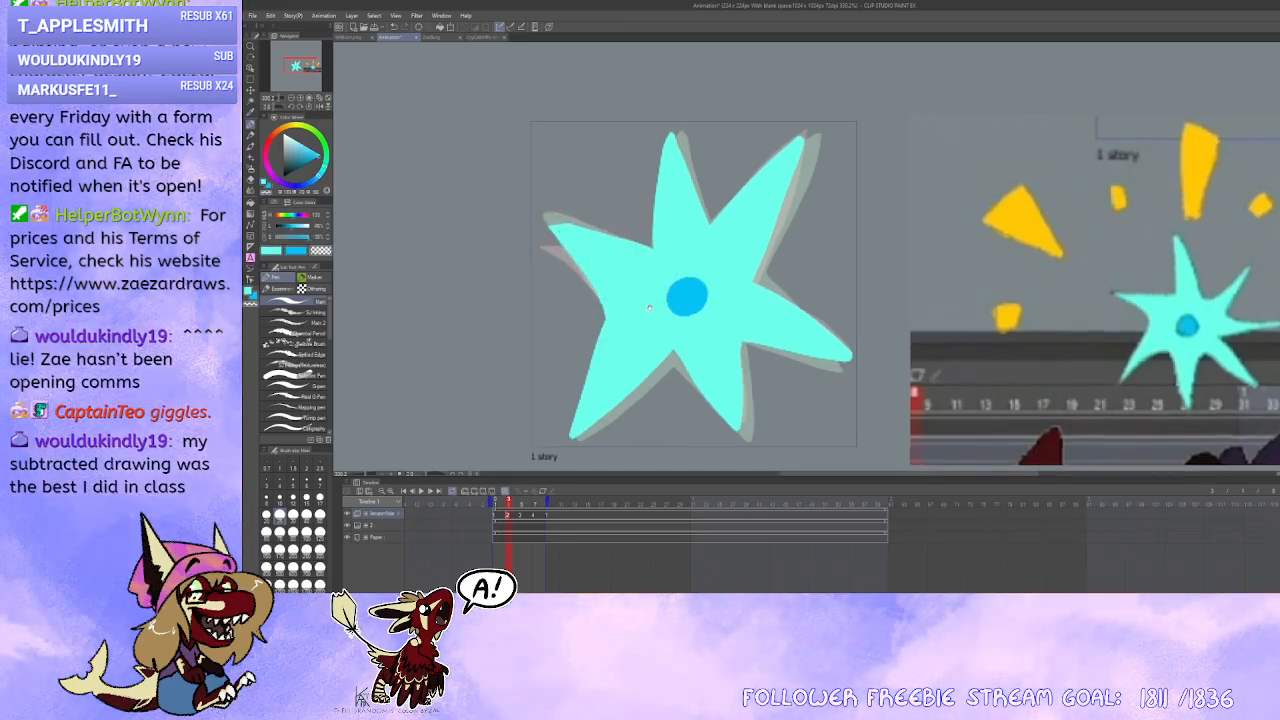
Step: Trim the upper edge of the second star's left arm near its tip
left_click_drag(546, 222, 561, 221)
key("x")
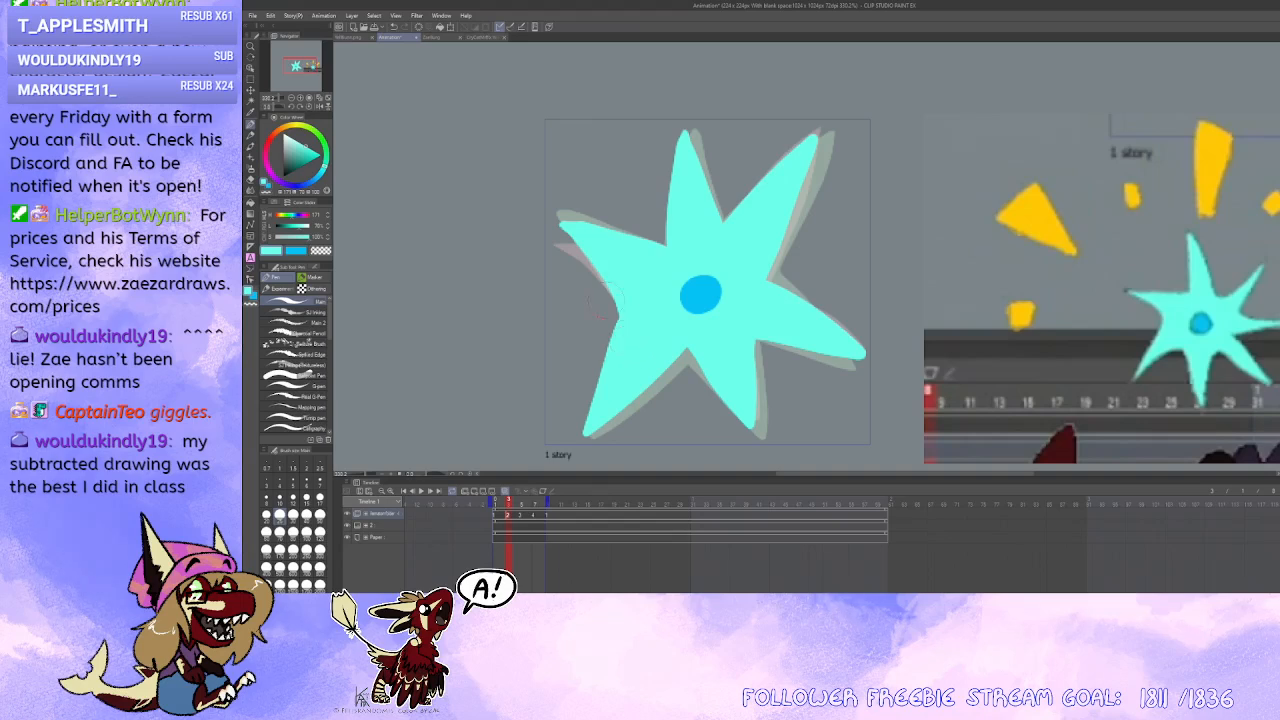
key("x")
key("c")
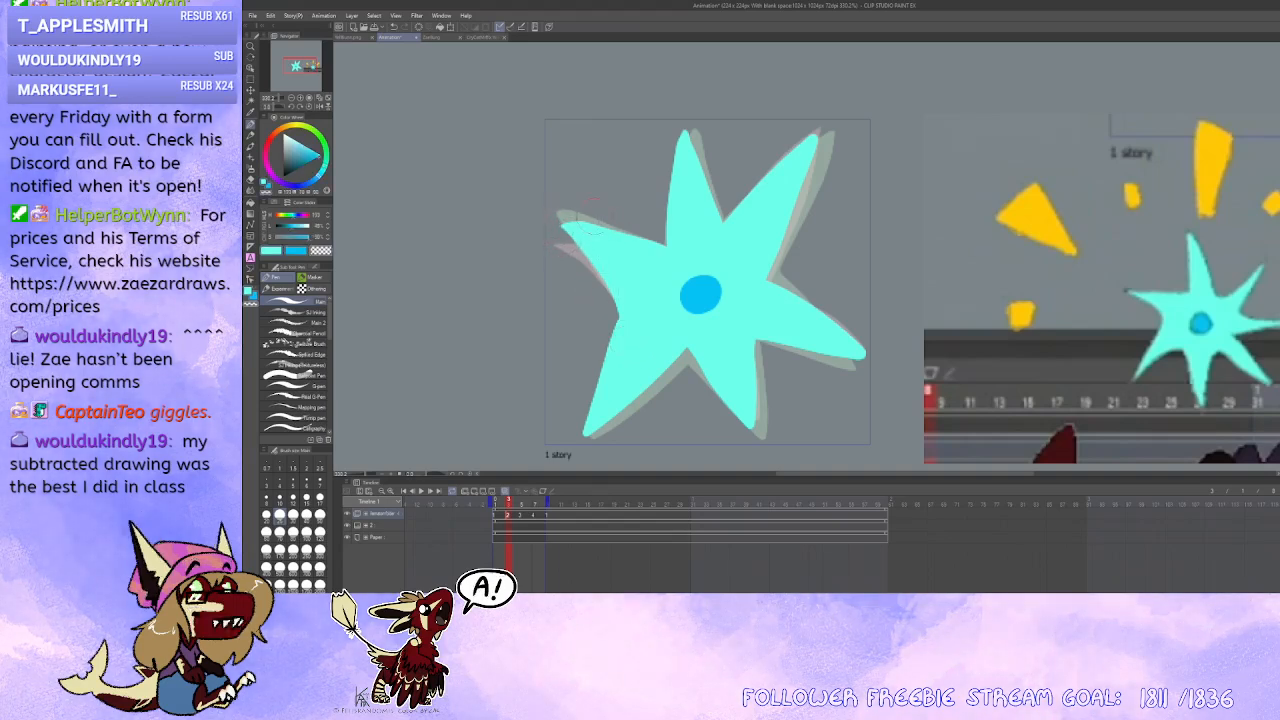
Step: Push the second star's left arm farther outward, taper its tip, and smooth the notch beneath it
left_click_drag(576, 251, 590, 257)
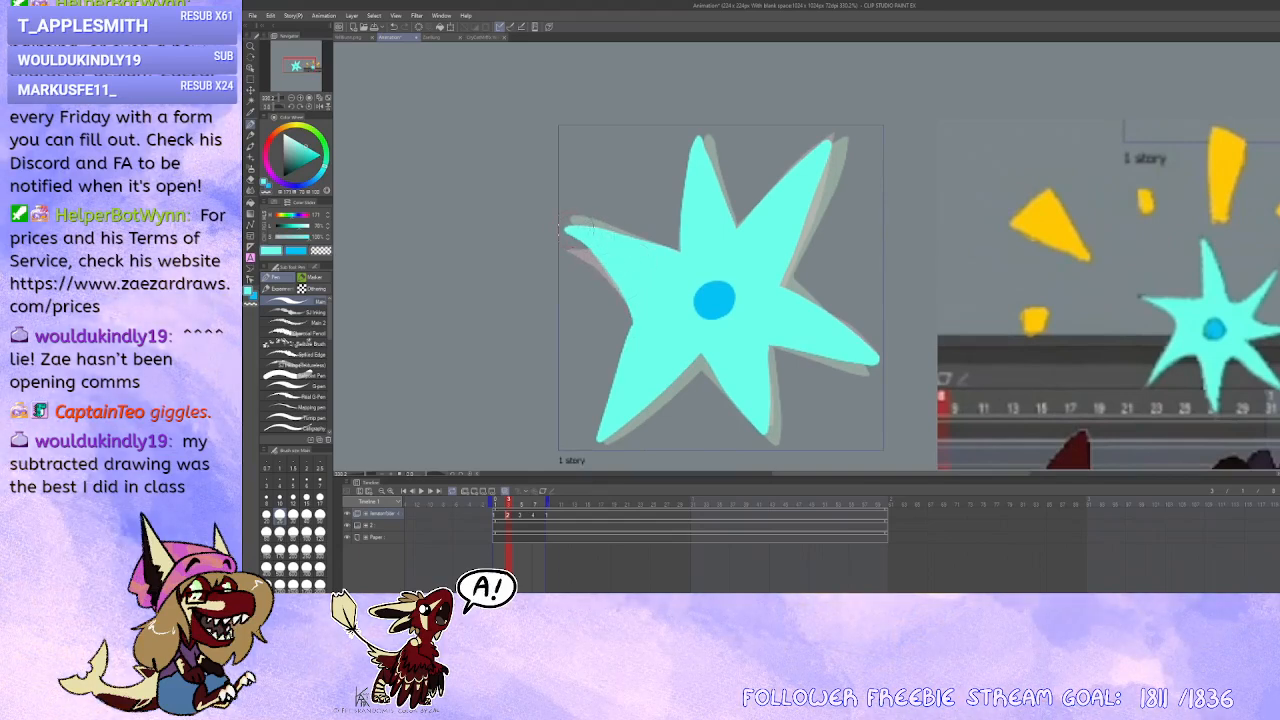
left_click_drag(582, 238, 632, 238)
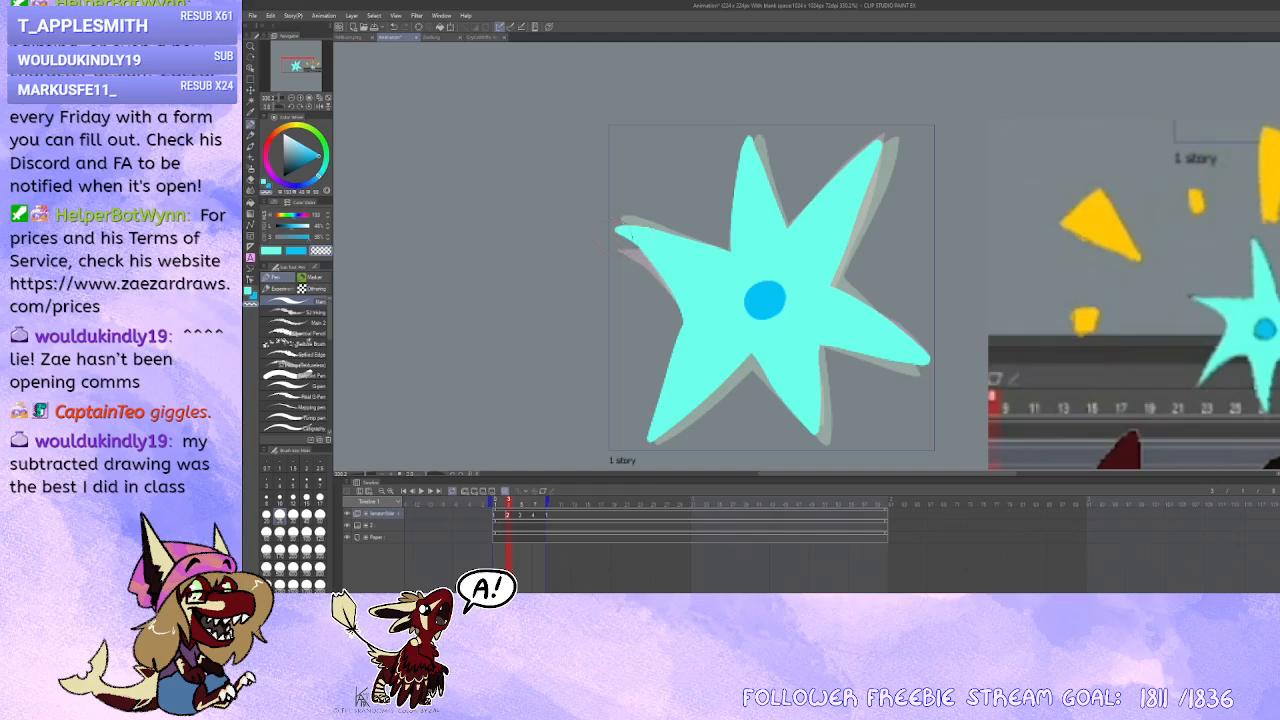
key("x")
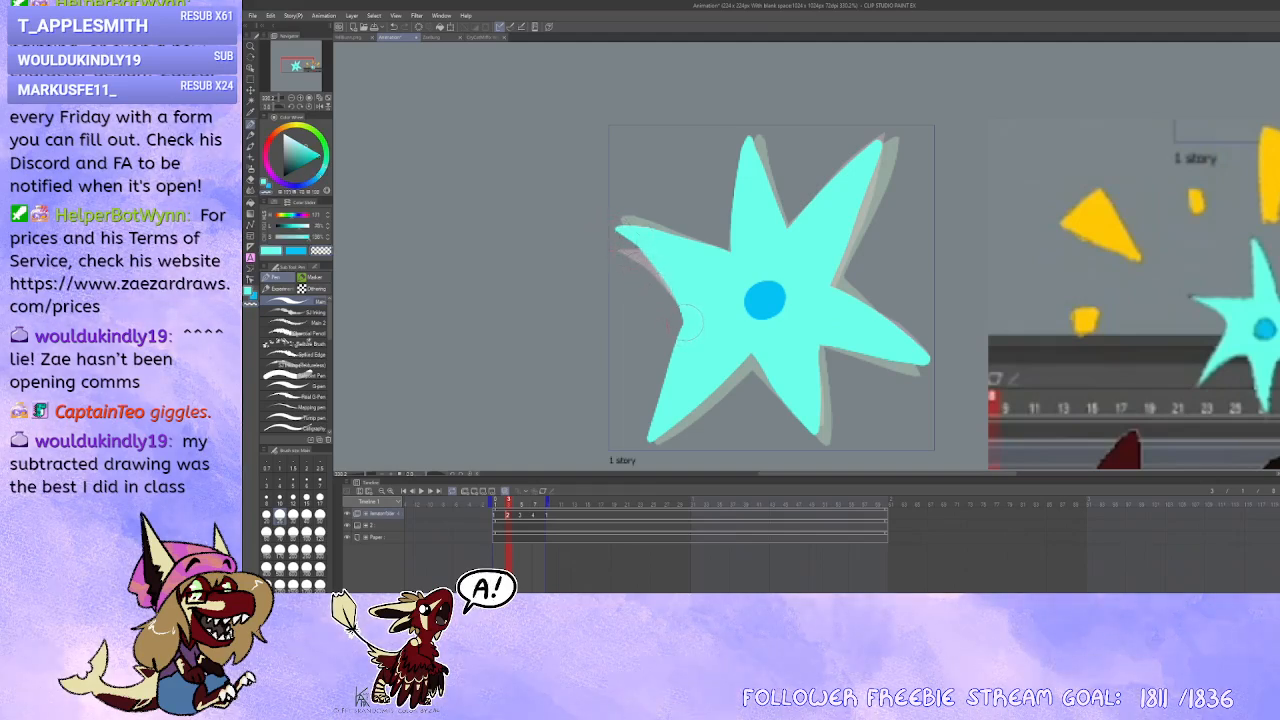
left_click_drag(685, 343, 684, 310)
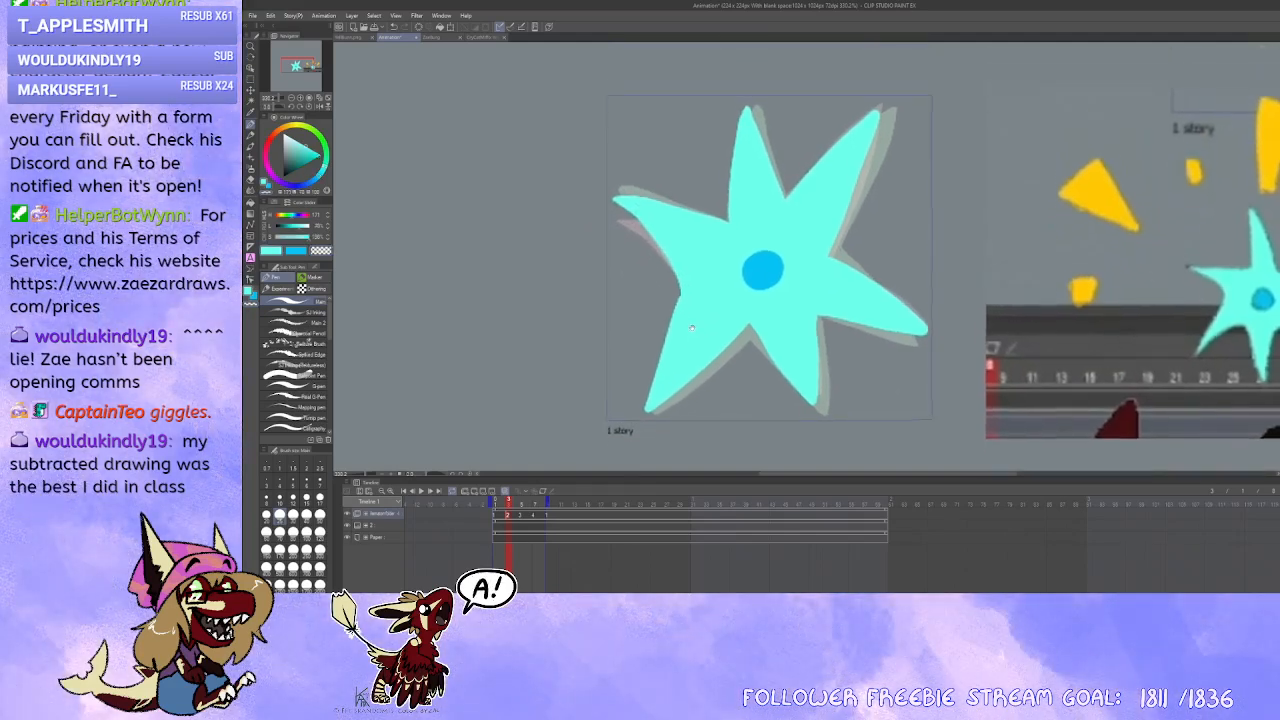
left_click_drag(735, 248, 696, 280)
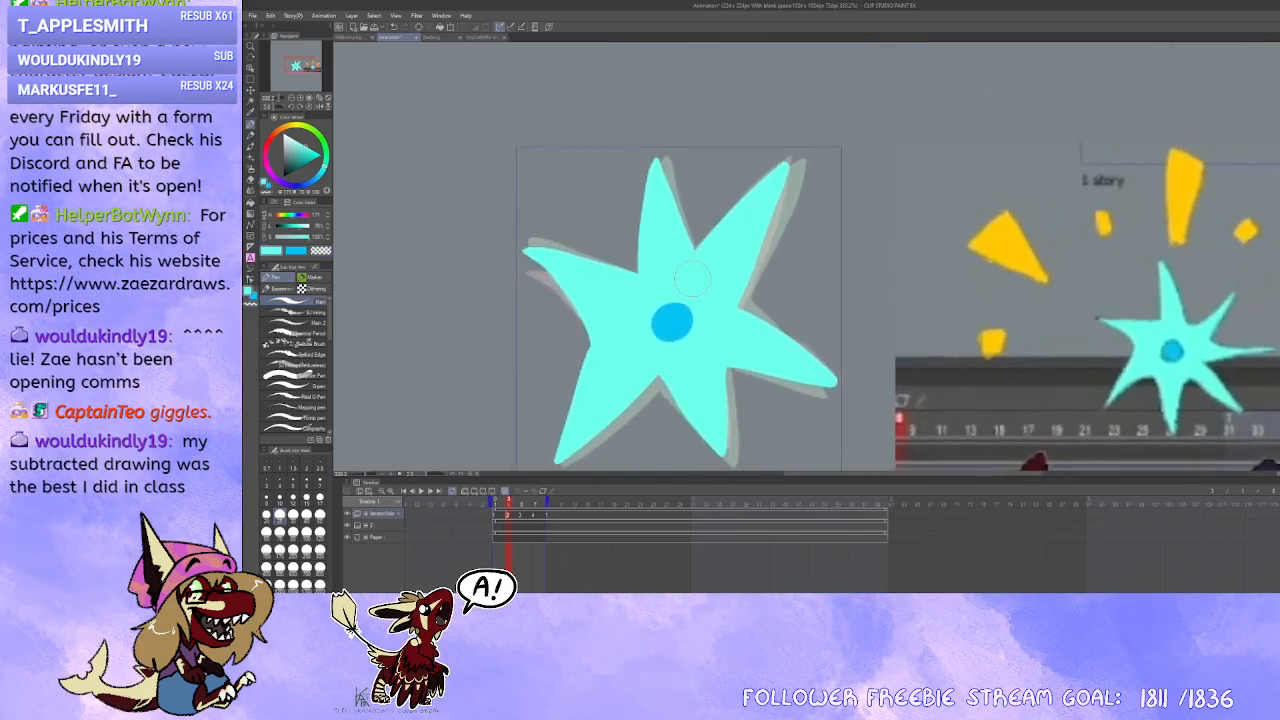
Step: Sketch a cyan rounded block with a bitten corner beside the star, plus a loose arc and a small filled mound
mouse_move(693, 279)
left_mouse_down()
mouse_move(718, 191)
mouse_move(875, 229)
left_mouse_up()
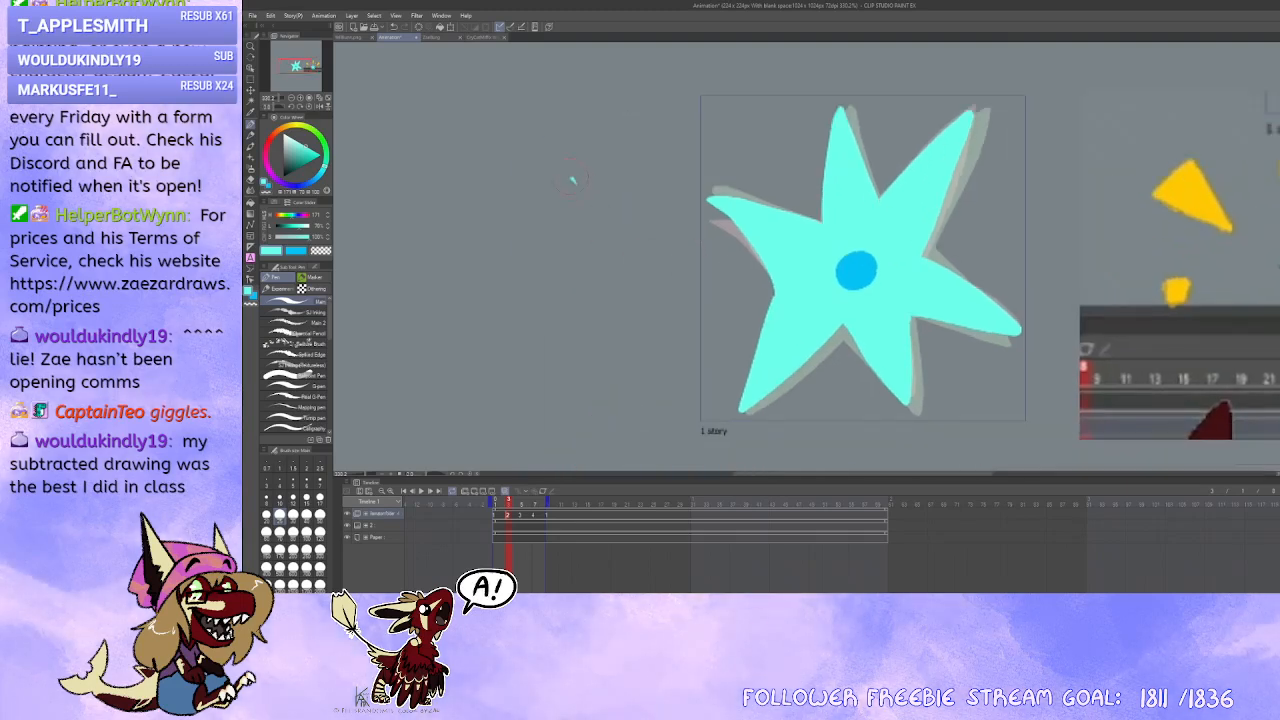
mouse_move(567, 171)
left_mouse_down()
mouse_move(601, 299)
mouse_move(668, 206)
mouse_move(565, 172)
left_mouse_up()
mouse_move(582, 209)
left_mouse_down()
mouse_move(625, 256)
mouse_move(695, 281)
left_mouse_up()
key("x")
key("c")
mouse_move(655, 232)
left_mouse_down()
mouse_move(668, 236)
mouse_move(659, 256)
mouse_move(701, 230)
left_mouse_up()
mouse_move(701, 230)
left_mouse_down()
mouse_move(747, 221)
mouse_move(587, 300)
mouse_move(626, 282)
left_mouse_up()
mouse_move(561, 343)
left_mouse_down()
mouse_move(560, 309)
mouse_move(615, 324)
mouse_move(570, 352)
mouse_move(599, 332)
left_mouse_up()
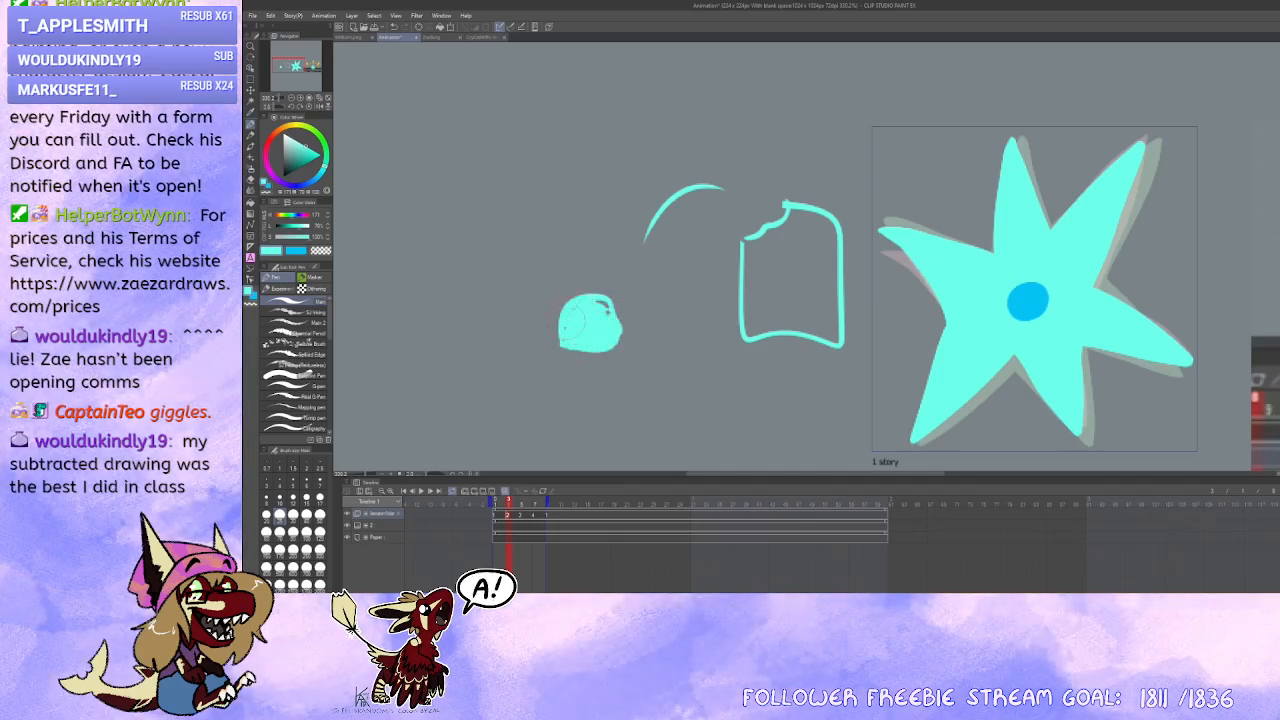
left_click_drag(586, 335, 596, 326)
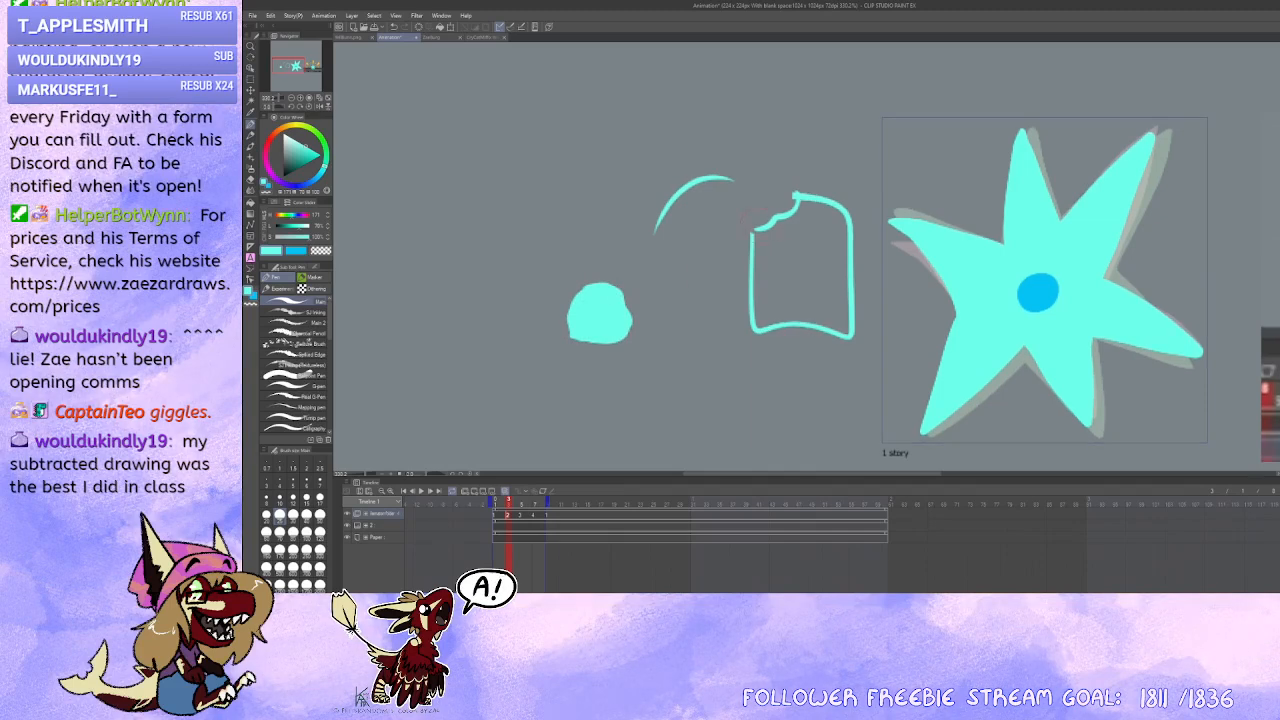
Step: Add blue feet, a blue head and cyan ears to the small mound, and curved strokes inside the bitten block
left_click_drag(759, 225, 745, 253)
key("x")
mouse_move(558, 320)
left_mouse_down()
mouse_move(564, 340)
mouse_move(625, 348)
mouse_move(624, 332)
left_mouse_up()
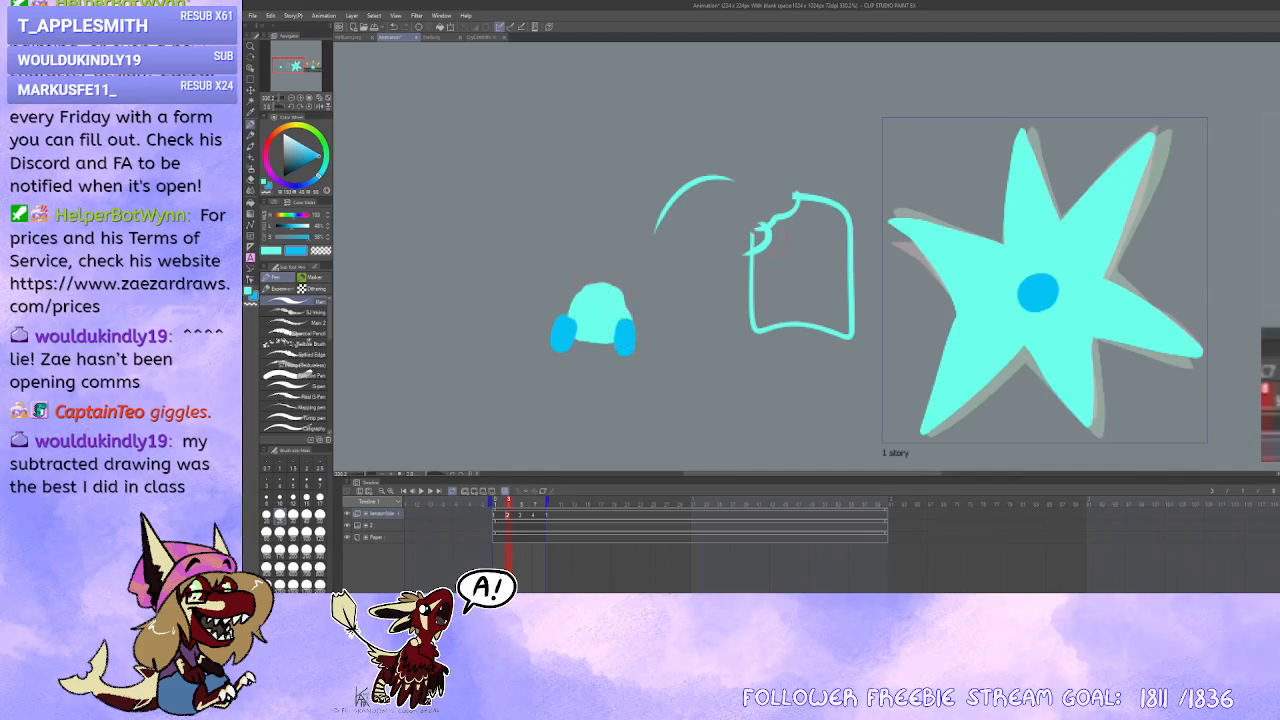
mouse_move(777, 228)
left_mouse_down()
mouse_move(776, 262)
mouse_move(752, 280)
left_mouse_up()
left_click_drag(598, 260, 600, 296)
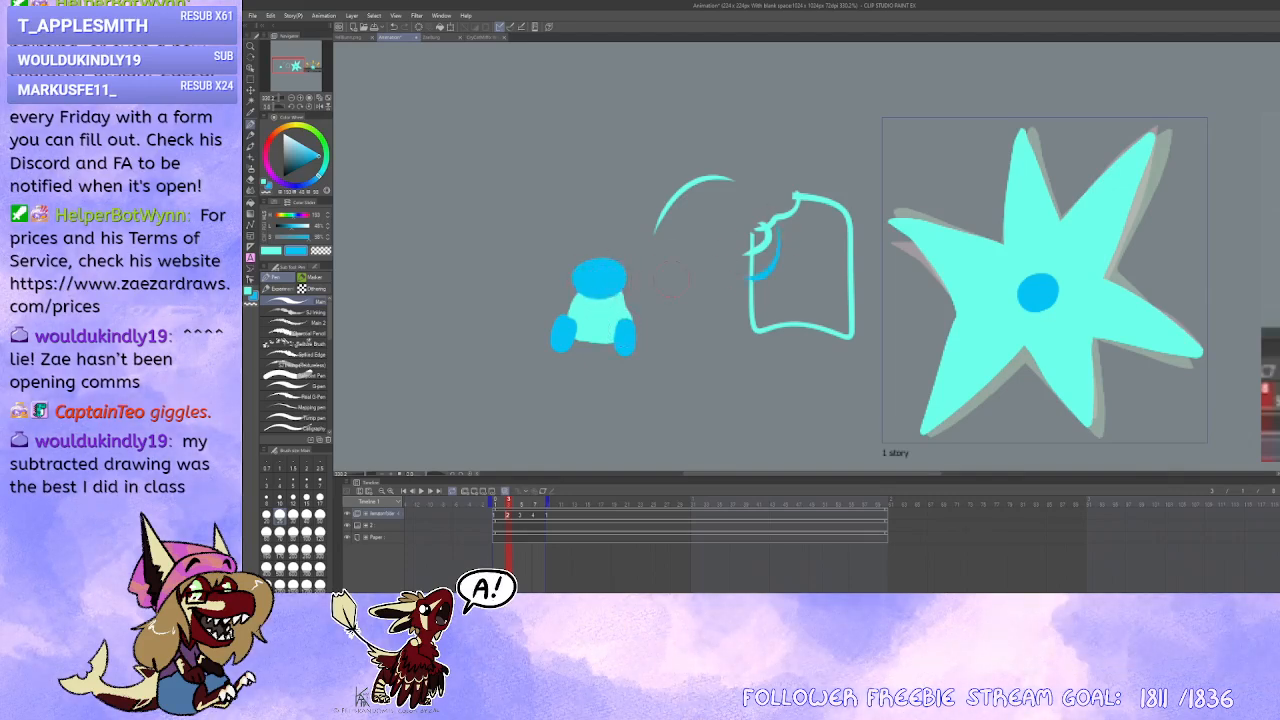
left_click_drag(775, 250, 754, 297)
left_click_drag(630, 268, 634, 286)
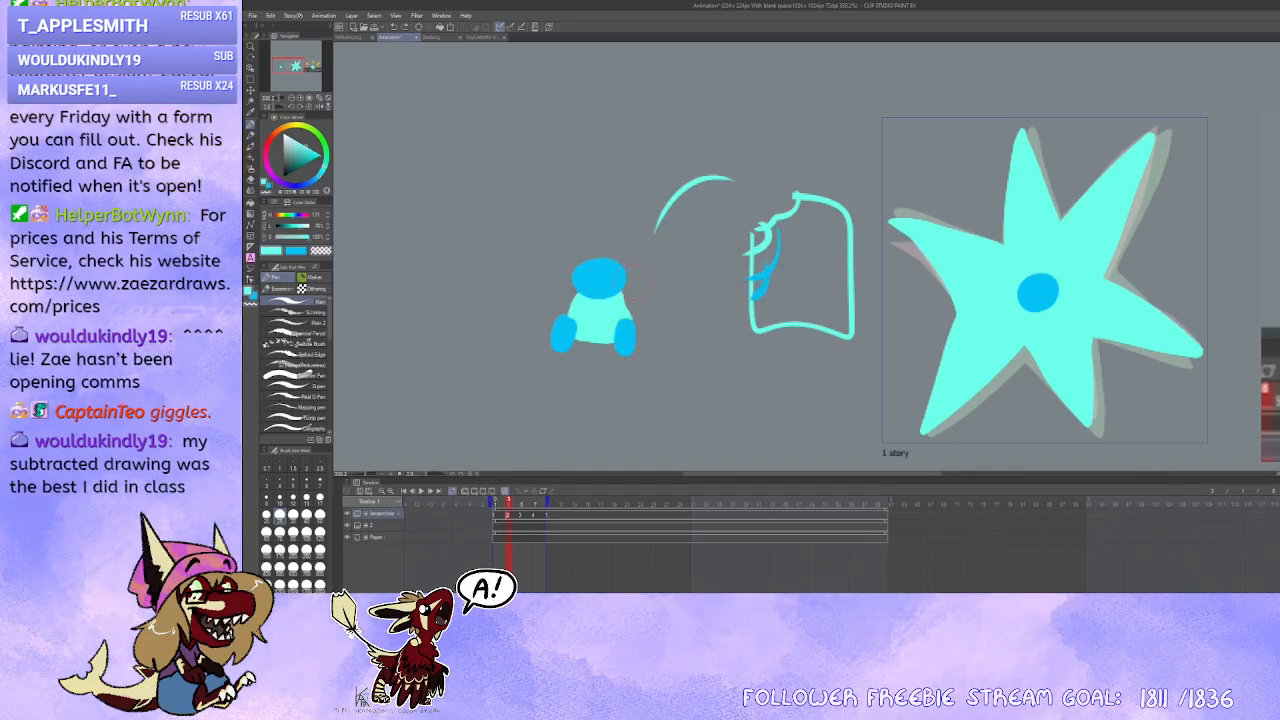
left_click_drag(630, 270, 631, 294)
left_click_drag(653, 335, 643, 337)
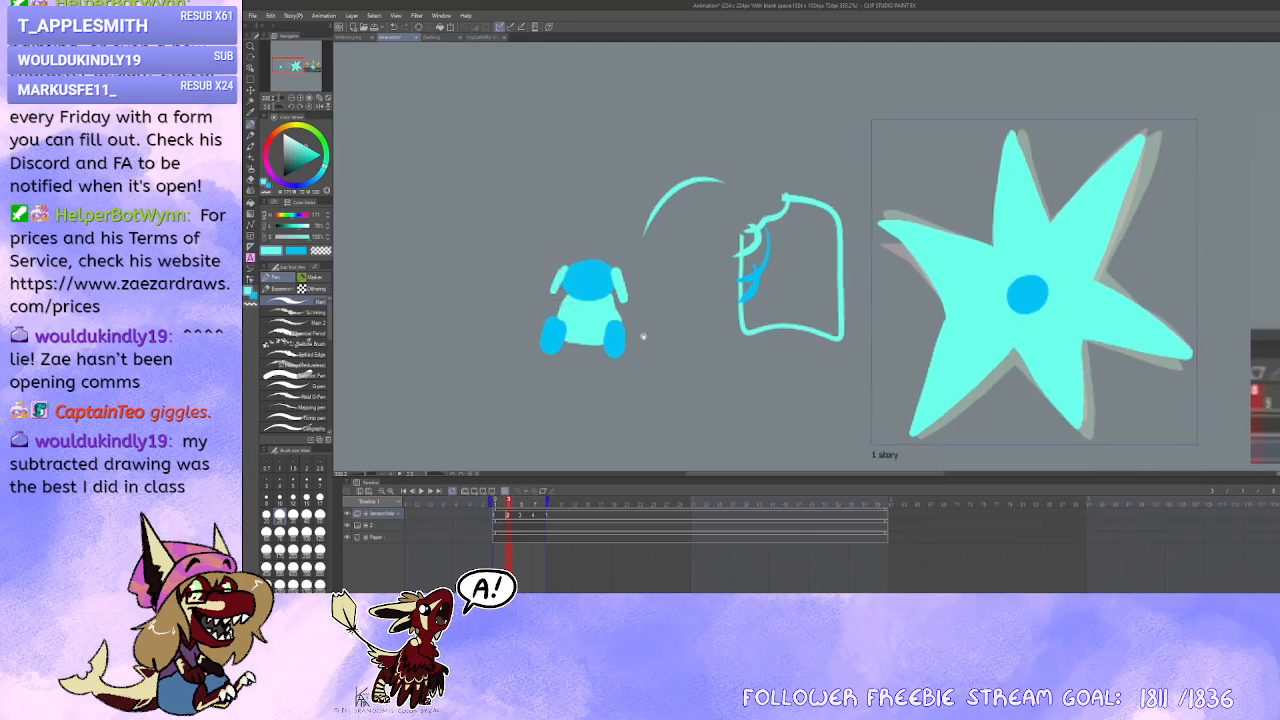
Step: Circle the small figure in cyan, and undo the circle, the figure and the bite marks back to the plain block outline
mouse_move(688, 204)
left_mouse_down()
mouse_move(580, 250)
mouse_move(646, 293)
left_mouse_up()
key("ctrl+z")
mouse_move(575, 236)
left_mouse_down()
mouse_move(665, 248)
mouse_move(528, 262)
left_mouse_up()
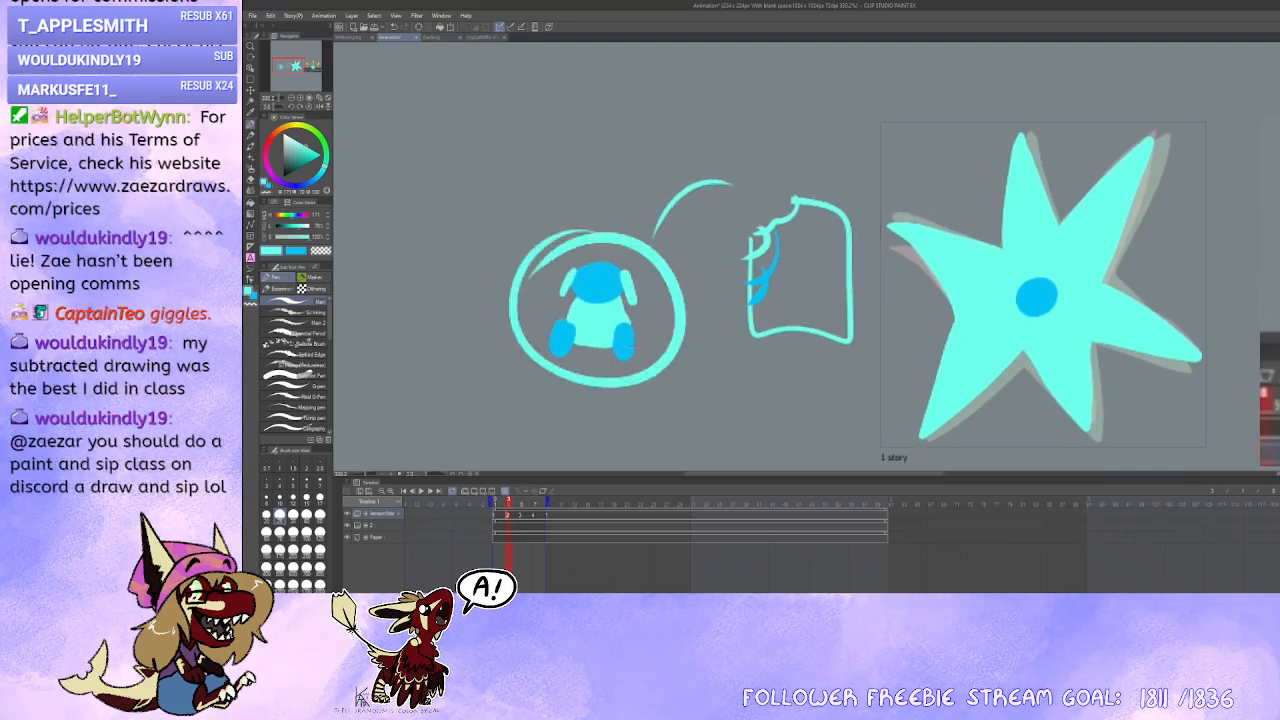
key("ctrl+z")
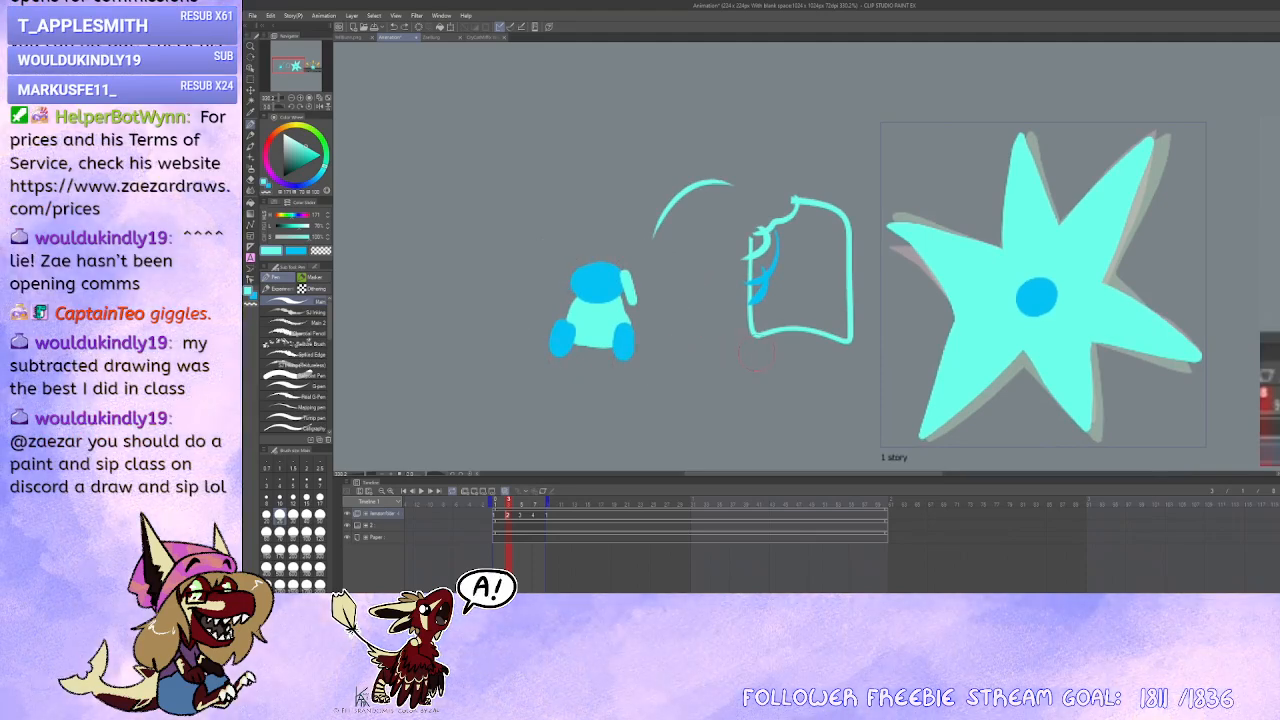
key("ctrl+z")
key("ctrl+z")
key("ctrl+z")
key("ctrl+z")
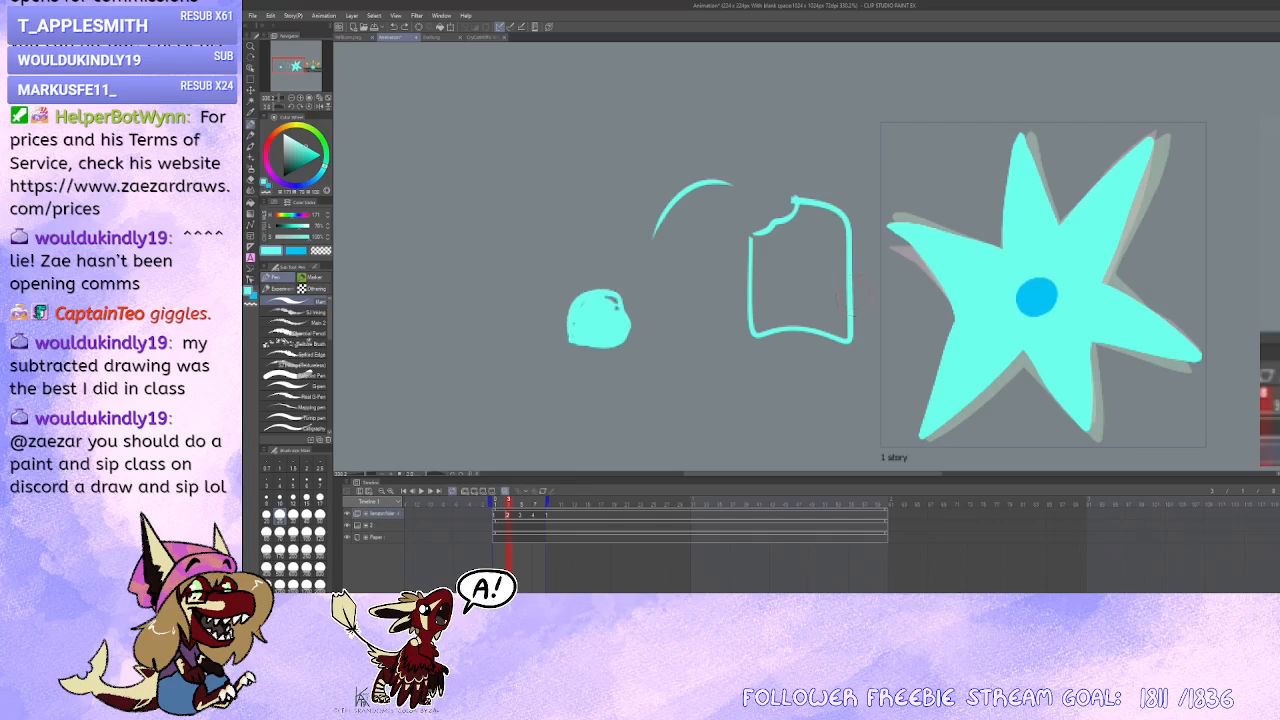
key("ctrl+z")
key("ctrl+z")
key("ctrl+z")
Step: Rework the top of the block outline, replacing the undone corner lines with a pointed roof of straight cyan cuts
left_click_drag(792, 205, 750, 238)
left_click_drag(850, 300, 752, 300)
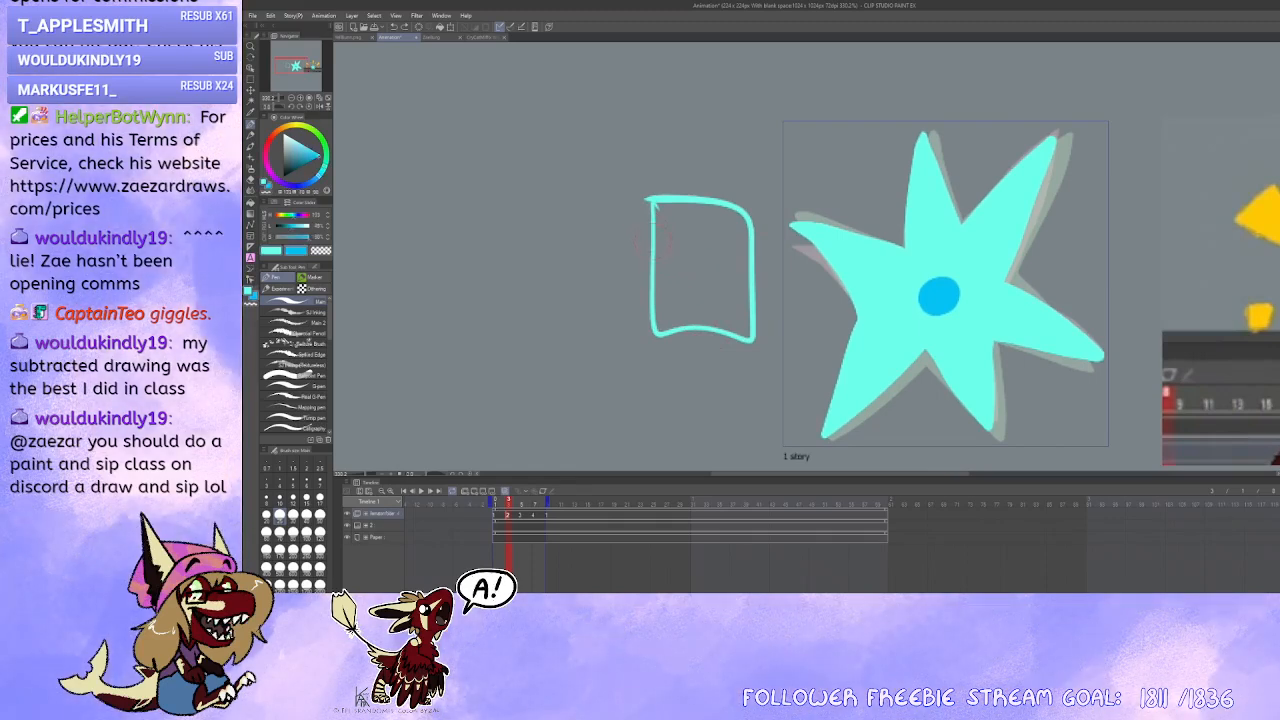
key("ctrl+z")
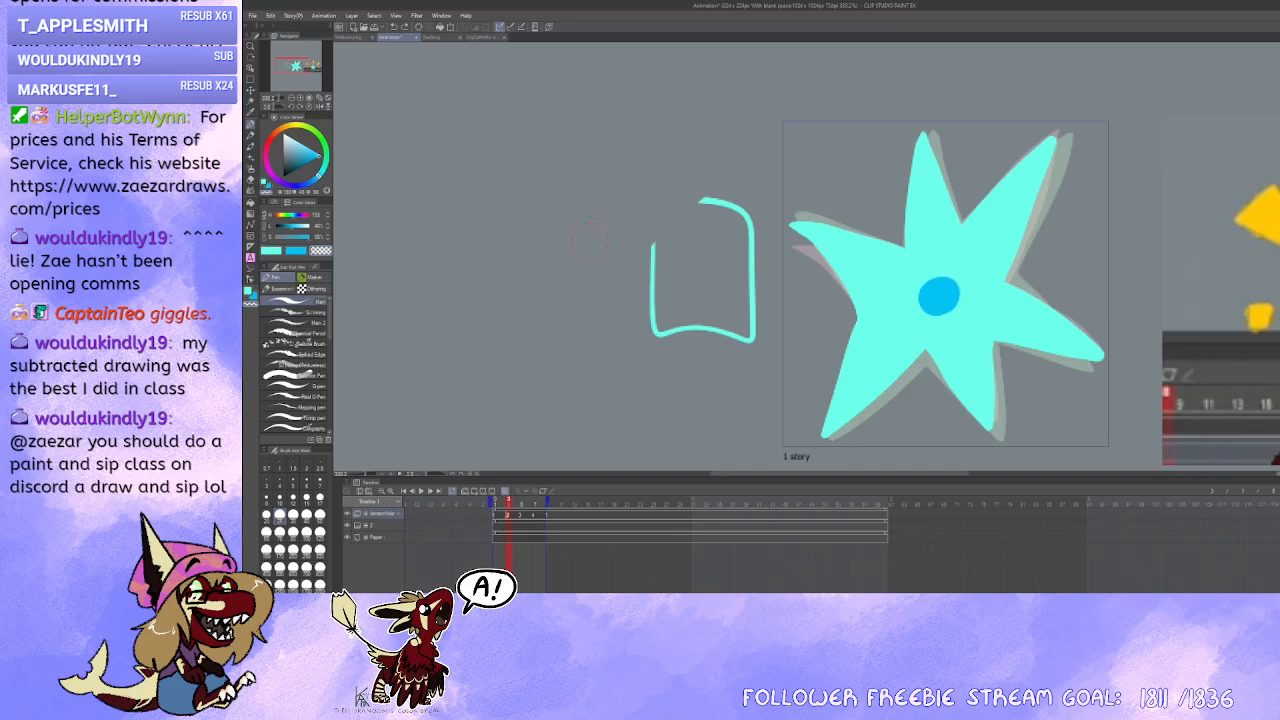
left_click_drag(655, 242, 705, 200)
key("ctrl+z")
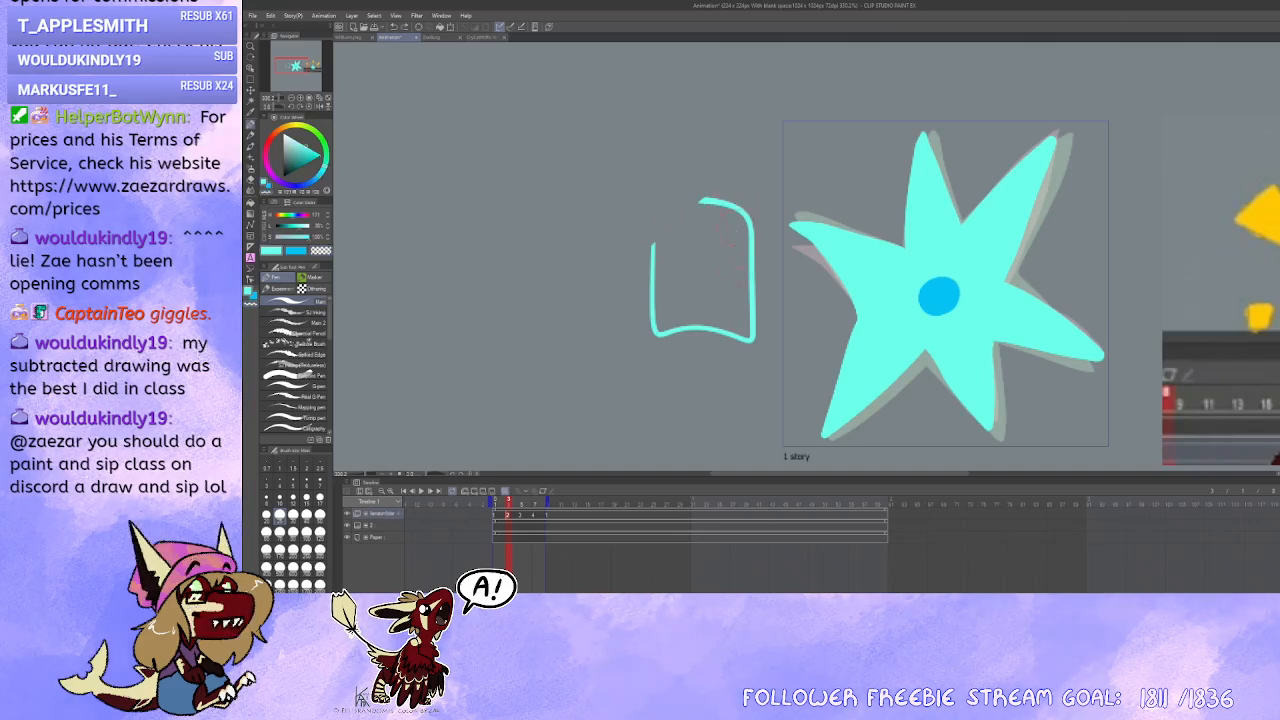
mouse_move(636, 264)
left_mouse_down()
mouse_move(705, 199)
mouse_move(766, 262)
mouse_move(744, 214)
mouse_move(754, 283)
left_mouse_up()
key("c")
key("c")
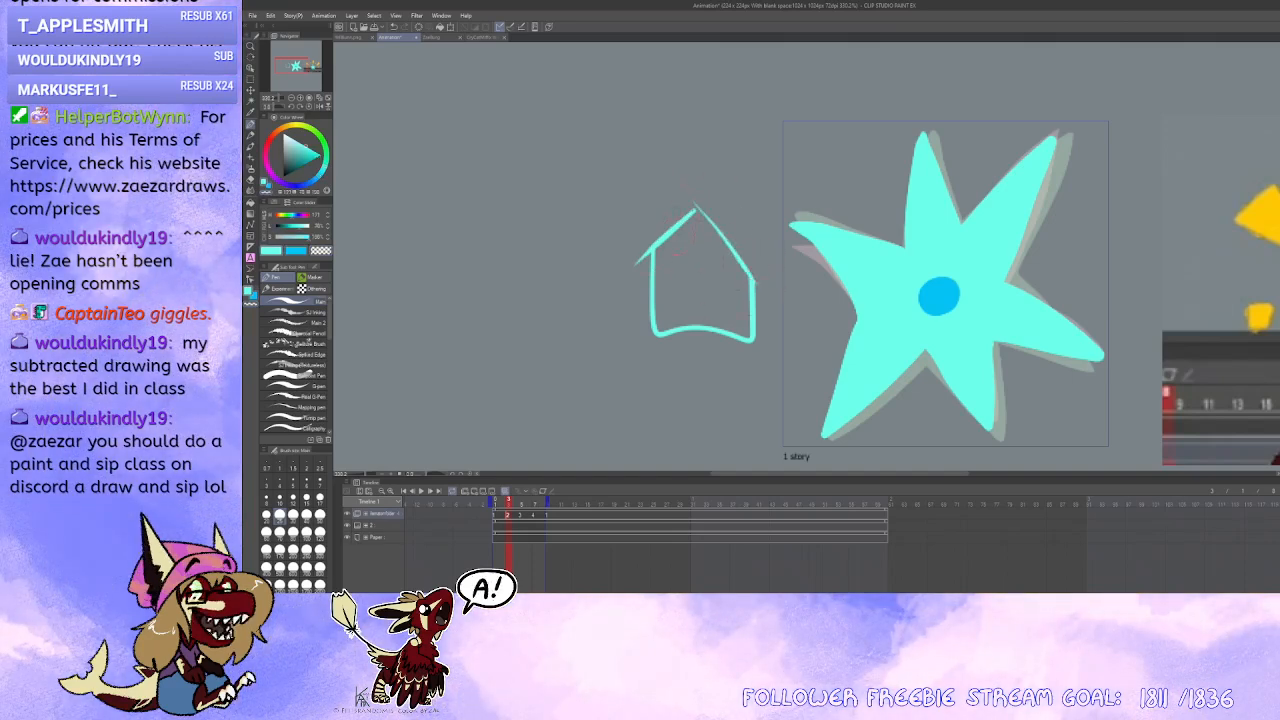
Step: Carve a concave curve into the outline's left side, round its top, and fill the shape with cyan
left_click_drag(678, 229, 656, 296)
key("x")
key("c")
left_click_drag(660, 236, 634, 288)
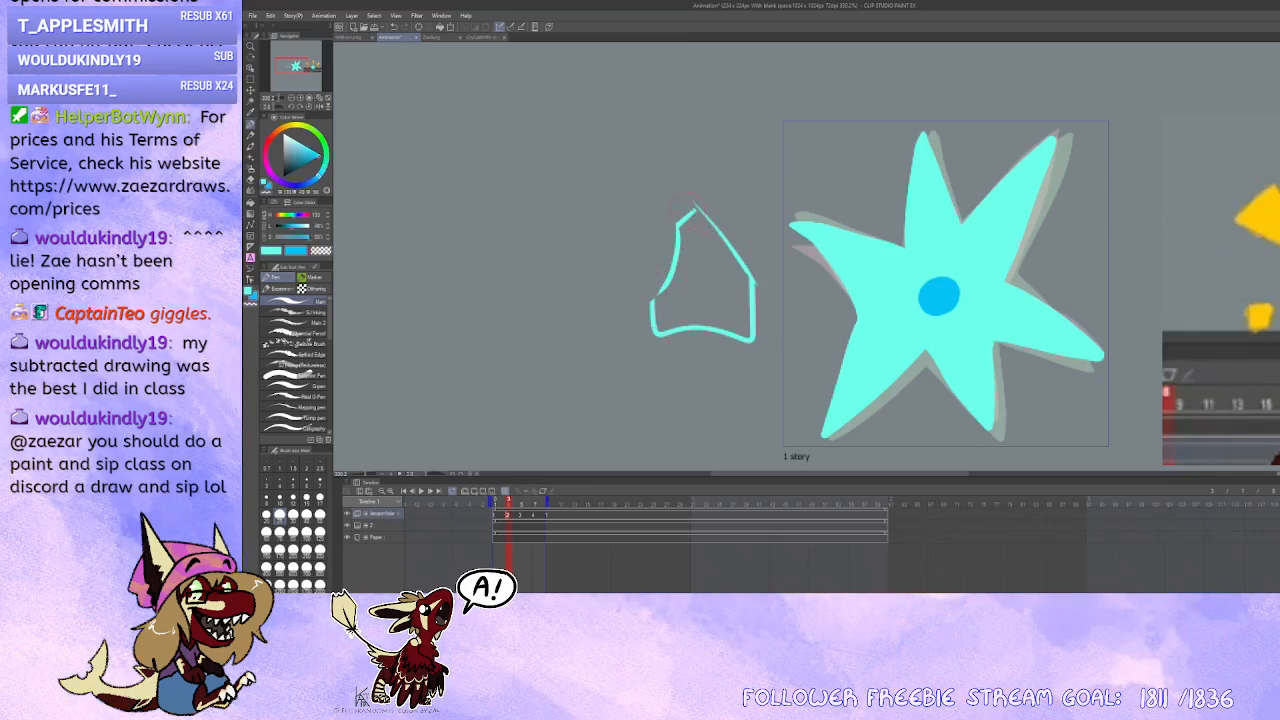
key("c")
key("x")
key("x")
key("c")
mouse_move(681, 230)
left_mouse_down()
mouse_move(724, 206)
mouse_move(694, 212)
mouse_move(726, 236)
mouse_move(698, 232)
mouse_move(660, 307)
mouse_move(672, 323)
mouse_move(734, 325)
mouse_move(742, 302)
mouse_move(707, 240)
mouse_move(679, 300)
mouse_move(712, 305)
mouse_move(734, 261)
left_mouse_up()
key("c")
left_click_drag(656, 305, 660, 322)
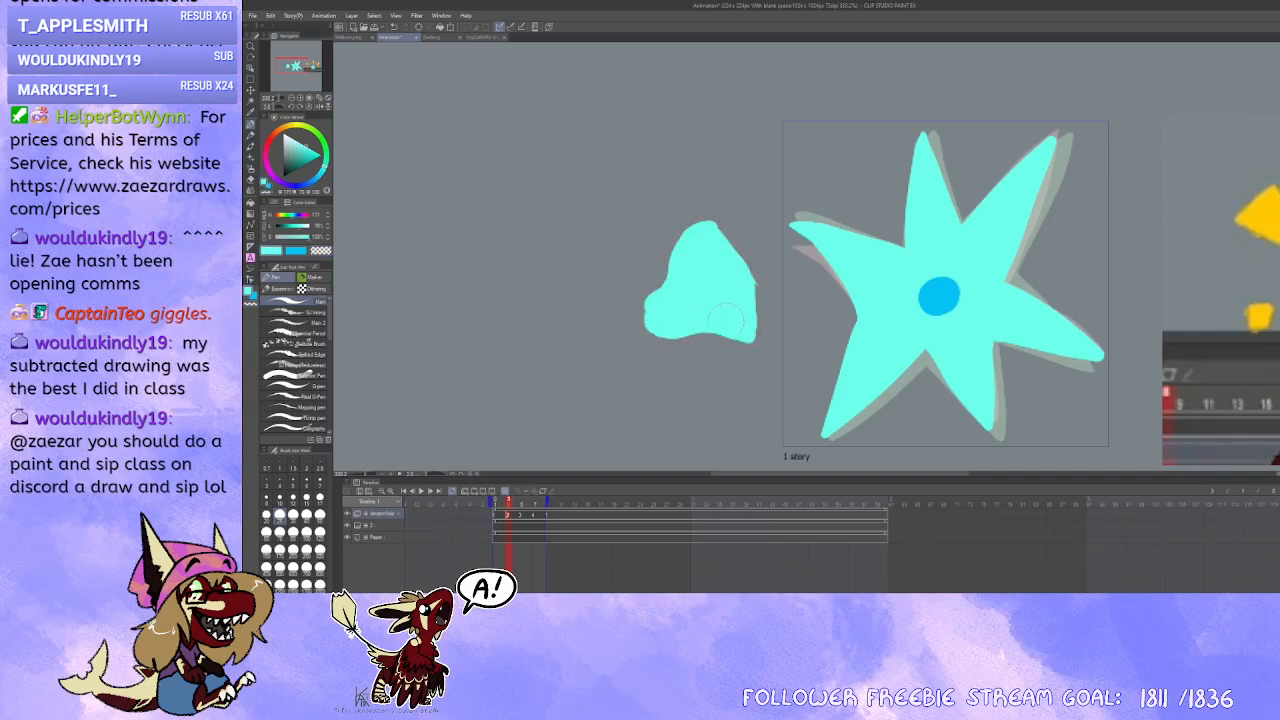
left_click_drag(715, 286, 694, 277)
Step: Carve the filled cyan shape into a bust with a narrow neck, sloping shoulders and a raised base
key("x")
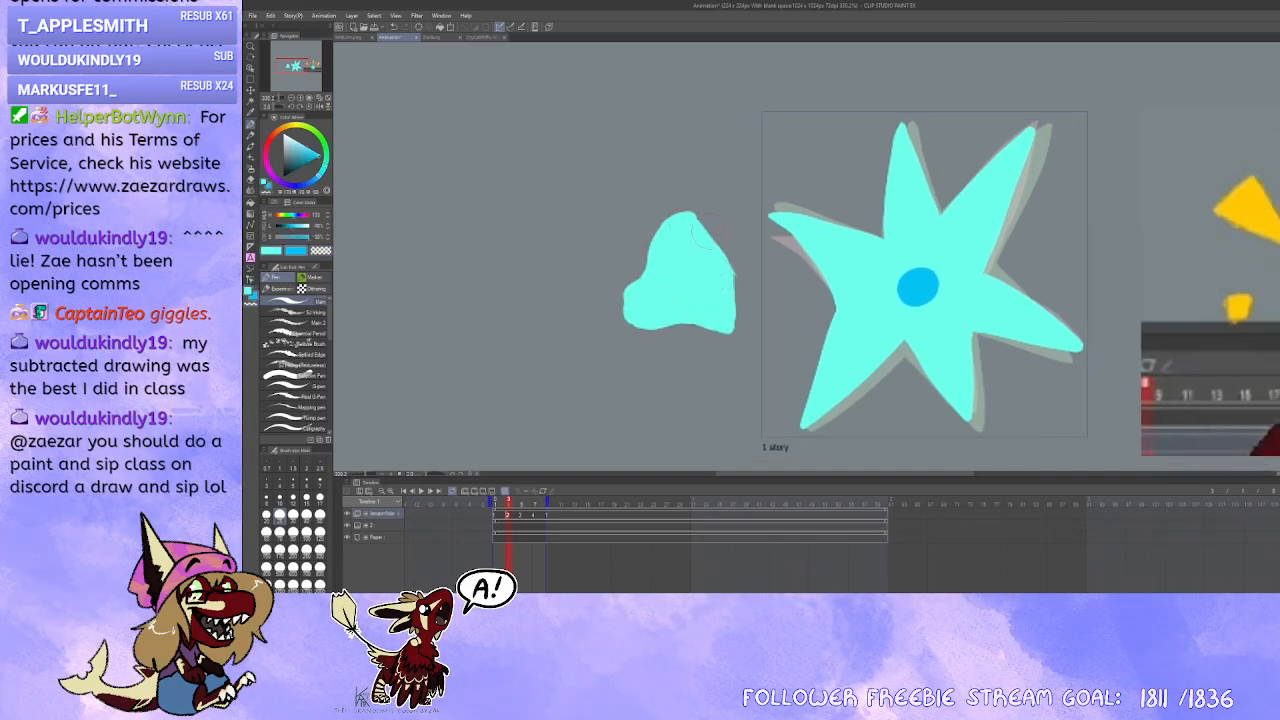
key("c")
mouse_move(662, 208)
left_mouse_down()
mouse_move(709, 232)
mouse_move(709, 220)
mouse_move(736, 290)
left_mouse_up()
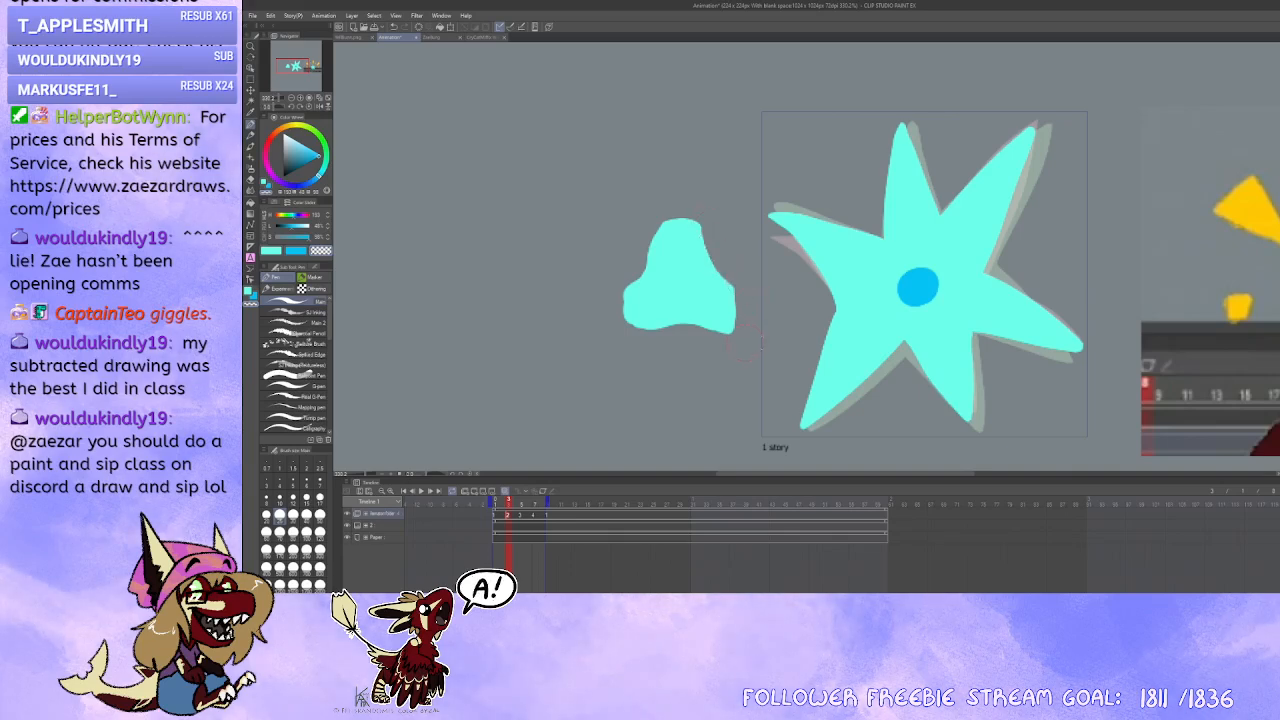
mouse_move(687, 338)
left_mouse_down()
mouse_move(714, 330)
mouse_move(736, 298)
mouse_move(705, 240)
mouse_move(622, 283)
mouse_move(666, 222)
mouse_move(732, 296)
left_mouse_up()
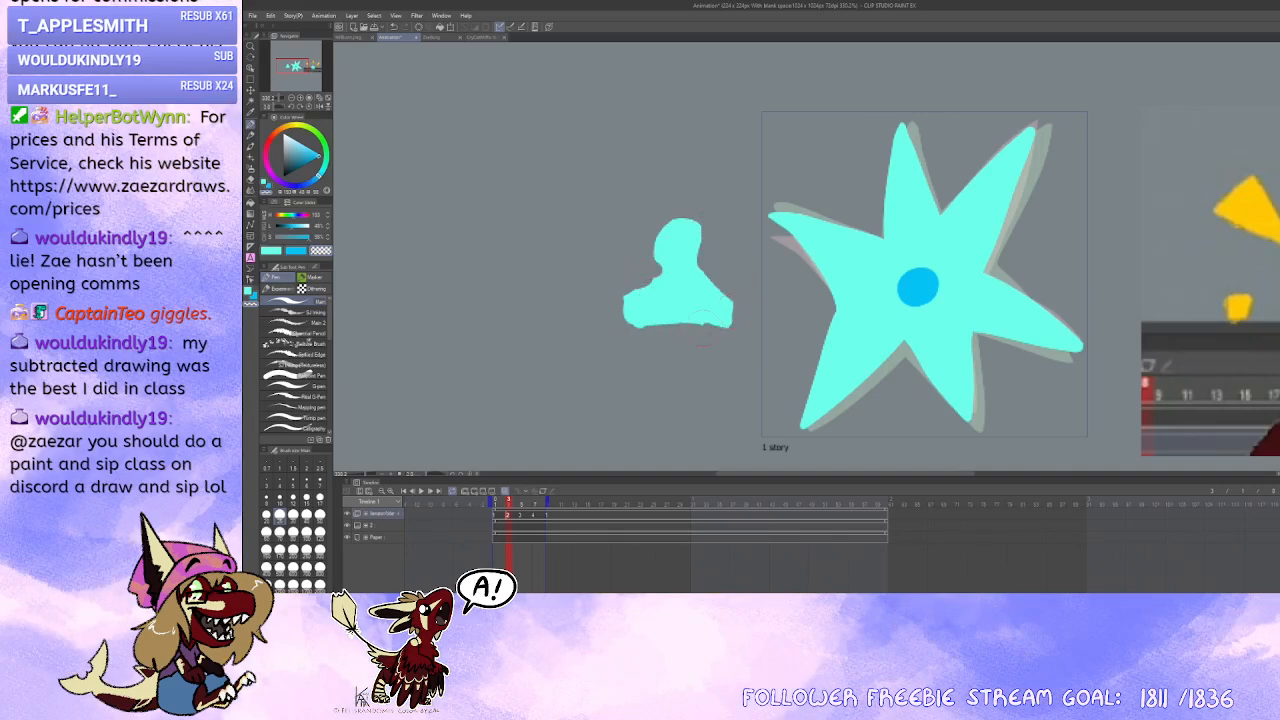
mouse_move(646, 288)
left_mouse_down()
mouse_move(640, 330)
mouse_move(656, 312)
mouse_move(712, 330)
mouse_move(751, 323)
mouse_move(716, 283)
mouse_move(713, 243)
mouse_move(713, 290)
mouse_move(663, 268)
mouse_move(666, 208)
mouse_move(666, 280)
mouse_move(639, 277)
mouse_move(640, 322)
mouse_move(652, 312)
mouse_move(731, 324)
mouse_move(658, 314)
left_mouse_up()
key("x")
left_click_drag(708, 280, 716, 292)
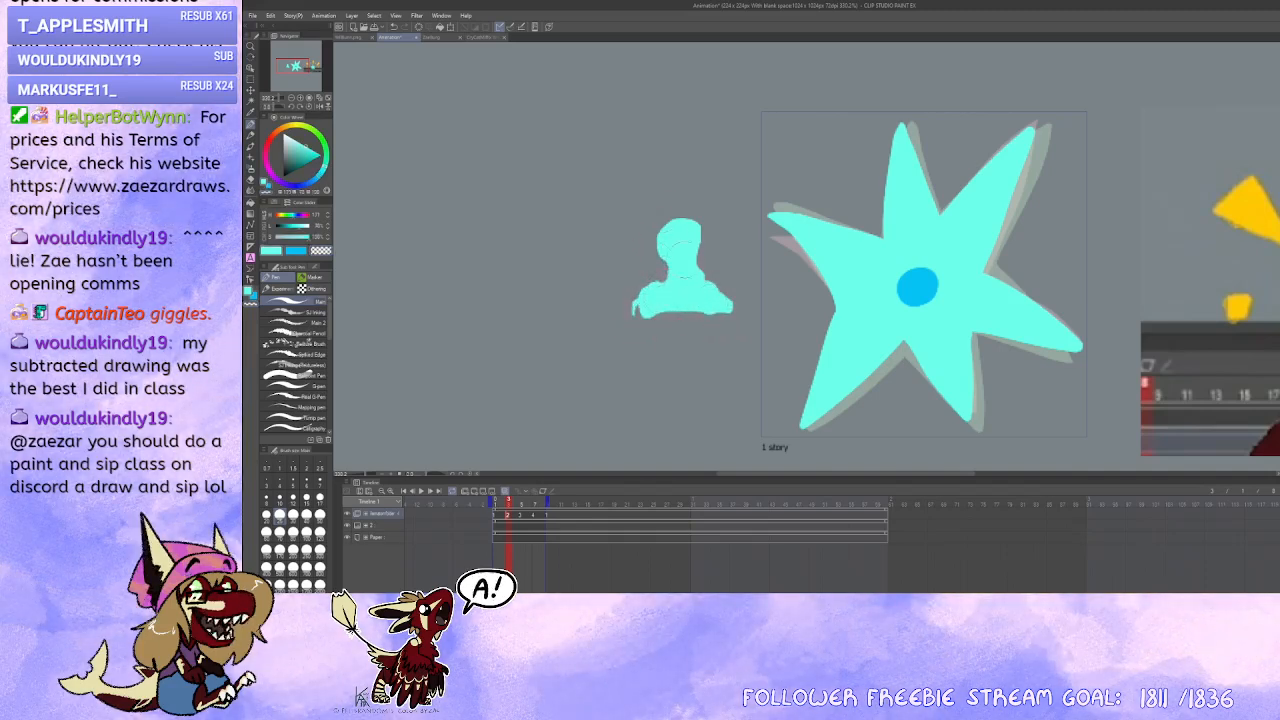
Step: Add floppy ears to the cyan bust and smooth its shoulders and base into a dog silhouette
mouse_move(652, 243)
left_mouse_down()
mouse_move(663, 229)
mouse_move(654, 244)
mouse_move(693, 232)
left_mouse_up()
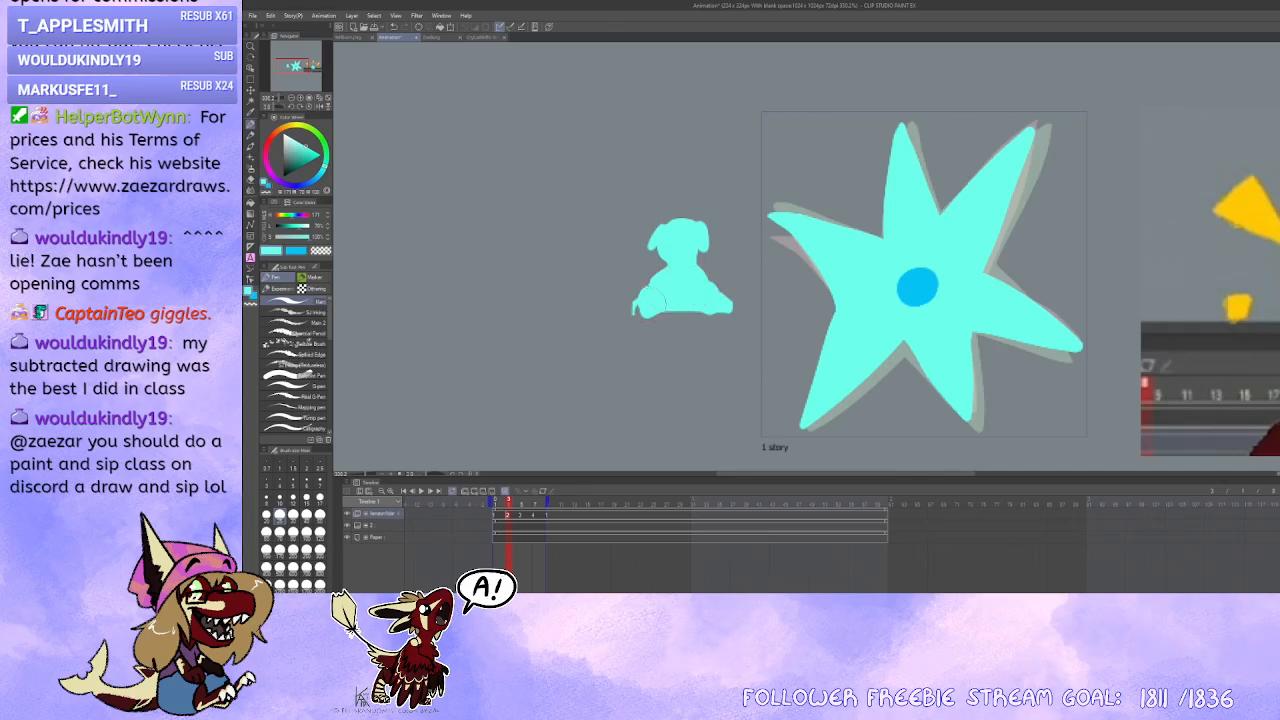
key("x")
key("c")
mouse_move(626, 298)
left_mouse_down()
mouse_move(735, 324)
mouse_move(713, 304)
mouse_move(723, 319)
mouse_move(707, 334)
mouse_move(707, 279)
mouse_move(700, 329)
mouse_move(725, 309)
mouse_move(690, 326)
mouse_move(707, 354)
mouse_move(569, 371)
left_mouse_up()
key("x")
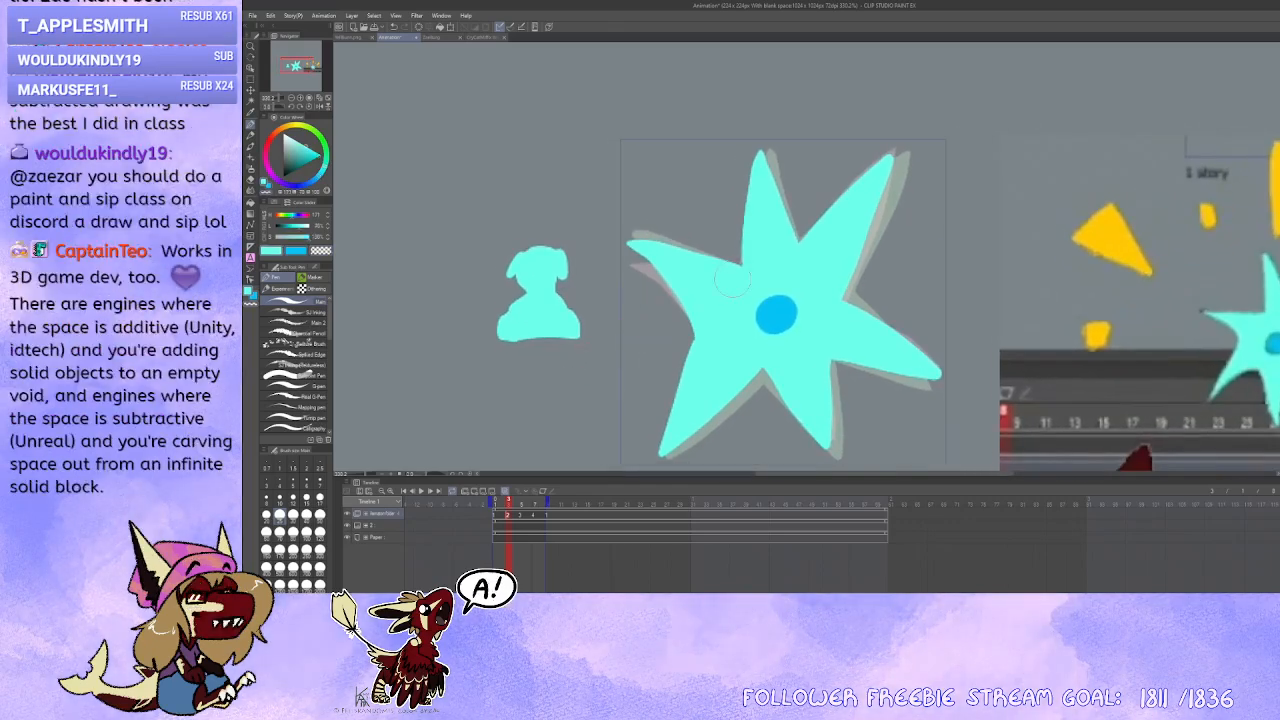
Step: Erase the cyan dog silhouette beside the star
left_click_drag(730, 280, 789, 267)
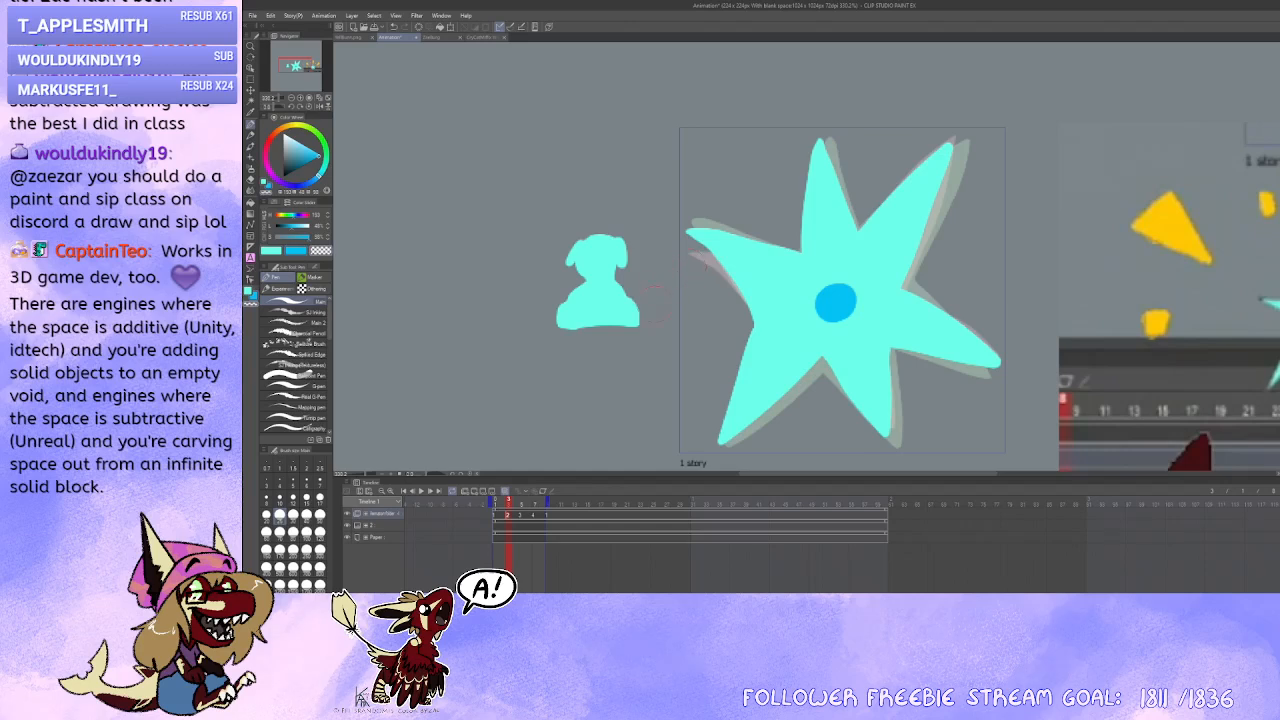
mouse_move(650, 300)
left_mouse_down()
mouse_move(612, 308)
mouse_move(590, 262)
mouse_move(545, 310)
mouse_move(378, 287)
left_mouse_up()
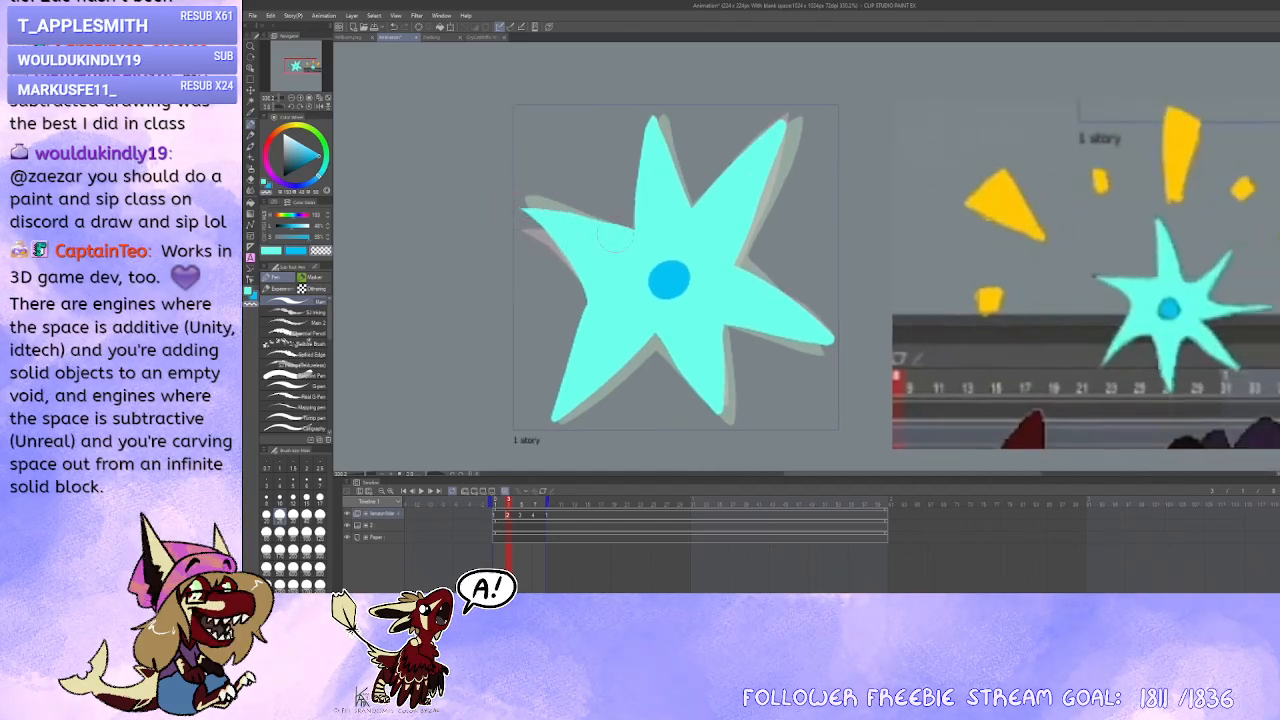
Step: Trim the upper edge and tip of the second star's left arm slightly lower
left_click_drag(615, 238, 661, 246)
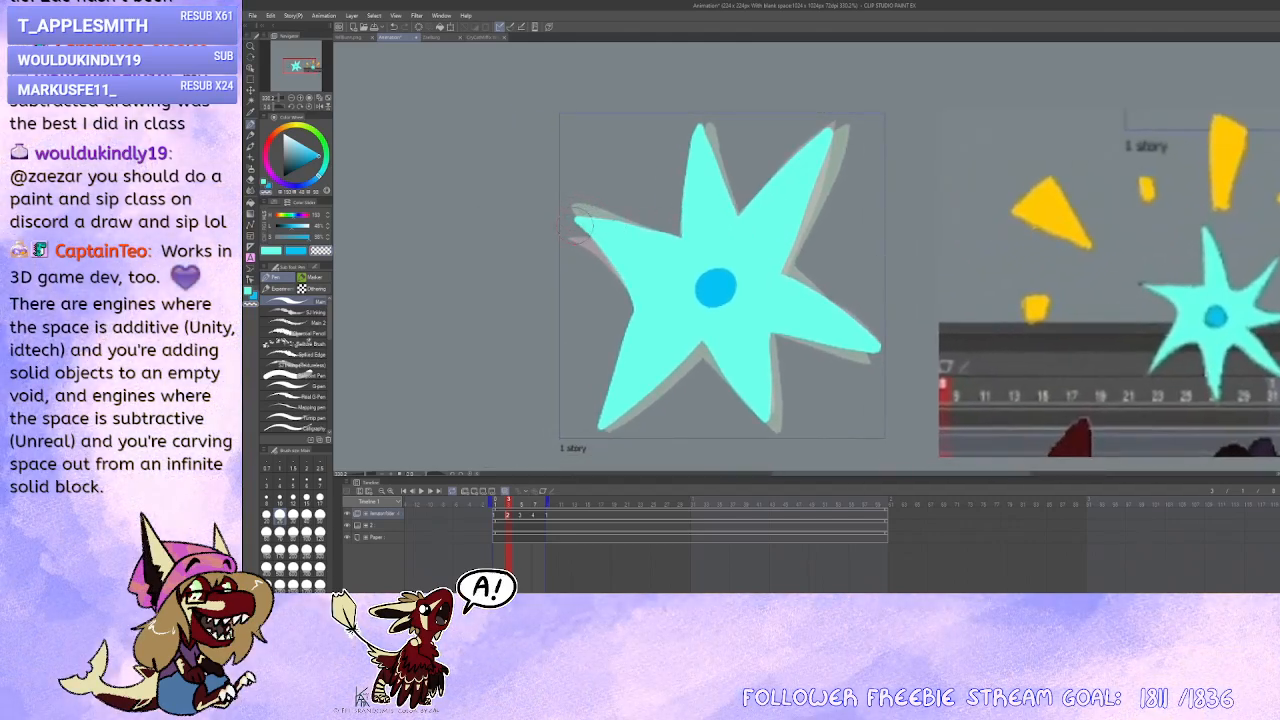
key("x")
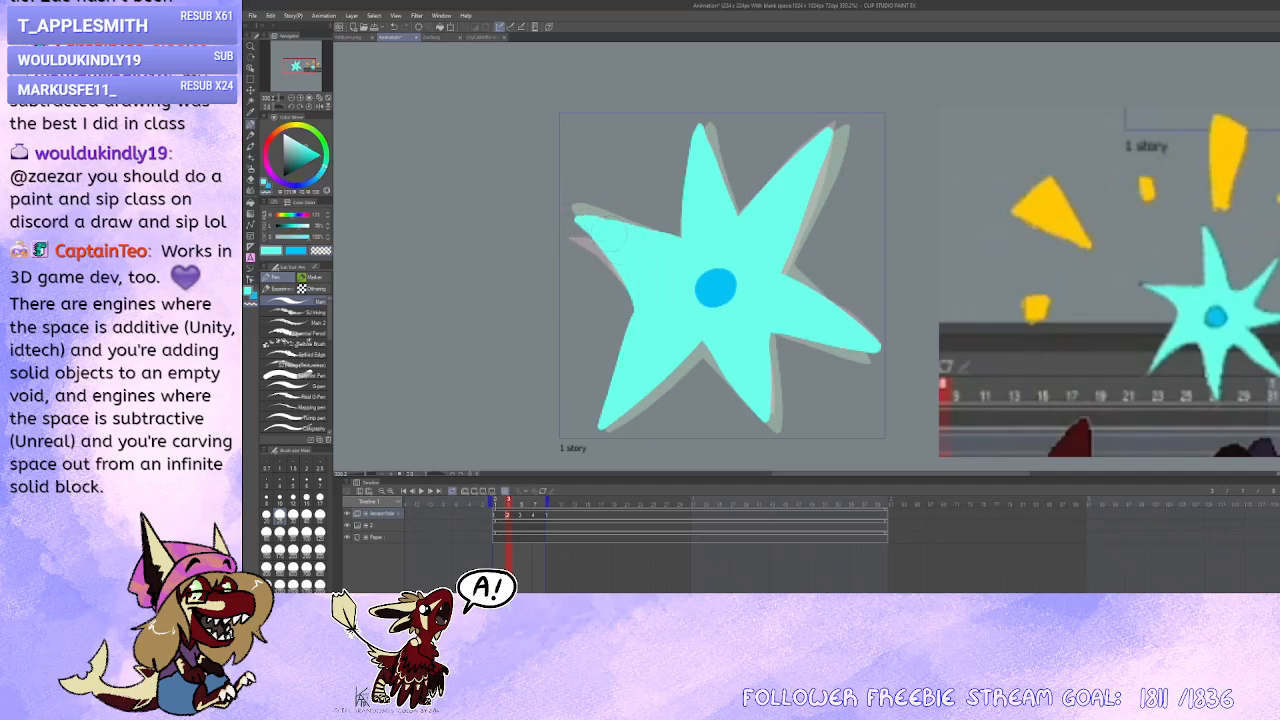
left_click_drag(608, 234, 701, 252)
Step: Play the four-drawing star loop to check the wobble, and stop the playback
scroll(734, 326, "down", 4)
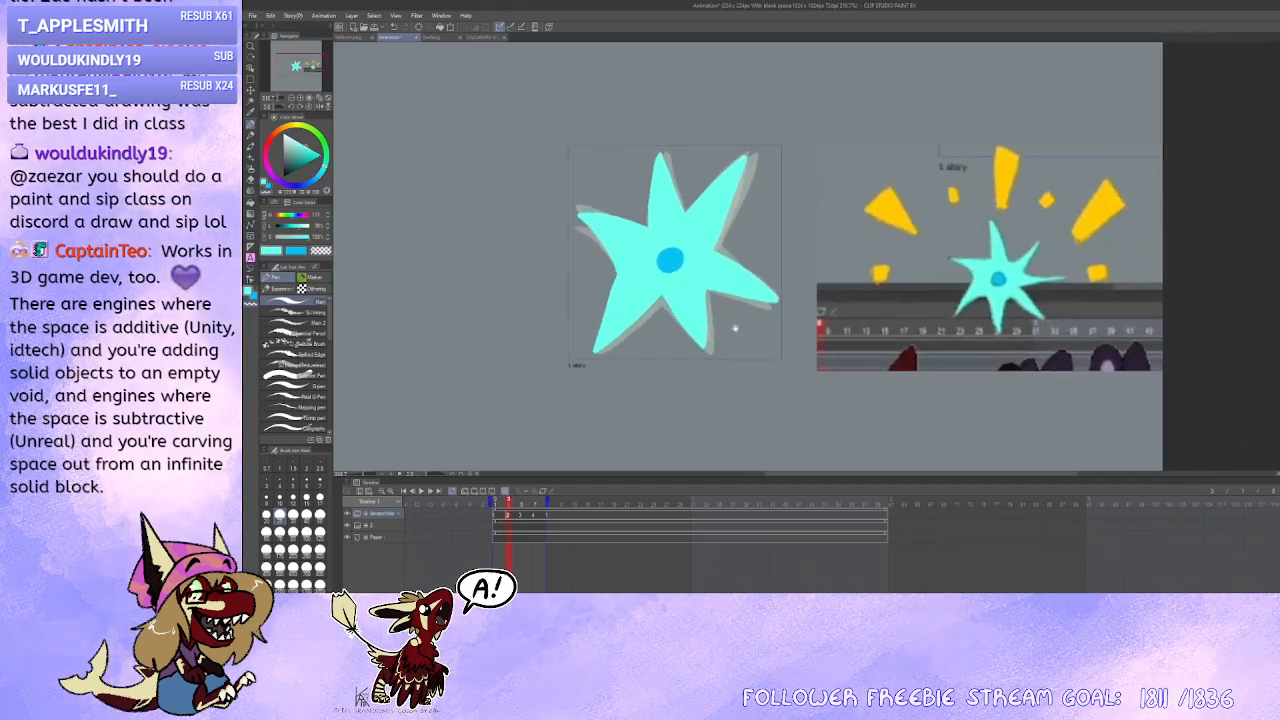
left_click(421, 491)
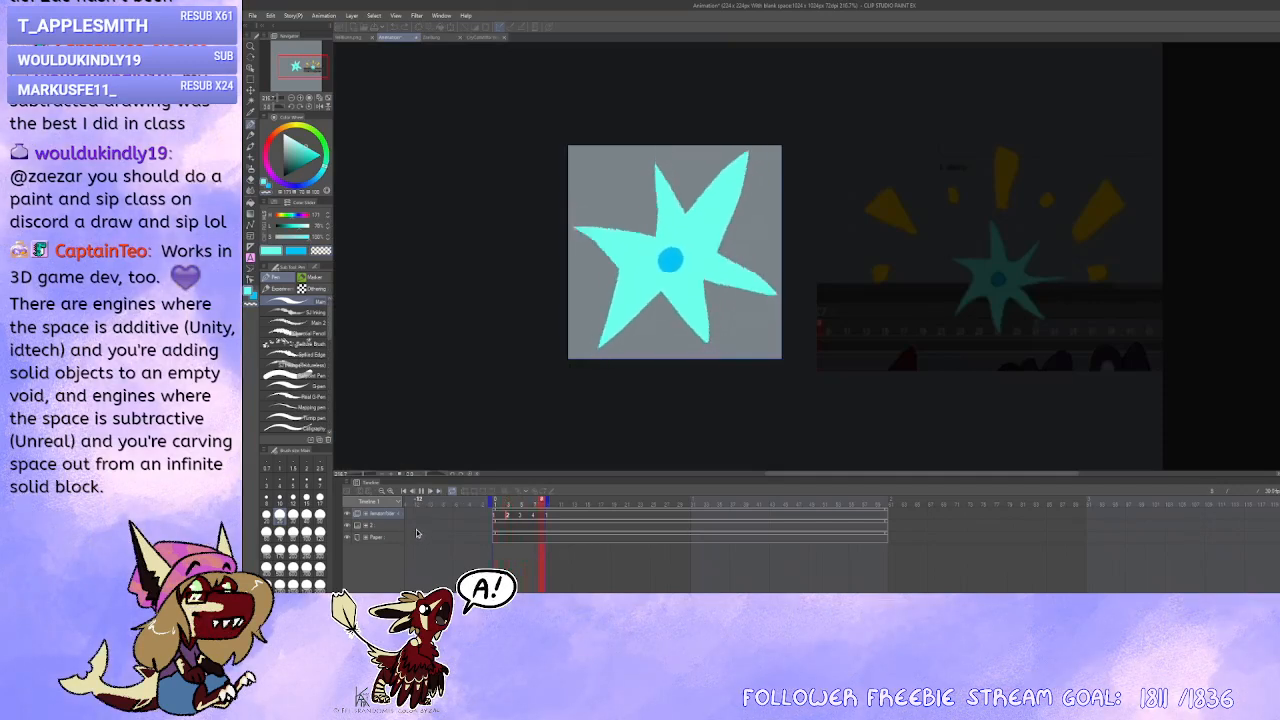
left_click(435, 490)
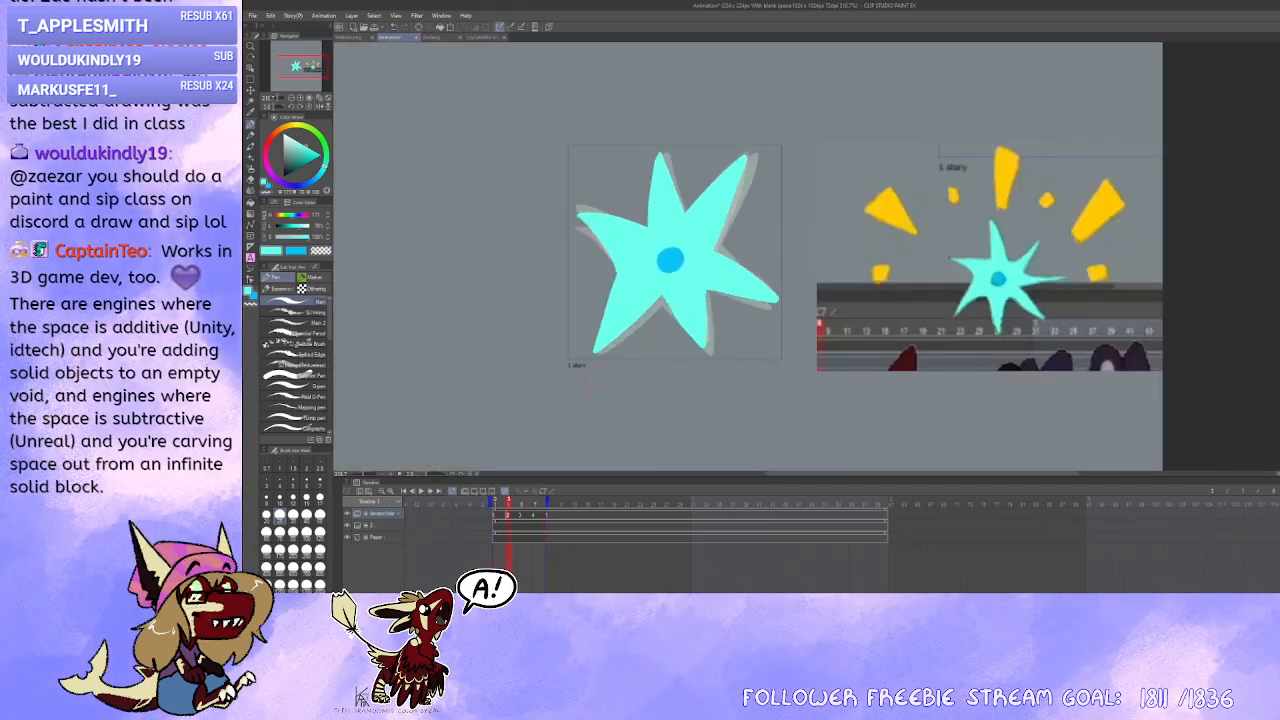
Step: Return to the first star drawing and round off the tips of its lower and side arms
left_click(503, 517)
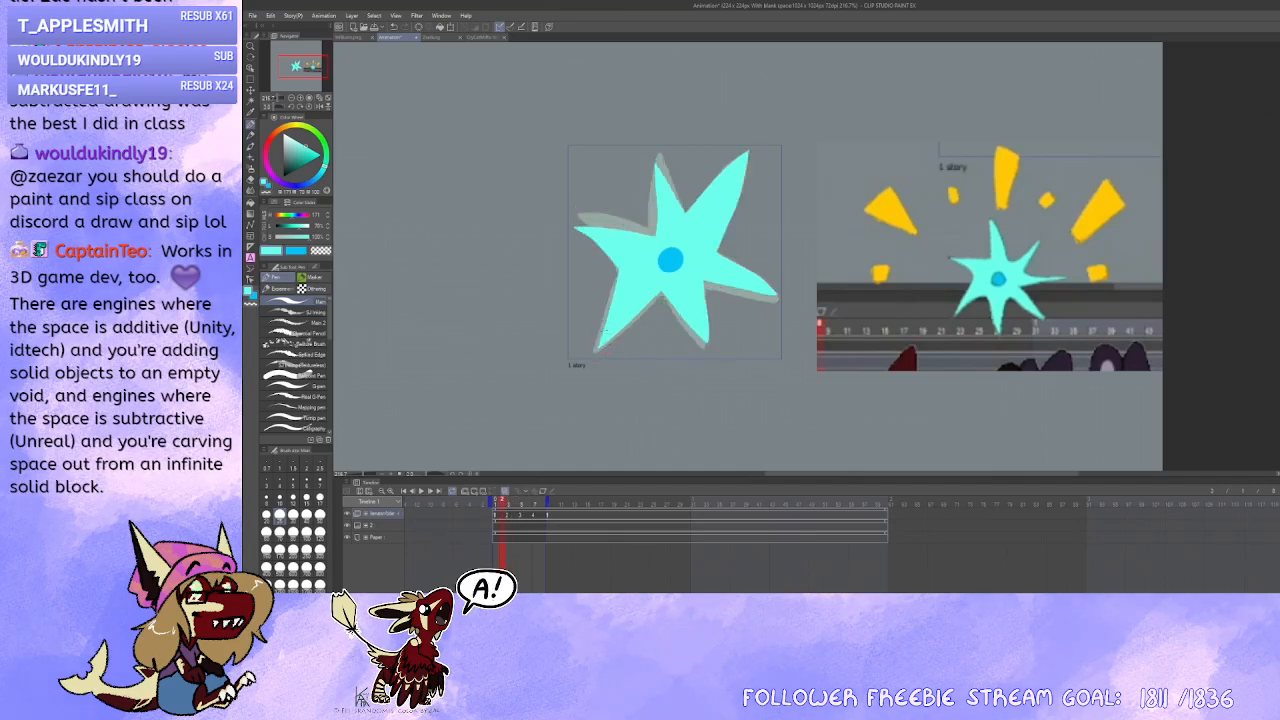
scroll(600, 350, "up", 3)
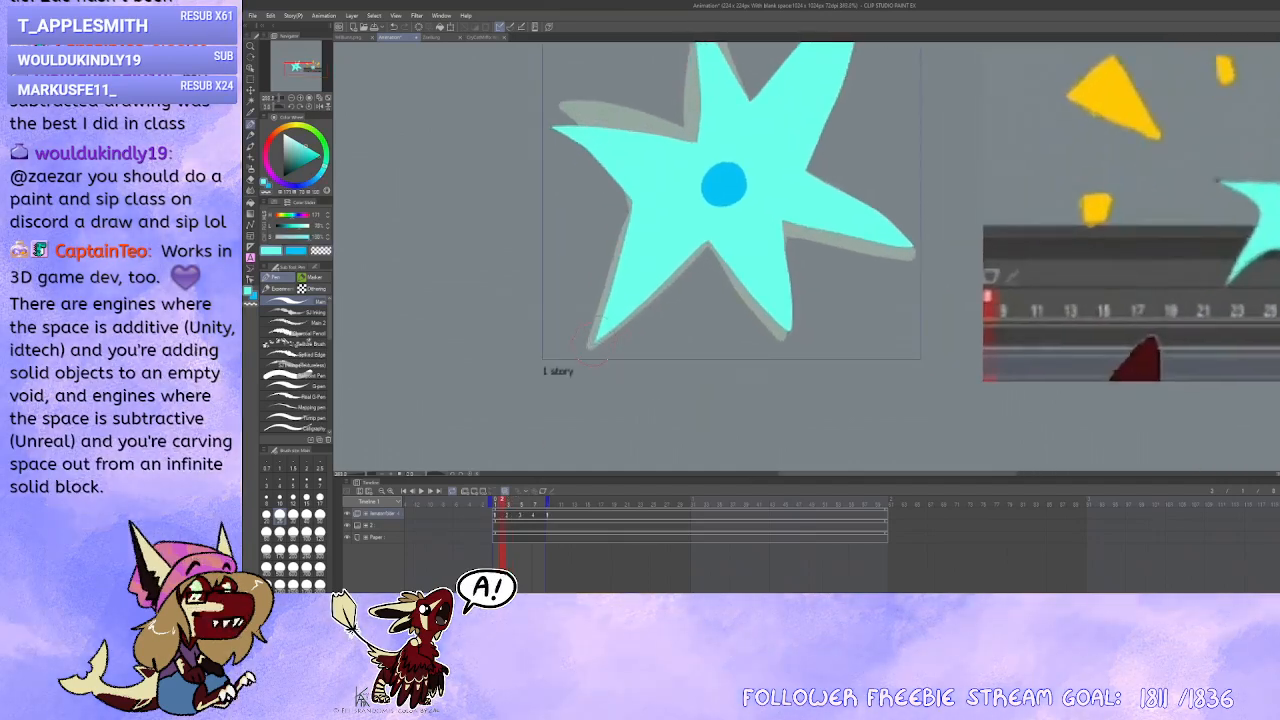
left_click(495, 516)
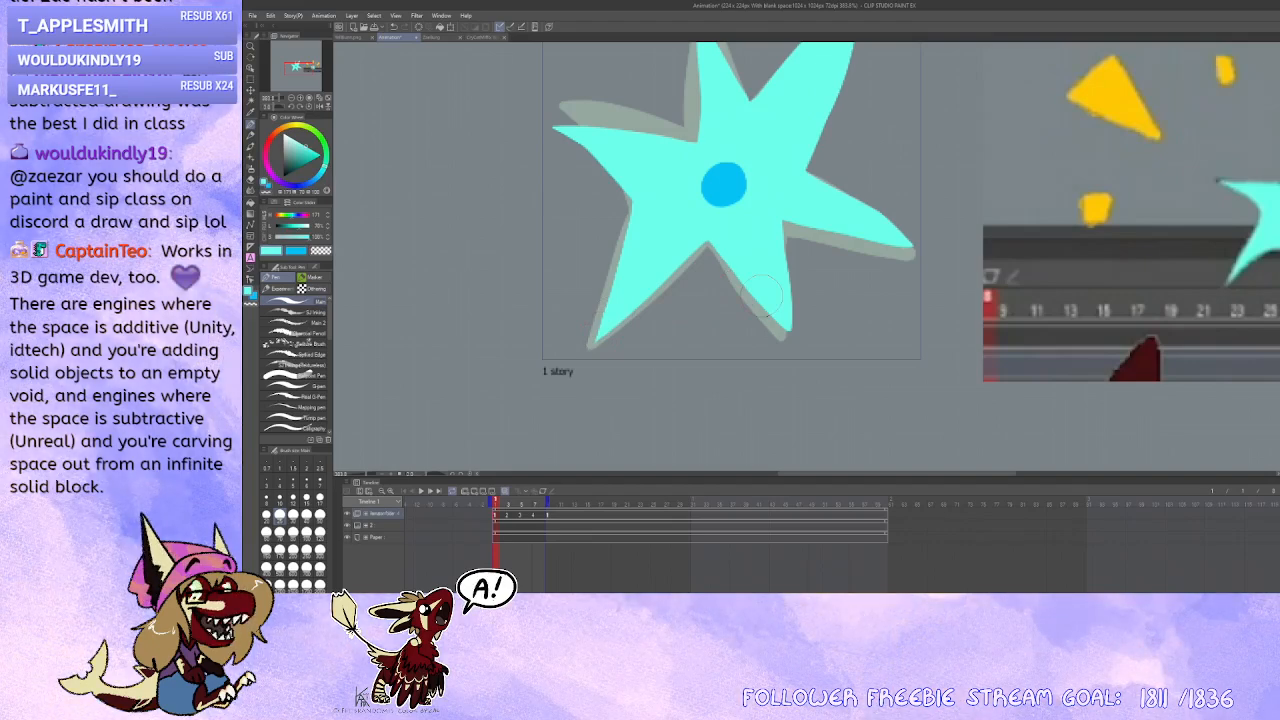
left_click_drag(581, 357, 573, 332)
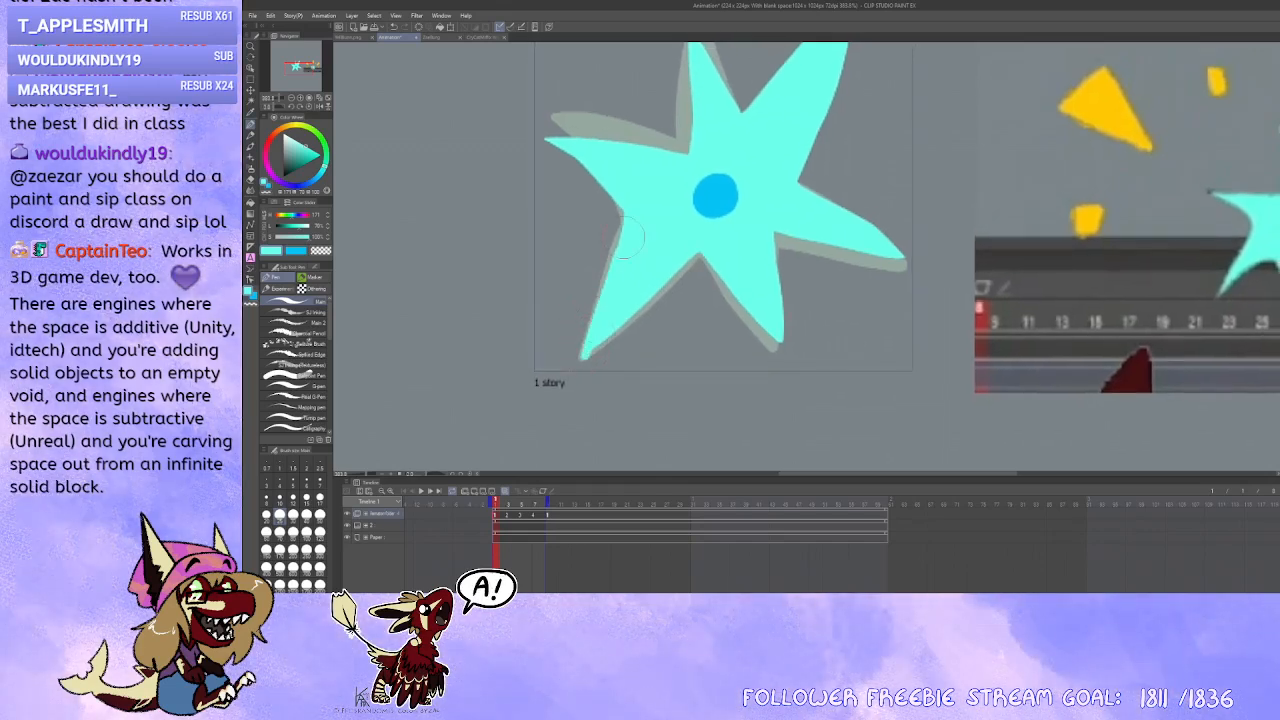
left_click_drag(684, 250, 781, 317)
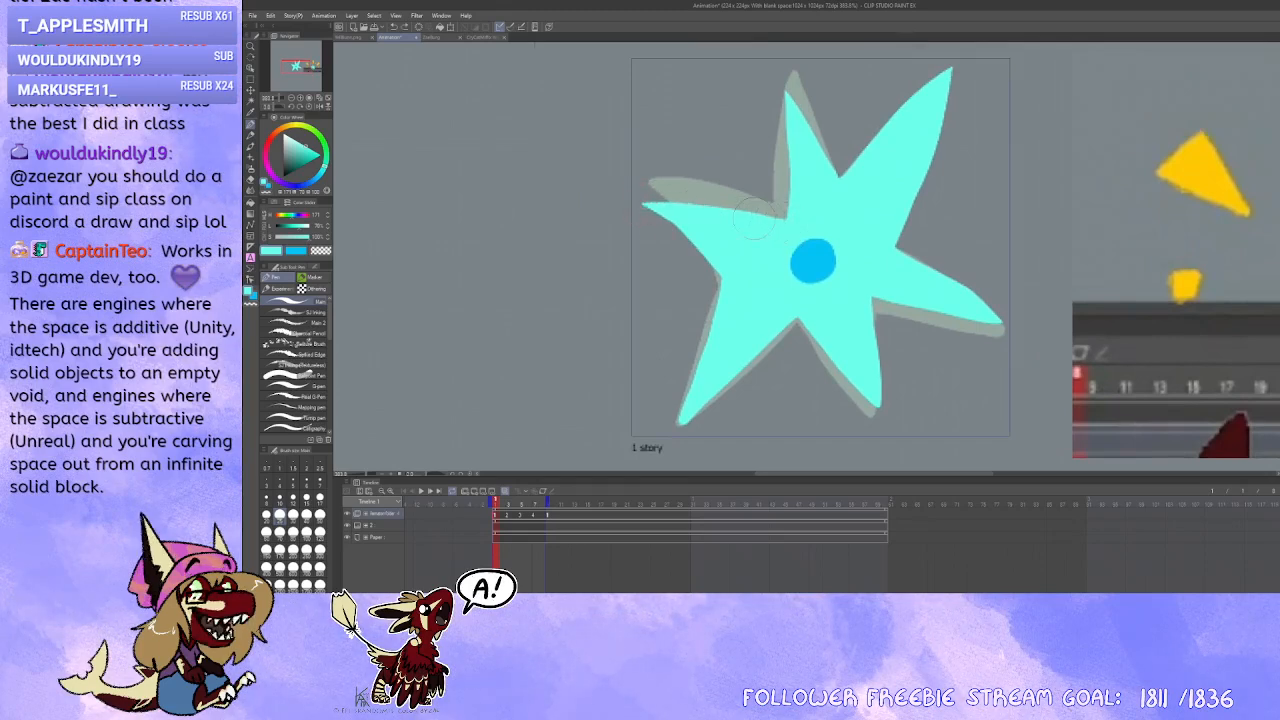
left_click_drag(740, 293, 679, 345)
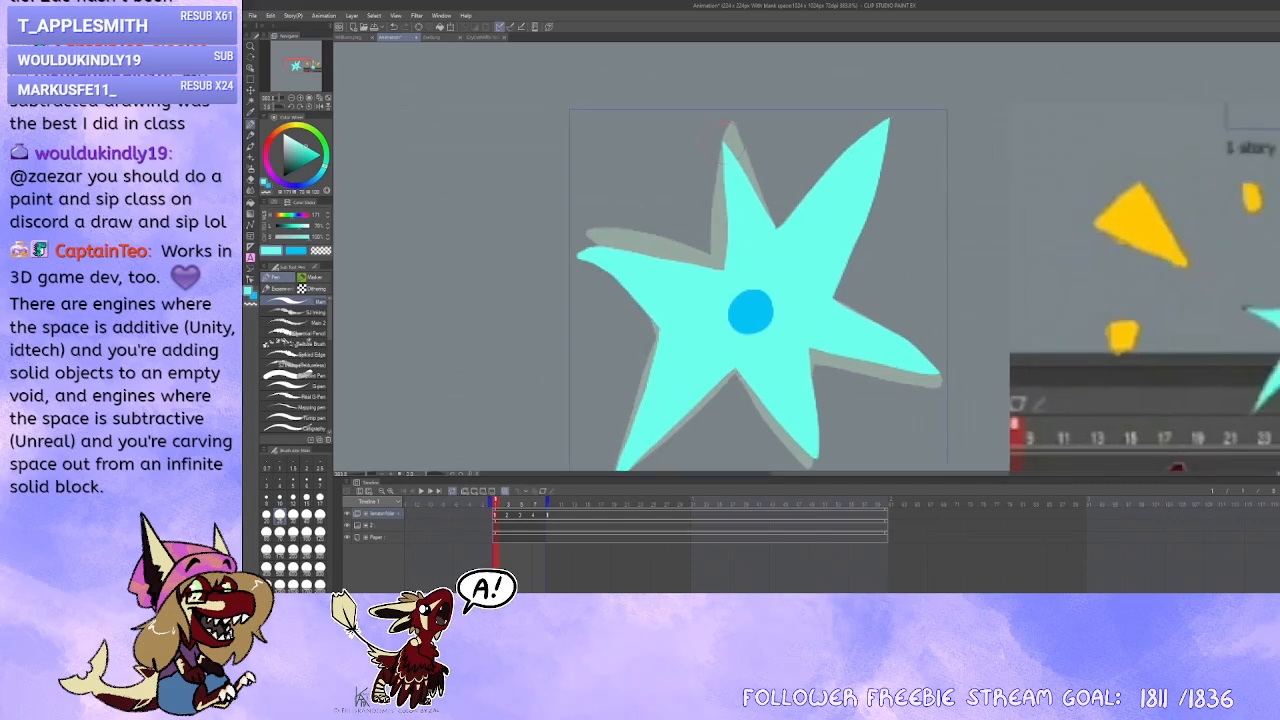
left_click_drag(723, 141, 762, 200)
key("ctrl+z")
left_click_drag(723, 141, 778, 232)
key("ctrl+z")
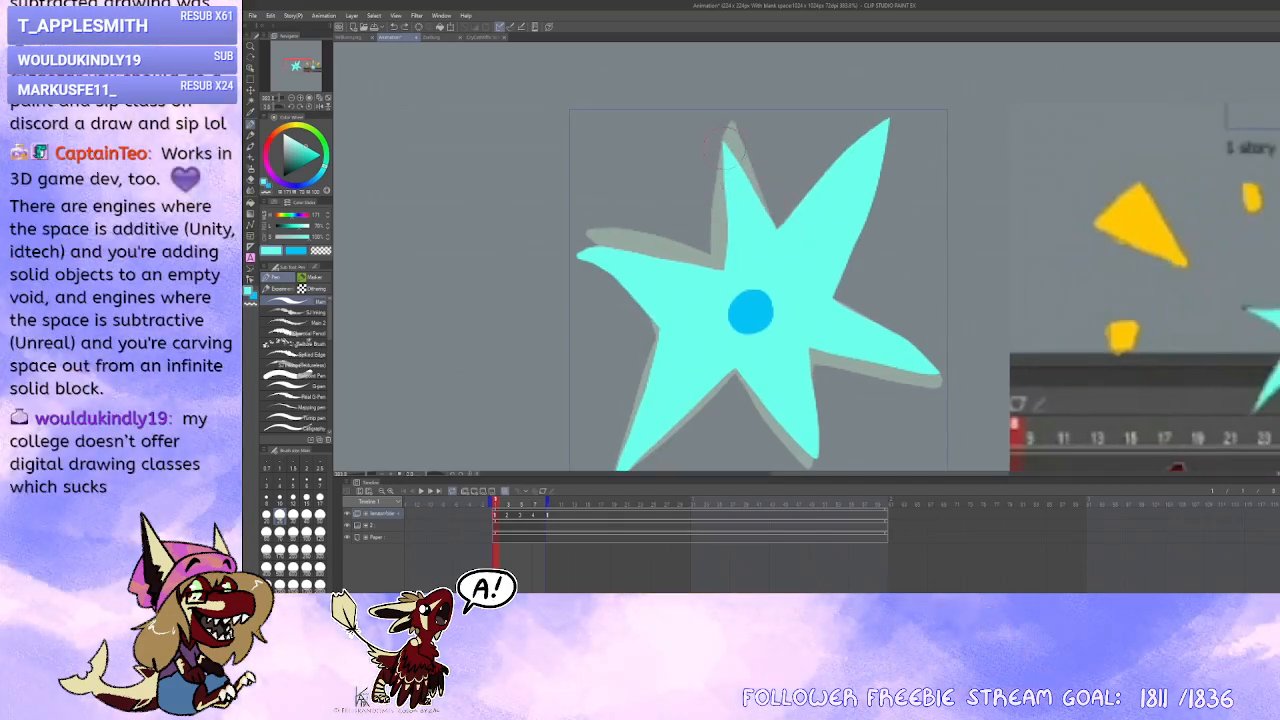
Step: Round off the pointed tip of the first star's upper arm and tidy its lower arms
left_click_drag(726, 143, 733, 157)
left_click_drag(927, 400, 899, 292)
left_click_drag(652, 342, 762, 380)
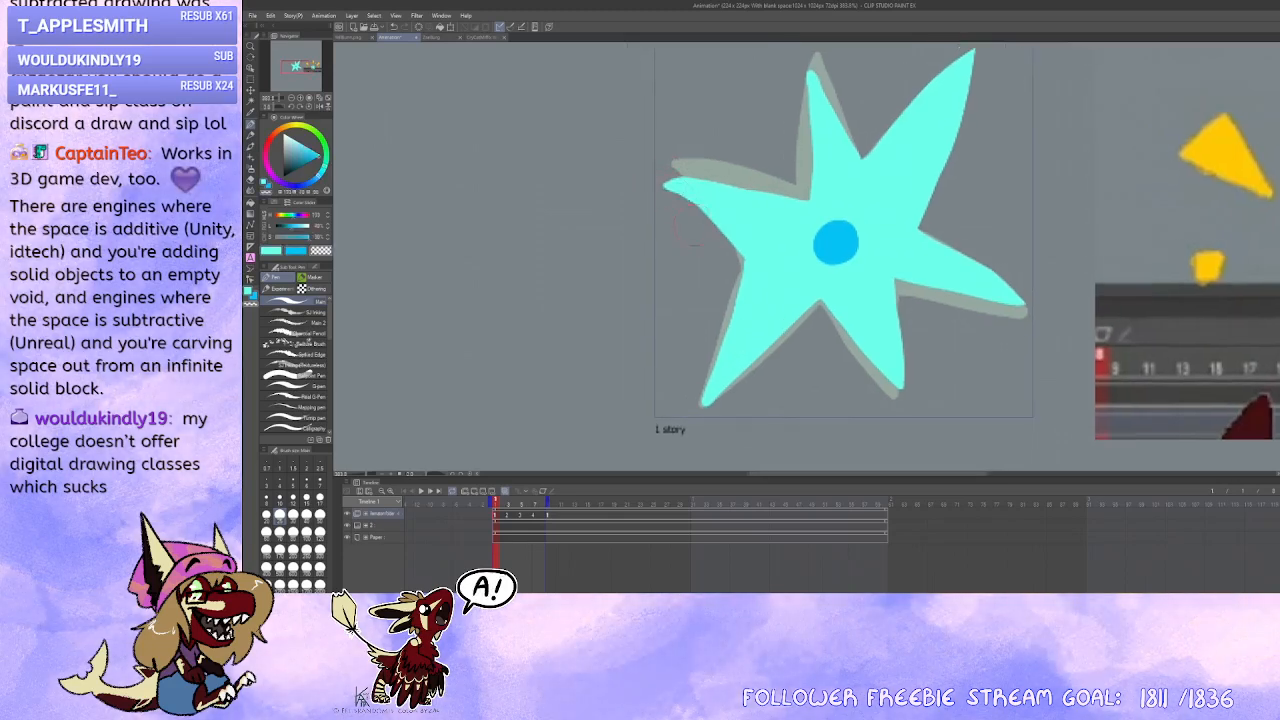
left_click_drag(925, 330, 844, 406)
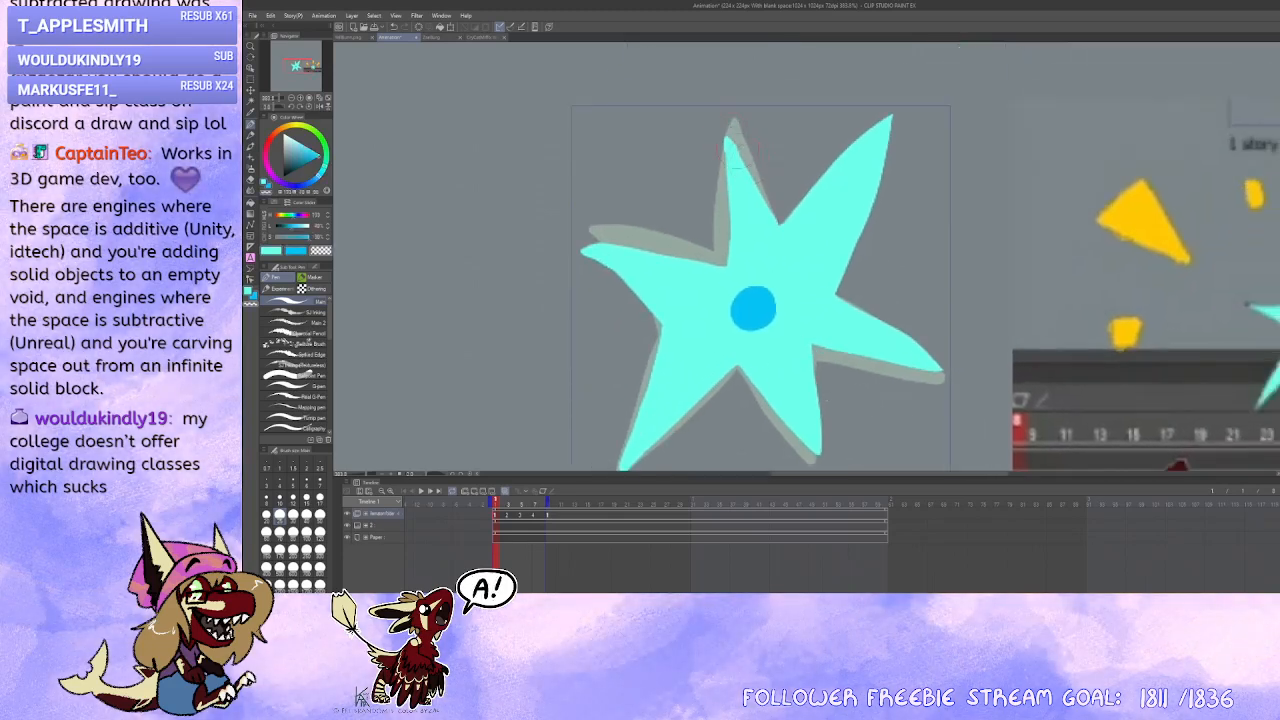
key("x")
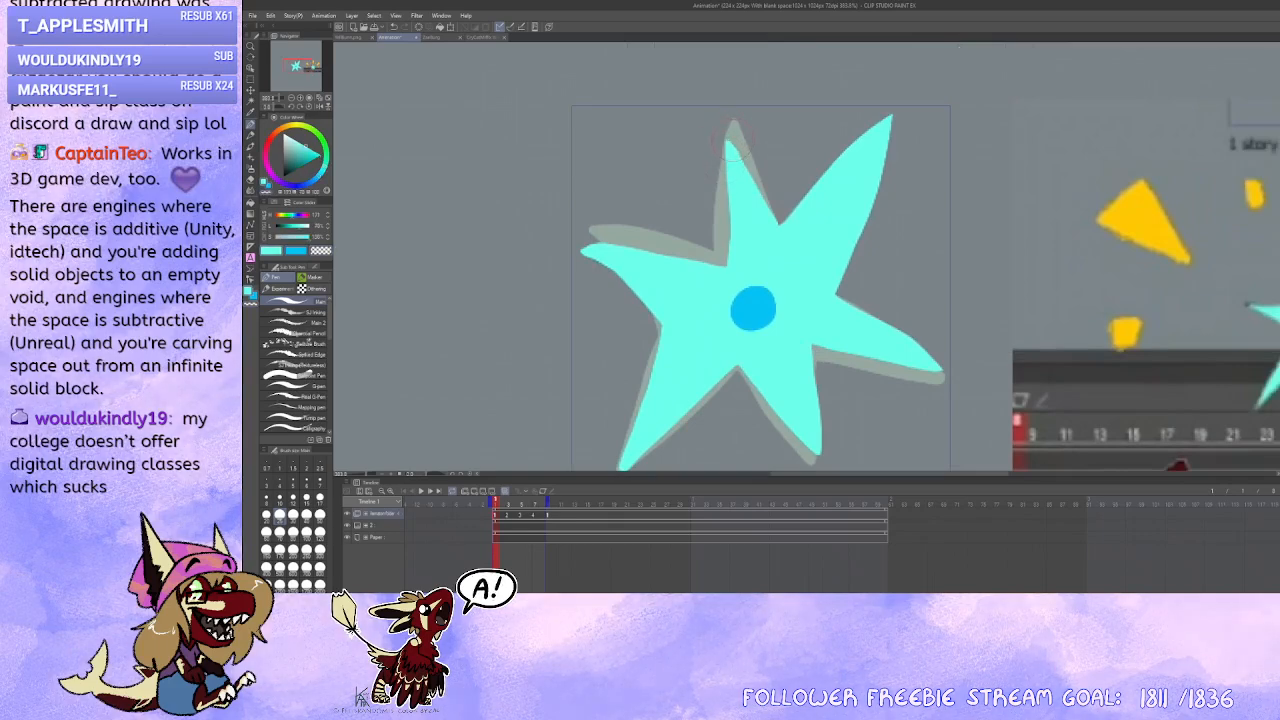
left_click_drag(728, 136, 738, 163)
left_click_drag(823, 244, 767, 253)
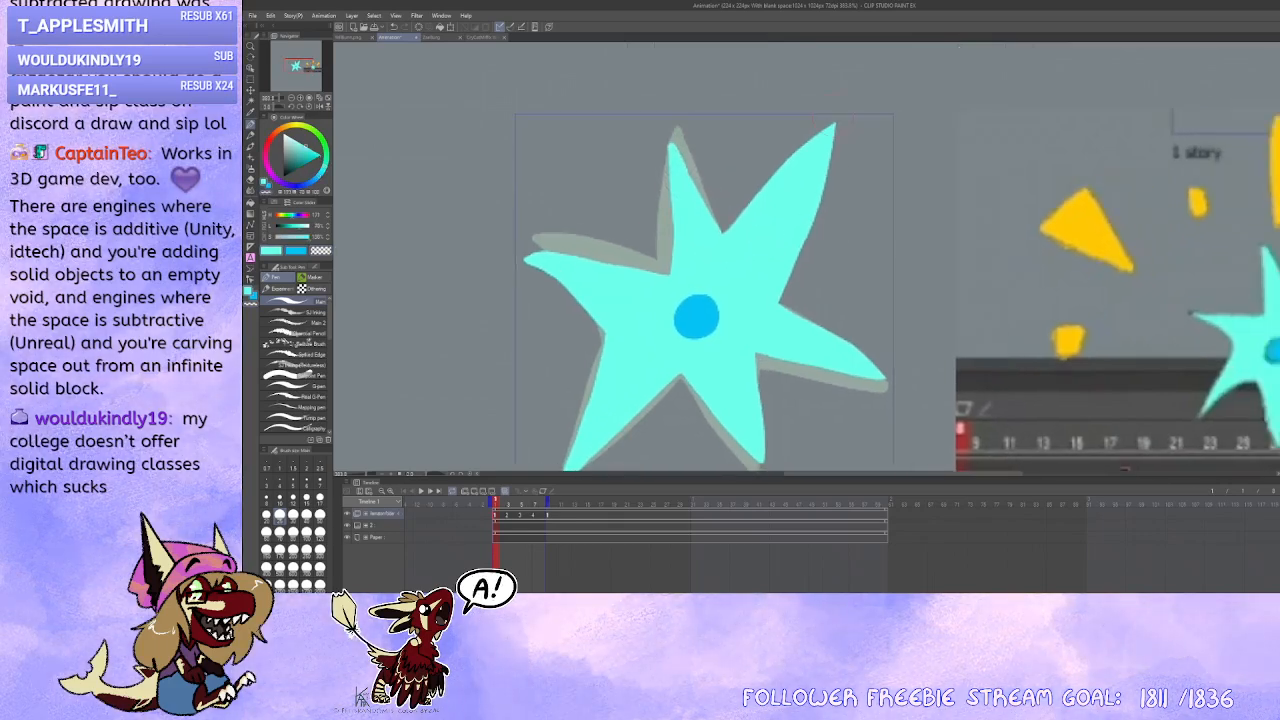
scroll(905, 390, "down", 2)
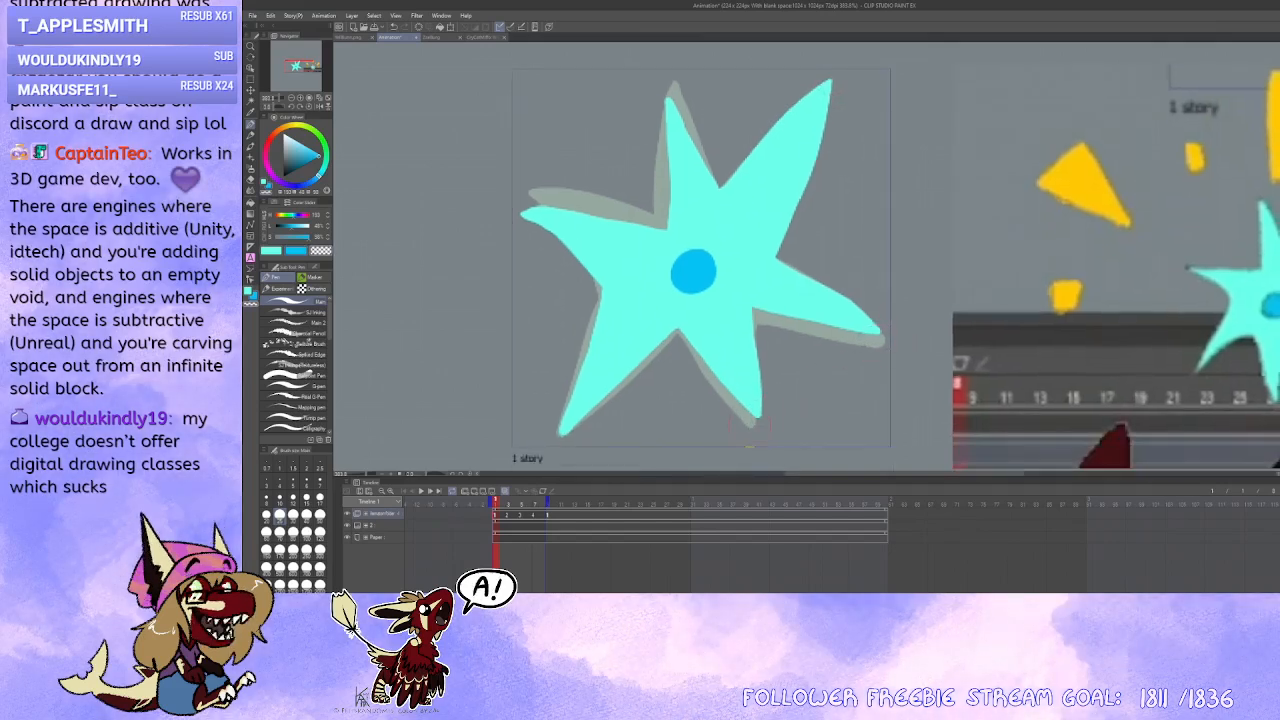
mouse_move(606, 414)
left_mouse_down()
mouse_move(634, 369)
mouse_move(615, 408)
left_mouse_up()
scroll(703, 351, "down", 2)
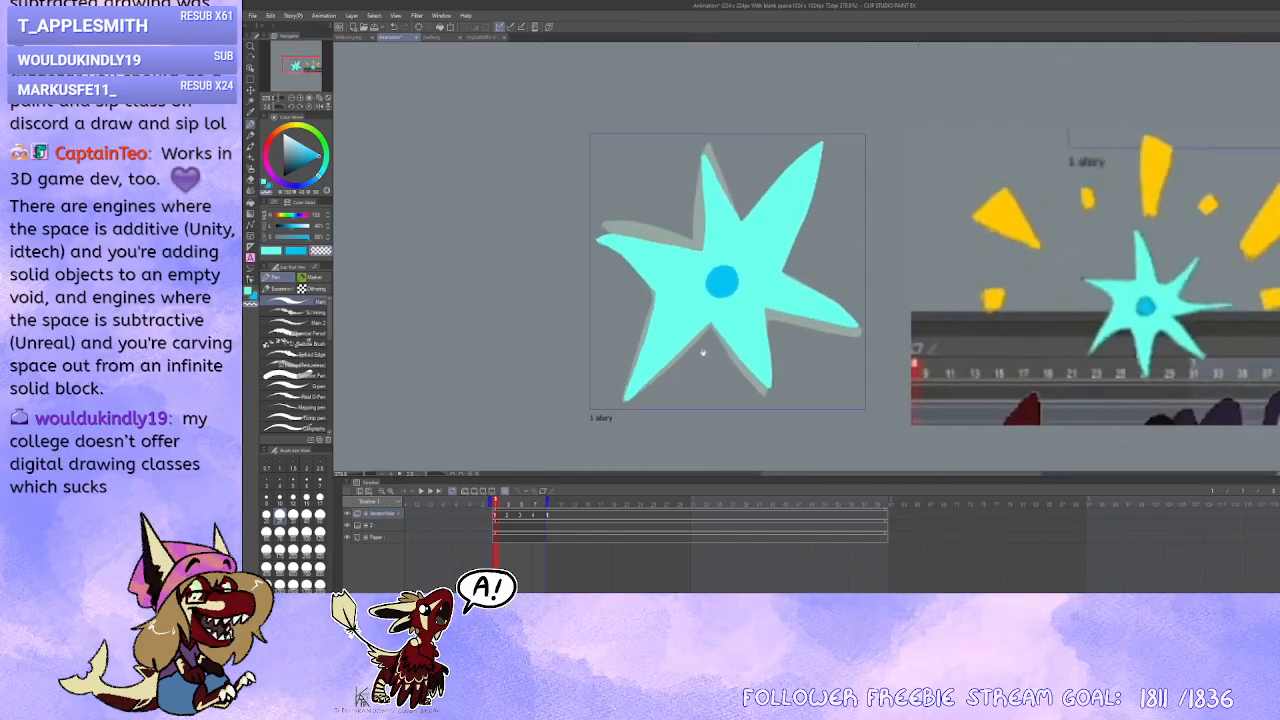
Step: Reshape the tip of the first star's left arm into a fuller, blunter end
scroll(603, 235, "up", 4)
mouse_move(600, 212)
left_mouse_down()
mouse_move(642, 226)
mouse_move(626, 241)
mouse_move(650, 240)
mouse_move(644, 261)
left_mouse_up()
key("c")
key("x")
key("c")
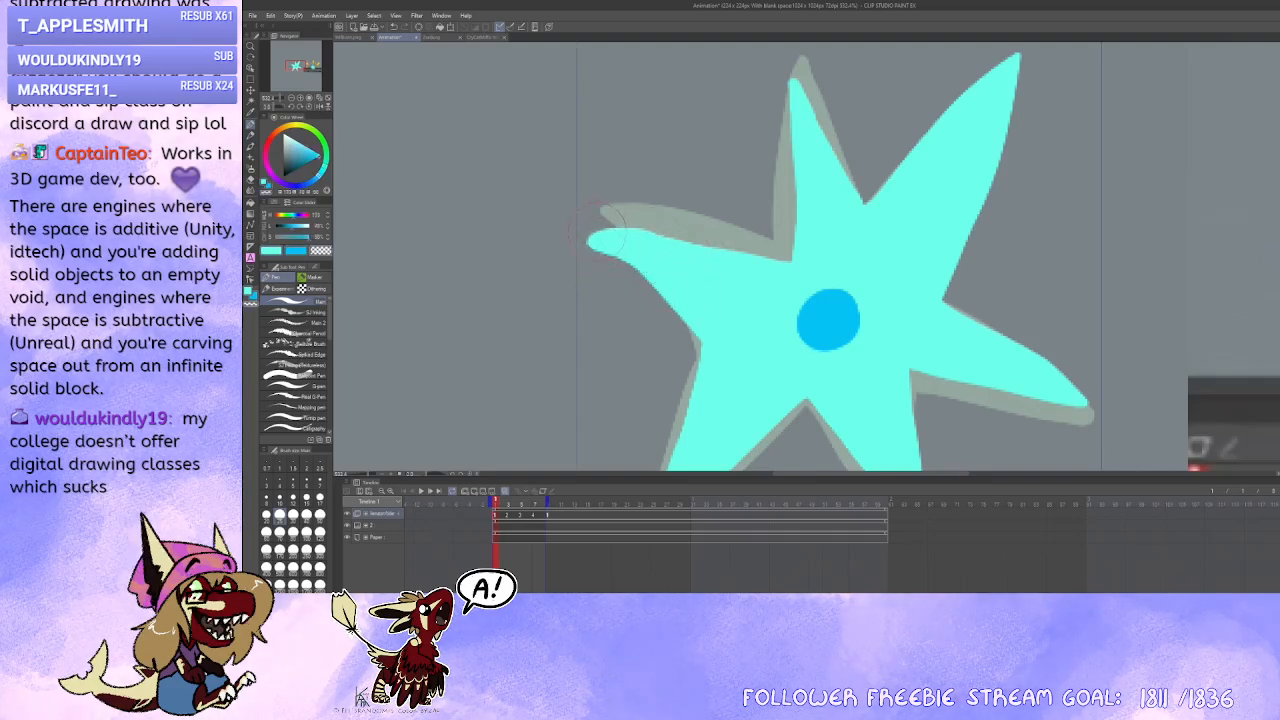
left_click_drag(590, 212, 646, 206)
left_click_drag(578, 240, 550, 265)
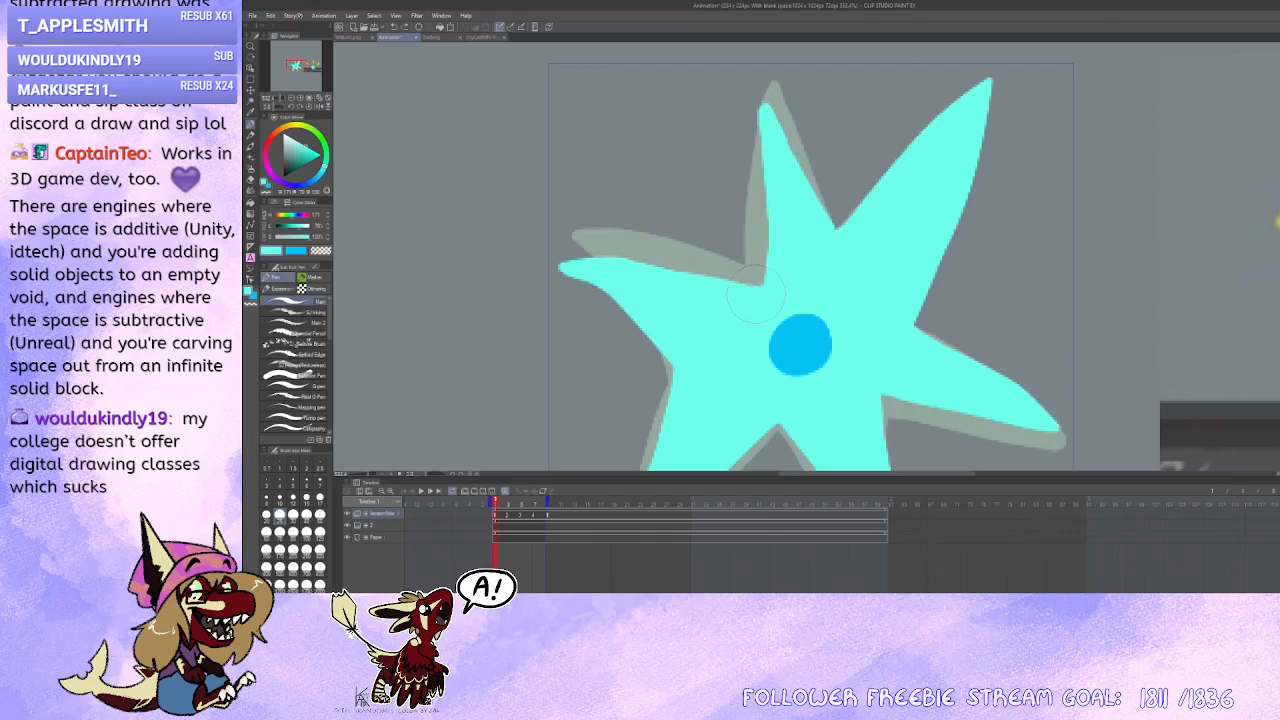
Step: Soften the inner corners between the arms on the second and third star drawings
key("Right")
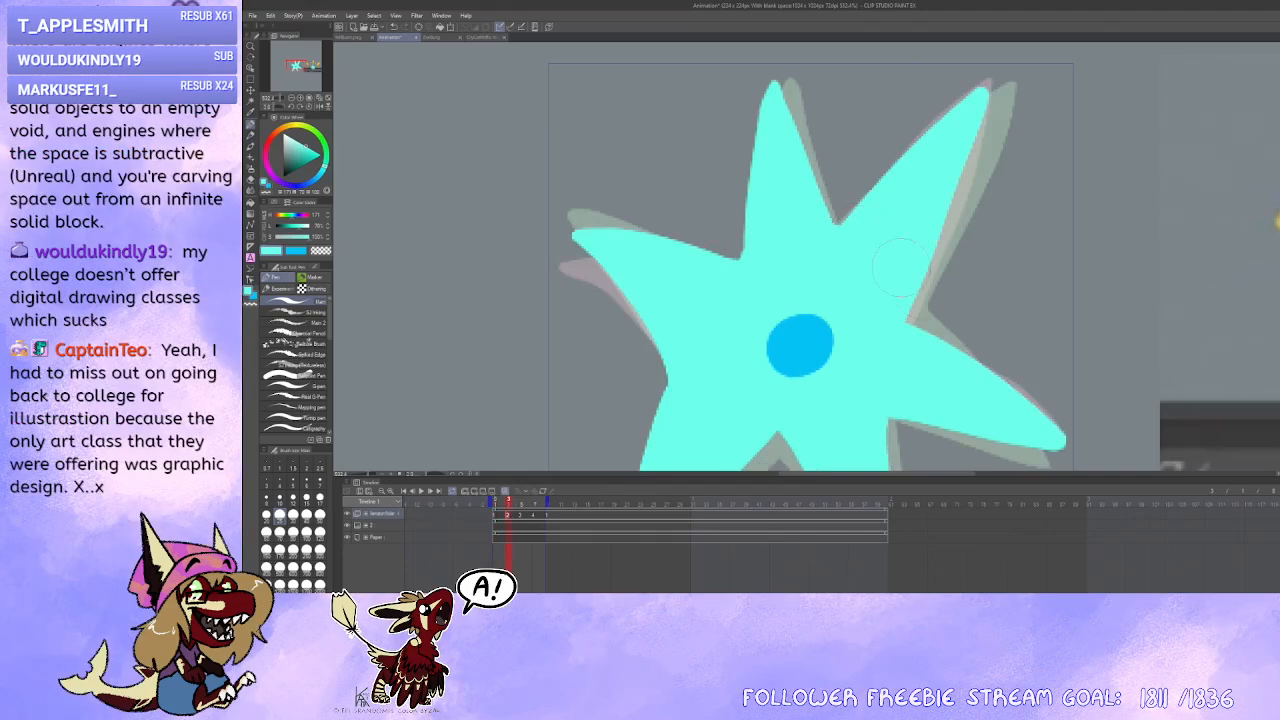
left_click_drag(901, 267, 807, 183)
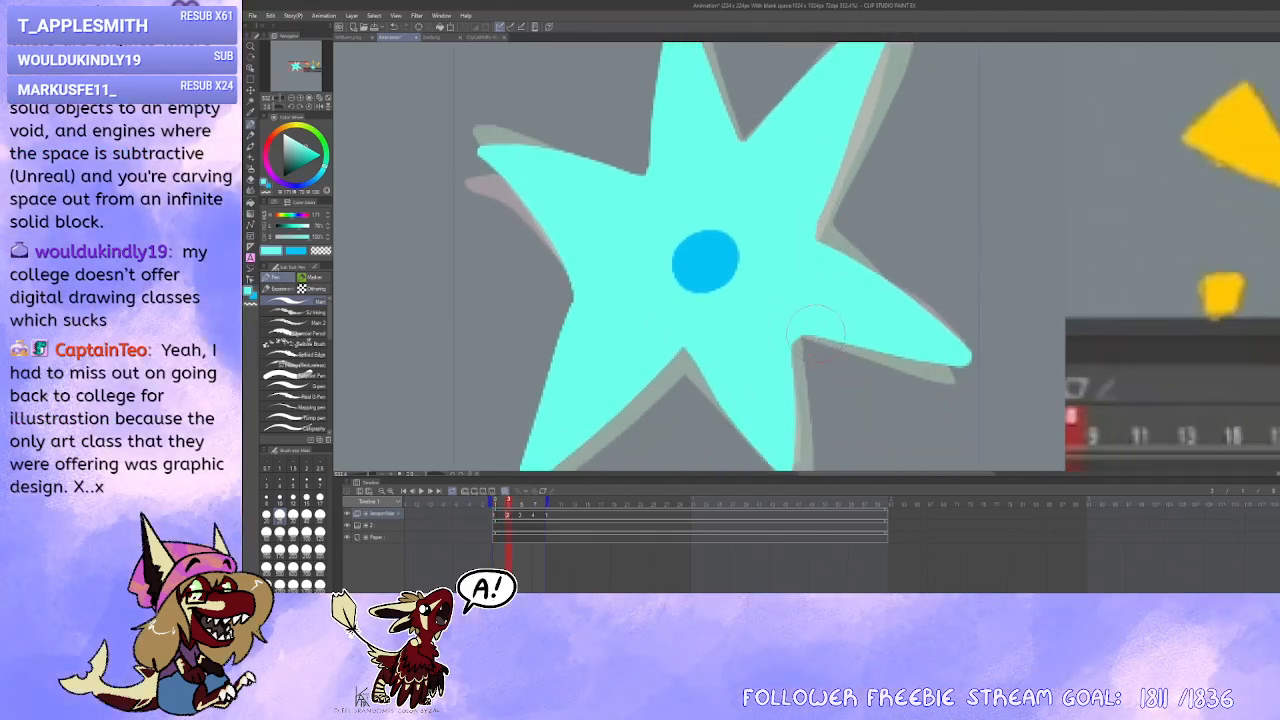
left_click_drag(678, 345, 756, 290)
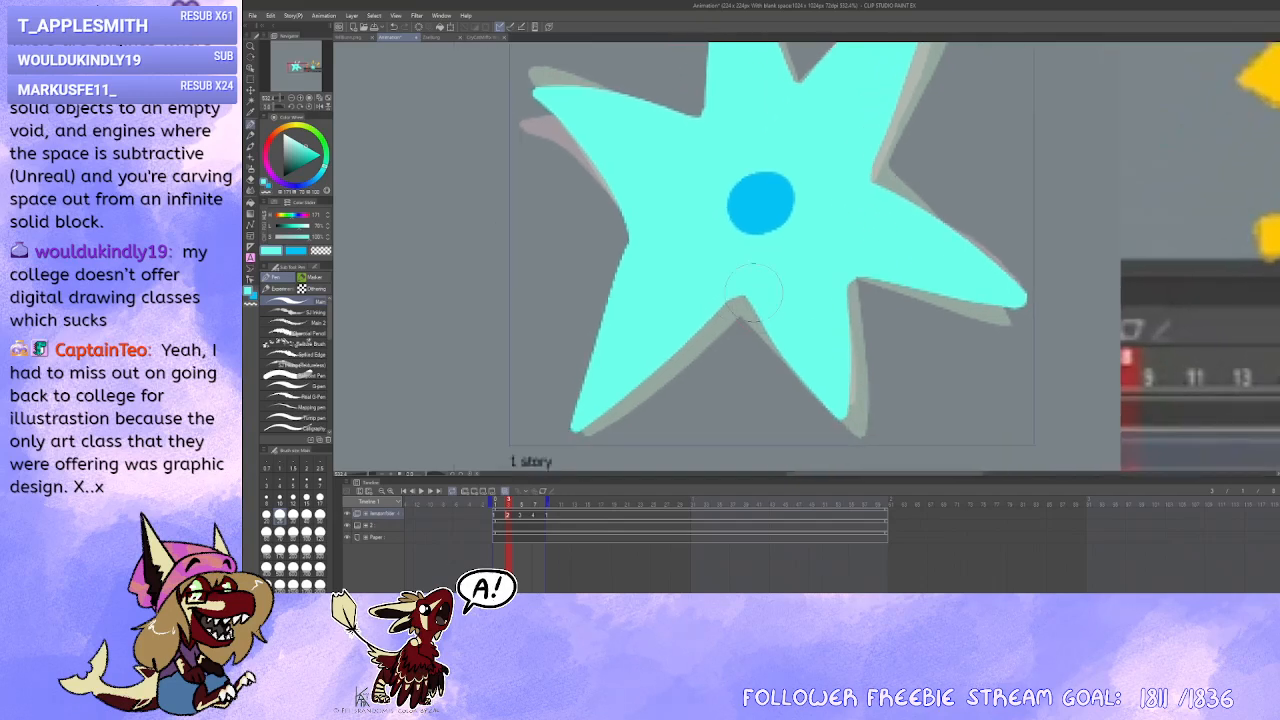
key("ctrl+Right")
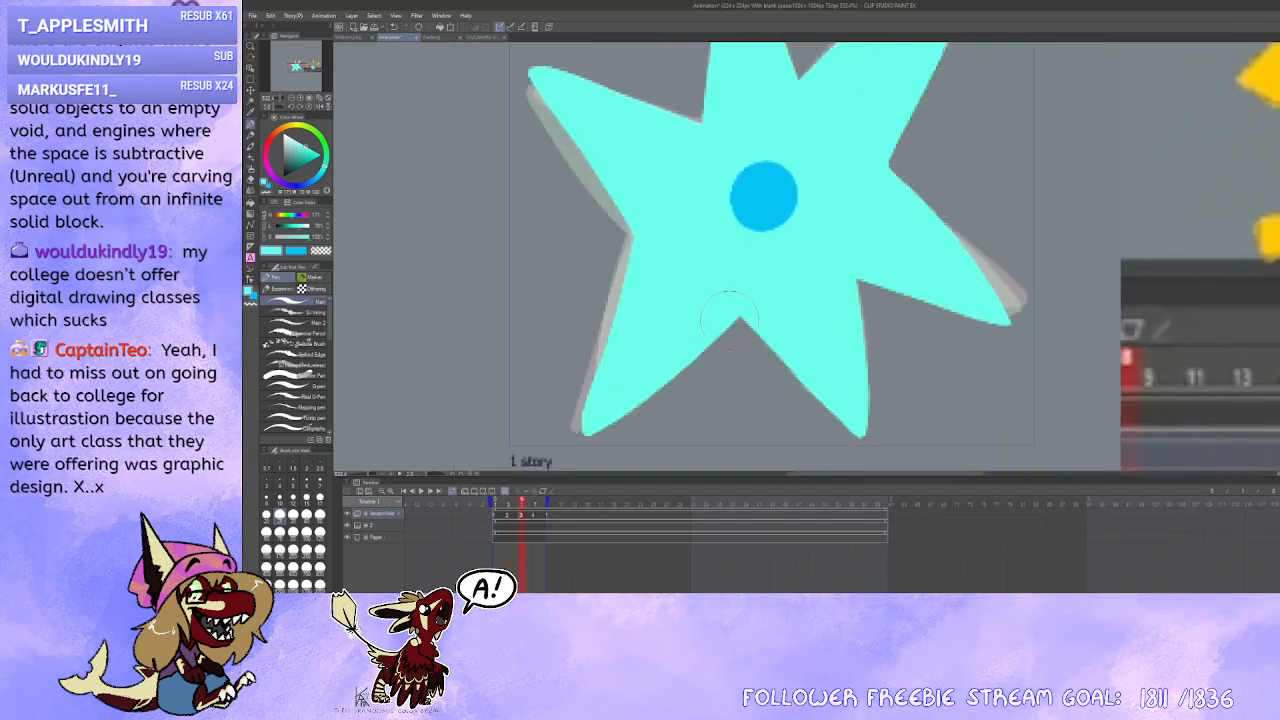
left_click_drag(860, 283, 801, 380)
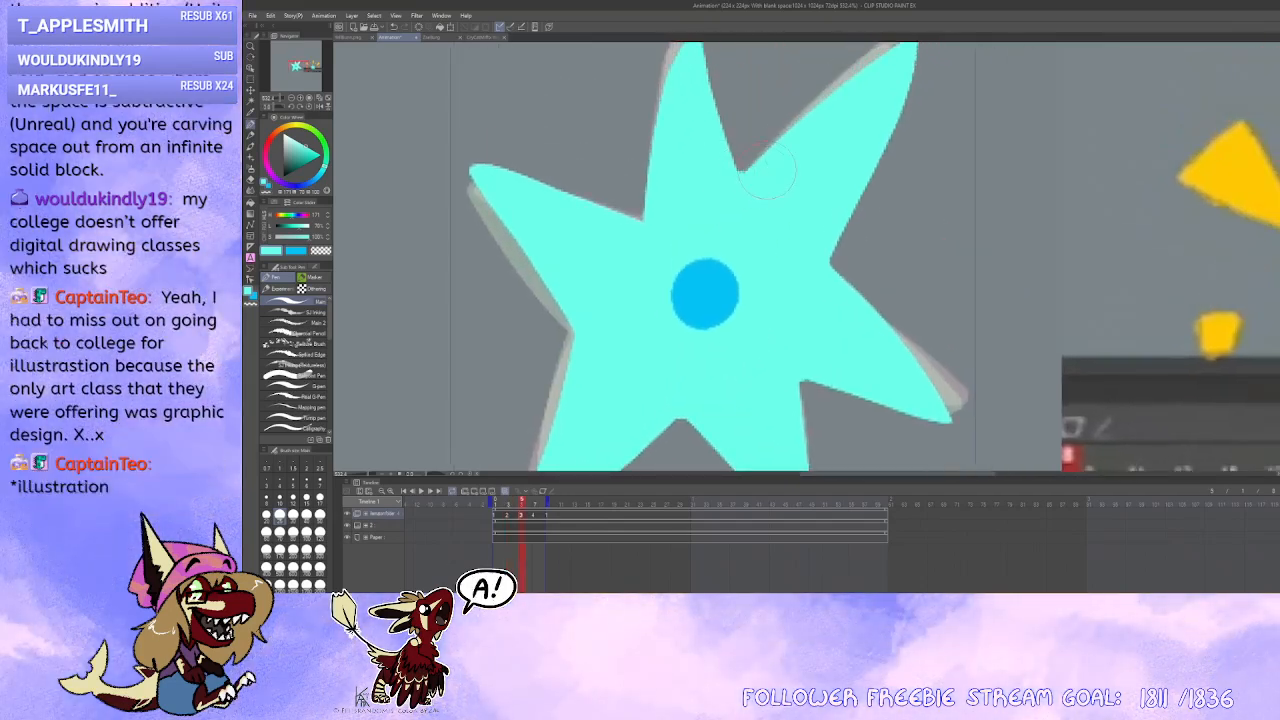
left_click_drag(603, 387, 633, 312)
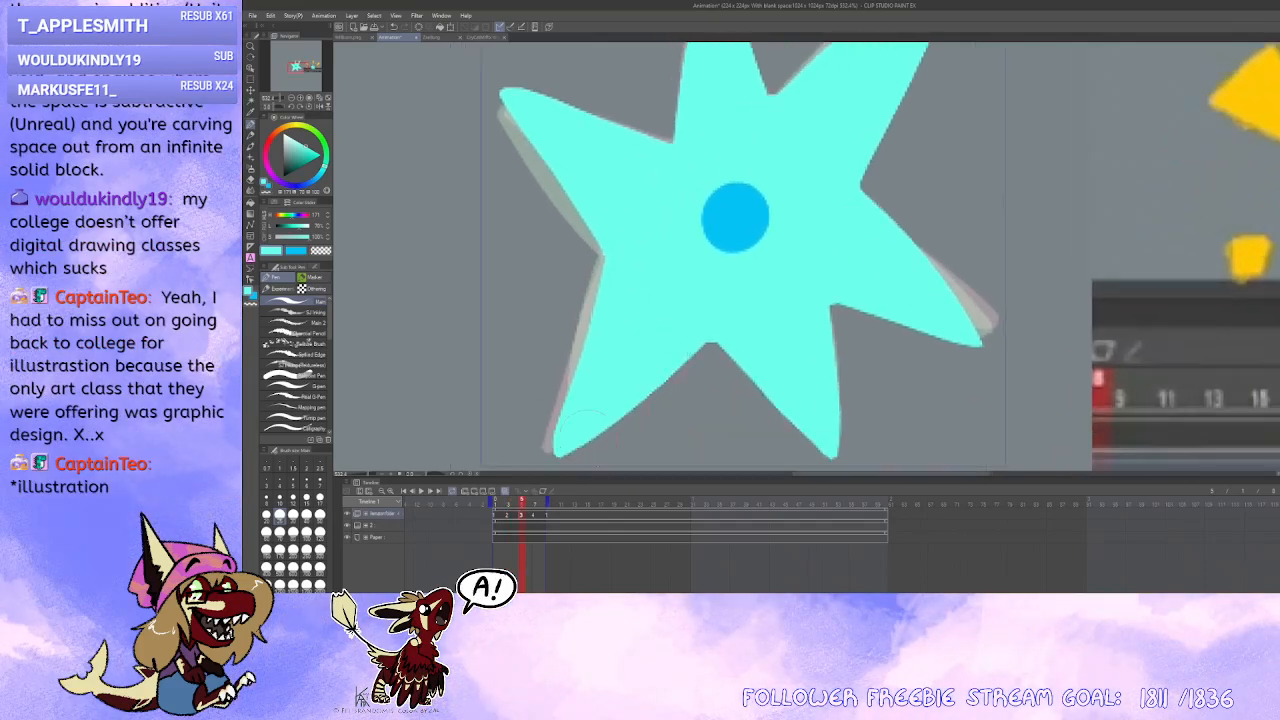
Step: Compare the fourth star with its neighbouring drawings, and play the loop to check the wobble
key("ctrl+Right")
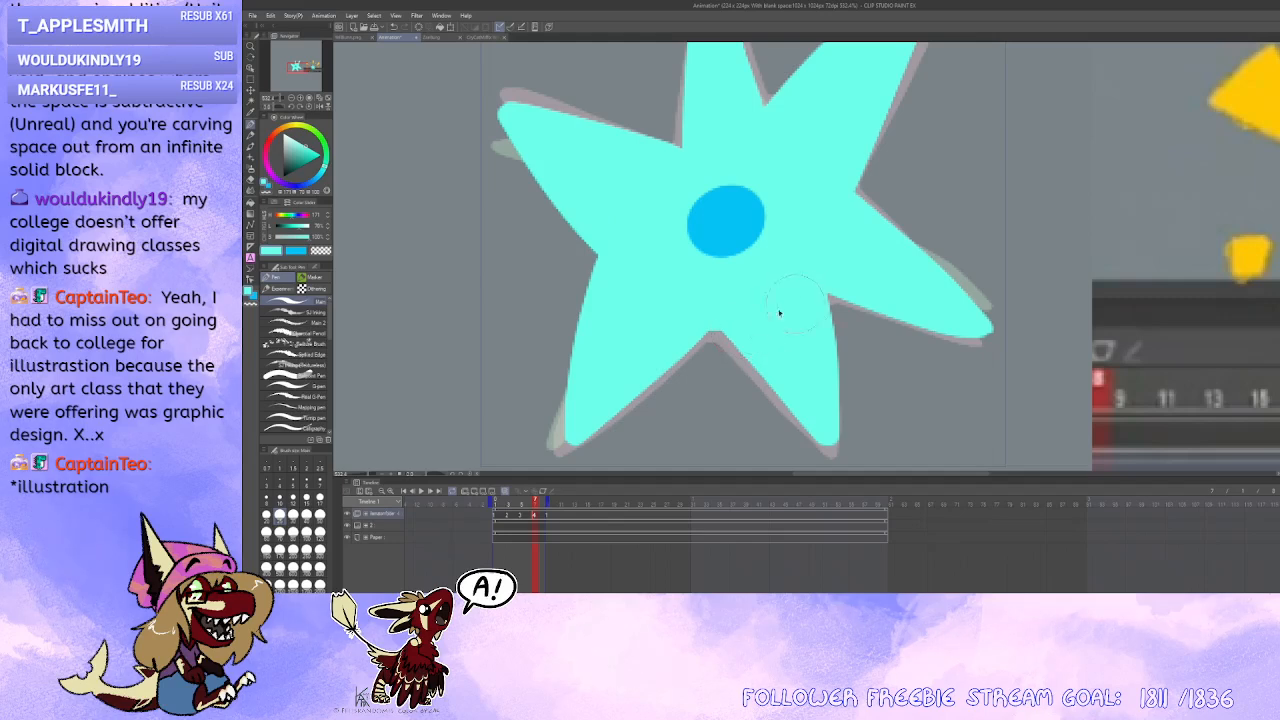
left_click_drag(779, 313, 757, 349)
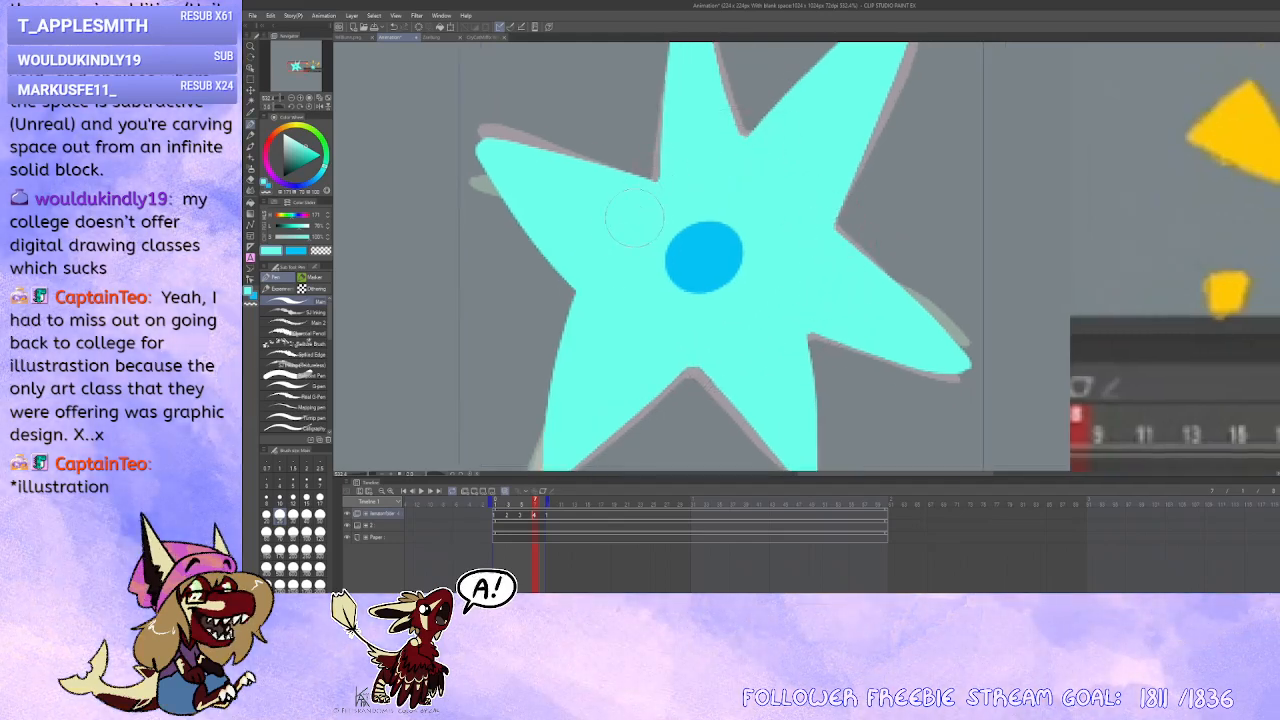
scroll(585, 305, "down", 3)
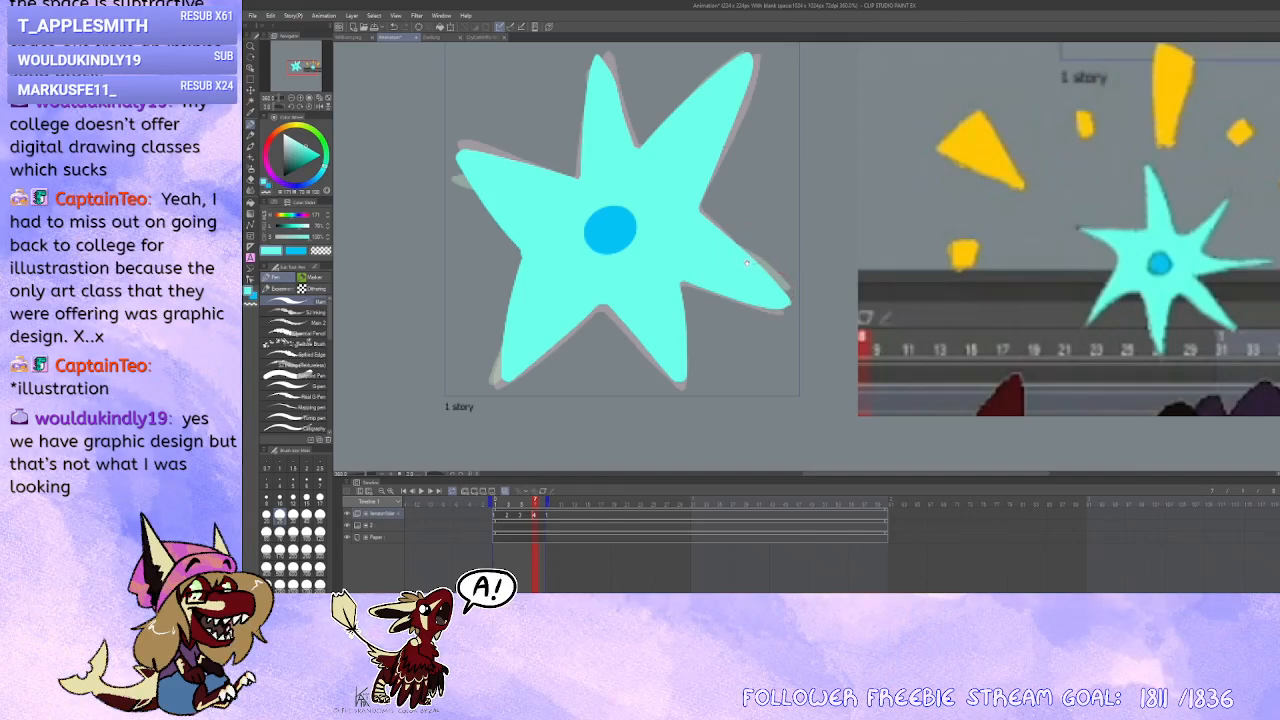
left_click_drag(746, 263, 800, 268)
left_click_drag(804, 336, 681, 430)
left_click(421, 491)
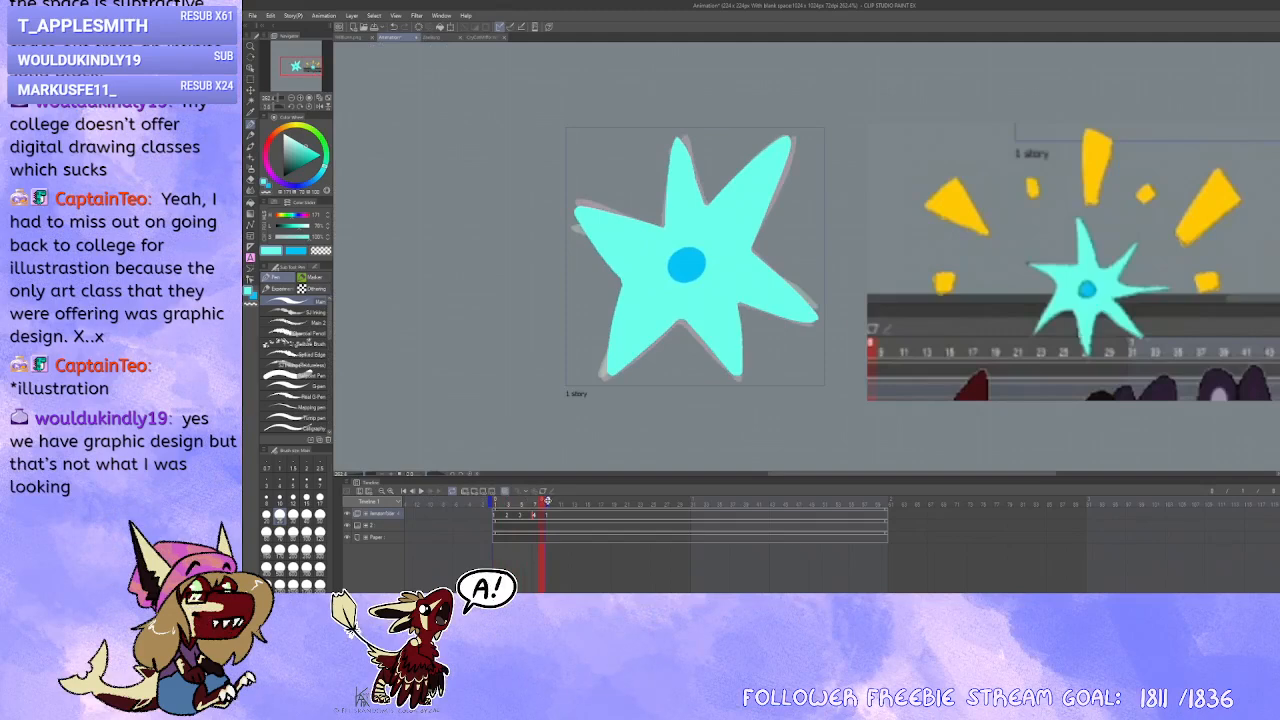
Step: Extend the playback range to the end of the timeline and trim the star clip to its four drawings
mouse_move(547, 500)
left_mouse_down()
mouse_move(761, 517)
mouse_move(884, 508)
left_mouse_up()
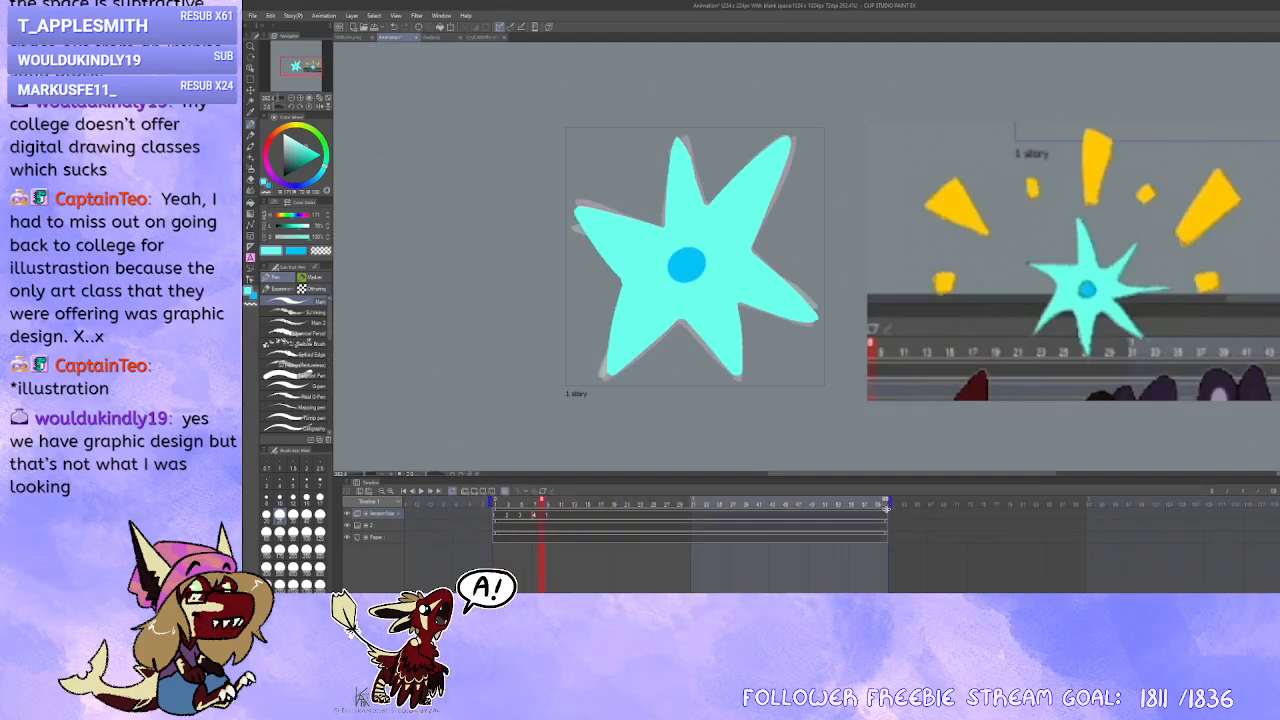
left_click_drag(548, 520, 529, 502)
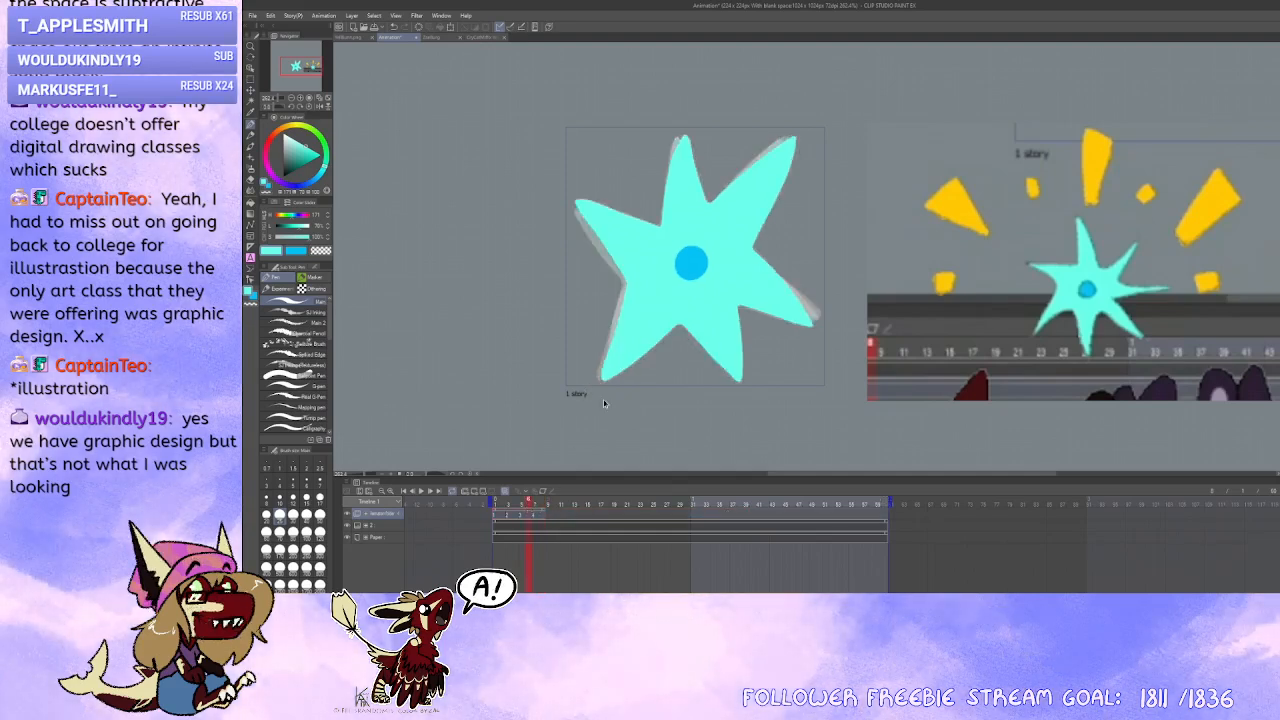
Step: Paste copies of the four-drawing star loop end to end until they fill the timeline
left_click(554, 510)
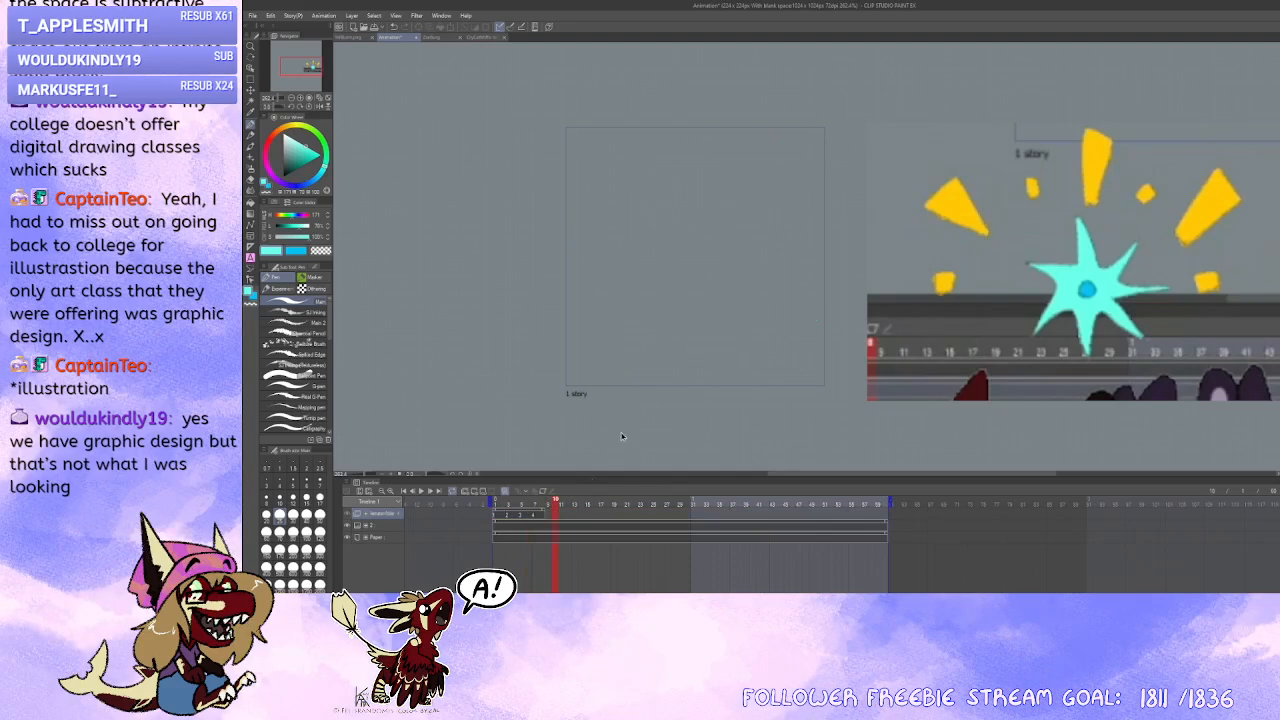
key("ctrl+v")
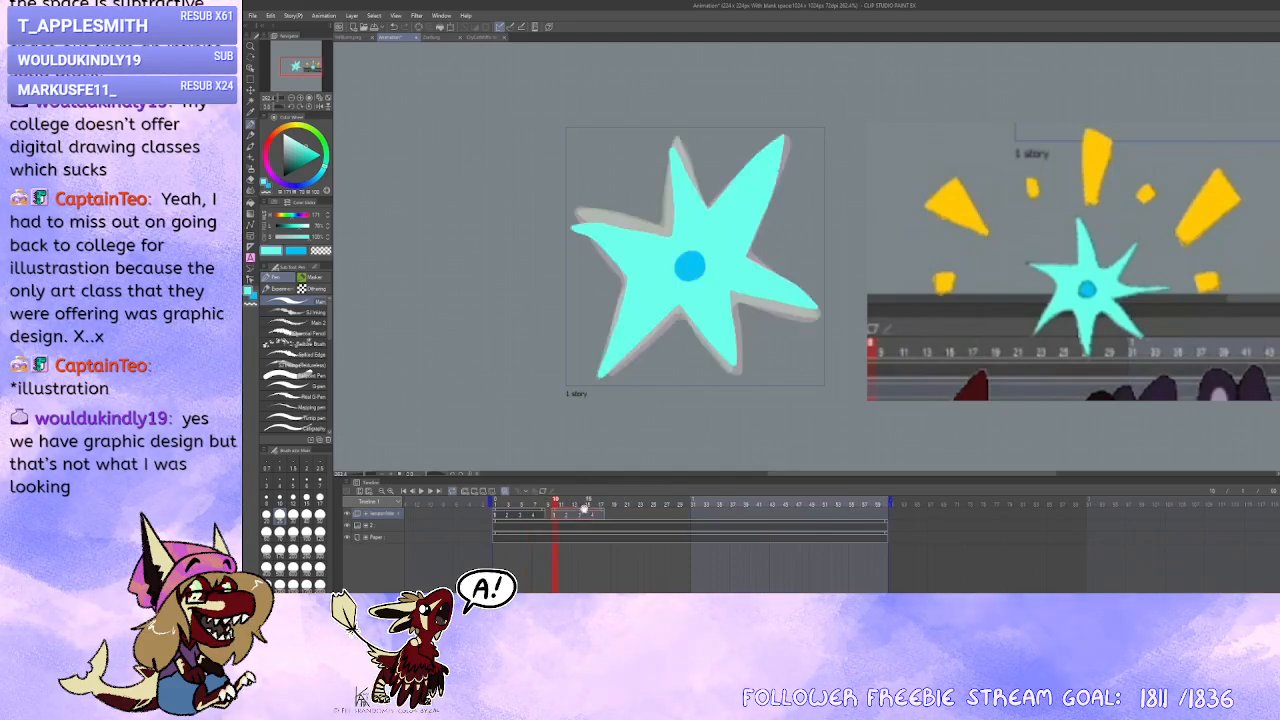
left_click(601, 510)
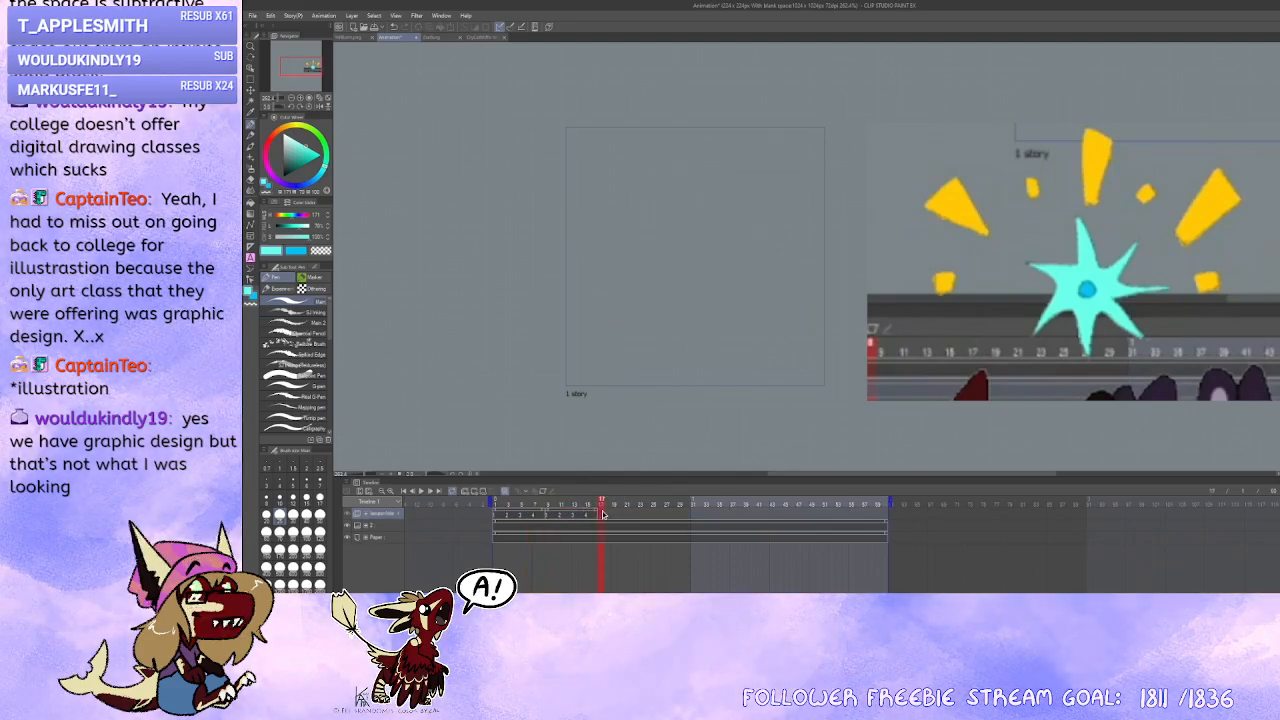
left_click(656, 510)
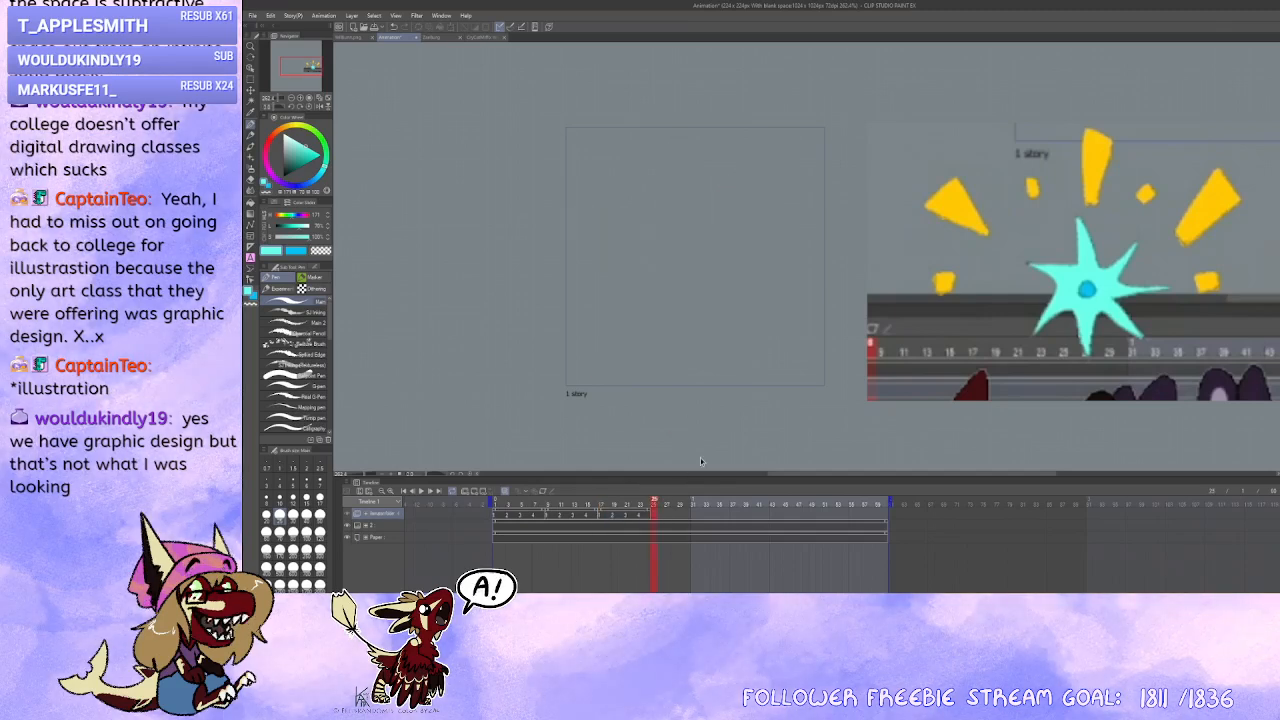
left_click(708, 516)
left_click(759, 516)
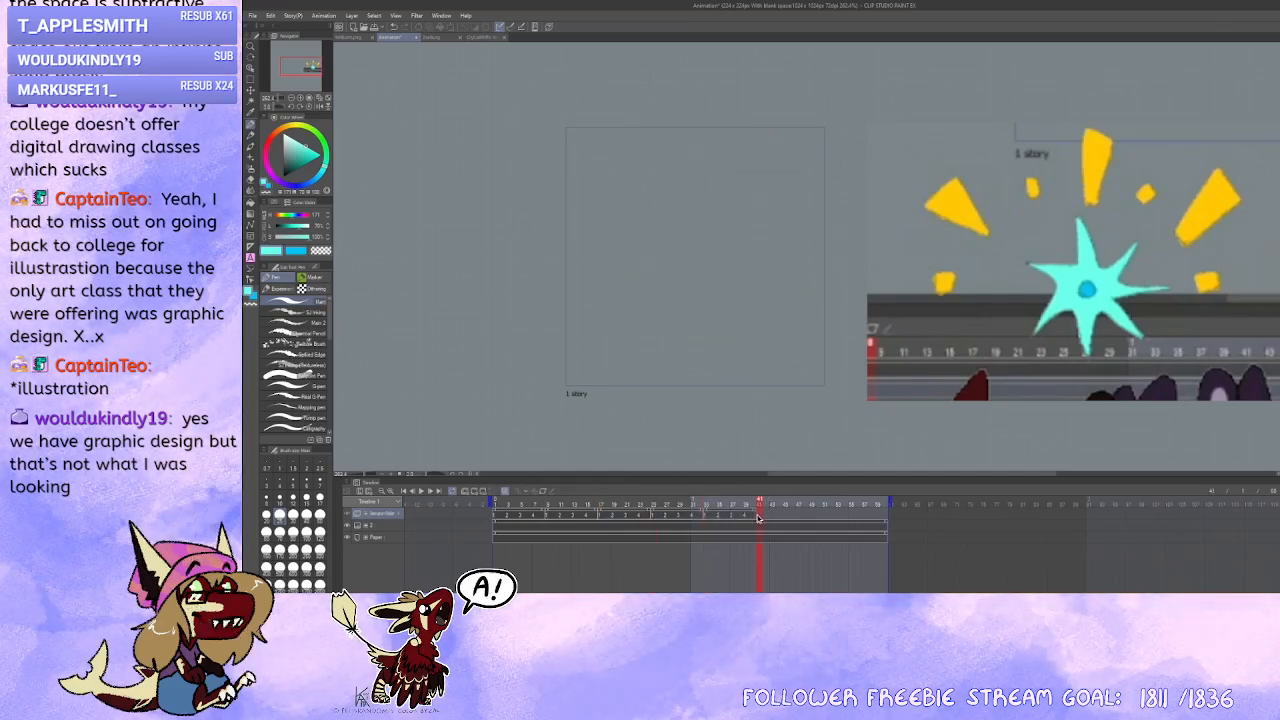
left_click(816, 516)
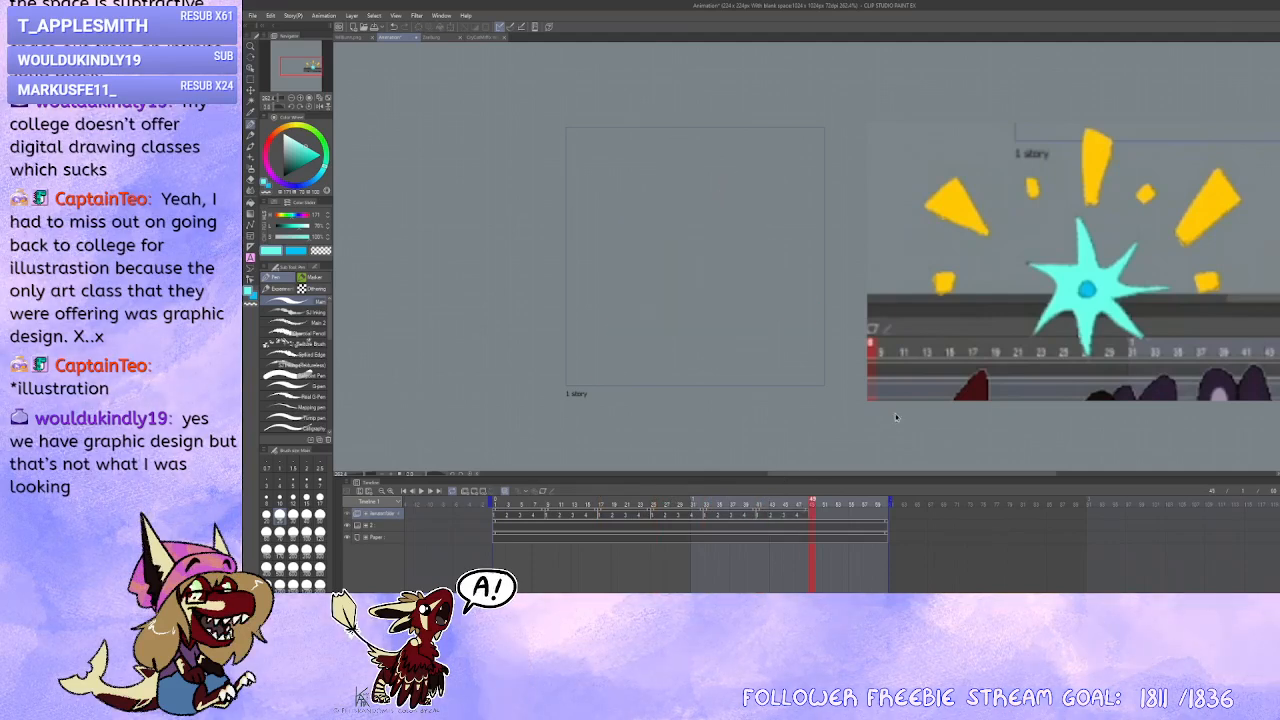
left_click(865, 517)
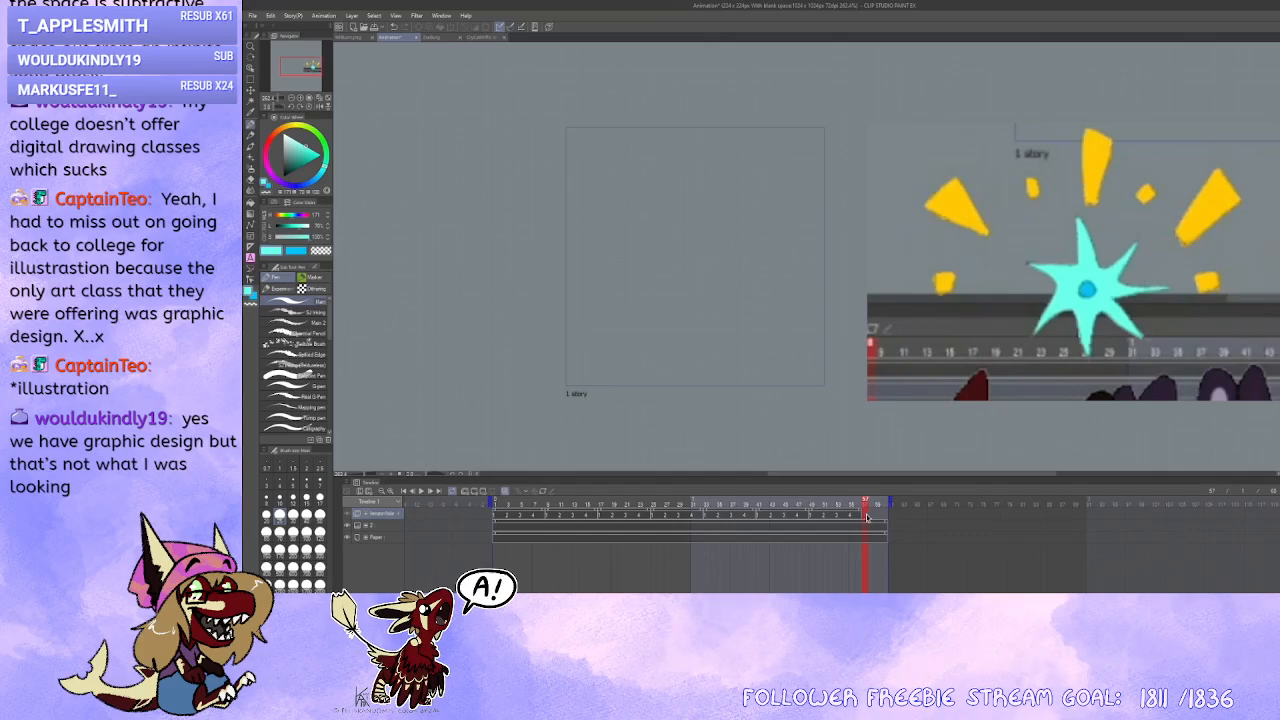
left_click(884, 516)
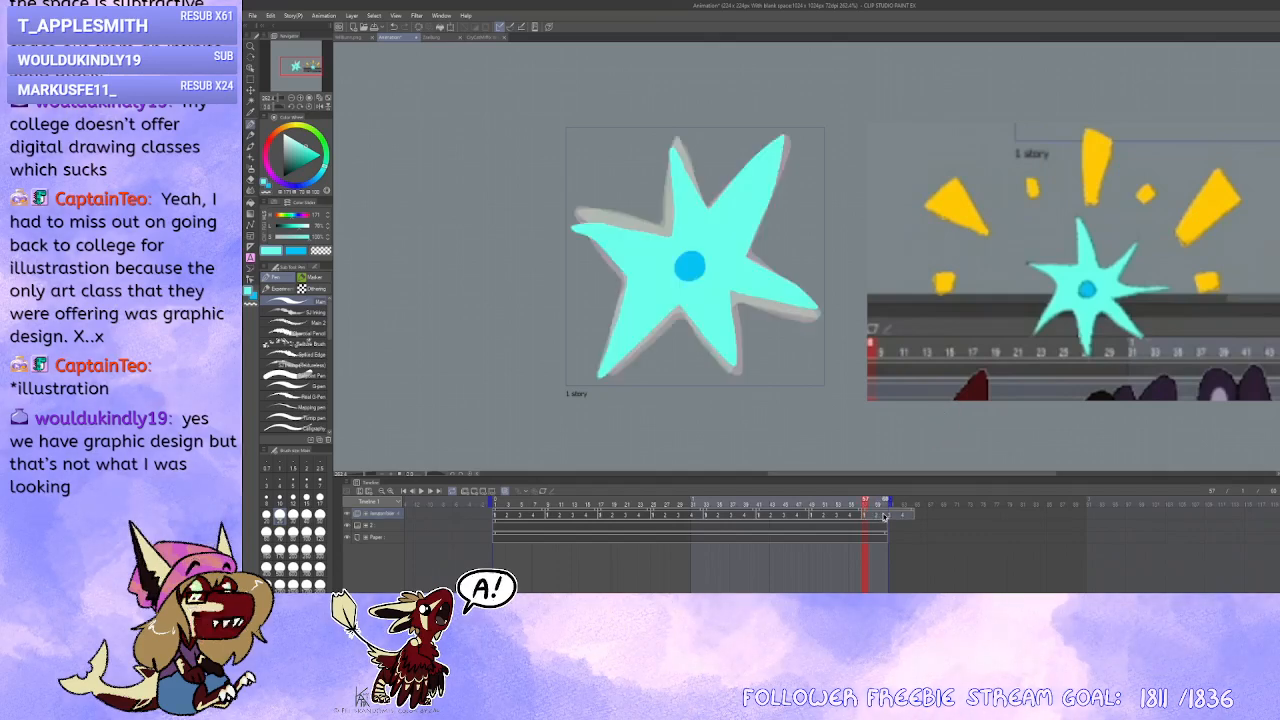
Step: Play the repeated star loop, then move the surplus last copy past the timeline's end and end the playback range at frame 56
left_click(422, 491)
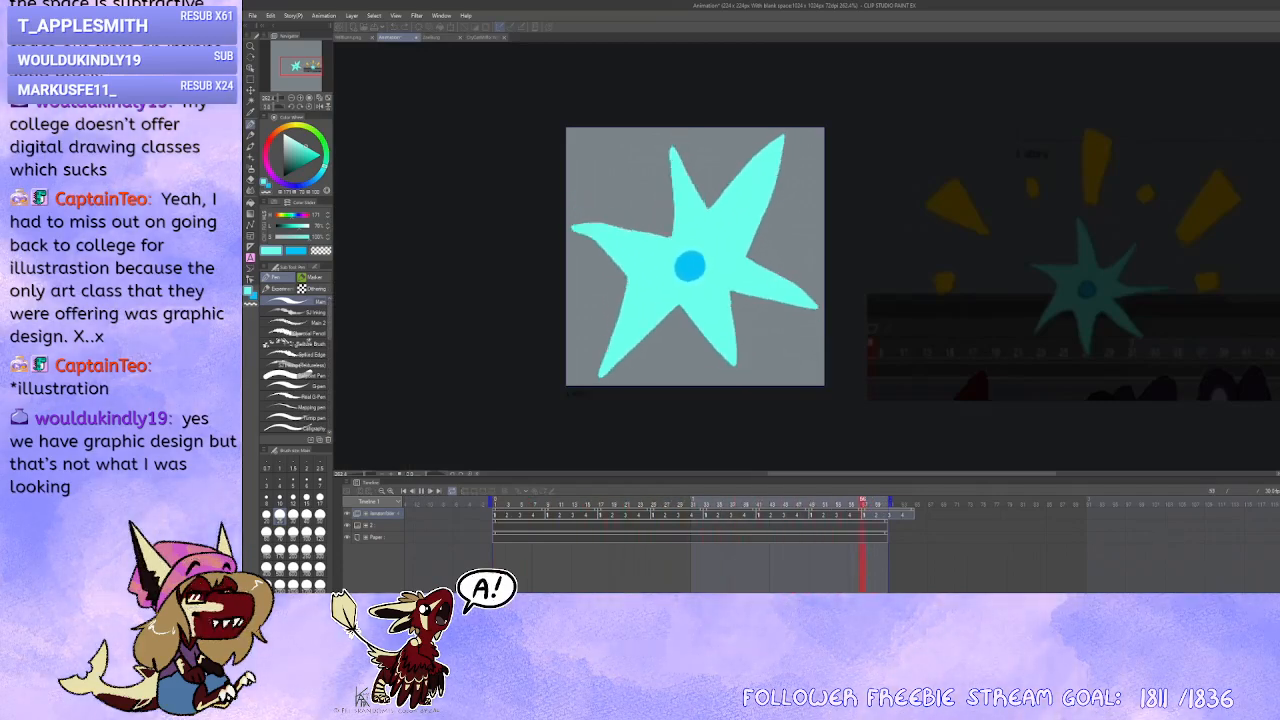
left_click(422, 491)
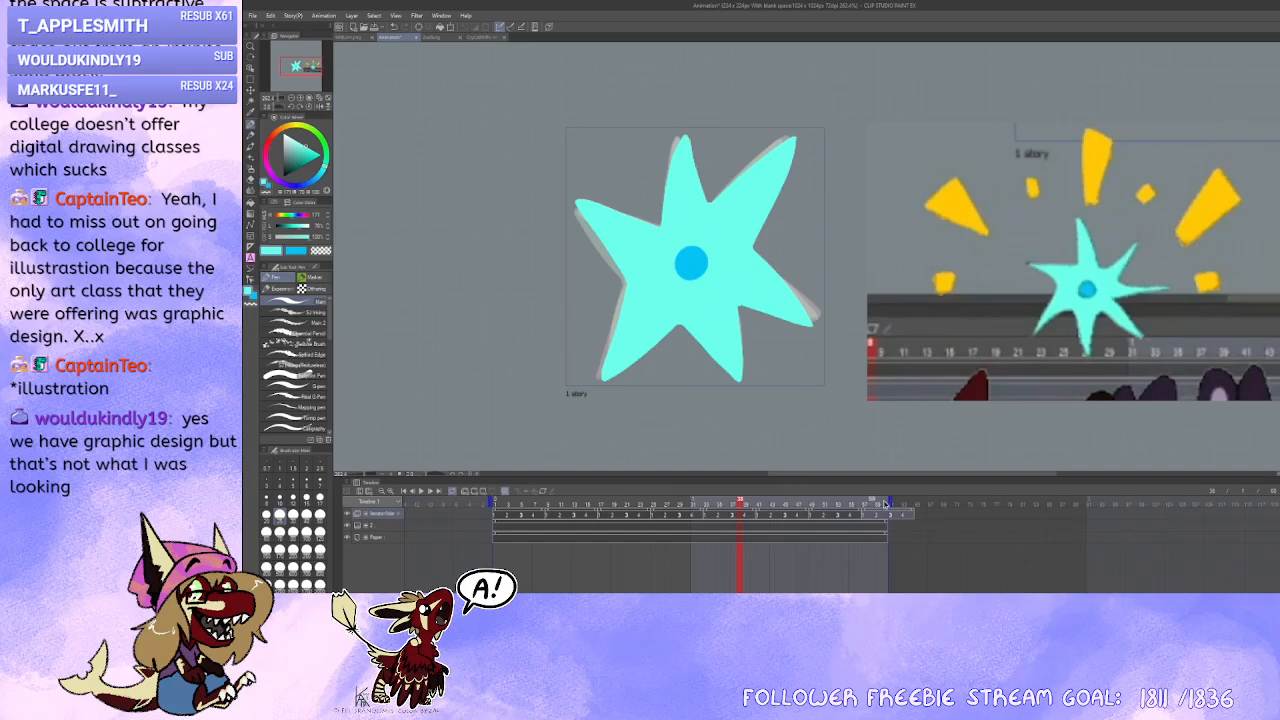
left_click_drag(863, 506, 900, 509)
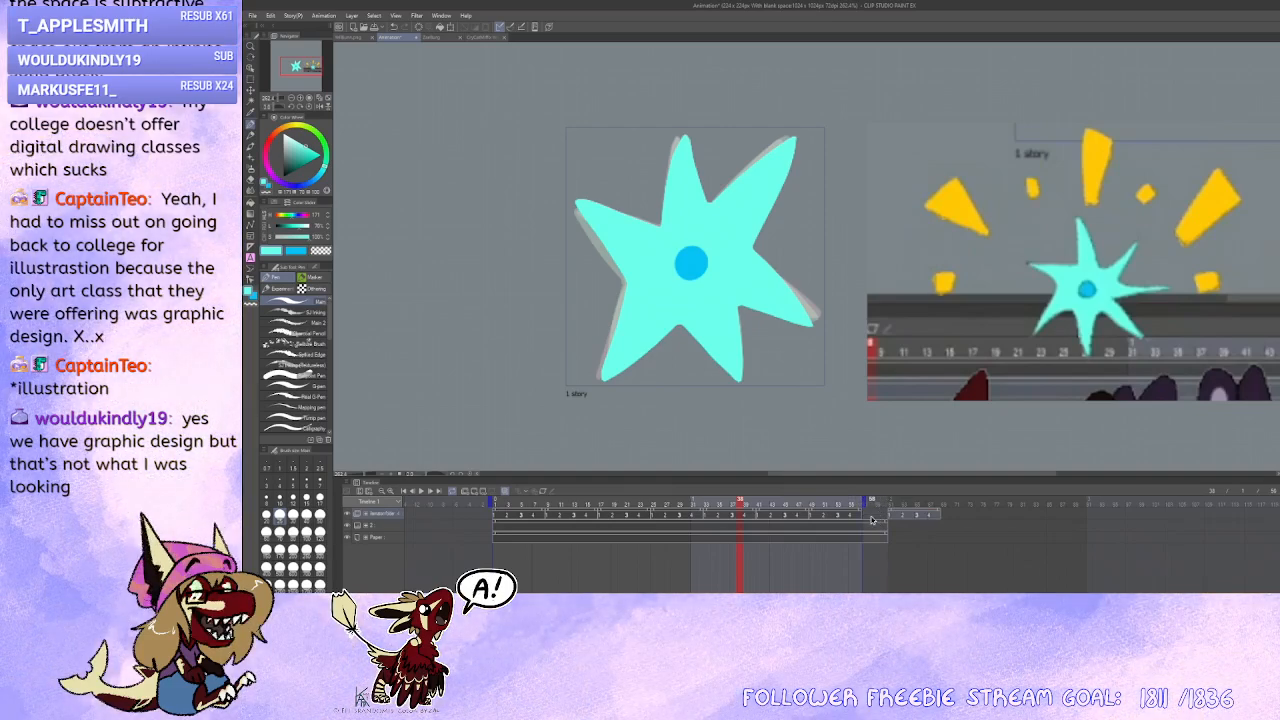
left_click_drag(828, 346, 857, 369)
key("Right")
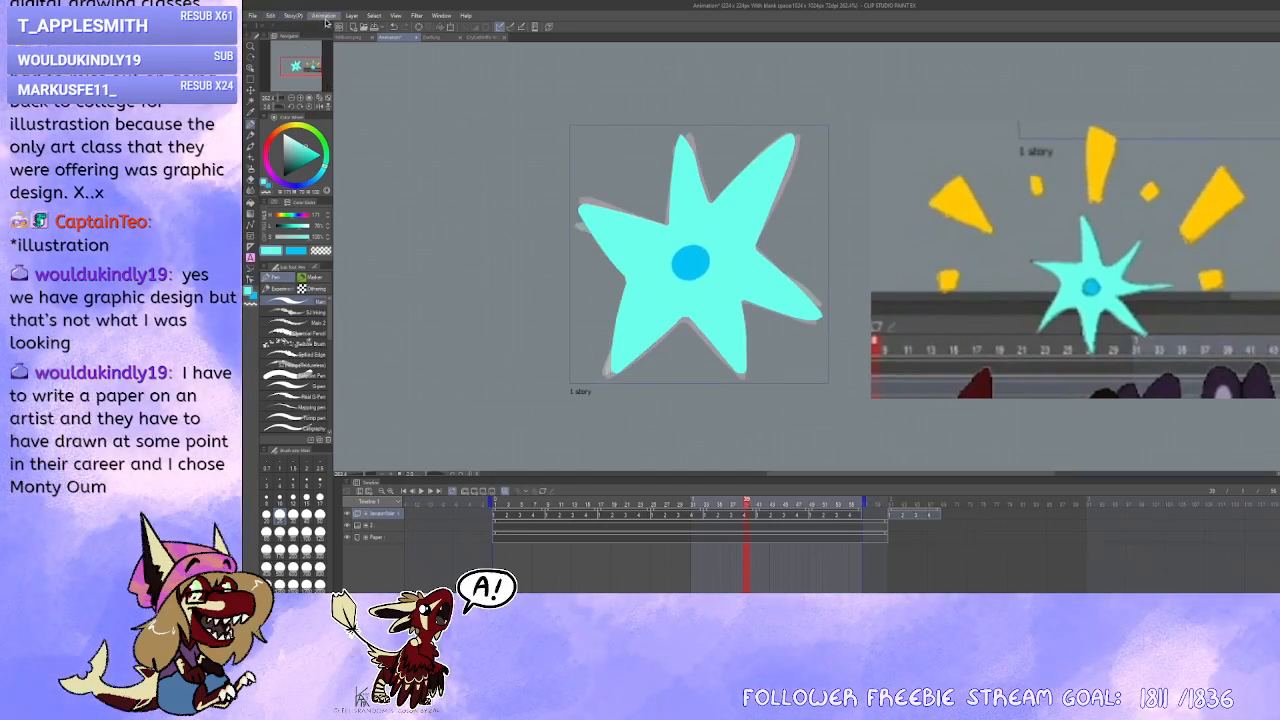
Step: Add a 2D camera folder around the star clip and set its starting transform keyframe at frame 1
left_click(463, 39)
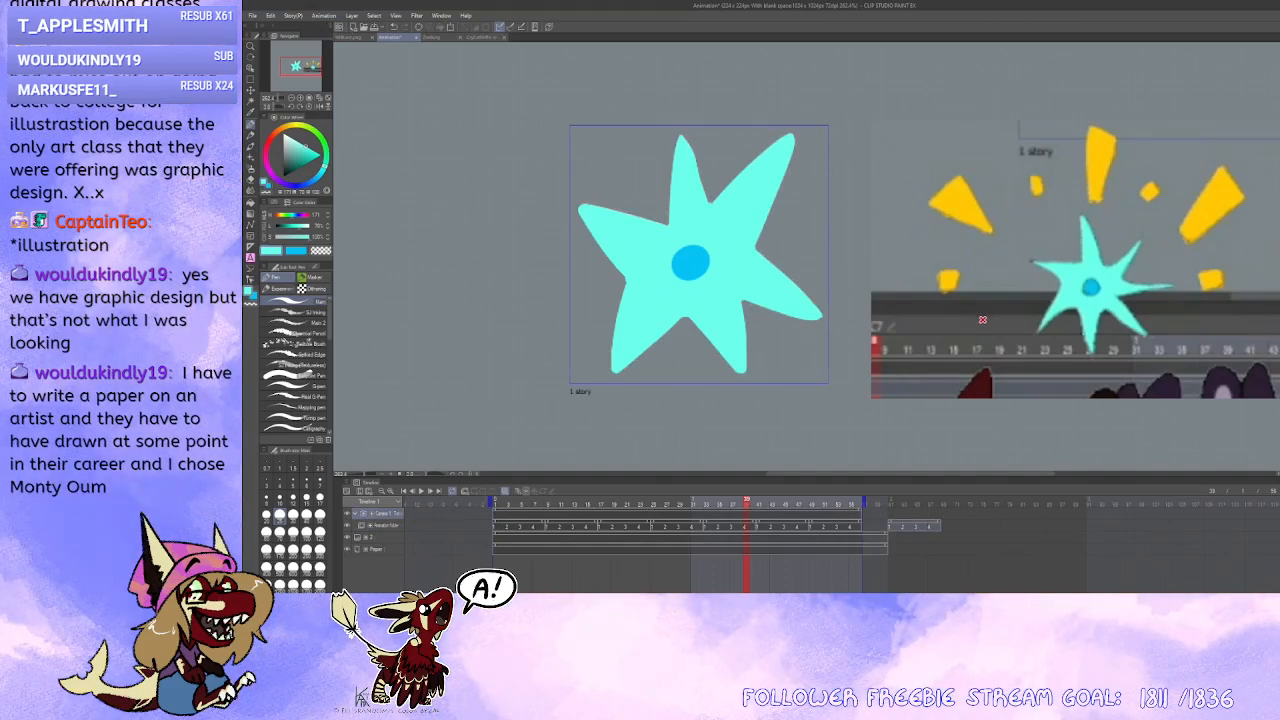
scroll(717, 254, "down", 2)
left_click(316, 265)
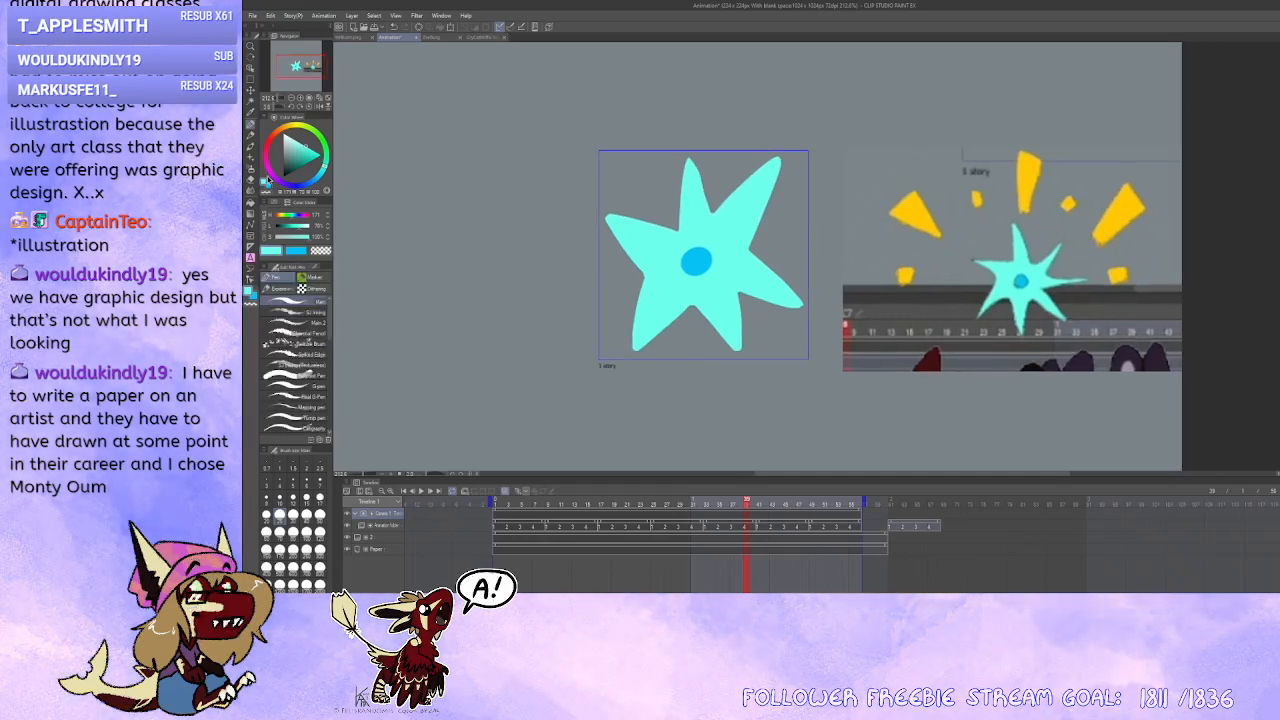
left_click(250, 67)
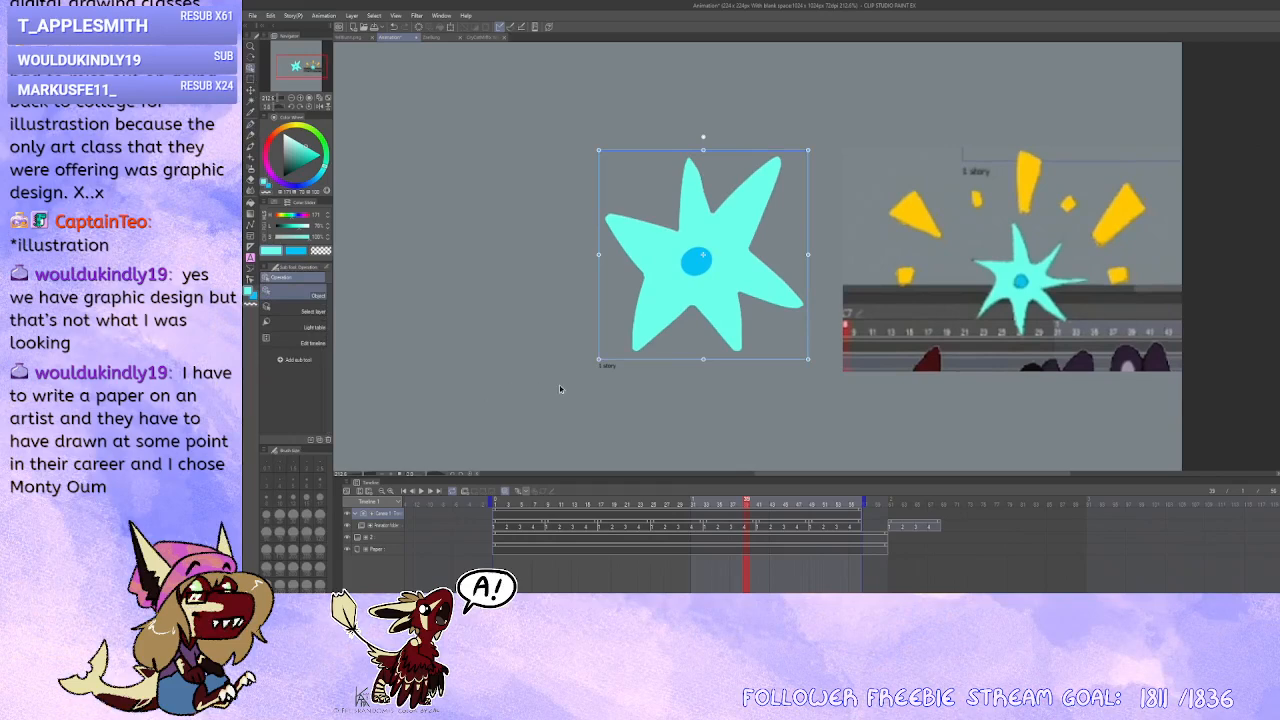
left_click(495, 519)
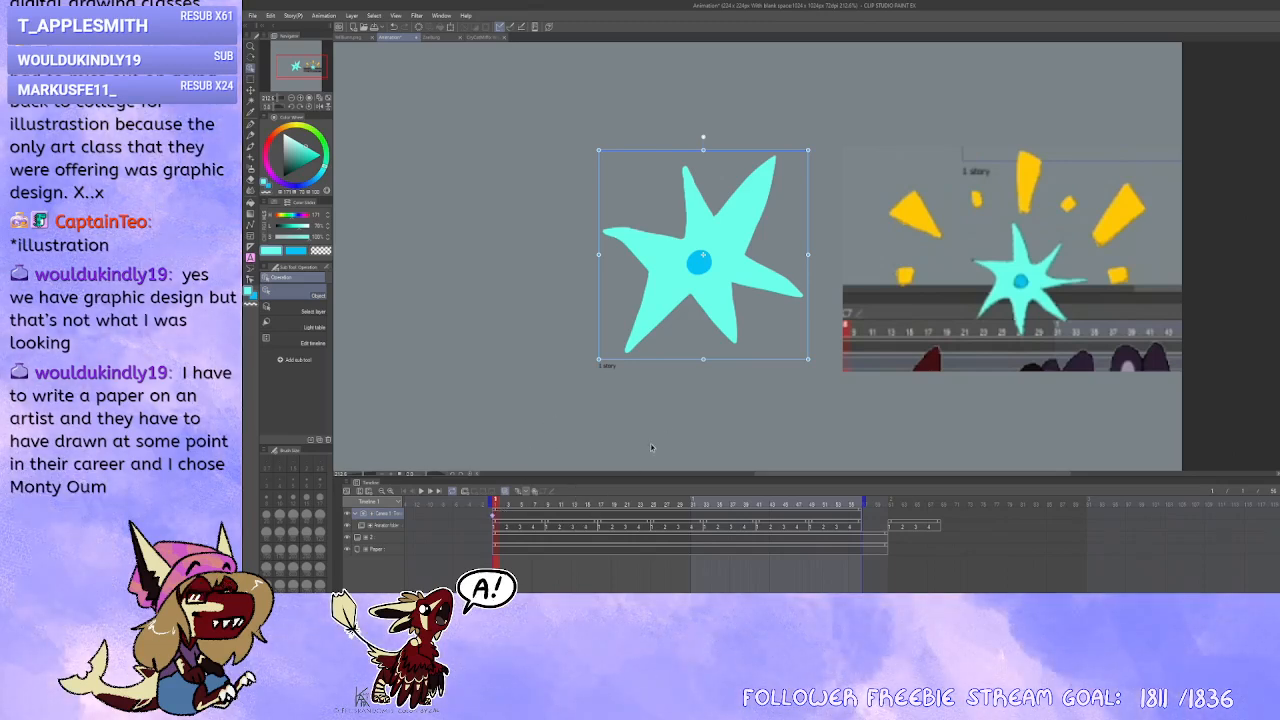
Step: At frame 13, keyframe the camera enlarged and tilted so the star appears small and rotated in the upper-left of the frame
left_click(578, 505)
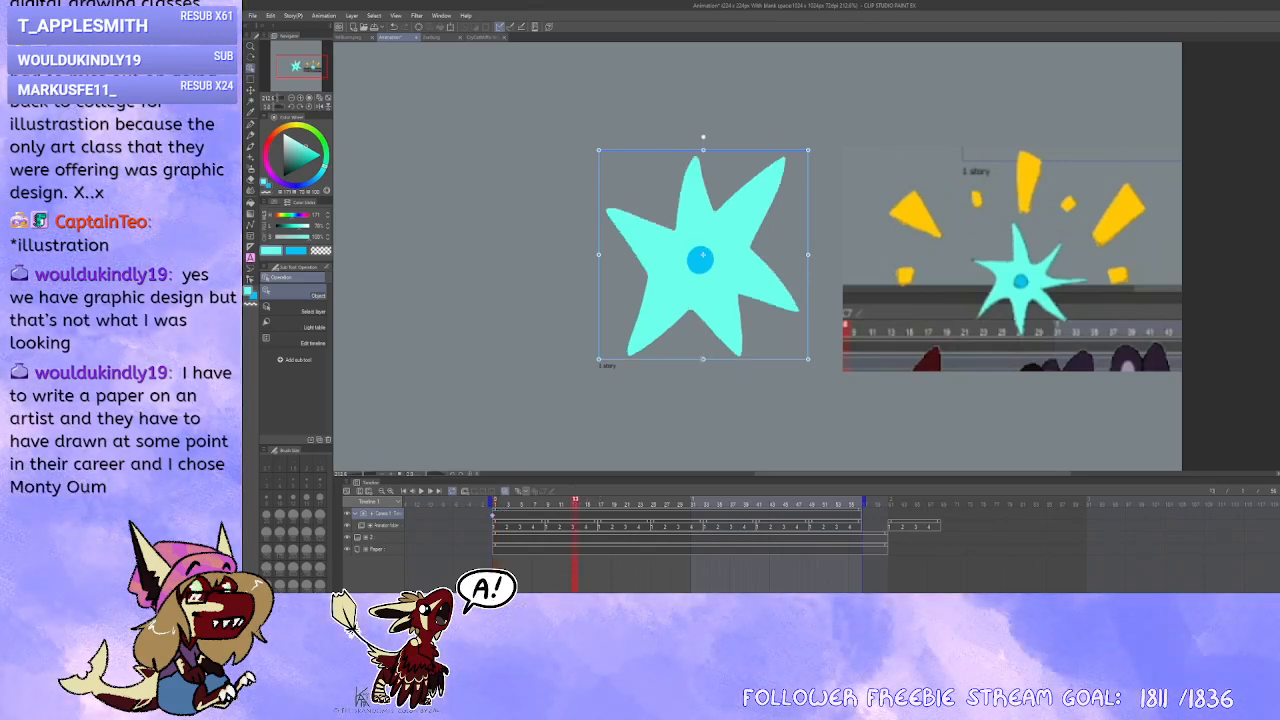
mouse_move(703, 359)
left_mouse_down()
mouse_move(703, 428)
mouse_move(719, 350)
left_mouse_up()
left_click(323, 268)
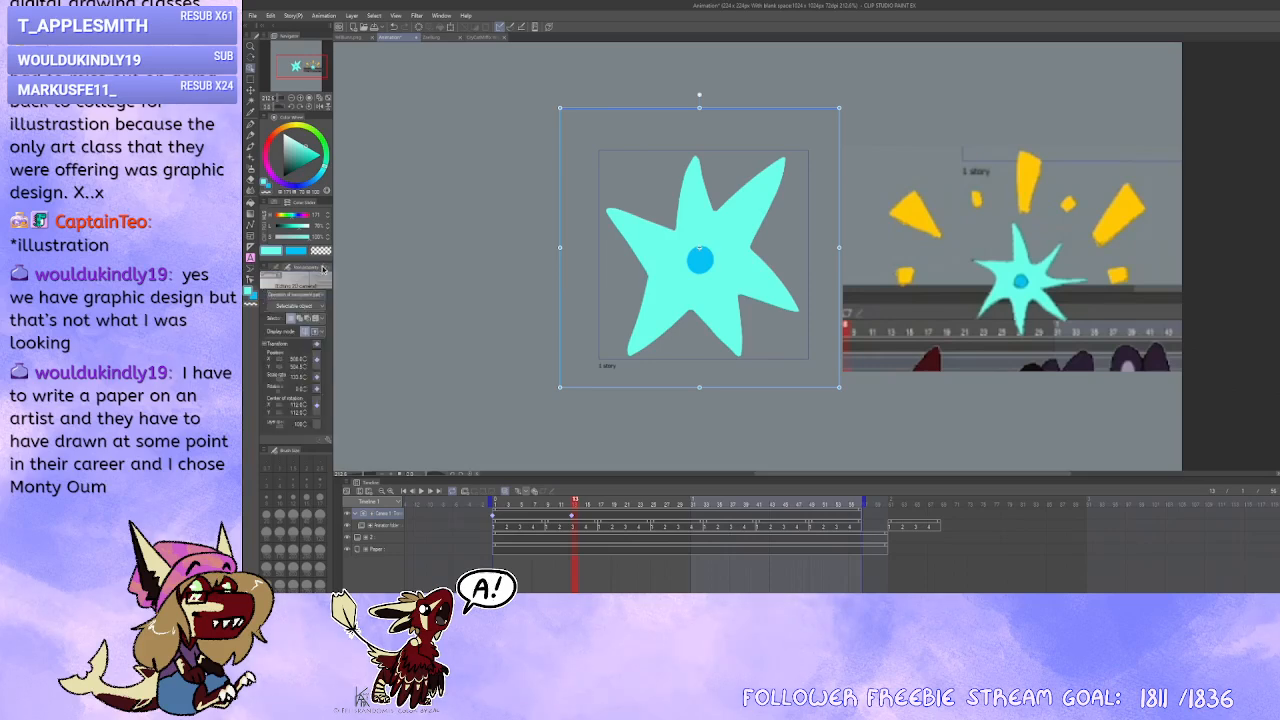
left_click(316, 333)
scroll(630, 310, "down", 3)
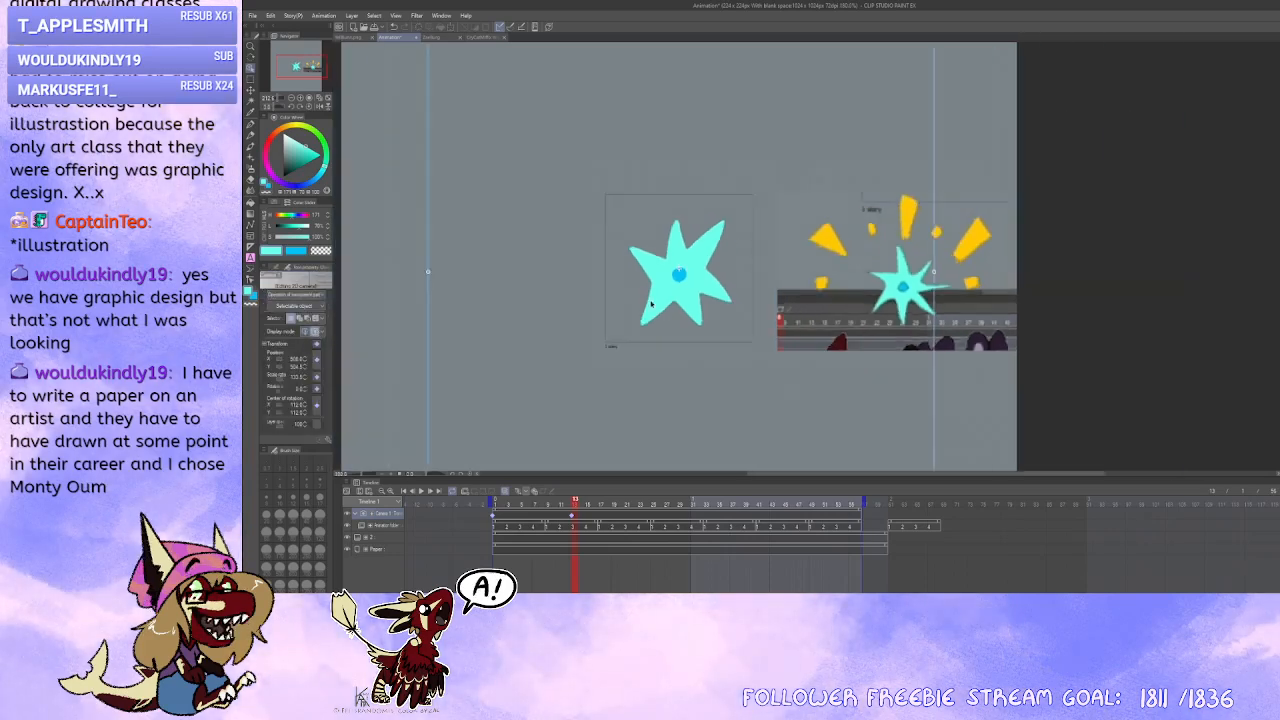
left_click_drag(712, 300, 688, 256)
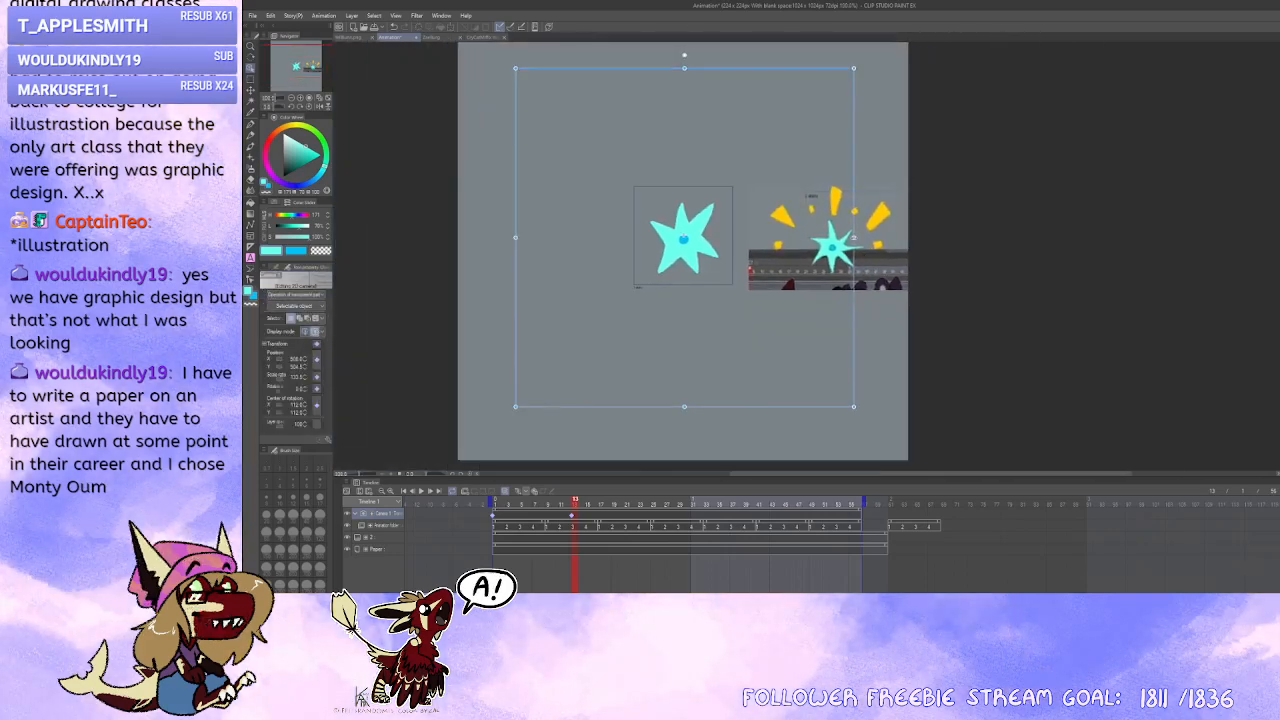
left_click_drag(853, 237, 680, 237)
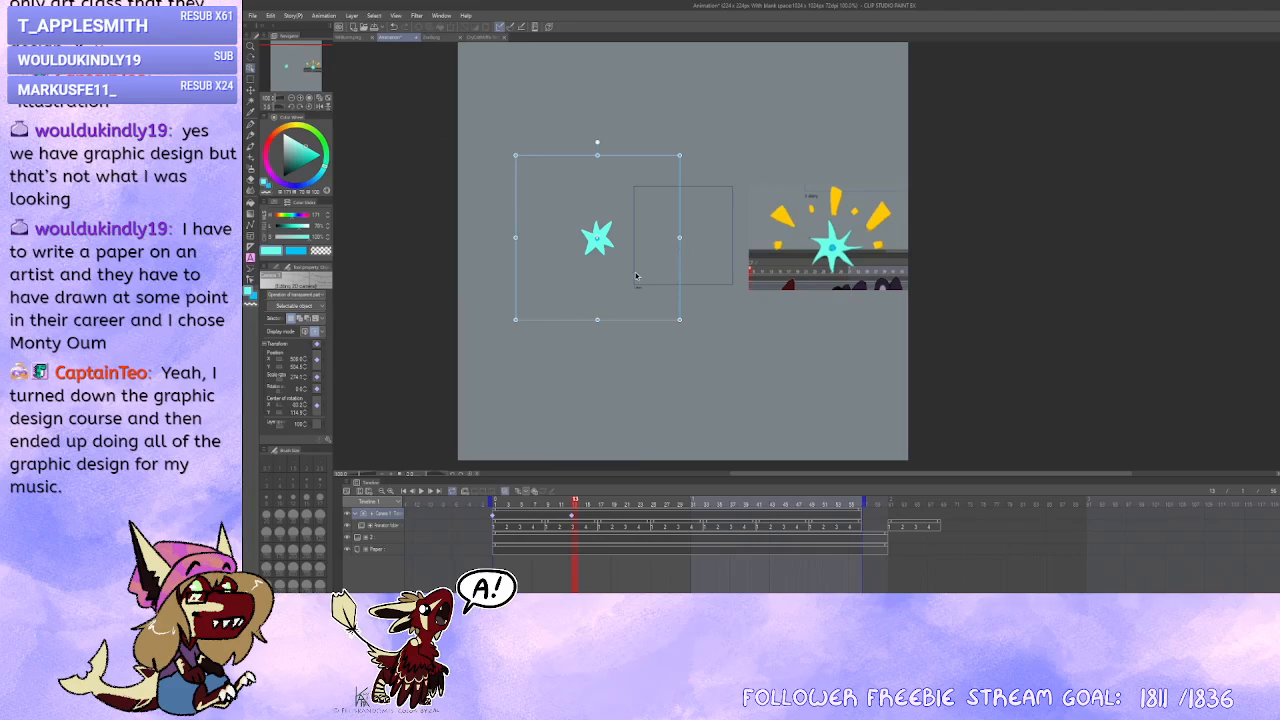
left_click_drag(634, 275, 633, 325)
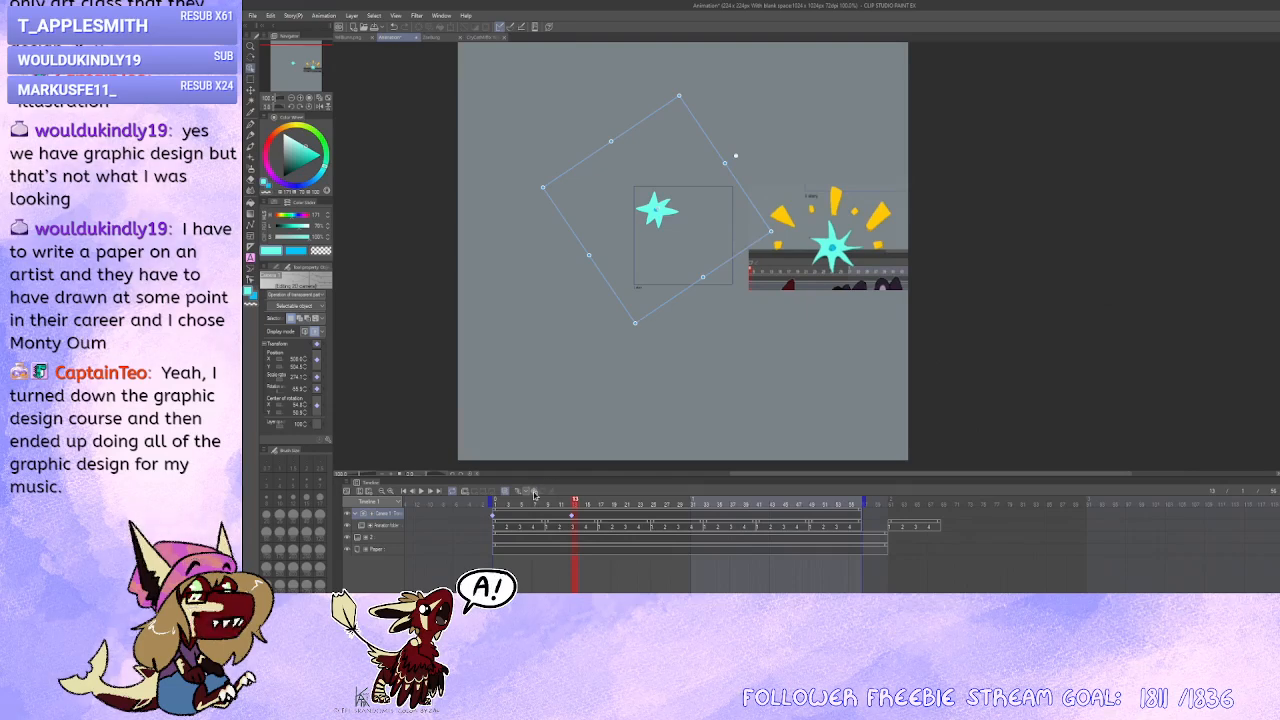
Step: Keyframe the camera rotated the other way with the star near the frame's lower-right corner, and move that keyframe to frame 29
left_click(628, 517)
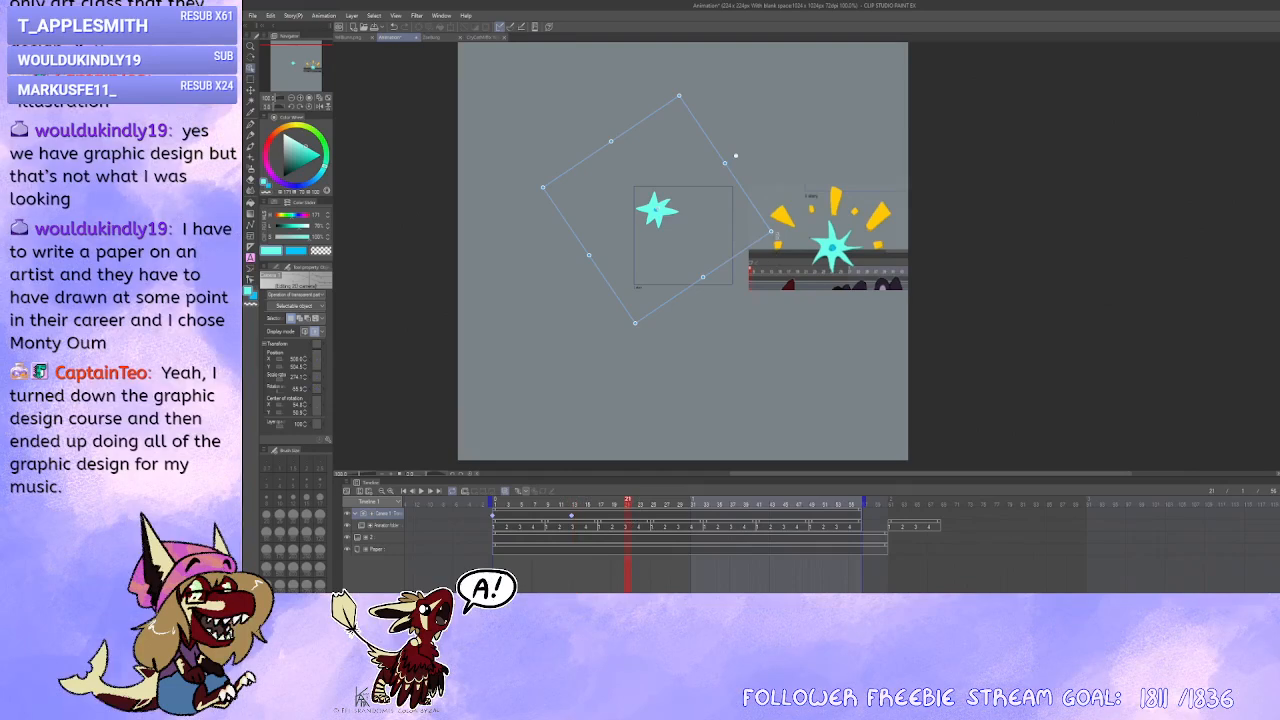
left_click_drag(776, 233, 825, 212)
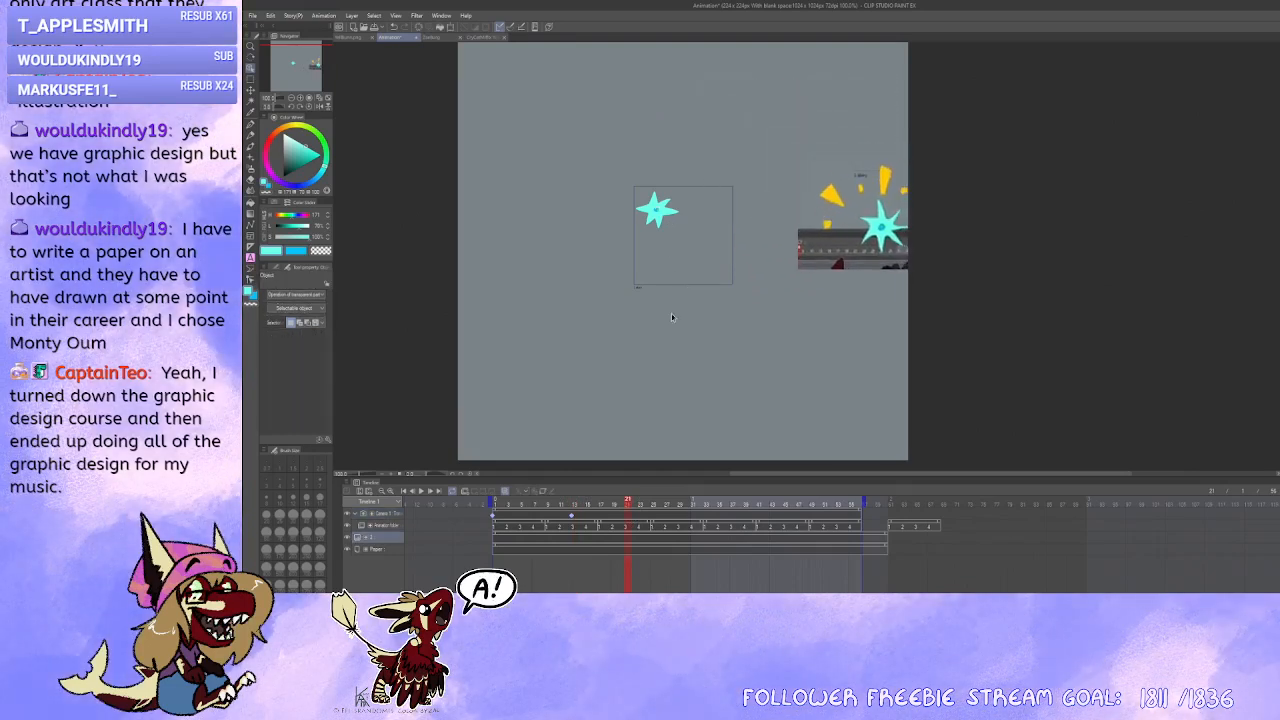
left_click(628, 514)
left_click_drag(736, 155, 590, 146)
left_click_drag(721, 264, 762, 307)
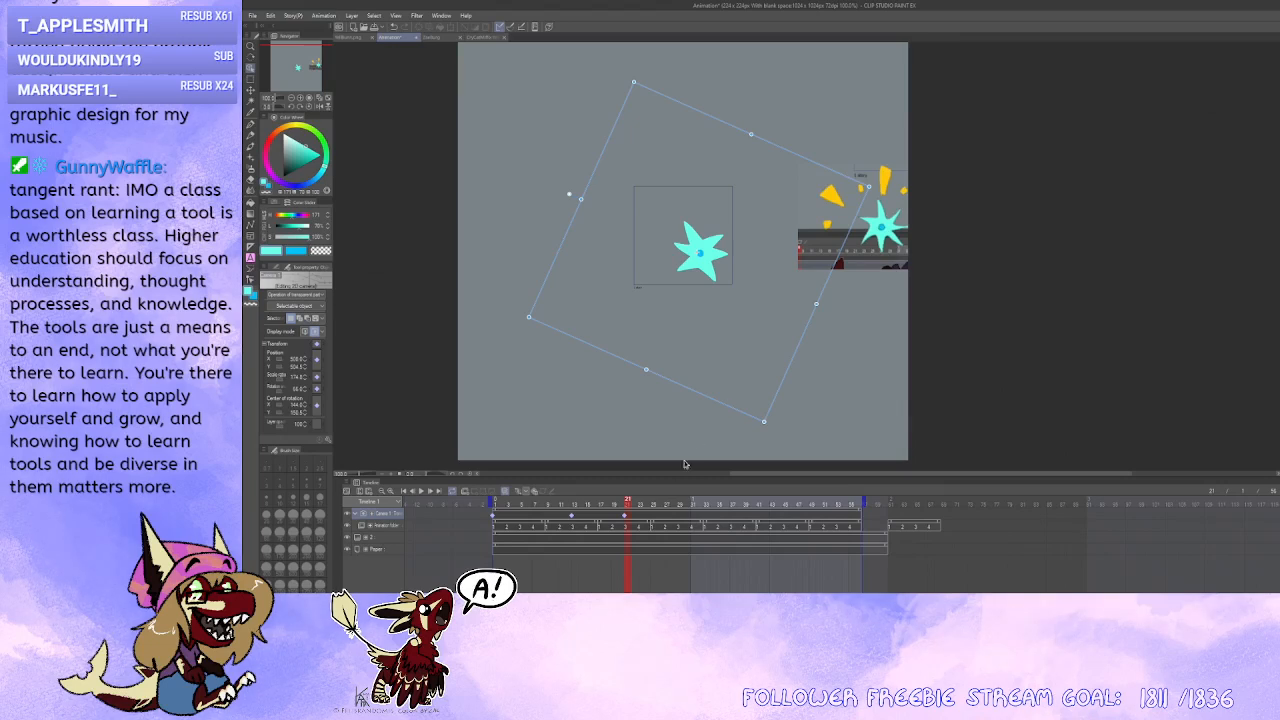
left_click_drag(625, 515, 678, 516)
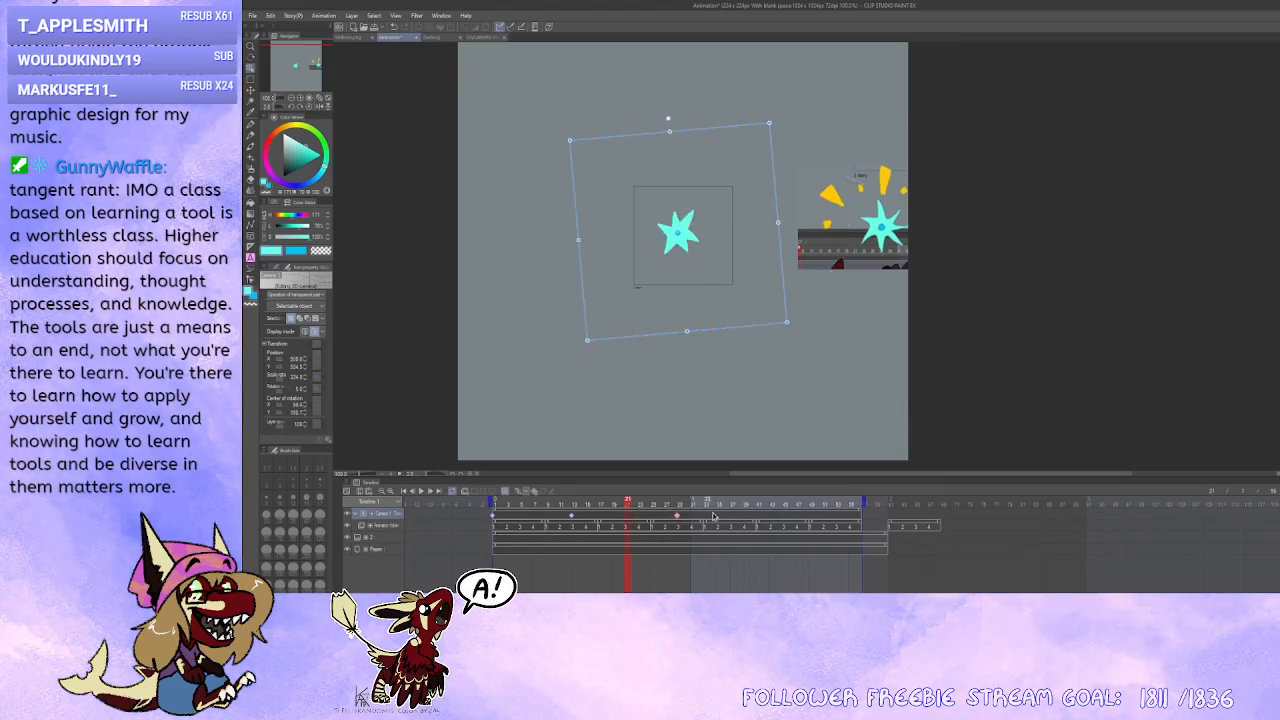
Step: At frame 42, keyframe the camera rotated and shifted so the star sits in the upper-right of the frame
left_click(714, 515)
left_click(769, 517)
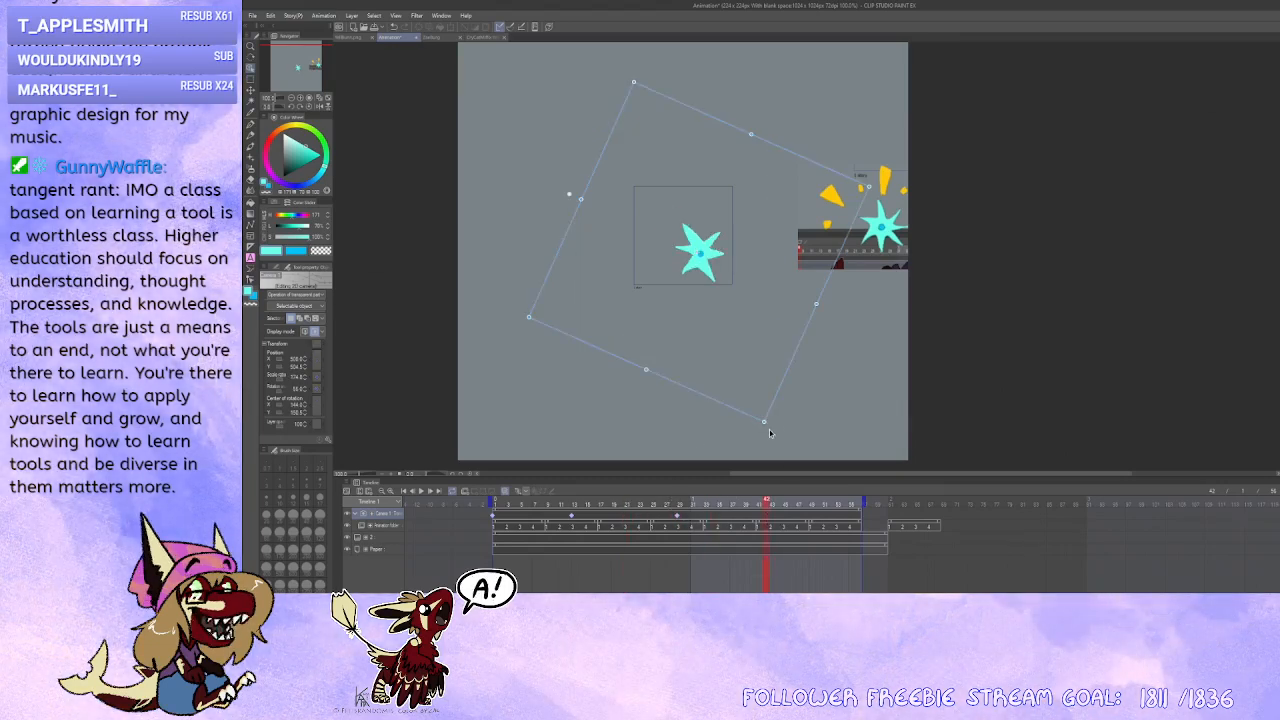
left_click_drag(766, 427, 522, 305)
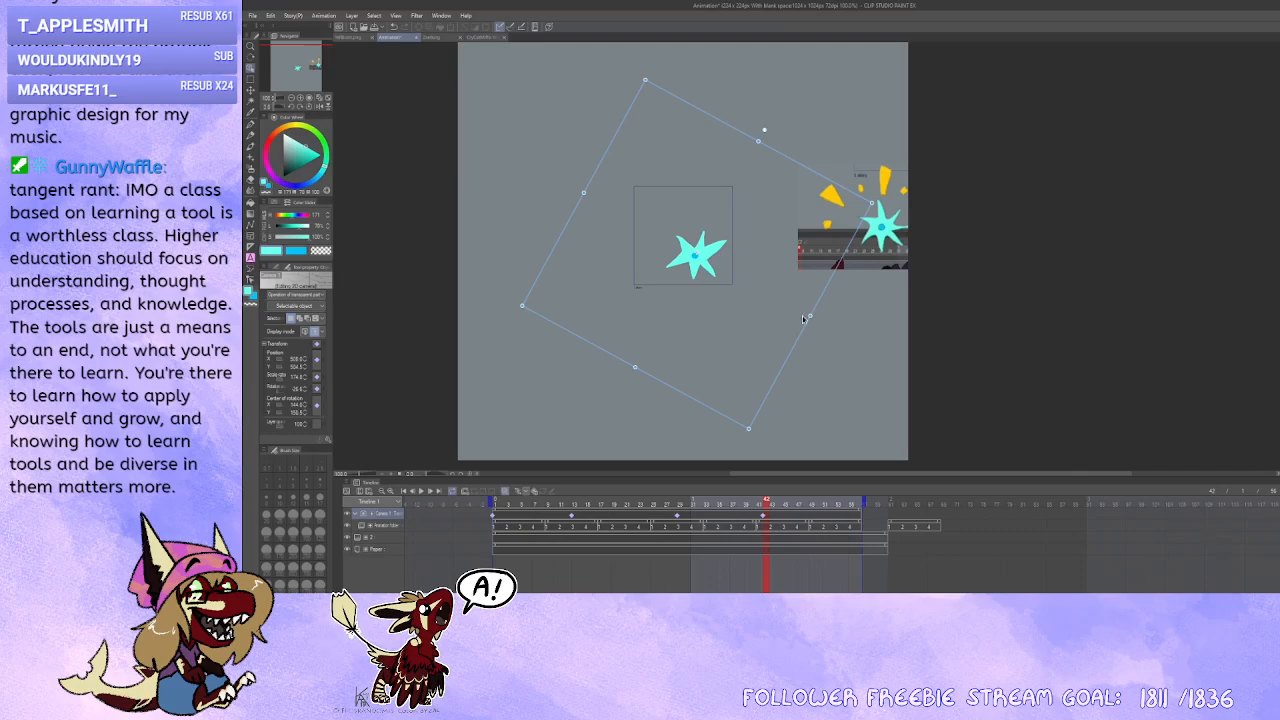
left_click_drag(811, 317, 758, 272)
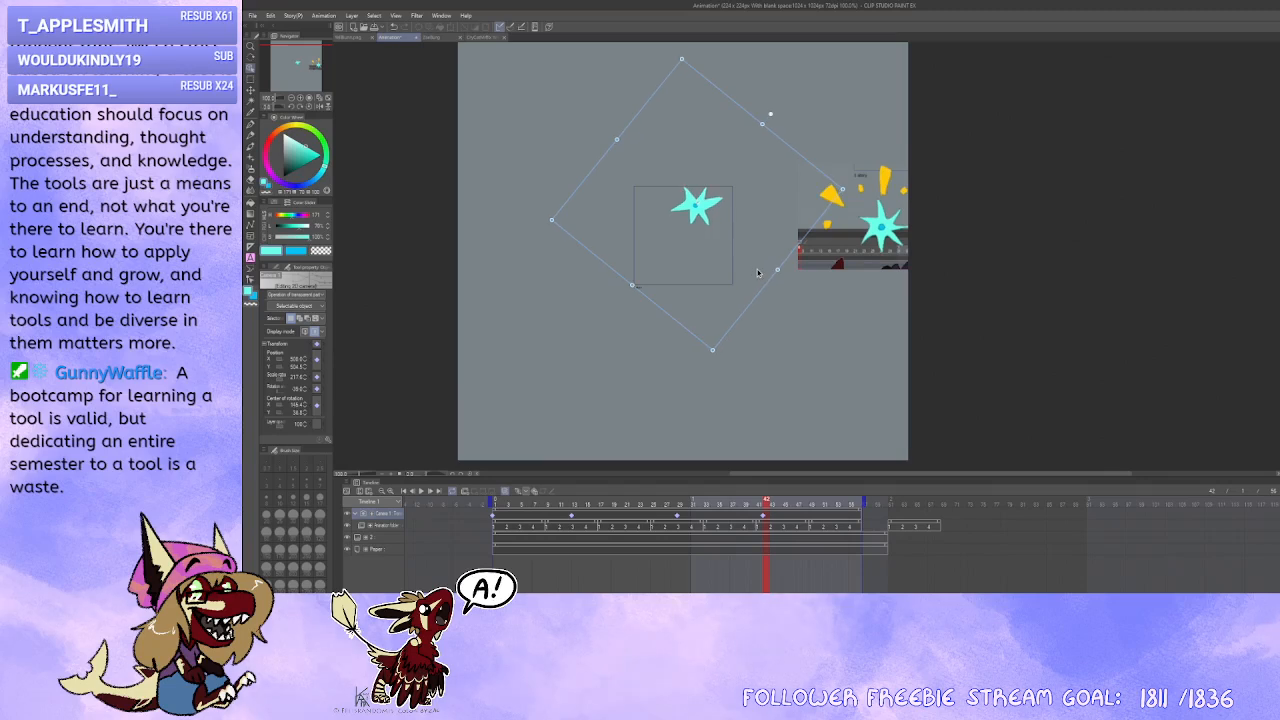
Step: Copy the camera's frame 1 keyframe to frame 56 to close the loop, and play the animation
left_click(858, 517)
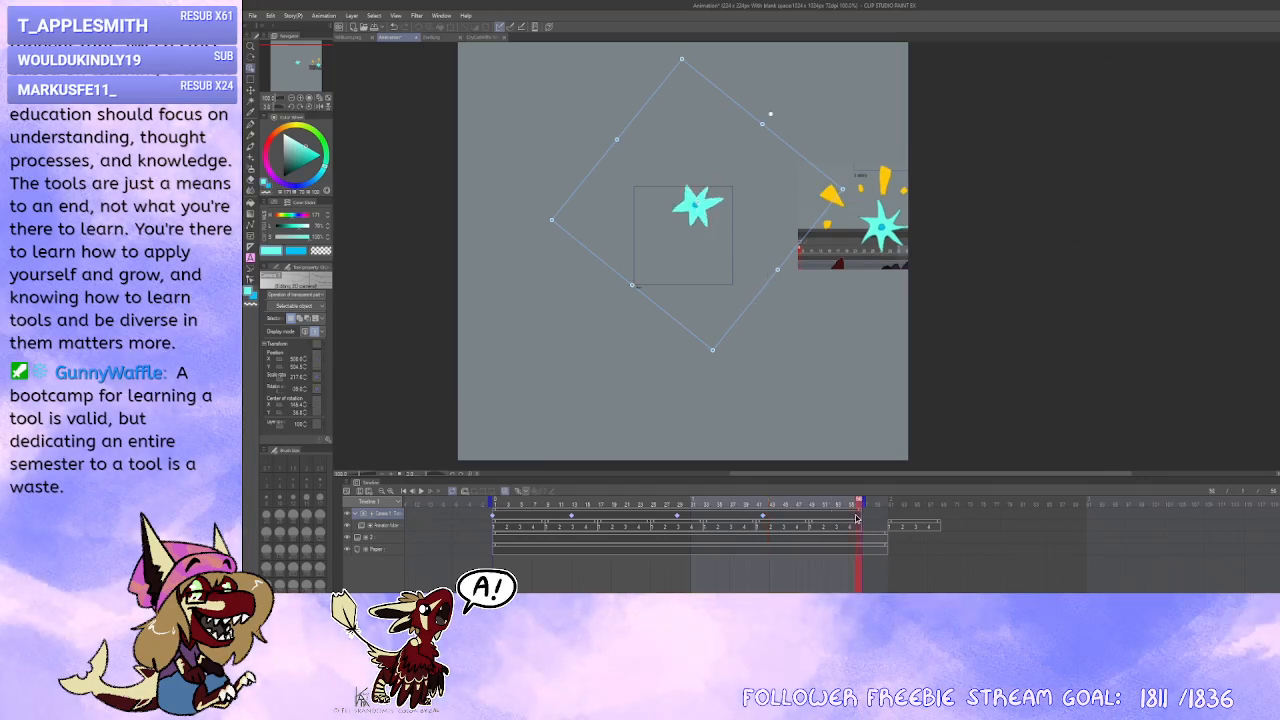
left_click(493, 519)
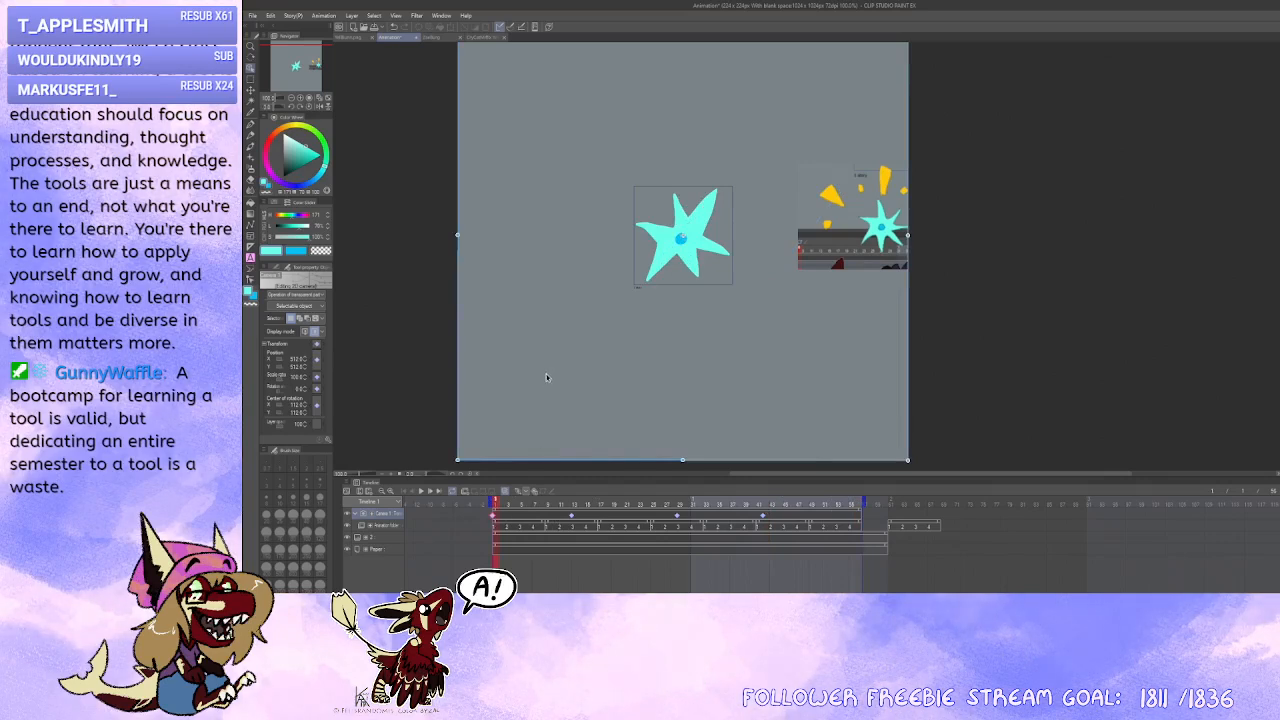
left_click(861, 513)
key("ctrl+v")
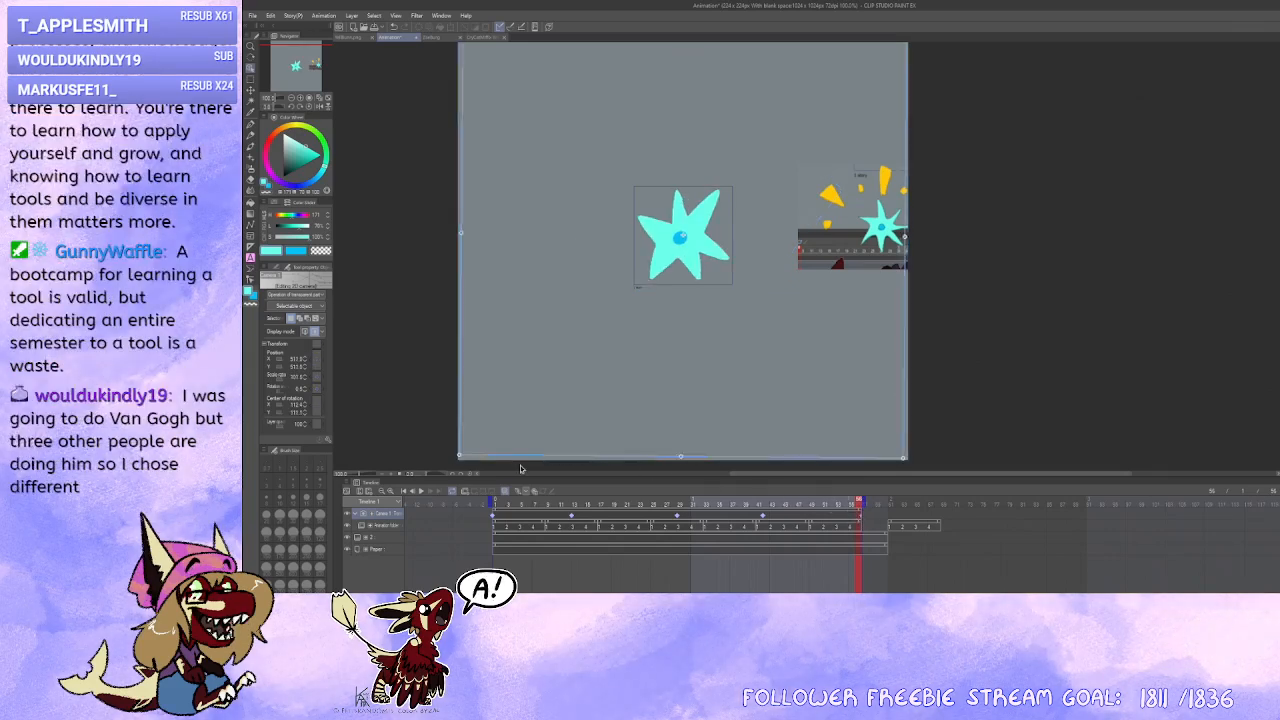
left_click(421, 492)
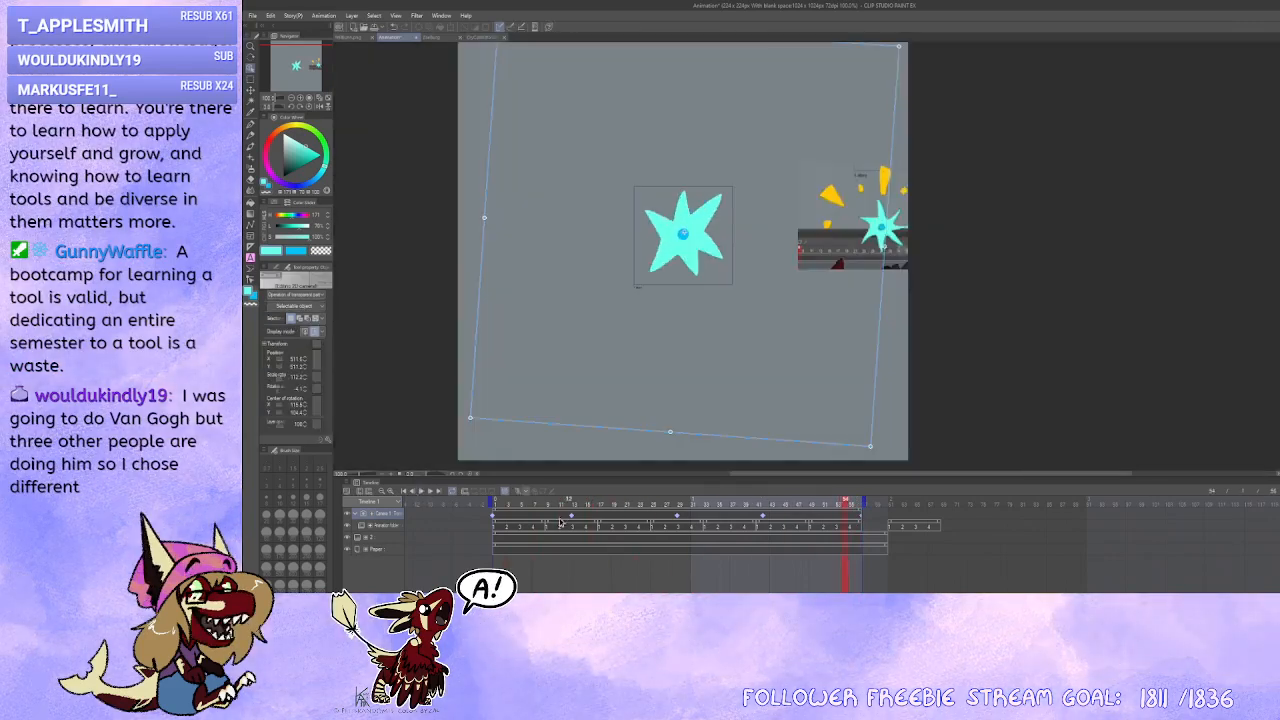
Step: Change the camera's rotation on the frame 29 and frame 42 keyframes, and play back the star's tumbling movement
left_click(573, 518)
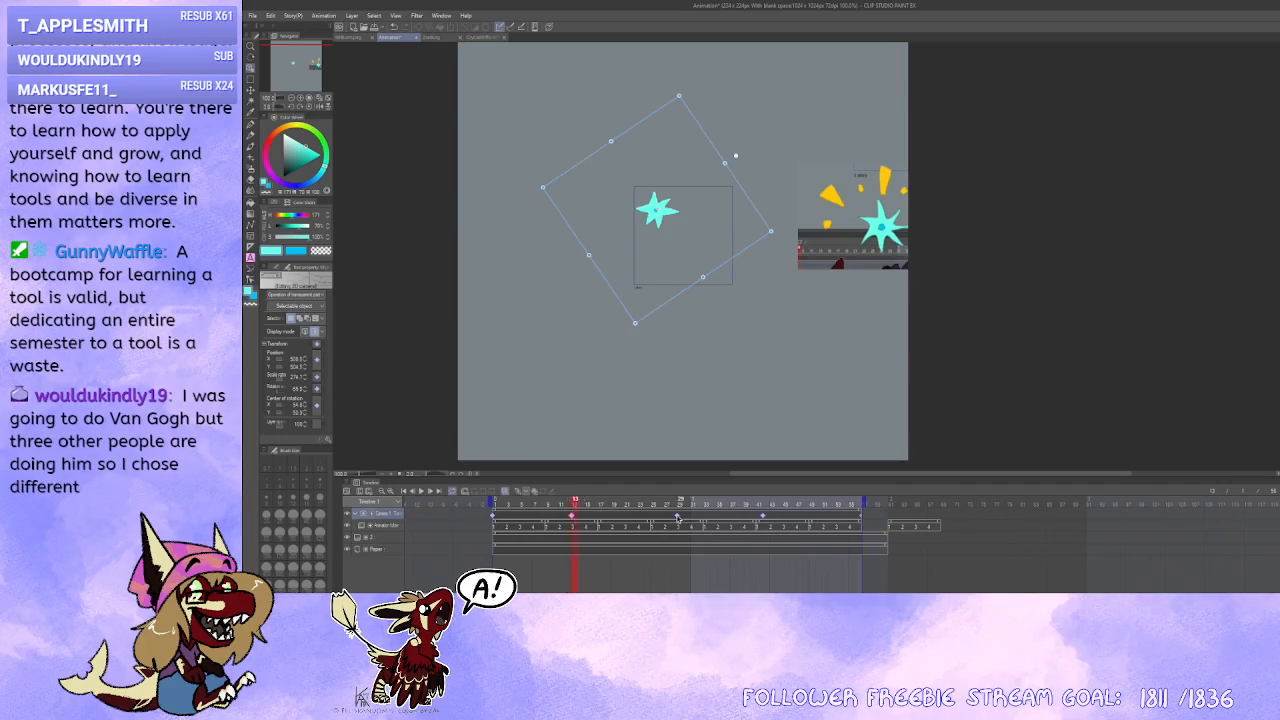
left_click(678, 517)
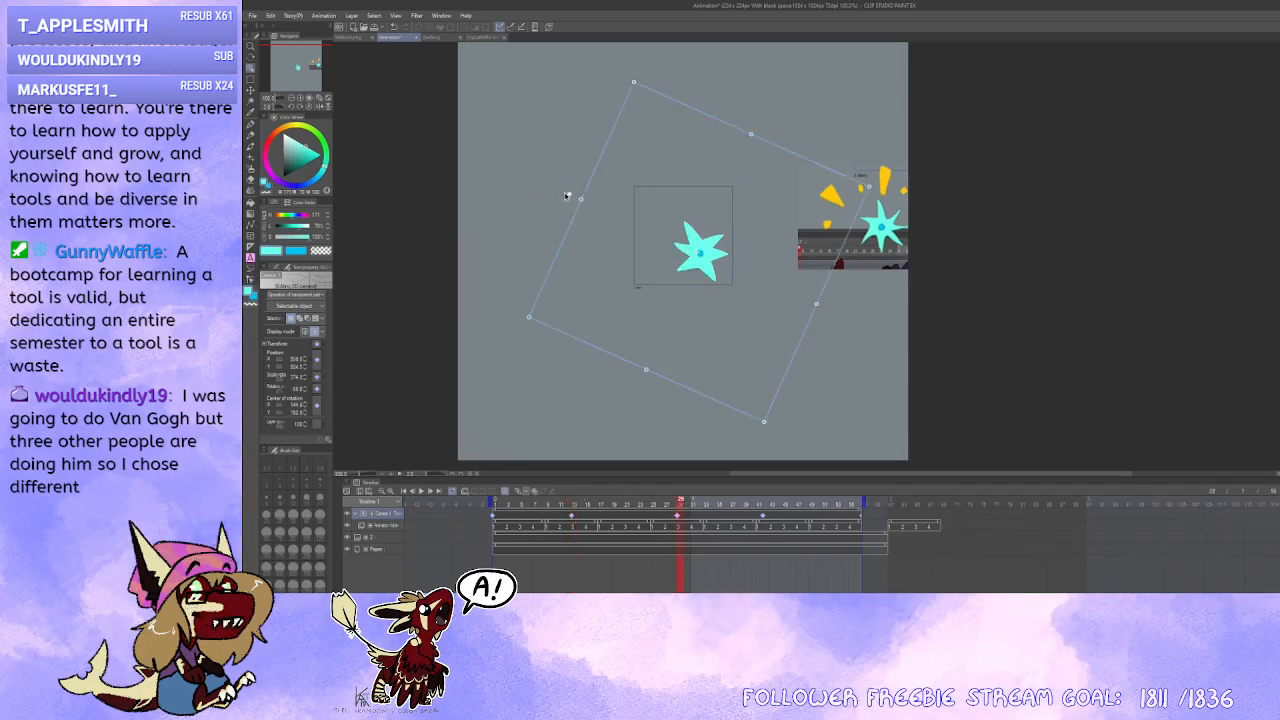
left_click_drag(568, 190, 802, 436)
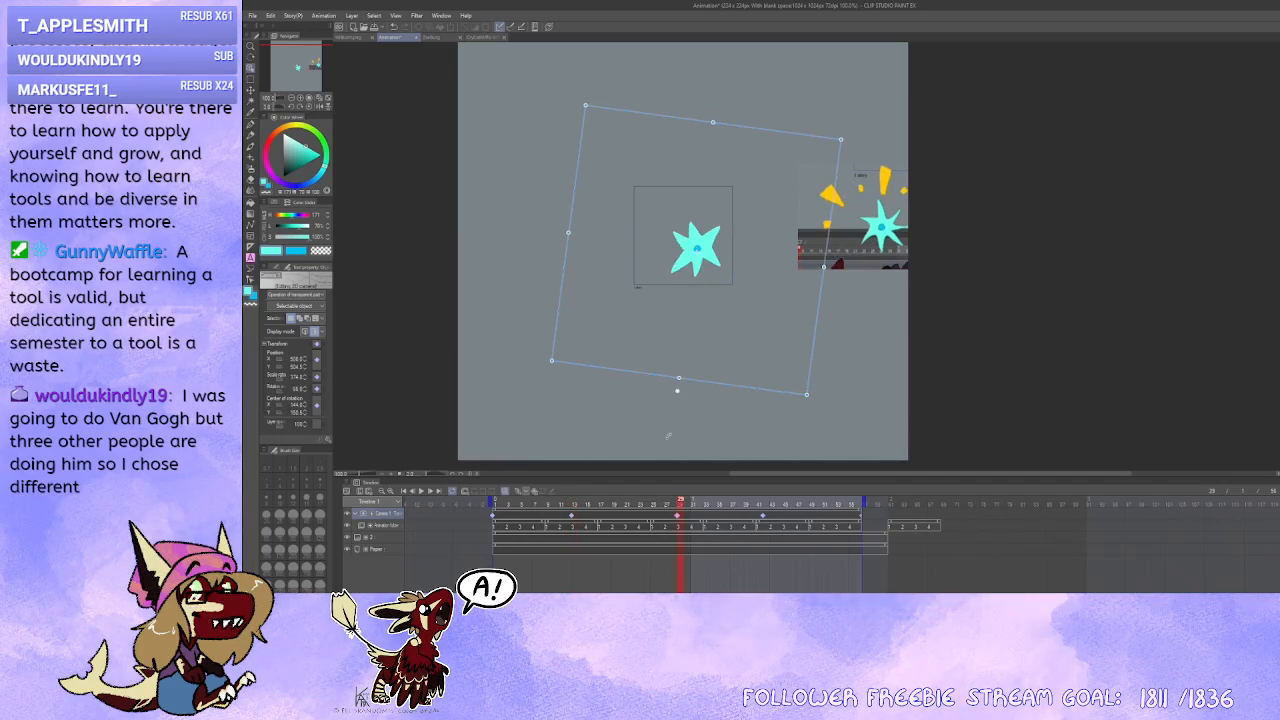
left_click(760, 507)
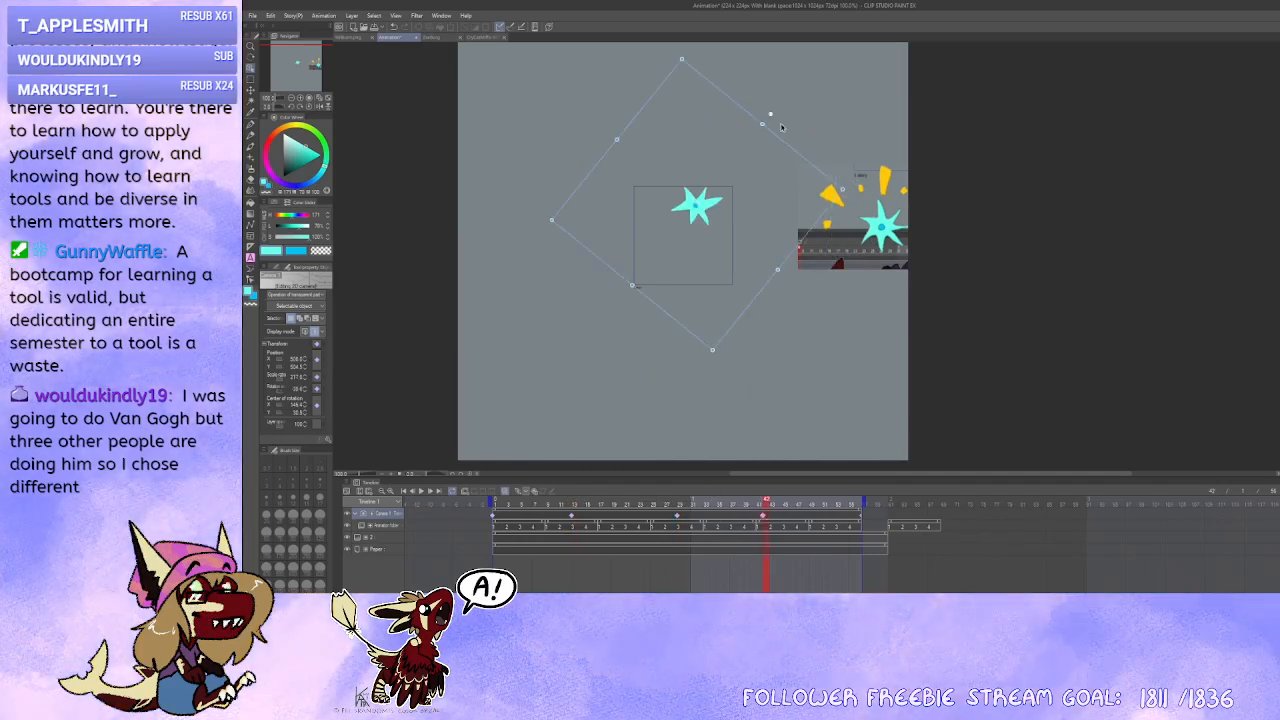
left_click_drag(727, 428, 500, 61)
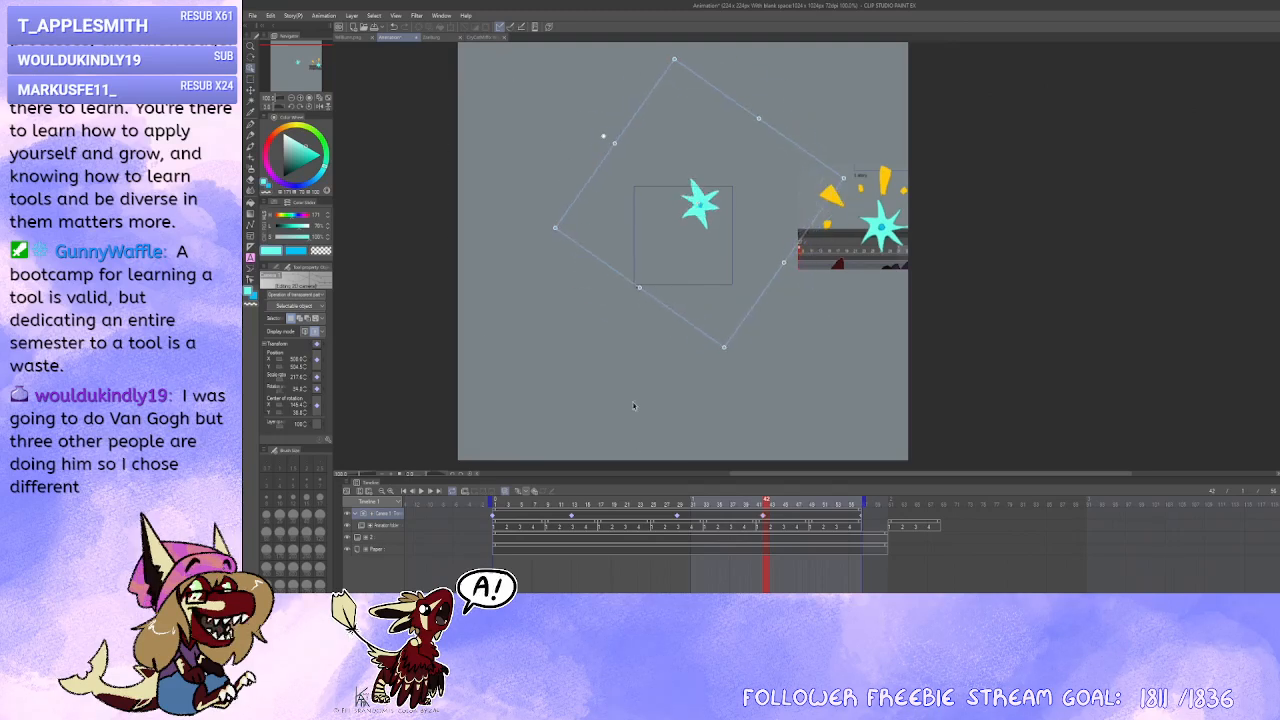
left_click(422, 491)
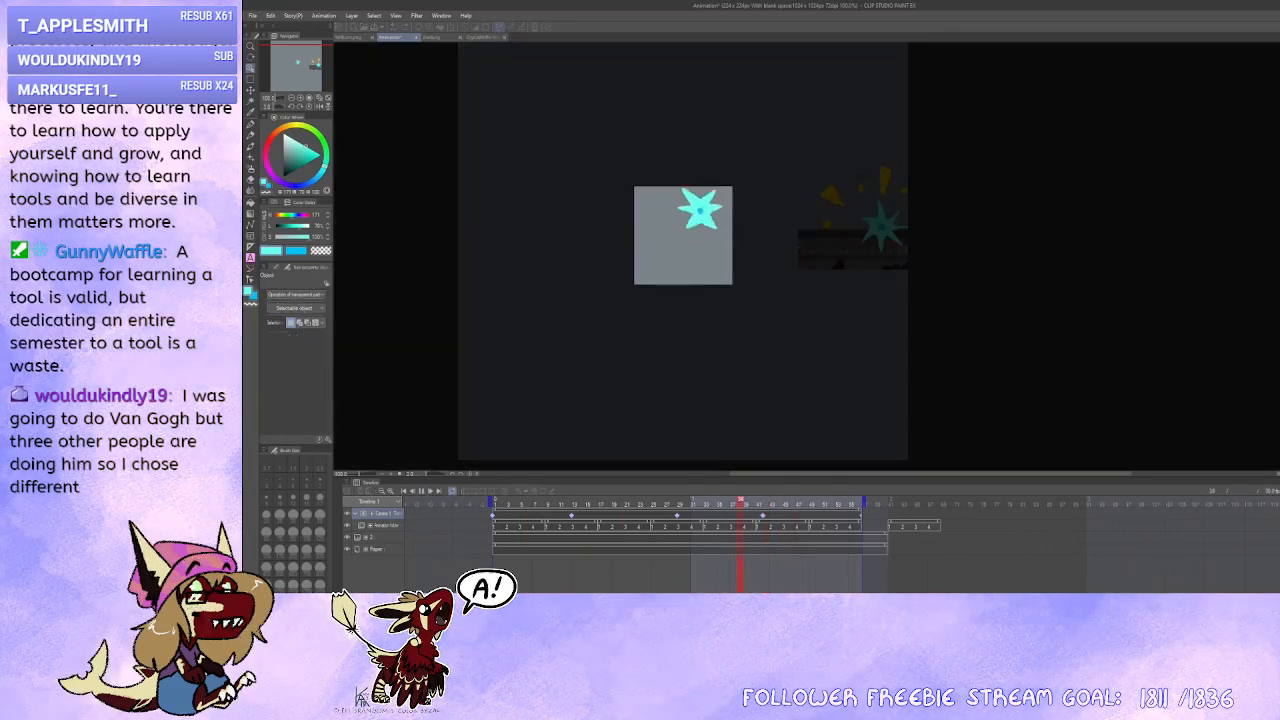
left_click(422, 491)
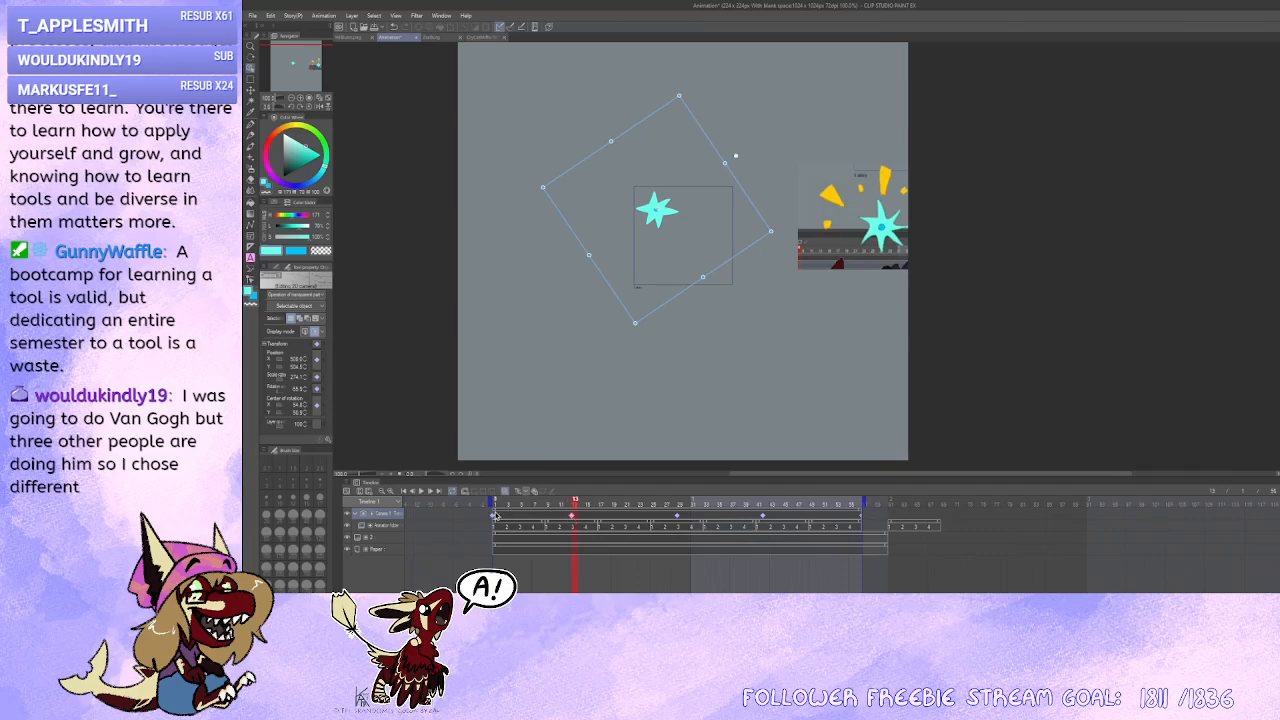
Step: Check the camera keyframes at frames 1 and 13, and set the frame 29 keyframe's rotation to about -192 degrees
left_click(496, 518)
scroll(735, 392, "down", 4)
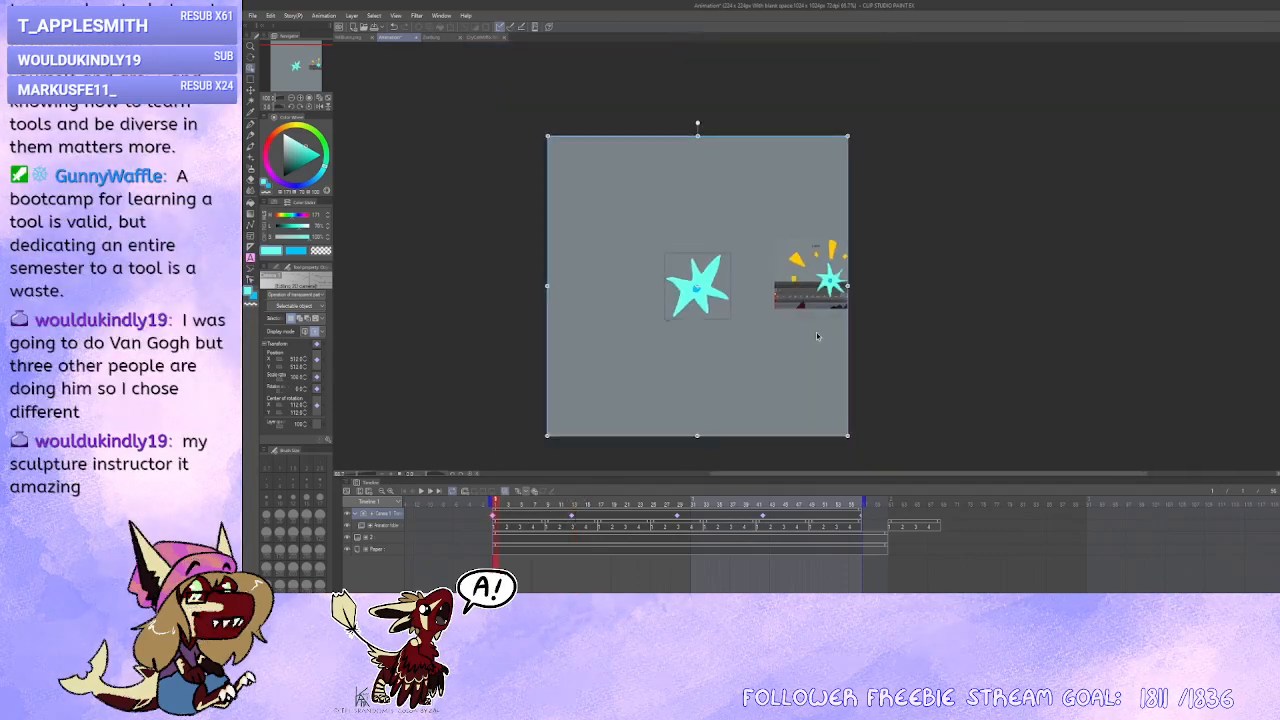
scroll(810, 338, "up", 2)
left_click(573, 514)
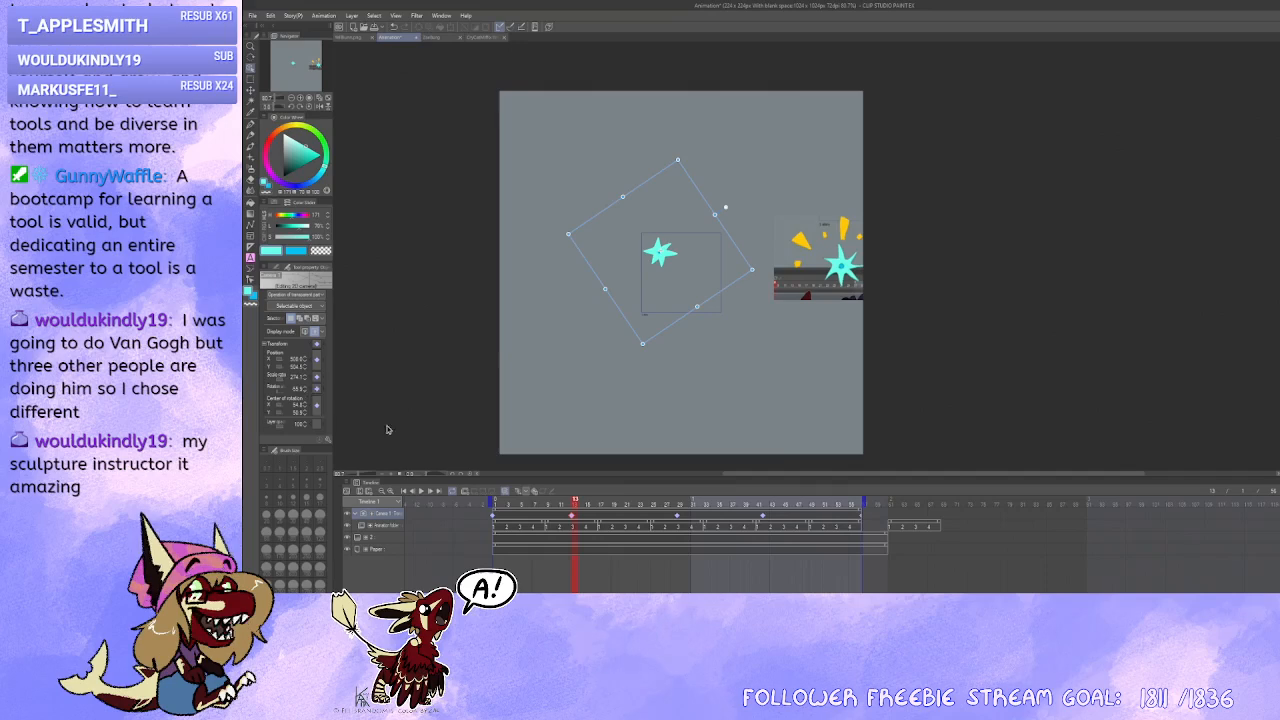
left_click(675, 516)
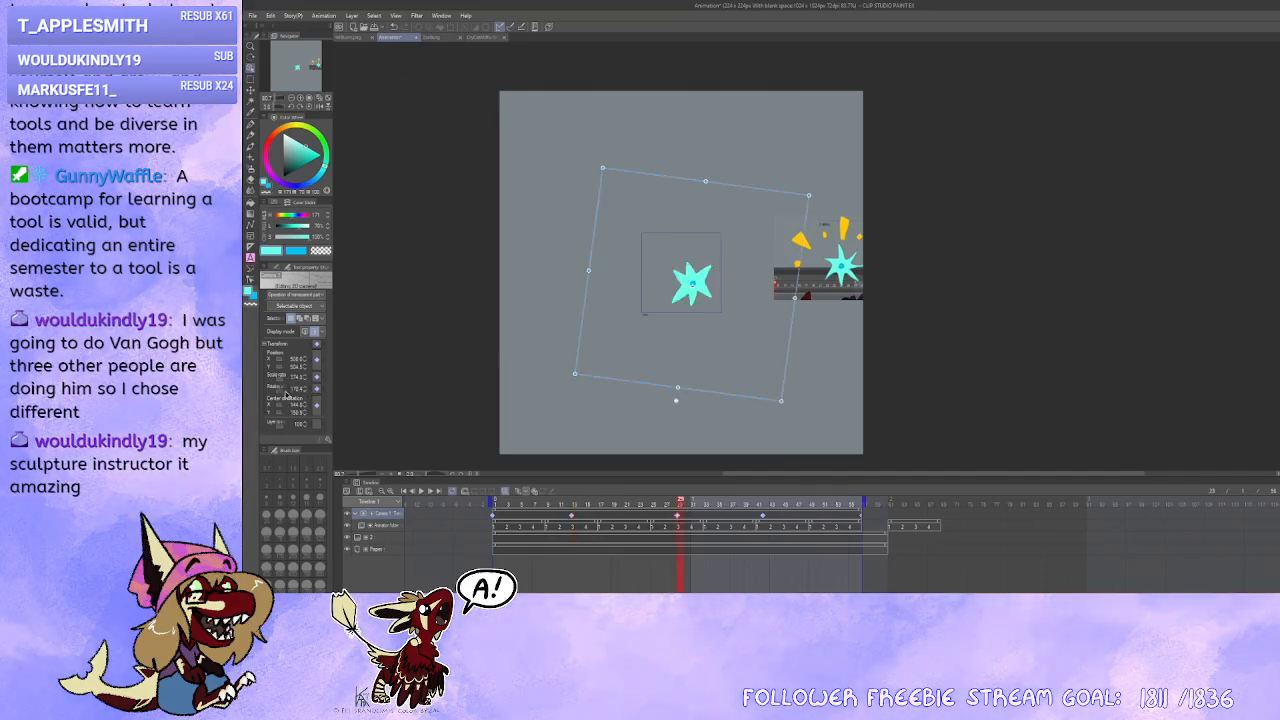
scroll(283, 394, "up", 5)
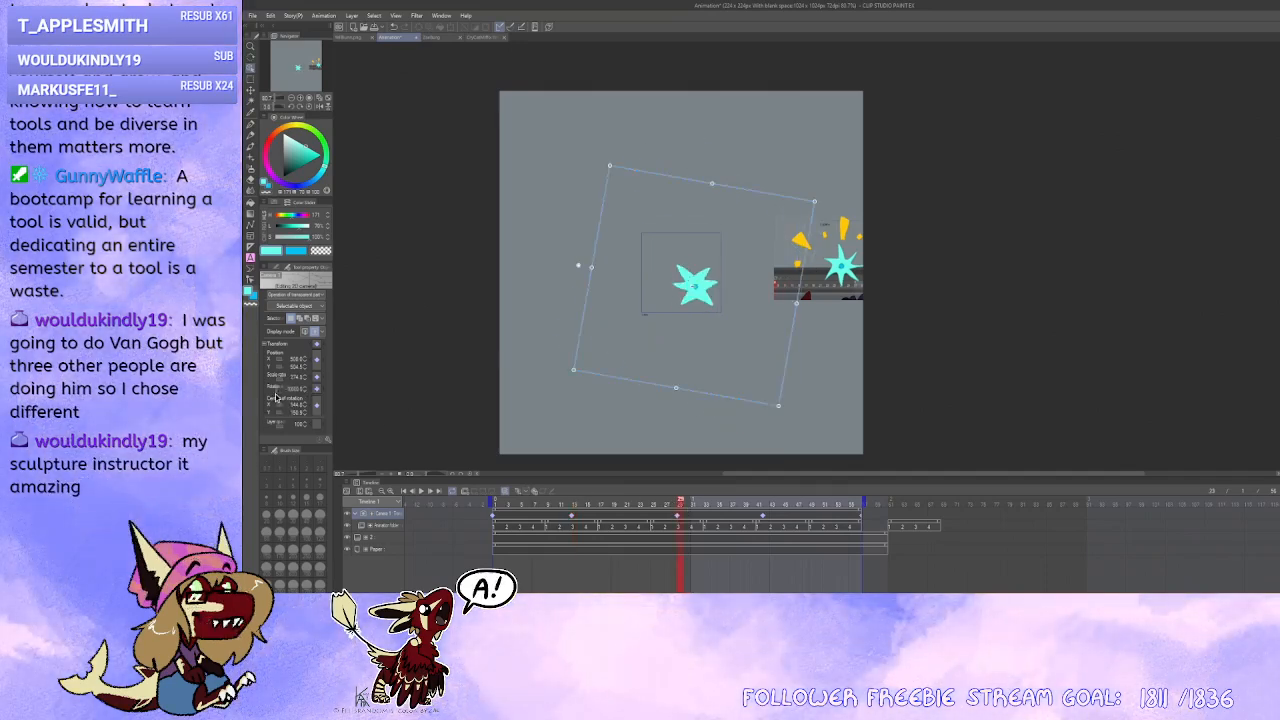
scroll(279, 398, "up", 2)
scroll(278, 398, "up", 2)
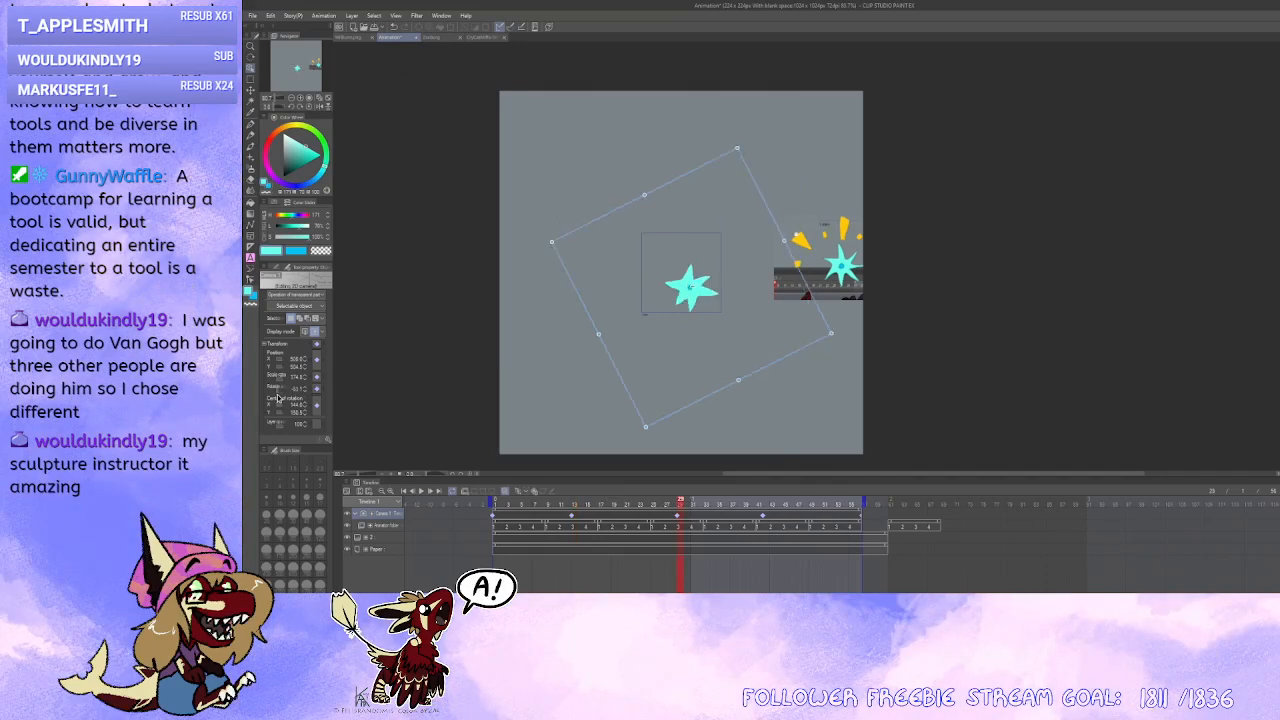
scroll(305, 395, "down", 3)
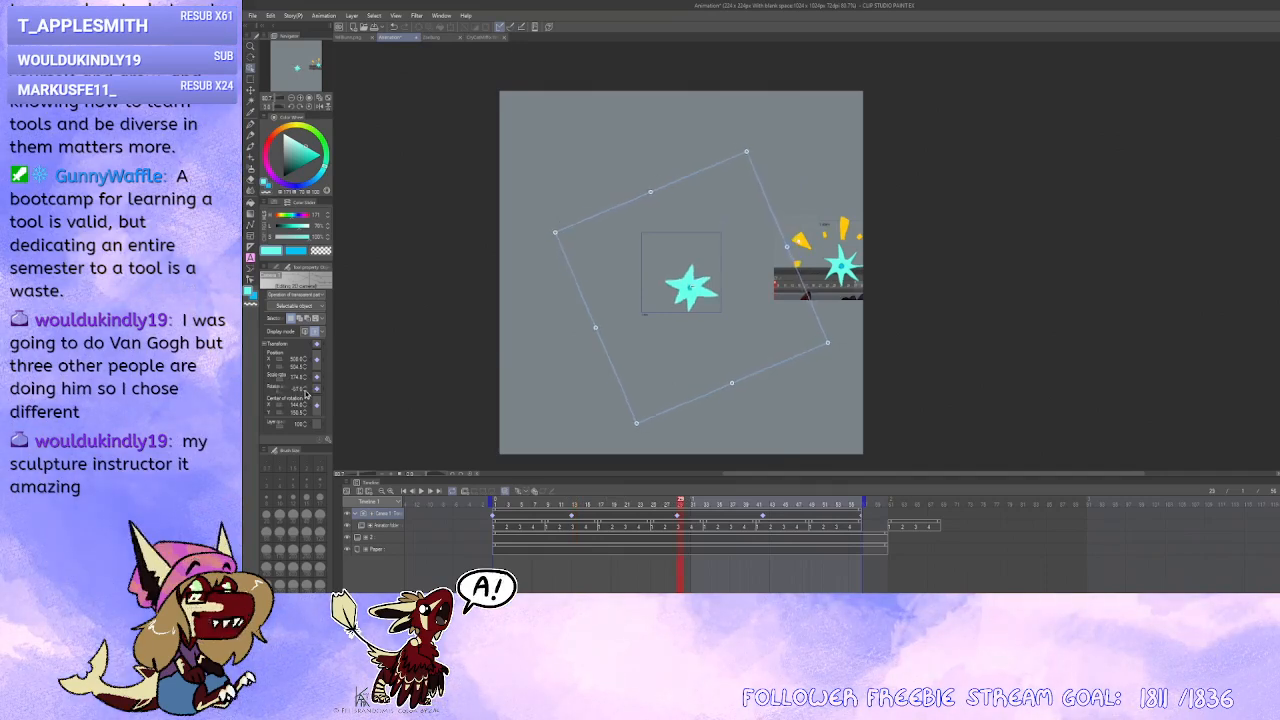
scroll(305, 395, "down", 4)
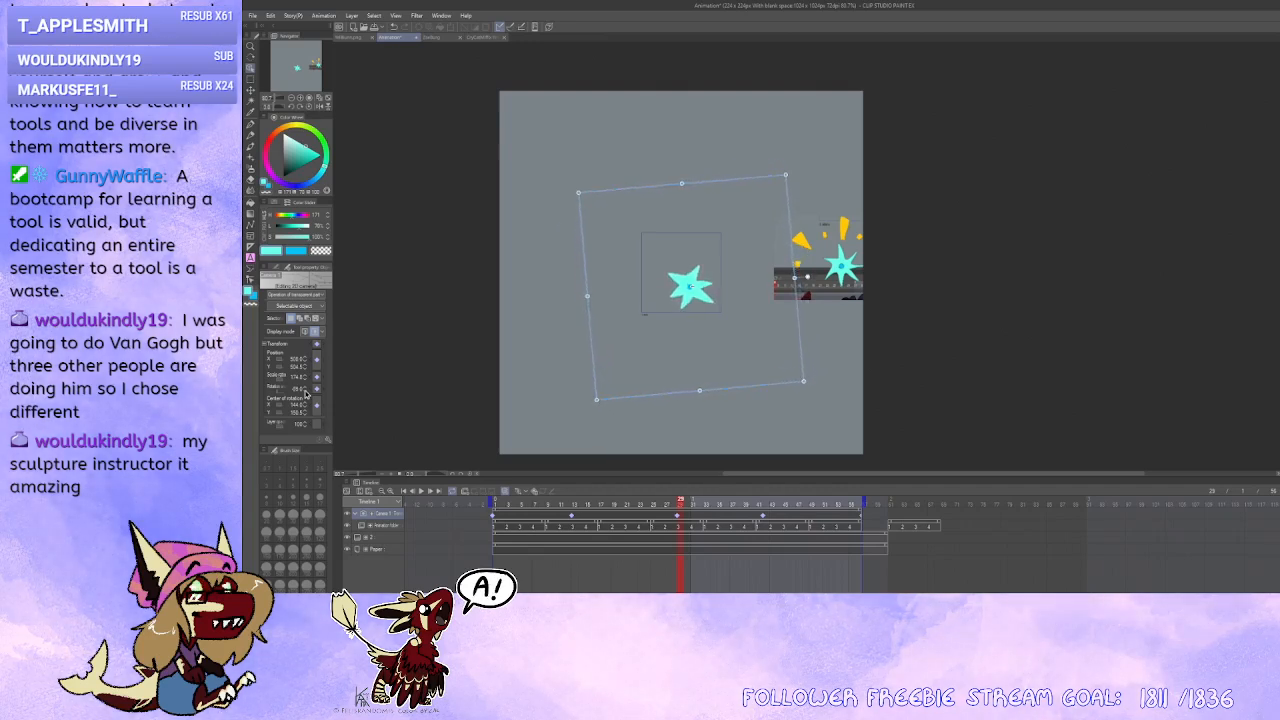
scroll(305, 395, "down", 5)
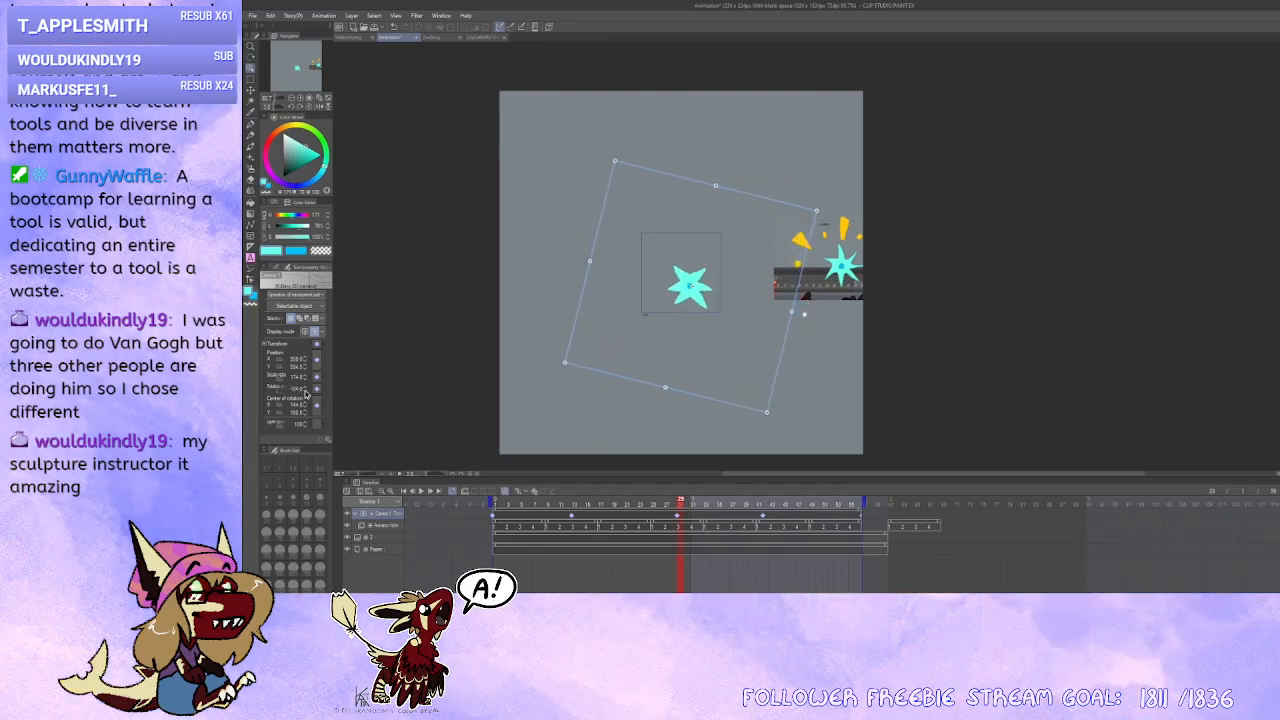
scroll(305, 395, "down", 5)
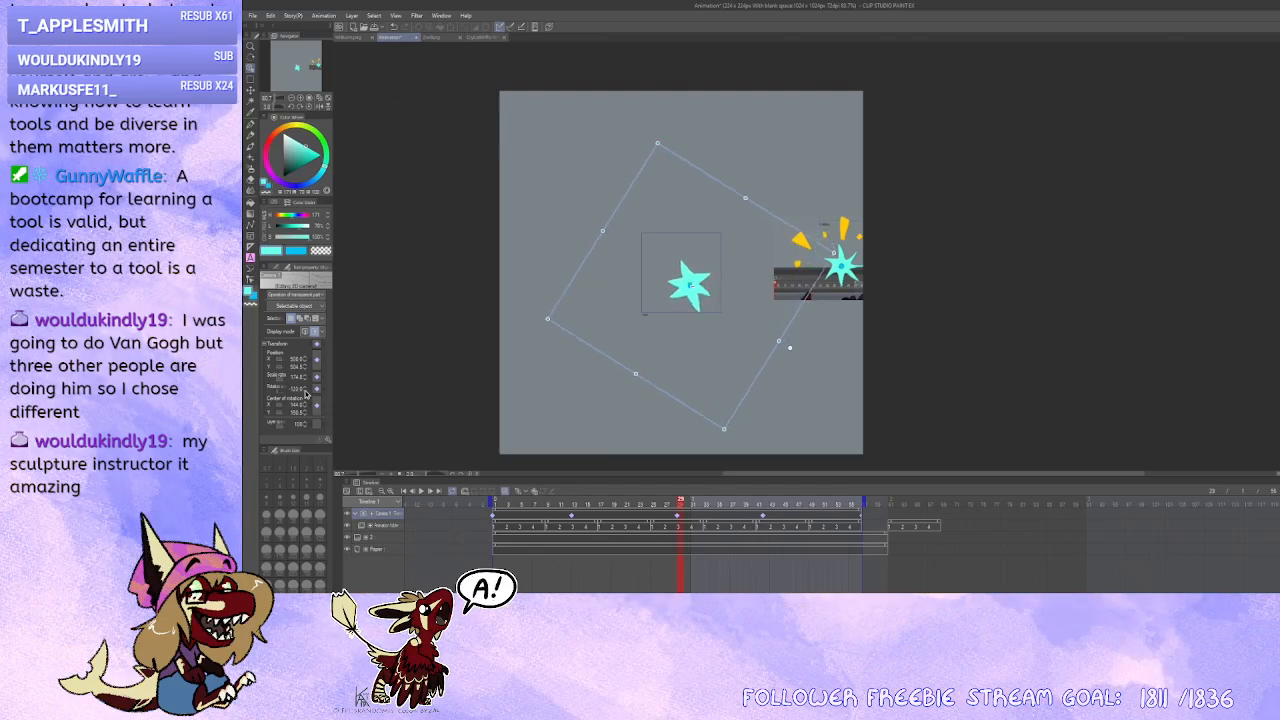
scroll(305, 395, "down", 5)
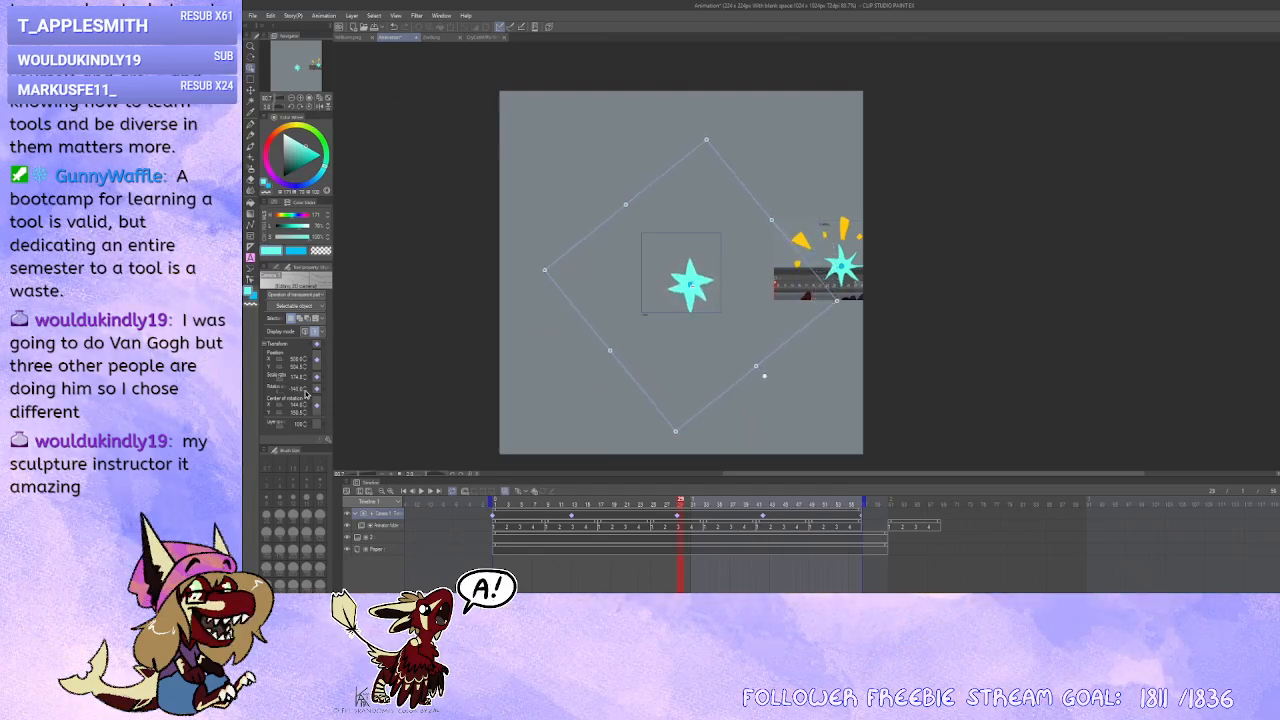
scroll(305, 395, "down", 5)
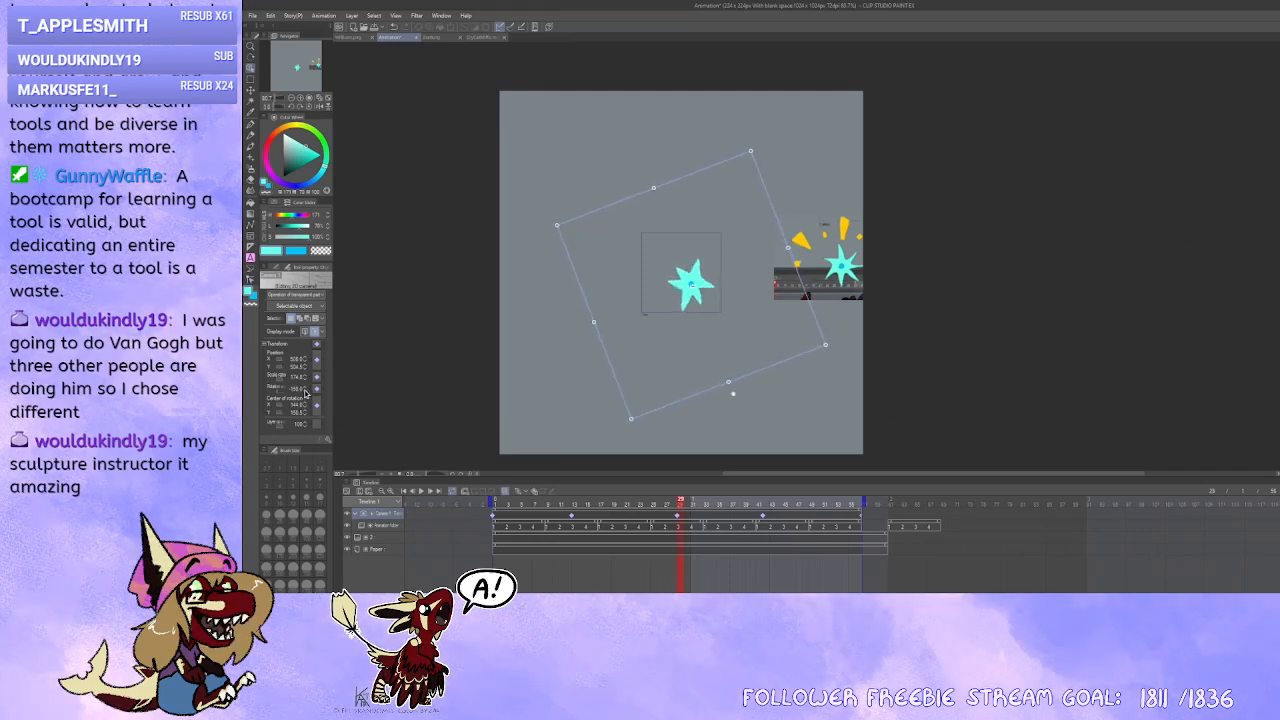
scroll(305, 395, "down", 5)
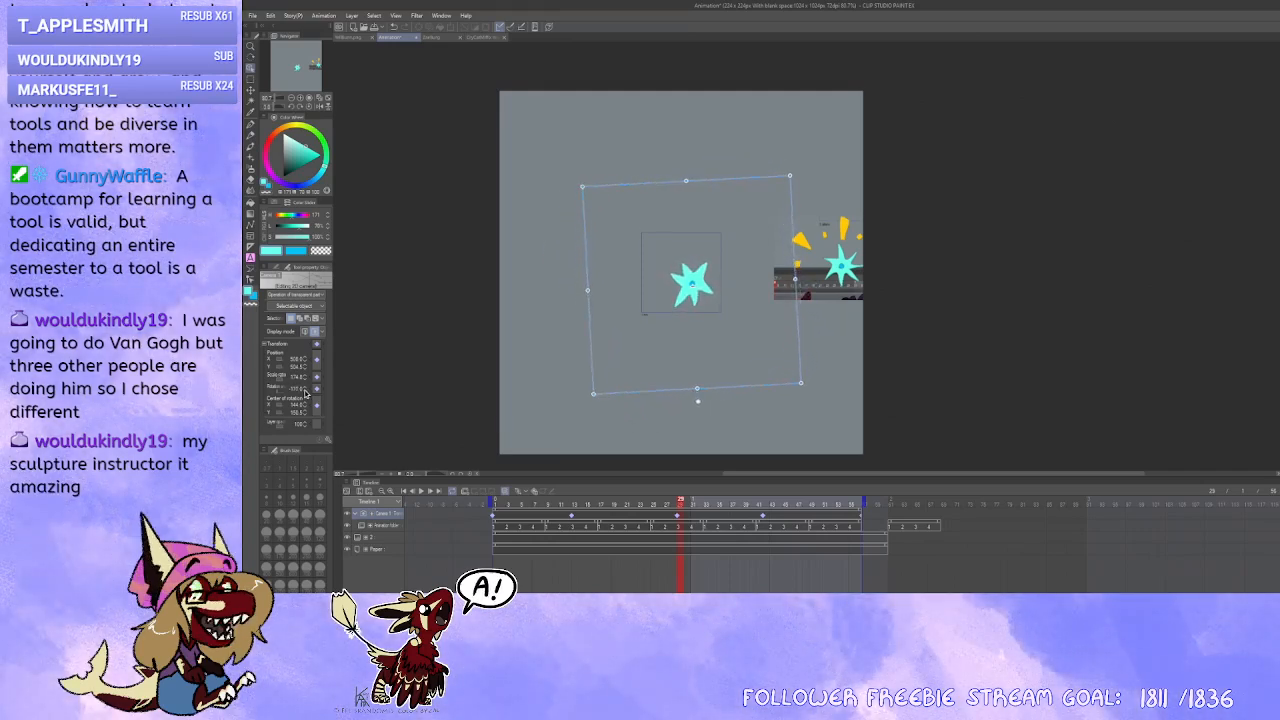
scroll(306, 394, "down", 3)
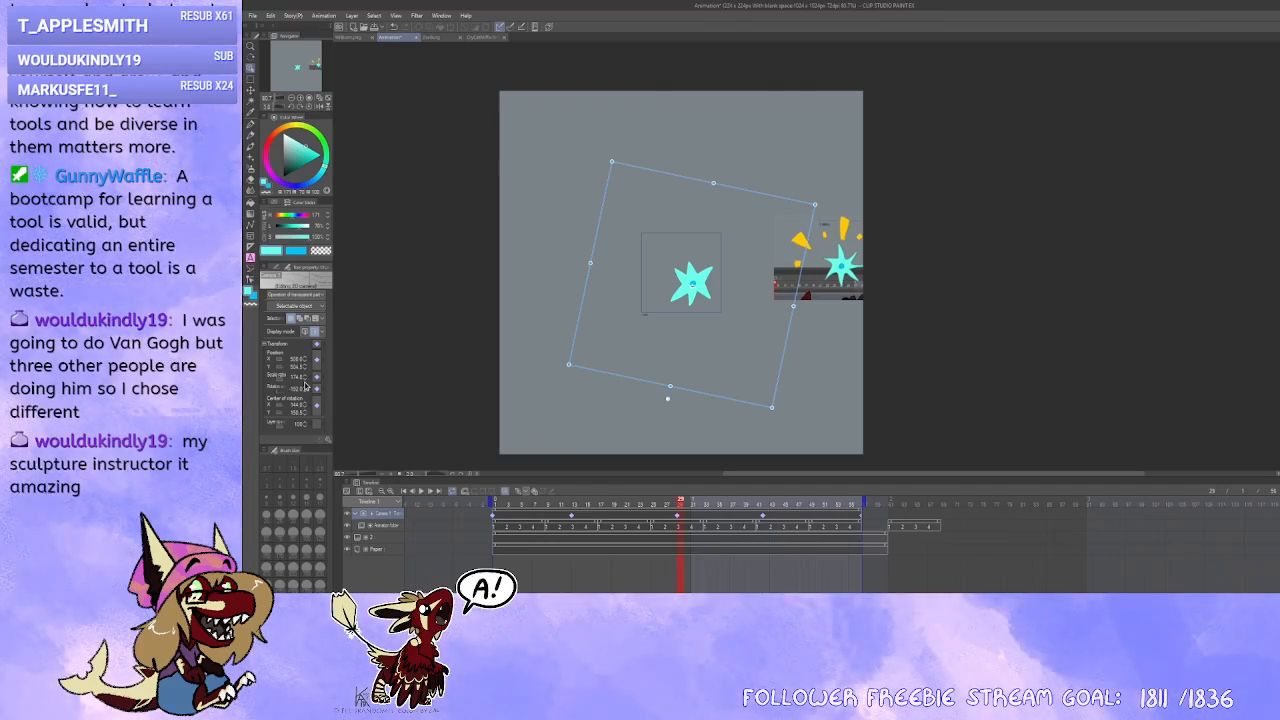
Step: Set the camera's rotation on the frame 42 keyframe to about -298 degrees and play back the animation
left_click(764, 517)
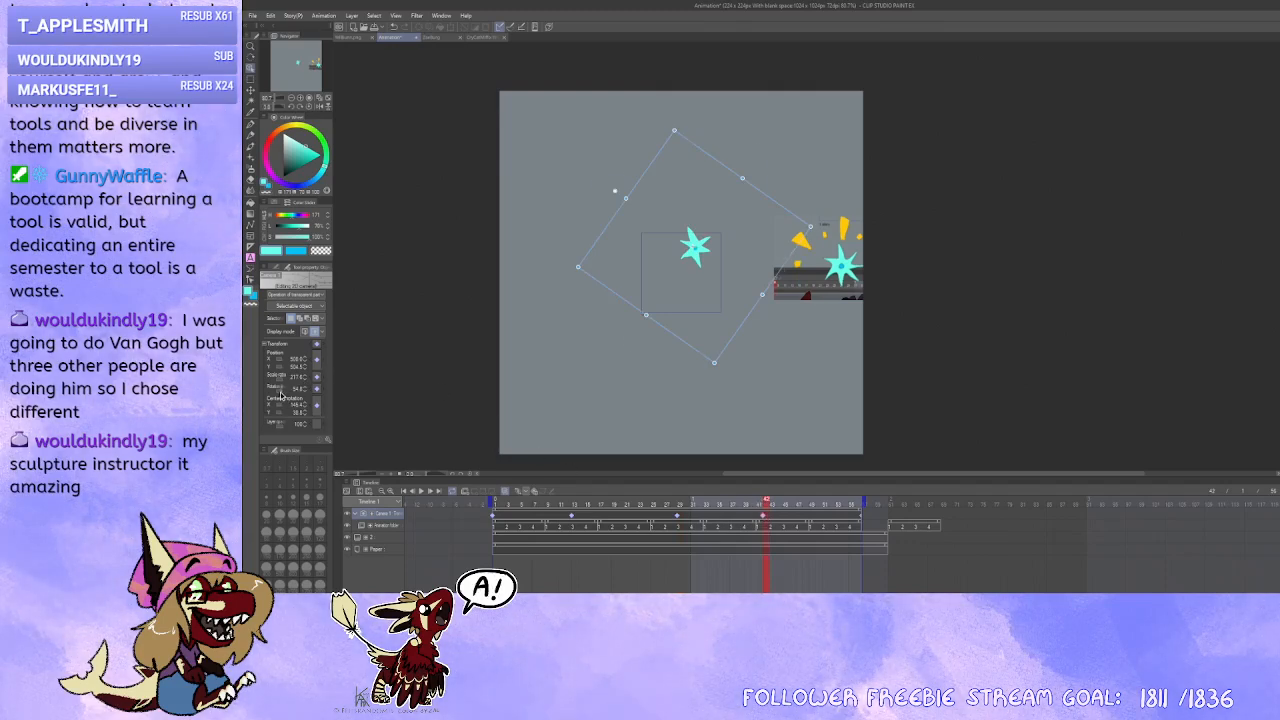
left_click_drag(282, 391, 296, 396)
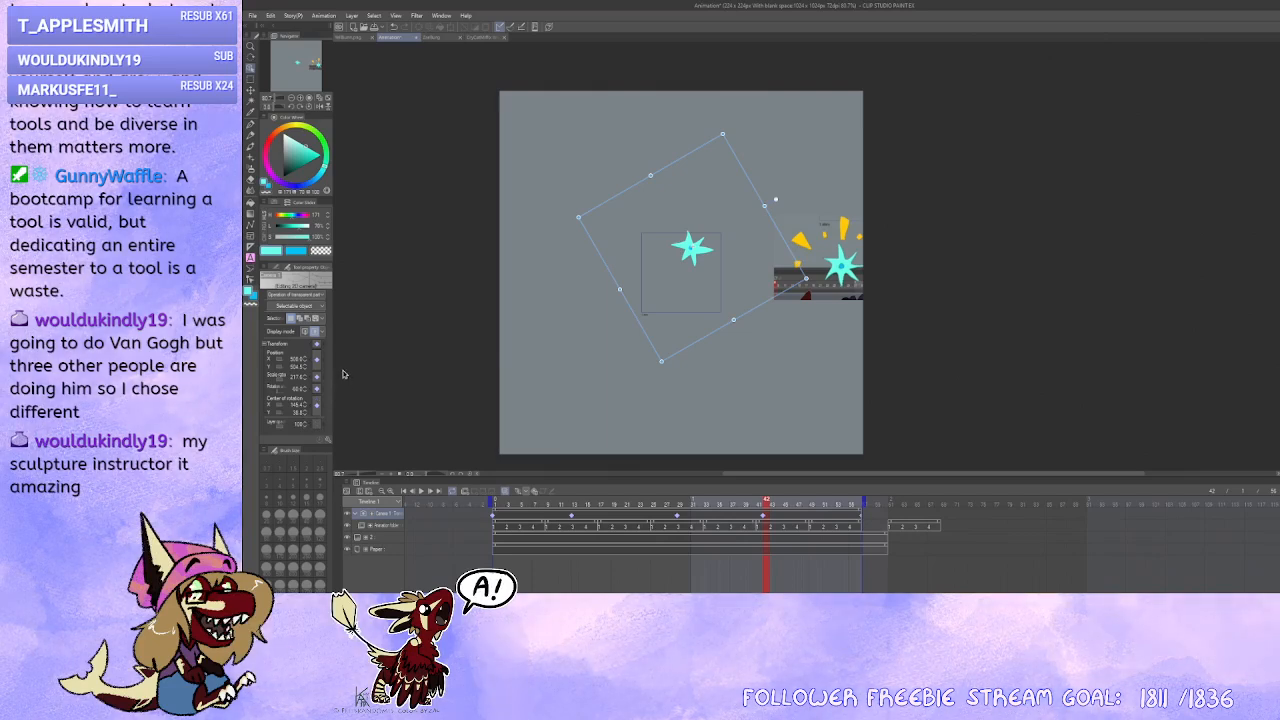
key("ctrl+z")
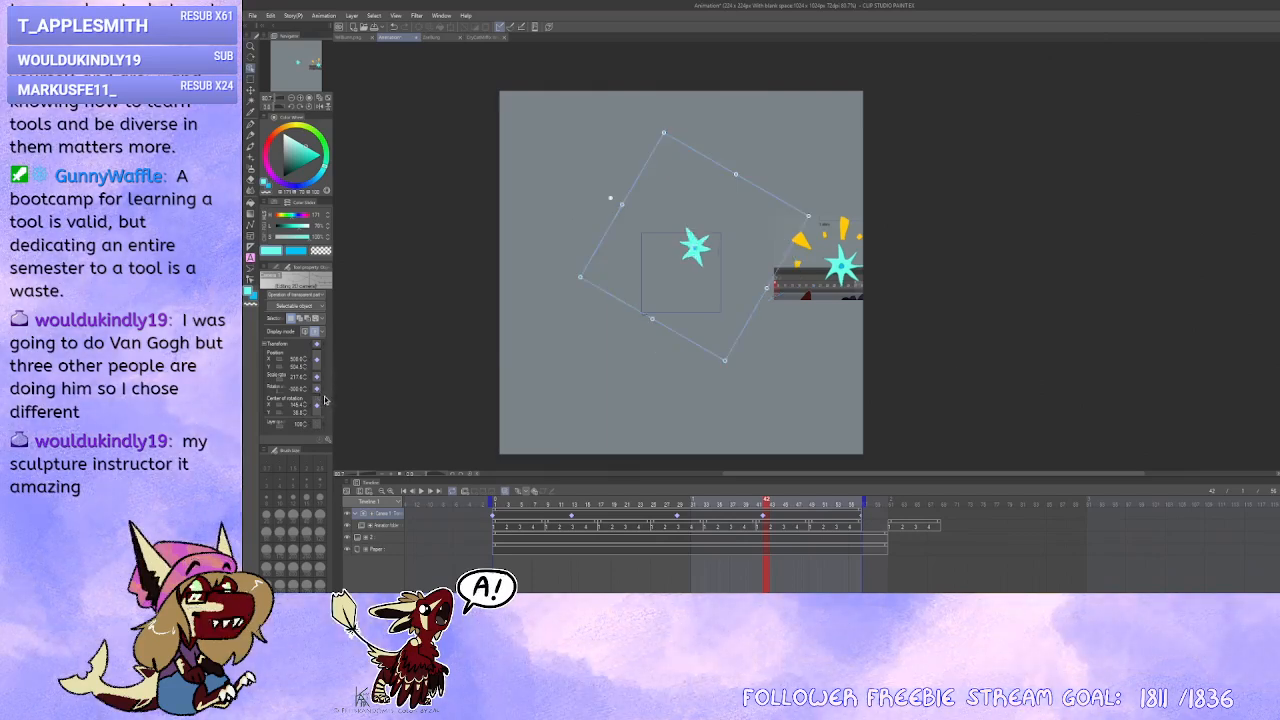
left_click_drag(306, 394, 306, 389)
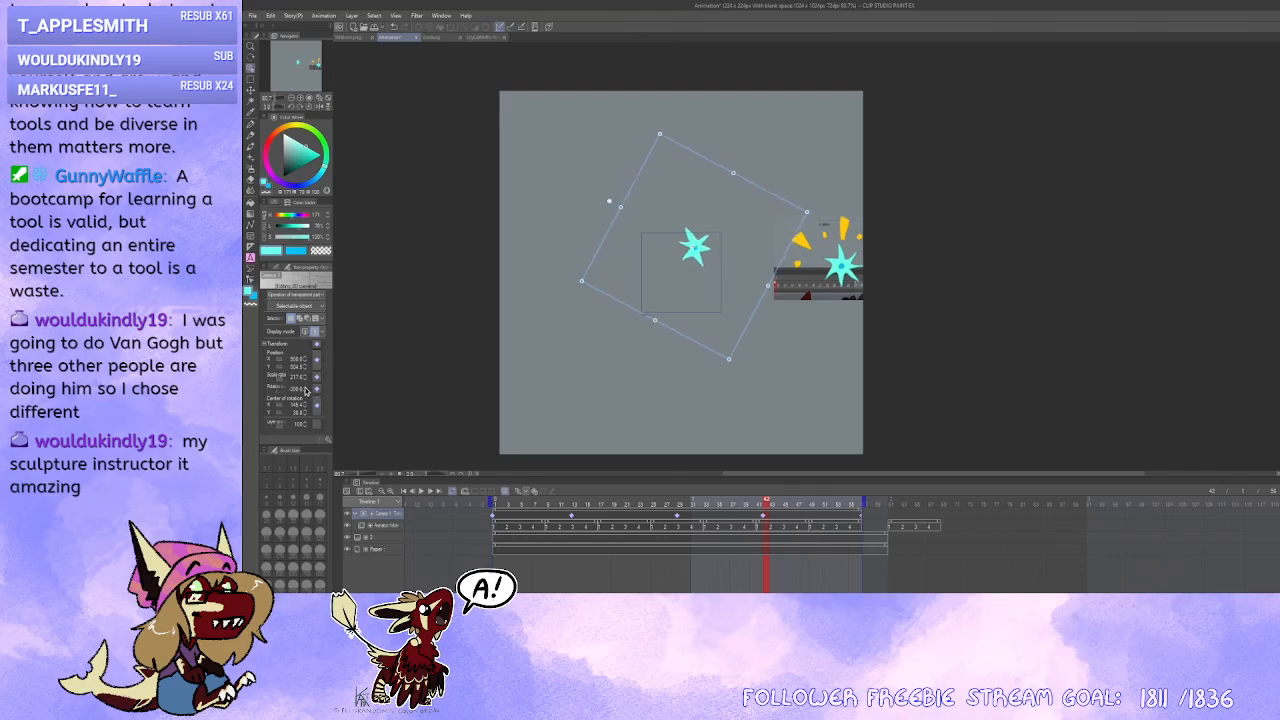
left_click(421, 491)
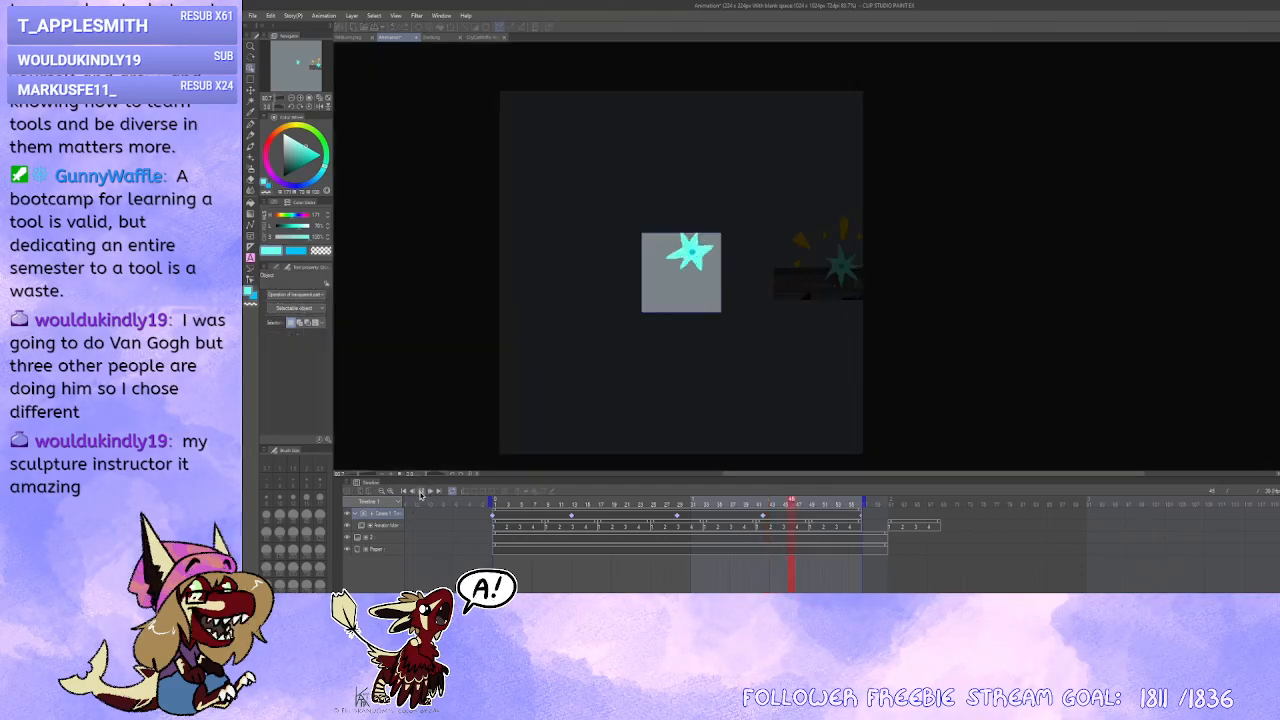
left_click(424, 491)
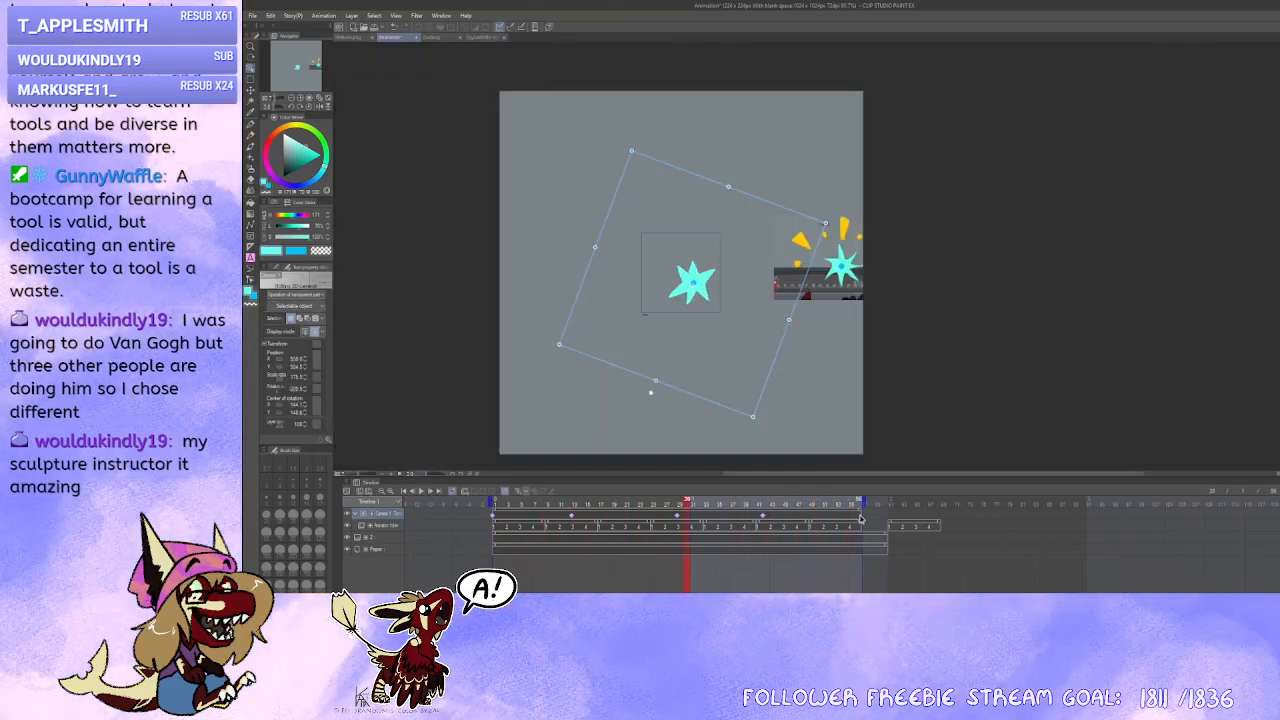
Step: Extend the playback end to frame 57 and set the camera's closing keyframe there to nearly a full negative turn, about -359 degrees
left_click(860, 512)
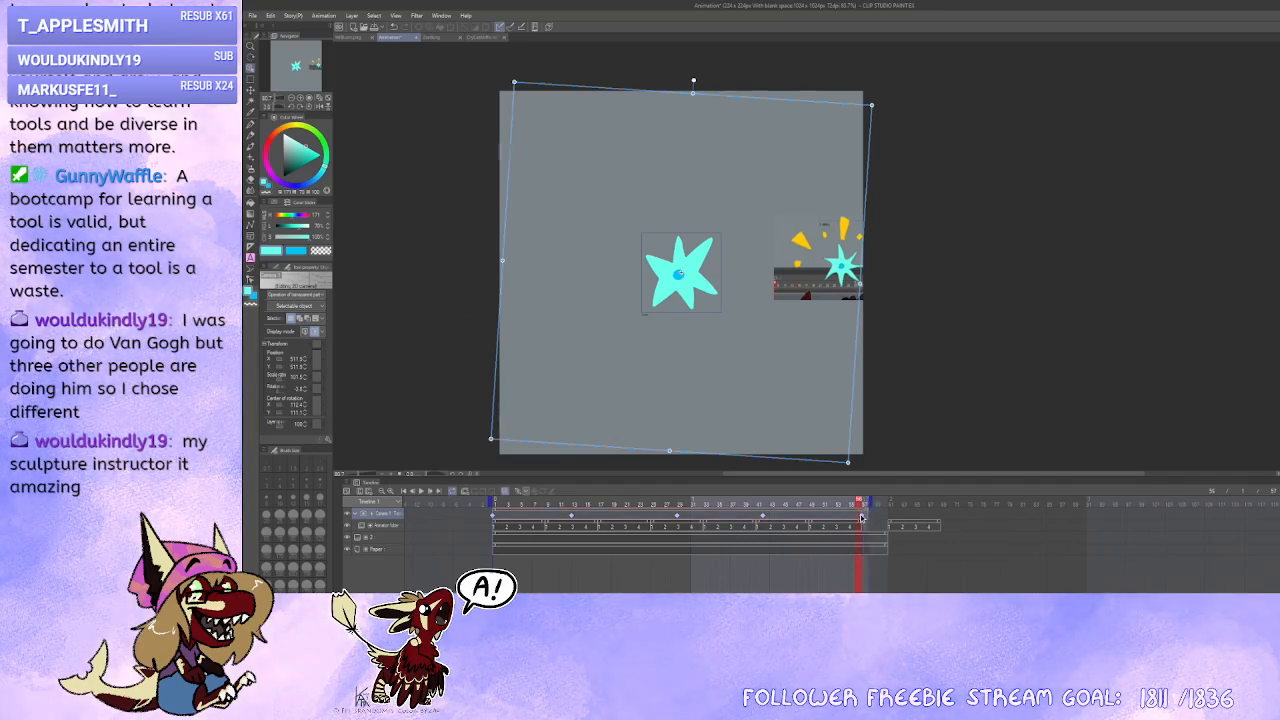
left_click(864, 514)
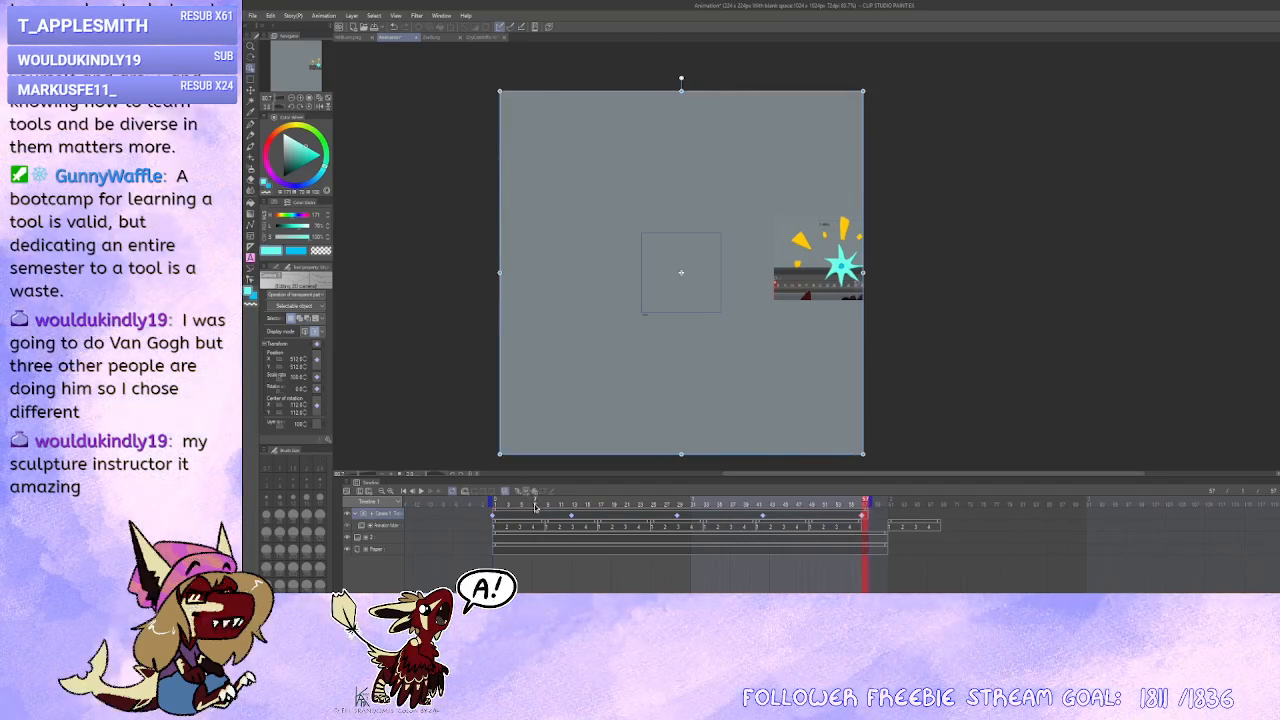
left_click(855, 518)
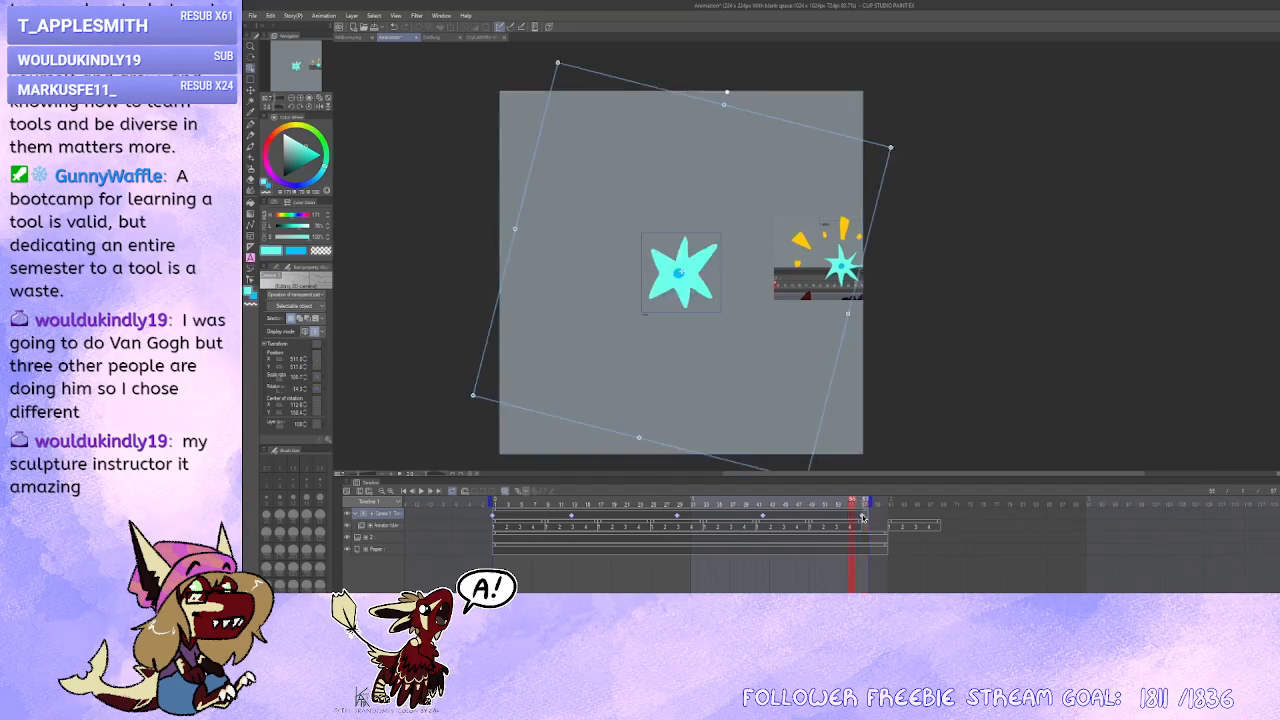
left_click(863, 518)
left_click(861, 522)
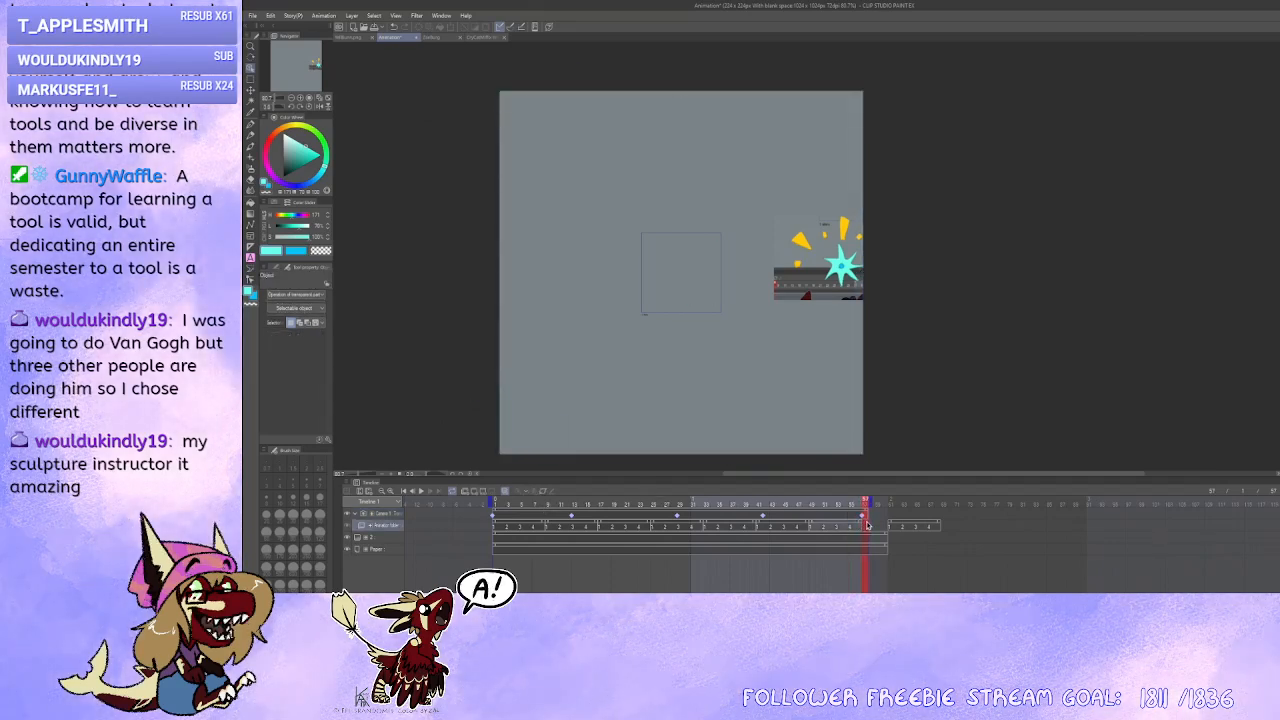
left_click(862, 514)
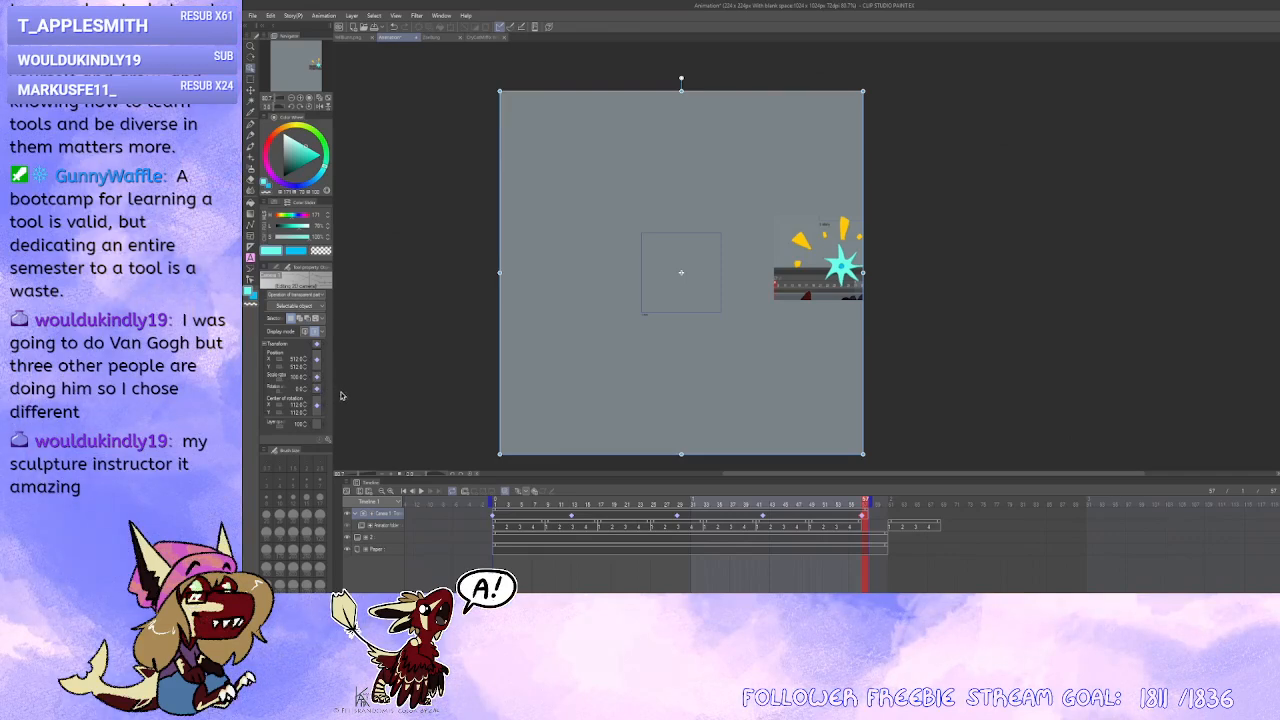
left_click_drag(283, 392, 288, 394)
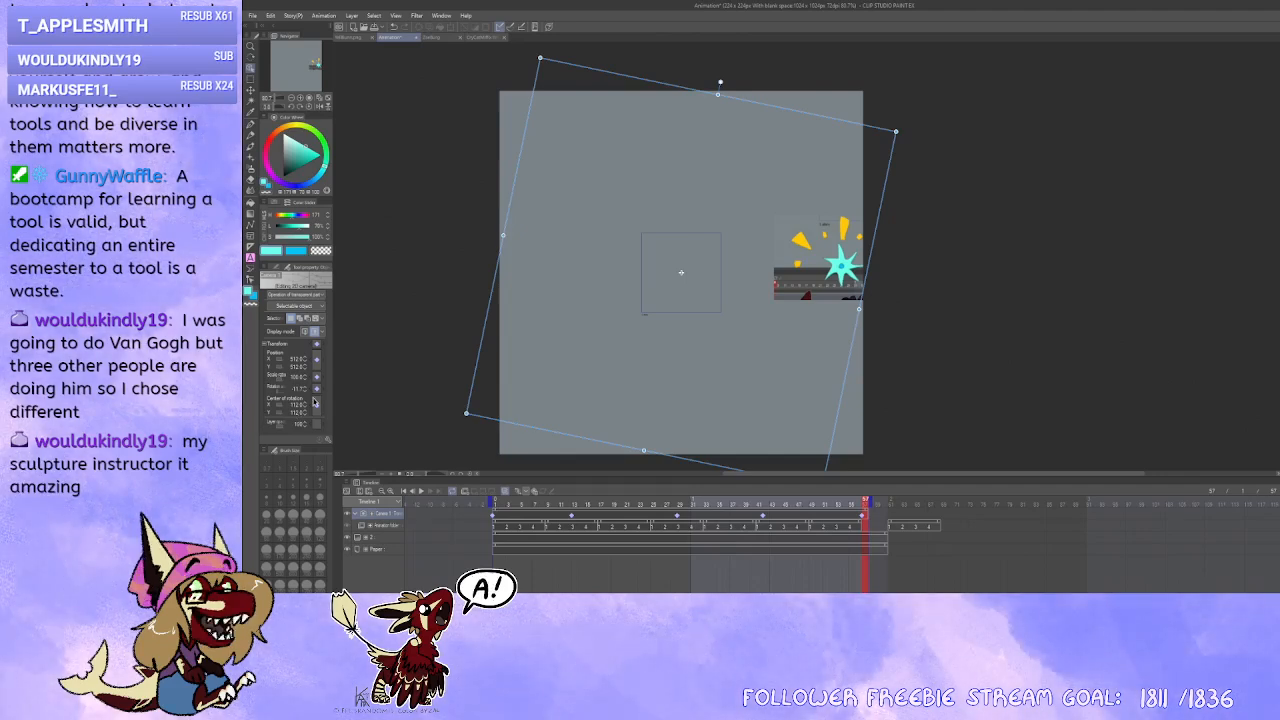
key("ctrl+z")
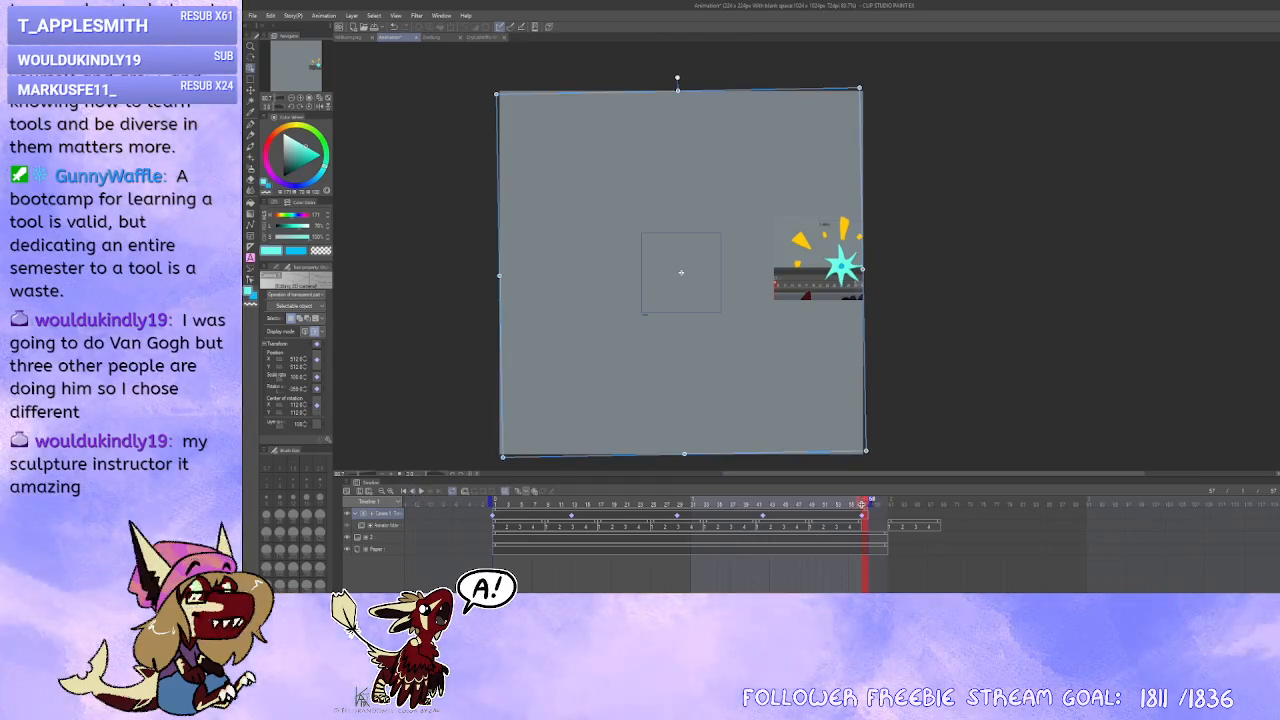
Step: Move the playback end back to frame 56 and play the star's spin through the loop
left_click_drag(869, 500, 858, 500)
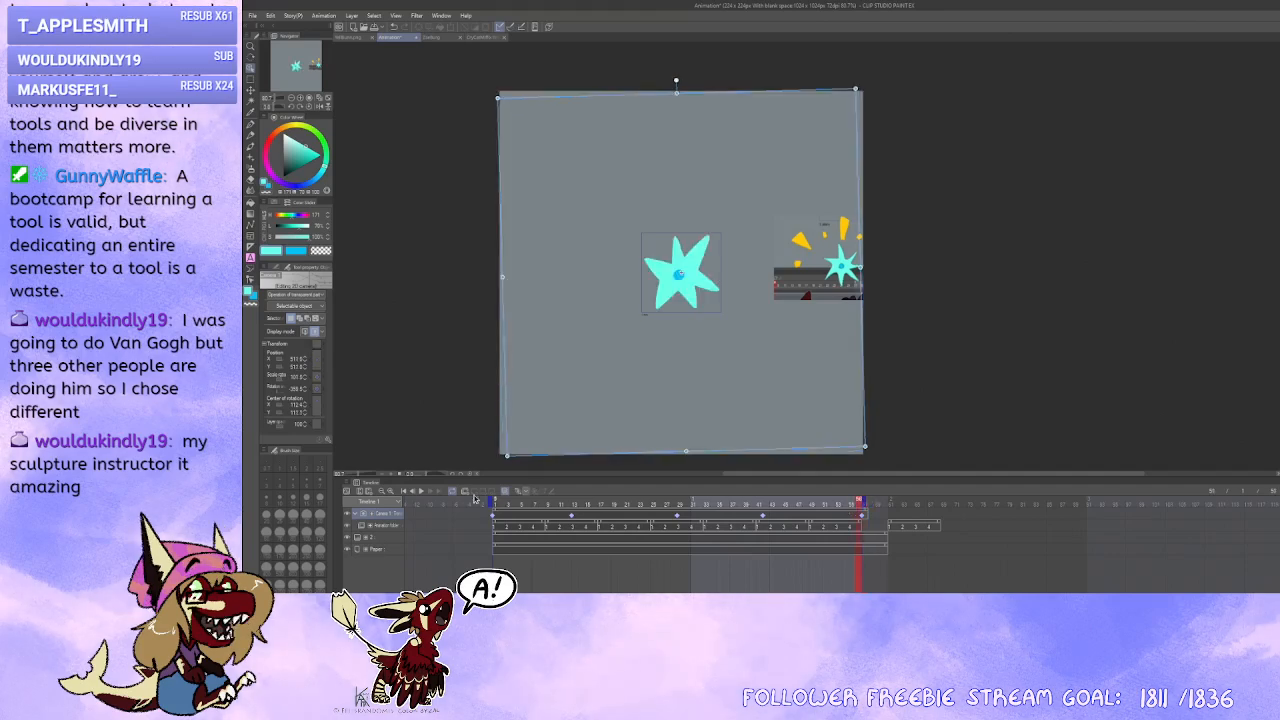
left_click(421, 491)
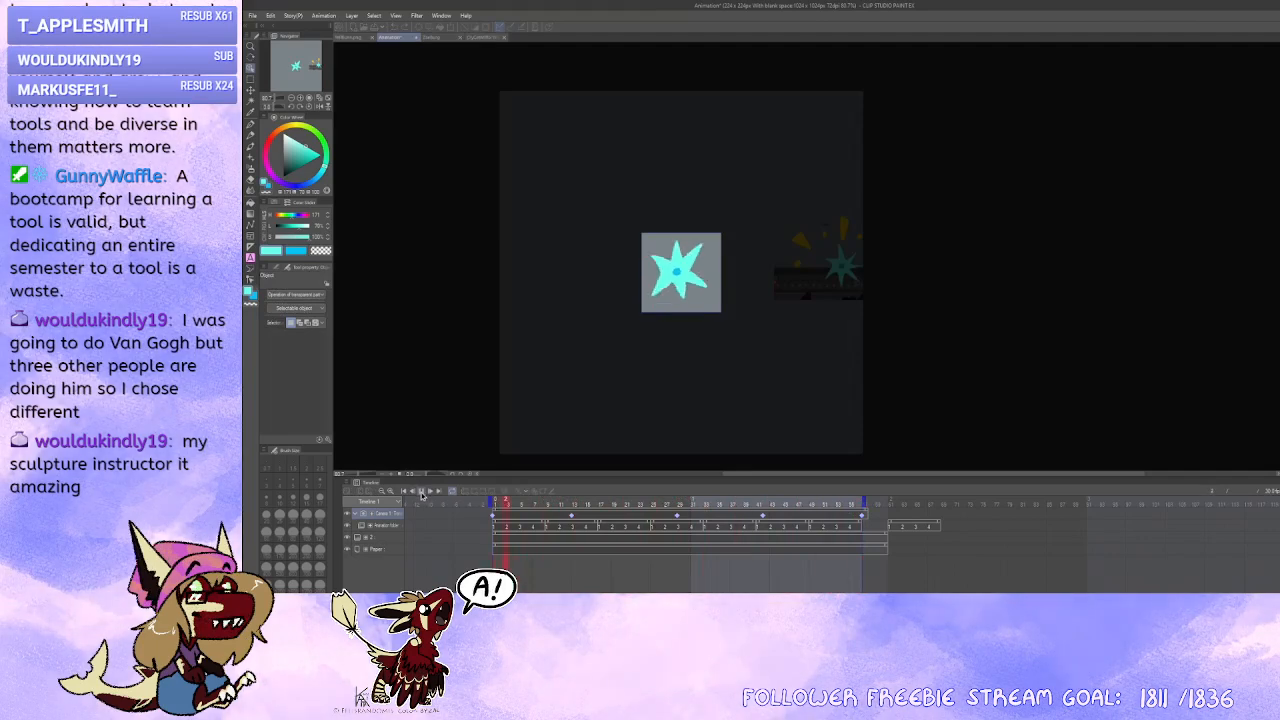
left_click(421, 491)
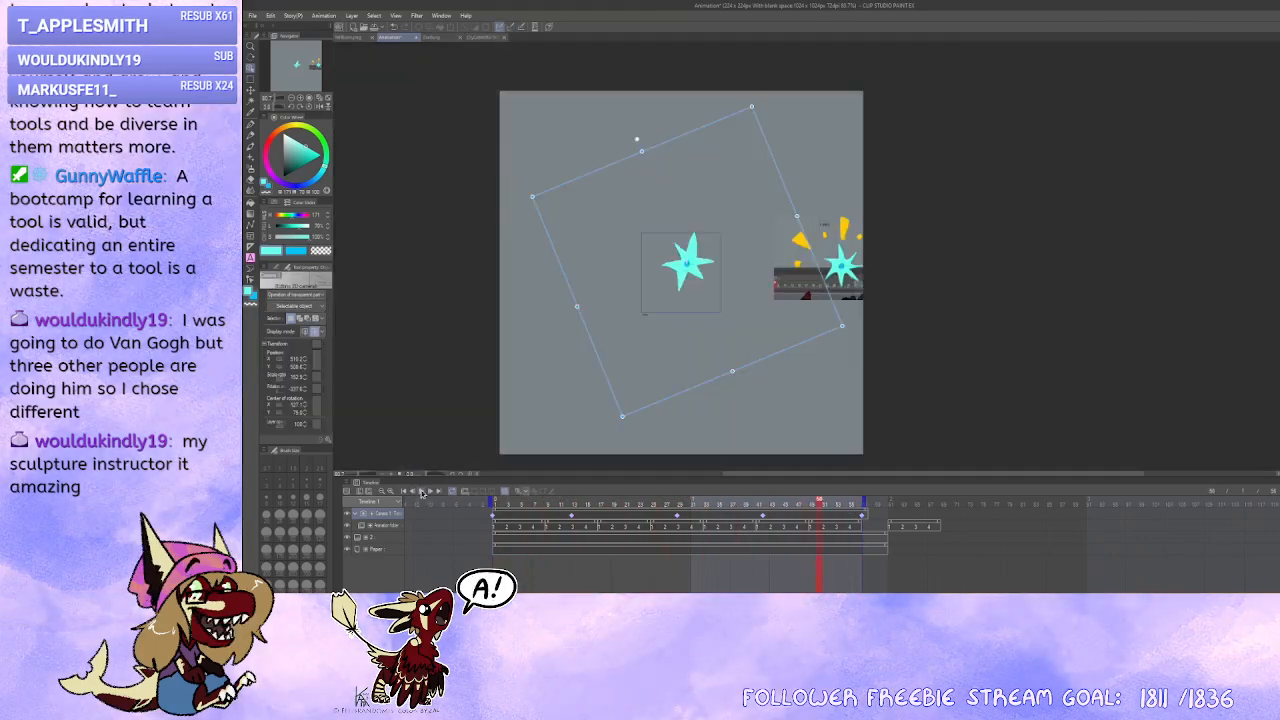
Step: Play the looping animation in close-up to examine the star's continuous spin and movement, and stop the playback
scroll(676, 332, "up", 2)
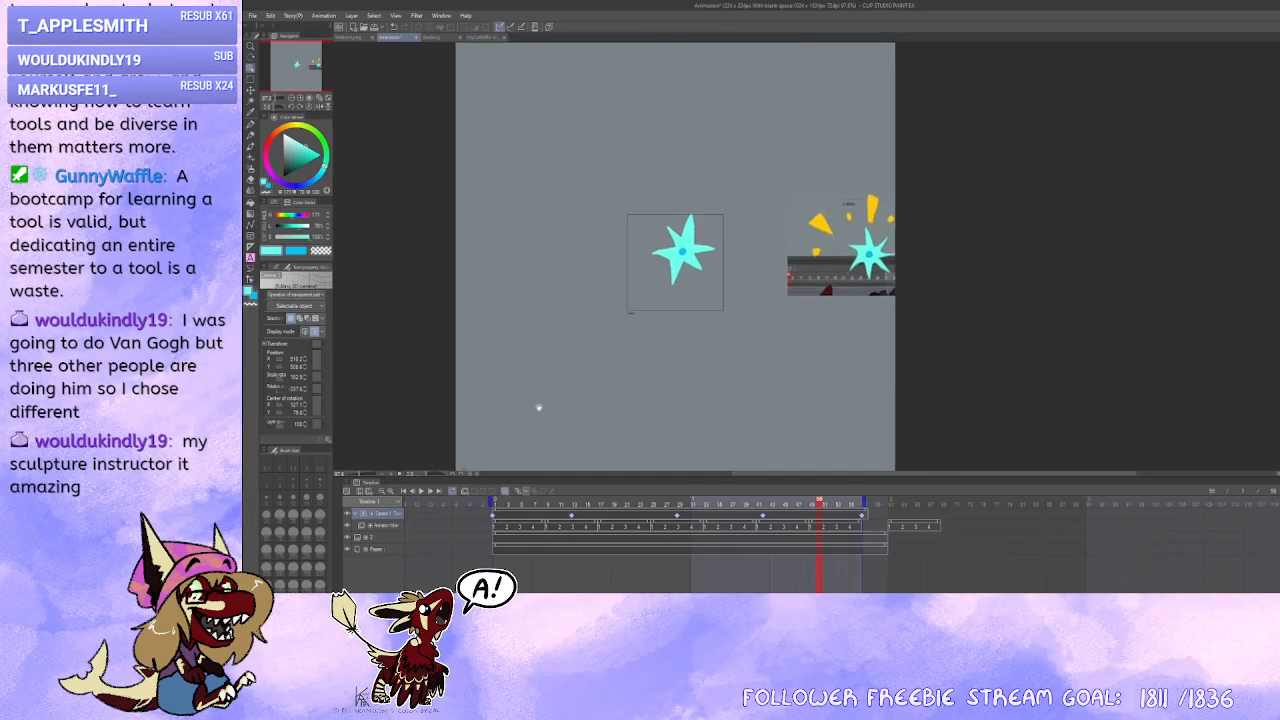
left_click(454, 493)
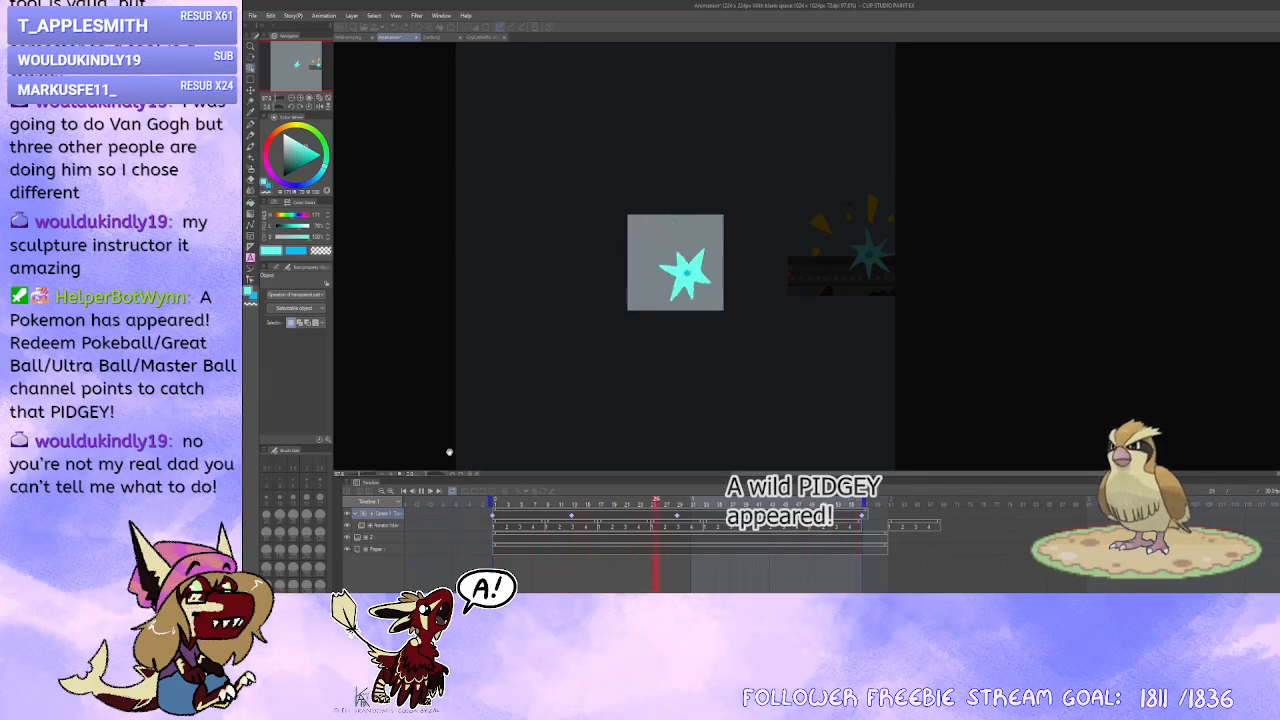
scroll(449, 452, "up", 3)
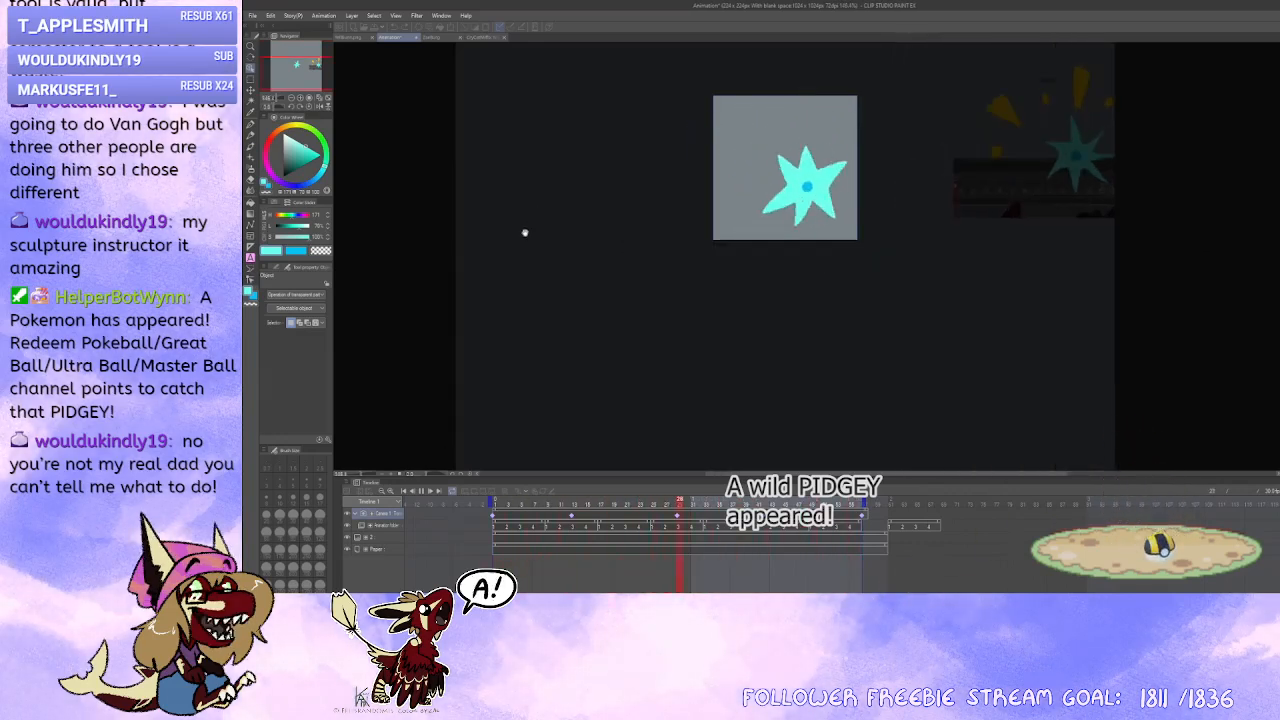
left_click_drag(303, 73, 308, 61)
scroll(404, 206, "up", 1)
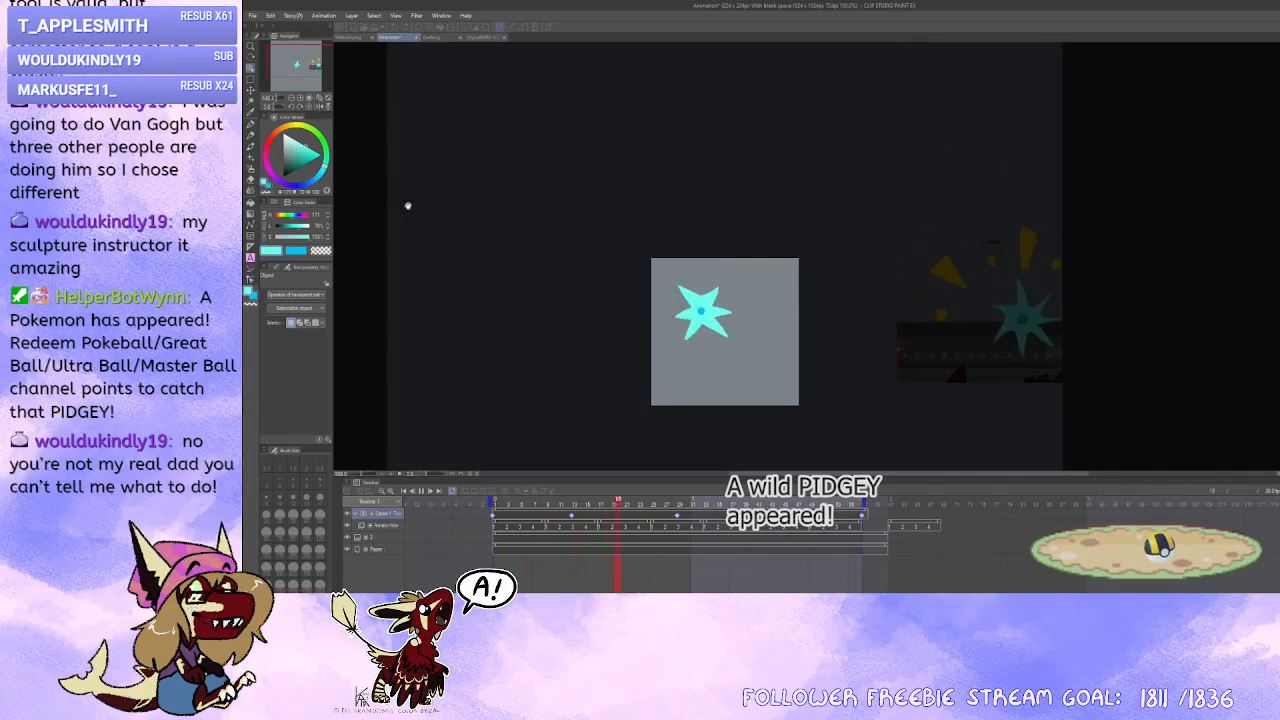
left_click_drag(417, 277, 383, 216)
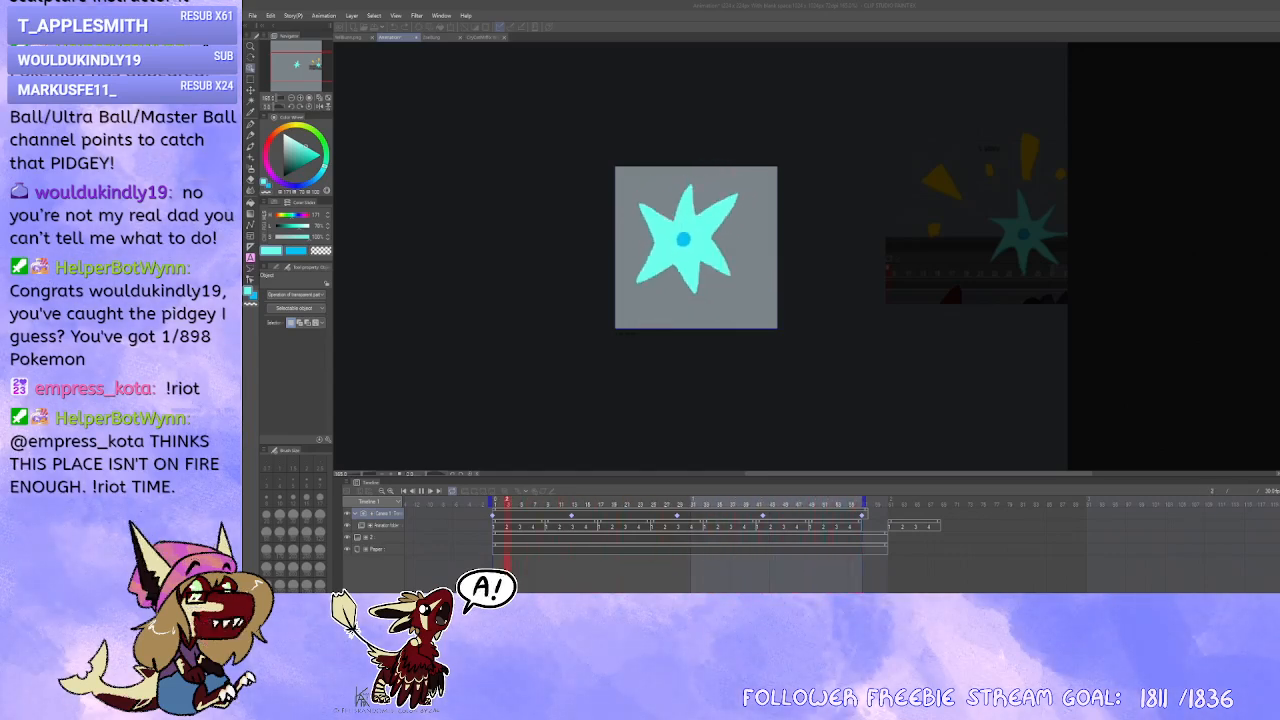
left_click_drag(747, 373, 763, 380)
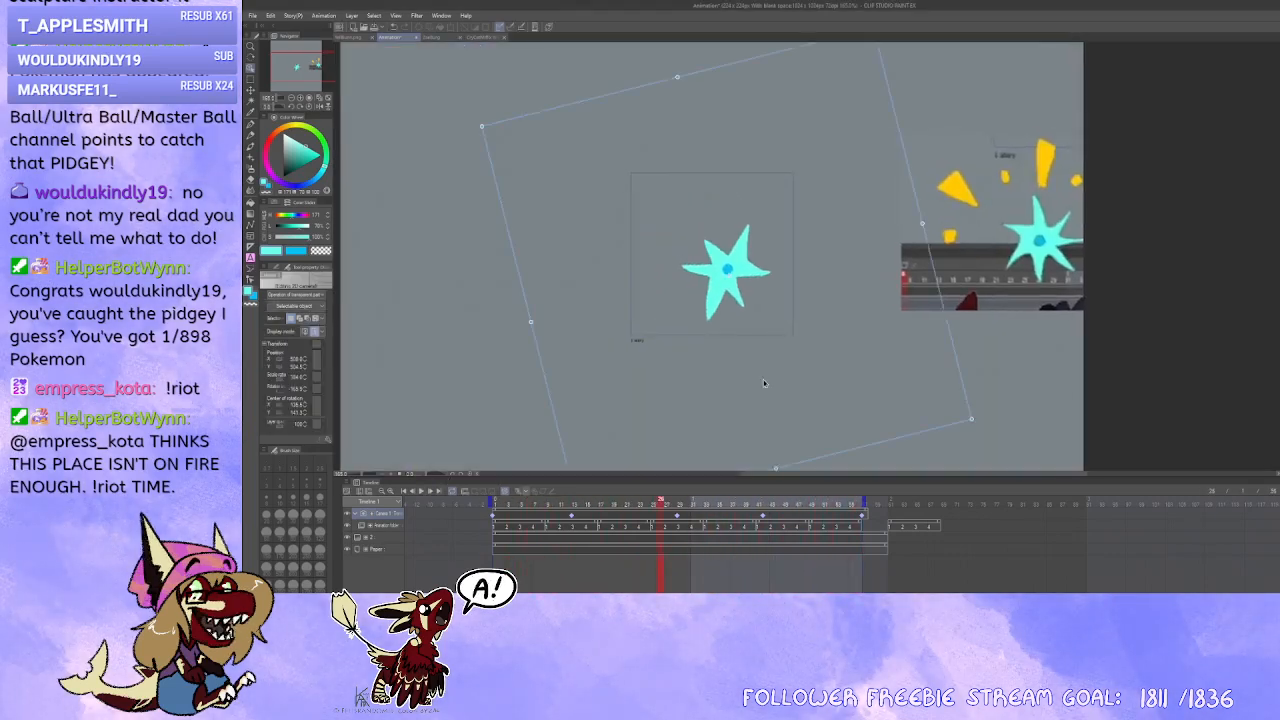
Step: Delete the star's intermediate 2D camera keyframes at frames 13, 29 and 42
scroll(786, 355, "up", 2)
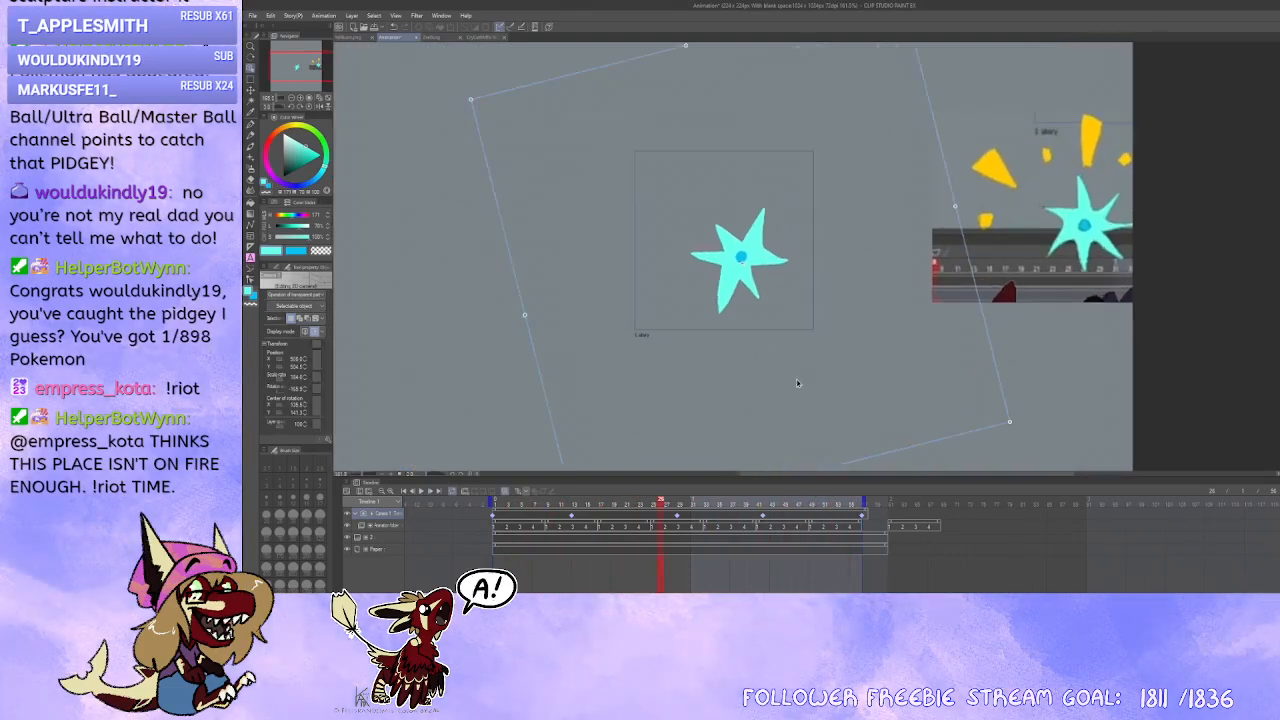
scroll(675, 385, "down", 1)
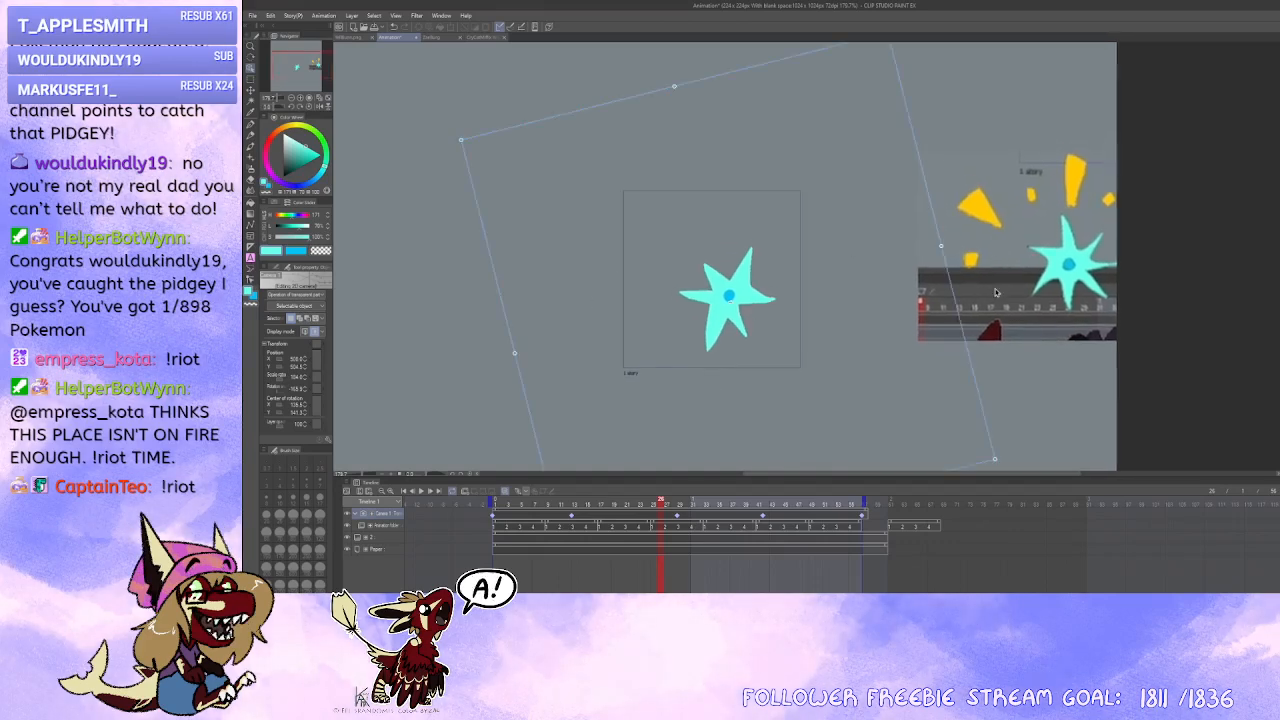
left_click(571, 516)
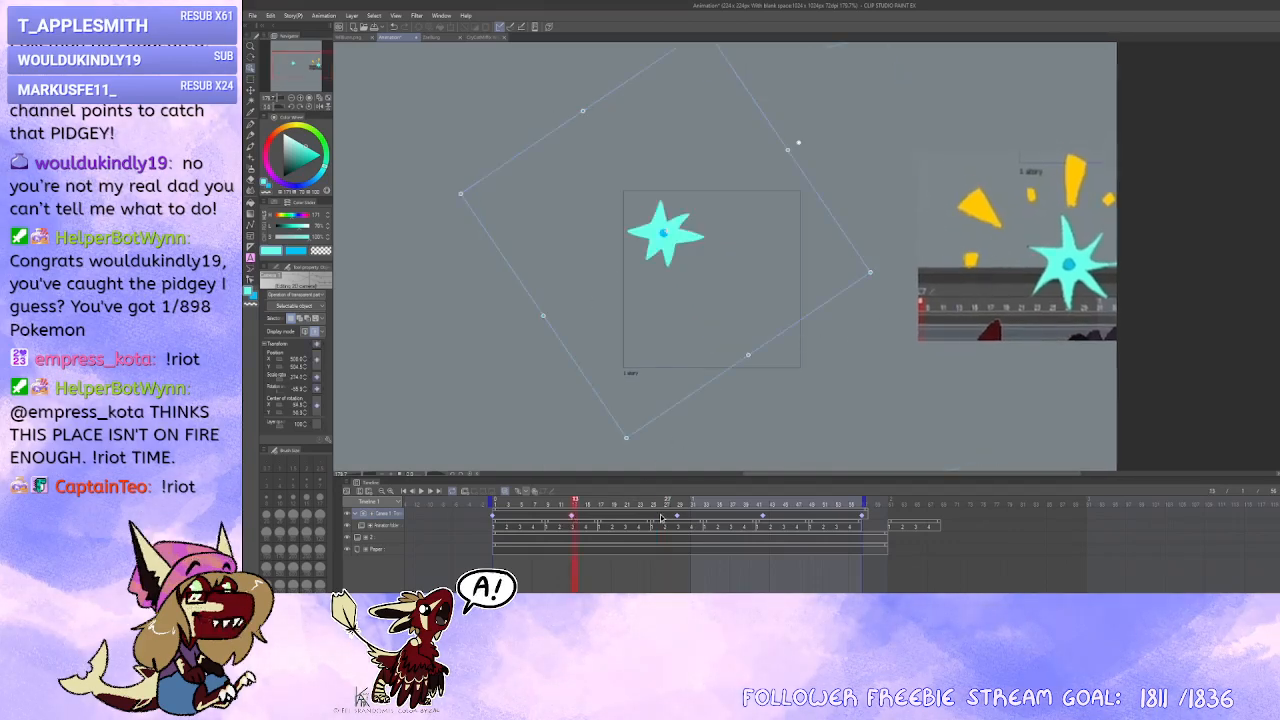
left_click(494, 518)
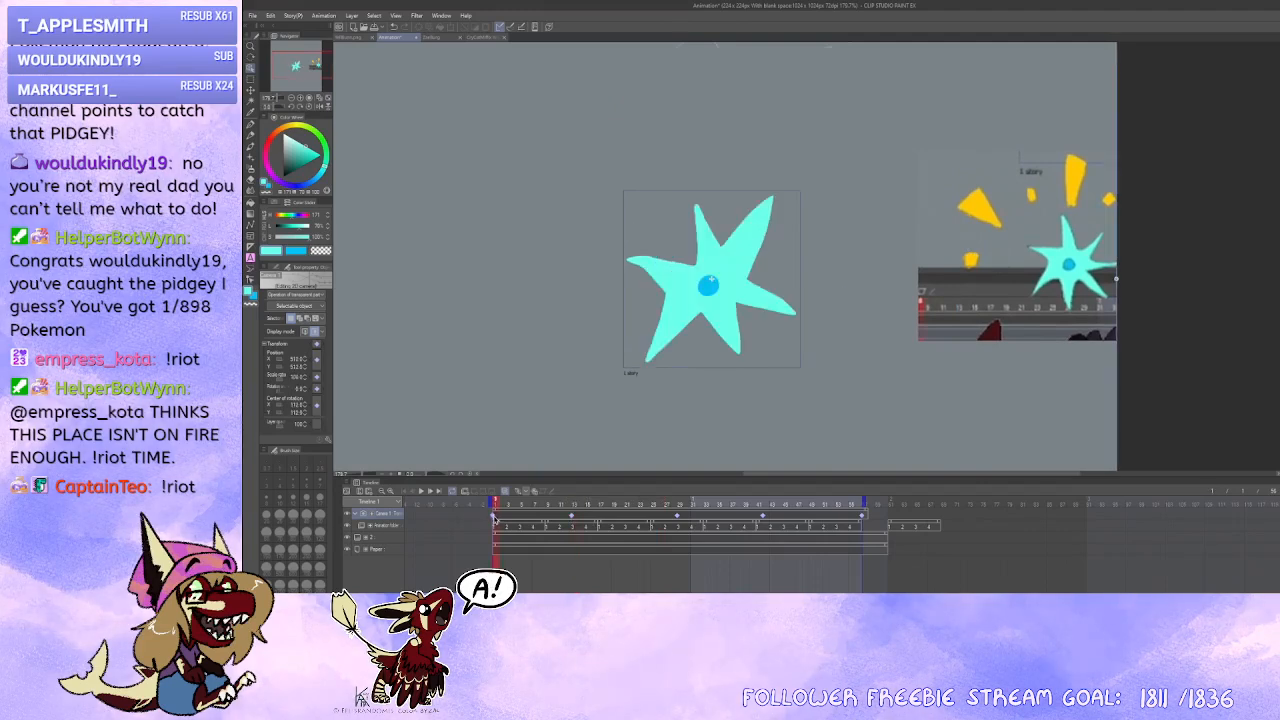
left_click(573, 517)
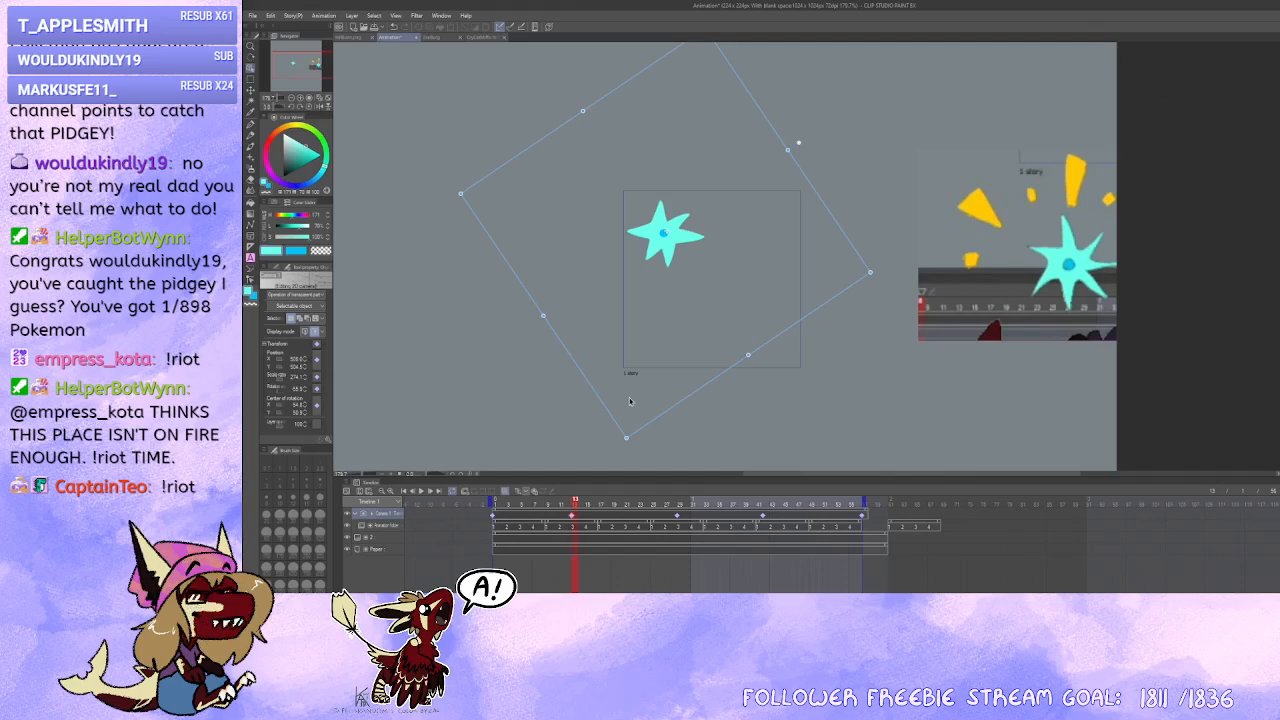
key("Delete")
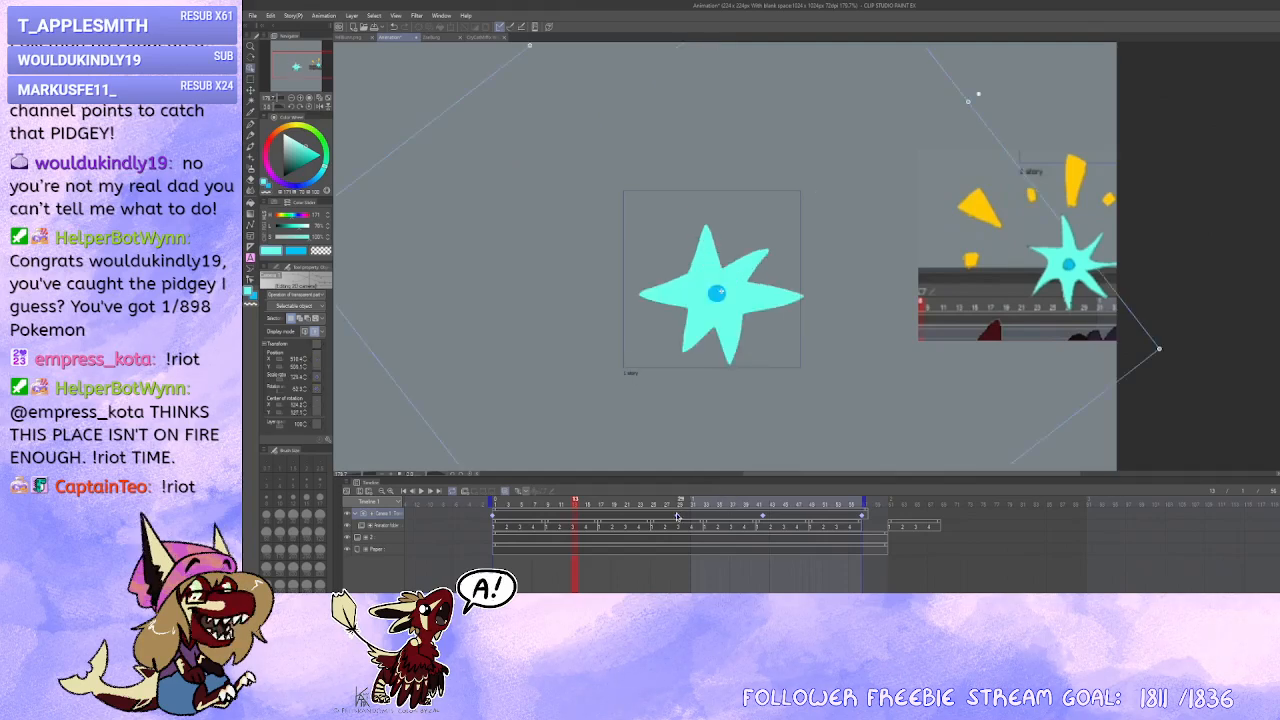
left_click(679, 517)
key("Delete")
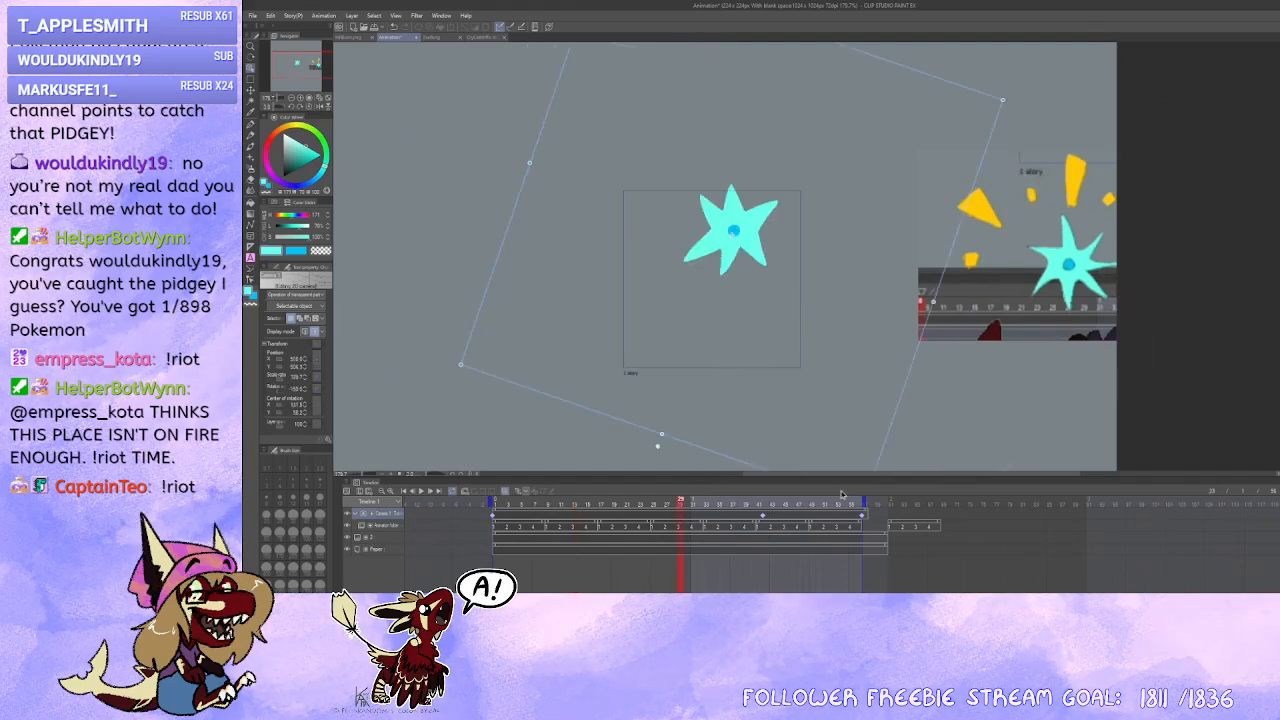
left_click(764, 516)
key("Delete")
Step: Extend the playback end to frame 57 and delete the camera's closing keyframe
left_click(861, 503)
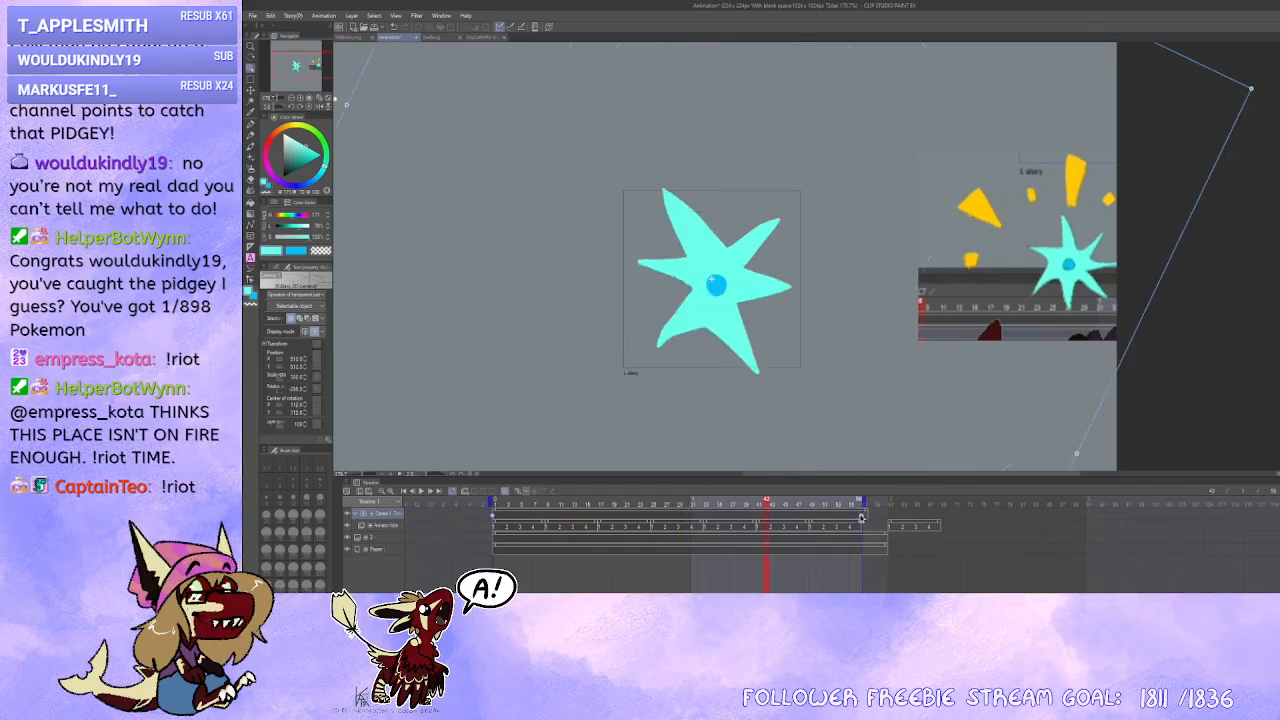
left_click_drag(868, 503, 874, 503)
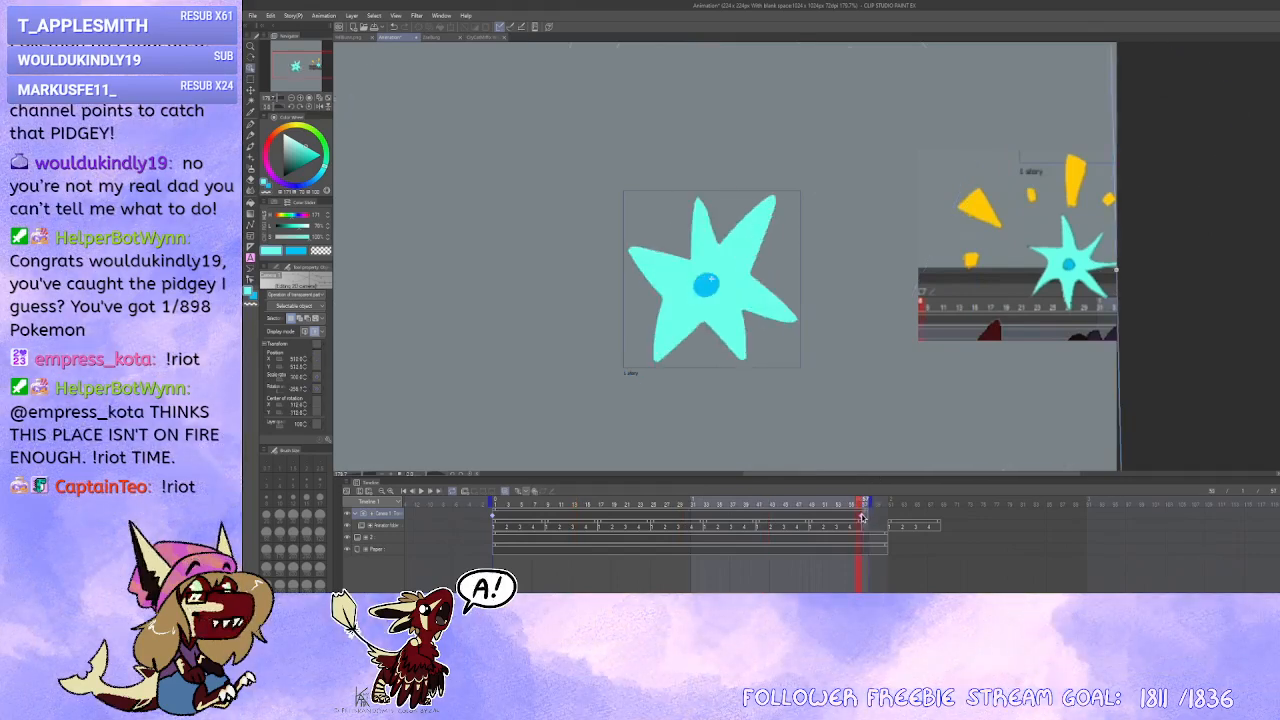
left_click(863, 515)
key("Delete")
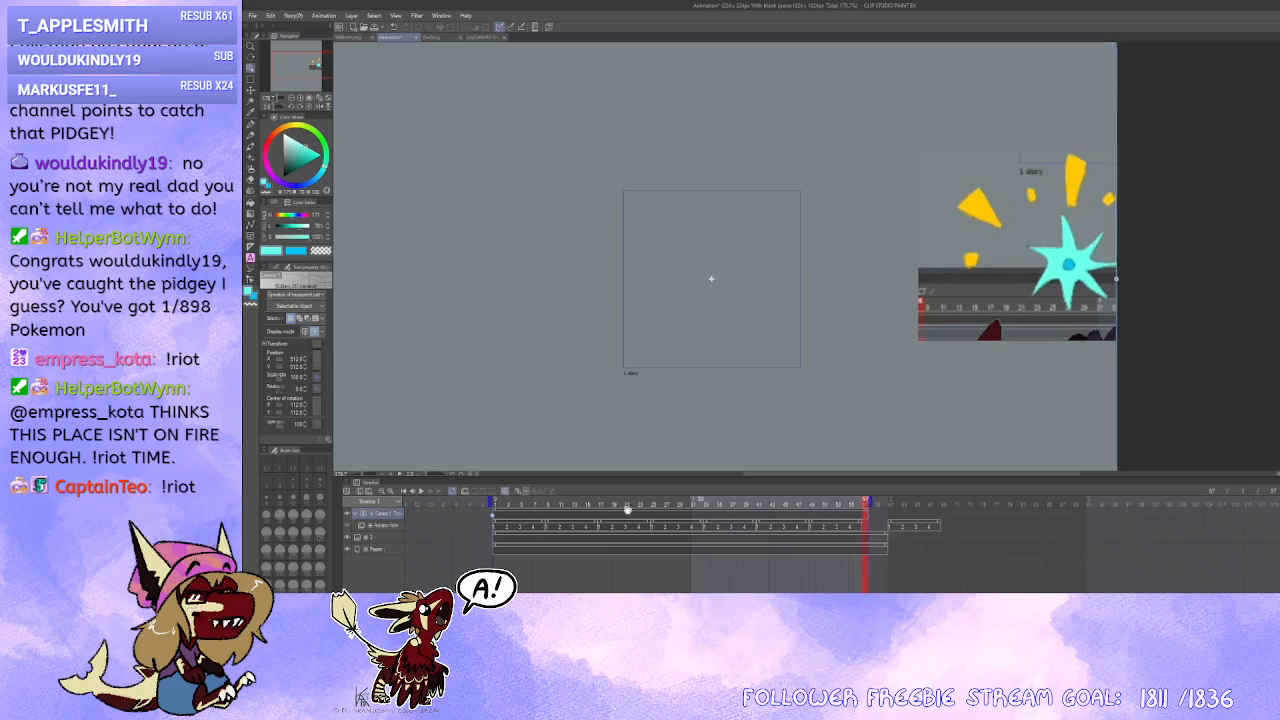
Step: On frame 1, resize the camera to a scale of about 142 and place the smaller star inside the emote frame
left_click(495, 506)
scroll(616, 397, "down", 2)
left_click_drag(718, 333, 638, 320)
left_click_drag(838, 293, 771, 283)
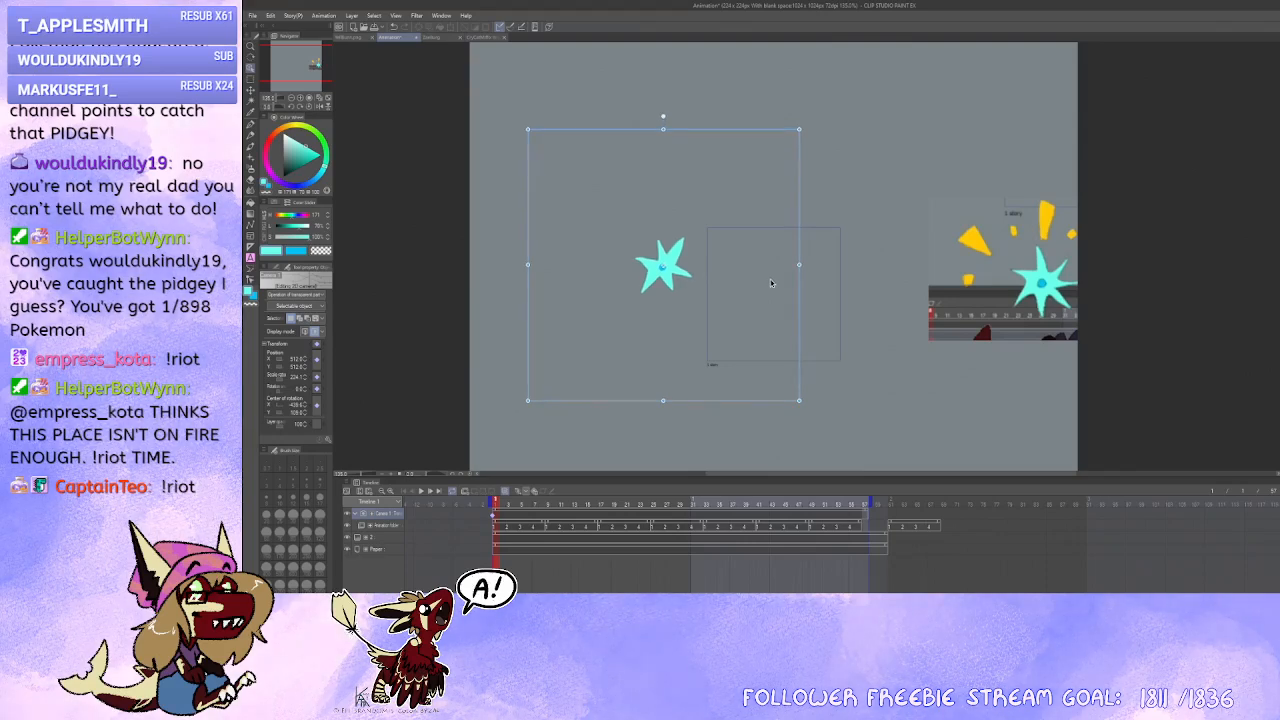
scroll(773, 285, "up", 2)
left_click_drag(784, 292, 981, 244)
key("space")
left_click_drag(896, 285, 998, 286)
scroll(858, 268, "up", 2)
key("space")
scroll(862, 307, "down", 4)
key("space")
left_click_drag(904, 321, 866, 293)
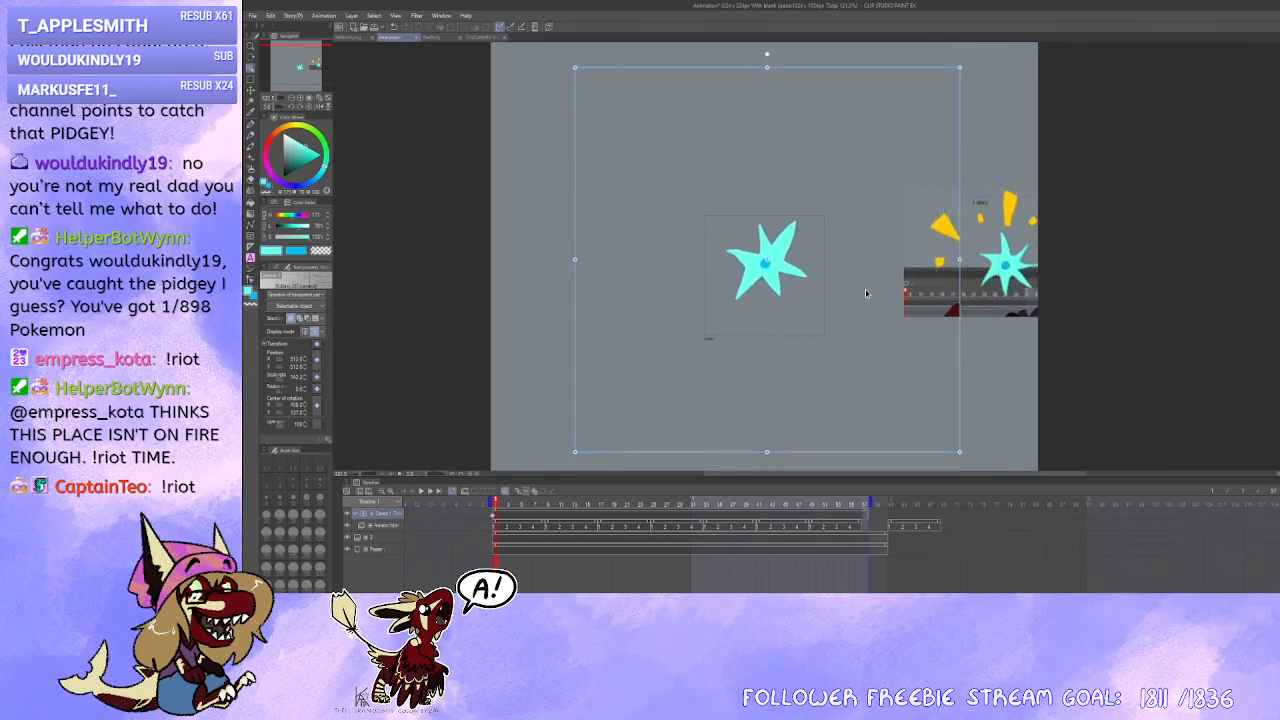
Step: Adjust the star's height on the first camera keyframe, placing it slightly above the emote frame's centre
scroll(876, 304, "up", 1)
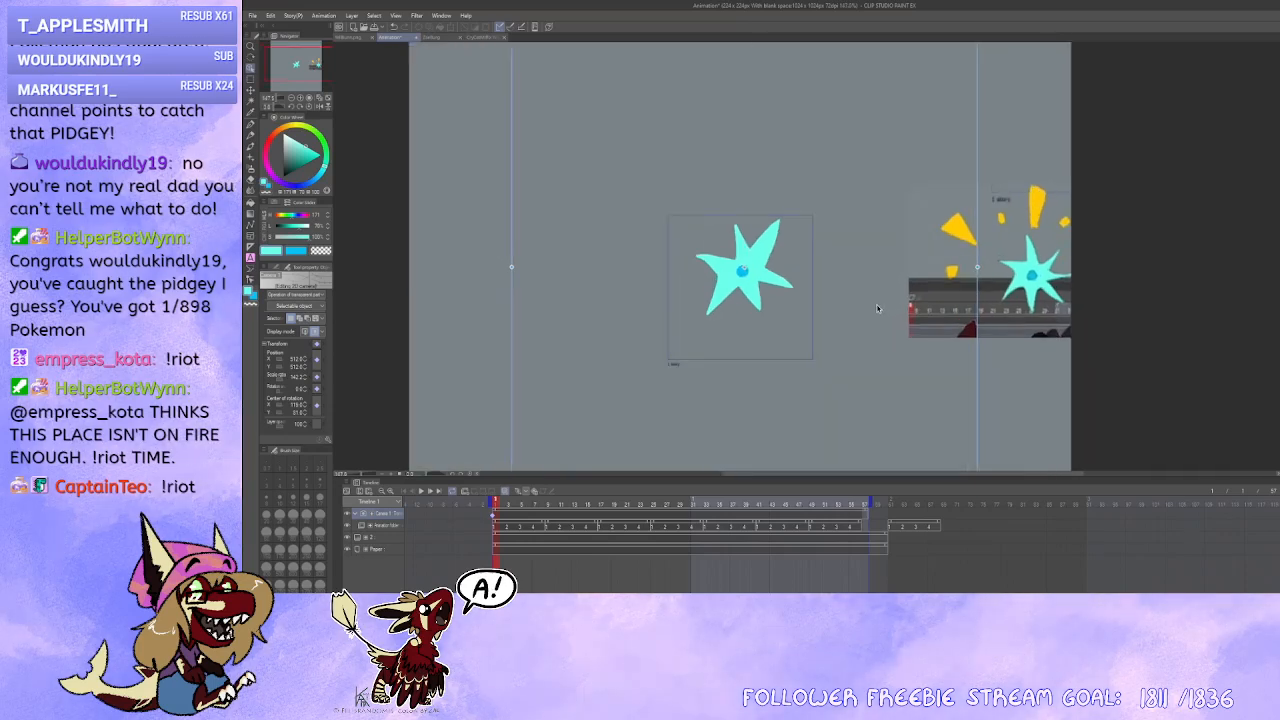
scroll(877, 308, "down", 1)
scroll(855, 275, "up", 1)
scroll(815, 271, "down", 1)
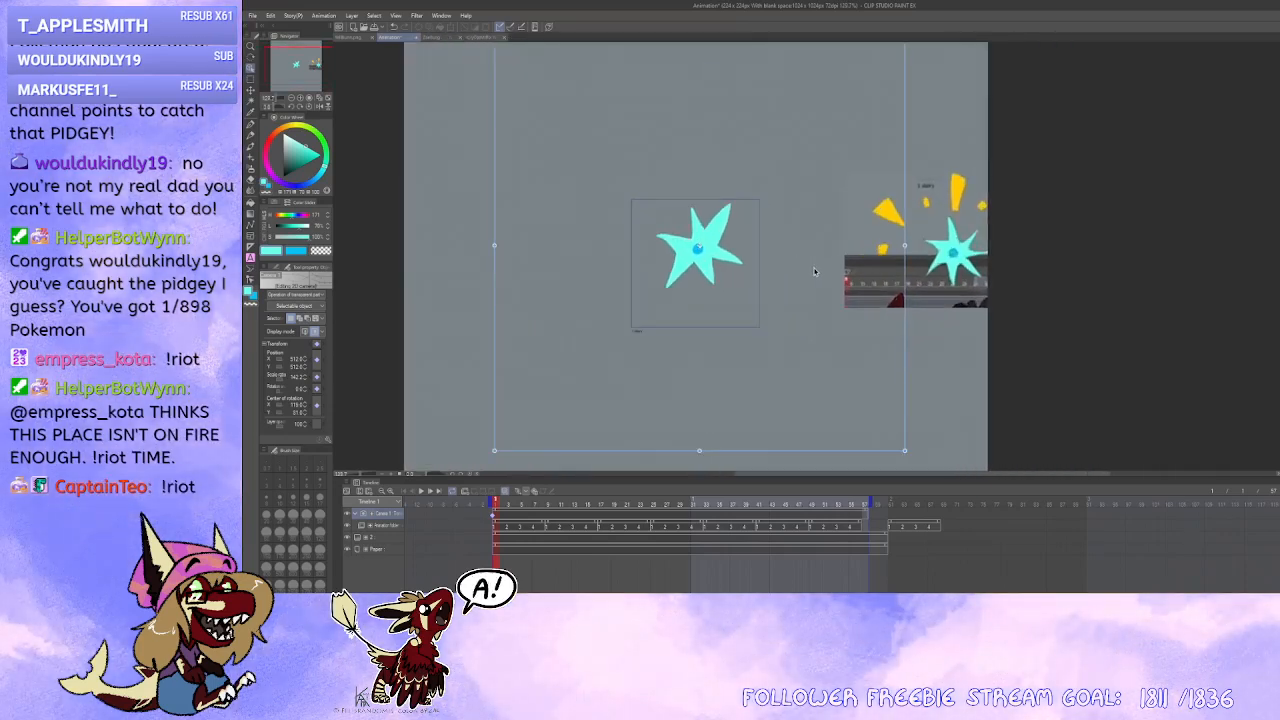
scroll(830, 272, "down", 1)
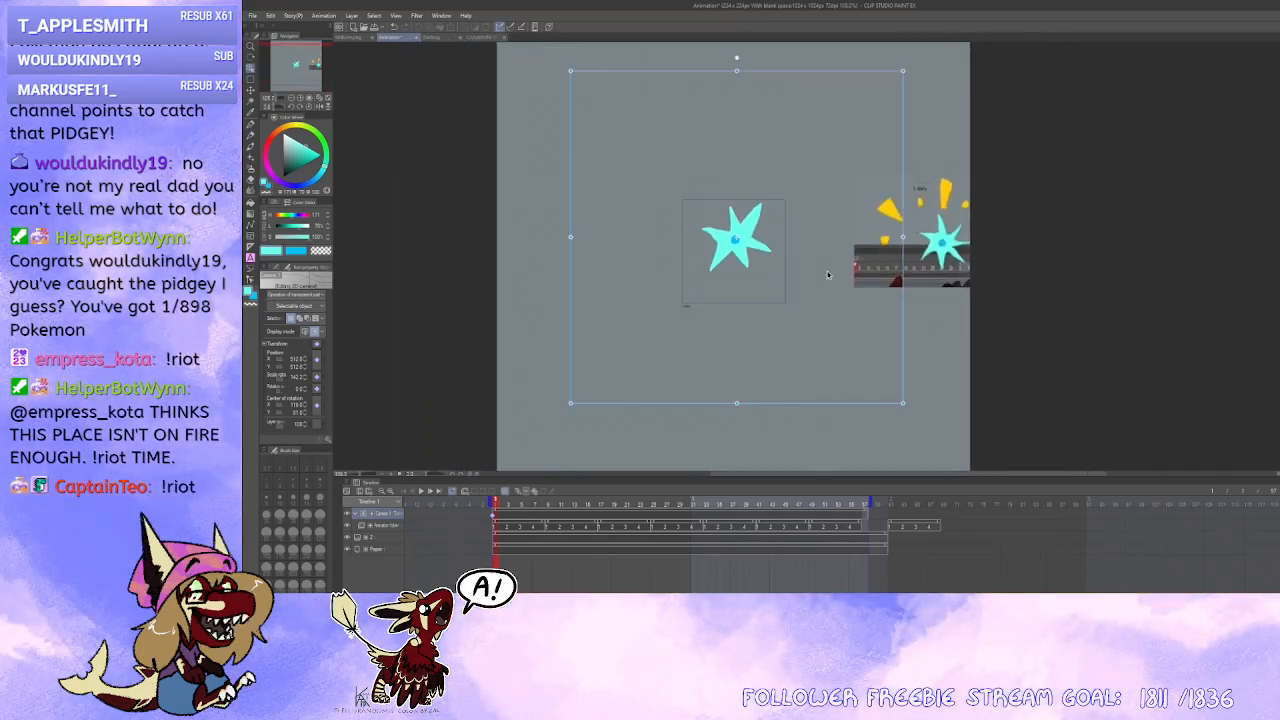
left_click_drag(828, 274, 818, 305)
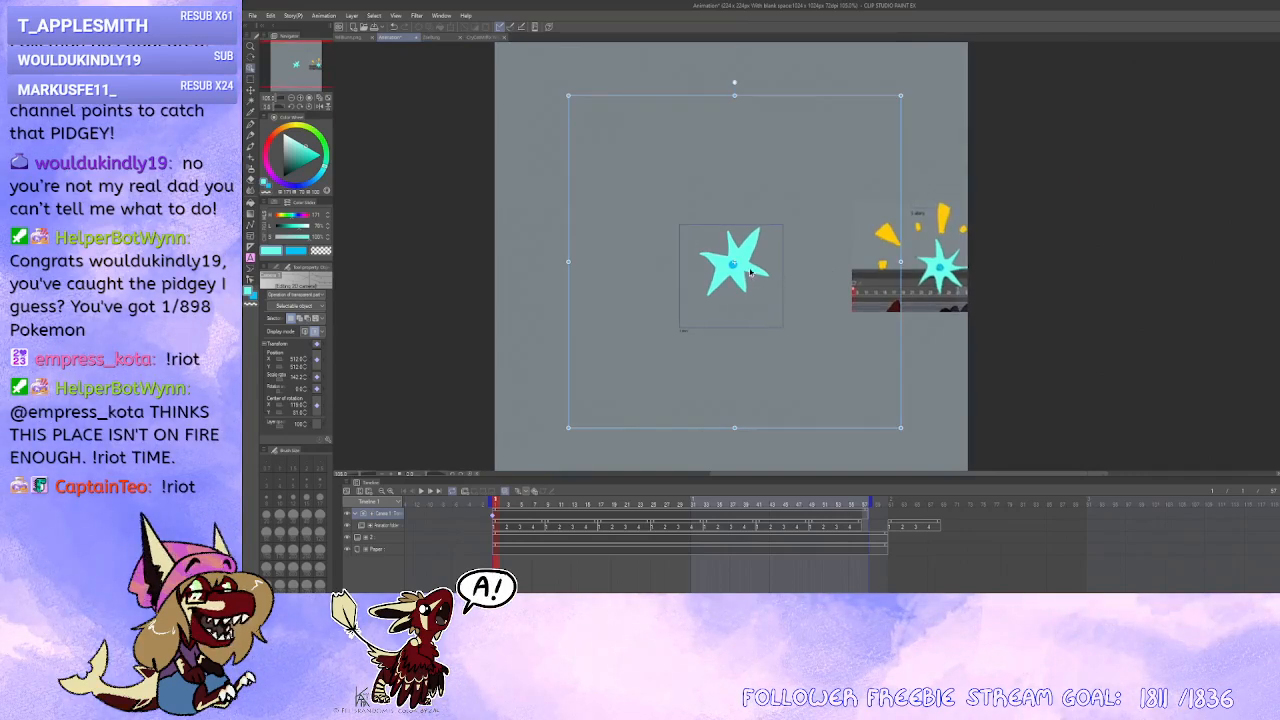
left_click_drag(751, 272, 752, 301)
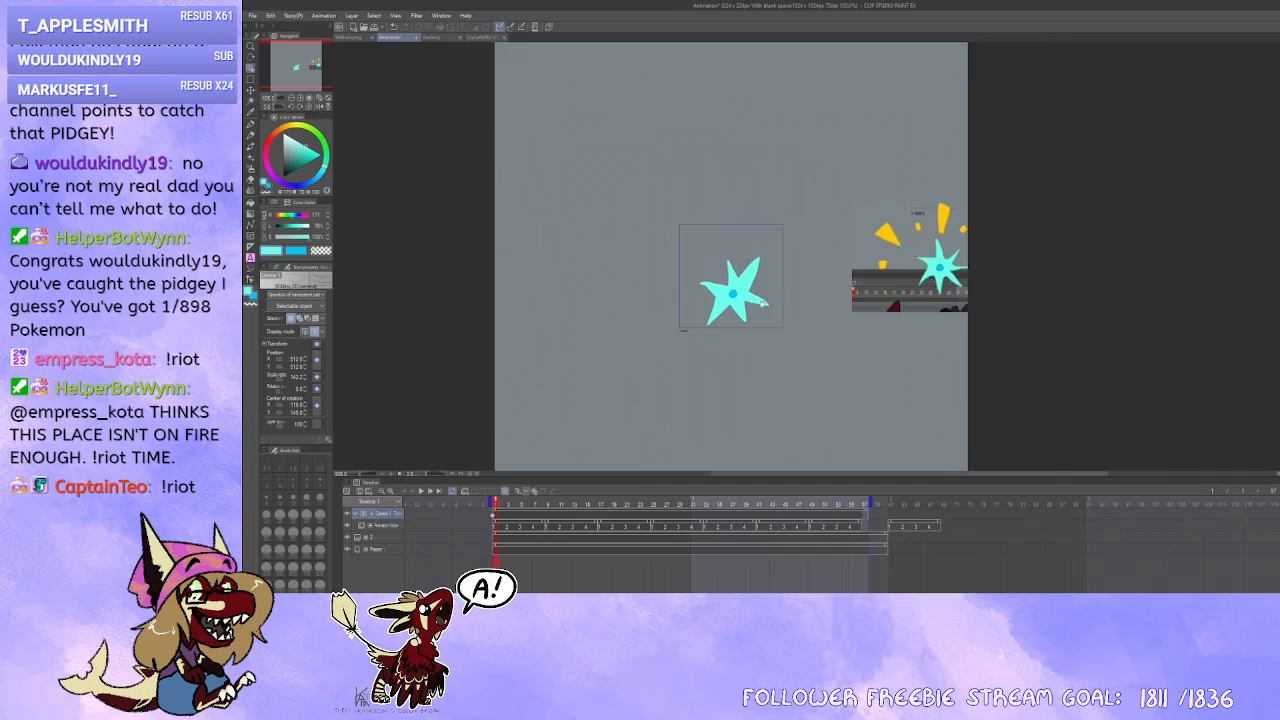
scroll(752, 301, "up", 1)
scroll(782, 305, "down", 1)
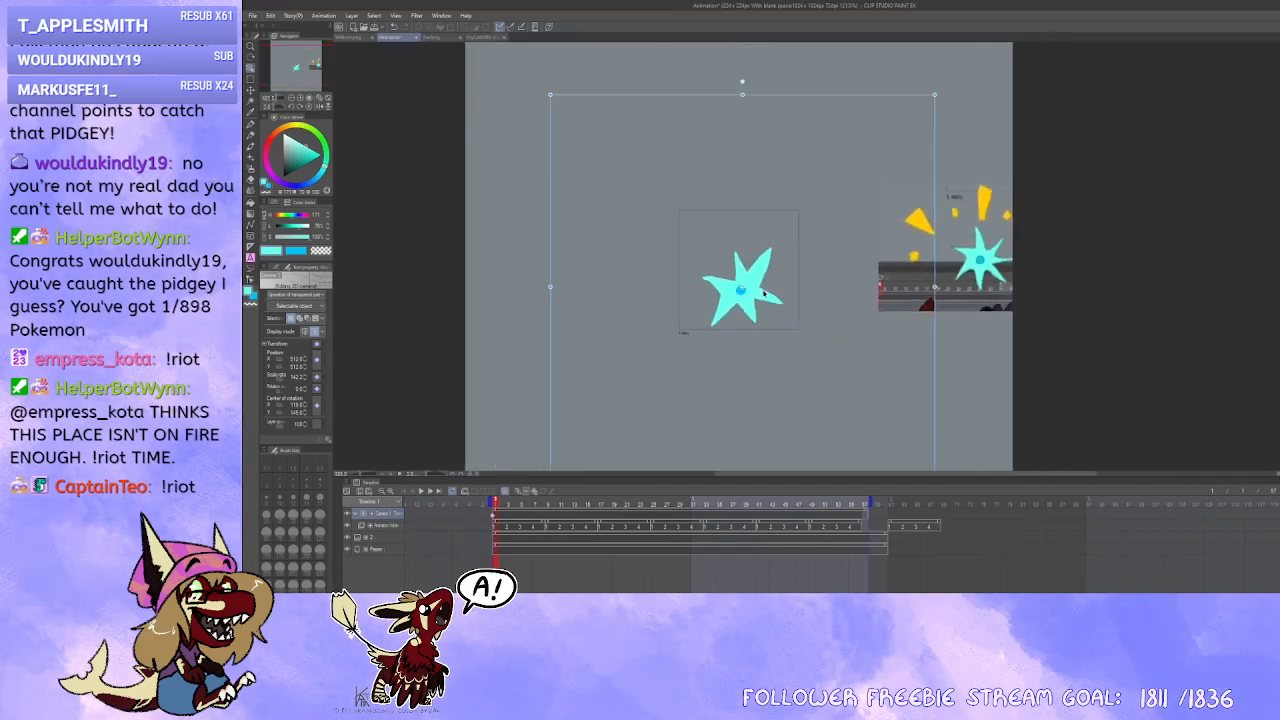
left_click_drag(767, 290, 760, 262)
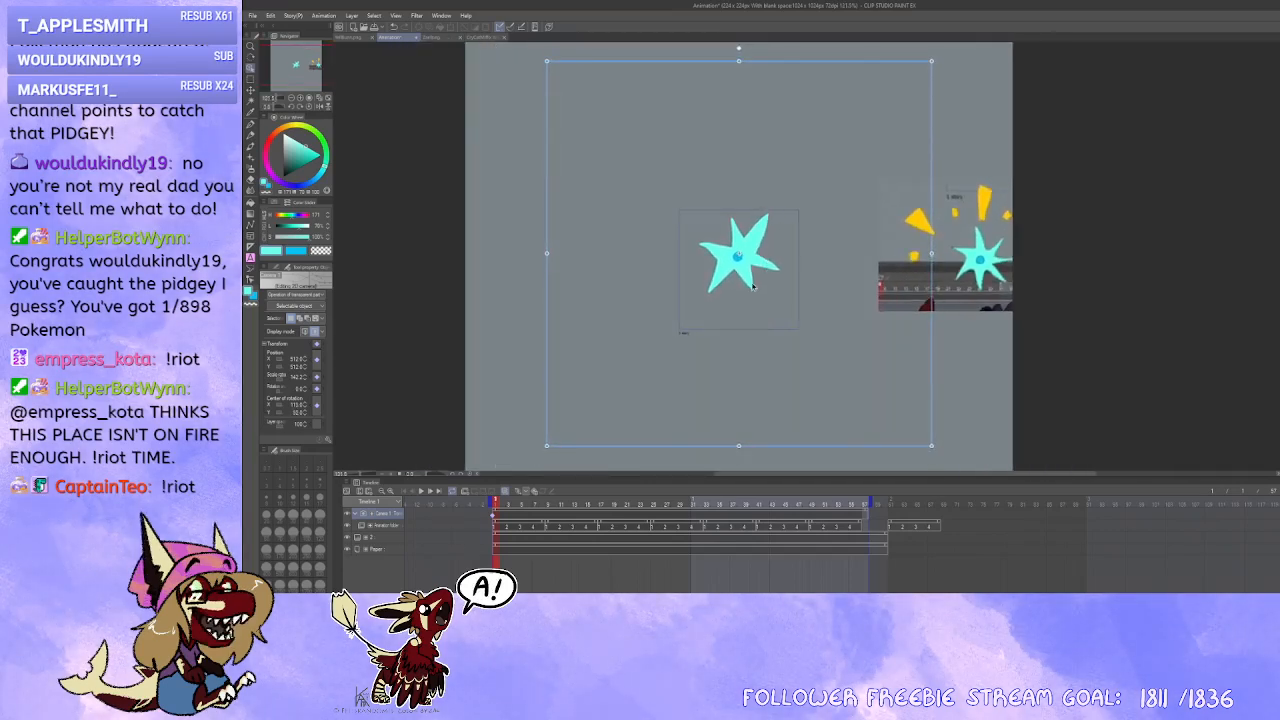
Step: Add a camera keyframe at frame 6 with the star lowered in the emote frame and rotated about 15 degrees clockwise
left_click_drag(523, 517, 541, 513)
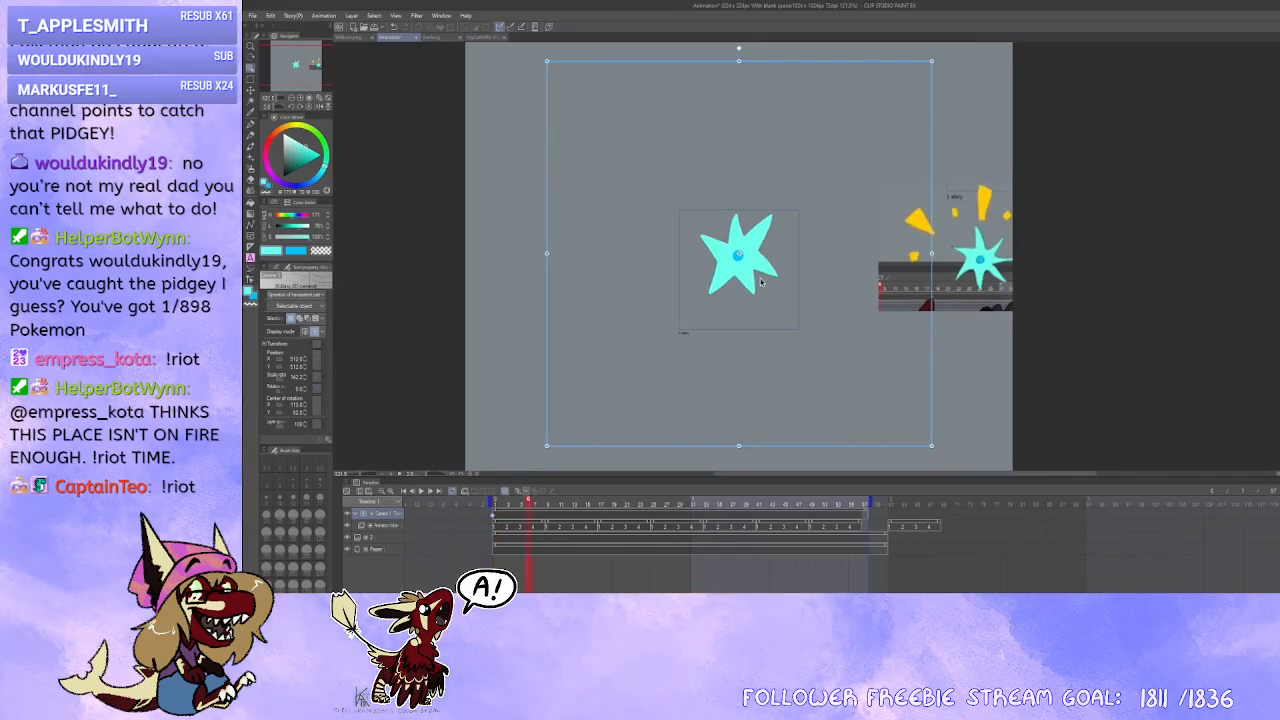
left_click_drag(760, 283, 759, 314)
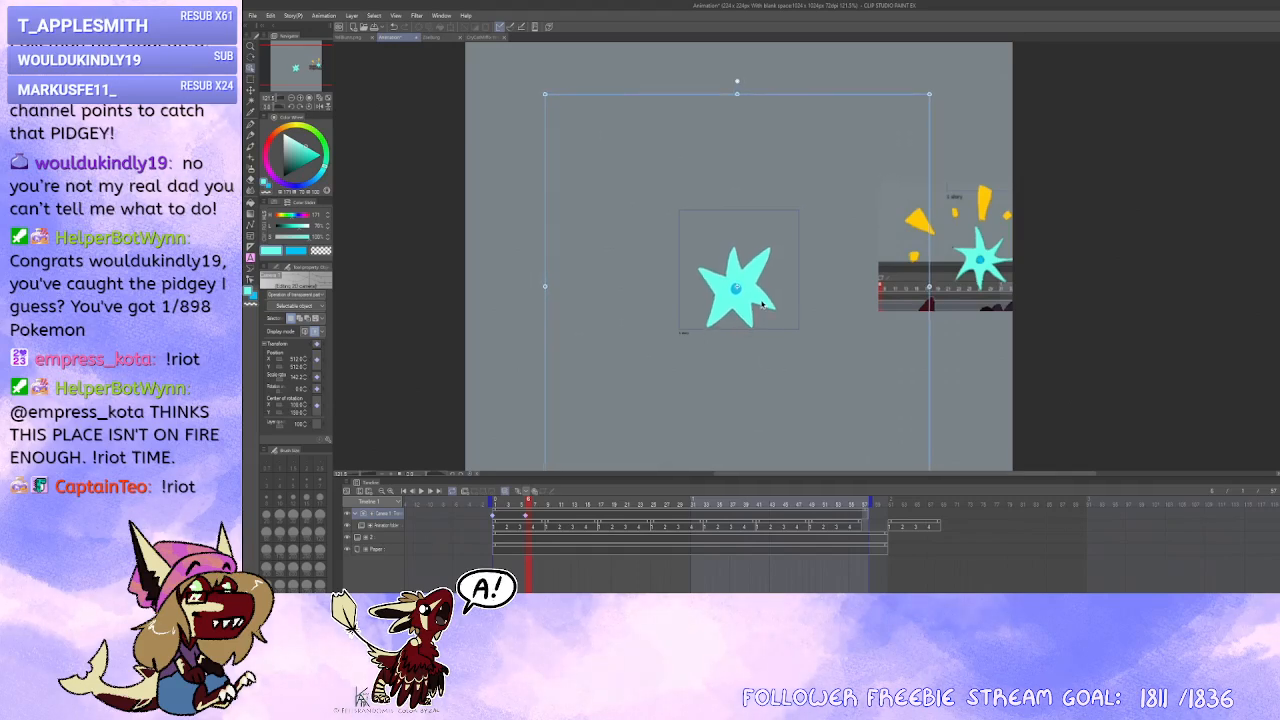
left_click(493, 517)
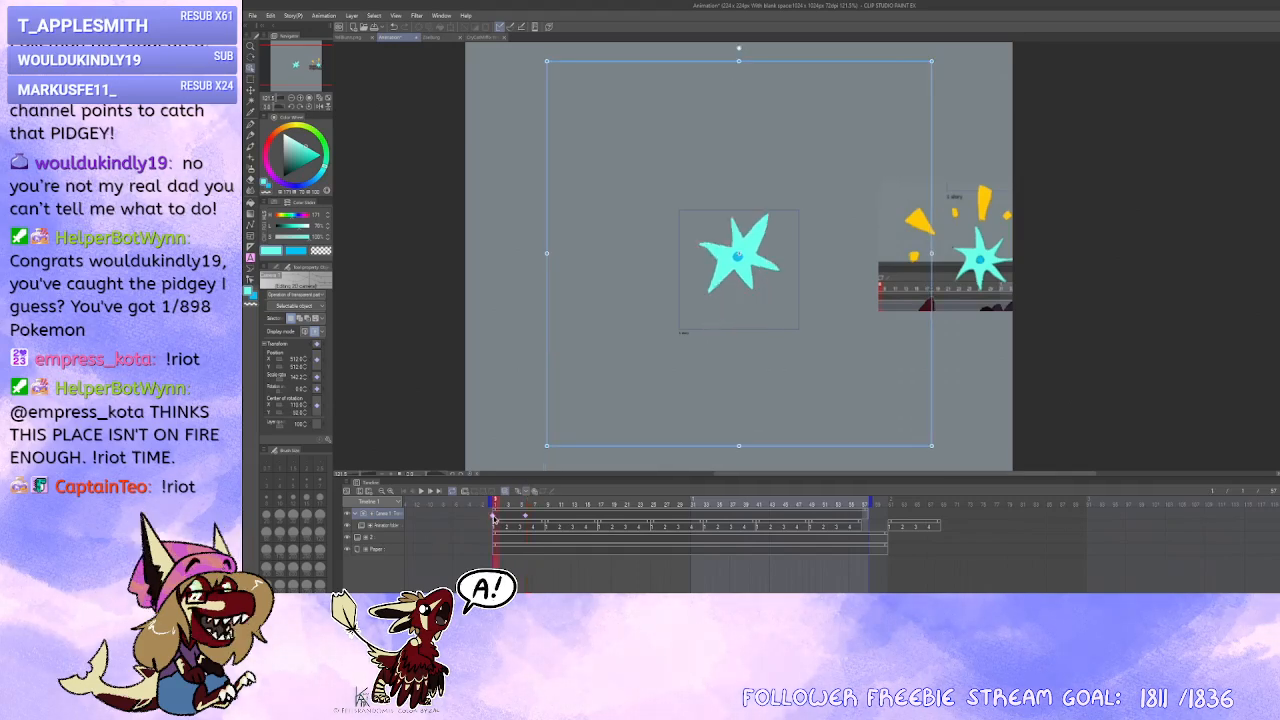
left_click(527, 517)
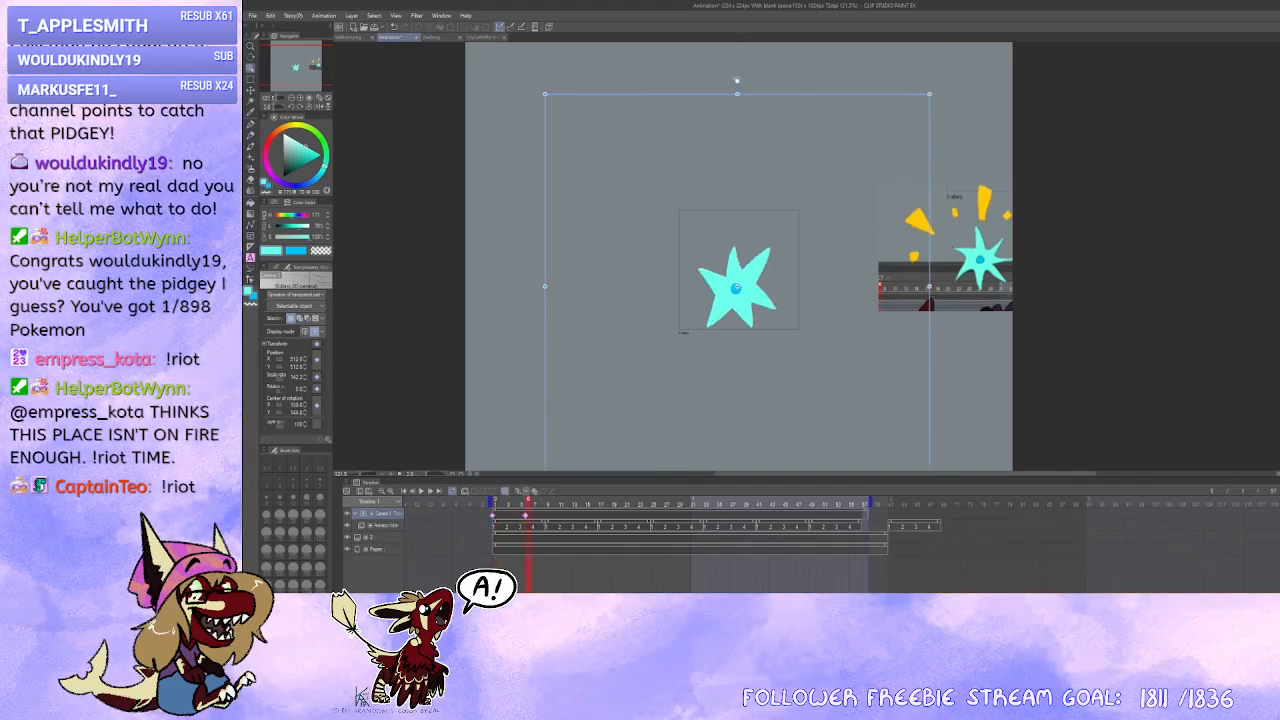
left_click_drag(737, 80, 788, 88)
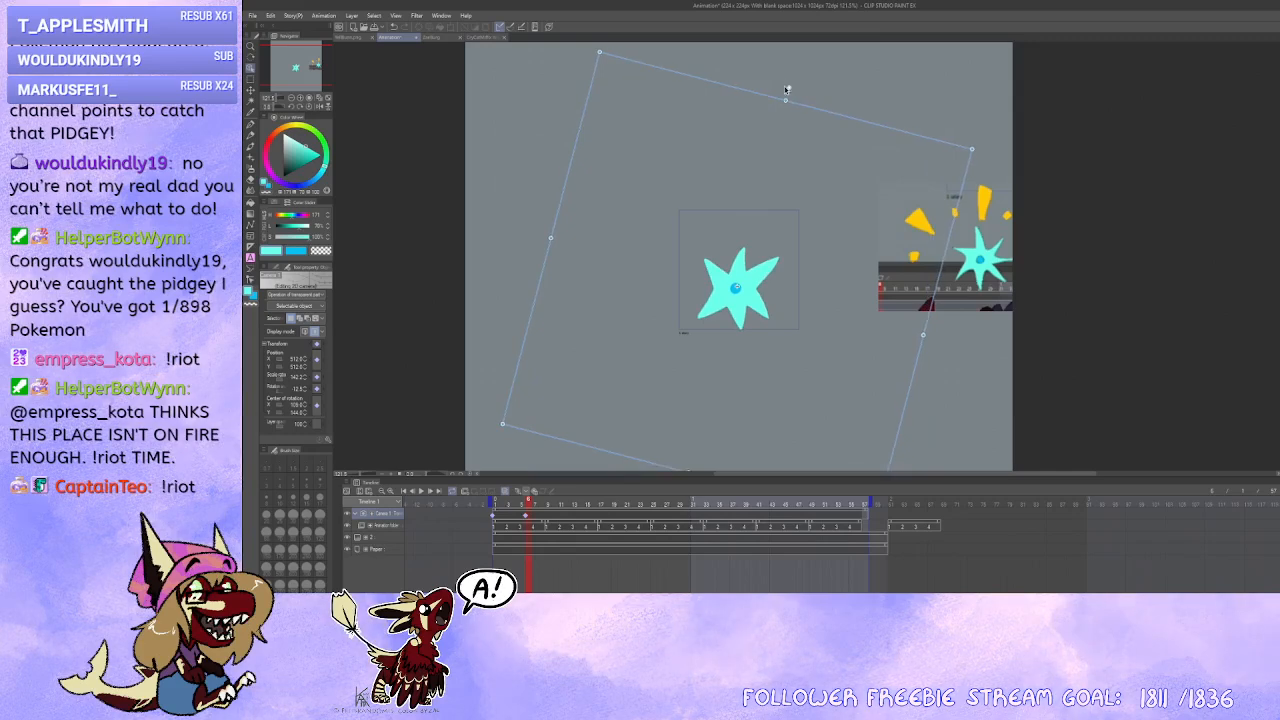
left_click_drag(764, 284, 763, 286)
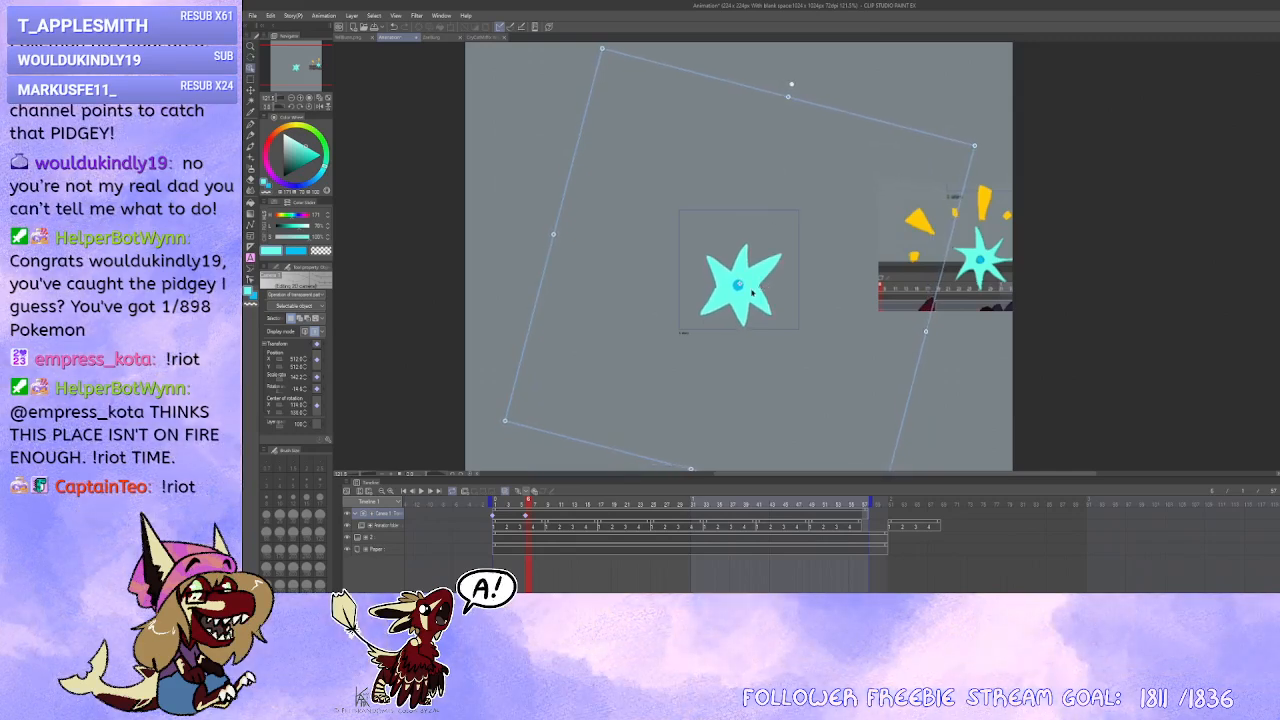
left_click_drag(919, 336, 865, 321)
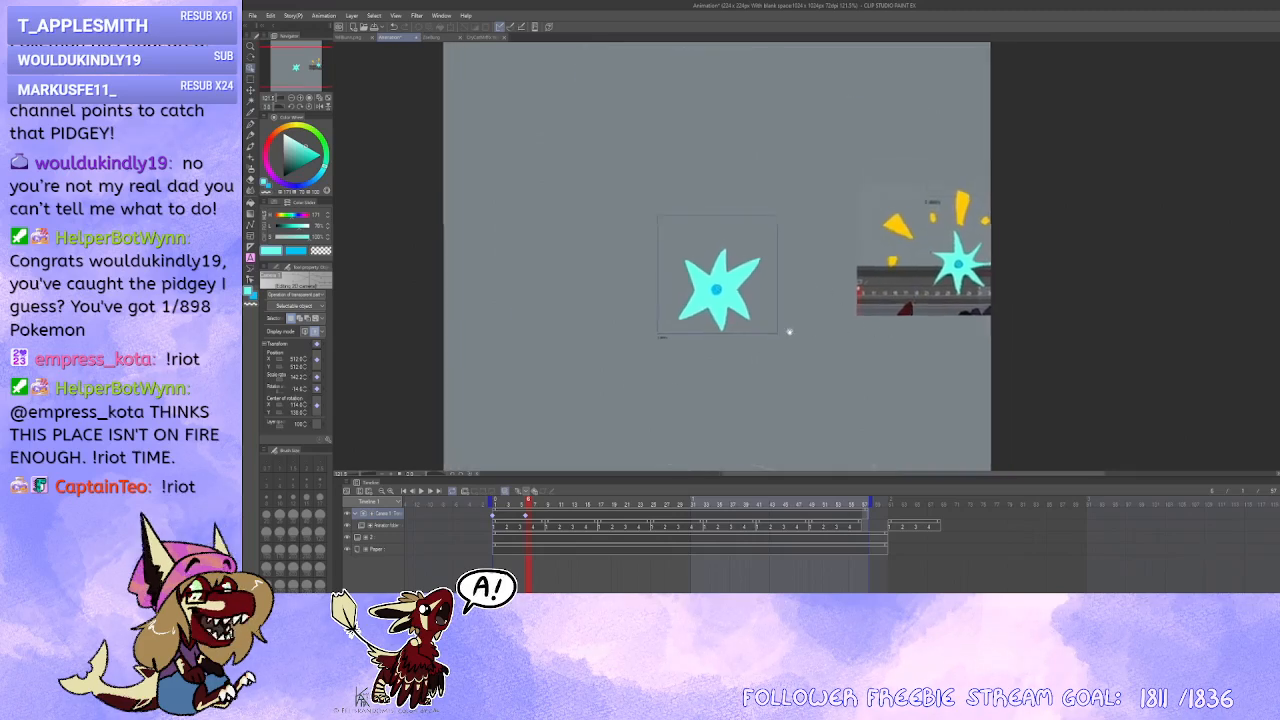
Step: Add a camera keyframe at frame 11, rotated to about 62 degrees clockwise and scaled to about 166, with the star on the emote frame's right edge
left_click(562, 519)
left_click_drag(692, 357, 667, 398)
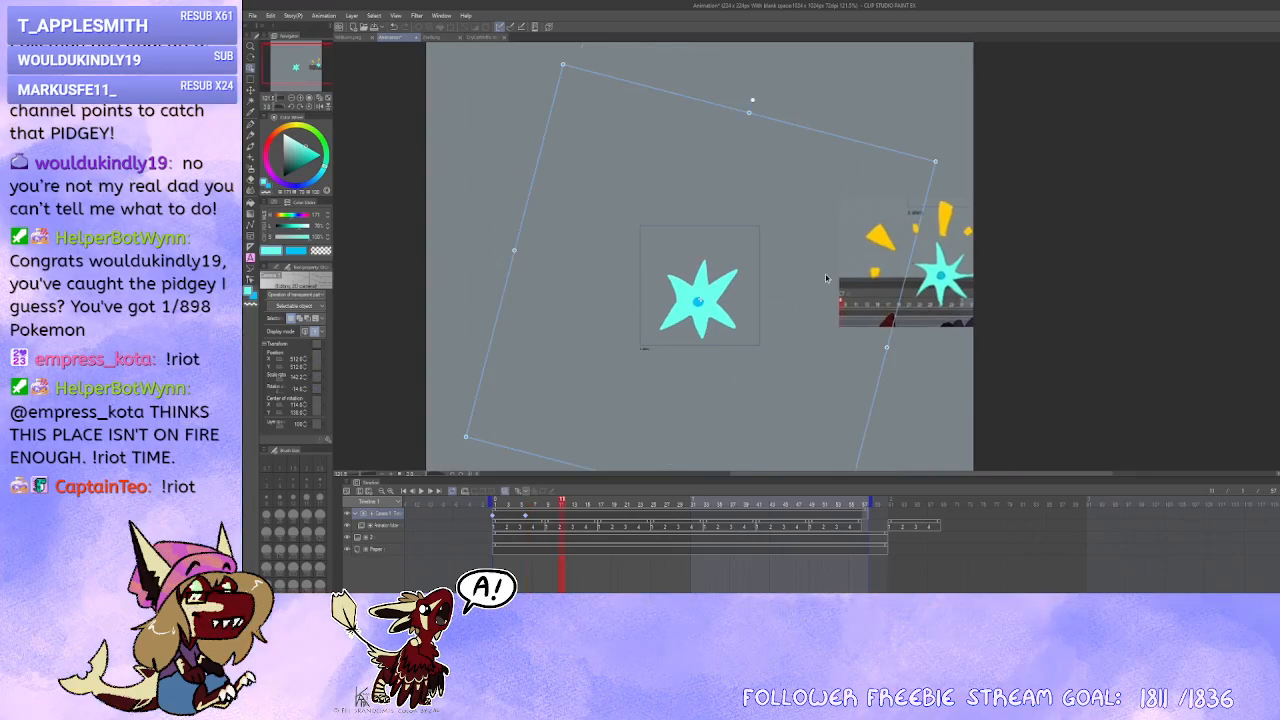
left_click_drag(752, 98, 880, 199)
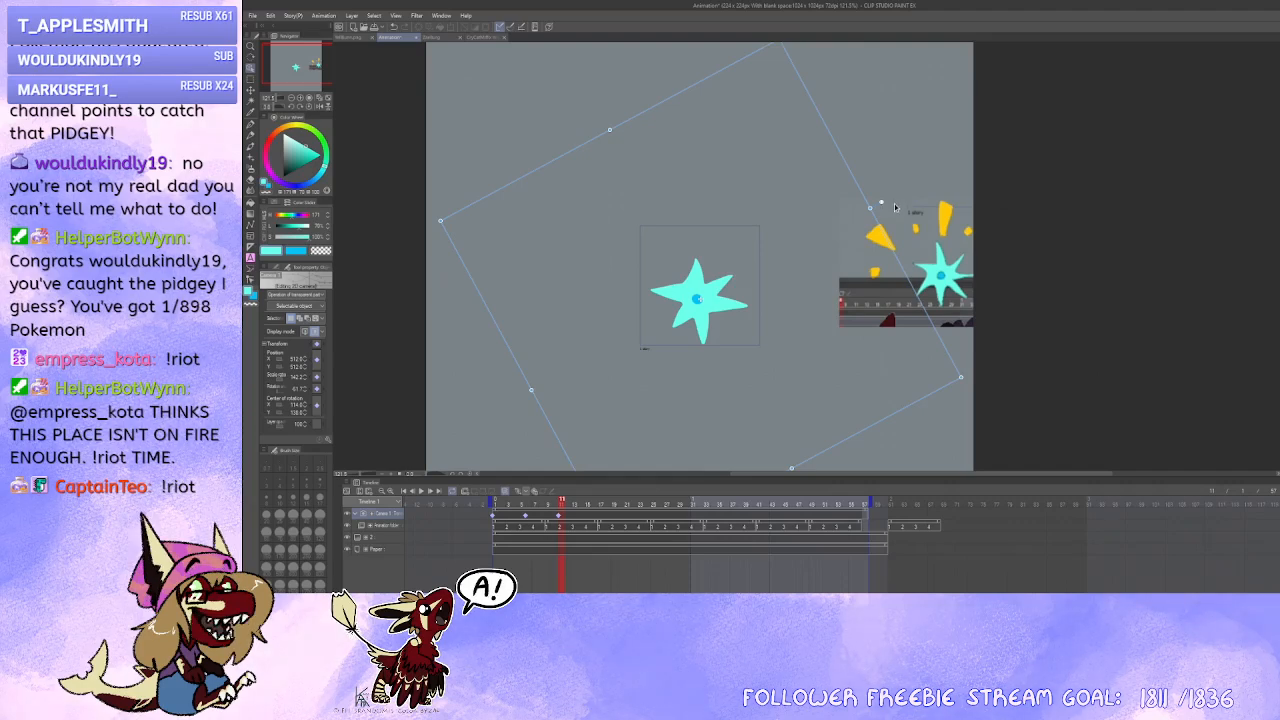
left_click_drag(941, 367, 893, 362)
left_click_drag(808, 322, 883, 299)
left_click_drag(878, 357, 872, 321)
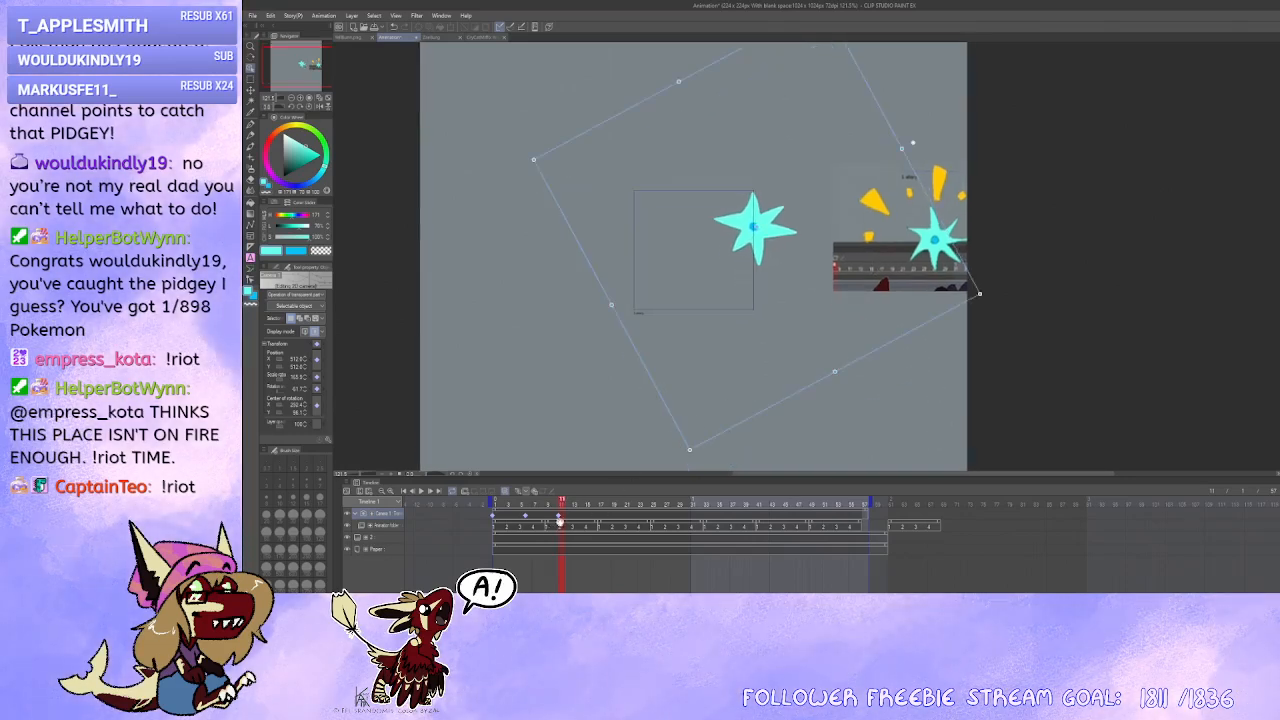
Step: Add a camera keyframe at frame 15, rotated to about 105 degrees clockwise, with the star moved just outside the emote frame's right edge
left_click_drag(572, 522, 586, 518)
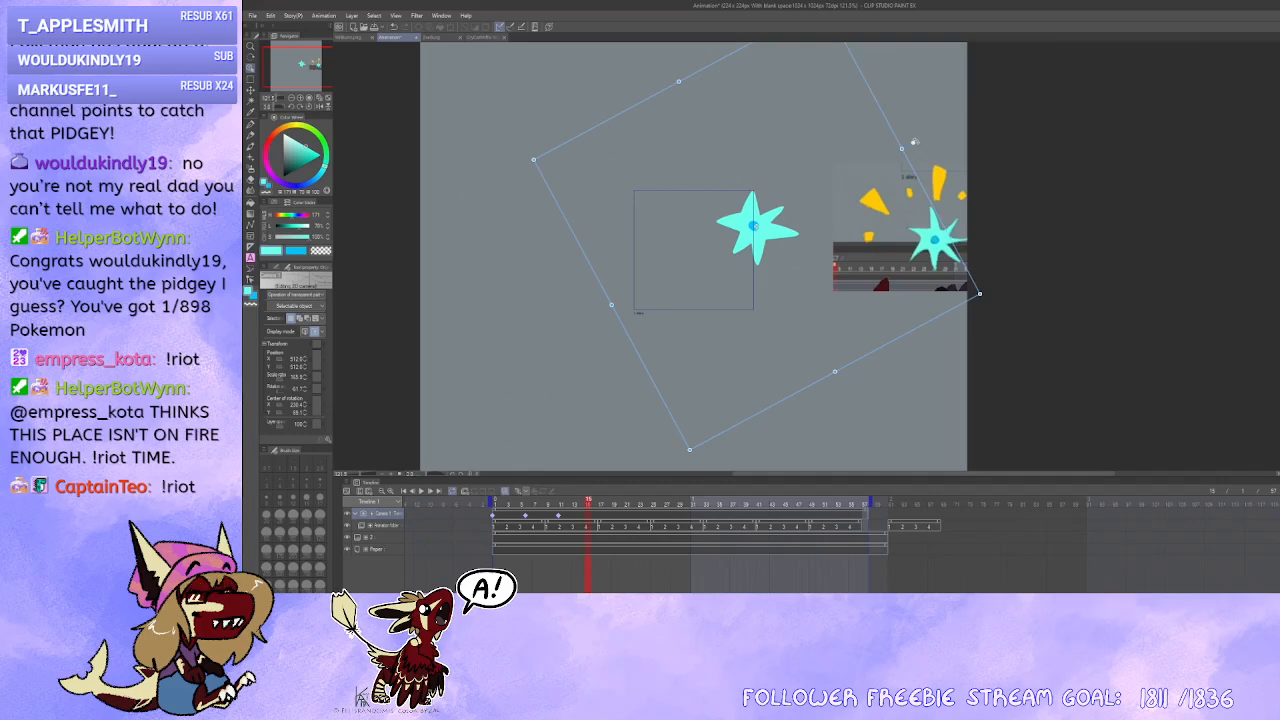
left_click_drag(914, 142, 928, 271)
left_click_drag(755, 225, 808, 247)
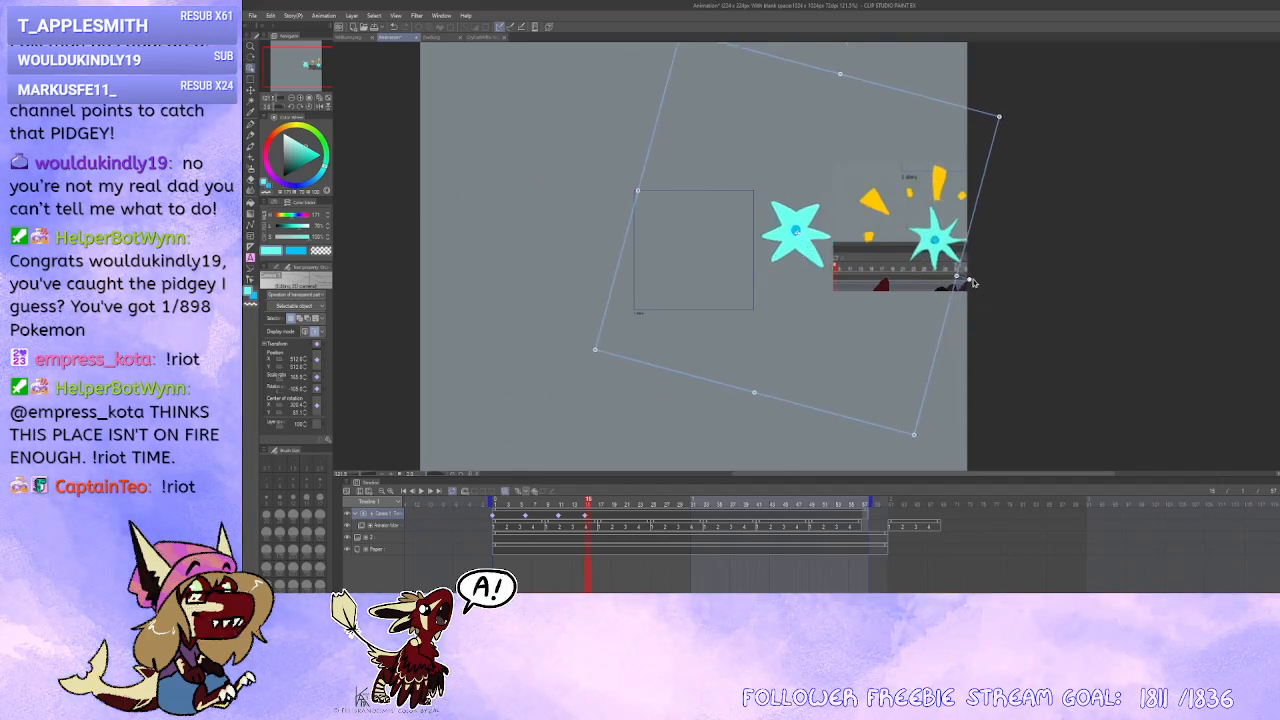
Step: Turn the star to roughly upside down at frame 15 and adjust its rotation at frame 11, checking the result in playback
left_click_drag(969, 280, 800, 422)
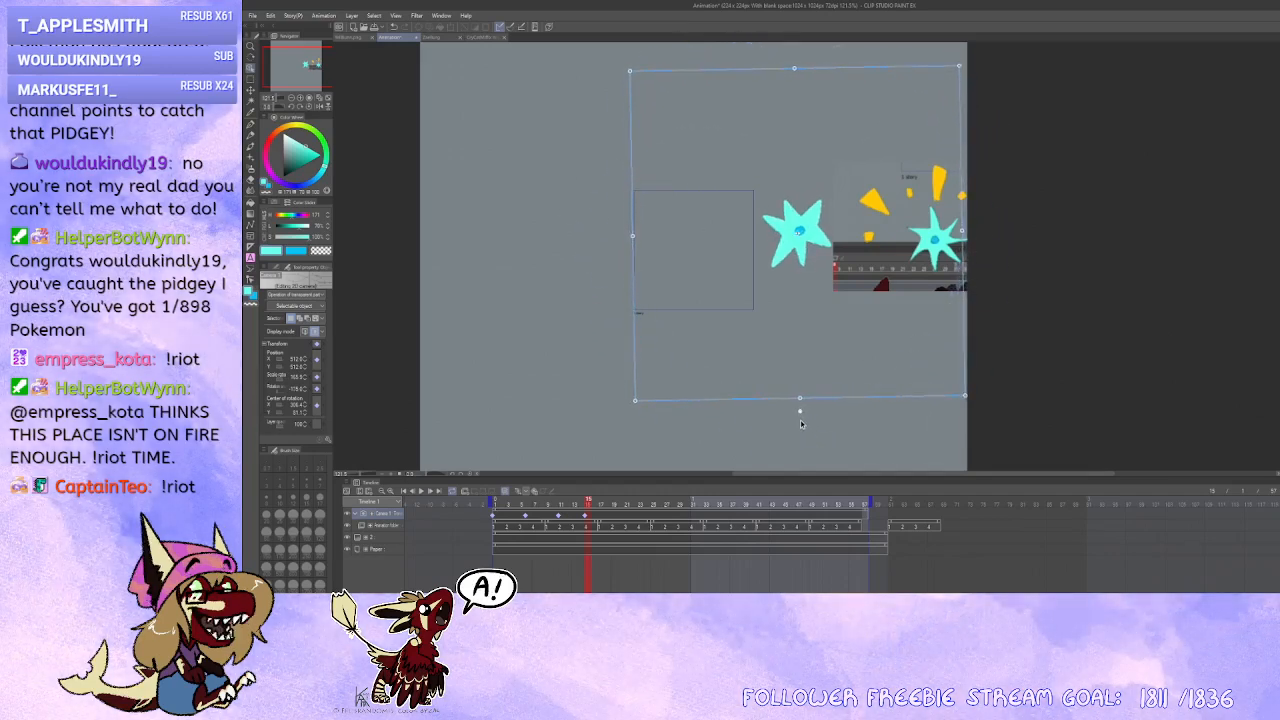
left_click(564, 515)
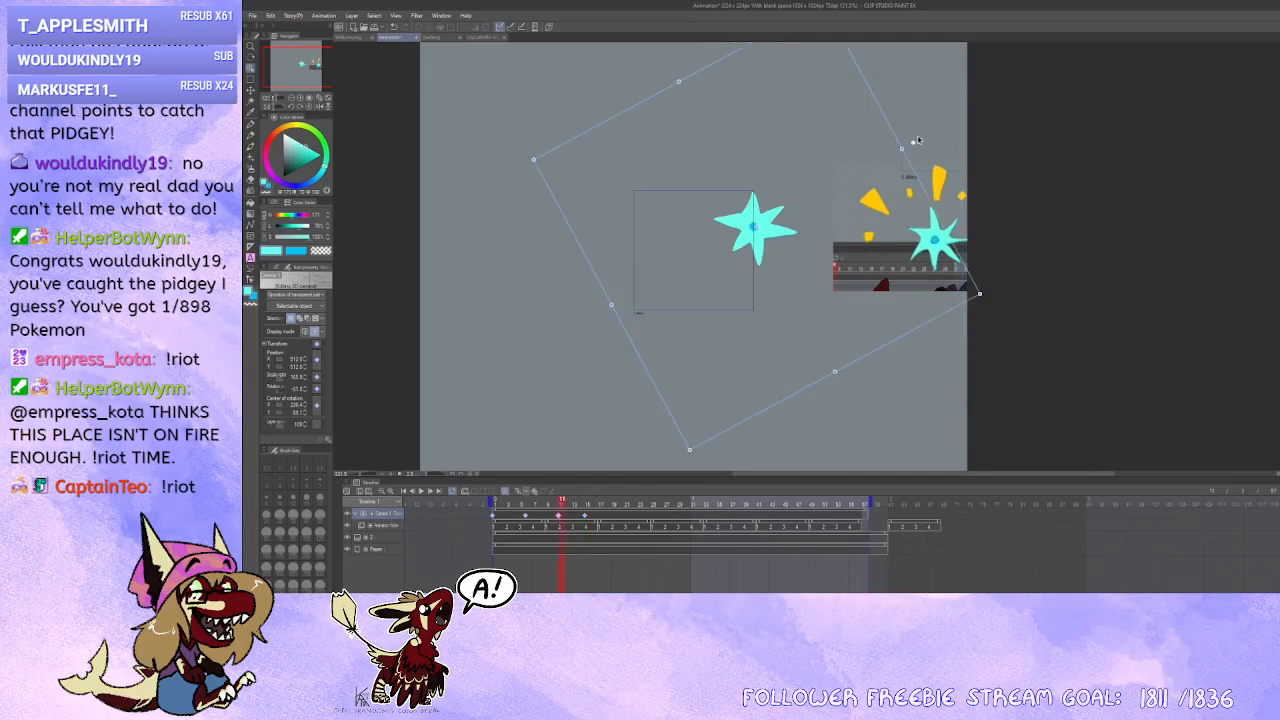
left_click_drag(915, 141, 955, 222)
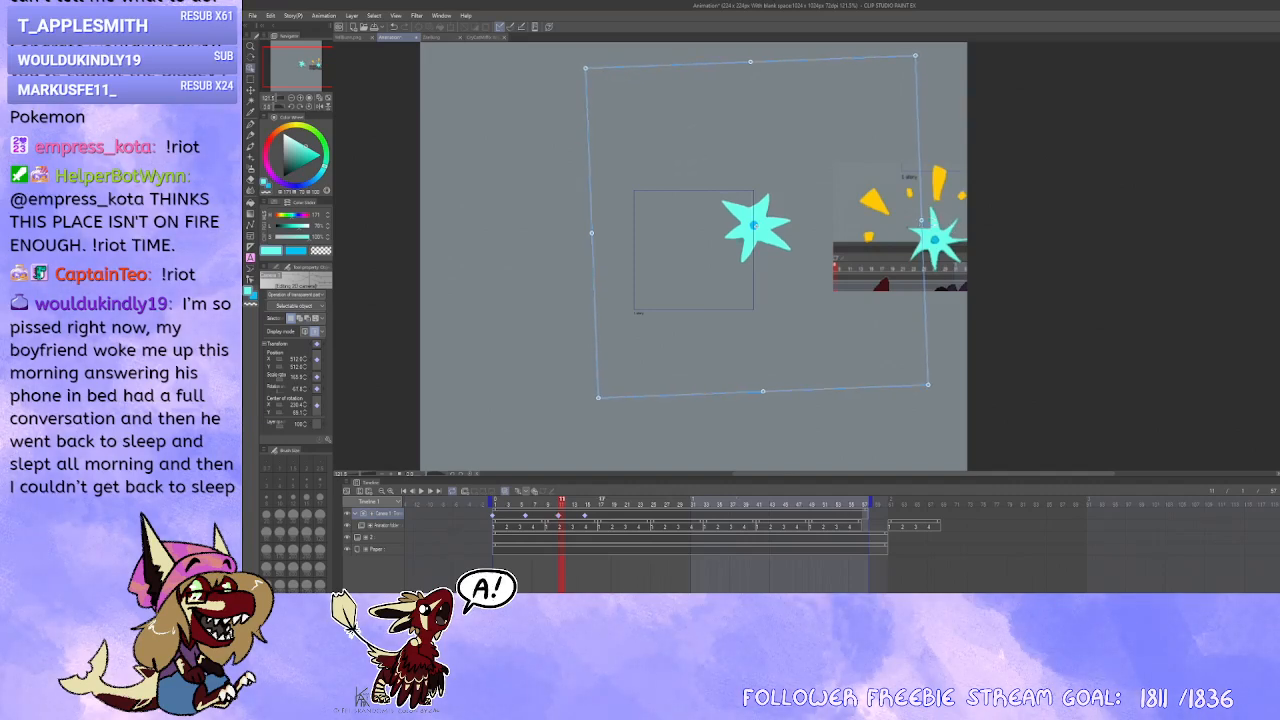
left_click(419, 491)
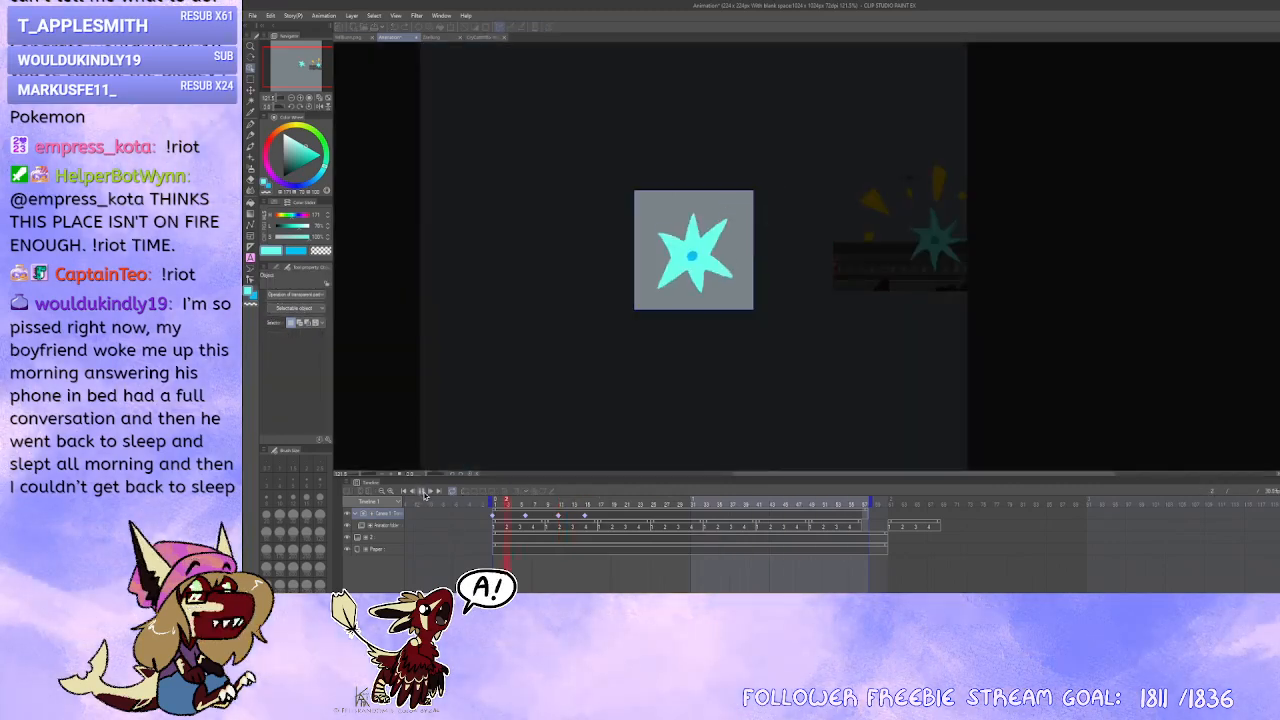
left_click(421, 491)
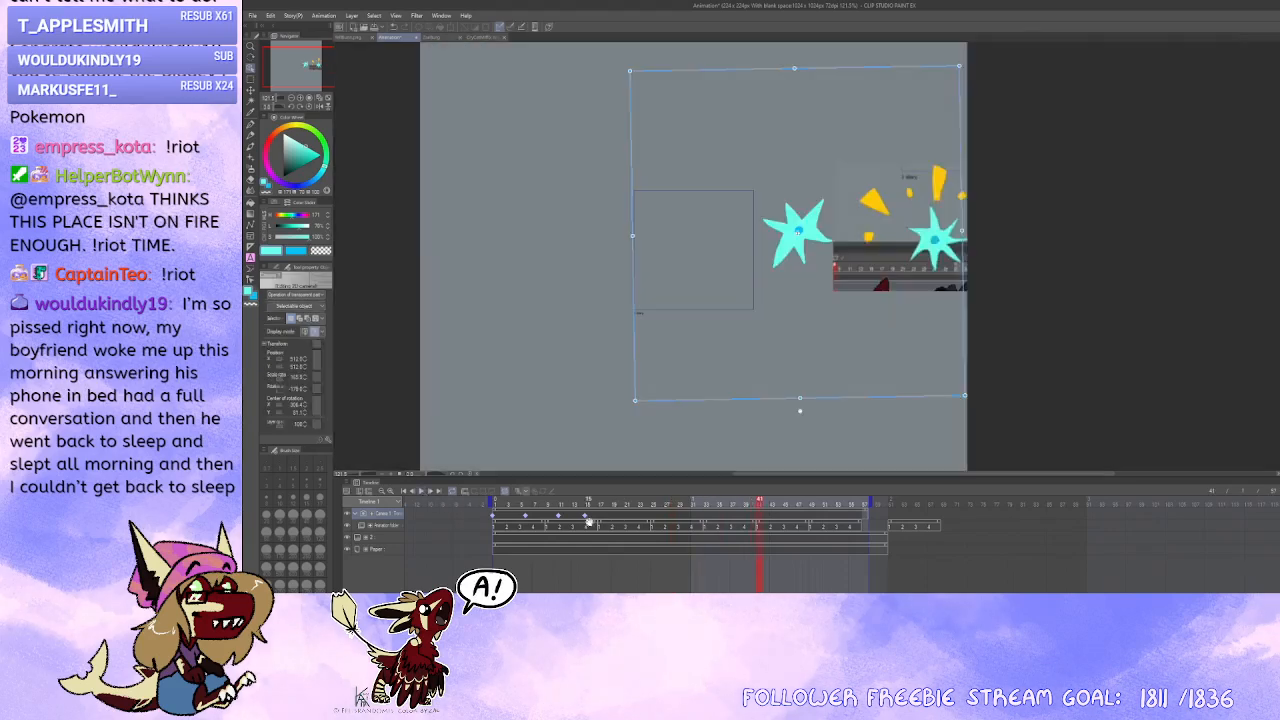
Step: Move the last camera keyframe from frame 15 to frame 17 and the frame 11 keyframe to frame 12
left_click(588, 520)
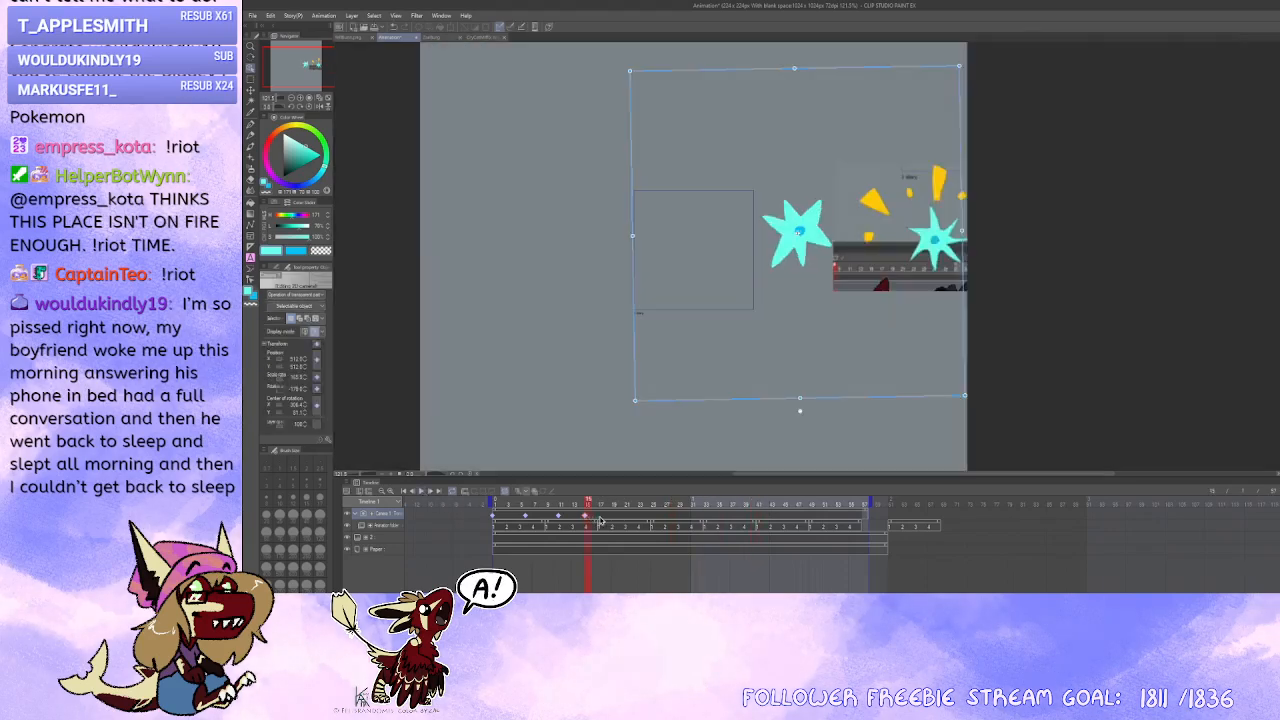
left_click_drag(586, 516, 600, 518)
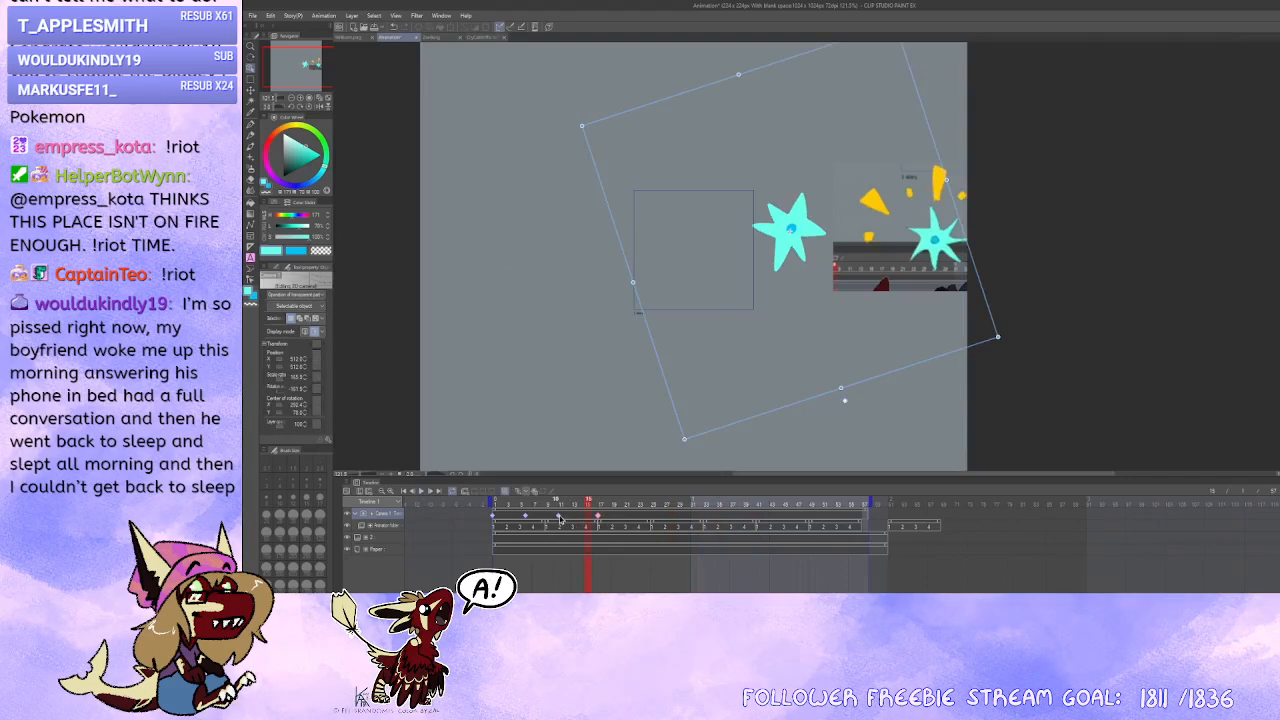
left_click(560, 519)
left_click(600, 518)
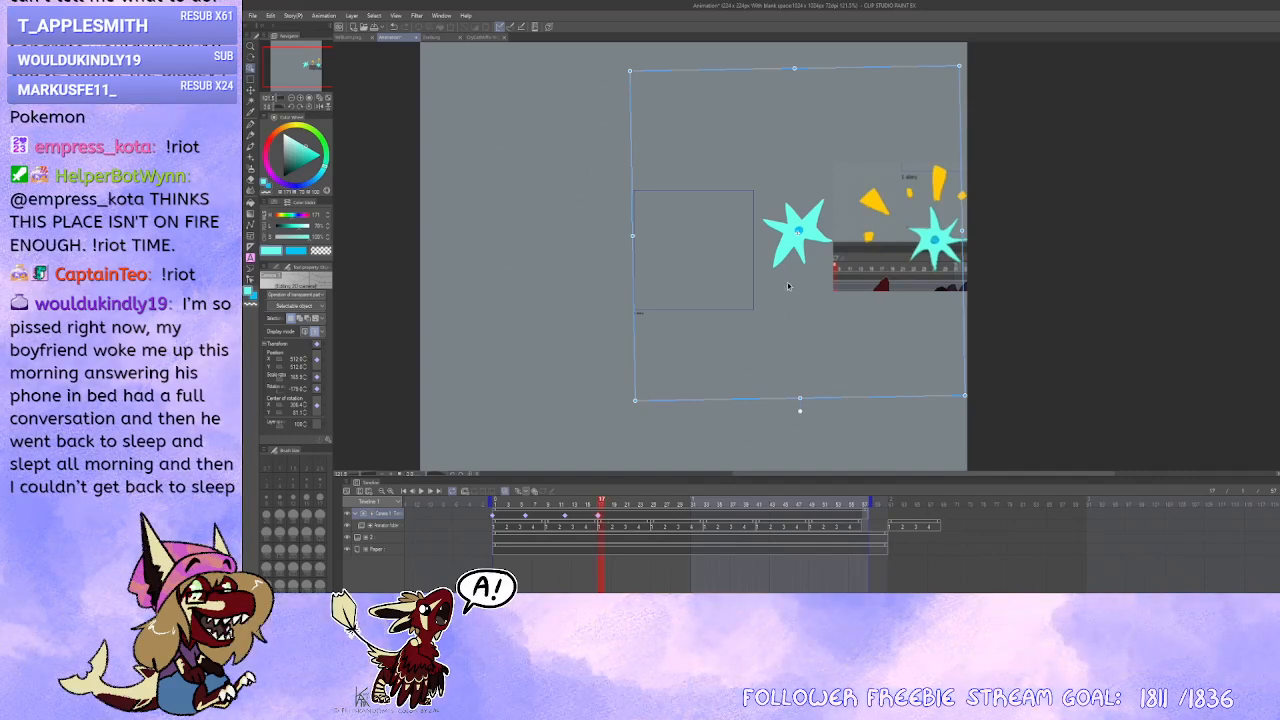
Step: Reposition the star at frame 17 so it sits just outside the right edge of the small canvas square
left_click_drag(799, 289, 821, 292)
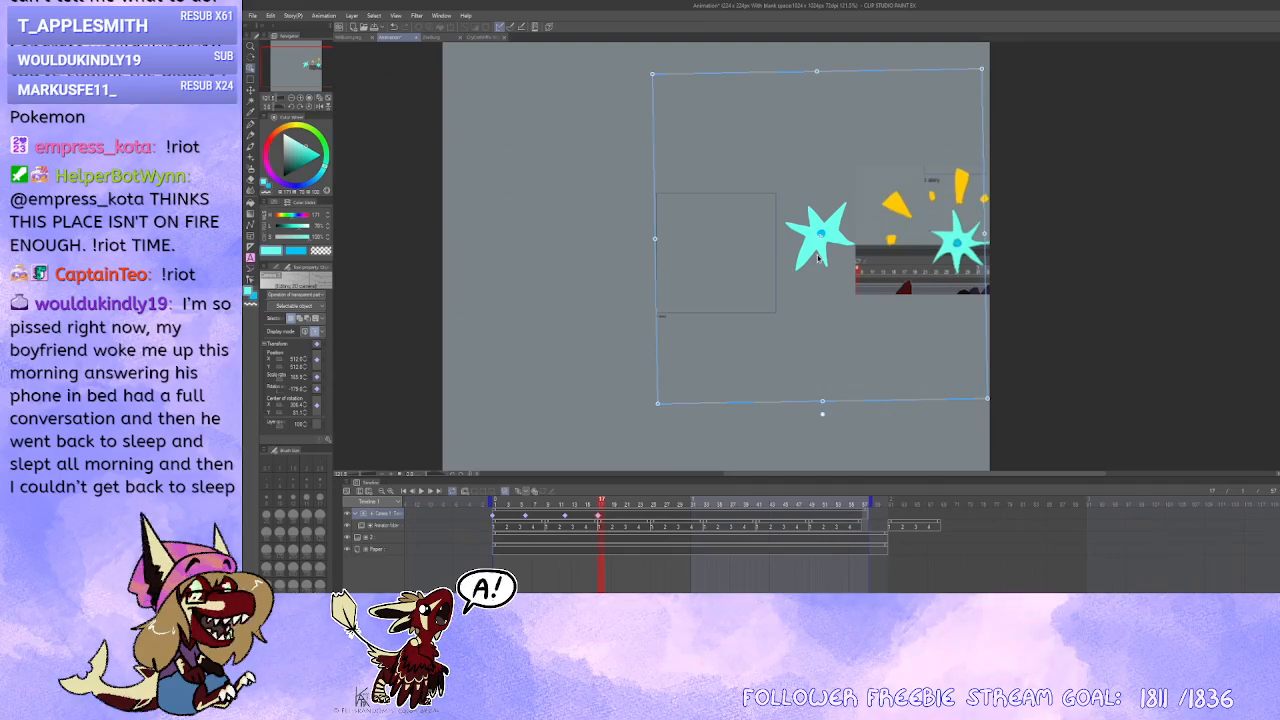
left_click_drag(819, 258, 792, 250)
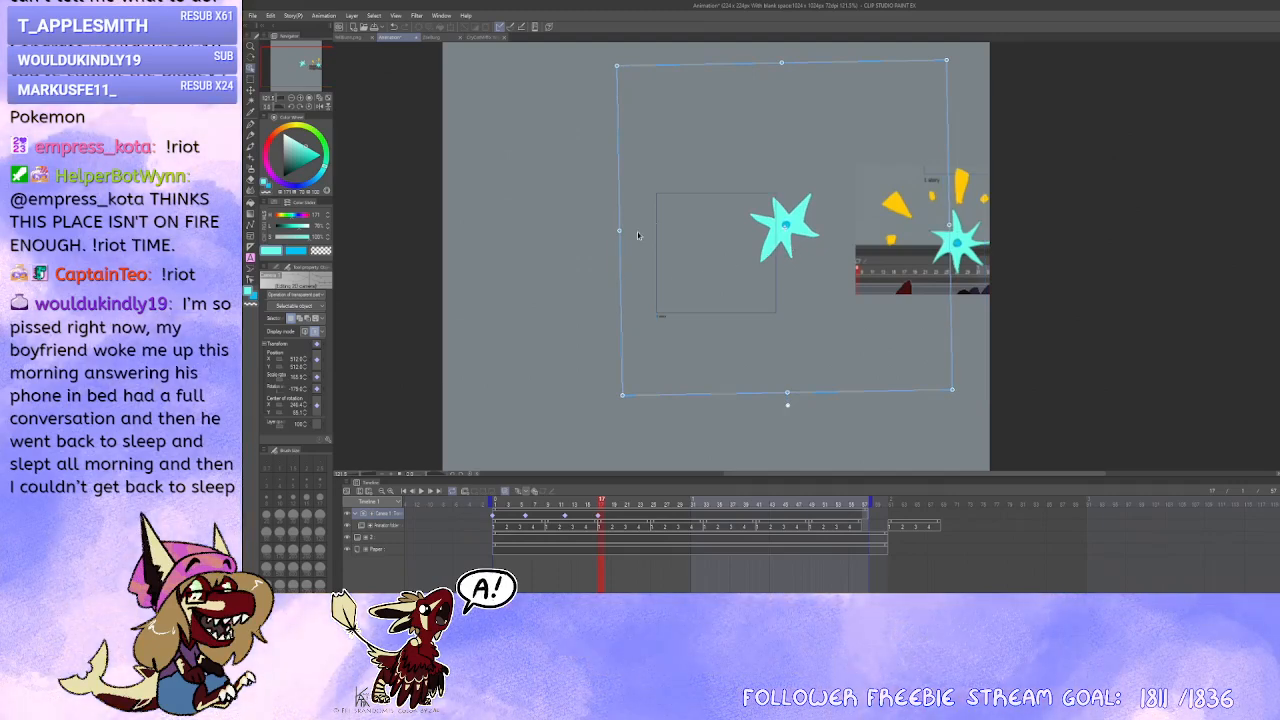
left_click_drag(835, 317, 841, 323)
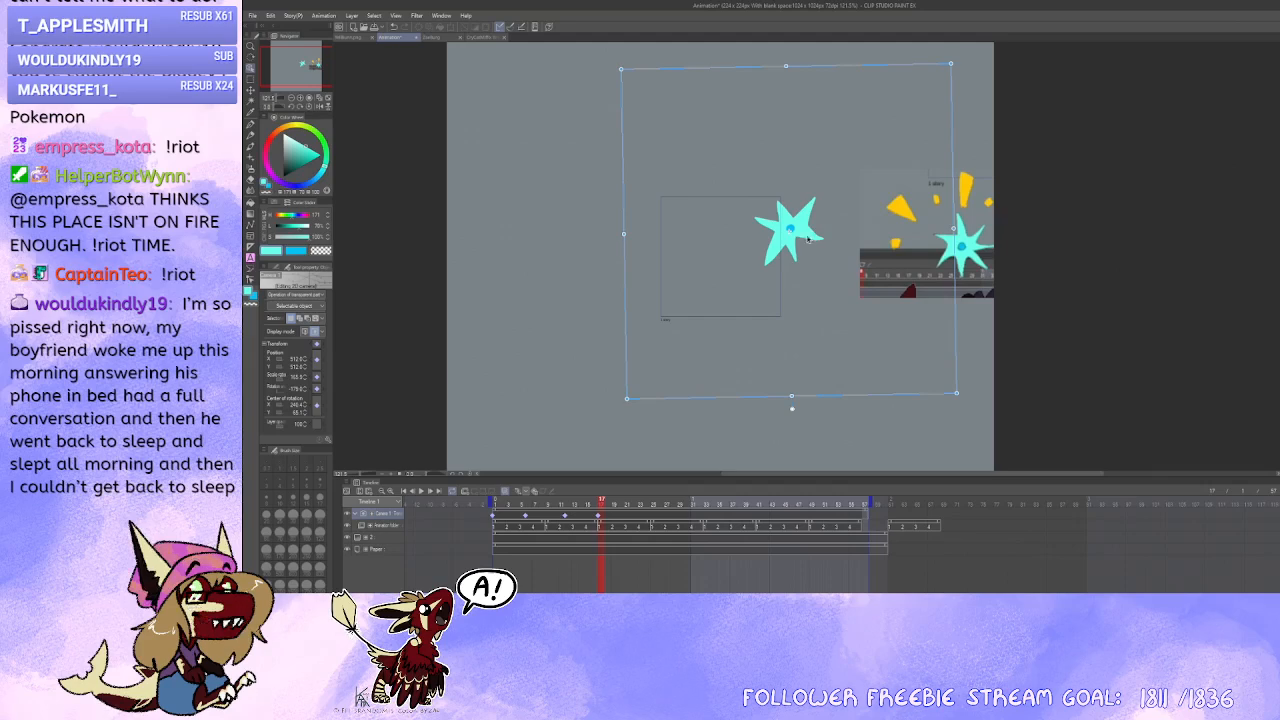
left_click_drag(808, 238, 836, 239)
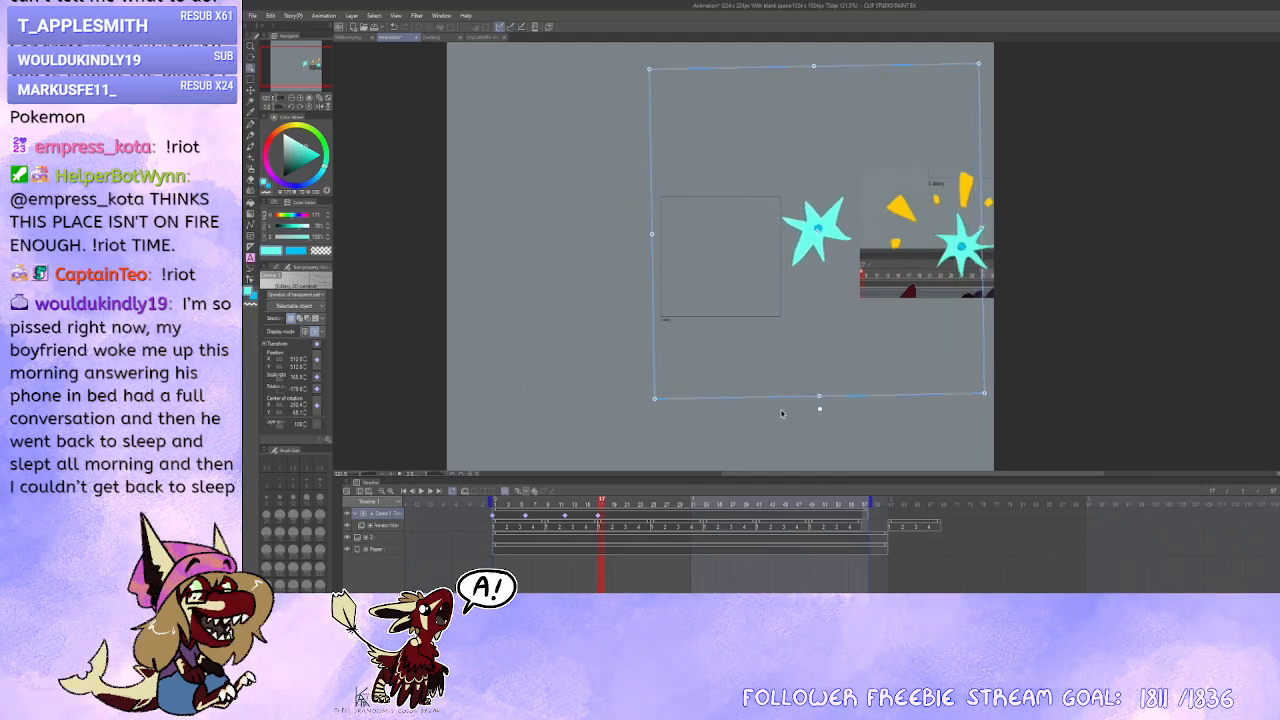
left_click(626, 520)
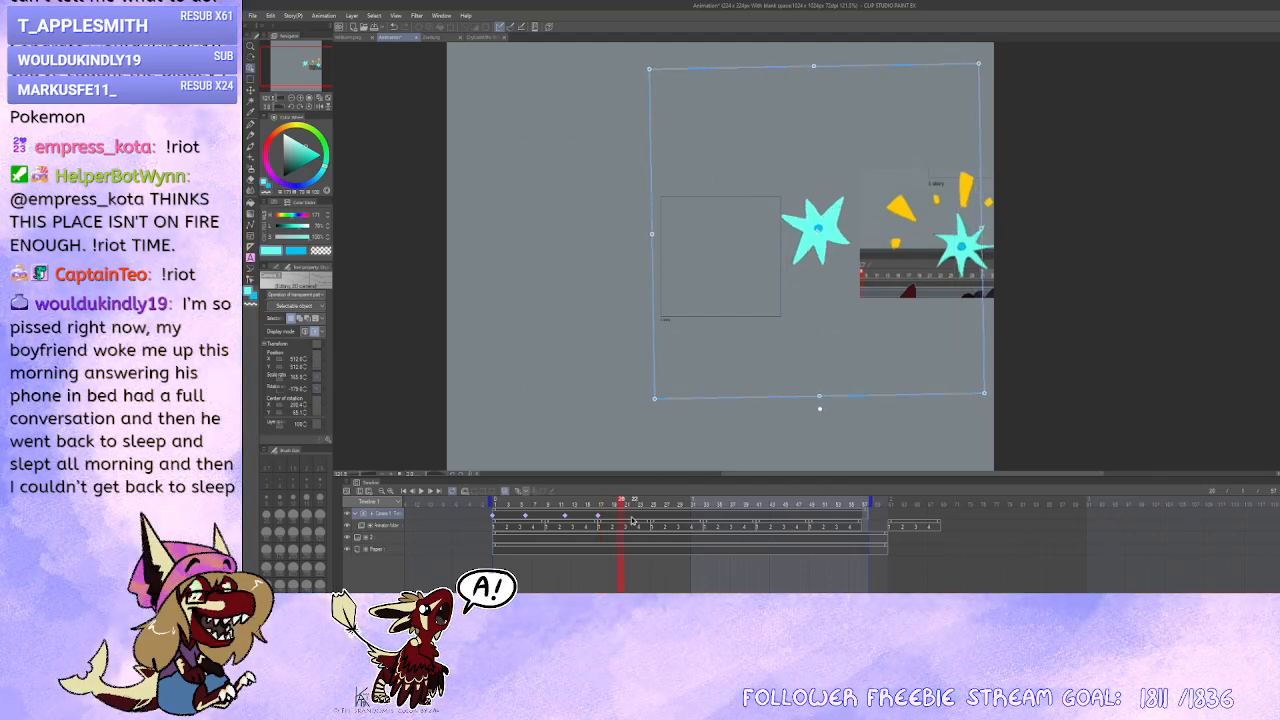
left_click(635, 517)
left_click(601, 520)
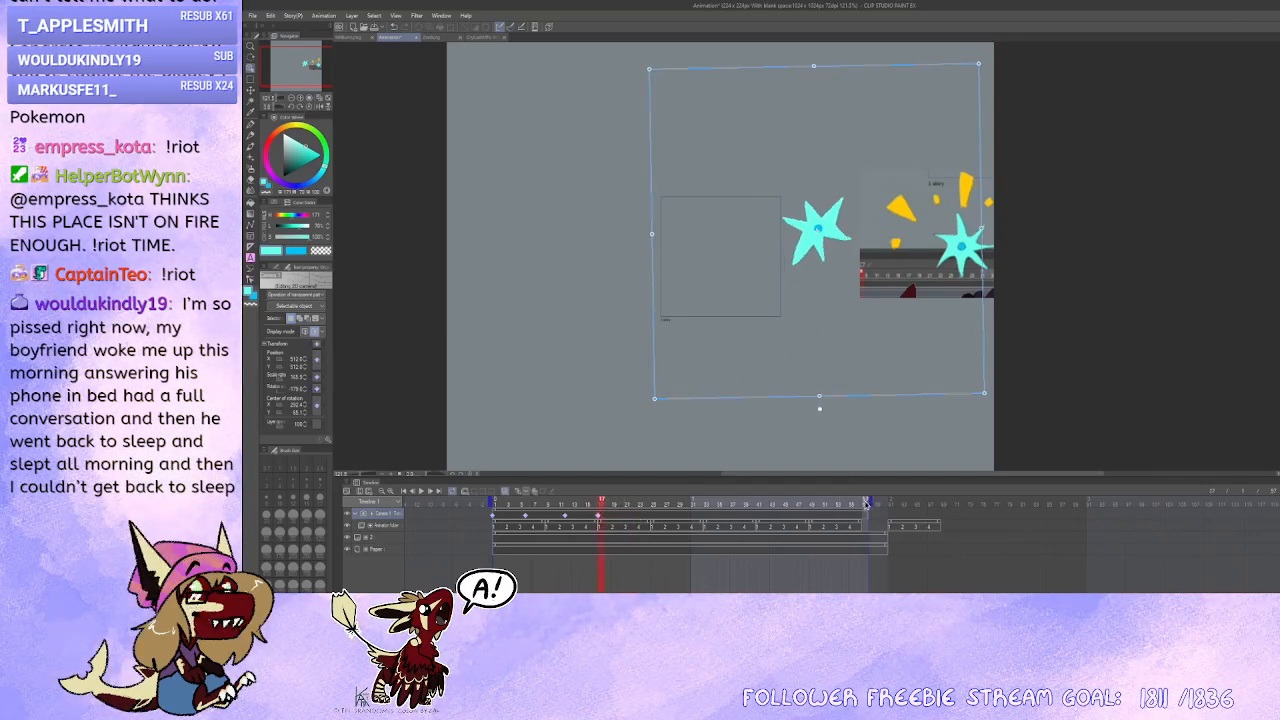
Step: Delete the camera keyframes near frames 6, 12 and 17, leaving only the one at frame 1
left_click(528, 519)
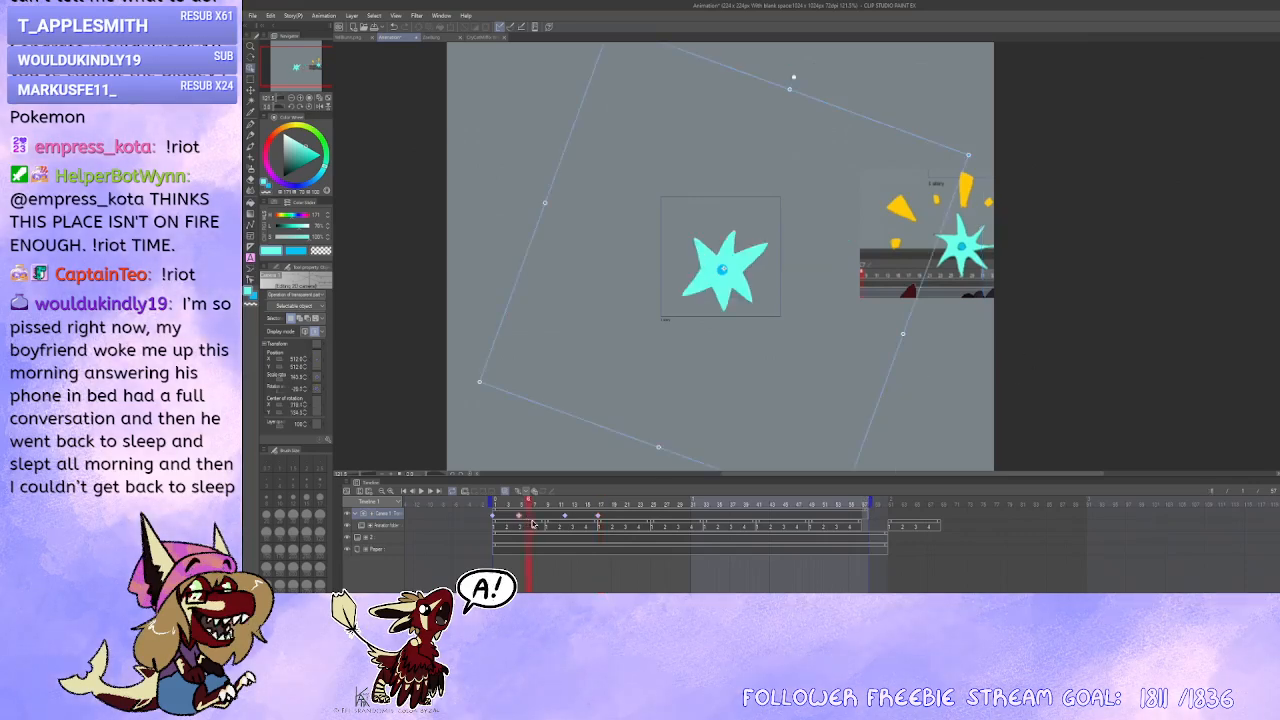
key("ctrl+z")
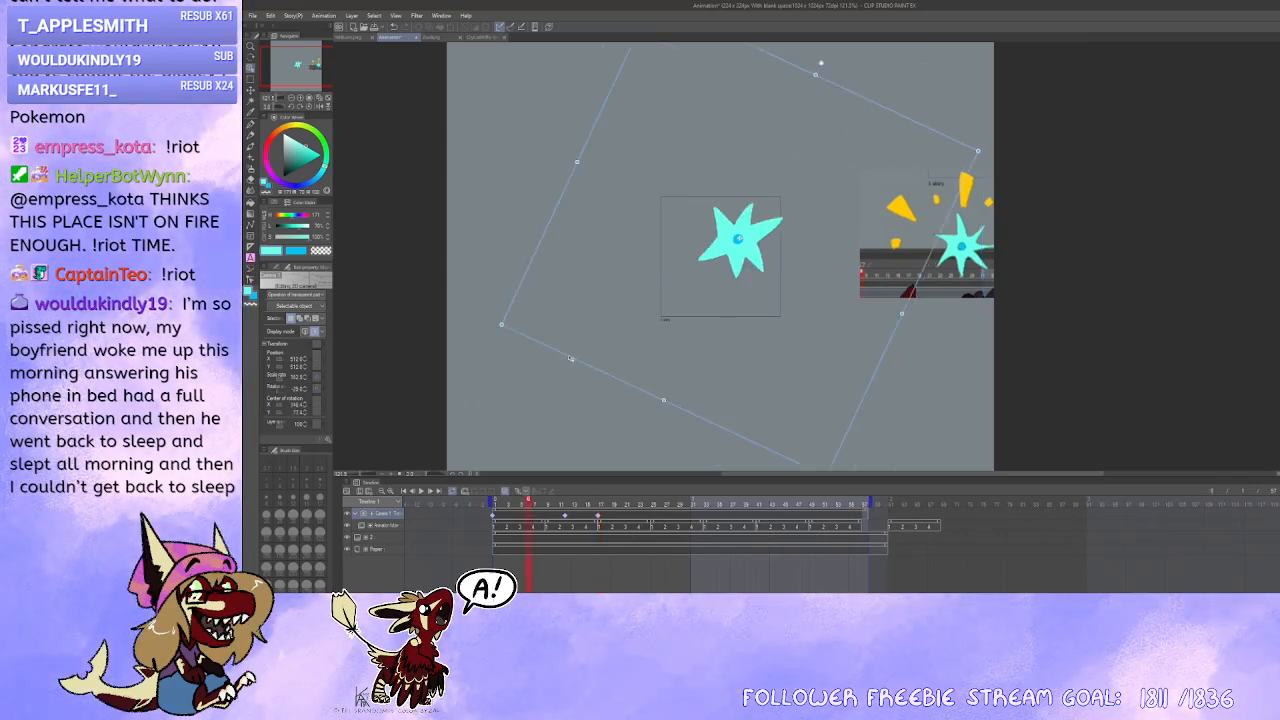
left_click(564, 516)
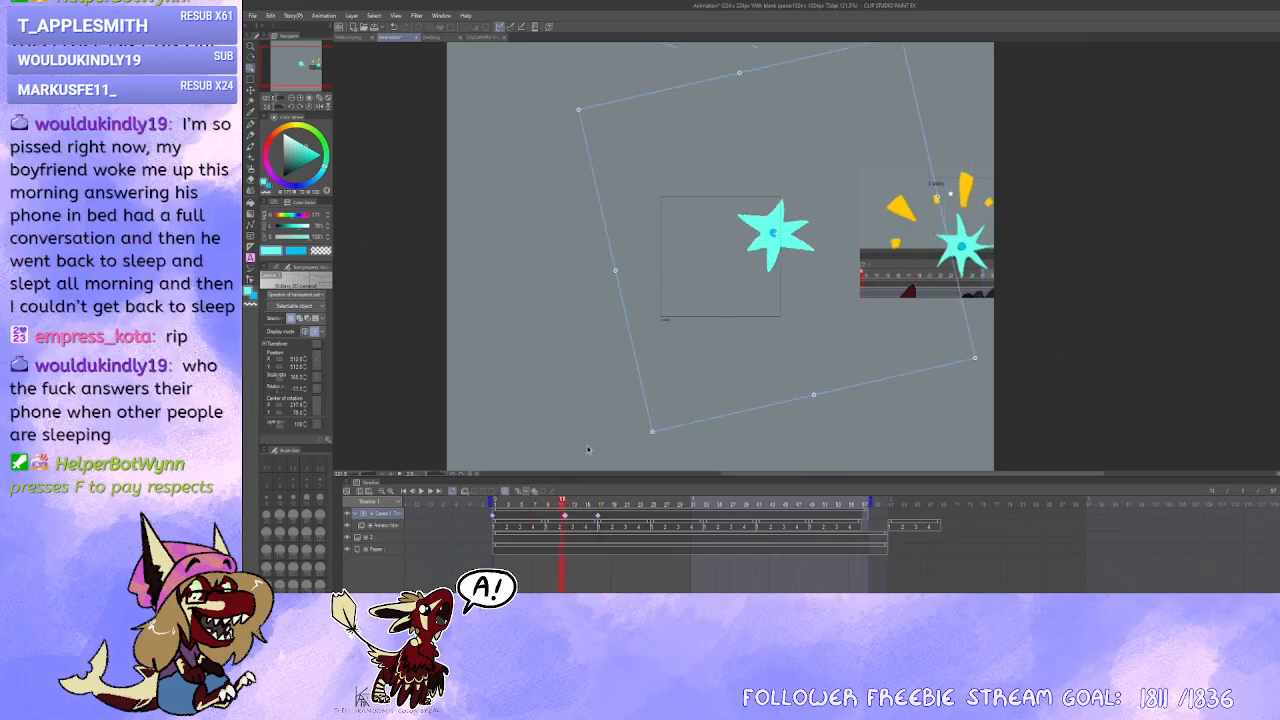
key("ctrl+z")
left_click(601, 515)
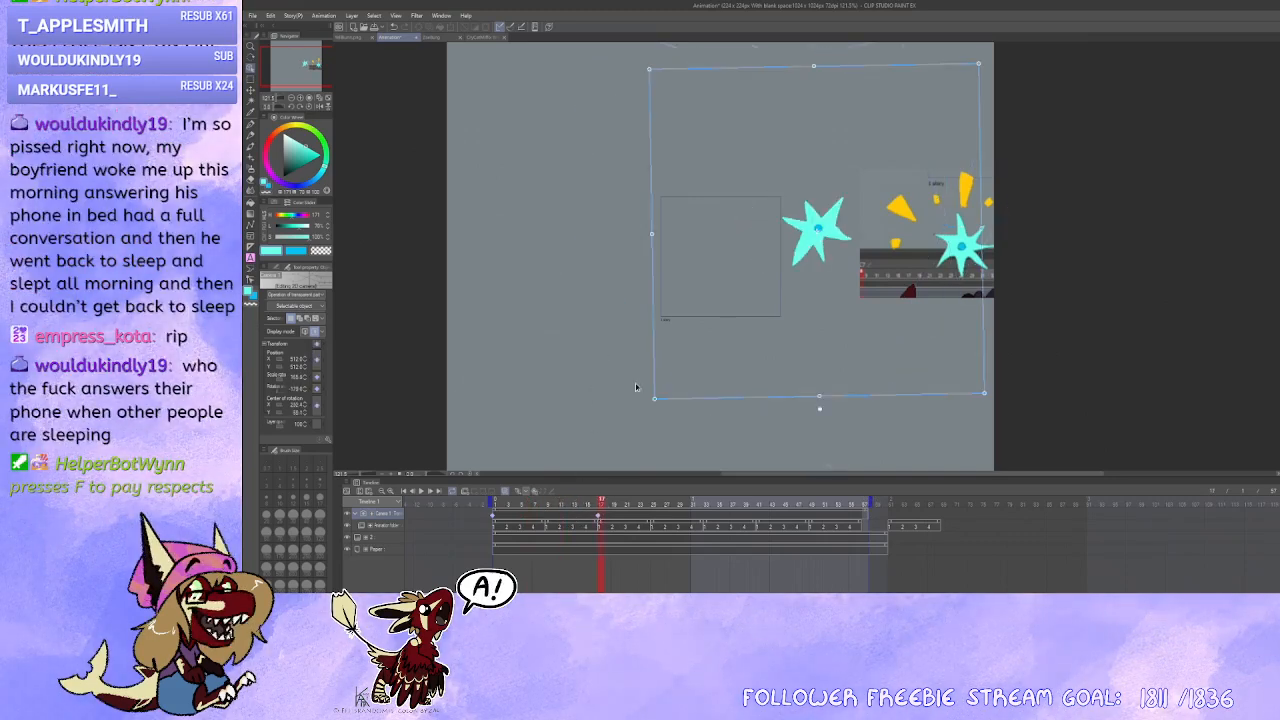
key("ctrl+z")
Step: At frame 1, scale the star down proportionally and centre it on the left edge of the small canvas square
left_click(494, 517)
left_click_drag(733, 281, 666, 305)
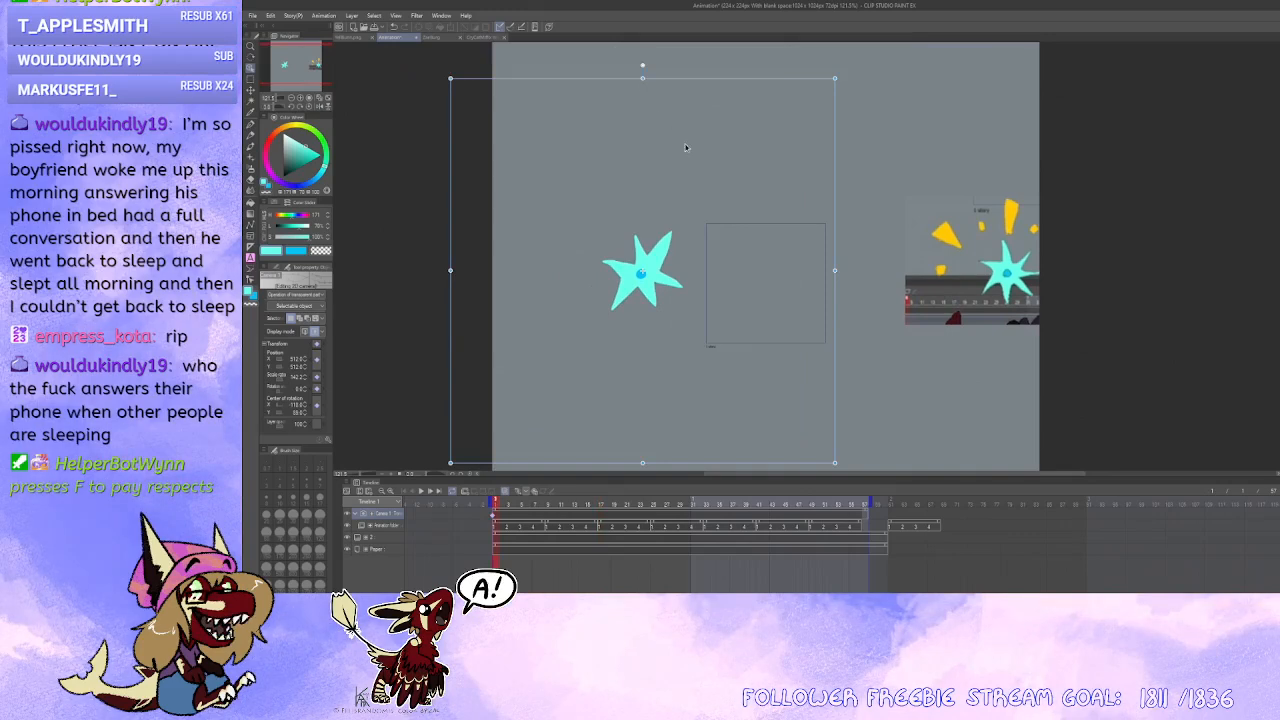
left_click_drag(788, 258, 792, 269)
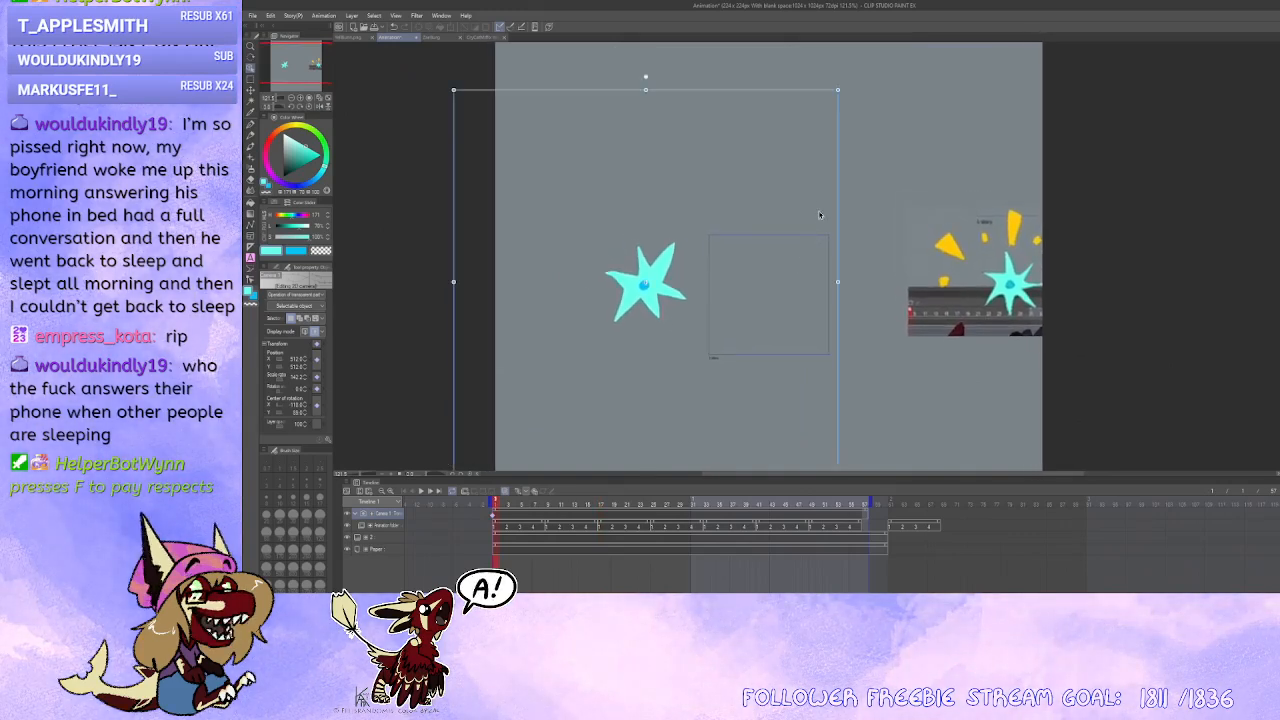
left_click_drag(837, 92, 783, 145)
left_click_drag(709, 343, 797, 330)
Step: Rotate the star 180 degrees at the frame 1 keyframe
scroll(797, 330, "up", 2)
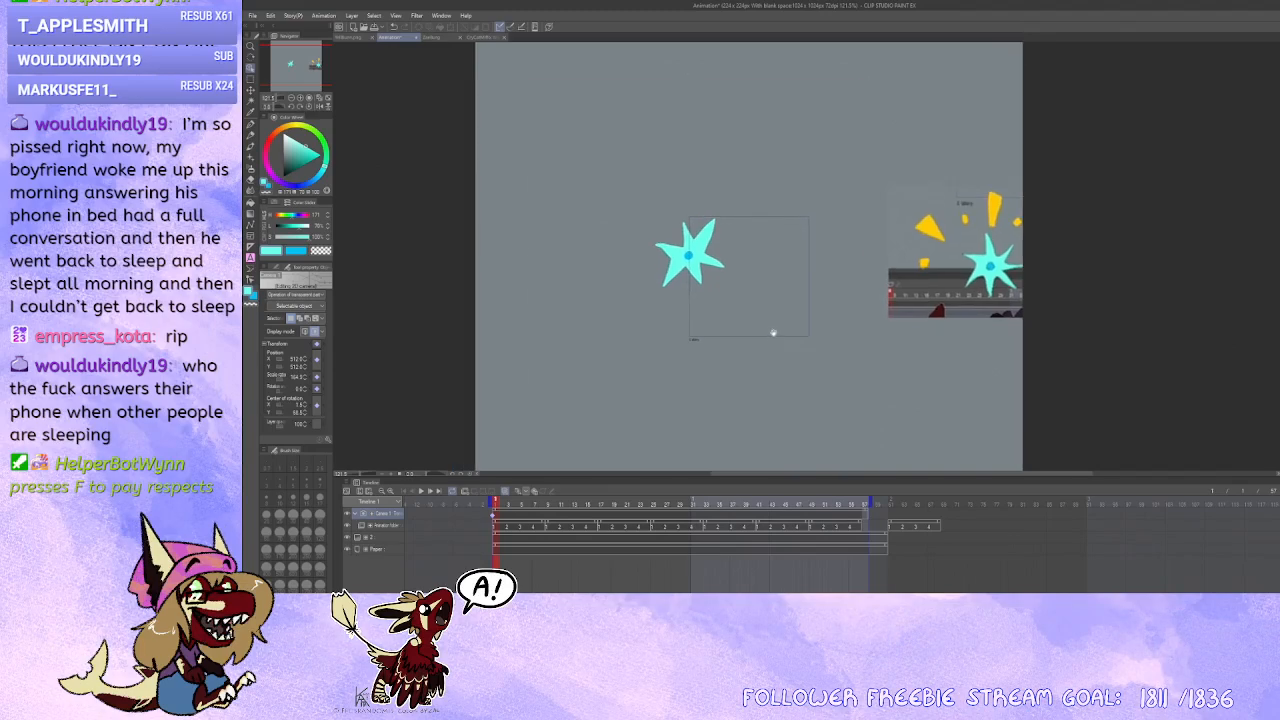
scroll(756, 332, "down", 2)
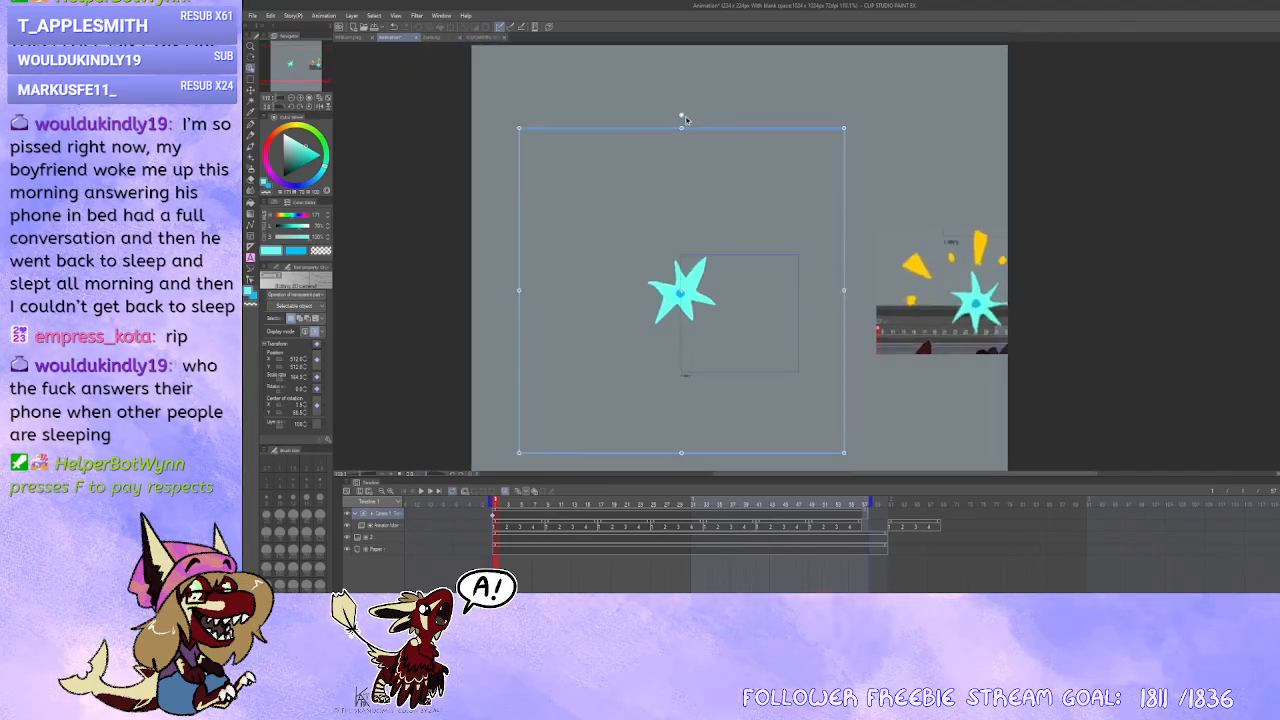
left_click_drag(681, 114, 688, 388)
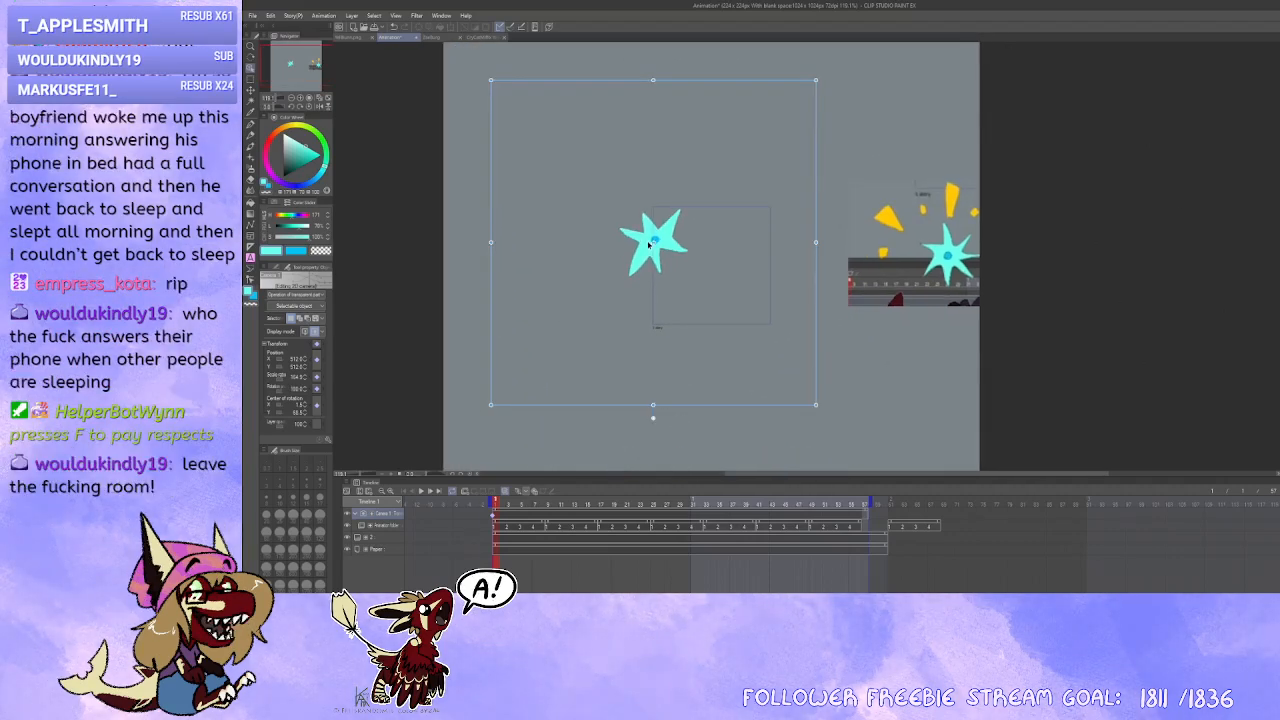
Step: At frame 6, rotate the star a quarter turn clockwise and move it to the lower middle of the canvas square
left_click(531, 516)
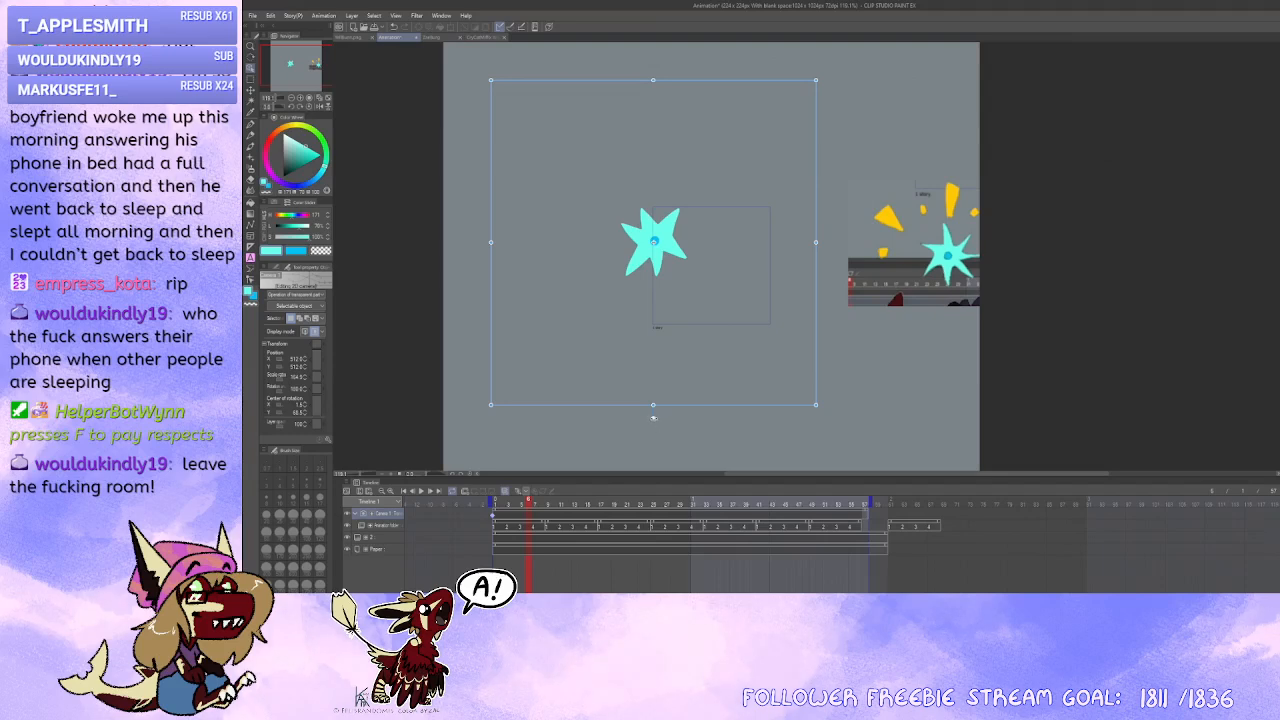
left_click_drag(653, 417, 423, 244)
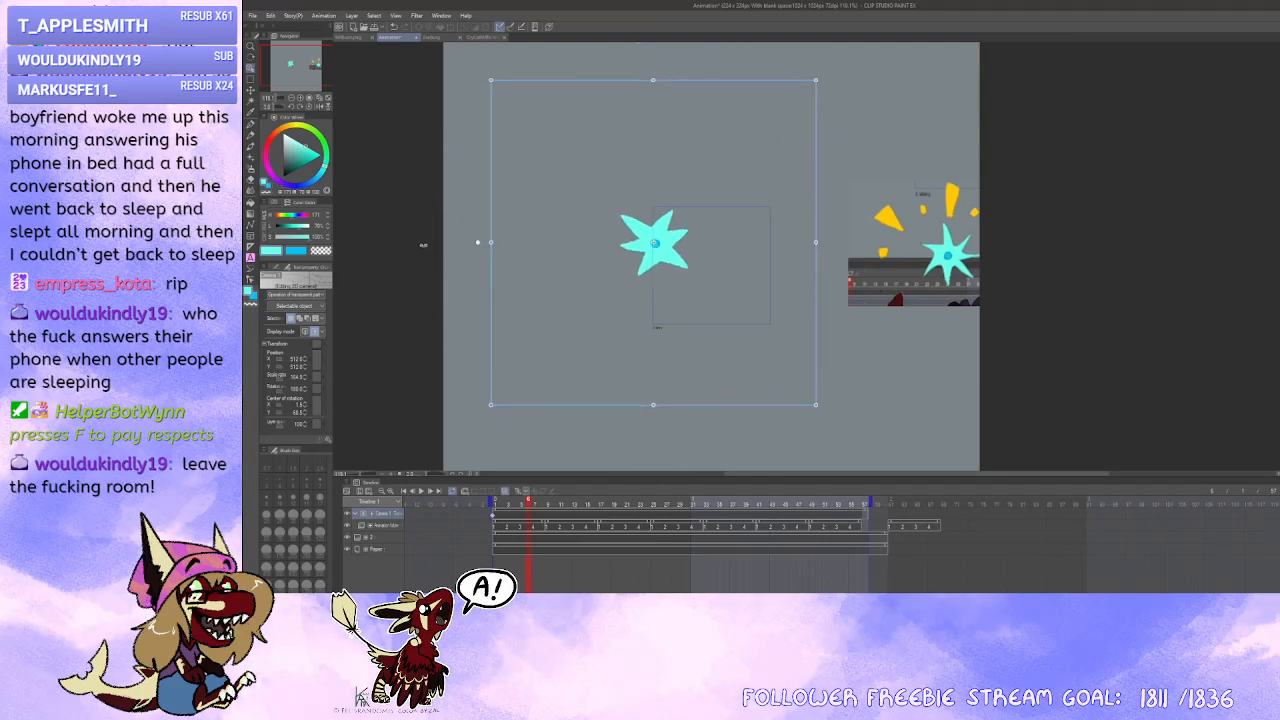
left_click_drag(554, 257, 605, 303)
Step: At frame 10, rotate the star another quarter turn to upright and move it to the upper middle of the canvas square
left_click(555, 515)
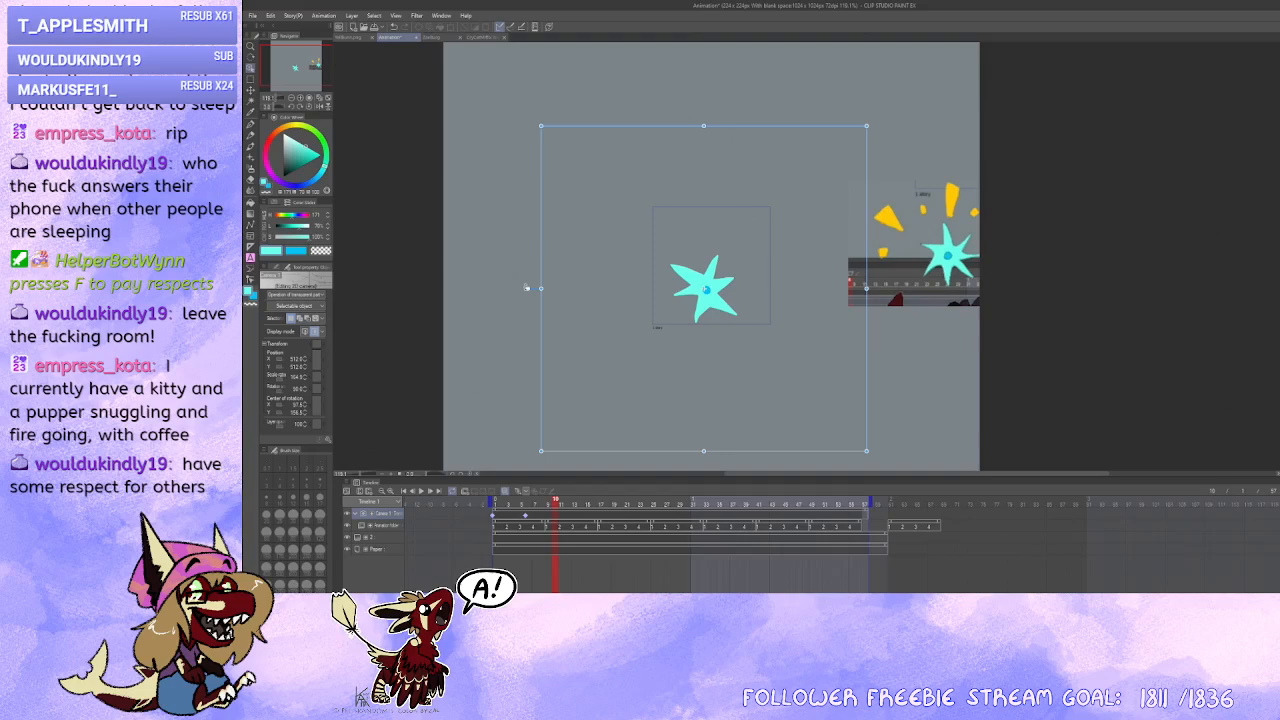
left_click_drag(530, 289, 751, 100)
left_click_drag(718, 296, 730, 253)
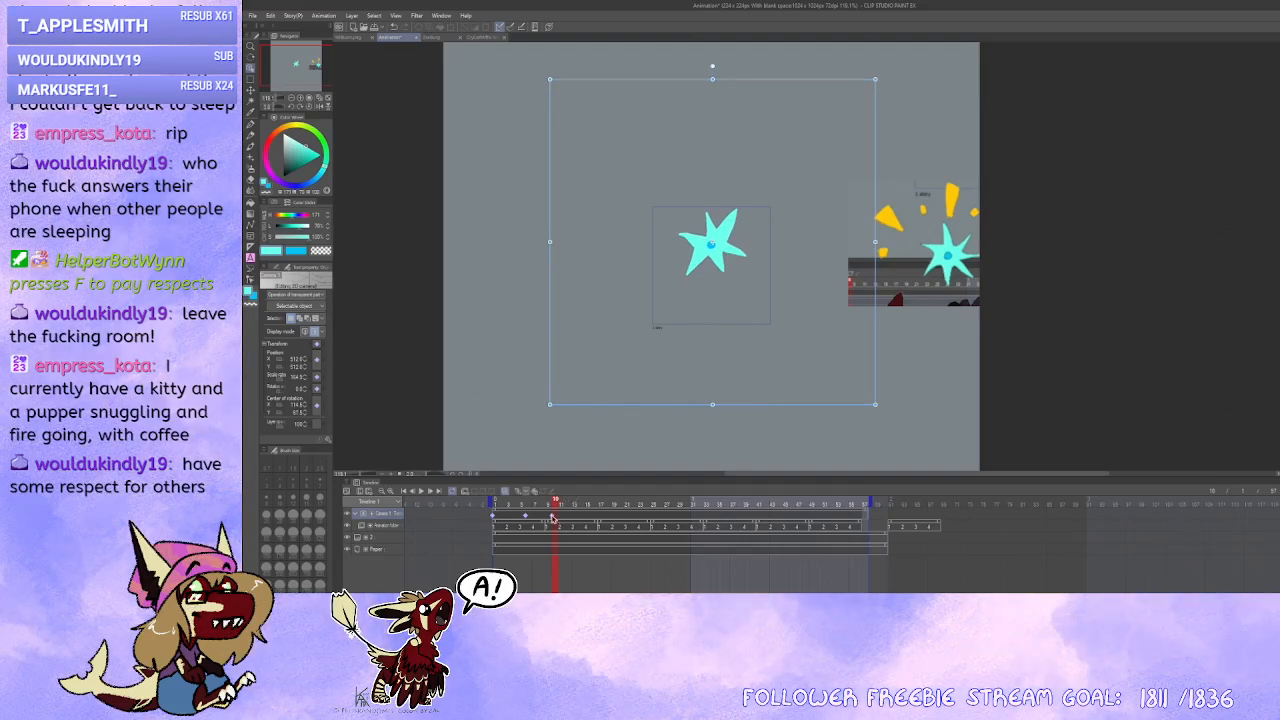
Step: Move the frame 10 keyframe to frame 11 and add a keyframe with the same pose at frame 12
left_click_drag(560, 519, 579, 520)
left_click(590, 519)
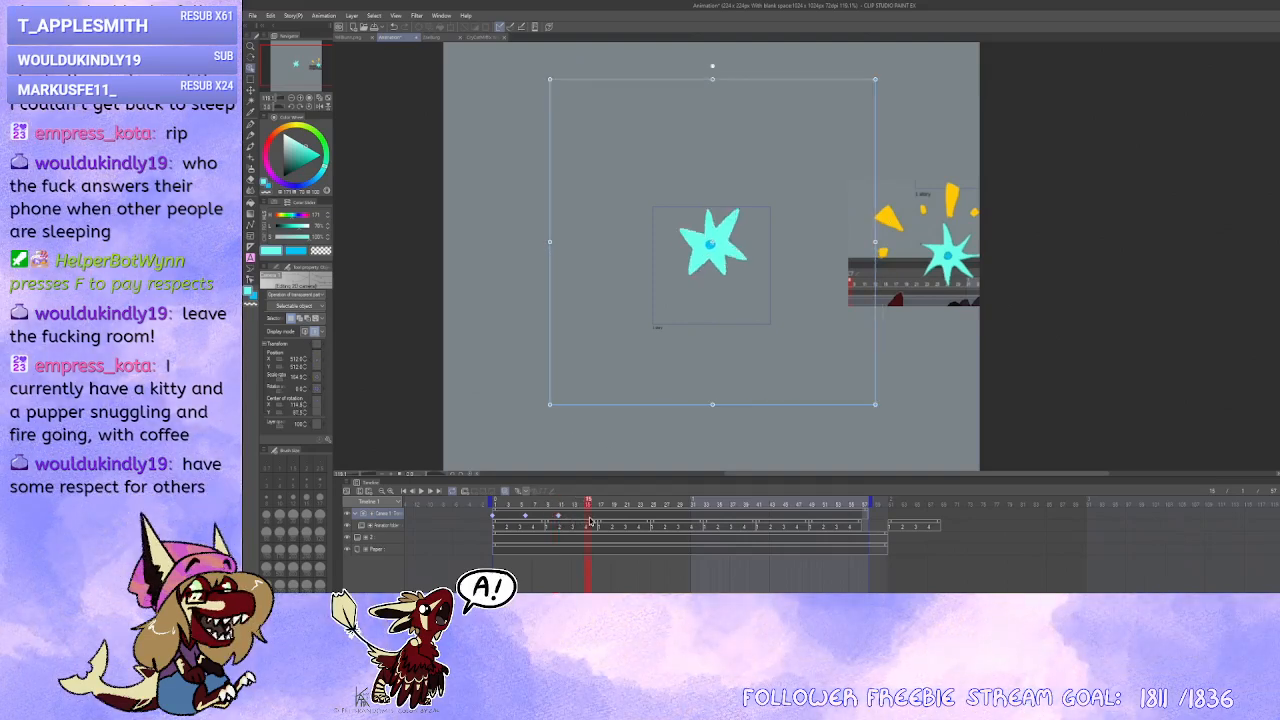
left_click(560, 519)
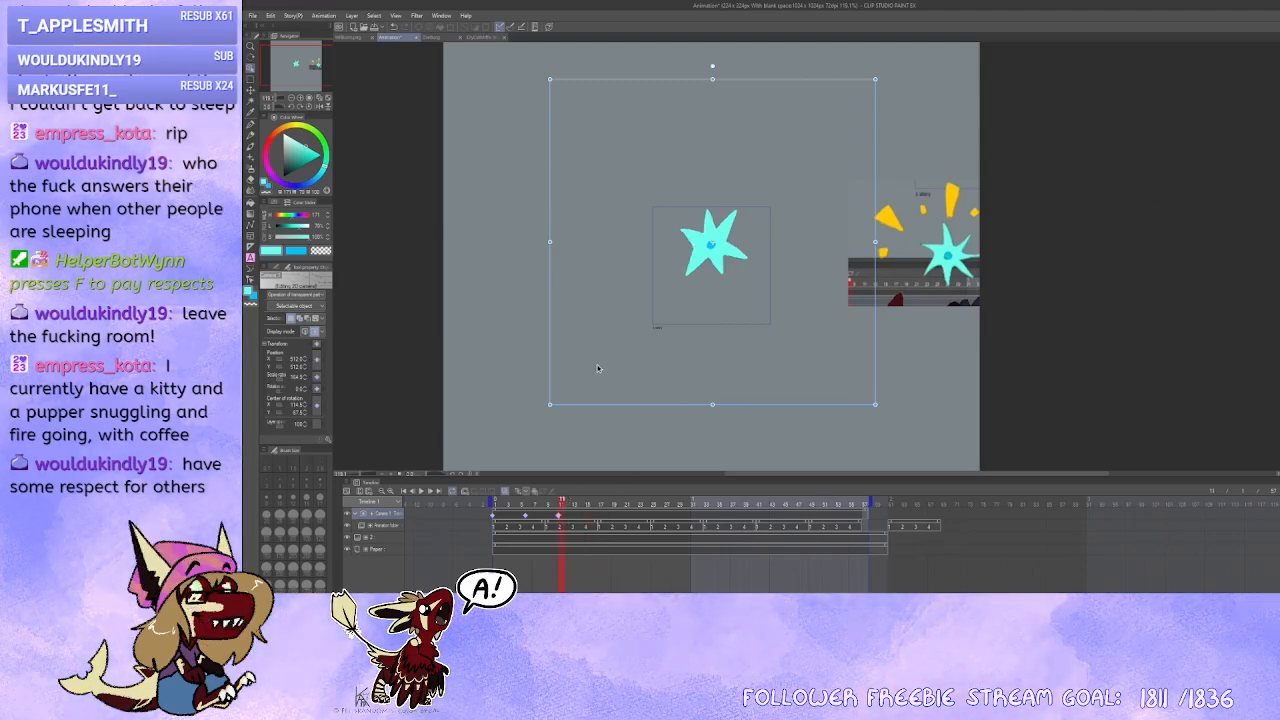
Step: At frame 16, rotate the star a quarter turn clockwise and lower it to the bottom middle of the canvas square
left_click(595, 517)
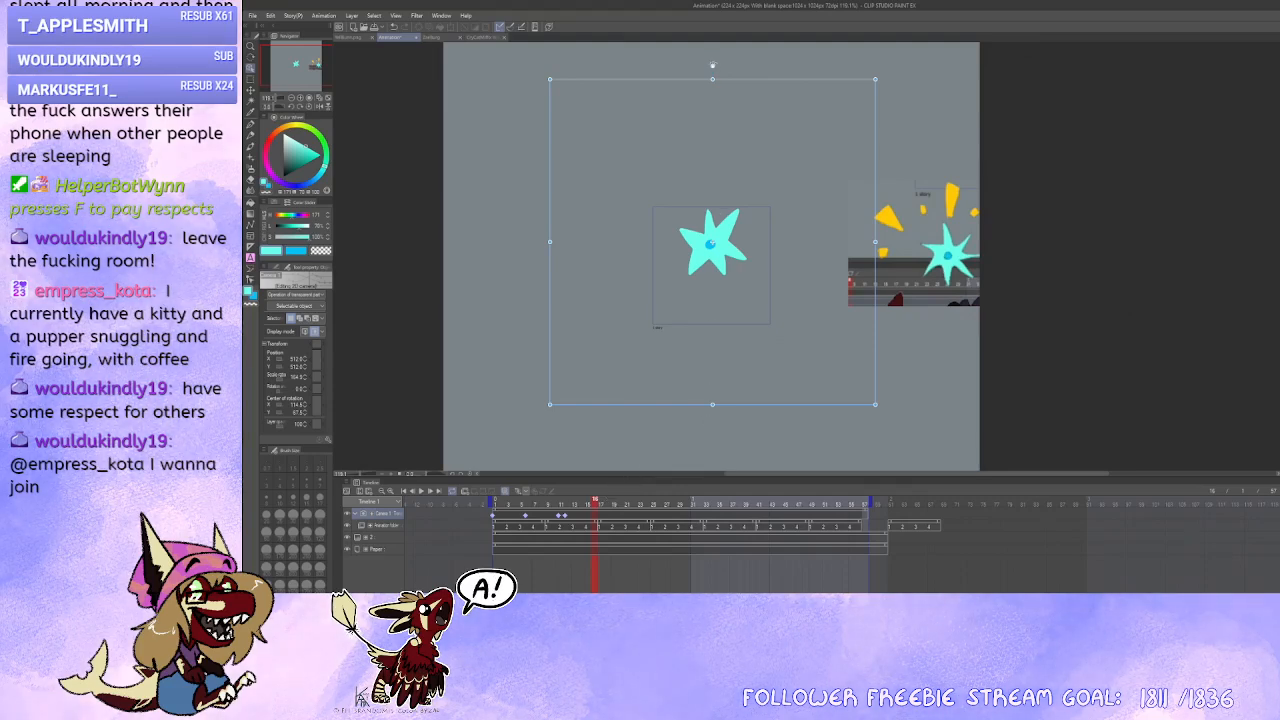
left_click_drag(712, 65, 898, 258)
left_click_drag(752, 265, 746, 315)
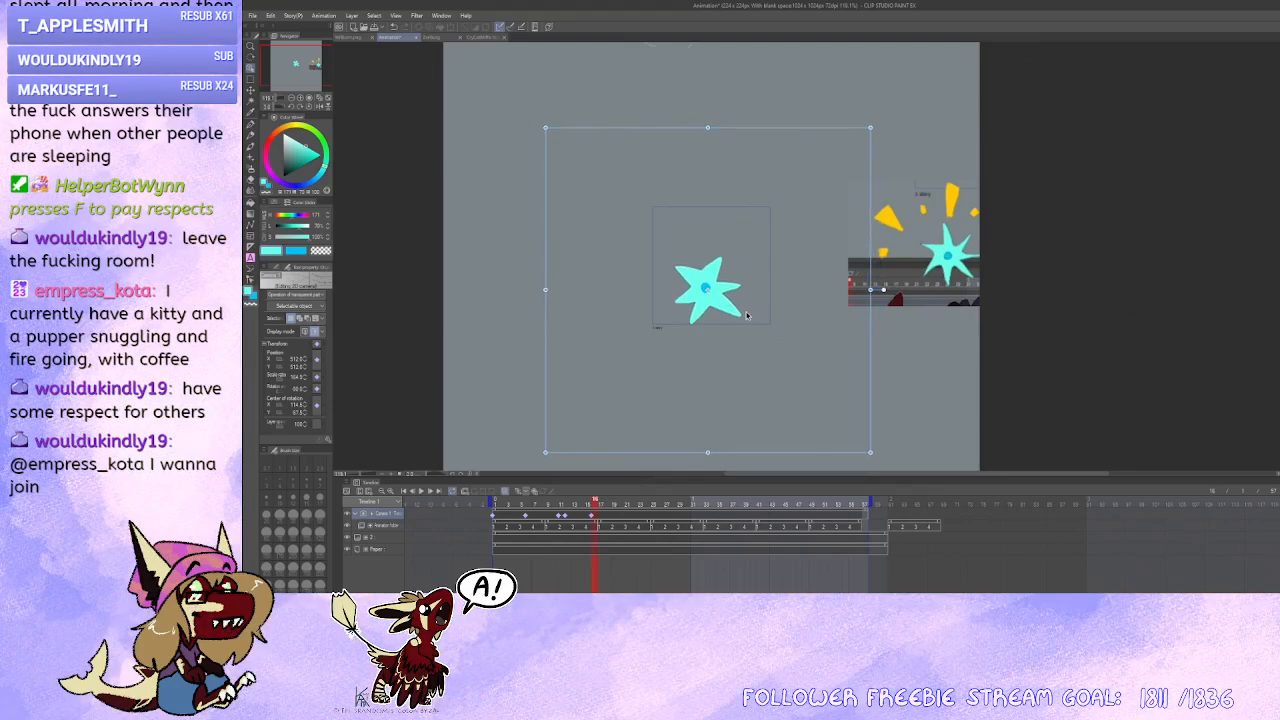
Step: At frame 20, rotate the star a further quarter turn clockwise and place it on the right edge of the canvas square
left_click(624, 521)
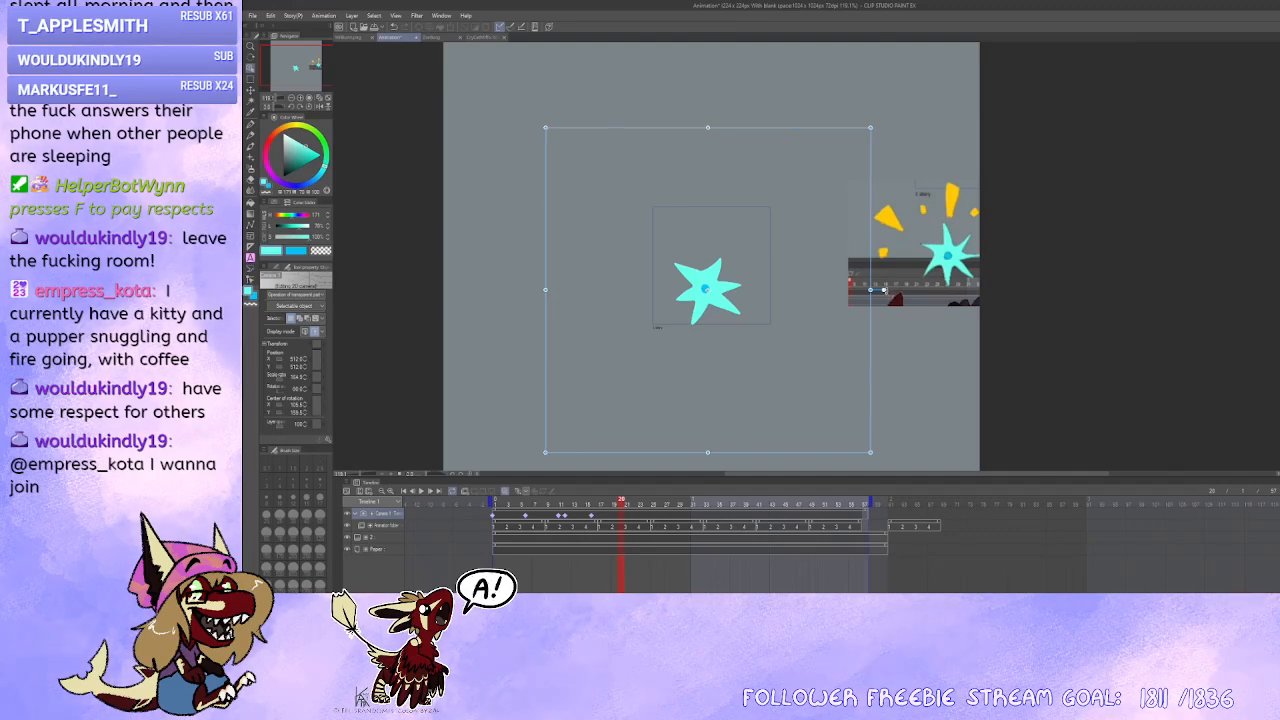
left_click_drag(740, 364, 802, 310)
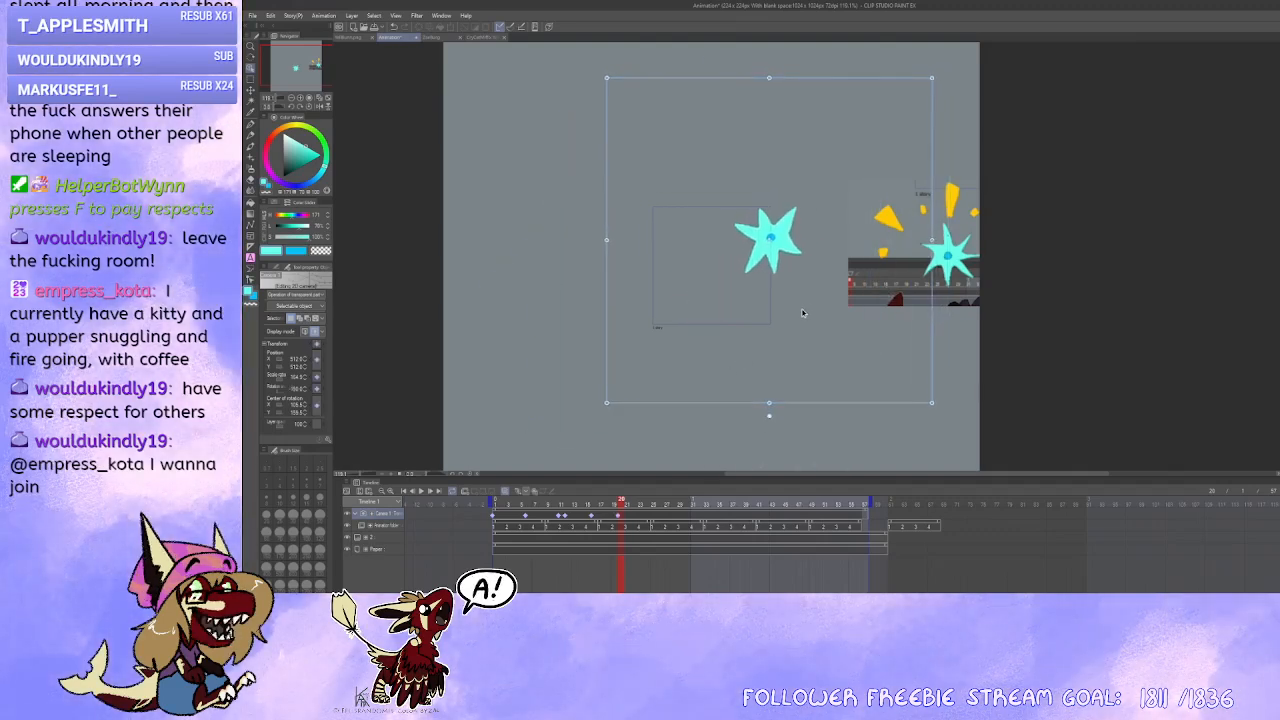
Step: Compare the star's poses at frames 1 and 20, and play back the animation
left_click(493, 517)
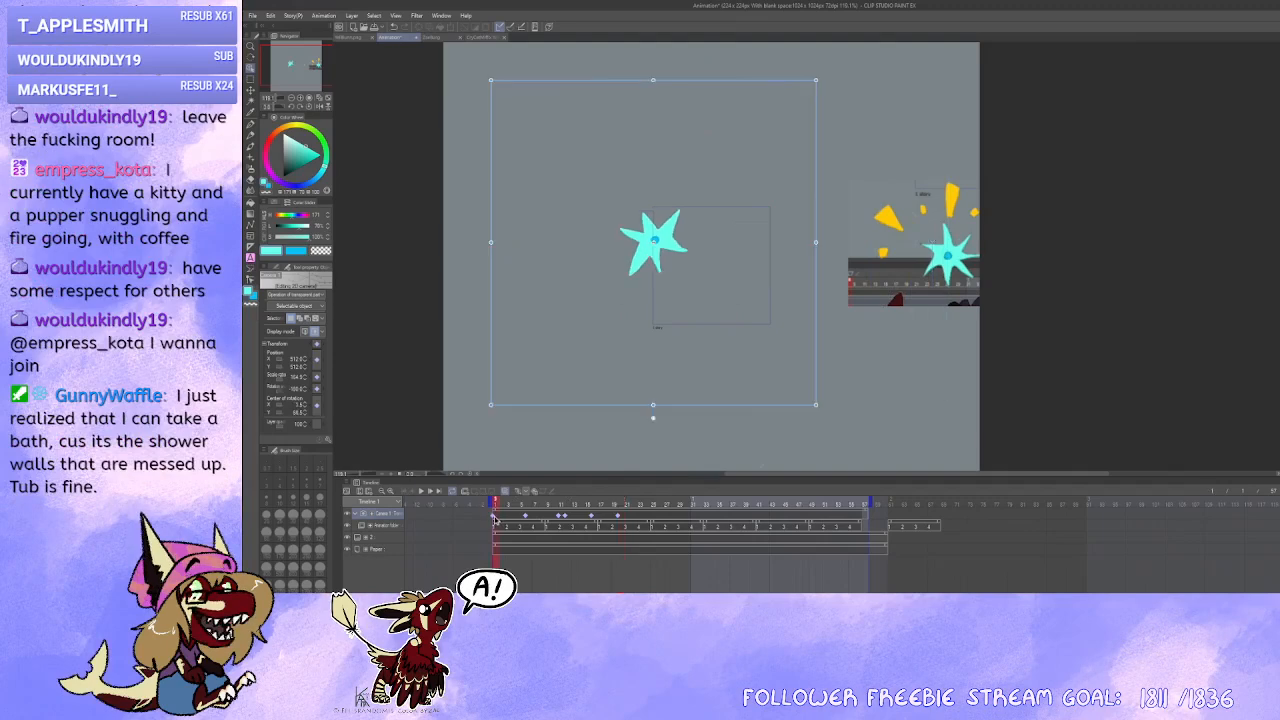
left_click(621, 517)
left_click(421, 491)
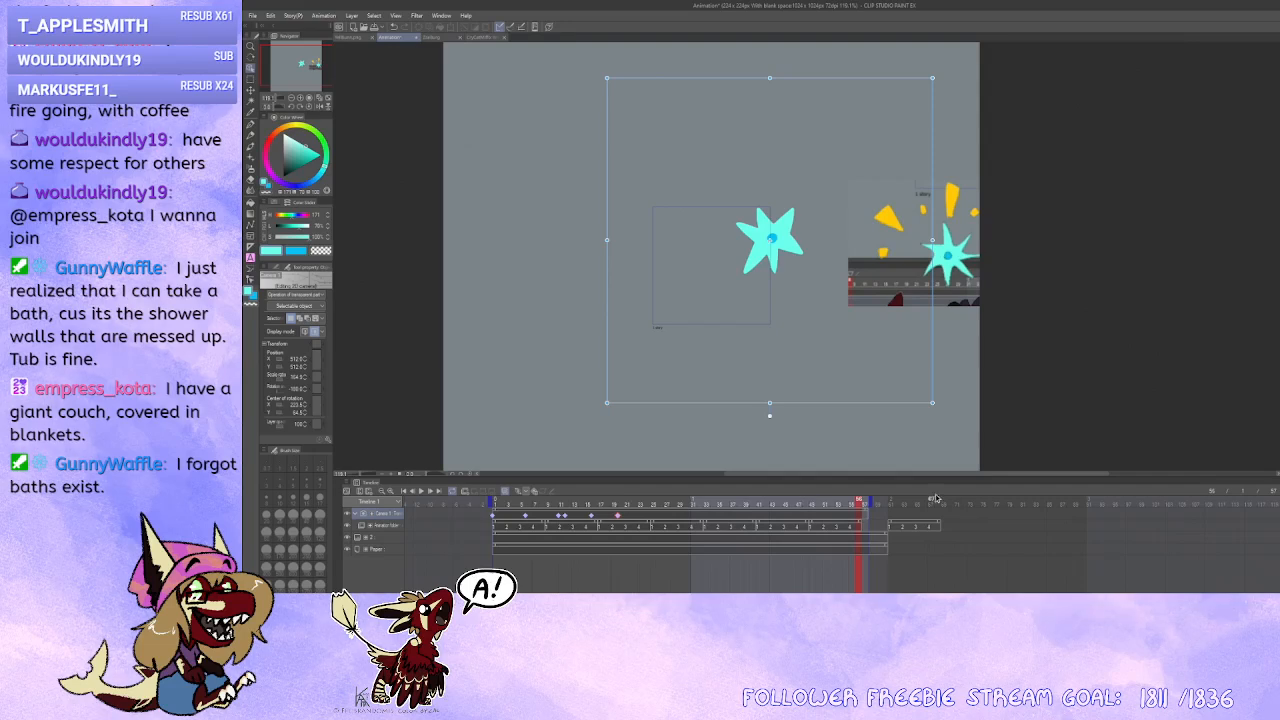
Step: Move the last two keyframes to frames 17 and 22, and play back the animation through frame 21
left_click(618, 516)
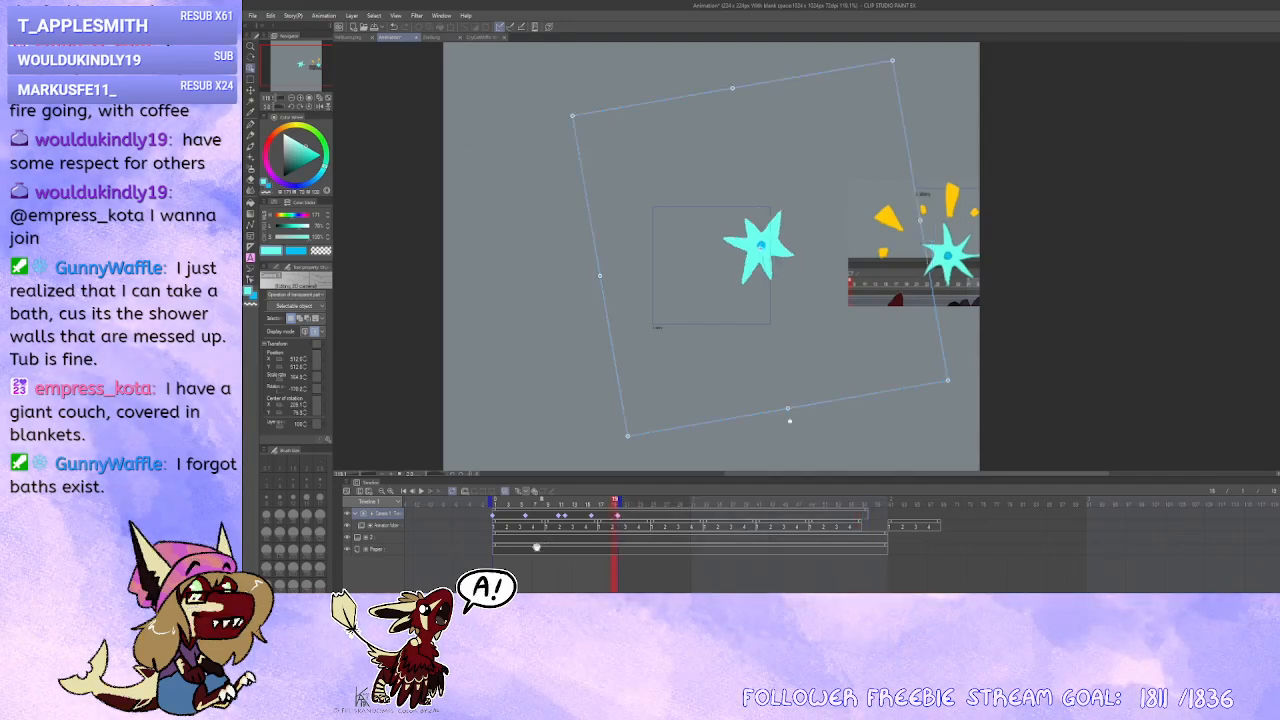
left_click_drag(620, 516, 598, 516)
left_click(630, 517)
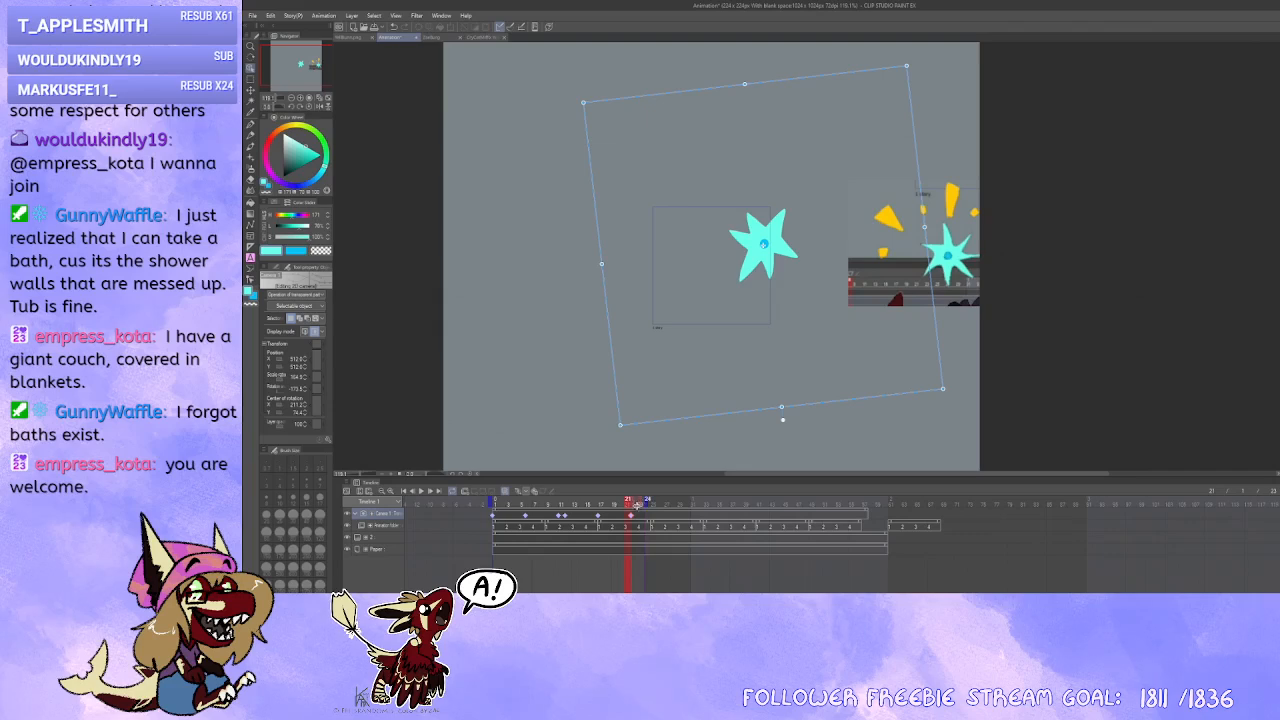
left_click(421, 491)
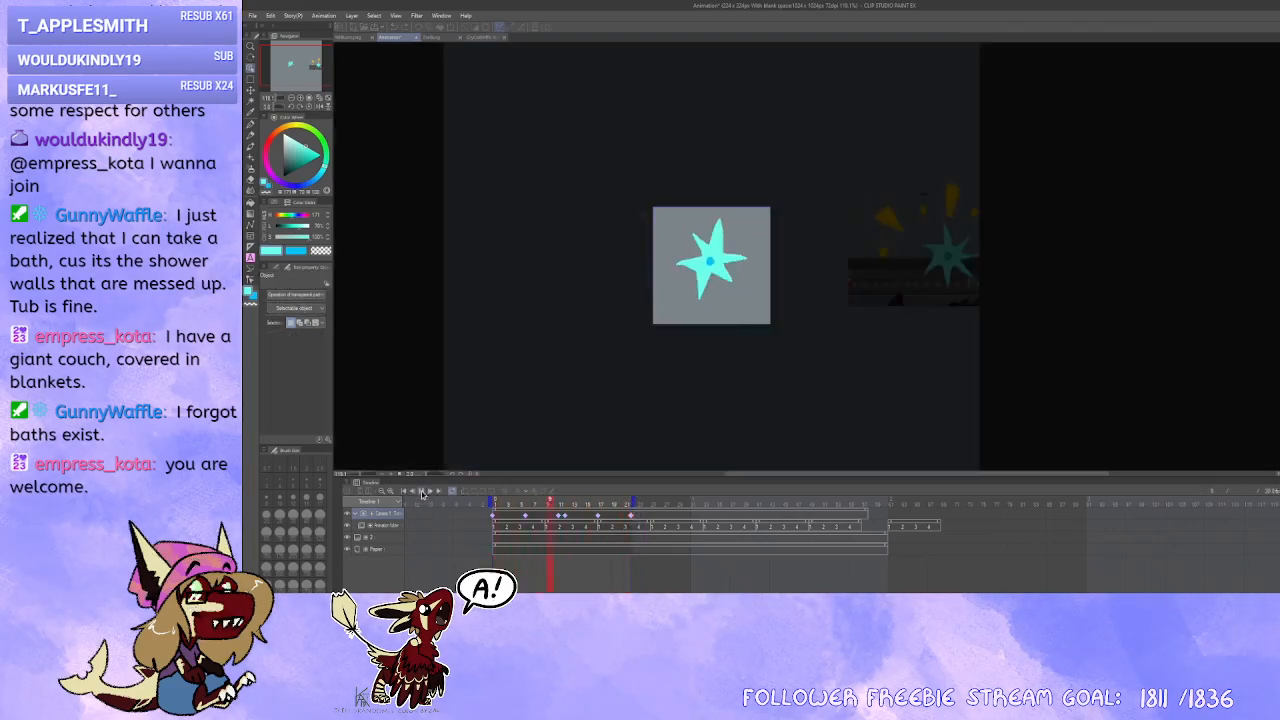
left_click(421, 491)
Step: Nudge the star slightly left at frame 6 and slightly right at frame 17, and play back the animation
left_click(561, 516)
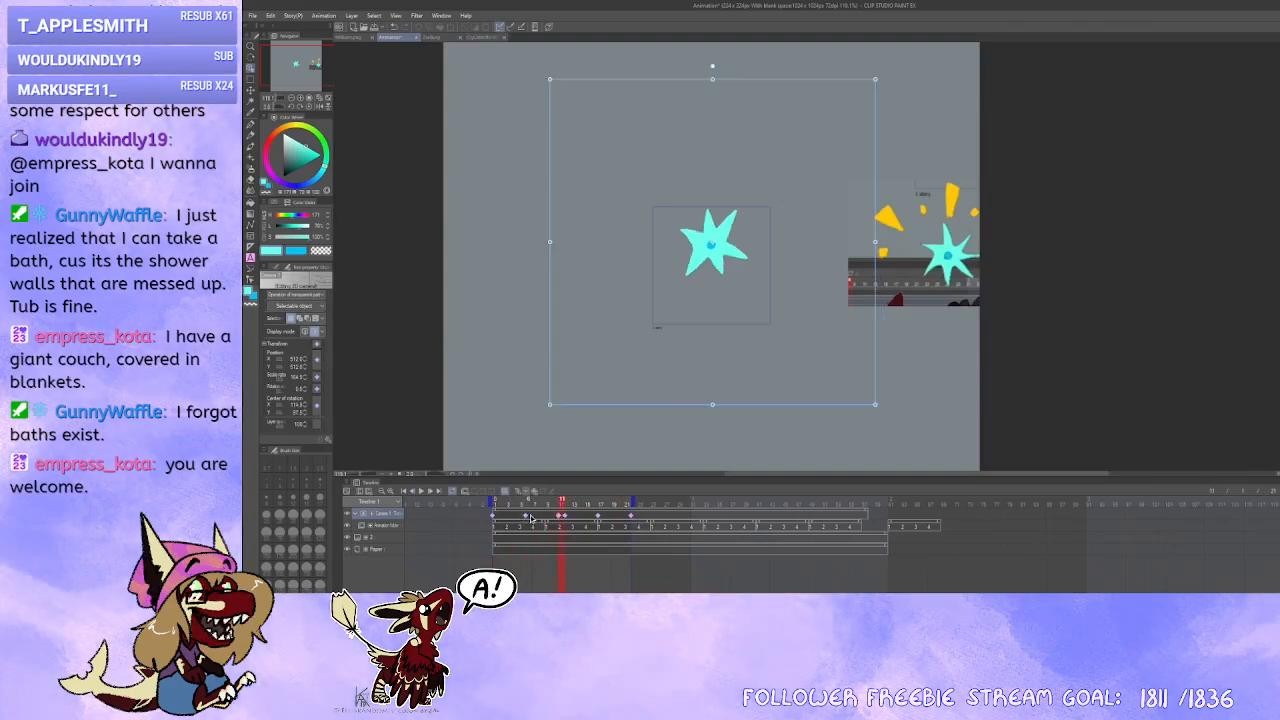
left_click(527, 516)
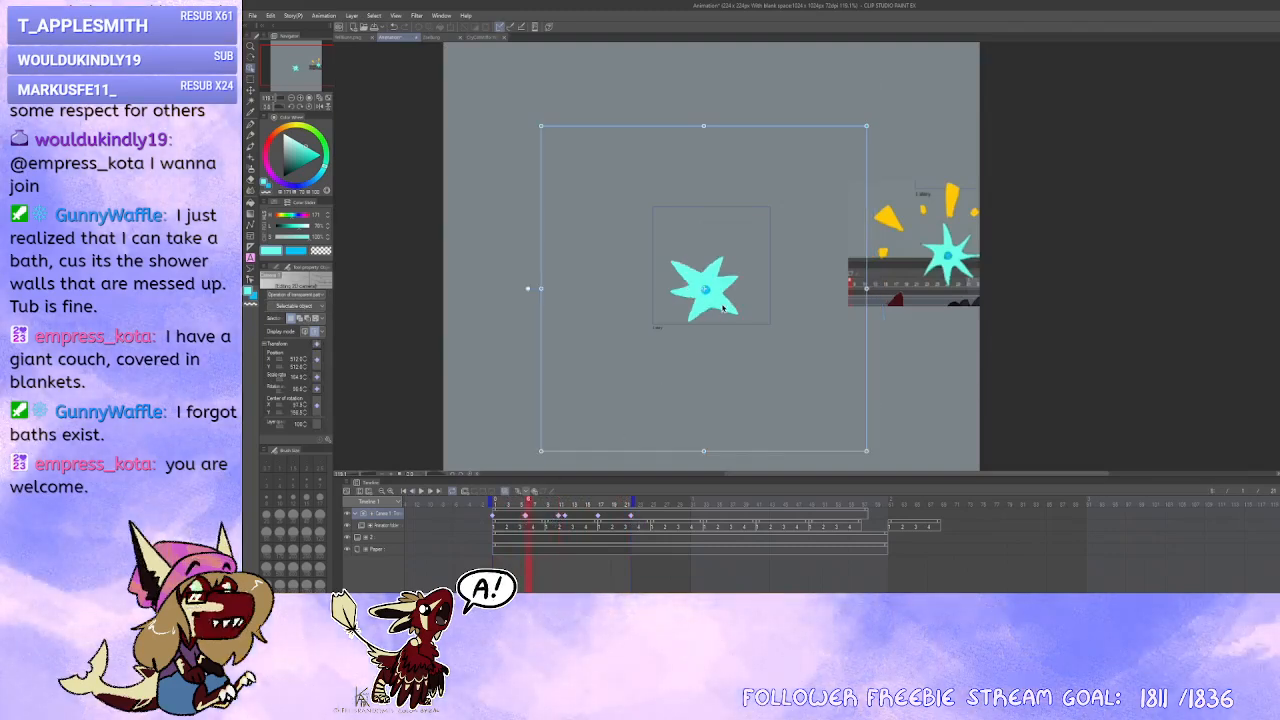
left_click_drag(723, 307, 713, 317)
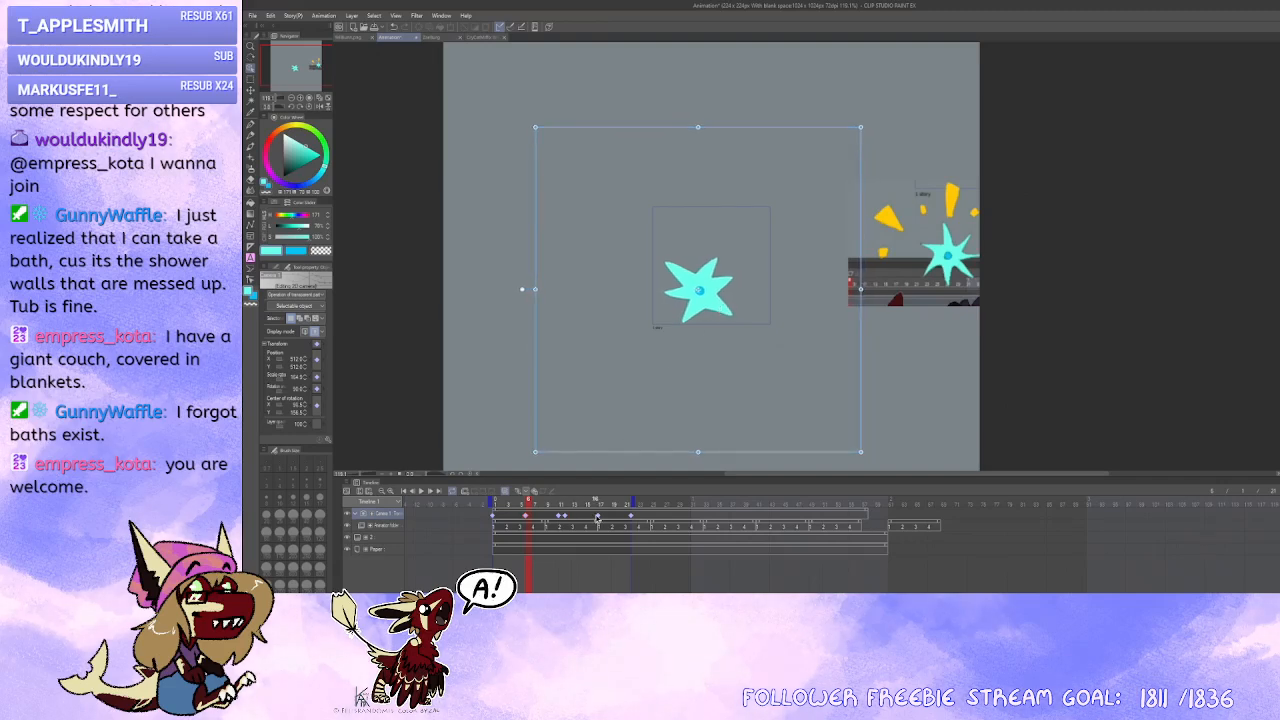
left_click(604, 509)
left_click_drag(731, 314, 739, 315)
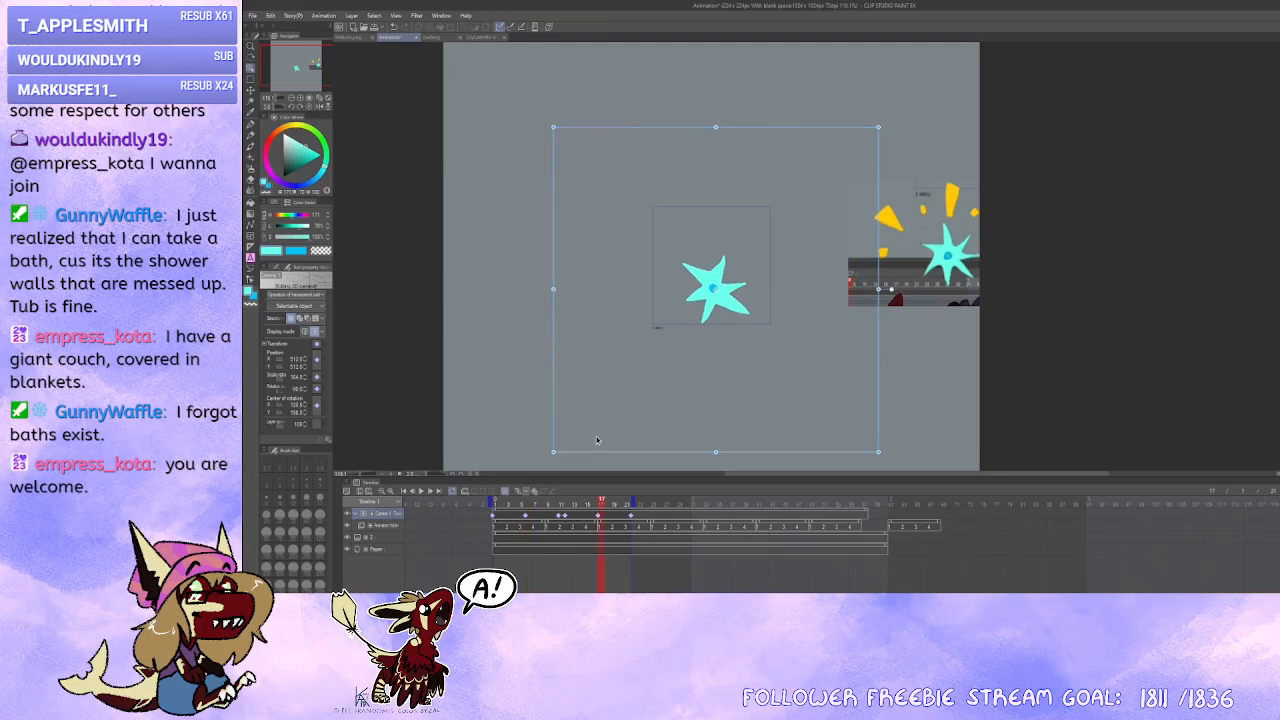
left_click(427, 492)
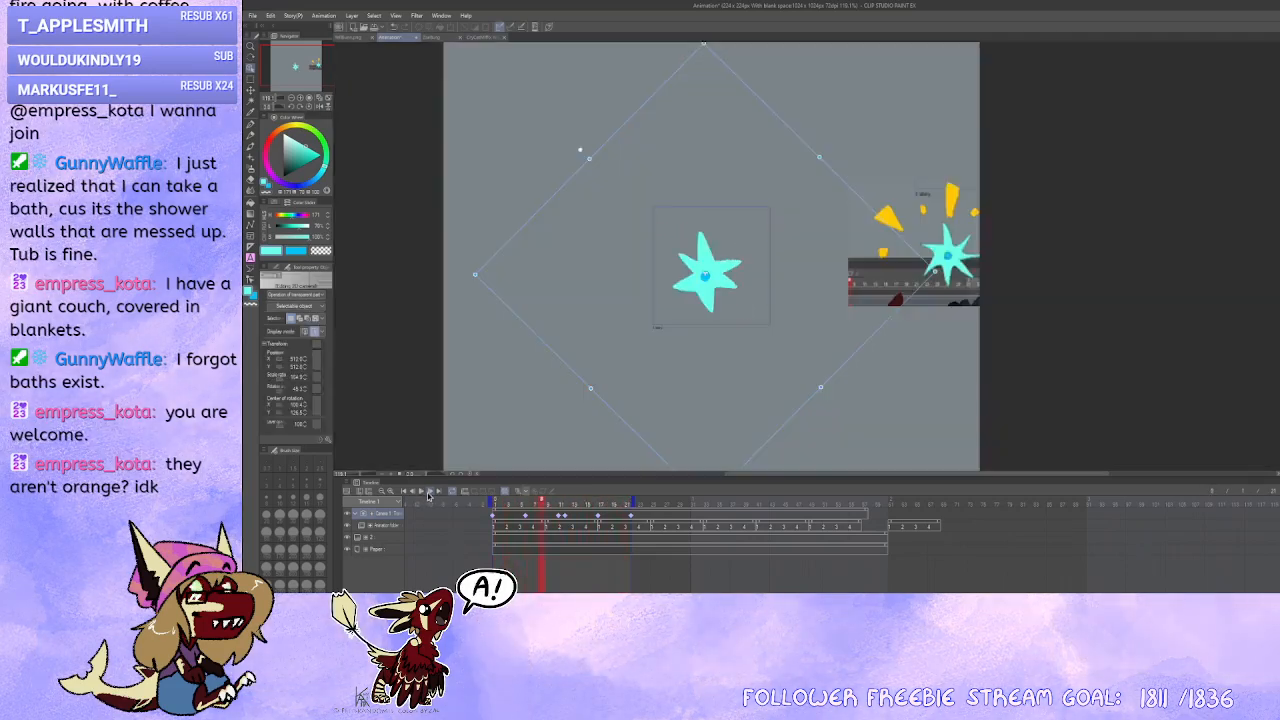
left_click(430, 491)
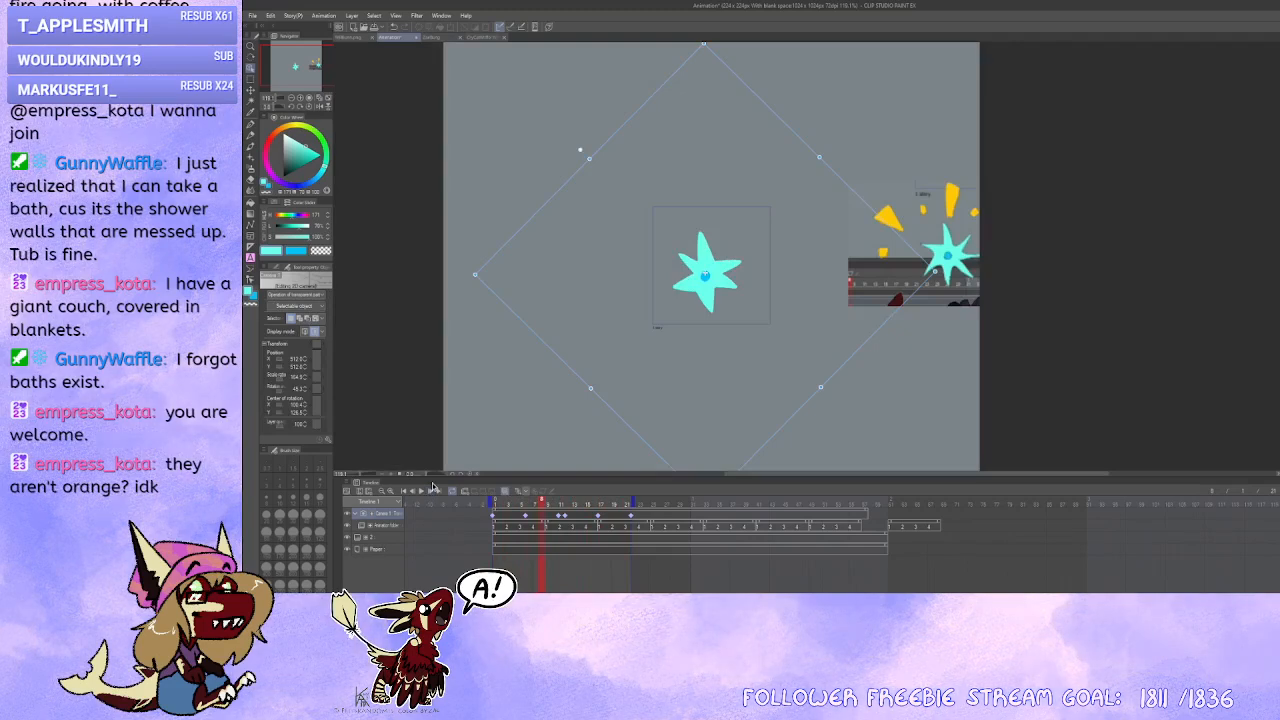
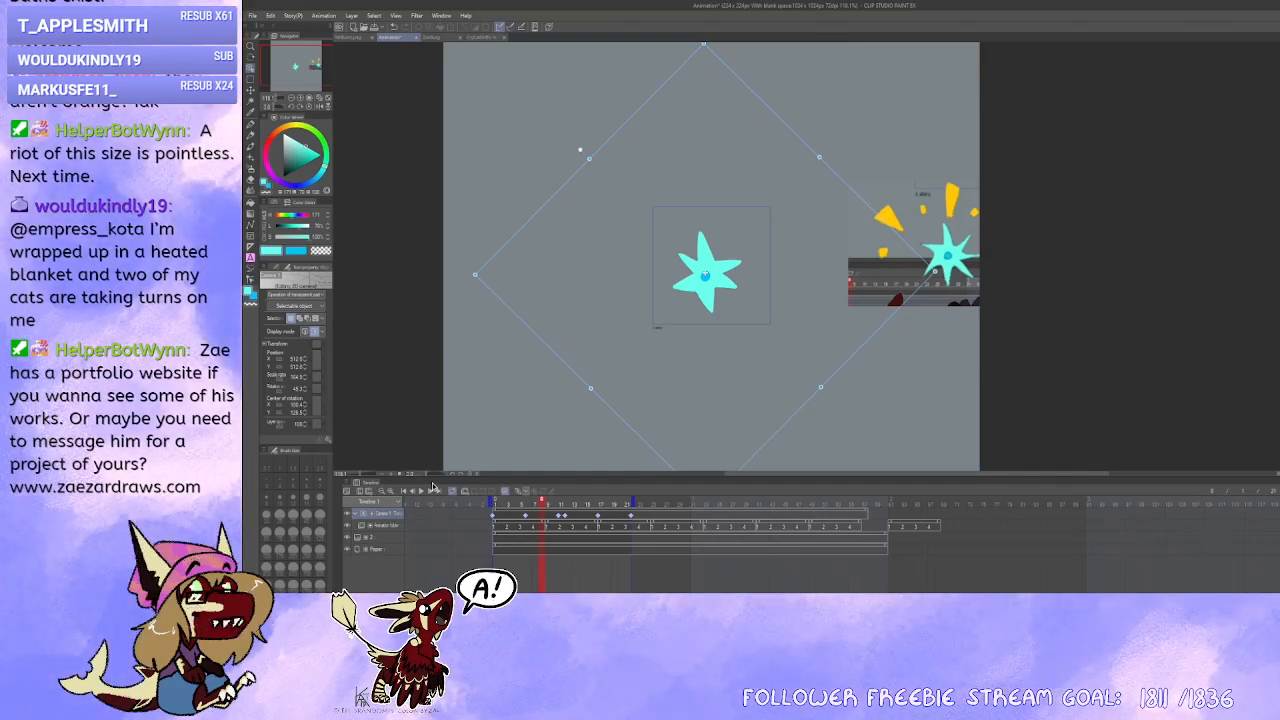
Step: Respace the keyframes after frame 1 to frames 7, 13, 14, 20 and 25, and play back through frame 24
left_click_drag(671, 420, 651, 423)
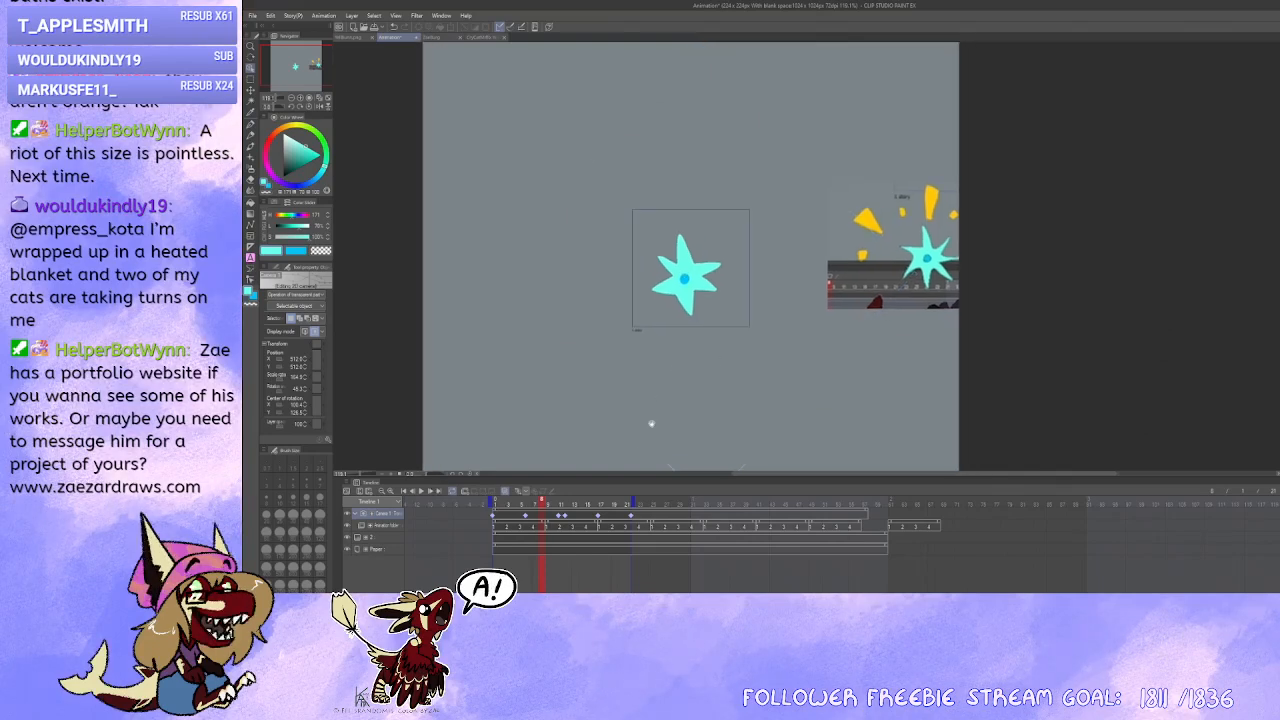
left_click(629, 517)
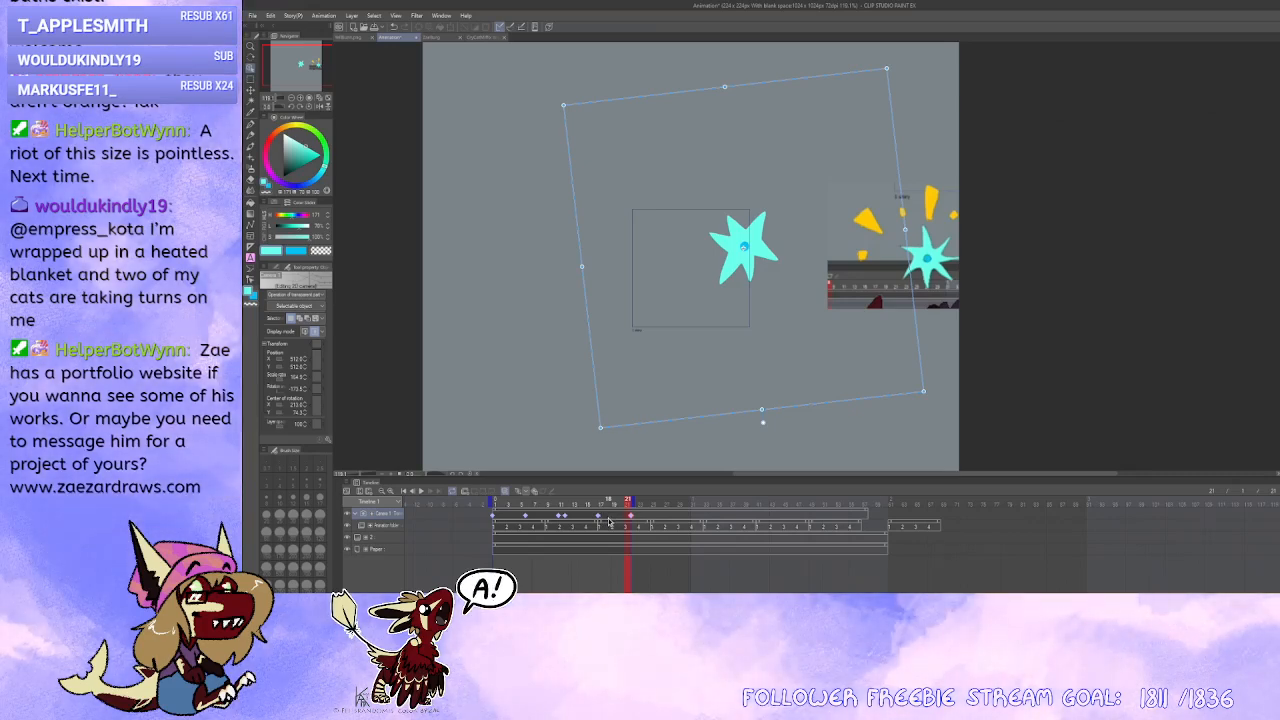
left_click(497, 517)
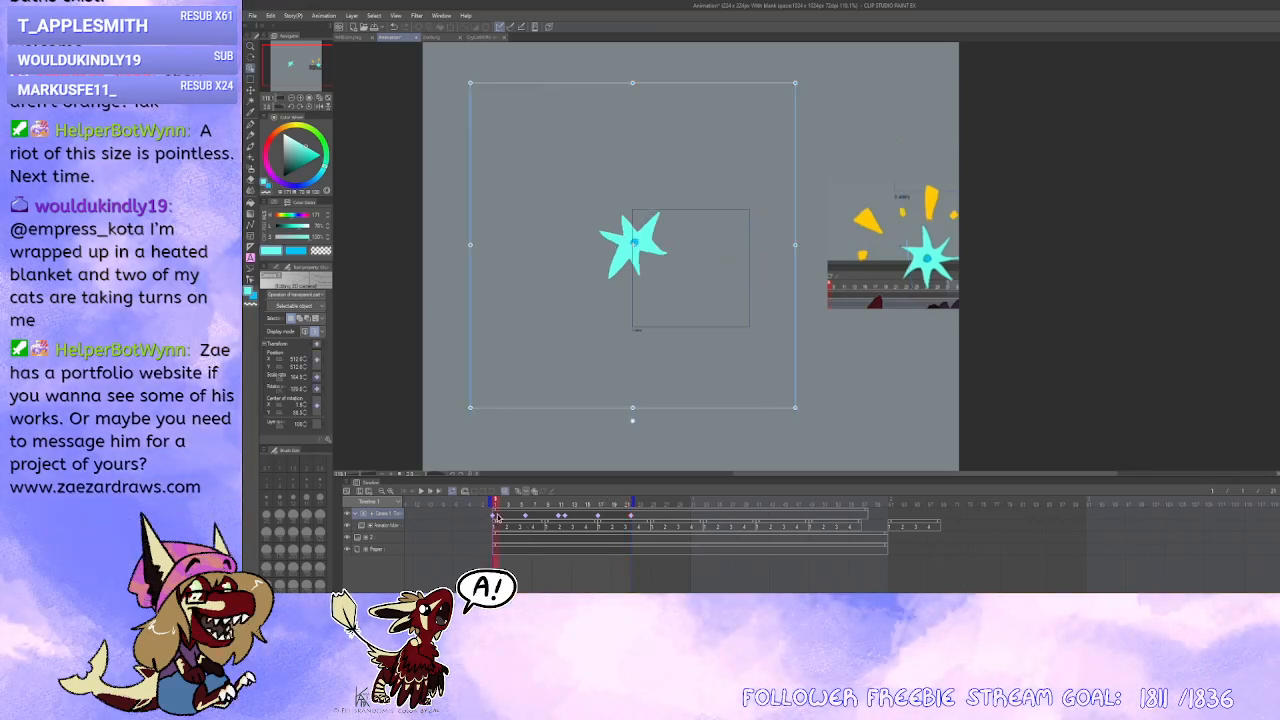
left_click(627, 517)
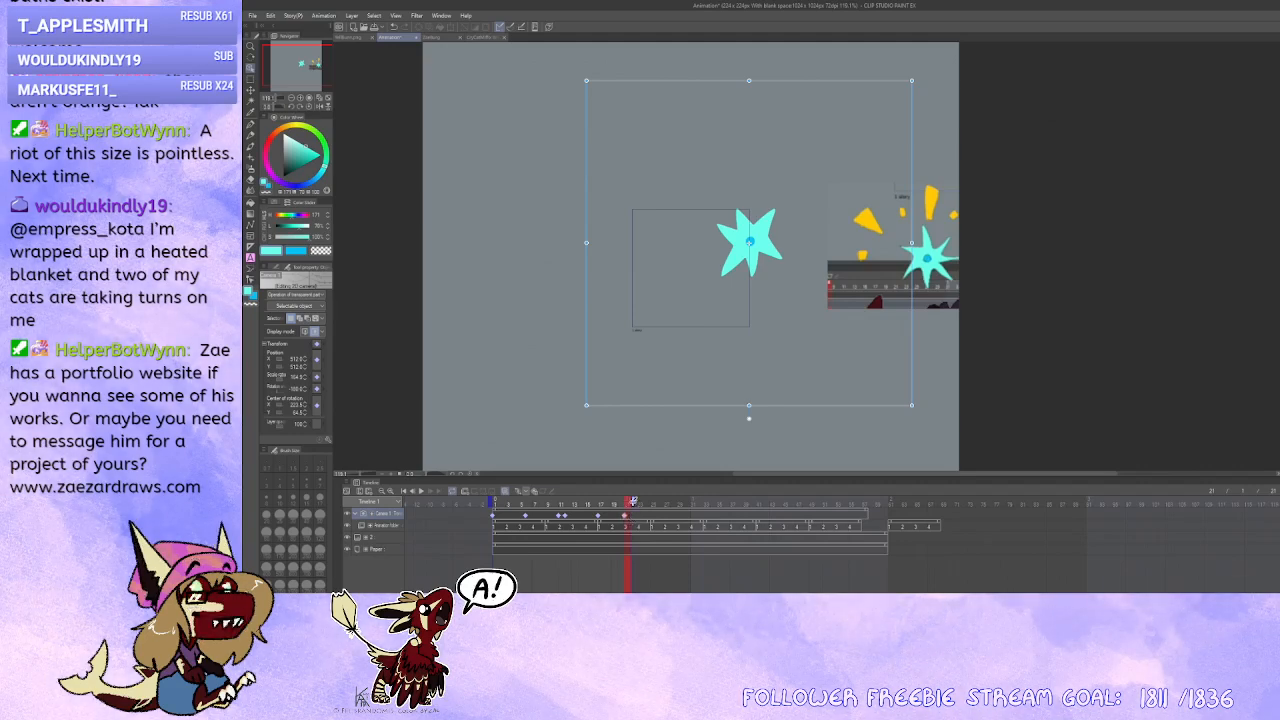
mouse_move(625, 516)
left_mouse_down()
mouse_move(651, 517)
mouse_move(533, 519)
left_mouse_up()
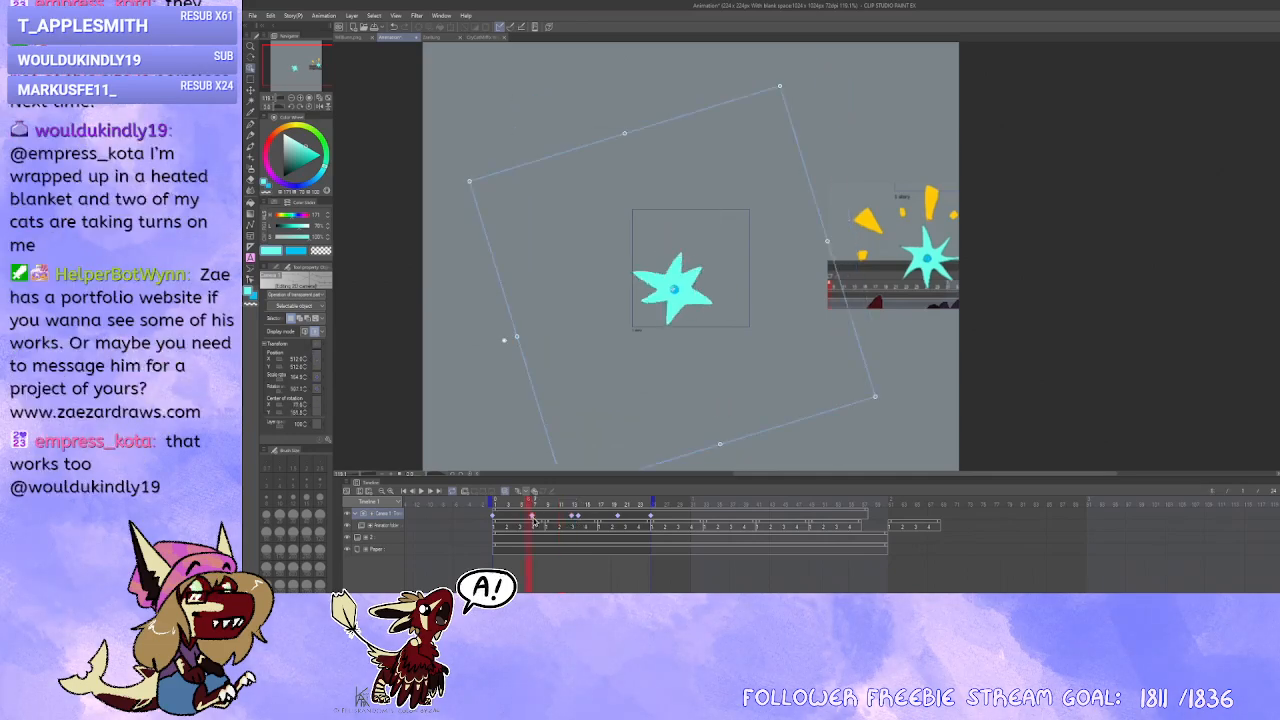
left_click(421, 491)
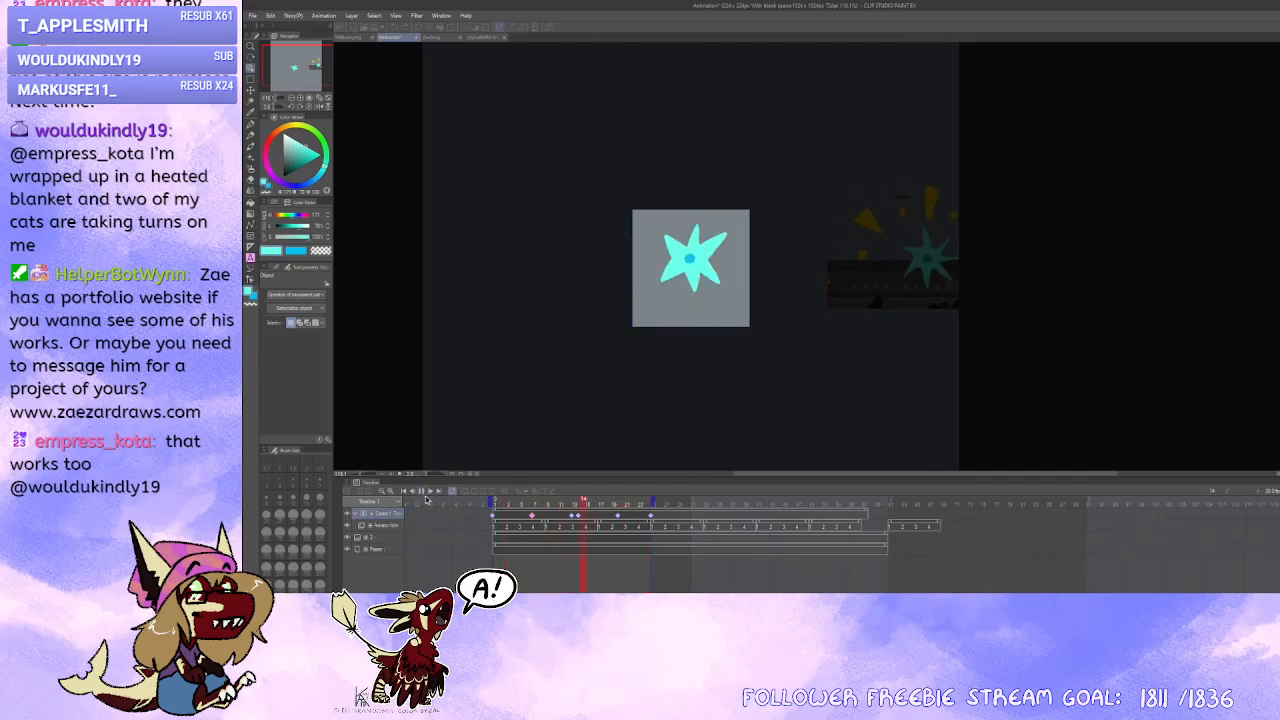
left_click(423, 492)
Step: At frame 1, nudge the star slightly left so its centre sits on the left edge of the canvas square
left_click(497, 529)
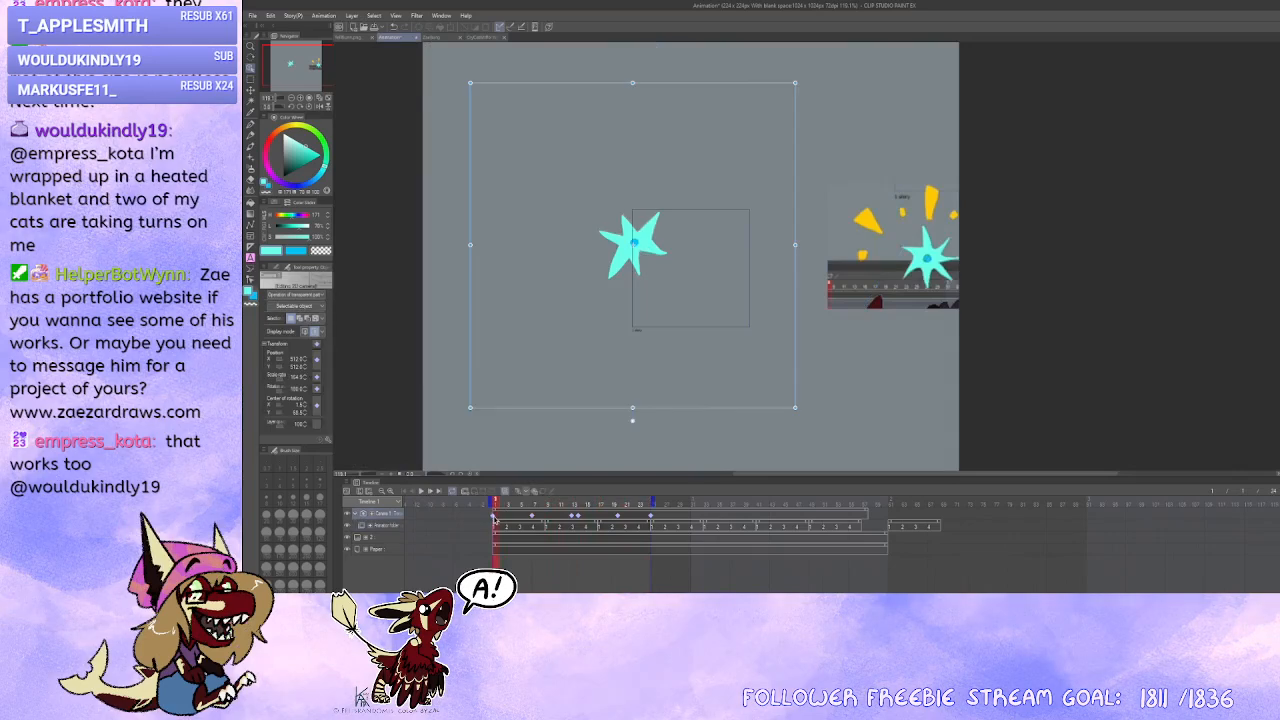
left_click(645, 250)
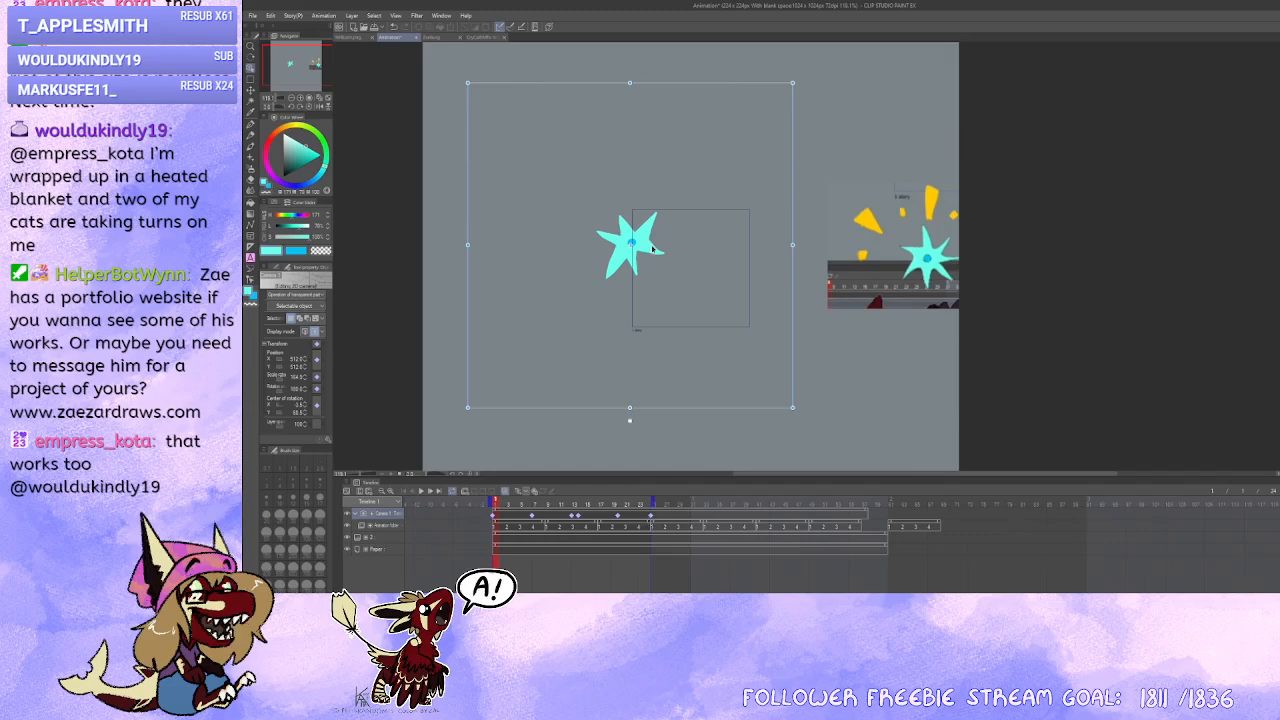
left_click_drag(652, 247, 654, 247)
scroll(722, 275, "up", 3)
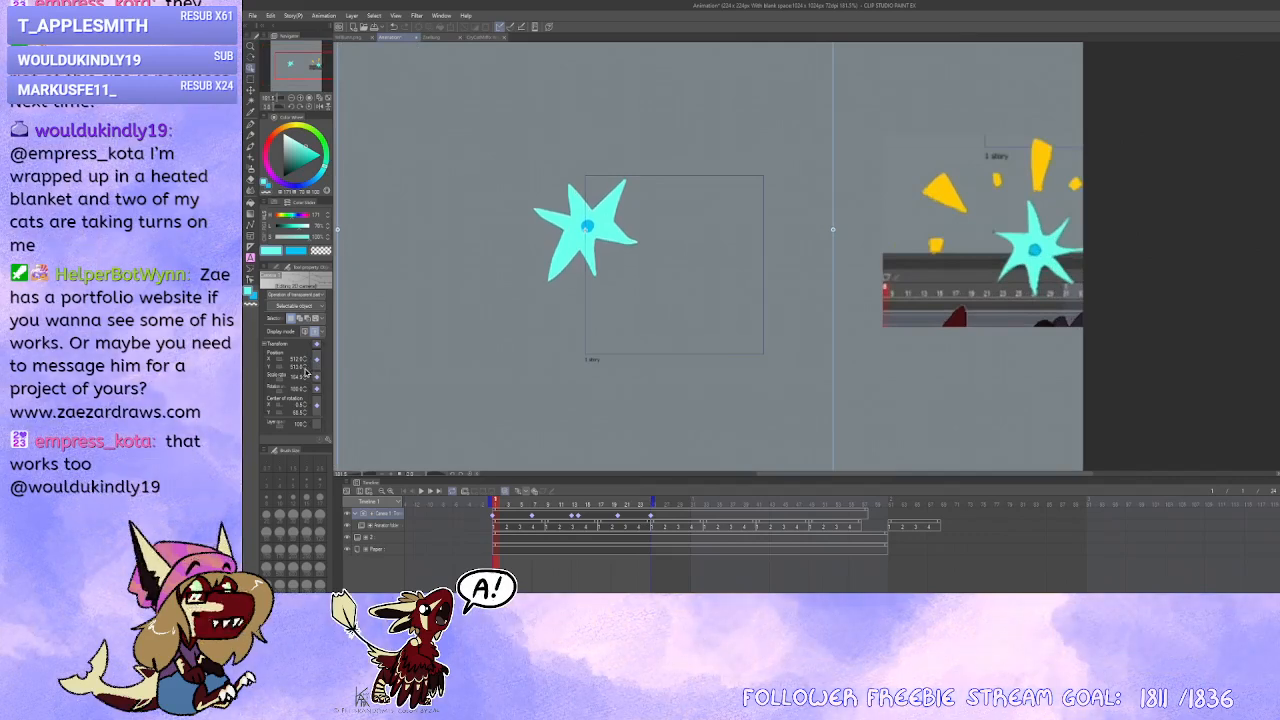
Step: Extend the playback range to frame 28 and compare the star's poses at frames 1 and 25
left_click(650, 517)
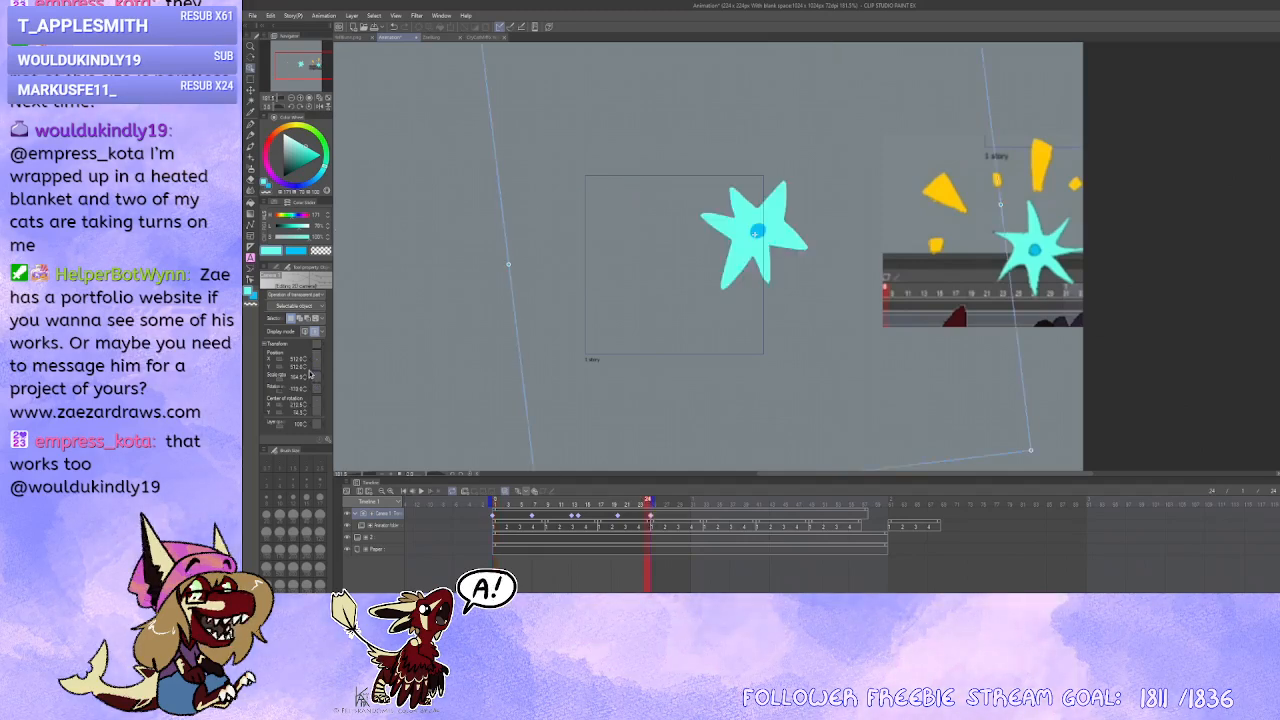
left_click_drag(750, 306, 740, 314)
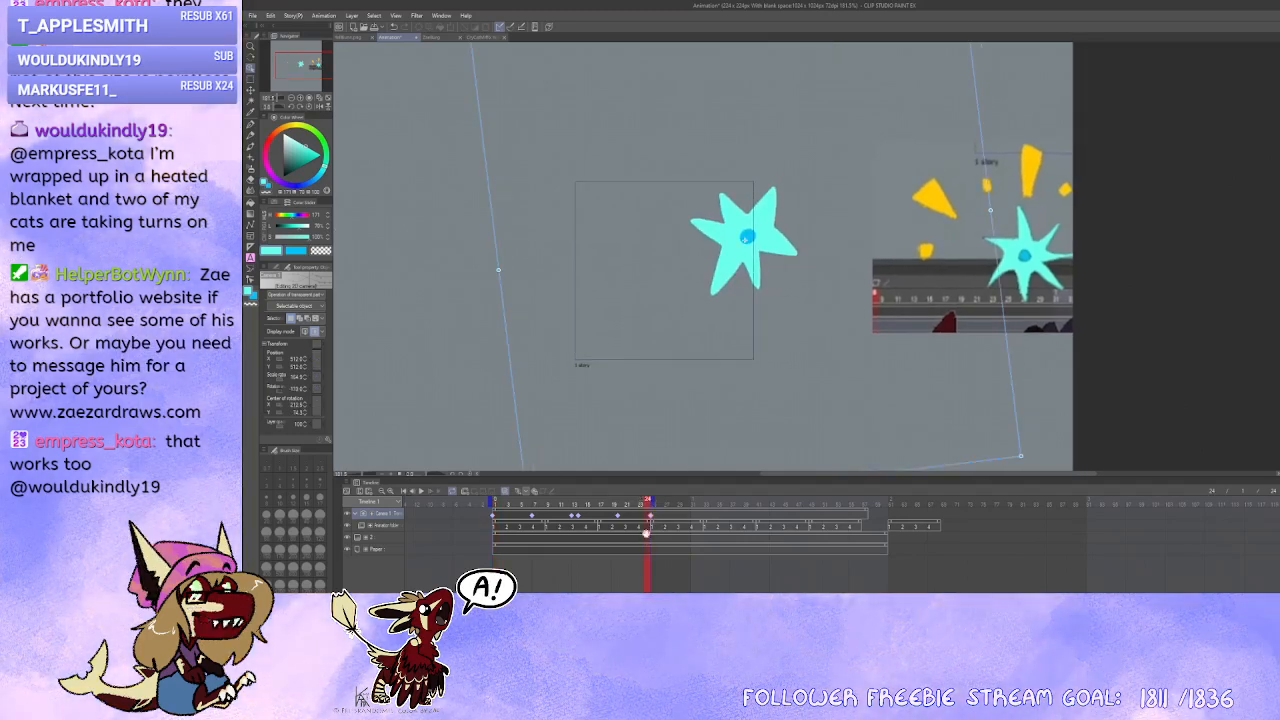
left_click_drag(654, 501, 679, 502)
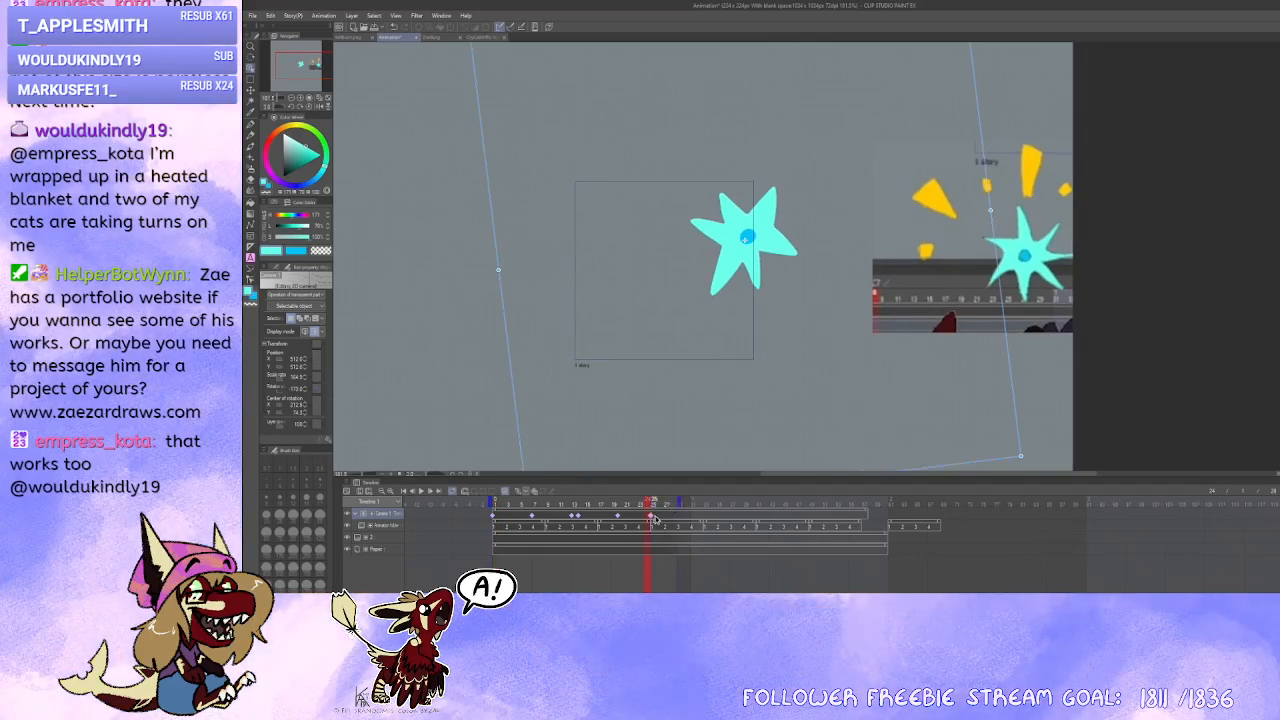
left_click(652, 517)
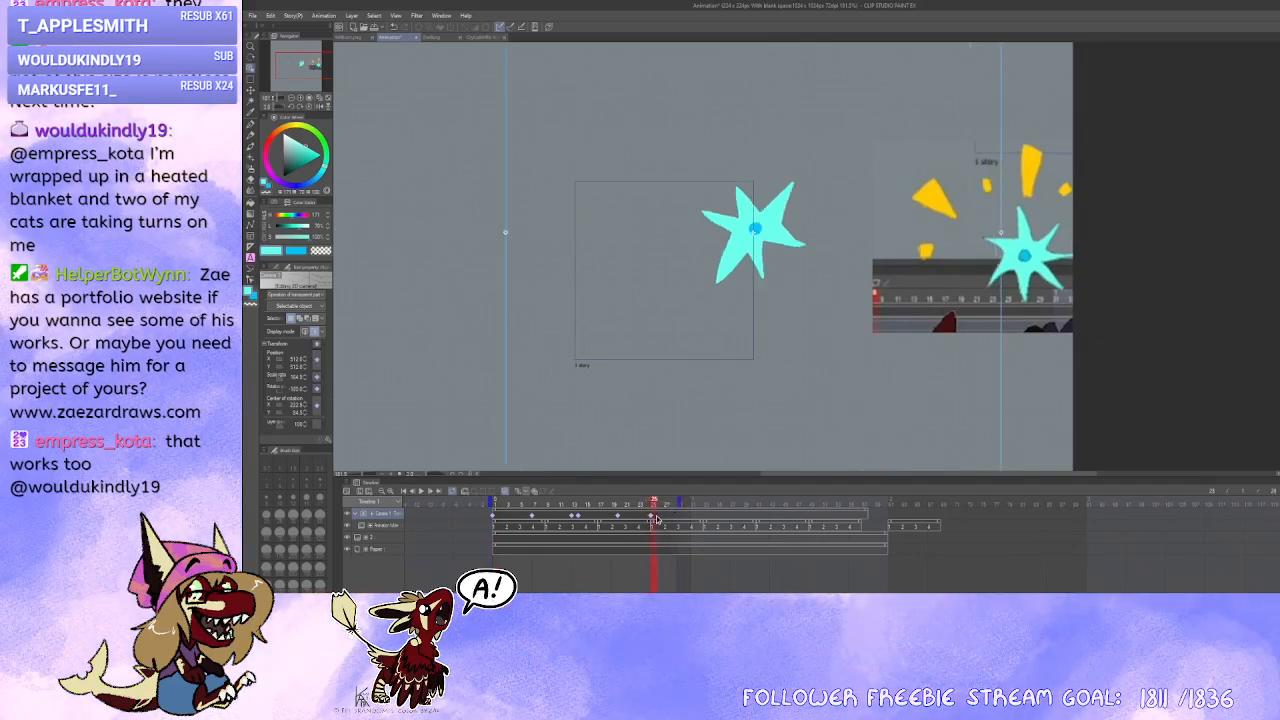
left_click(497, 518)
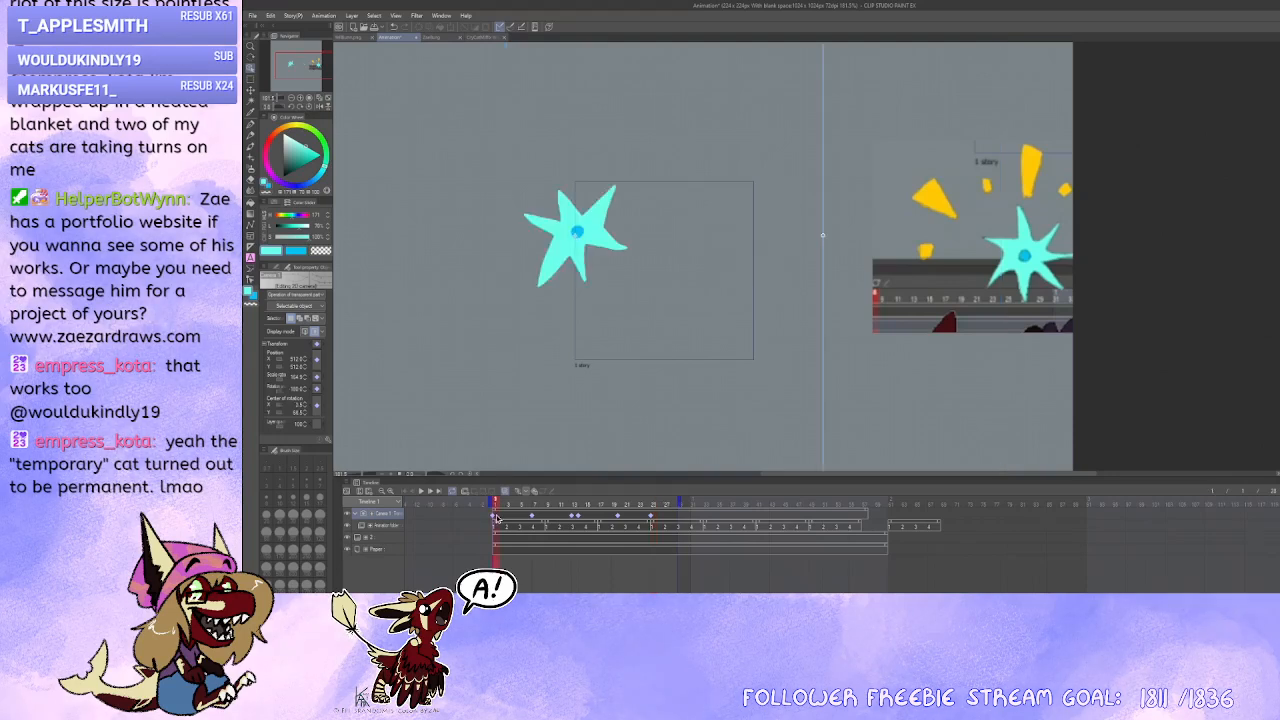
left_click(659, 518)
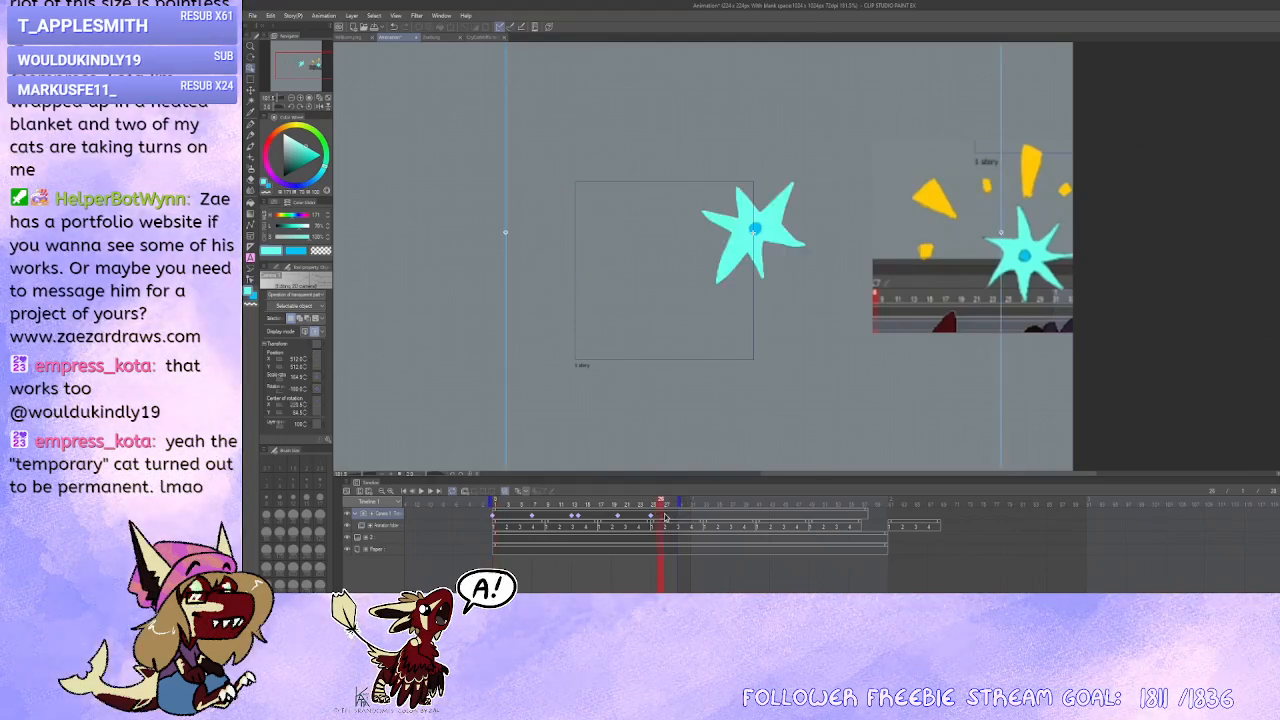
left_click(496, 518)
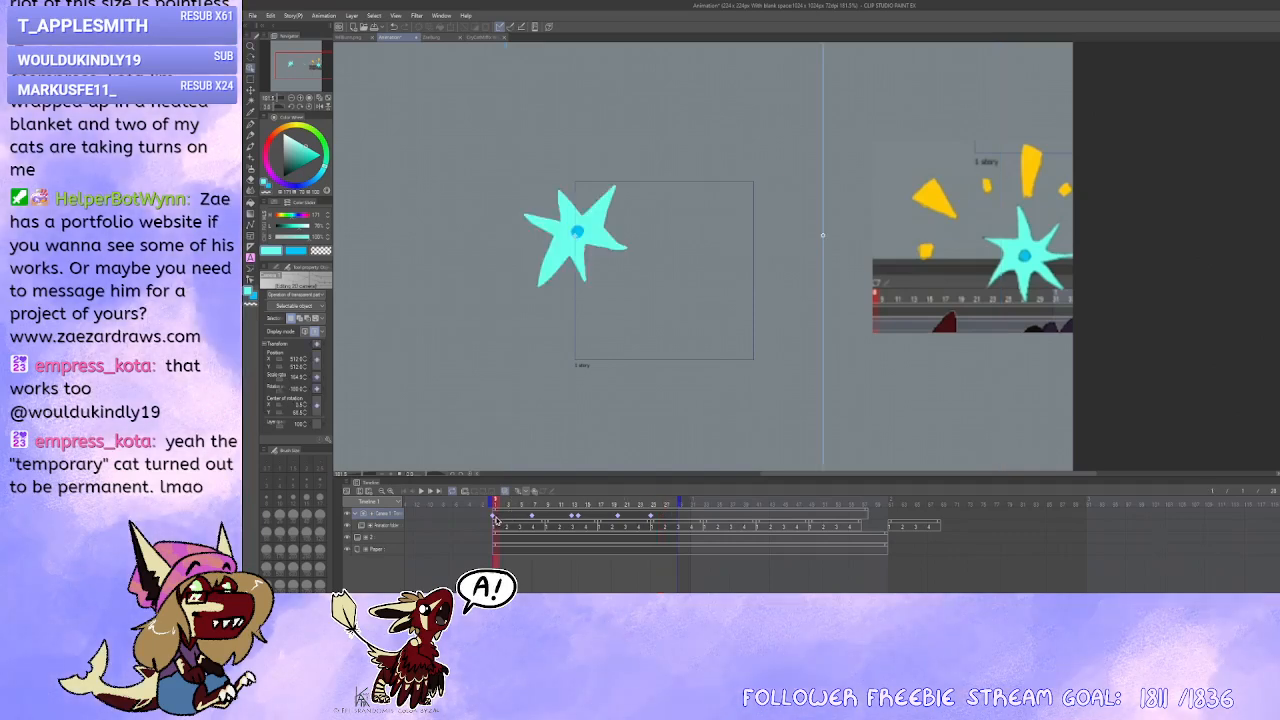
left_click(654, 518)
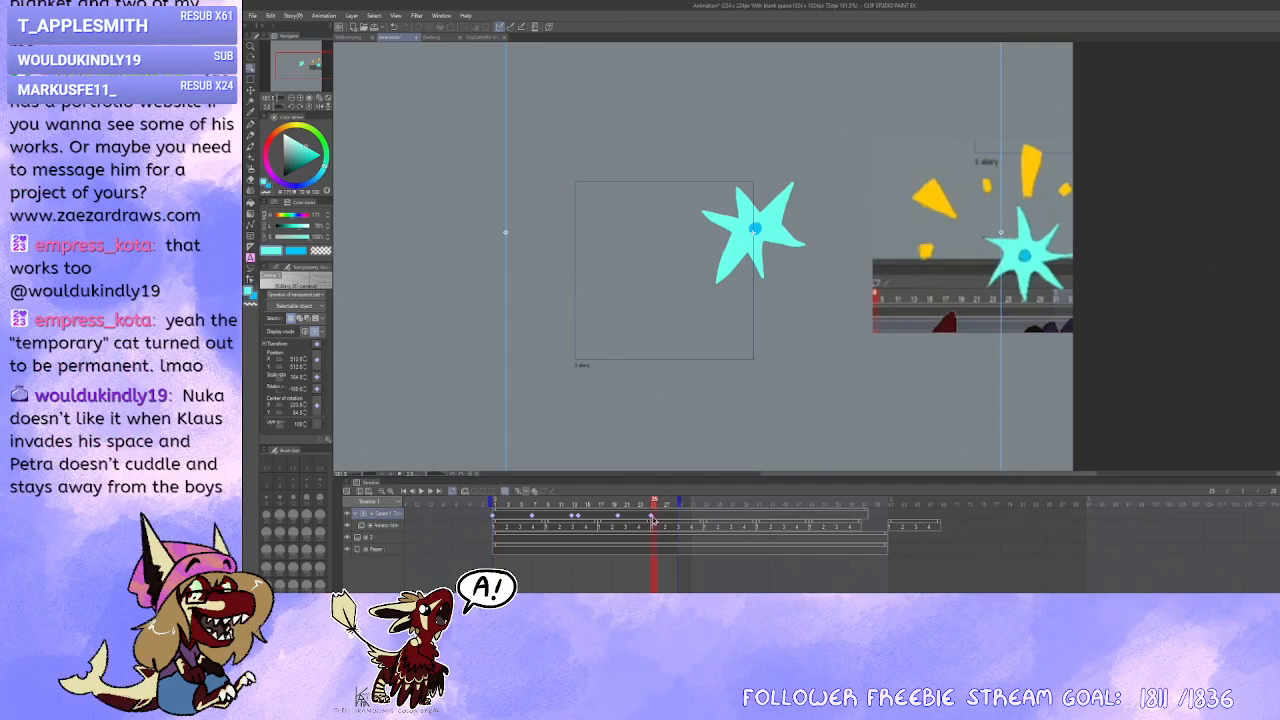
Step: Inspect the star at frame 25 and set the playback range to end at frame 24
scroll(756, 275, "up", 1)
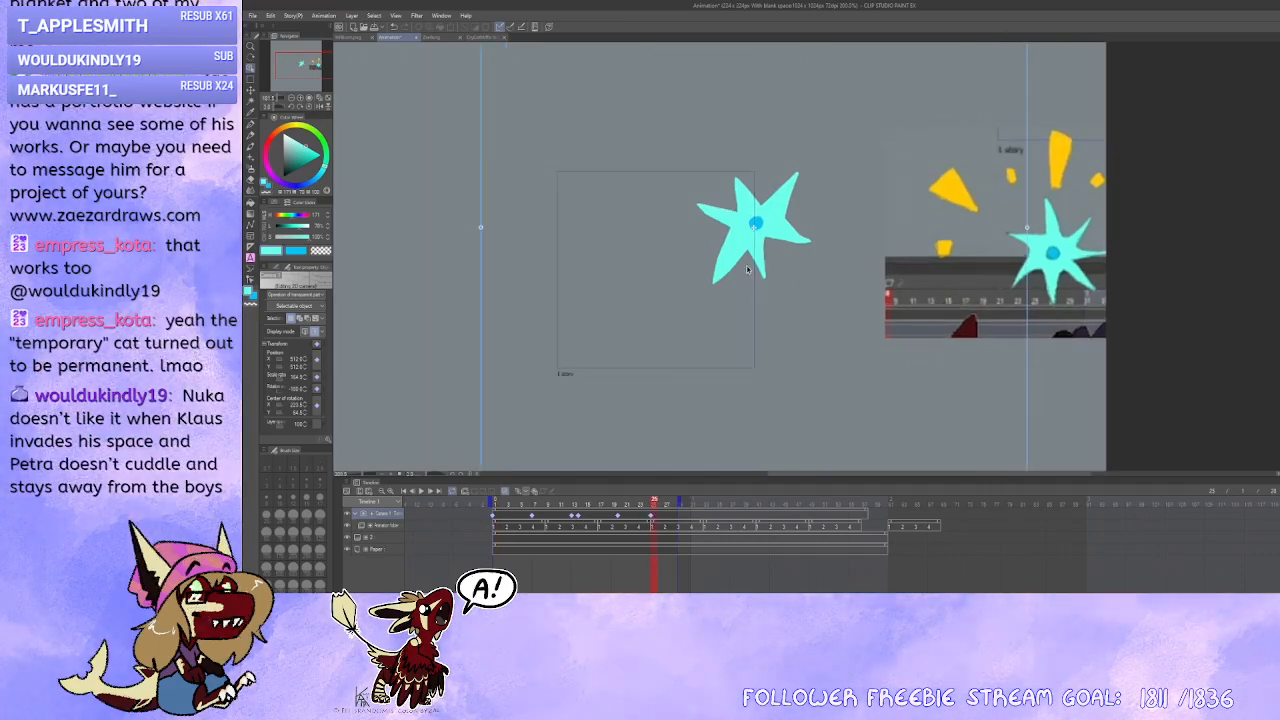
left_click_drag(744, 298, 730, 314)
scroll(723, 319, "down", 1)
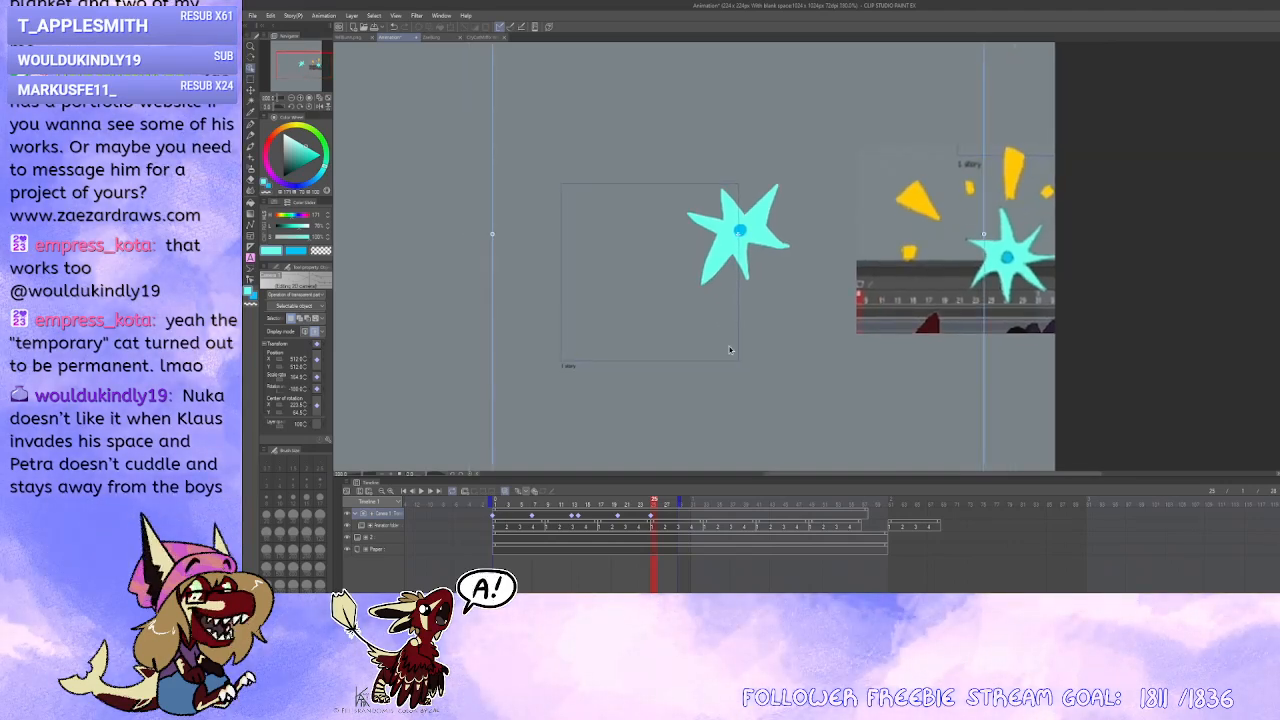
scroll(705, 327, "down", 1)
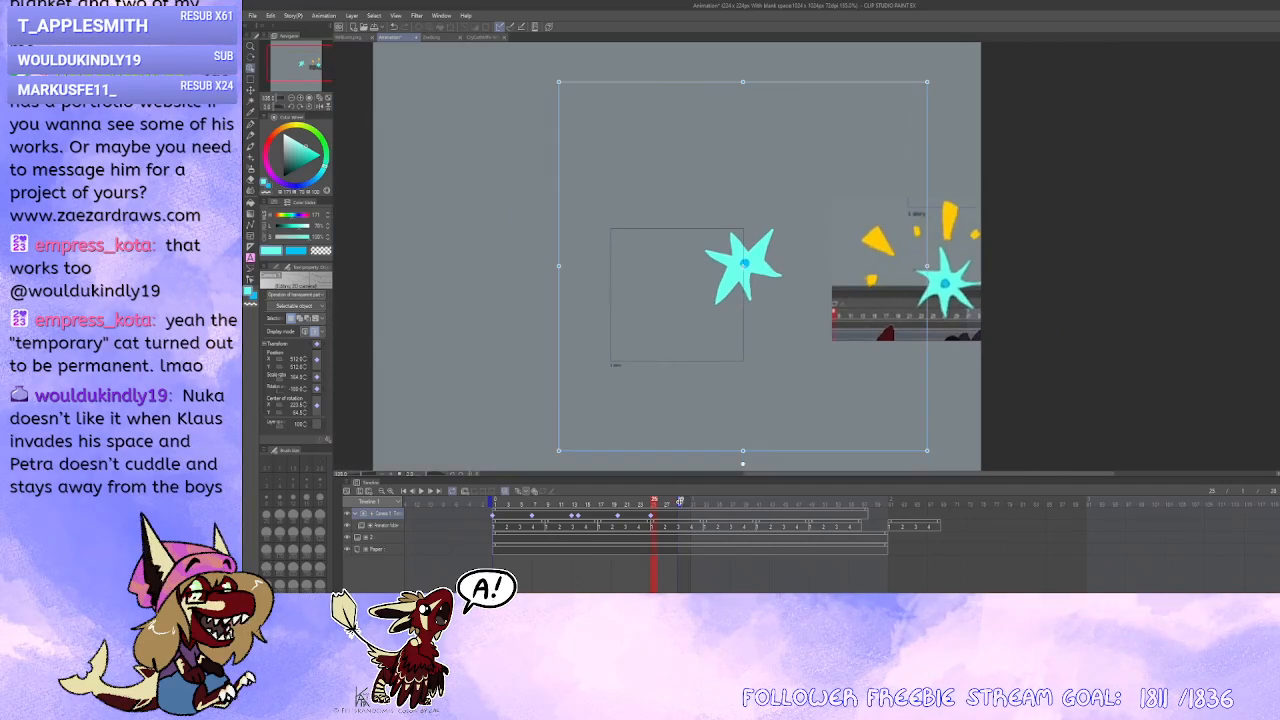
left_click(647, 502)
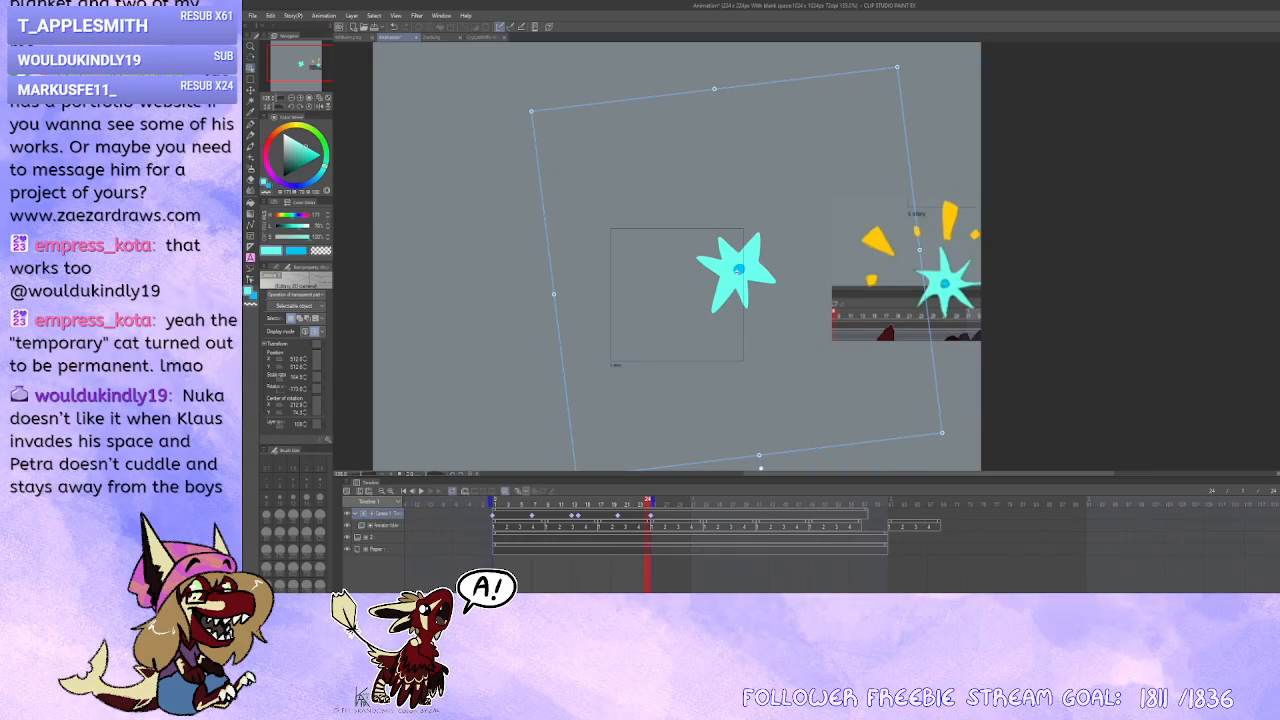
Step: Hide the Paper layer and select the camera folder's track again at frame 24
left_click(347, 549)
scroll(981, 237, "up", 1)
left_click_drag(934, 332, 1002, 310)
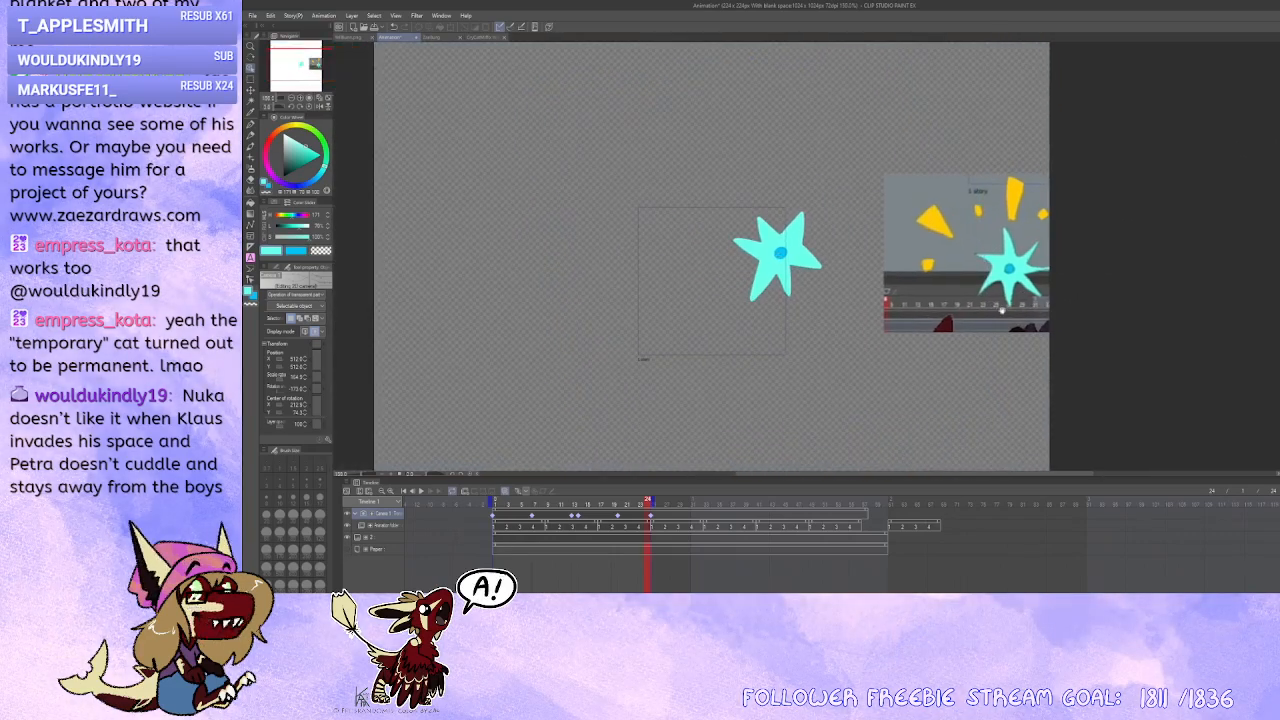
left_click_drag(850, 361, 839, 348)
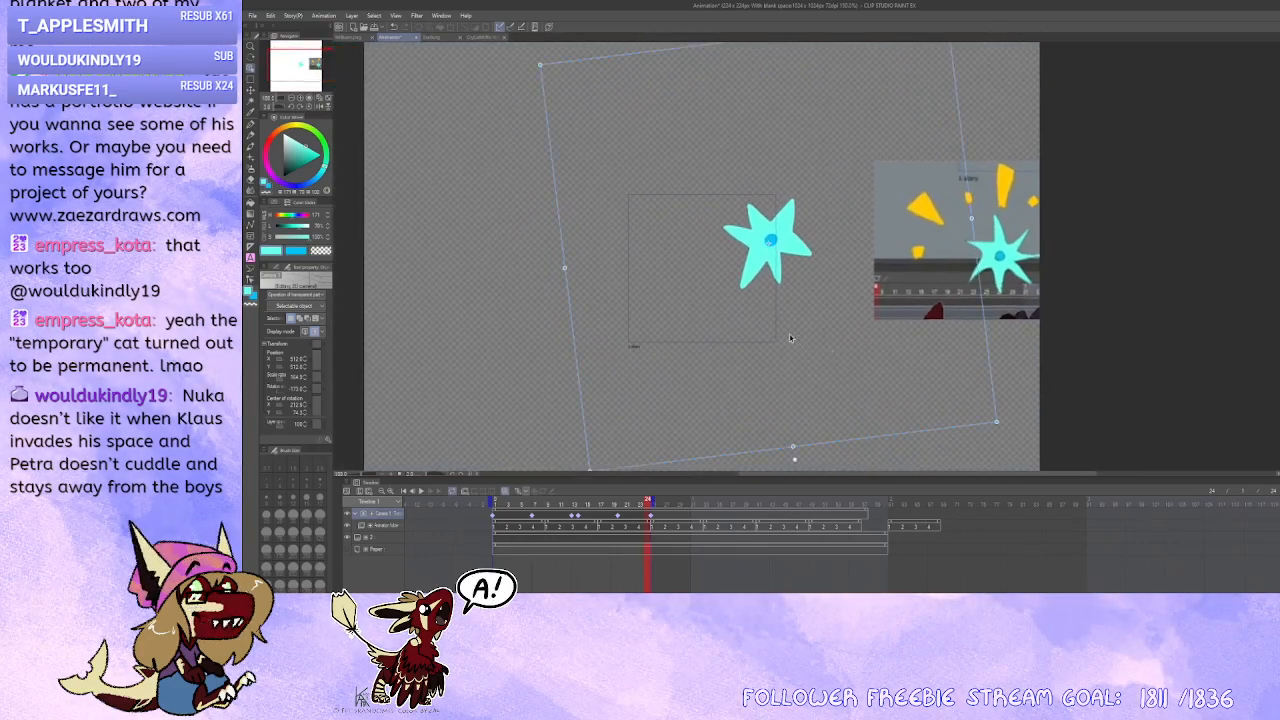
left_click(650, 528)
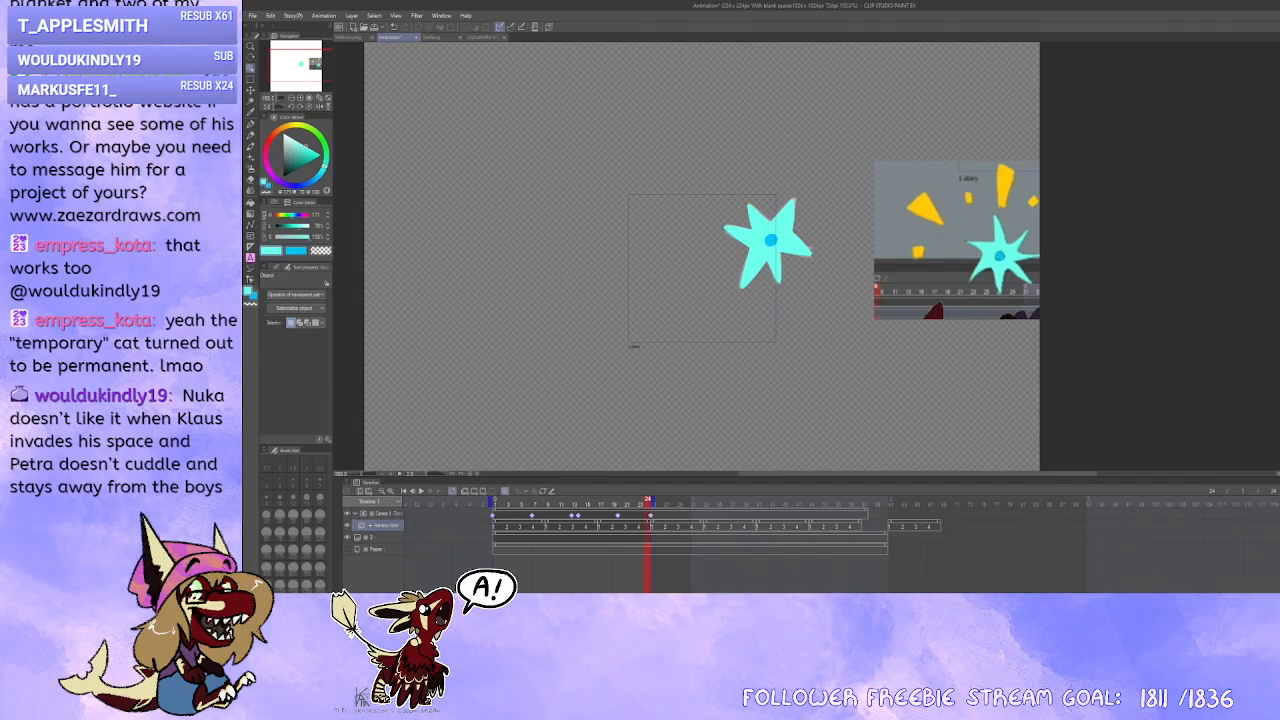
left_click(385, 513)
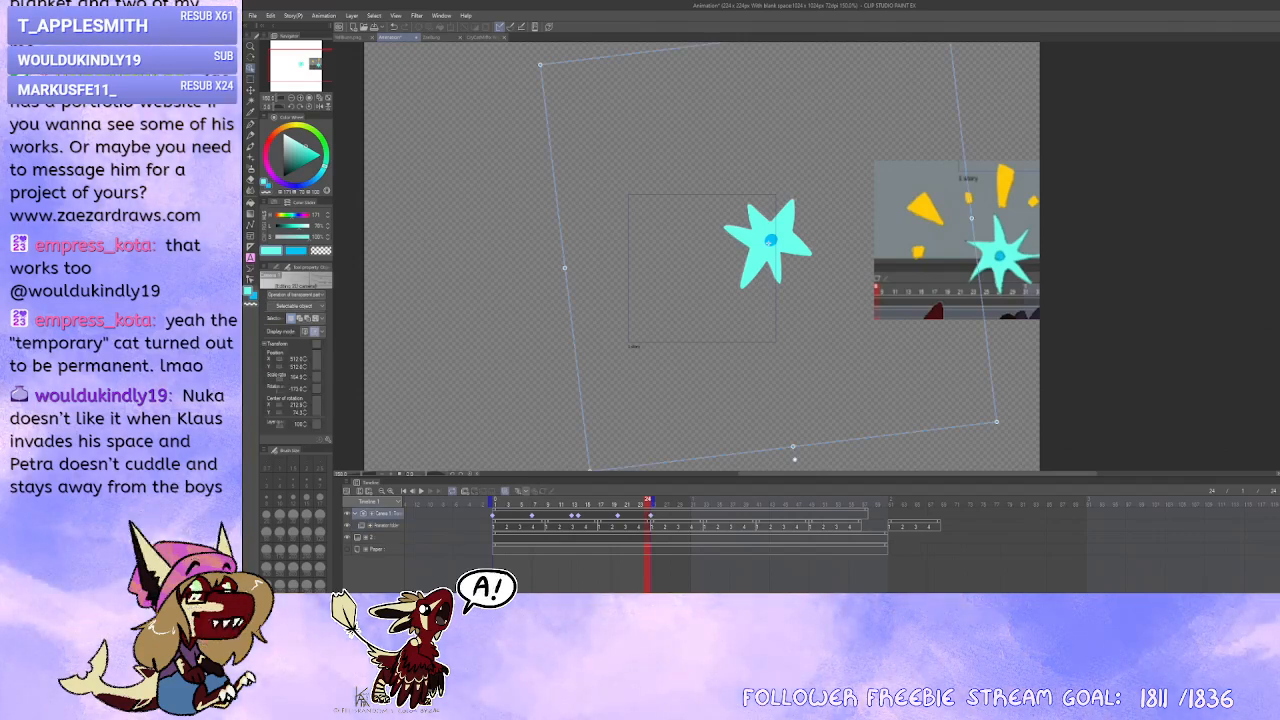
Step: Duplicate the star's camera folder by pasting a copy on the timeline and select the copy's track at frame 24
key("ctrl+v")
left_click_drag(806, 386, 818, 402)
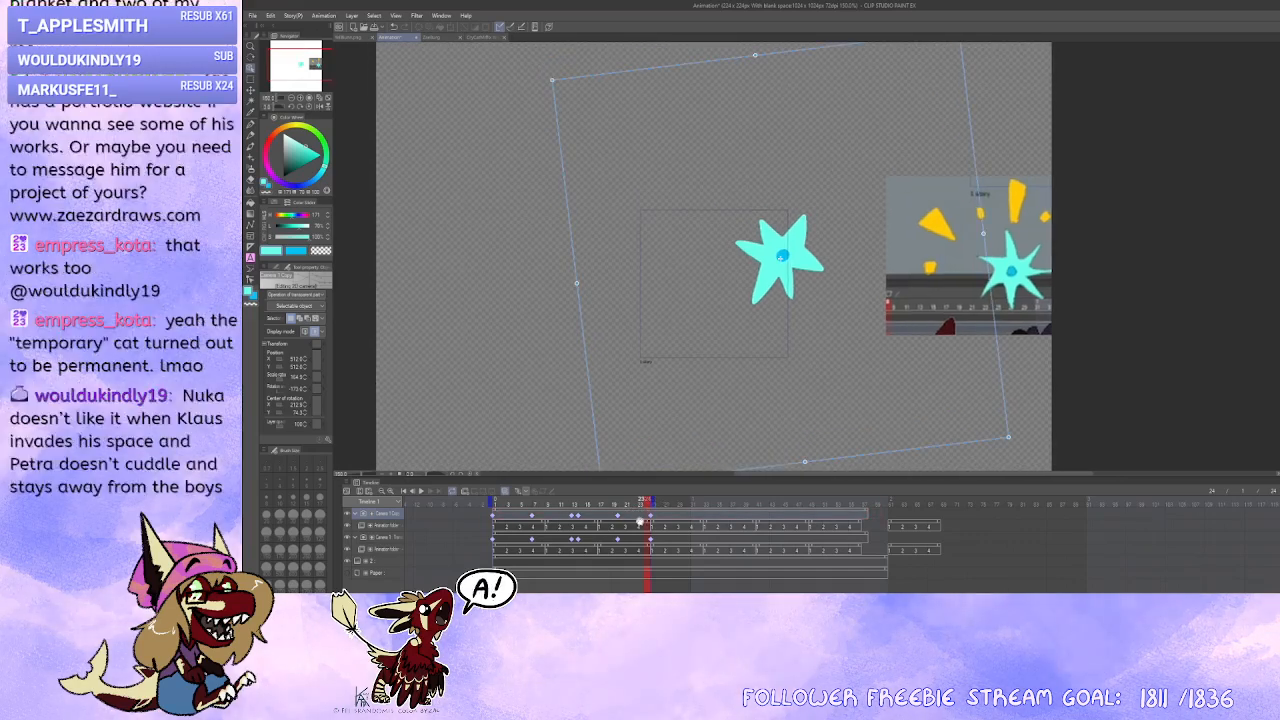
left_click(678, 523)
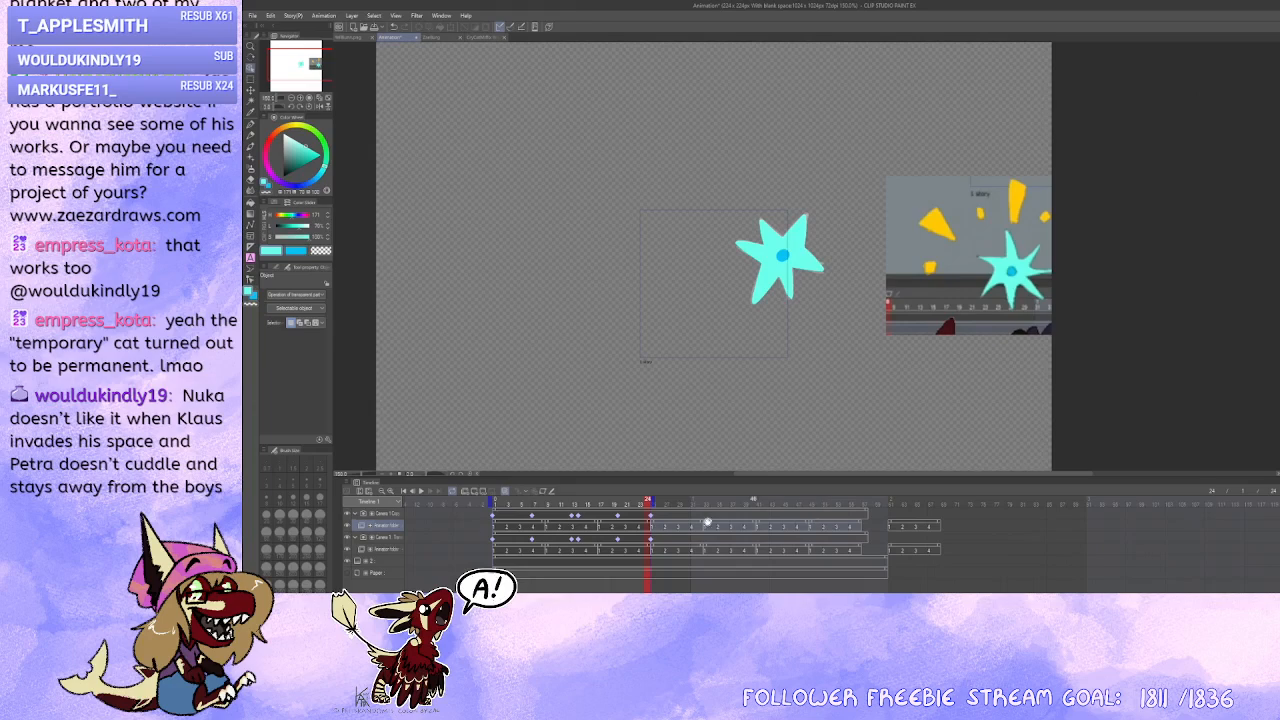
left_click(651, 519)
left_click(649, 519)
scroll(740, 368, "up", 3)
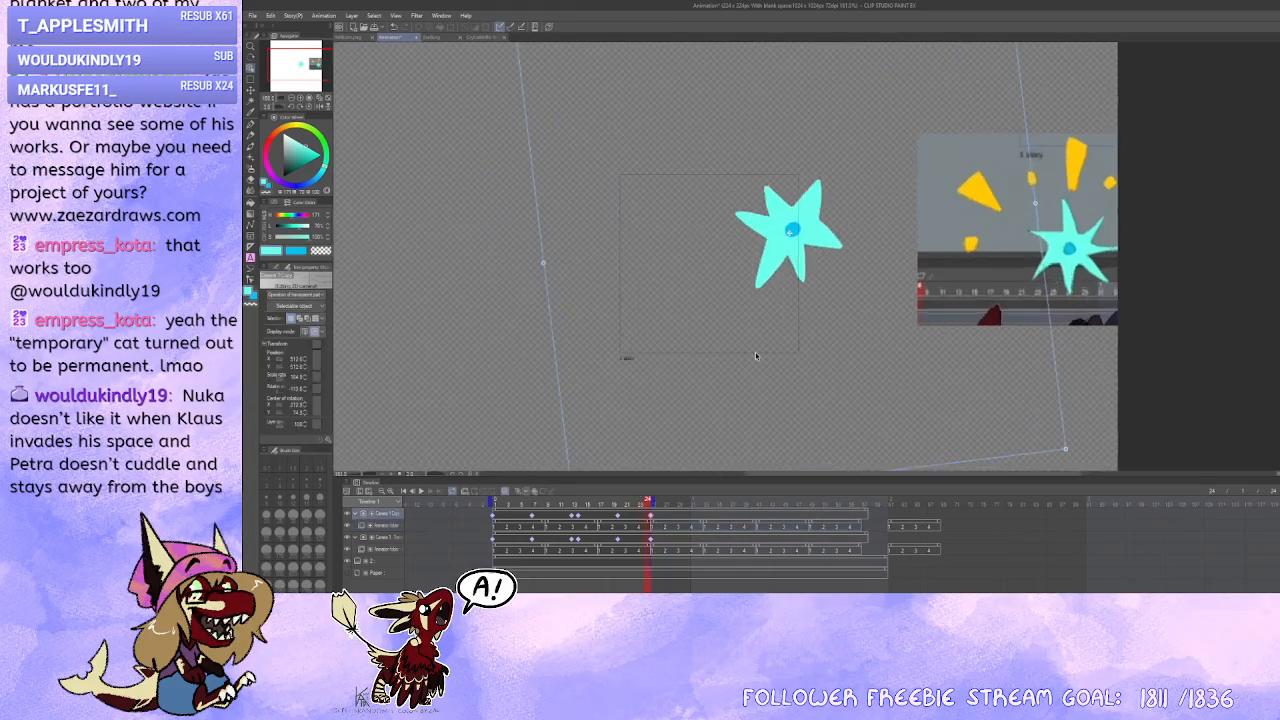
left_click_drag(747, 350, 757, 381)
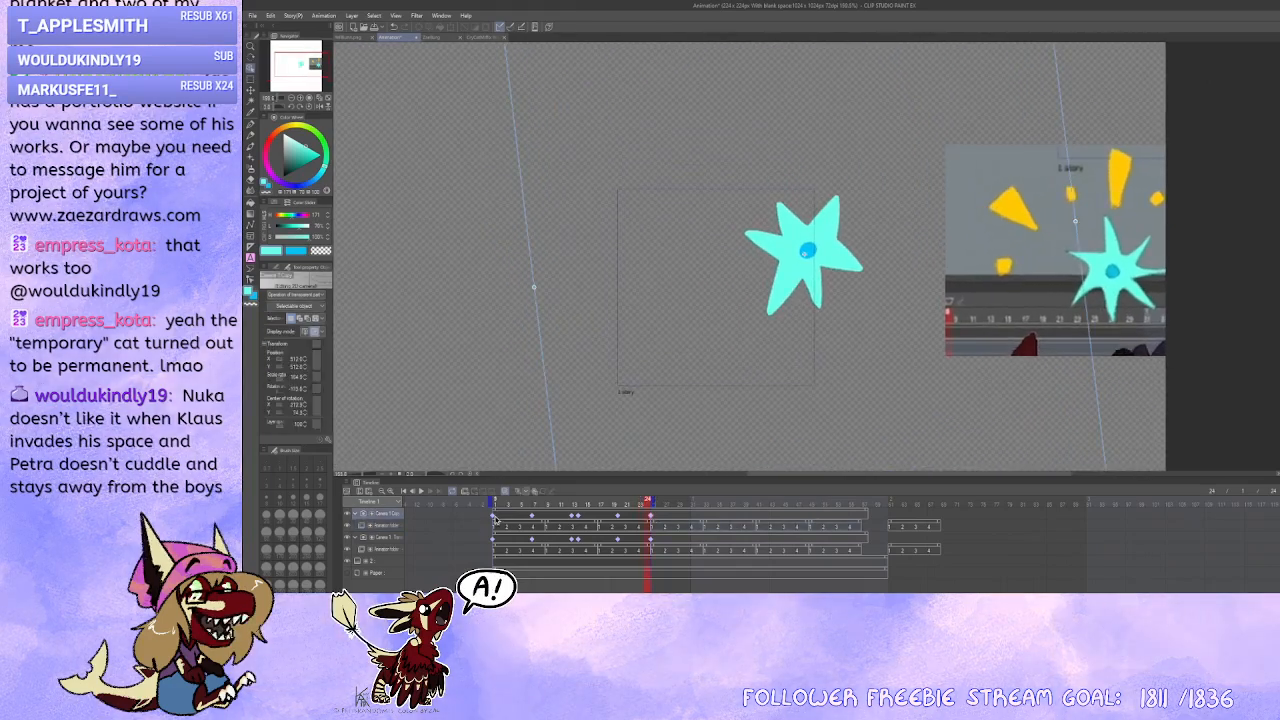
Step: Try swapping the first and last keyframes on the copied camera folder's track so the copied star travels in reverse
left_click(494, 518)
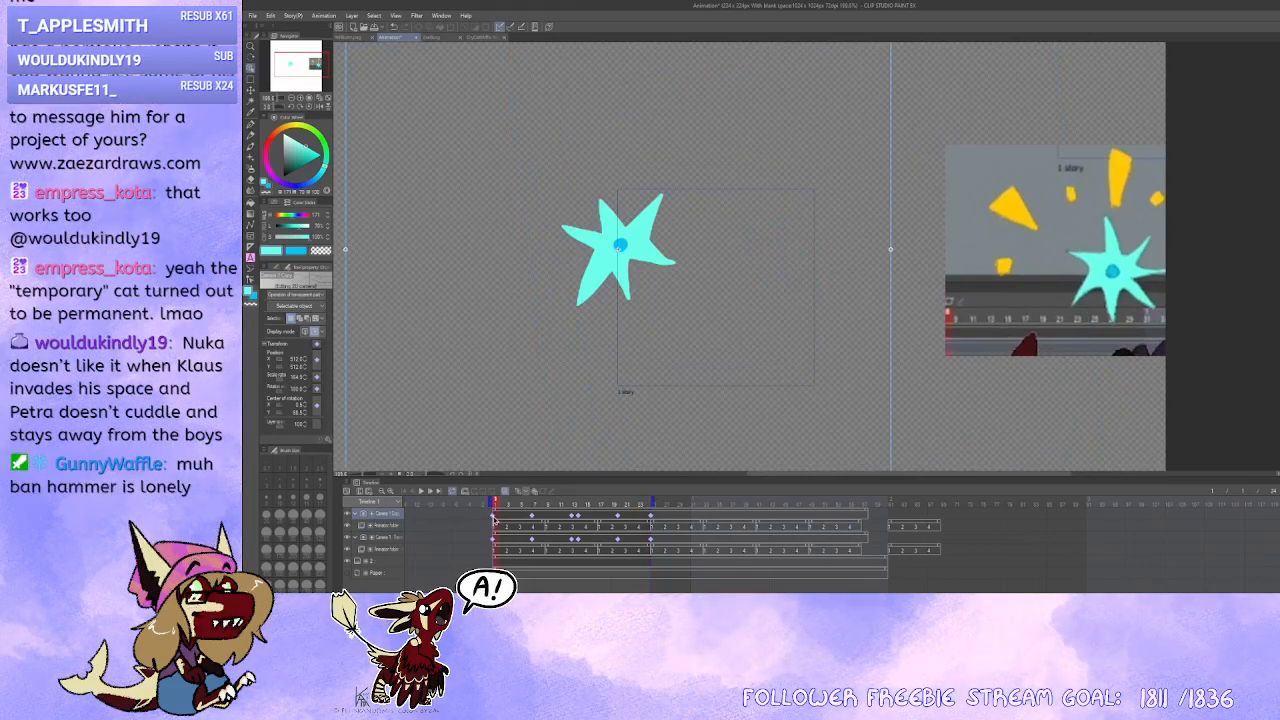
left_click(650, 519)
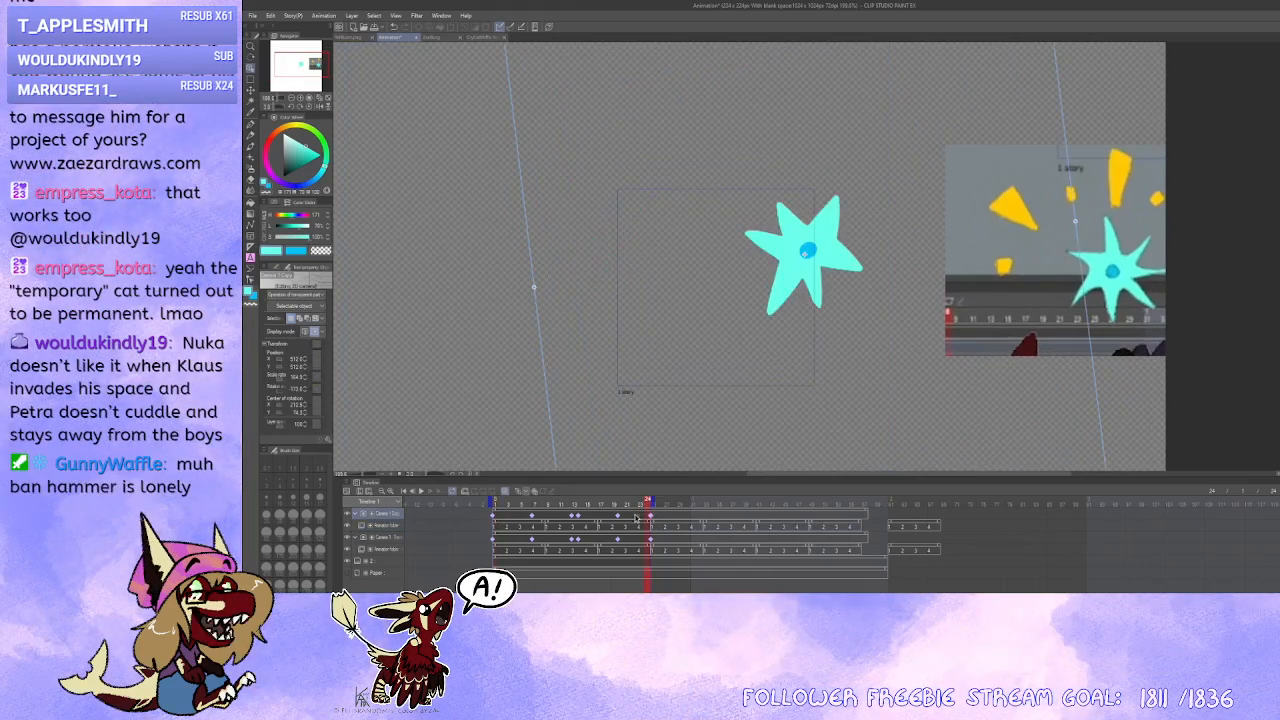
left_click(512, 519)
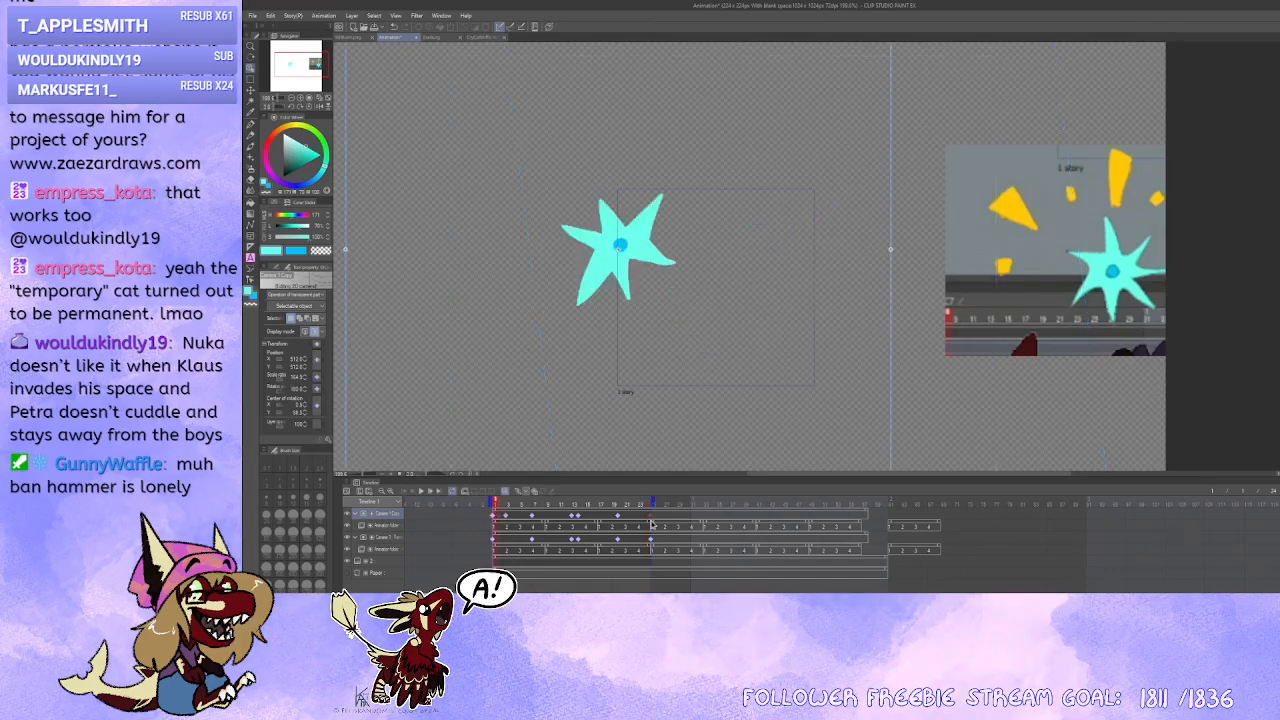
left_click_drag(651, 519, 494, 517)
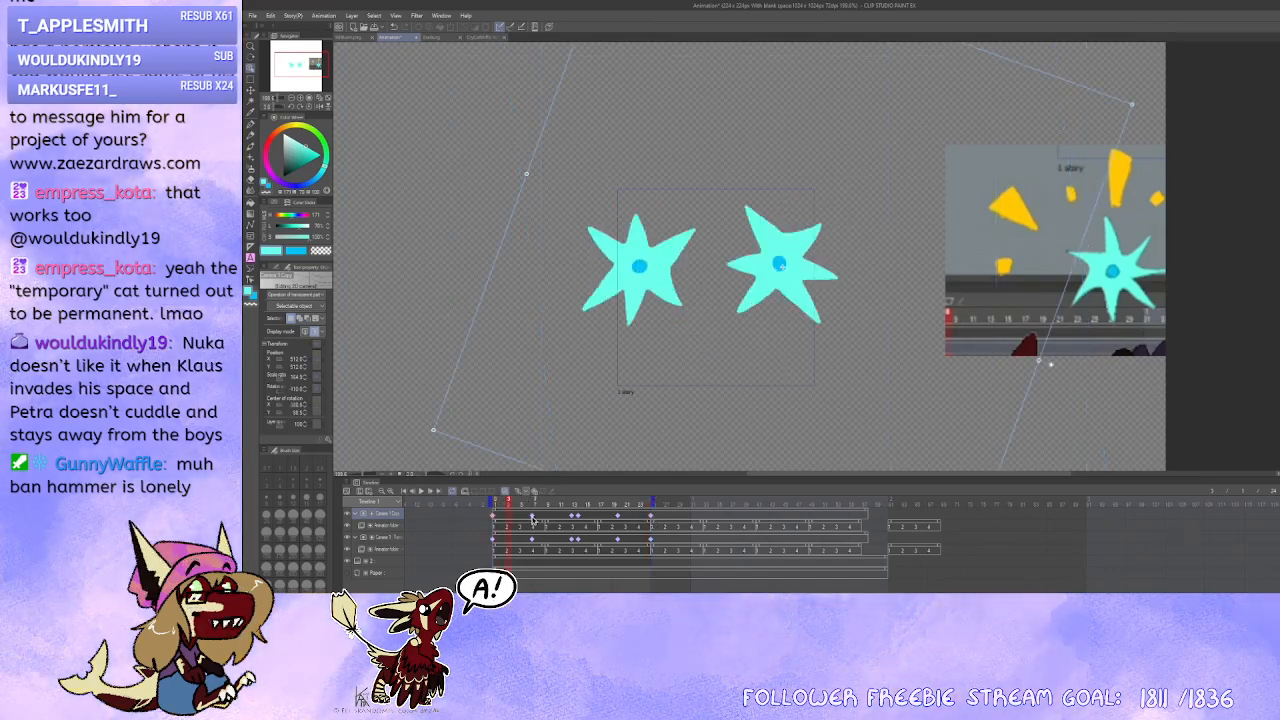
Step: Try deleting the copied track's intermediate keyframes at frames 7, 13, 14 and 20
left_click(532, 518)
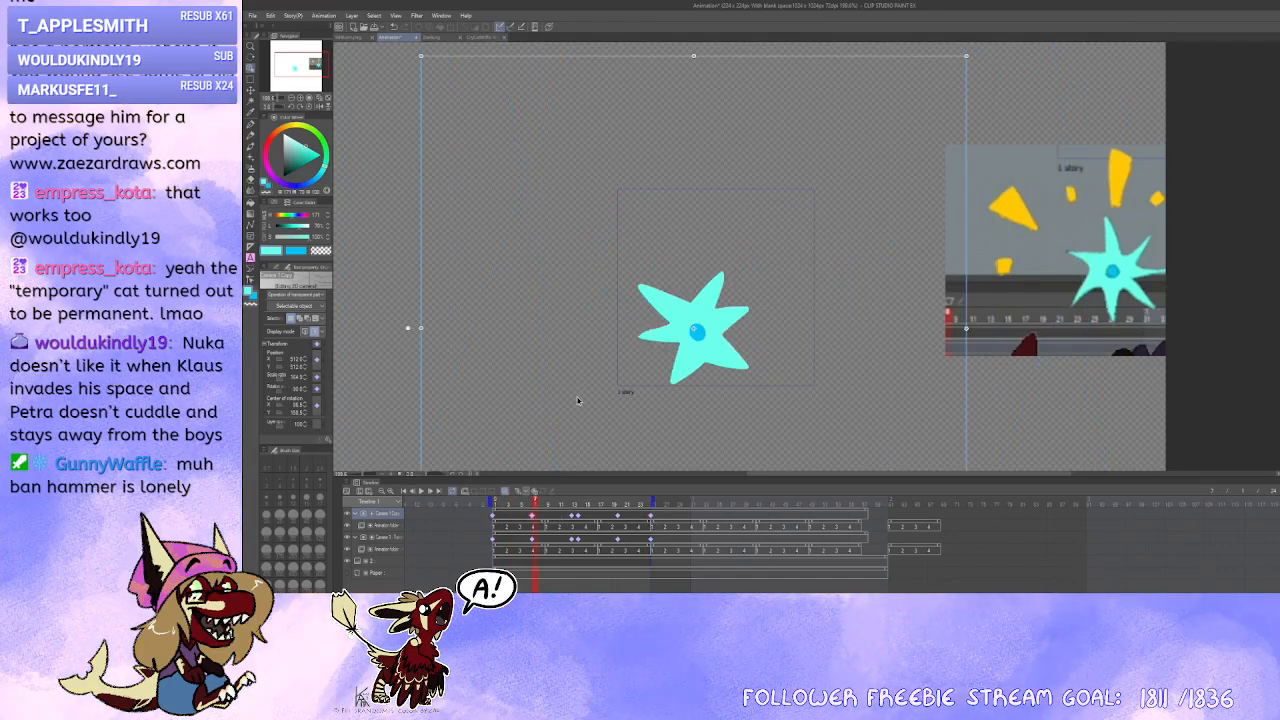
left_click(575, 518)
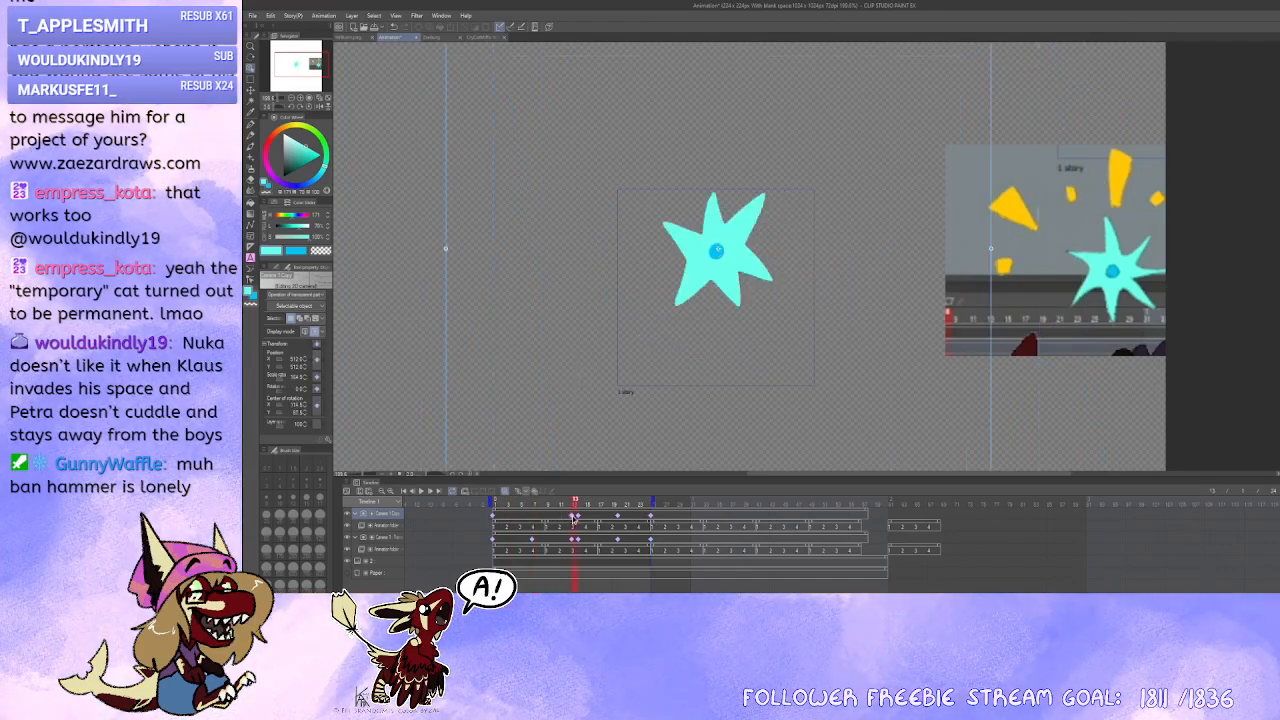
left_click(584, 518)
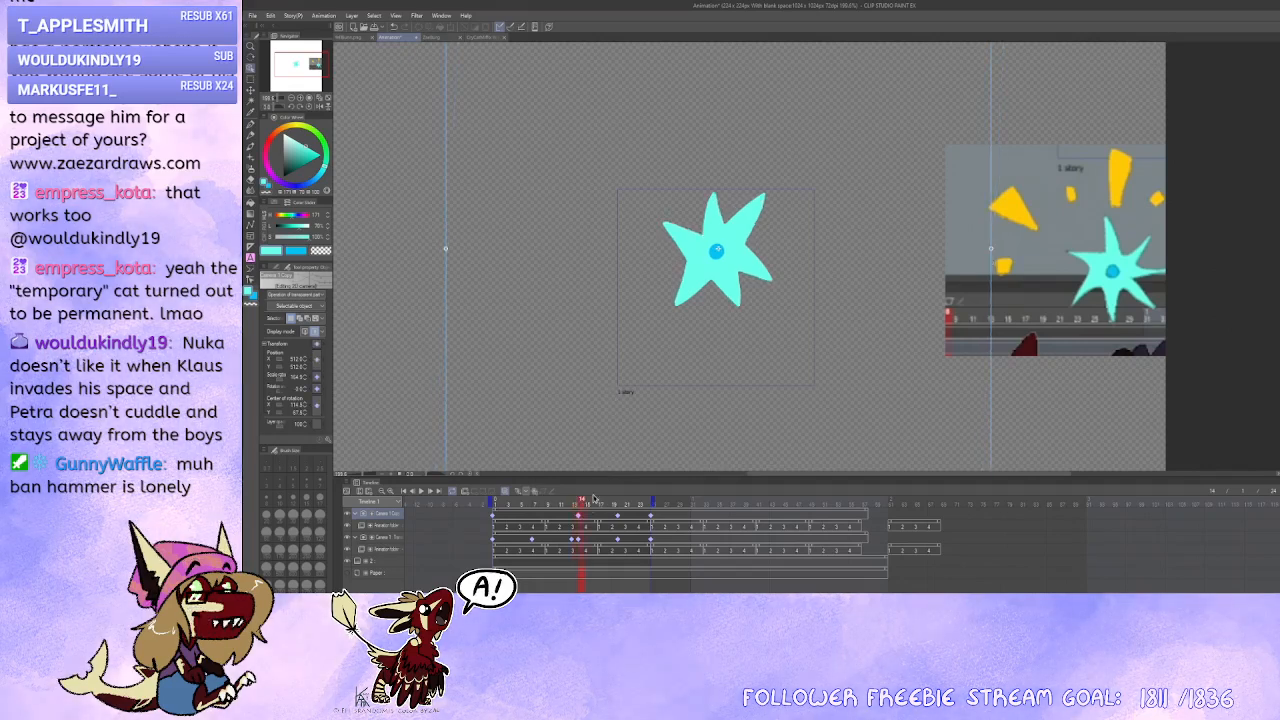
left_click(618, 519)
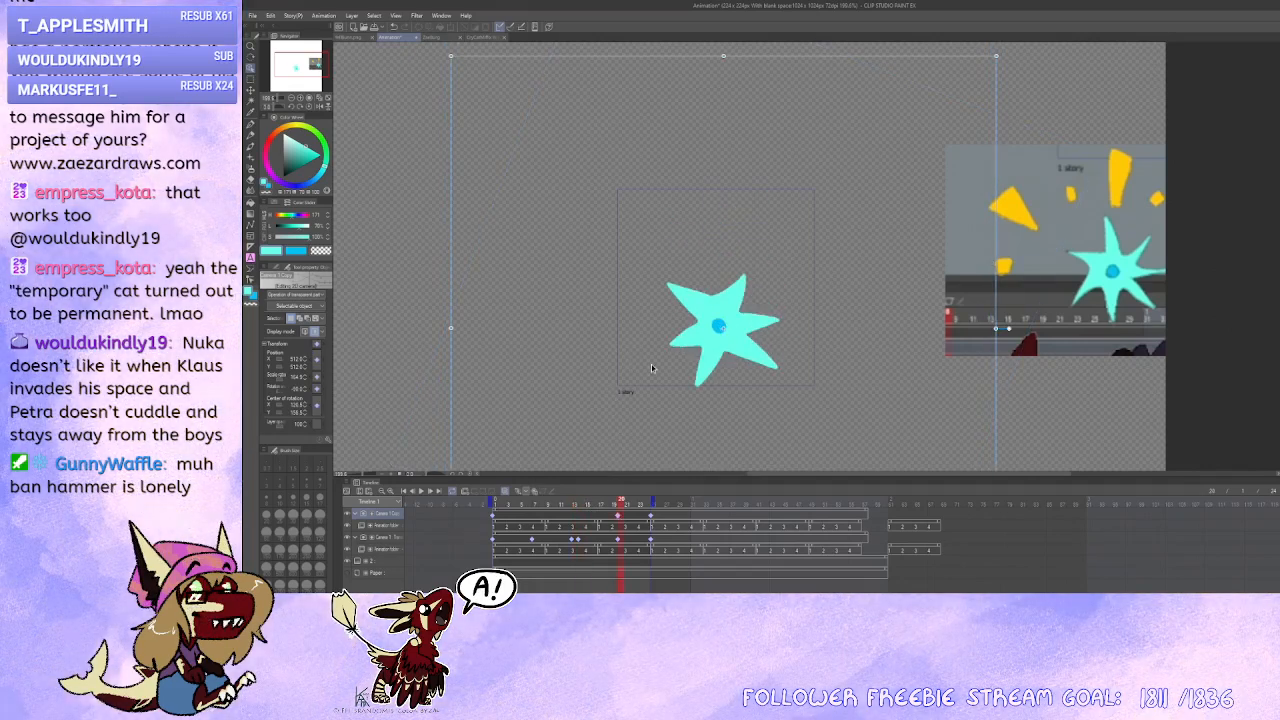
key("Delete")
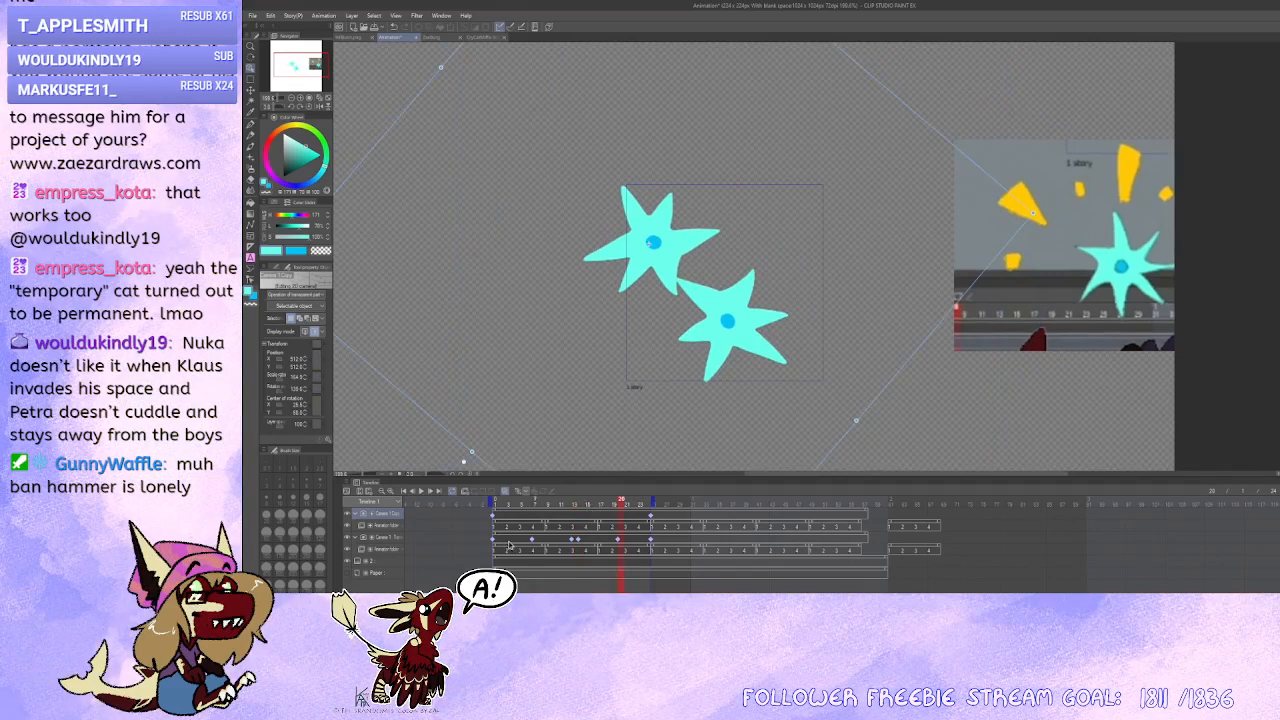
Step: Bring back the copied track's intermediate keyframes and try swapping the ones at frames 7 and 20
left_click(494, 541)
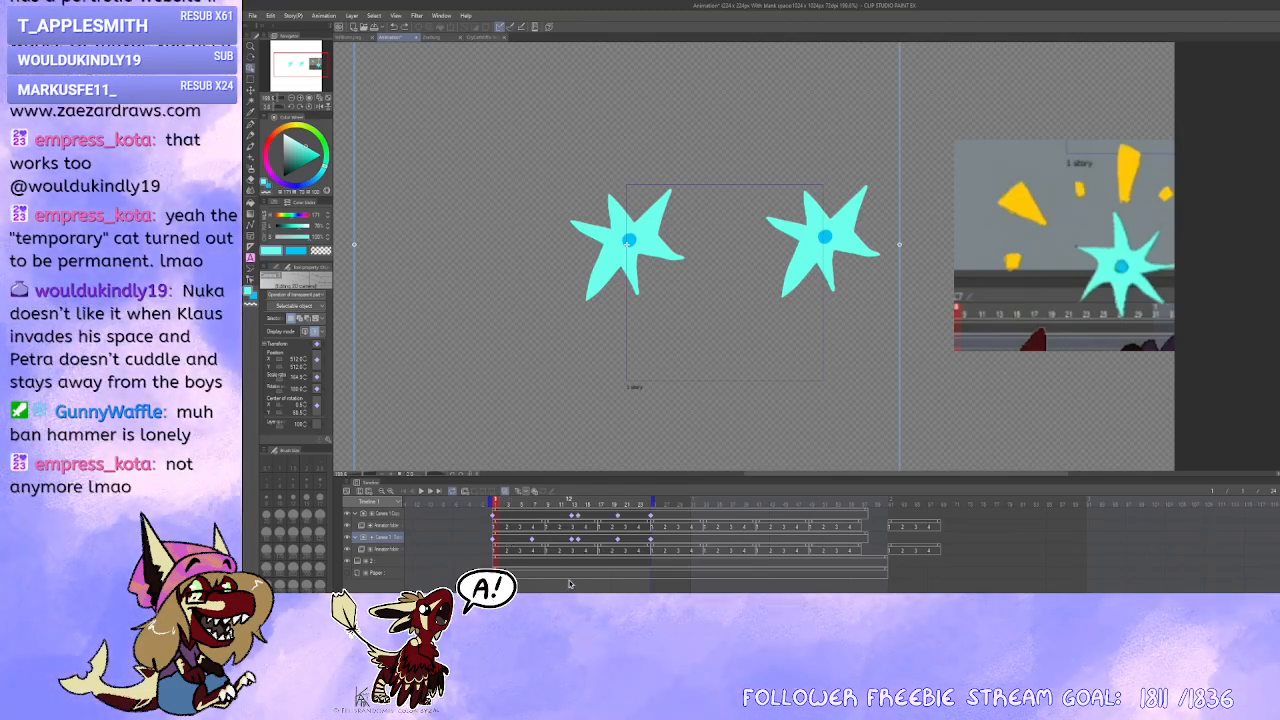
left_click(620, 518)
left_click(531, 516)
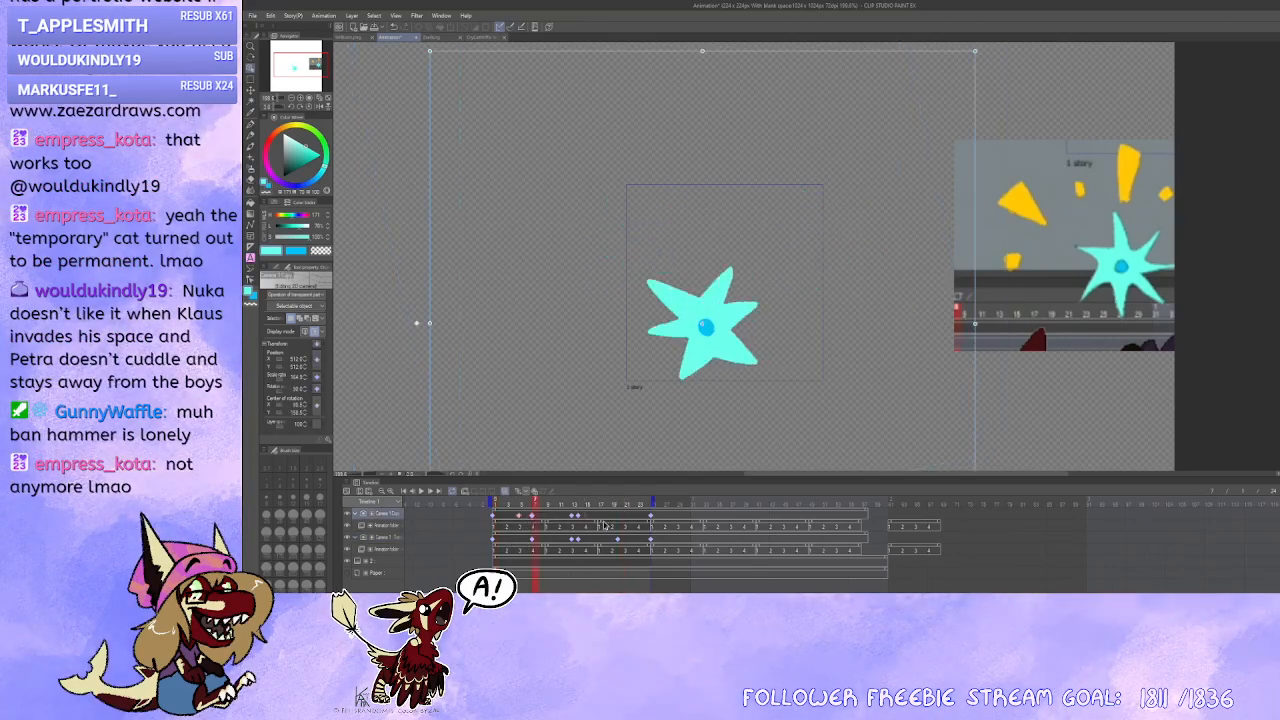
left_click_drag(519, 515, 534, 516)
scroll(686, 406, "down", 1)
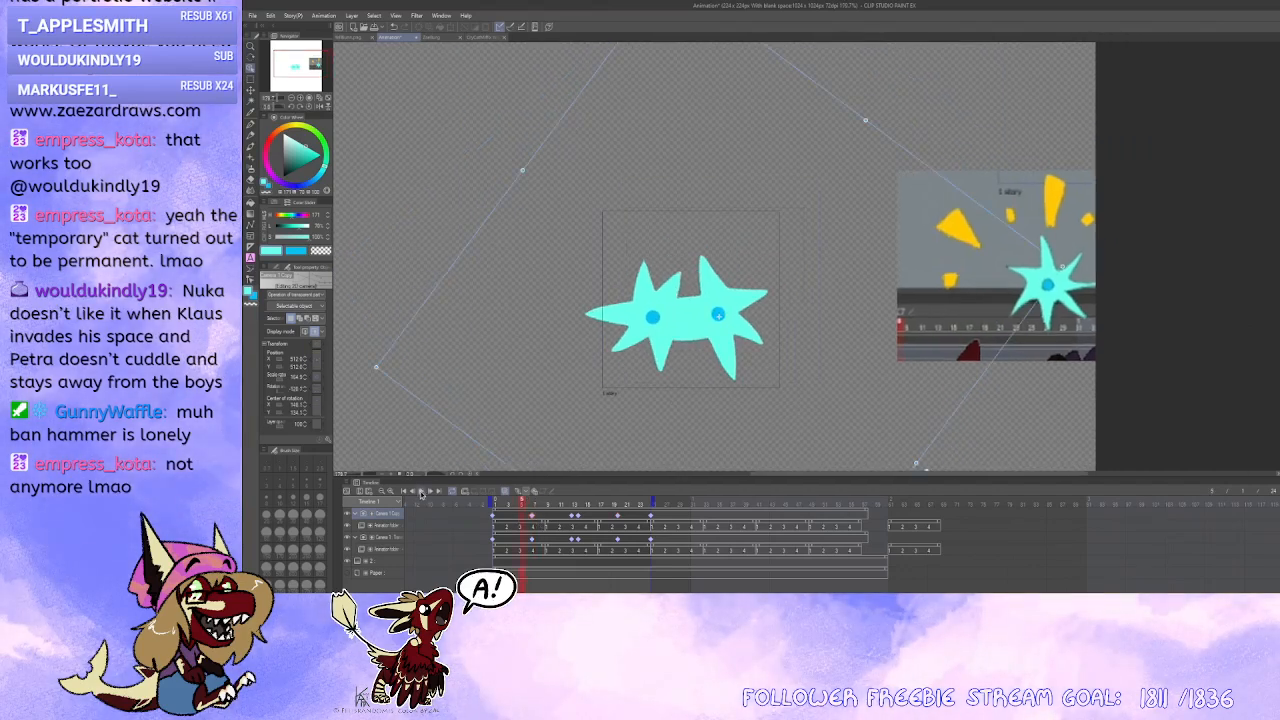
Step: Play the loop with both stars and compare their poses at frame 24
left_click(421, 491)
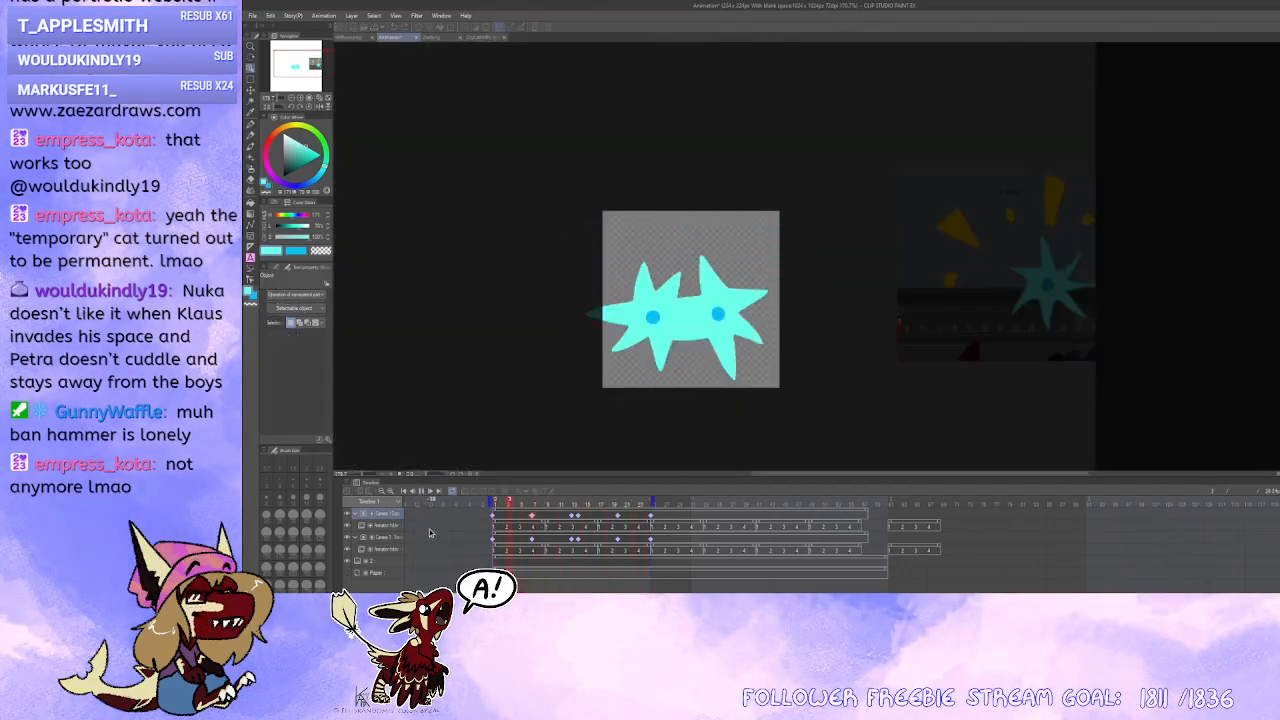
left_click(421, 491)
scroll(692, 369, "up", 2)
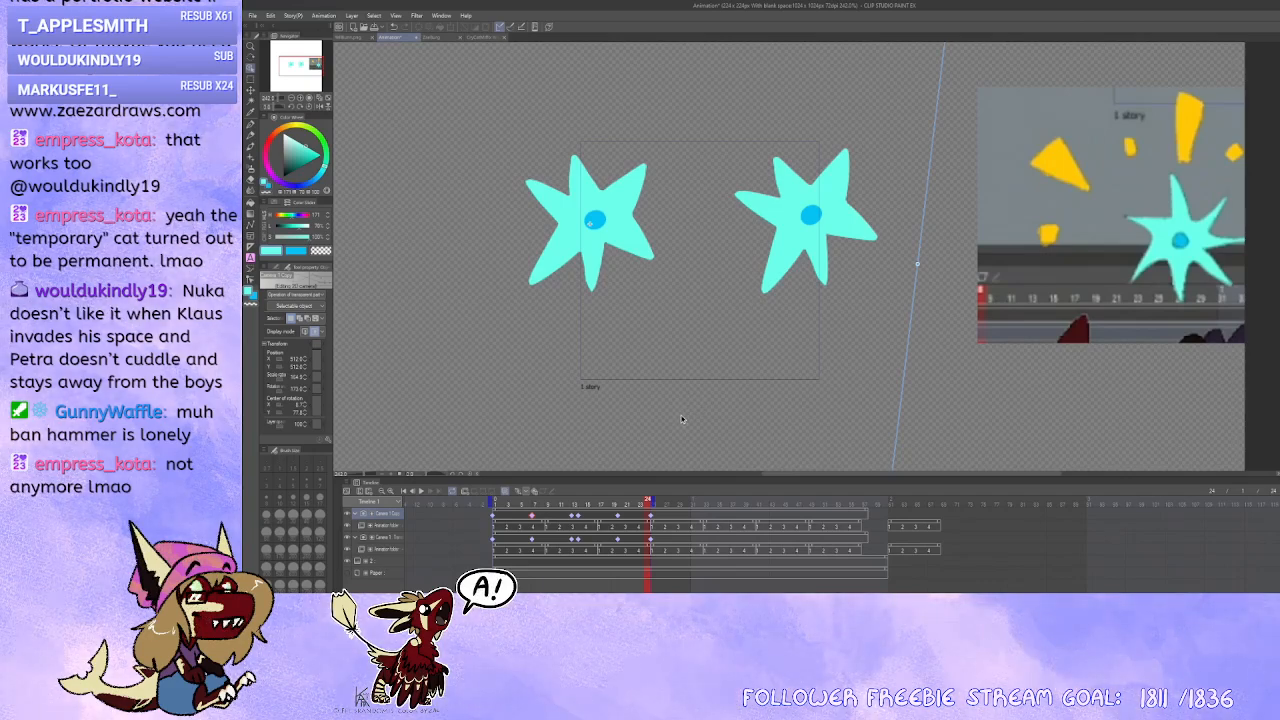
scroll(685, 418, "up", 1)
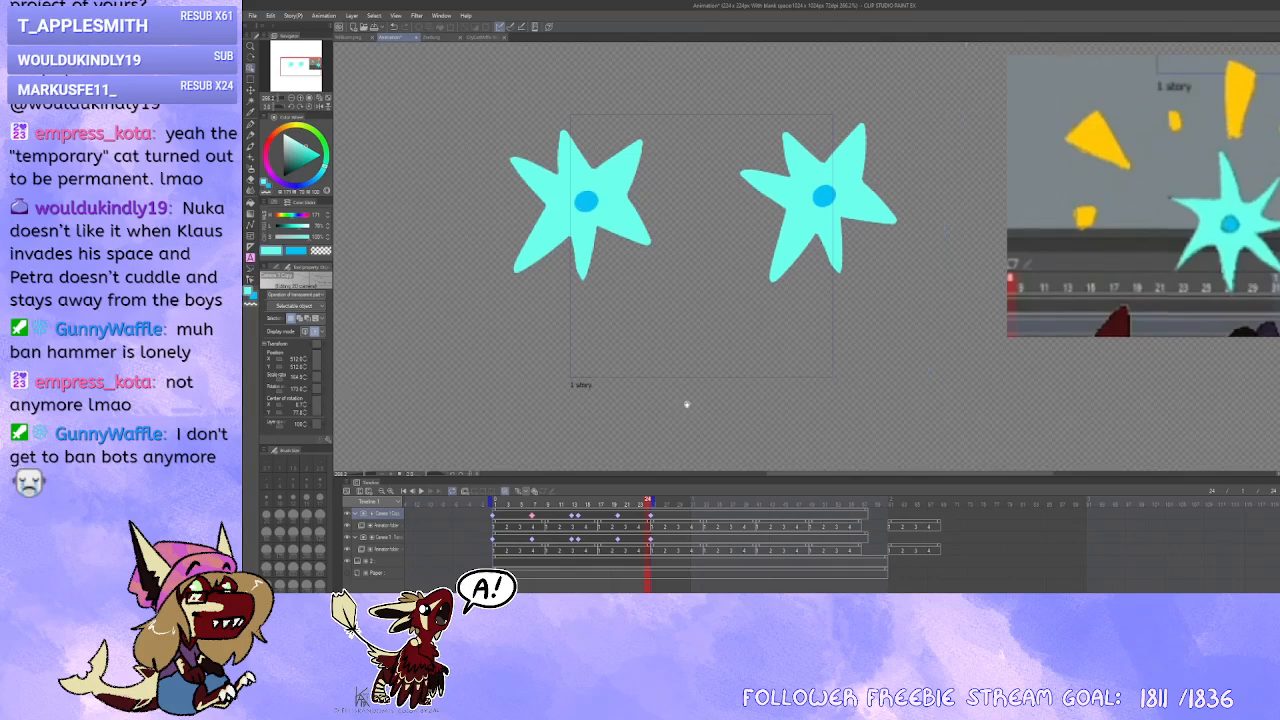
left_click_drag(686, 399, 680, 421)
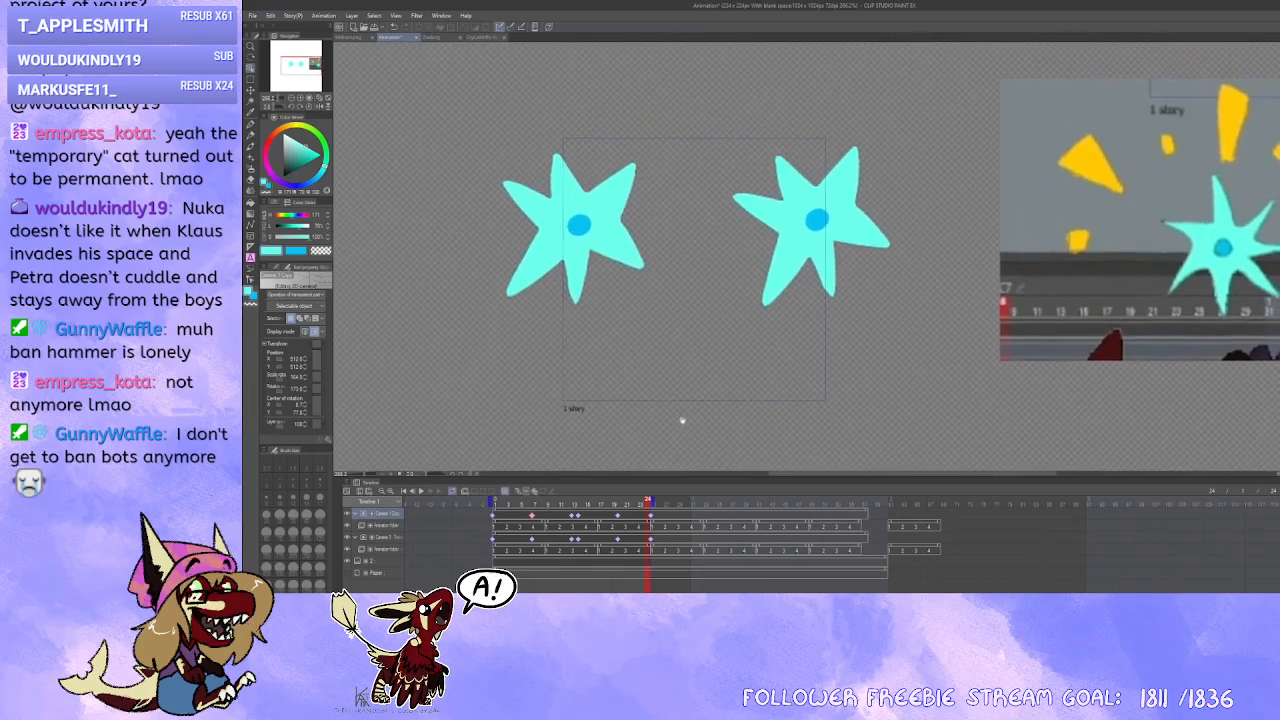
left_click(651, 535)
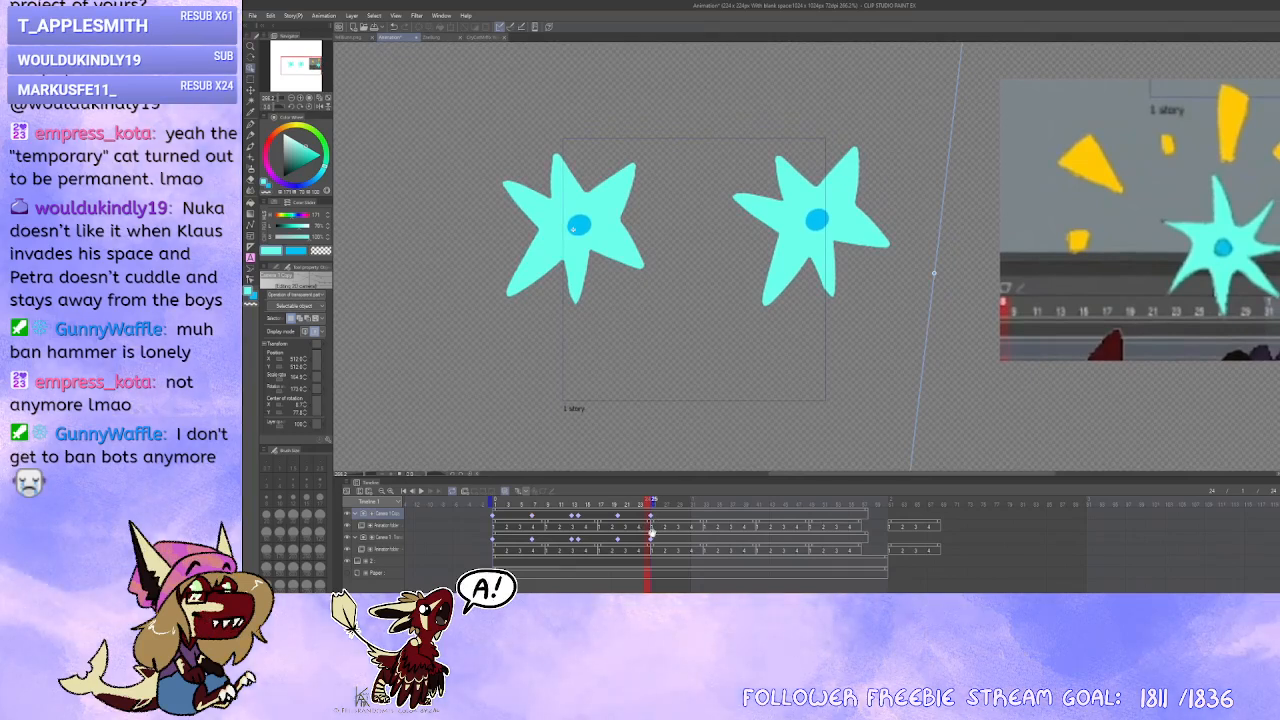
left_click(646, 535)
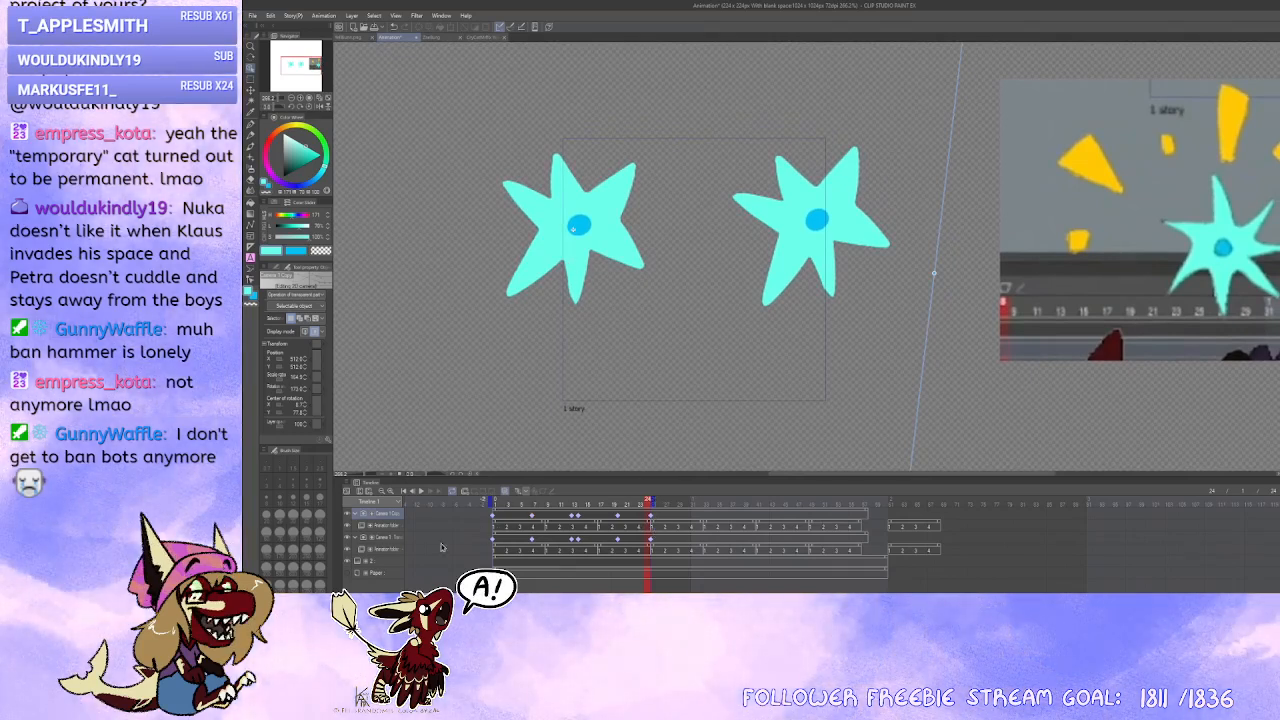
Step: Hide the original star's camera folder and check the reversed copy's poses from frame 1 through frame 8
left_click(347, 537)
left_click(495, 518)
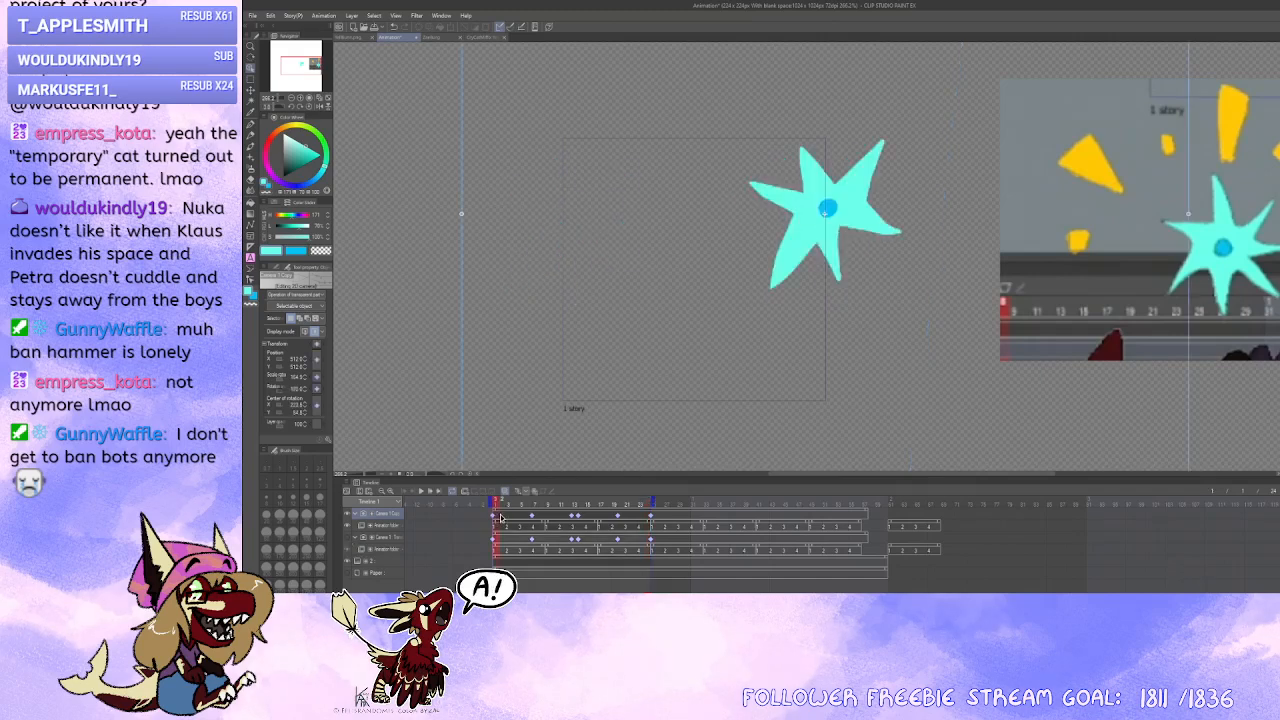
left_click(503, 519)
left_click(509, 518)
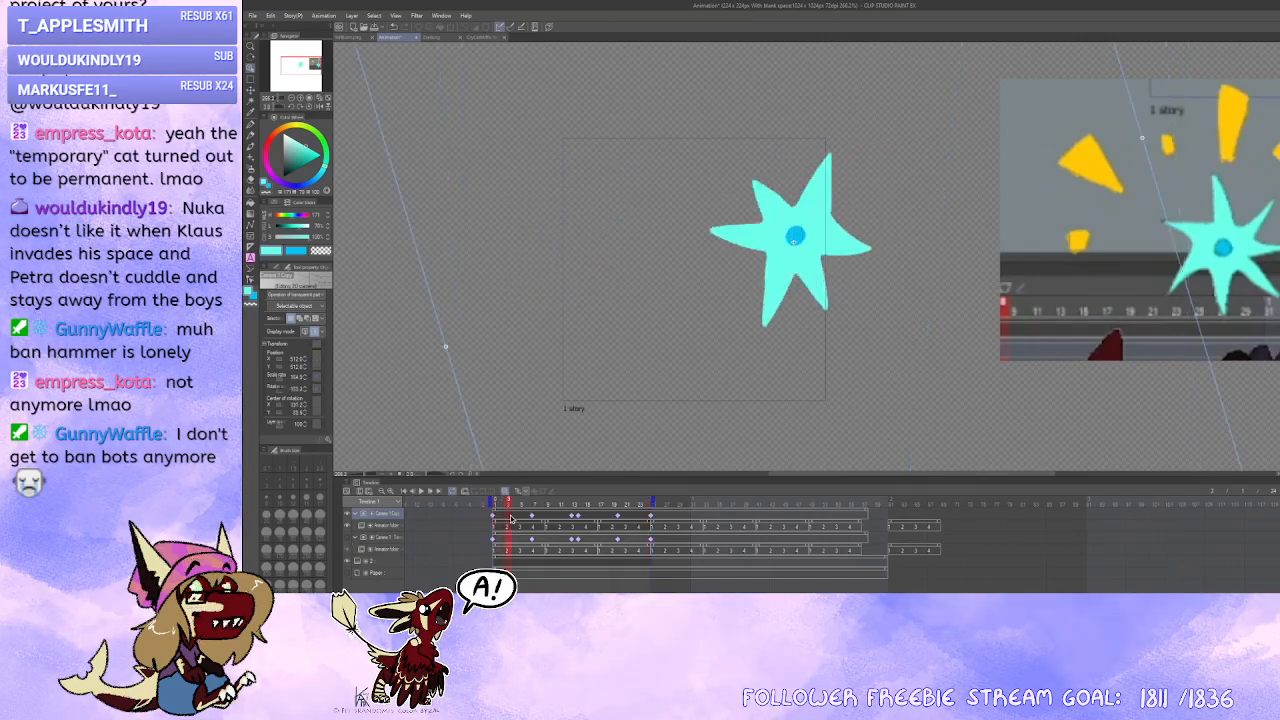
left_click(516, 520)
left_click(541, 519)
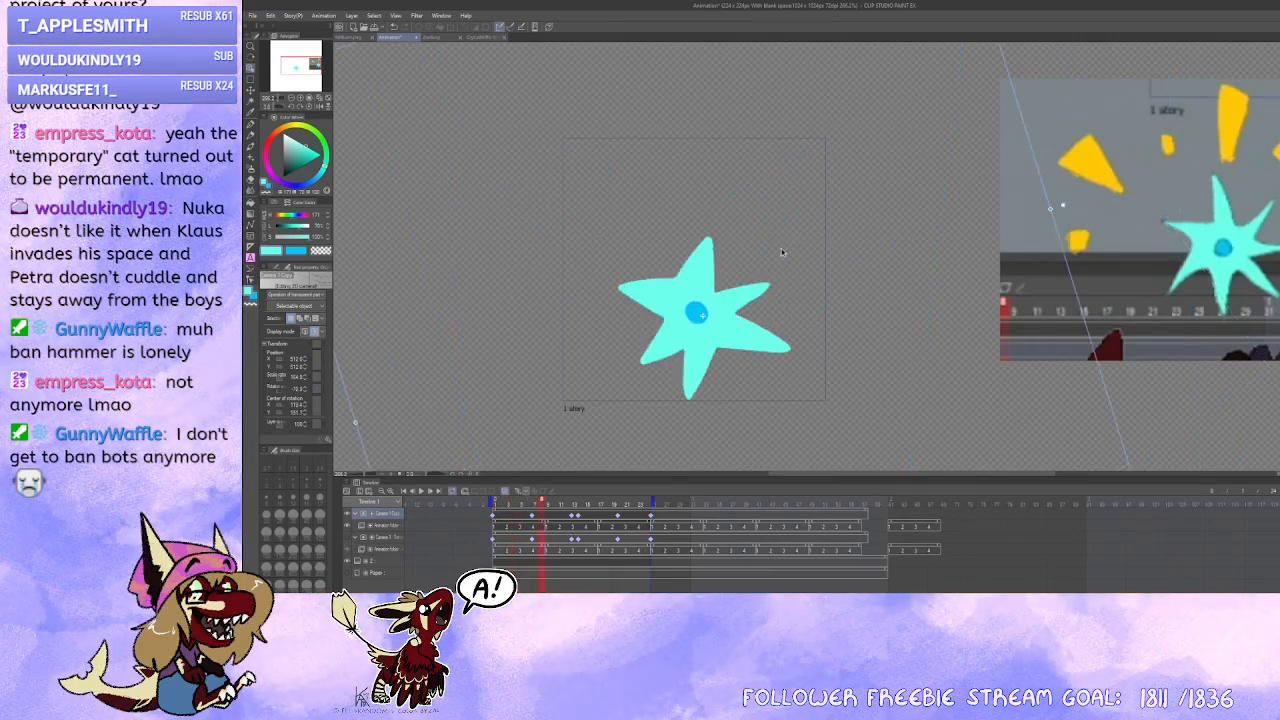
Step: Extend the playback range on both sides so it starts before frame 1 and ends well past frame 24
left_click_drag(652, 505, 725, 506)
left_click_drag(489, 505, 448, 508)
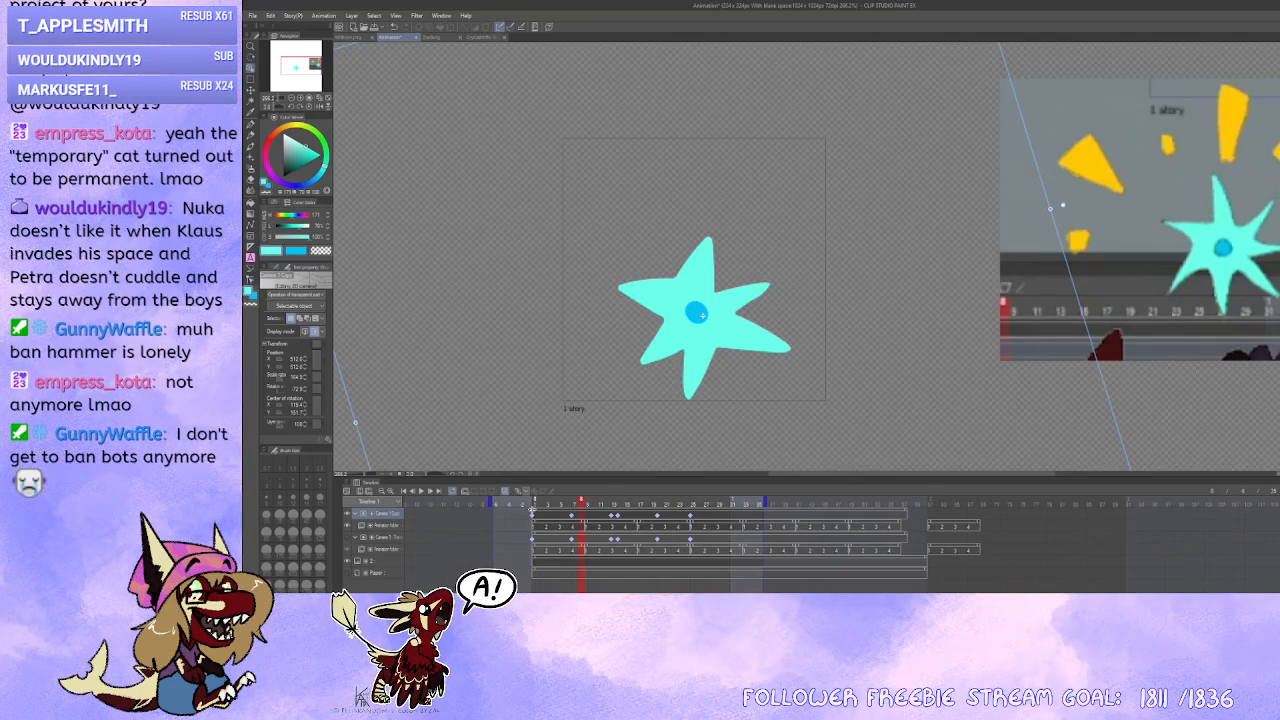
Step: Restore the original keyframe order on the copied star's track and check its pose at frames 8 and 9
left_click_drag(532, 516, 585, 519)
key("ctrl+z")
left_click_drag(571, 516, 658, 521)
left_click(582, 519)
left_click(585, 524)
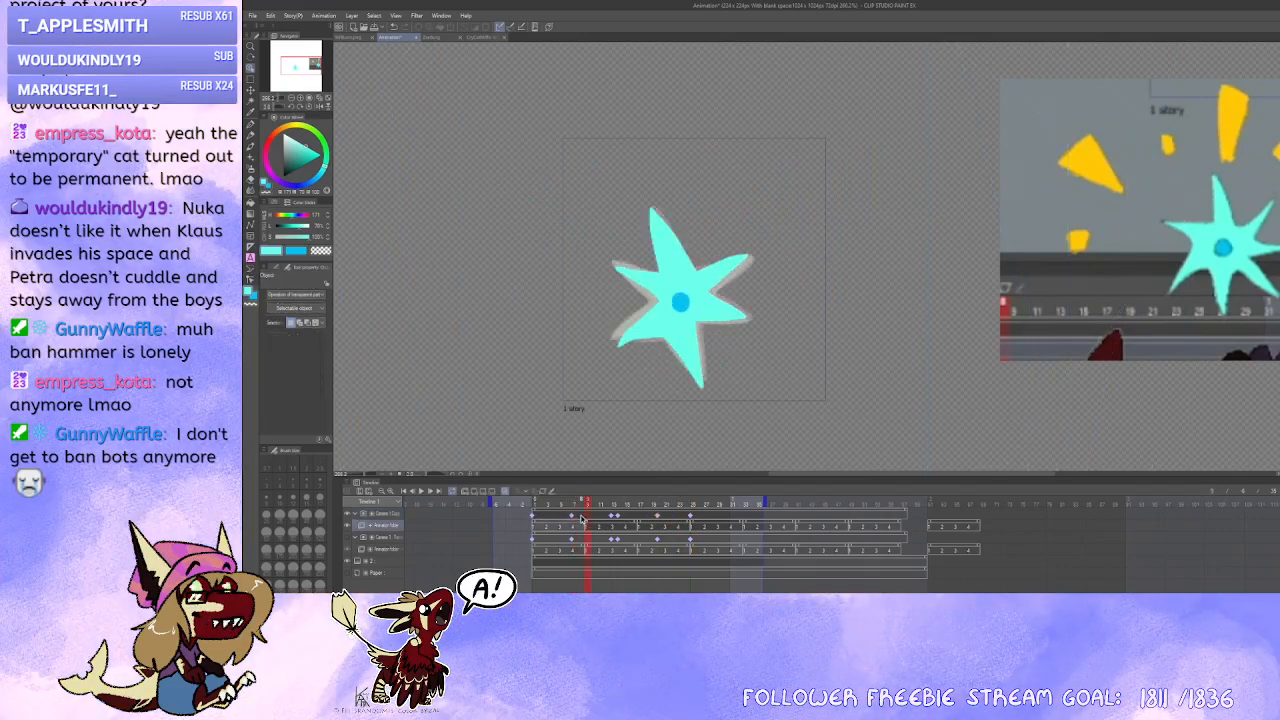
left_click(582, 519)
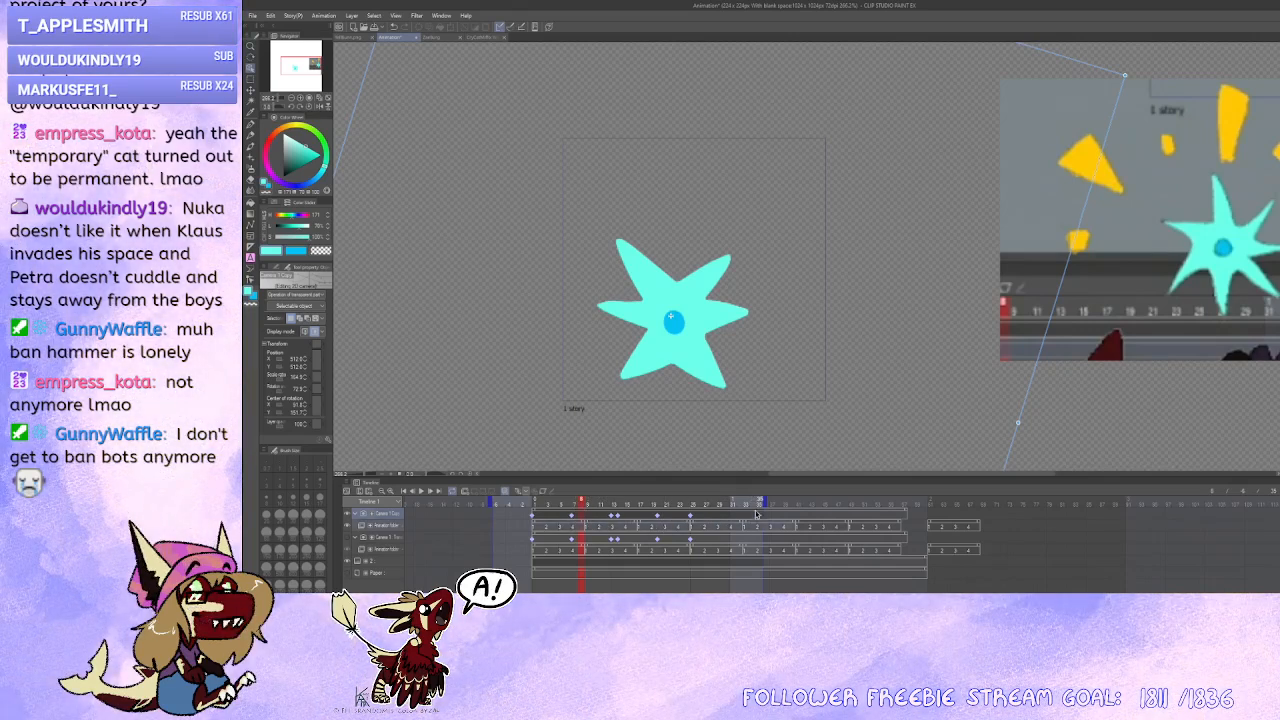
Step: Try shifting the copied star's track five frames earlier, with the playback range limited to frames 1 to 24
mouse_move(748, 511)
left_mouse_down()
mouse_move(707, 516)
mouse_move(727, 506)
mouse_move(692, 503)
left_mouse_up()
left_click_drag(494, 502, 530, 503)
left_click(422, 492)
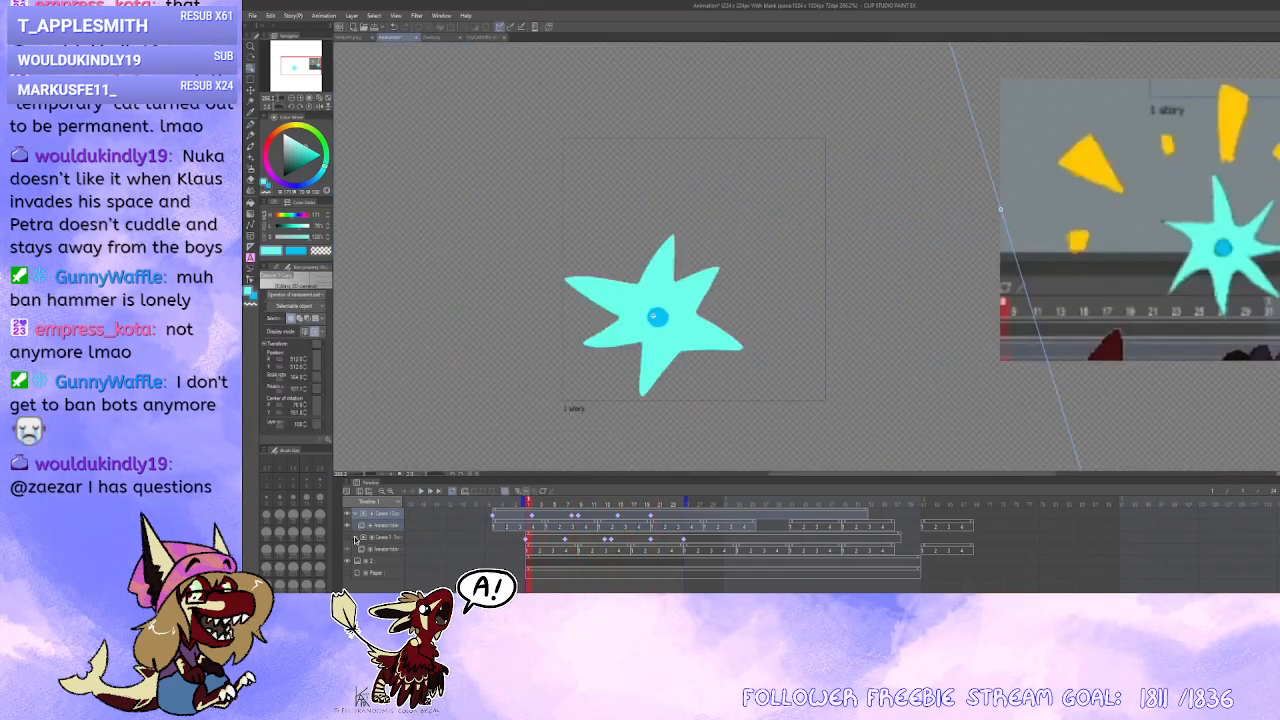
Step: Play the loop with both offset stars shown, and scrub along the timeline to compare their positions
left_click(422, 492)
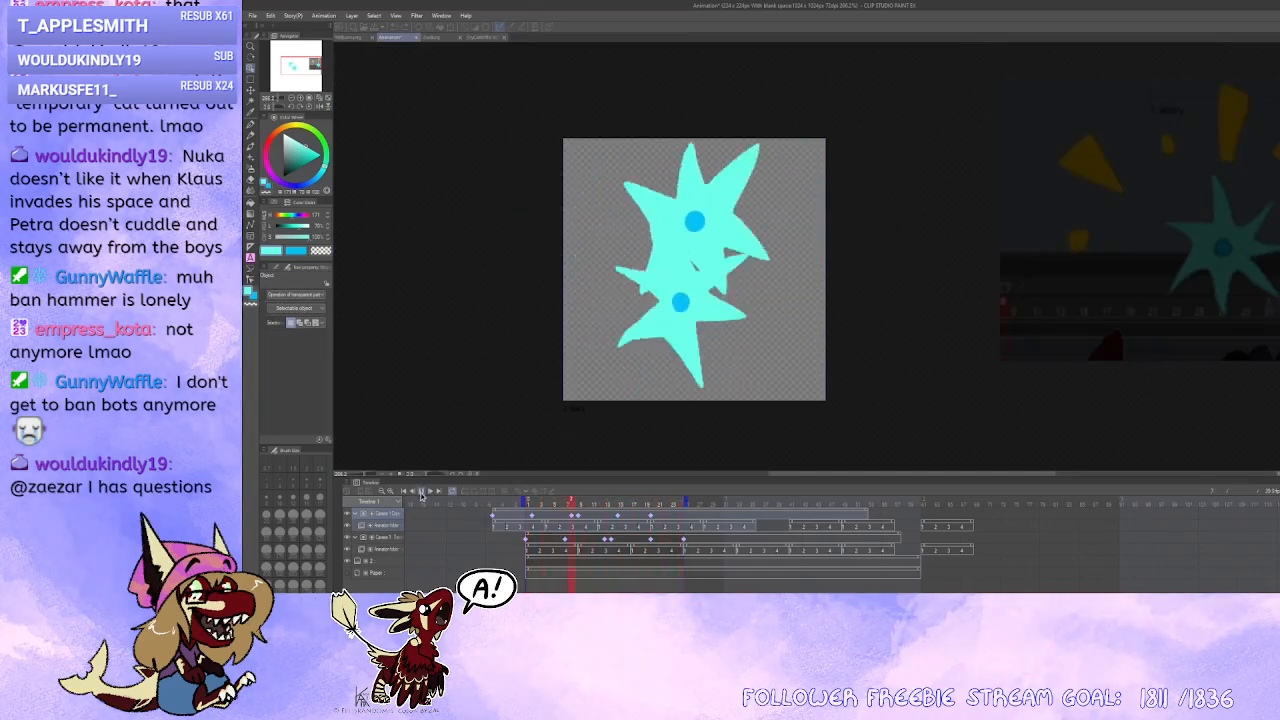
left_click(422, 492)
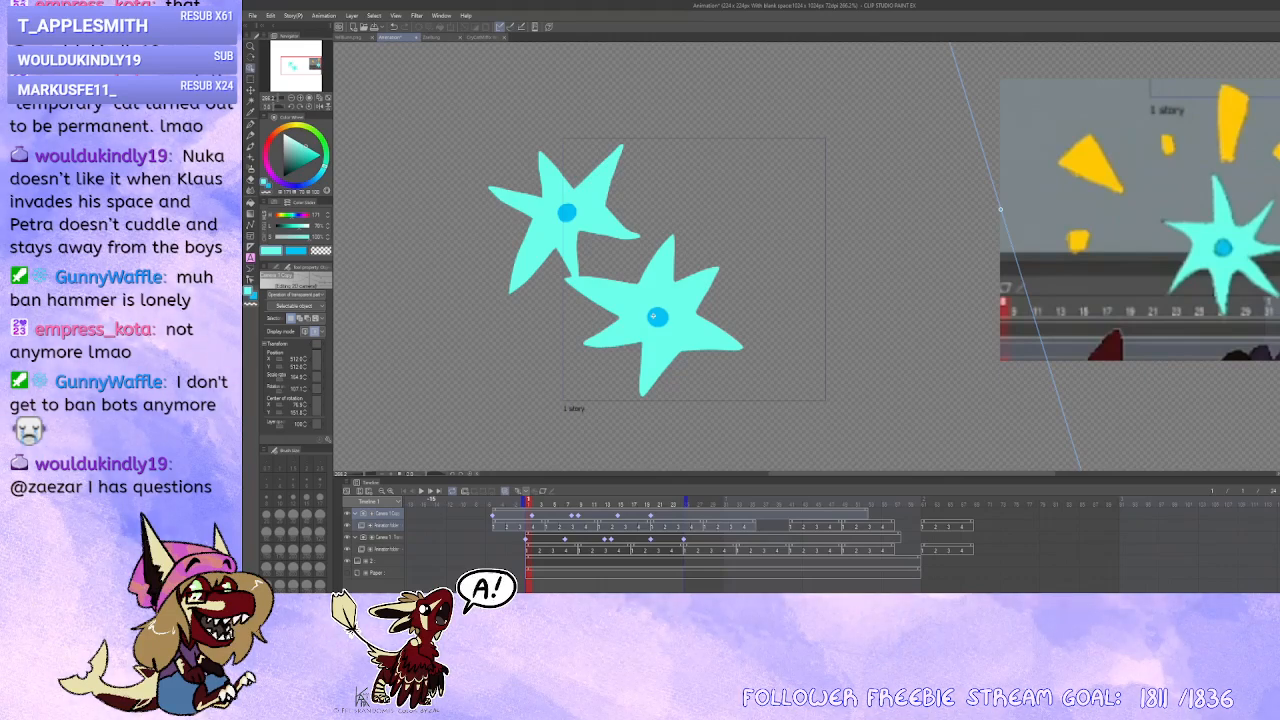
left_click_drag(703, 355, 685, 360)
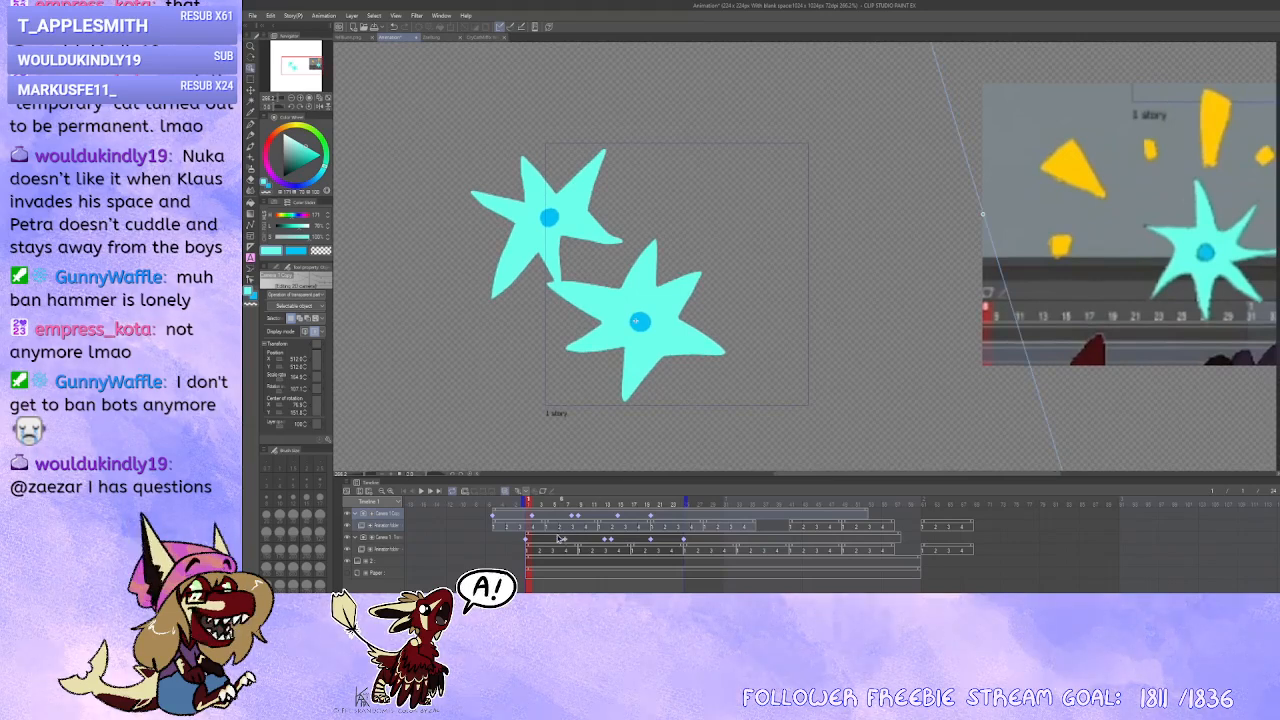
left_click_drag(560, 539, 625, 553)
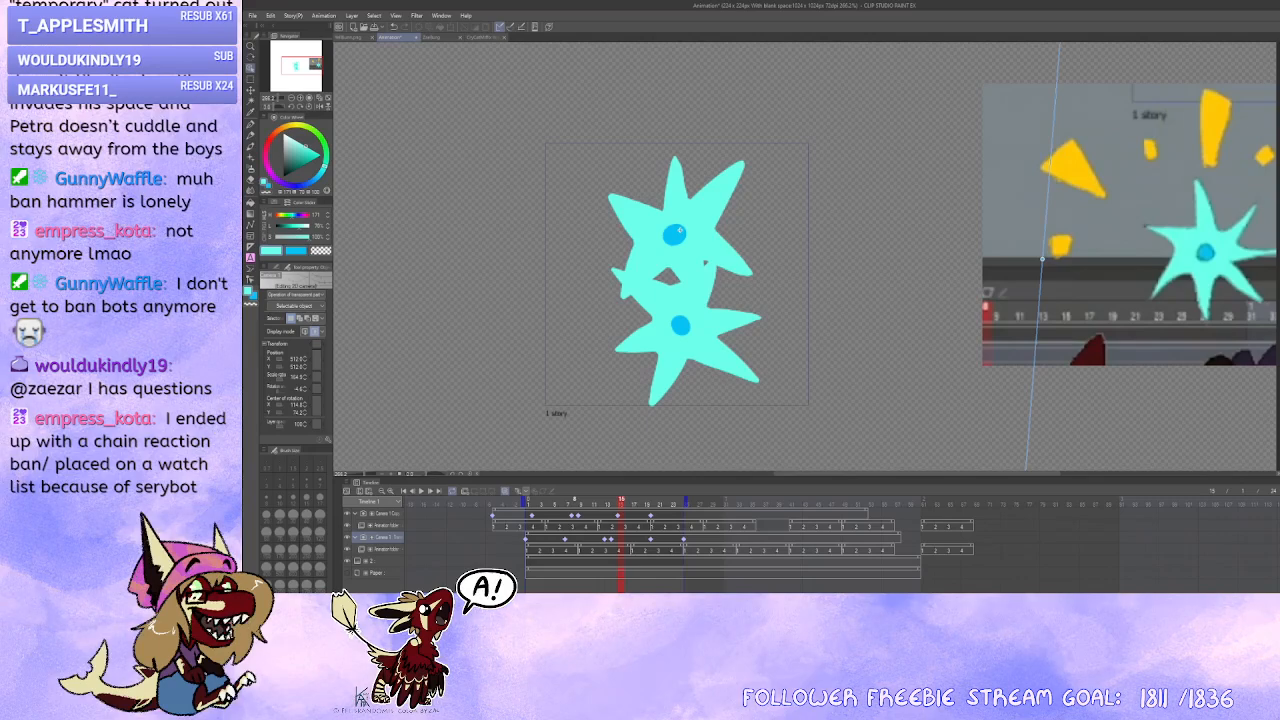
Step: Undo the playback range changes and the five-frame offset of the copied star's track
key("ctrl+z")
key("ctrl+z")
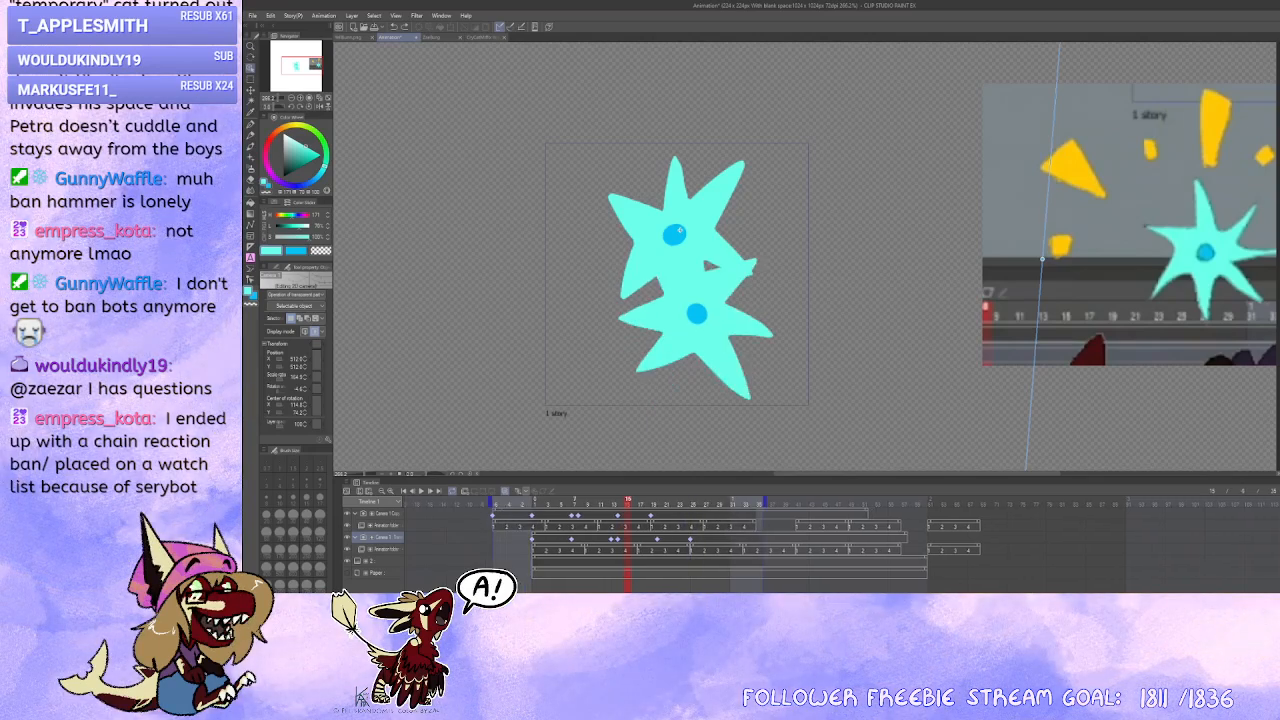
key("ctrl+z")
key("ctrl+z")
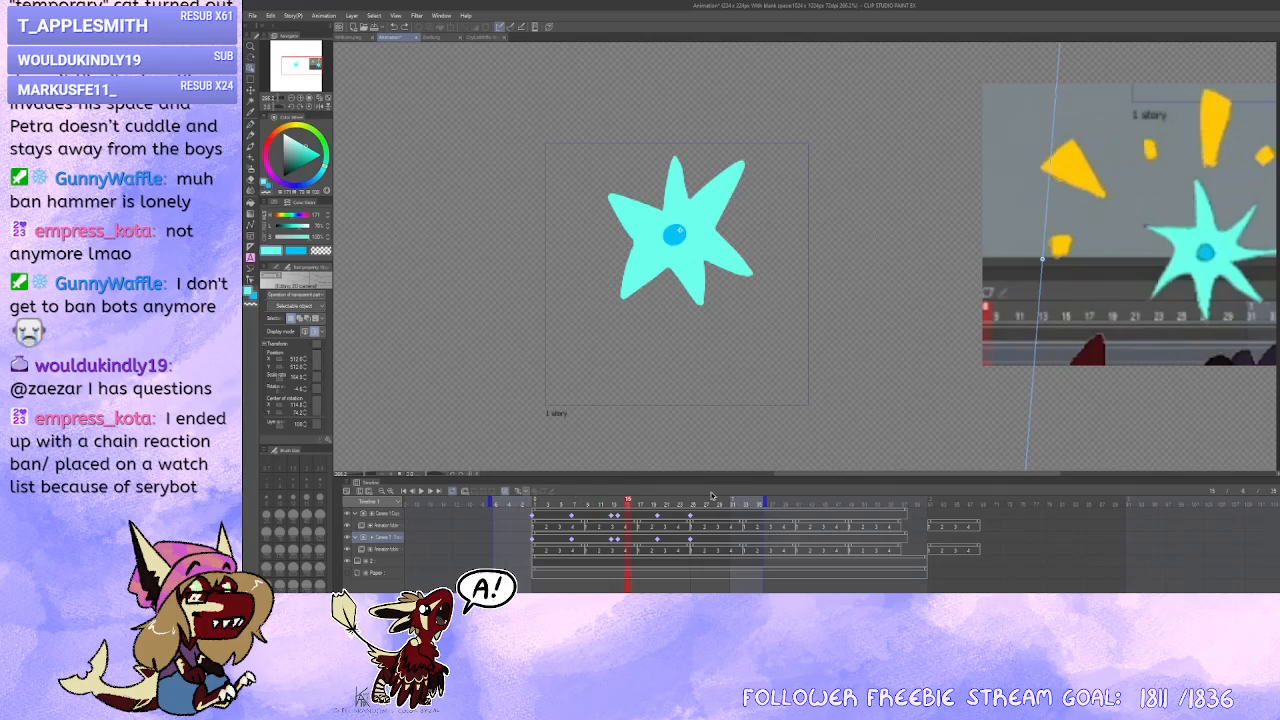
Step: Move the copied star's frame 25 keyframe to frame 1 and check the motion up to frame 7
left_click(657, 518)
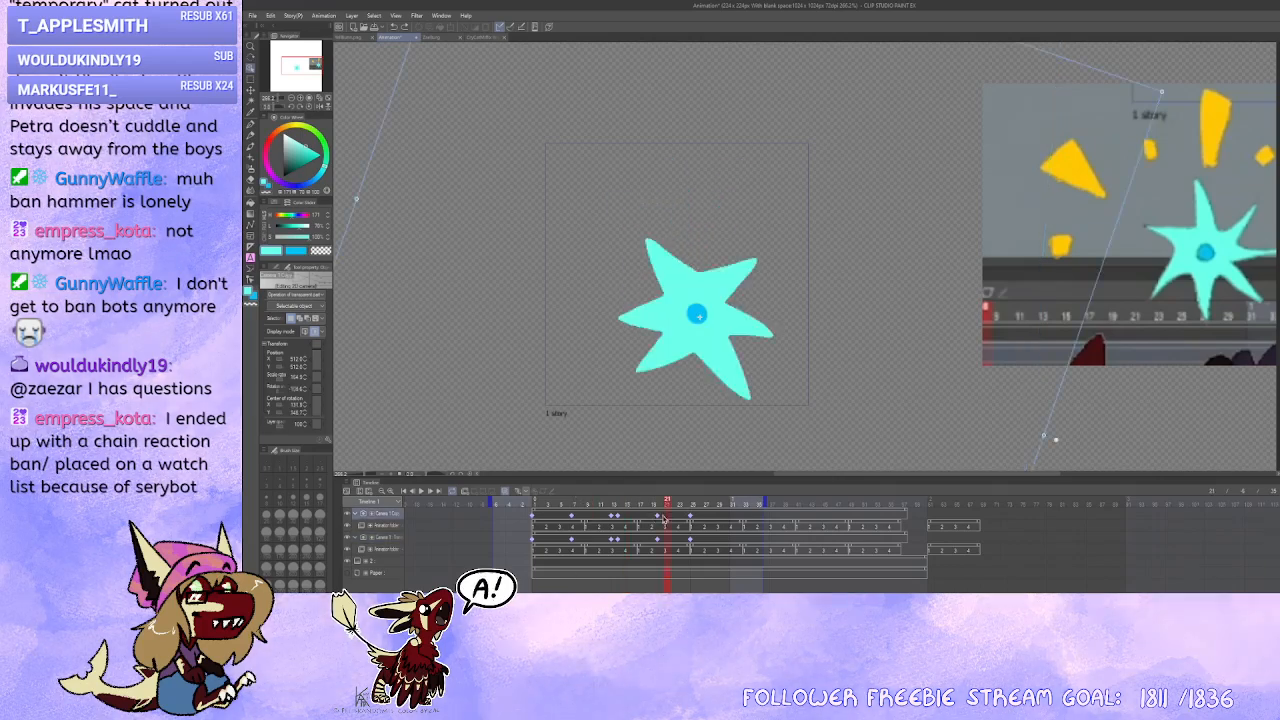
left_click(690, 519)
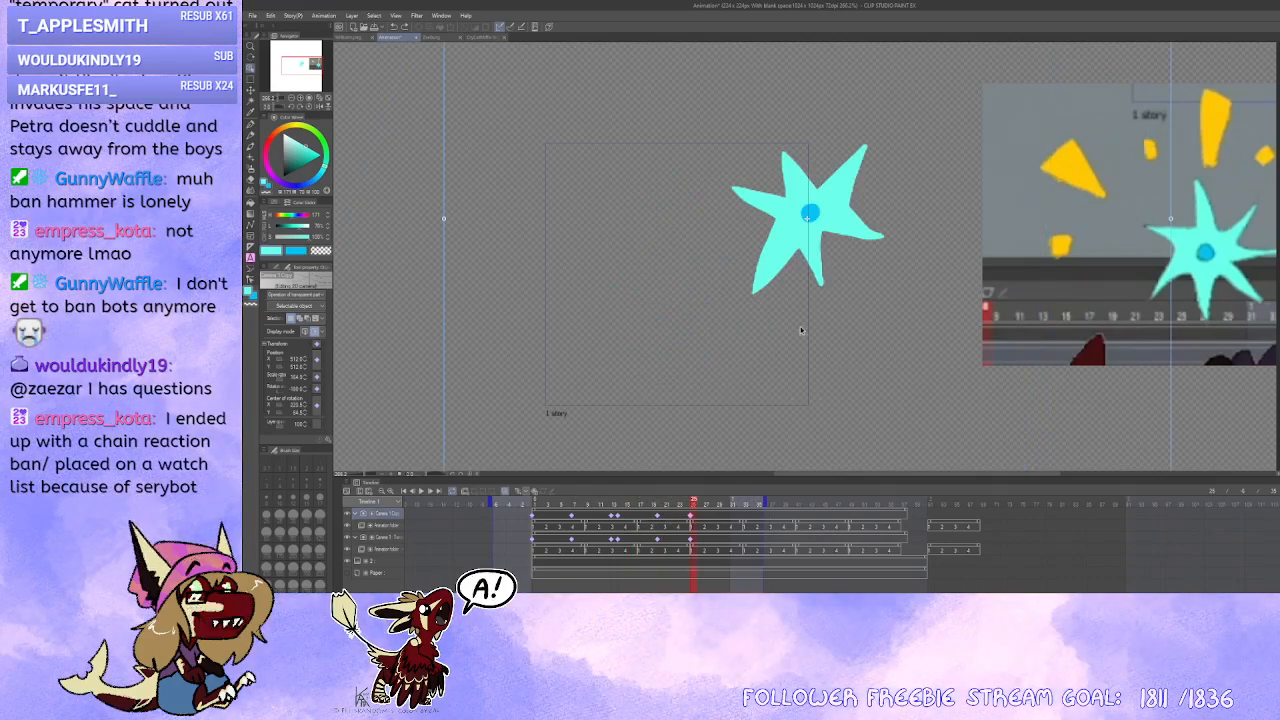
left_click(658, 519)
left_click(690, 519)
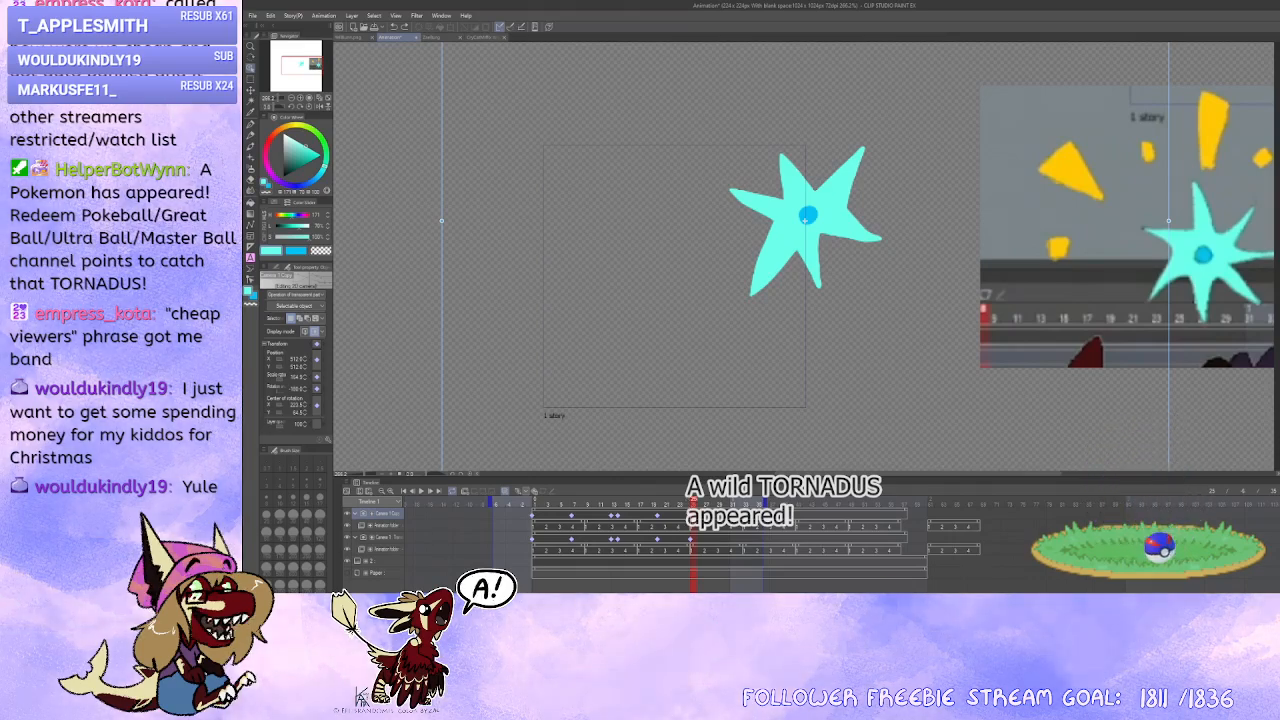
left_click(534, 514)
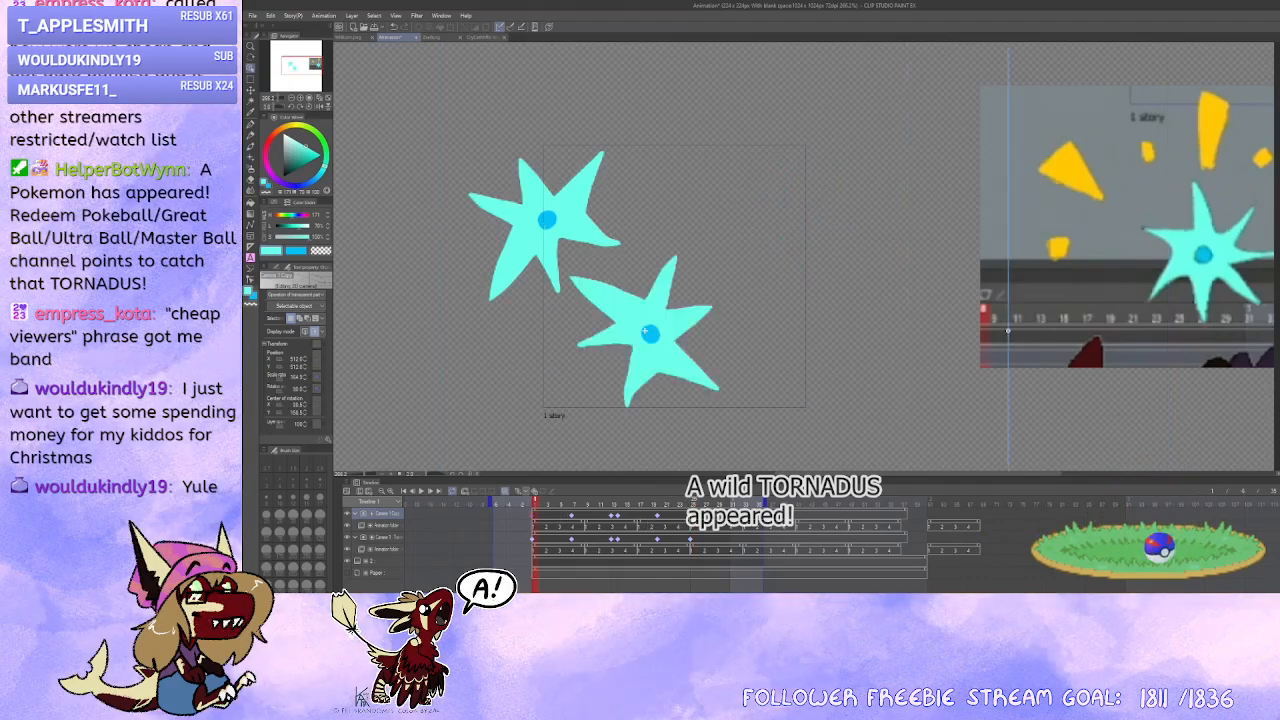
left_click(535, 516)
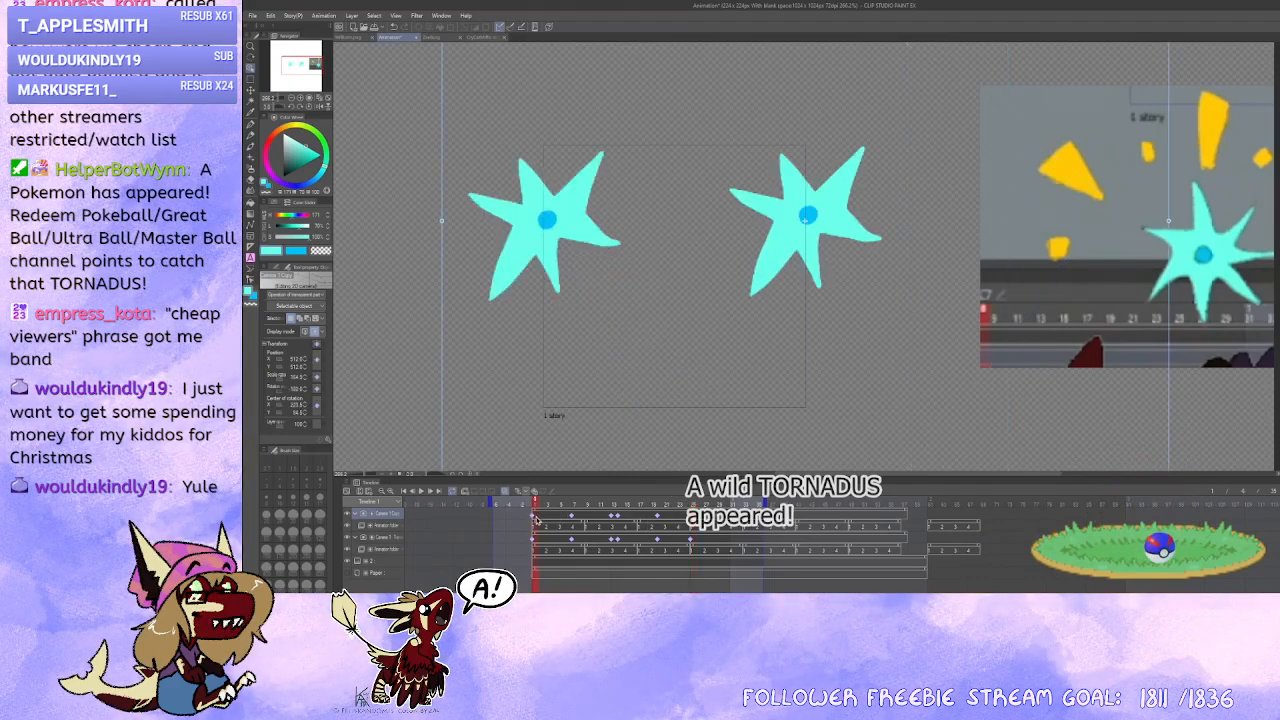
left_click(548, 516)
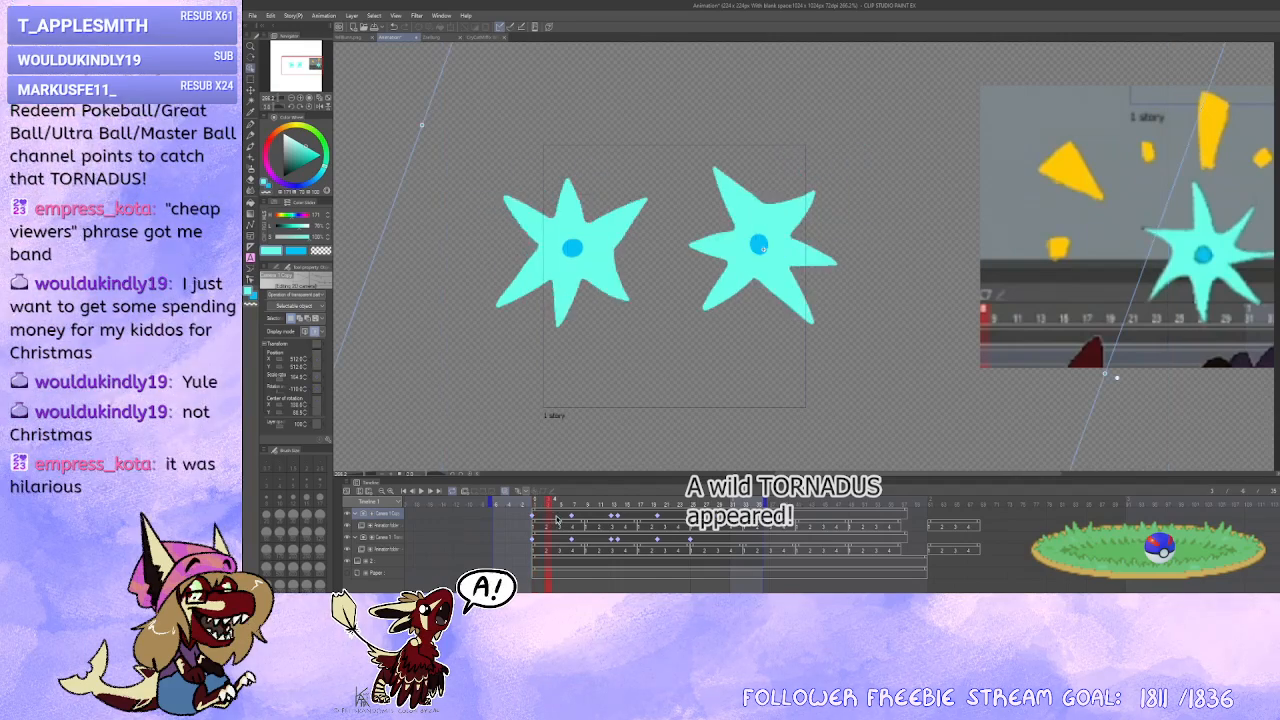
left_click(562, 516)
left_click(576, 516)
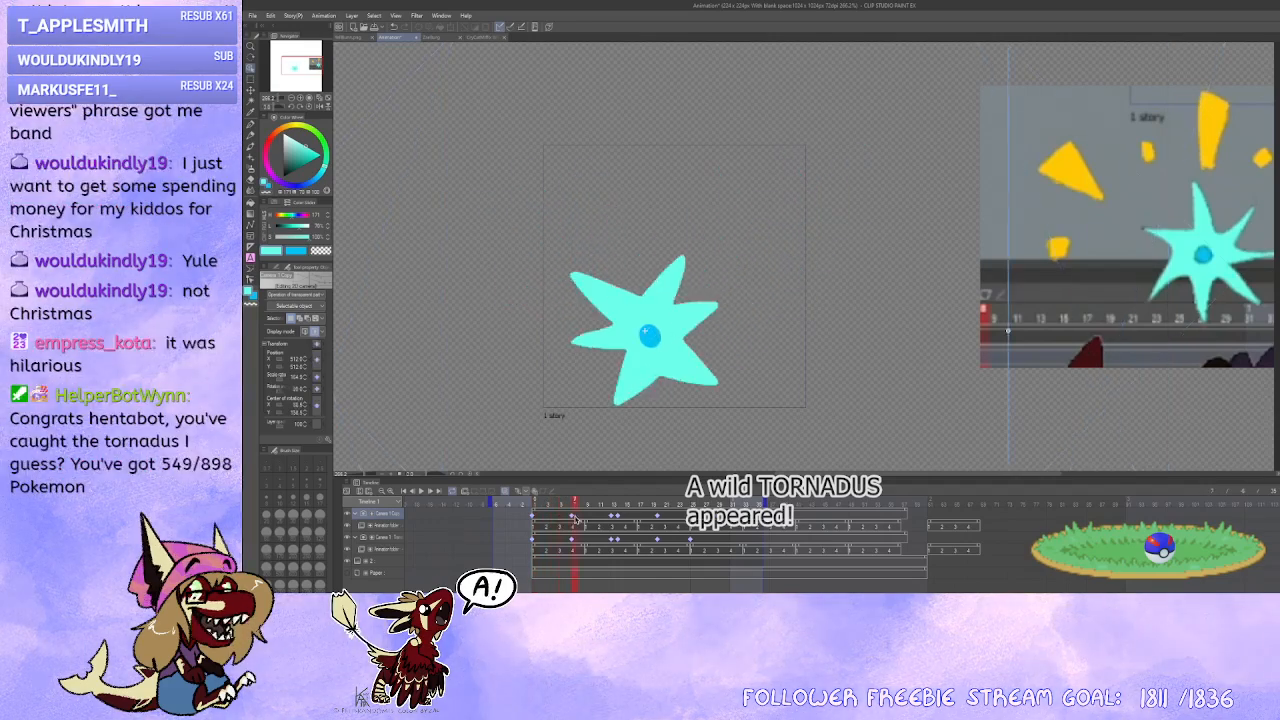
Step: Rearrange the copied star's pose keyframes around frames 13 and 14 so they sit at frames 7, 20 and 24
left_click(617, 517)
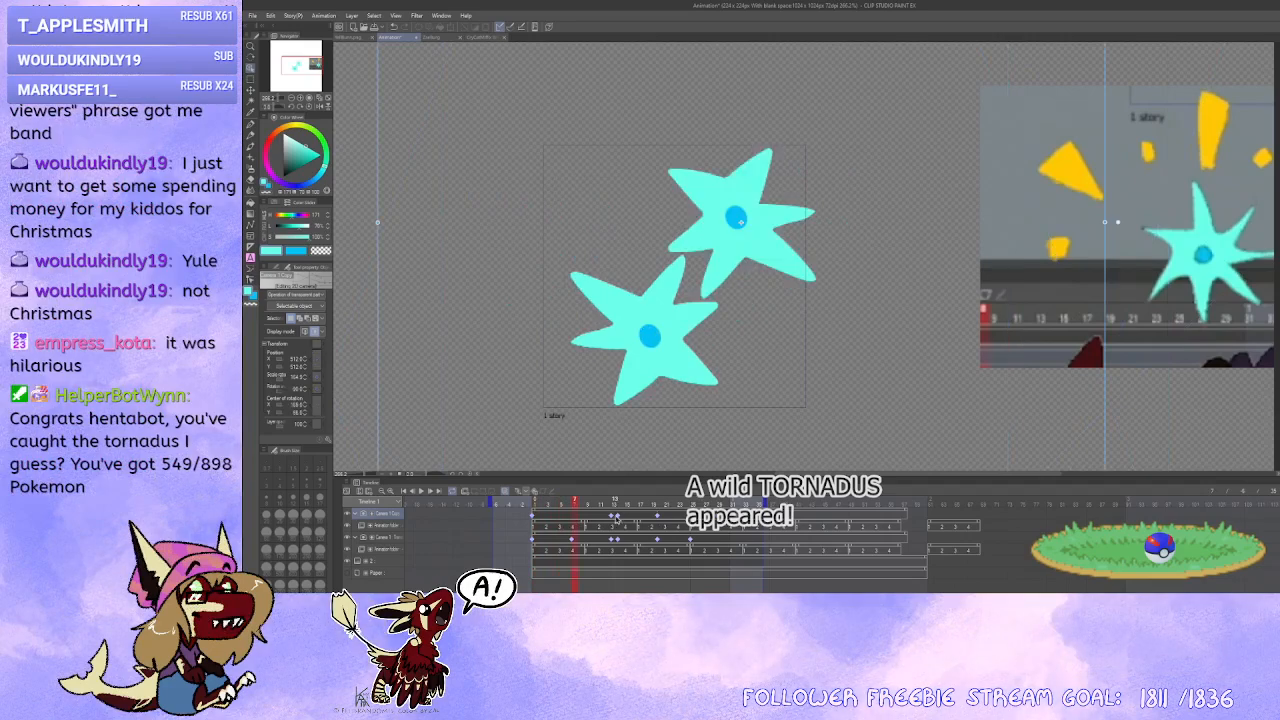
left_click(658, 517)
left_click(569, 519)
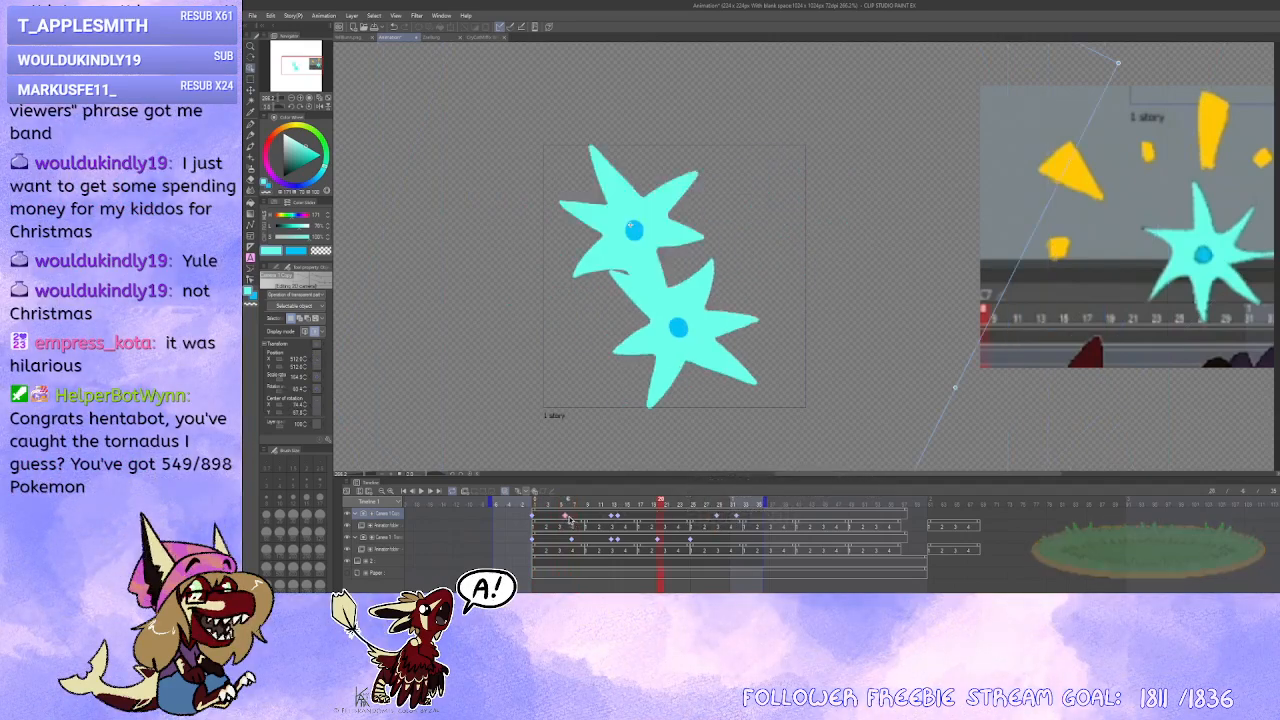
left_click(538, 518)
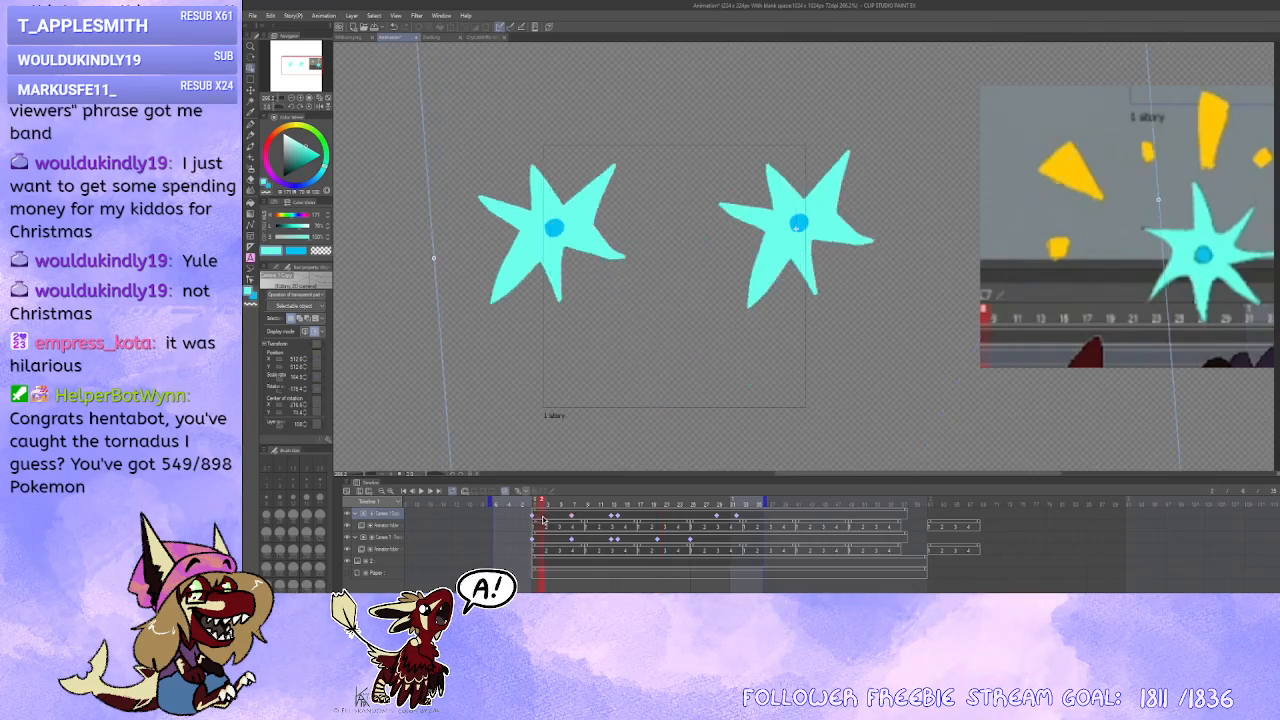
left_click(548, 518)
left_click(572, 517)
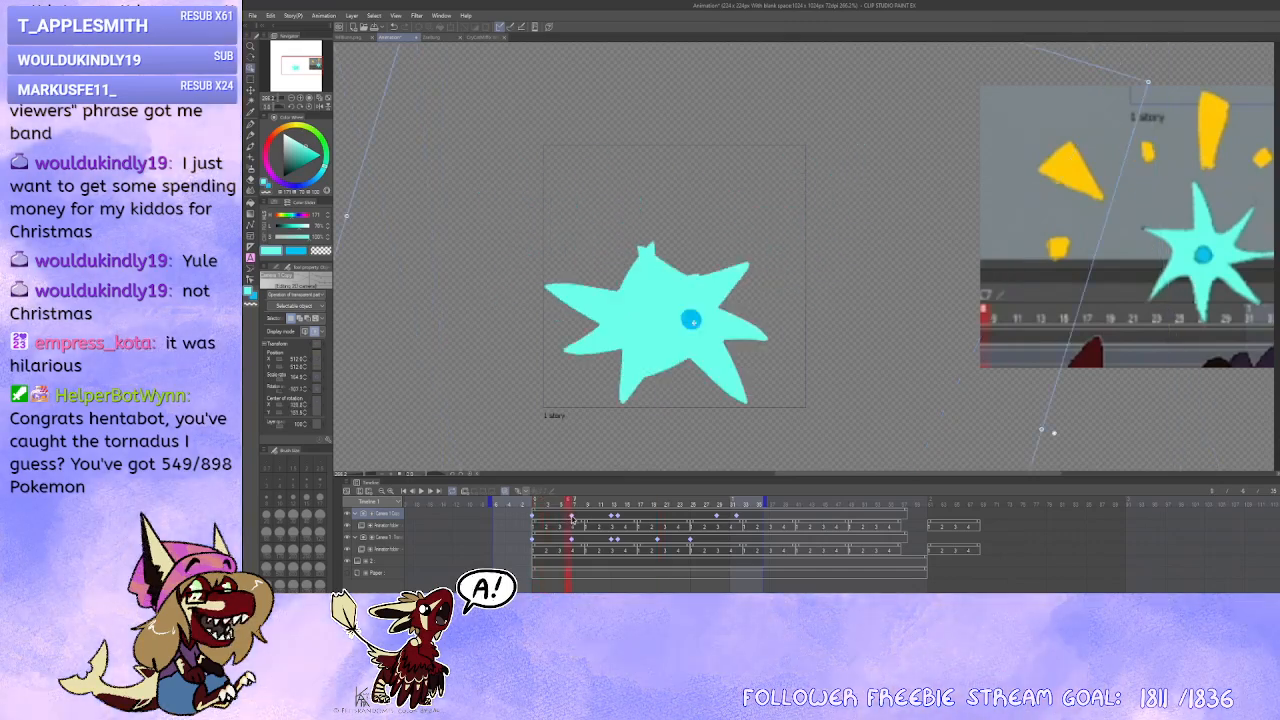
mouse_move(572, 517)
left_mouse_down()
mouse_move(705, 518)
mouse_move(576, 522)
left_mouse_up()
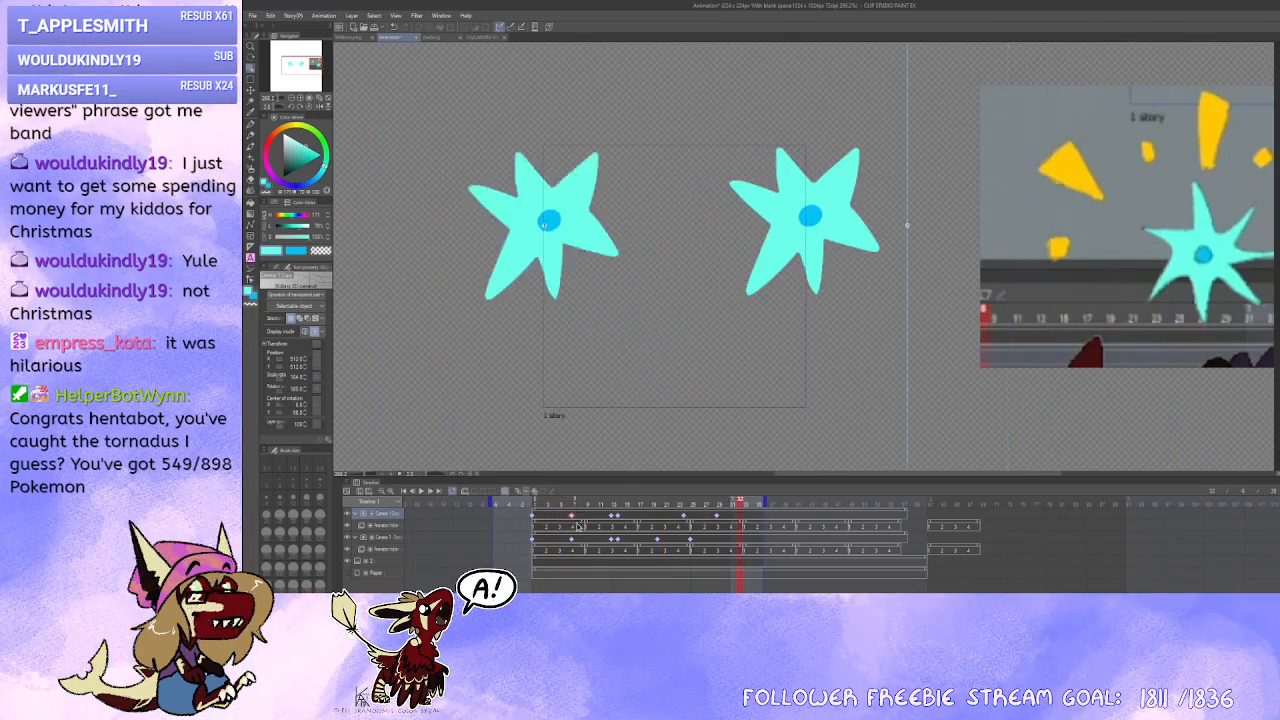
left_click(716, 517)
left_click(658, 516)
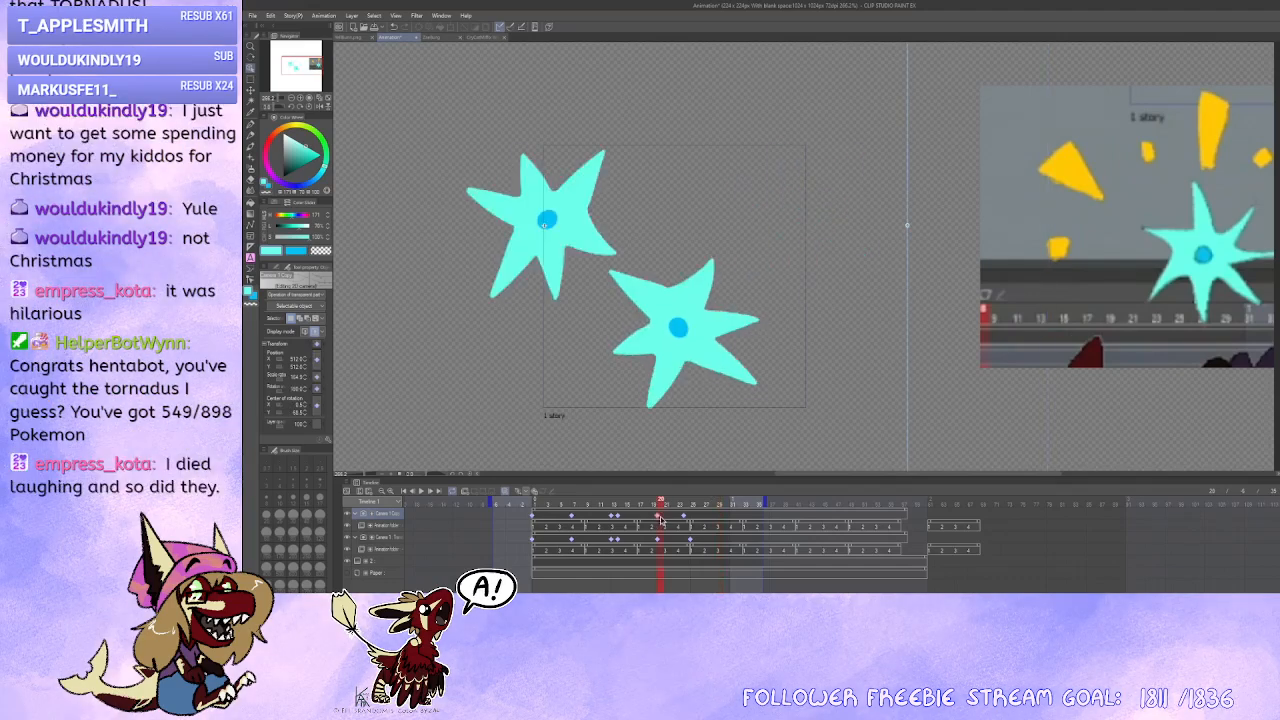
Step: Hide the original star and move the copied star's last keyframe to frame 25
left_click(347, 537)
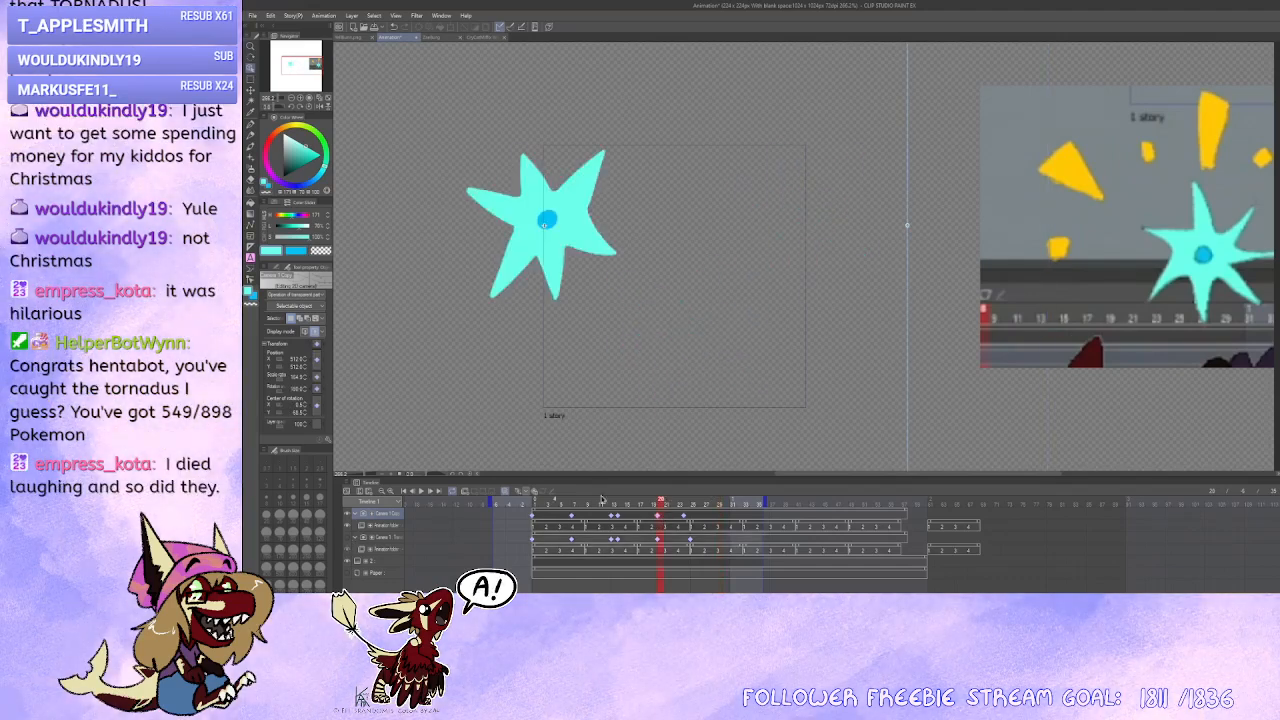
mouse_move(685, 516)
left_mouse_down()
mouse_move(657, 516)
mouse_move(716, 516)
mouse_move(657, 517)
mouse_move(692, 516)
left_mouse_up()
left_click(674, 516)
left_click(691, 516)
left_click(690, 516)
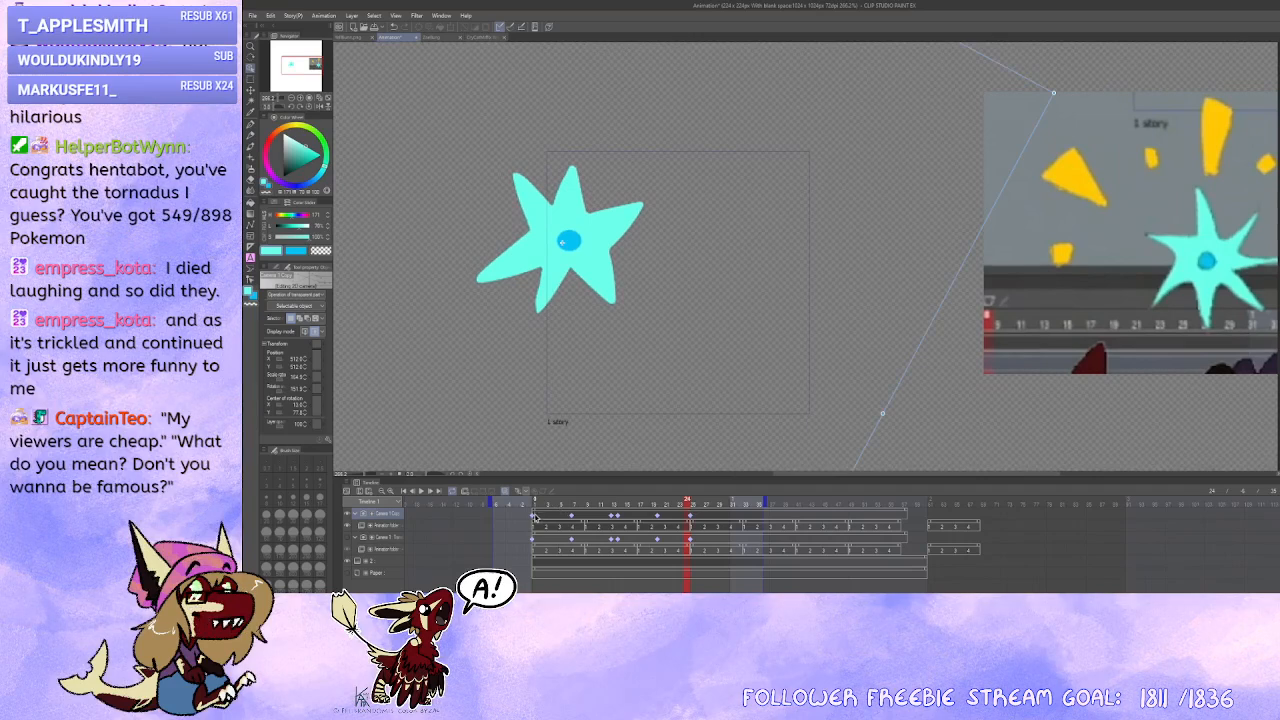
Step: Exchange the copied star's keyframes at frames 1 and 7, and compare its poses at frames 1 and 20
left_click(536, 524)
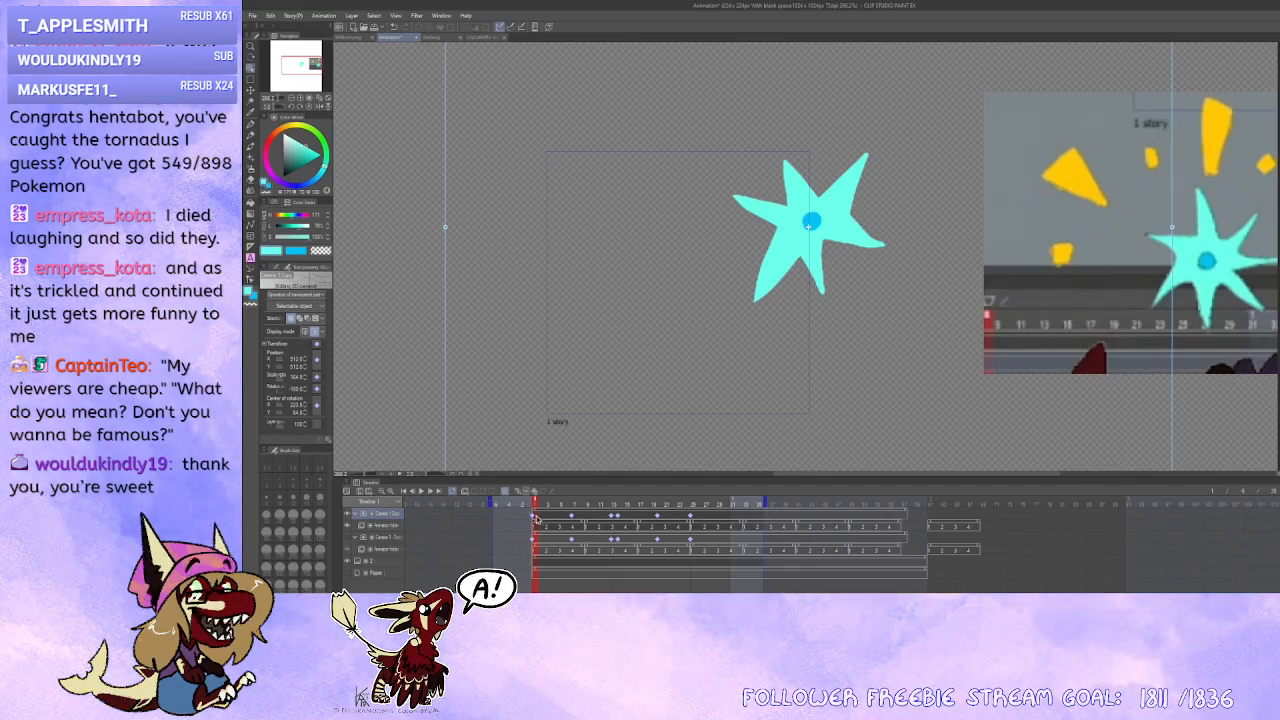
left_click_drag(536, 519, 570, 517)
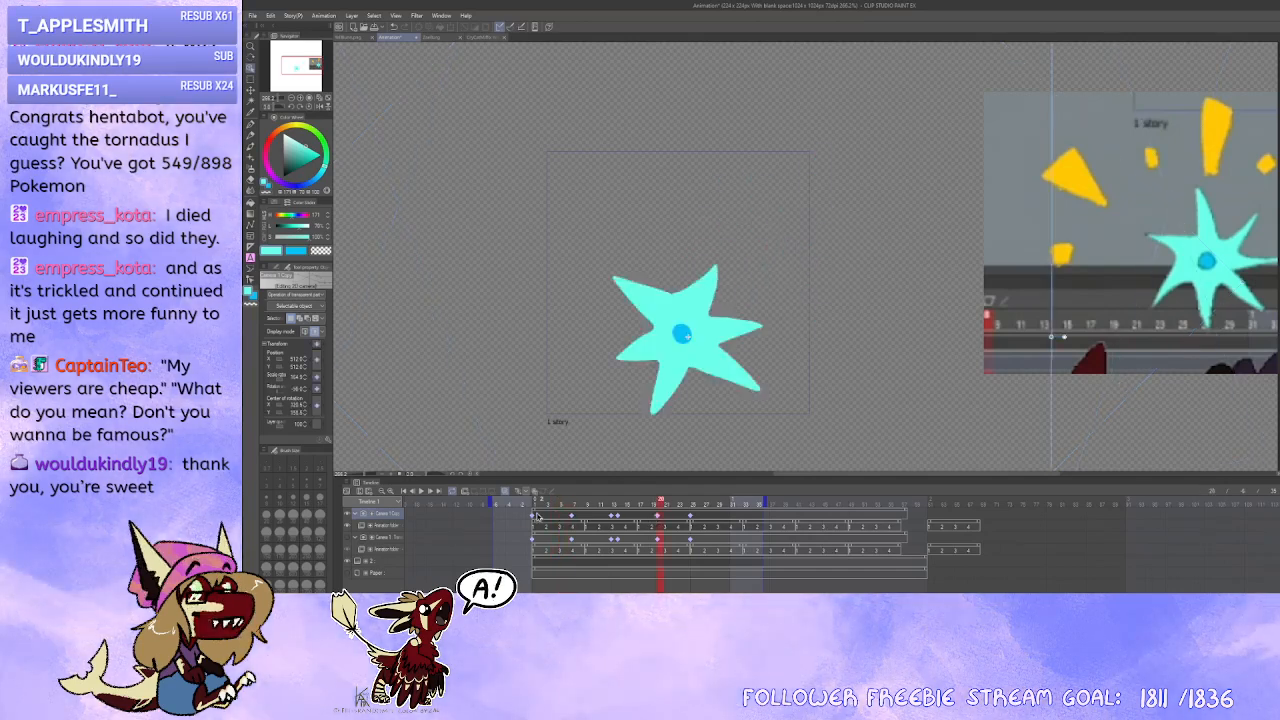
left_click(535, 518)
left_click(658, 518)
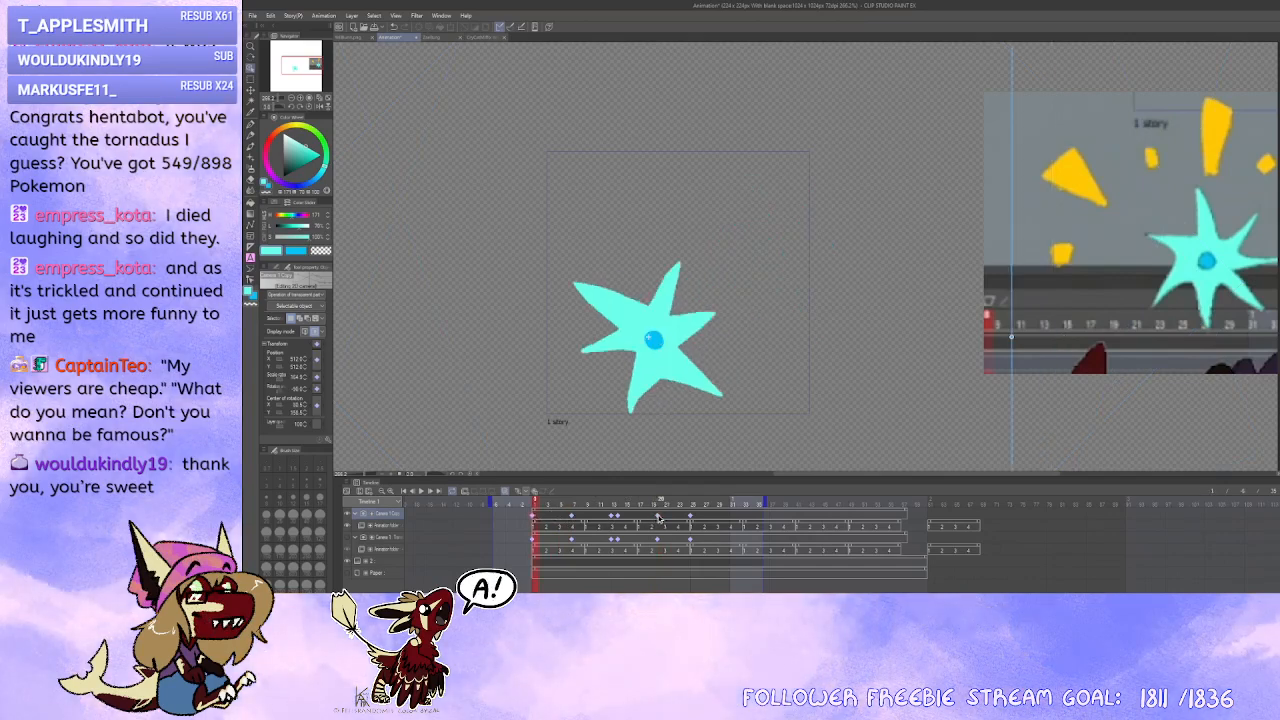
Step: Swap the copied star's keyframes at frames 1 and 20, and scrub to frame 7 to check the motion
left_click(535, 518)
left_click_drag(534, 517, 658, 519)
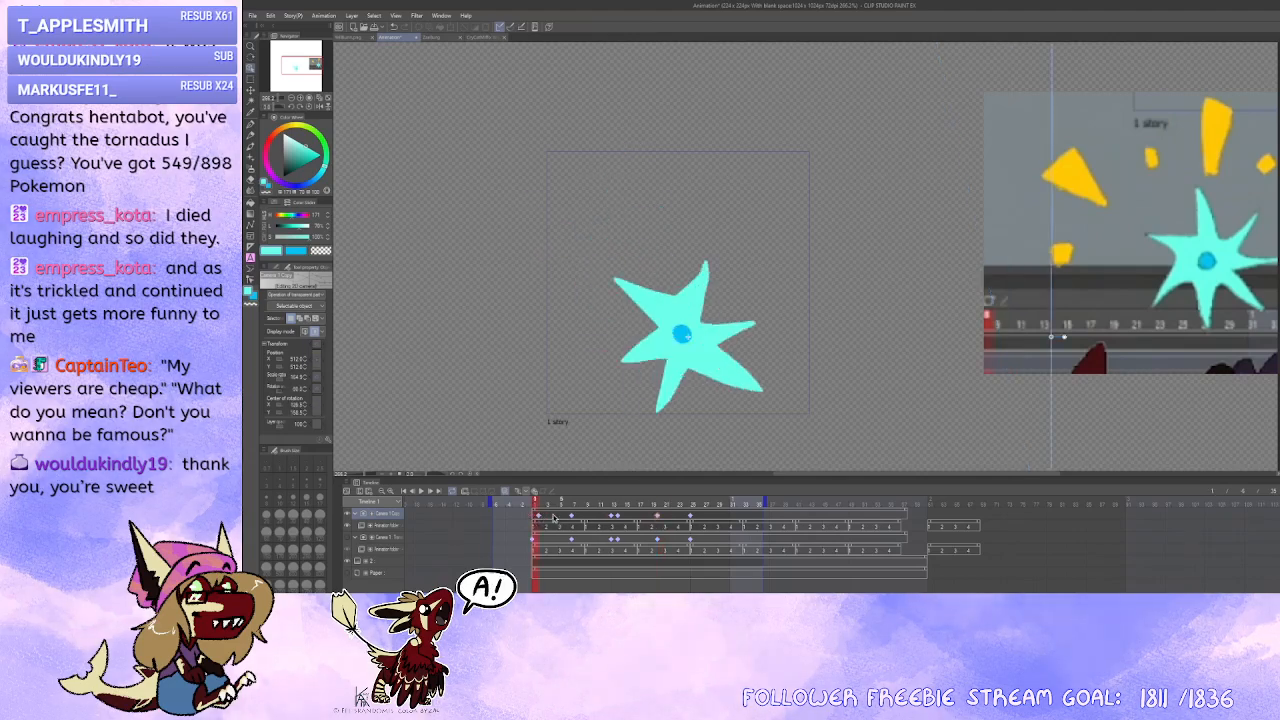
left_click(537, 517)
left_click(534, 518)
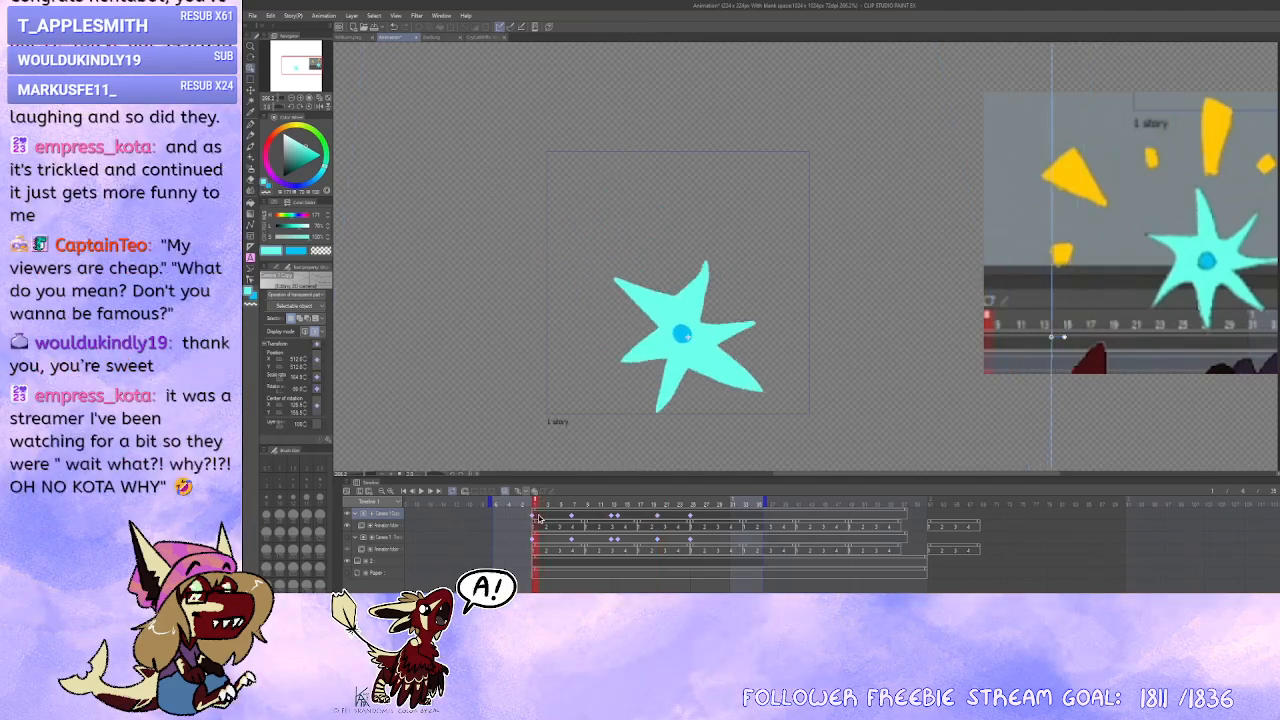
left_click_drag(541, 518, 574, 520)
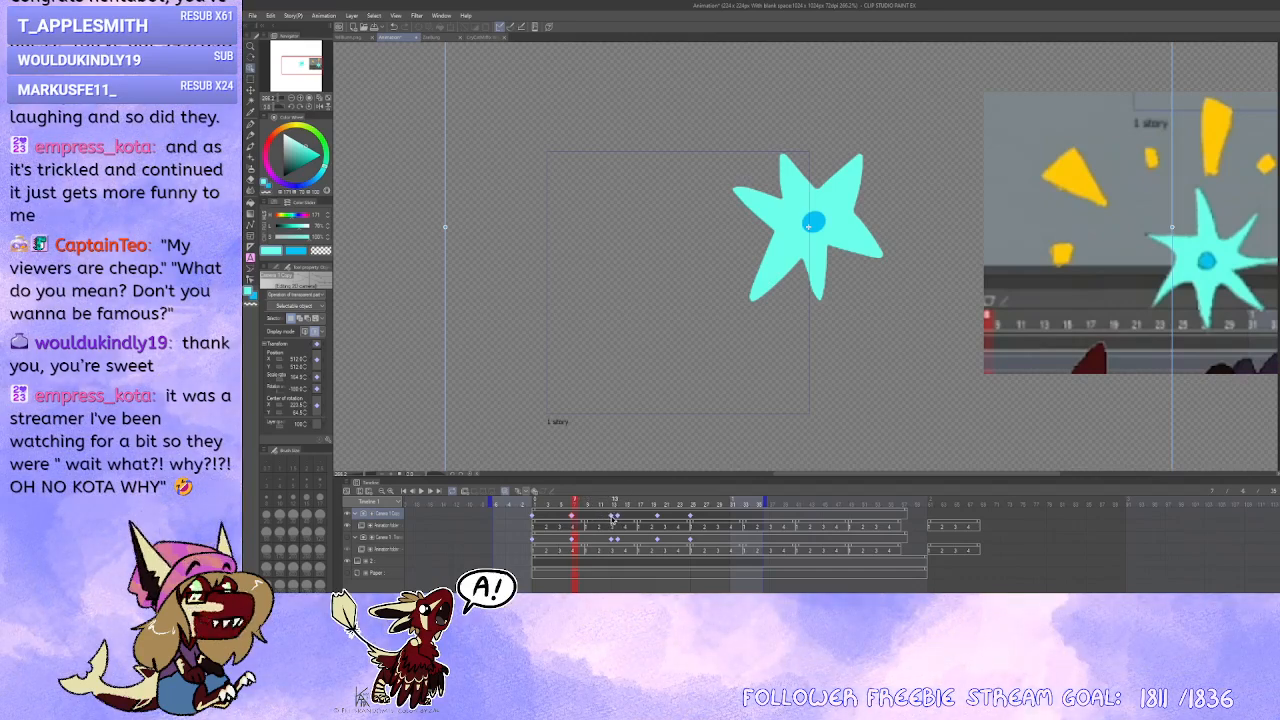
Step: Delete the copied star's keyframes at frames 13 and 14, and check its poses at frames 20 and 25
left_click(613, 518)
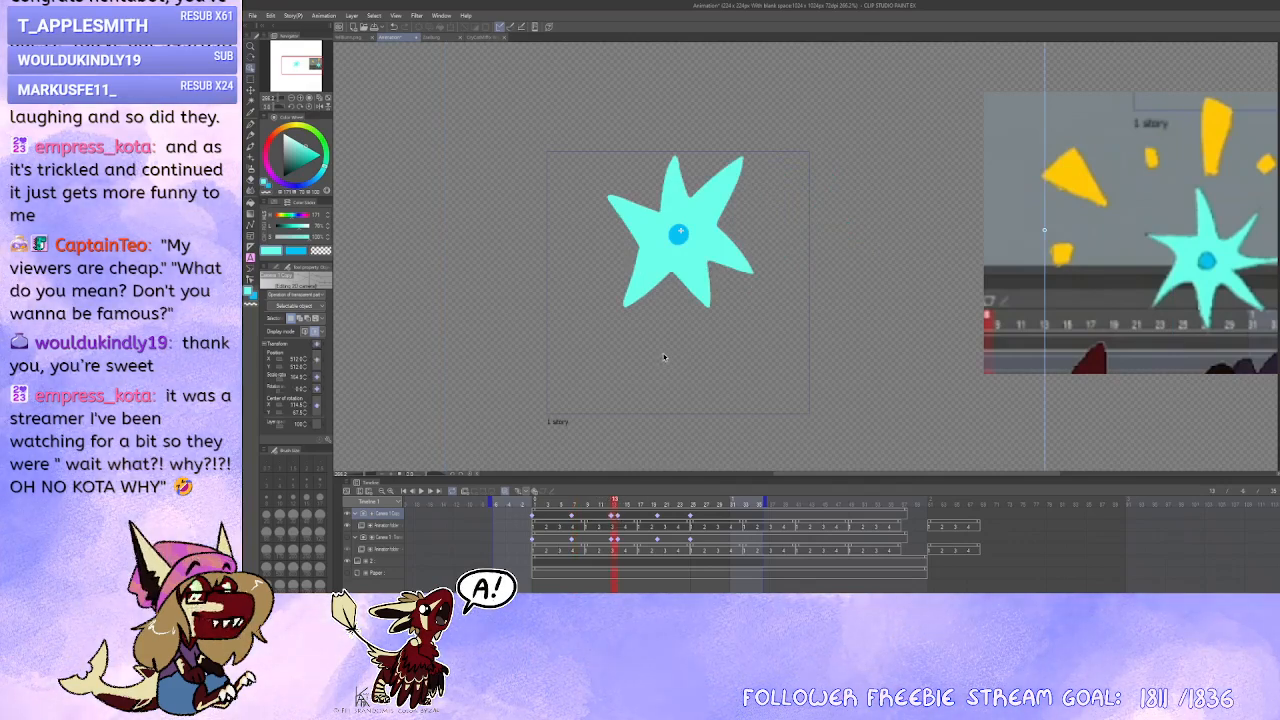
key("Delete")
left_click(618, 512)
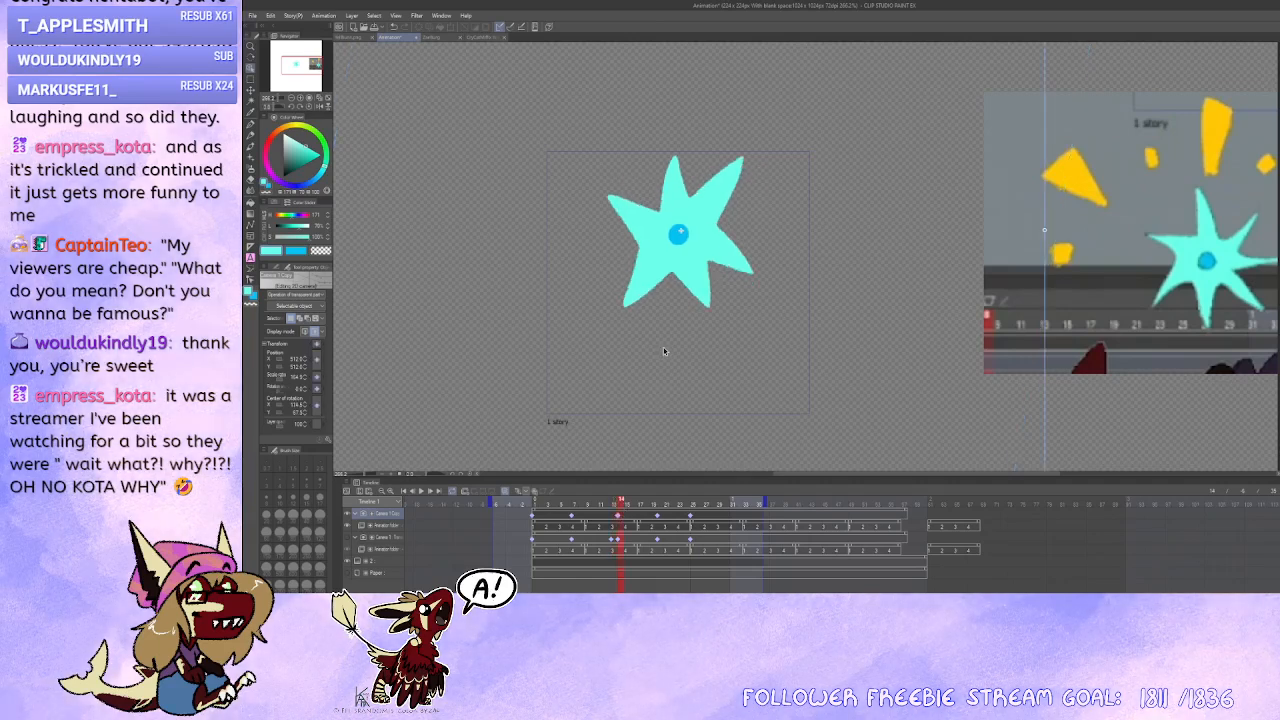
key("Delete")
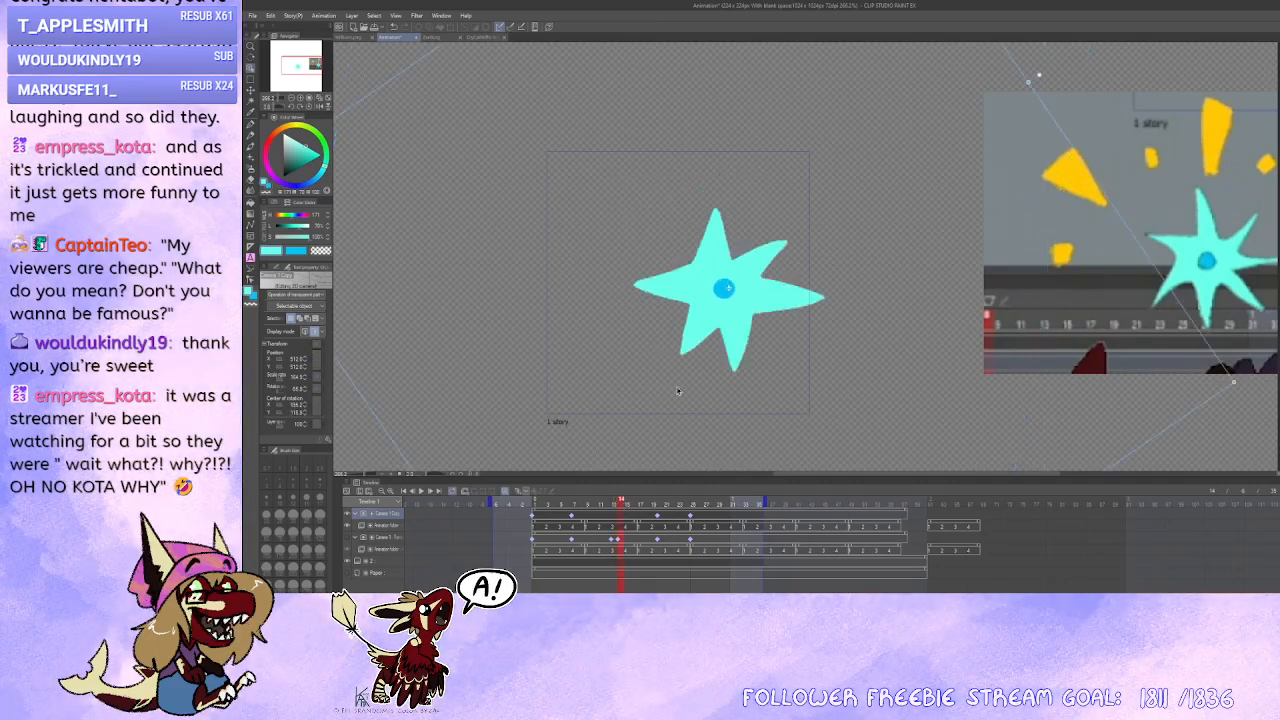
left_click(660, 518)
left_click(686, 520)
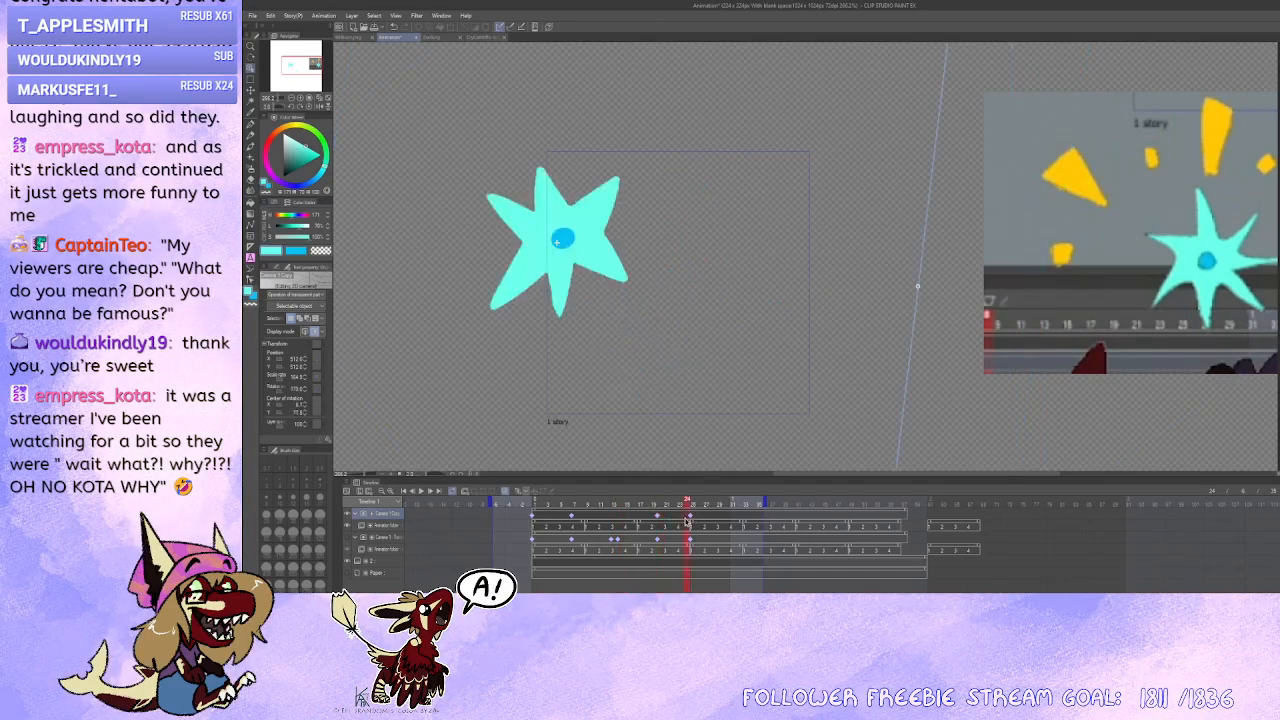
left_click(692, 518)
Step: Set the copied star's layer opacity to 0 at frame 19
mouse_move(646, 518)
left_mouse_down()
mouse_move(690, 519)
mouse_move(657, 520)
left_mouse_up()
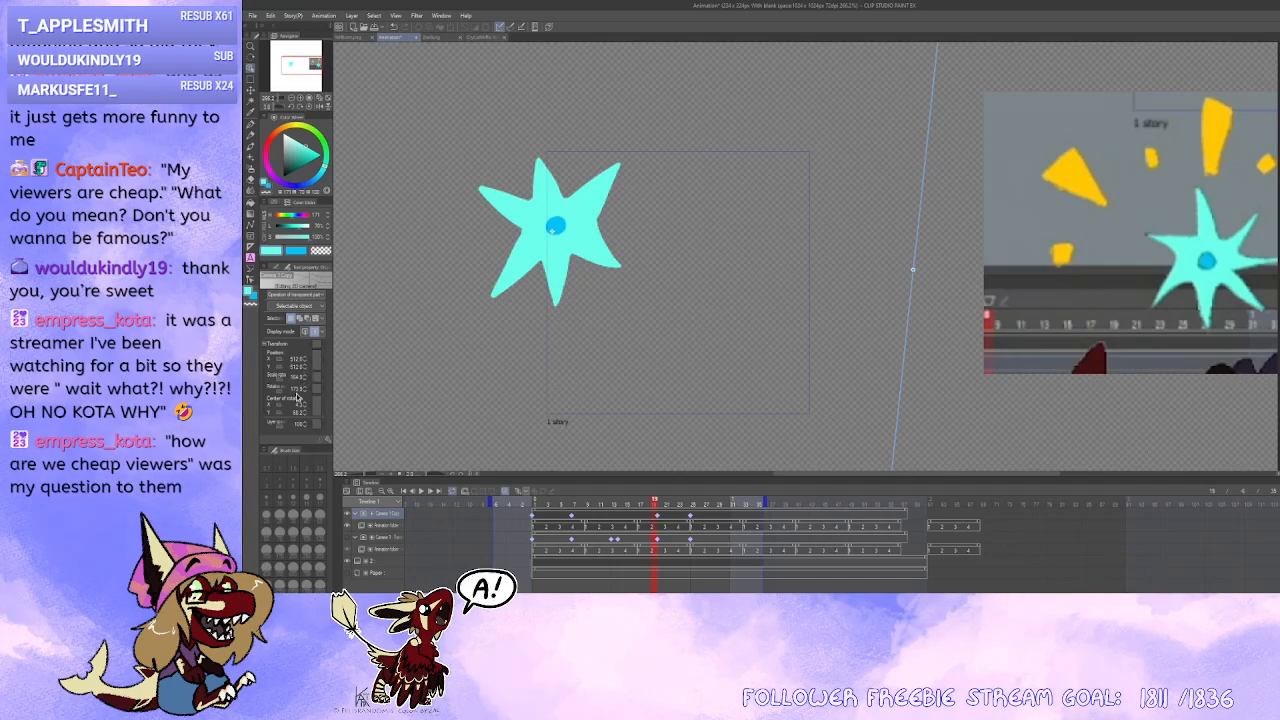
left_click_drag(283, 426, 267, 431)
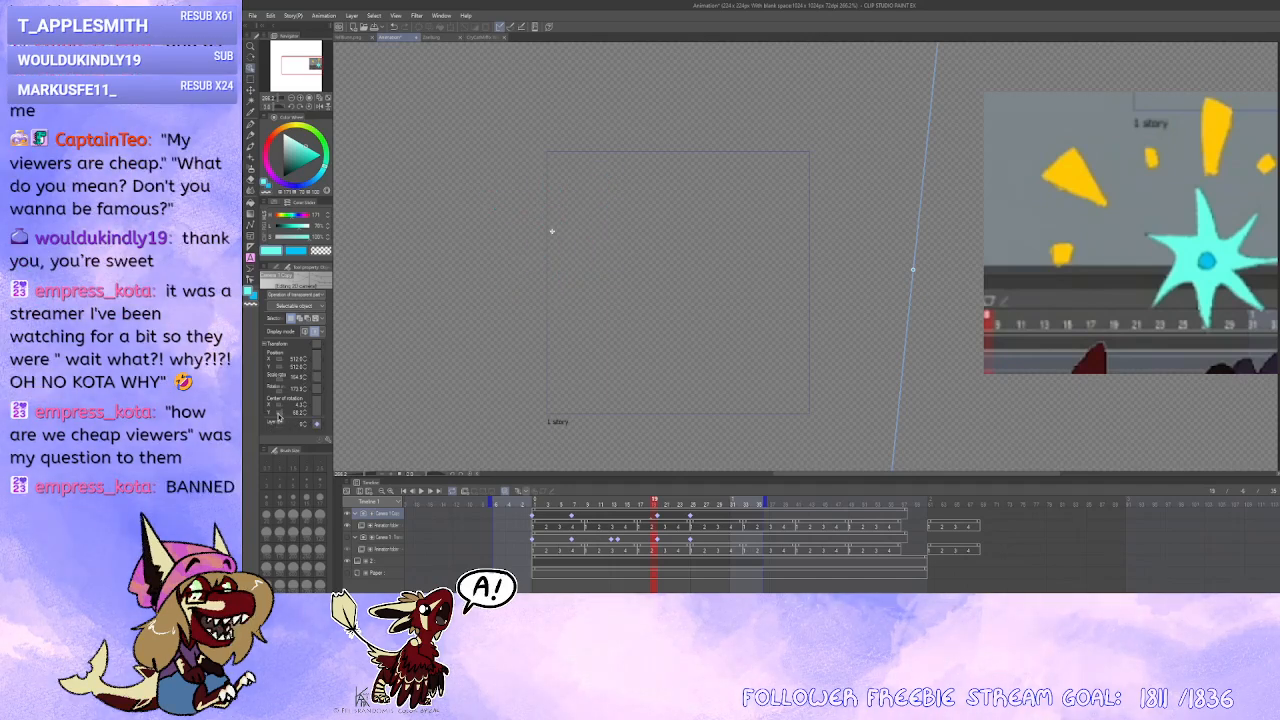
left_click(655, 521)
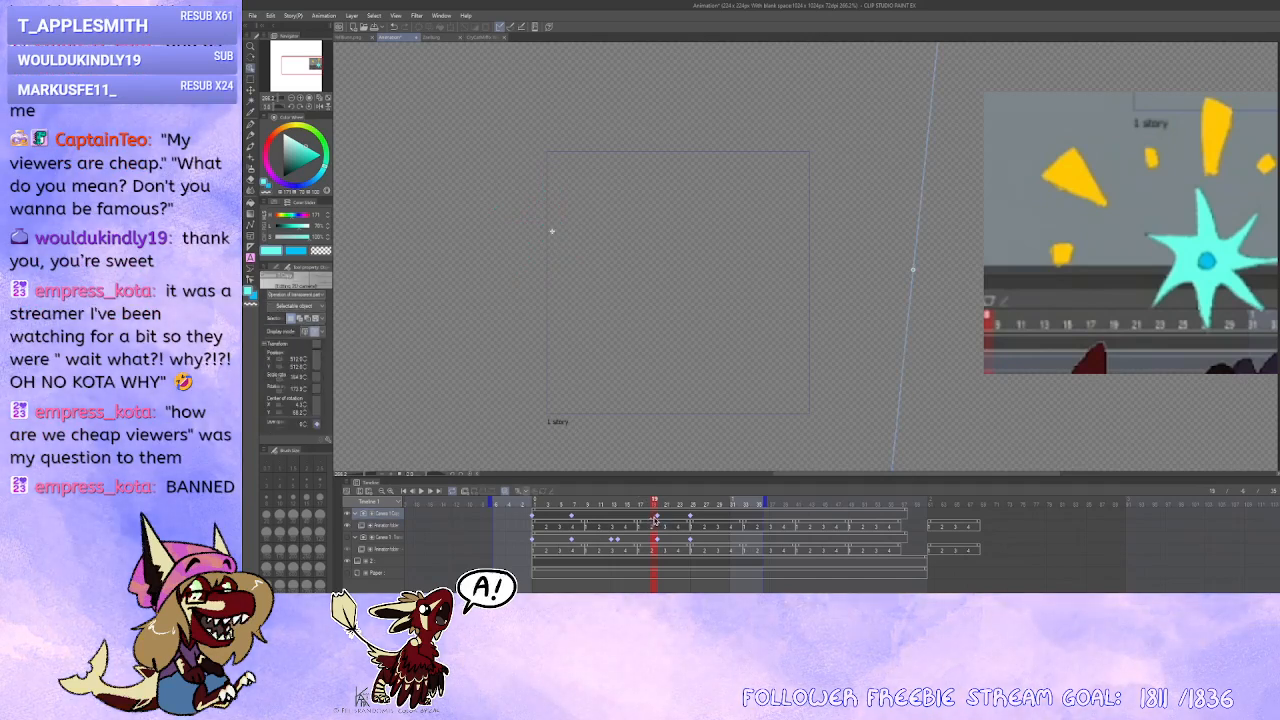
left_click(659, 519)
left_click(655, 521)
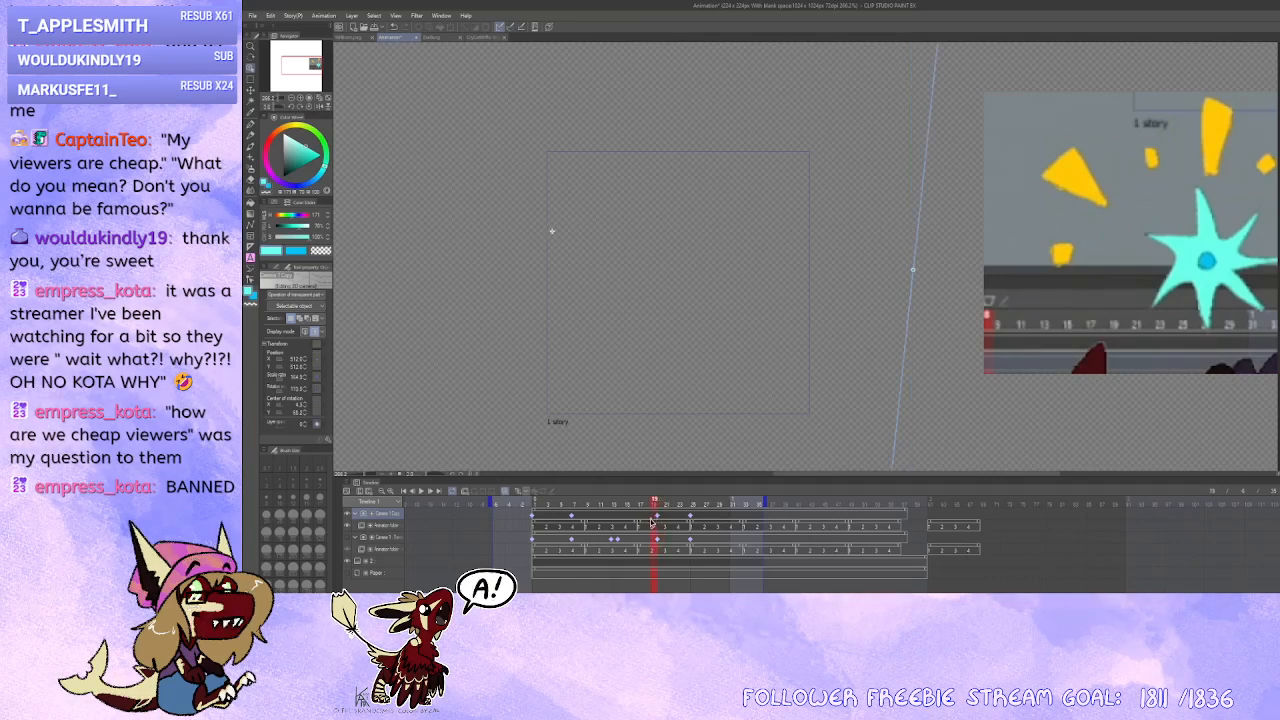
Step: Collapse the copied star's folder track and key its layer opacity at 0 on frame 8
left_click(356, 514)
left_click(576, 521)
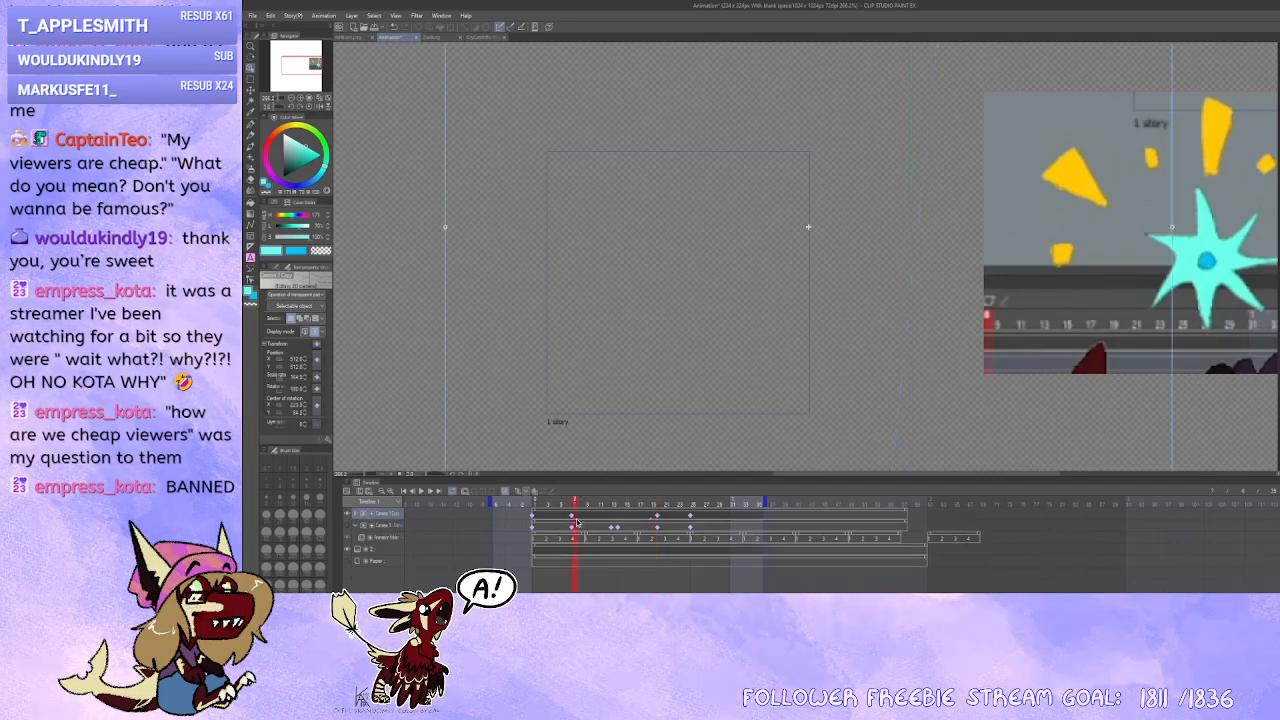
left_click(581, 519)
left_click(576, 520)
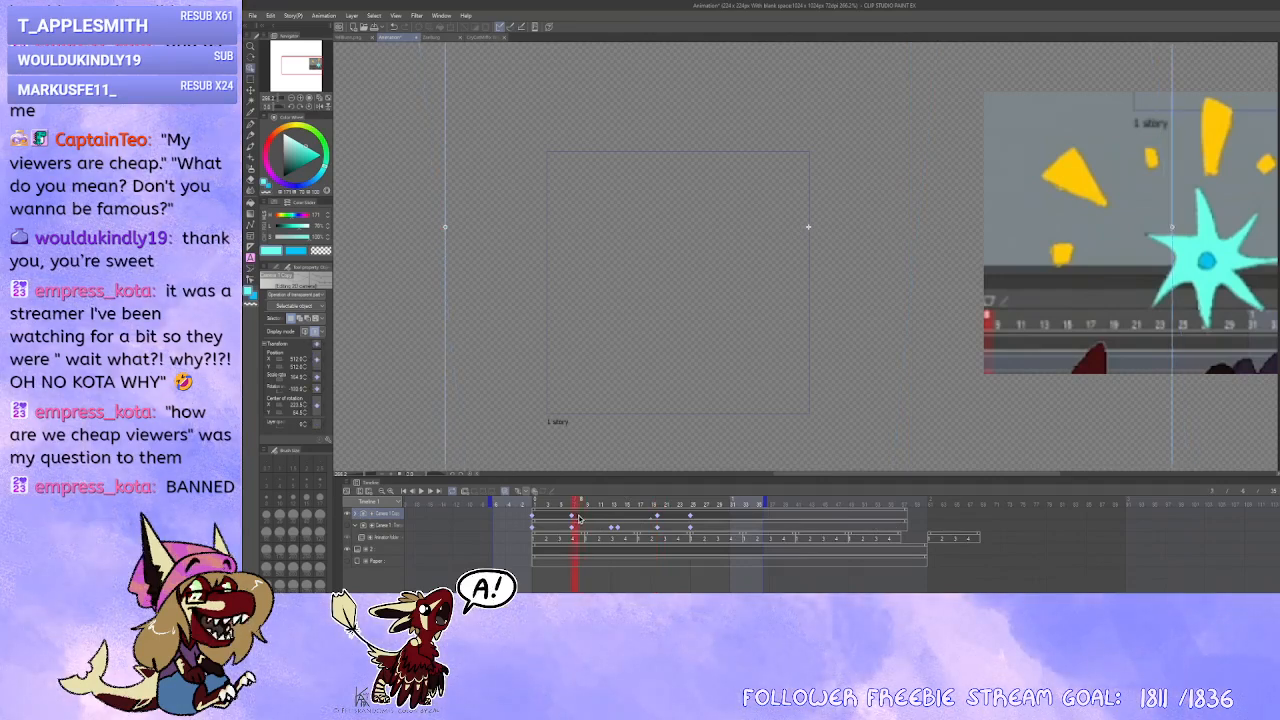
left_click(580, 519)
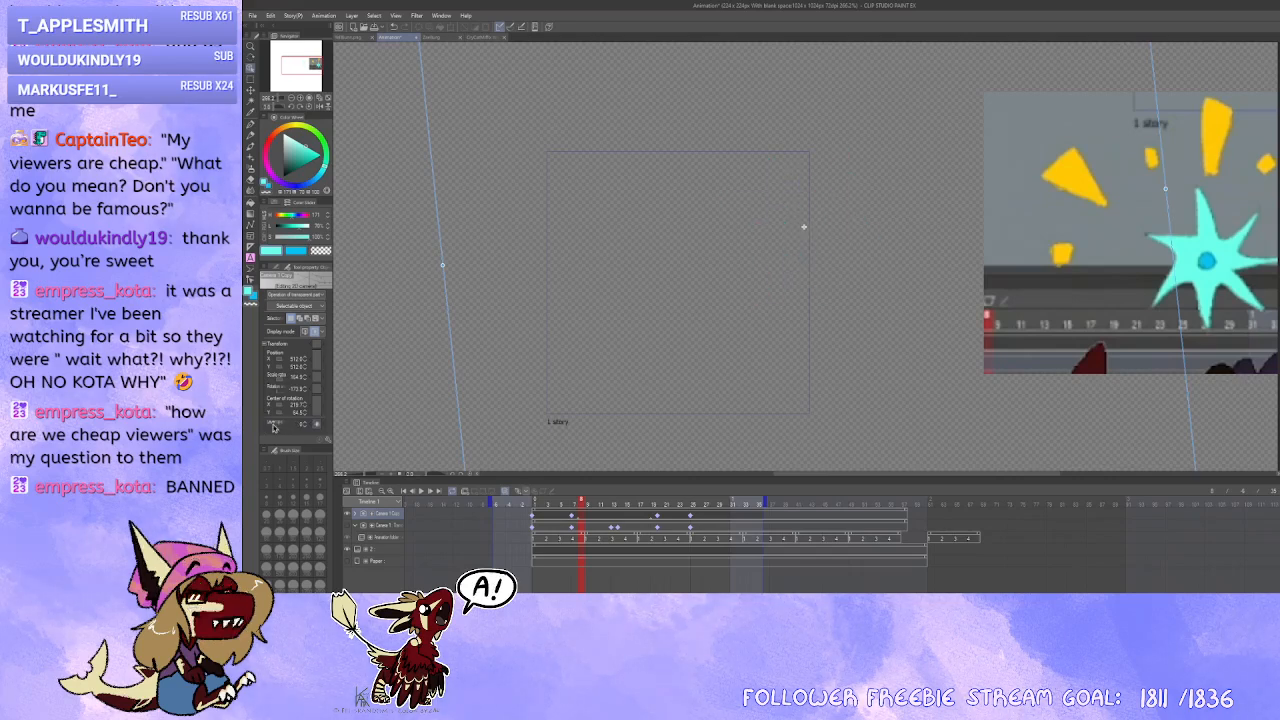
Step: Expand the copied star's keyframe properties and move its first opacity keyframe to frame 7
left_click(533, 516)
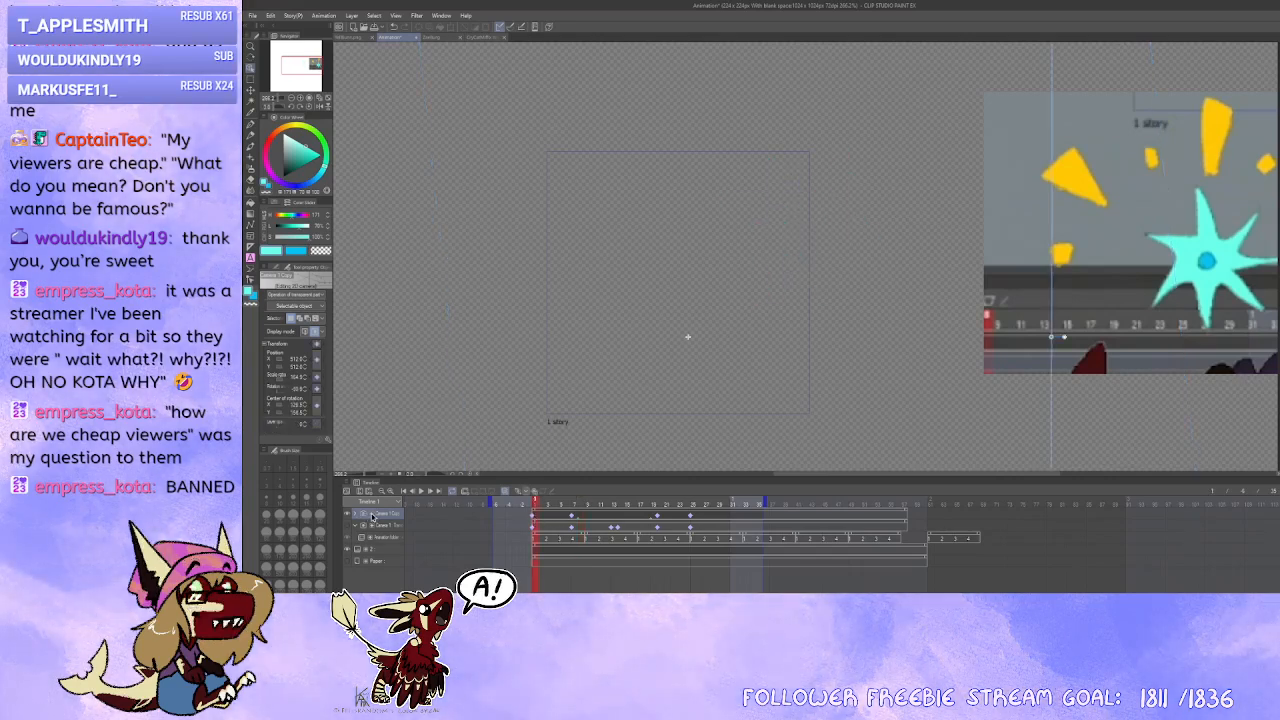
left_click(372, 514)
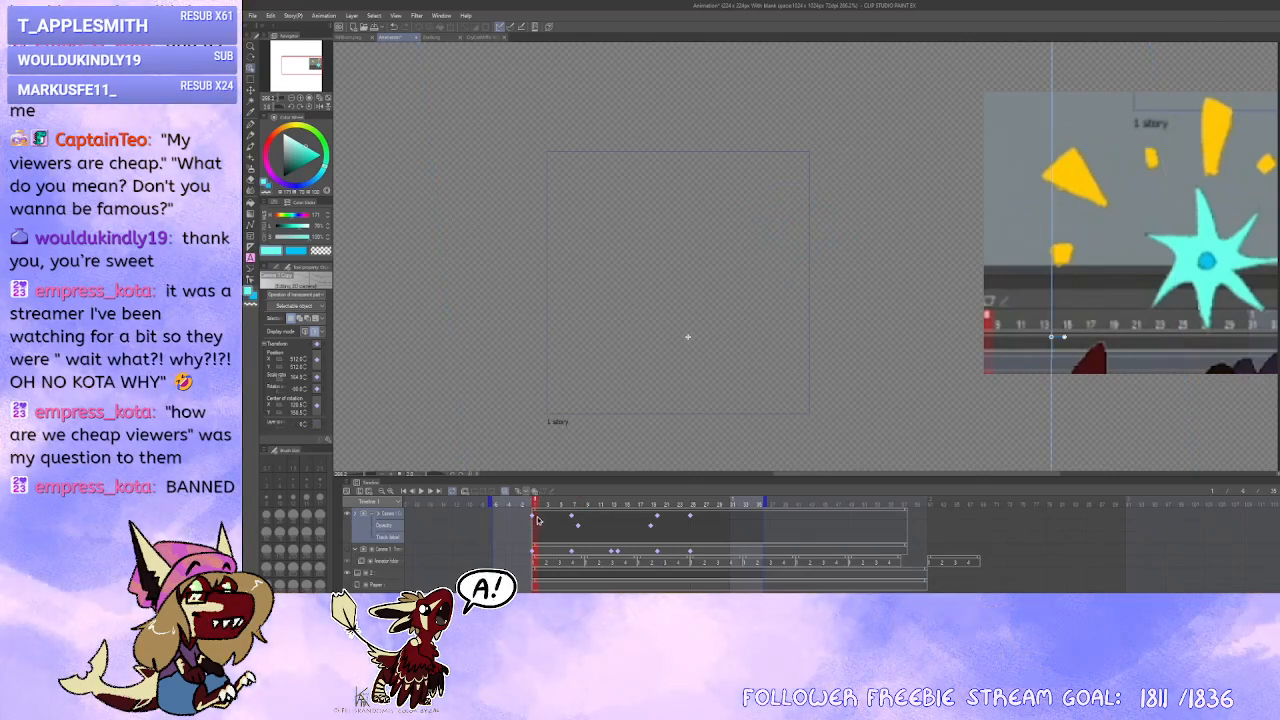
left_click(580, 527)
left_click_drag(579, 527, 571, 527)
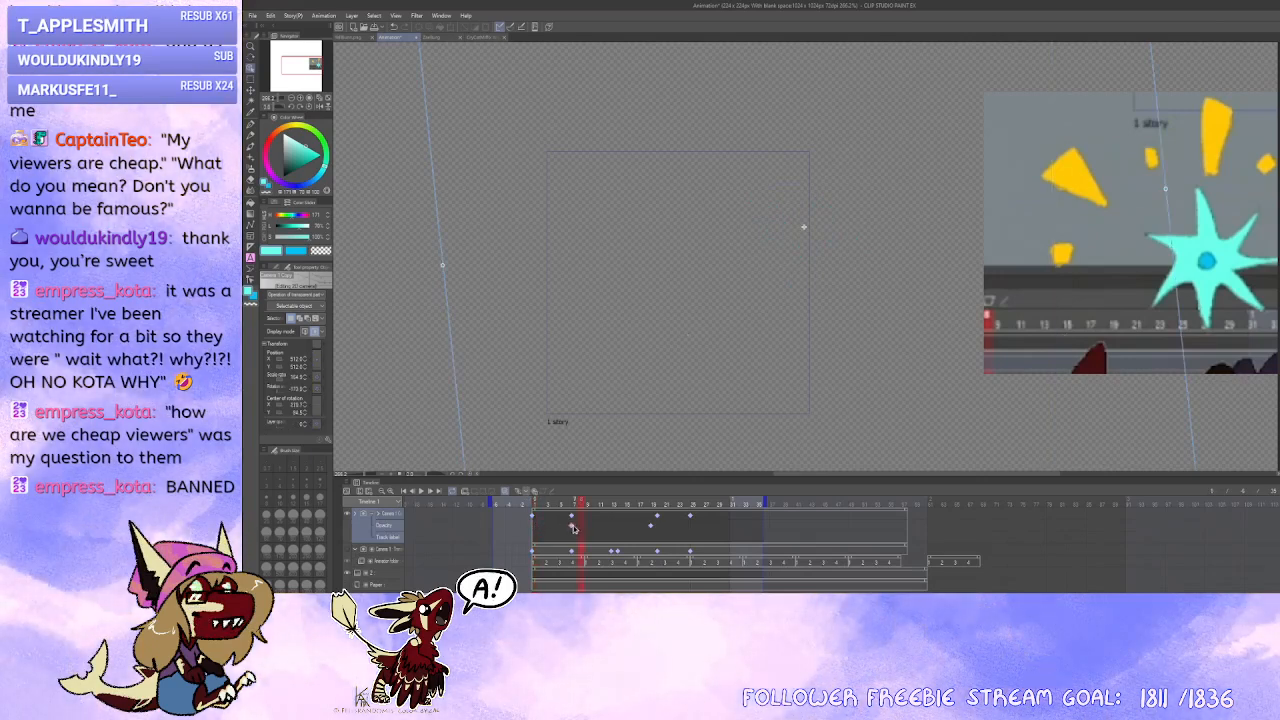
Step: Move the copied star's zero-opacity keyframes to frames 6 and 19, and set its opacity to 100 at frames 7 and 20
left_click(556, 528)
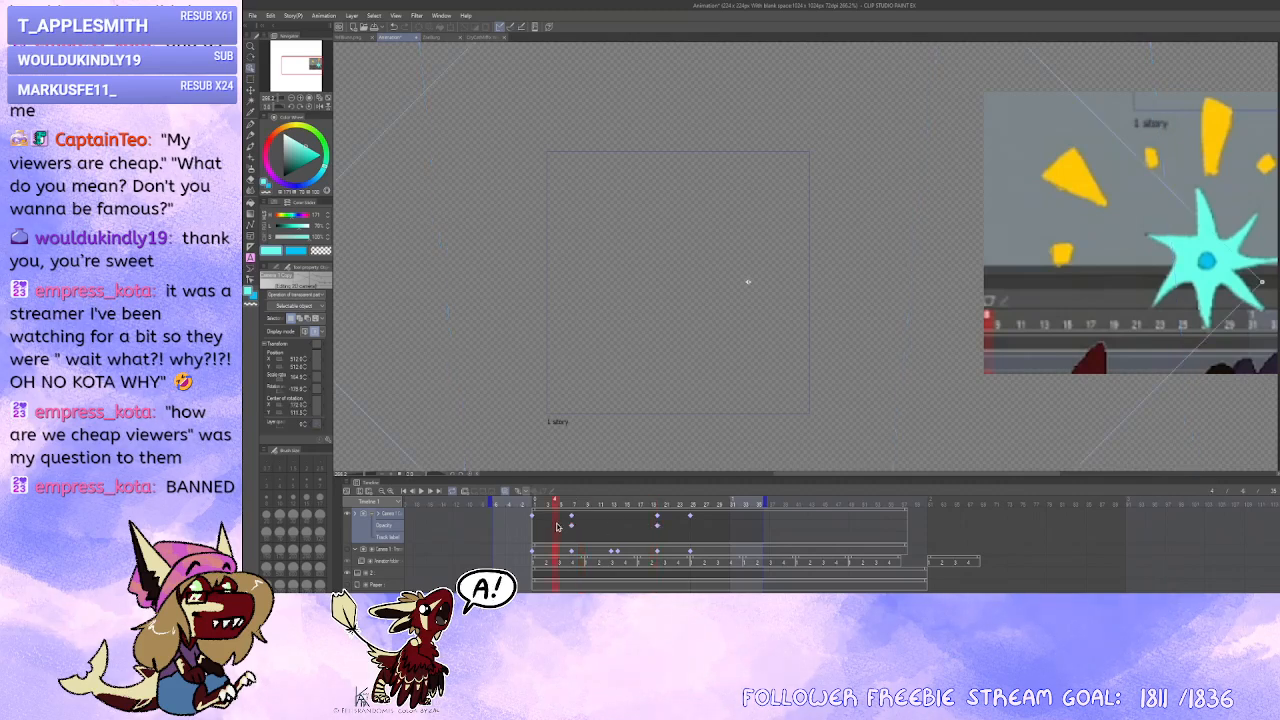
left_click(568, 528)
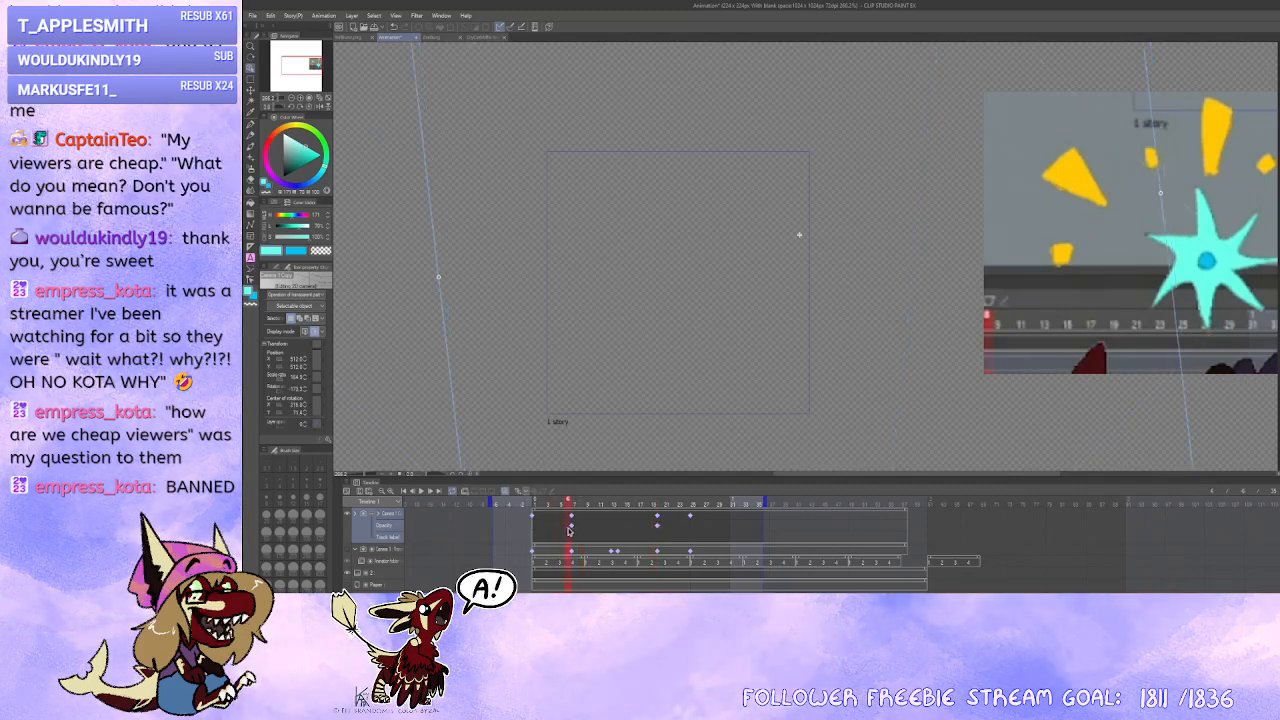
left_click(662, 530)
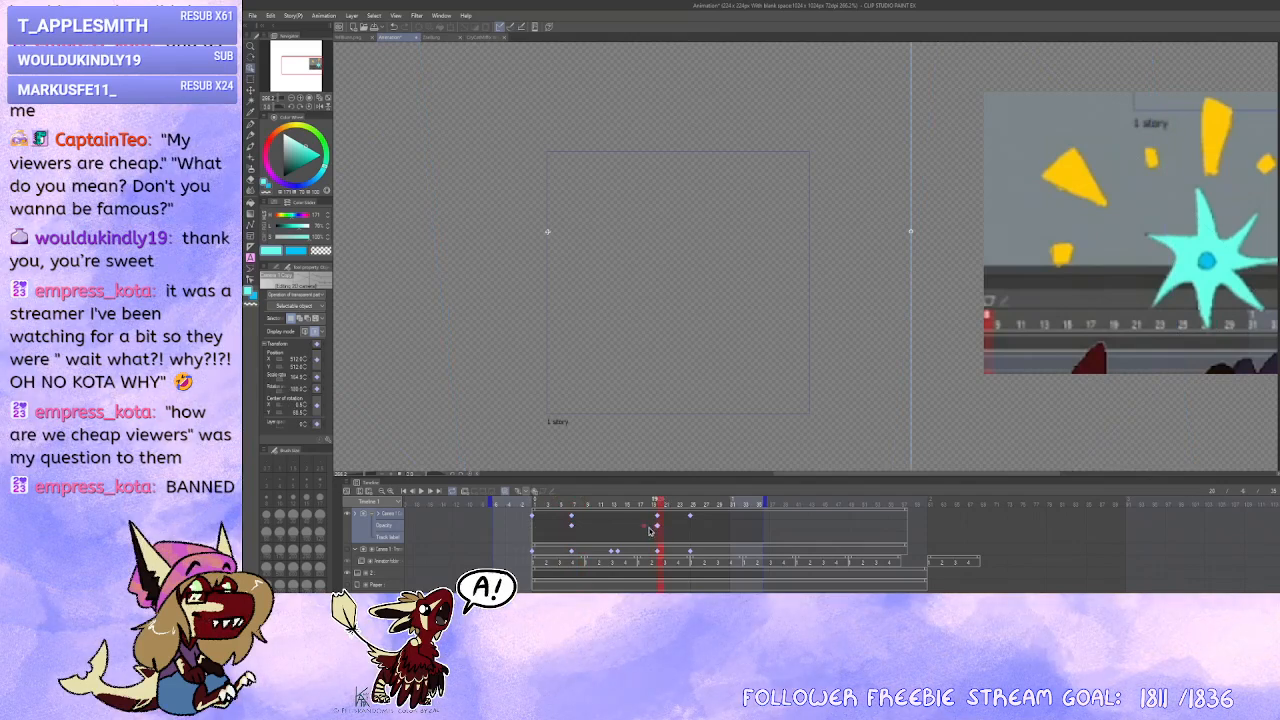
left_click_drag(657, 527, 651, 527)
left_click(283, 428)
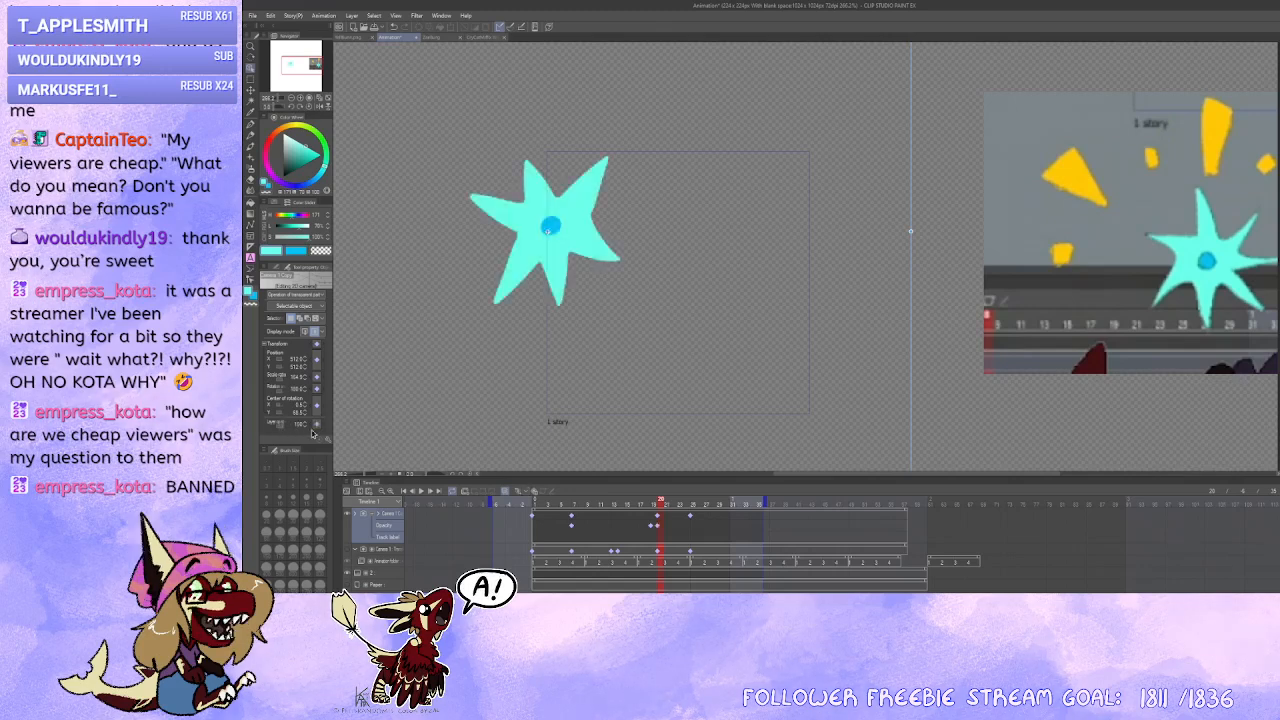
left_click(571, 528)
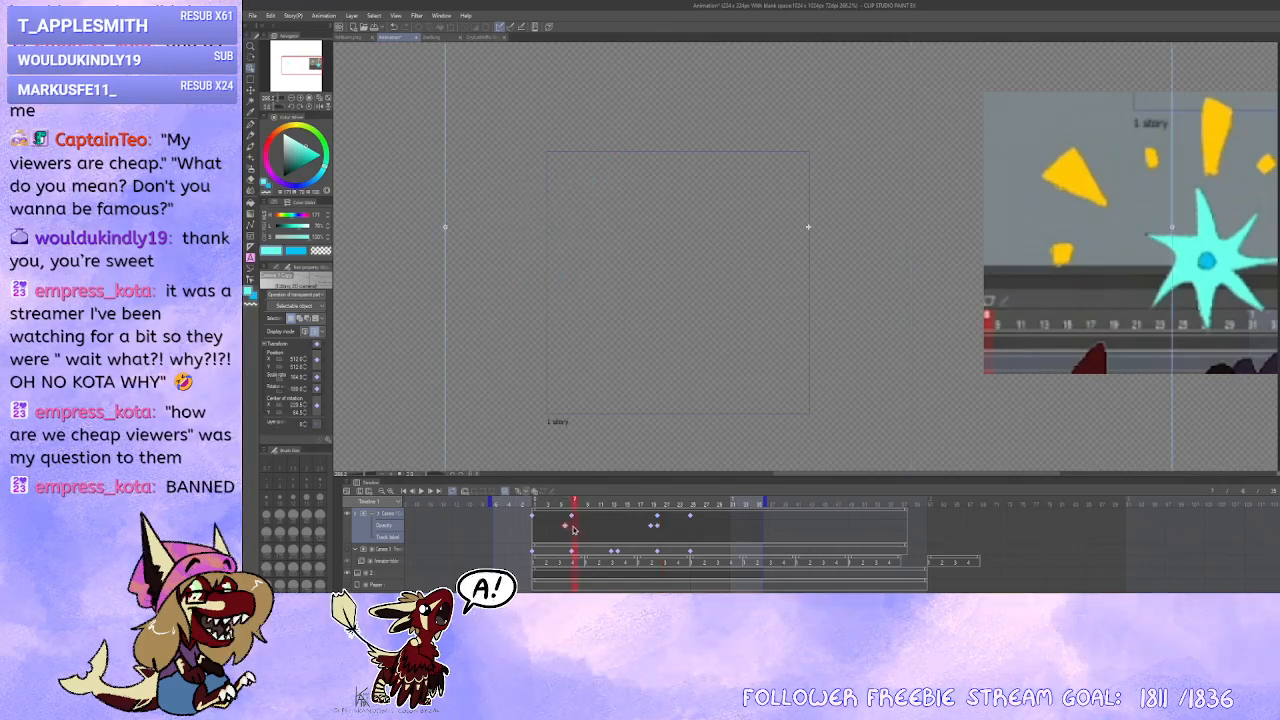
left_click(283, 428)
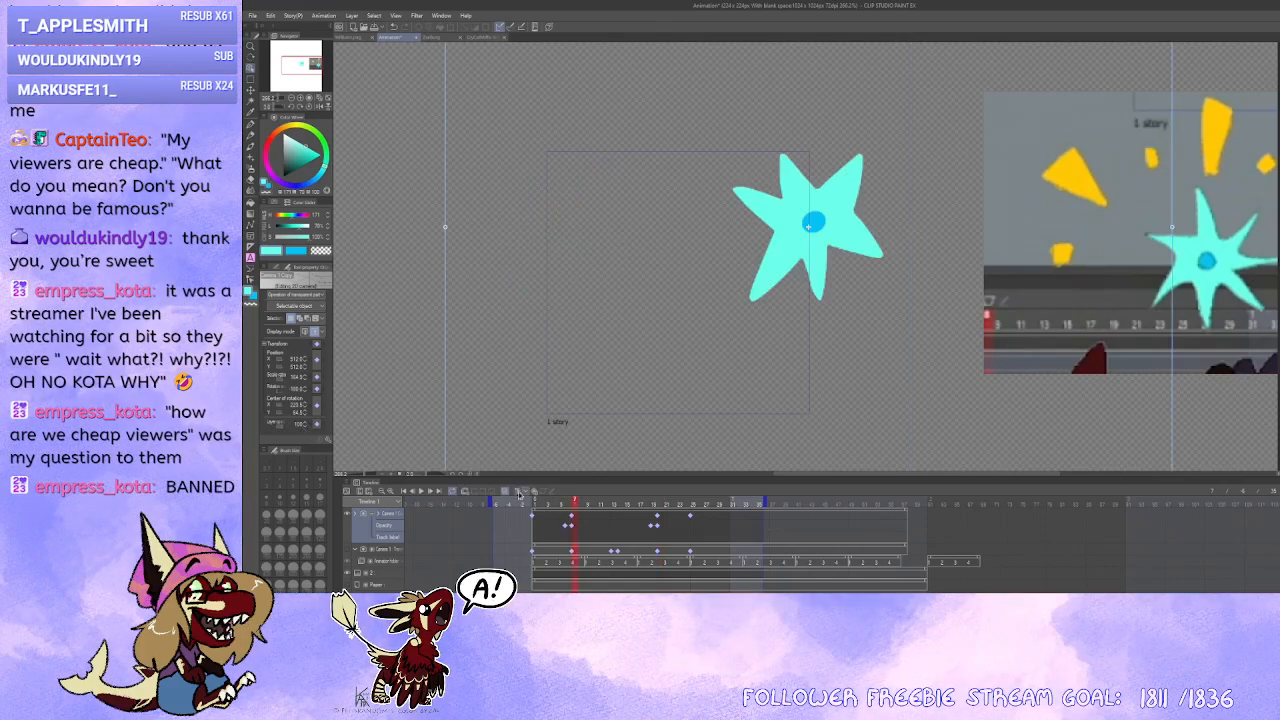
Step: Show the original star again and play the animation with both stars
left_click(350, 550)
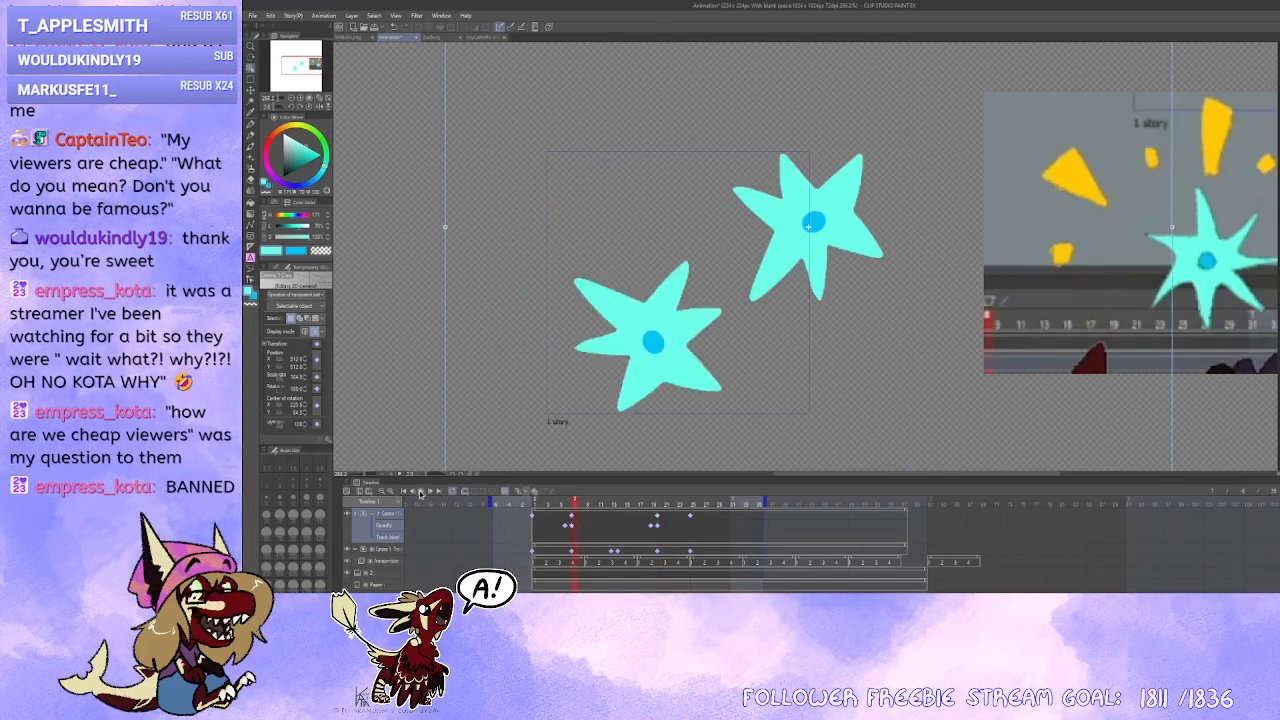
left_click(421, 491)
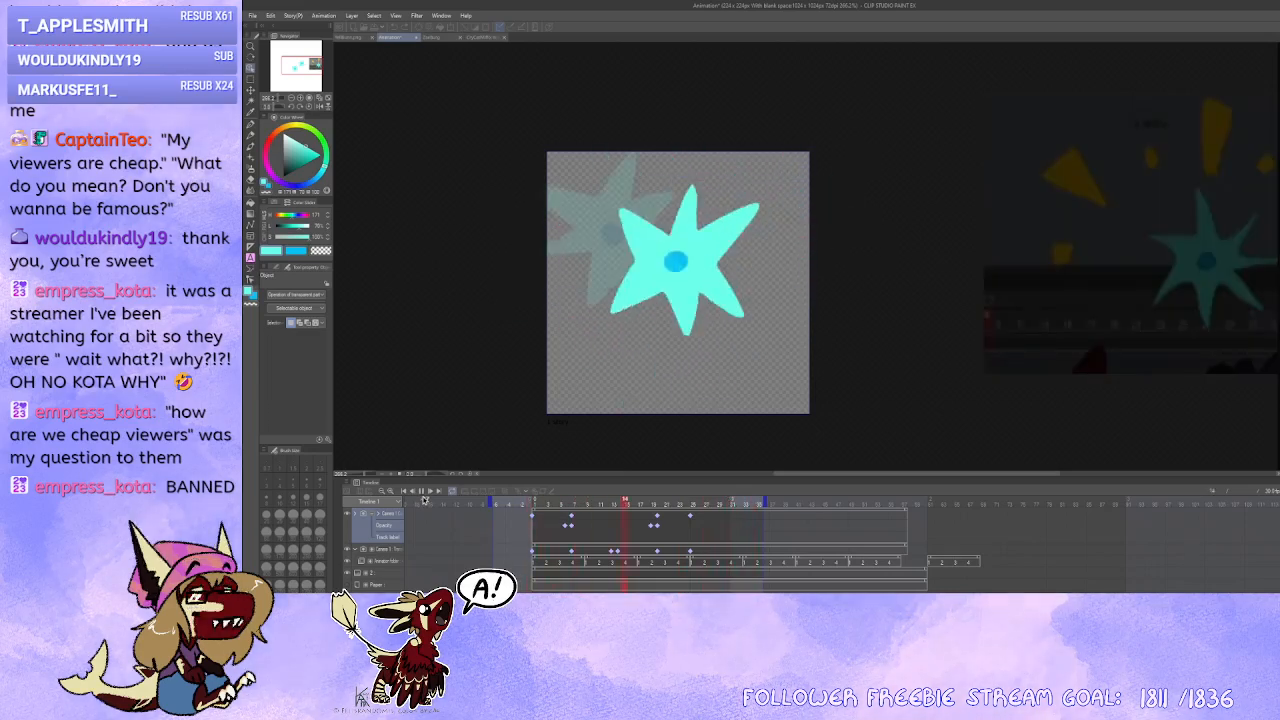
left_click(423, 492)
Step: Check the stars' poses from frame 18 on, limit the playback range to frames 1 to 24, and play the loop
left_click(653, 527)
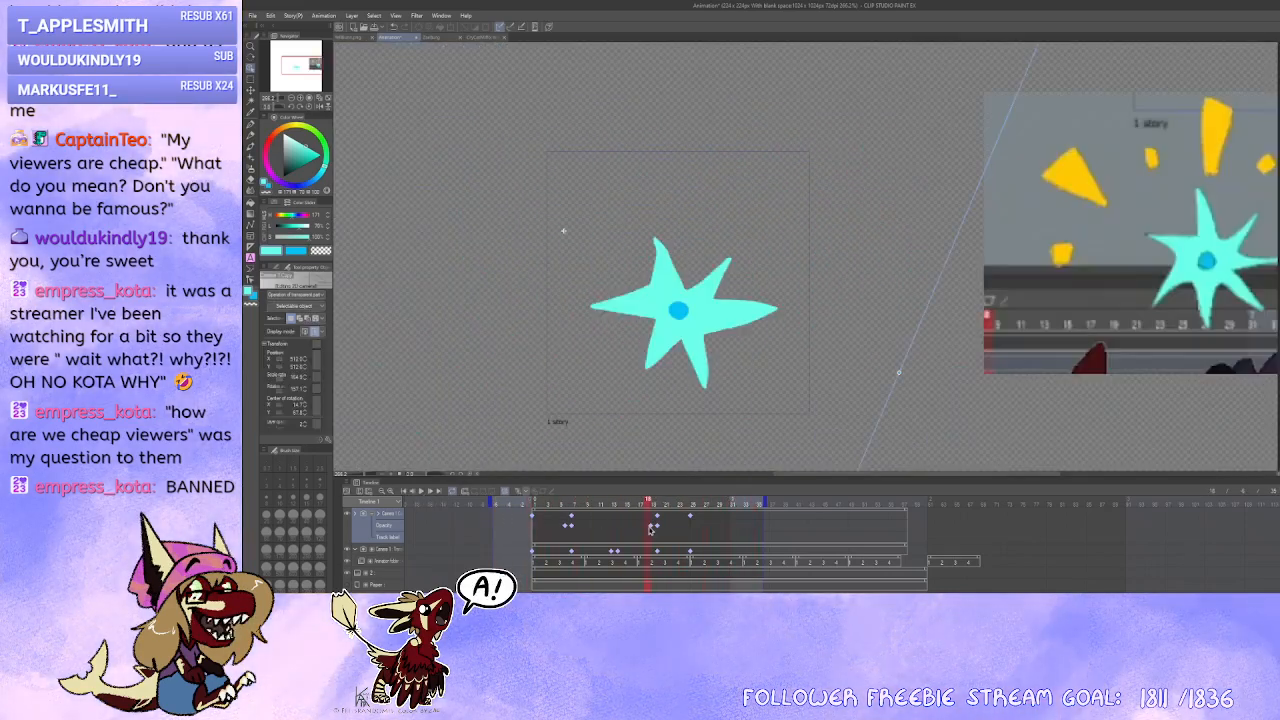
left_click(682, 530)
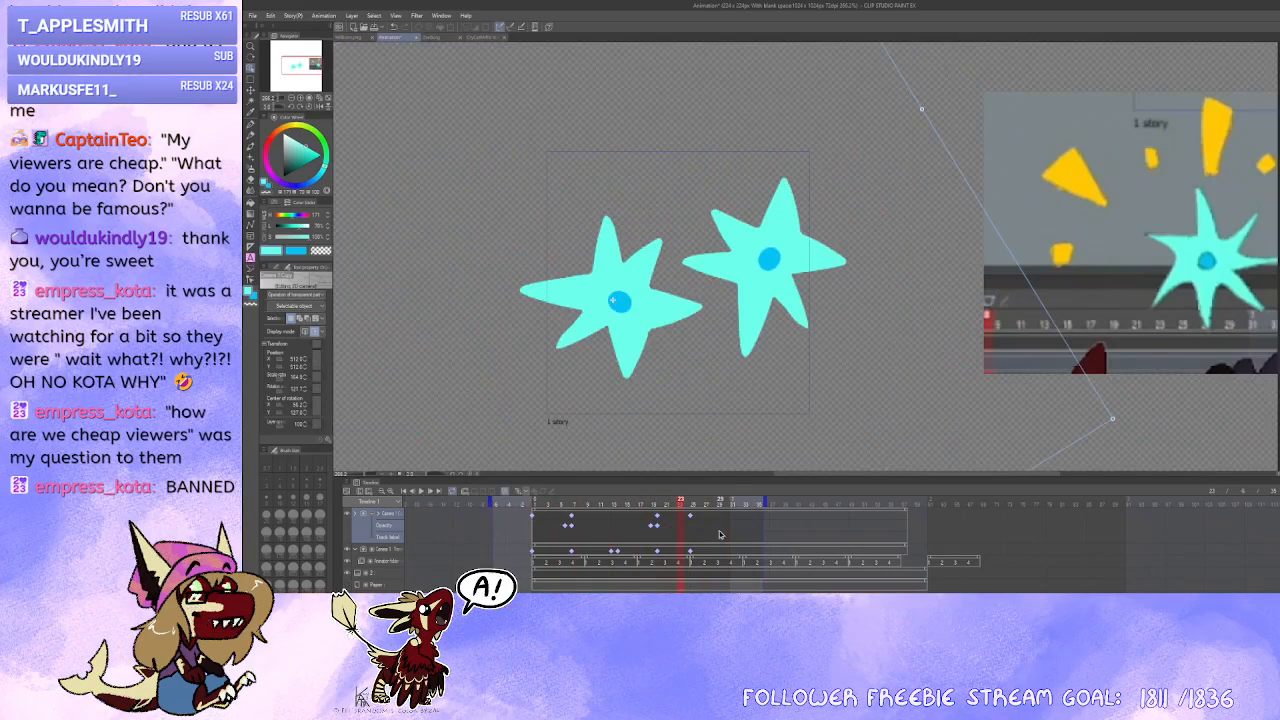
left_click(693, 530)
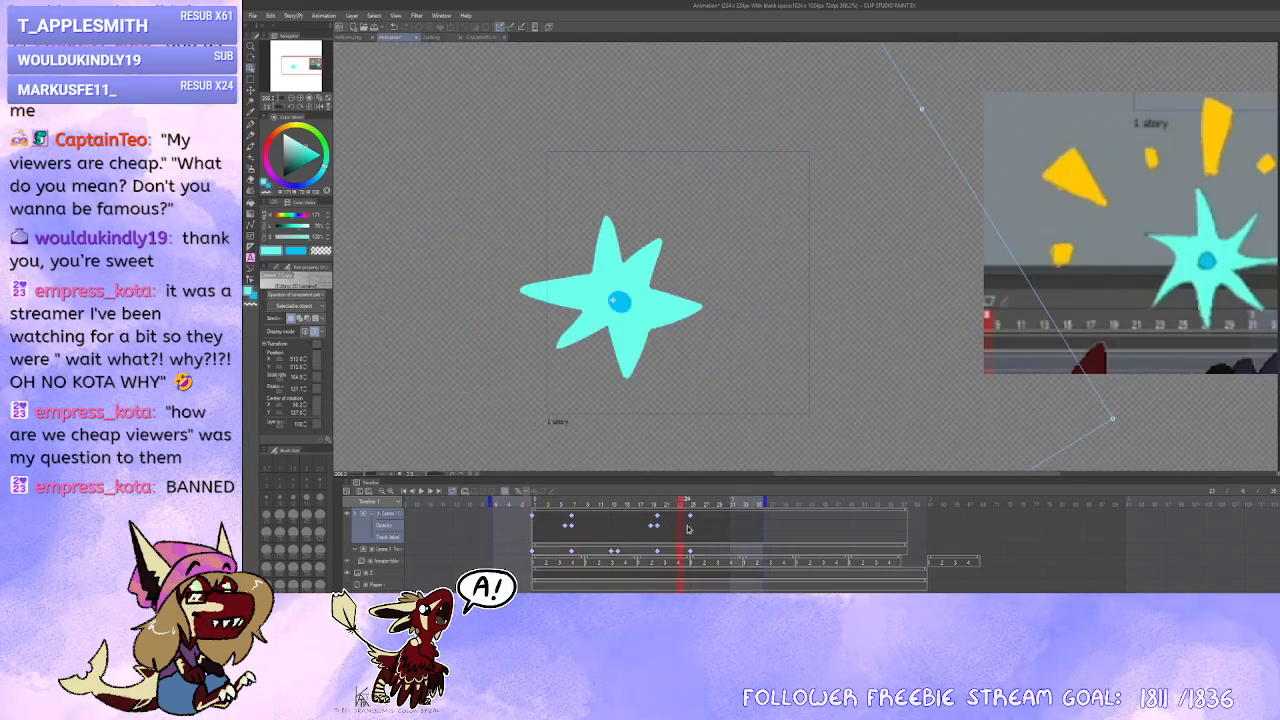
left_click(715, 531)
left_click_drag(736, 530, 749, 530)
left_click(690, 505)
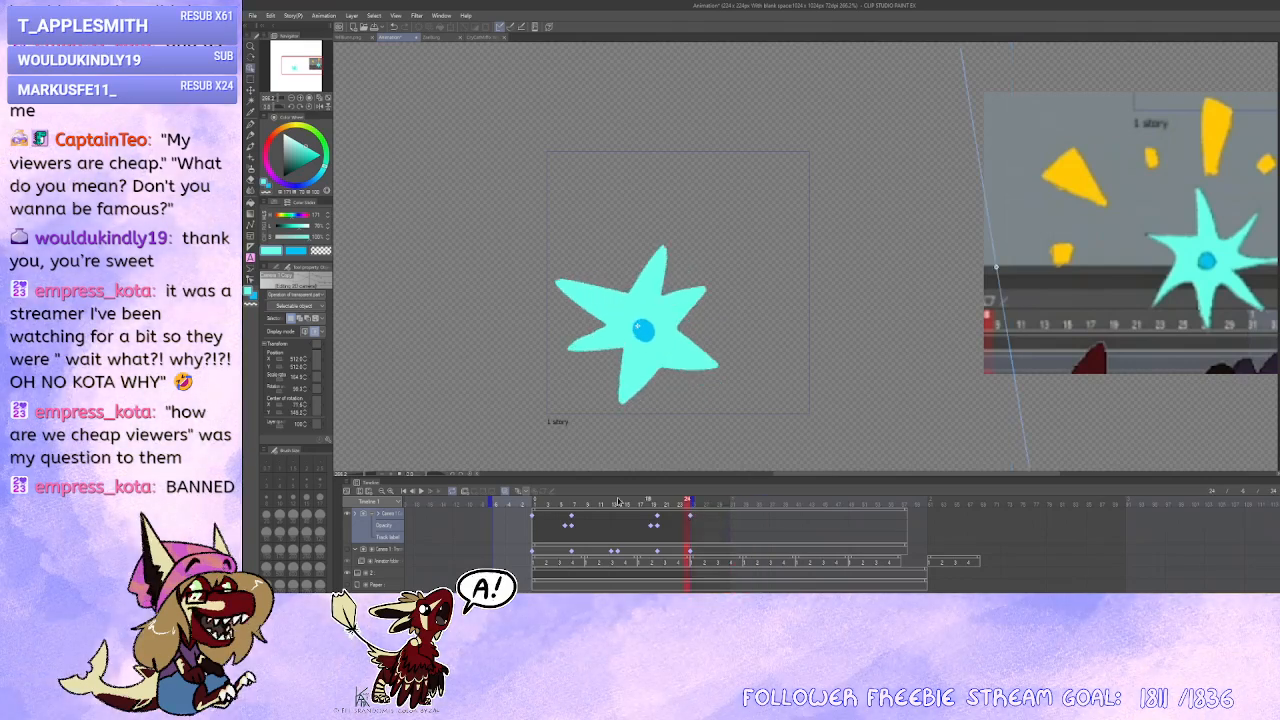
left_click_drag(531, 504, 531, 504)
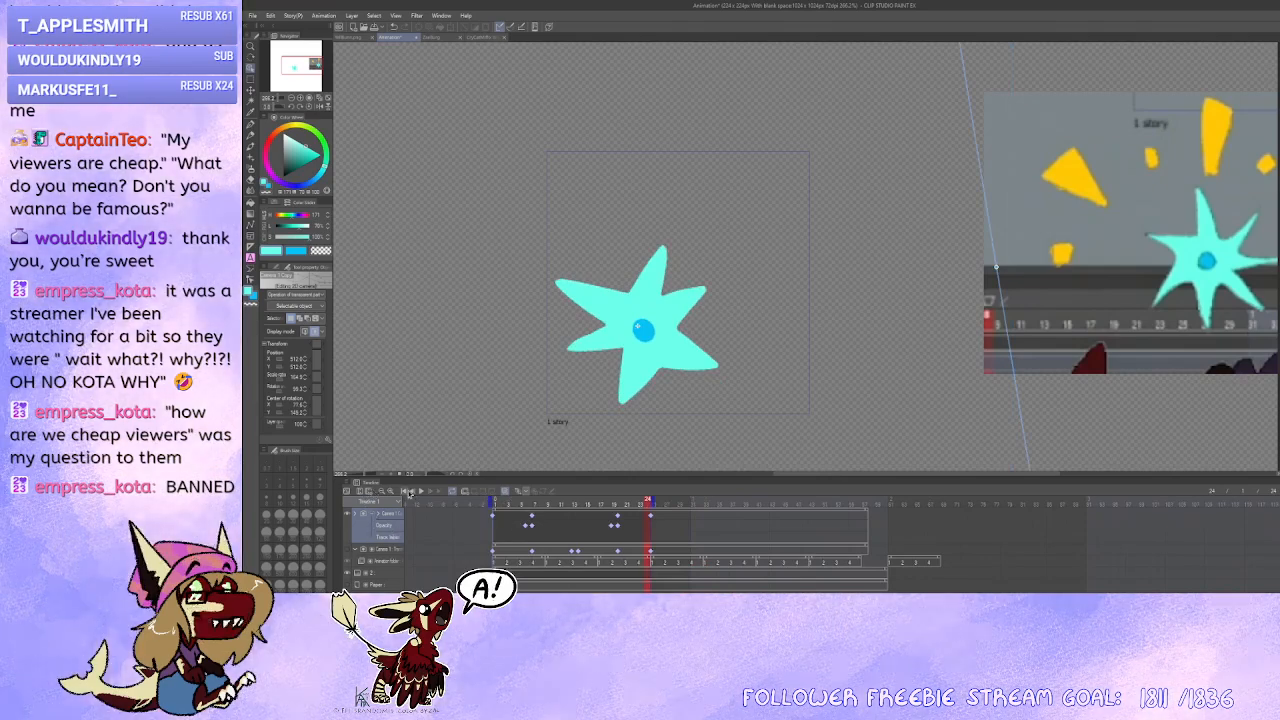
left_click(420, 492)
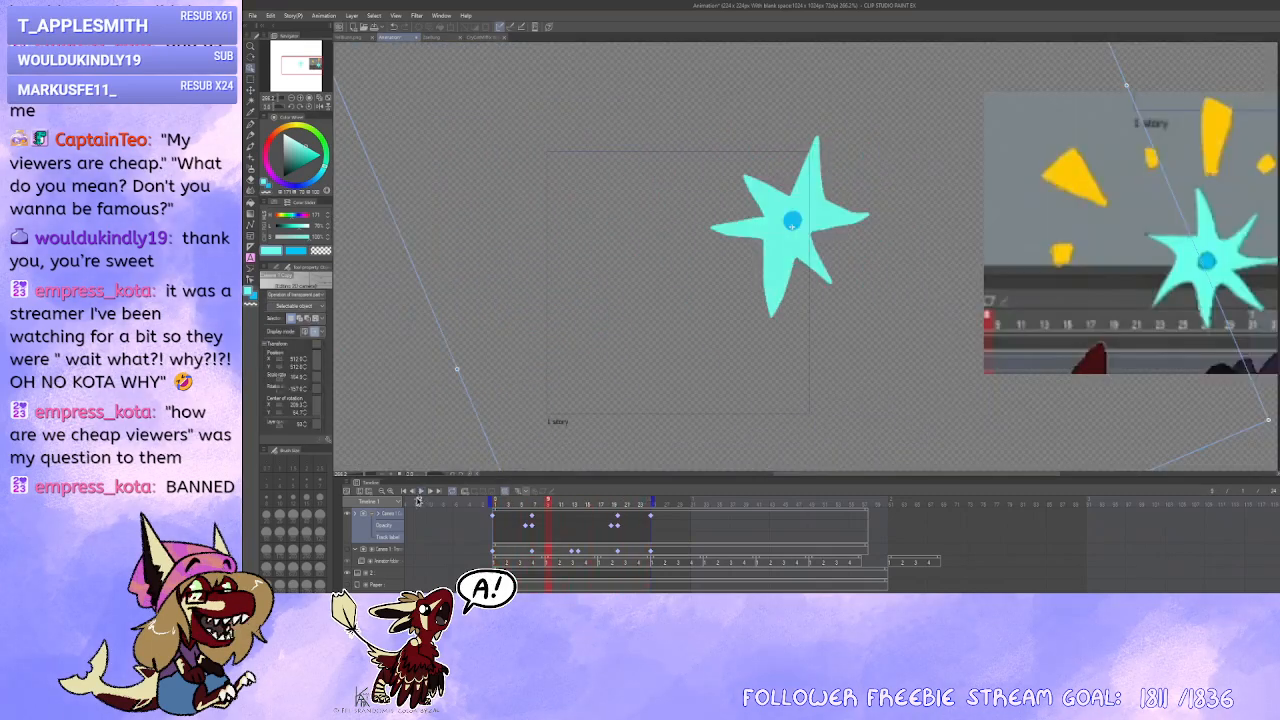
left_click(420, 492)
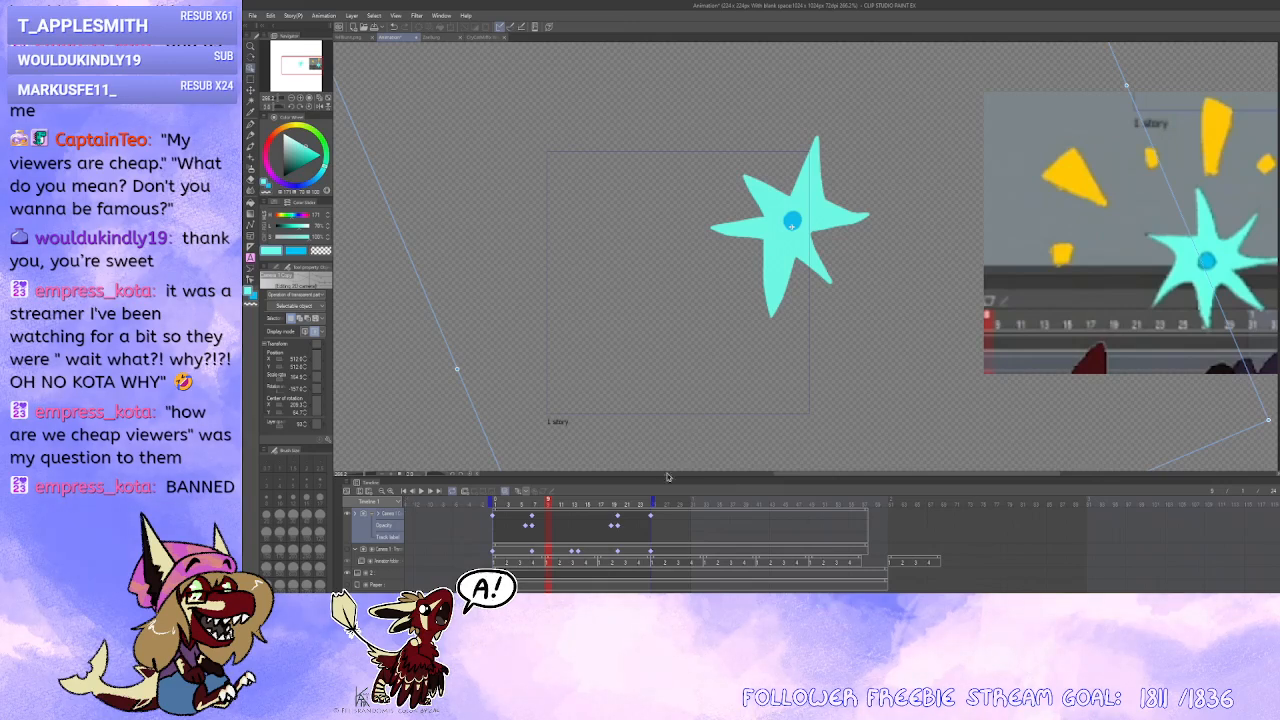
Step: Extend the playback range to end at frame 27, and key the copied star's opacity at 100 on frame 1
left_click_drag(653, 502, 673, 502)
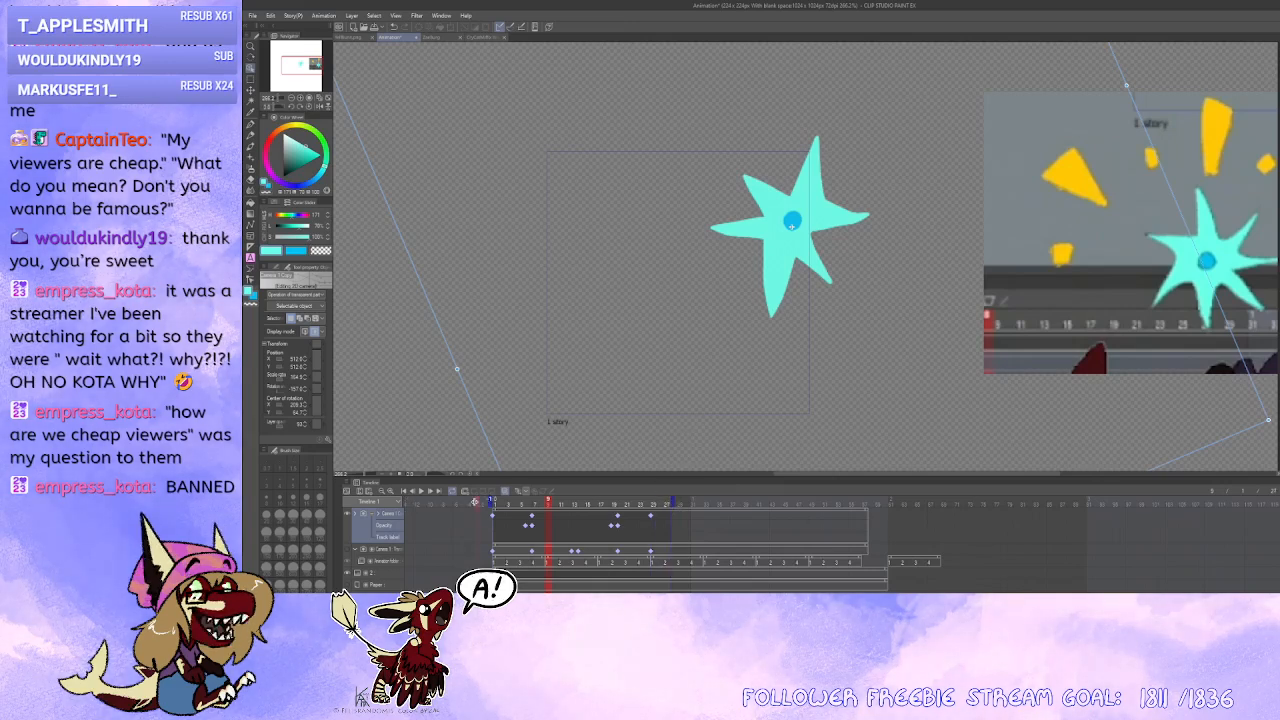
left_click(513, 521)
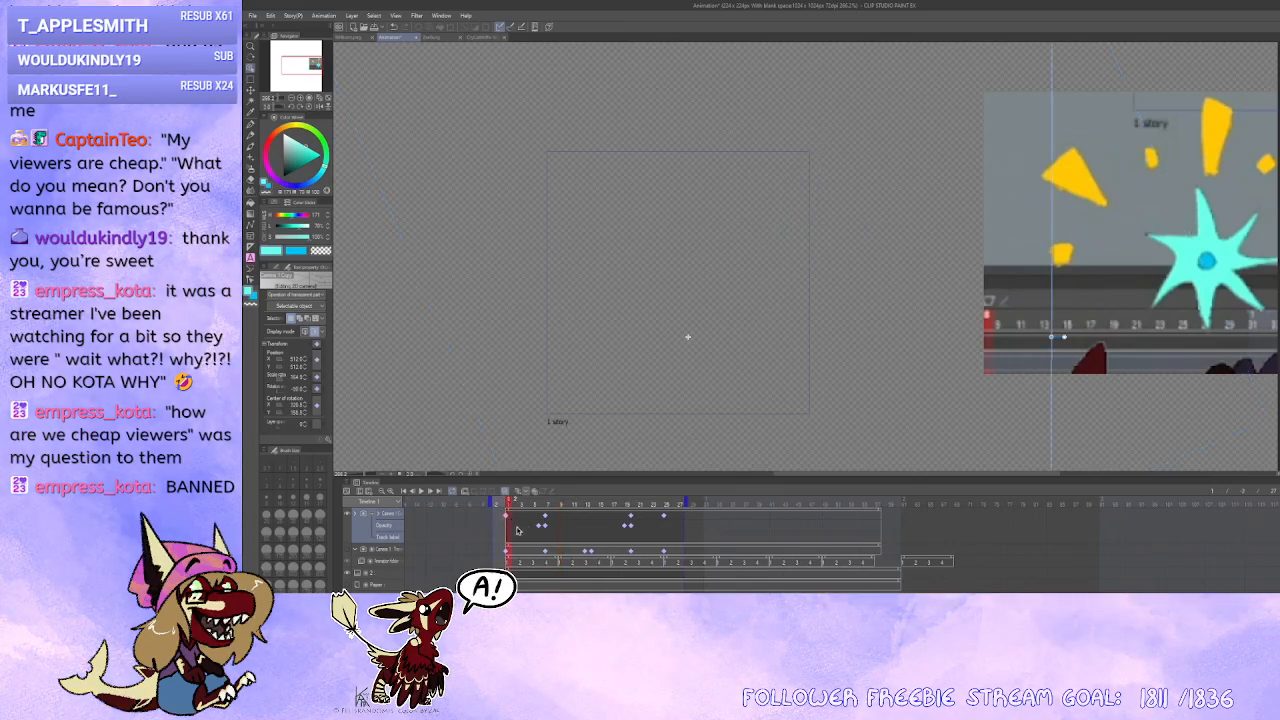
left_click(520, 520)
left_click(540, 520)
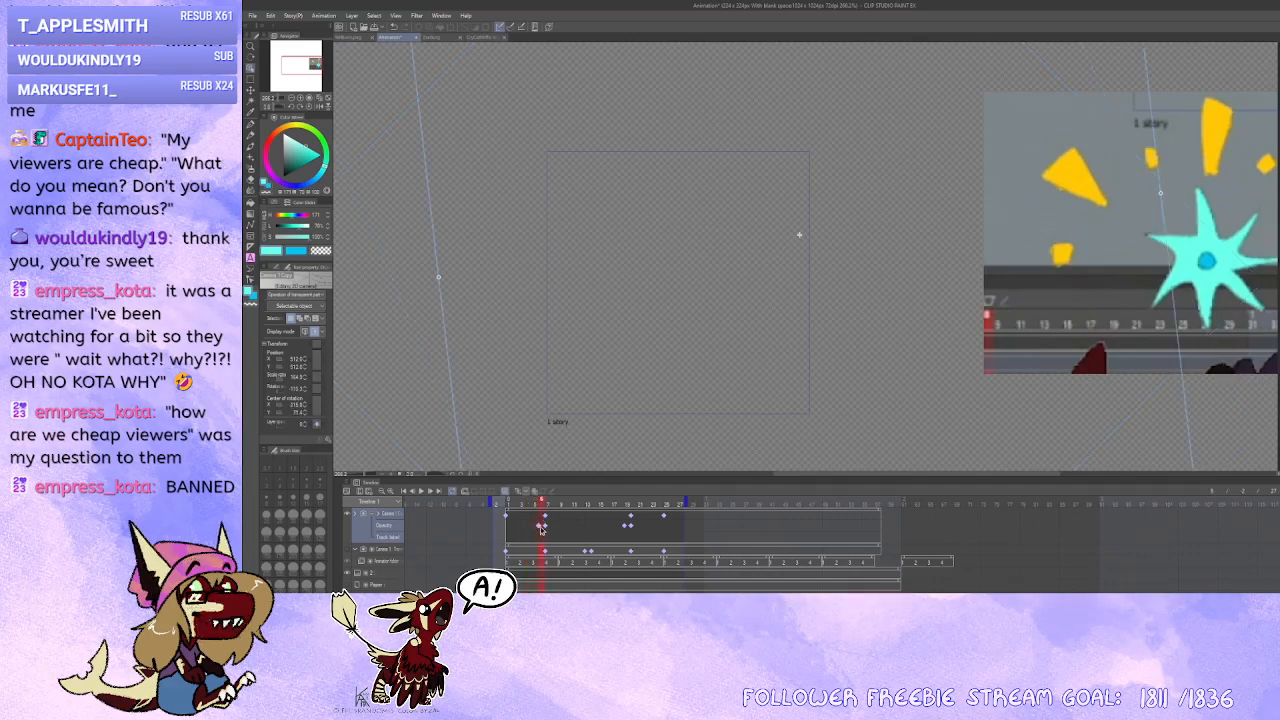
left_click(507, 527)
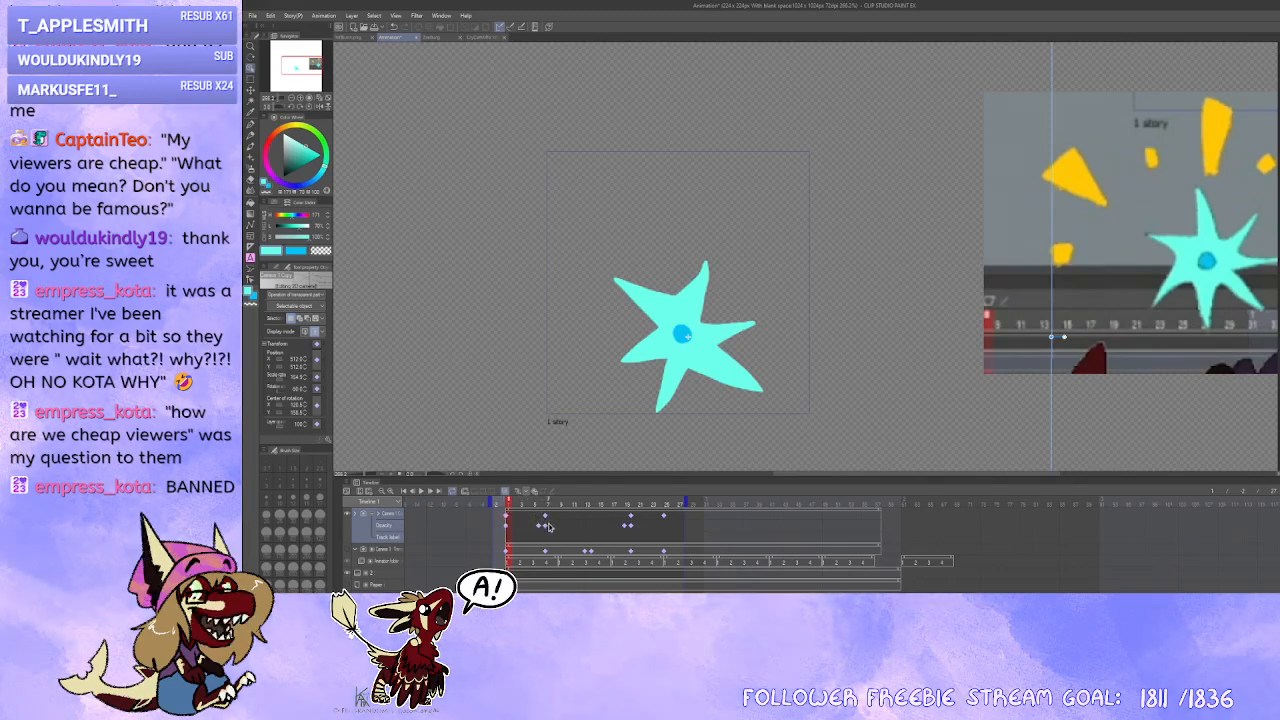
Step: Shift the copied star's early keyframes so its frame 7 pose falls on frame 1, and delete the opacity keyframe just before it
mouse_move(468, 504)
left_mouse_down()
mouse_move(455, 505)
mouse_move(545, 528)
mouse_move(532, 527)
left_mouse_up()
left_click(579, 516)
left_click_drag(578, 525, 538, 527)
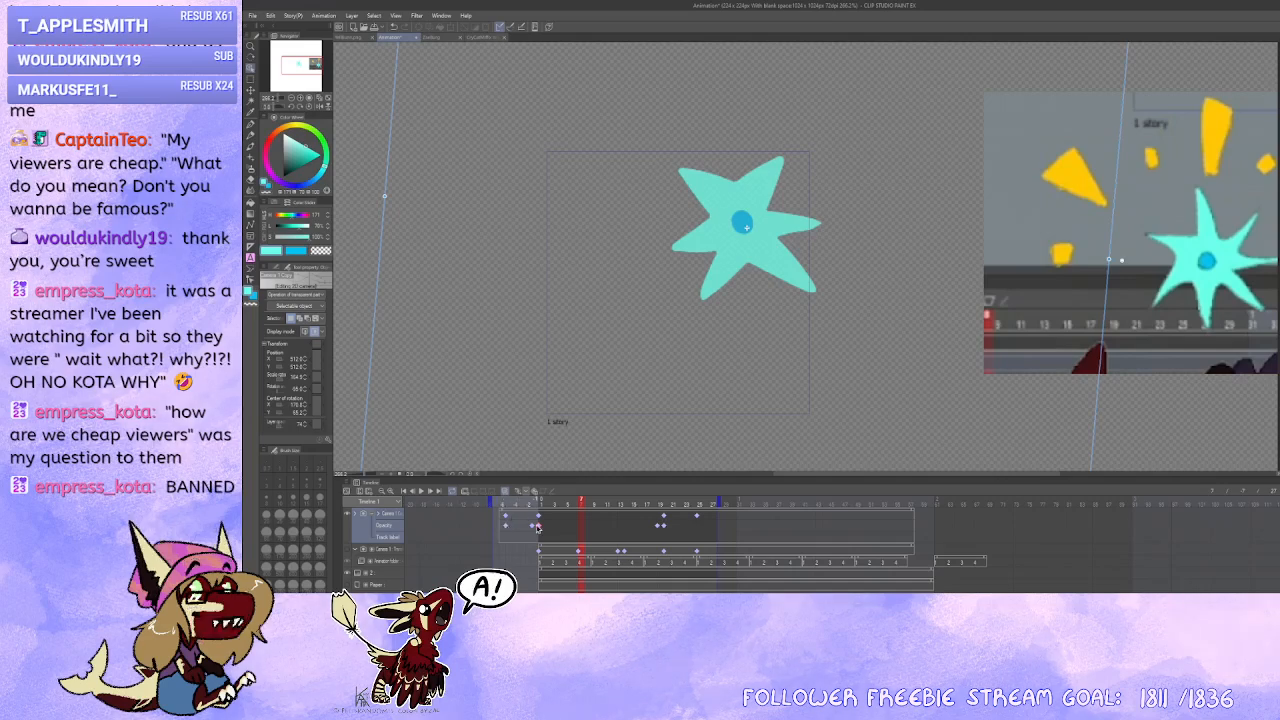
left_click(538, 527)
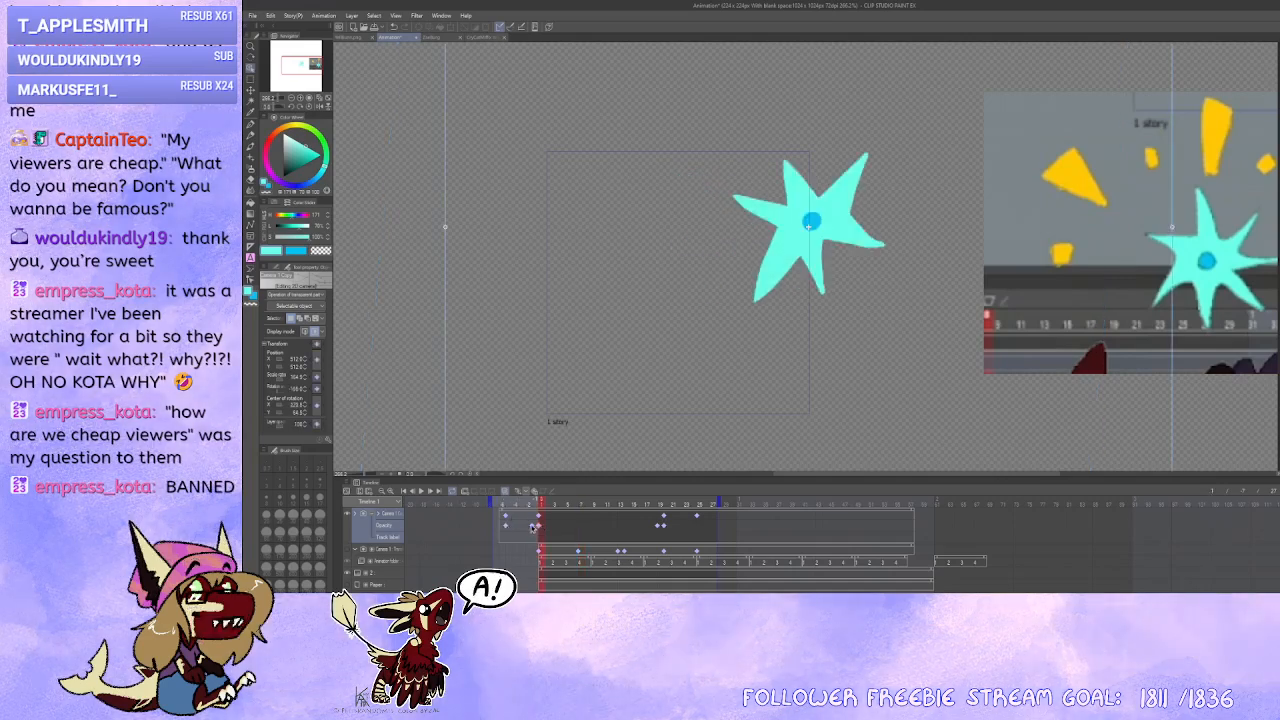
left_click(534, 527)
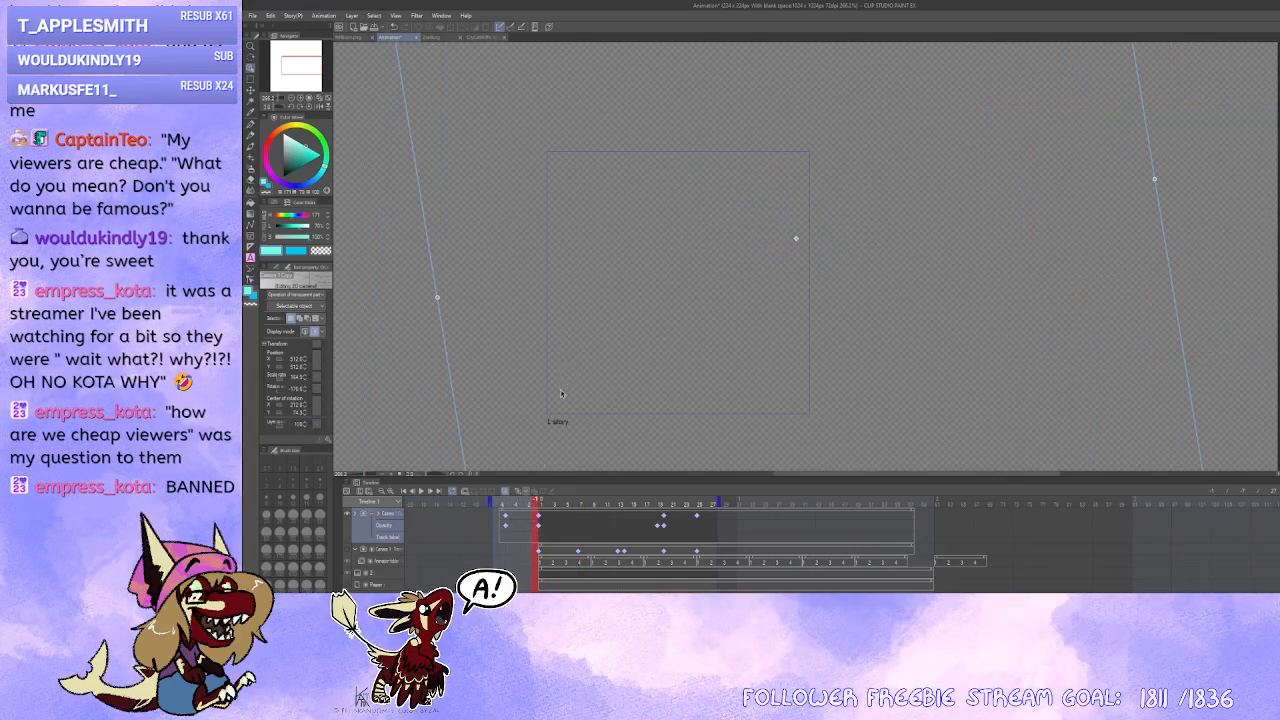
Step: Check the copied star's poses on and before frame 1 and the original star's movement up to frame 7
left_click(540, 527)
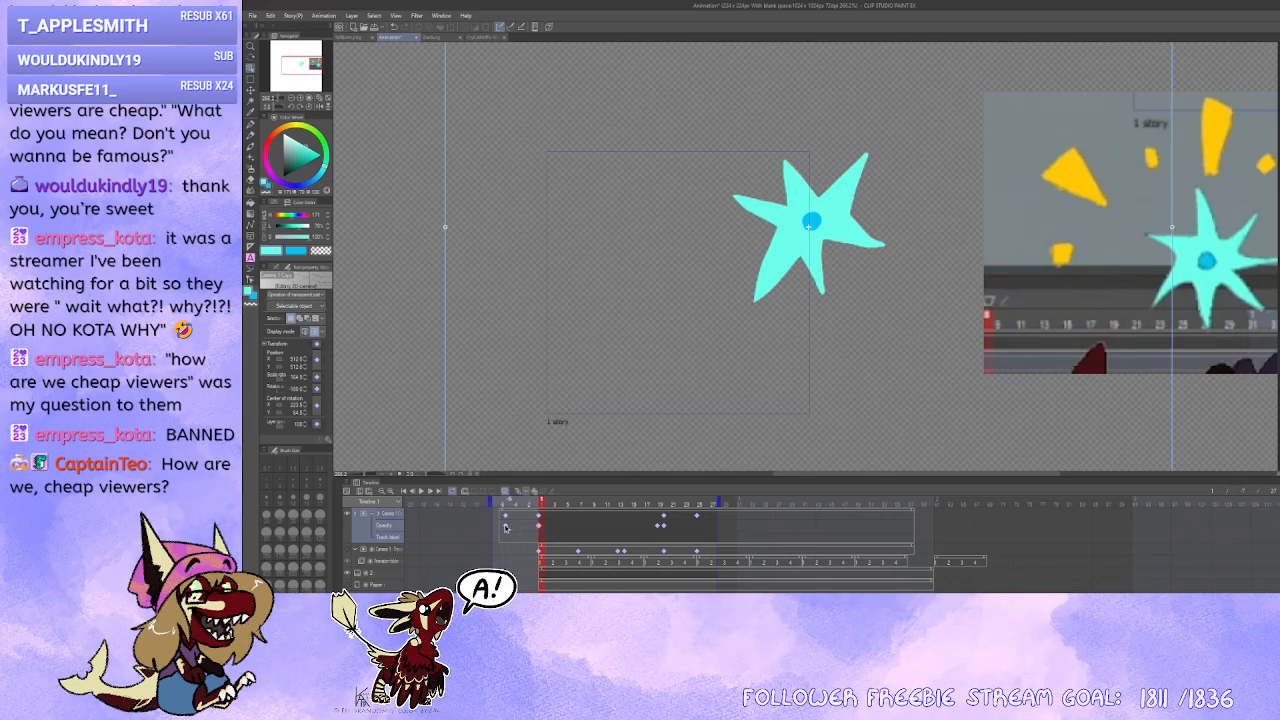
left_click(506, 527)
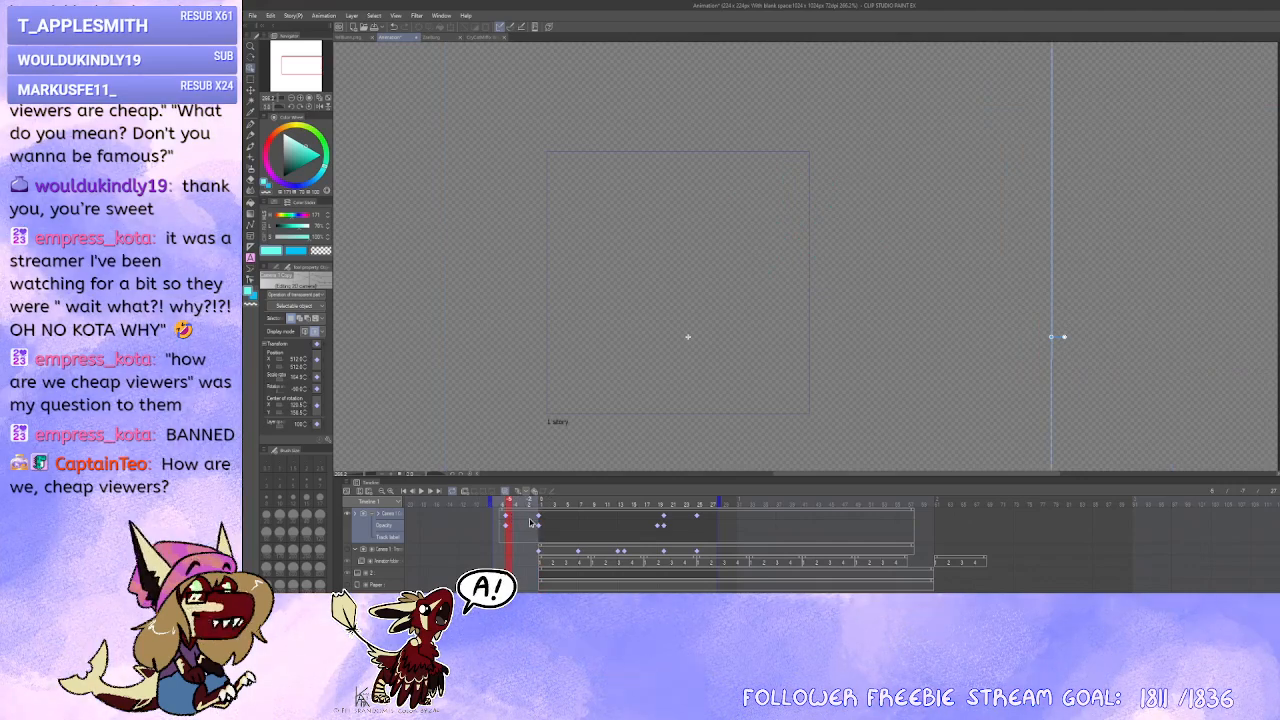
left_click_drag(526, 520, 539, 516)
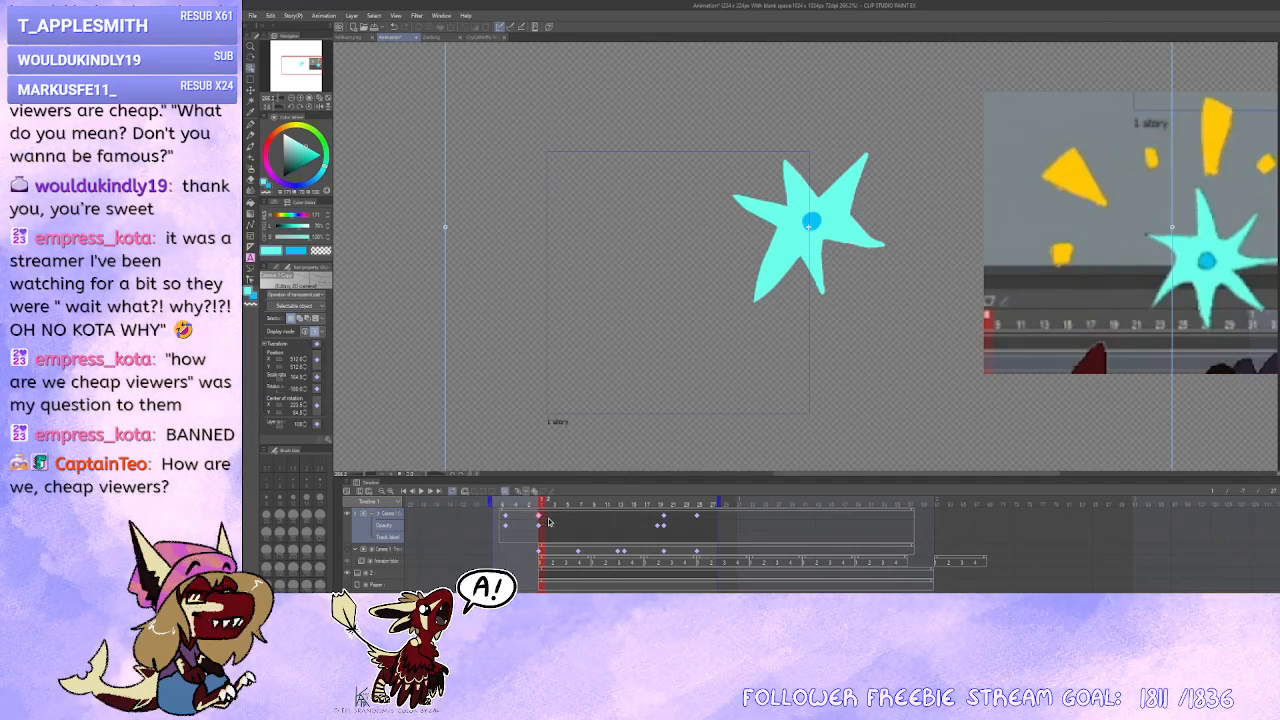
left_click(540, 552)
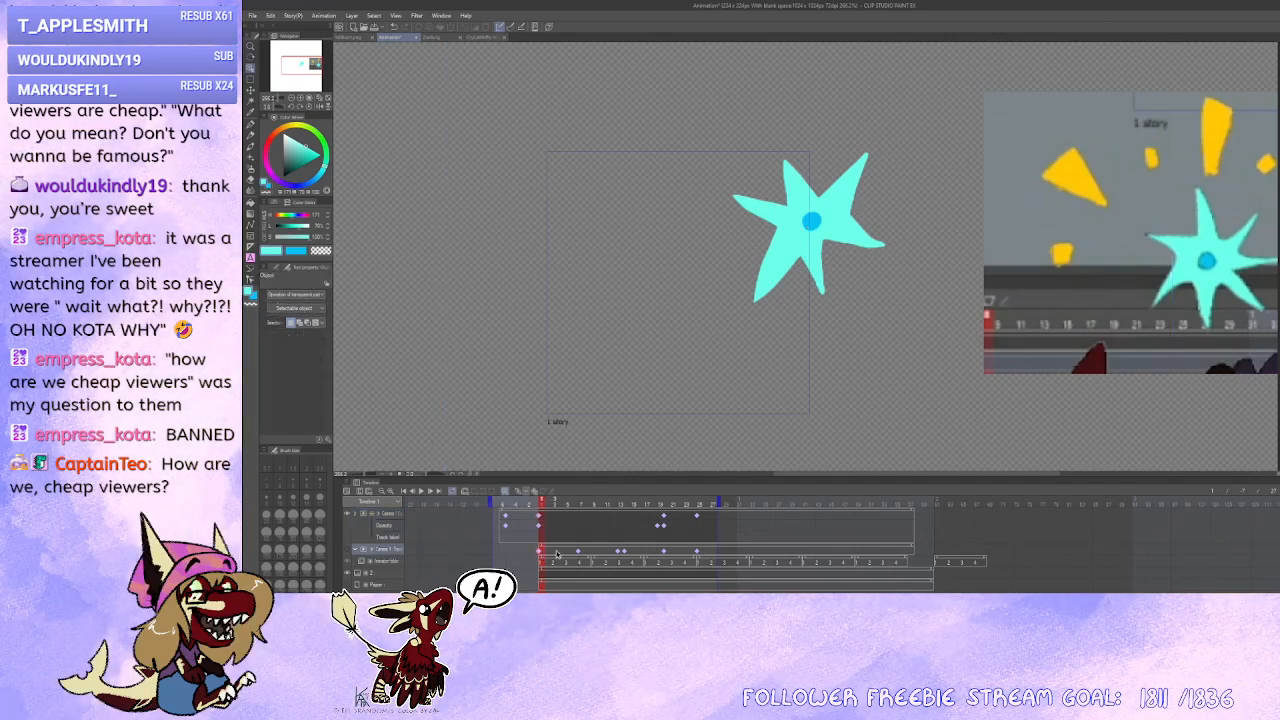
left_click(550, 553)
left_click_drag(551, 553, 581, 553)
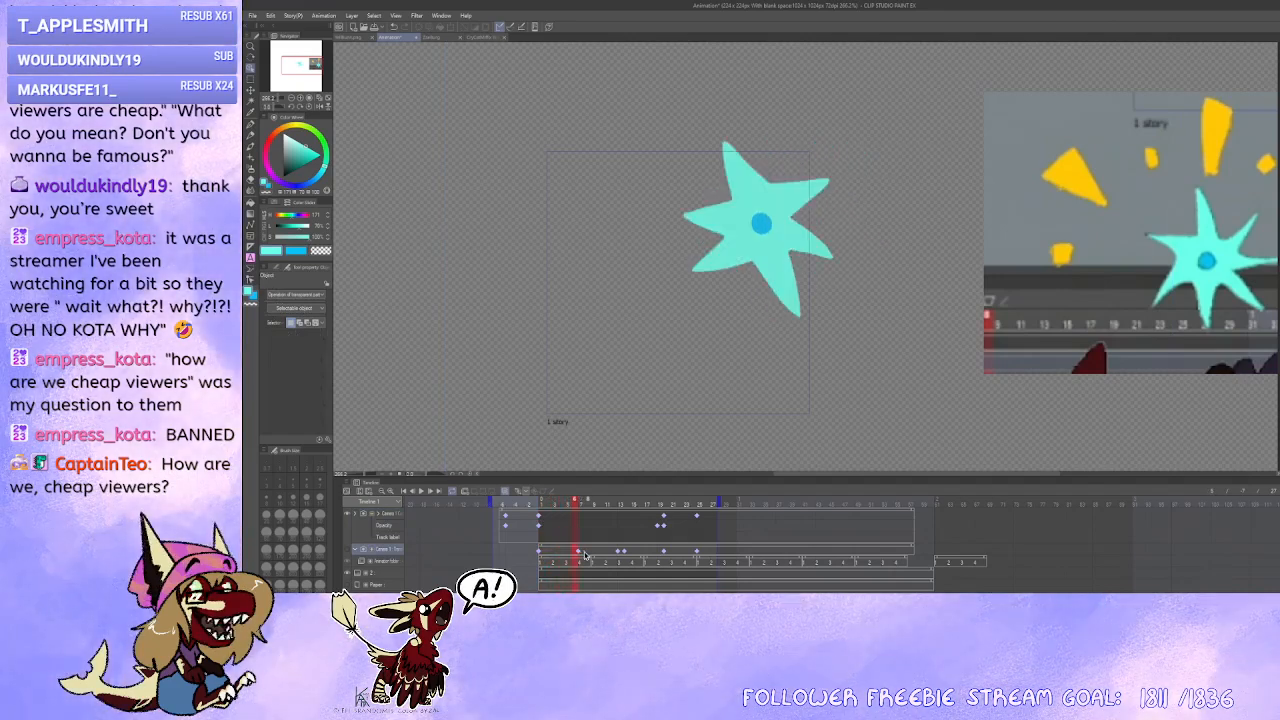
Step: Key the copied star's opacity at 0 on frame 2, right after its frame 1 pose
left_click(543, 528)
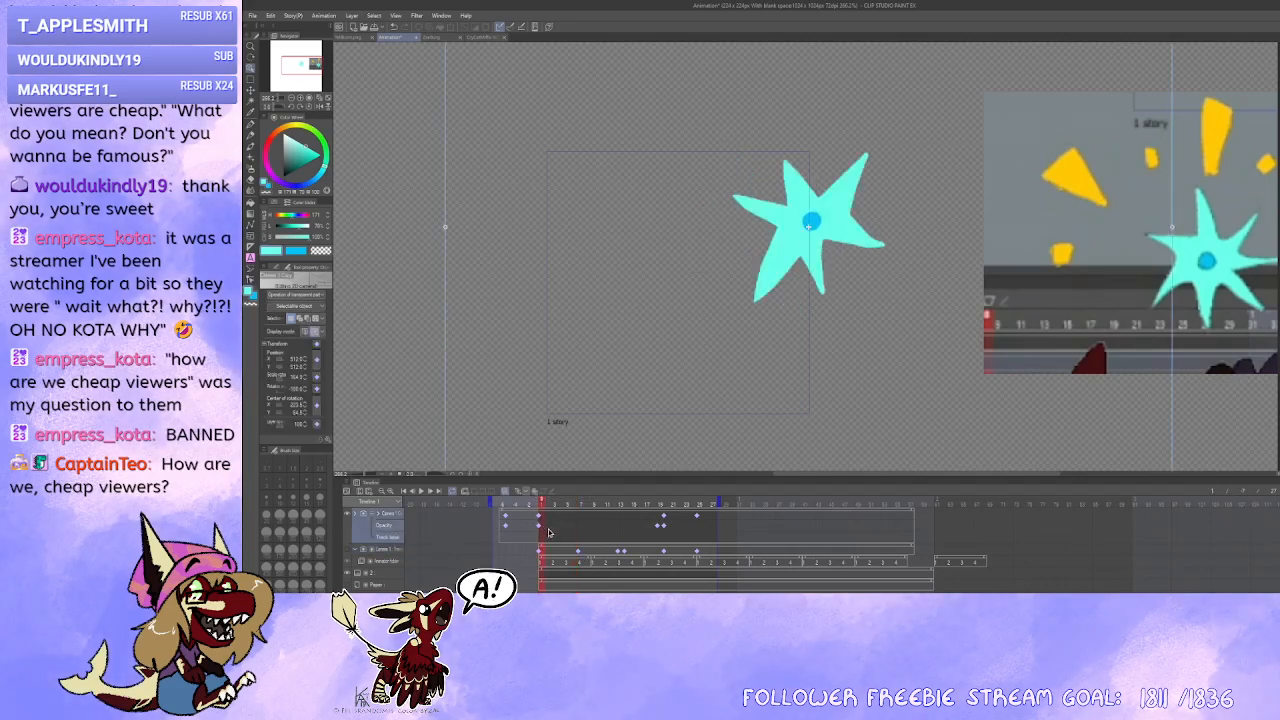
left_click(548, 532)
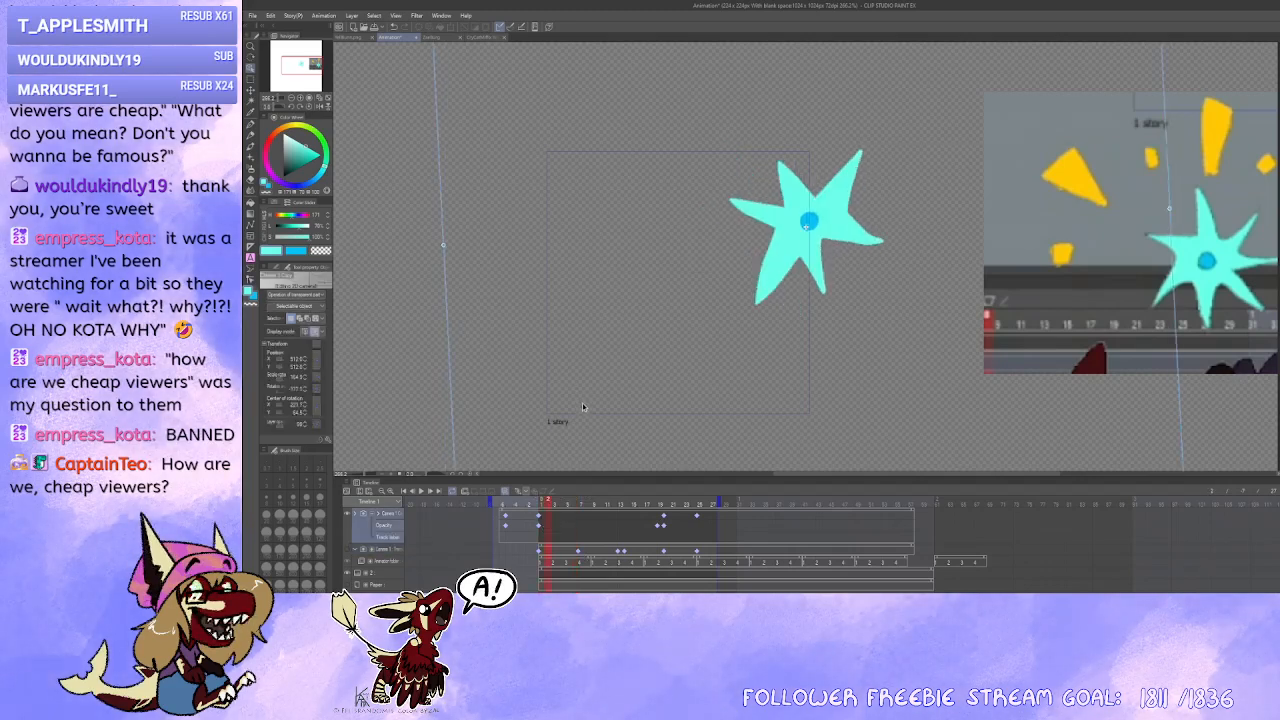
left_click(272, 426)
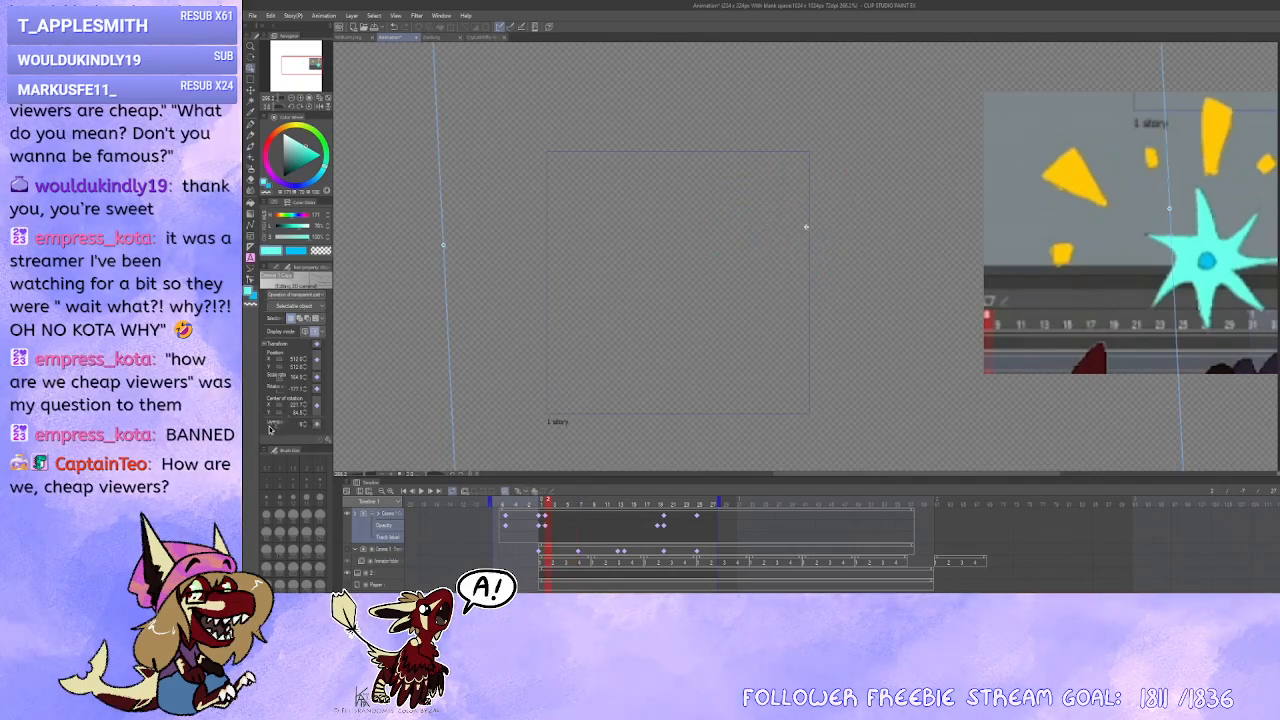
left_click(541, 529)
left_click(546, 531)
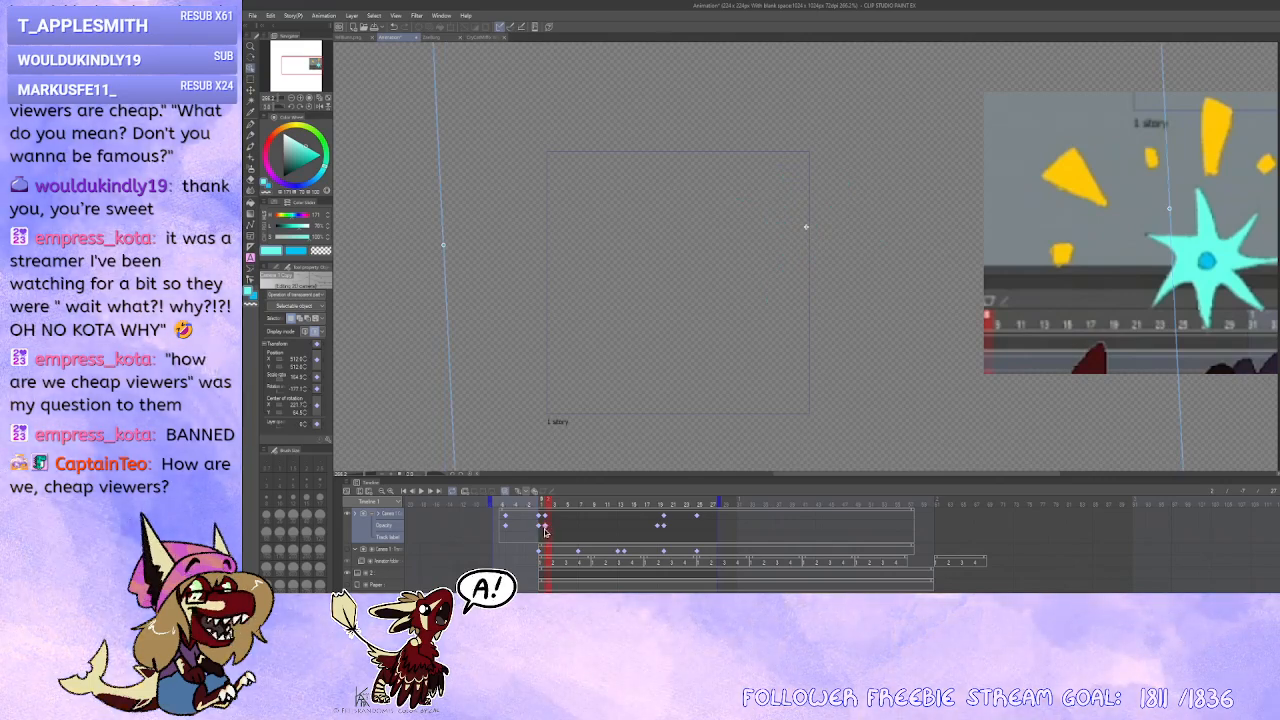
Step: Check the copied star's opacity switch around frames 19 and 20 and its poses up to frame 24
left_click(655, 528)
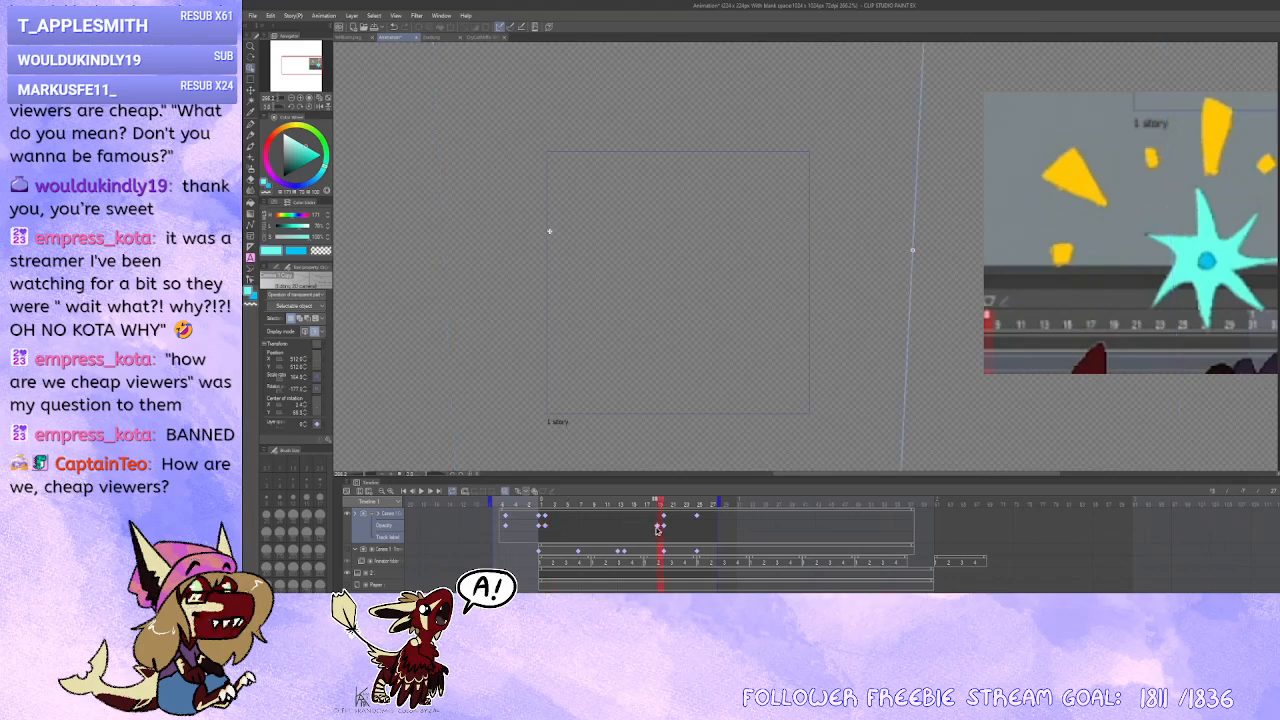
left_click(666, 528)
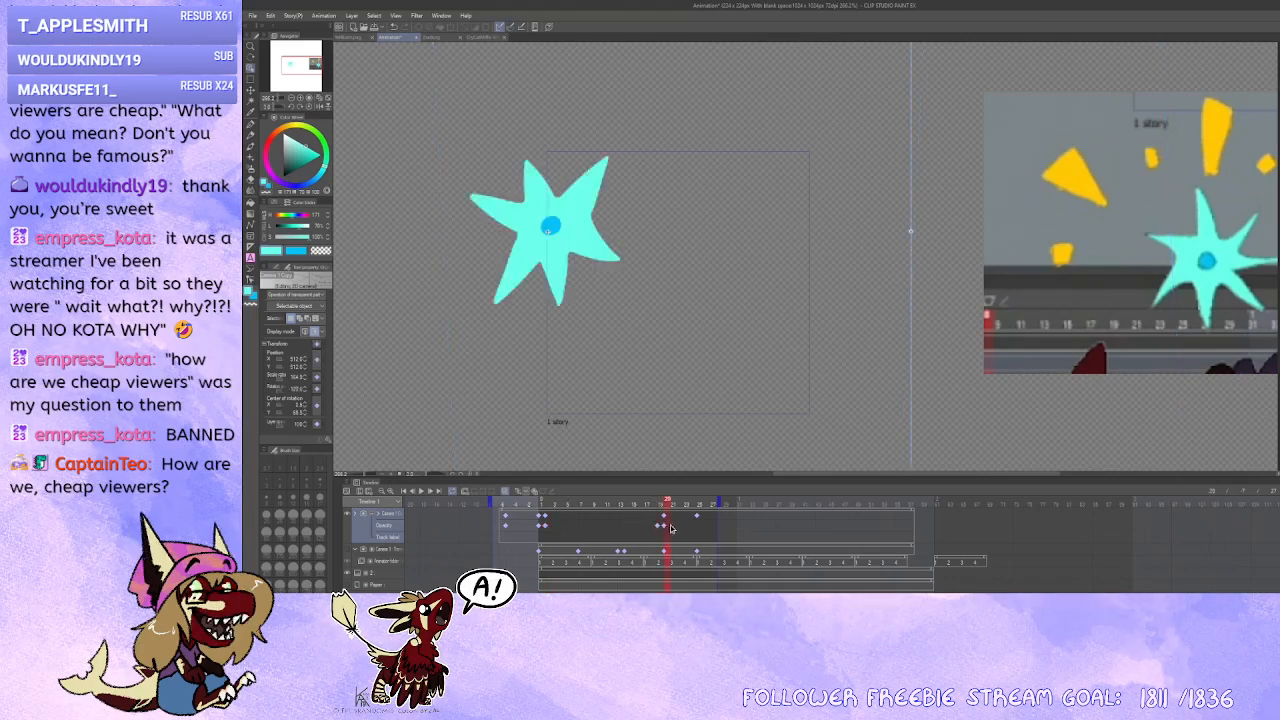
left_click(675, 528)
left_click(686, 529)
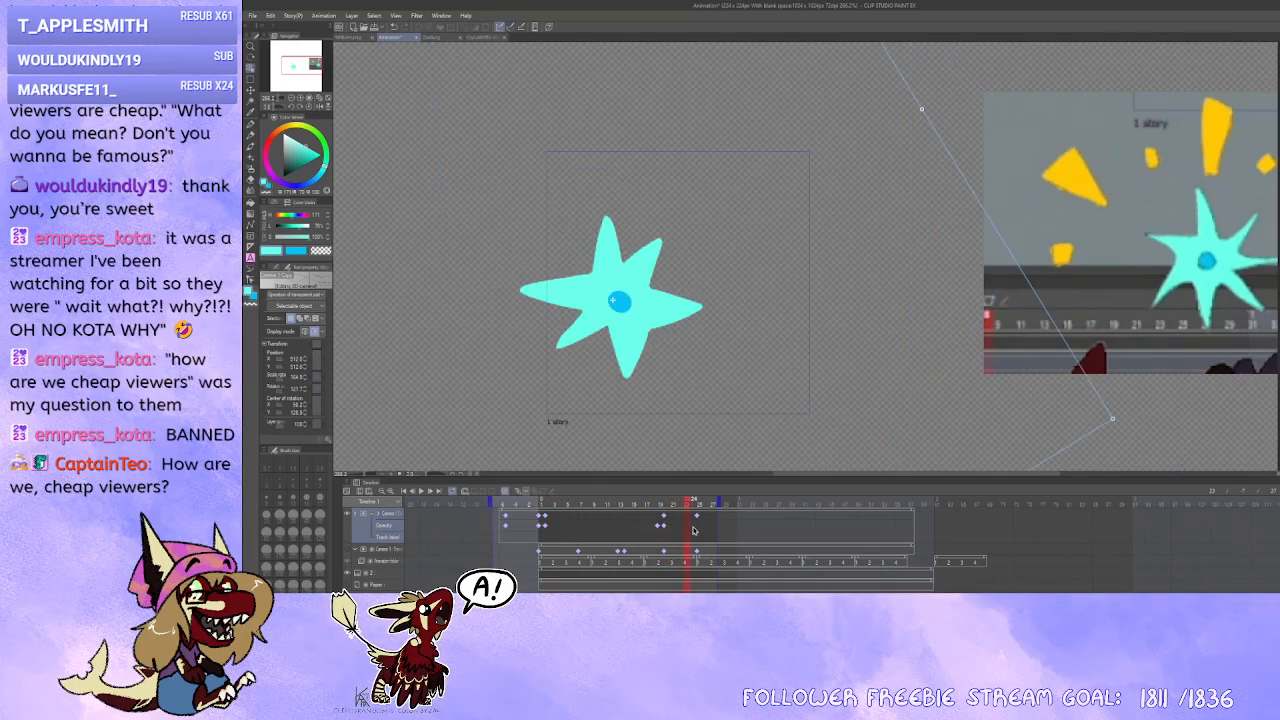
left_click(693, 532)
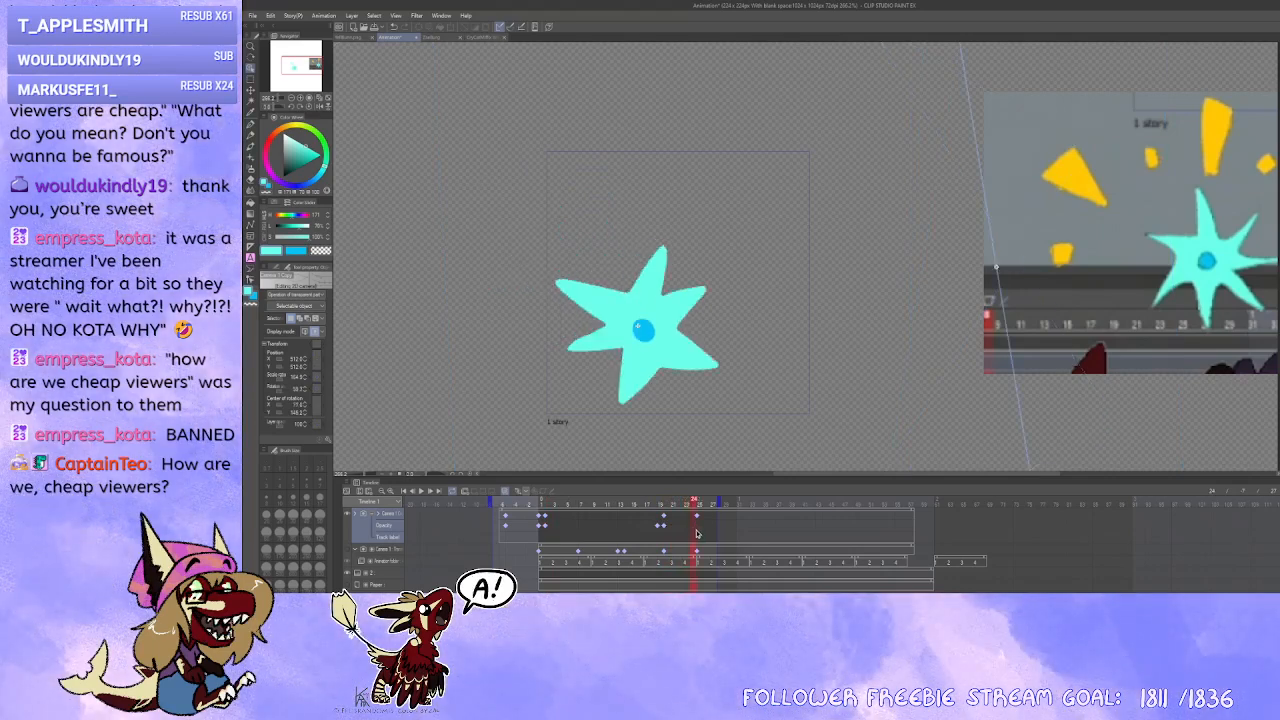
Step: Discard the copied star with shifted keyframes and replace it with a fresh duplicate of the original animated star
left_click(699, 531)
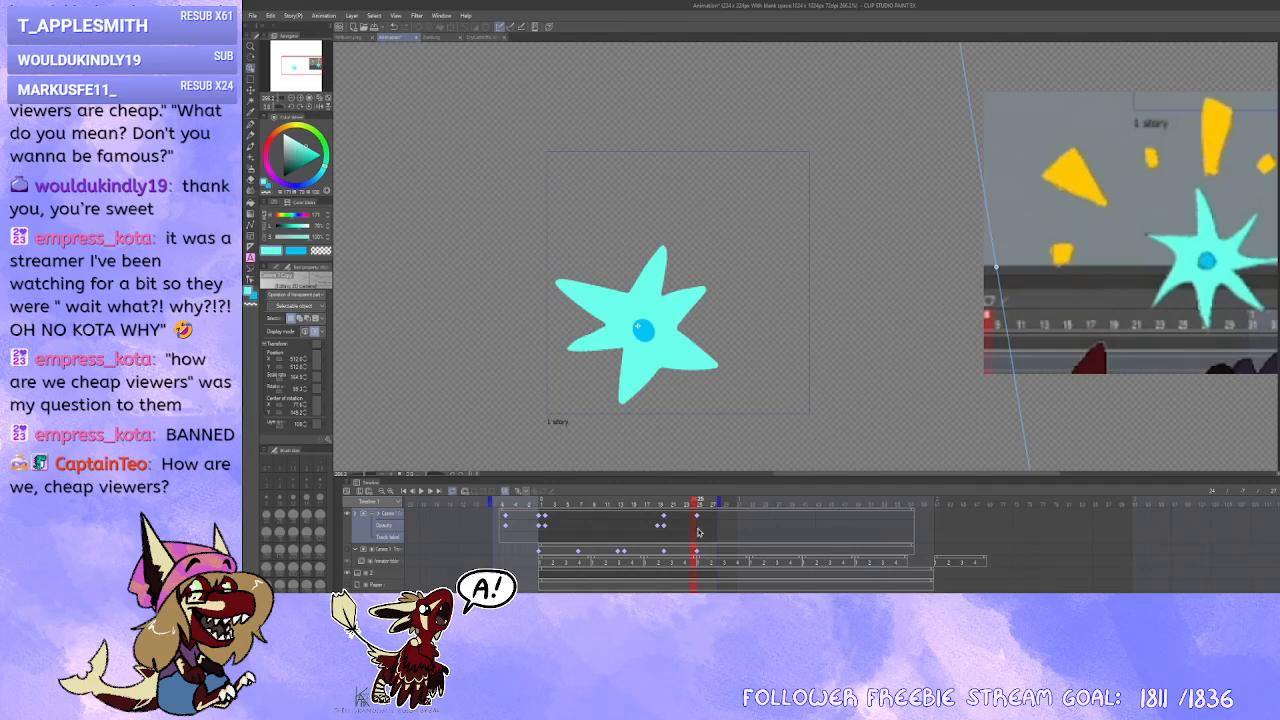
left_click(696, 535)
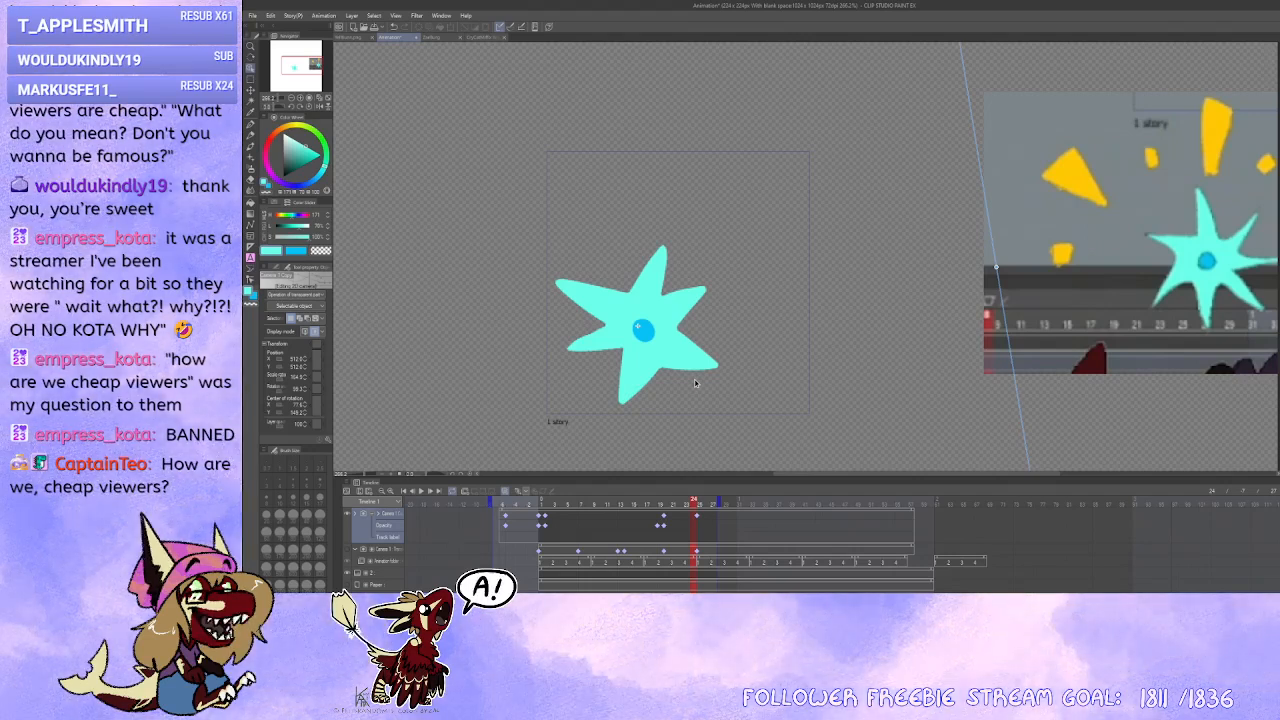
key("ctrl+z")
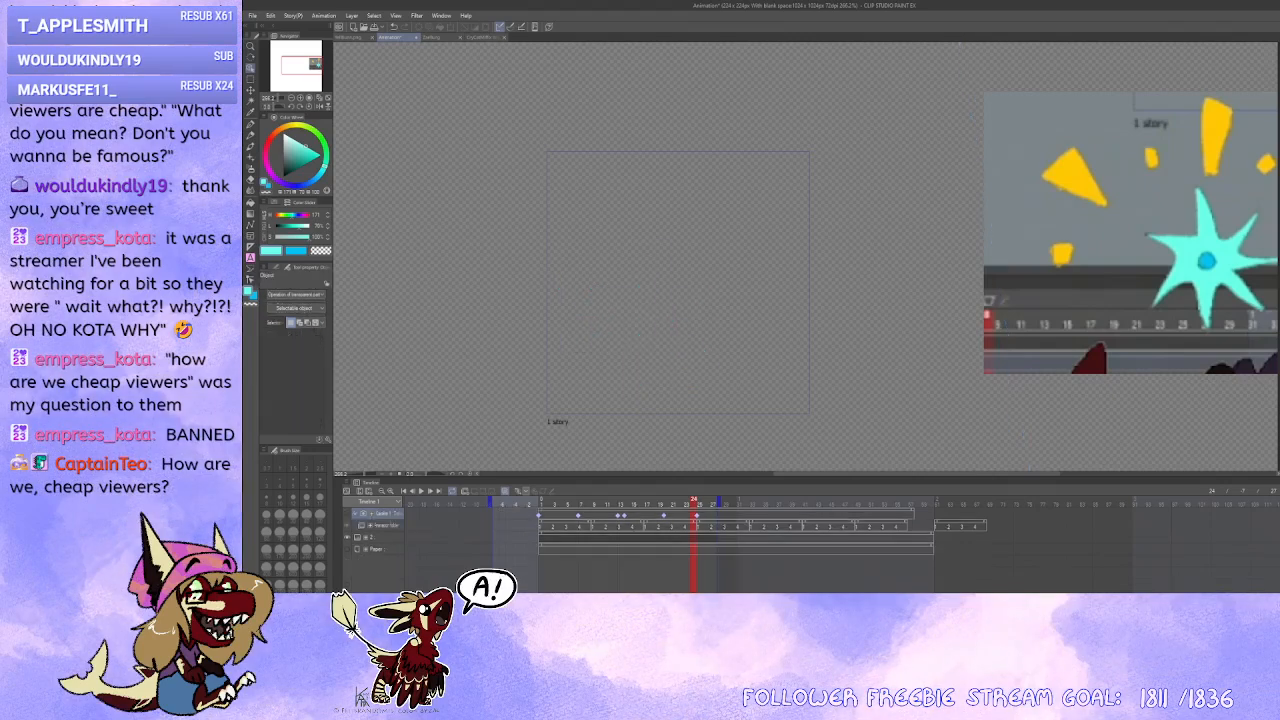
key("ctrl+y")
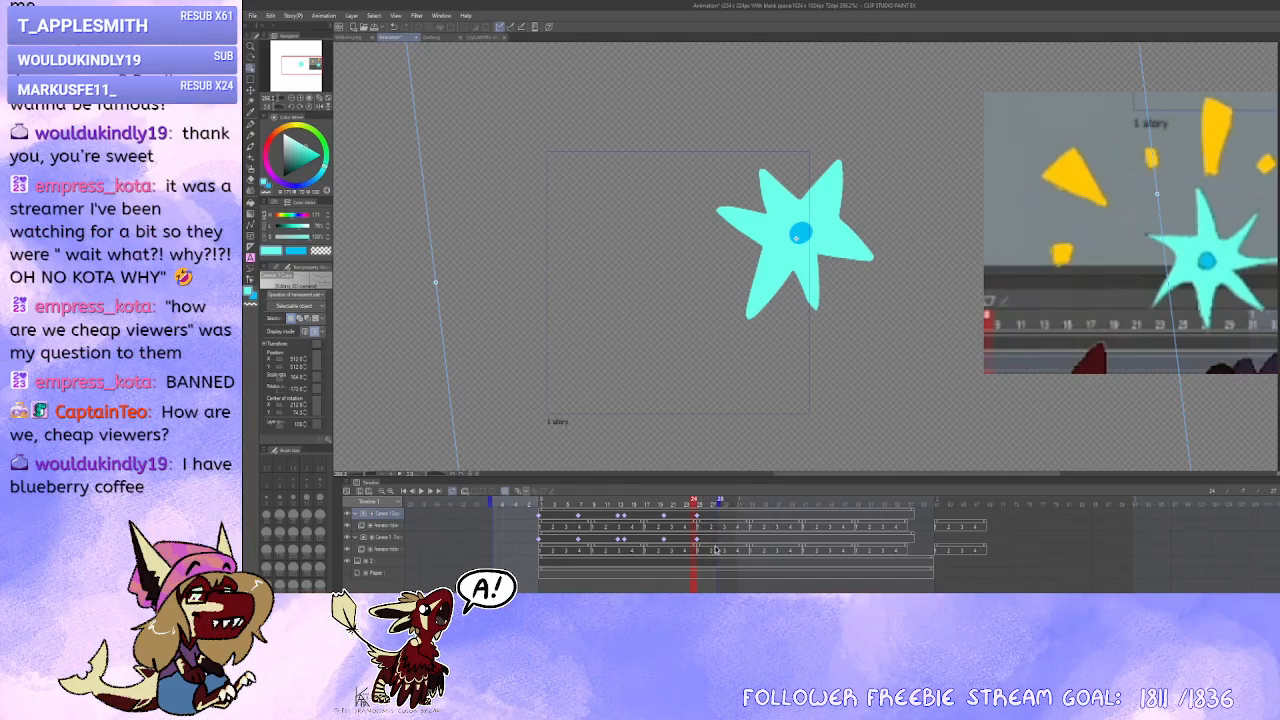
Step: Delete the original star's drawing clip that starts right after frame 24 on the lower track
left_click(714, 549)
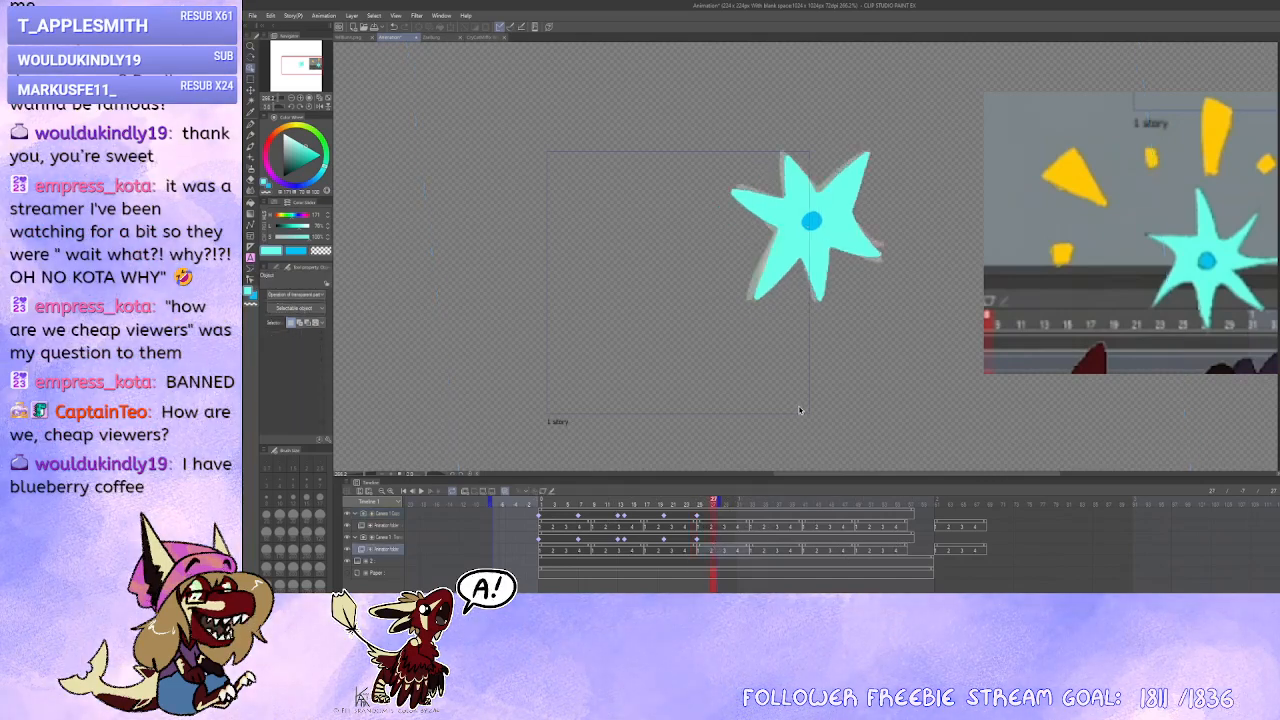
key("Delete")
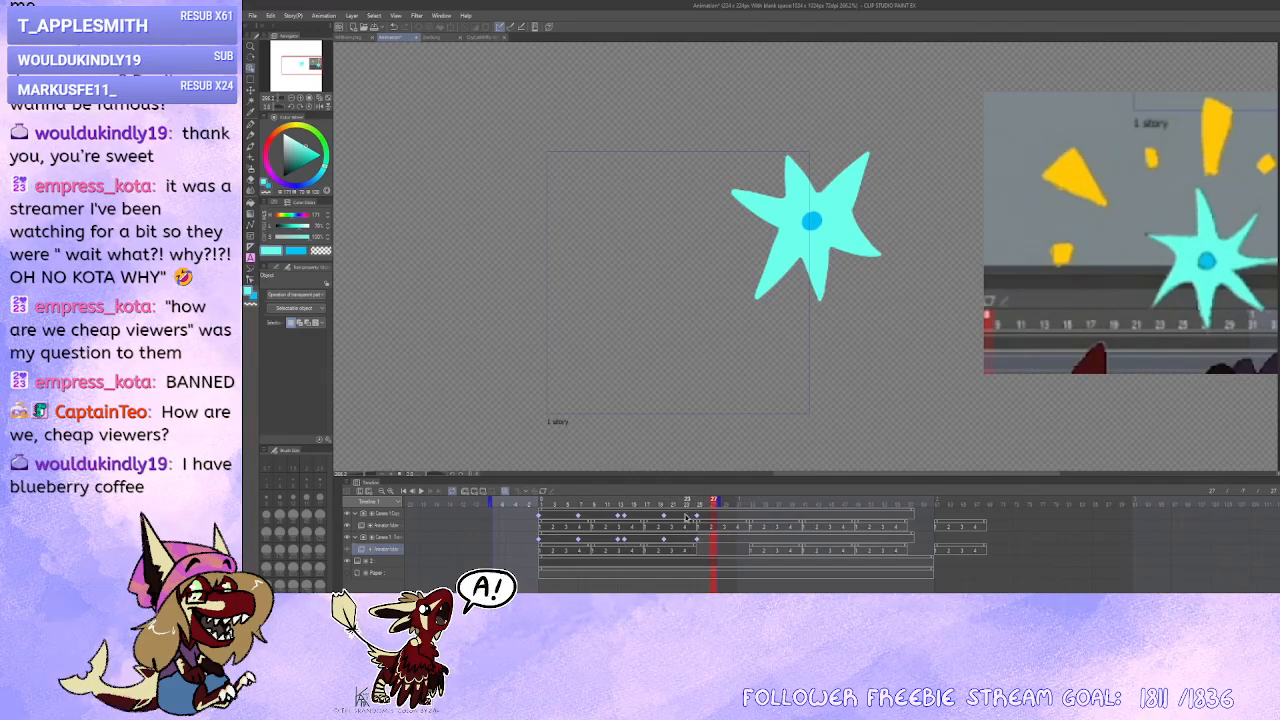
Step: Check the fresh copy's star poses at its keyframes from frame 1 through frame 24
mouse_move(724, 366)
left_mouse_down()
mouse_move(732, 354)
mouse_move(741, 375)
left_mouse_up()
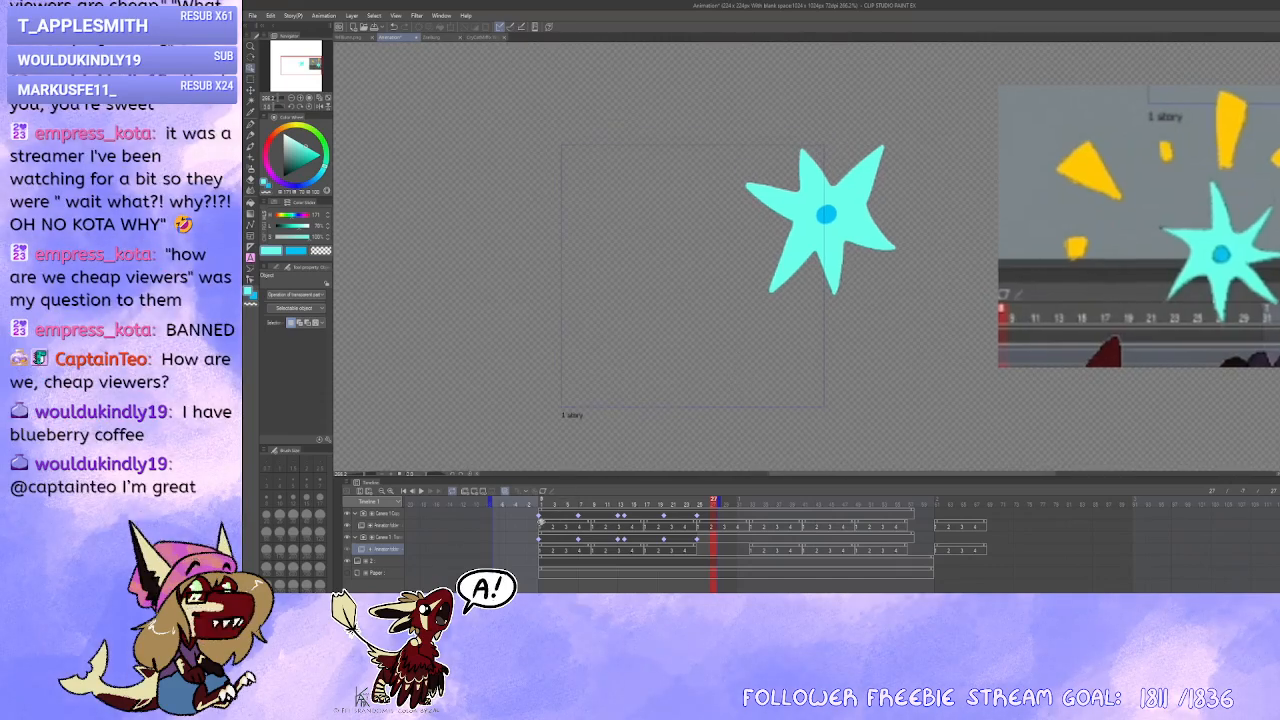
left_click(541, 519)
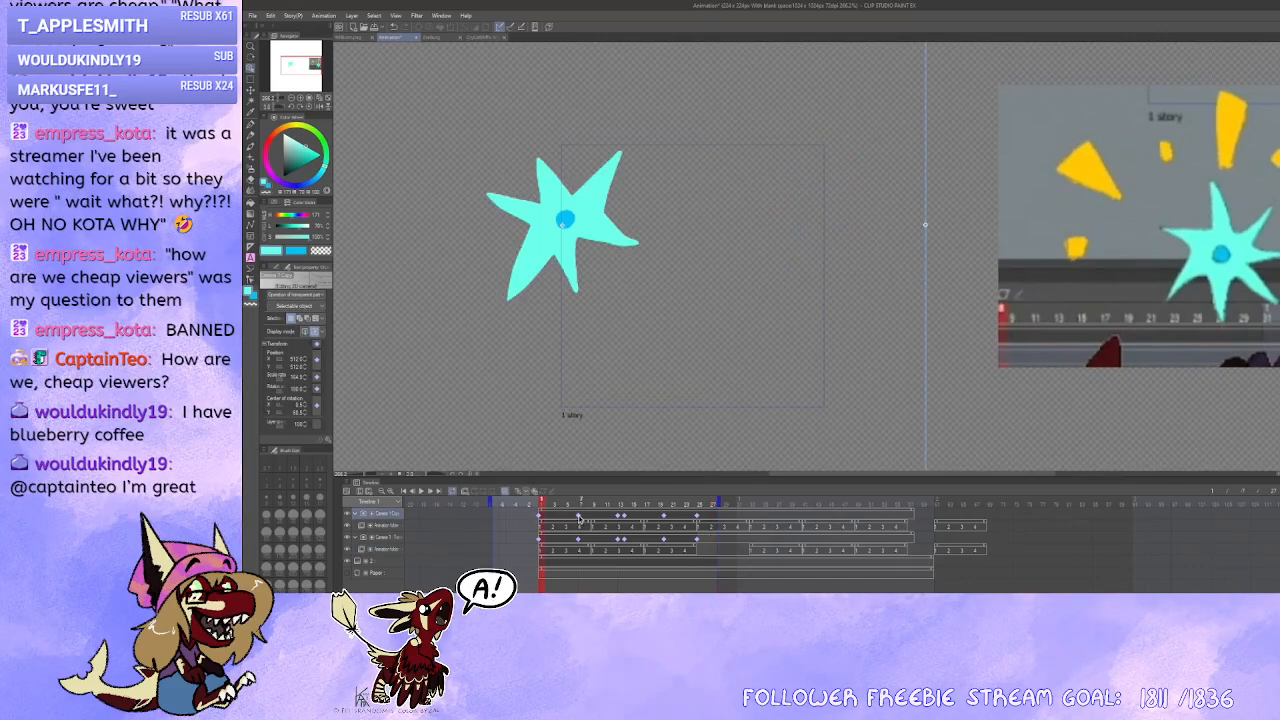
left_click(581, 519)
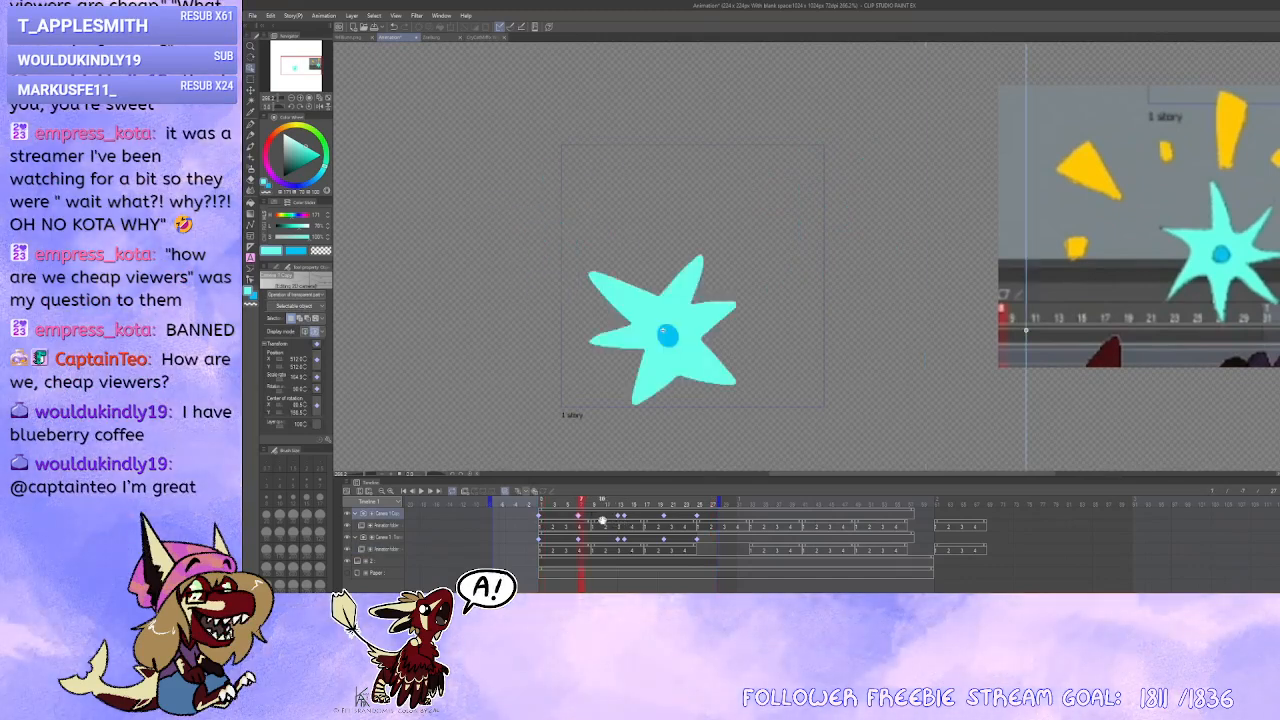
left_click(621, 518)
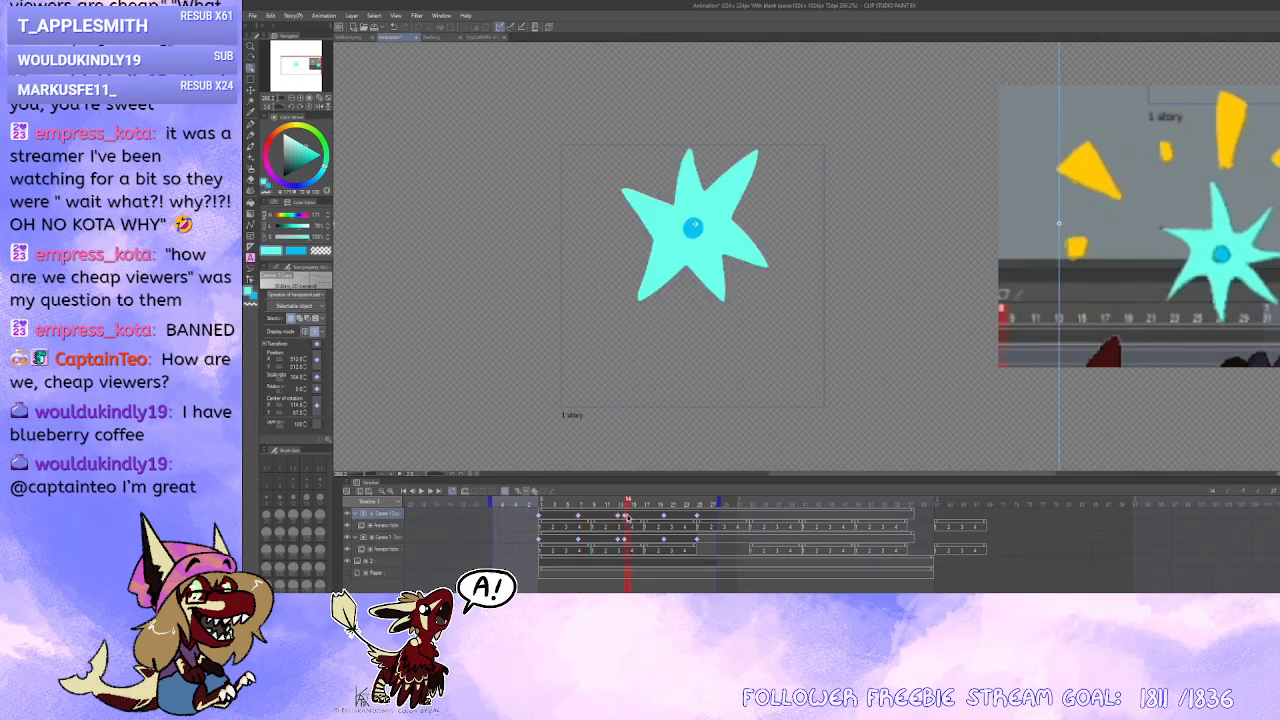
left_click(662, 519)
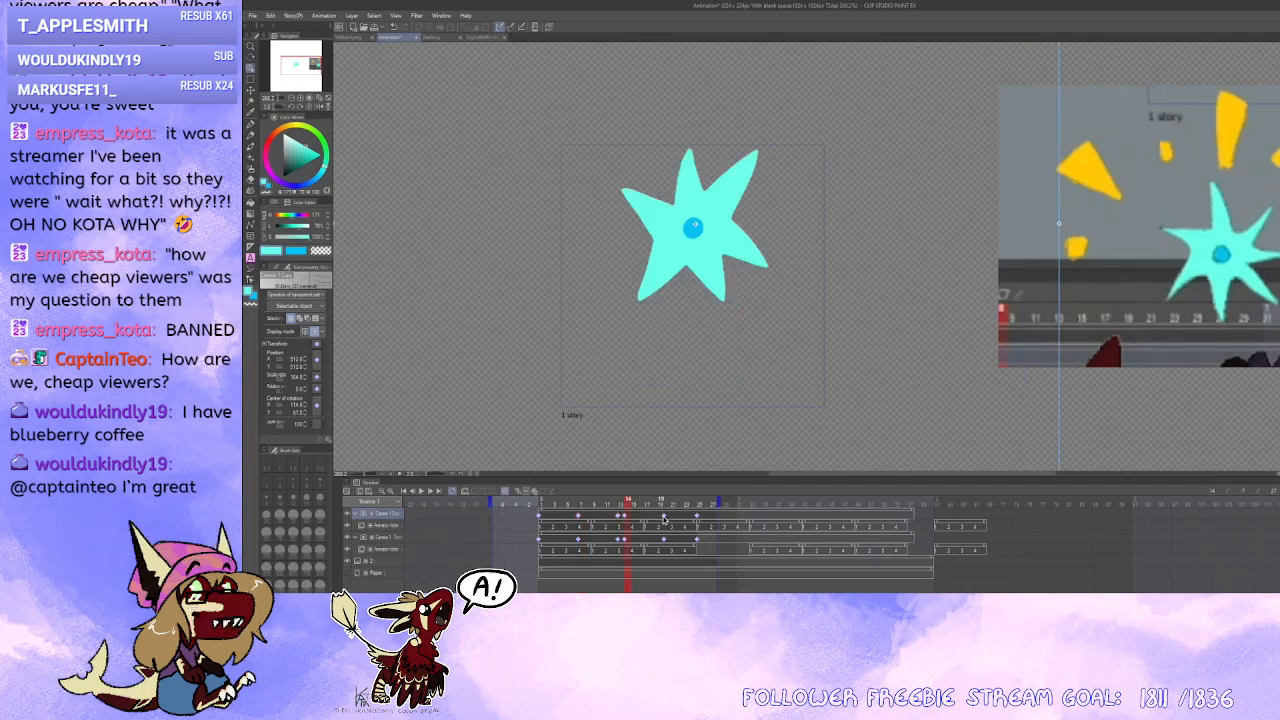
left_click(668, 519)
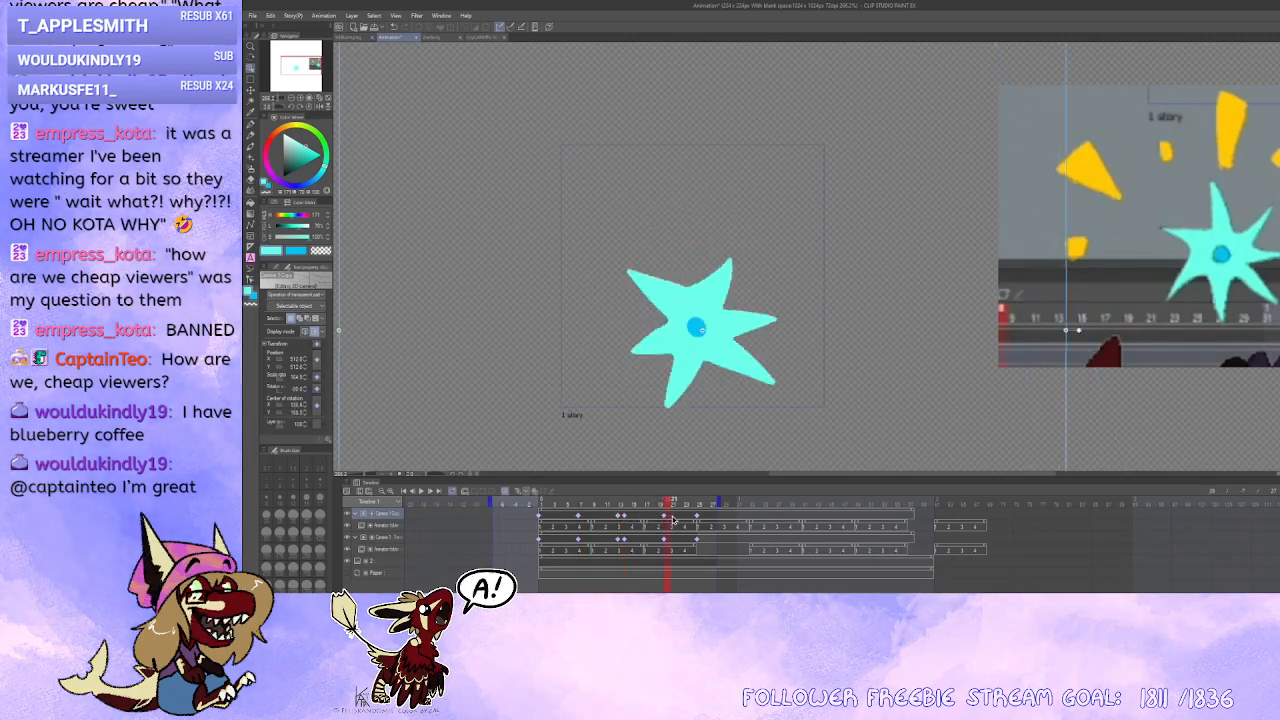
left_click(674, 519)
left_click(685, 519)
left_click(692, 519)
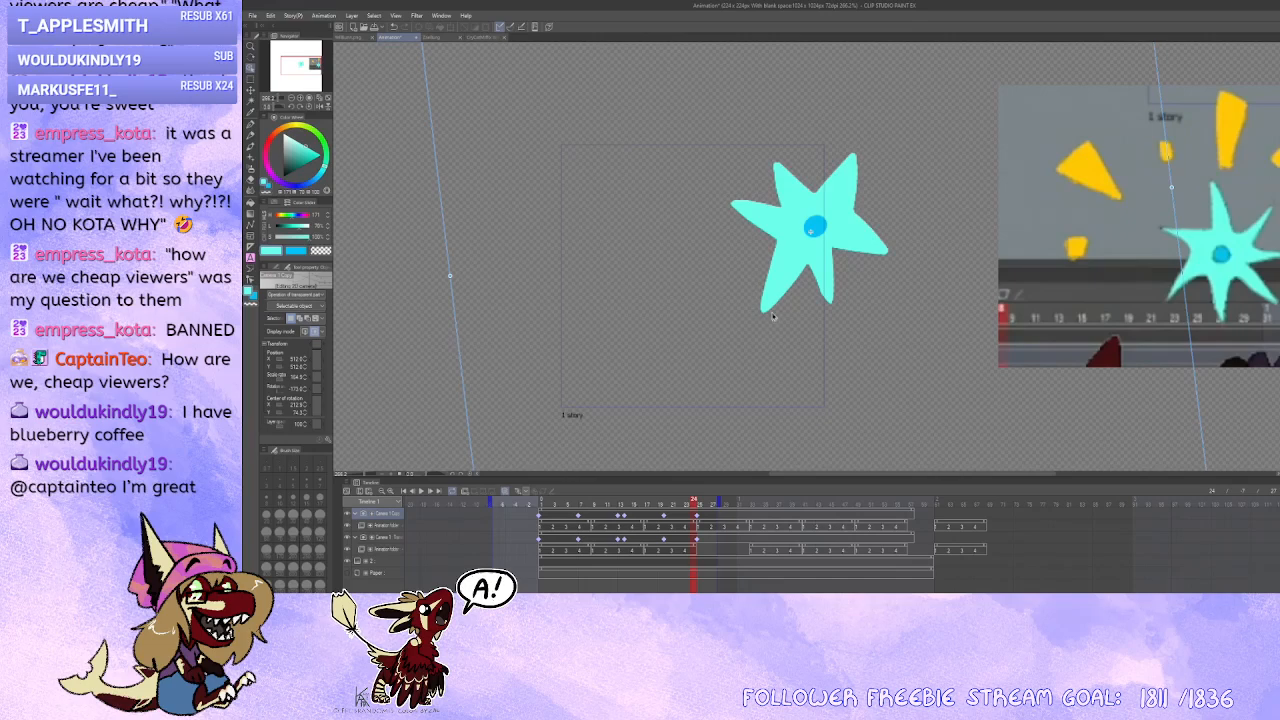
left_click_drag(774, 317, 872, 368)
scroll(818, 384, "down", 2)
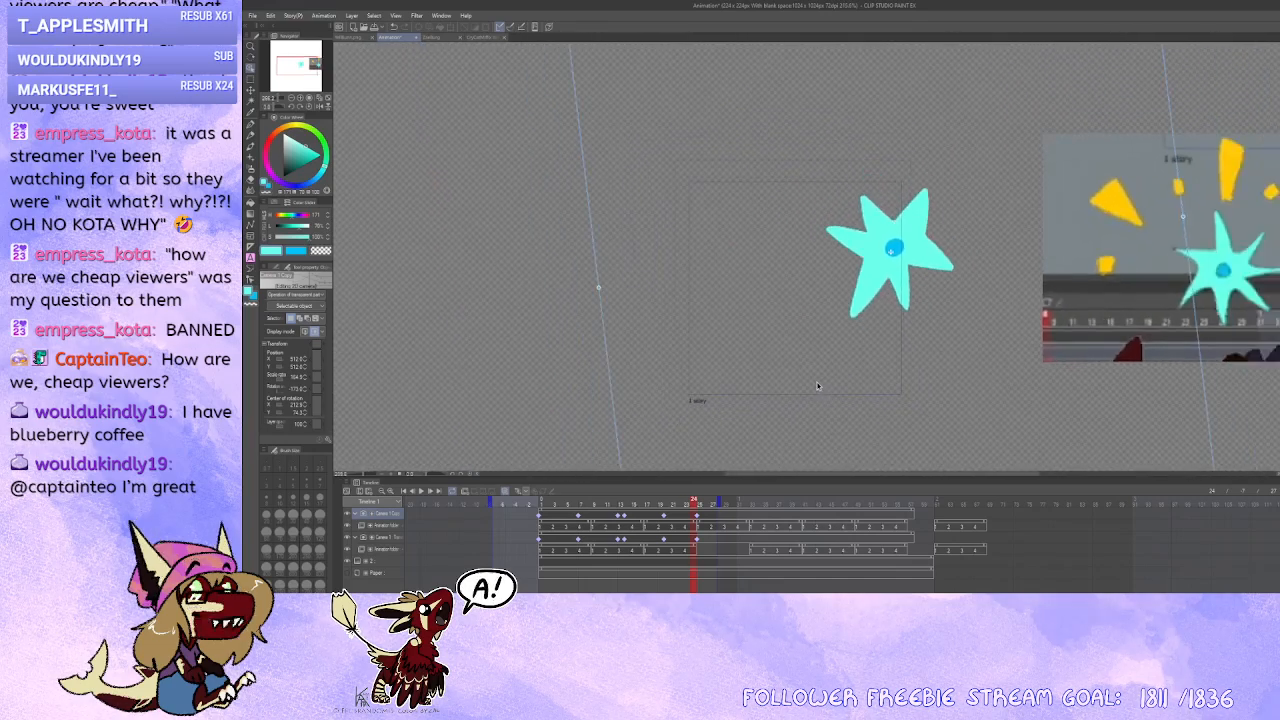
Step: Delete the copied star's two keyframes on frames 13 and 14, keeping the ones on frames 7 and 20
left_click(665, 519)
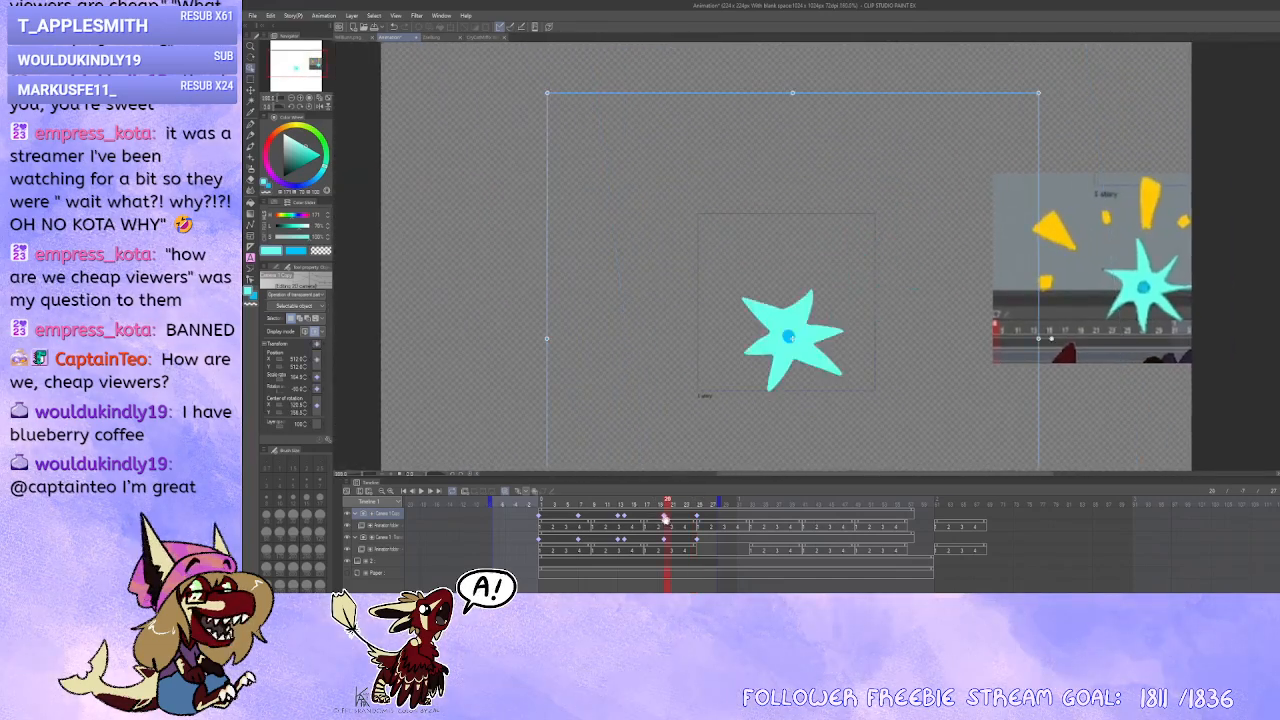
left_click(620, 517)
left_click(616, 517)
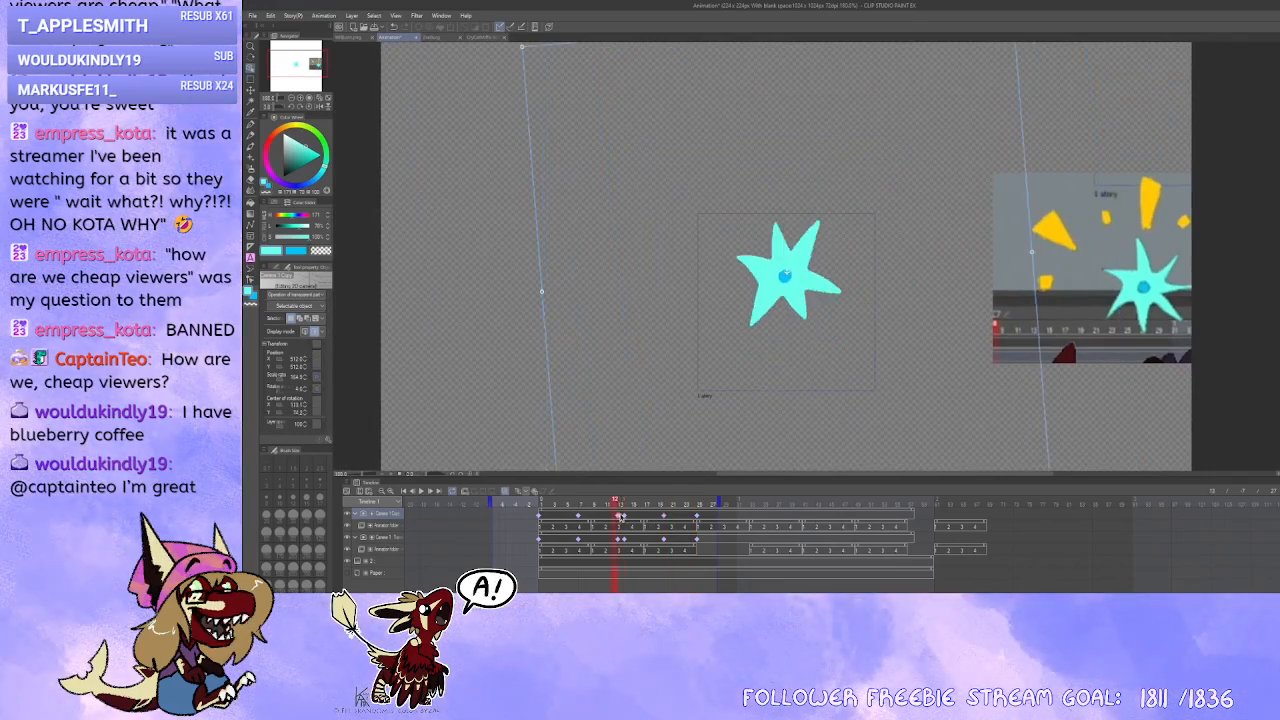
key("Right")
key("Right")
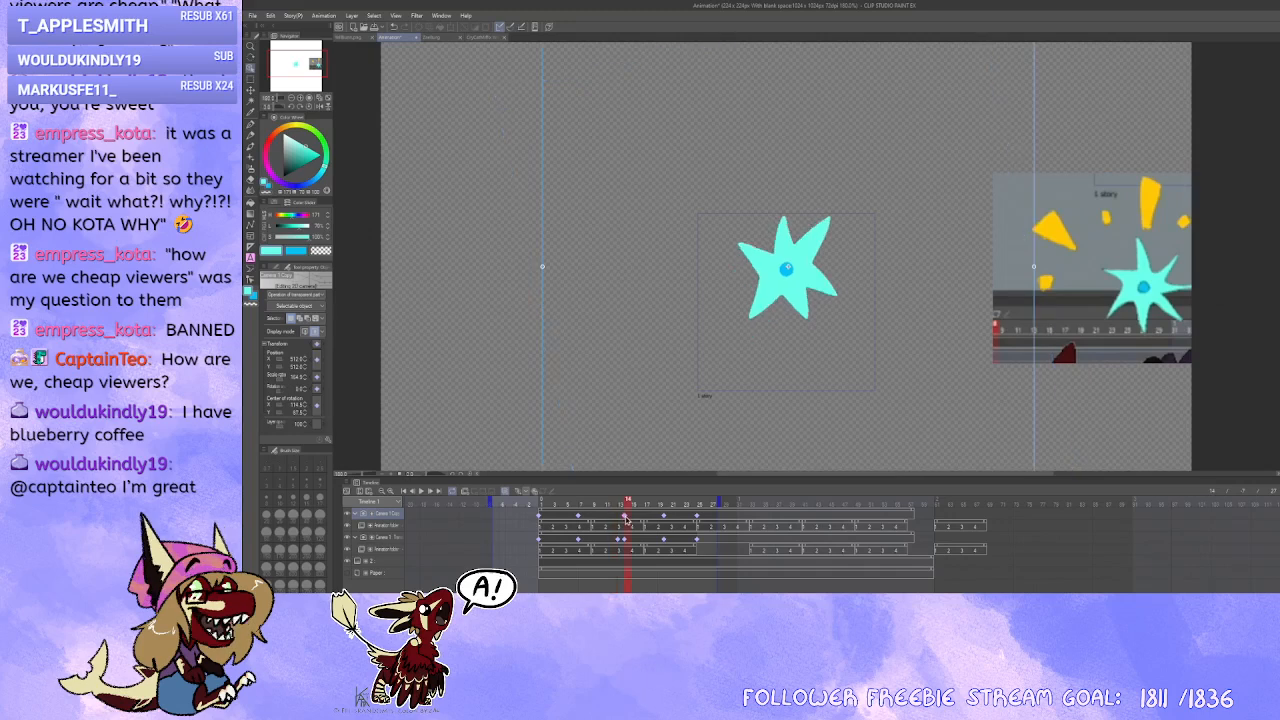
left_click(666, 524)
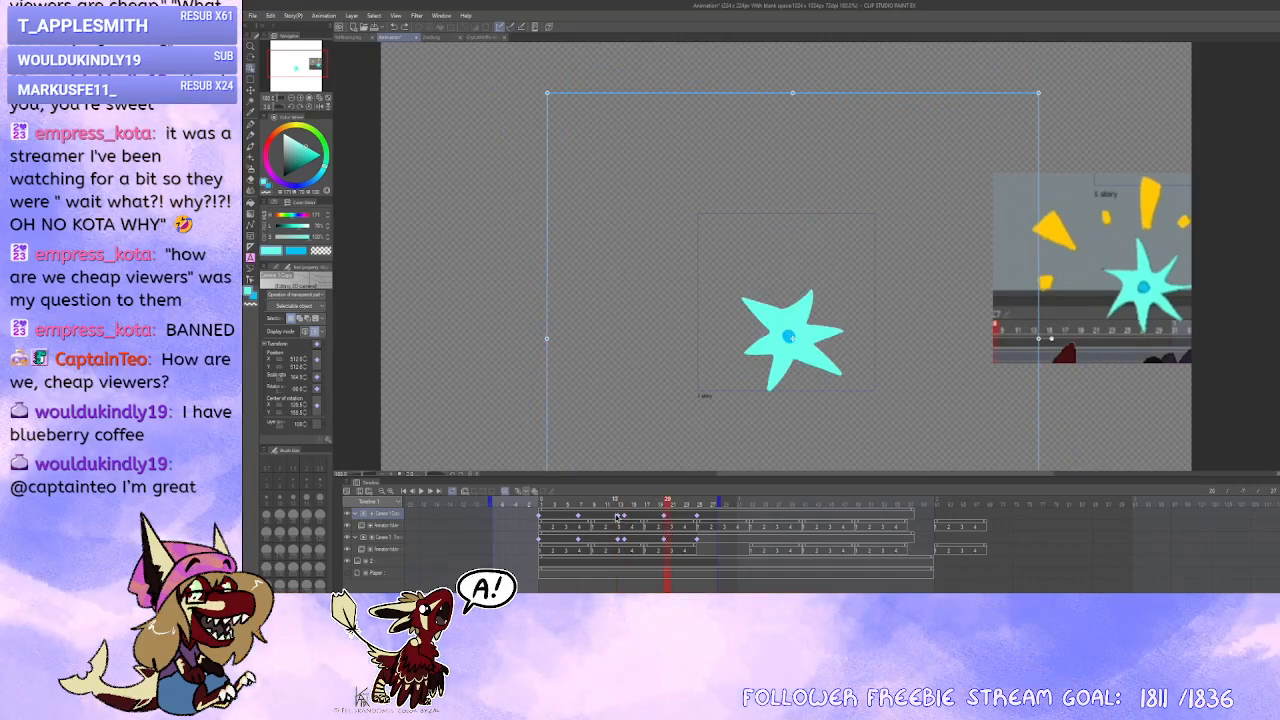
left_click(620, 518)
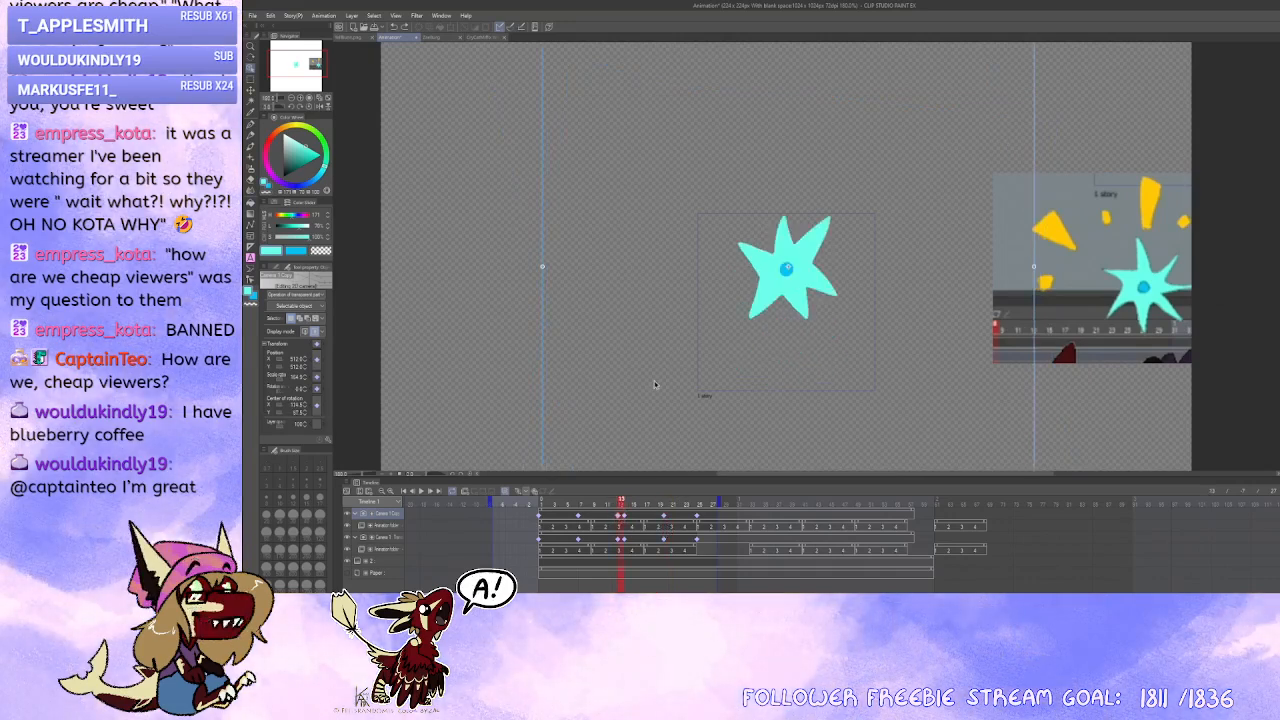
key("Right")
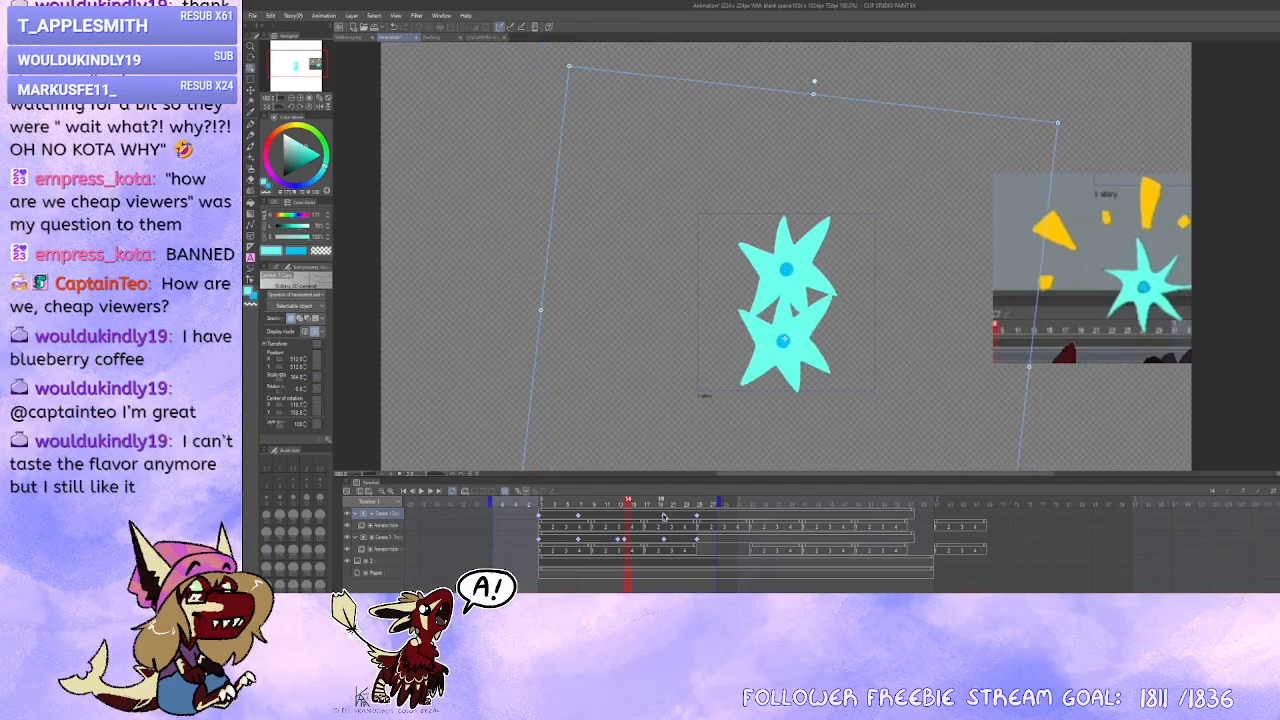
Step: Try nudging the copied star's X position up and down on the frame 20 keyframe
left_click(662, 516)
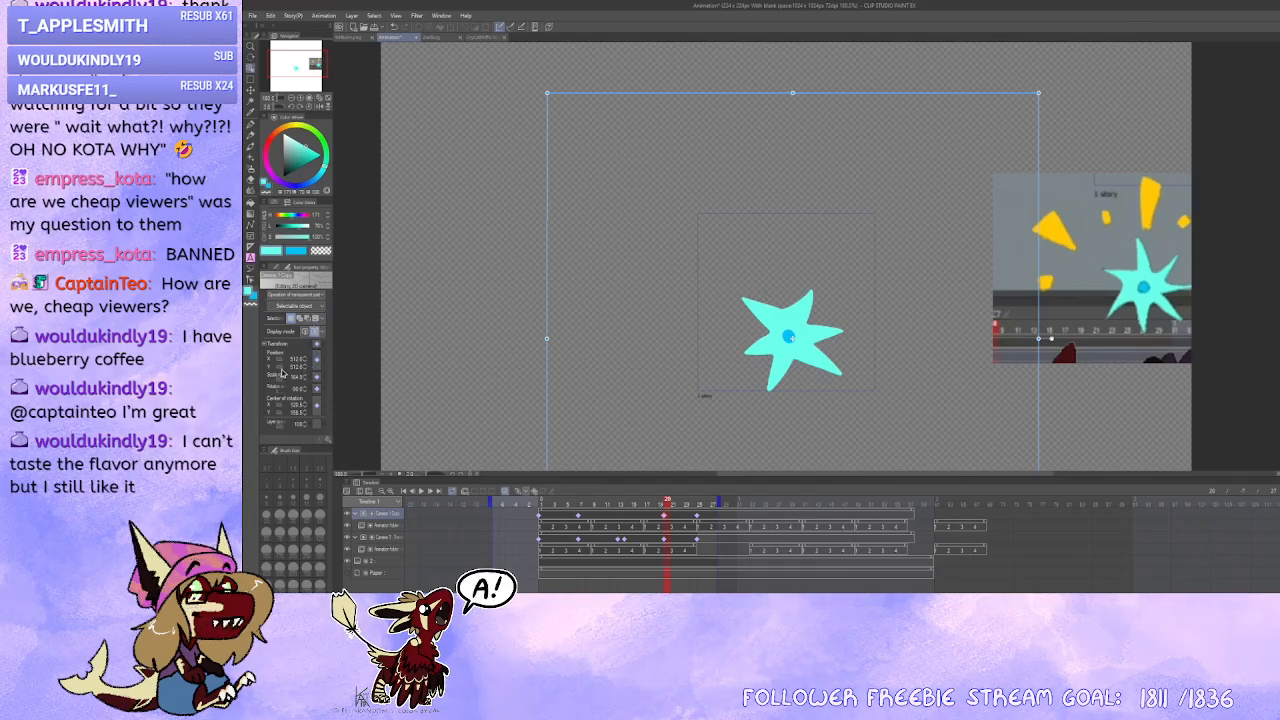
left_click(305, 359)
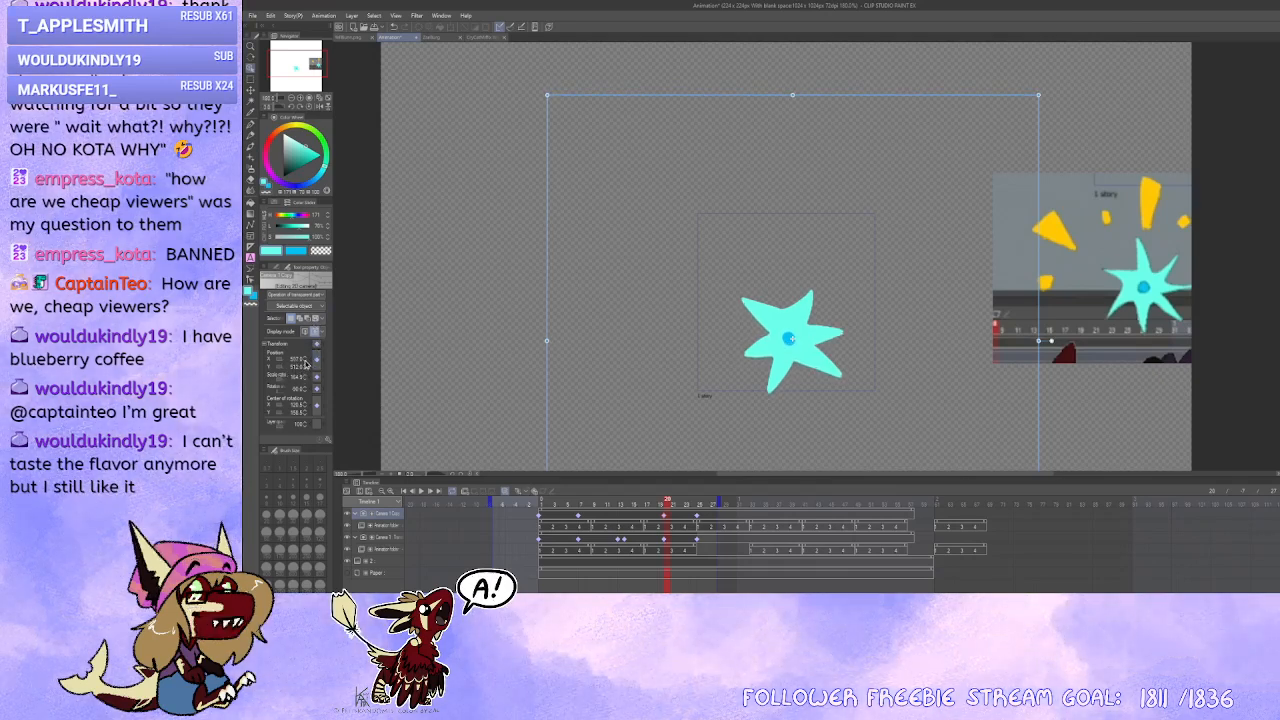
left_click(305, 364)
left_click(305, 364)
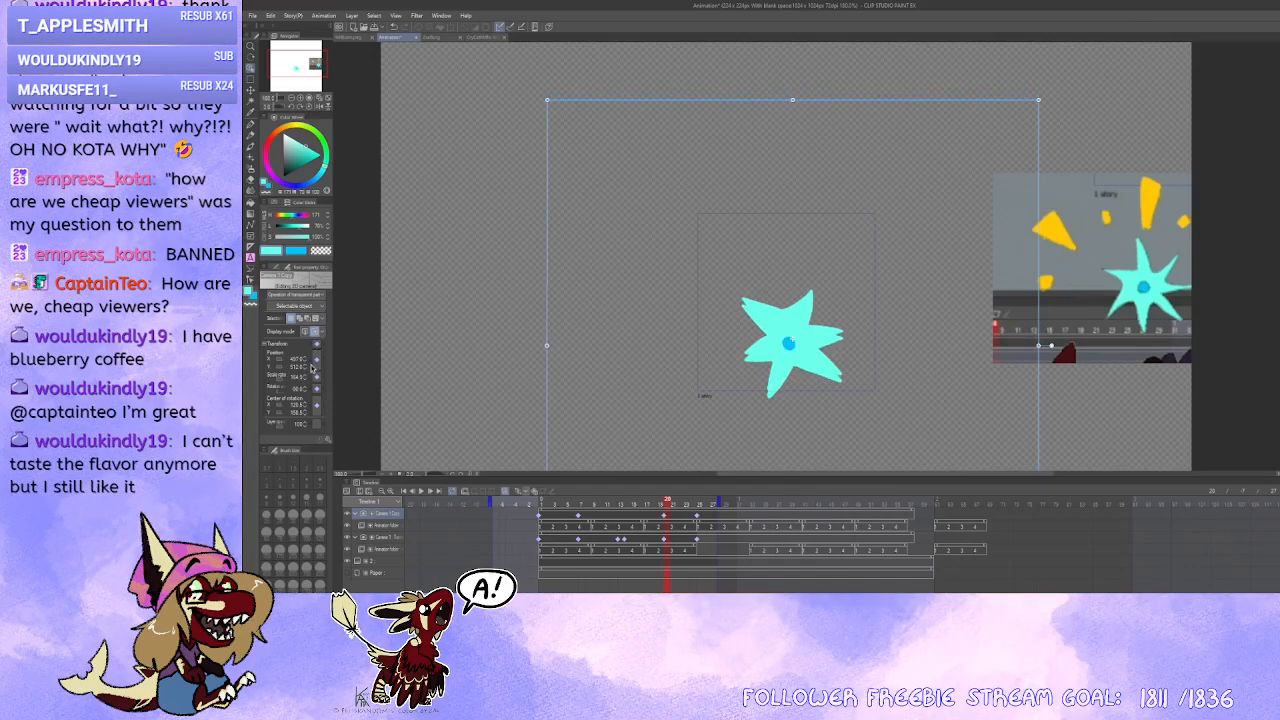
left_click(305, 359)
left_click(305, 359)
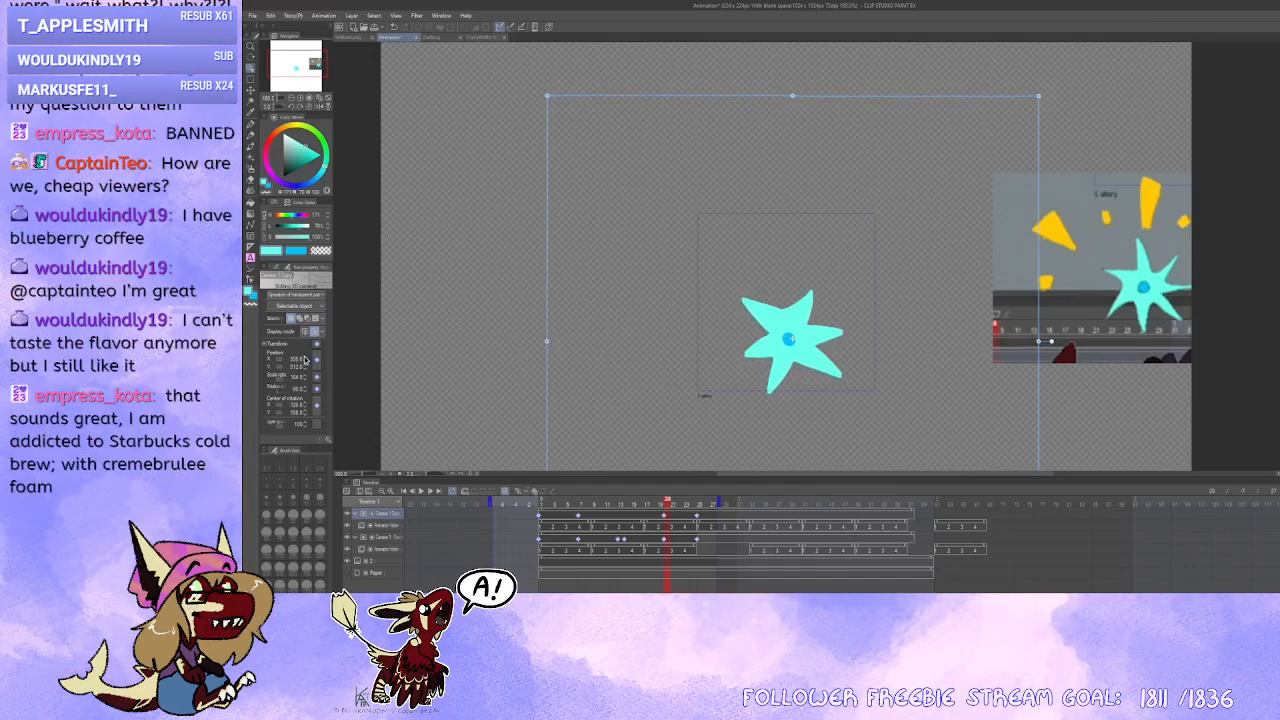
left_click(305, 359)
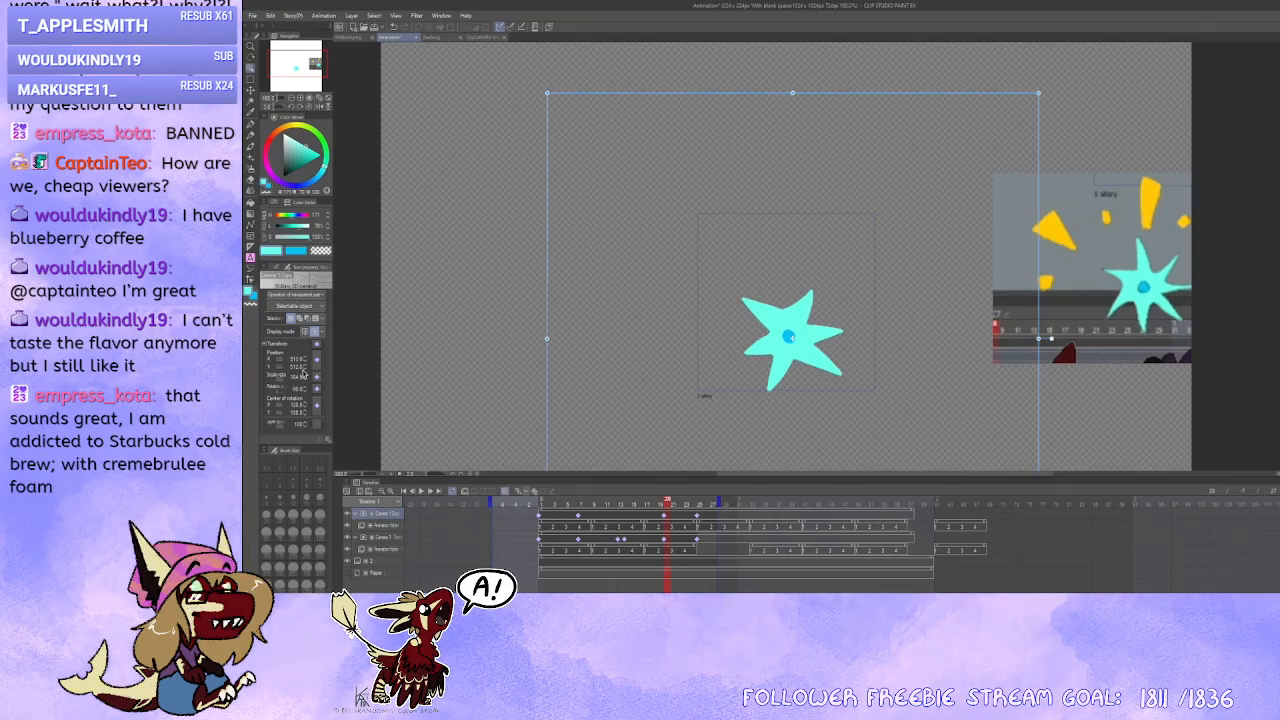
Step: Set the copied star's Y position to 0 on the frame 20 keyframe
left_click(305, 369)
left_click(305, 369)
left_click(305, 369)
left_click(305, 369)
left_click(305, 369)
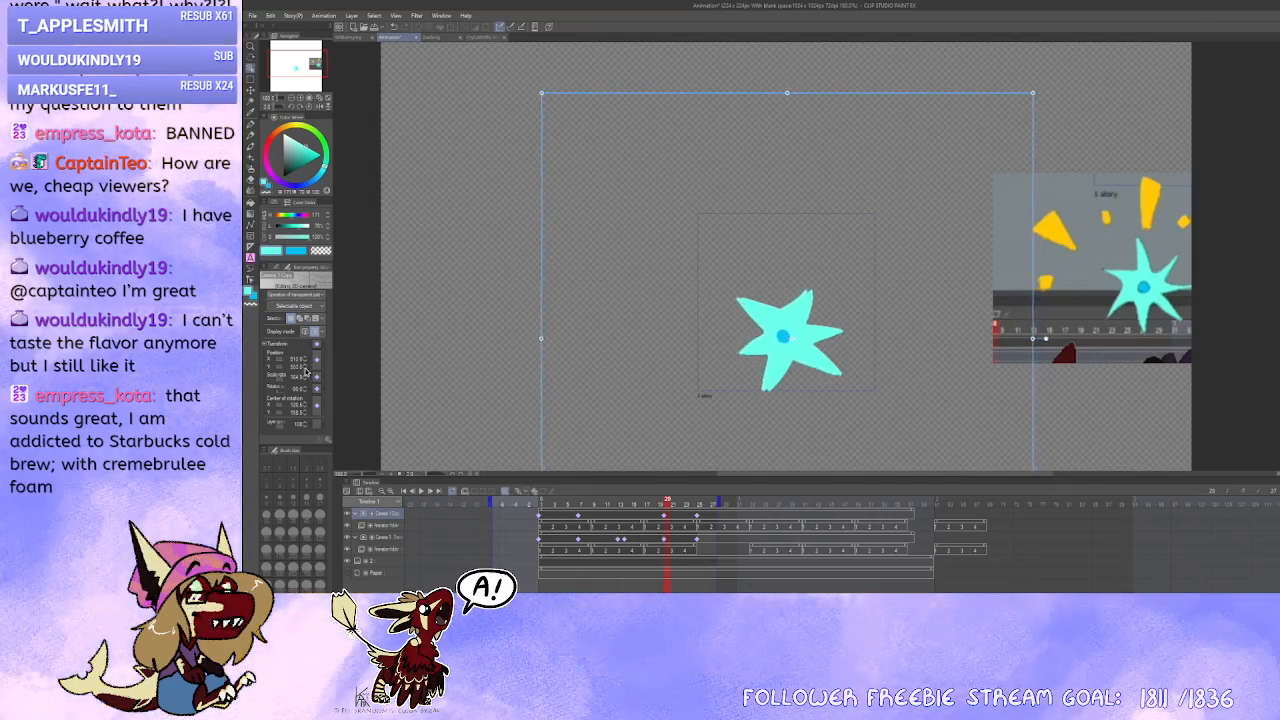
left_click(305, 369)
left_click(305, 369)
left_click(305, 369)
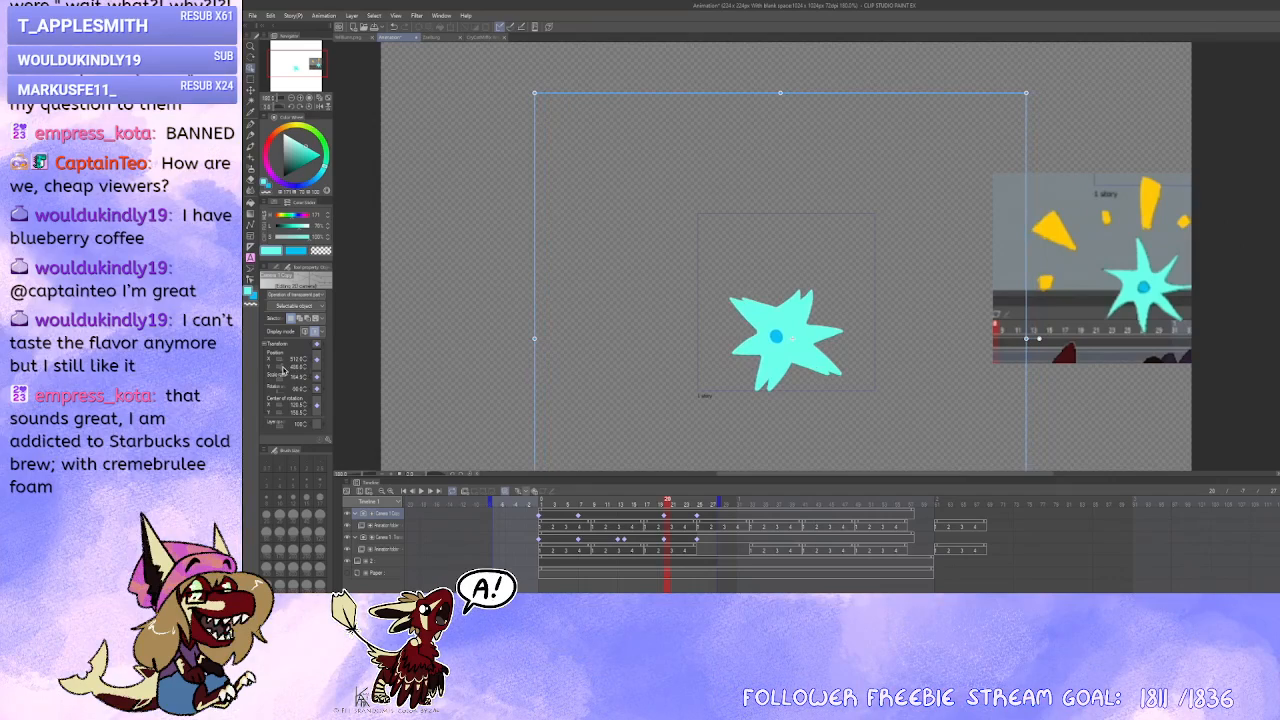
left_click_drag(283, 370, 294, 367)
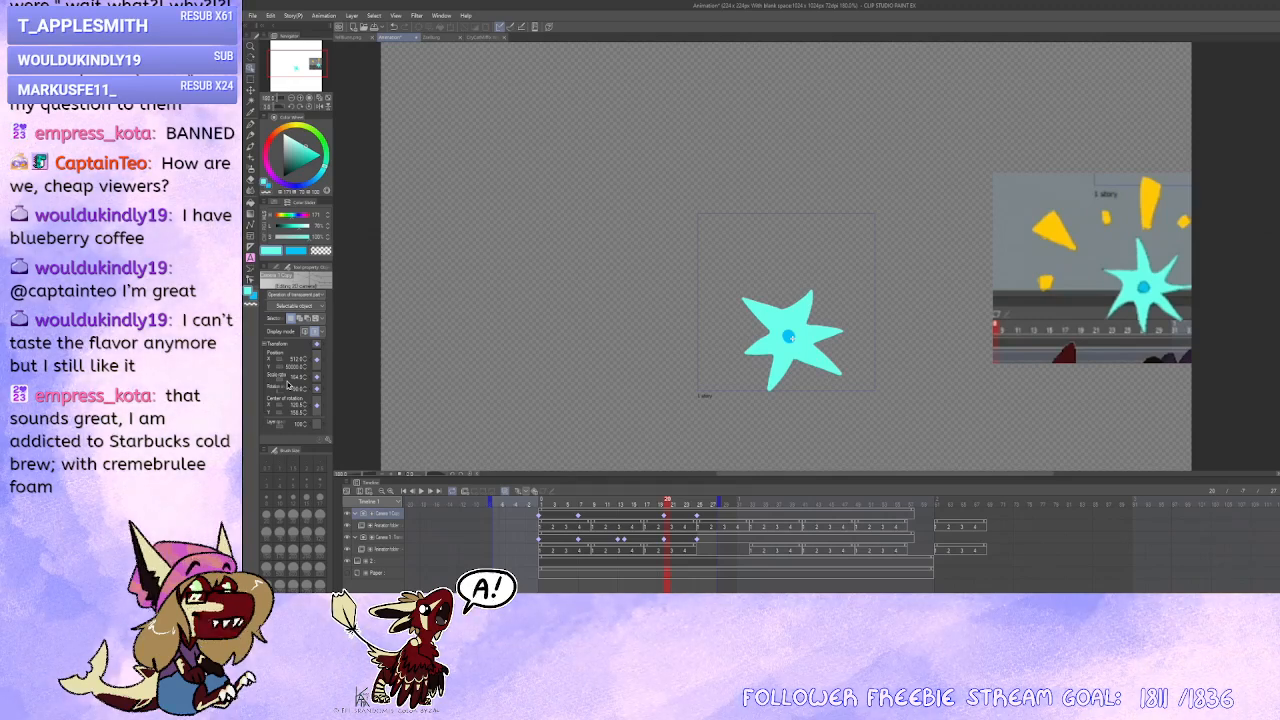
key("ctrl+z")
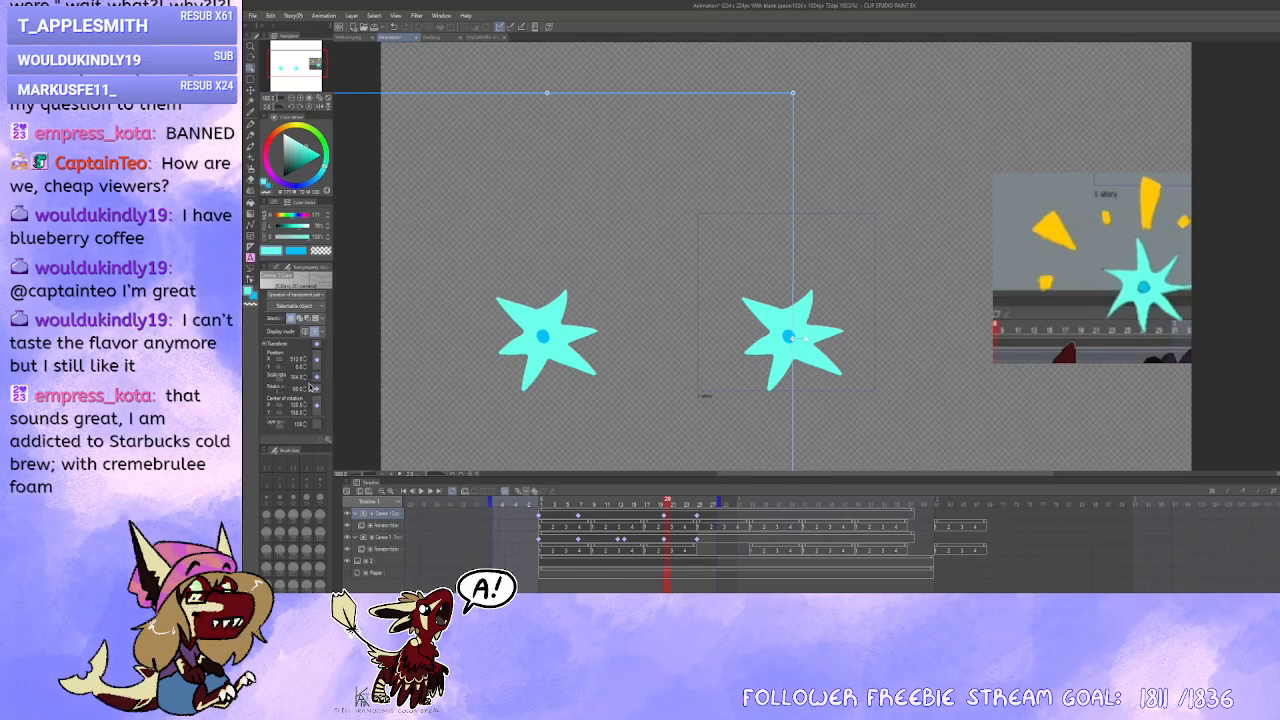
Step: Set the copied star's Y position to 0 on the frame 25 keyframe and compare it with frame 20
left_click(699, 502)
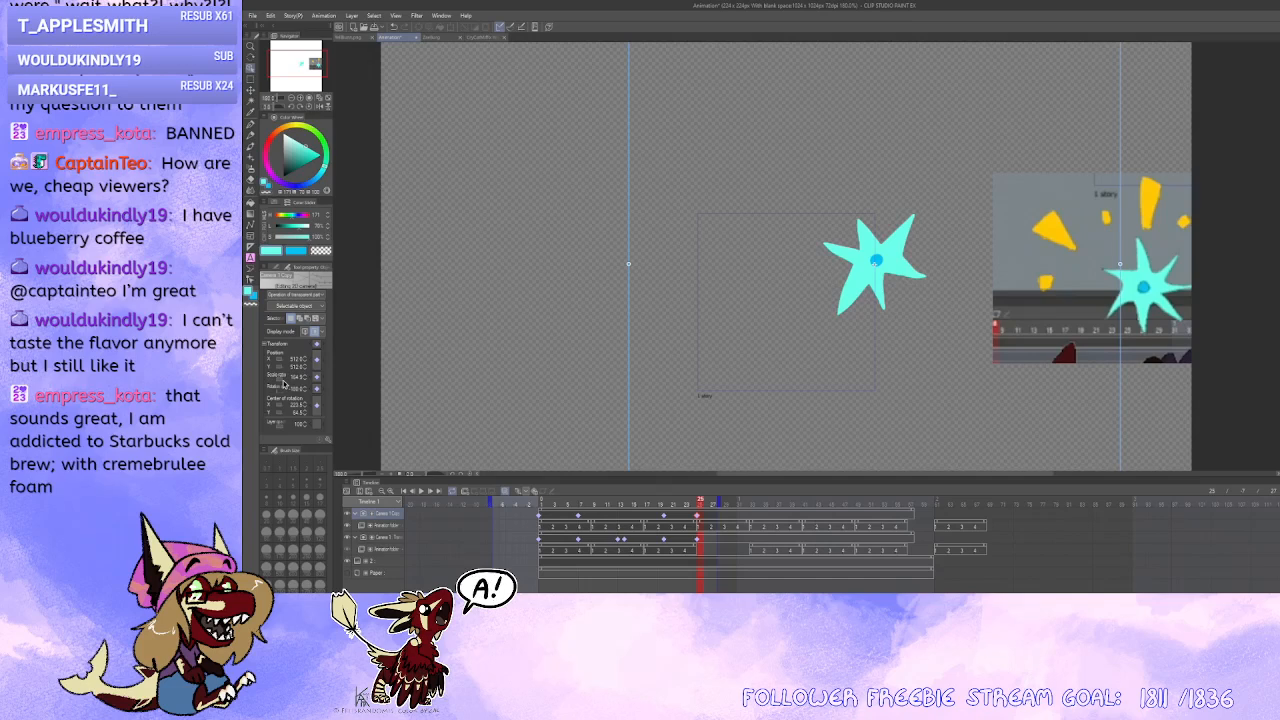
key("ctrl+z")
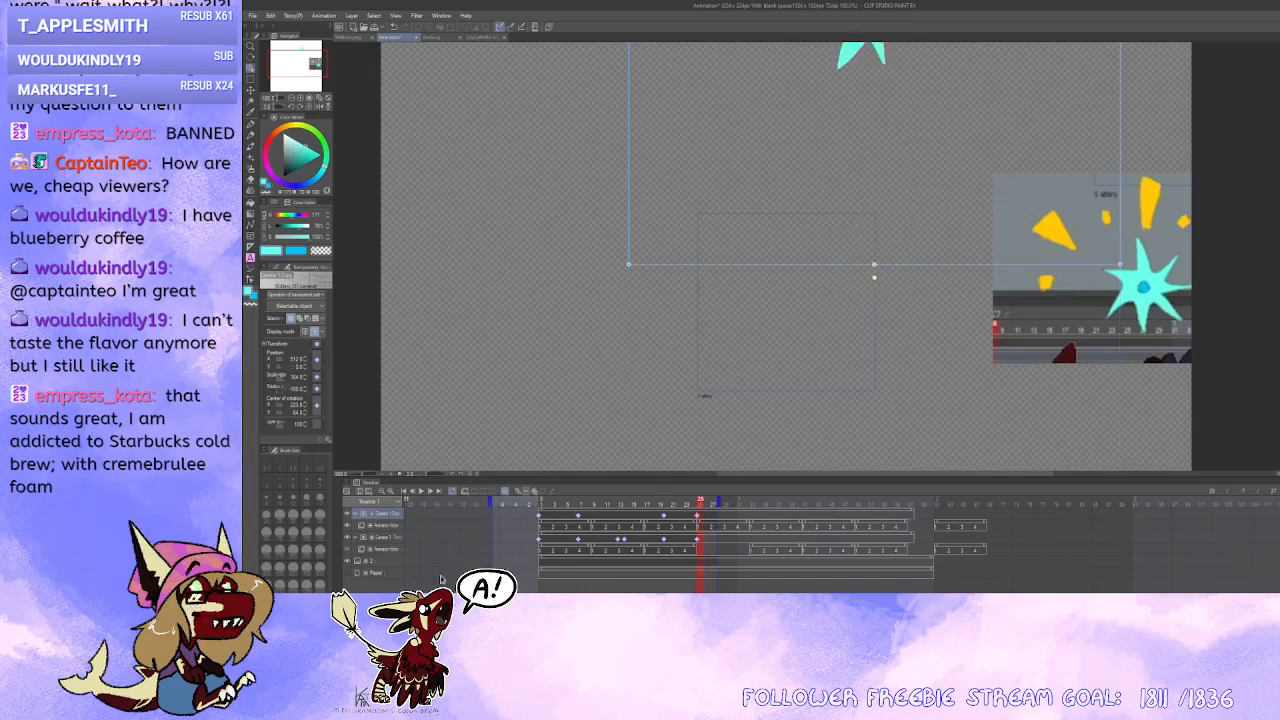
left_click(665, 516)
left_click_drag(680, 517, 698, 518)
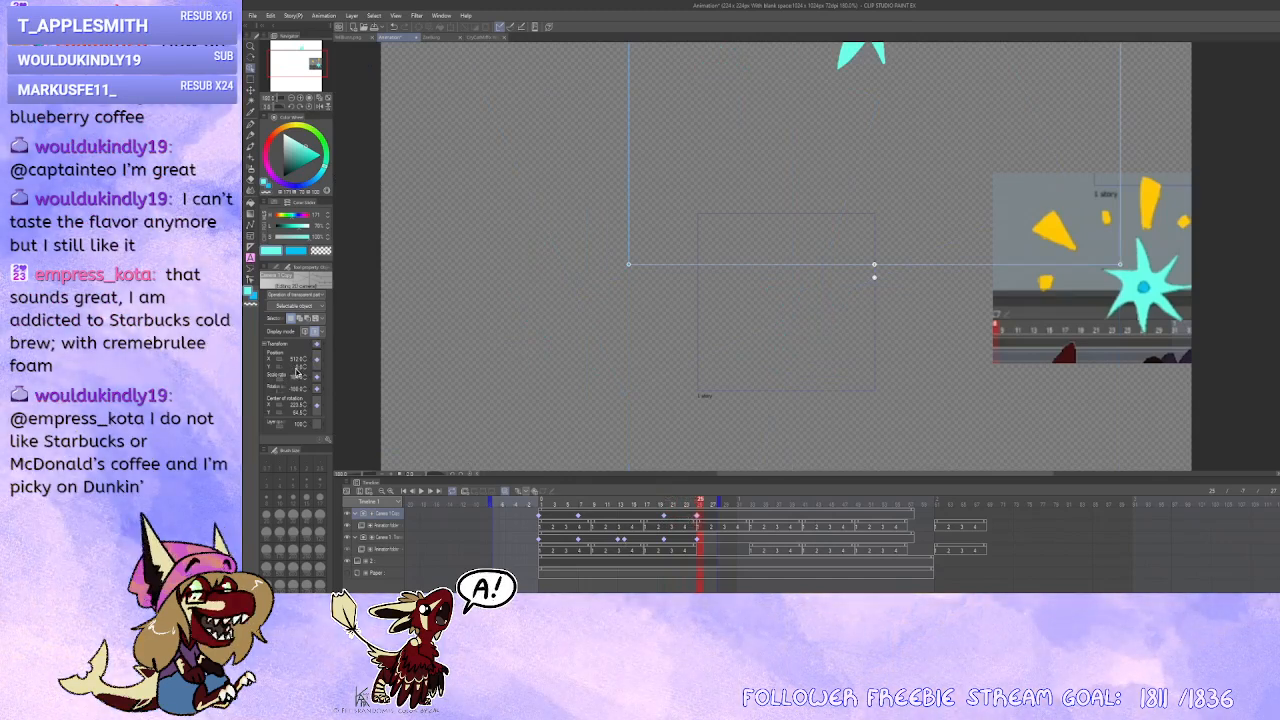
Step: Compare the two display modes to see where the copied star sits relative to the canvas square at frame 25
scroll(557, 343, "down", 4)
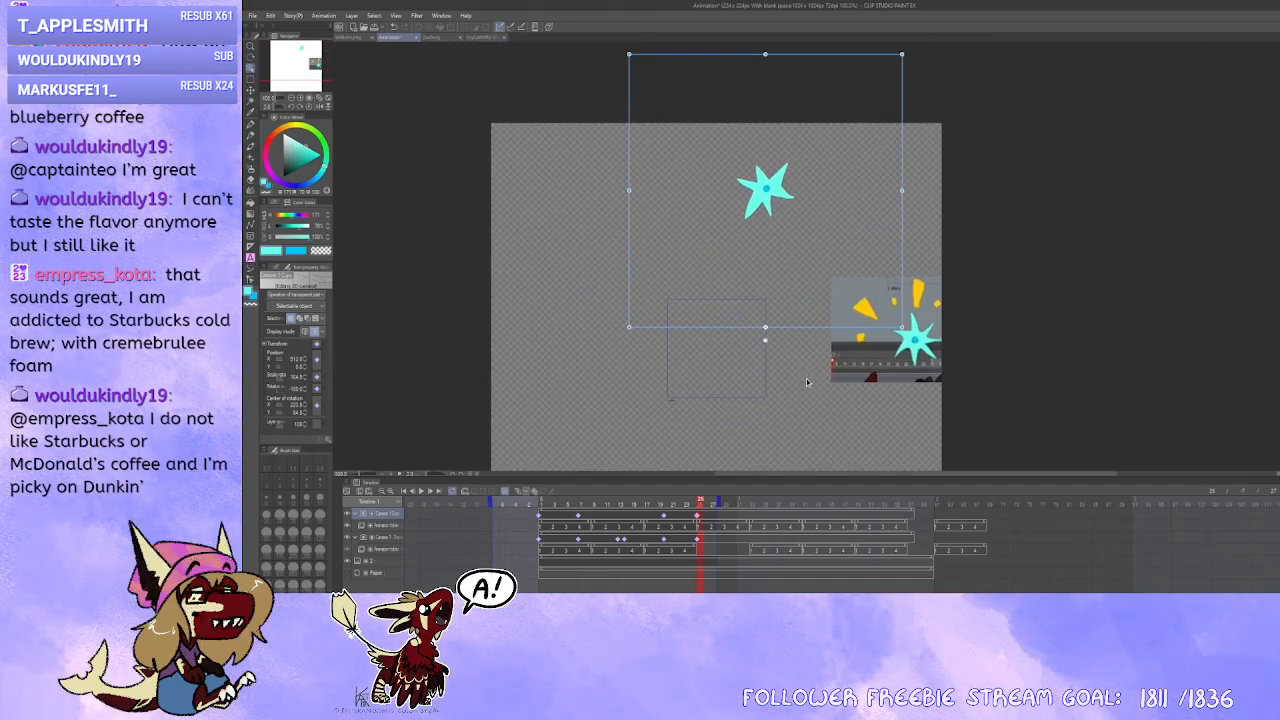
left_click(305, 333)
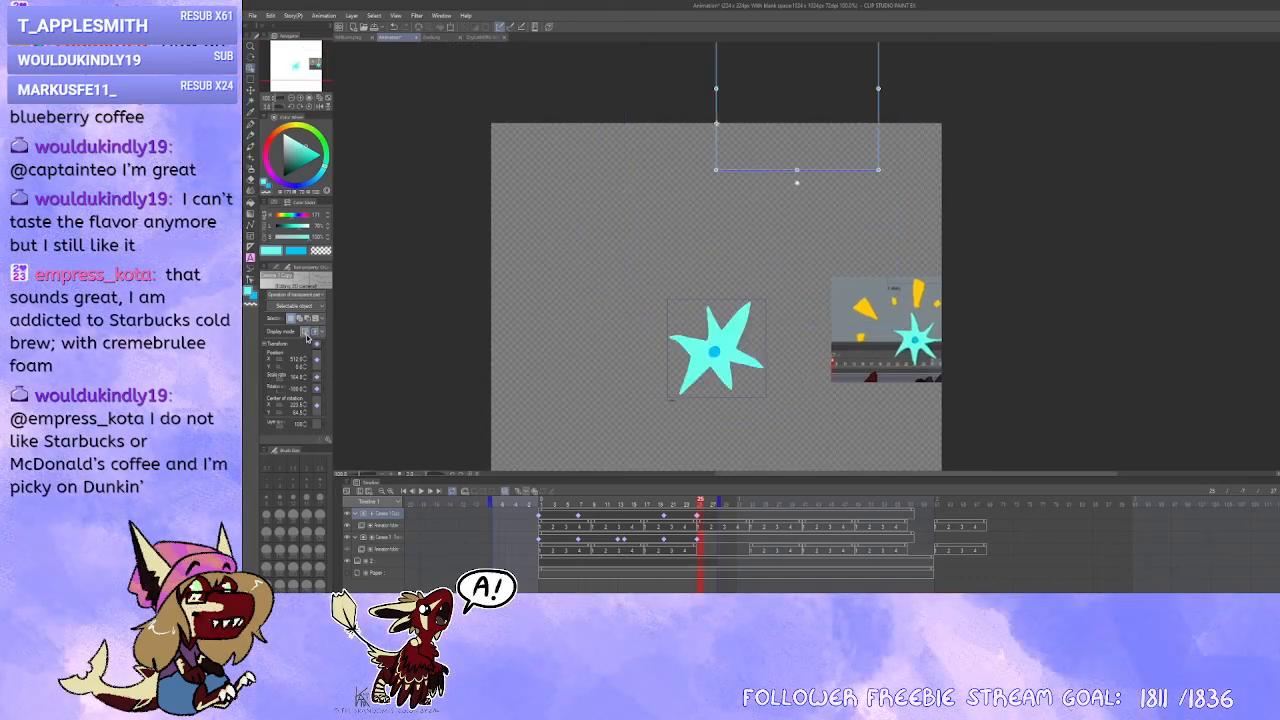
left_click(314, 332)
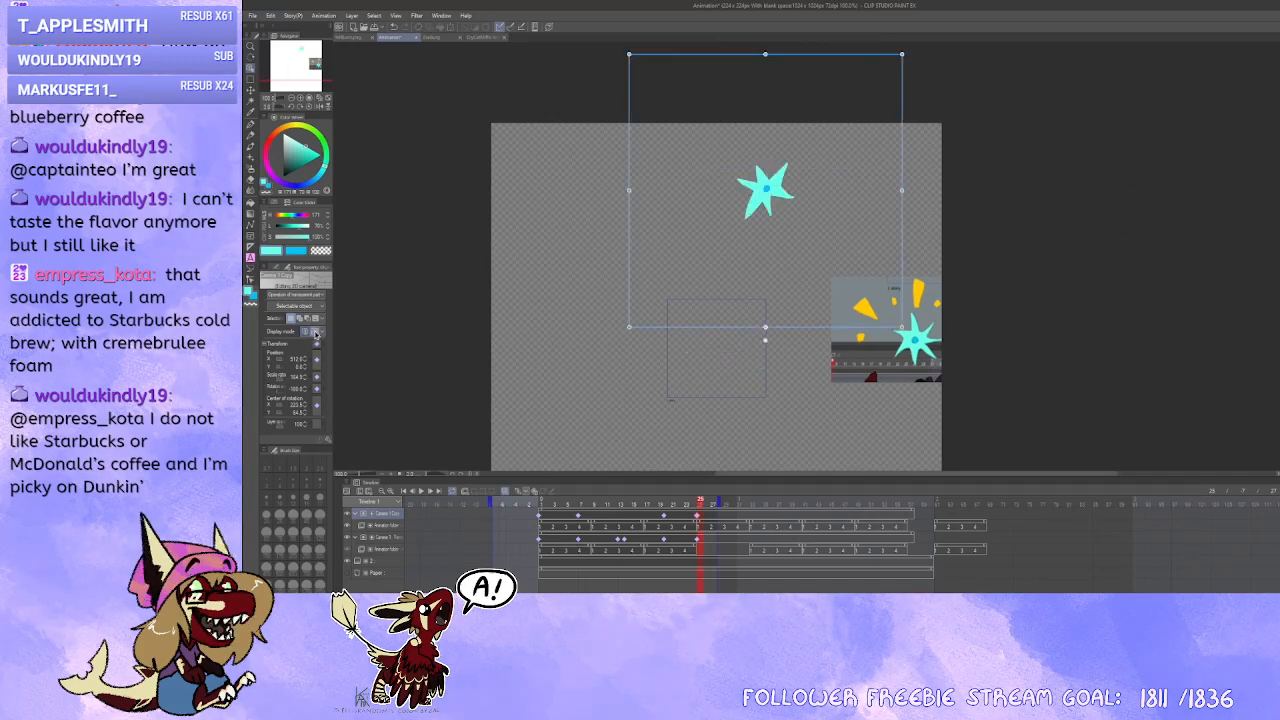
Step: Undo the copied star's Y position changes on the frame 20 and frame 25 keyframes and compare the star's placement on both
left_click_drag(741, 353, 691, 326)
scroll(715, 295, "up", 5)
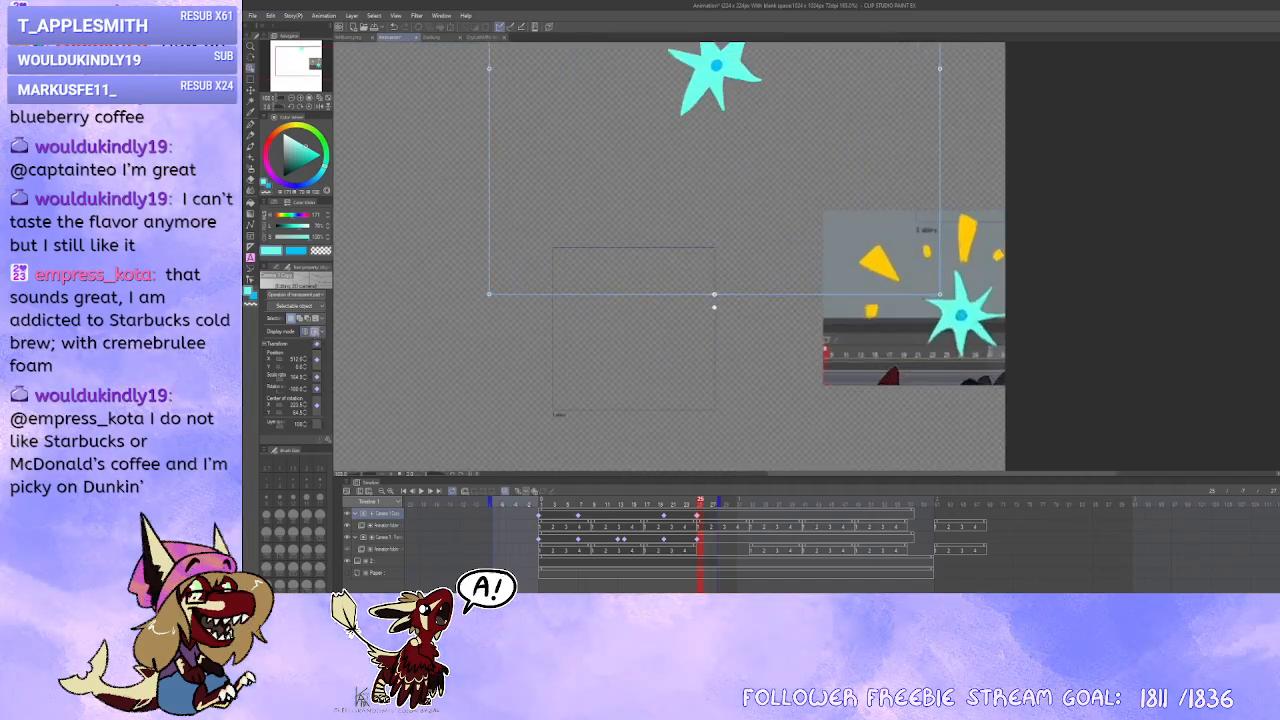
left_click(664, 517)
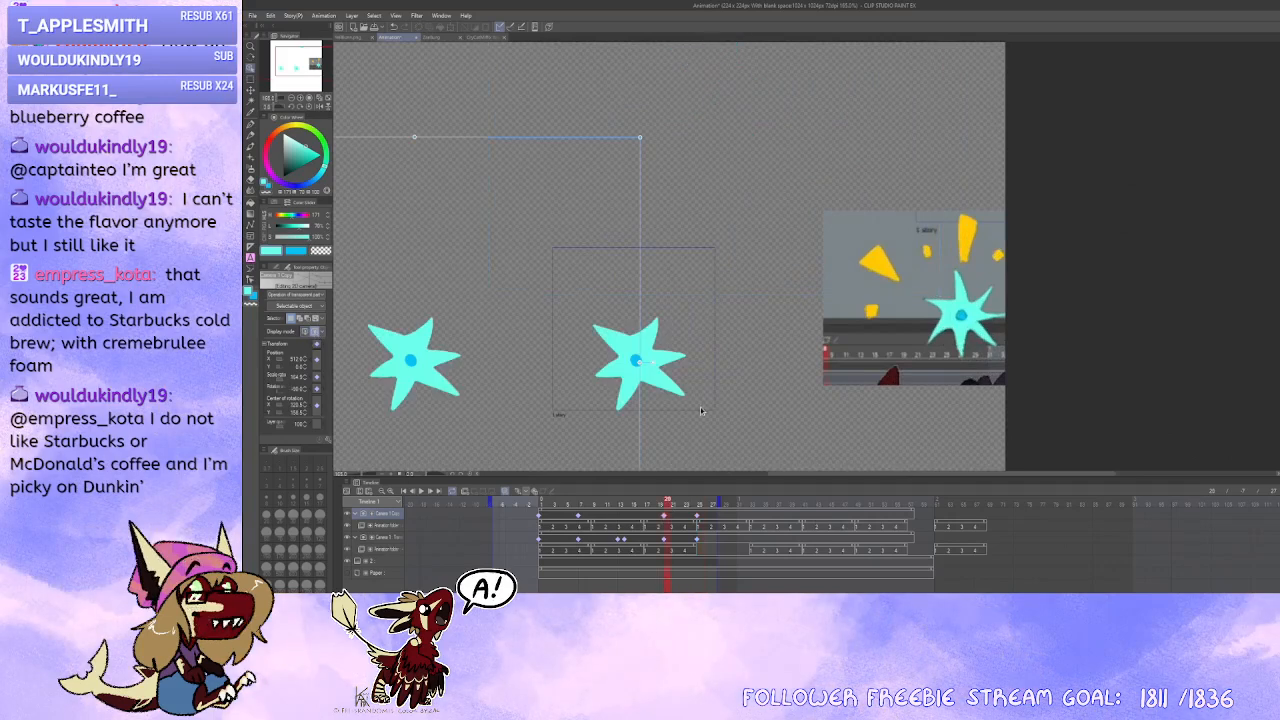
left_click_drag(691, 375, 769, 363)
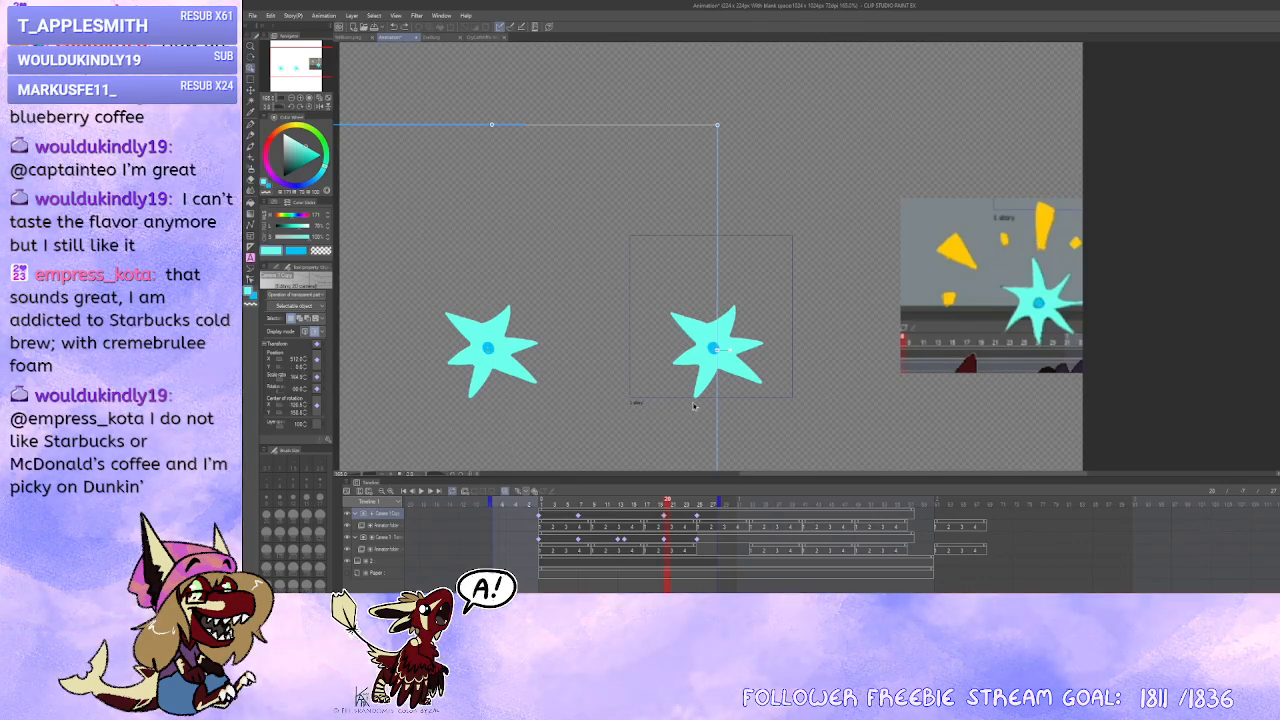
key("space")
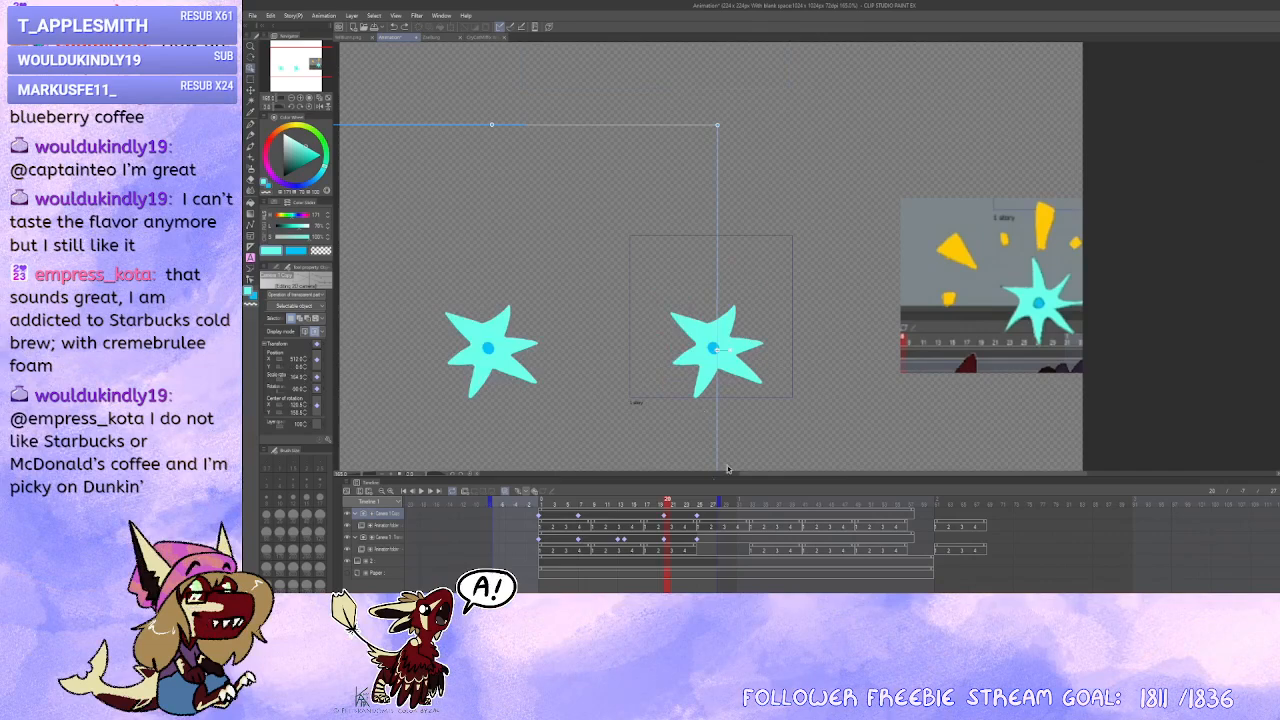
key("ctrl+z")
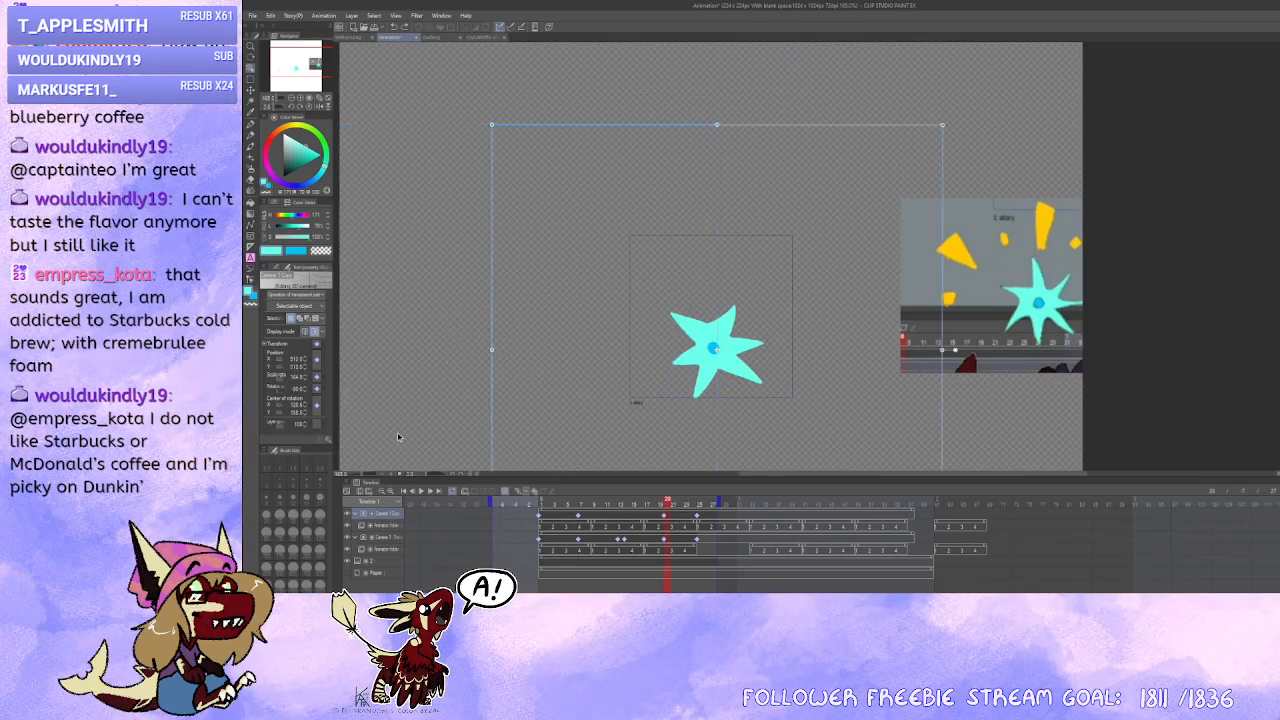
left_click_drag(403, 440, 376, 429)
left_click(697, 515)
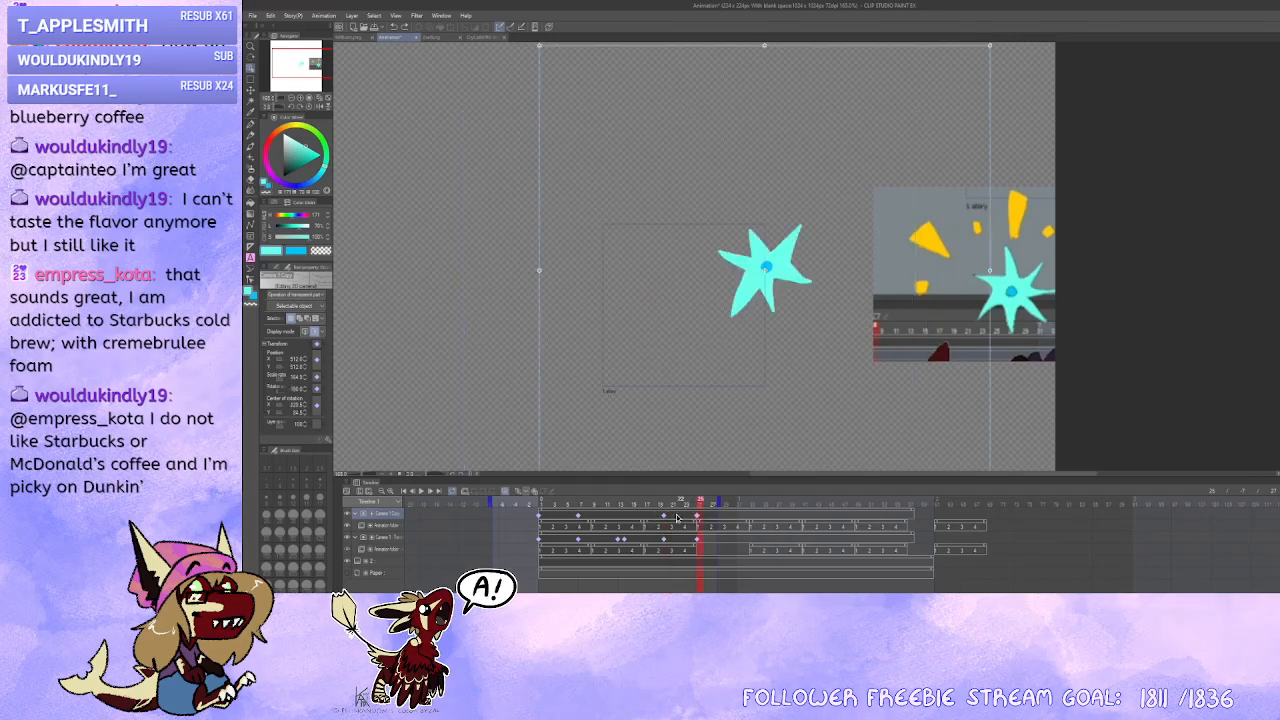
left_click(665, 515)
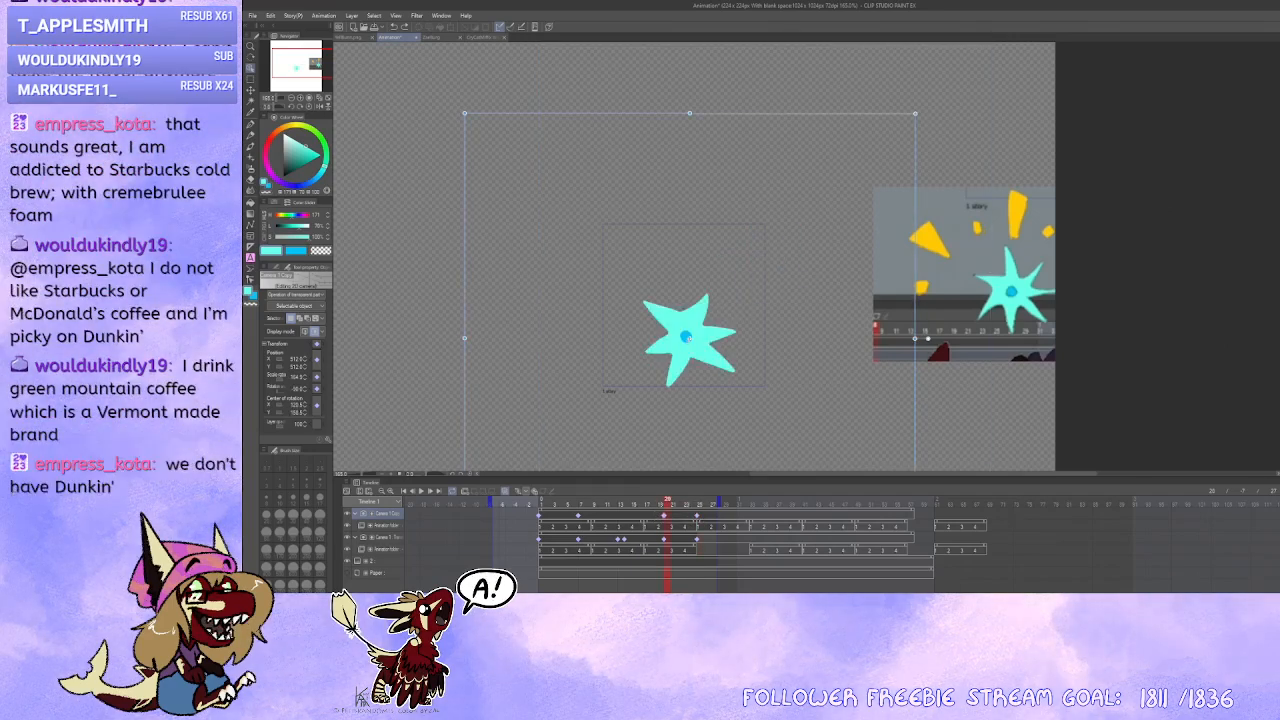
Step: Lower the copied star's Y position in small increments to about 25 on the frame 20 keyframe
left_click_drag(367, 373, 433, 311)
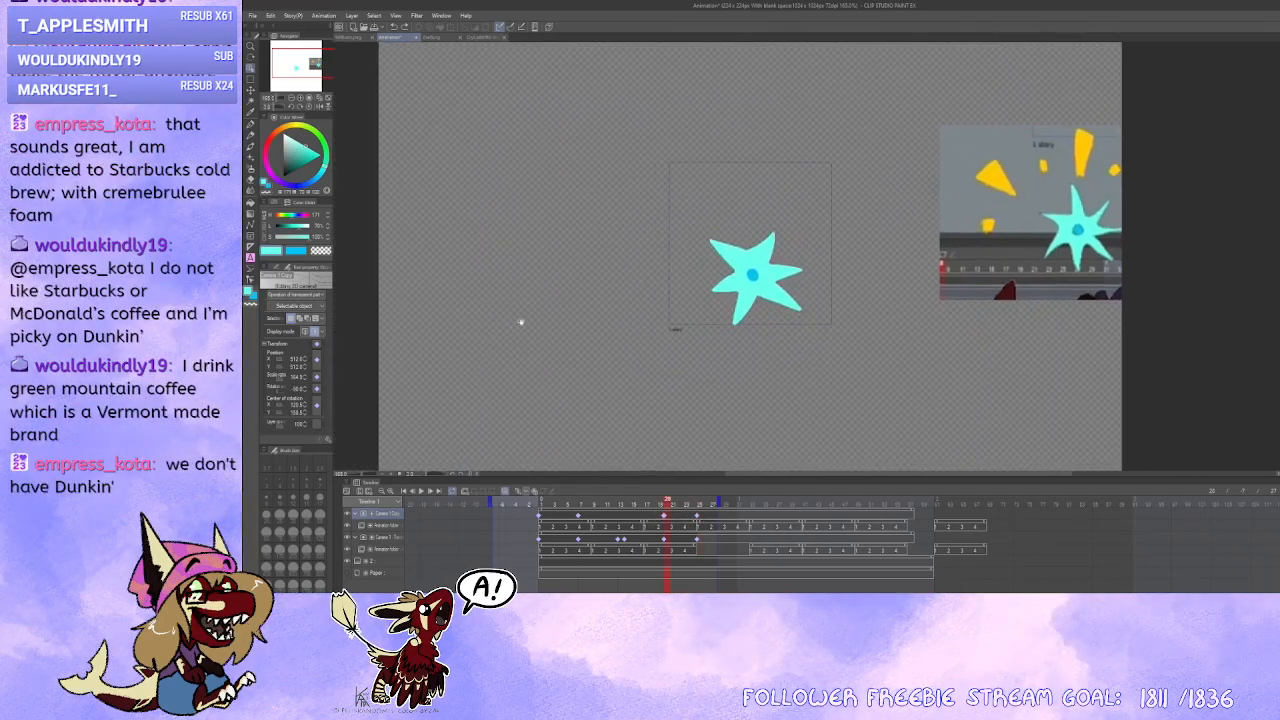
left_click(306, 370)
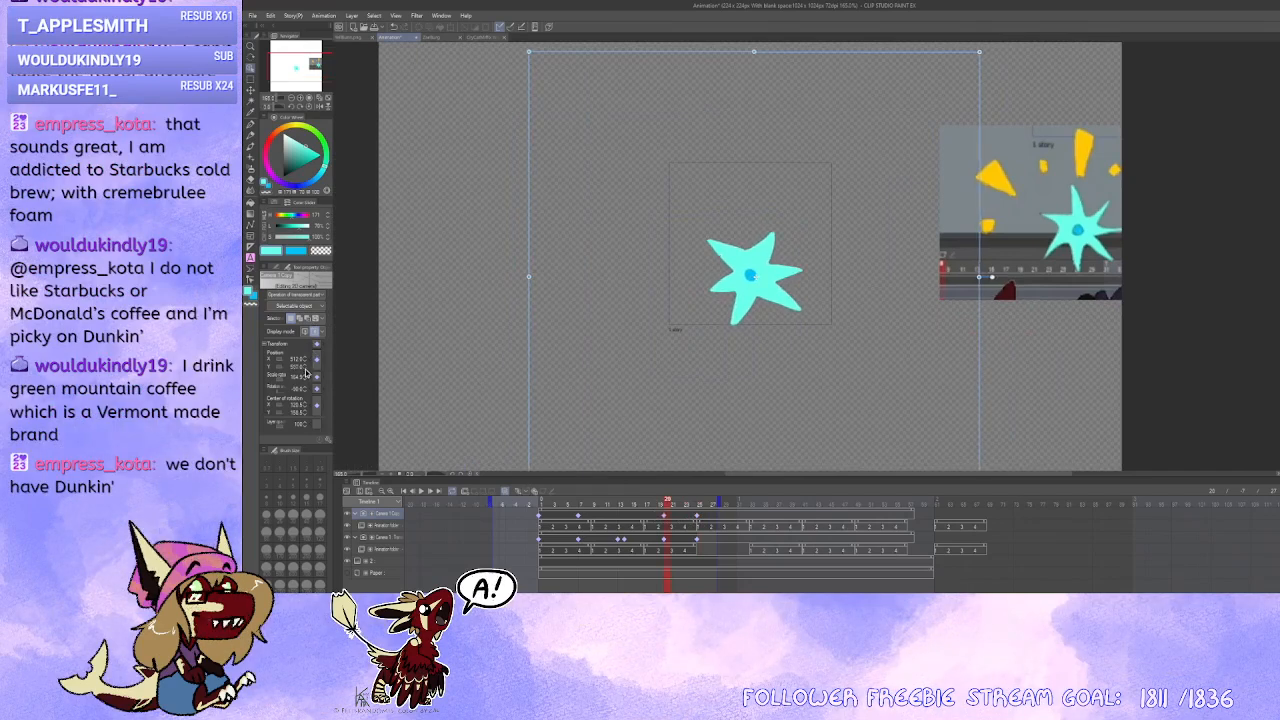
left_click(306, 372)
left_click(306, 372)
left_click(306, 372)
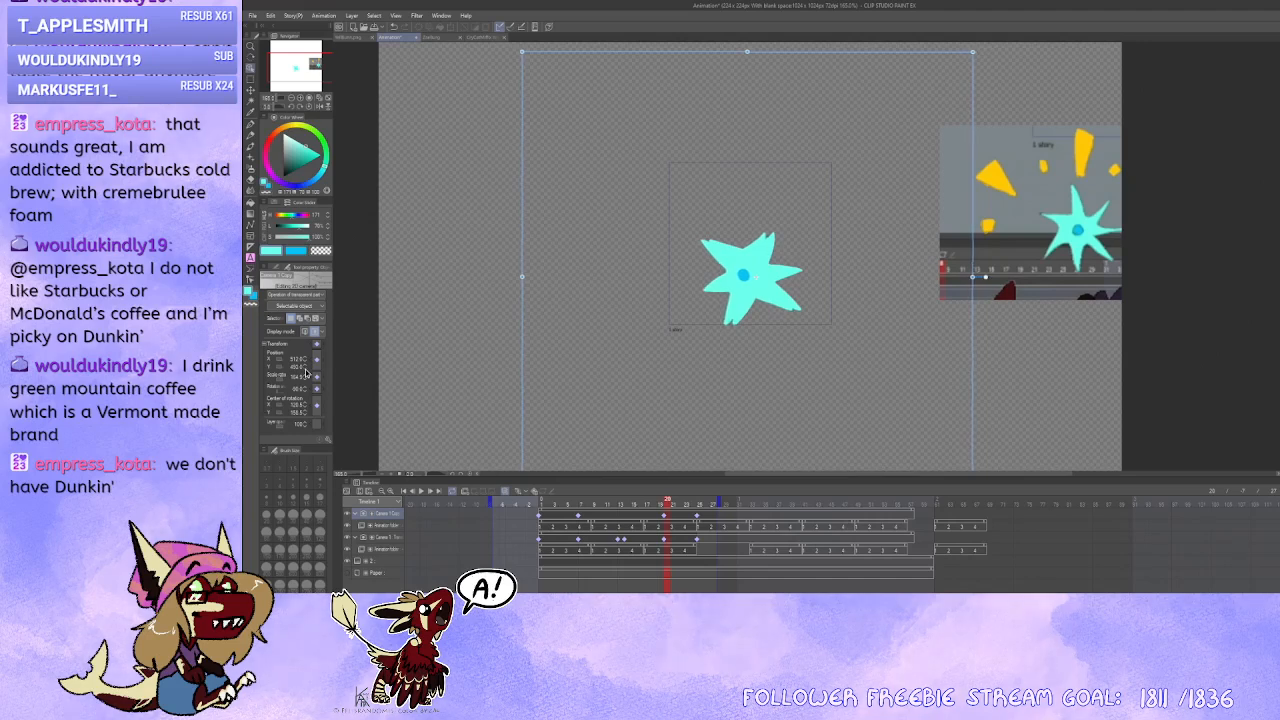
left_click(306, 372)
left_click(306, 372)
left_click(306, 372)
left_click(306, 372)
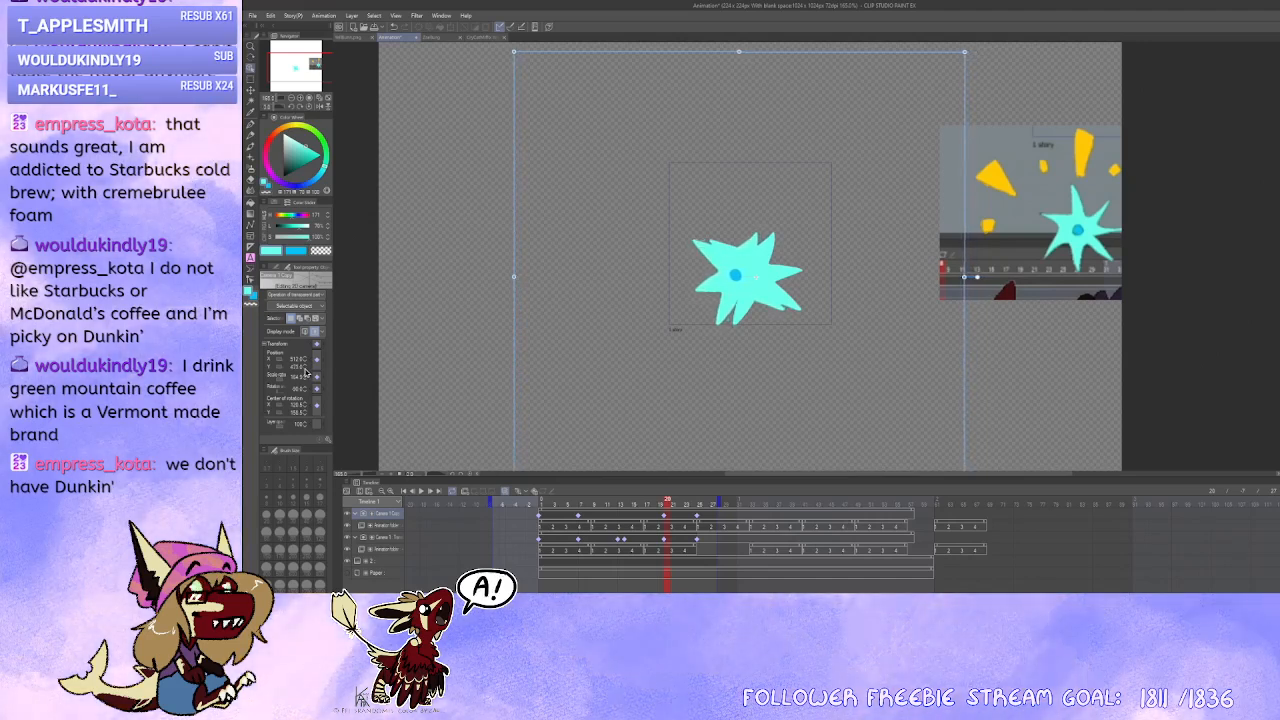
left_click(306, 372)
left_click(306, 372)
left_click(306, 372)
left_click(306, 372)
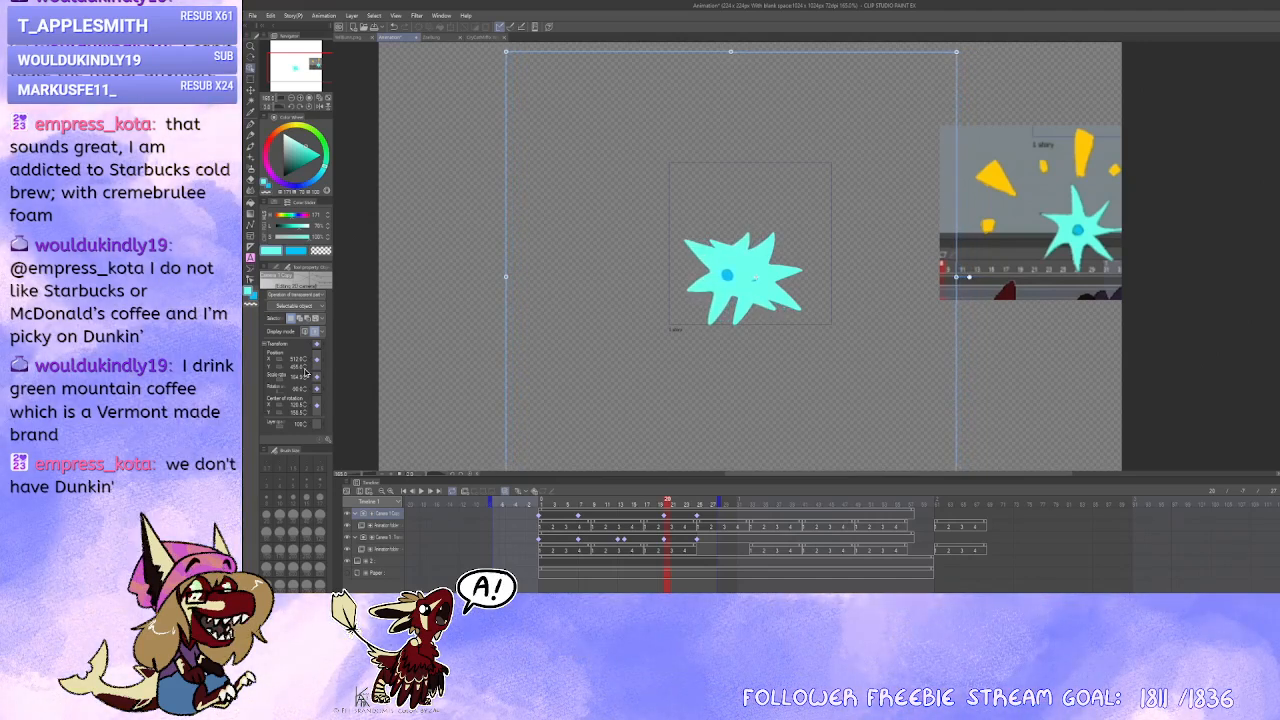
left_click(306, 372)
left_click(306, 372)
left_click(306, 372)
left_click(306, 372)
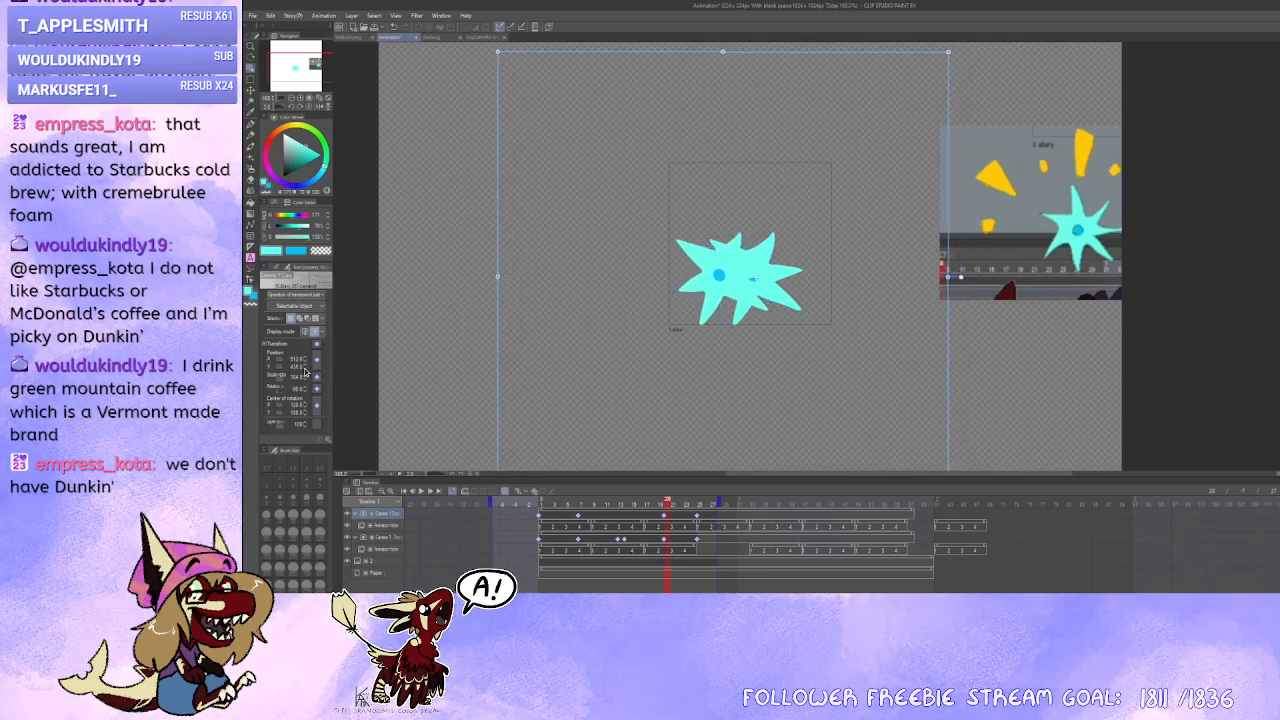
left_click(306, 372)
left_click(306, 372)
left_click(306, 372)
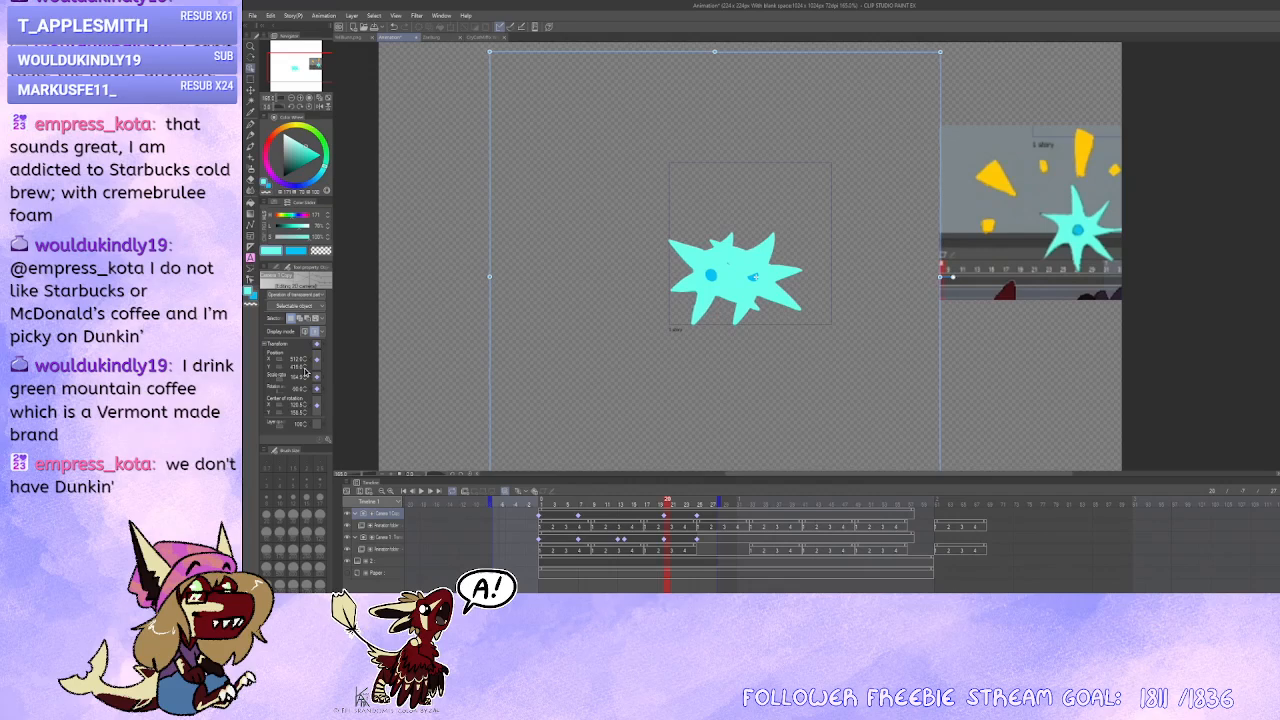
left_click(306, 372)
left_click(306, 372)
left_click(306, 372)
left_click(306, 372)
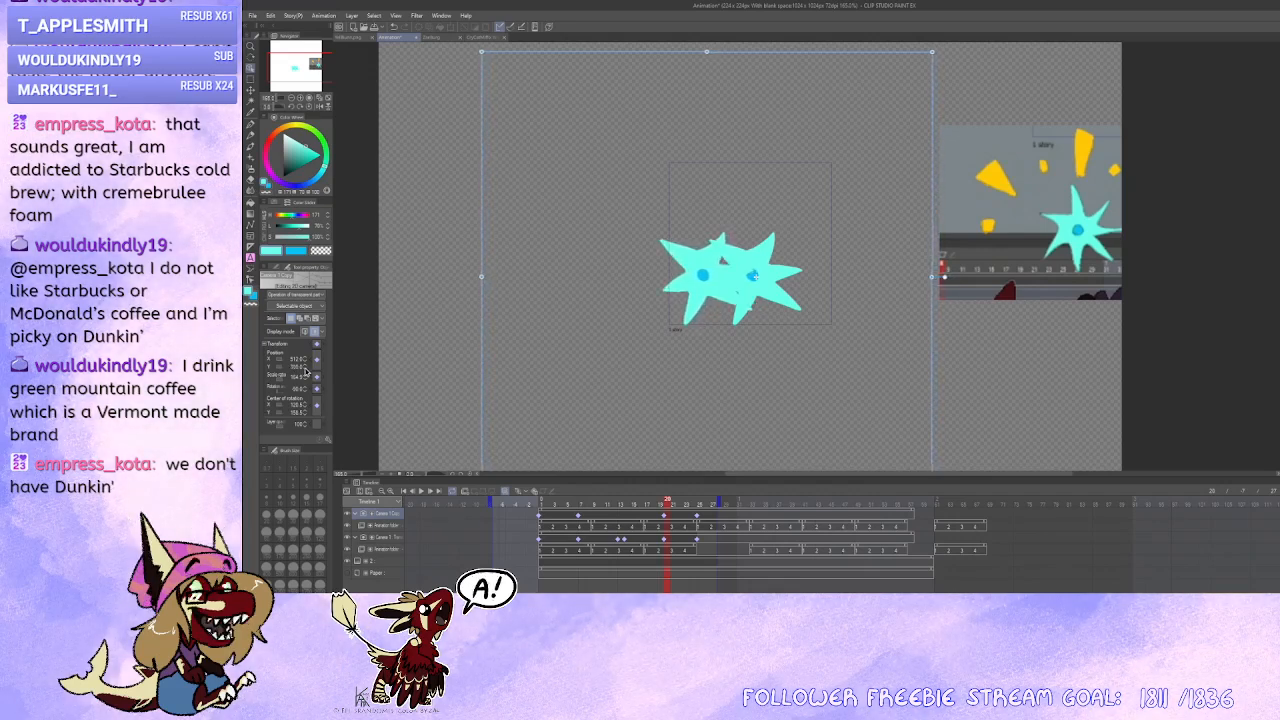
left_click(306, 372)
left_click(306, 372)
left_click(306, 372)
left_click(306, 372)
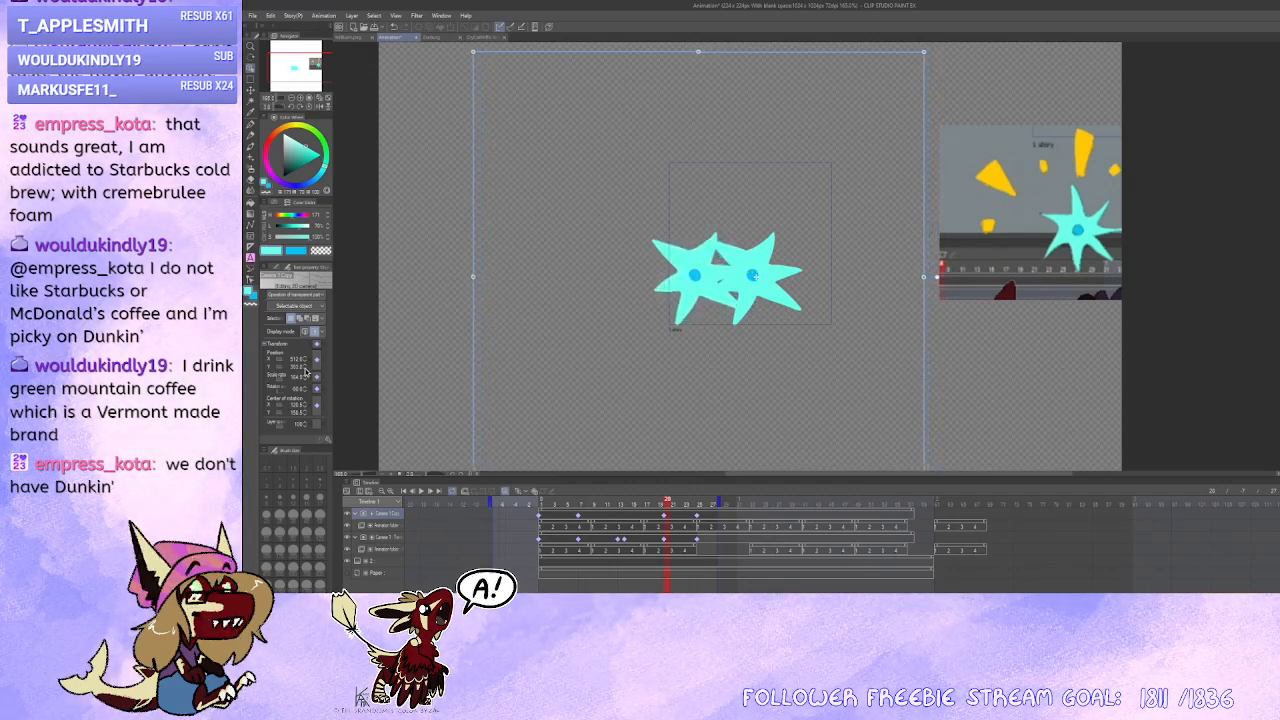
left_click(306, 372)
left_click(306, 372)
left_click(306, 372)
left_click(306, 372)
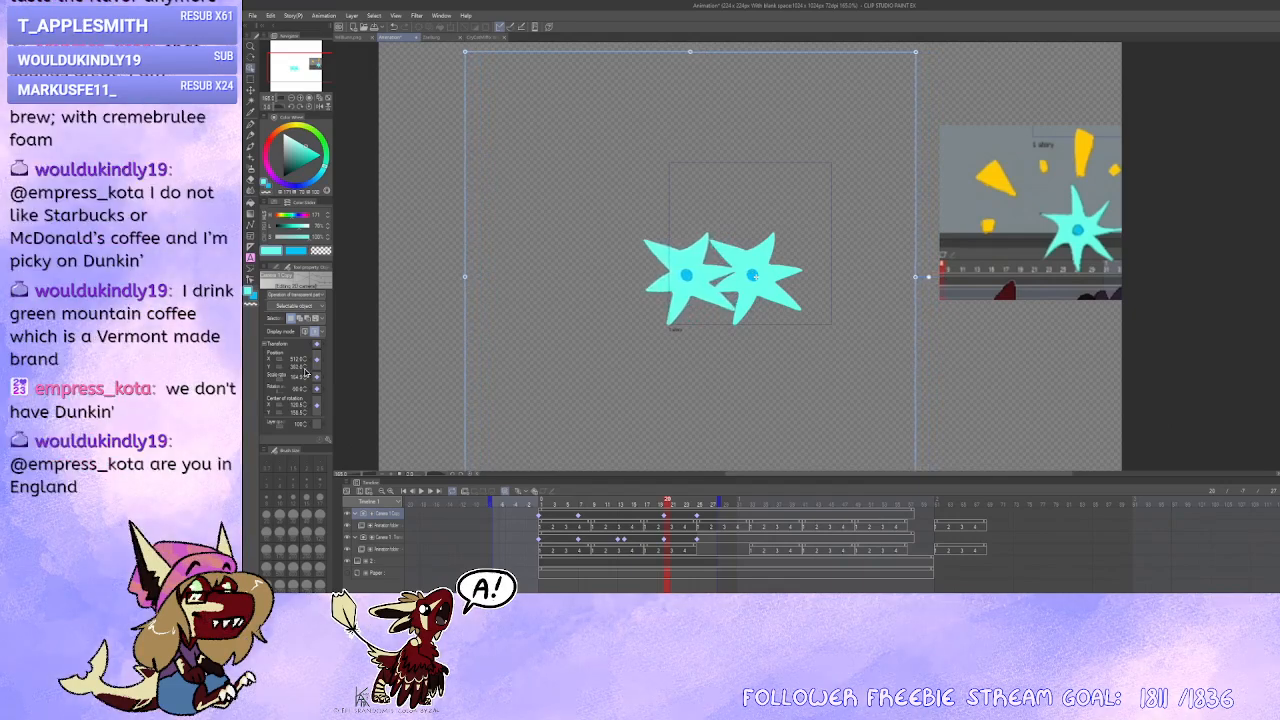
left_click(306, 372)
left_click(306, 372)
left_click(306, 372)
left_click(306, 372)
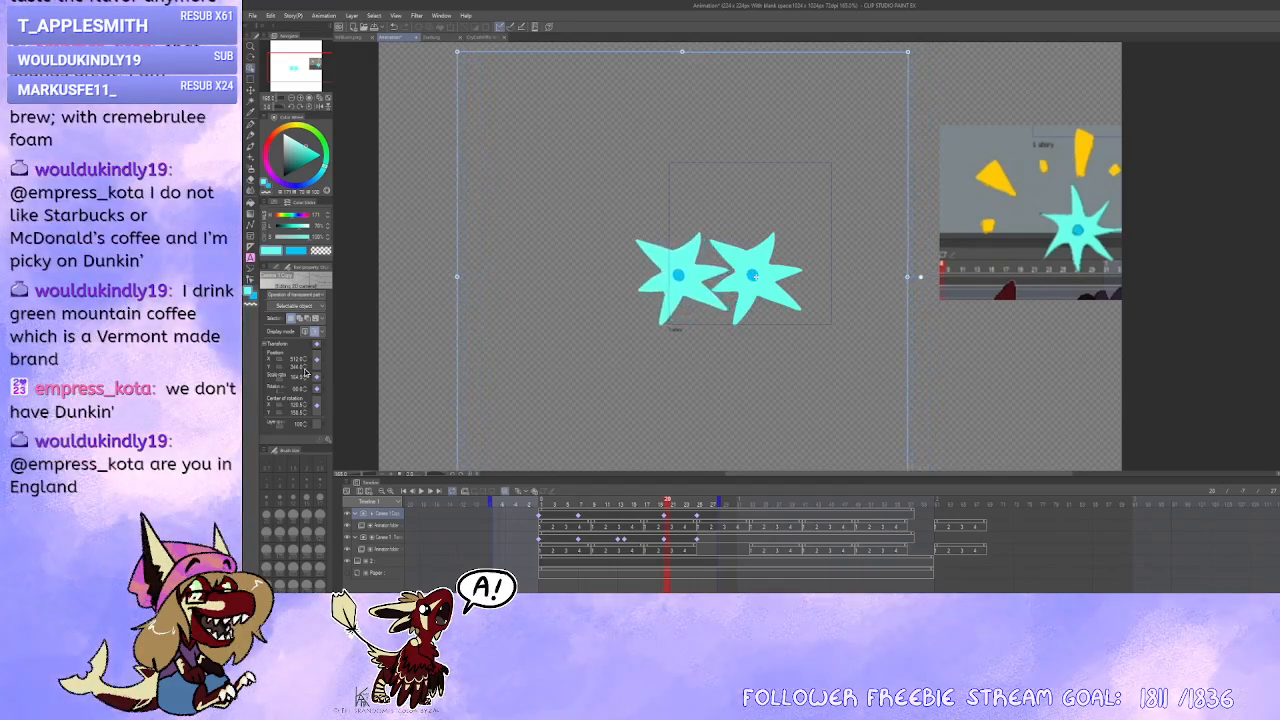
left_click(306, 372)
left_click(306, 372)
left_click(306, 372)
left_click(306, 372)
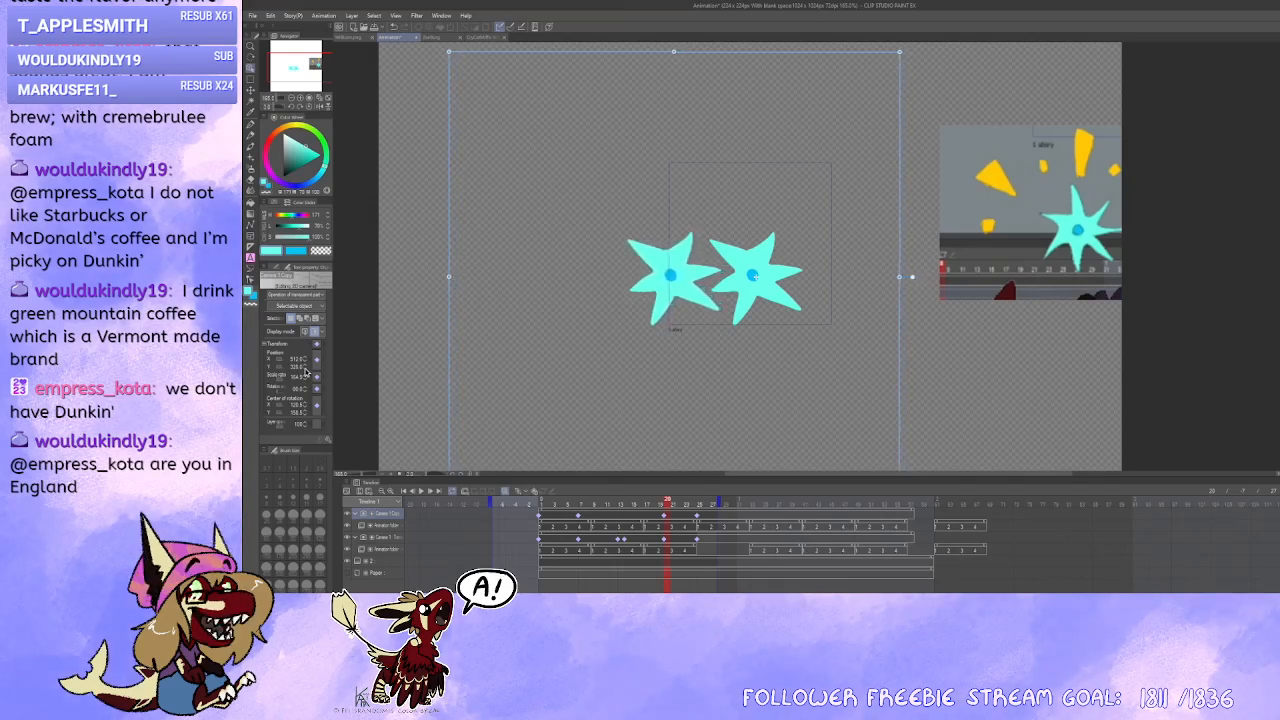
left_click(306, 372)
left_click(306, 372)
left_click(306, 372)
left_click(306, 372)
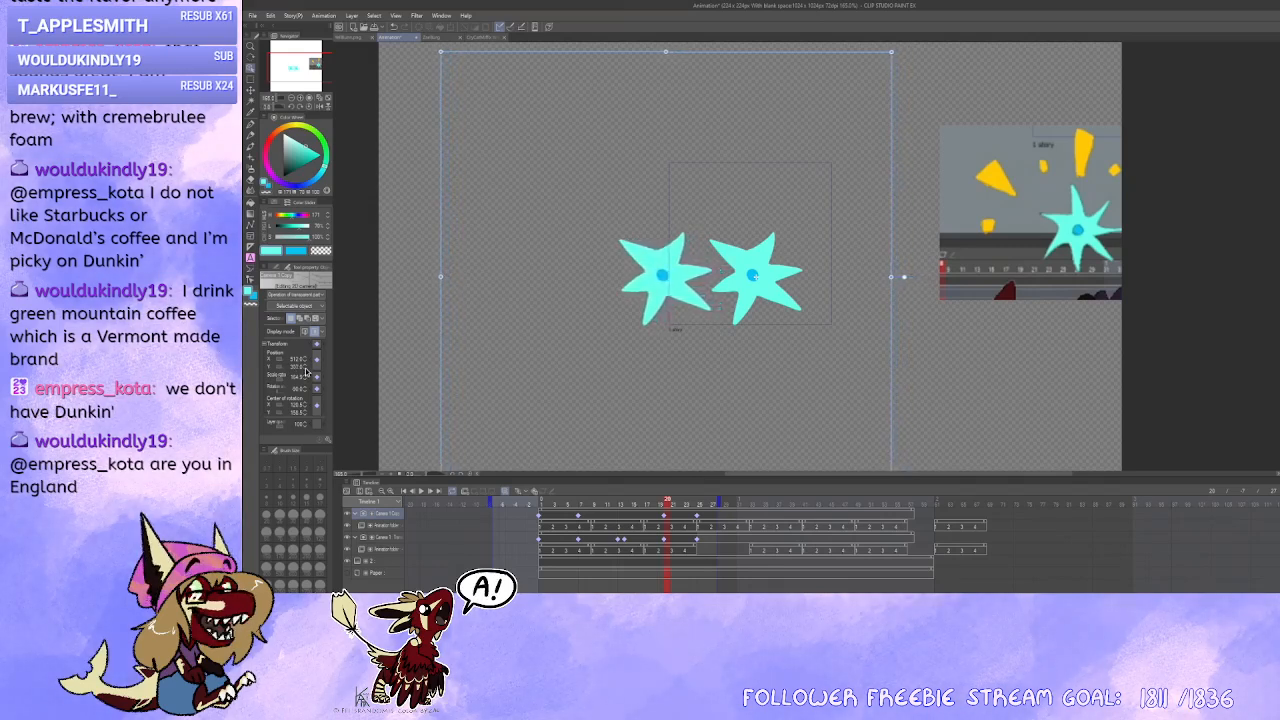
left_click(306, 372)
left_click(306, 372)
left_click(306, 372)
left_click(306, 372)
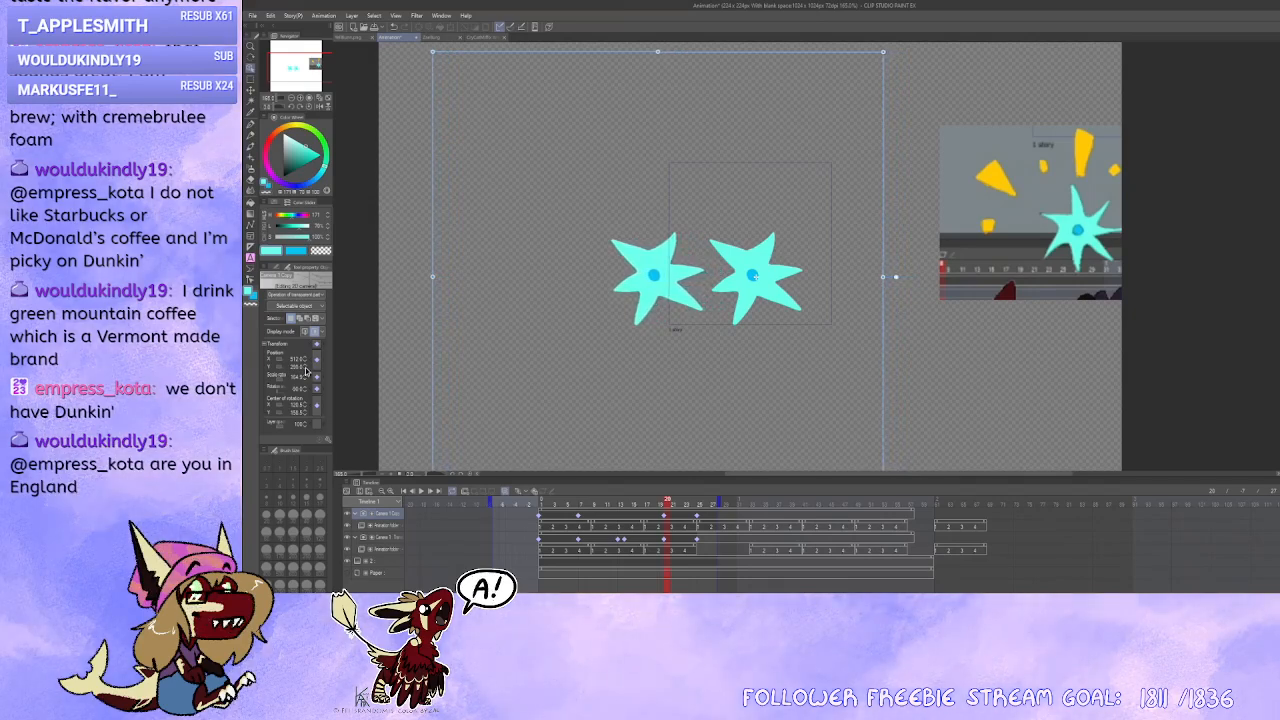
left_click(306, 372)
left_click(306, 372)
left_click(306, 372)
left_click(306, 372)
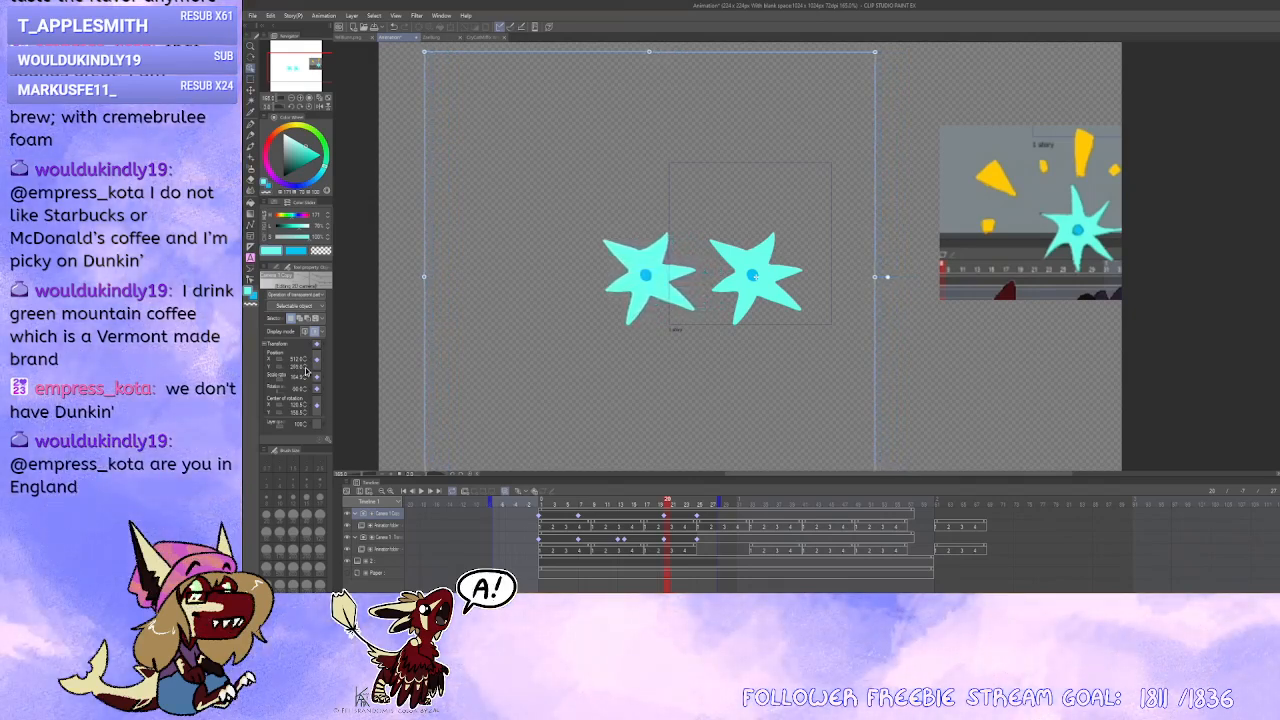
left_click(306, 372)
left_click(306, 372)
left_click(306, 372)
left_click(306, 372)
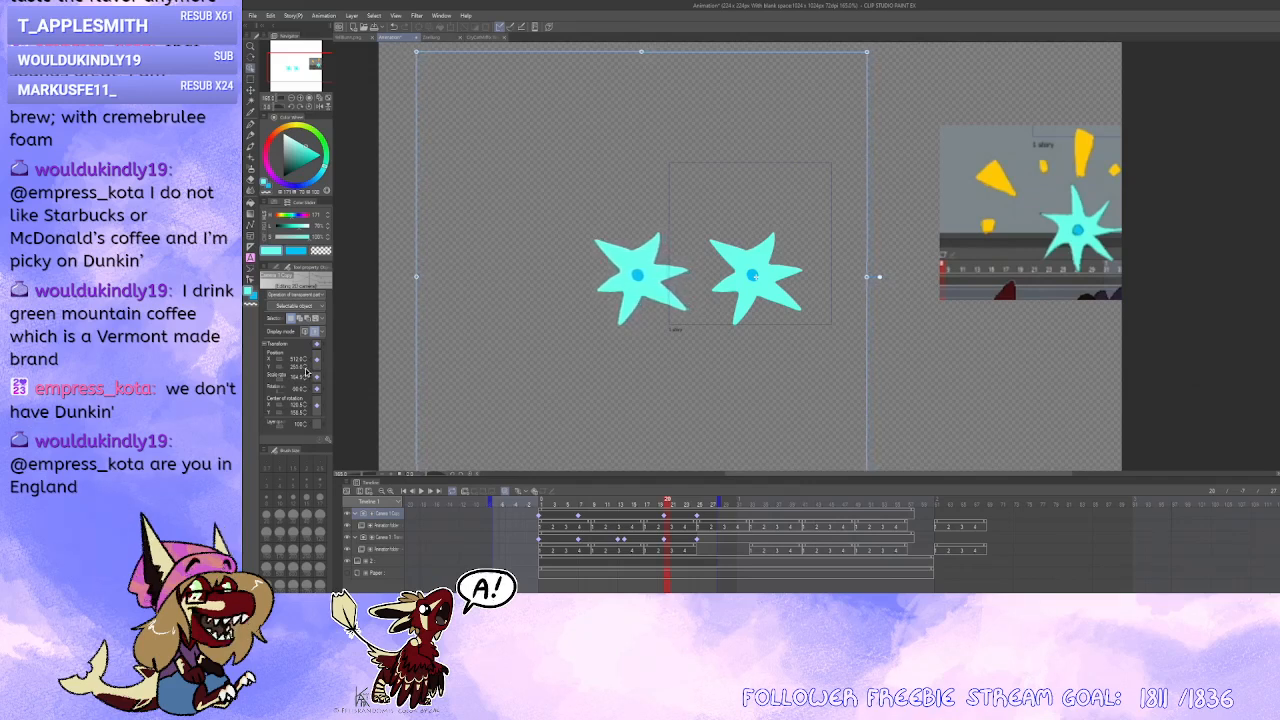
left_click(306, 372)
left_click(306, 372)
left_click(306, 372)
left_click(306, 372)
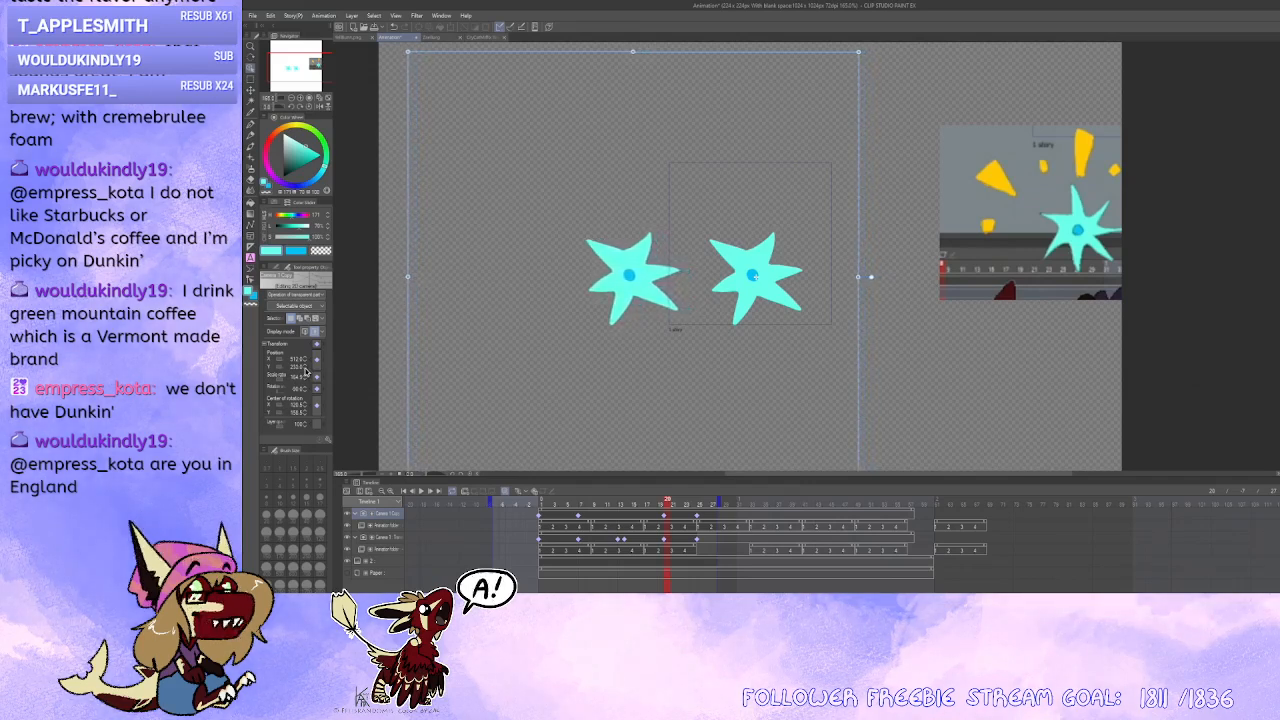
left_click(306, 372)
left_click(306, 372)
left_click(306, 372)
left_click(306, 372)
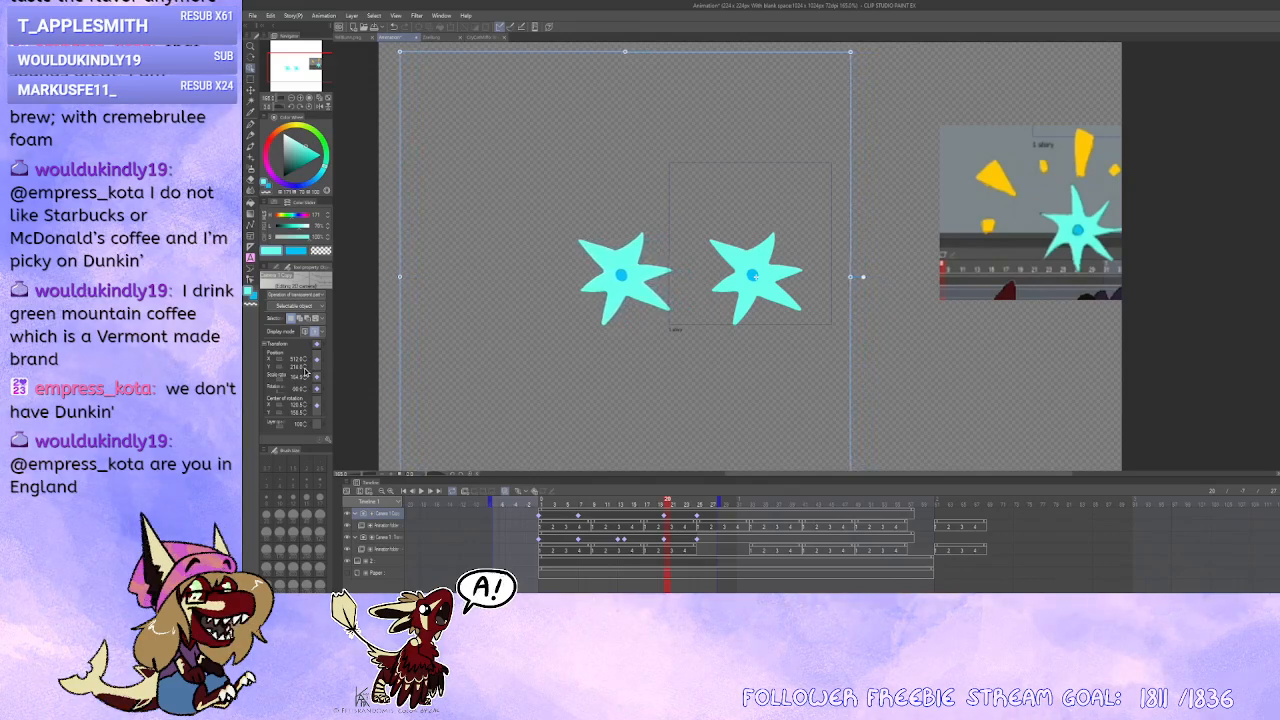
left_click(306, 372)
left_click(306, 372)
left_click(306, 372)
left_click(306, 372)
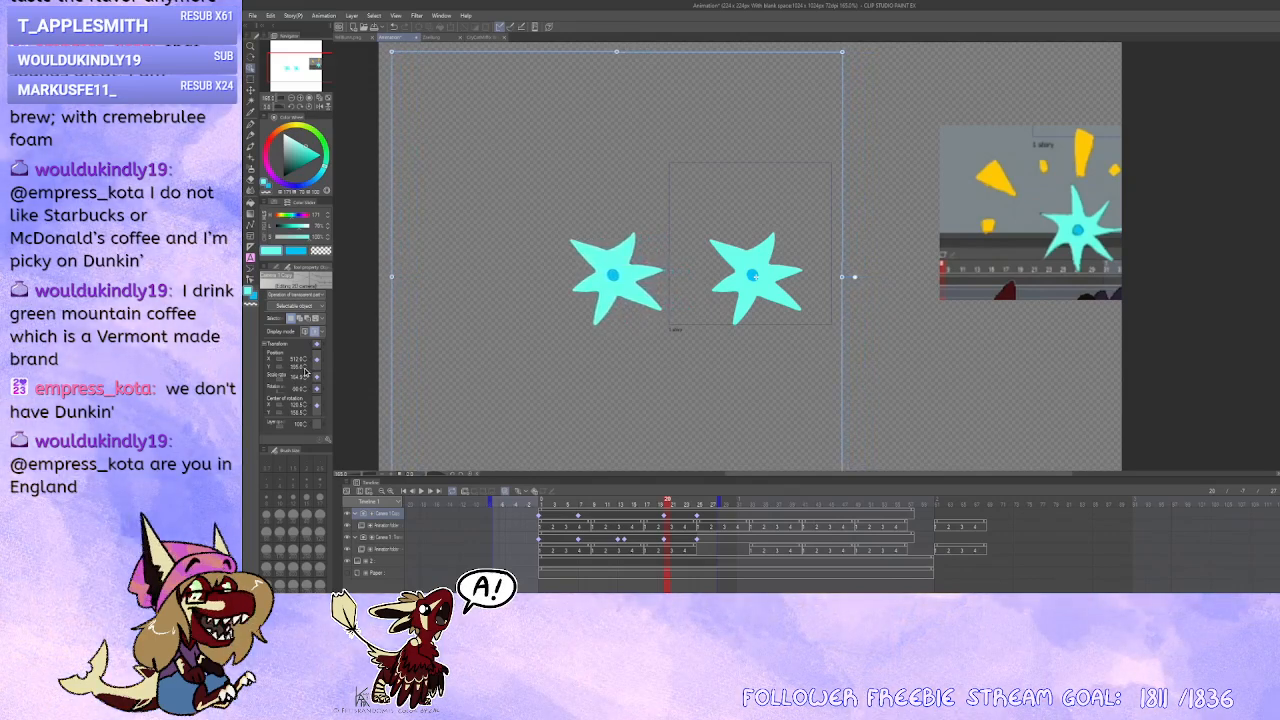
left_click(306, 372)
left_click(306, 372)
left_click(306, 372)
left_click(306, 372)
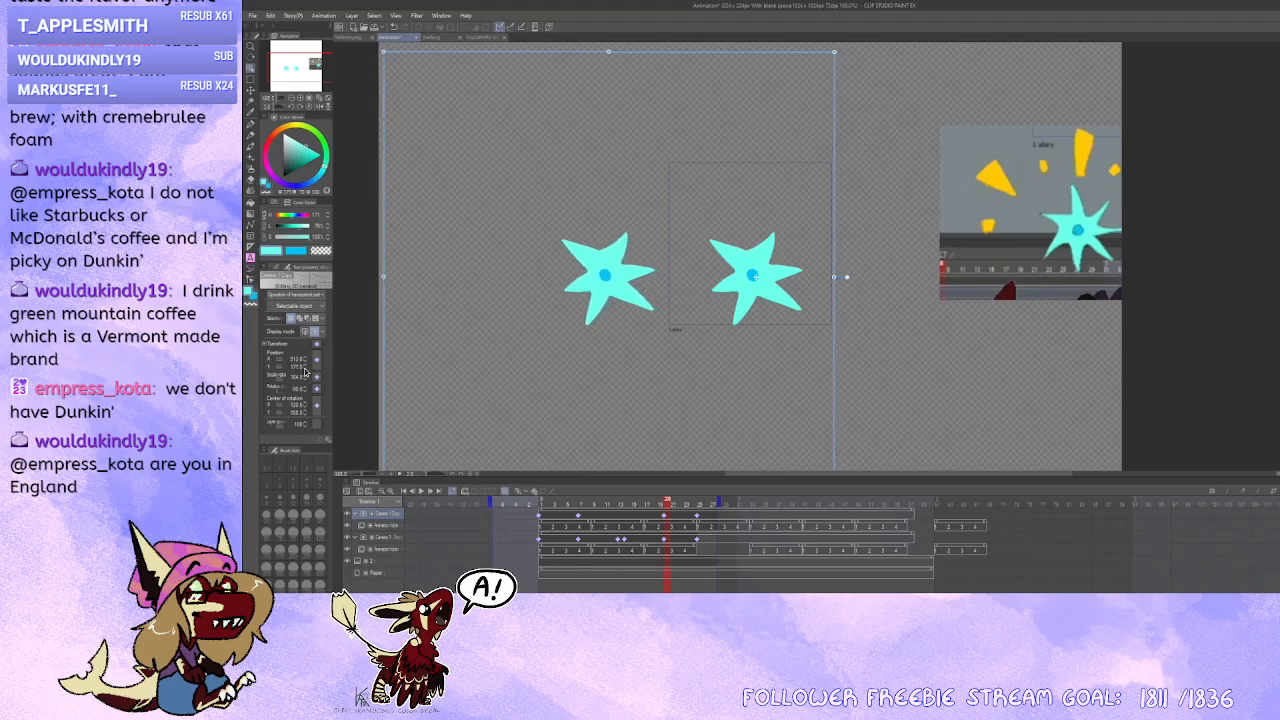
left_click(306, 372)
left_click(306, 372)
left_click(306, 372)
left_click(306, 372)
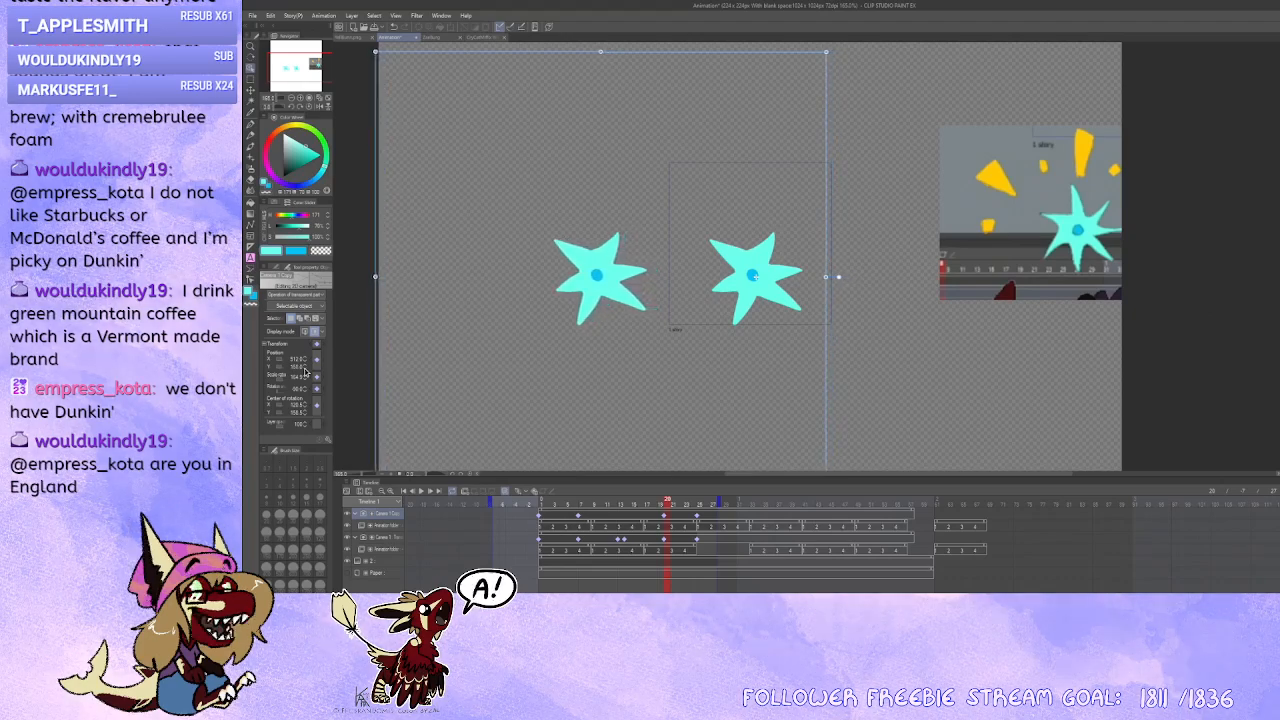
left_click(306, 372)
left_click(306, 372)
left_click(306, 372)
left_click(306, 372)
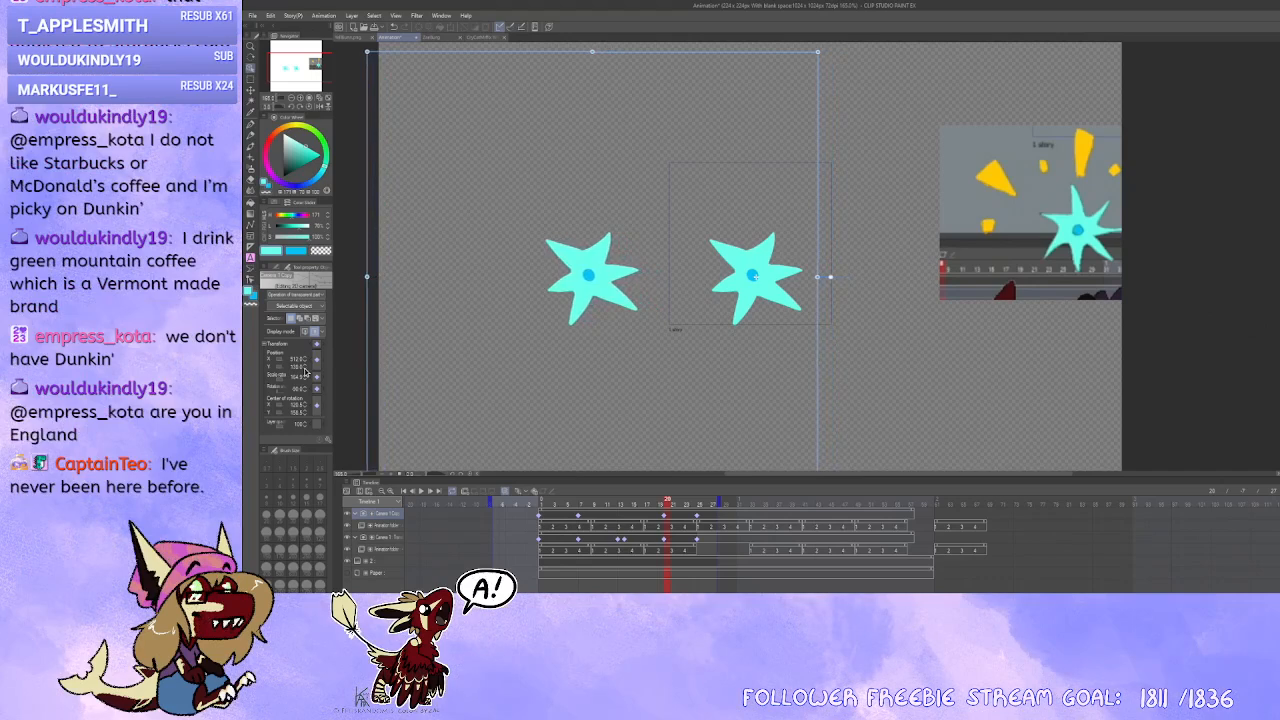
left_click(306, 372)
left_click(306, 372)
left_click(306, 372)
left_click(306, 372)
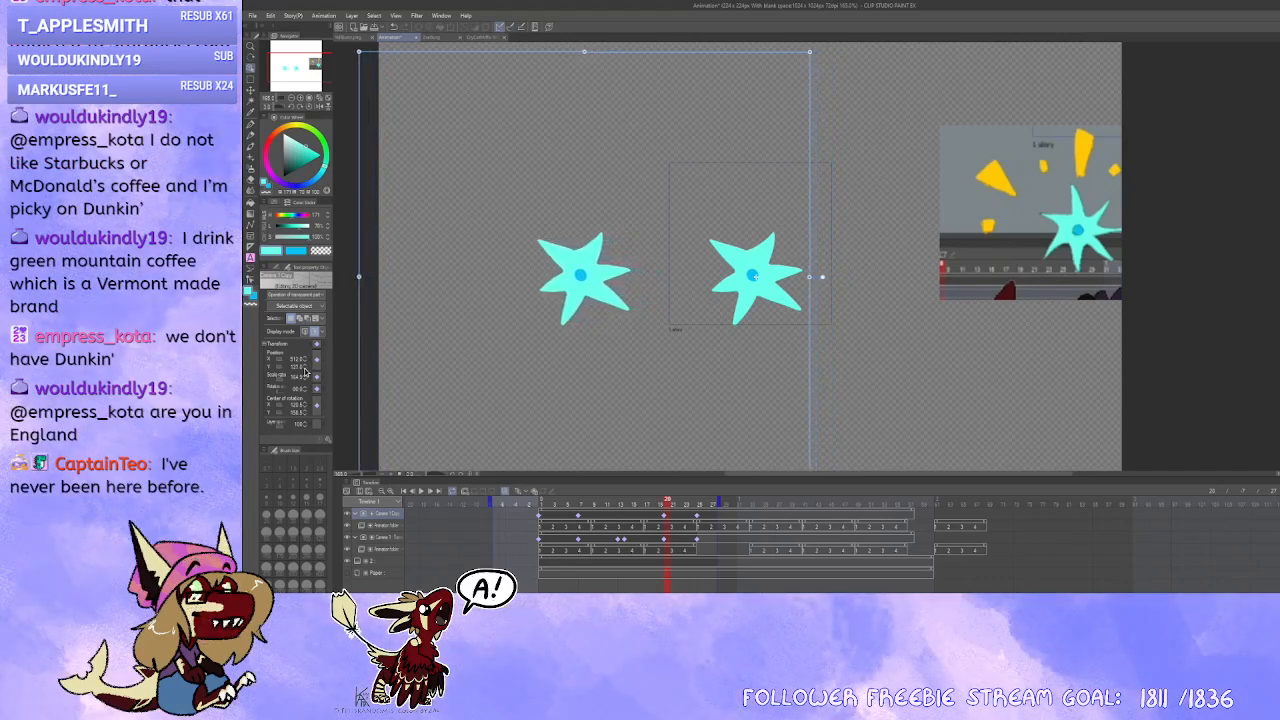
left_click(306, 372)
left_click(306, 372)
left_click(306, 372)
left_click(306, 372)
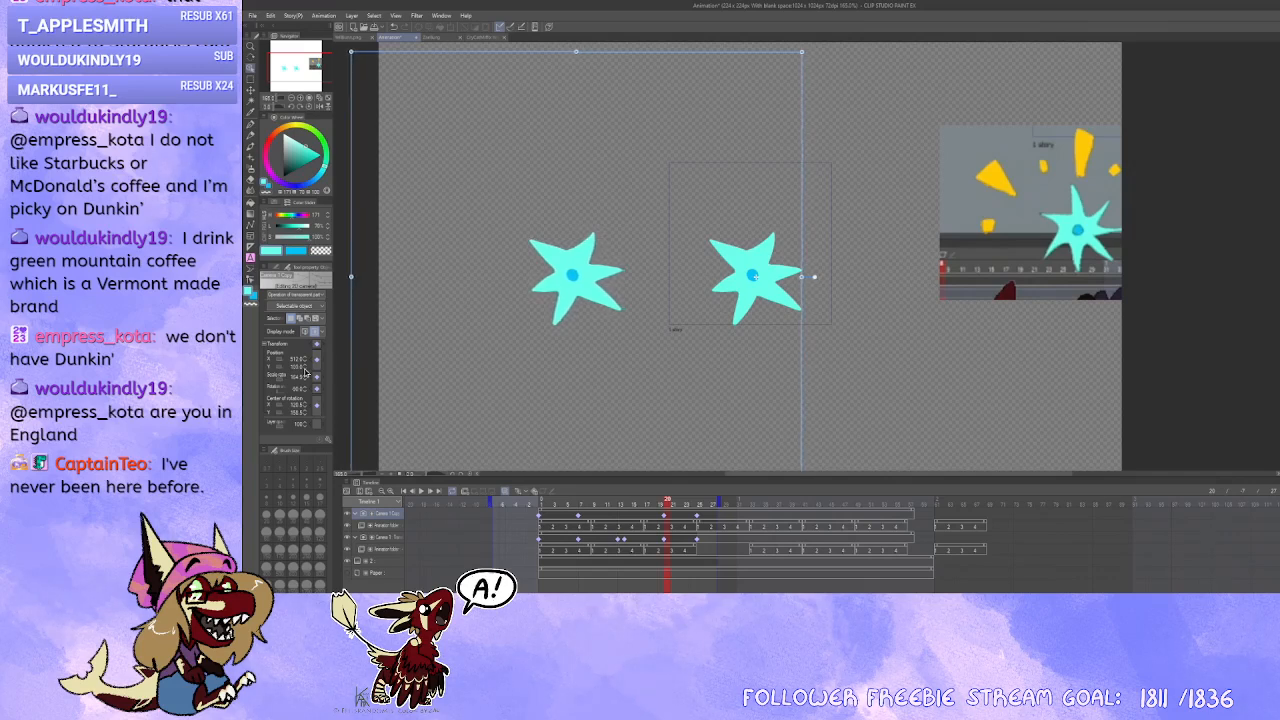
left_click(306, 372)
left_click(306, 372)
left_click(306, 372)
left_click(306, 372)
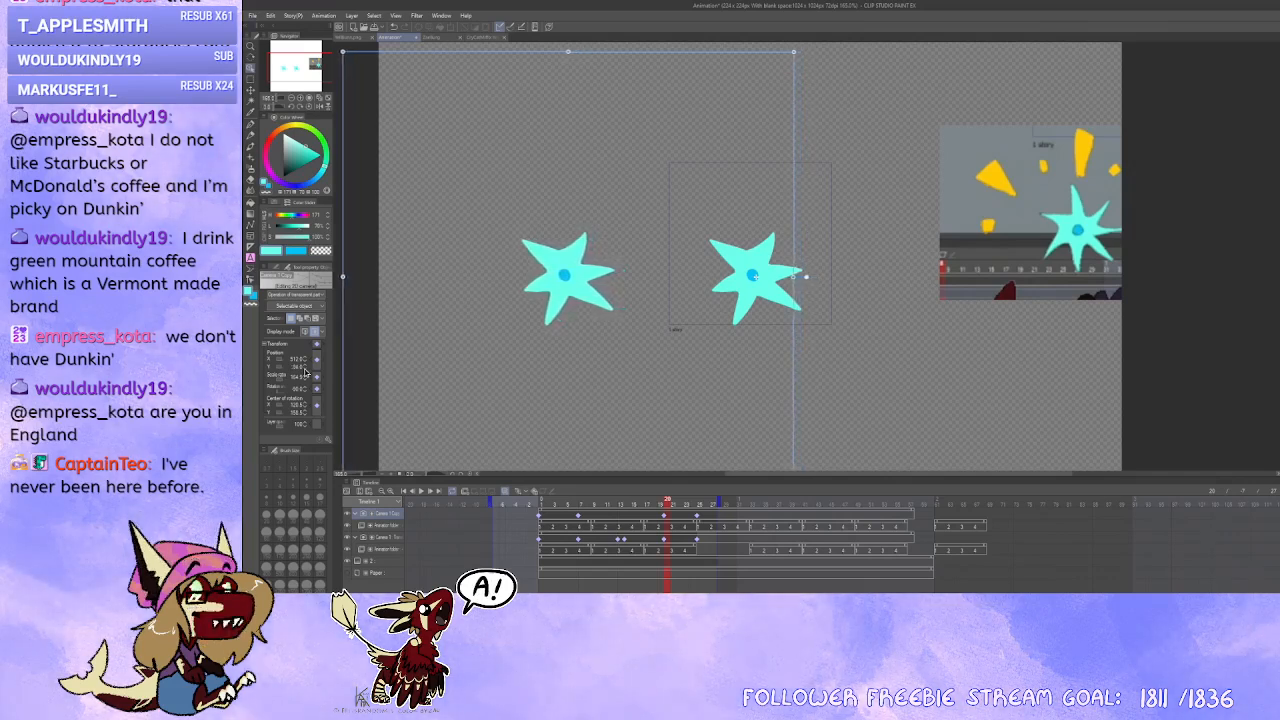
left_click(306, 372)
left_click(306, 372)
left_click(306, 372)
left_click(306, 372)
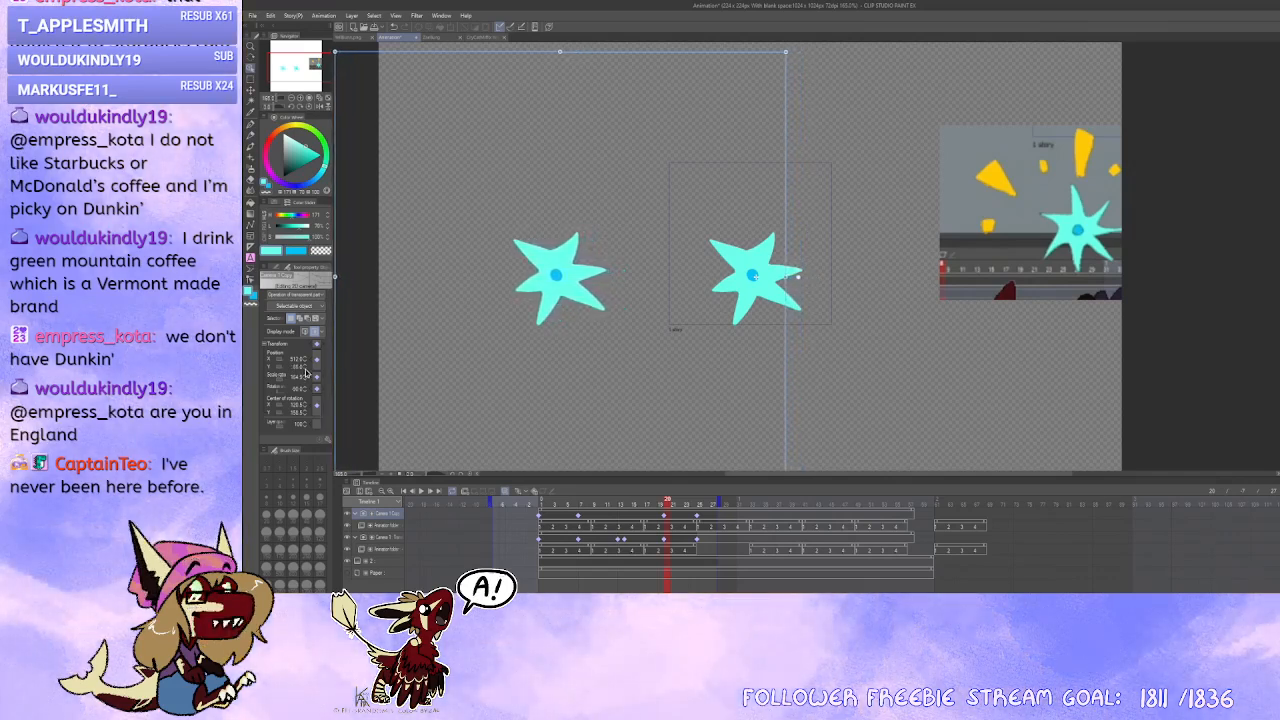
left_click(306, 372)
left_click(306, 372)
left_click(306, 372)
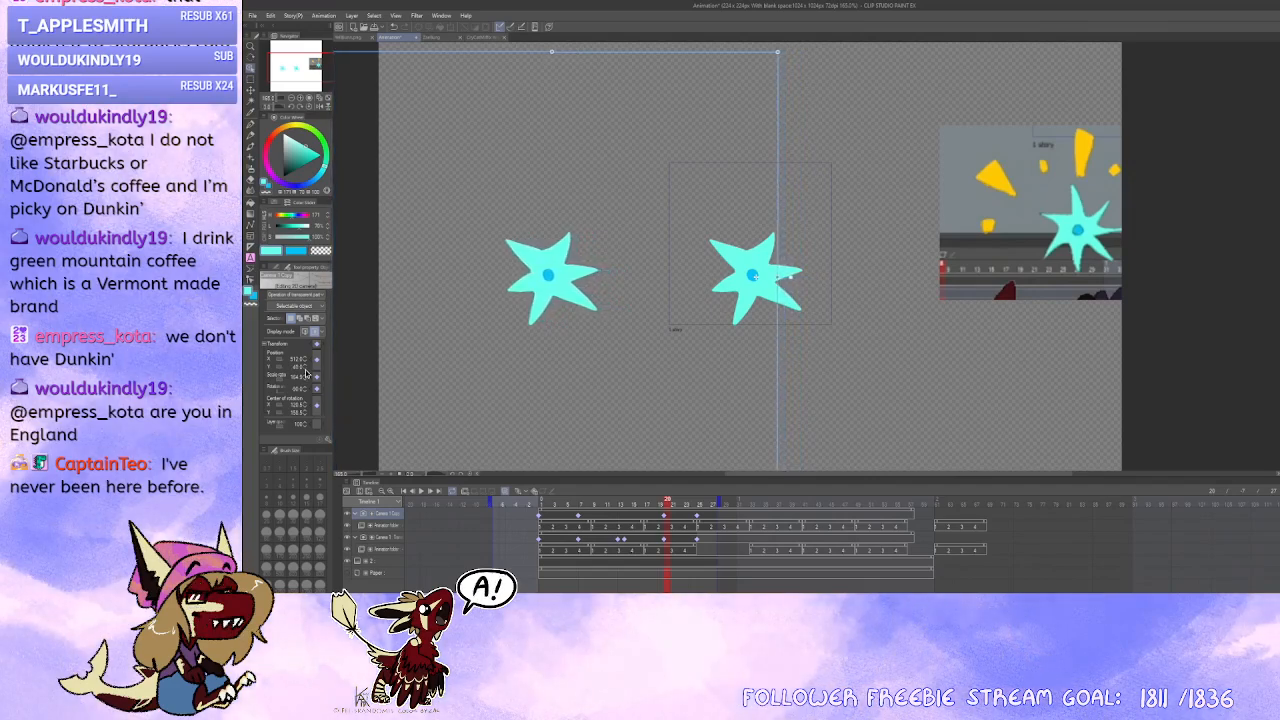
left_click(306, 372)
left_click(306, 372)
left_click(306, 372)
left_click(306, 372)
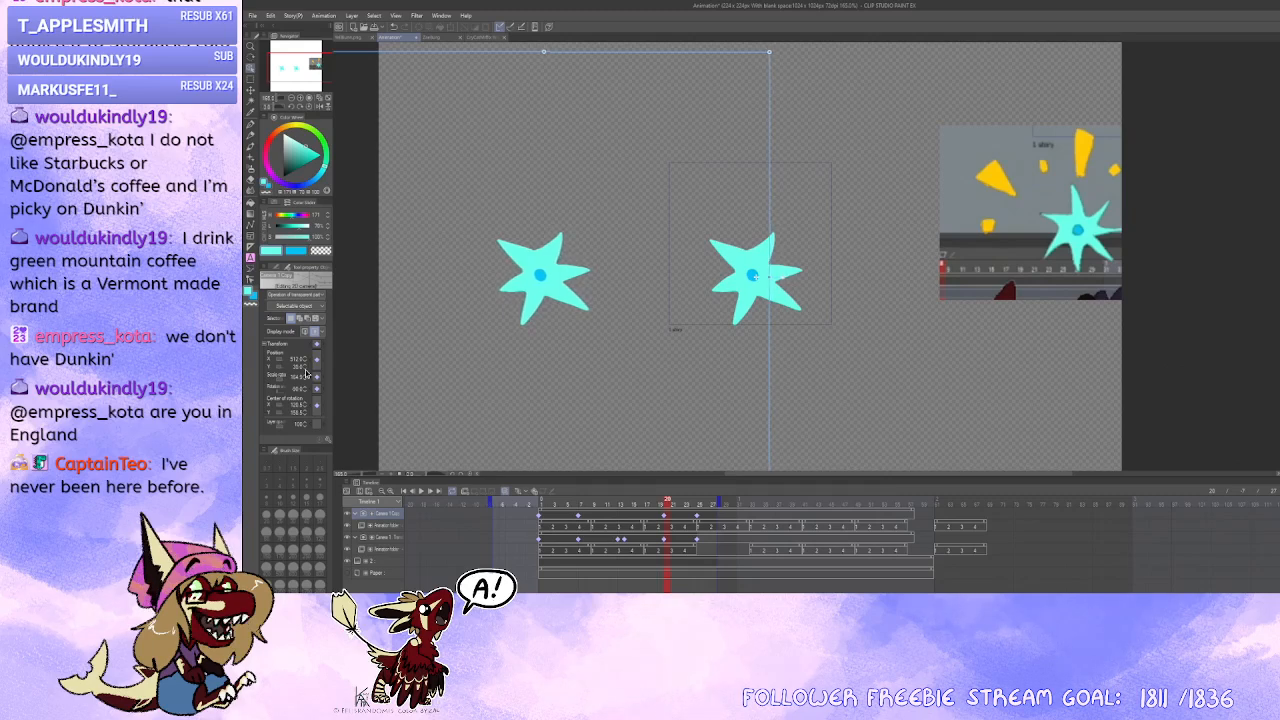
Step: Continue lowering the copied star's Y position to about 5 on the frame 20 keyframe and inspect its spacing from the original
left_click(306, 372)
left_click(306, 372)
left_click(306, 372)
left_click(306, 372)
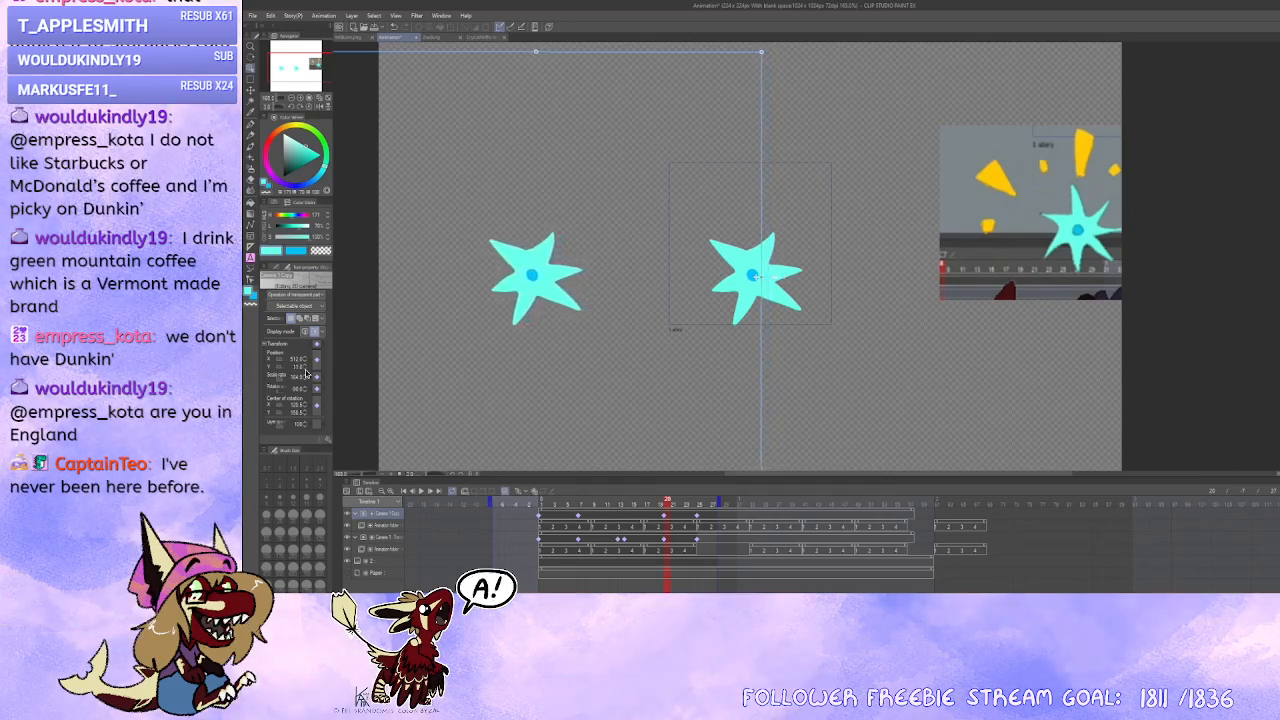
left_click(306, 372)
left_click(306, 372)
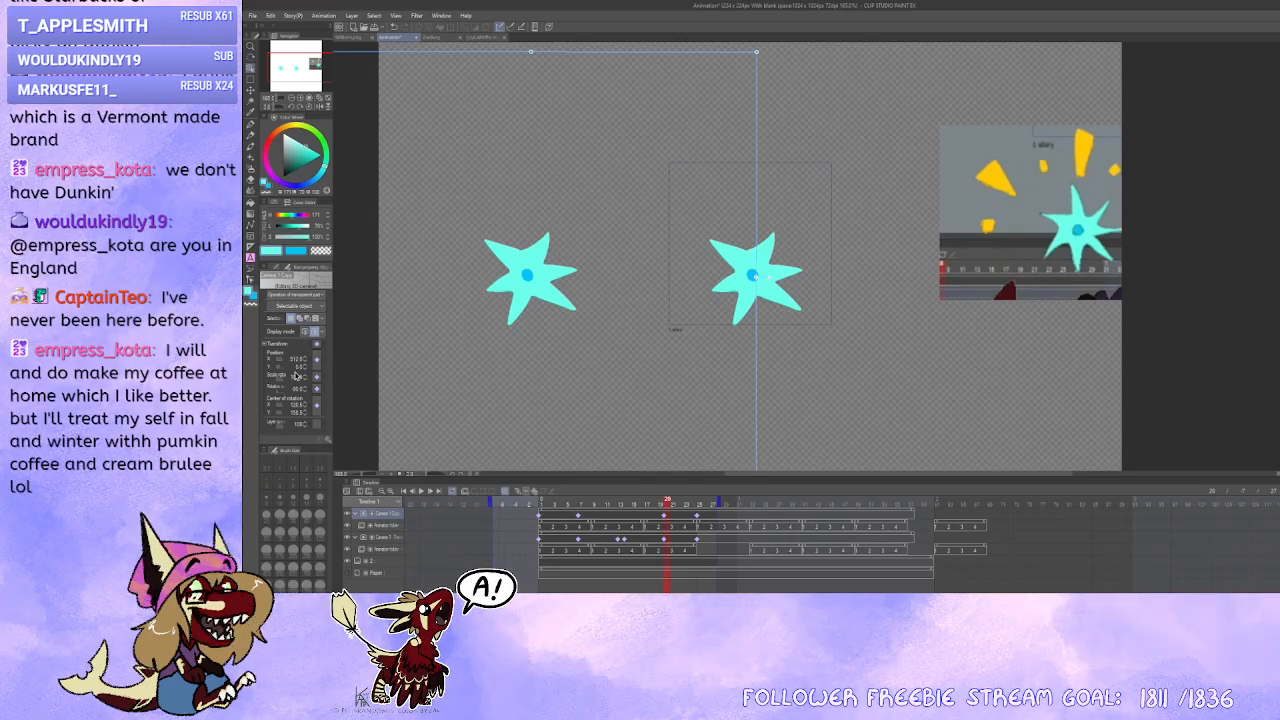
left_click_drag(708, 300, 668, 295)
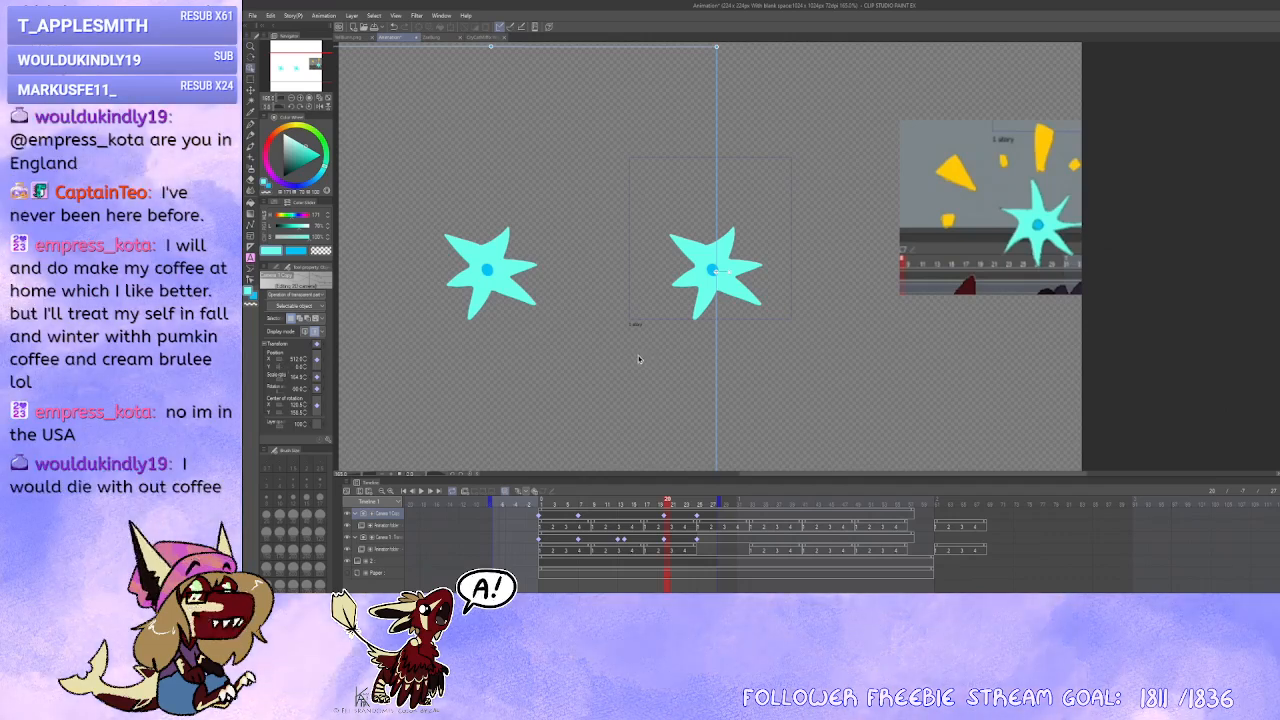
left_click_drag(468, 277, 503, 303)
left_click_drag(765, 317, 746, 243)
left_click_drag(706, 289, 656, 232)
left_click_drag(651, 417, 645, 388)
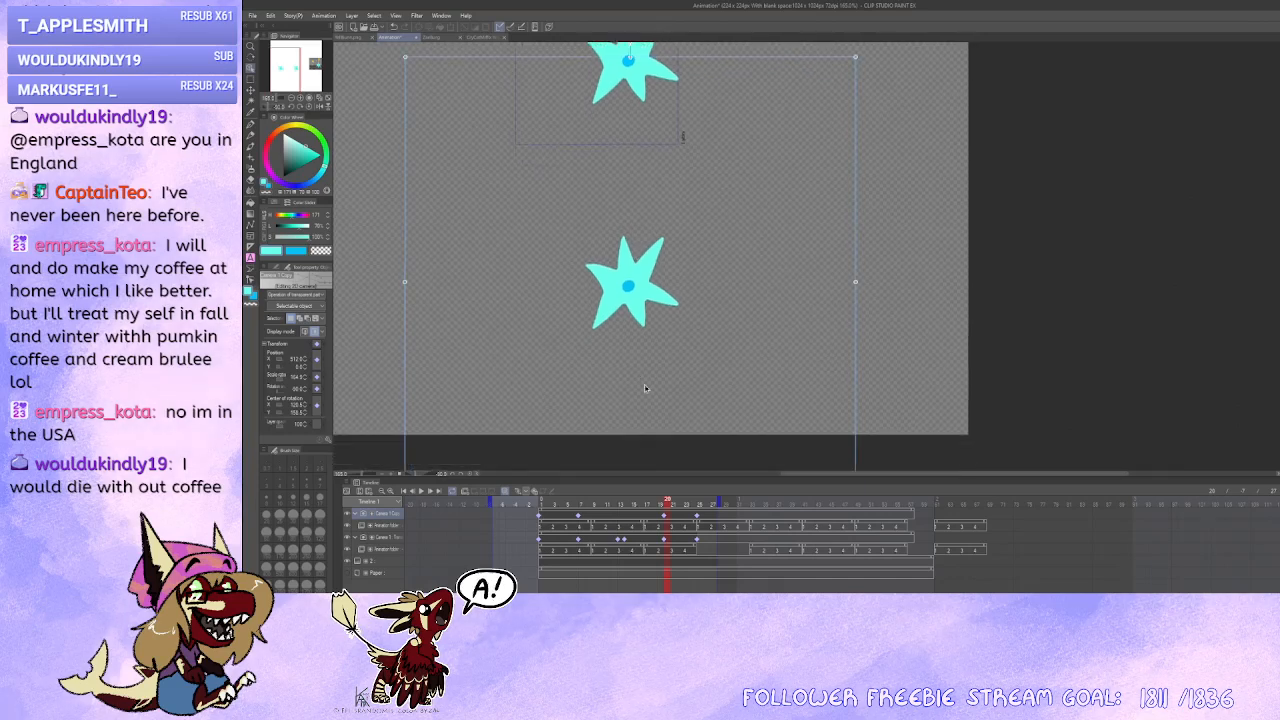
Step: On the frame 25 keyframe, move the copied star out of the canvas square to the empty area beyond its left edge
left_click(697, 518)
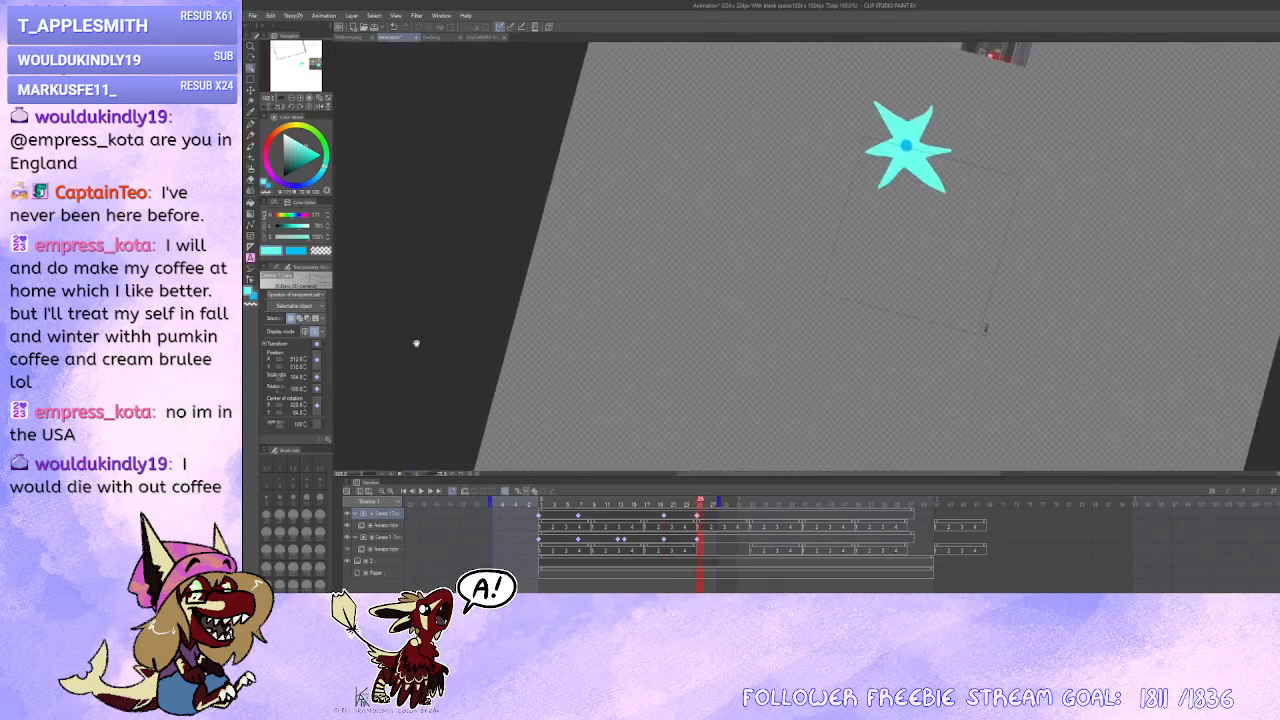
left_click_drag(818, 297, 606, 326)
key("minus")
key("minus")
key("asciicircum")
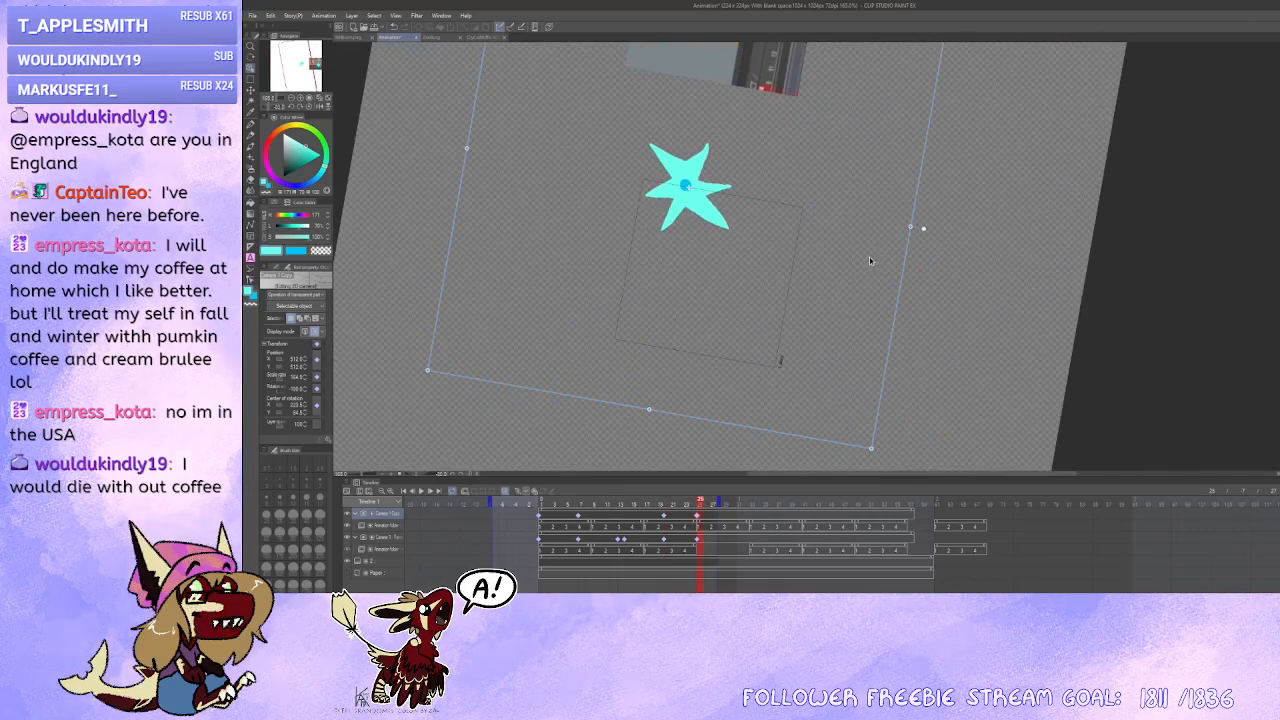
key("minus")
key("asciicircum")
key("asciicircum")
key("asciicircum")
key("asciicircum")
key("asciicircum")
key("asciicircum")
key("asciicircum")
key("asciicircum")
key("asciicircum")
key("asciicircum")
key("asciicircum")
key("asciicircum")
key("asciicircum")
key("asciicircum")
key("asciicircum")
key("asciicircum")
key("asciicircum")
key("asciicircum")
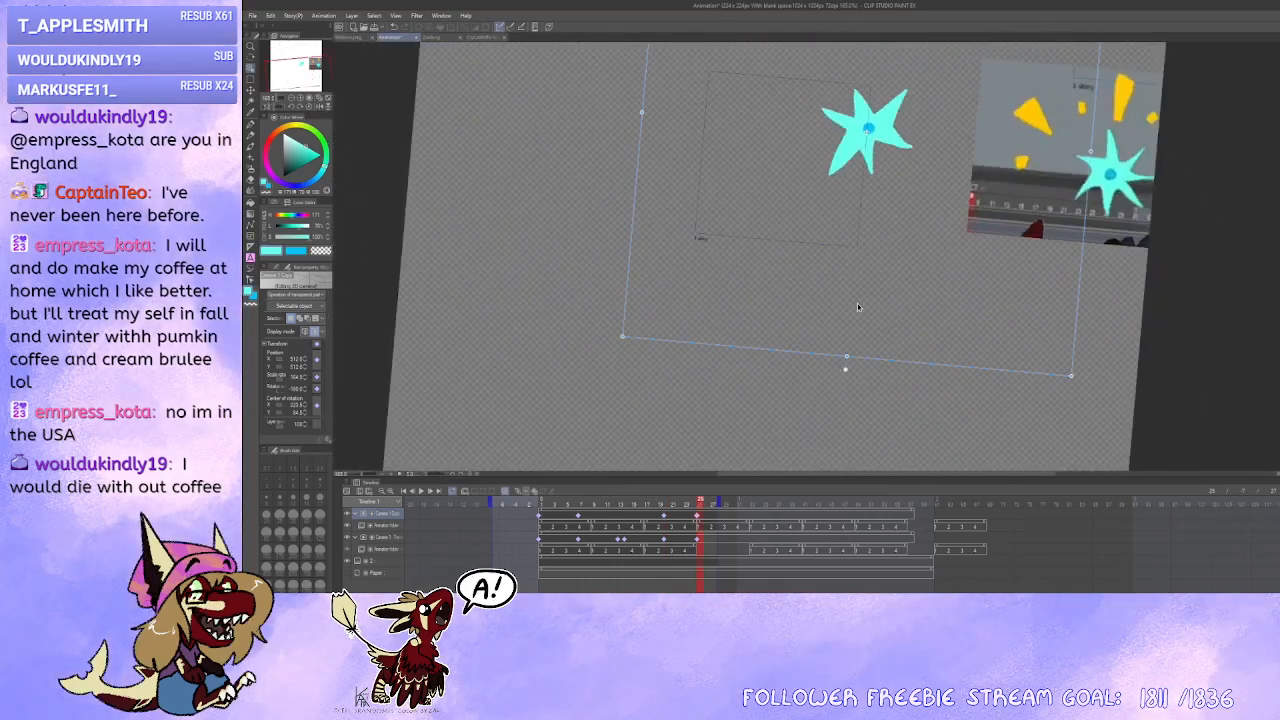
left_click_drag(829, 315, 766, 403)
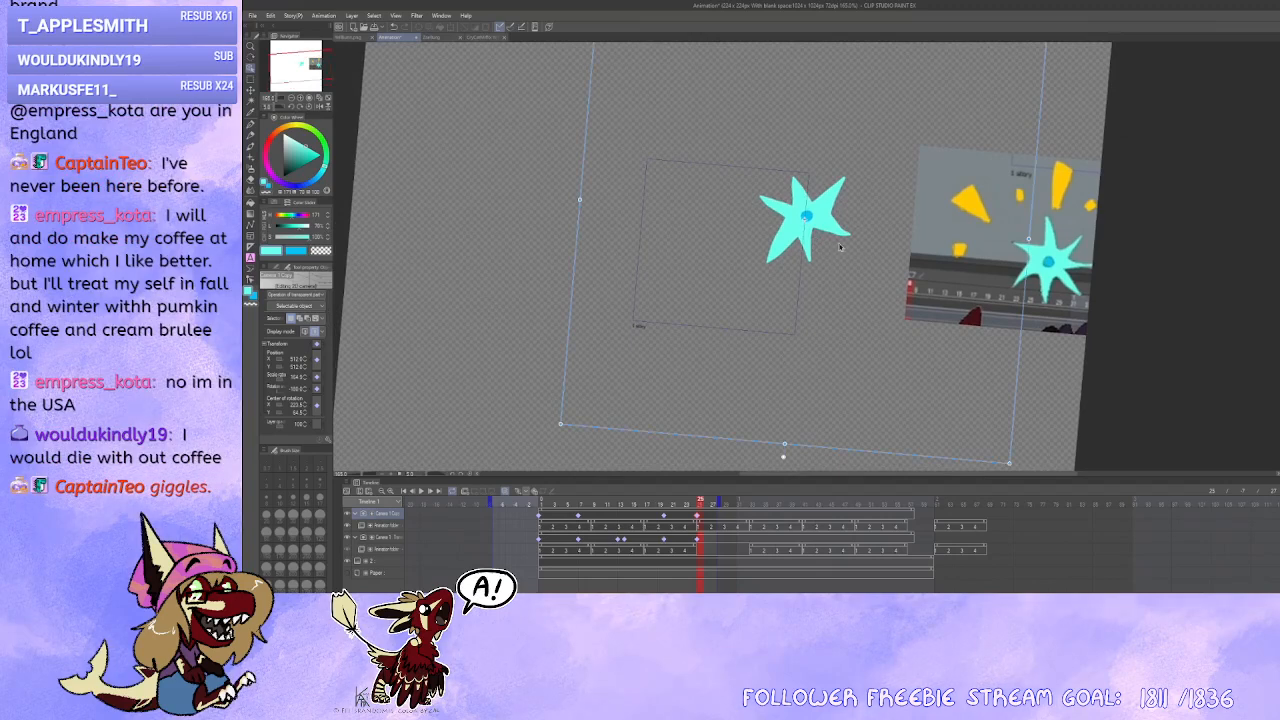
left_click_drag(840, 247, 587, 312)
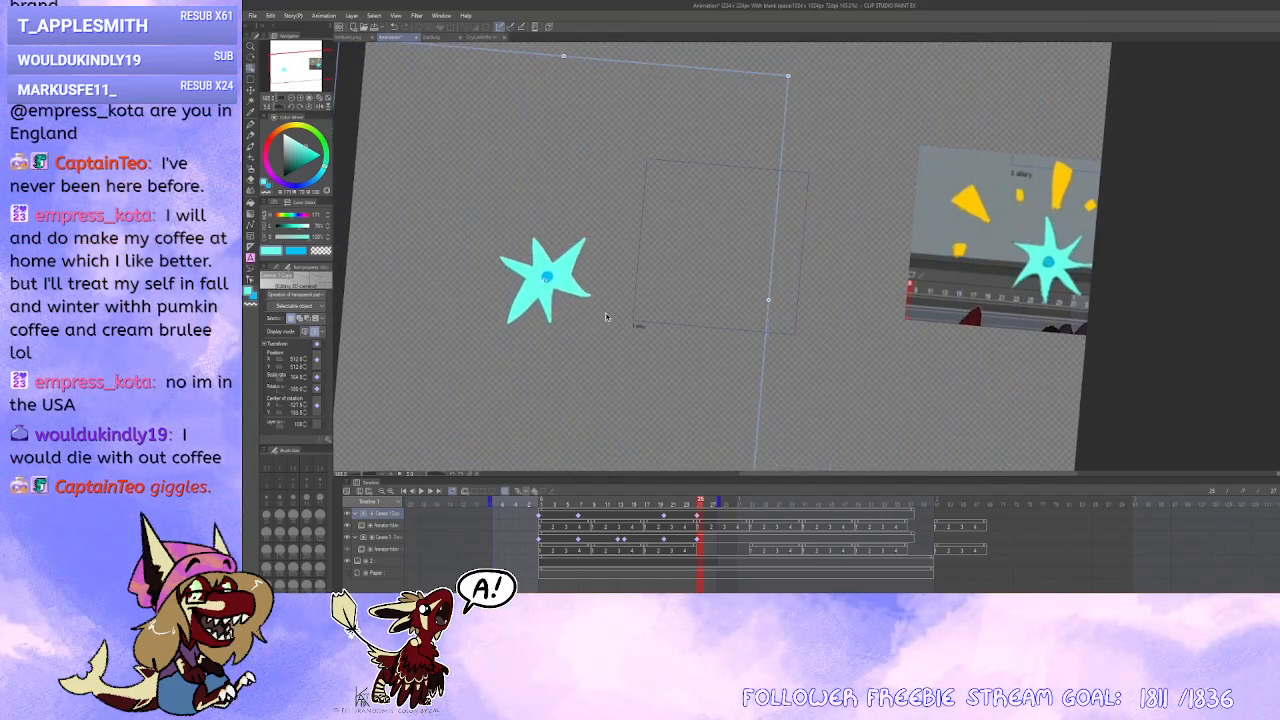
Step: Compare frames 20 and 25, then reposition the copied star over the canvas square's left edge on the frame 25 keyframe
left_click(664, 518)
left_click(697, 518)
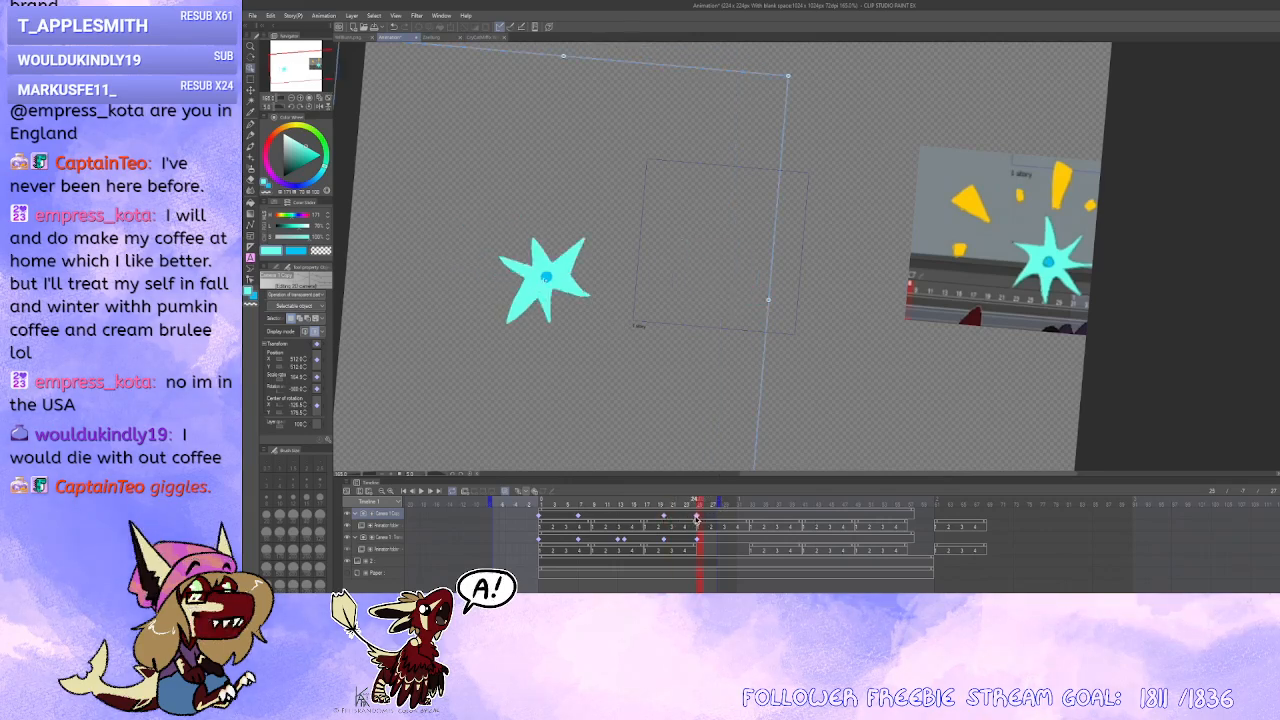
key("minus")
key("minus")
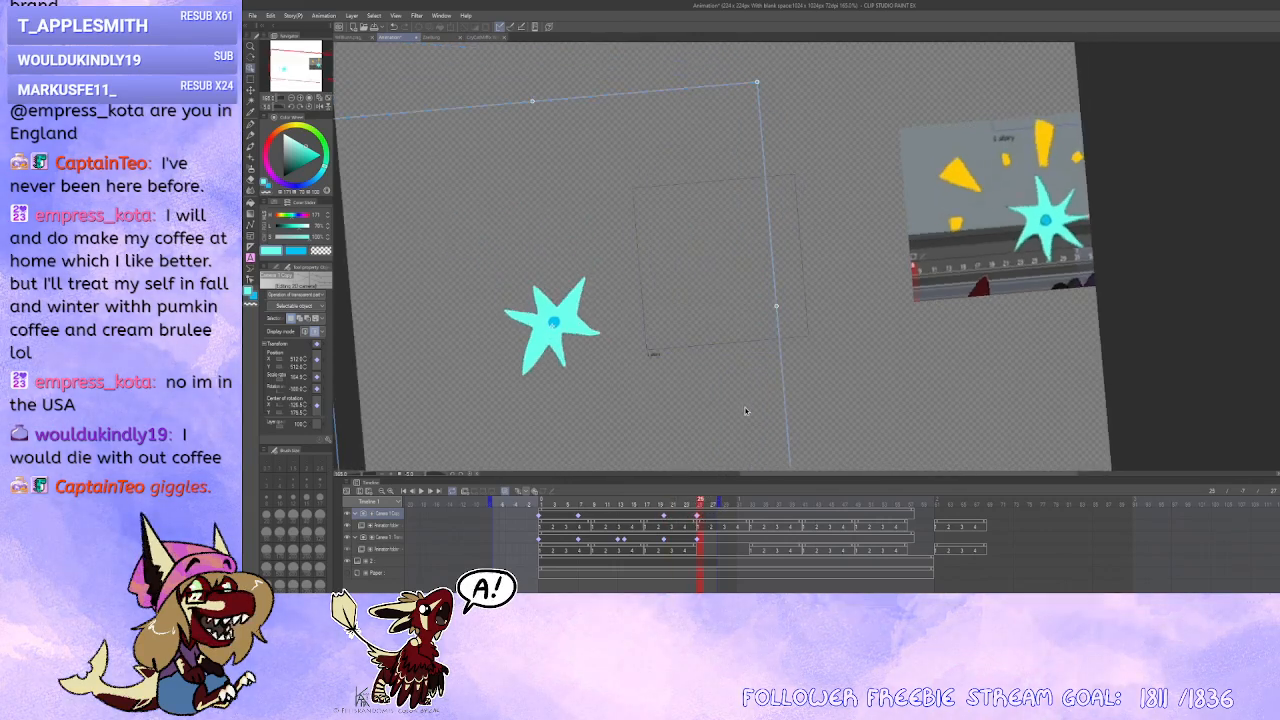
key("asciicircum")
left_click_drag(585, 312, 670, 231)
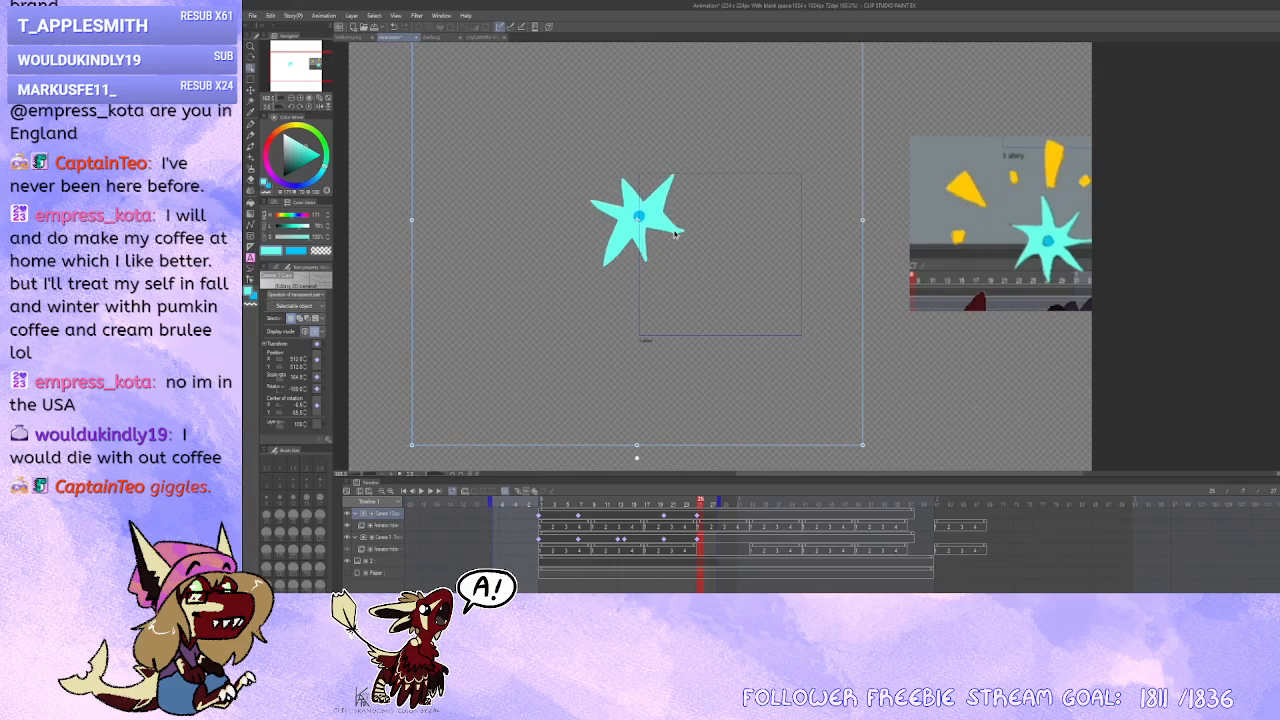
key("asciicircum")
key("minus")
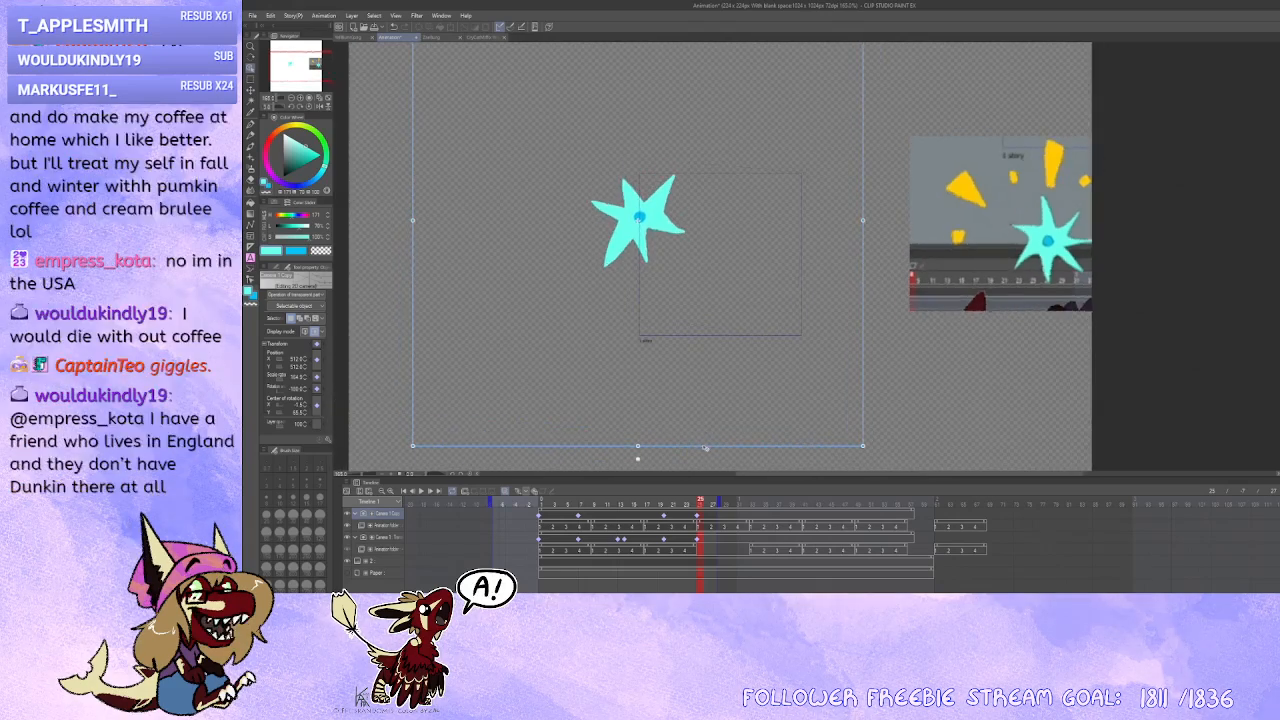
scroll(712, 432, "up", 4)
scroll(712, 432, "down", 4)
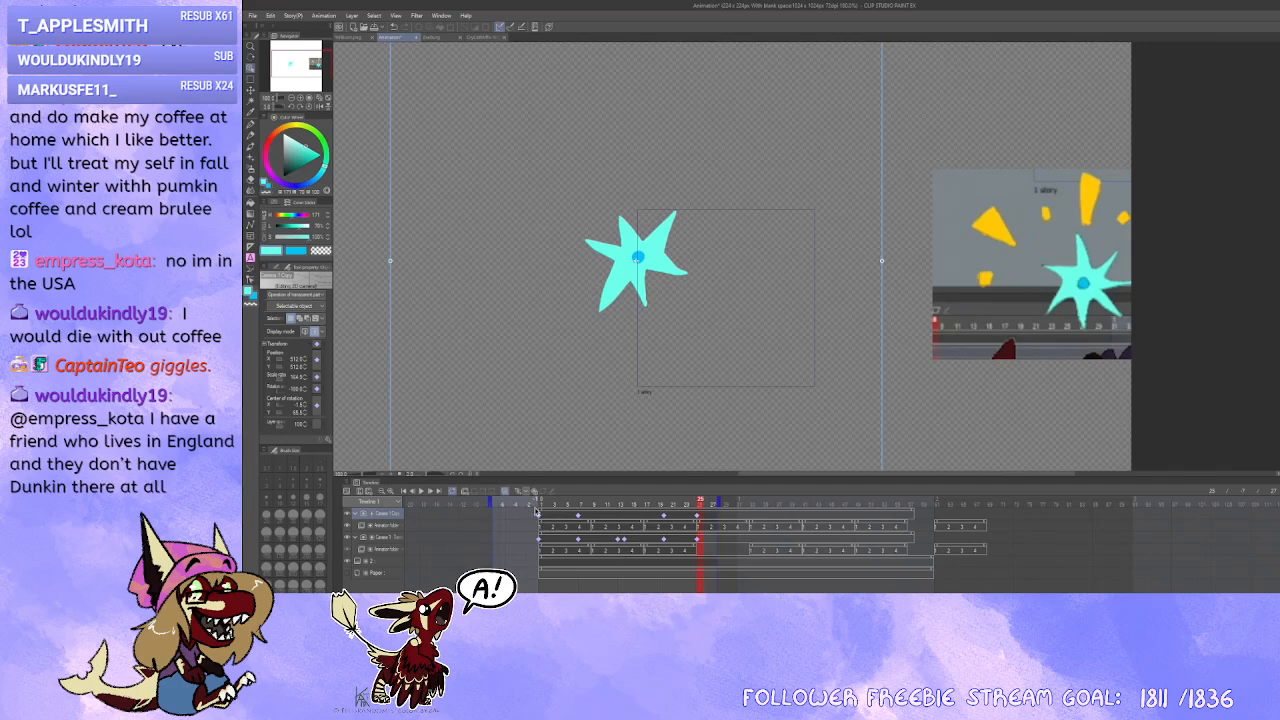
Step: Compare the original and copied stars' transforms at frame 25 and play back the animation
left_click(697, 540)
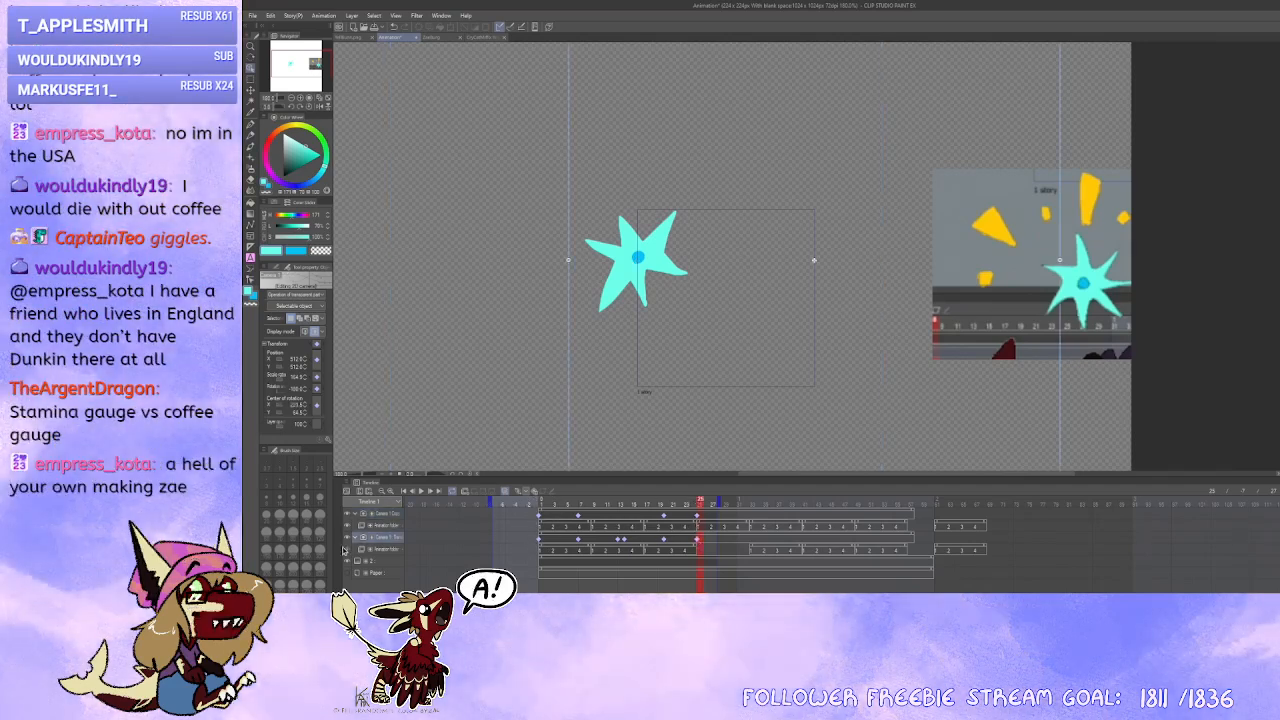
left_click(698, 517)
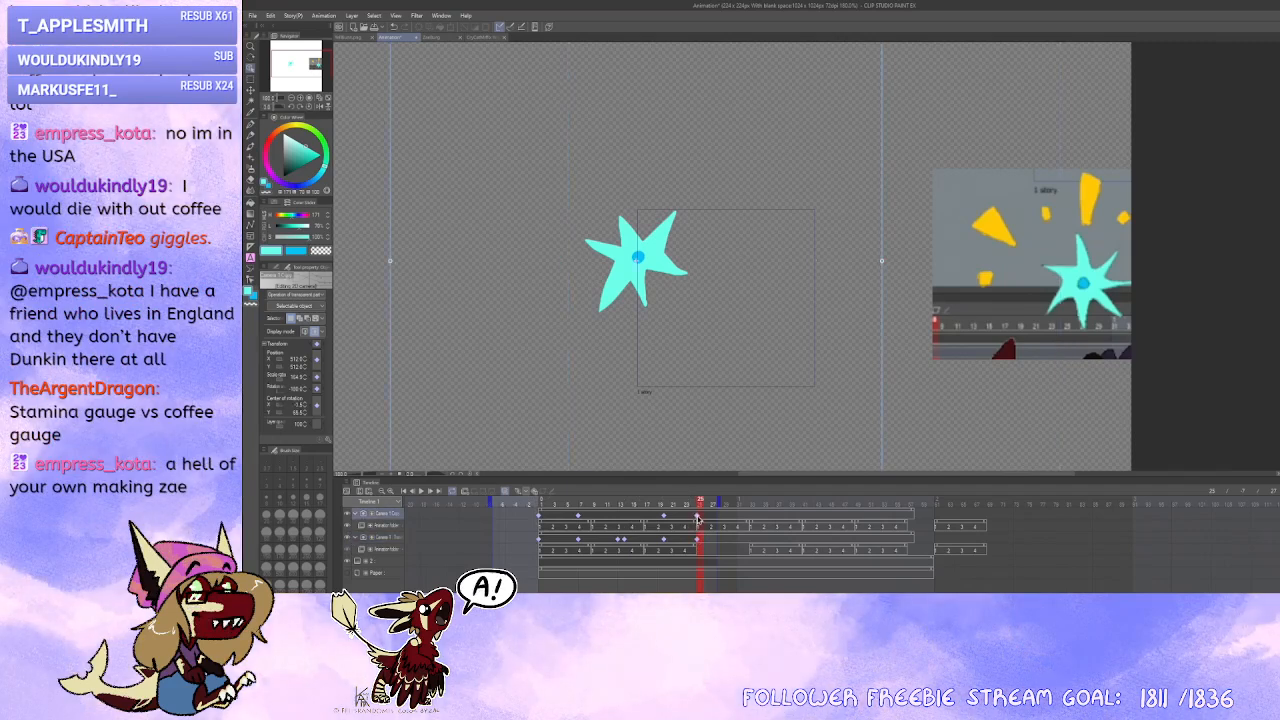
left_click(697, 527)
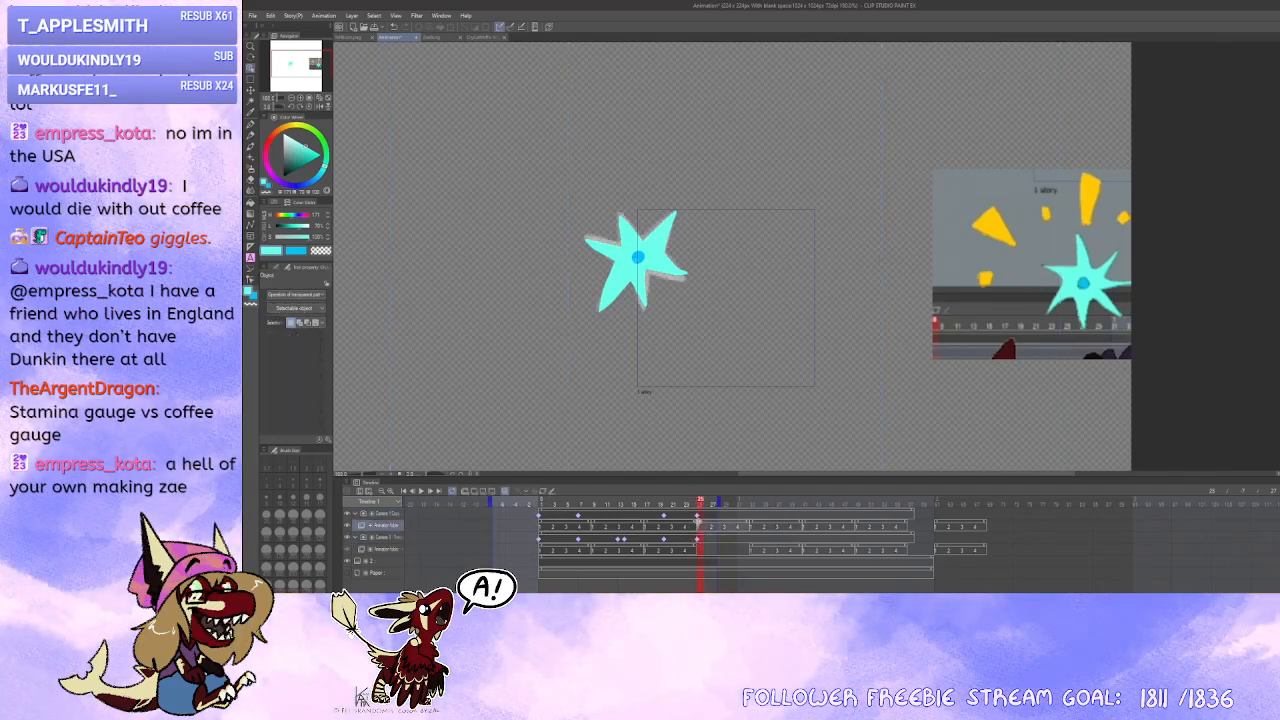
left_click(698, 517)
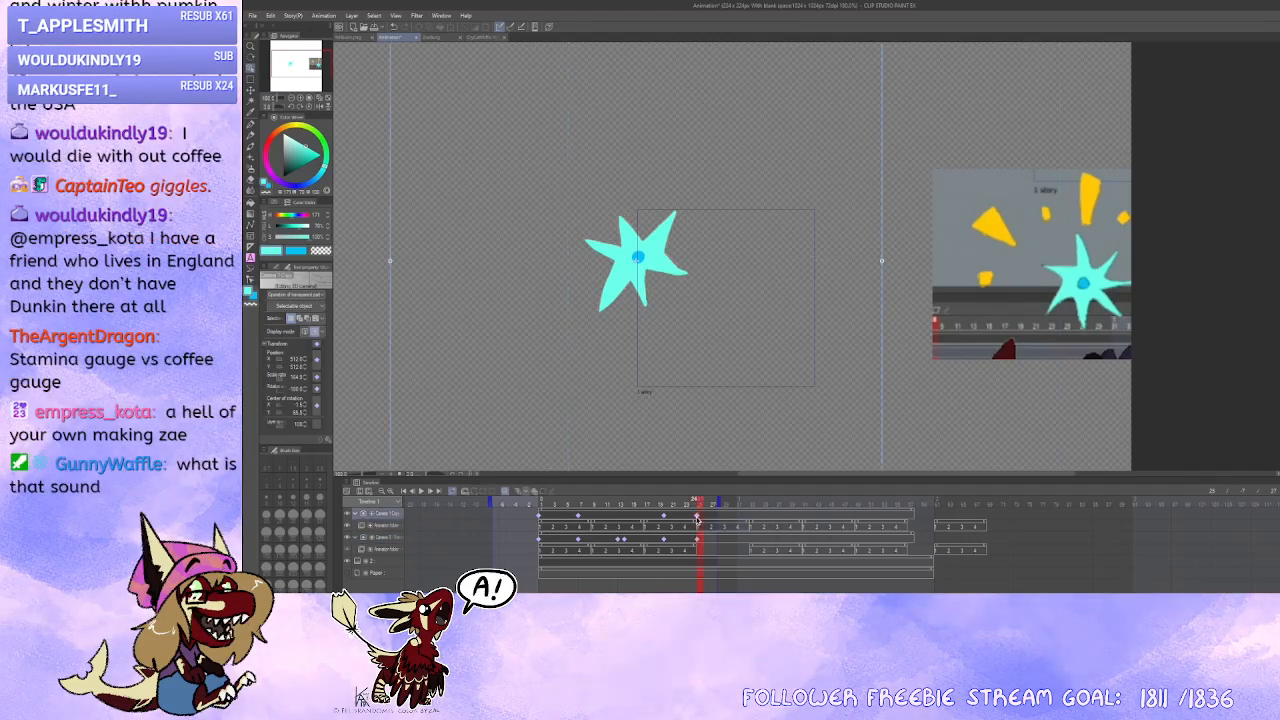
left_click(421, 491)
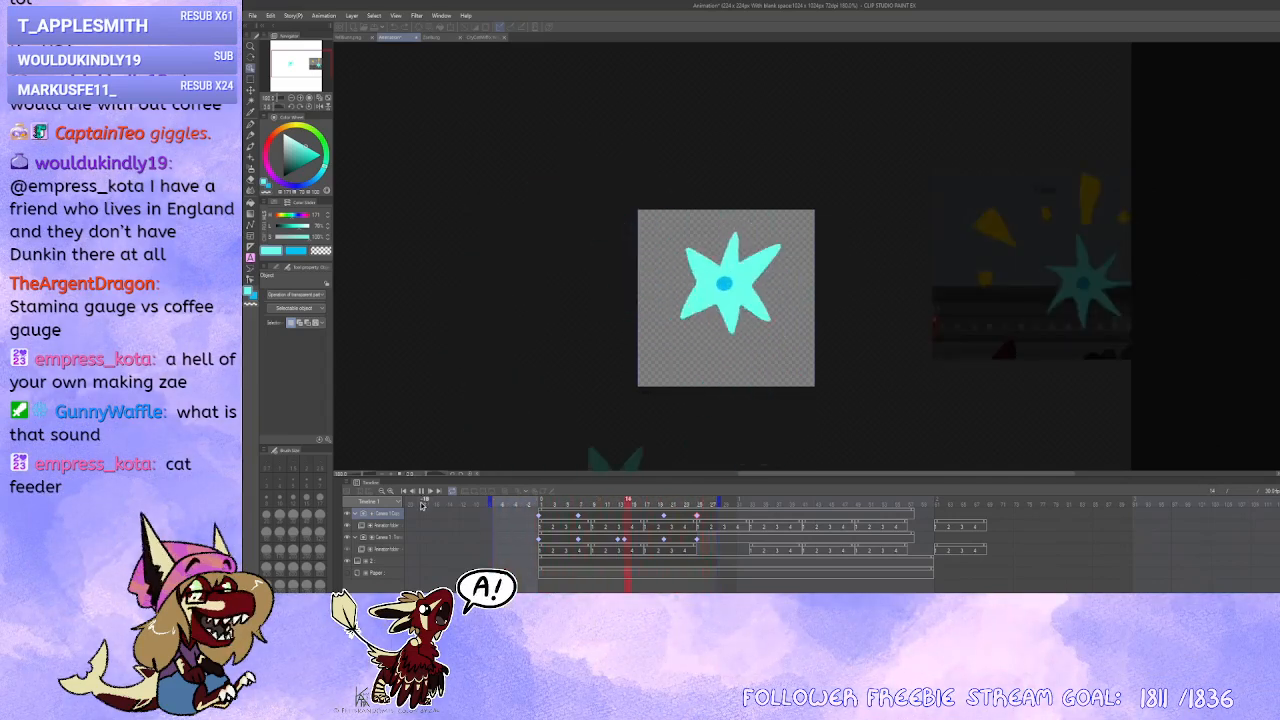
Step: Narrow the playback range to frames 1 through 24 and preview the loop
left_click(718, 505)
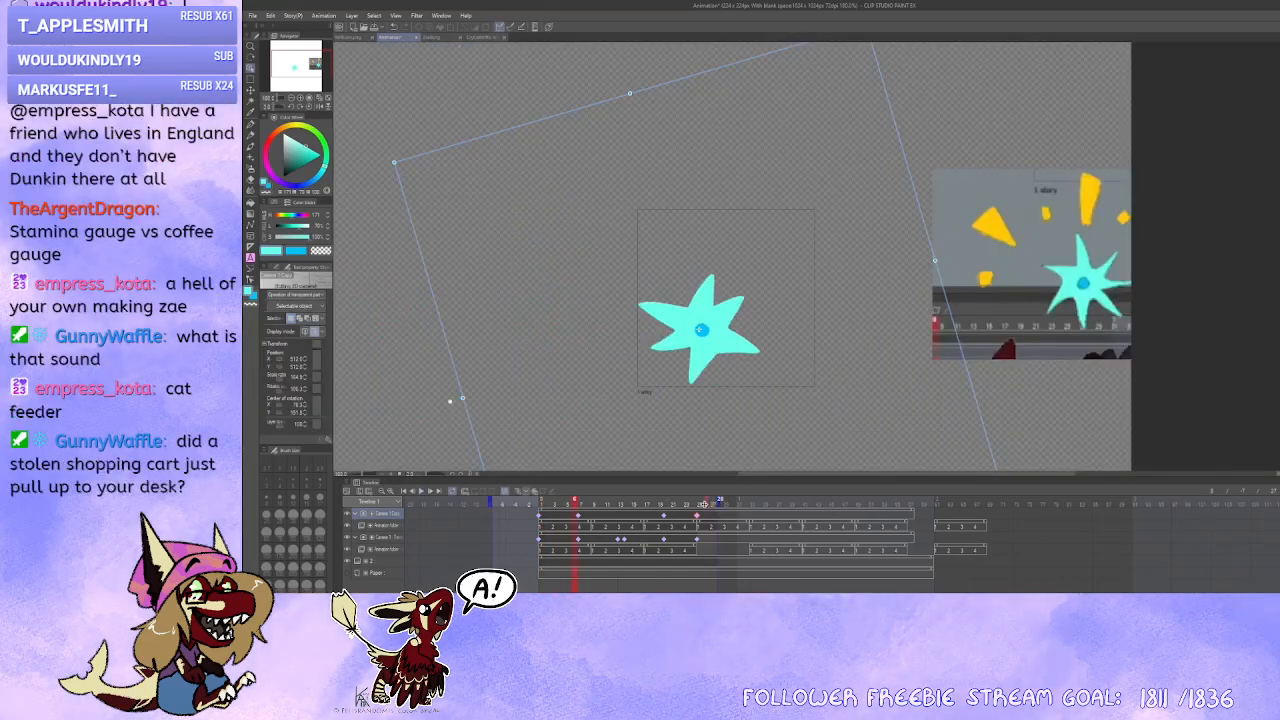
scroll(537, 510, "right", 2)
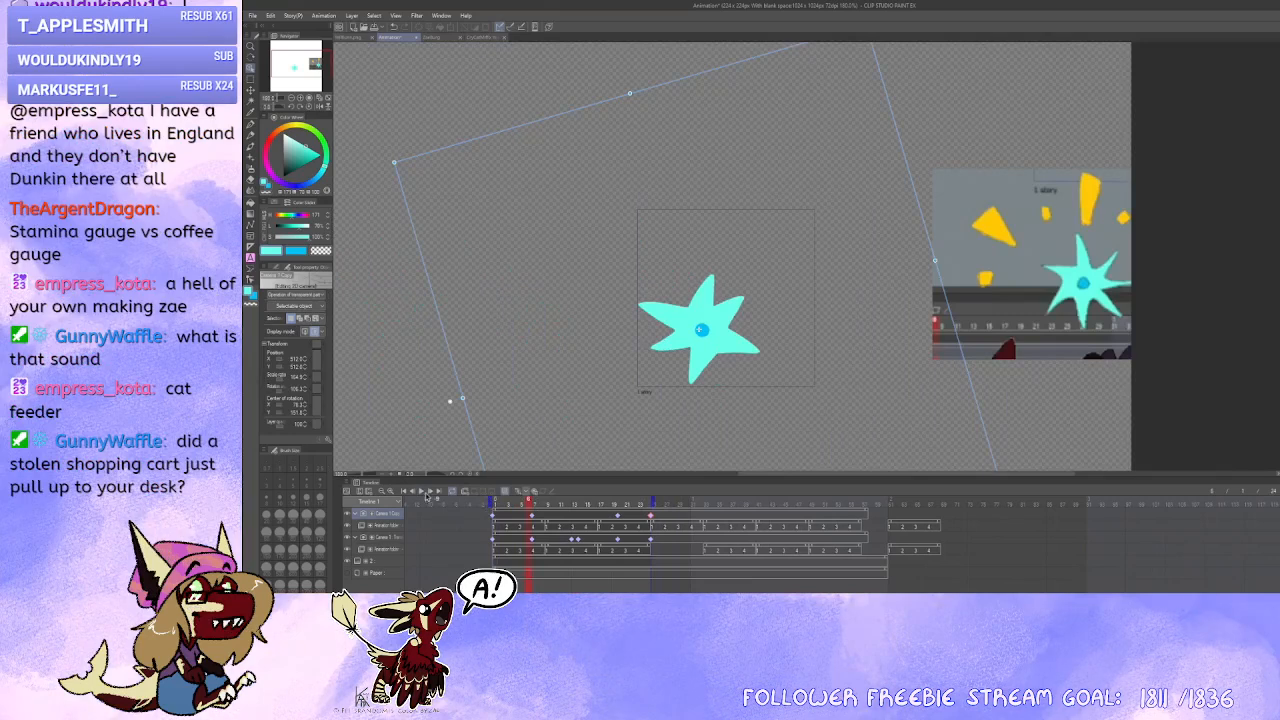
left_click(422, 492)
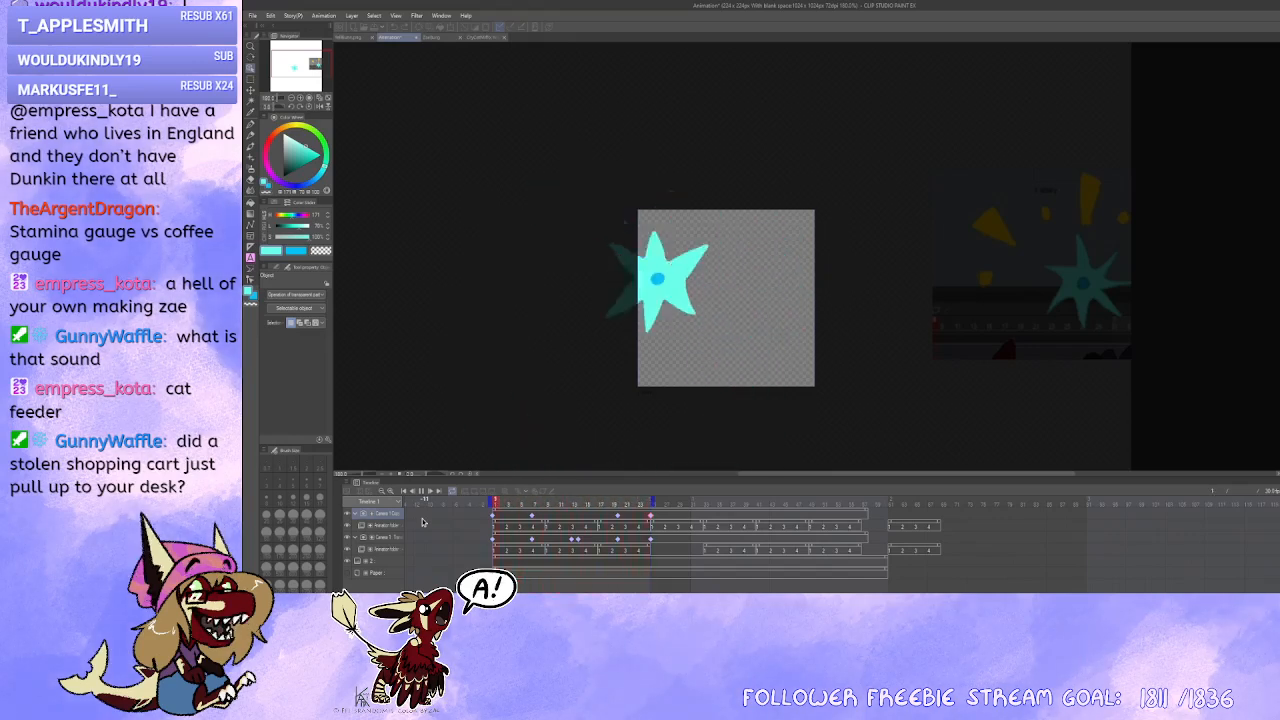
left_click(435, 507)
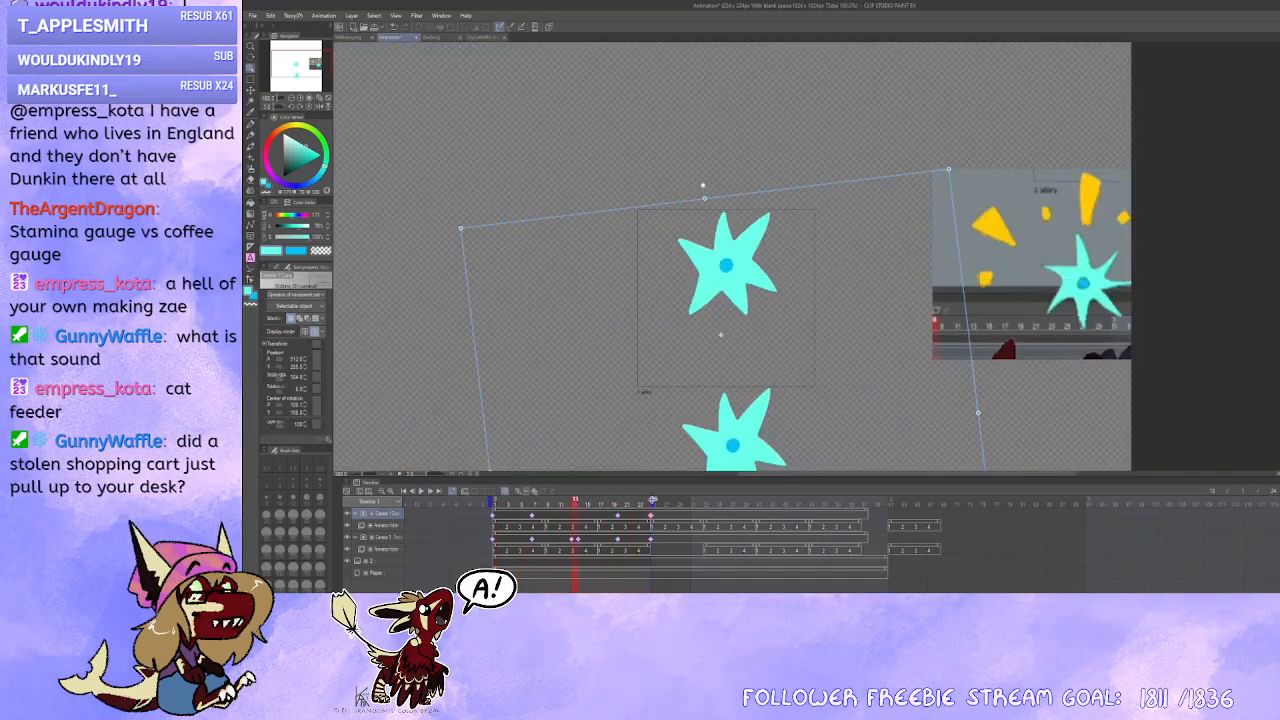
Step: Widen the playback range so it starts before frame 1 and ends at frame 30
left_click_drag(652, 501, 691, 502)
left_click_drag(491, 501, 451, 507)
left_click_drag(734, 390, 698, 397)
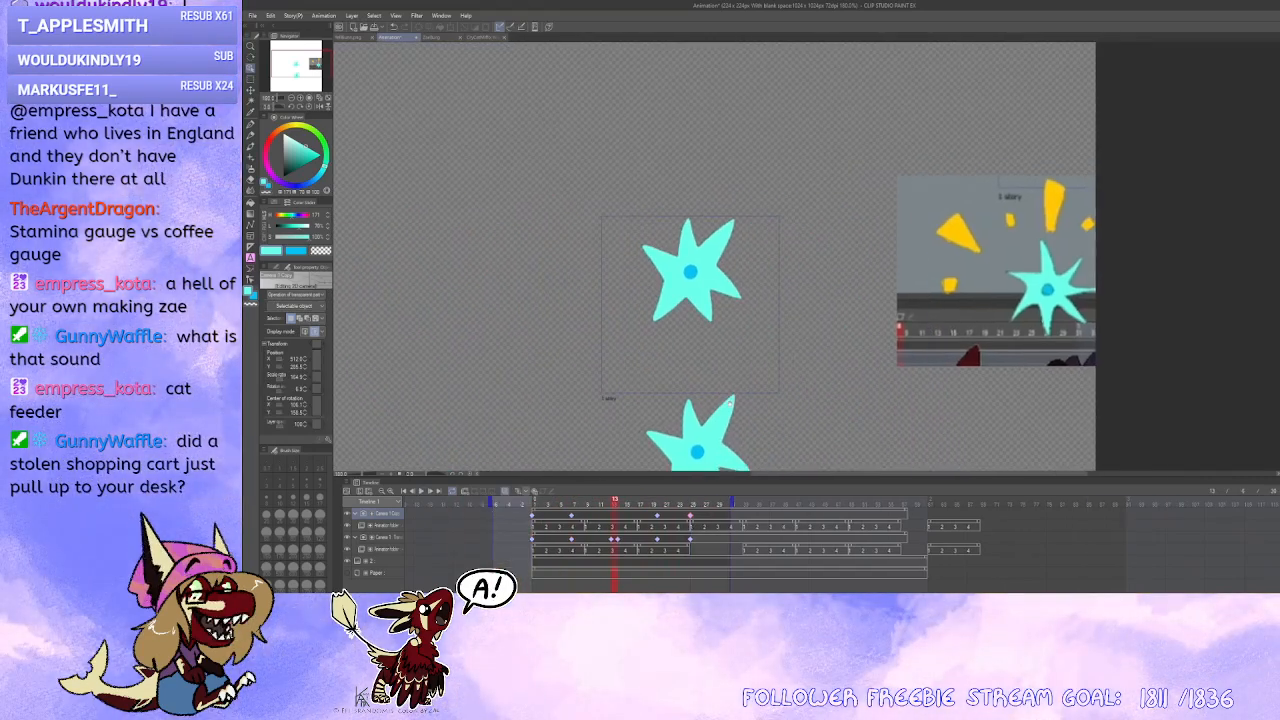
Step: Delete the adjusted copy of the star's camera folder and replace it with a fresh duplicate of the original
left_click(710, 510)
key("Delete")
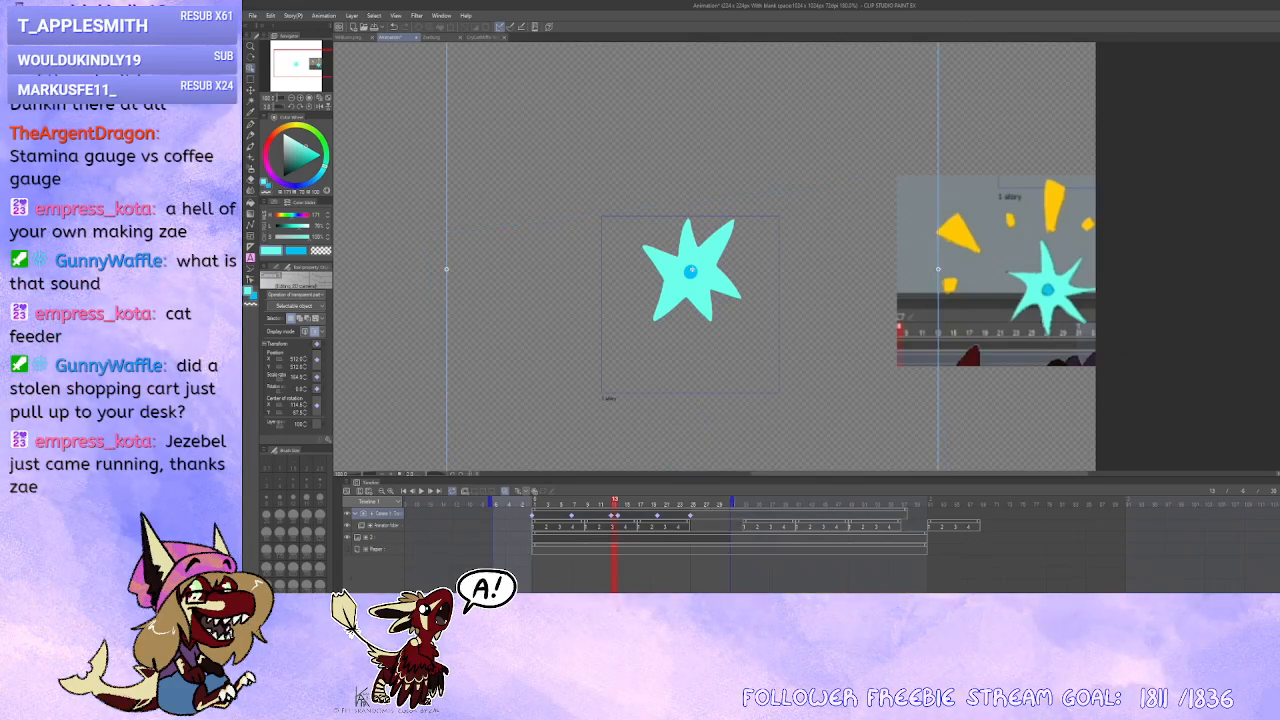
key("ctrl+z")
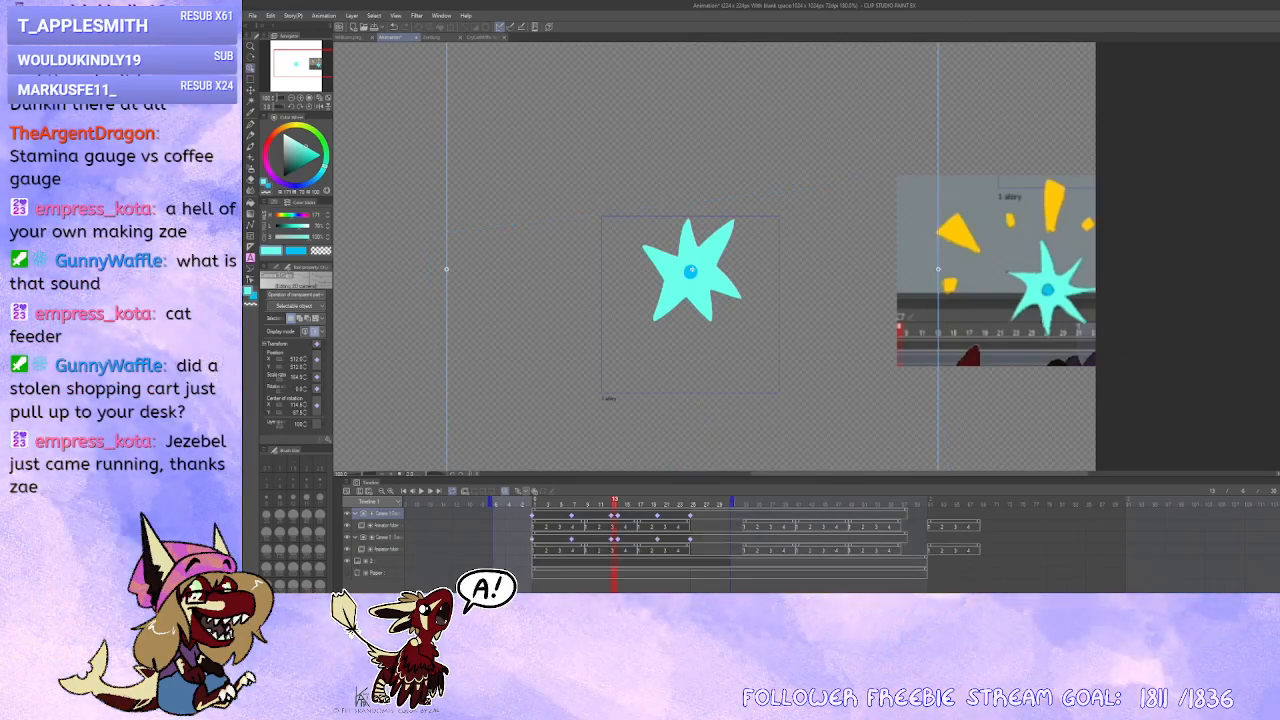
left_click_drag(746, 316, 738, 305)
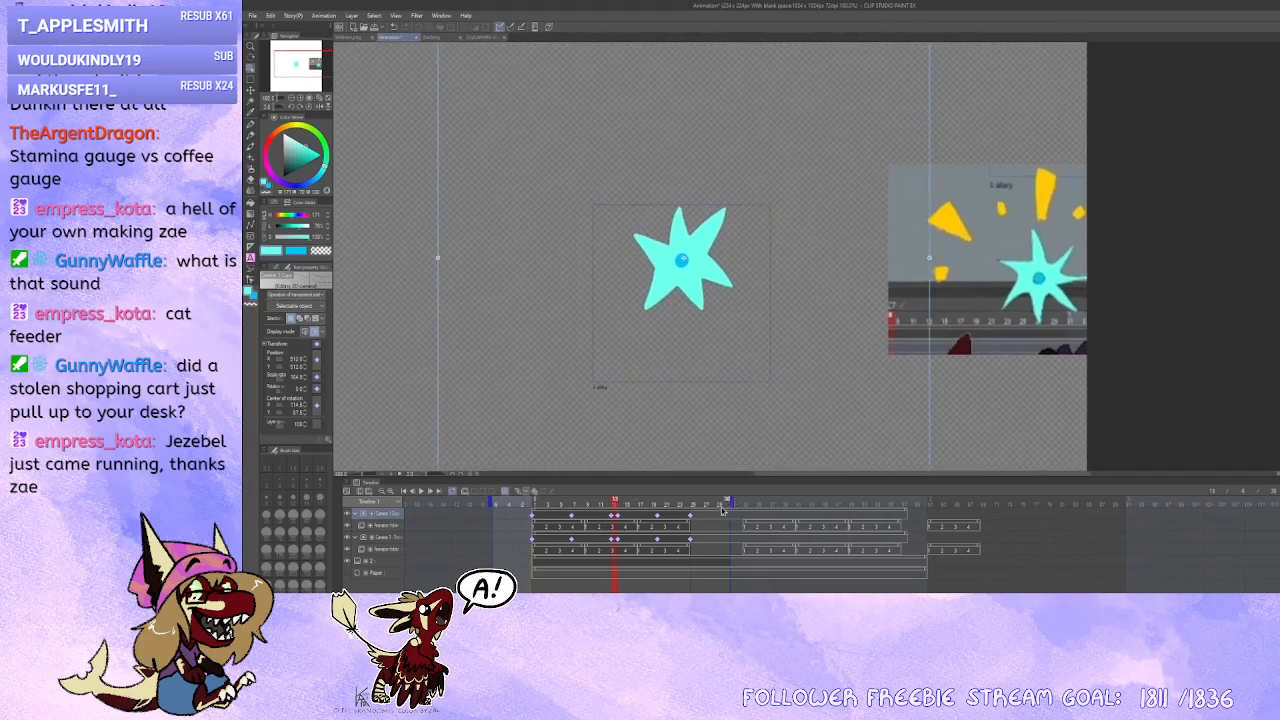
Step: Shift the new copy's camera track and keyframes five frames earlier, and check the two stars' positions on nearby frames
left_click(668, 513)
left_click(670, 512)
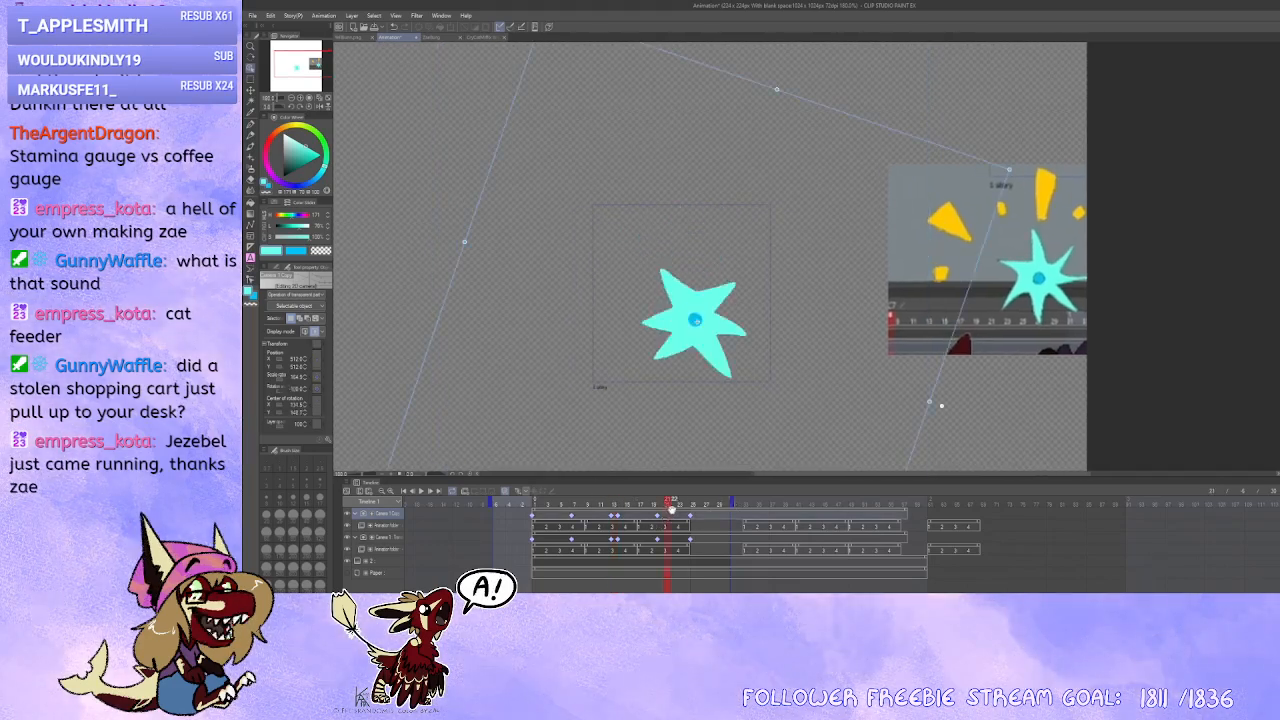
left_click(634, 513)
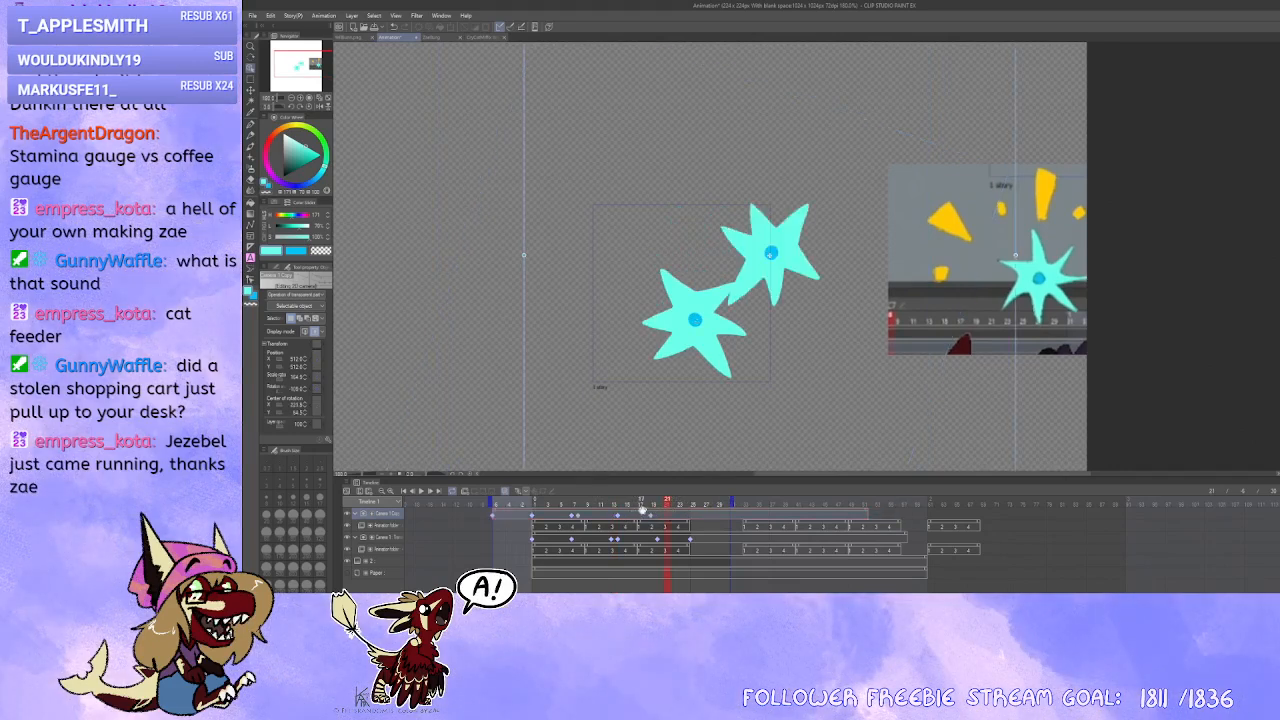
left_click_drag(668, 510, 669, 510)
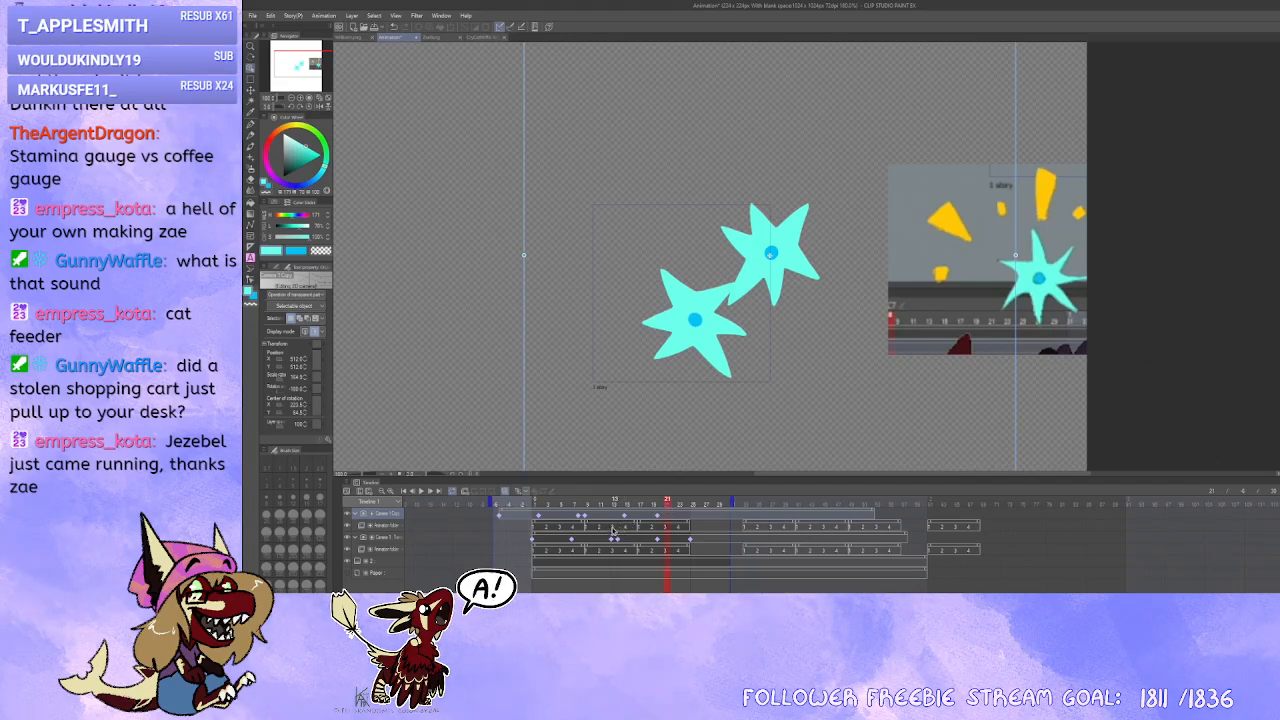
left_click(627, 519)
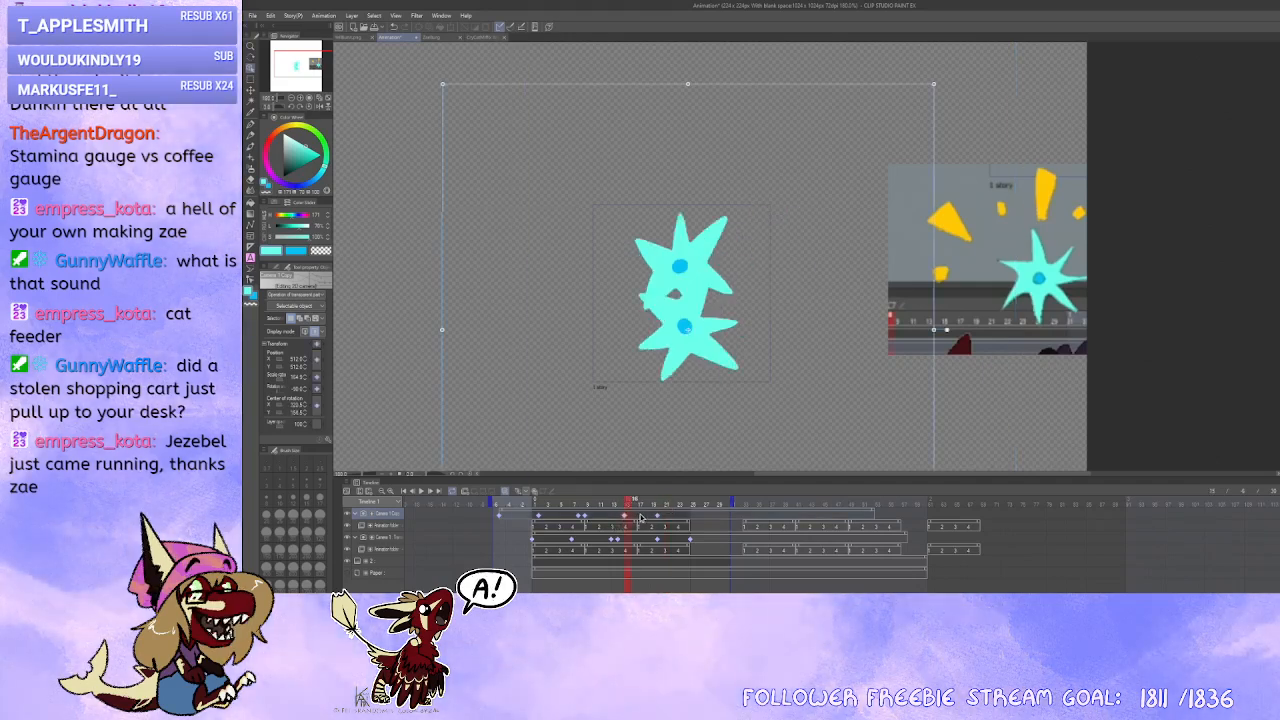
left_click_drag(634, 520, 649, 520)
Step: Shift the copied star's drawing cels five frames earlier and bring later cels forward to extend them past the frame 20 keyframe
left_click(653, 525)
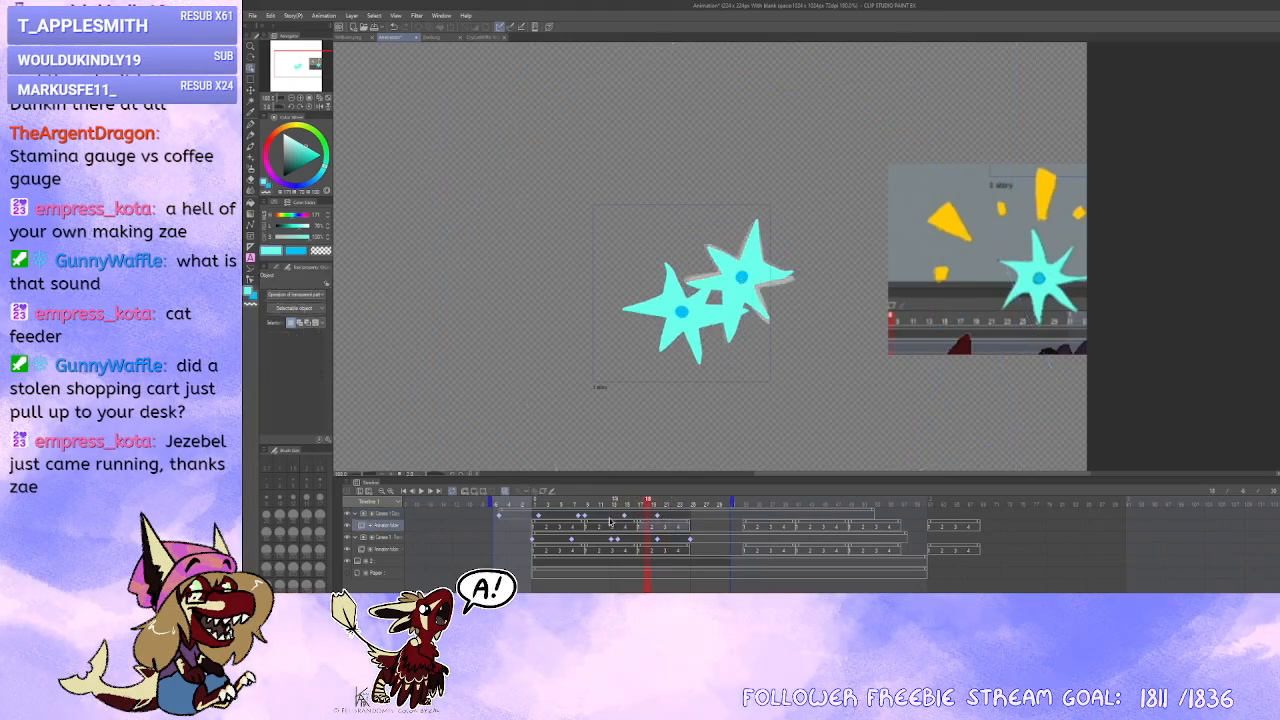
left_click(606, 526)
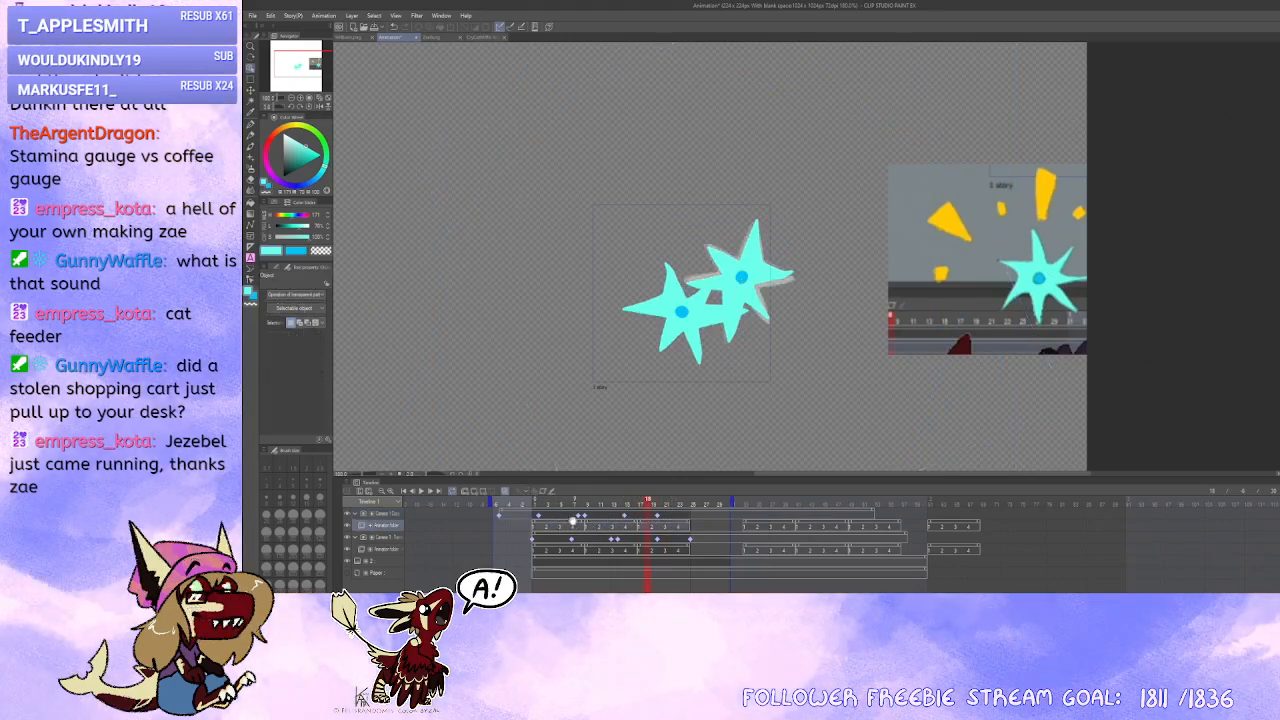
left_click_drag(575, 522, 562, 523)
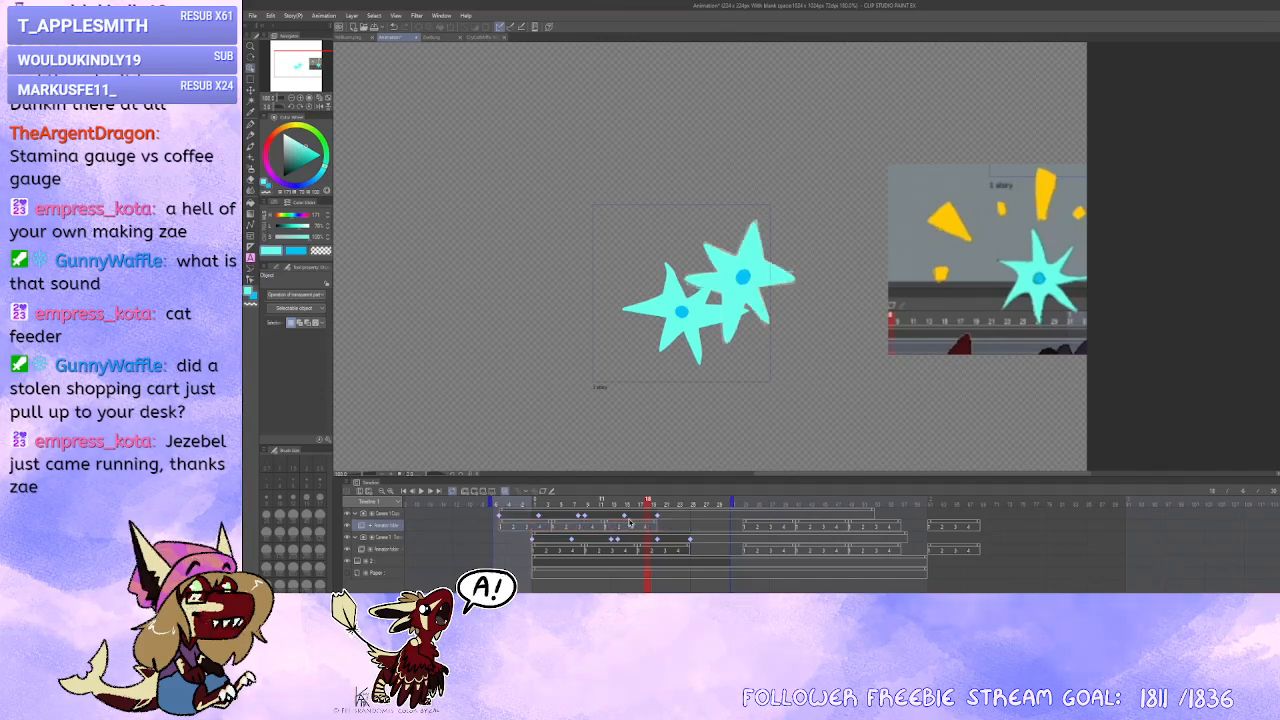
left_click(728, 527)
left_click_drag(757, 523, 671, 524)
left_click(656, 516)
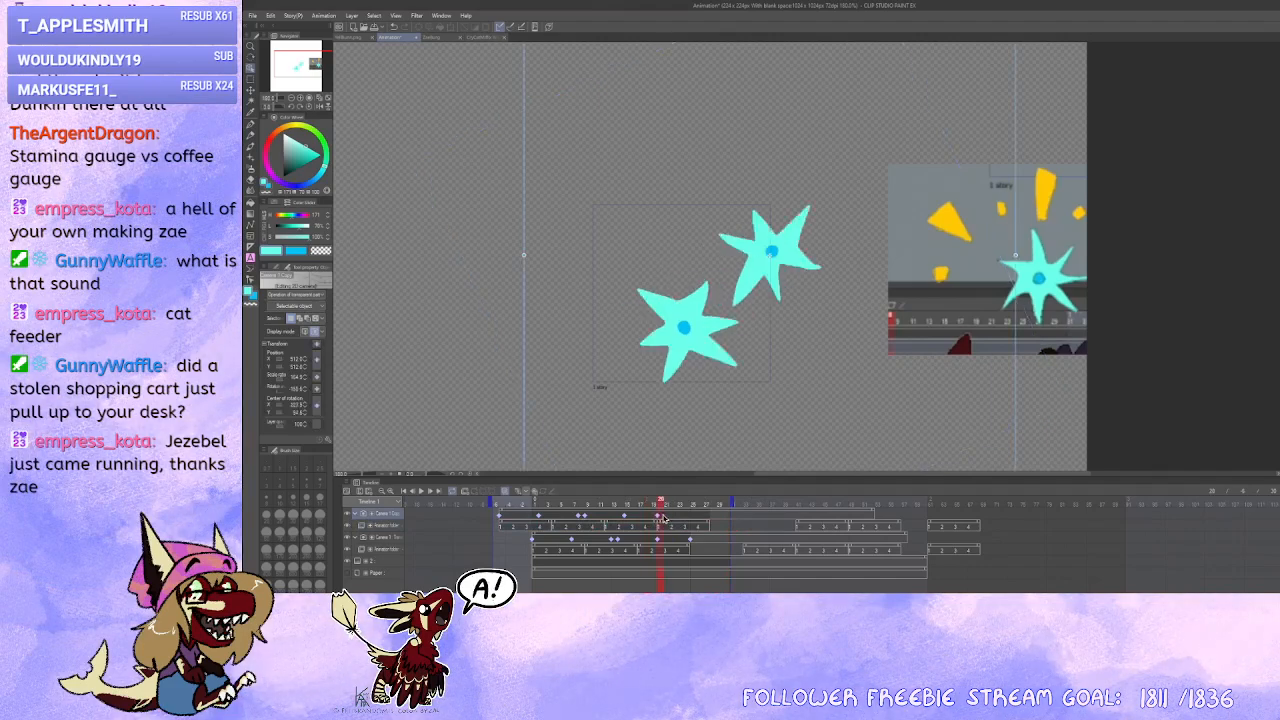
Step: Shift the copied star's camera track and keyframes earlier so that the last keyframe falls on frame 6
left_click(662, 512)
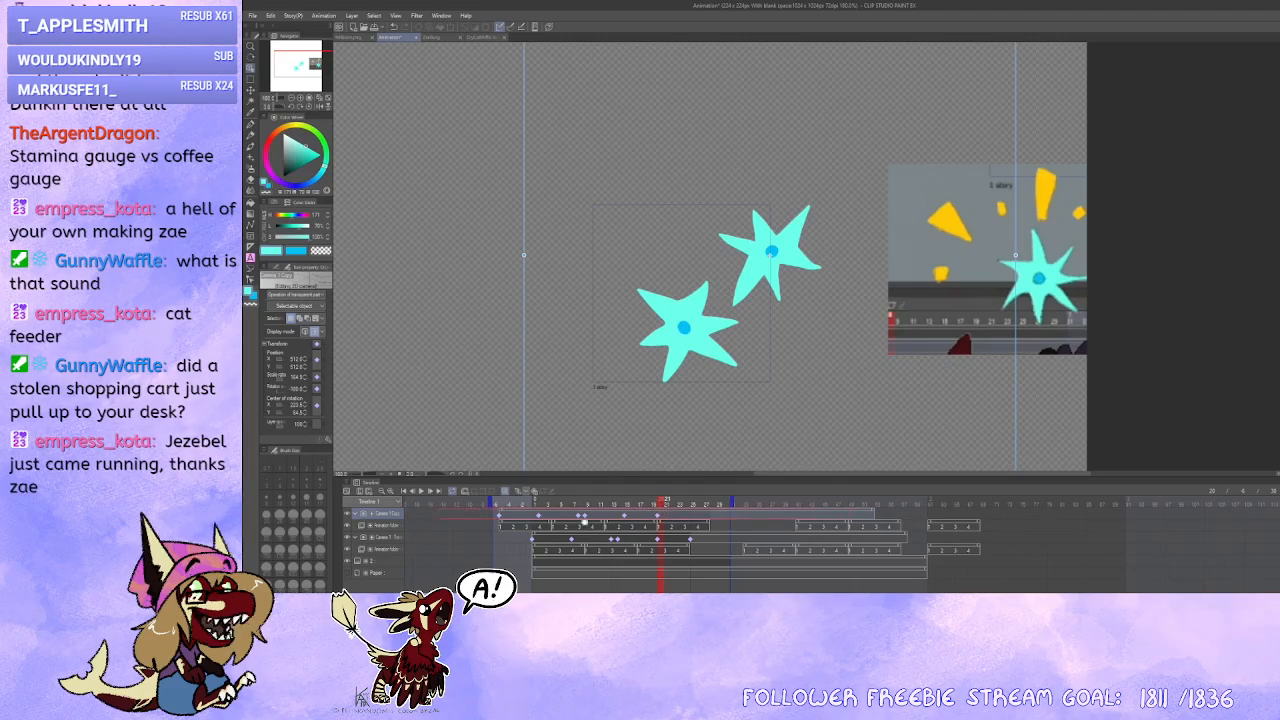
left_click_drag(558, 518, 552, 518)
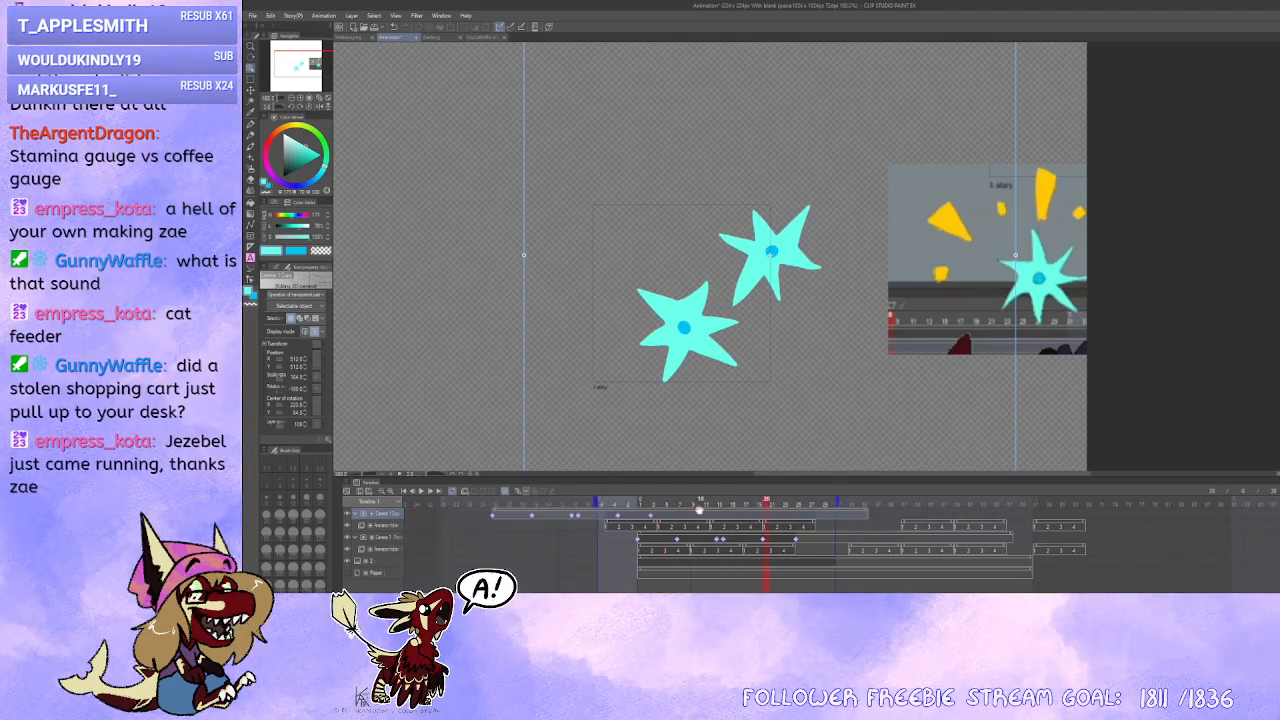
left_click_drag(714, 511, 721, 508)
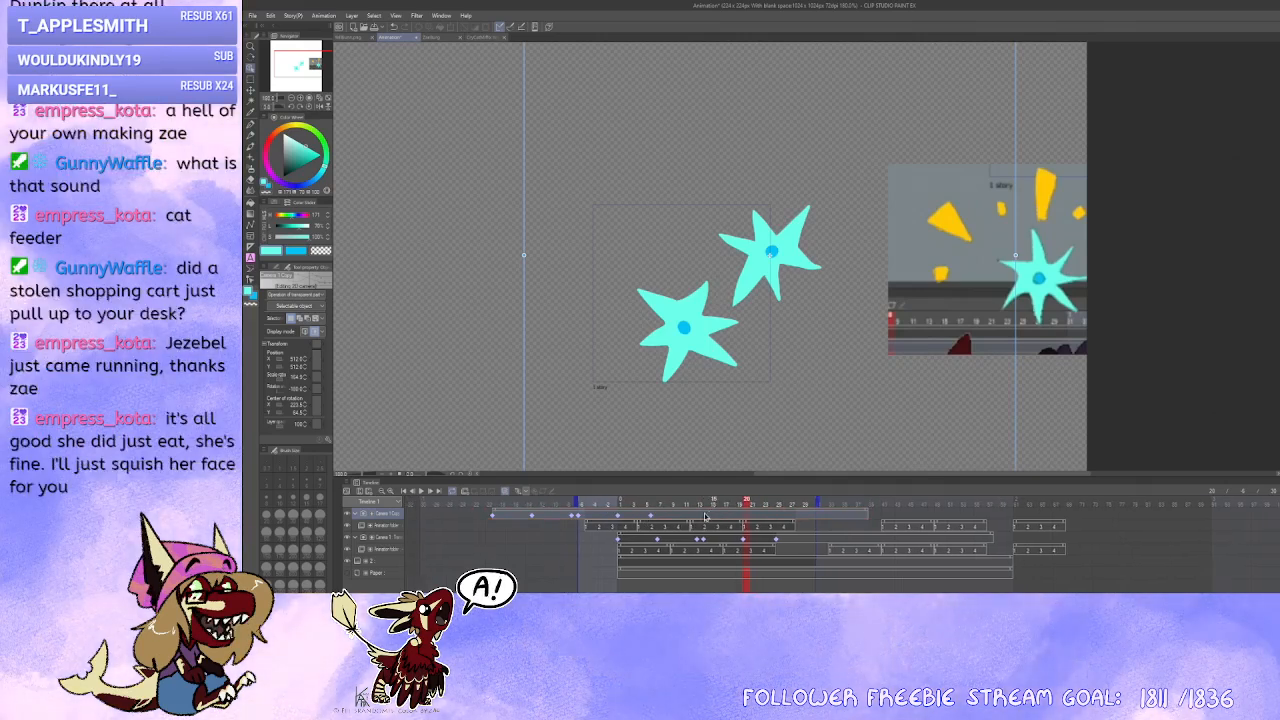
Step: Move the copied star's first two cel groups three frames earlier and delete the two cel groups that follow them
left_click(634, 527)
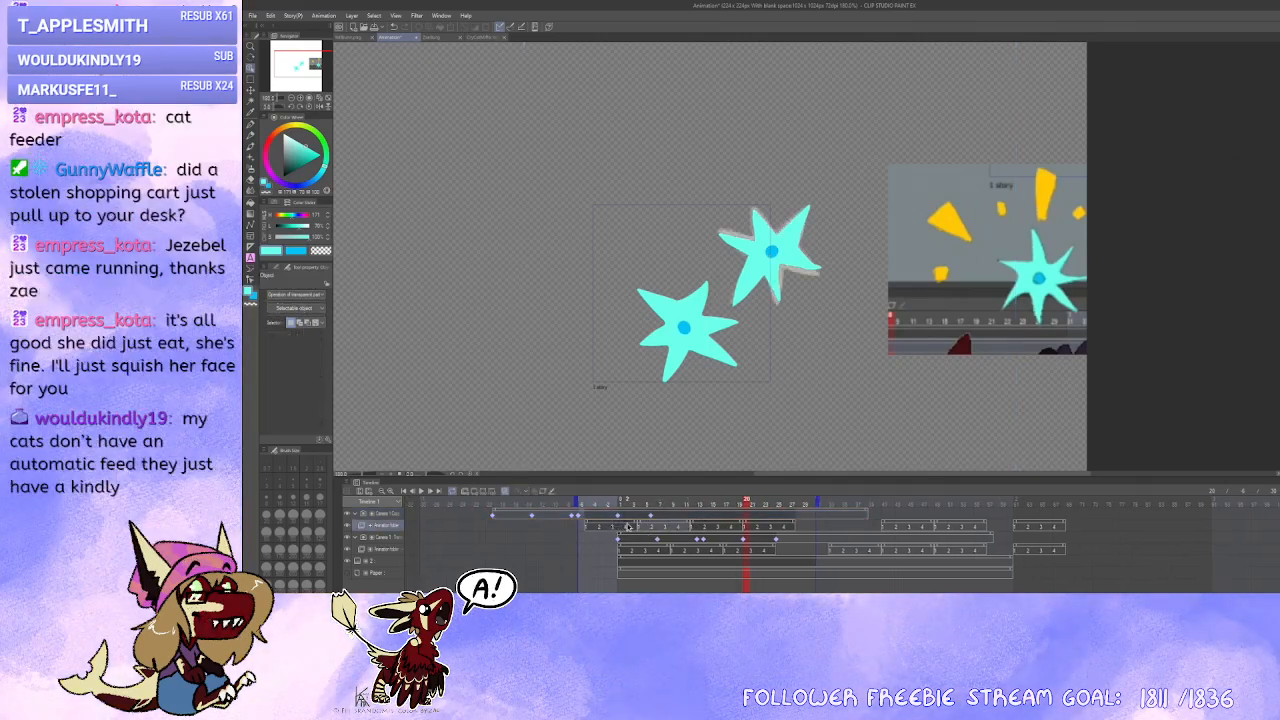
left_click_drag(628, 527, 728, 527)
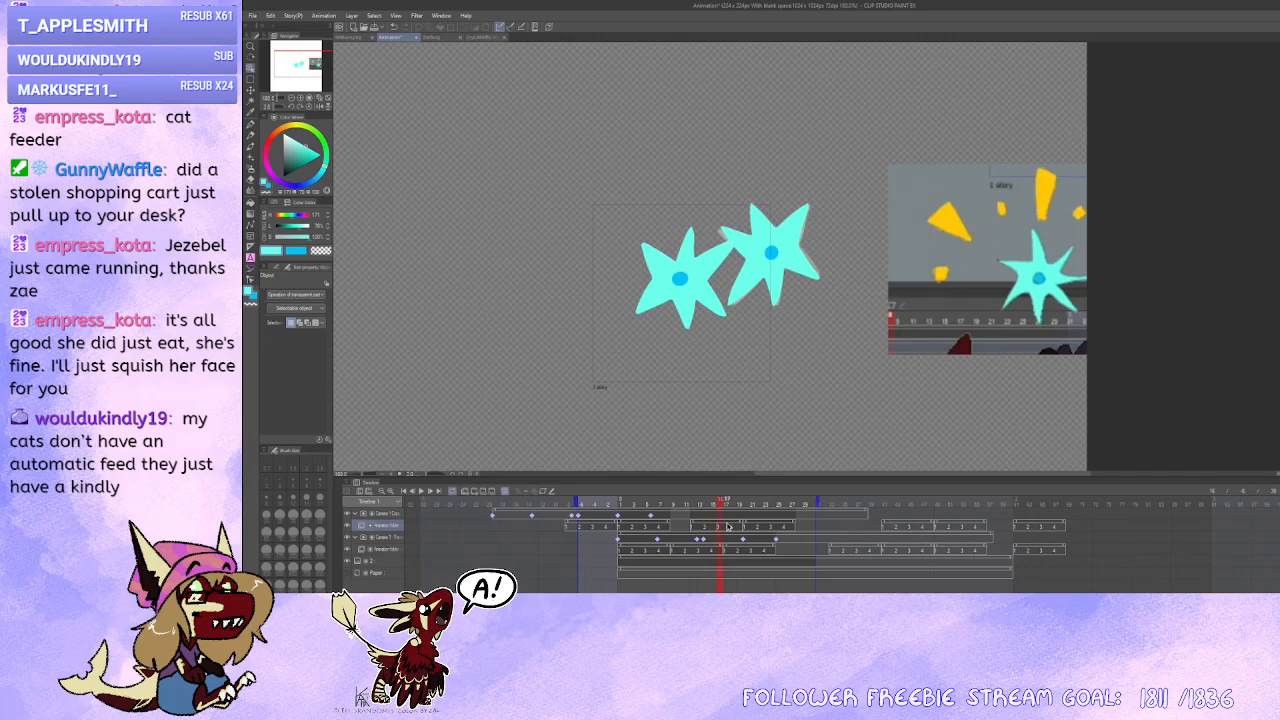
left_click(738, 521)
left_click(752, 521, "shift")
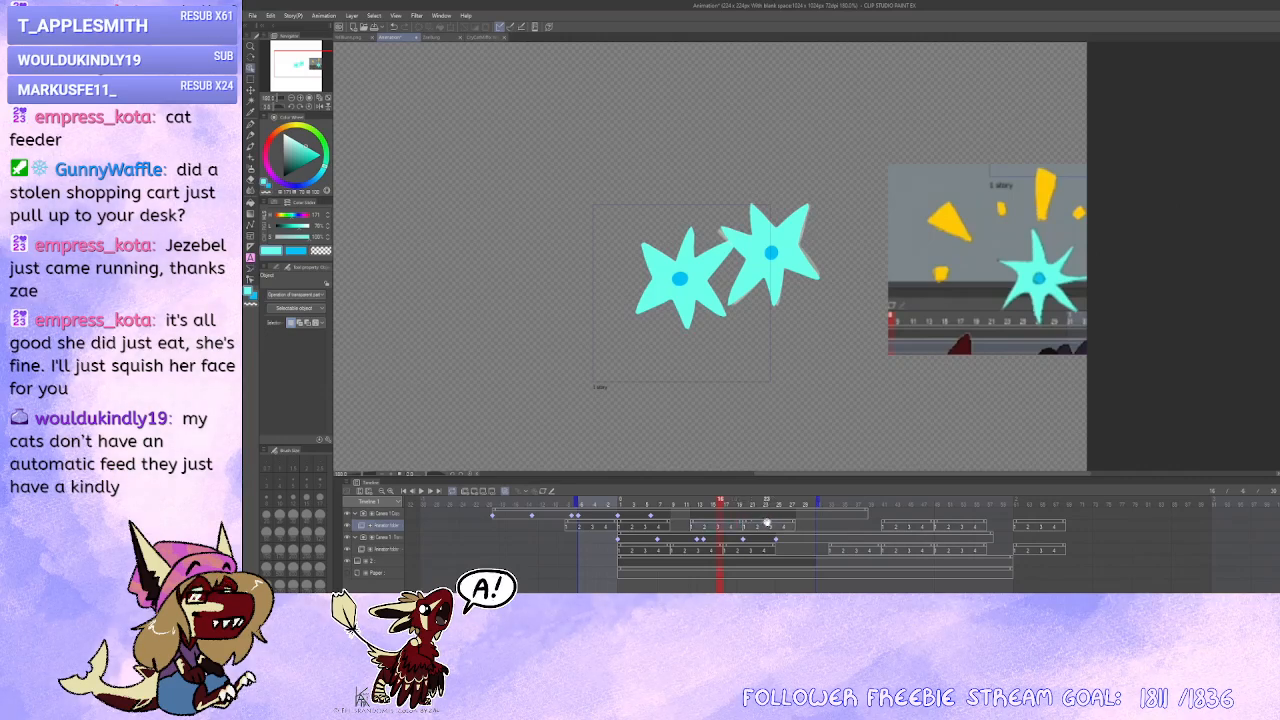
left_click(767, 523)
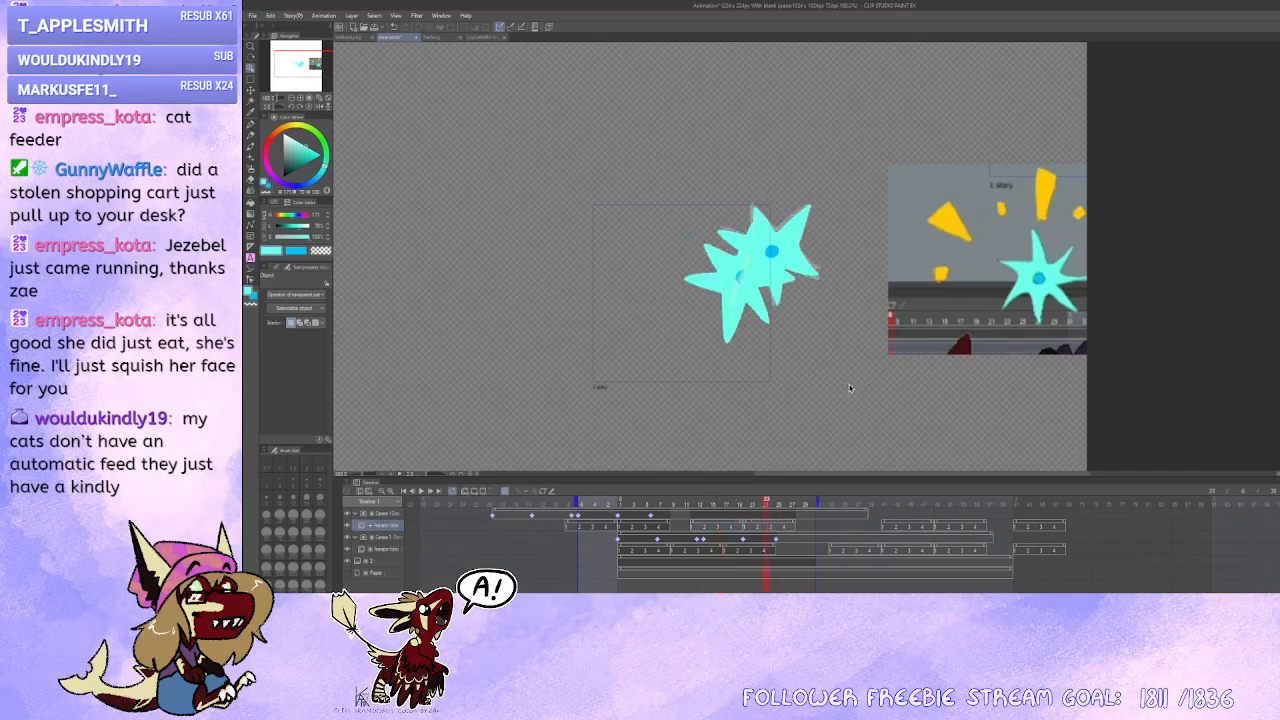
key("Delete")
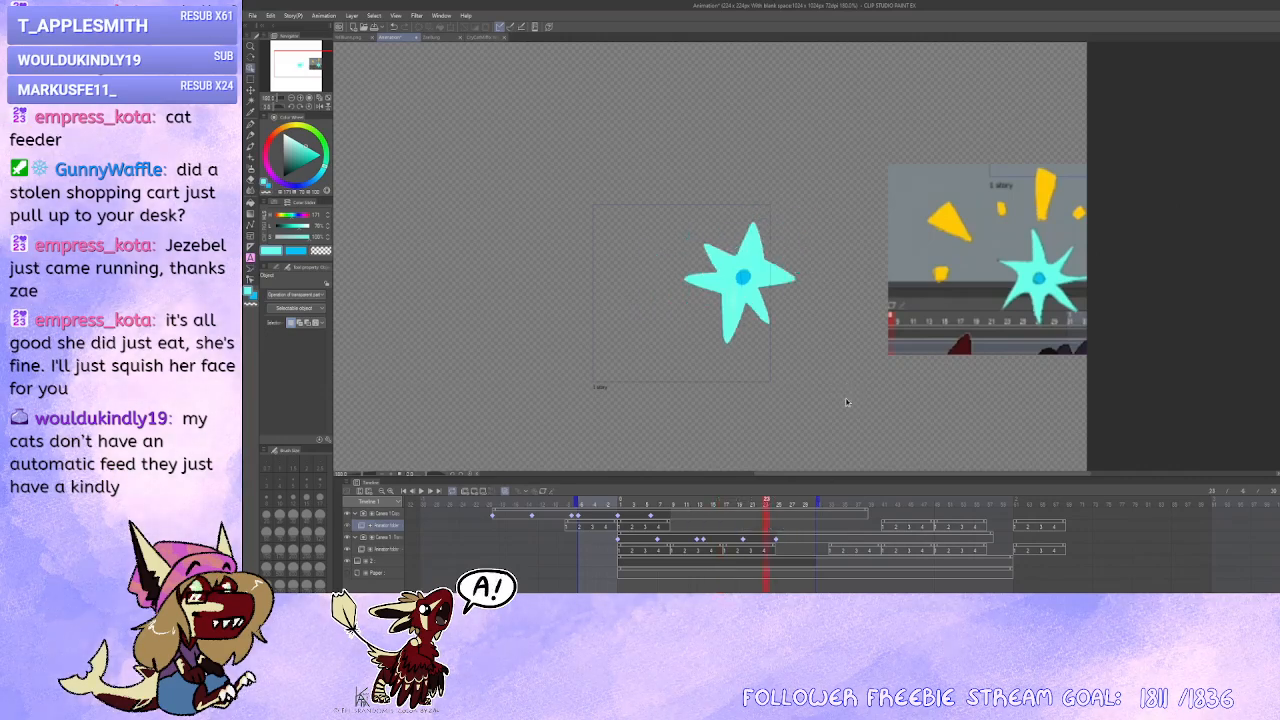
Step: Trim the copied star's last cel to end after frame 6 and move the final camera keyframe to frame 7
left_click_drag(653, 519, 691, 517)
left_click(663, 523)
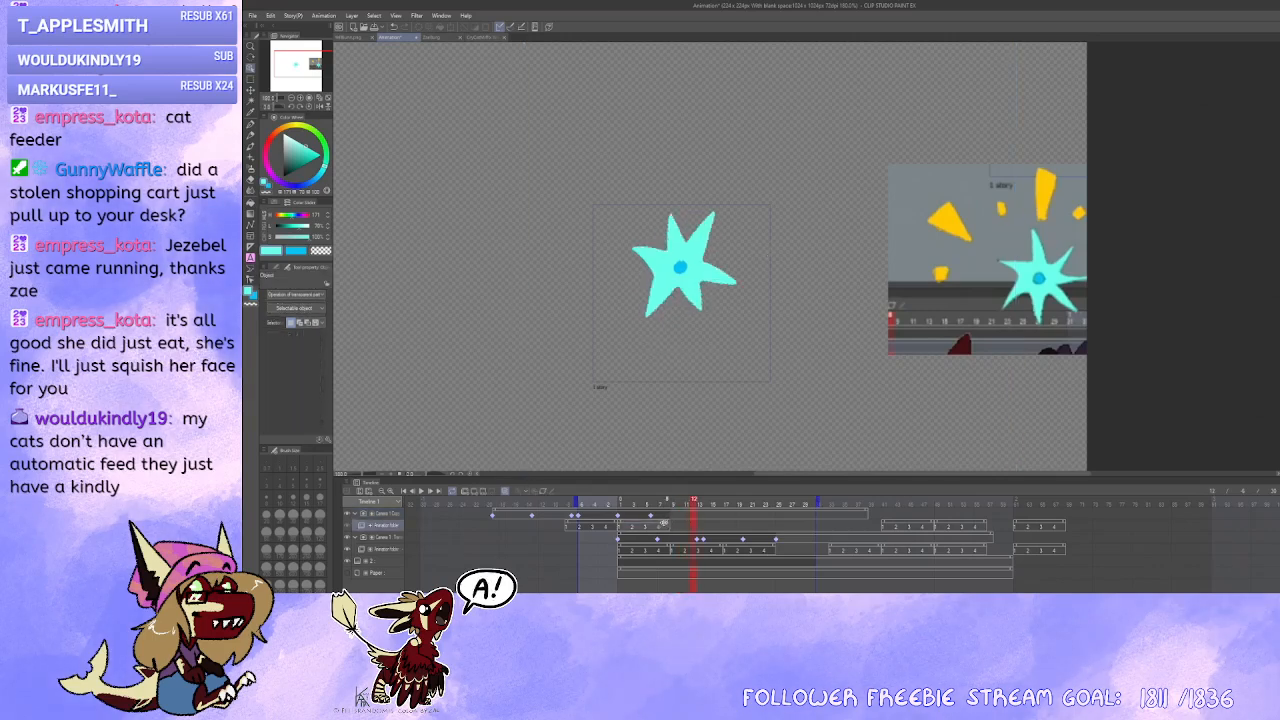
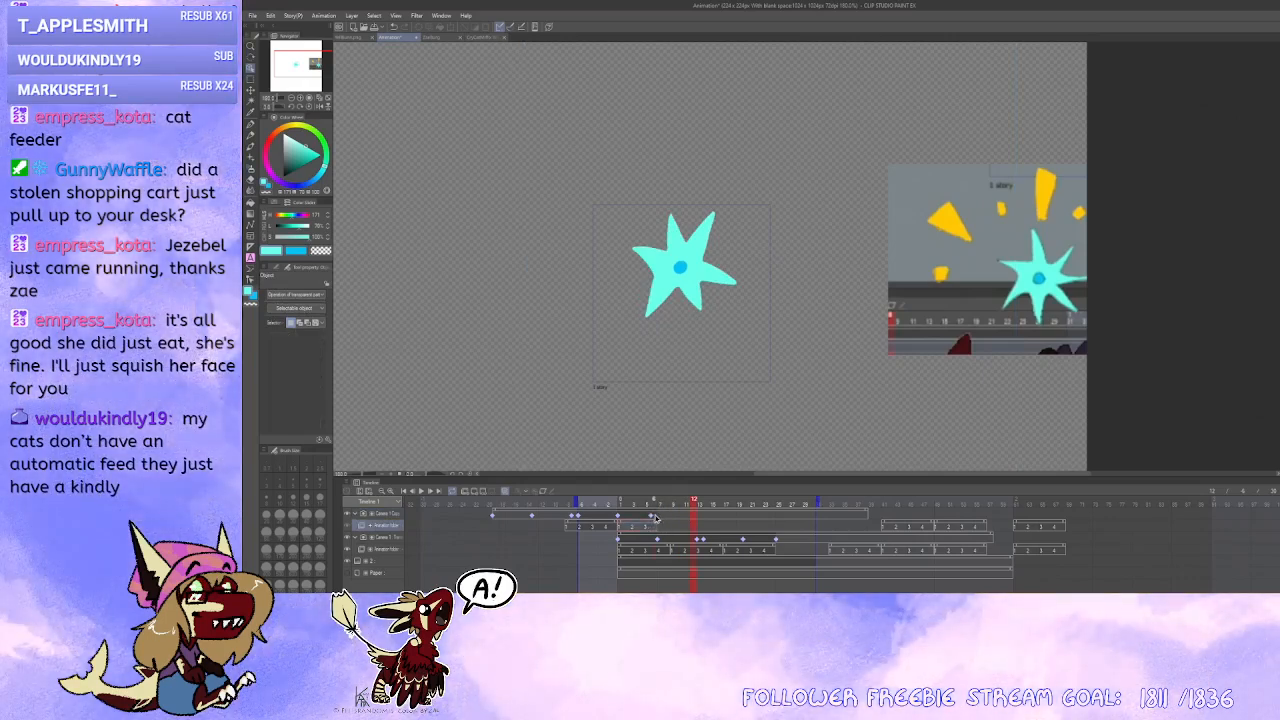
left_click(655, 516)
left_click(656, 518)
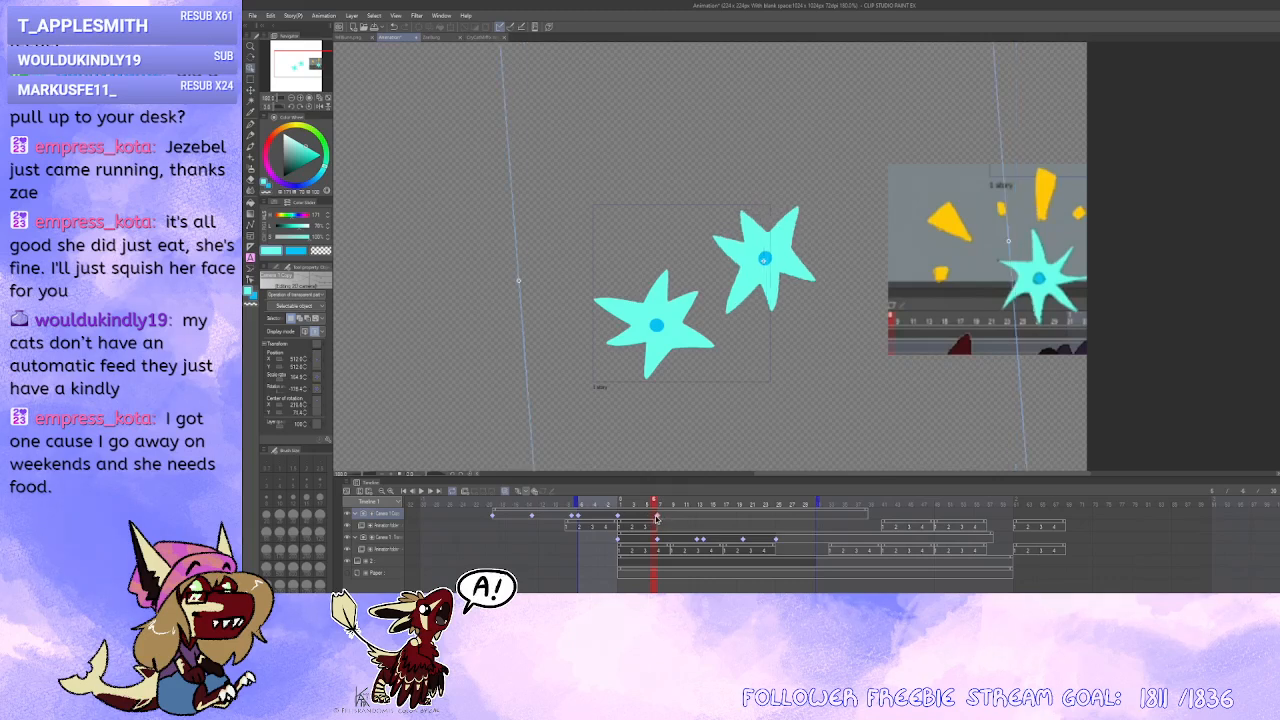
Step: Play back the animation and scrub frames 1 to 6 to examine how the two stars move across the canvas square
left_click(664, 527)
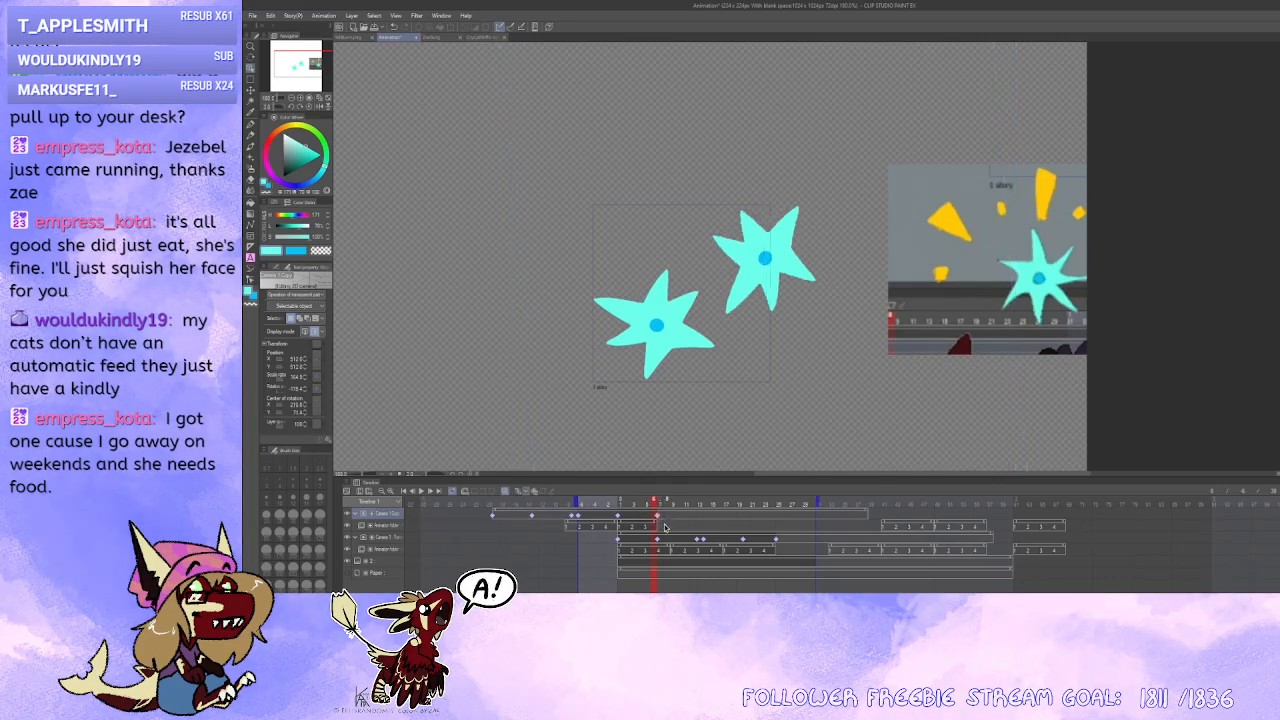
left_click(422, 492)
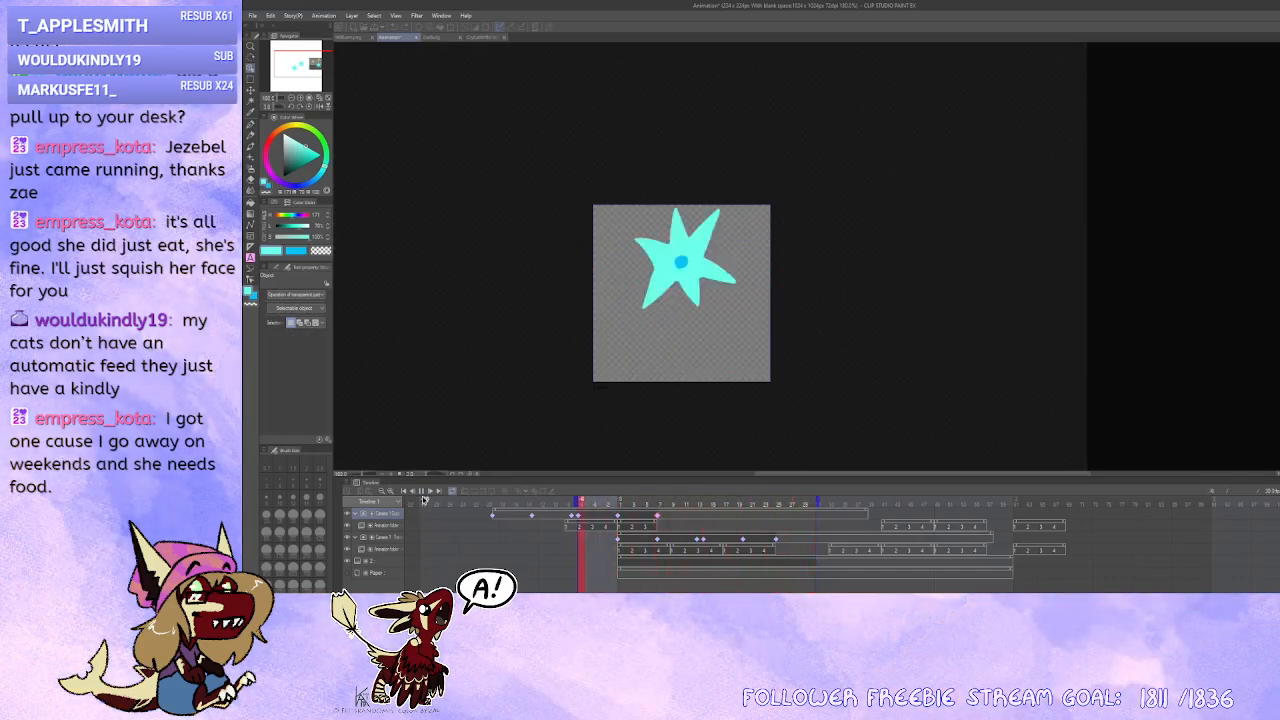
left_click(422, 494)
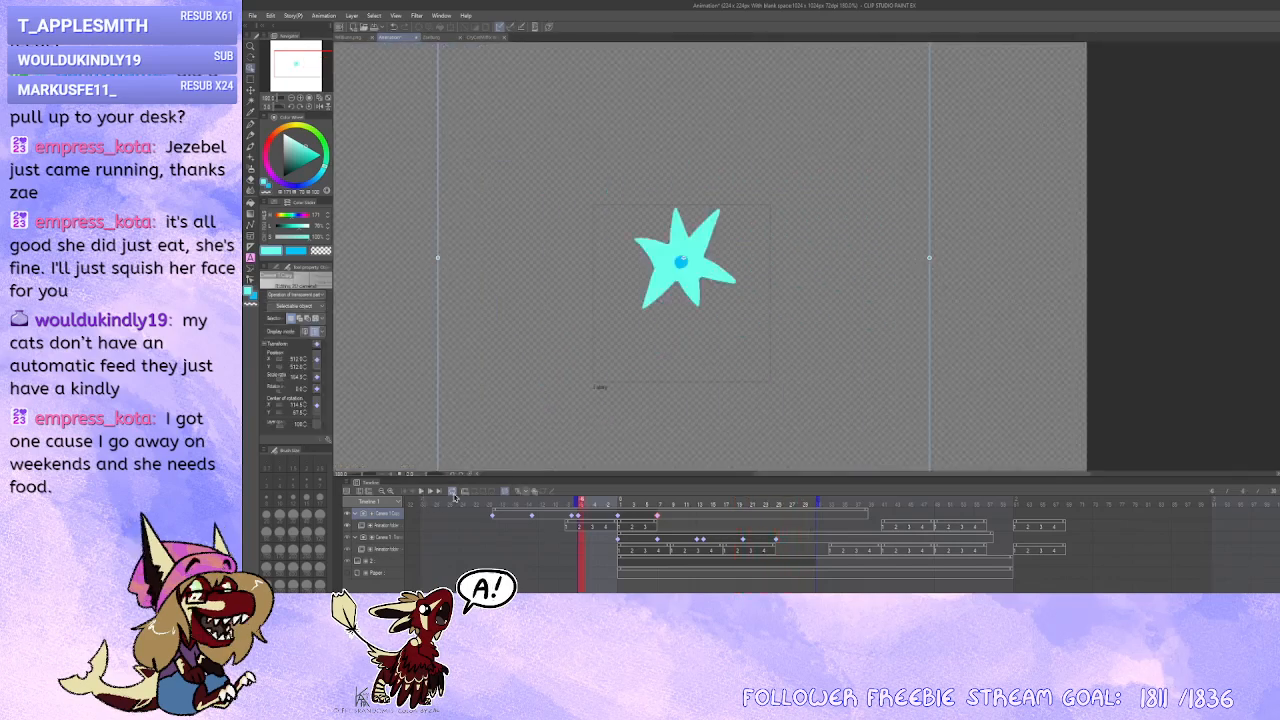
left_click(618, 517)
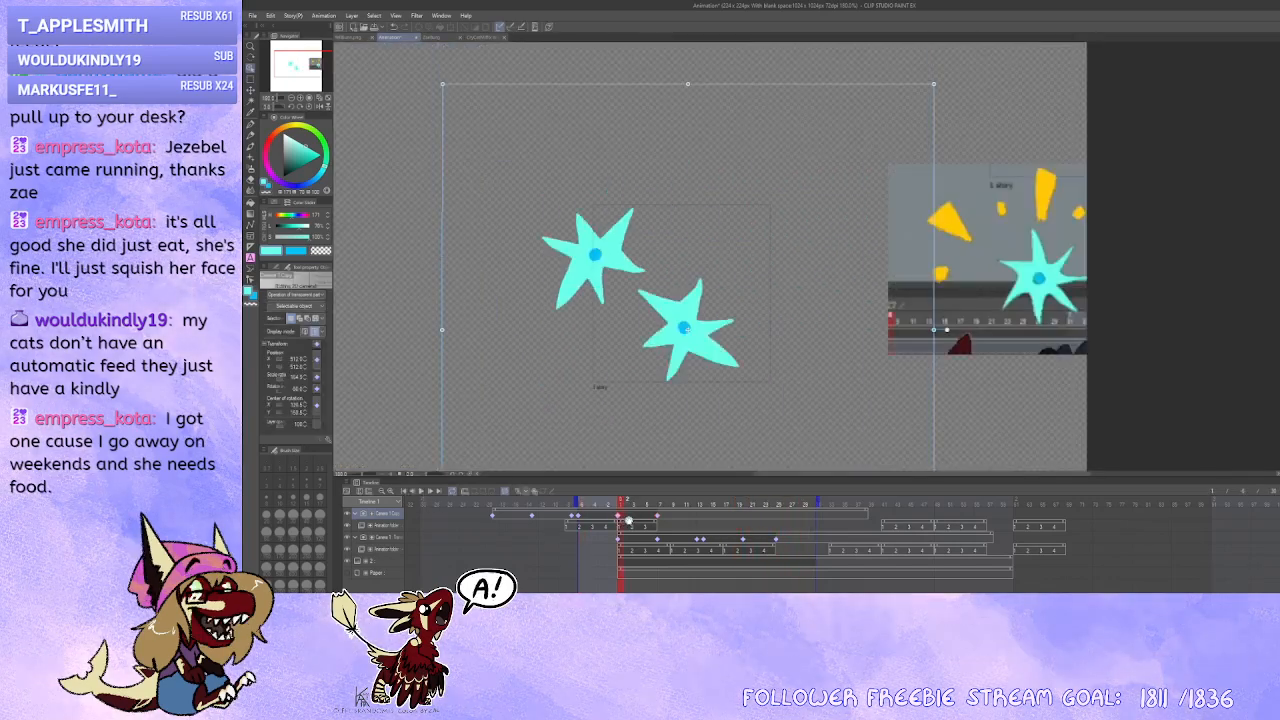
left_click(627, 518)
left_click(634, 518)
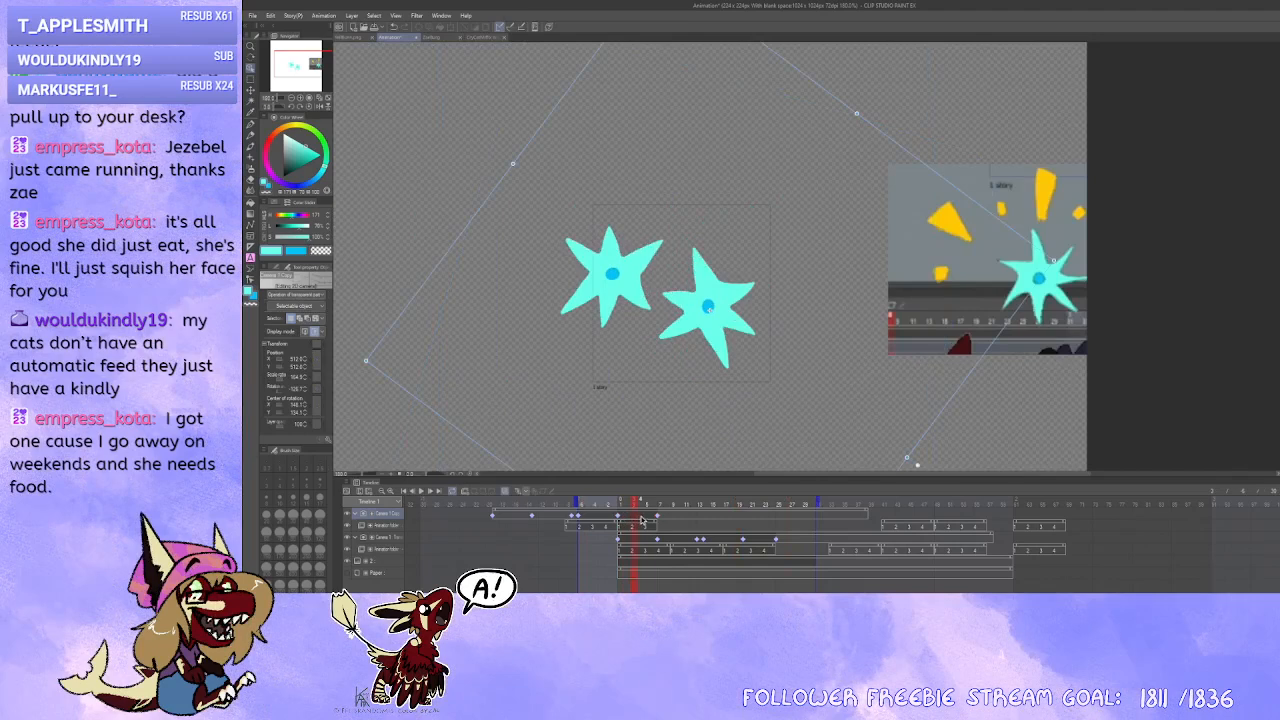
left_click(653, 518)
left_click(656, 519)
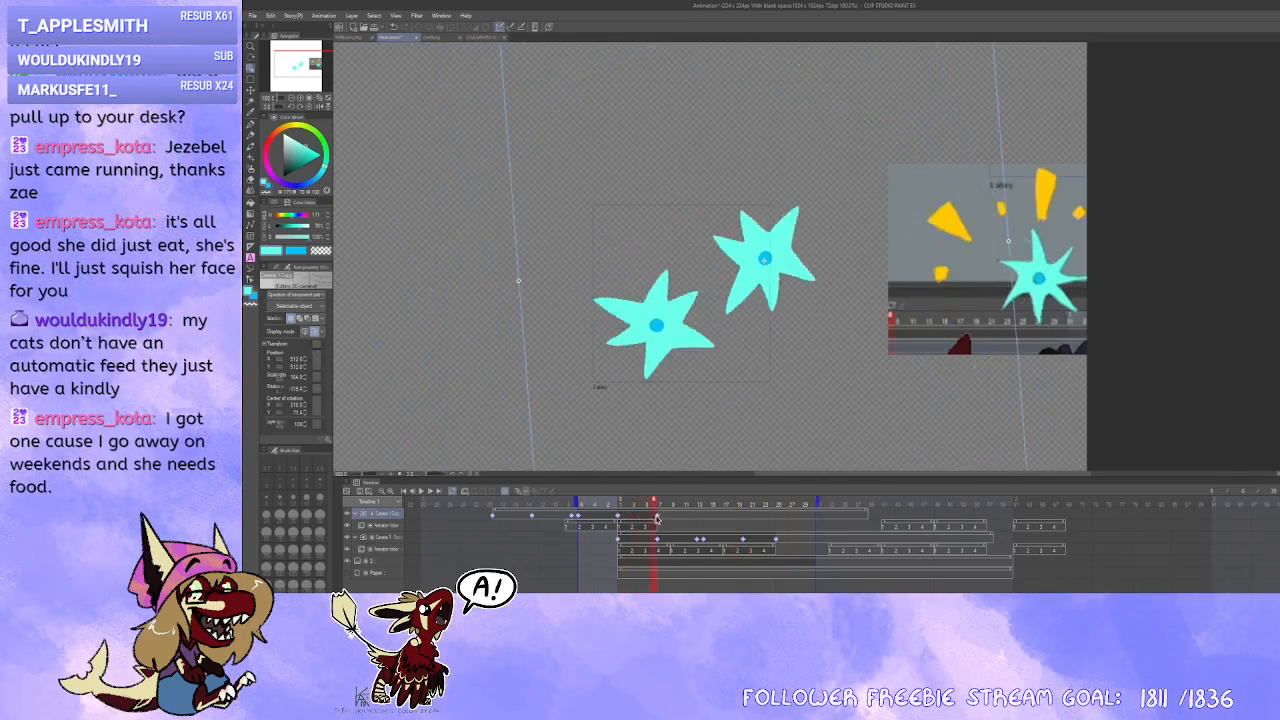
Step: Move the copied star's second keyframe behind its last one and shift the camera track six frames earlier, ending on frame 7
left_click(658, 519)
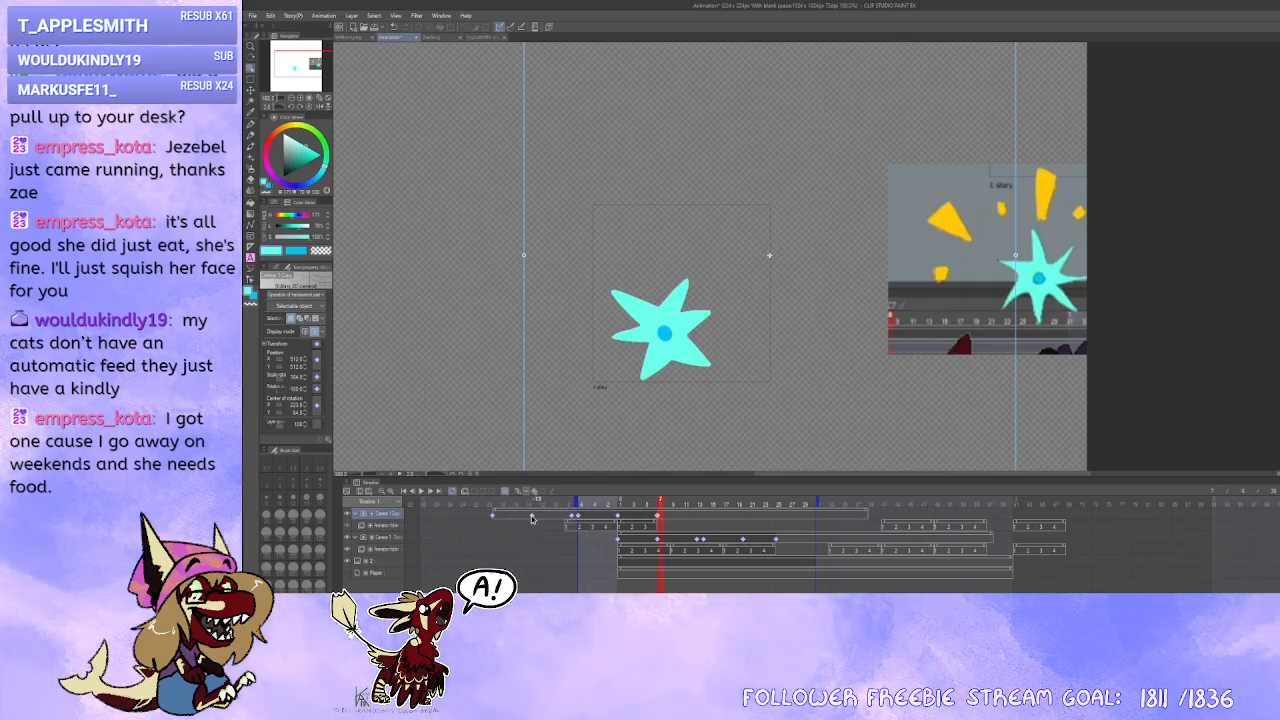
left_click(580, 519)
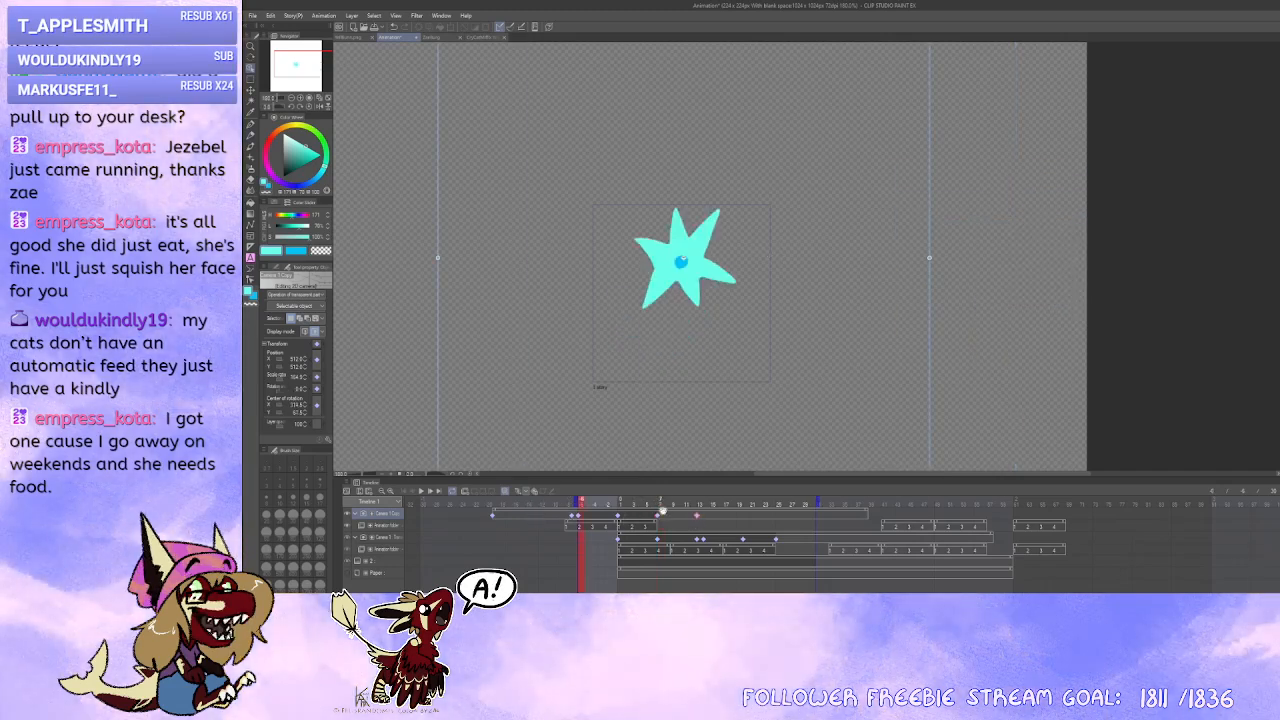
left_click(666, 510)
left_click_drag(642, 511, 625, 511)
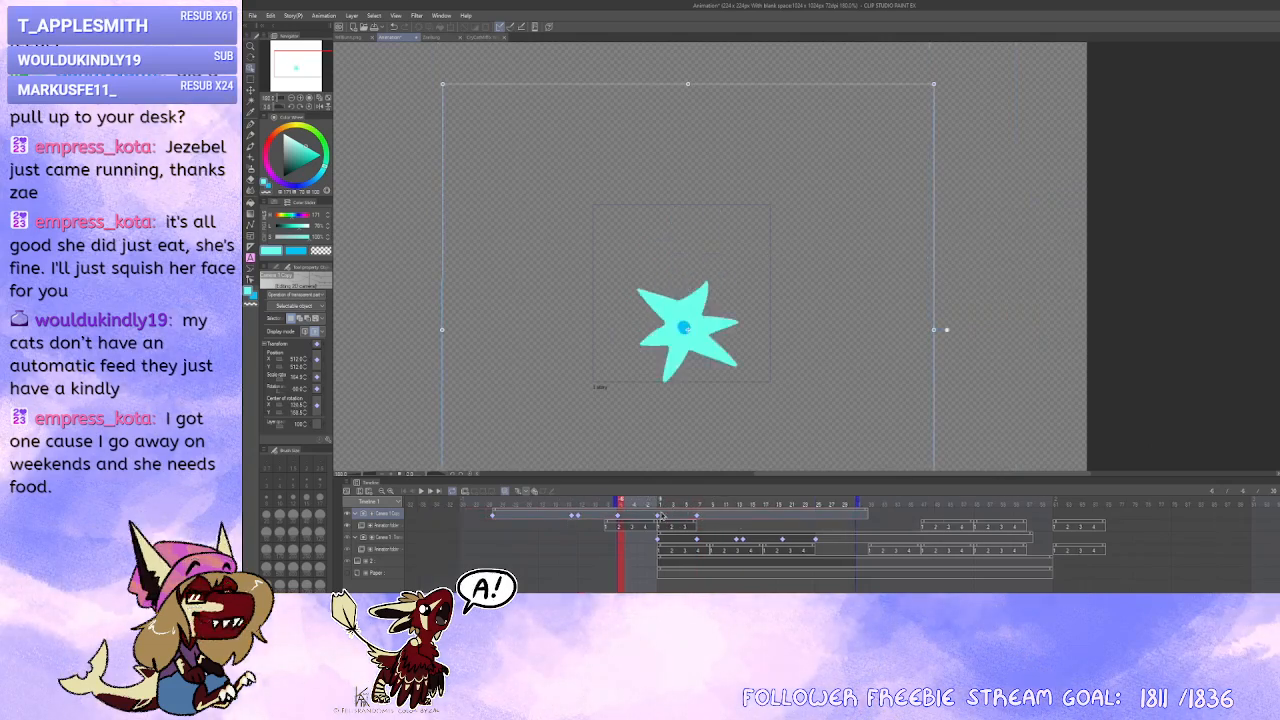
Step: Hide the original star's camera folder and extend the copied star's last cel past the frame 7 keyframe
left_click(661, 518)
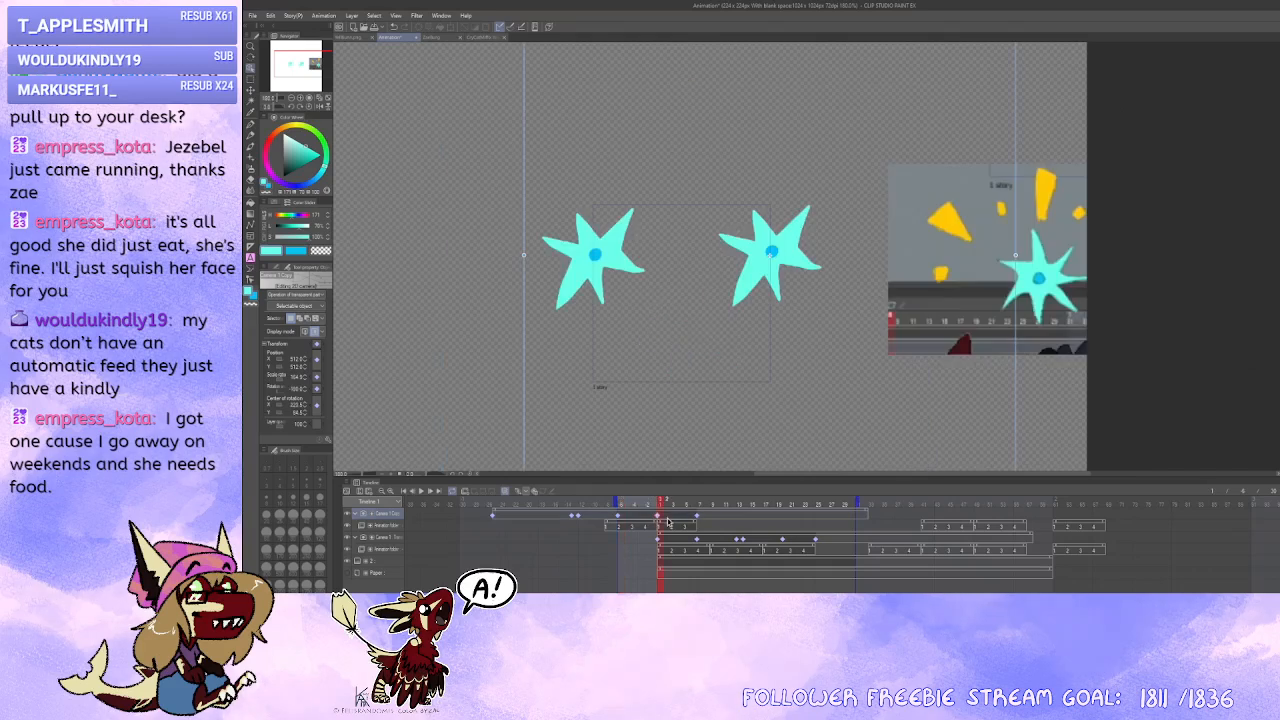
left_click_drag(664, 517, 693, 518)
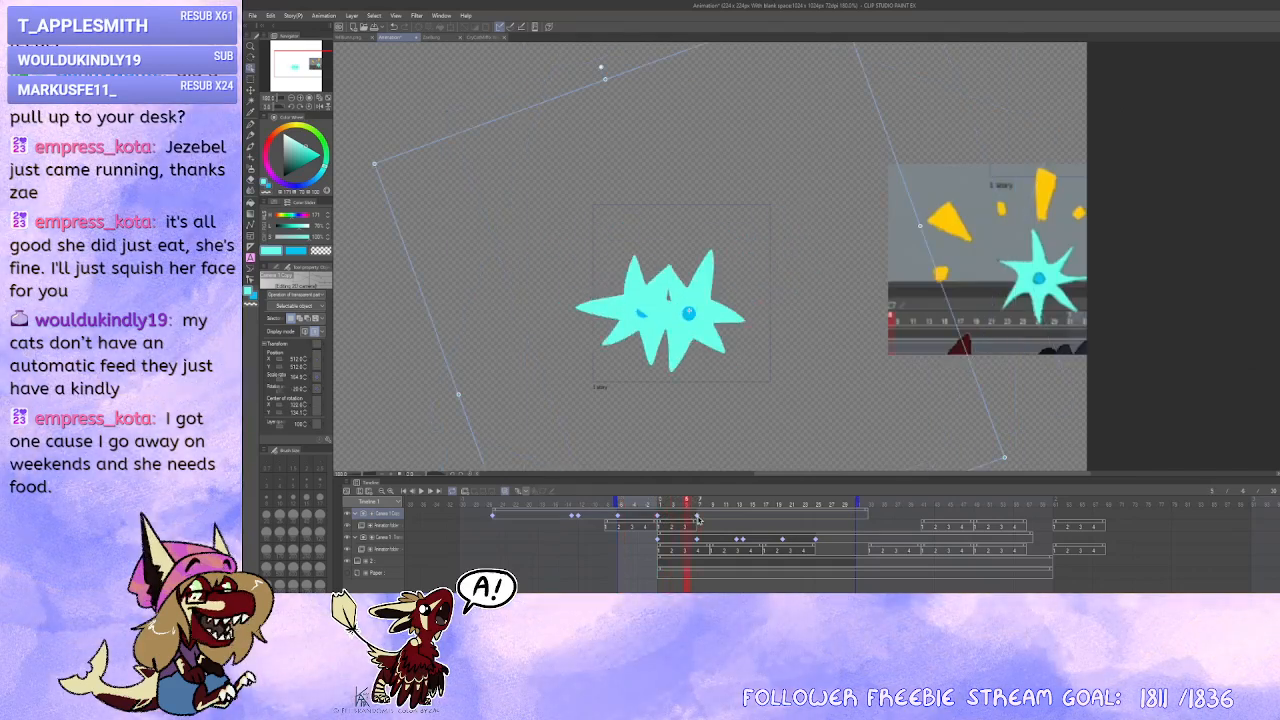
left_click(698, 518)
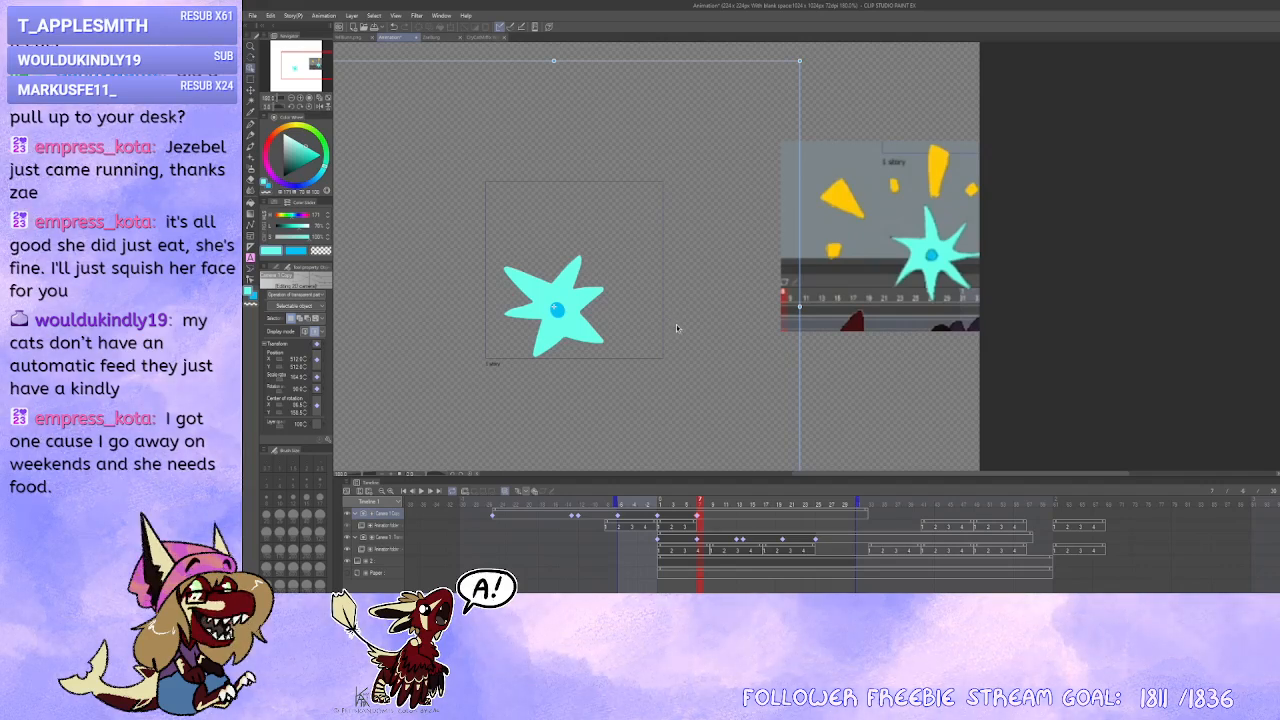
left_click_drag(683, 336, 694, 331)
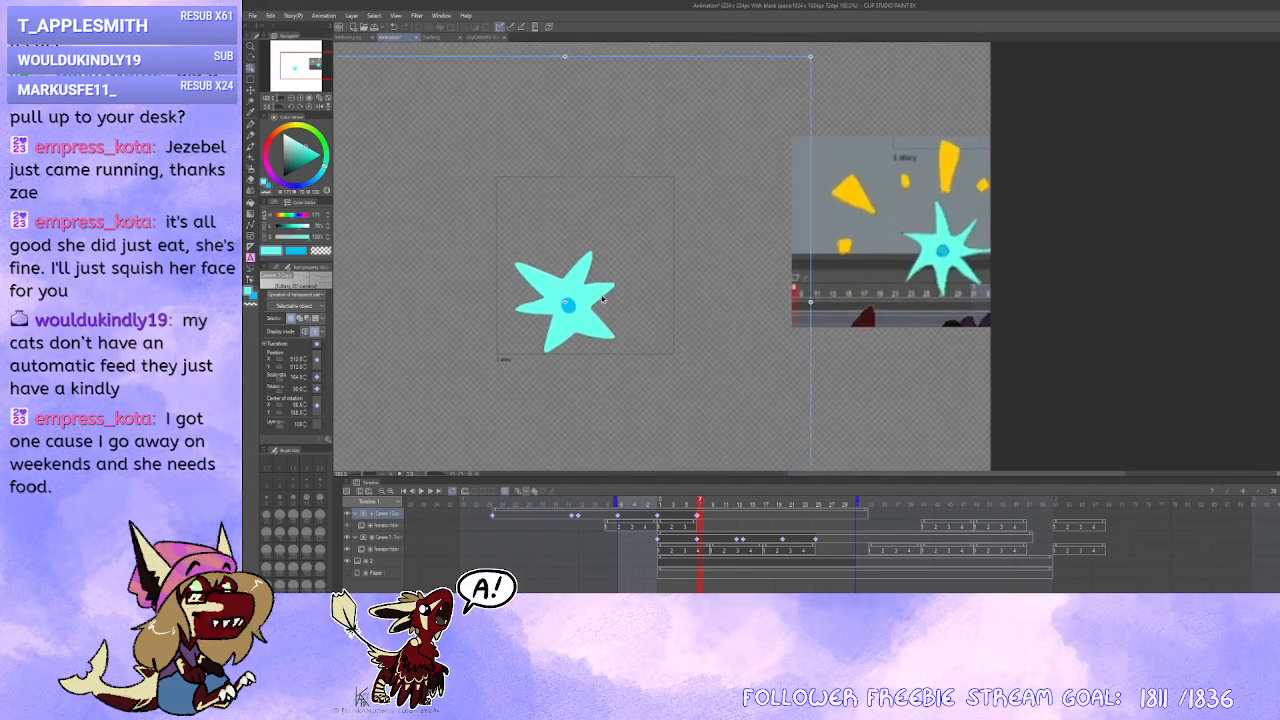
left_click(348, 539)
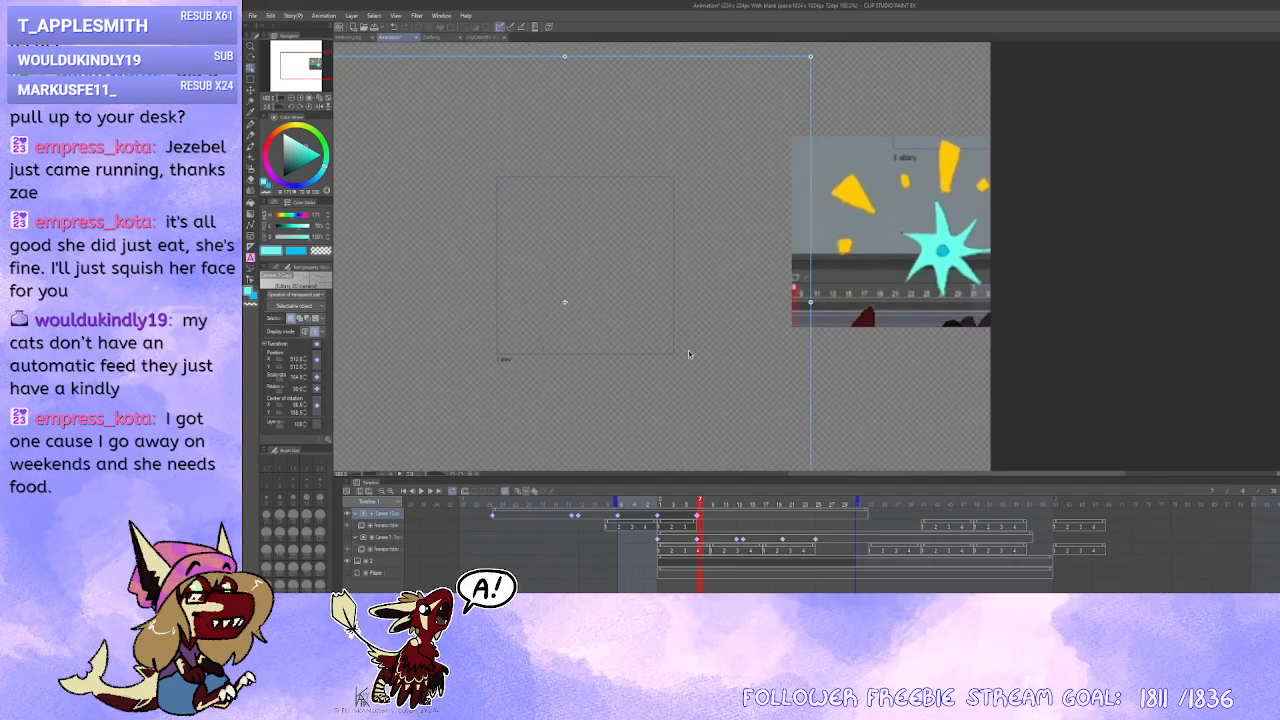
left_click(700, 520)
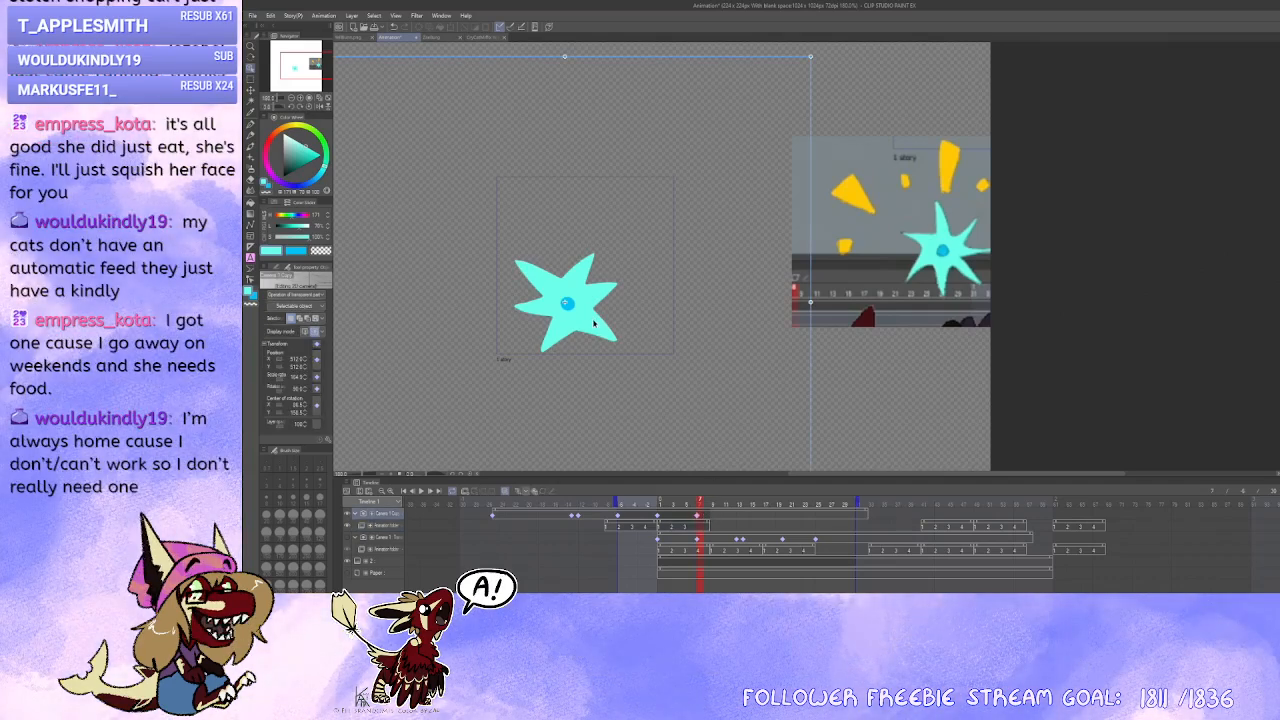
Step: Move the copied star at frame 7 out beyond the right side of the canvas square and check its path from frame 1
left_click_drag(594, 322, 790, 326)
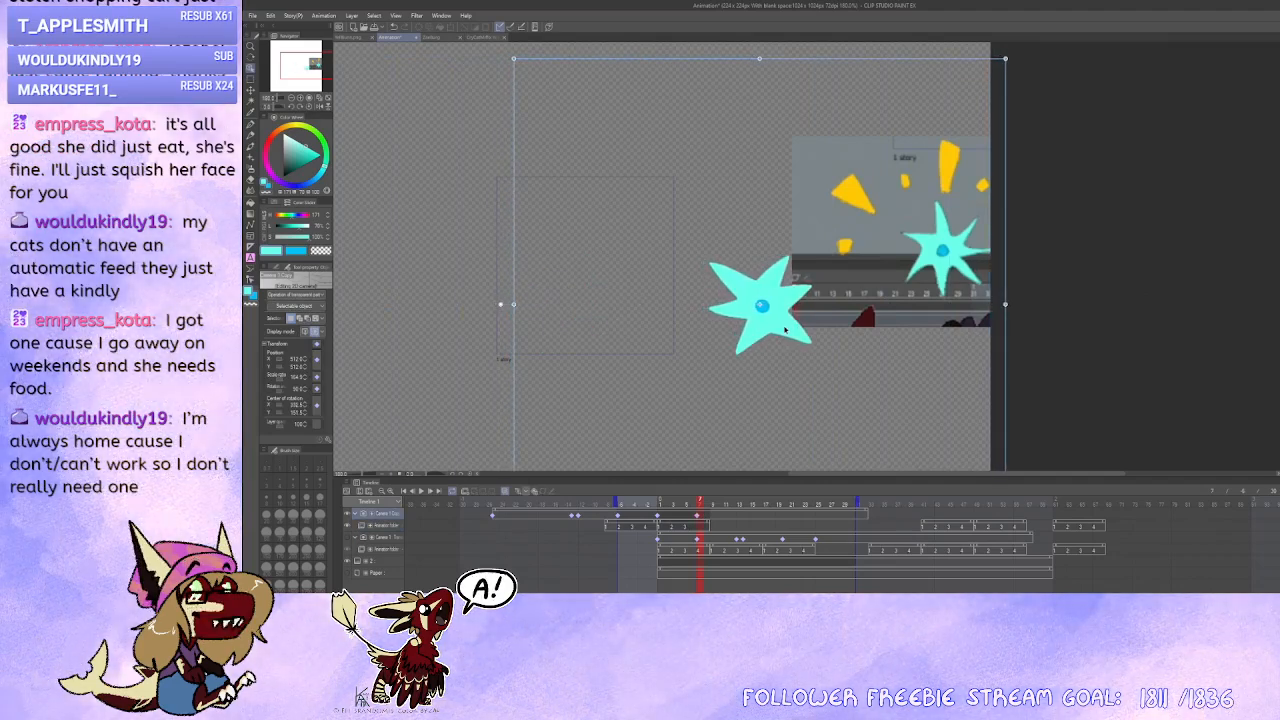
left_click_drag(660, 517, 673, 519)
left_click(692, 518)
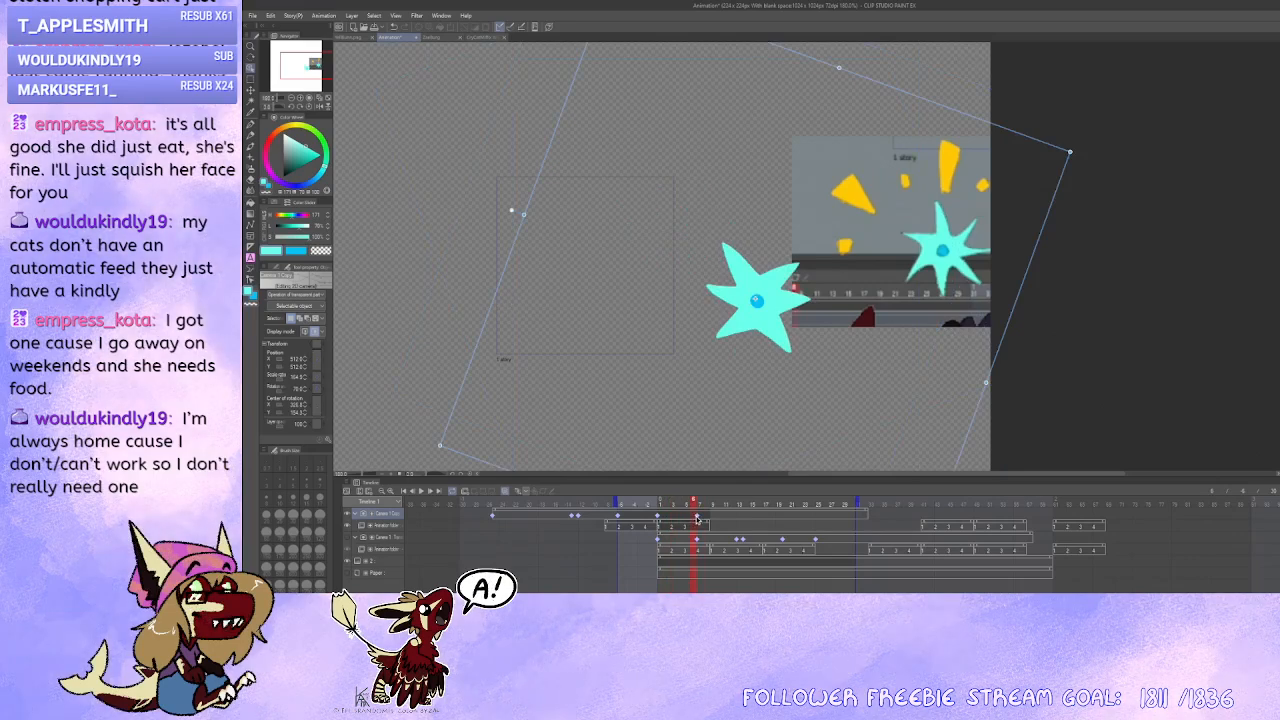
left_click(697, 518)
left_click(658, 519)
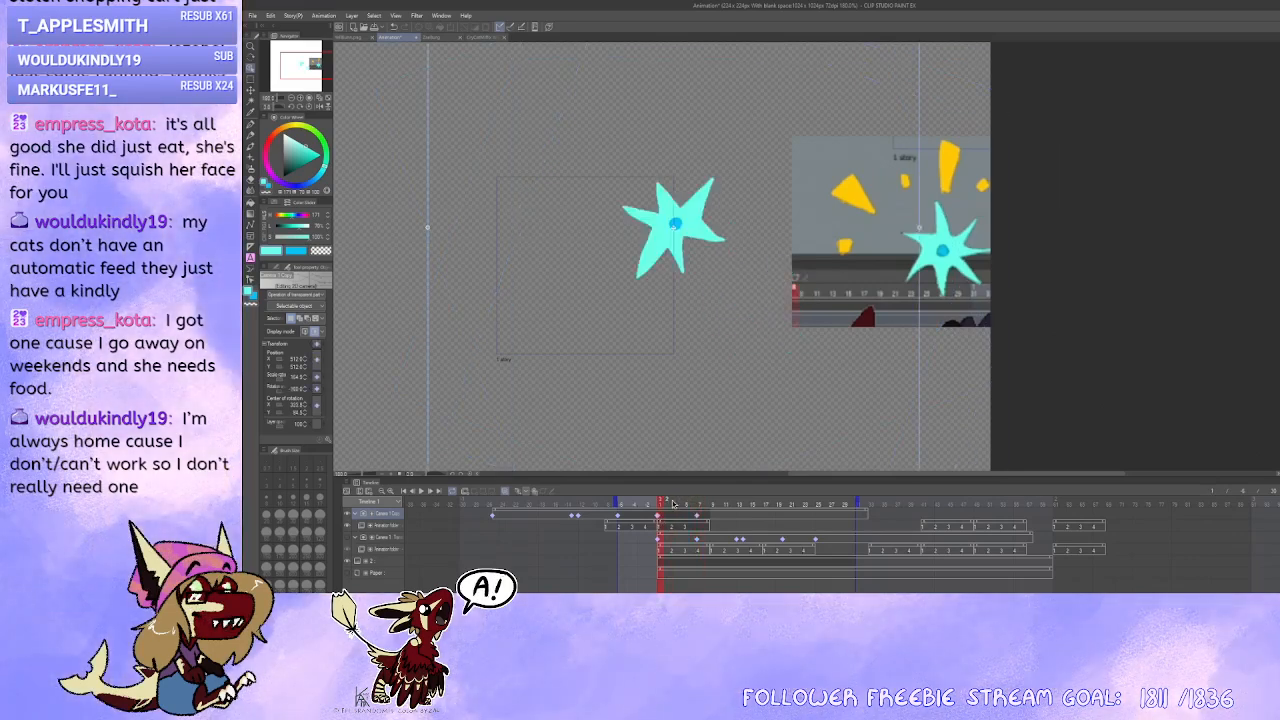
Step: Return the frame 7 keyframe to its earlier place as the track's second keyframe, and put the keyframe preceding frame 1 on frame 7
scroll(757, 351, "down", 3)
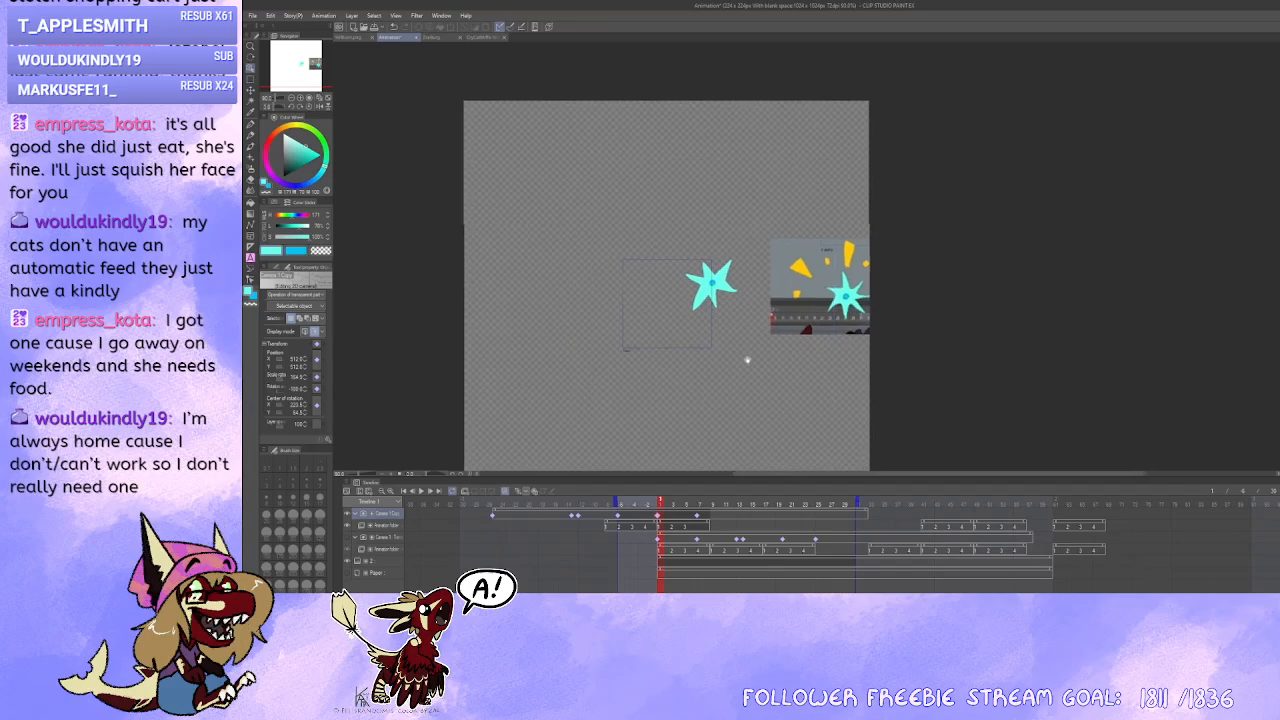
left_click(697, 518)
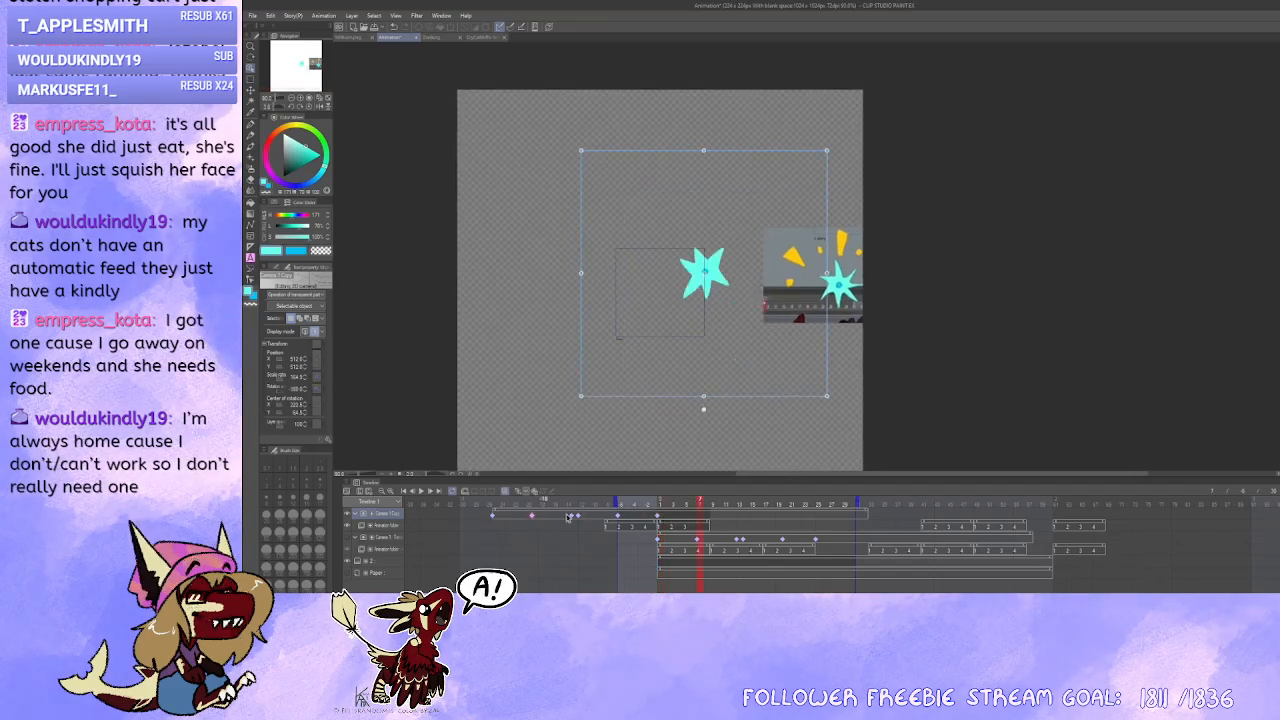
left_click(619, 519)
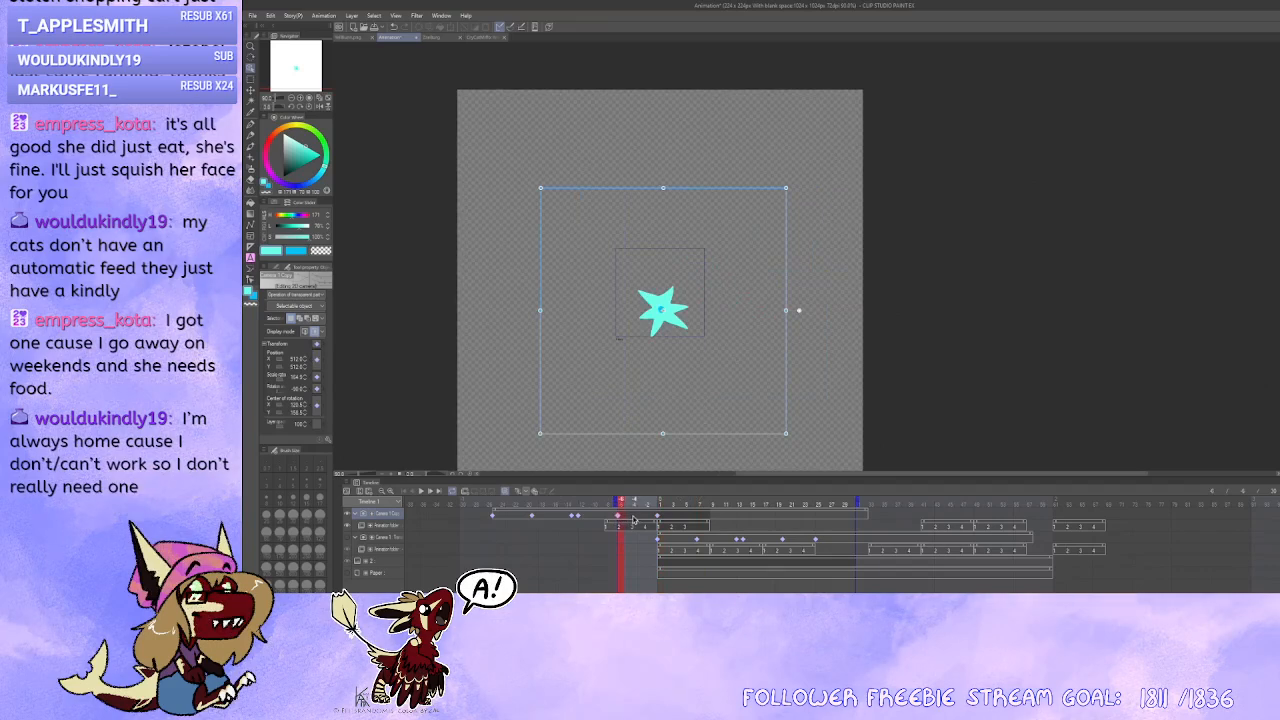
left_click_drag(619, 518, 655, 519)
left_click(619, 518)
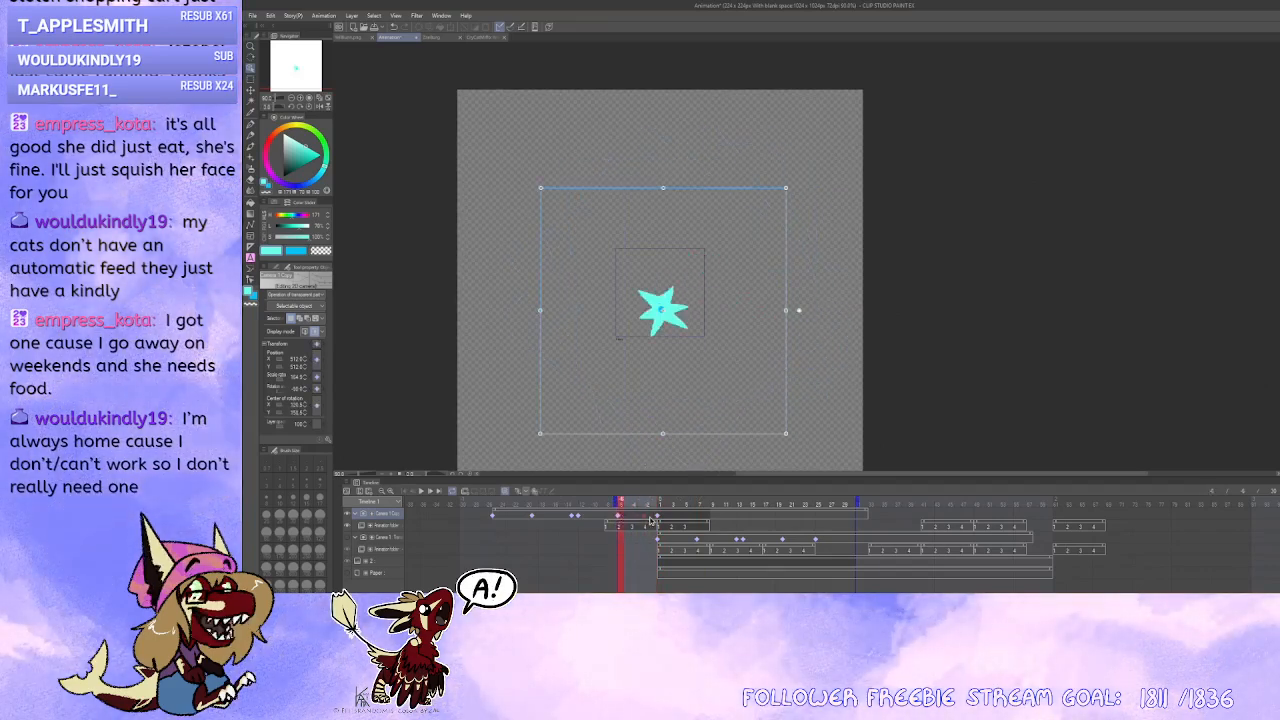
left_click(699, 518)
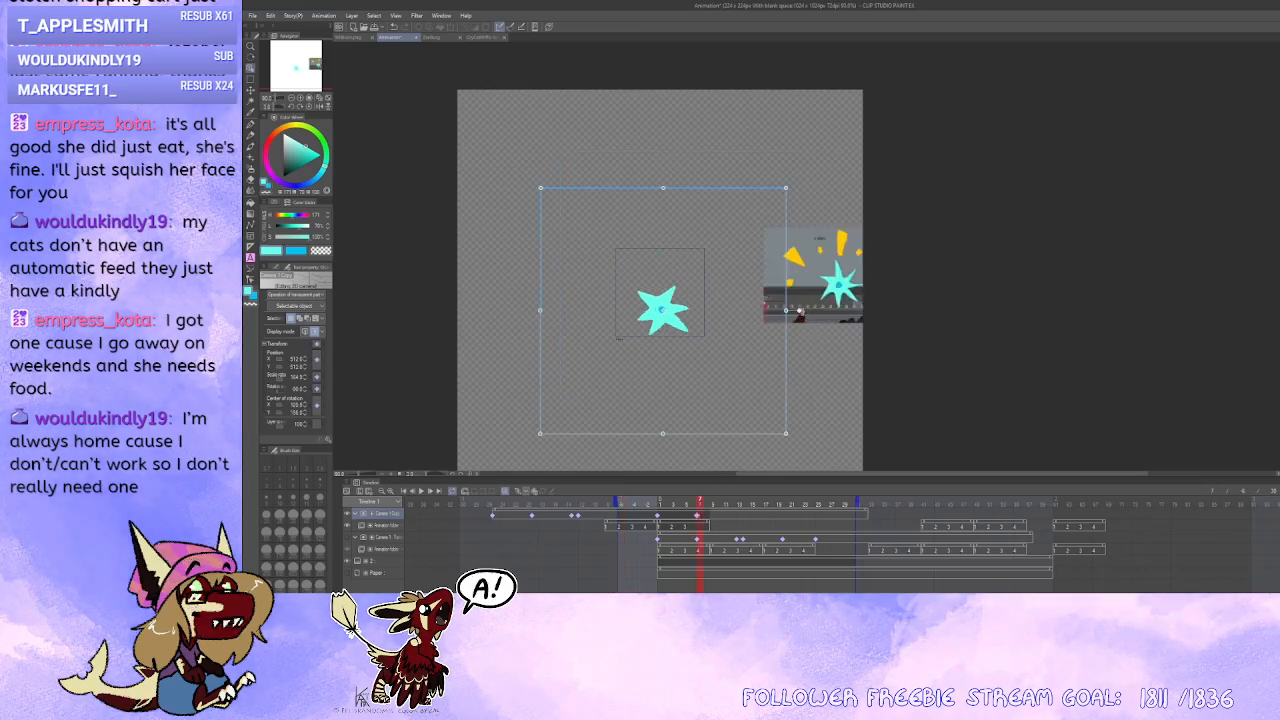
left_click(800, 315)
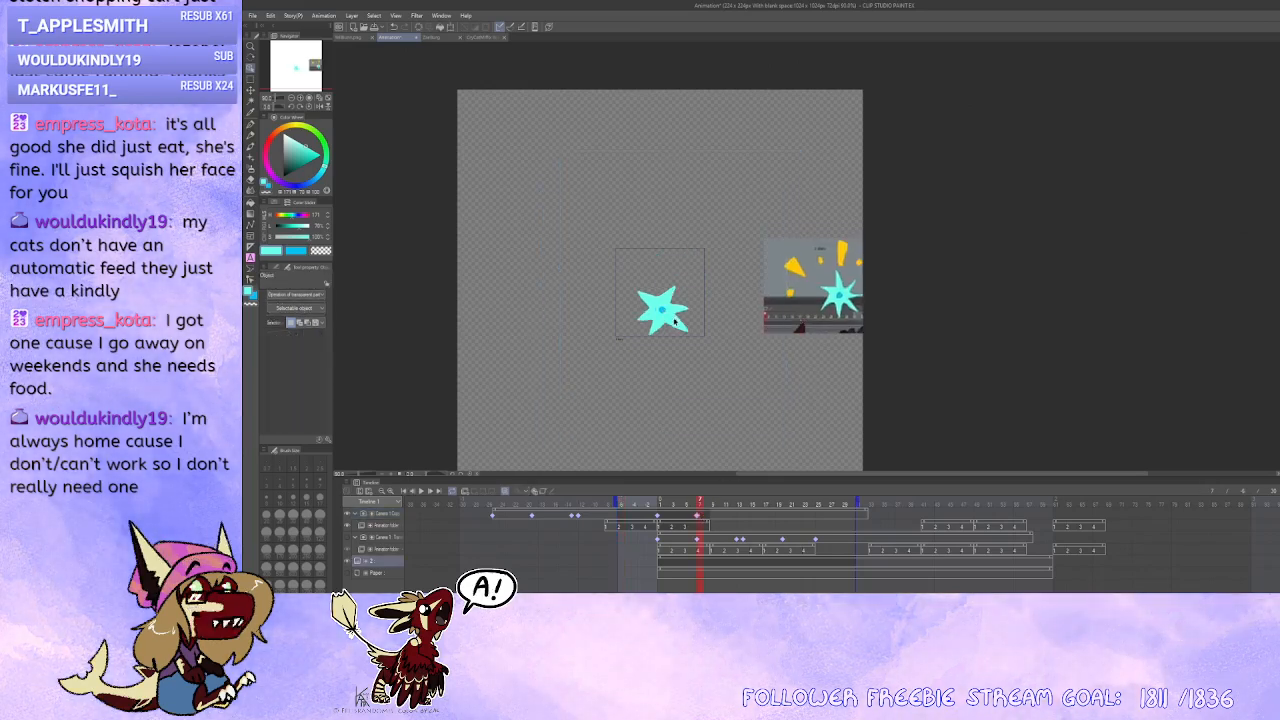
Step: Move the reference image up toward the canvas's upper-right corner, clear of the copied star's rotation handle
left_click(726, 457)
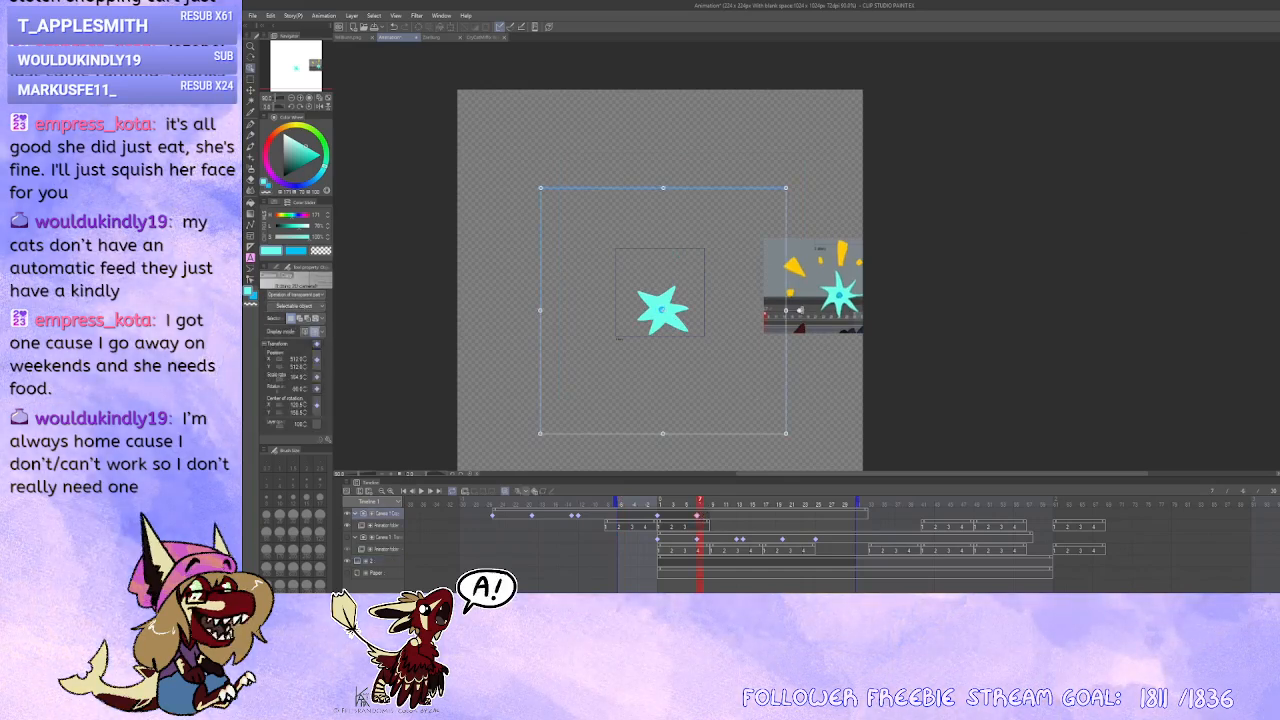
left_click(803, 316)
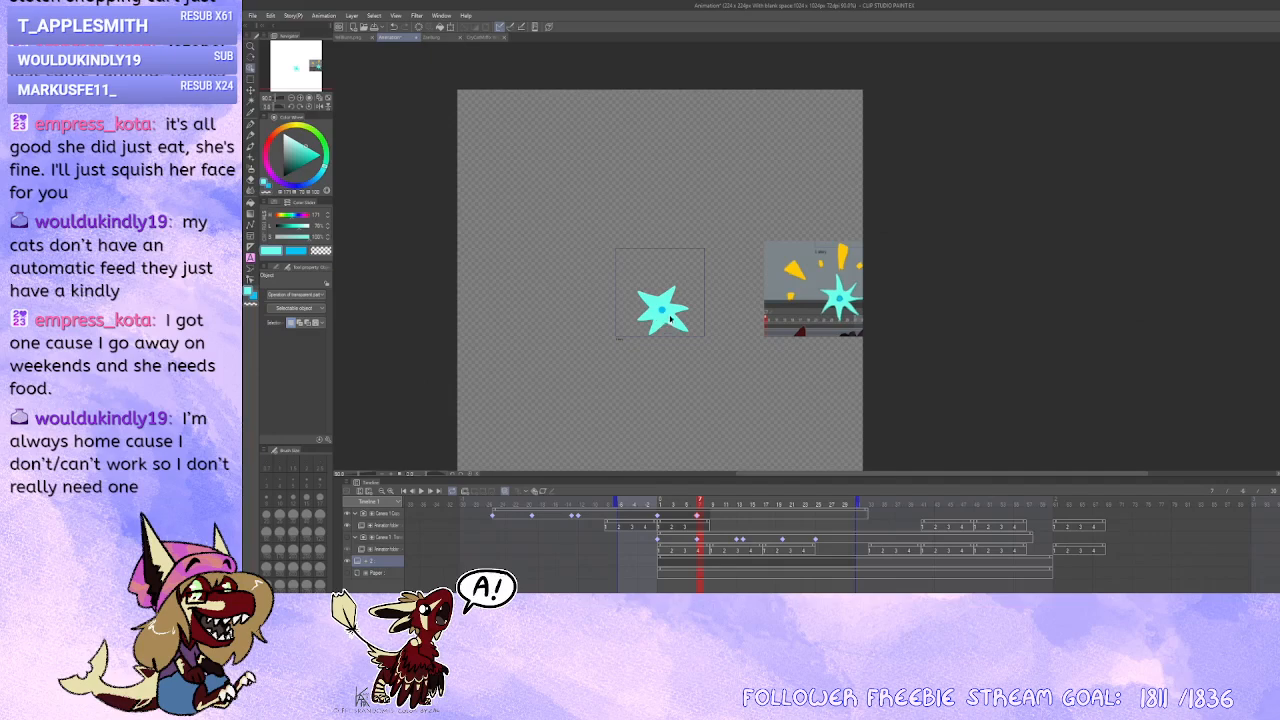
left_click(699, 517)
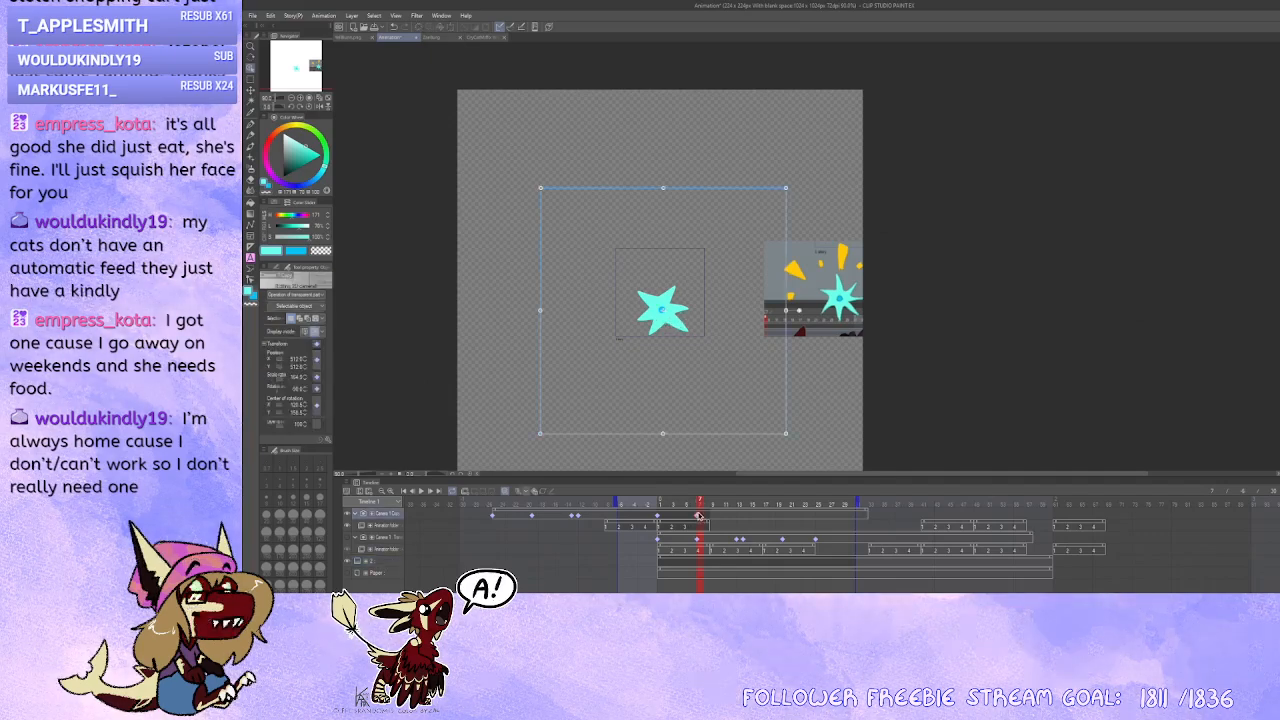
scroll(707, 463, "up", 1)
left_click_drag(720, 454, 723, 443)
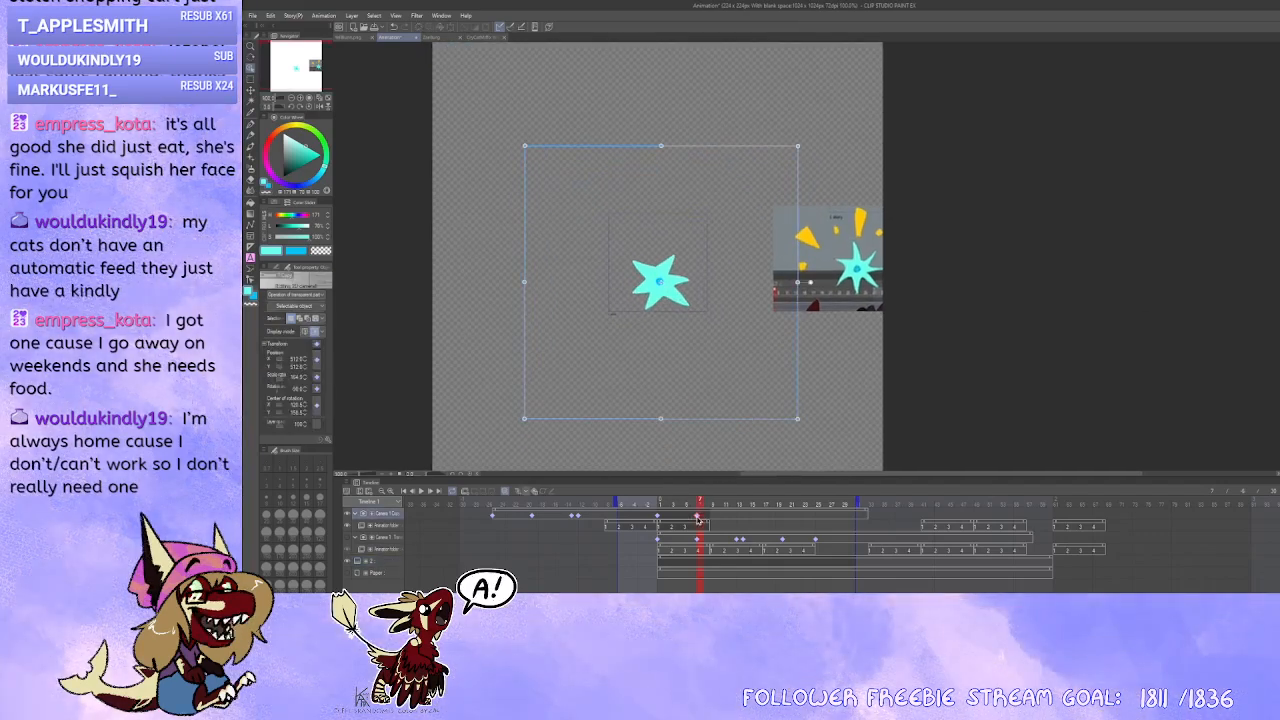
left_click_drag(815, 282, 822, 135)
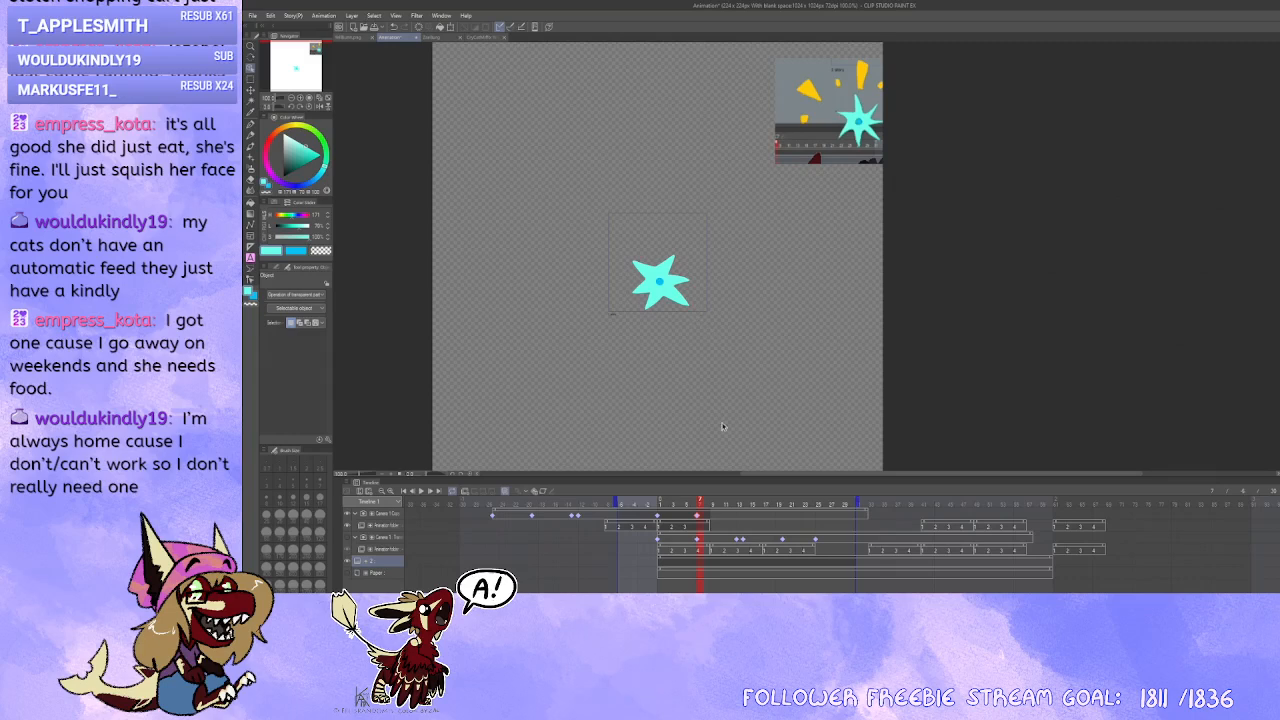
Step: Rotate the copied star half a turn at frame 7, to -270 degrees, and compare it with frame 1
left_click(783, 336)
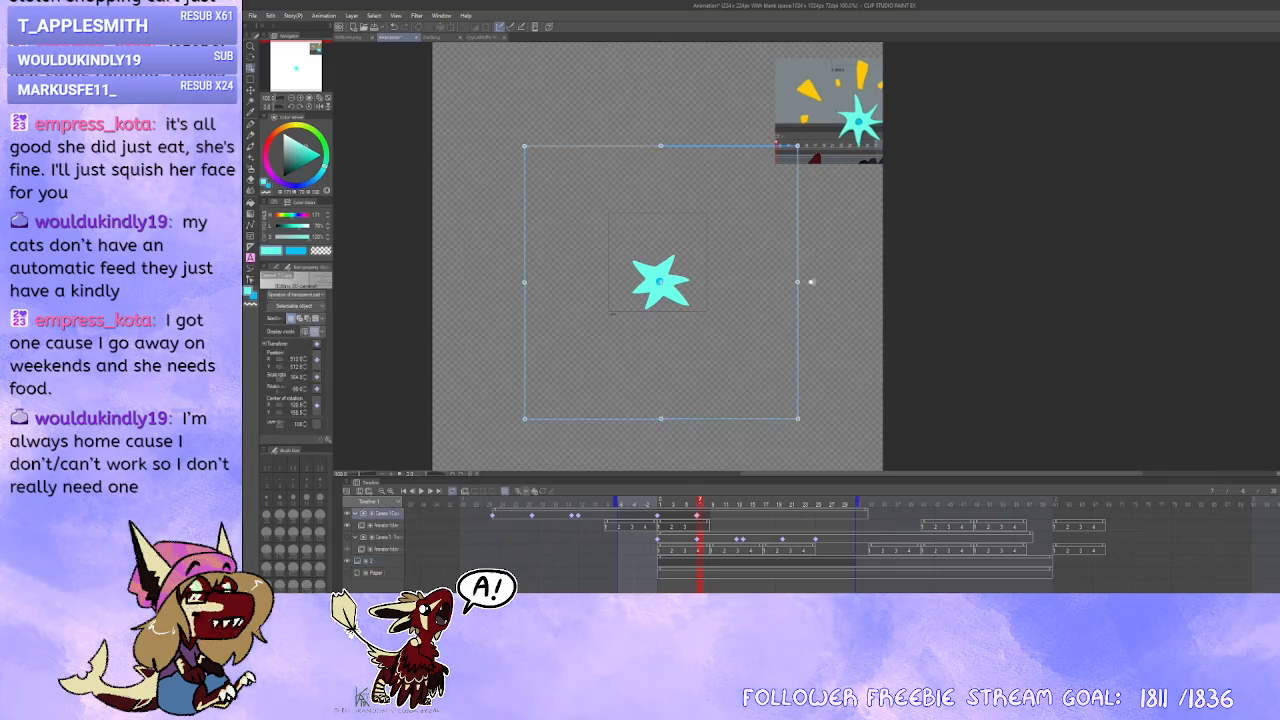
mouse_move(811, 282)
left_mouse_down()
mouse_move(804, 237)
mouse_move(810, 274)
left_mouse_up()
left_click_drag(478, 292, 508, 283)
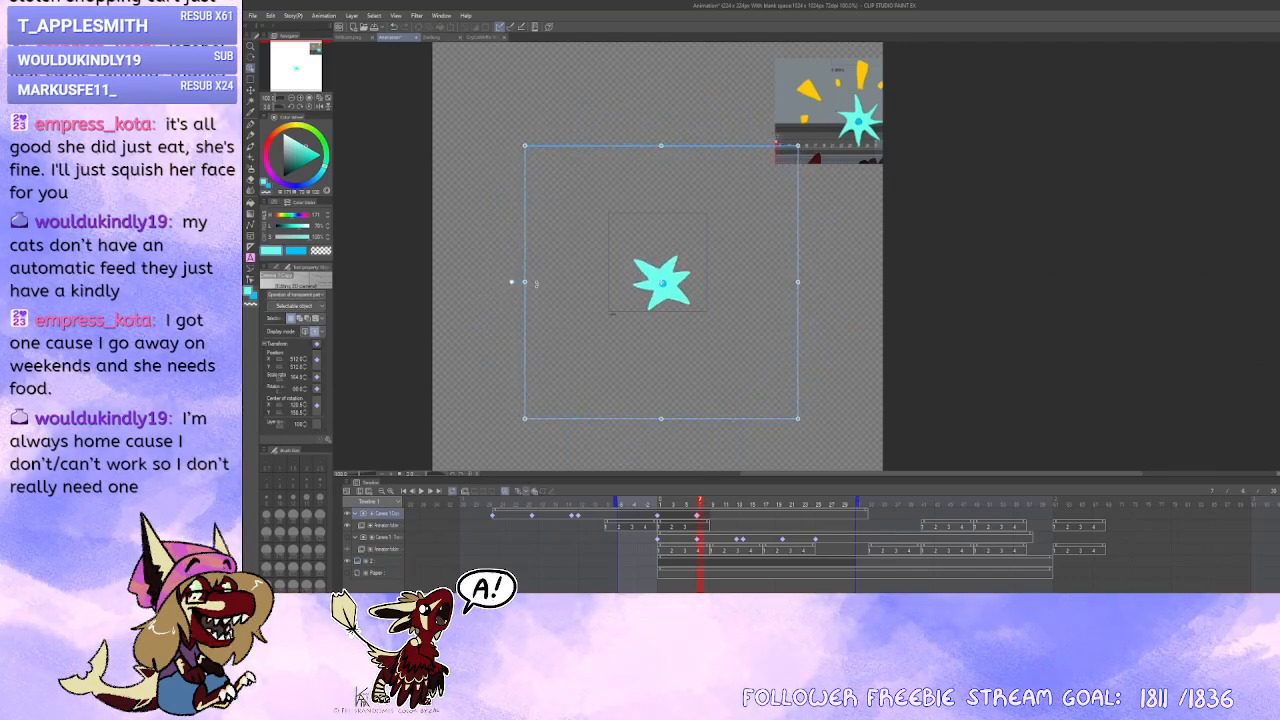
scroll(686, 309, "up", 2)
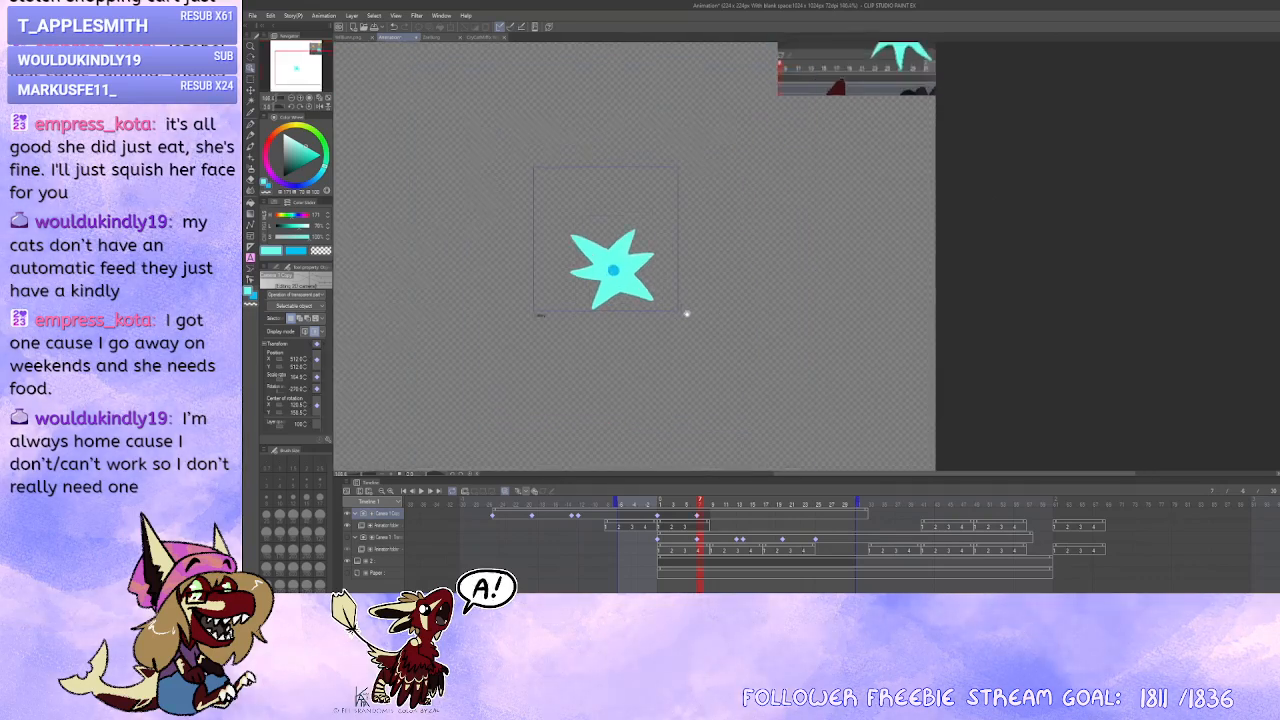
left_click(663, 522)
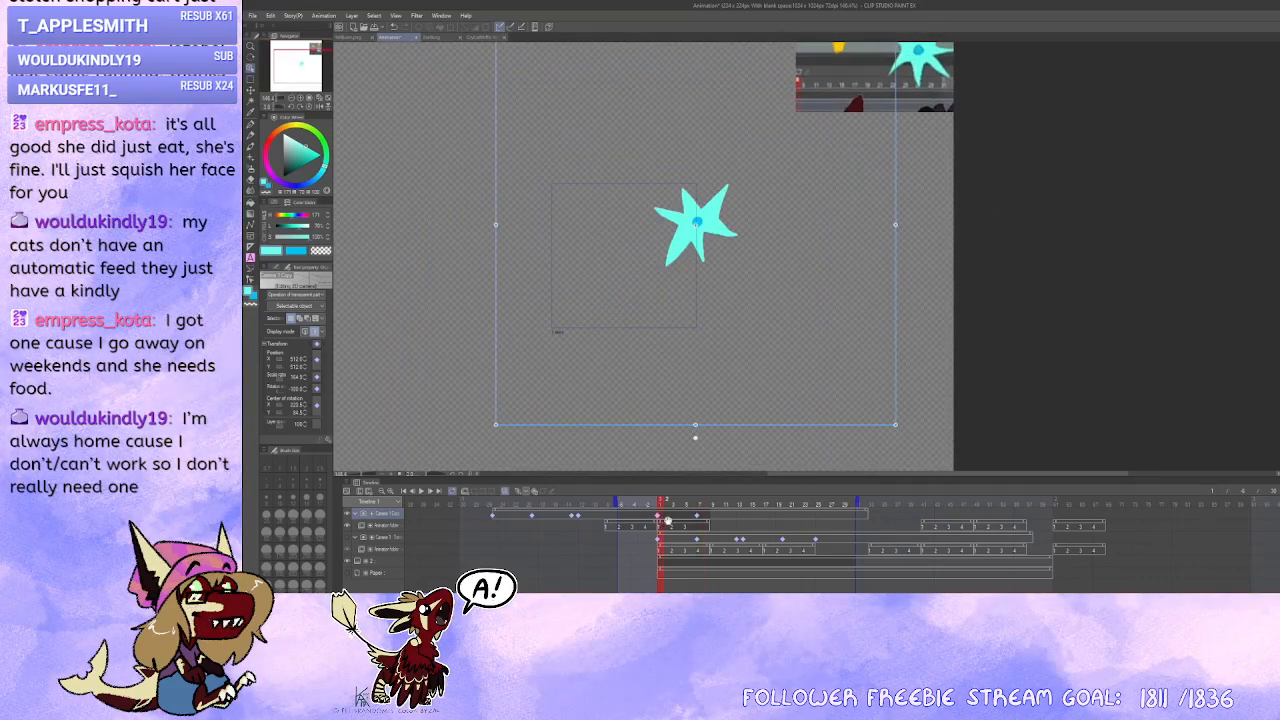
left_click(697, 520)
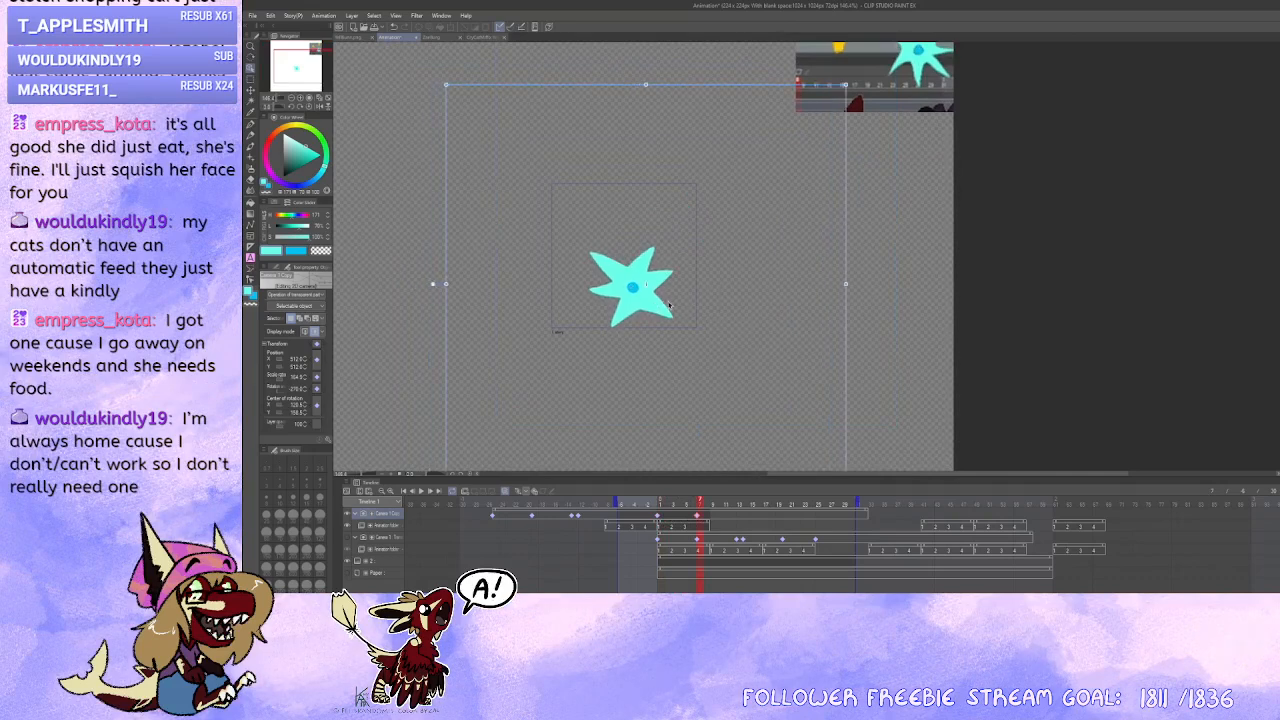
Step: Move the copied star at frame 7 out beyond the right edge of the animation square and check its earliest keyframes
left_click_drag(575, 410, 711, 413)
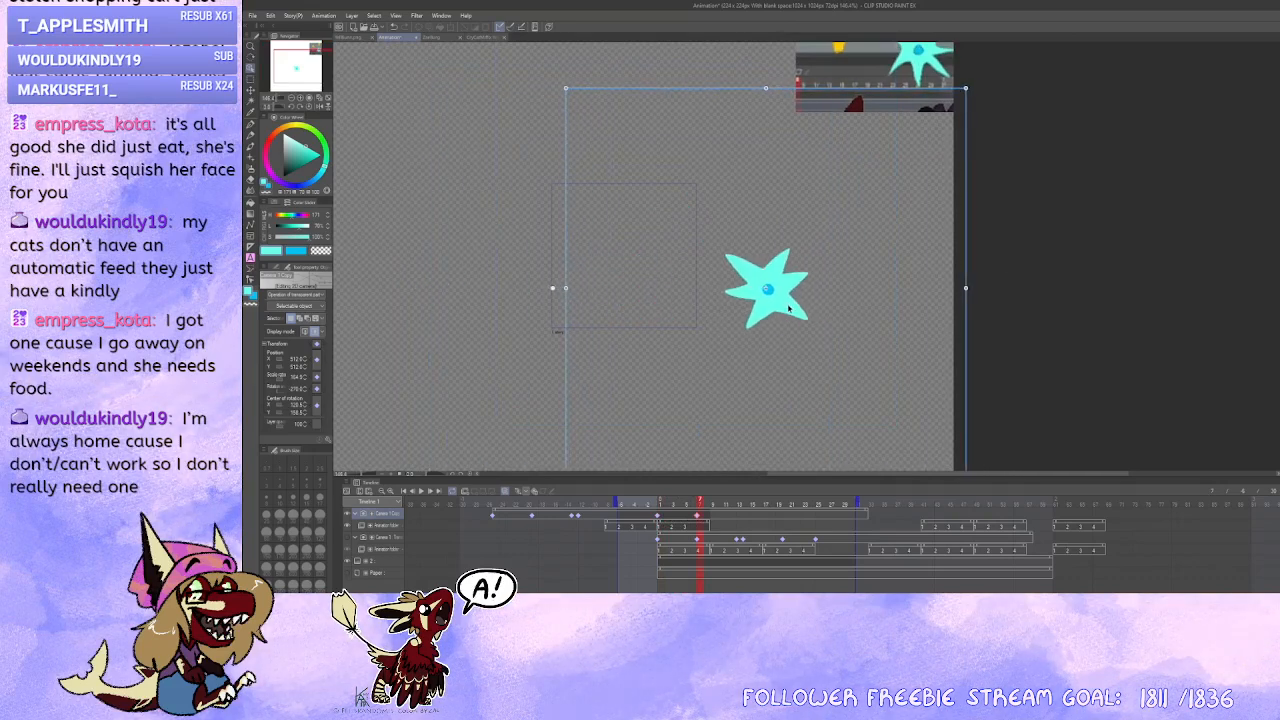
left_click(531, 517)
left_click(492, 516)
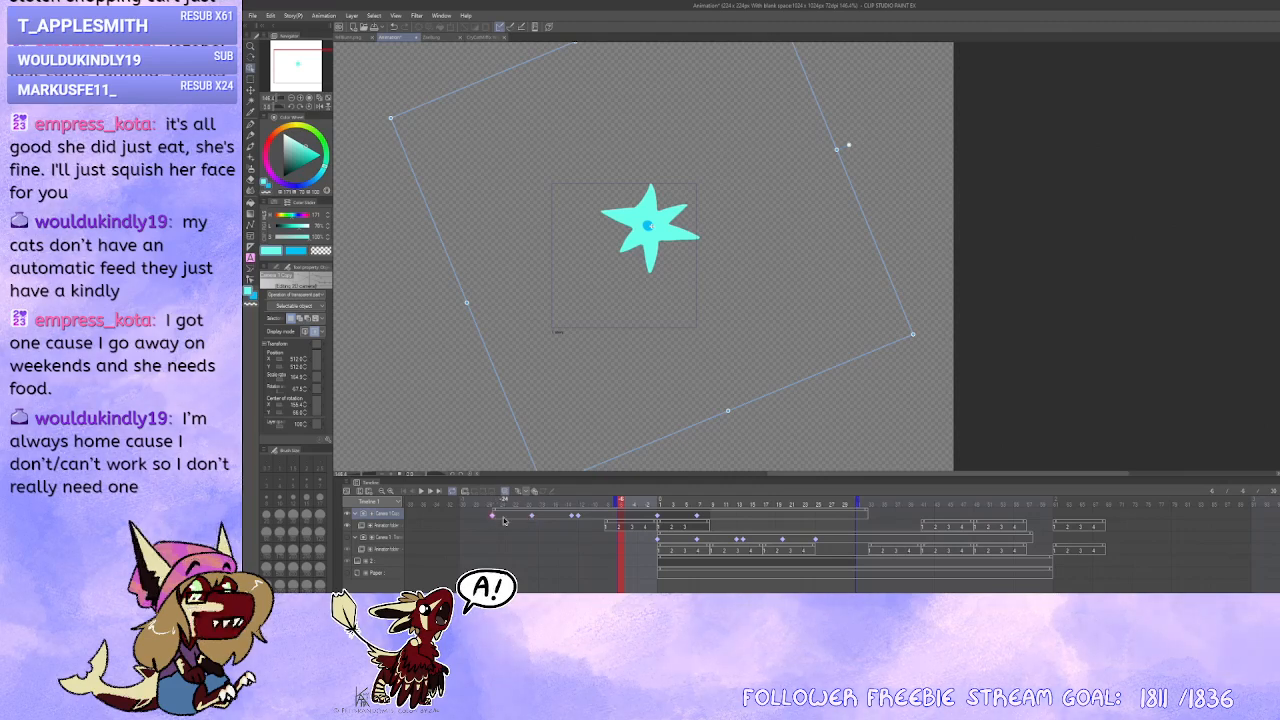
Step: Show the original star again and replace the copied star's frame 7 keyframe with a copy of the original's
left_click(697, 541)
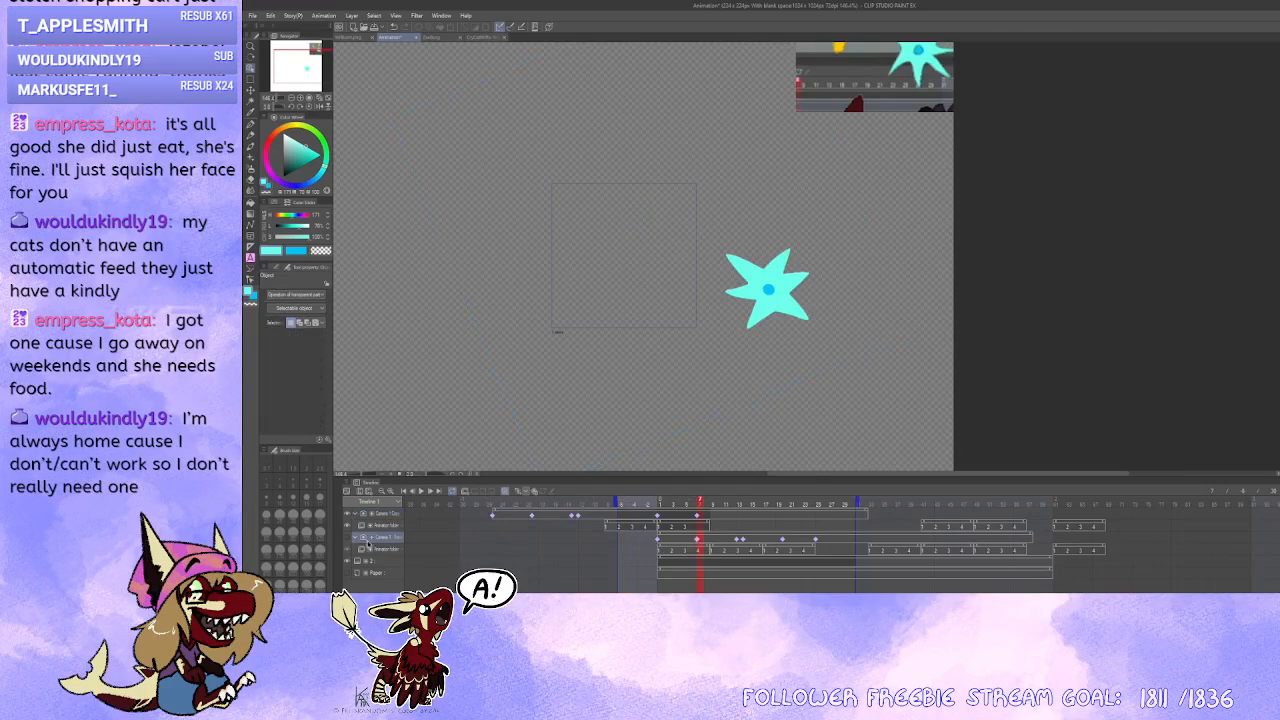
left_click(349, 540)
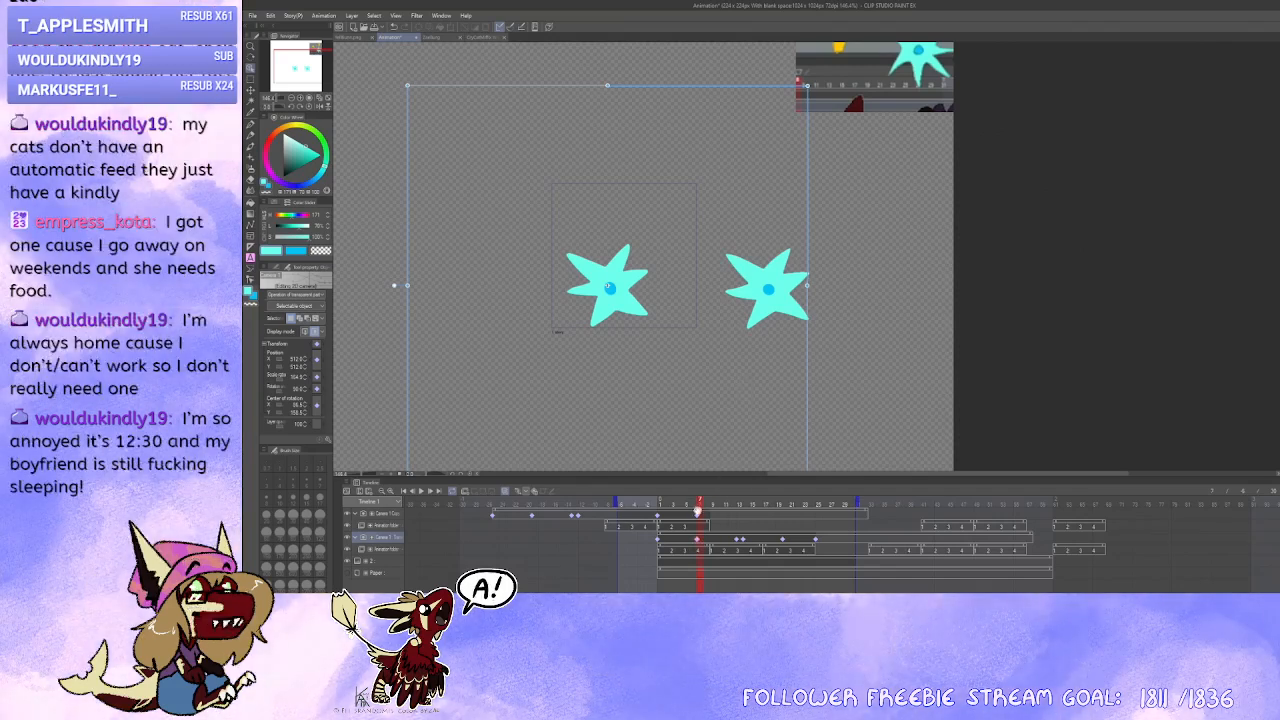
left_click_drag(697, 512, 690, 515)
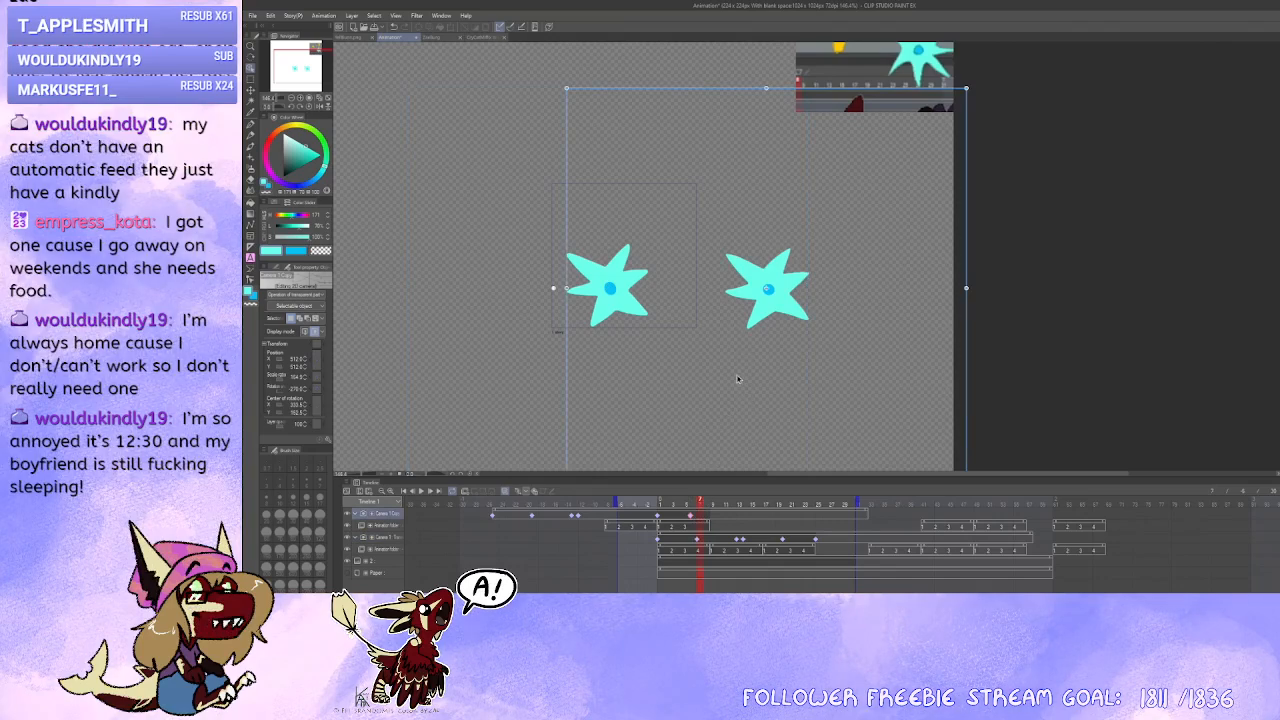
left_click(692, 517)
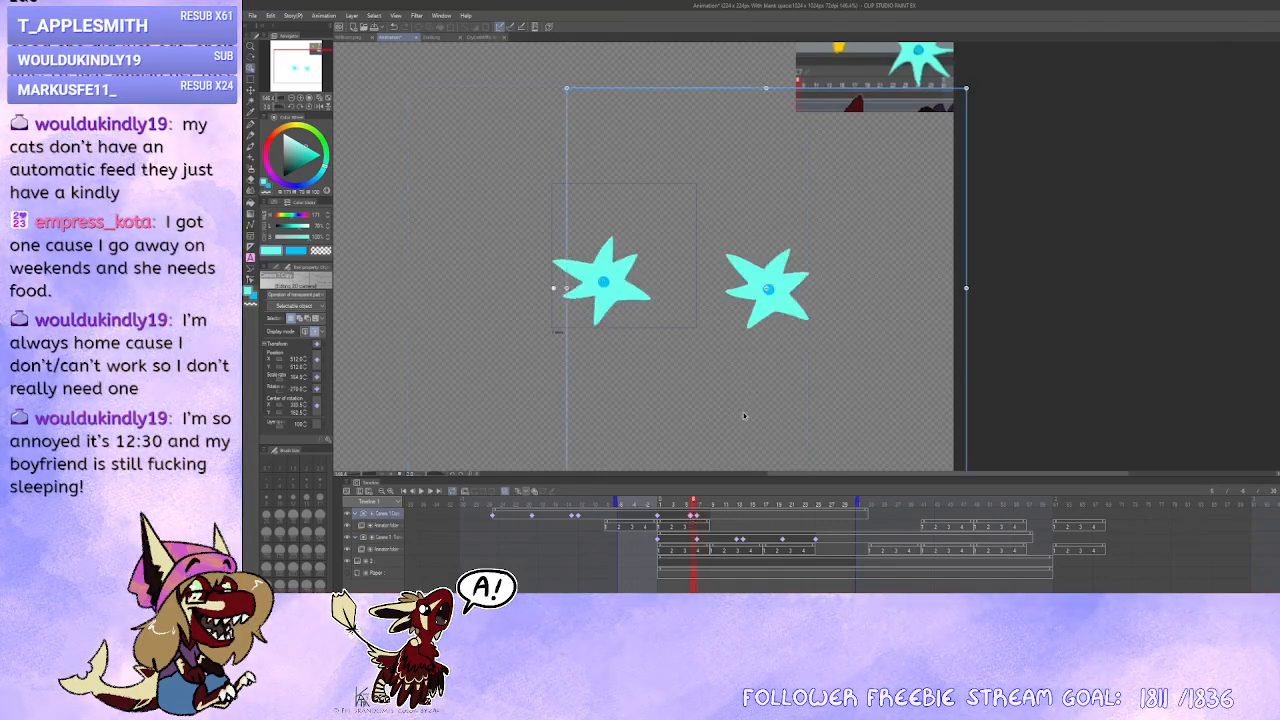
key("ctrl+z")
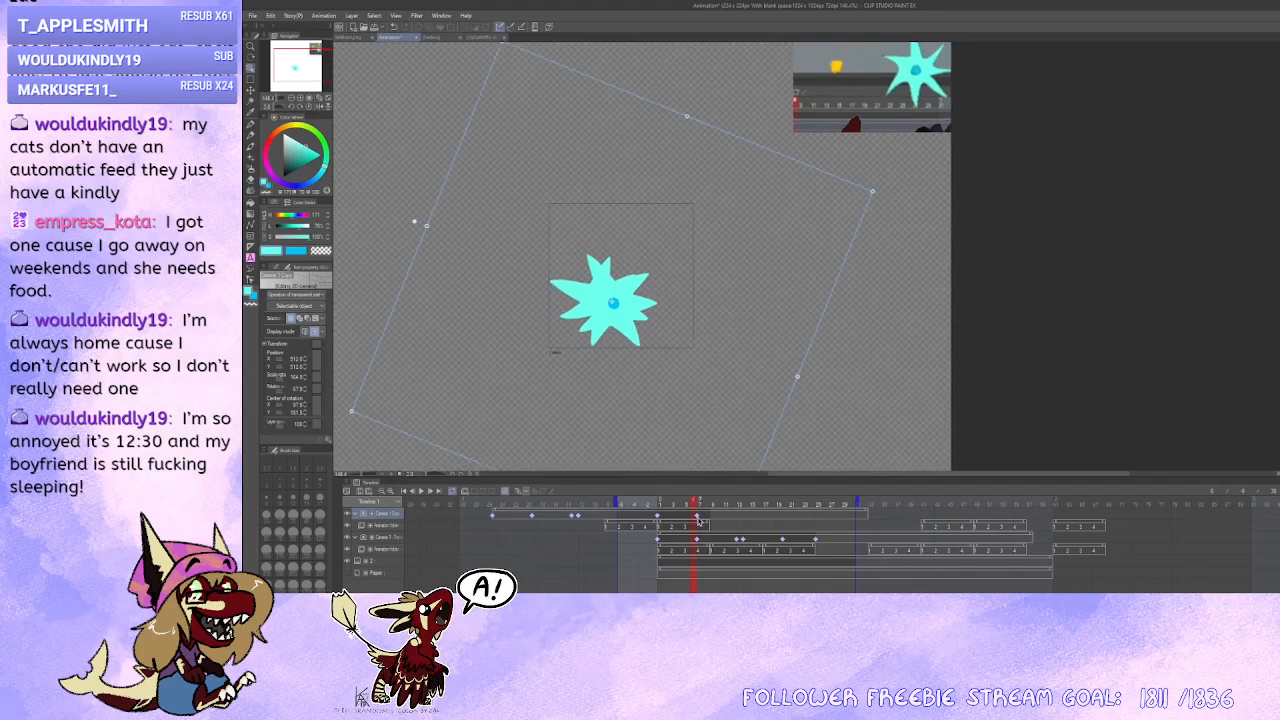
left_click(699, 518)
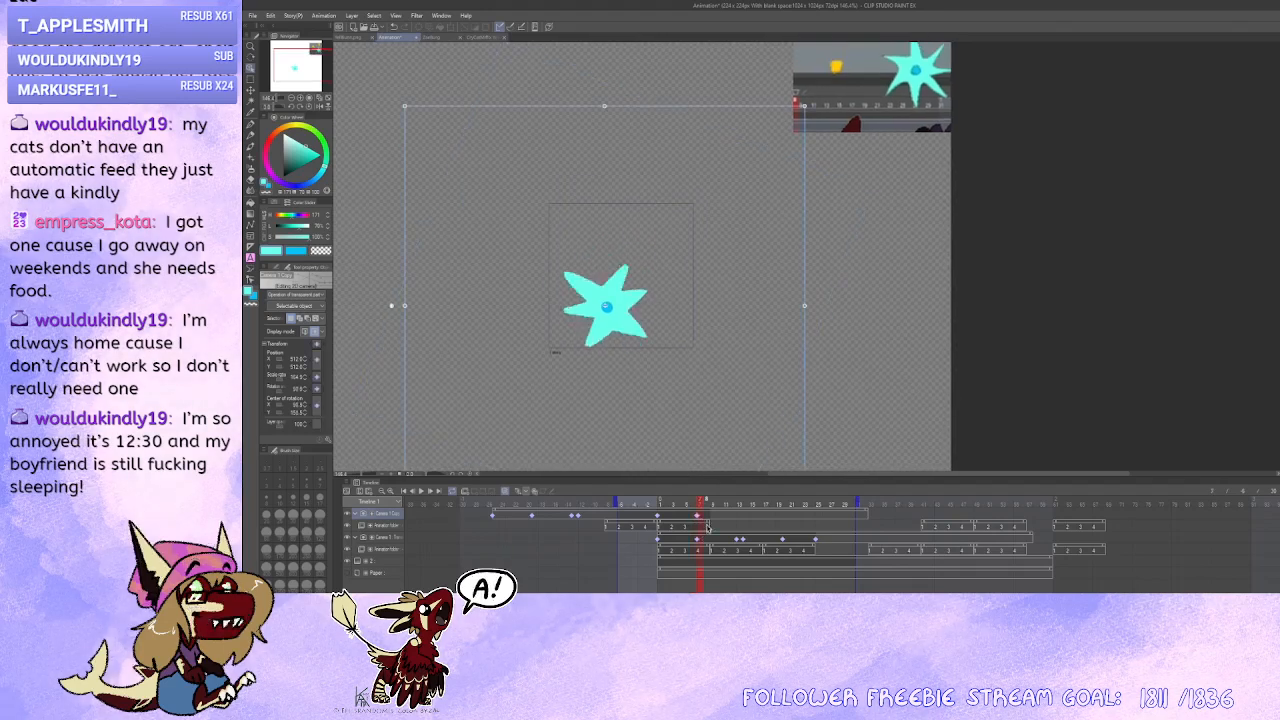
Step: Try nudging the copied star's Y position at frame 7 by a few pixels and return it to its starting value
left_click(704, 524)
left_click(697, 516)
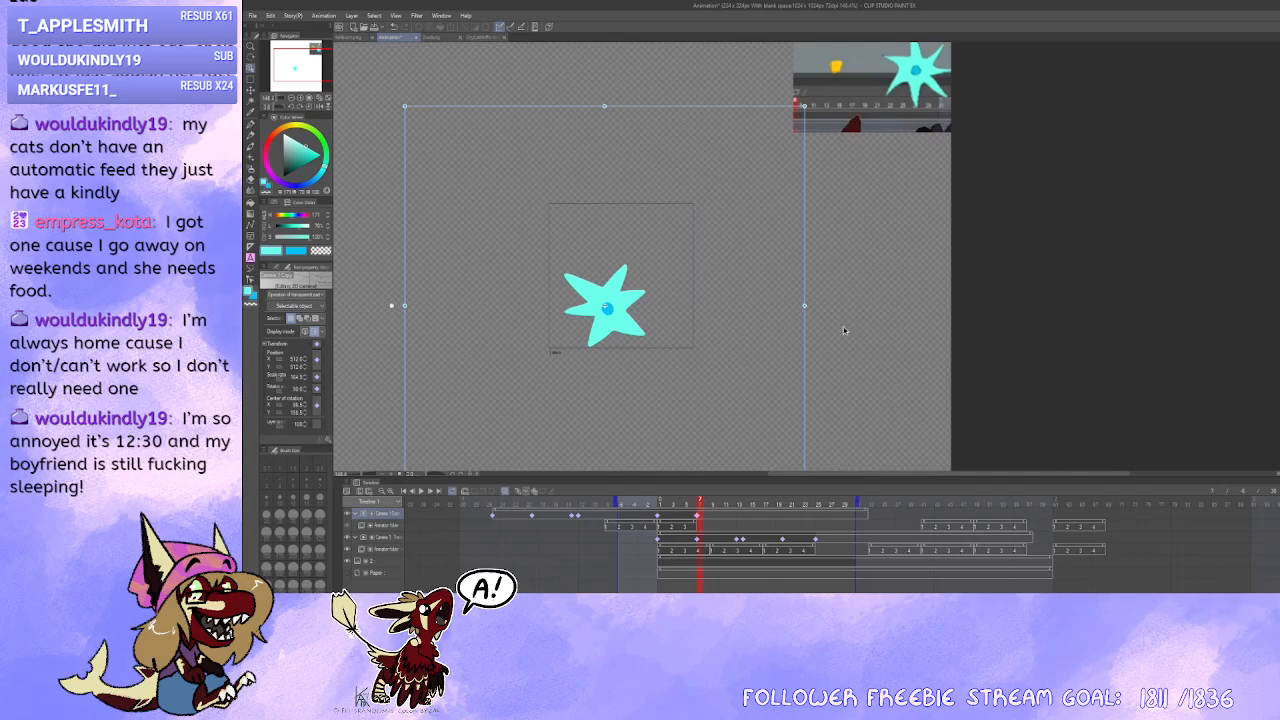
scroll(731, 363, "up", 3)
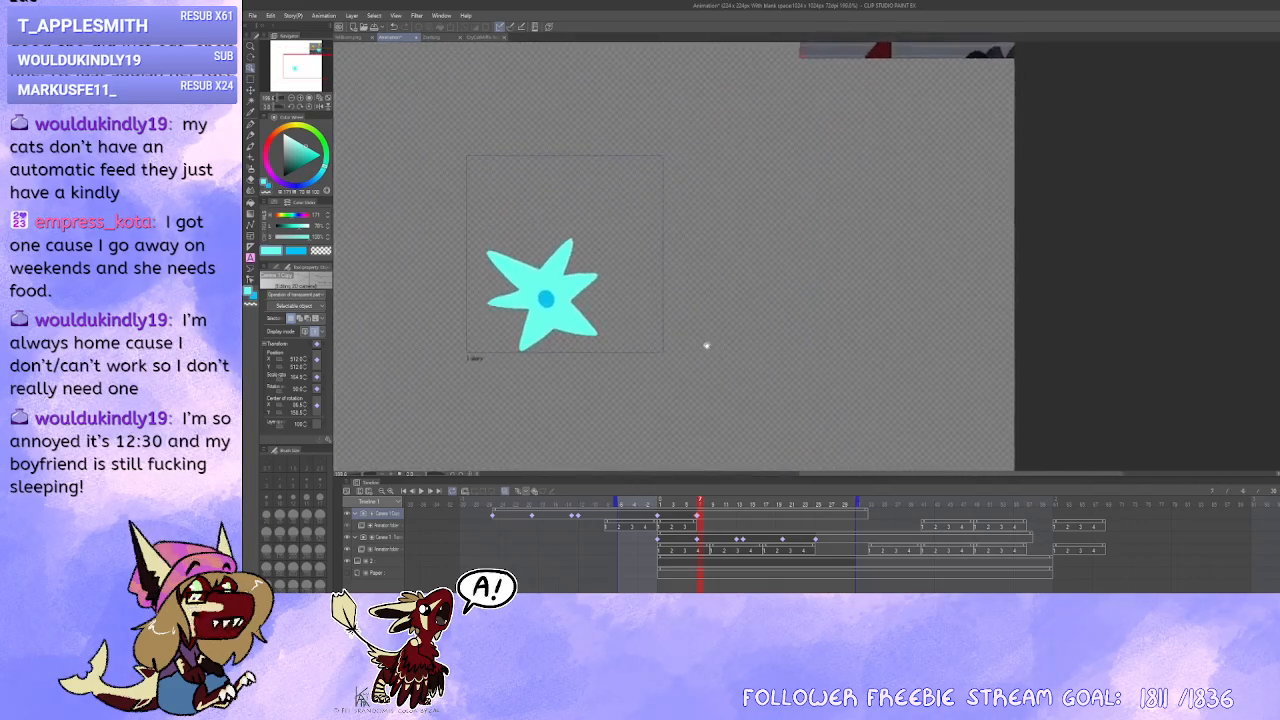
left_click_drag(707, 352, 730, 352)
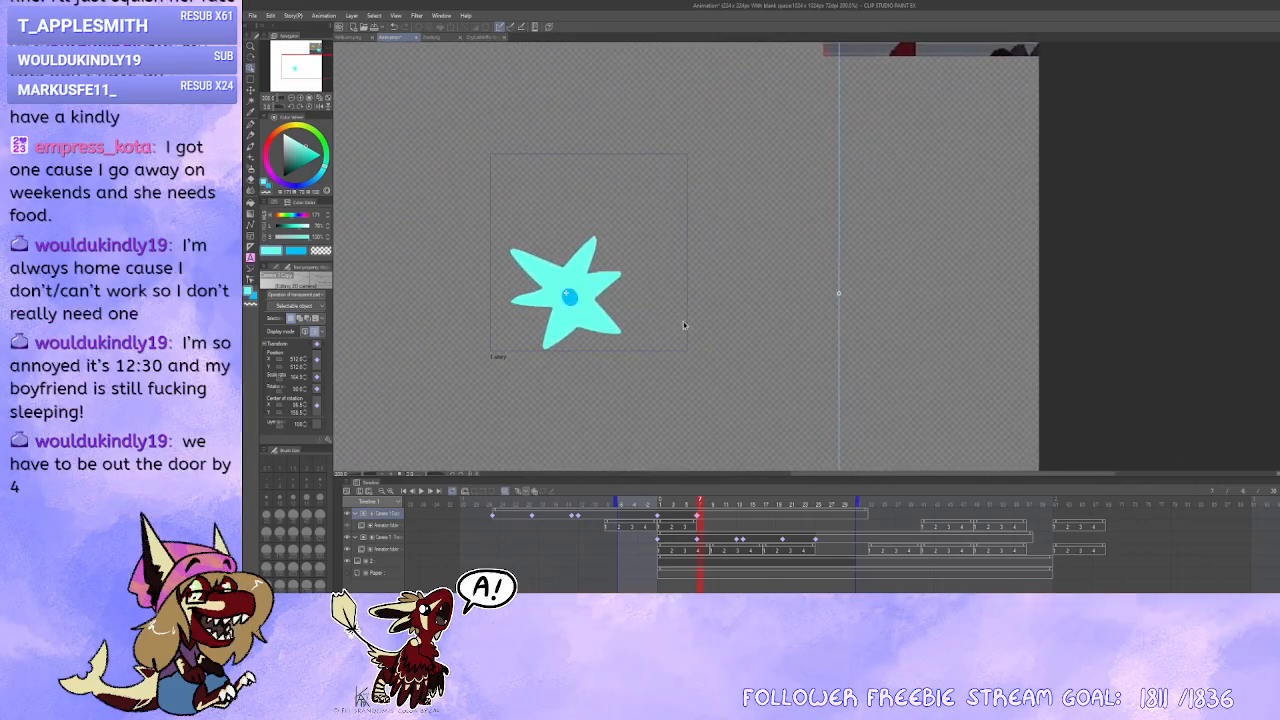
left_click(305, 369)
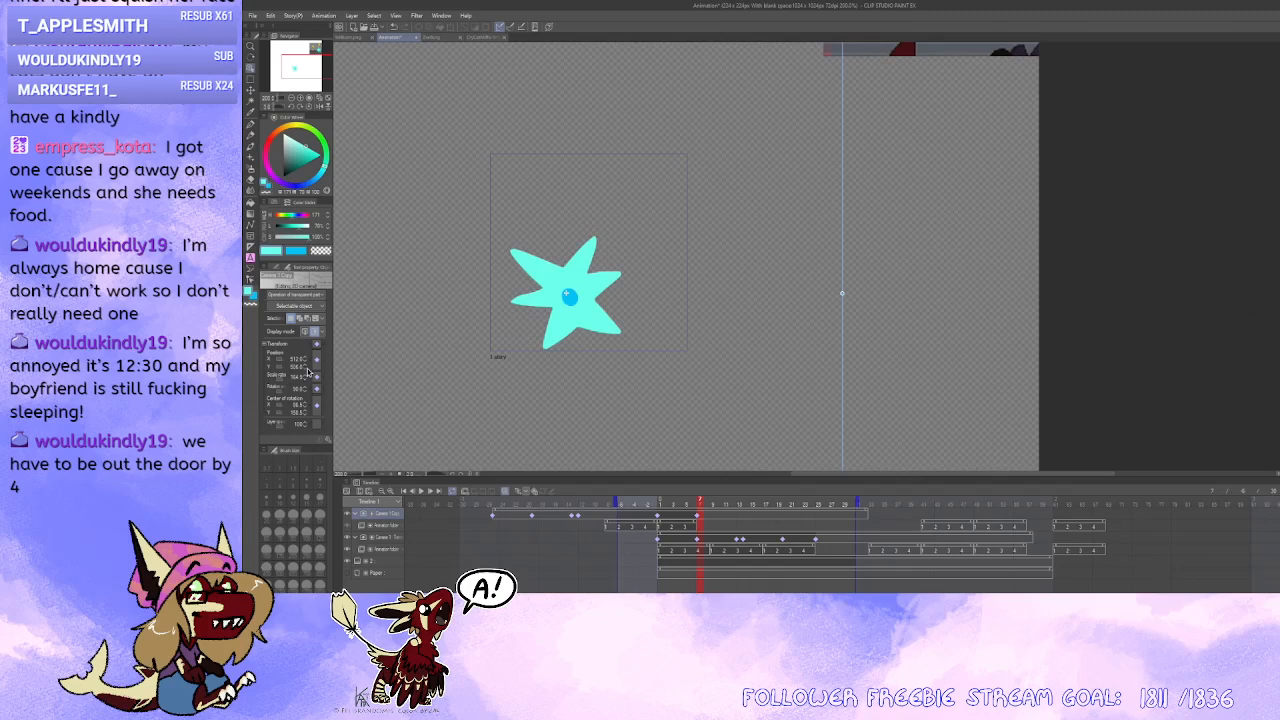
left_click(305, 364)
left_click(305, 365)
left_click(305, 365)
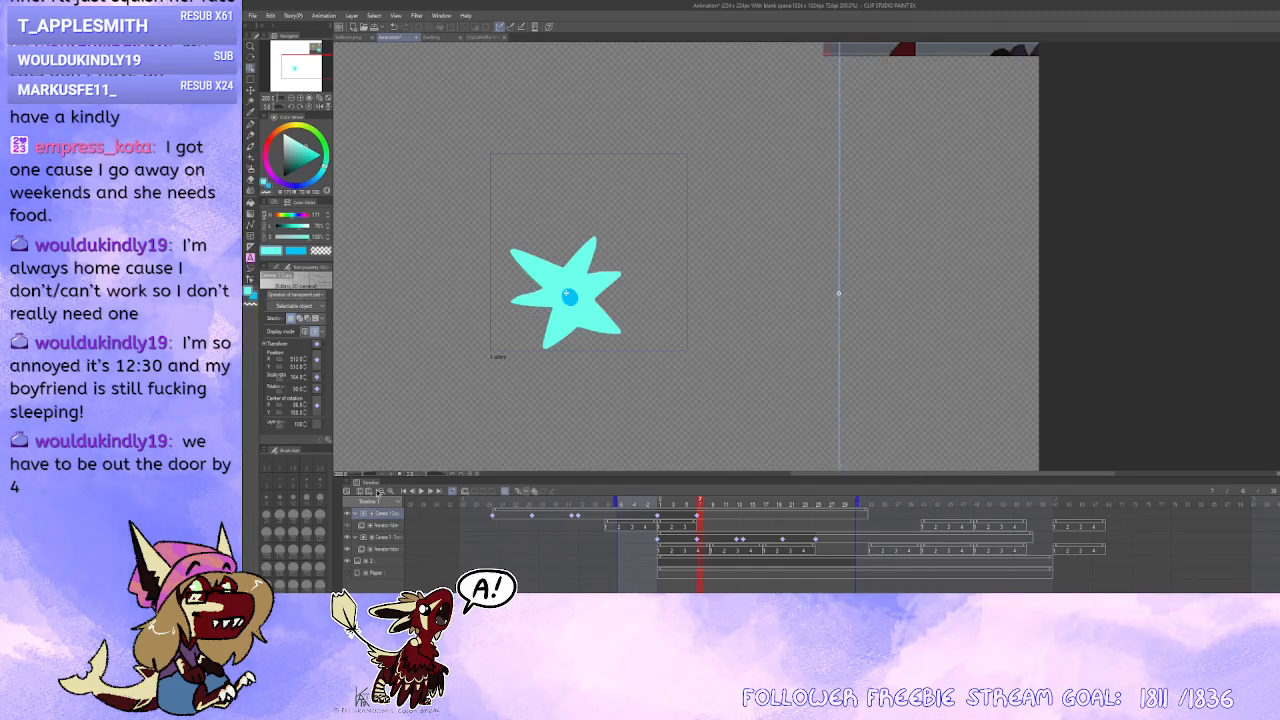
Step: Hide the original star's cels and extend the copied star's last cel several frames past the frame 7 keyframe
left_click(347, 548)
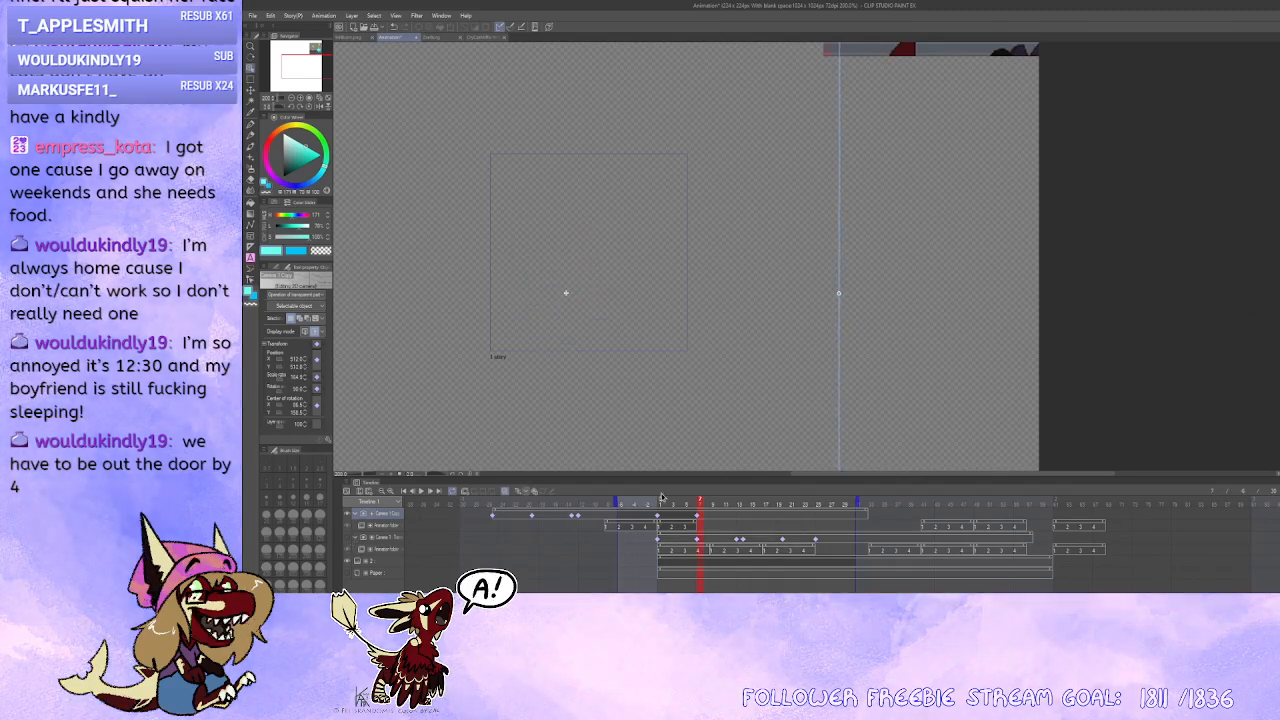
left_click_drag(697, 524, 737, 525)
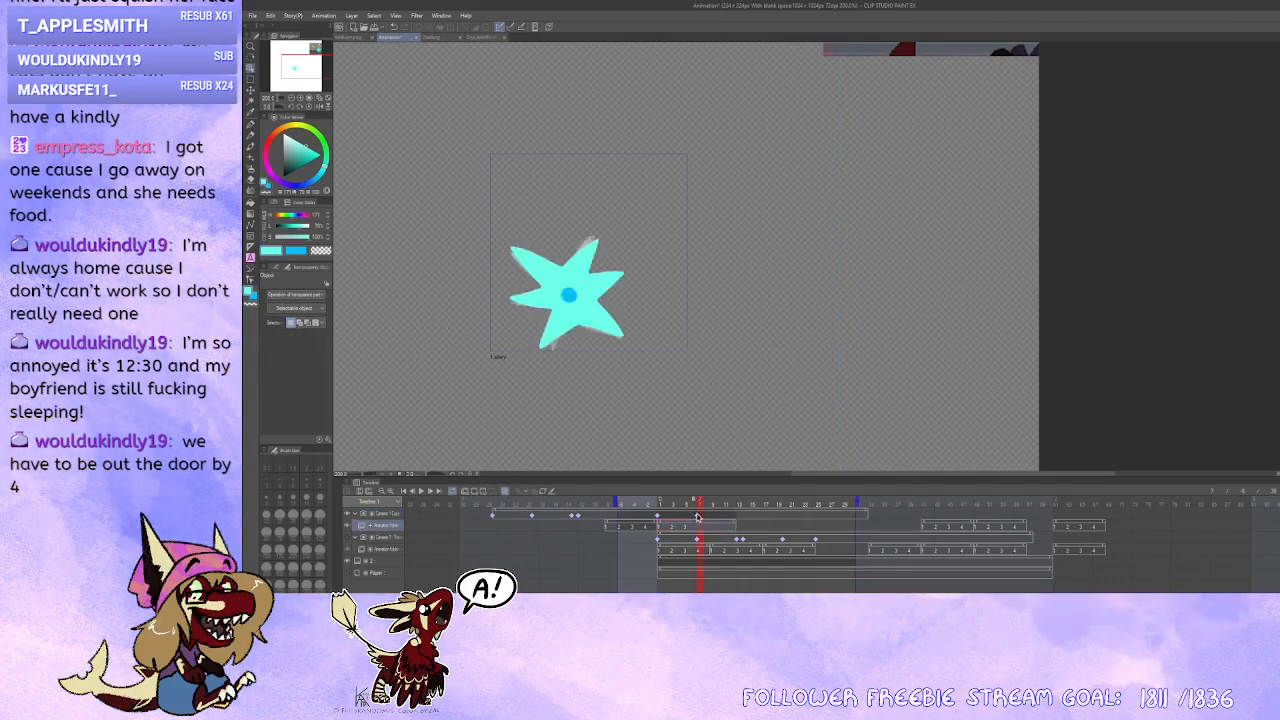
left_click(697, 516)
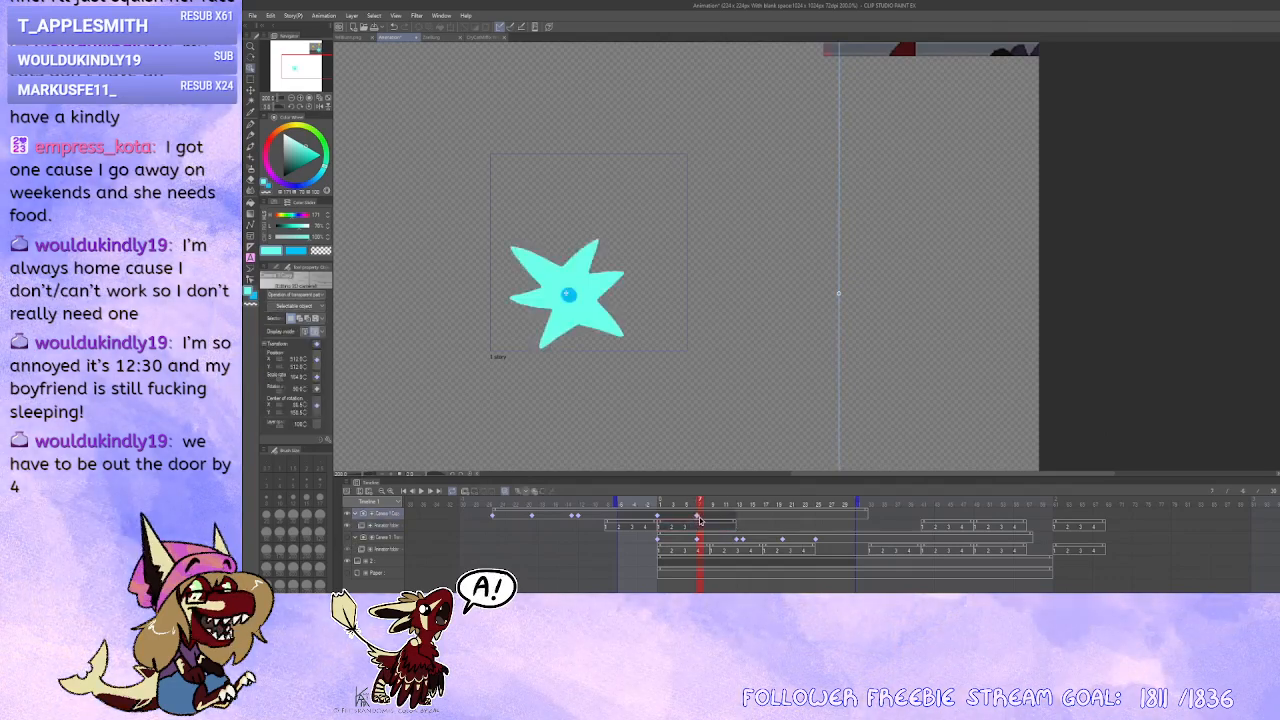
Step: Set the copied star's Y position at frame 7 to 0, moving it beyond the right side of the animation square
left_click(305, 369)
left_click(305, 369)
left_click(305, 369)
left_click(305, 369)
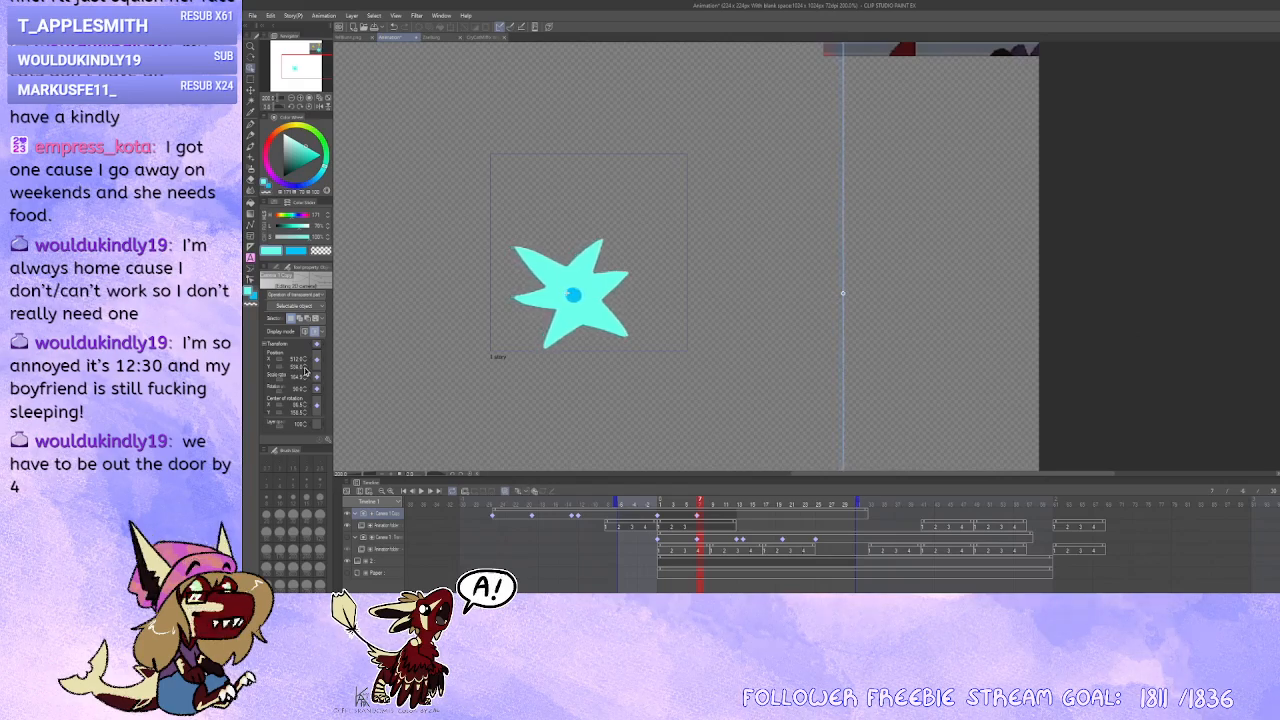
left_click(305, 369)
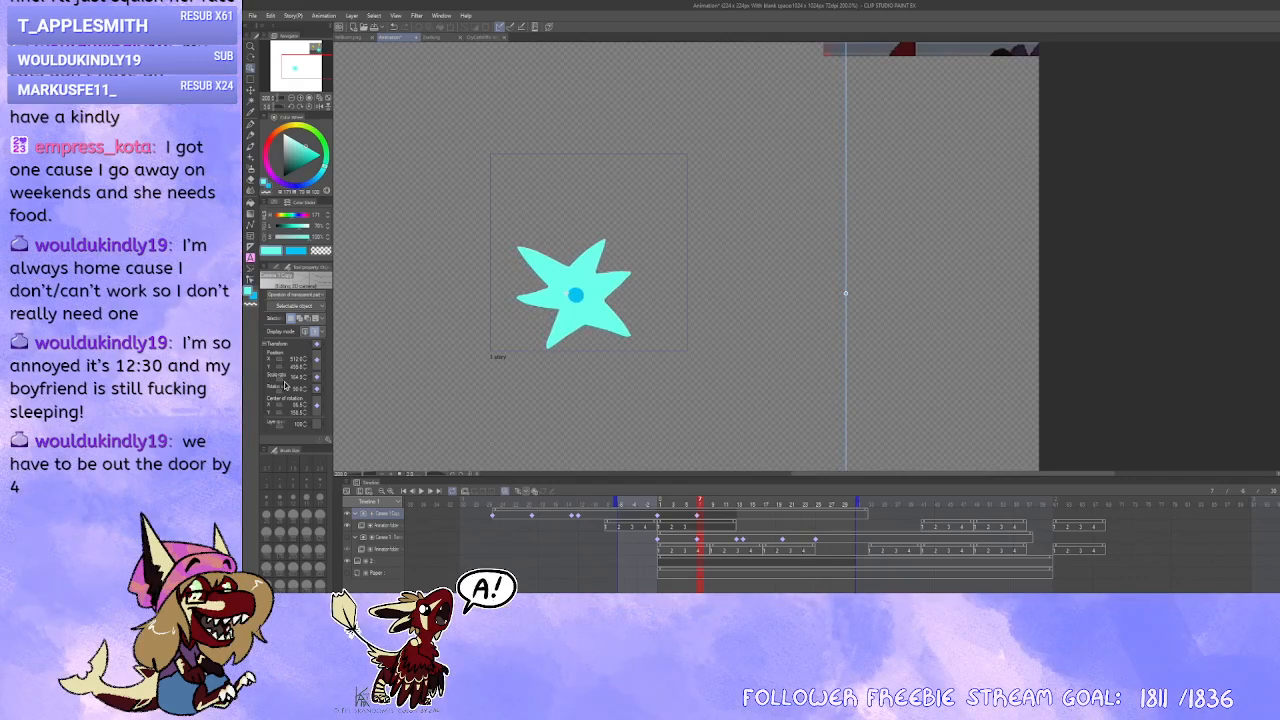
key("ctrl+z")
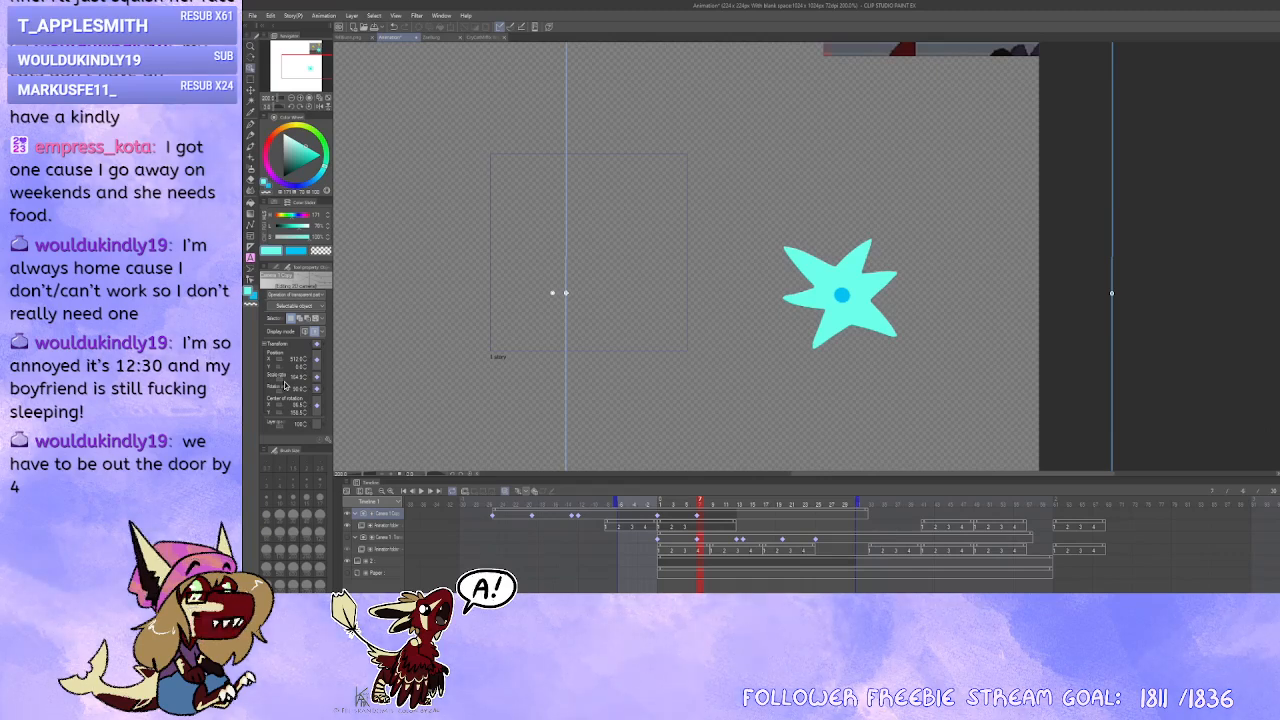
Step: Examine the copied star's position and spin frame by frame from frame 1 to 6, finishing on its frame 7 keyframe
left_click(660, 524)
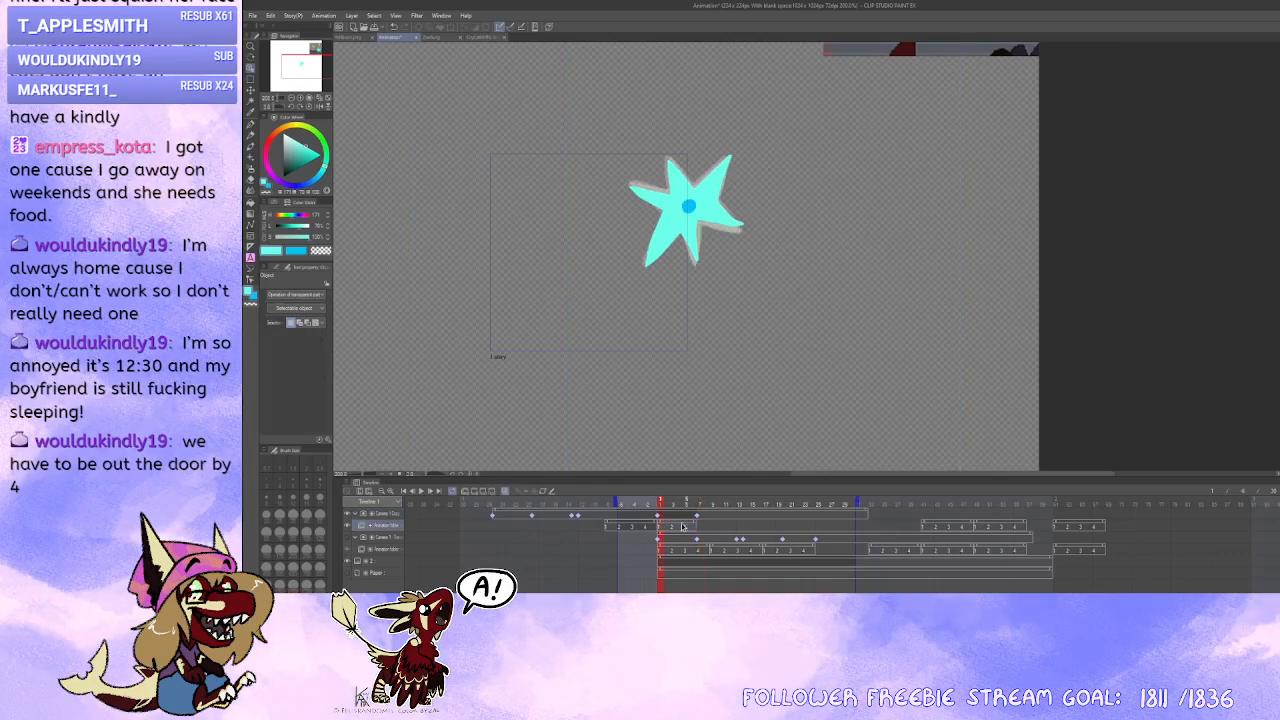
left_click(673, 529)
left_click(686, 532)
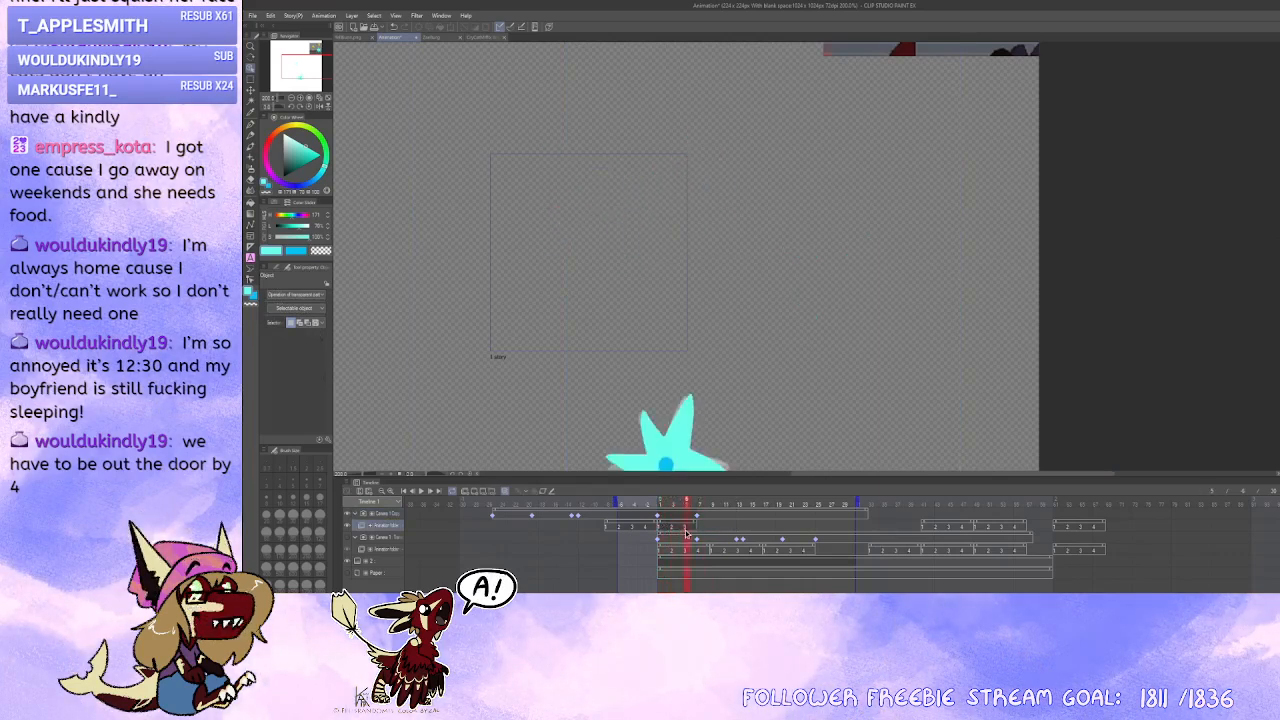
left_click(694, 529)
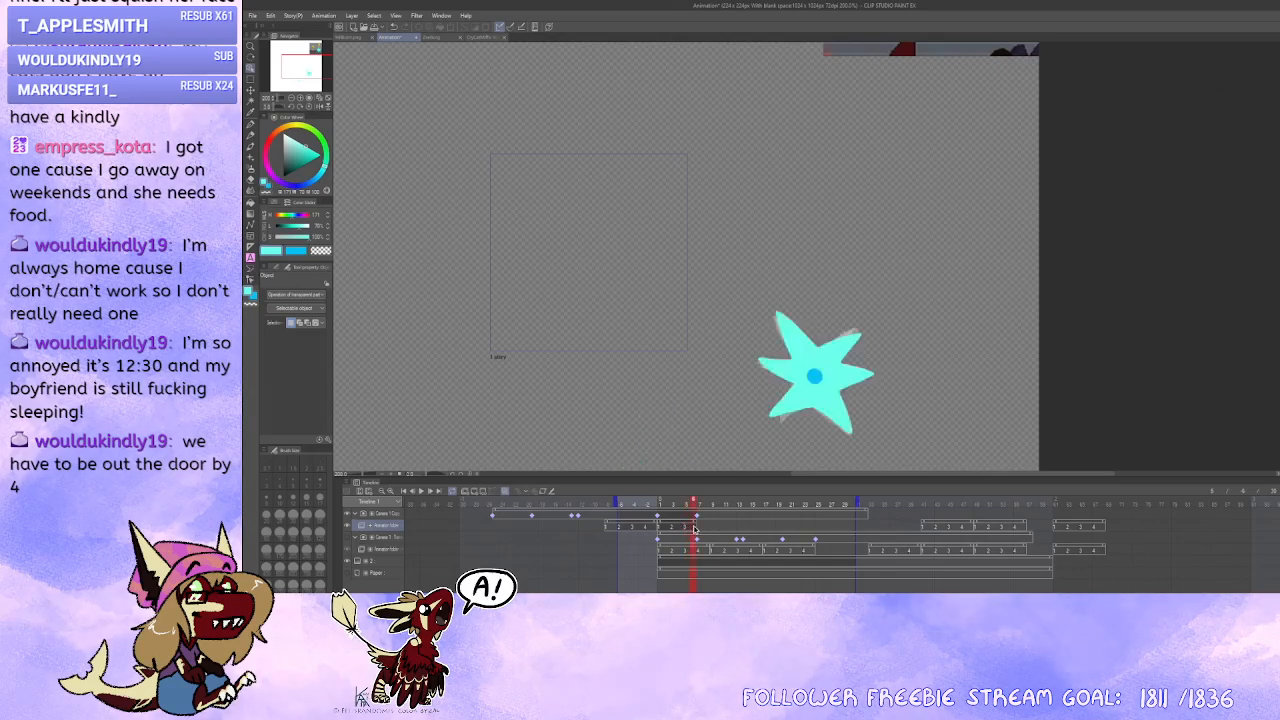
left_click(686, 529)
left_click(680, 529)
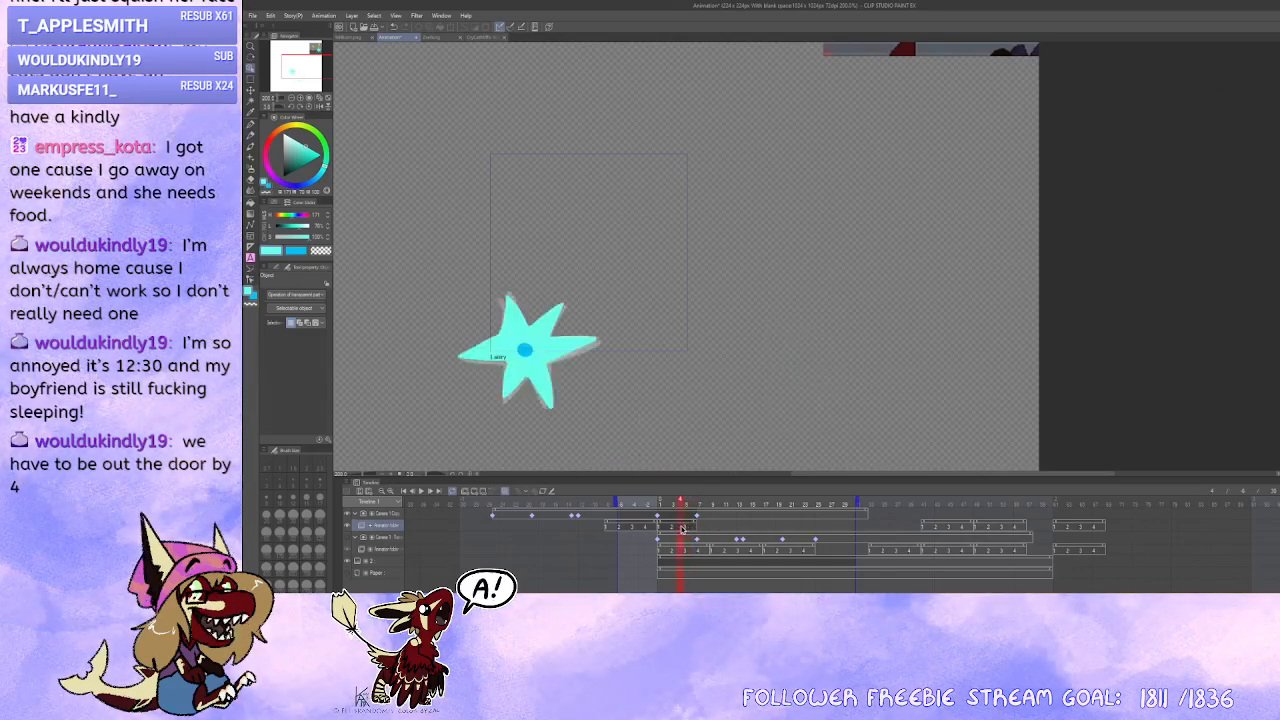
left_click(674, 529)
left_click(668, 529)
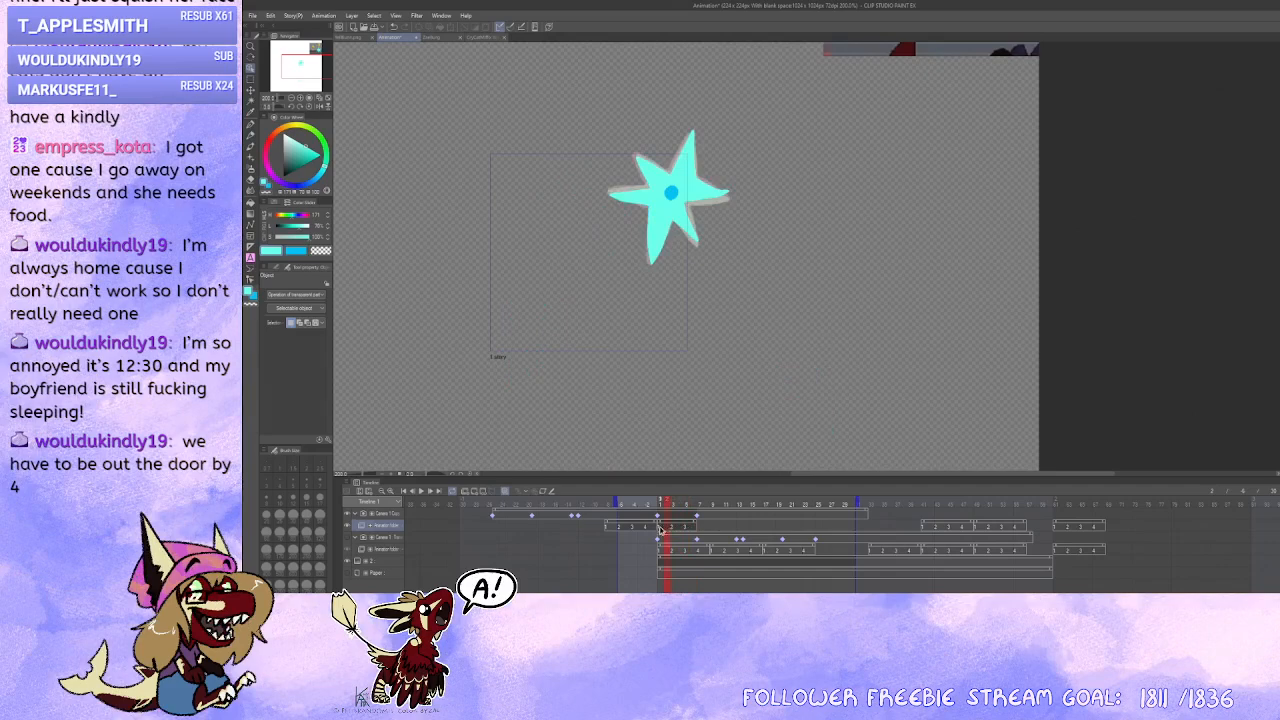
left_click(660, 529)
left_click(697, 516)
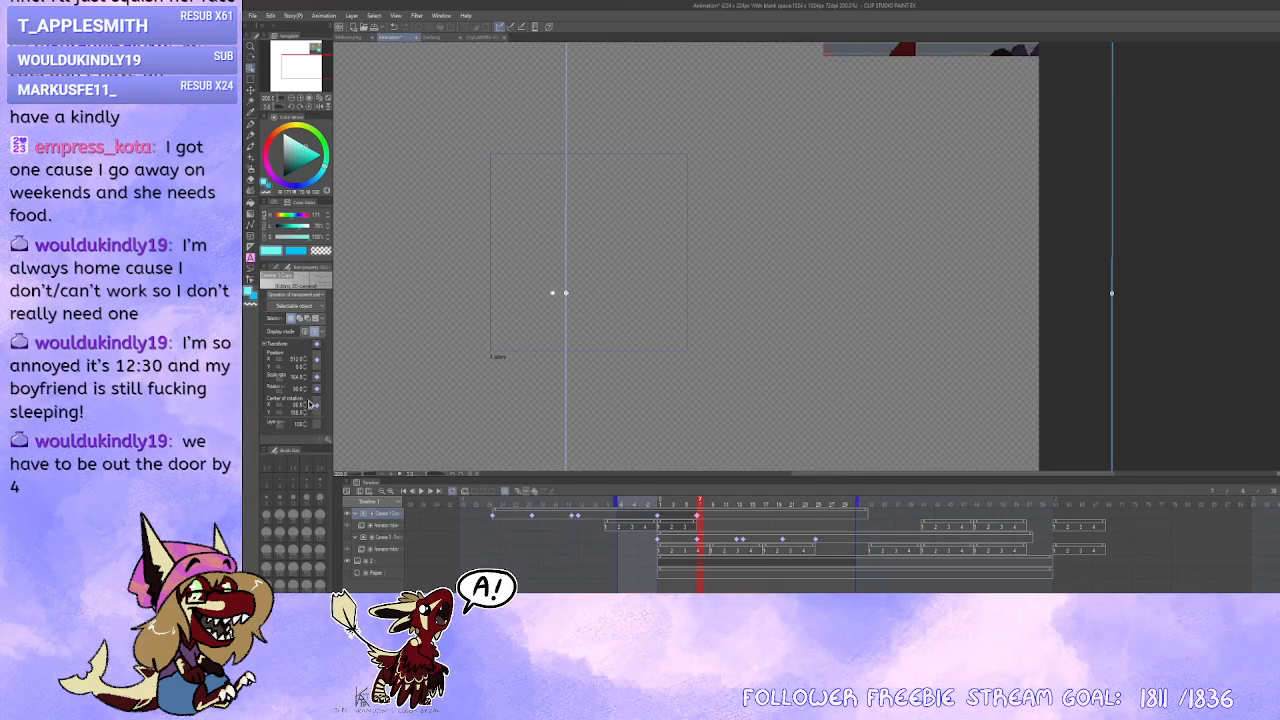
Step: Undo the copied star's last frame 7 position changes, and try moving it freehand beyond the right side of the animation square
key("ctrl+z")
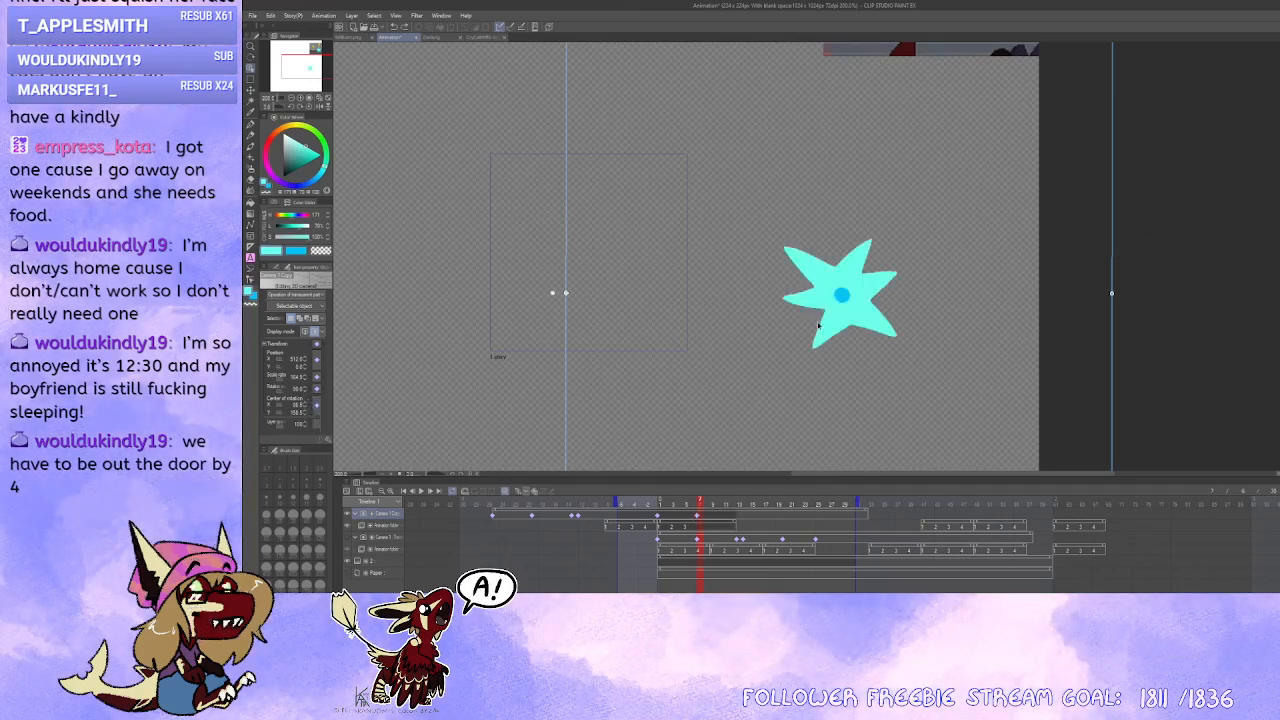
key("ctrl+z")
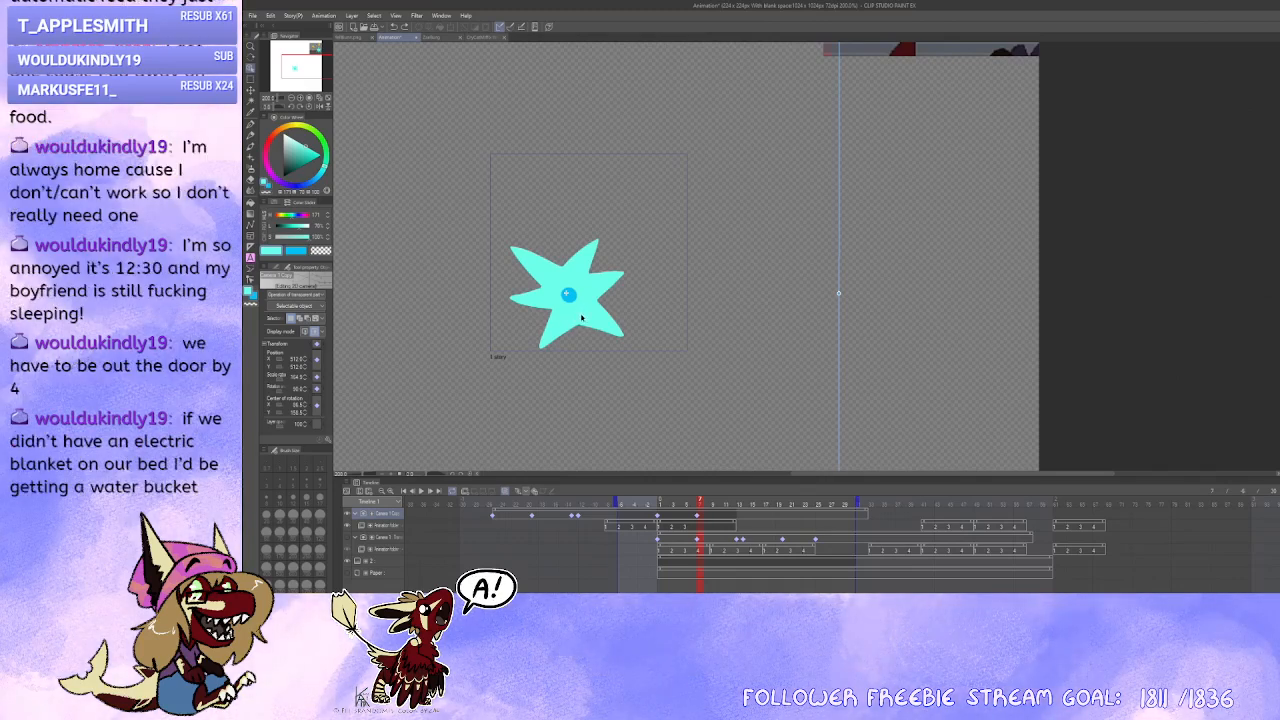
left_click_drag(591, 316, 830, 325)
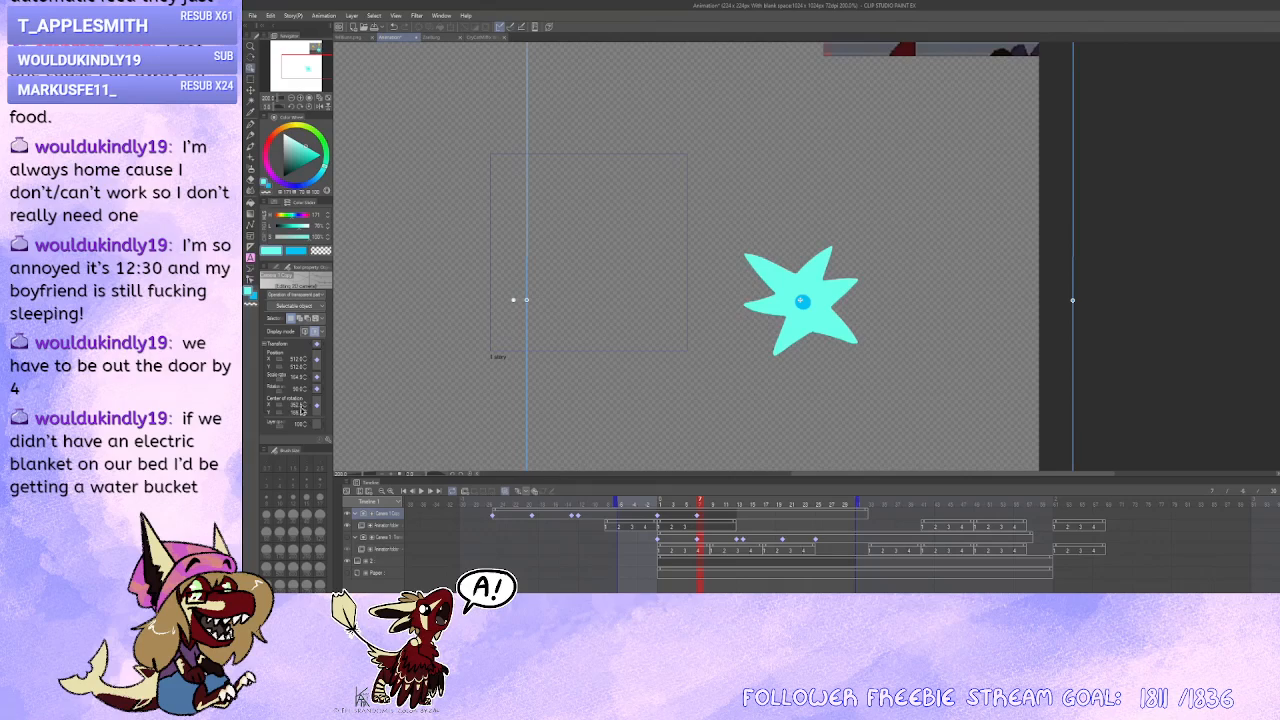
left_click(659, 518)
left_click(698, 520)
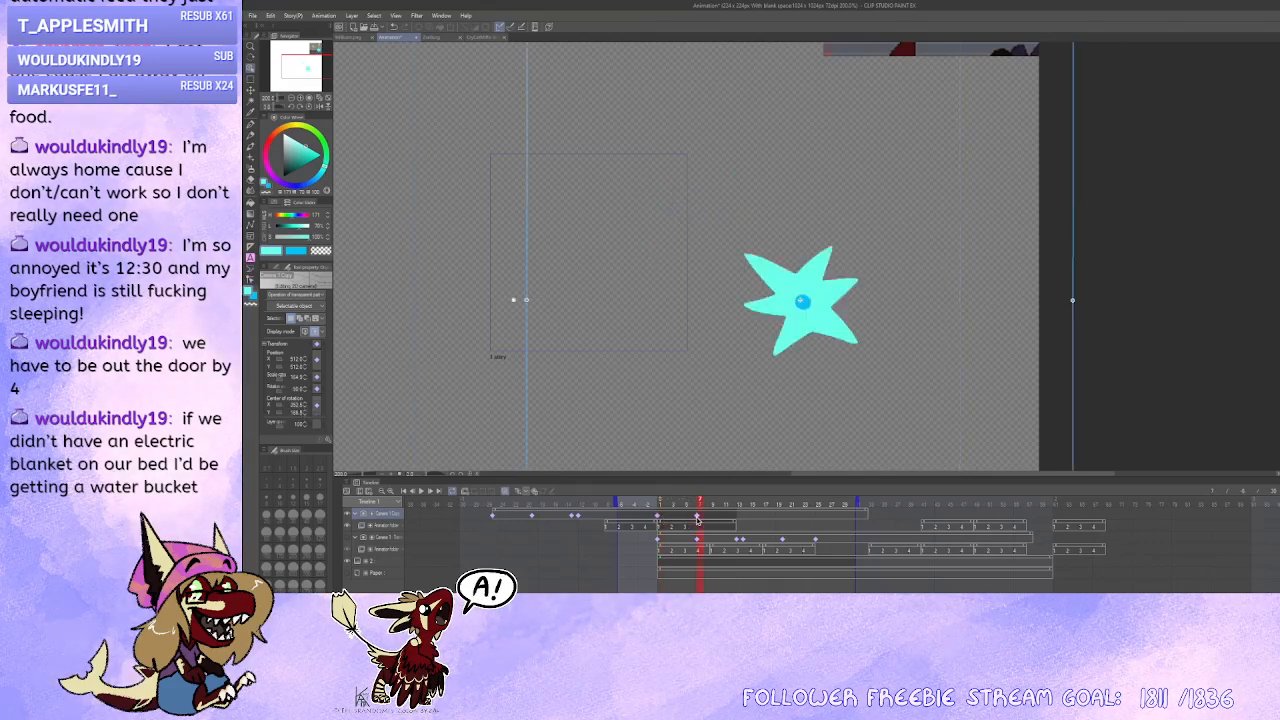
key("ctrl+z")
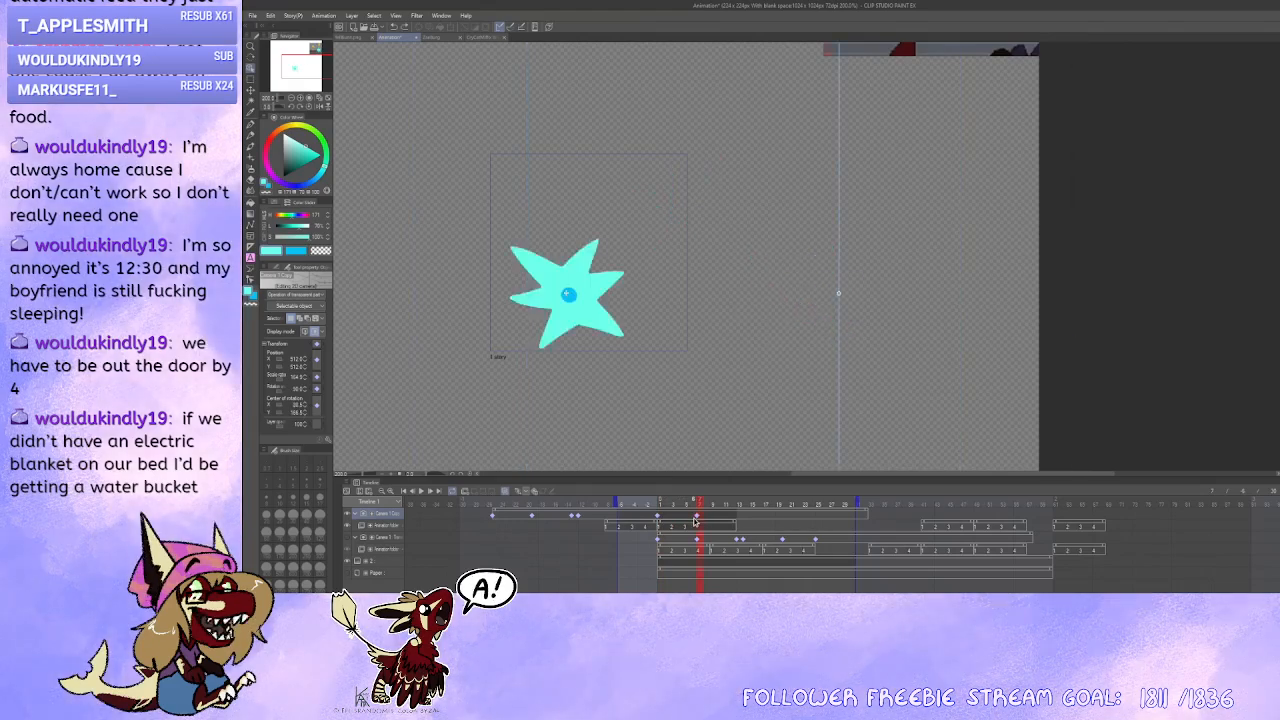
Step: Try nudging the copied star's center of rotation X value at frame 7, and undo the nudge
left_click(305, 412)
left_click(305, 403)
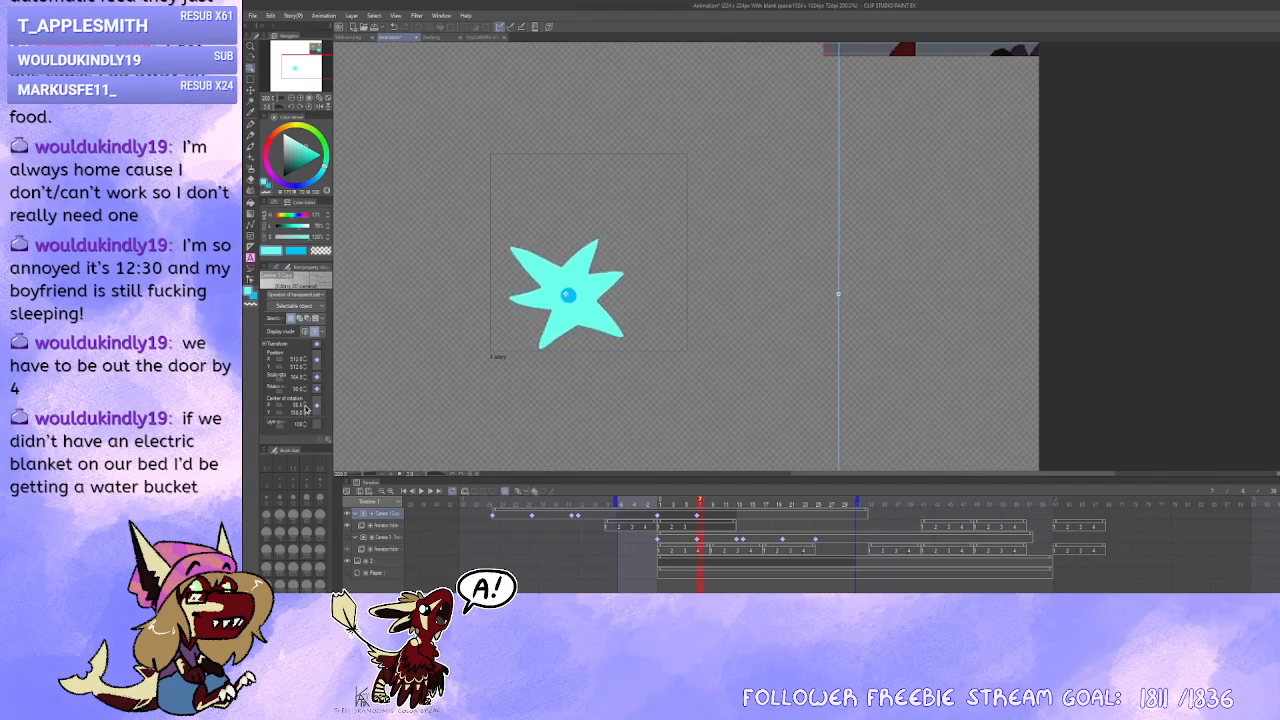
left_click(305, 403)
left_click(305, 402)
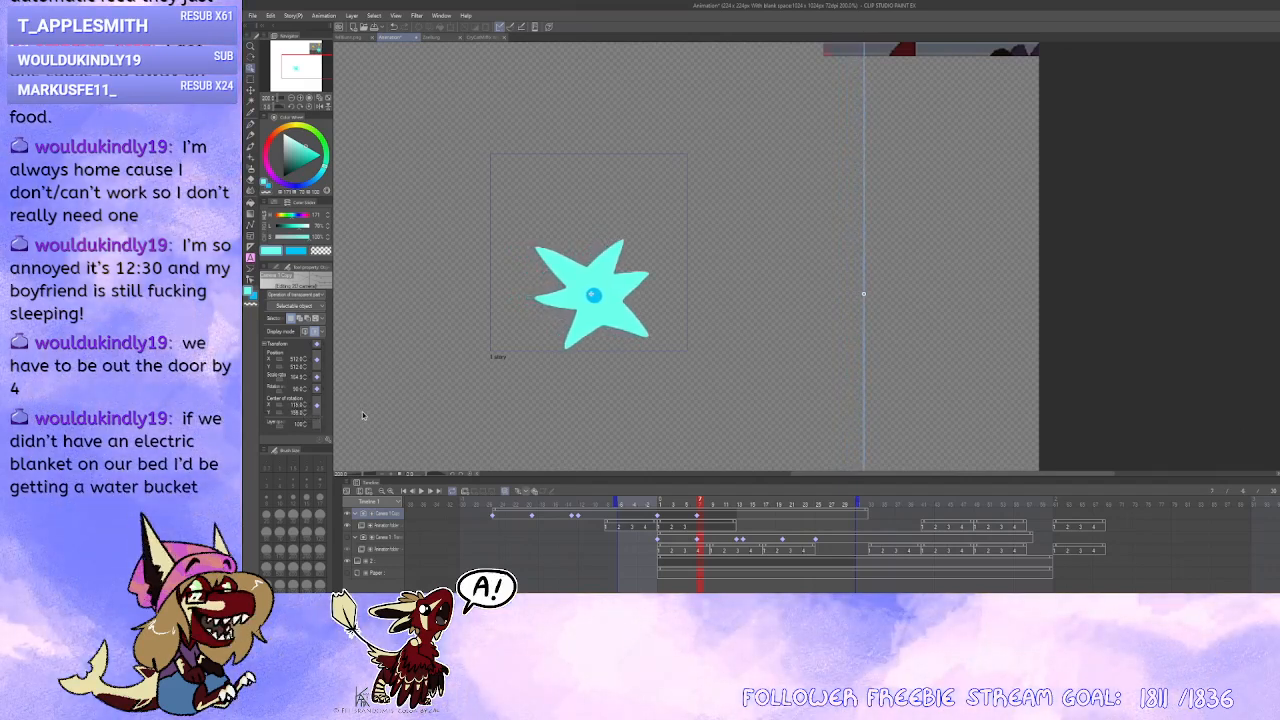
key("ctrl+z")
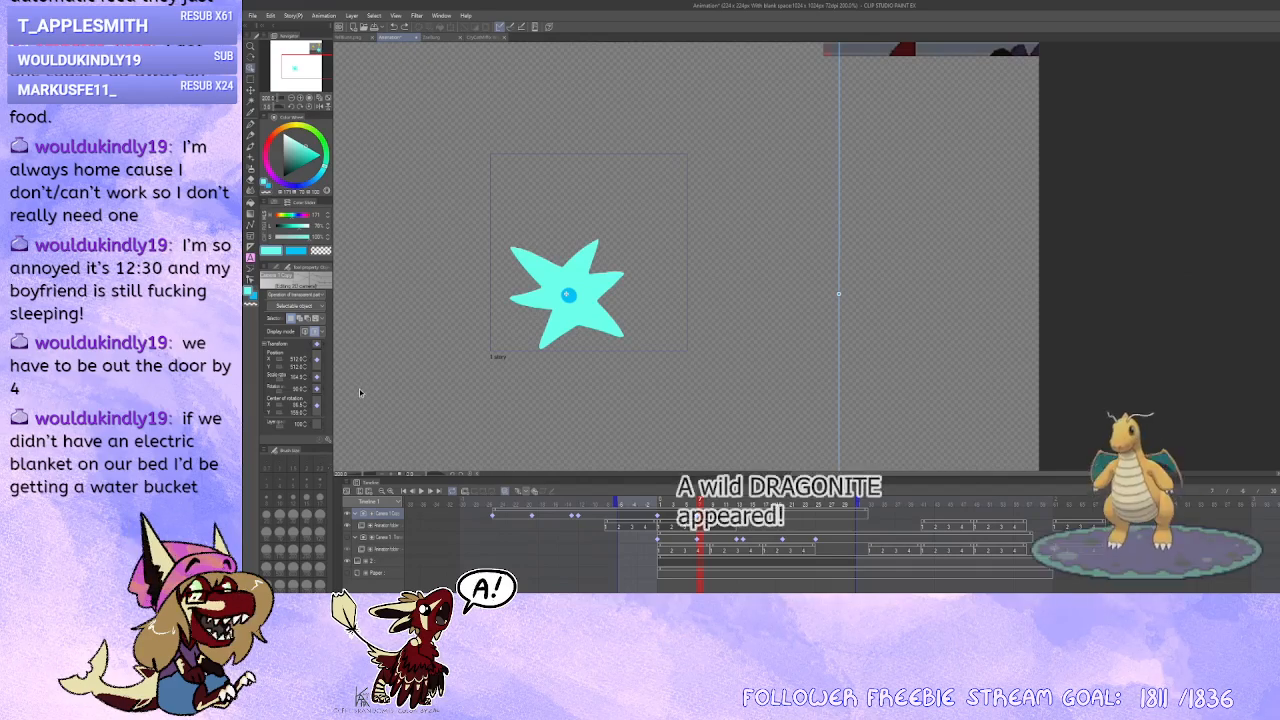
Step: Increase the copied star's center of rotation X value at frame 7 to shift it horizontally beyond the right side of the square
scroll(870, 348, "down", 2)
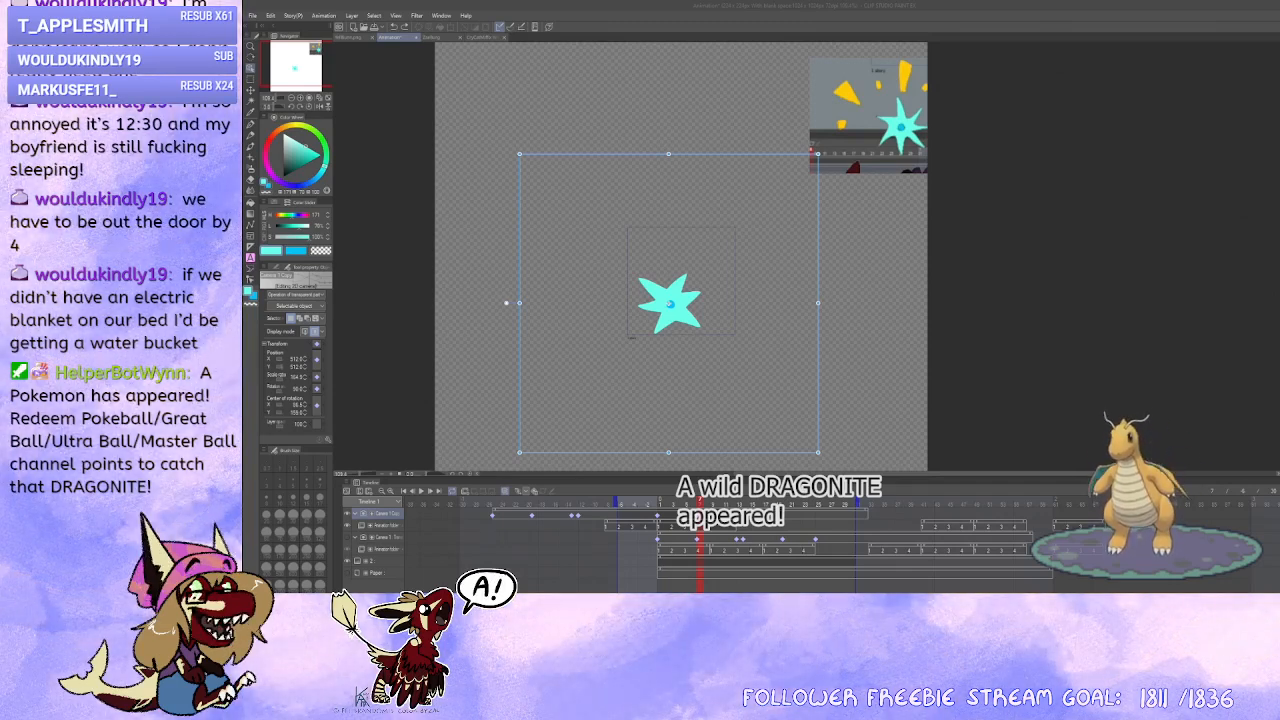
left_click(296, 408)
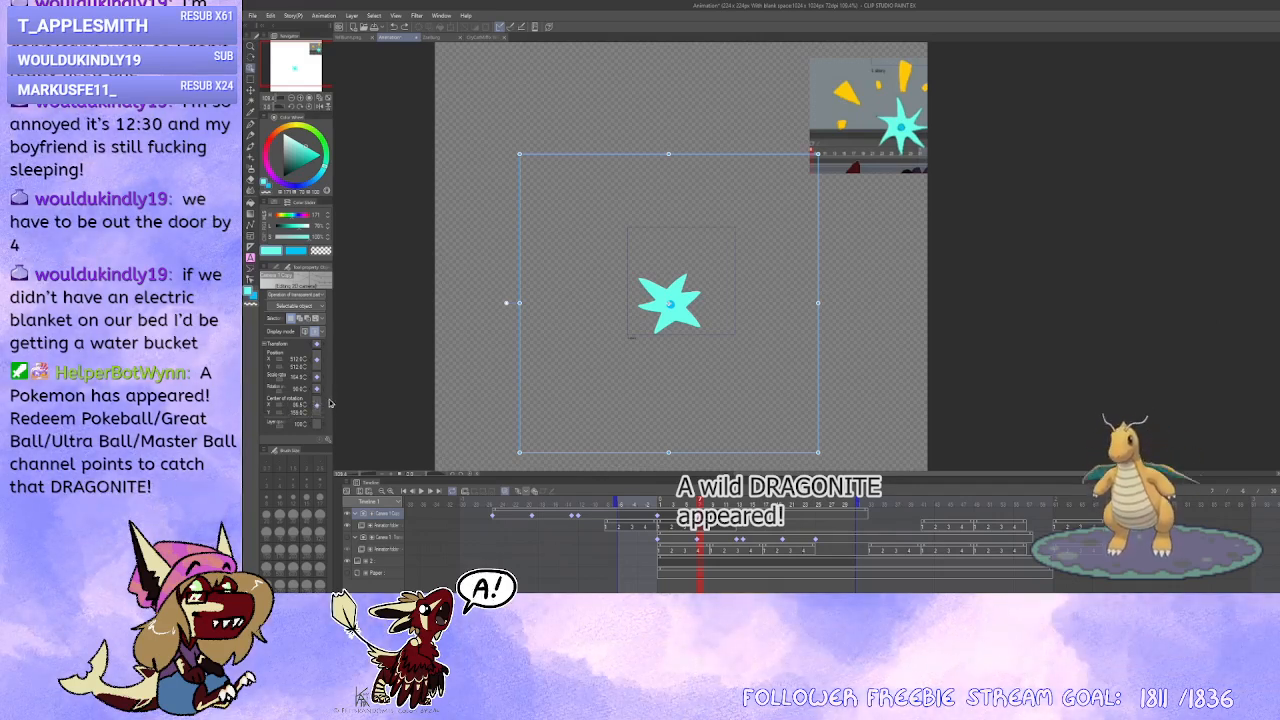
key("ctrl+z")
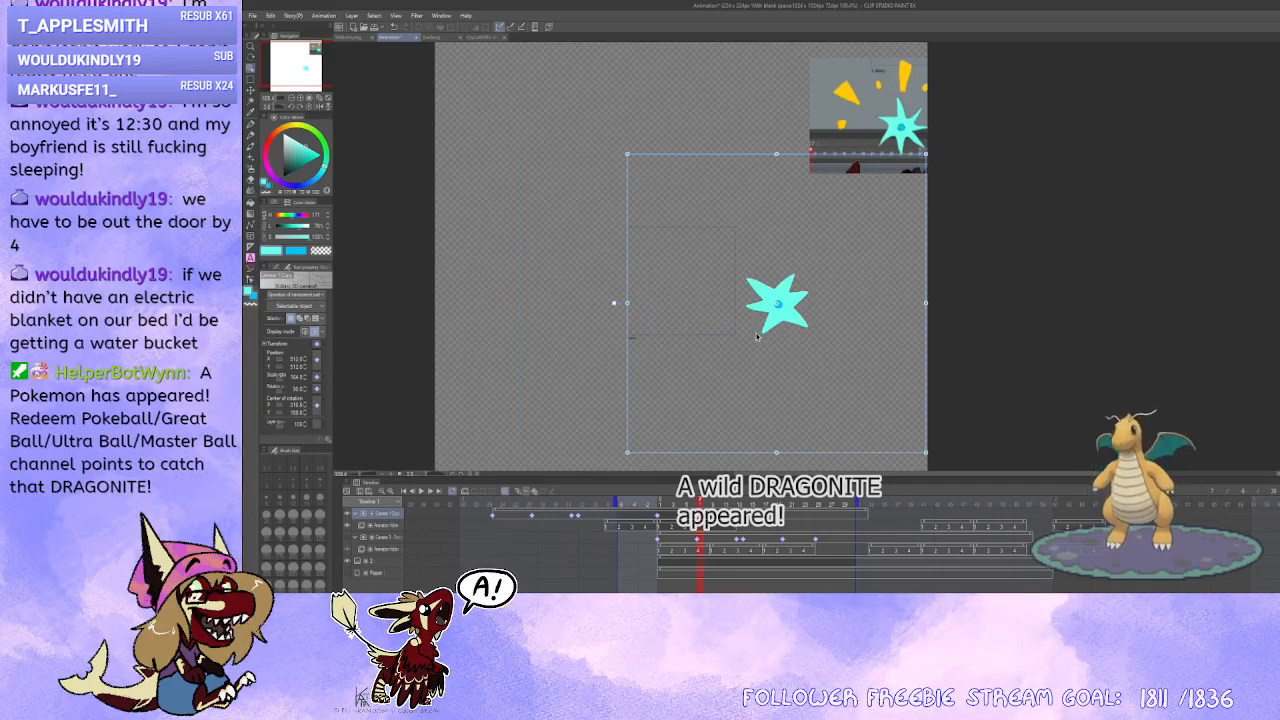
scroll(757, 338, "up", 2)
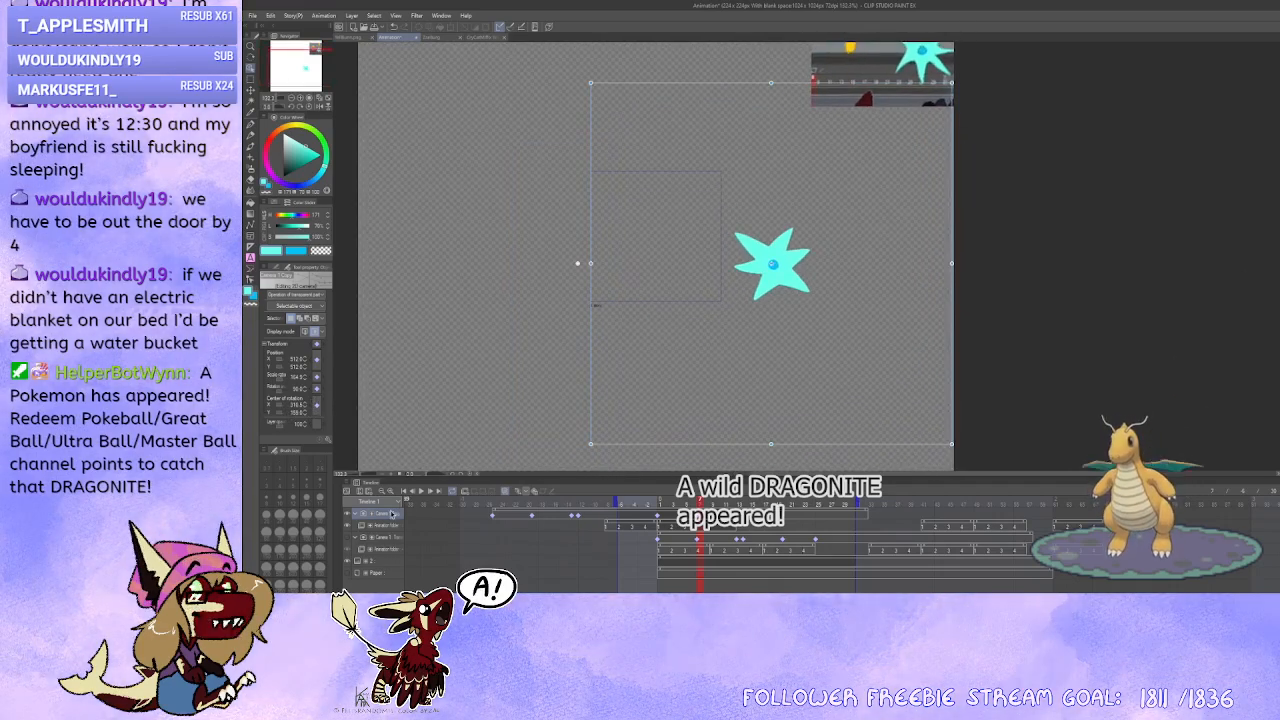
Step: Show the original star again and play back the animation to check both stars' motion together
left_click(422, 491)
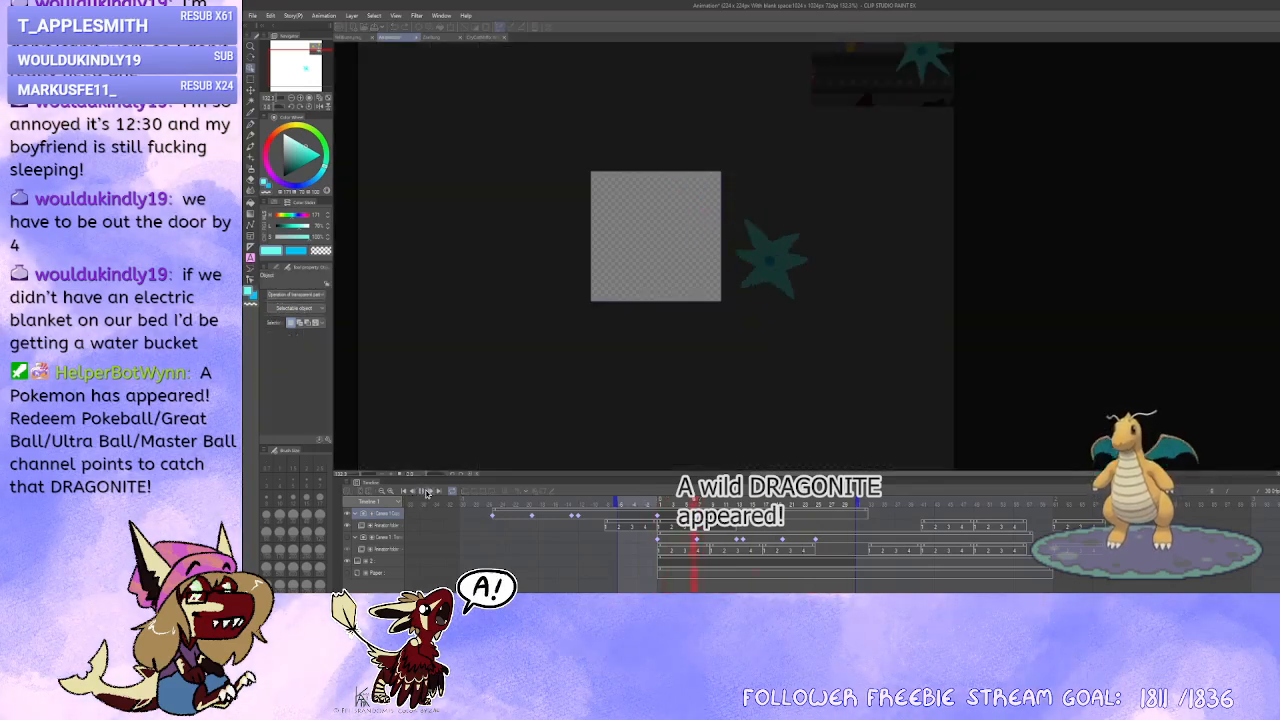
left_click(425, 491)
left_click(347, 537)
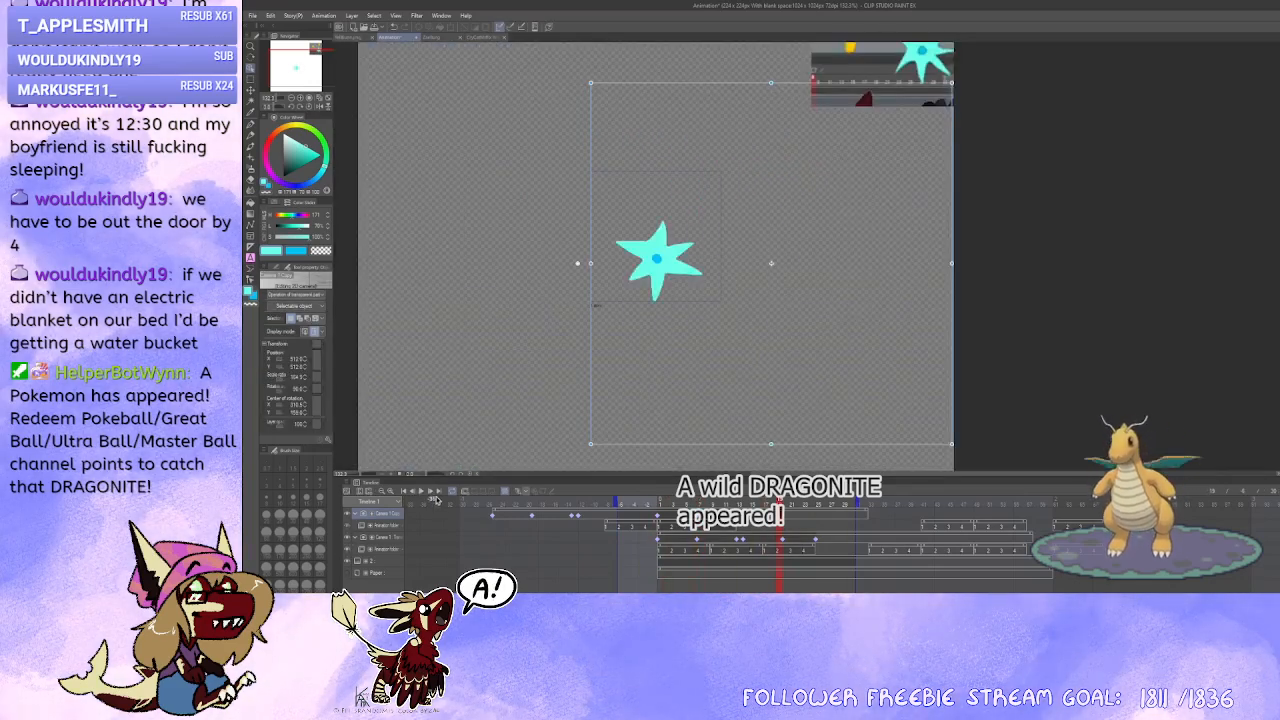
left_click(424, 491)
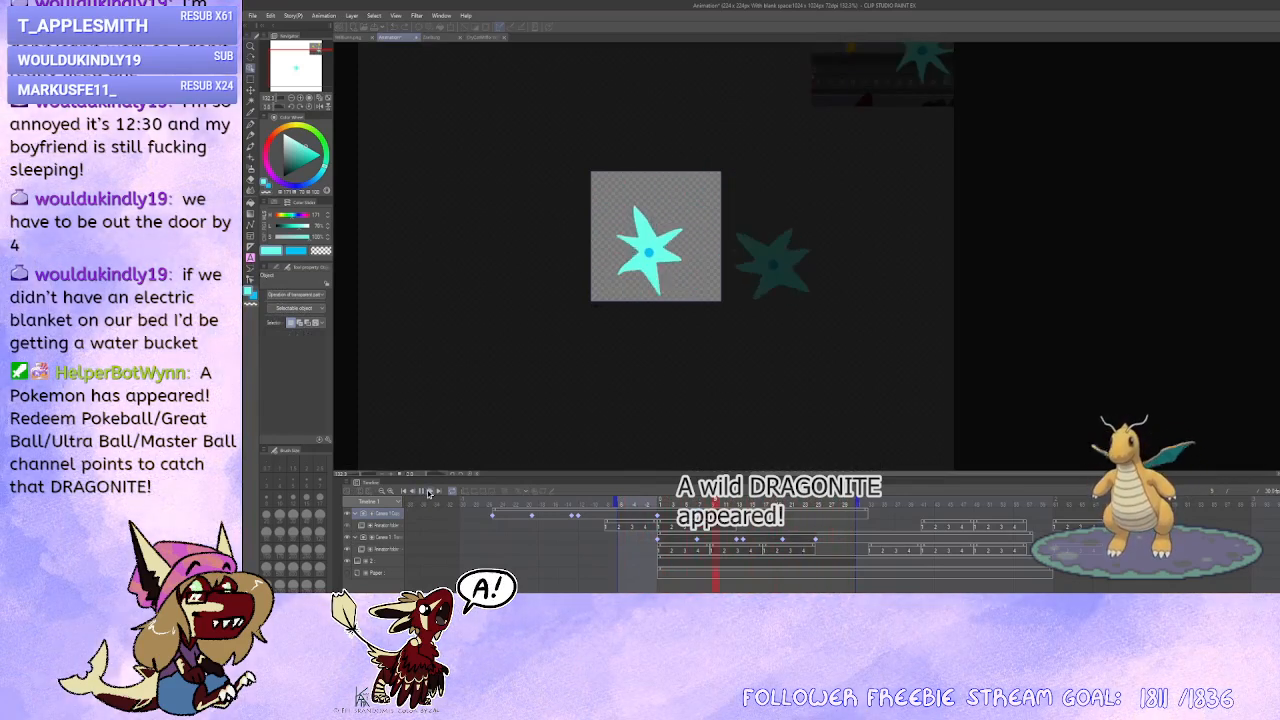
left_click(430, 492)
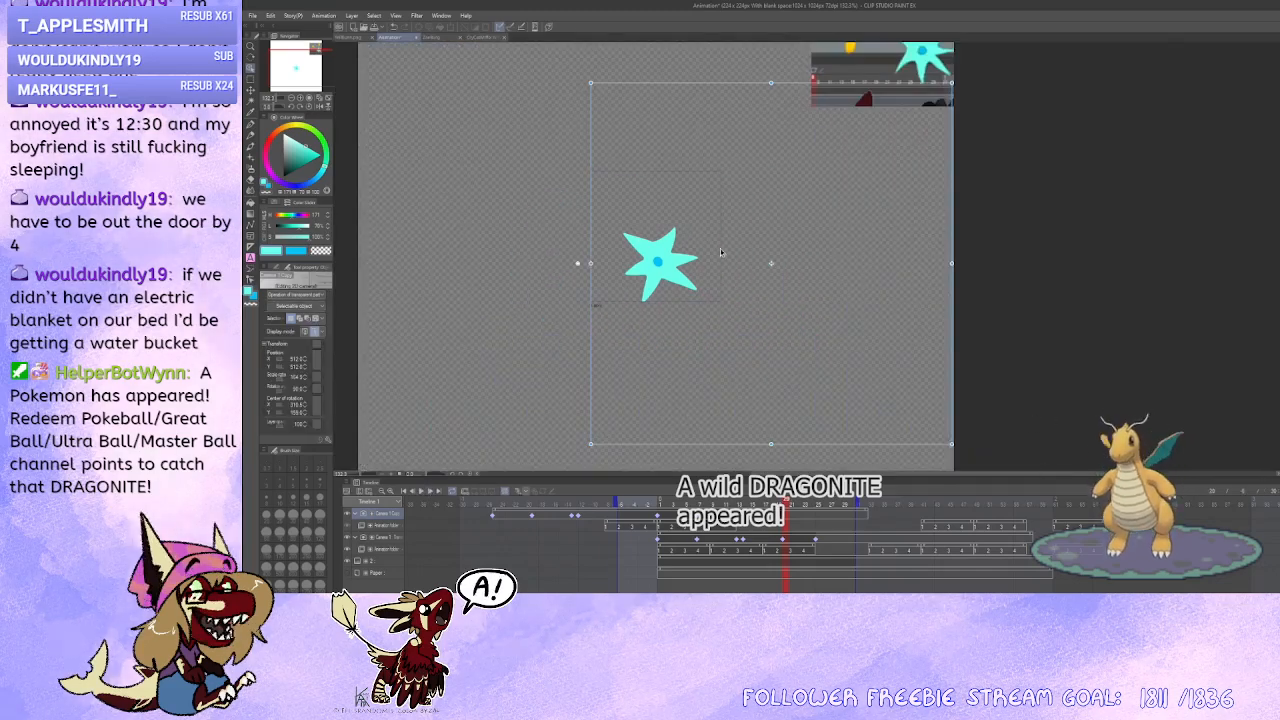
left_click_drag(690, 293, 685, 288)
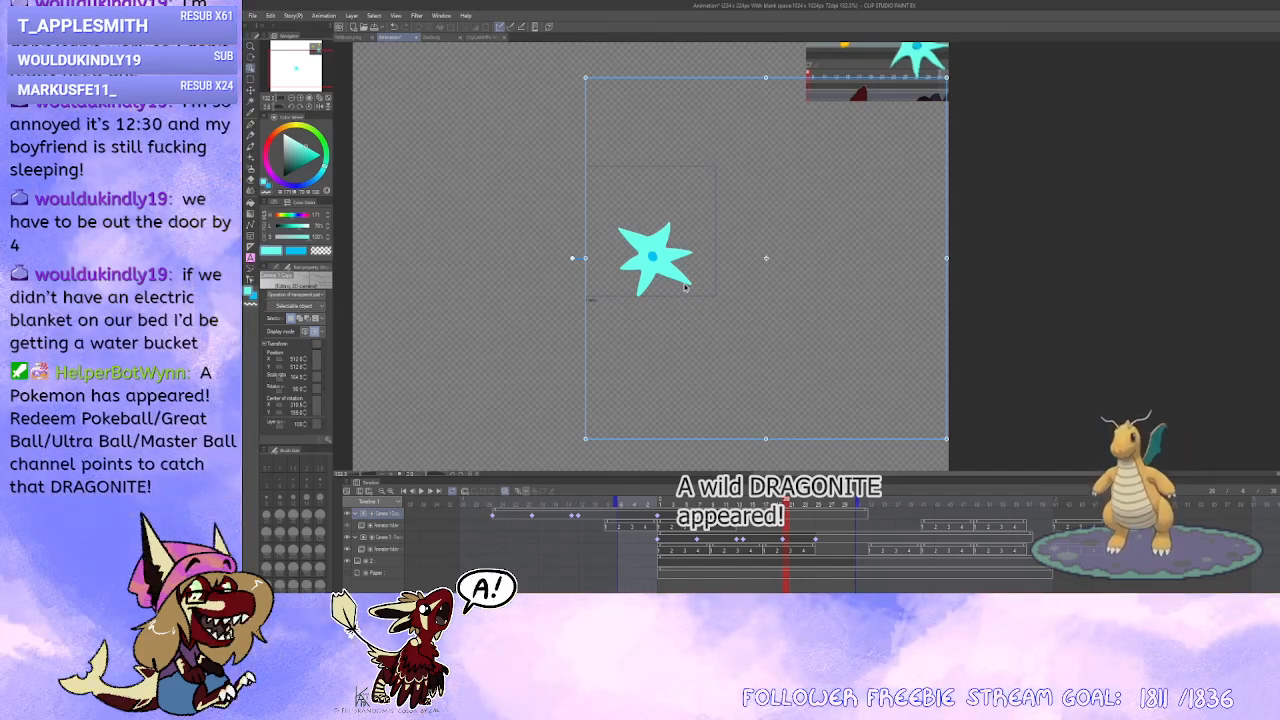
Step: Delete the modified copied star's camera folder and replace it with a fresh duplicate of the original star's folder
left_click(613, 527)
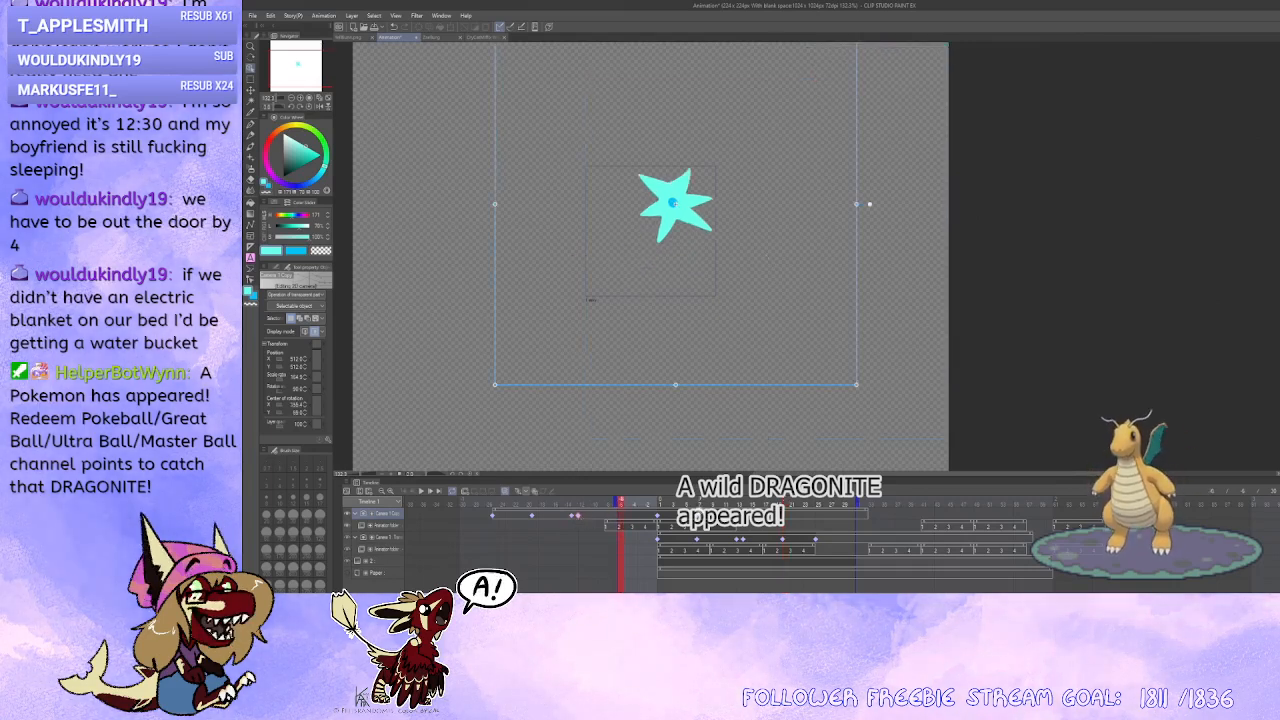
key("Delete")
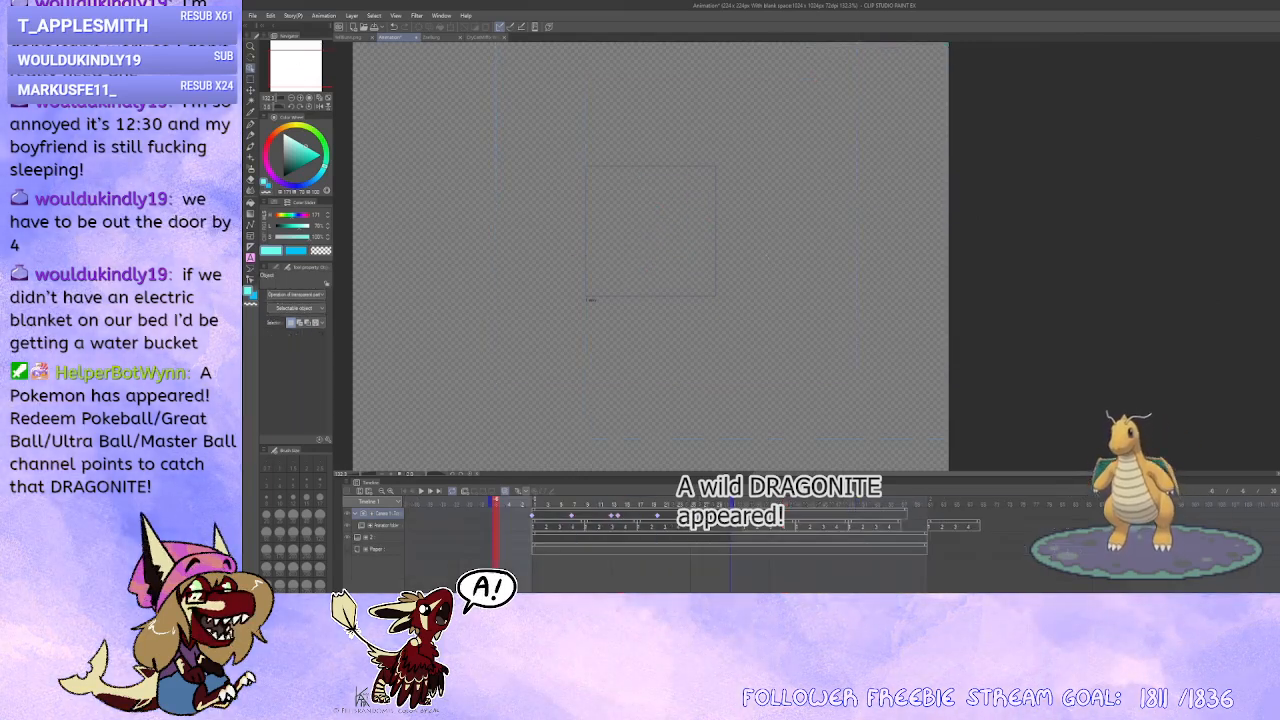
key("ctrl+z")
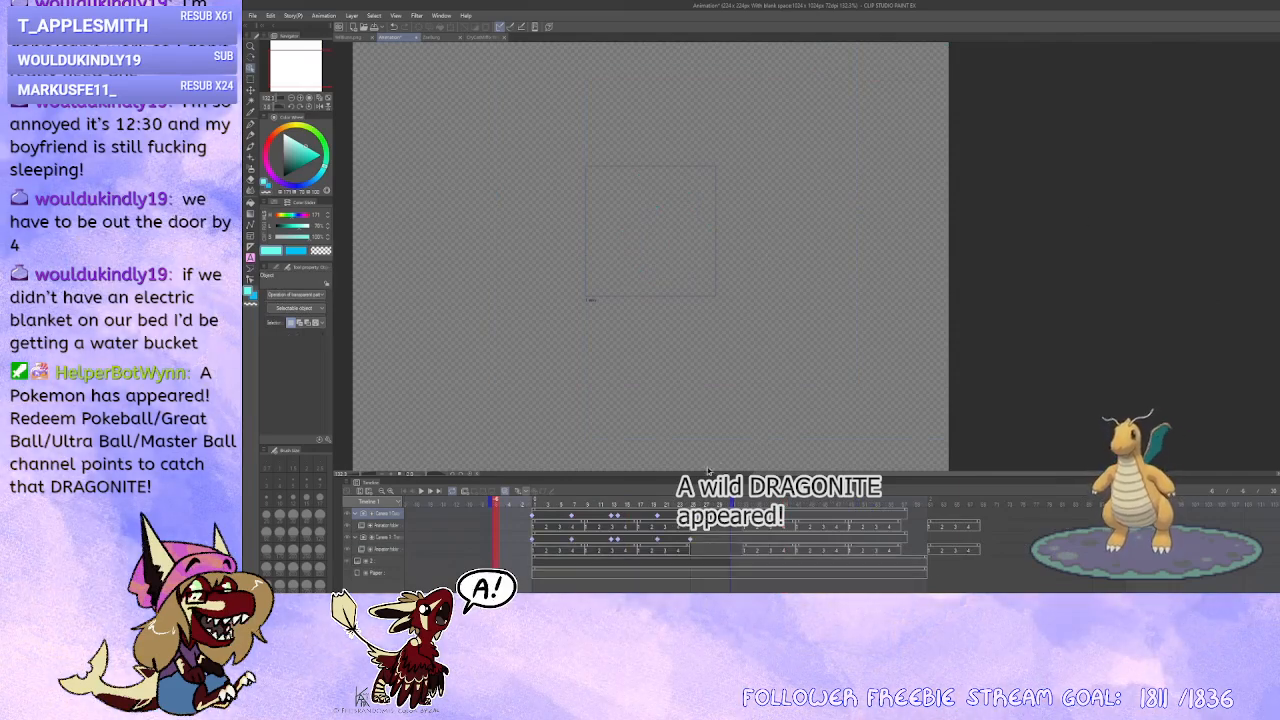
Step: Move the upper camera folder's detached cel clip against its preceding cels, and try shifting that folder's track earlier in the timeline
left_click_drag(762, 528, 708, 527)
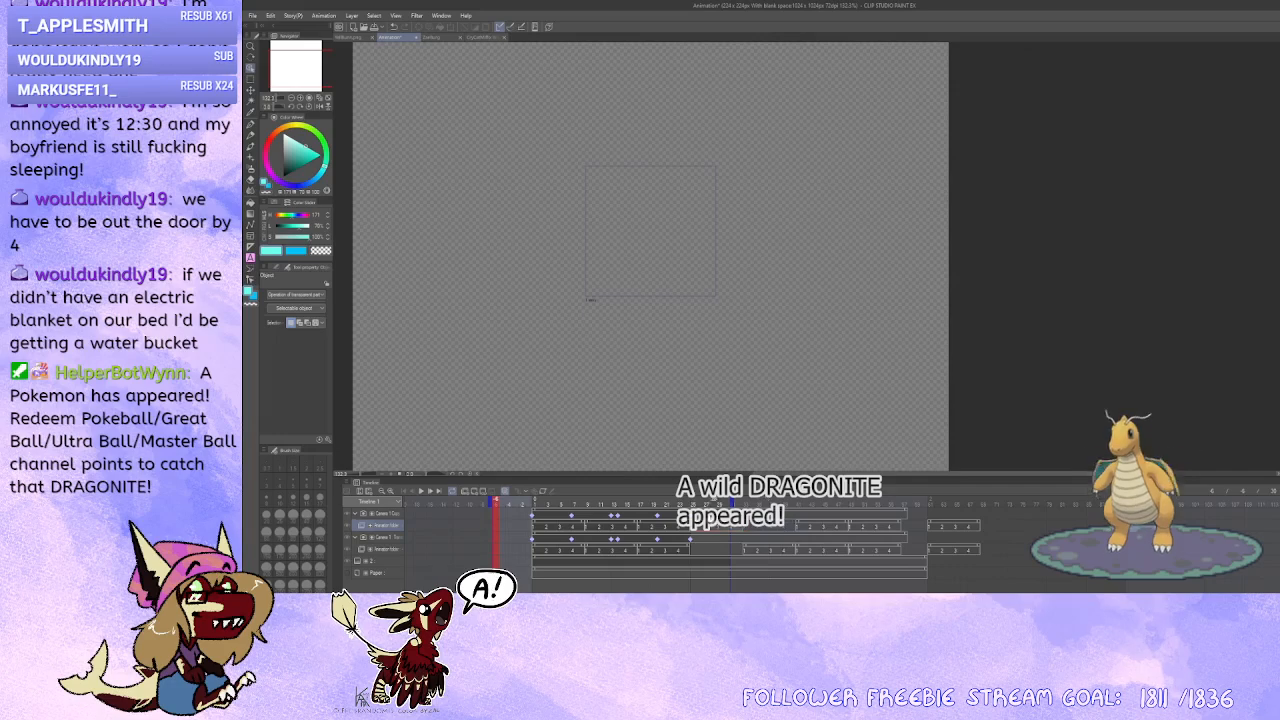
left_click(707, 527)
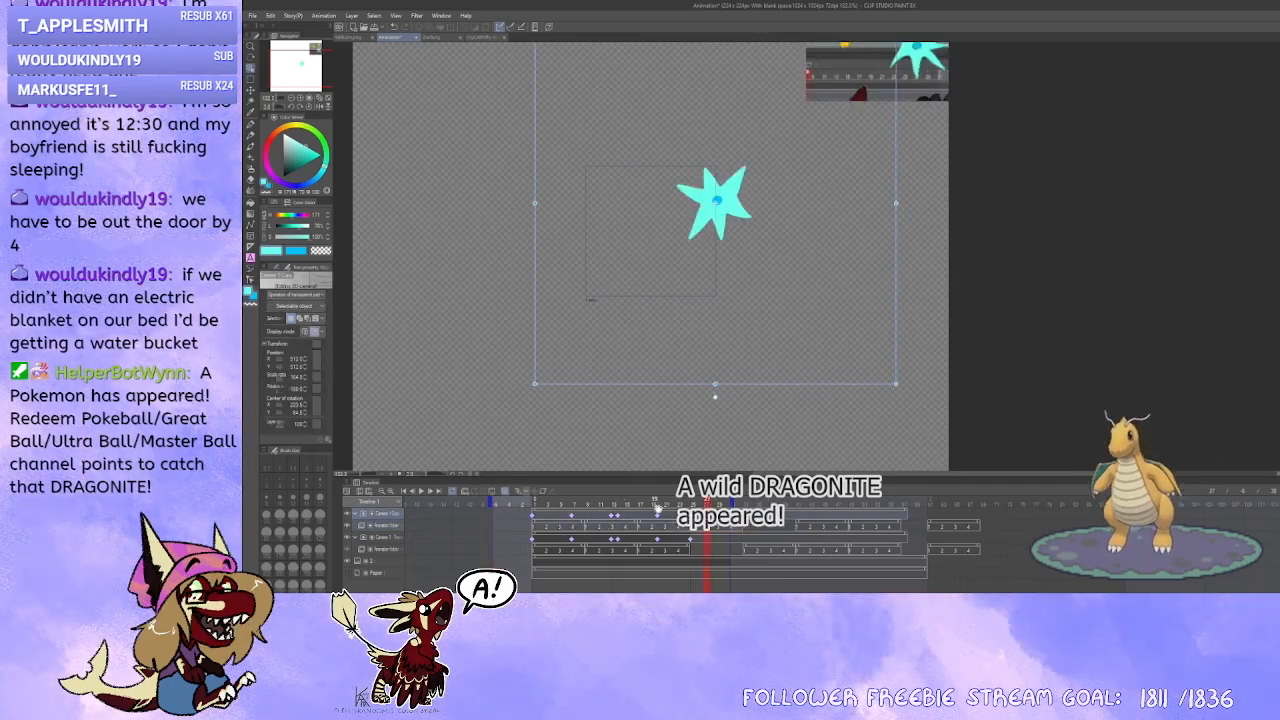
left_click_drag(661, 511, 569, 514)
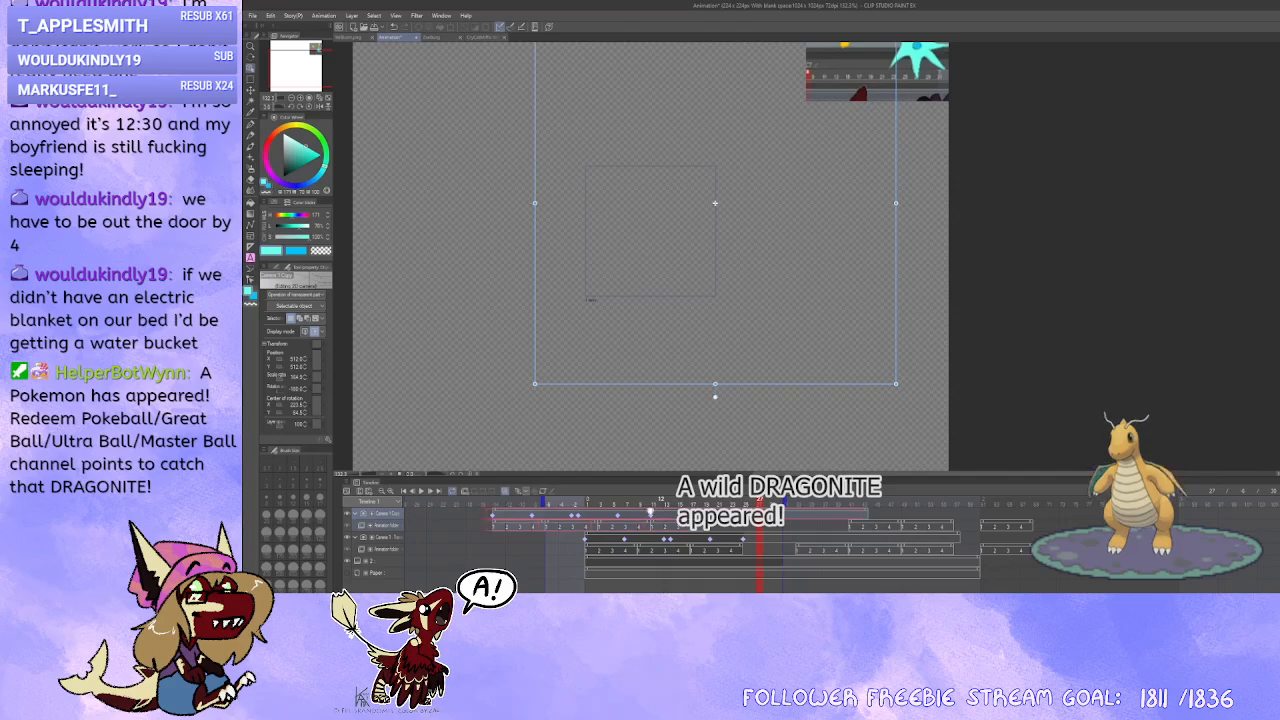
left_click_drag(650, 513, 627, 513)
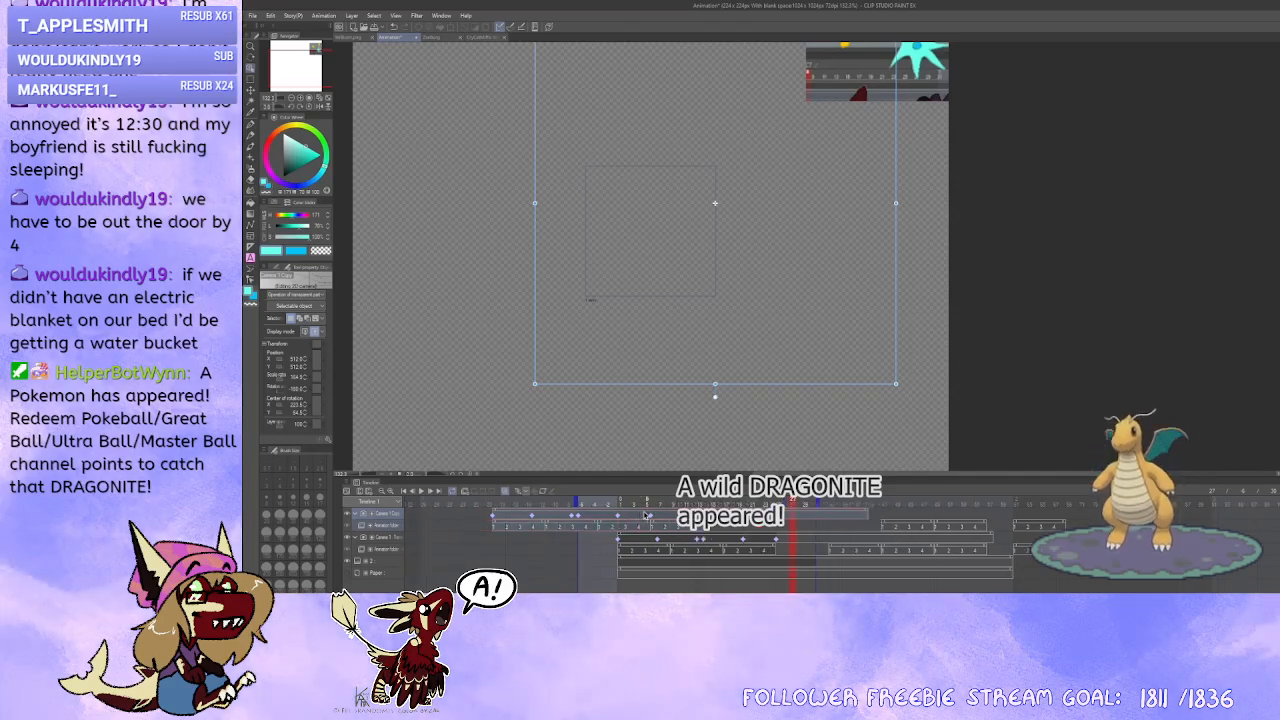
Step: Compare the star's pose at the shifted track's keyframes and undo the shift
left_click(618, 517)
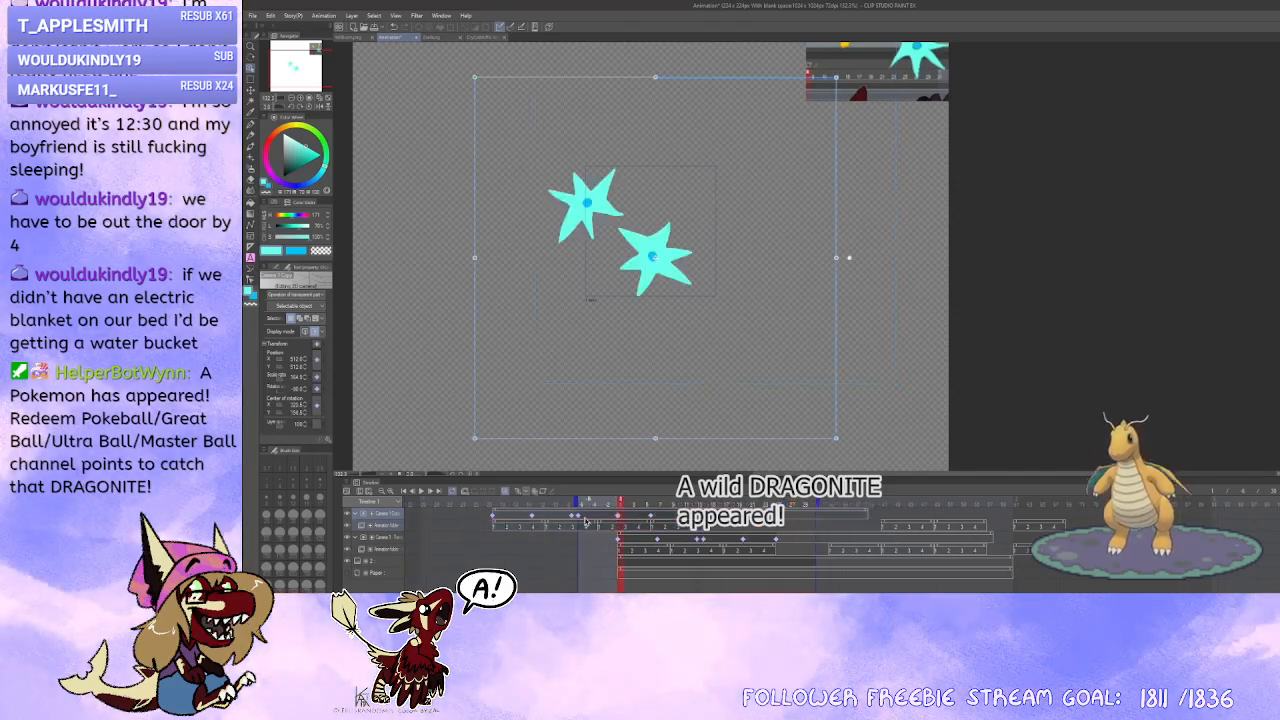
left_click(584, 518)
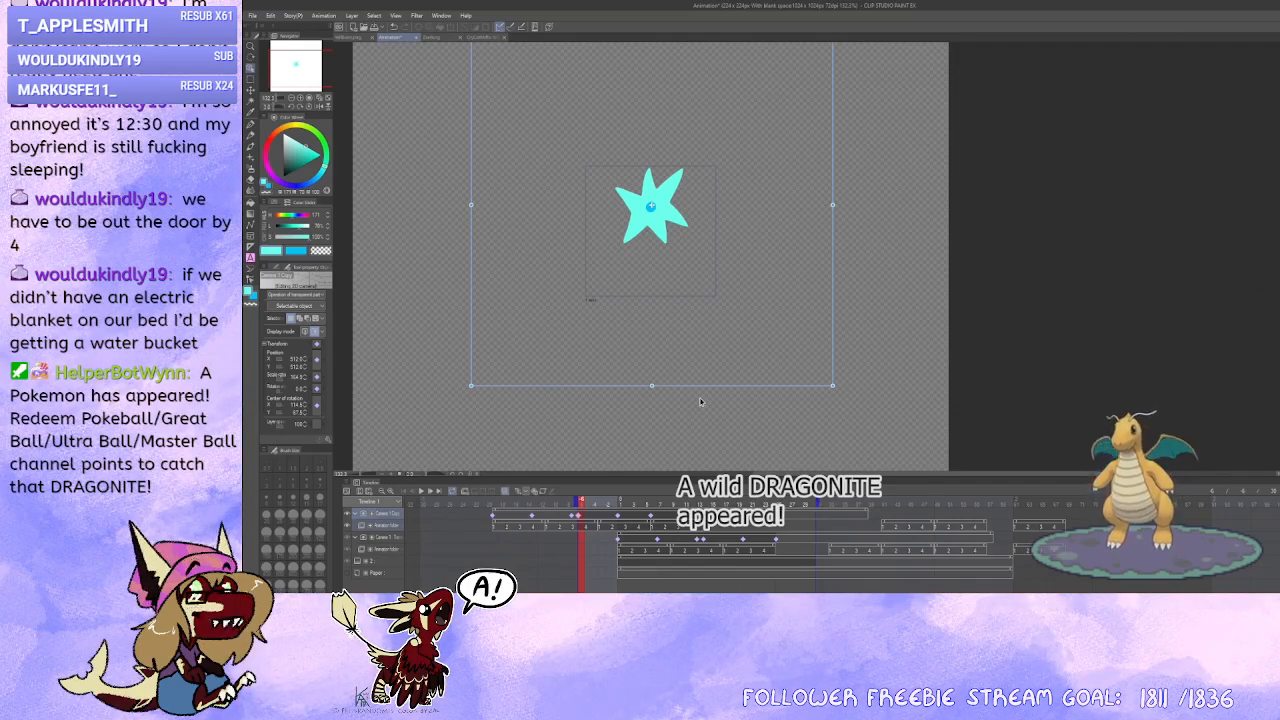
left_click(619, 519)
left_click(650, 519)
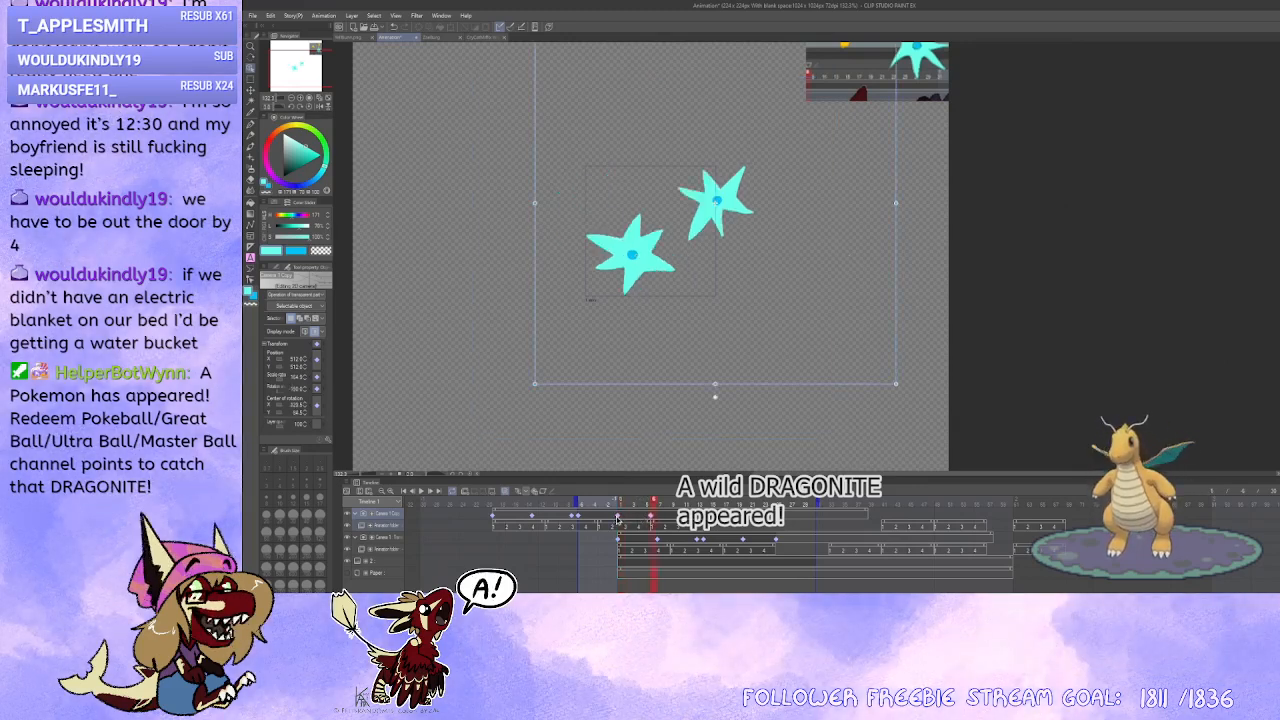
left_click(579, 518)
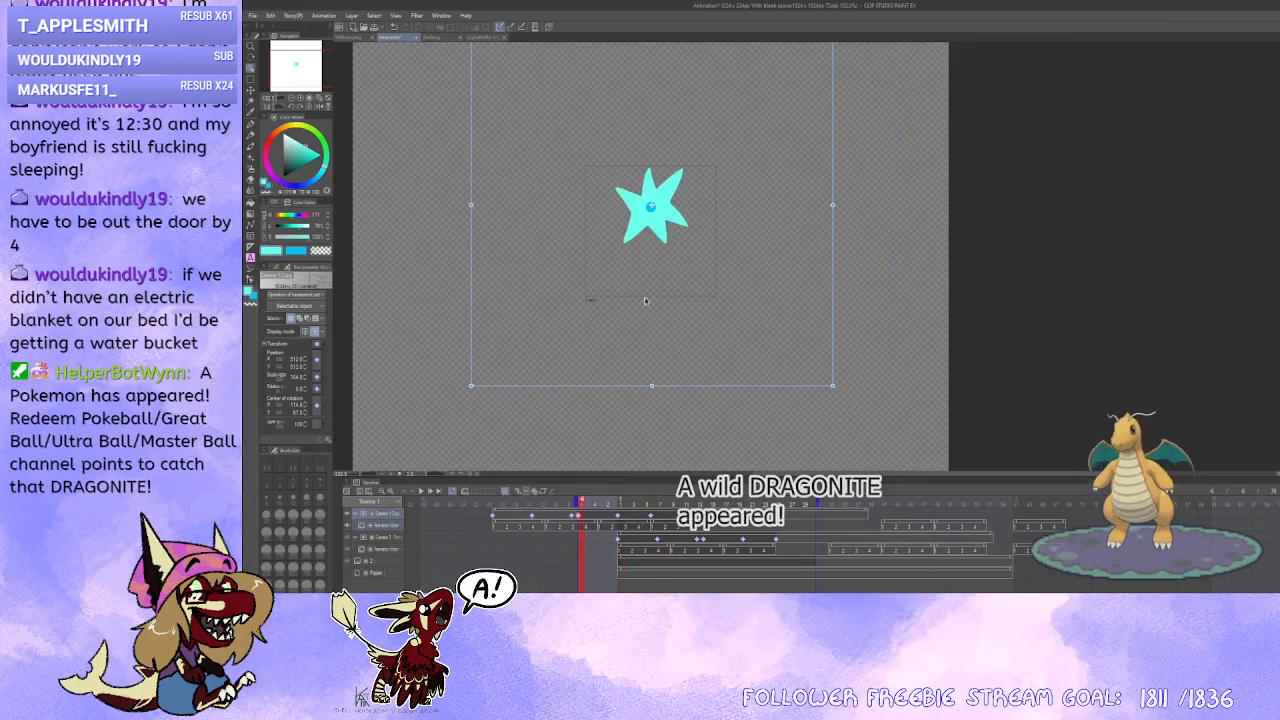
left_click(592, 512)
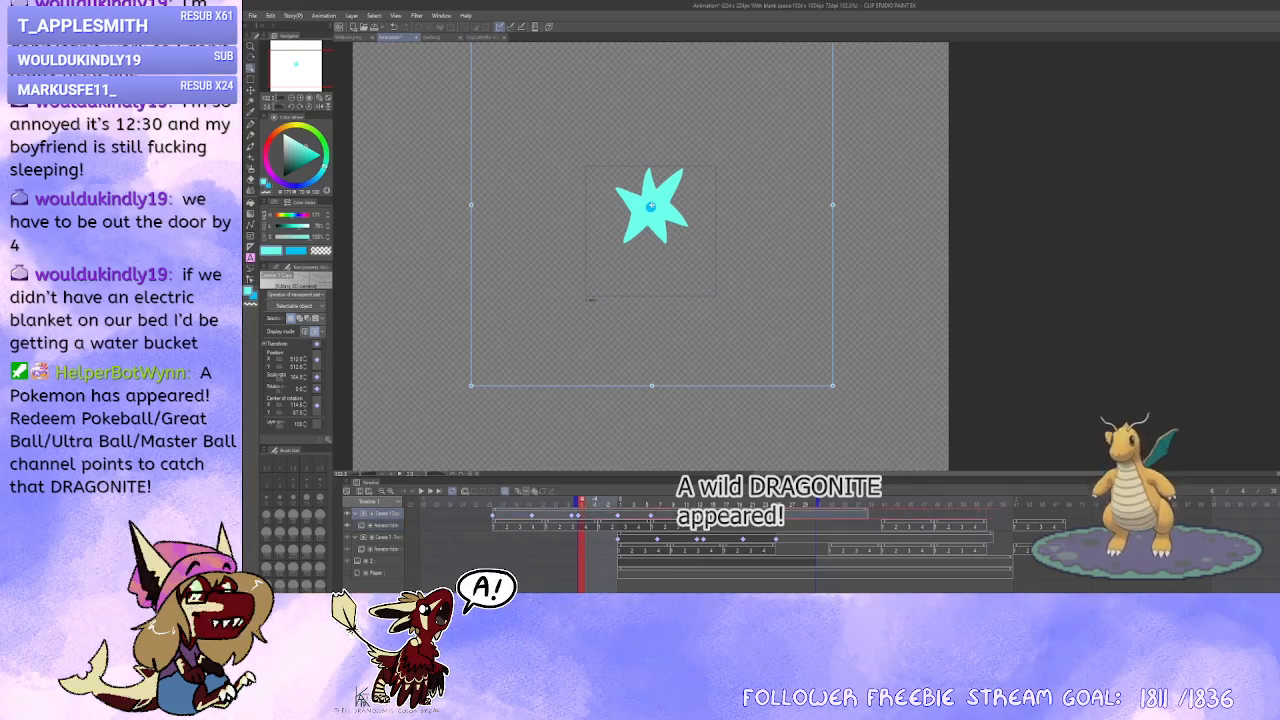
key("ctrl+z")
key("ctrl+z")
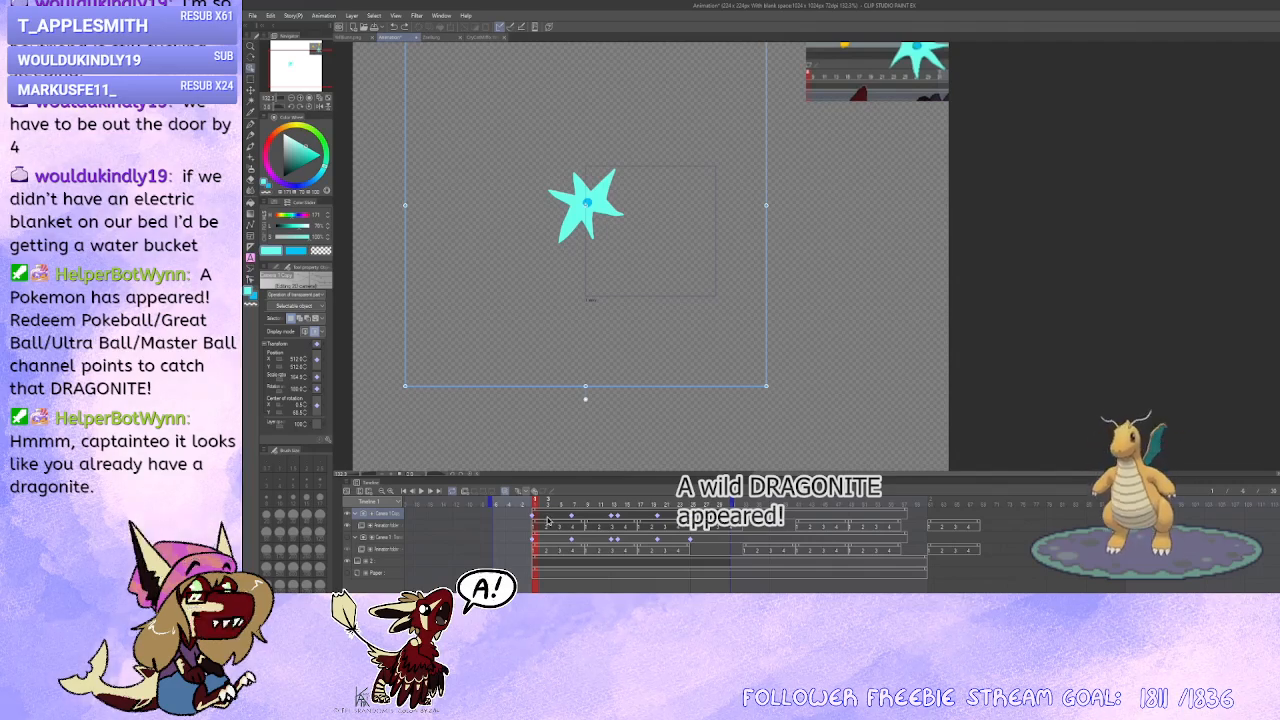
Step: Compare the star's position and rotation between the first keyframe and the frame 25 keyframe of the upper camera folder
left_click(547, 519)
left_click(554, 519)
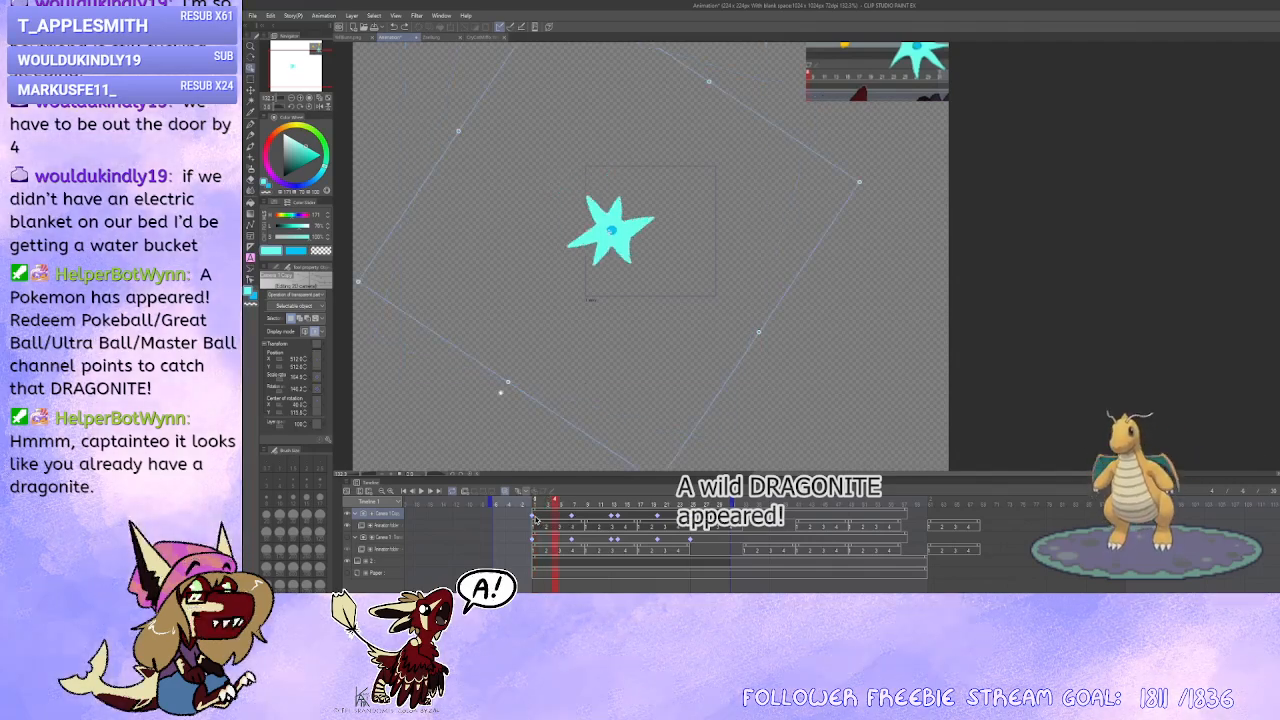
left_click(534, 519)
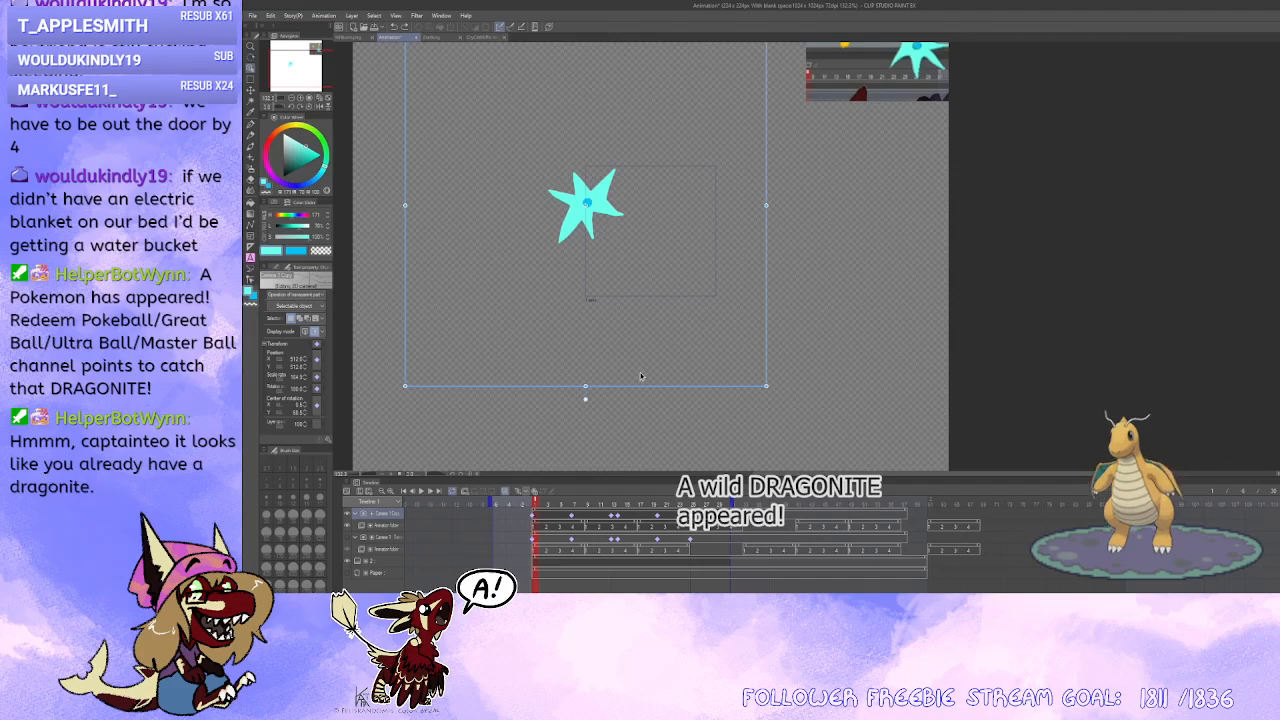
left_click_drag(655, 391, 667, 414)
scroll(668, 398, "up", 3)
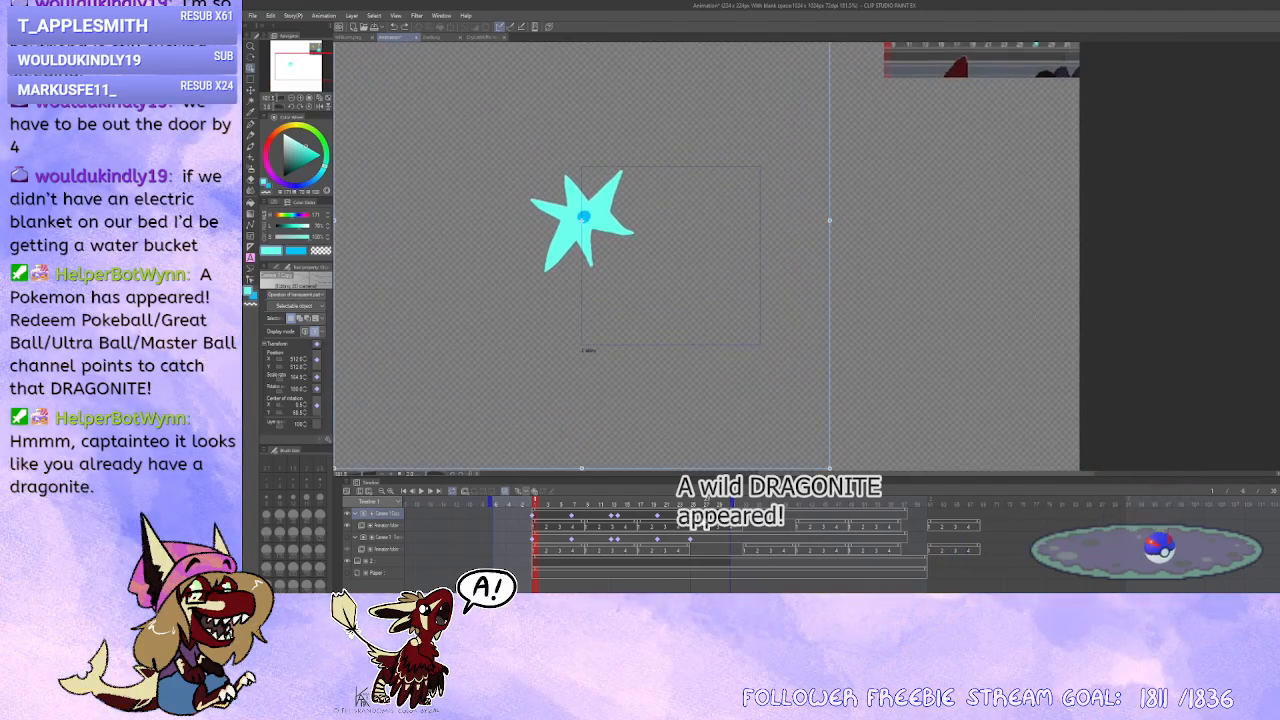
left_click(693, 503)
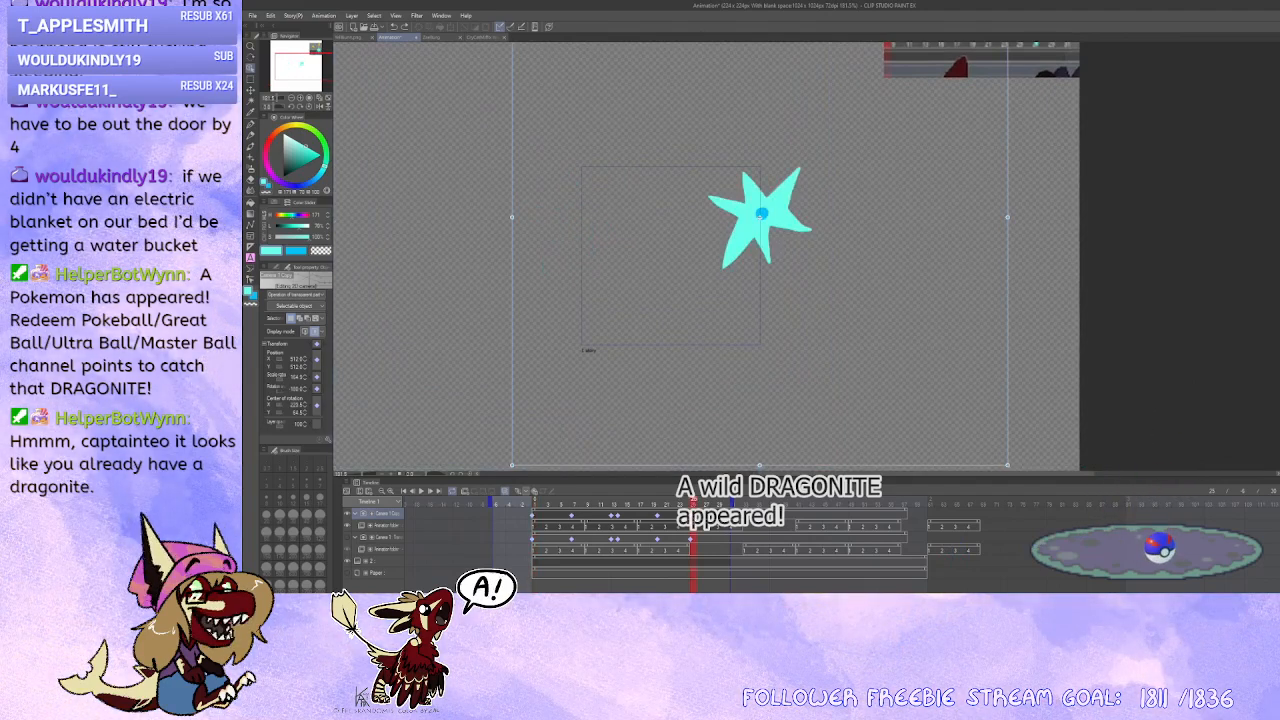
left_click(536, 521)
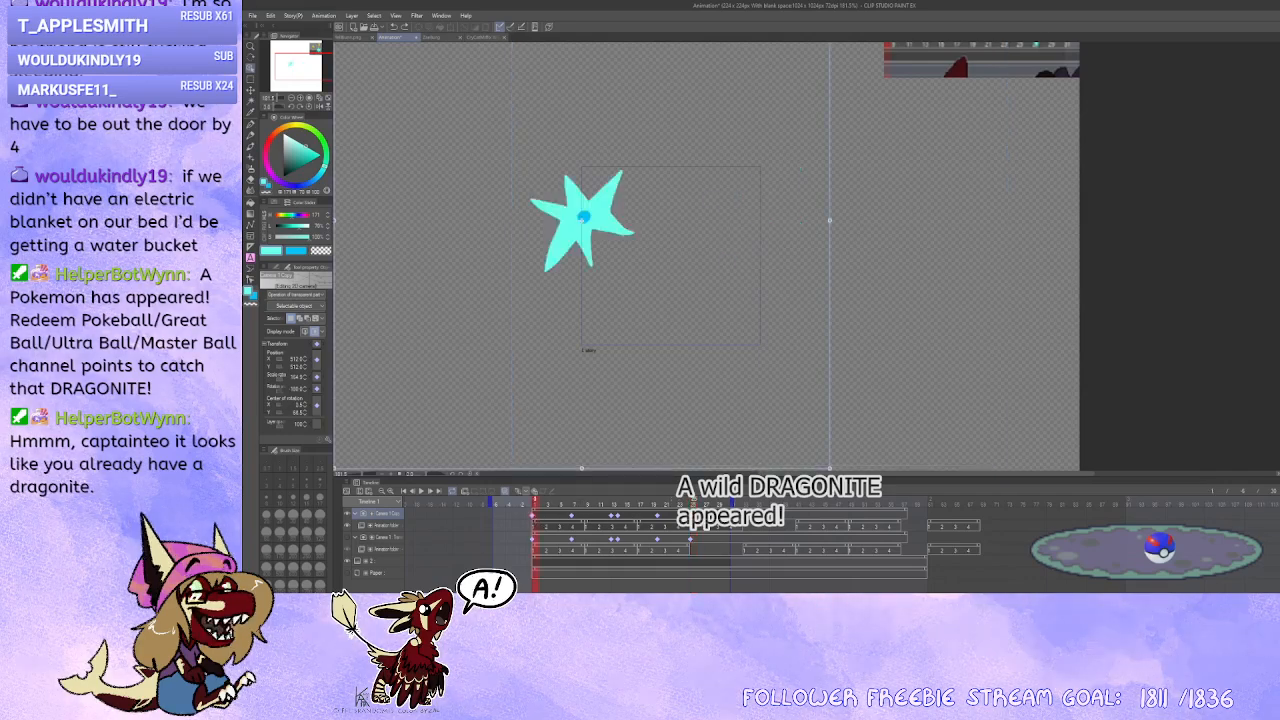
left_click(692, 502)
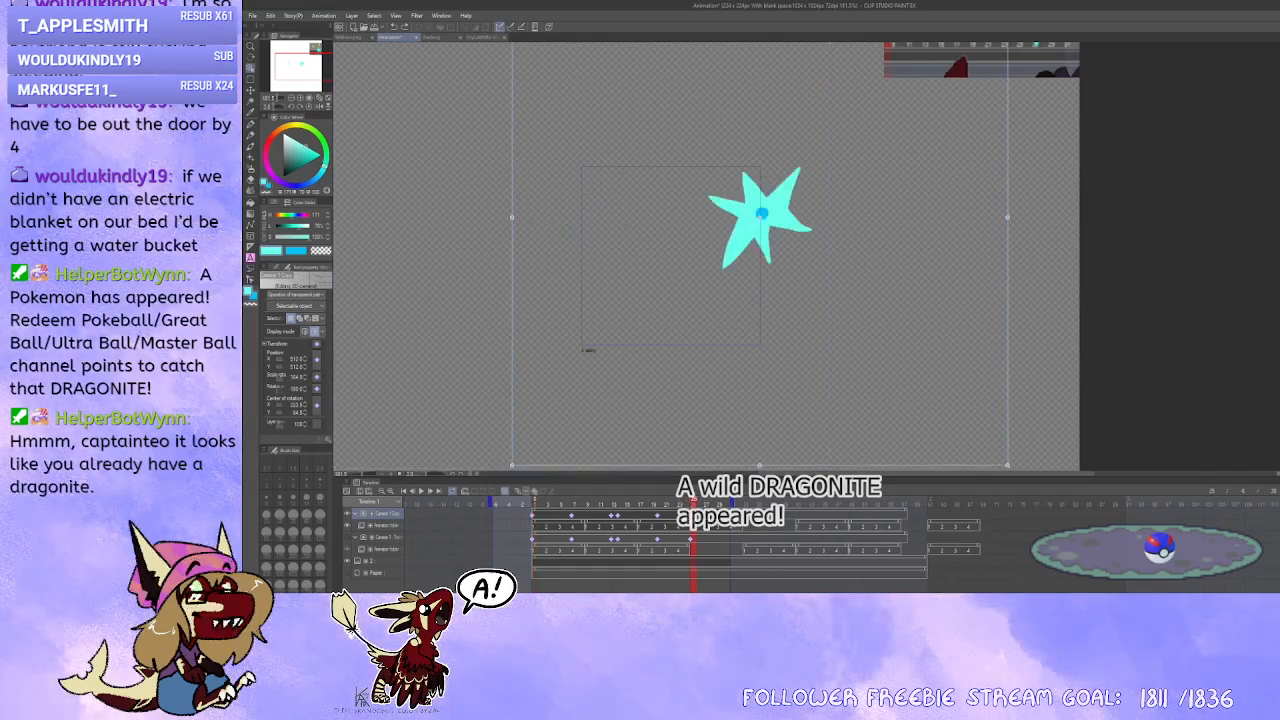
left_click(534, 516)
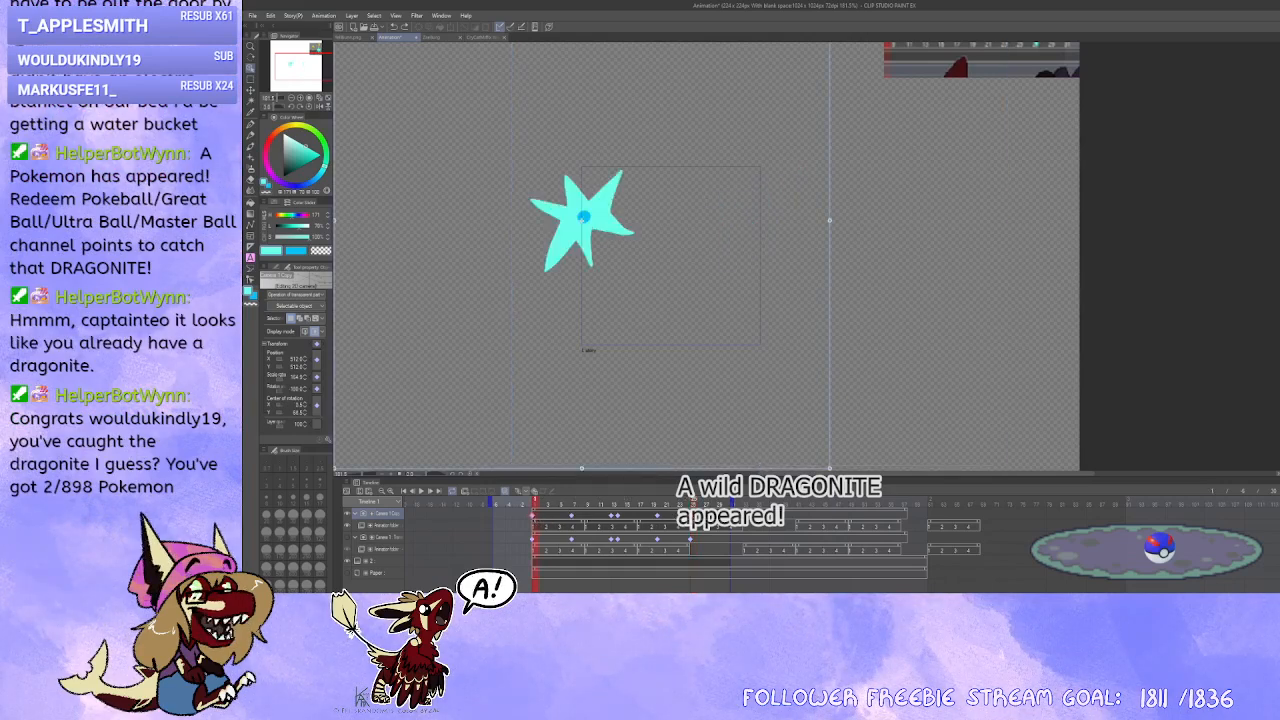
left_click(691, 517)
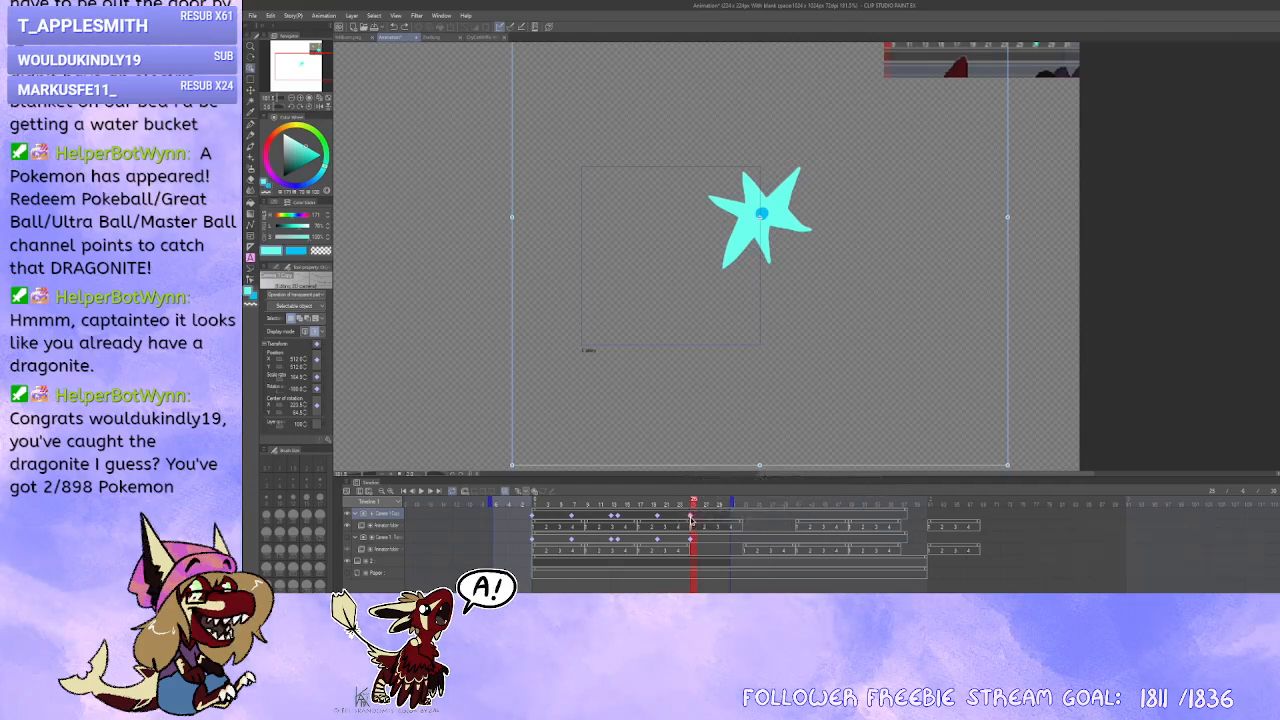
left_click(535, 517)
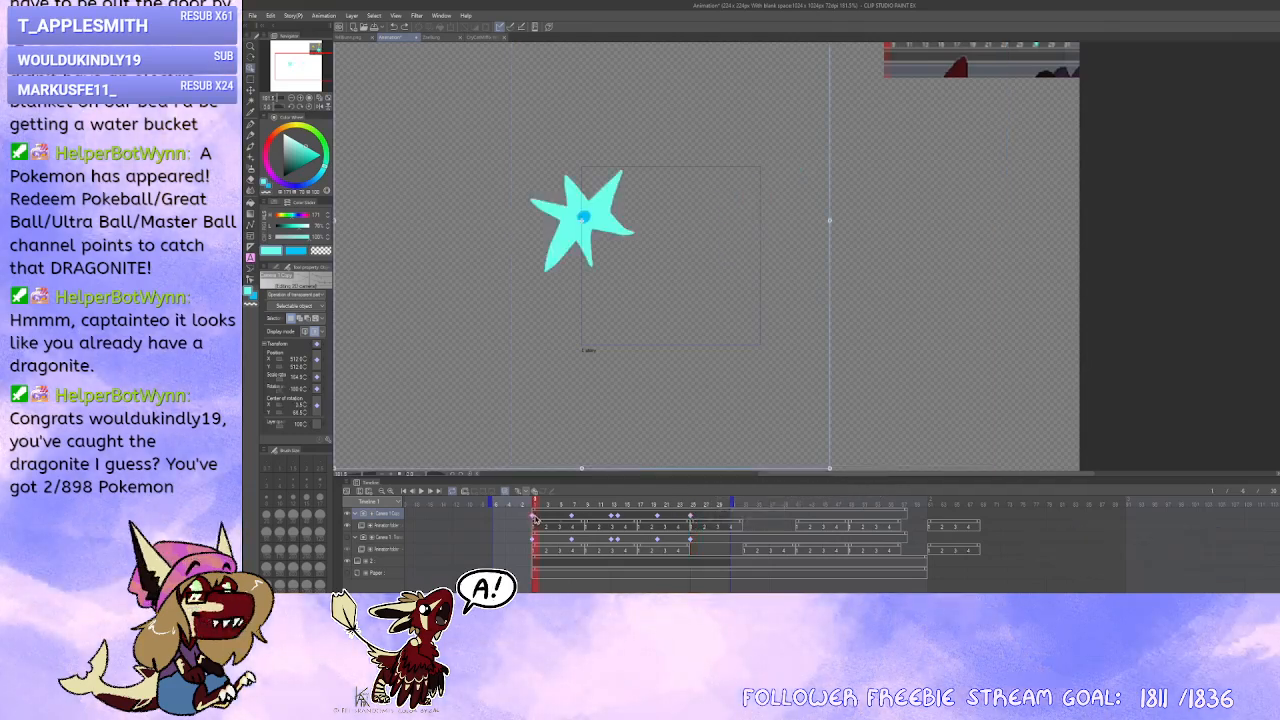
left_click(691, 517)
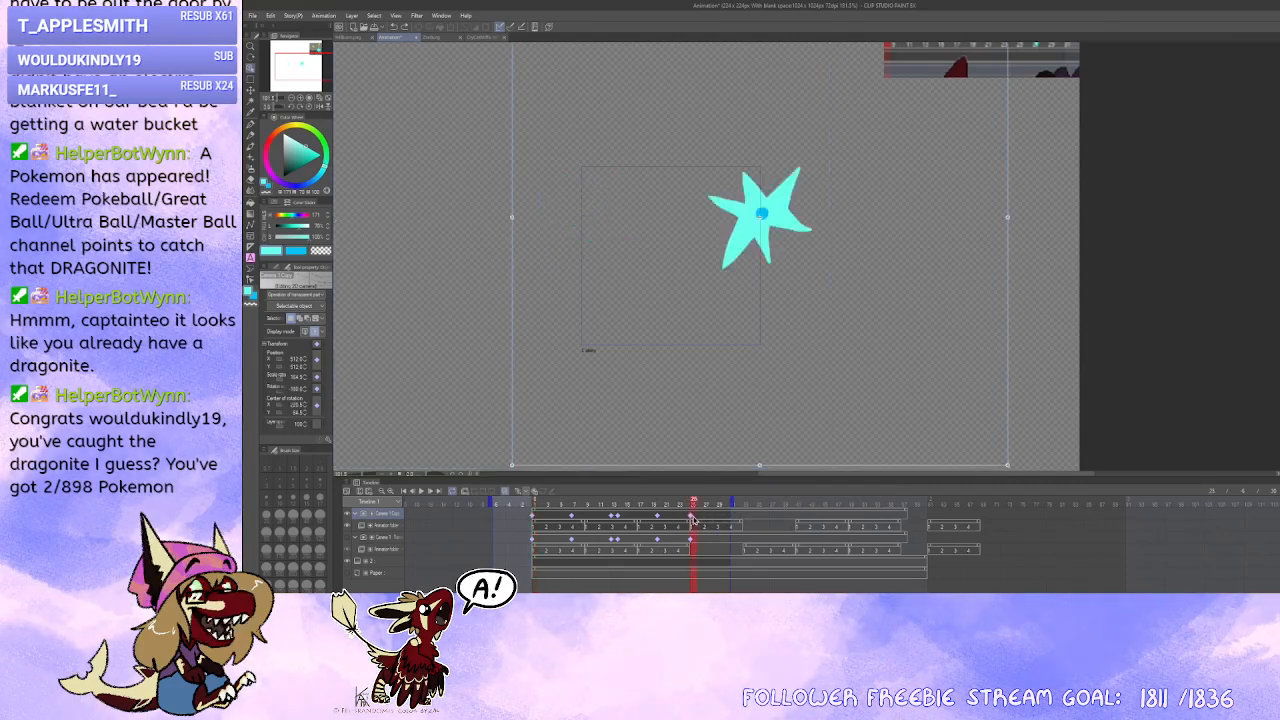
Step: Hide the upper camera folder and extend the lower folder's last adjoining cel clip to cover frame 25
left_click(352, 520)
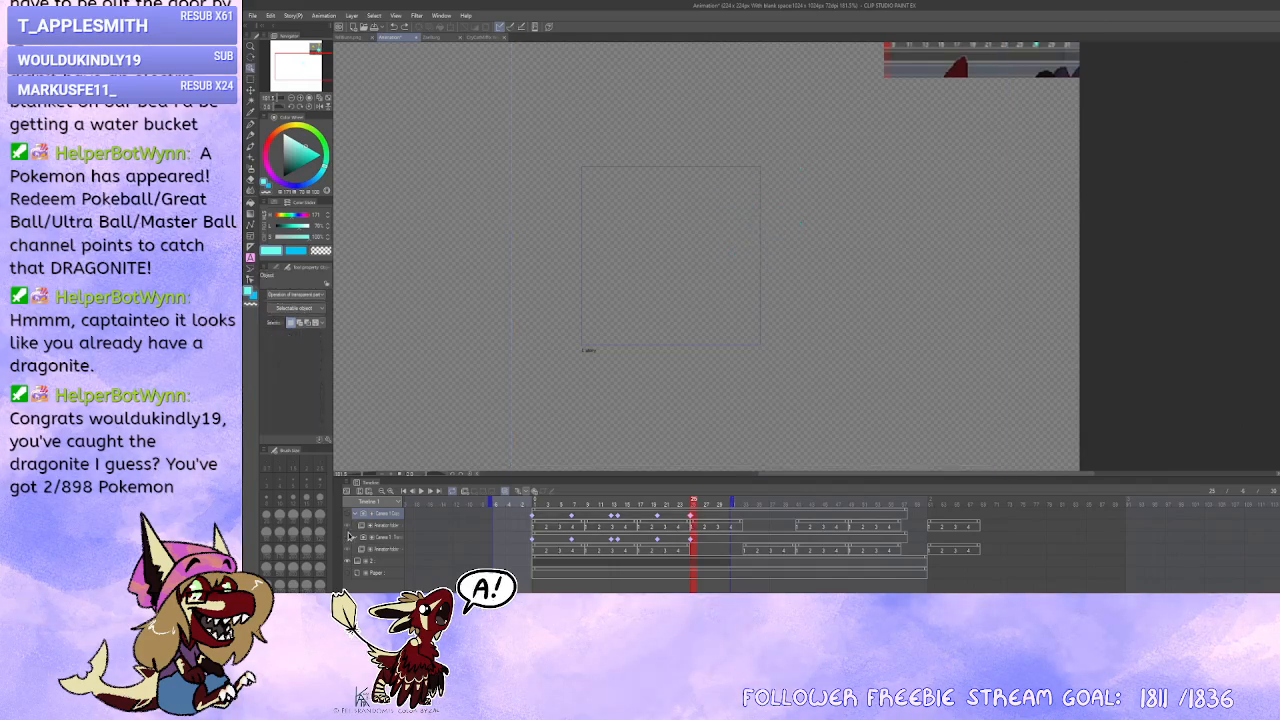
left_click(690, 541)
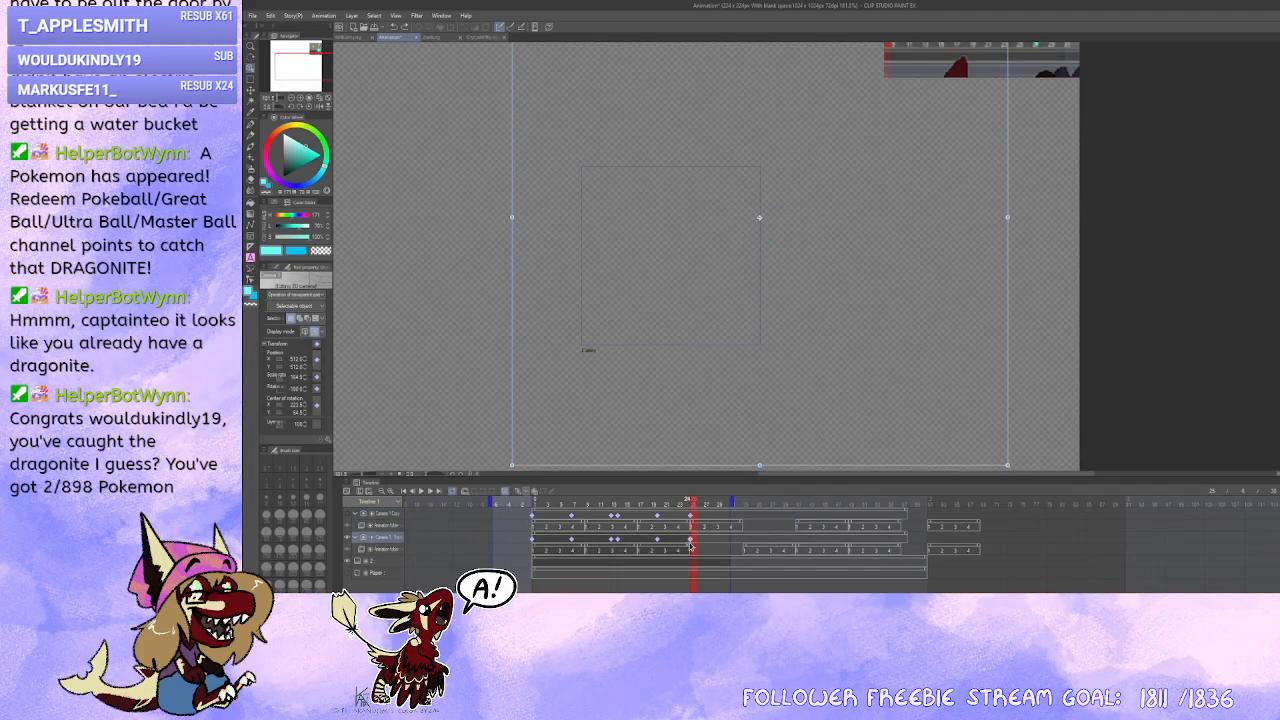
left_click(750, 548)
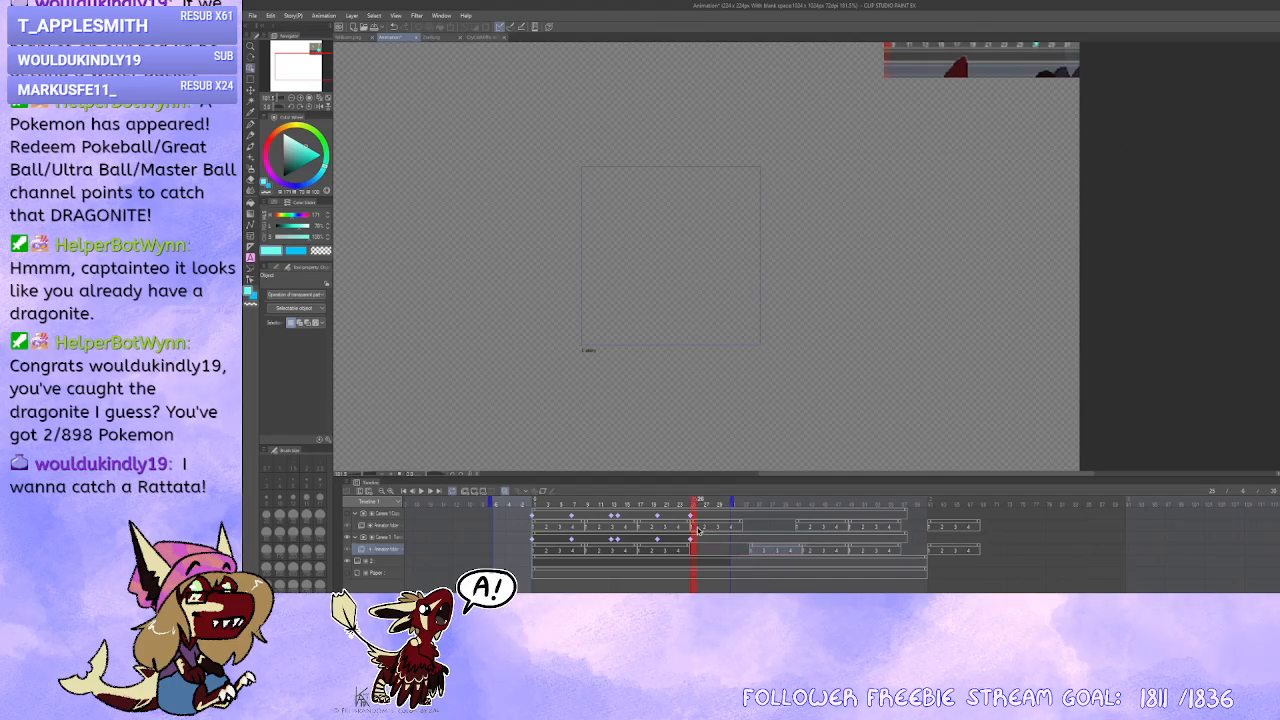
left_click_drag(690, 548, 723, 546)
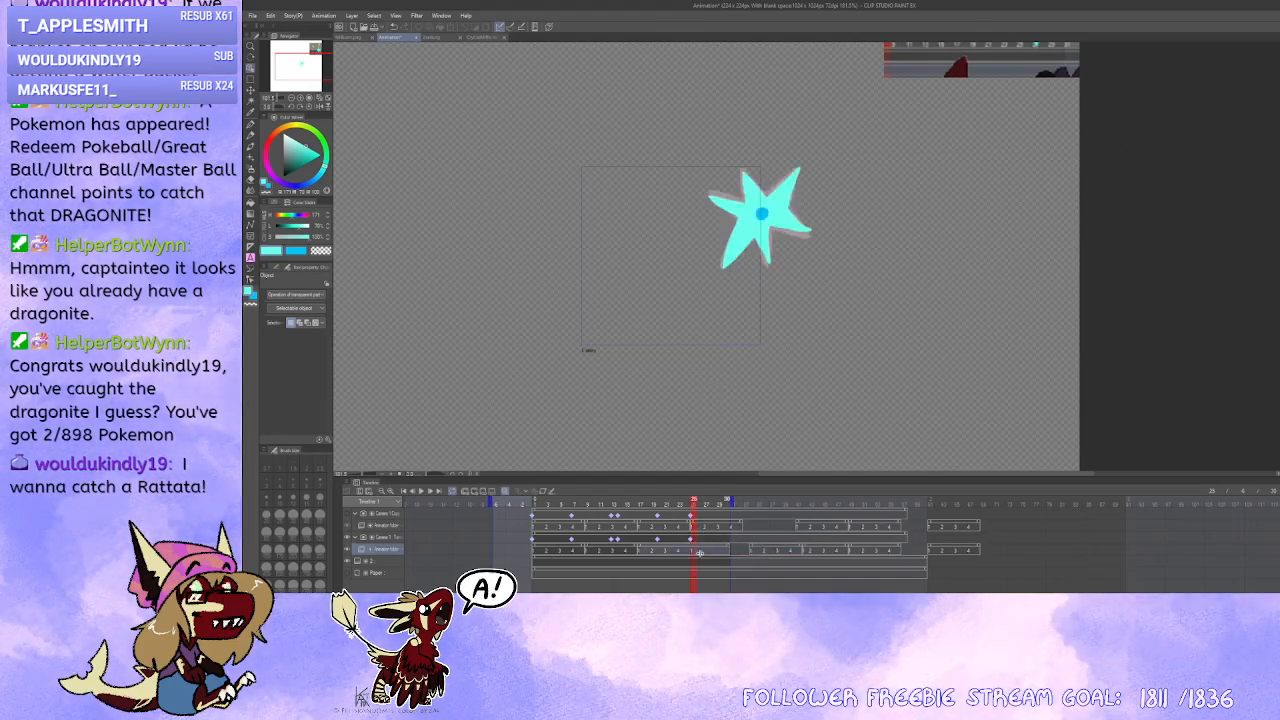
key("ctrl+z")
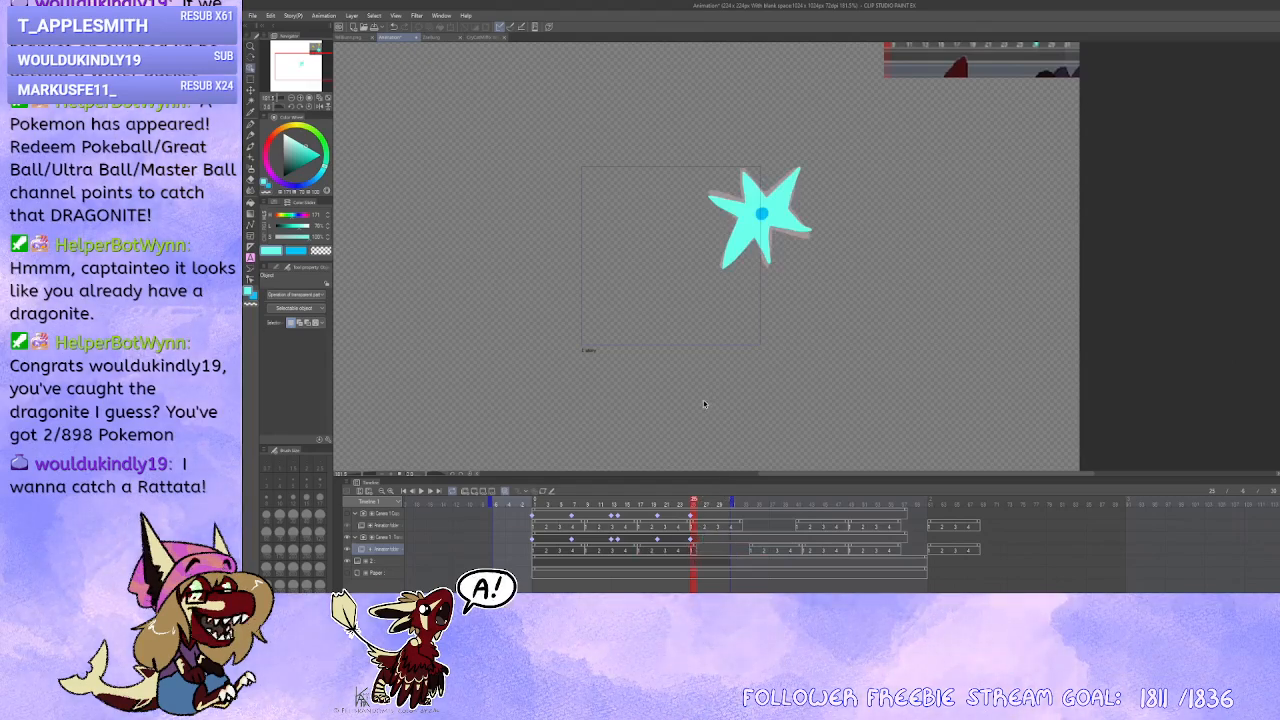
Step: Adjust the centre of rotation's Y value at the lower track's frame 25 keyframe to match the star's height at the first keyframe
scroll(703, 412, "up", 2)
left_click_drag(709, 396, 776, 395)
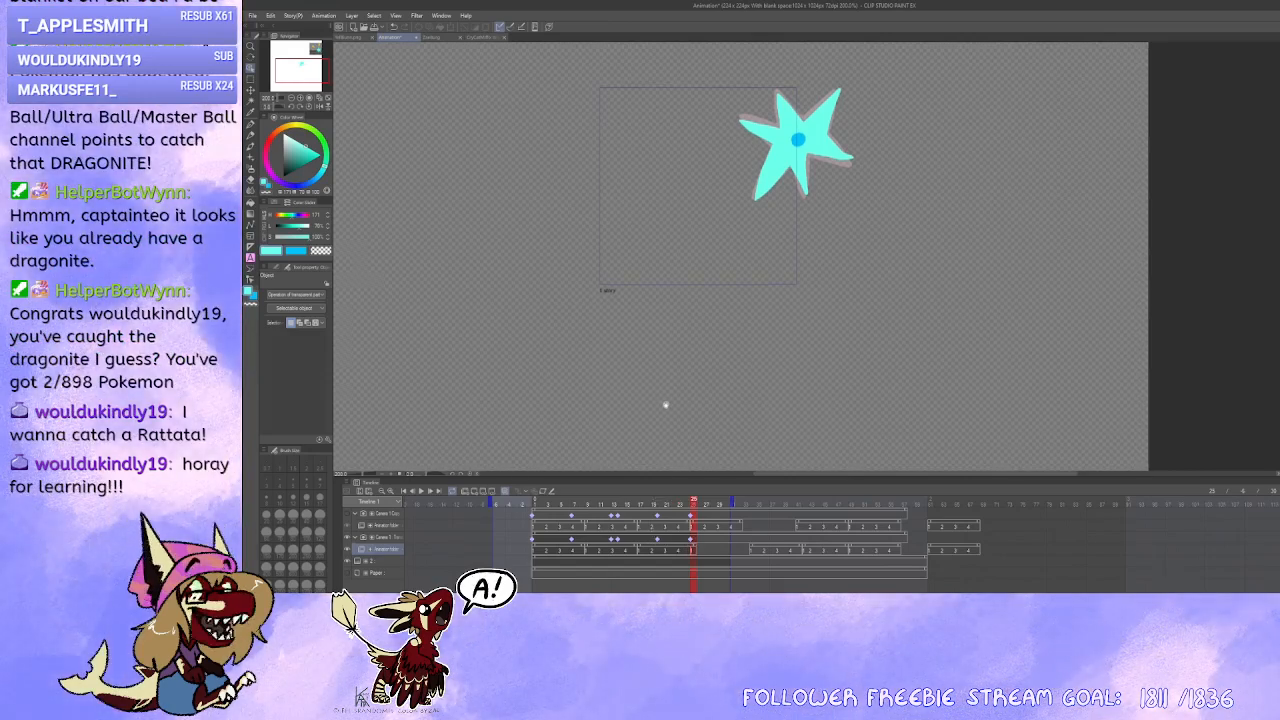
left_click(688, 541)
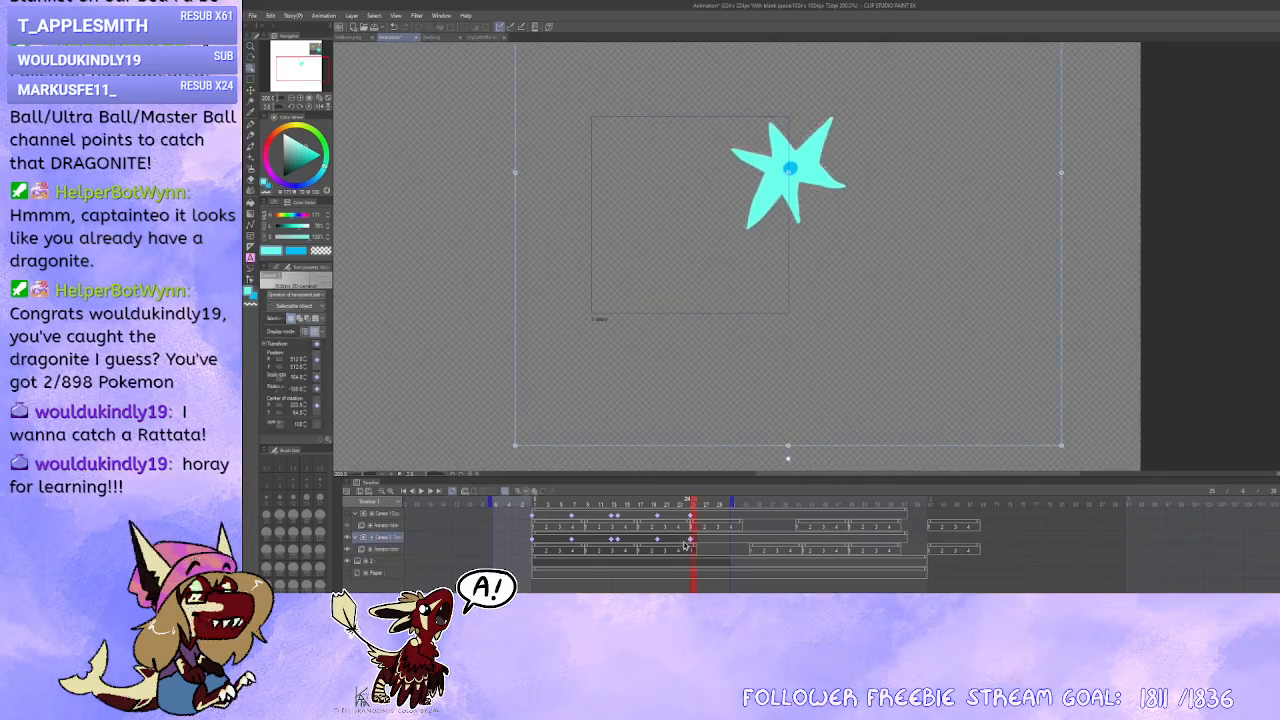
left_click(659, 542)
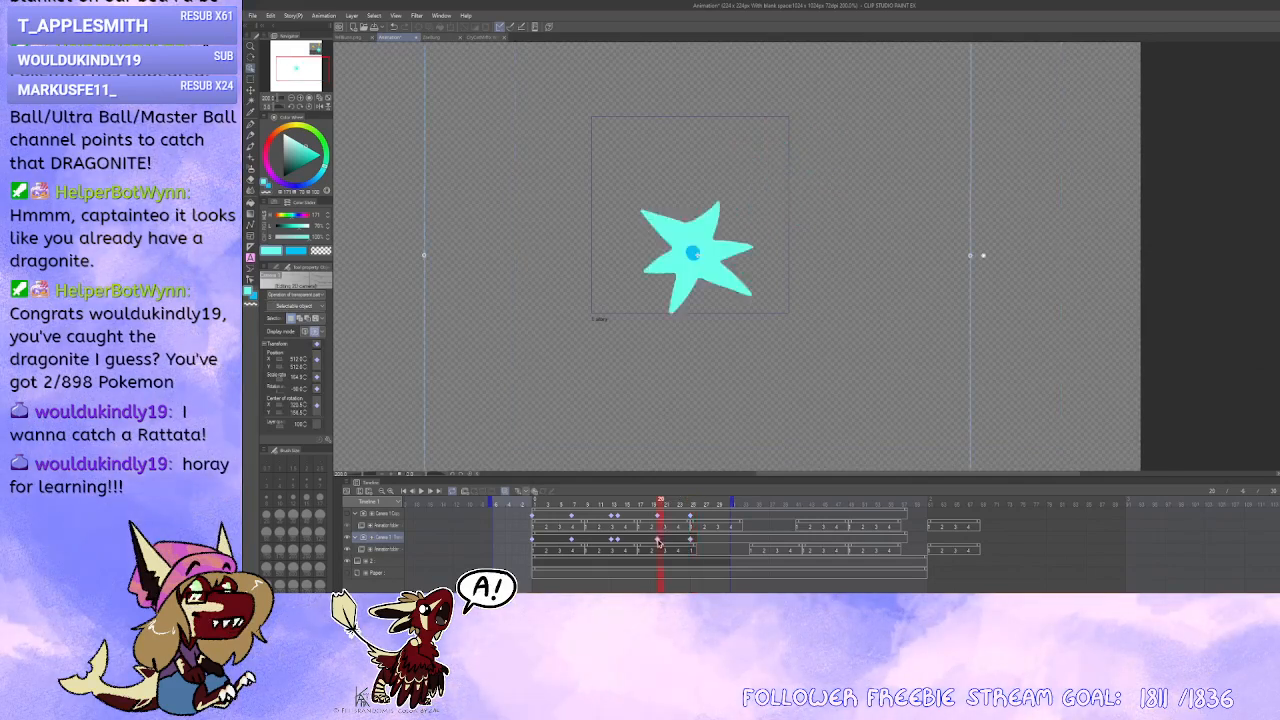
left_click(690, 542)
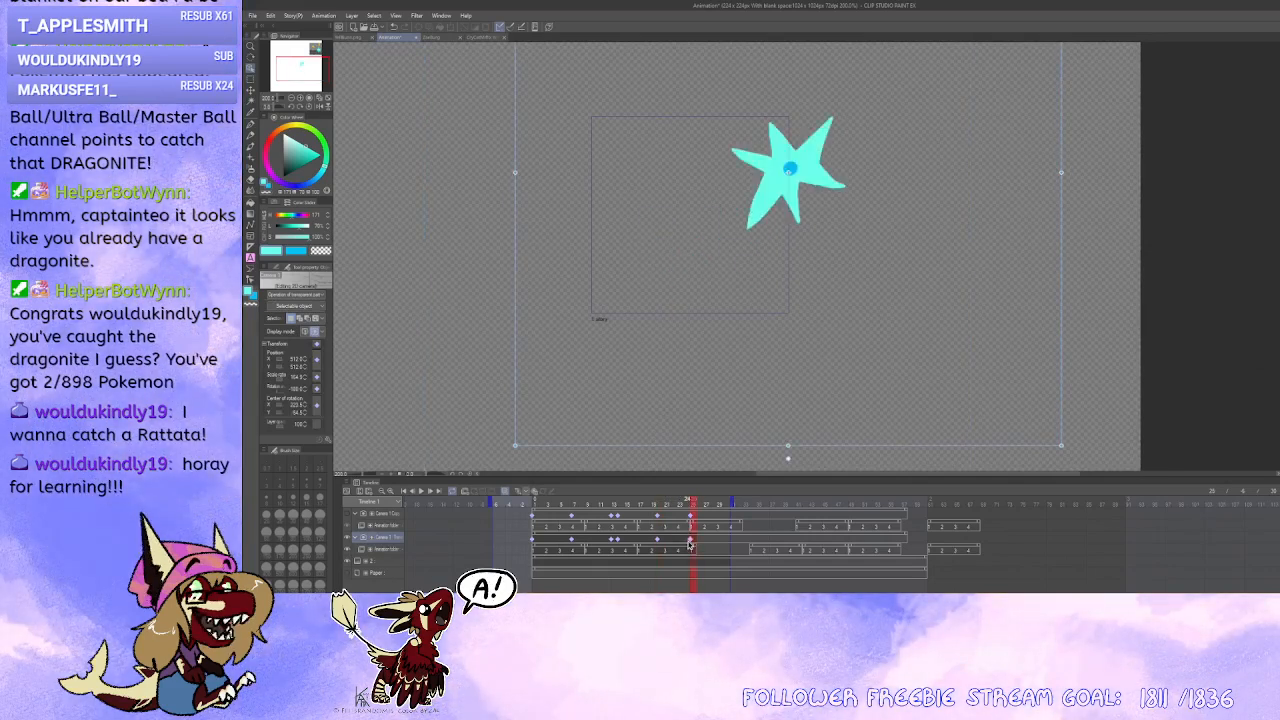
left_click(534, 540)
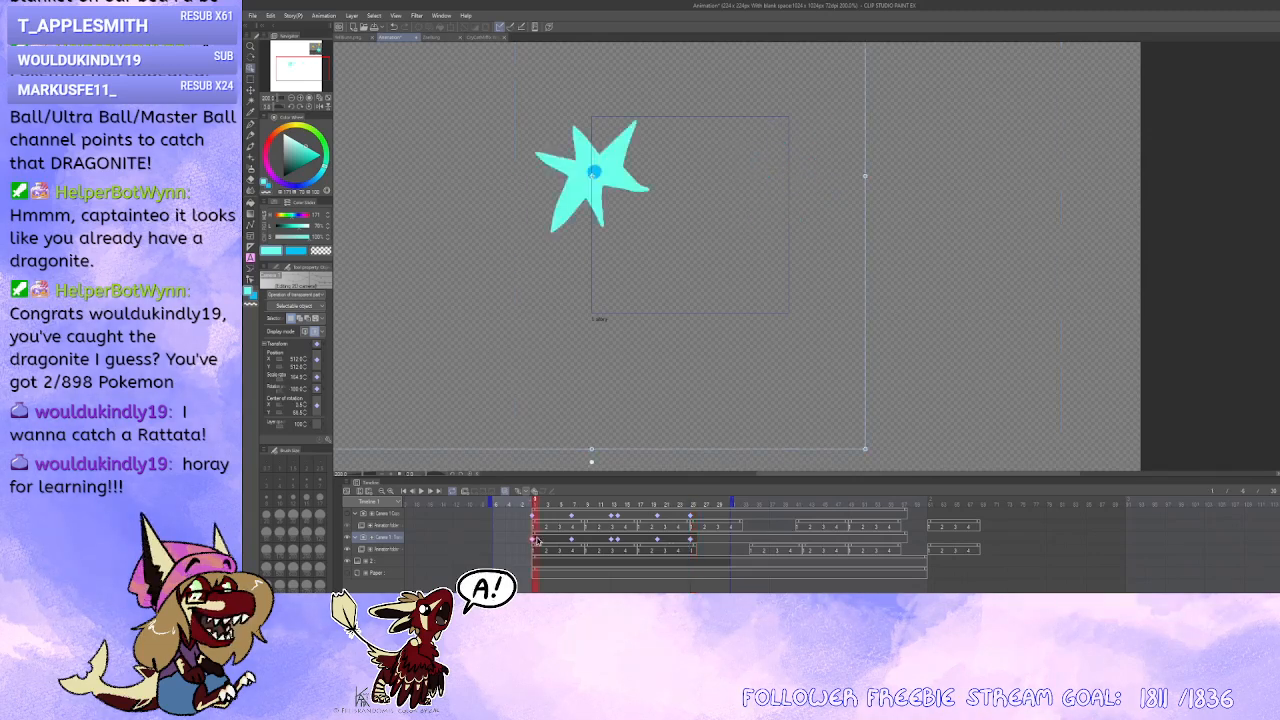
left_click(690, 542)
left_click(305, 410)
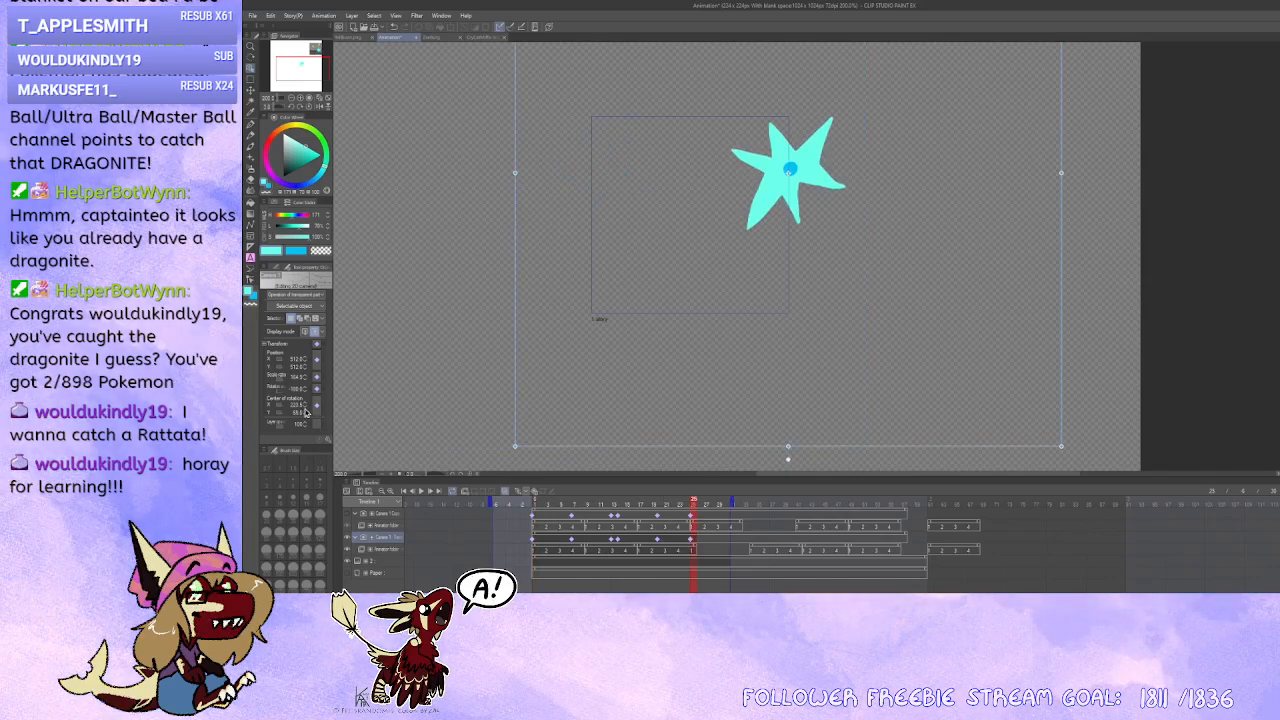
left_click(305, 410)
left_click(305, 410)
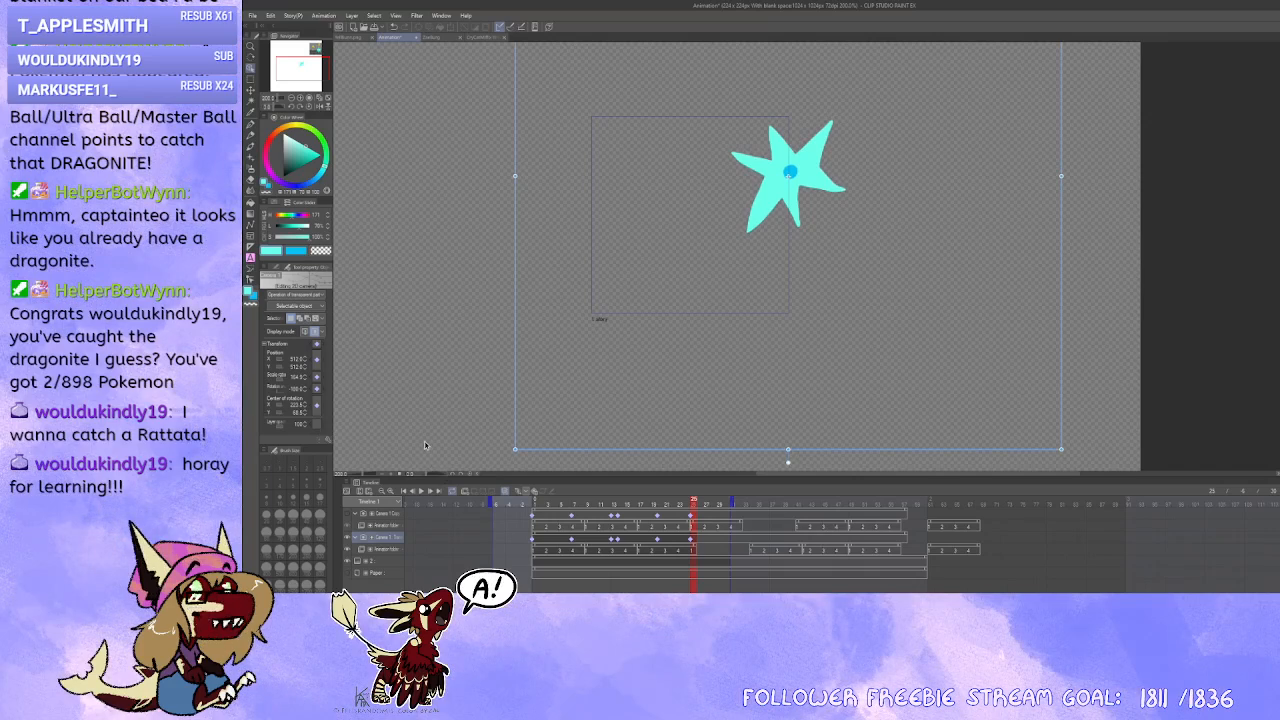
Step: Replace the old upper camera folder with a fresh duplicate of the corrected camera folder
left_click_drag(737, 331, 724, 330)
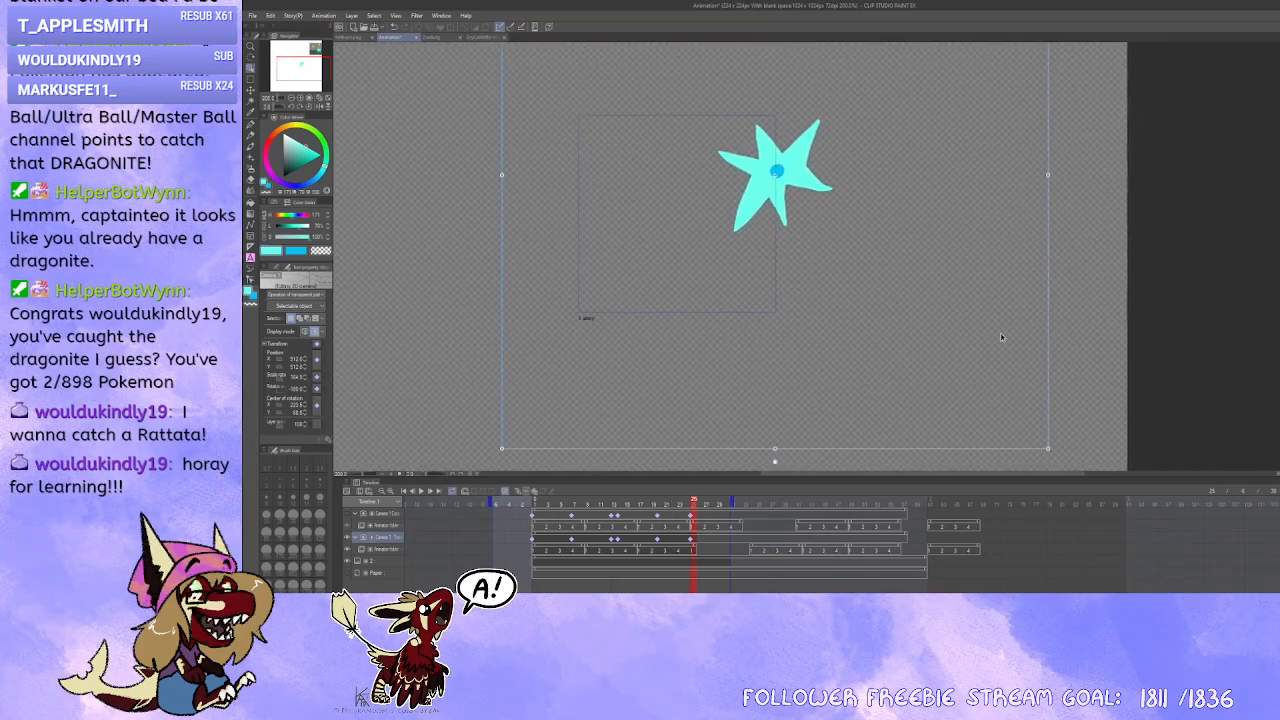
key("ctrl+z")
key("ctrl+z")
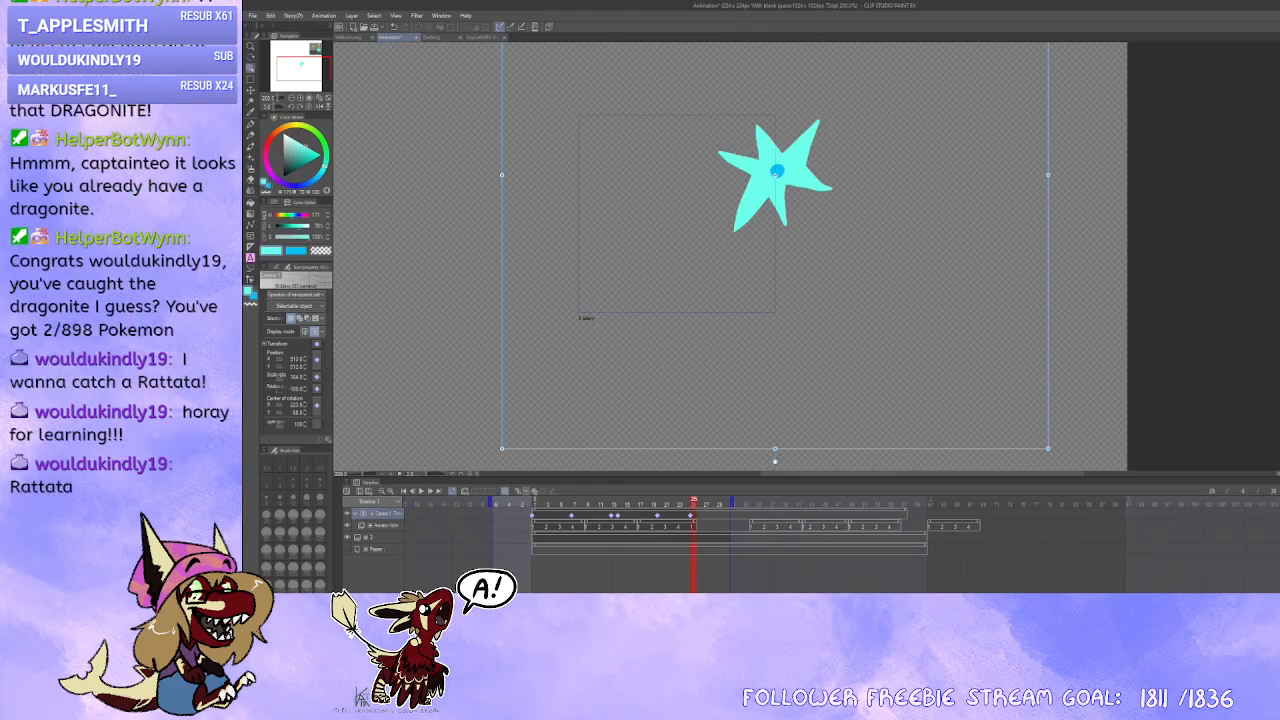
key("ctrl+y")
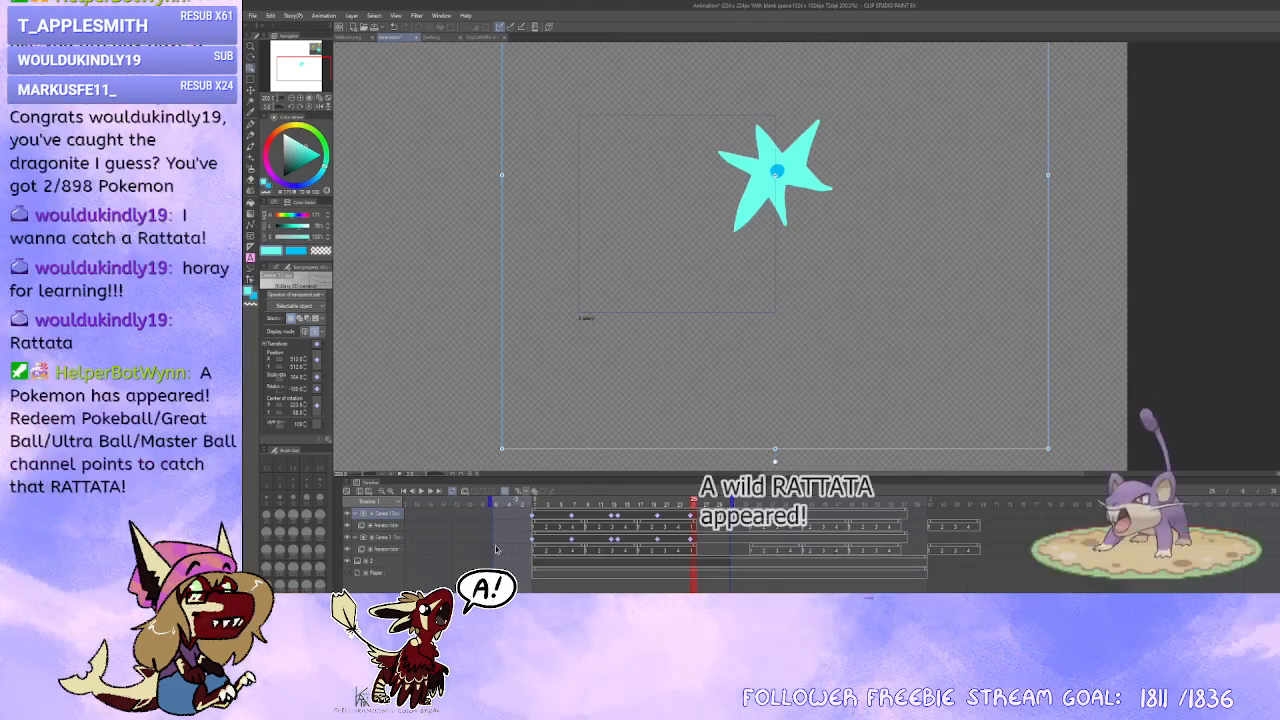
Step: Hide the lower camera folder and raise the centre of rotation's X at the upper folder's first keyframe until the star sits at the canvas's right edge
left_click(349, 541)
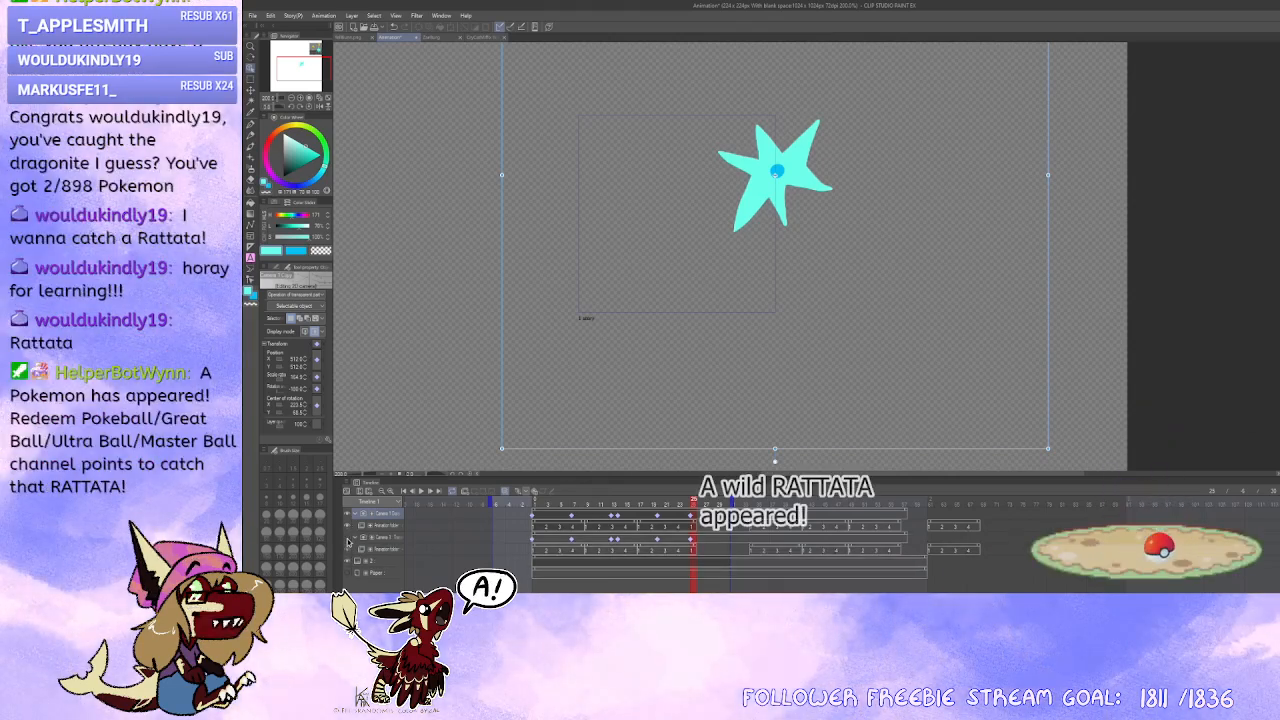
left_click_drag(781, 307, 778, 334)
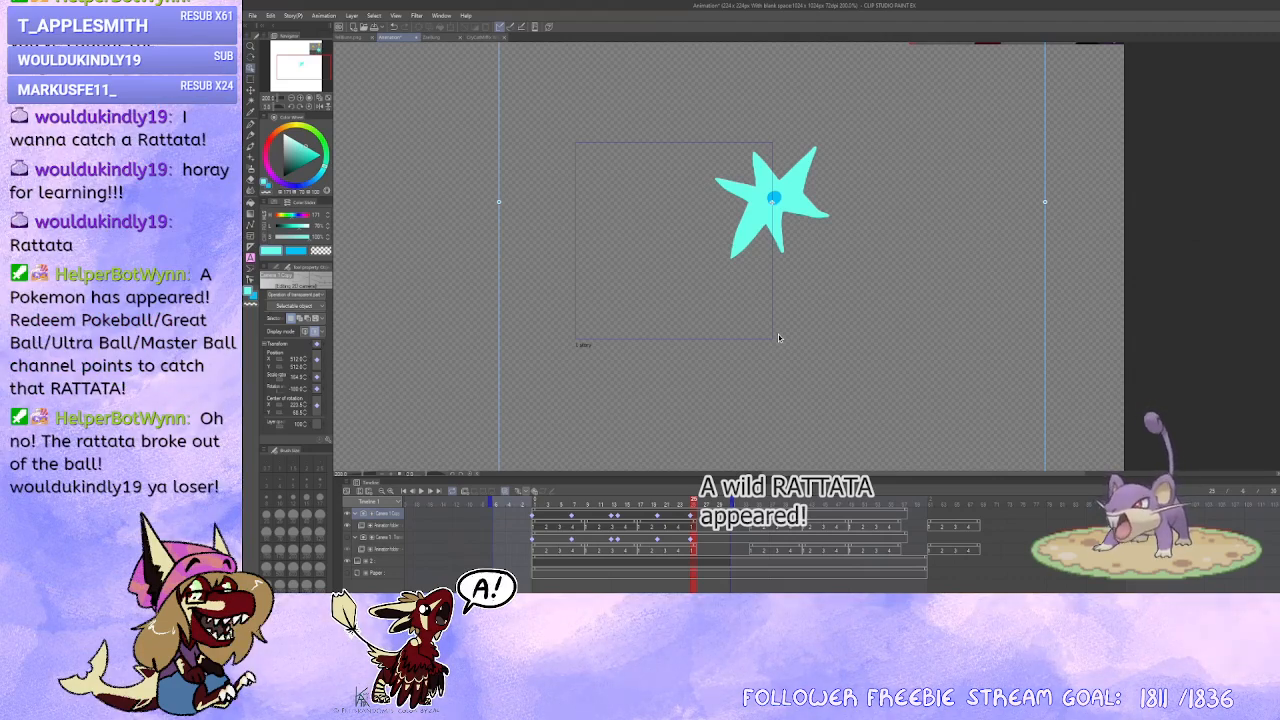
left_click_drag(703, 297, 734, 360)
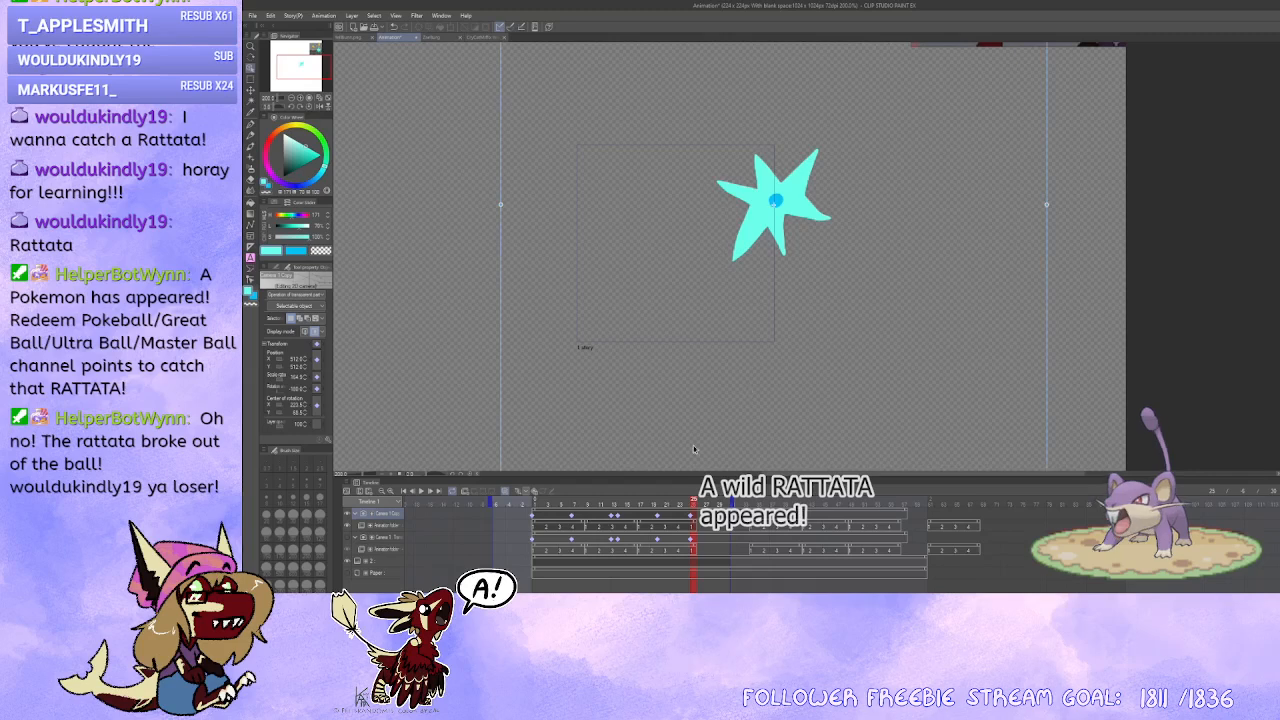
left_click(658, 518)
left_click(535, 522)
left_click(572, 519)
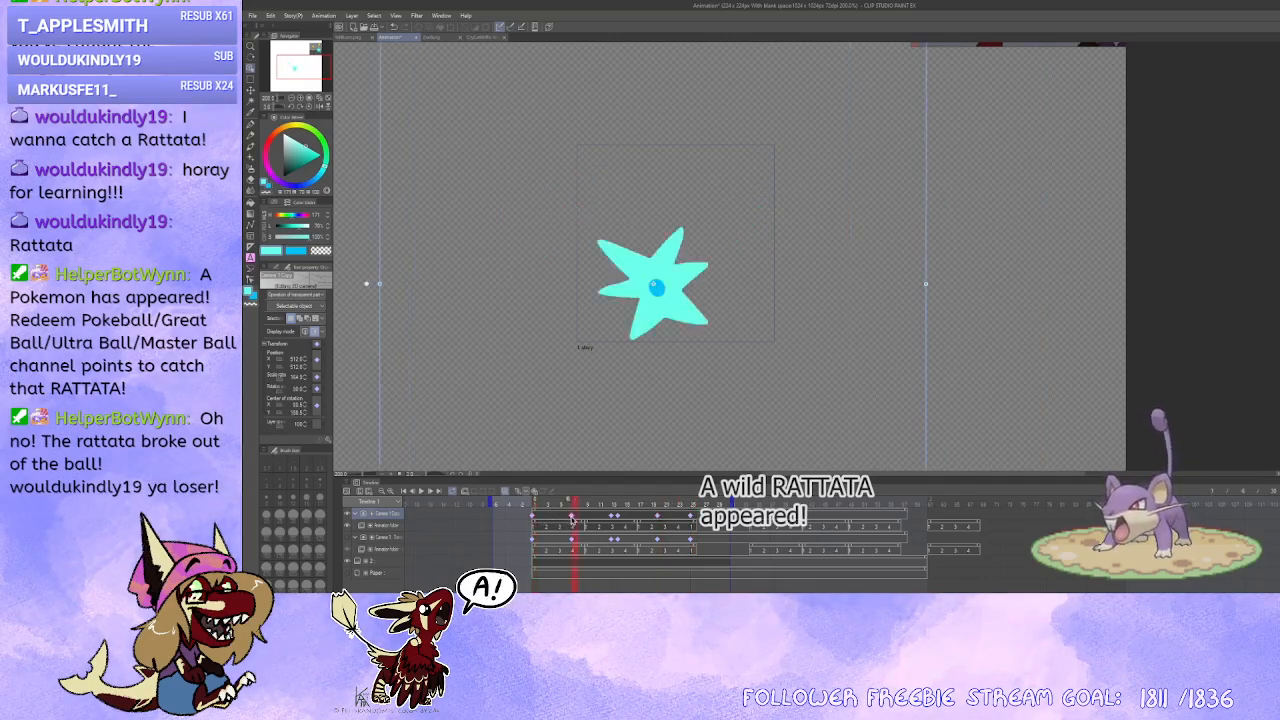
left_click(536, 519)
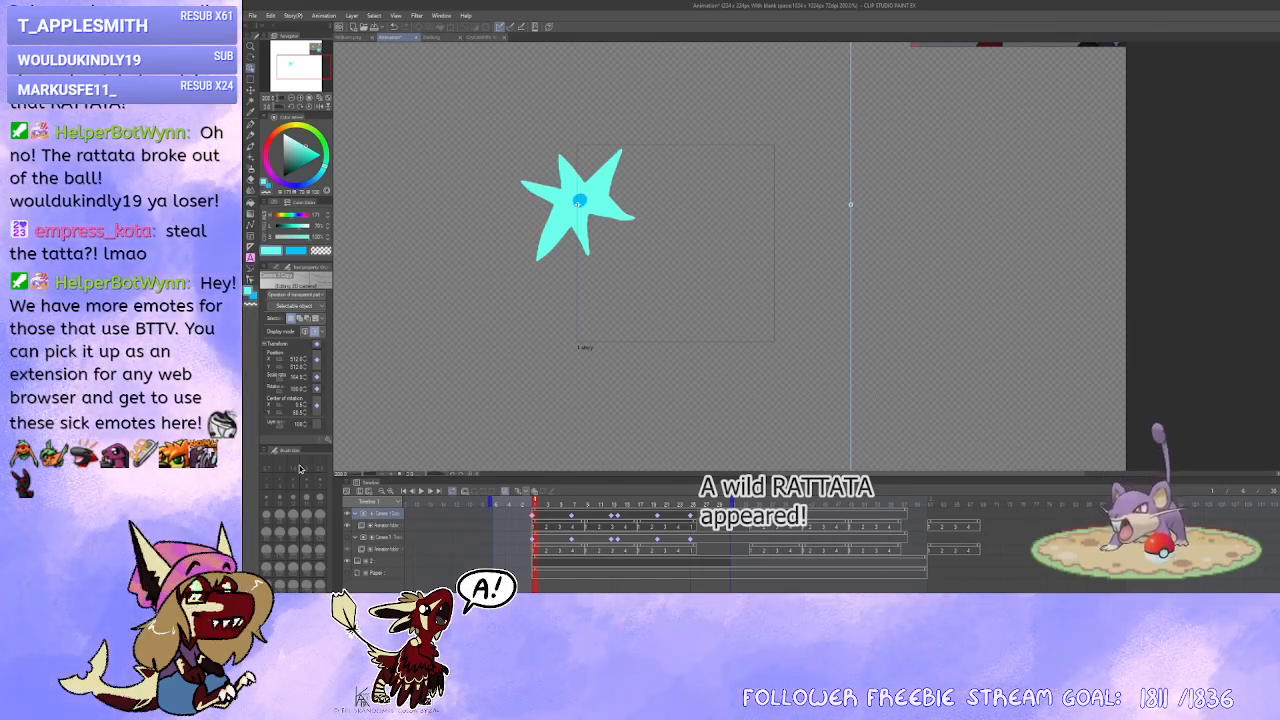
key("ctrl+z")
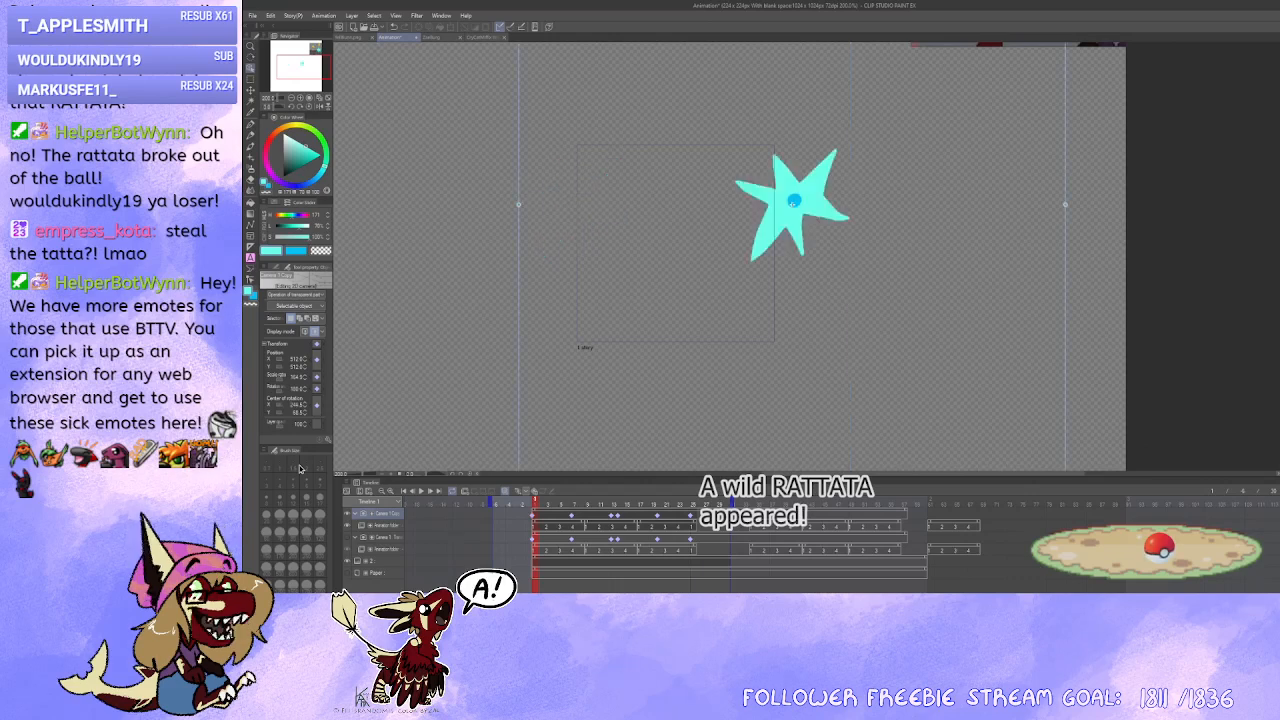
Step: Raise the centre of rotation's X at the upper folder's frame 7 keyframe to move the star beyond the canvas's right edge
left_click(572, 519)
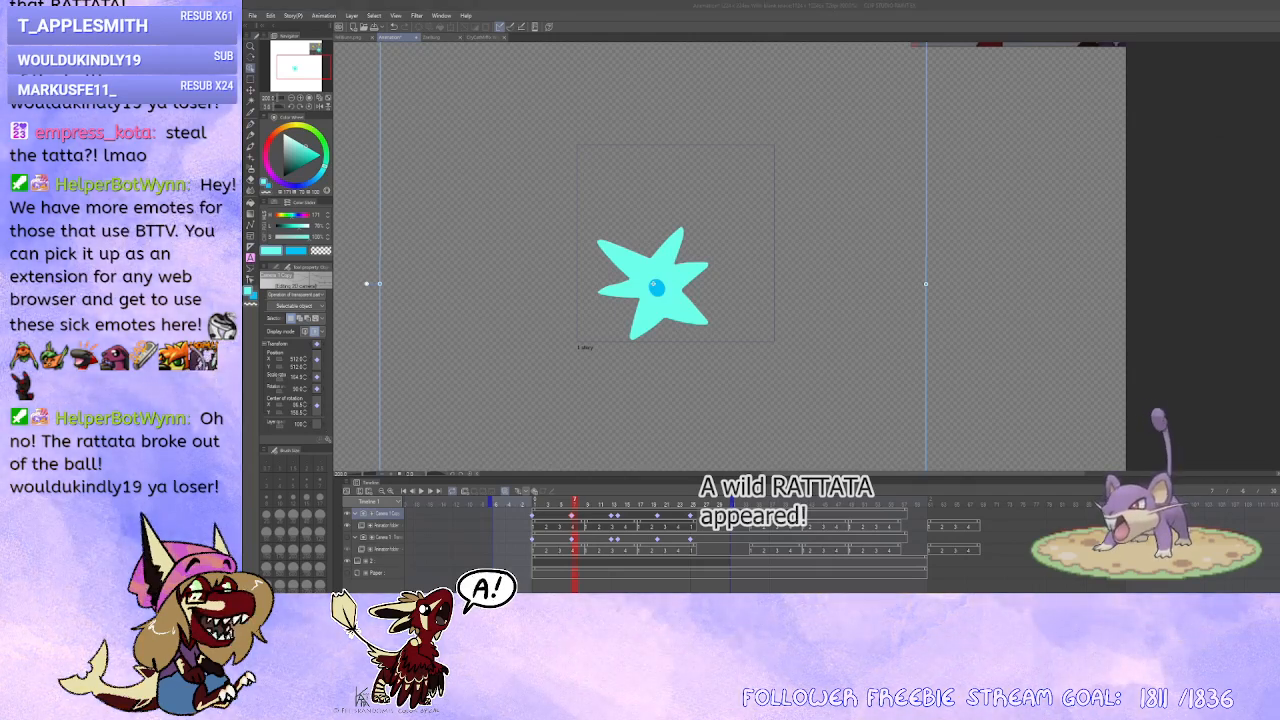
left_click(297, 406)
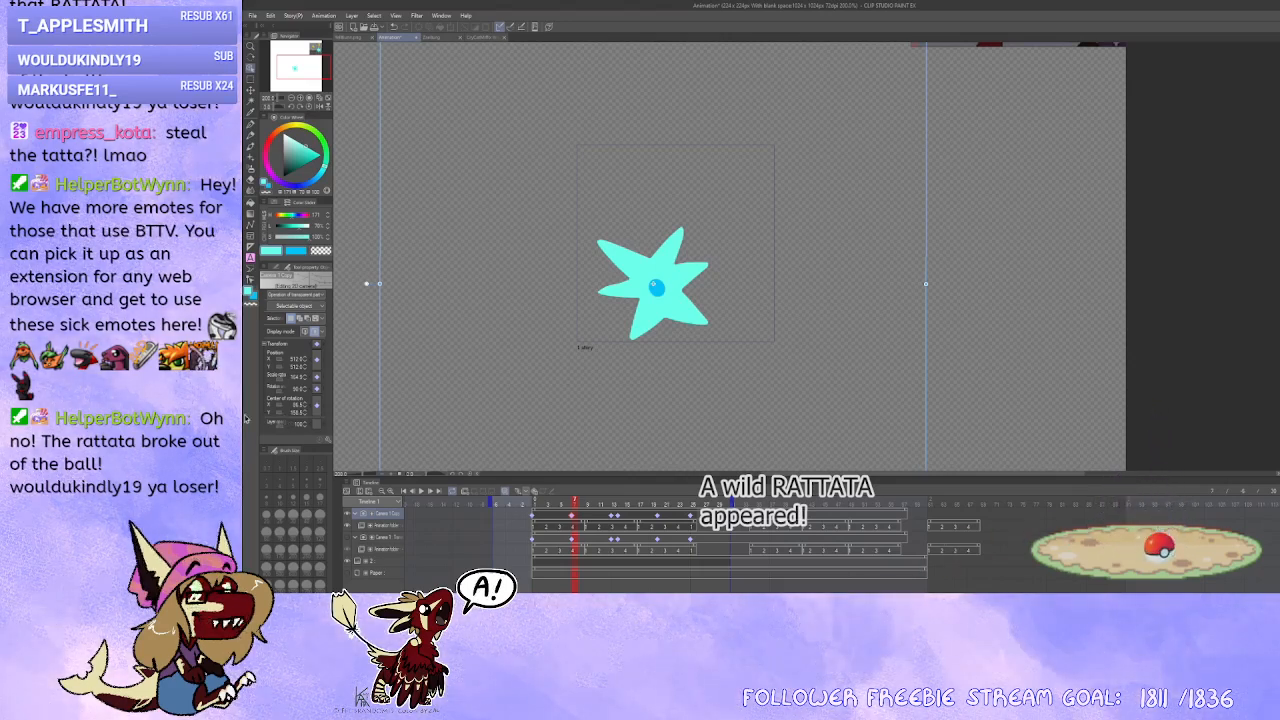
key("ctrl+z")
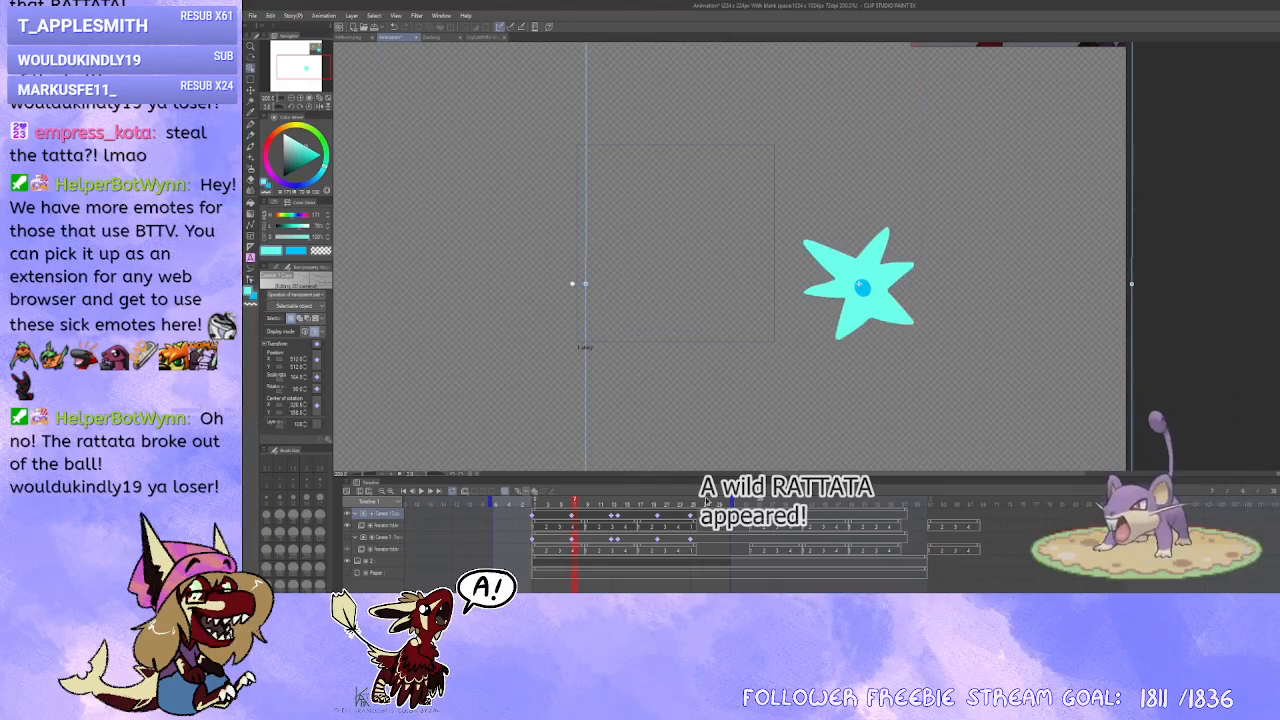
Step: Move the upper camera folder's frame 13 keyframe to a position about six frames ahead of the first keyframe
left_click(612, 516)
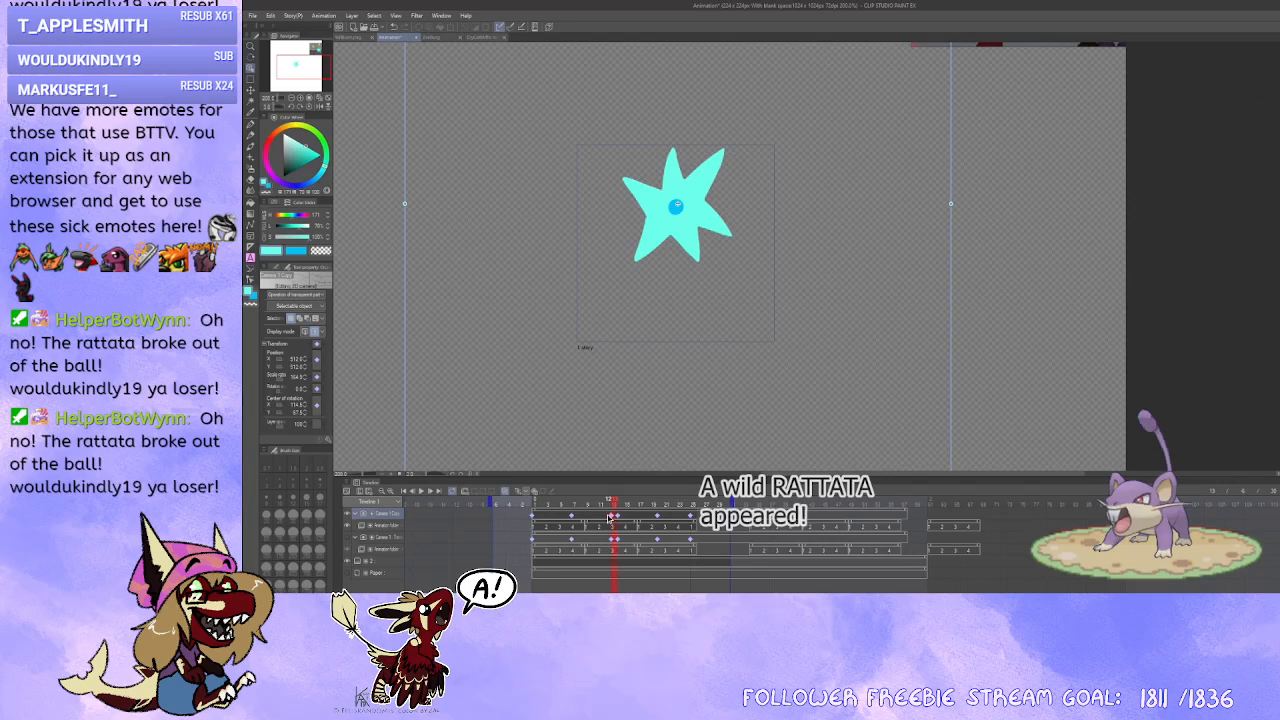
left_click(608, 516)
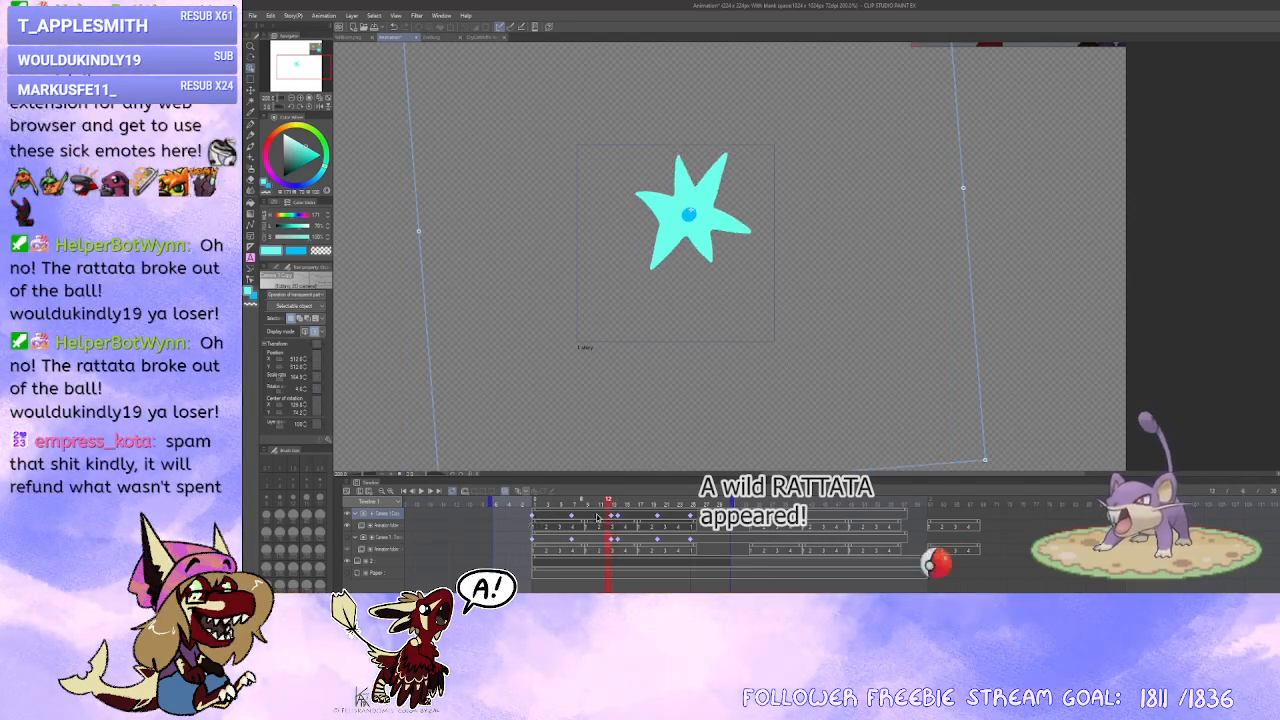
left_click(613, 516)
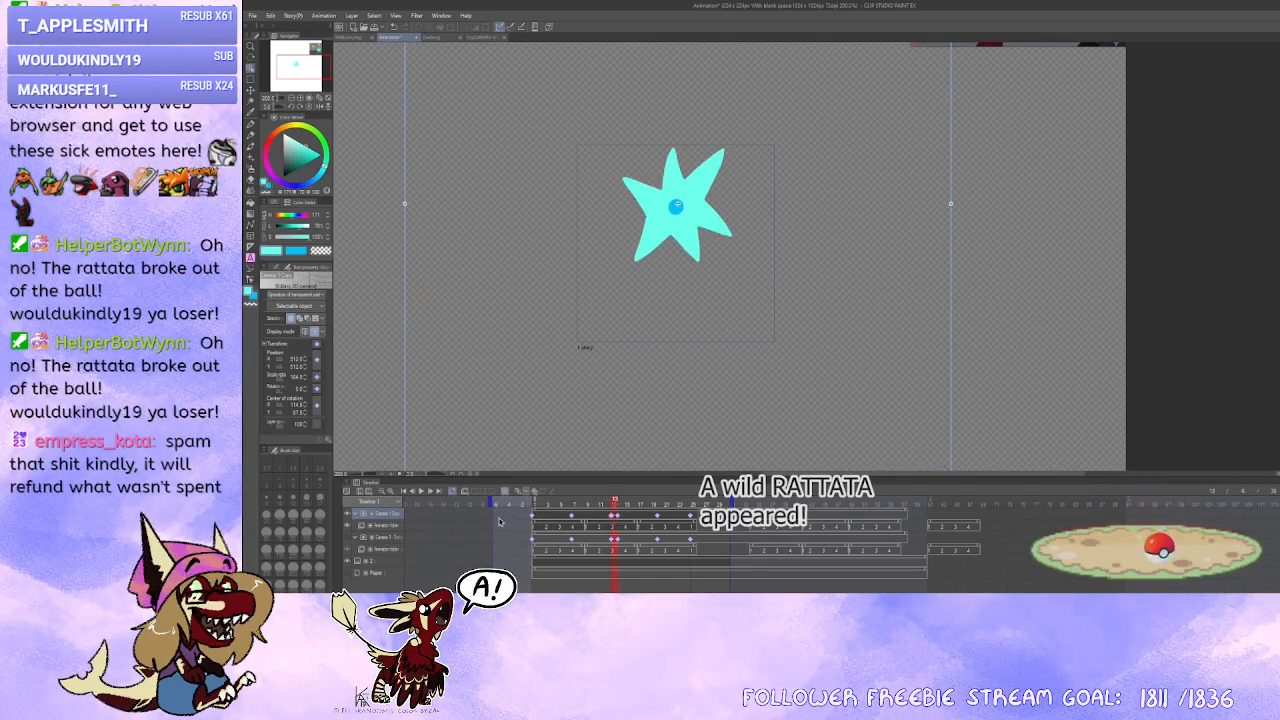
key("Delete")
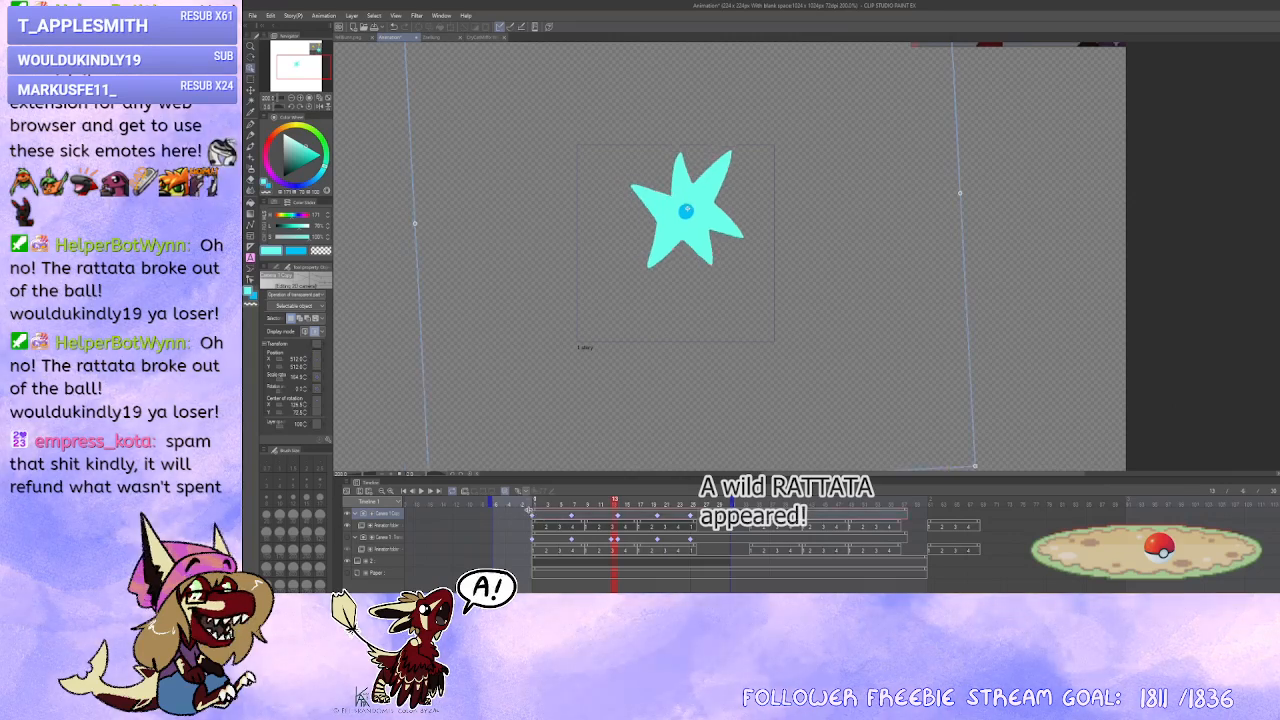
Step: Copy the upper track's opening run of cels to just before frame 1 and extend the upper camera folder's start to cover them
left_click(562, 523)
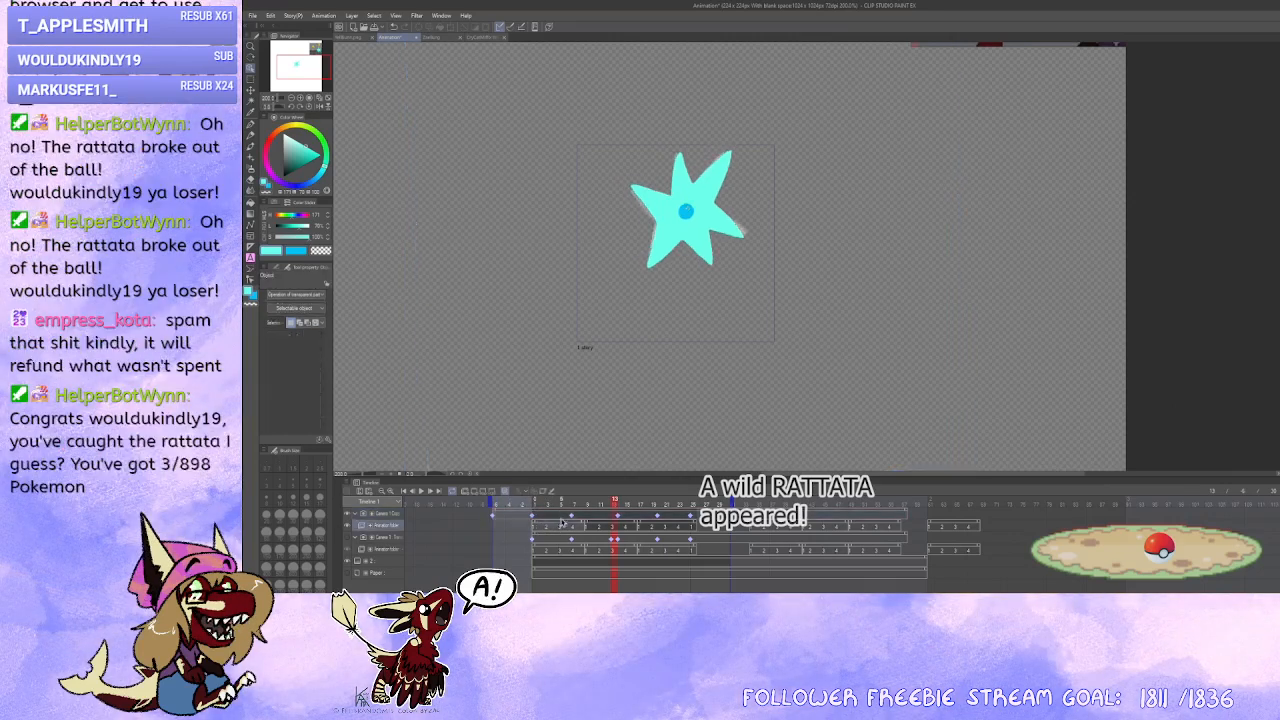
left_click(569, 522)
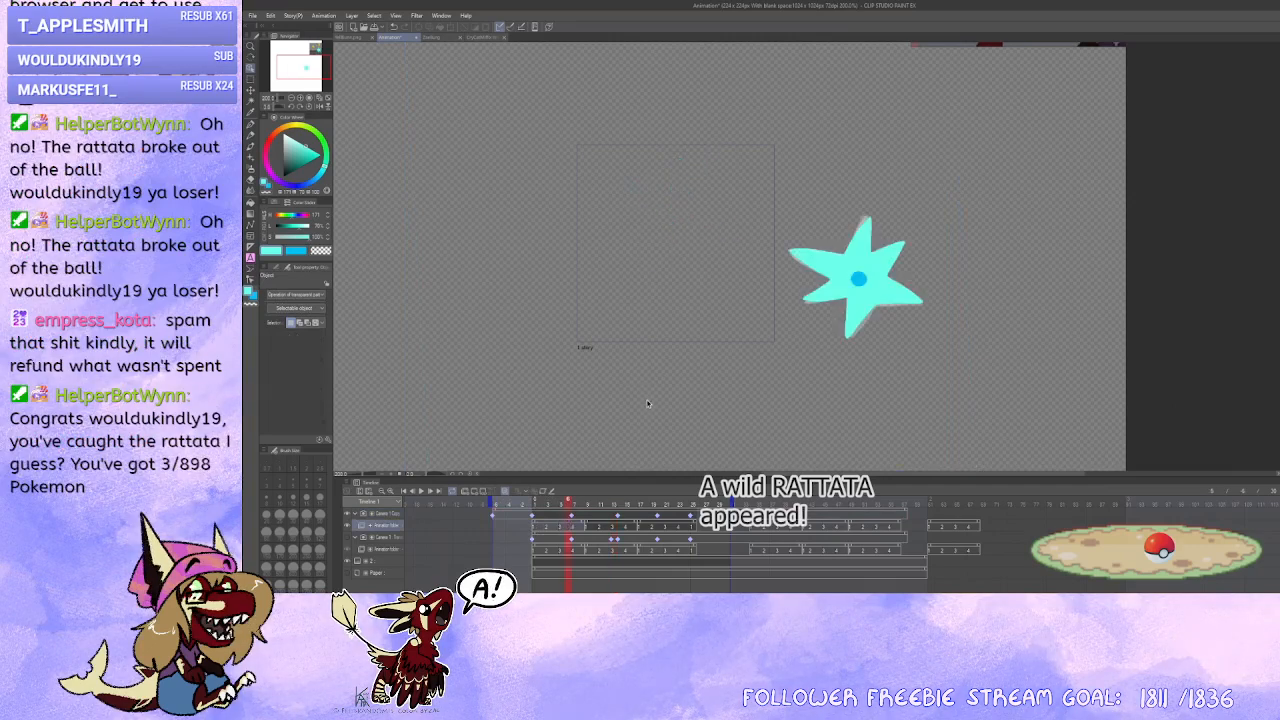
left_click(496, 524)
scroll(476, 527, "left", 2)
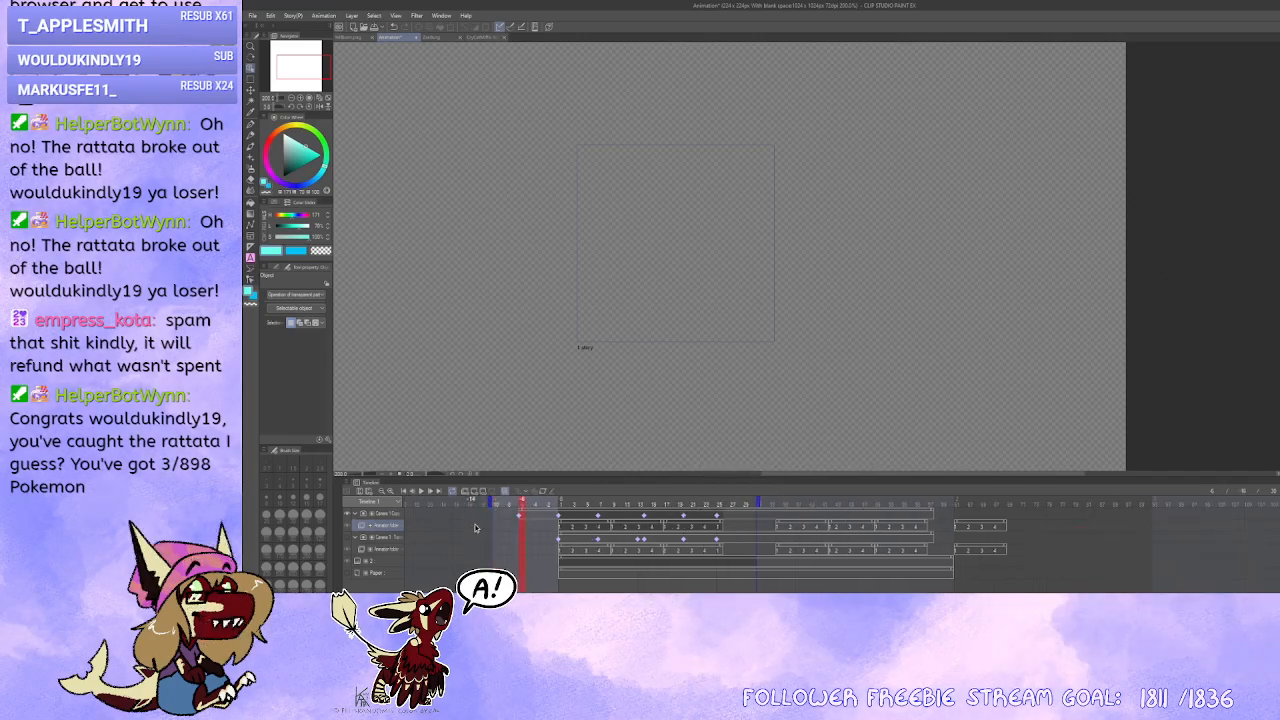
left_click(508, 527)
key("ctrl+v")
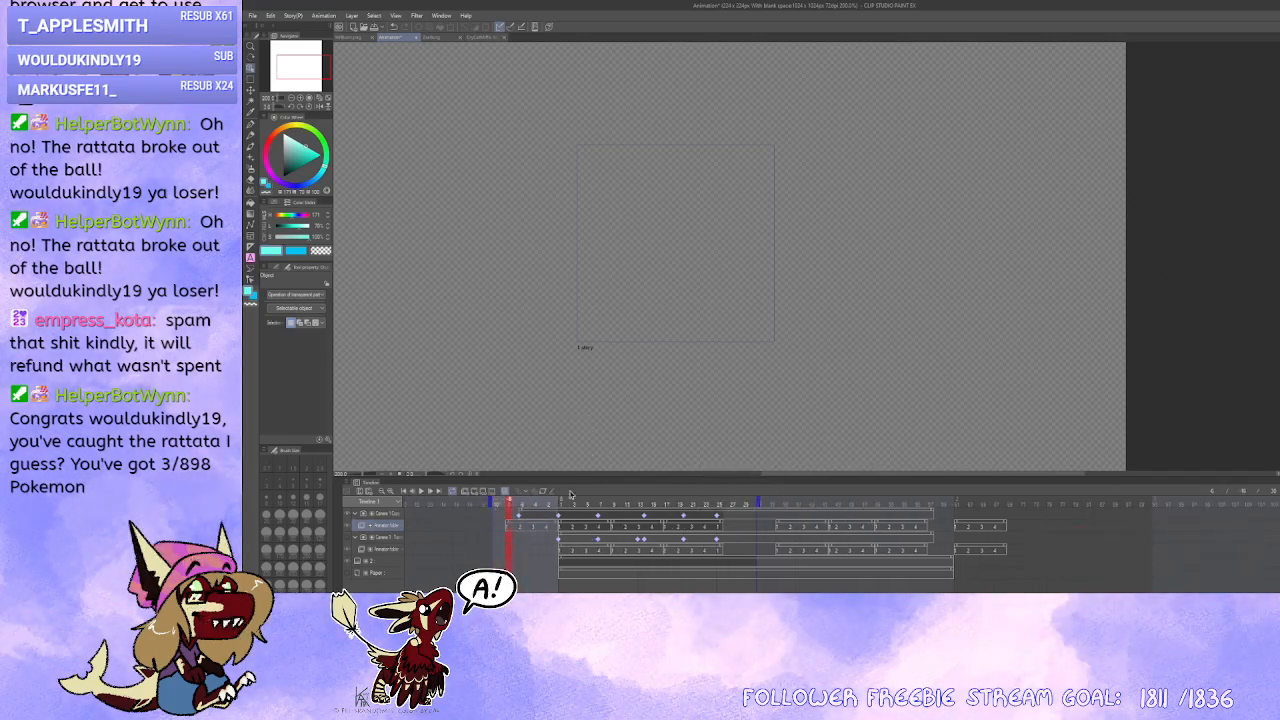
left_click(518, 509)
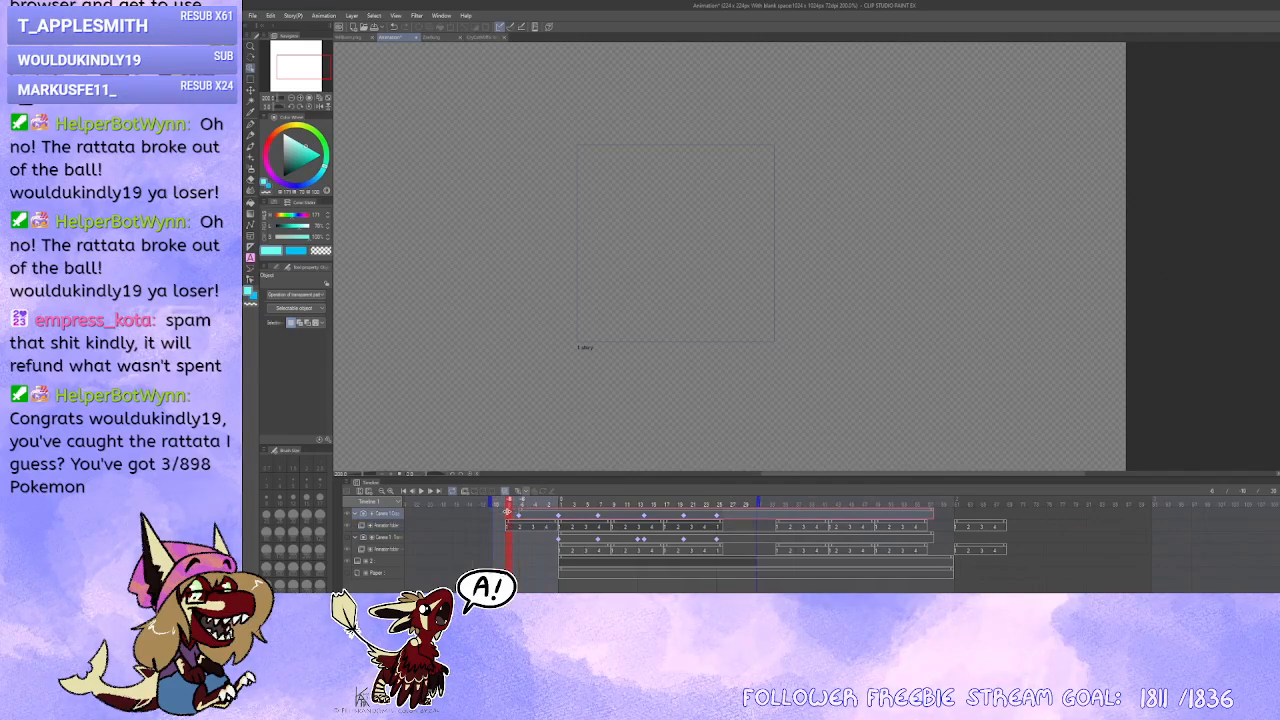
left_click(520, 525)
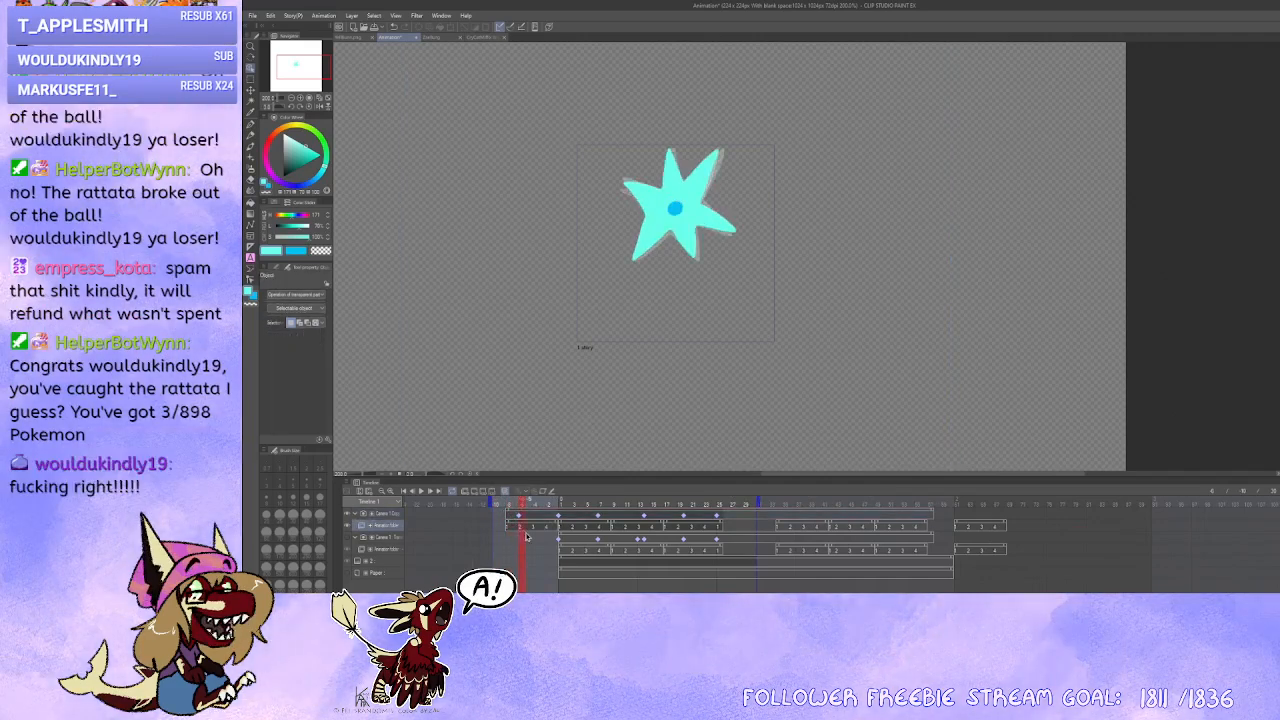
Step: Raise the centre of rotation's X at the upper folder's earliest keyframe to shift the star about one canvas width to the right
left_click(520, 516)
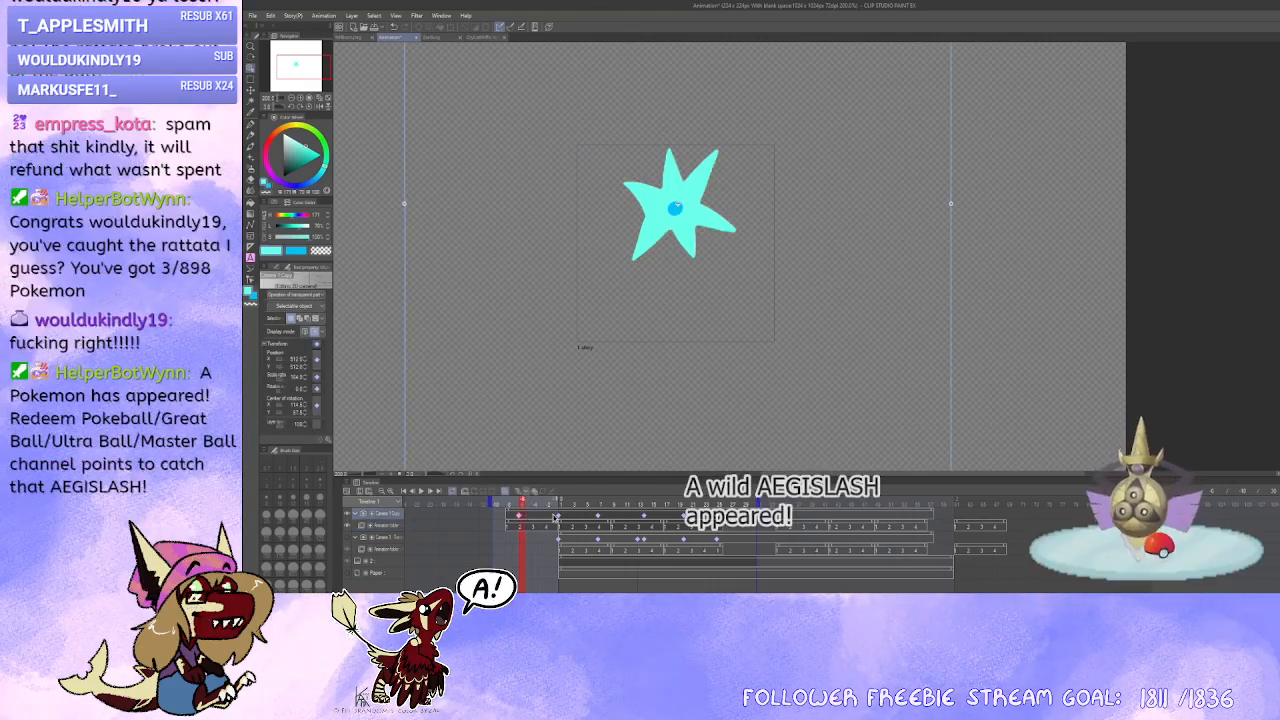
left_click(560, 518)
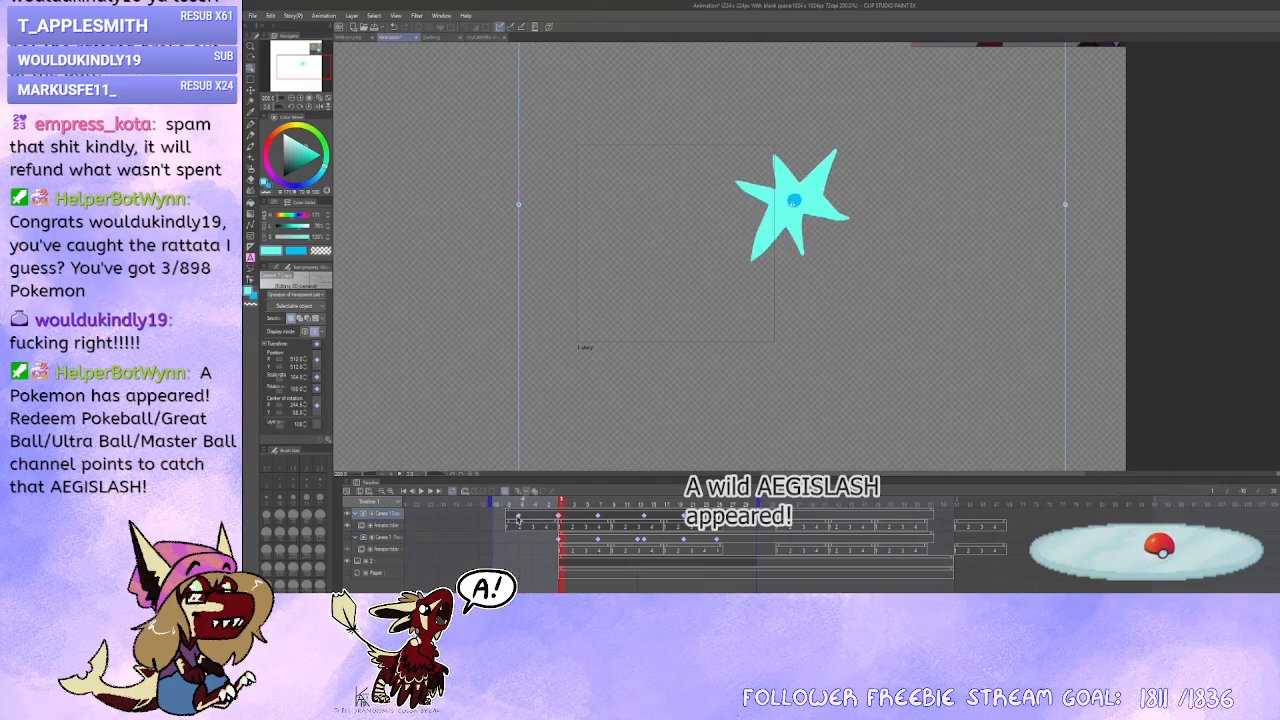
left_click(520, 517)
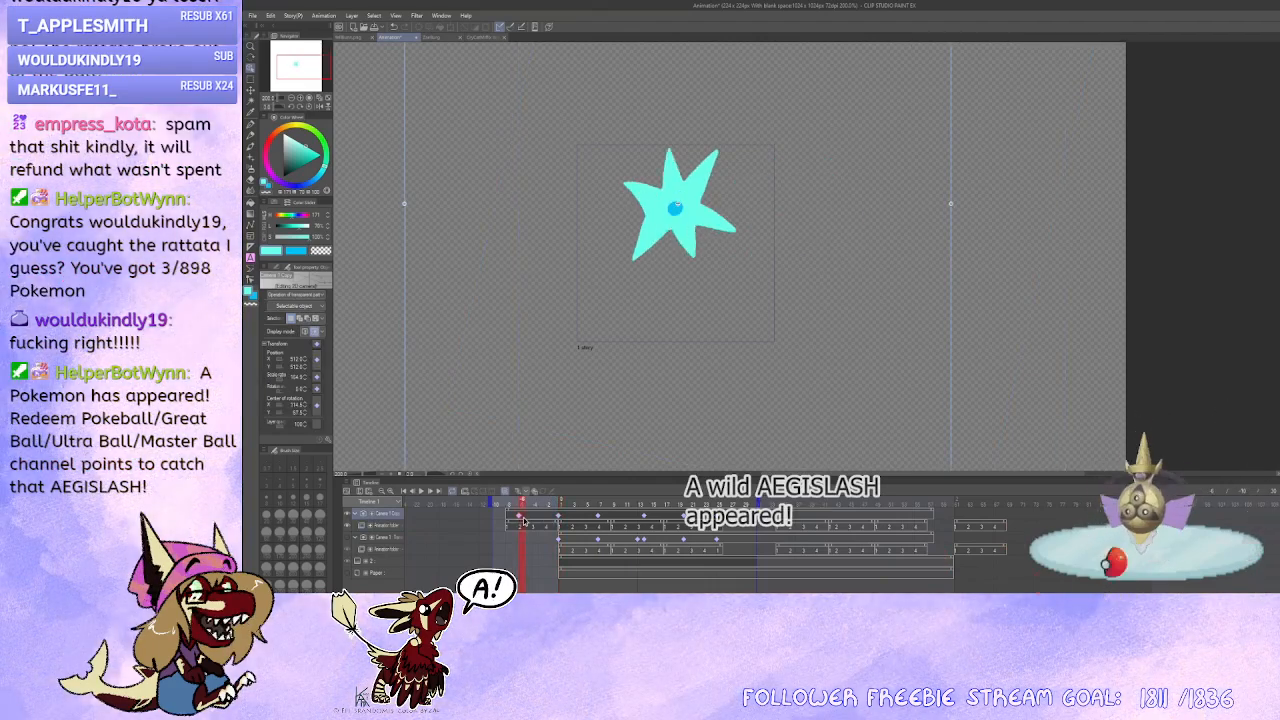
left_click(551, 519)
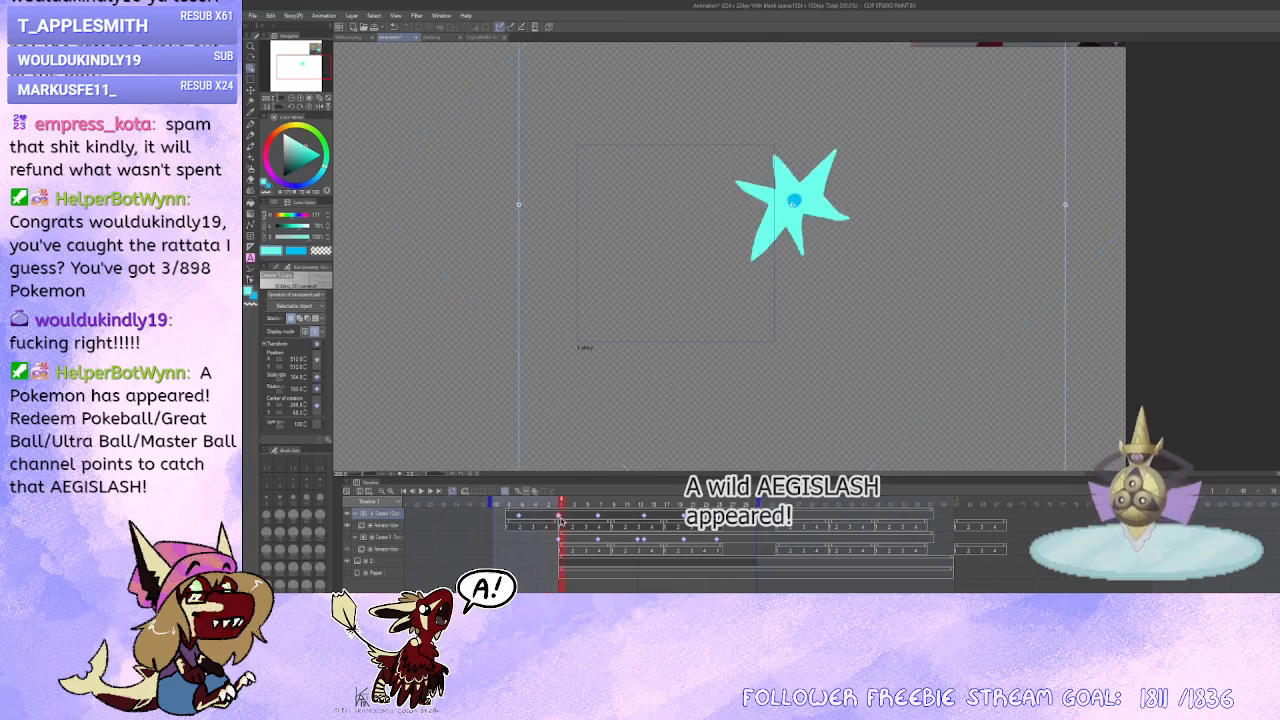
left_click(598, 520)
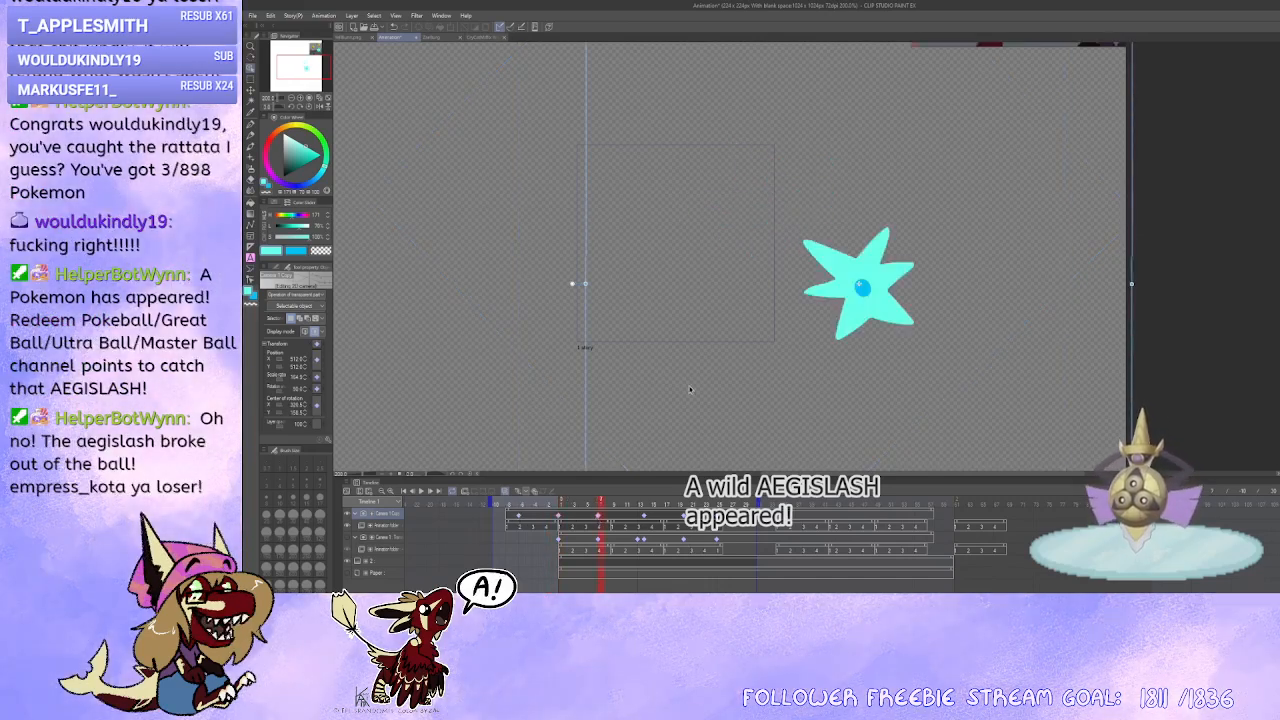
left_click(519, 519)
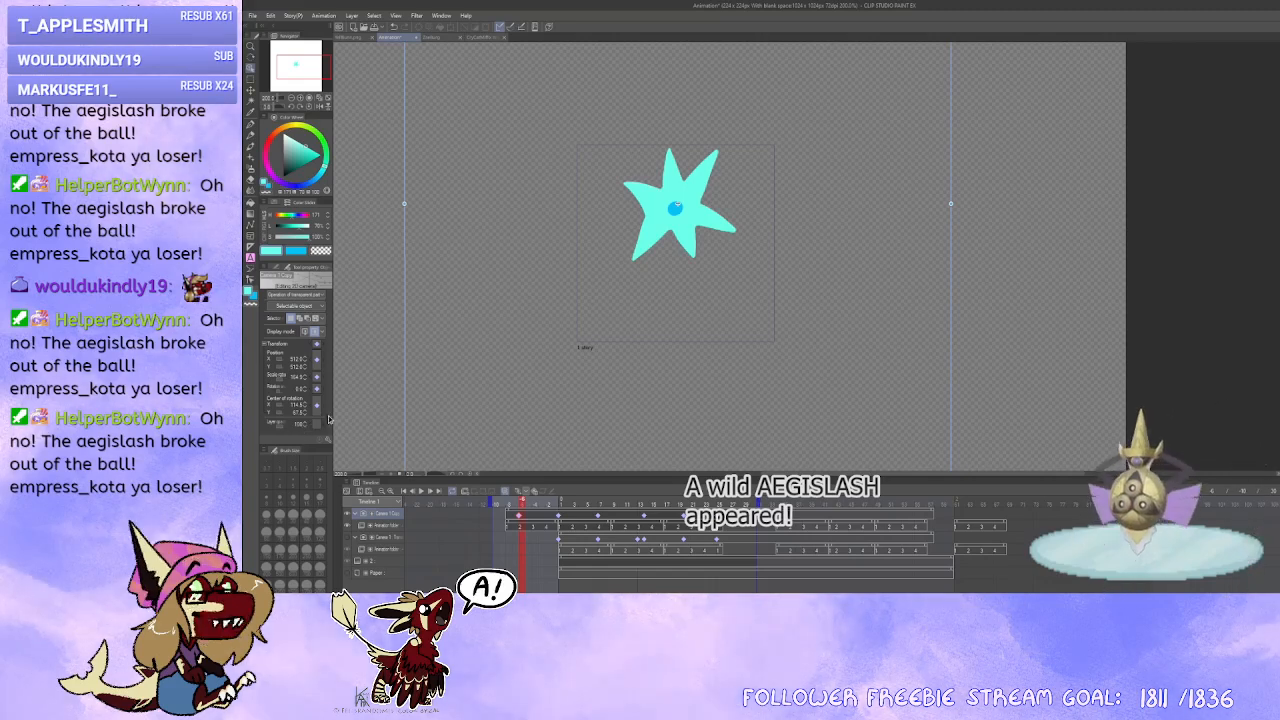
key("ctrl+z")
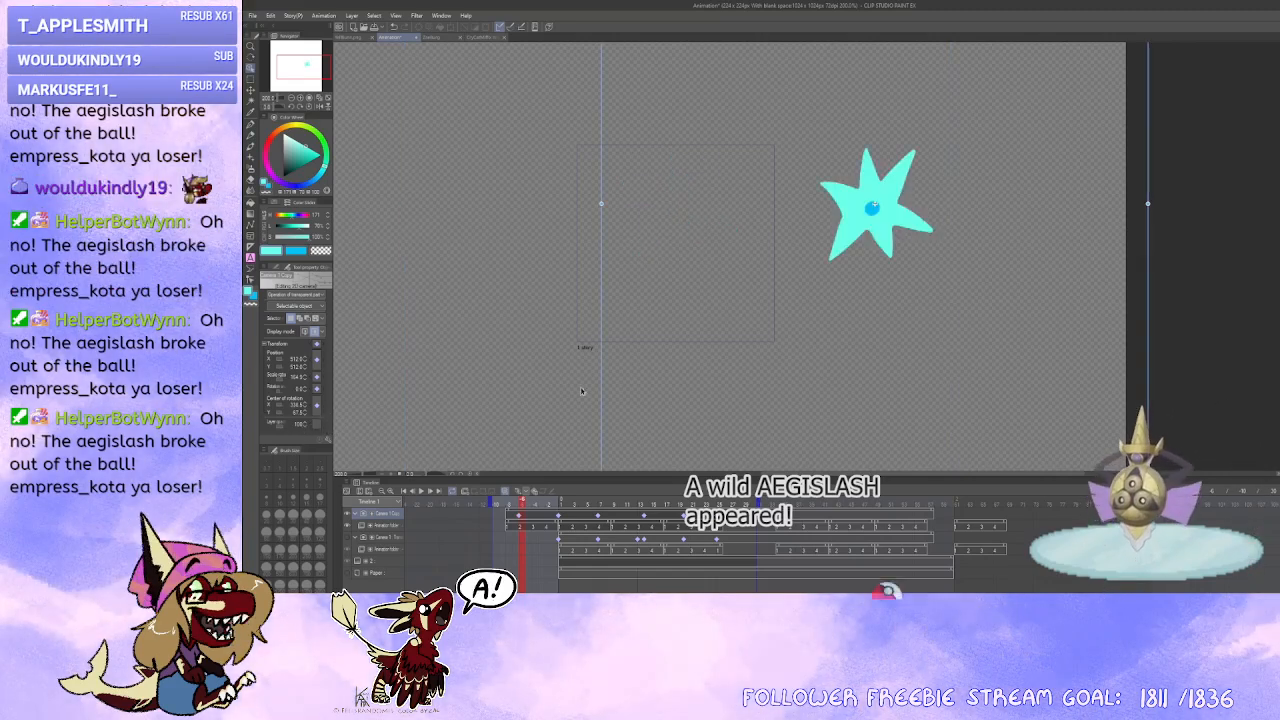
Step: Shorten the upper camera folder's clip so it ends at the frame 7 keyframe
left_click(632, 518)
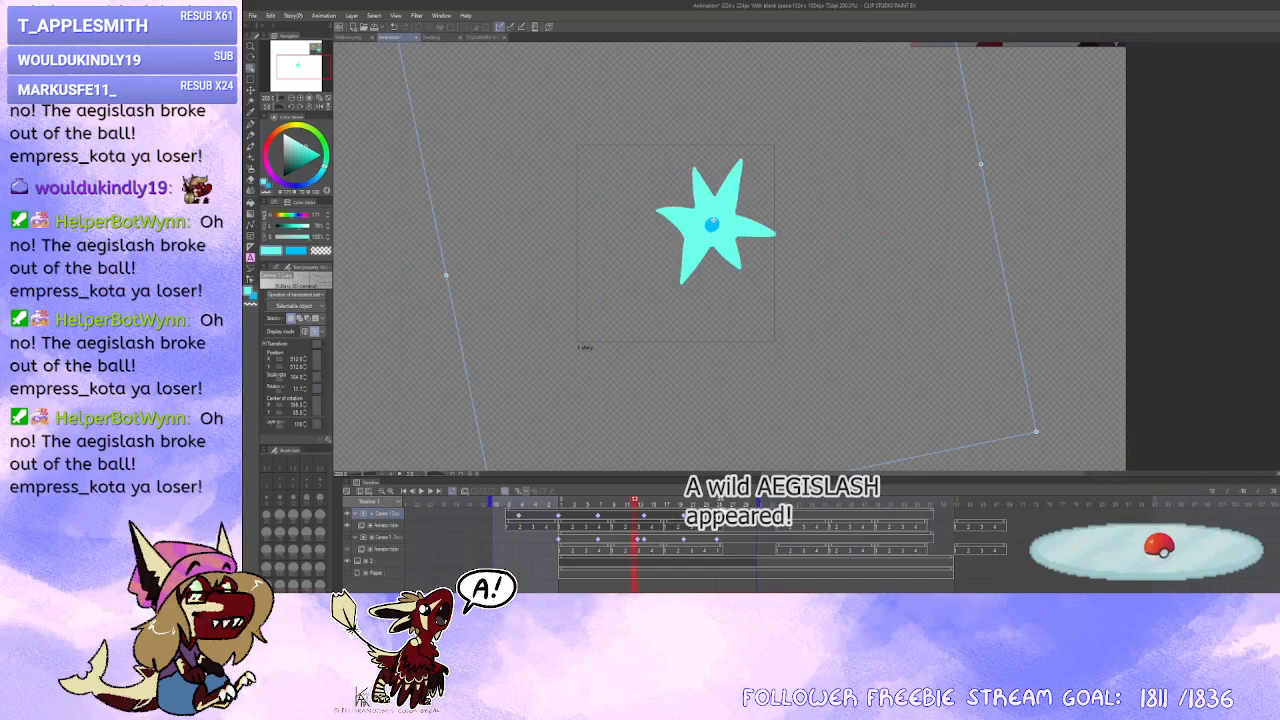
left_click(615, 517)
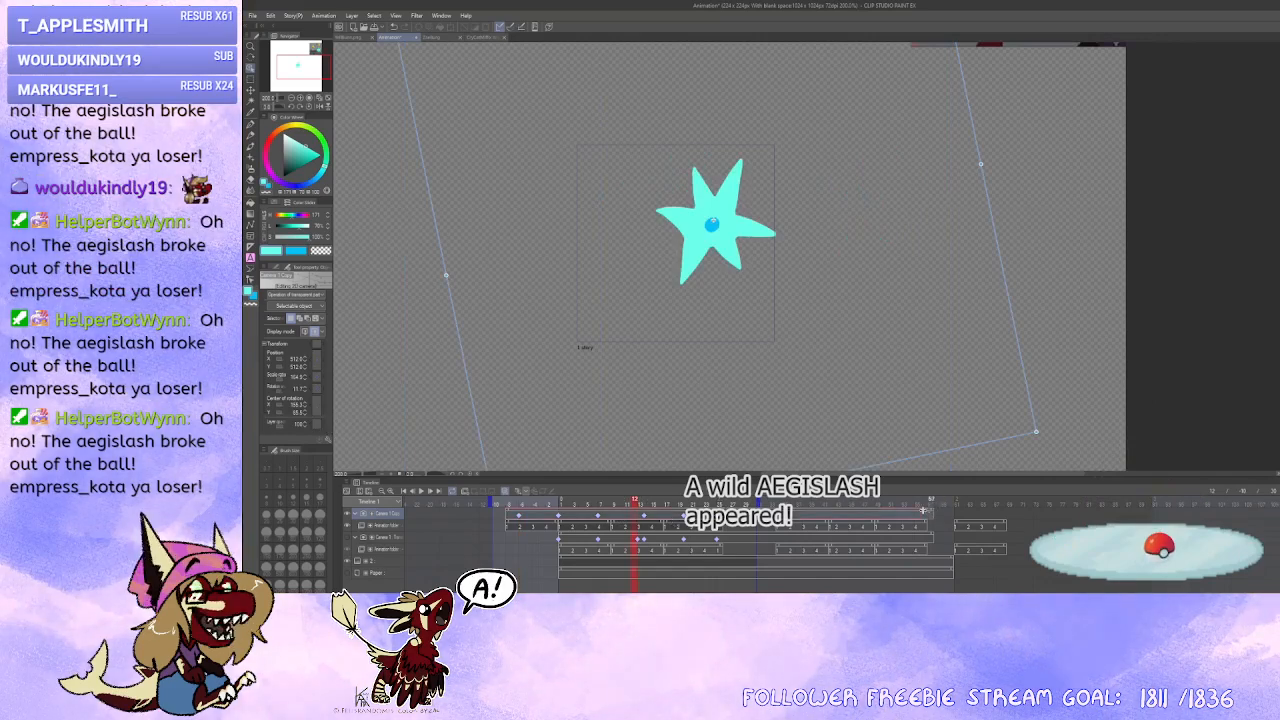
left_click(601, 518)
left_click(594, 517)
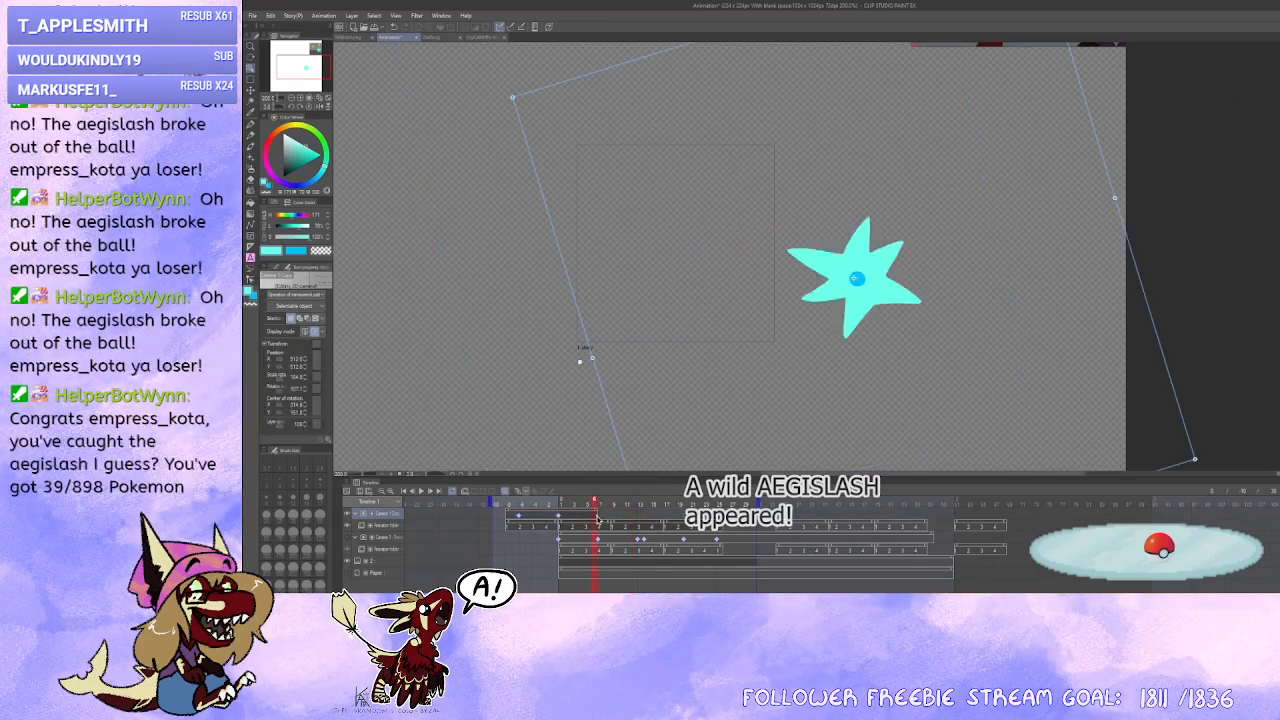
Step: Show the lower camera folder again and play back the animation to check the combined motion
left_click(509, 518)
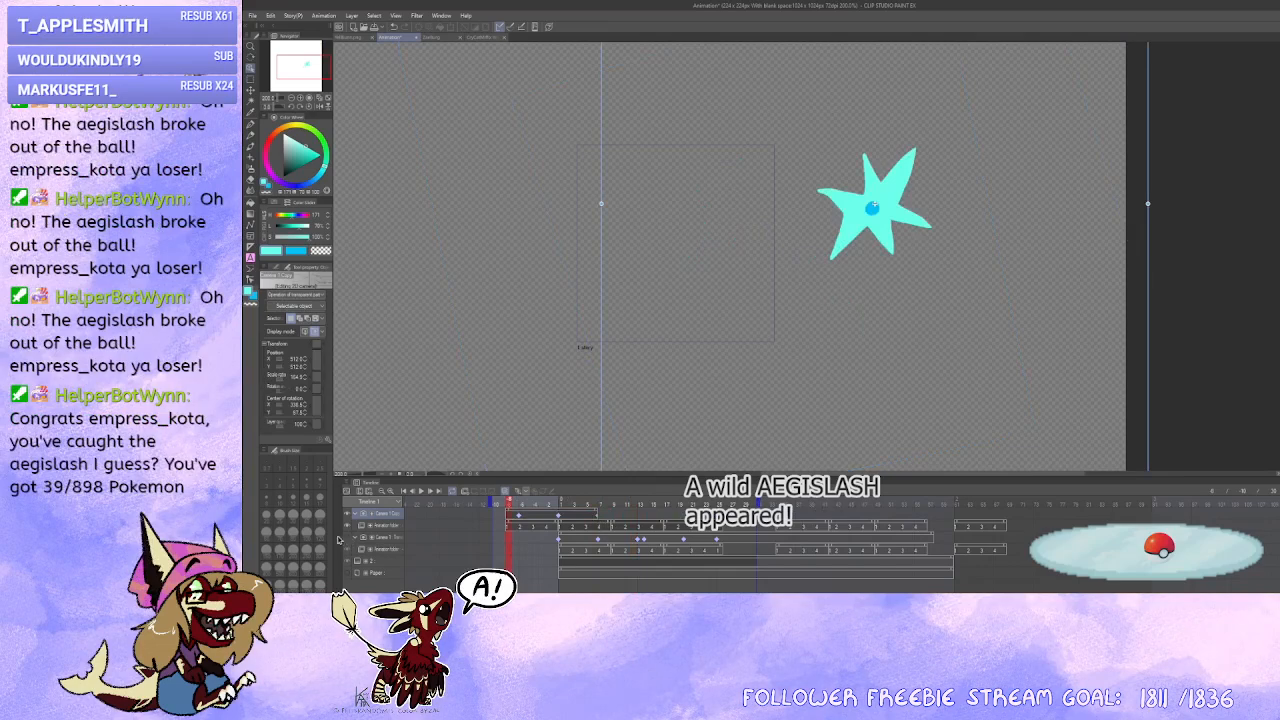
left_click(421, 491)
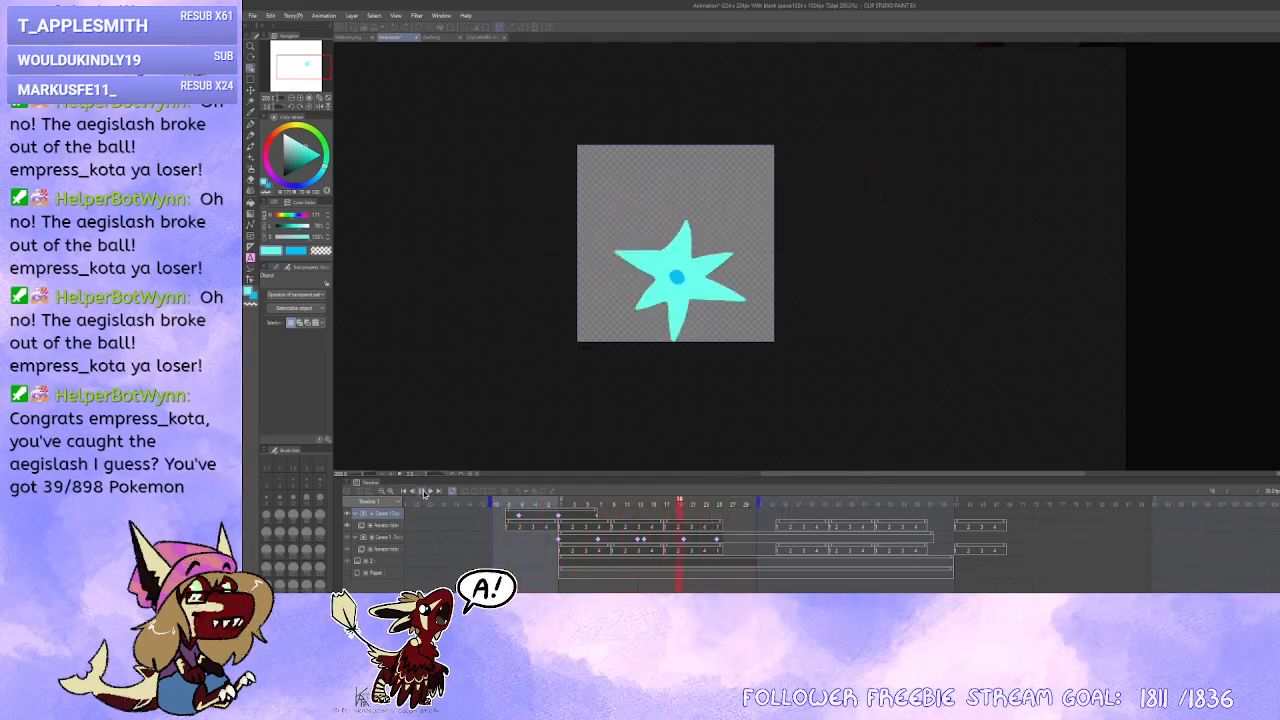
left_click(424, 491)
Step: Duplicate the lower camera folder and go to the duplicate's first keyframe
left_click(718, 541)
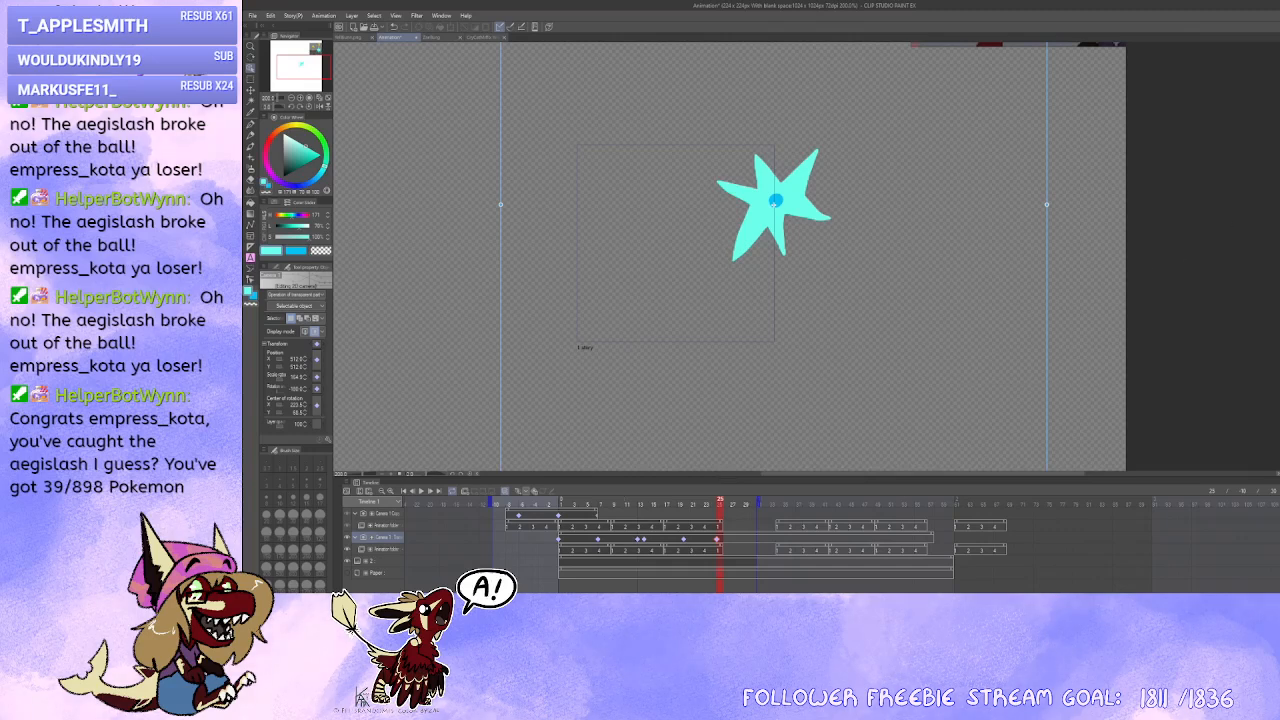
key("ctrl+v")
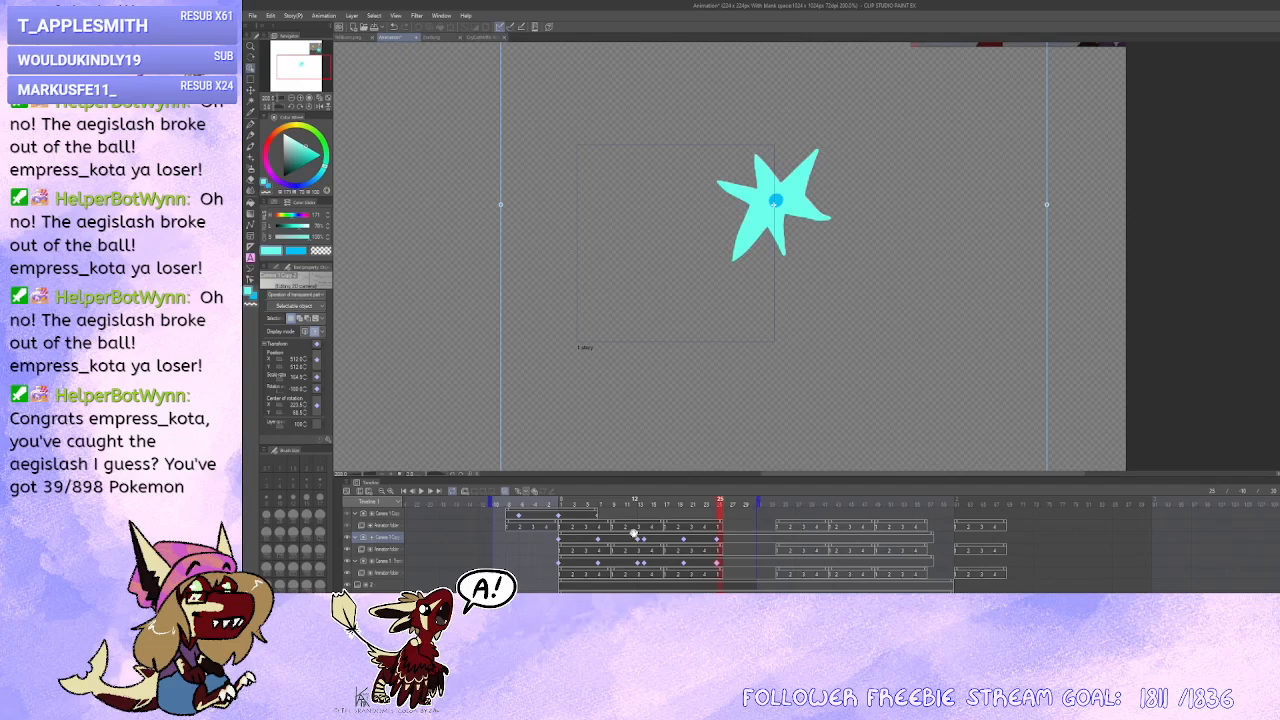
left_click(634, 537)
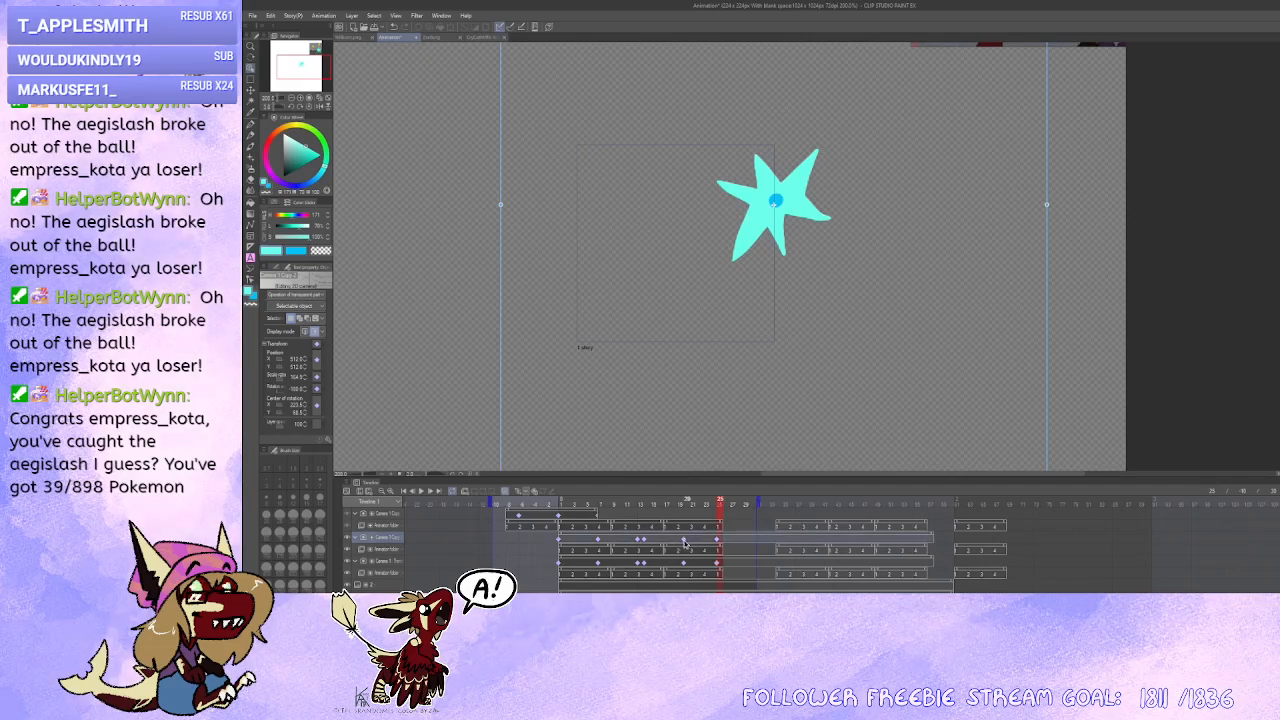
left_click(686, 541)
left_click(562, 543)
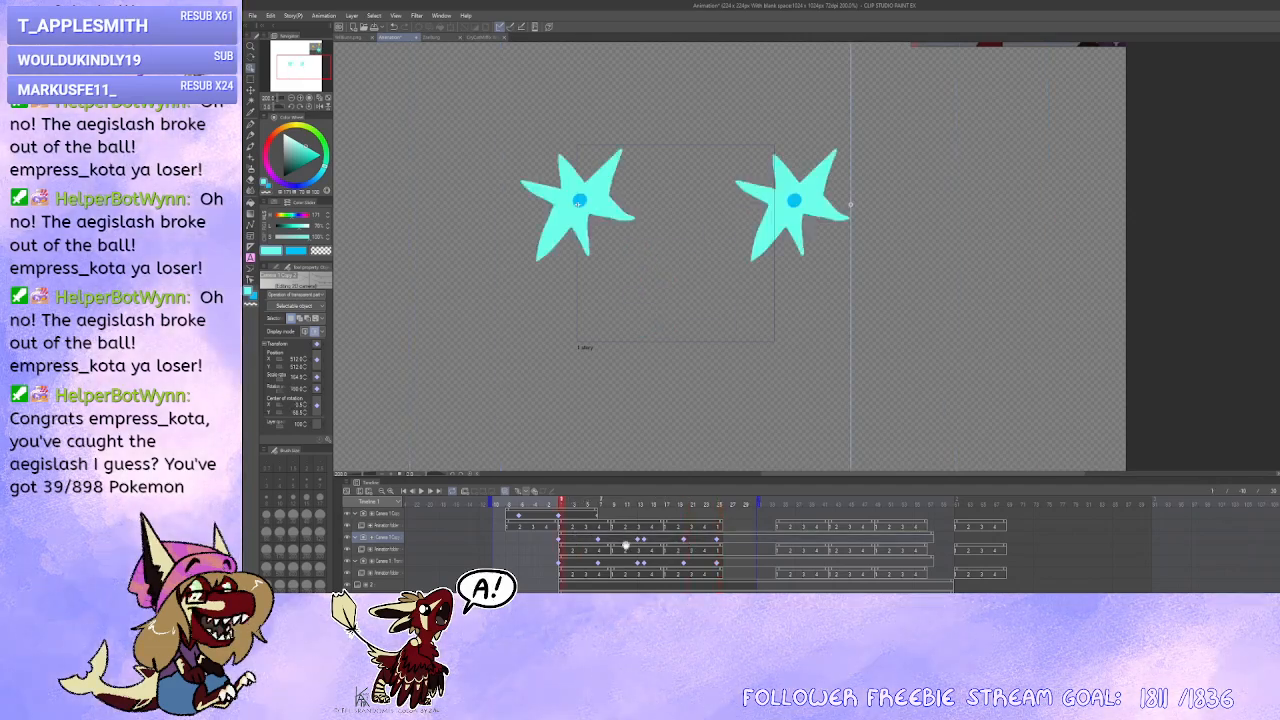
Step: Extend the duplicate star's inner clip to about frame 32 and compare the camera folder's first and frame 25 keyframes
left_click(723, 546)
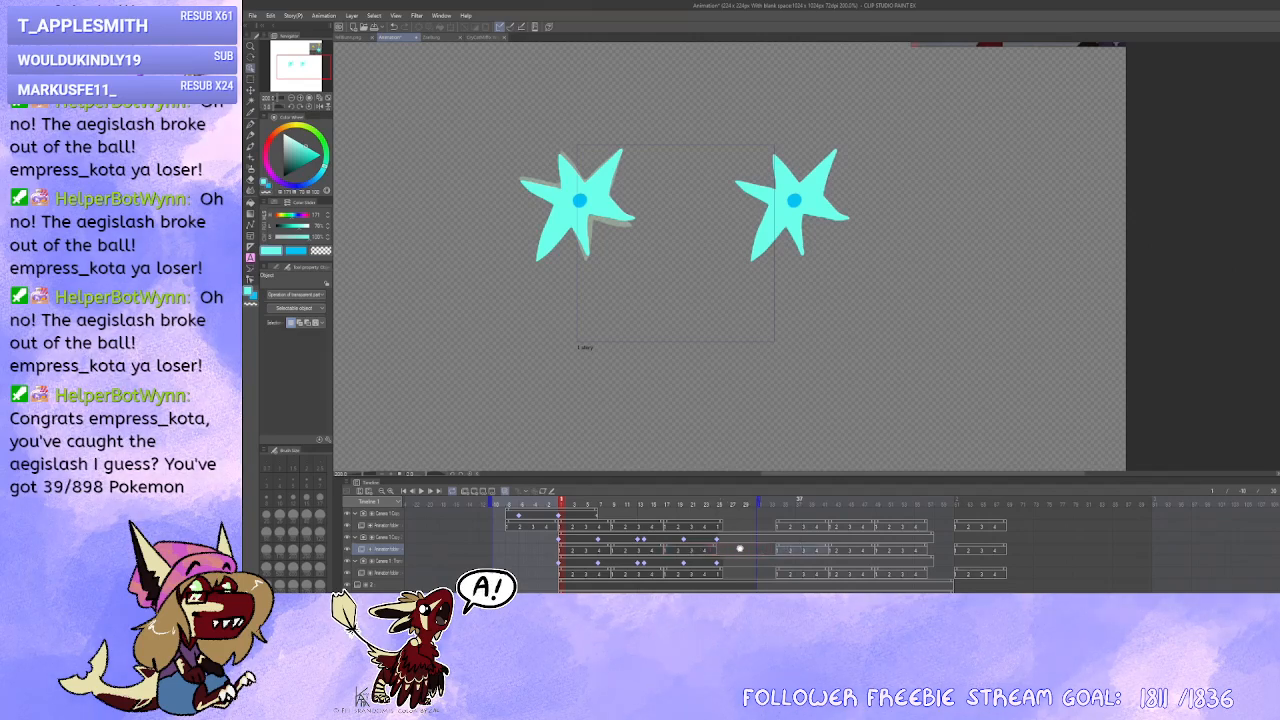
left_click(718, 539)
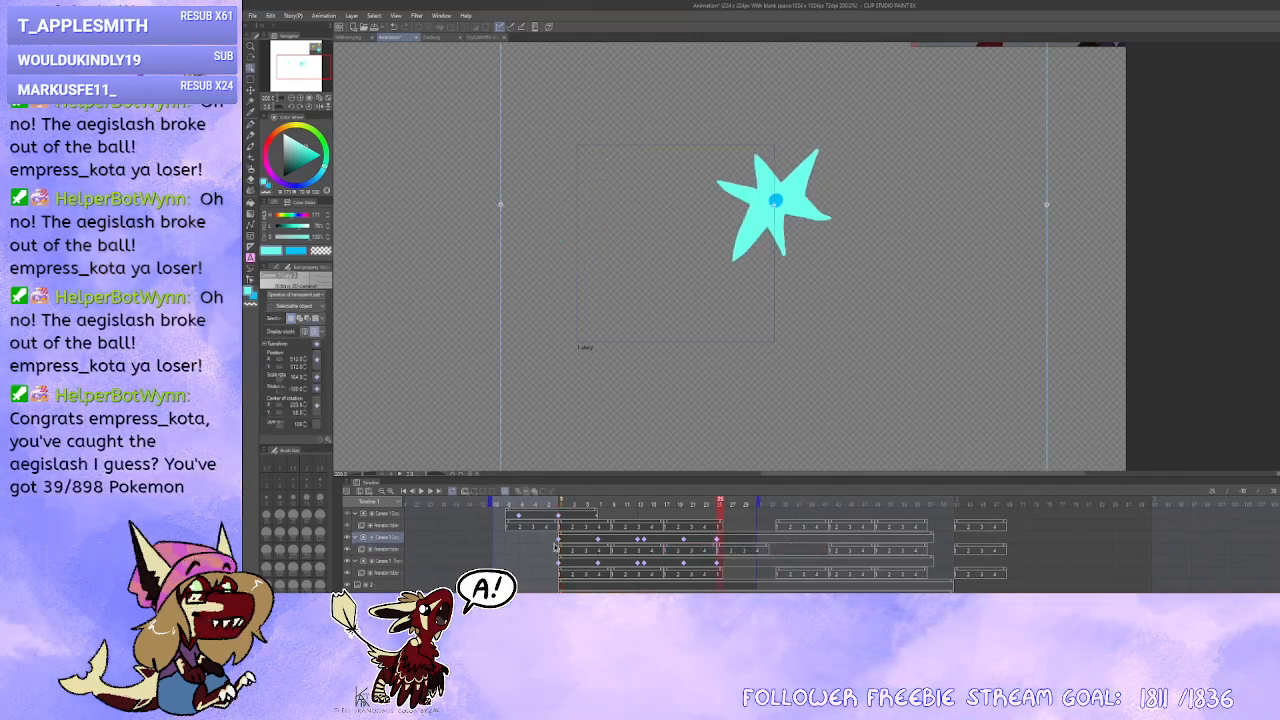
left_click(559, 541)
left_click(717, 540)
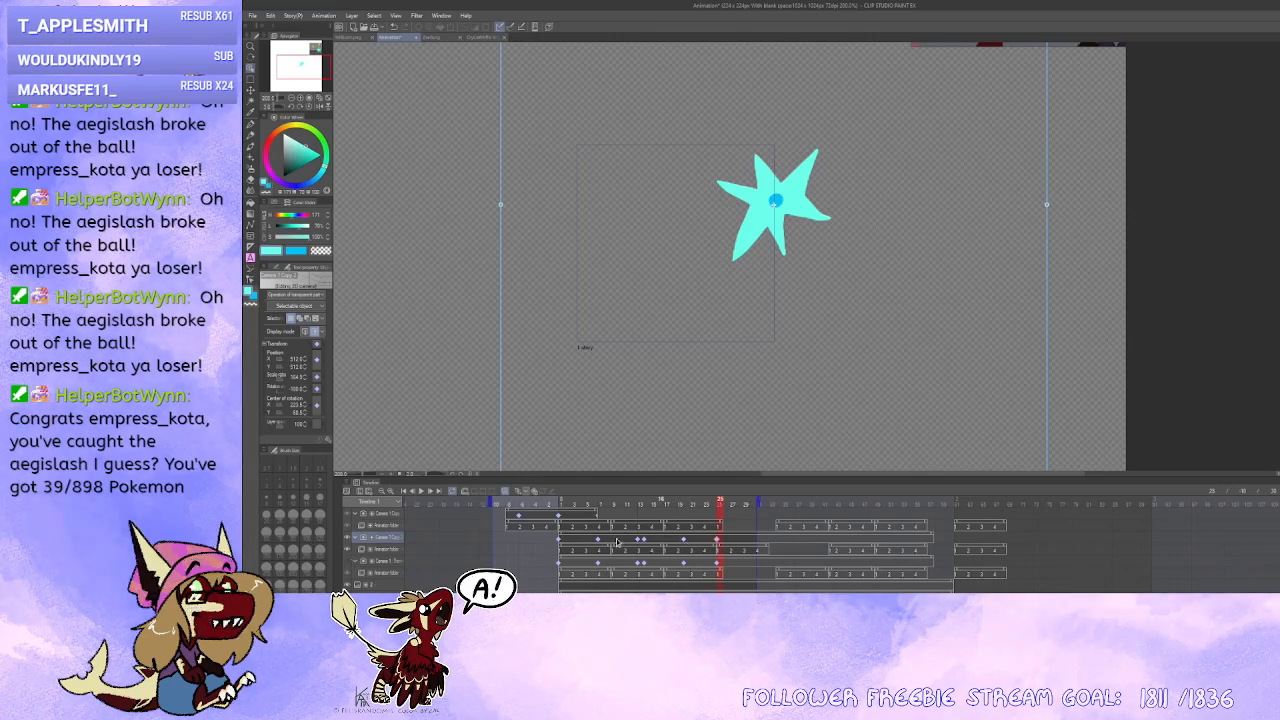
left_click(559, 541)
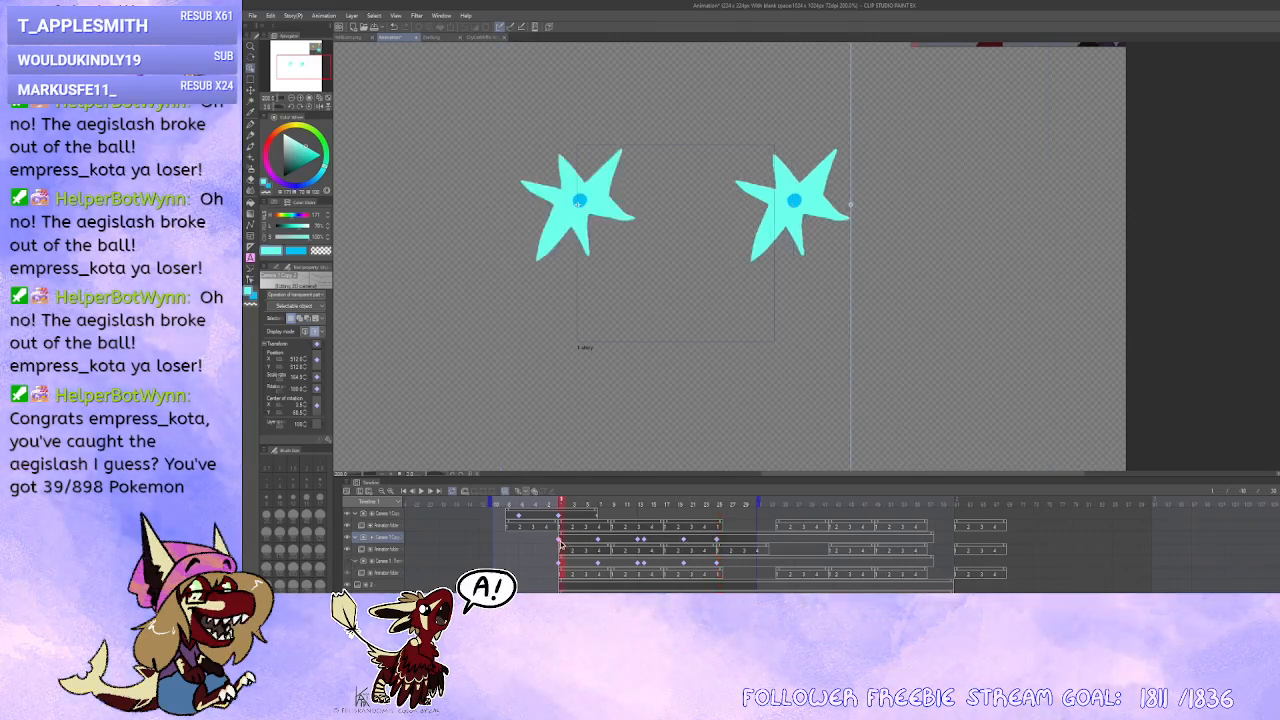
Step: Delete the duplicate camera folder's keyframes at frames 25, 20 and 14
left_click(717, 542)
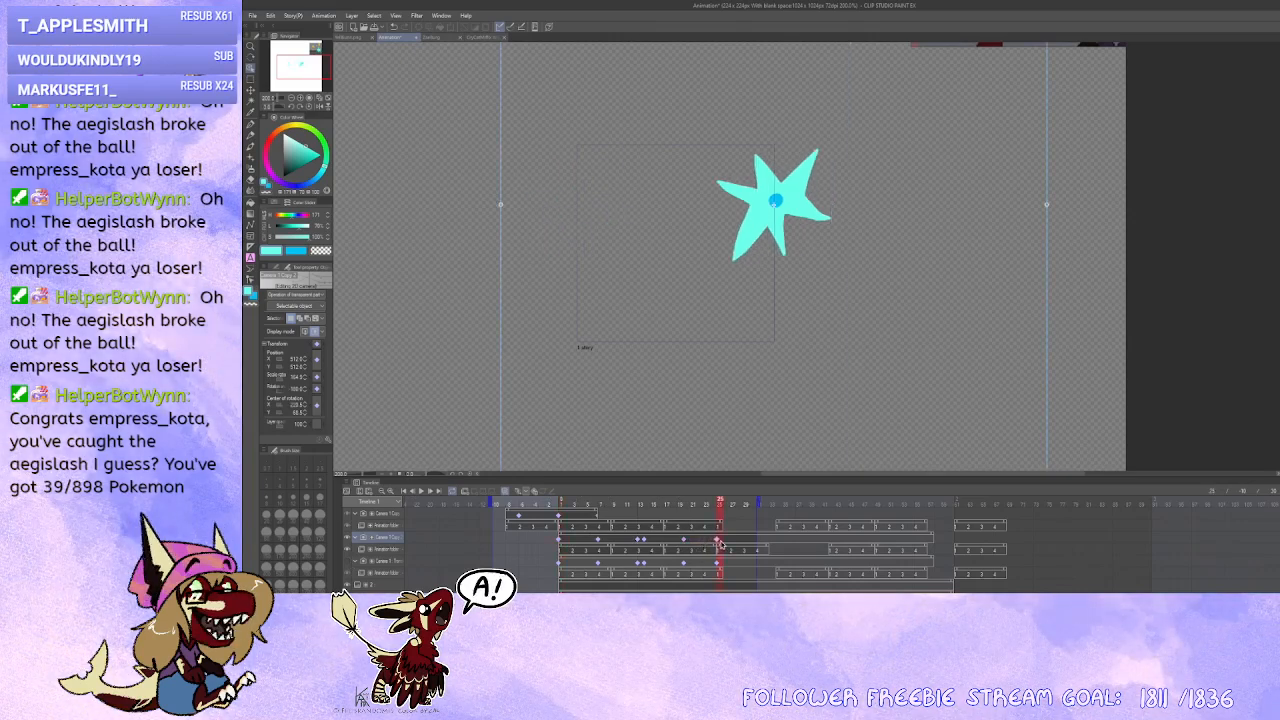
left_click(686, 540)
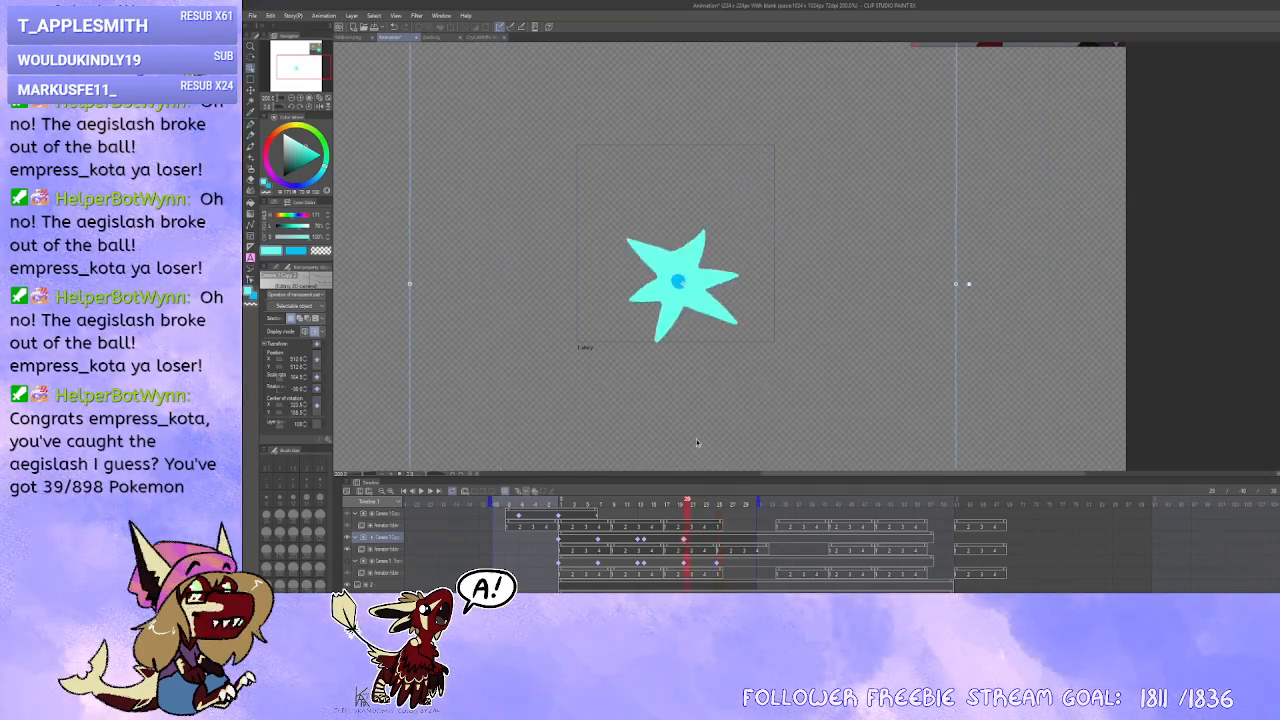
left_click(645, 541)
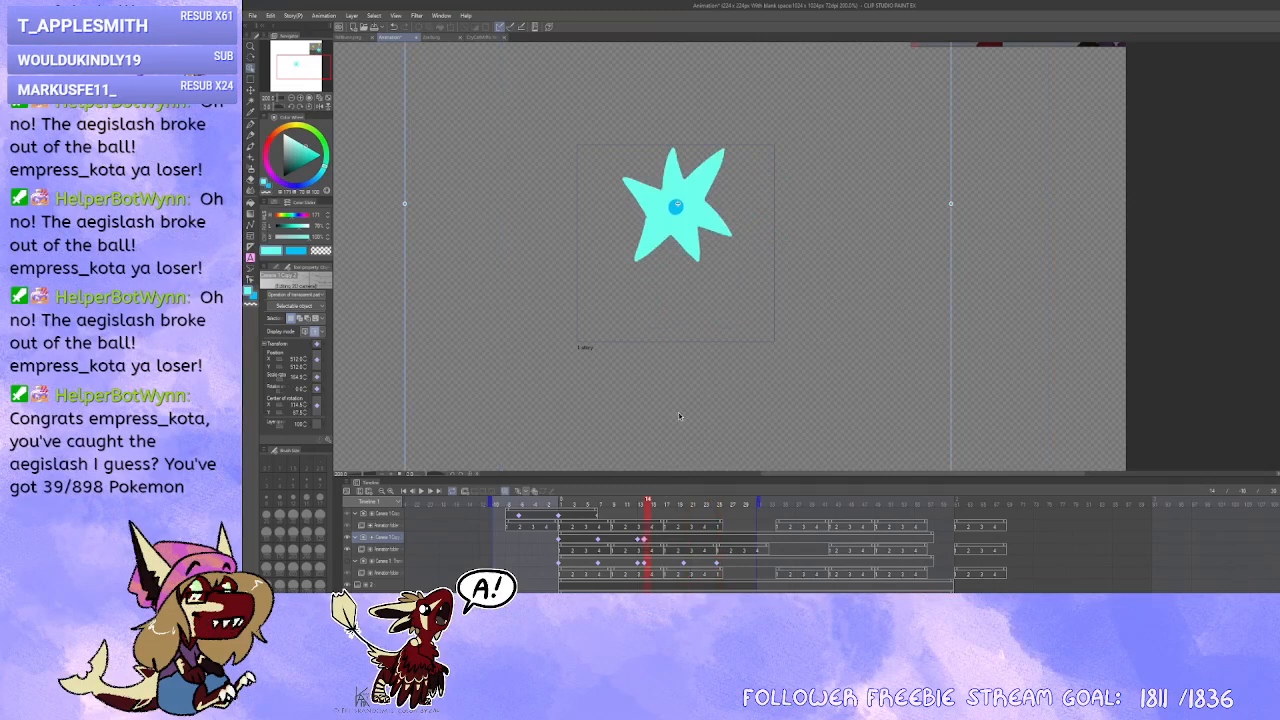
Step: Move the duplicate's first keyframe to frame 25, its frame 13 keyframe to frame 14 and its frame 7 keyframe to frame 20
left_click(560, 541)
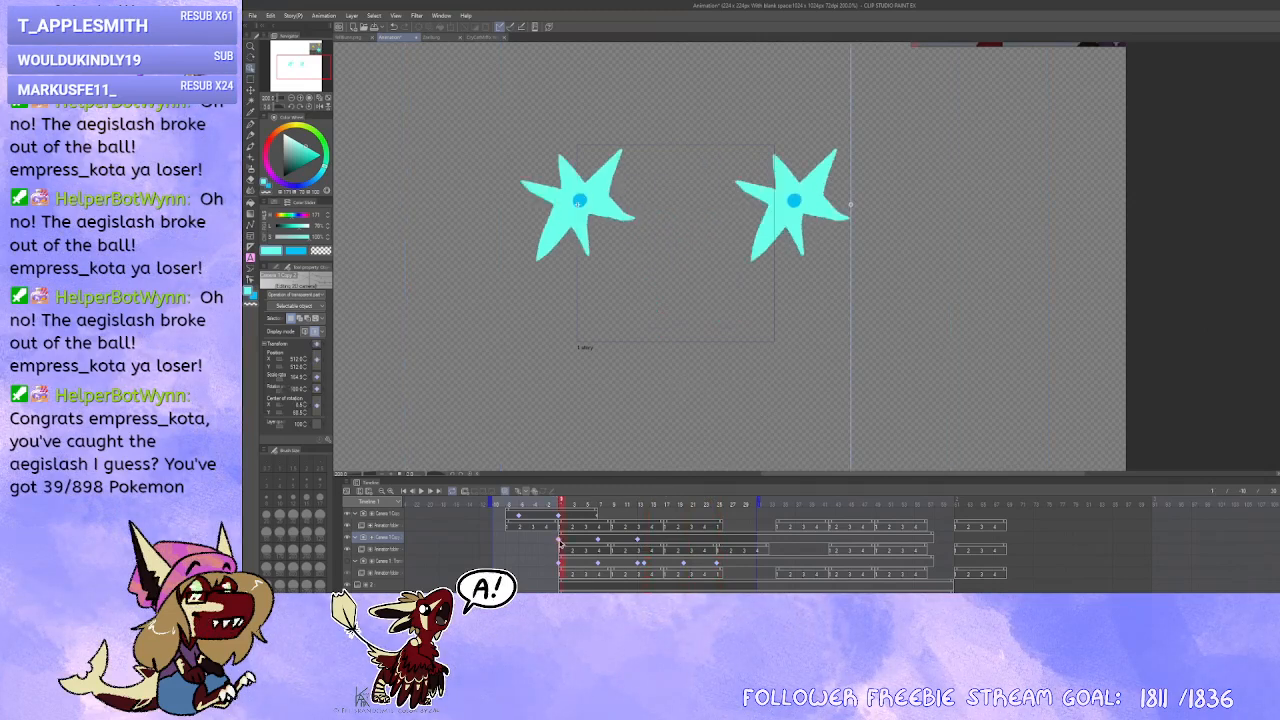
left_click(685, 541)
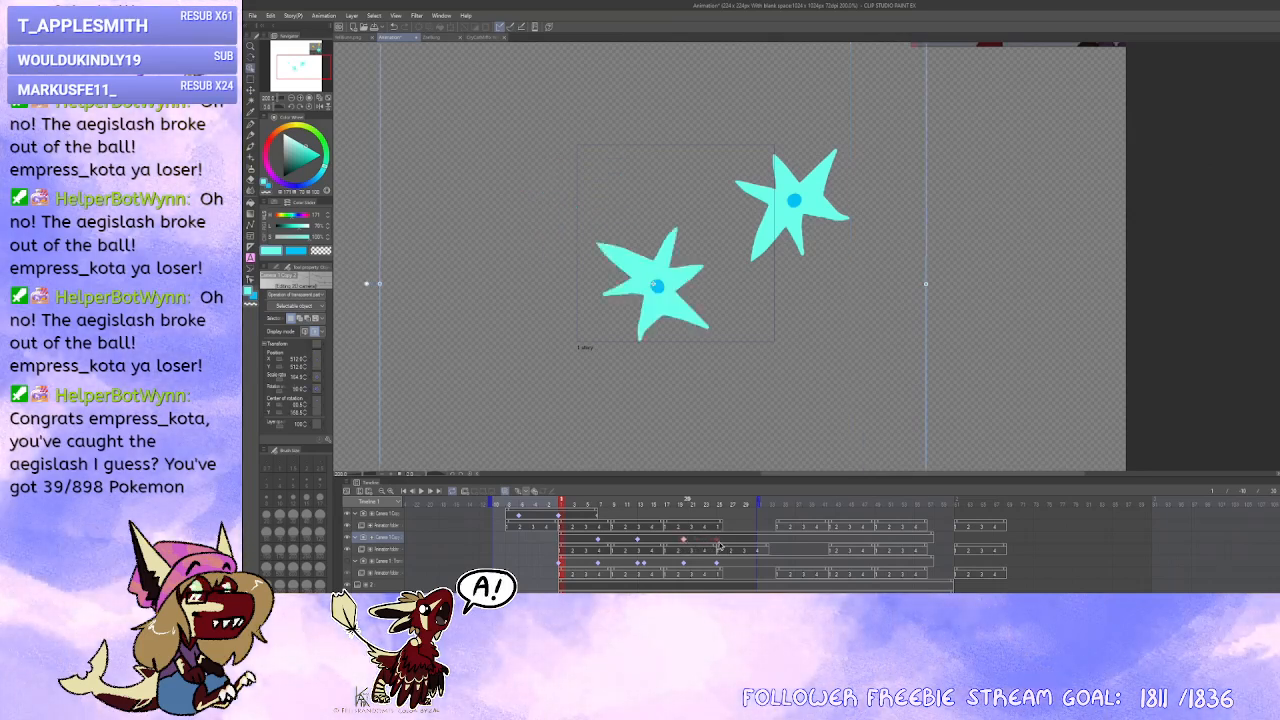
left_click_drag(719, 545, 717, 543)
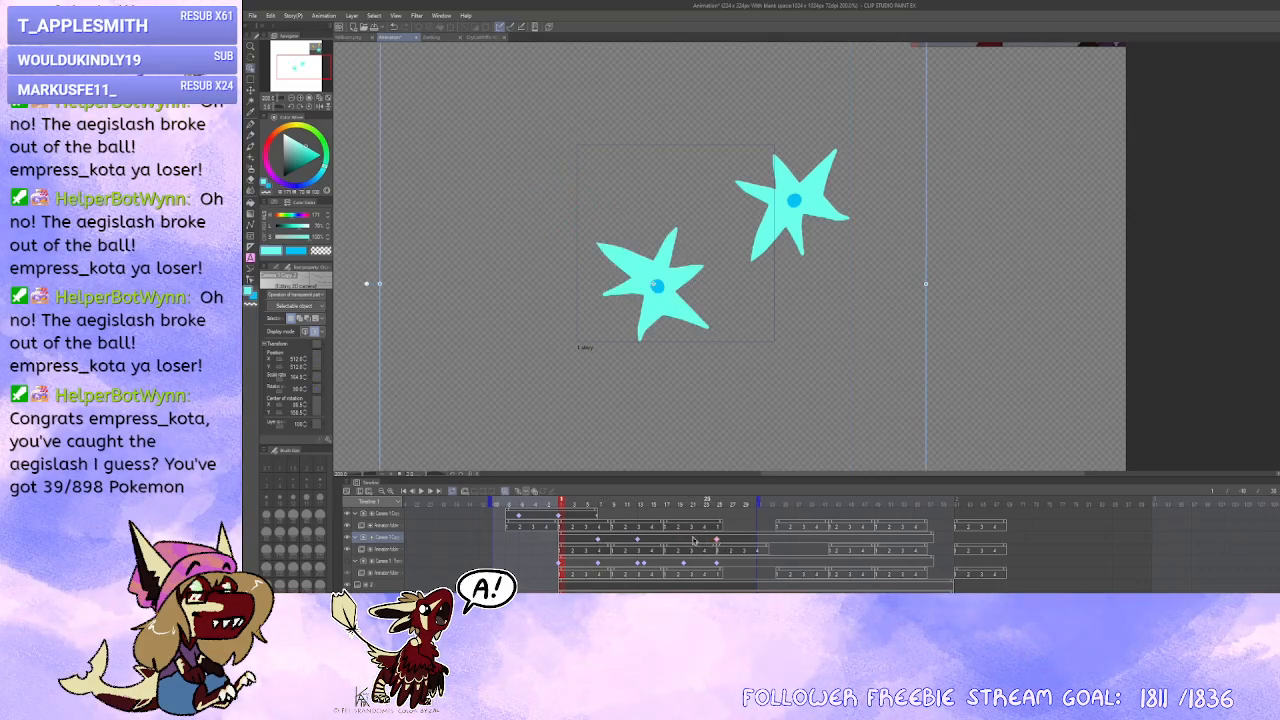
left_click(641, 540)
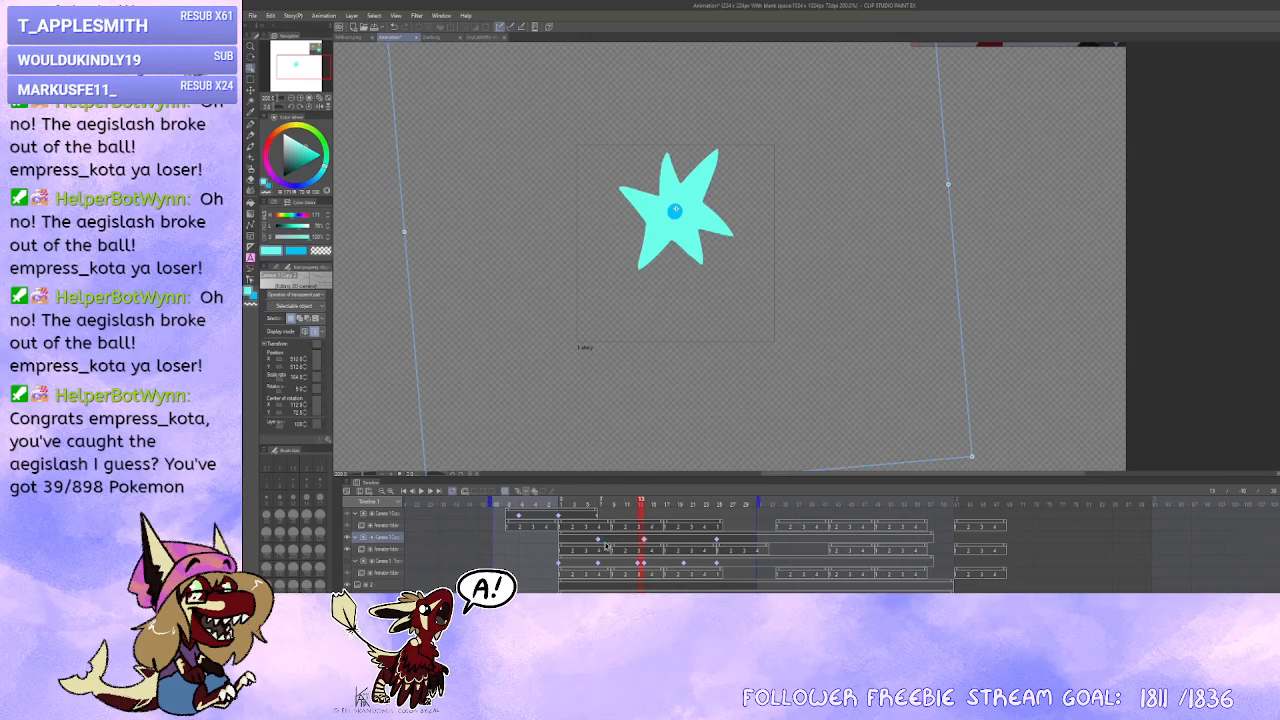
left_click_drag(605, 545, 688, 550)
left_click(603, 541)
left_click_drag(598, 541, 683, 541)
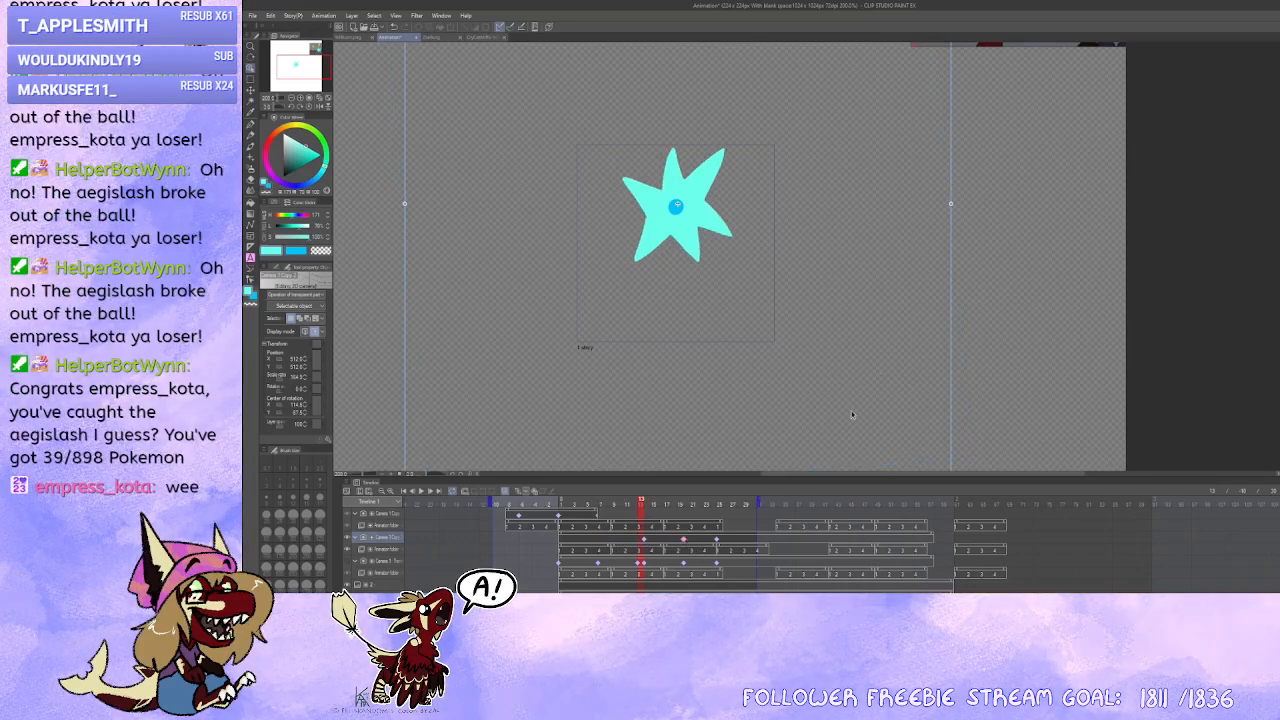
Step: Rearrange the duplicate's three keyframes into their original order at frames 20, 25 and 30
mouse_move(683, 539)
left_mouse_down()
mouse_move(751, 540)
mouse_move(684, 541)
left_mouse_up()
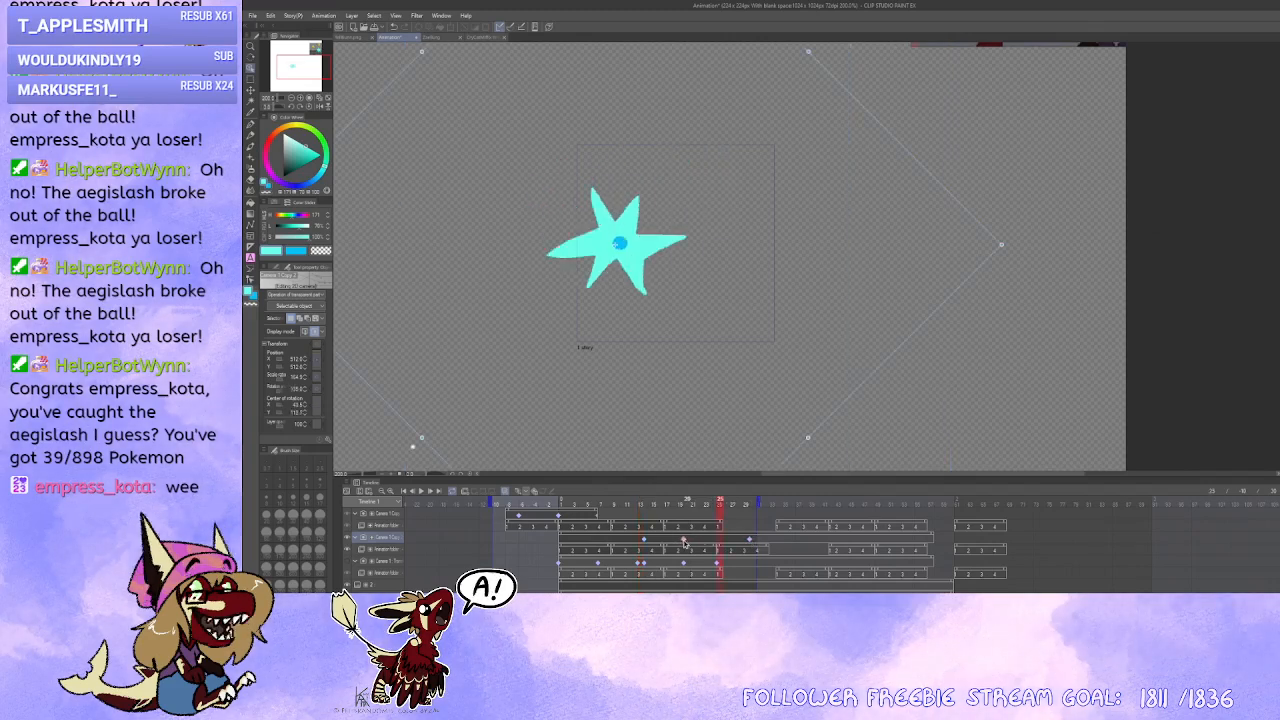
left_click(750, 541)
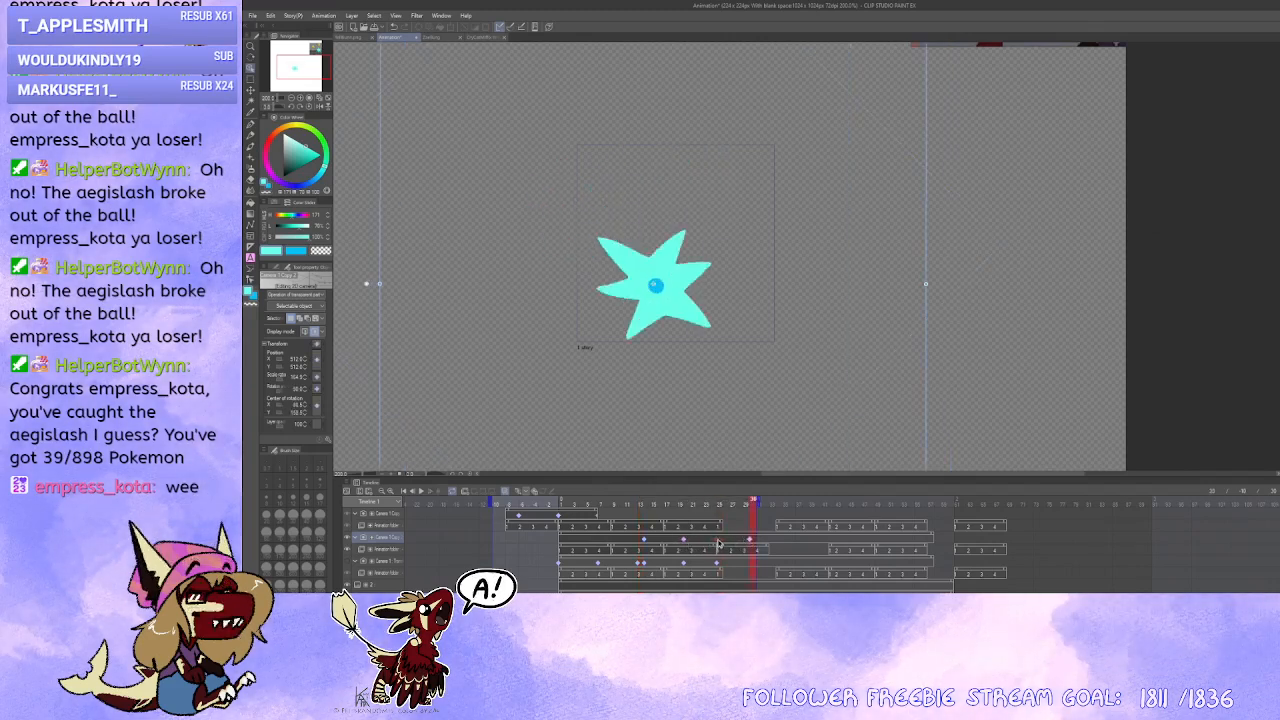
left_click(717, 542)
left_click(645, 542)
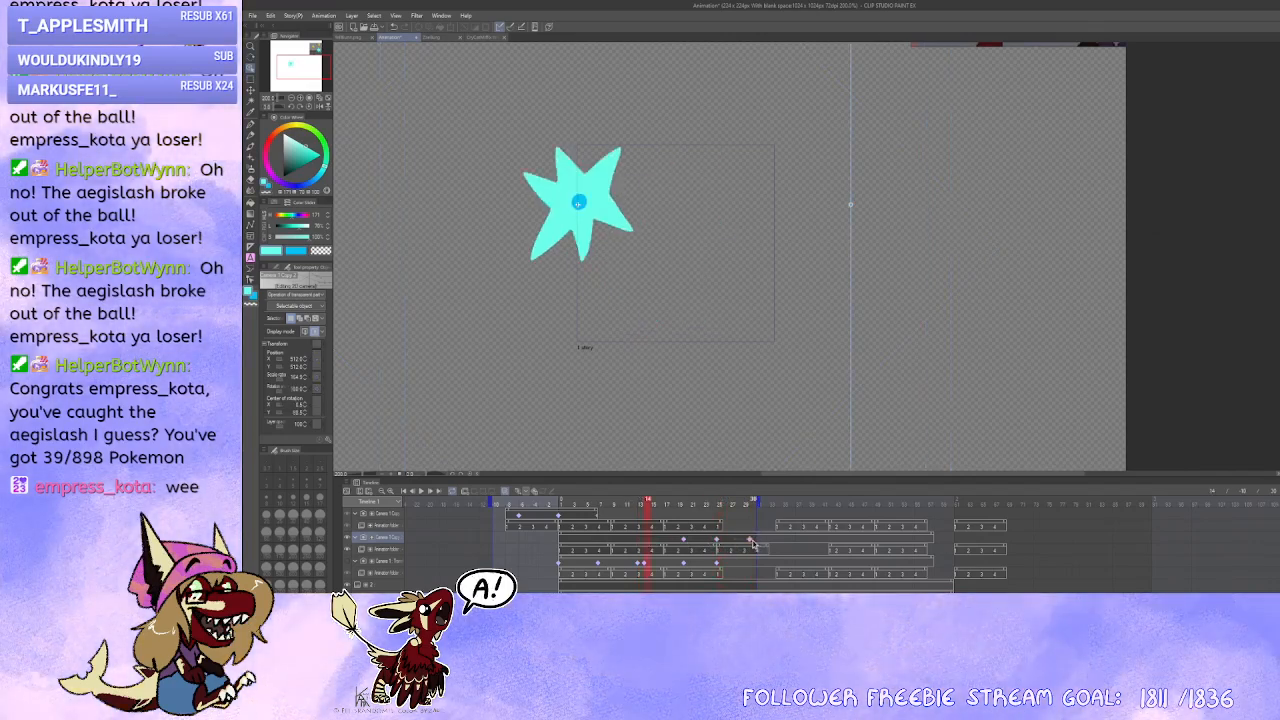
Step: Show the lower camera folder again and compare both stars' positions at frame 20
left_click(685, 542)
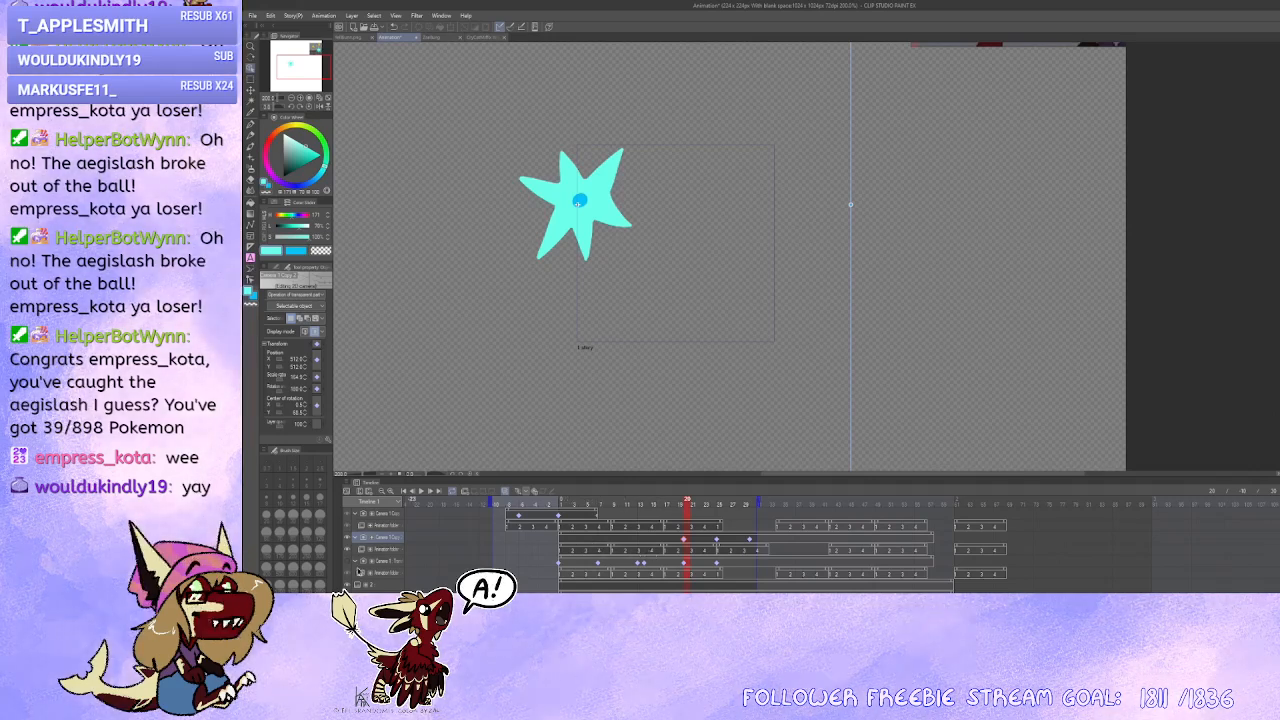
left_click(348, 562)
left_click(348, 563)
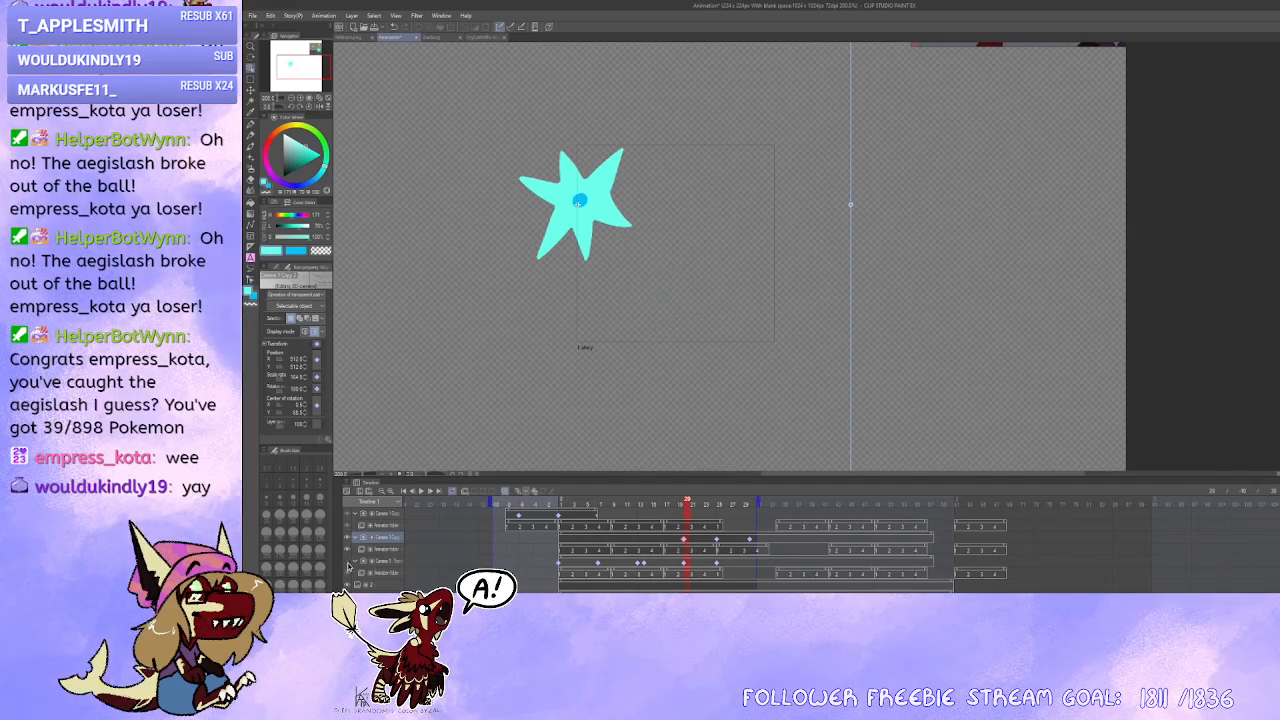
left_click(348, 563)
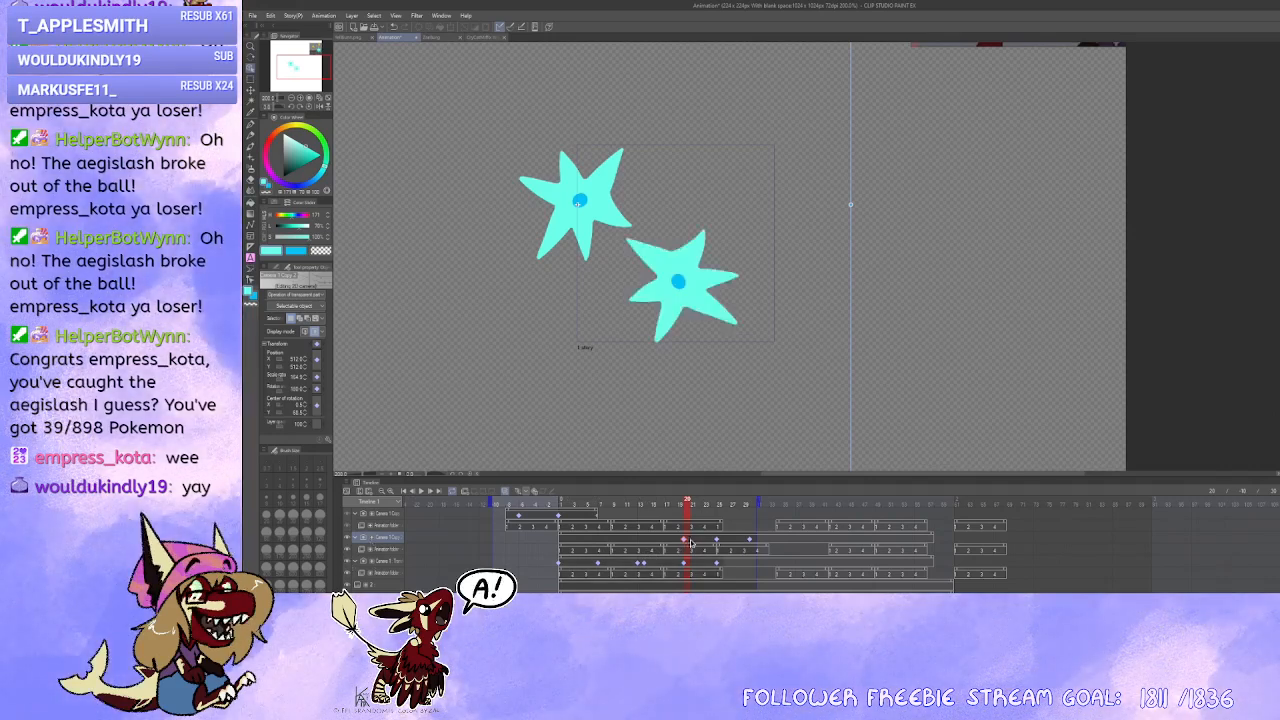
Step: Extend the playback range to about frame 38, move the duplicate's keyframes to frames 25, 30 and 33, and hide the lower camera folder
left_click_drag(760, 500, 811, 500)
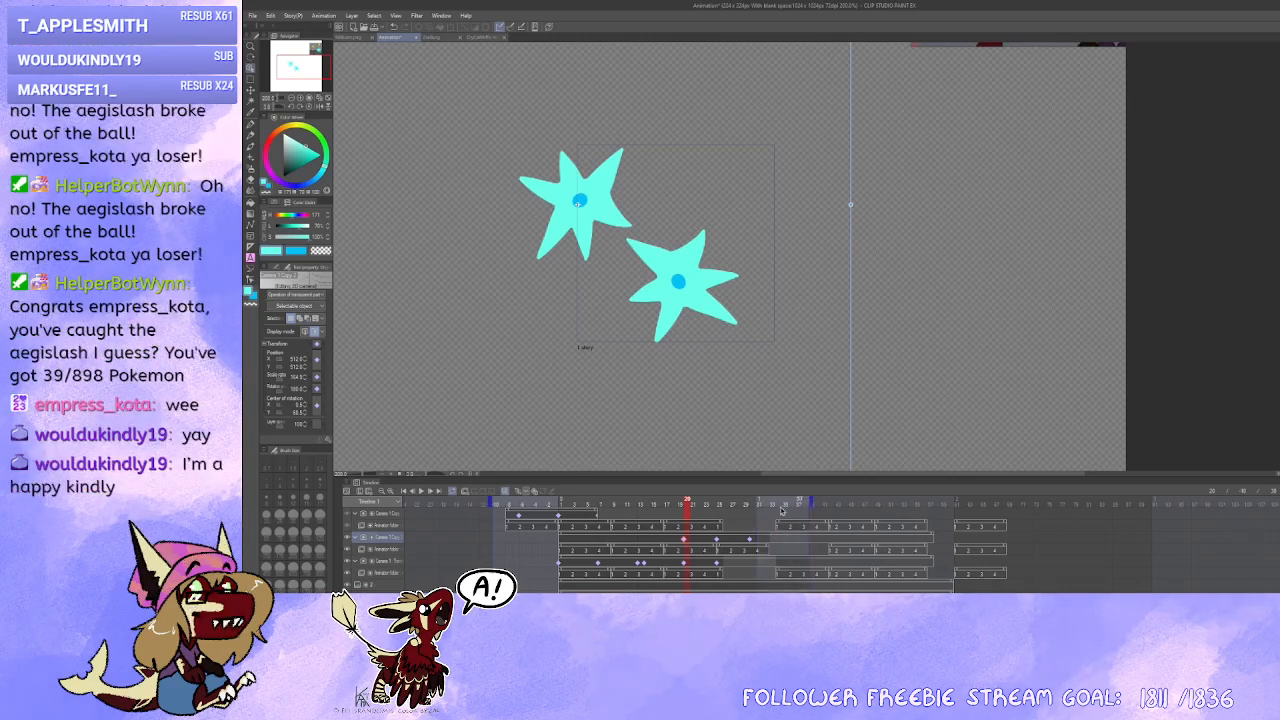
left_click_drag(717, 539, 771, 541)
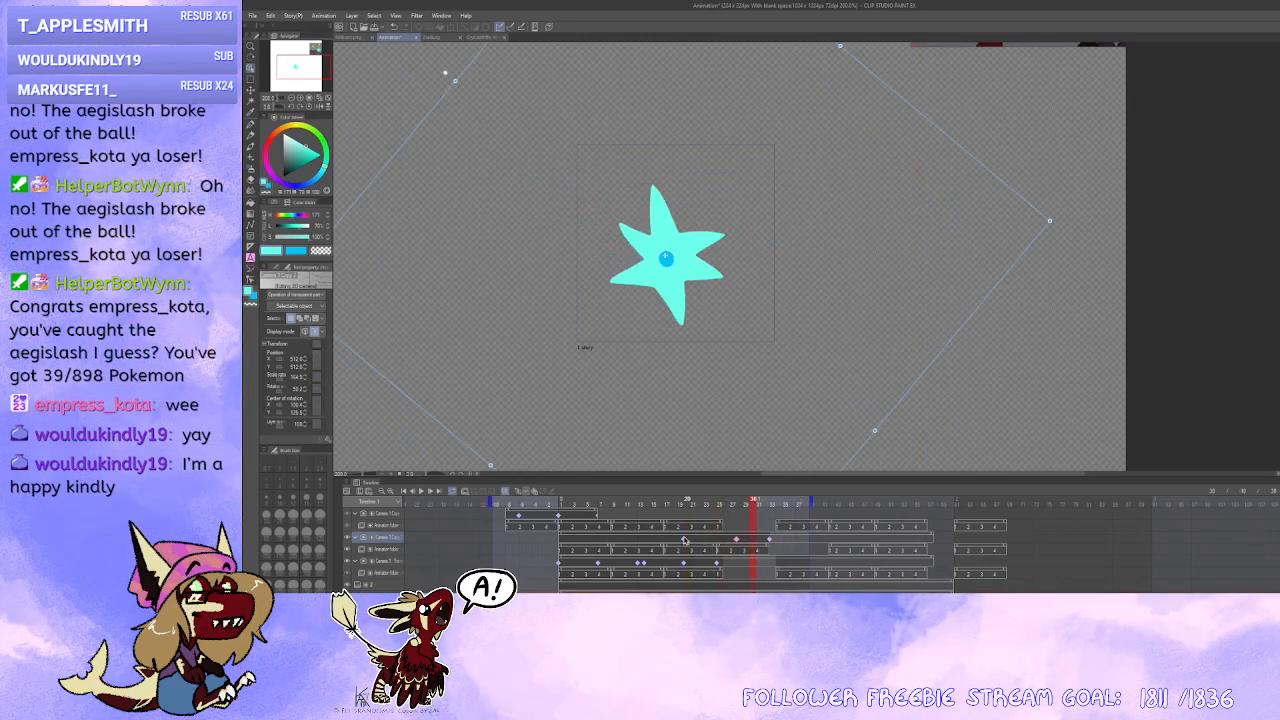
left_click_drag(684, 540, 717, 545)
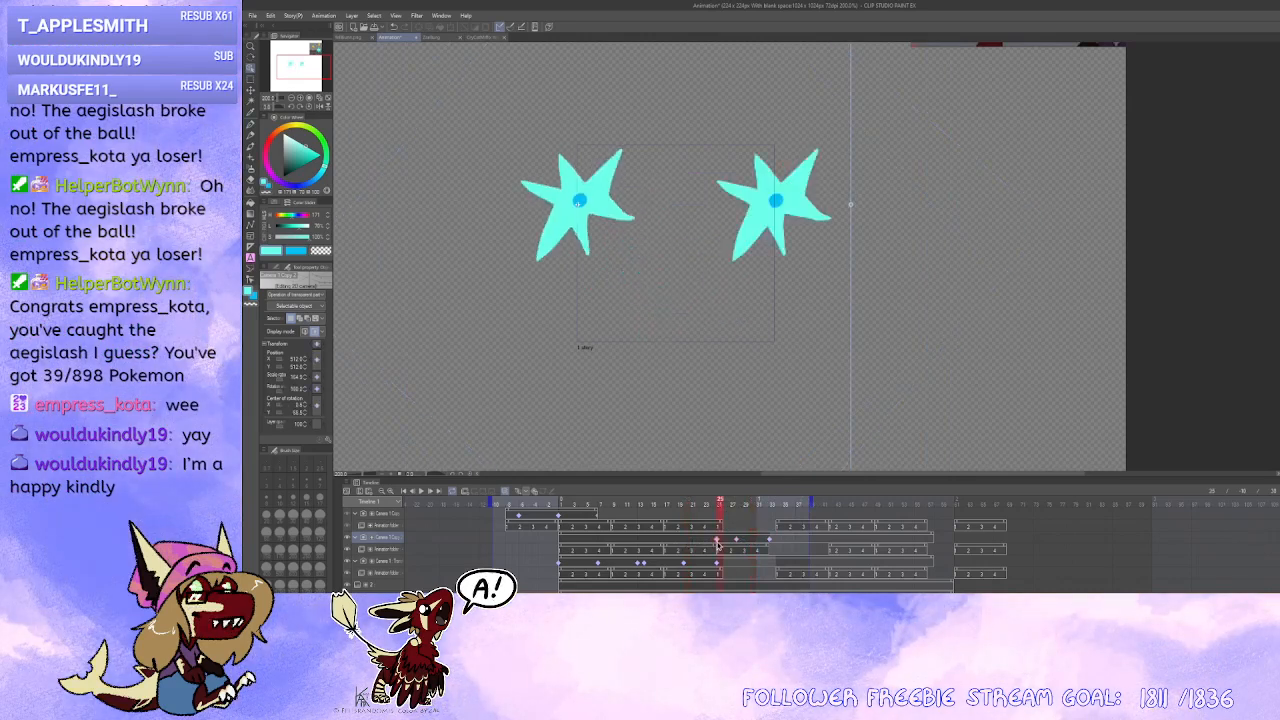
left_click(347, 562)
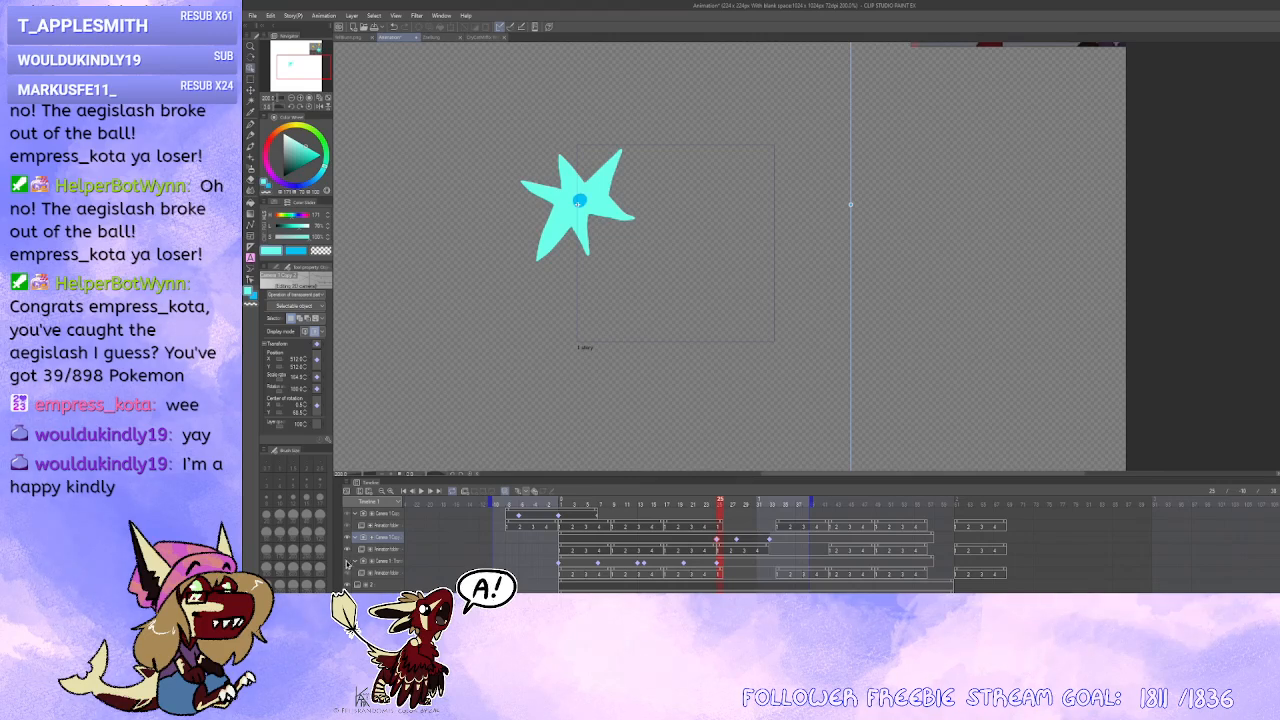
left_click_drag(736, 540, 749, 541)
Step: Examine the duplicate star's motion between its keyframes at frames 25, 30 and 33
left_click(746, 541)
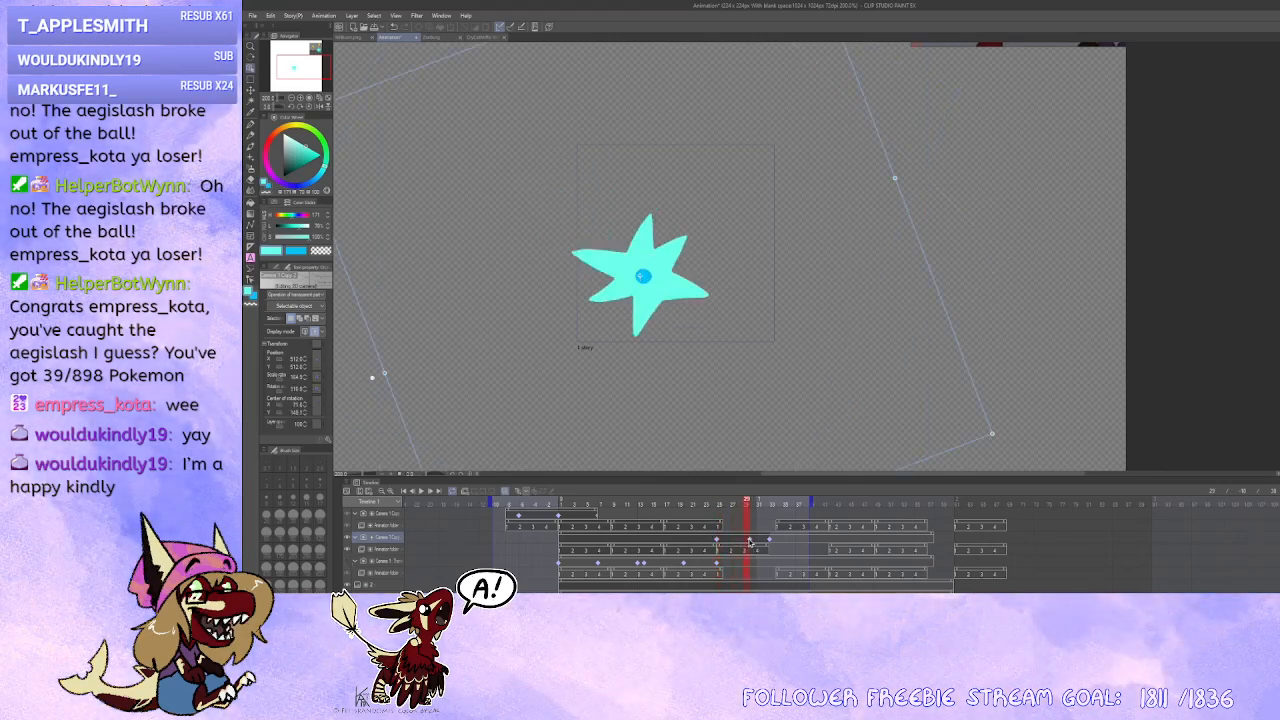
left_click(732, 541)
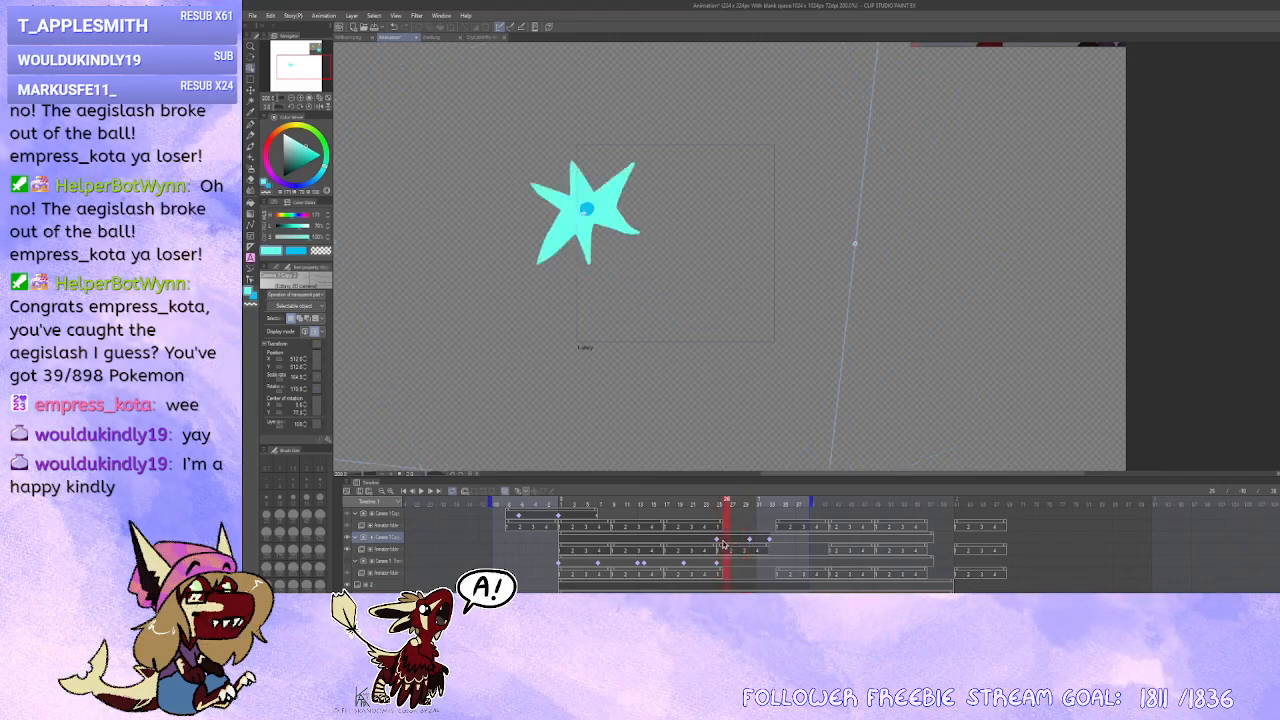
left_click(720, 541)
left_click(717, 541)
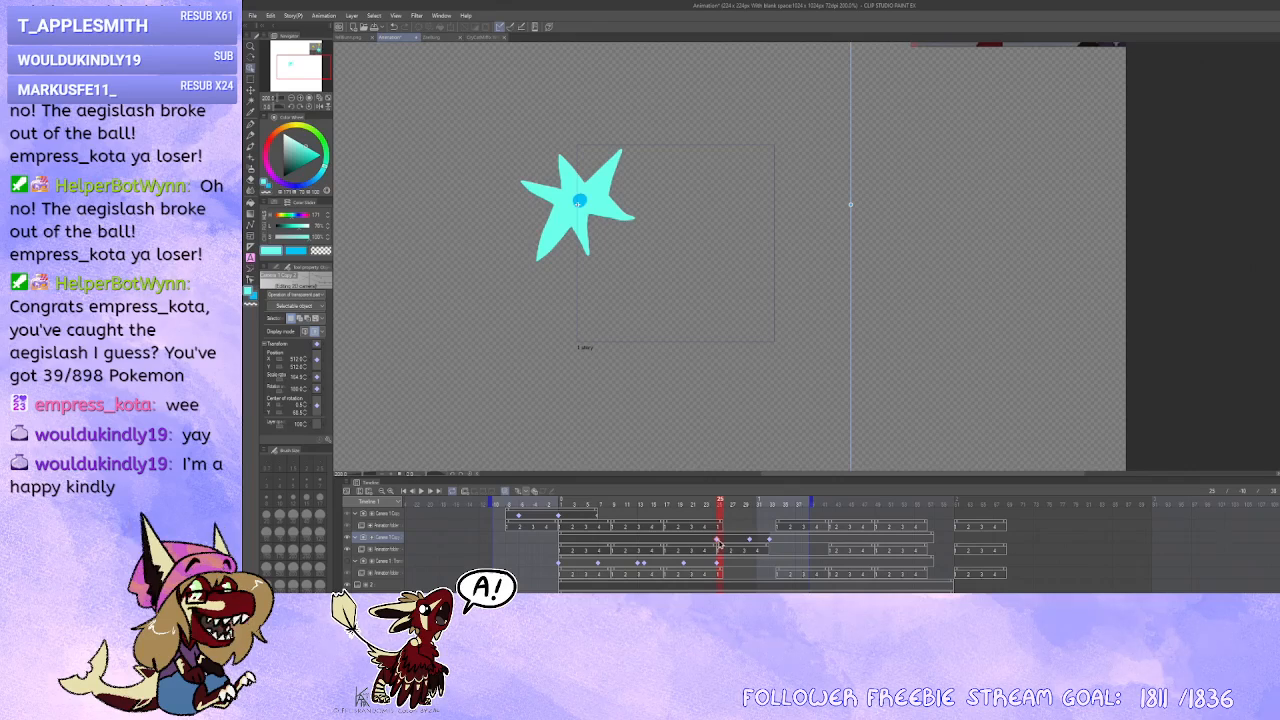
left_click(771, 541)
left_click_drag(686, 543, 752, 543)
left_click(750, 541)
left_click(717, 541)
left_click(729, 542)
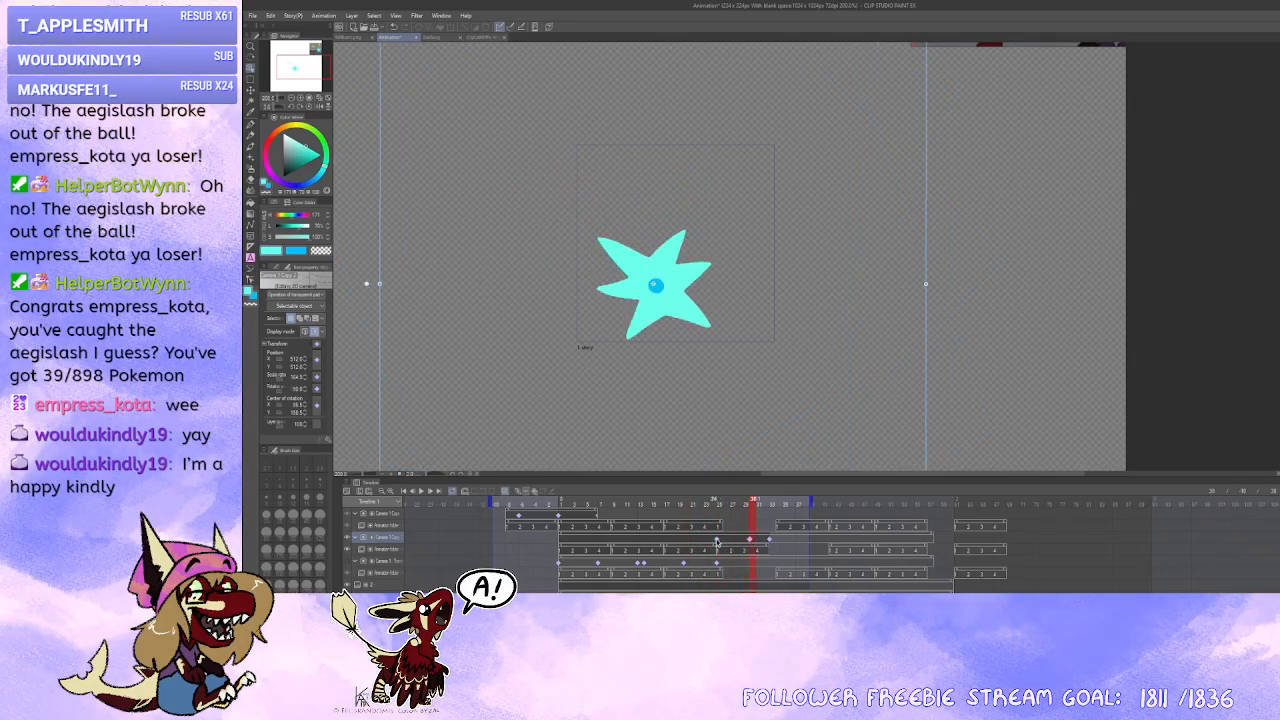
Step: Raise the centre of rotation's X at the duplicate's frame 25 and 30 keyframes to shift the star one canvas width to the right
left_click(717, 542)
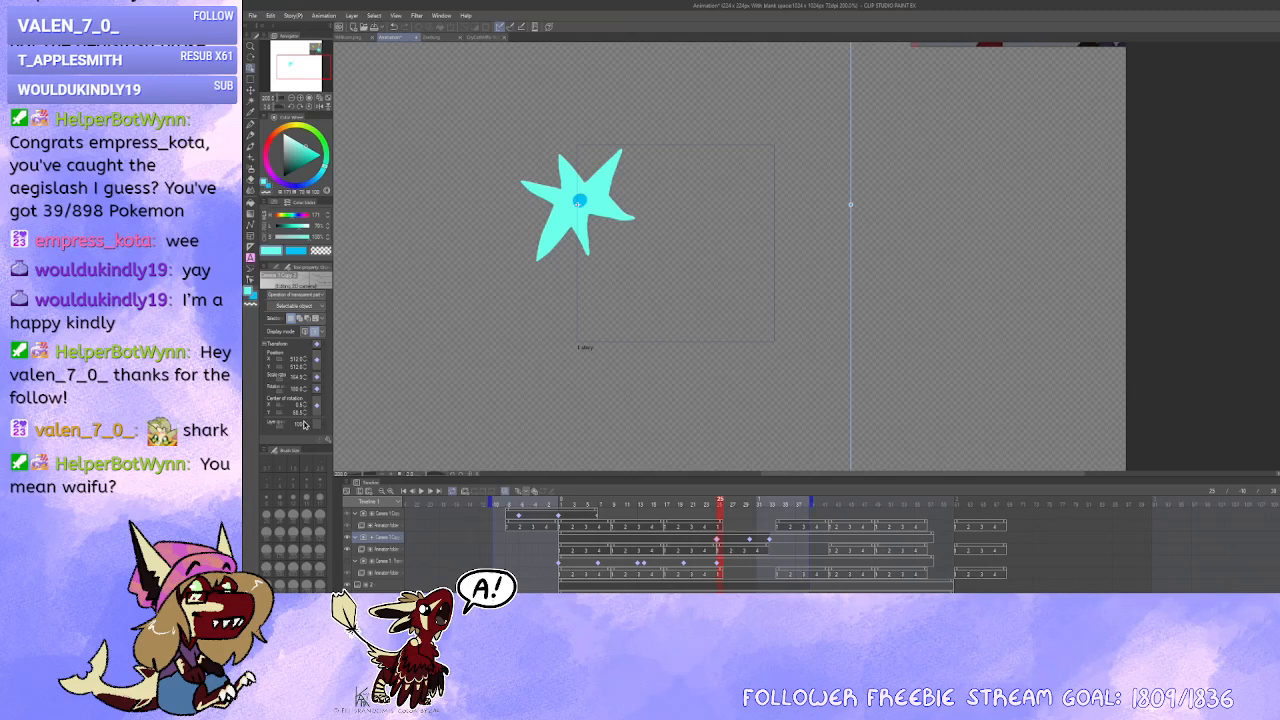
key("ctrl+z")
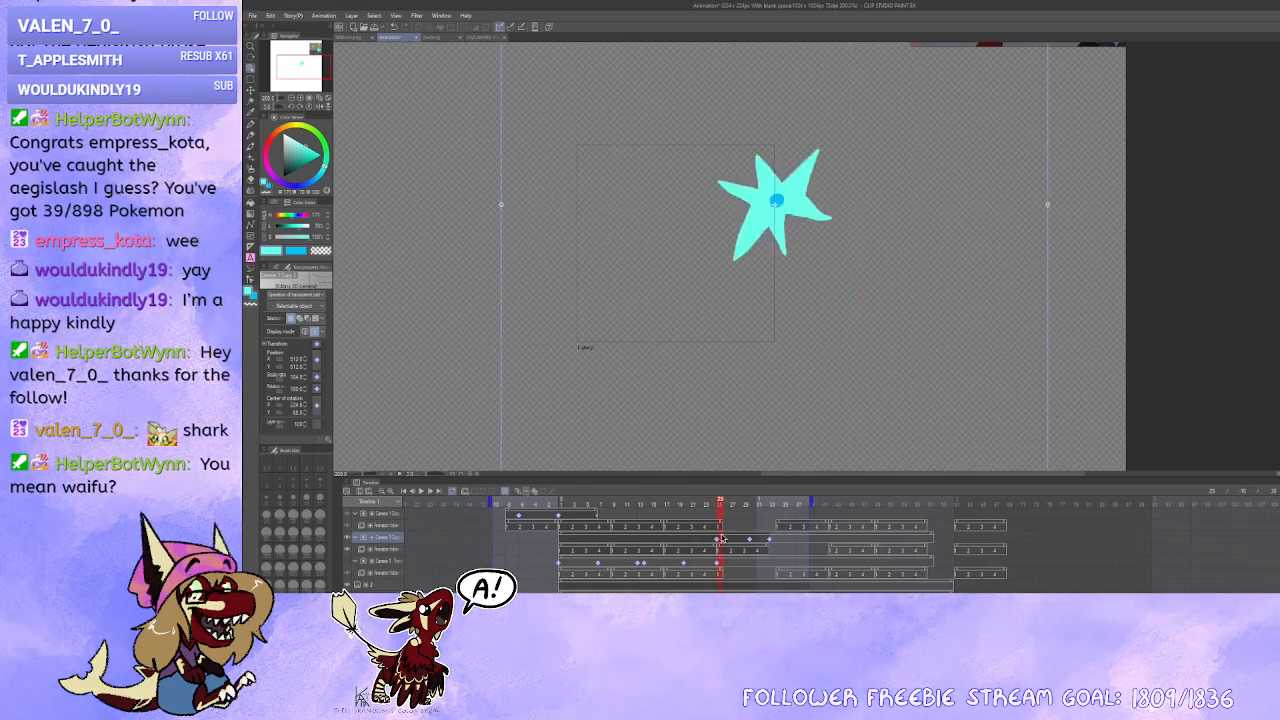
left_click(751, 538)
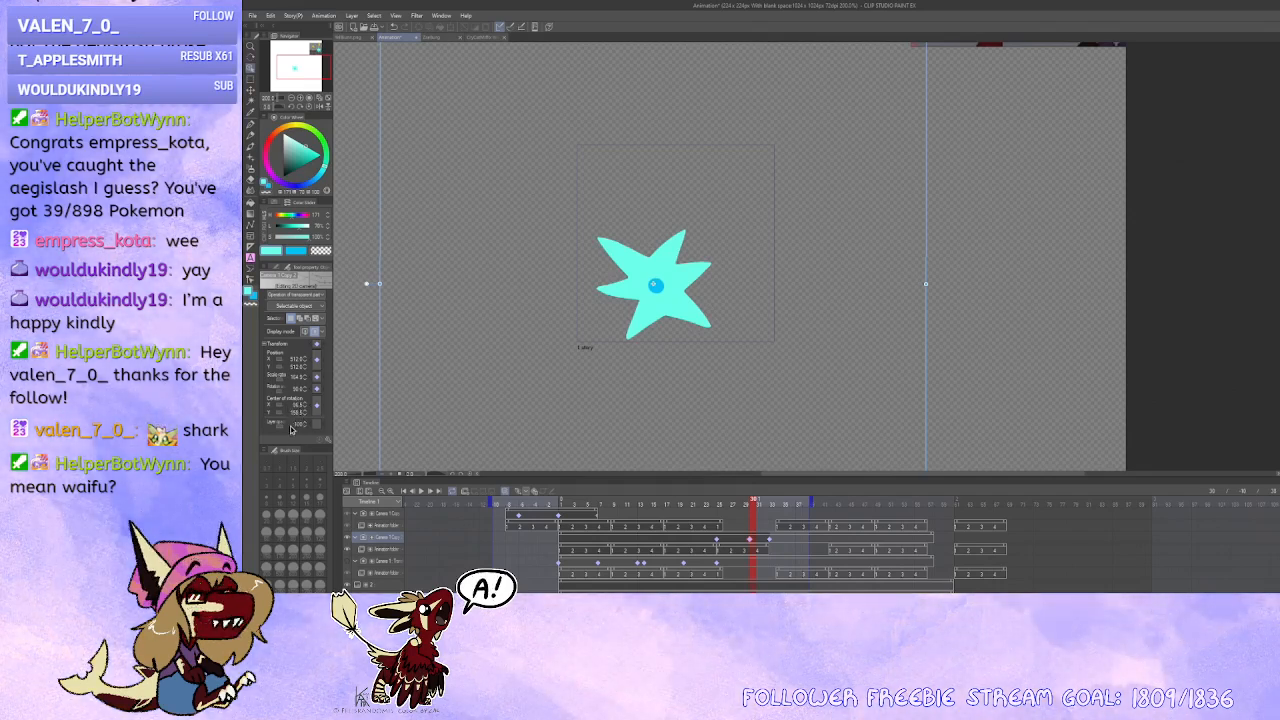
key("ctrl+z")
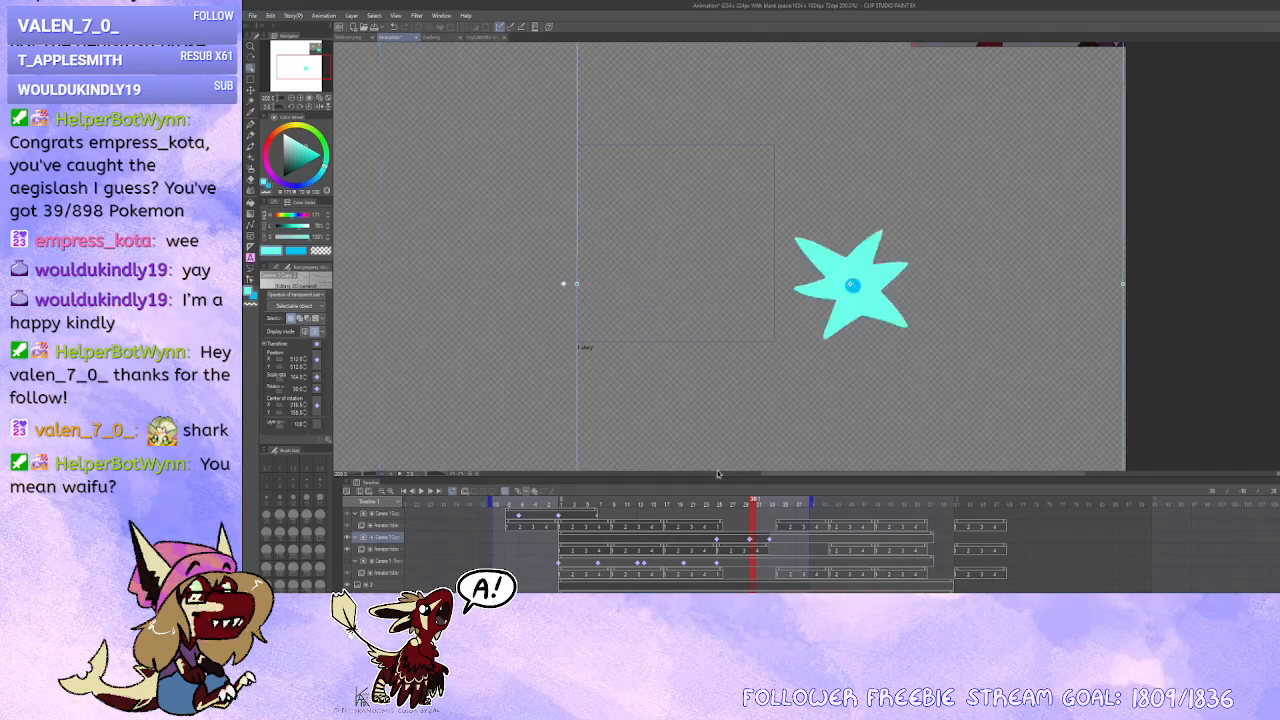
Step: Review the duplicate star's keyframes and trim the start of its camera folder's clip to frame 20
left_click(769, 541)
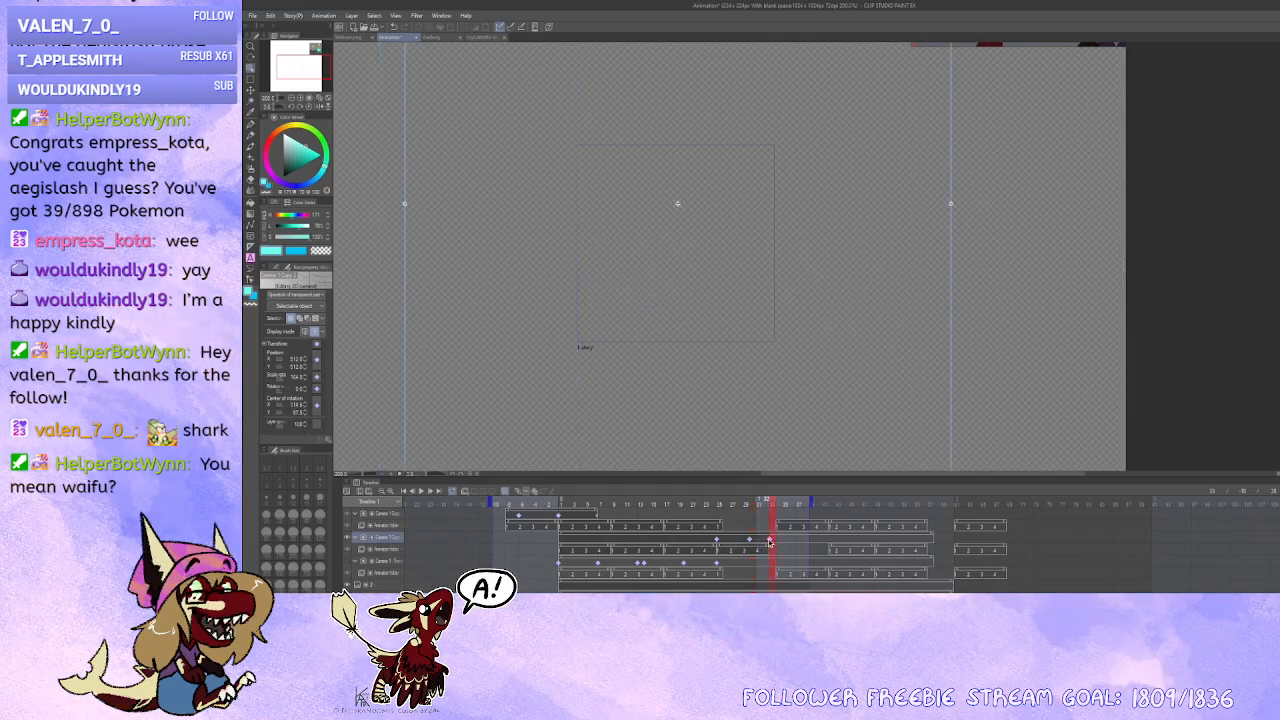
left_click(716, 540)
left_click(687, 541)
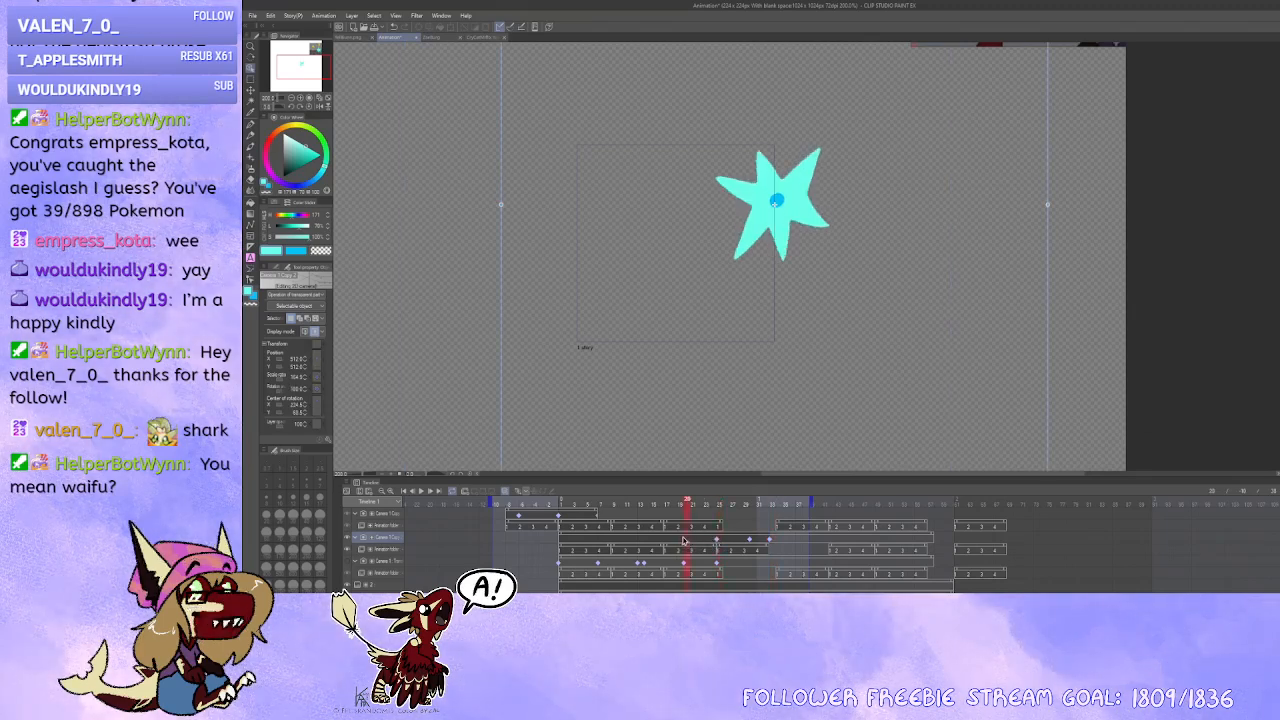
left_click(693, 541)
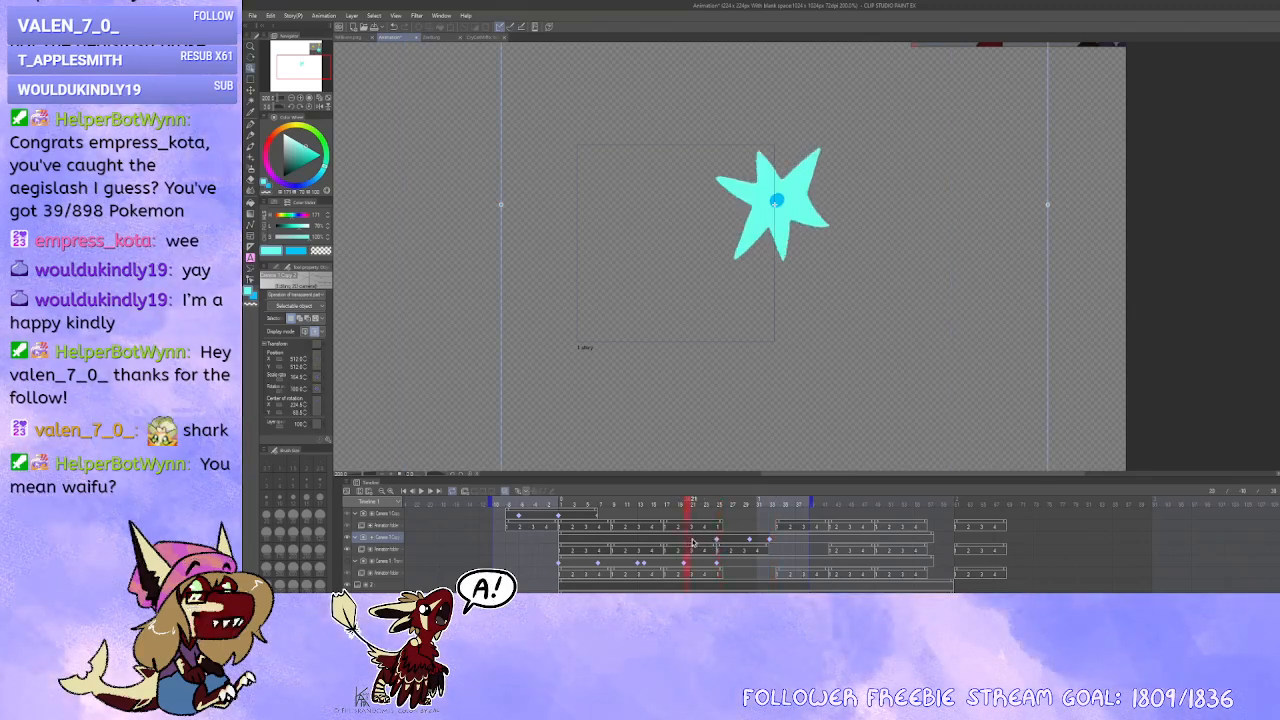
left_click(566, 535)
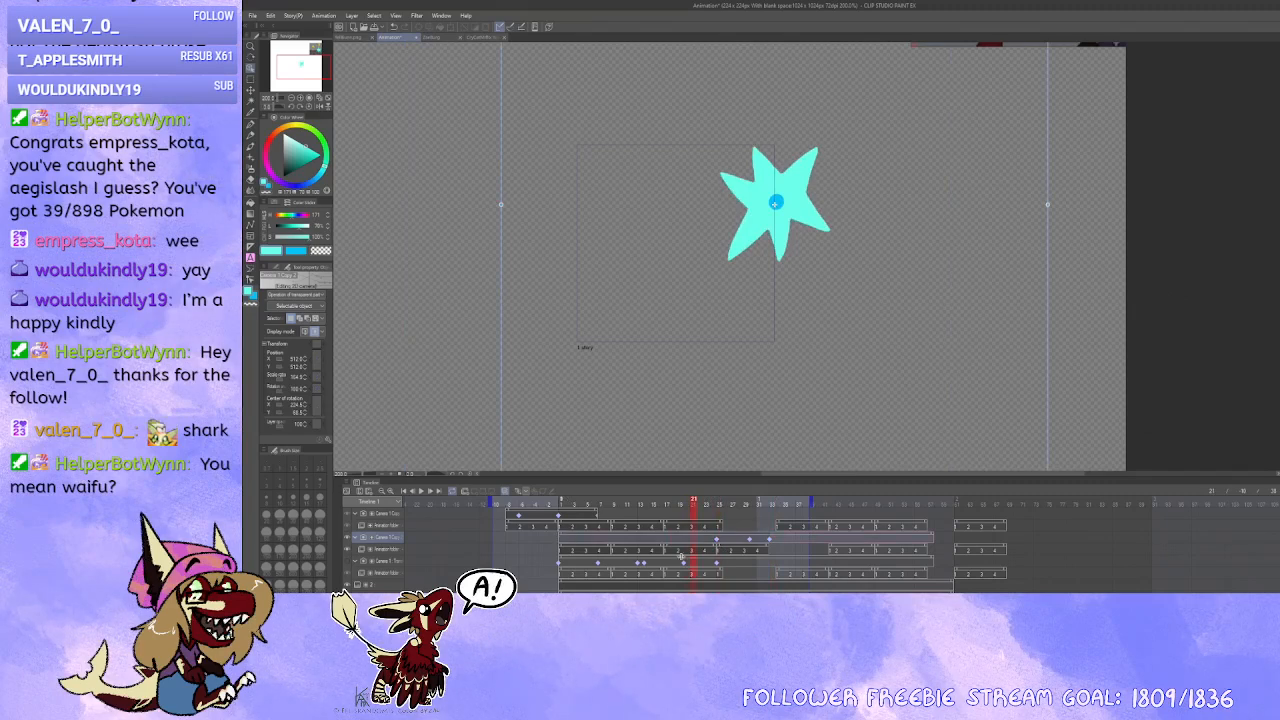
left_click_drag(683, 557, 685, 551)
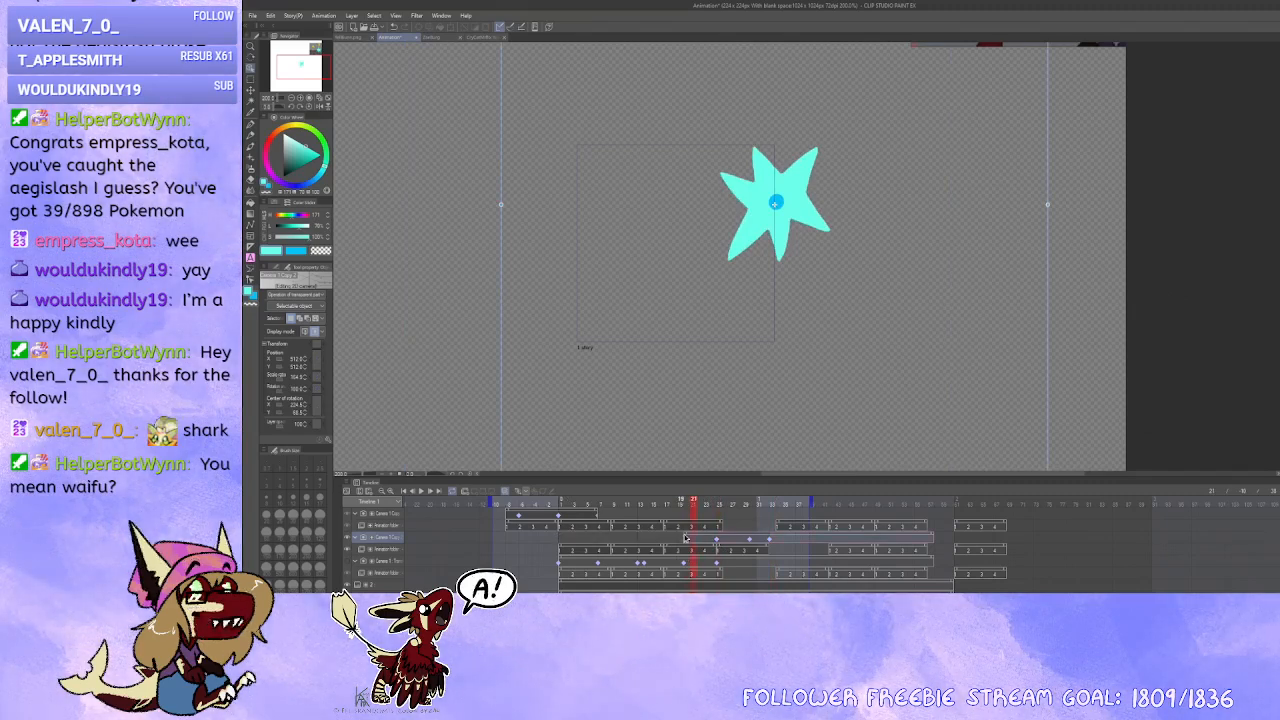
Step: Examine the duplicate star's motion frame by frame from frame 21 to frame 27
left_click(708, 541)
left_click(694, 541)
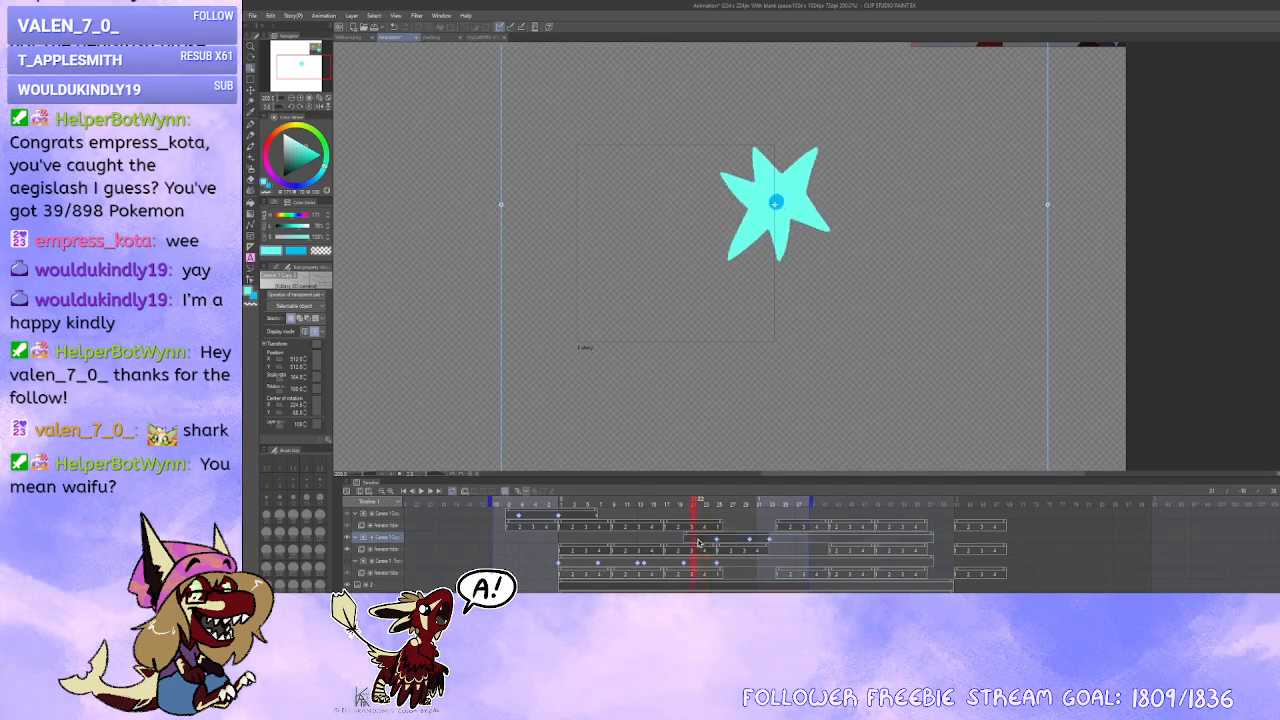
left_click(700, 542)
left_click(707, 542)
left_click(714, 542)
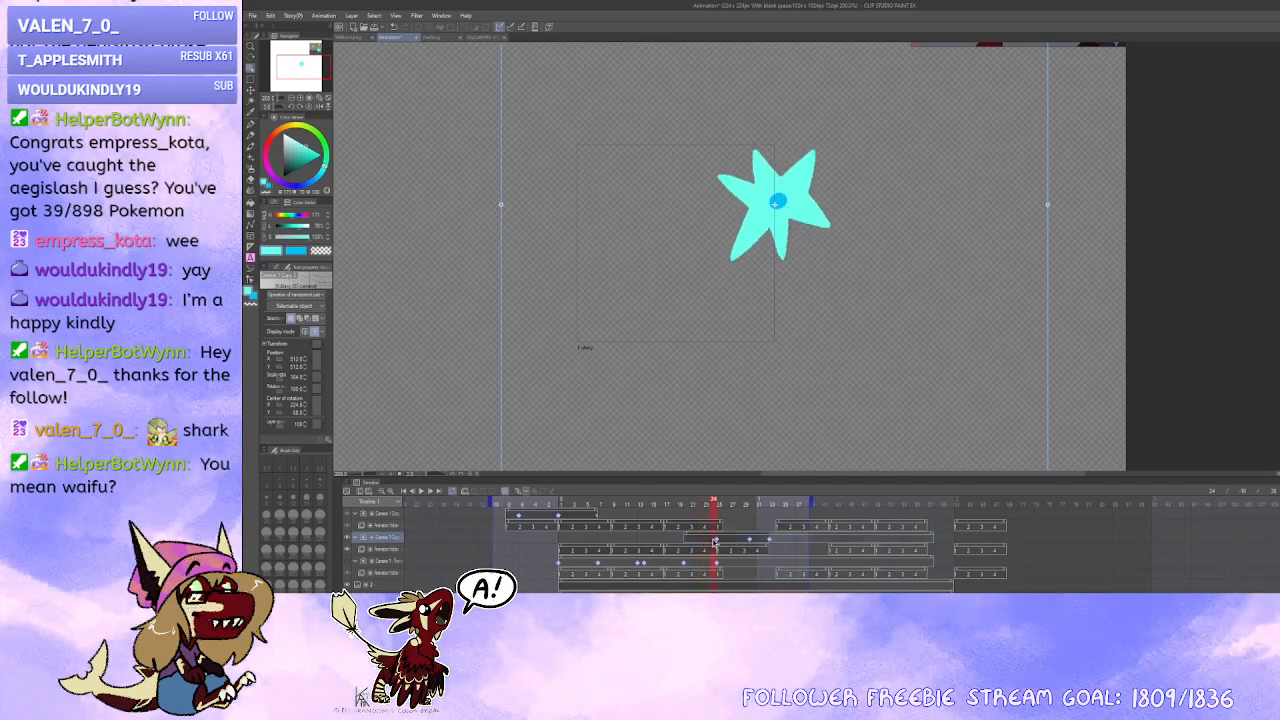
left_click(718, 542)
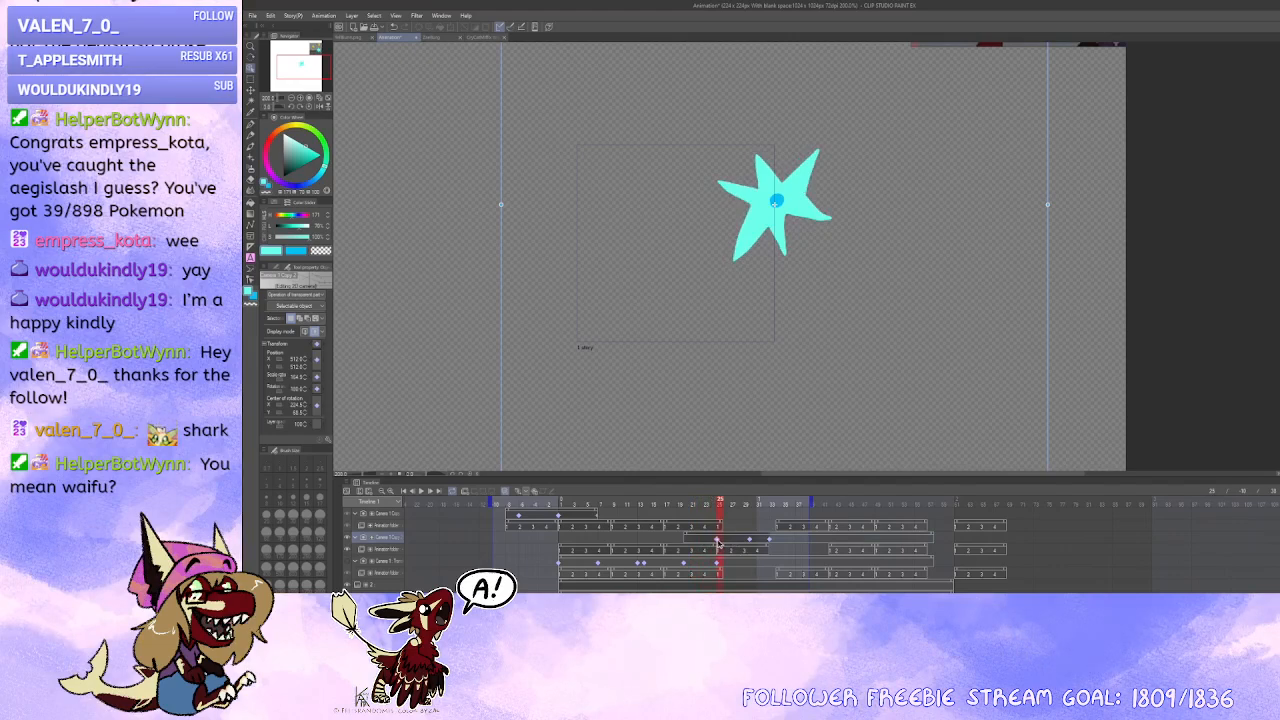
left_click(733, 543)
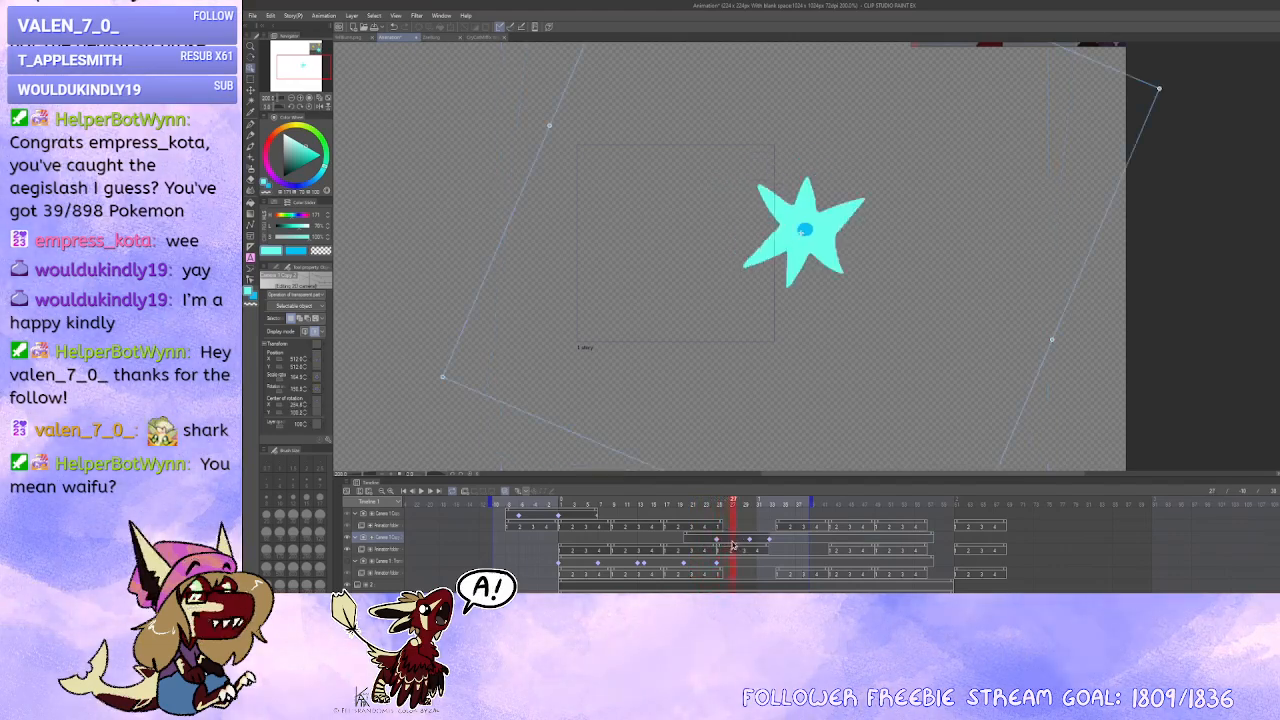
Step: Play the animation, then show the lower camera folder again and play both stars together
left_click(421, 491)
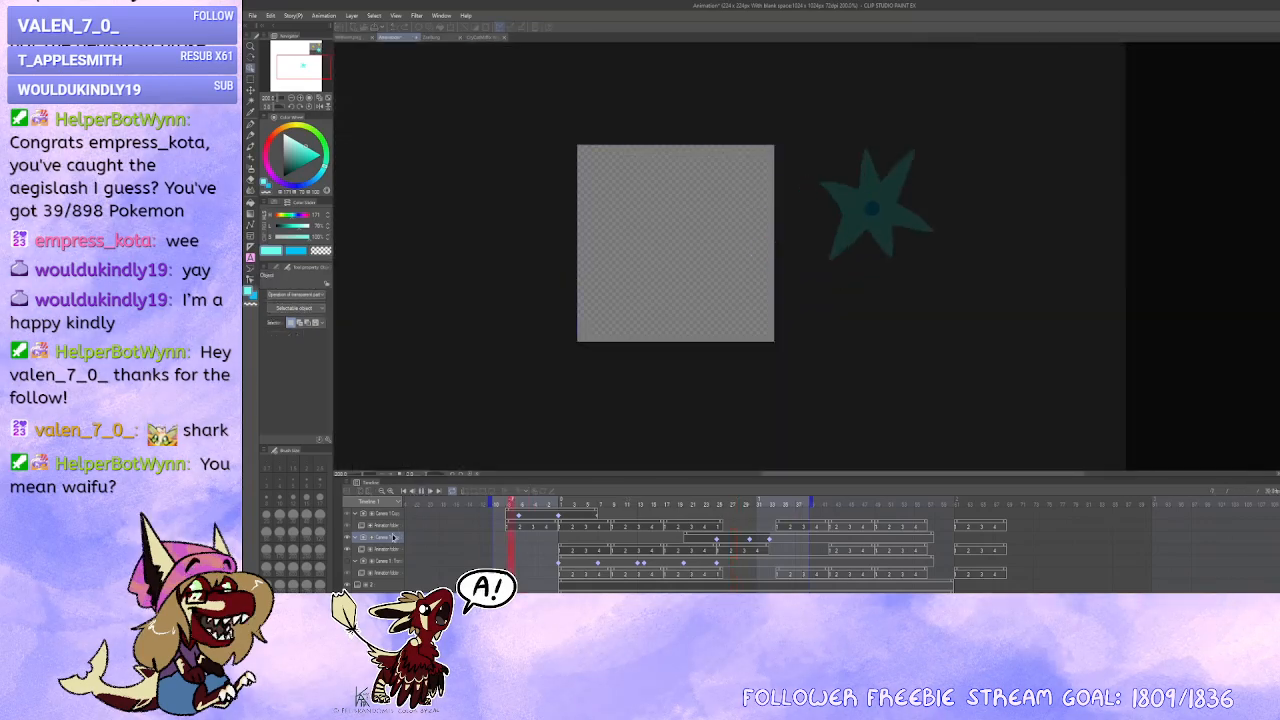
left_click(421, 491)
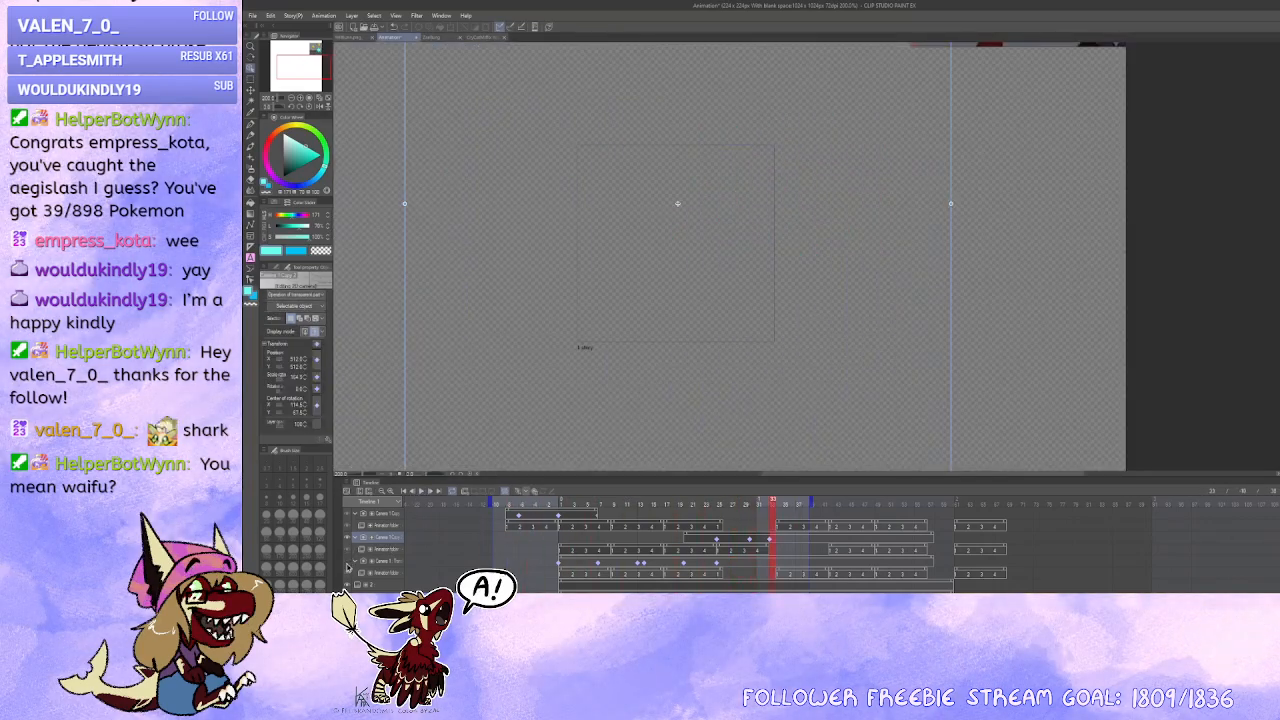
left_click(421, 492)
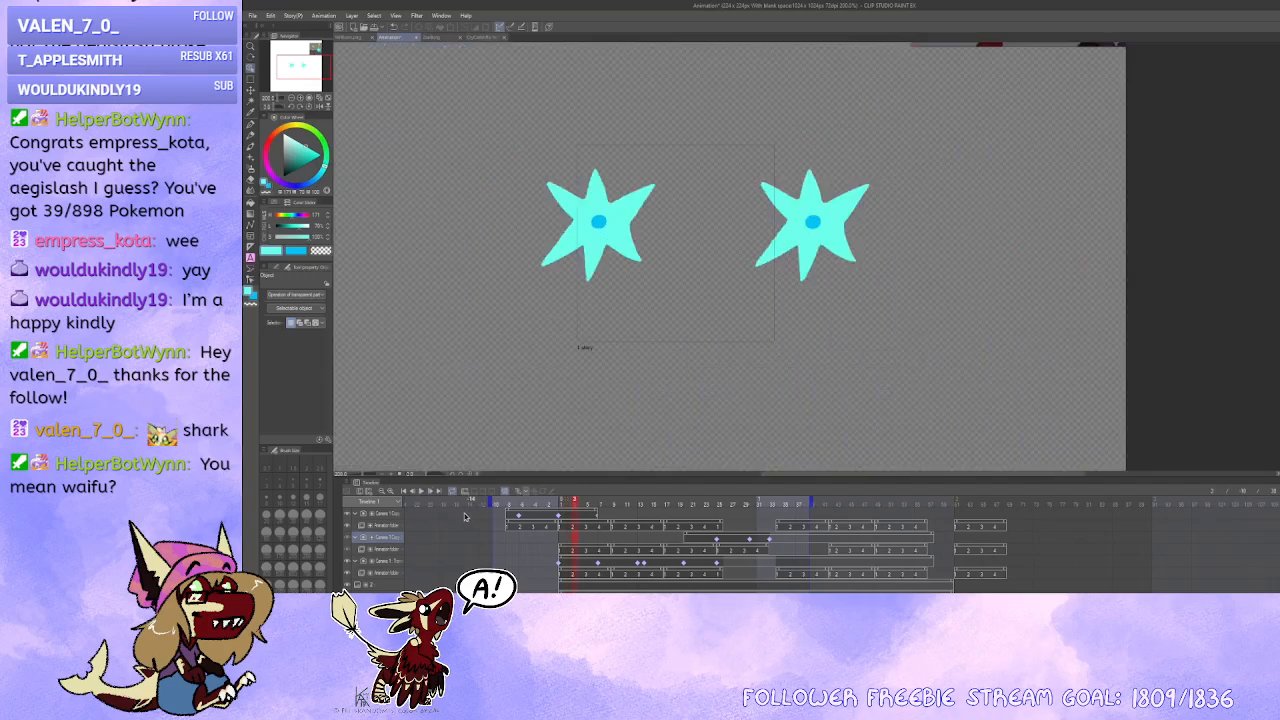
left_click(421, 491)
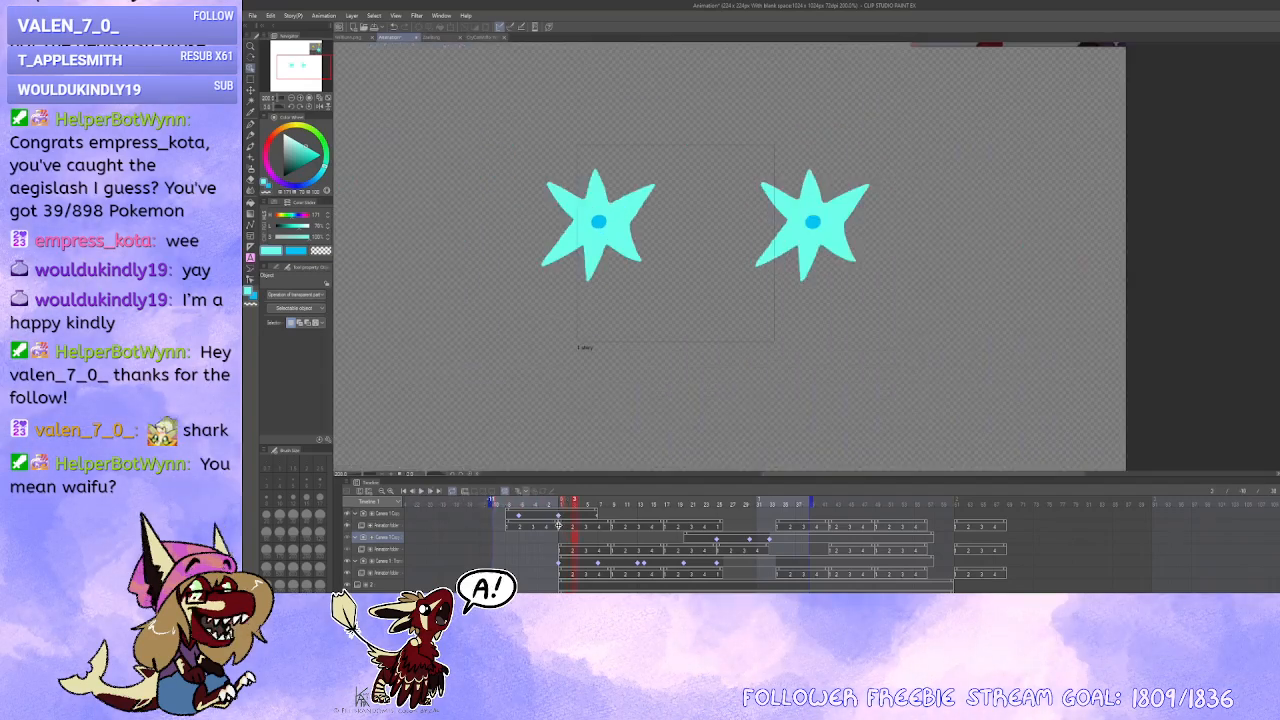
Step: Set the playback range to frames 1 through 24 and preview the loop
left_click_drag(558, 525, 558, 527)
left_click_drag(799, 503, 705, 506)
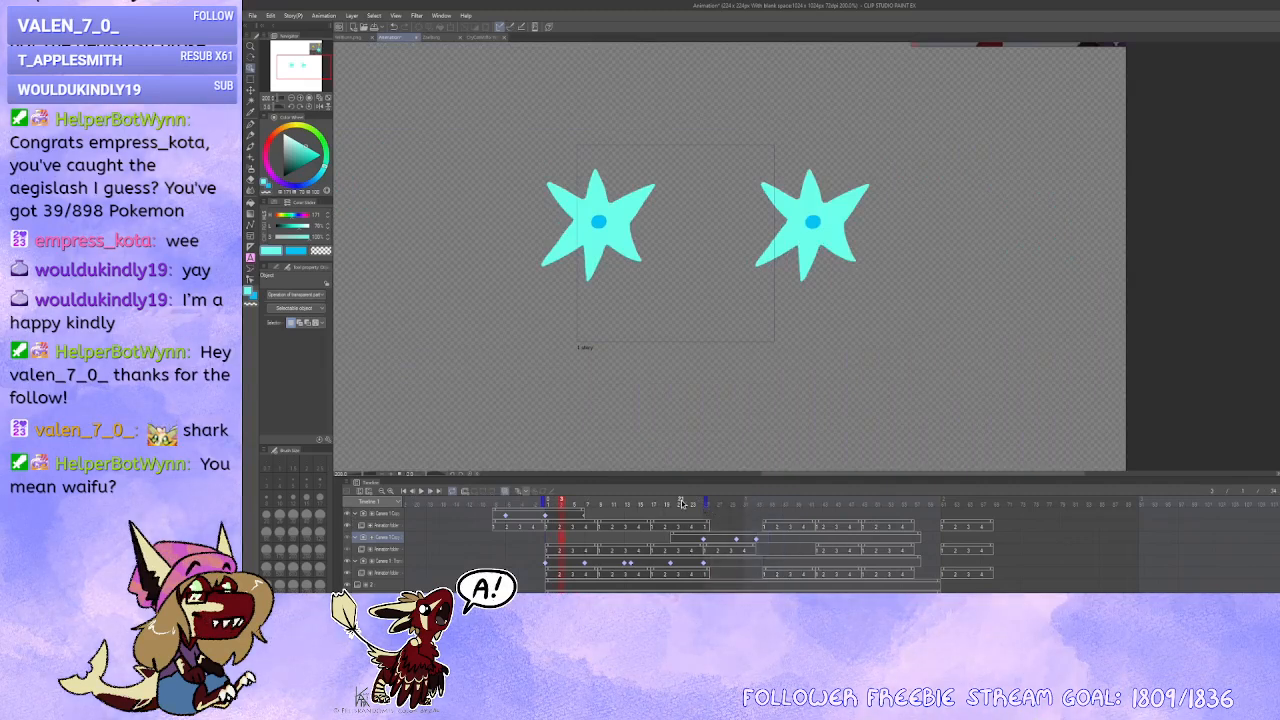
left_click(421, 492)
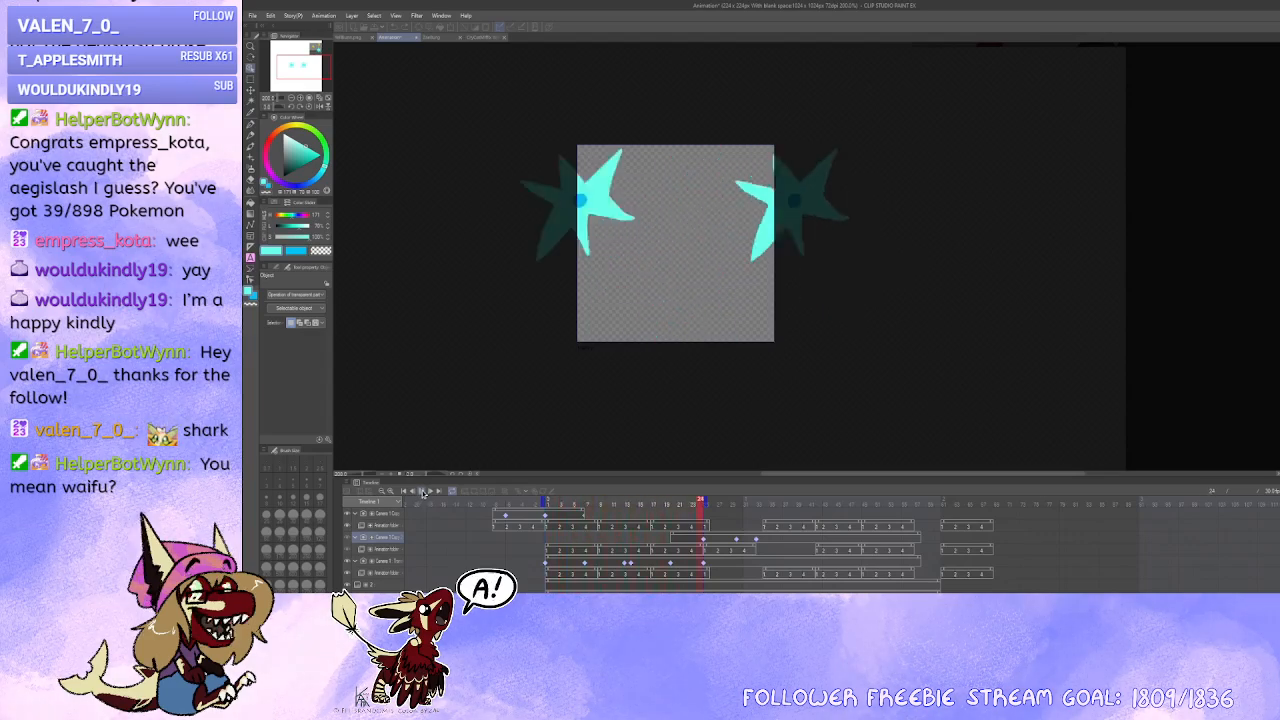
left_click(422, 492)
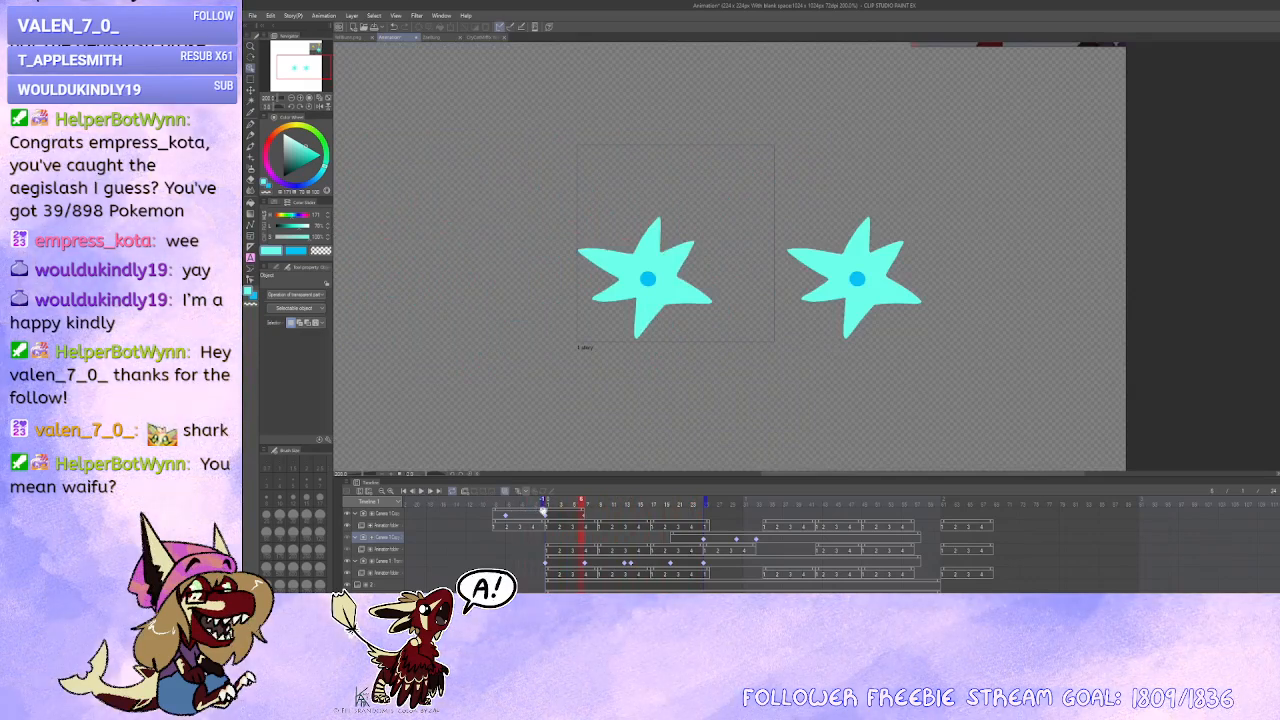
Step: Extend the playback range's start back to the top camera folder's first keyframe and compare that keyframe with frame 1
left_click(547, 513)
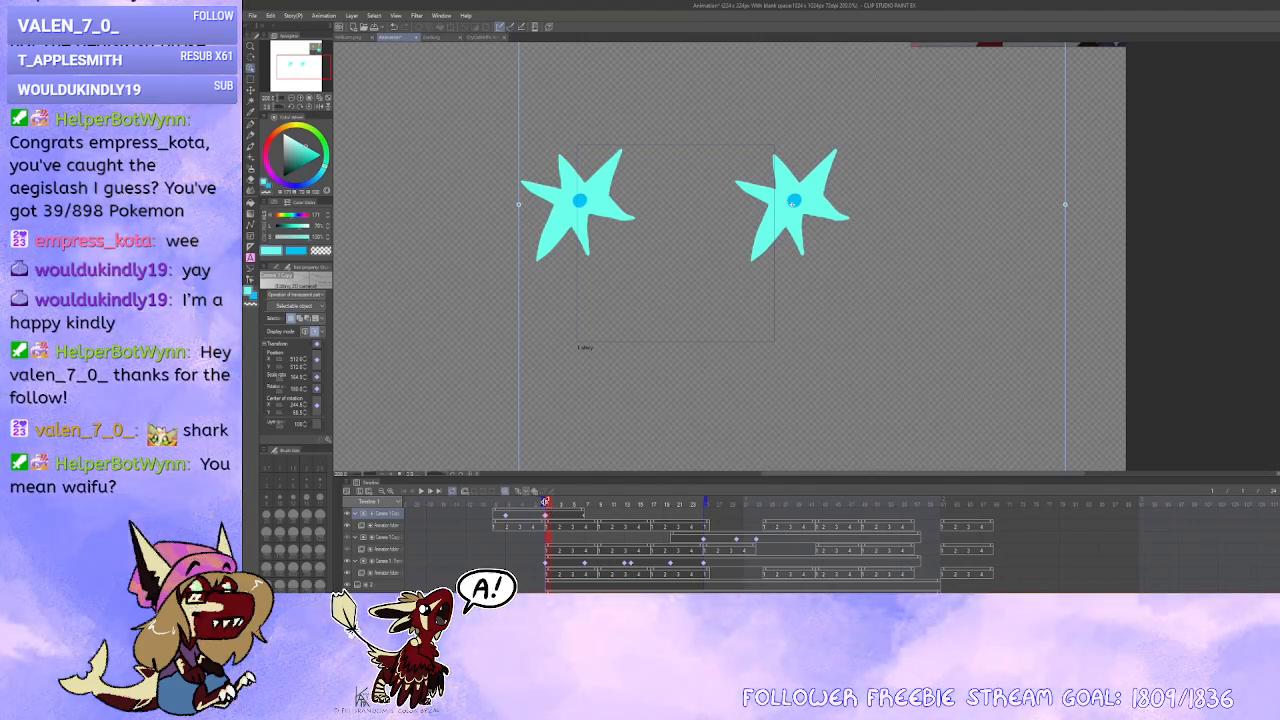
left_click(508, 516)
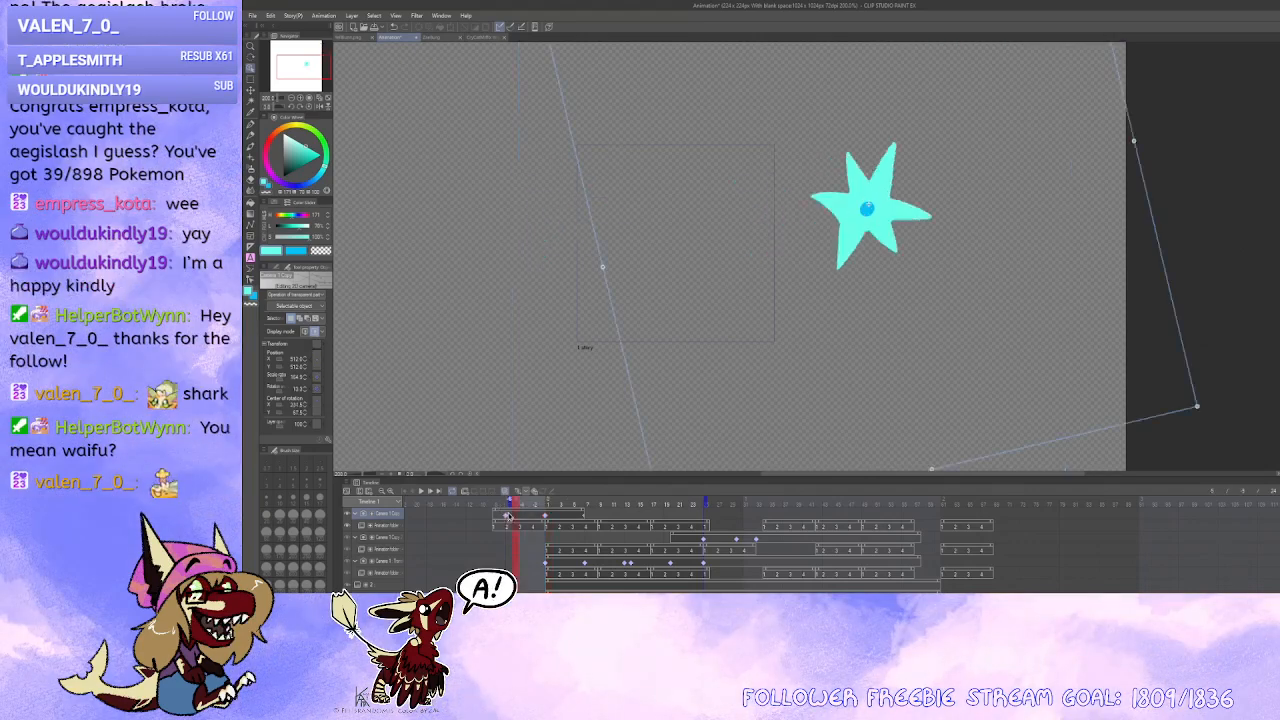
mouse_move(509, 501)
left_mouse_down()
mouse_move(518, 516)
mouse_move(548, 516)
left_mouse_up()
left_click(507, 516)
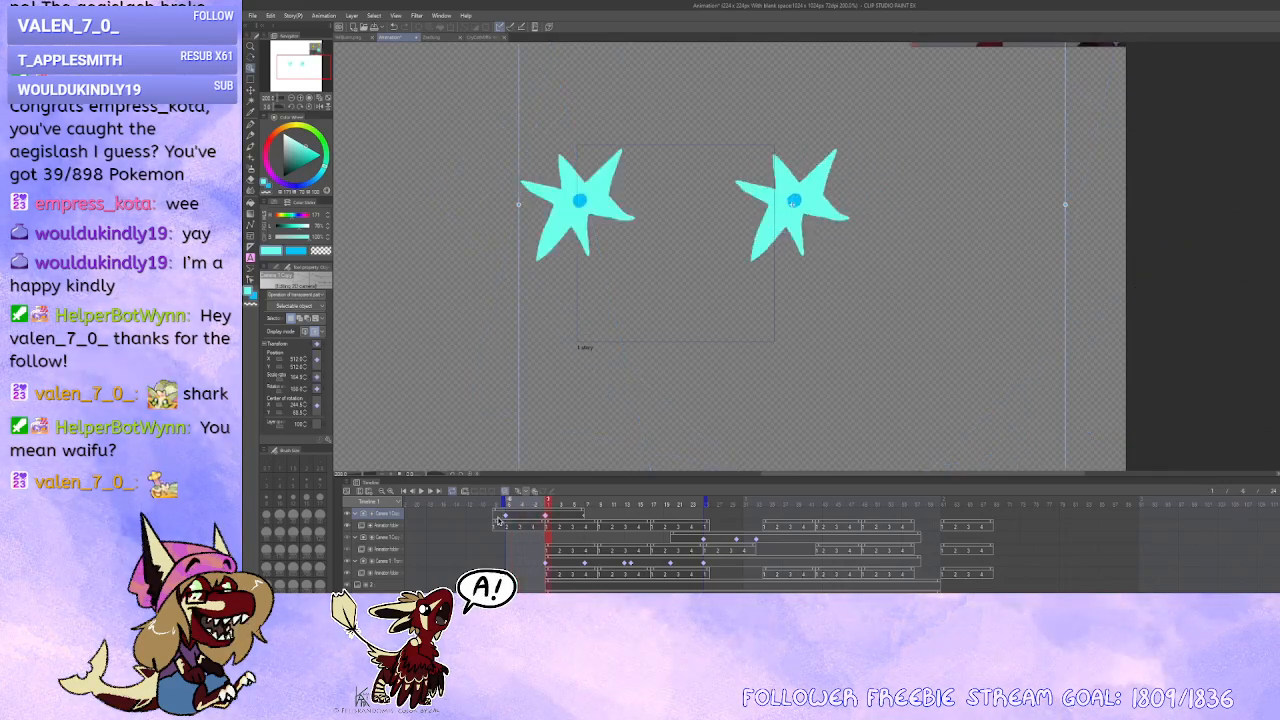
left_click(507, 518)
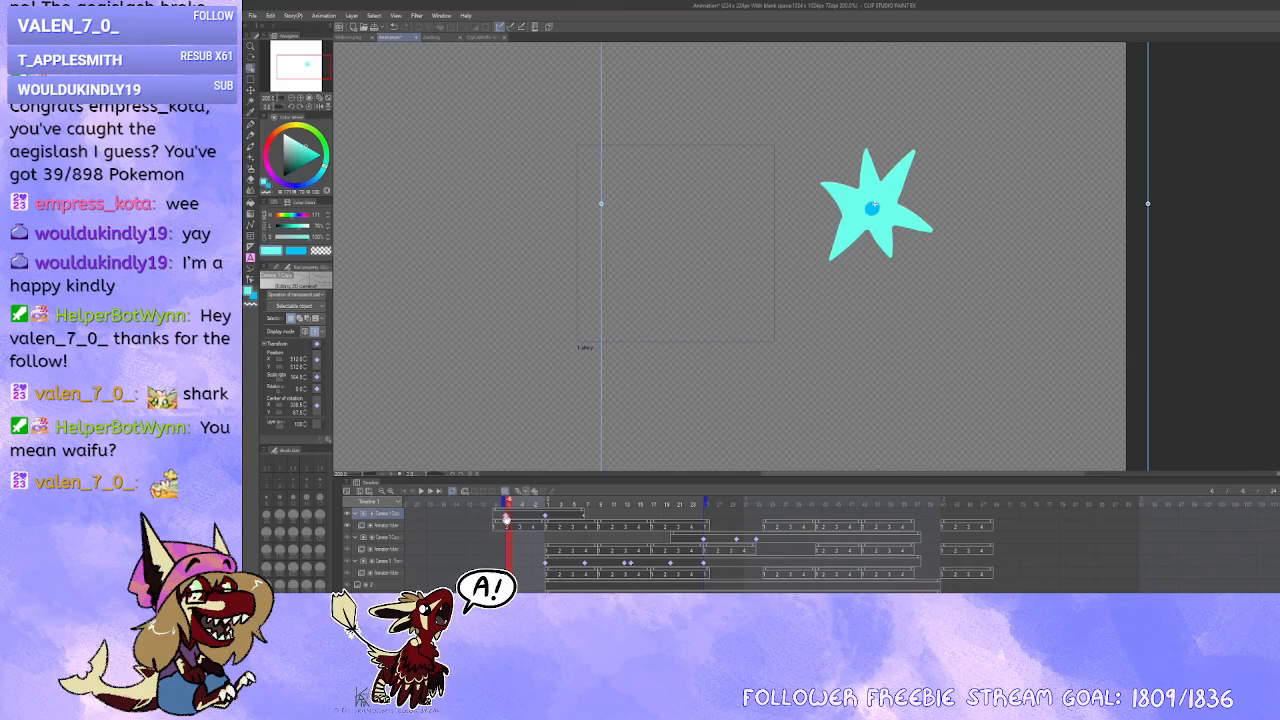
left_click(545, 519)
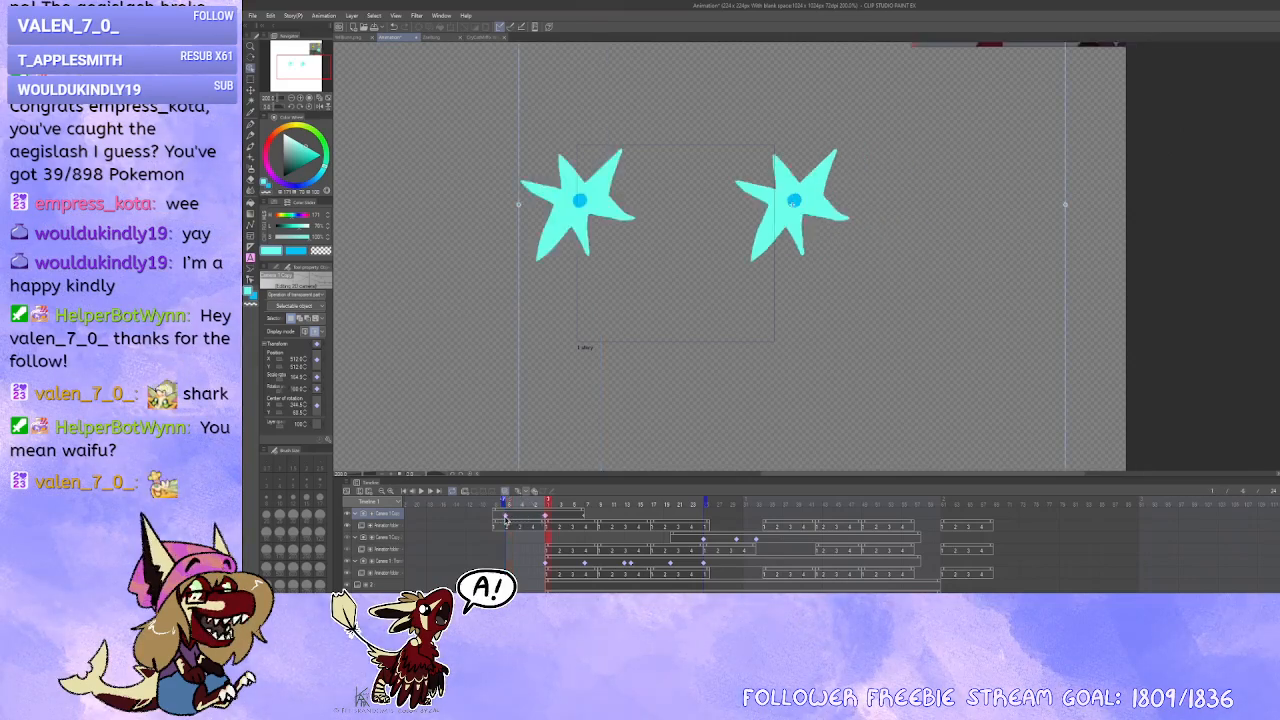
Step: Try lowering the centre of rotation's X at the top star's first keyframe to shift it one canvas width to the left
left_click(506, 519)
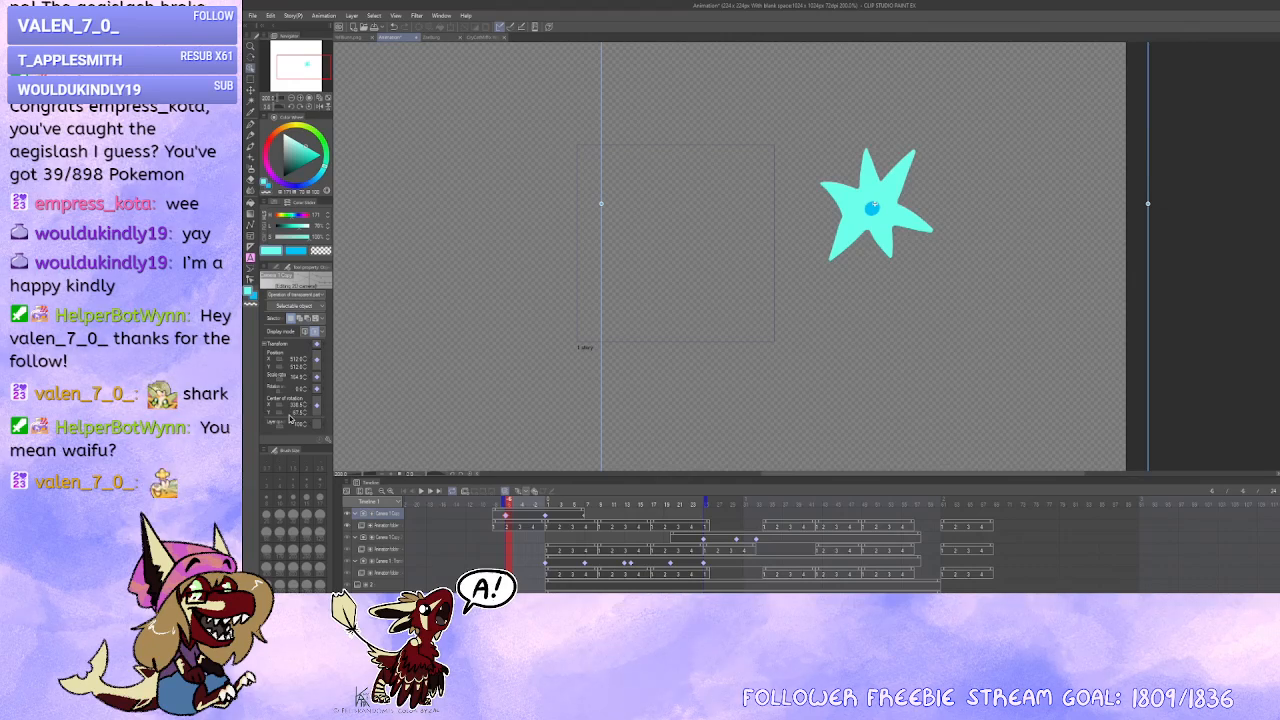
key("ctrl+z")
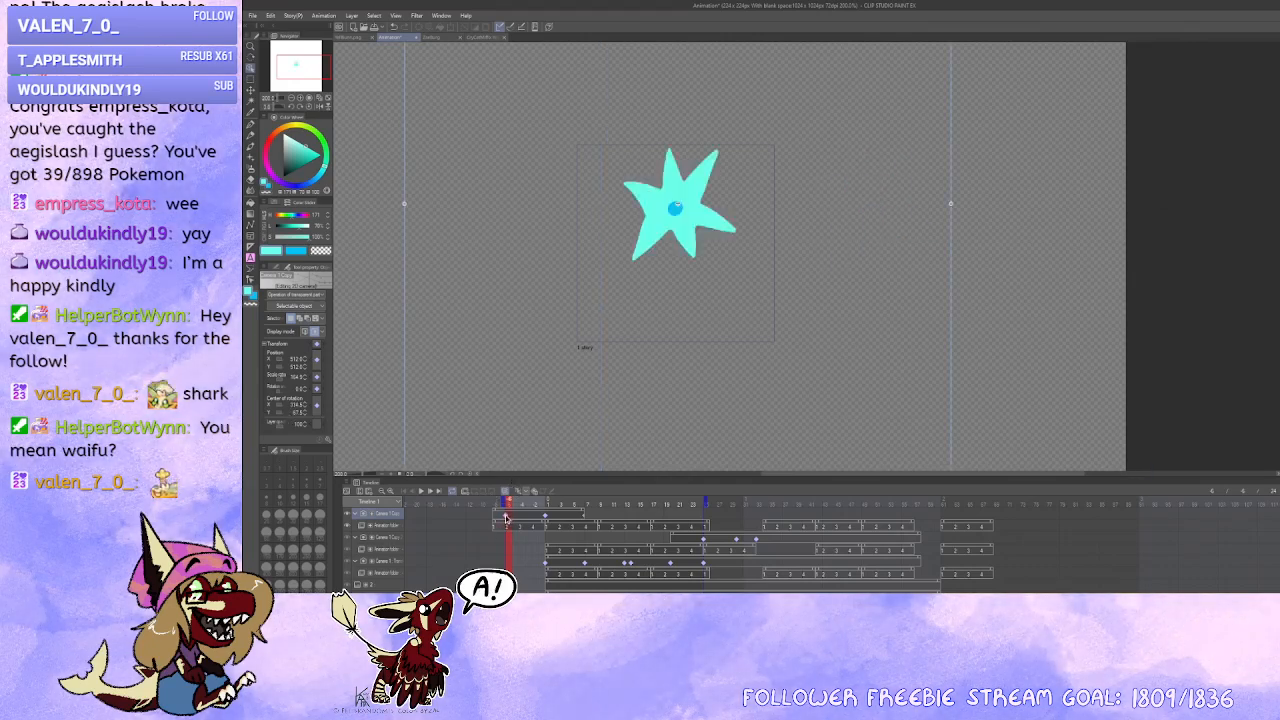
scroll(646, 406, "down", 1)
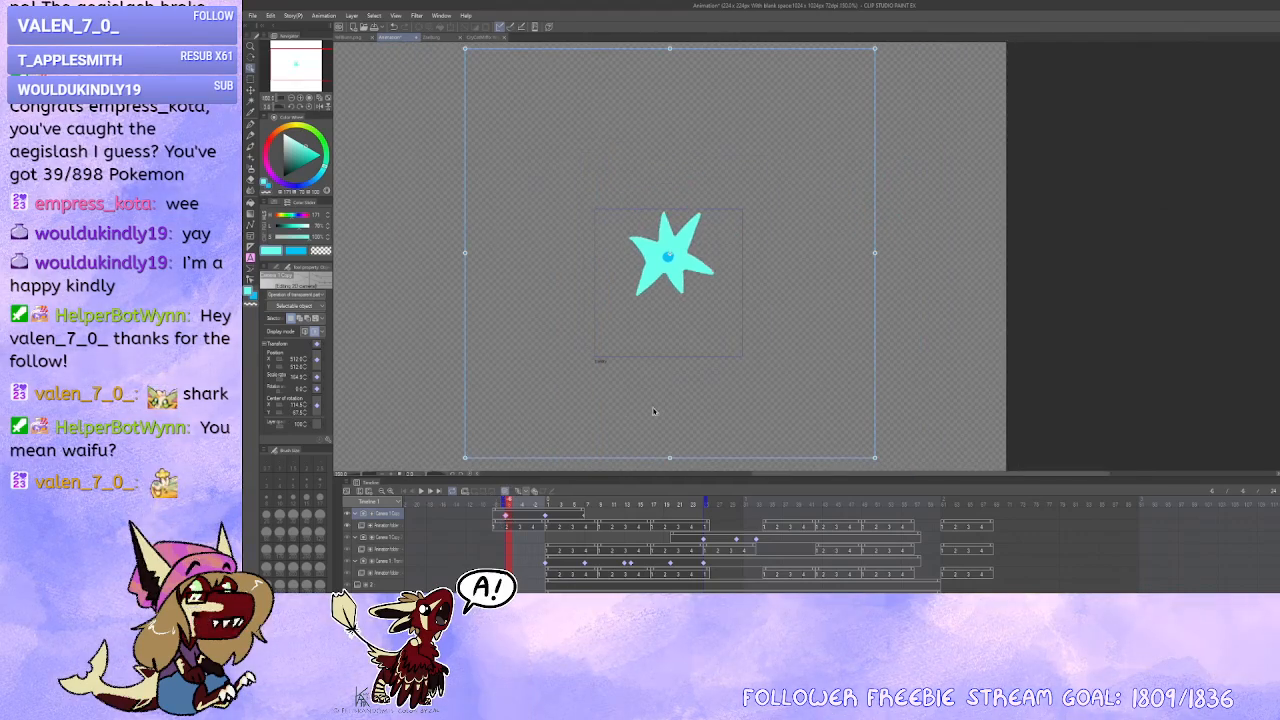
scroll(654, 413, "up", 1)
left_click(547, 517)
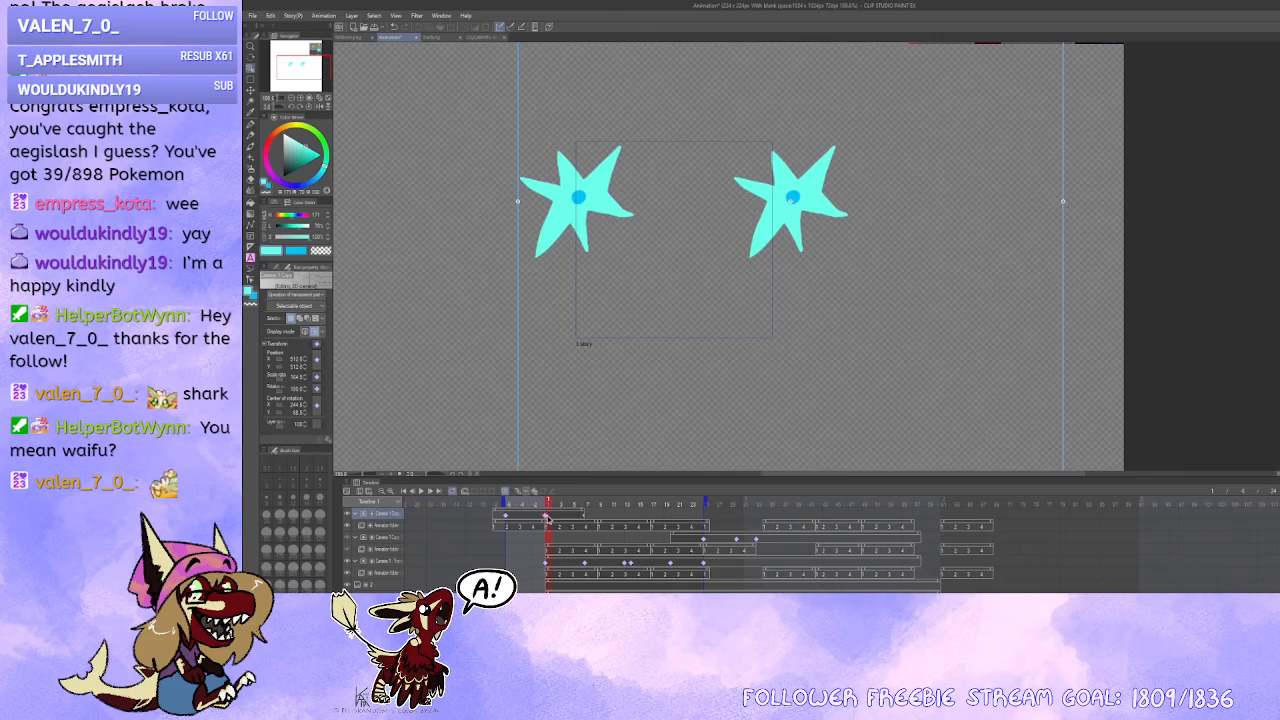
Step: Undo the first keyframe's shift and examine the top star's motion alone with the lower camera folder hidden
left_click(347, 561)
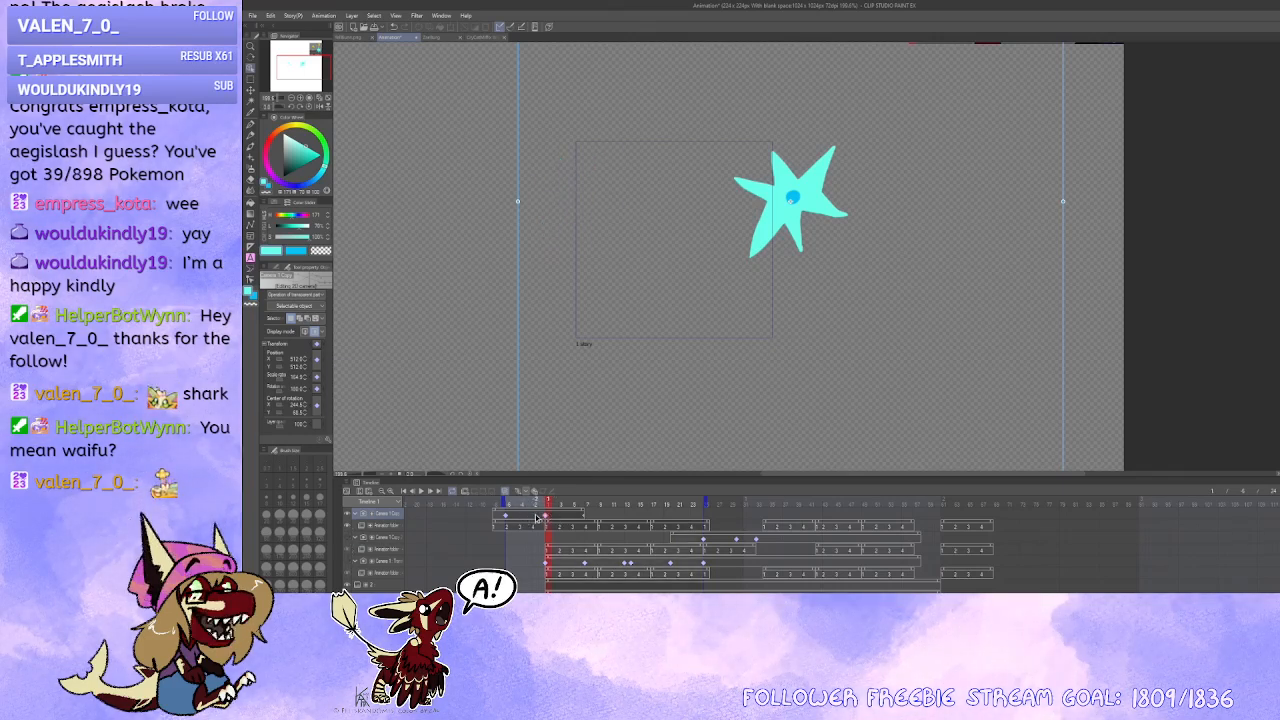
left_click_drag(508, 517, 579, 520)
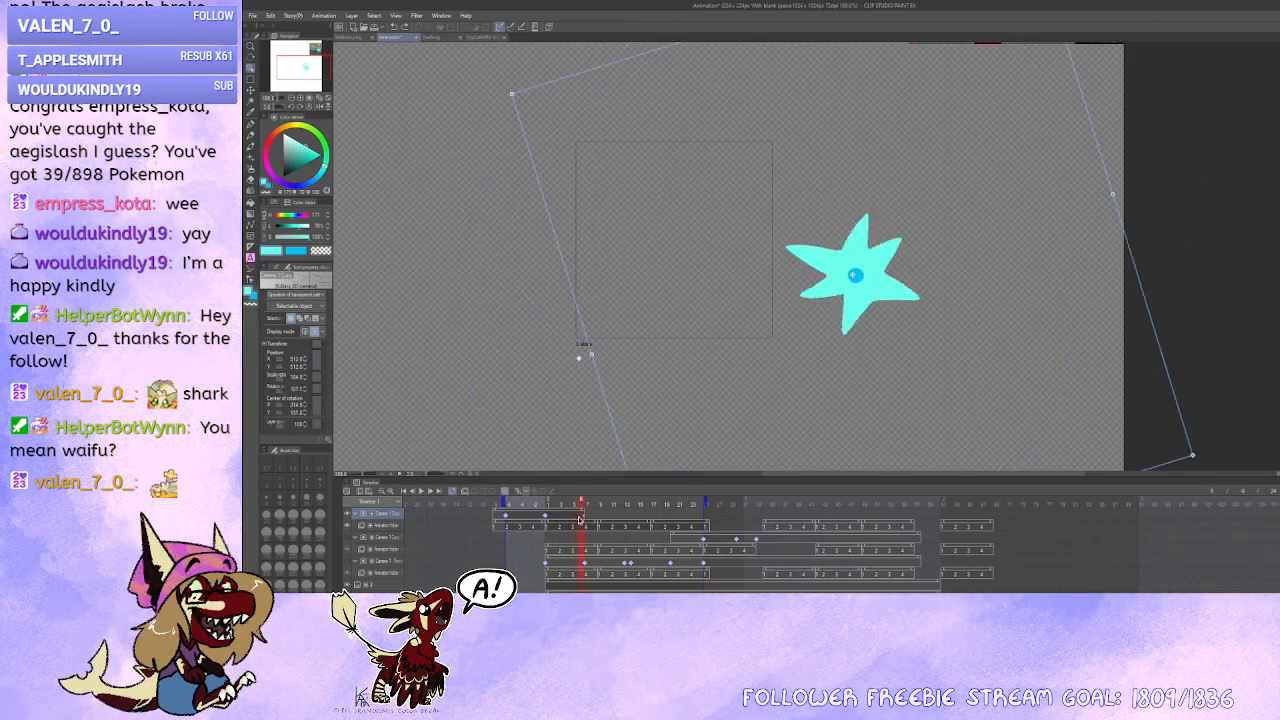
left_click(507, 517)
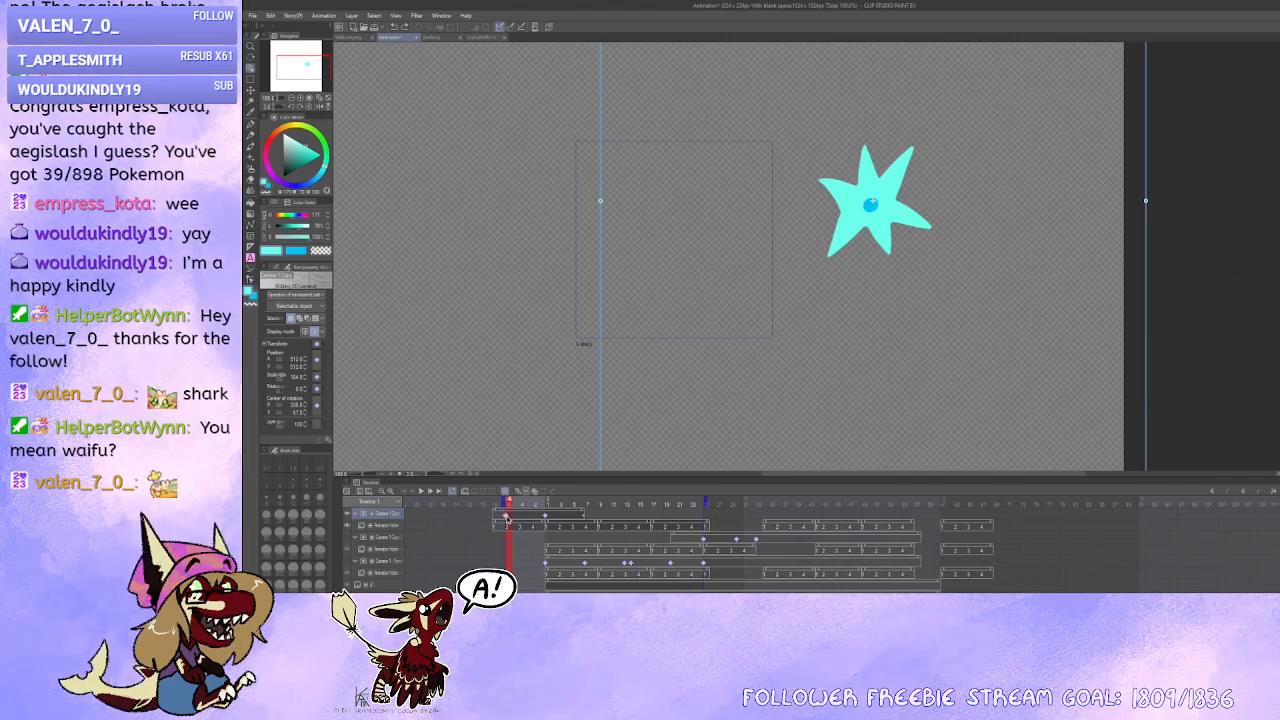
left_click_drag(510, 517, 546, 517)
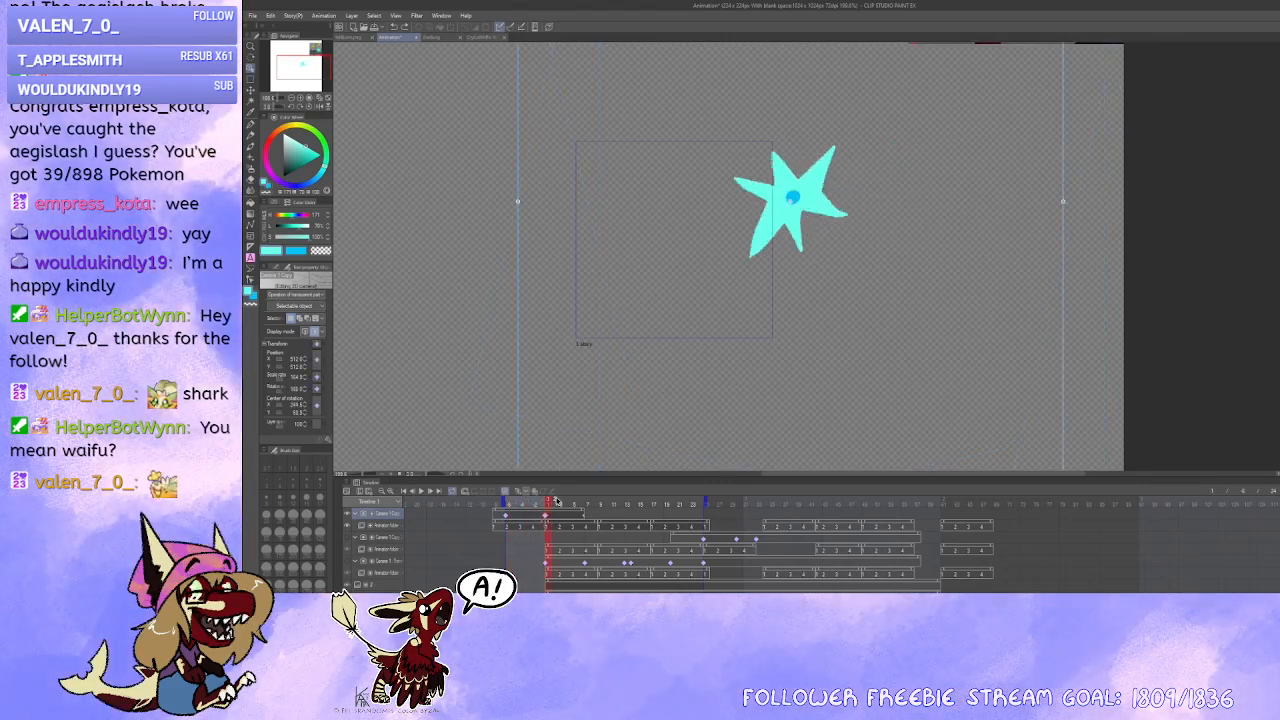
Step: Replace the top star's first keyframe with a copy of the lower star's frame 20 keyframe and check the motion
left_click(672, 566)
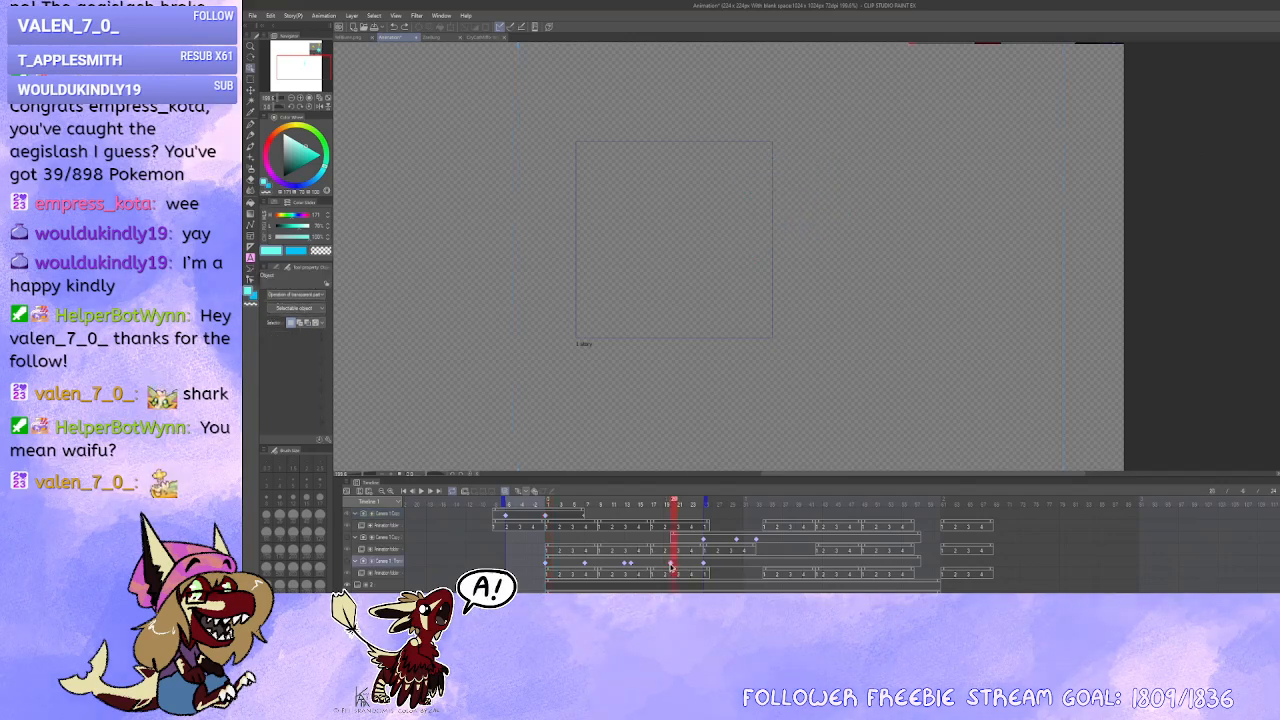
left_click(672, 566)
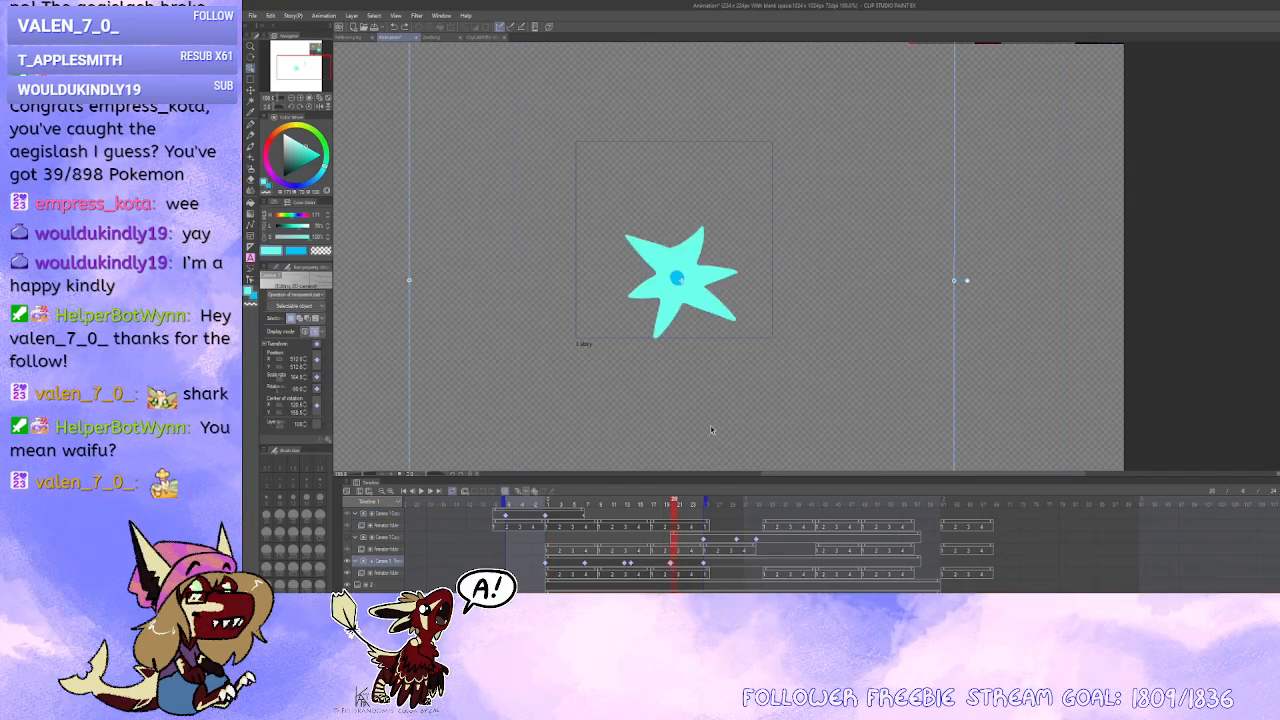
left_click(505, 519)
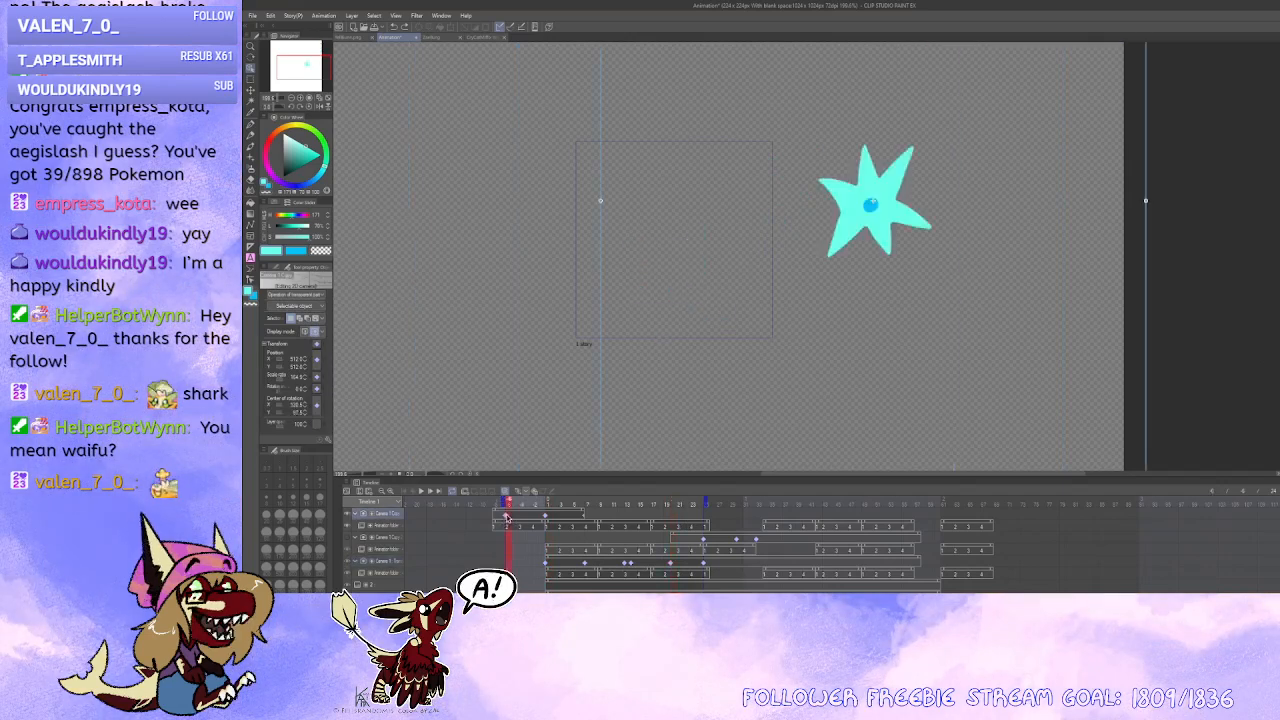
key("ctrl+z")
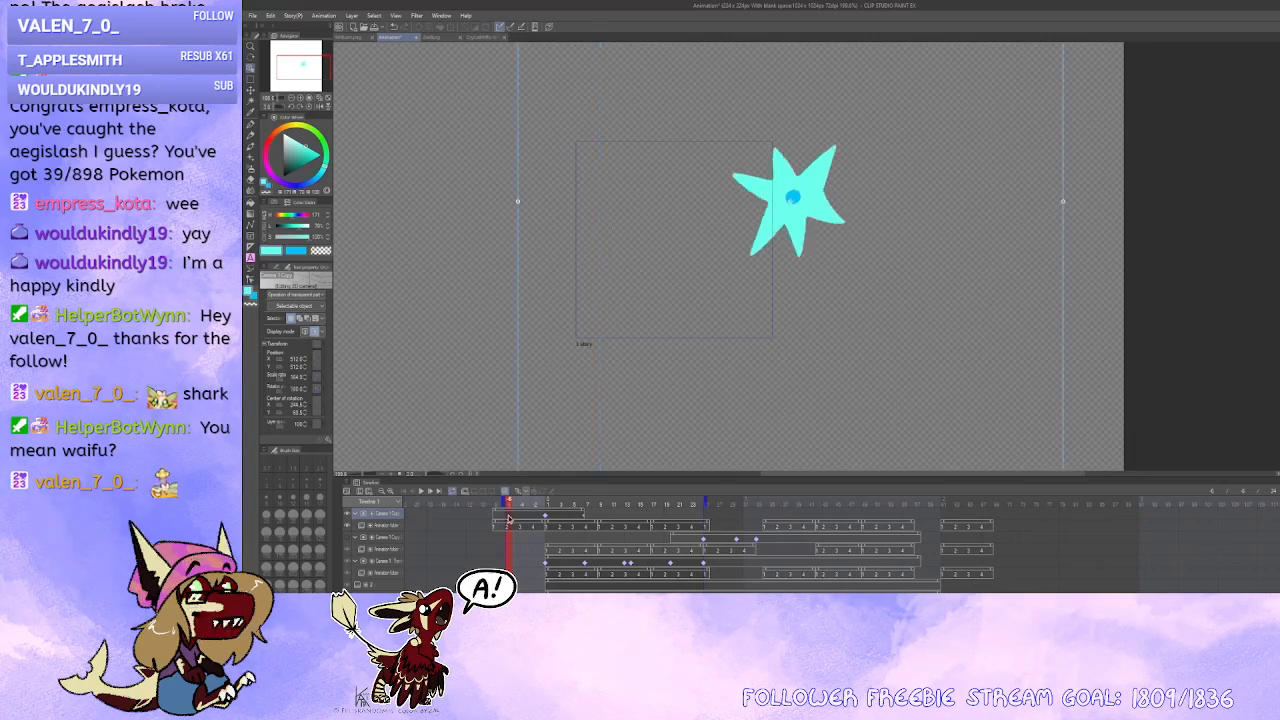
key("ctrl+z")
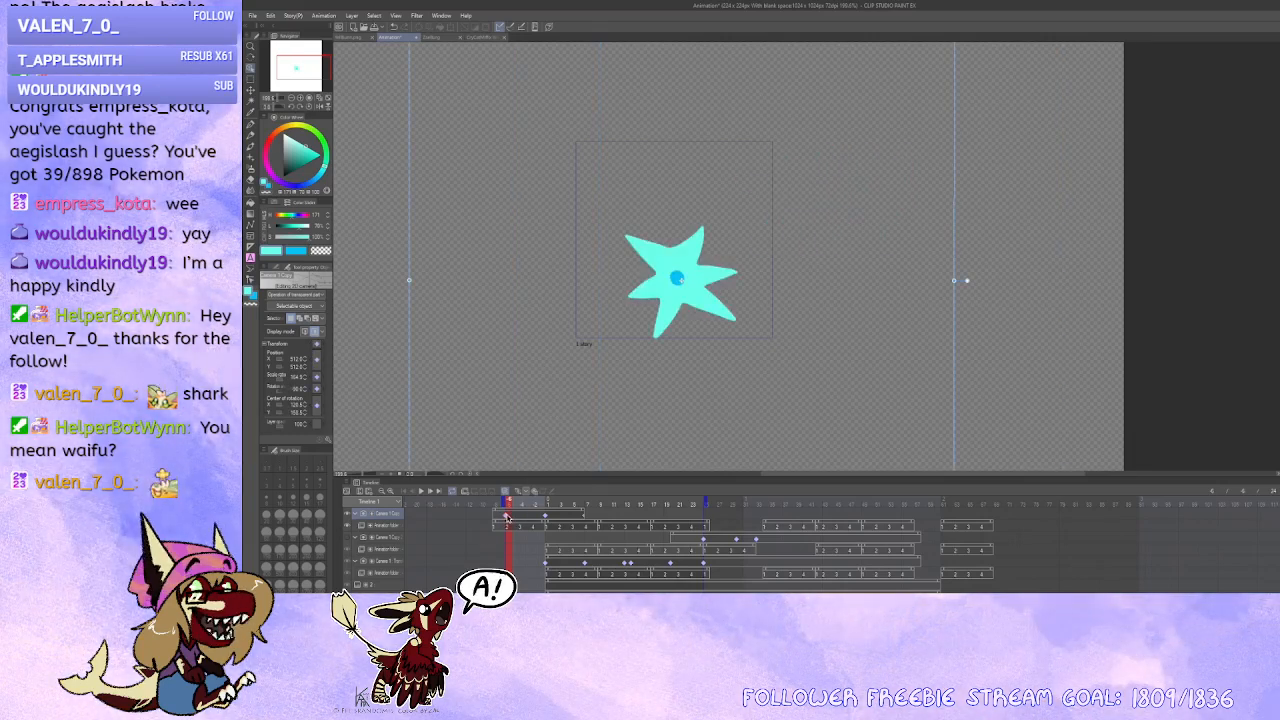
left_click_drag(518, 516, 583, 519)
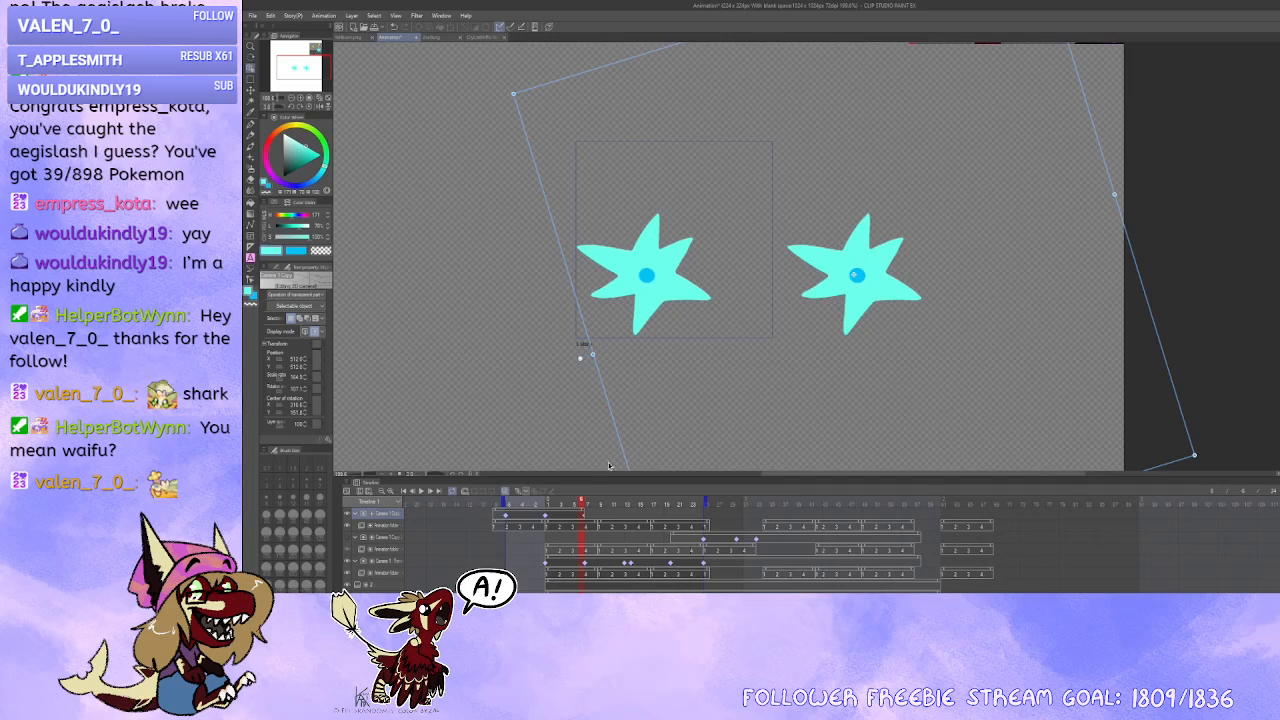
Step: Check the top star's motion between its keyframes and extend the end of its camera folder's clip to frame 13
left_click(588, 518)
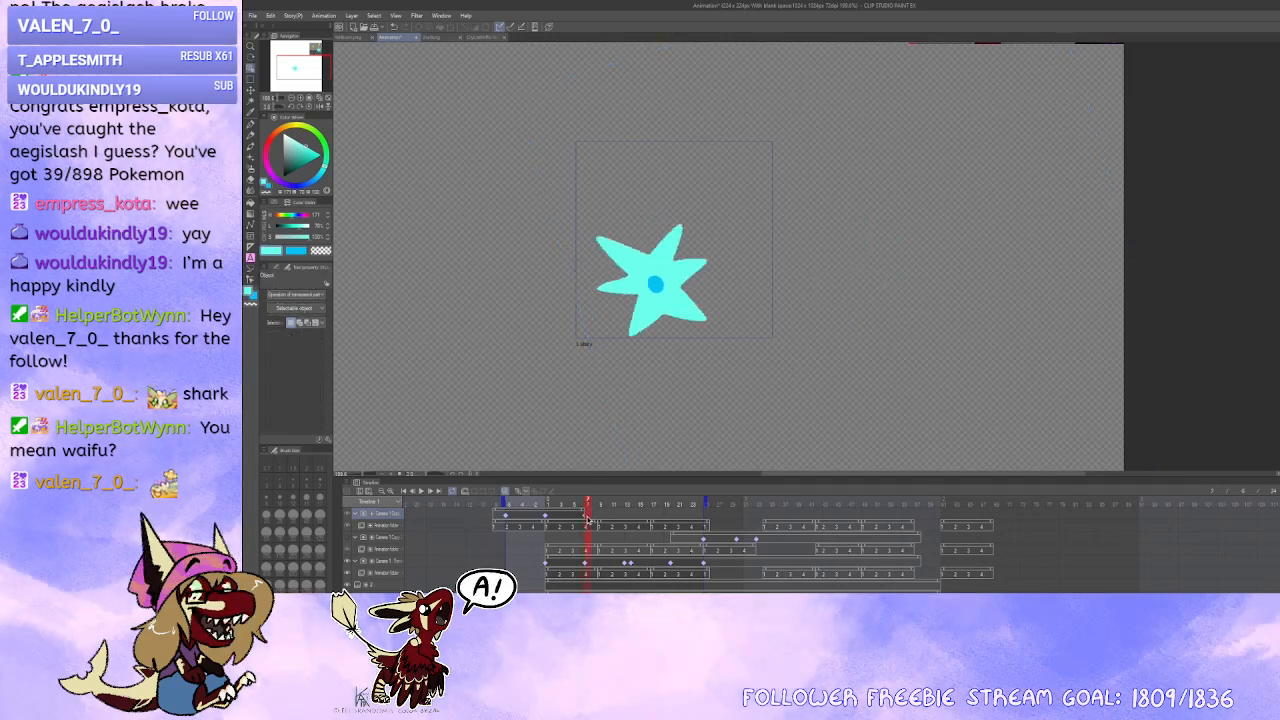
left_click_drag(582, 518, 547, 517)
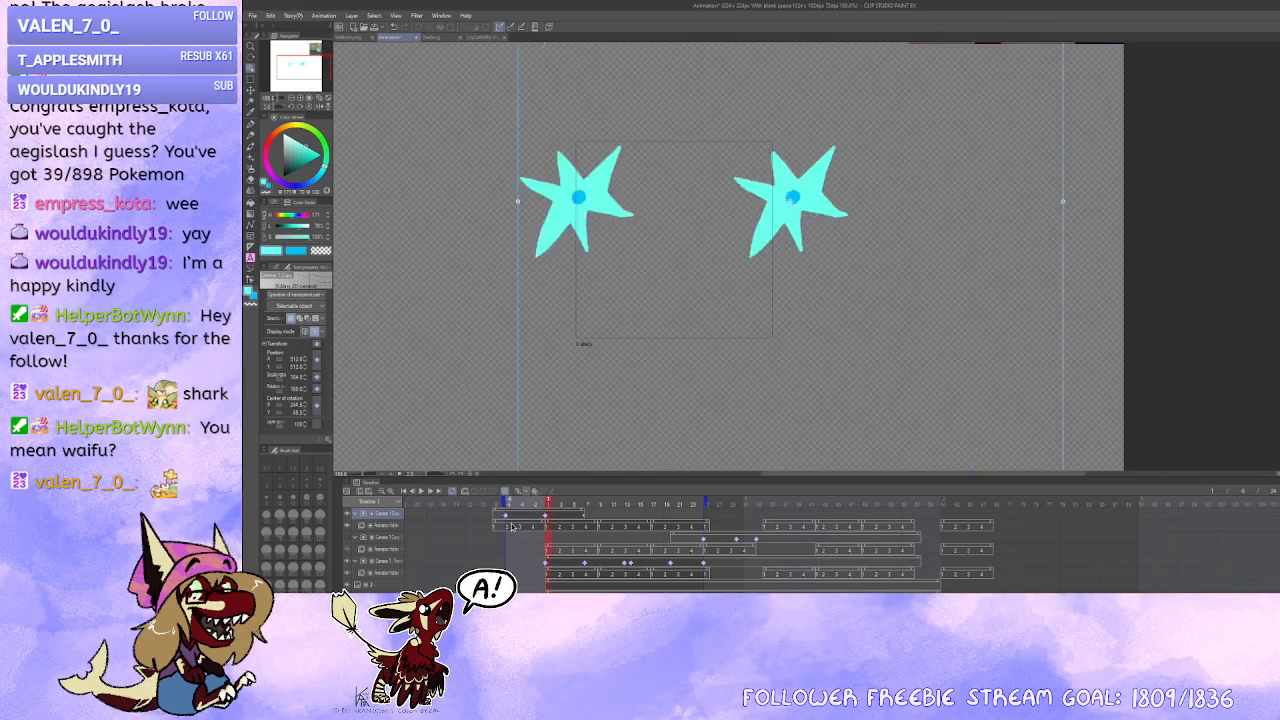
left_click(351, 563)
left_click(351, 563)
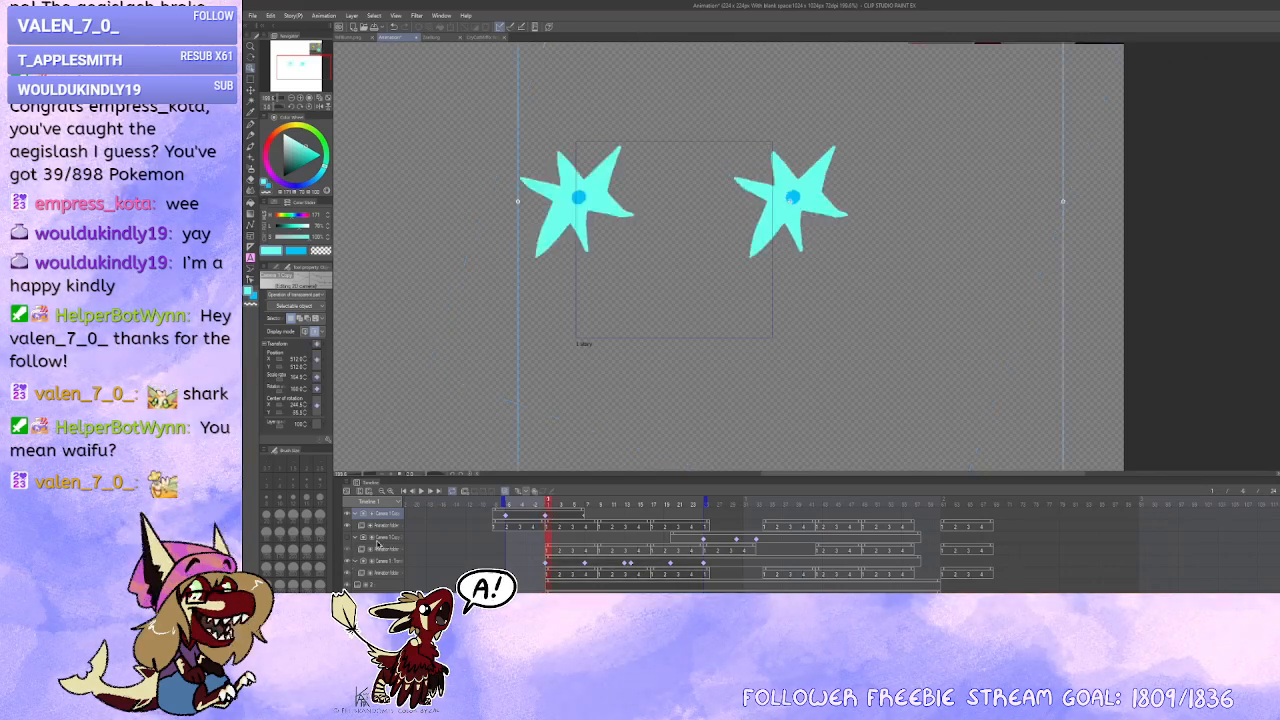
left_click_drag(541, 517, 583, 518)
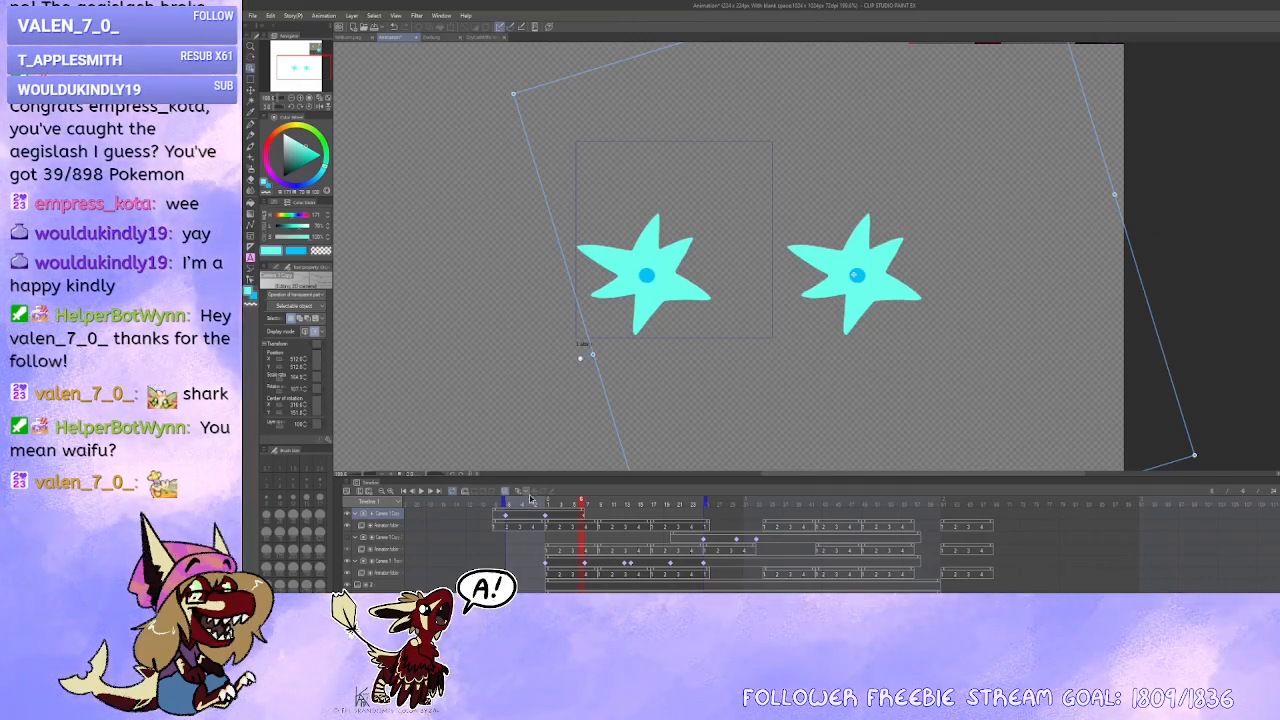
left_click(507, 516)
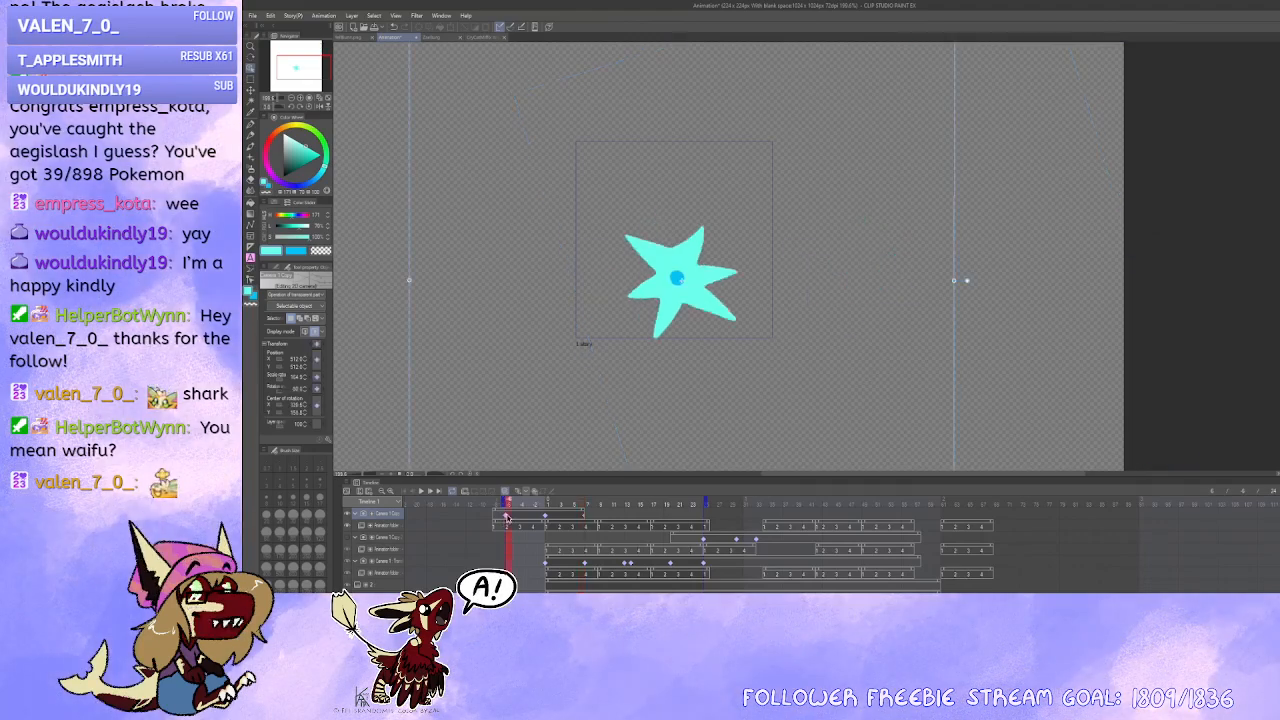
left_click(583, 518)
left_click(588, 518)
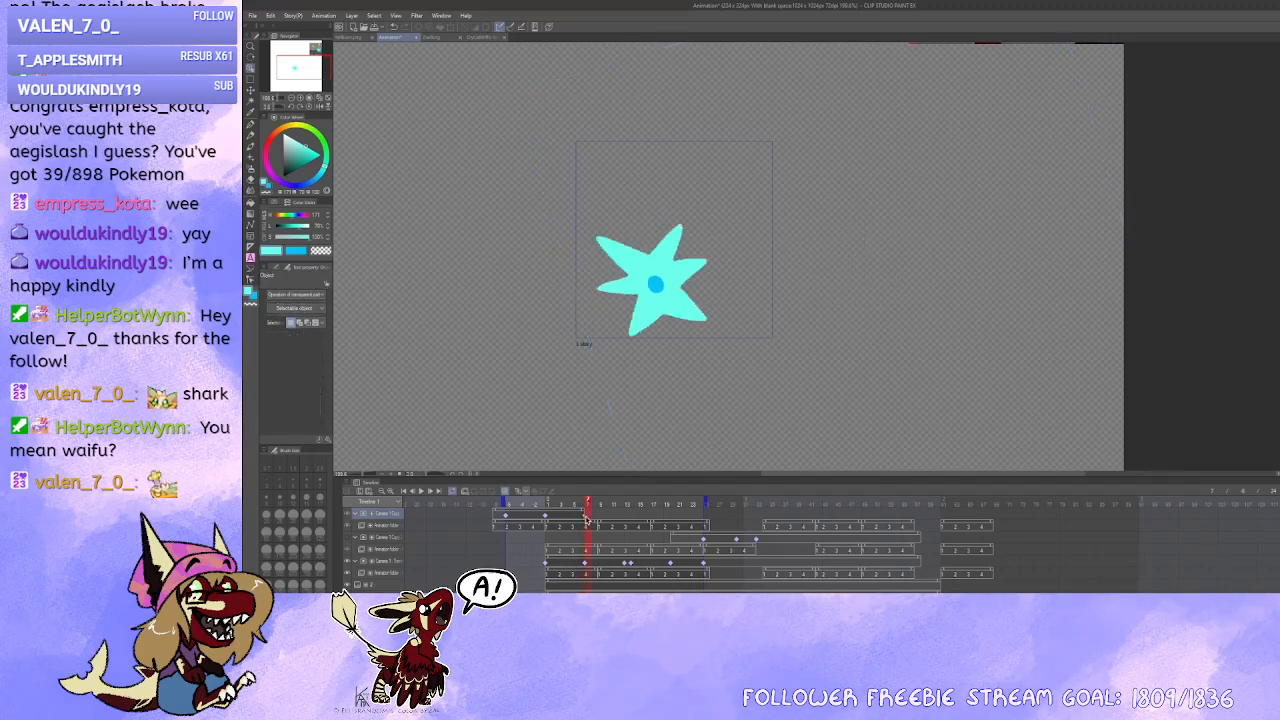
left_click(583, 517)
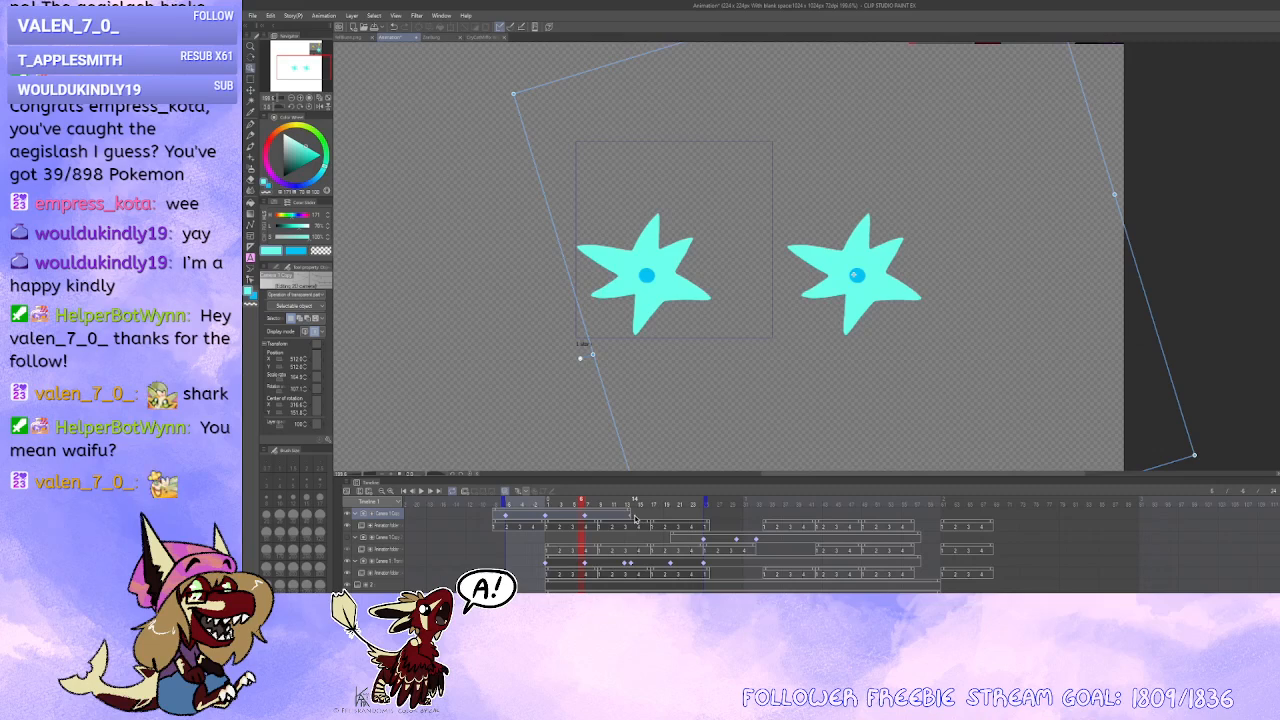
Step: Try lining up the top star with the lower star at frame 14, and undo the shift
left_click(591, 519)
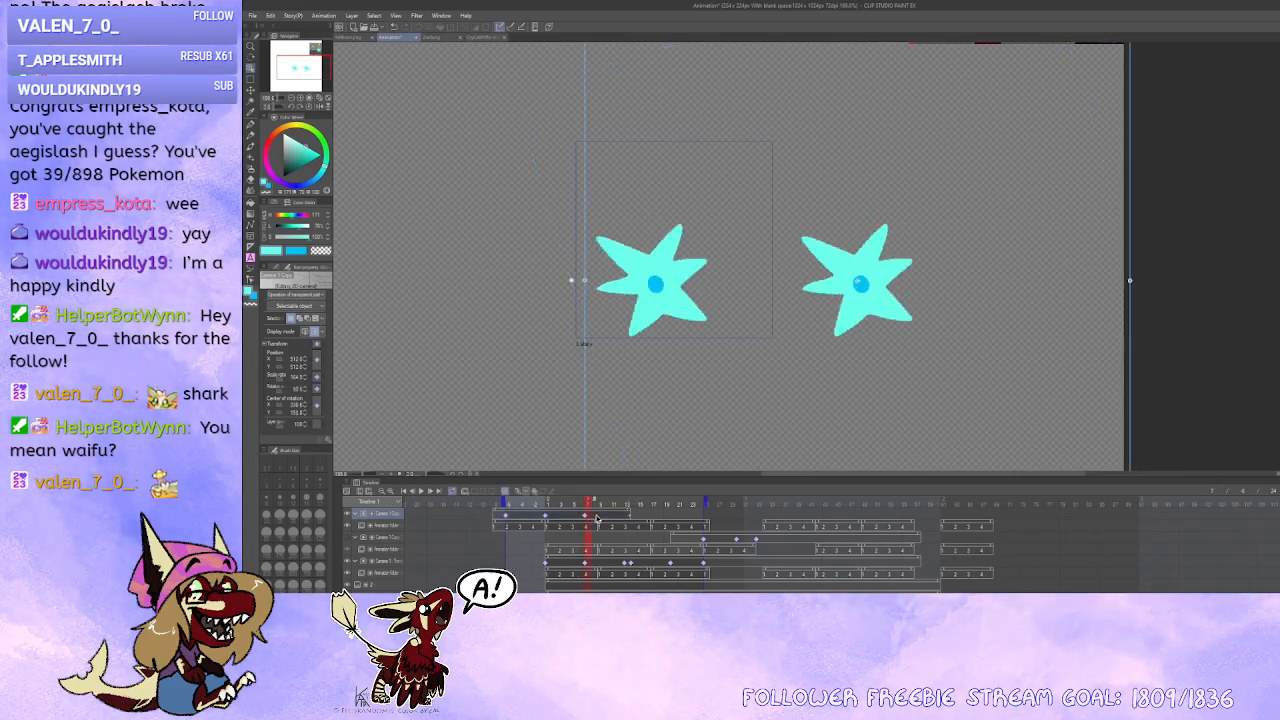
left_click(597, 518)
left_click(603, 519)
left_click(609, 519)
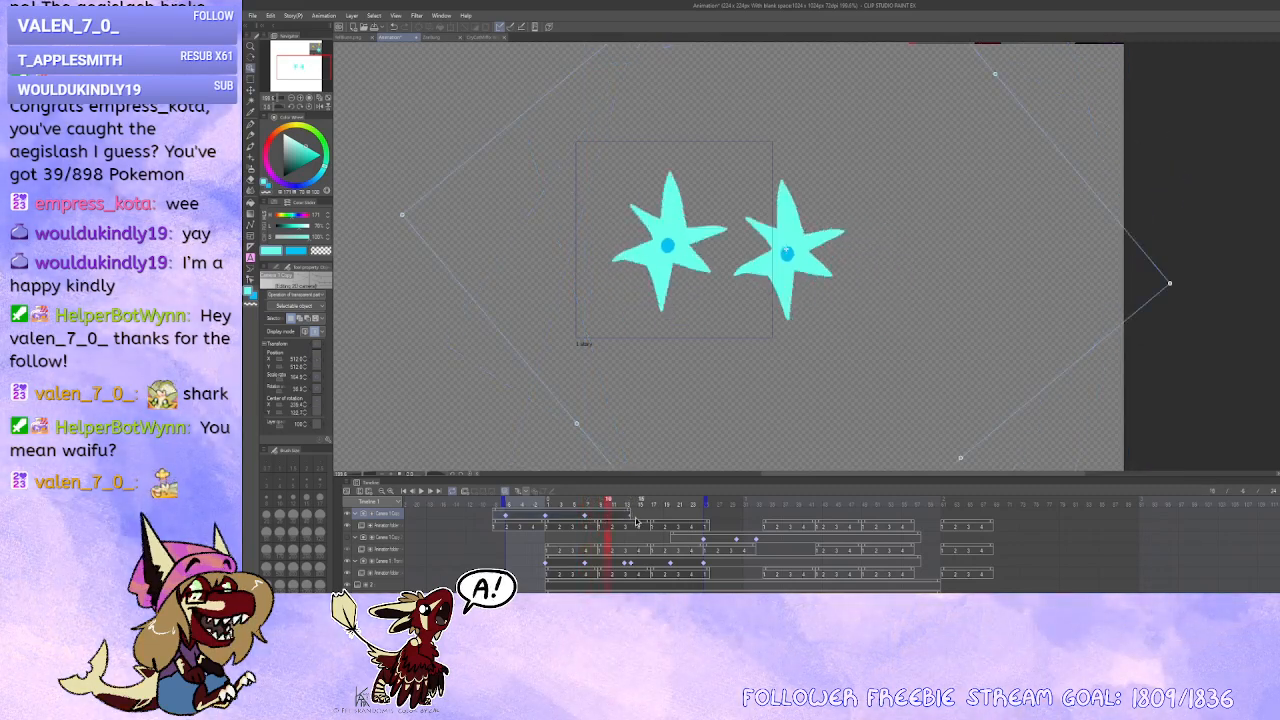
left_click(634, 519)
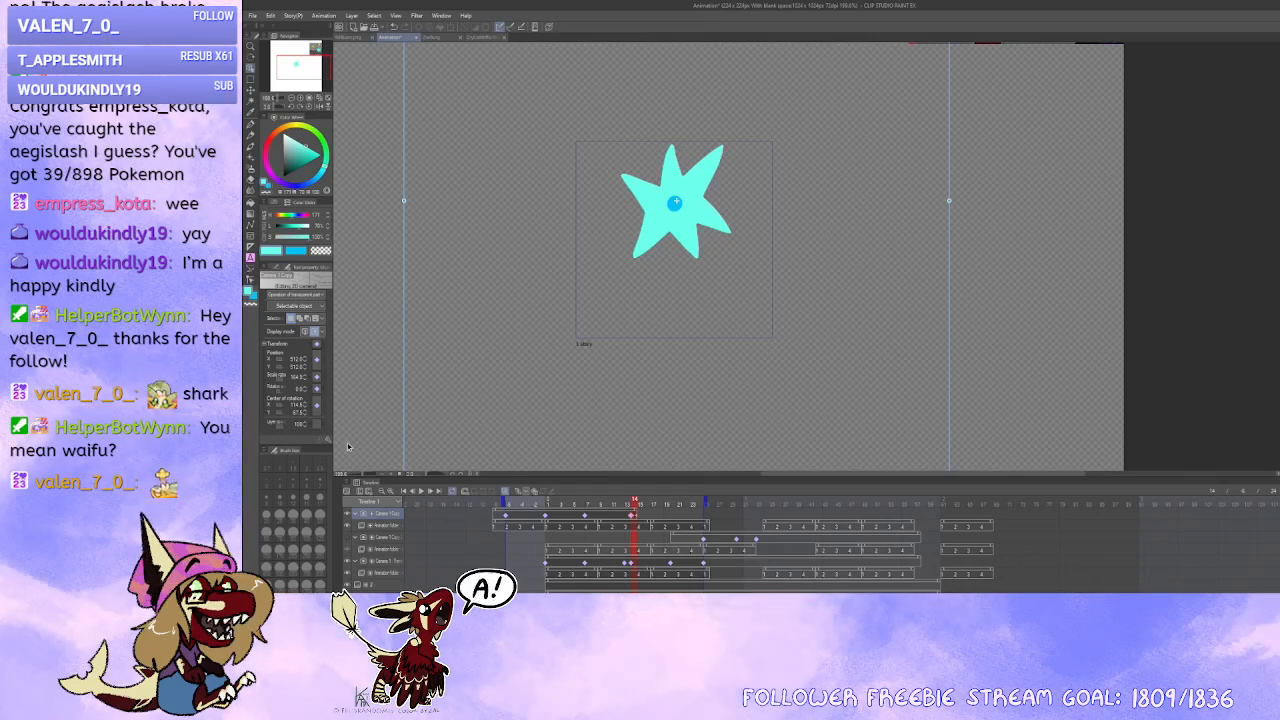
key("ctrl+z")
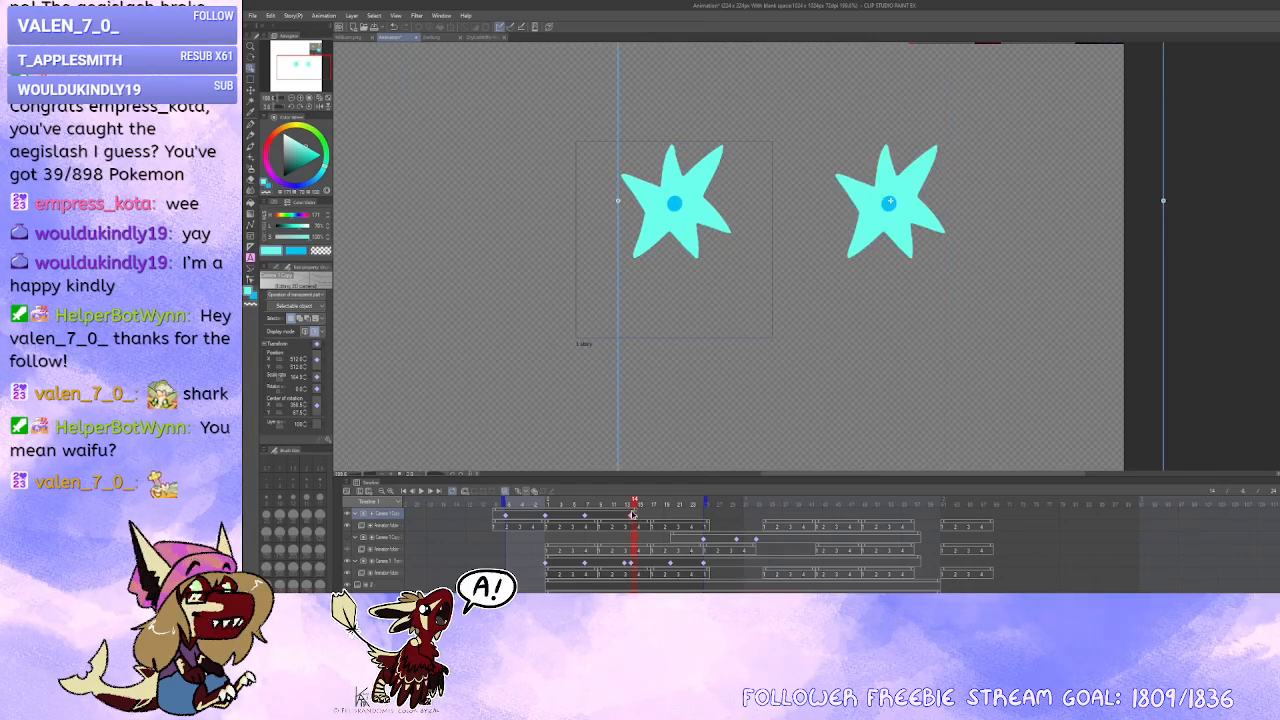
Step: Trim the end of the top camera folder's clip back to frame 12
left_click_drag(631, 511, 629, 512)
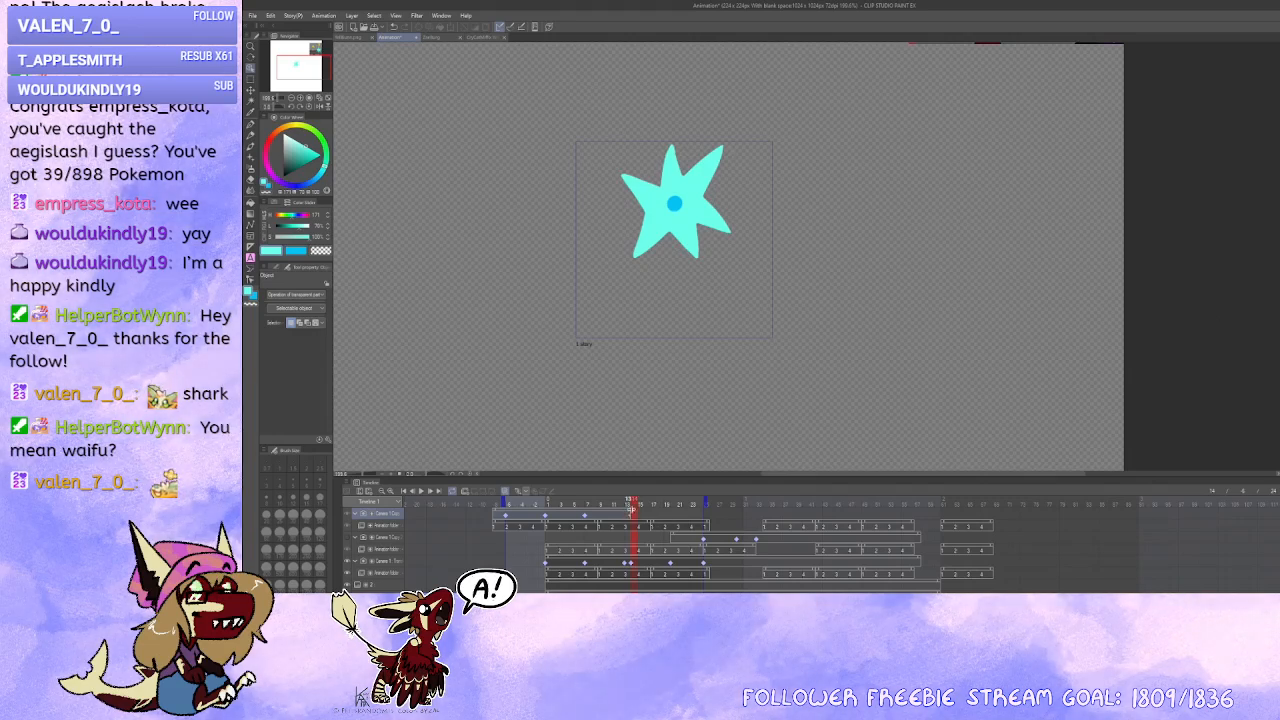
left_click_drag(631, 510, 637, 512)
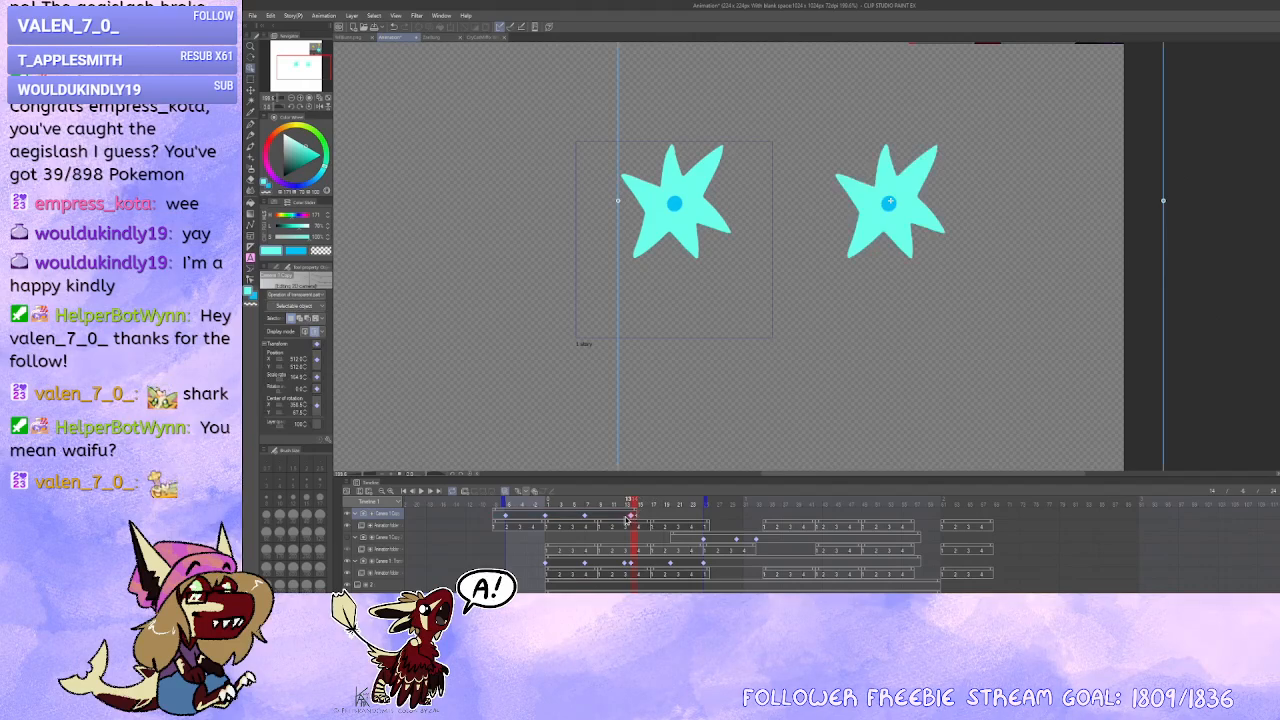
left_click(634, 512)
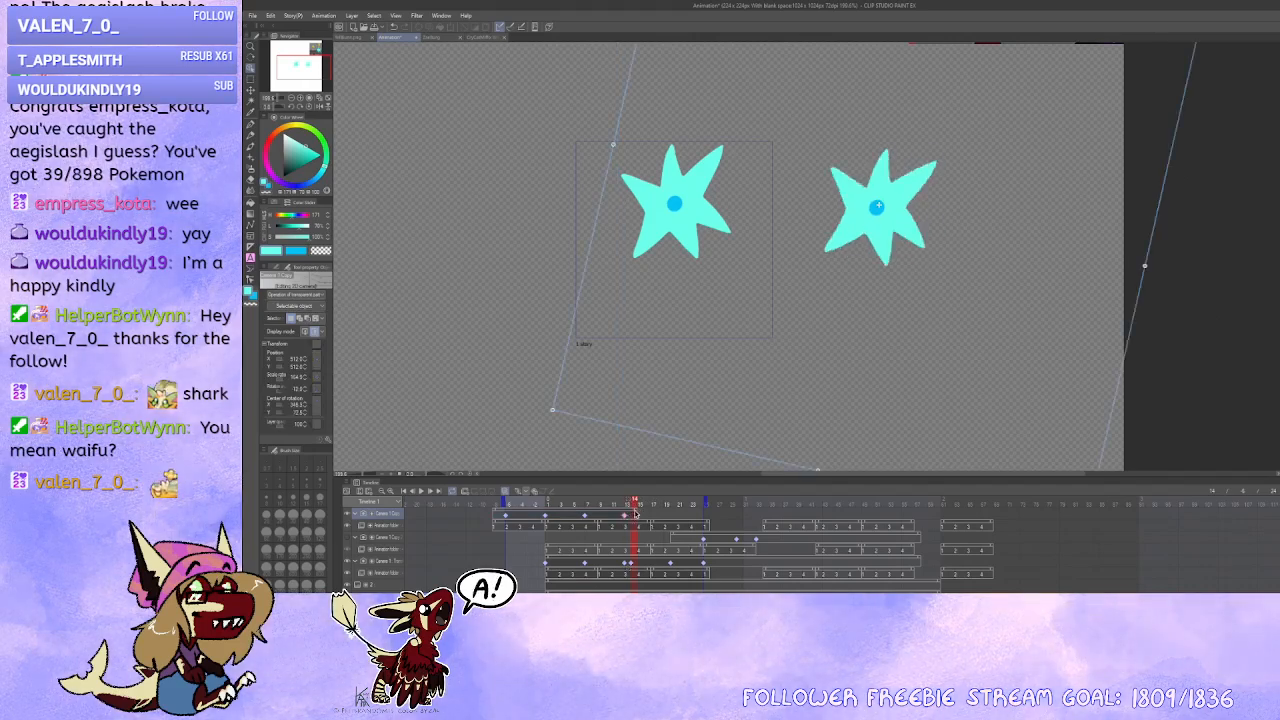
left_click(628, 530)
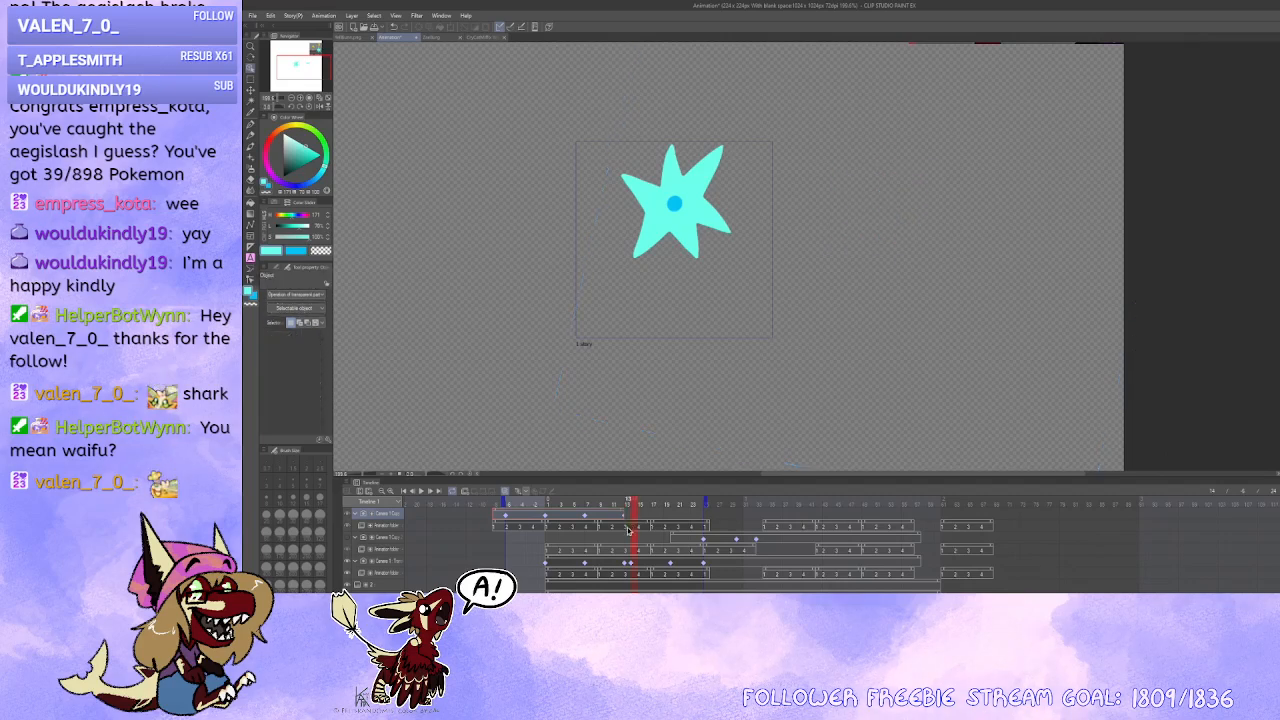
left_click(621, 515)
Step: Play the loop and examine how the top star rotates between its first keyframe and frame 1
left_click(421, 491)
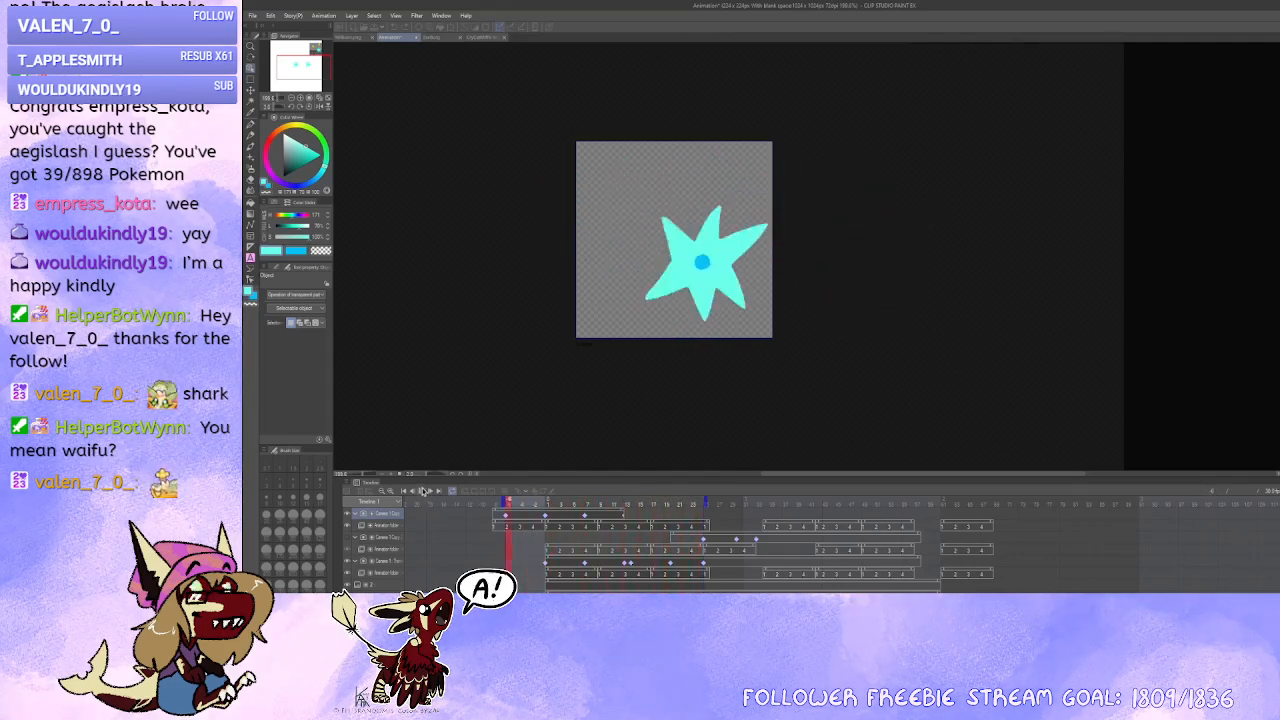
left_click(424, 491)
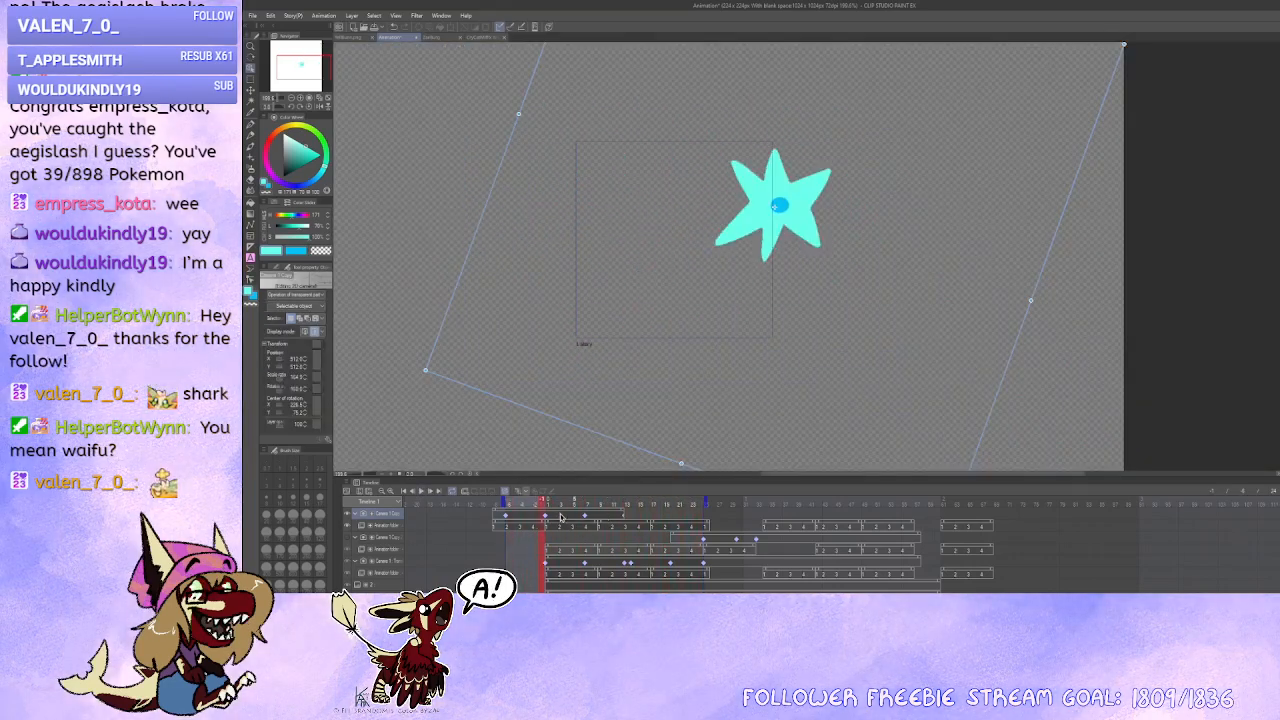
left_click(537, 518)
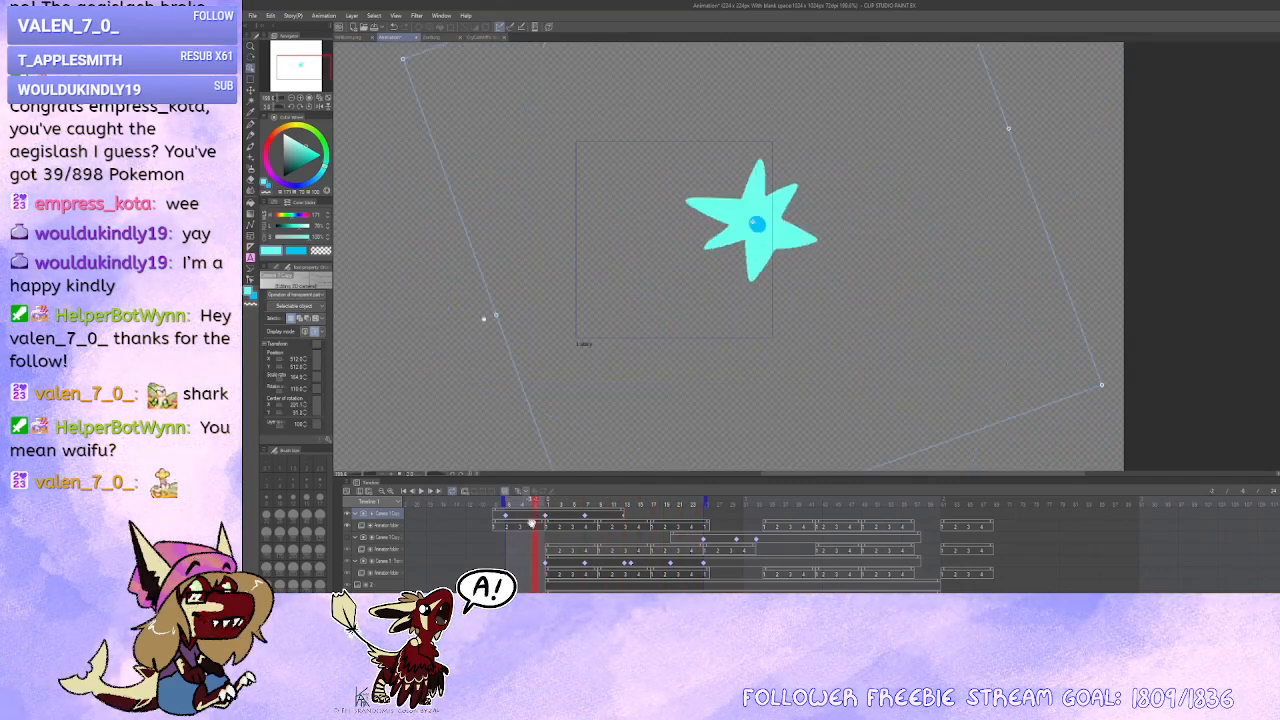
left_click(515, 517)
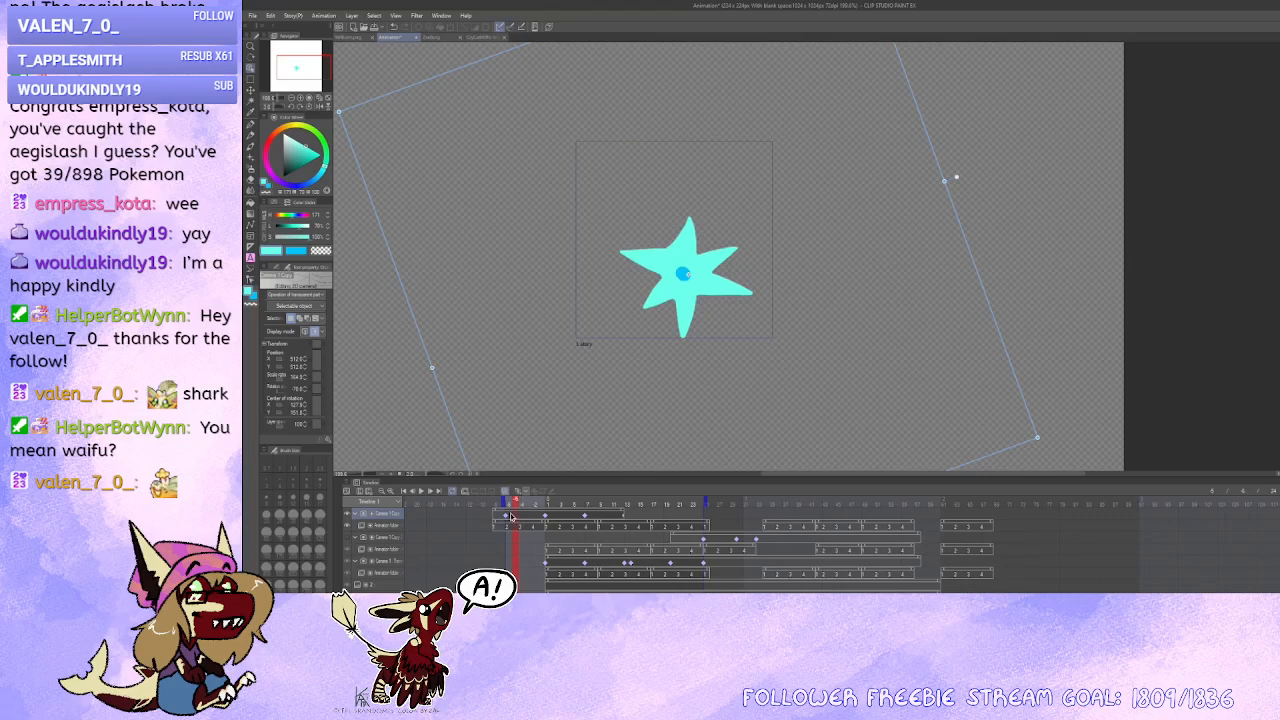
left_click(506, 516)
left_click(515, 517)
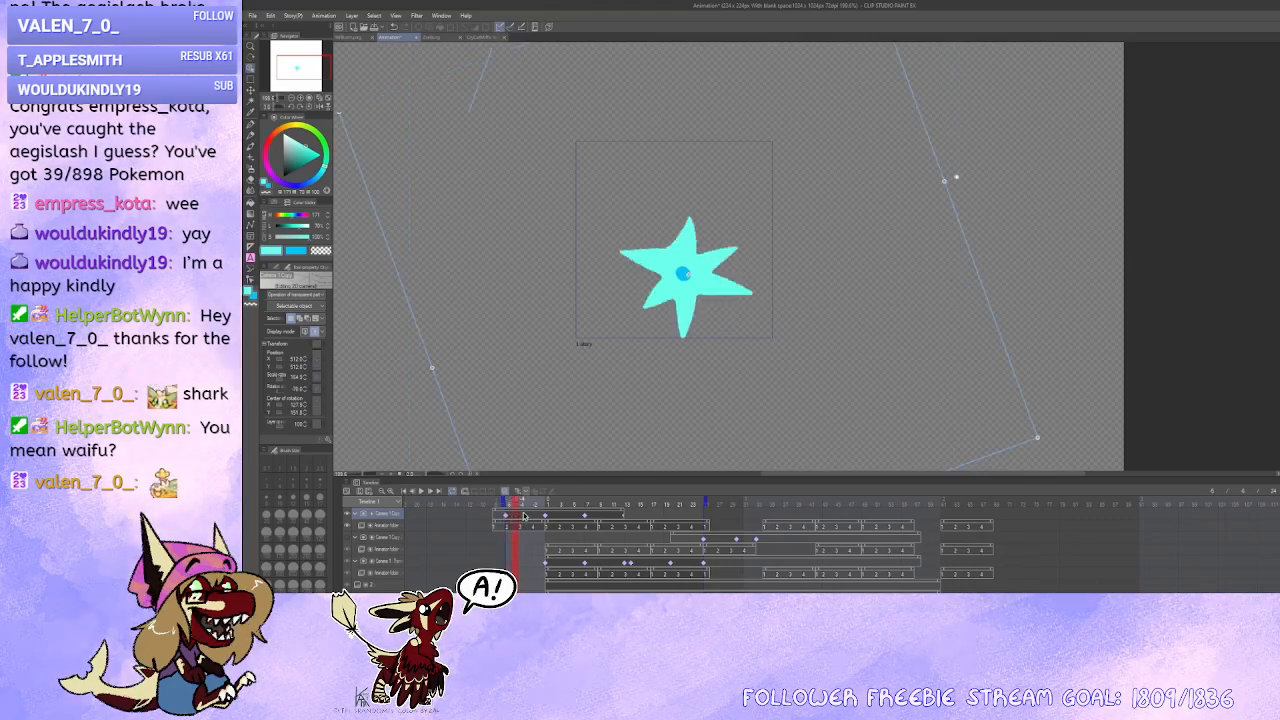
left_click_drag(523, 516, 529, 516)
Step: Compare the rotation of the top star's three keyframes with the lower star's keyframes at frames 14, 20 and 24
left_click(506, 515)
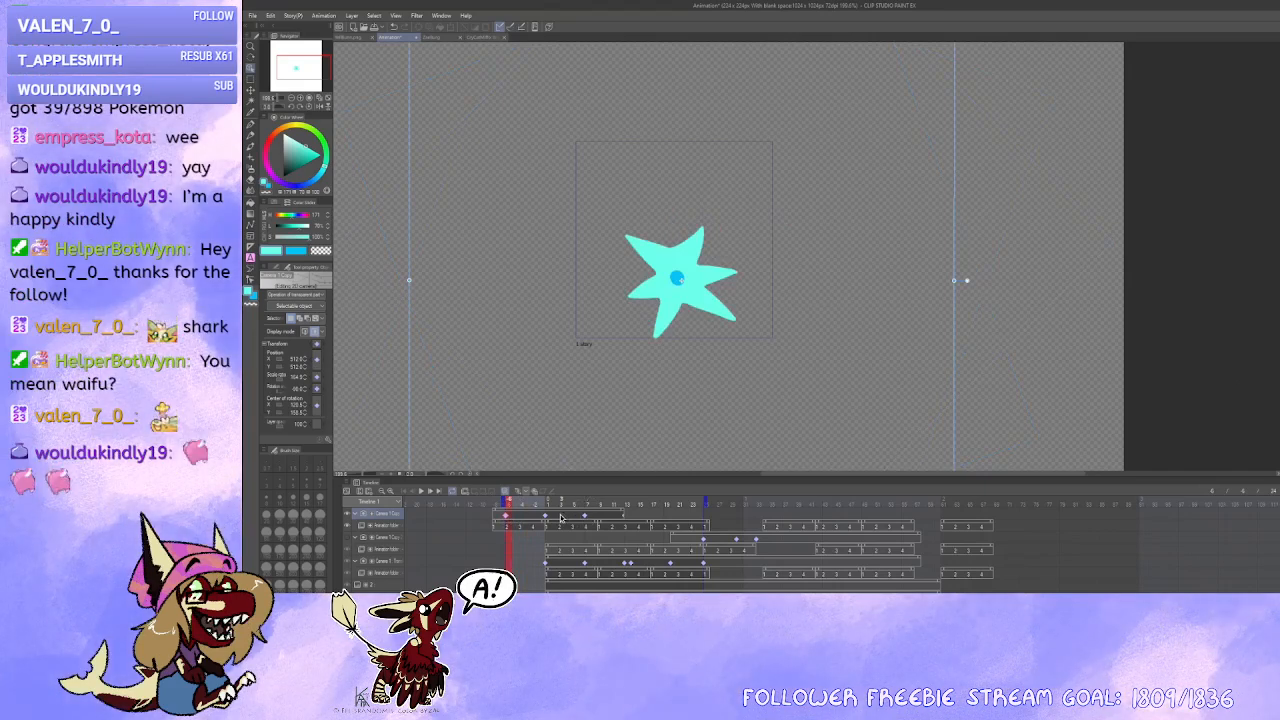
left_click(545, 516)
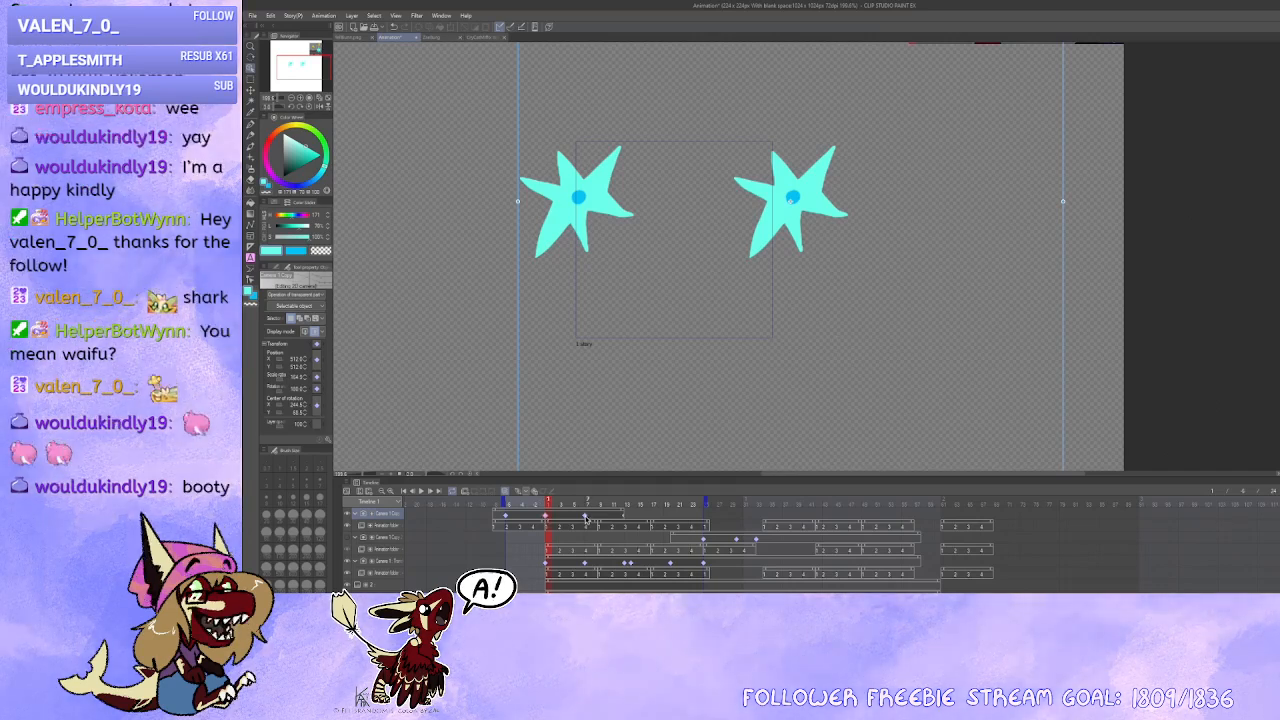
left_click(587, 517)
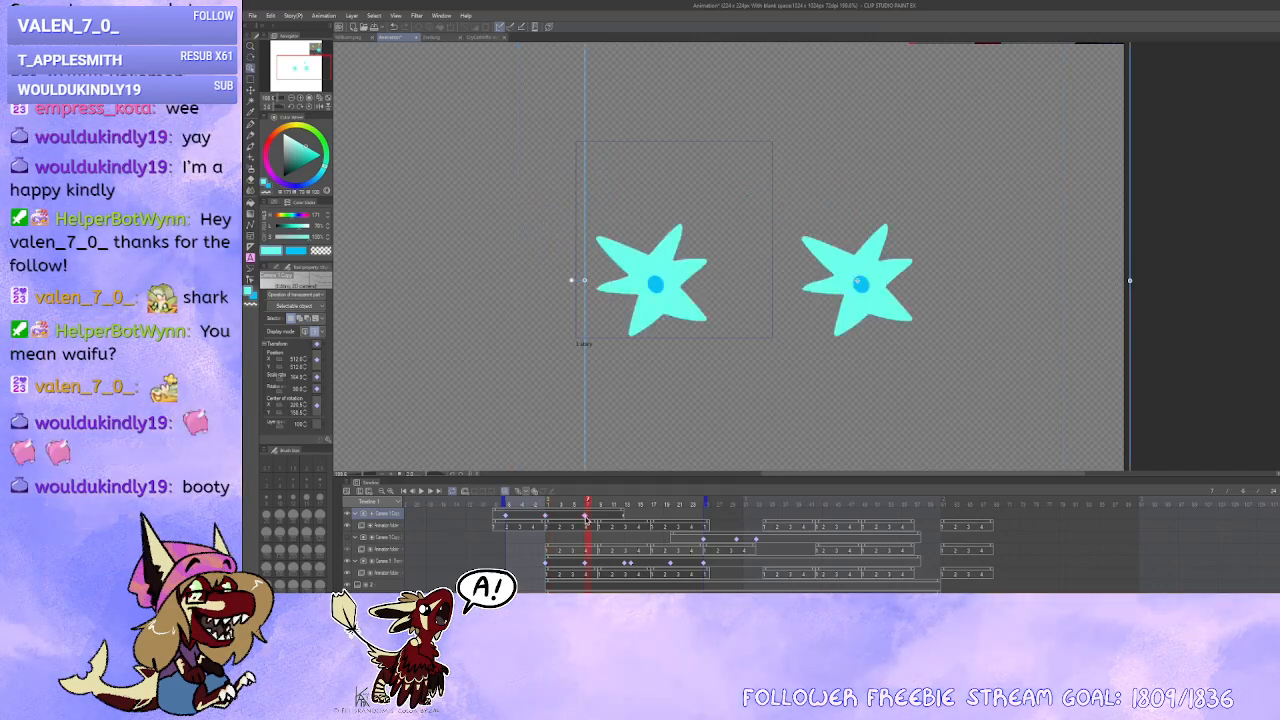
left_click(632, 565)
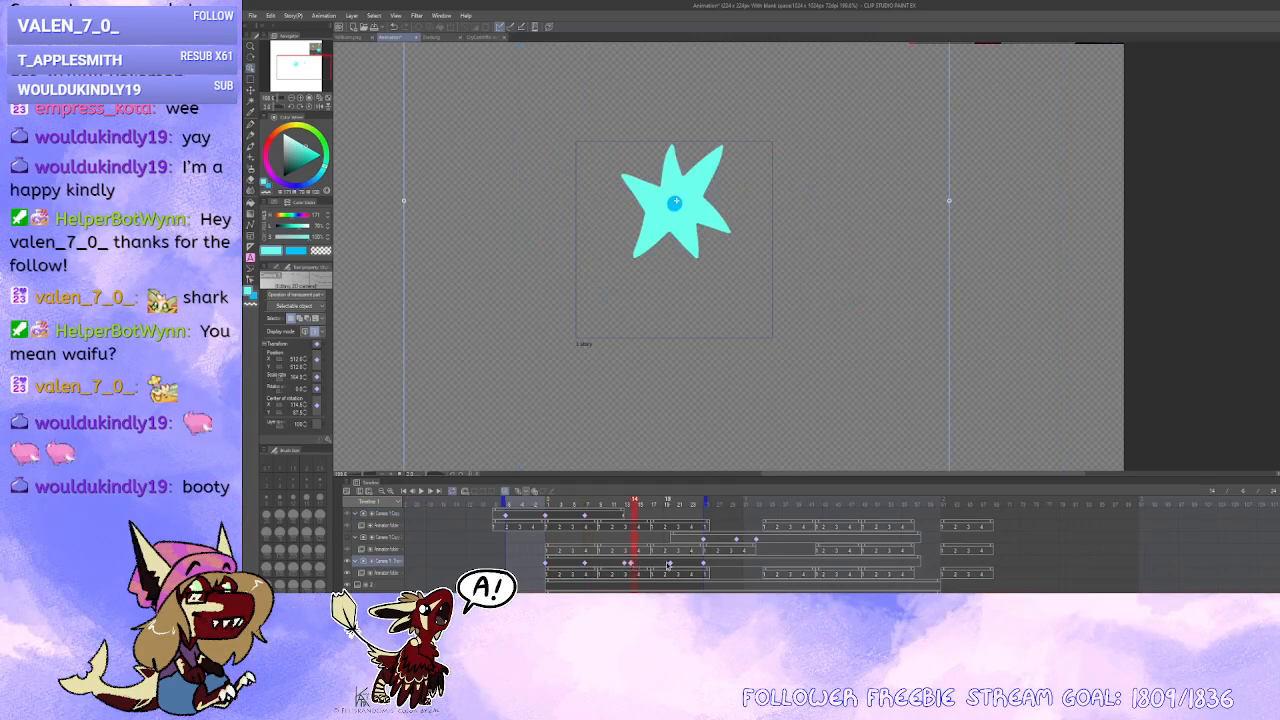
left_click(667, 566)
left_click(703, 566)
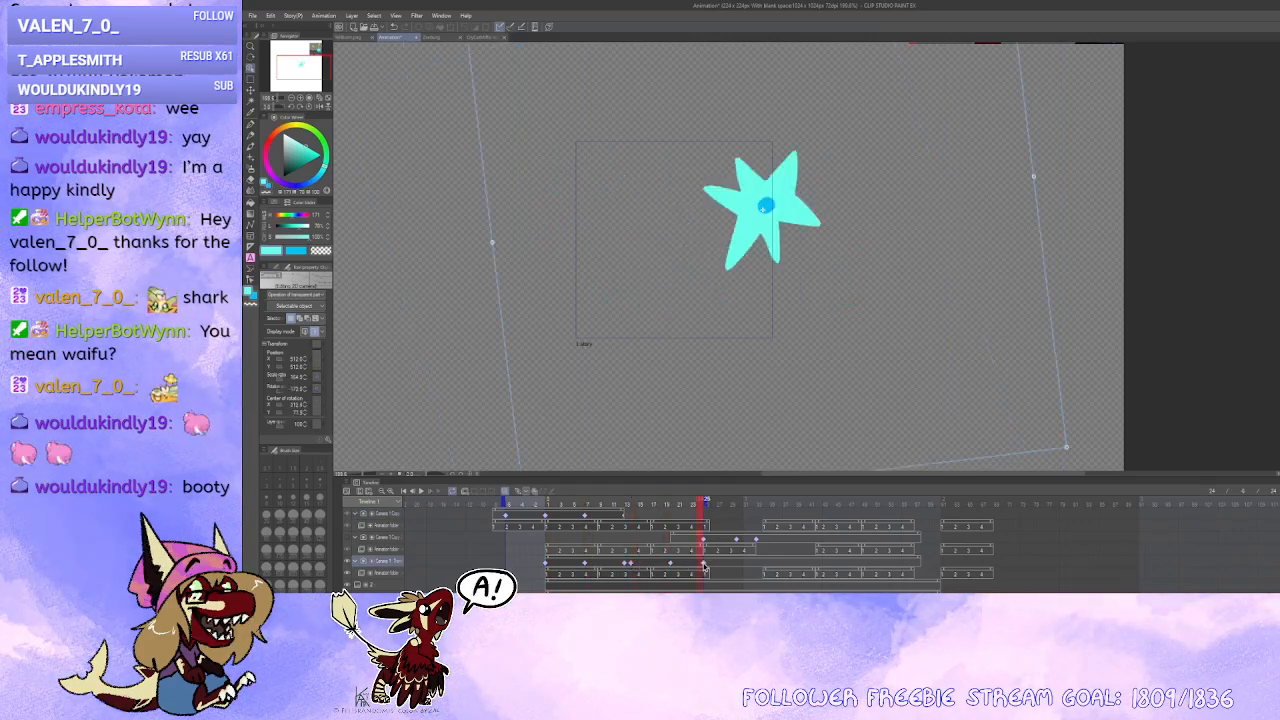
left_click(673, 566)
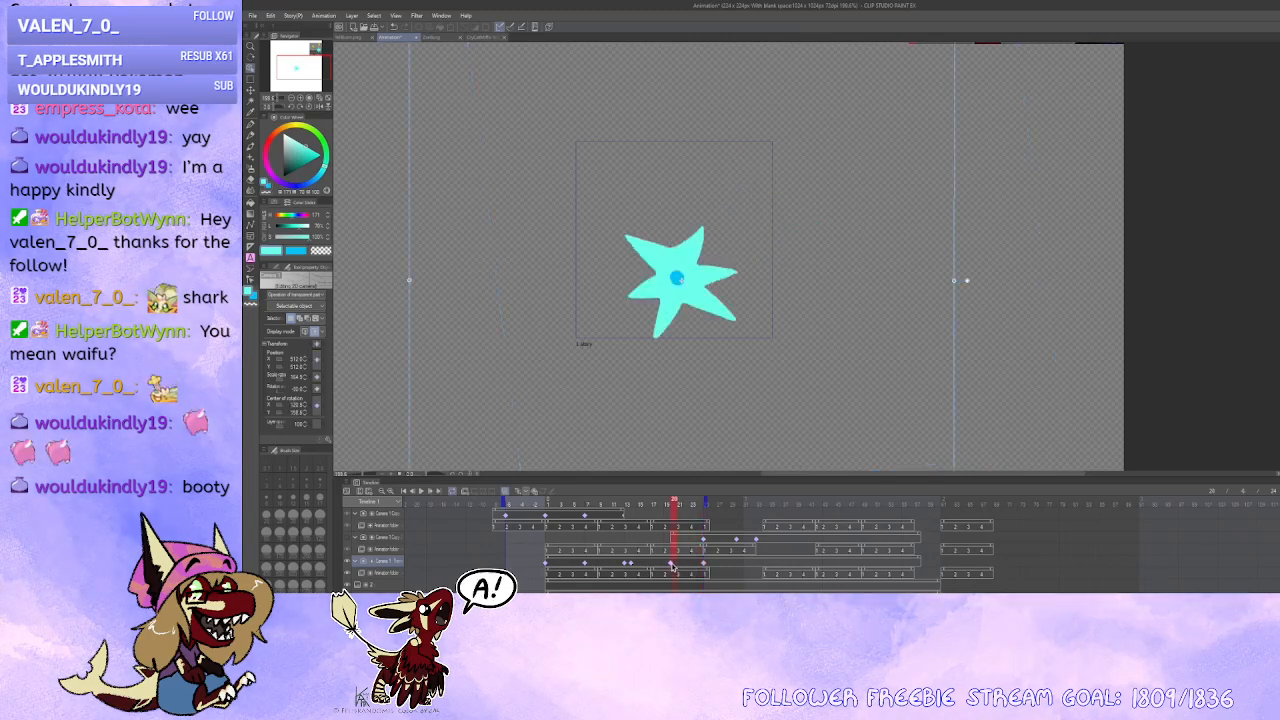
Step: Try setting the top star's frame 7 keyframe rotation to -90, compare it with the lower star's frame 20 keyframe, and undo the change
left_click(546, 521)
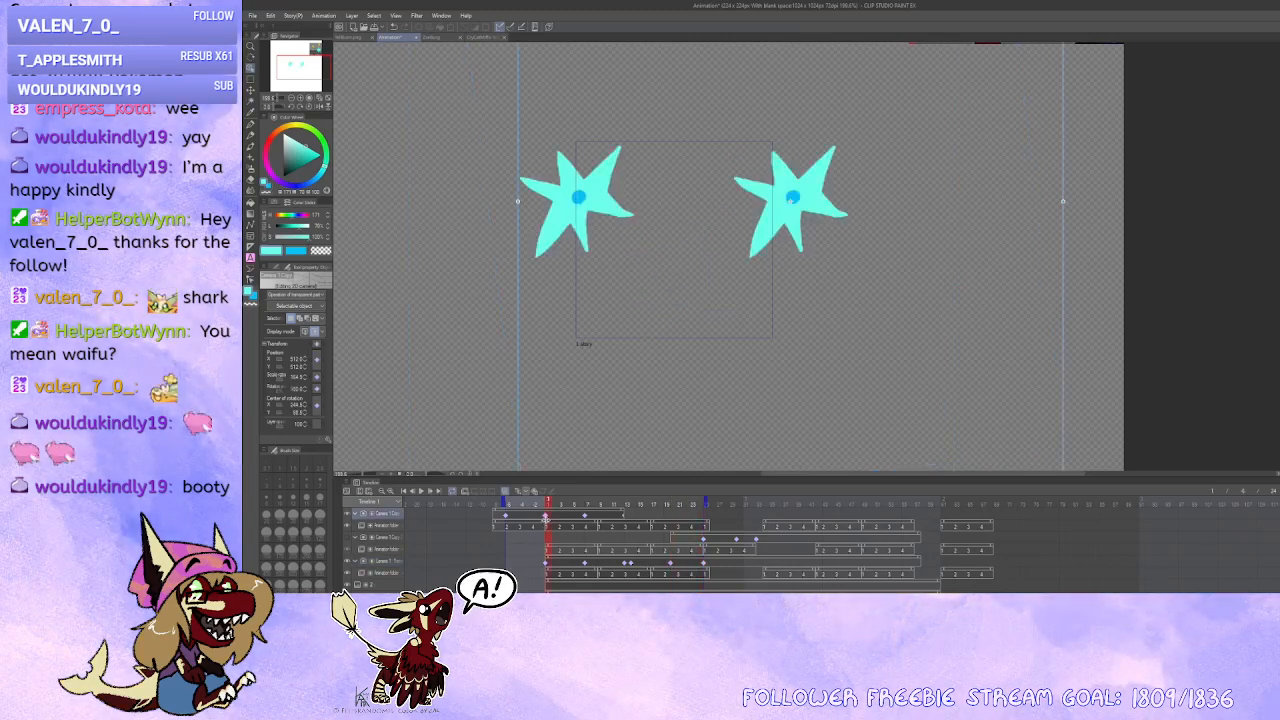
left_click(590, 524)
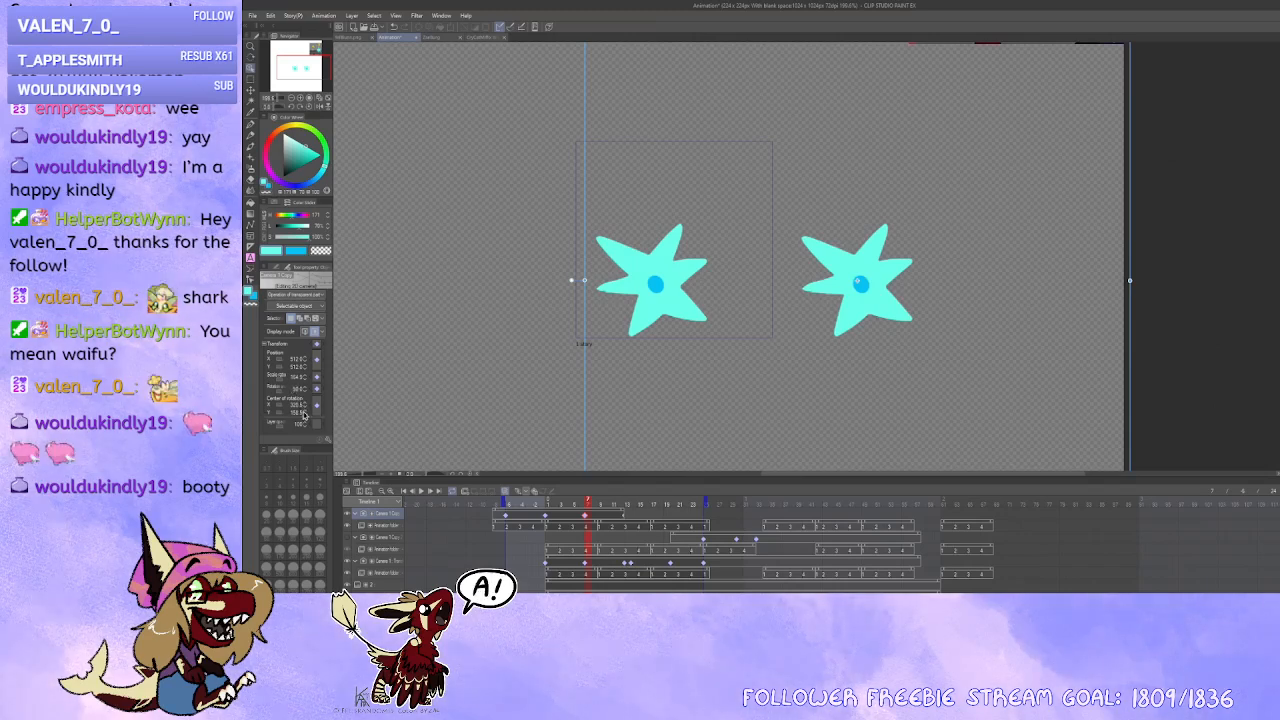
key("Return")
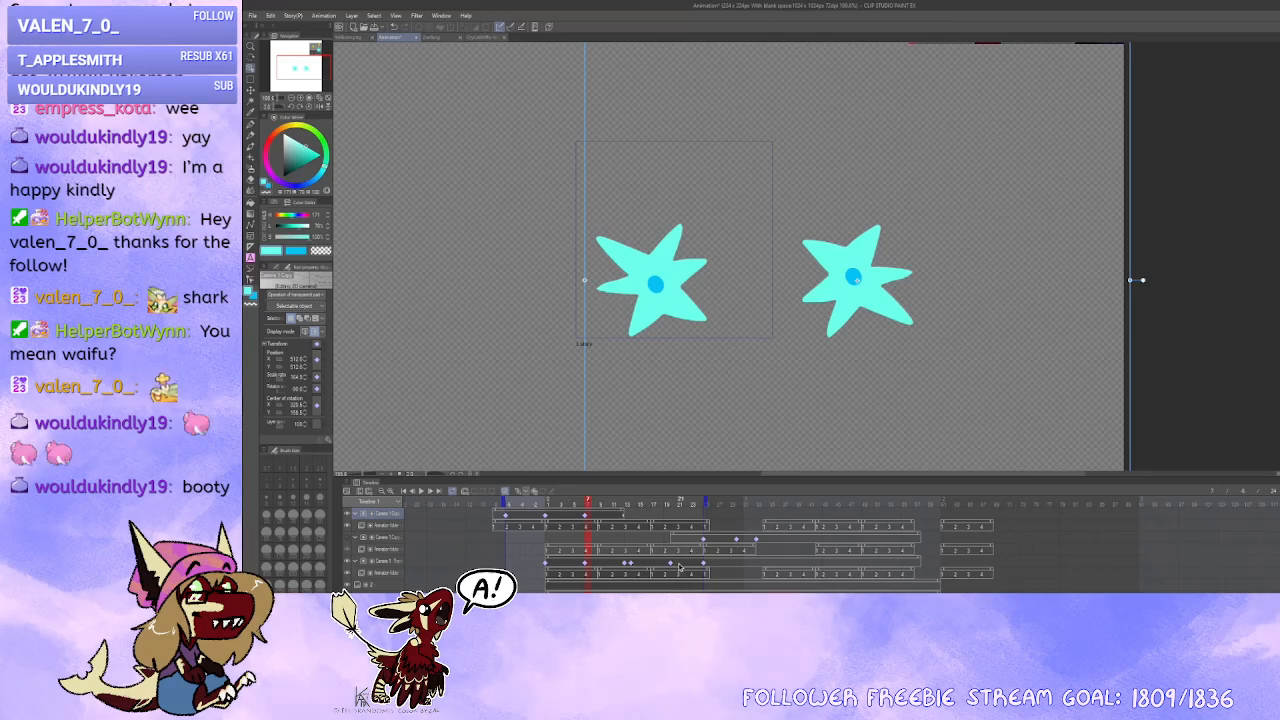
left_click(674, 566)
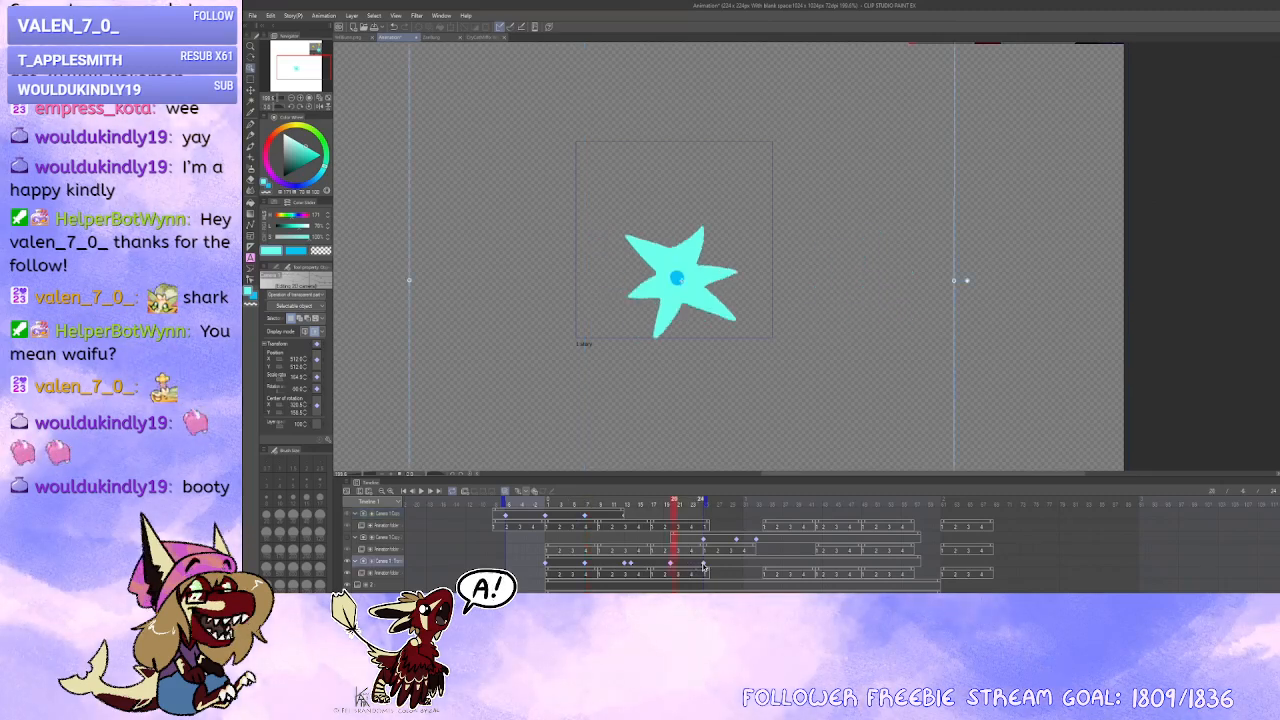
left_click(546, 517)
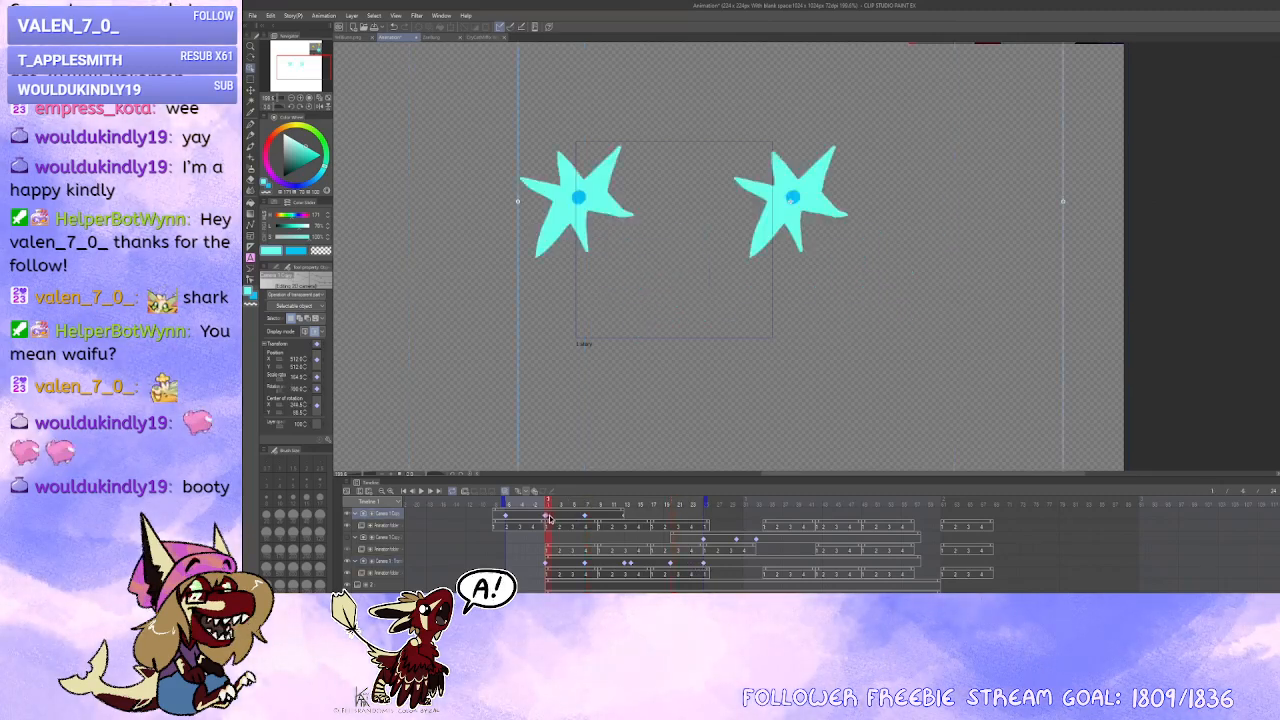
left_click(586, 520)
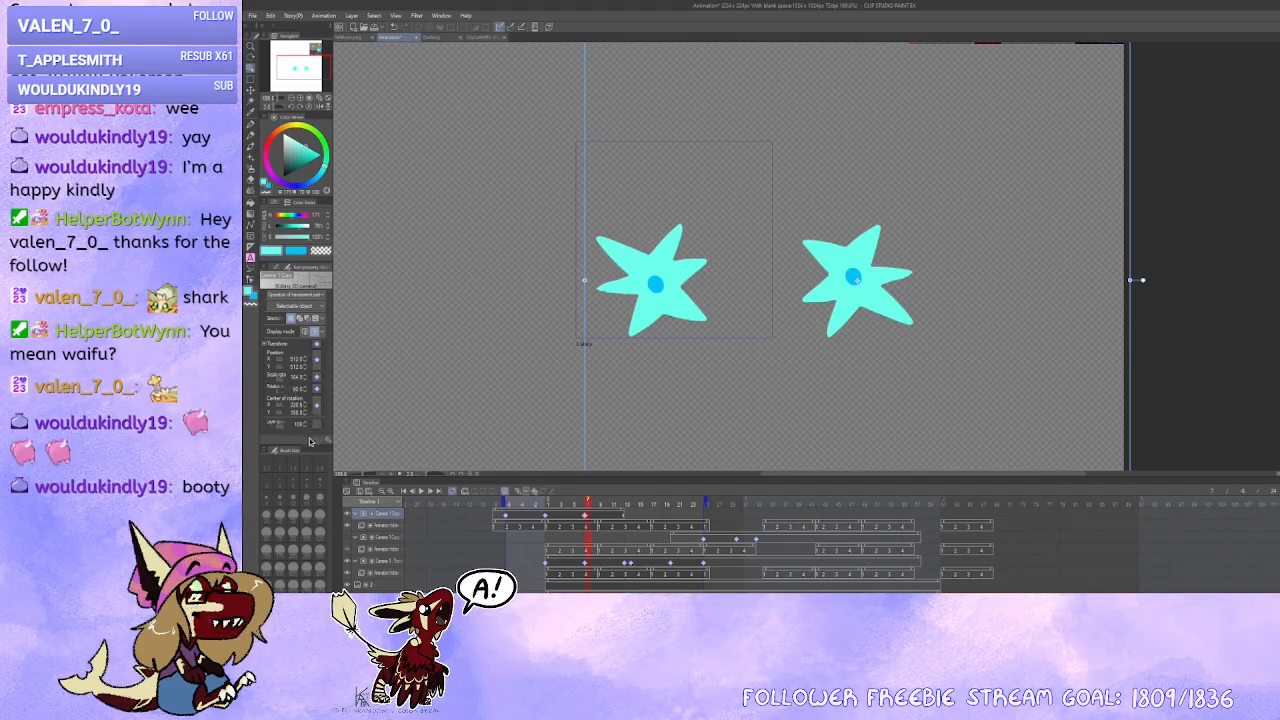
key("ctrl+z")
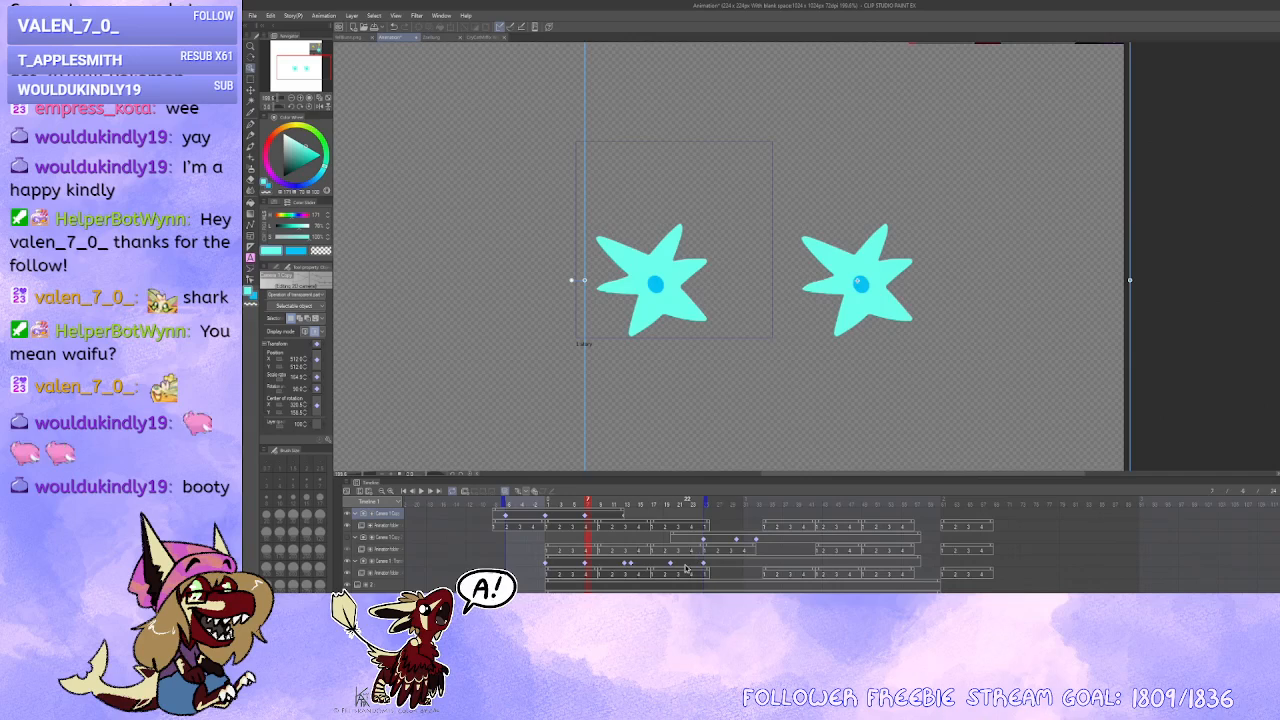
Step: Compare the lower star's frame 20 keyframe with the top star's frame 7 keyframe and review the top star's rotation across its clip
left_click(671, 566)
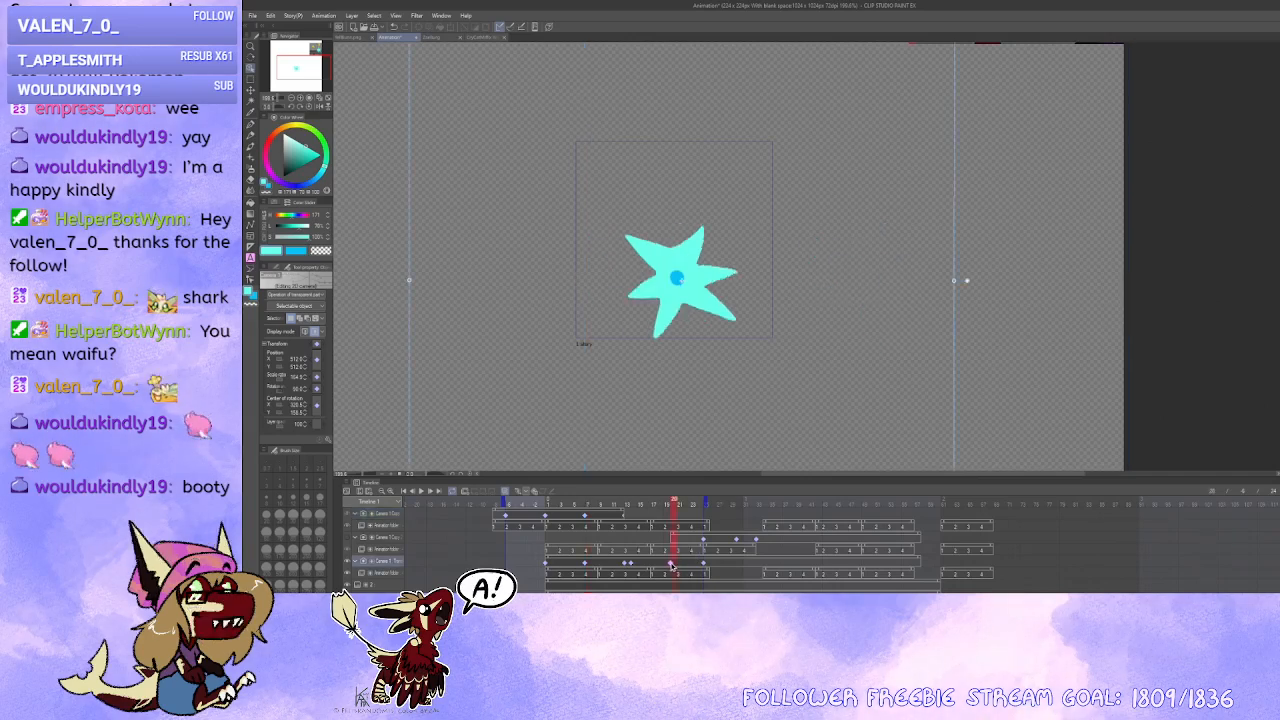
left_click(585, 519)
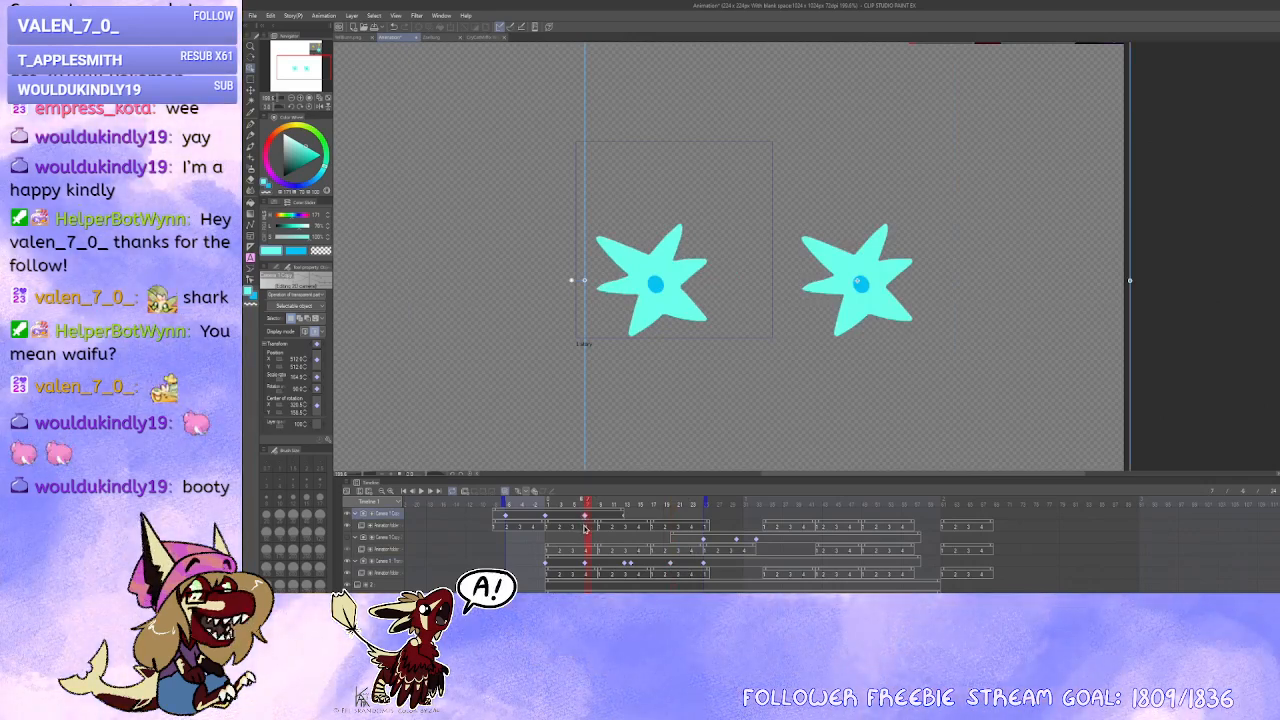
left_click(621, 518)
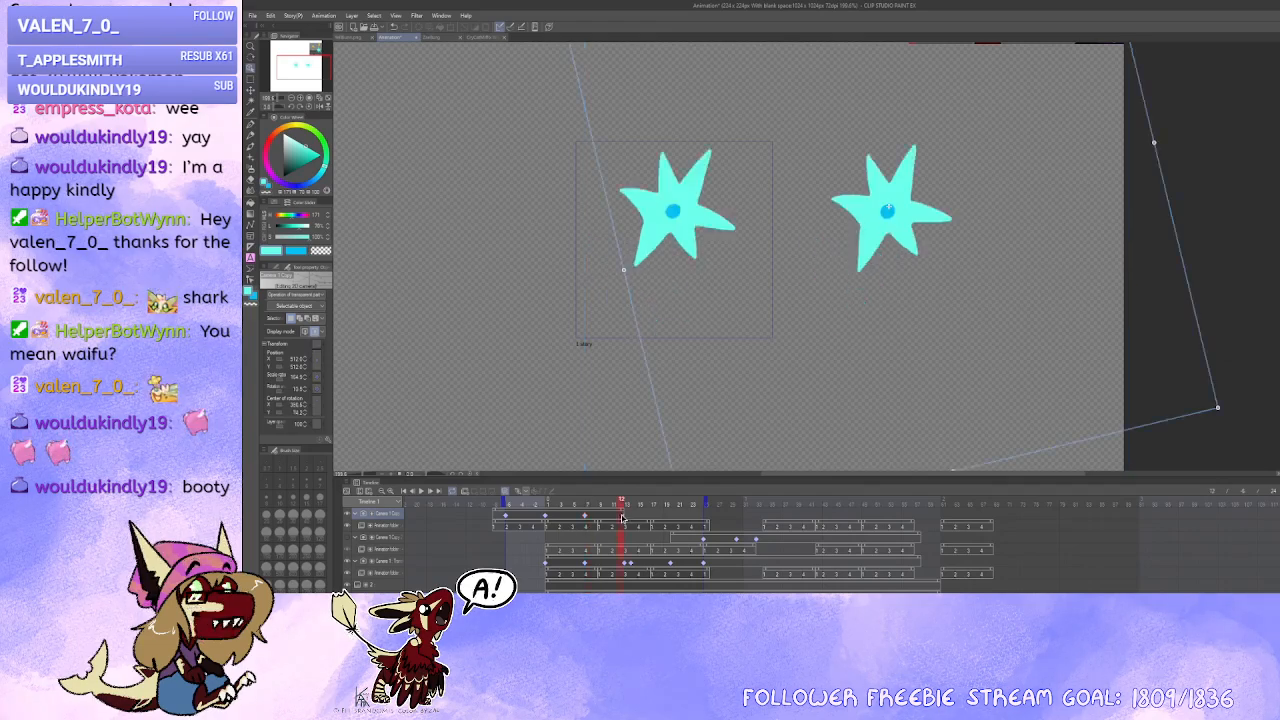
left_click_drag(619, 518, 540, 520)
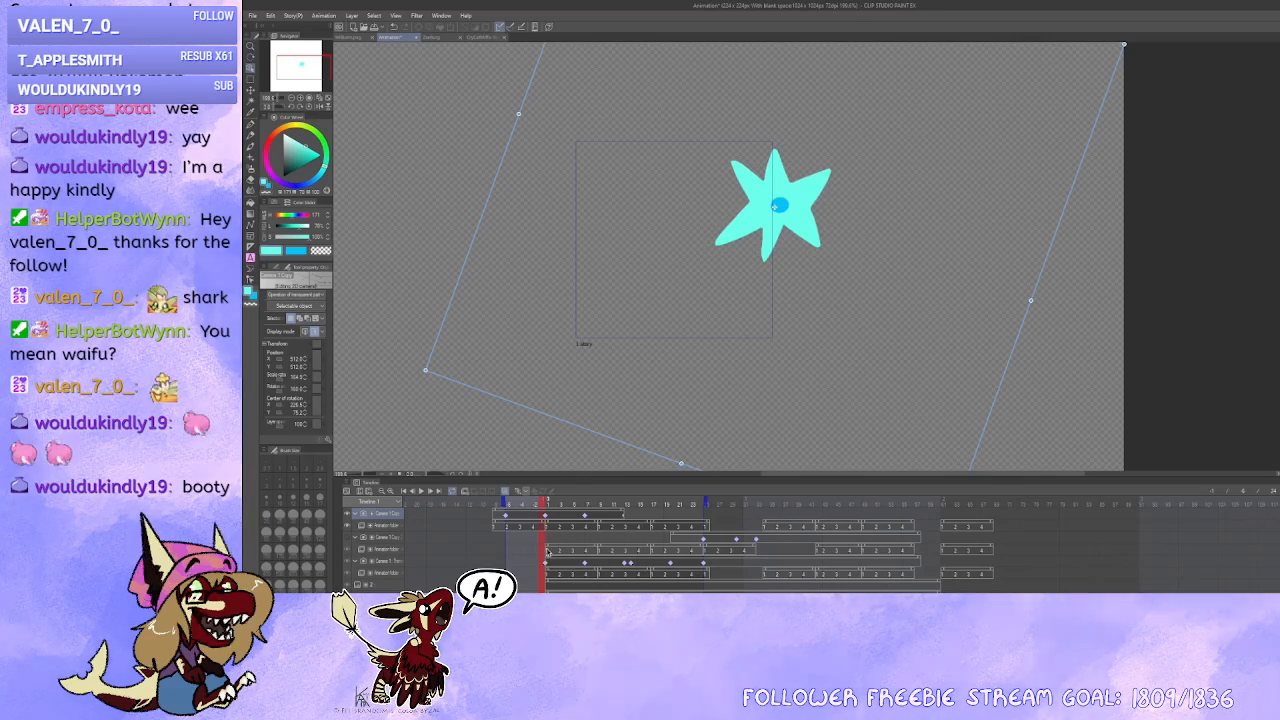
left_click_drag(545, 517, 547, 517)
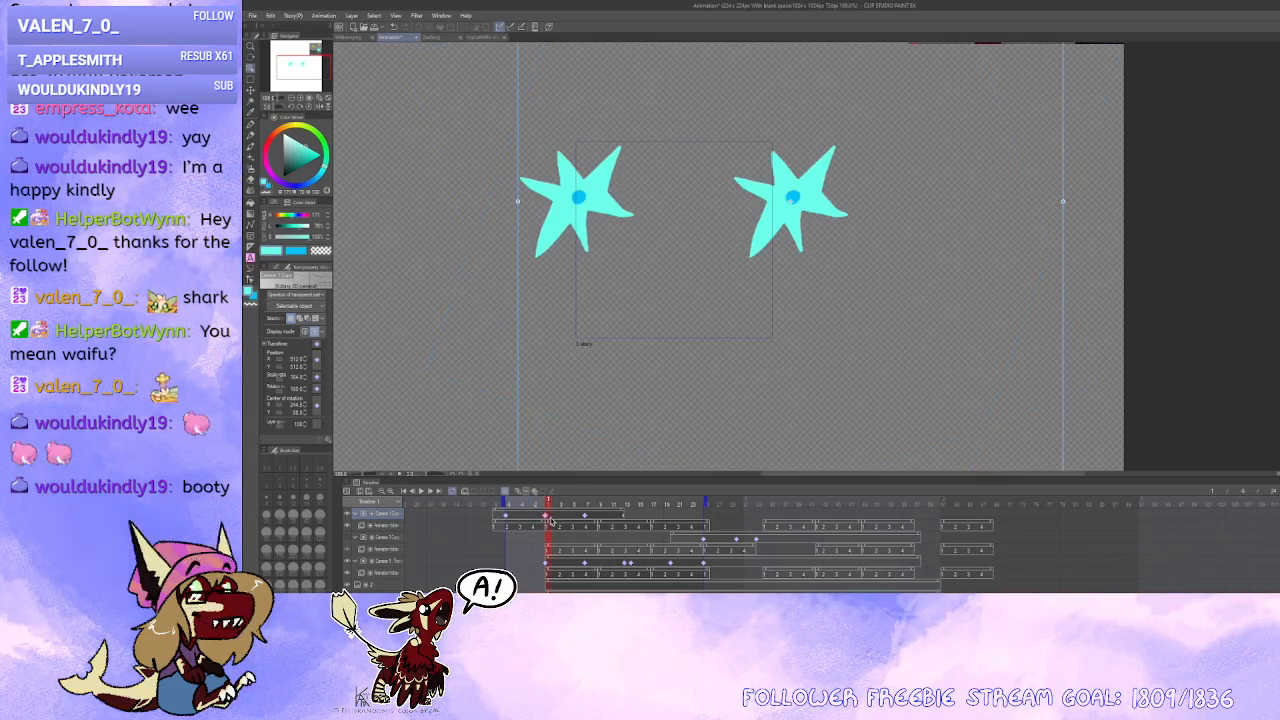
Step: Extend the start of the lower camera folder's clip back to line up with the start of the top camera folder's clip
left_click(510, 563)
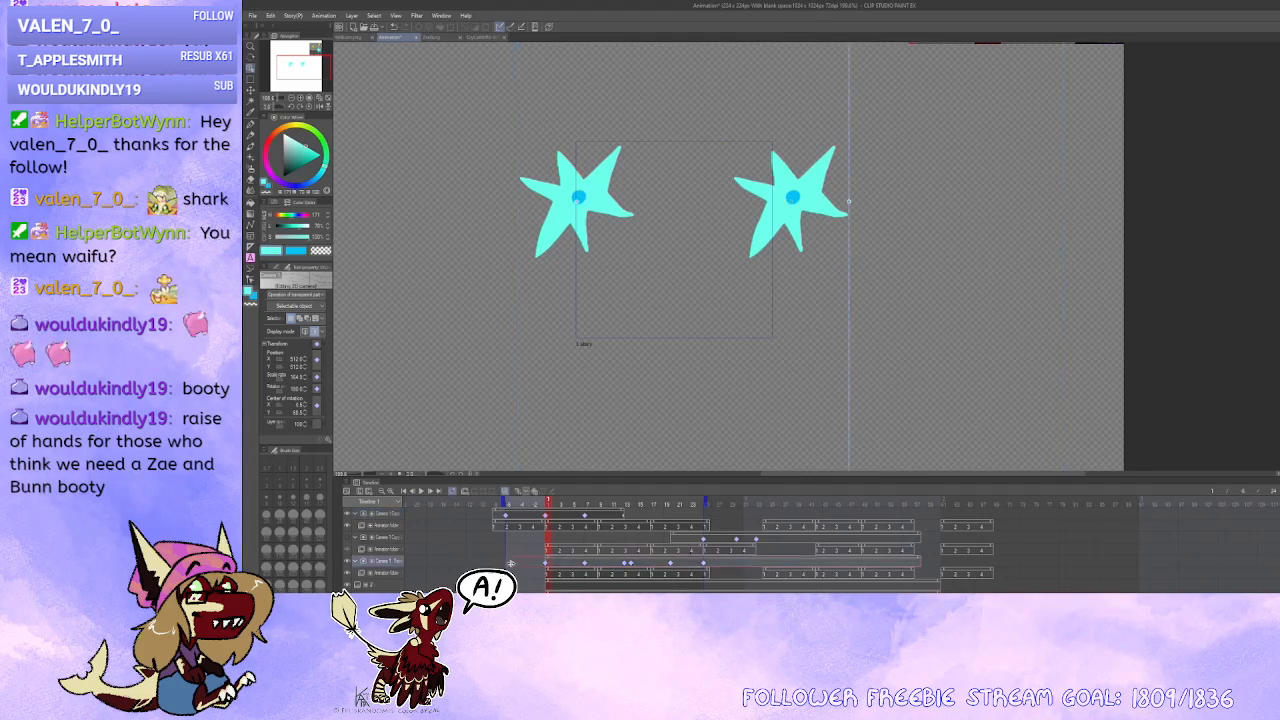
left_click(545, 563)
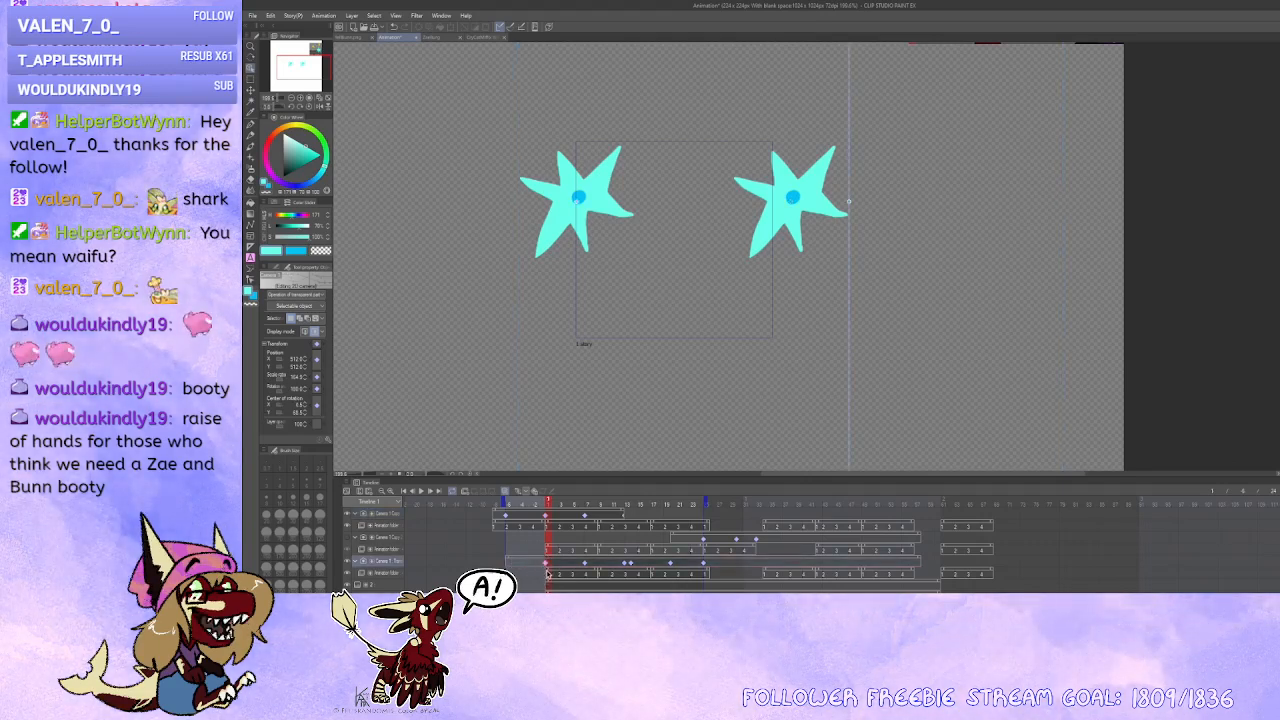
left_click(549, 573)
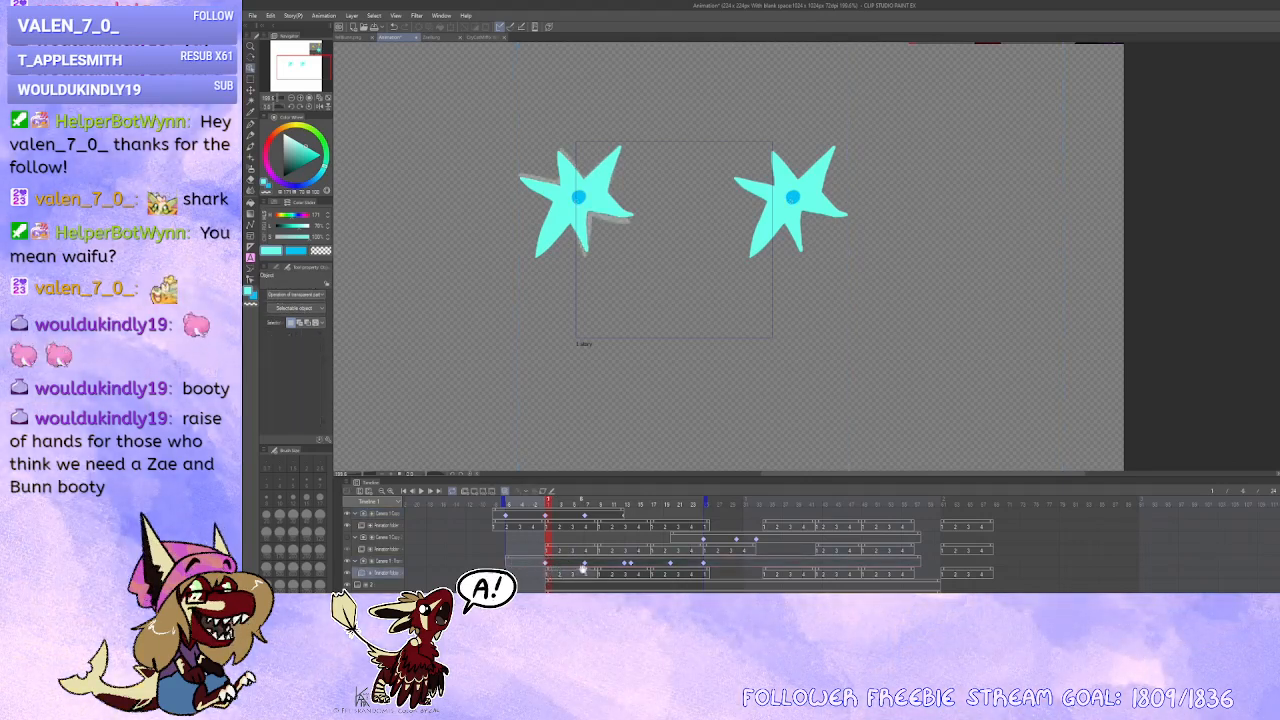
left_click(582, 568)
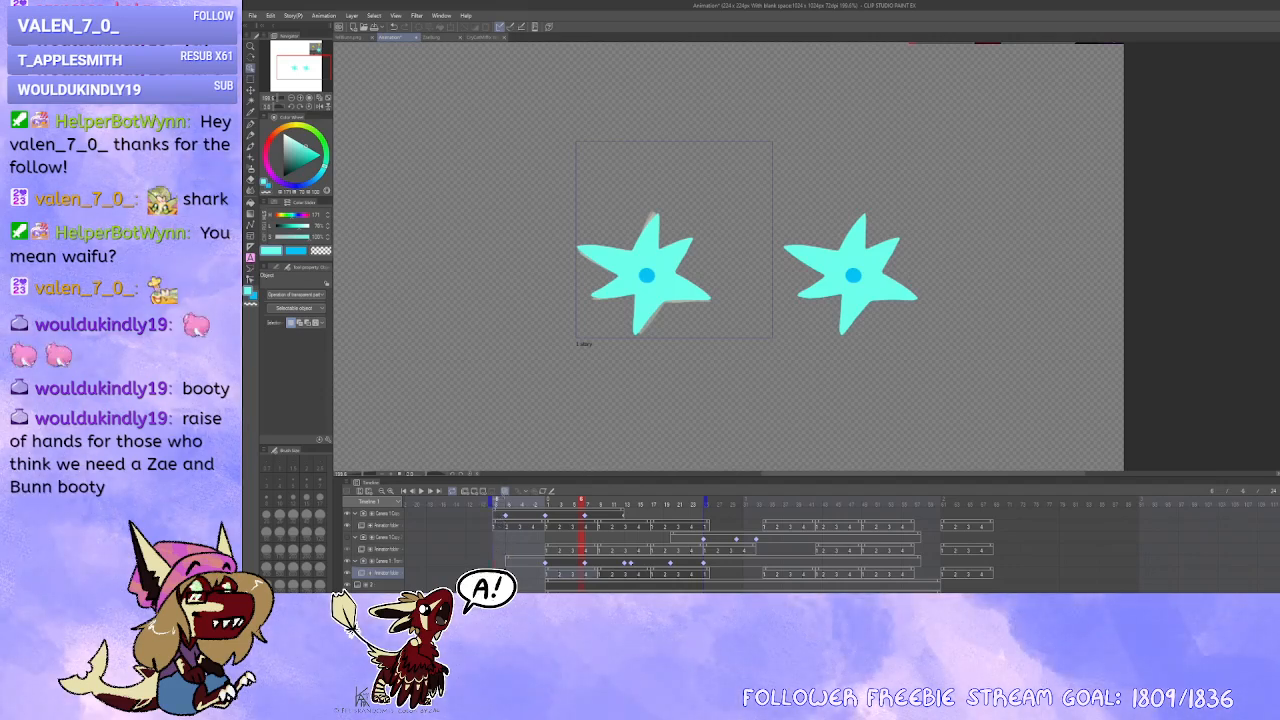
left_click(498, 562)
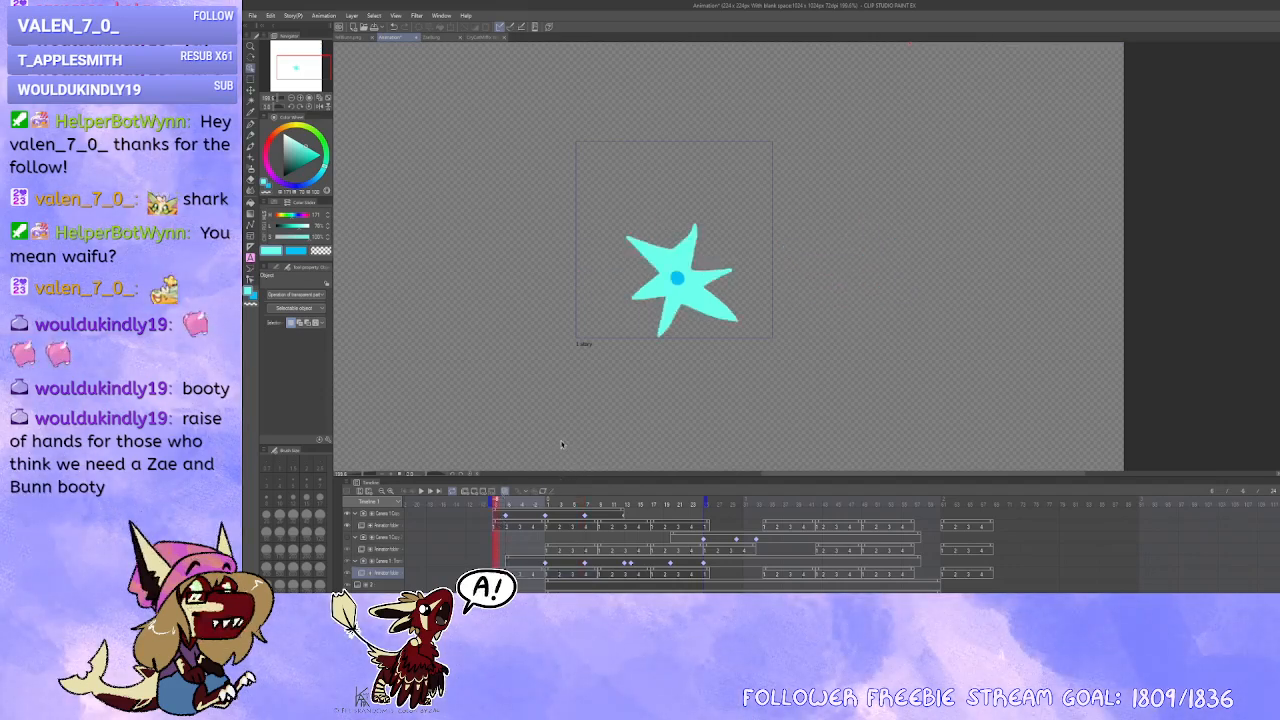
left_click_drag(597, 410, 571, 351)
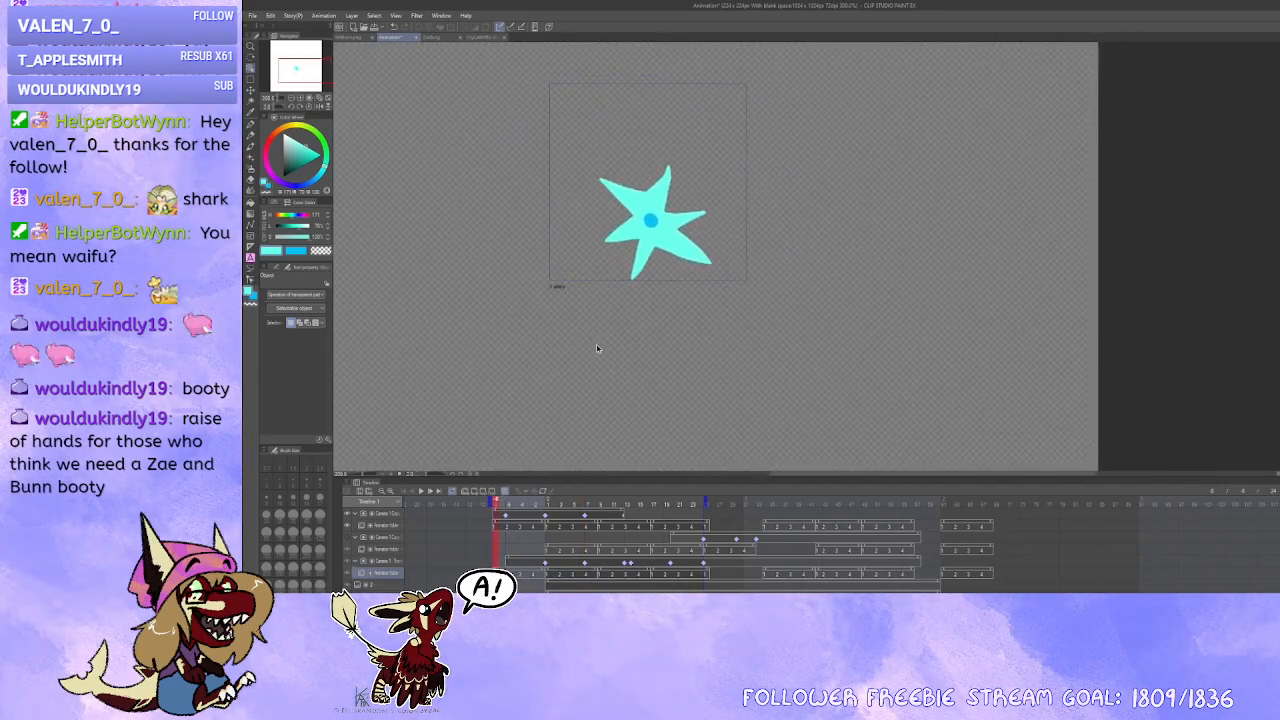
scroll(599, 348, "up", 1)
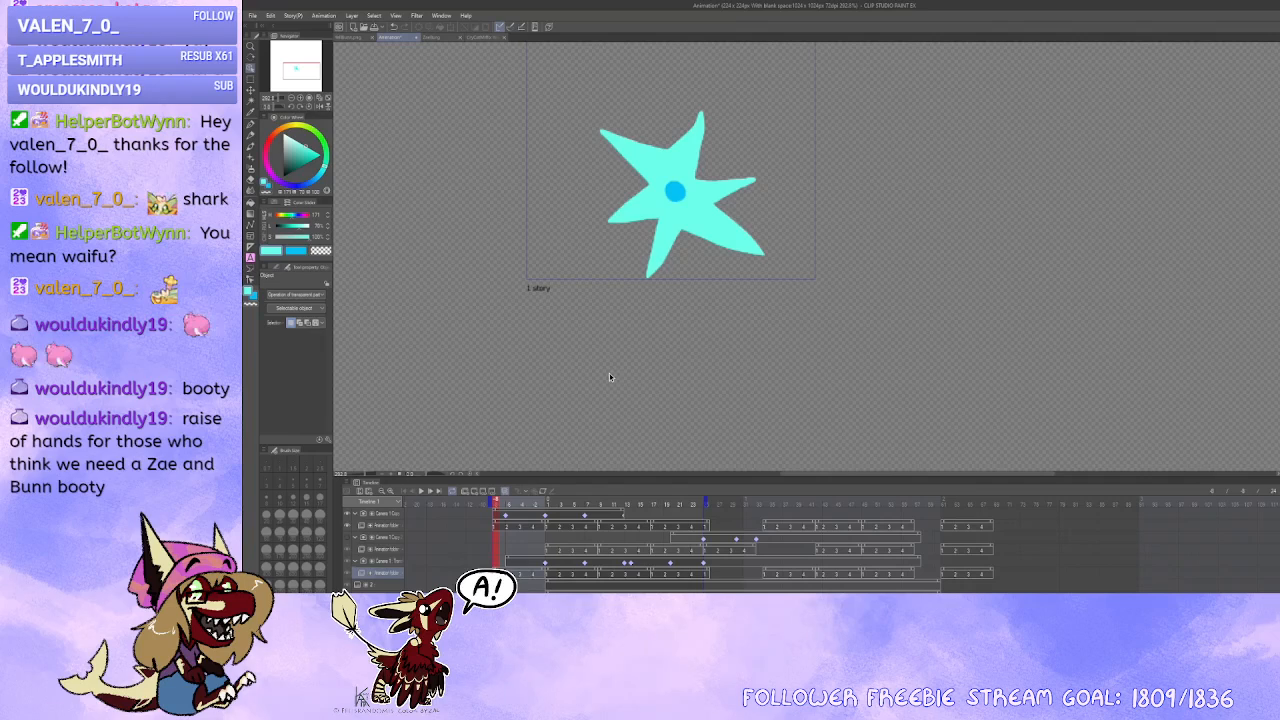
left_click_drag(614, 362, 610, 405)
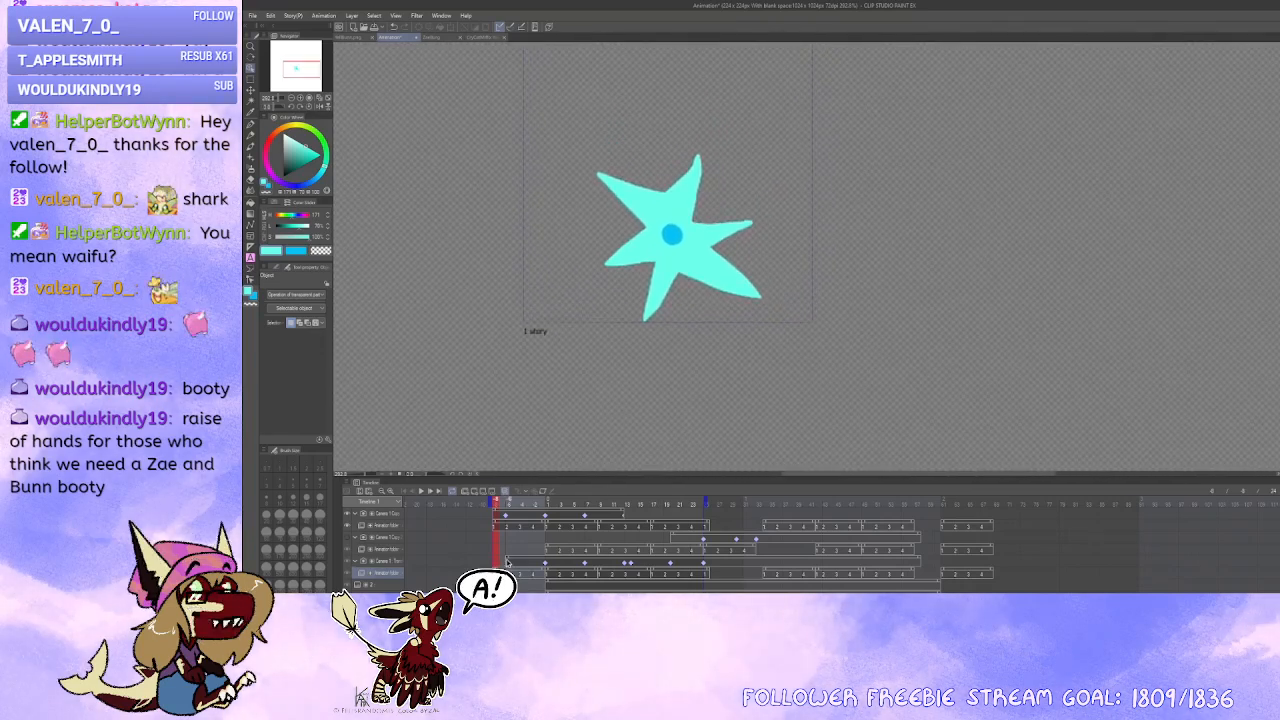
left_click(507, 560)
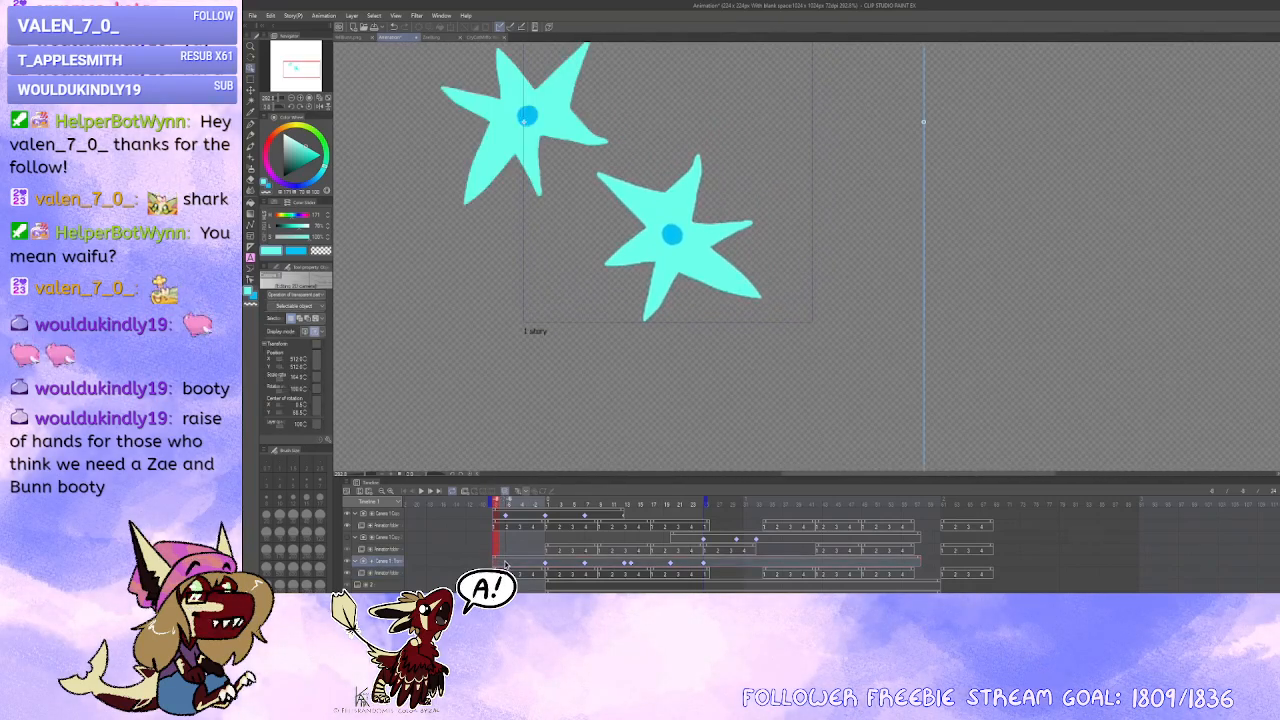
Step: Copy the top star's first keyframe to the same frame of the lower camera folder and offset that star one canvas width to the left
left_click_drag(505, 565, 534, 570)
left_click(507, 566)
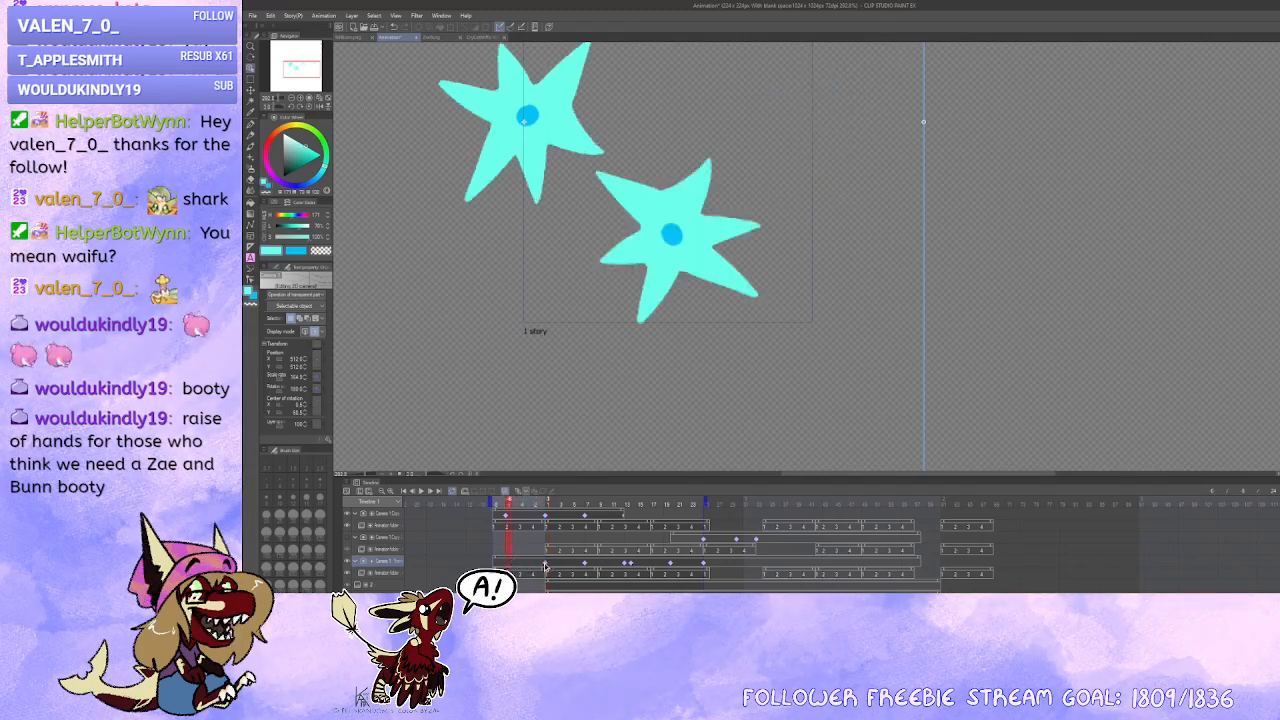
left_click(548, 567)
left_click_drag(555, 566, 507, 567)
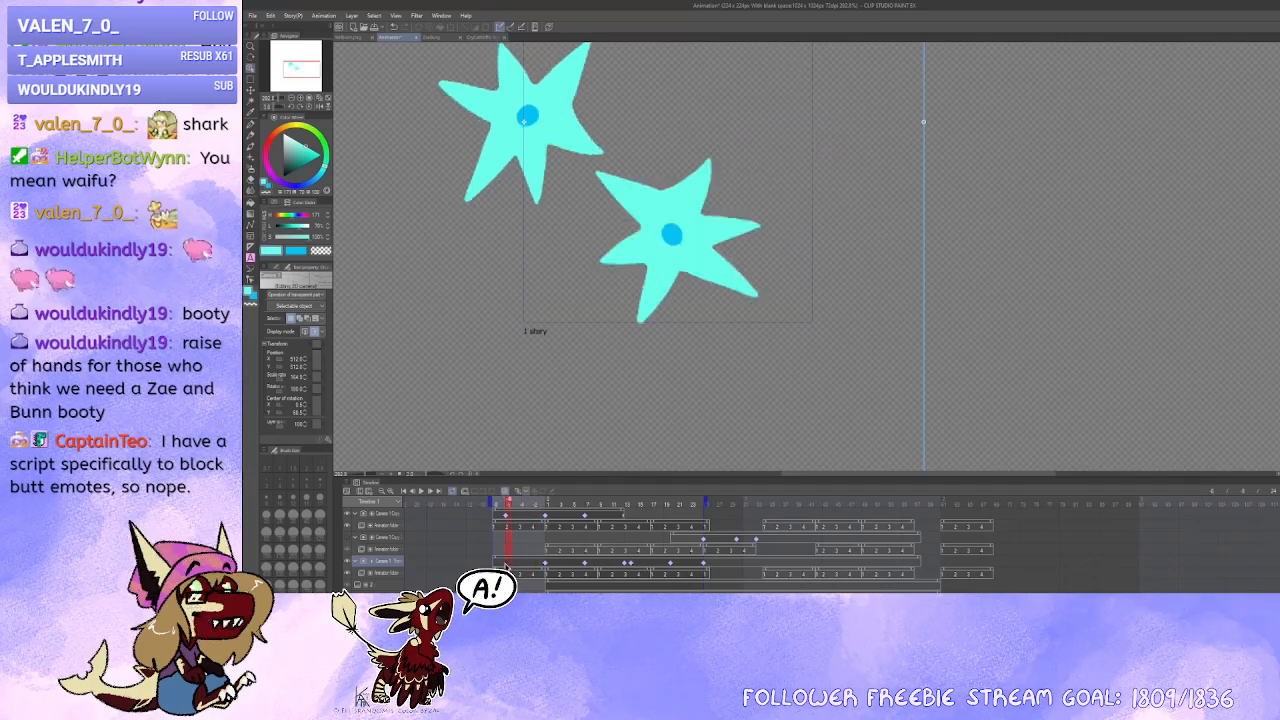
left_click(506, 516)
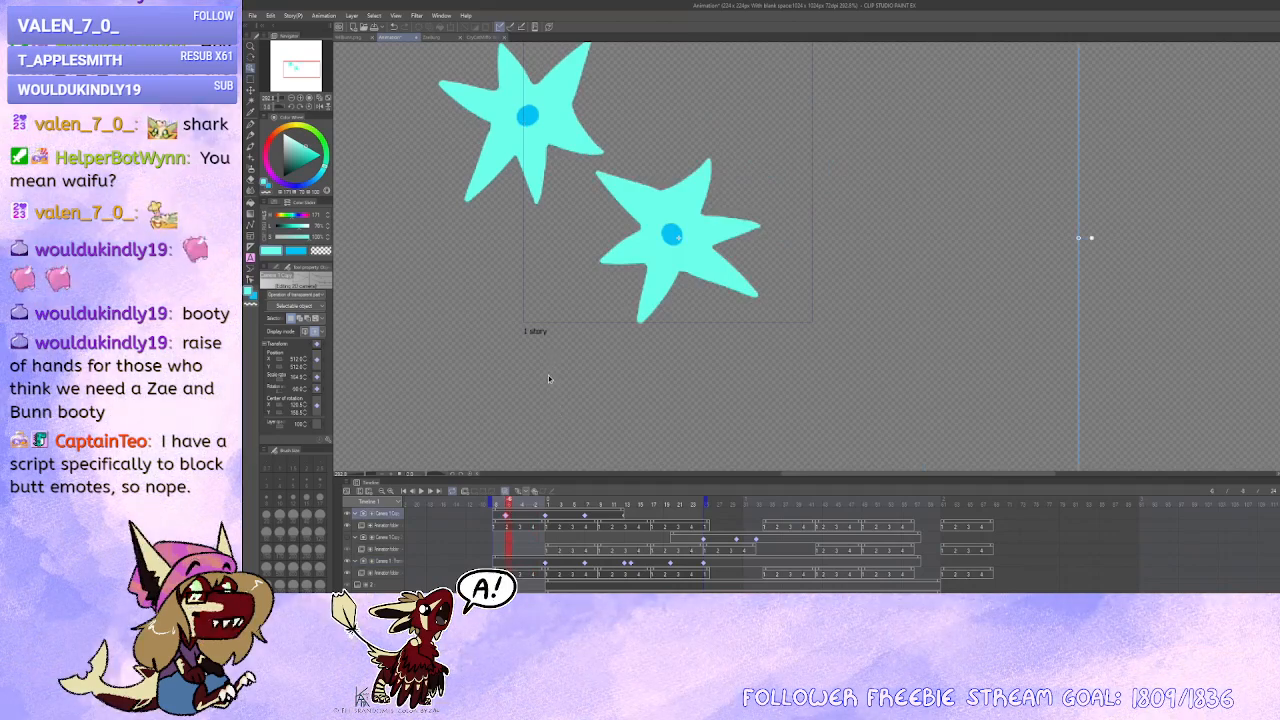
left_click(508, 563)
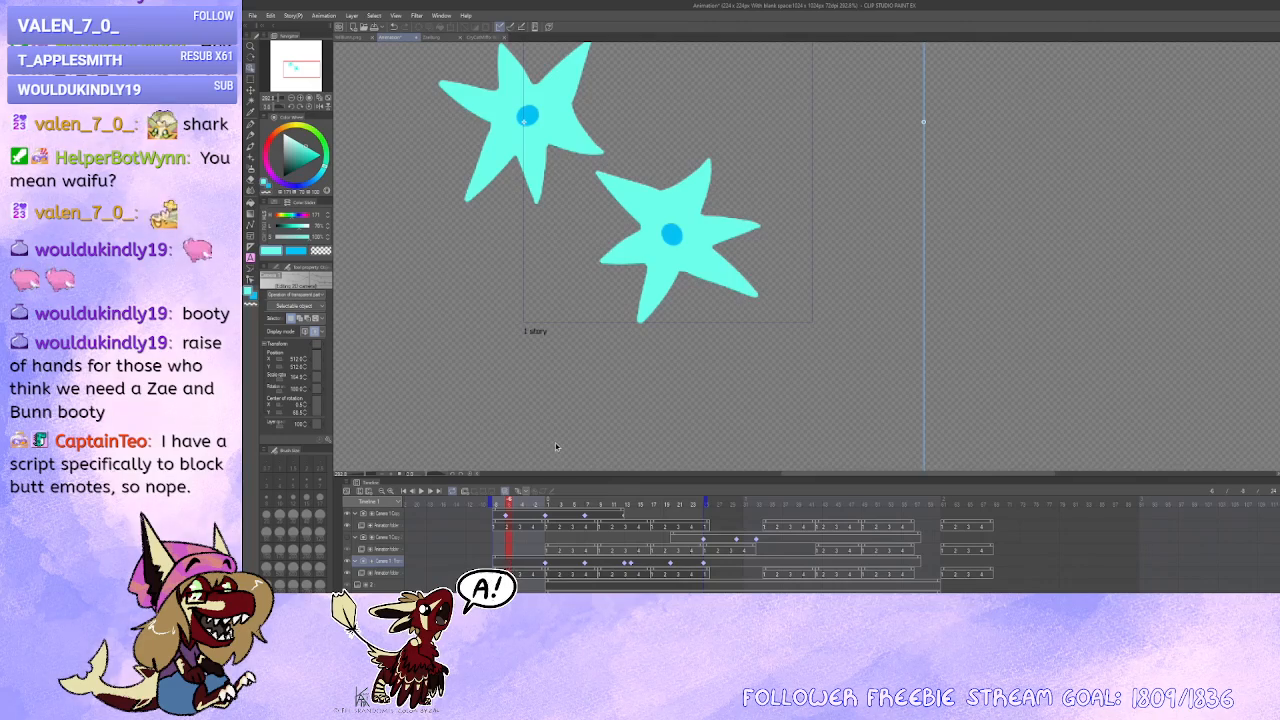
key("ctrl+z")
left_click_drag(617, 386, 622, 418)
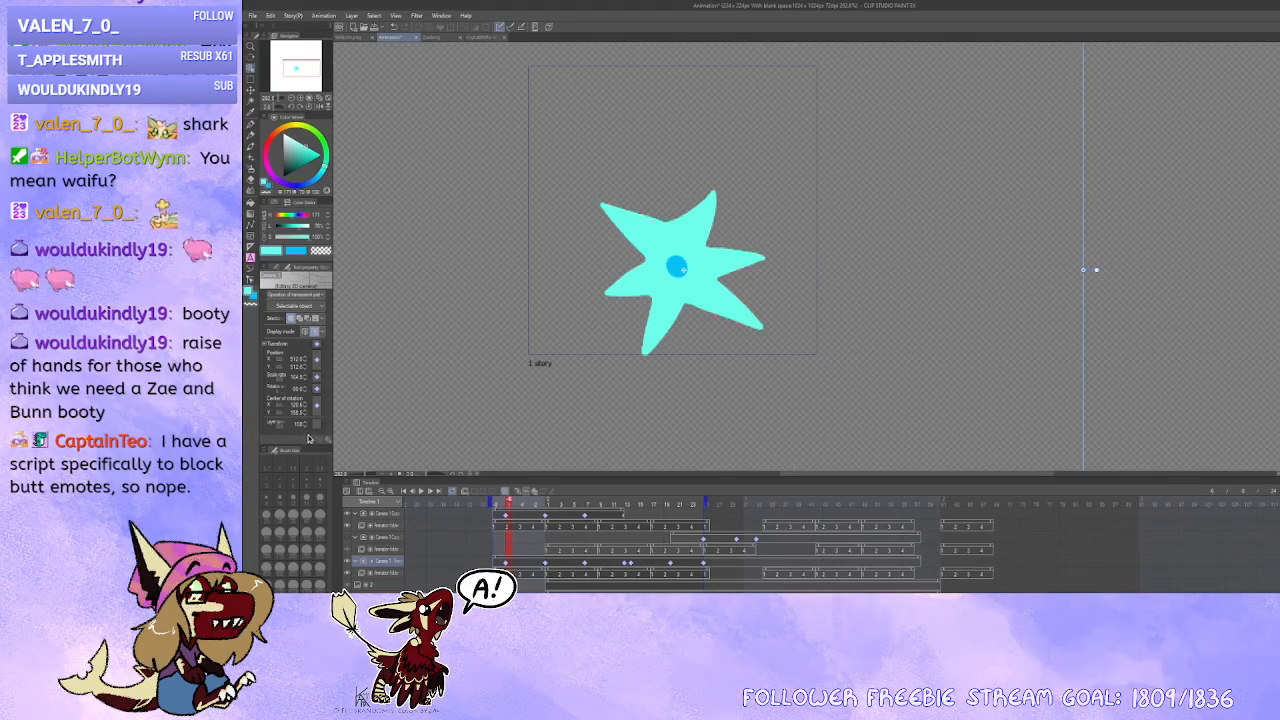
key("ctrl+z")
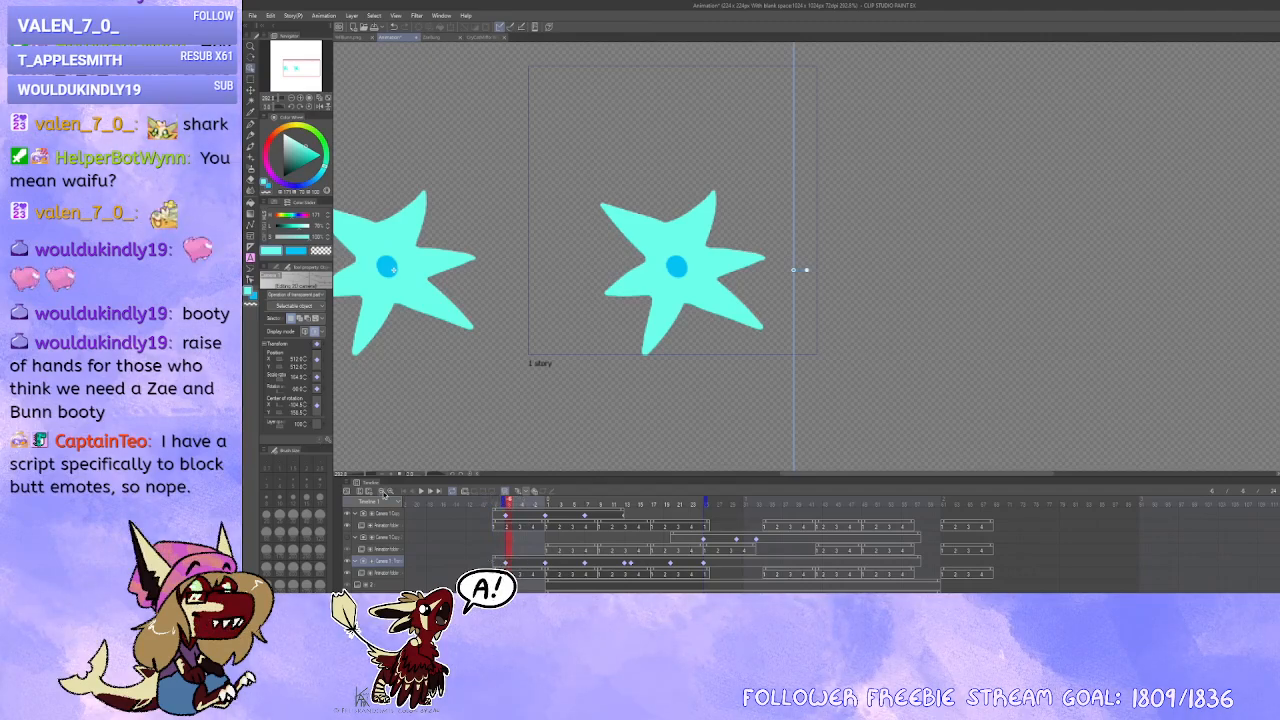
Step: Play the loop, and extend the playback range's end about six frames past the lower star's last keyframe
left_click(423, 492)
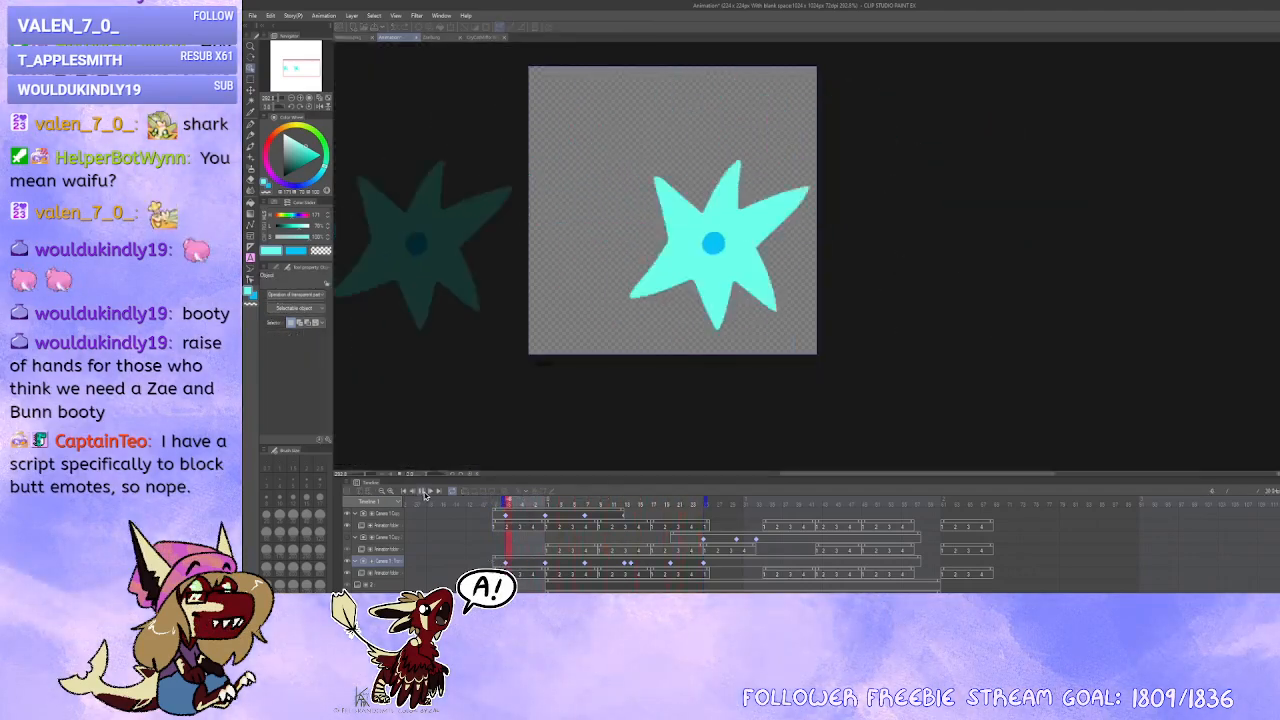
left_click(425, 492)
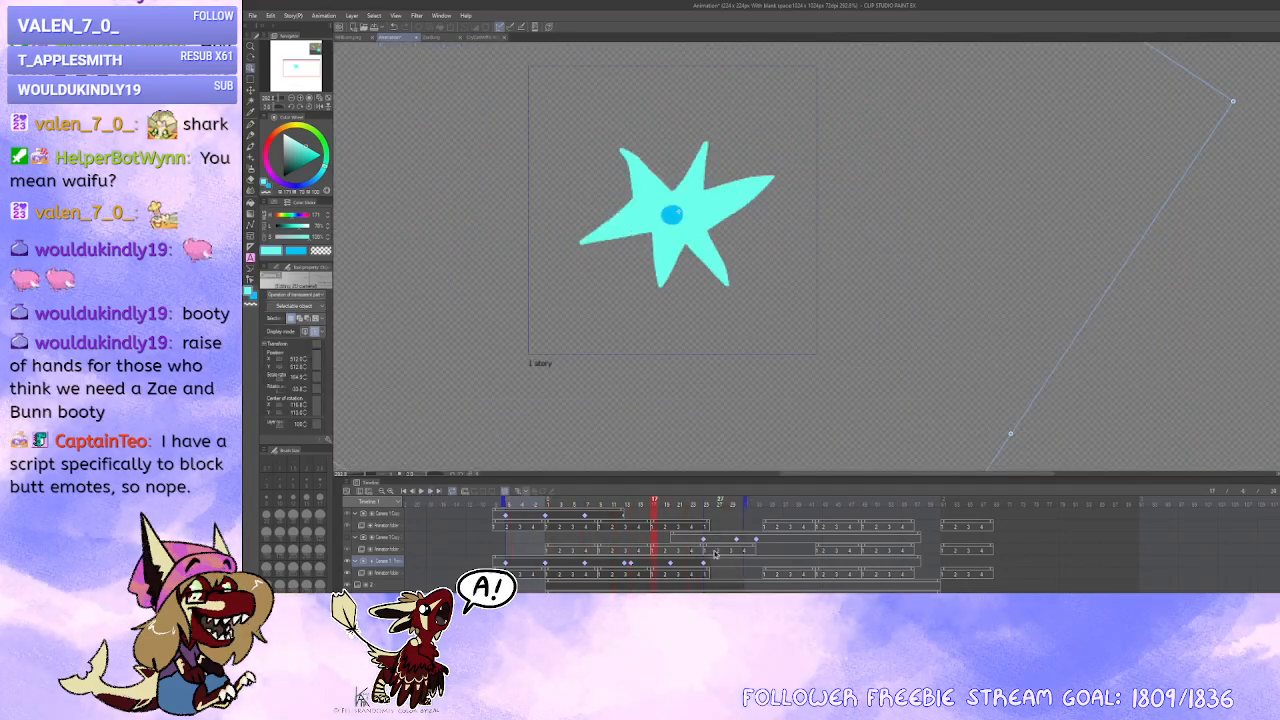
left_click(704, 567)
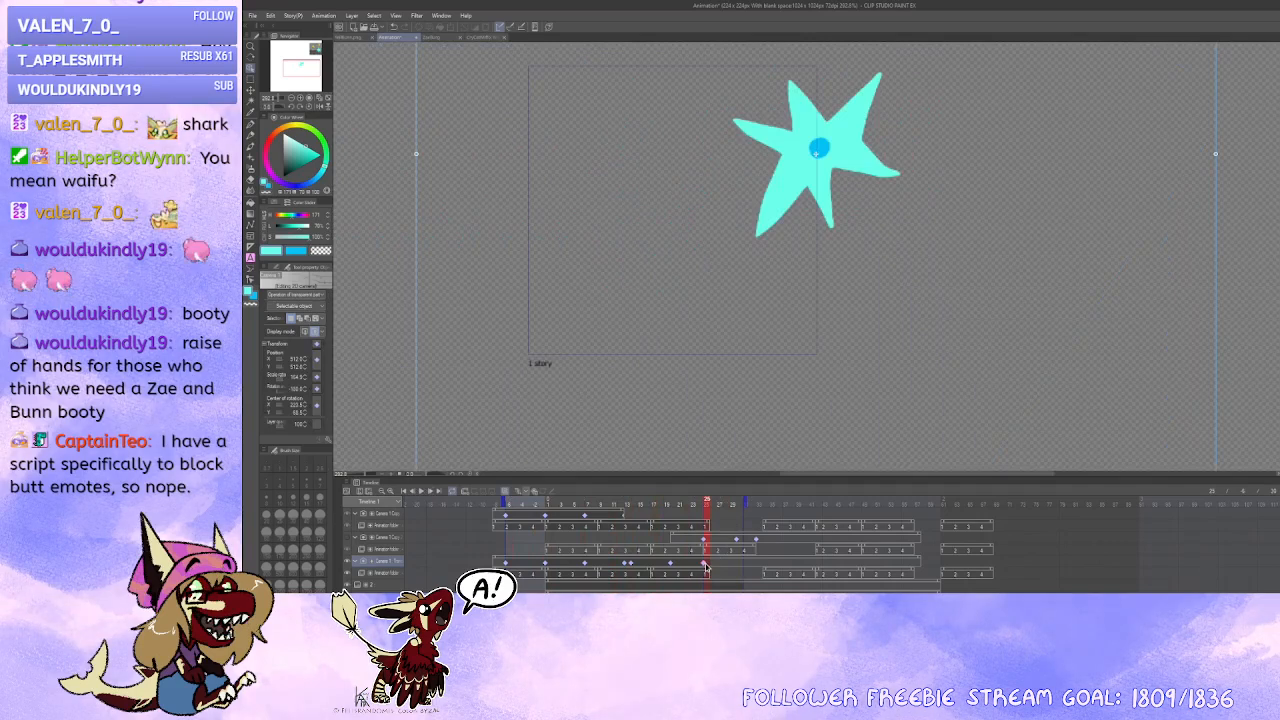
left_click(731, 566)
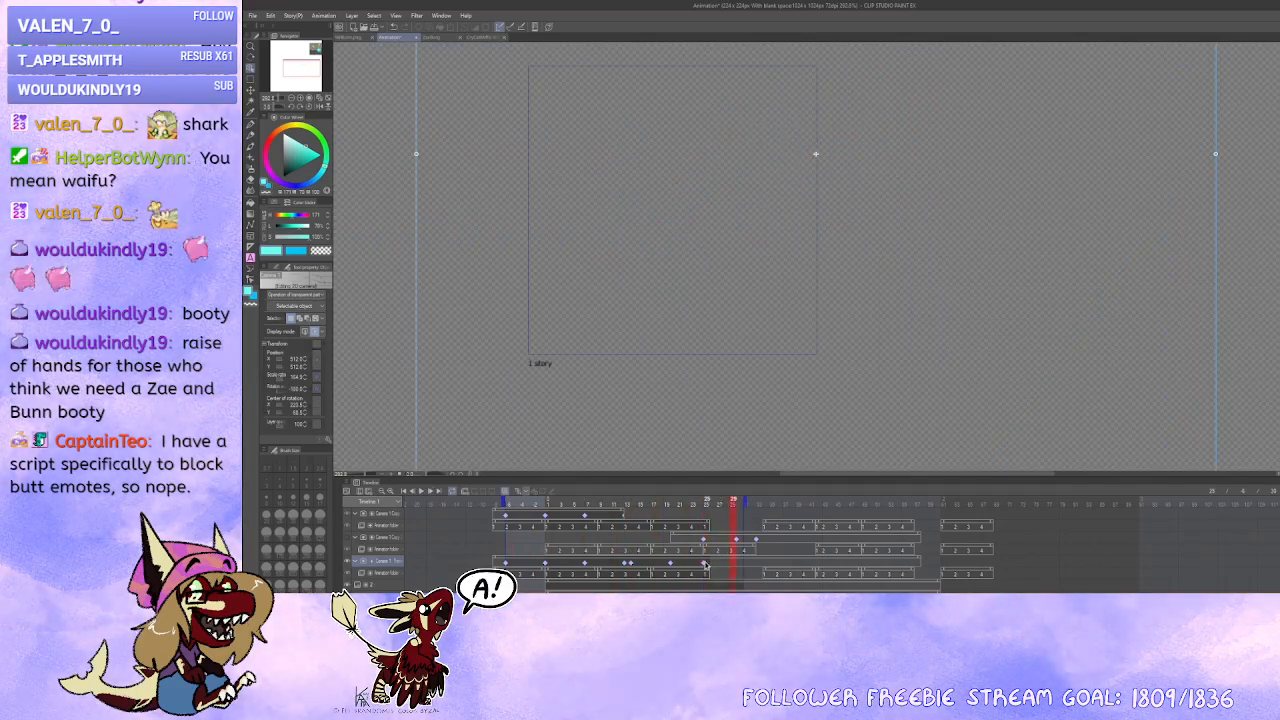
left_click(707, 566)
left_click(709, 549)
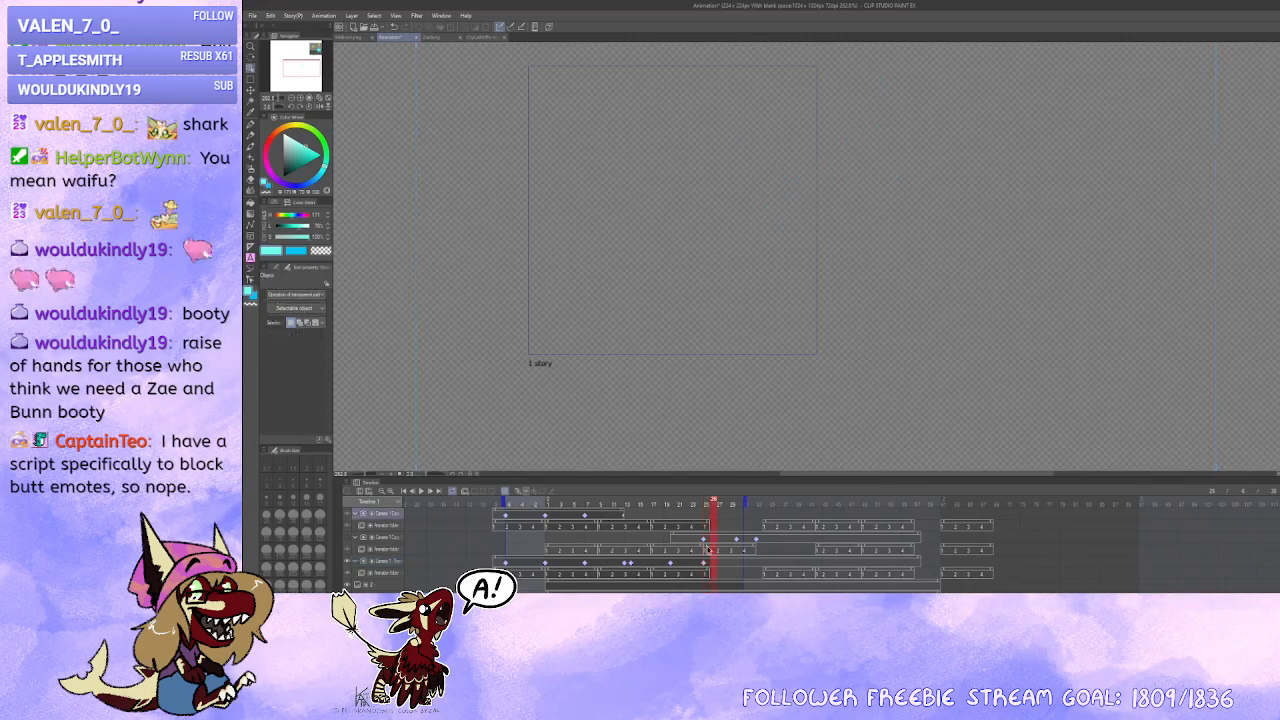
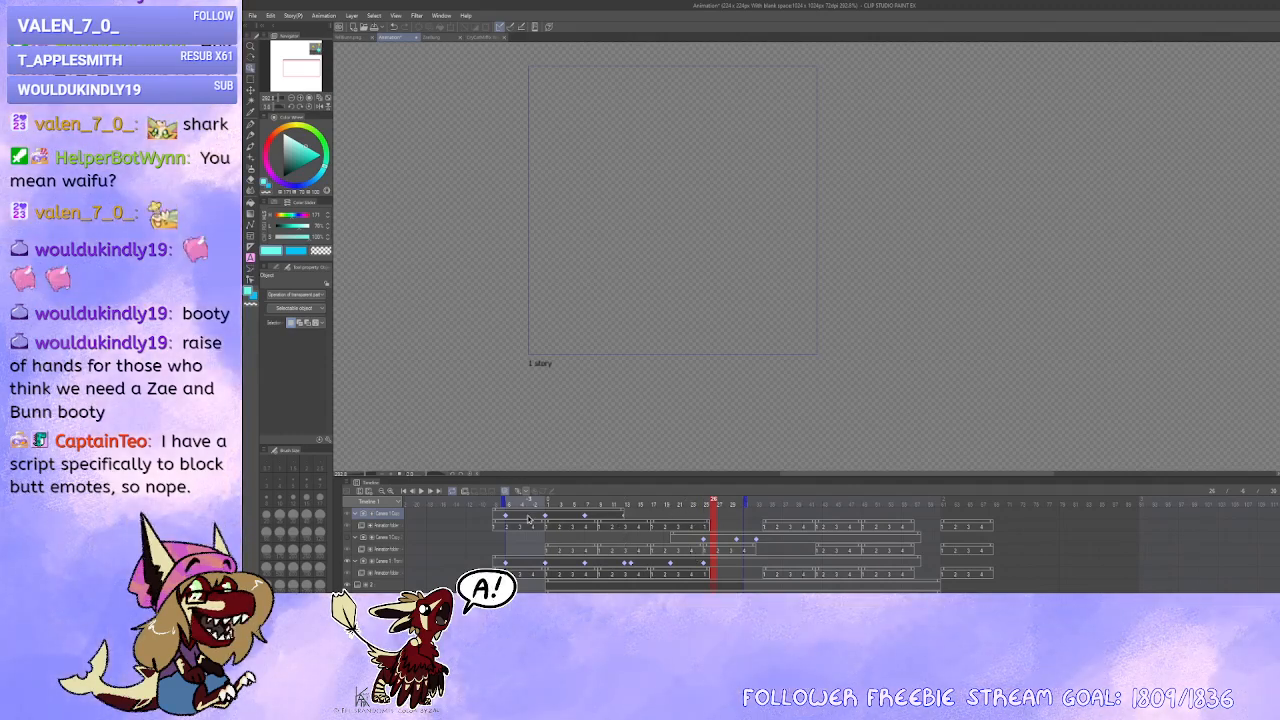
Step: Examine the top star's motion from its first keyframe to its clip's end and compare it with the stars near the lower star's last keyframe
left_click_drag(528, 517, 622, 520)
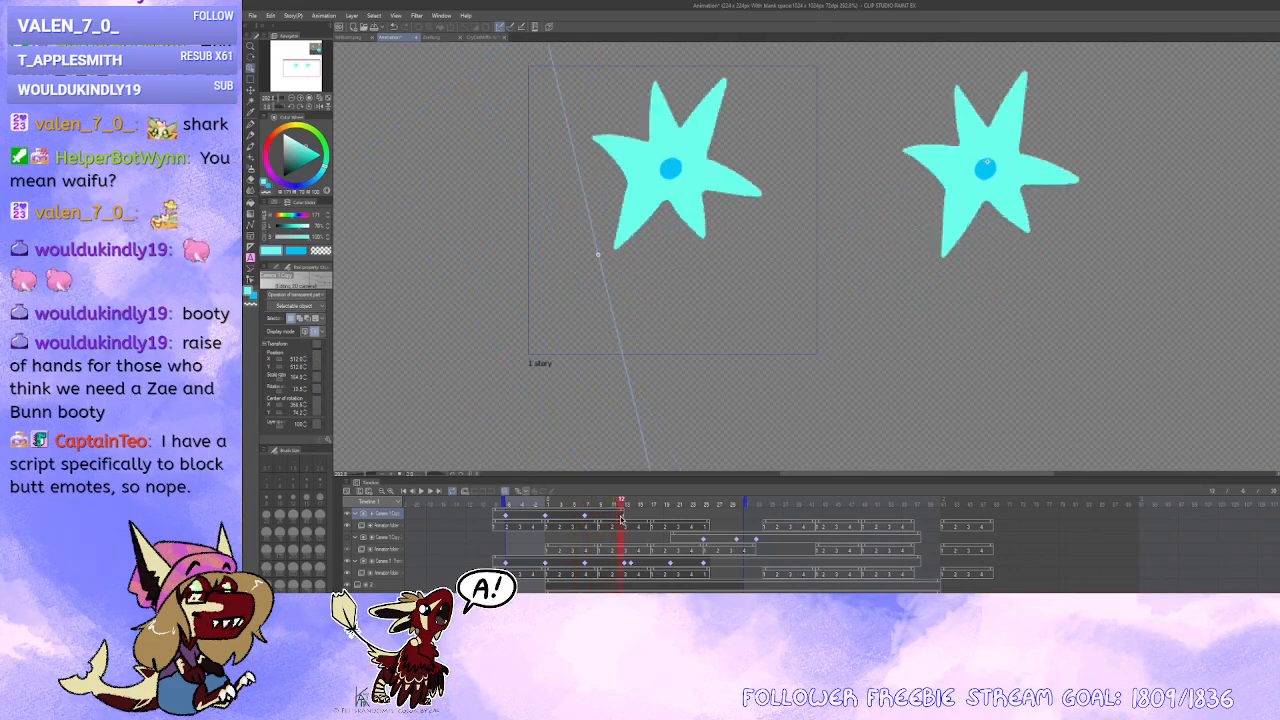
left_click(547, 517)
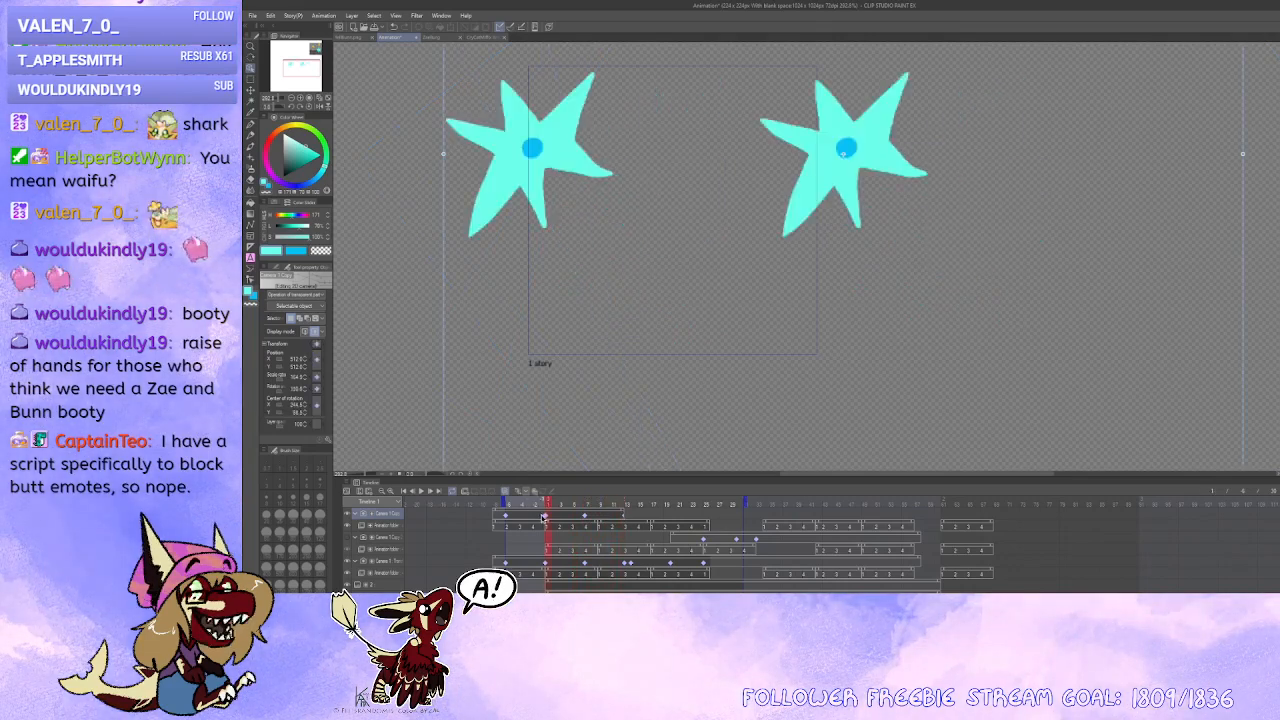
left_click_drag(547, 517, 681, 518)
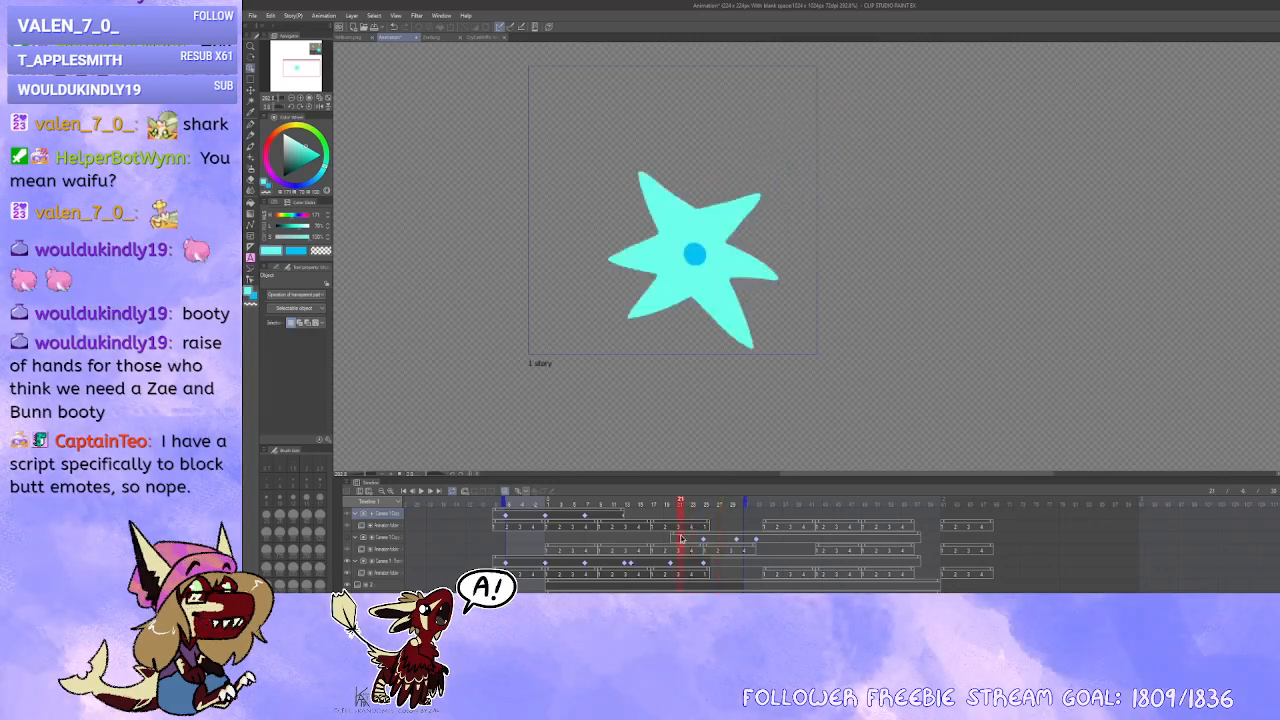
left_click(509, 553)
left_click_drag(515, 553, 707, 541)
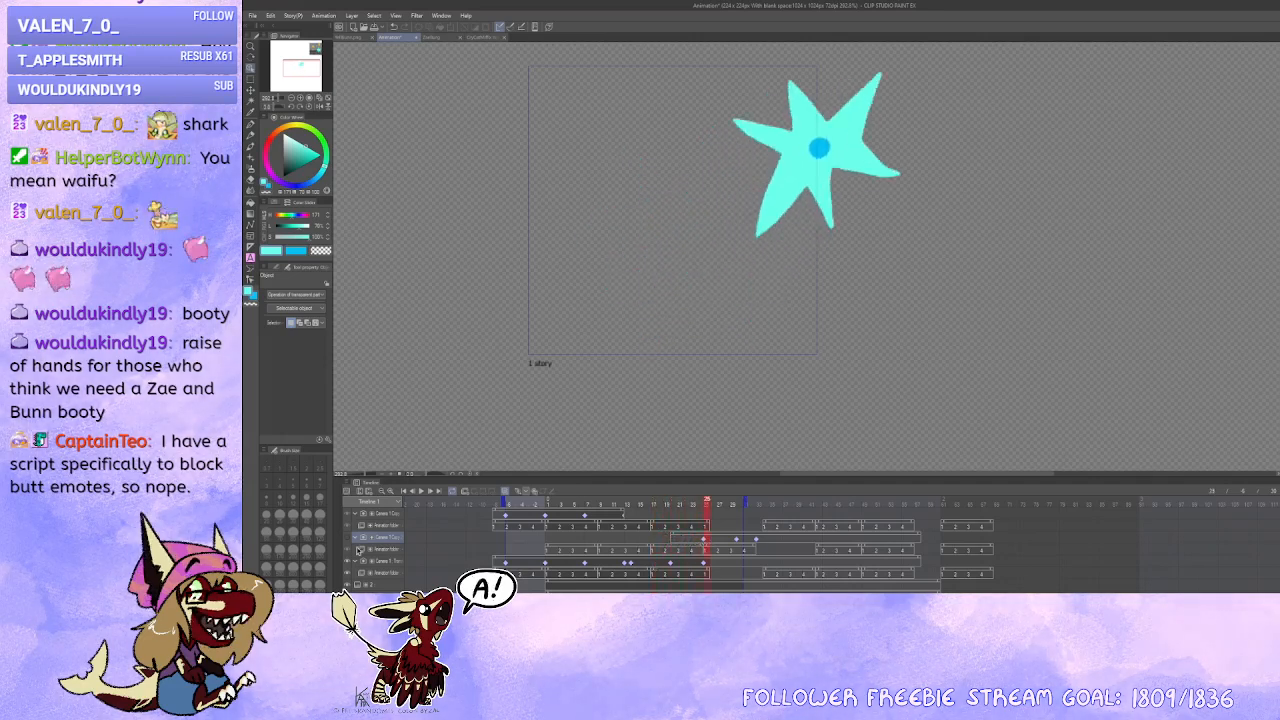
Step: Make the middle camera folder visible and check its star's position and rotation between its first two keyframes
left_click(350, 539)
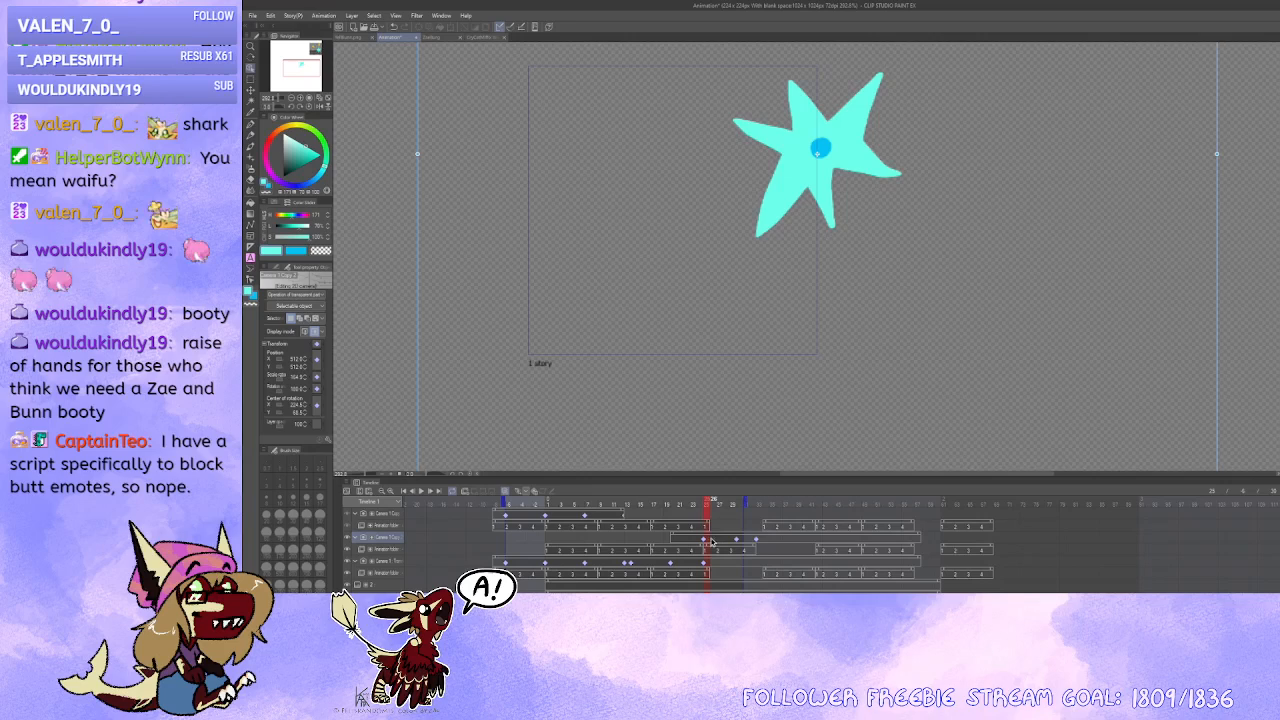
left_click_drag(714, 541, 732, 545)
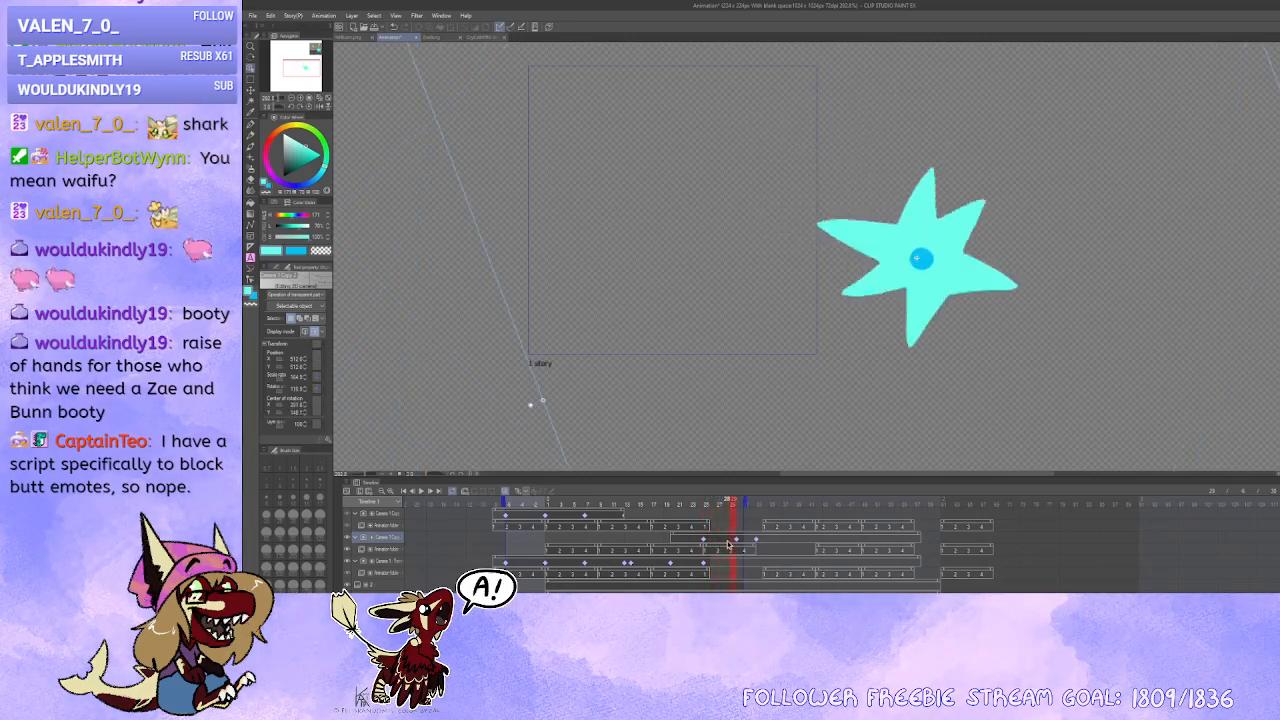
left_click(707, 545)
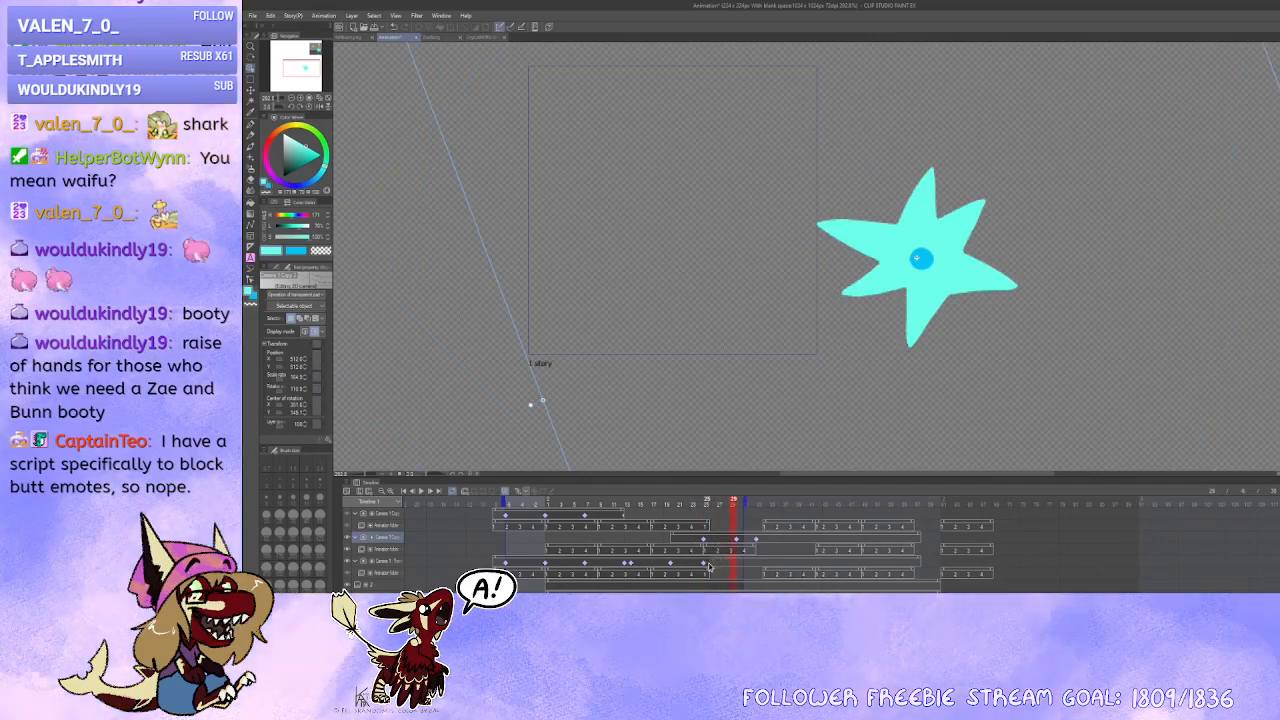
left_click(726, 541)
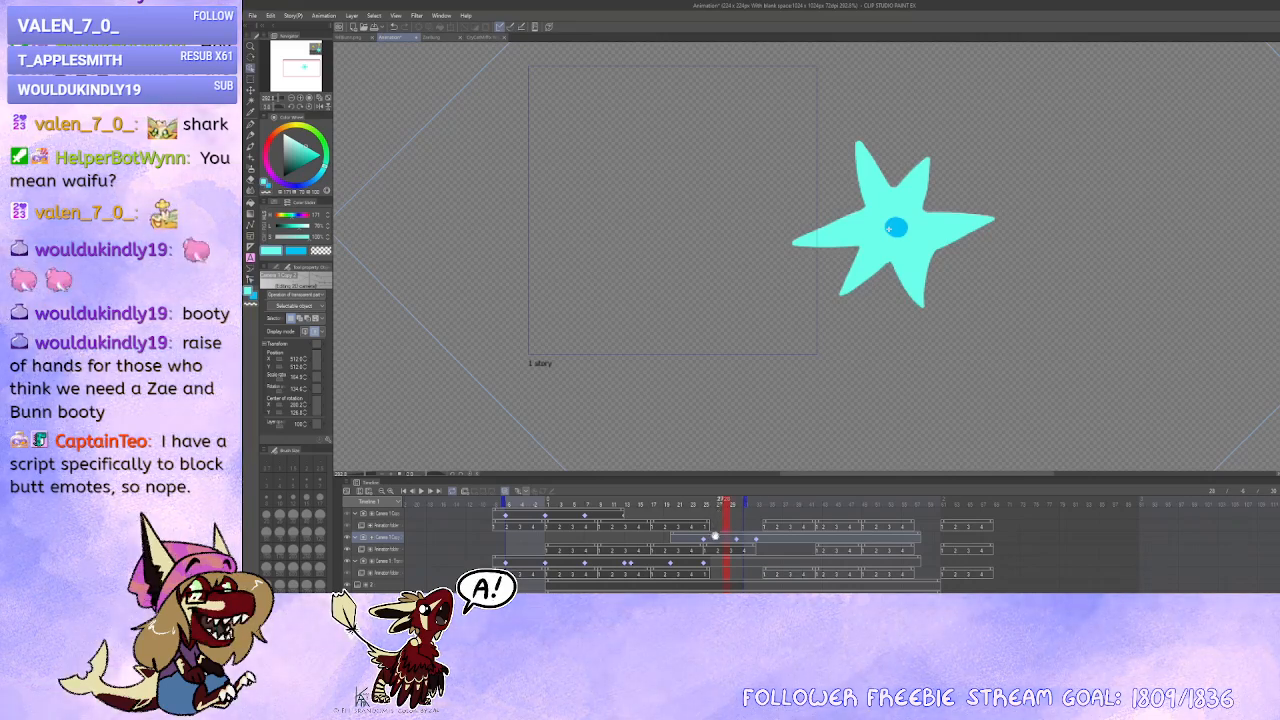
left_click(703, 541)
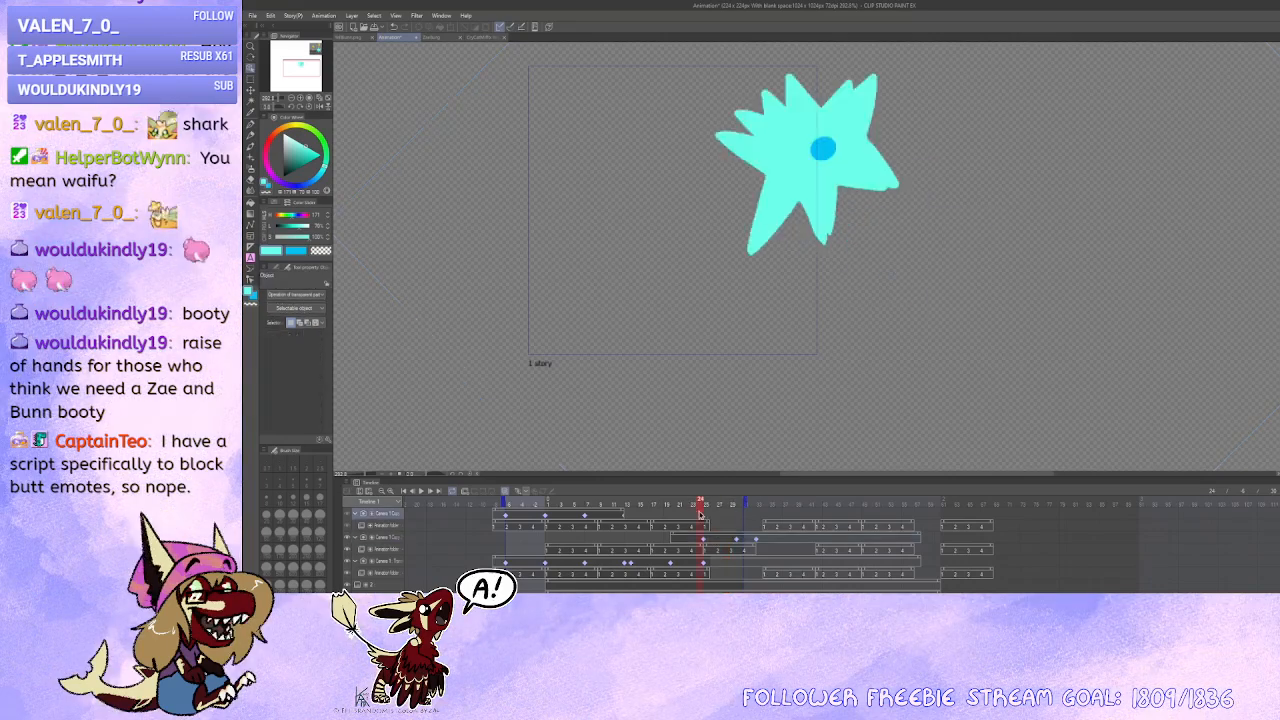
Step: Undo the edits to the middle camera folder until its keyframes match those of the lower folder again
left_click(628, 516)
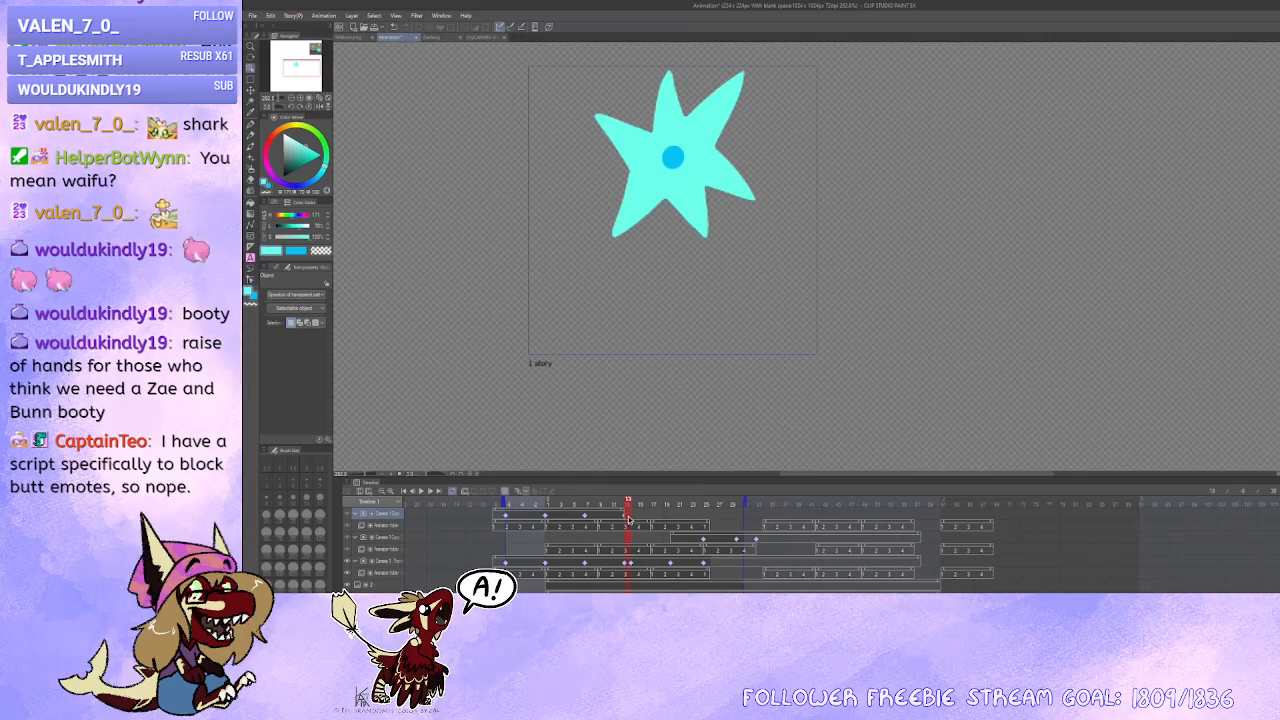
left_click(703, 541)
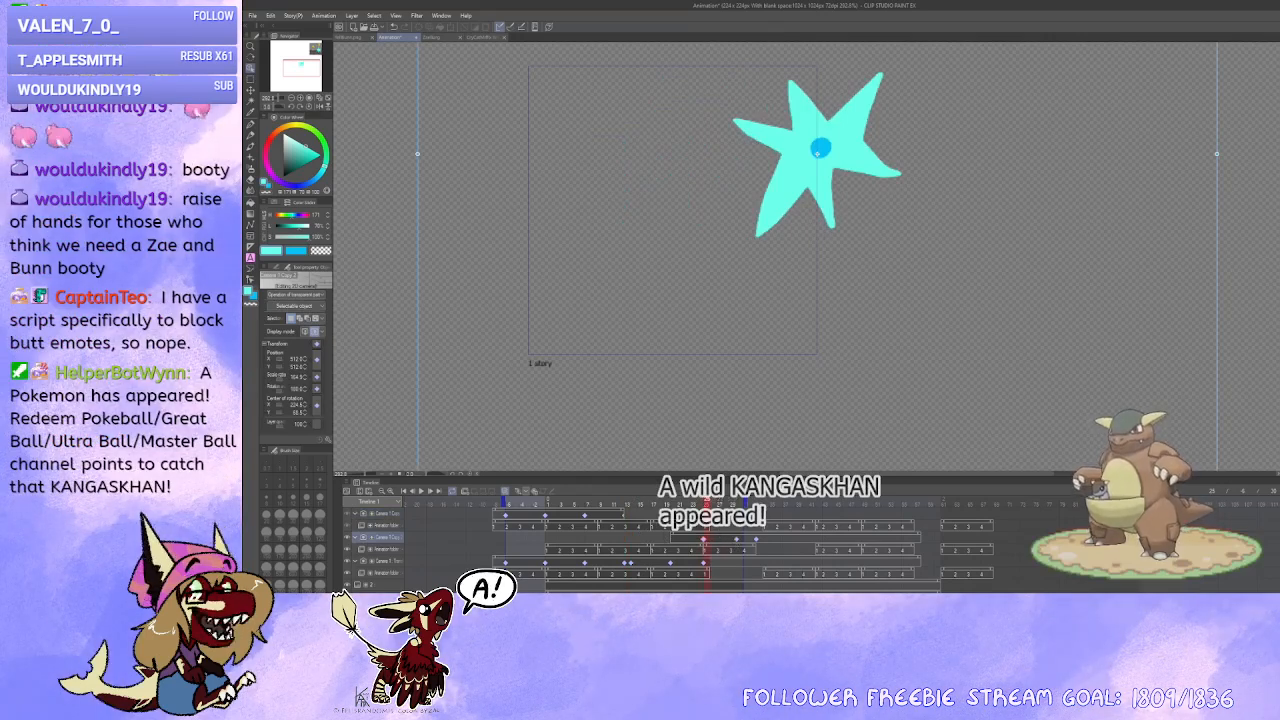
key("Delete")
key("ctrl+z")
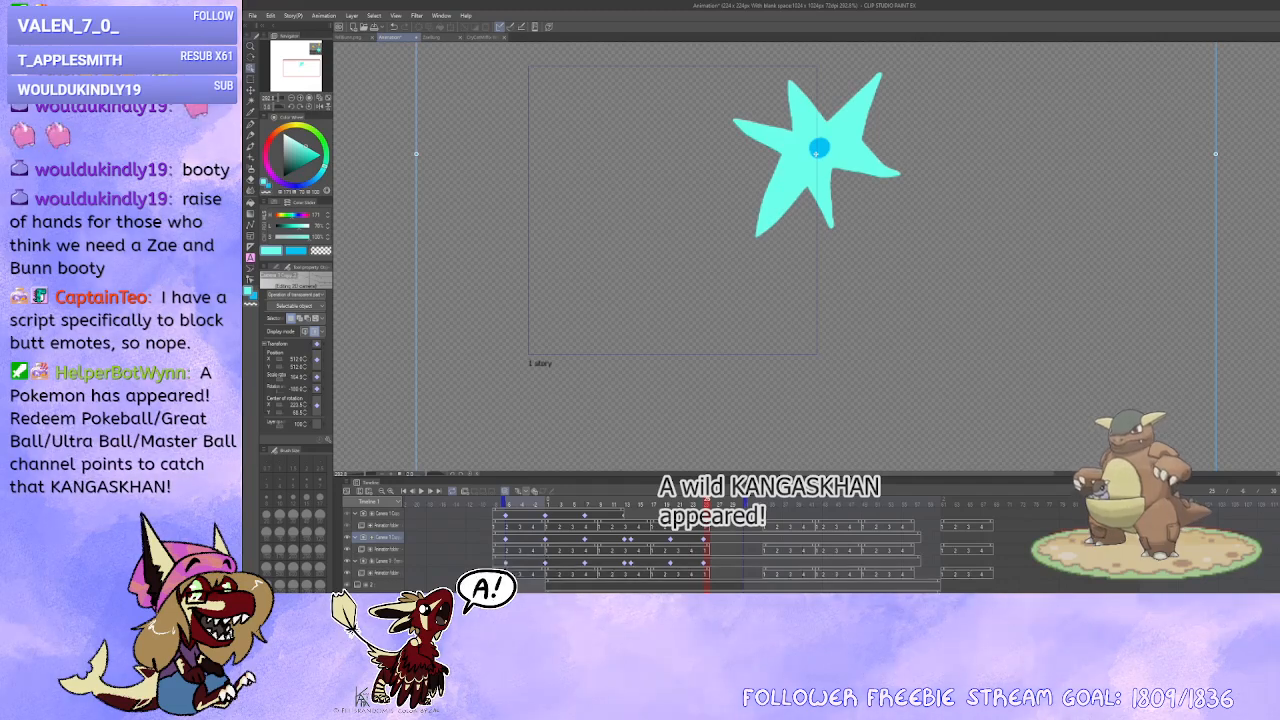
Step: Repeat the lower star's last group of cels 1 to 4 directly after it, up to the playback range's end
left_click(691, 548)
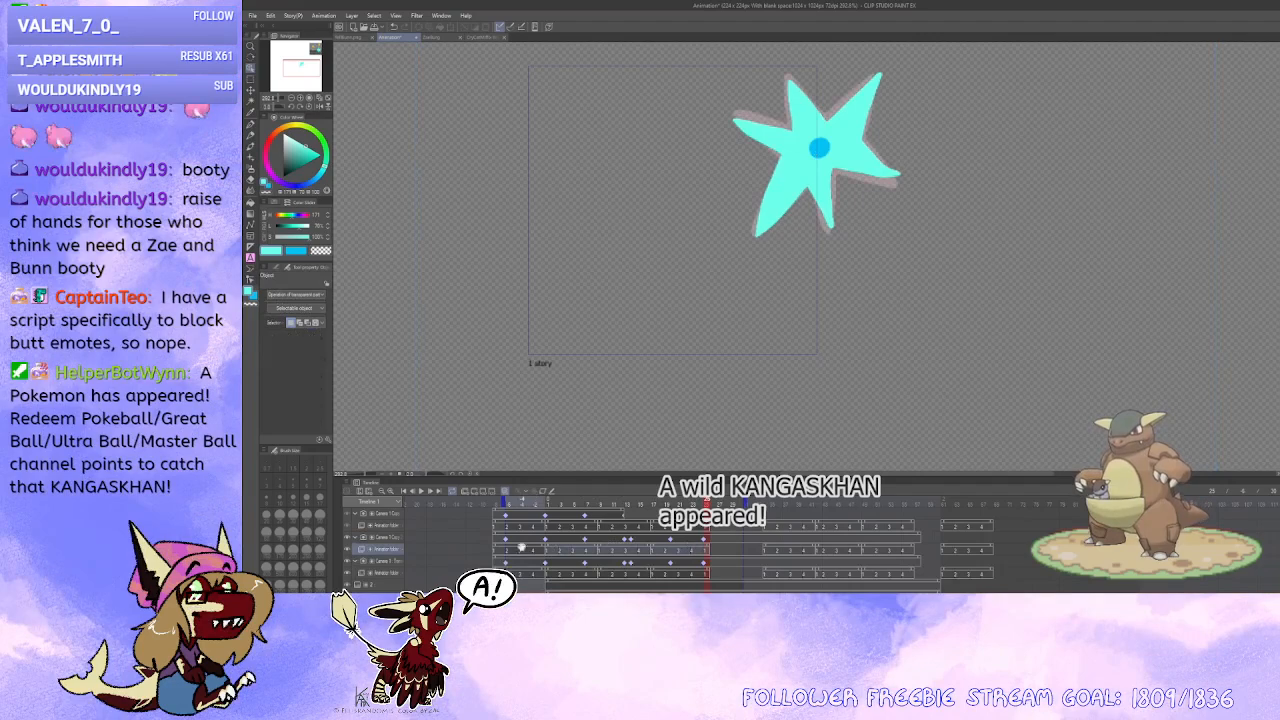
left_click(703, 539)
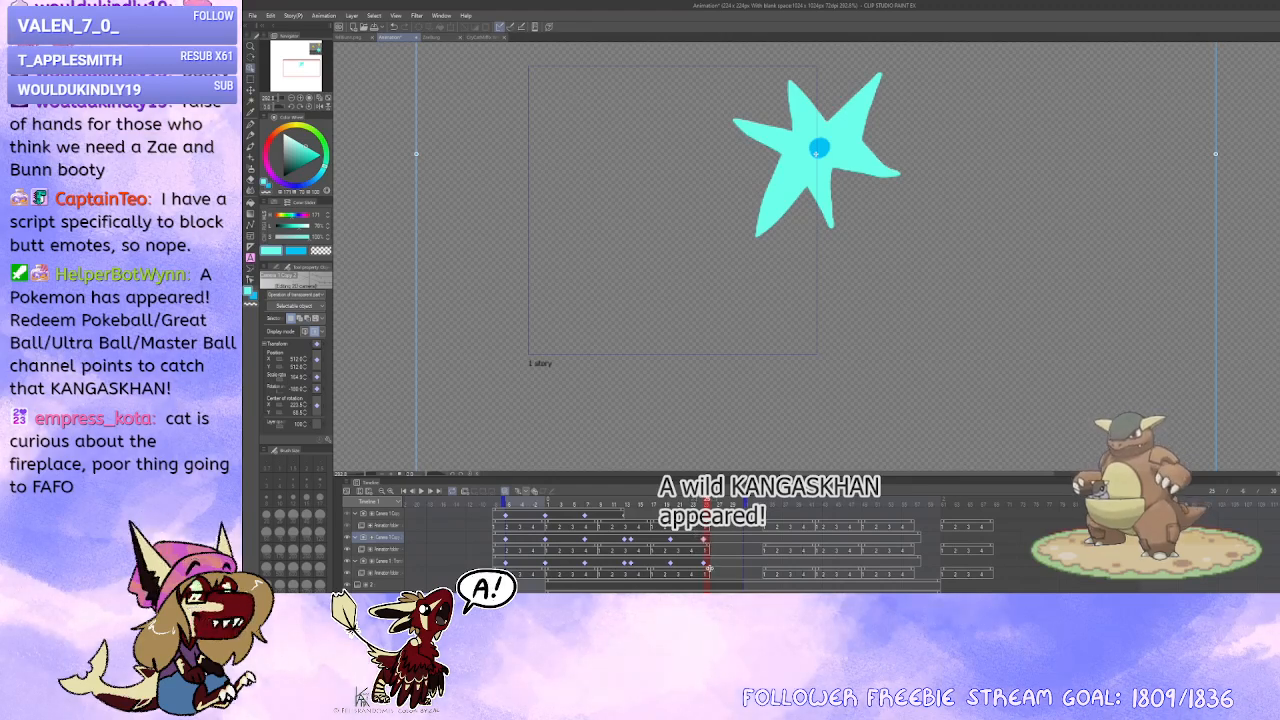
left_click(705, 572)
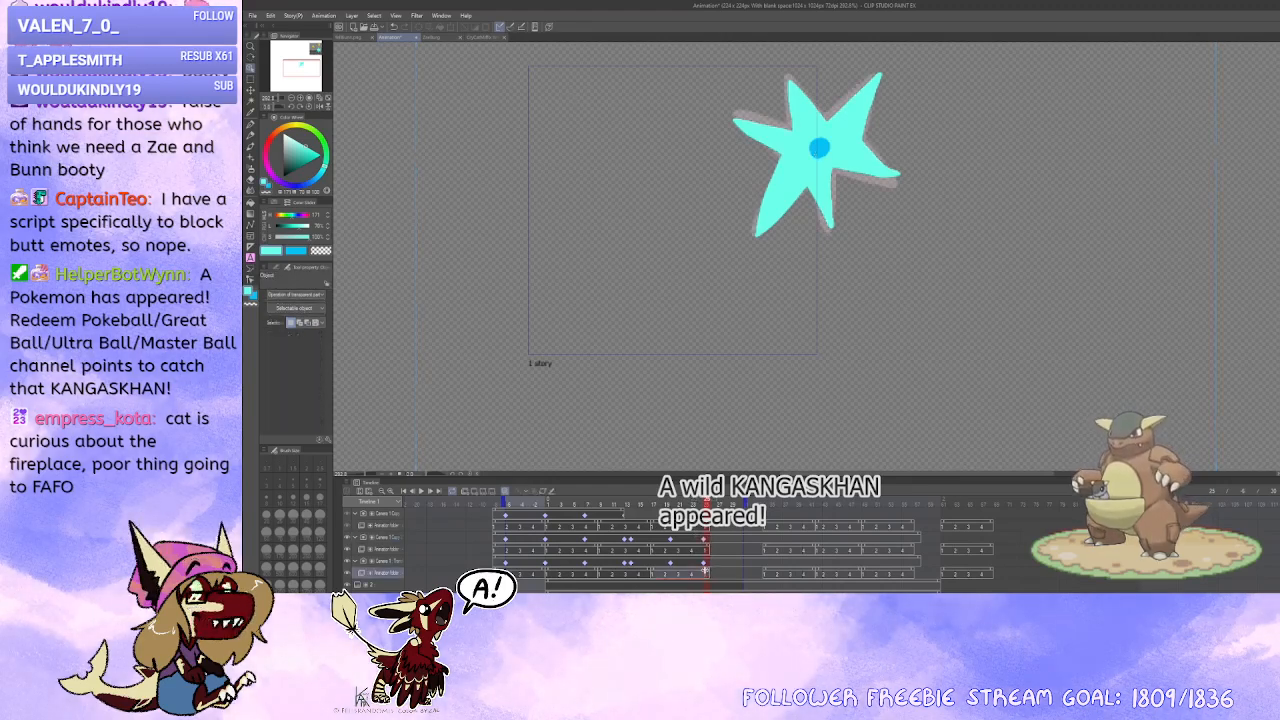
left_click(690, 570)
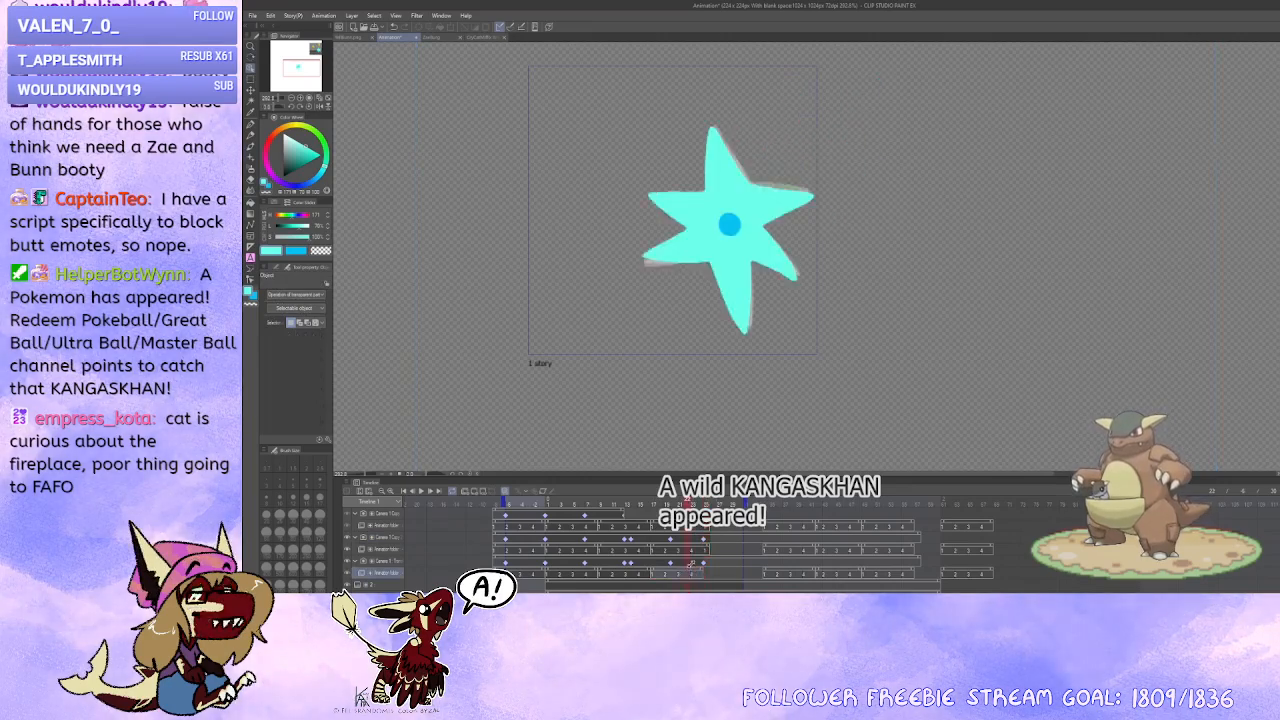
left_click(706, 573)
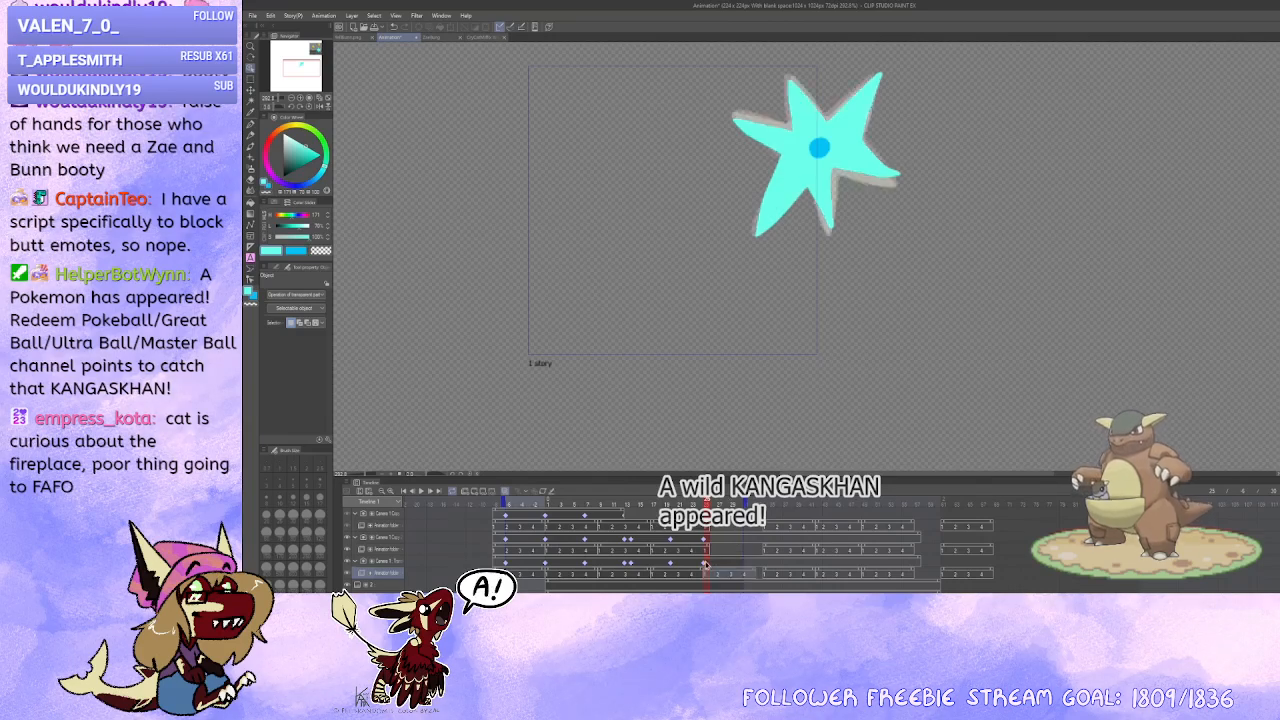
Step: Copy the lower star's third keyframe to about six frames past its last one and offset that star one canvas width to the right
left_click(704, 564)
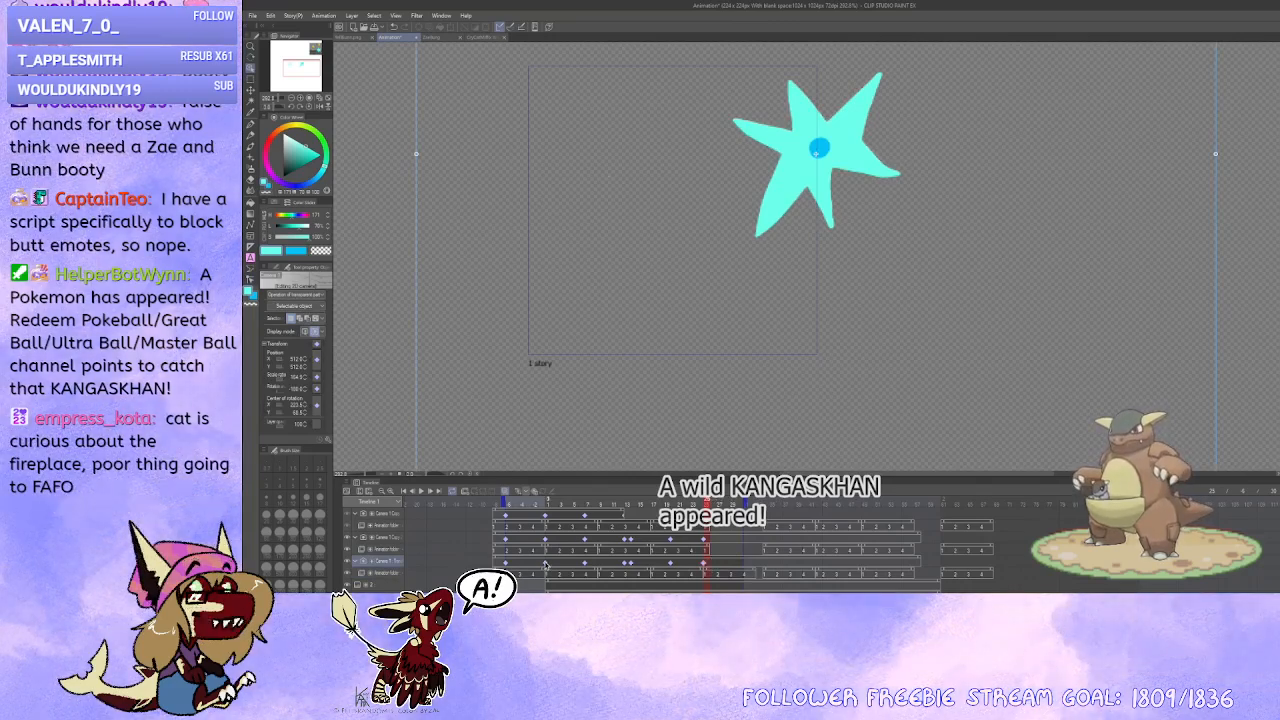
left_click(585, 565)
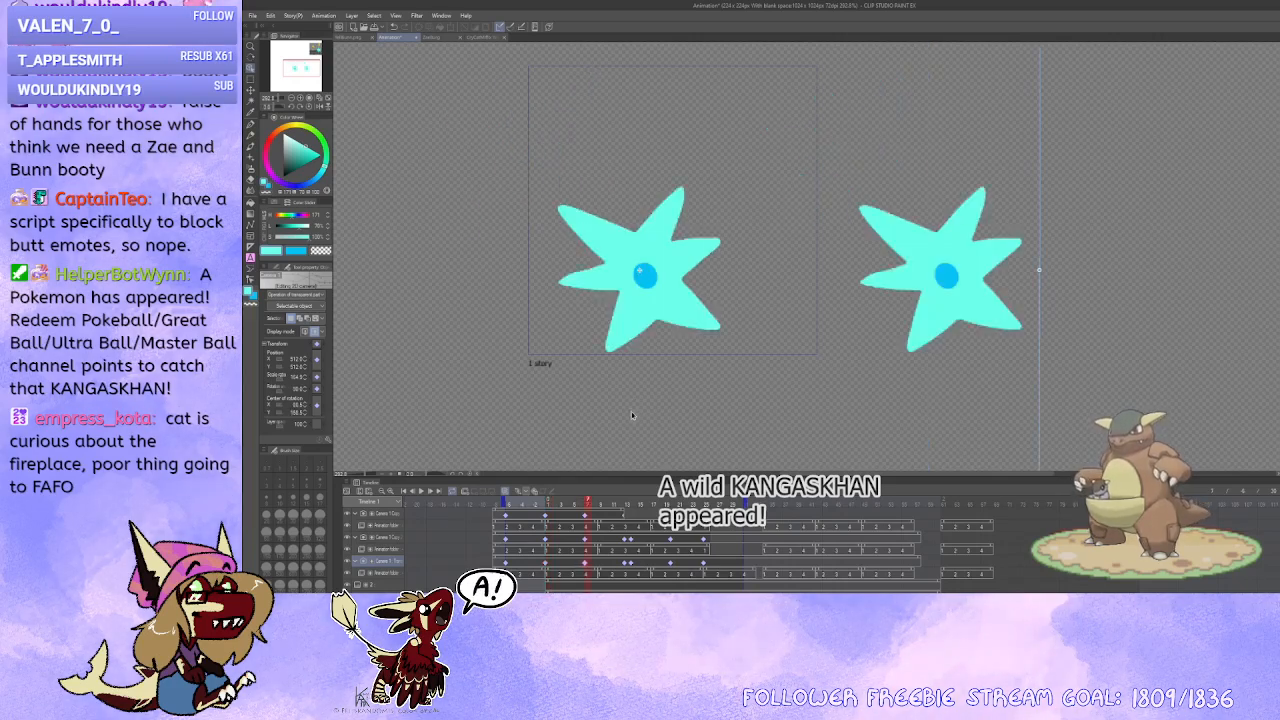
left_click(732, 566)
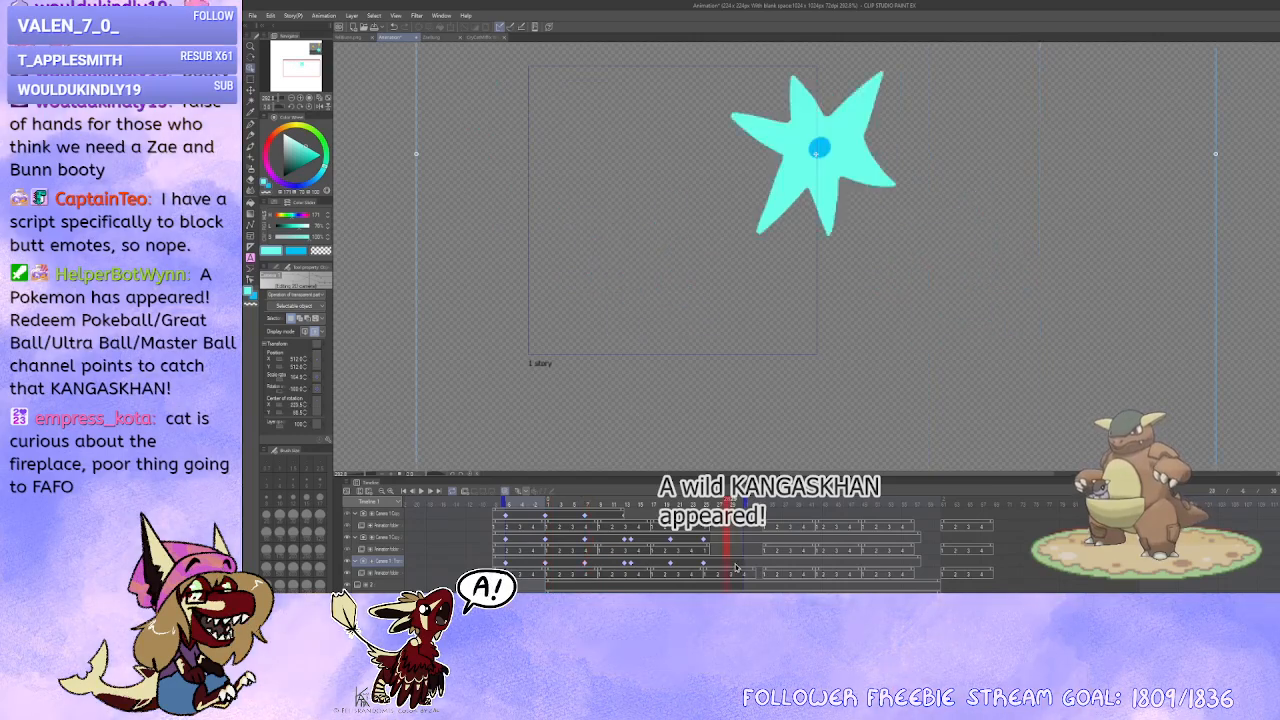
left_click(739, 567)
key("ctrl+v")
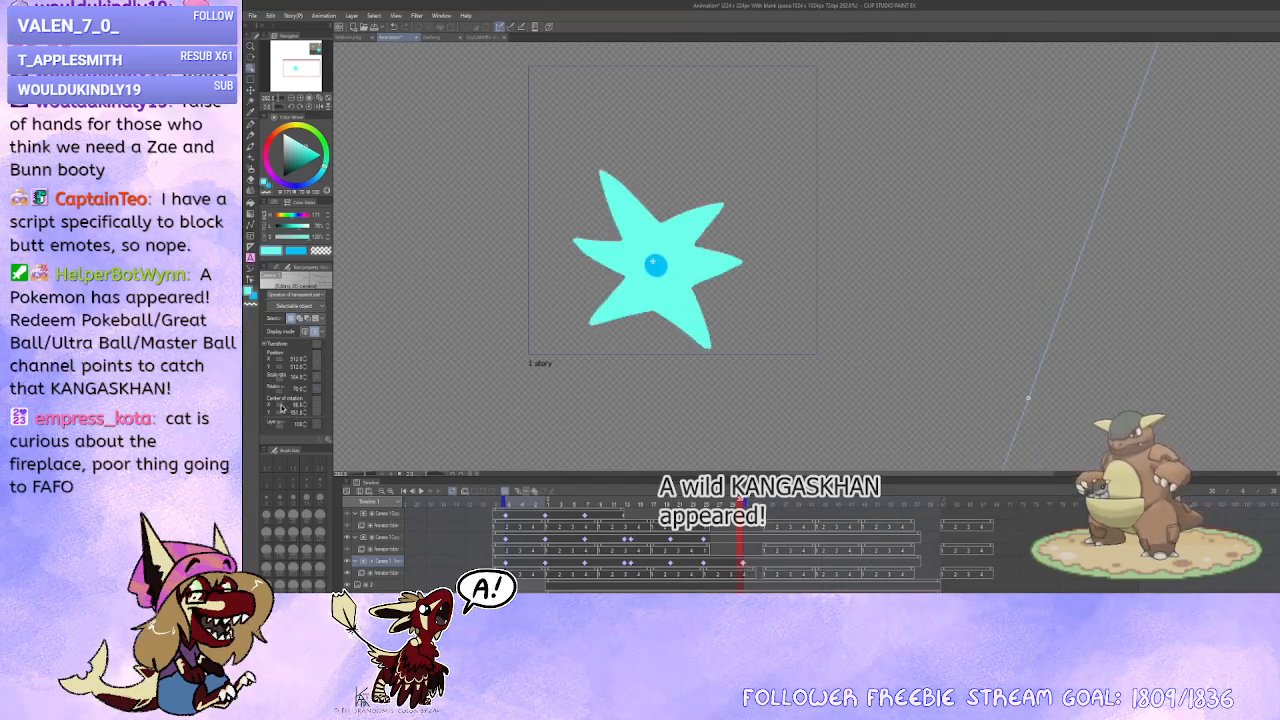
left_click(745, 566)
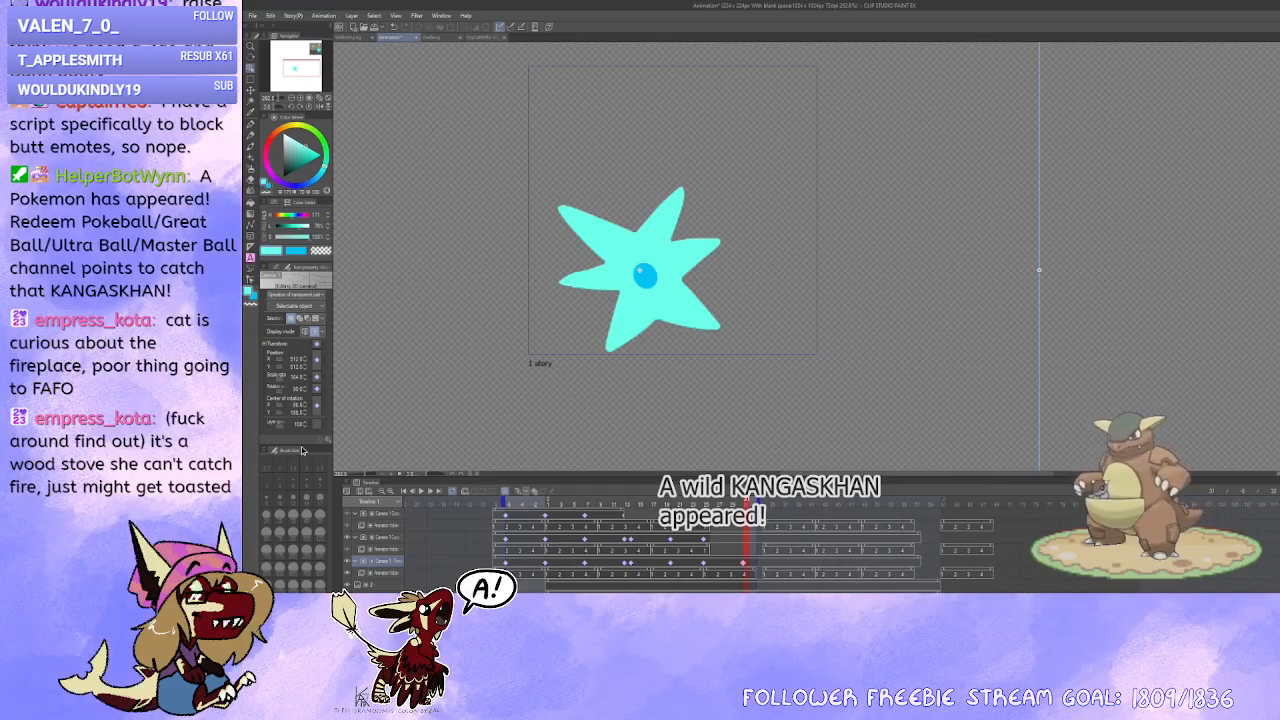
key("ctrl+z")
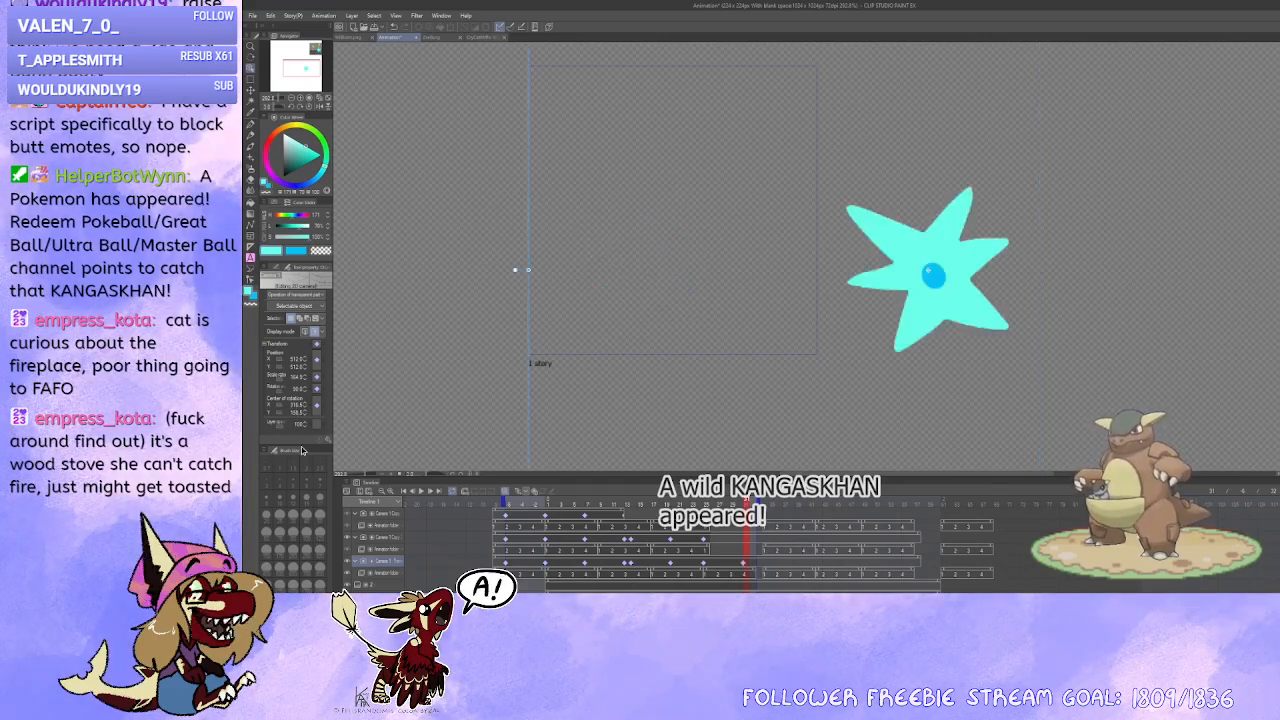
Step: Examine the lower star's position and rotation around its second-to-last keyframe
left_click(706, 566)
left_click_drag(706, 566, 743, 567)
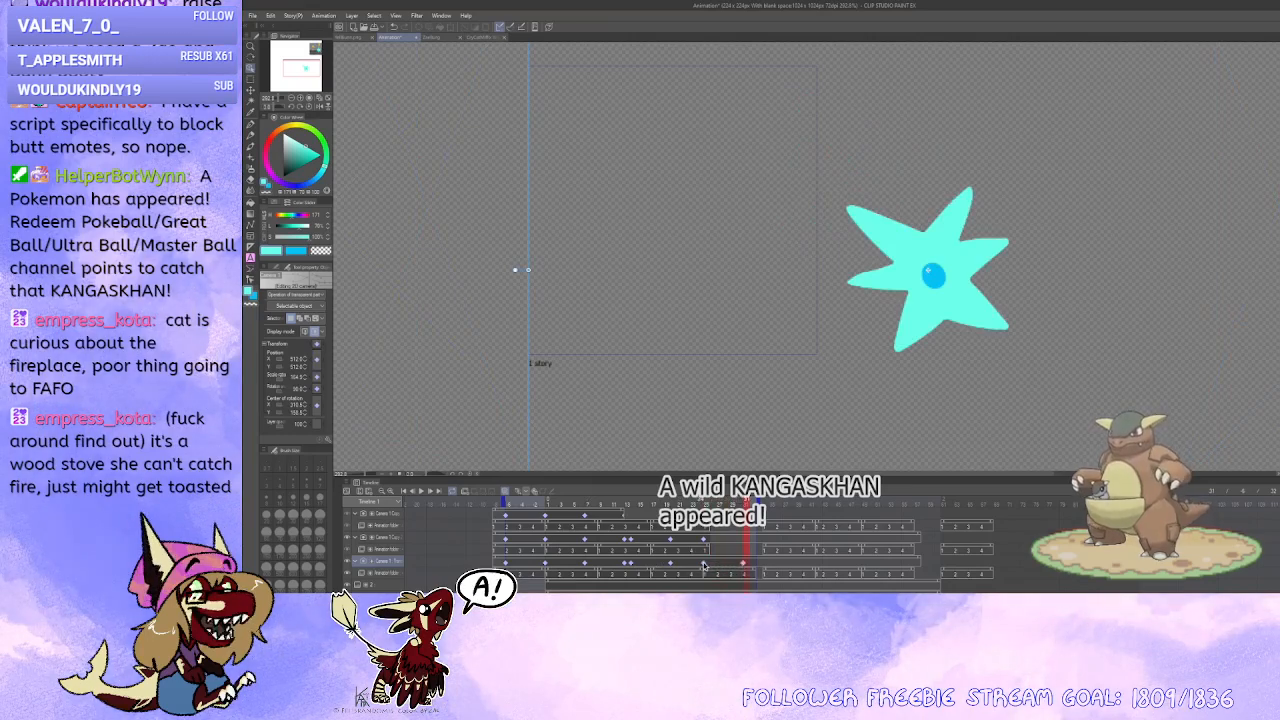
left_click(705, 566)
left_click_drag(706, 566, 742, 566)
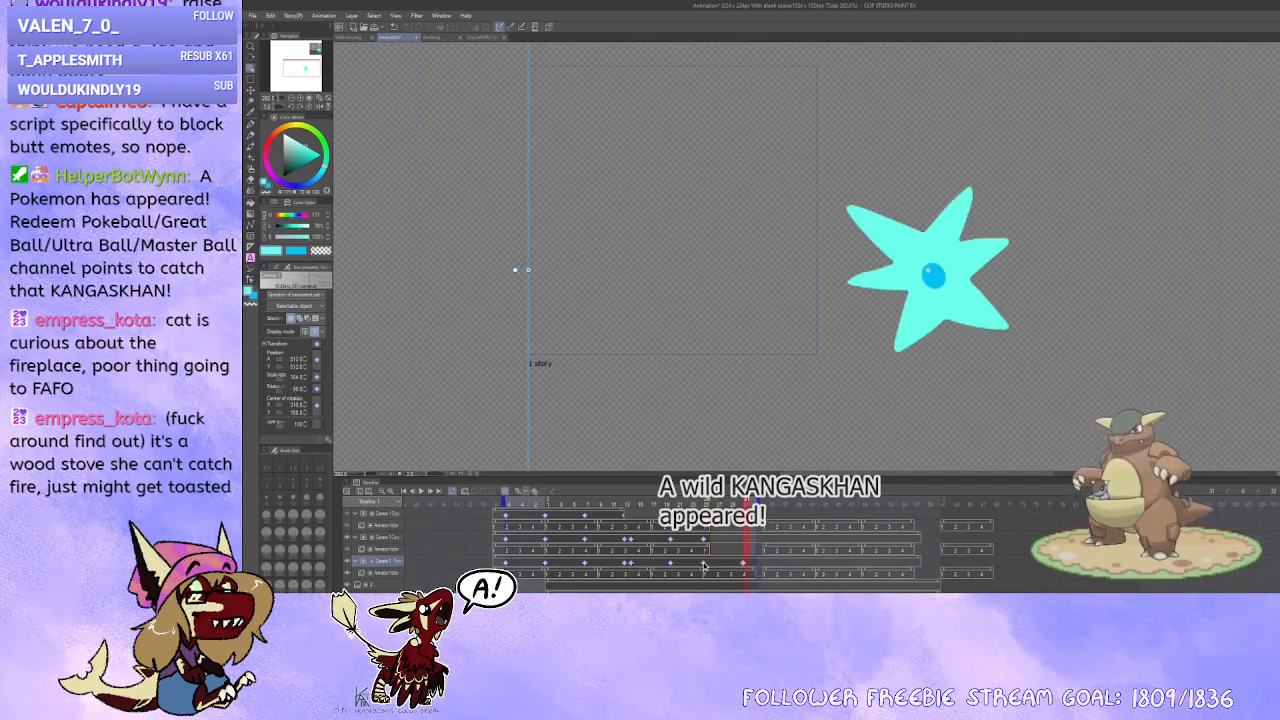
mouse_move(700, 566)
left_mouse_down()
mouse_move(671, 567)
mouse_move(702, 566)
left_mouse_up()
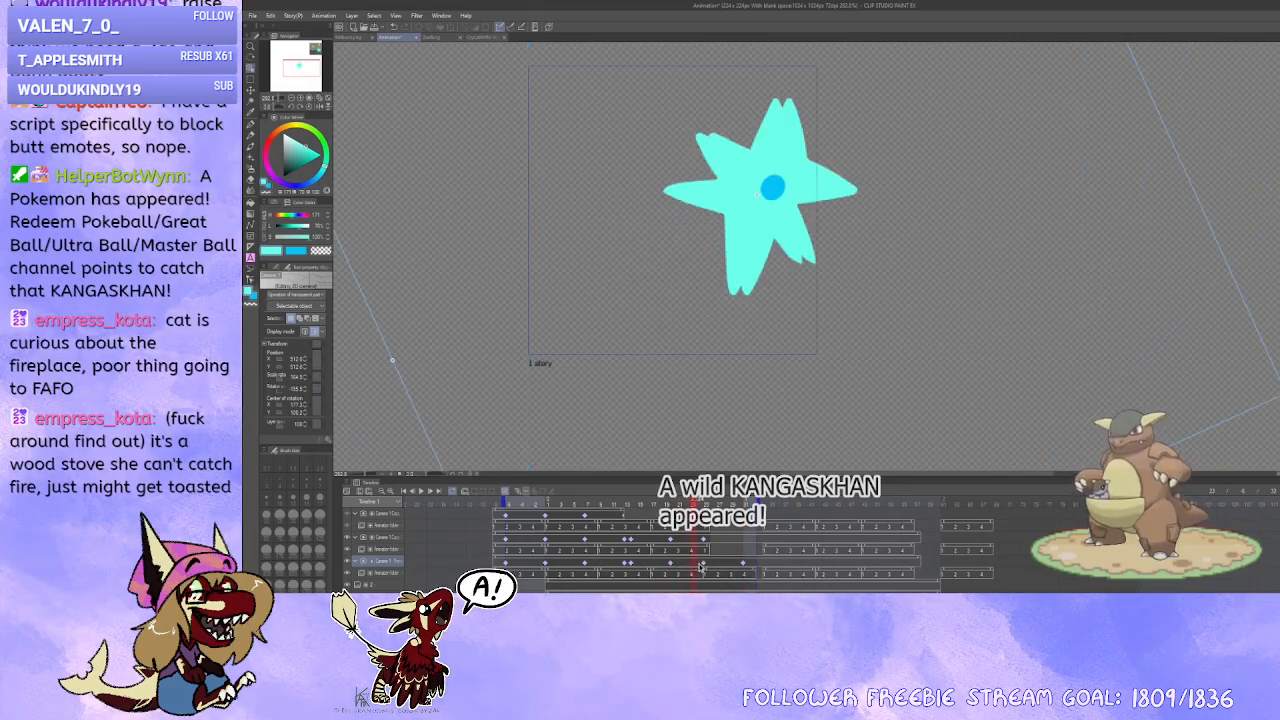
left_click(700, 566)
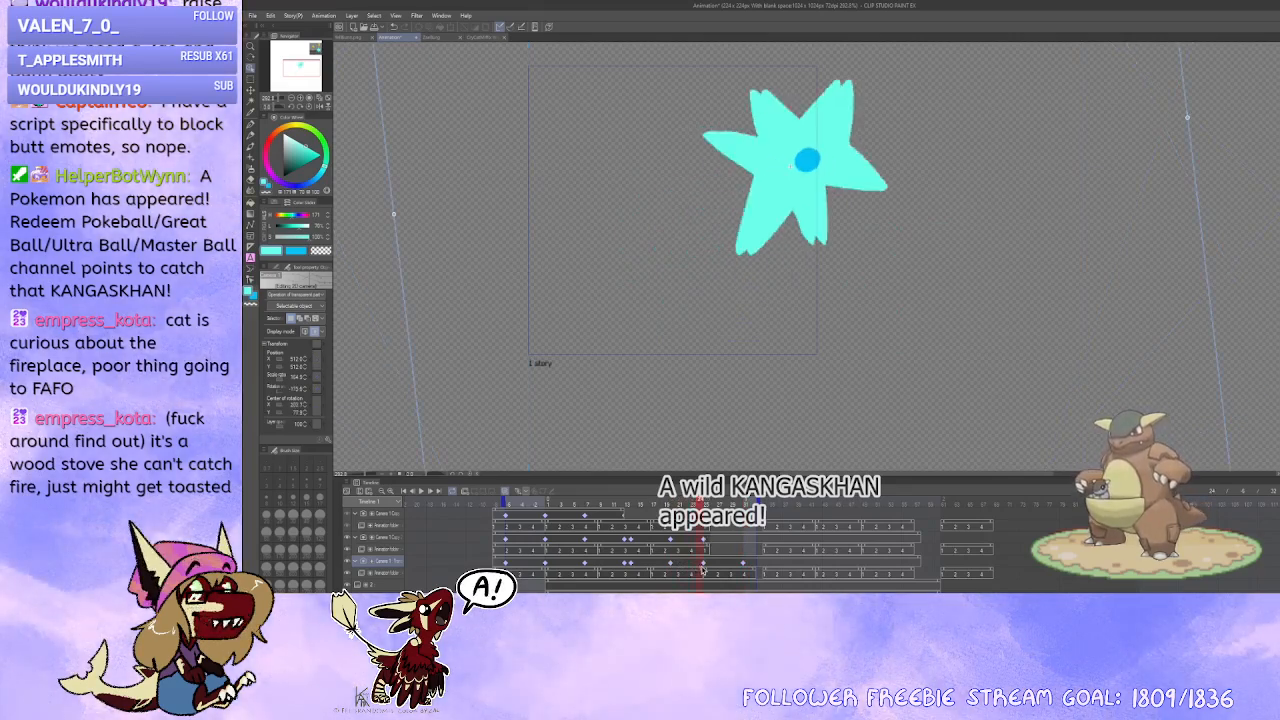
left_click(704, 568)
left_click(704, 566)
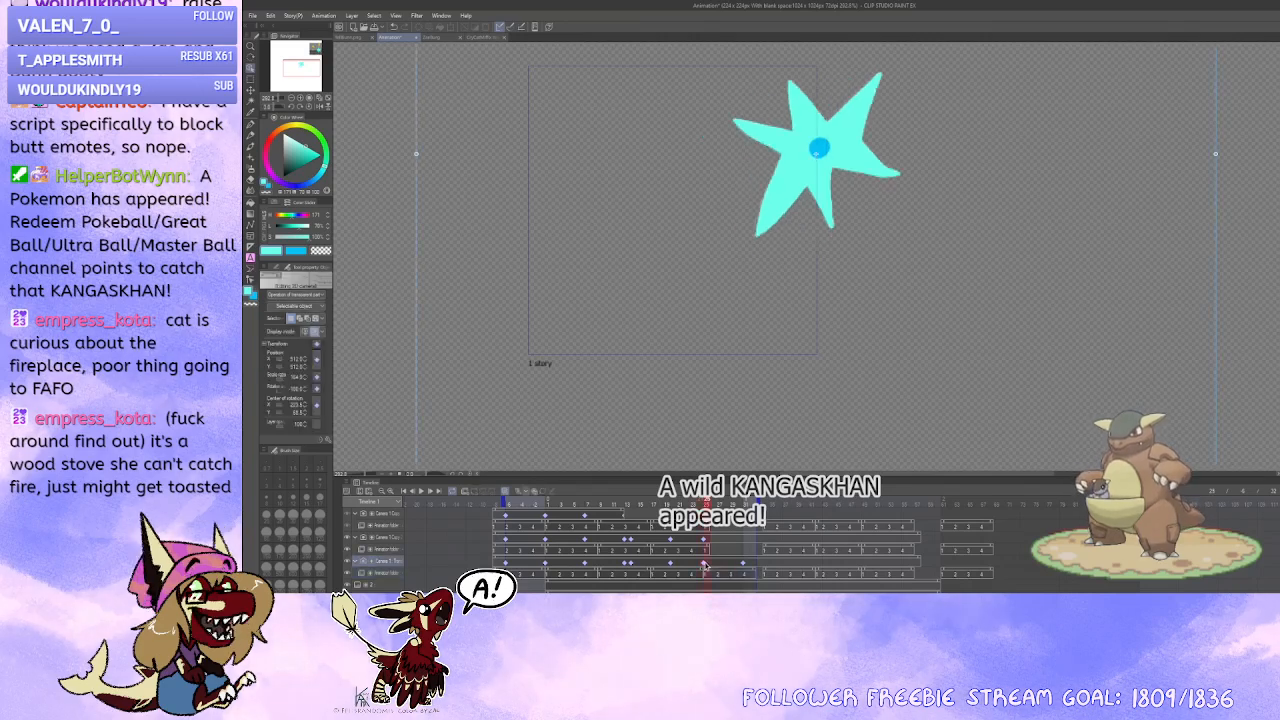
left_click(703, 565)
left_click(707, 566)
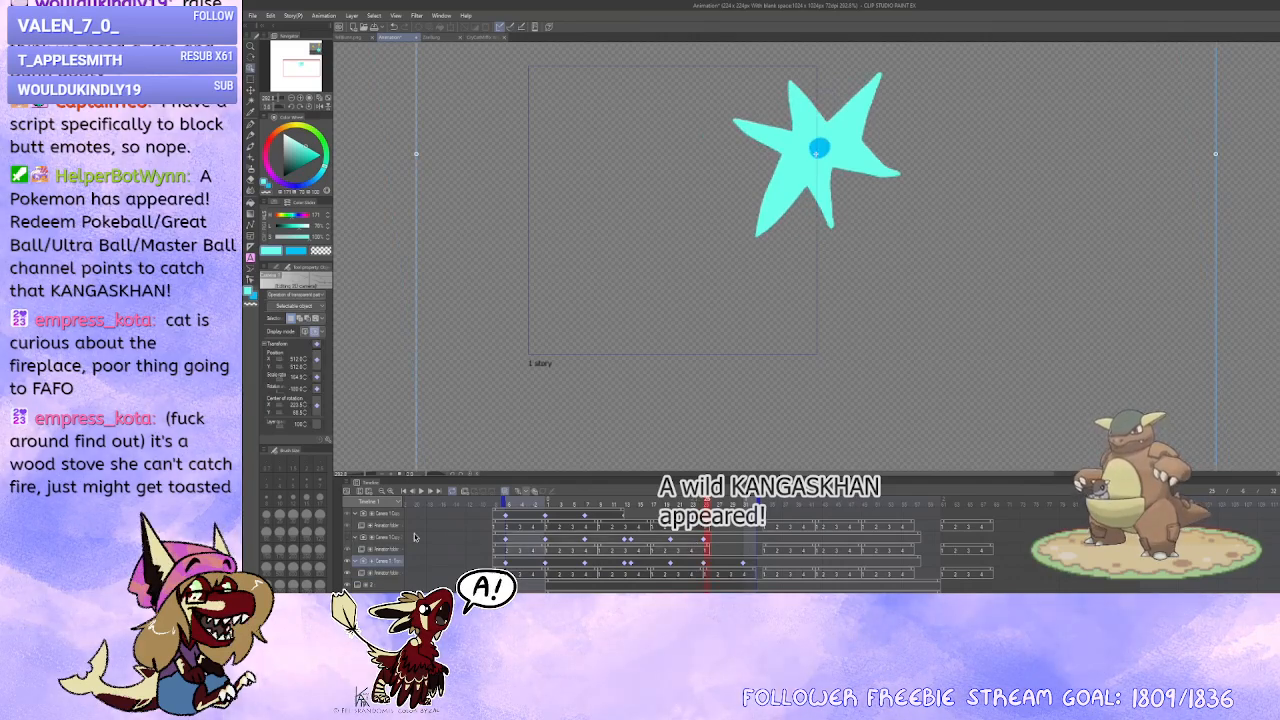
Step: Toggle the middle camera folder's visibility and check the lower star at and before its last two keyframes
left_click(694, 566)
left_click(348, 540)
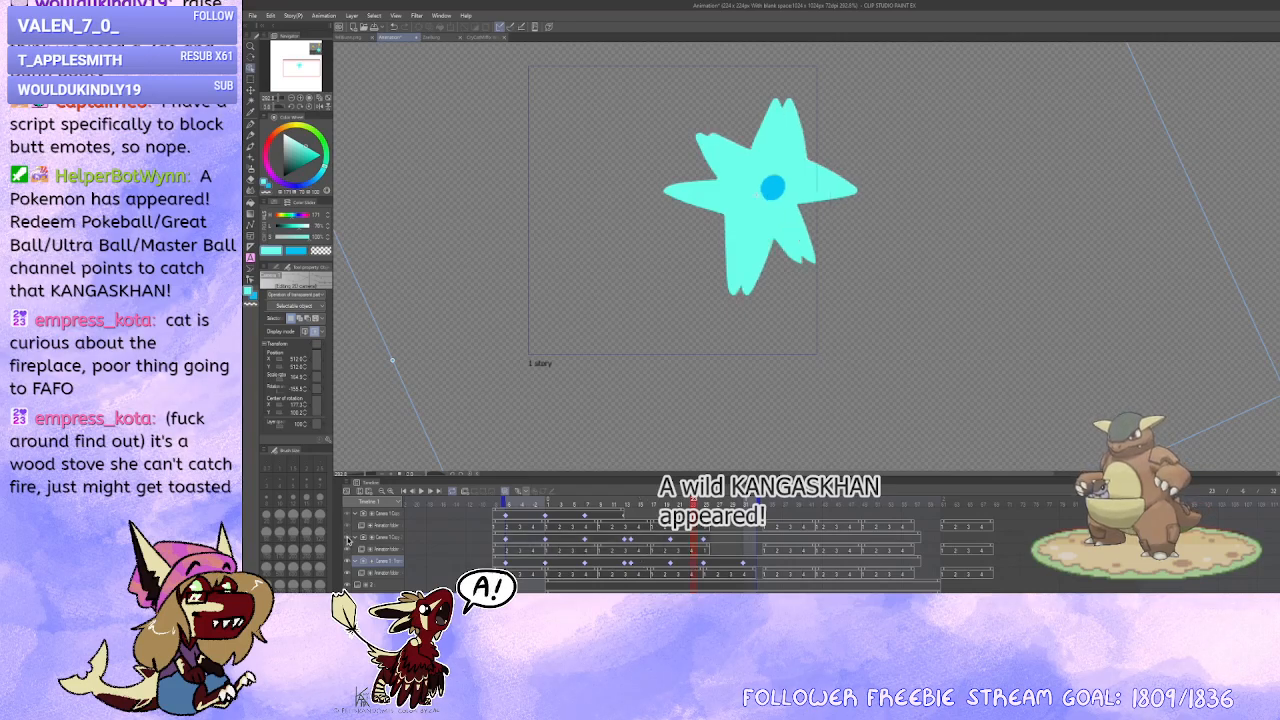
left_click(706, 566)
left_click(745, 566)
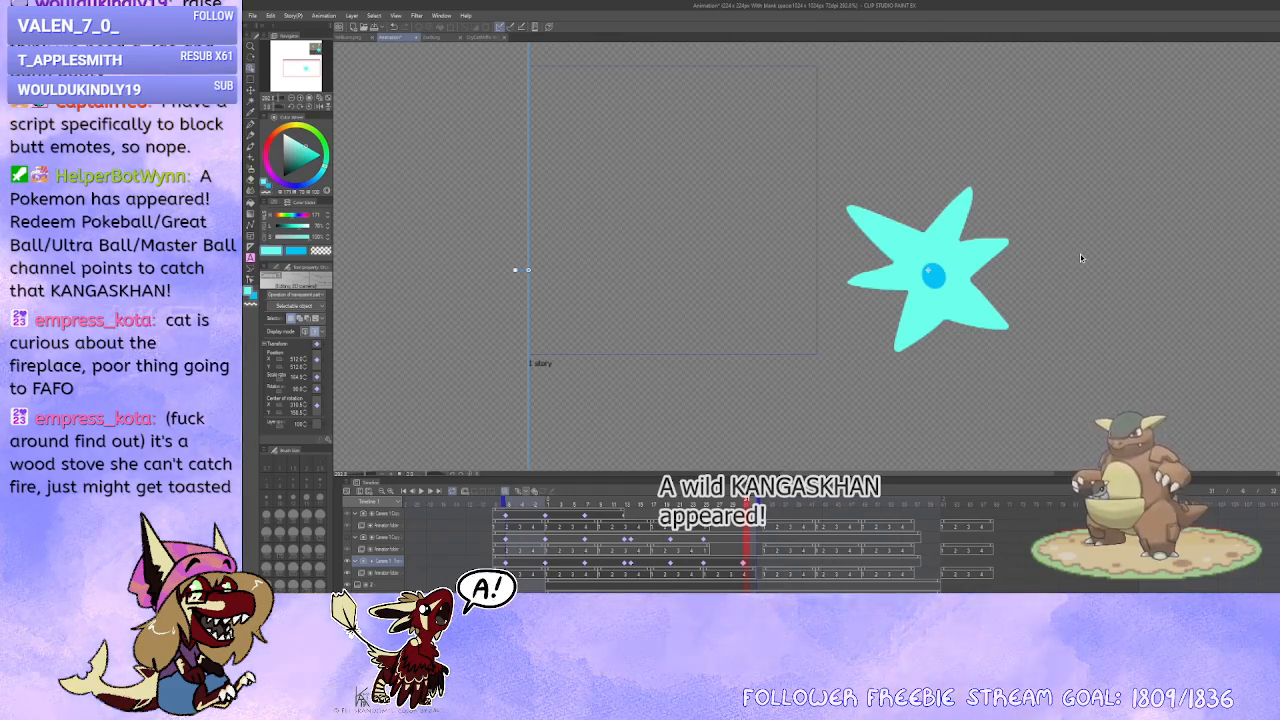
left_click(707, 567)
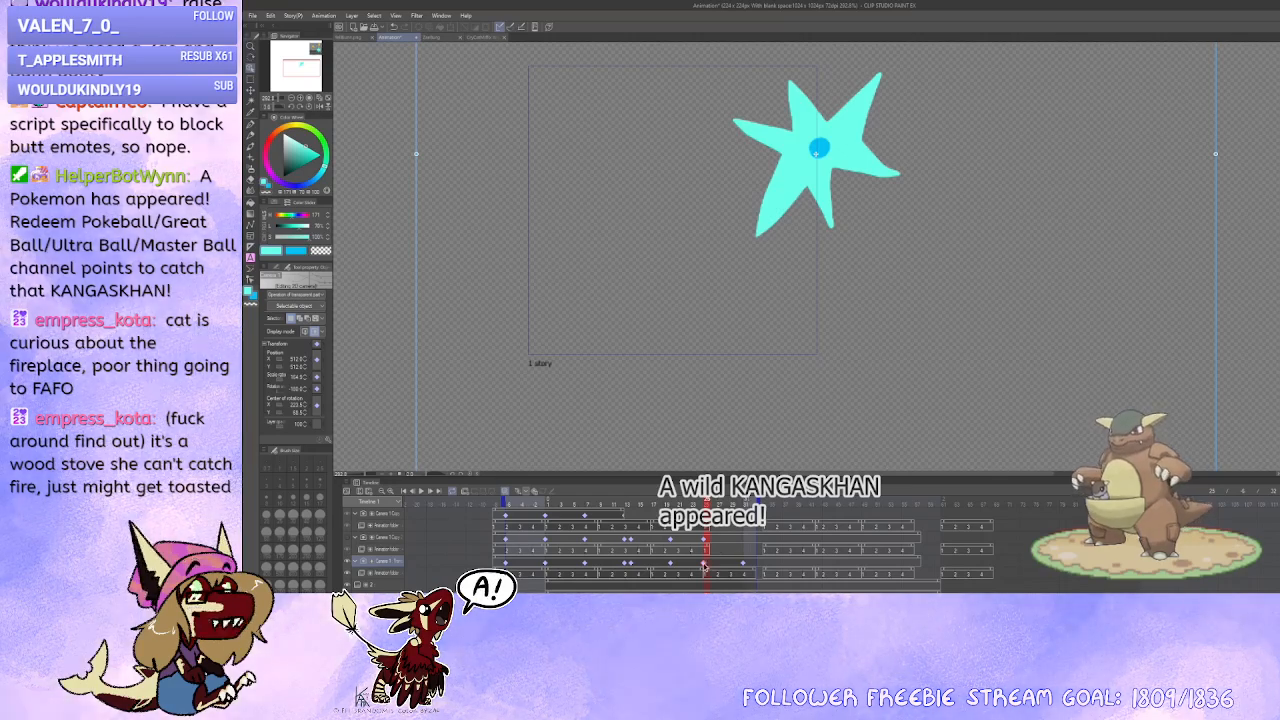
left_click(349, 538)
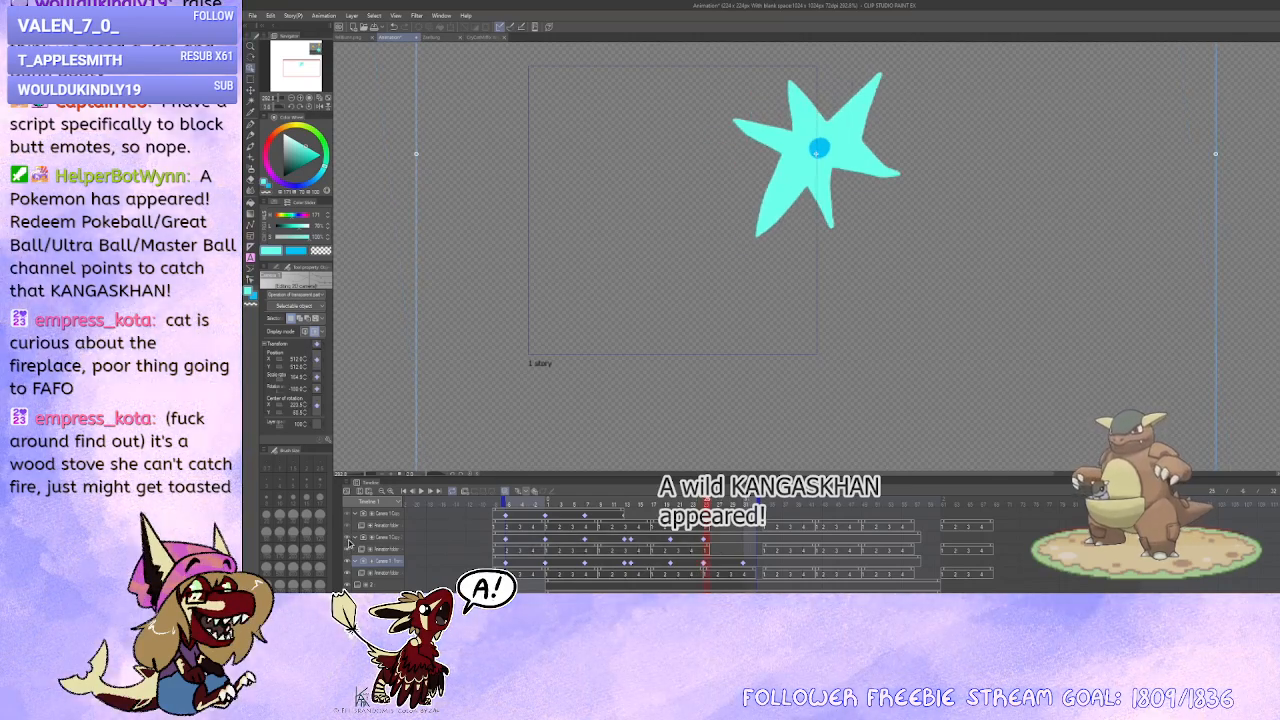
Step: Check the lower star's spin between its last two keyframes and turn the star 180 degrees at the last one
left_click(711, 567)
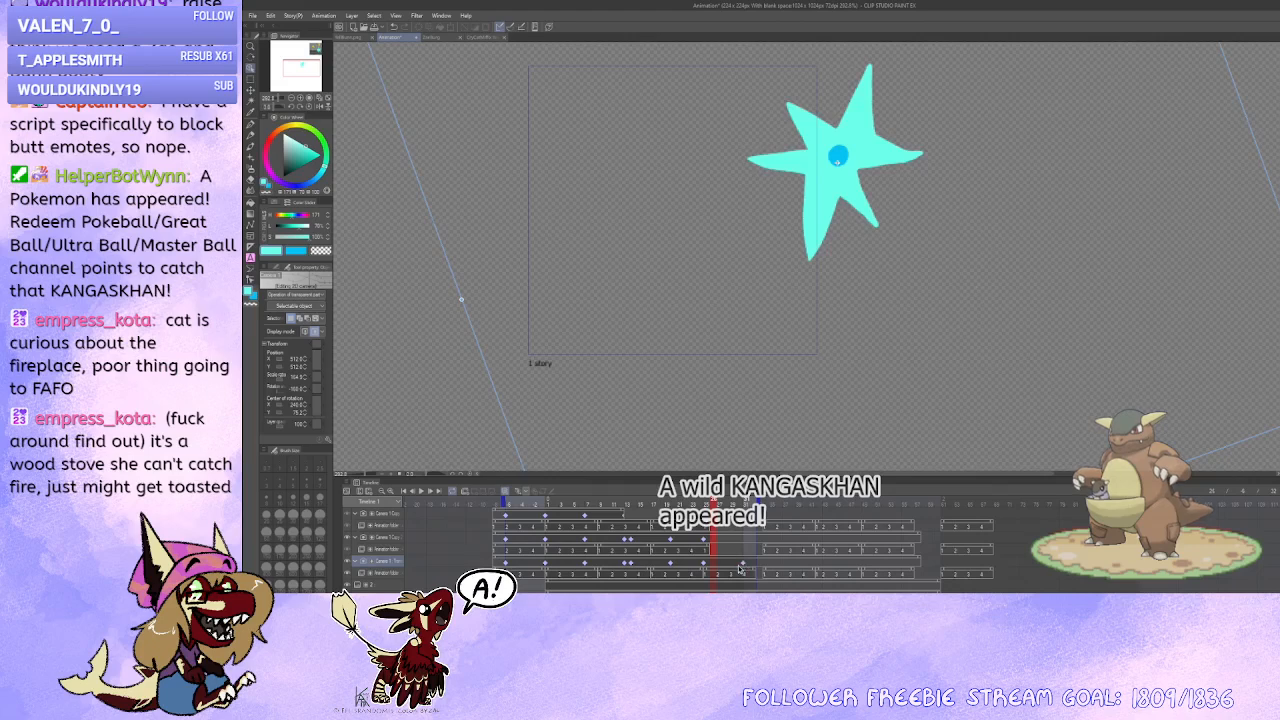
left_click(743, 565)
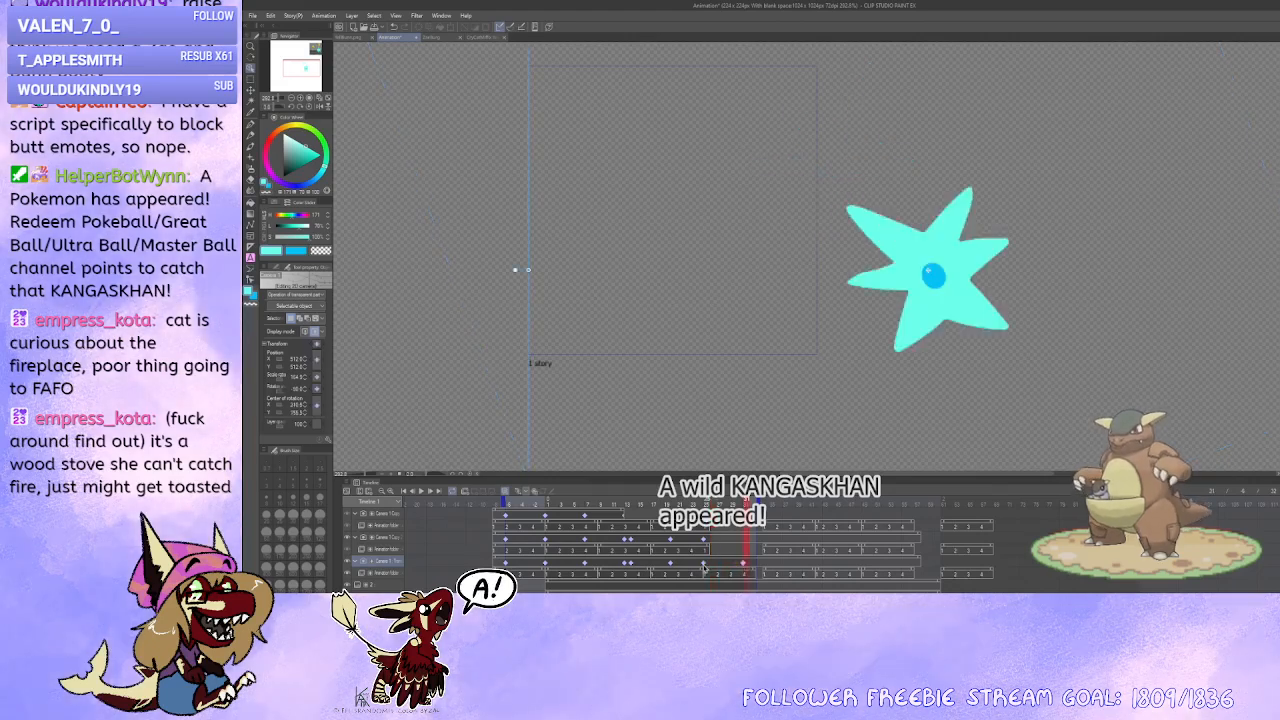
left_click(706, 566)
left_click(714, 566)
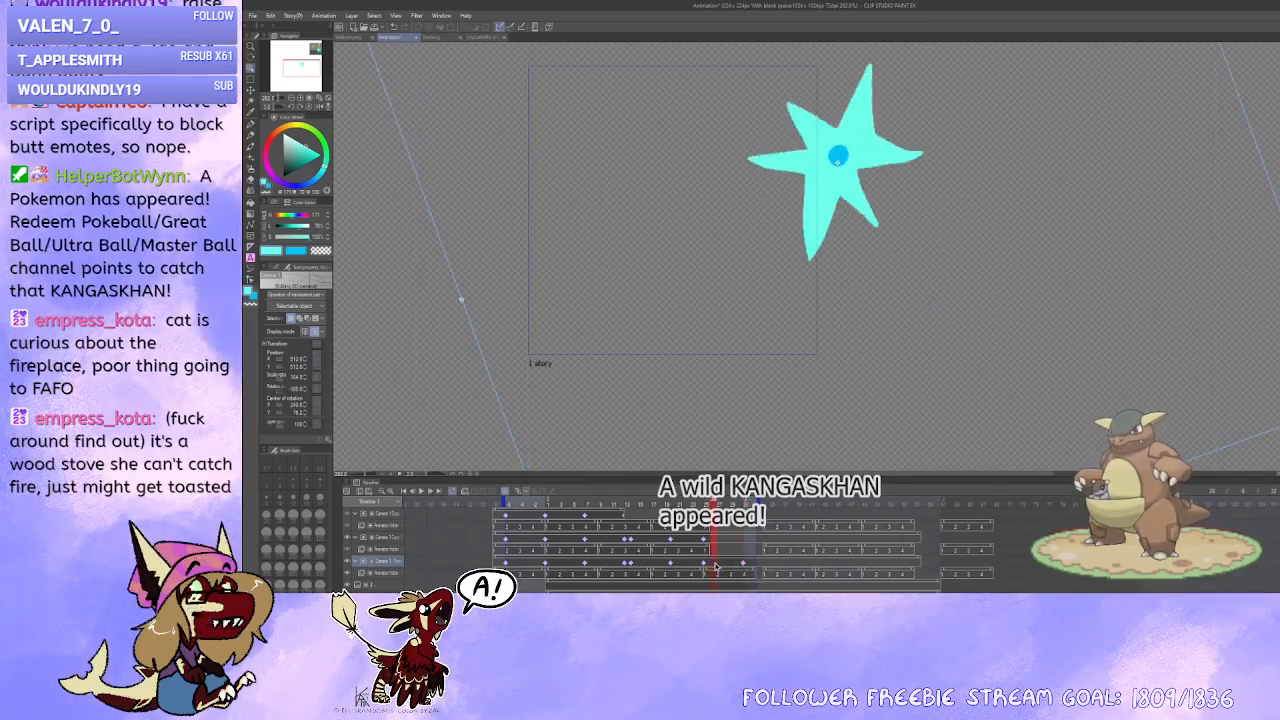
left_click(743, 566)
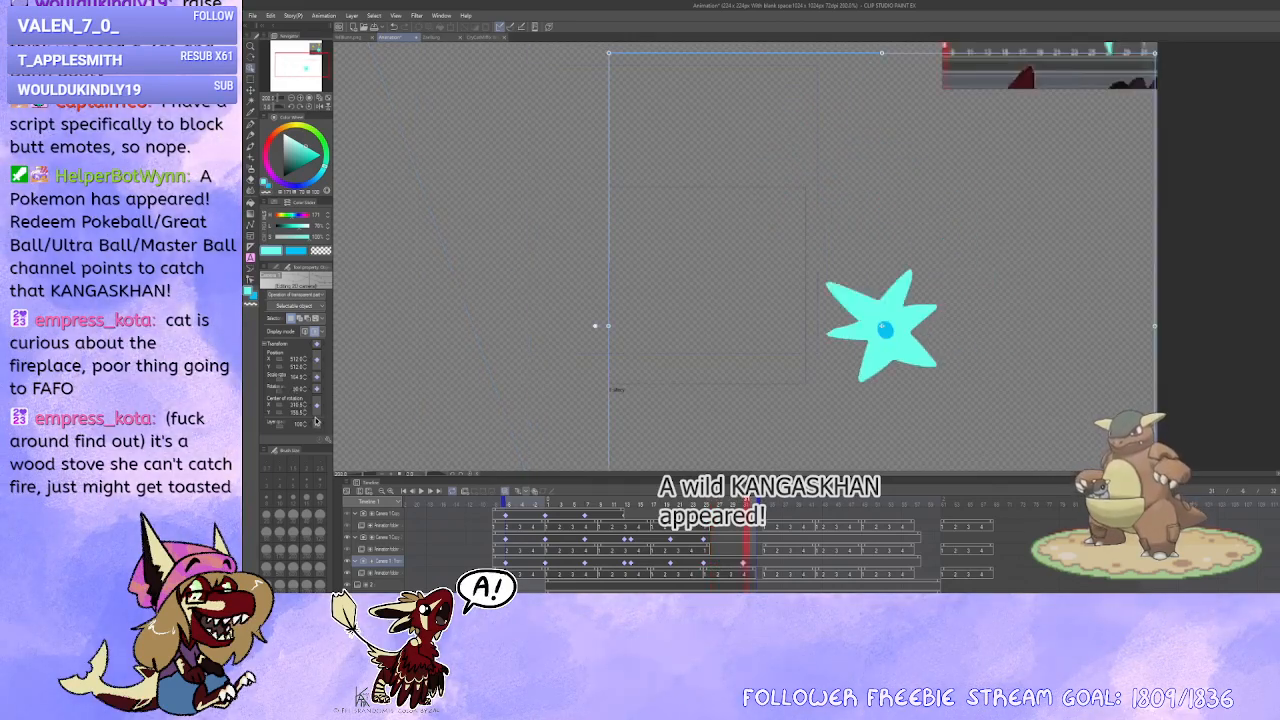
key("ctrl+z")
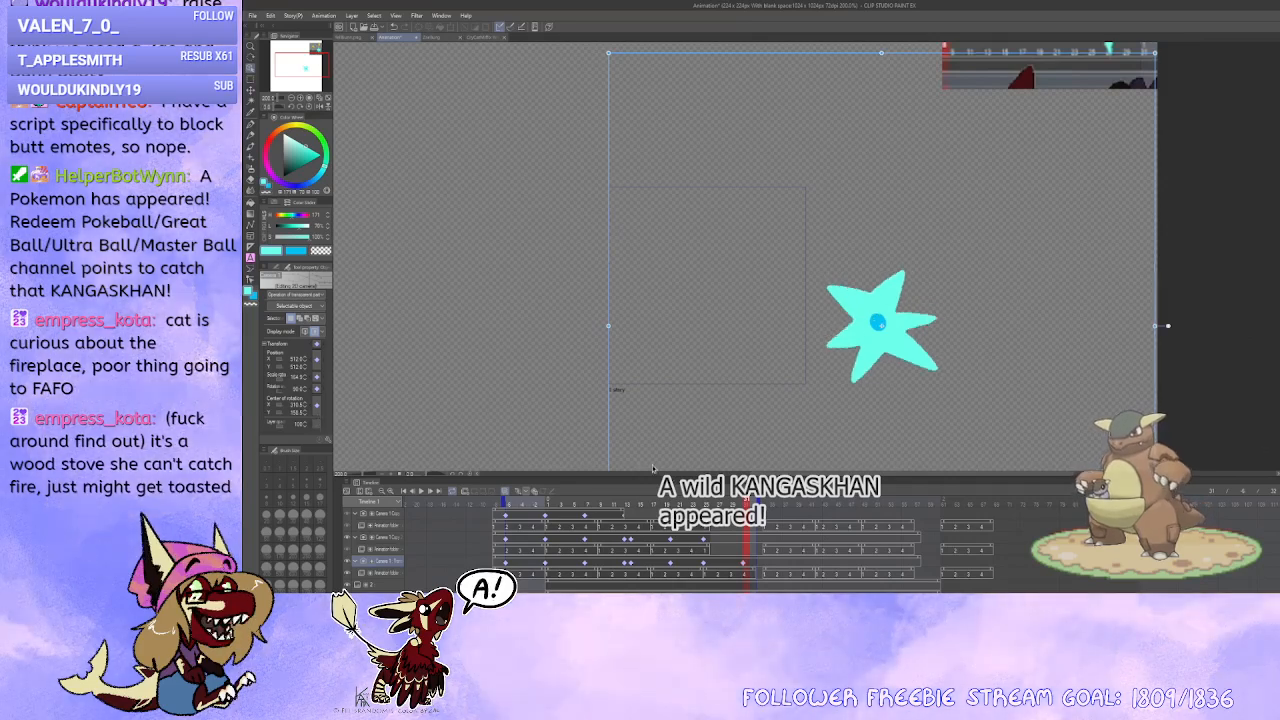
Step: Review the lower star's rotation and path frame by frame from its second-to-last keyframe to its last
left_click(705, 566)
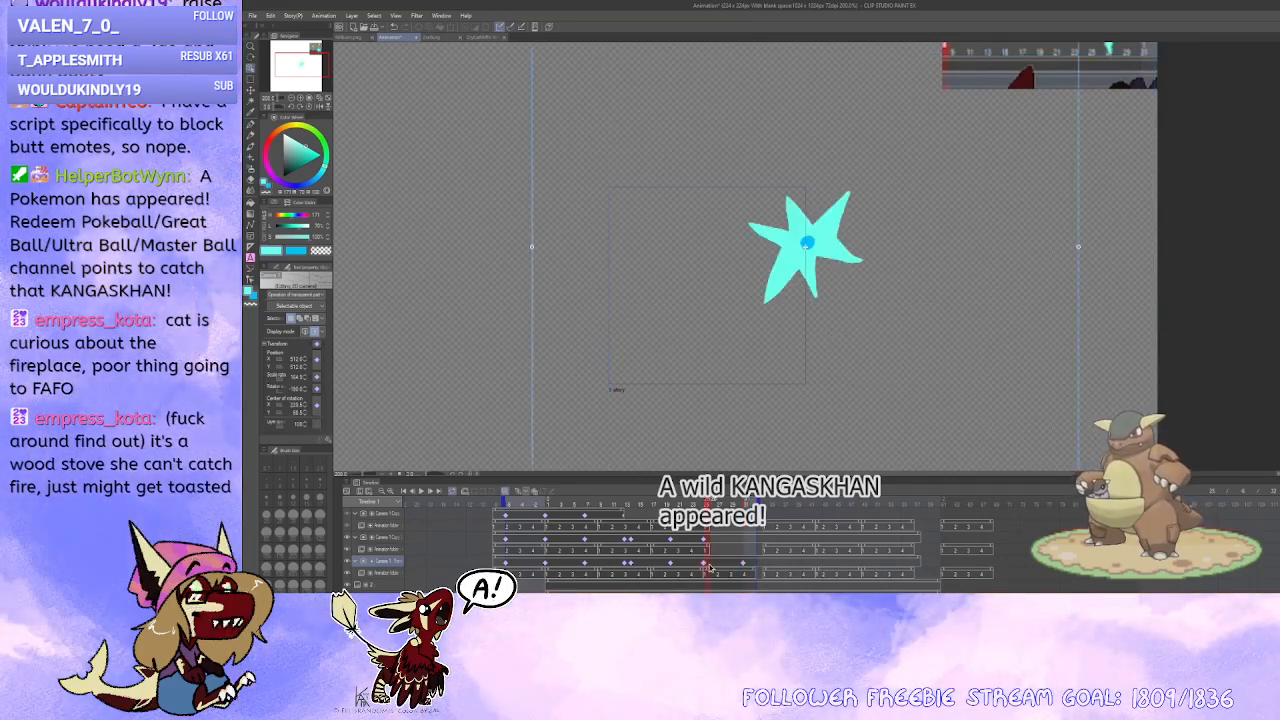
left_click(713, 566)
left_click(725, 566)
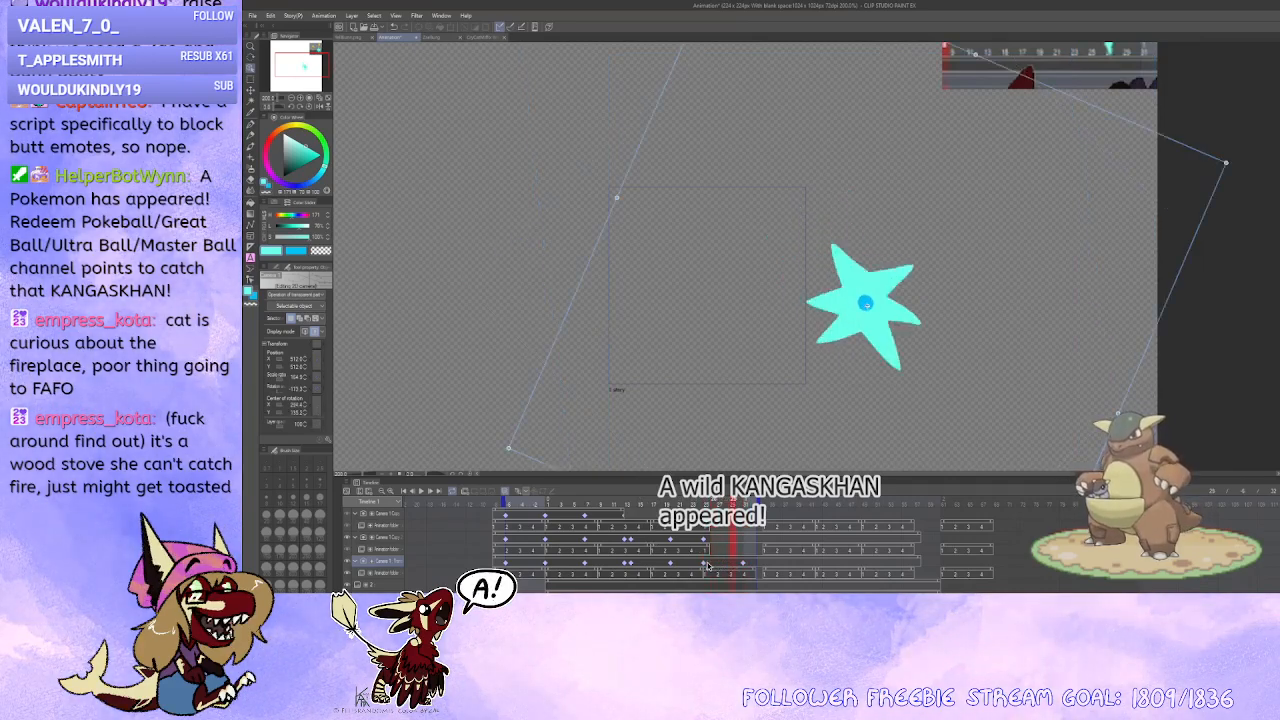
left_click(705, 566)
left_click(745, 566)
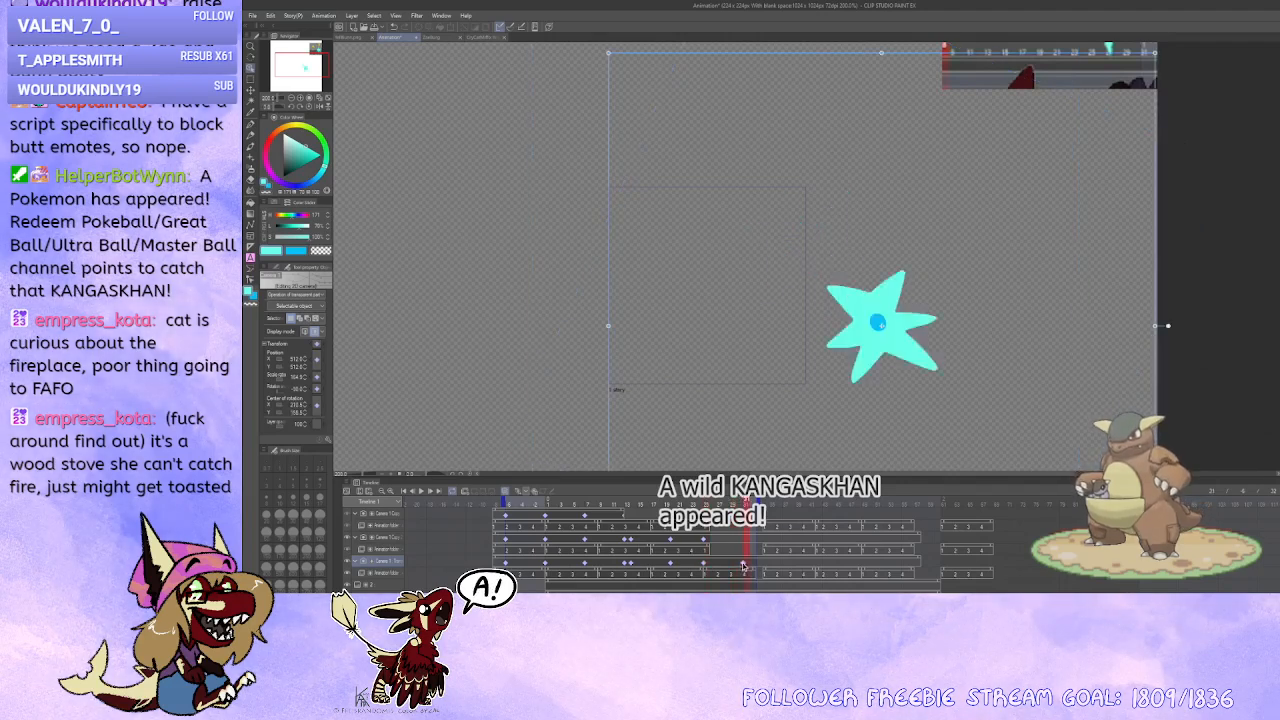
left_click(706, 566)
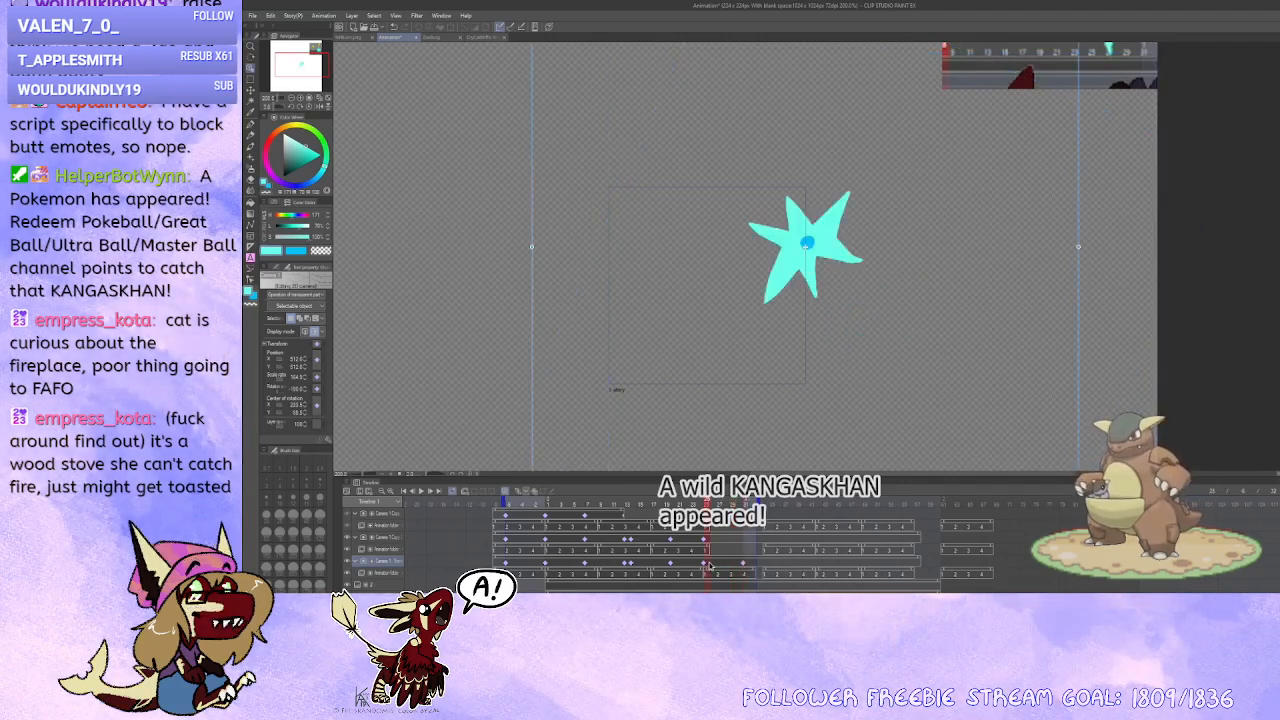
scroll(795, 392, "down", 2)
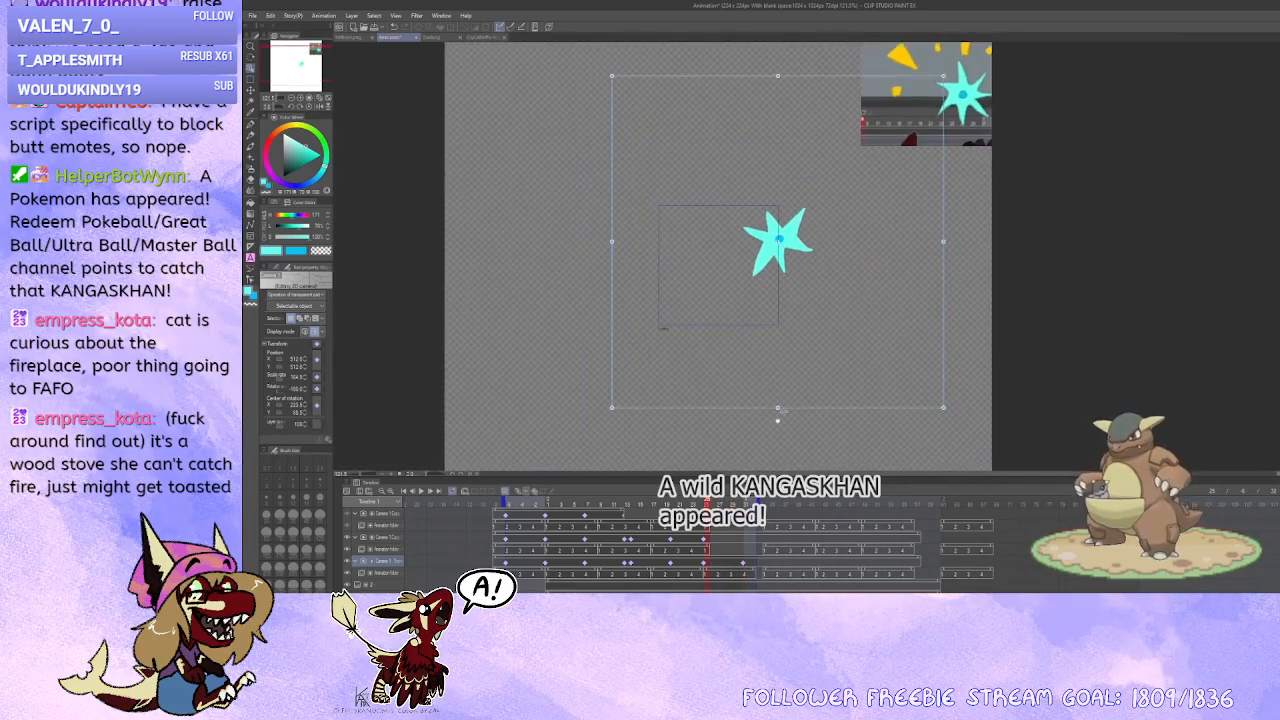
left_click(713, 566)
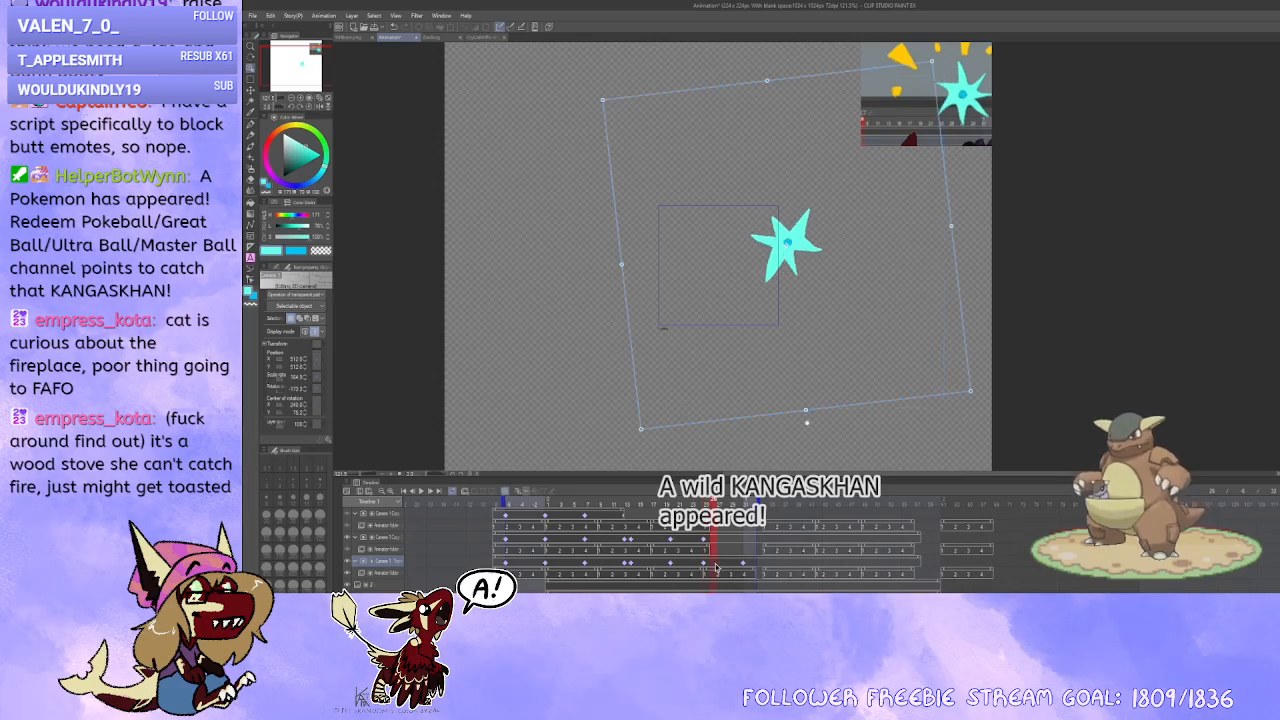
Step: Undo the last rotation change at the lower star's final keyframe and inspect the star there up close
left_click(743, 567)
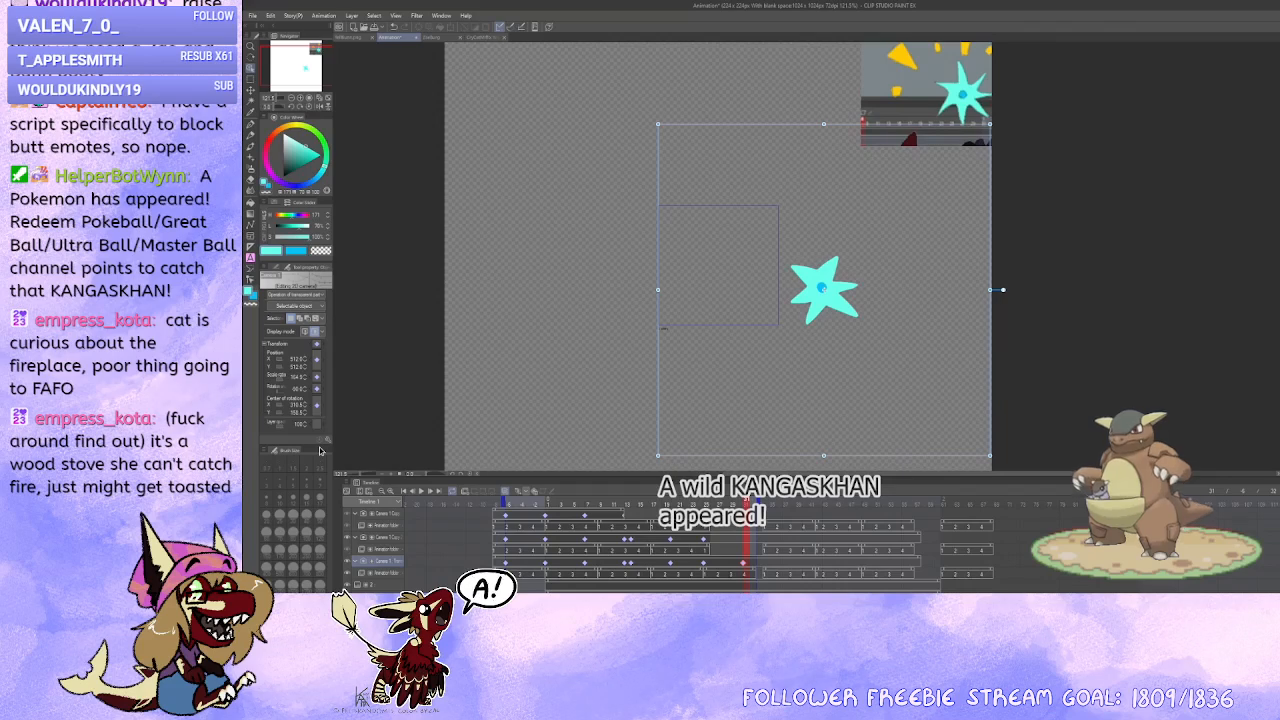
key("ctrl+z")
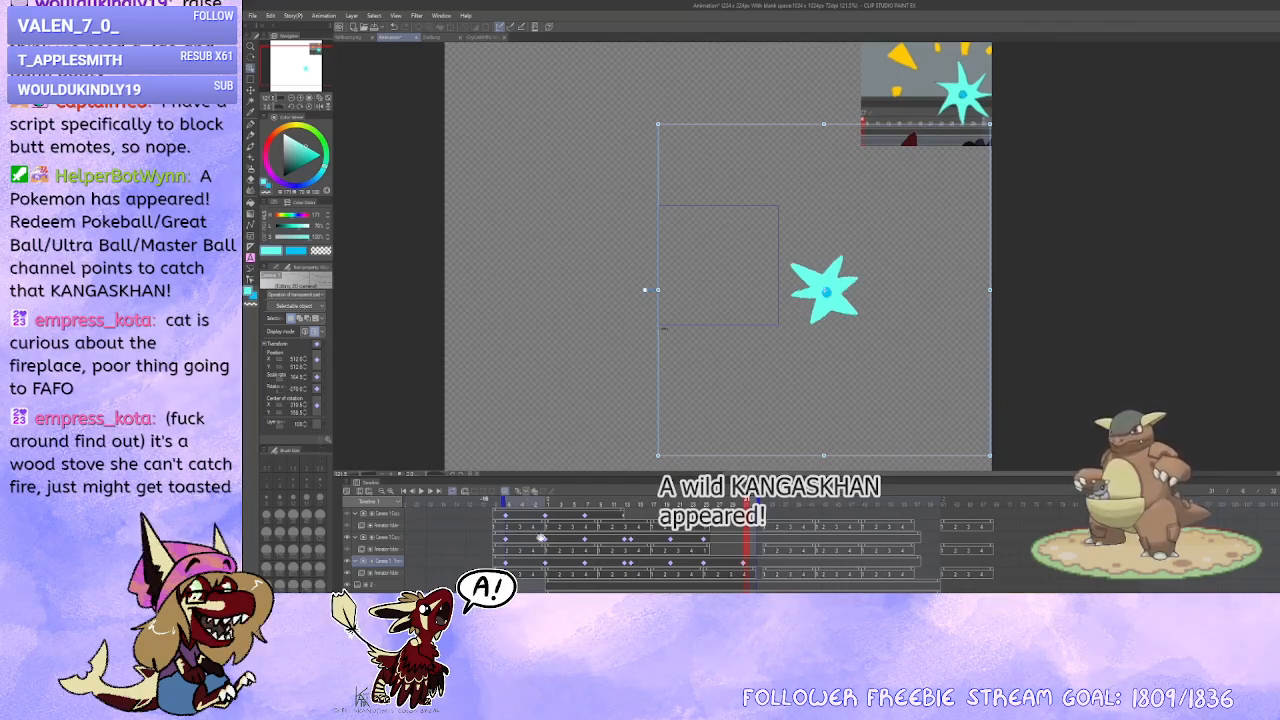
left_click_drag(698, 566, 747, 566)
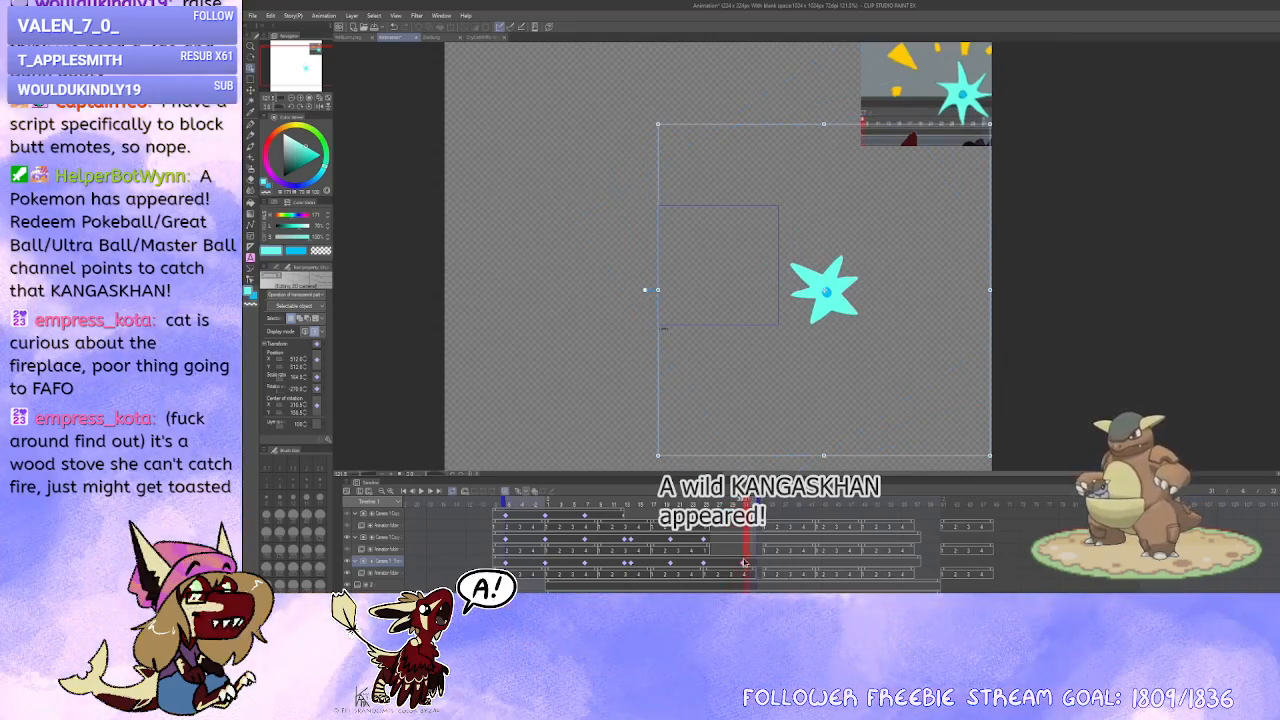
scroll(793, 417, "up", 1)
scroll(850, 375, "up", 1)
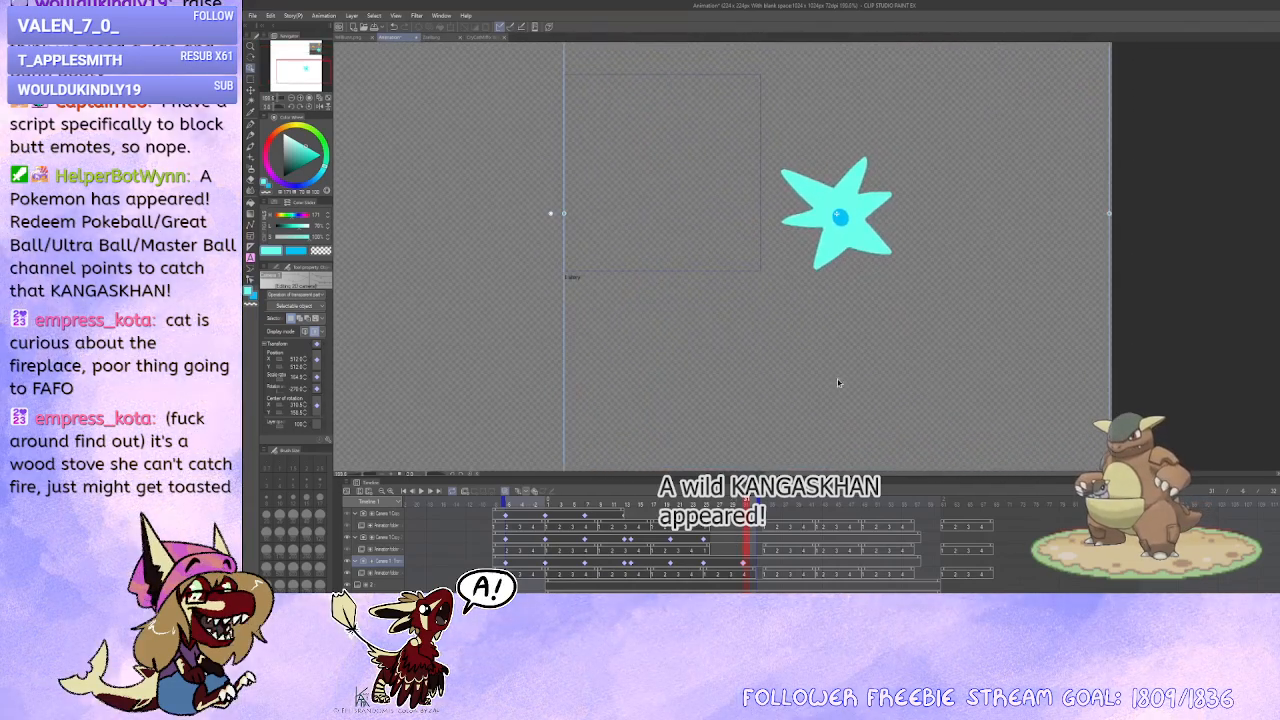
left_click_drag(826, 360, 822, 398)
Step: Check the middle folder's star after its last keyframe and extend its cels to cover the lower folder's last keyframe
left_click(704, 541)
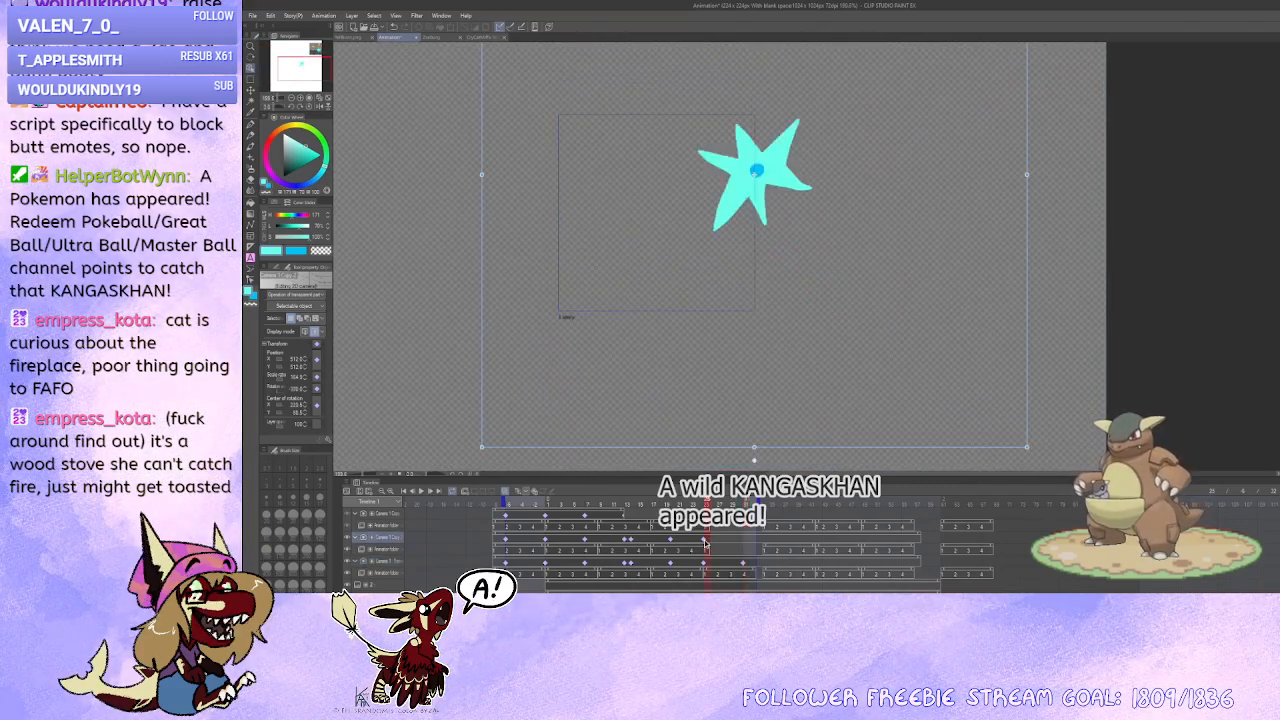
left_click(713, 544)
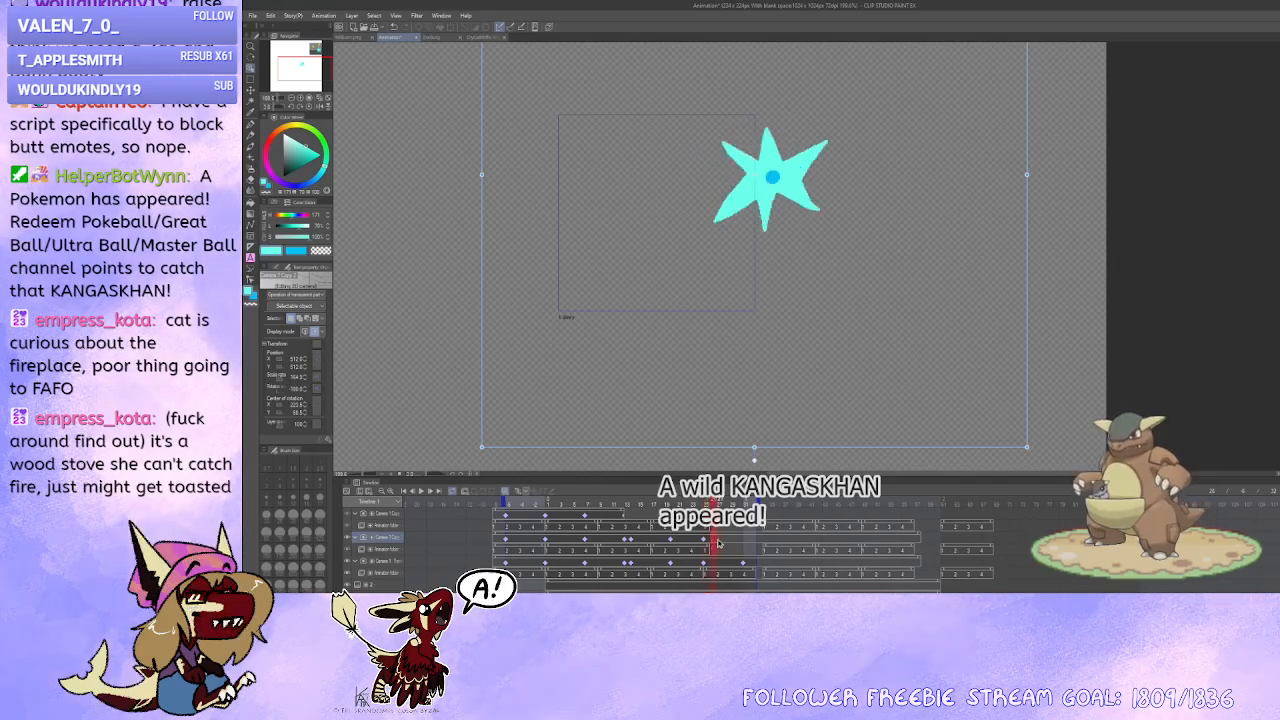
left_click(720, 544)
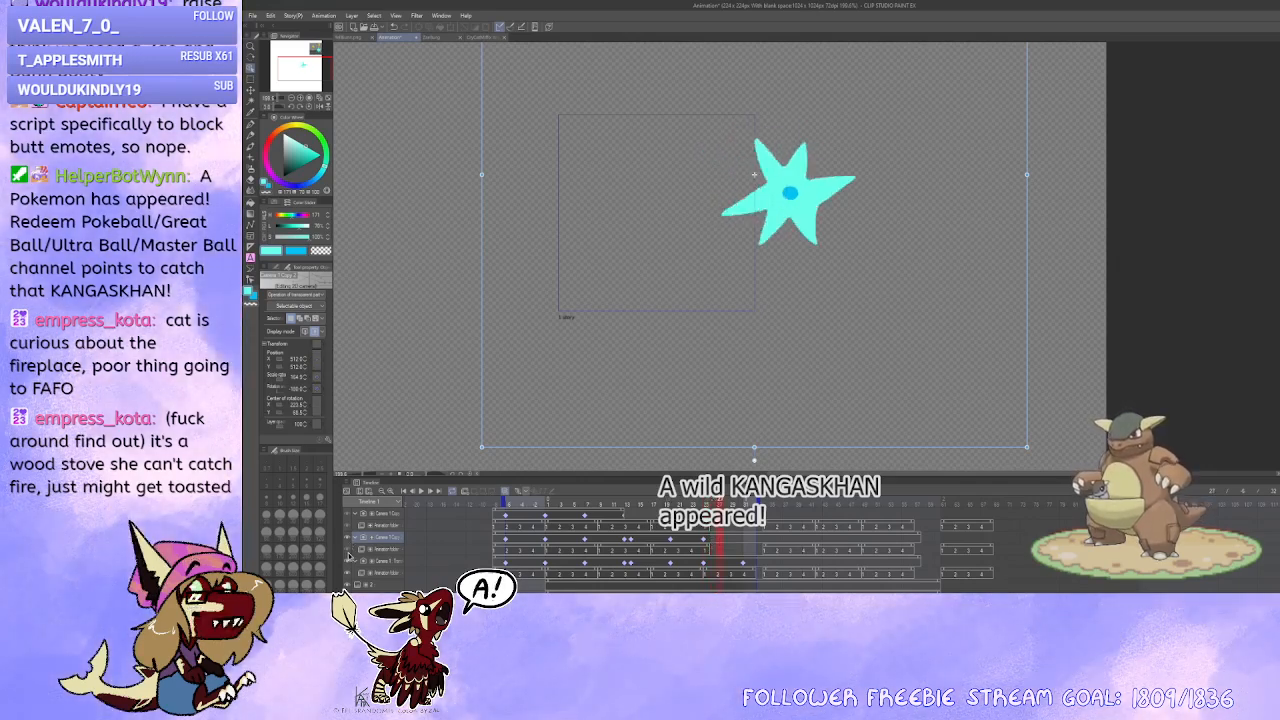
left_click_drag(714, 543, 740, 543)
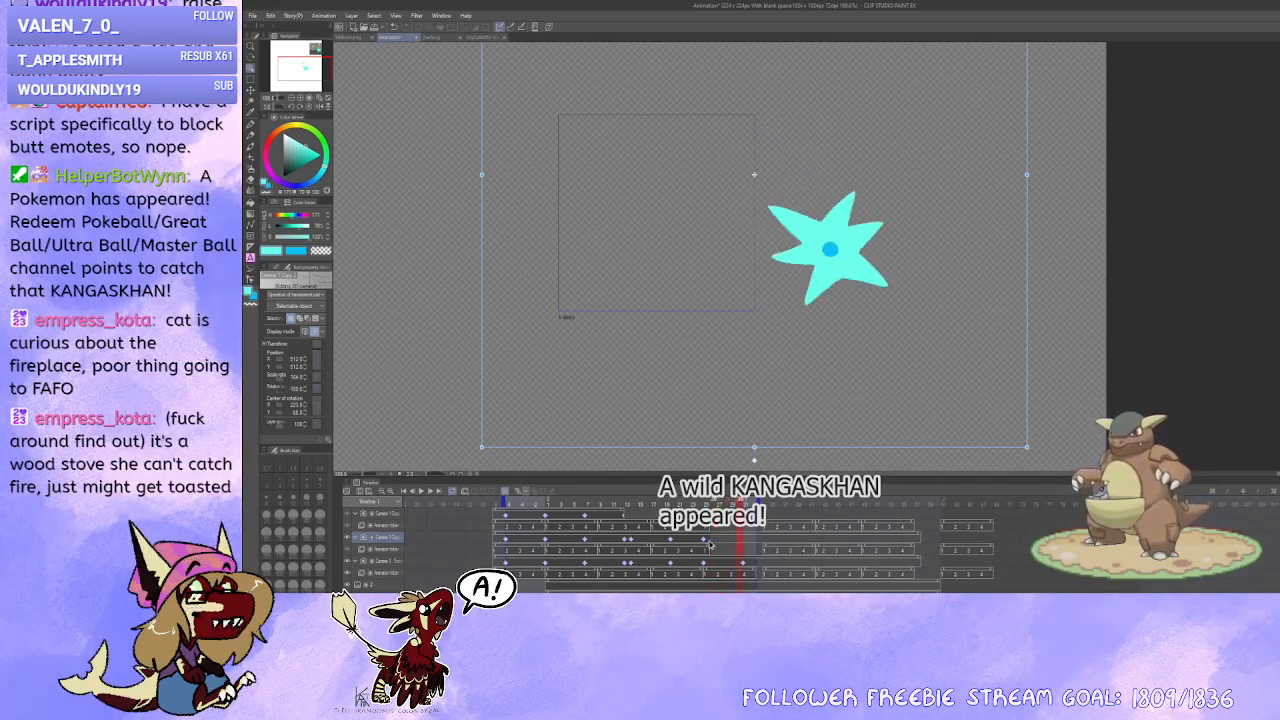
left_click(720, 548)
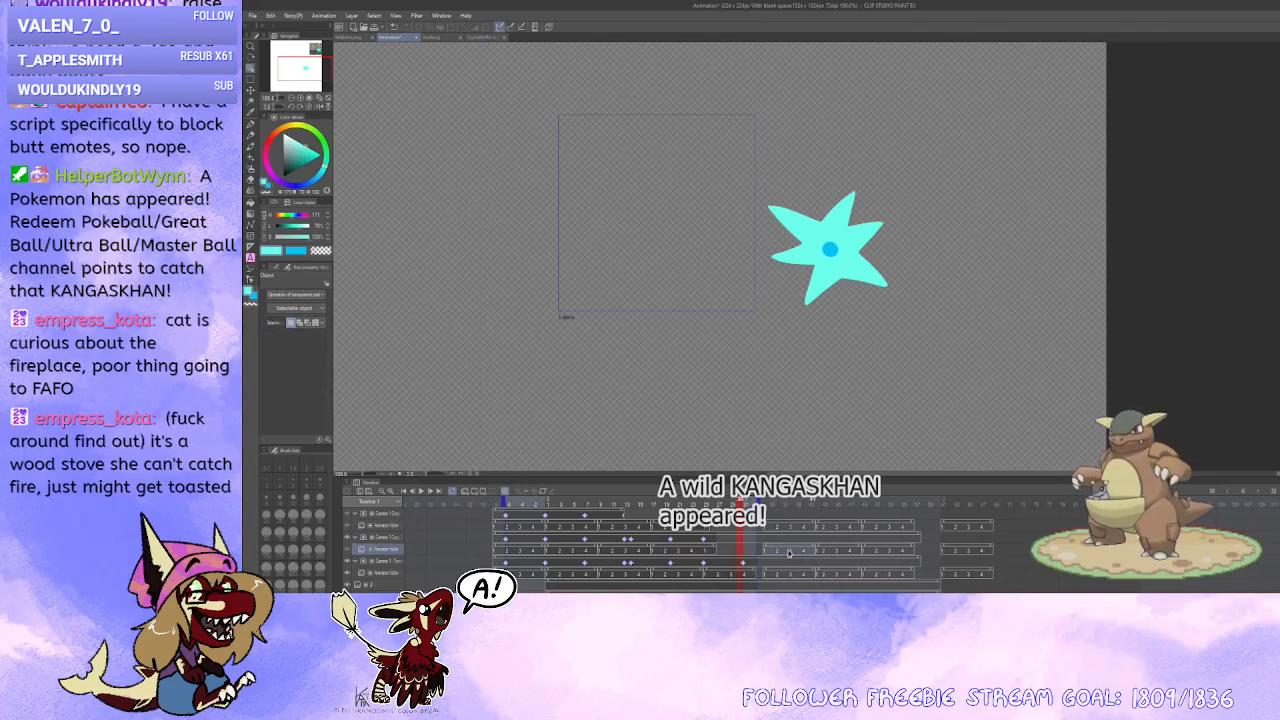
left_click(741, 568)
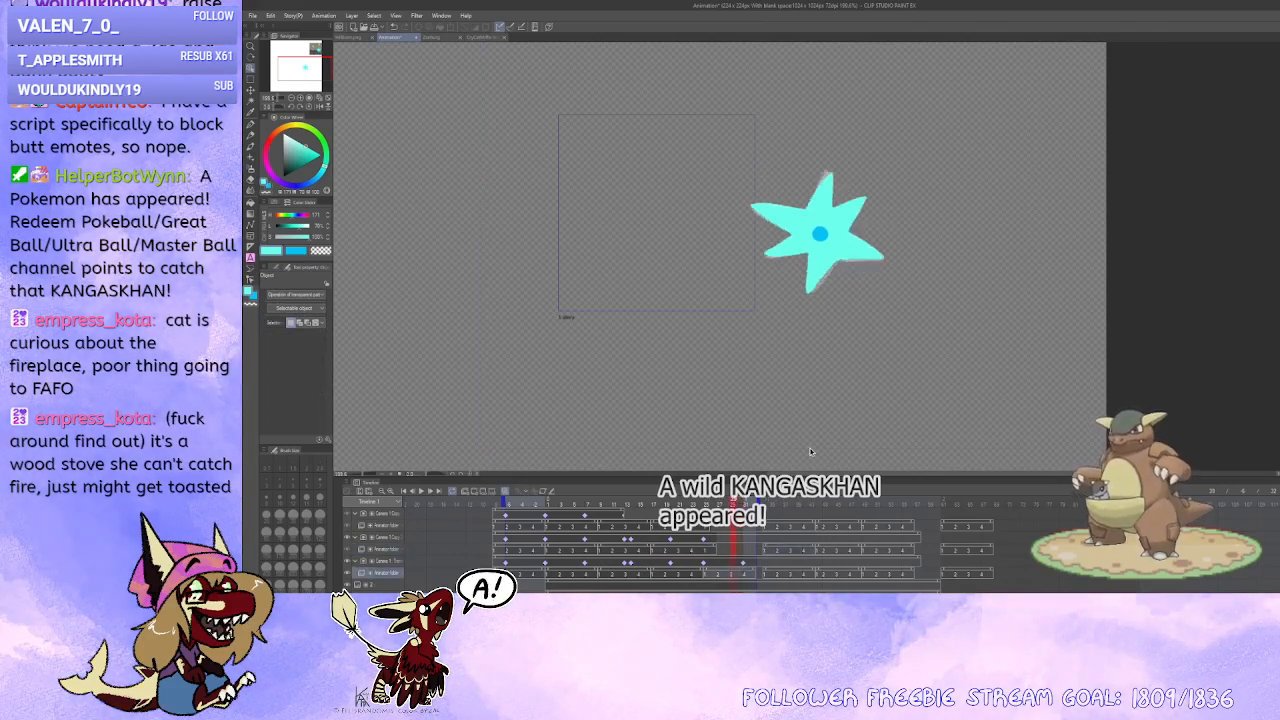
left_click(707, 549)
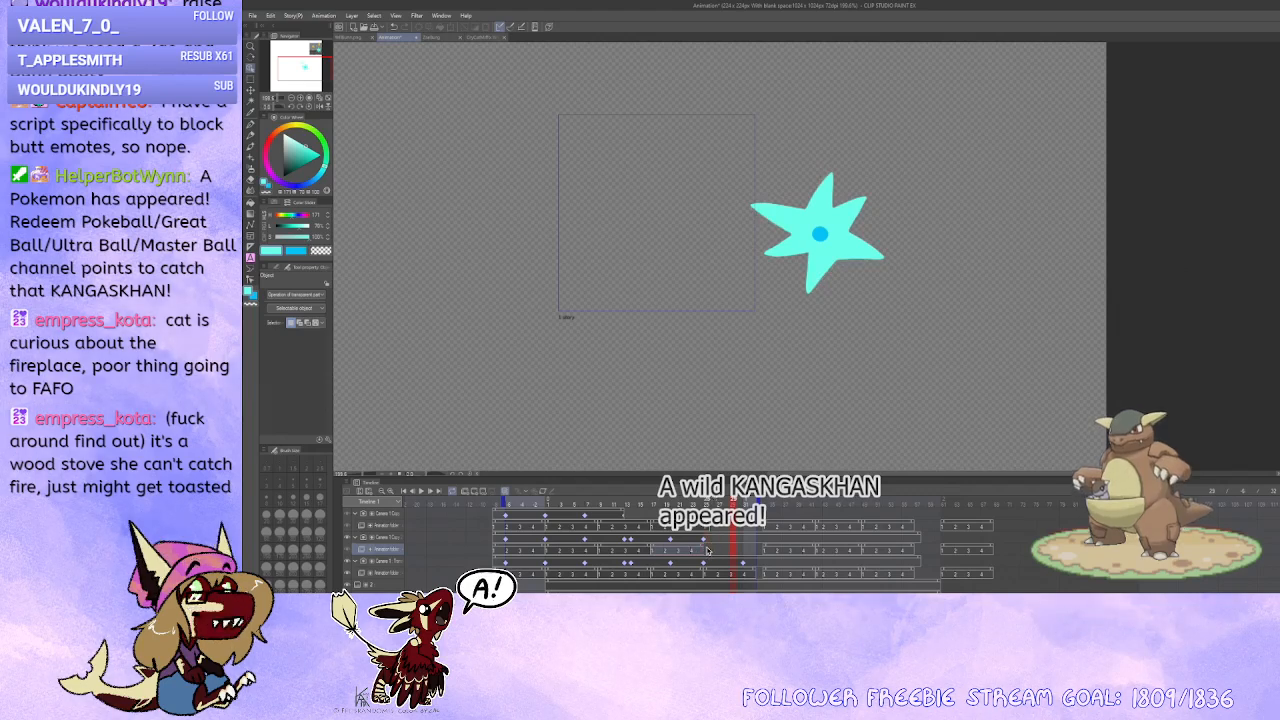
left_click(707, 549)
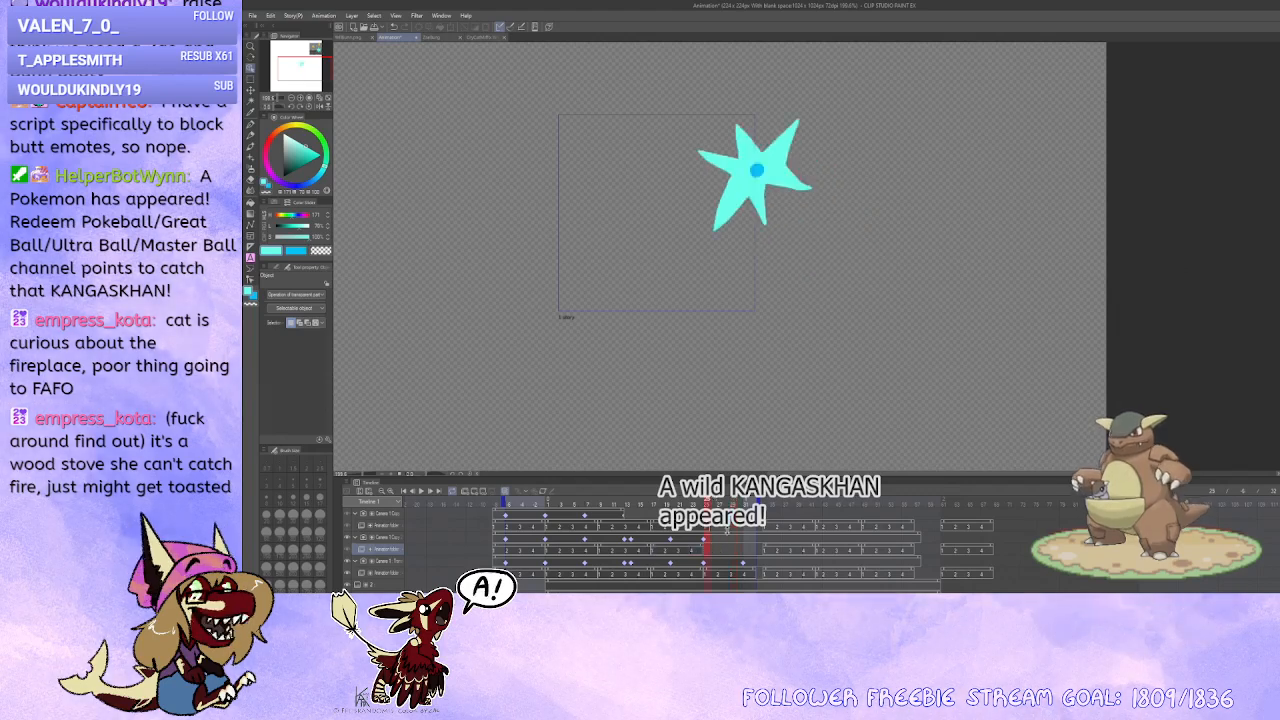
Step: Delete the middle camera folder's keyframes after frame 13, keeping only its first four
left_click(705, 540)
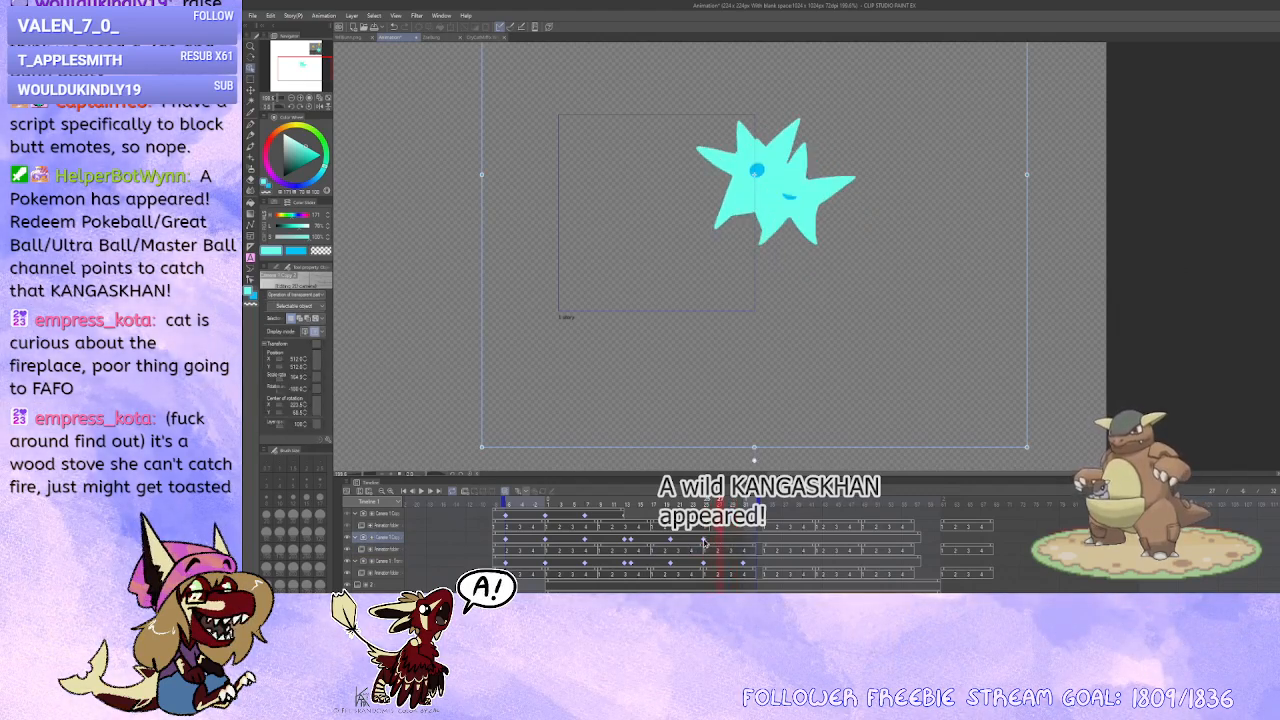
left_click(705, 542)
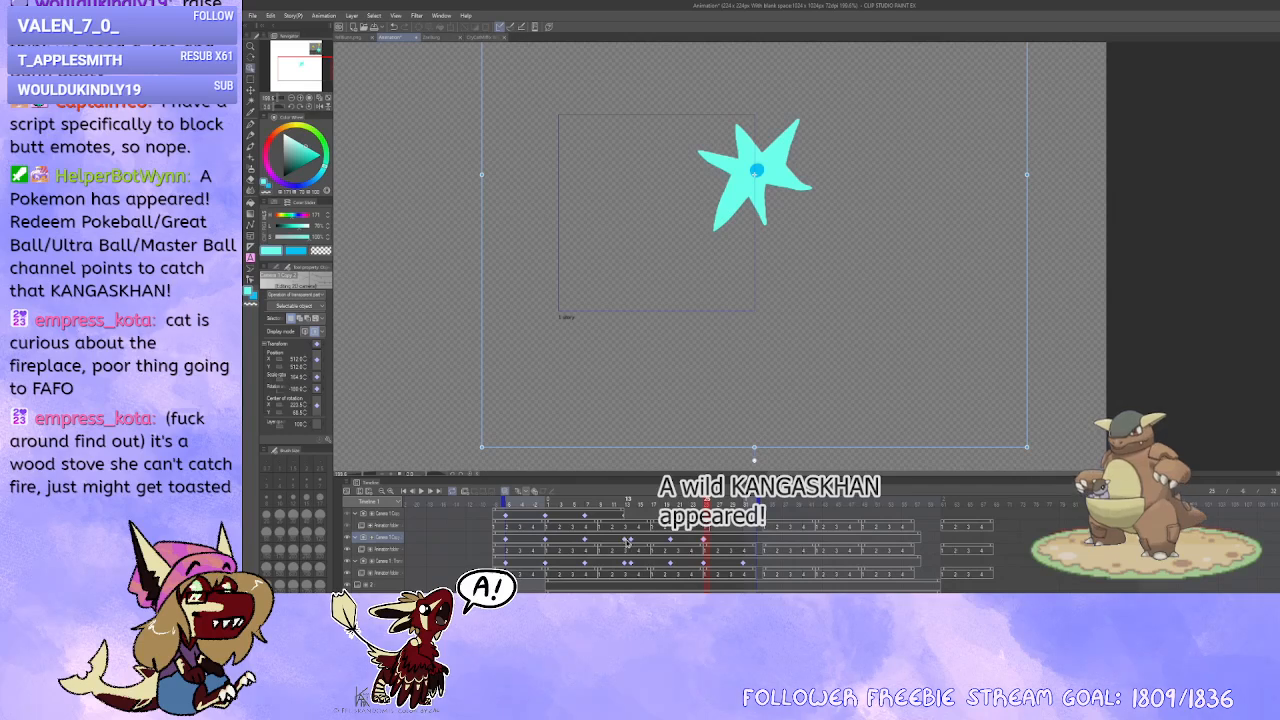
left_click(631, 542)
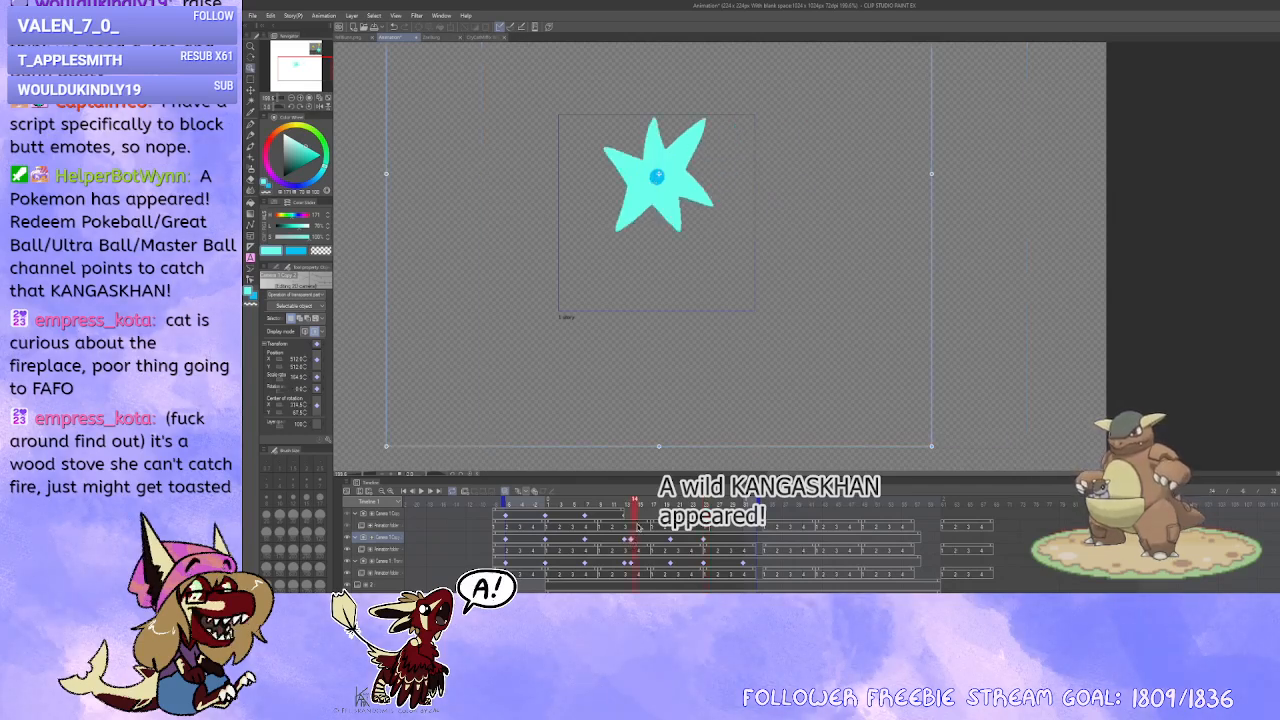
left_click(668, 542)
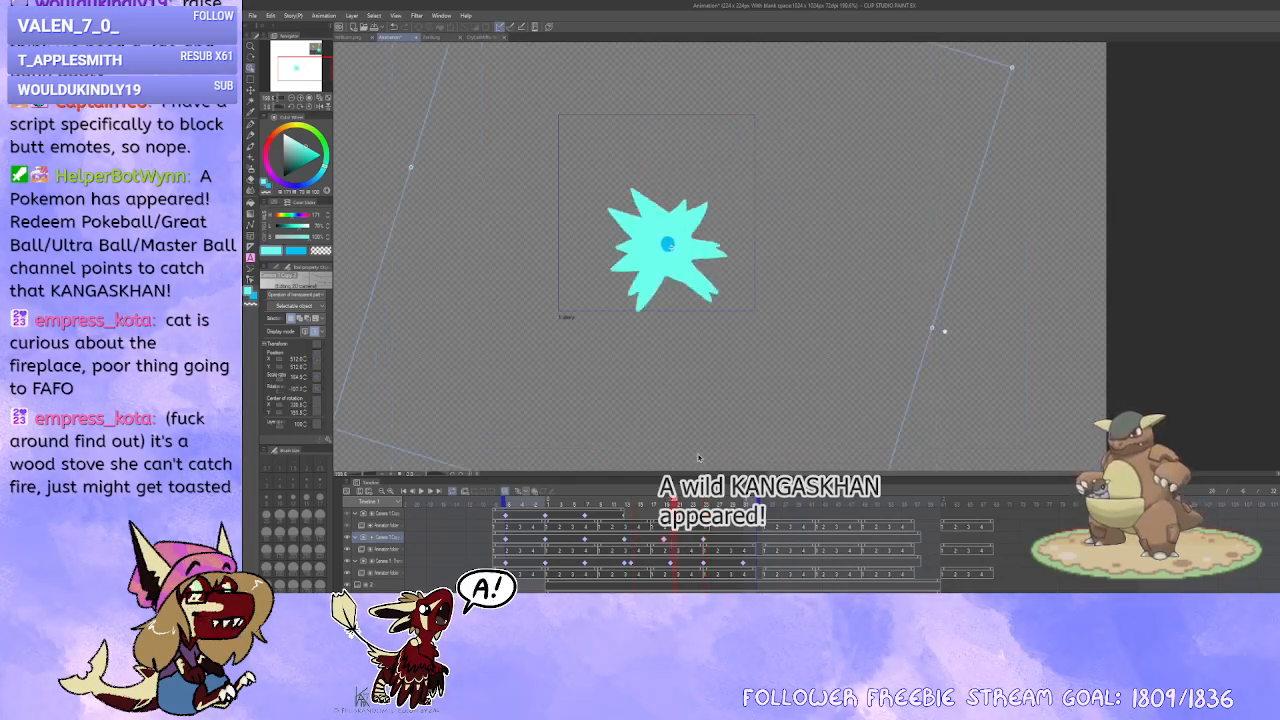
left_click(665, 542)
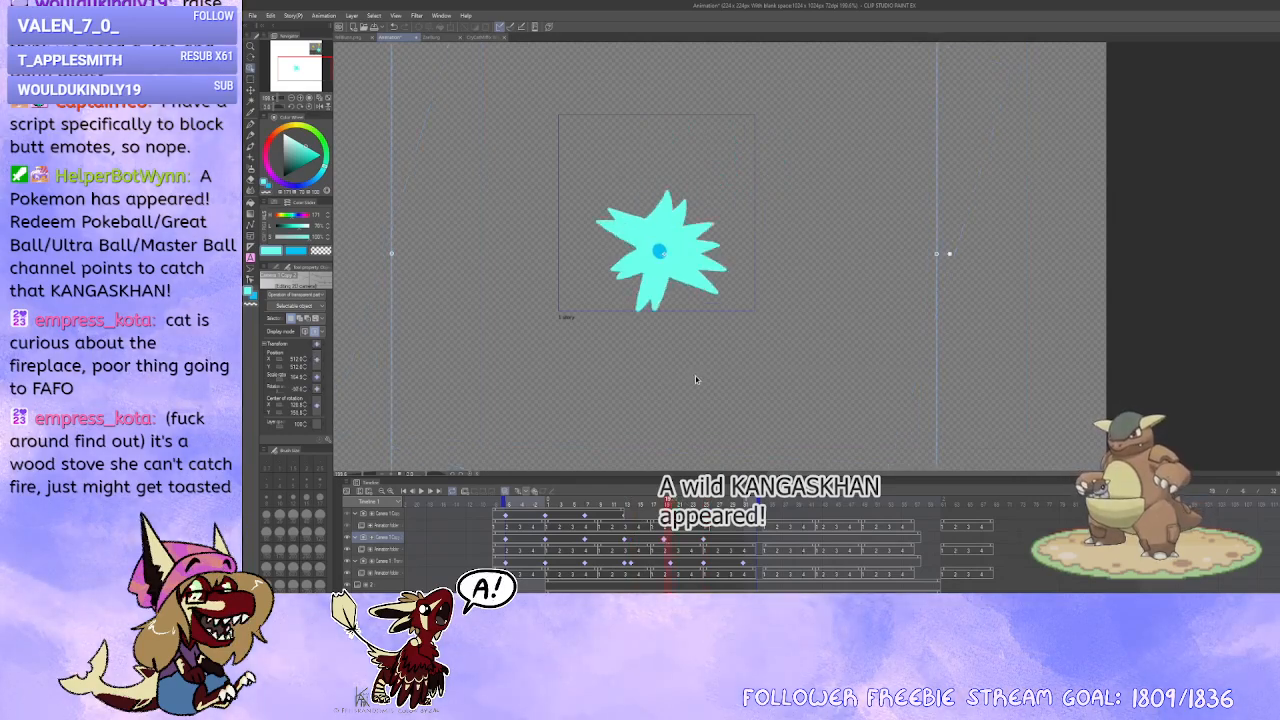
key("Delete")
left_click(705, 542)
left_click(626, 542)
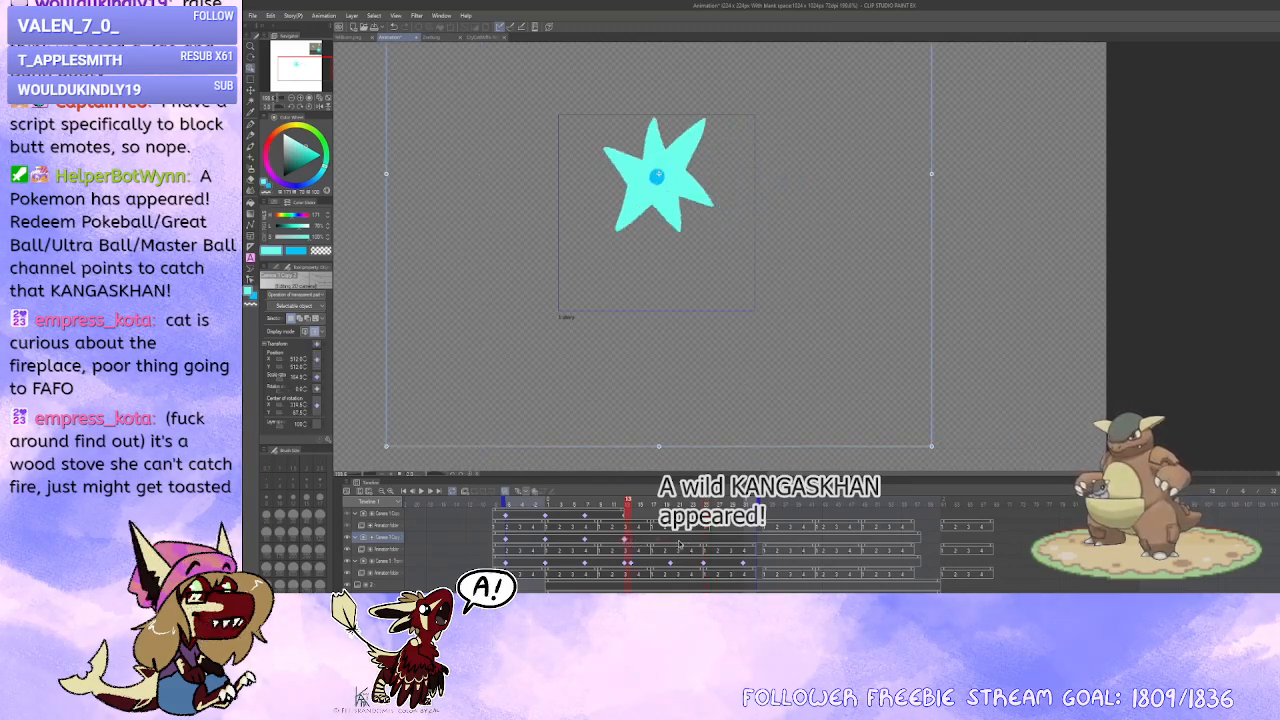
Step: Try moving the middle camera folder's last two keyframes to the end of its extended cels
left_click_drag(679, 544, 746, 543)
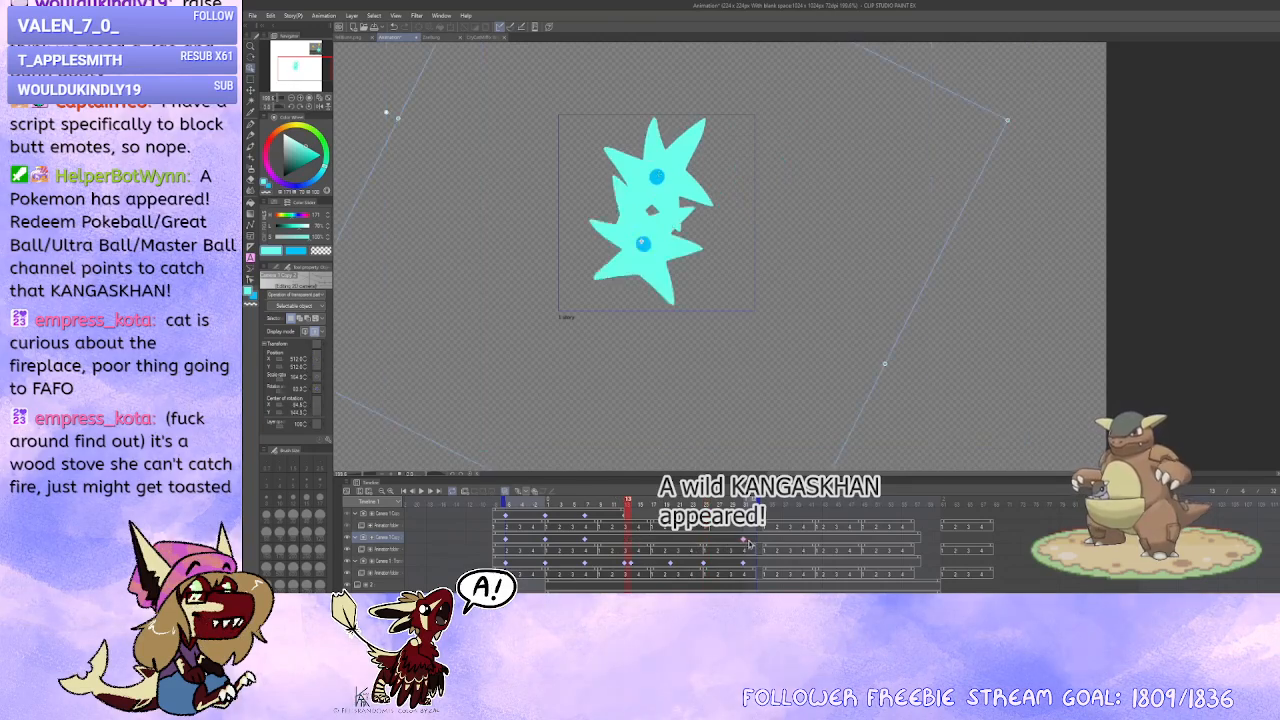
left_click(588, 540)
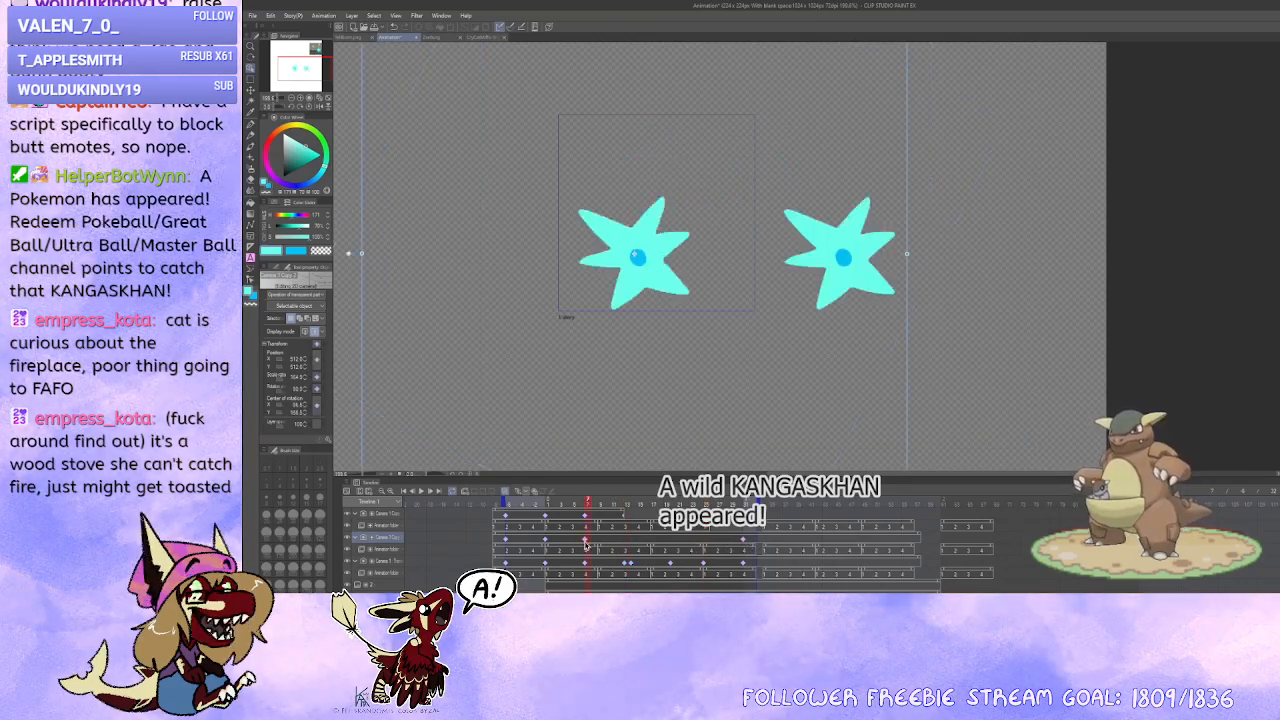
left_click(738, 541)
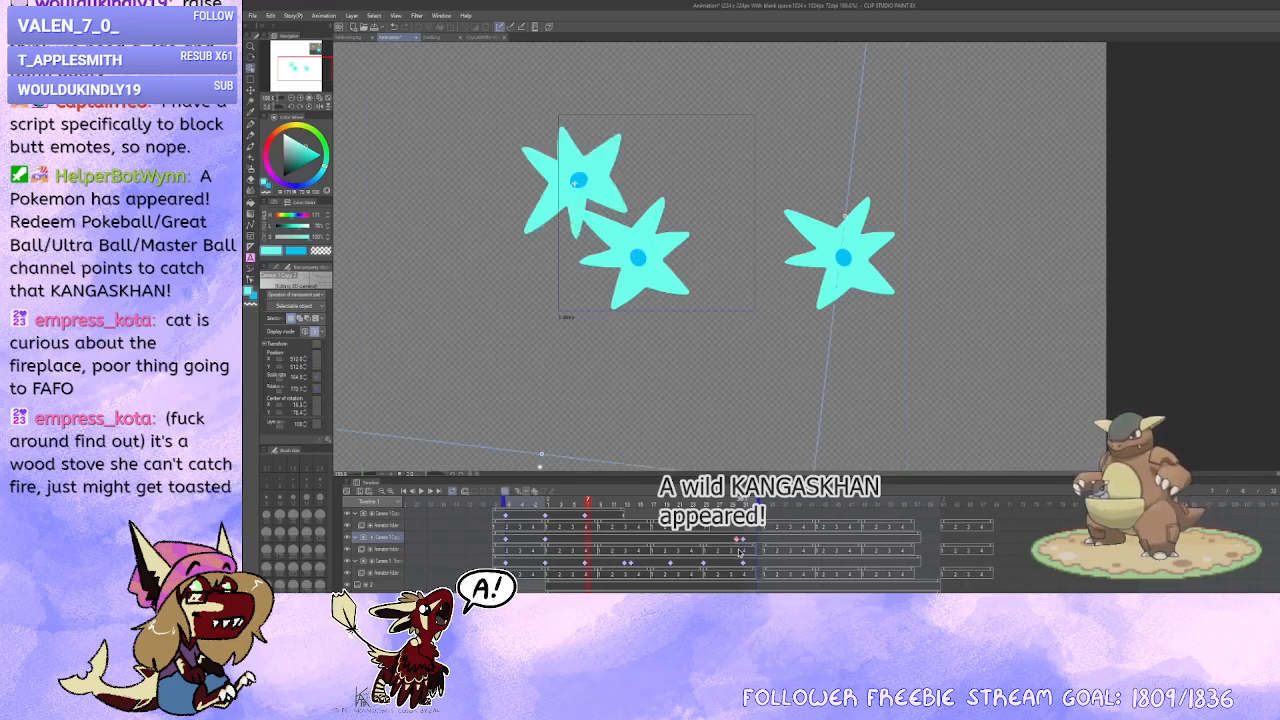
left_click(740, 551)
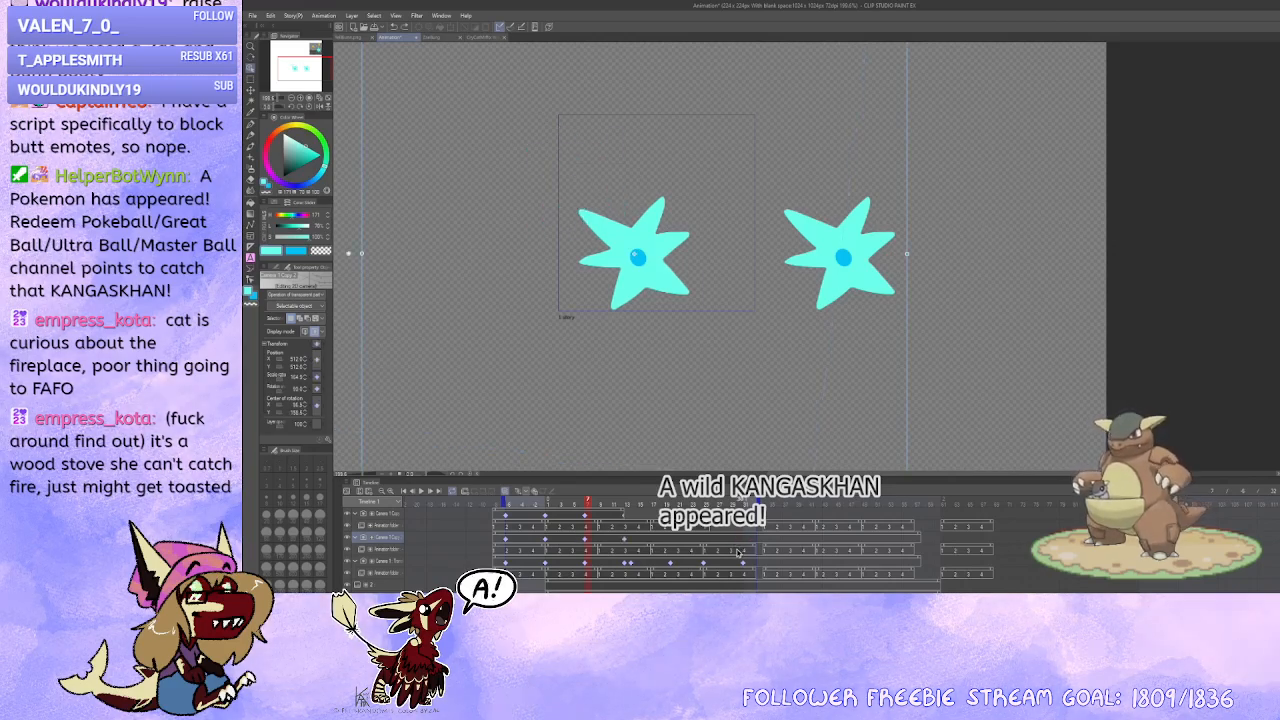
Step: Review the middle star's rotation and path frame by frame from its second keyframe to its third
left_click(545, 541)
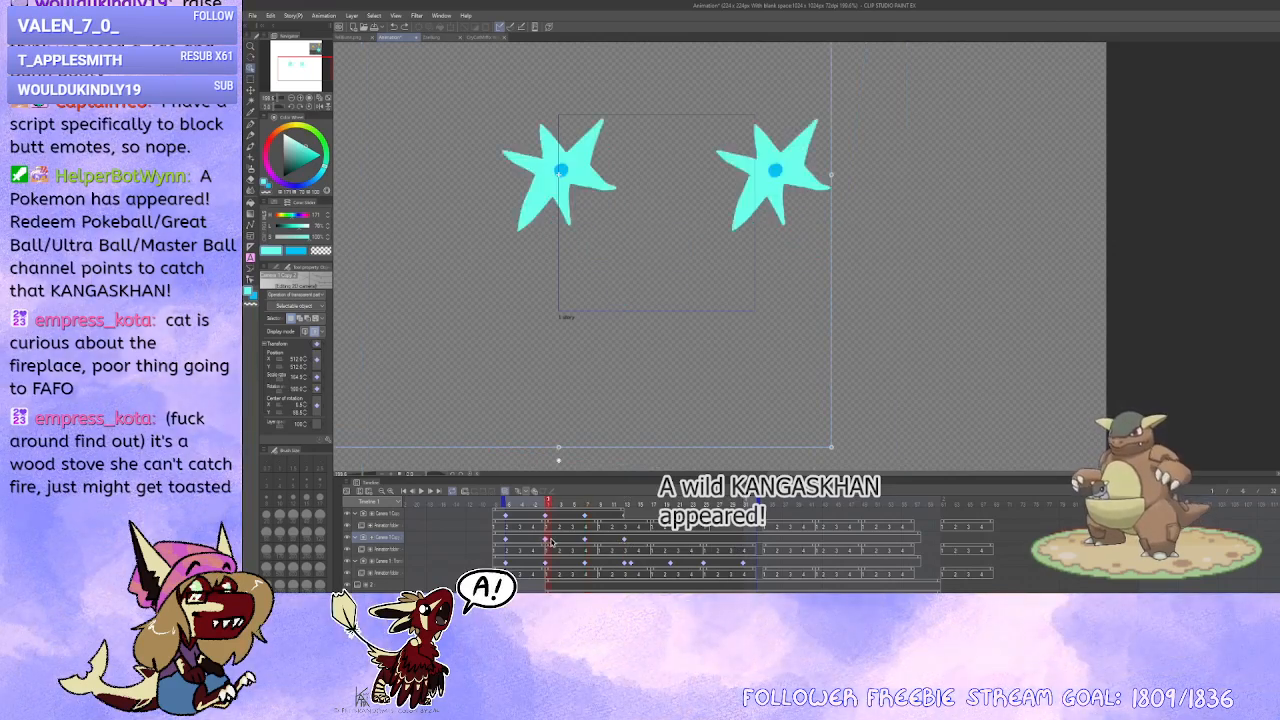
left_click(557, 542)
left_click(561, 543)
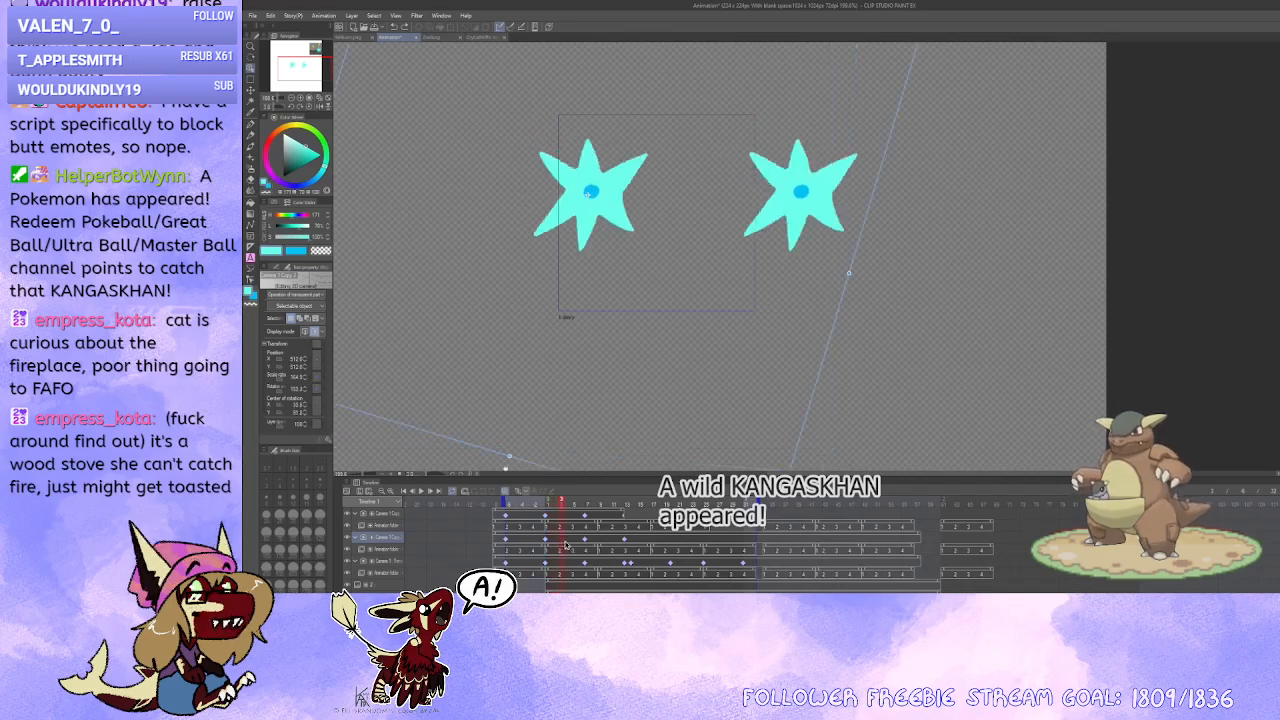
left_click(566, 543)
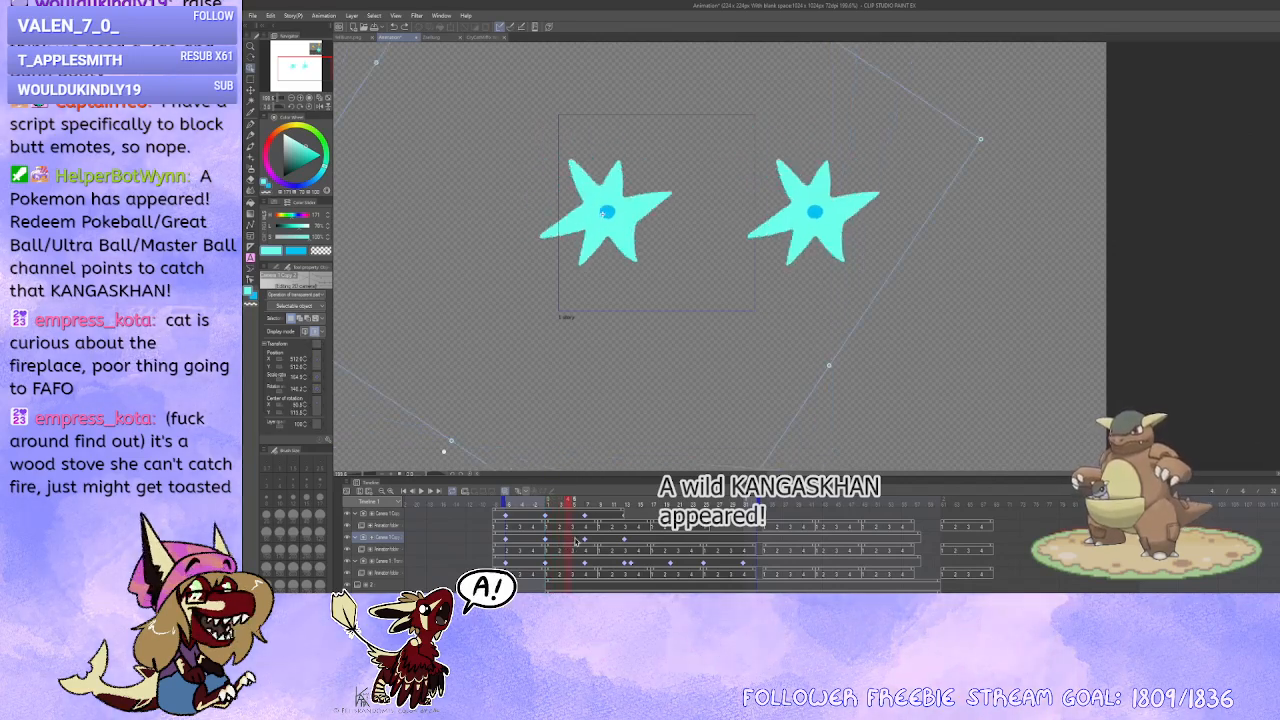
left_click(576, 543)
left_click(582, 543)
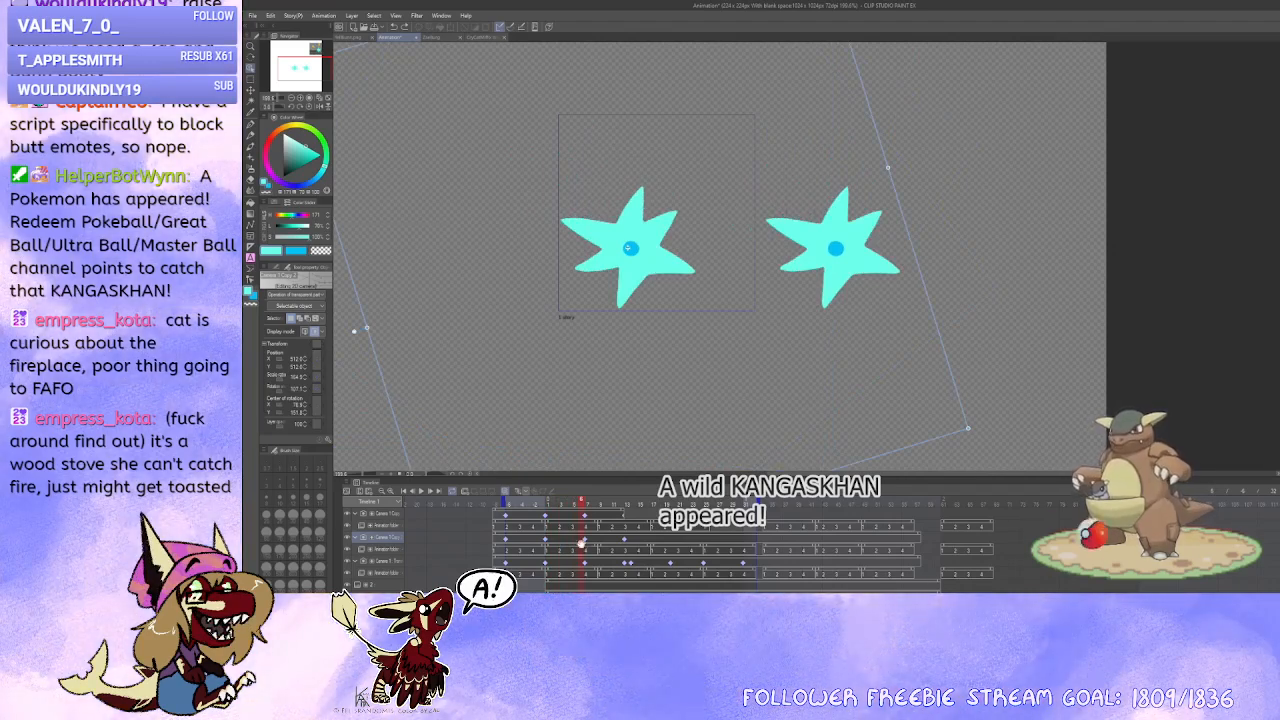
Step: Play the animation, narrow the playback range to between the lower folder's second and second-to-last keyframes, and replay it
left_click(347, 538)
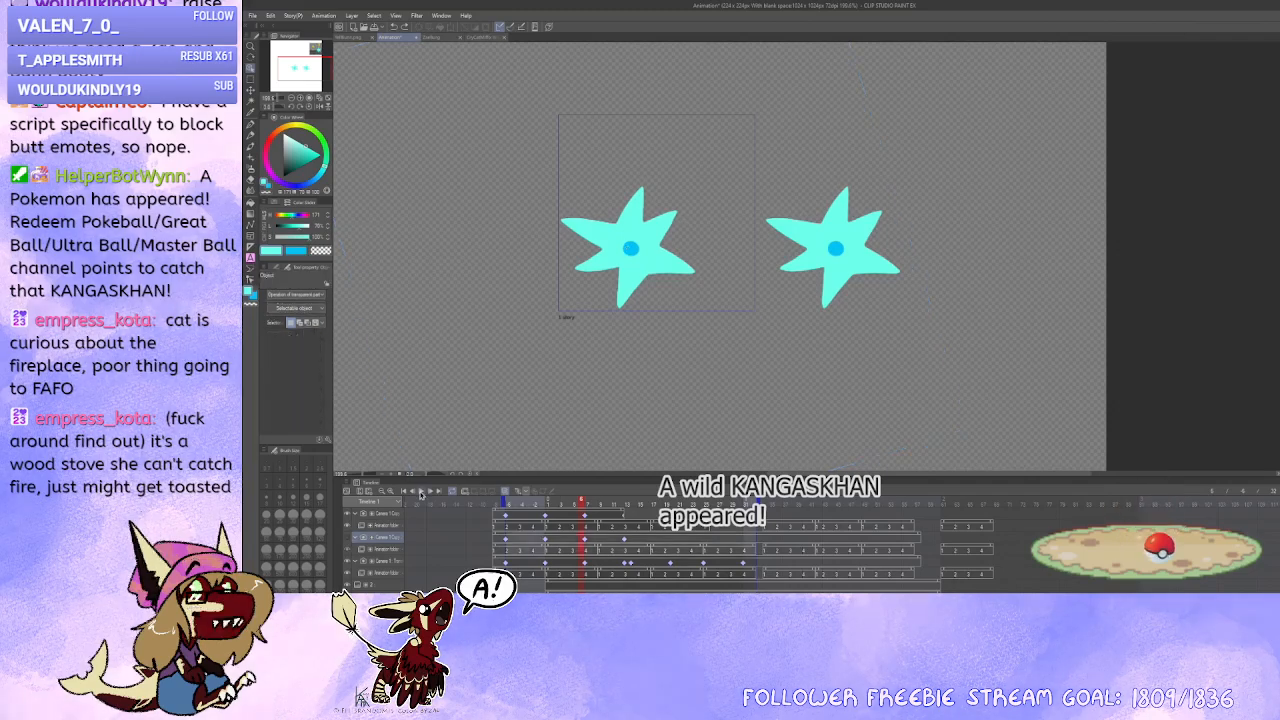
left_click(421, 491)
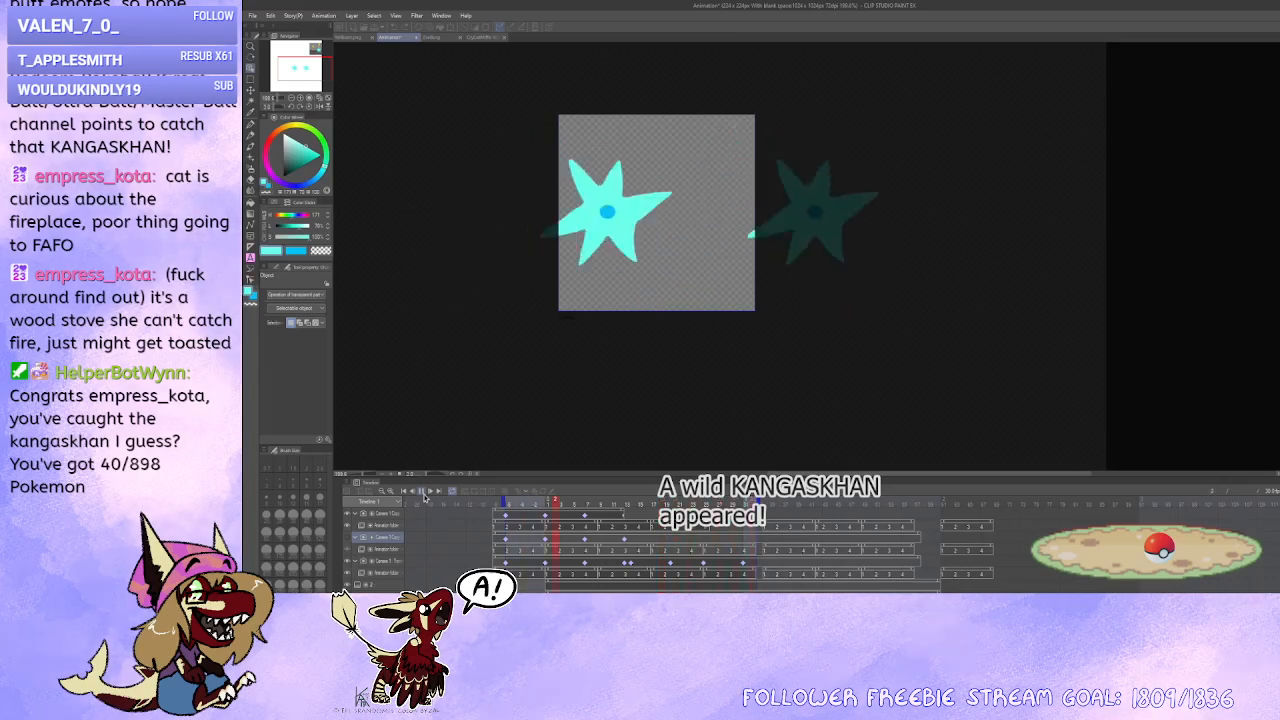
left_click(423, 492)
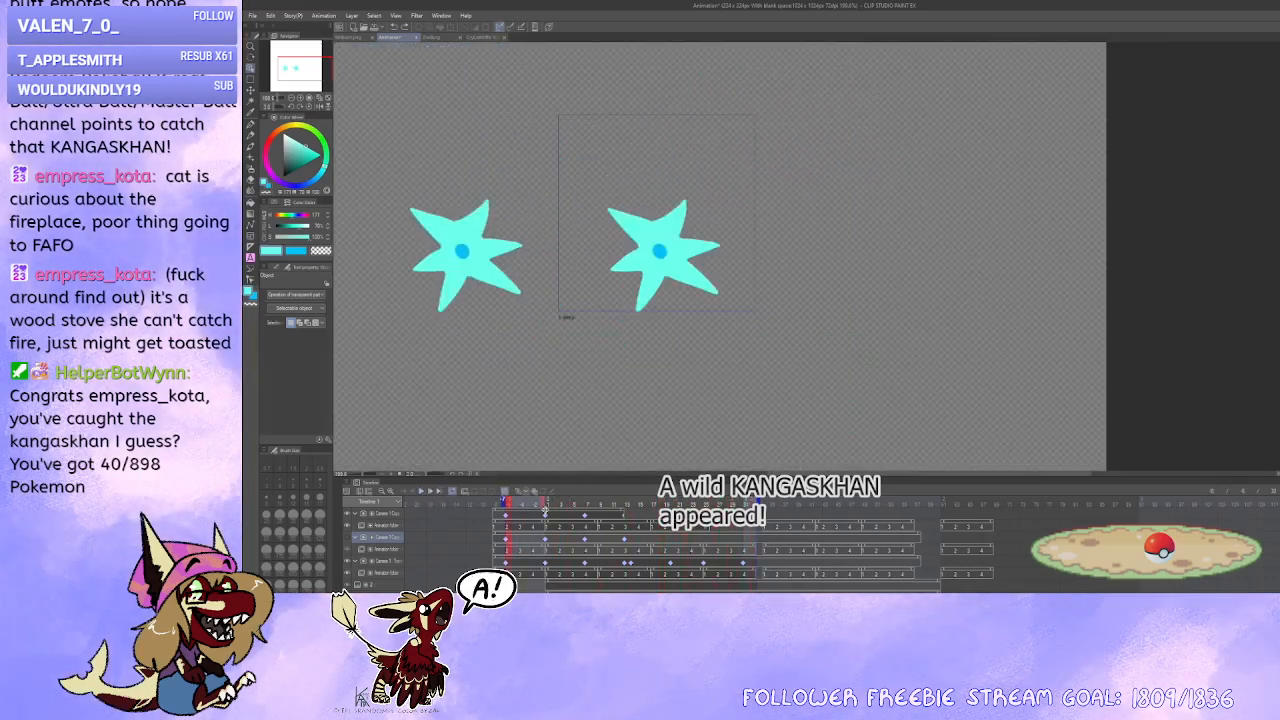
left_click(545, 506)
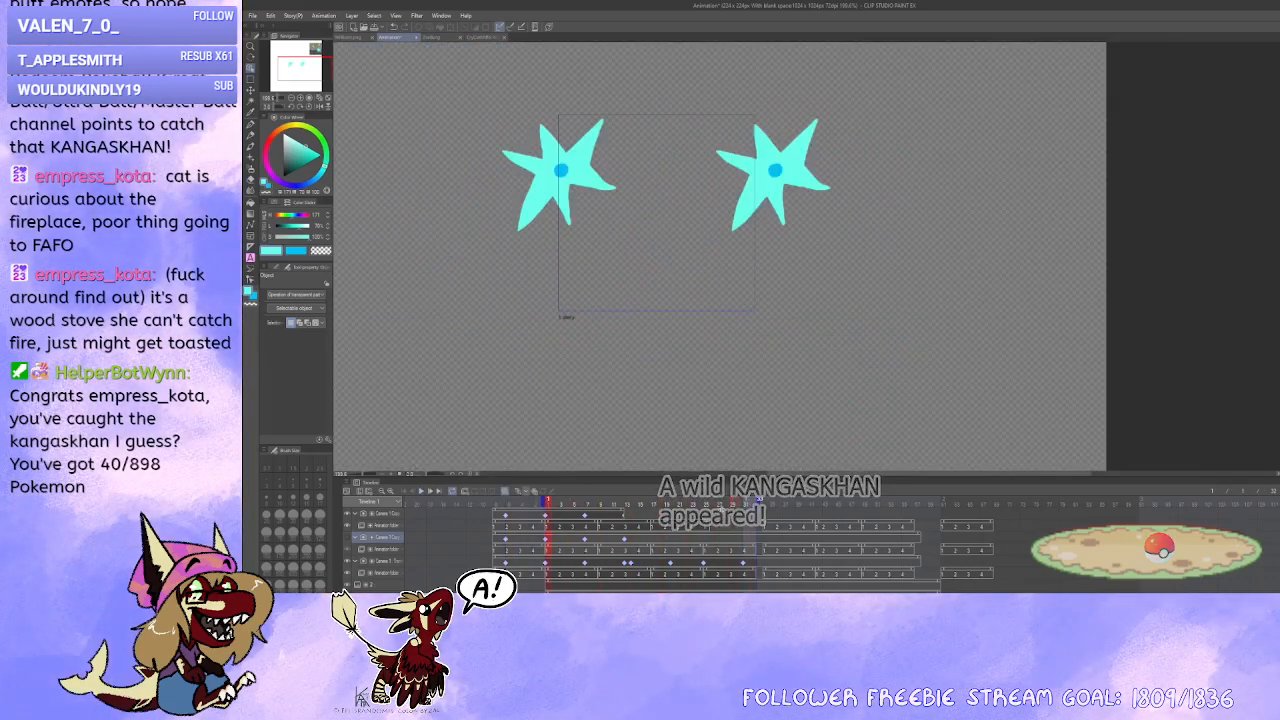
left_click(421, 492)
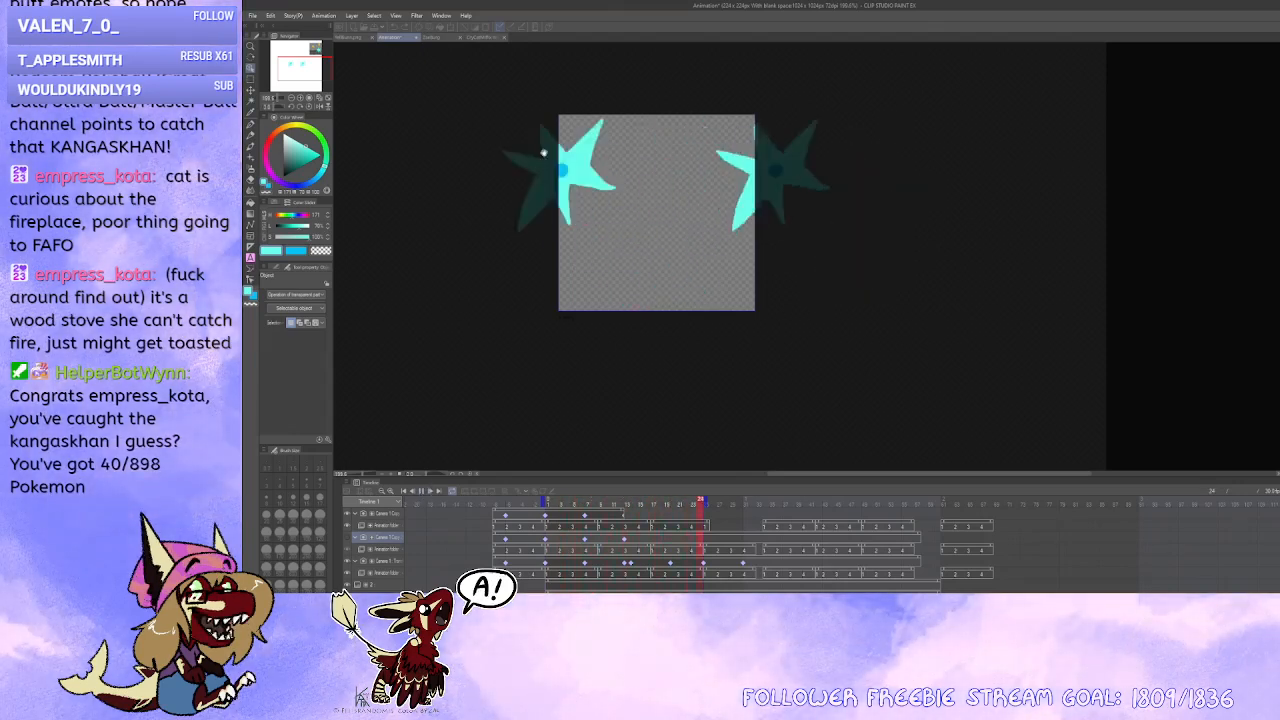
left_click(421, 491)
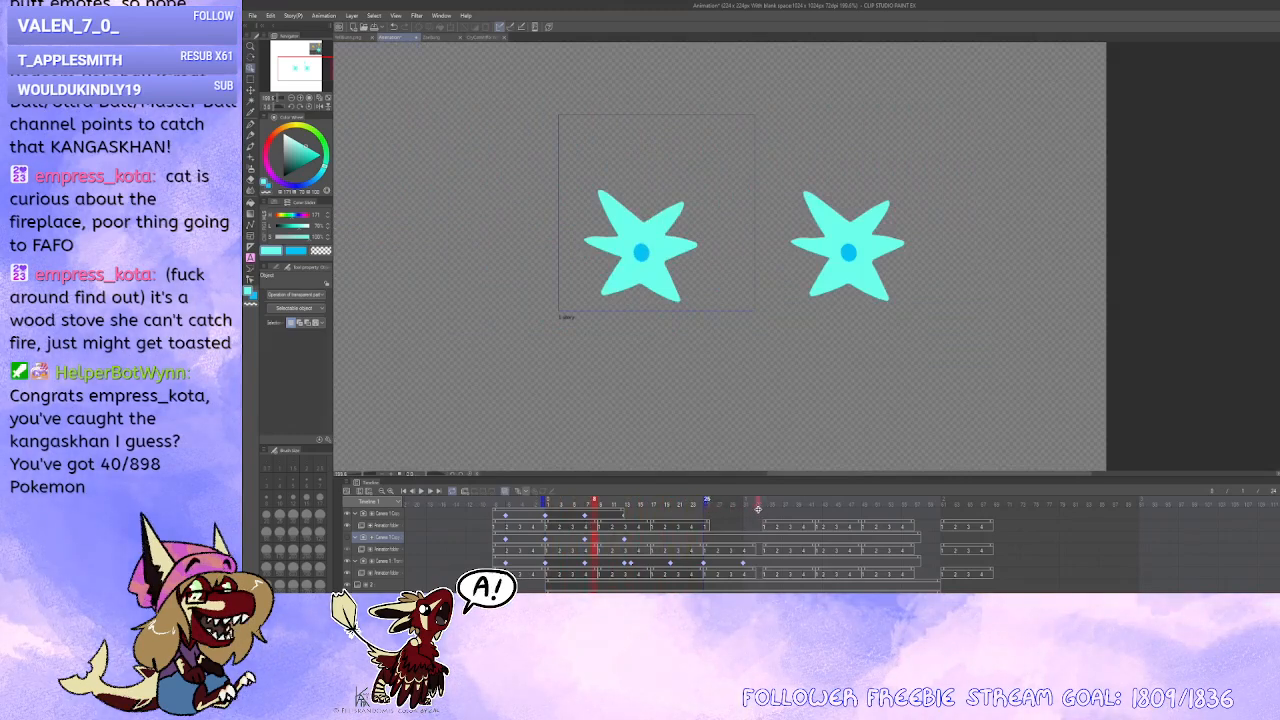
Step: Extend the playback range's end to just past the lower folder's last keyframe and check the middle star around its last keyframe
left_click(755, 511)
left_click(702, 545)
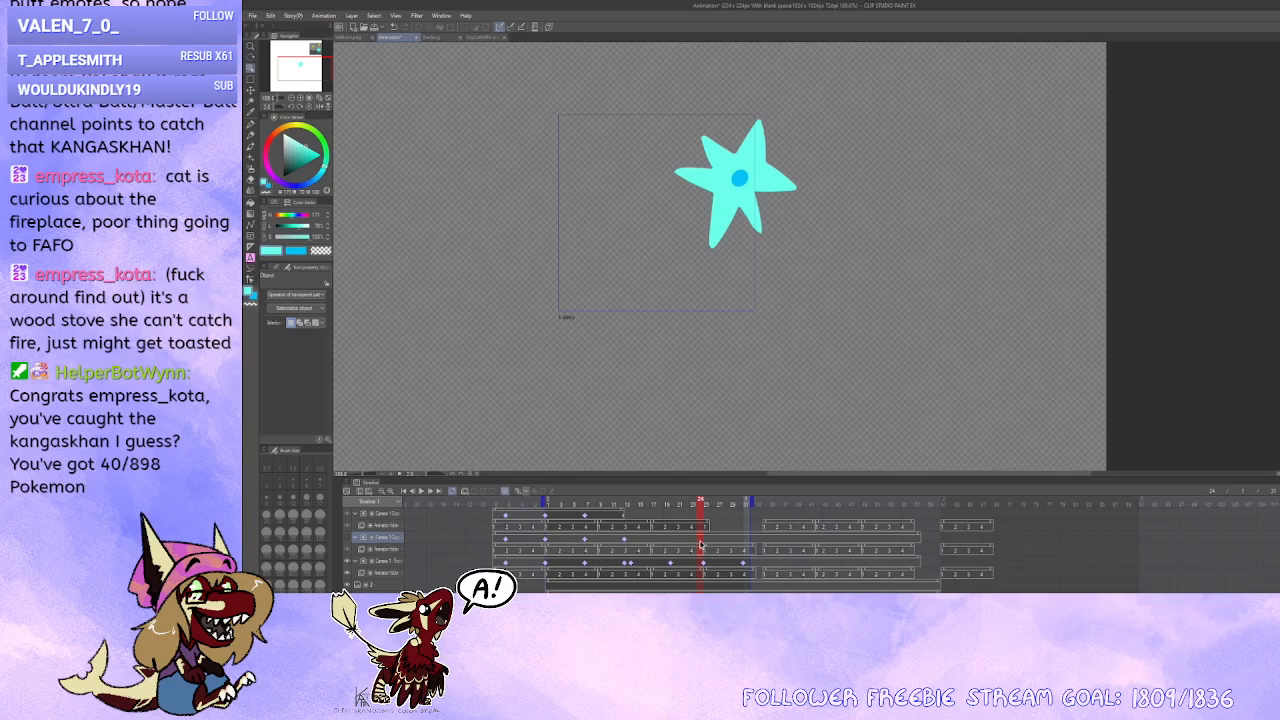
left_click(647, 542)
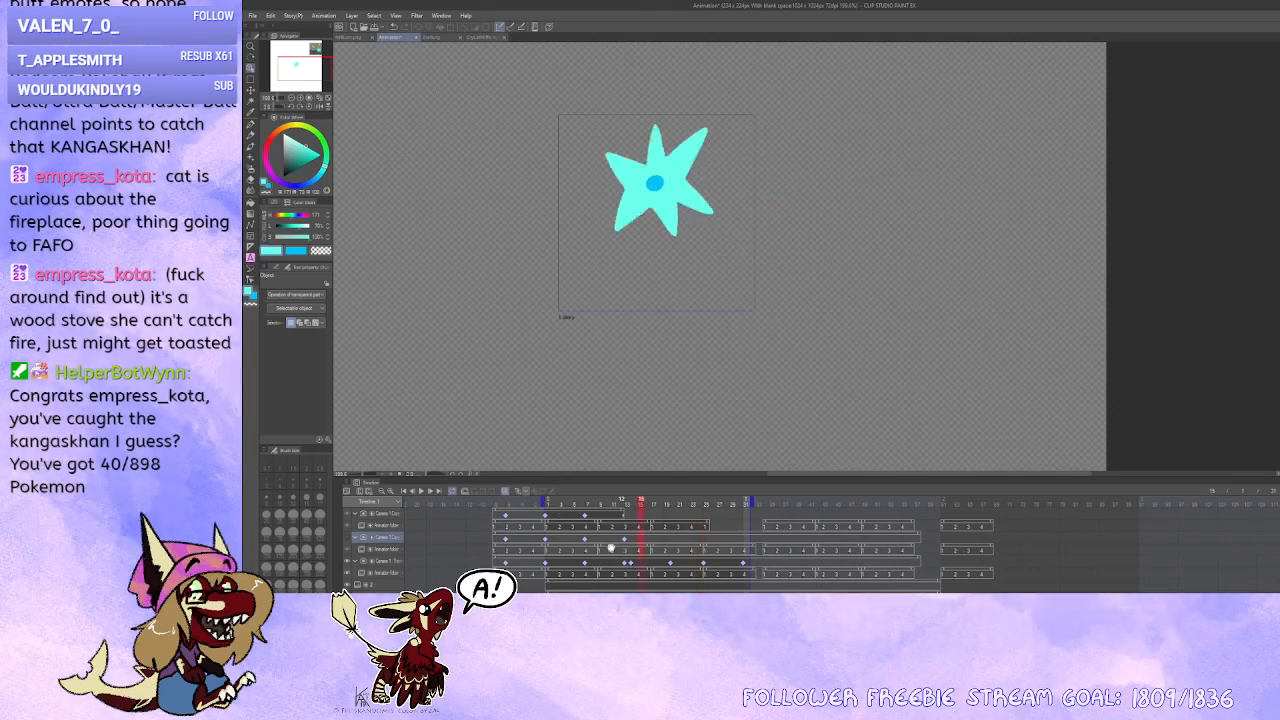
left_click(348, 540)
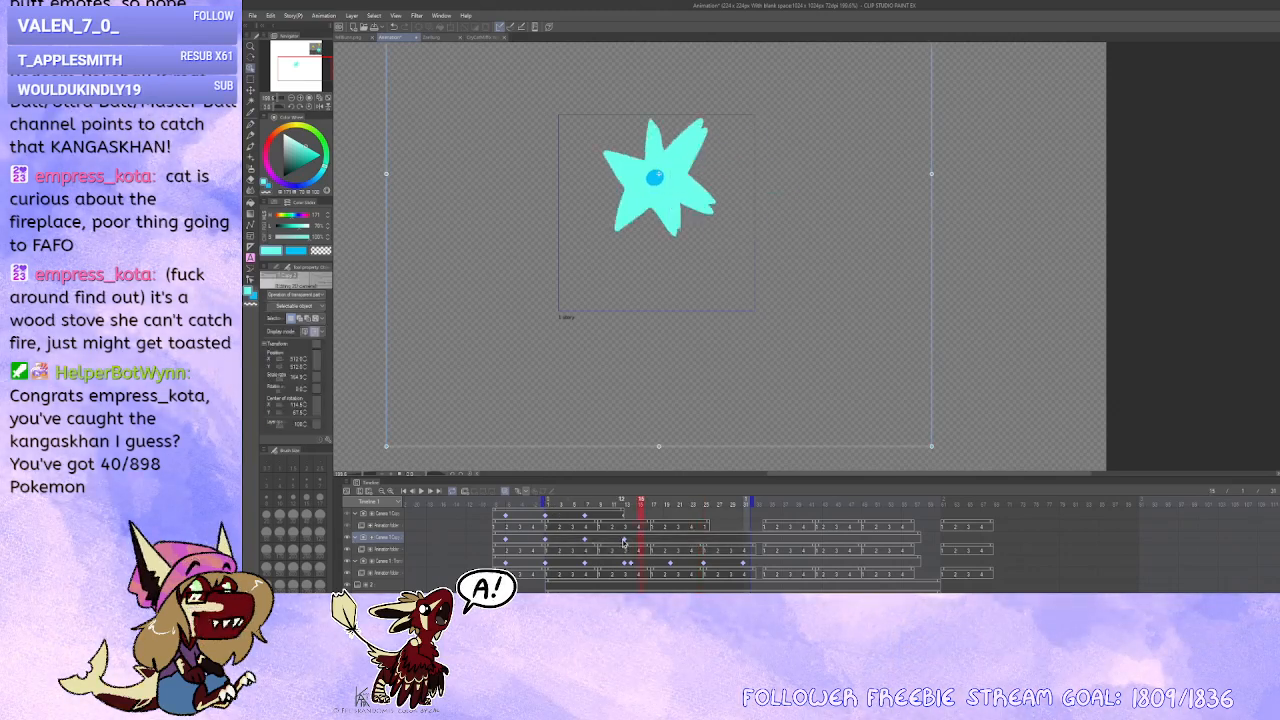
Step: Hide the upper and lower camera folders to isolate the middle star
left_click(626, 540)
left_click(507, 543)
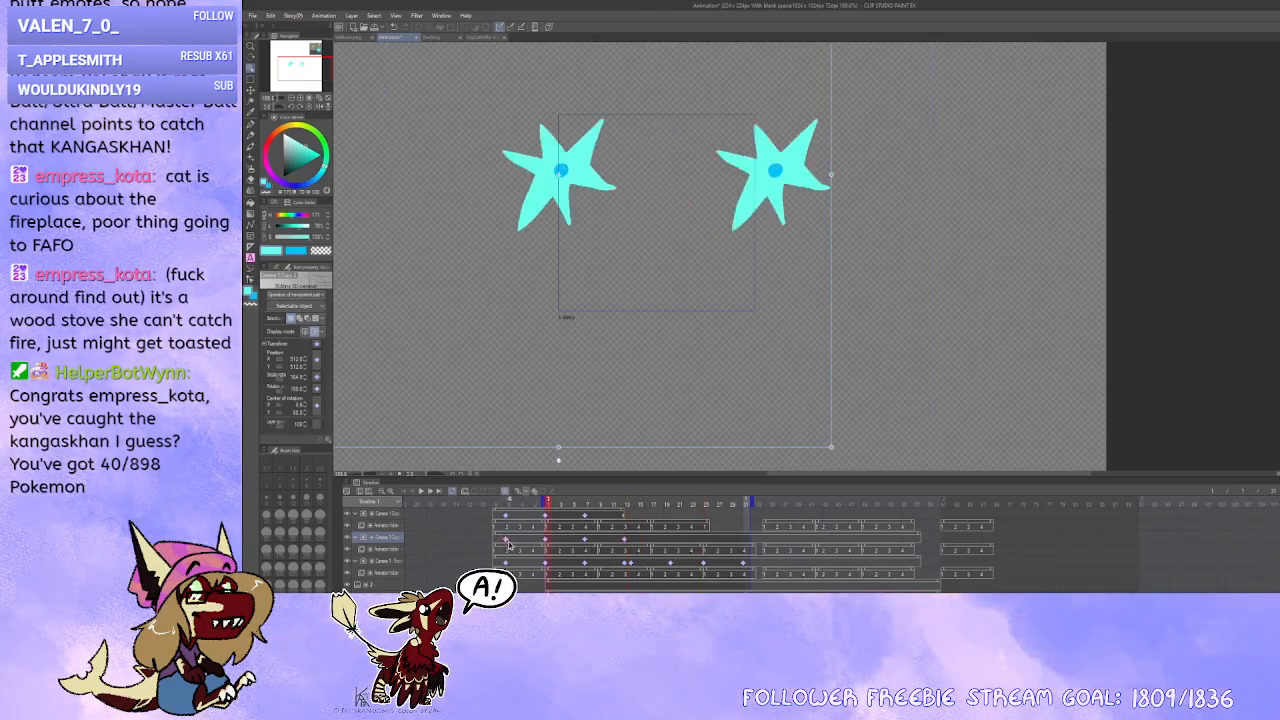
left_click(348, 519)
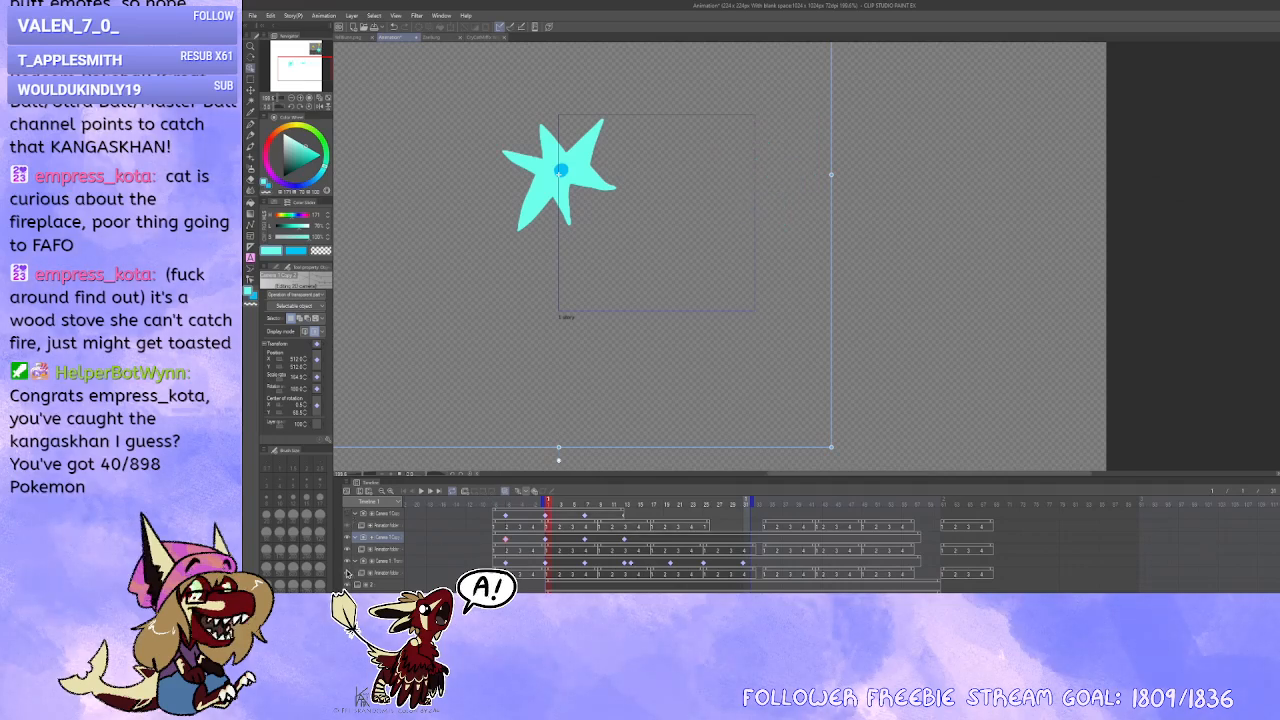
left_click(349, 562)
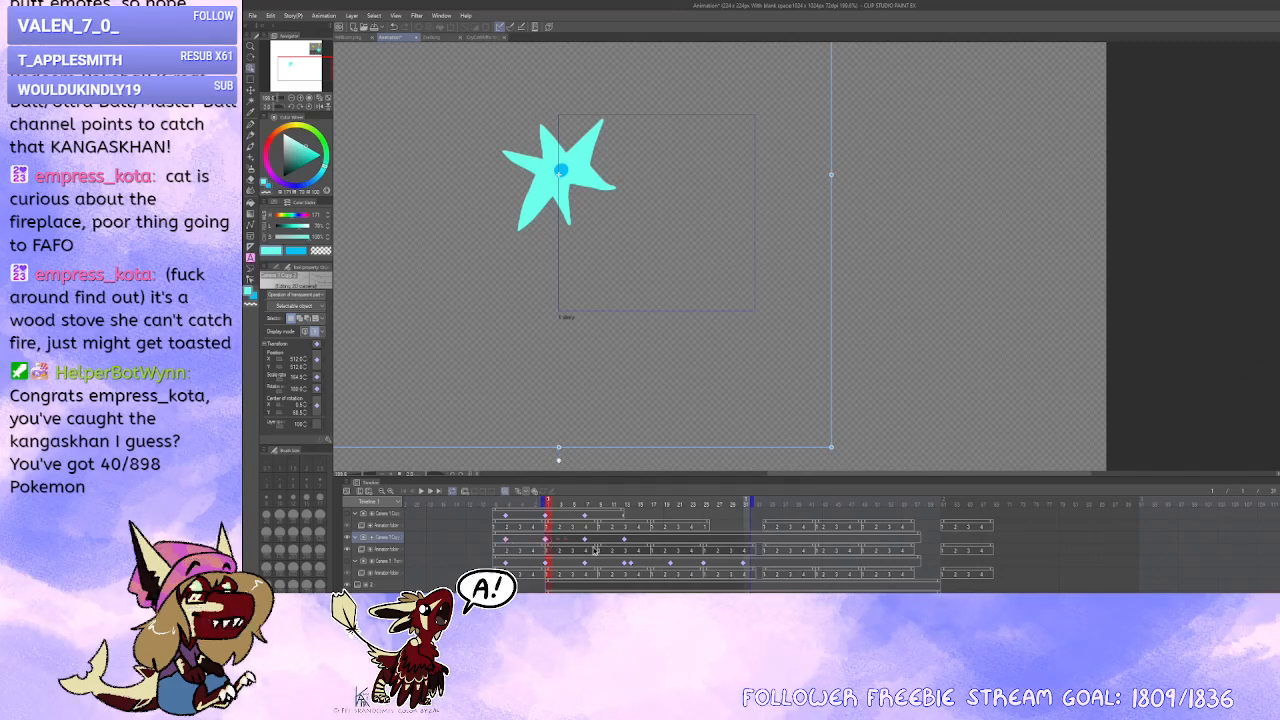
Step: Move the middle folder's second and third keyframes to the lower folder's last two keyframes, and its fourth keyframe past them
left_click(703, 542)
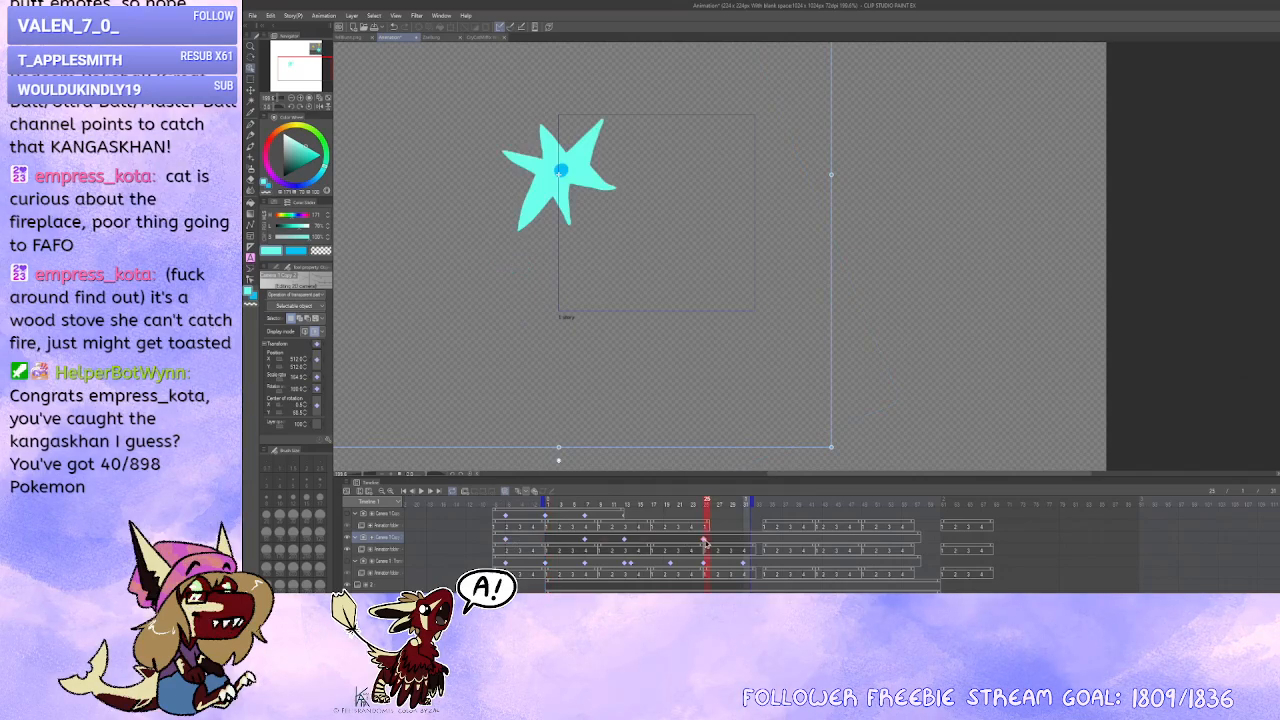
left_click(584, 541)
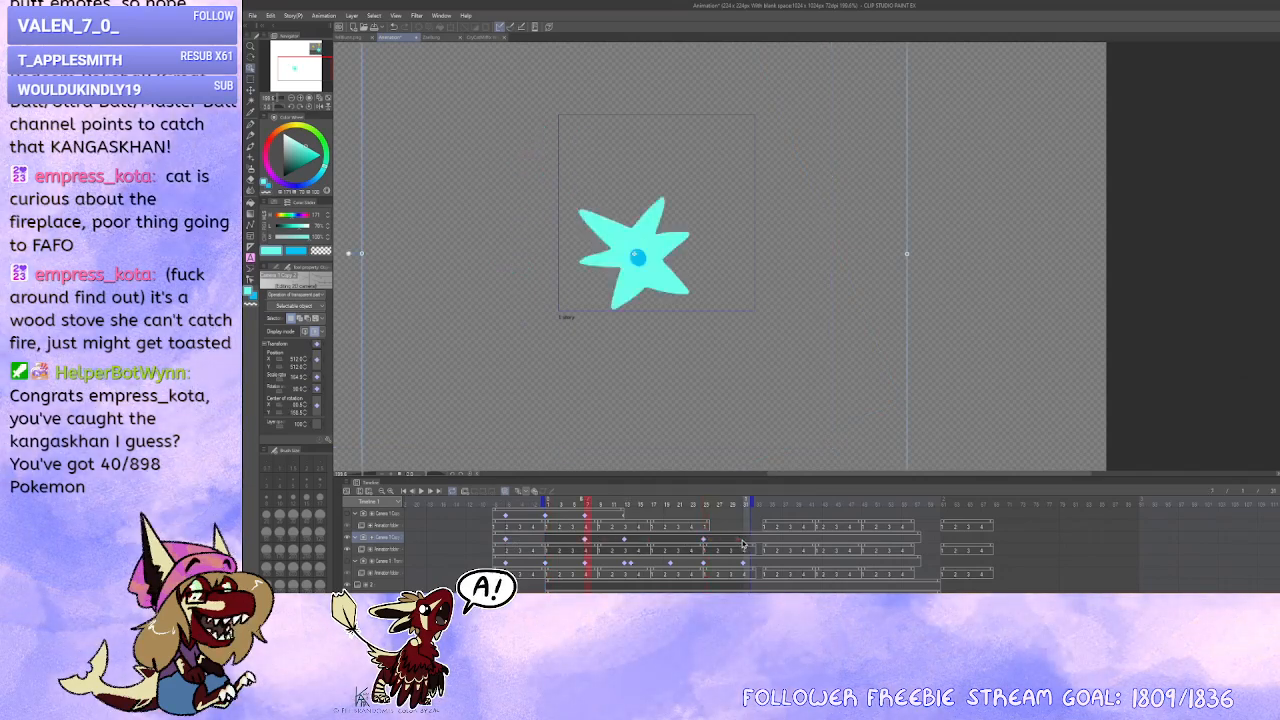
left_click(745, 543)
left_click(705, 543)
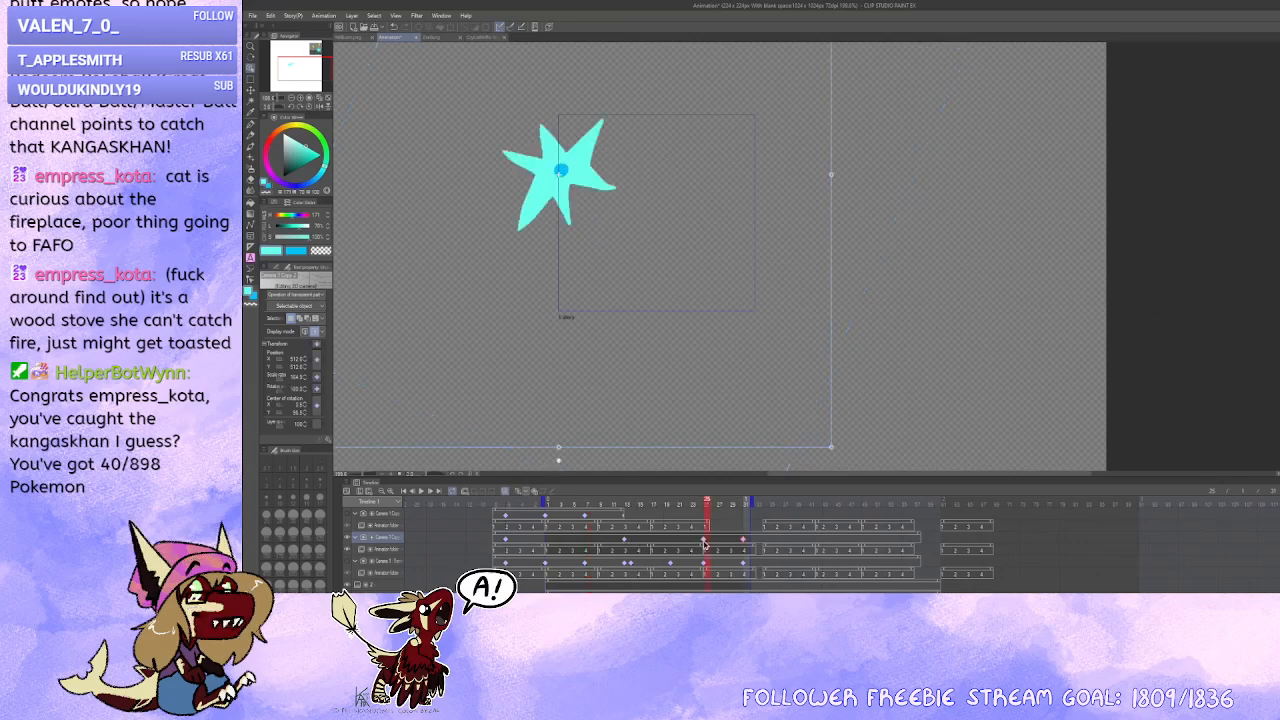
left_click(628, 541)
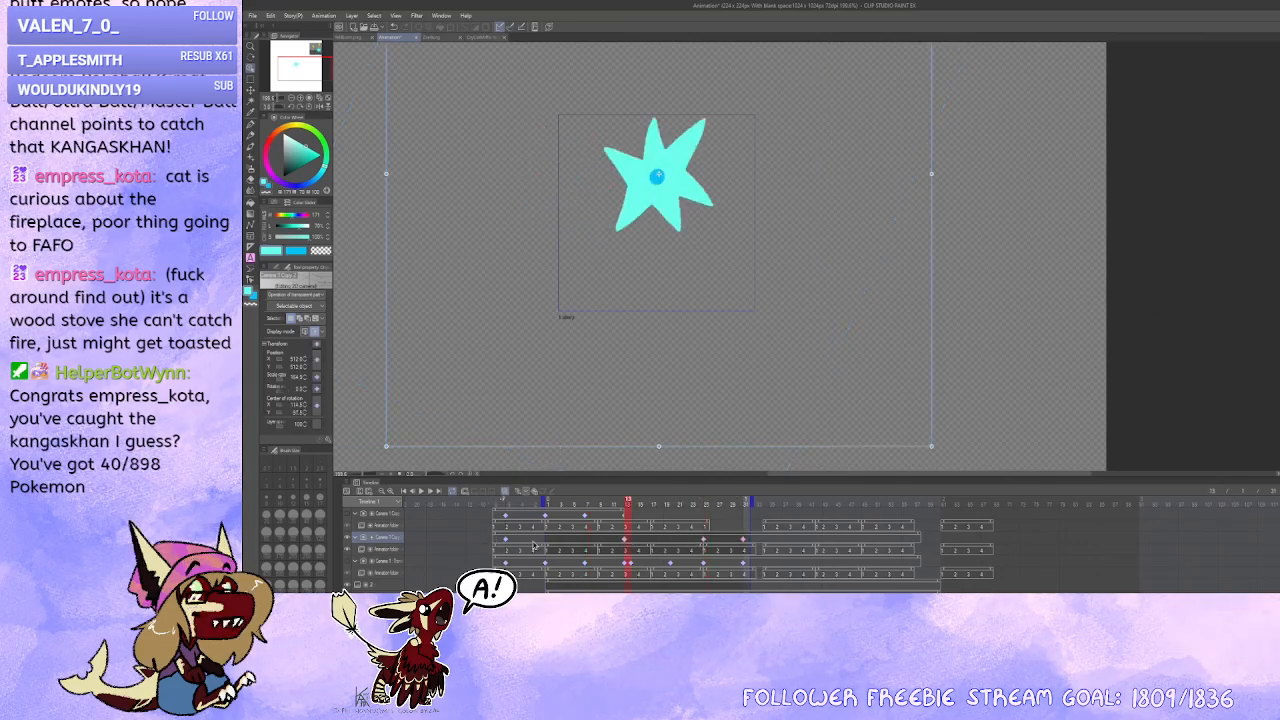
left_click_drag(757, 548, 777, 545)
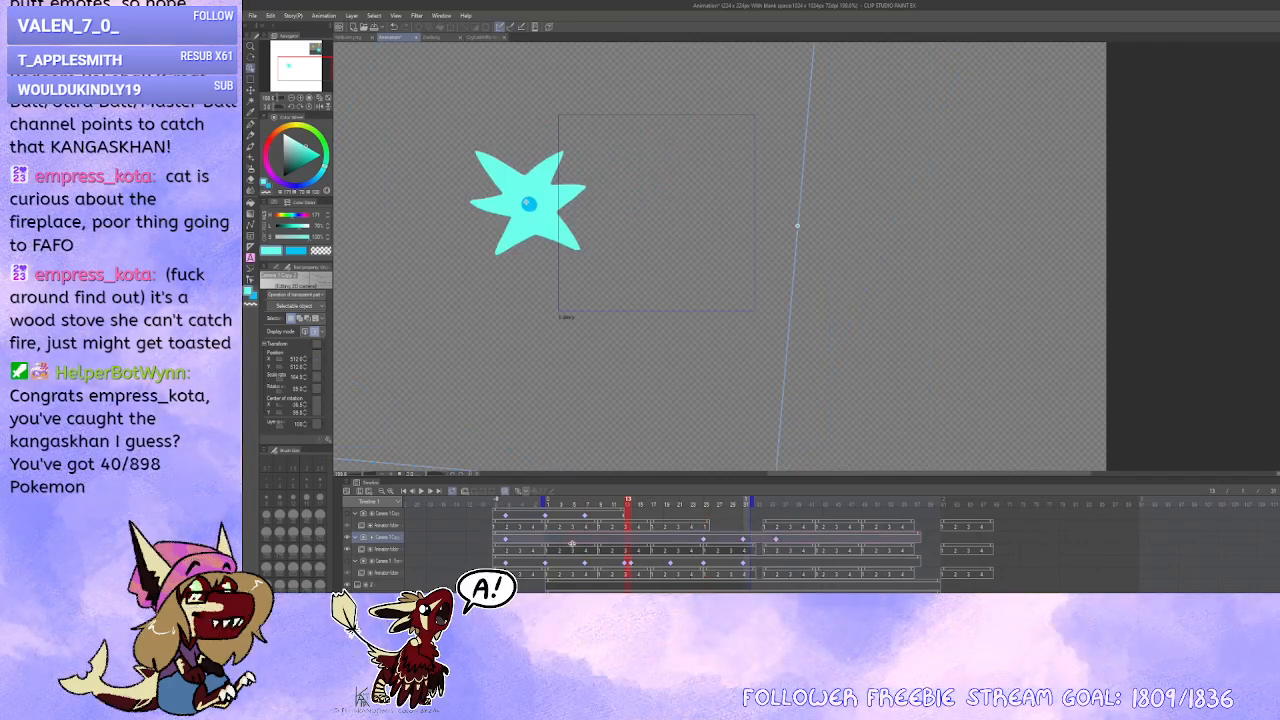
Step: Try trimming the middle camera folder's start past its first keyframe, then undo the trim
left_click(506, 541)
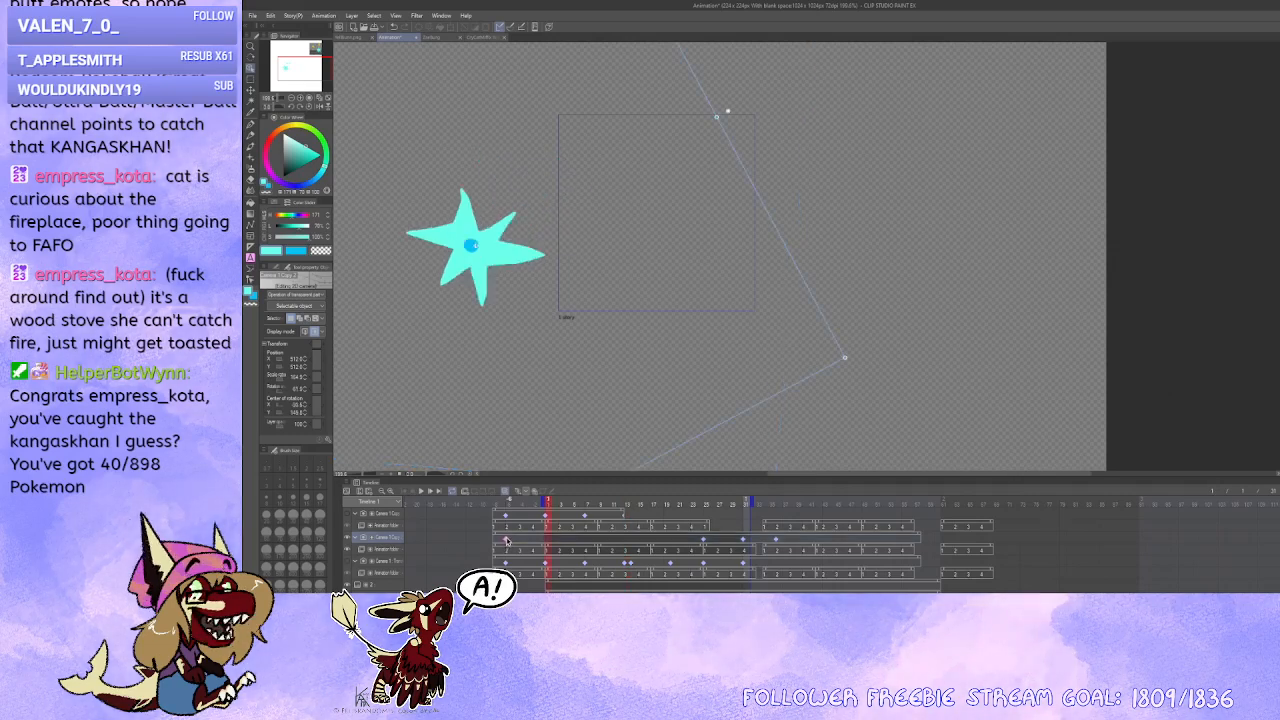
left_click_drag(541, 502, 515, 502)
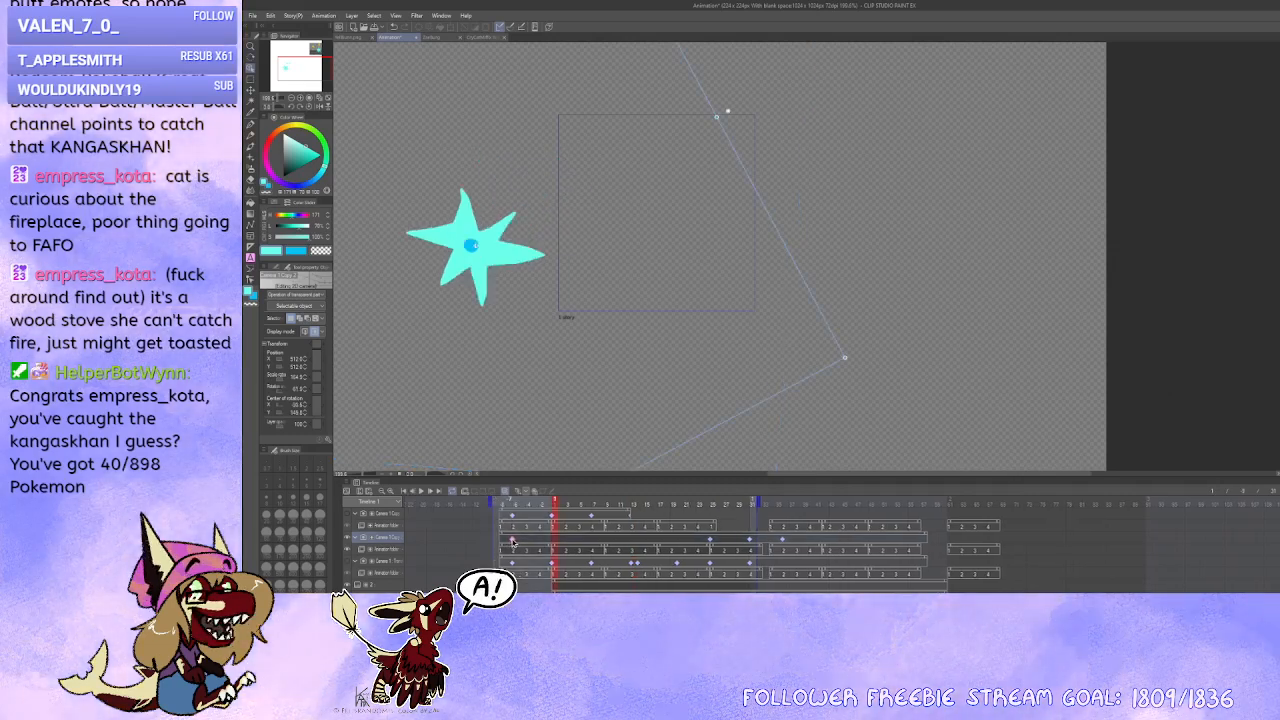
key("ctrl+z")
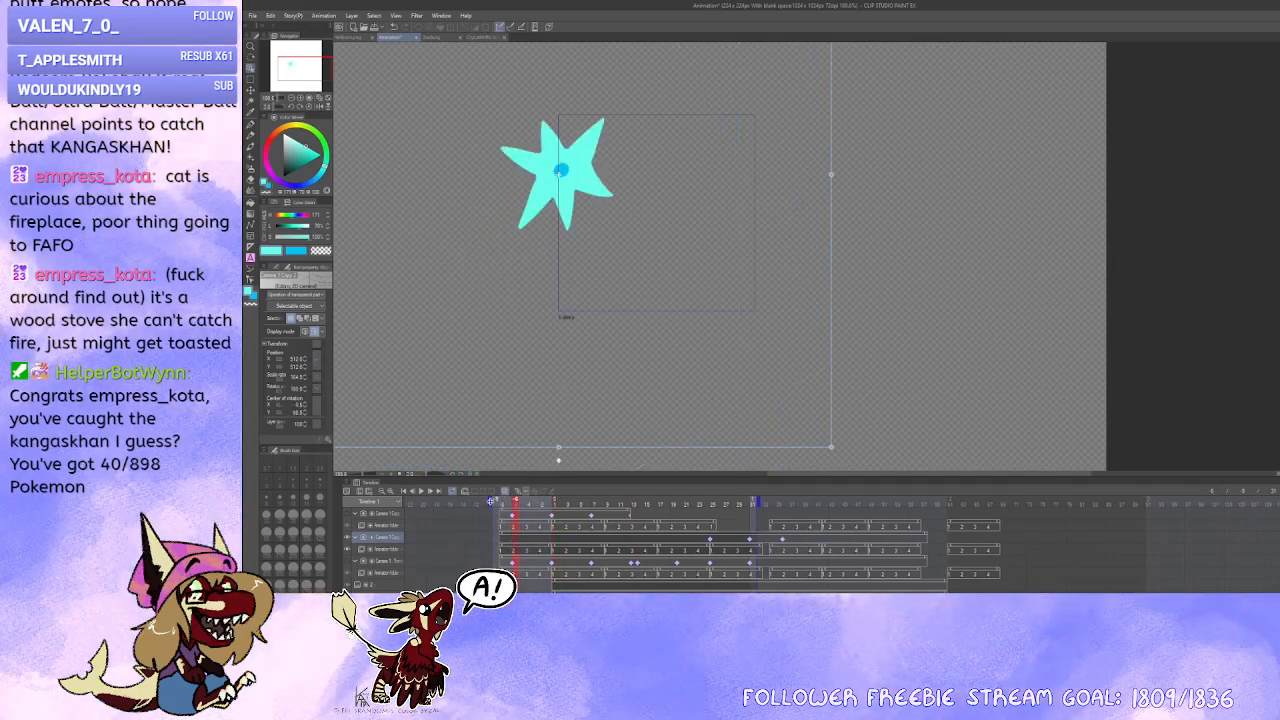
left_click(556, 502)
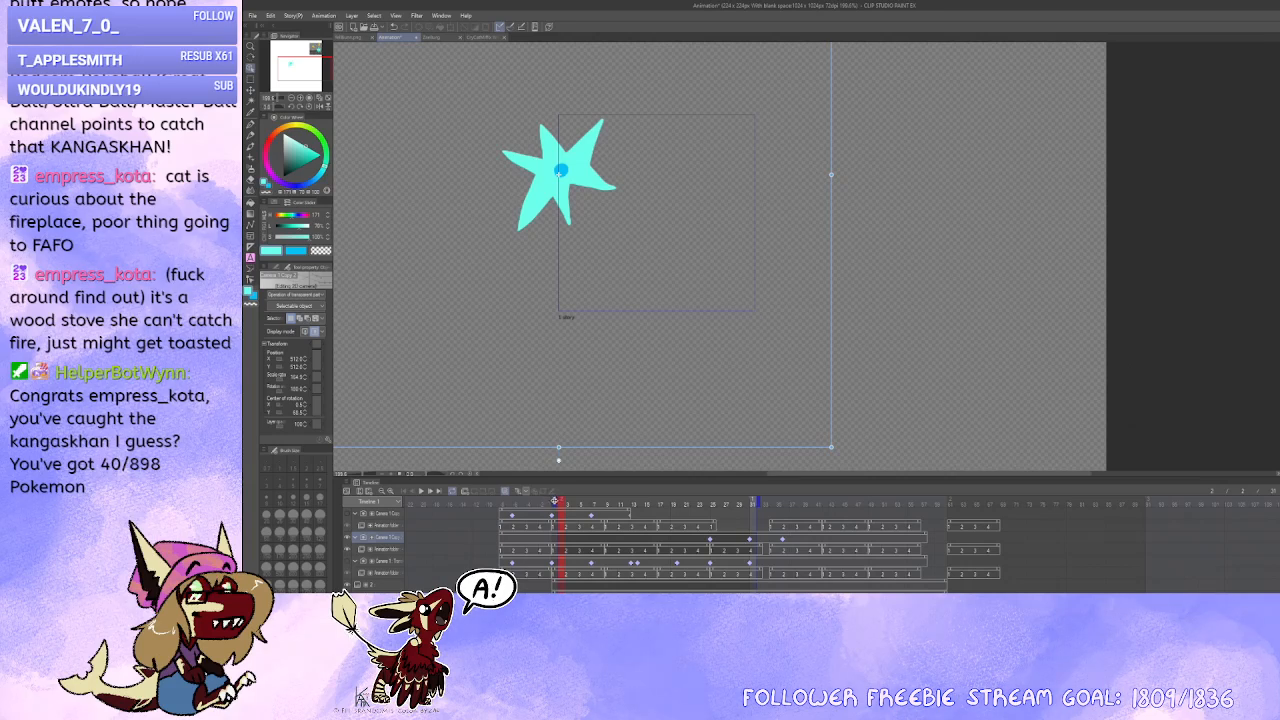
left_click_drag(551, 502, 543, 502)
left_click_drag(494, 537, 640, 550)
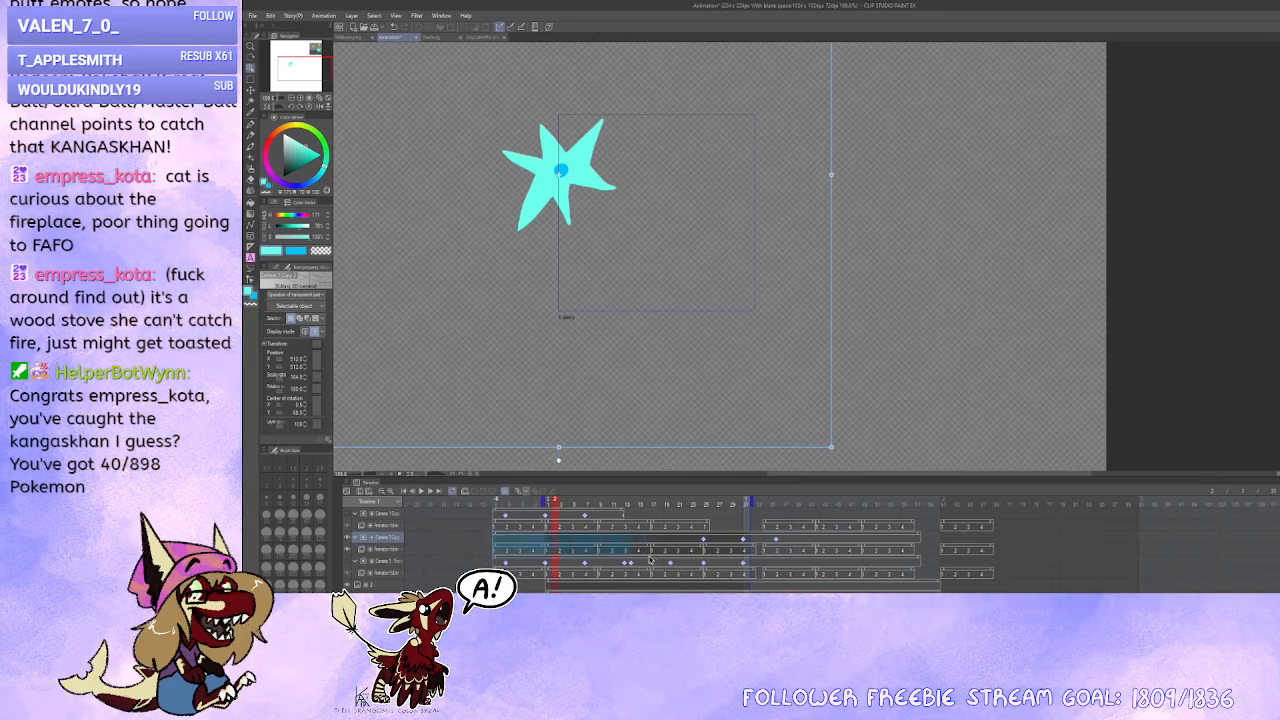
left_click(494, 534)
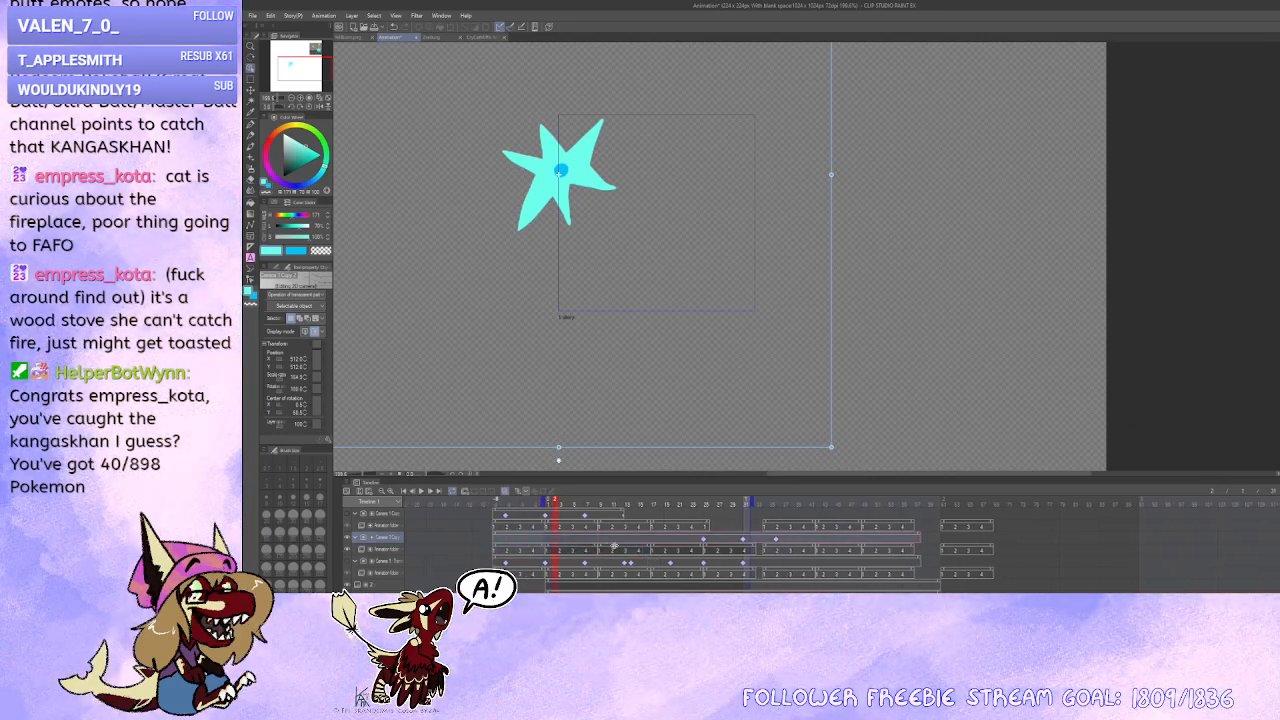
left_click(704, 543)
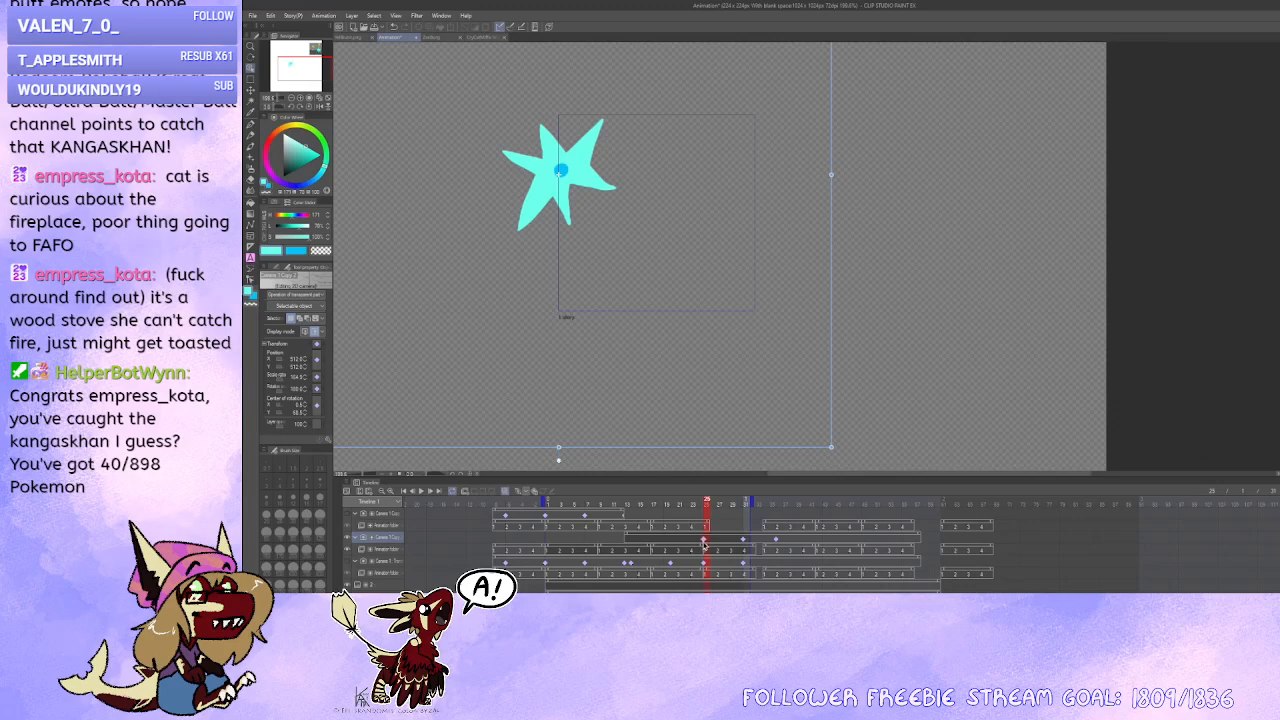
key("ctrl+z")
key("ctrl+z")
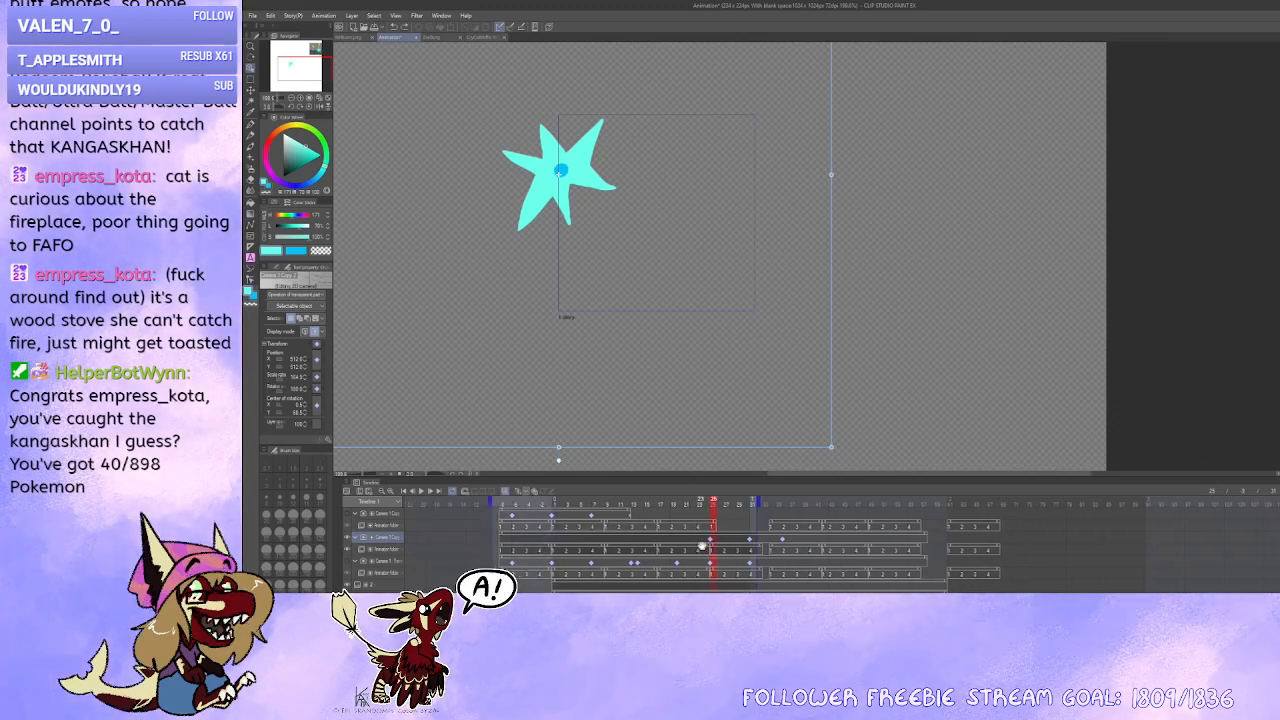
Step: Move the middle folder's first keyframe to frame 13, and bring its clip start and the playback range's start up to it
left_click(515, 545)
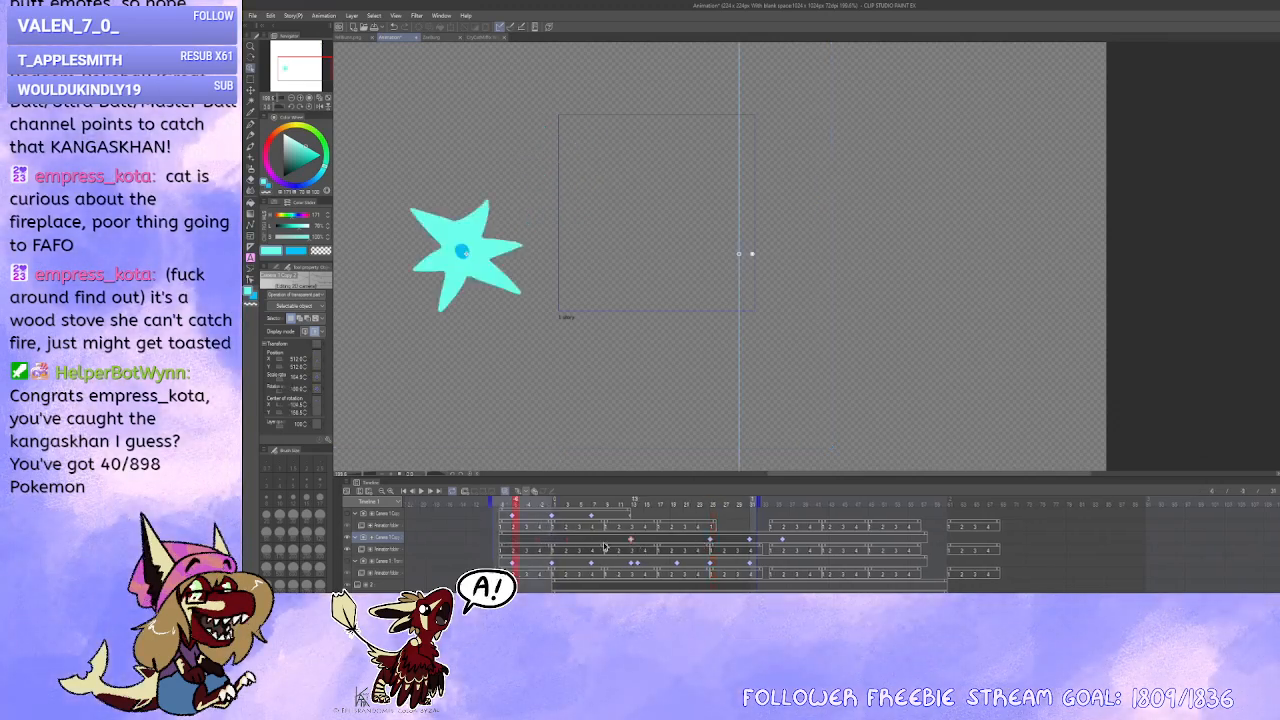
left_click(637, 503)
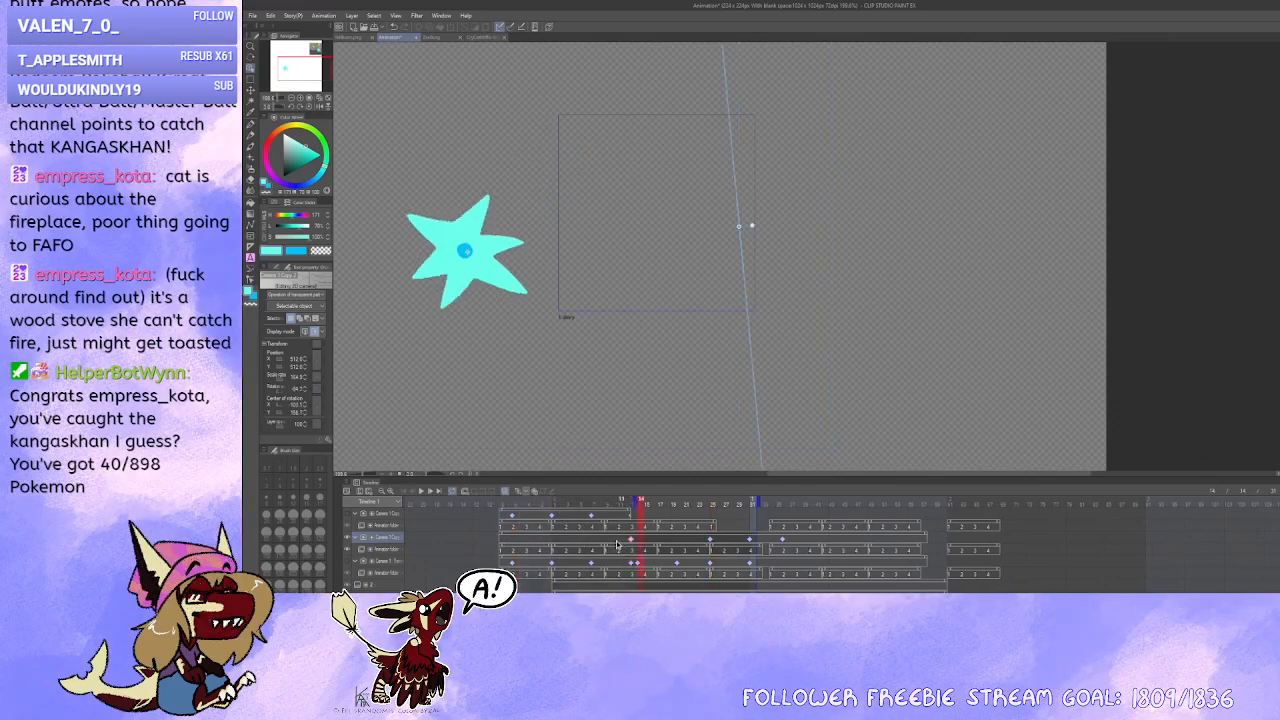
left_click_drag(630, 503, 629, 503)
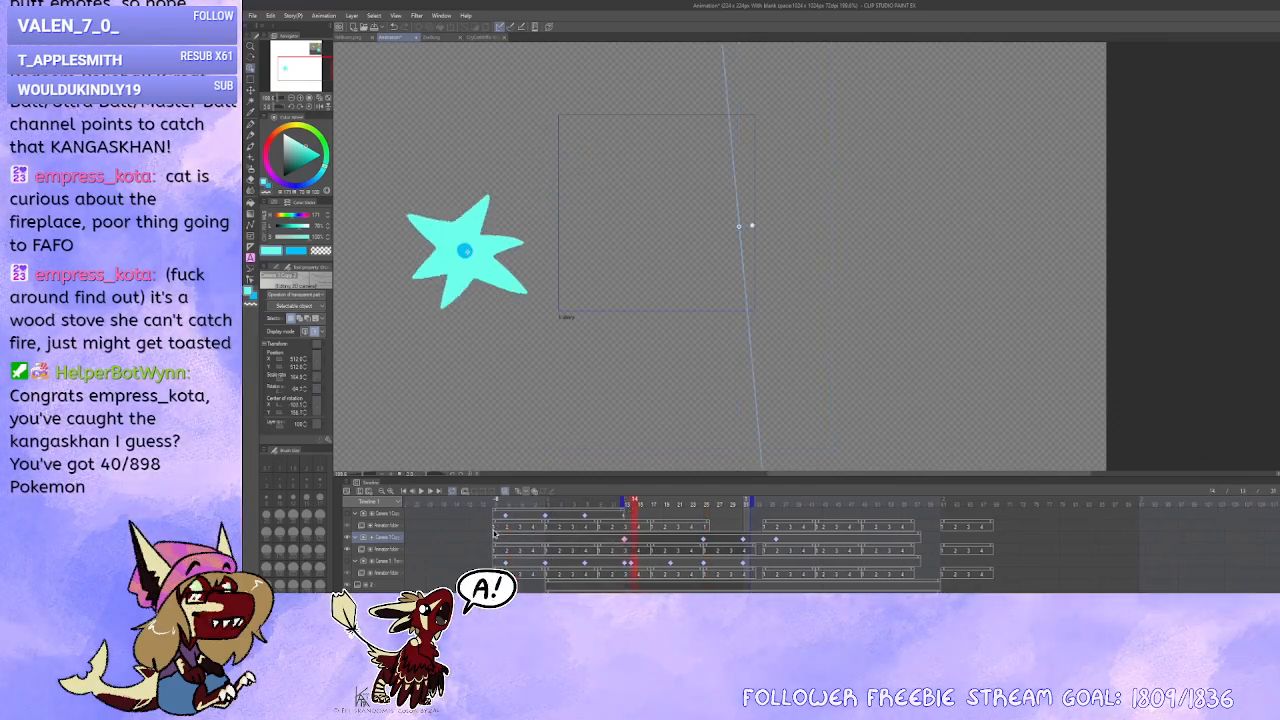
left_click_drag(496, 536, 616, 546)
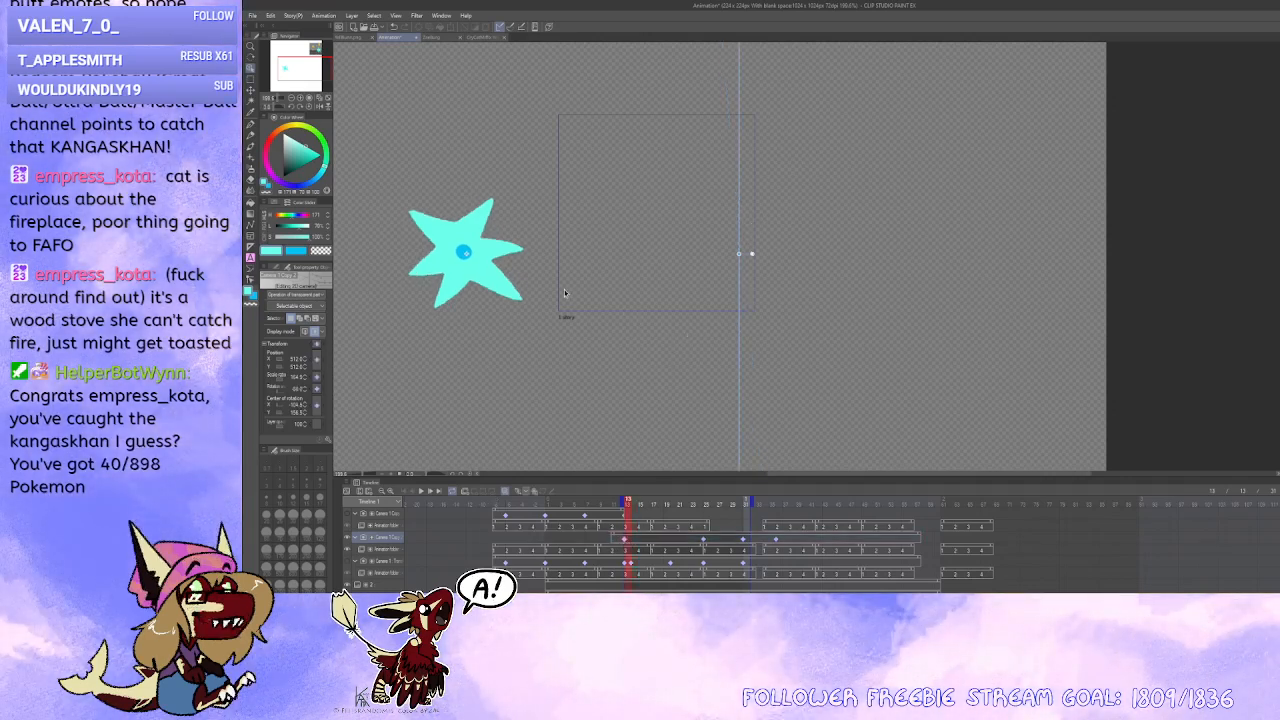
Step: Shift the middle star rightward at its second and third keyframes by raising the centre of rotation X value
left_click(704, 543)
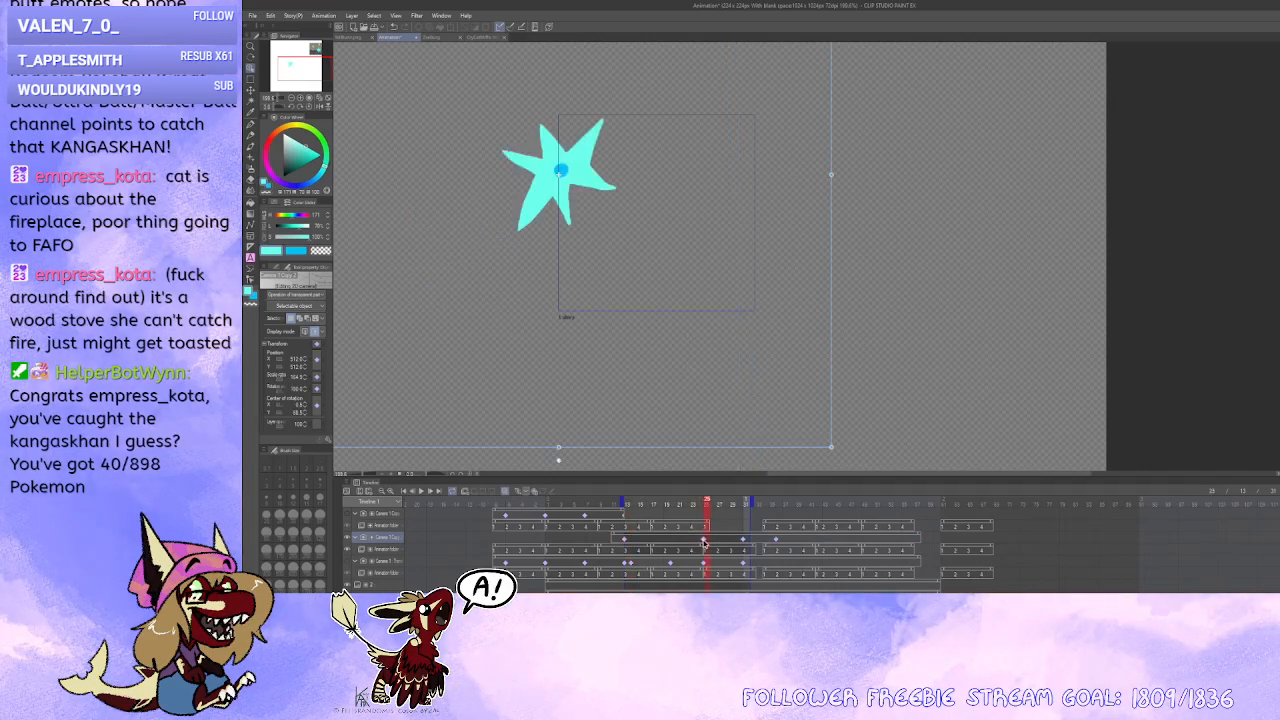
left_click(742, 543)
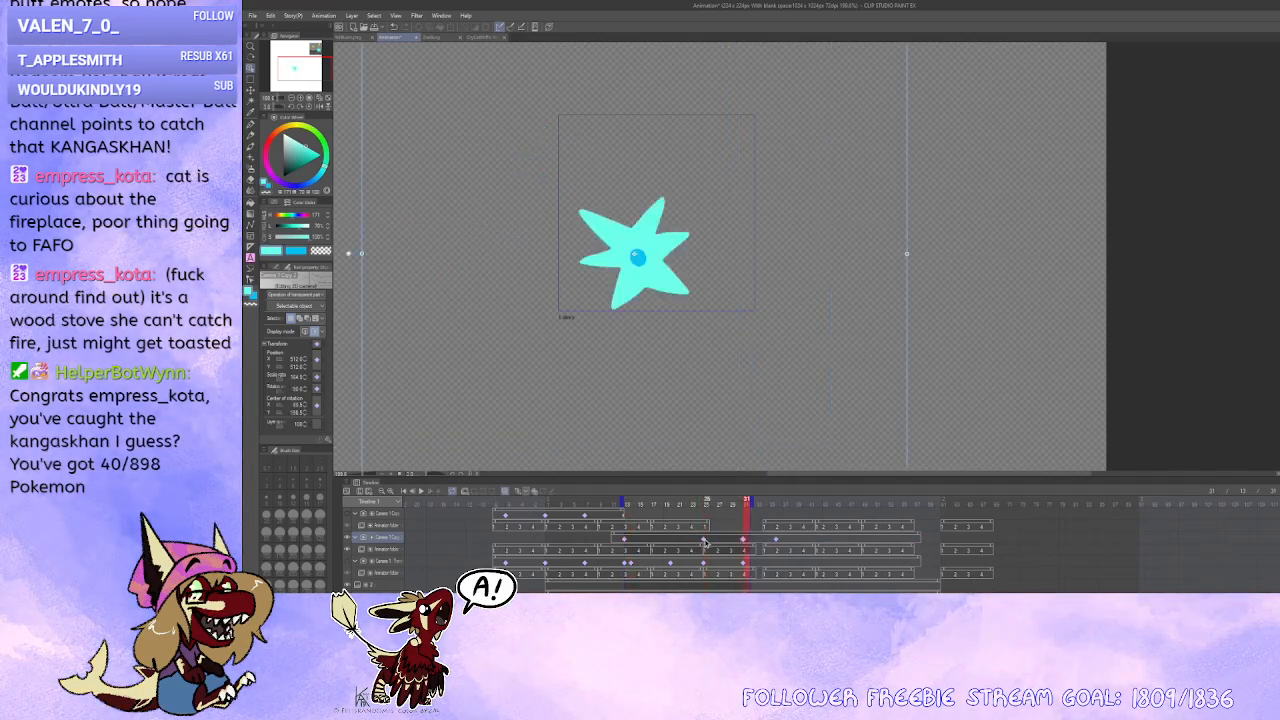
left_click(704, 542)
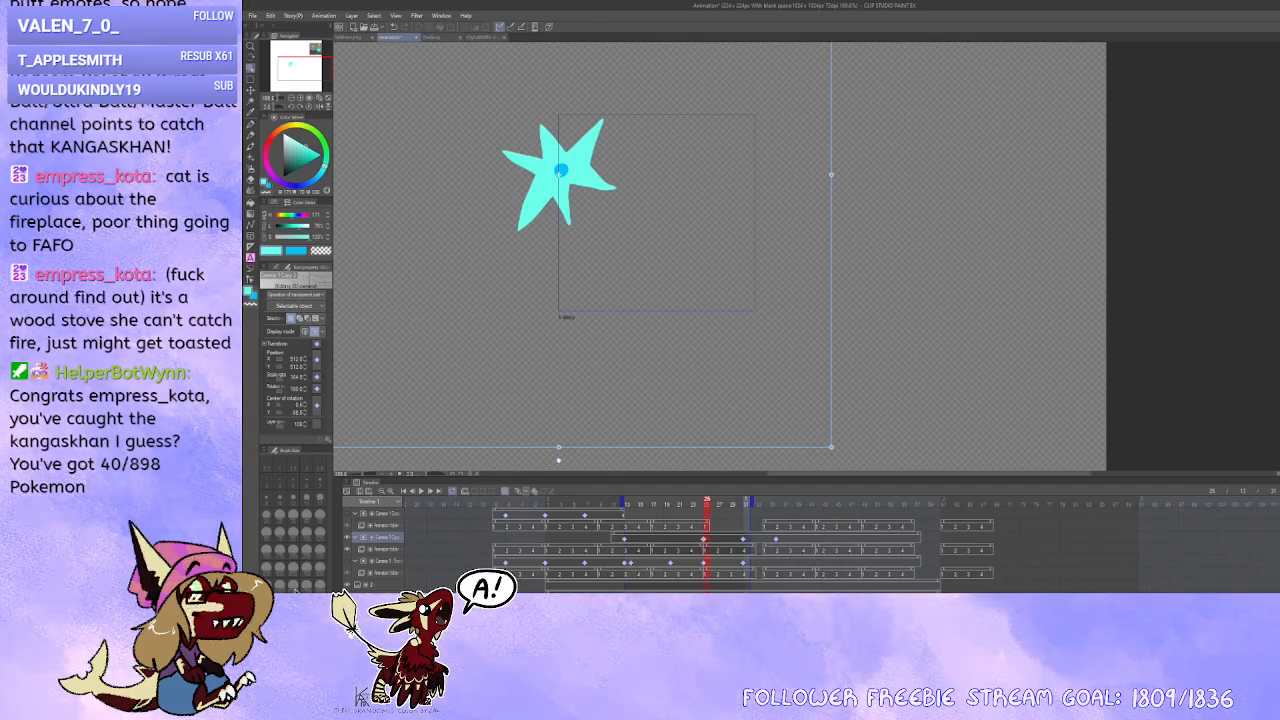
key("ctrl+z")
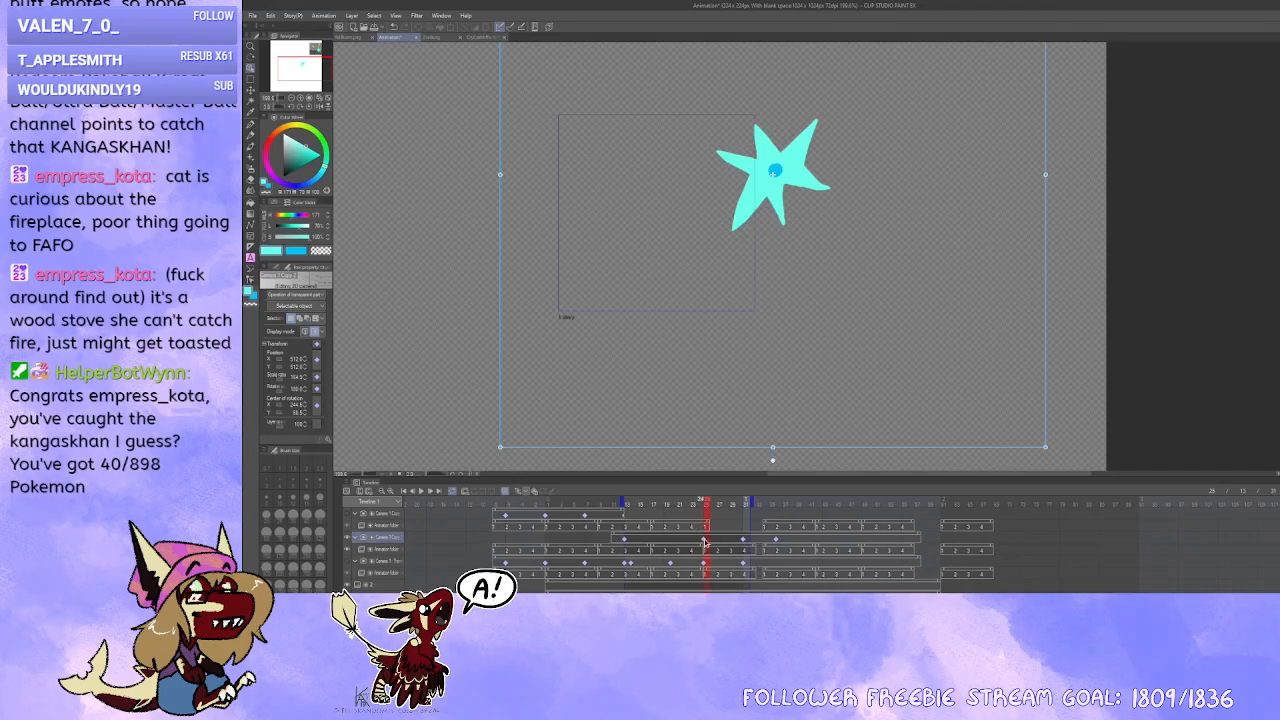
left_click(704, 542)
left_click(744, 541)
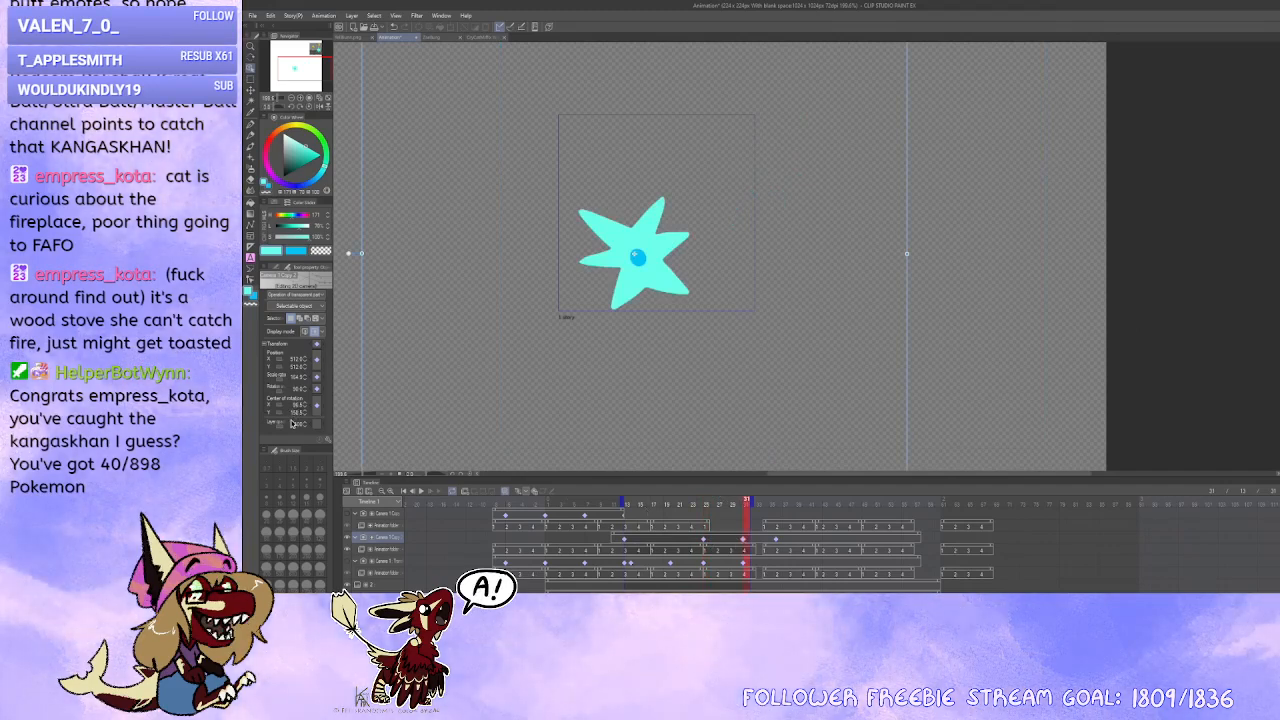
key("ctrl+z")
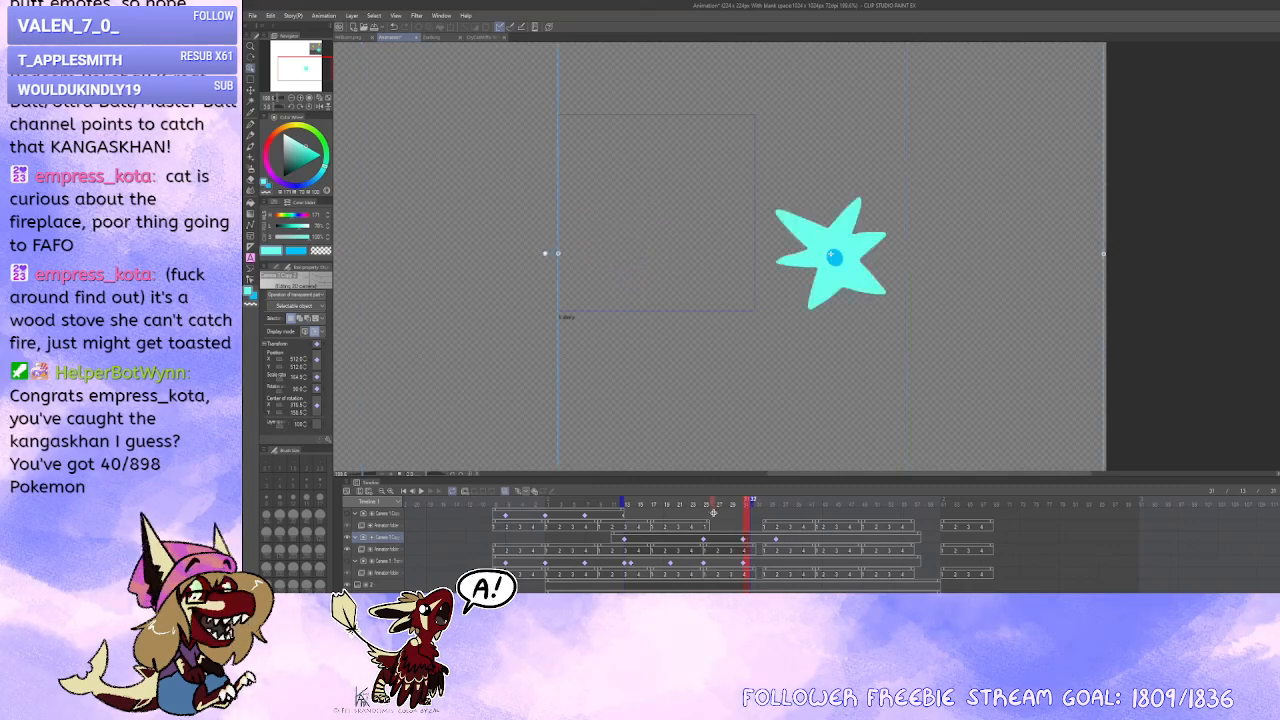
Step: End the playback range at the middle folder's second keyframe and review the star's motion leading up to it
left_click(707, 515)
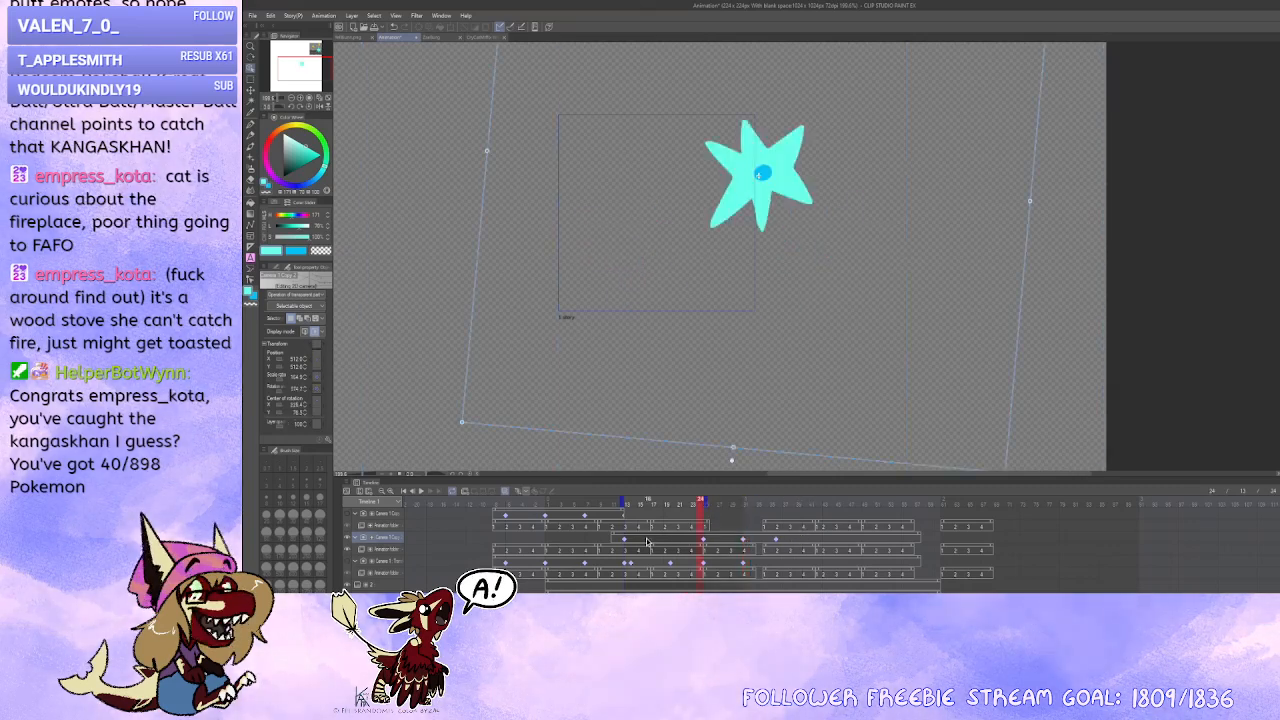
left_click(648, 543)
left_click(667, 544)
left_click(682, 543)
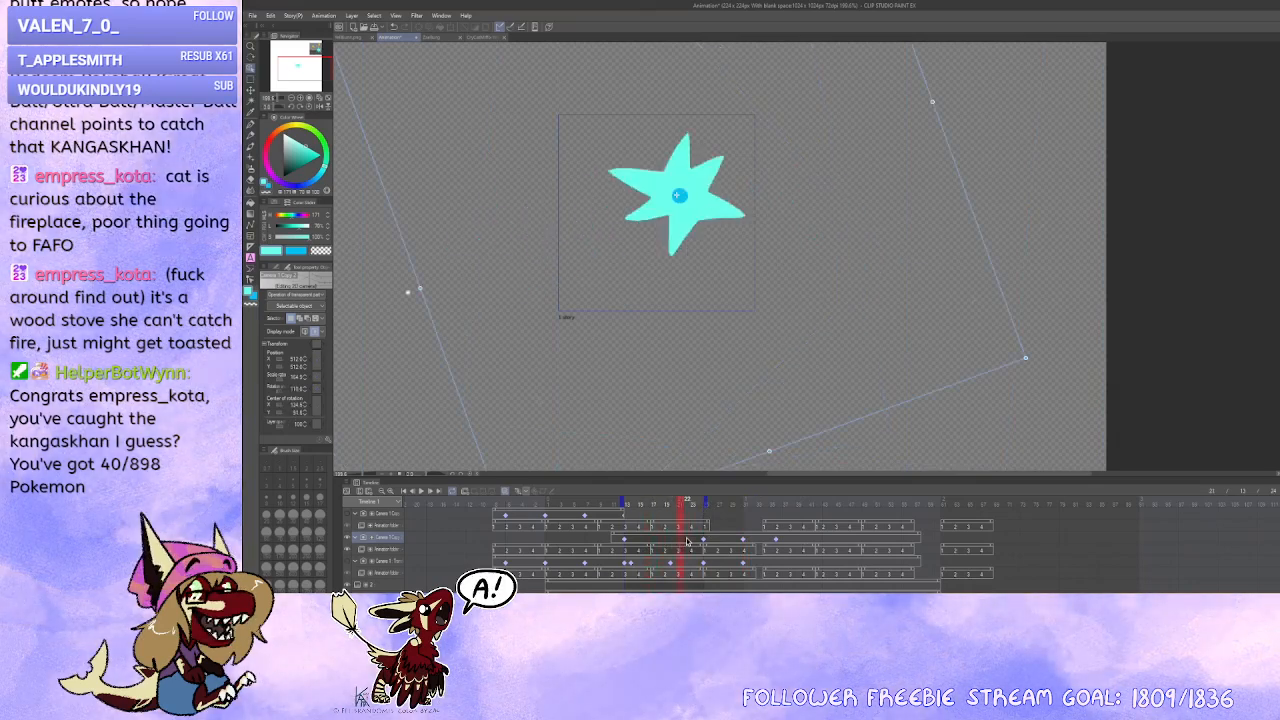
left_click(688, 542)
Step: Shift the middle star rightward into the canvas at its first keyframe by raising the centre of rotation X value
left_click(625, 540)
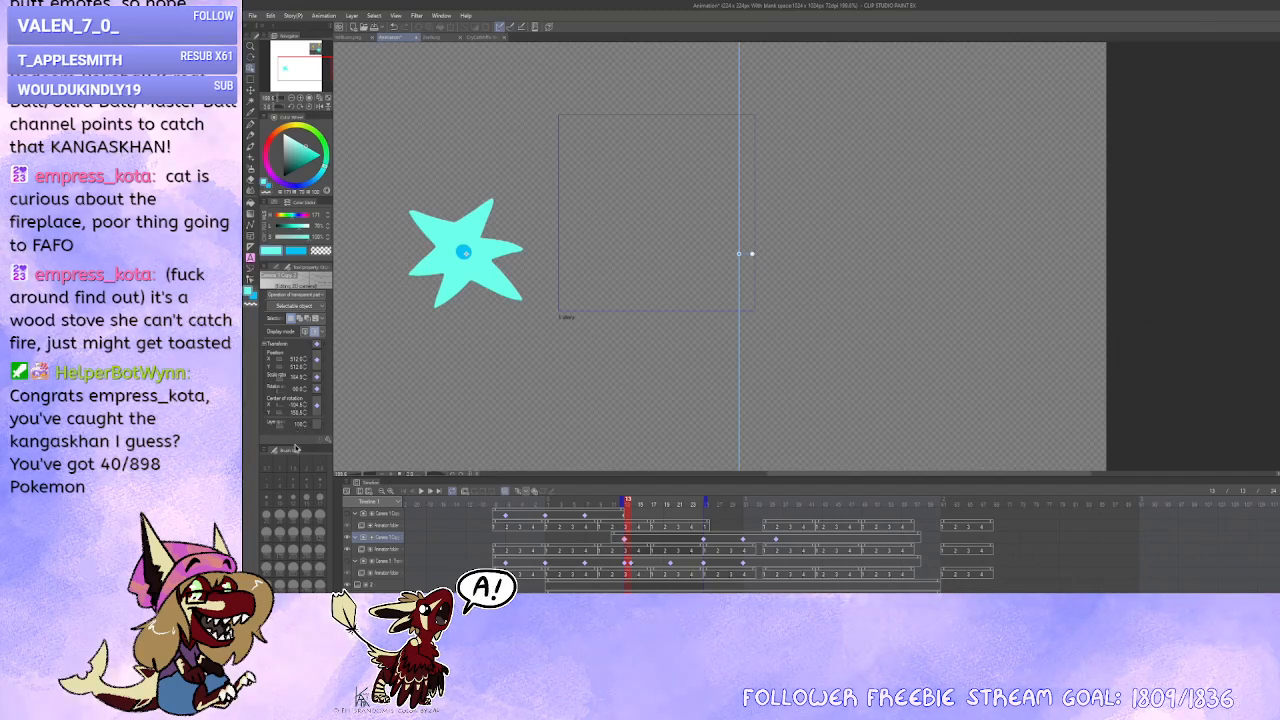
key("ctrl+z")
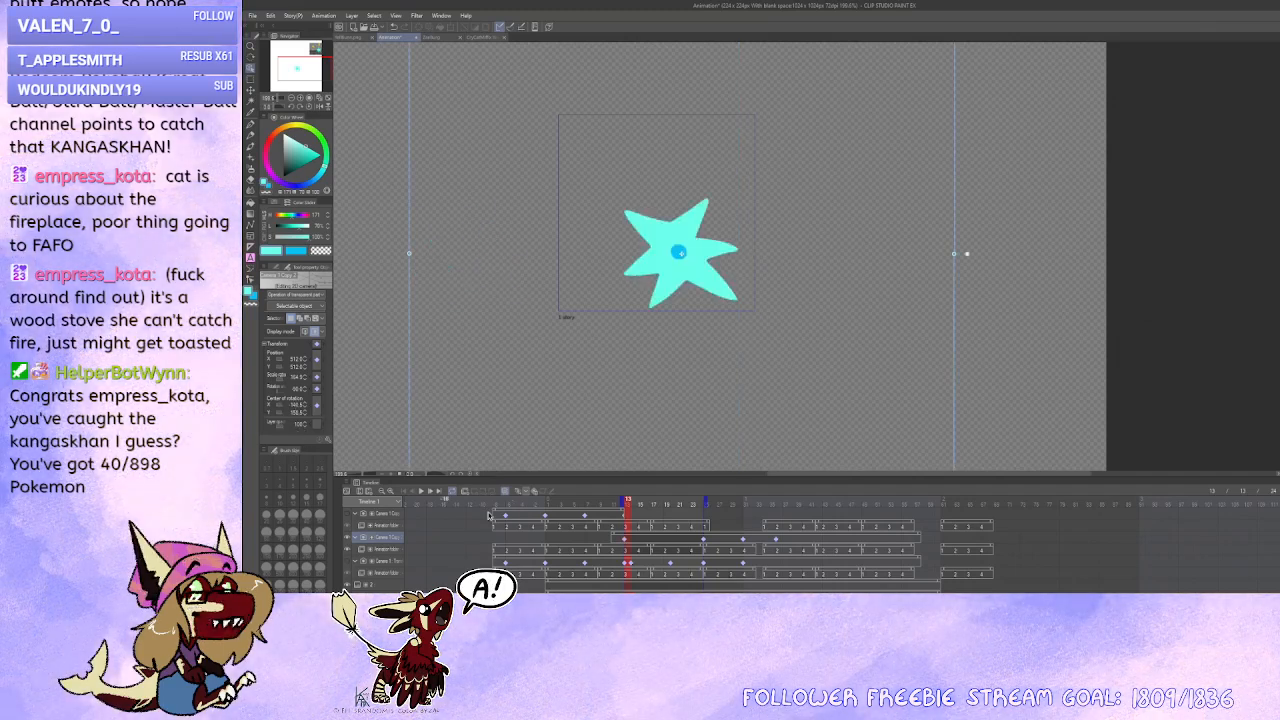
left_click(629, 541)
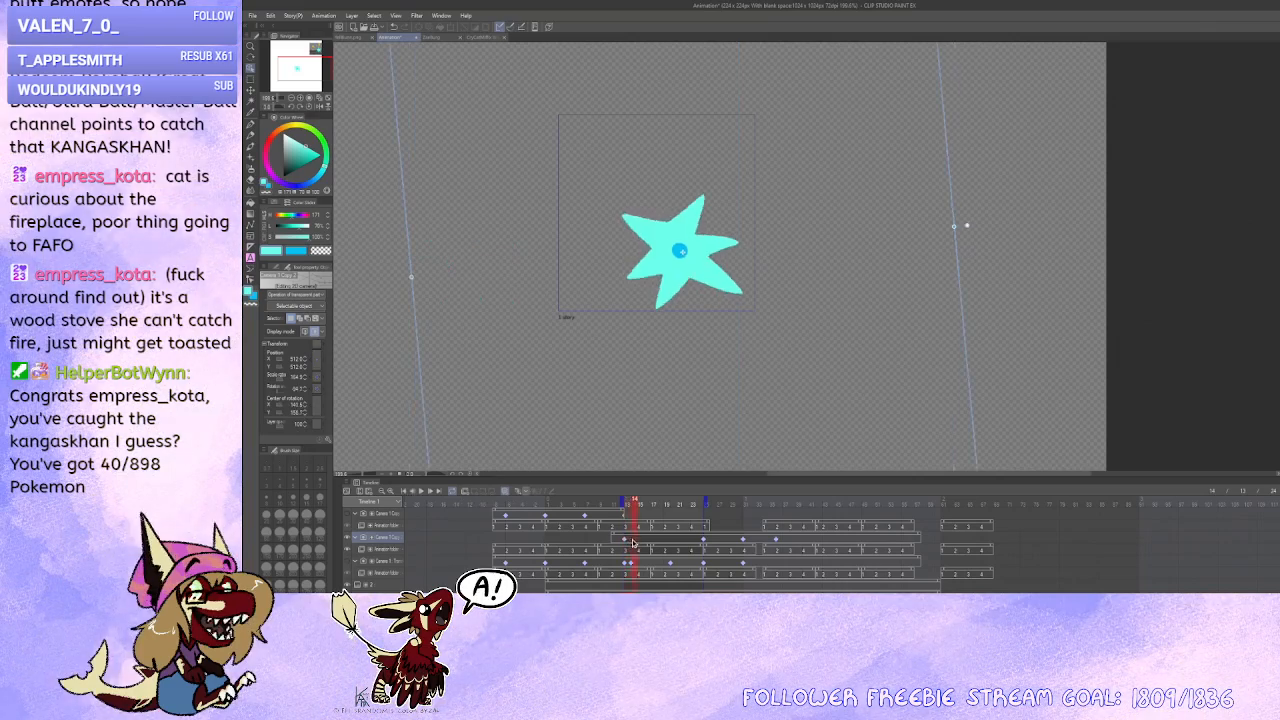
Step: Show the lower camera folder and move the middle folder's first keyframe to line up with the lower folder's keyframe at frame 20
left_click(351, 560)
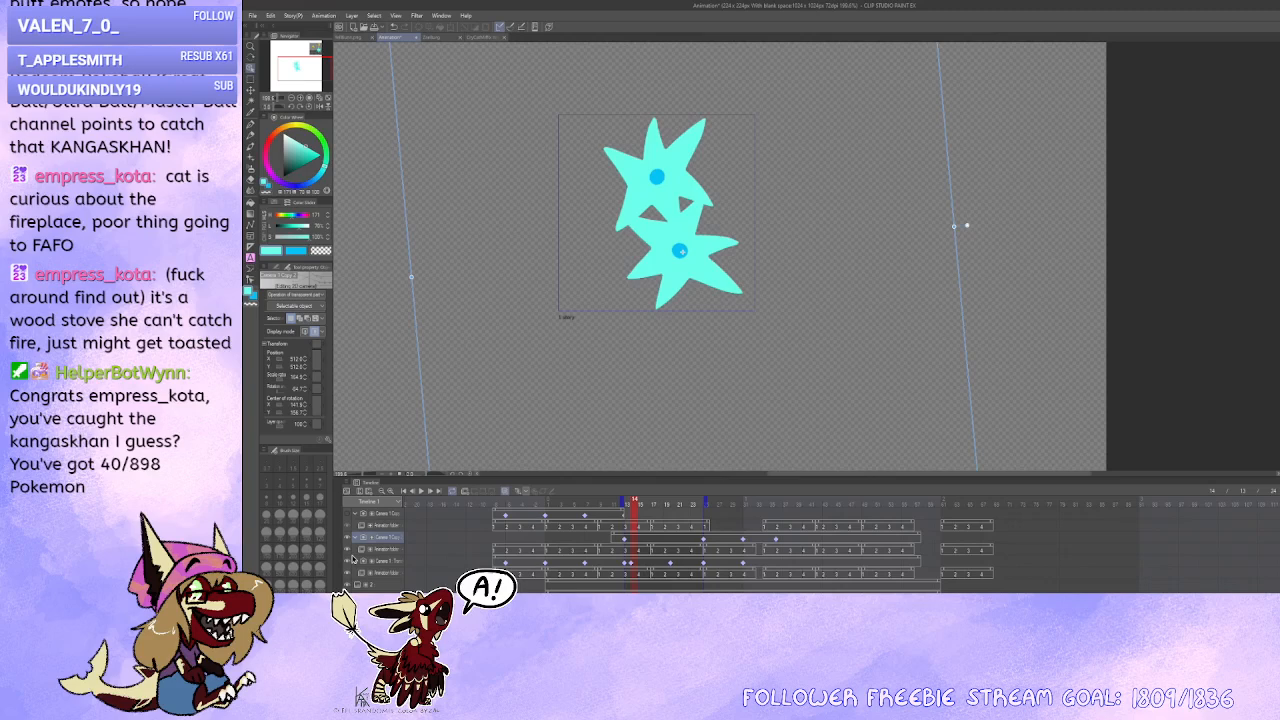
left_click(629, 541)
left_click(632, 541)
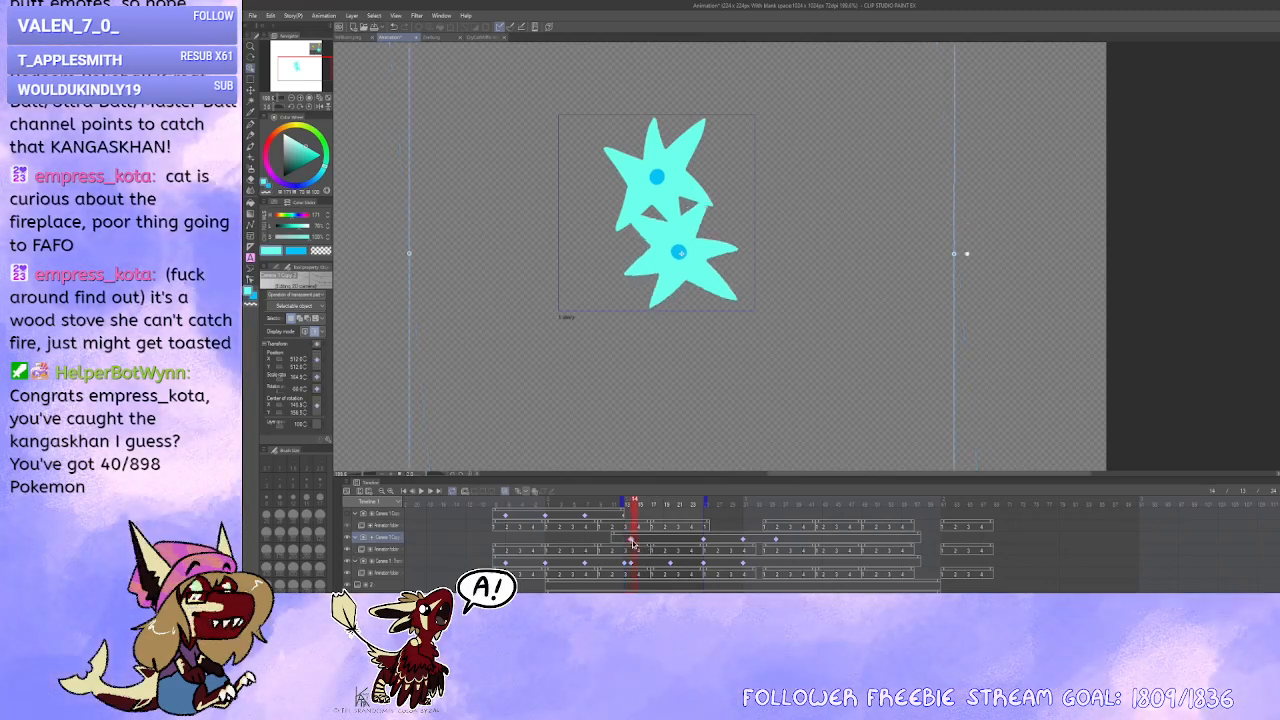
left_click(634, 541)
left_click(632, 542)
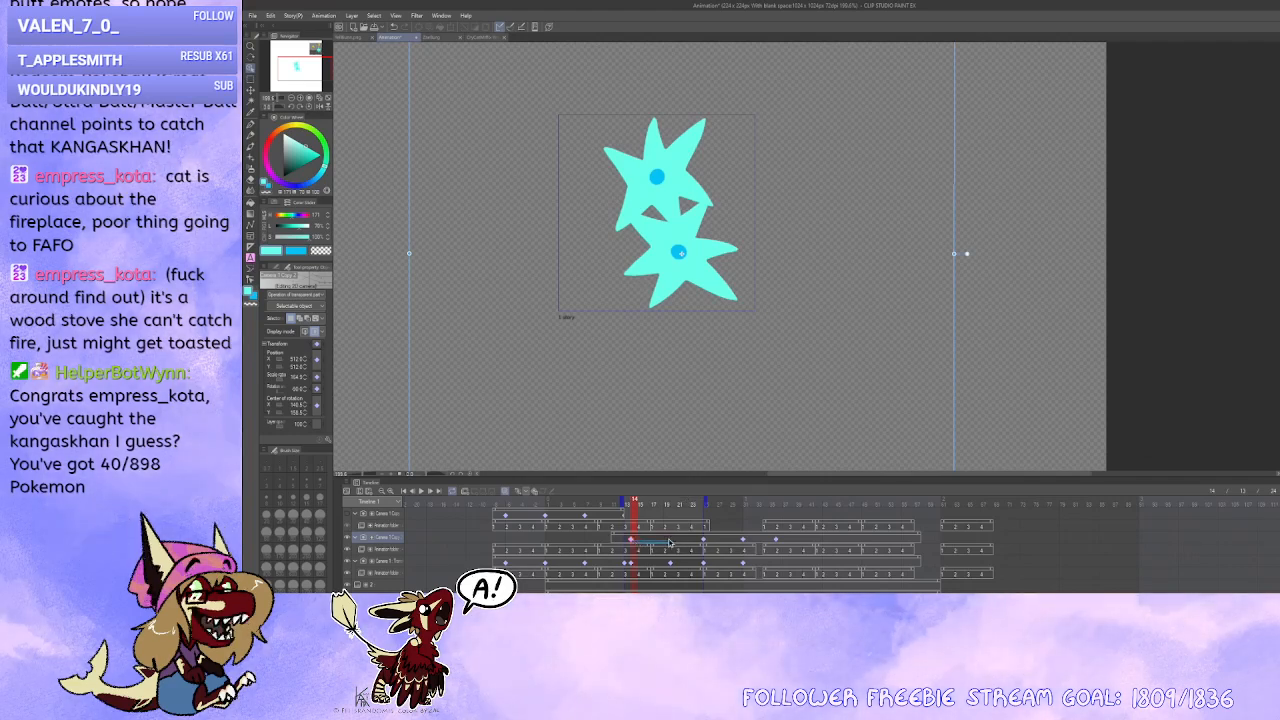
left_click(671, 542)
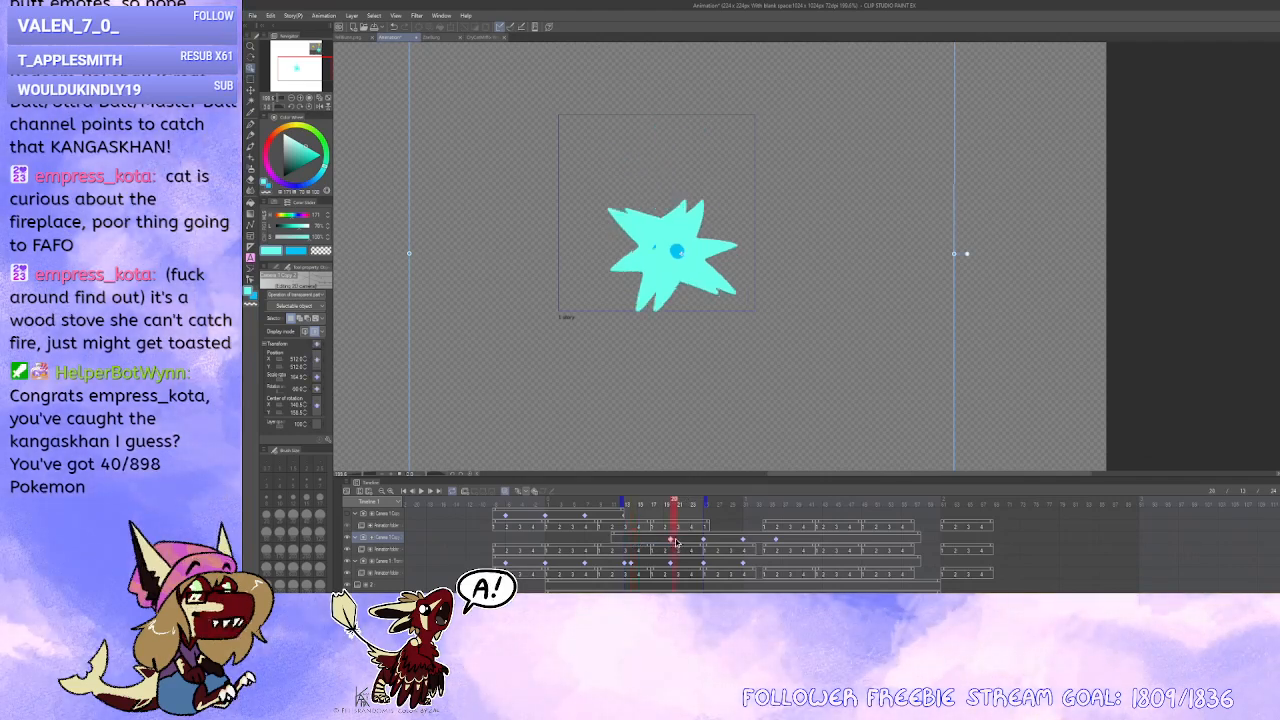
Step: Extend the playback range to run from frame 1 to the middle folder's third keyframe, checking the star at both ends
left_click_drag(673, 541, 705, 543)
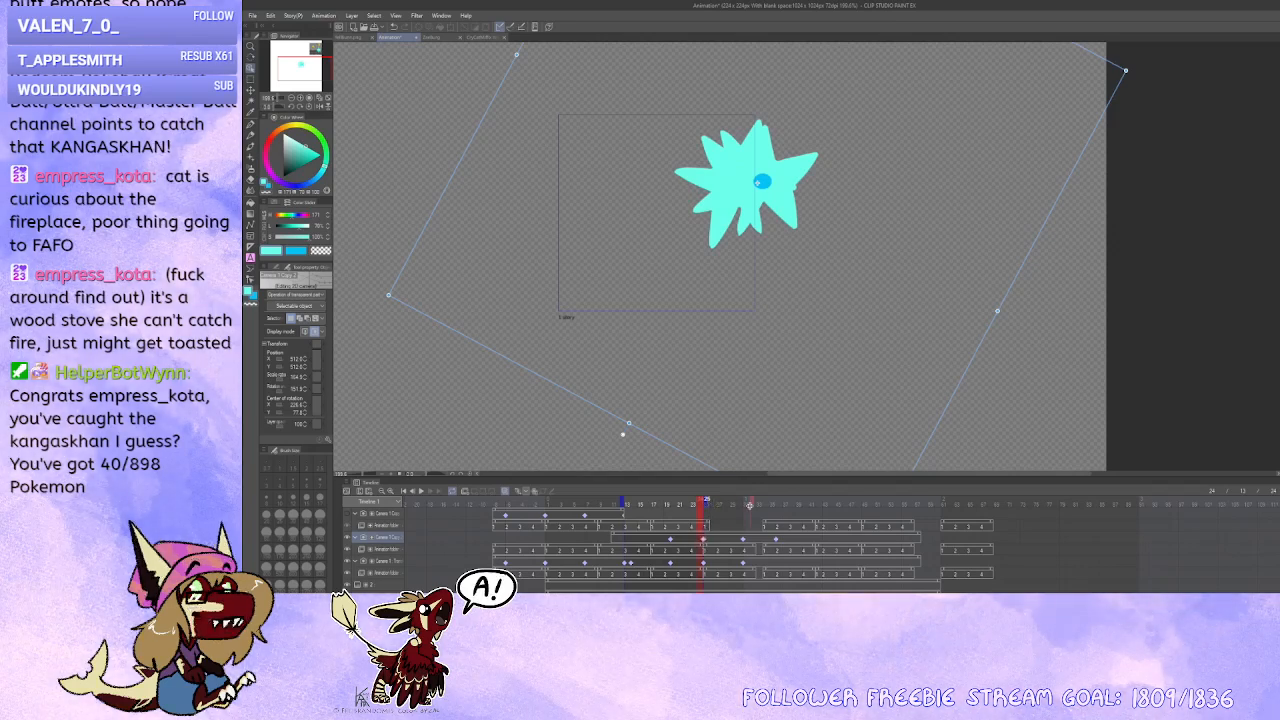
left_click_drag(707, 541, 741, 541)
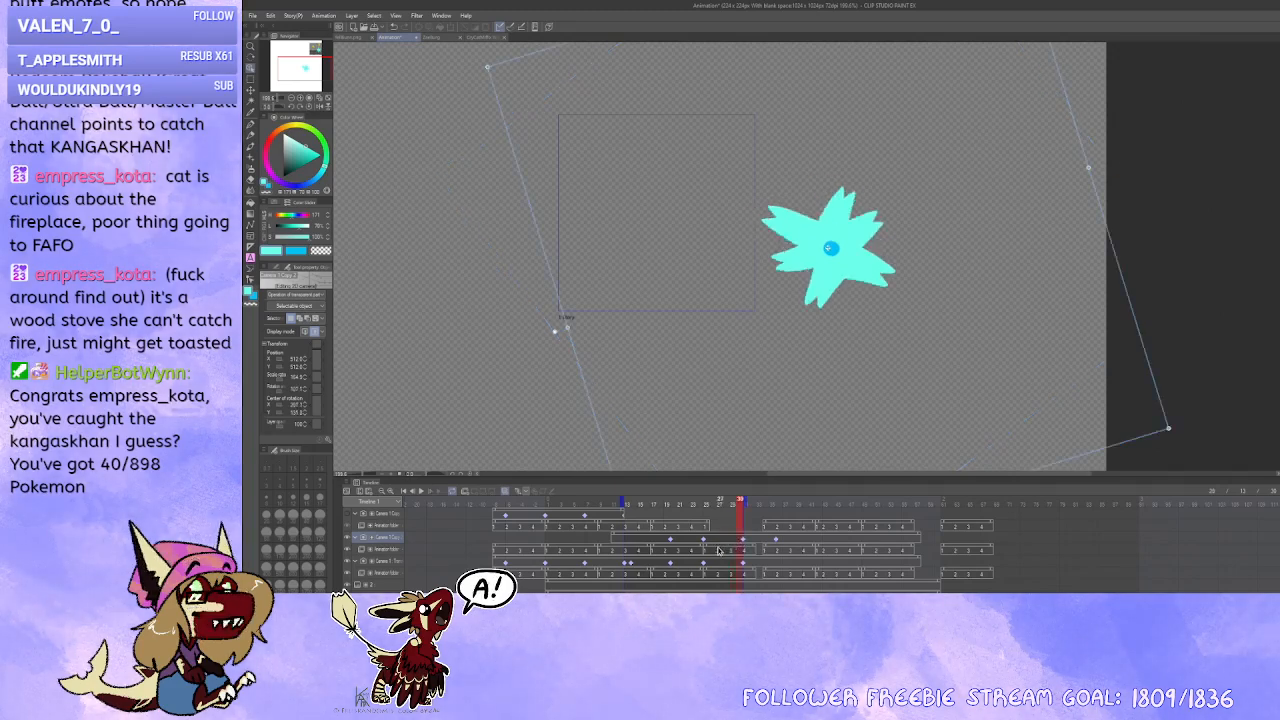
left_click(549, 542)
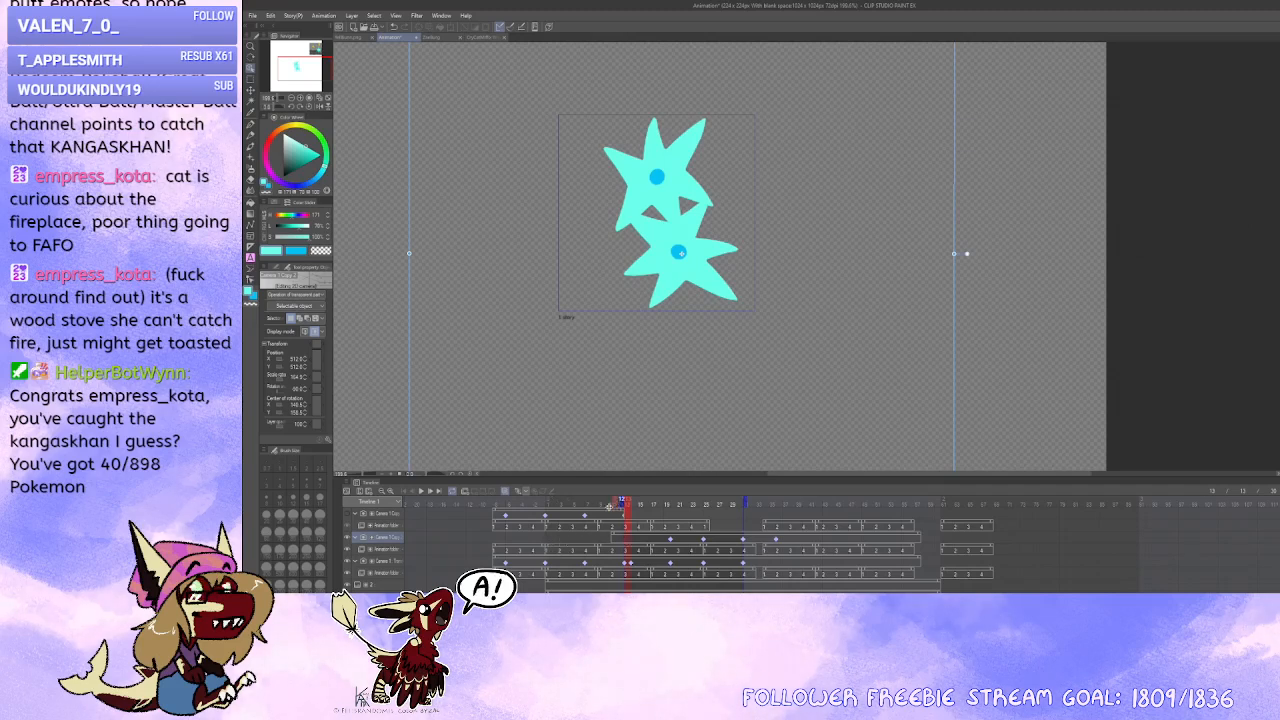
left_click(550, 542)
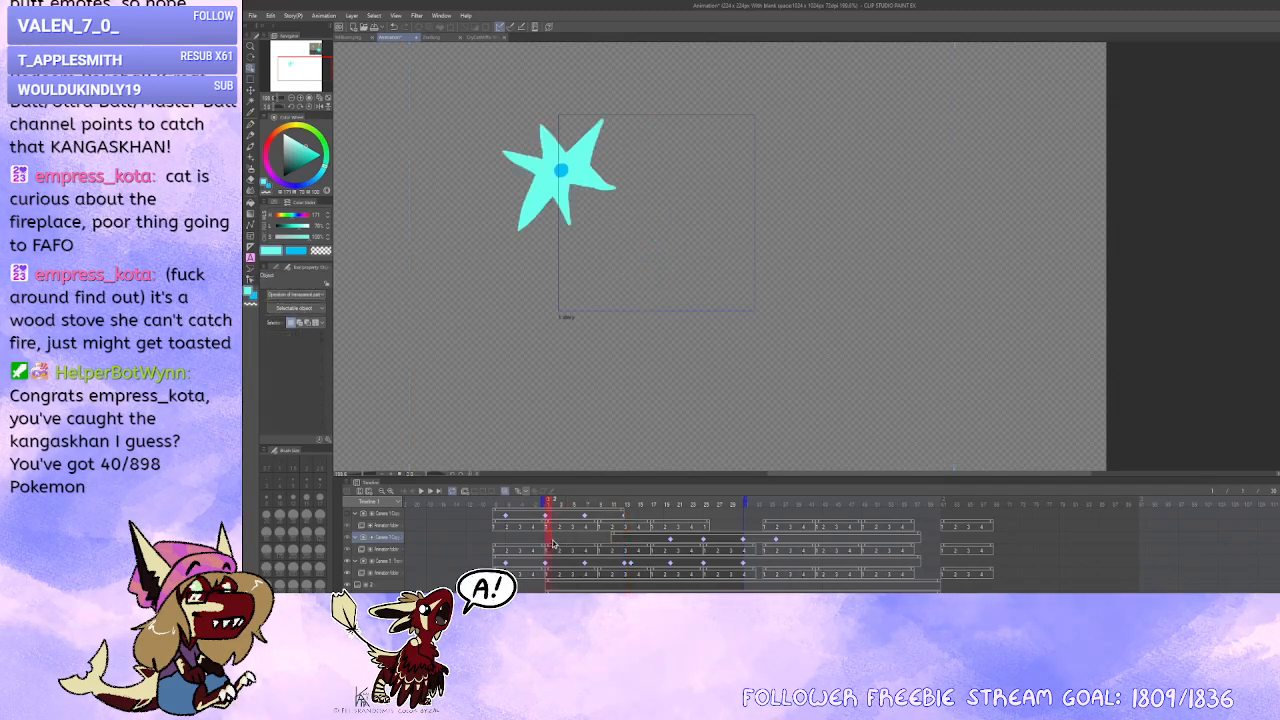
left_click(554, 543)
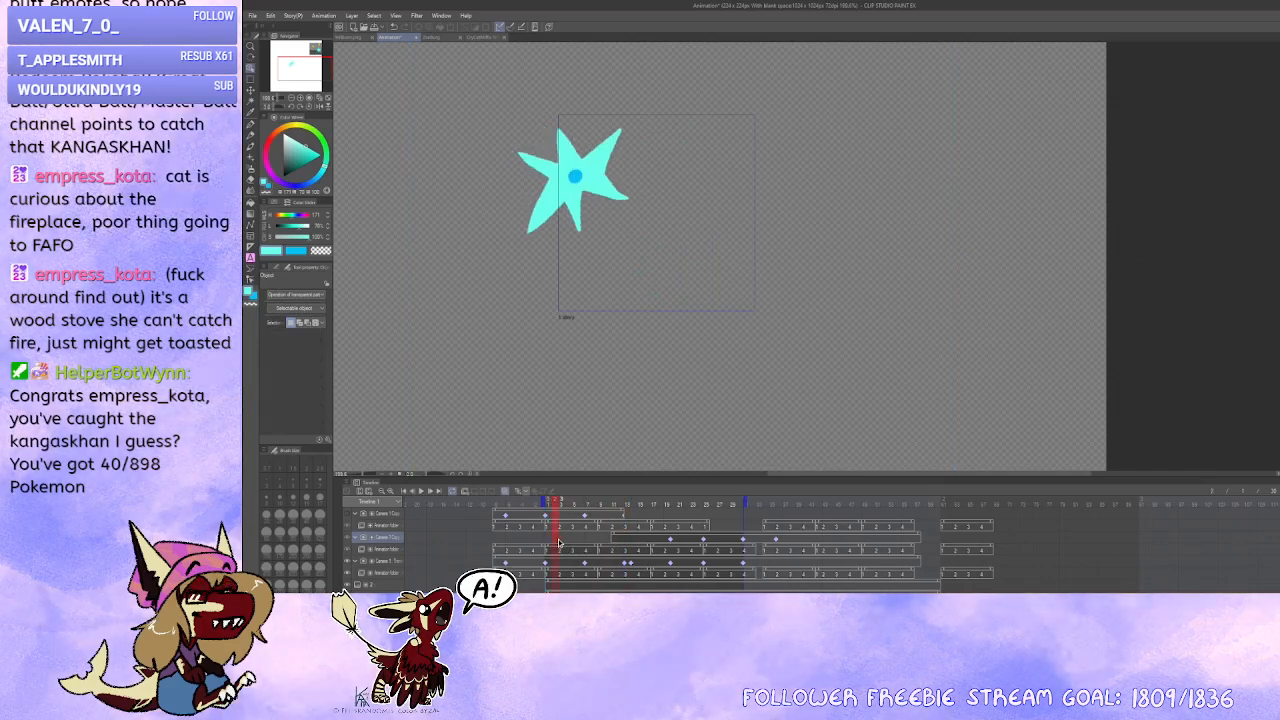
left_click(548, 542)
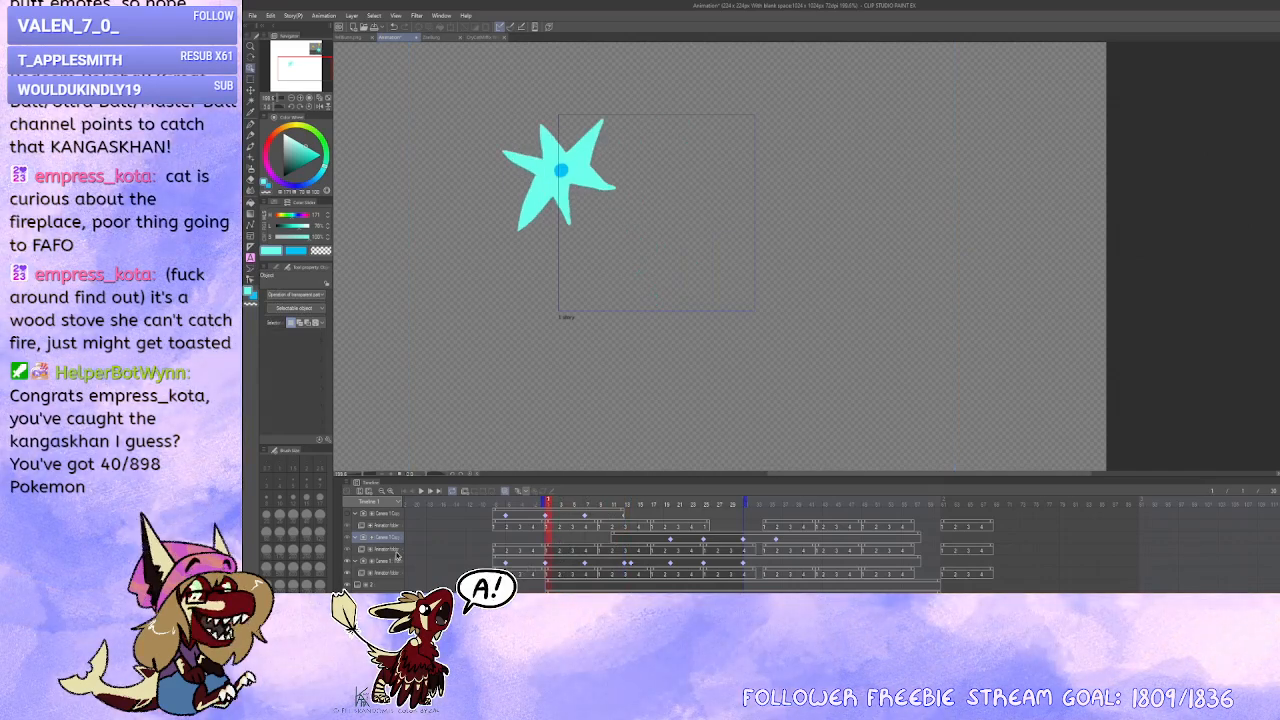
Step: Show the upper folder's star and compare the stars' positions at frames 1 to 7 with those across the middle folder's keyframes
left_click(348, 524)
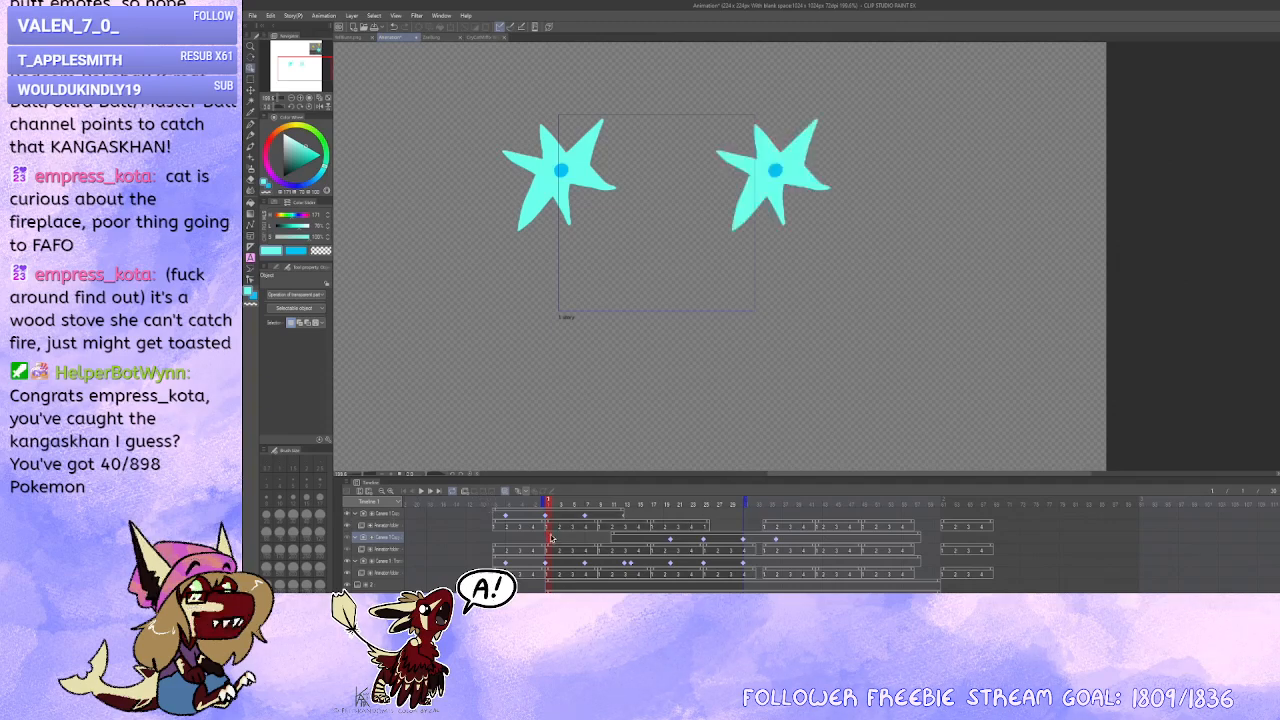
left_click_drag(555, 541, 589, 541)
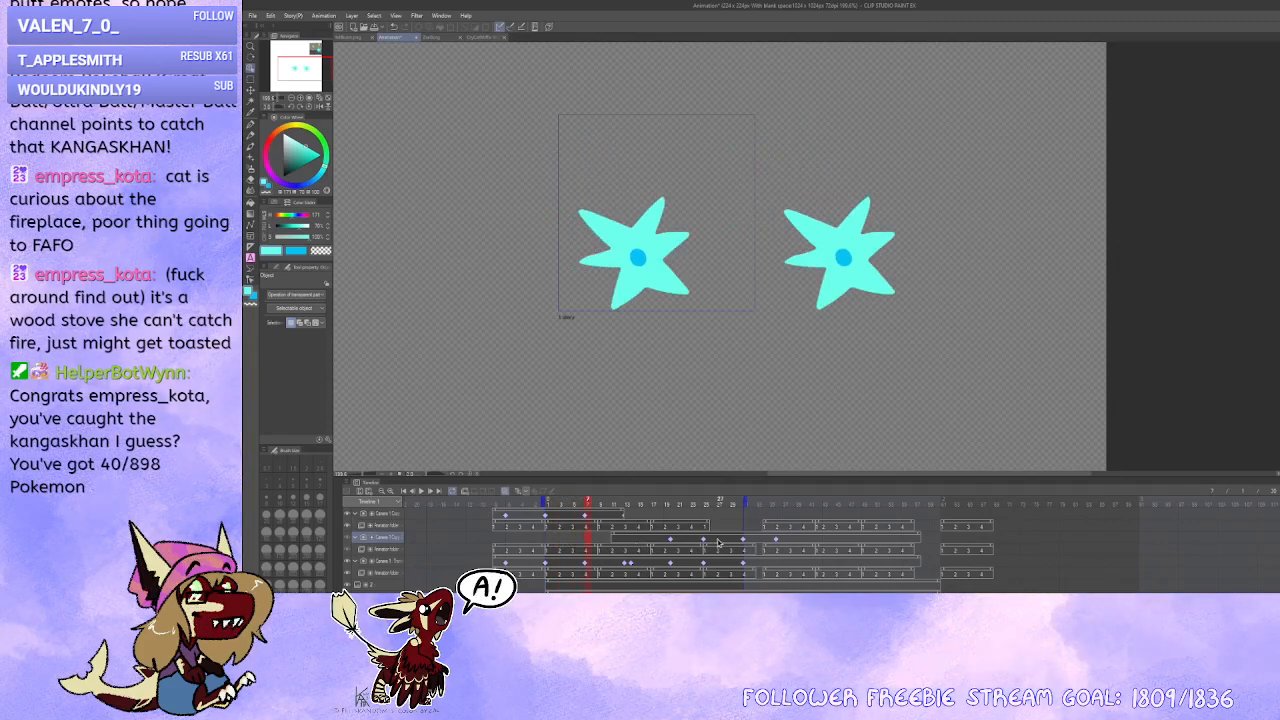
left_click_drag(675, 543, 739, 544)
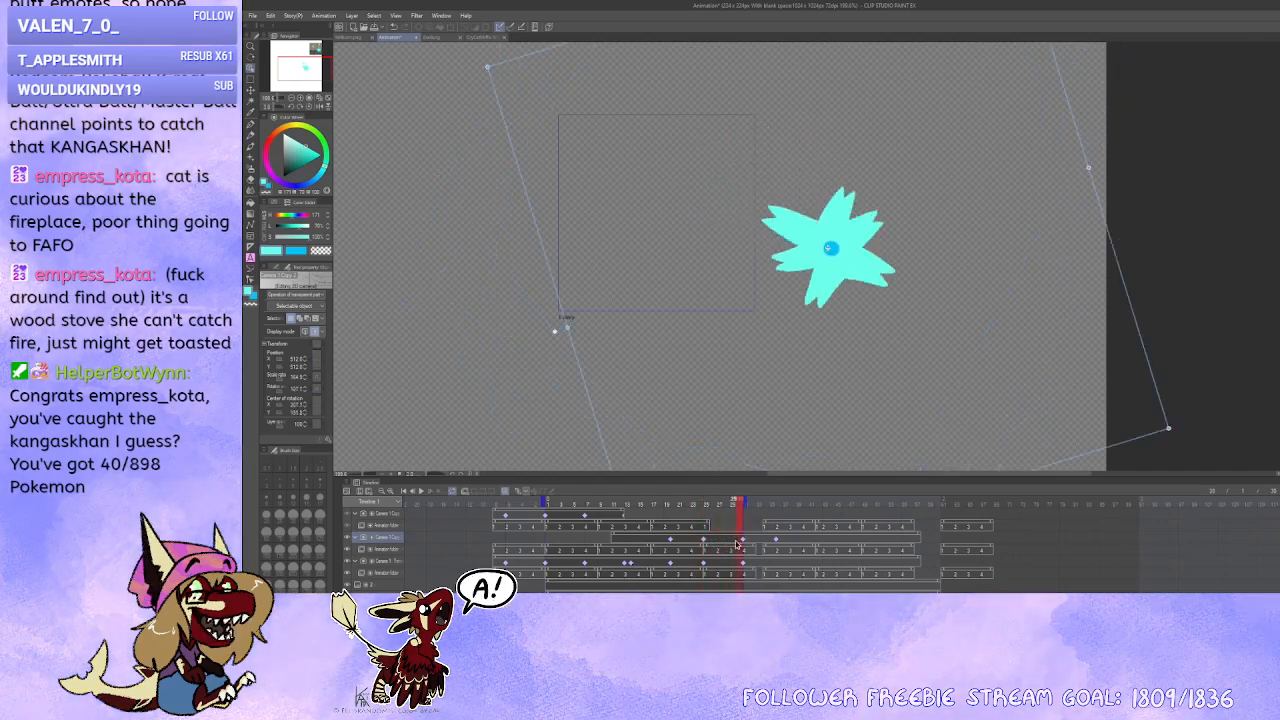
left_click(675, 541)
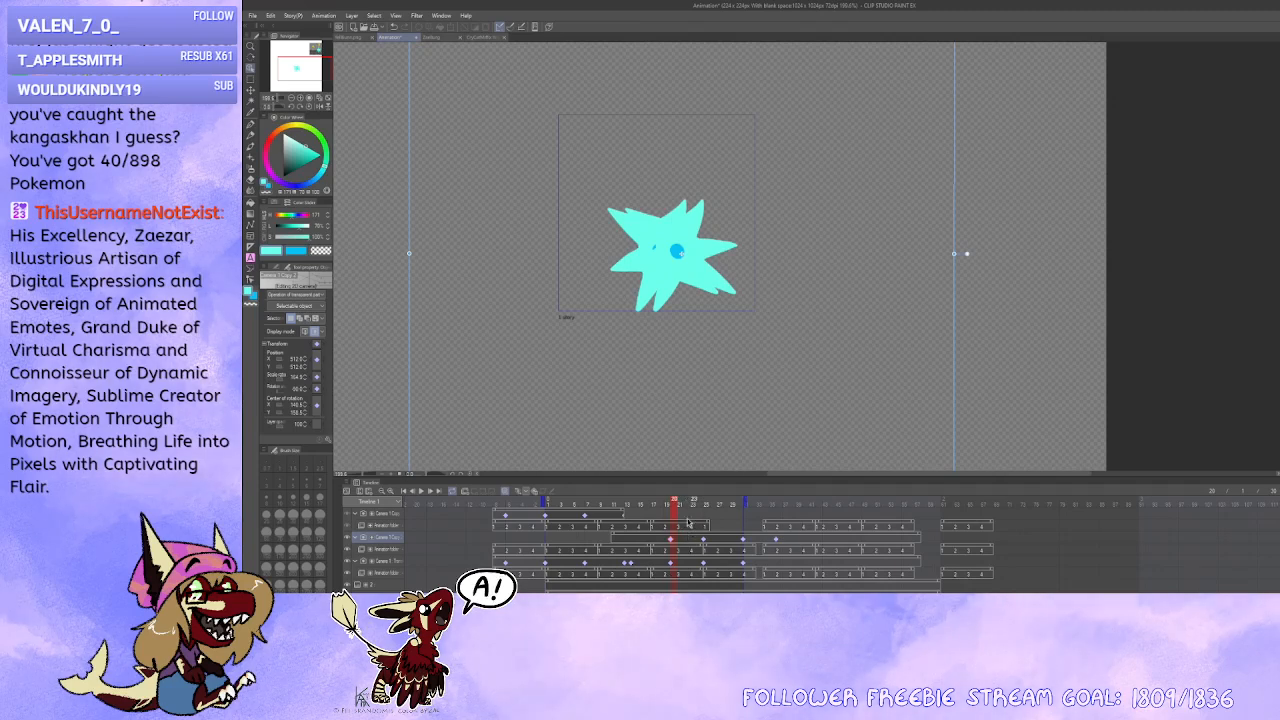
left_click(689, 545)
left_click(714, 543)
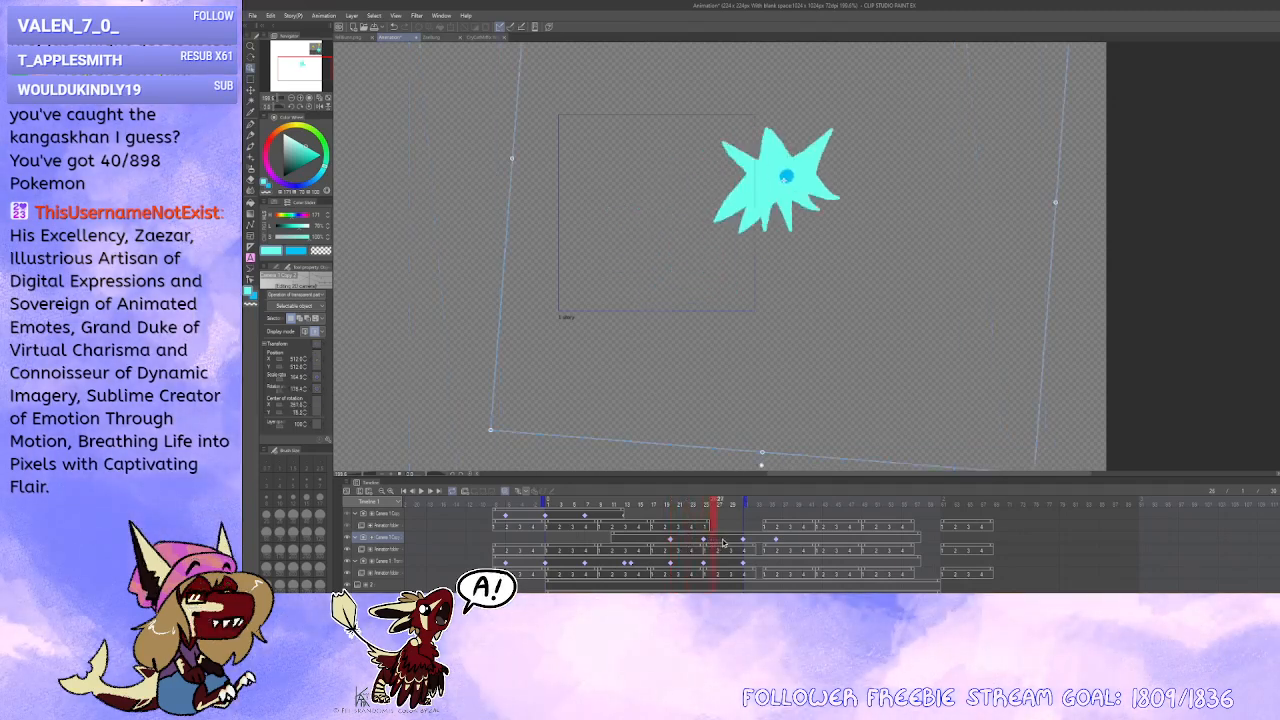
left_click(726, 542)
left_click(733, 540)
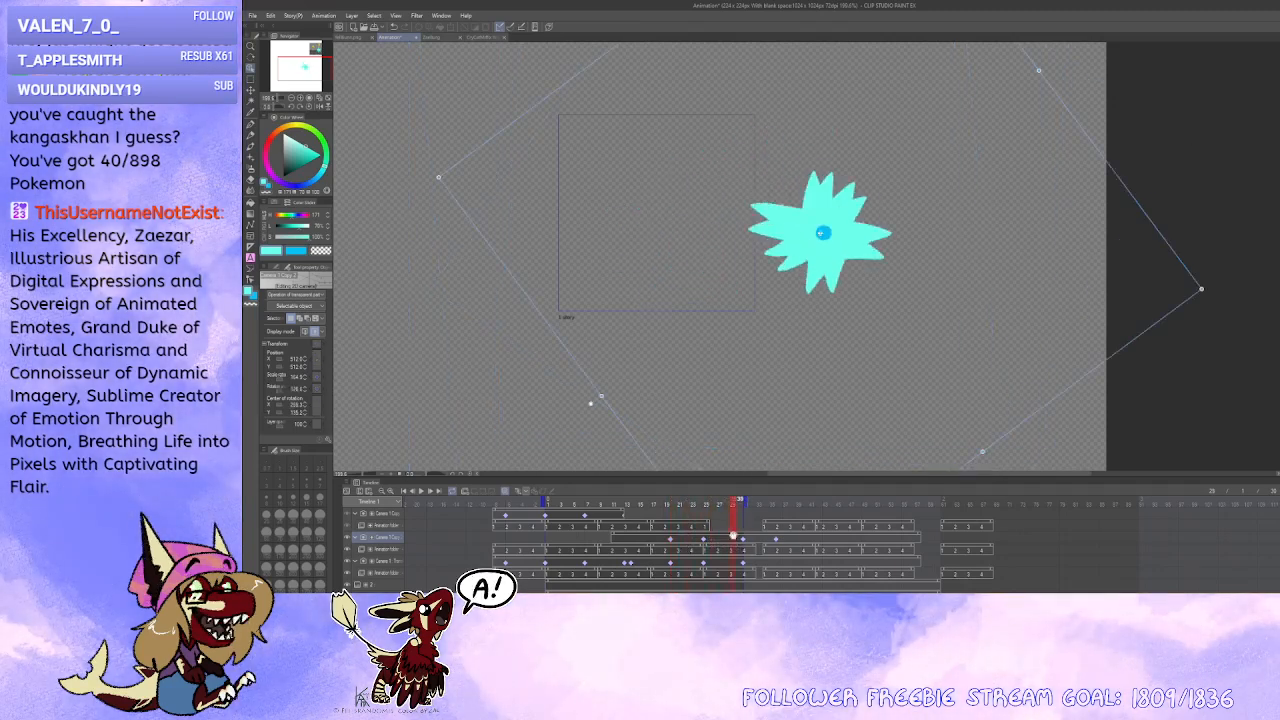
left_click(727, 544)
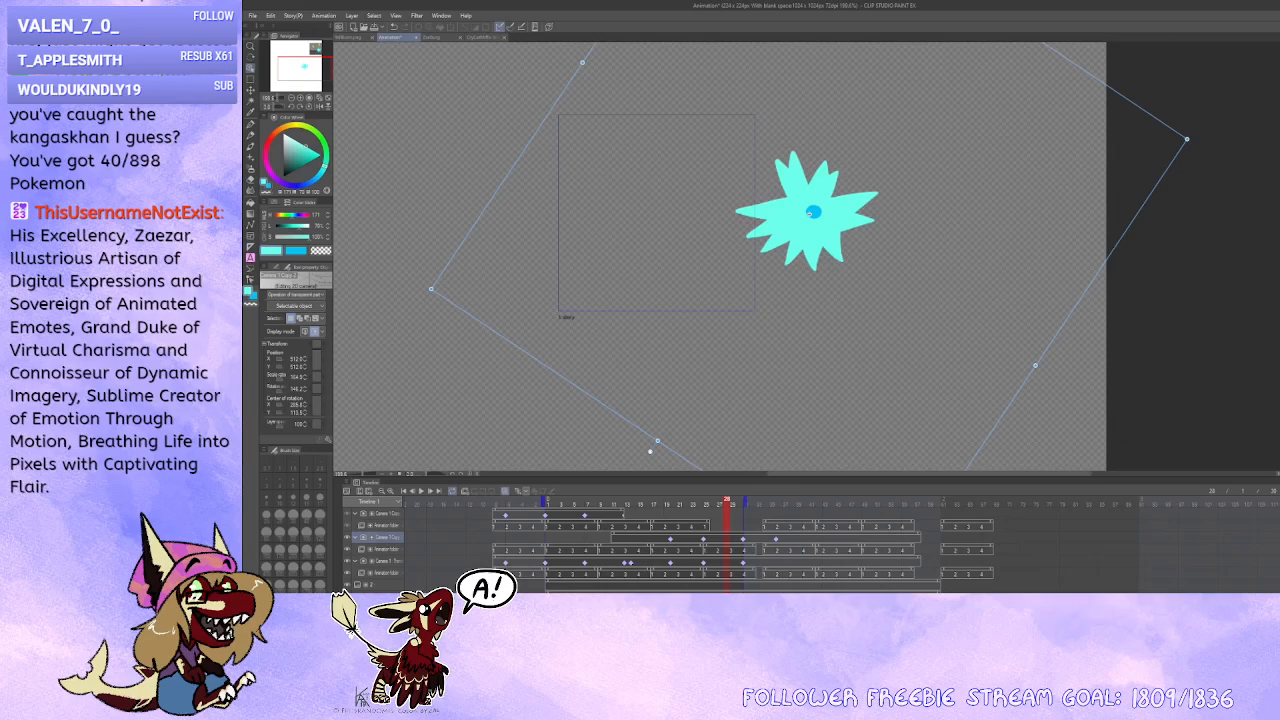
Step: Undo the retiming and repositioning of the middle folder's keyframes, and compare the two stars over the first frames
key("Delete")
key("ctrl+z")
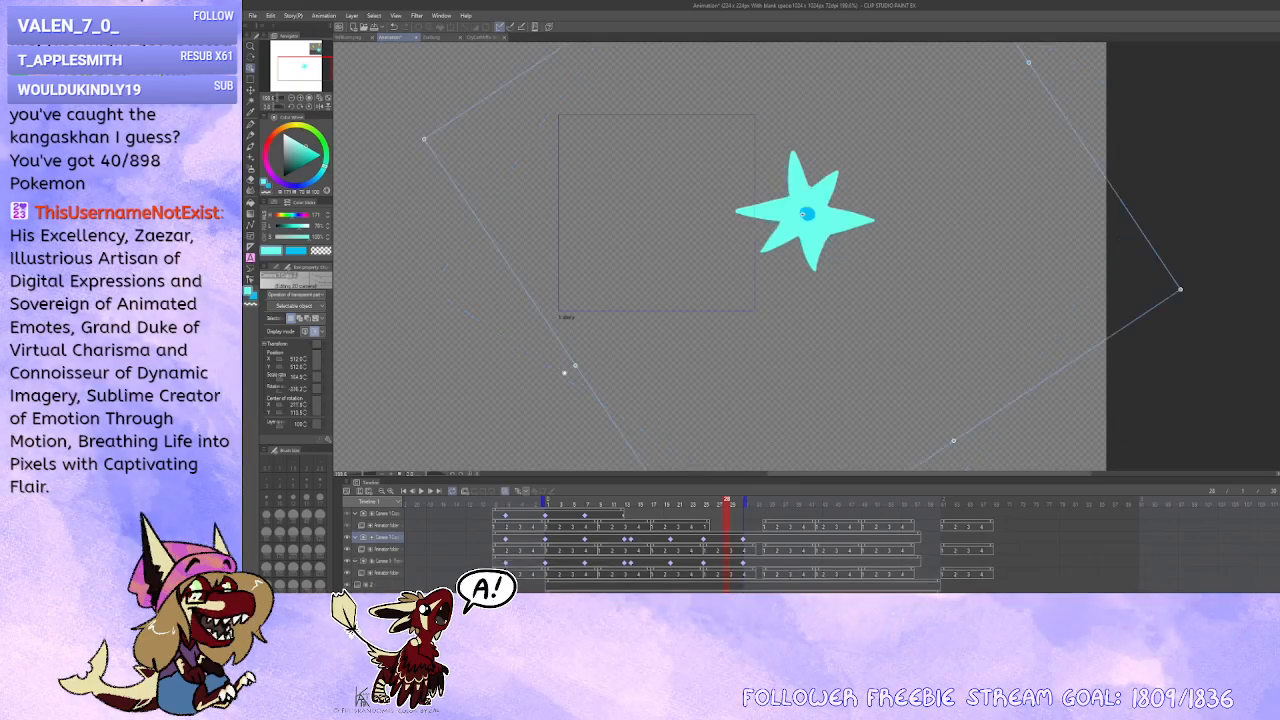
left_click(548, 544)
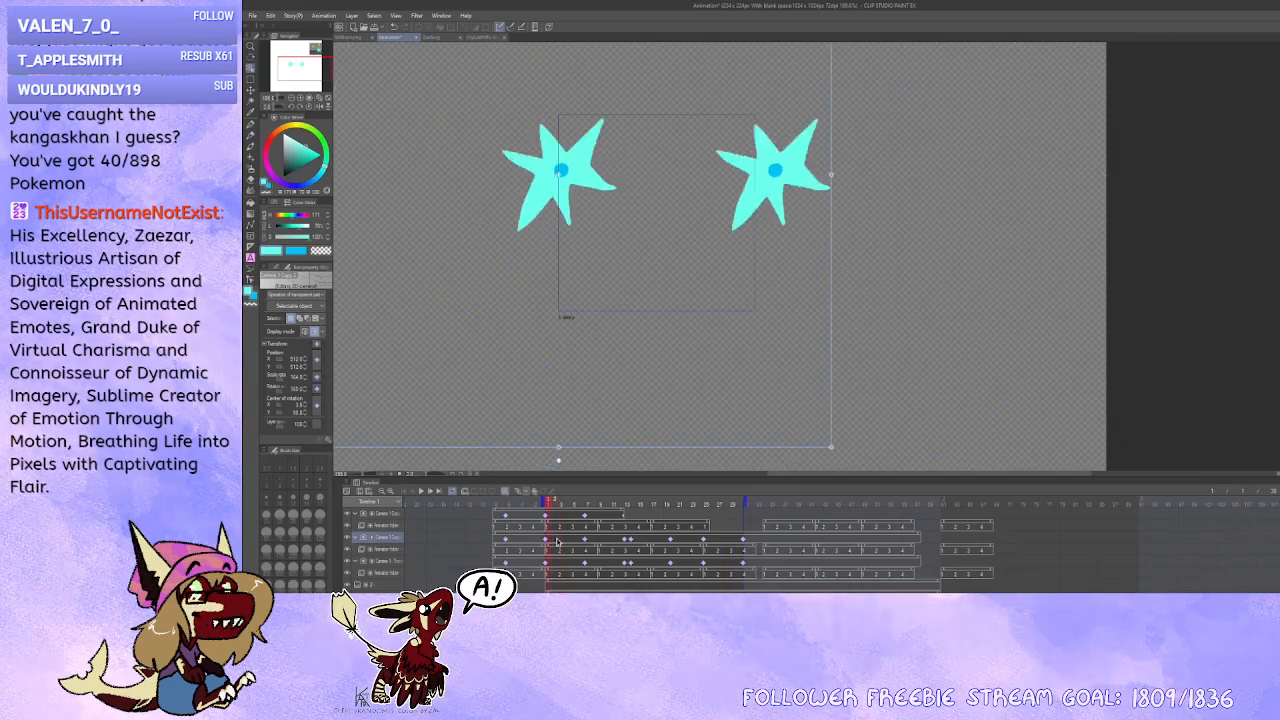
left_click(556, 542)
left_click(562, 542)
left_click(568, 542)
left_click(574, 542)
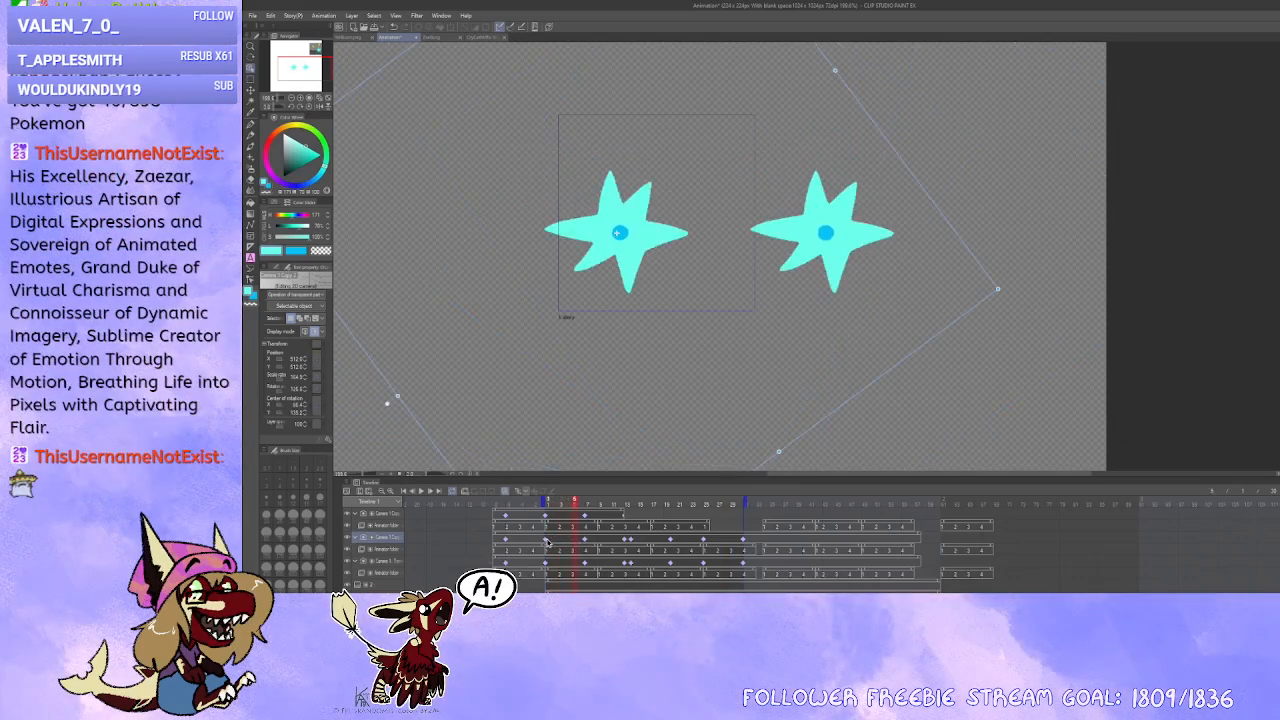
left_click(547, 541)
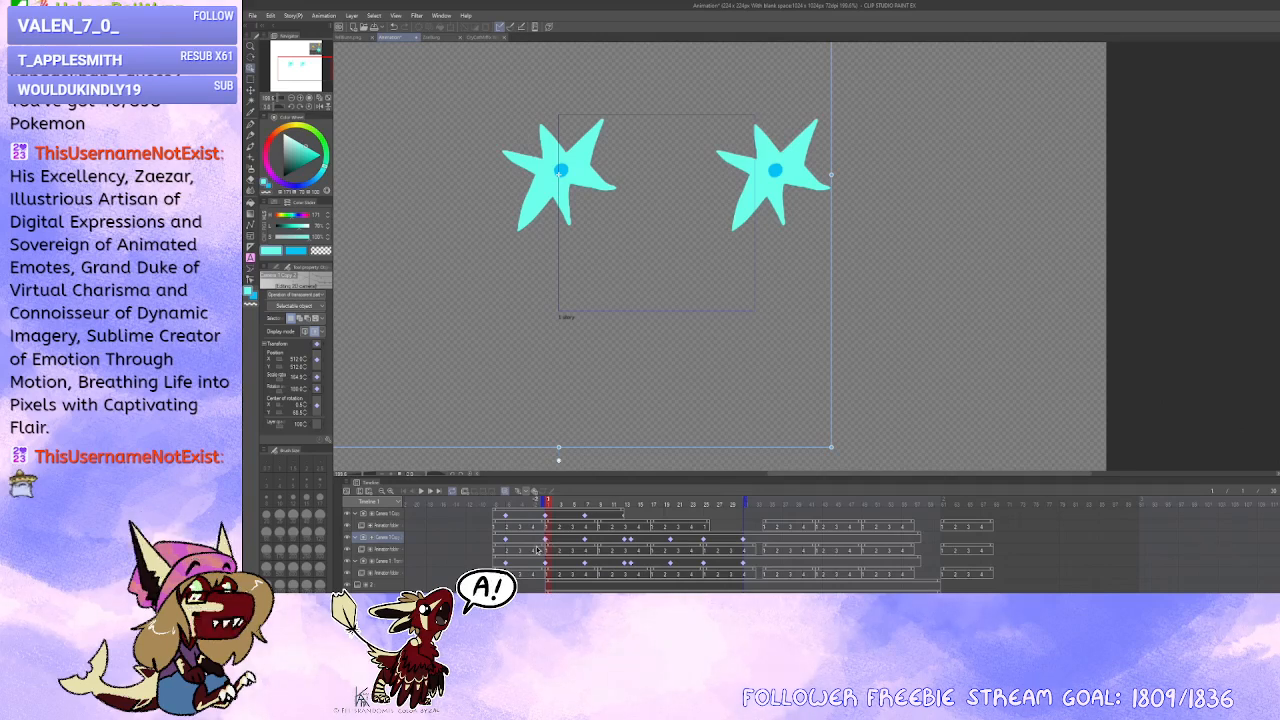
Step: Start the playback range at the folders' first keyframe, play the animation, and check the star around frame 25
left_click(348, 539)
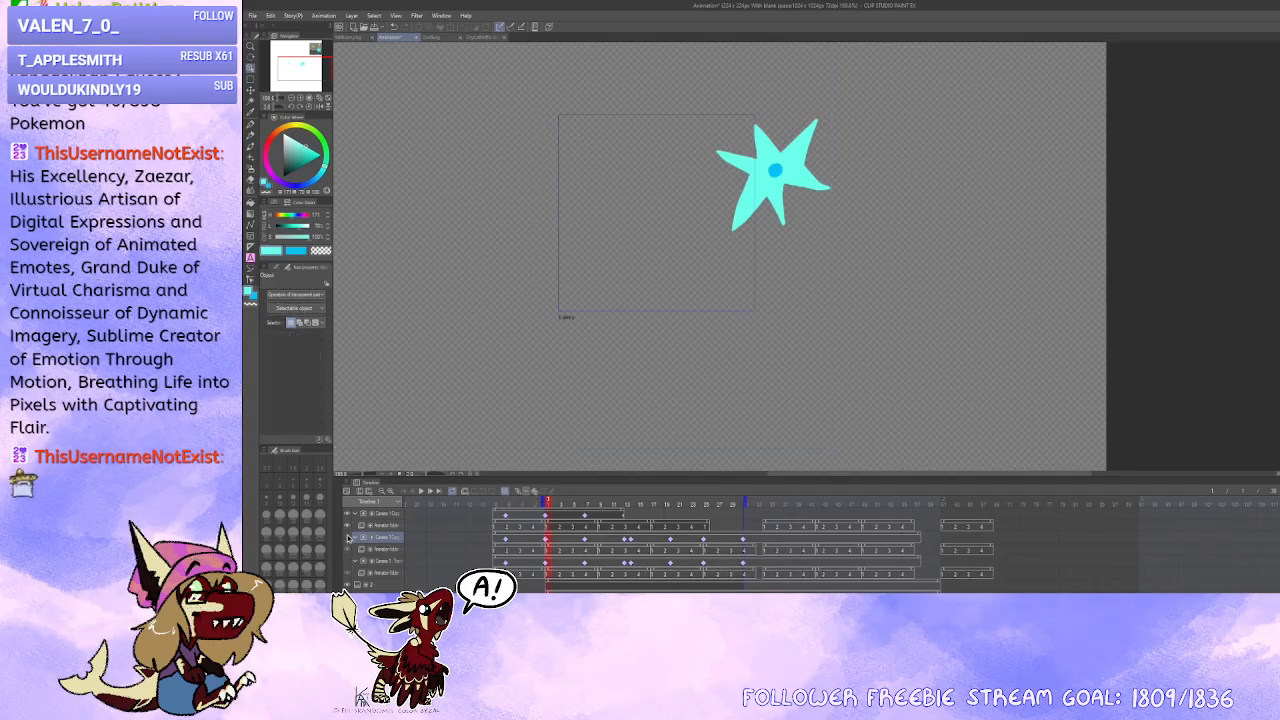
left_click(348, 539)
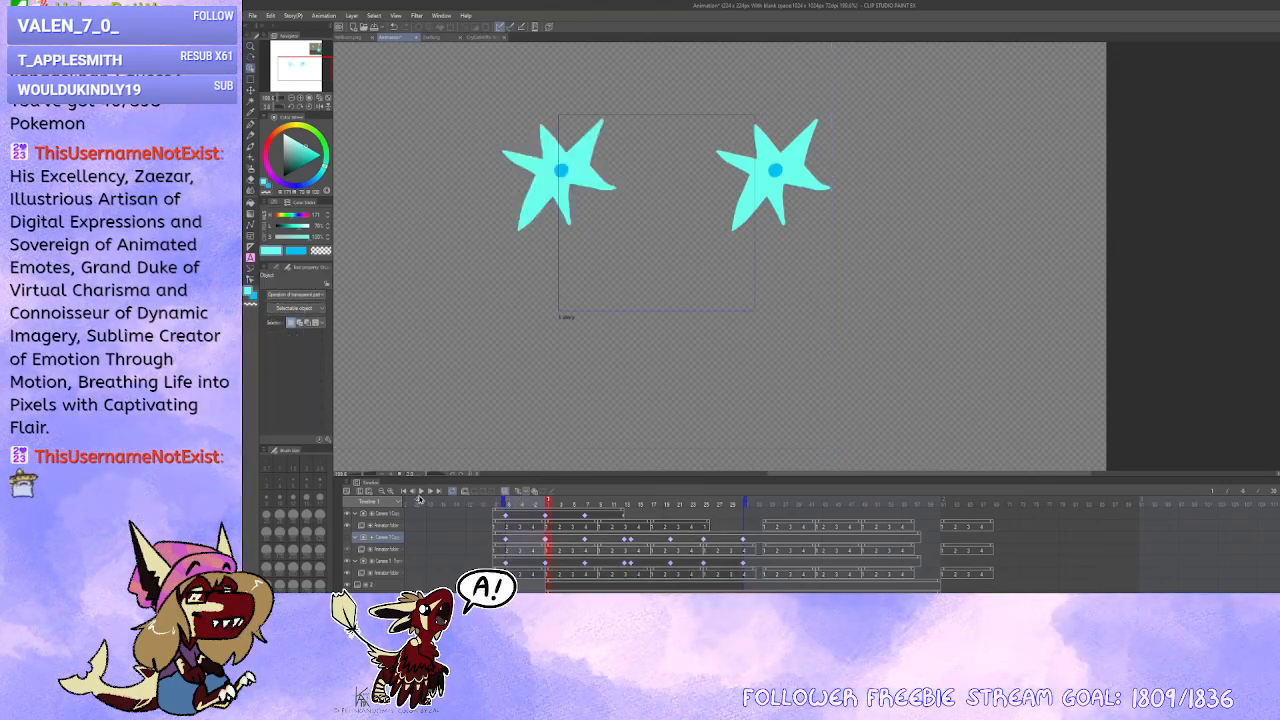
left_click(421, 494)
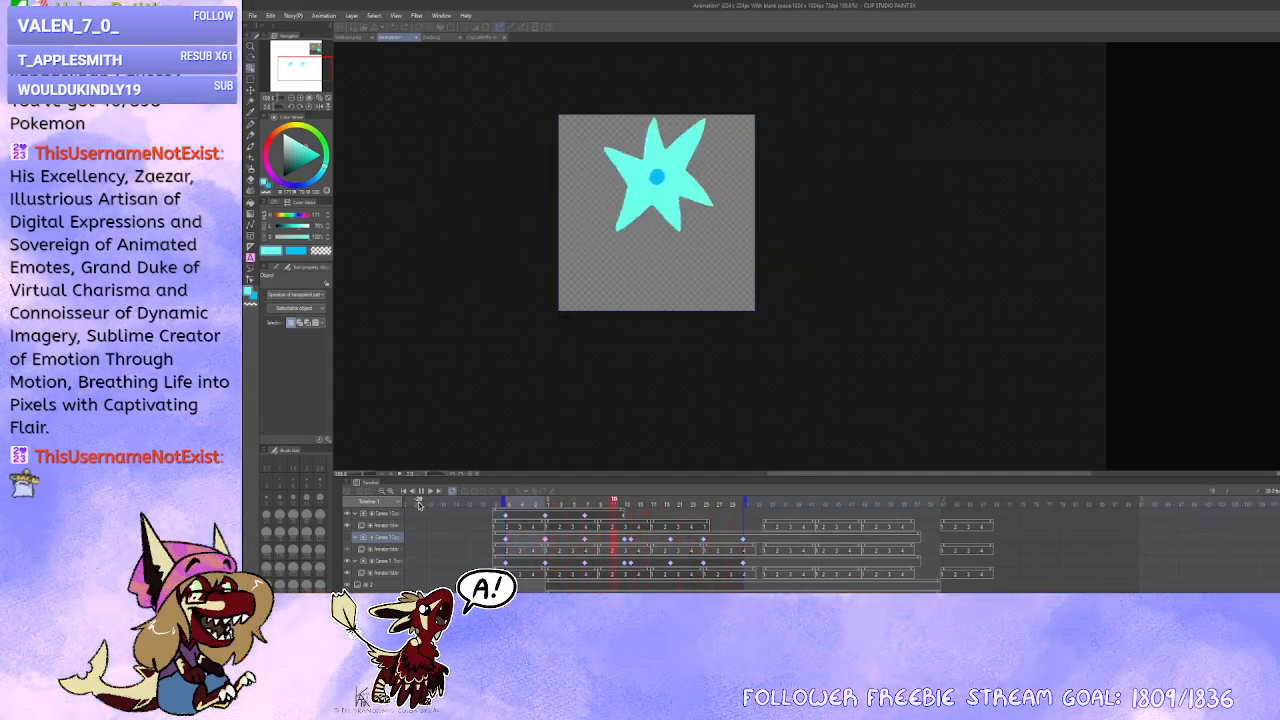
left_click(719, 544)
left_click(714, 544)
left_click(708, 544)
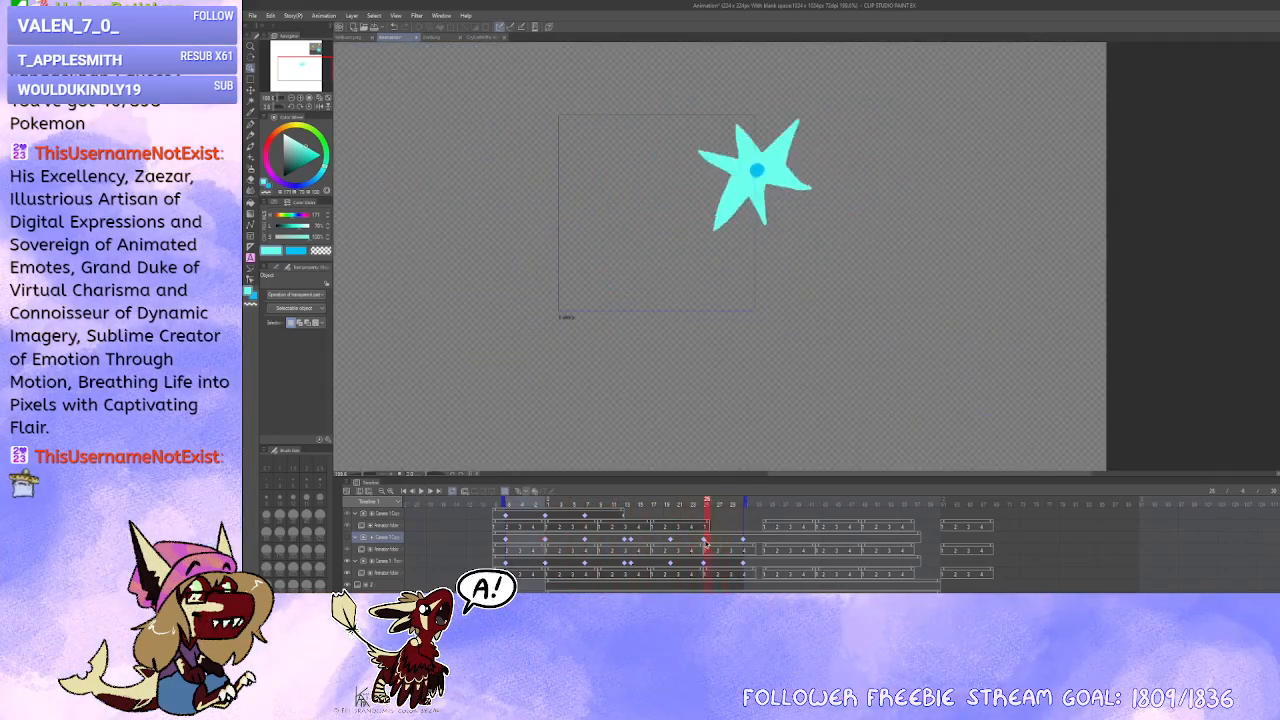
left_click(695, 545)
left_click(706, 543)
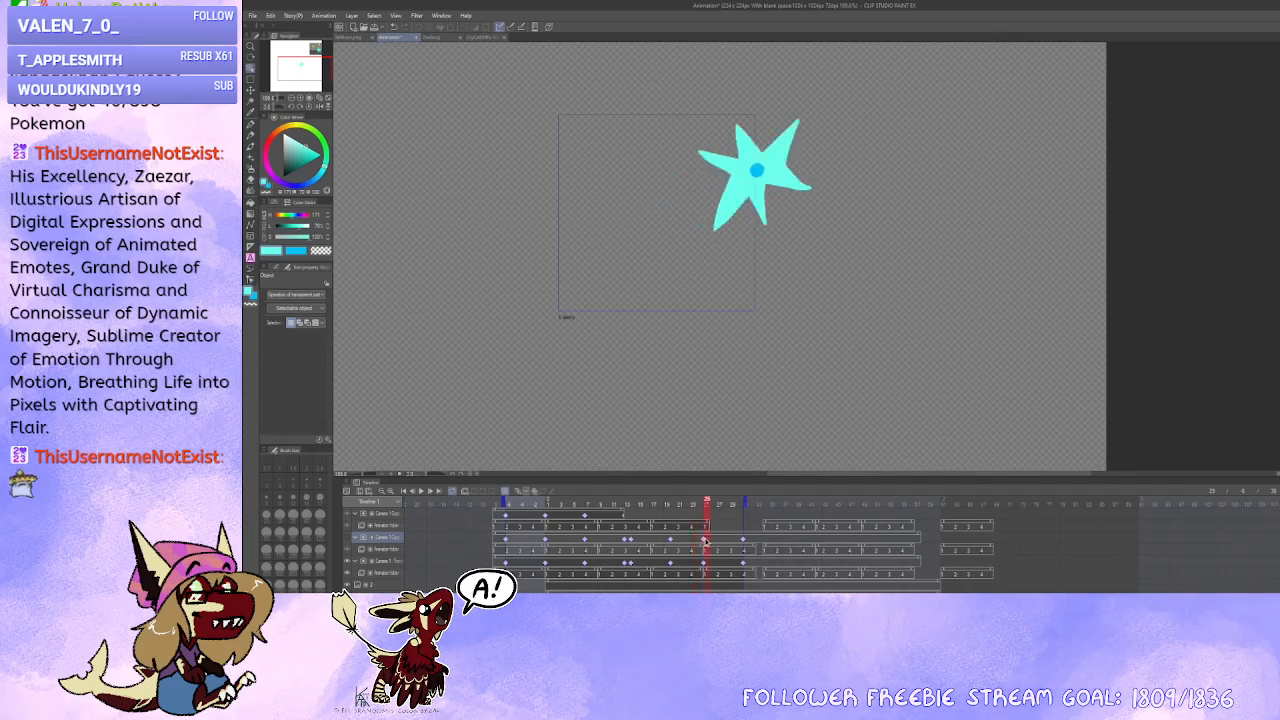
Step: Step through the animation frame by frame from near the range's start to frame 23, examining the stars' spacing and rotation
left_click(518, 540)
left_click(523, 540)
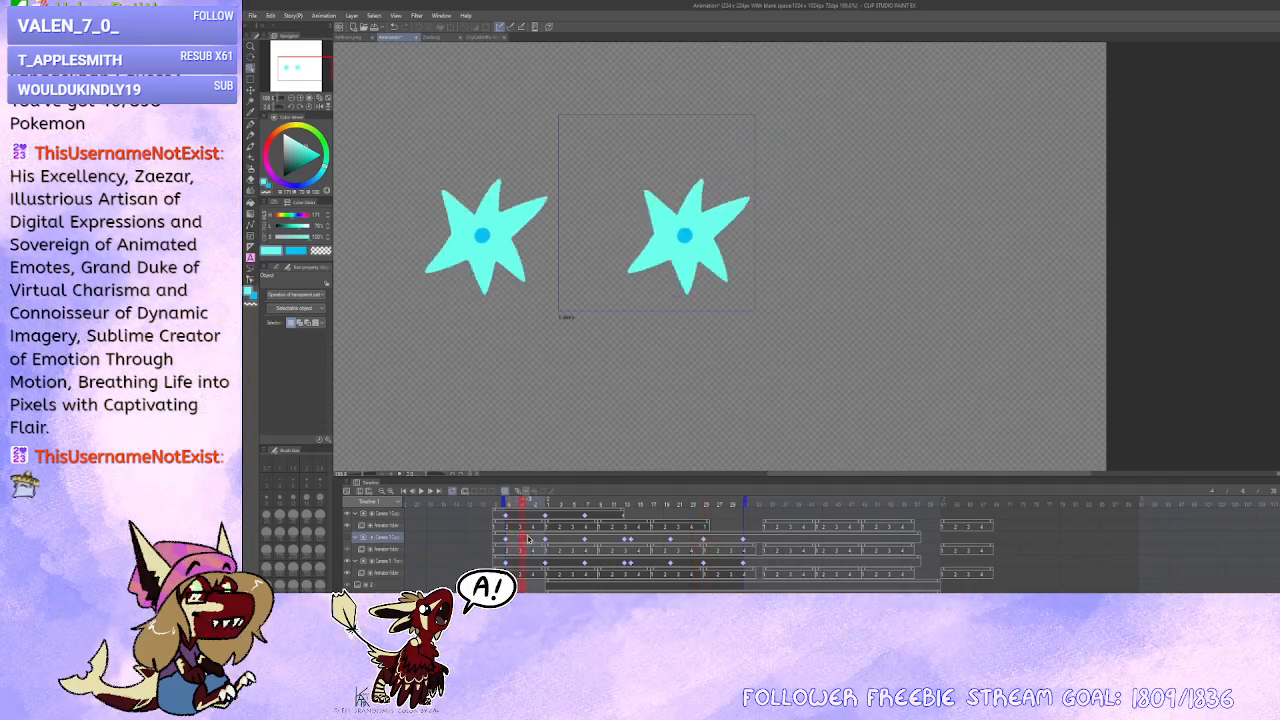
left_click(528, 540)
left_click(536, 540)
left_click(542, 540)
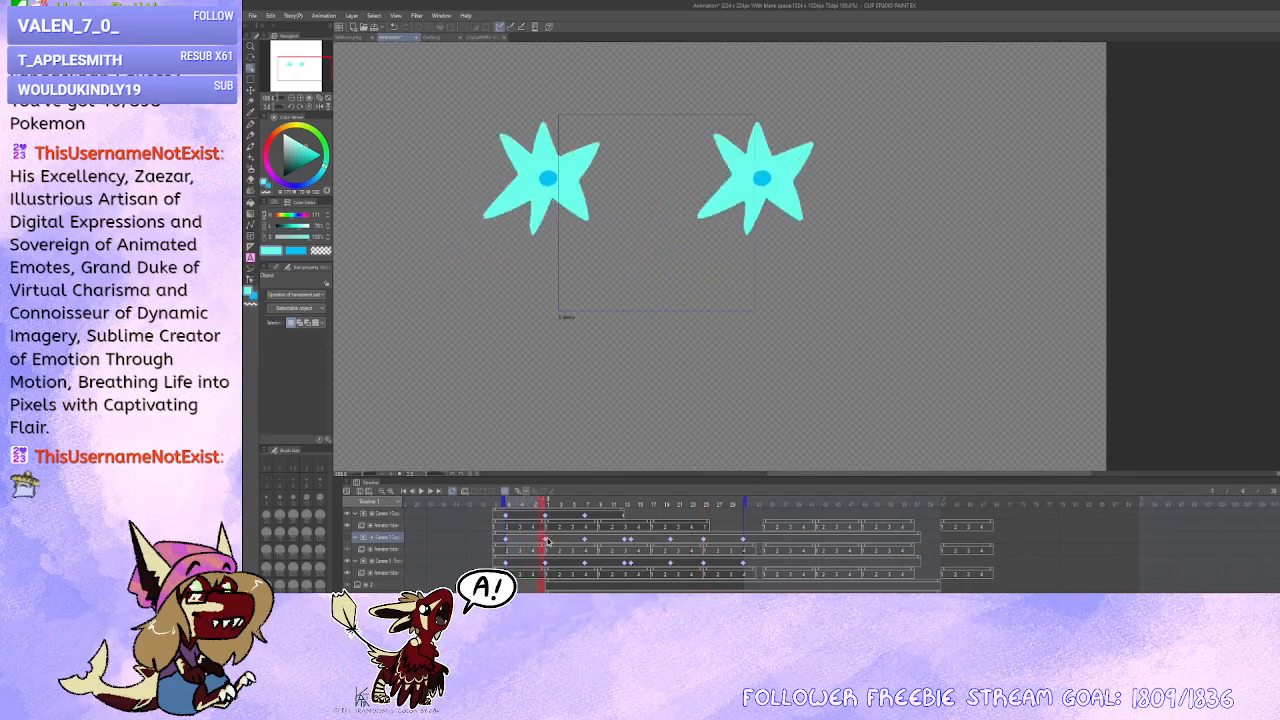
left_click(548, 540)
left_click(555, 540)
left_click(562, 540)
left_click(568, 540)
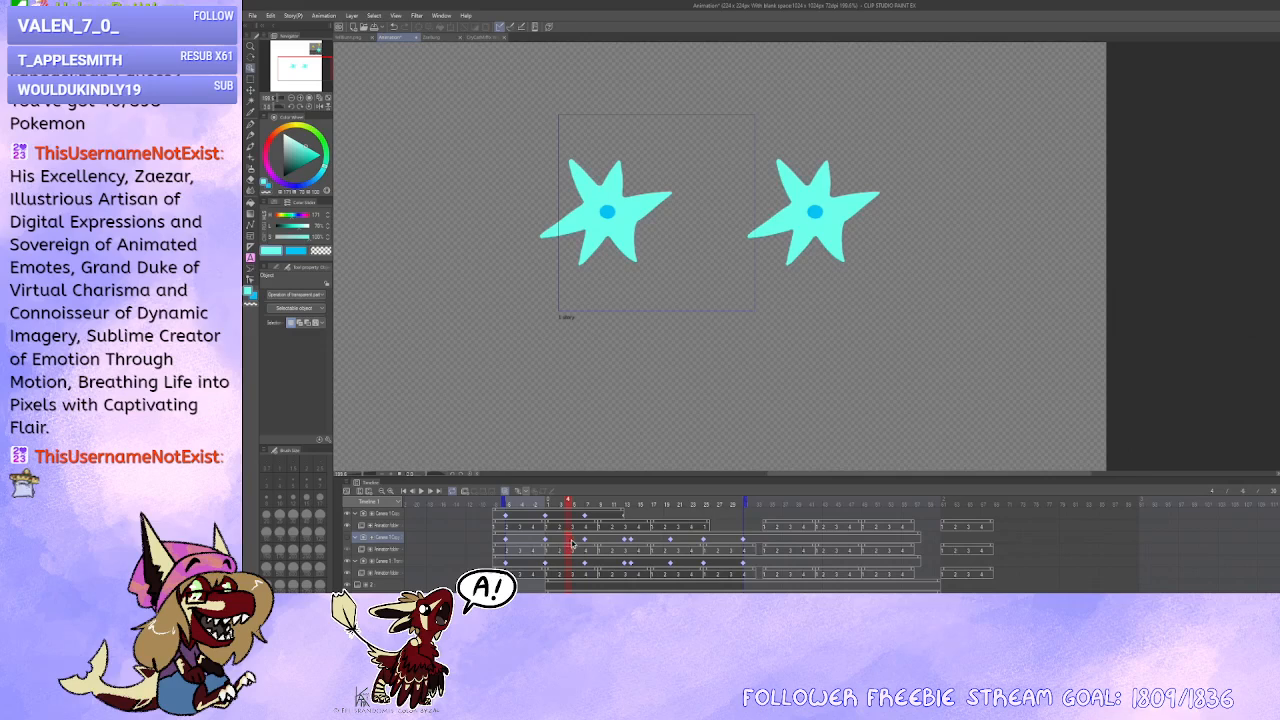
left_click(575, 540)
left_click(581, 540)
left_click(587, 540)
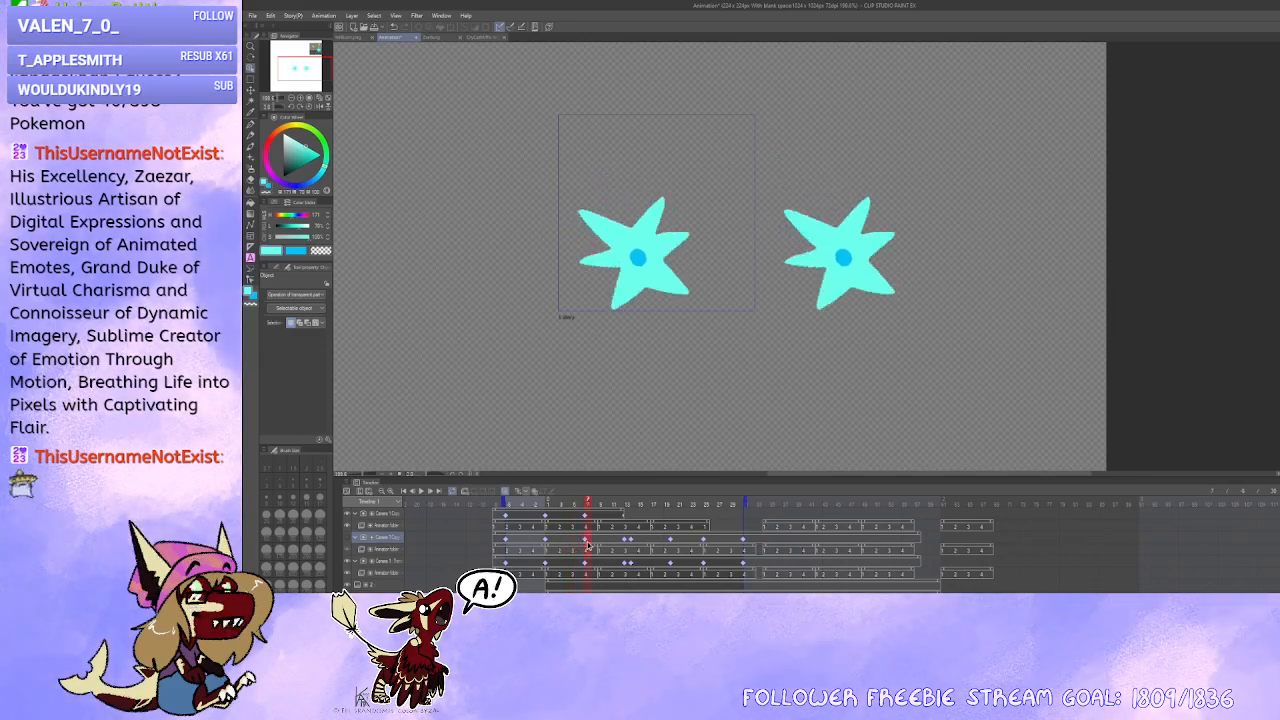
left_click(594, 541)
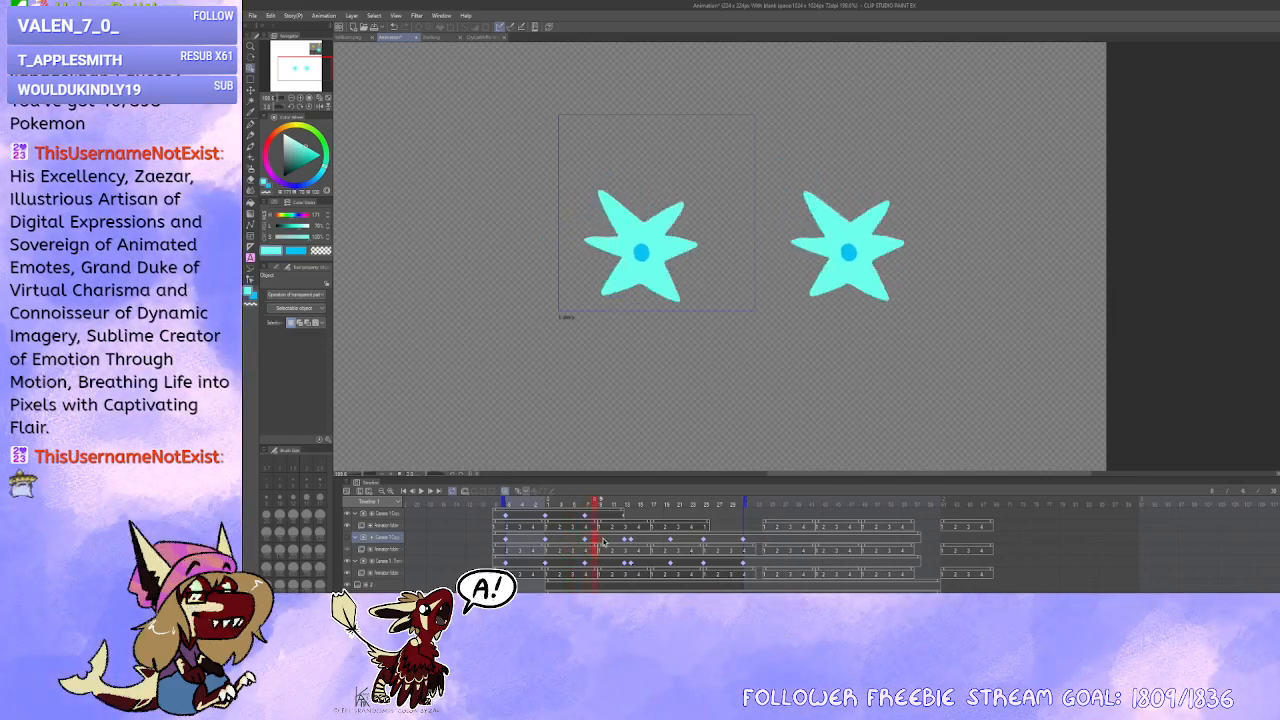
left_click(601, 541)
left_click(608, 541)
left_click(614, 541)
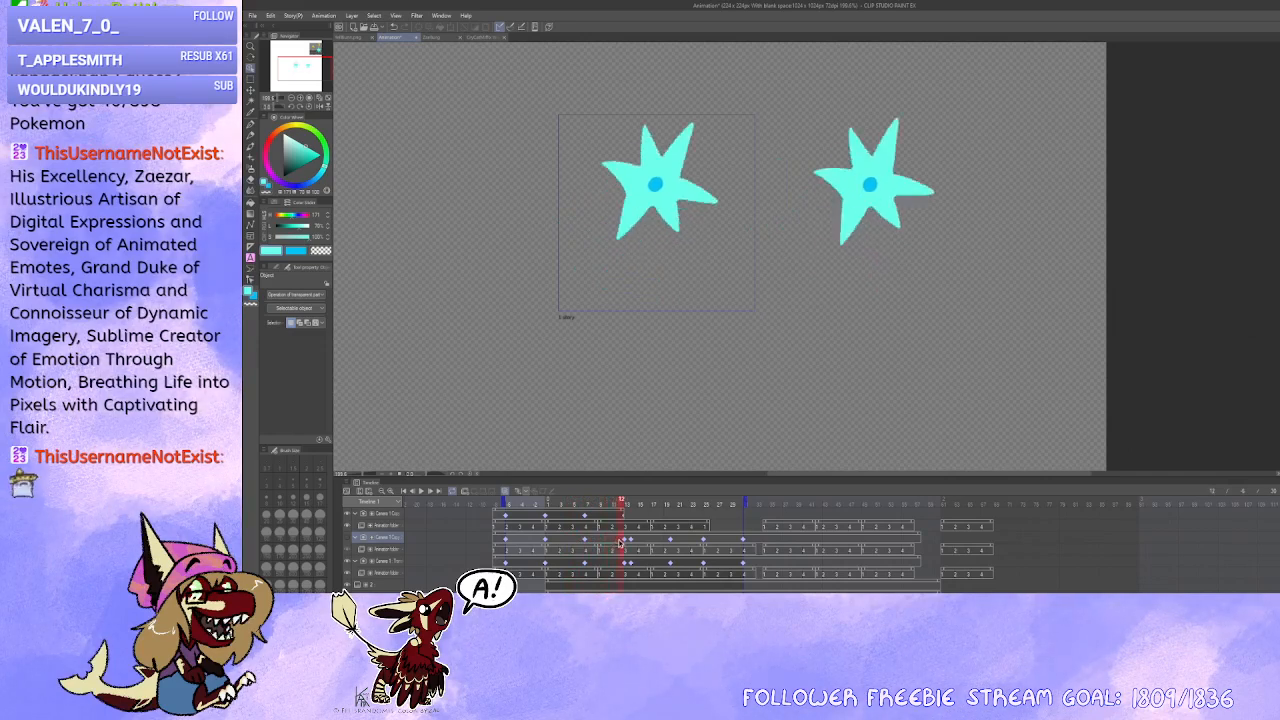
left_click(621, 542)
left_click(628, 543)
left_click(635, 543)
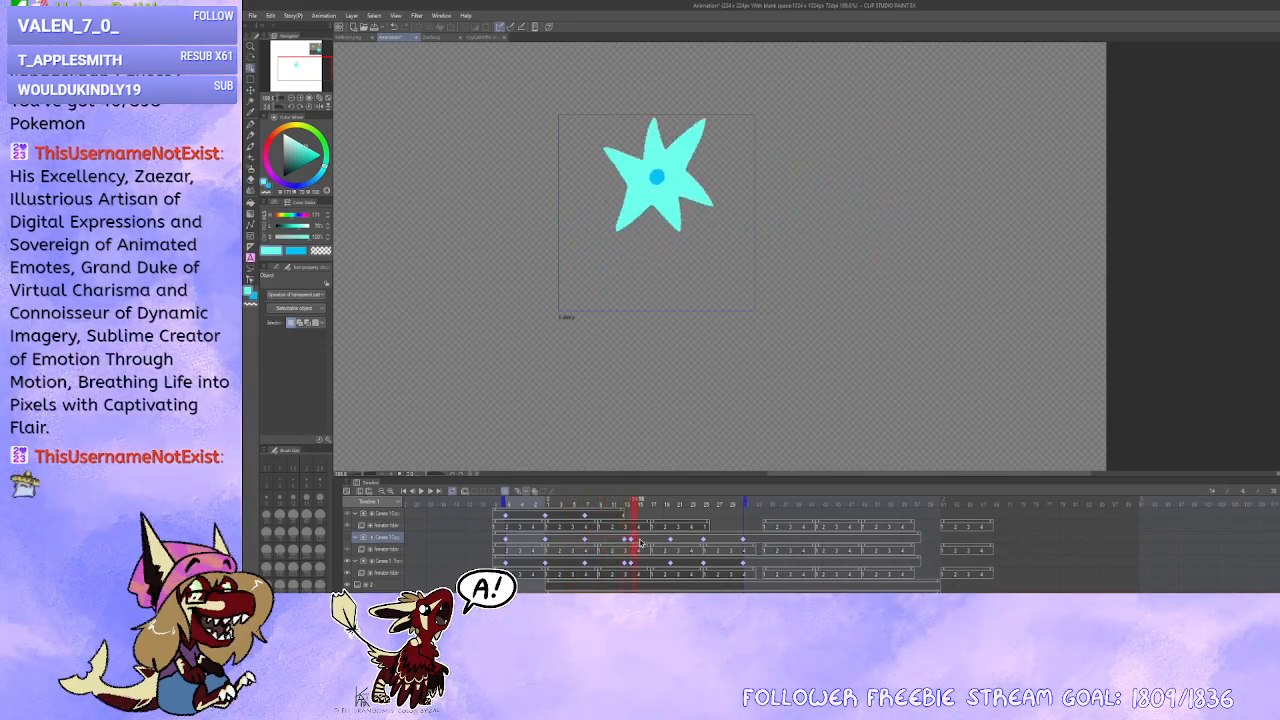
left_click(641, 544)
left_click(648, 545)
left_click(654, 545)
left_click(660, 544)
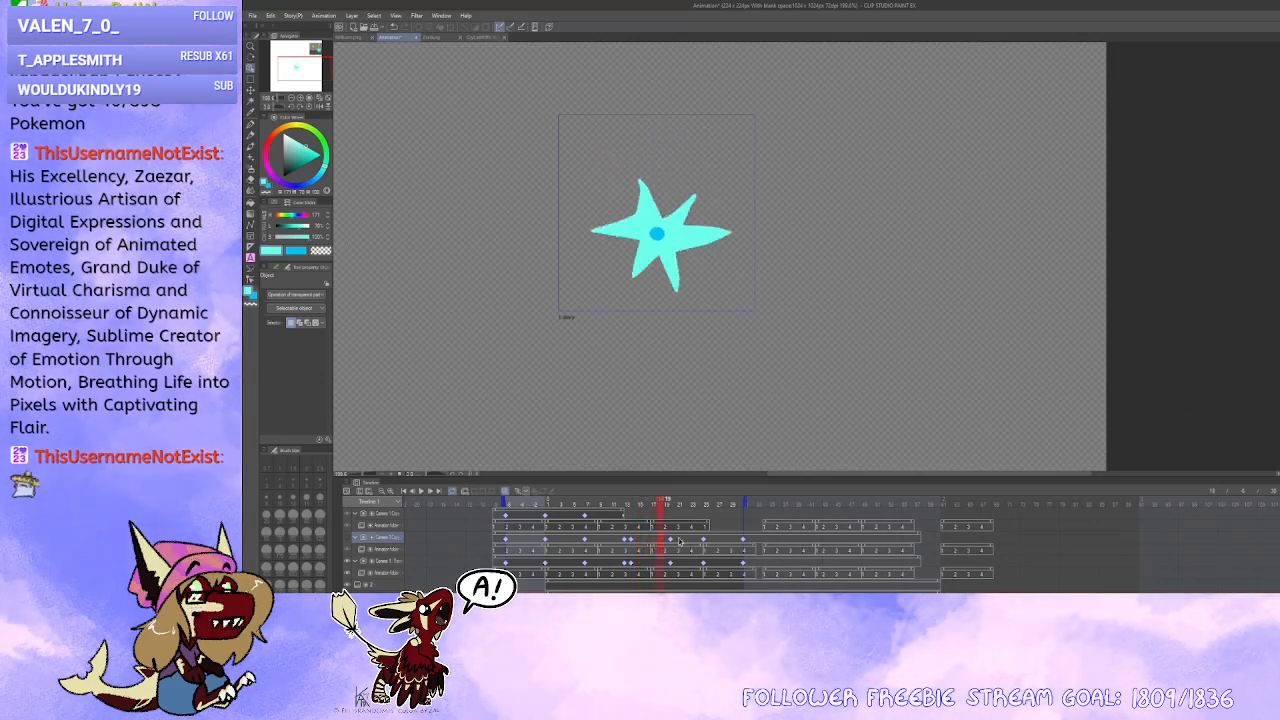
left_click(667, 542)
left_click(674, 542)
left_click(680, 542)
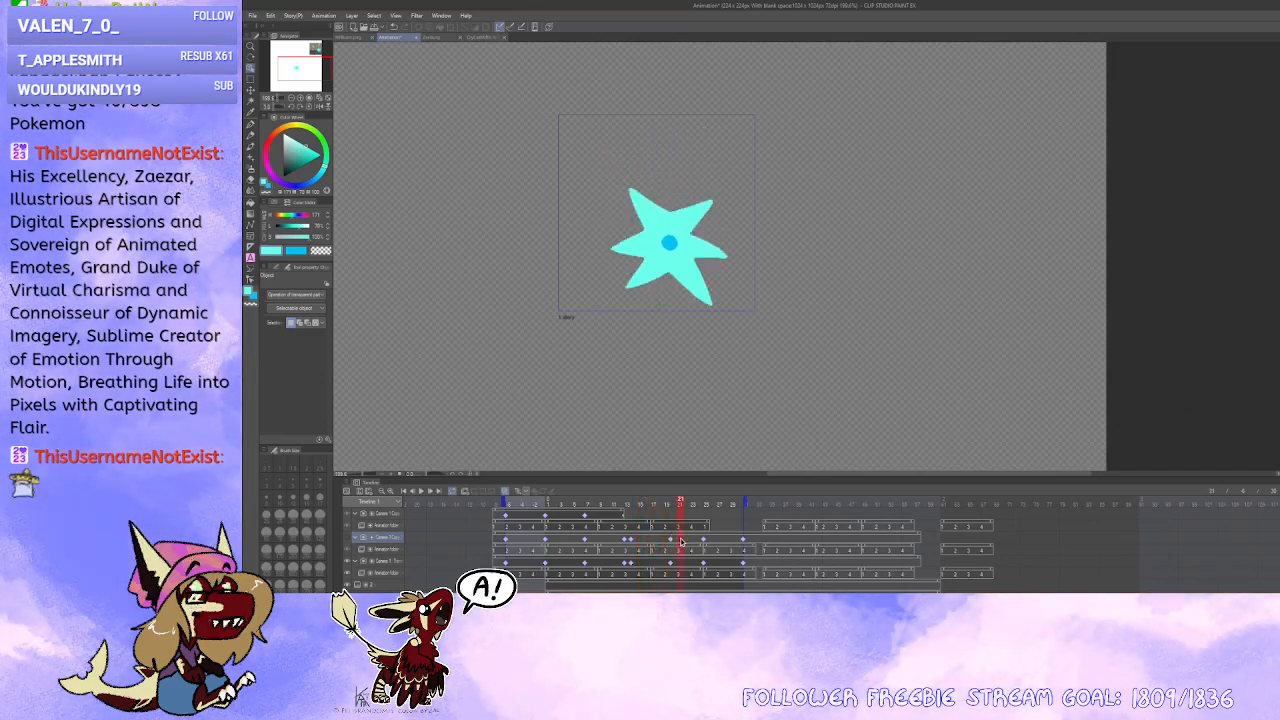
left_click(687, 542)
left_click(693, 542)
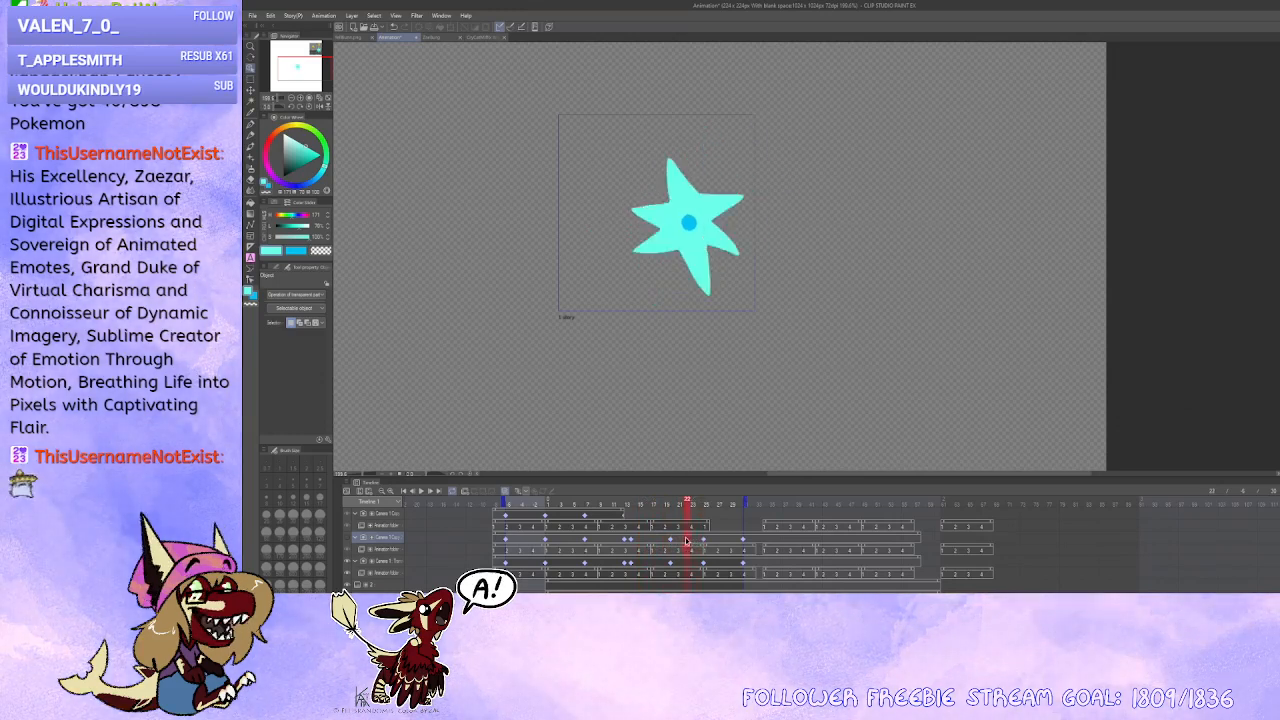
left_click(694, 542)
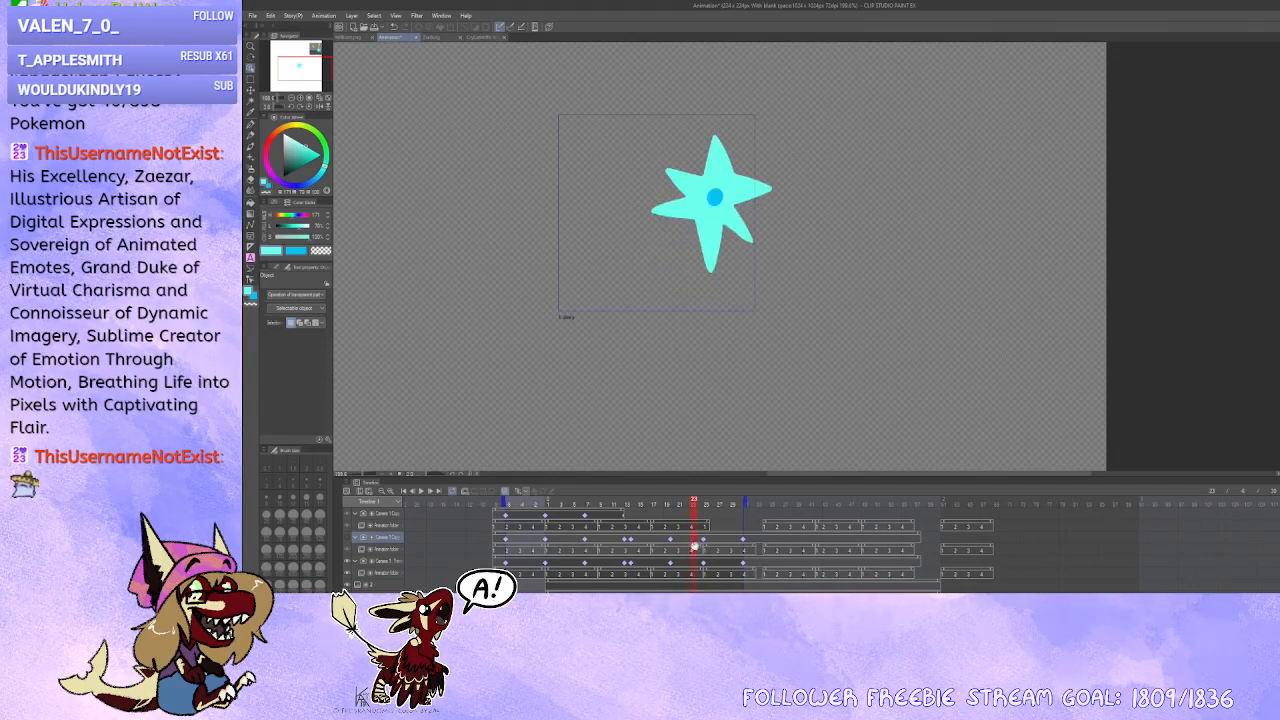
Step: Shift the middle folder's star to the left of the other folder's star at the keyframes on frames 20 and 26
left_click_drag(683, 542, 672, 541)
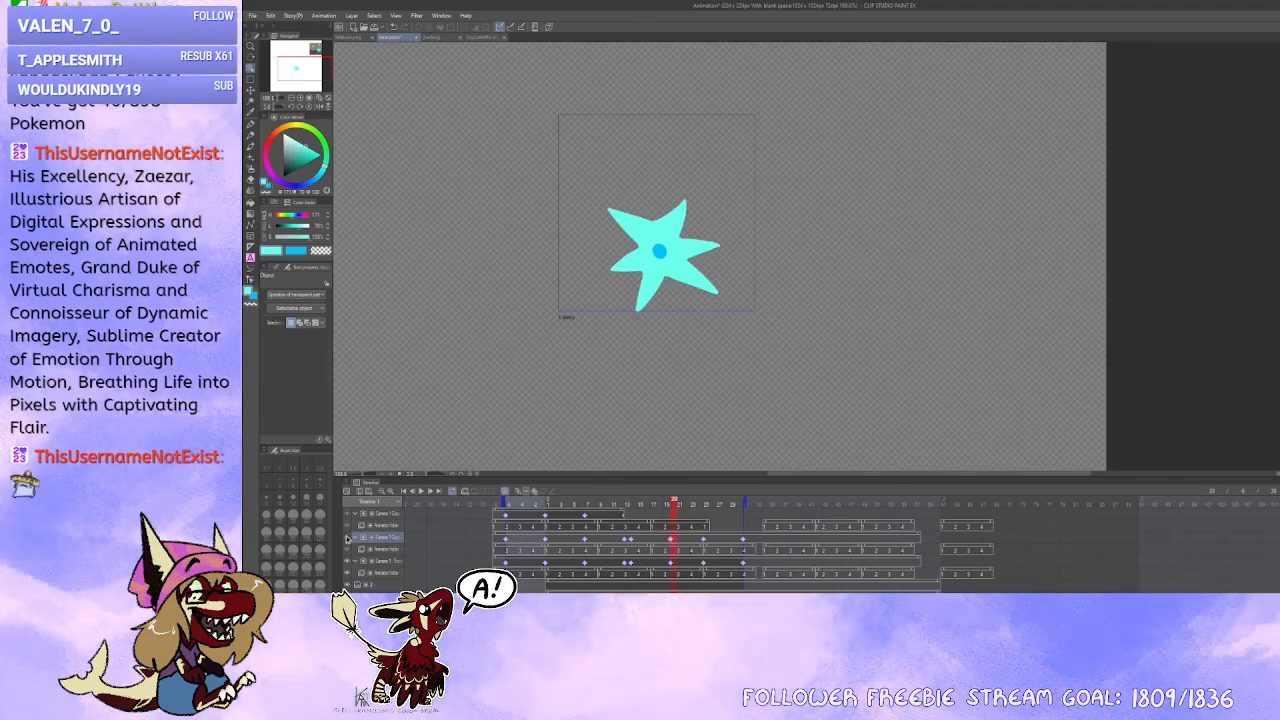
left_click(669, 540)
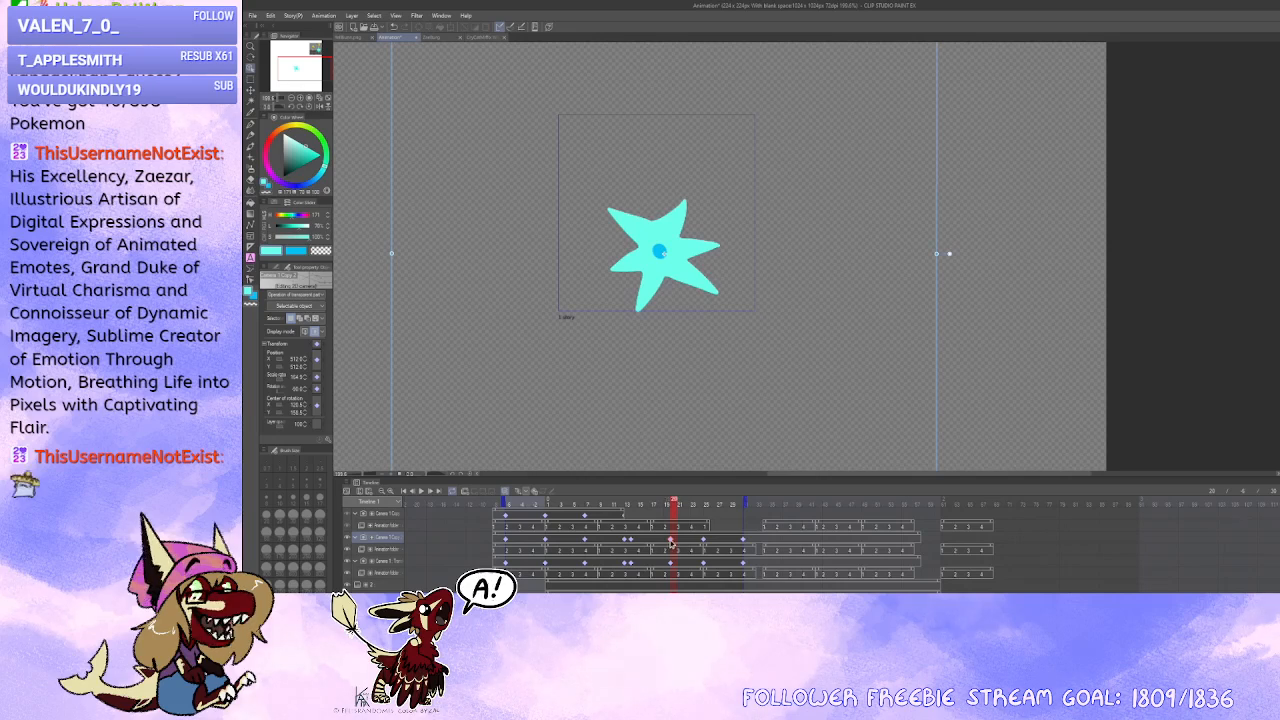
left_click(631, 540)
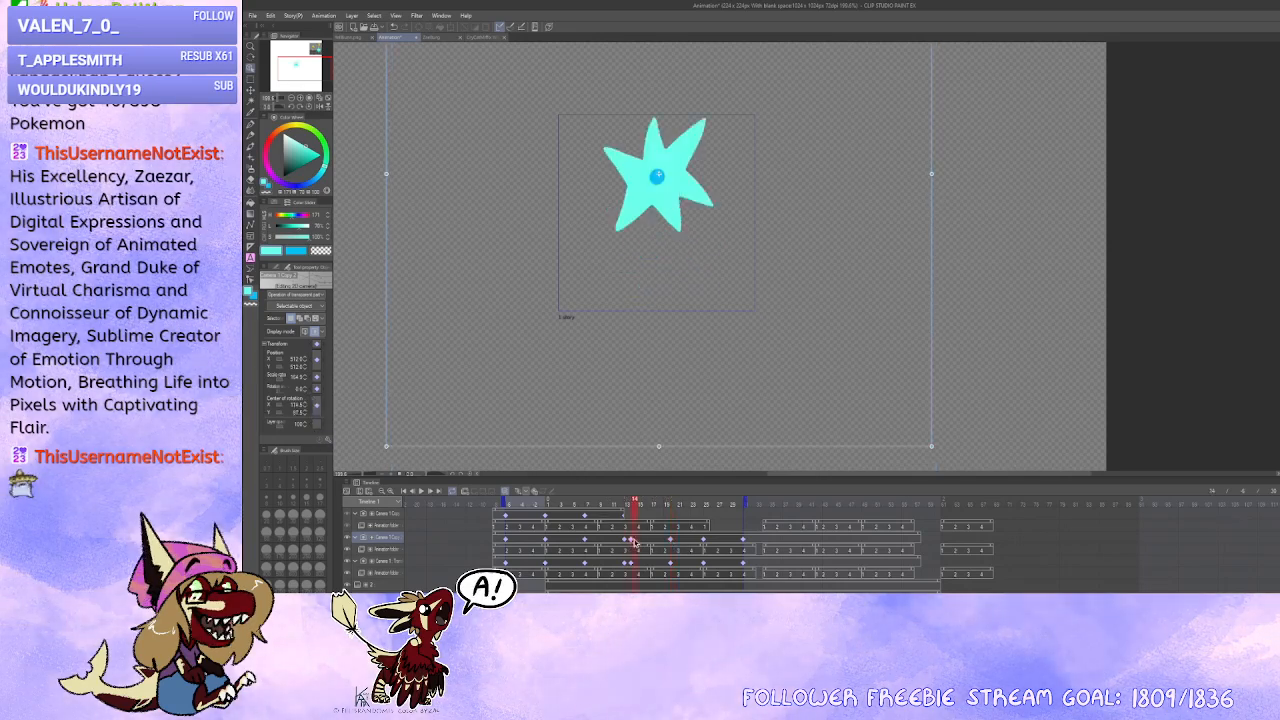
left_click(671, 541)
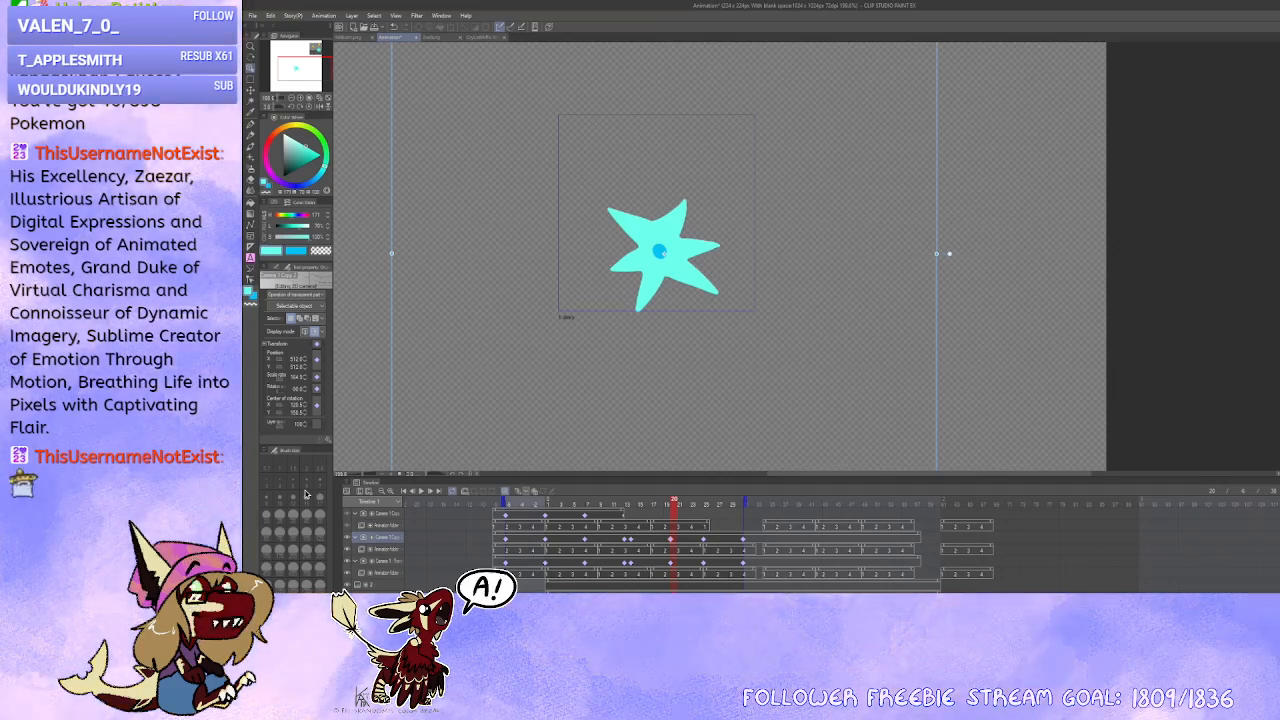
key("ctrl+z")
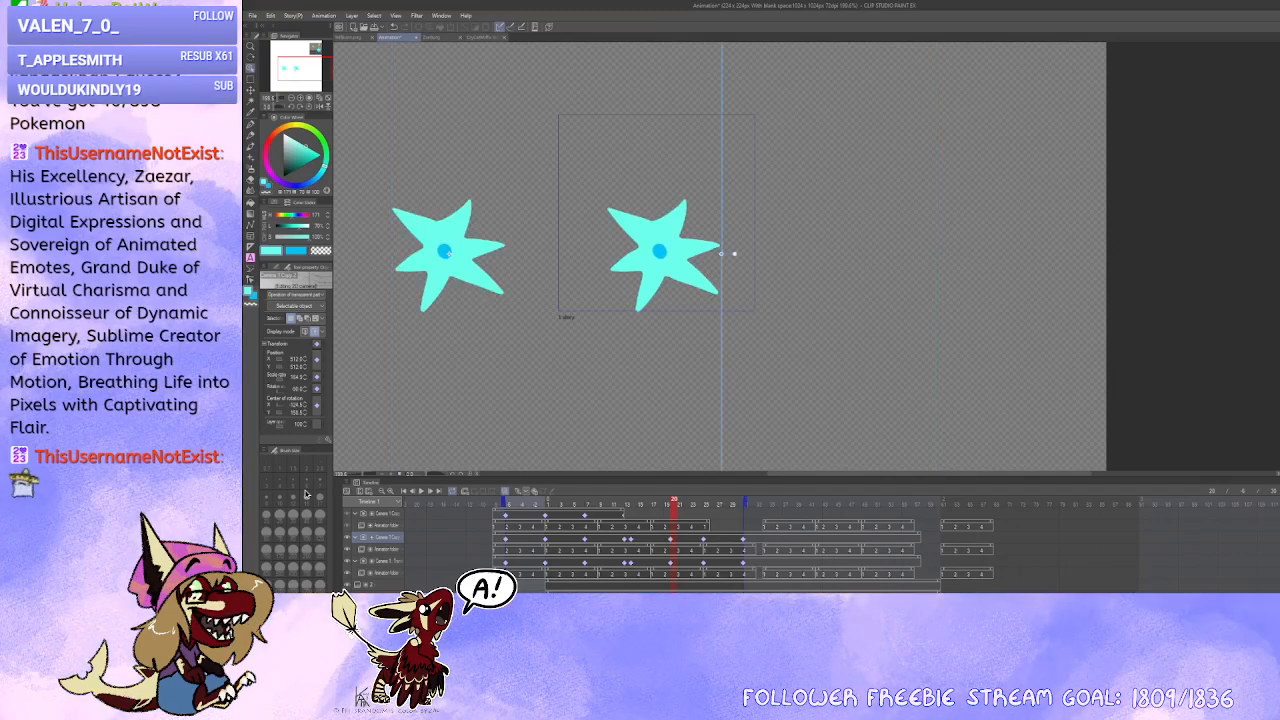
left_click(704, 542)
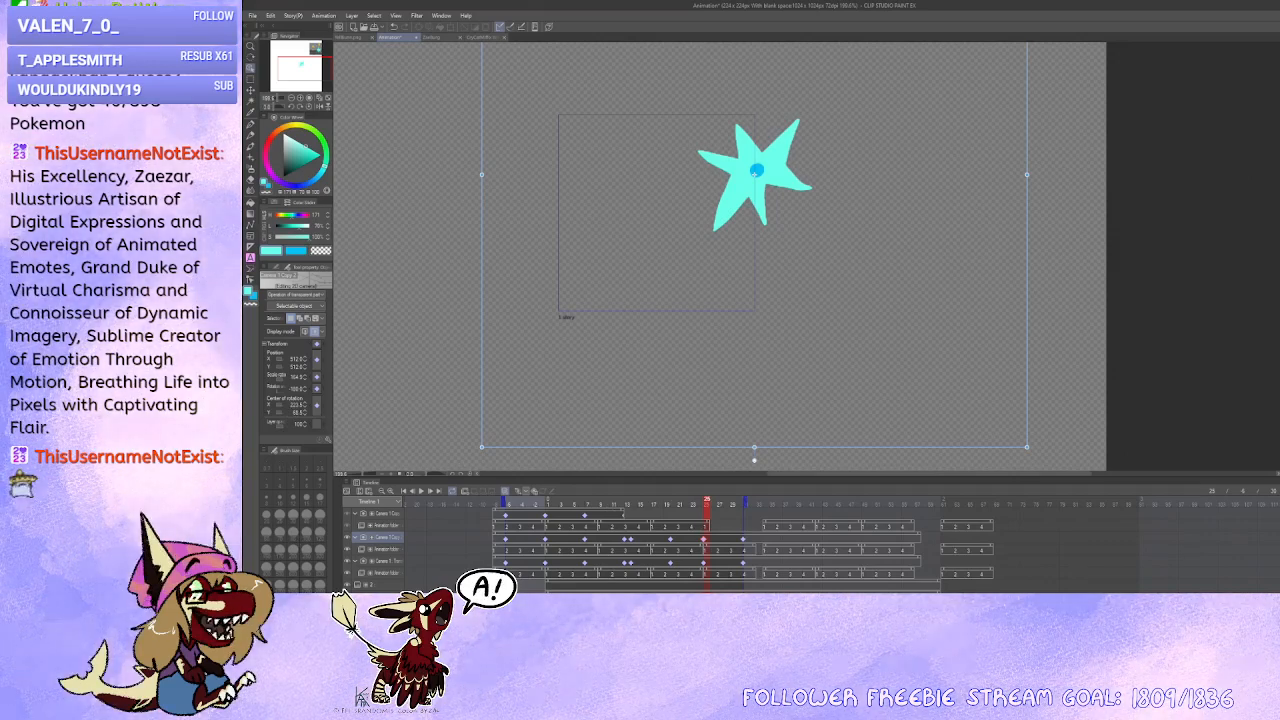
key("ctrl+z")
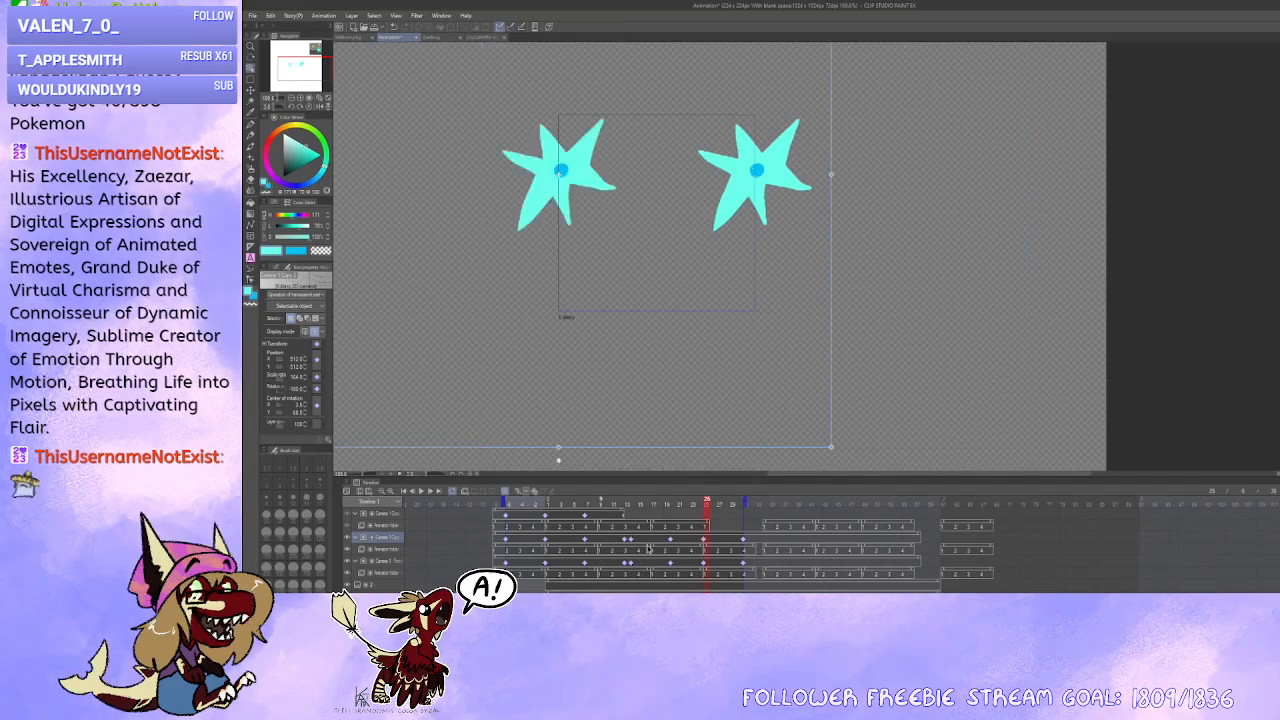
Step: Extend the playback range past frame 31 and shift the middle folder's star one canvas width left at its last keyframe
left_click(741, 543)
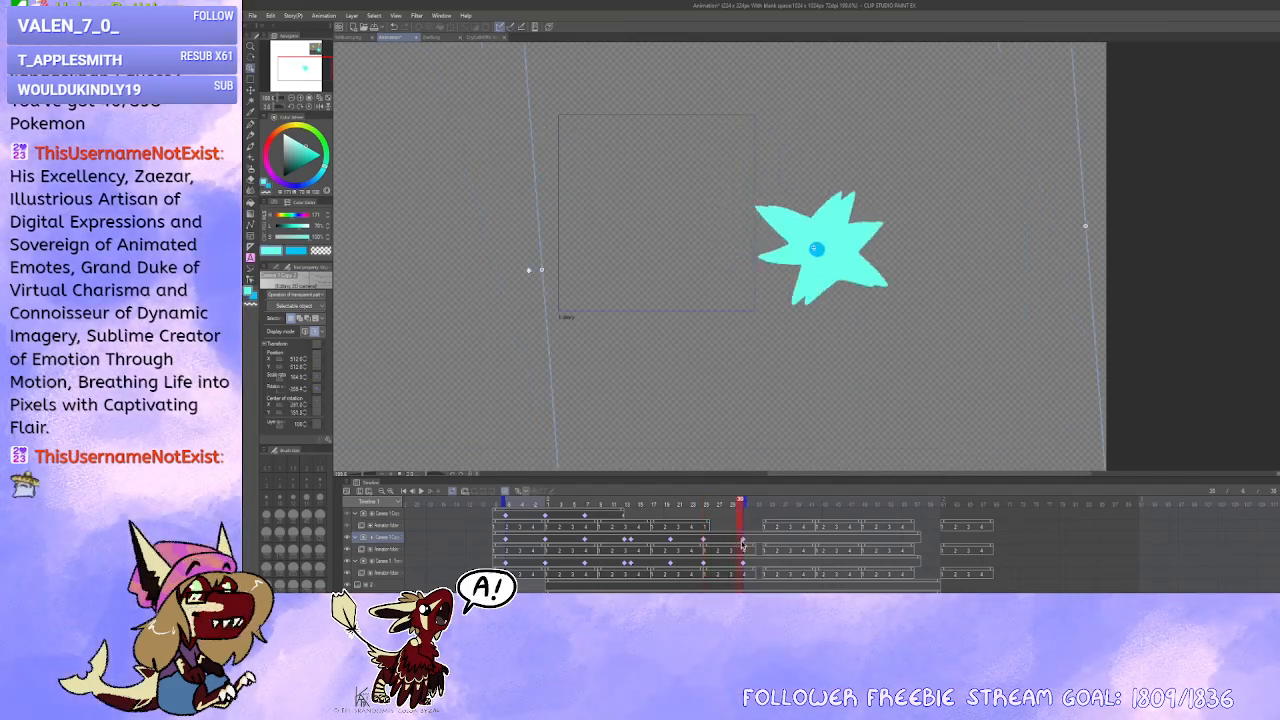
left_click_drag(745, 502, 758, 502)
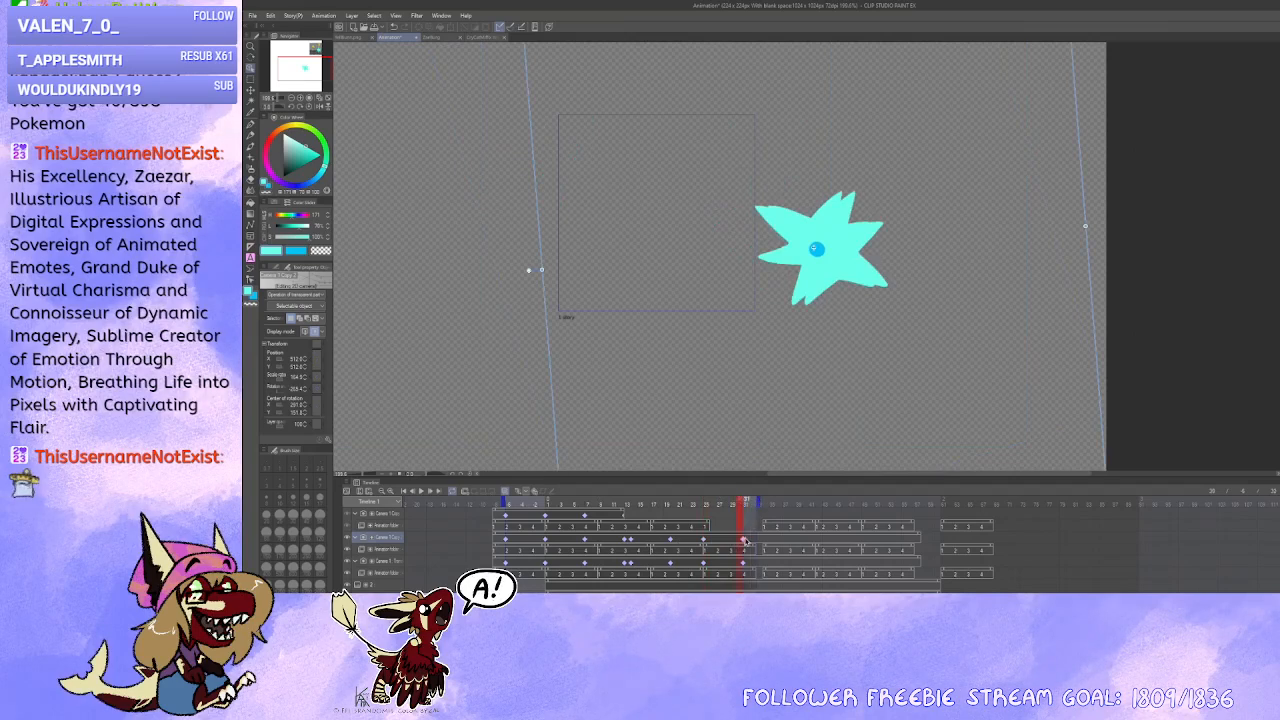
left_click(745, 541)
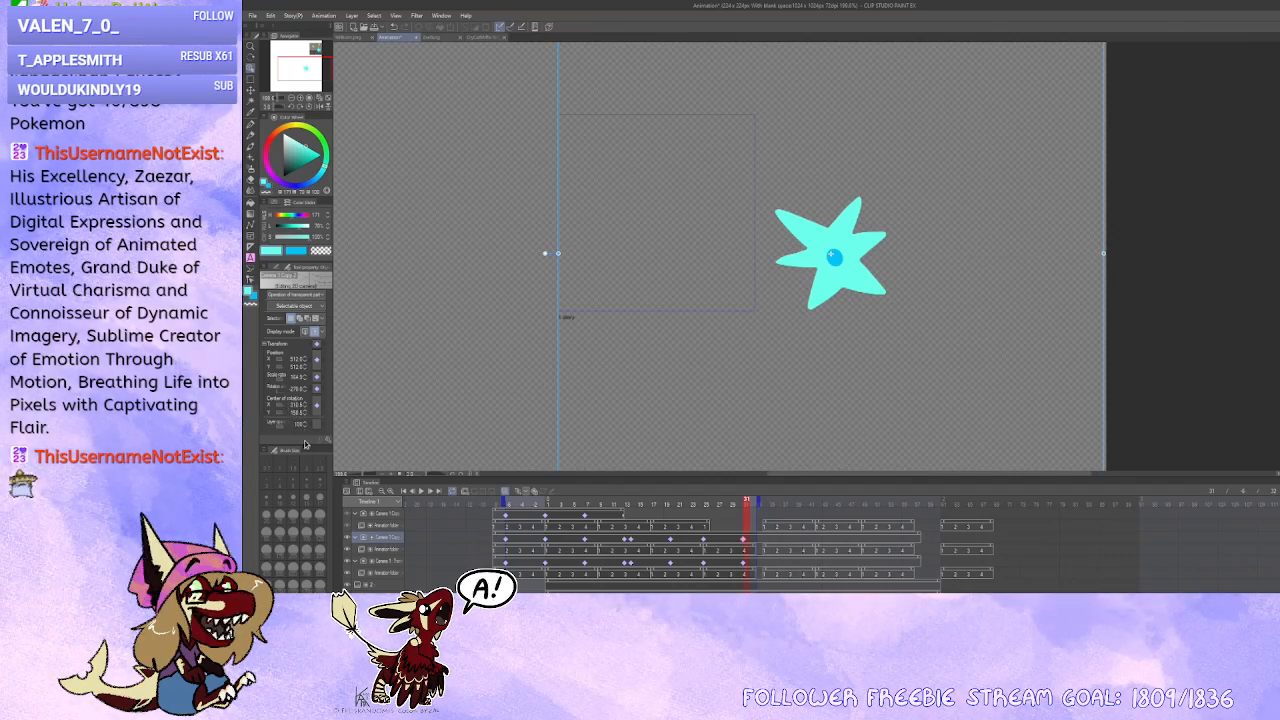
key("ctrl+z")
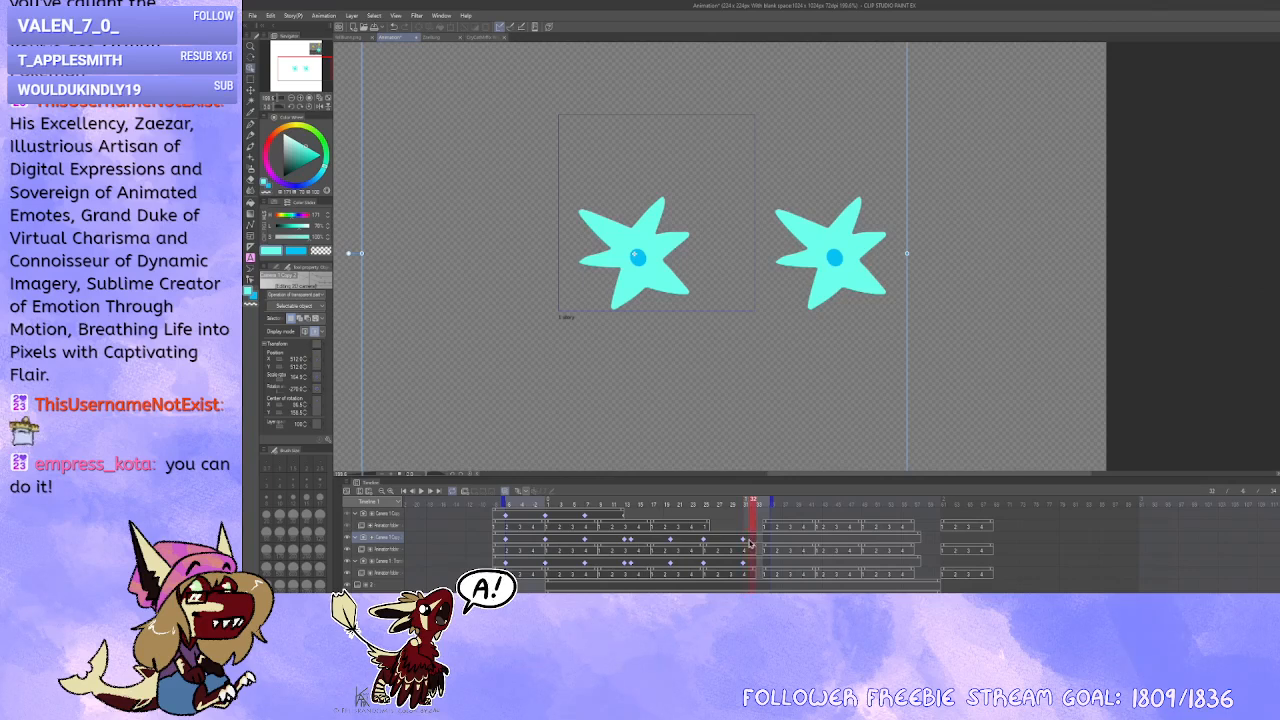
Step: Set the playback range to frames 1 to 24 and play the animation to check the two stars
left_click_drag(745, 543, 714, 544)
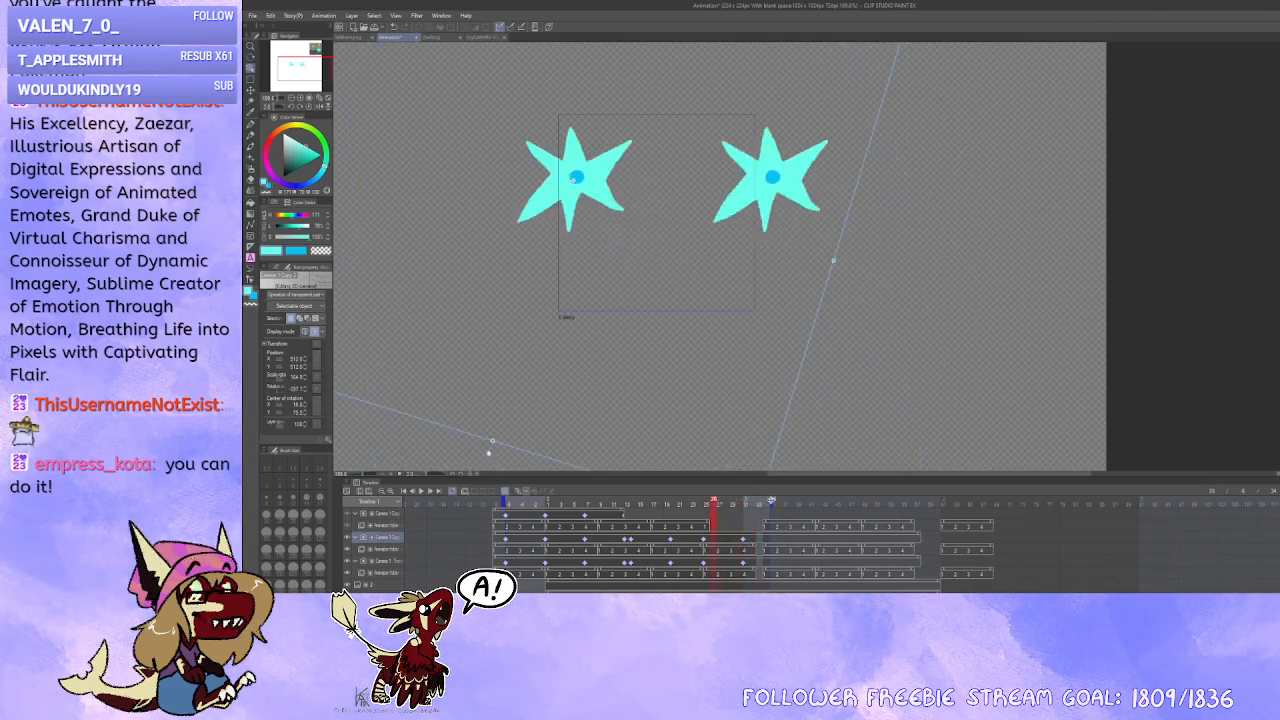
left_click(703, 507)
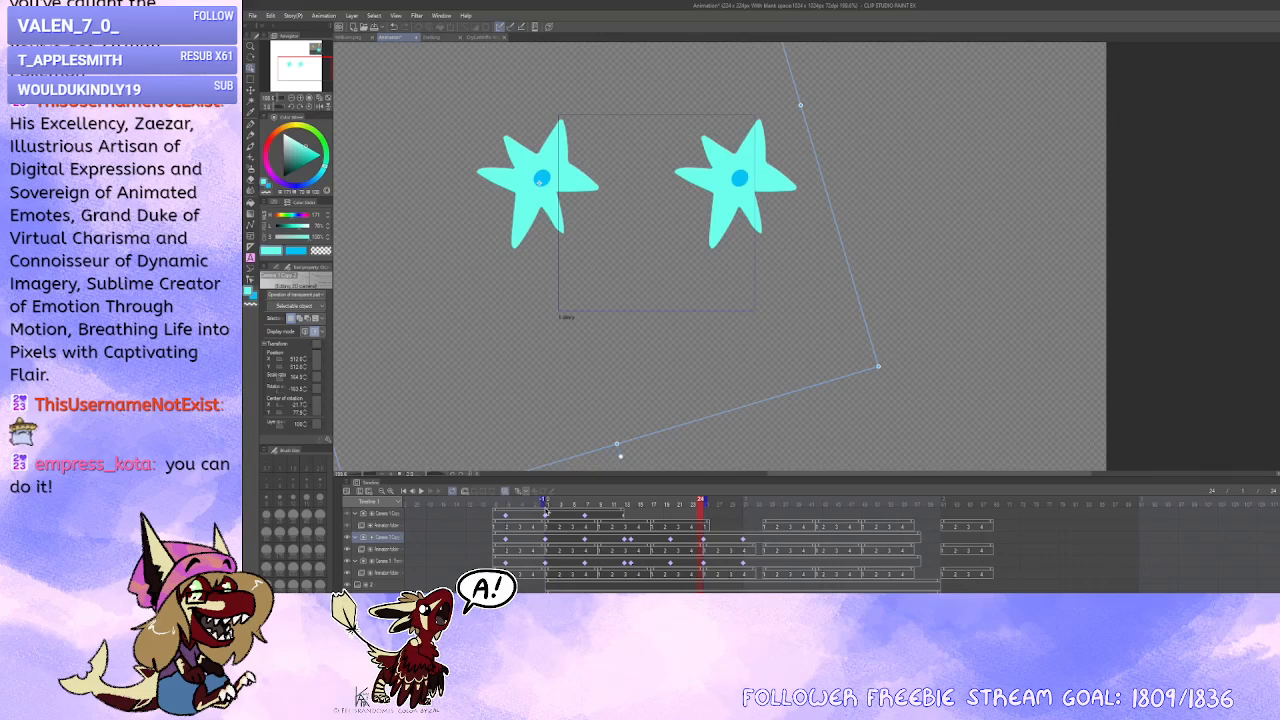
left_click(422, 491)
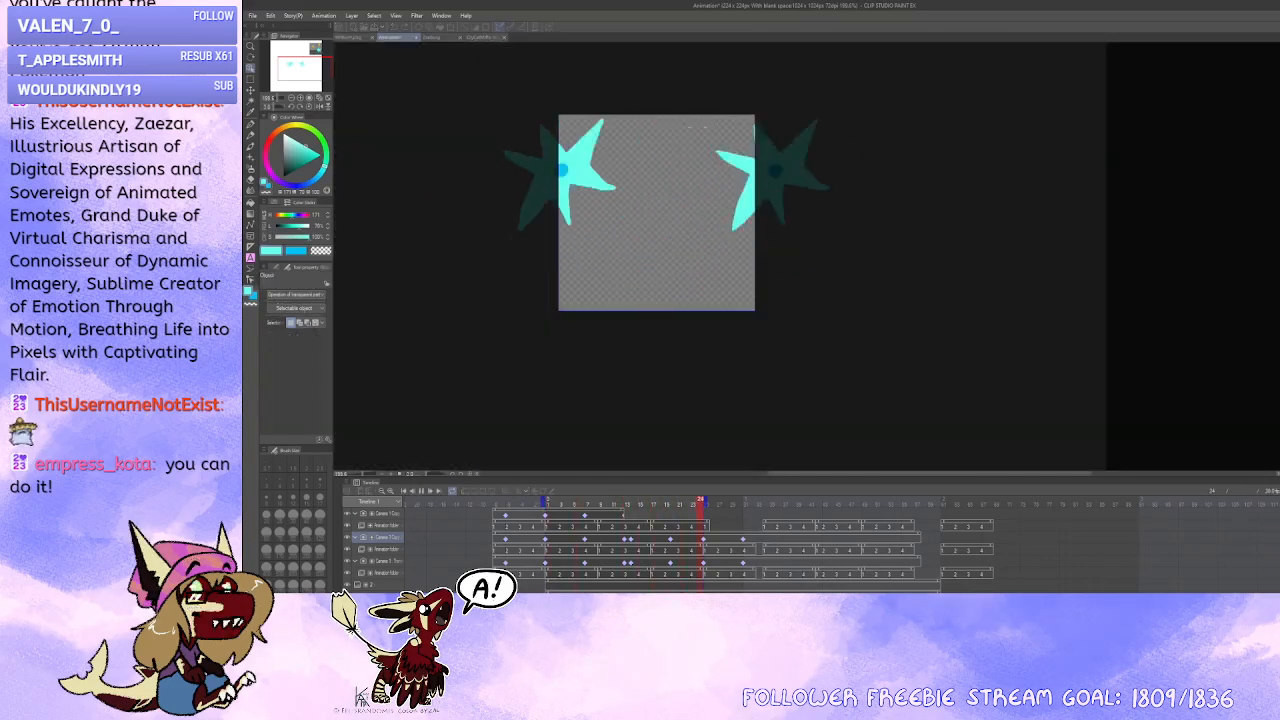
key("space")
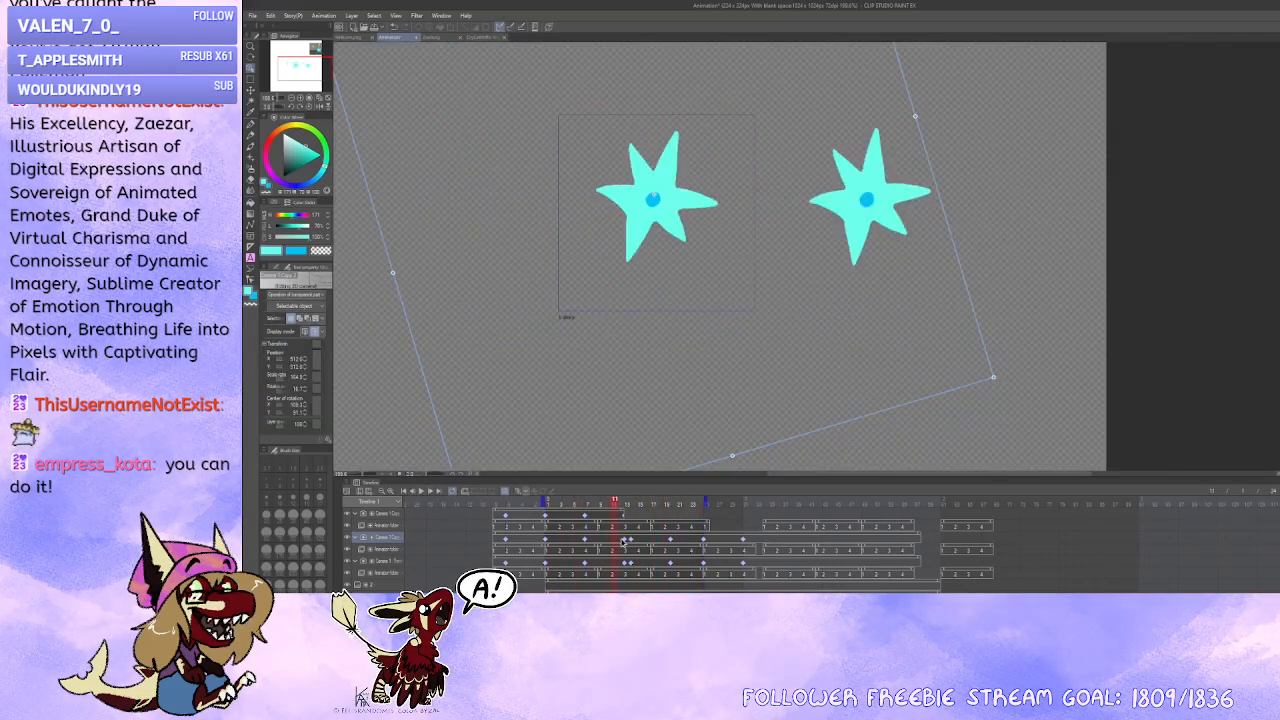
Step: Remove the middle folder's keyframes before frame 14, make its span start at frame 14, and play the animation
left_click(626, 543)
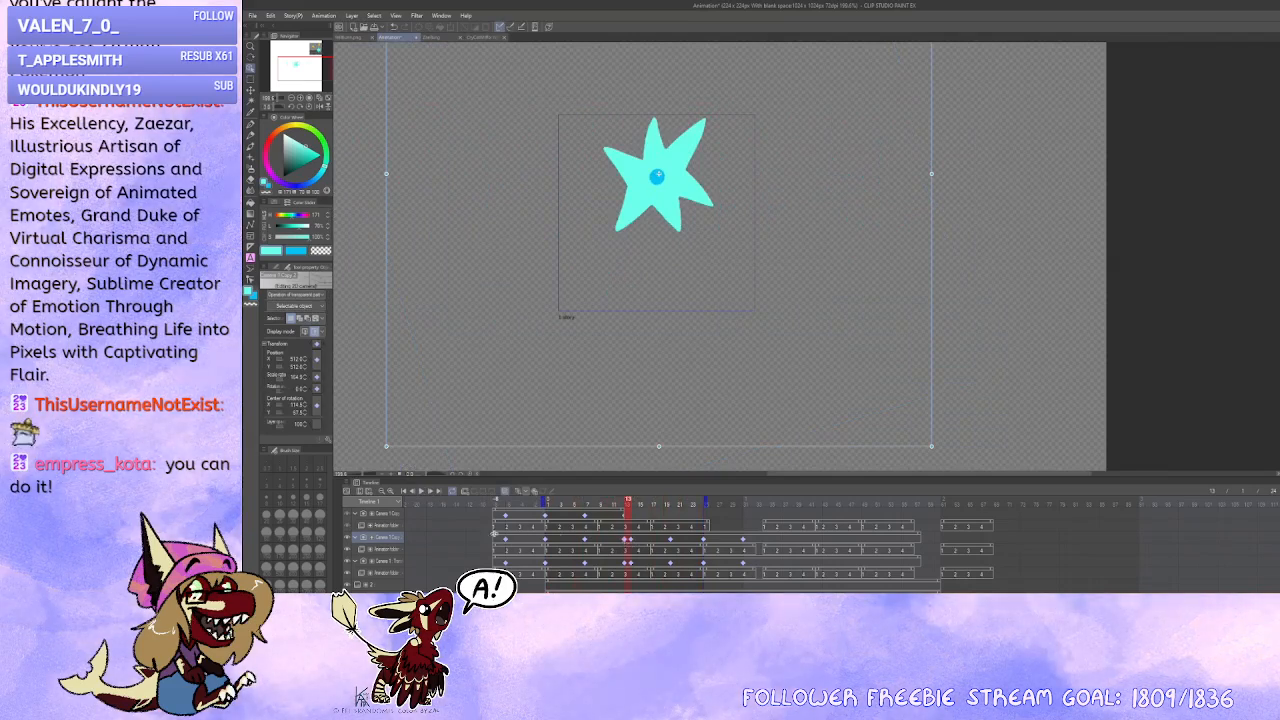
left_click(508, 536)
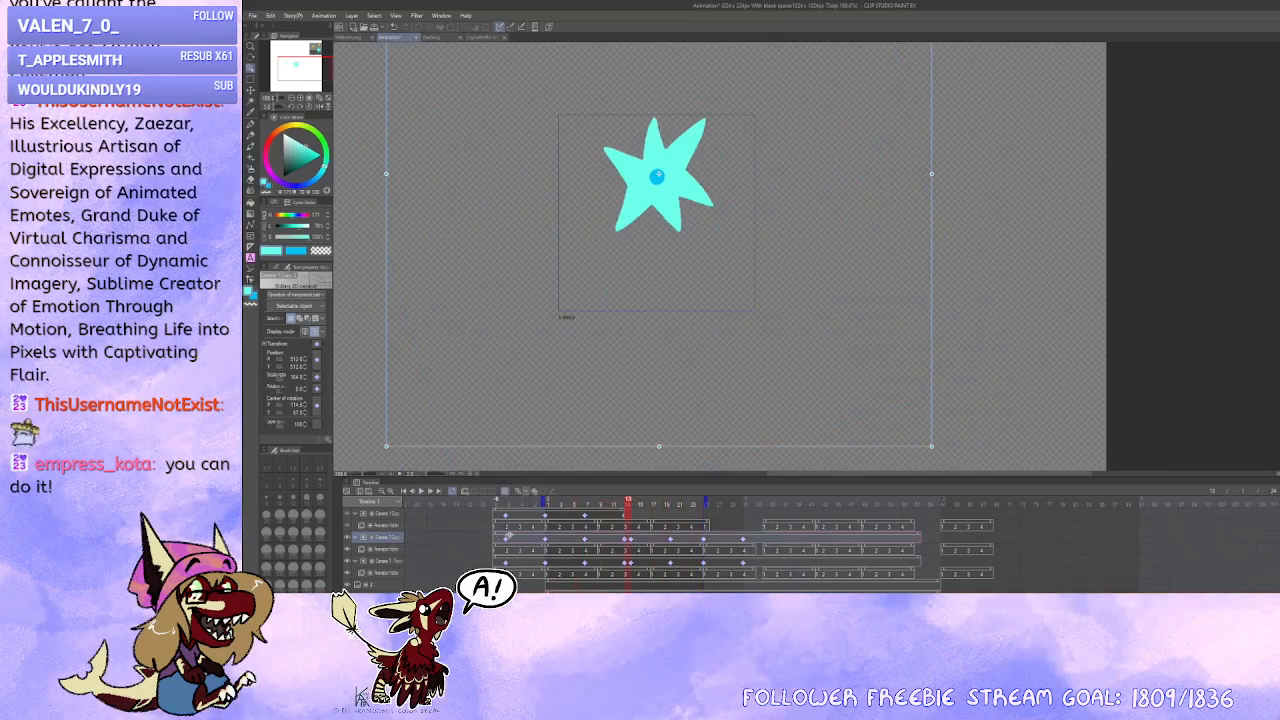
left_click(630, 540)
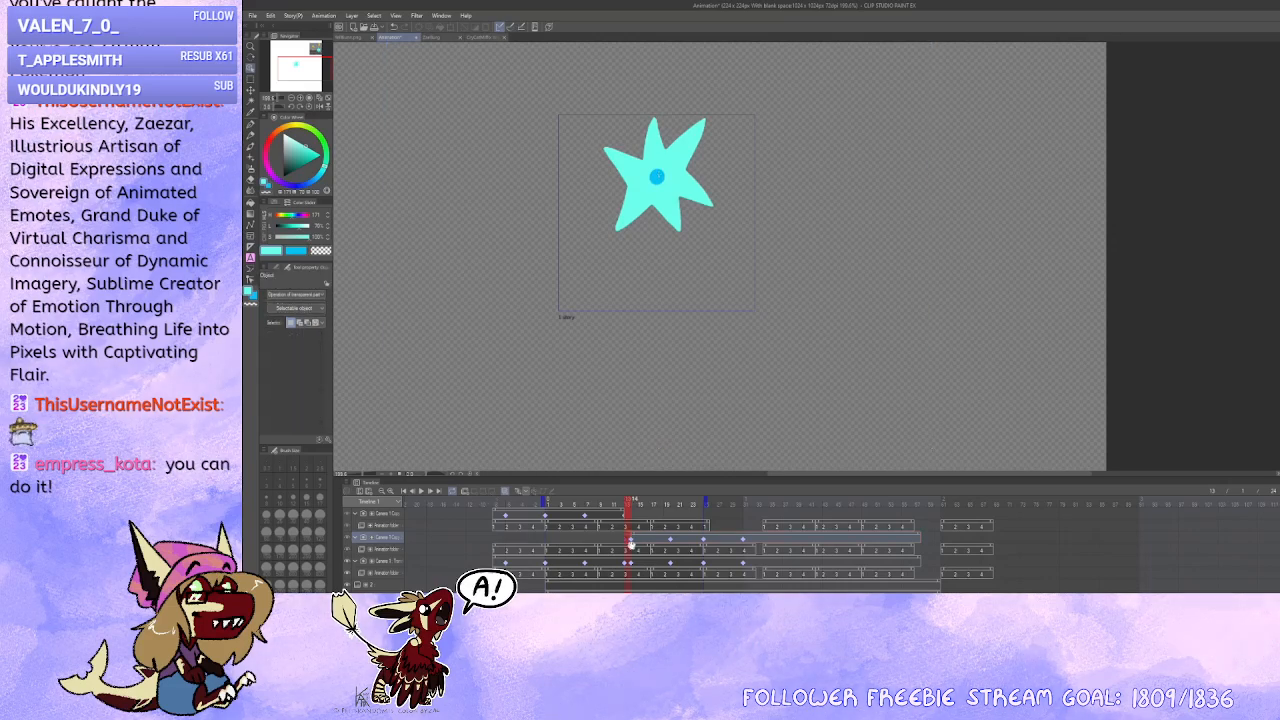
left_click(421, 491)
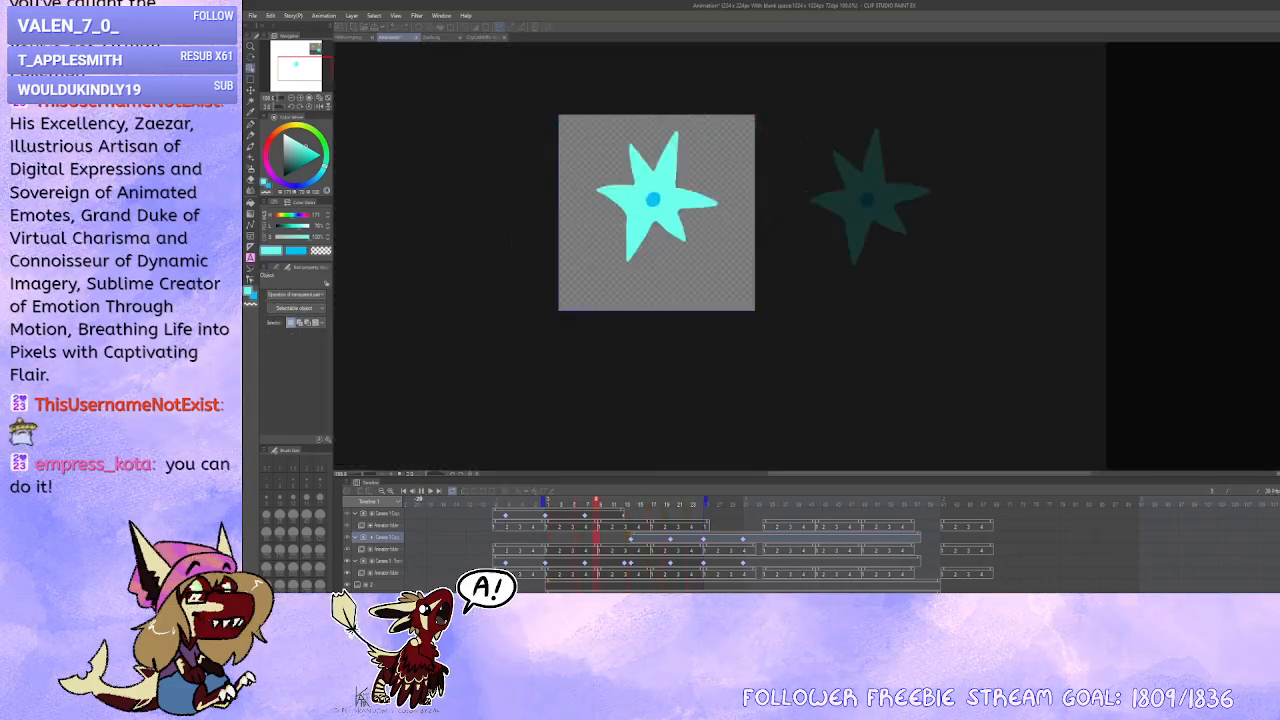
left_click(632, 549)
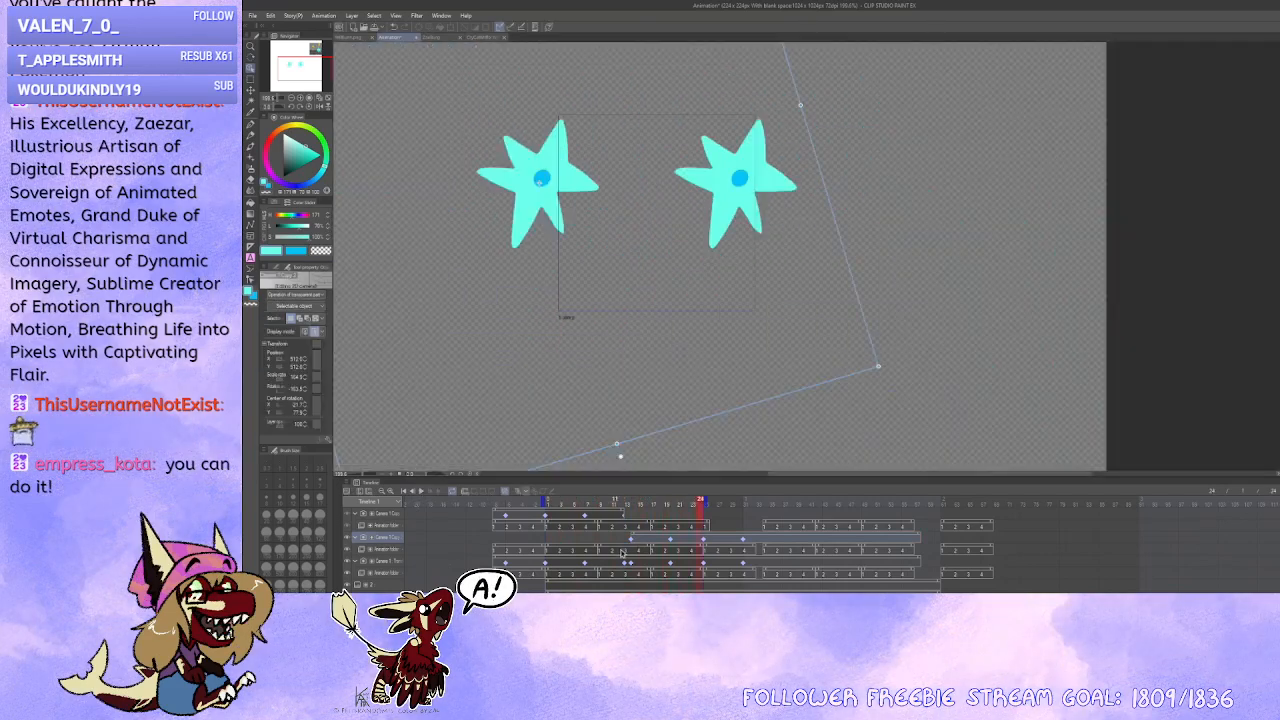
Step: Remove the star cels between frames 1 and 13 from the middle folder's animation track and preview the loop
left_click(626, 548)
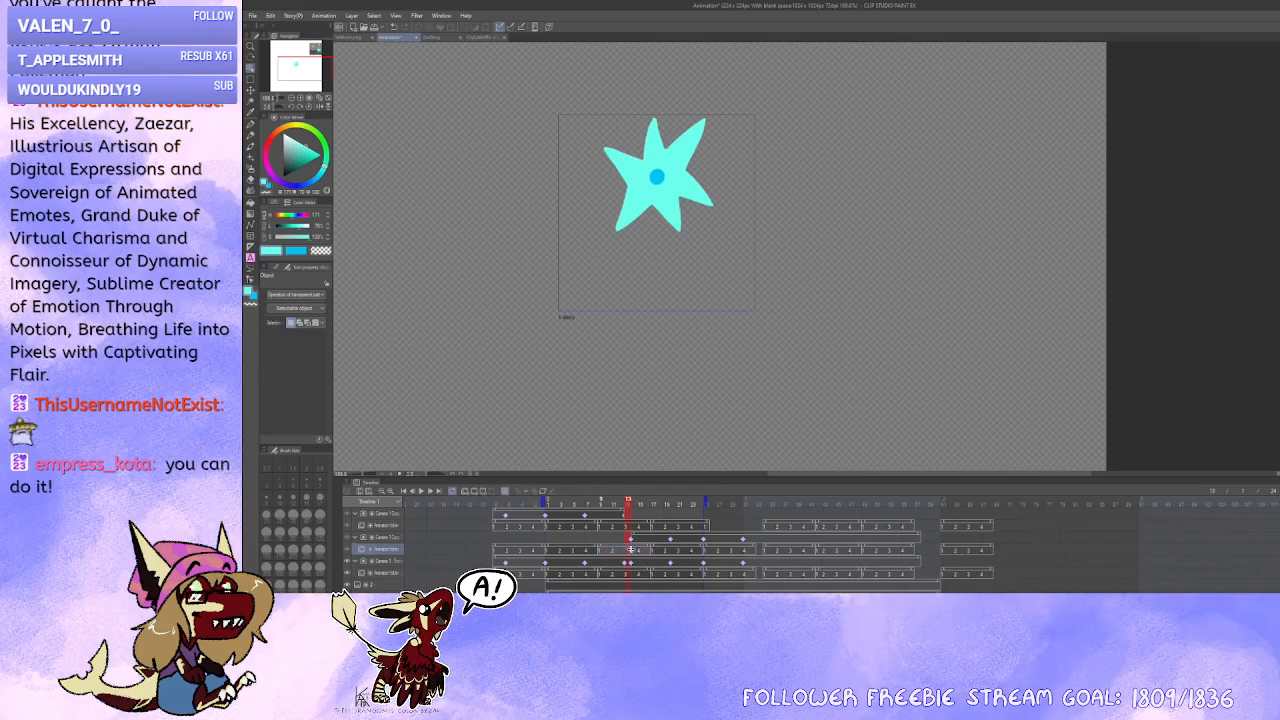
left_click(632, 556)
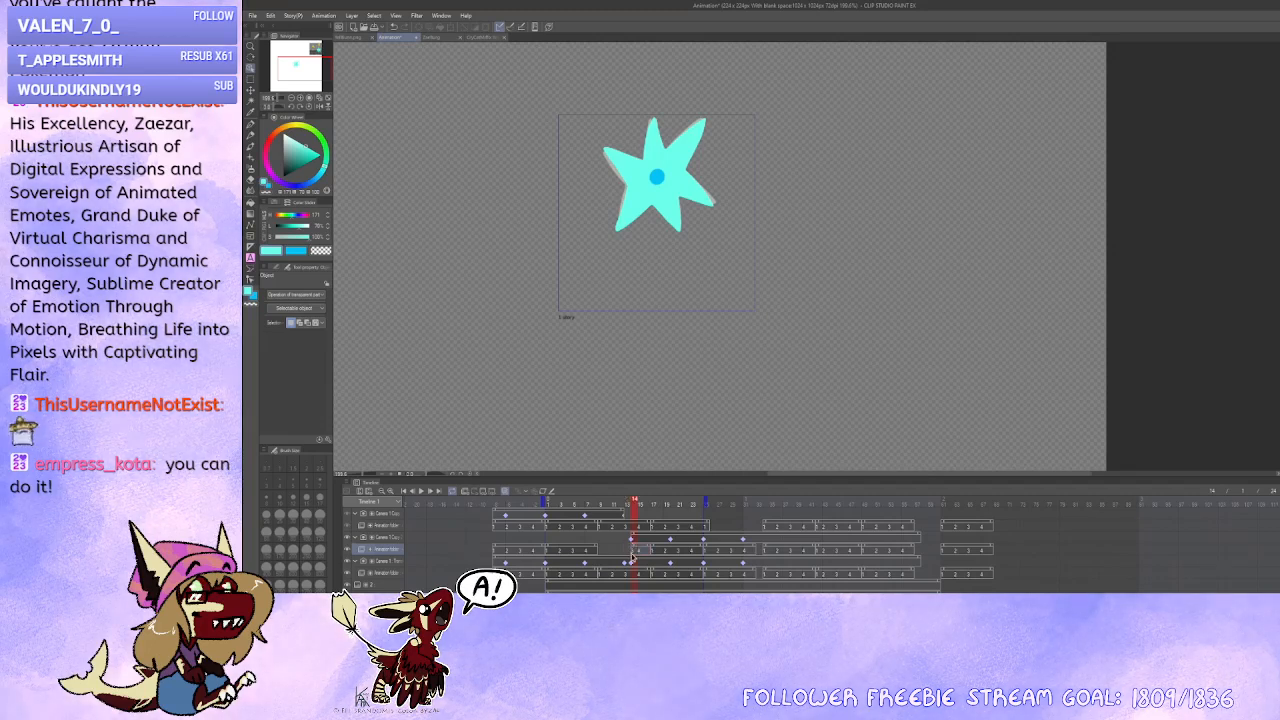
left_click(582, 549)
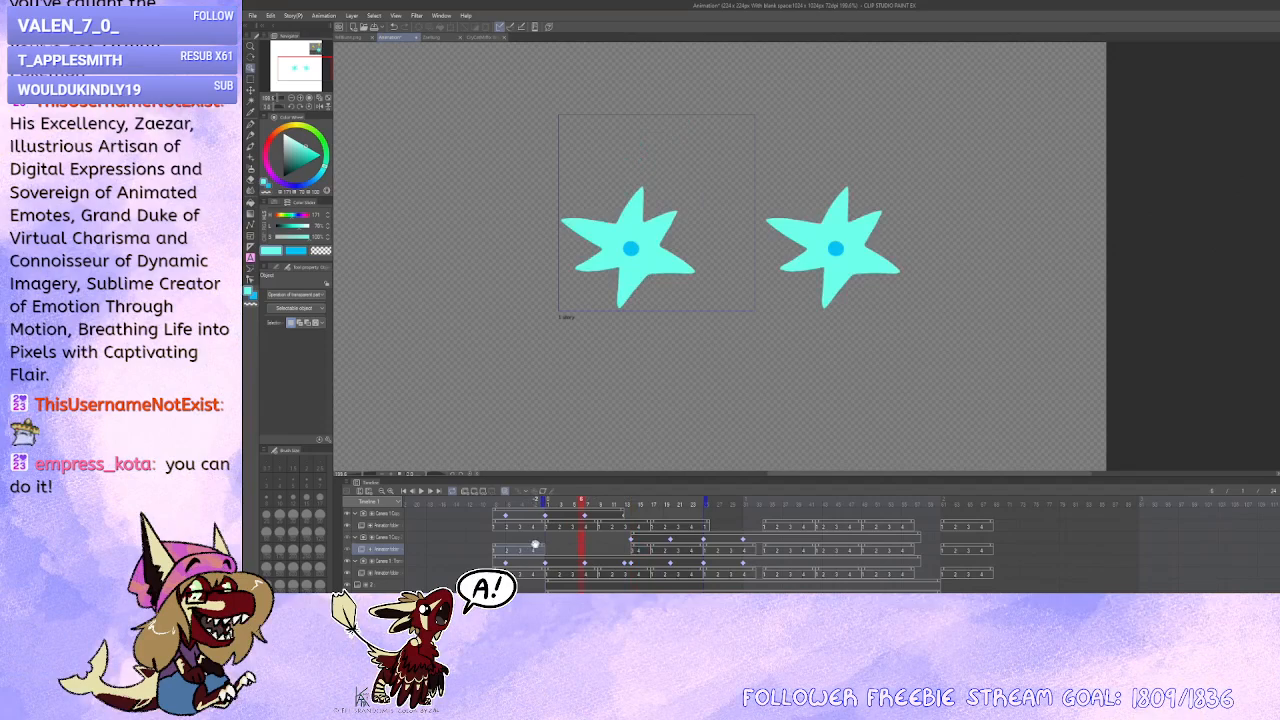
left_click(421, 491)
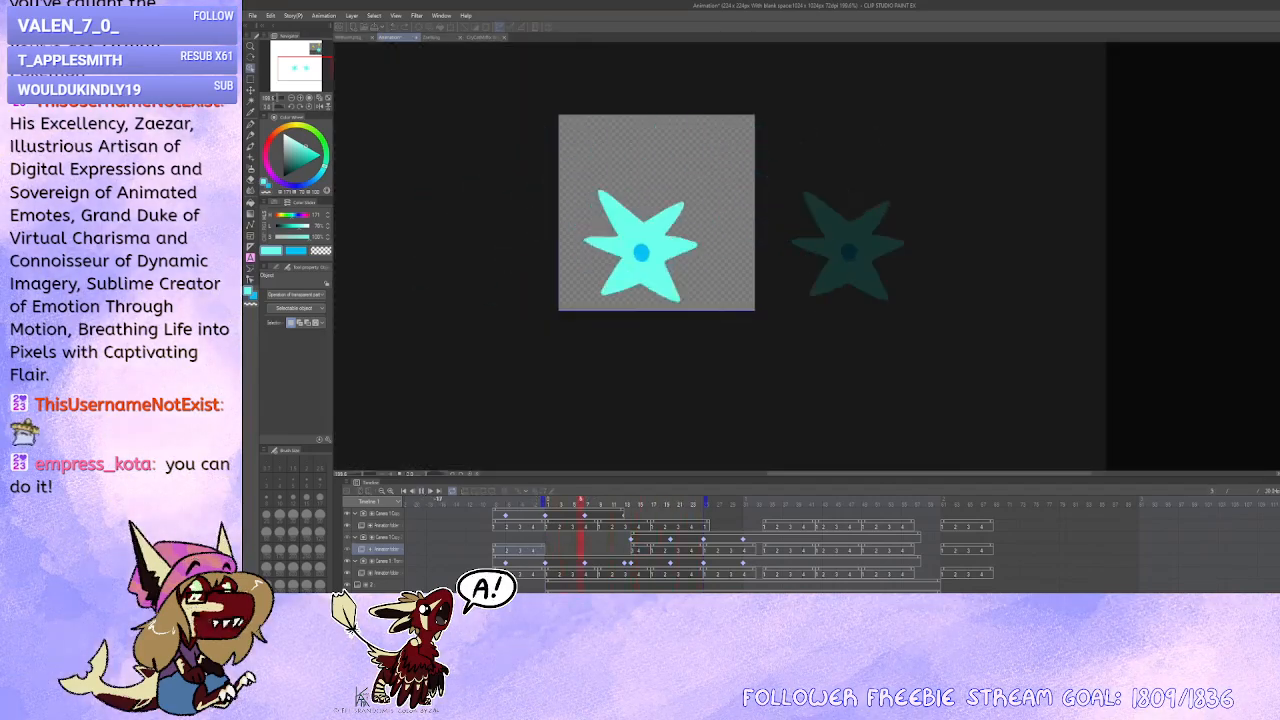
left_click(425, 491)
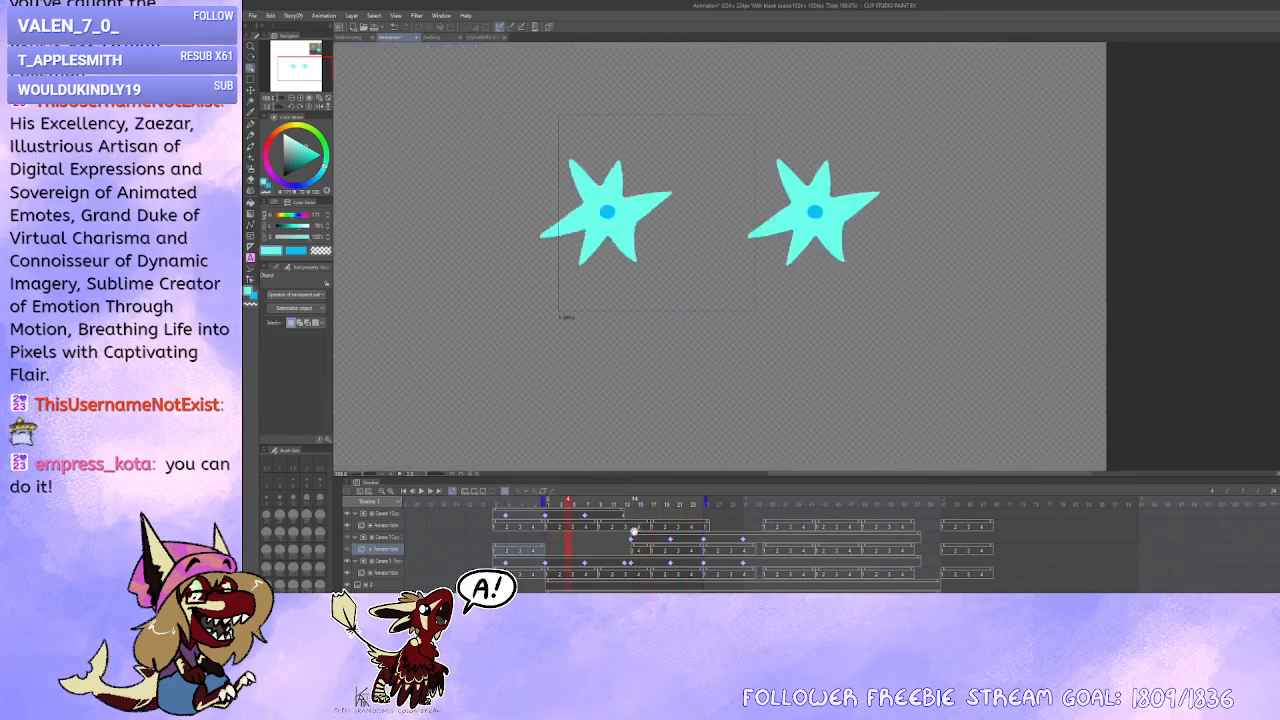
Step: Step through frames 14 to 19 and compare how the two stars separate after the middle folder's first keyframe
left_click(633, 541)
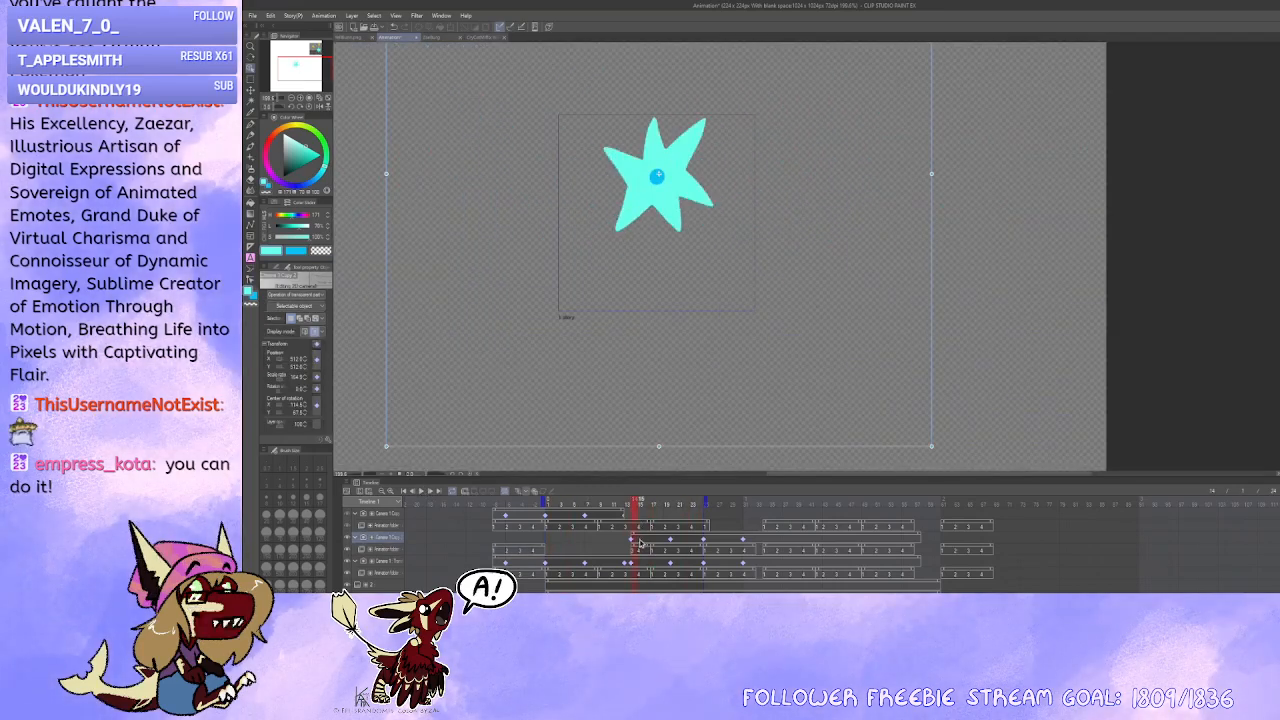
left_click(641, 543)
left_click(647, 542)
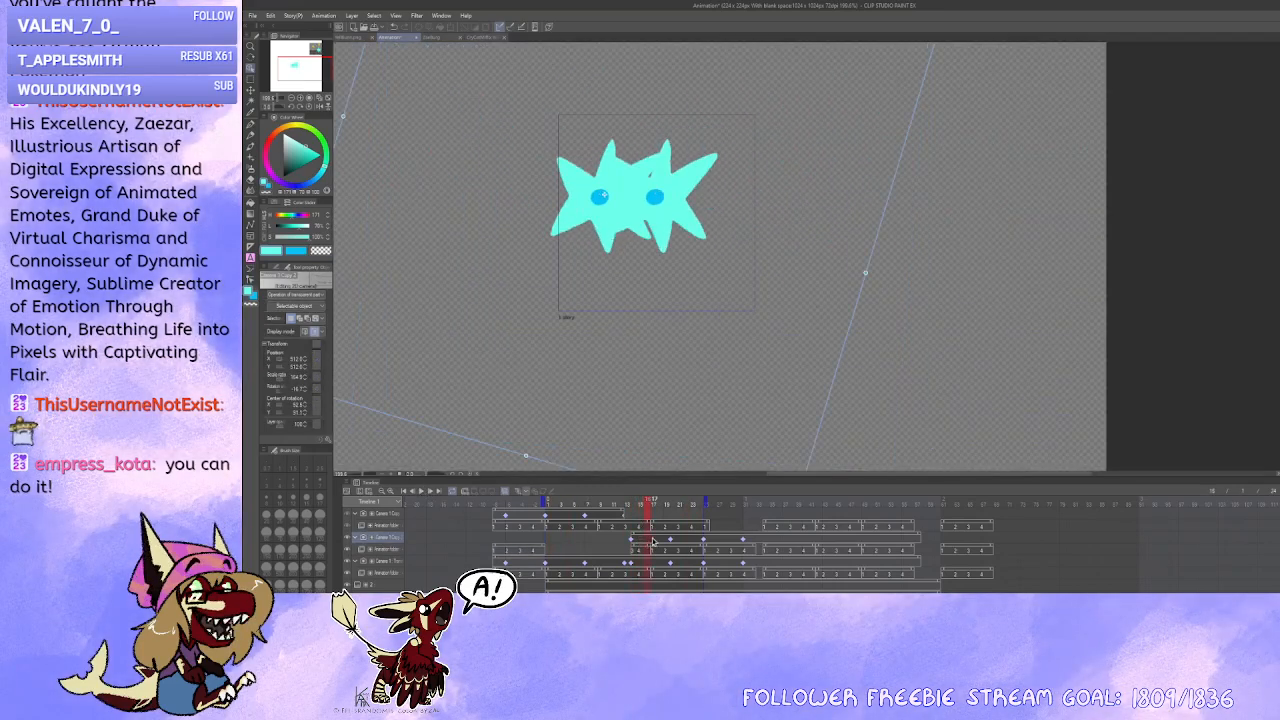
left_click(660, 542)
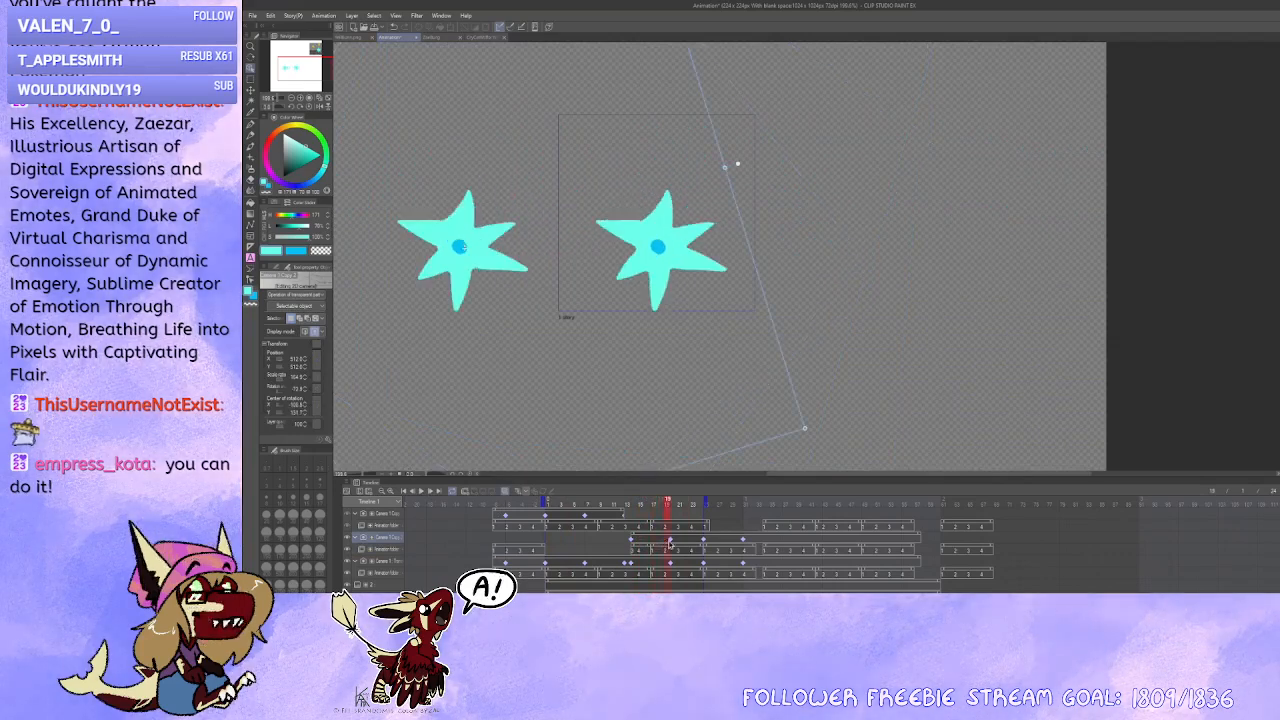
Step: Undo the last shift of the second star at its frame 14 keyframe and play back the animation
left_click(672, 543)
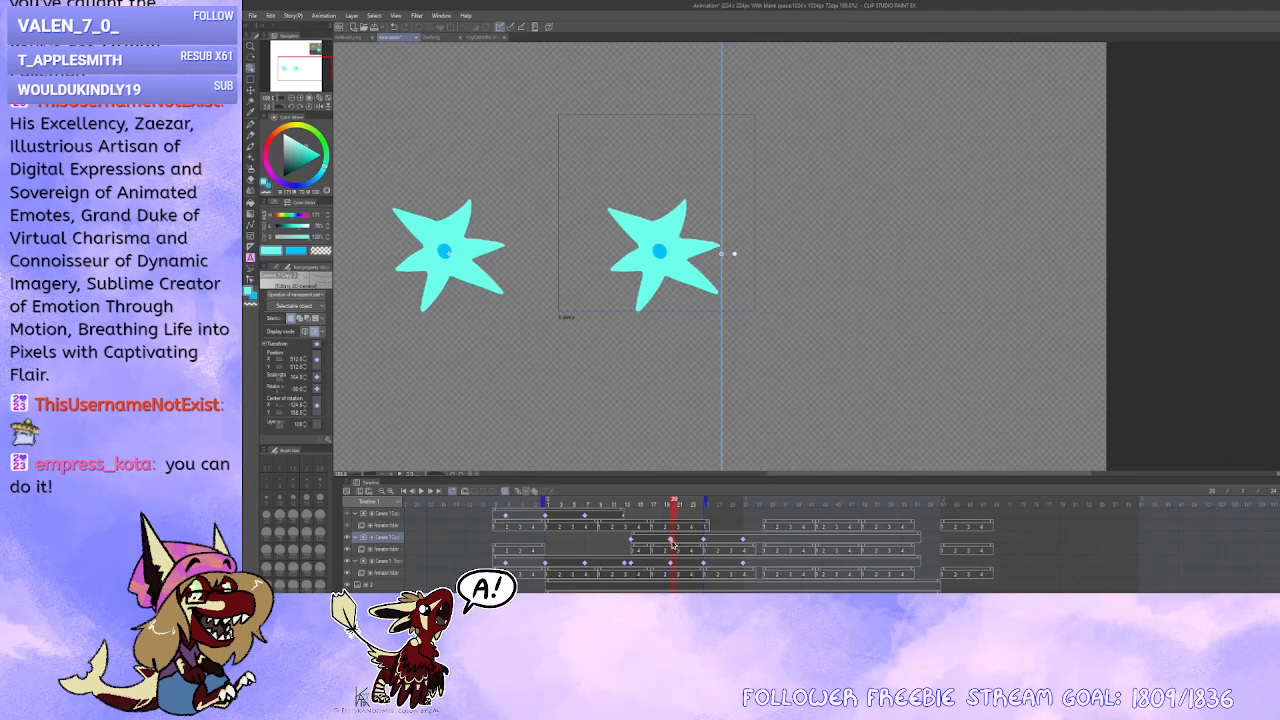
left_click(634, 543)
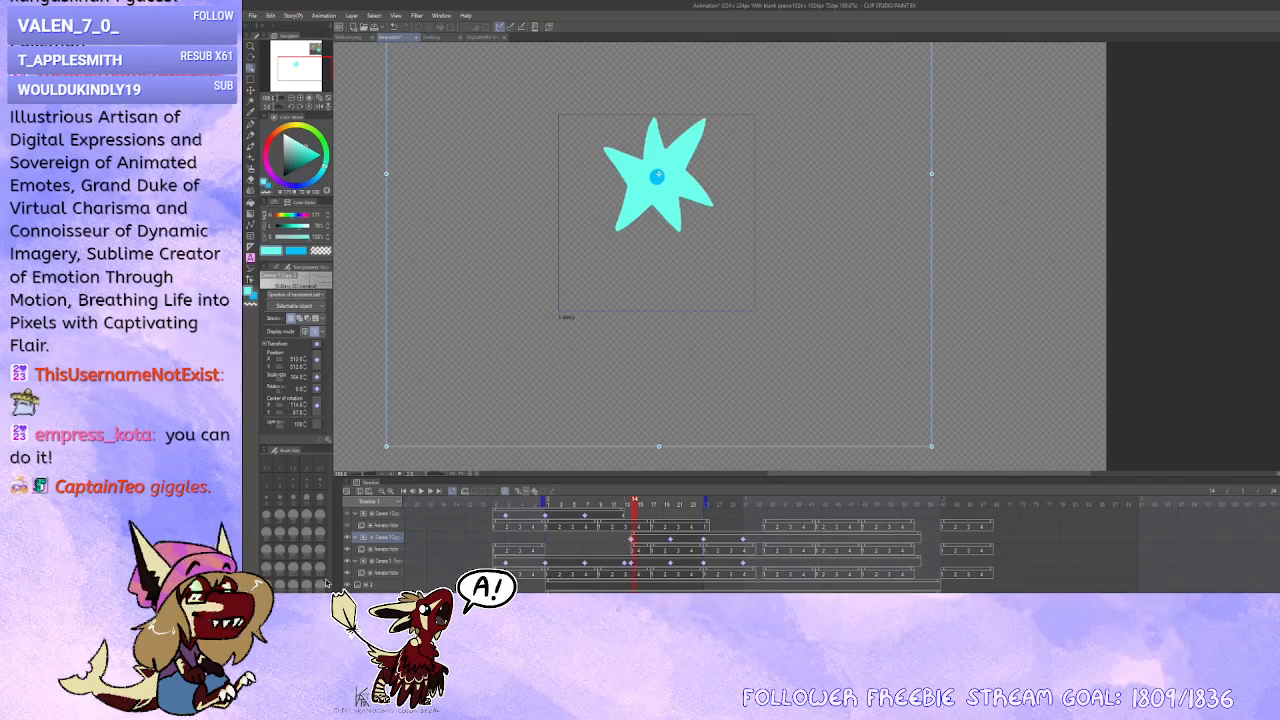
key("ctrl+z")
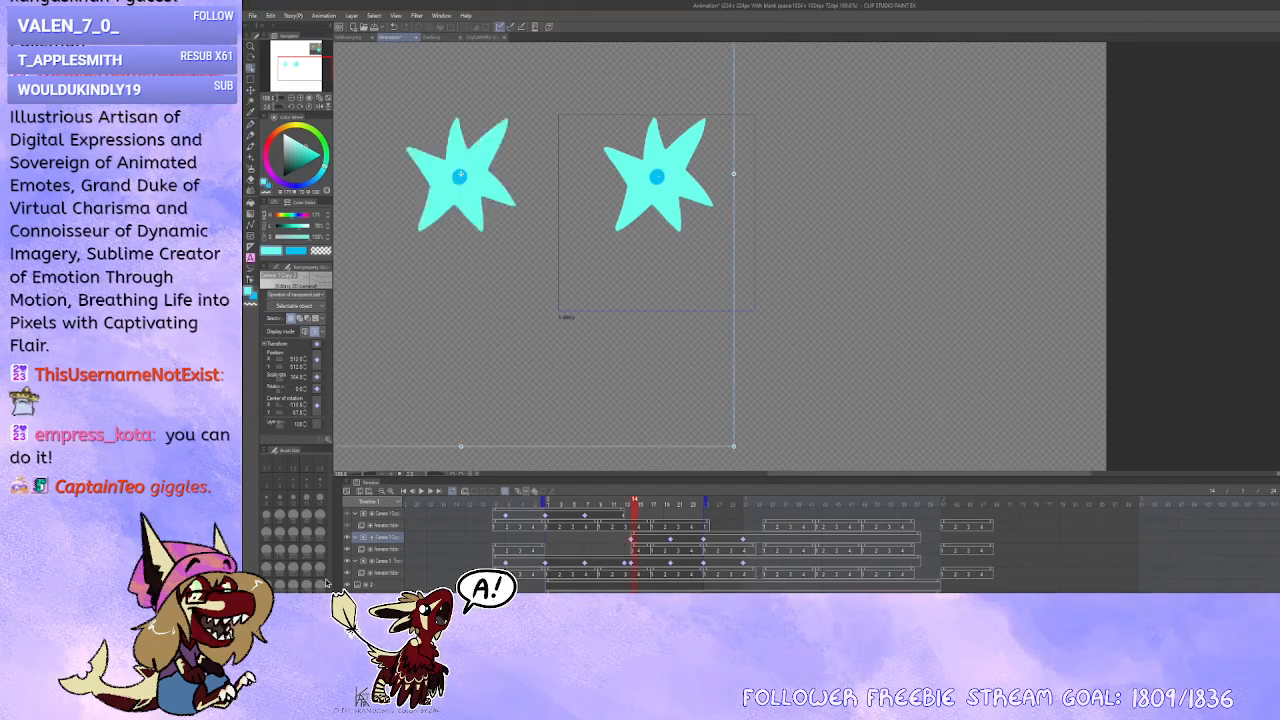
left_click(424, 491)
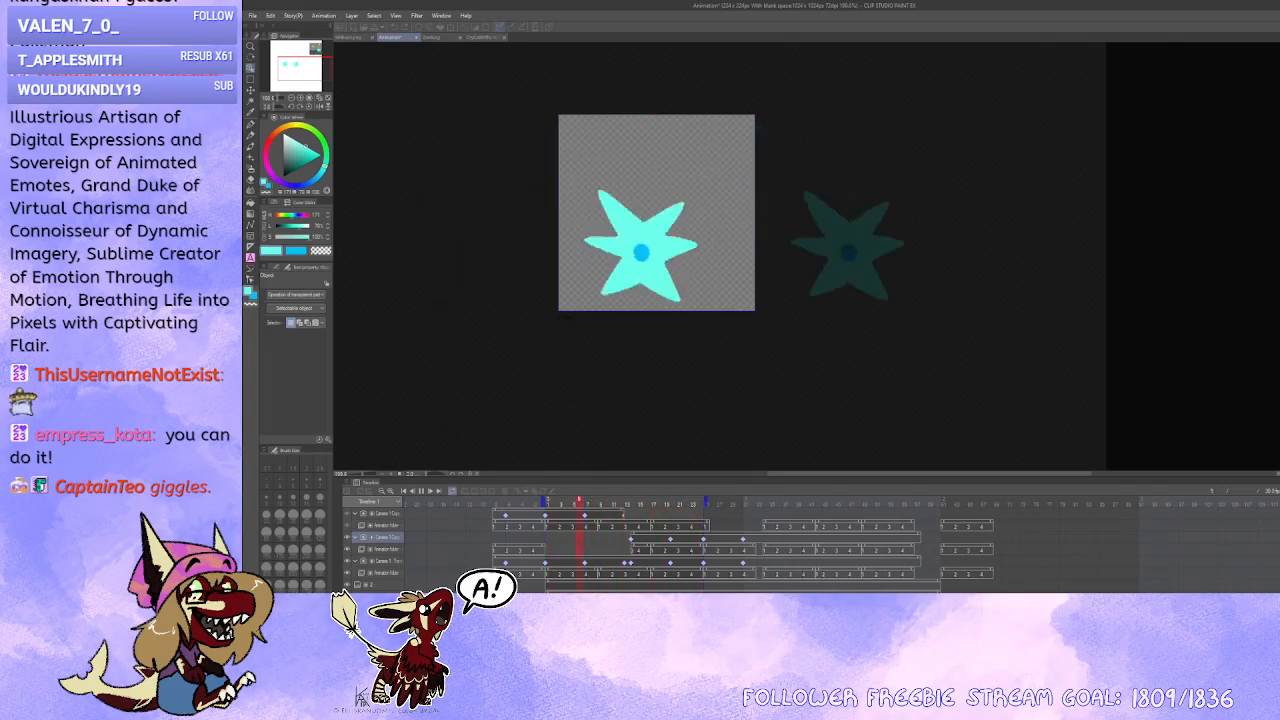
left_click(418, 492)
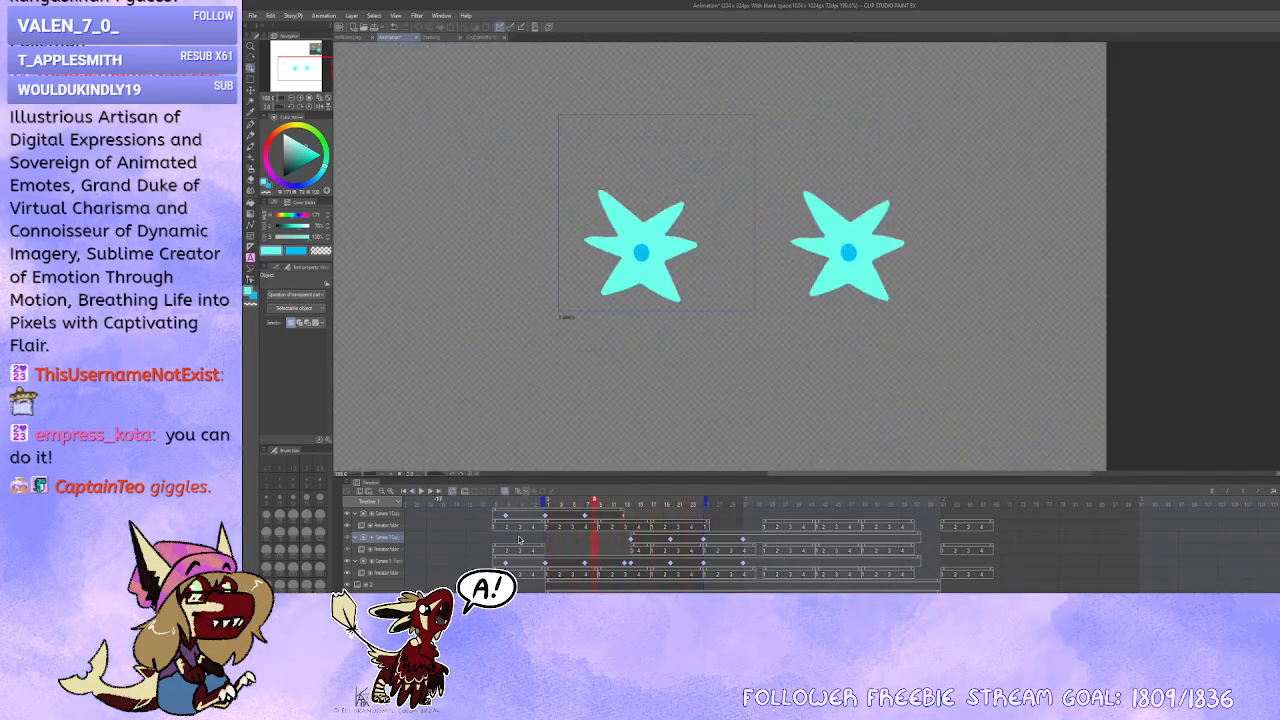
Step: Enlarge the lower camera folder's star slightly at the frame 13 keyframe and move it up a little
left_click(627, 566)
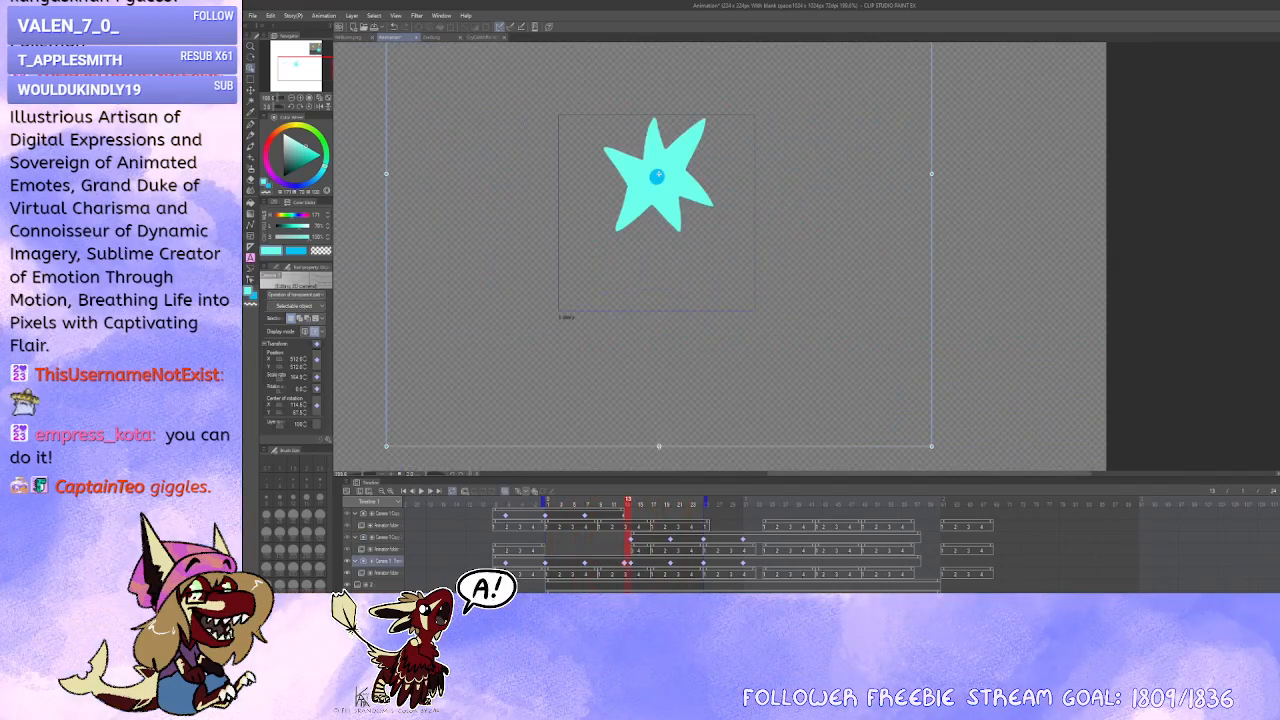
mouse_move(659, 446)
left_mouse_down()
mouse_move(662, 478)
mouse_move(660, 425)
left_mouse_up()
left_click_drag(674, 348, 681, 439)
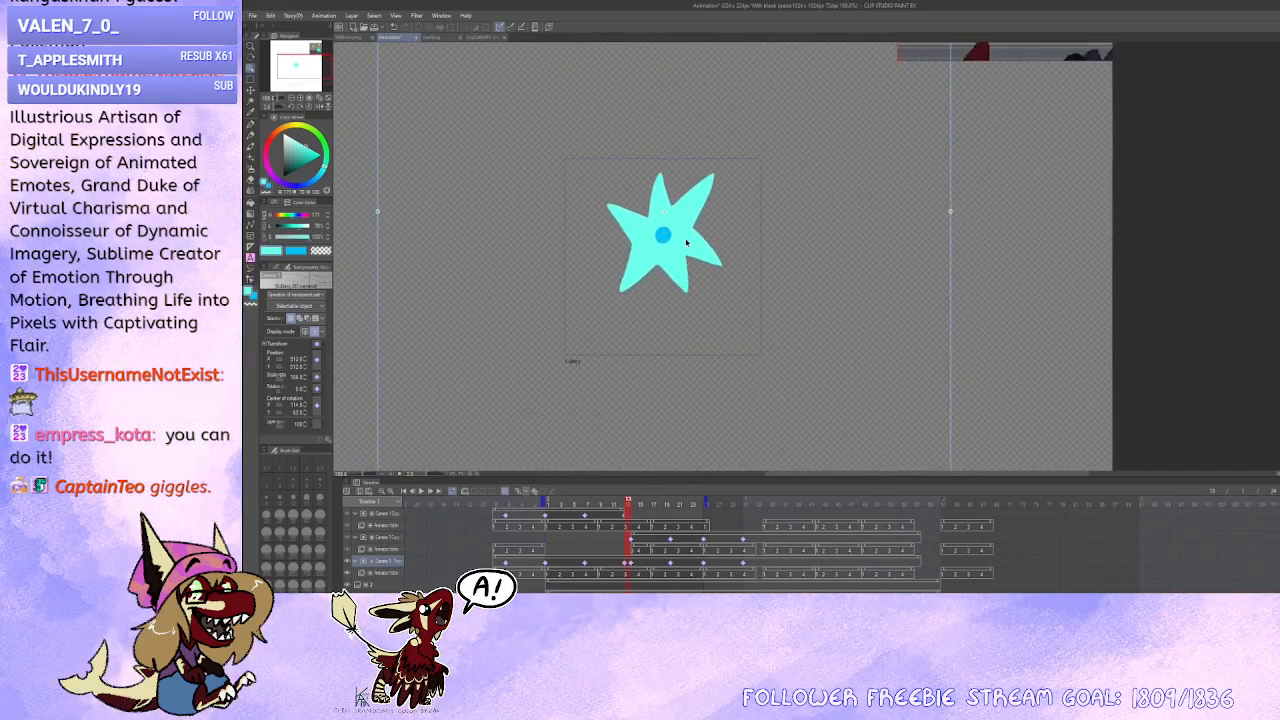
left_click_drag(689, 264, 686, 248)
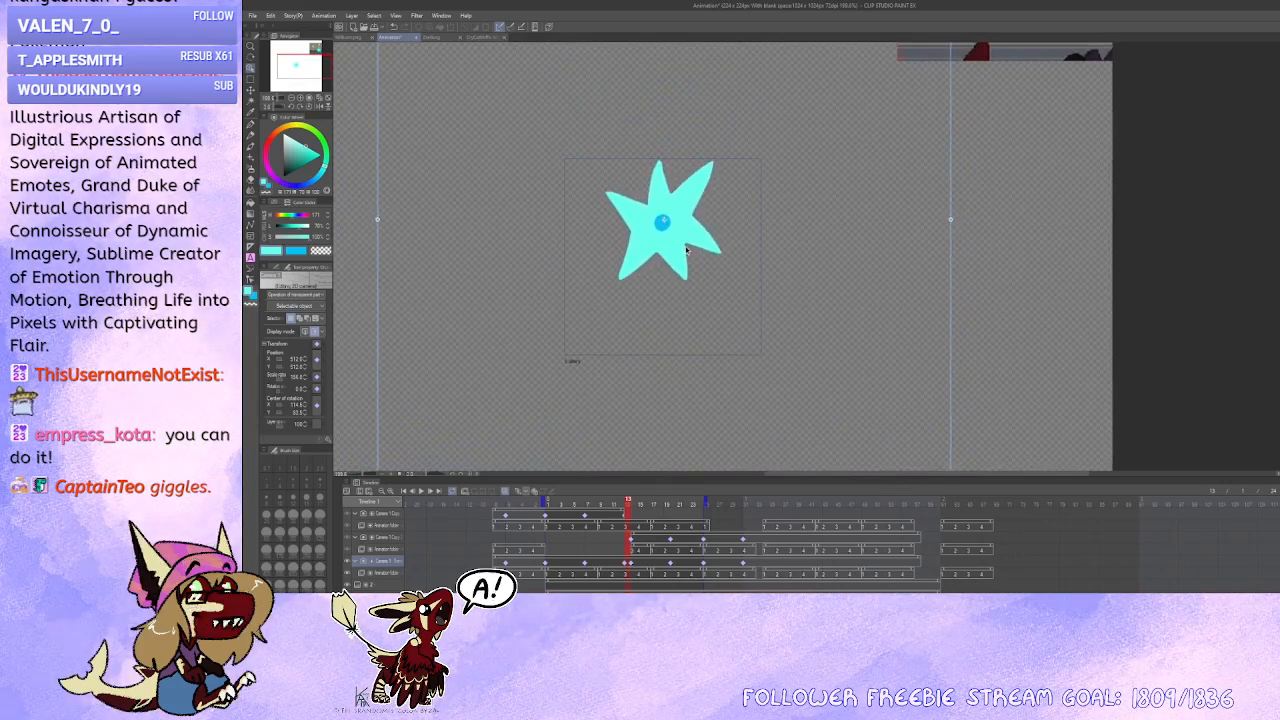
scroll(687, 352, "down", 1)
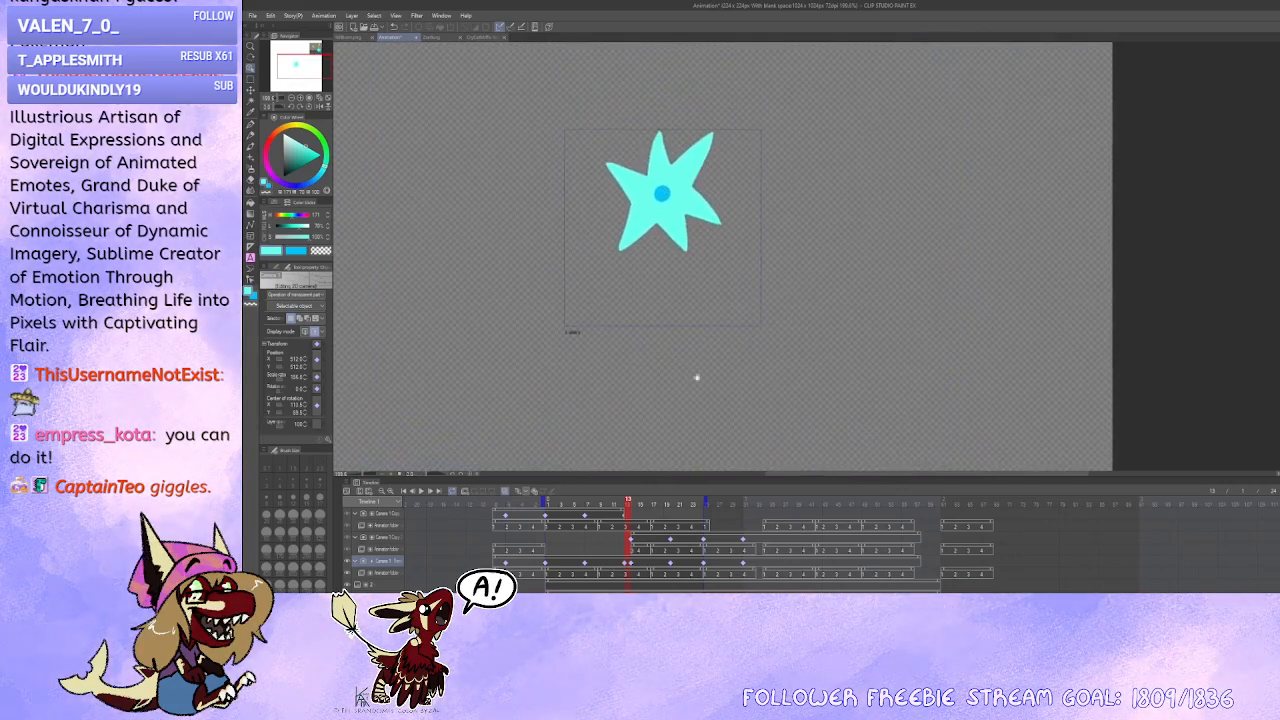
Step: Play back the loop to check the enlarged star around frames 13 and 14
left_click(631, 565)
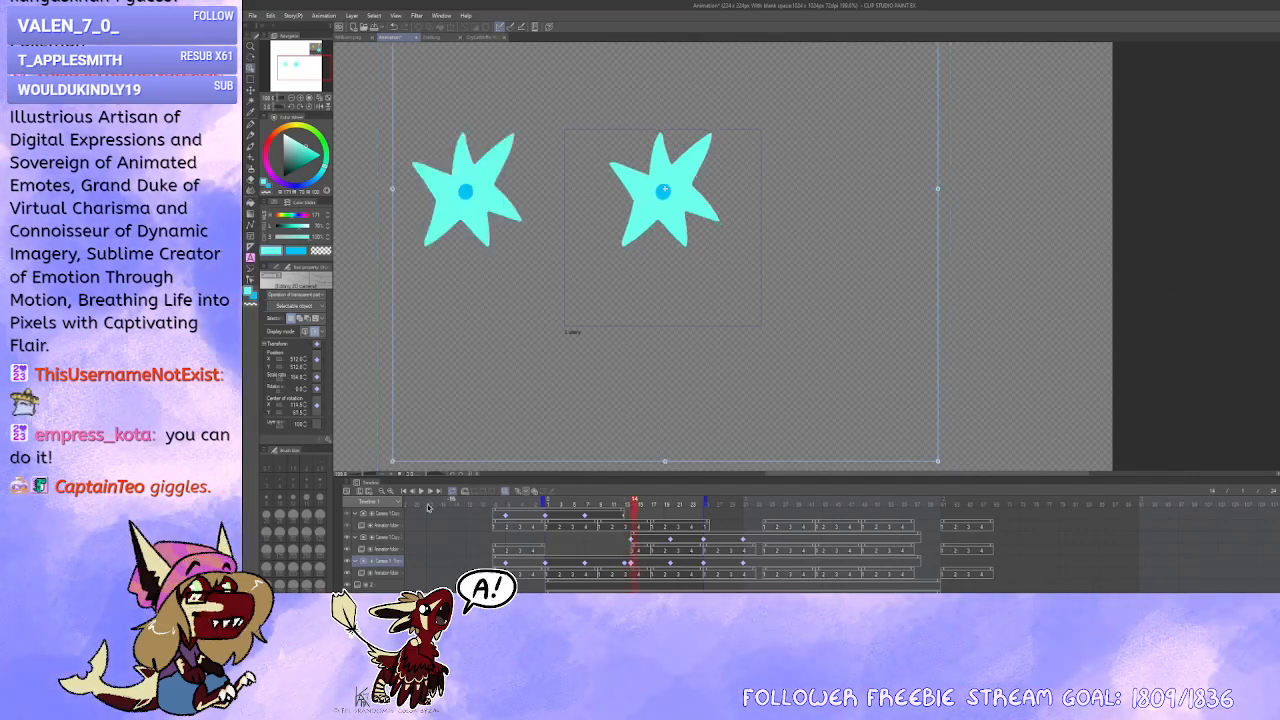
left_click(421, 491)
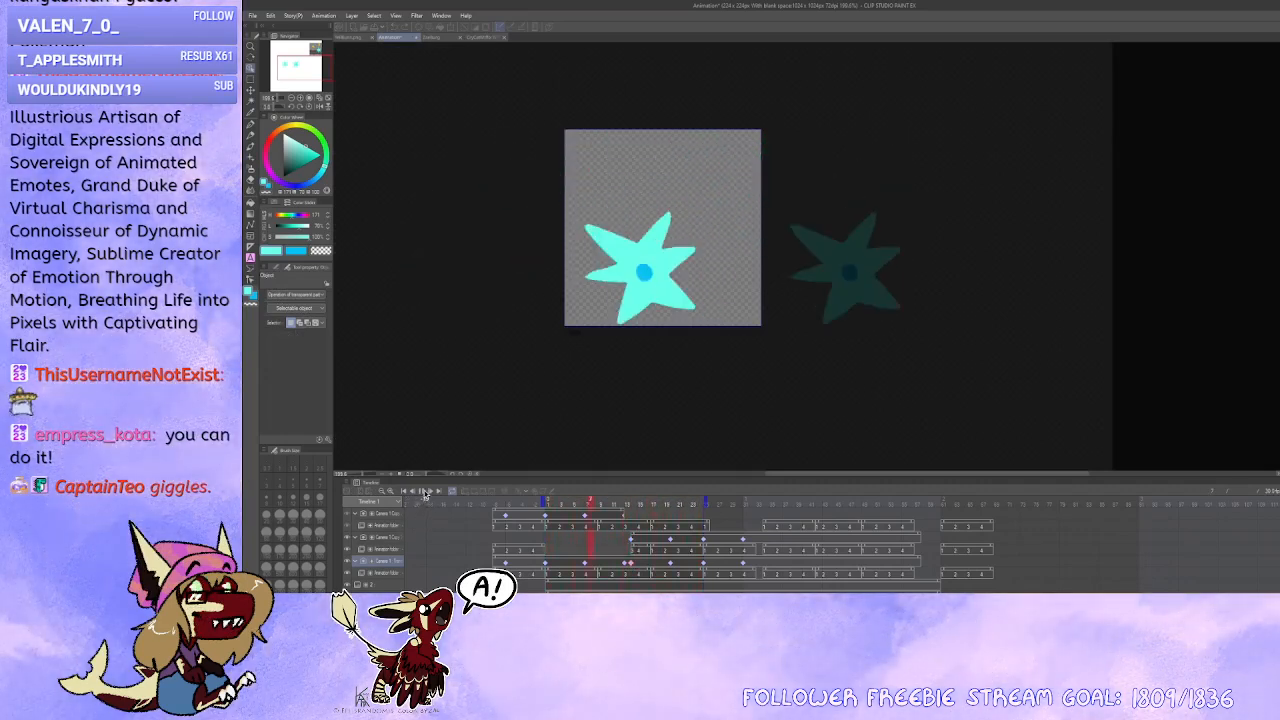
left_click(421, 491)
Step: Enlarge the star at the frame 14 keyframe and adjust its position to match the star at frame 13
left_click(632, 566)
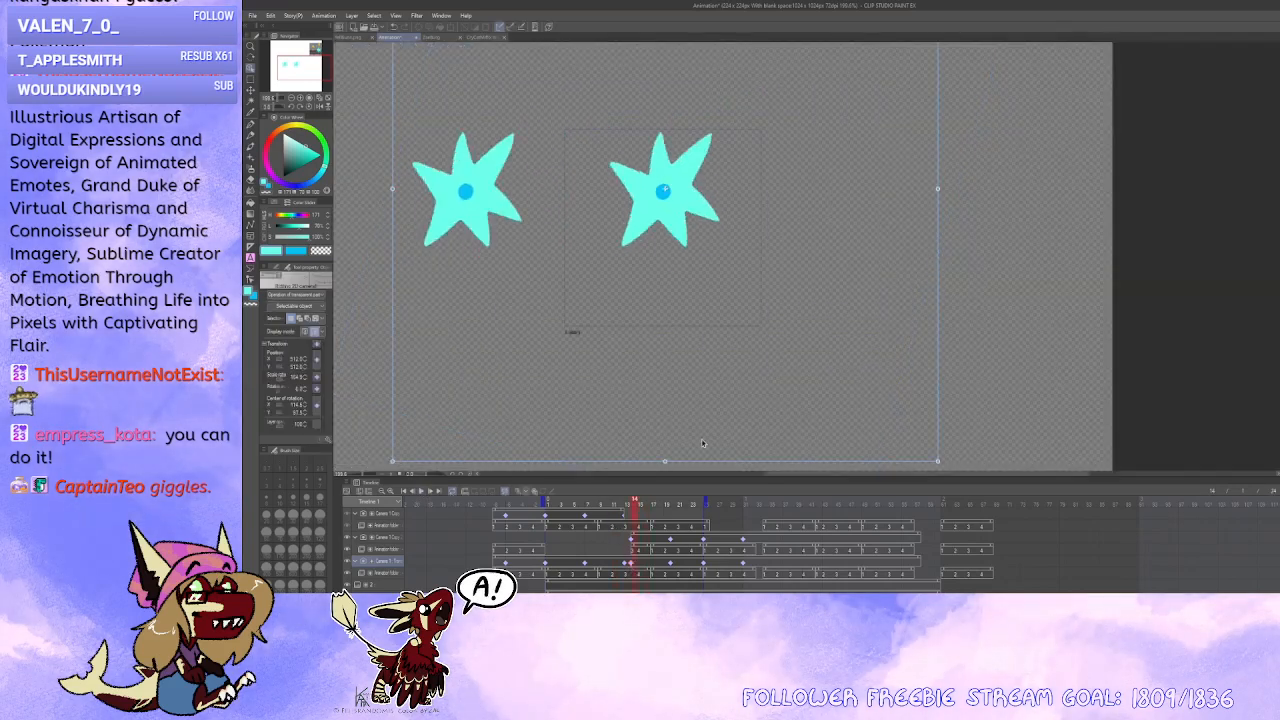
left_click_drag(712, 404, 717, 326)
left_click_drag(670, 383, 669, 419)
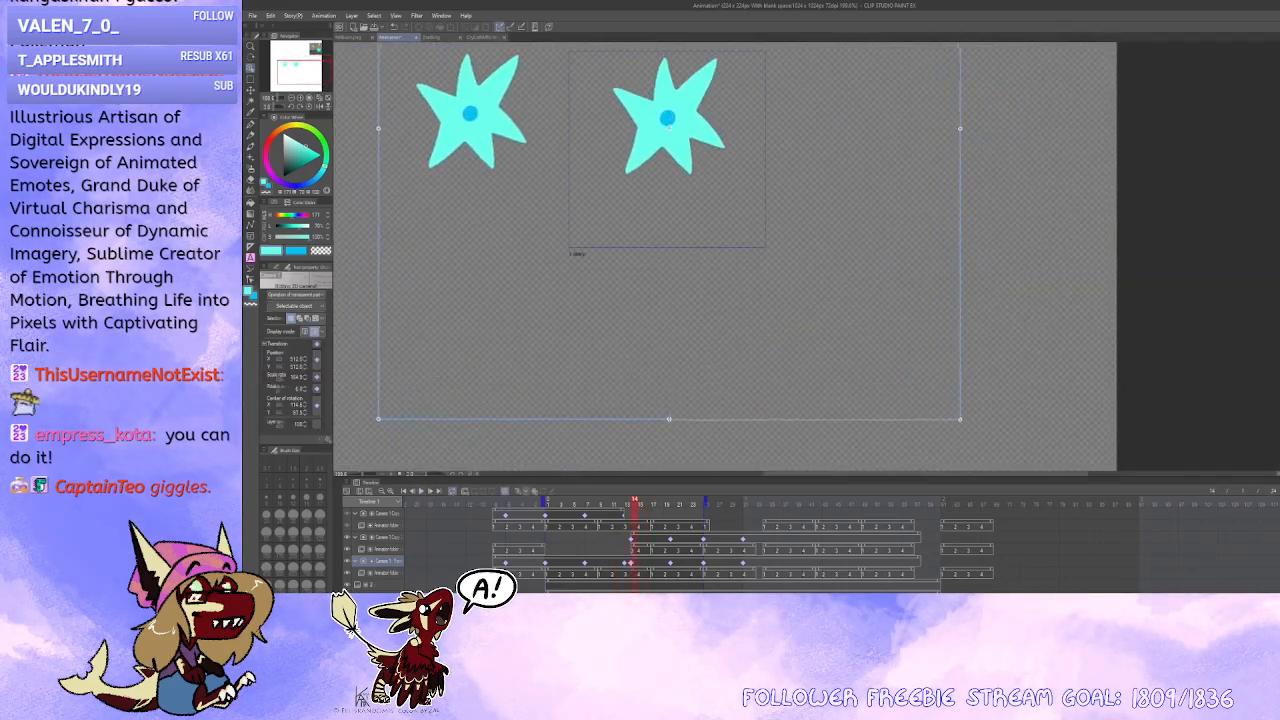
left_click_drag(682, 298, 679, 367)
left_click_drag(686, 221, 686, 208)
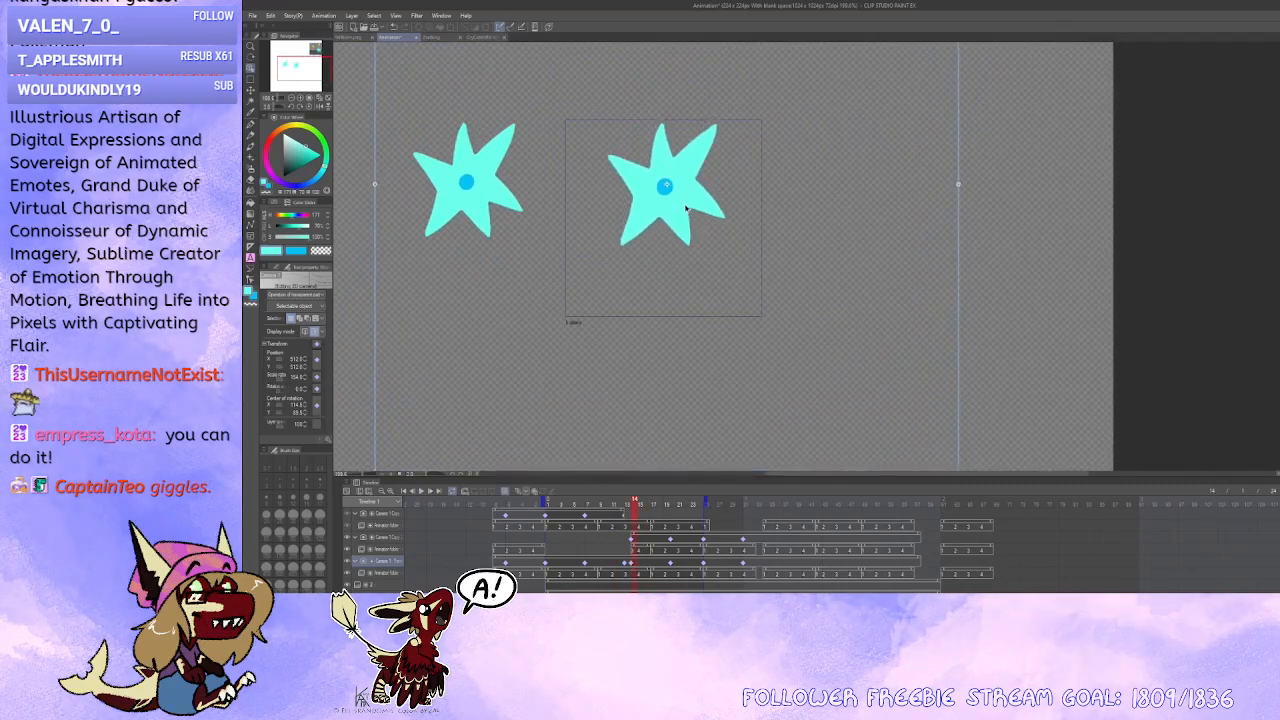
left_click(625, 564)
left_click(631, 566)
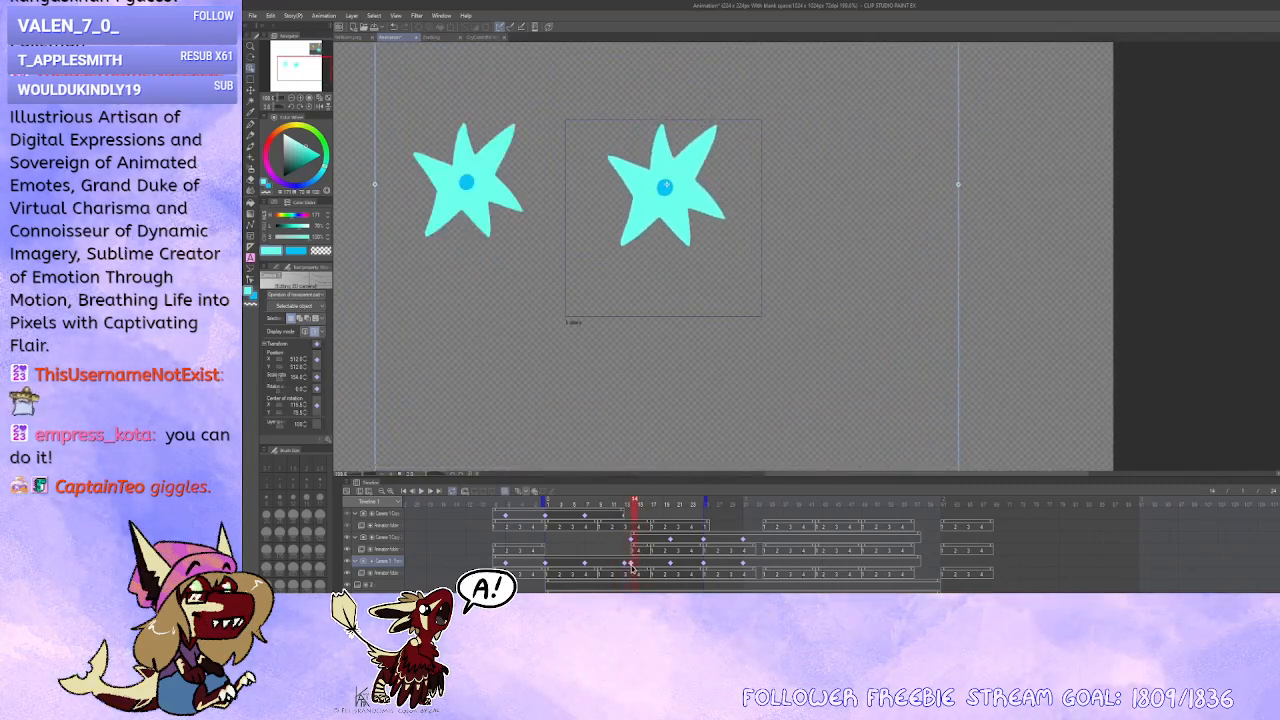
left_click_drag(690, 228, 688, 228)
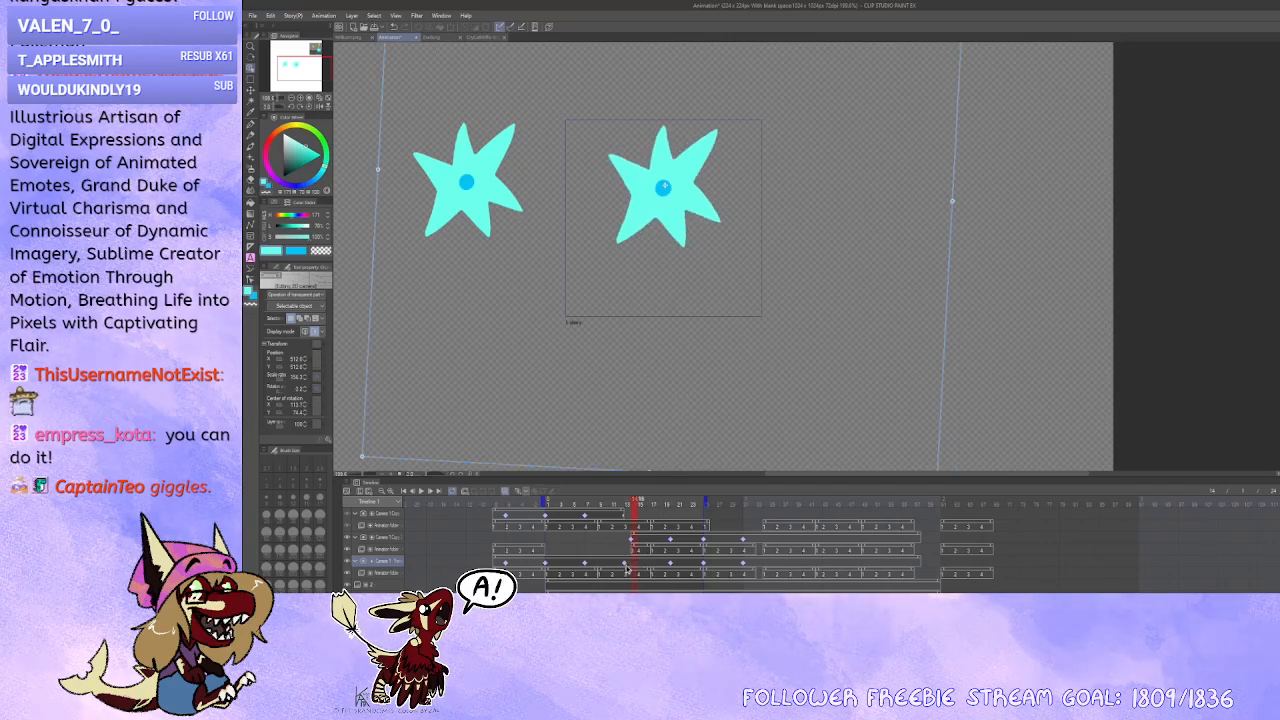
Step: Enlarge the star slightly more at frame 13, reposition it, and copy its keyframe to frame 14
left_click(625, 564)
left_click_drag(697, 394, 700, 334)
left_click_drag(668, 407, 668, 420)
left_click_drag(690, 340, 687, 369)
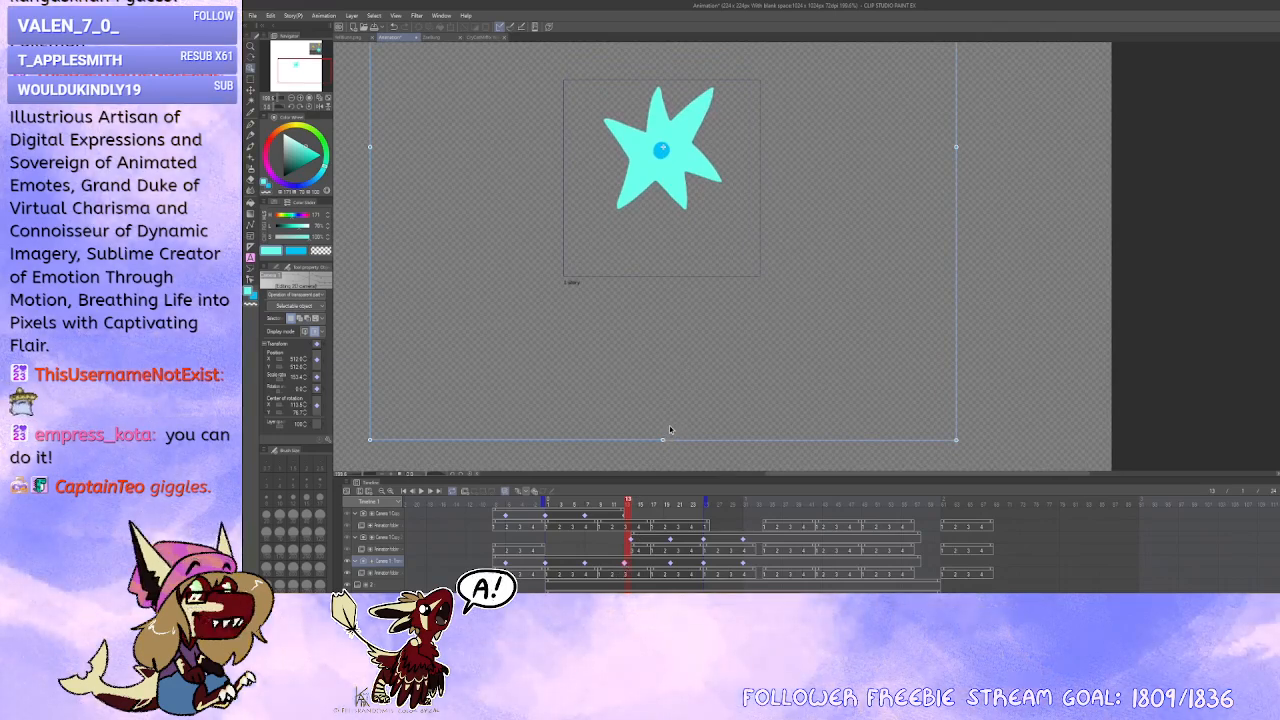
key("Right")
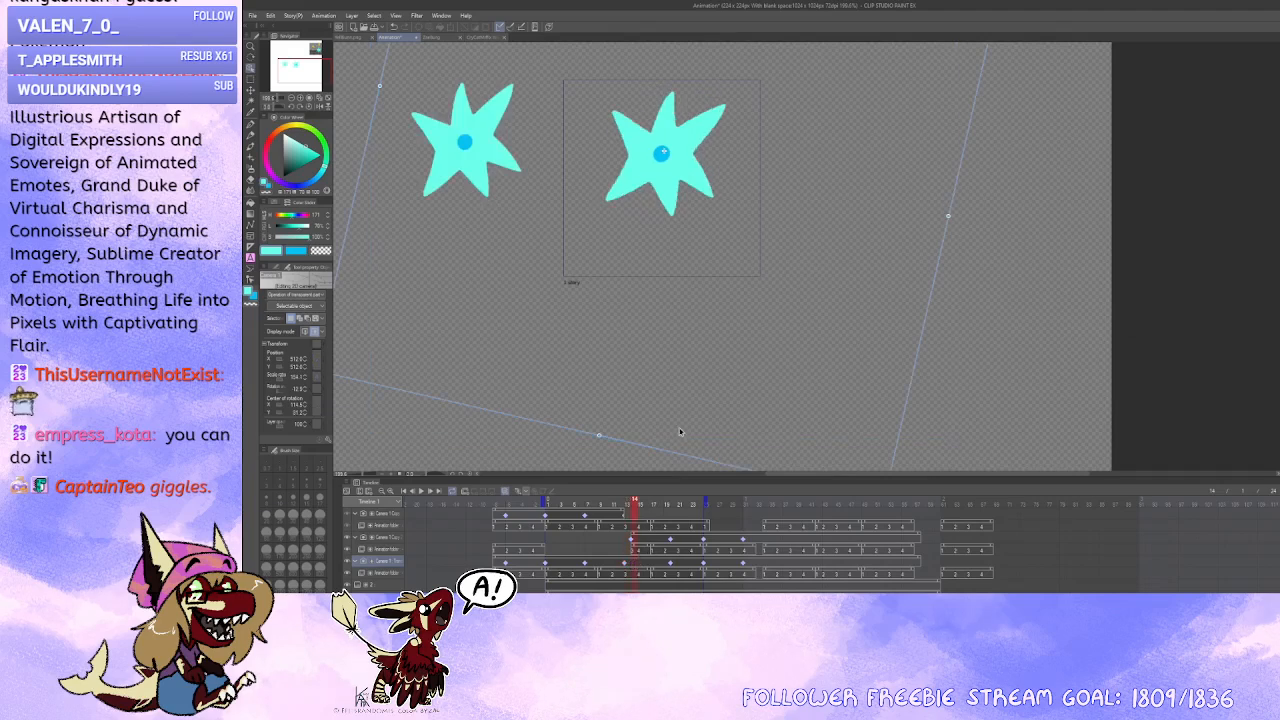
Step: Play back the animation and step through frames 14 to 20 to examine the star's spin and position
left_click(420, 491)
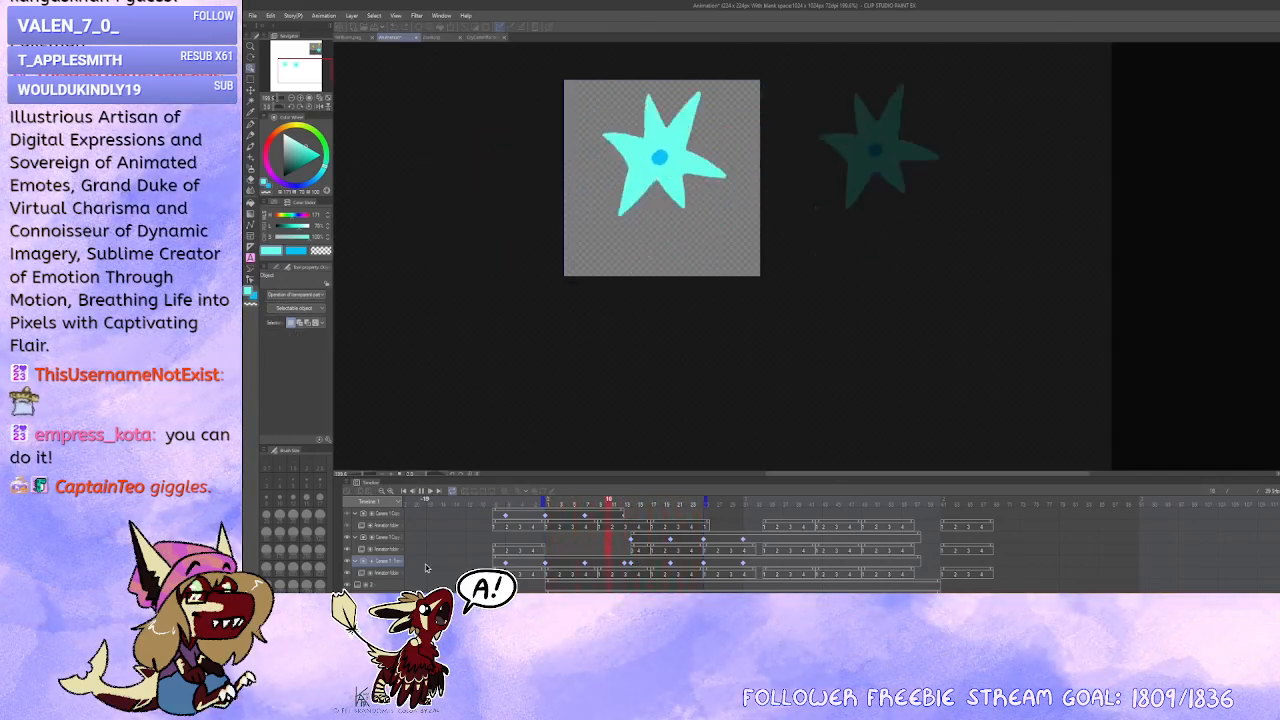
left_click(421, 491)
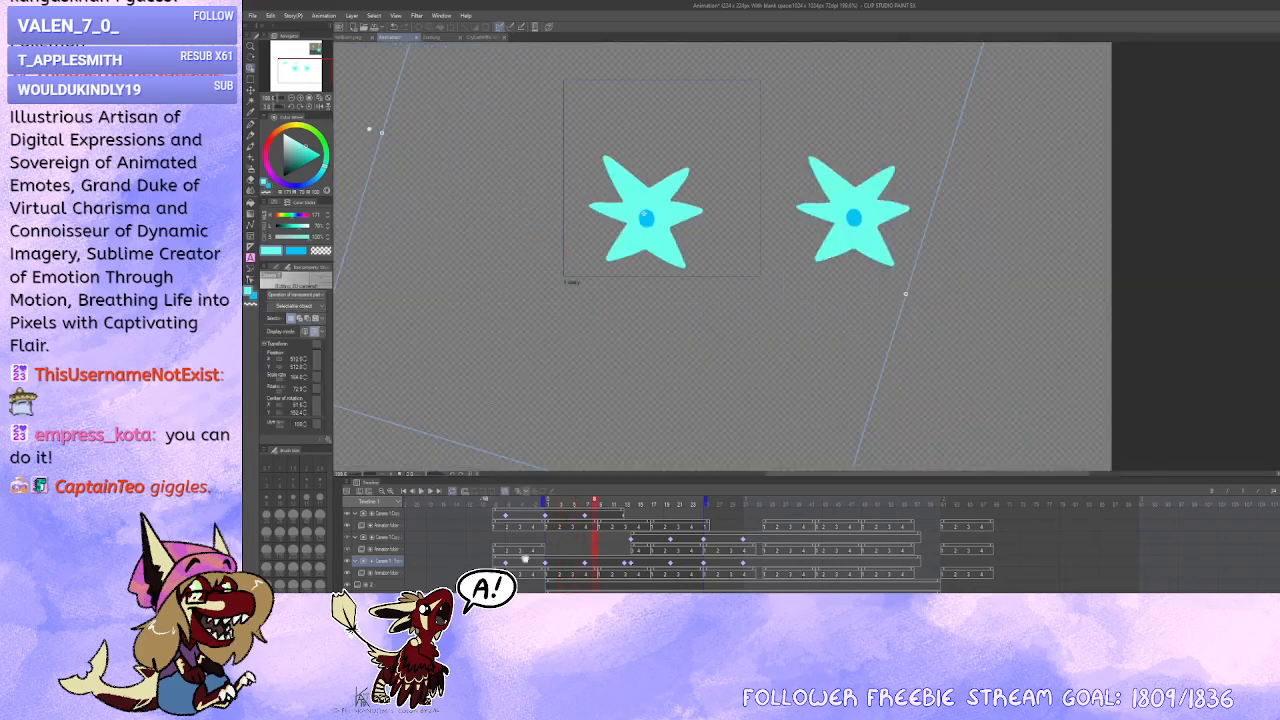
left_click(633, 567)
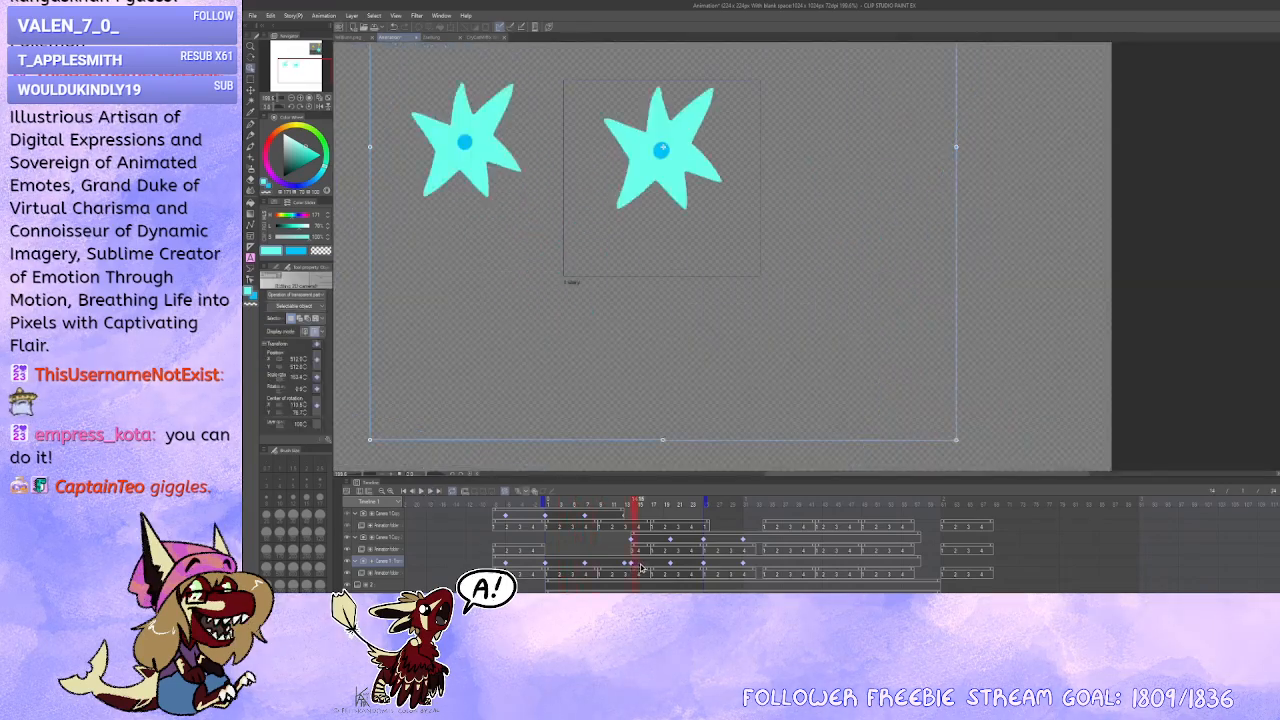
left_click(642, 567)
left_click(647, 567)
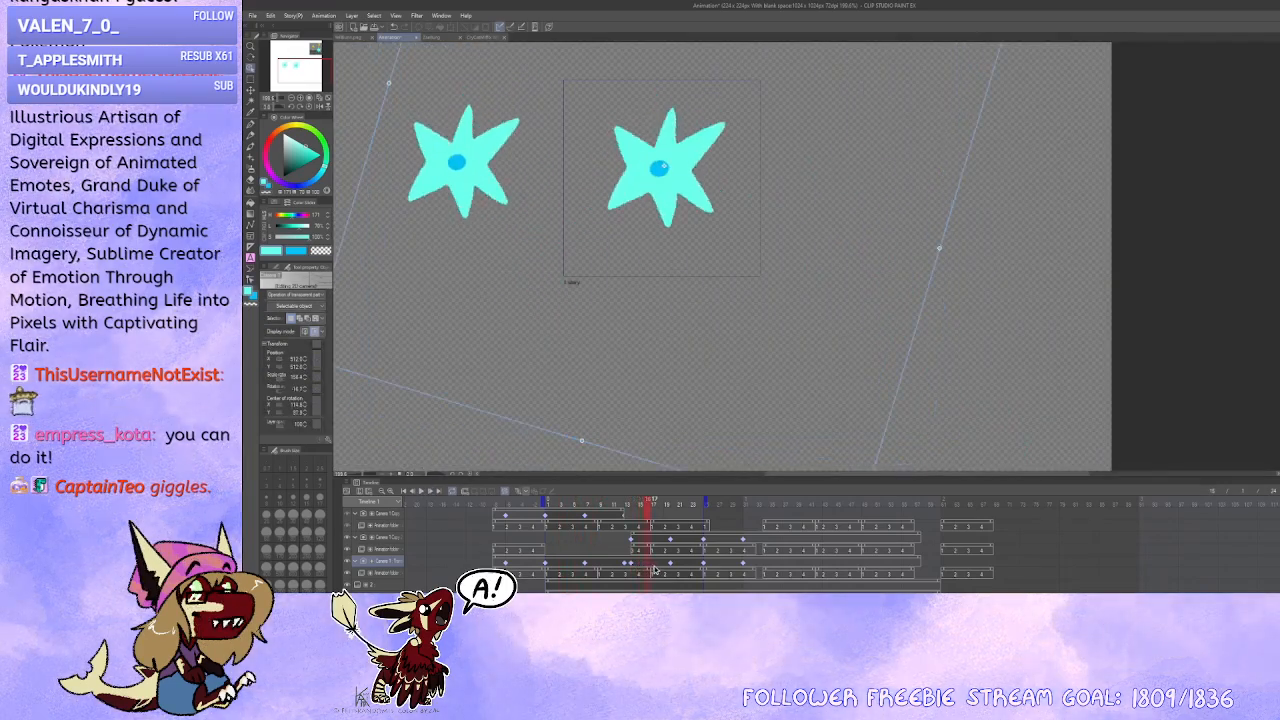
left_click(655, 567)
left_click(661, 567)
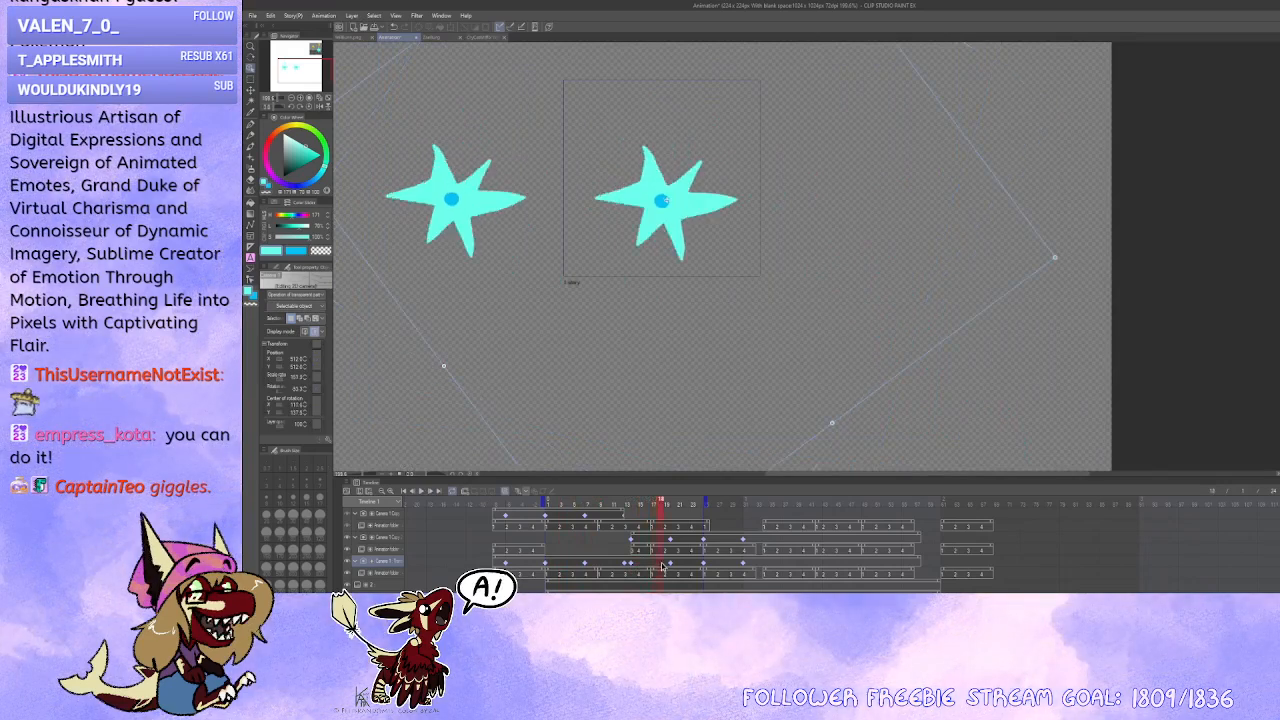
left_click(667, 567)
left_click(671, 568)
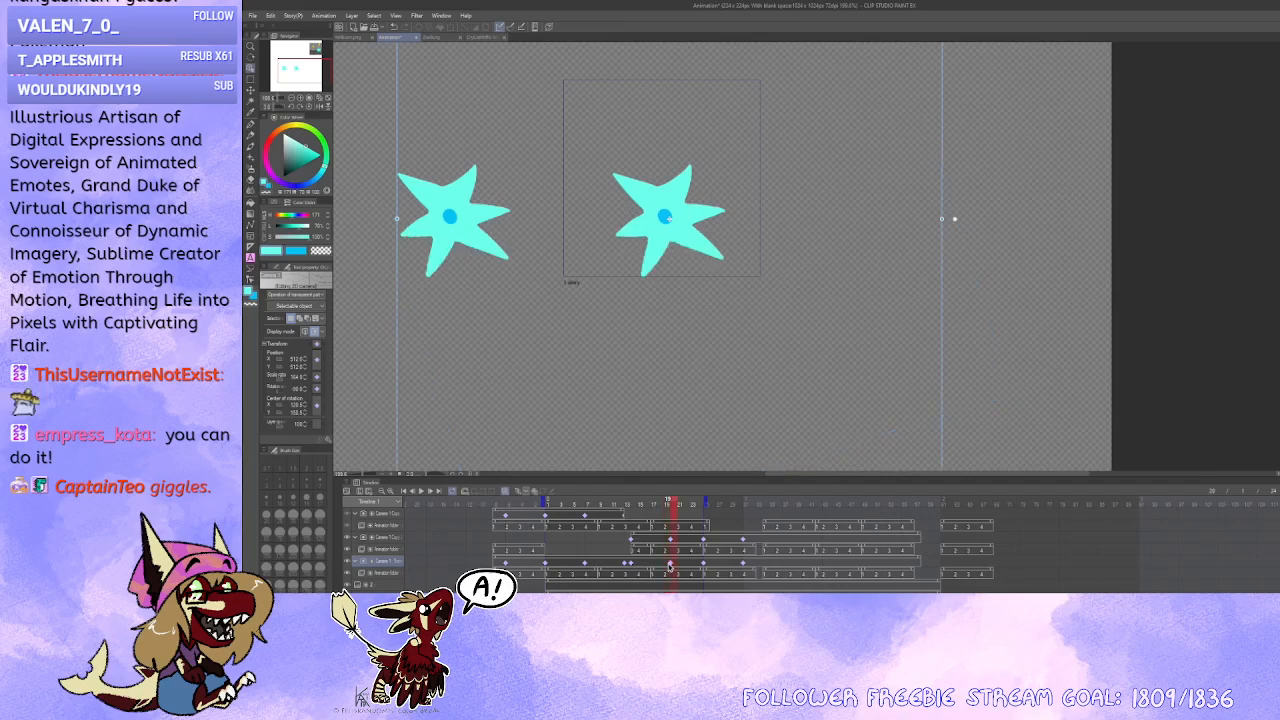
left_click(673, 562)
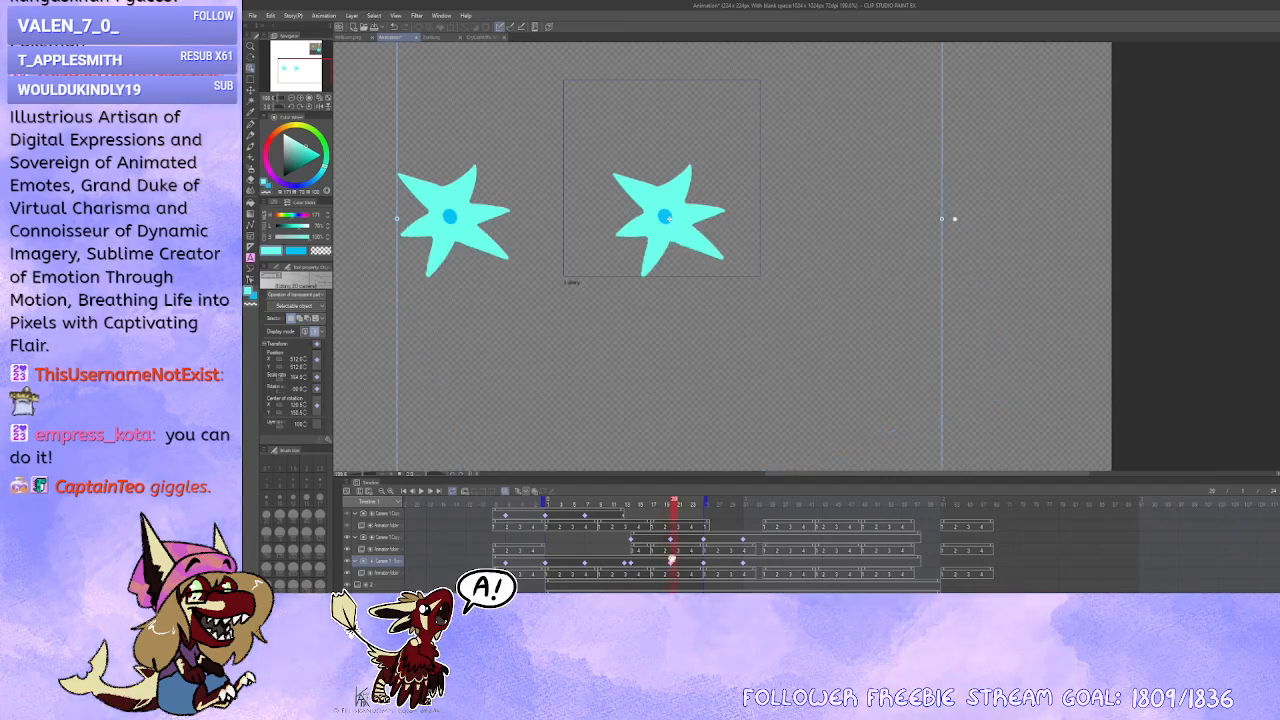
Step: Review the star loop again with both stars and the whole animation frame in view
scroll(720, 405, "down", 3)
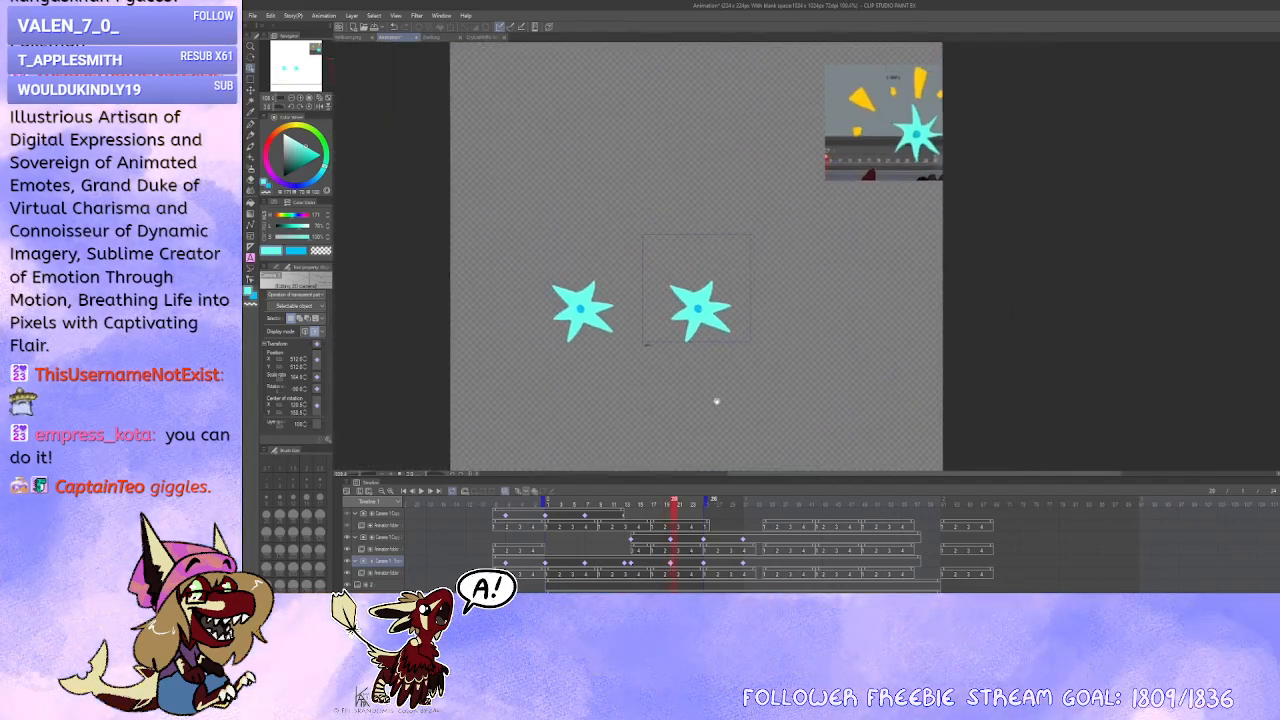
scroll(730, 406, "up", 1)
left_click_drag(757, 369, 771, 406)
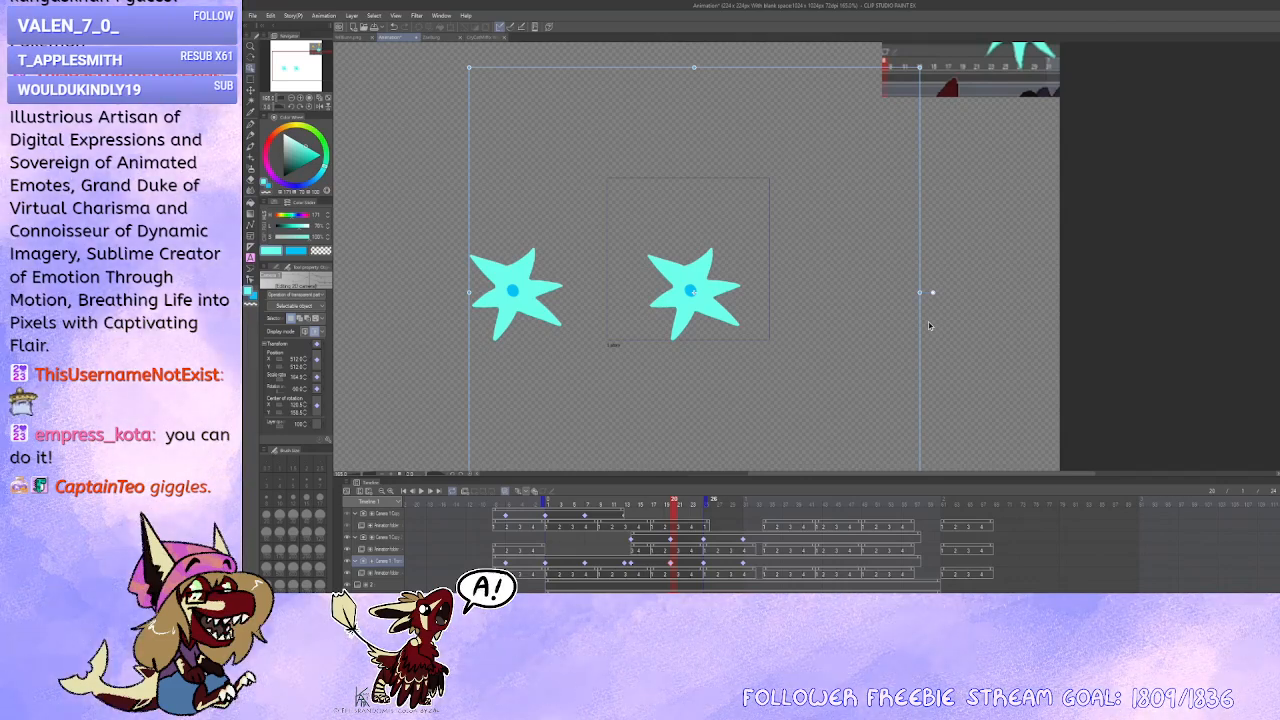
left_click(421, 491)
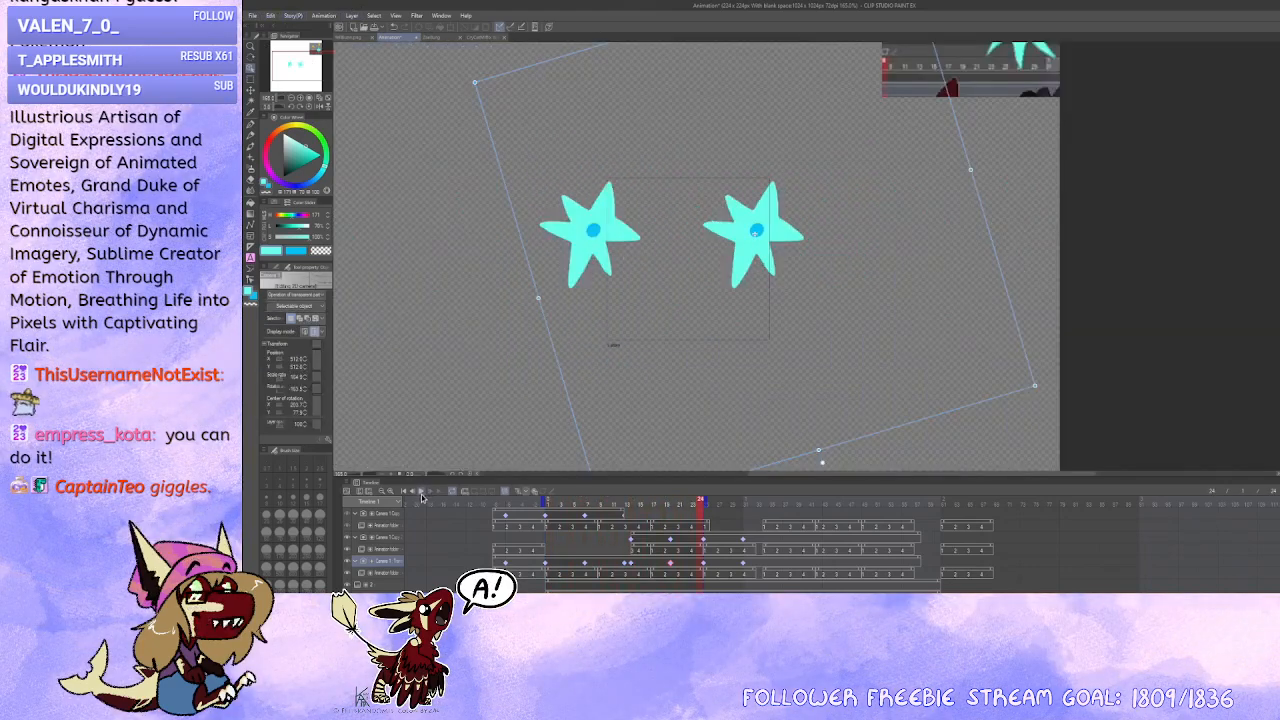
left_click(422, 494)
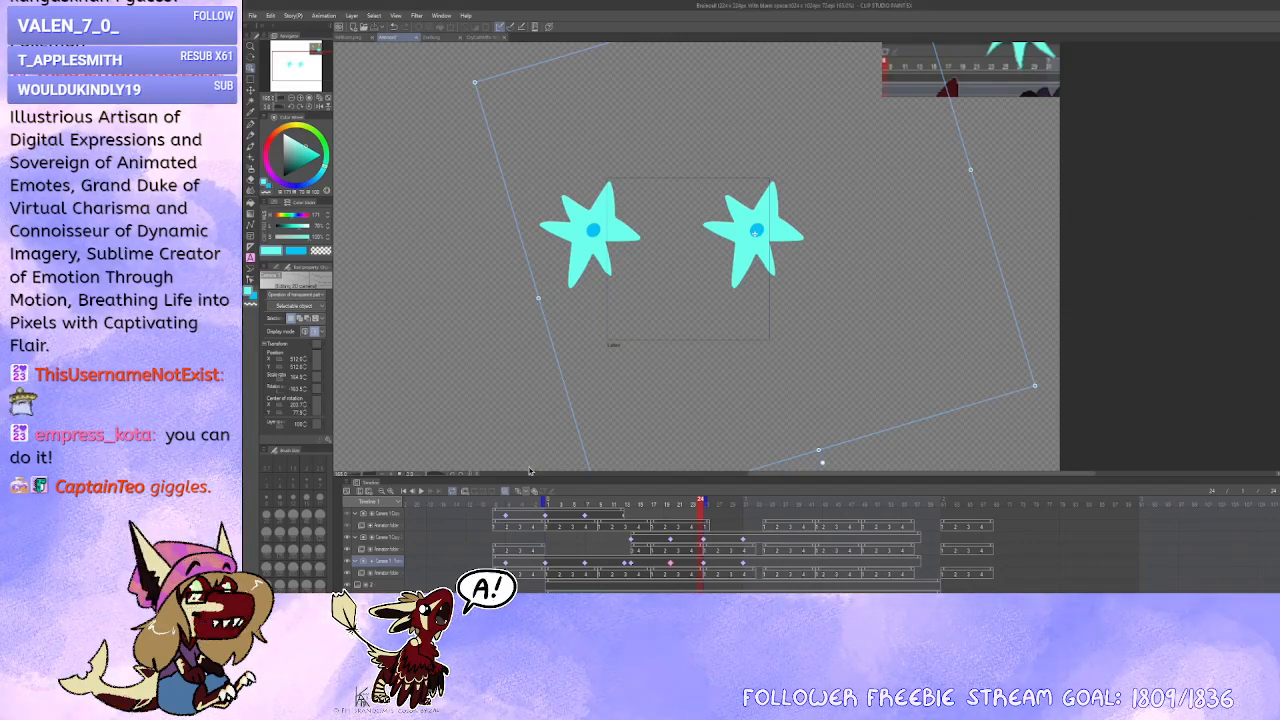
Step: Export the star animation
left_click(252, 15)
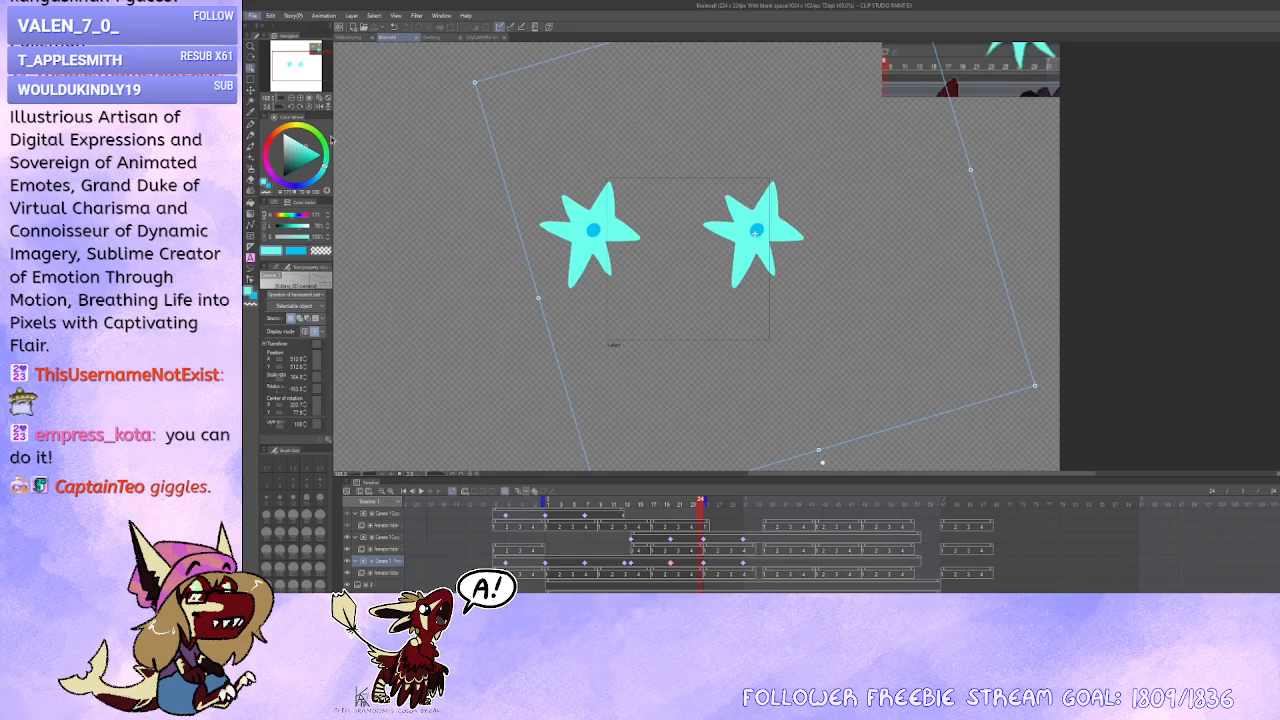
left_click(454, 158)
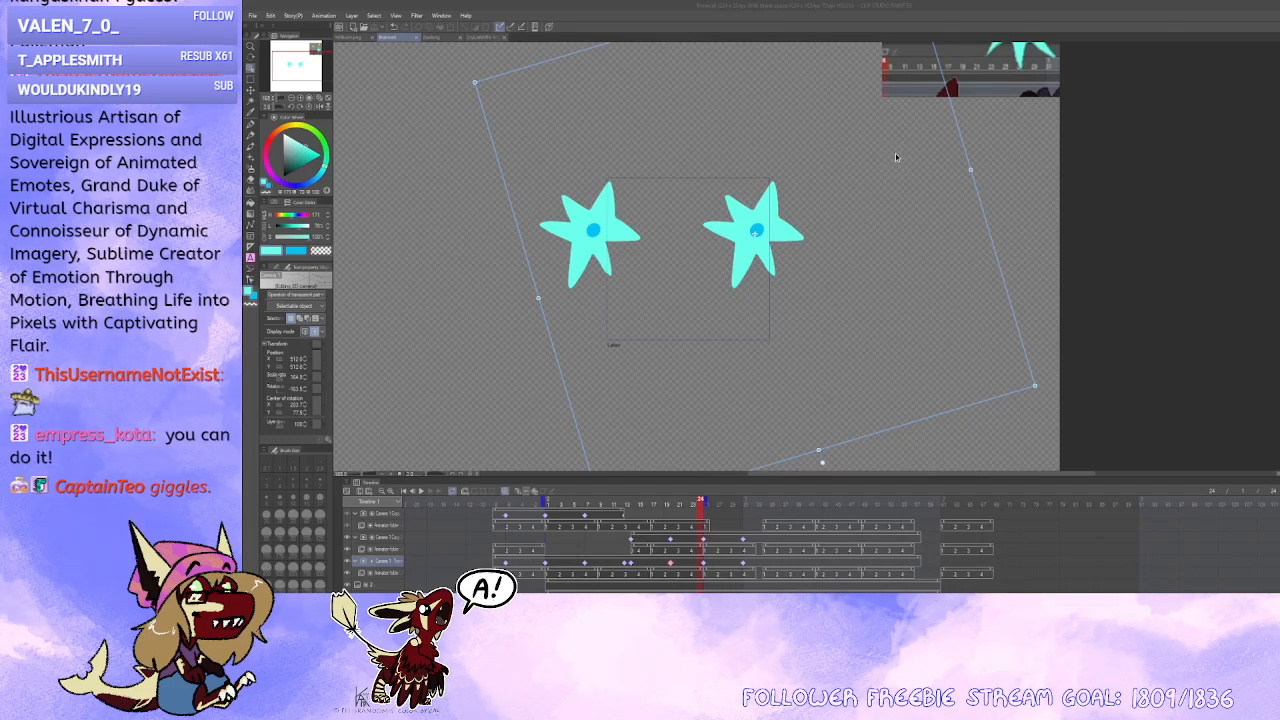
left_click(808, 335)
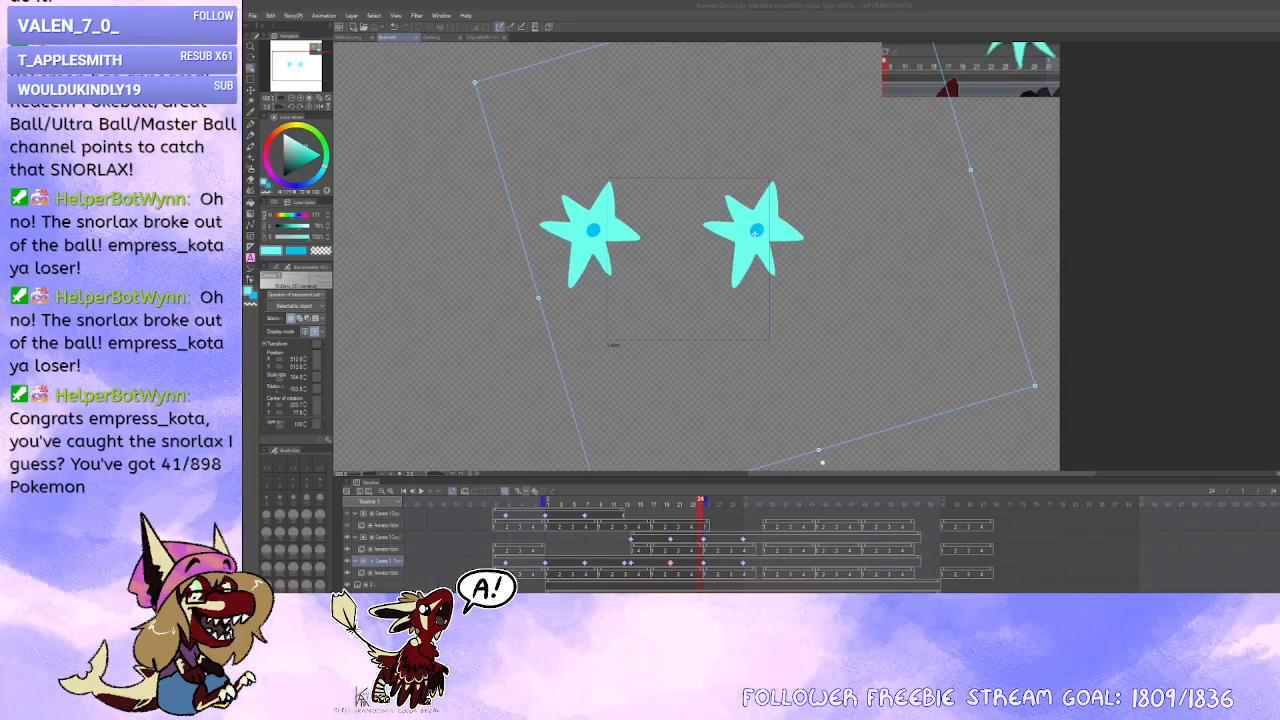
left_click(600, 330)
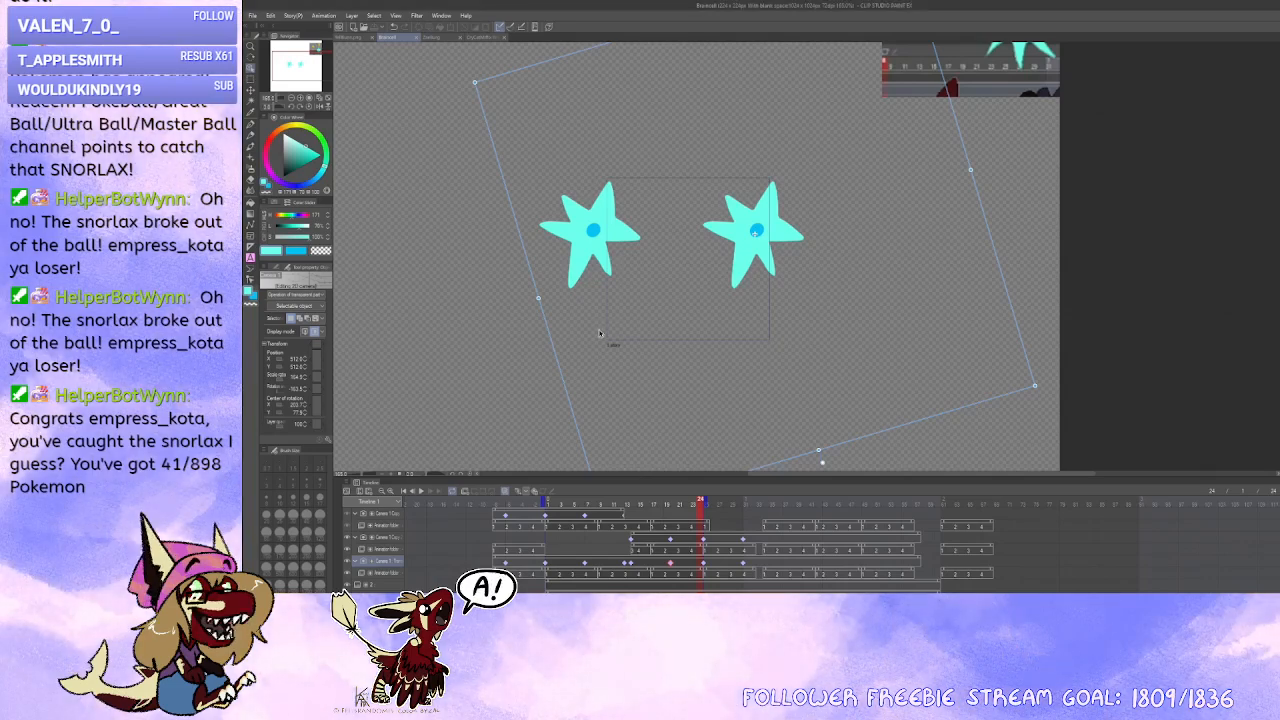
Step: Play back the animation once more, then inspect frame 10 on the middle camera folder's star layer
left_click(423, 491)
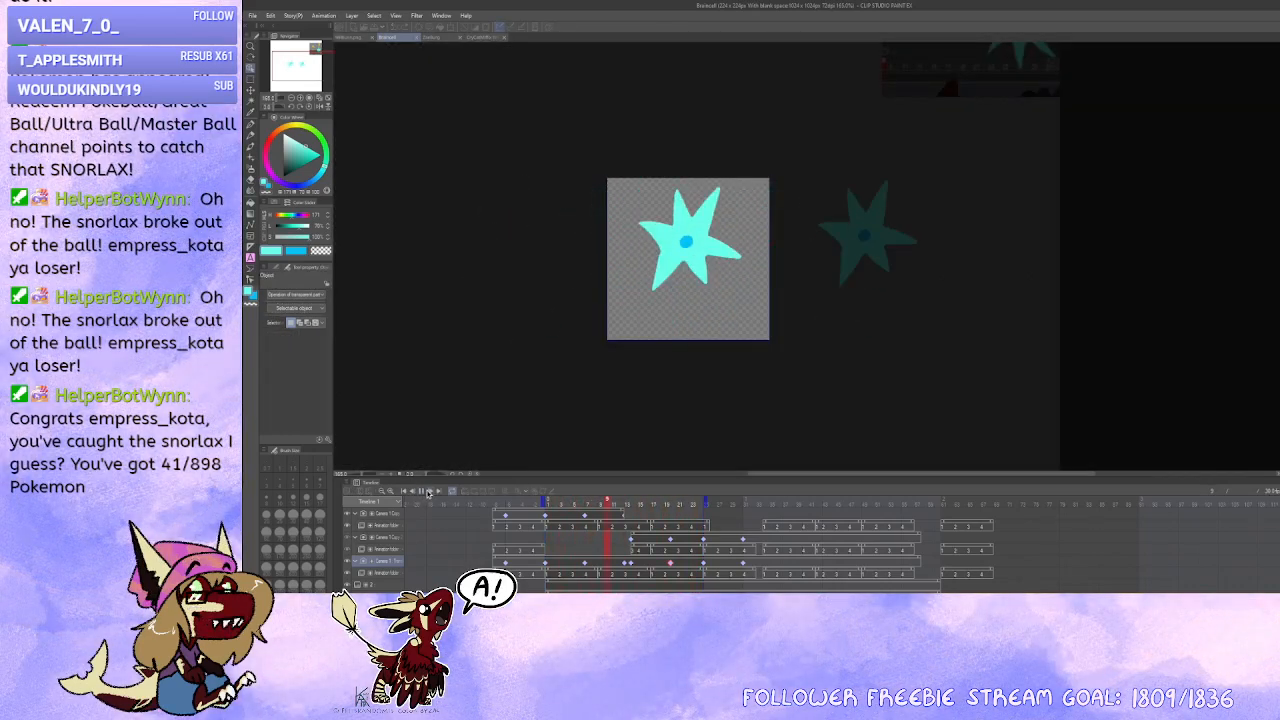
left_click(428, 492)
left_click(604, 549)
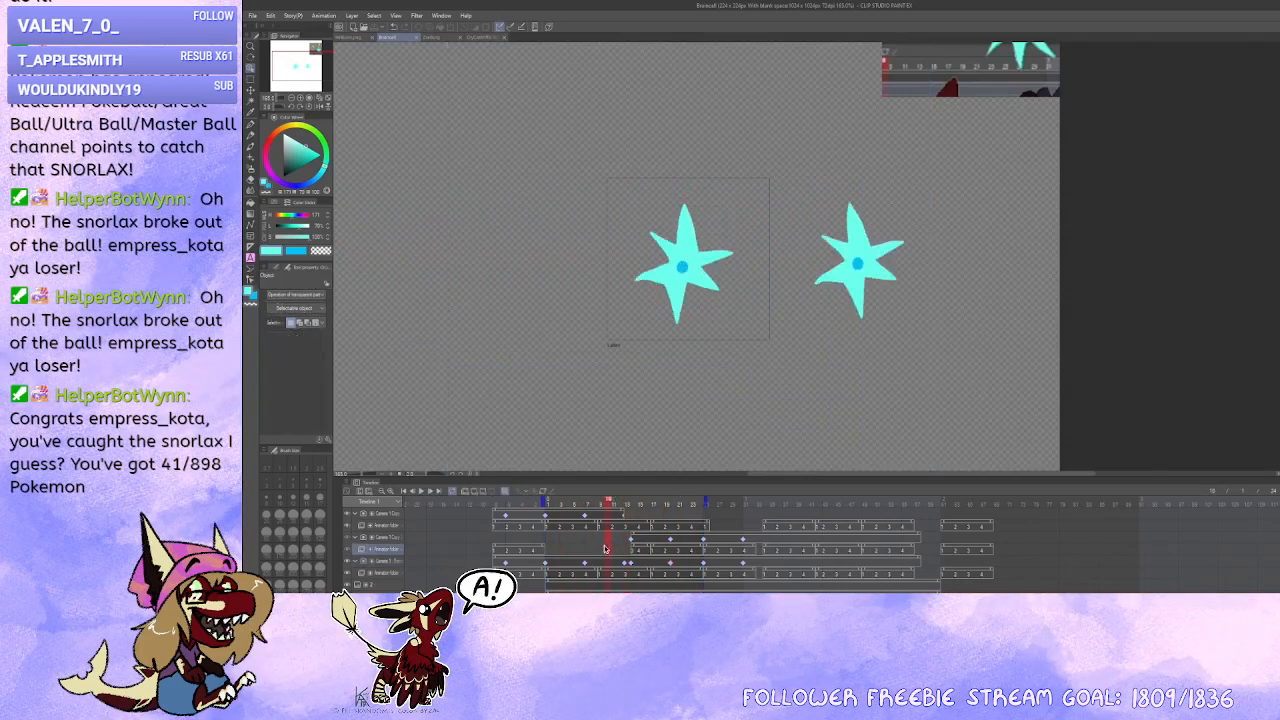
Step: Flip back and forth through frames 5 to 10 to examine how the stars rotate and rise from their lowest position
left_click(588, 547)
left_click(582, 550)
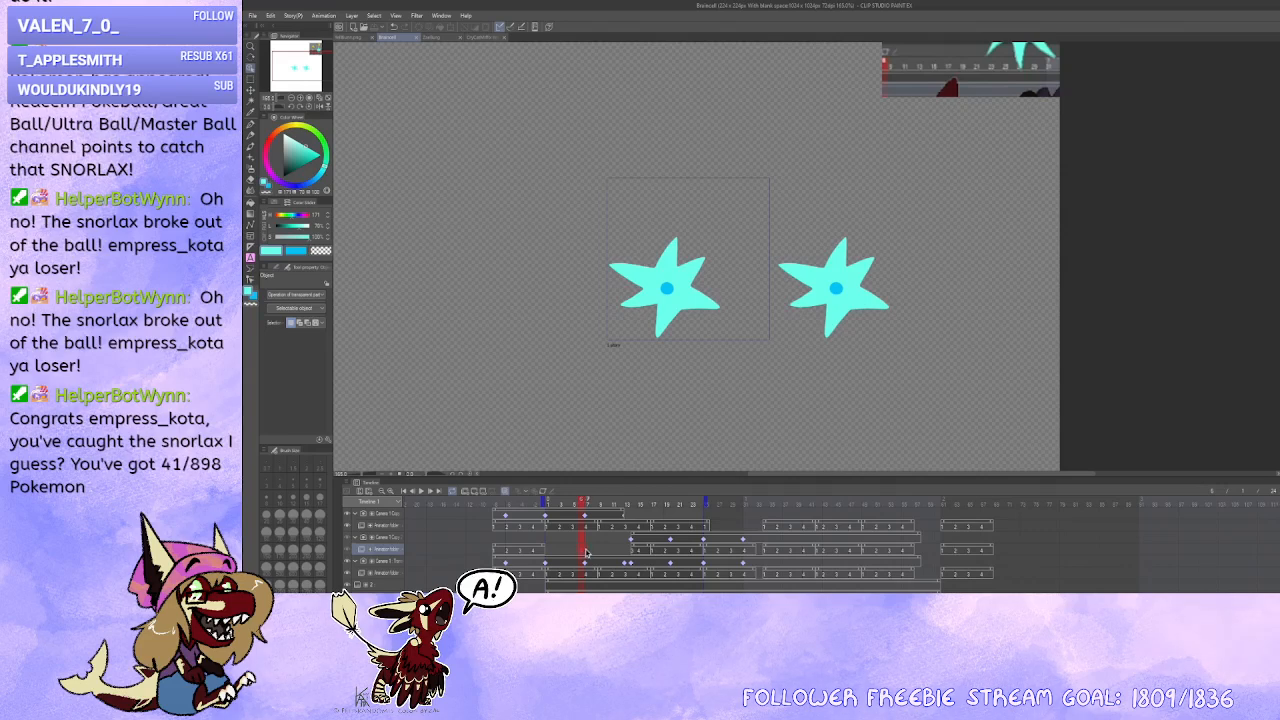
left_click(592, 550)
left_click(595, 551)
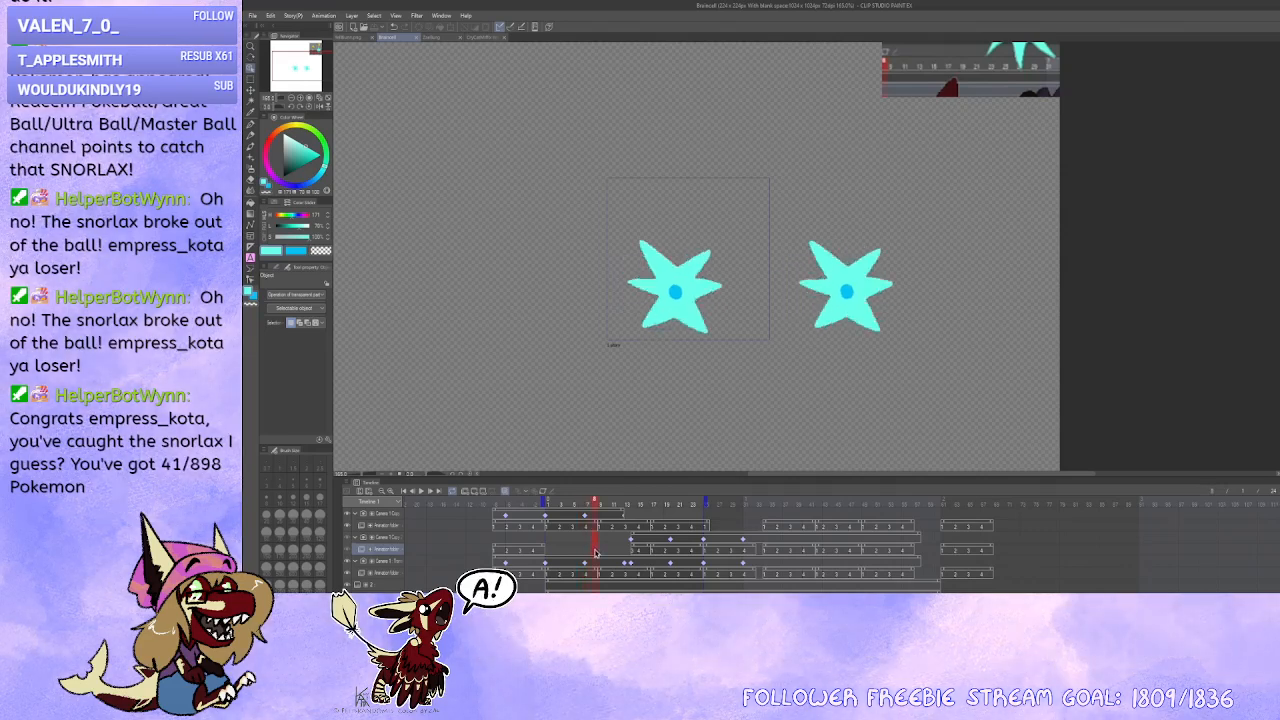
left_click(588, 551)
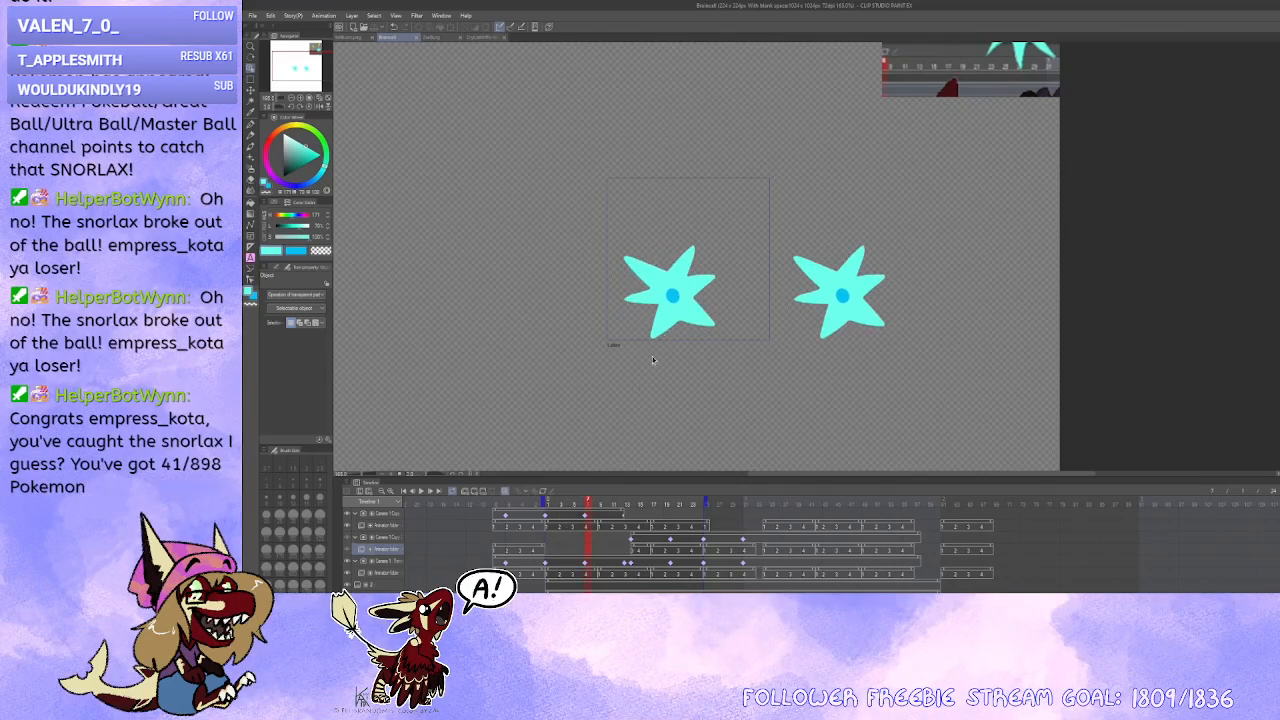
left_click(584, 553)
left_click(589, 555)
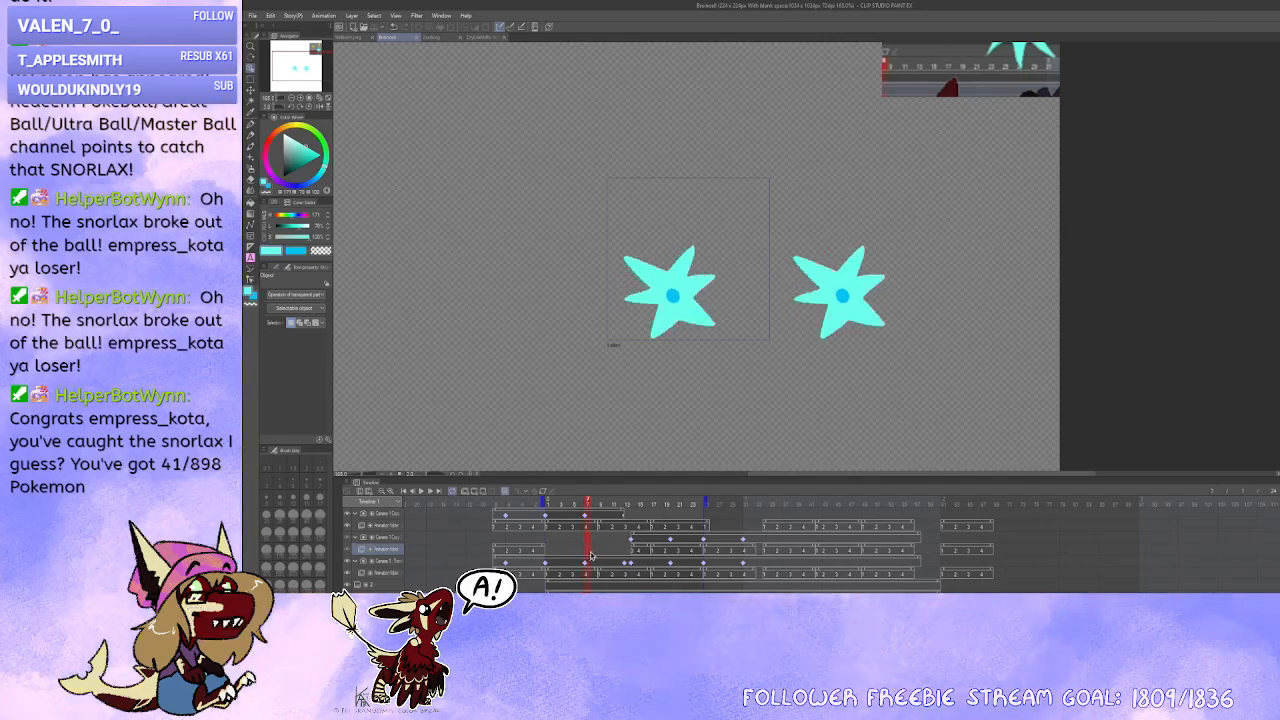
left_click(594, 553)
left_click(601, 554)
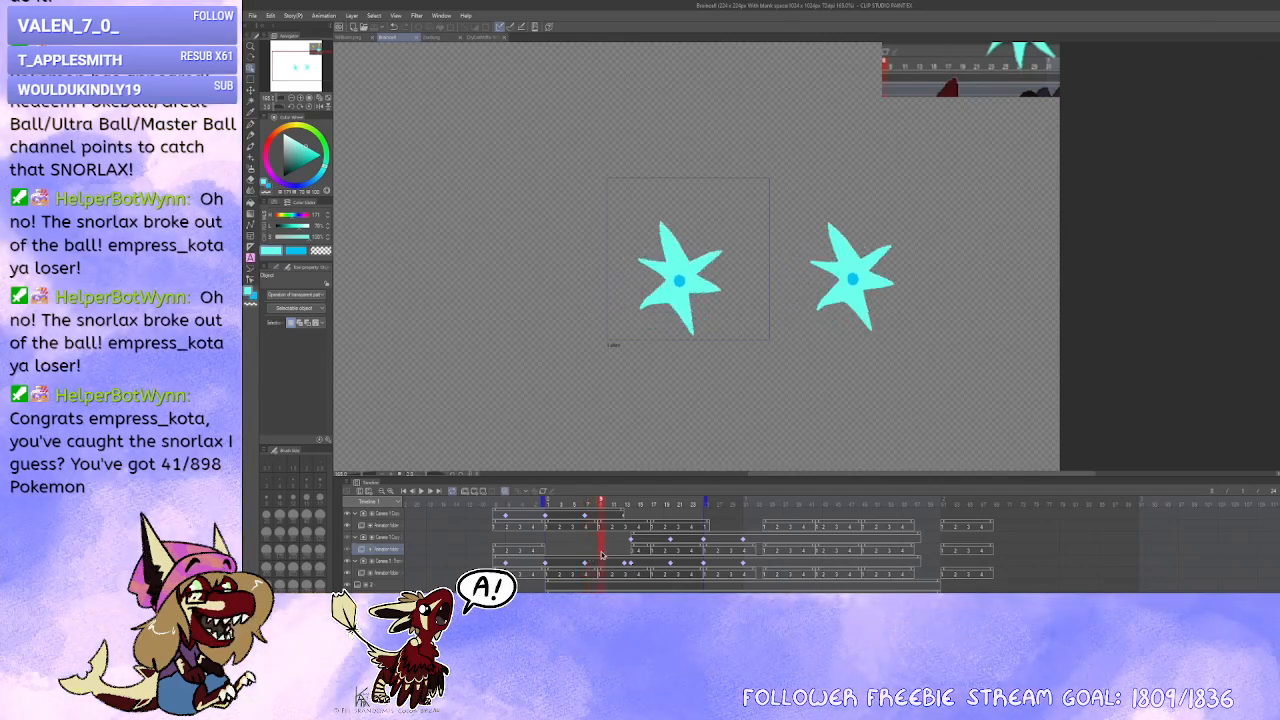
left_click(605, 555)
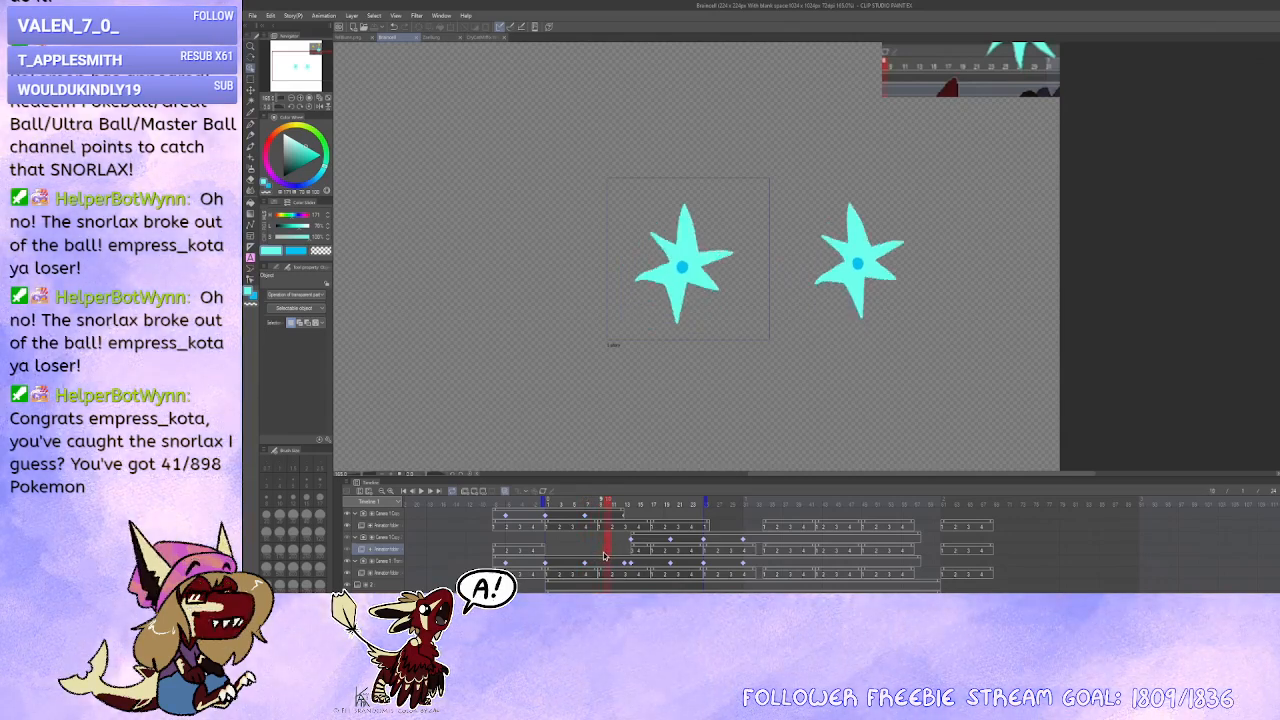
left_click(583, 555)
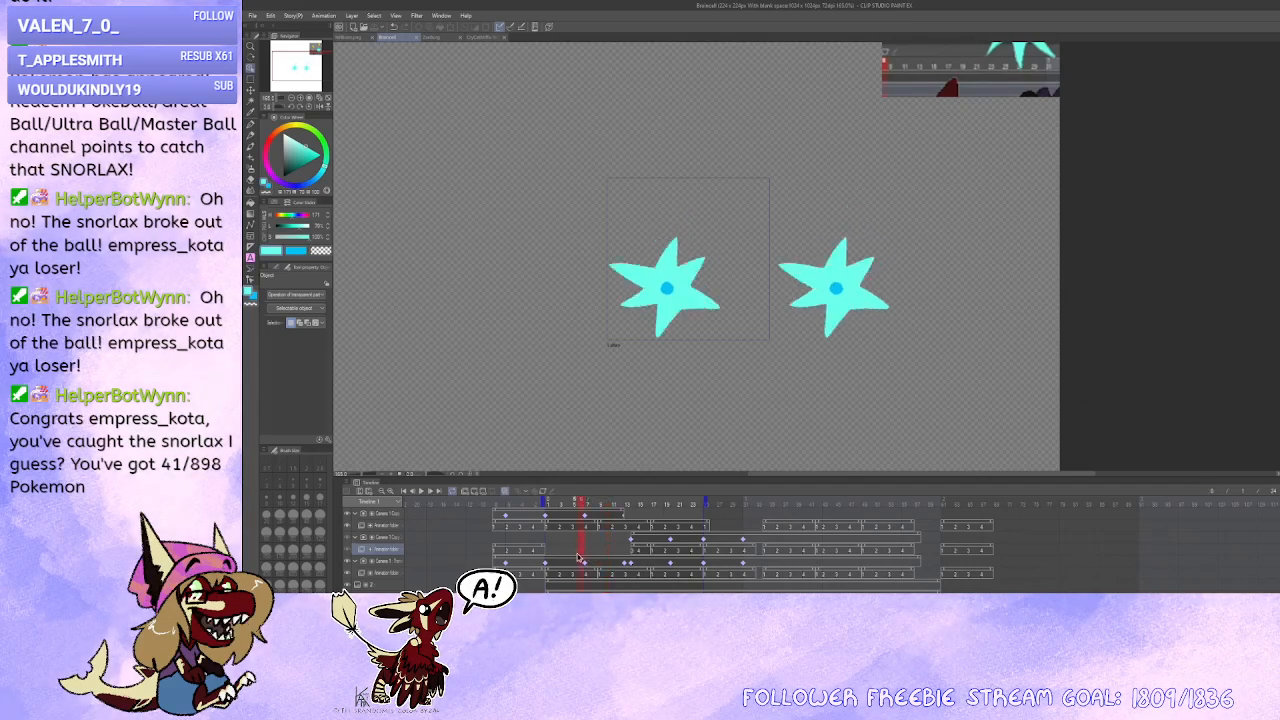
left_click(575, 555)
left_click(590, 556)
left_click(594, 556)
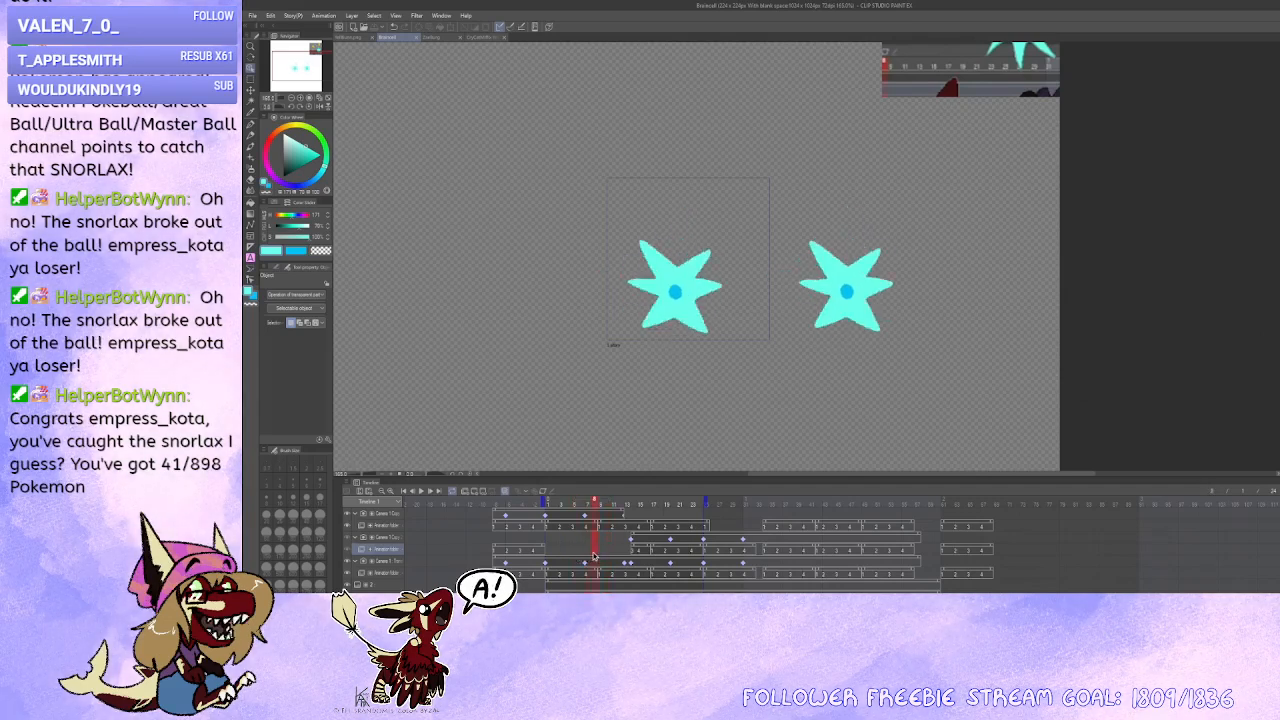
left_click(600, 557)
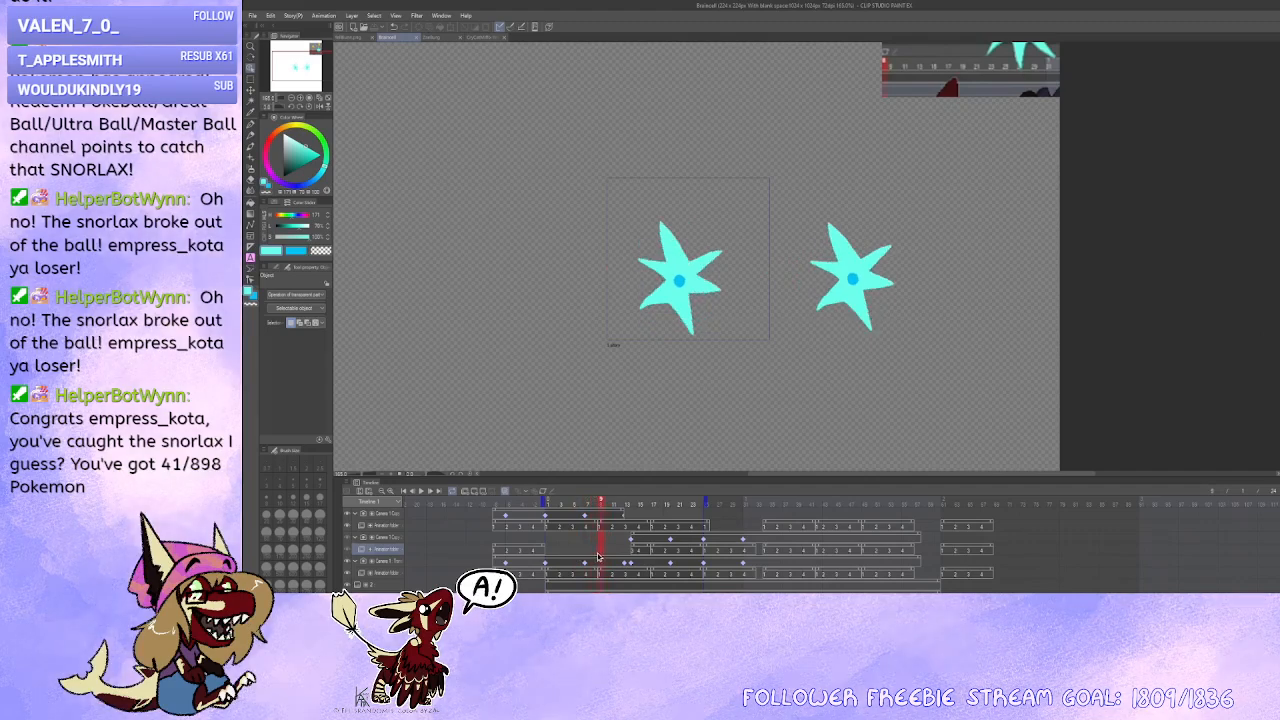
left_click(586, 558)
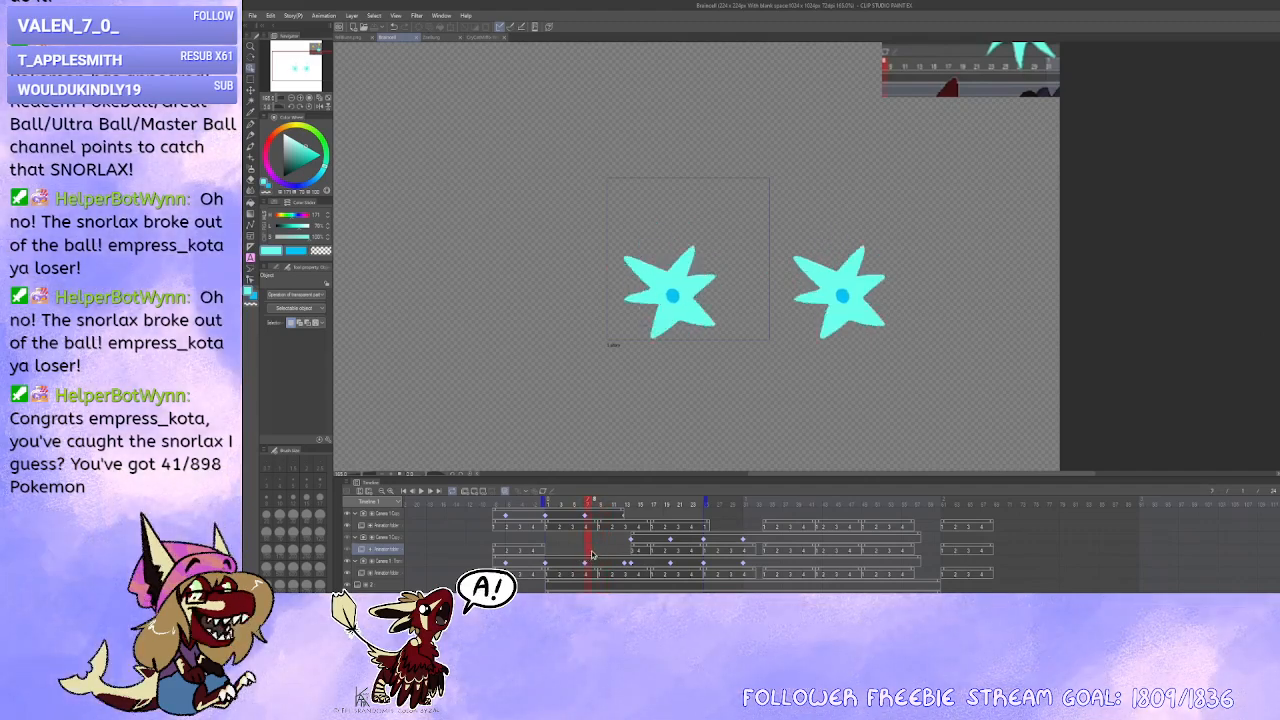
left_click(595, 554)
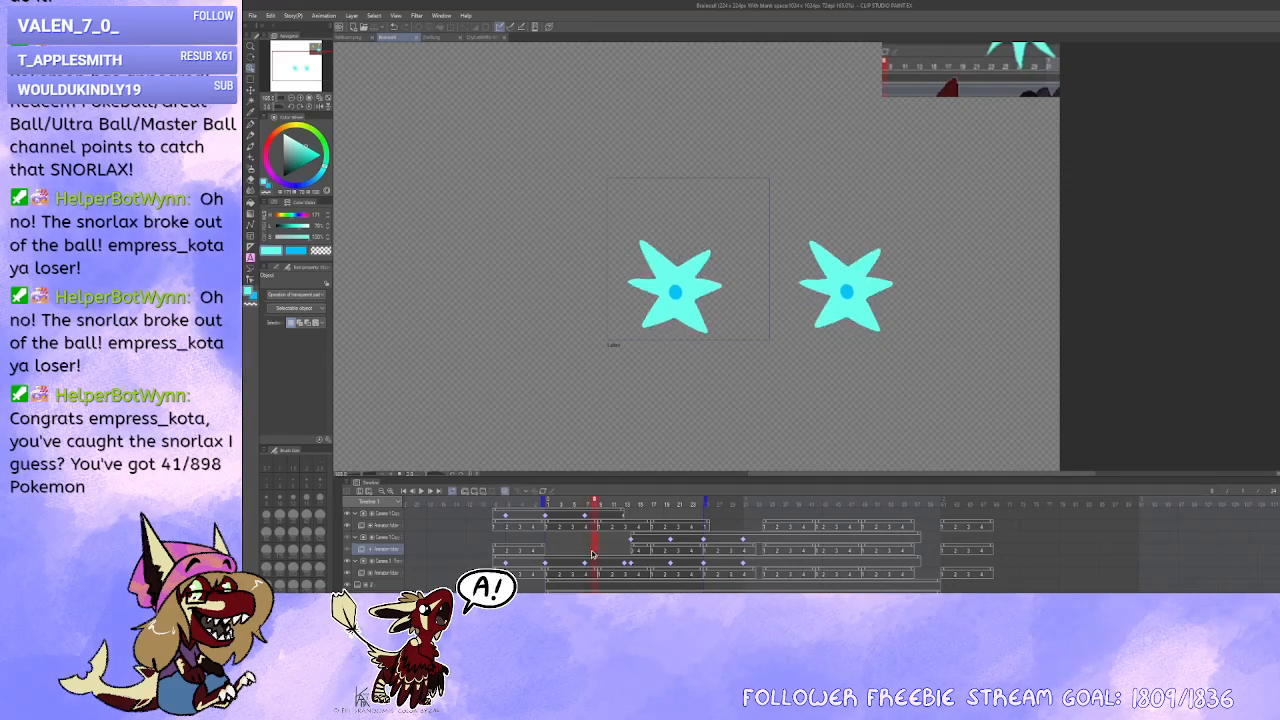
left_click(587, 542)
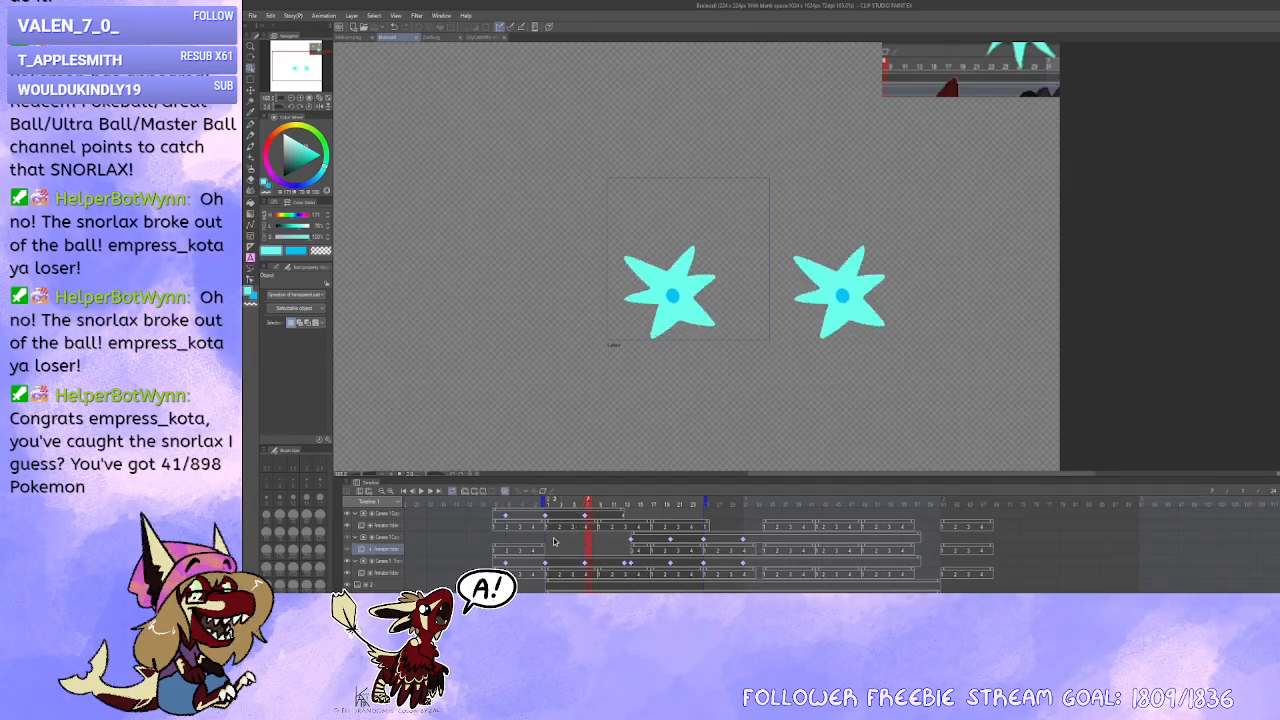
Step: Extend the playback range by two frames and shift the frame 20 and 25 keyframes of the two lower camera folders two frames later
left_click_drag(707, 500, 718, 500)
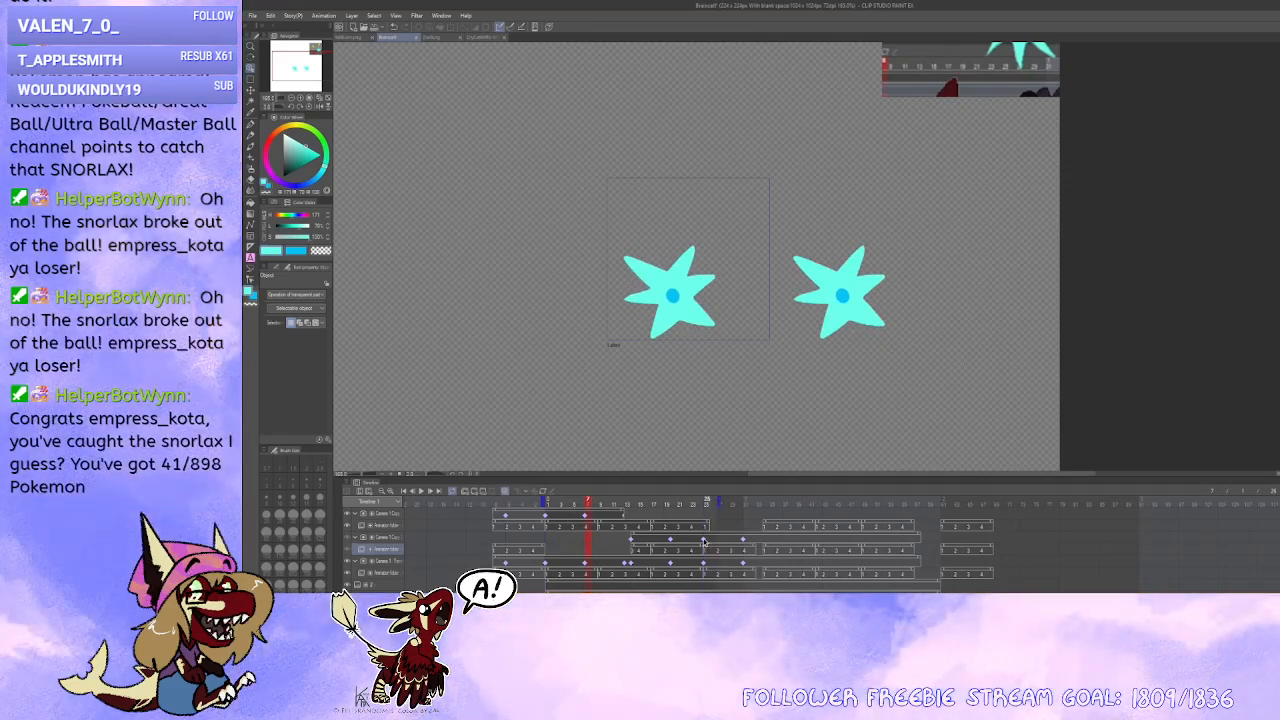
left_click(704, 541)
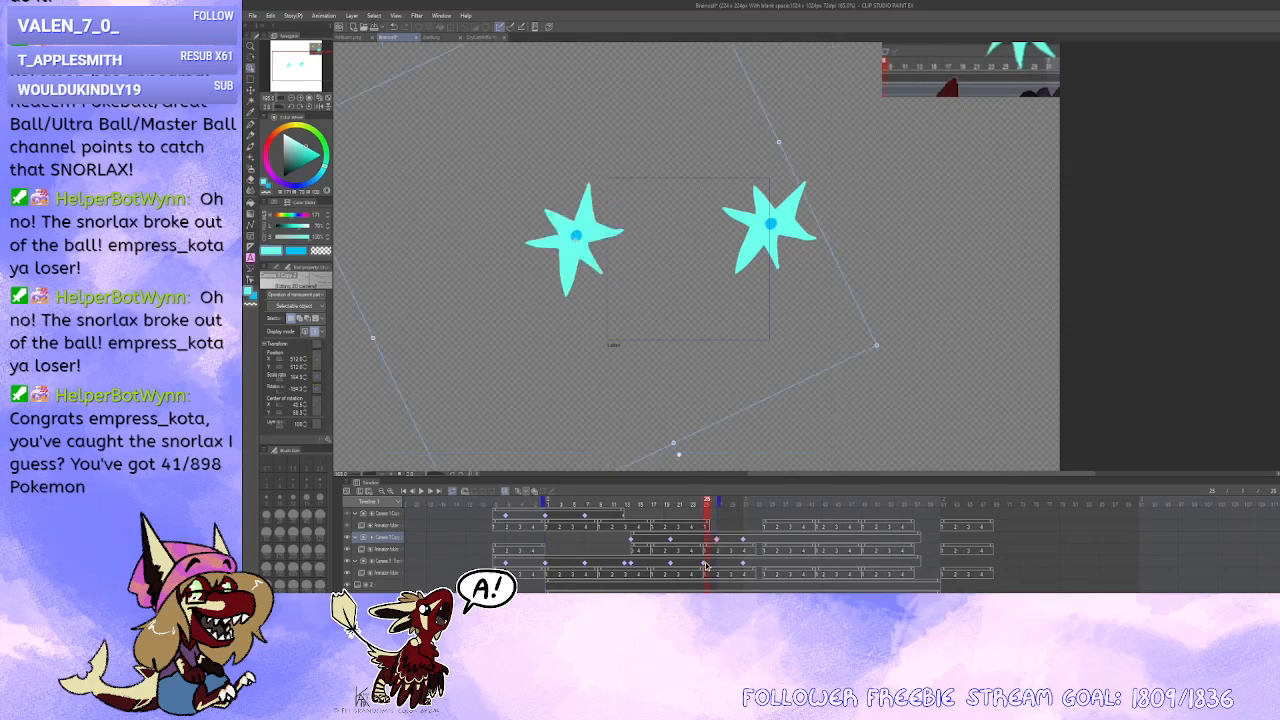
left_click(671, 564)
left_click_drag(671, 565, 684, 541)
Step: Move the frame 22 keyframes of the middle and bottom camera folders one frame earlier, to frame 21
left_click(632, 540)
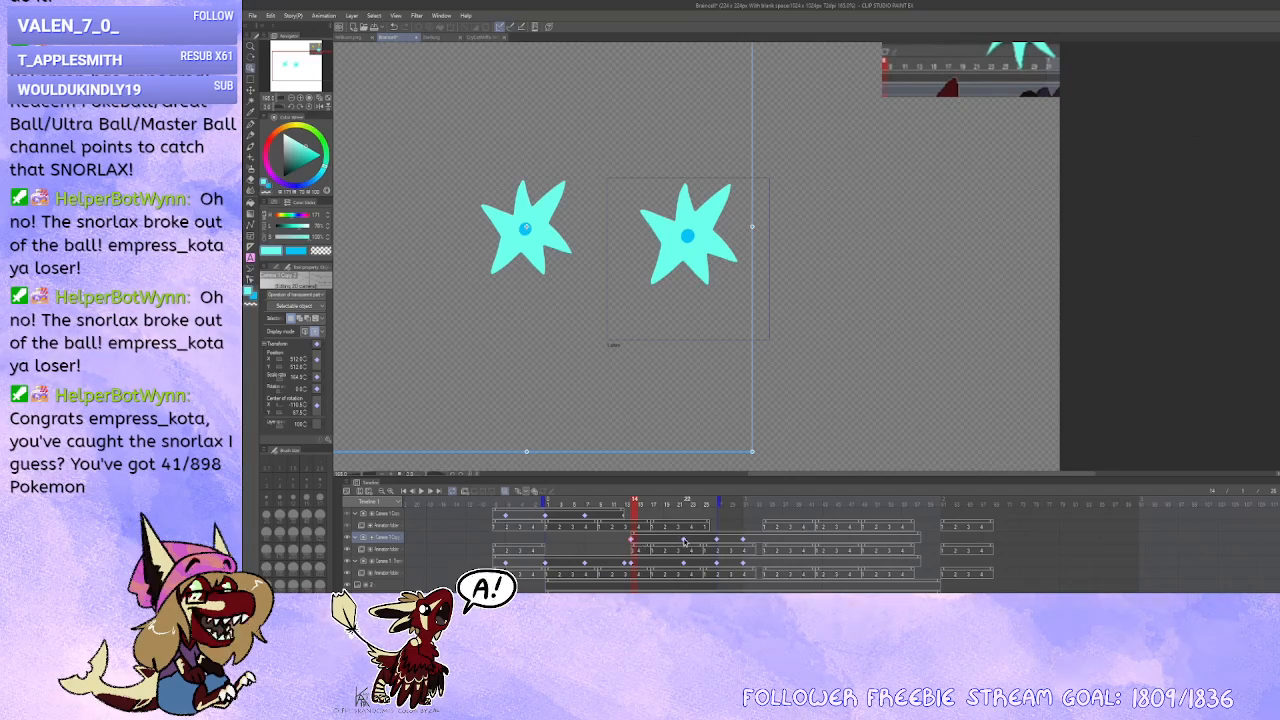
left_click(685, 540)
left_click(680, 564)
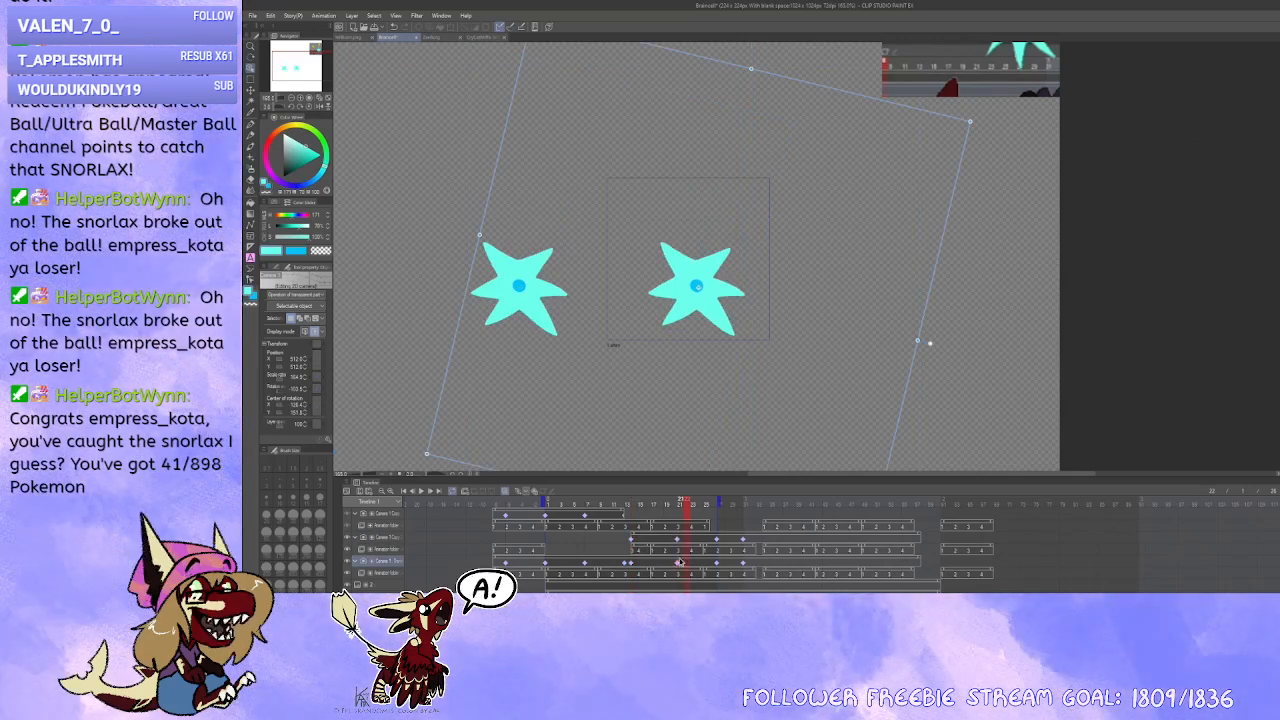
Step: Add a keyframe at frame 22 on the bottom camera folder
left_click(679, 564)
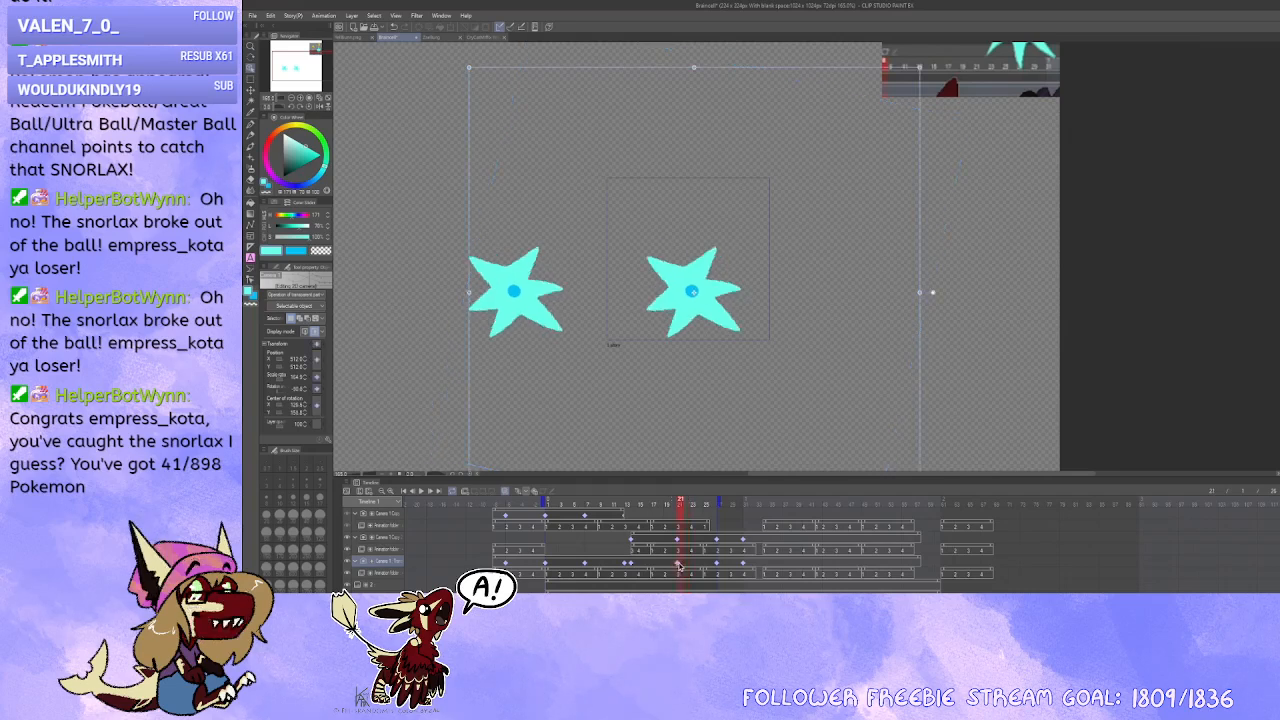
left_click(686, 566)
left_click(679, 565)
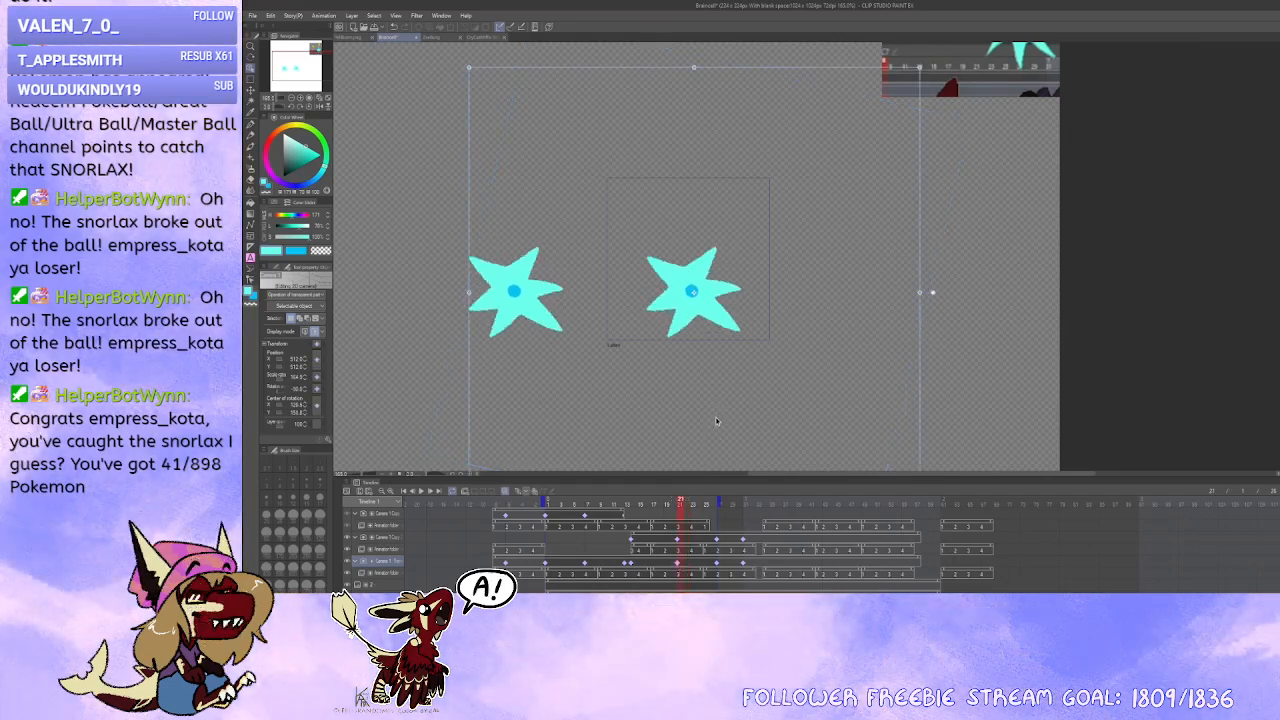
left_click(686, 566)
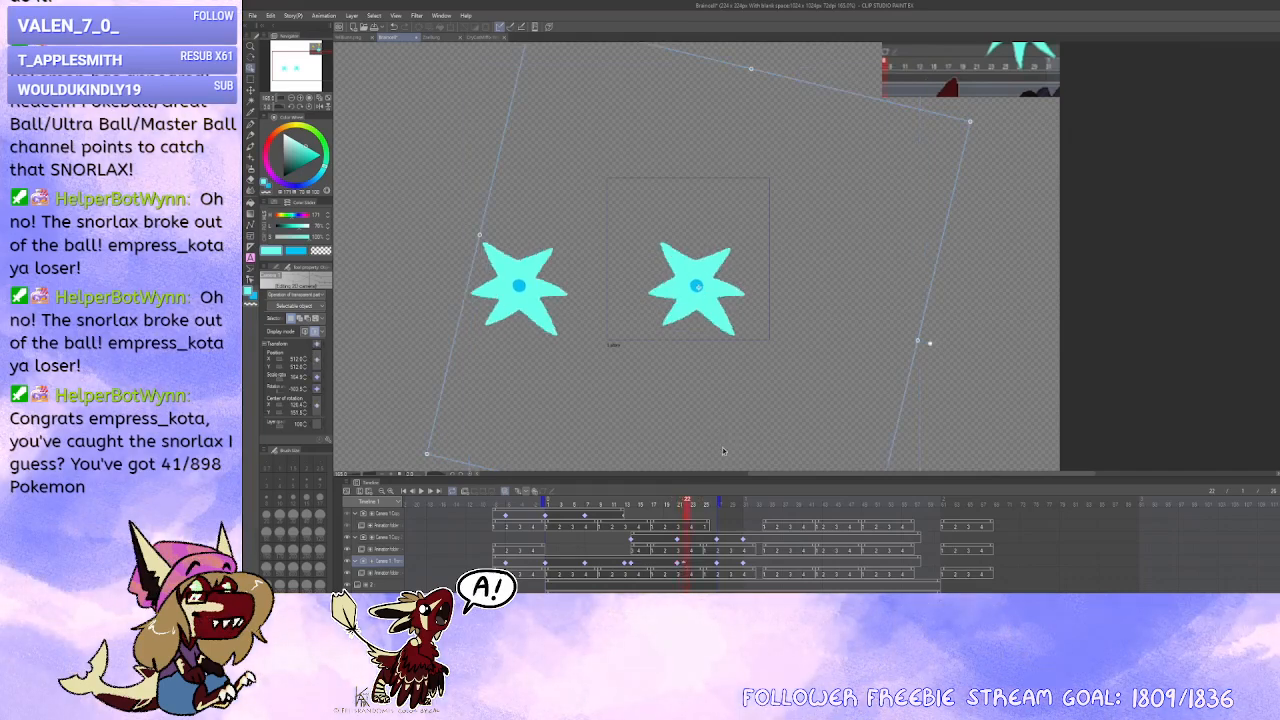
Step: Copy the middle camera folder's frame 21 keyframe to frame 22 and compare its star between the two frames
left_click(677, 541)
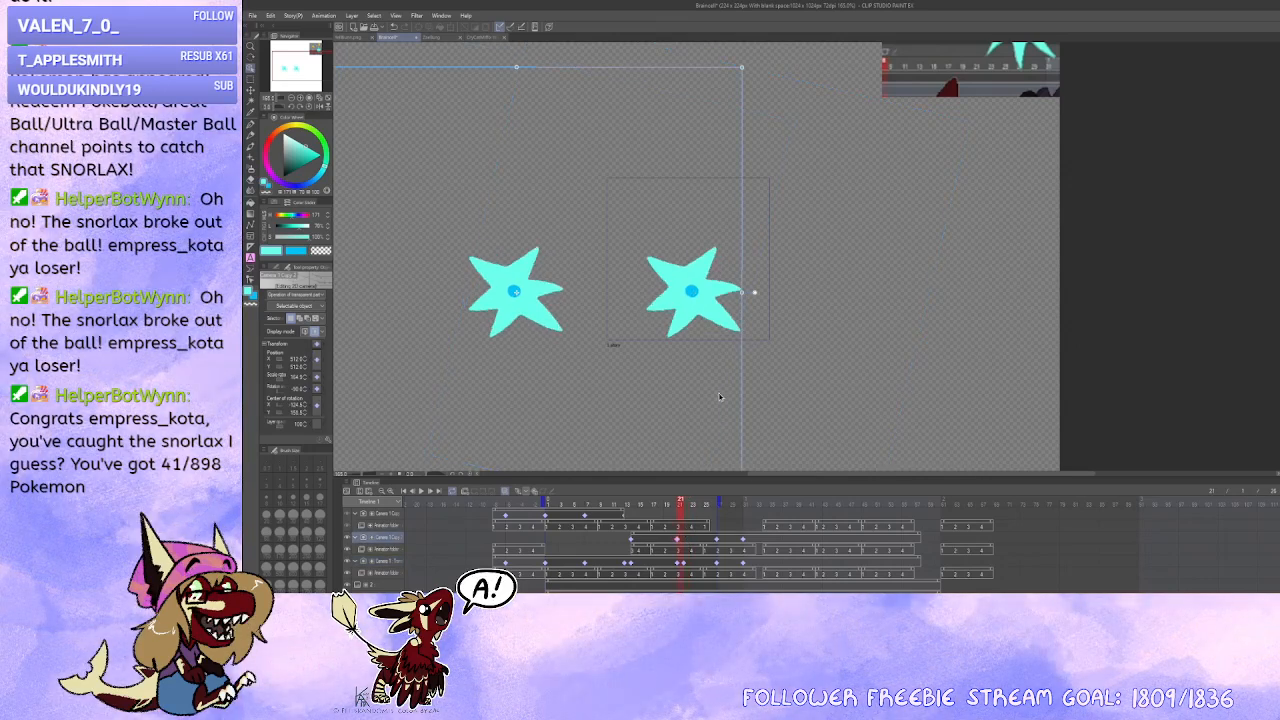
left_click(686, 537)
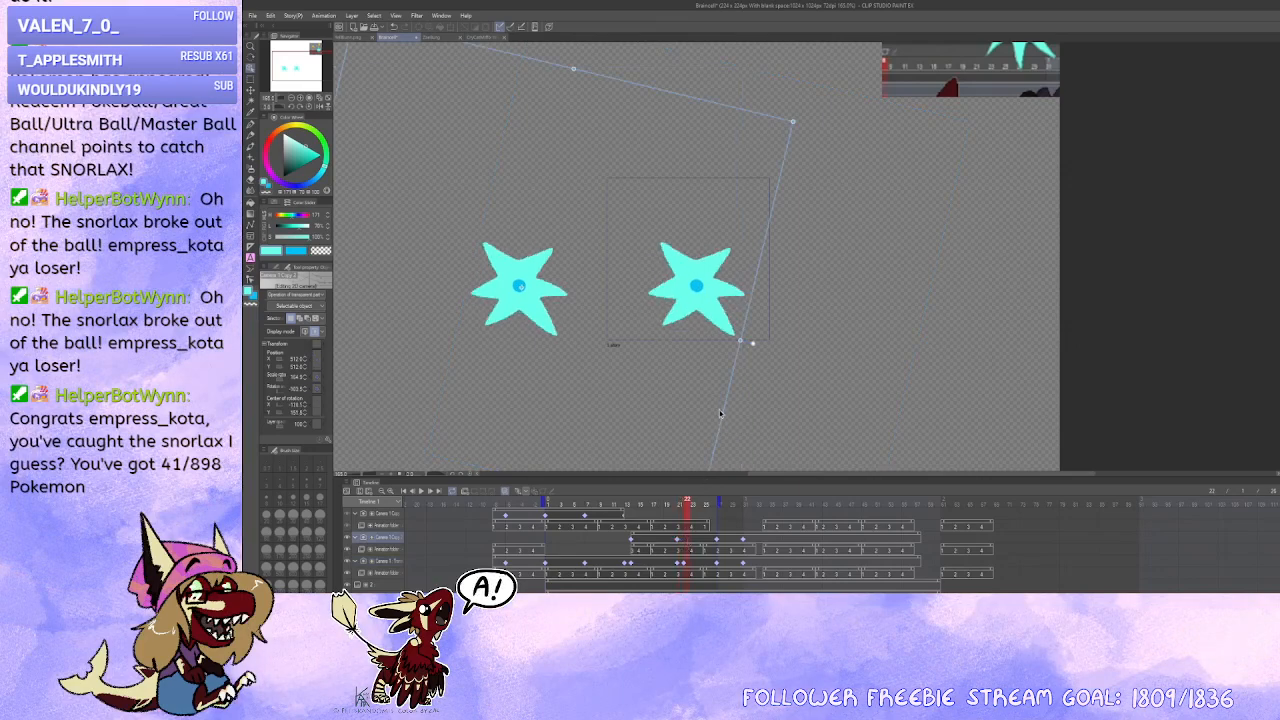
key("ctrl+v")
left_click(677, 539)
left_click(685, 539)
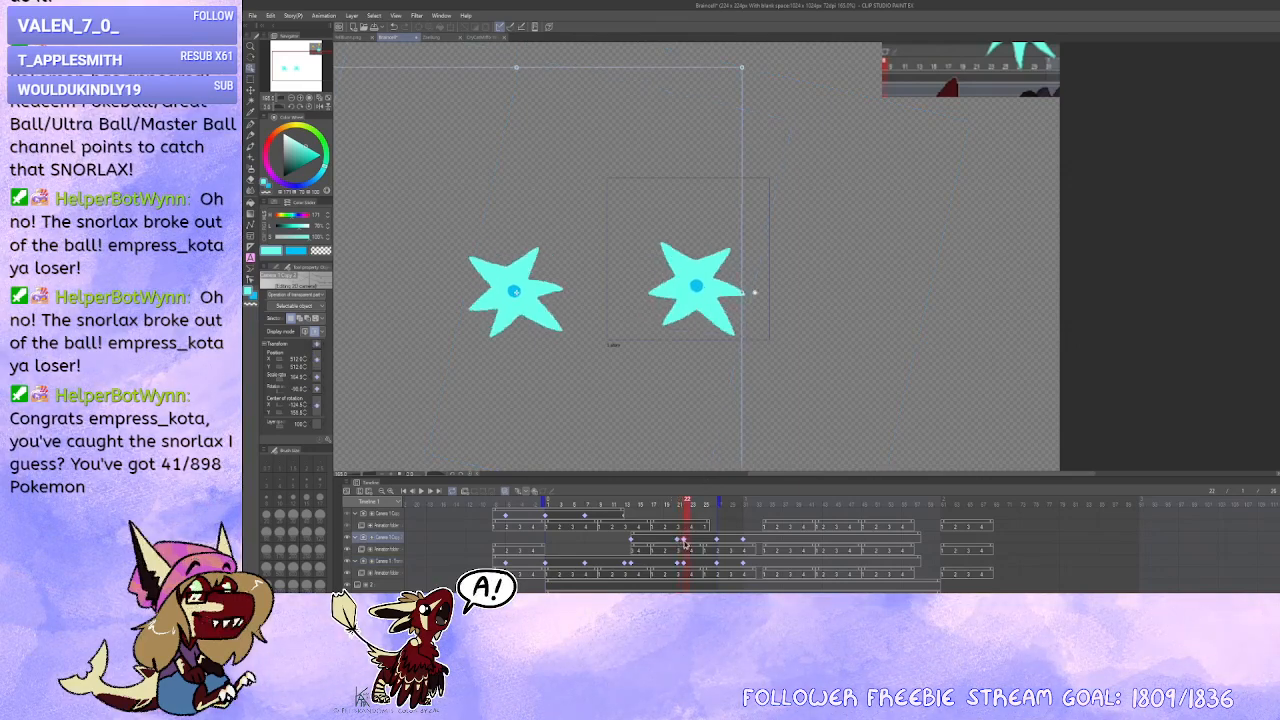
left_click(677, 540)
left_click(685, 540)
left_click(680, 540)
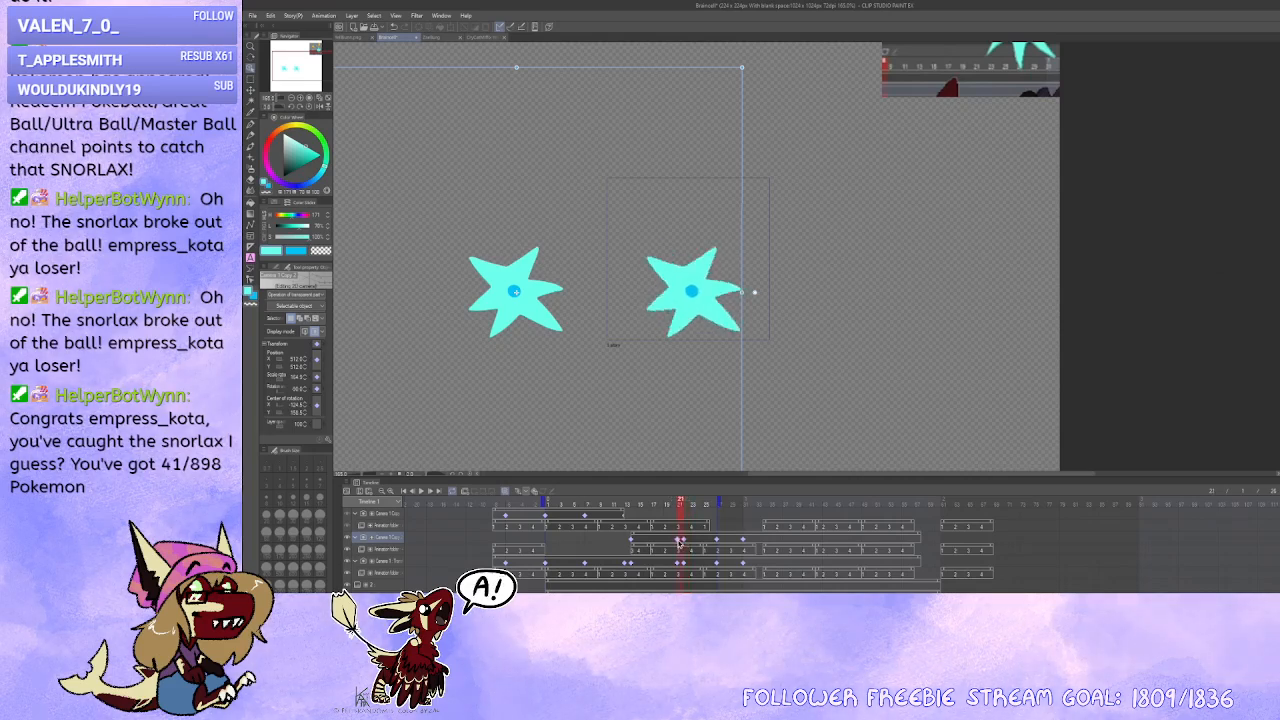
left_click(685, 540)
left_click(680, 540)
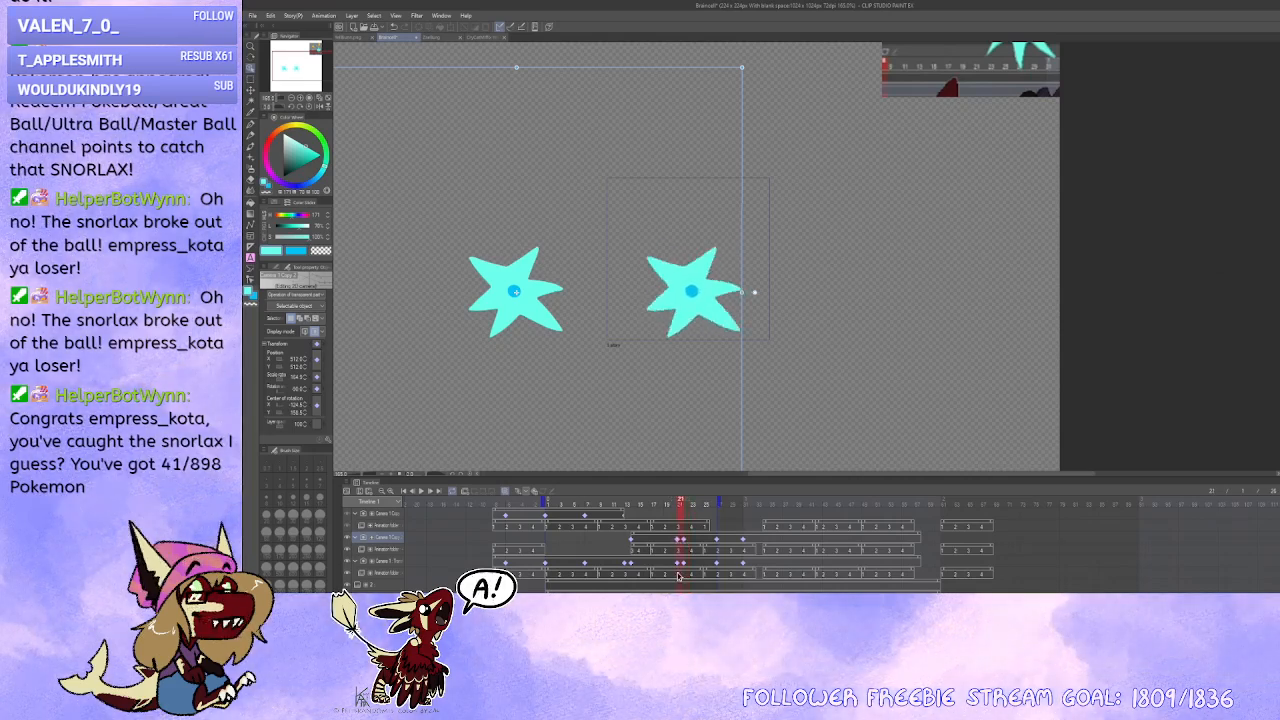
Step: Flip between the bottom camera folder's keyframes at frames 21 and 22 to compare the star's pose
left_click(681, 563)
left_click(684, 564)
left_click(678, 564)
left_click(684, 564)
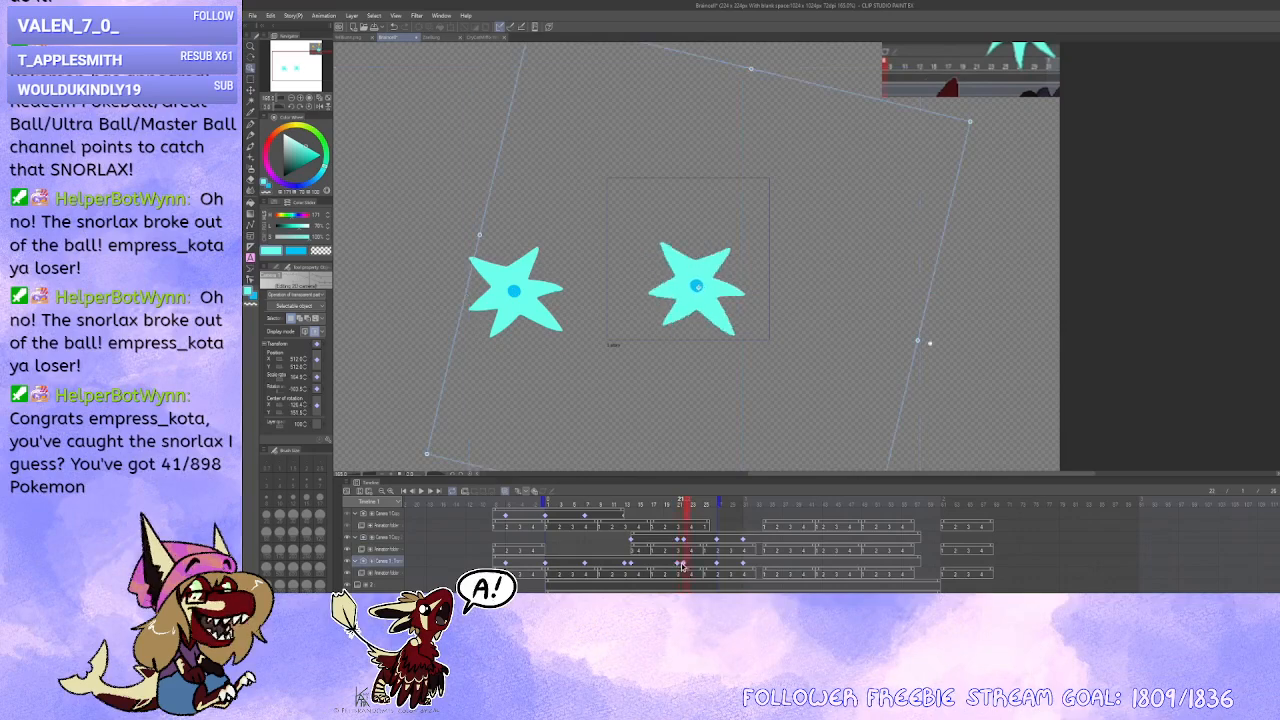
left_click(678, 565)
left_click(685, 564)
left_click(679, 564)
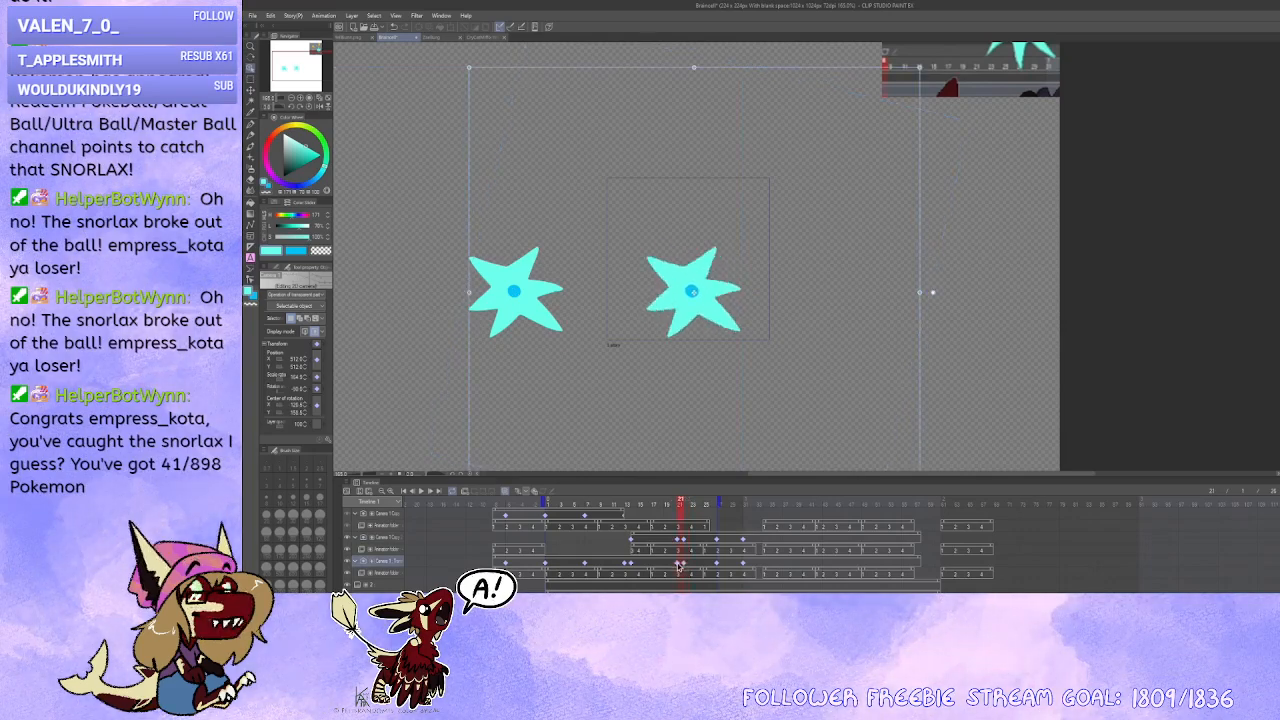
left_click(684, 565)
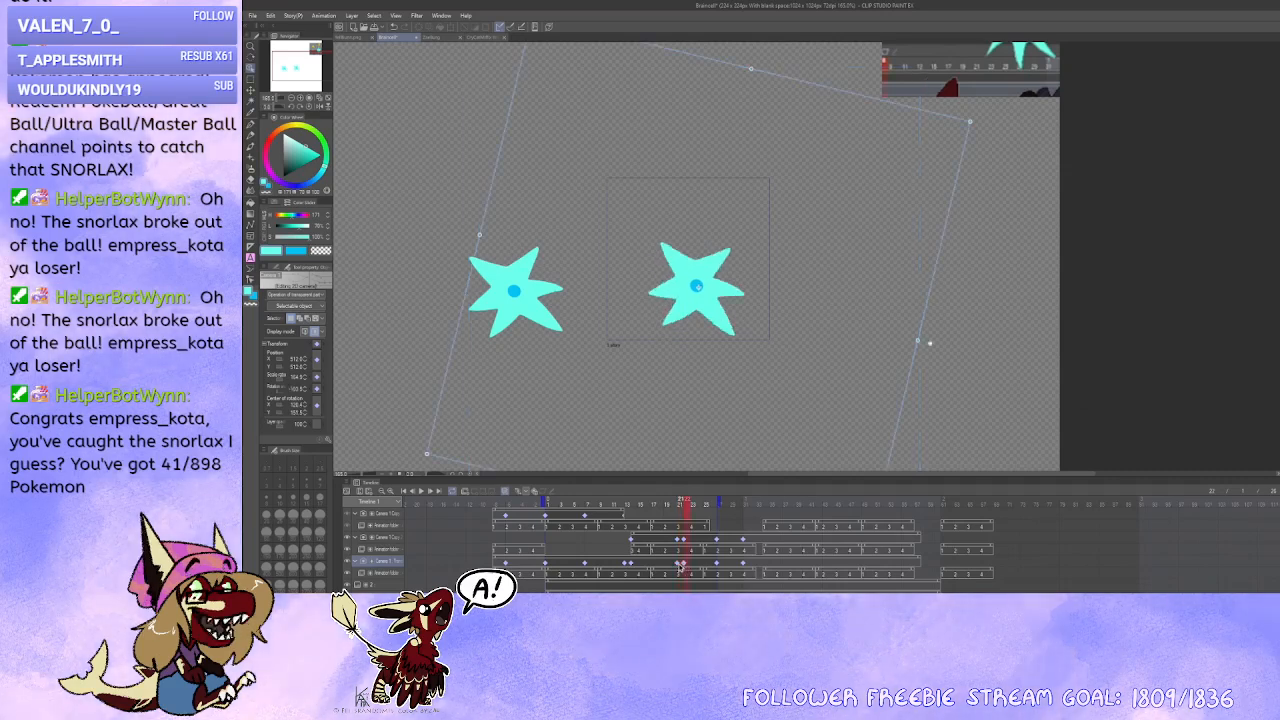
left_click(678, 565)
Step: Expand the bottom camera folder's track properties and recheck its star across frames 21 to 23
left_click(355, 560)
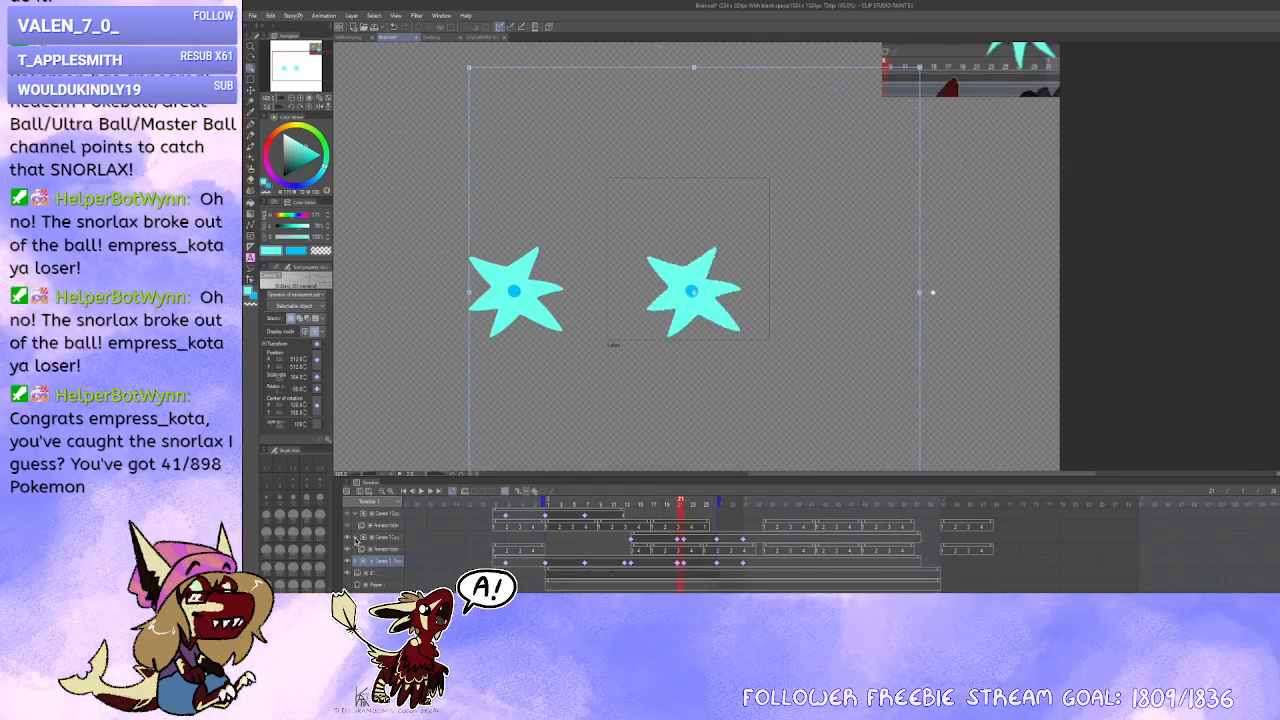
left_click(355, 561)
left_click(372, 562)
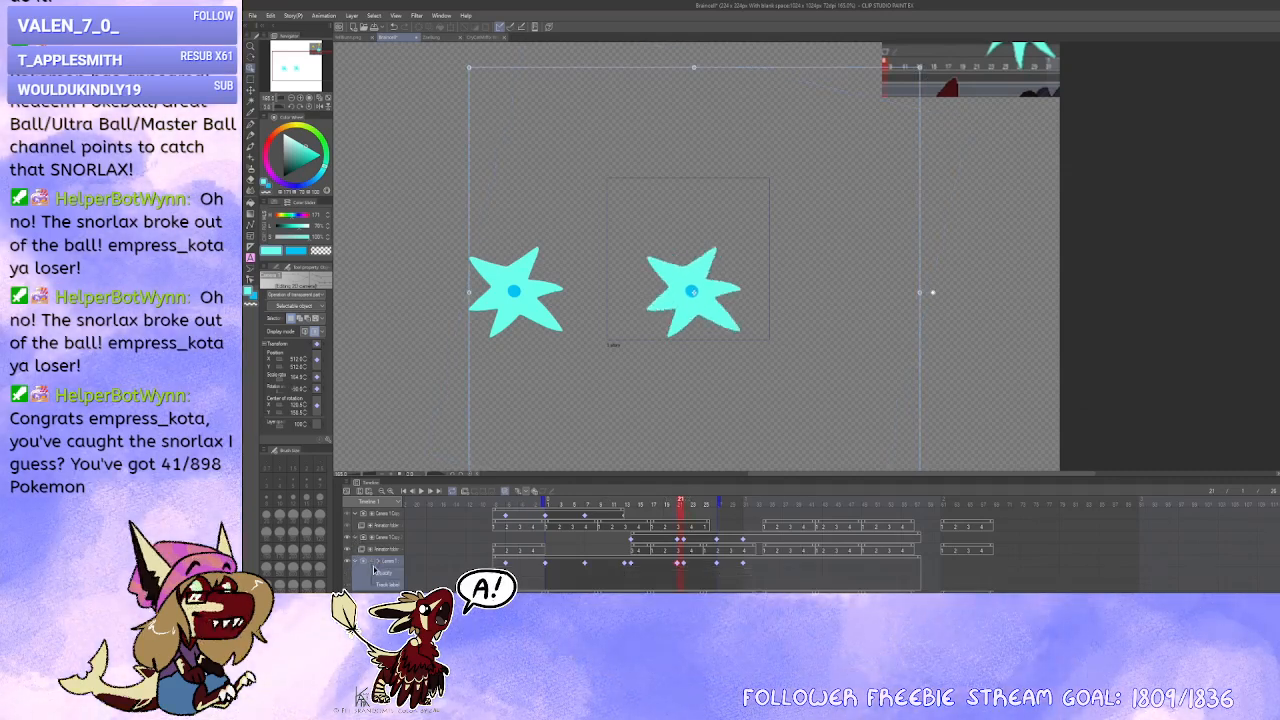
left_click(686, 564)
left_click(681, 566)
left_click(686, 565)
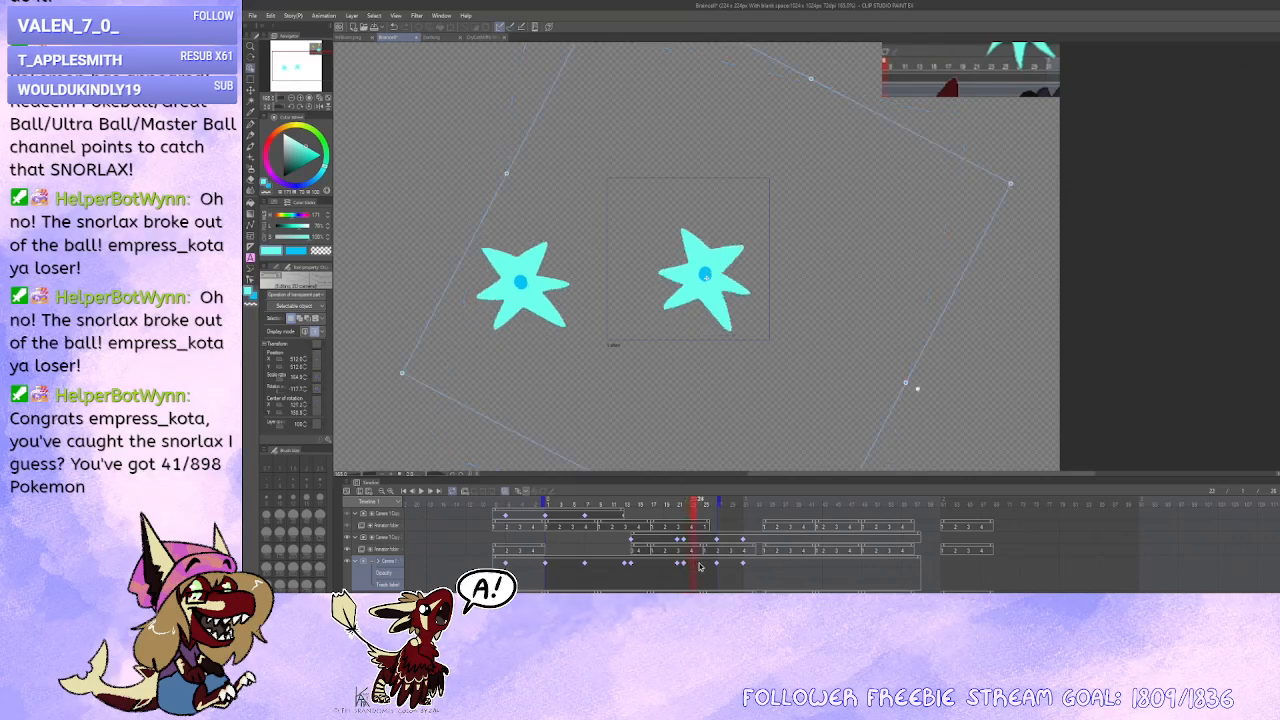
left_click(681, 566)
left_click(686, 566)
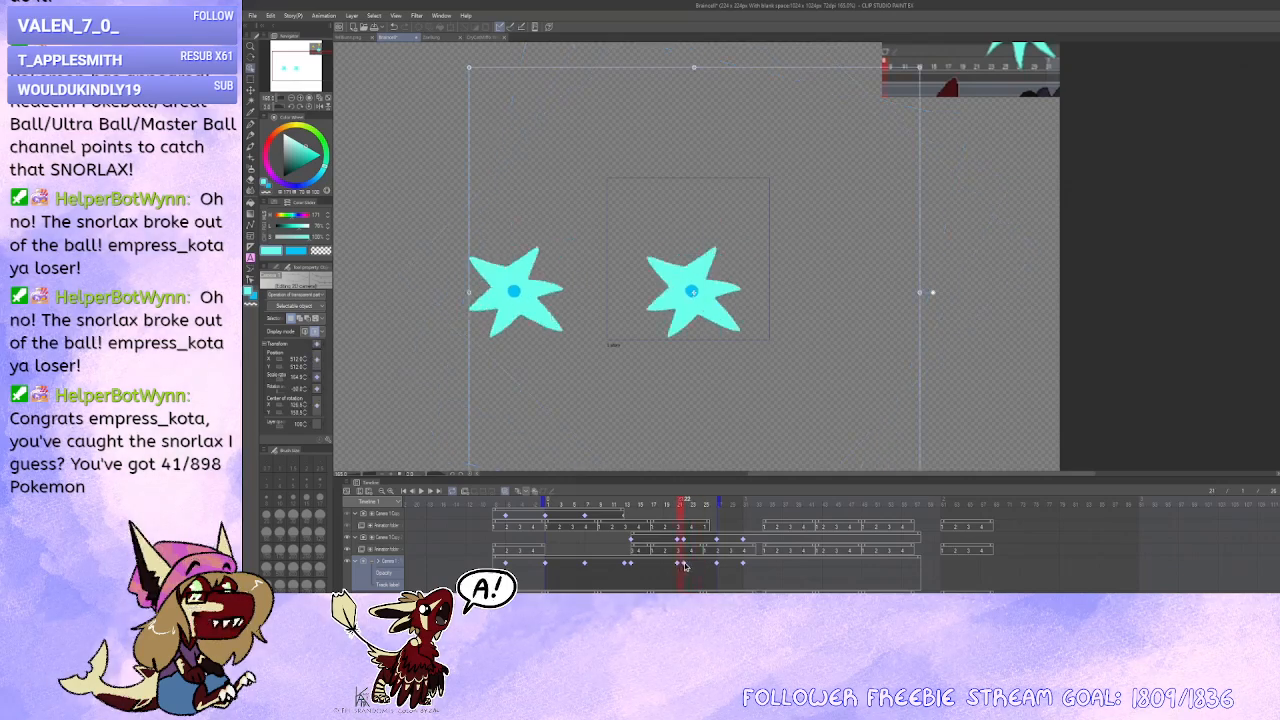
left_click(686, 566)
left_click(680, 566)
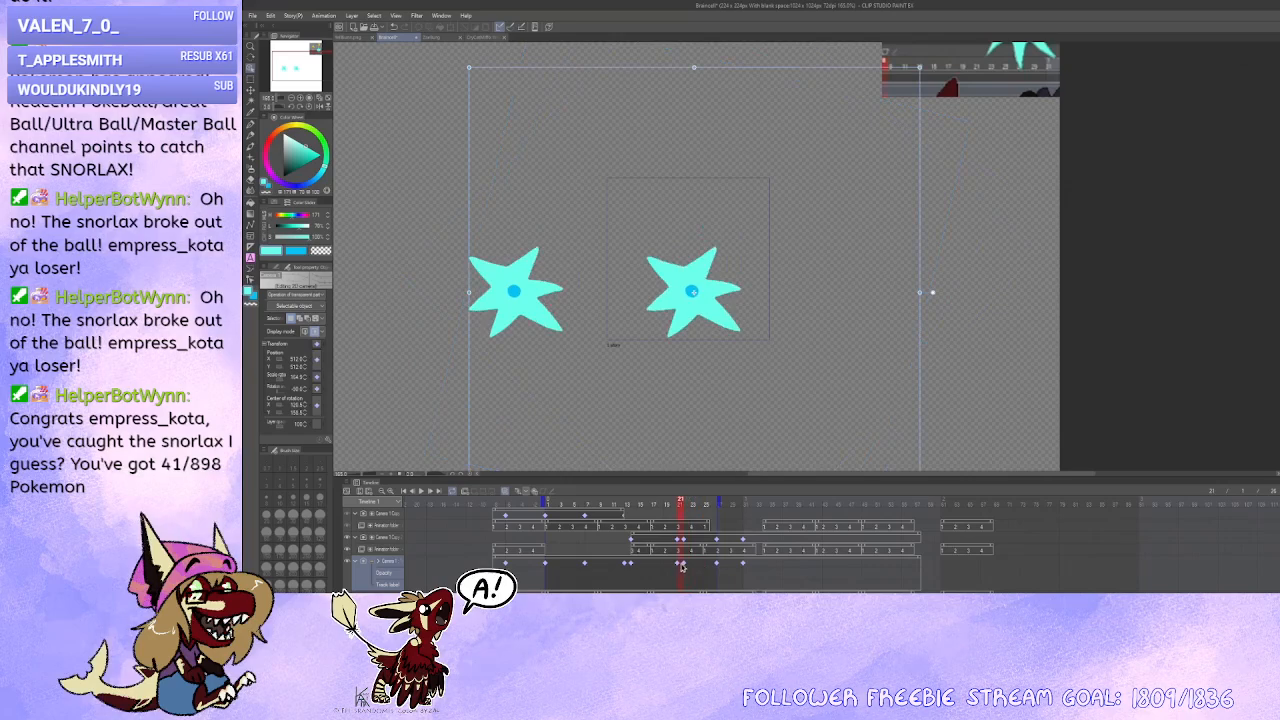
left_click(685, 566)
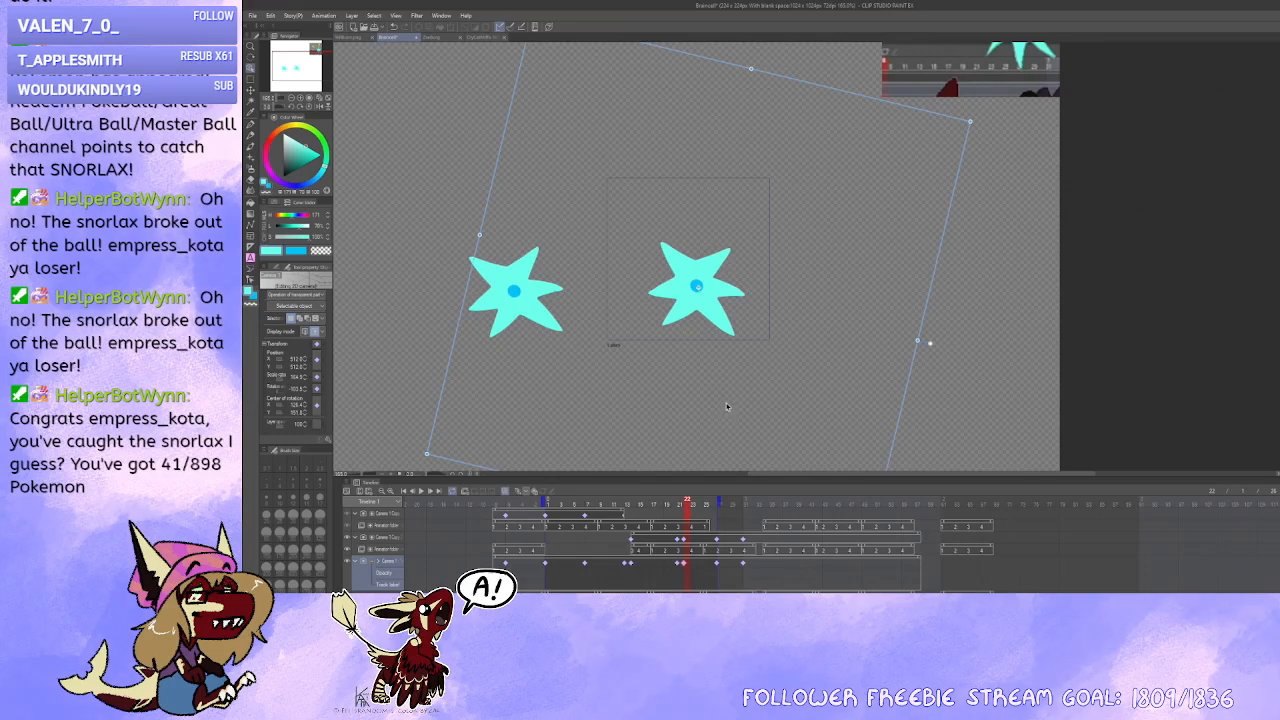
Step: Replace the bottom camera folder's frame 22 keyframe with a copy of its frame 21 keyframe
left_click(678, 566)
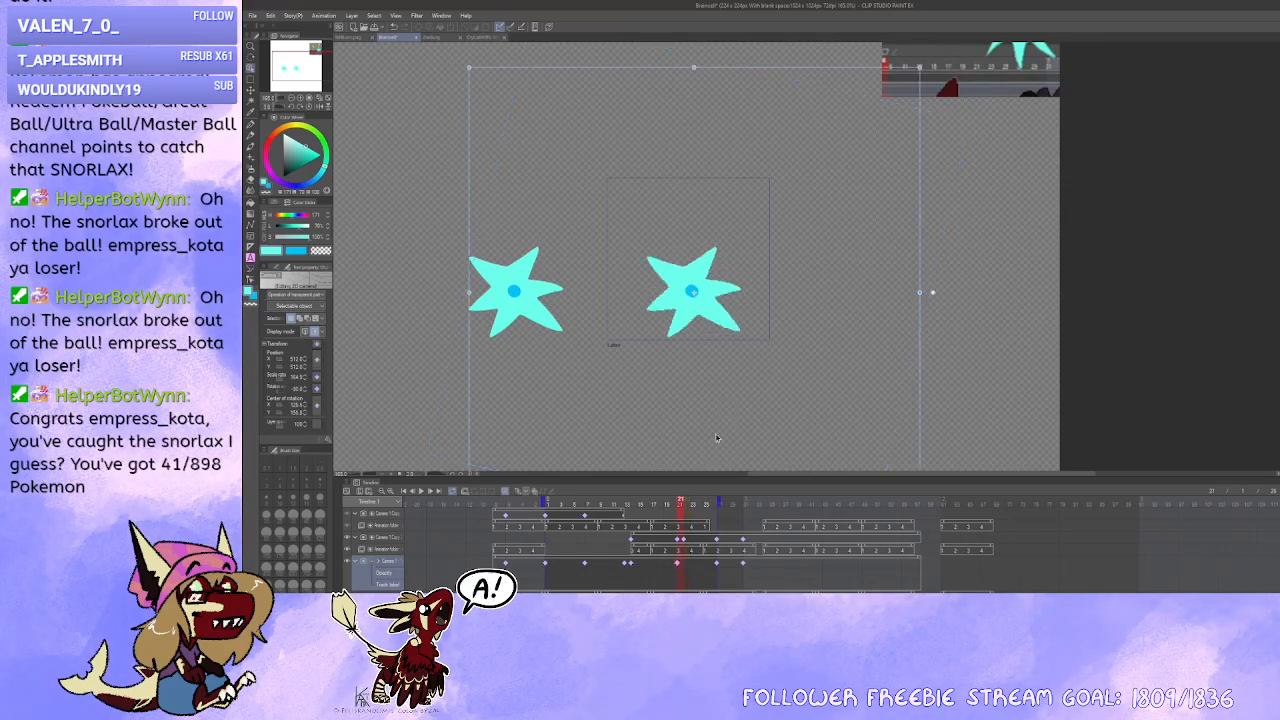
left_click(687, 565)
left_click(679, 566)
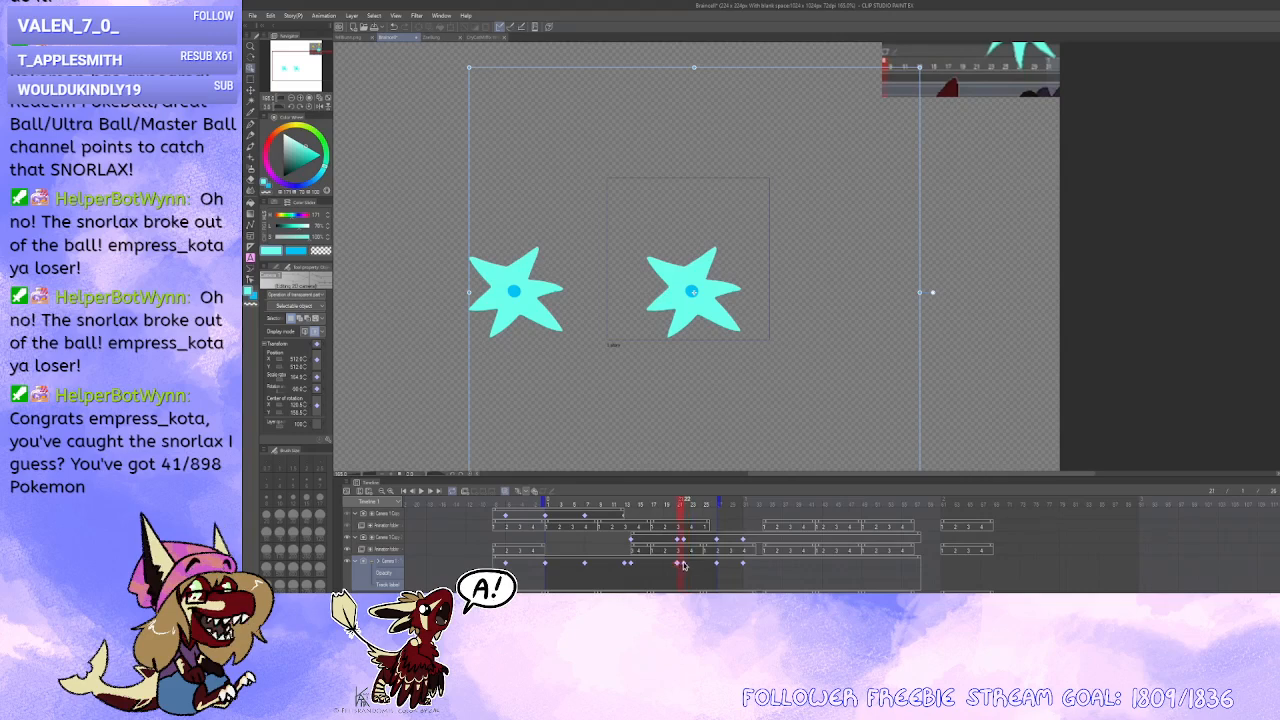
Step: Shift the hold and loop-end keyframes in the middle and bottom camera folders one frame earlier
left_click(679, 540)
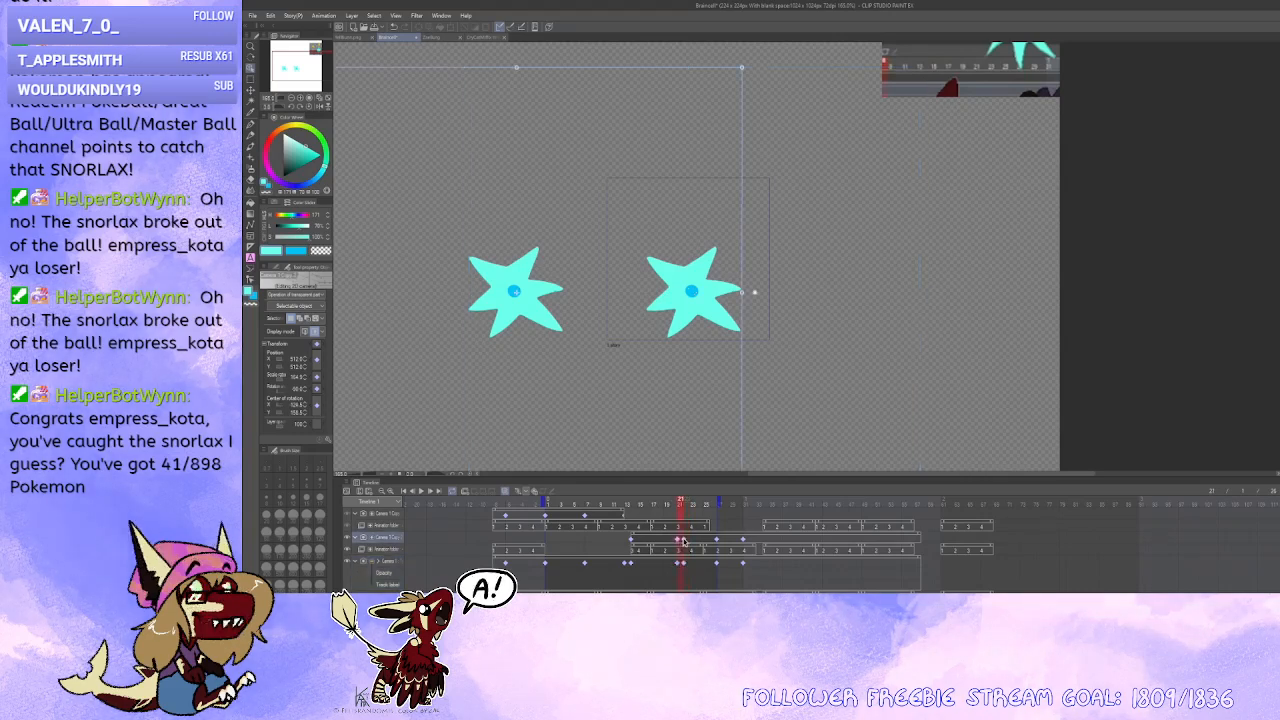
left_click(683, 562)
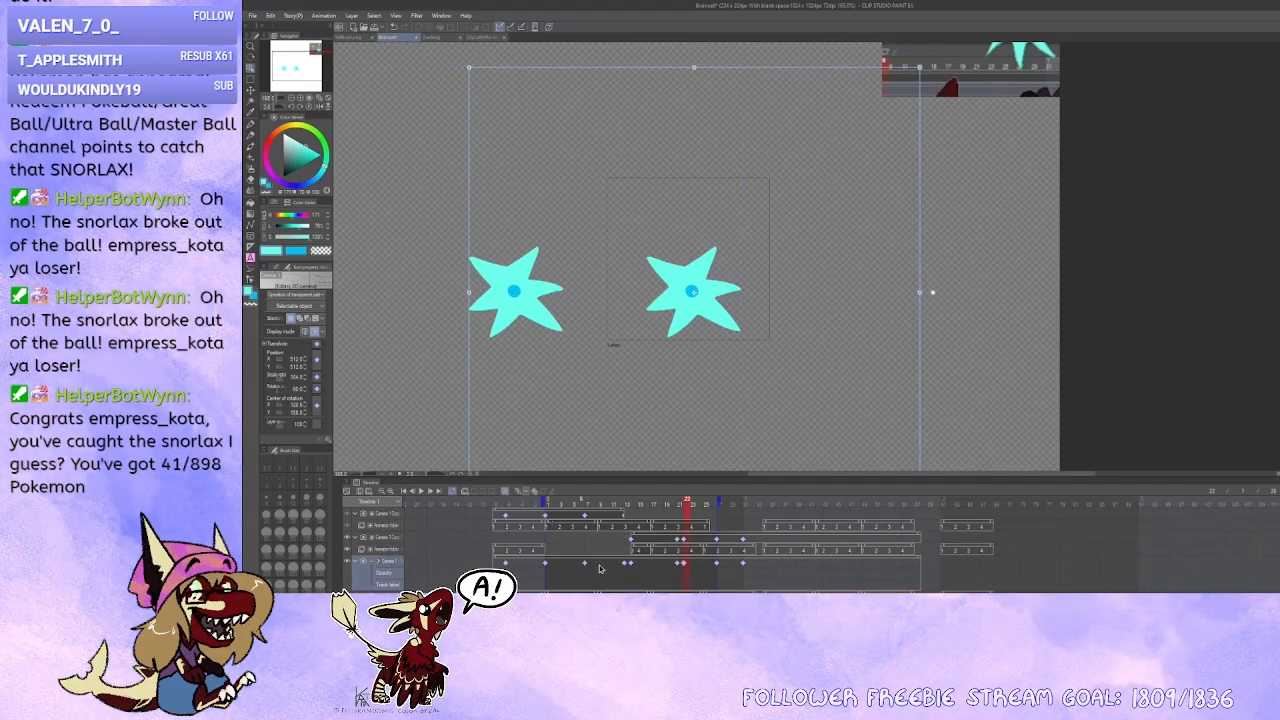
left_click(630, 566)
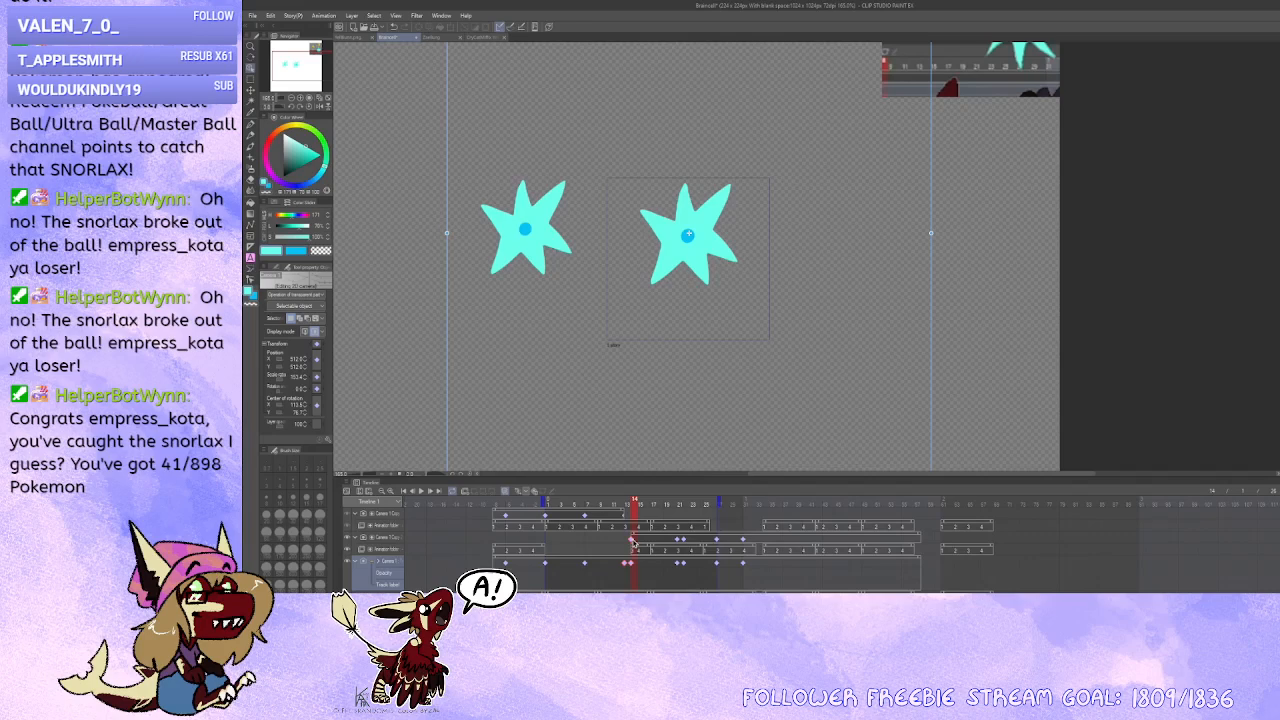
left_click(632, 541)
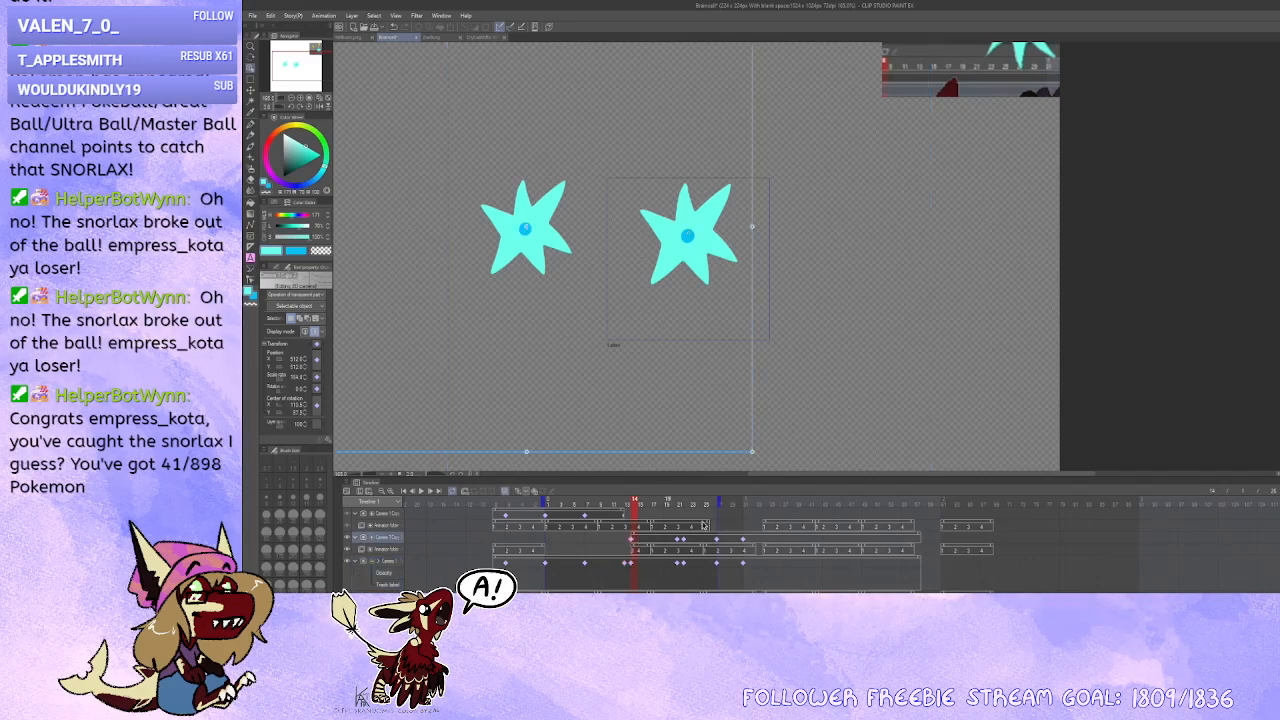
left_click_drag(716, 540, 676, 565)
left_click(684, 541)
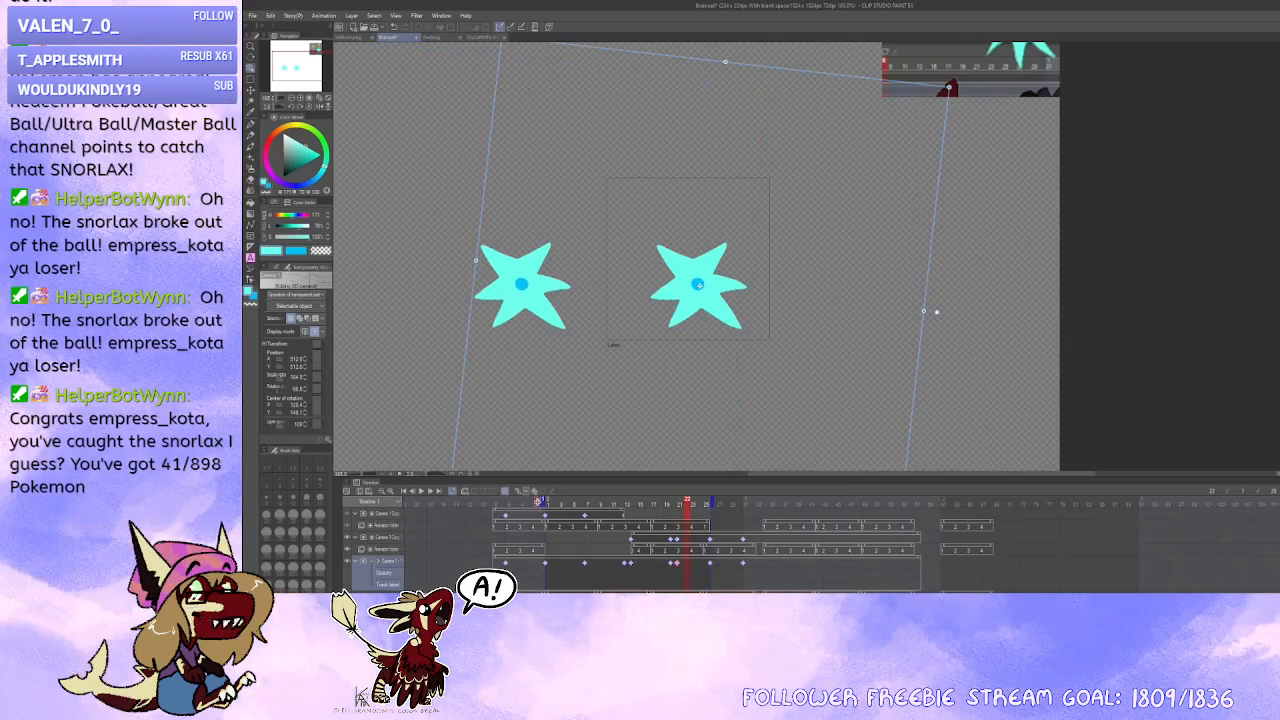
Step: Move the frame 1 keyframes of the bottom and top camera folders to frame 0
left_click(545, 565)
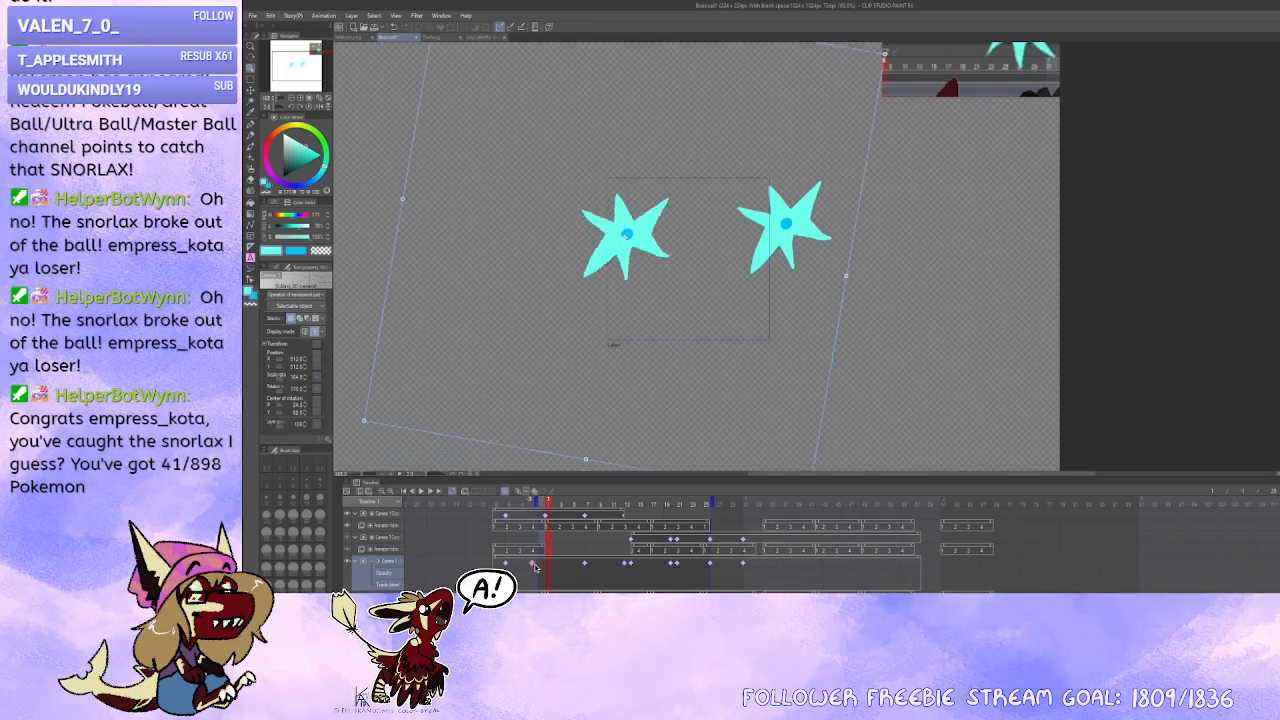
left_click_drag(546, 516, 540, 516)
Step: Copy the frame 7 keyframes of the bottom and top camera folders to frame 8
left_click(586, 520)
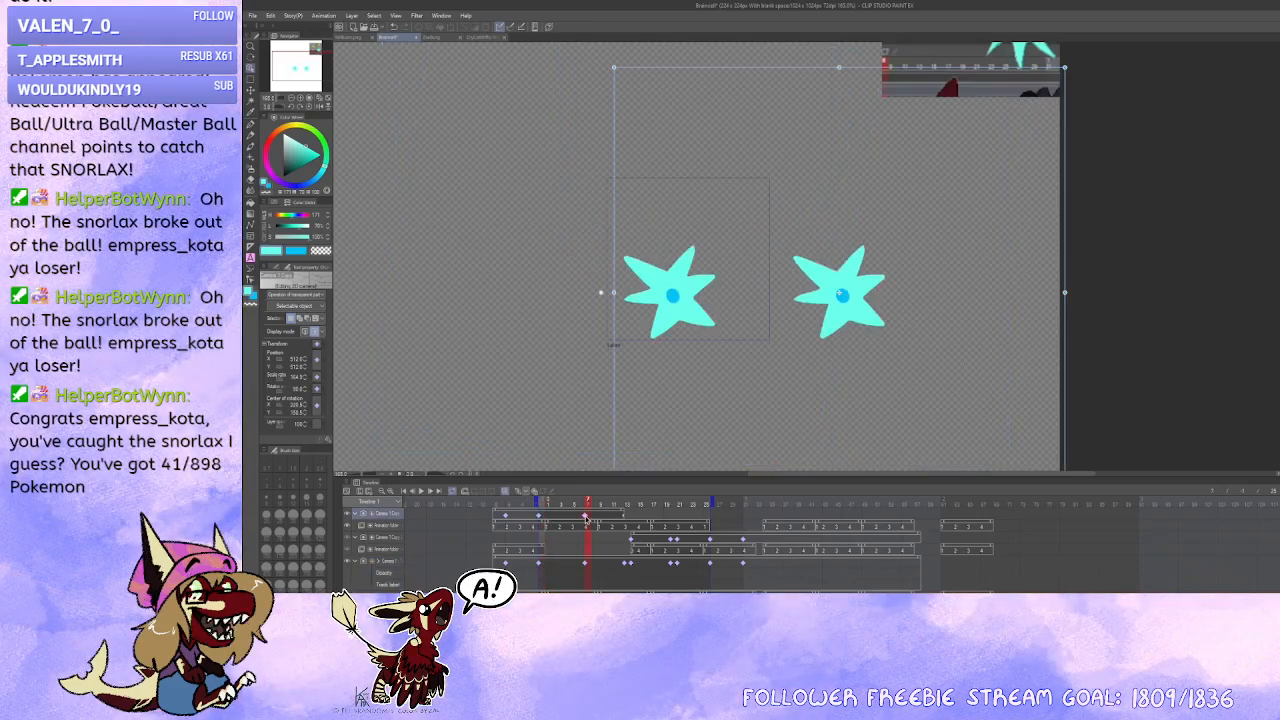
left_click(586, 566)
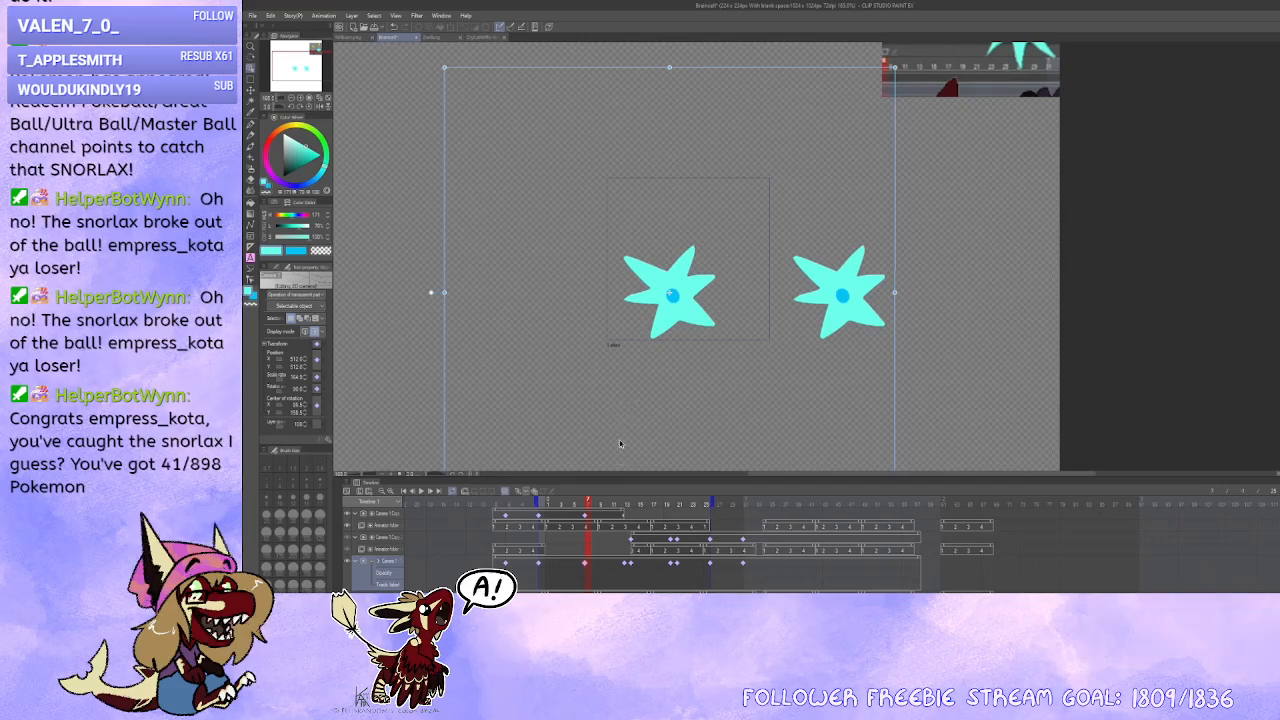
left_click(595, 565)
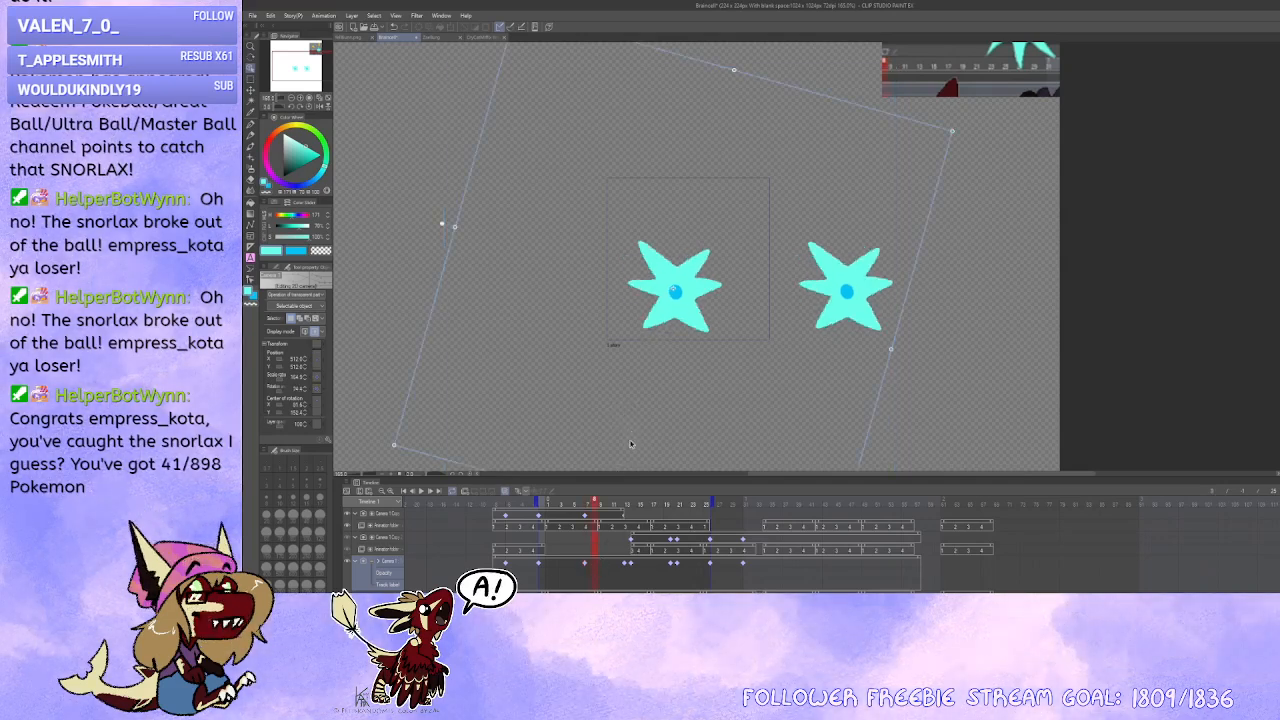
key("ctrl+v")
left_click(586, 516)
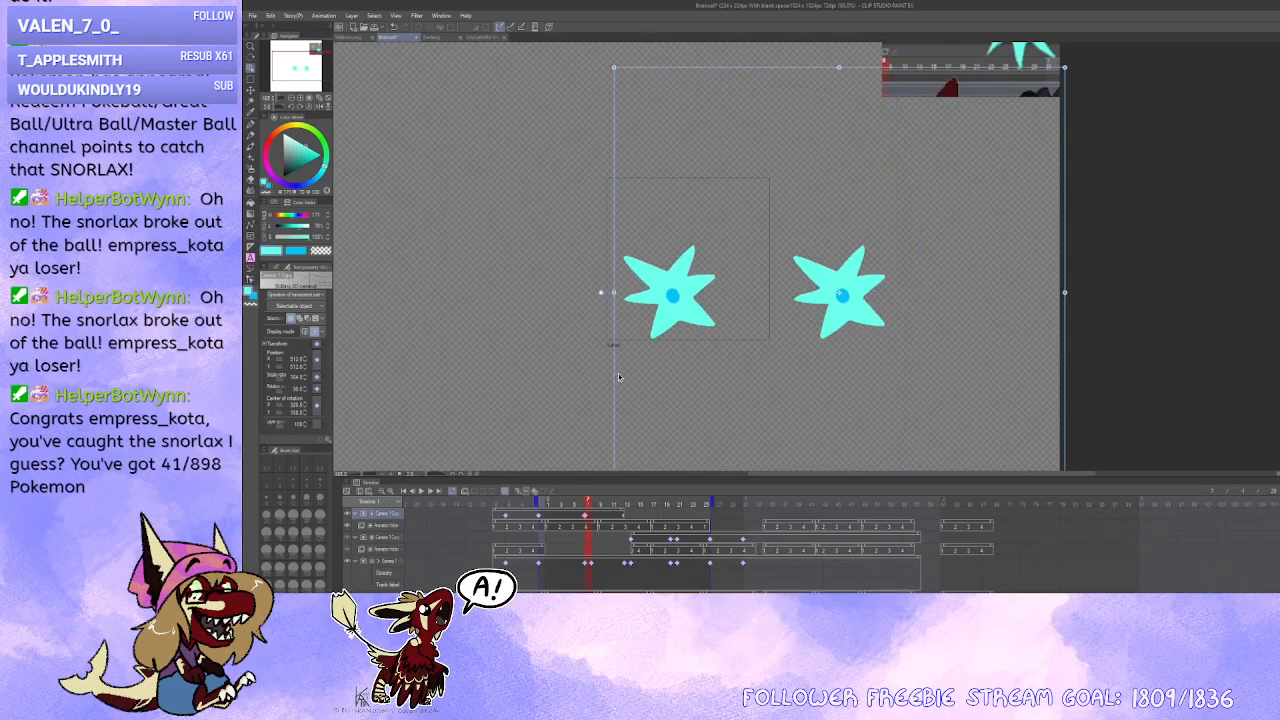
left_click(595, 516)
key("ctrl+v")
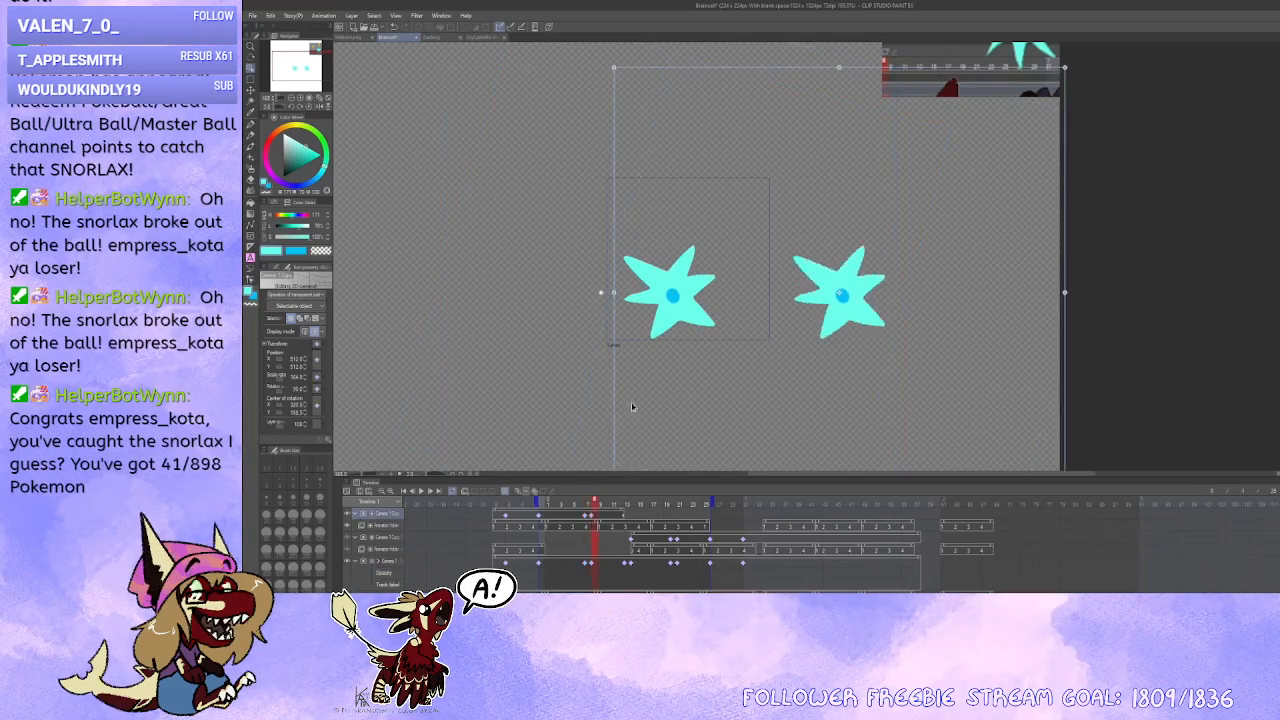
left_click(589, 549)
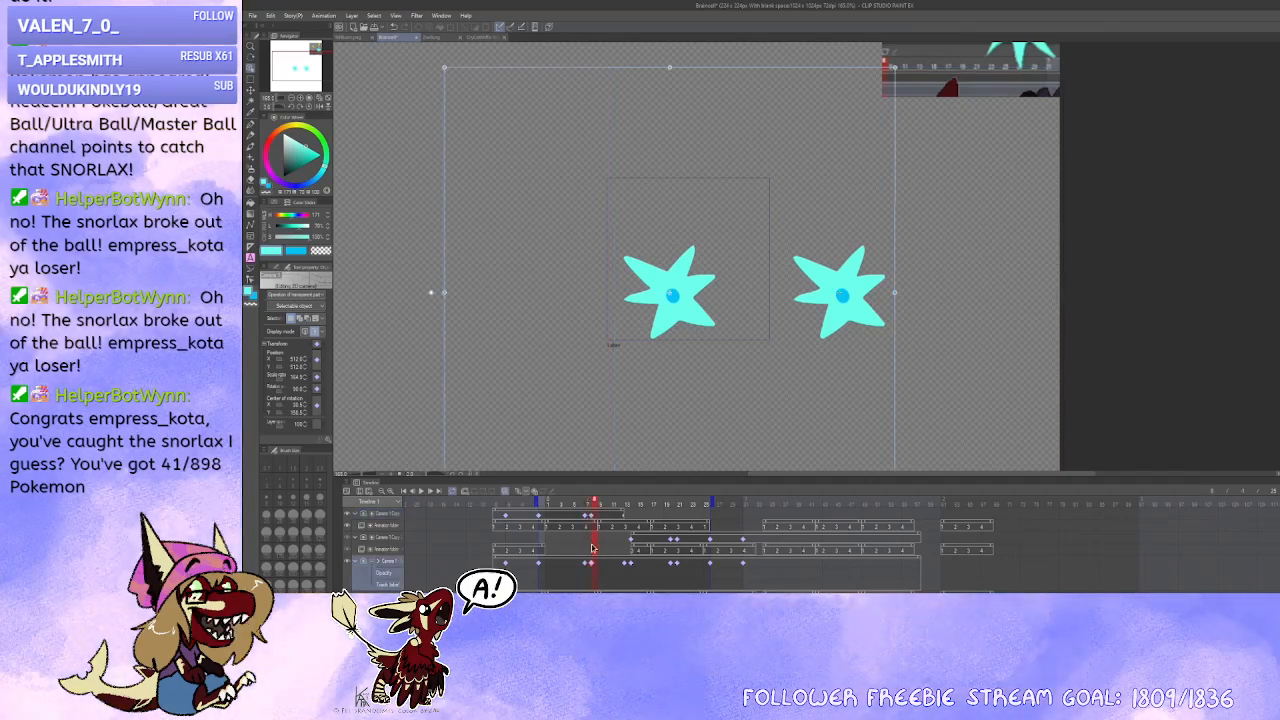
Step: Shift the top animation folder's cel sequence one frame earlier and extend it through frame 25
left_click(541, 530)
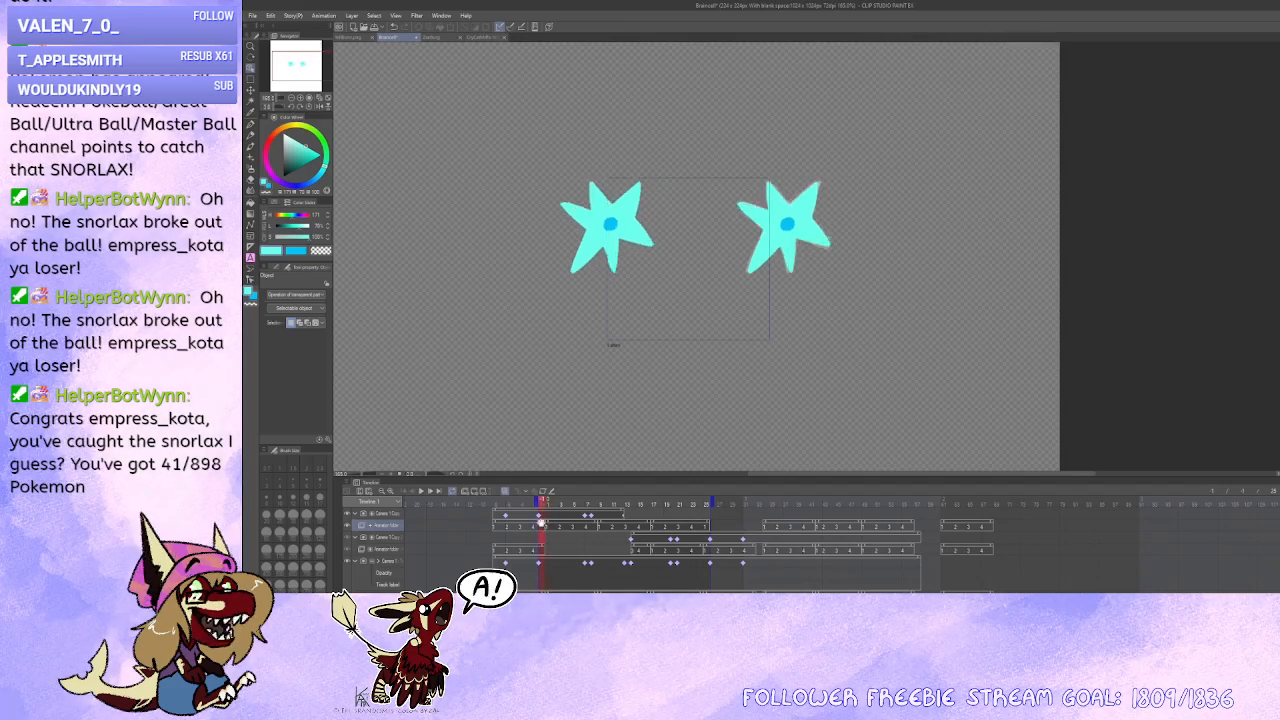
left_click_drag(534, 522, 671, 520)
left_click(562, 523)
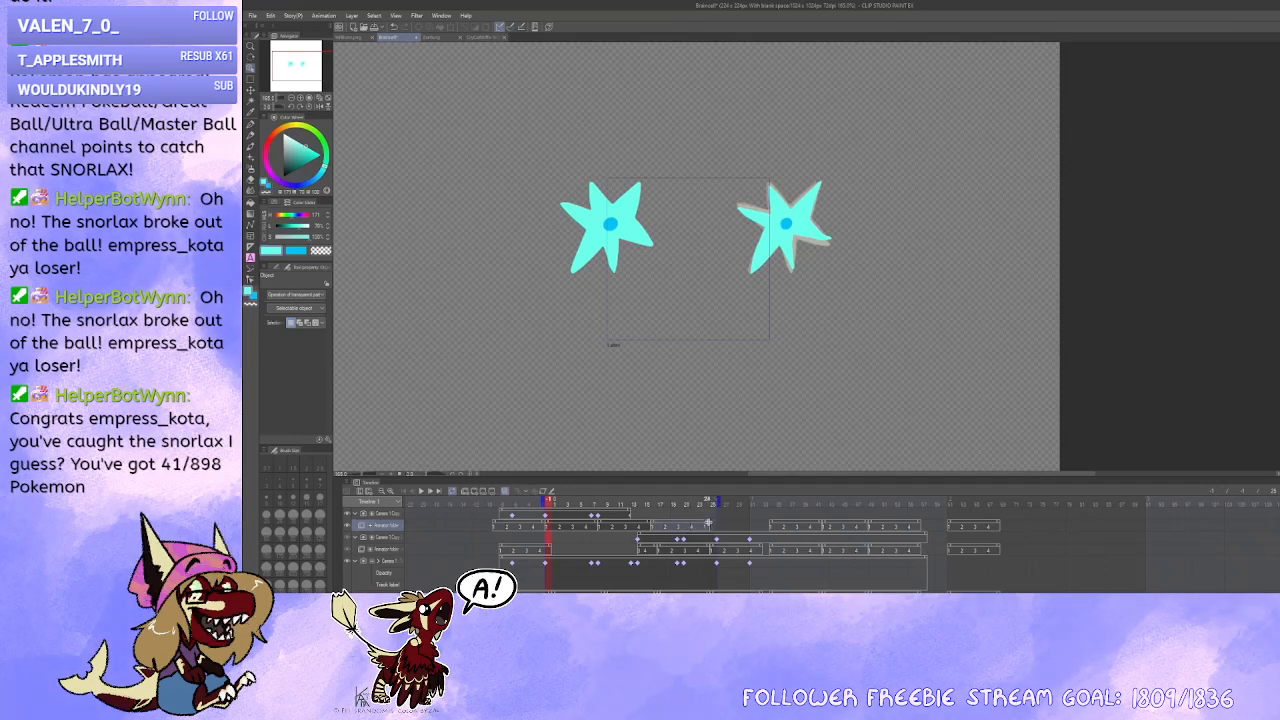
left_click(706, 526)
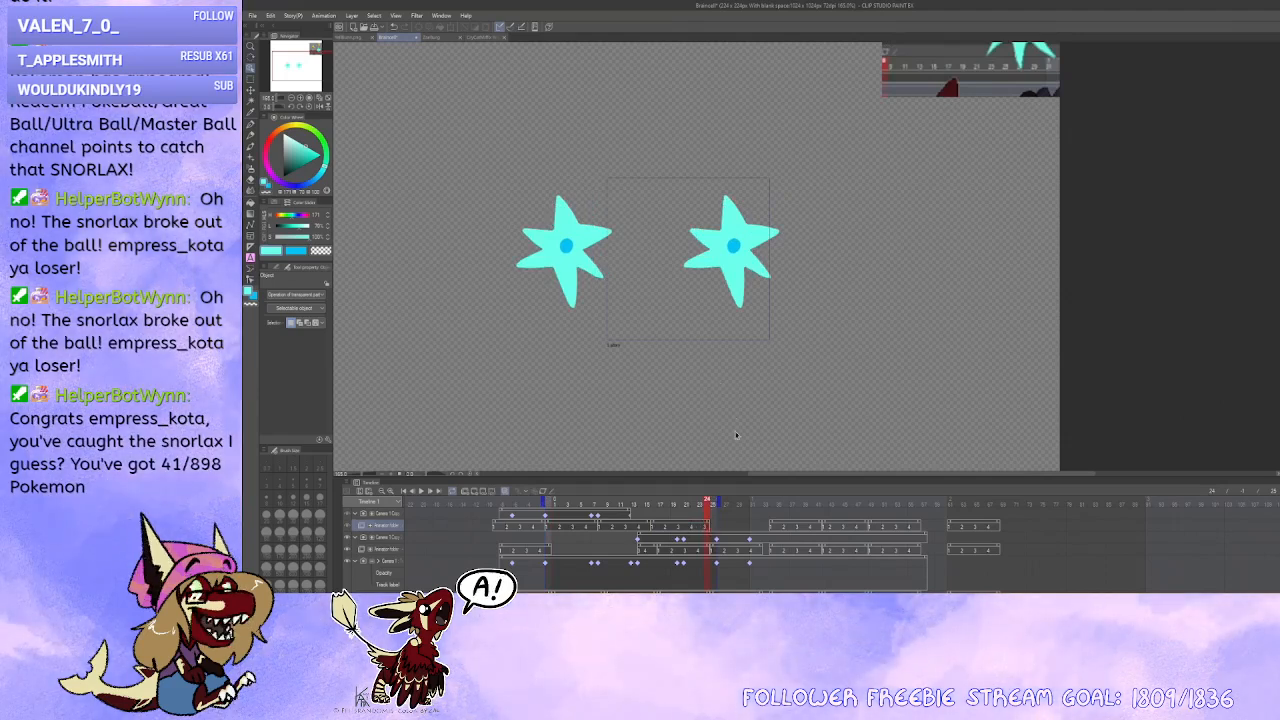
left_click(700, 530)
left_click(706, 530)
left_click(712, 532)
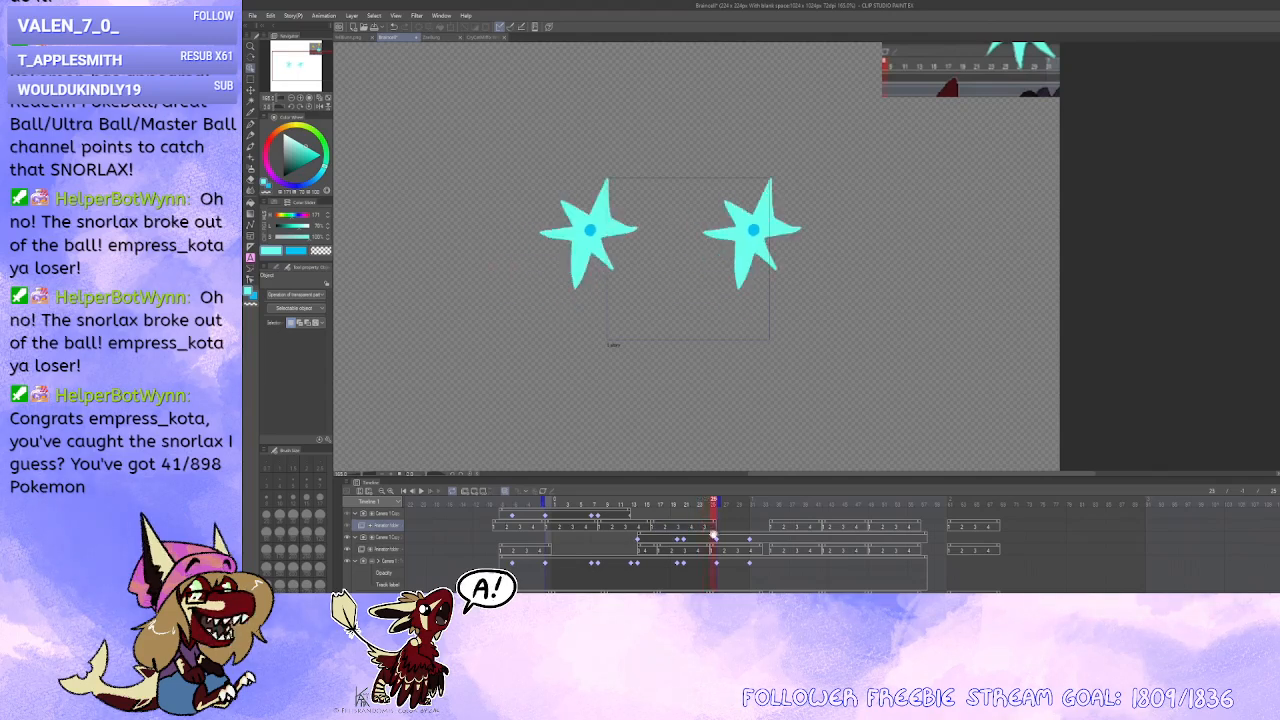
Step: Delete the middle animation folder's misaligned cel blocks at frames 15 and 20
left_click(647, 546)
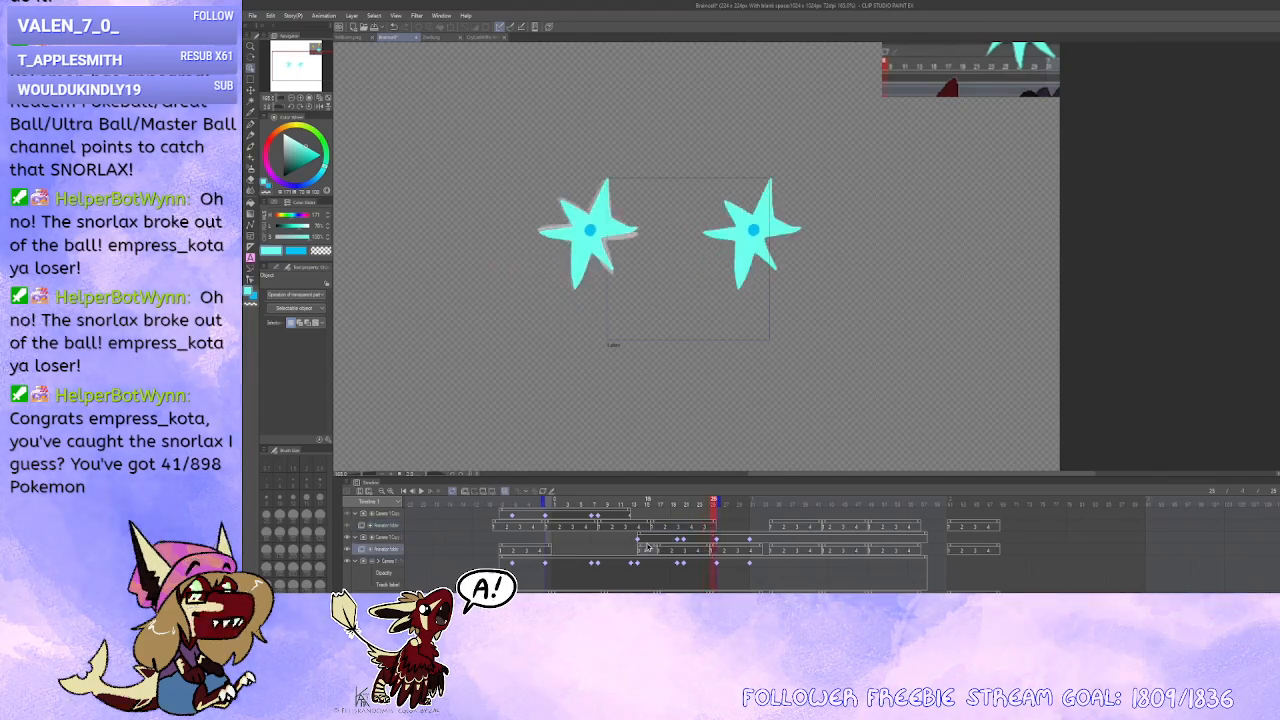
left_click(647, 546)
key("Delete")
left_click(681, 549)
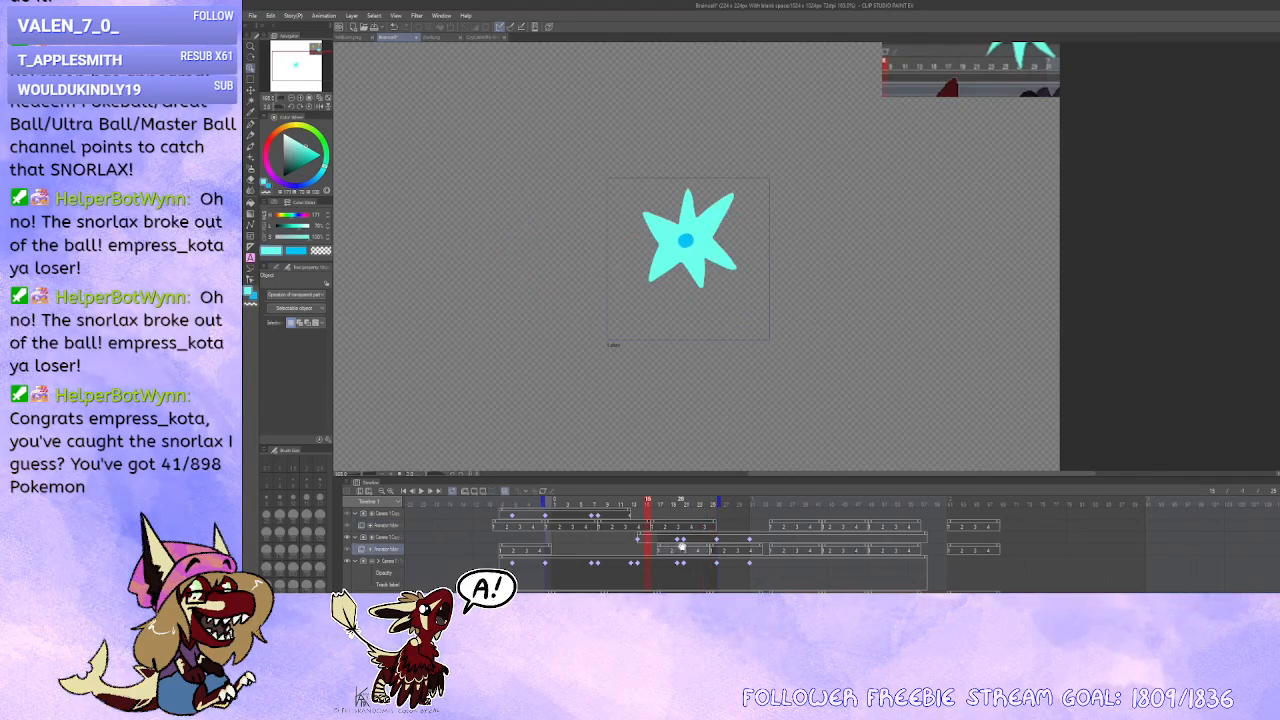
key("Delete")
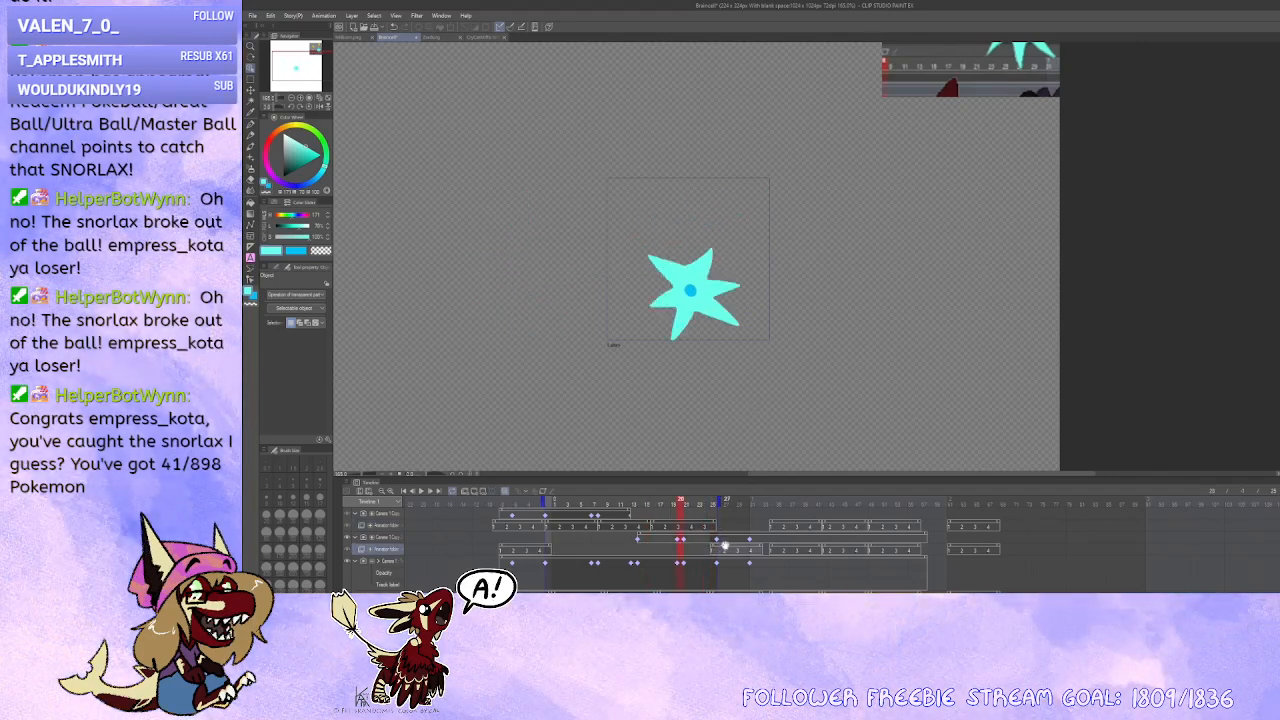
Step: Move the middle animation folder's neighbouring cel blocks back to back, filling frames 0 to 15
left_click(736, 541)
left_click_drag(732, 546, 650, 552)
left_click_drag(545, 547, 625, 548)
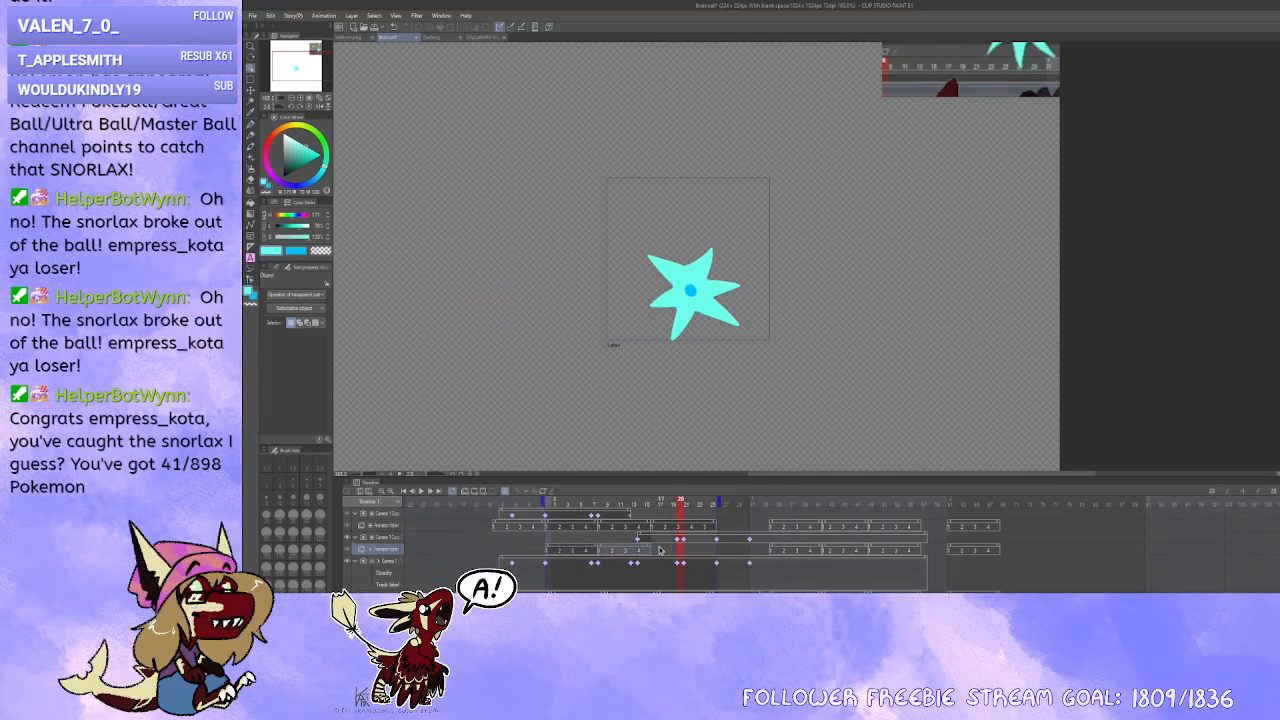
Step: Copy the top animation folder's cel block starting at frame 16 into the middle animation folder at frame 16
left_click(655, 549)
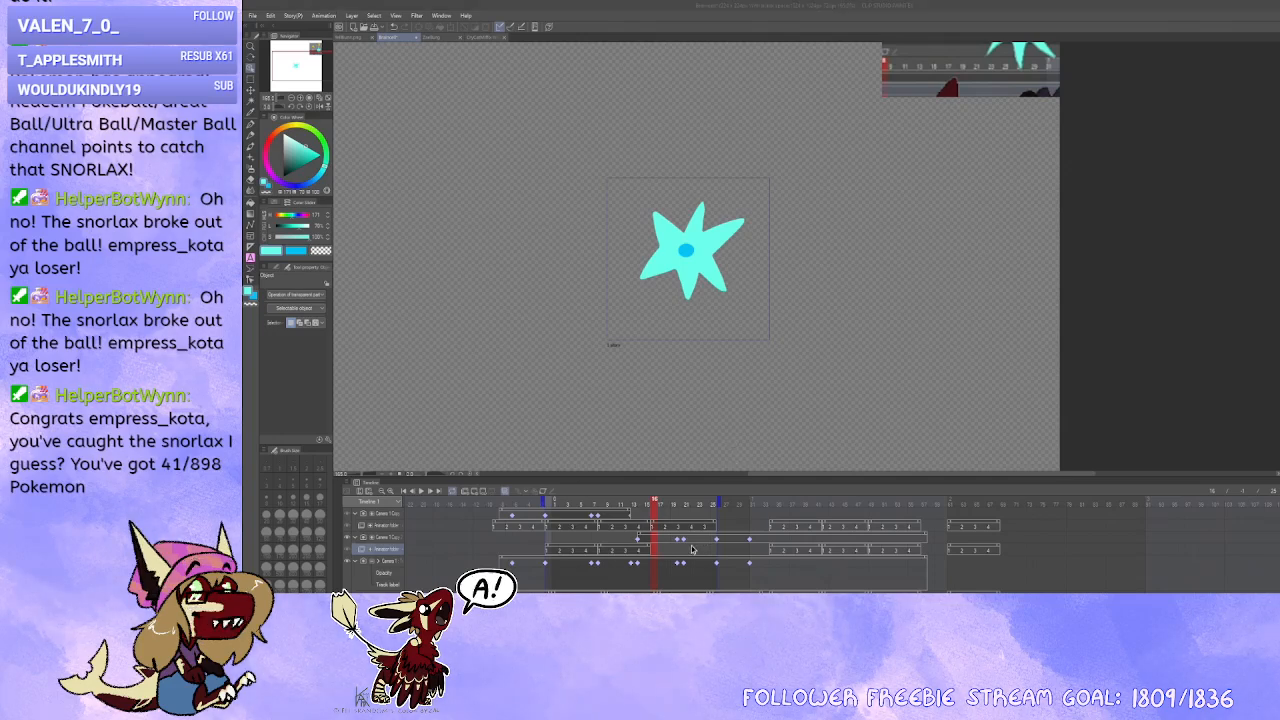
left_click(673, 526)
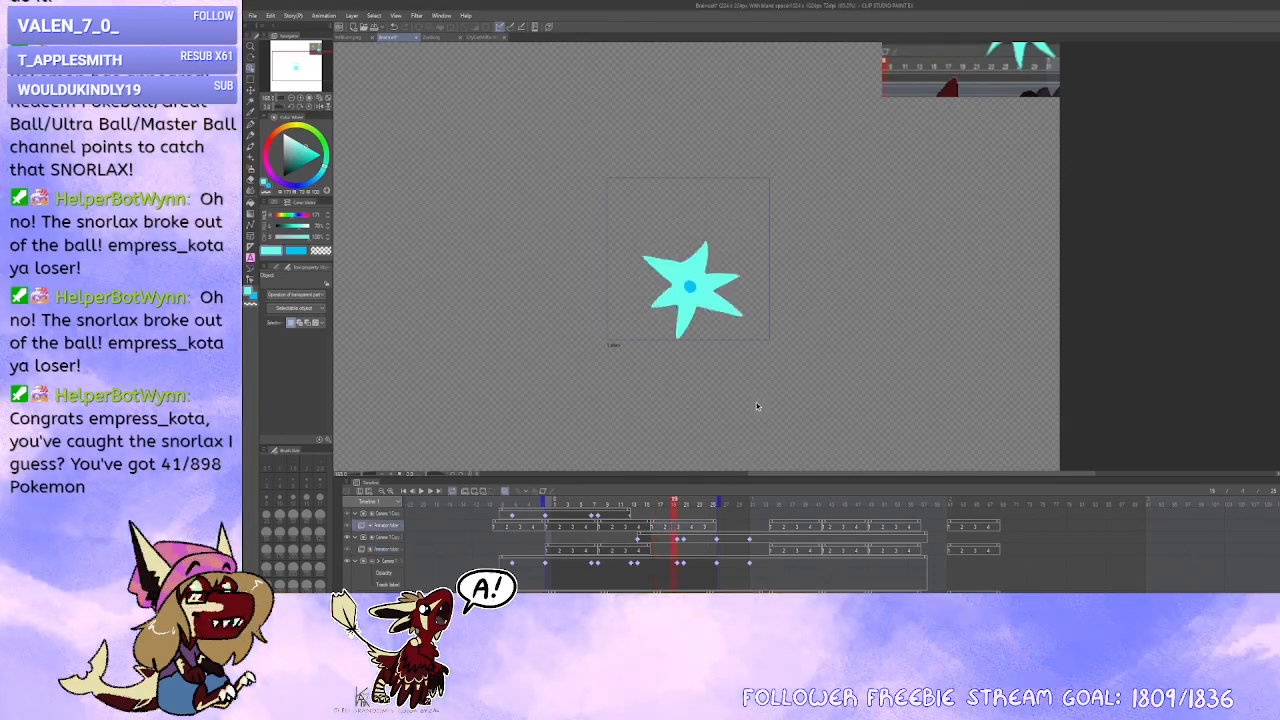
left_click(655, 550)
key("ctrl+v")
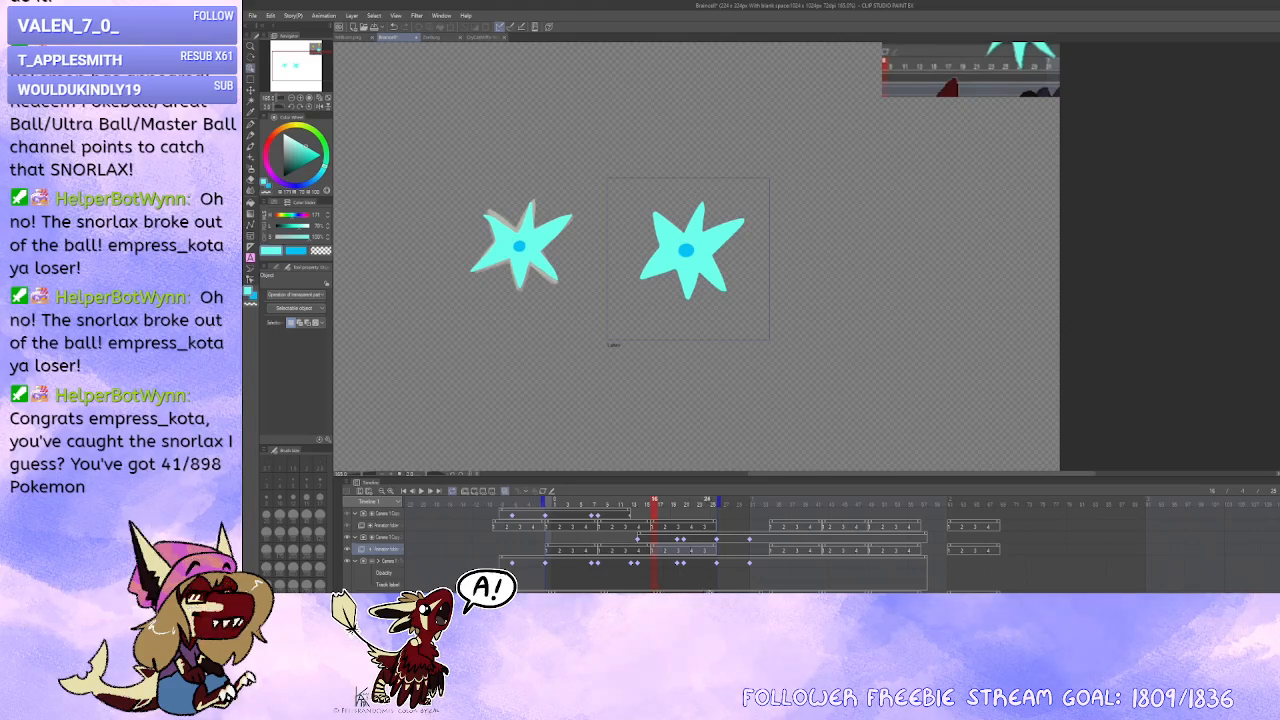
Step: Replace the bottom star's cels around frame 16 with cels aligned to the other folders' timing
left_click(725, 591)
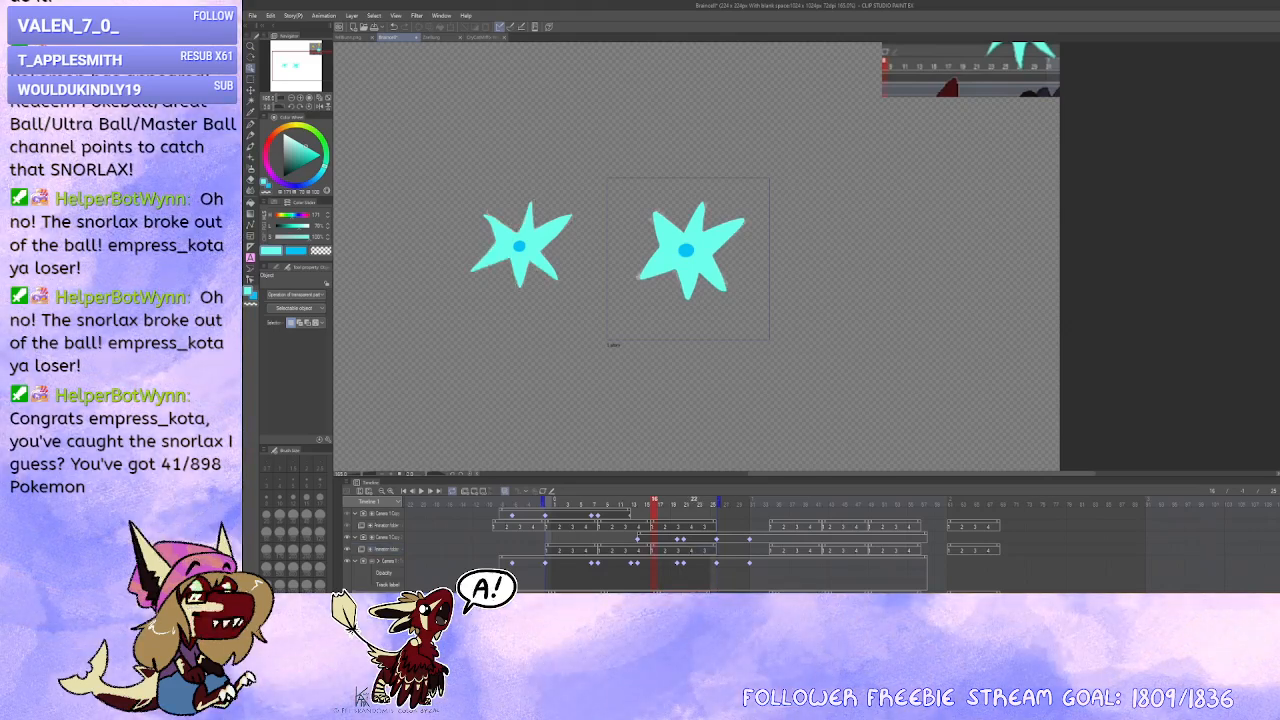
key("Right")
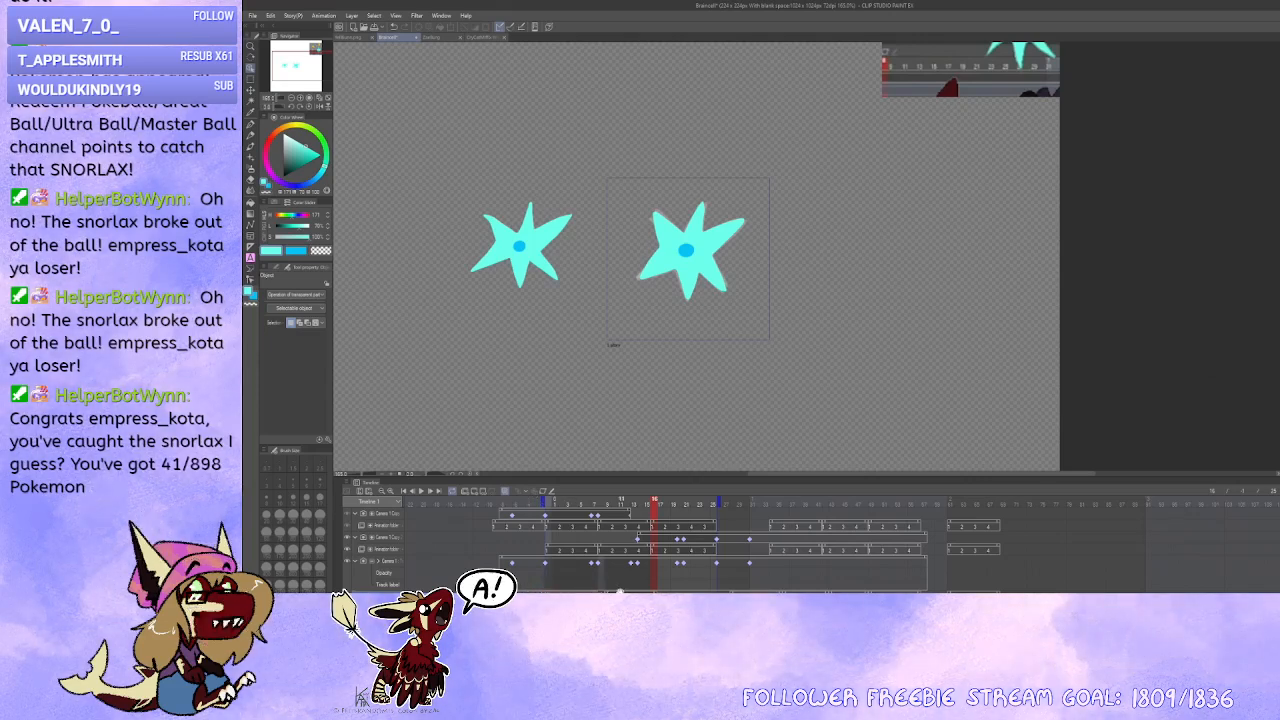
key("Delete")
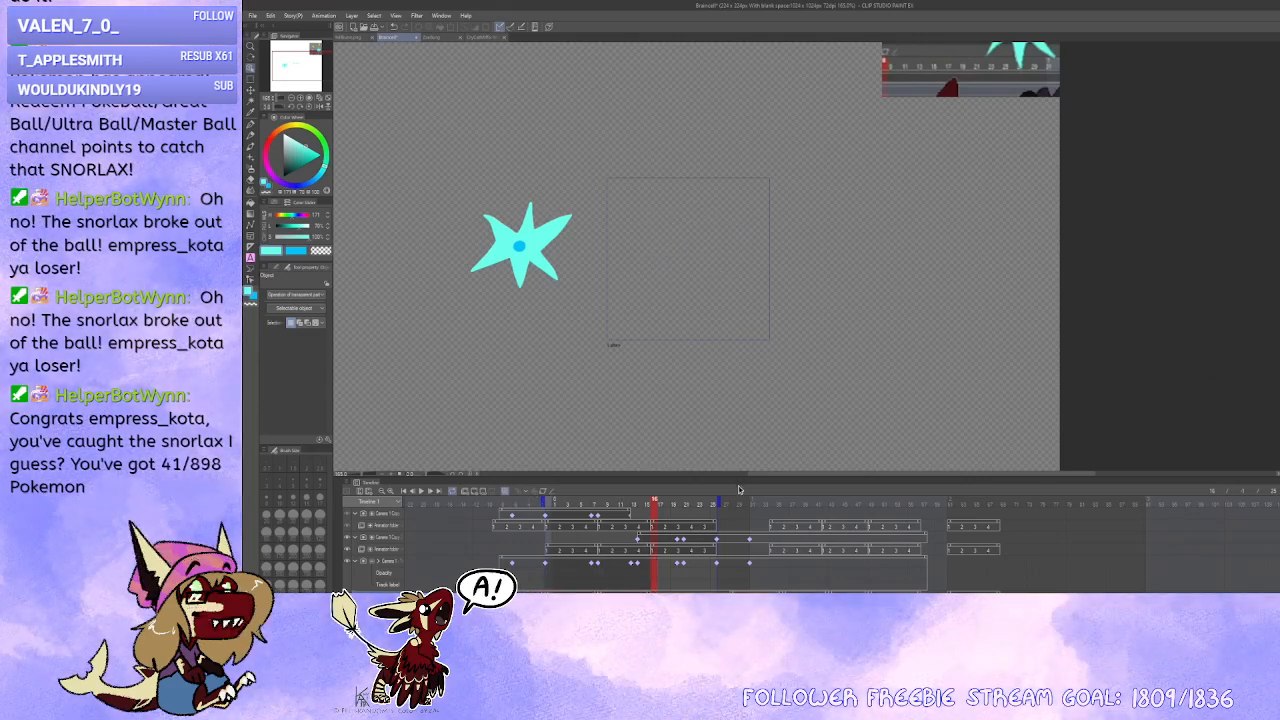
key("ctrl+z")
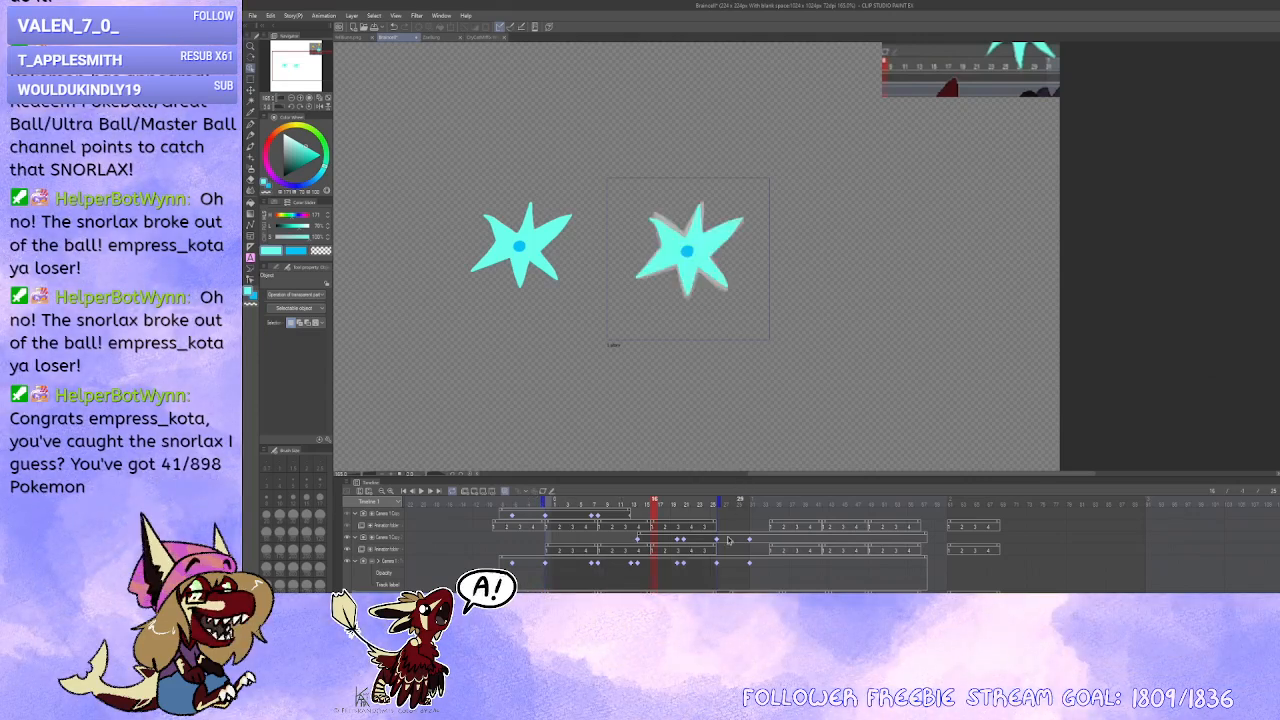
Step: Play back the loop and recheck the bottom camera folder's star poses at frames 14 and 21
left_click(634, 527)
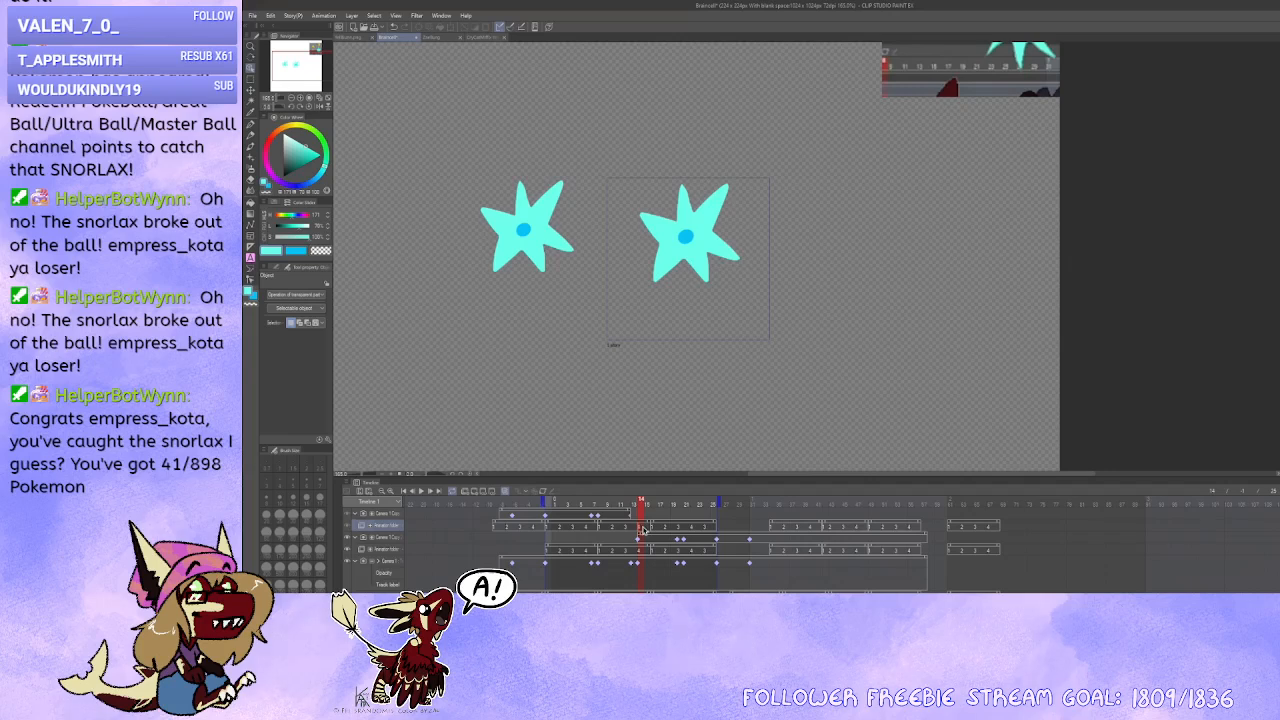
left_click(421, 491)
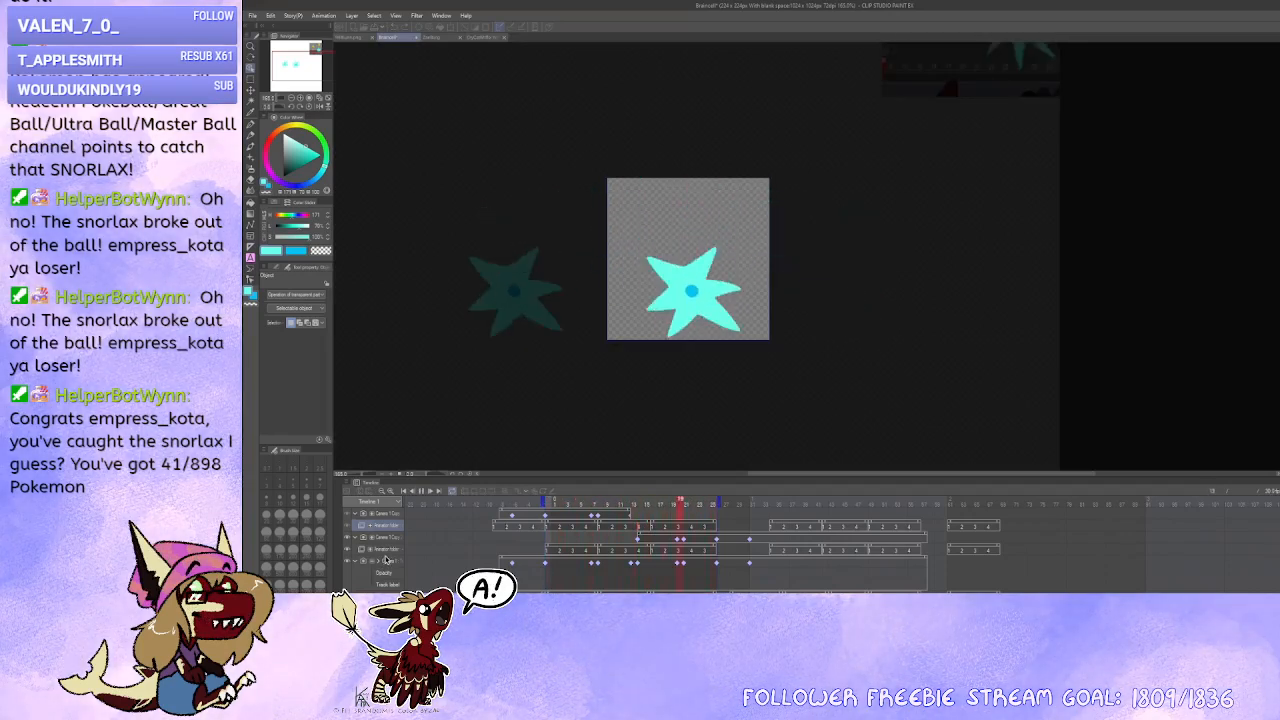
left_click(421, 491)
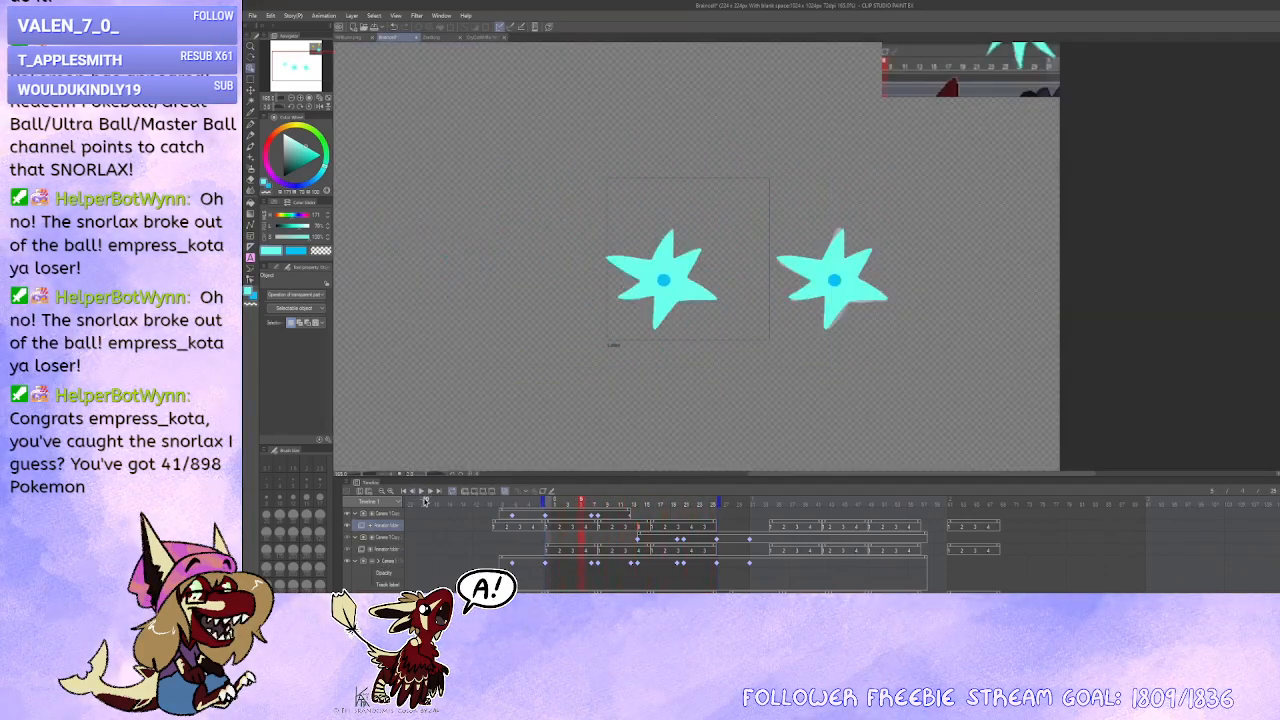
left_click(637, 565)
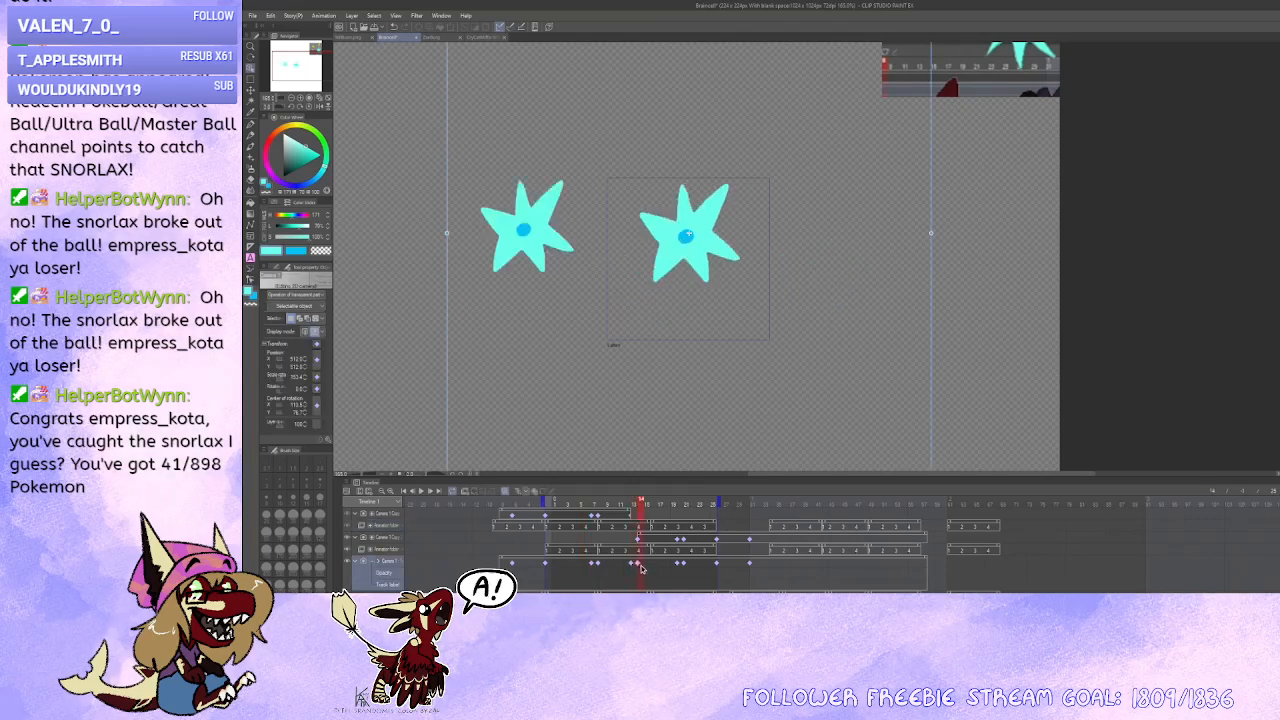
left_click(680, 565)
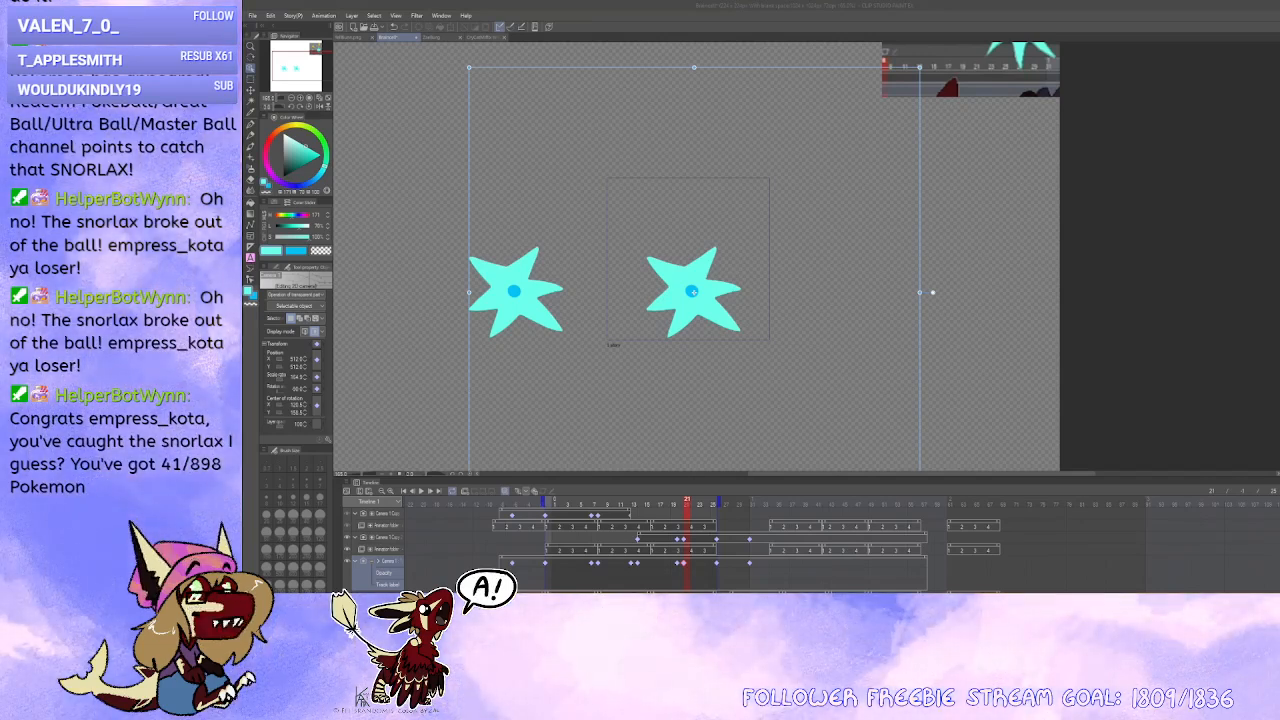
Step: Export the looping star animation
left_click(255, 19)
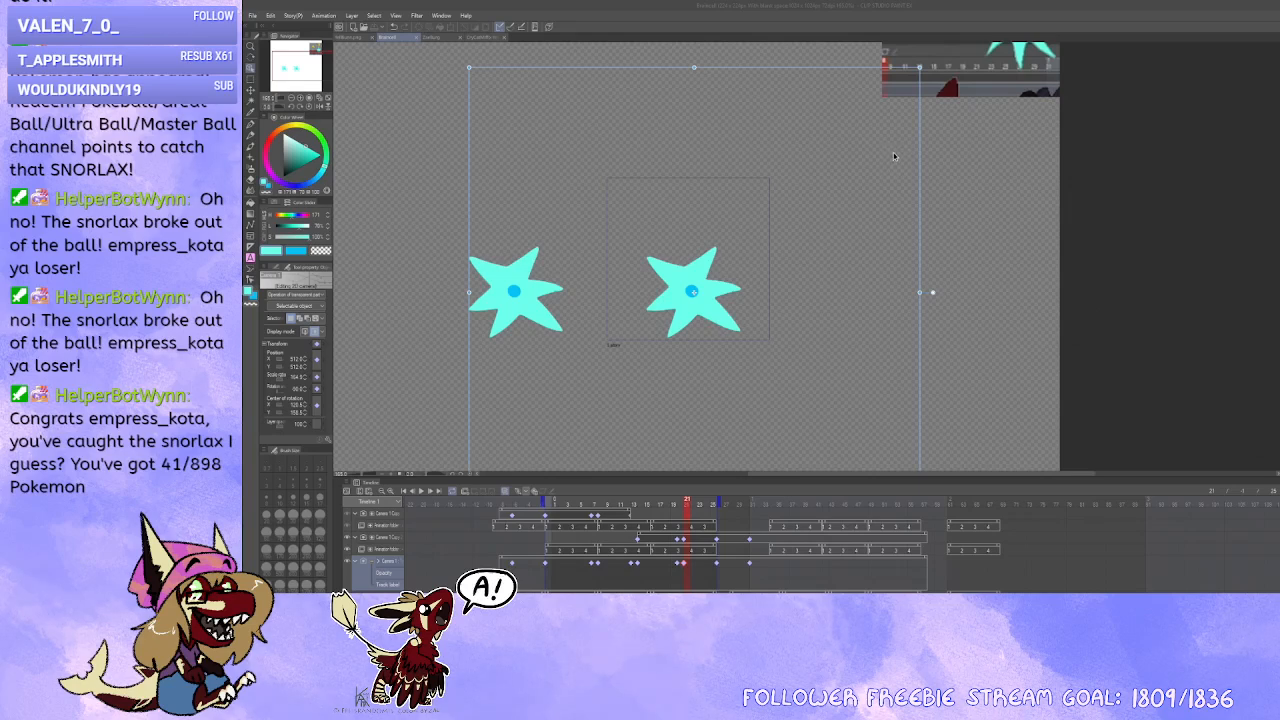
left_click(878, 156)
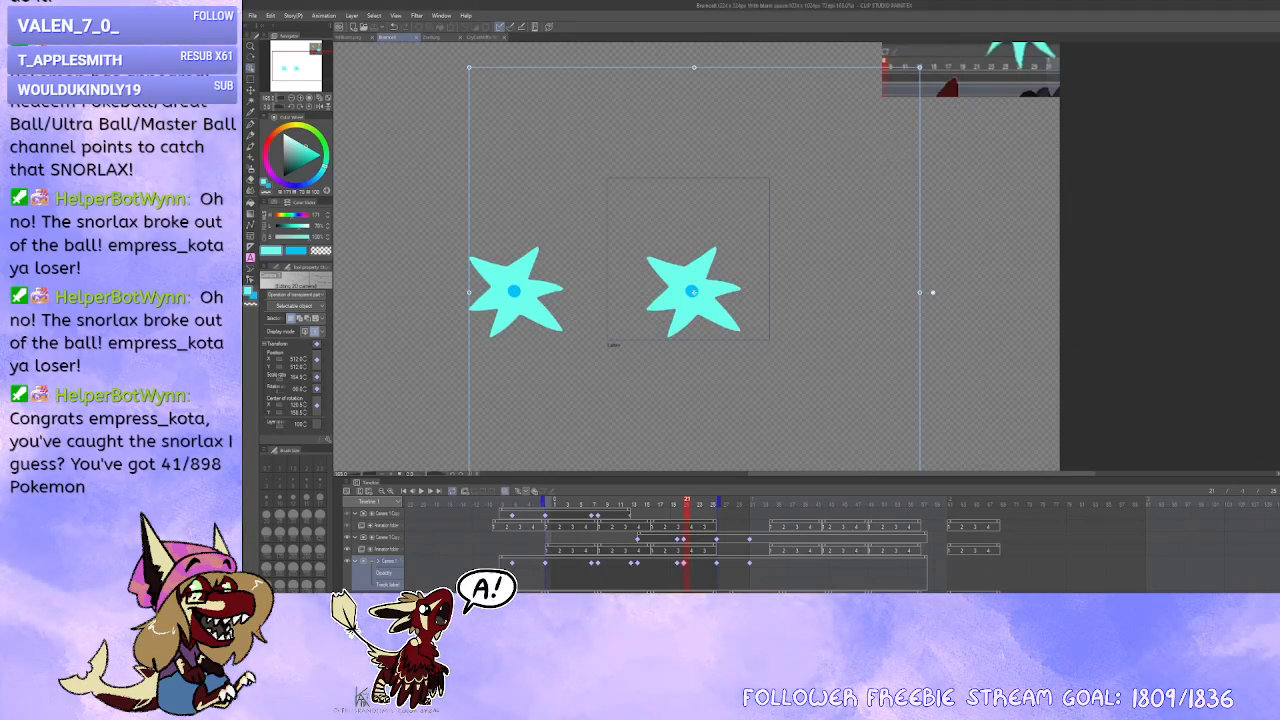
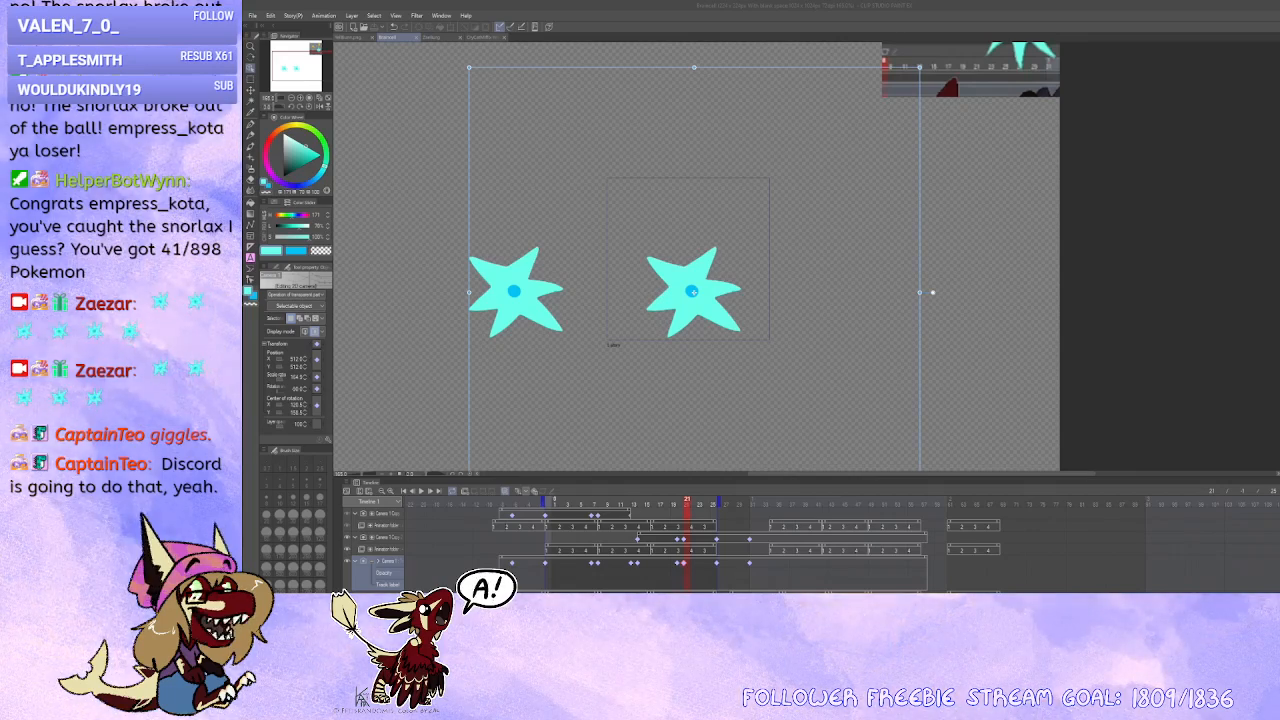
Step: Examine how the two stars sit against the canvas edges around the bottom camera folder's first loop keyframe
left_click(547, 552)
left_click(554, 553)
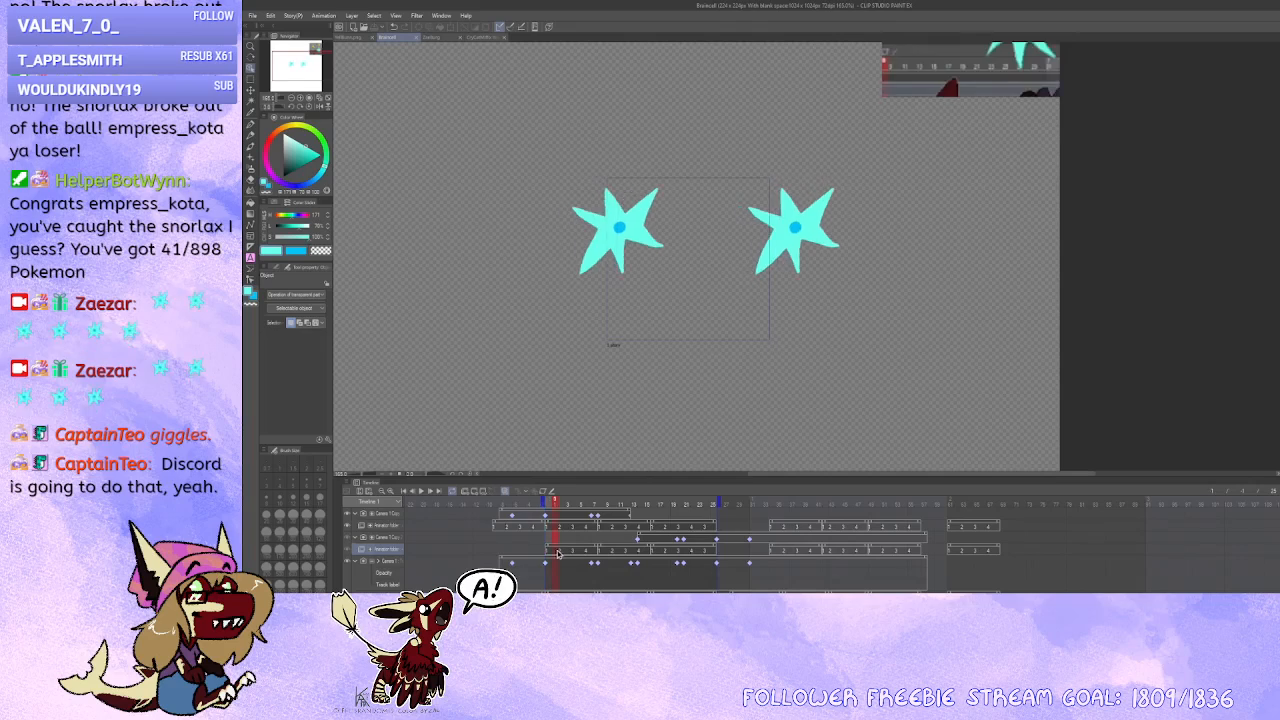
left_click(561, 553)
left_click(556, 553)
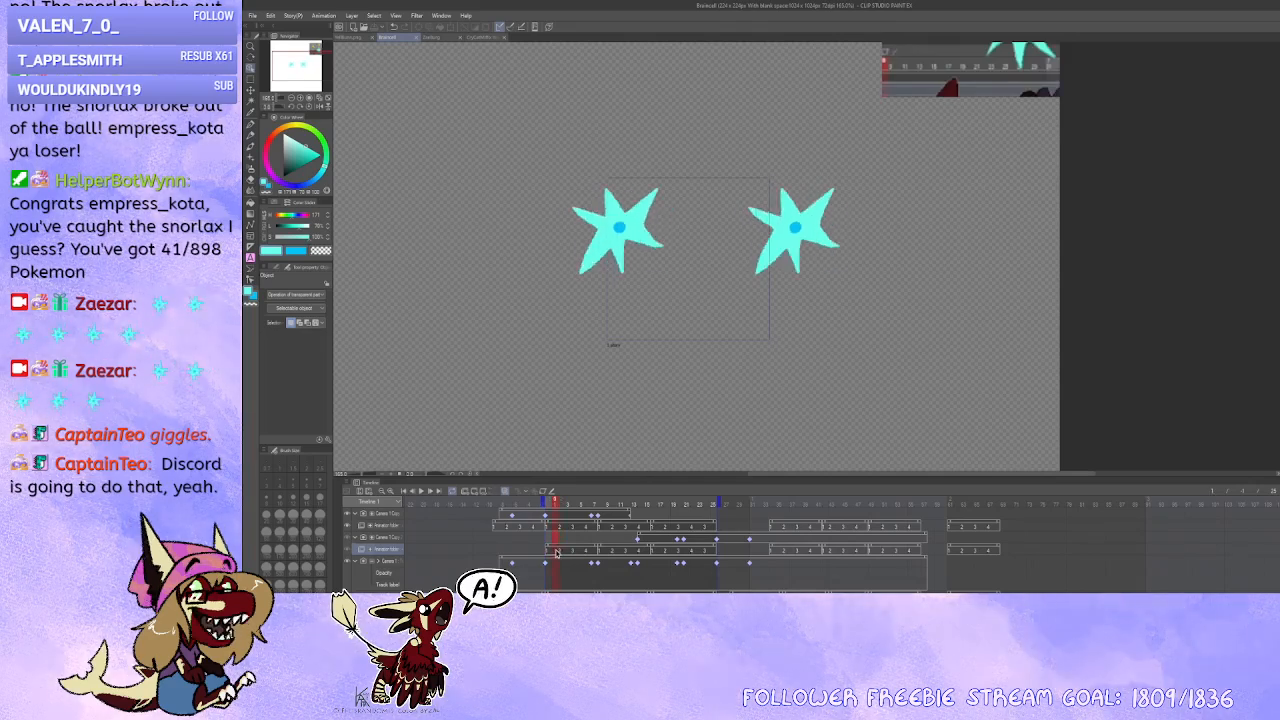
scroll(689, 224, "up", 2)
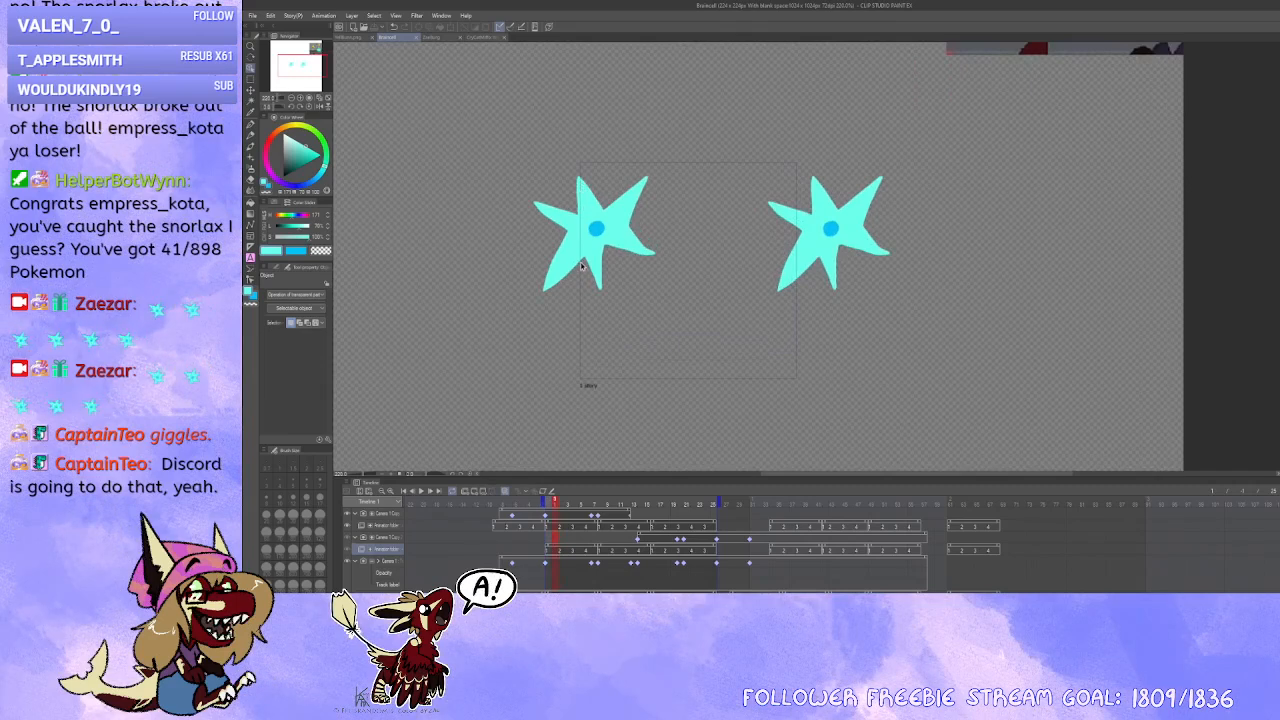
left_click_drag(740, 359, 700, 376)
left_click(546, 566)
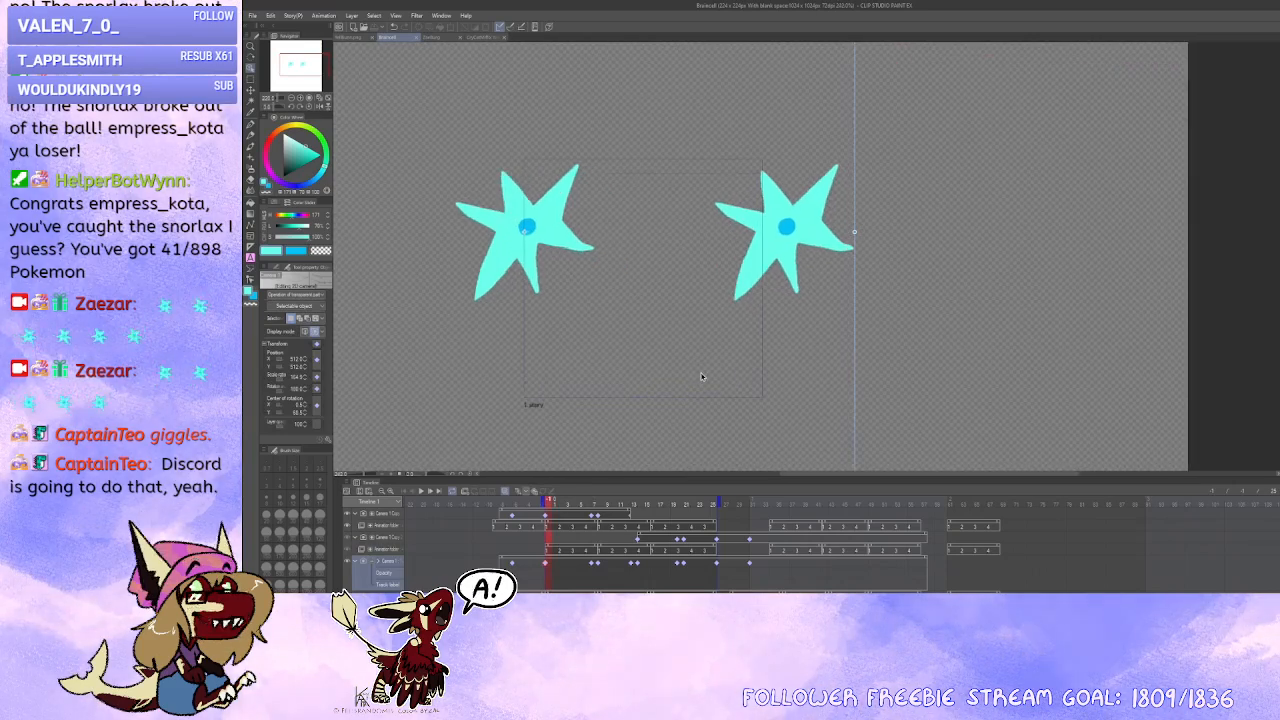
scroll(822, 256, "up", 2)
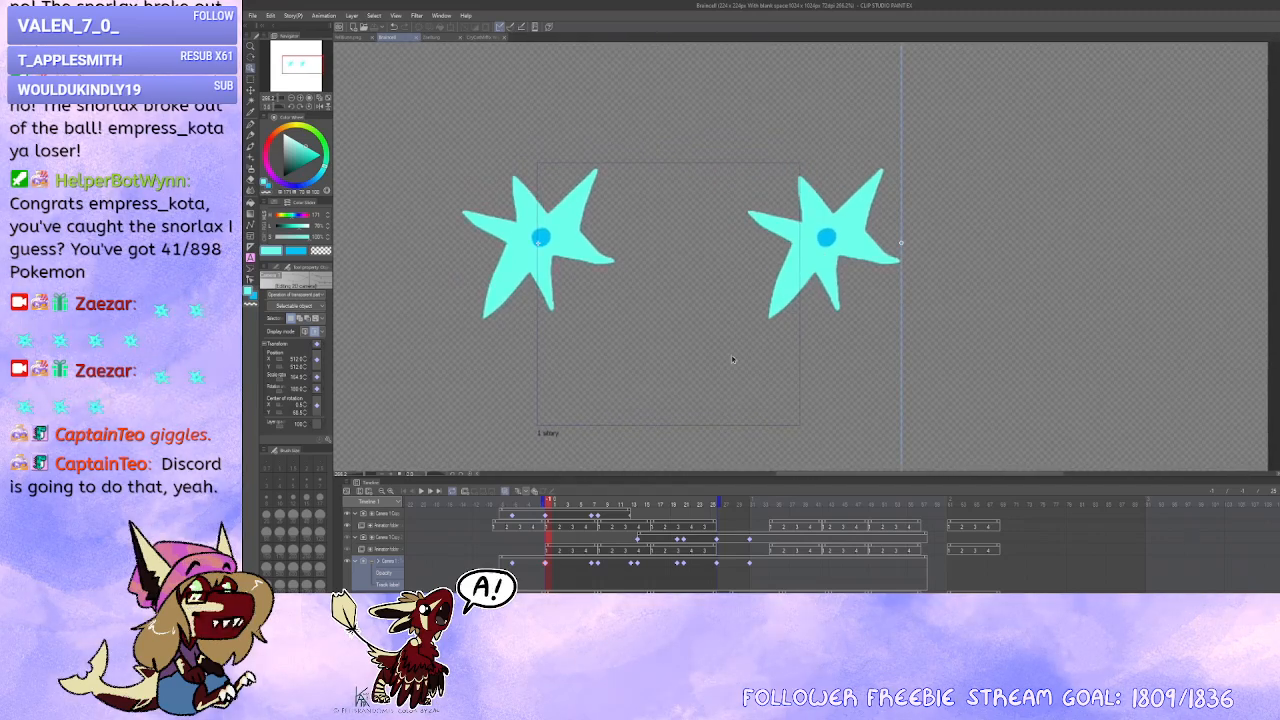
Step: Toggle the visibility of the bottom and top camera folders off and on to identify which star each controls
left_click(346, 563)
left_click(346, 563)
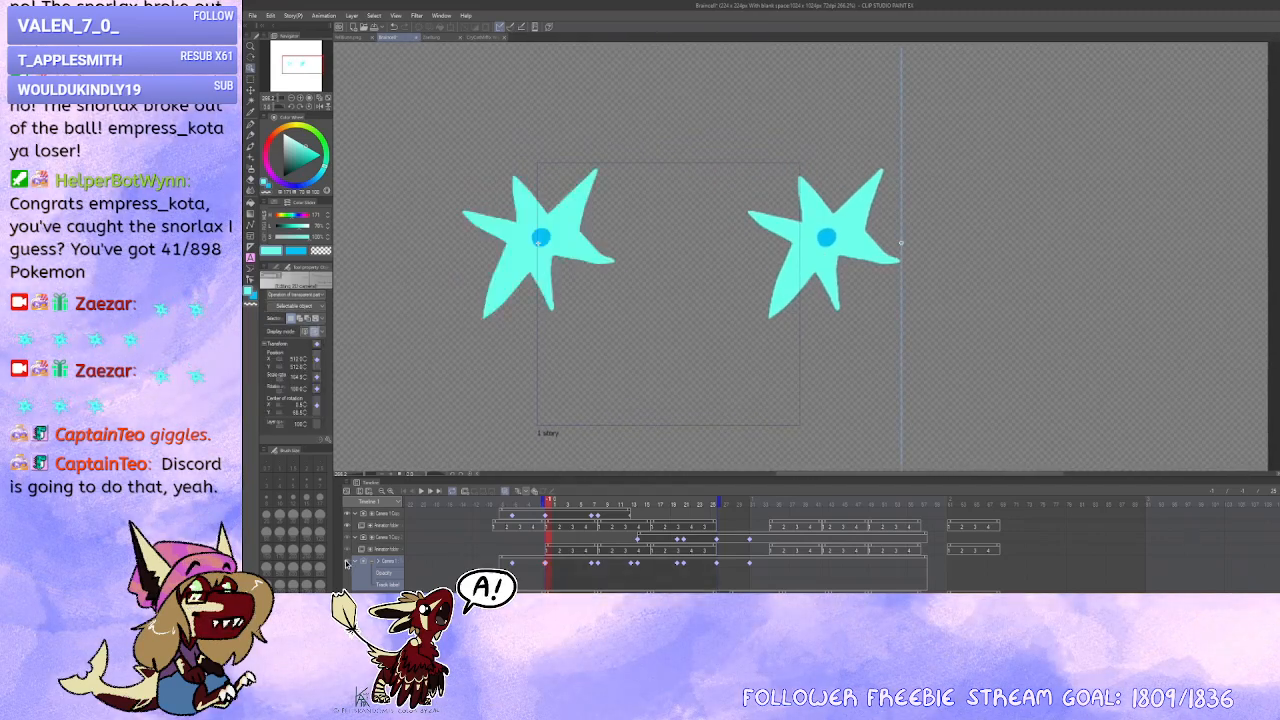
left_click(347, 513)
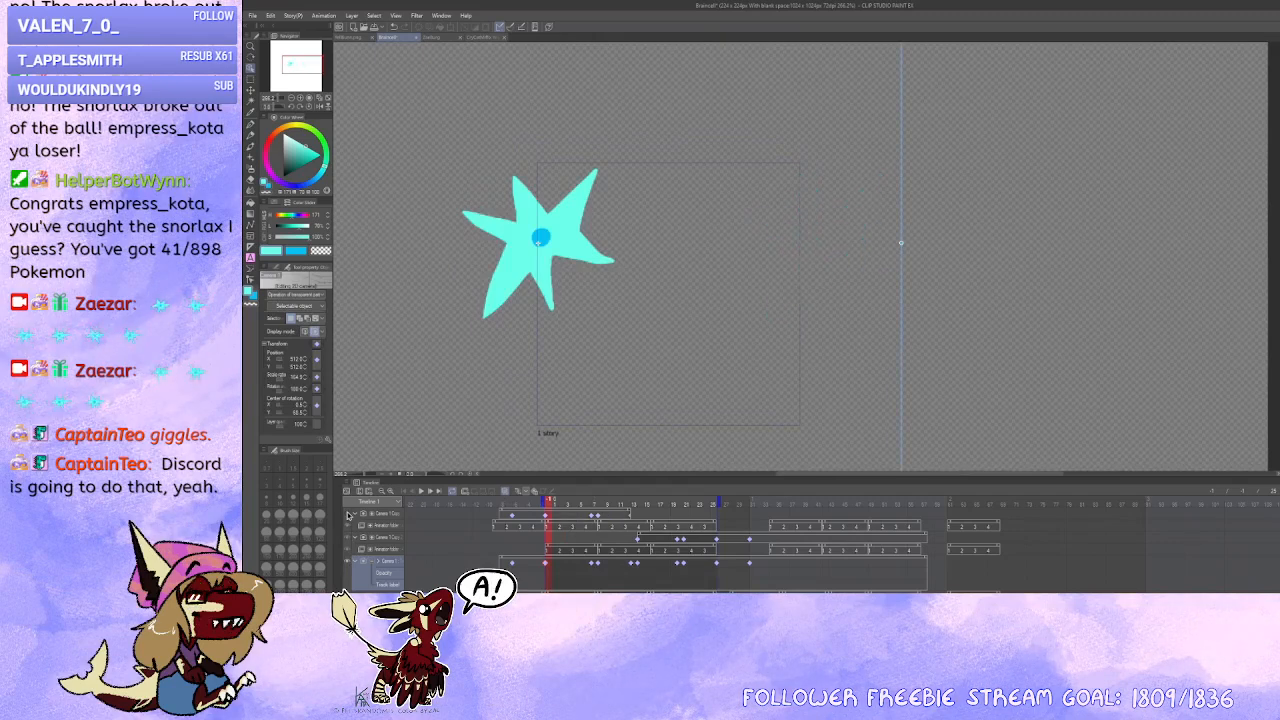
left_click(347, 513)
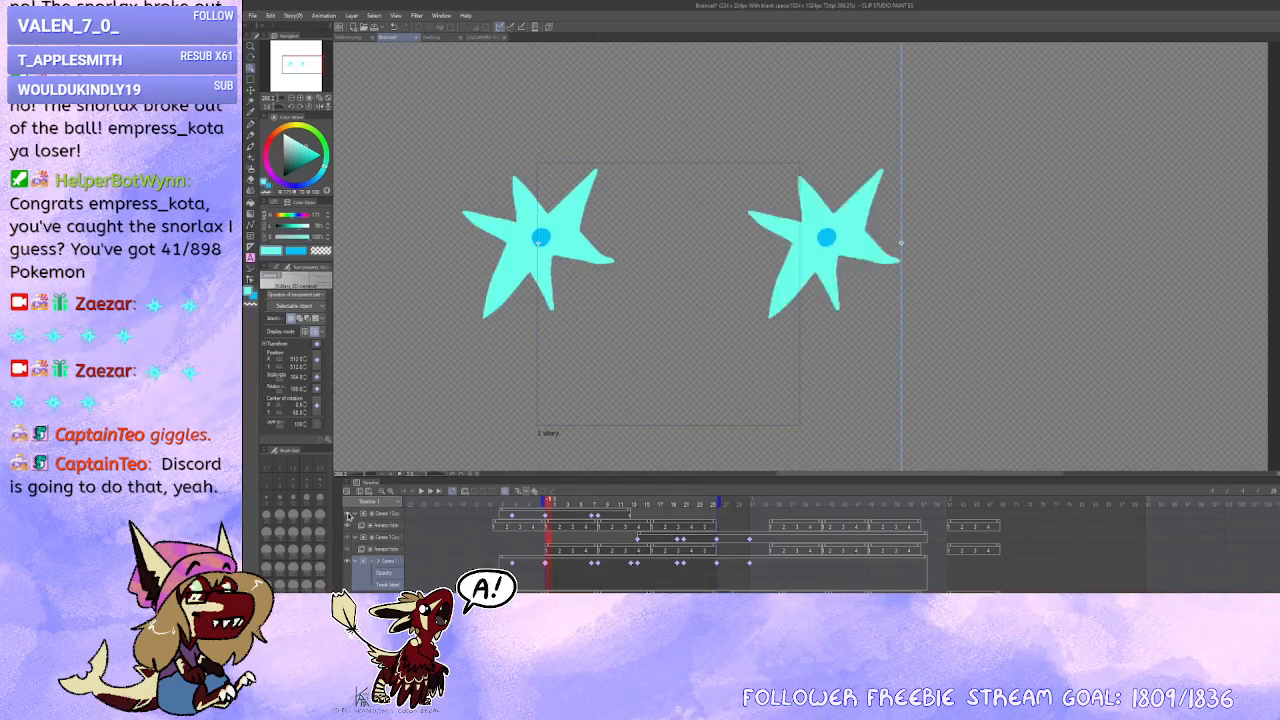
Step: Try shifting the top camera folder's star slightly left by hand at its first loop keyframe, and undo the move
left_click(546, 516)
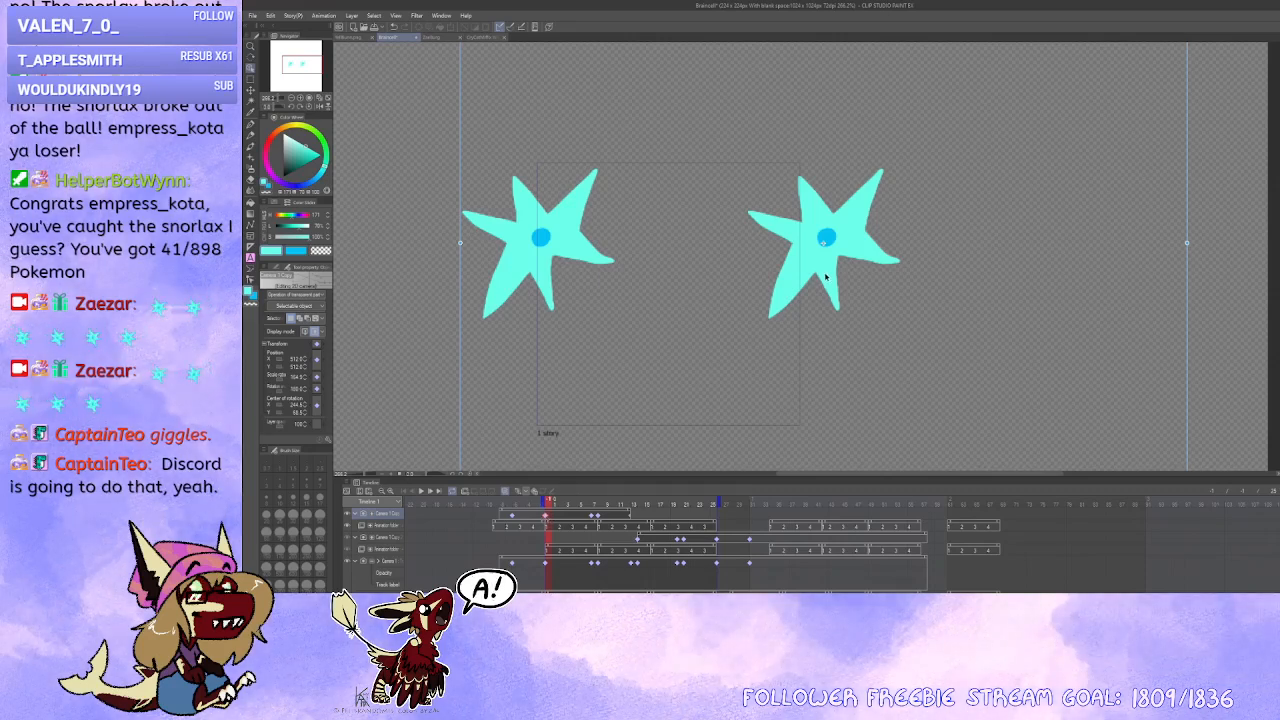
left_click_drag(825, 277, 811, 279)
key("ctrl+z")
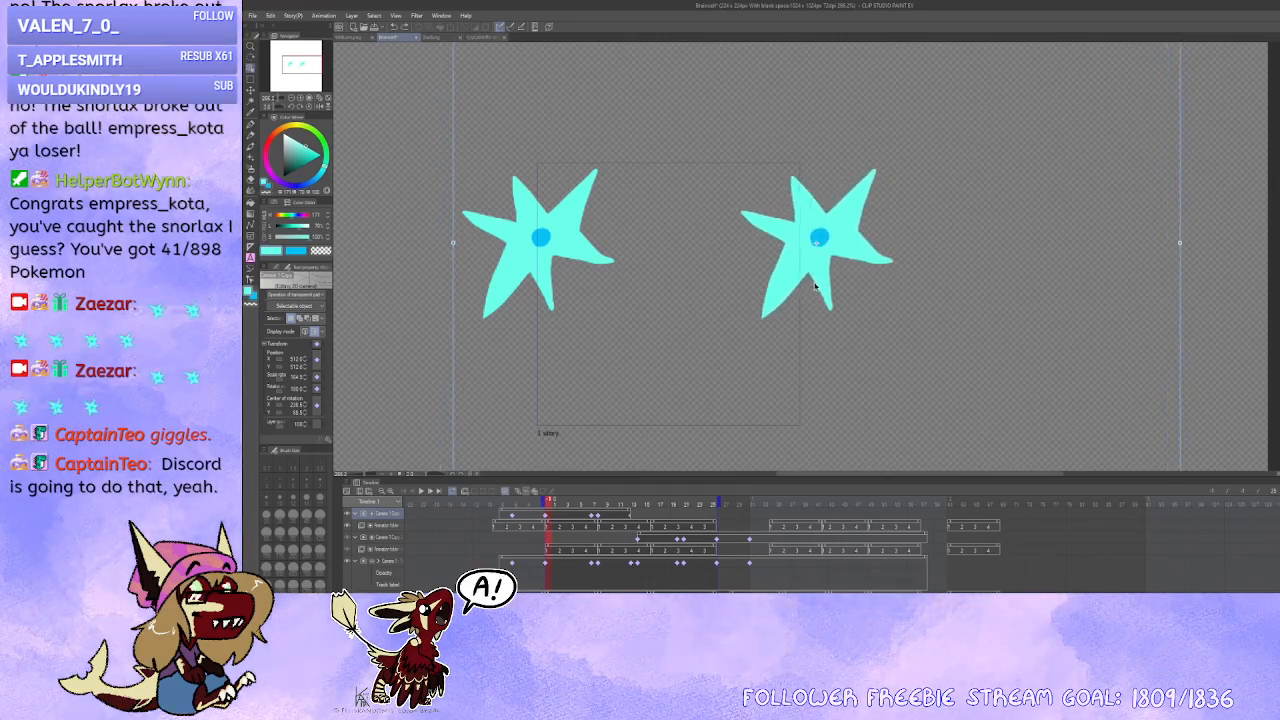
key("ctrl+z")
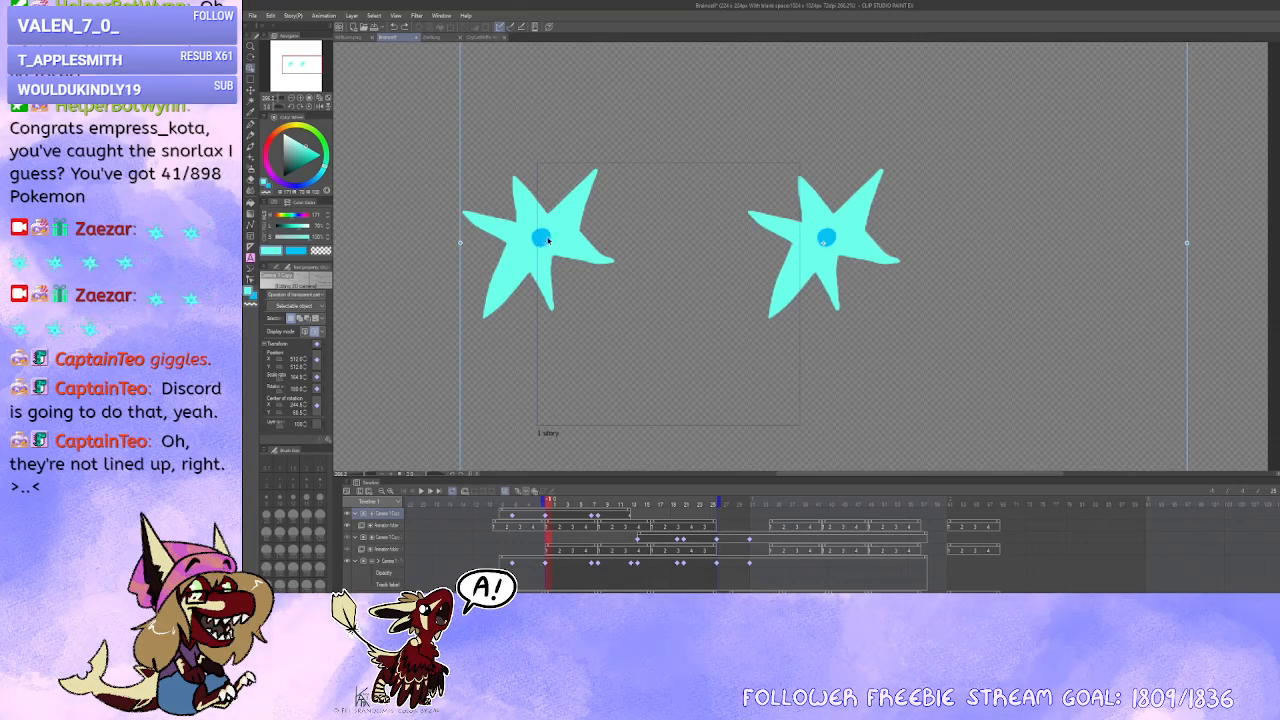
Step: Reduce the top camera folder's horizontal centre of rotation at the first loop keyframe until its star sits one canvas width from the other star
left_click(545, 563)
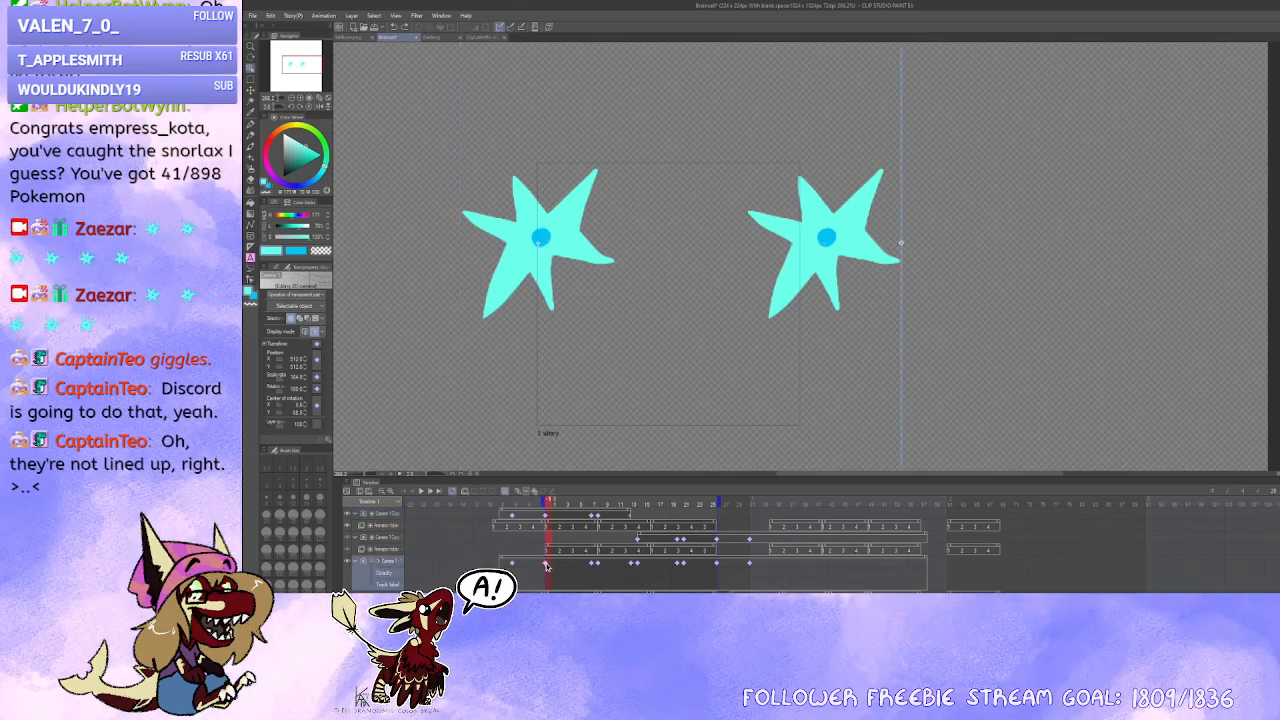
left_click(545, 517)
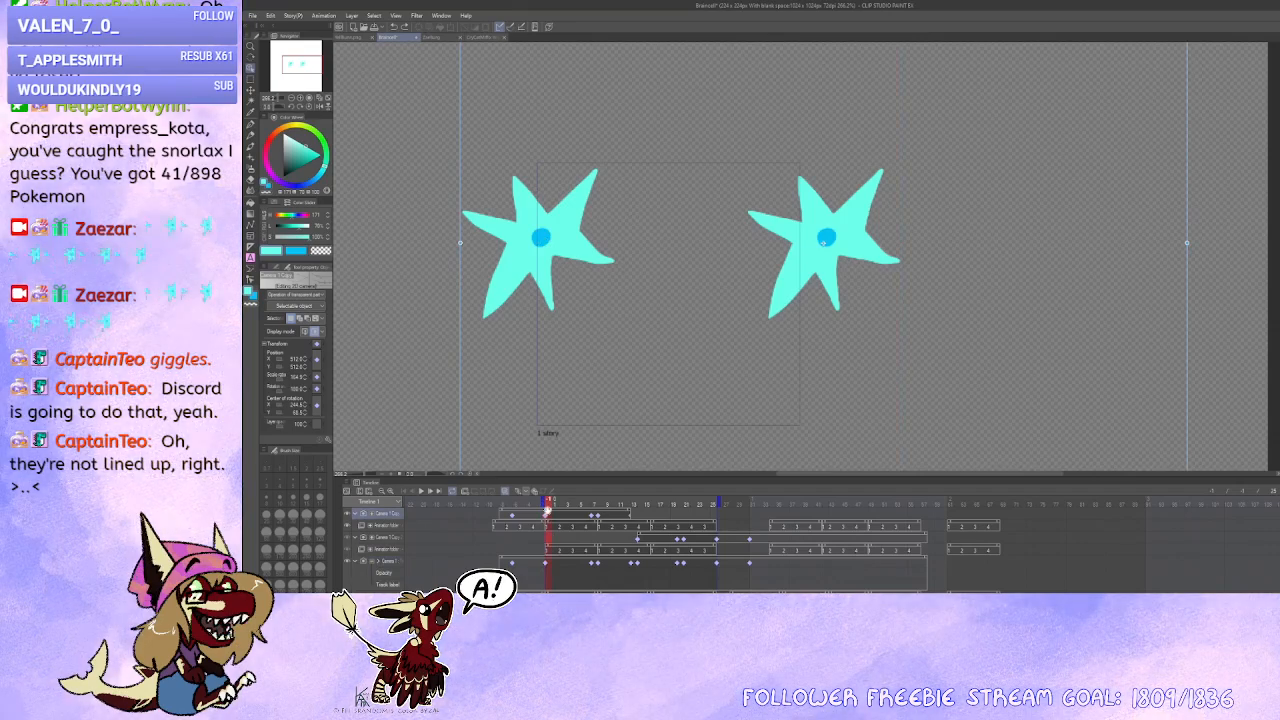
left_click(305, 407)
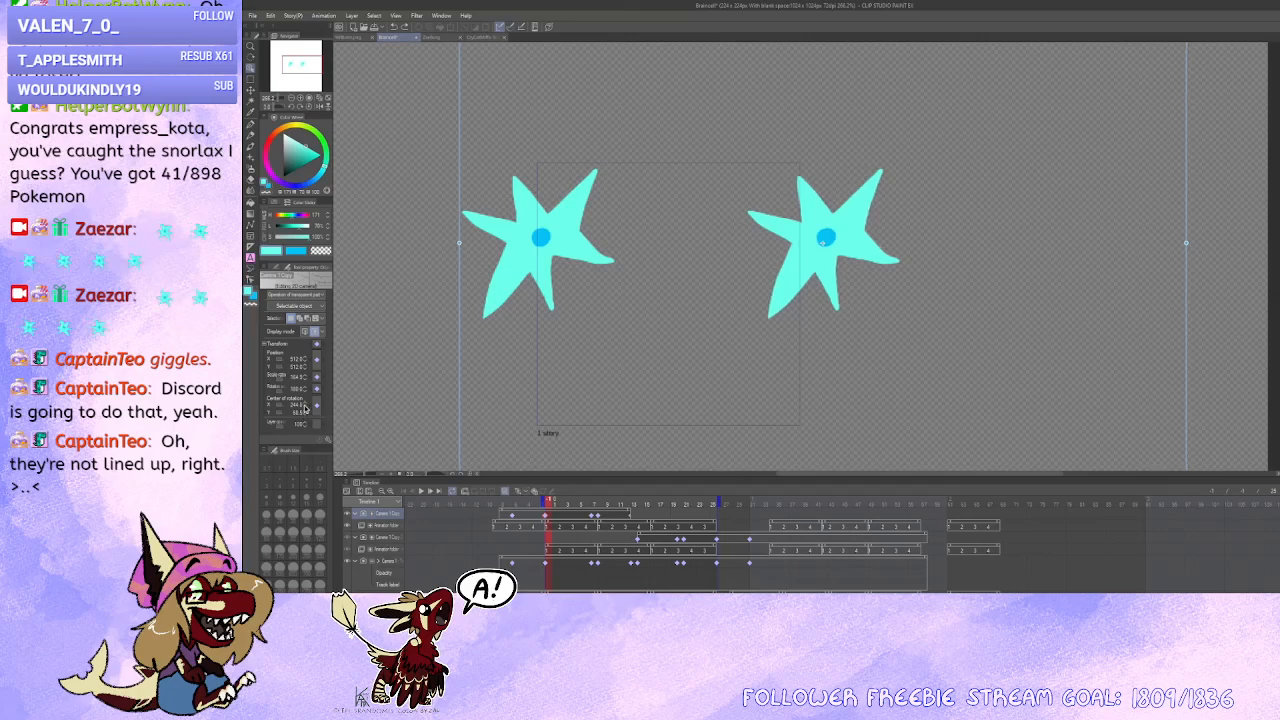
left_click(305, 407)
left_click(305, 407)
left_click(305, 407)
left_click(305, 407)
left_click(306, 408)
left_click(306, 408)
left_click(306, 408)
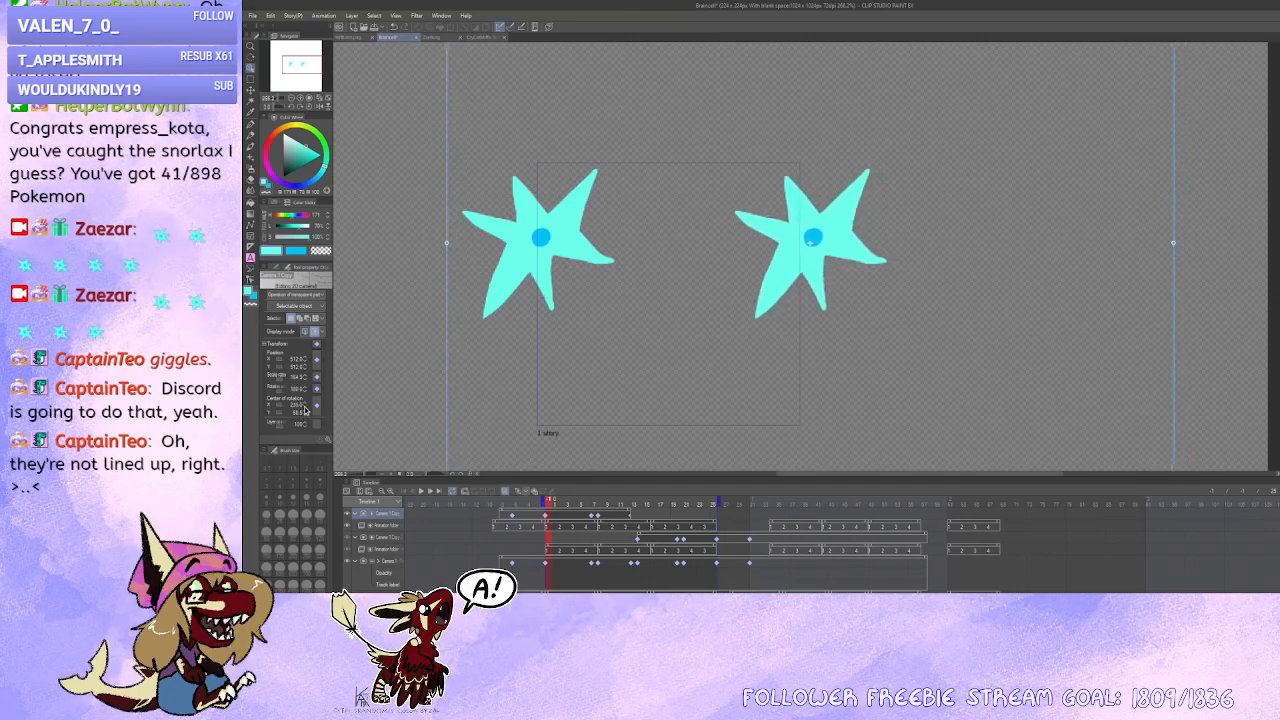
left_click(306, 408)
left_click(306, 408)
left_click(306, 408)
left_click(306, 408)
left_click(305, 409)
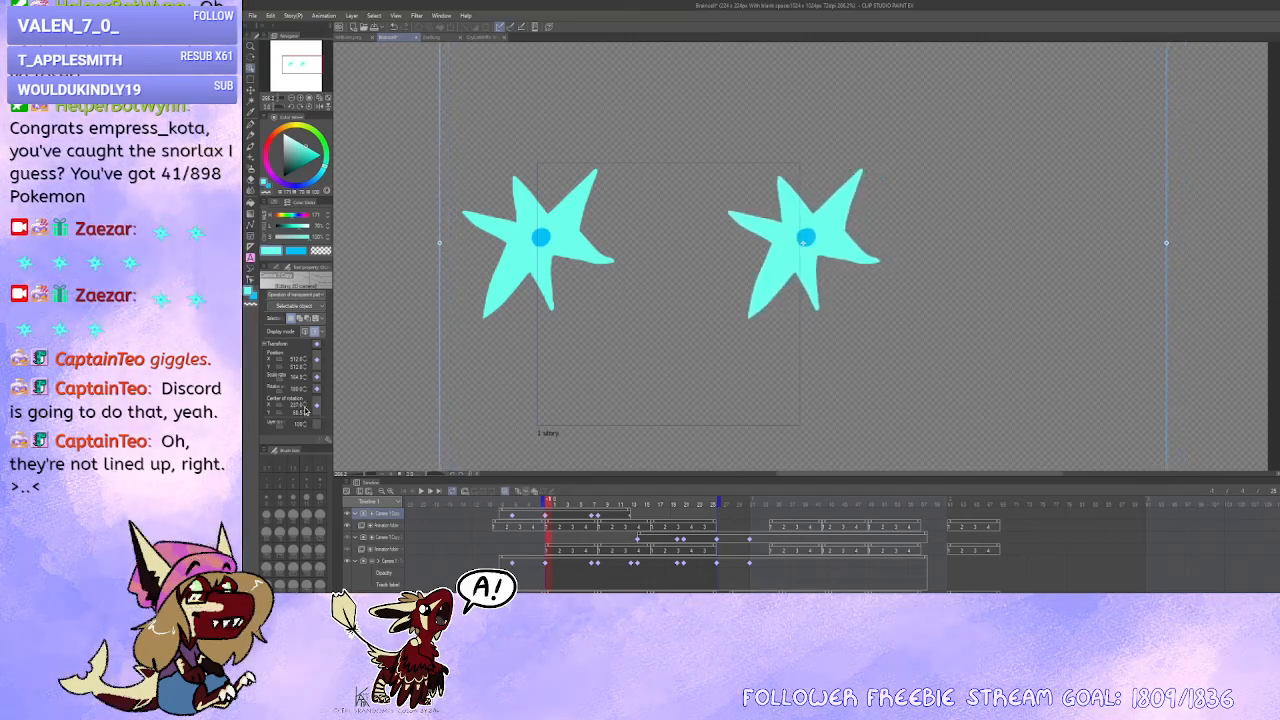
left_click(305, 409)
scroll(540, 236, "up", 5)
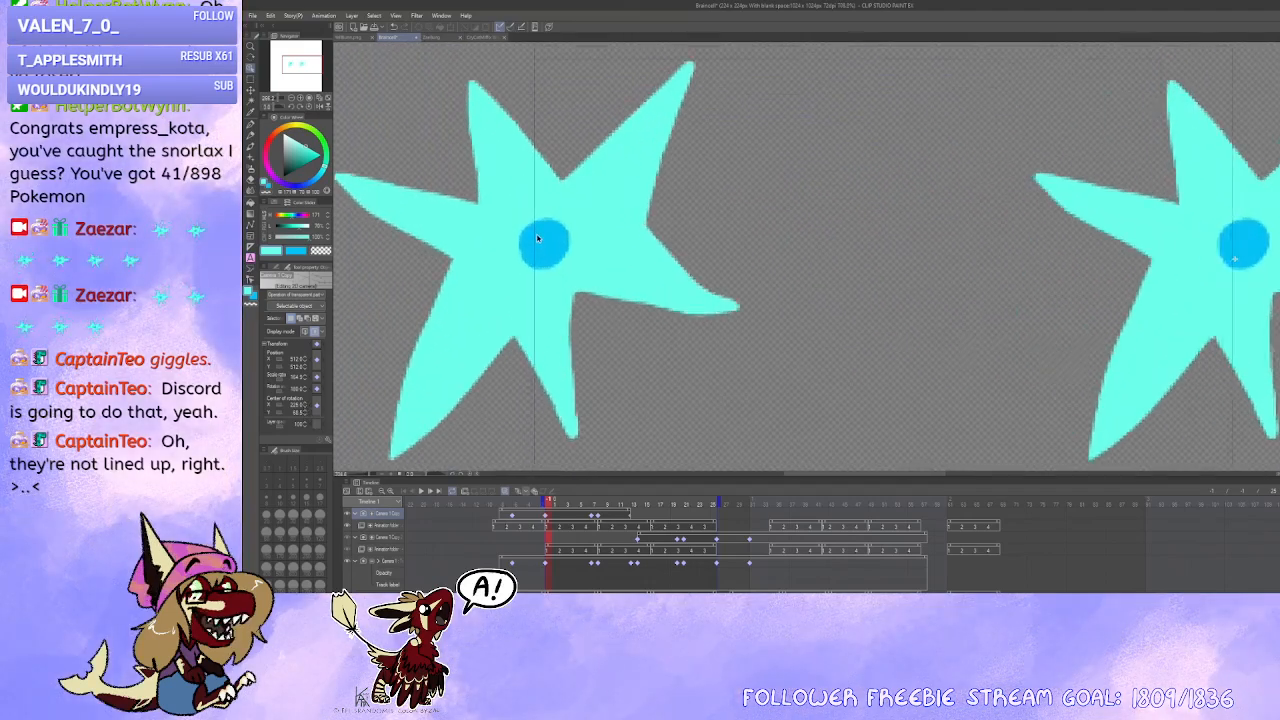
left_click_drag(828, 259, 450, 266)
scroll(826, 271, "down", 4)
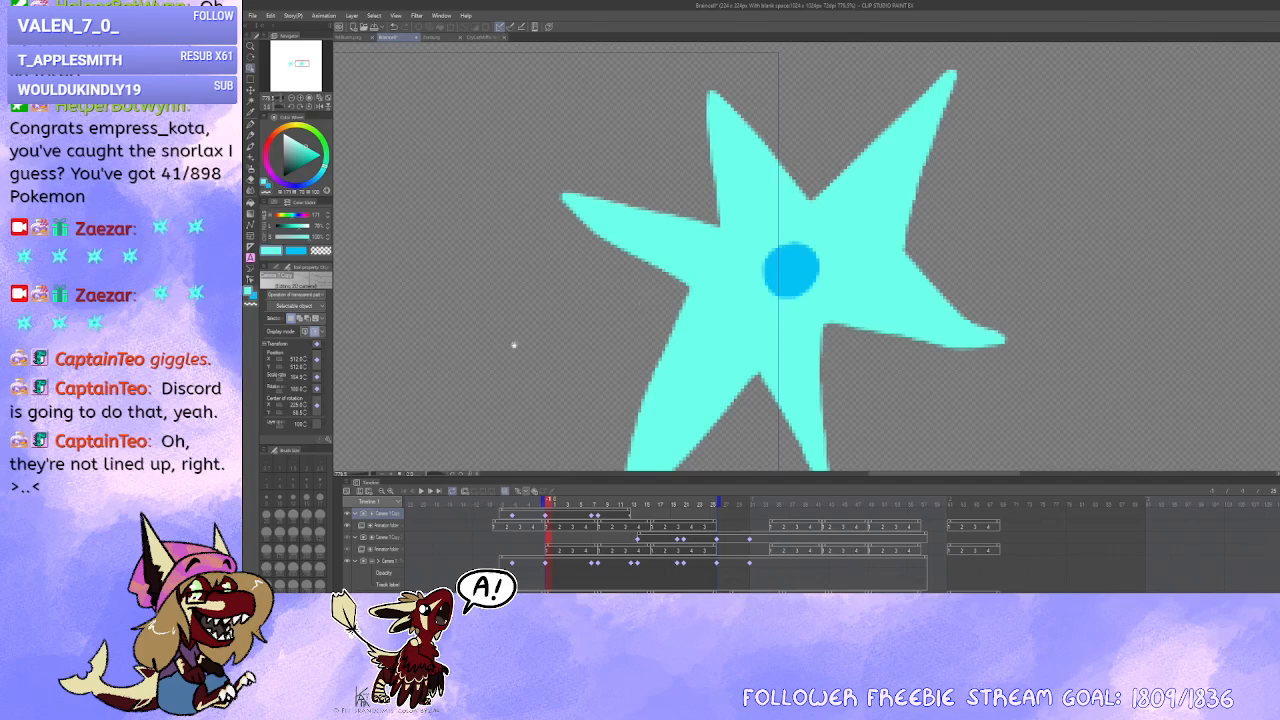
scroll(646, 384, "down", 4)
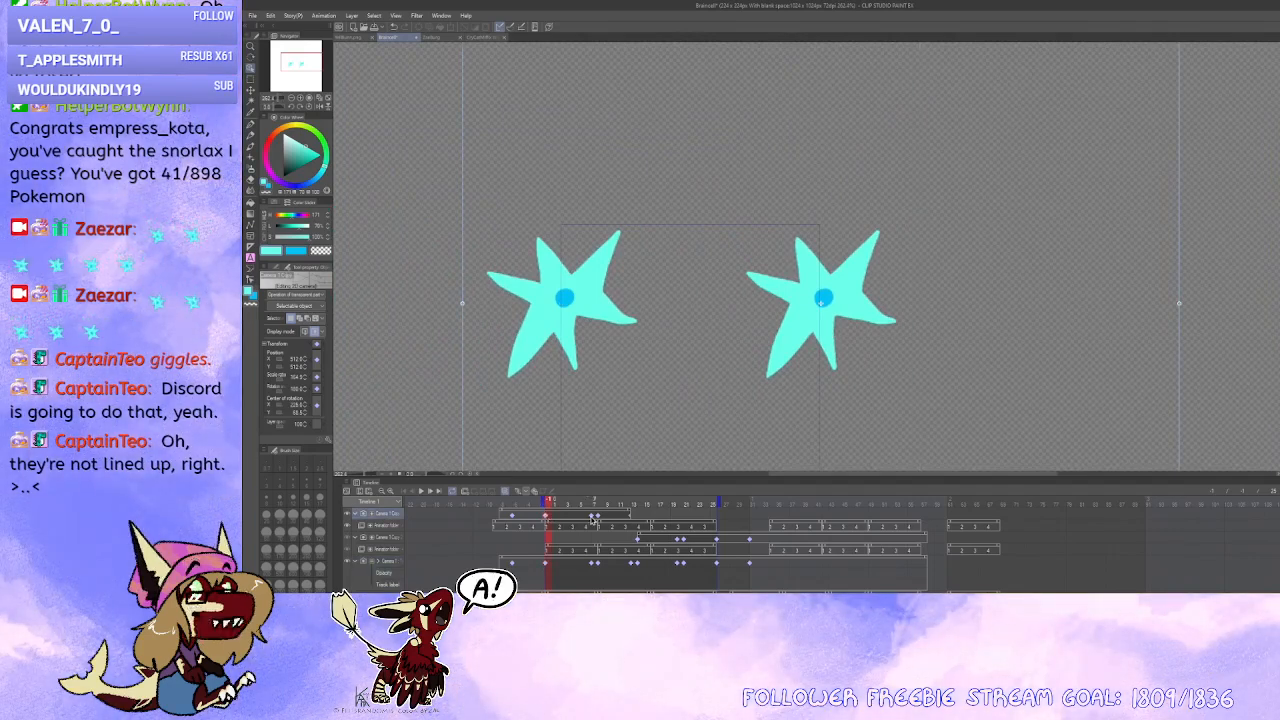
Step: Compare the top and bottom camera folders' transform values at the first loop keyframe and at frame 7
left_click(545, 562)
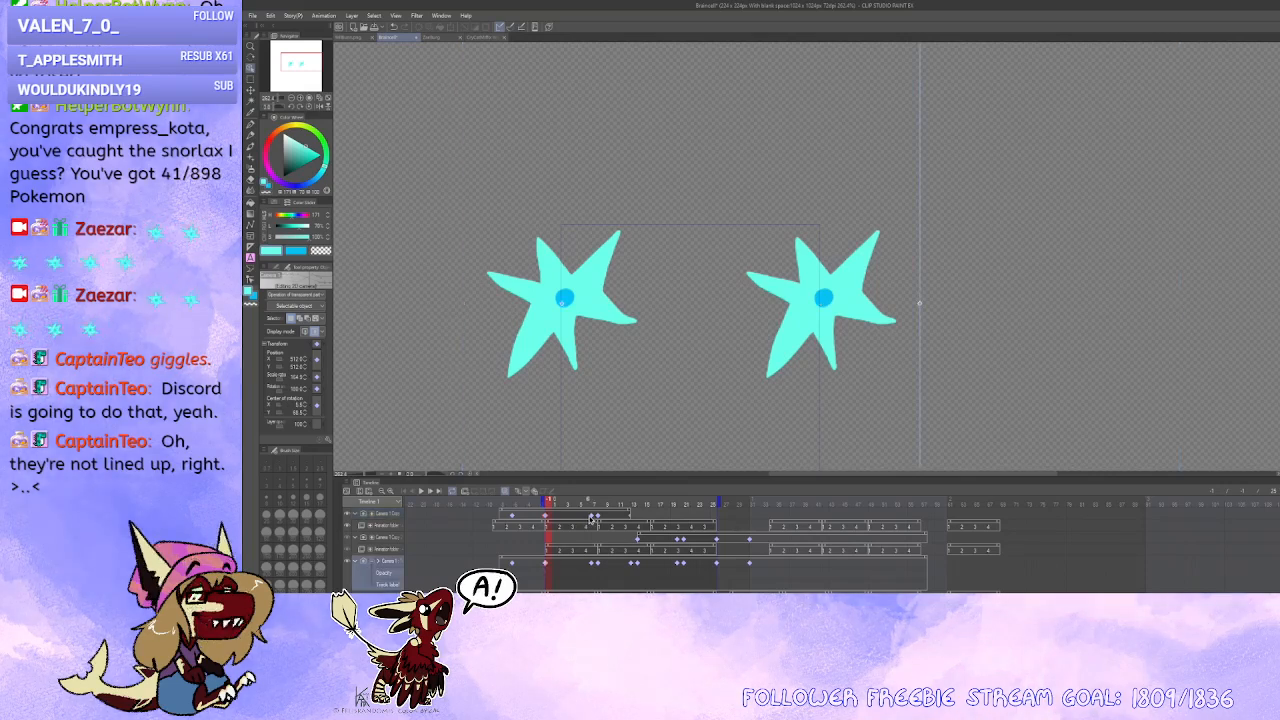
left_click(592, 518)
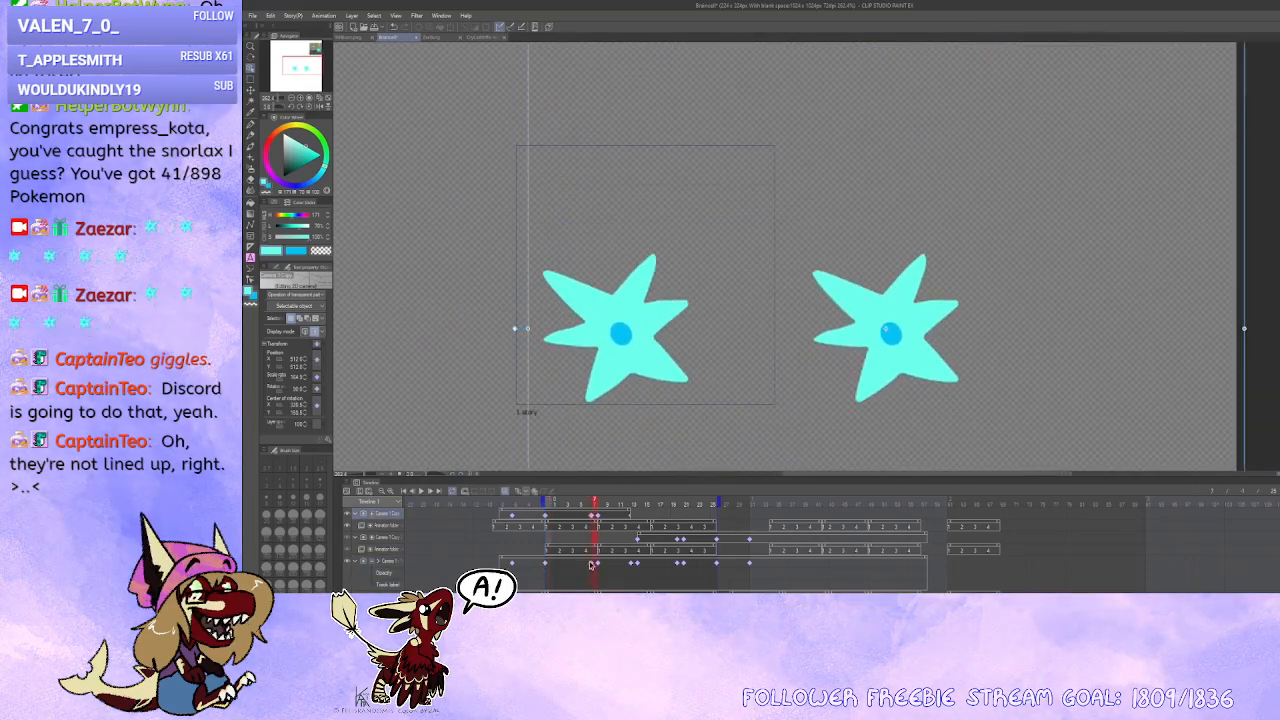
left_click(592, 564)
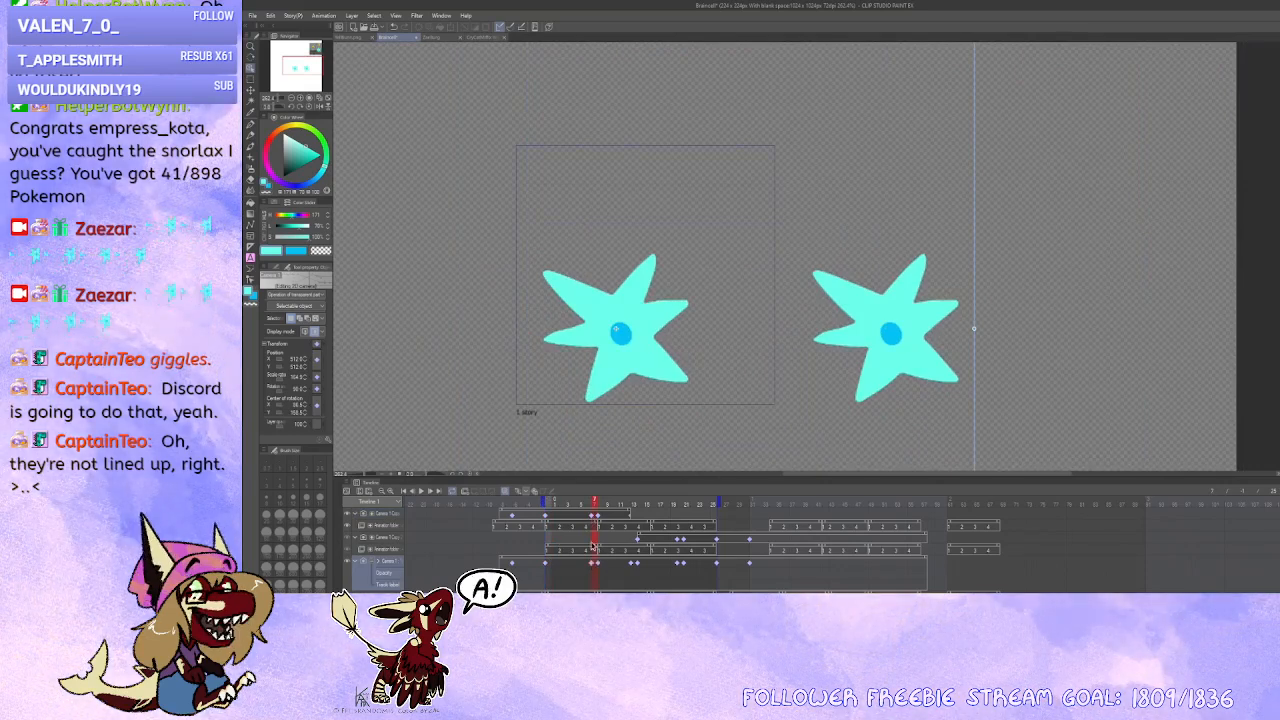
left_click(594, 517)
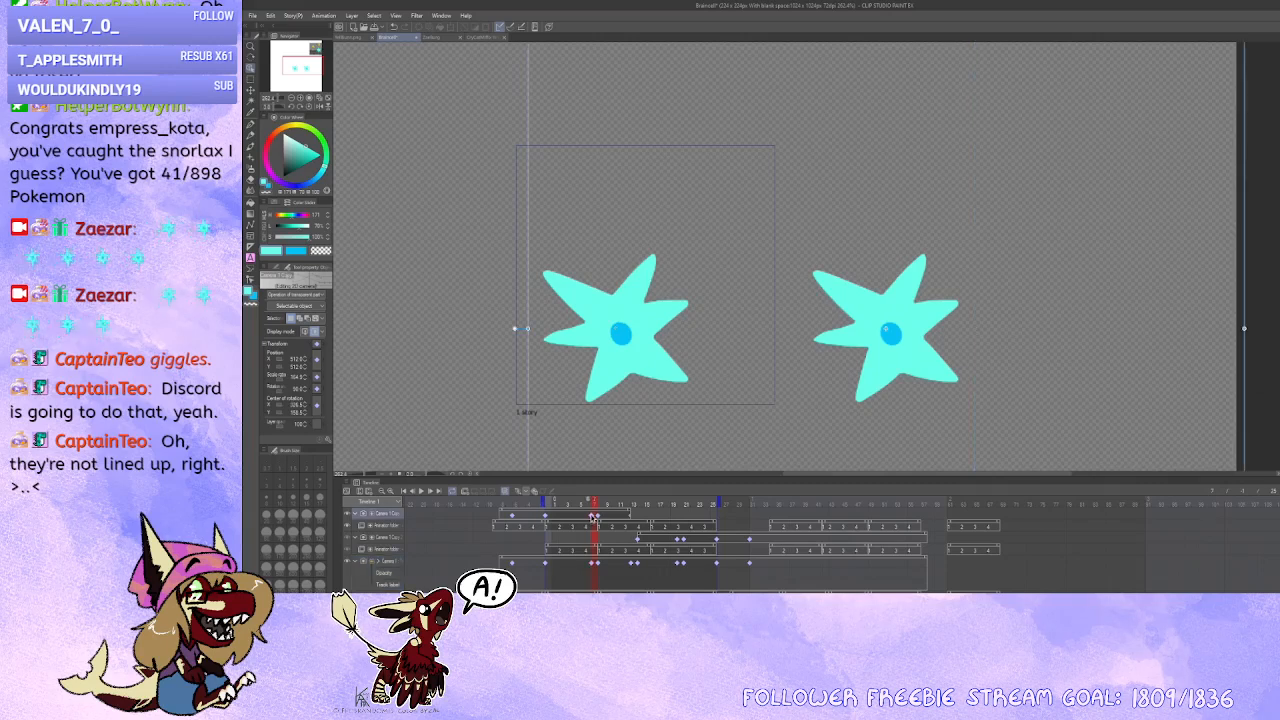
left_click(594, 564)
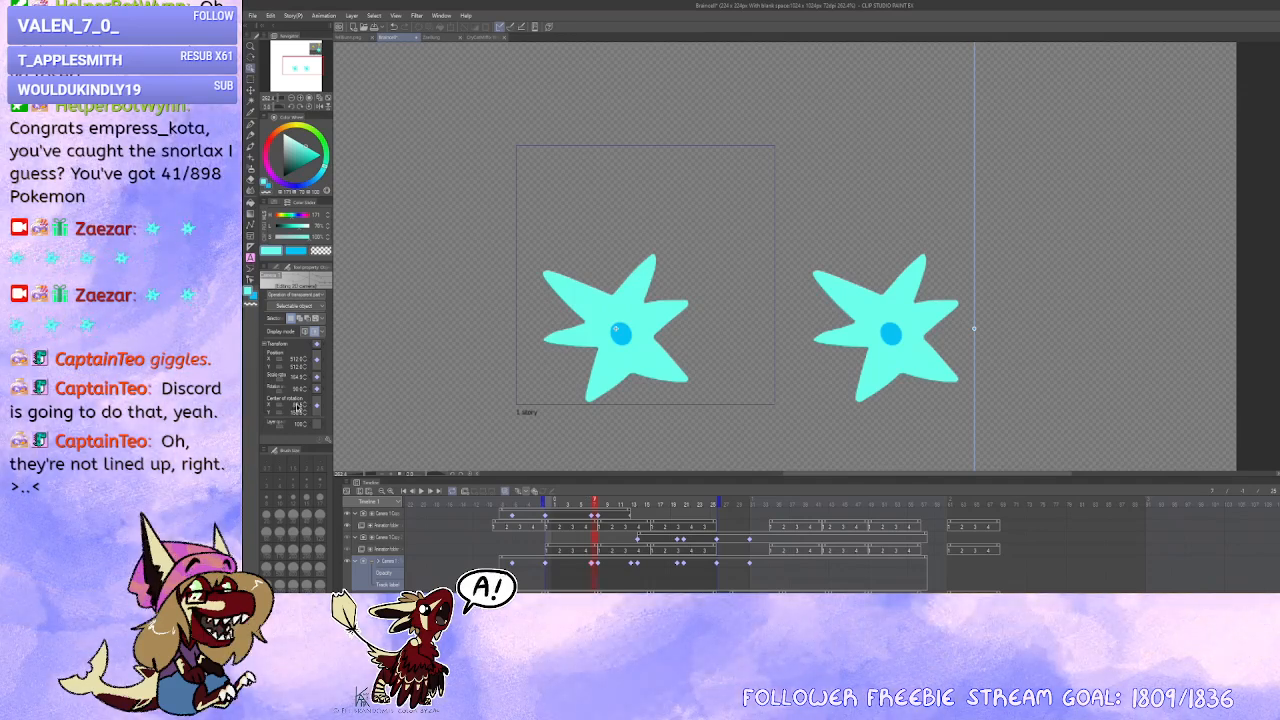
left_click(590, 515)
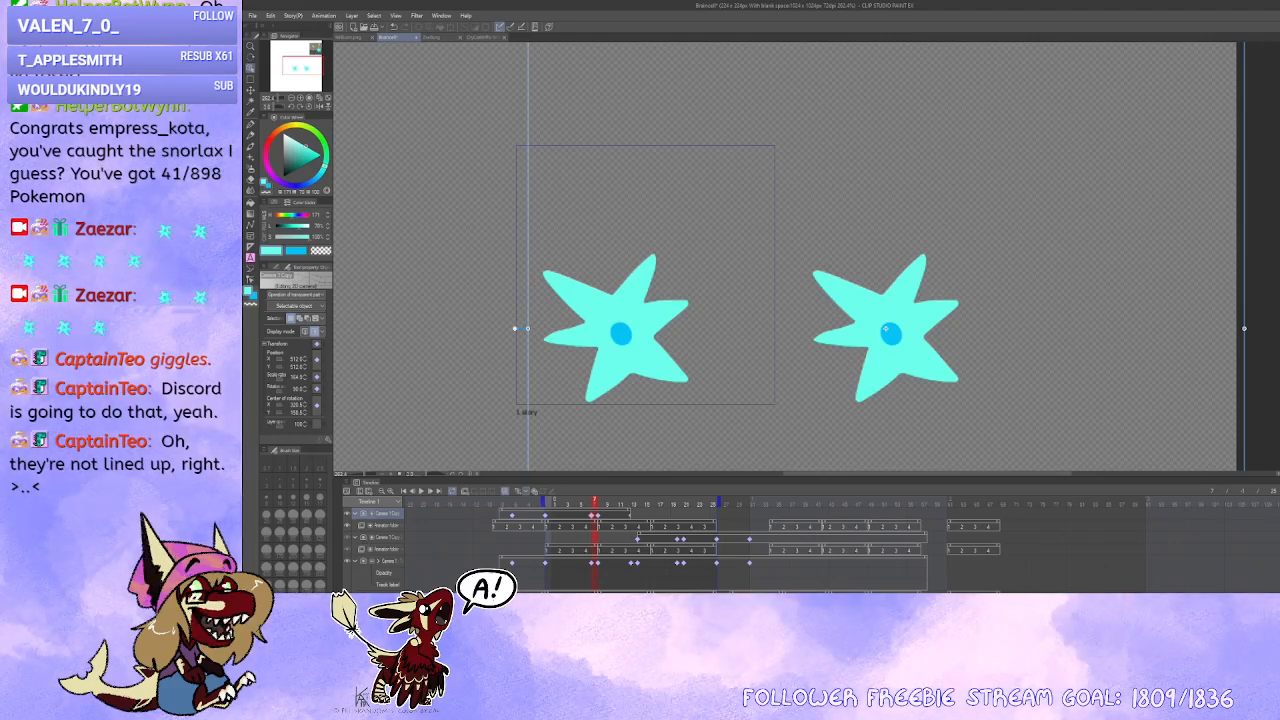
left_click(548, 517)
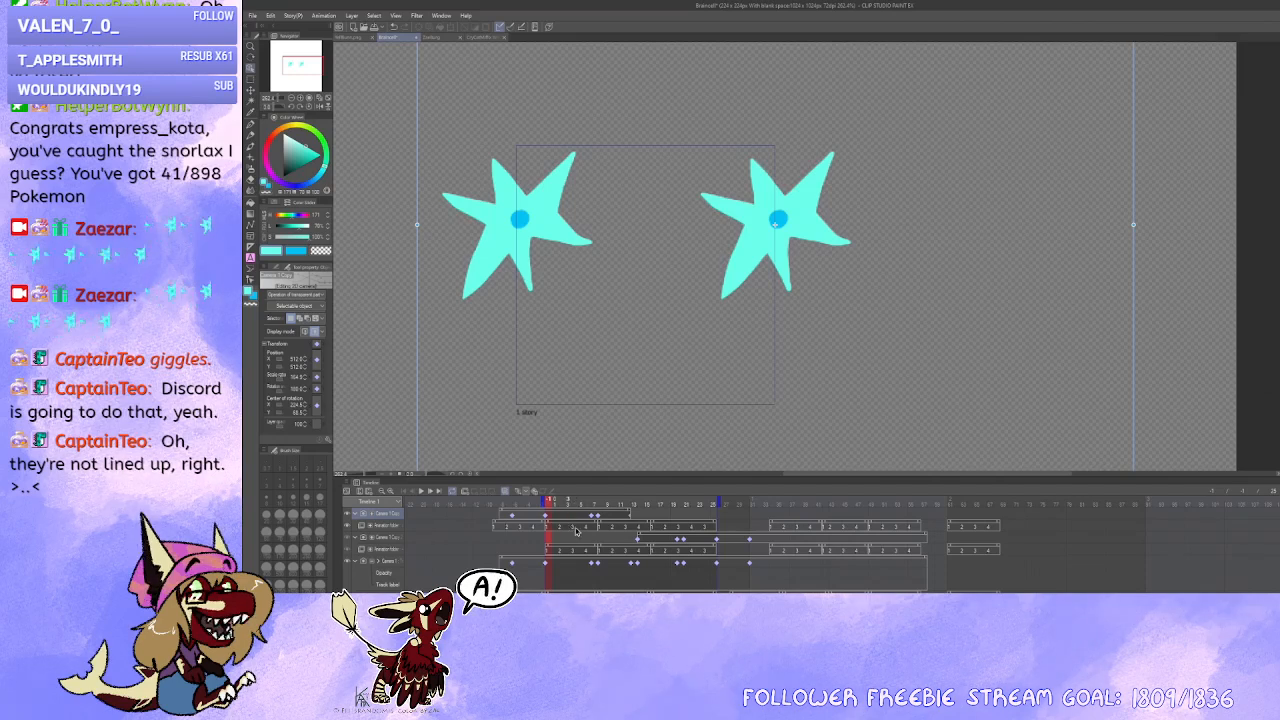
left_click(594, 518)
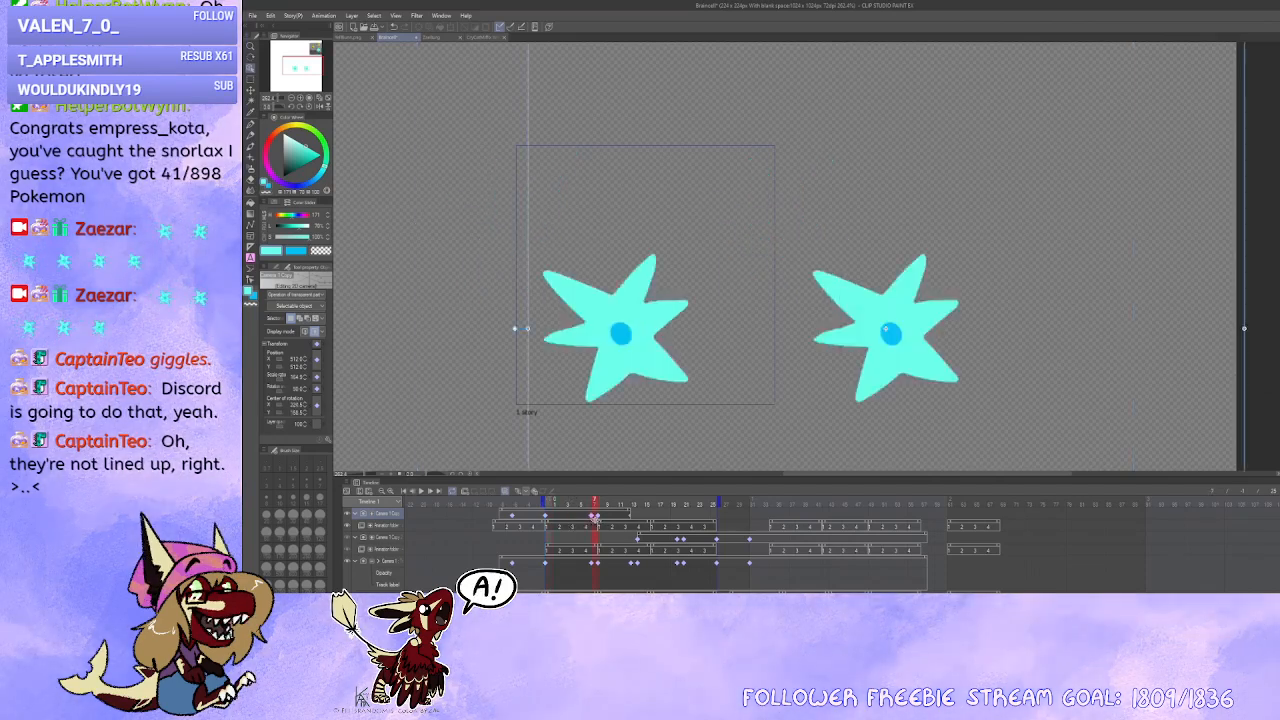
left_click(593, 565)
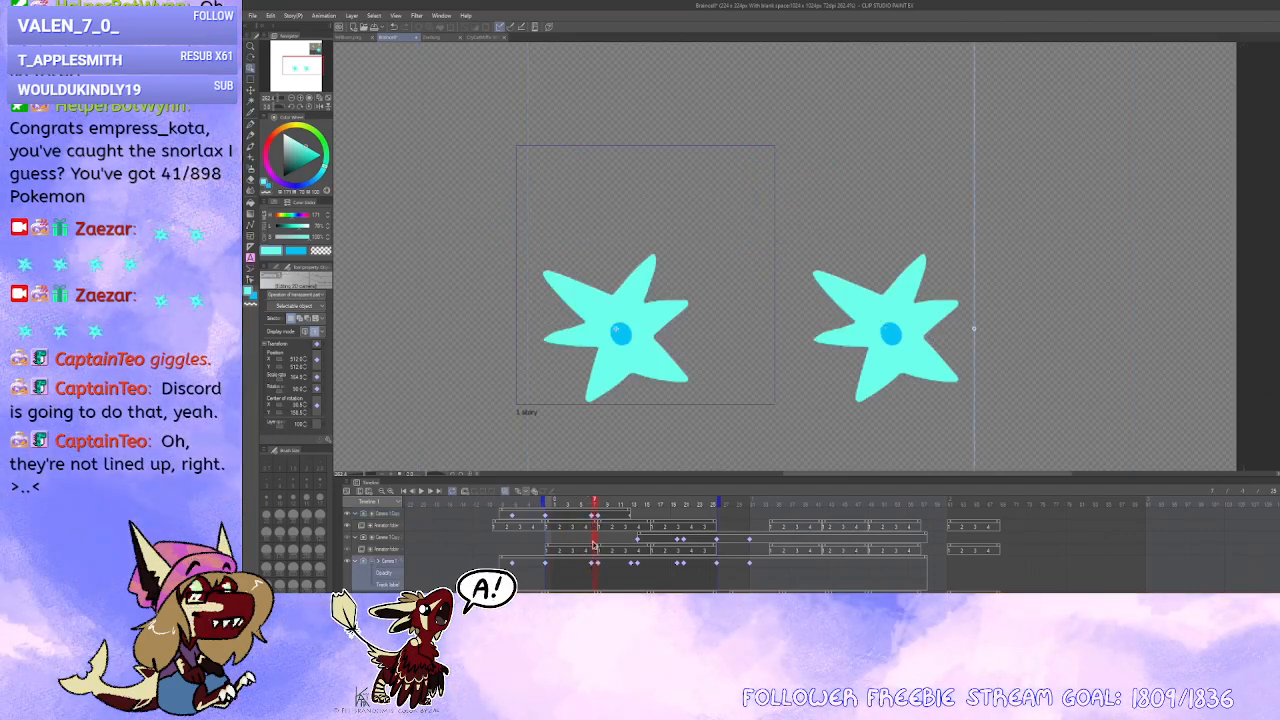
left_click(590, 515)
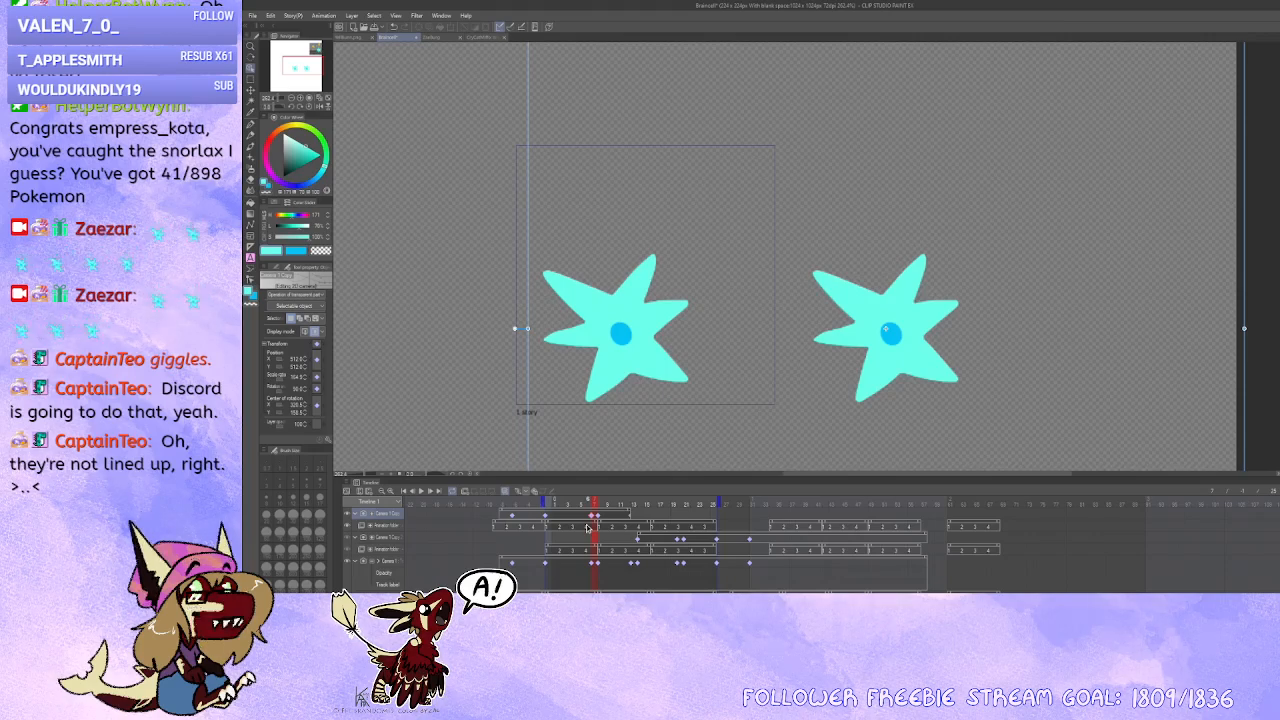
left_click(546, 518)
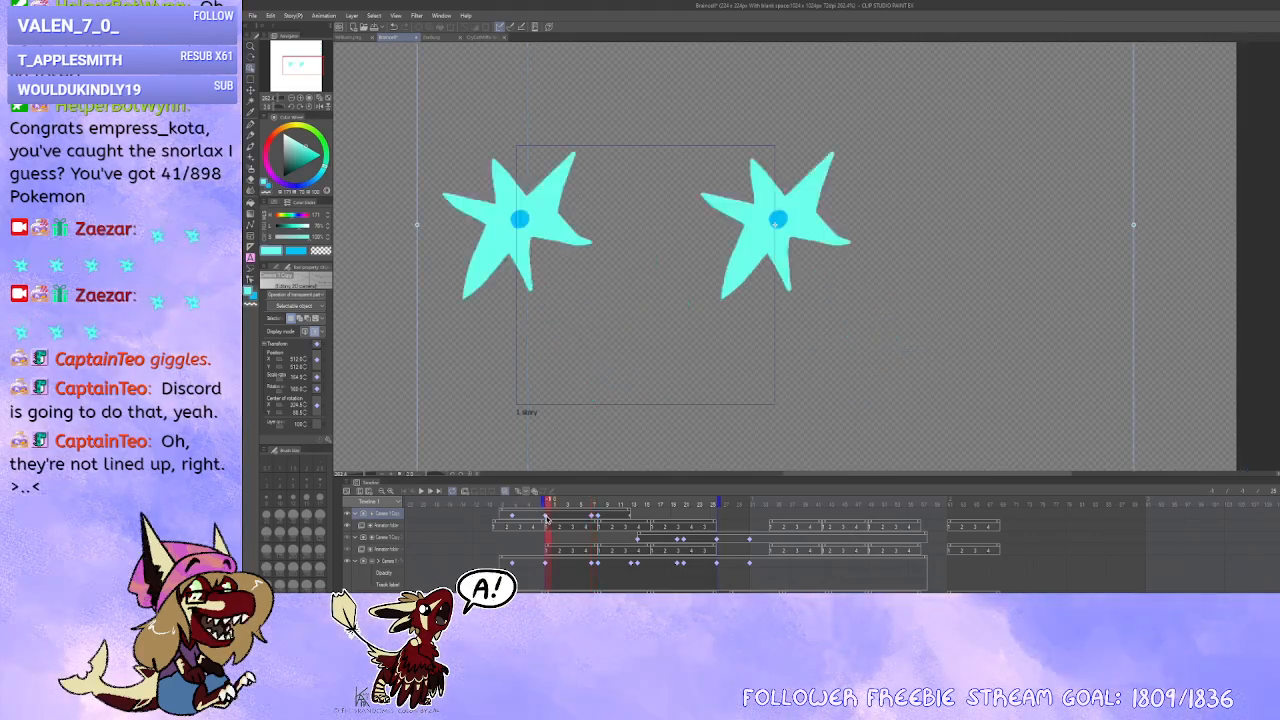
Step: Compare the middle and bottom camera folders' transform values at the final loop keyframe, extending the playback range to reach it
left_click(715, 541)
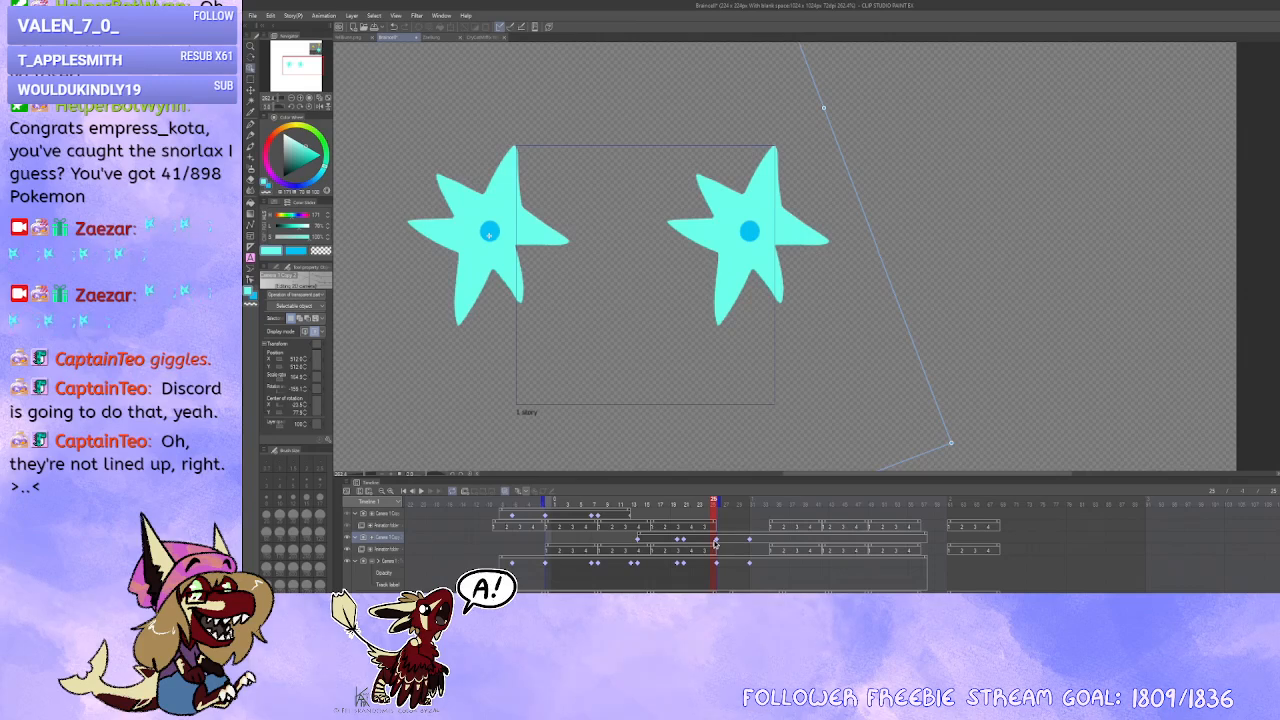
scroll(786, 257, "up", 5)
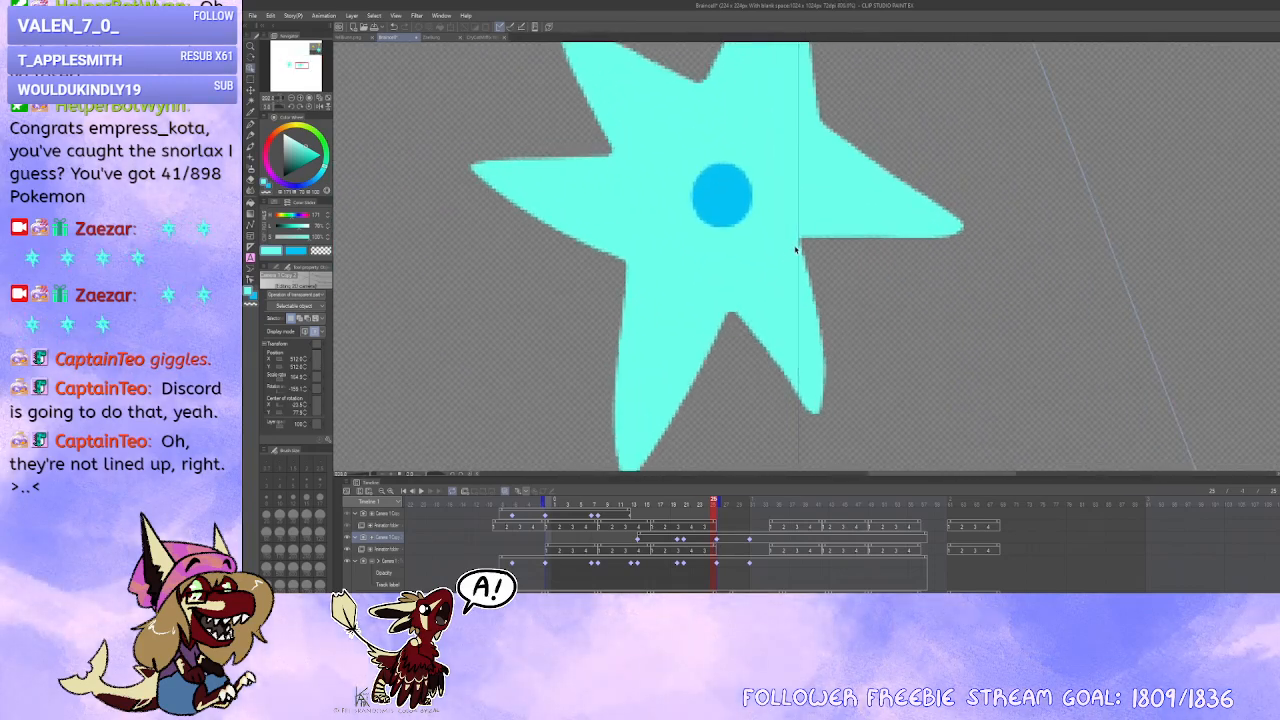
left_click_drag(785, 308, 764, 346)
left_click_drag(720, 501, 727, 501)
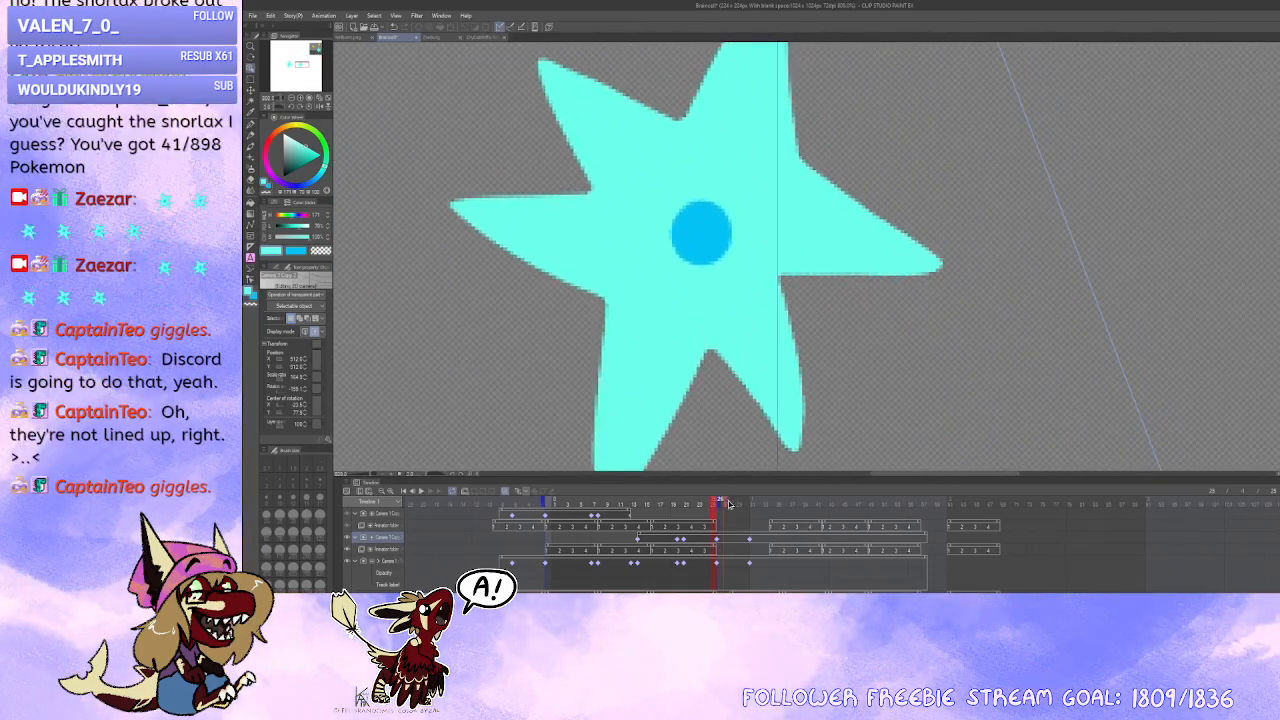
left_click(717, 543)
left_click(717, 565)
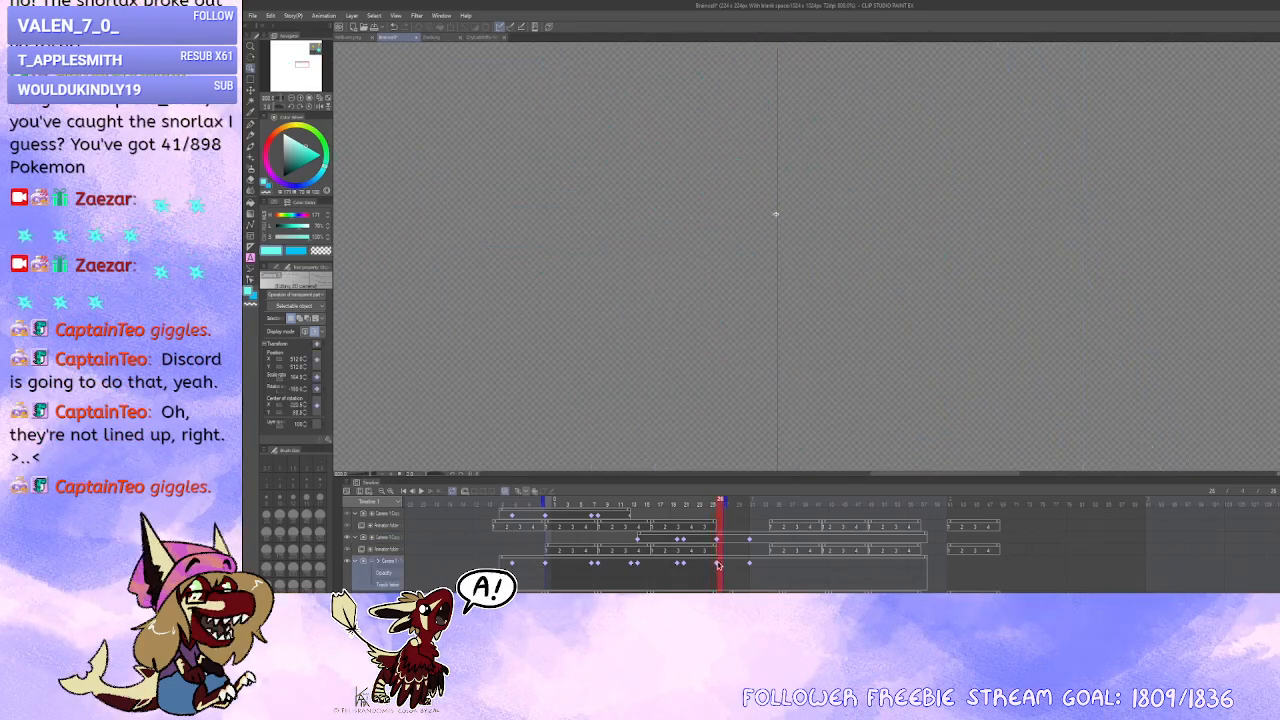
scroll(757, 286, "down", 3)
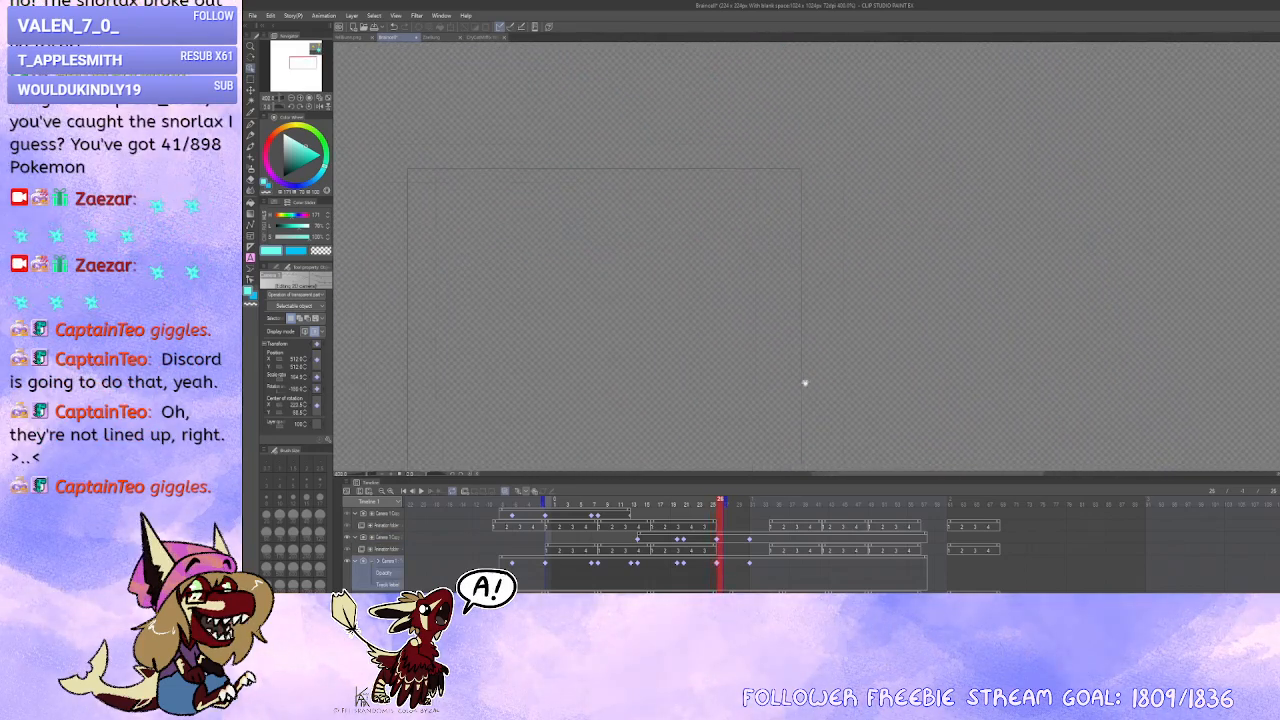
left_click(716, 541)
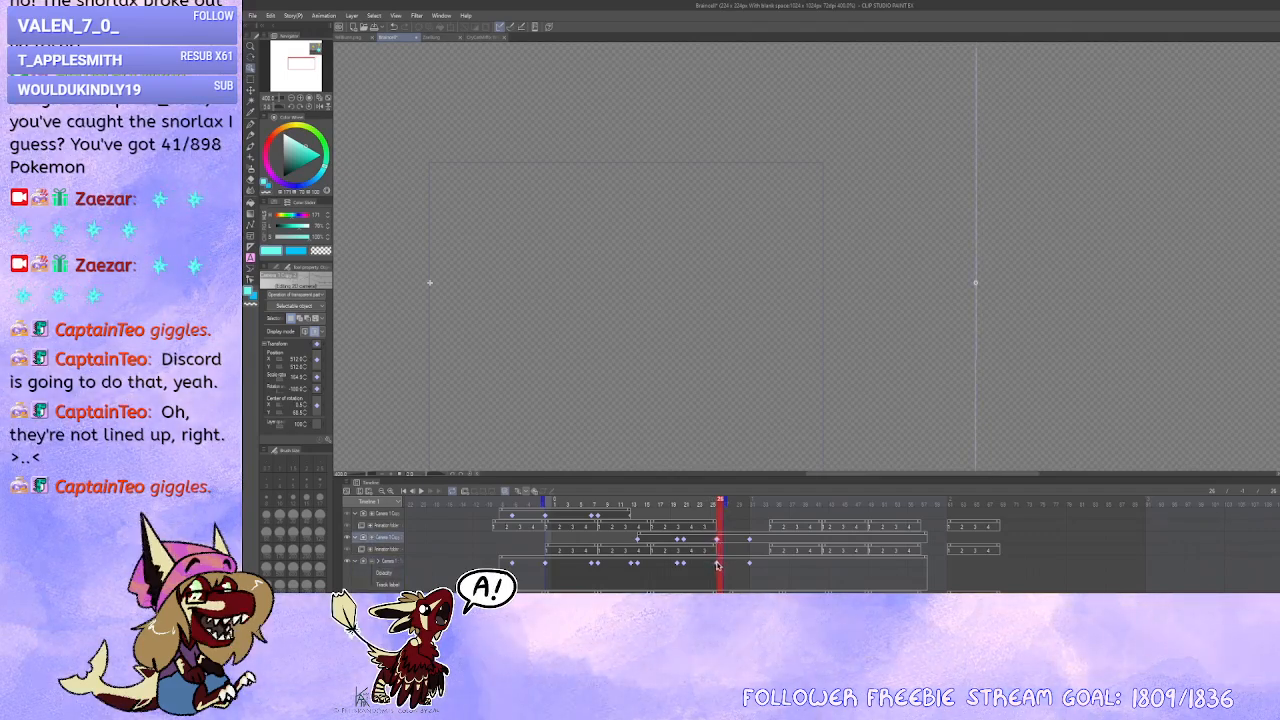
left_click(716, 565)
left_click(716, 540)
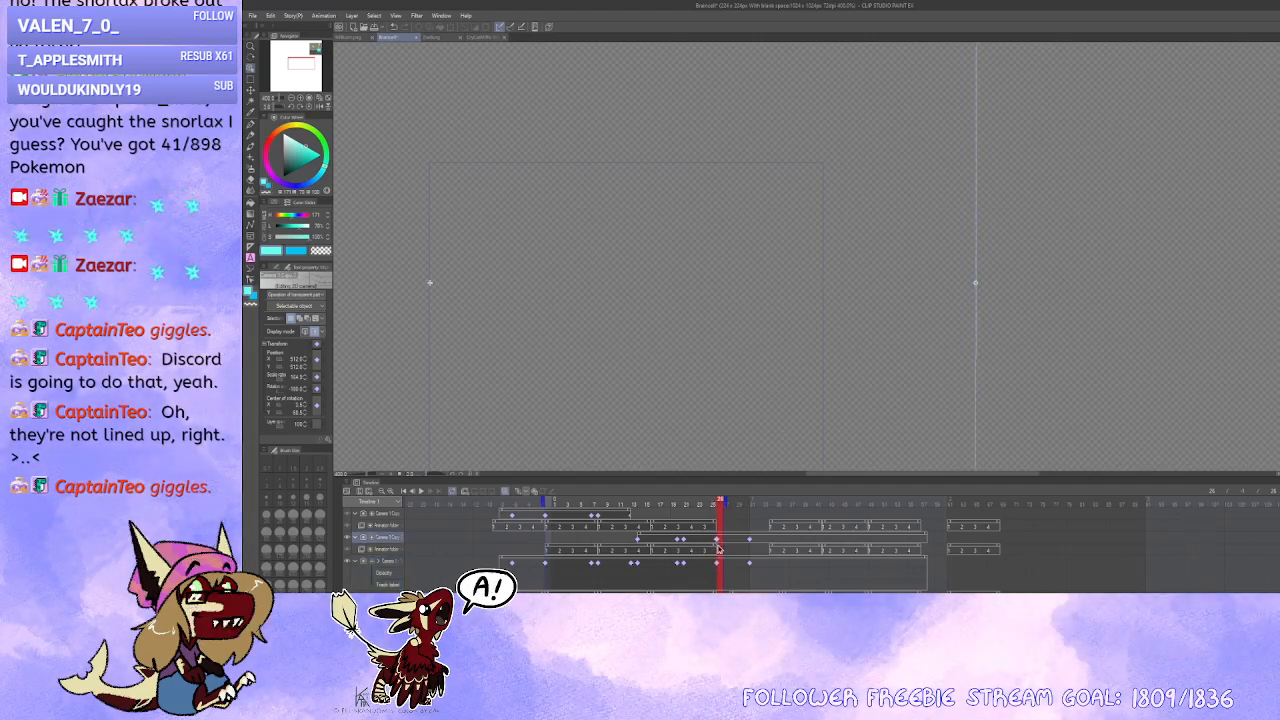
left_click(716, 565)
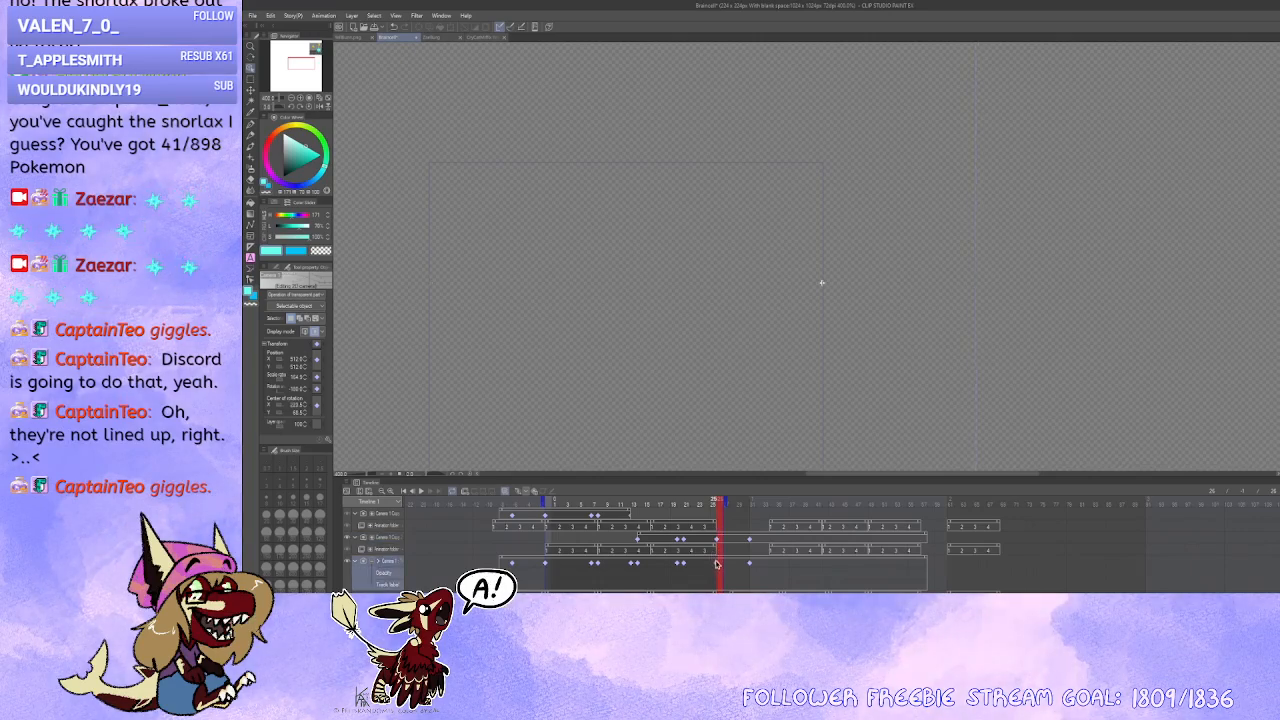
left_click(716, 540)
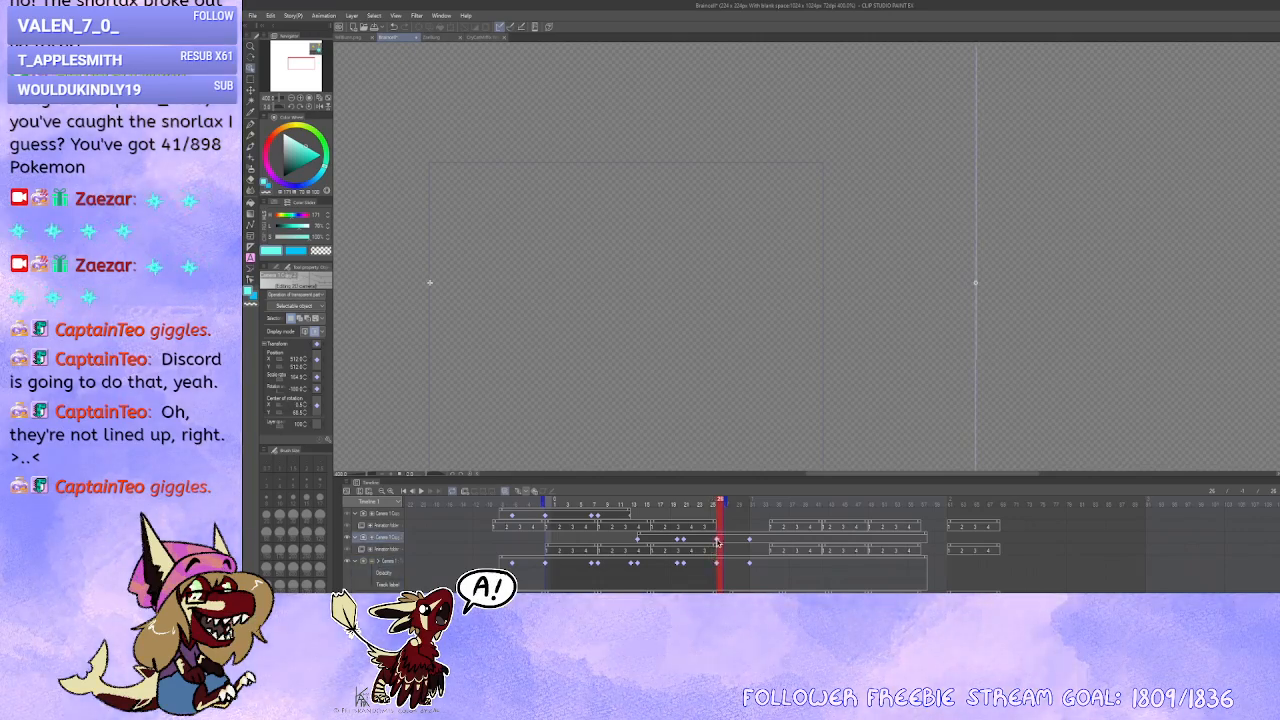
Step: Reduce the middle camera folder's horizontal centre of rotation at the final loop keyframe to align it with the bottom folder's star
left_click(305, 407)
left_click(305, 407)
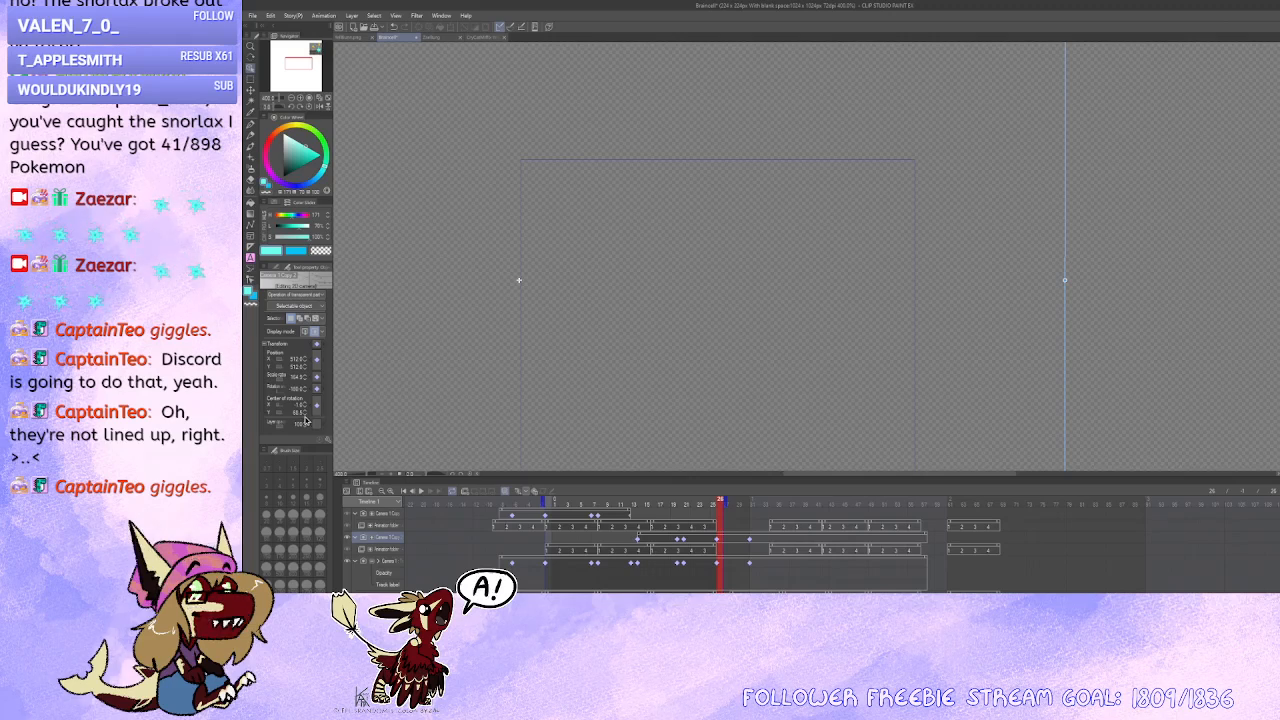
key("ctrl+z")
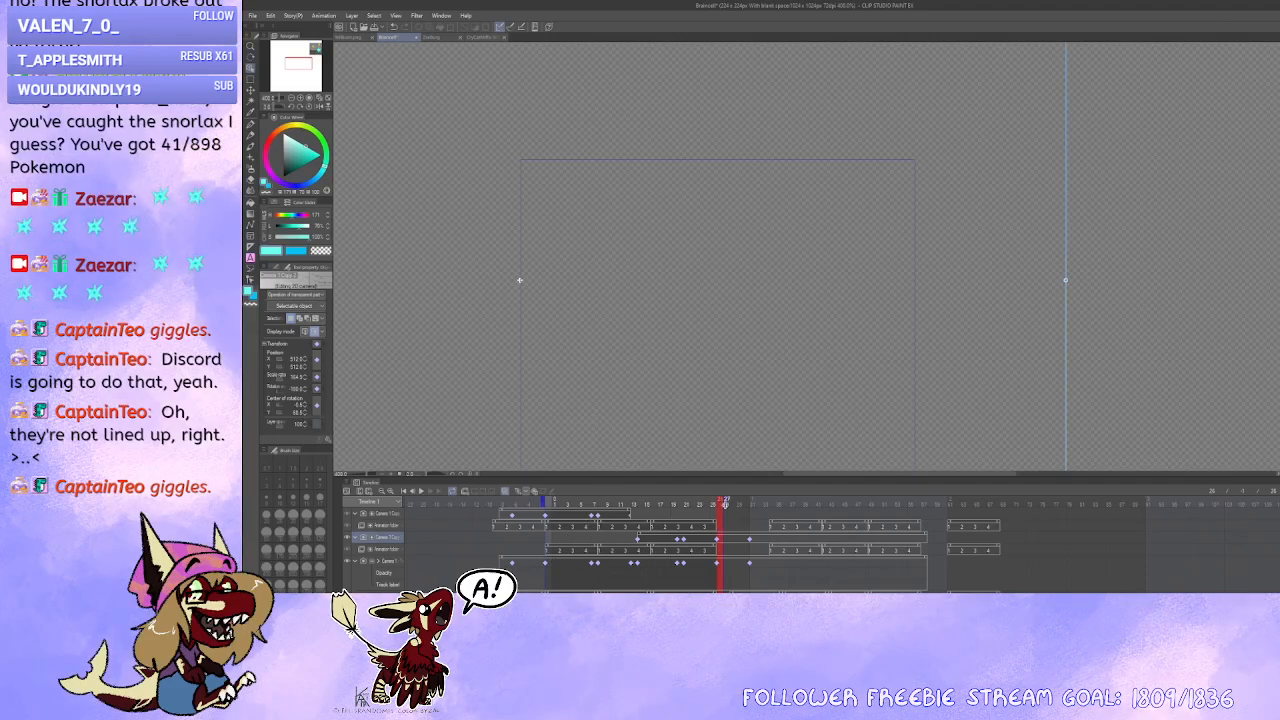
Step: Inspect the bottom camera folder's keyframe at frame 21, restore the loop's end frame, and play the animation to check the star alignment
left_click(686, 564)
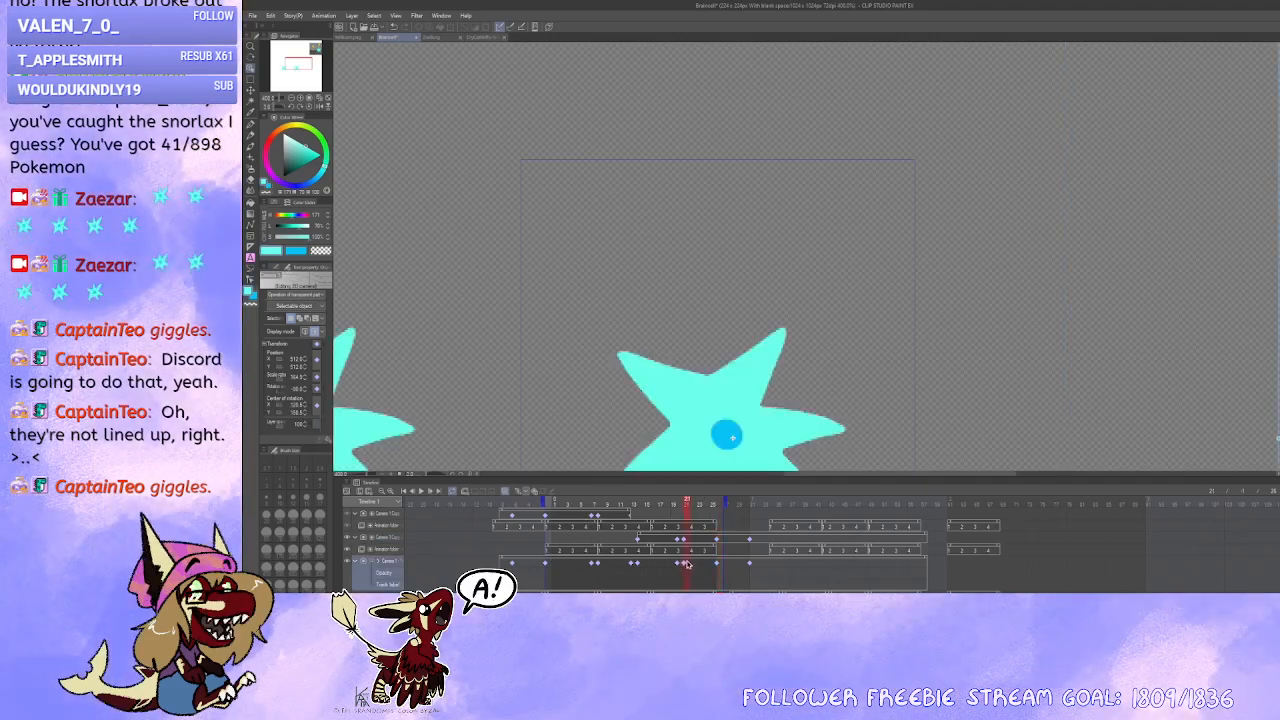
left_click_drag(741, 458, 706, 381)
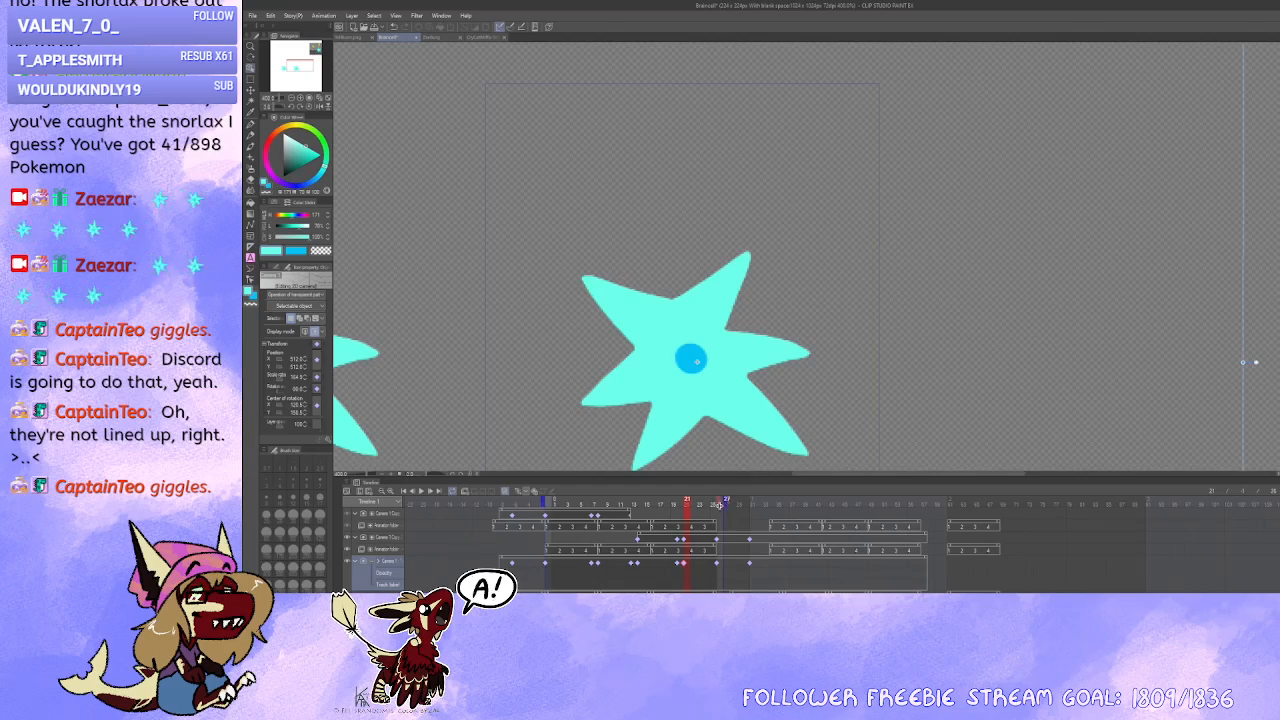
key("ctrl+minus")
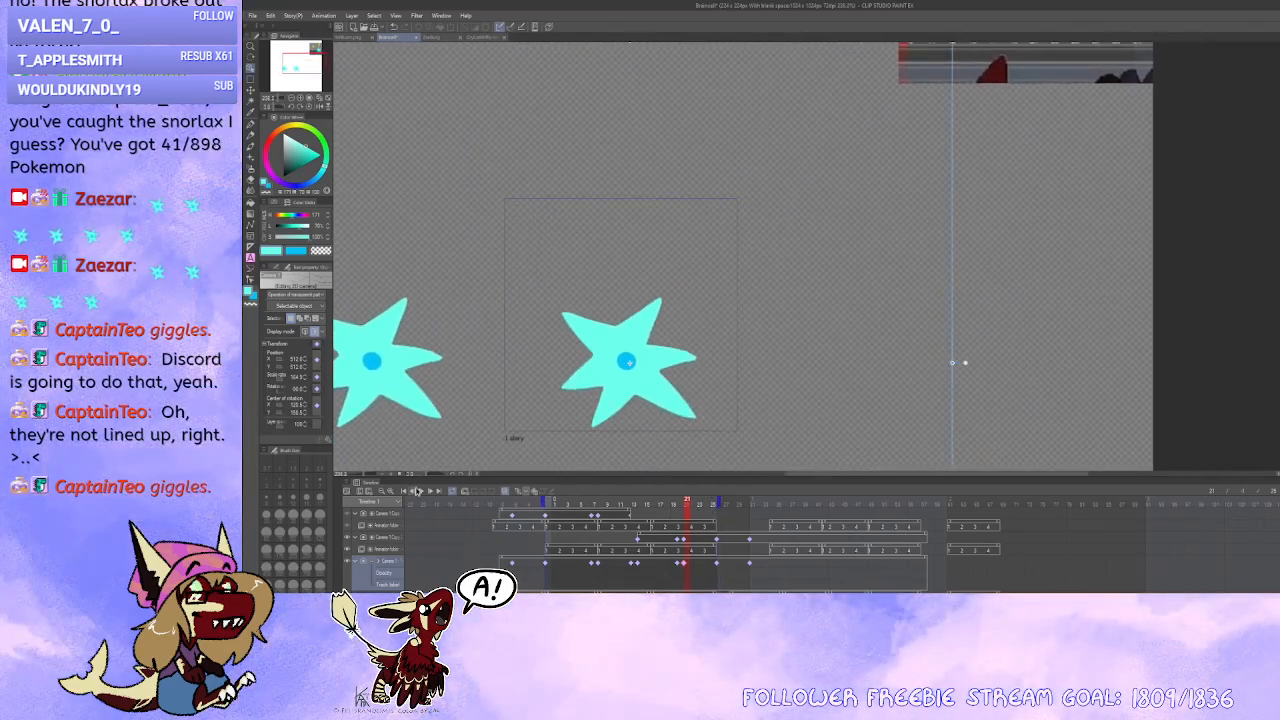
left_click(423, 492)
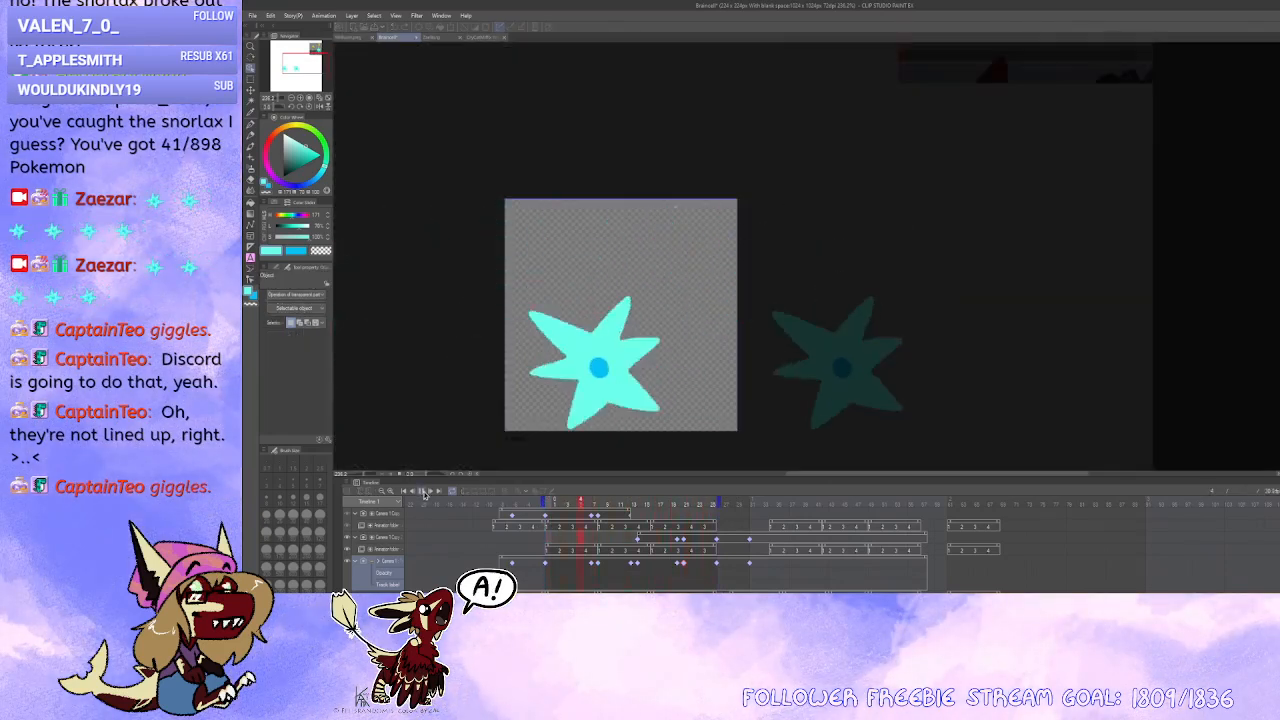
left_click(426, 491)
left_click_drag(496, 338, 596, 308)
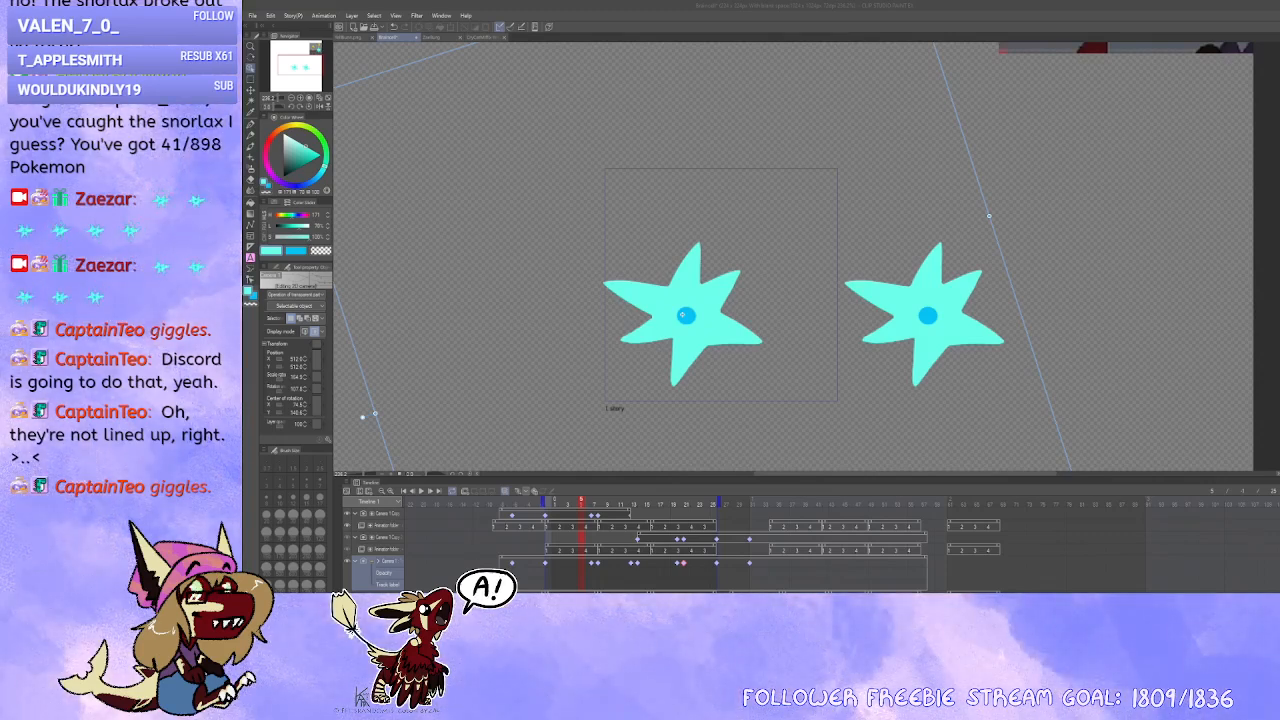
Step: Save the star animation file and export the animation again
left_click(250, 21)
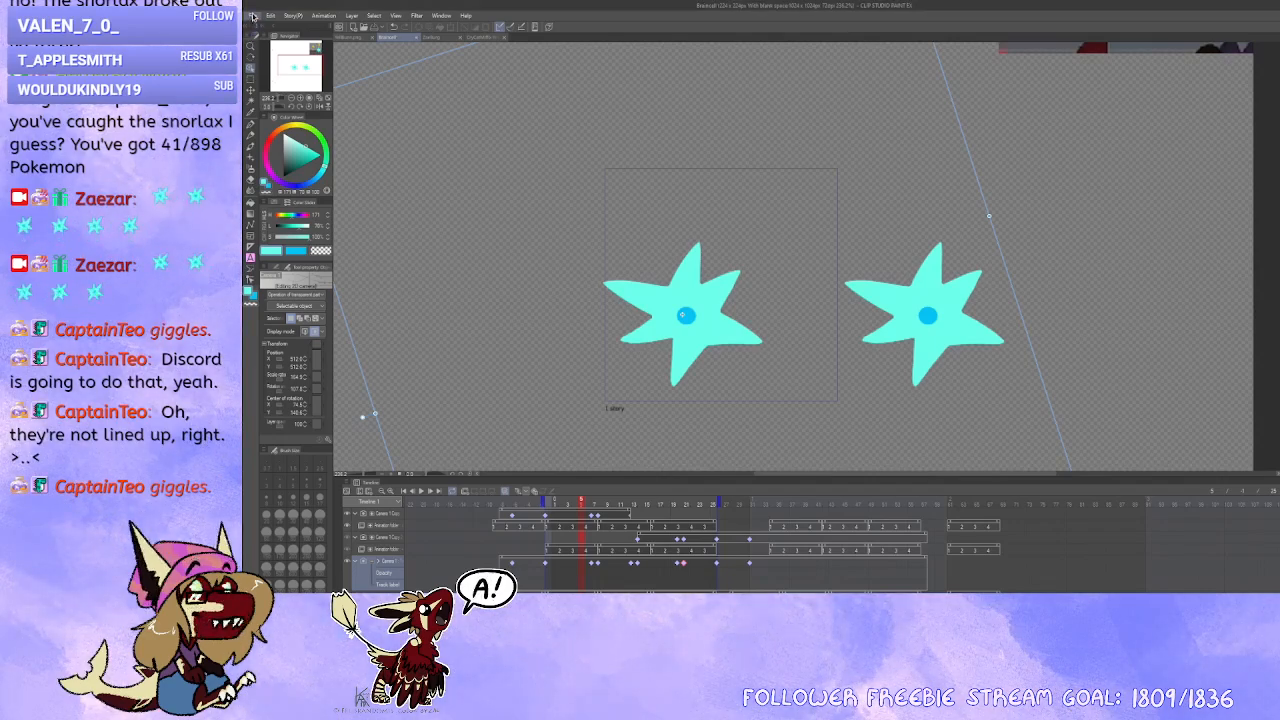
left_click(283, 99)
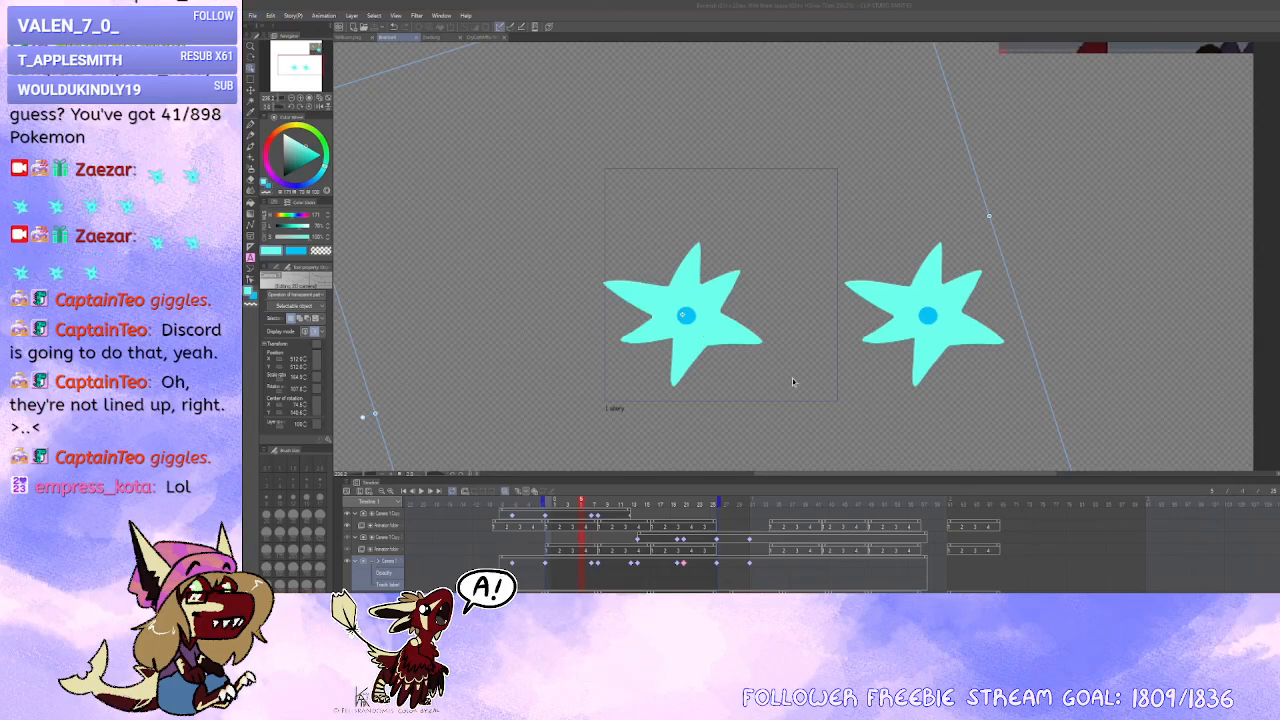
left_click(998, 501)
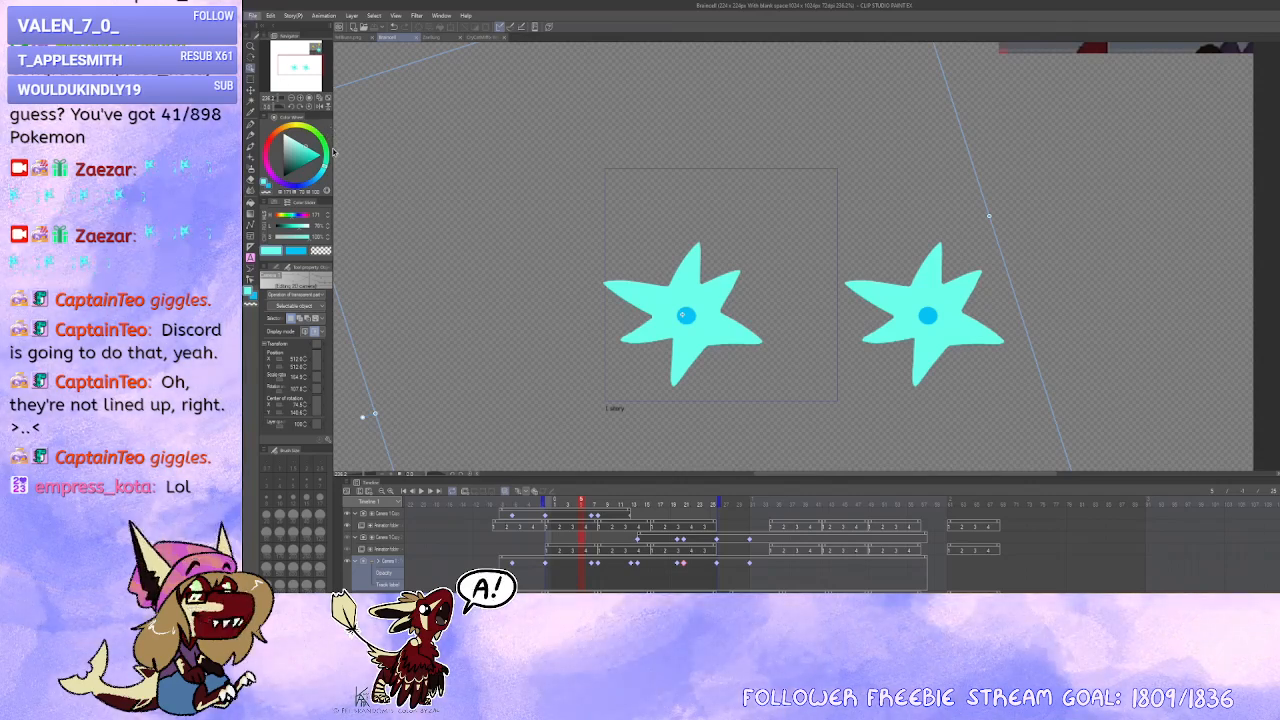
left_click(411, 156)
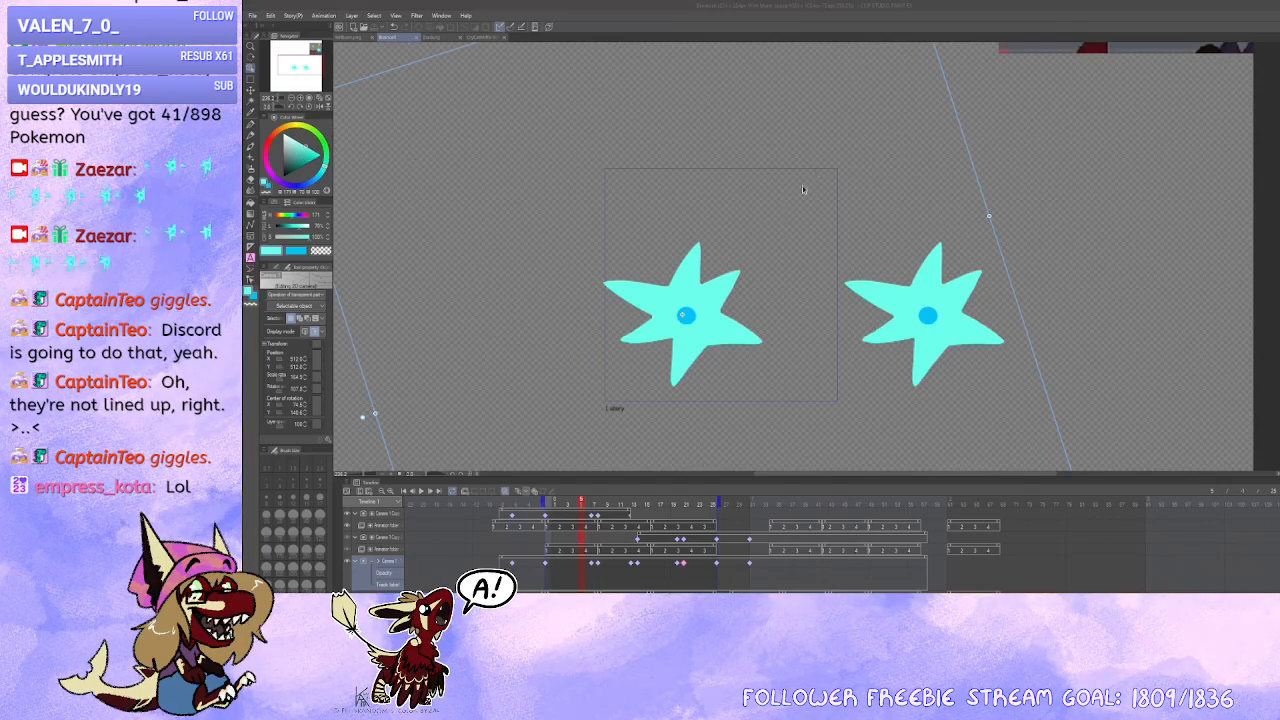
left_click(897, 159)
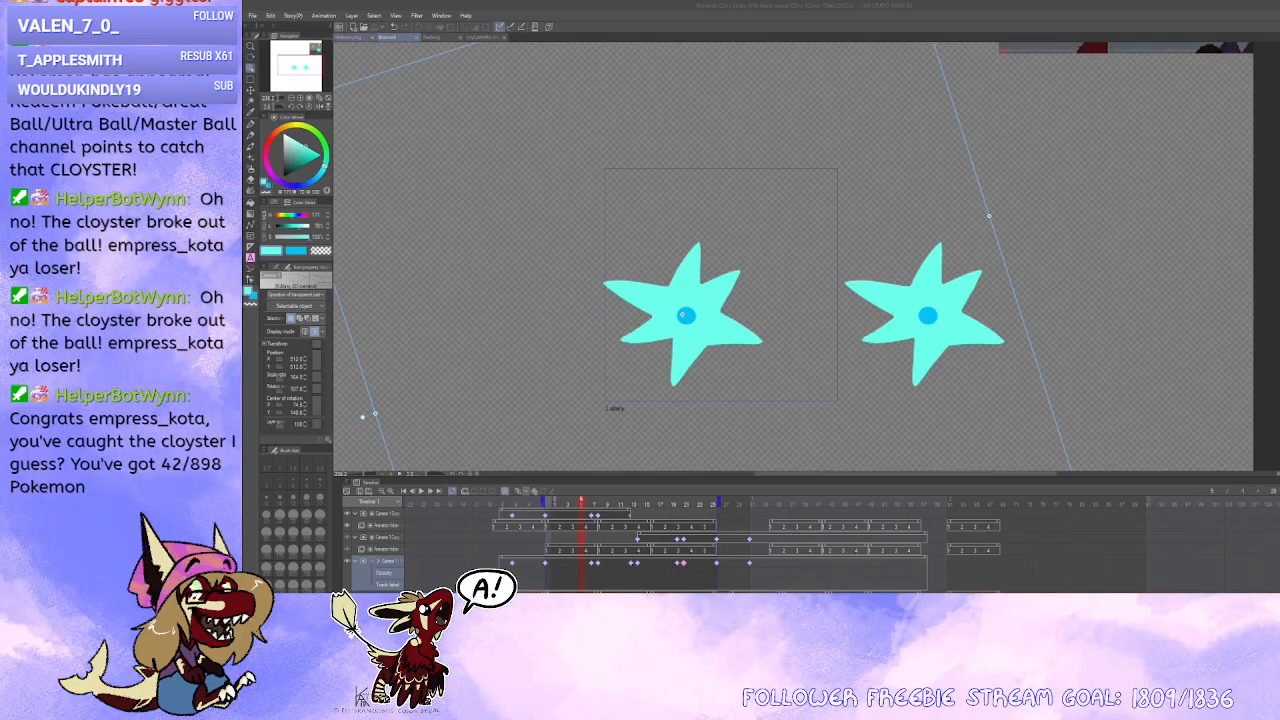
Step: Strike out "Brain cell" in black on the handwritten request list in the other open document
left_click(352, 37)
left_click(440, 37)
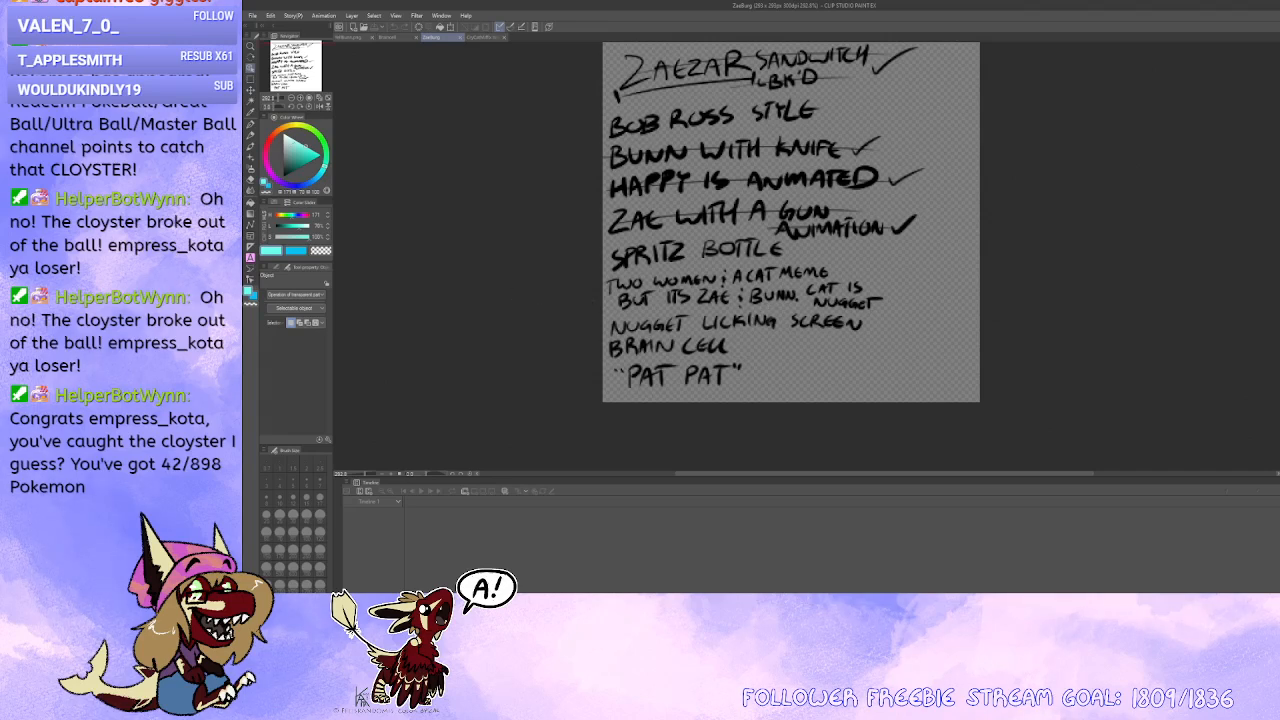
left_click(284, 176)
left_click(250, 124)
key("[")
key("[")
key("[")
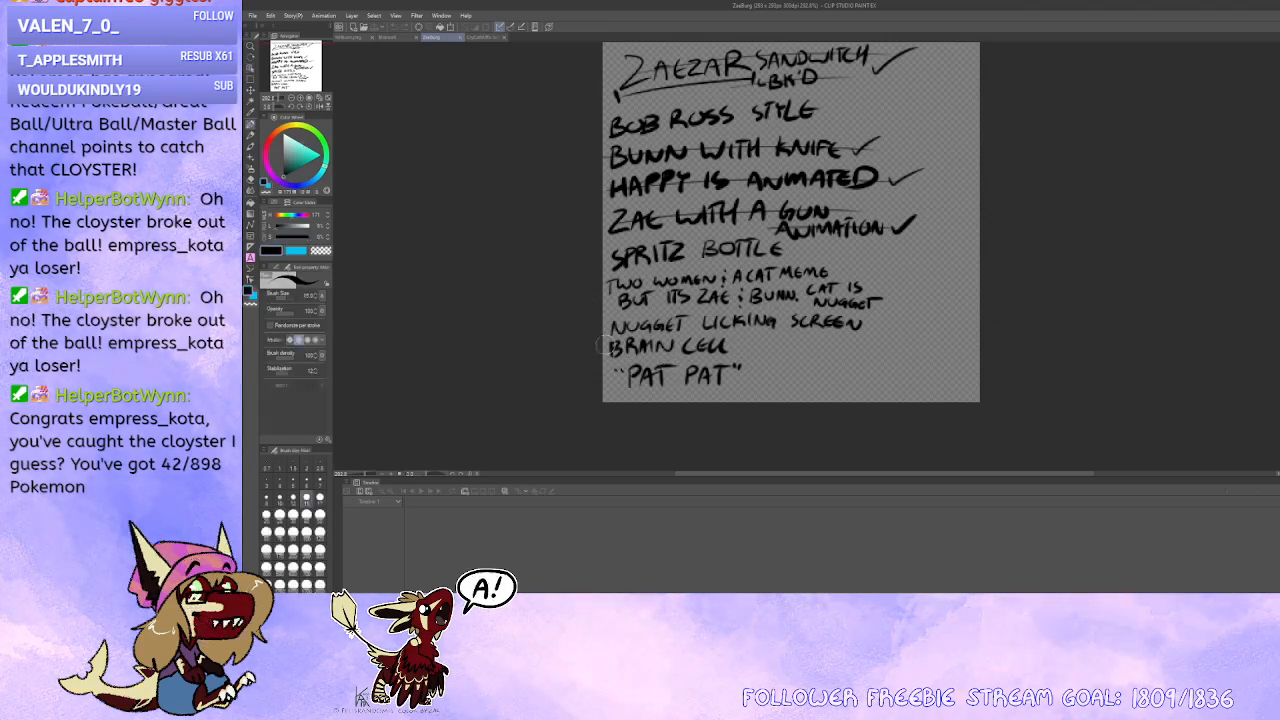
left_click_drag(604, 345, 752, 347)
mouse_move(679, 431)
left_mouse_down()
mouse_move(675, 395)
mouse_move(567, 420)
left_mouse_up()
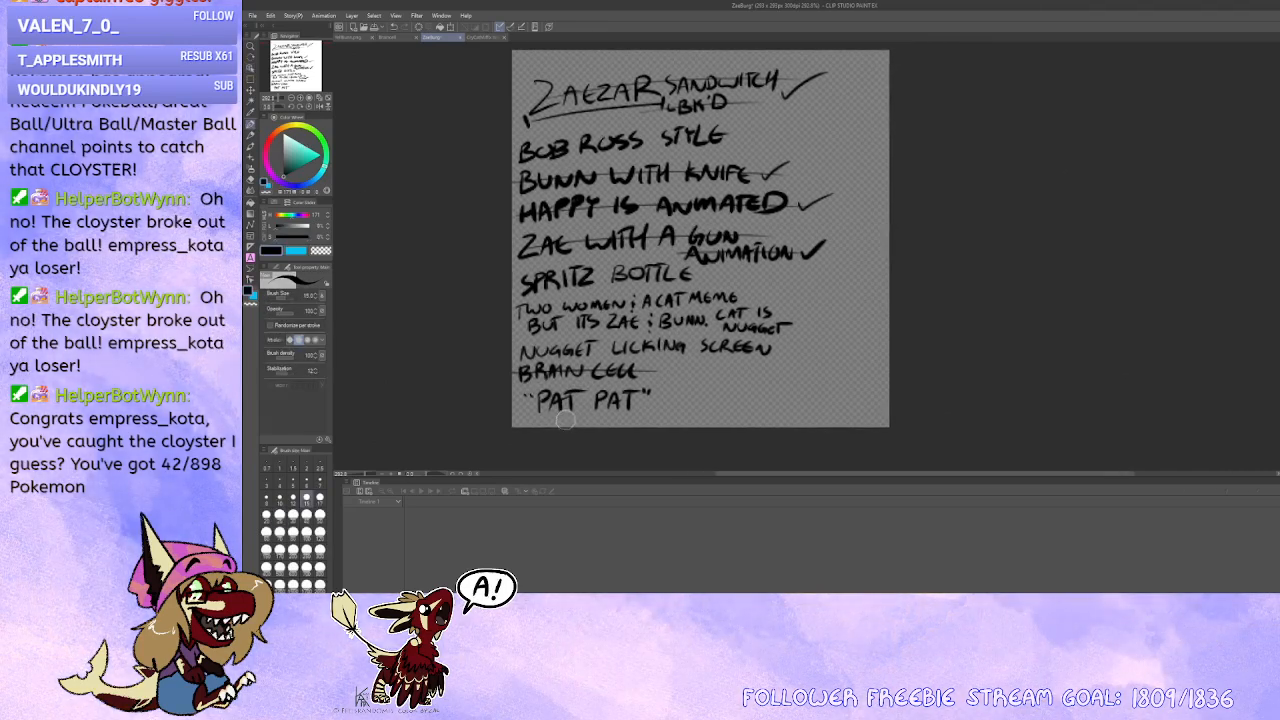
Step: Strike out the request list's "Two women & a cat meme" entry, including its Nugget note, with blue lines
key("x")
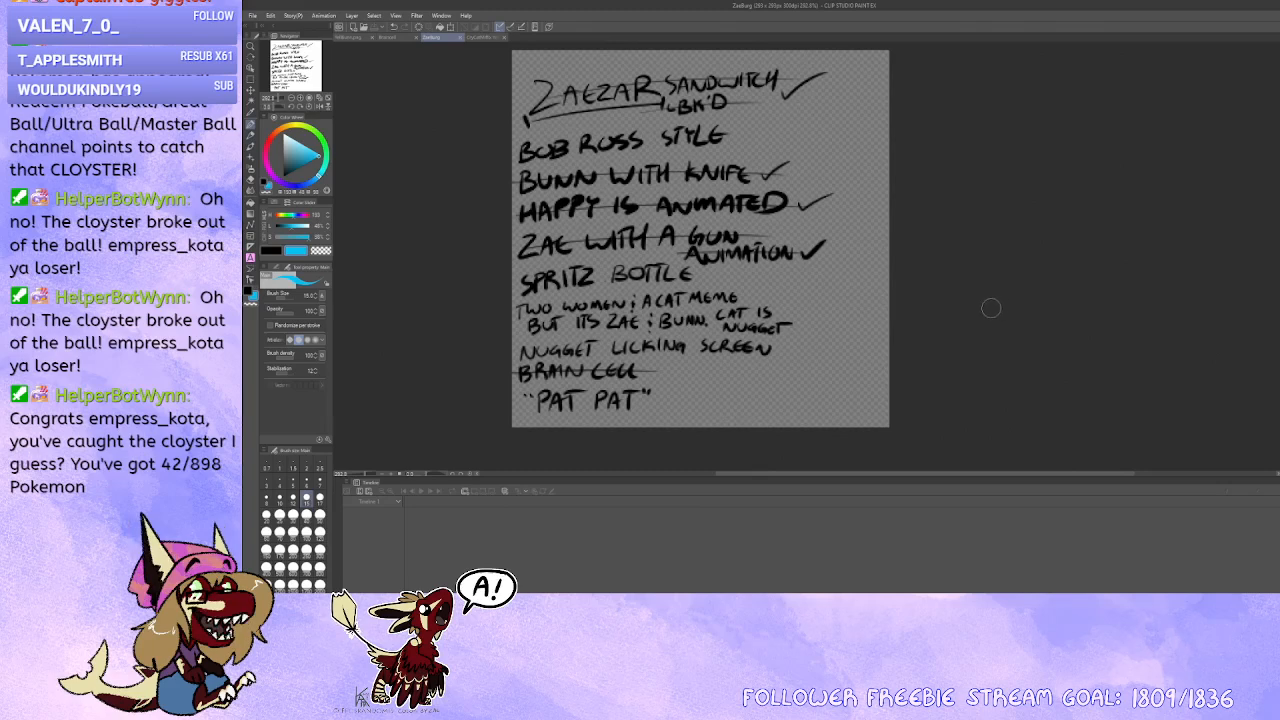
scroll(982, 340, "up", 1)
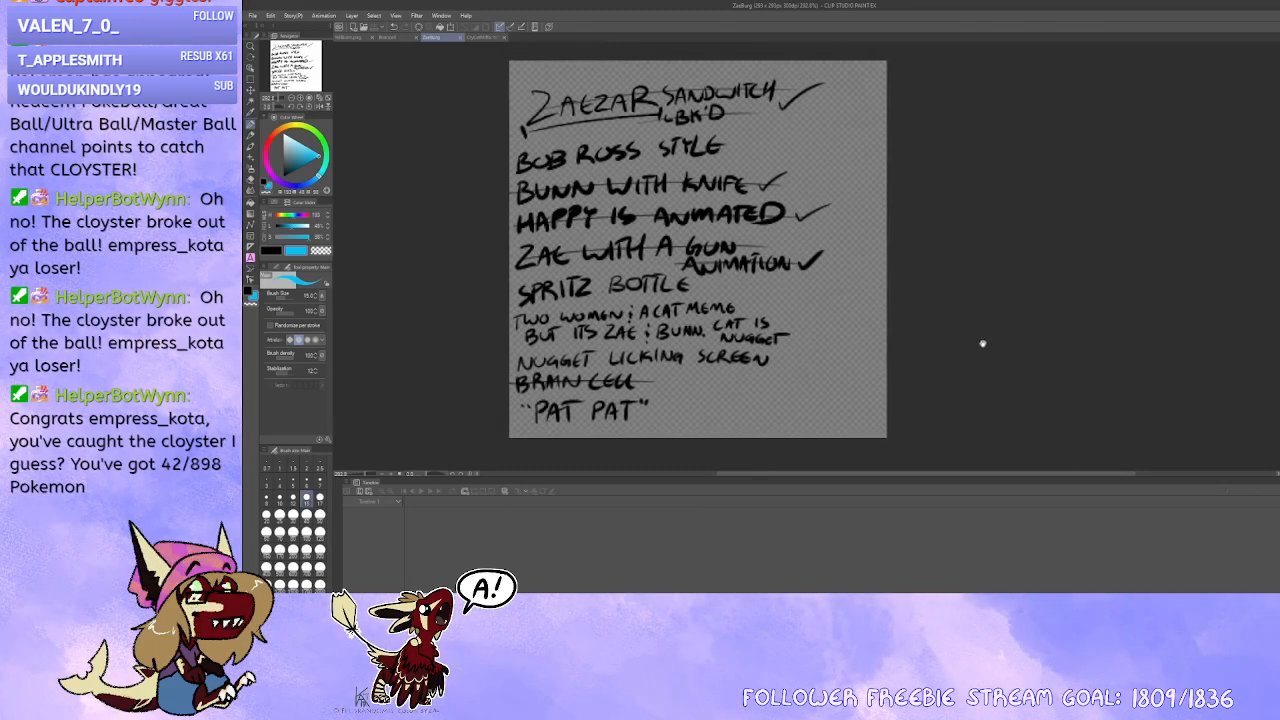
left_click_drag(982, 345, 998, 357)
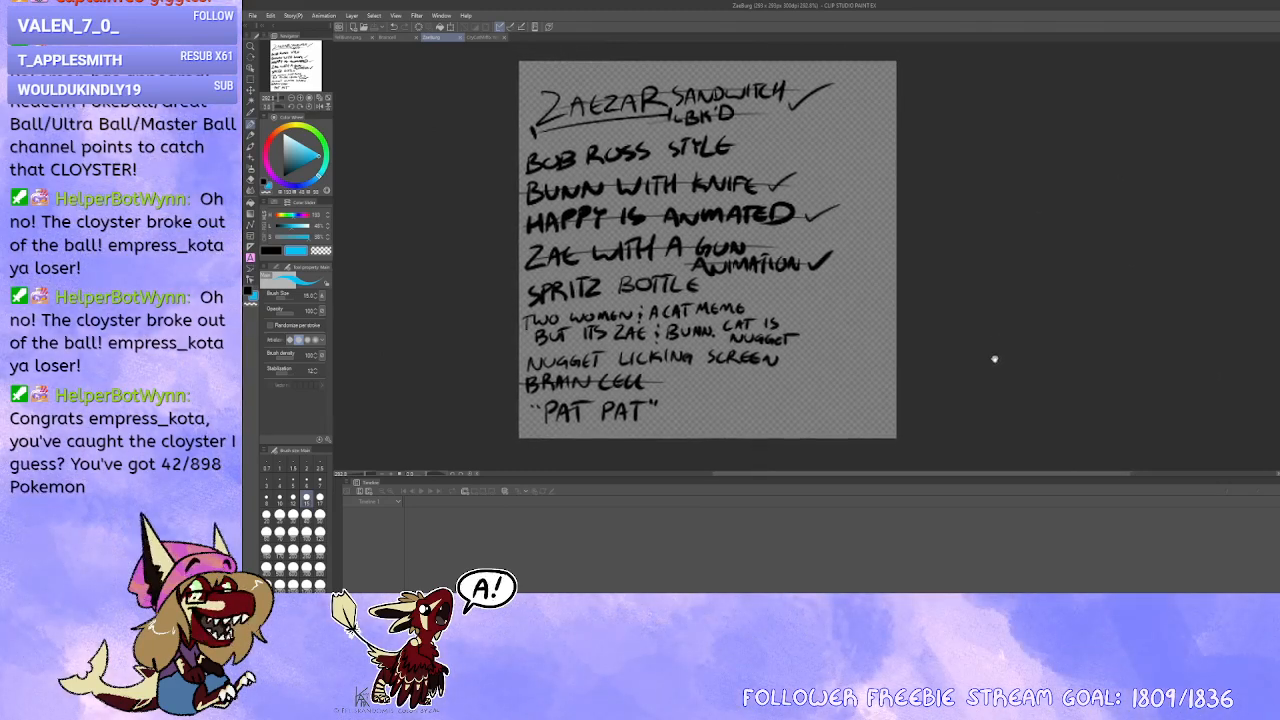
left_click_drag(524, 324, 750, 318)
left_click_drag(536, 336, 804, 323)
left_click_drag(799, 338, 730, 341)
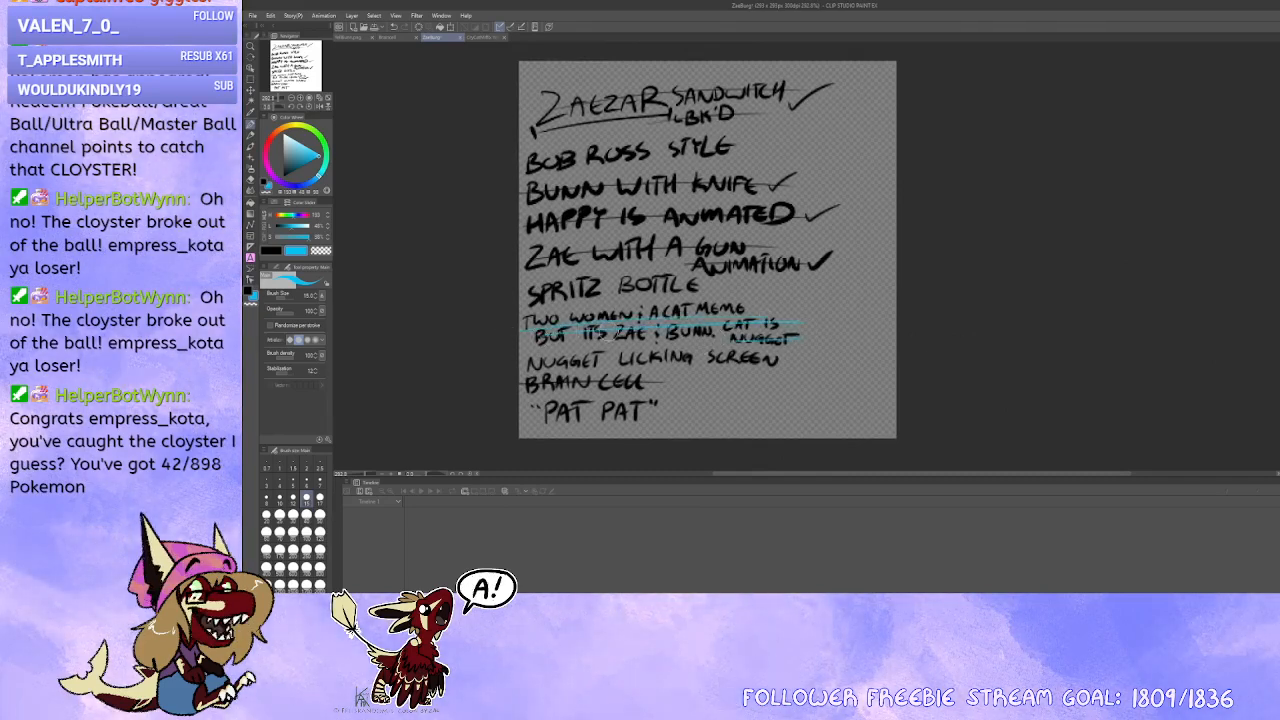
mouse_move(532, 319)
left_mouse_down()
mouse_move(766, 308)
mouse_move(727, 342)
left_mouse_up()
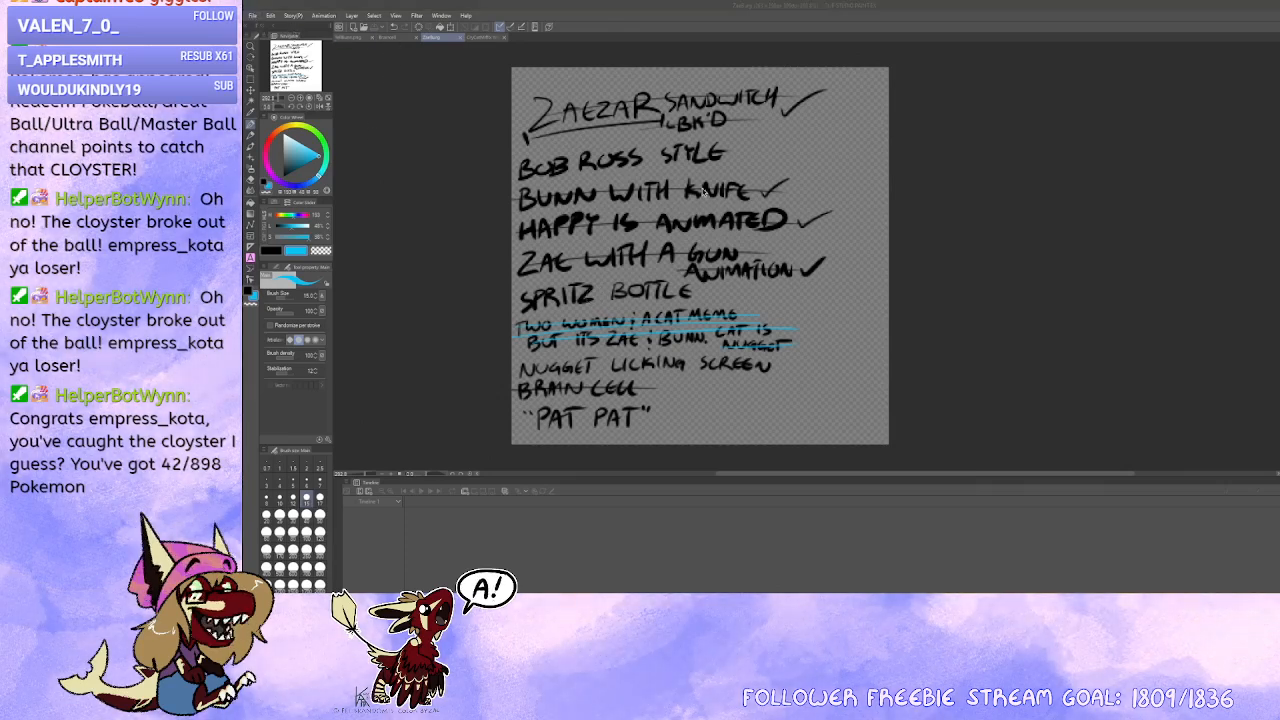
Step: Create a 224 x 224 px animation document with a 1024 x 1024 px blank space and change its paper colour to dark grey
left_click(953, 116)
left_click(378, 525)
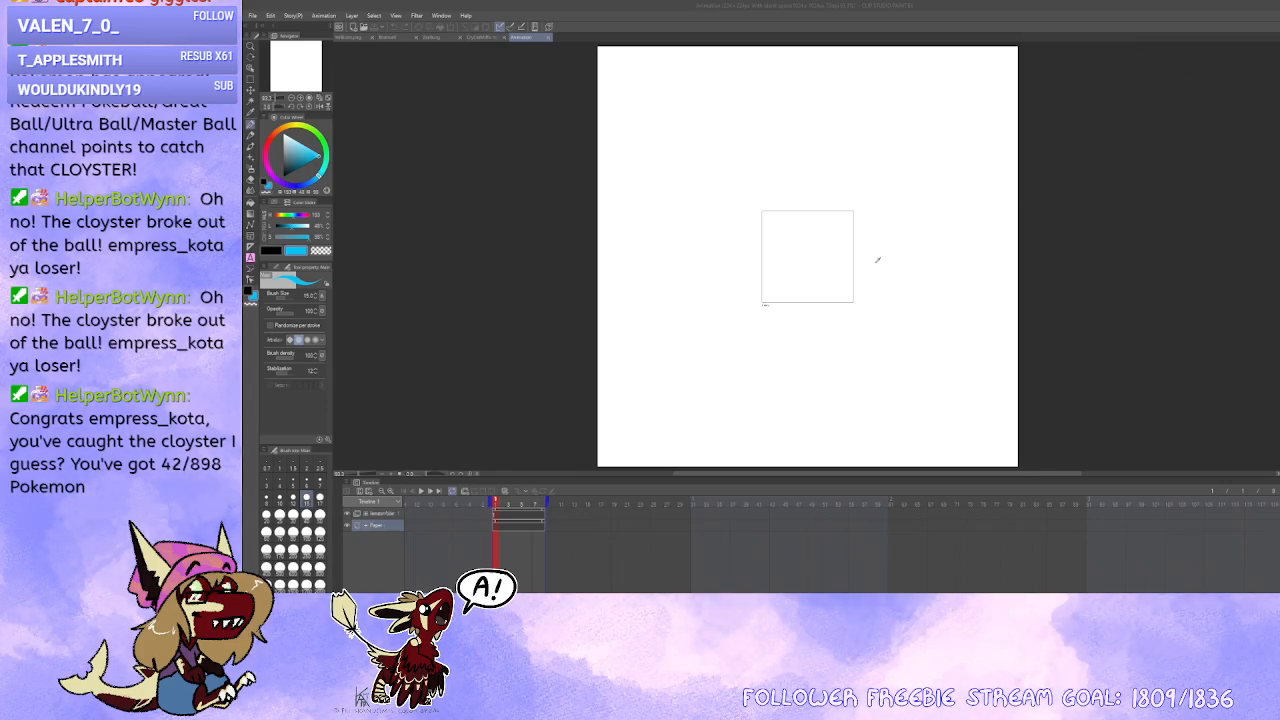
left_click(1041, 174)
scroll(938, 250, "up", 3)
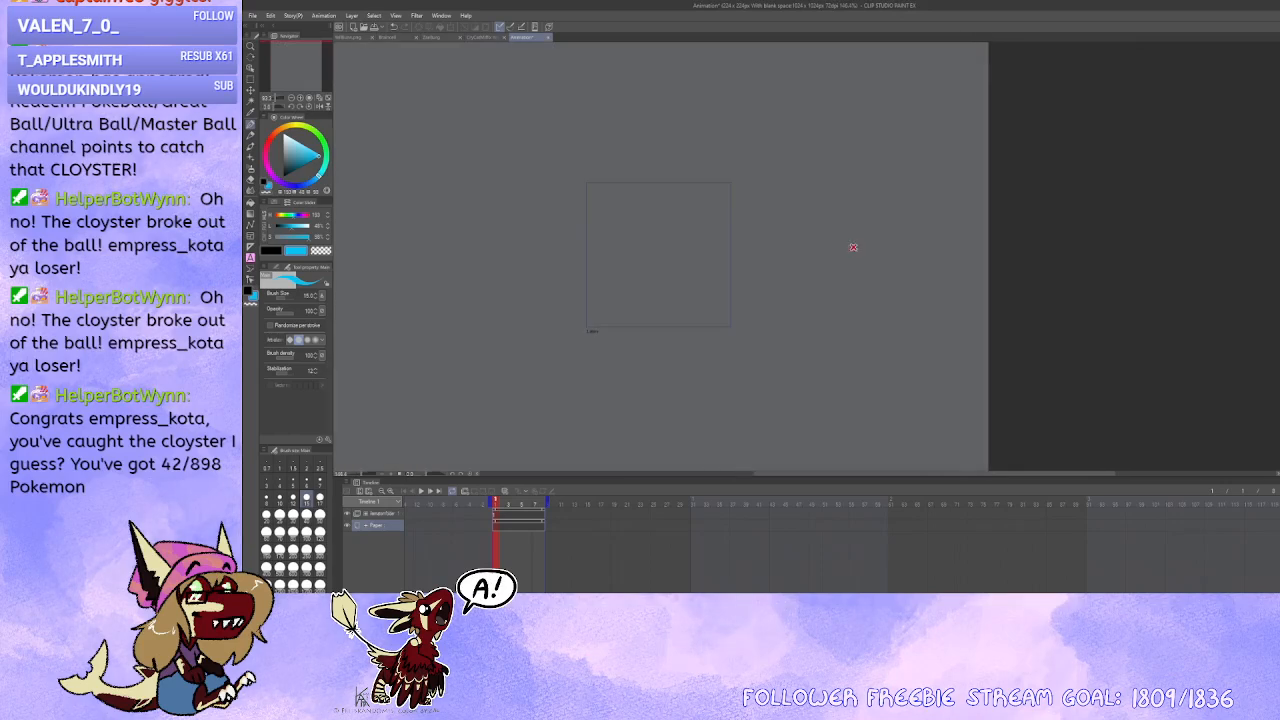
Step: Sketch a black head circle inside the canvas frame on the animation folder's first frame
left_click(382, 513)
left_click_drag(1103, 204, 1131, 214)
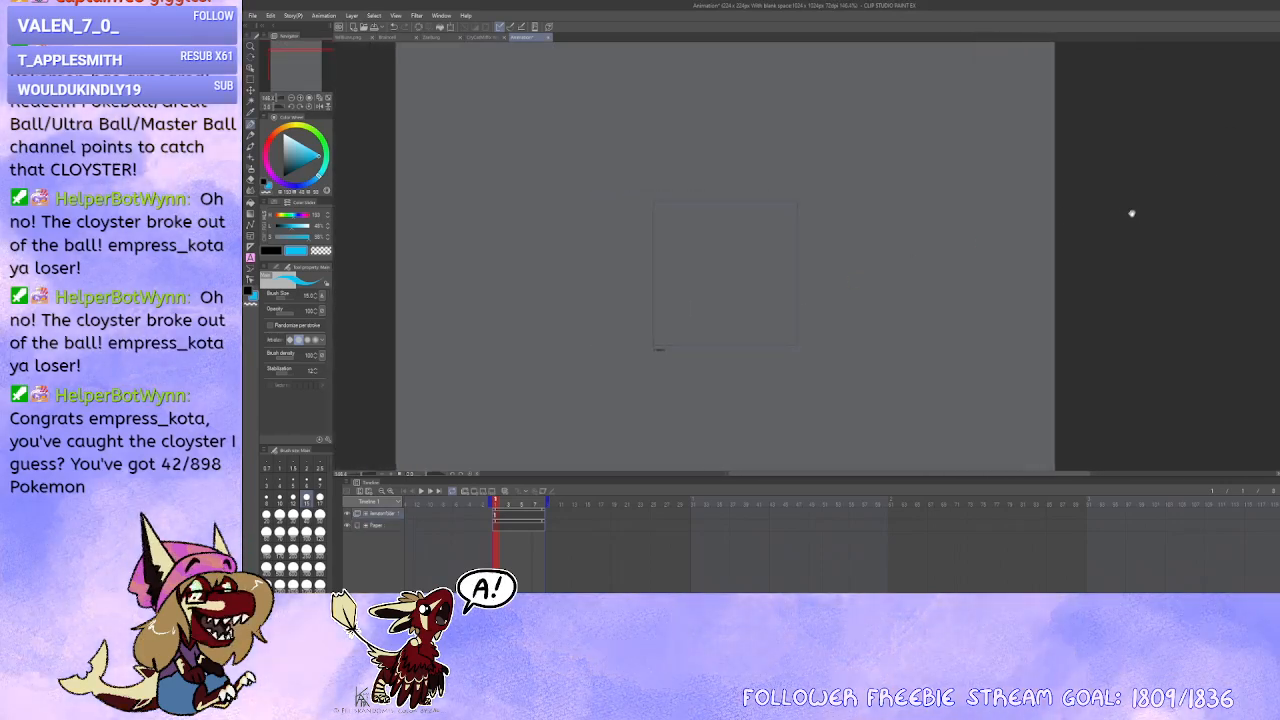
left_click_drag(626, 317, 588, 320)
scroll(529, 283, "up", 1)
left_click(271, 250)
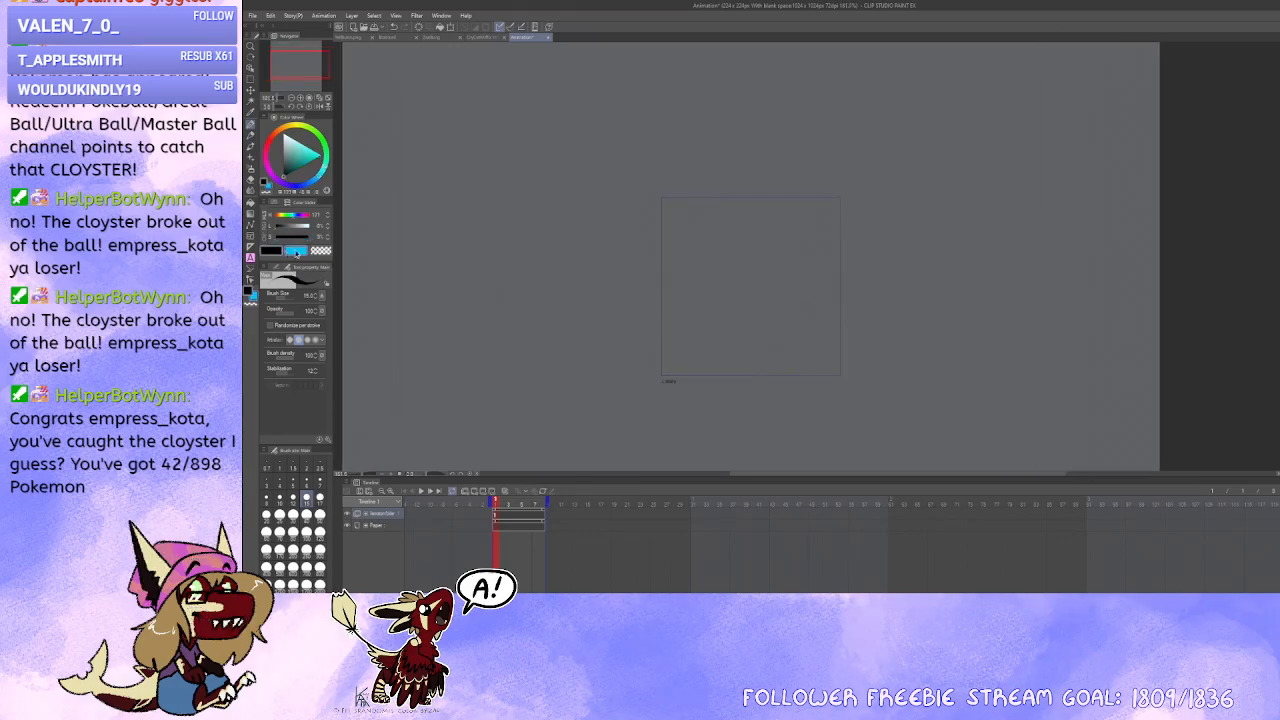
mouse_move(742, 307)
left_mouse_down()
mouse_move(691, 294)
mouse_move(704, 306)
mouse_move(651, 240)
mouse_move(672, 215)
mouse_move(712, 208)
mouse_move(643, 320)
mouse_move(630, 288)
left_mouse_up()
key("ctrl+z")
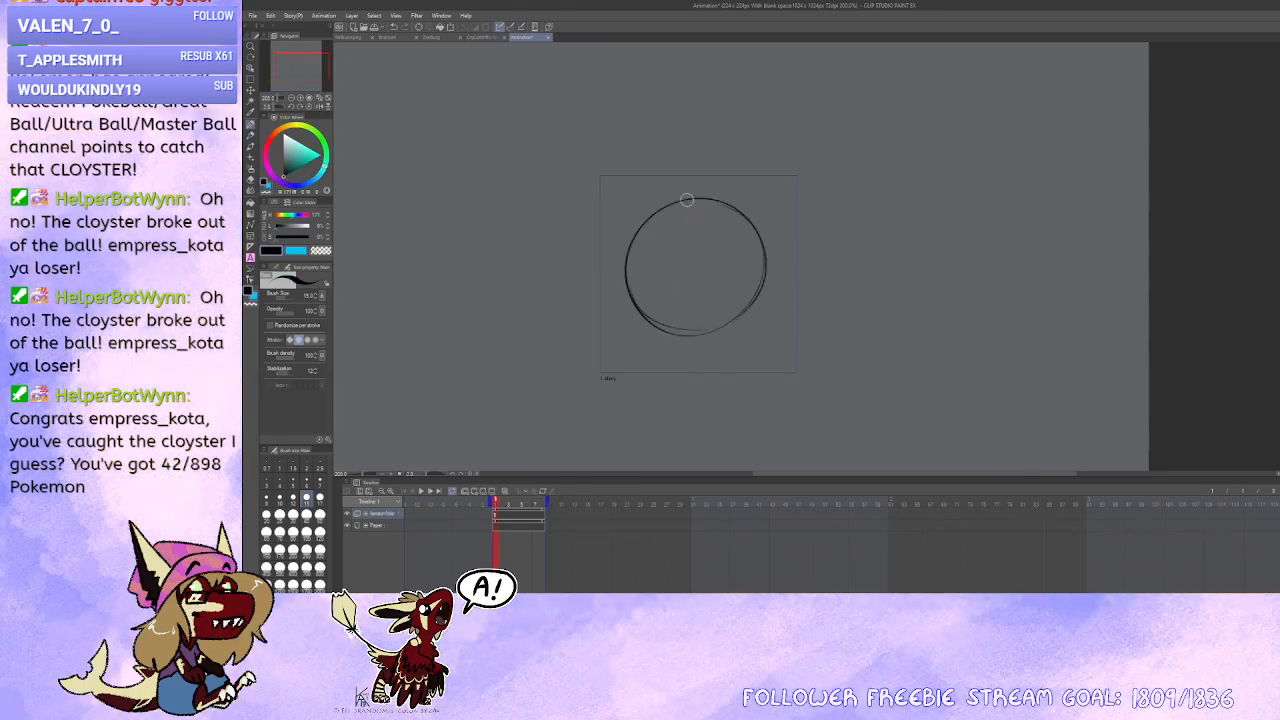
Step: Add a curved vertical centre line and a curved horizontal guideline across the circle, undoing unwanted strokes
left_click_drag(687, 200, 683, 330)
mouse_move(632, 250)
left_mouse_down()
mouse_move(726, 227)
mouse_move(768, 228)
left_mouse_up()
key("ctrl+z")
mouse_move(628, 254)
left_mouse_down()
mouse_move(775, 233)
mouse_move(646, 258)
mouse_move(662, 318)
left_mouse_up()
key("ctrl+z")
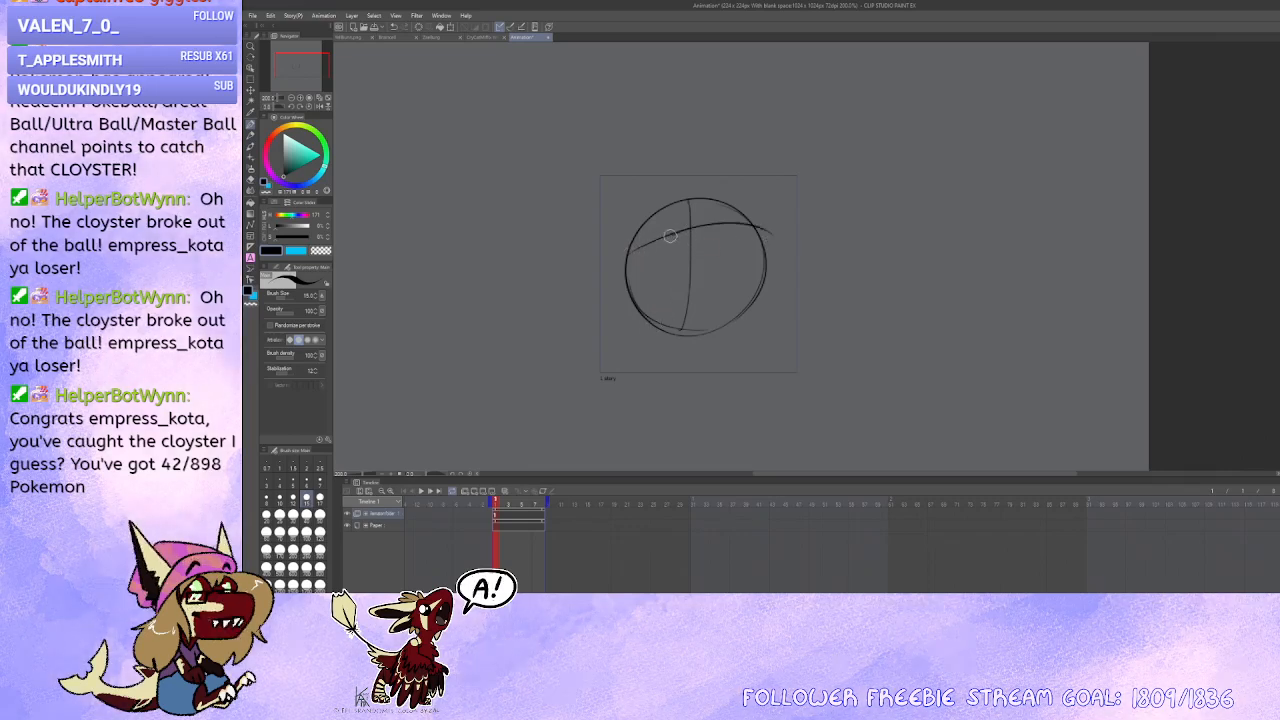
Step: Scribble a dark nose near the top of the head circle and sketch curved muzzle guides beside it, undoing unwanted strokes
left_click_drag(685, 216, 712, 212)
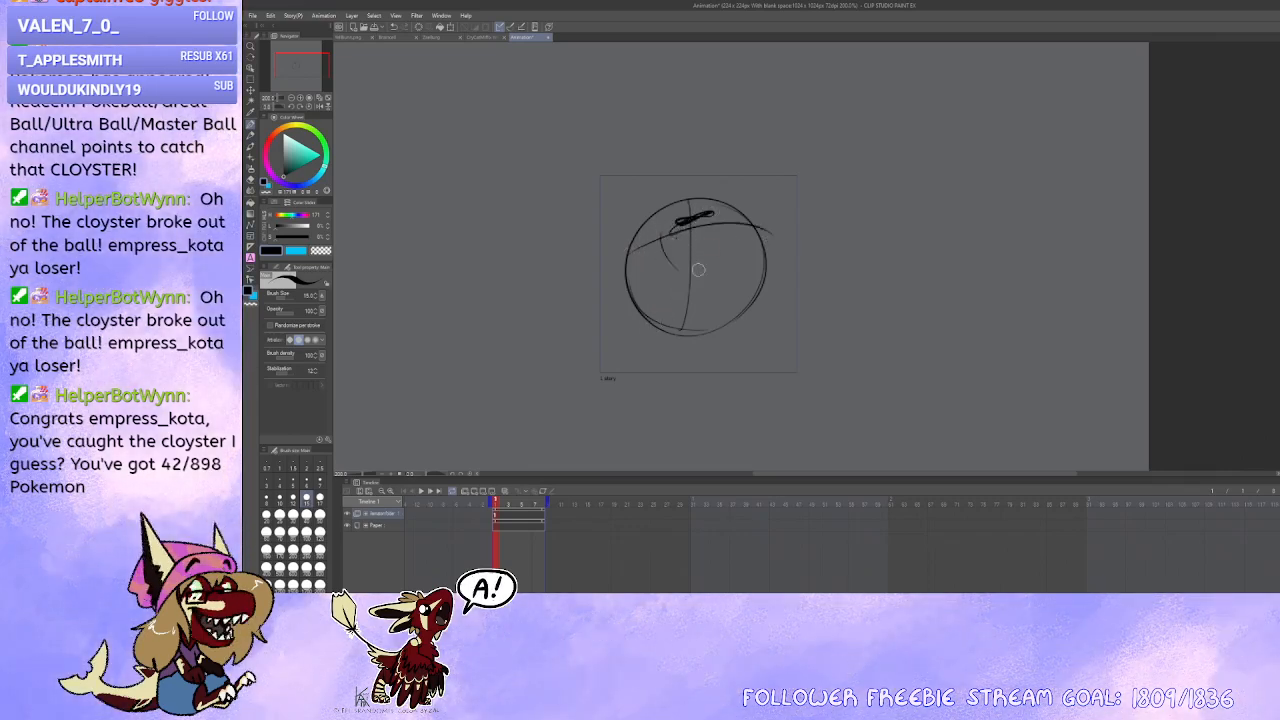
key("ctrl+z")
key("ctrl+z")
left_click_drag(735, 200, 752, 266)
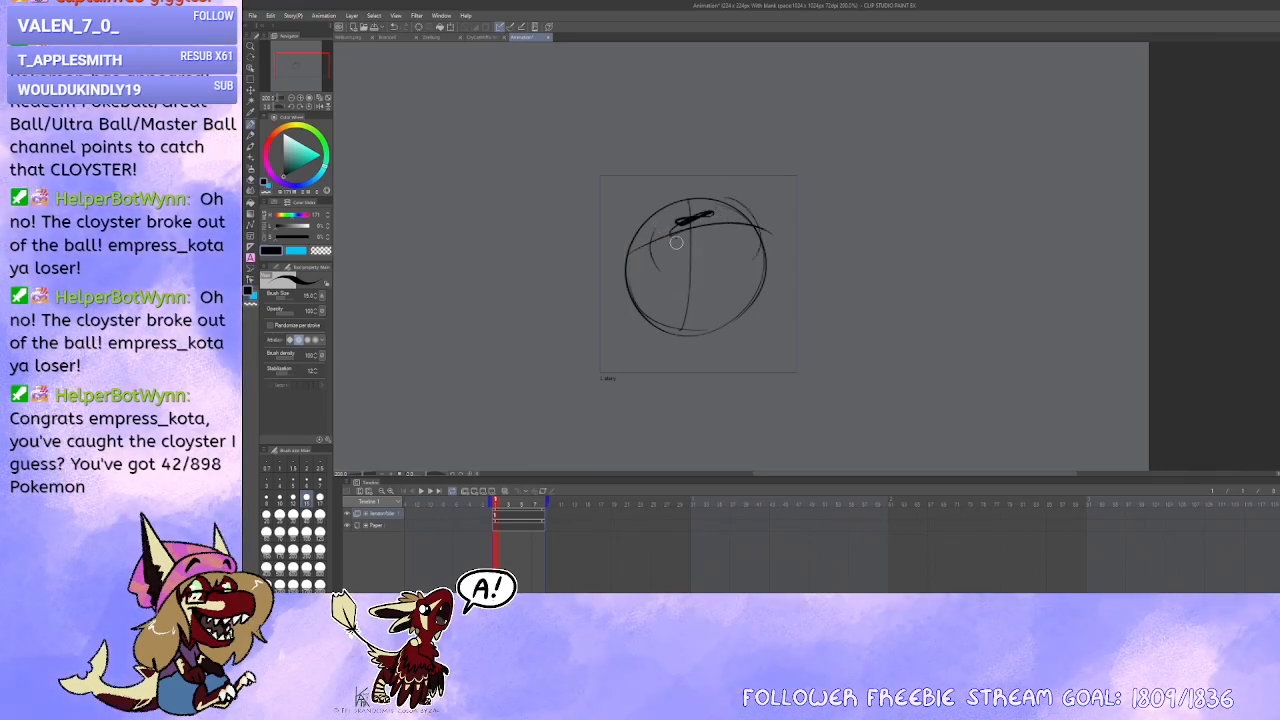
Step: Sketch a large rounded open jaw hanging below the head circle and a drooping ear on the head's left side
mouse_move(670, 251)
left_mouse_down()
mouse_move(686, 309)
mouse_move(728, 356)
left_mouse_up()
mouse_move(754, 343)
left_mouse_down()
mouse_move(731, 222)
mouse_move(743, 356)
mouse_move(720, 319)
mouse_move(647, 357)
mouse_move(770, 347)
left_mouse_up()
key("ctrl+z")
key("ctrl+z")
key("ctrl+z")
mouse_move(736, 226)
left_mouse_down()
mouse_move(769, 346)
mouse_move(671, 366)
mouse_move(791, 336)
left_mouse_up()
mouse_move(650, 230)
left_mouse_down()
mouse_move(579, 306)
mouse_move(630, 339)
left_mouse_up()
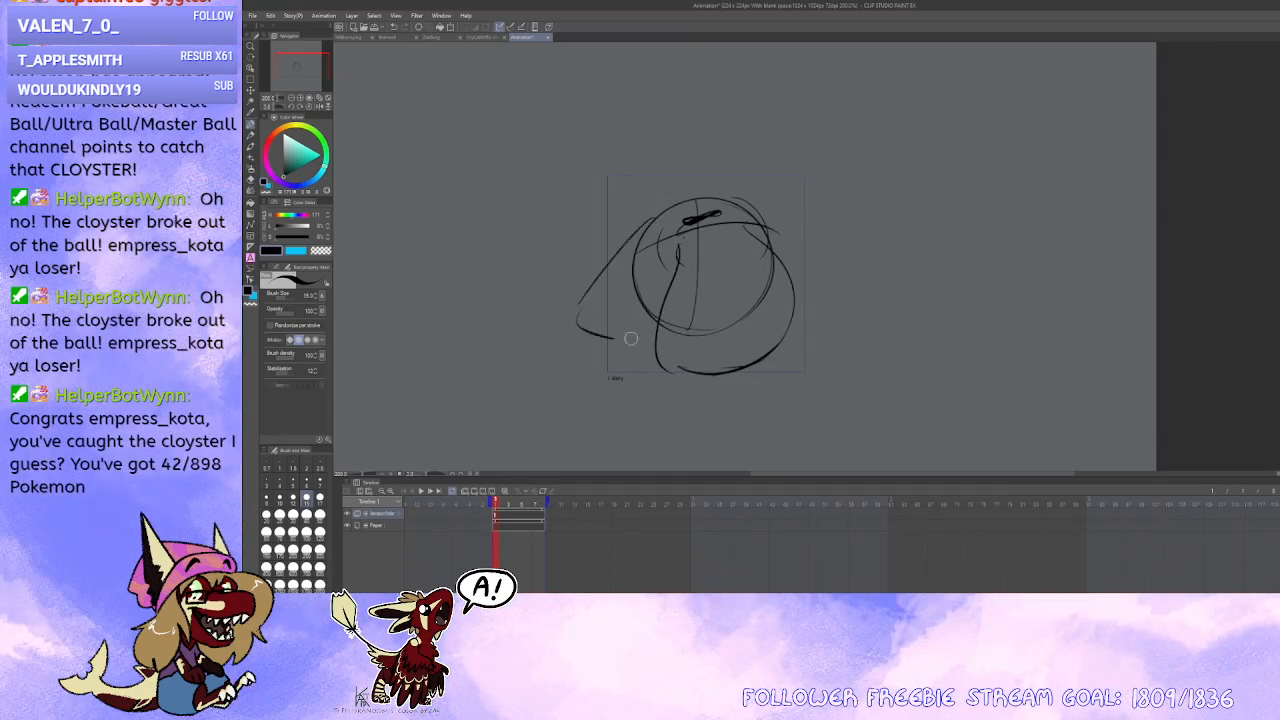
Step: Sketch the drooping ear on the head's right side and an oval eye with an inner oval on each side
mouse_move(745, 208)
left_mouse_down()
mouse_move(788, 228)
mouse_move(806, 276)
left_mouse_up()
mouse_move(669, 227)
left_mouse_down()
mouse_move(662, 242)
mouse_move(646, 208)
mouse_move(666, 234)
left_mouse_up()
key("ctrl+z")
left_click_drag(750, 210, 770, 222)
left_click_drag(631, 219, 647, 252)
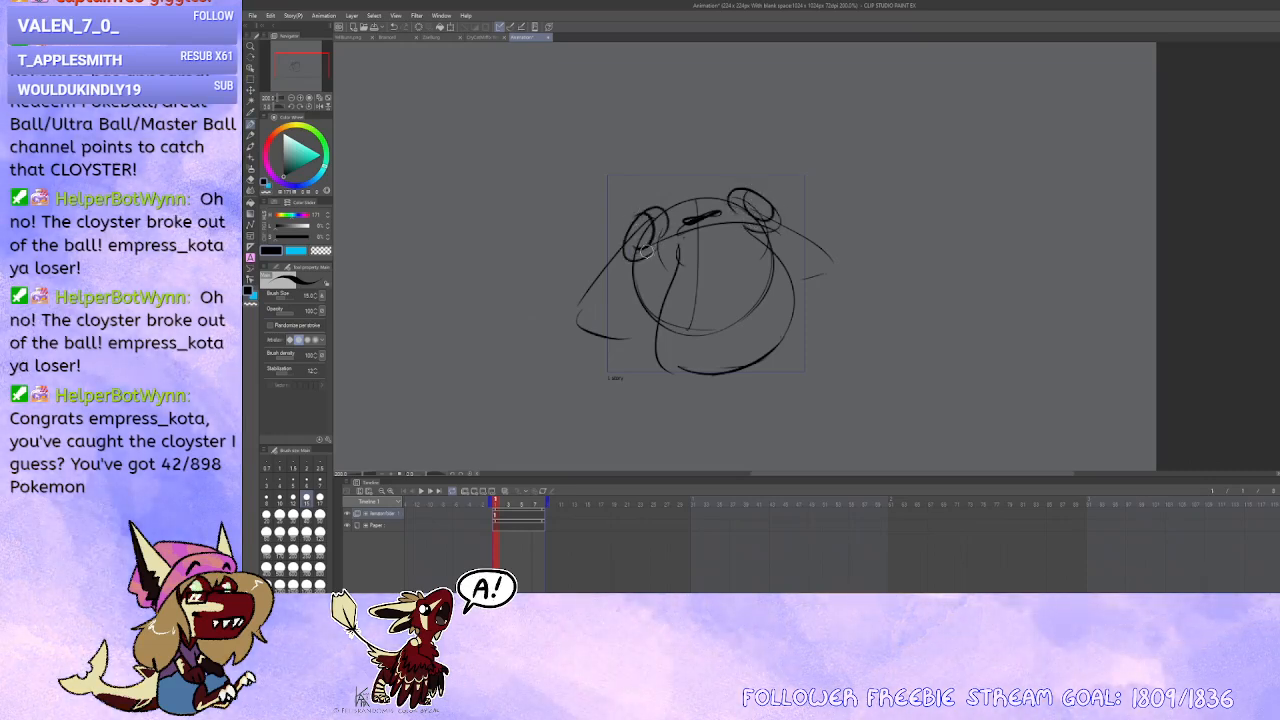
Step: Extend the timeline's end, the animation folder track and the paper track to about frame 30
left_click_drag(682, 342, 720, 328)
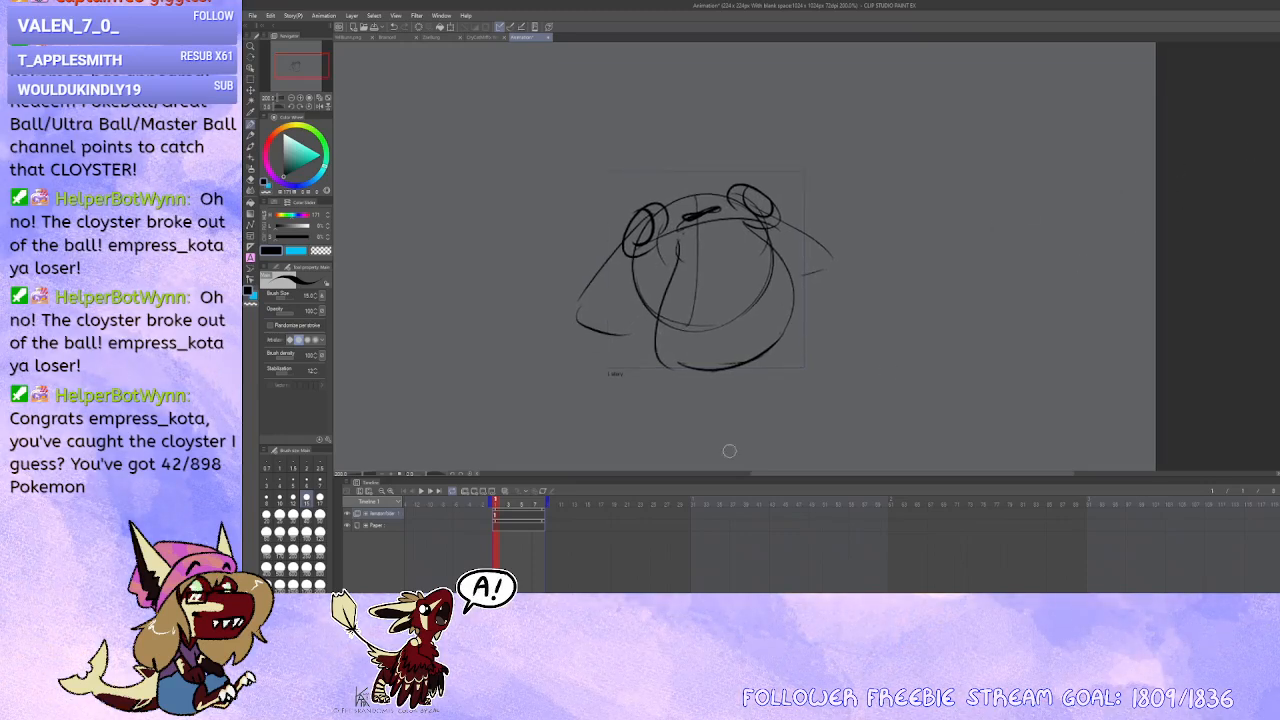
left_click_drag(697, 509, 687, 512)
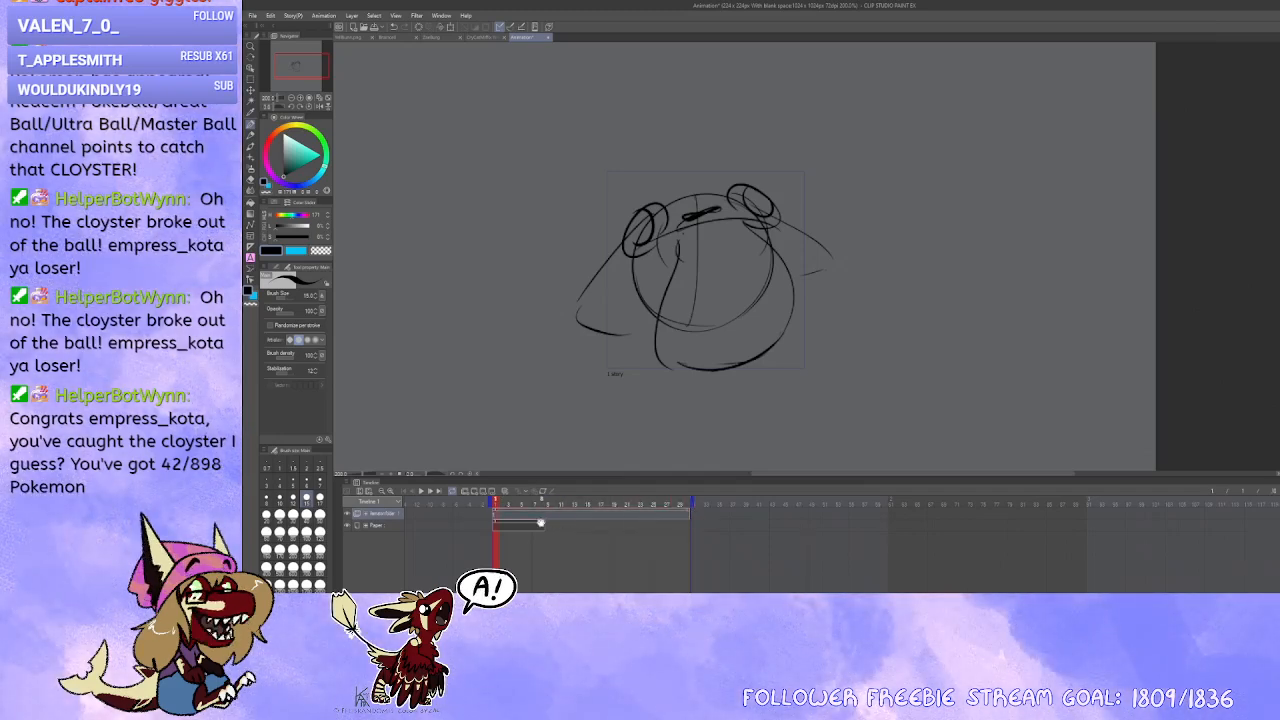
left_click(543, 522)
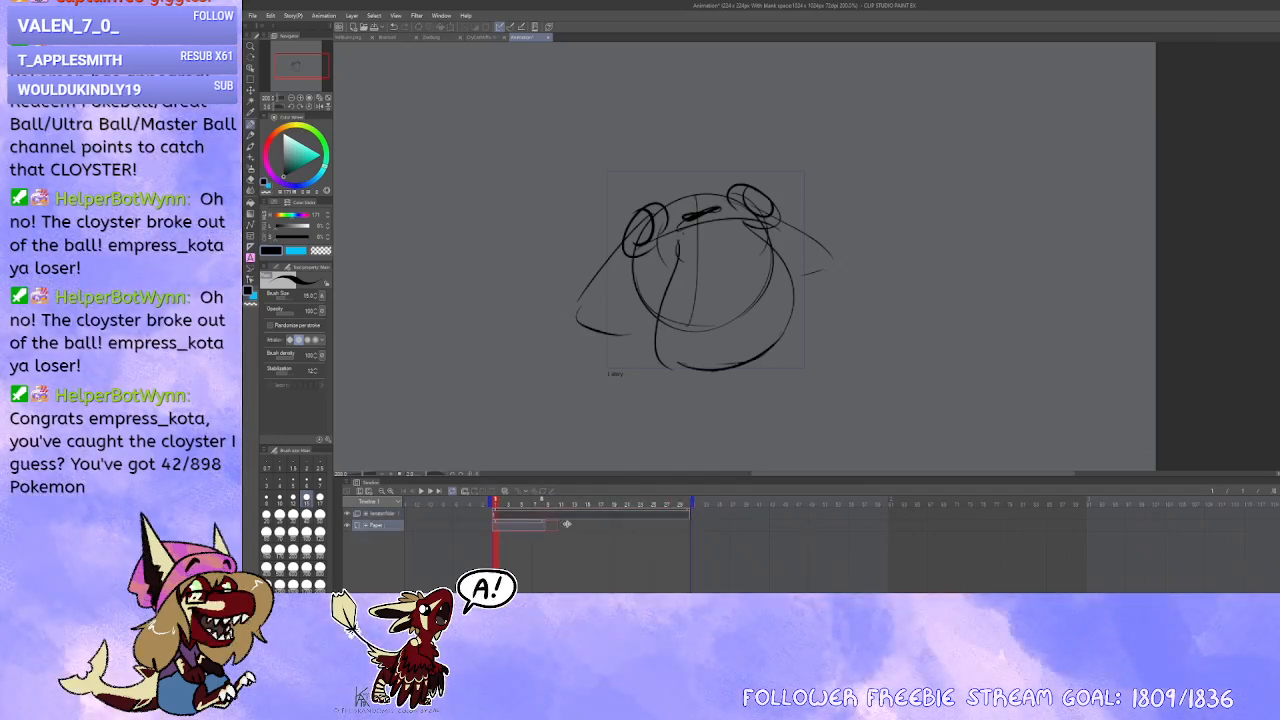
Step: Add a second cel at frame 3 with onion skin shown and sketch its head circle slightly higher than the first
left_click(508, 513)
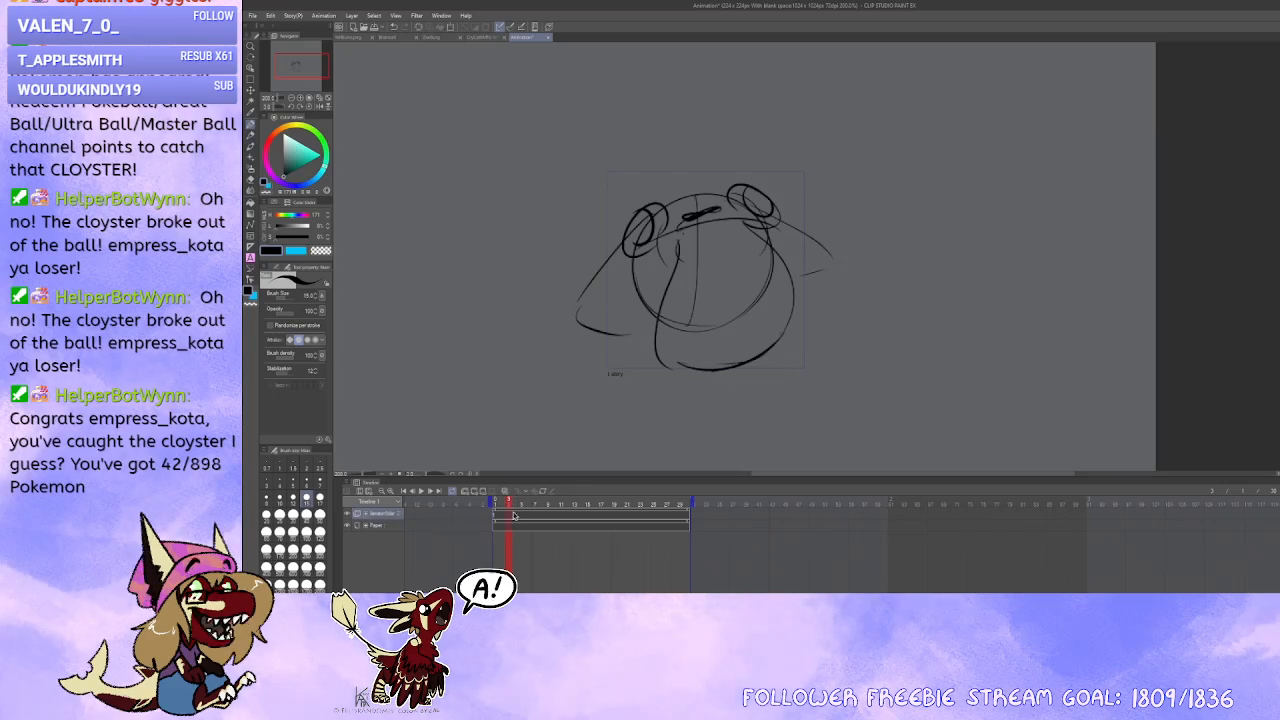
left_click_drag(658, 342, 644, 349)
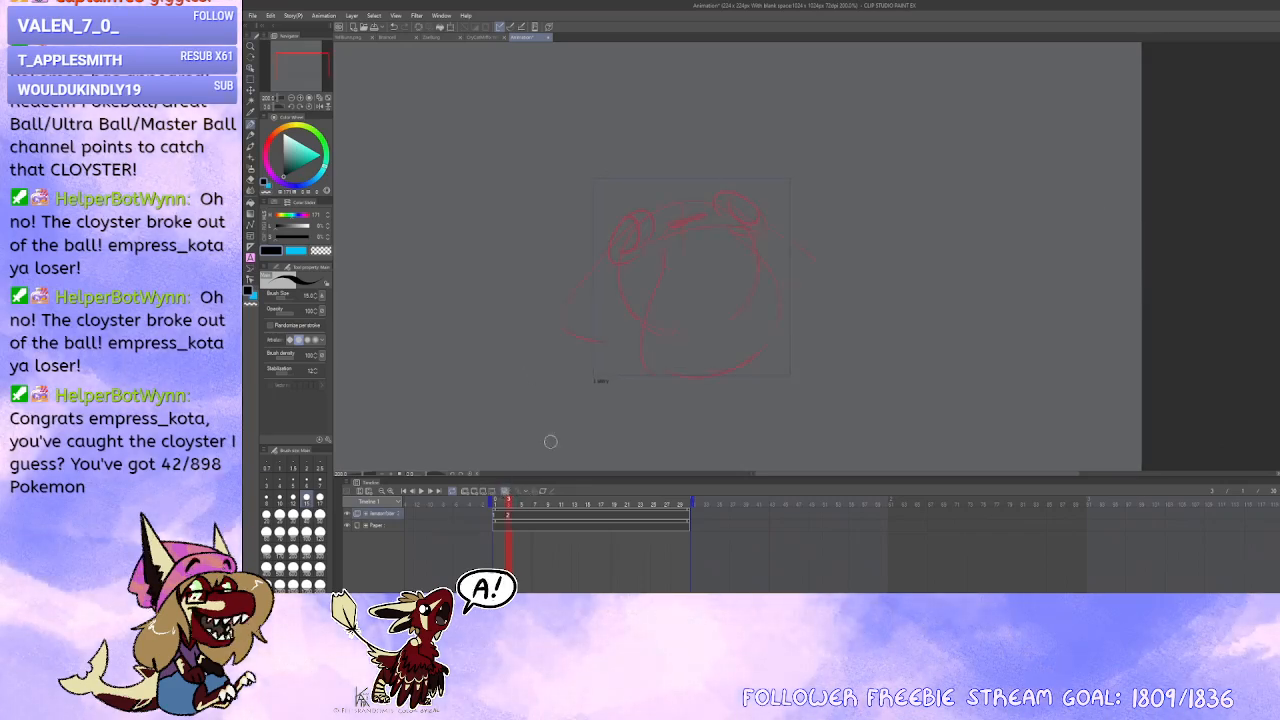
scroll(749, 265, "up", 2)
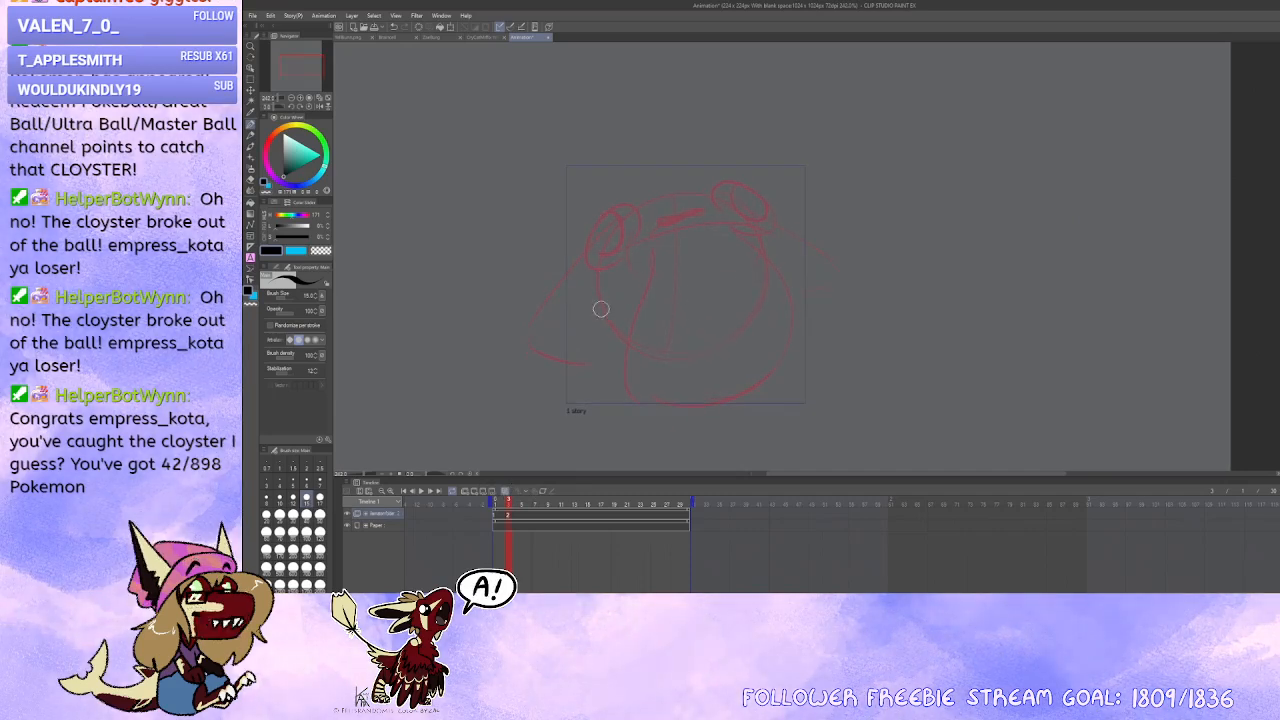
mouse_move(588, 258)
left_mouse_down()
mouse_move(771, 246)
mouse_move(595, 265)
left_mouse_up()
key("ctrl+z")
Step: Sketch the second cel's open jaw as a long rounded shape below the head circle, redoing its right side
mouse_move(712, 181)
left_mouse_down()
mouse_move(600, 212)
mouse_move(749, 240)
mouse_move(580, 249)
mouse_move(671, 167)
mouse_move(694, 389)
mouse_move(757, 366)
mouse_move(706, 194)
mouse_move(742, 363)
left_mouse_up()
key("ctrl+z")
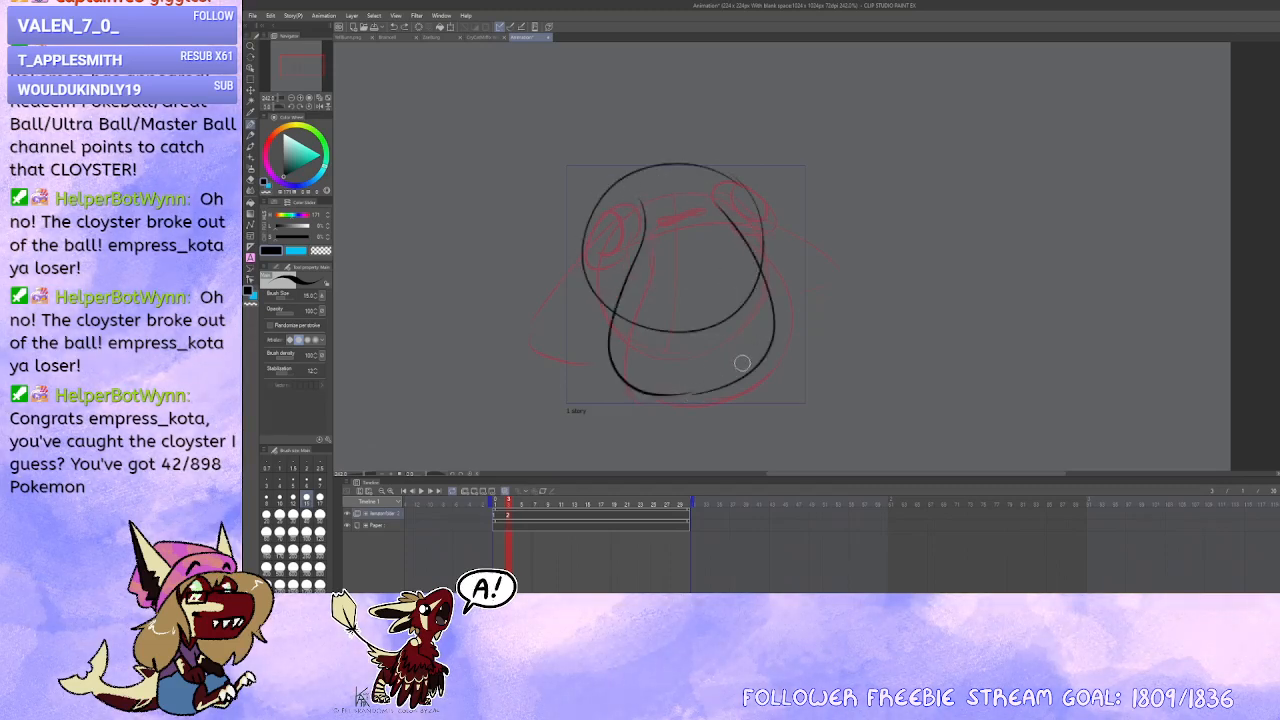
key("ctrl+z")
mouse_move(719, 197)
left_mouse_down()
mouse_move(749, 229)
mouse_move(739, 395)
left_mouse_up()
mouse_move(765, 347)
left_mouse_down()
mouse_move(681, 393)
mouse_move(753, 369)
left_mouse_up()
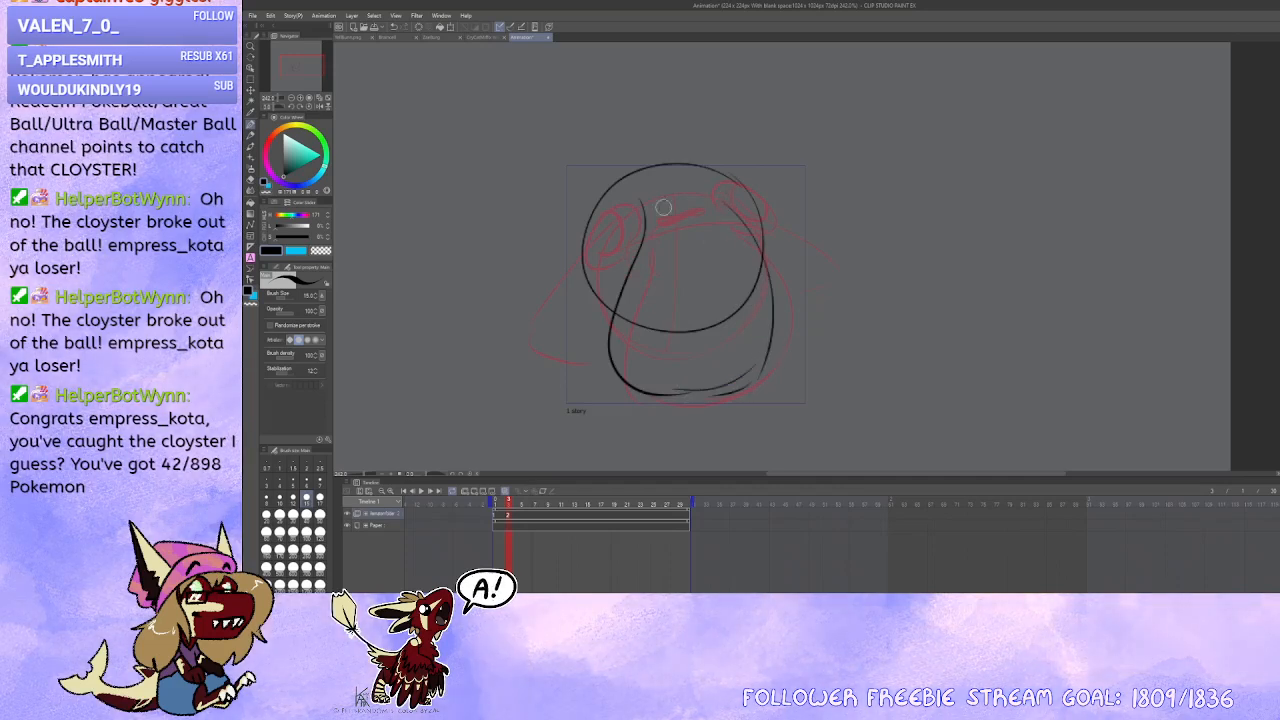
Step: Sketch the second cel's nose at the top of the head and the left oval eye with its inner oval
mouse_move(680, 164)
left_mouse_down()
mouse_move(617, 192)
mouse_move(621, 208)
mouse_move(731, 200)
left_mouse_up()
left_click_drag(607, 175, 589, 186)
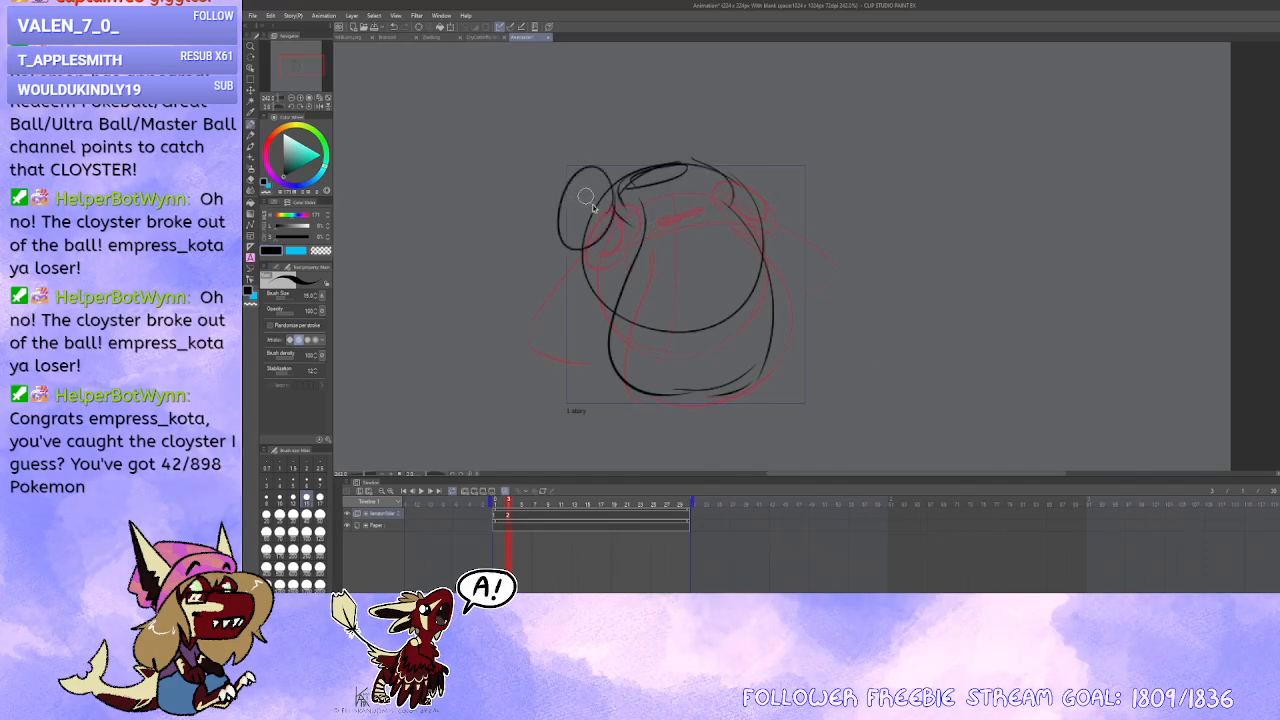
key("ctrl+z")
mouse_move(582, 248)
left_mouse_down()
mouse_move(560, 214)
mouse_move(580, 250)
left_mouse_up()
left_click_drag(589, 188, 580, 246)
left_click_drag(706, 262, 700, 256)
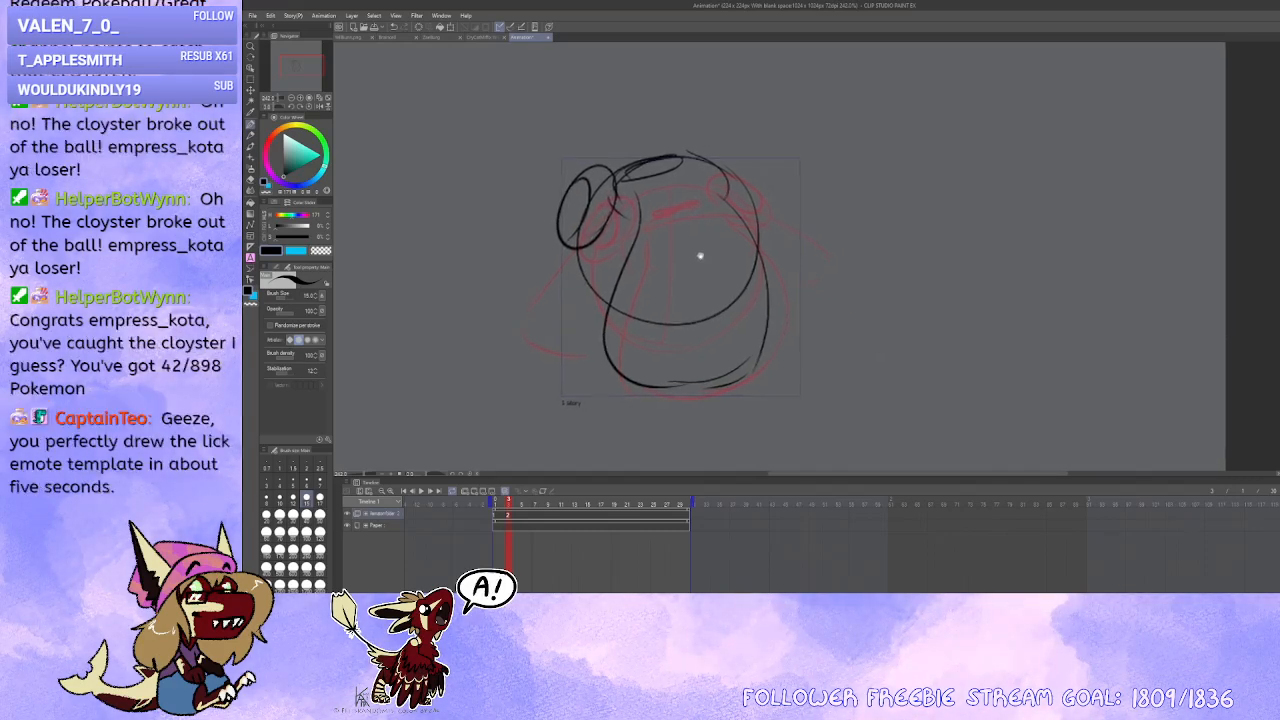
Step: Sketch the second cel's right eye and the drooping ear lines on both sides of the head
left_click_drag(793, 301, 787, 295)
left_click_drag(690, 149, 747, 195)
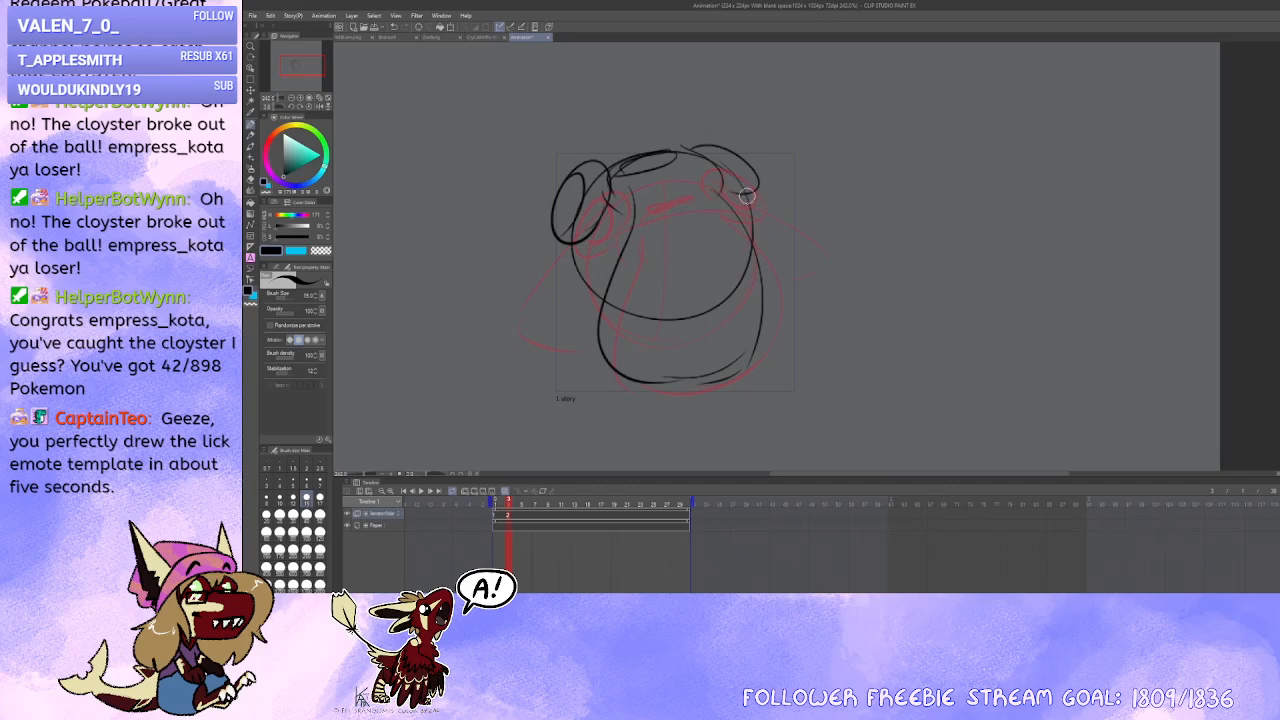
key("ctrl+z")
mouse_move(688, 146)
left_mouse_down()
mouse_move(730, 181)
mouse_move(755, 166)
mouse_move(836, 306)
left_mouse_up()
left_click_drag(536, 280, 560, 340)
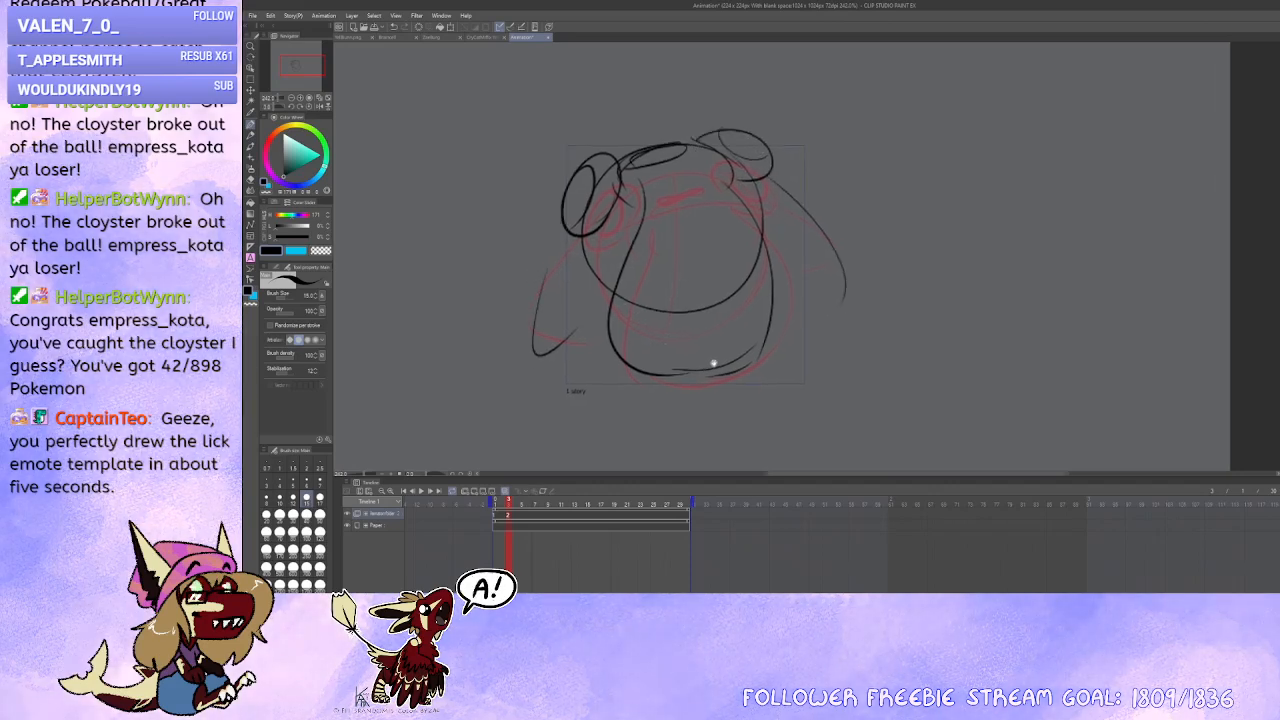
left_click_drag(608, 285, 582, 375)
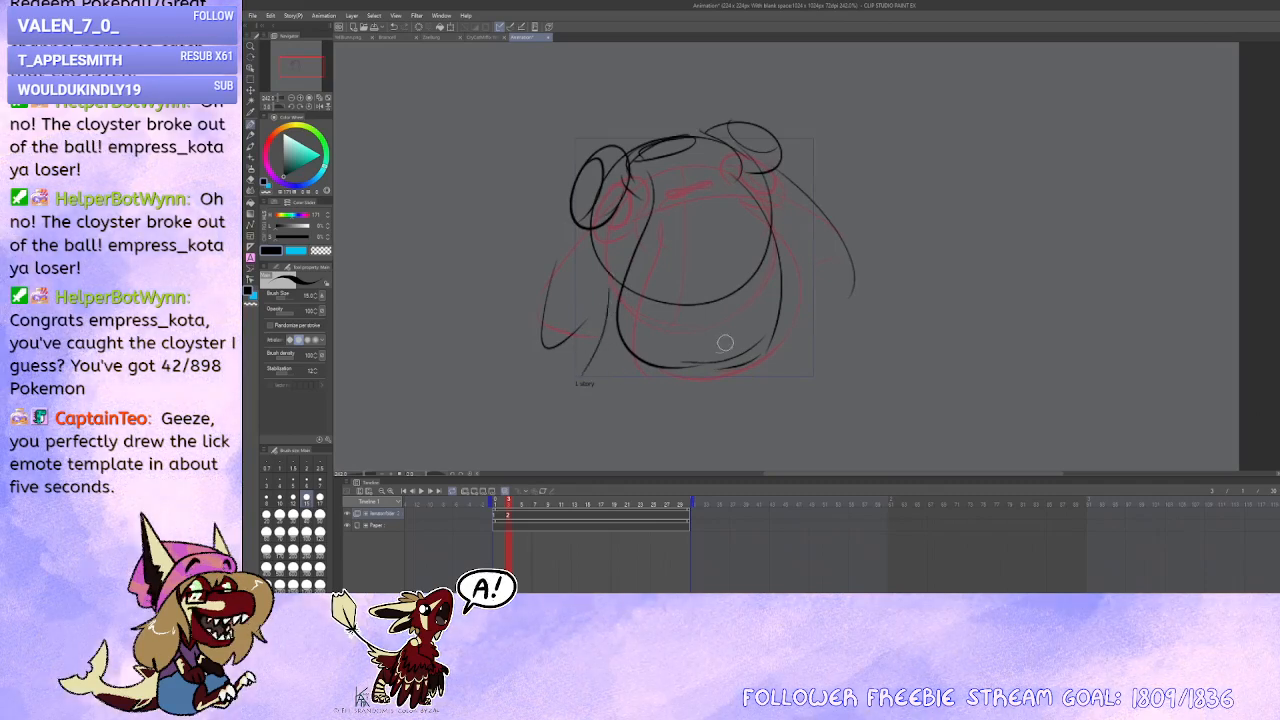
key("ctrl+z")
left_click_drag(612, 270, 605, 374)
left_click_drag(788, 316, 803, 348)
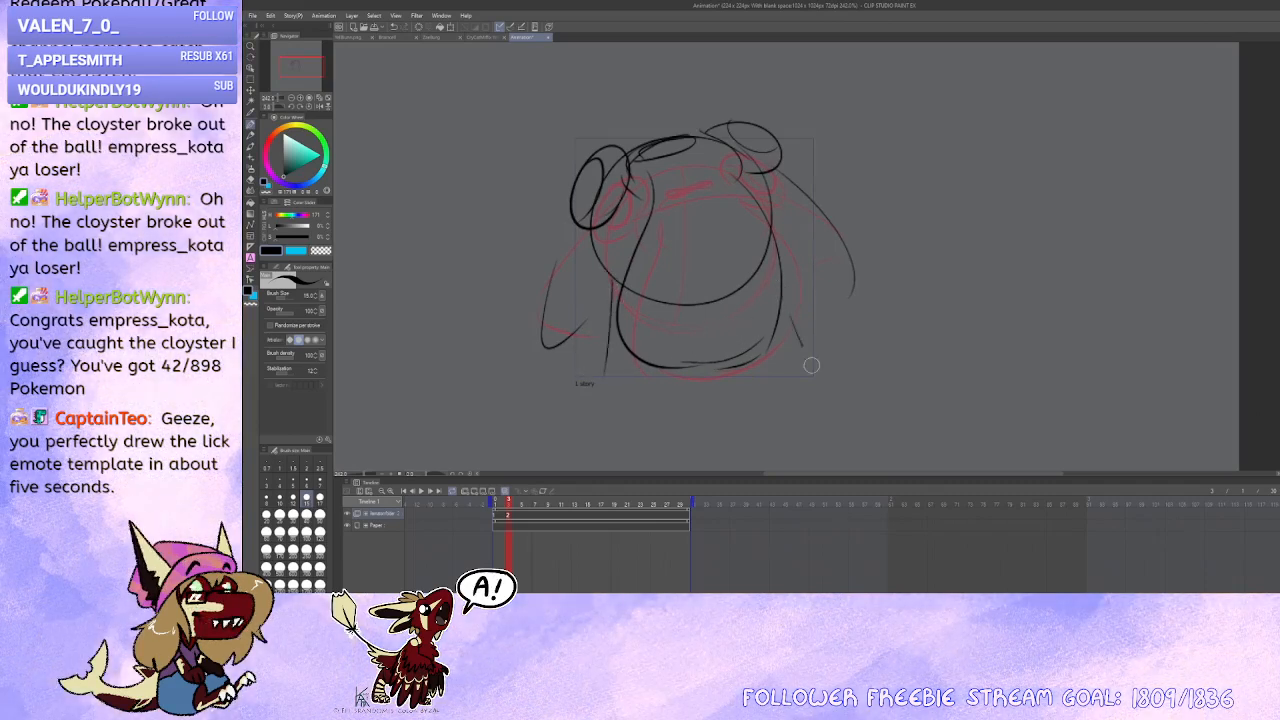
key("ctrl+z")
left_click_drag(778, 296, 776, 385)
key("ctrl+z")
key("ctrl+z")
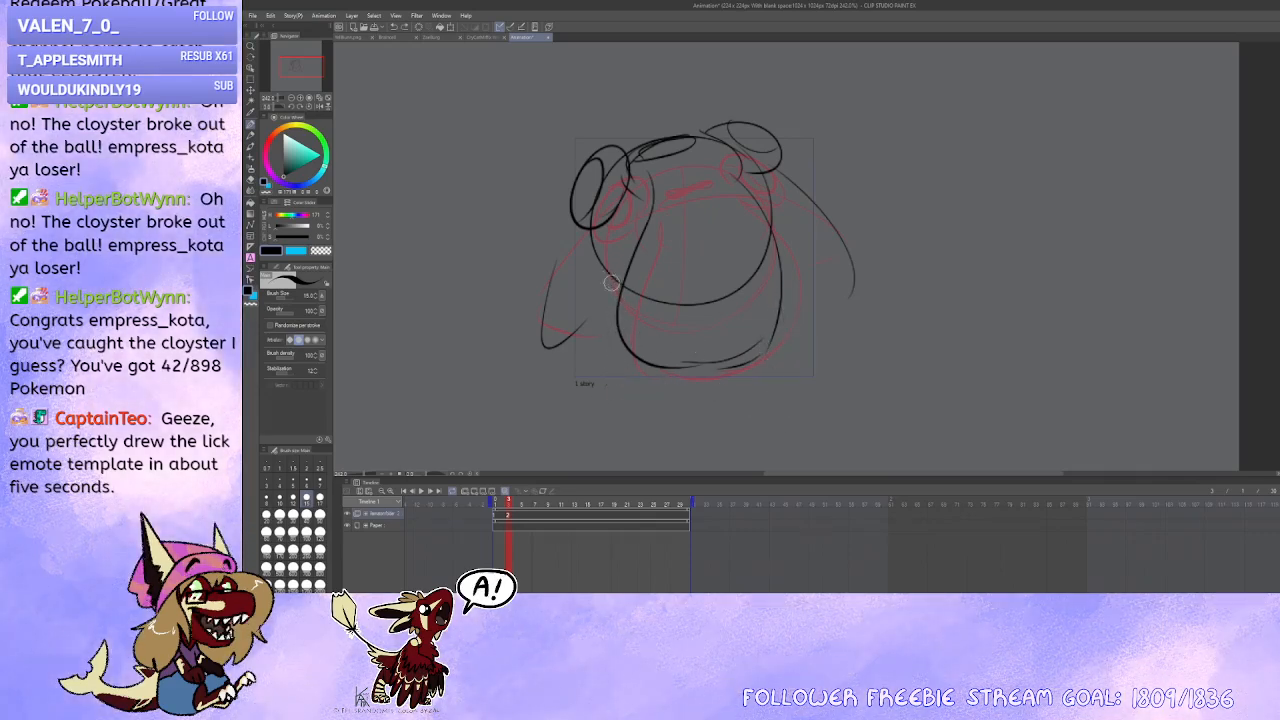
left_click_drag(612, 284, 573, 402)
key("ctrl+z")
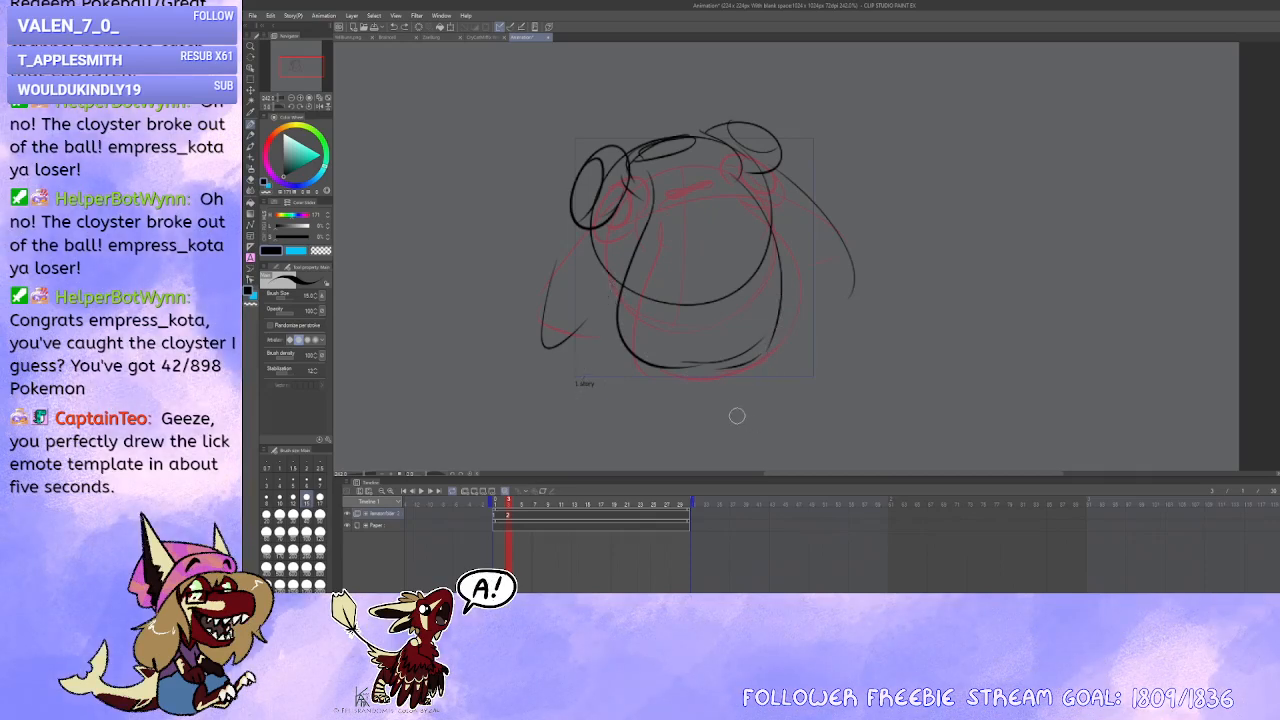
Step: Add a third cel to the animation folder at frame 5
scroll(713, 402, "up", 1)
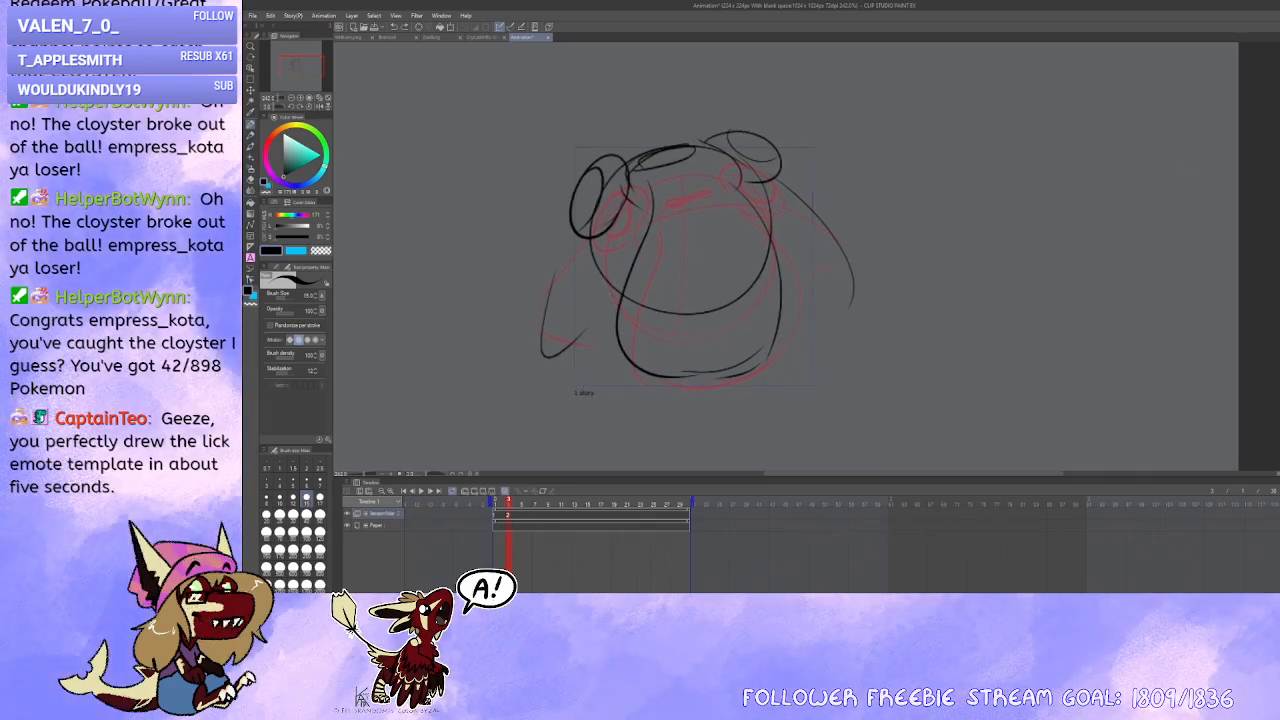
left_click(524, 514)
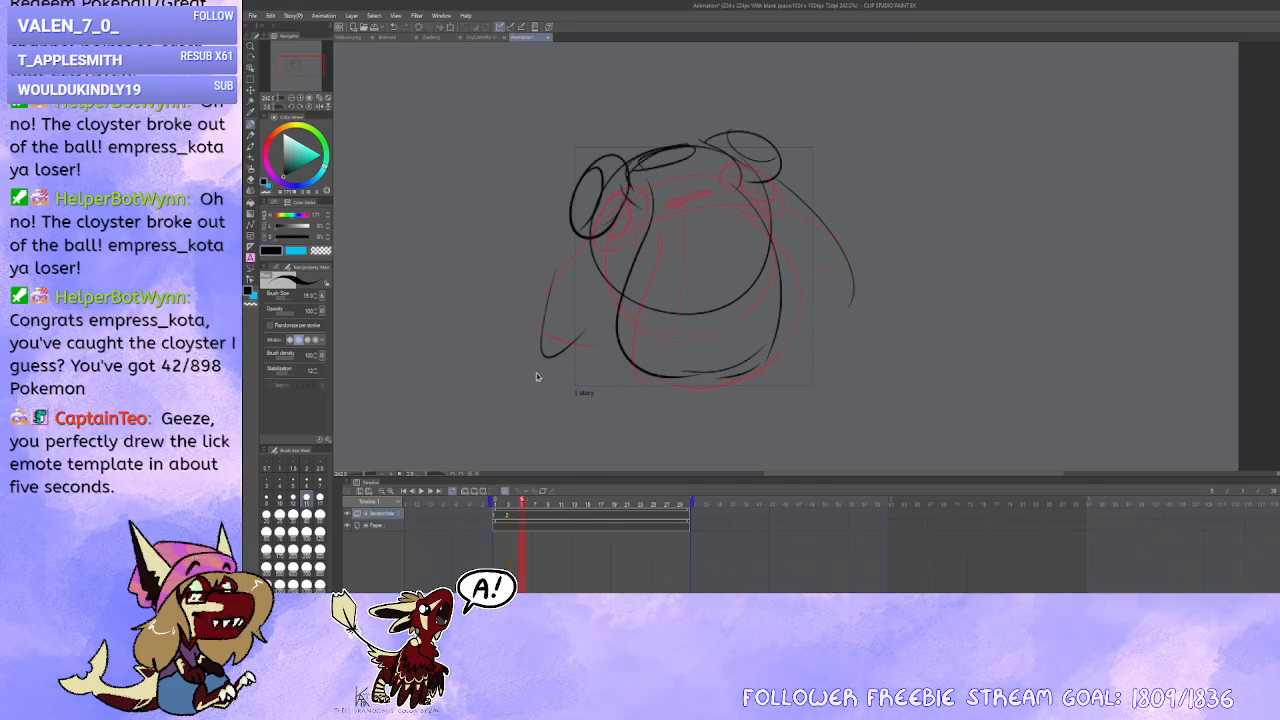
key("ctrl+shift+n")
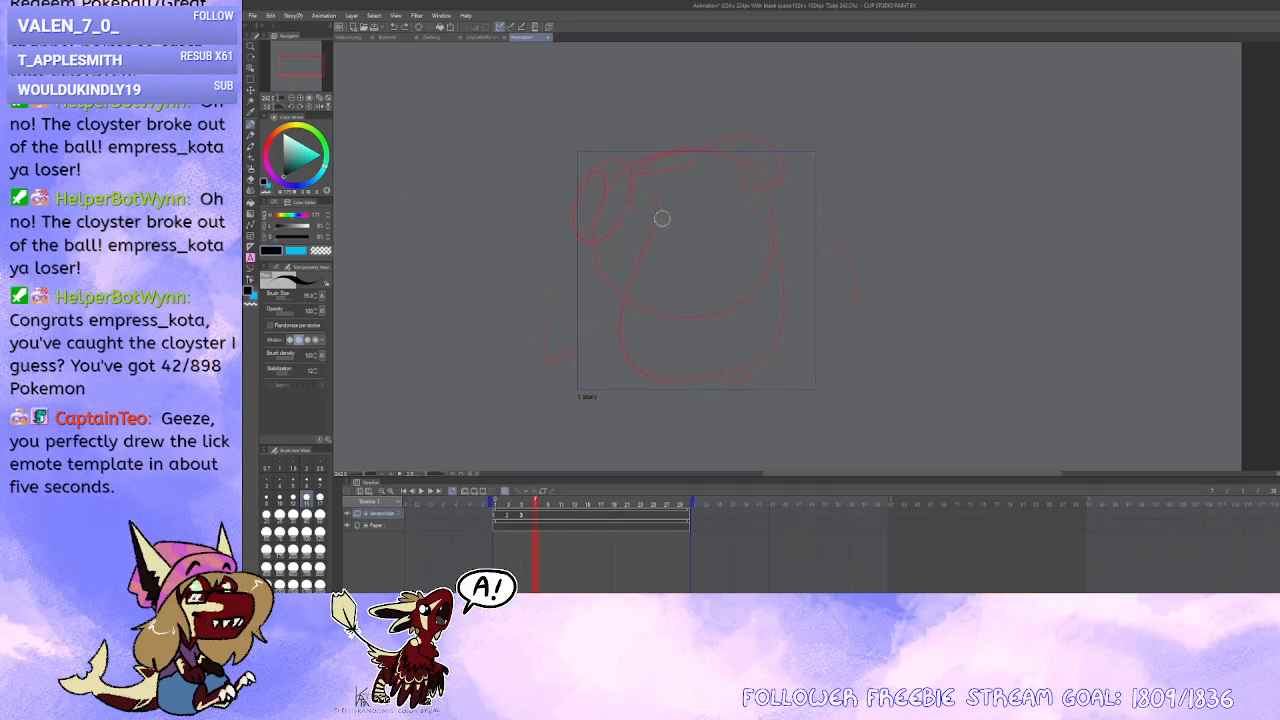
scroll(634, 184, "down", 1)
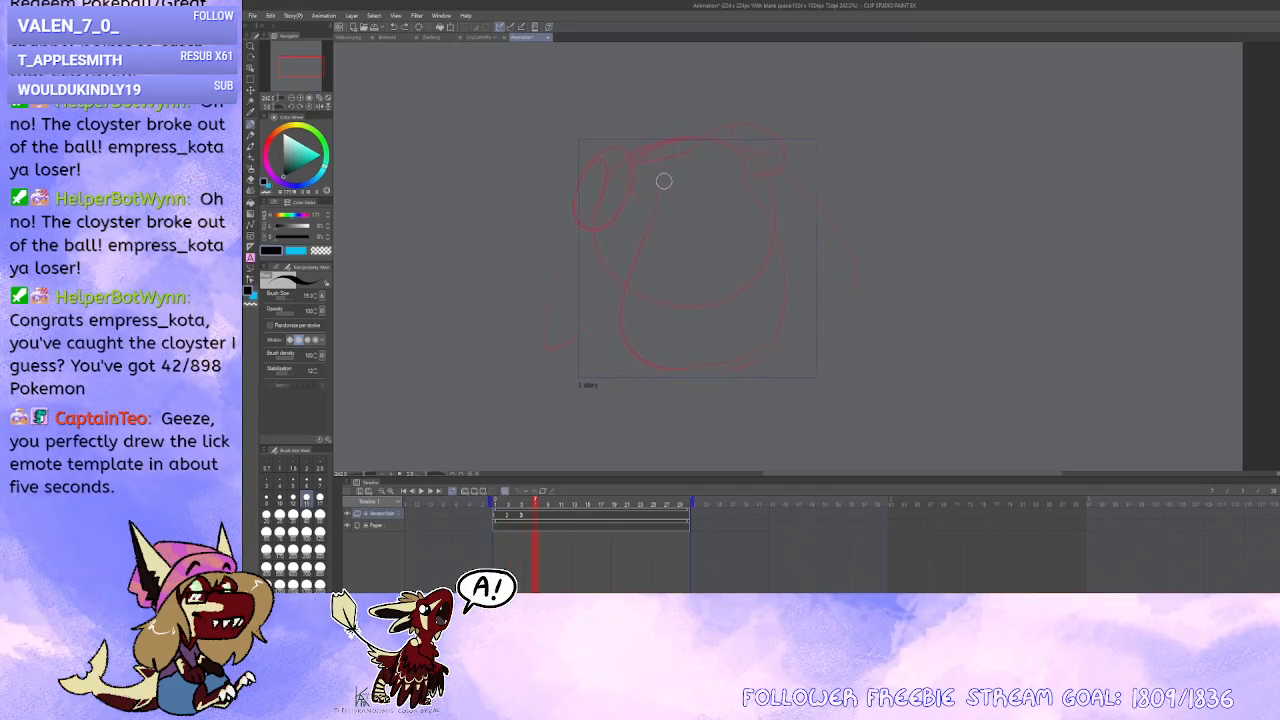
mouse_move(593, 228)
left_mouse_down()
mouse_move(749, 294)
mouse_move(723, 294)
left_mouse_up()
key("ctrl+z")
mouse_move(628, 196)
left_mouse_down()
mouse_move(597, 270)
mouse_move(742, 196)
left_mouse_up()
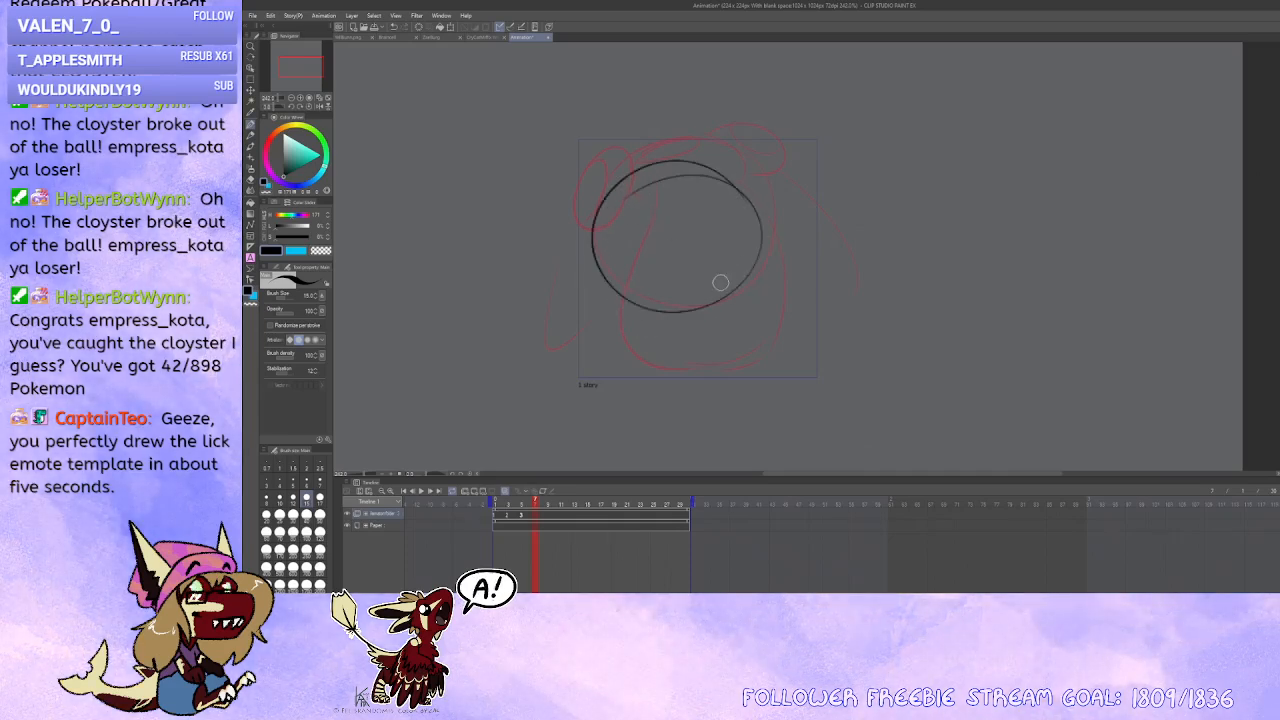
key("ctrl+z")
mouse_move(597, 244)
left_mouse_down()
mouse_move(731, 180)
mouse_move(632, 192)
left_mouse_up()
left_click_drag(748, 214, 751, 204)
key("ctrl+z")
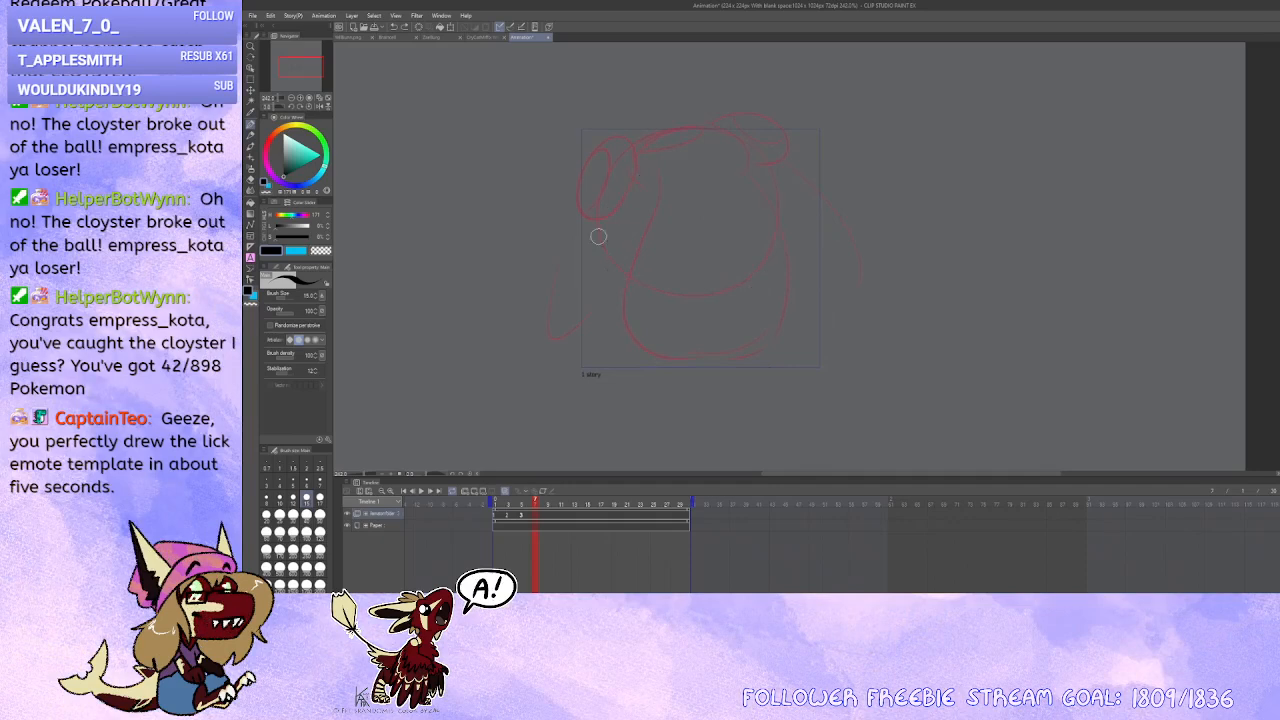
mouse_move(690, 152)
left_mouse_down()
mouse_move(646, 300)
mouse_move(688, 151)
left_mouse_up()
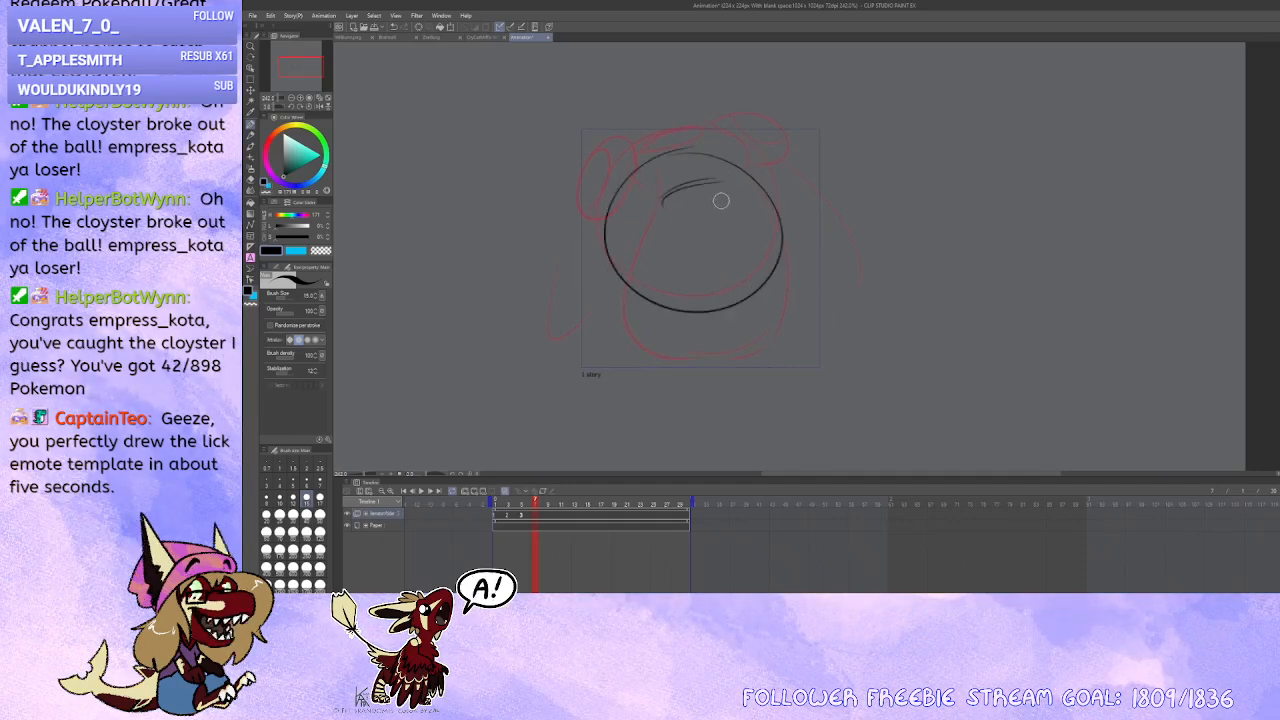
key("ctrl+z")
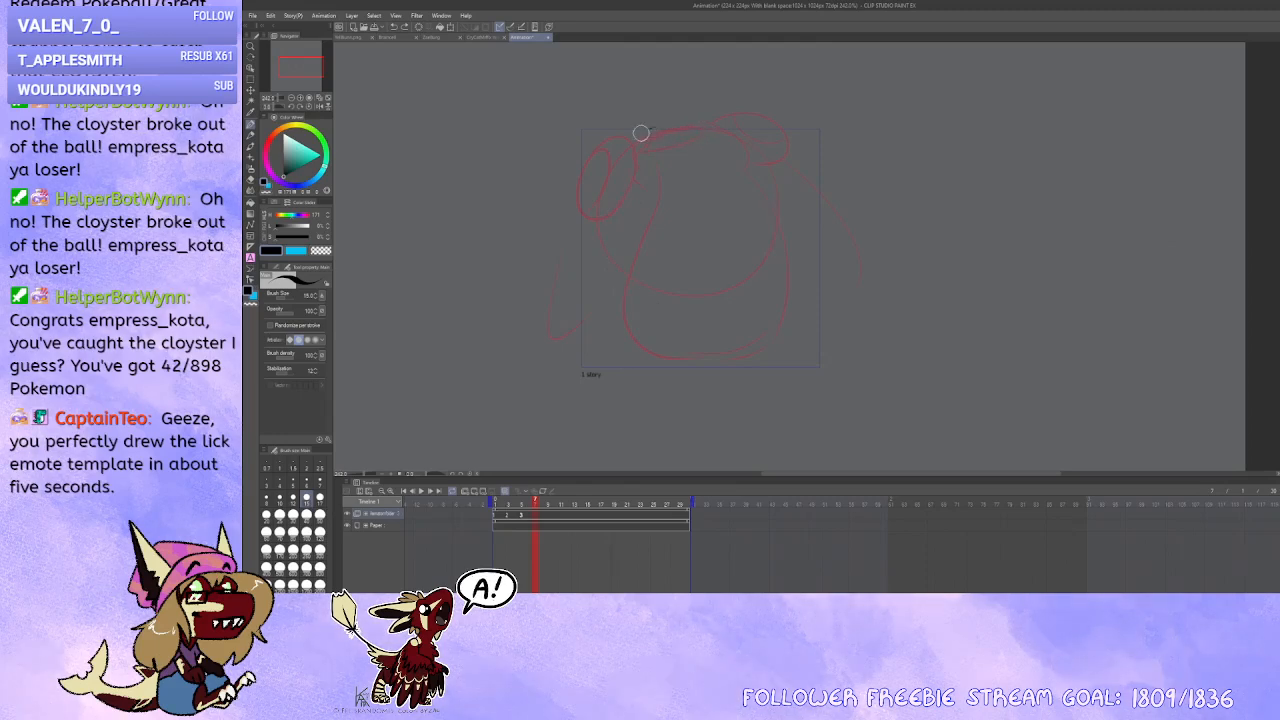
mouse_move(641, 133)
left_mouse_down()
mouse_move(771, 140)
mouse_move(602, 235)
left_mouse_up()
key("ctrl+z")
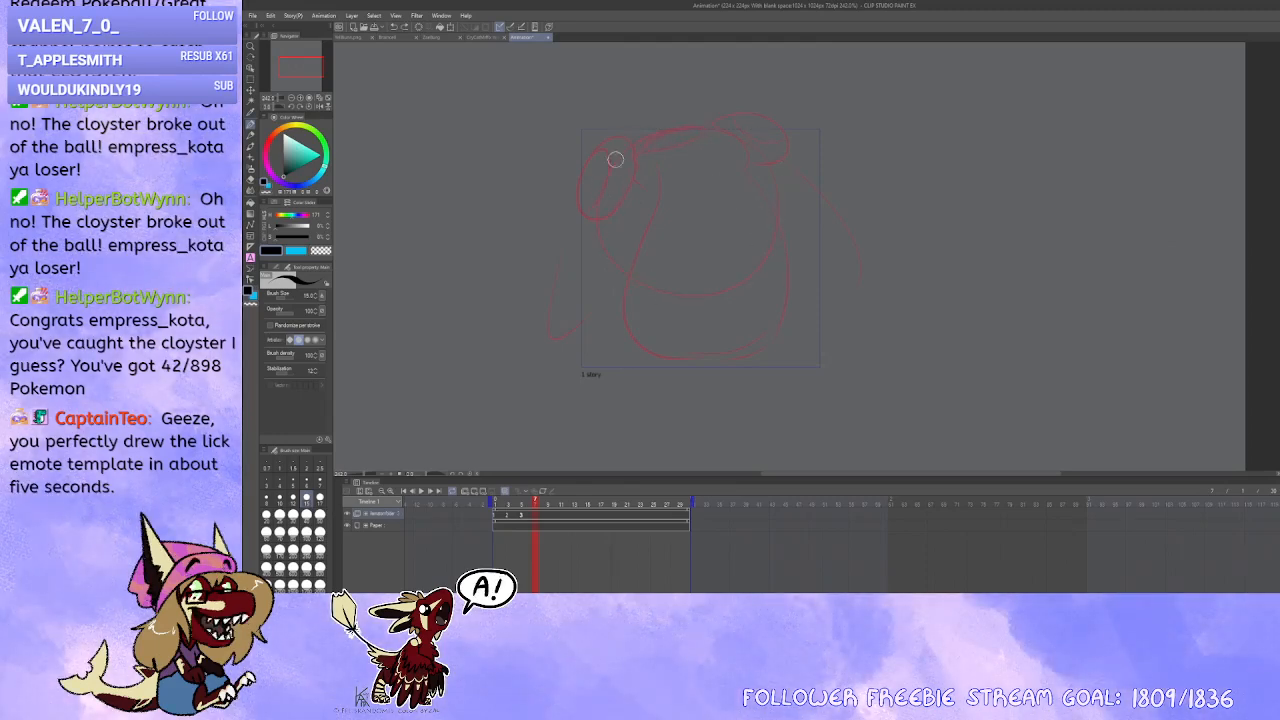
Step: Sketch the third cel's head circle, the left oval eye and the right eye, slightly higher than the second cel's
mouse_move(615, 140)
left_mouse_down()
mouse_move(723, 271)
mouse_move(609, 252)
left_mouse_up()
mouse_move(613, 129)
left_mouse_down()
mouse_move(620, 151)
mouse_move(578, 205)
left_mouse_up()
mouse_move(734, 112)
left_mouse_down()
mouse_move(755, 157)
mouse_move(762, 133)
left_mouse_up()
left_click_drag(741, 180, 745, 175)
Step: Sketch a shorter rounded jaw and the nose on the third cel, undoing unwanted jaw strokes
left_click_drag(650, 136, 622, 256)
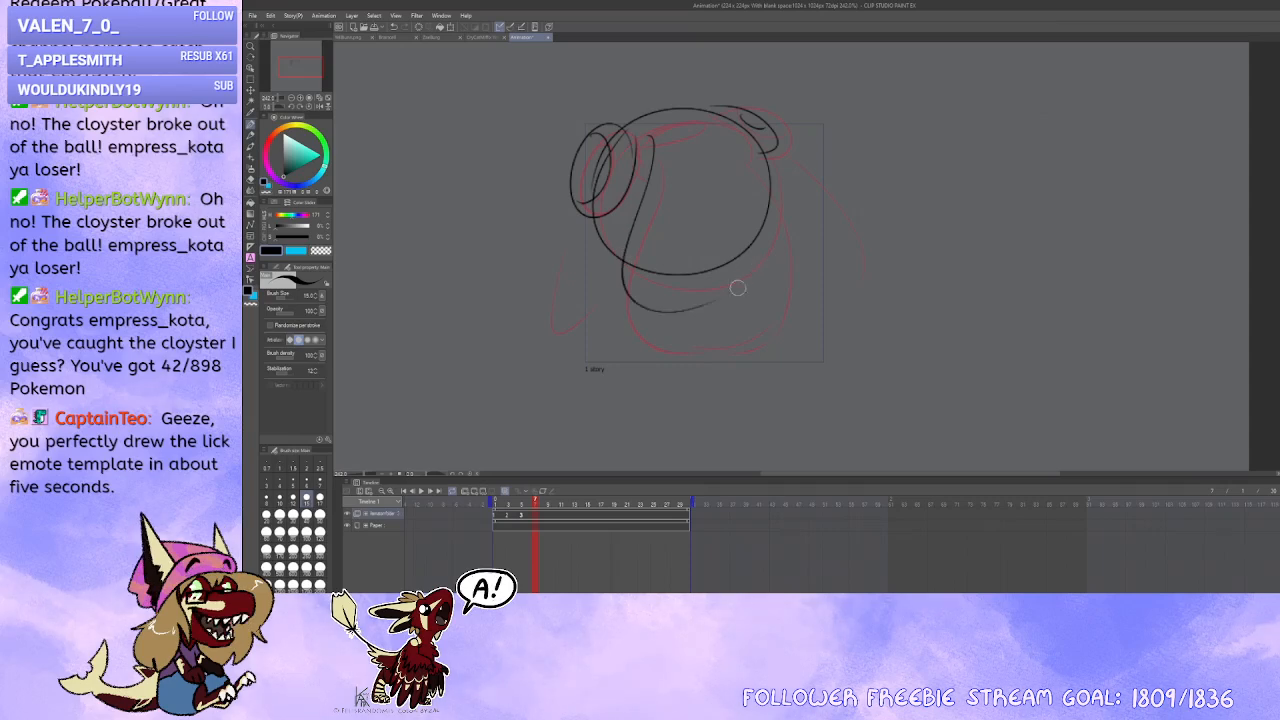
key("ctrl+z")
mouse_move(646, 136)
left_mouse_down()
mouse_move(708, 323)
mouse_move(764, 160)
left_mouse_up()
key("ctrl+z")
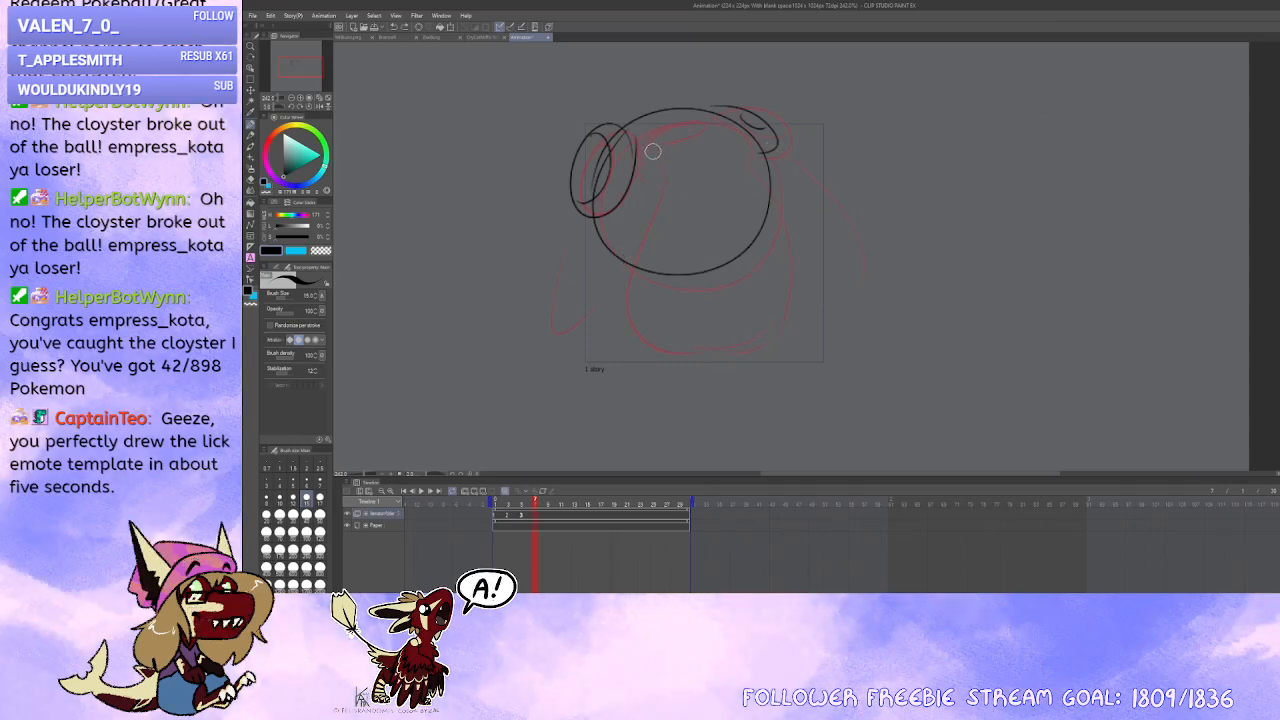
left_click_drag(651, 137, 729, 285)
key("ctrl+z")
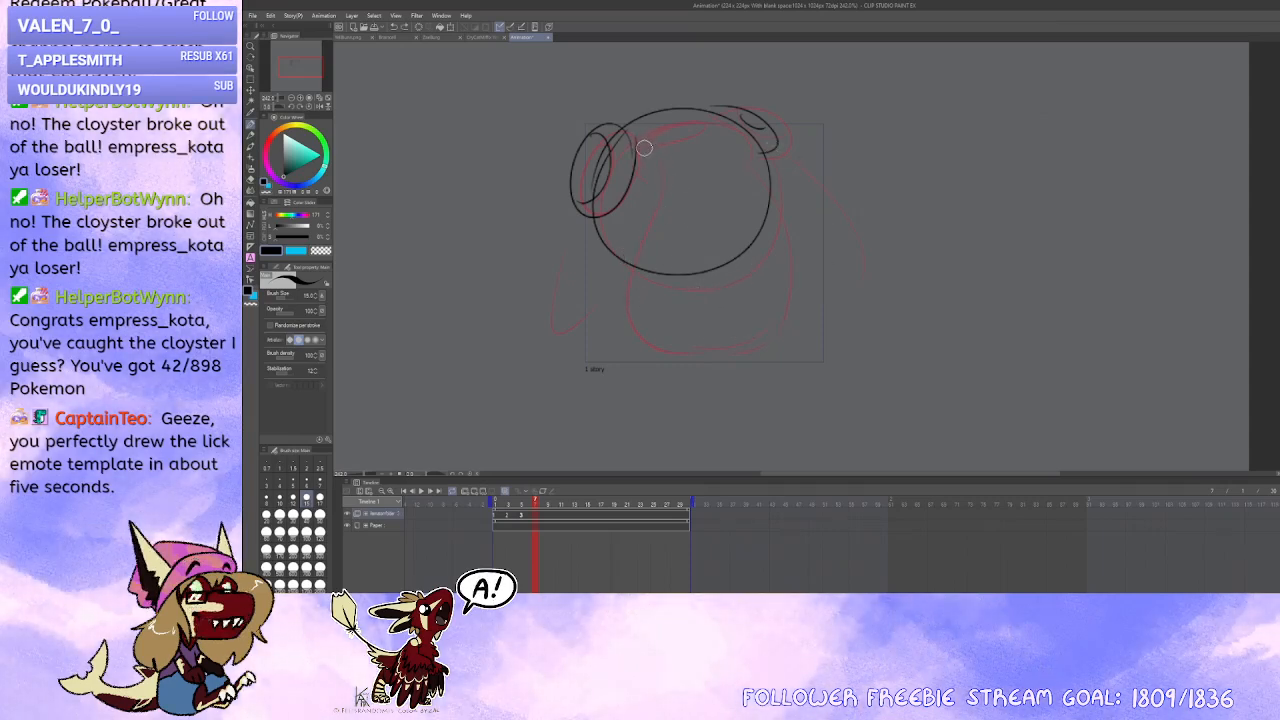
mouse_move(644, 151)
left_mouse_down()
mouse_move(778, 205)
mouse_move(722, 132)
mouse_move(655, 134)
mouse_move(700, 117)
mouse_move(648, 194)
left_mouse_up()
key("ctrl+z")
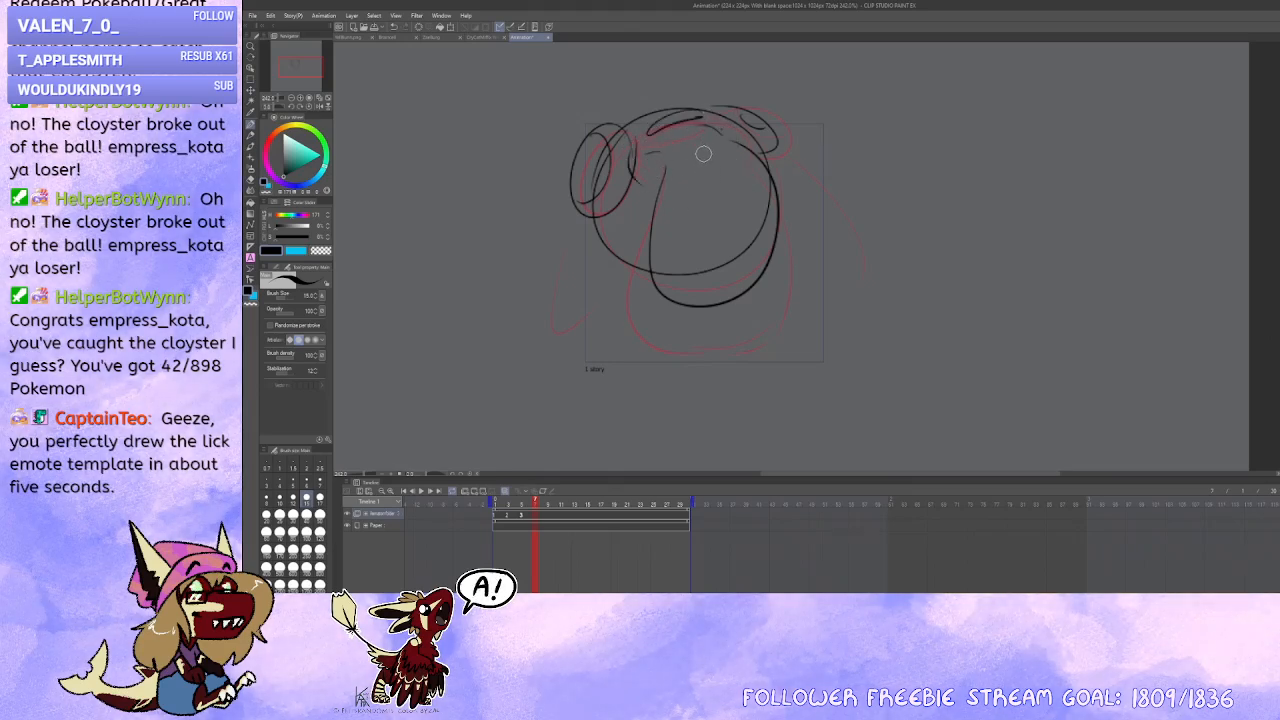
Step: Add a fourth cel to the animation folder at frame 7
left_click_drag(723, 339, 720, 345)
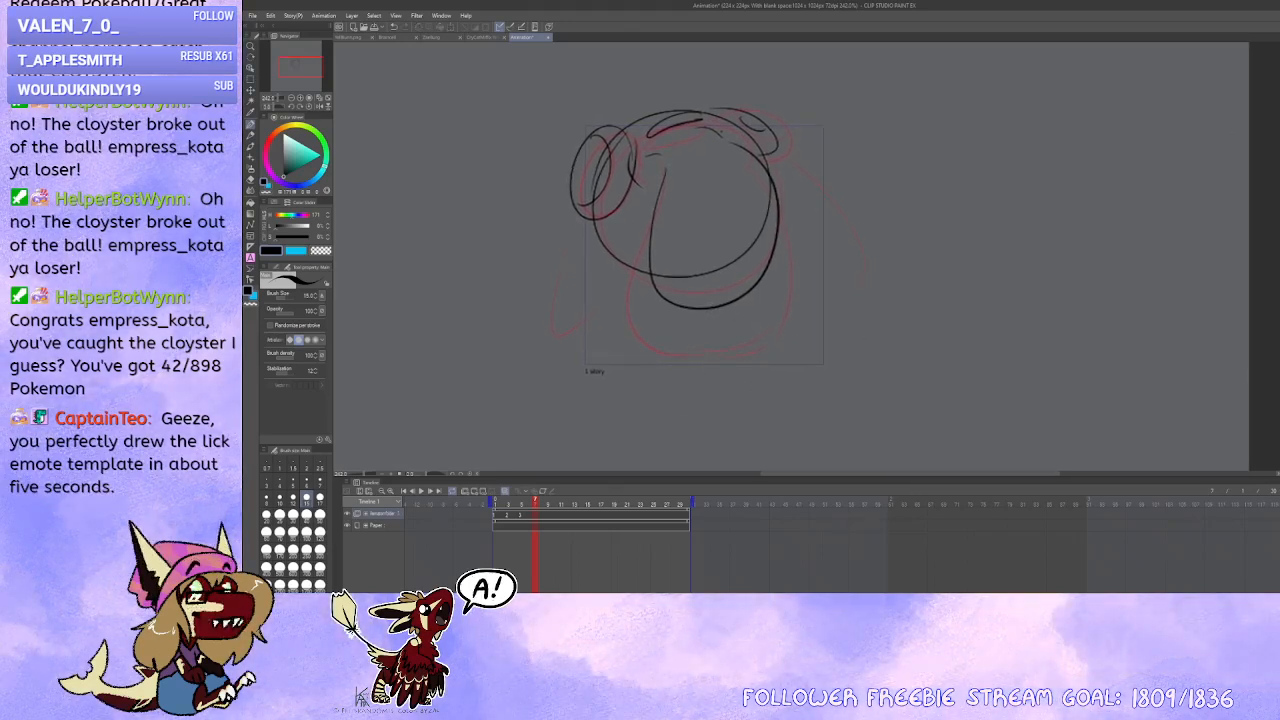
left_click(538, 517)
key("ctrl+shift+n")
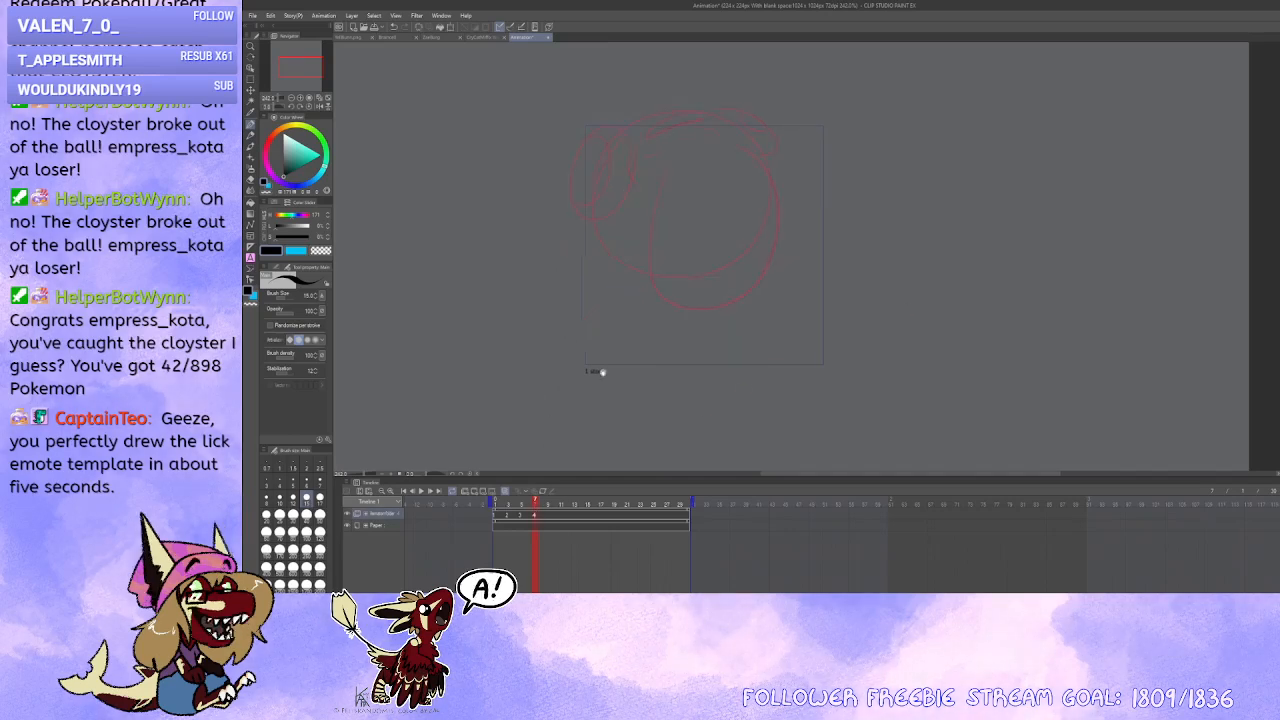
Step: Add the two long drooping ears to the third cel's head sketch, redrawing the left ear once
left_click(522, 514)
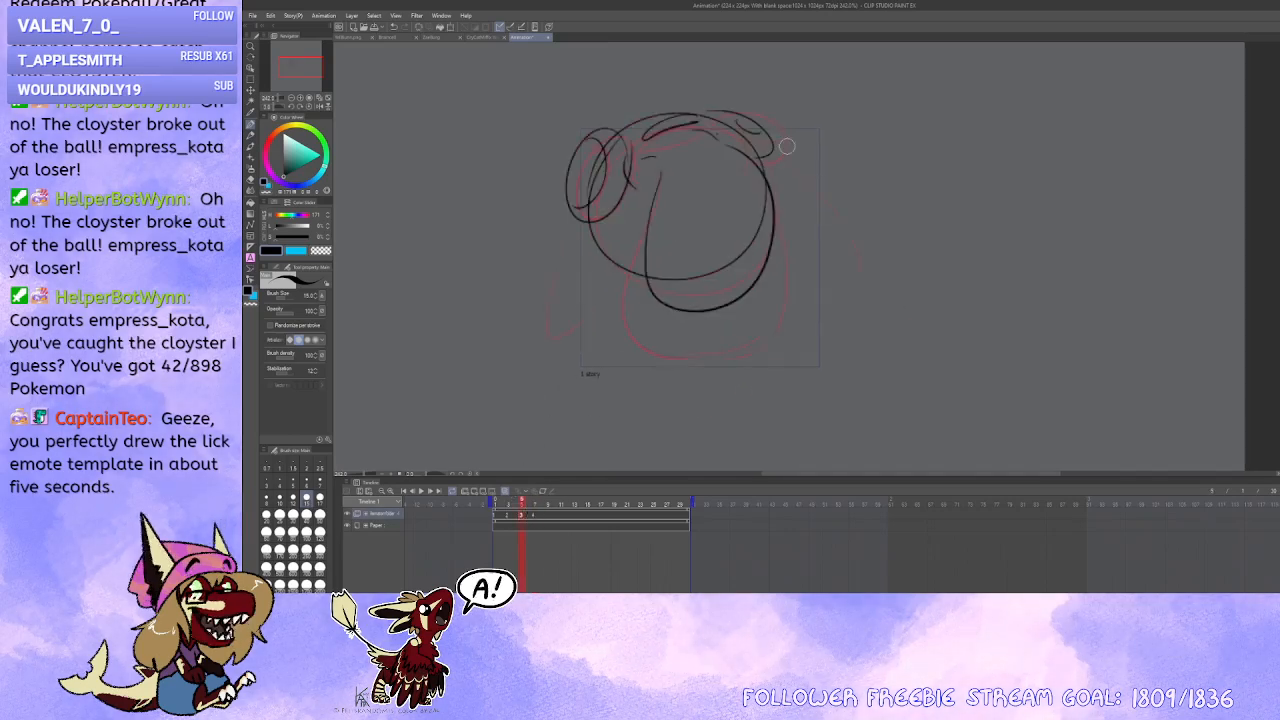
mouse_move(787, 146)
left_mouse_down()
mouse_move(850, 215)
mouse_move(790, 225)
left_mouse_up()
left_click_drag(560, 210, 586, 310)
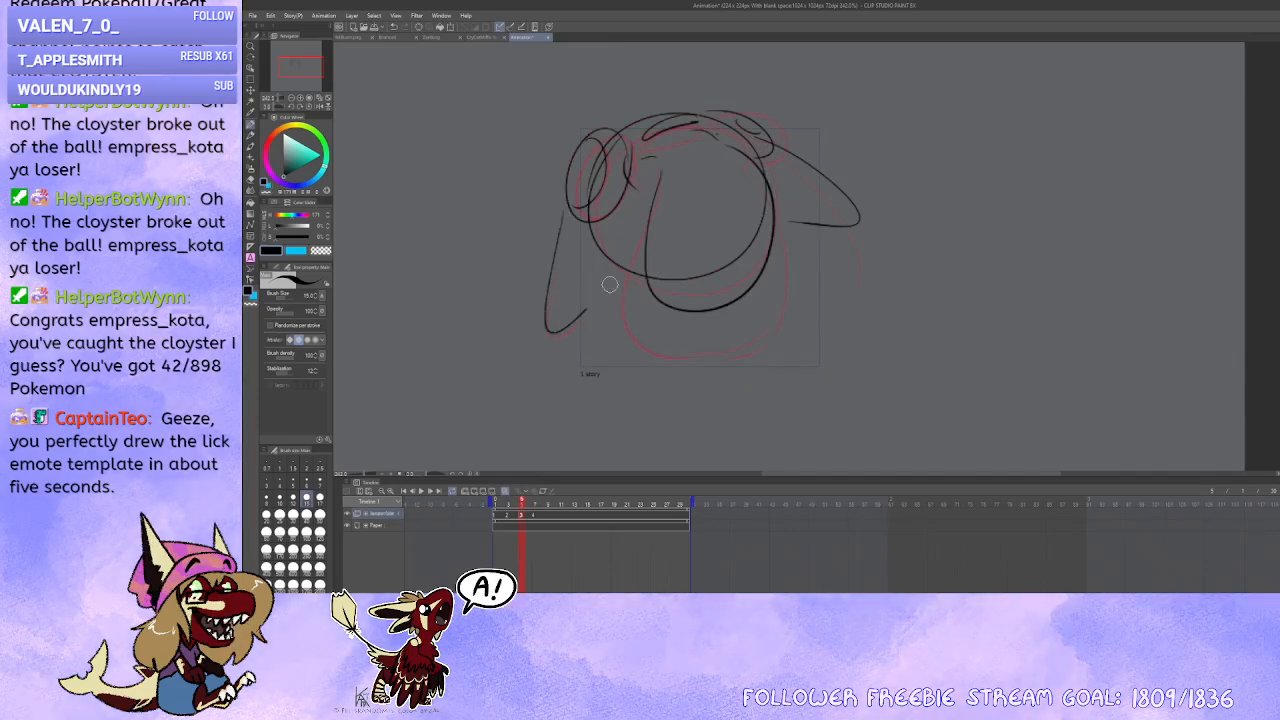
key("ctrl+z")
mouse_move(563, 200)
left_mouse_down()
mouse_move(553, 334)
mouse_move(632, 265)
left_mouse_up()
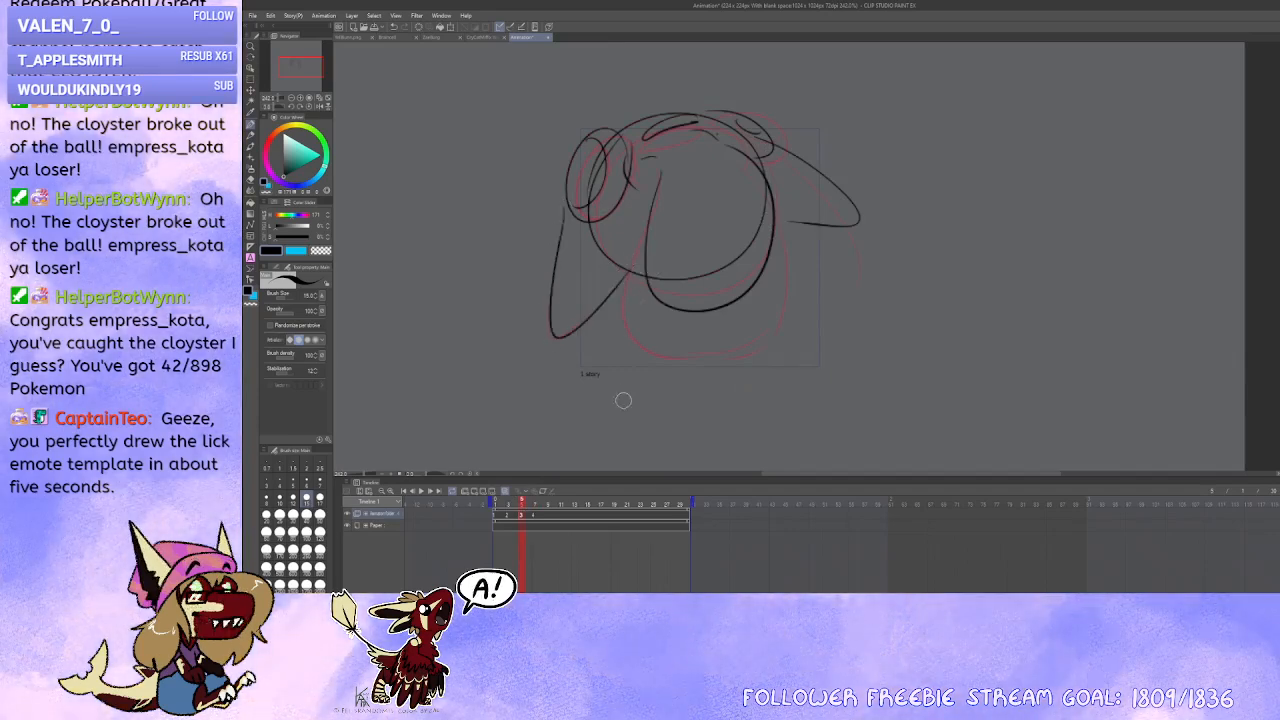
Step: Sketch the fourth cel's wide oval head, left oval eye and small right eye, undoing the unwanted head ovals
left_click(539, 517)
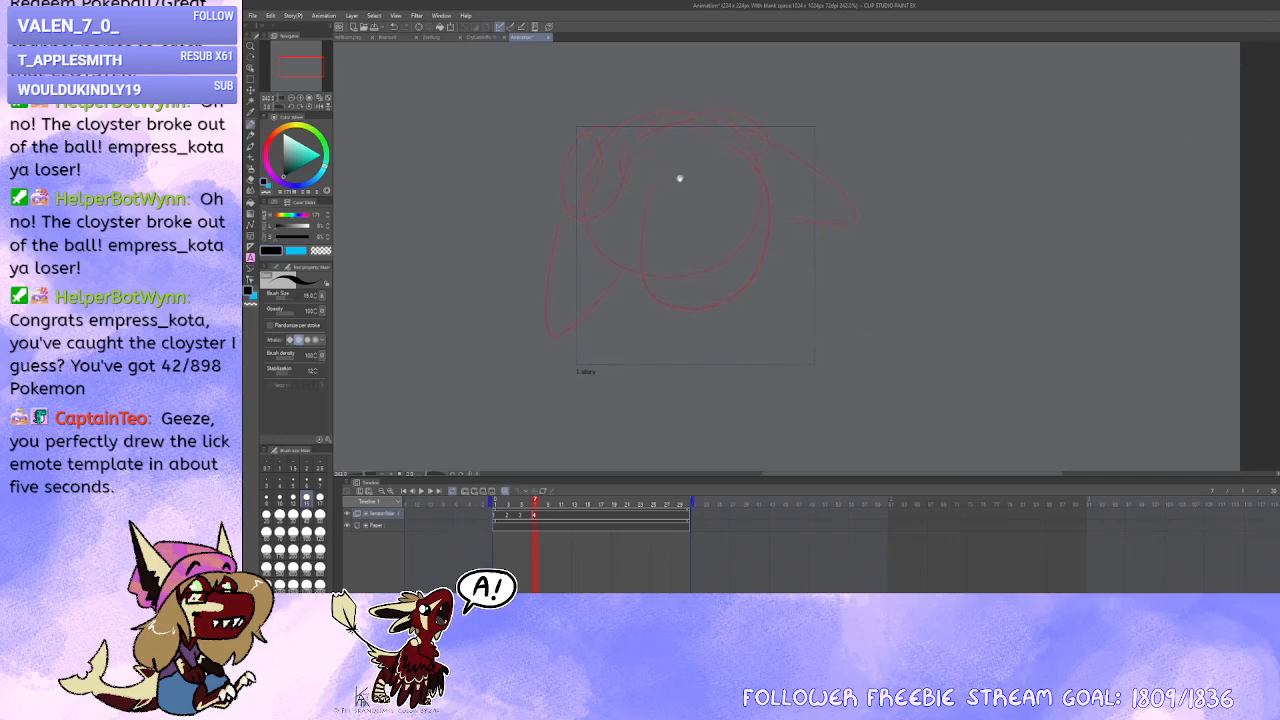
mouse_move(757, 194)
left_mouse_down()
mouse_move(586, 209)
mouse_move(625, 179)
left_mouse_up()
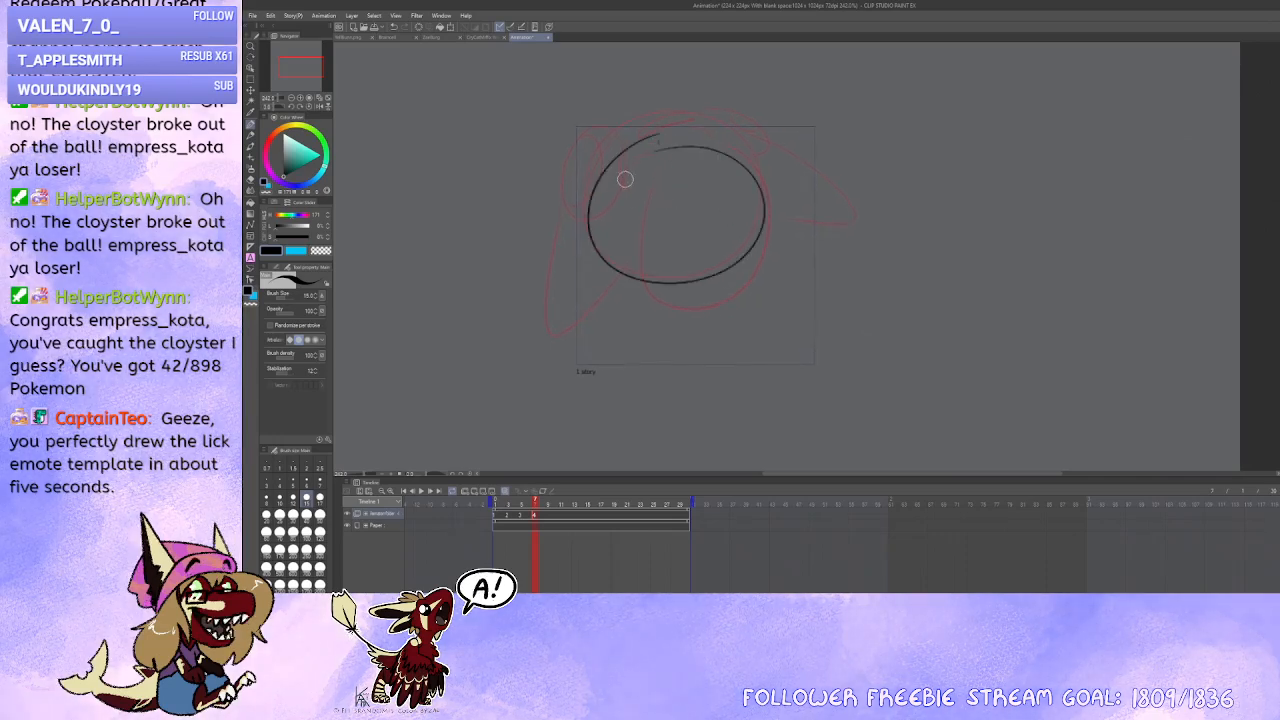
key("ctrl+z")
mouse_move(715, 150)
left_mouse_down()
mouse_move(623, 163)
mouse_move(671, 150)
mouse_move(757, 160)
mouse_move(650, 145)
left_mouse_up()
key("ctrl+z")
mouse_move(612, 252)
left_mouse_down()
mouse_move(636, 214)
mouse_move(637, 177)
left_mouse_up()
key("ctrl+z")
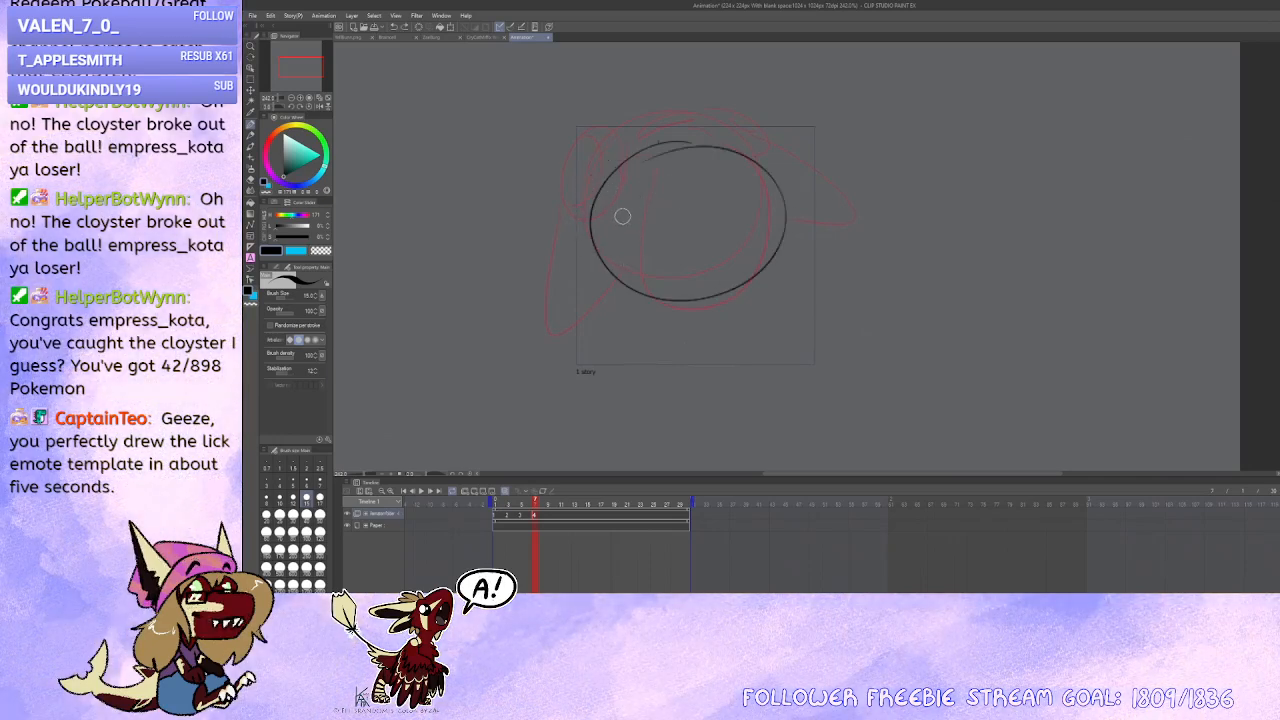
mouse_move(630, 223)
left_mouse_down()
mouse_move(611, 246)
mouse_move(640, 210)
left_mouse_up()
left_click_drag(711, 147, 736, 163)
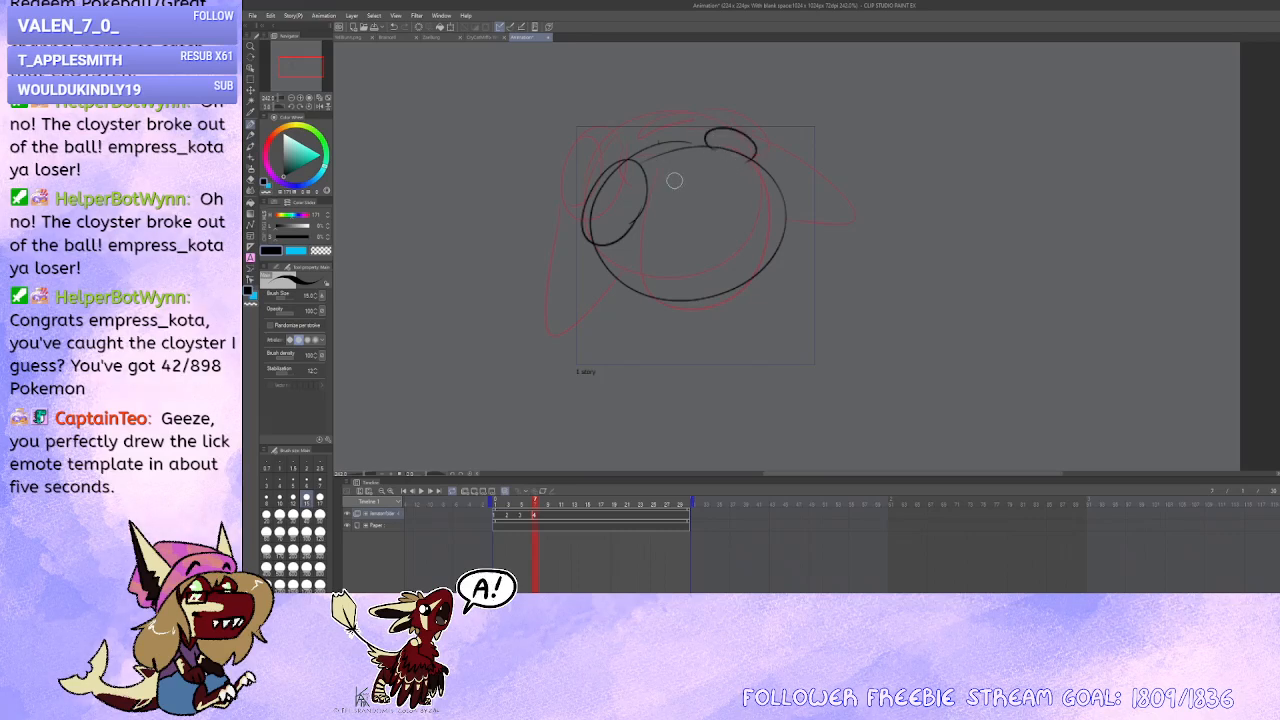
Step: Sketch the narrow curved nose between the eyes on the fourth cel, undoing the stray strokes
mouse_move(638, 224)
left_mouse_down()
mouse_move(746, 194)
mouse_move(709, 178)
mouse_move(667, 195)
mouse_move(694, 172)
mouse_move(711, 179)
mouse_move(676, 175)
mouse_move(665, 244)
left_mouse_up()
key("ctrl+z")
key("ctrl+z")
key("ctrl+z")
left_click_drag(755, 174, 762, 218)
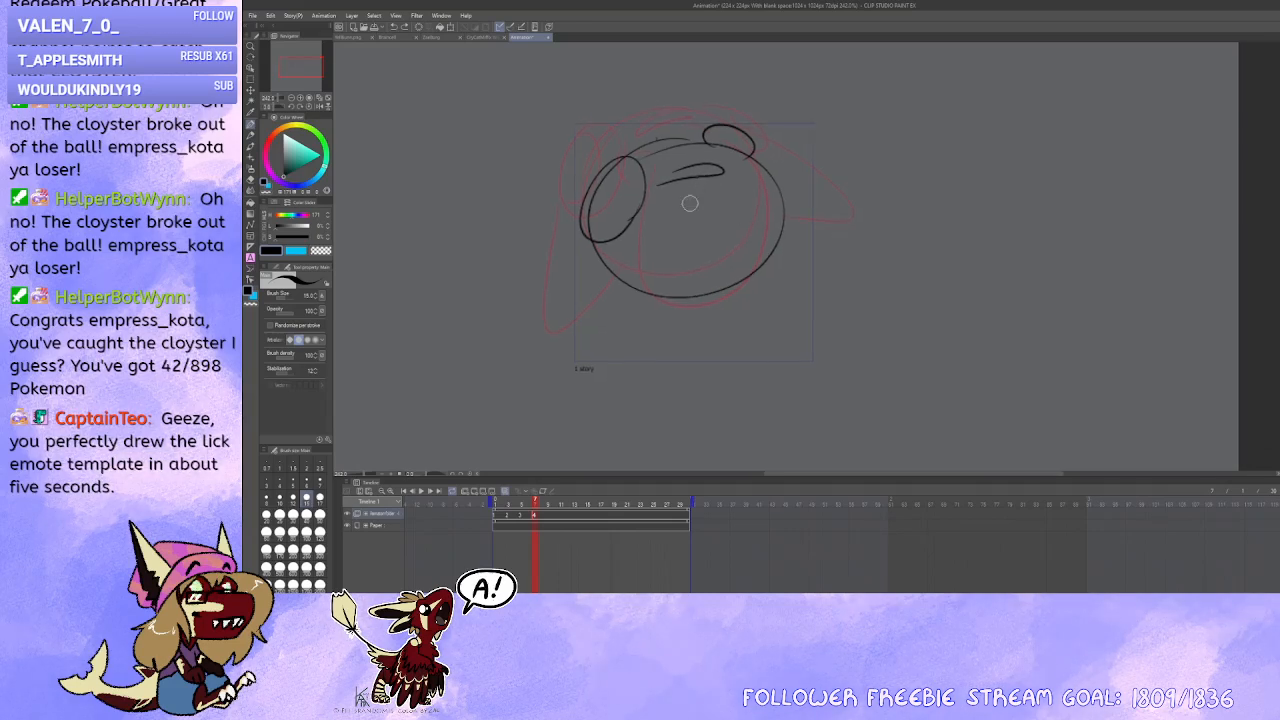
mouse_move(670, 213)
left_mouse_down()
mouse_move(681, 247)
mouse_move(766, 270)
mouse_move(768, 213)
left_mouse_up()
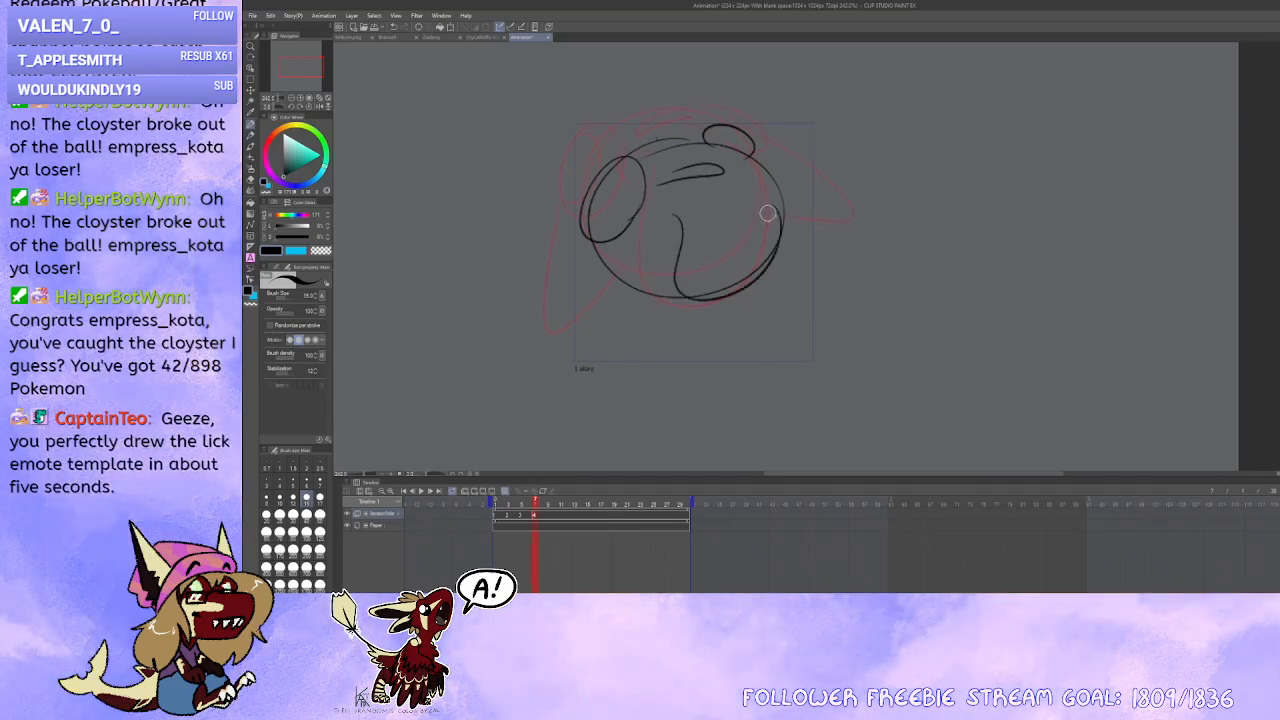
key("ctrl+z")
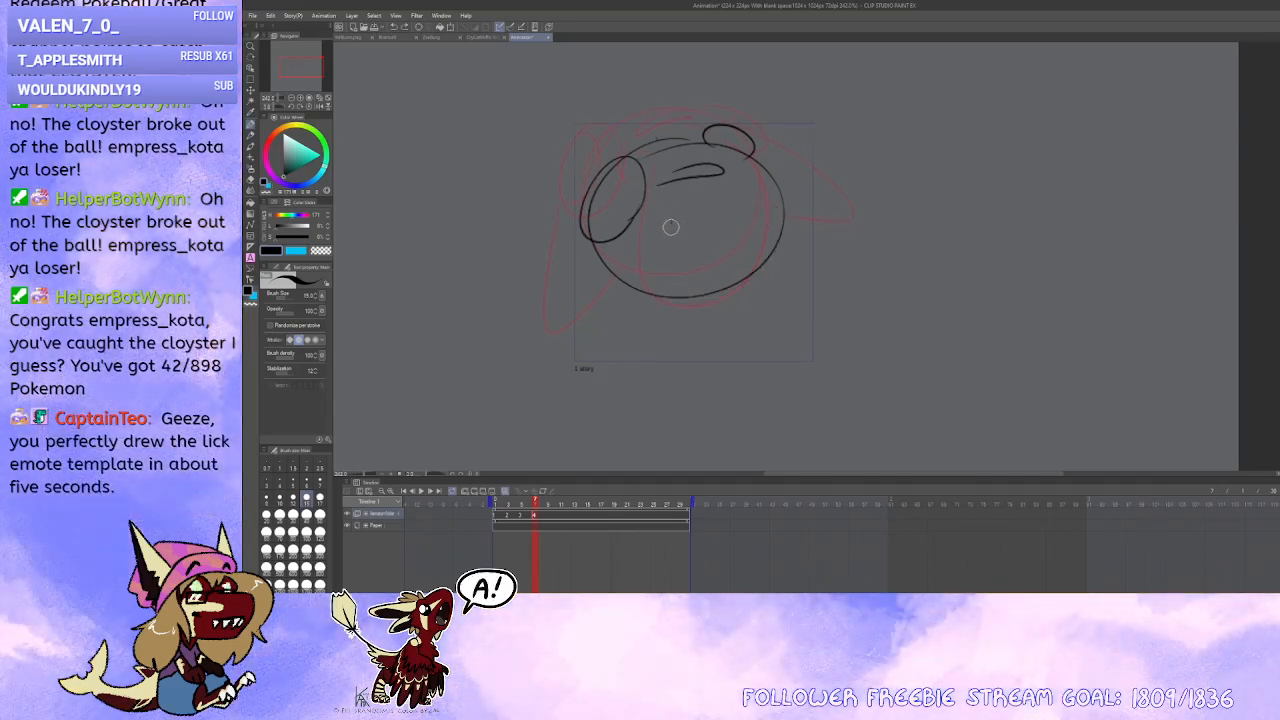
mouse_move(670, 227)
left_mouse_down()
mouse_move(748, 309)
mouse_move(790, 222)
left_mouse_up()
key("ctrl+z")
mouse_move(666, 217)
left_mouse_down()
mouse_move(683, 254)
mouse_move(771, 306)
left_mouse_up()
key("ctrl+z")
left_click_drag(689, 198, 725, 262)
key("ctrl+z")
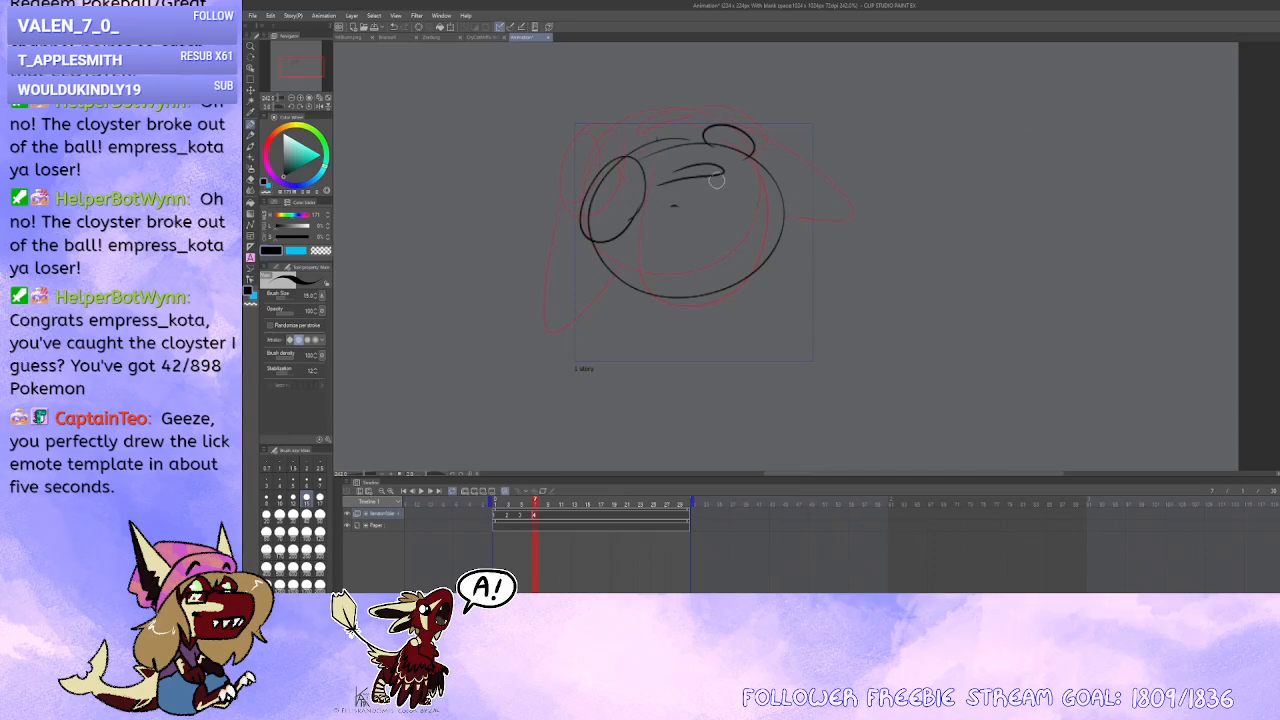
mouse_move(716, 180)
left_mouse_down()
mouse_move(774, 157)
mouse_move(803, 255)
left_mouse_up()
key("ctrl+z")
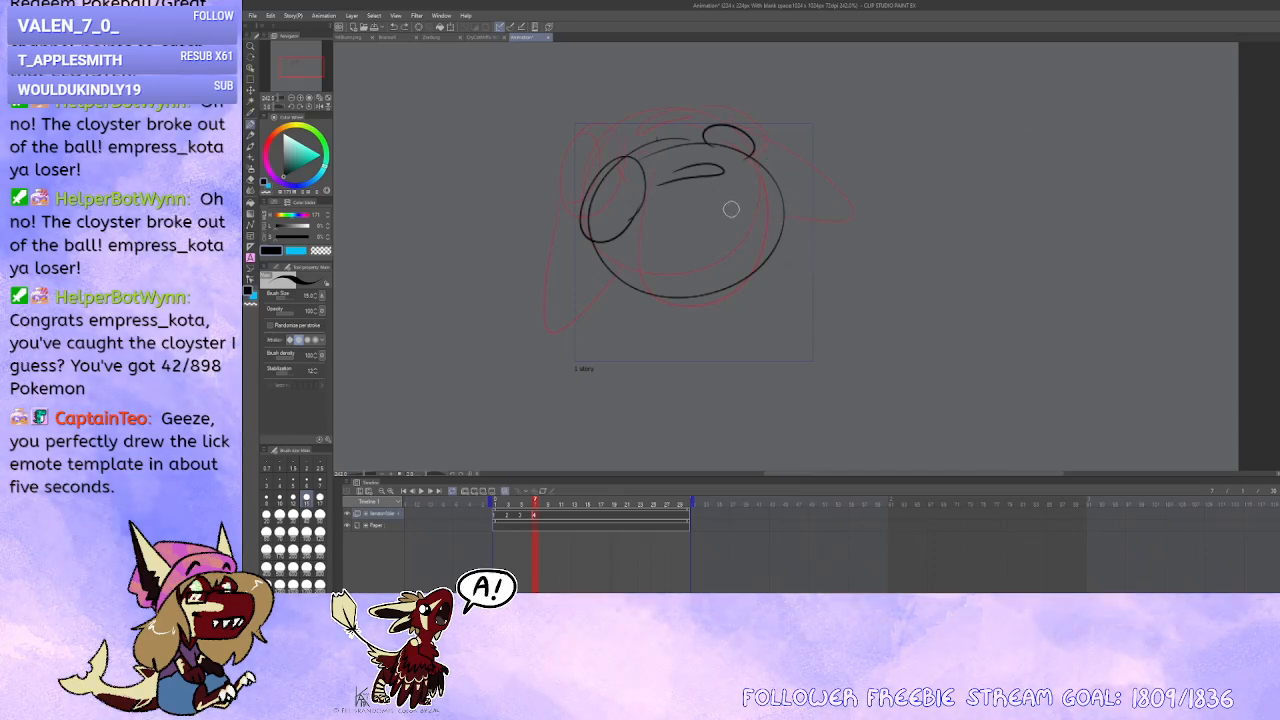
left_click_drag(742, 218, 739, 219)
left_click_drag(772, 154, 678, 154)
key("ctrl+z")
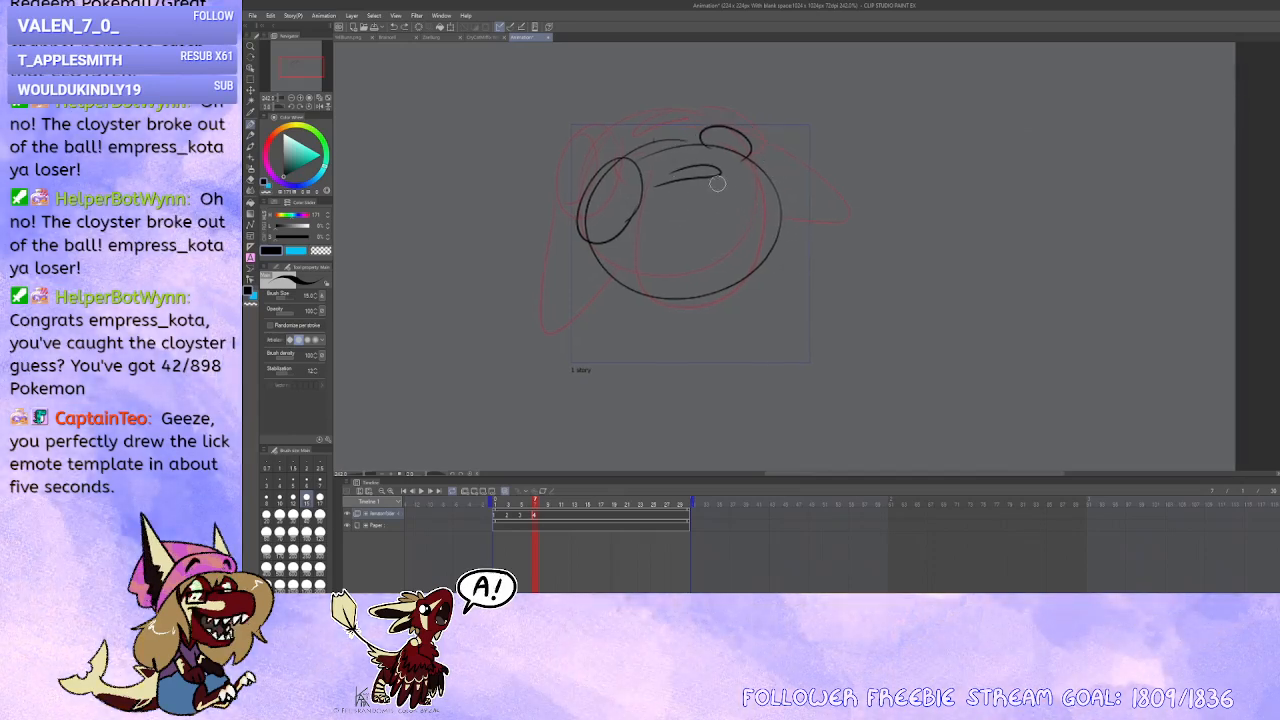
mouse_move(779, 132)
left_mouse_down()
mouse_move(730, 171)
mouse_move(699, 223)
left_mouse_up()
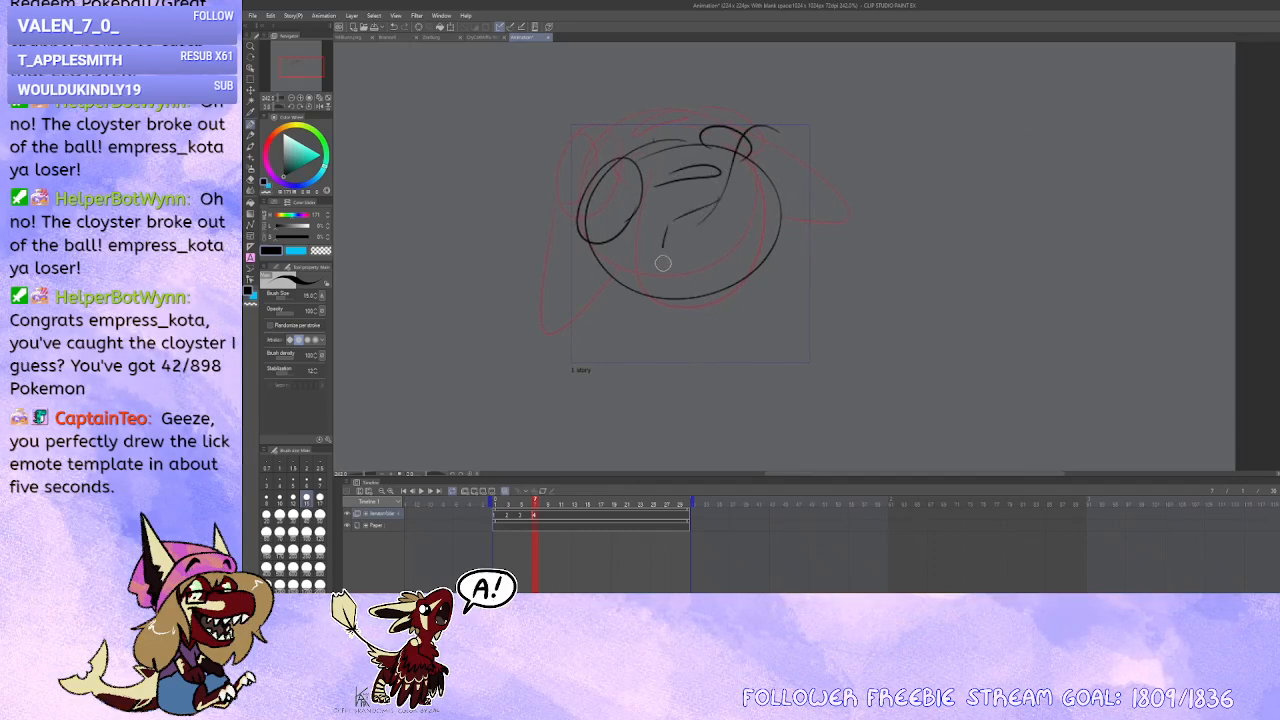
key("ctrl+z")
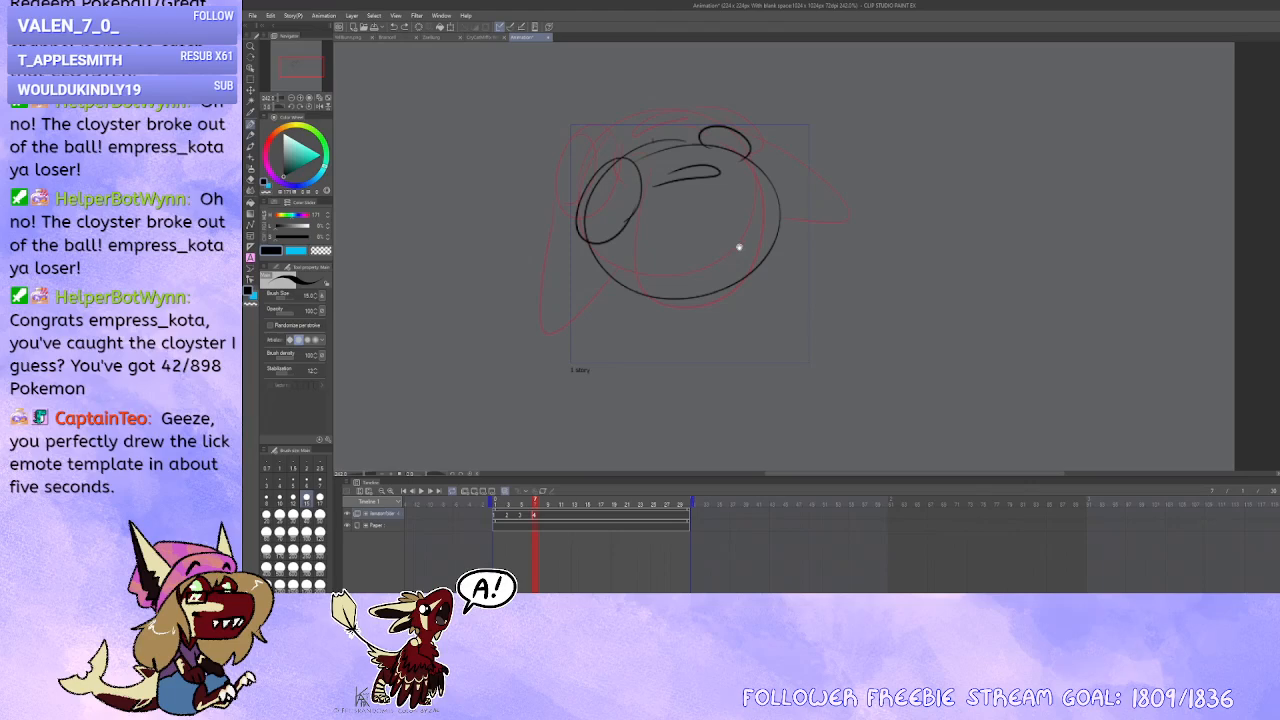
Step: Turn off onion skin and erase the right side and bottom of the third cel's jaw
left_click(522, 515)
left_click_drag(671, 331, 646, 311)
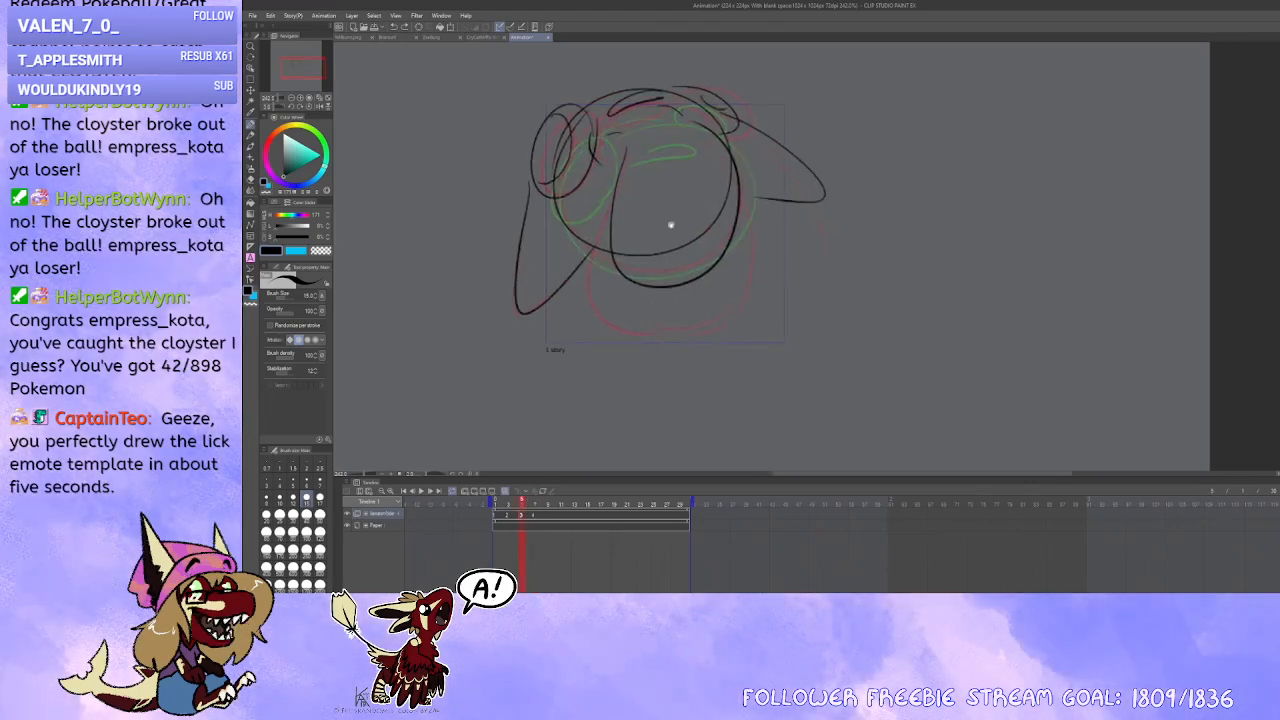
left_click(506, 493)
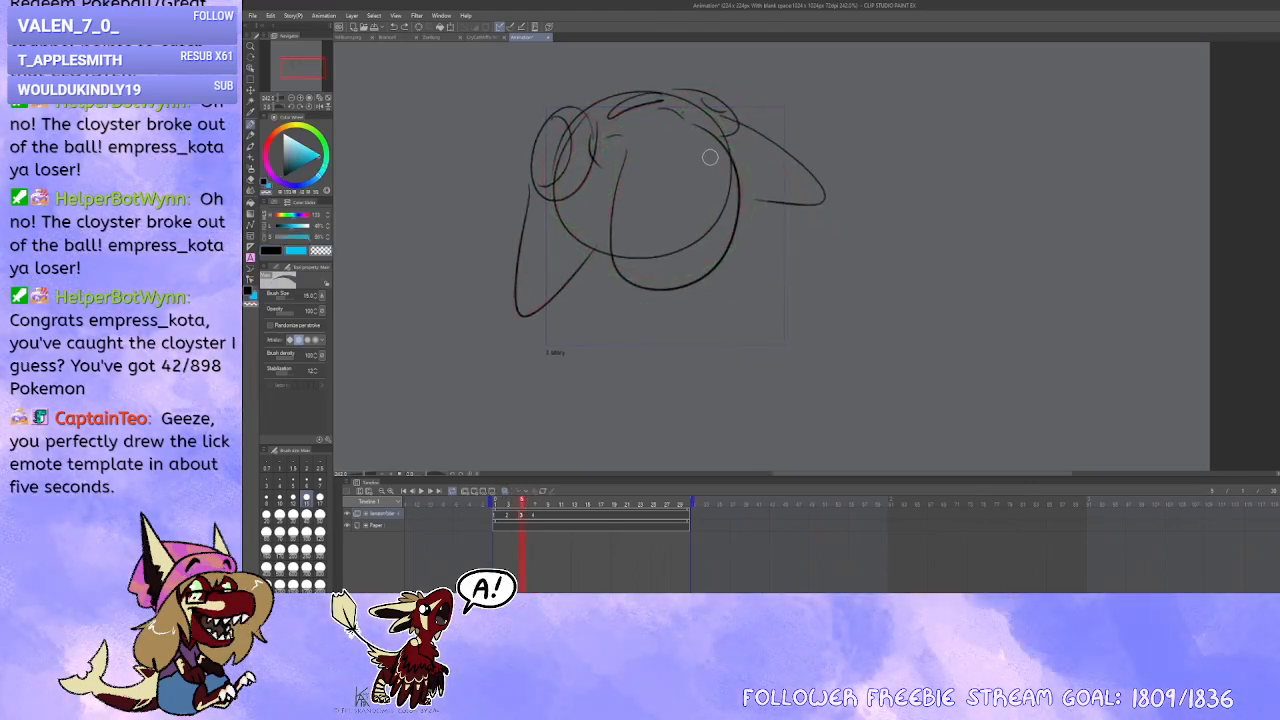
mouse_move(694, 125)
left_mouse_down()
mouse_move(727, 169)
mouse_move(732, 155)
mouse_move(723, 265)
mouse_move(736, 216)
mouse_move(630, 284)
left_mouse_up()
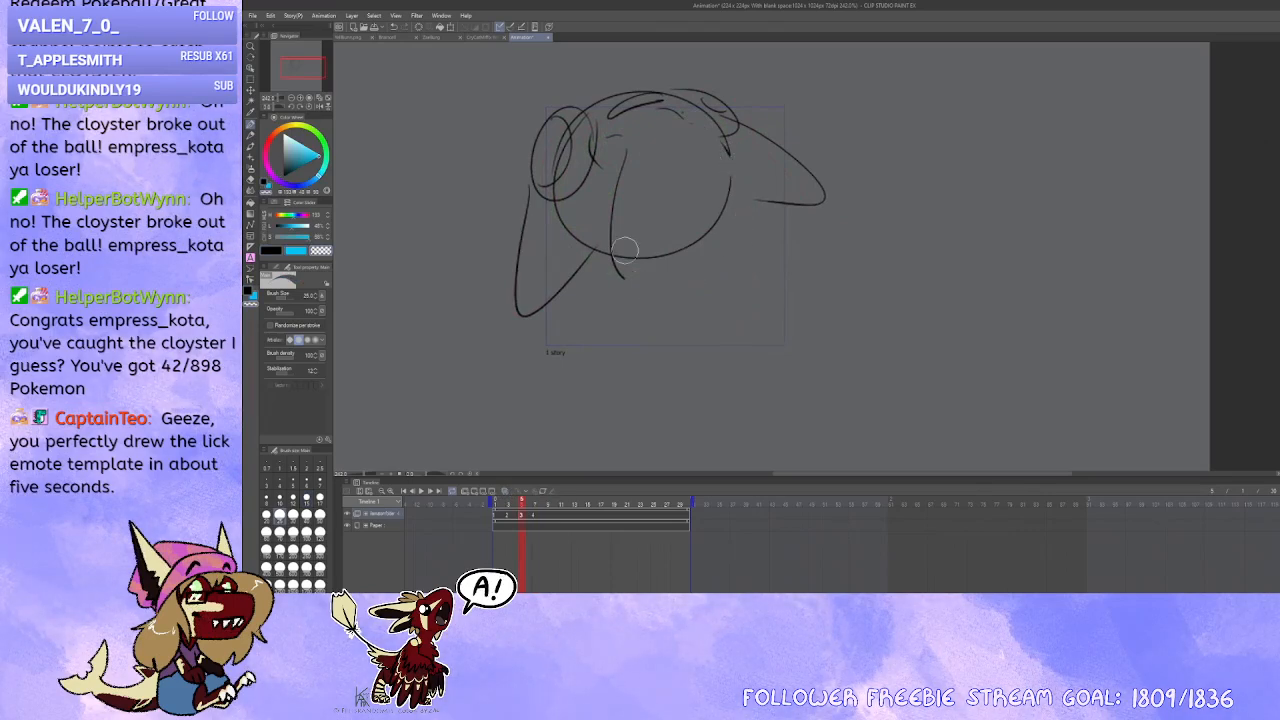
Step: Redraw the third cel's jaw with a thinner brush, bulging its right side out beyond the head circle
key("bracketleft")
key("bracketleft")
key("bracketleft")
key("bracketleft")
key("bracketleft")
key("c")
mouse_move(704, 133)
left_mouse_down()
mouse_move(749, 143)
mouse_move(764, 192)
mouse_move(675, 289)
mouse_move(623, 266)
mouse_move(702, 279)
left_mouse_up()
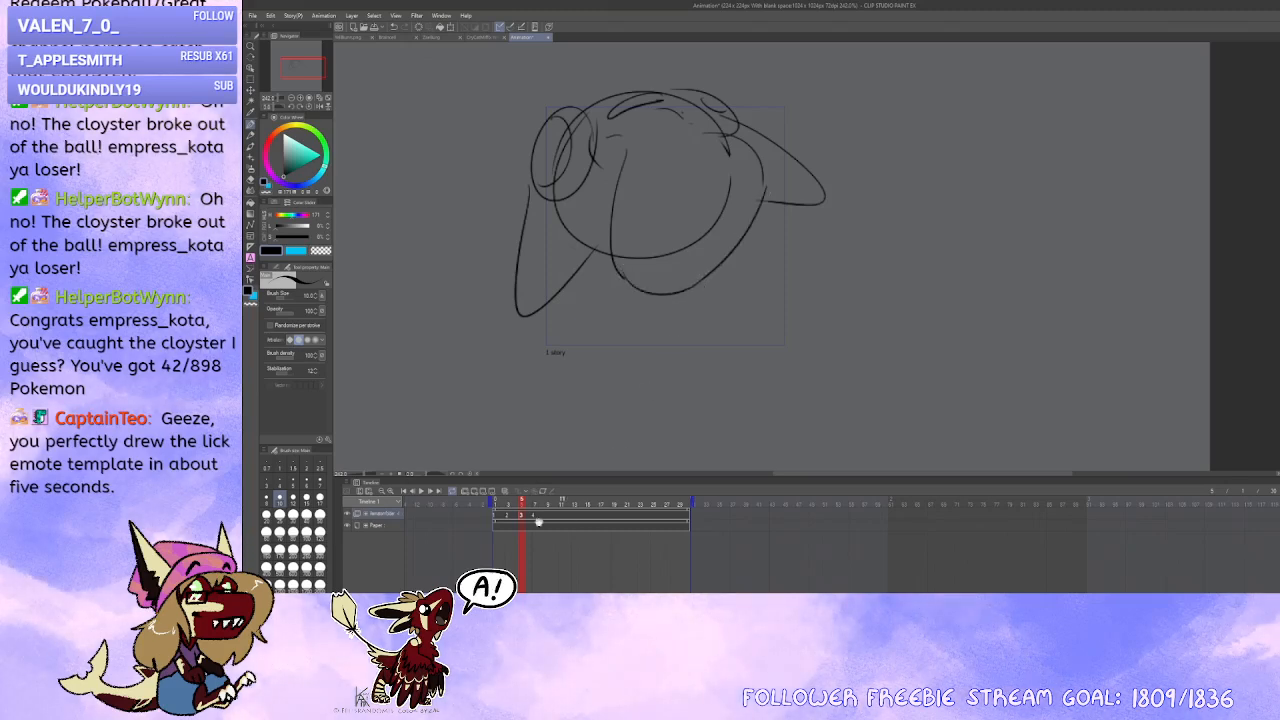
Step: Erase the right side of the second cel's jaw with an enlarged brush
left_click(507, 516)
left_click_drag(620, 388, 617, 391)
key("x")
key("c")
key("bracketright")
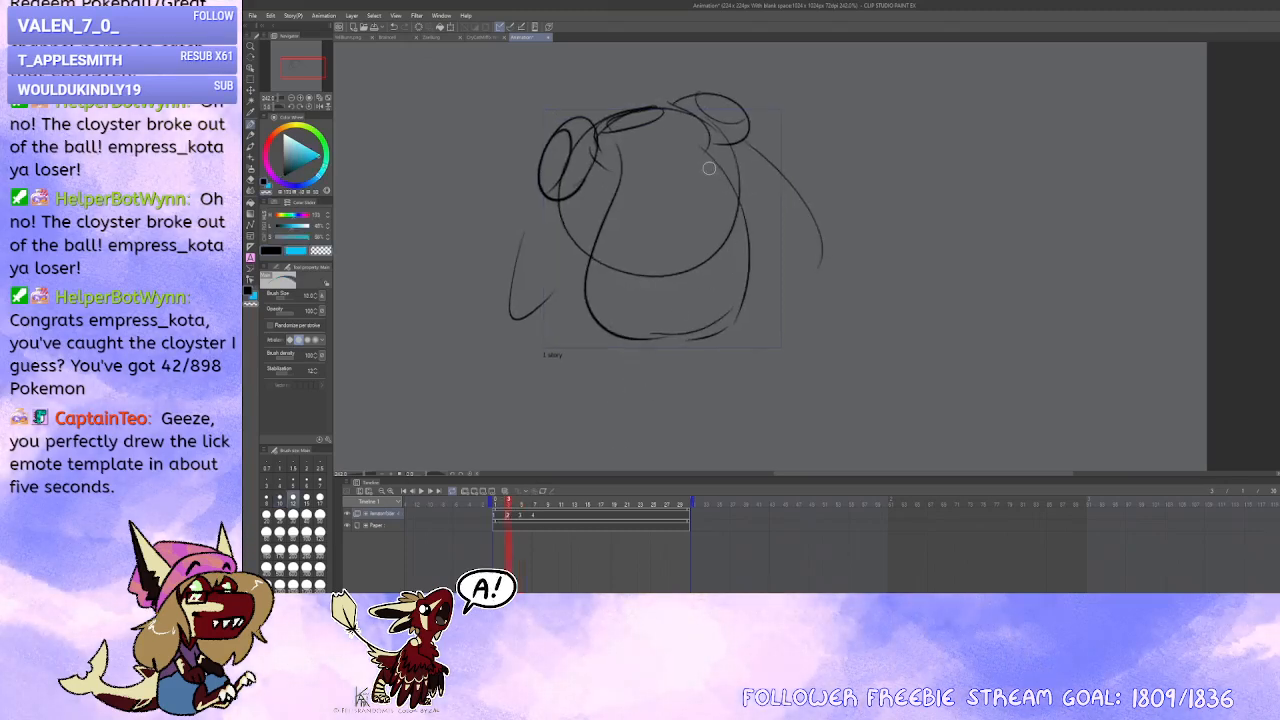
key("bracketright")
key("bracketright")
key("bracketright")
left_click_drag(744, 215, 737, 297)
left_click_drag(672, 326, 723, 297)
Step: Redraw the right side of the second cel's jaw with a smaller brush, bulging outward past the head circle
key("x")
key("bracketleft")
key("bracketleft")
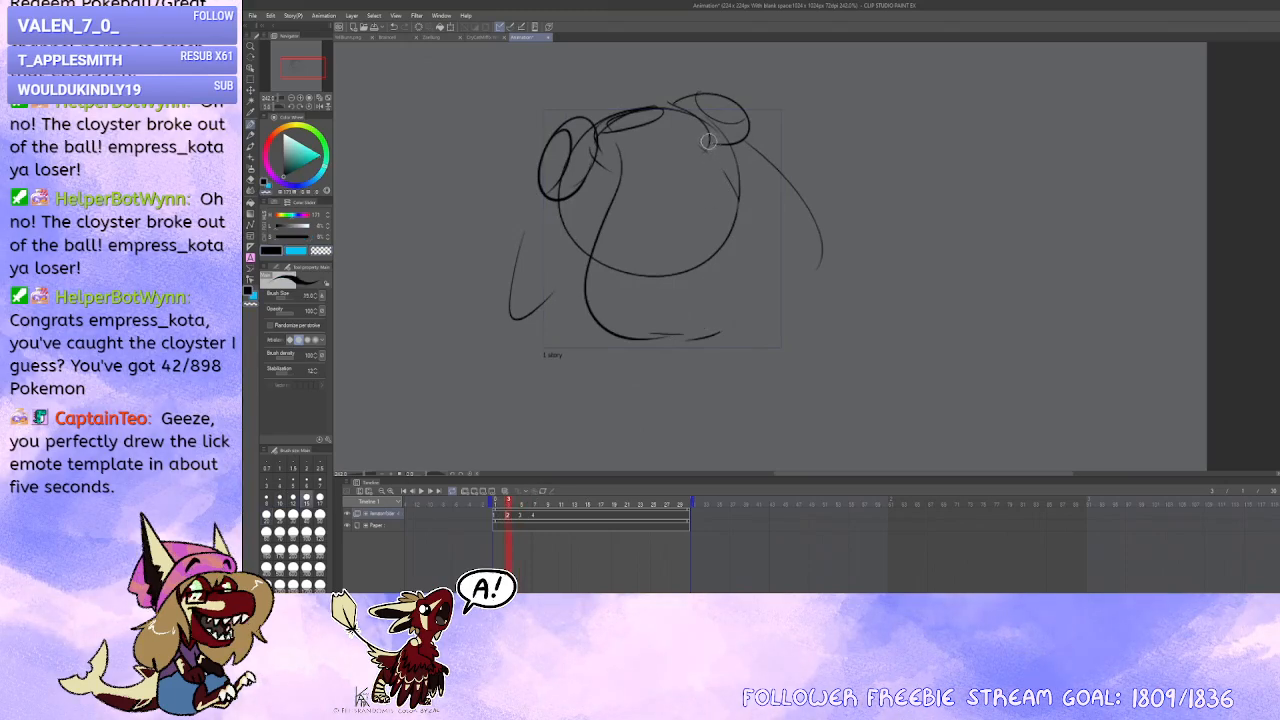
key("bracketleft")
key("bracketleft")
left_click_drag(706, 147, 754, 226)
key("ctrl+z")
left_click_drag(694, 142, 752, 236)
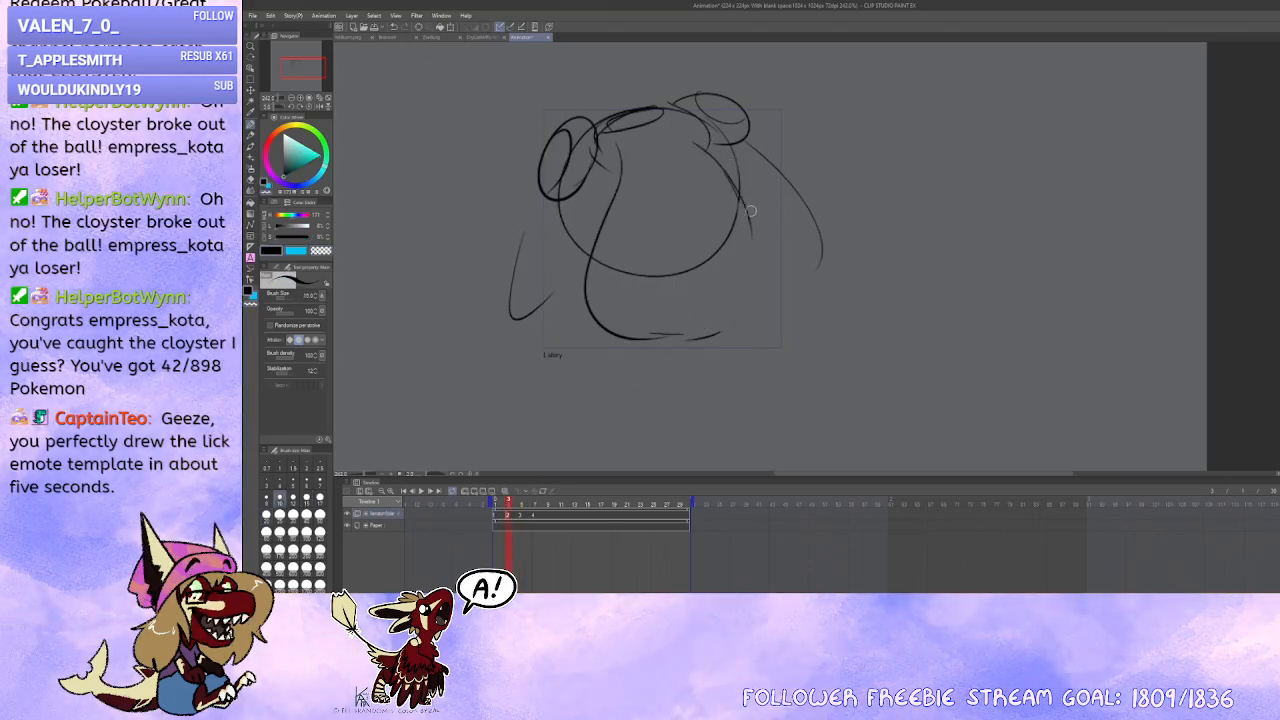
mouse_move(694, 133)
left_mouse_down()
mouse_move(748, 178)
mouse_move(740, 296)
left_mouse_up()
mouse_move(752, 182)
left_mouse_down()
mouse_move(742, 295)
mouse_move(719, 337)
left_mouse_up()
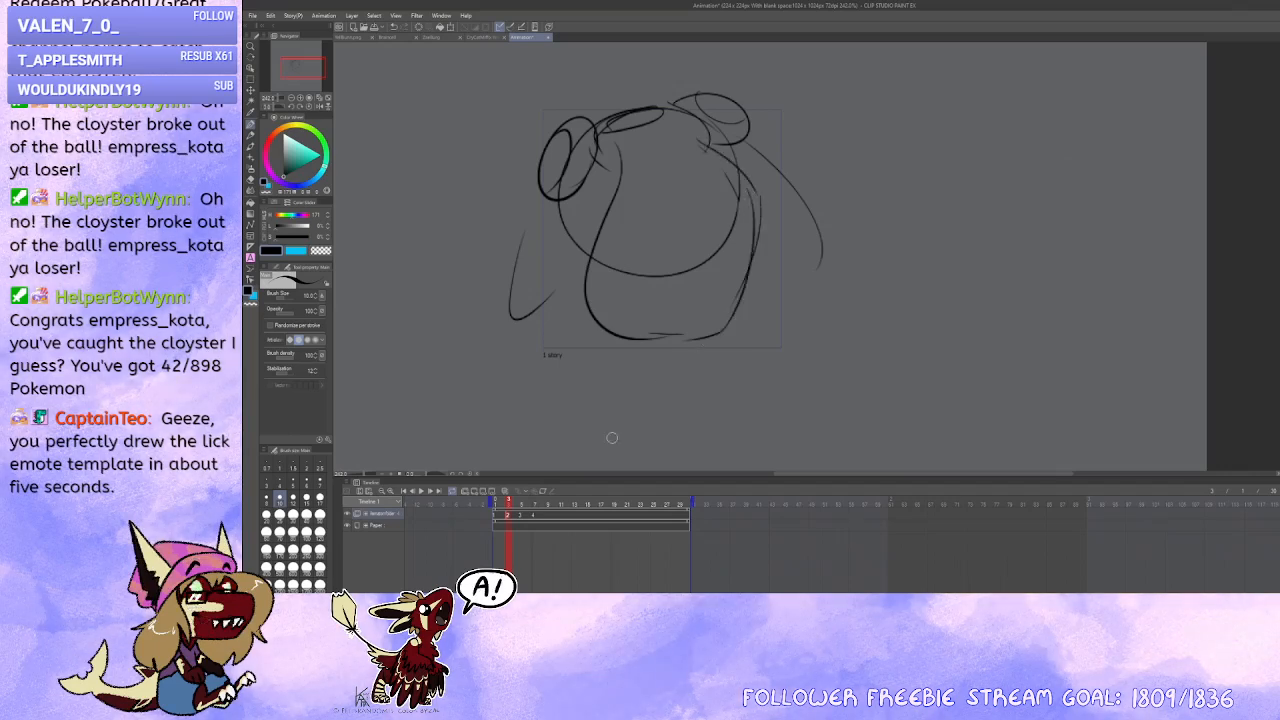
Step: Turn onion skin back on and sketch the fourth cel's right cheek curve, bulging out from below the right eye
left_click(526, 521)
left_click(525, 516)
left_click(536, 516)
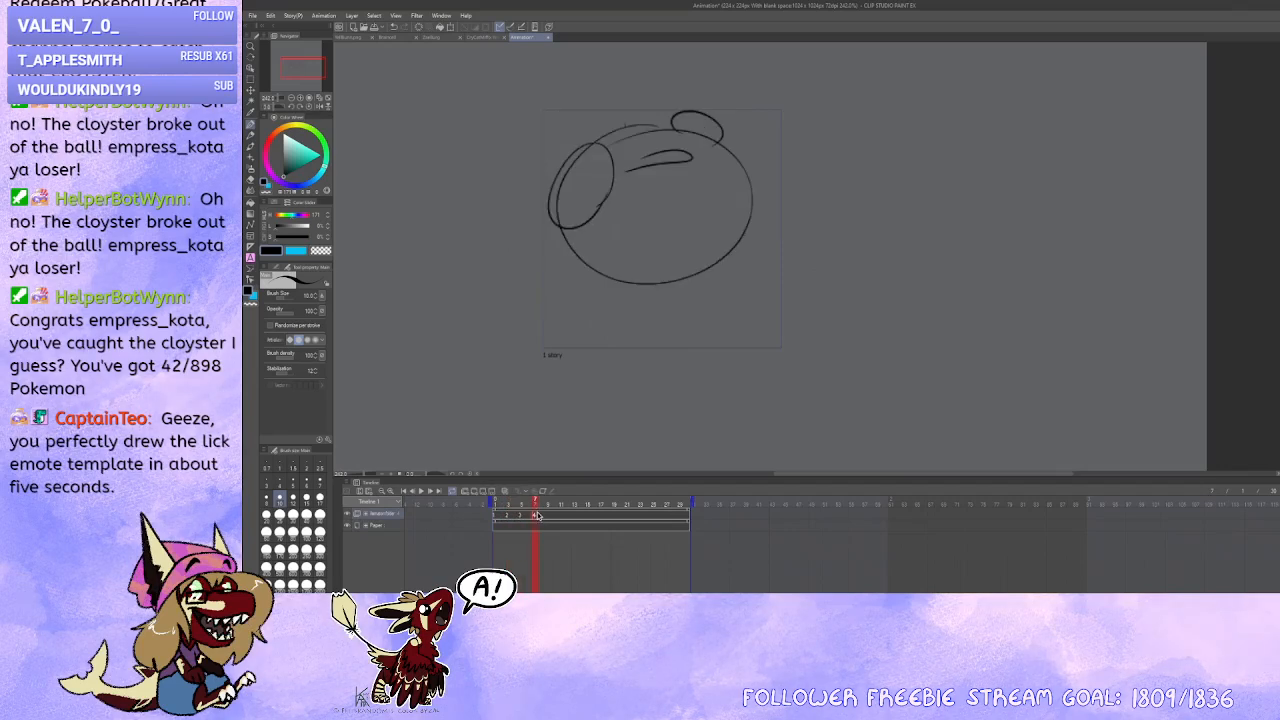
left_click_drag(672, 251, 666, 246)
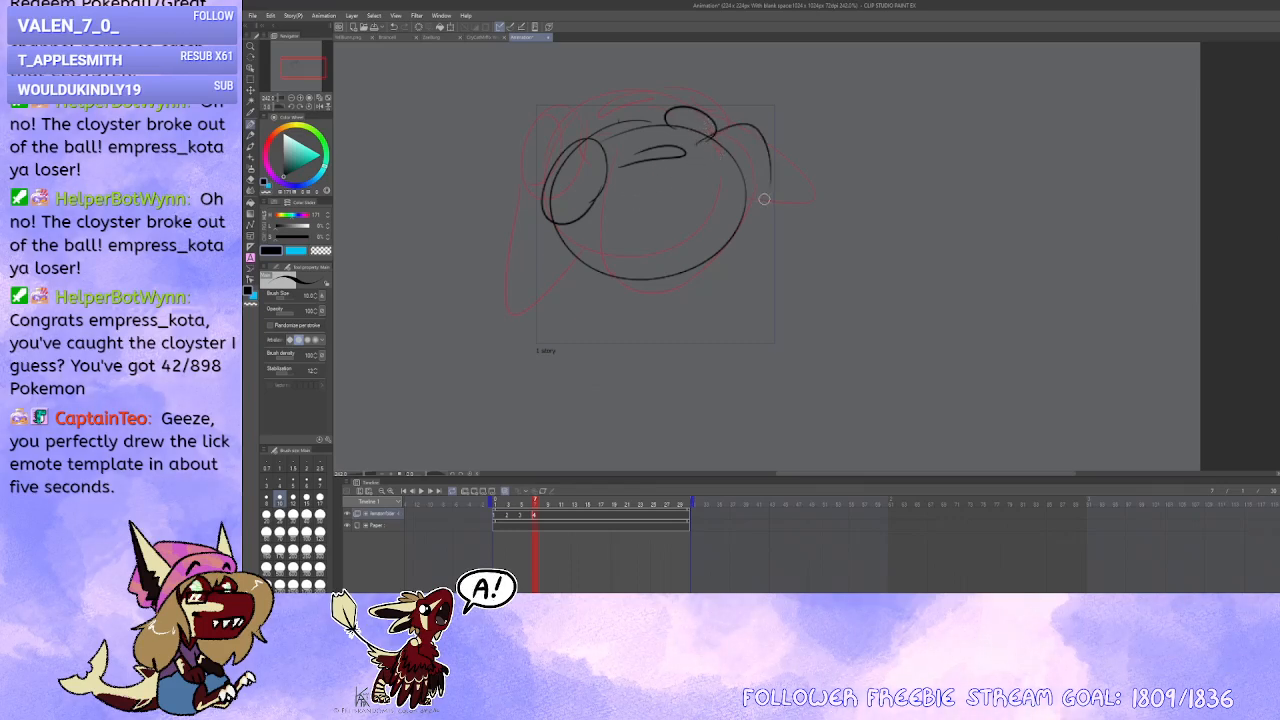
left_click_drag(709, 159, 707, 151)
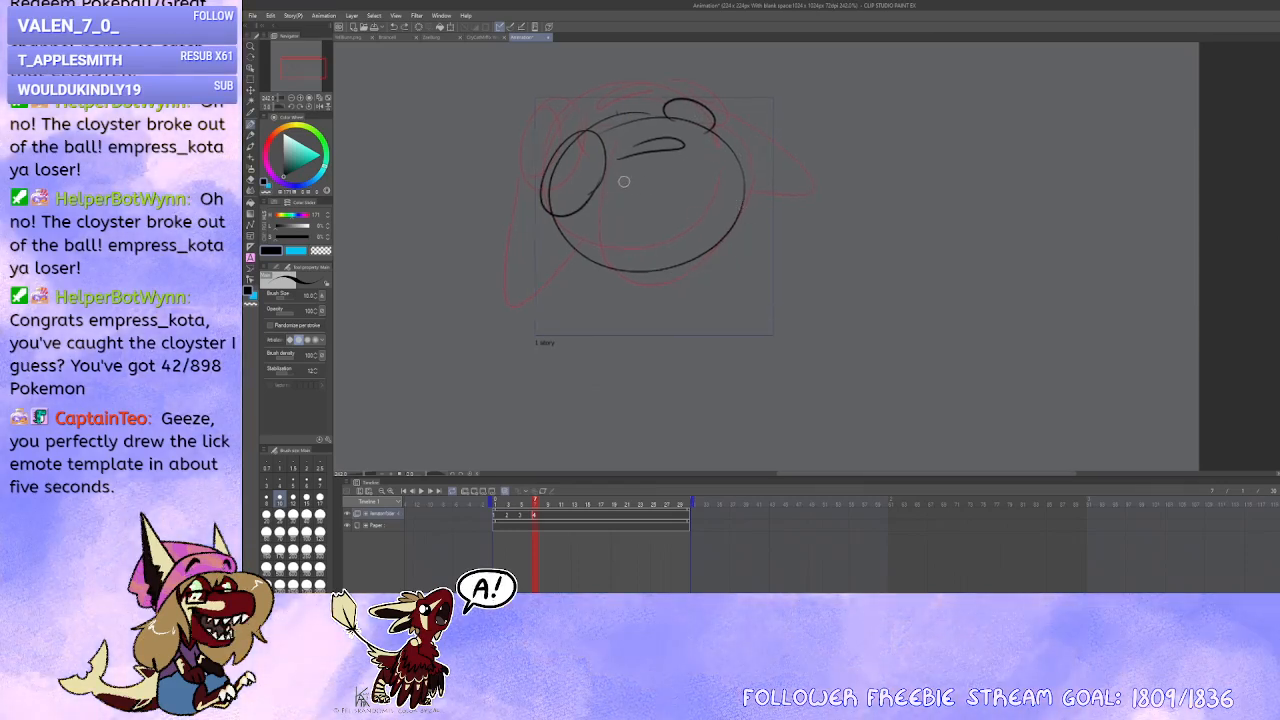
mouse_move(702, 158)
left_mouse_down()
mouse_move(752, 125)
mouse_move(760, 155)
mouse_move(700, 246)
left_mouse_up()
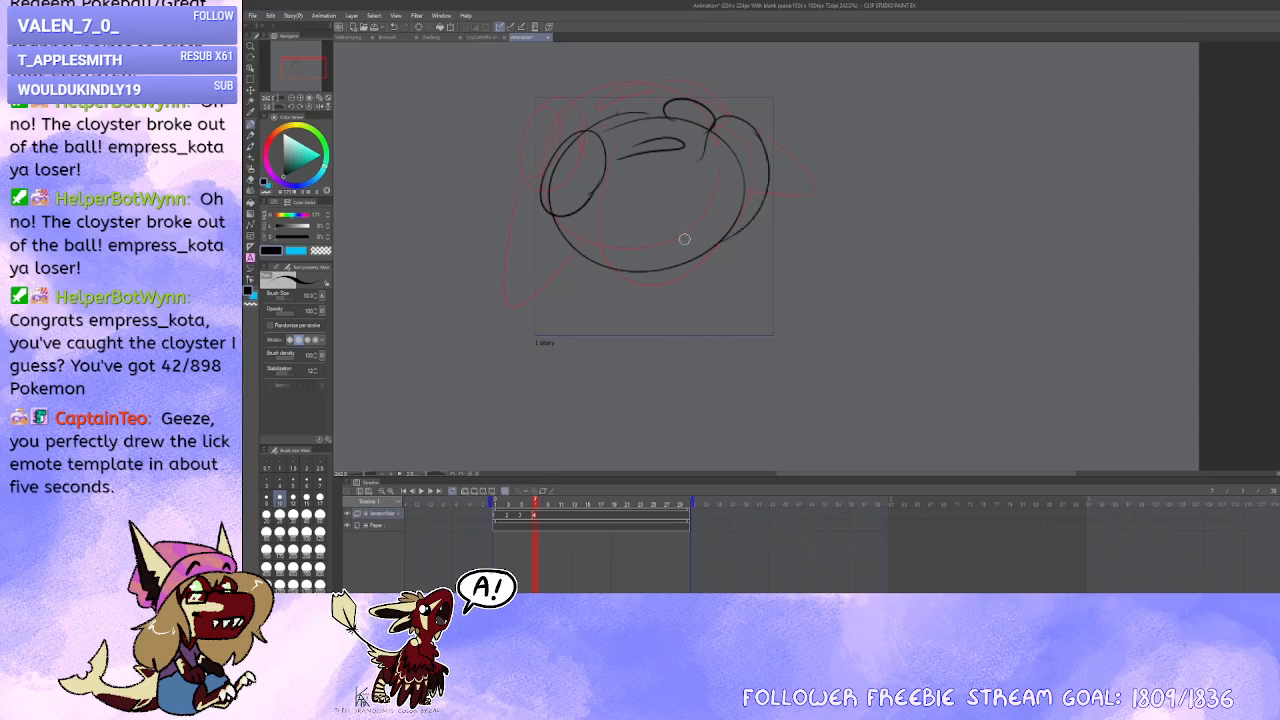
Step: Sketch the fourth cel's raised jaw outline, curving from the cheek under the nose and back around
mouse_move(632, 194)
left_mouse_down()
mouse_move(676, 241)
mouse_move(742, 196)
left_mouse_up()
mouse_move(636, 187)
left_mouse_down()
mouse_move(695, 162)
mouse_move(682, 176)
mouse_move(639, 175)
mouse_move(724, 177)
mouse_move(699, 162)
mouse_move(742, 168)
left_mouse_up()
key("ctrl+z")
left_click_drag(738, 223, 738, 213)
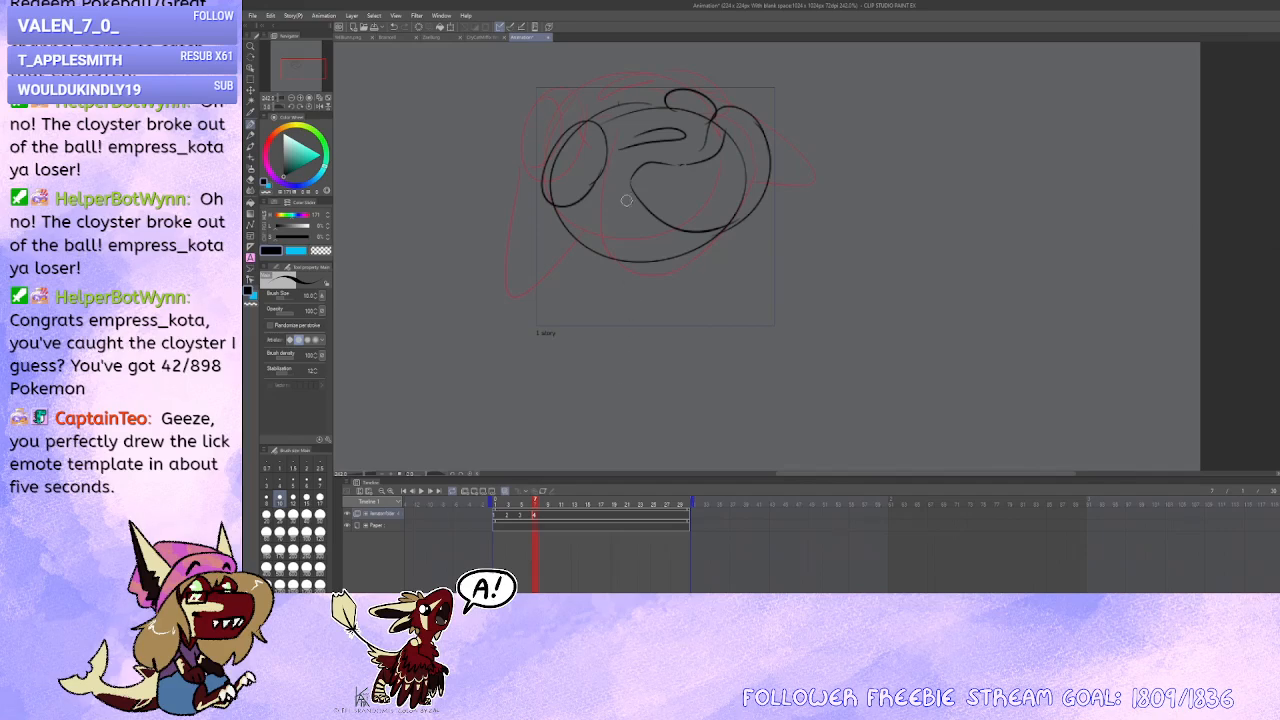
Step: Redraw the fourth cel's jaw with a fuller lower curve and erase the overlapping inner line
mouse_move(631, 189)
left_mouse_down()
mouse_move(753, 214)
mouse_move(656, 255)
mouse_move(634, 180)
mouse_move(693, 245)
mouse_move(746, 216)
mouse_move(635, 182)
mouse_move(754, 212)
left_mouse_up()
key("ctrl+z")
key("ctrl+z")
key("ctrl+z")
key("ctrl+z")
key("x")
key("x")
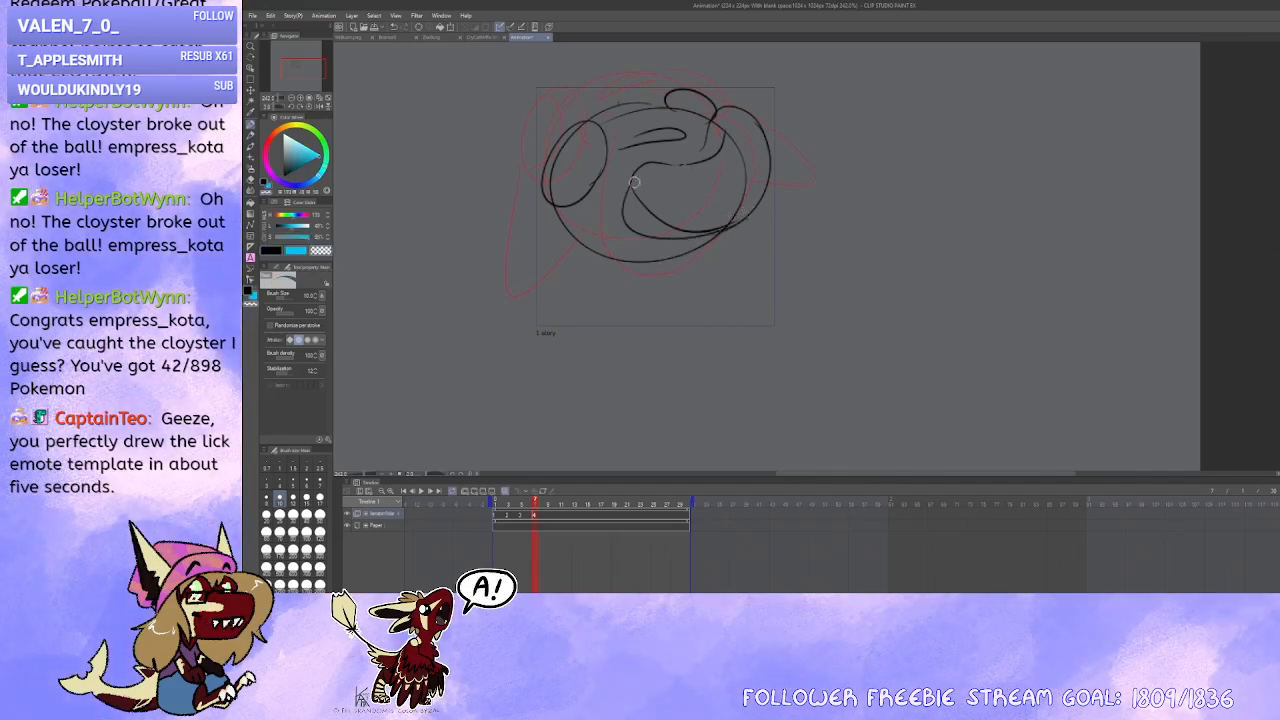
mouse_move(668, 221)
left_mouse_down()
mouse_move(736, 216)
mouse_move(688, 225)
mouse_move(732, 129)
left_mouse_up()
left_click_drag(732, 129, 729, 214)
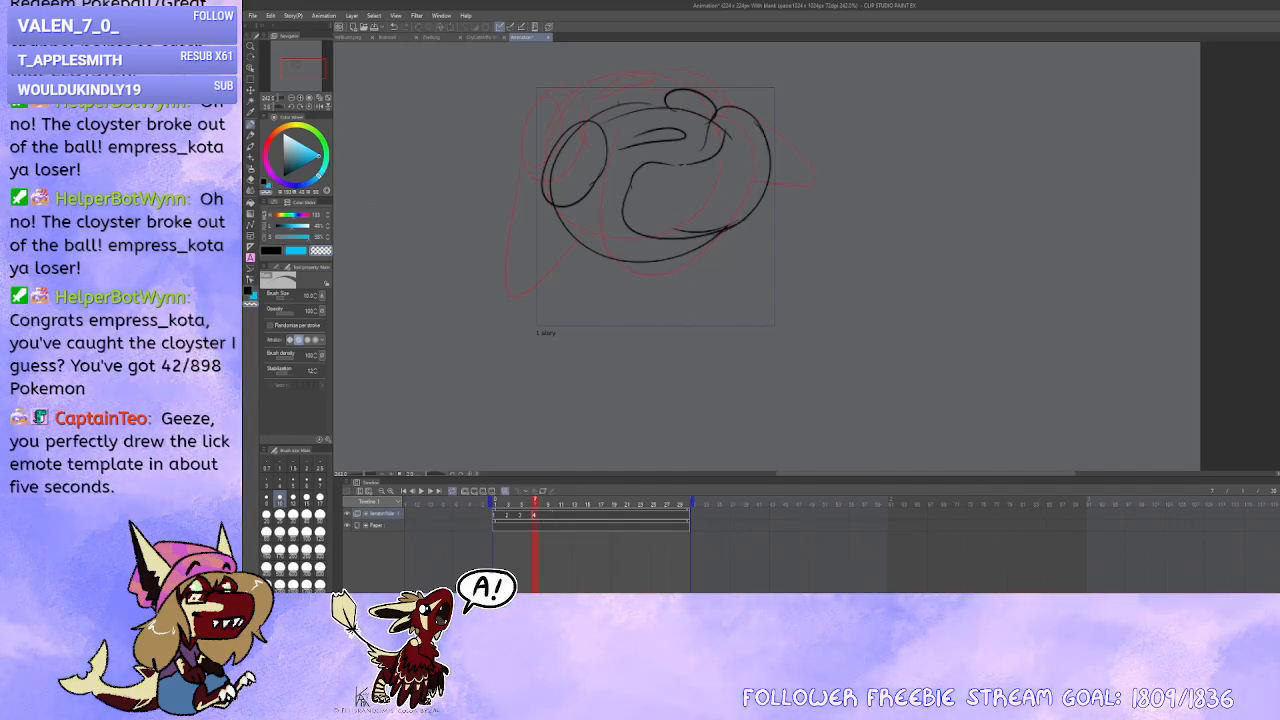
Step: Add a fifth cel to the animation folder at frame 9
left_click(550, 518)
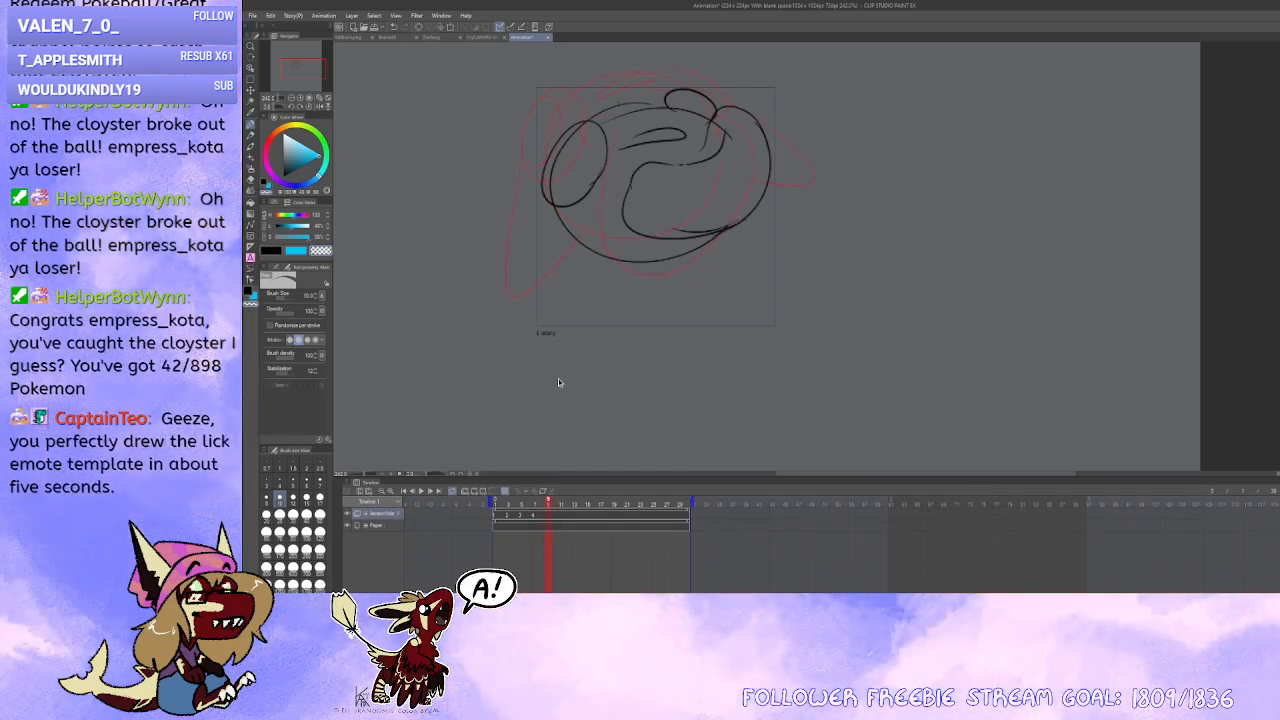
key("ctrl+shift+n")
left_click_drag(649, 320, 653, 320)
Step: Add the two drooping ears and inner eye ovals to the fourth cel's sketch
left_click(536, 516)
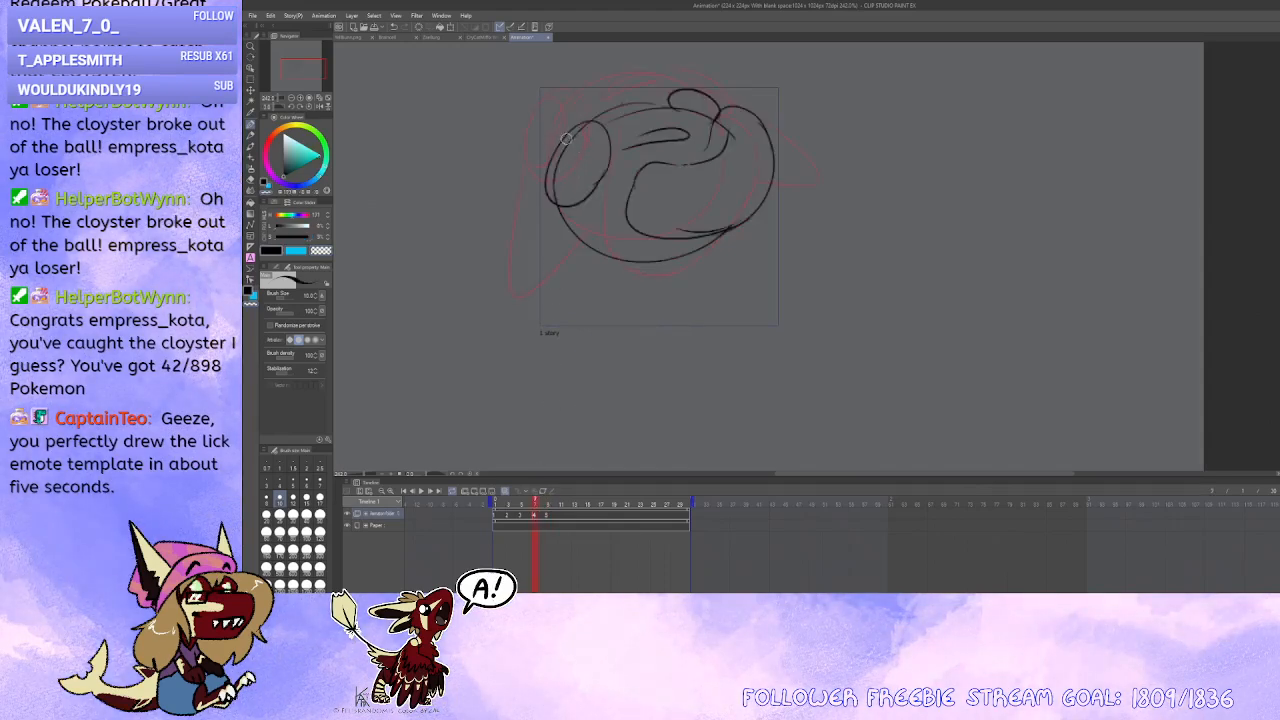
mouse_move(586, 133)
left_mouse_down()
mouse_move(571, 182)
mouse_move(691, 111)
mouse_move(690, 92)
mouse_move(709, 109)
mouse_move(644, 195)
mouse_move(530, 215)
mouse_move(544, 162)
mouse_move(543, 215)
mouse_move(588, 287)
left_mouse_up()
left_click_drag(809, 200, 777, 217)
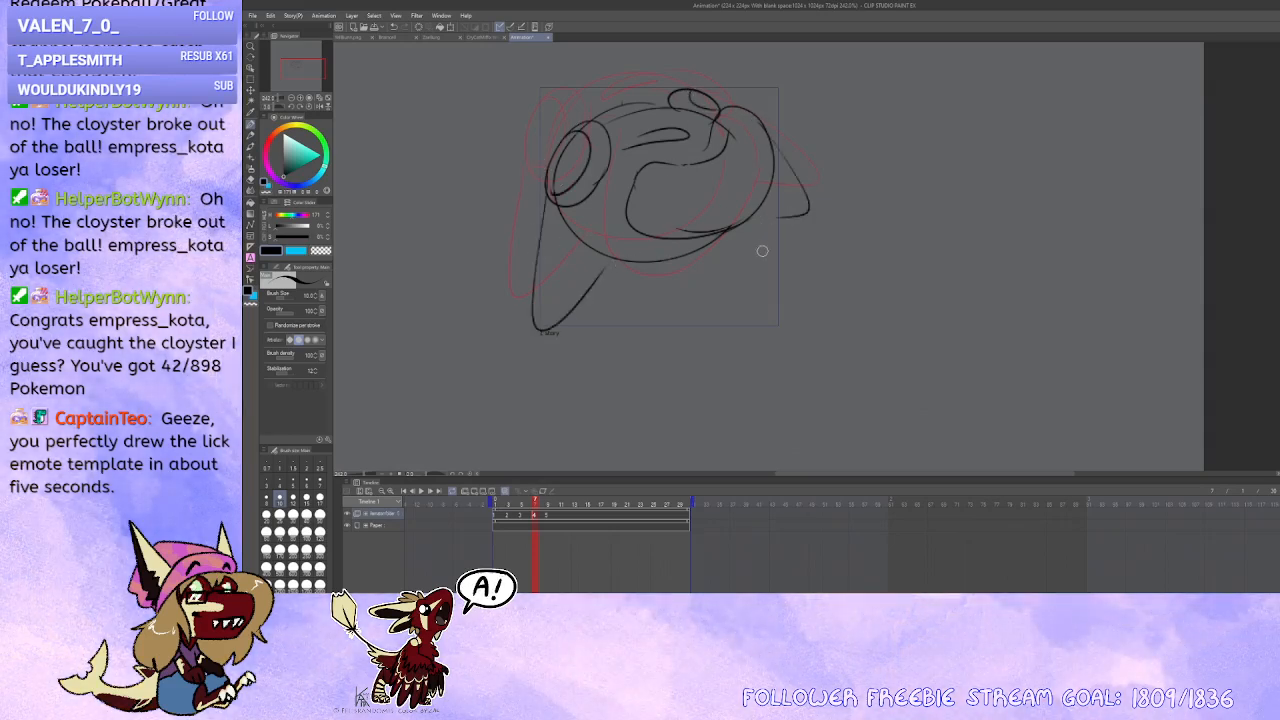
left_click_drag(752, 260, 750, 250)
Step: Go to the fifth cel at frame 9 and try a wide oval head with one slanted eye over the onion skin
left_click(549, 505)
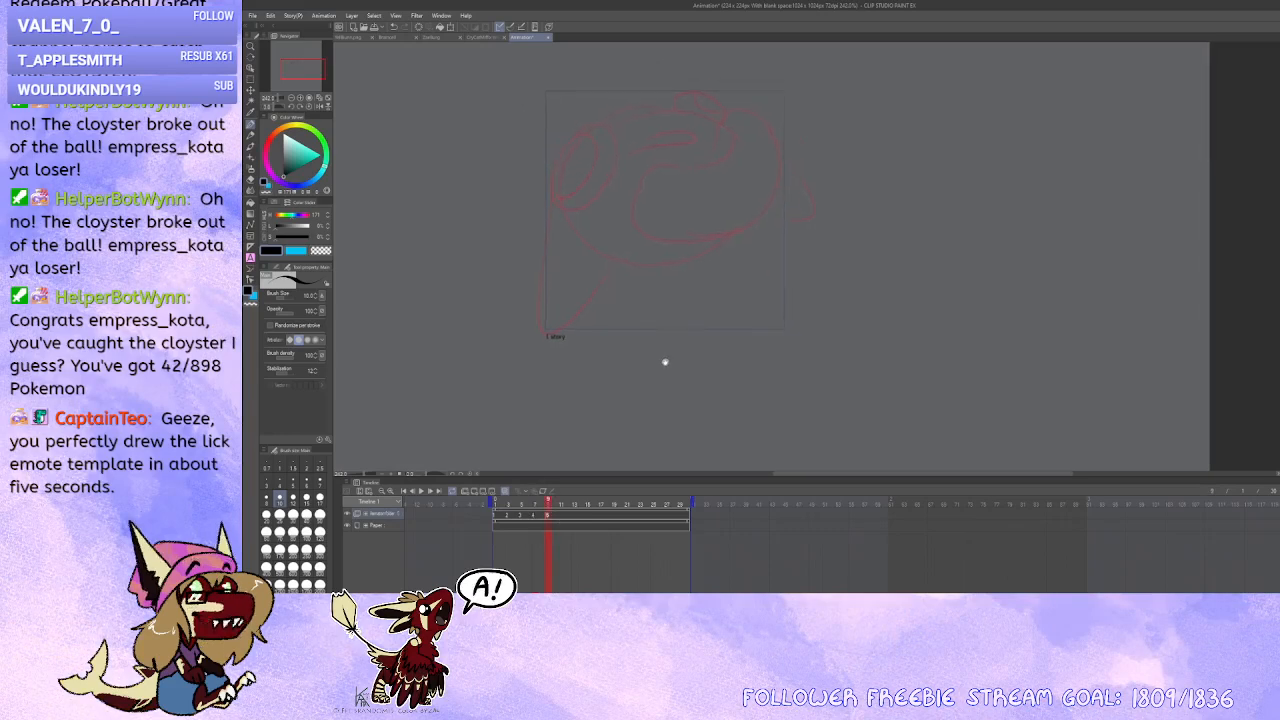
left_click_drag(698, 198, 702, 188)
mouse_move(650, 129)
left_mouse_down()
mouse_move(646, 291)
mouse_move(631, 260)
mouse_move(766, 152)
mouse_move(766, 206)
left_mouse_up()
key("ctrl+z")
key("ctrl+z")
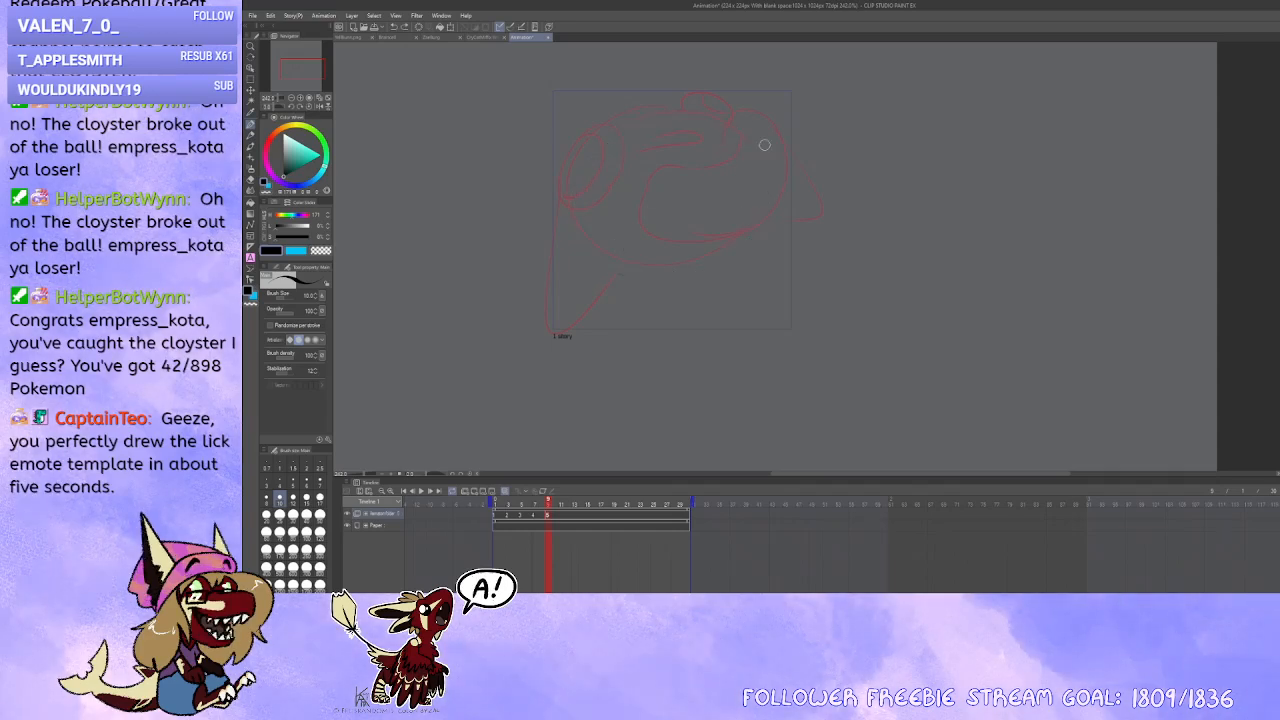
mouse_move(766, 143)
left_mouse_down()
mouse_move(749, 266)
mouse_move(766, 150)
left_mouse_up()
key("ctrl+z")
mouse_move(676, 118)
left_mouse_down()
mouse_move(580, 200)
mouse_move(640, 148)
left_mouse_up()
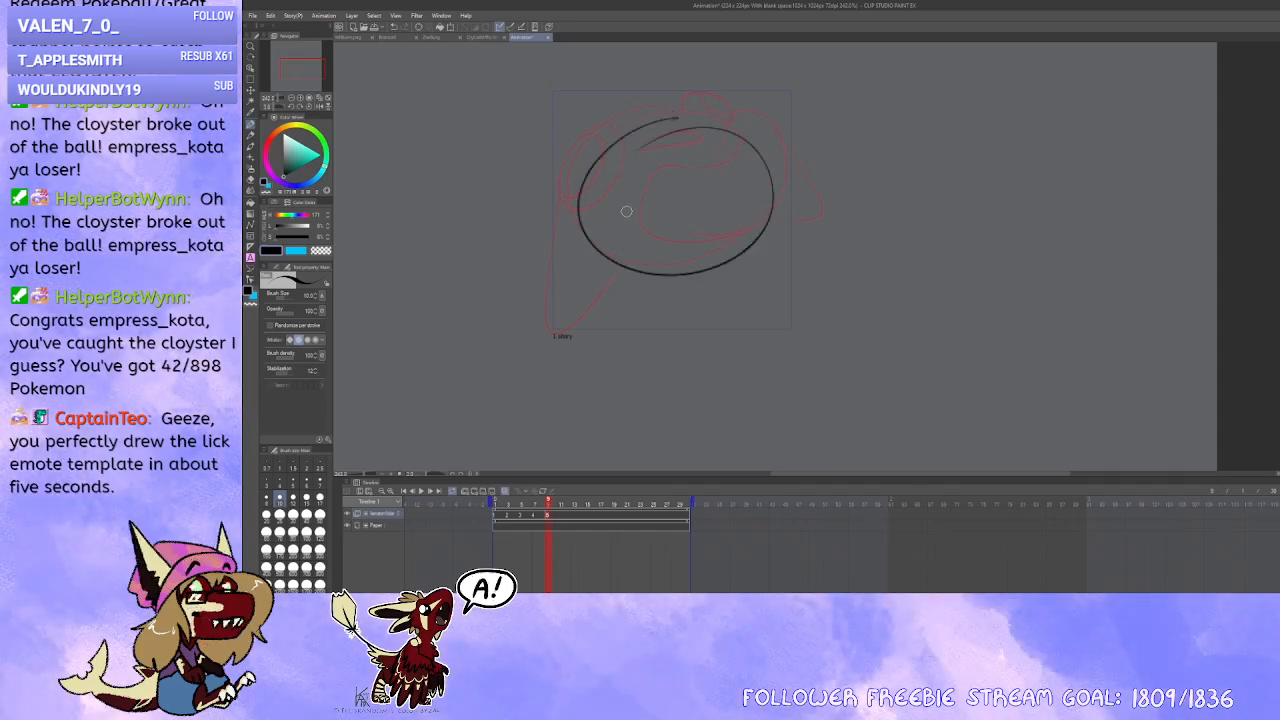
mouse_move(623, 194)
left_mouse_down()
mouse_move(617, 171)
mouse_move(612, 196)
left_mouse_up()
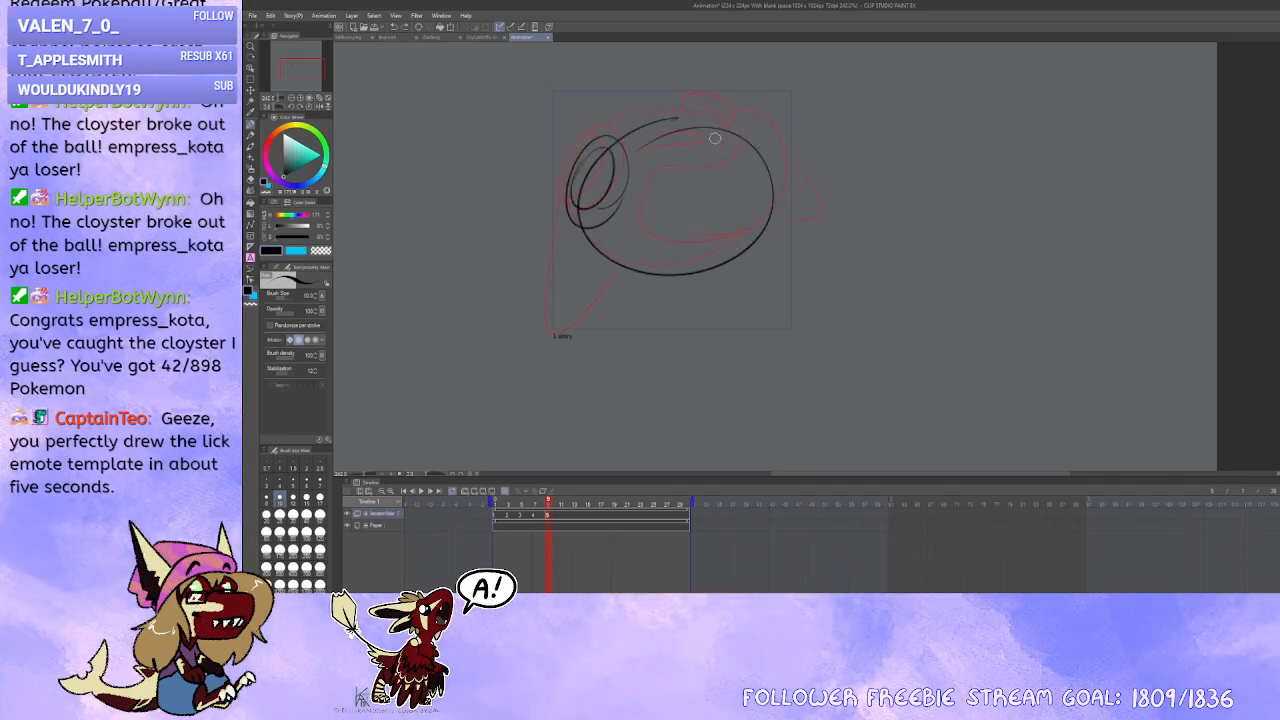
key("ctrl+z")
key("ctrl+z")
key("ctrl+z")
Step: Sketch the fifth cel's head as a rounder circle with a slanted eye, a partial far eye and a narrow nose wedge
mouse_move(632, 271)
left_mouse_down()
mouse_move(750, 171)
mouse_move(596, 160)
mouse_move(576, 190)
mouse_move(762, 180)
mouse_move(617, 264)
left_mouse_up()
key("ctrl+z")
mouse_move(587, 182)
left_mouse_down()
mouse_move(583, 225)
mouse_move(610, 158)
mouse_move(590, 205)
left_mouse_up()
key("ctrl+z")
mouse_move(590, 152)
left_mouse_down()
mouse_move(592, 163)
mouse_move(704, 173)
mouse_move(694, 185)
mouse_move(731, 153)
mouse_move(649, 166)
mouse_move(714, 159)
left_mouse_up()
key("ctrl+z")
key("ctrl+z")
key("ctrl+z")
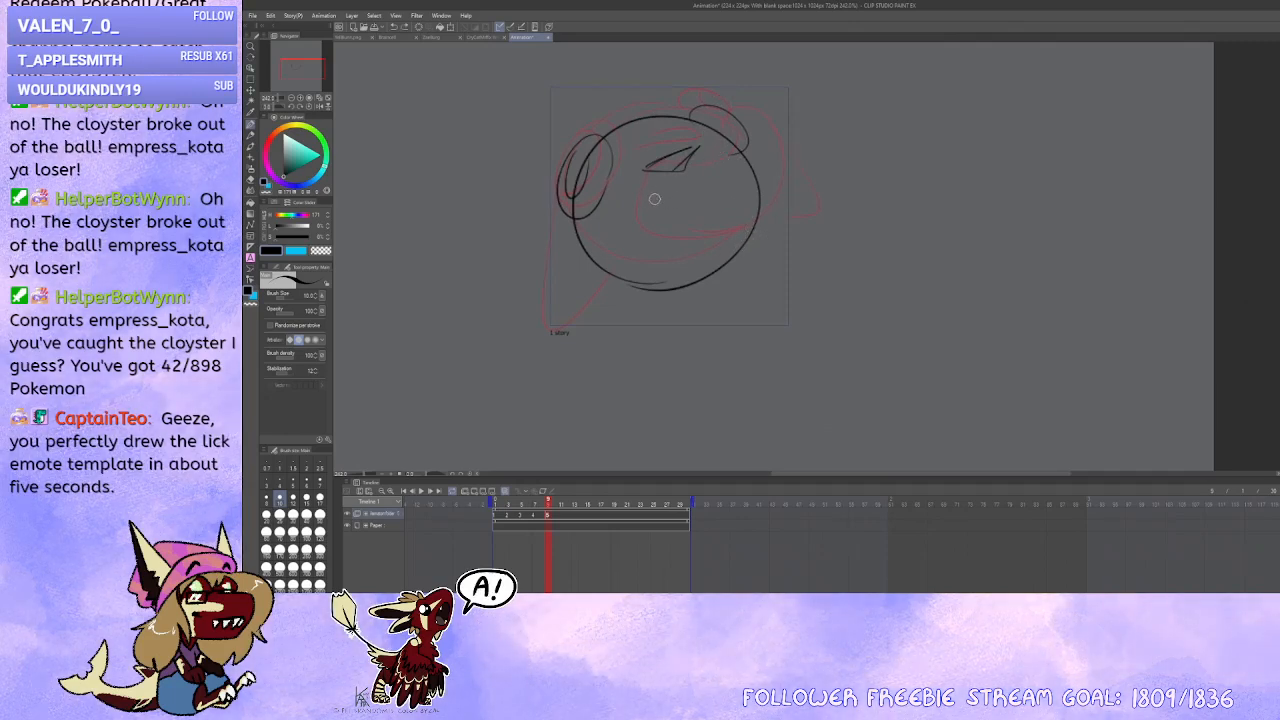
Step: Draw the fifth cel's raised tongue curling from the mouth past the face edge, with two small spit droplets above the head
left_click_drag(654, 199, 758, 204)
key("ctrl+z")
mouse_move(650, 195)
left_mouse_down()
mouse_move(712, 127)
mouse_move(680, 92)
mouse_move(767, 131)
mouse_move(705, 250)
mouse_move(730, 232)
left_mouse_up()
key("ctrl+z")
key("ctrl+z")
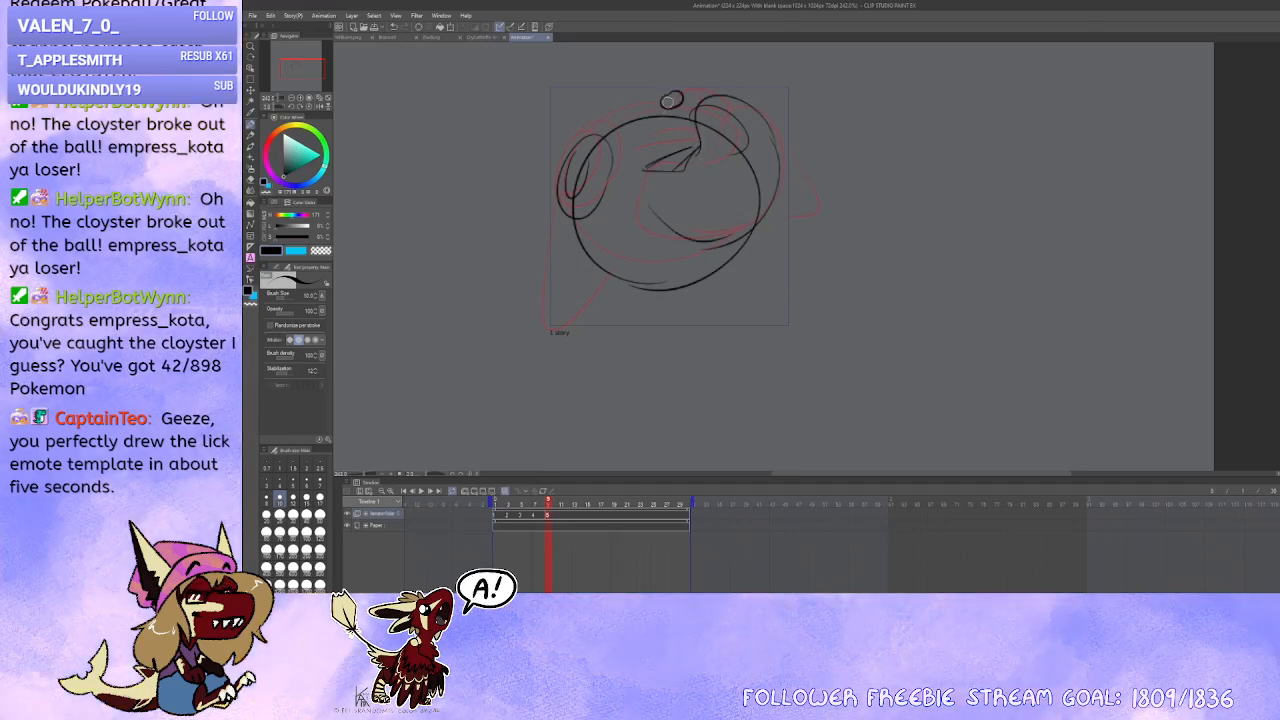
left_click_drag(769, 97, 775, 105)
left_click_drag(650, 194, 664, 212)
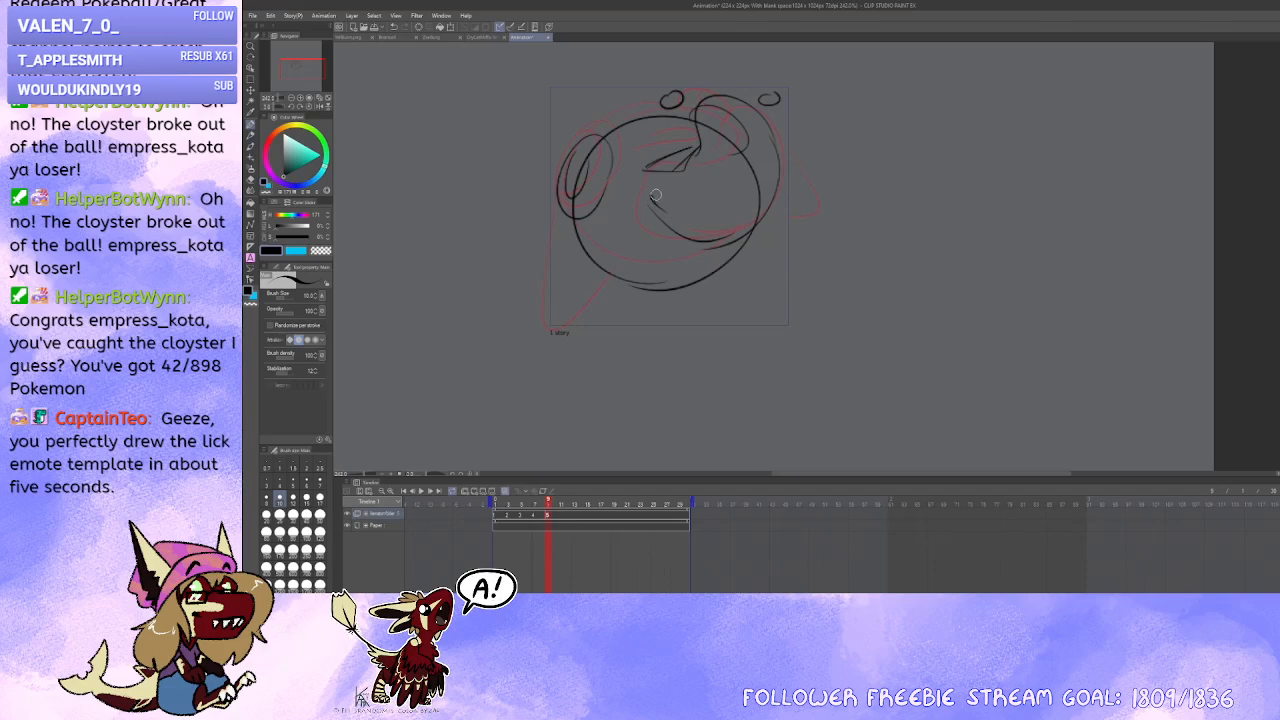
Step: Add the fifth cel's inner cheek curve and two drooping pointed ears
left_click_drag(628, 172, 673, 227)
left_click_drag(559, 195, 621, 280)
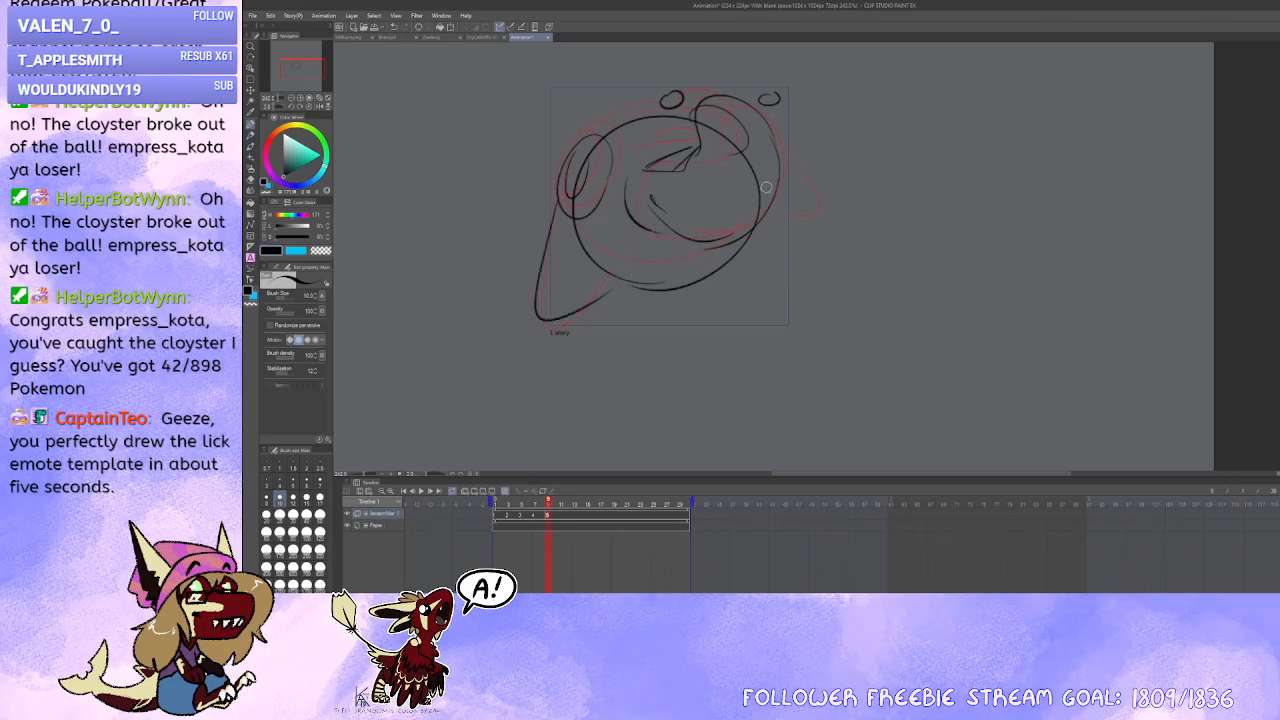
left_click_drag(766, 187, 756, 256)
Step: Add a sixth cel at frame 11 and sketch its wide oval head with one slanted eye and a short nose line
key("Right")
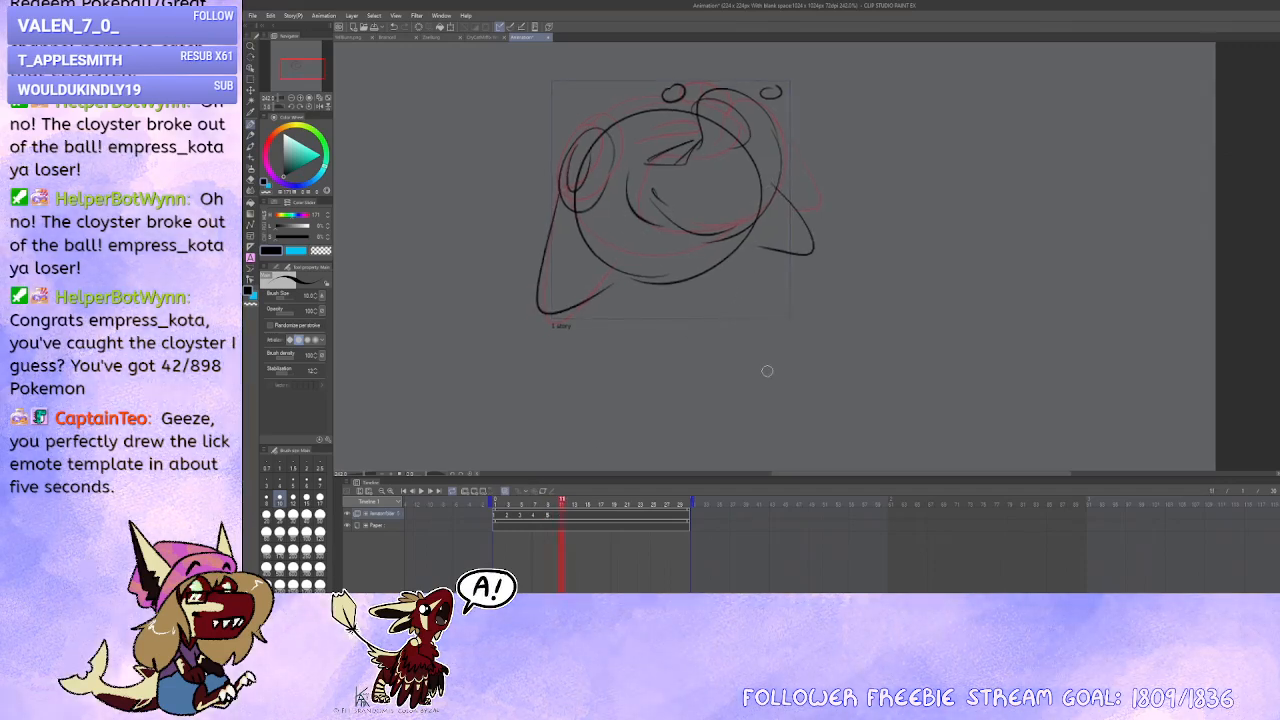
left_click(560, 517)
key("ctrl+shift+n")
left_click_drag(648, 343, 653, 340)
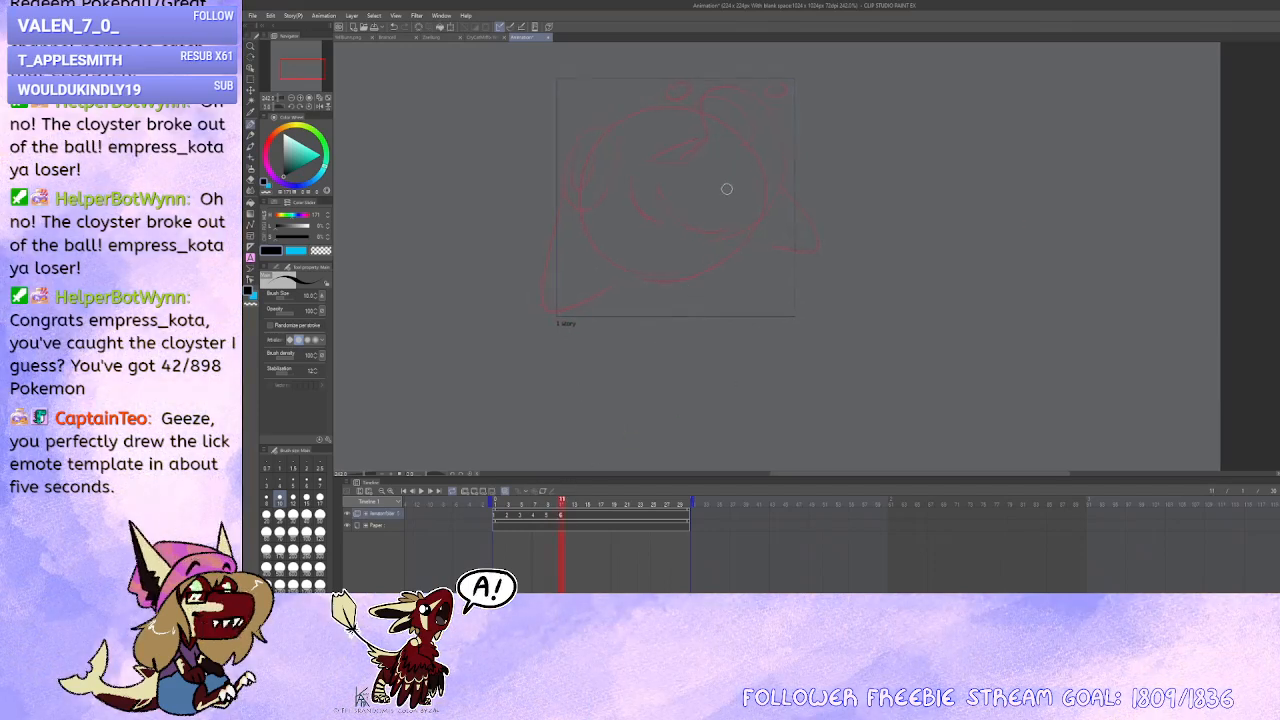
mouse_move(692, 132)
left_mouse_down()
mouse_move(589, 263)
mouse_move(590, 172)
mouse_move(557, 183)
mouse_move(604, 143)
left_mouse_up()
key("ctrl+z")
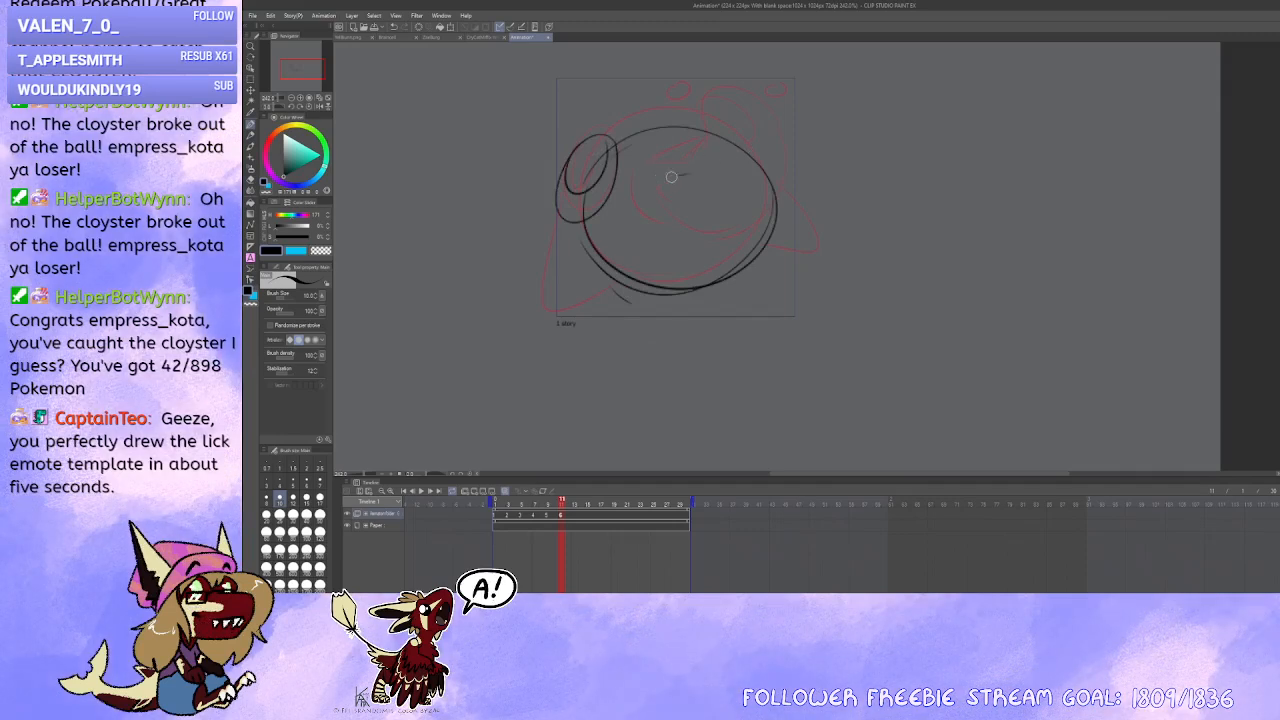
mouse_move(662, 182)
left_mouse_down()
mouse_move(704, 170)
mouse_move(657, 217)
mouse_move(691, 217)
mouse_move(714, 168)
left_mouse_up()
key("ctrl+z")
key("ctrl+z")
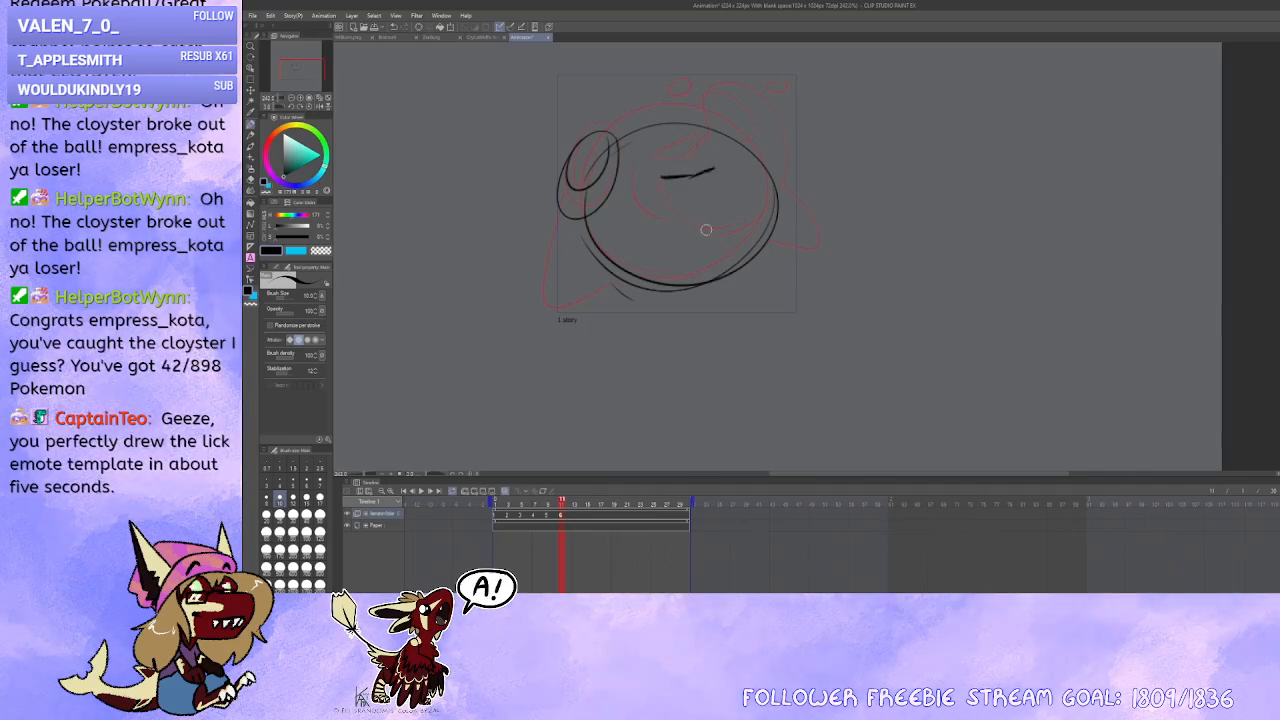
Step: Draw the sixth cel's curved mouth line and the tongue at the face edge with a wavy, flicked-up tip
left_click_drag(706, 230, 703, 227)
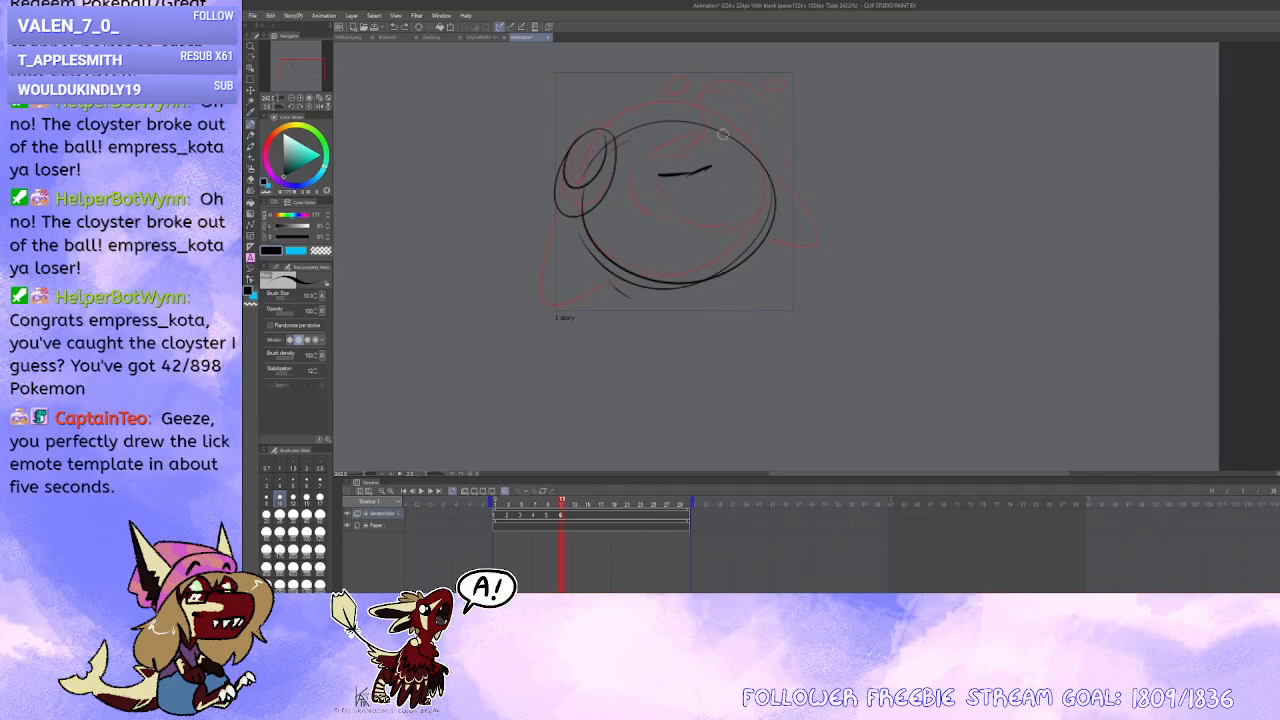
mouse_move(715, 179)
left_mouse_down()
mouse_move(780, 176)
mouse_move(744, 245)
left_mouse_up()
mouse_move(647, 207)
left_mouse_down()
mouse_move(709, 251)
mouse_move(756, 223)
left_mouse_up()
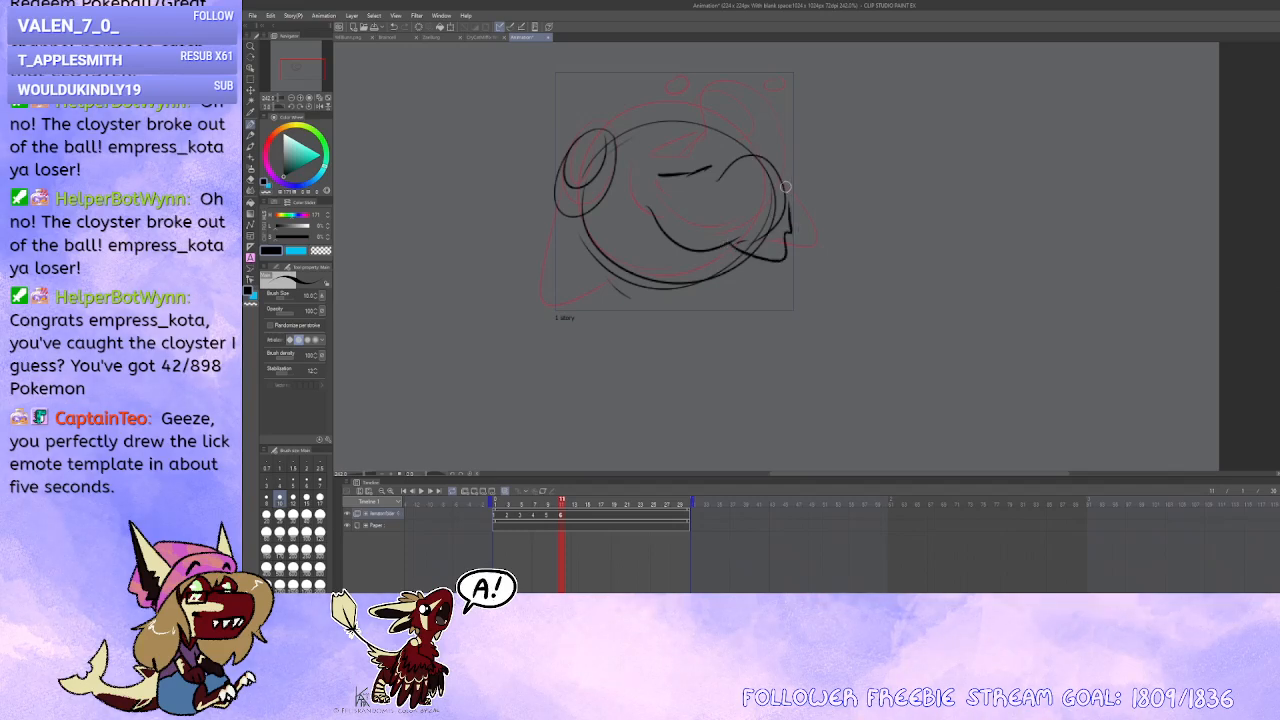
mouse_move(720, 150)
left_mouse_down()
mouse_move(725, 105)
mouse_move(782, 154)
left_mouse_up()
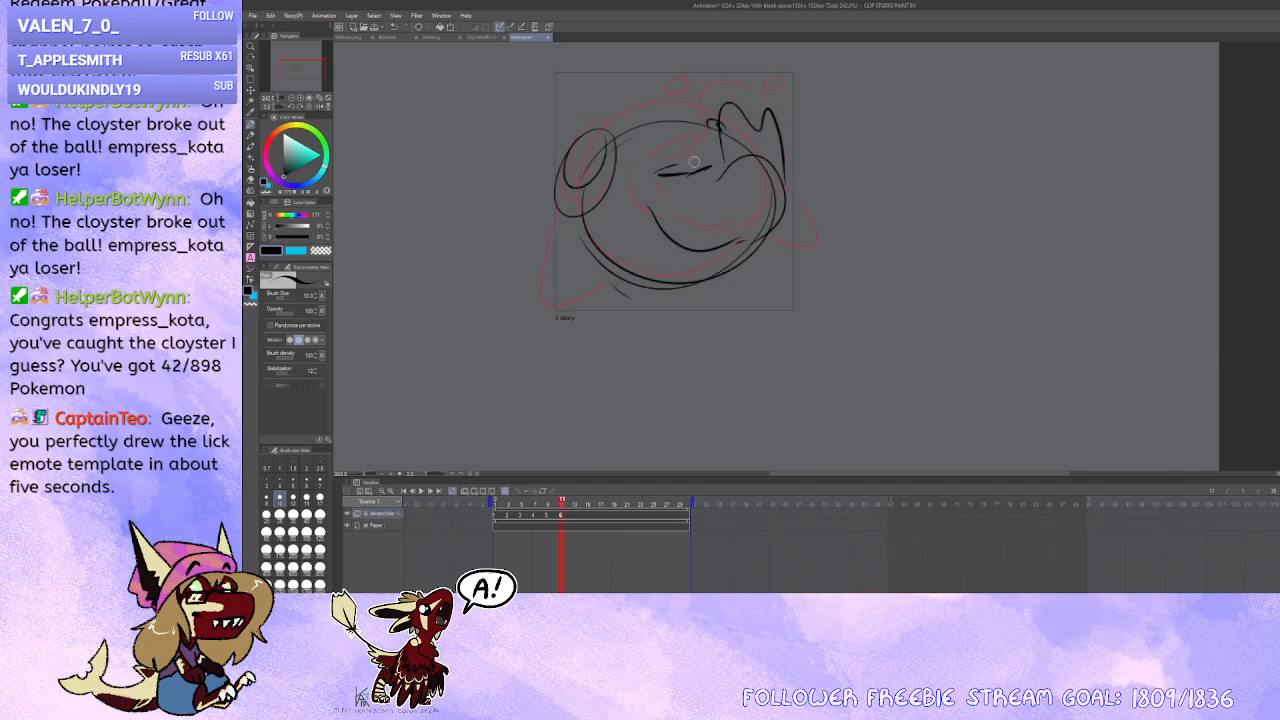
Step: Add two pointed ears to the sixth cel and a small upper lip line with a fang beneath the nose
mouse_move(552, 197)
left_mouse_down()
mouse_move(517, 283)
mouse_move(580, 272)
left_mouse_up()
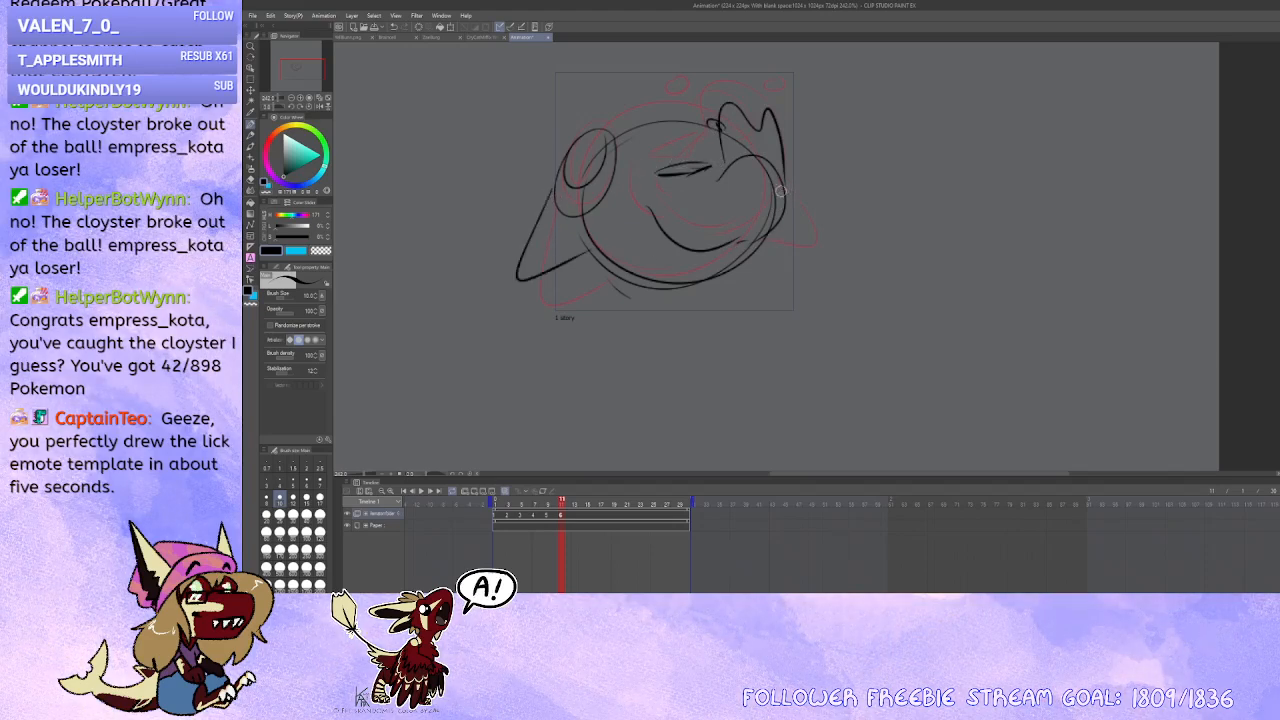
left_click_drag(778, 188, 765, 250)
left_click_drag(666, 193, 704, 197)
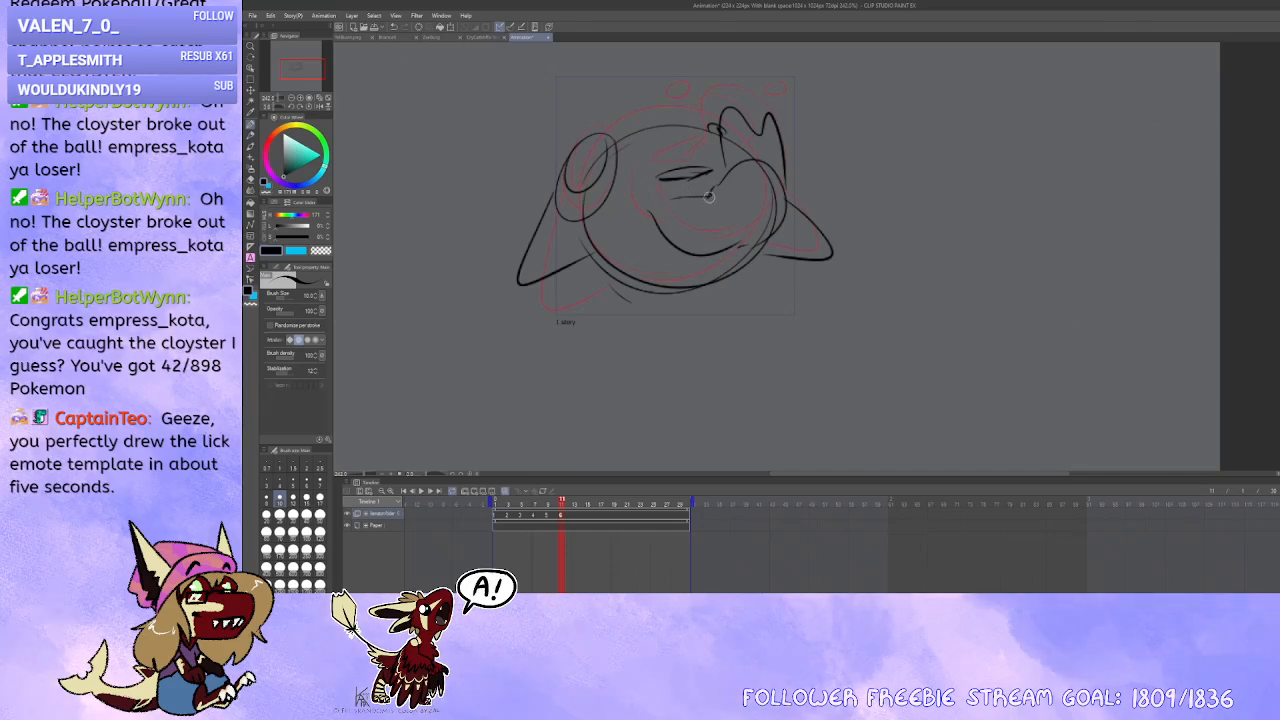
key("ctrl+z")
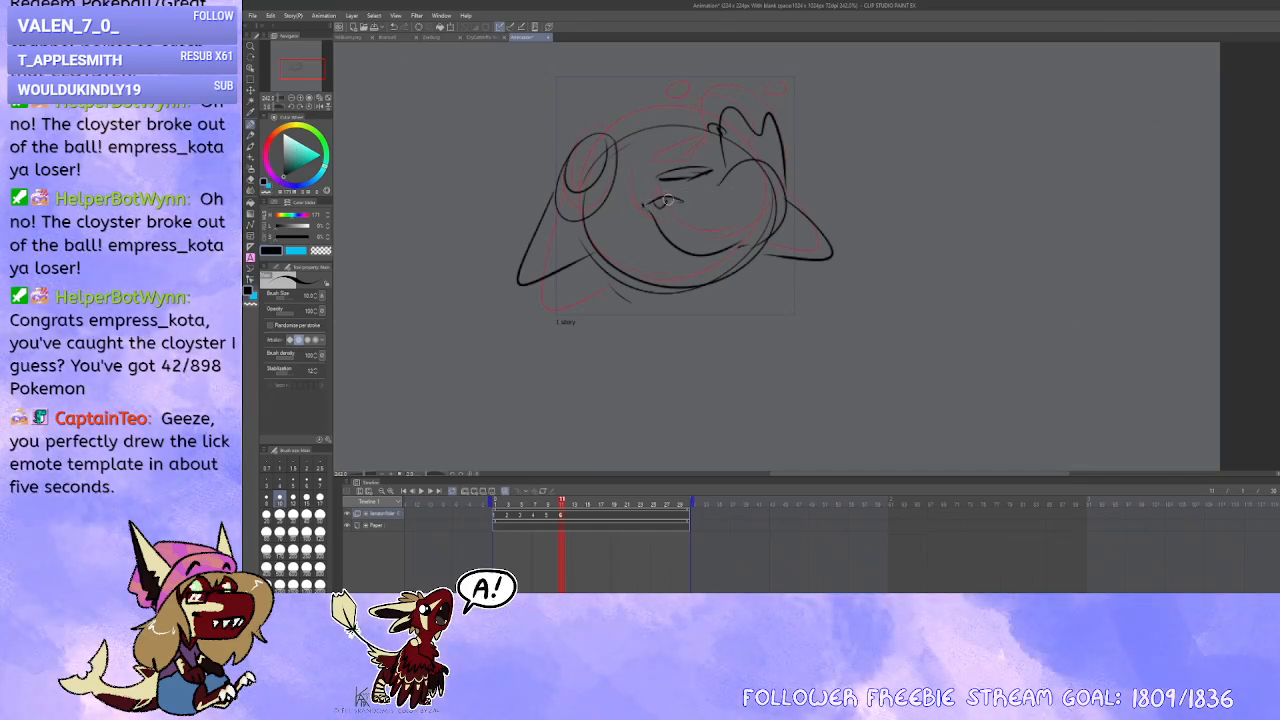
left_click_drag(641, 353, 641, 343)
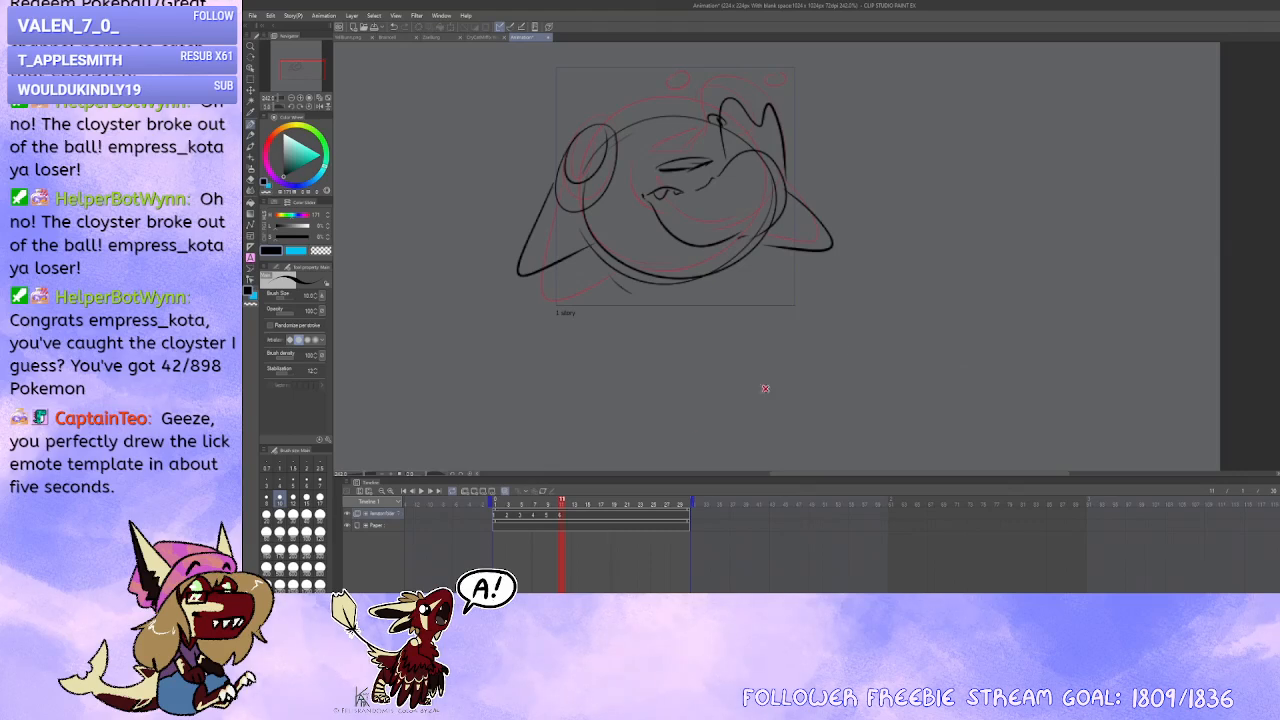
Step: Add a seventh cel at frame 13 and sketch its round head with one slanted double-oval eye
left_click(576, 516)
key("ctrl+shift+alt+n")
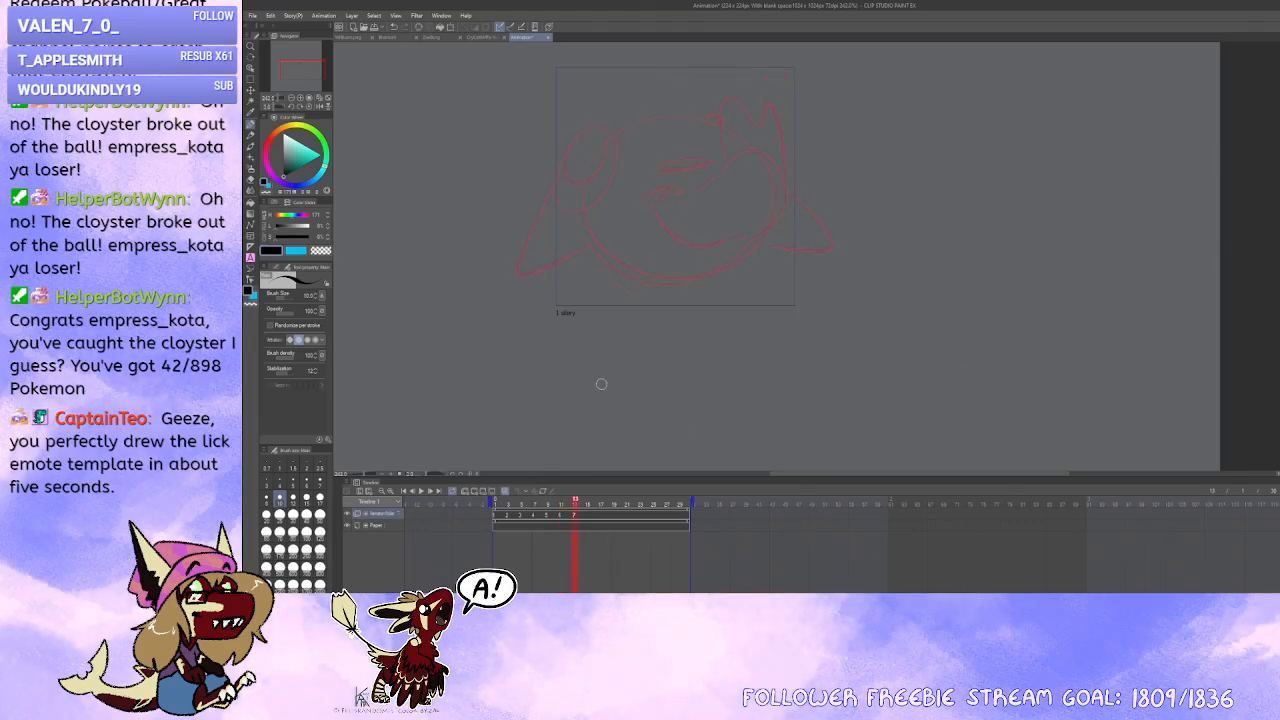
mouse_move(589, 163)
left_mouse_down()
mouse_move(586, 177)
mouse_move(598, 150)
mouse_move(594, 206)
mouse_move(609, 163)
mouse_move(637, 153)
mouse_move(629, 185)
left_mouse_up()
key("ctrl+z")
key("ctrl+z")
key("ctrl+z")
key("ctrl+z")
mouse_move(614, 132)
left_mouse_down()
mouse_move(646, 163)
mouse_move(610, 140)
left_mouse_up()
left_click_drag(581, 181, 631, 190)
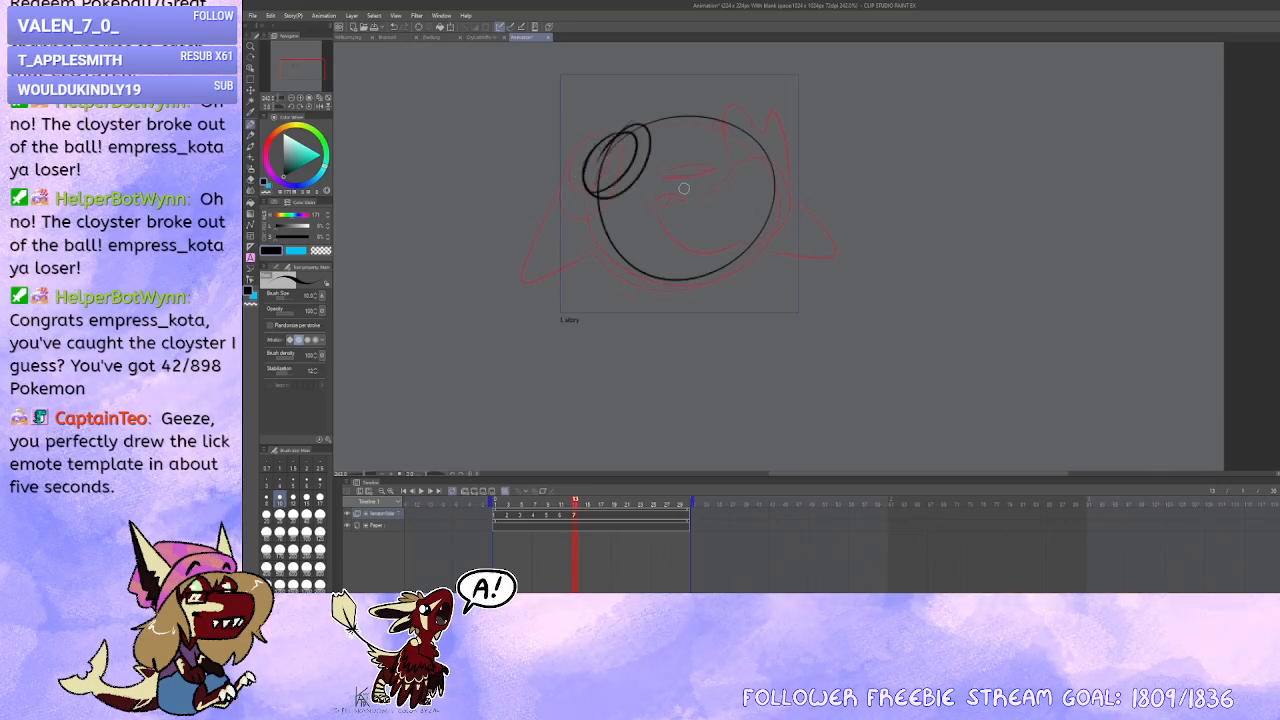
key("ctrl+z")
left_click_drag(645, 135, 600, 185)
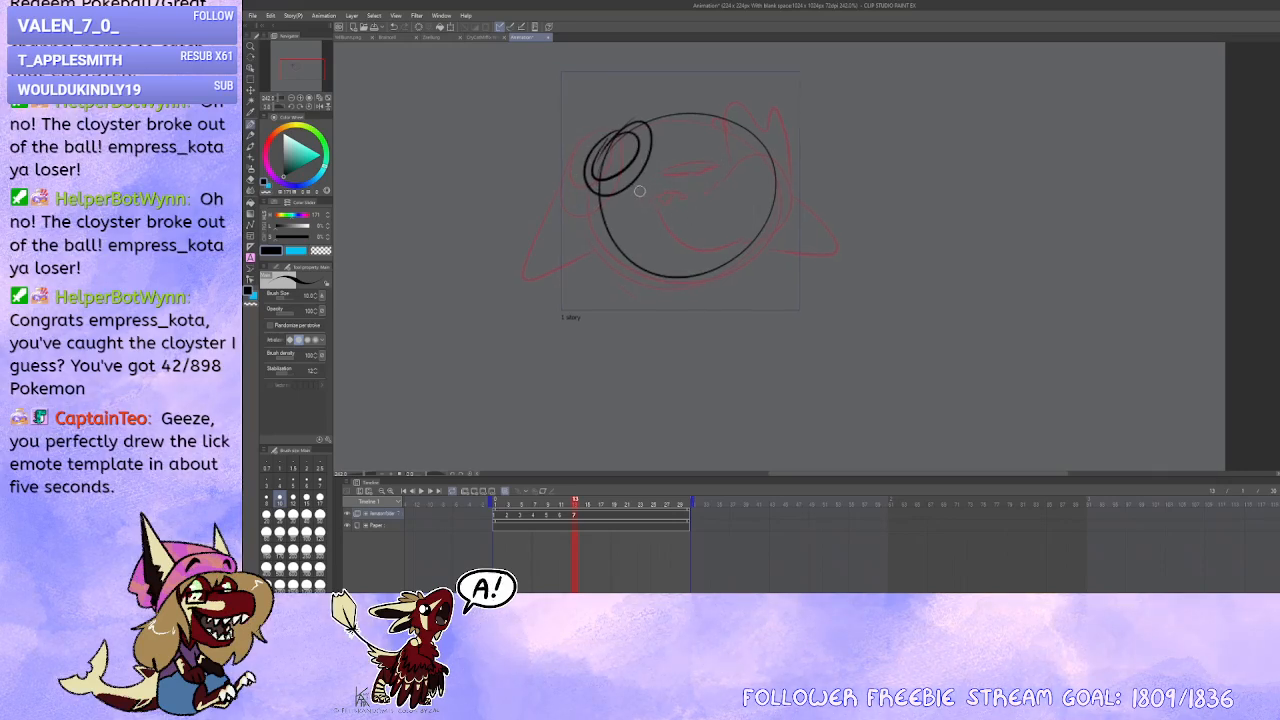
Step: Draw the seventh cel's open mouth with a fanged upper lip and a jagged tongue shape beside the mouth corner
left_click_drag(683, 193, 652, 200)
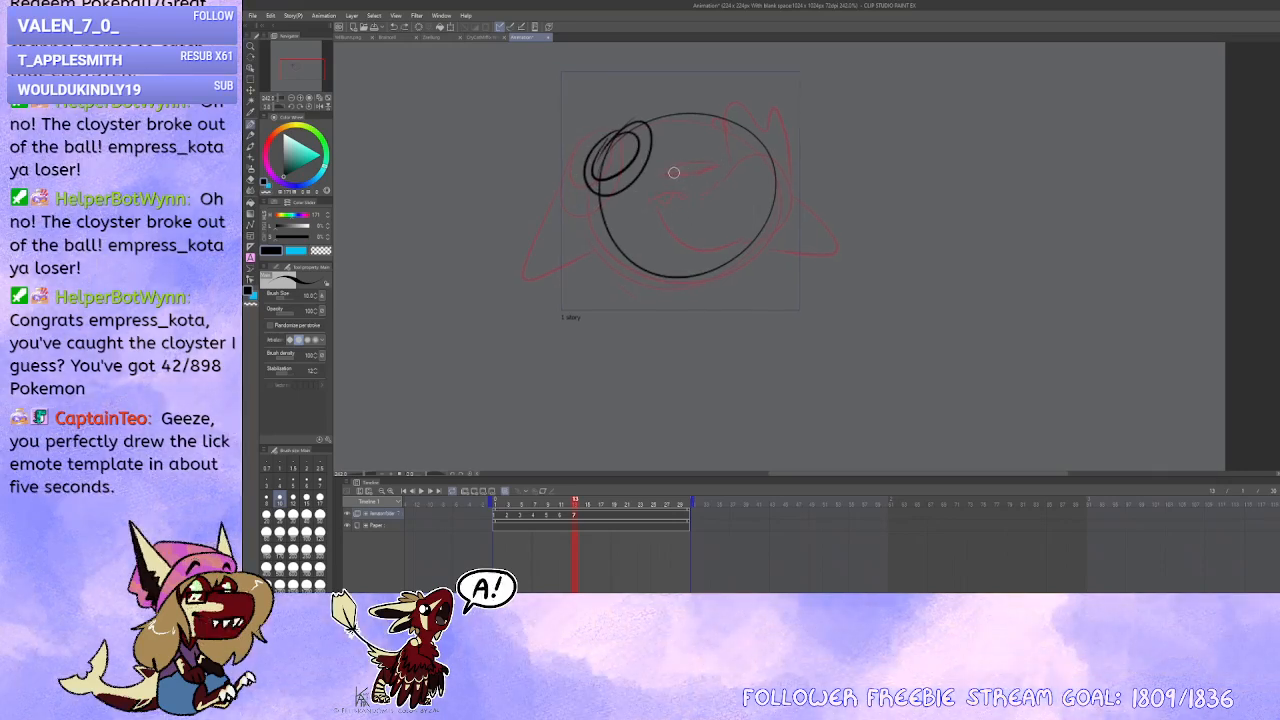
left_click_drag(666, 208, 750, 199)
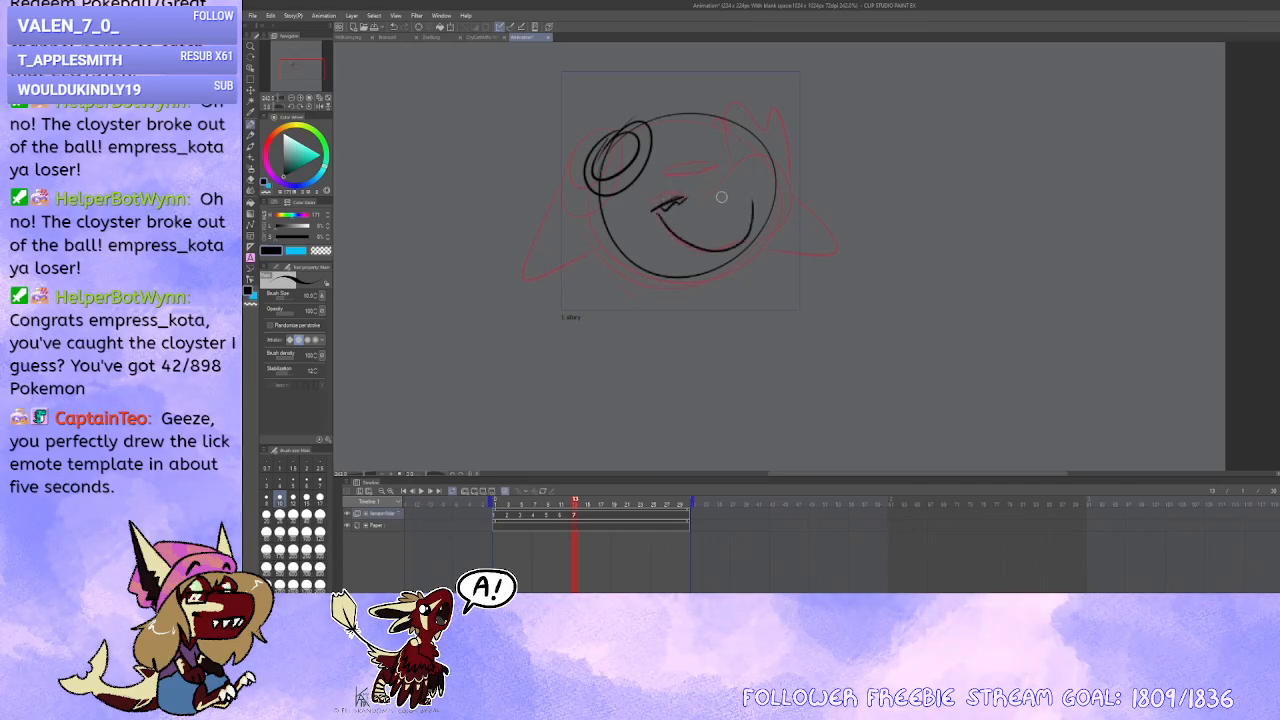
key("ctrl+z")
mouse_move(666, 214)
left_mouse_down()
mouse_move(682, 240)
mouse_move(747, 205)
mouse_move(718, 197)
mouse_move(749, 205)
mouse_move(758, 178)
left_mouse_up()
left_click_drag(766, 192, 747, 231)
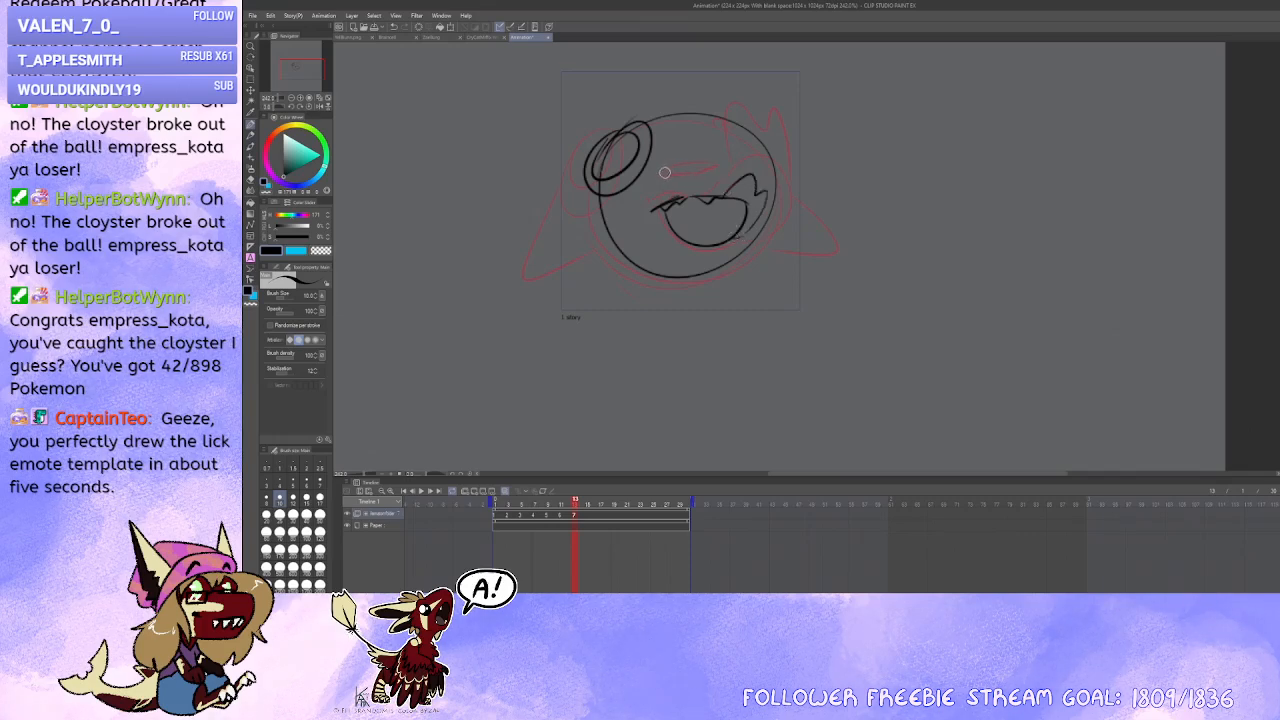
Step: Add the seventh cel's nose, second double-oval eye and two drooping ears spread out beside the head
mouse_move(667, 171)
left_mouse_down()
mouse_move(760, 150)
mouse_move(730, 140)
mouse_move(770, 135)
mouse_move(760, 143)
mouse_move(773, 146)
left_mouse_up()
mouse_move(590, 155)
left_mouse_down()
mouse_move(617, 234)
mouse_move(544, 229)
mouse_move(603, 240)
left_mouse_up()
key("ctrl+z")
key("ctrl+z")
mouse_move(607, 131)
left_mouse_down()
mouse_move(544, 179)
mouse_move(617, 244)
left_mouse_up()
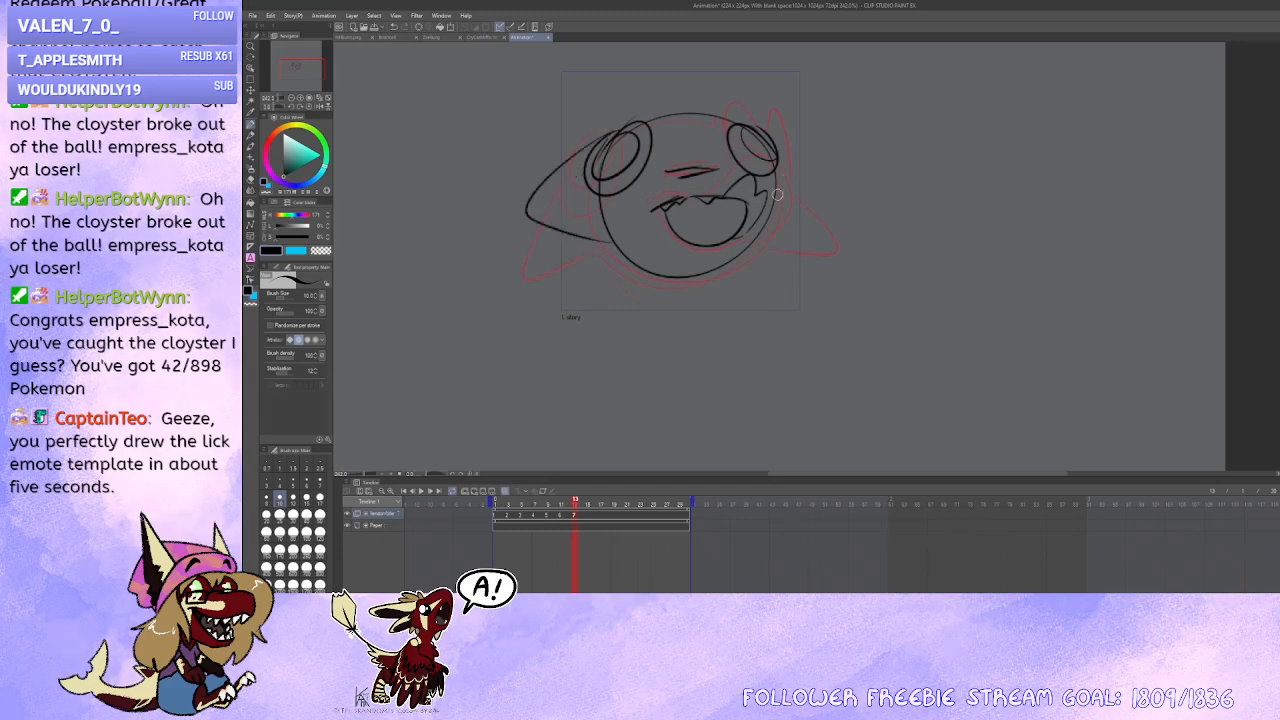
key("ctrl+z")
left_click_drag(608, 134, 612, 249)
left_click_drag(773, 147, 755, 256)
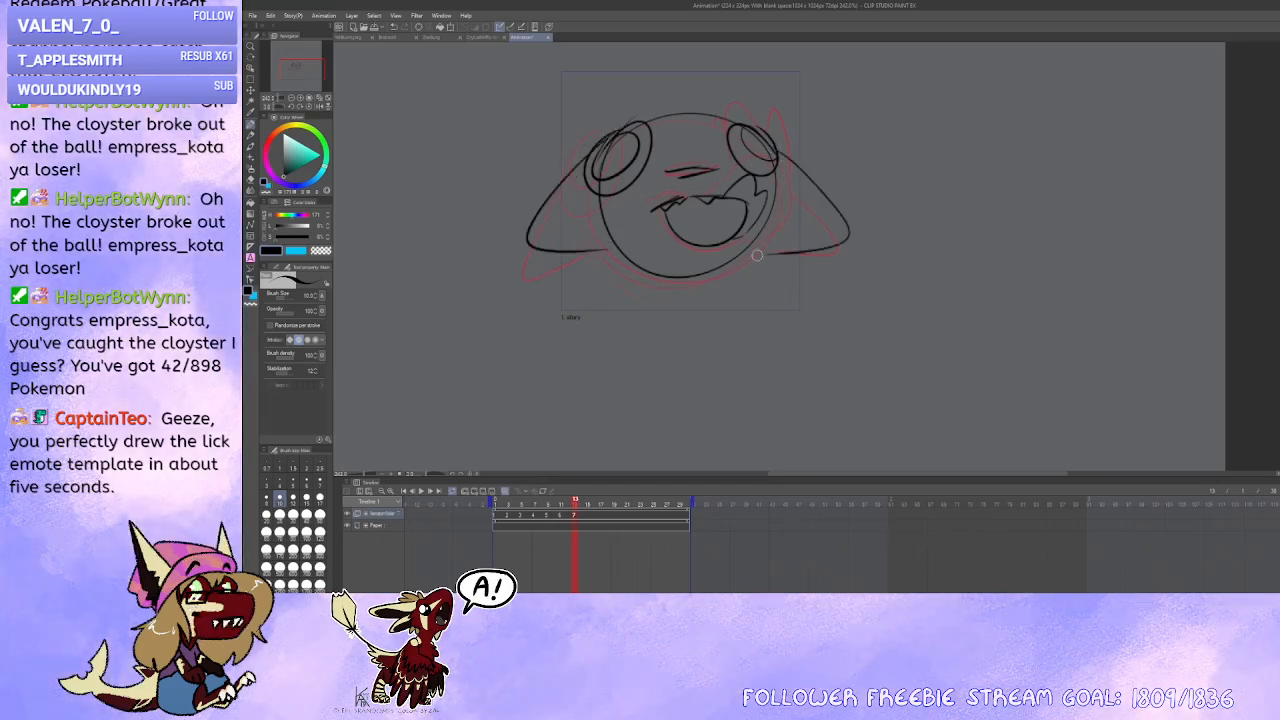
Step: Add an eighth cel at frame 15 and sketch its round head with a small nose and a rounded open mouth
left_click_drag(669, 321, 669, 316)
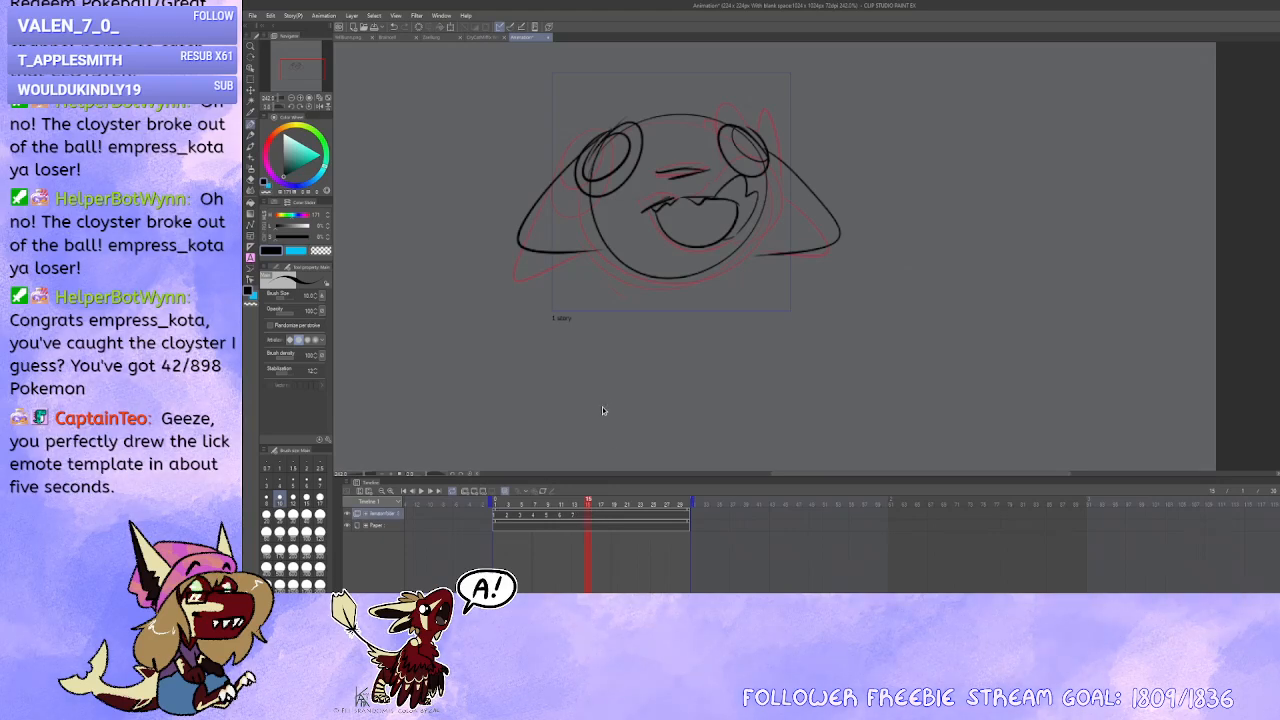
key("ctrl+shift+n")
left_click_drag(678, 316, 686, 309)
mouse_move(663, 104)
left_mouse_down()
mouse_move(608, 141)
mouse_move(757, 241)
mouse_move(640, 110)
left_mouse_up()
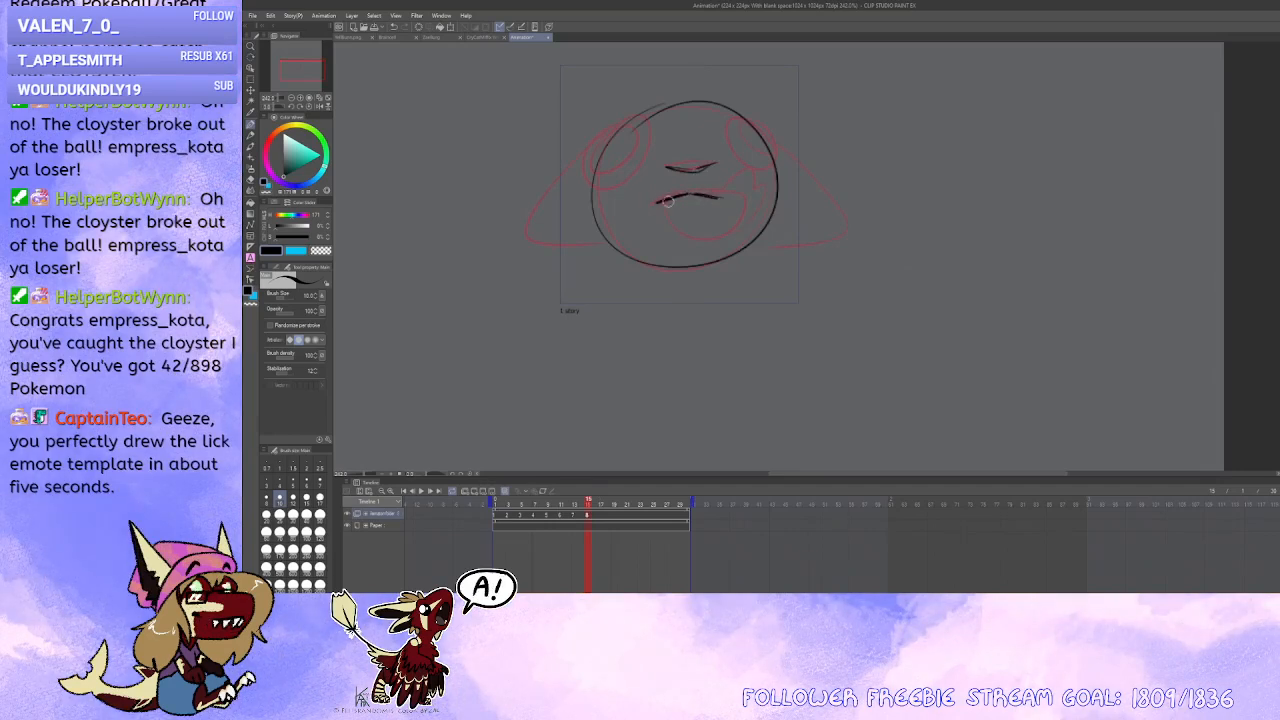
left_click_drag(661, 212, 713, 203)
key("ctrl+z")
key("ctrl+z")
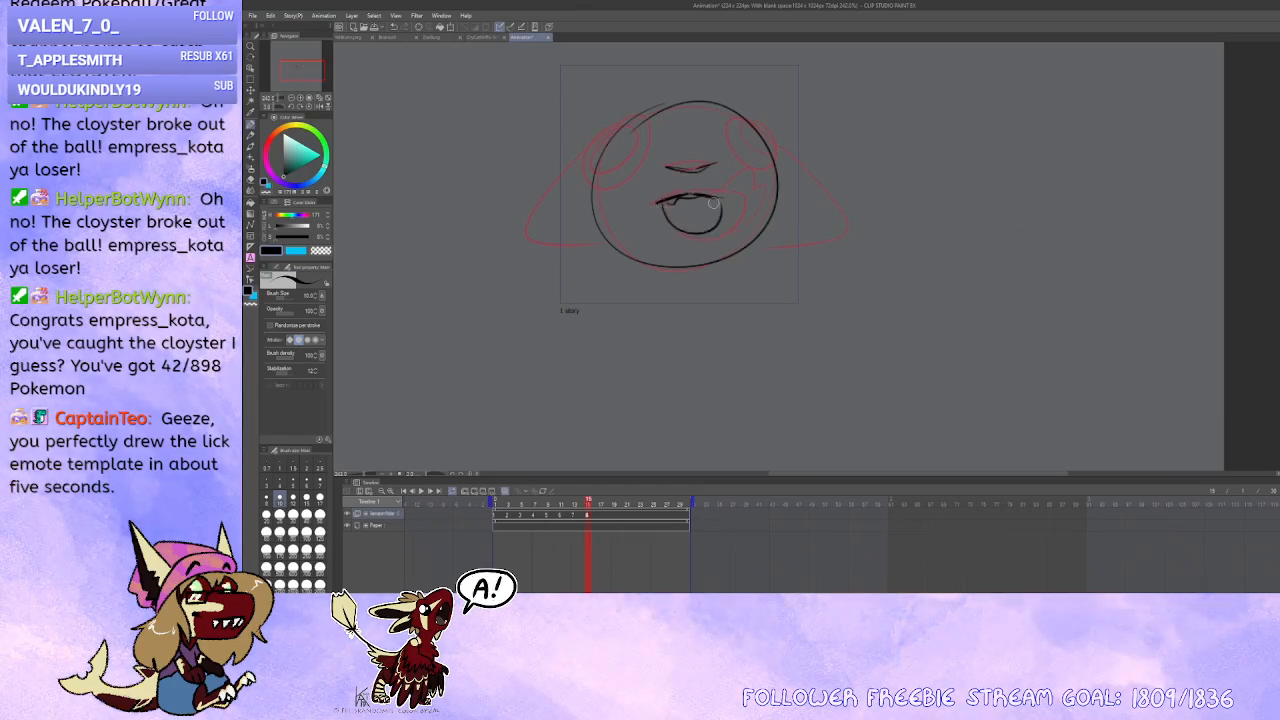
Step: Complete the eighth cel's face with two double-oval eyes, a tongue tip hanging below the mouth and two drooping ears
mouse_move(651, 126)
left_mouse_down()
mouse_move(585, 183)
mouse_move(646, 126)
left_mouse_up()
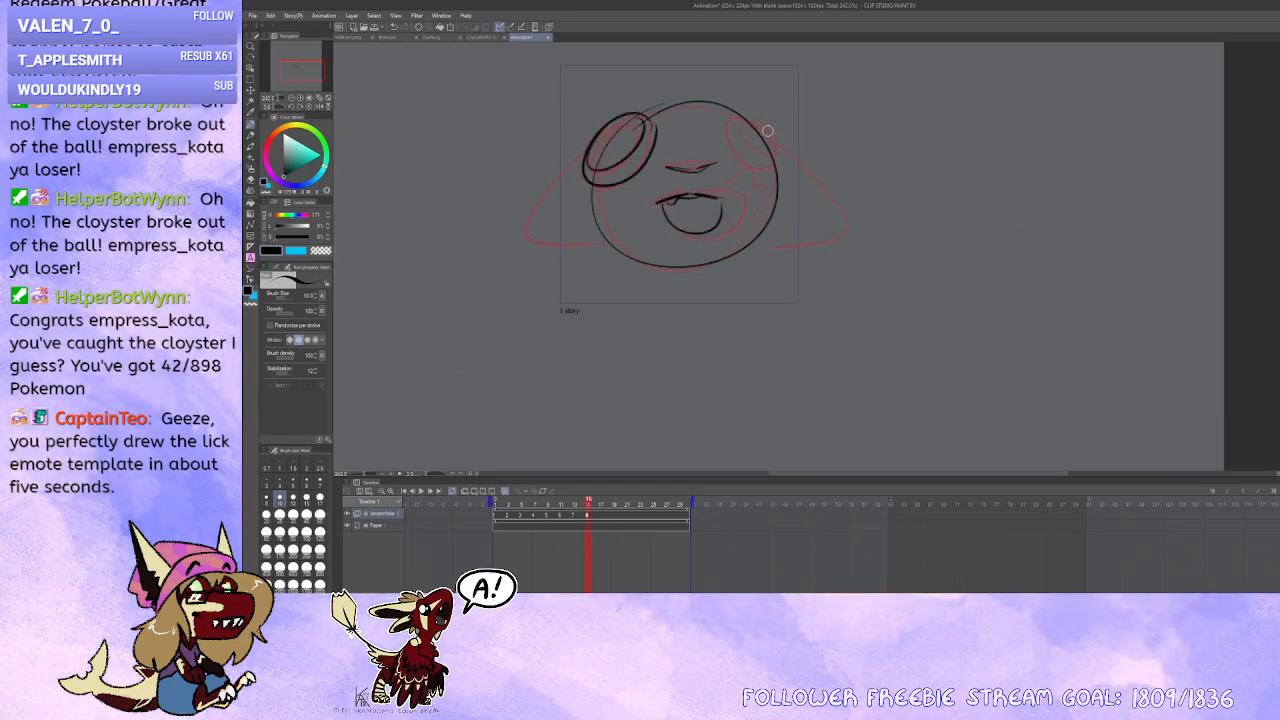
left_click_drag(767, 130, 762, 120)
left_click_drag(684, 236, 720, 224)
key("ctrl+z")
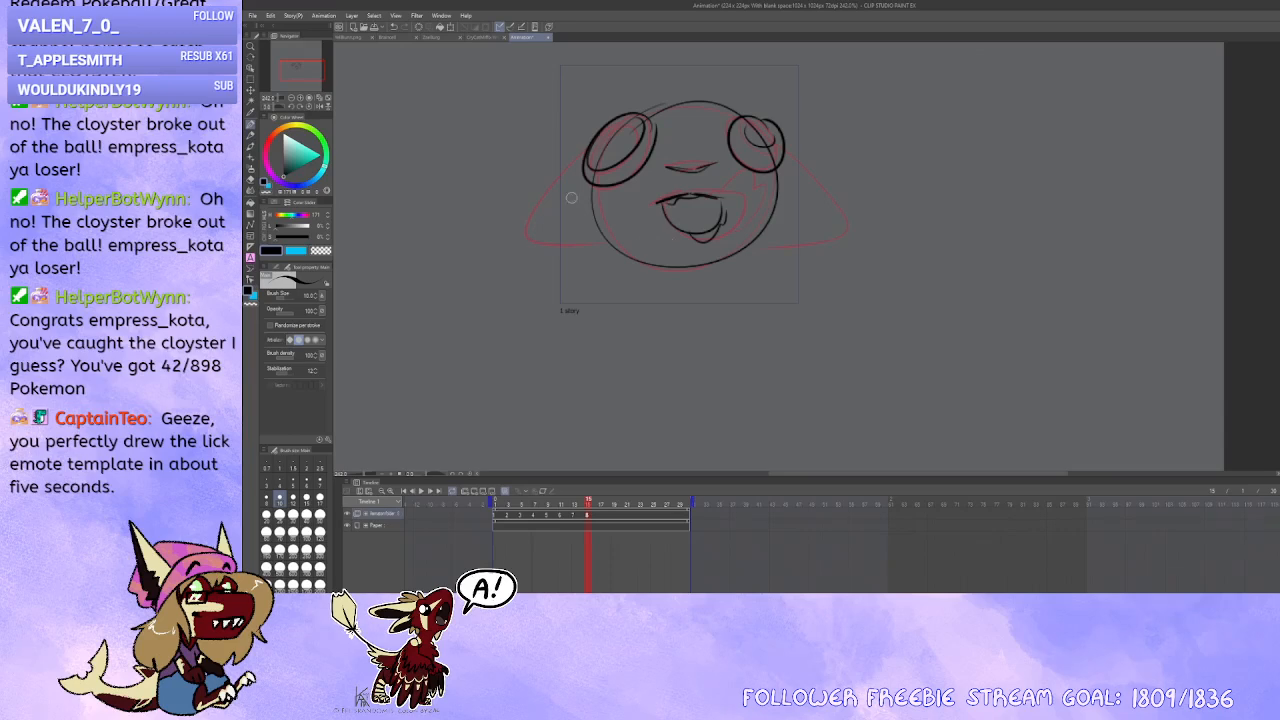
mouse_move(590, 149)
left_mouse_down()
mouse_move(527, 245)
mouse_move(604, 244)
left_mouse_up()
left_click_drag(783, 154, 752, 244)
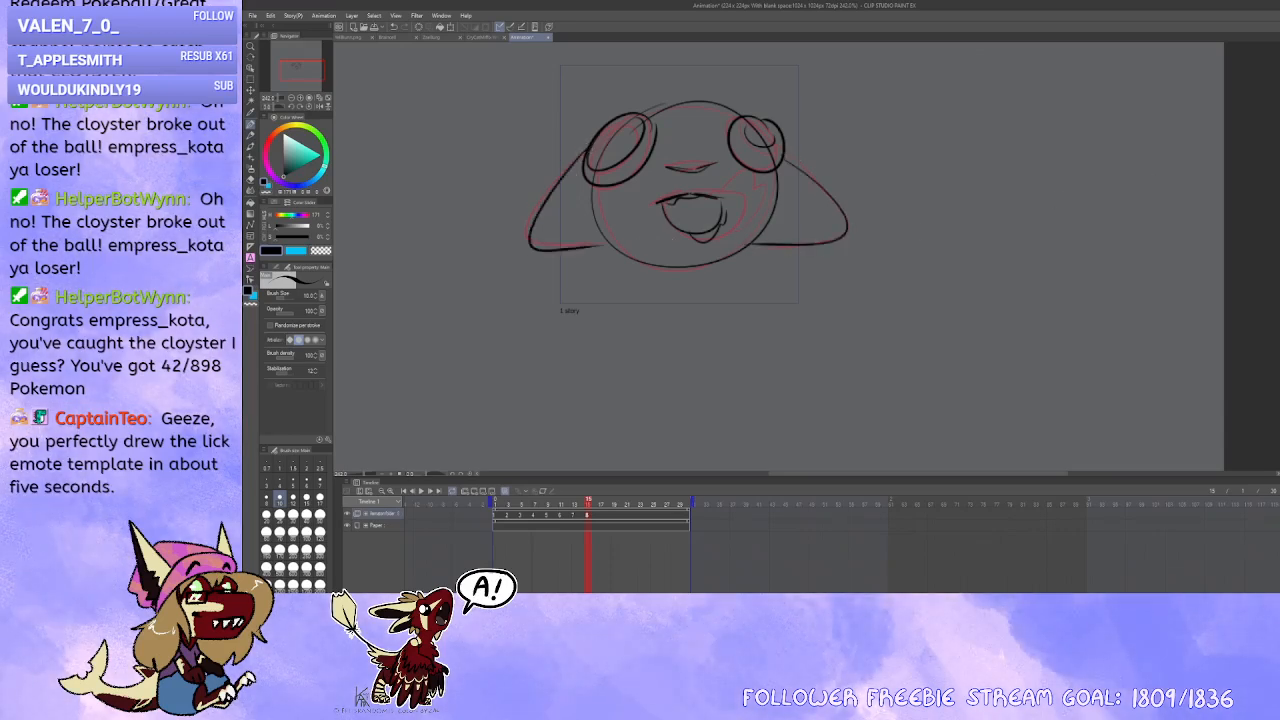
Step: Delete the ninth cel placed at frame 17 of the animation folder
left_click(600, 517)
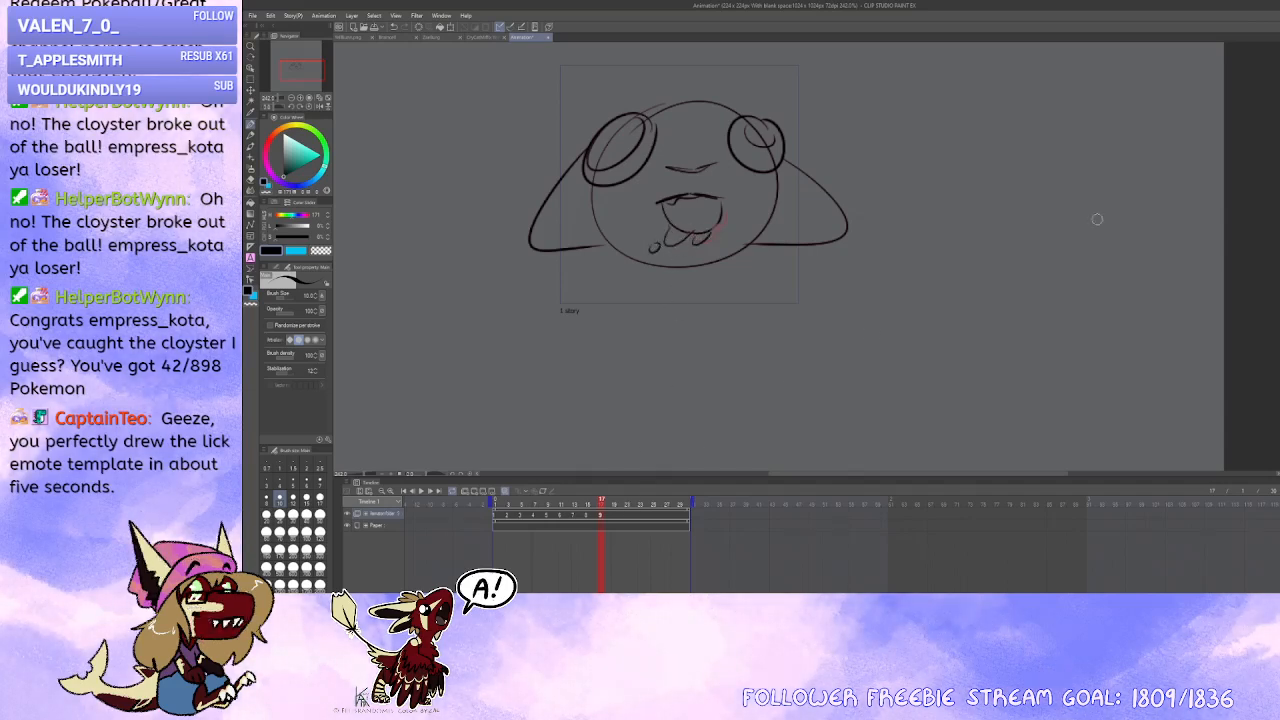
key("Delete")
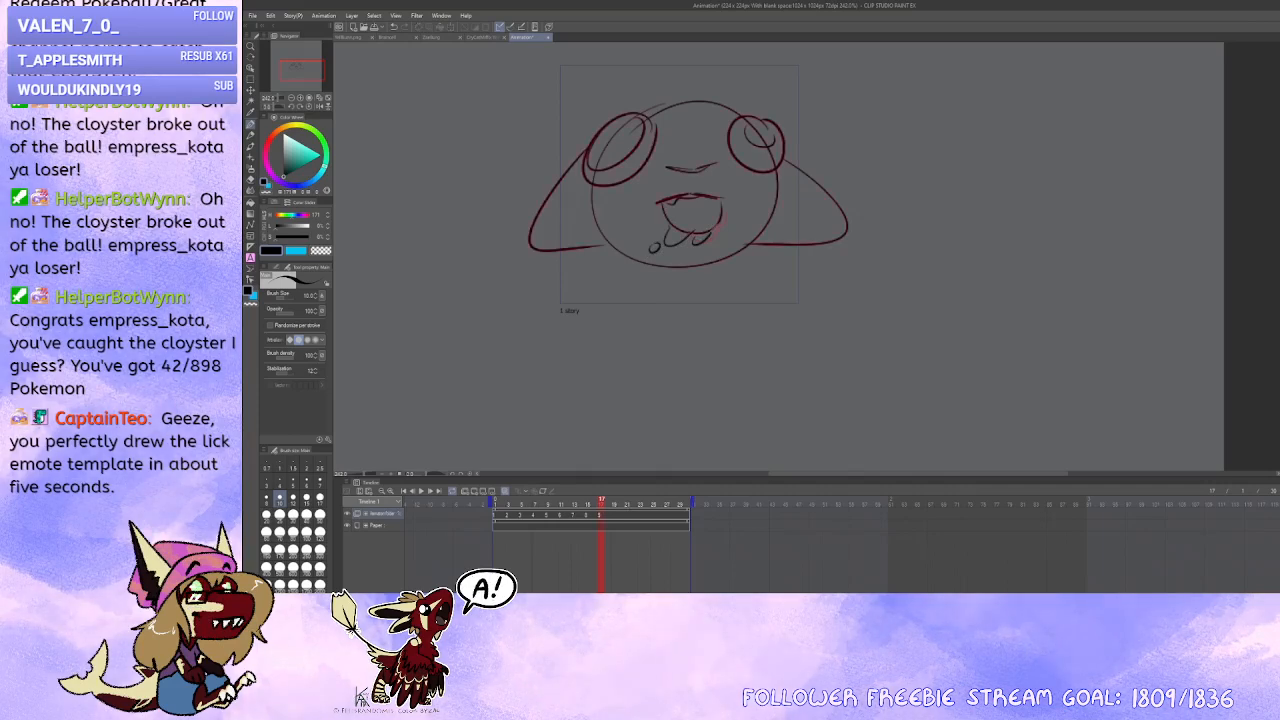
Step: Add a copy of the ninth cel at frame 19, remove its drool drops and redraw the tongue tip below the mouth
left_click(614, 520)
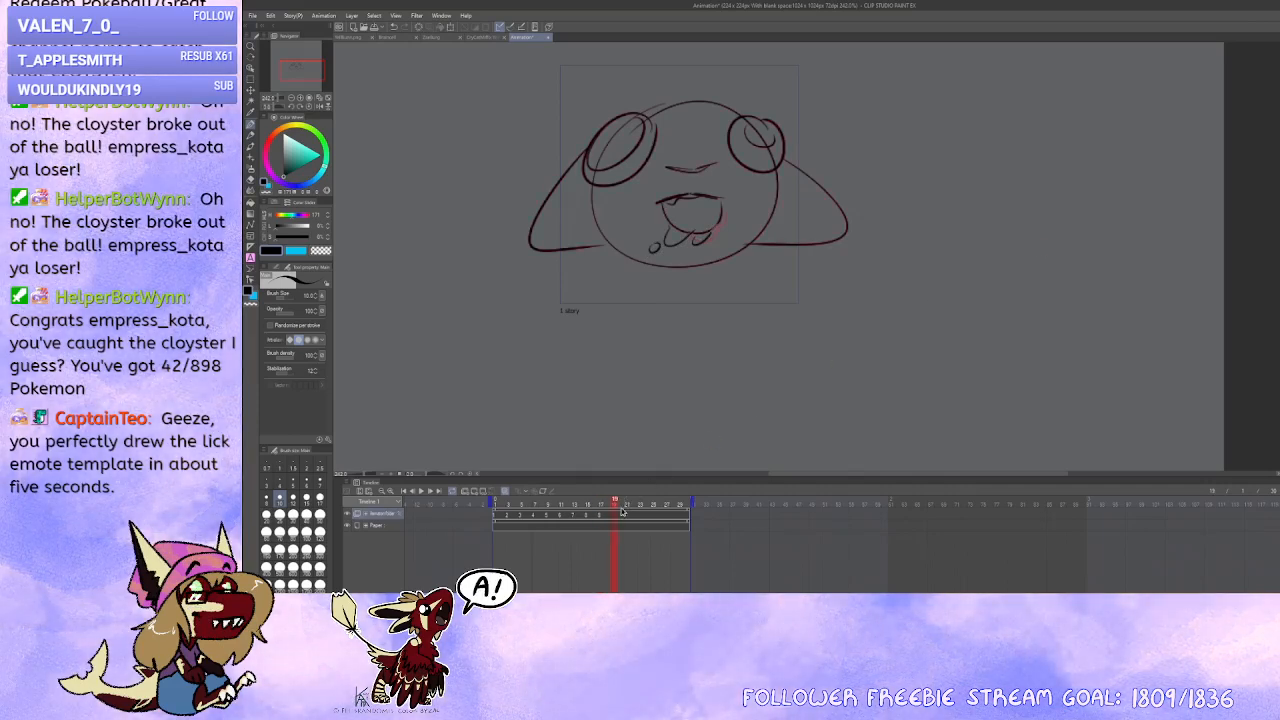
left_click(695, 241, "alt")
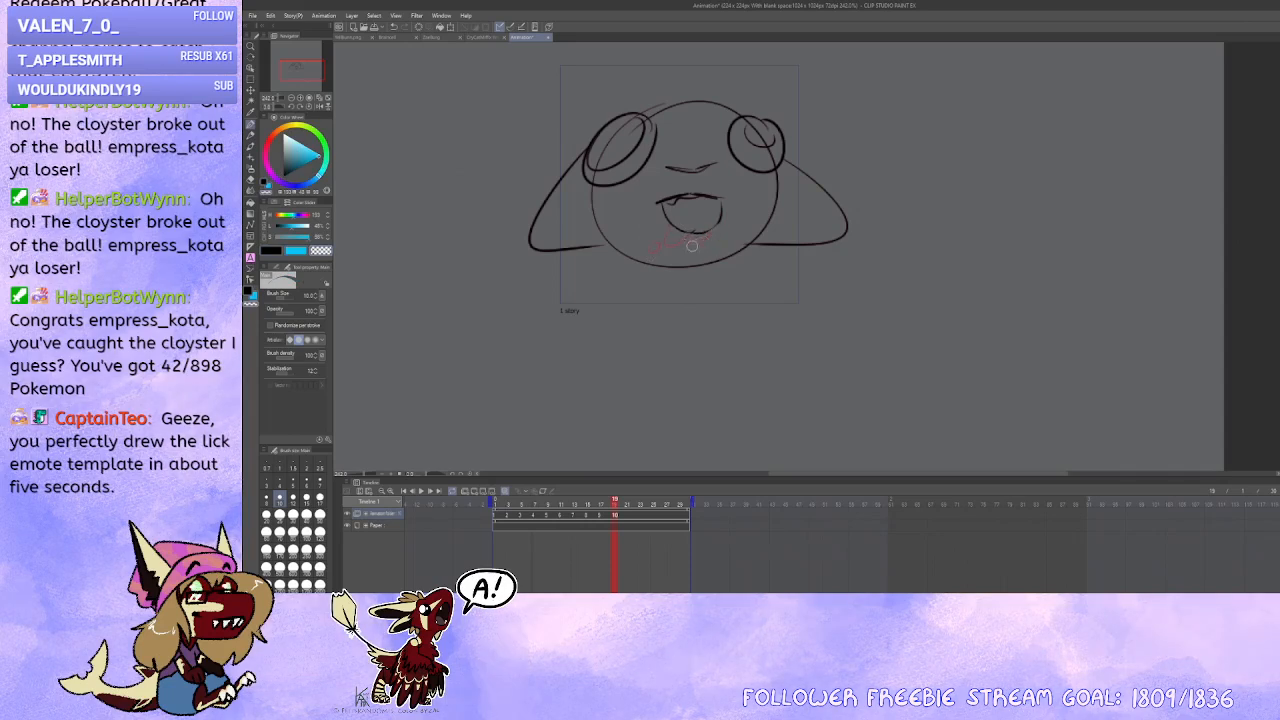
left_click(685, 229, "alt")
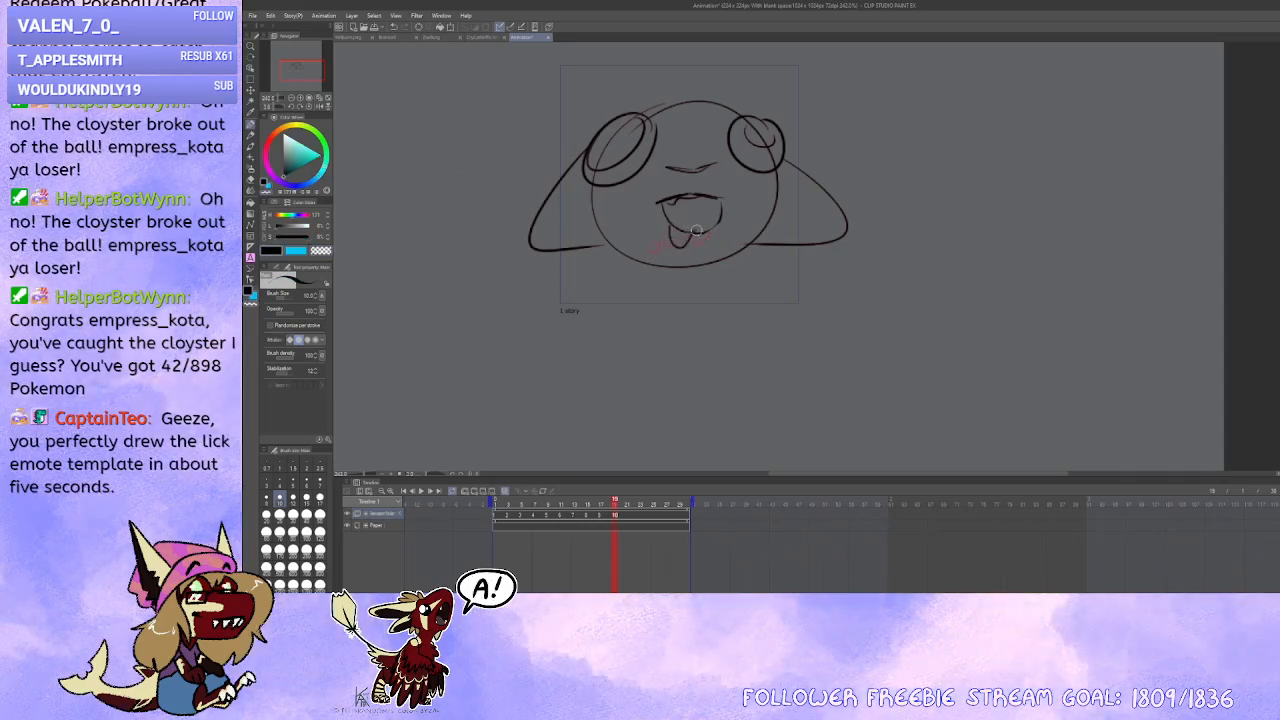
scroll(697, 236, "down", 2)
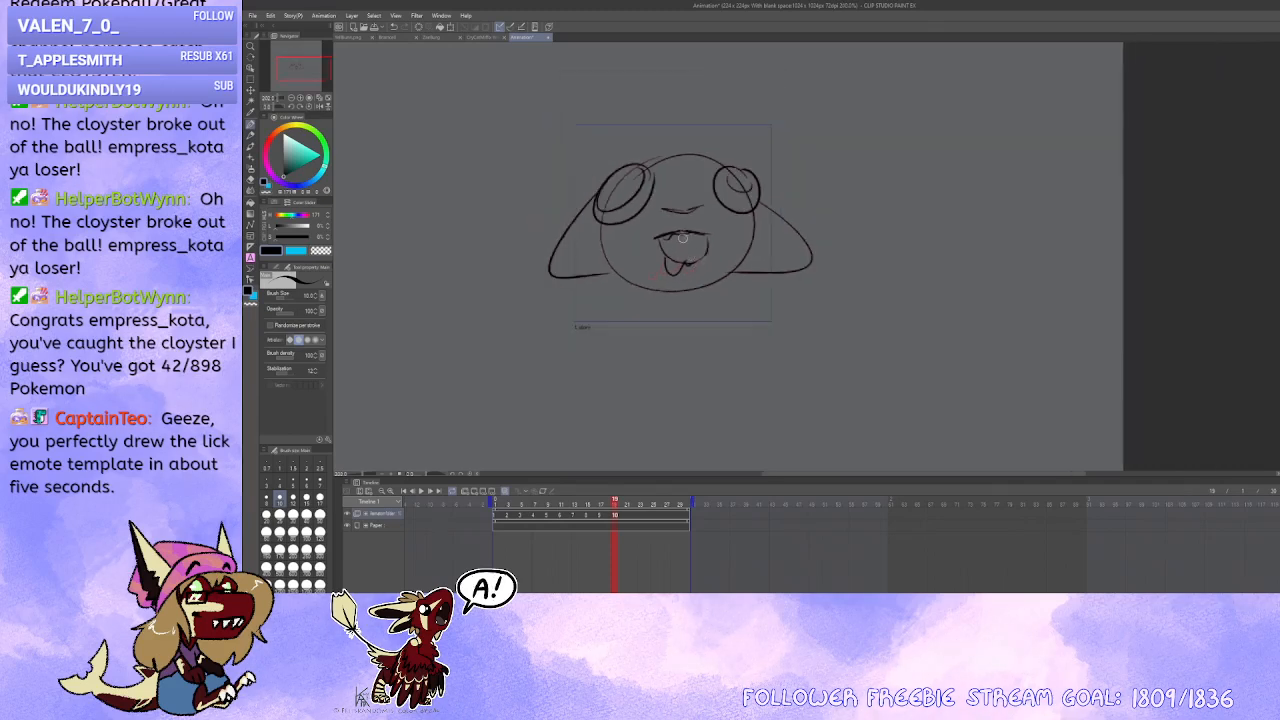
left_click_drag(703, 337, 704, 348)
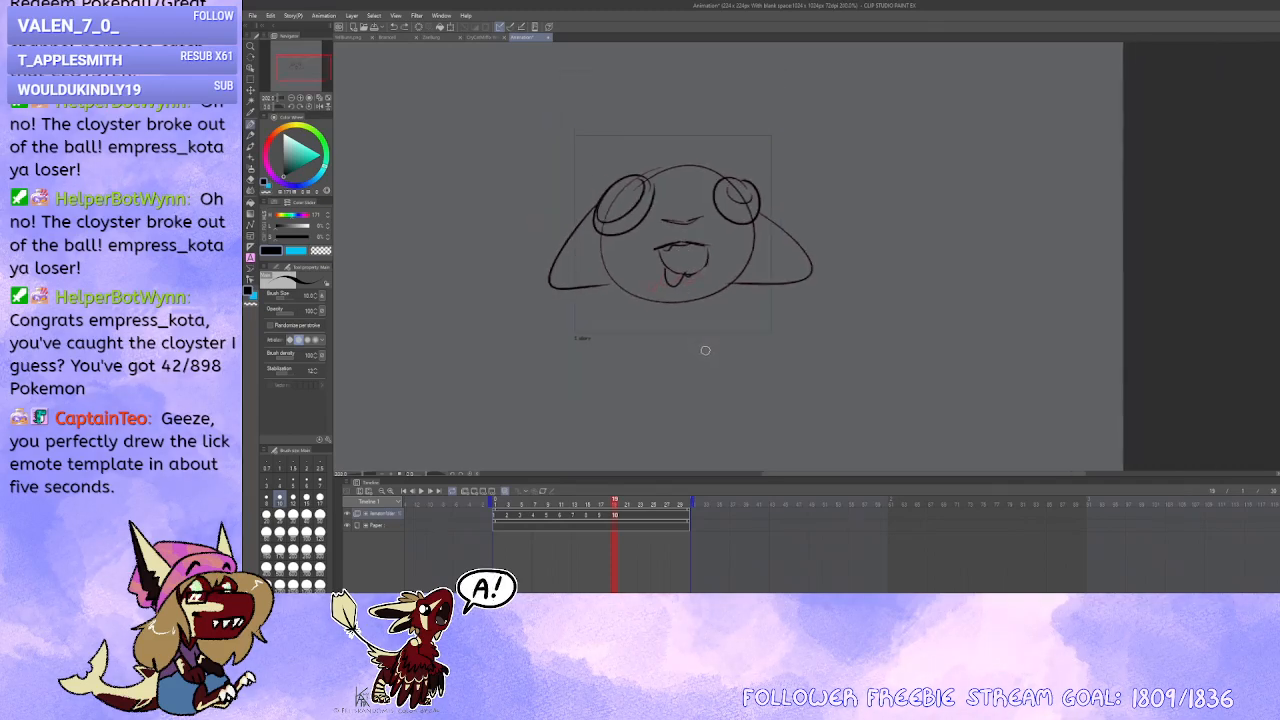
left_click_drag(692, 395, 694, 386)
Step: Play the animation back and examine the motion of the rough lick cycle up close
left_click(422, 492)
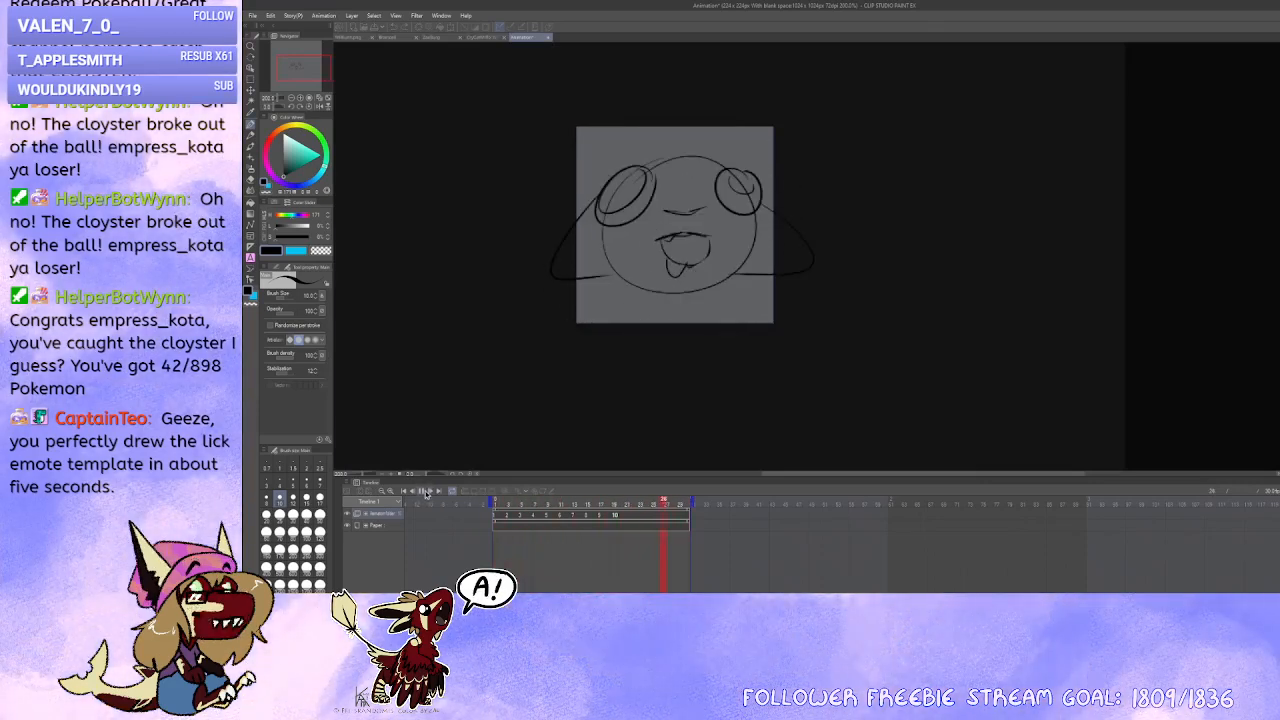
scroll(556, 367, "up", 2)
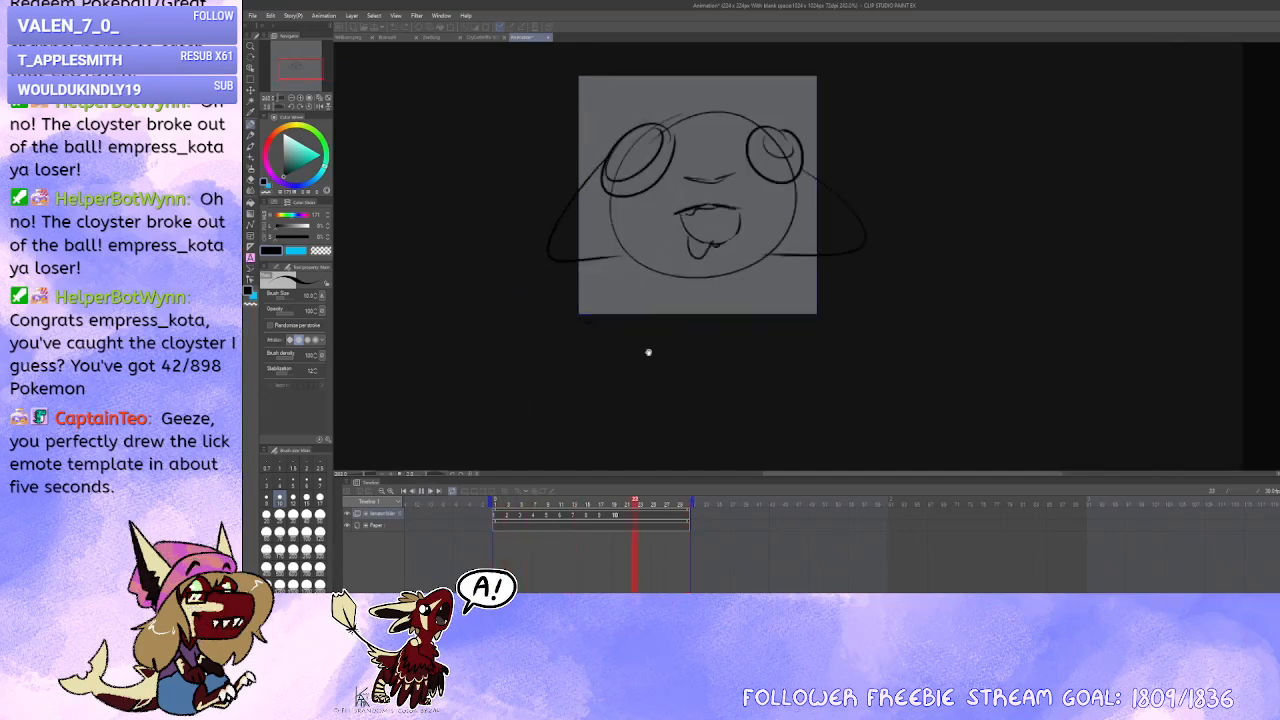
left_click_drag(649, 352, 623, 386)
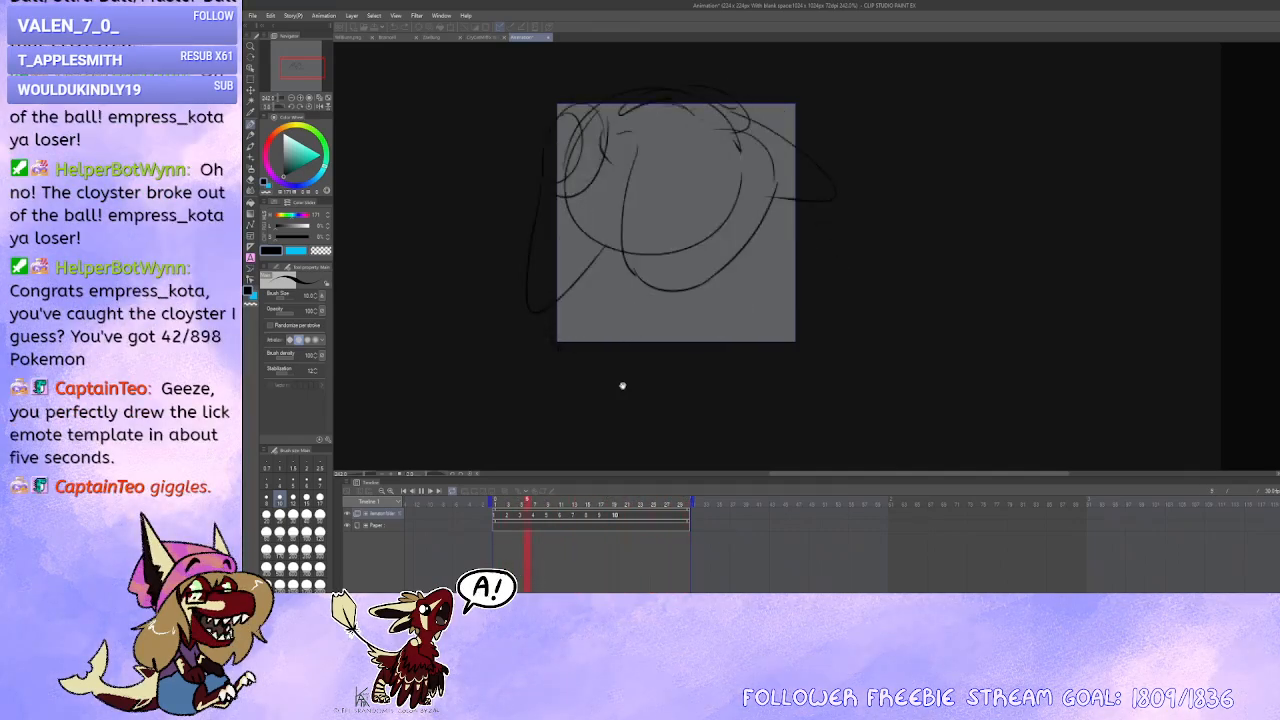
scroll(803, 329, "up", 4)
left_click_drag(814, 331, 886, 406)
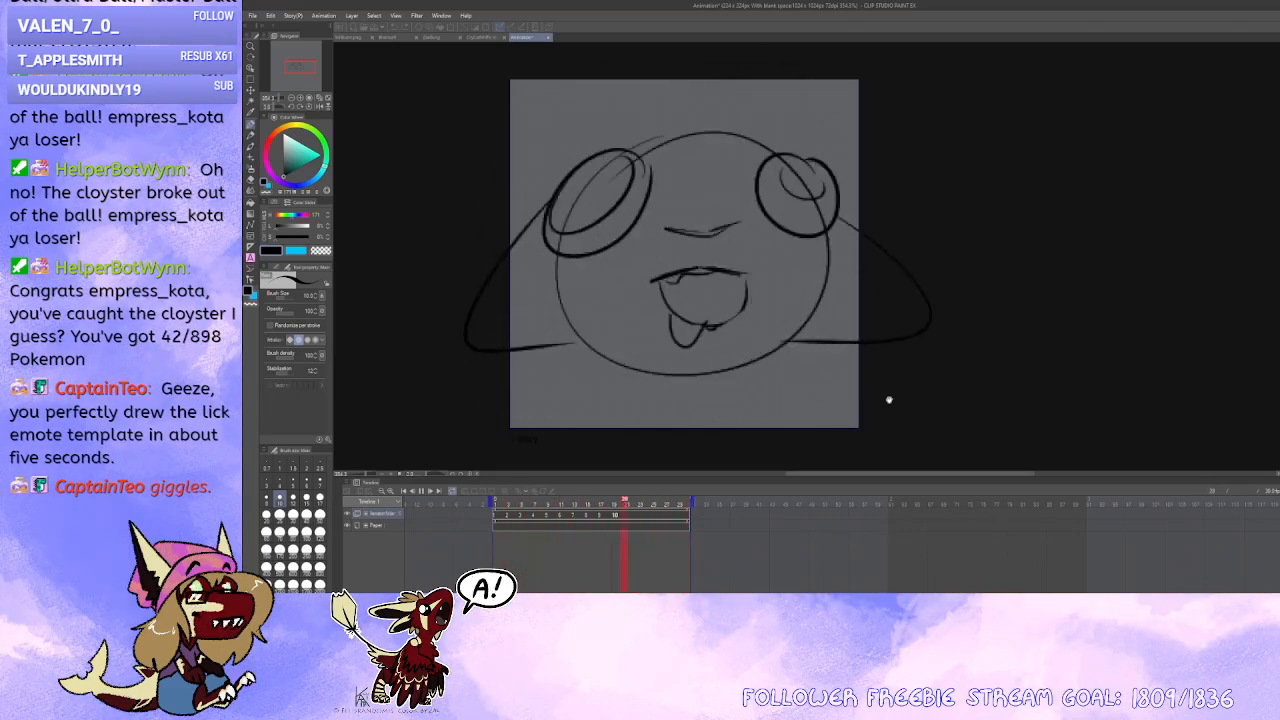
left_click(422, 491)
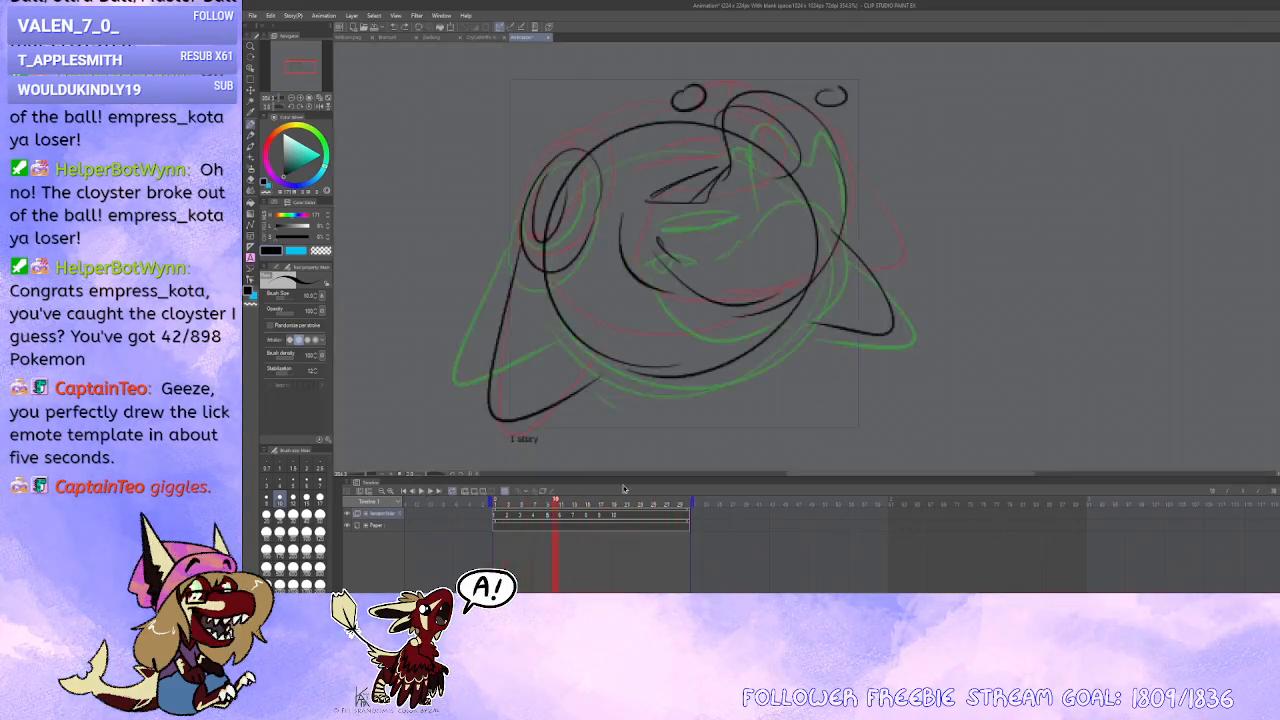
Step: Paste a copy of the face as the eleventh cel at frame 25, move it down and squash it vertically
left_click(654, 516)
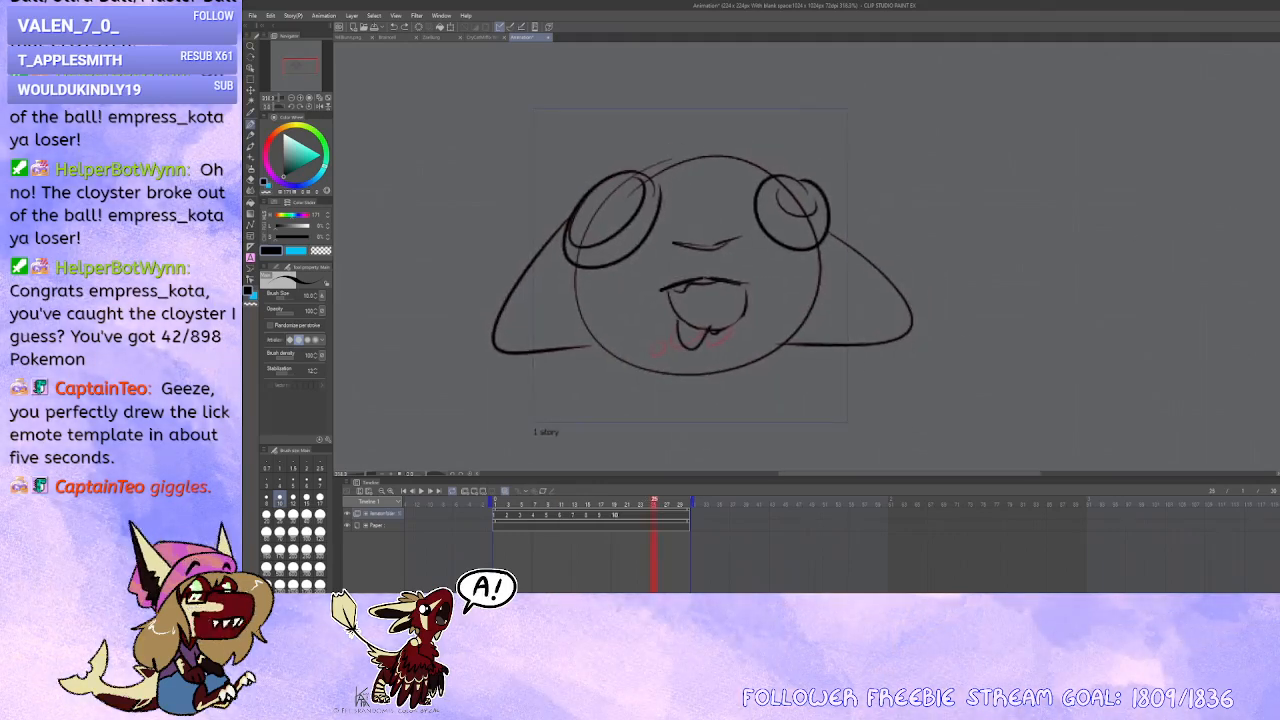
mouse_move(781, 338)
left_mouse_down()
mouse_move(779, 310)
mouse_move(775, 345)
left_mouse_up()
key("ctrl+z")
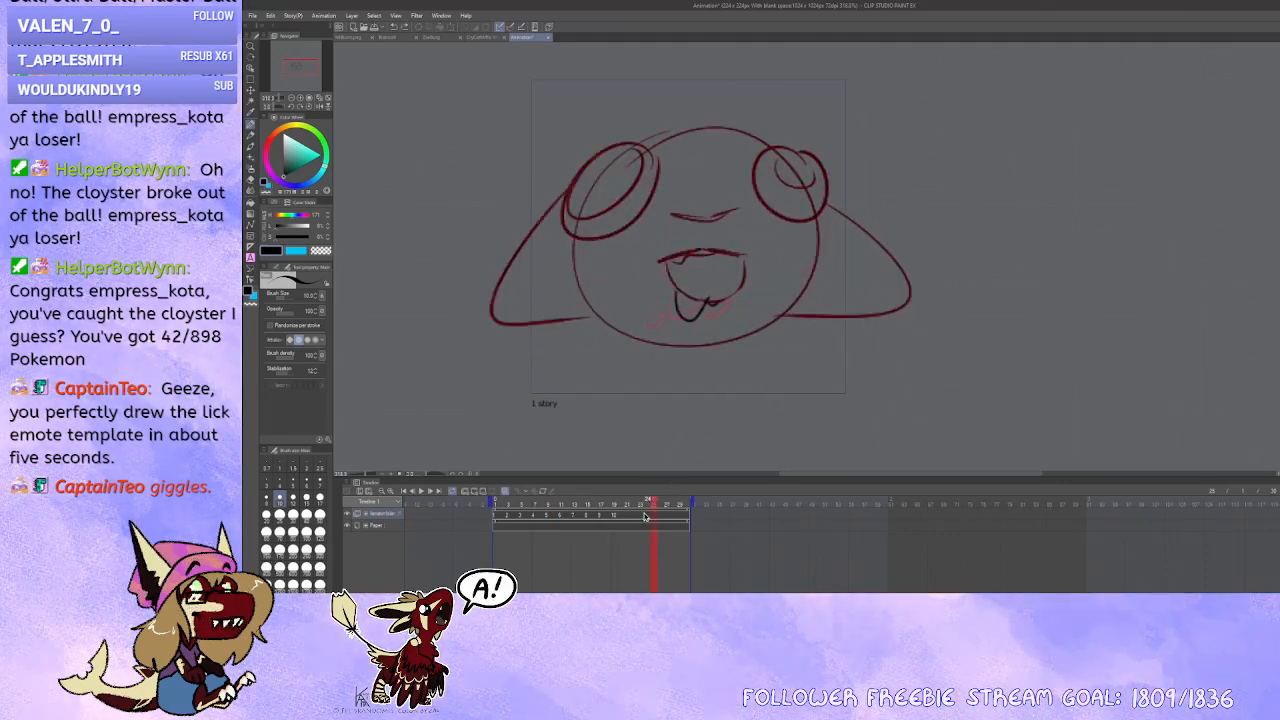
left_click(645, 517)
key("ctrl+v")
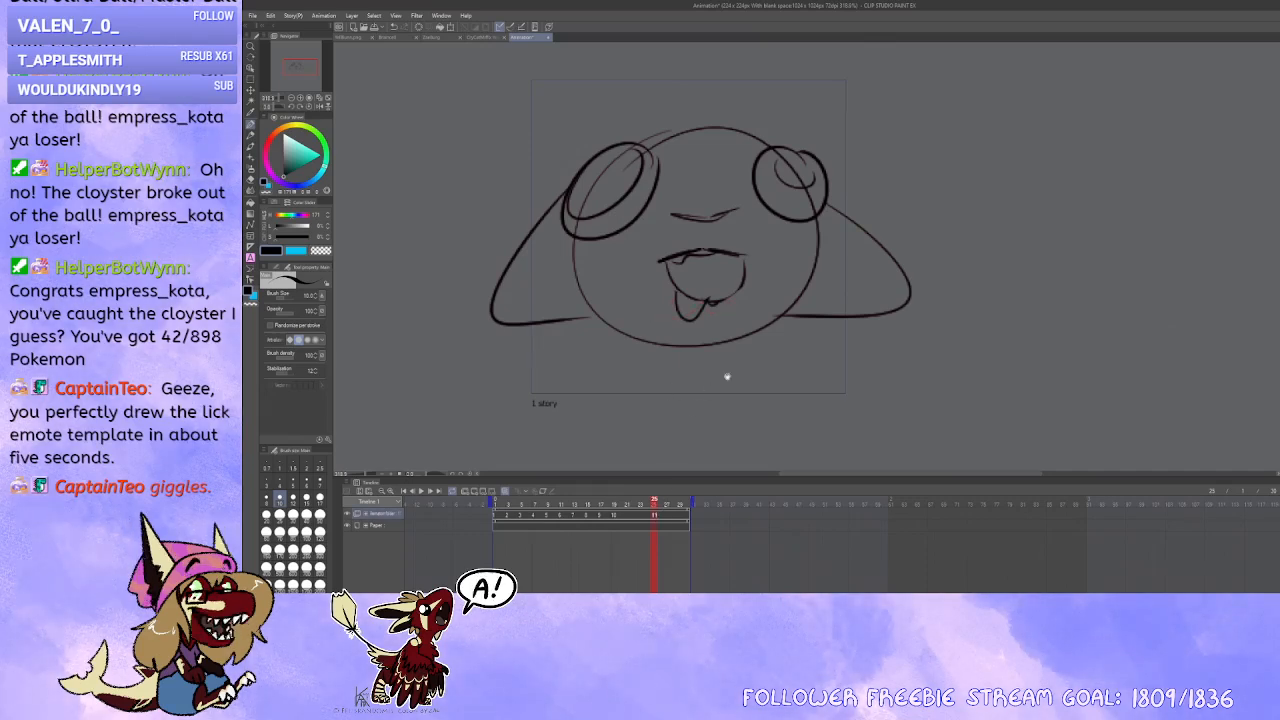
left_click_drag(726, 374, 732, 360)
mouse_move(769, 314)
left_mouse_down()
mouse_move(766, 363)
mouse_move(777, 365)
left_mouse_up()
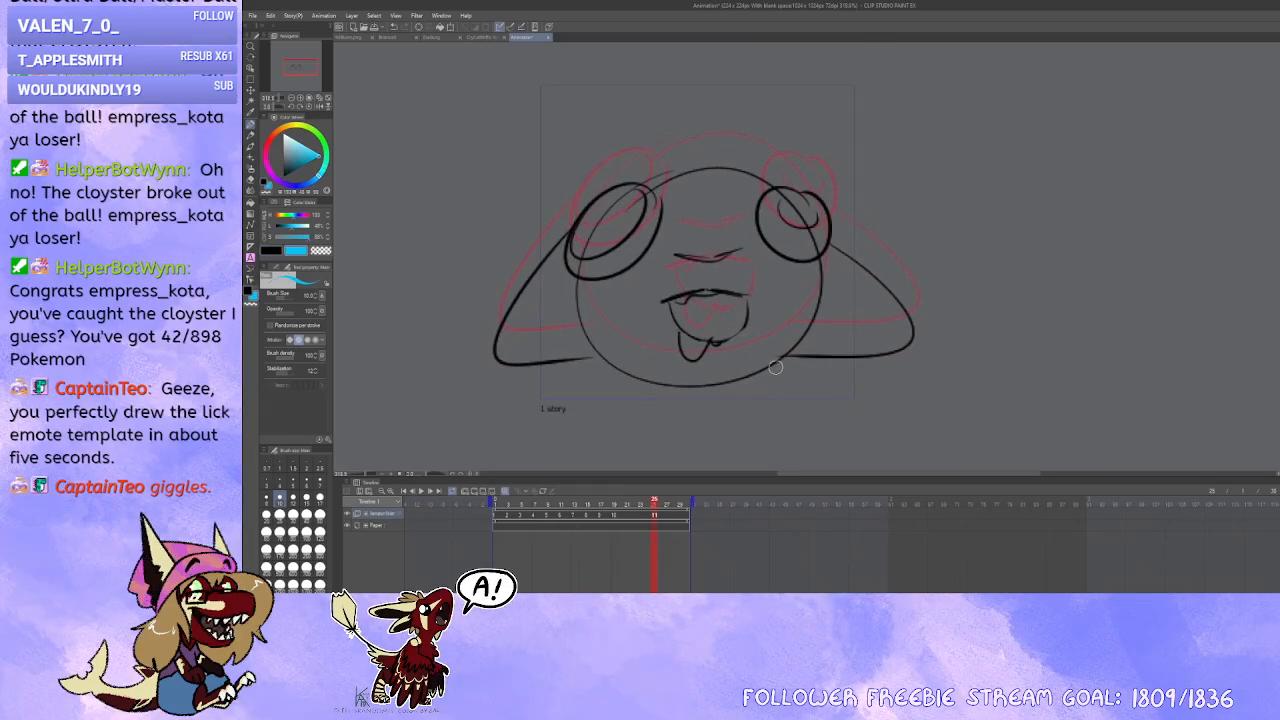
key("ctrl+t")
mouse_move(706, 387)
left_mouse_down()
mouse_move(706, 358)
mouse_move(734, 352)
mouse_move(732, 363)
left_mouse_up()
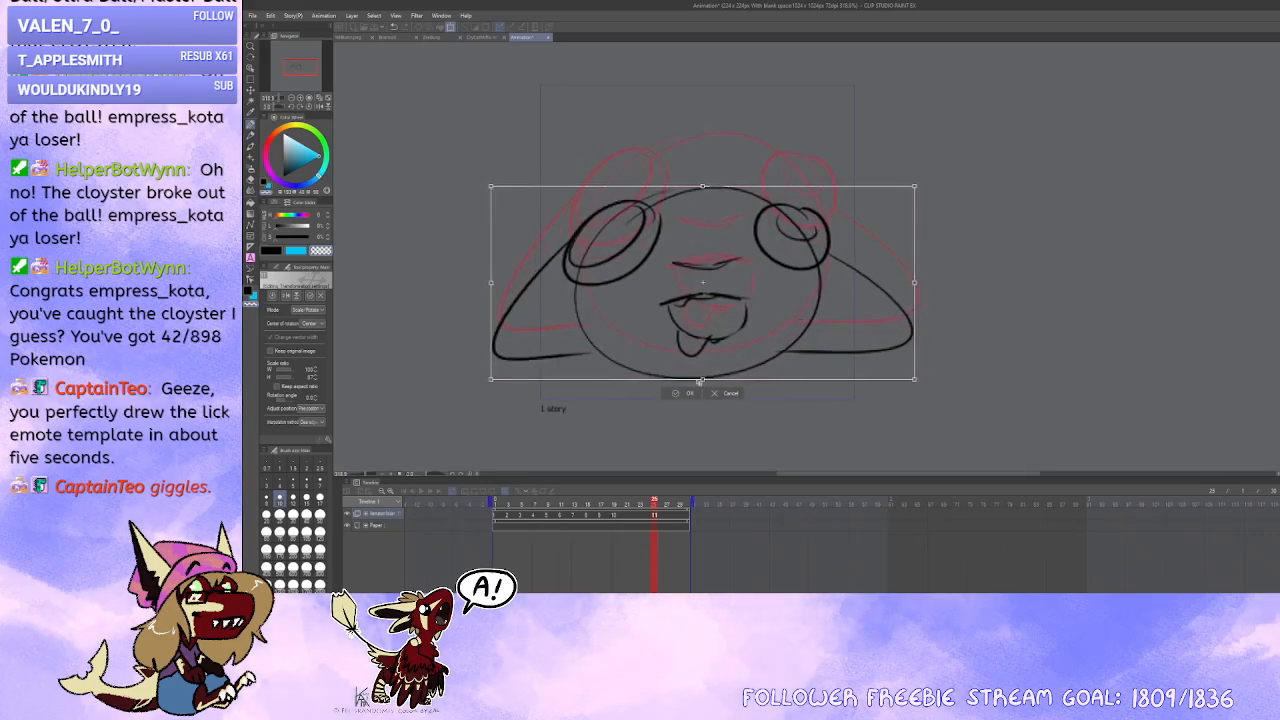
key("Return")
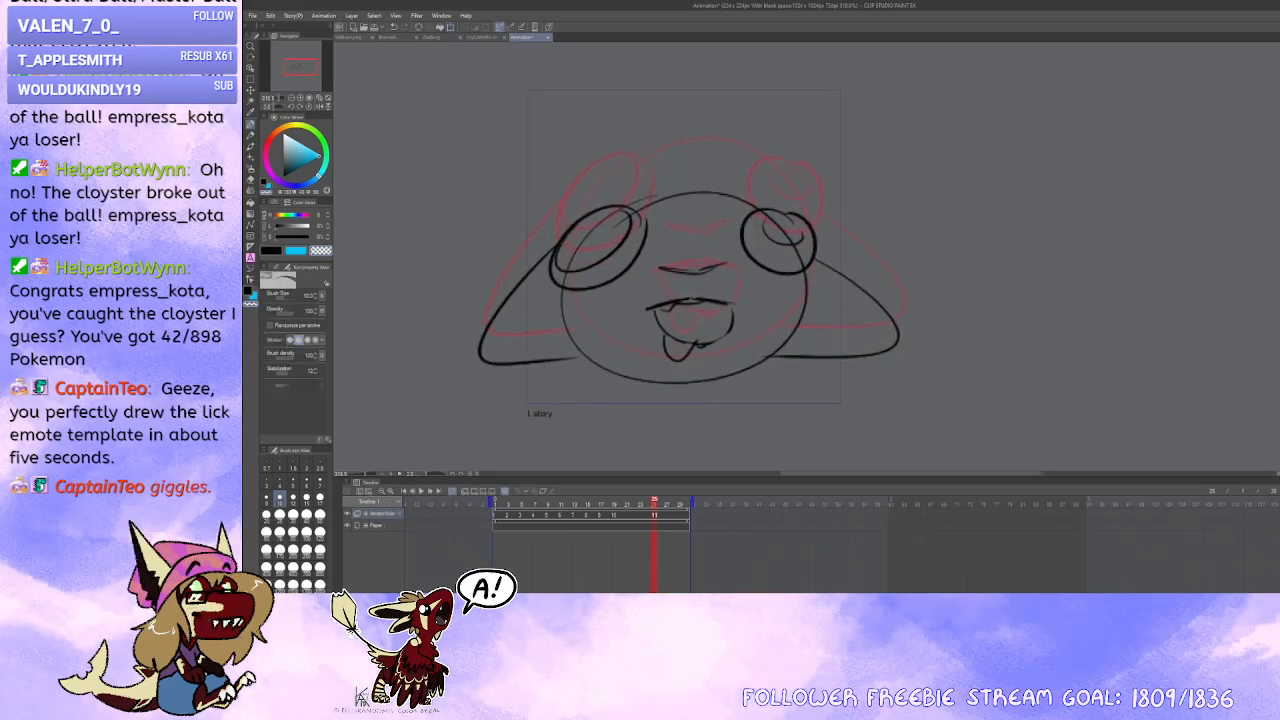
Step: Add a twelfth cel at frame 27 and sketch its wide oval head in black
left_click(668, 517)
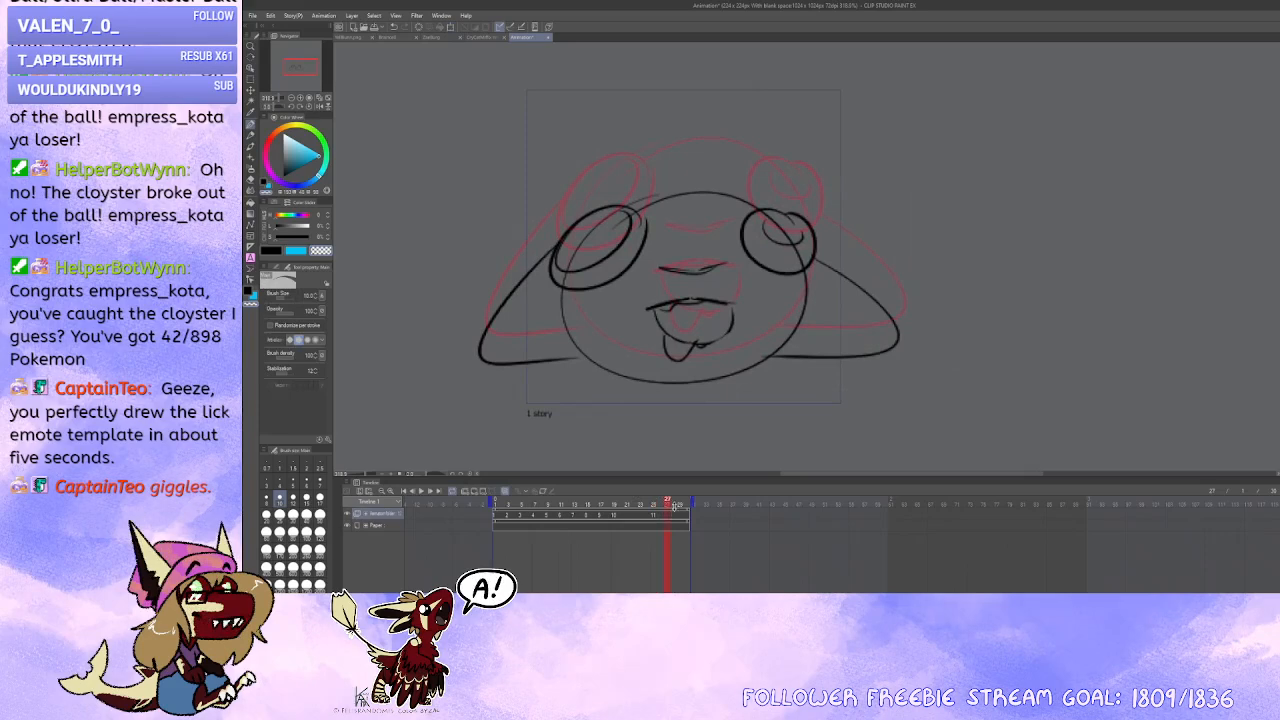
key("ctrl+shift+n")
left_click(271, 250)
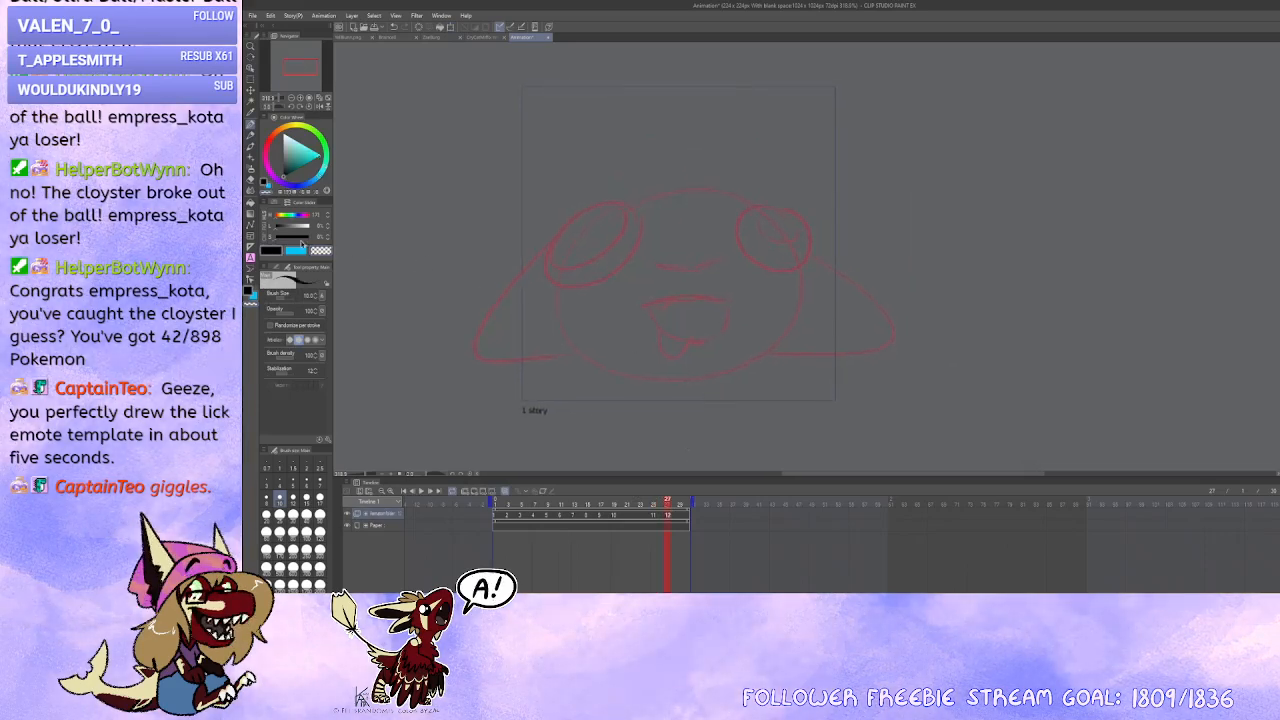
left_click_drag(678, 267, 703, 280)
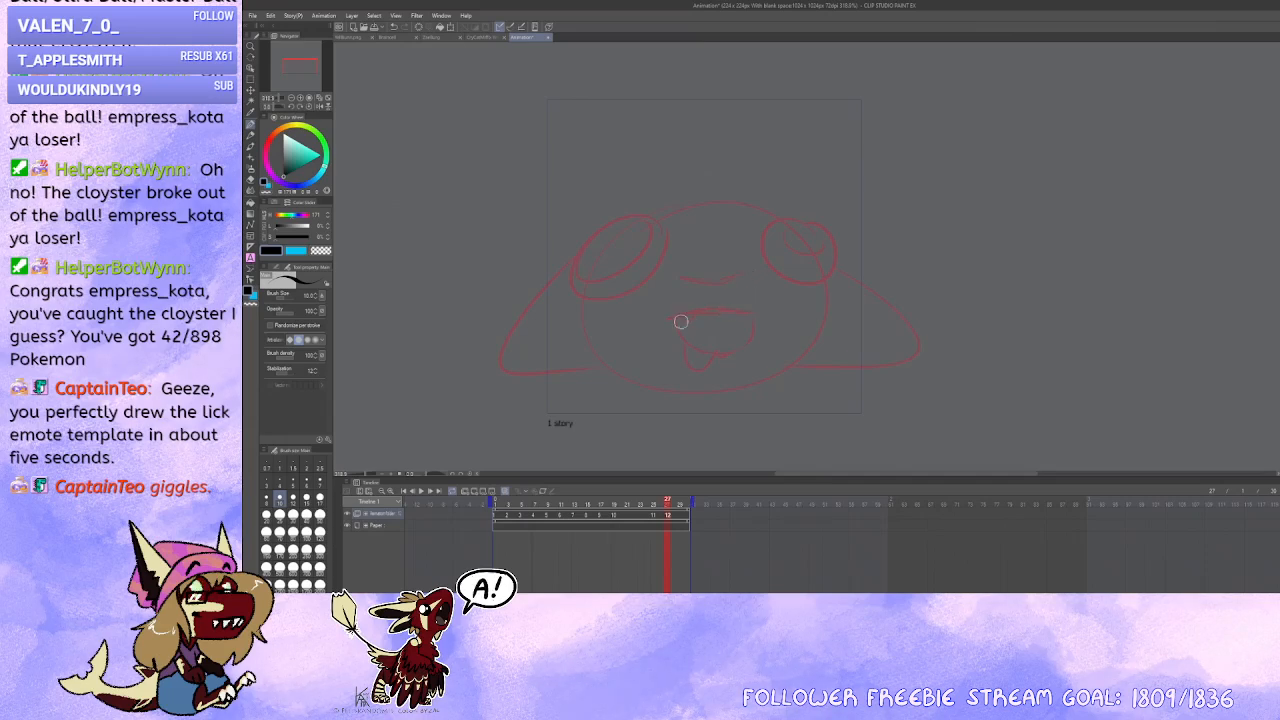
mouse_move(756, 208)
left_mouse_down()
mouse_move(571, 314)
mouse_move(822, 262)
mouse_move(666, 191)
mouse_move(825, 265)
left_mouse_up()
key("ctrl+z")
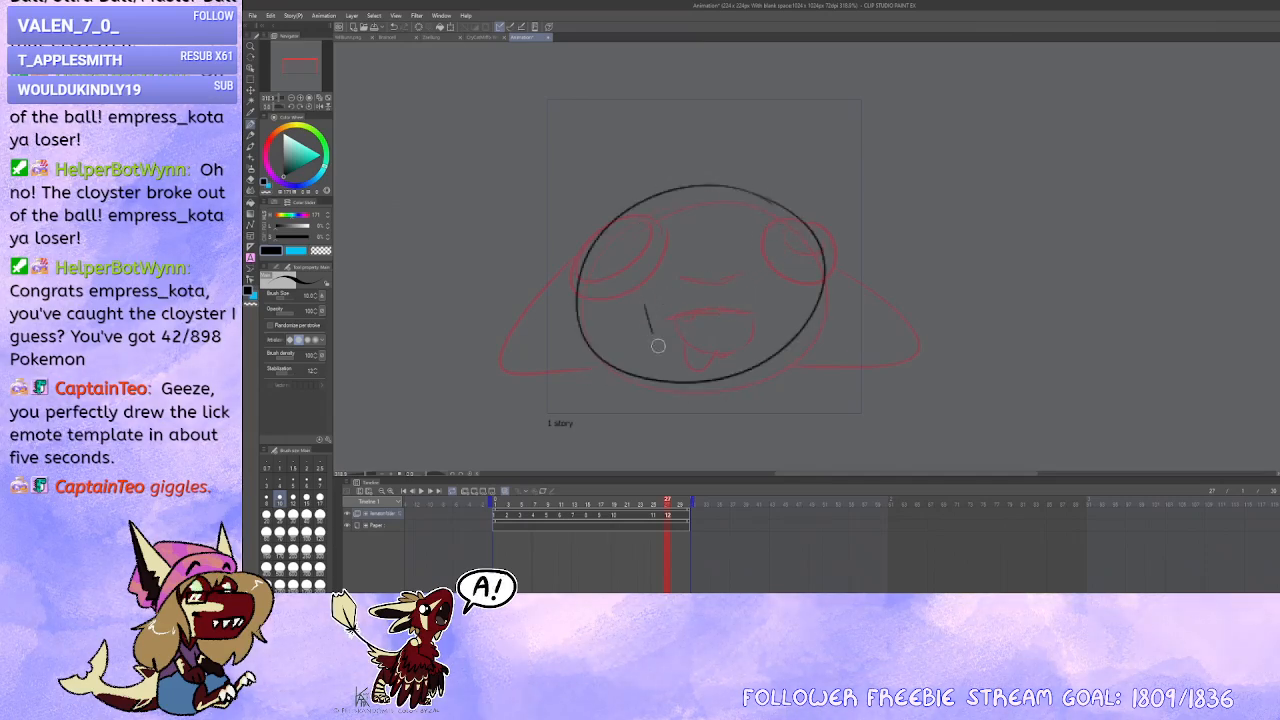
Step: Sketch the twelfth cel's open mouth with jagged upper teeth and a large rounded shape bulging below the chin
left_click_drag(655, 338, 738, 362)
key("ctrl+z")
key("ctrl+z")
mouse_move(692, 296)
left_mouse_down()
mouse_move(652, 300)
mouse_move(636, 320)
left_mouse_up()
key("ctrl+z")
key("ctrl+z")
mouse_move(673, 278)
left_mouse_down()
mouse_move(716, 267)
mouse_move(672, 271)
mouse_move(719, 265)
mouse_move(698, 268)
mouse_move(709, 272)
mouse_move(682, 297)
mouse_move(714, 384)
mouse_move(746, 389)
left_mouse_up()
key("ctrl+z")
key("ctrl+z")
key("ctrl+z")
mouse_move(651, 309)
left_mouse_down()
mouse_move(717, 403)
mouse_move(790, 360)
left_mouse_up()
mouse_move(782, 318)
left_mouse_down()
mouse_move(720, 314)
mouse_move(722, 285)
mouse_move(667, 306)
mouse_move(682, 337)
left_mouse_up()
key("ctrl+z")
mouse_move(730, 294)
left_mouse_down()
mouse_move(746, 302)
mouse_move(650, 322)
mouse_move(645, 340)
left_mouse_up()
Step: Draw the outer ovals of the twelfth cel's two eyes and erase the nose lines above the mouth
mouse_move(640, 262)
left_mouse_down()
mouse_move(623, 210)
mouse_move(616, 302)
mouse_move(660, 252)
mouse_move(660, 230)
mouse_move(576, 310)
mouse_move(662, 240)
left_mouse_up()
key("ctrl+z")
mouse_move(838, 266)
left_mouse_down()
mouse_move(747, 229)
mouse_move(838, 258)
mouse_move(761, 261)
mouse_move(839, 239)
left_mouse_up()
key("ctrl+z")
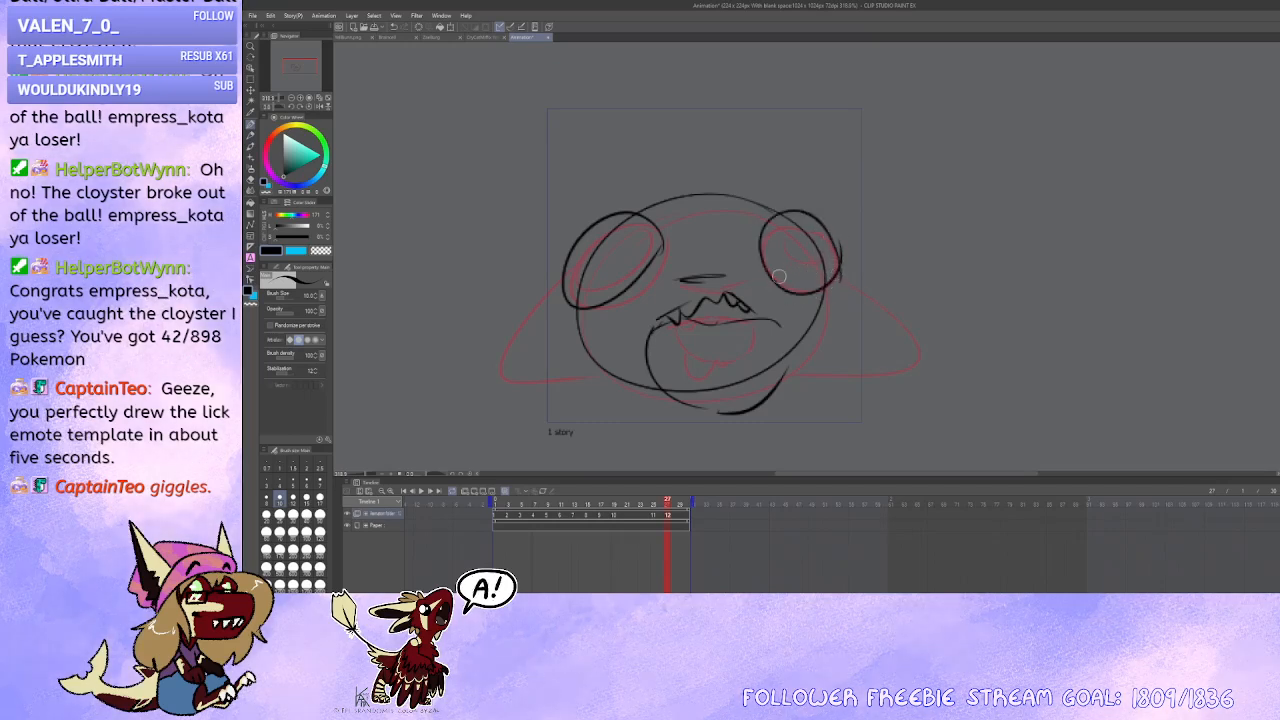
left_click_drag(690, 269, 723, 279)
key("x")
key("c")
Step: Lasso the twelfth cel's mouth and chin, then rotate them slightly clockwise and shift them down
left_click(249, 78)
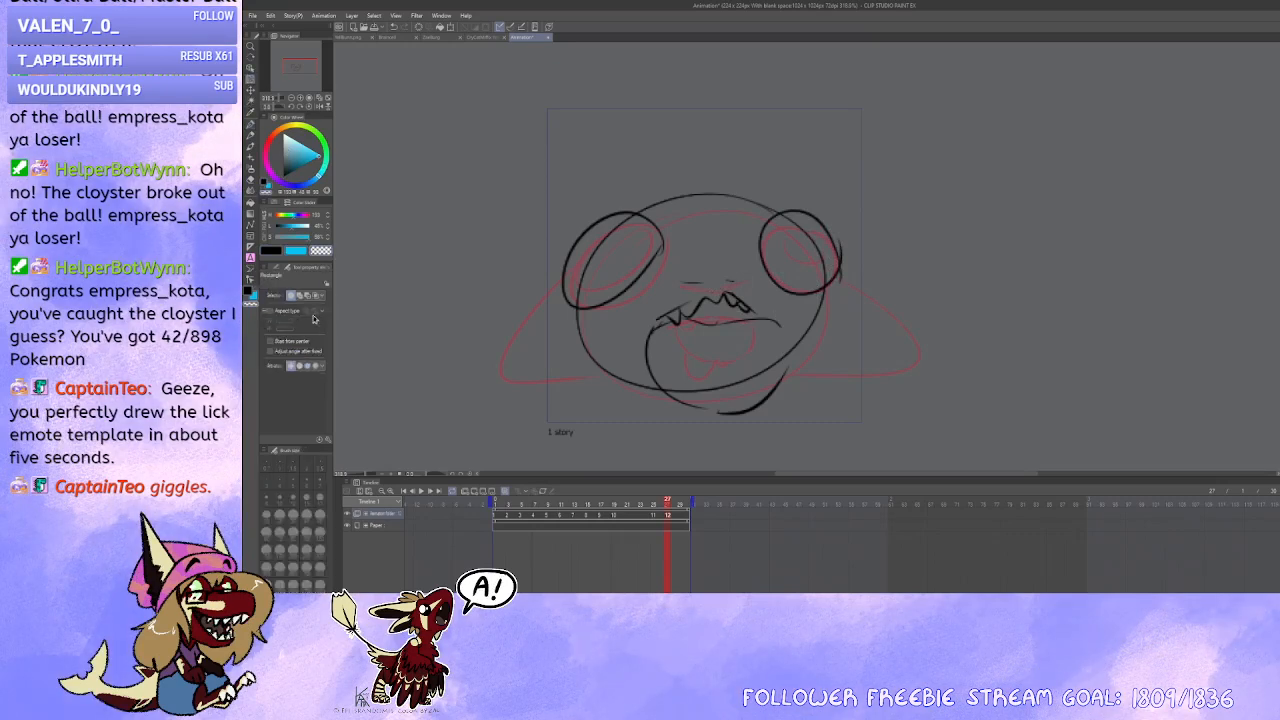
left_click(275, 268)
left_click(300, 283)
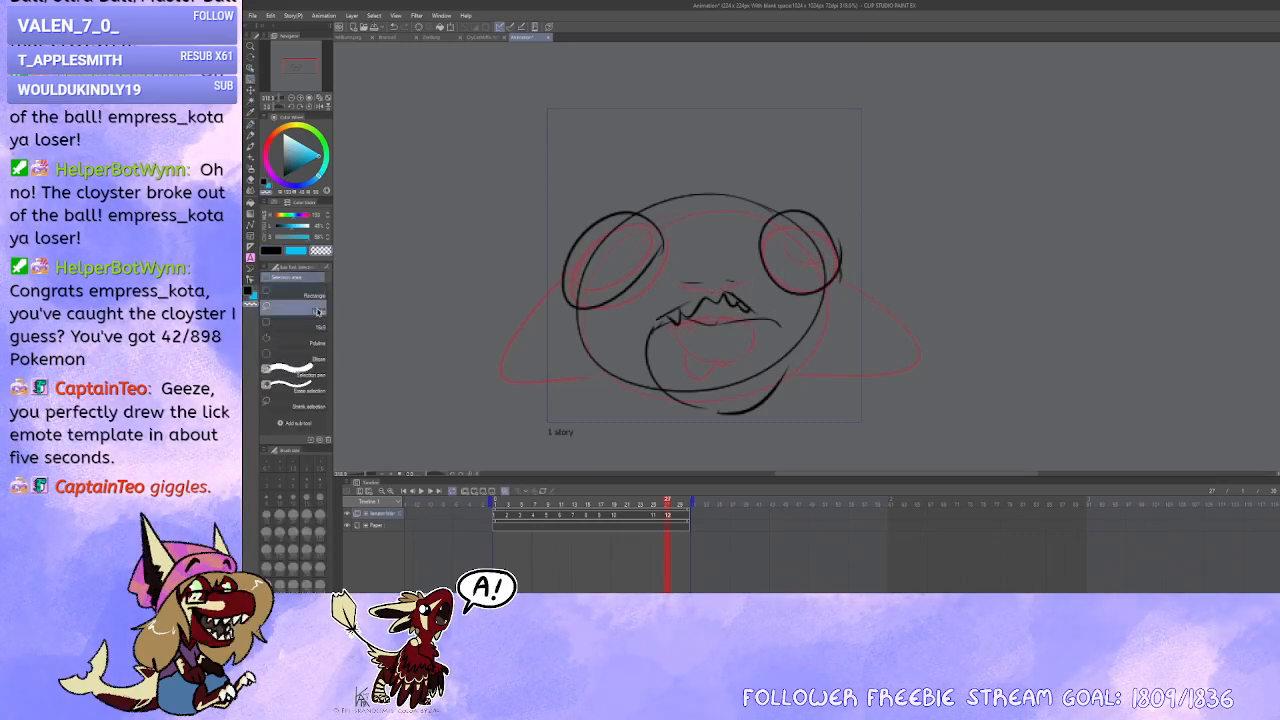
mouse_move(658, 290)
left_mouse_down()
mouse_move(708, 264)
mouse_move(773, 302)
left_mouse_up()
mouse_move(806, 346)
left_mouse_down()
mouse_move(640, 375)
mouse_move(655, 295)
left_mouse_up()
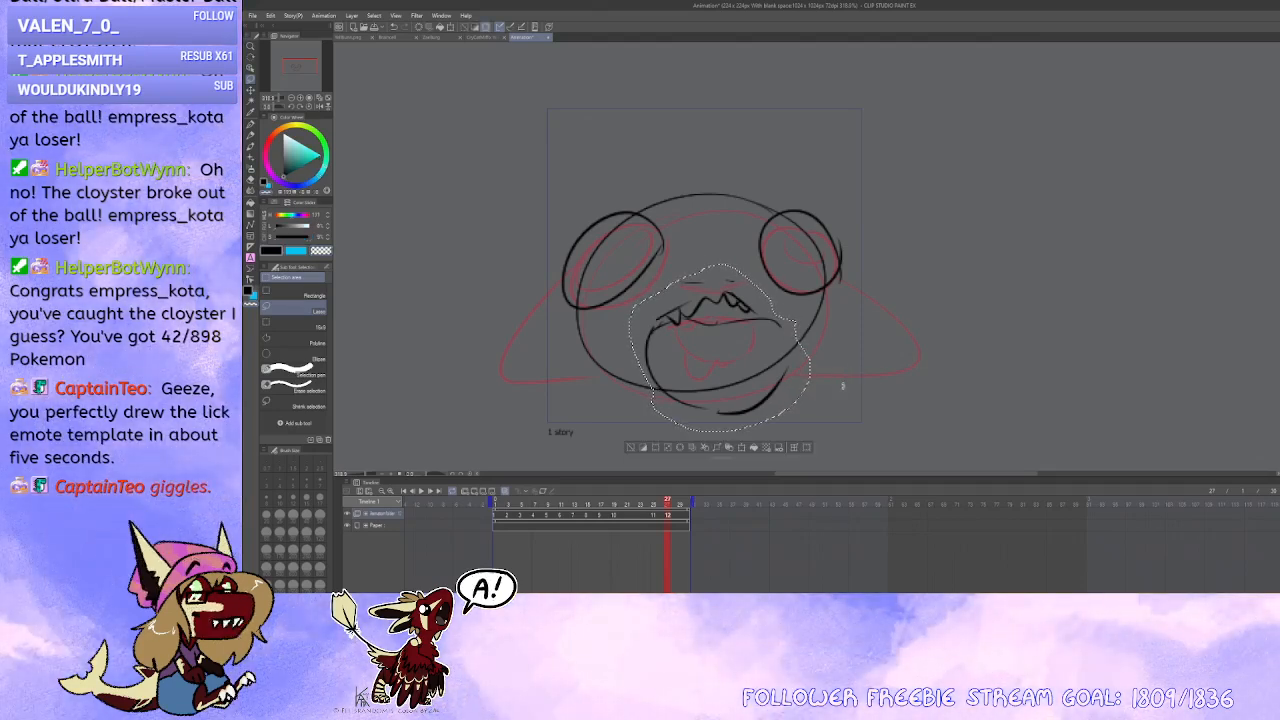
key("ctrl+t")
mouse_move(845, 384)
left_mouse_down()
mouse_move(793, 397)
mouse_move(850, 390)
left_mouse_up()
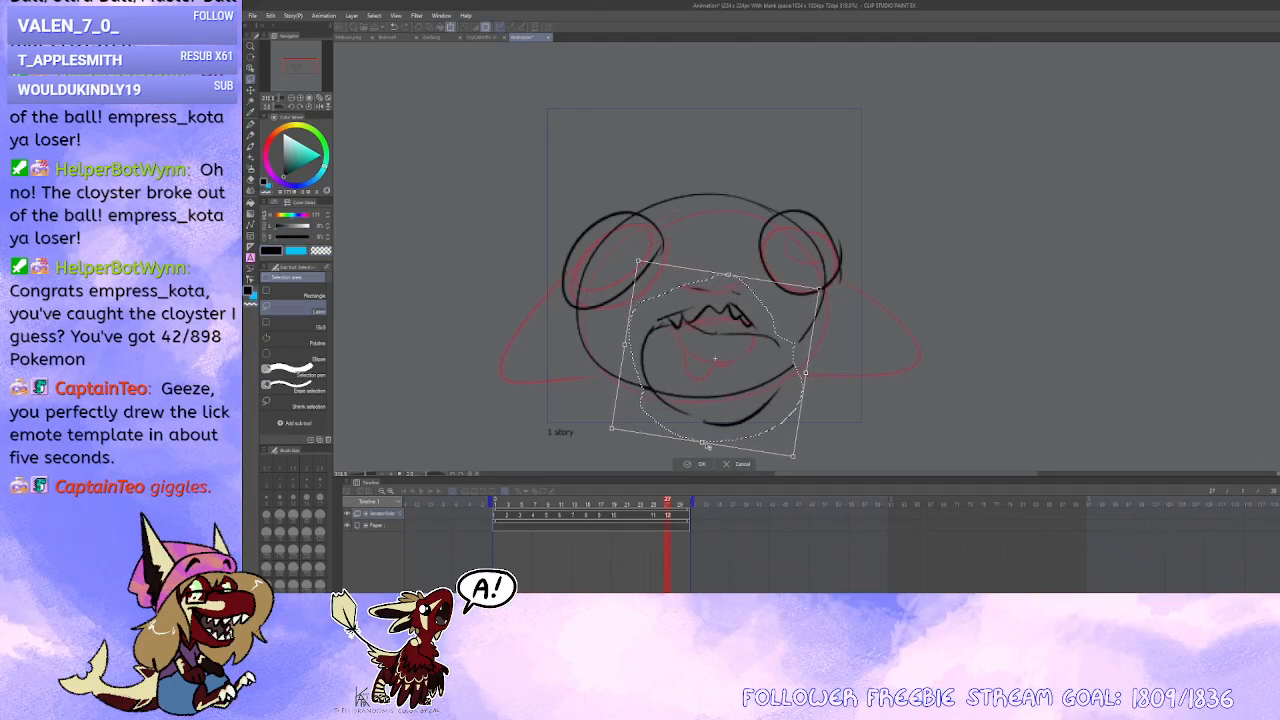
key("Return")
Step: Clean up the head line crossing the twelfth cel's mouth, redraw the nose and add the inner eye ovals
left_click(250, 126)
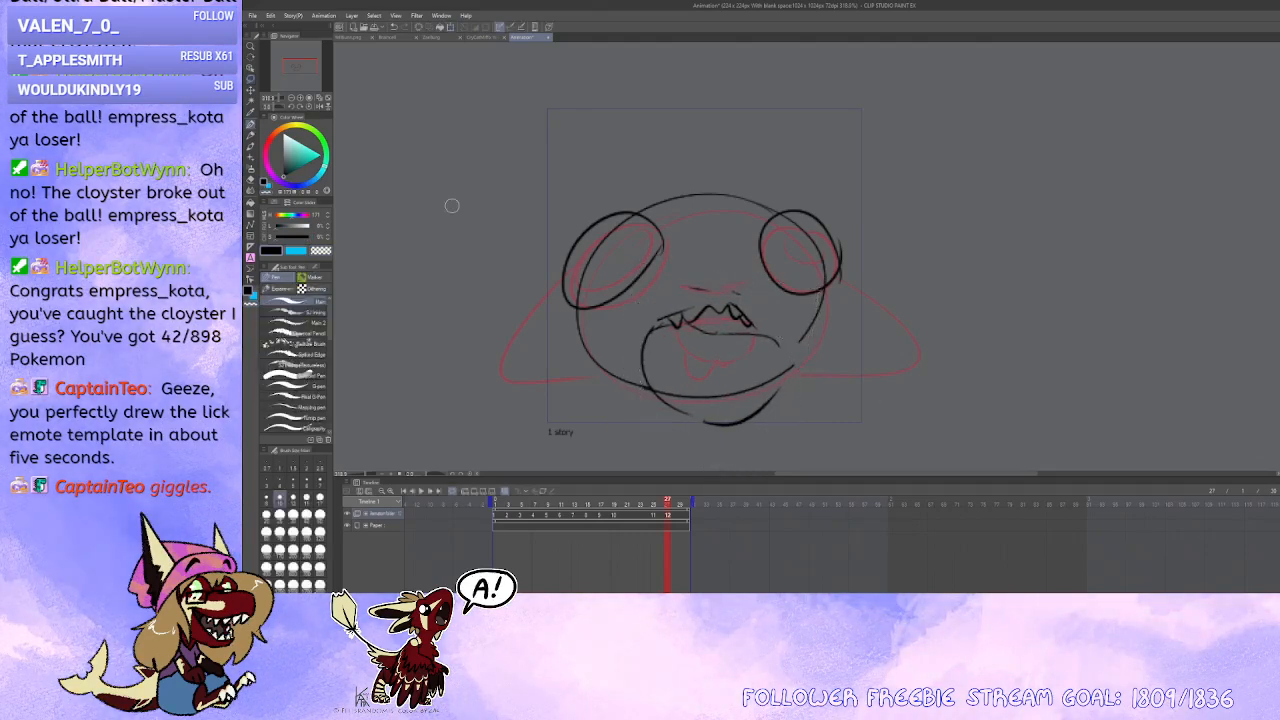
key("x")
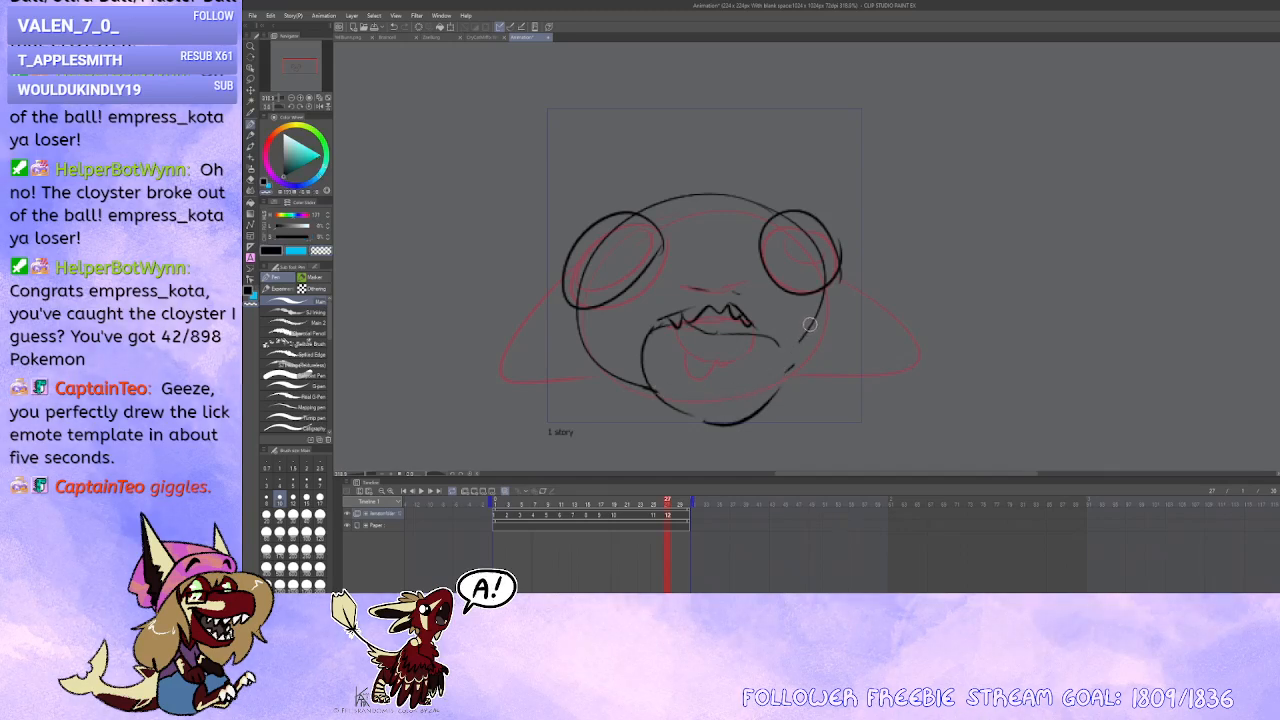
left_click_drag(697, 287, 741, 289)
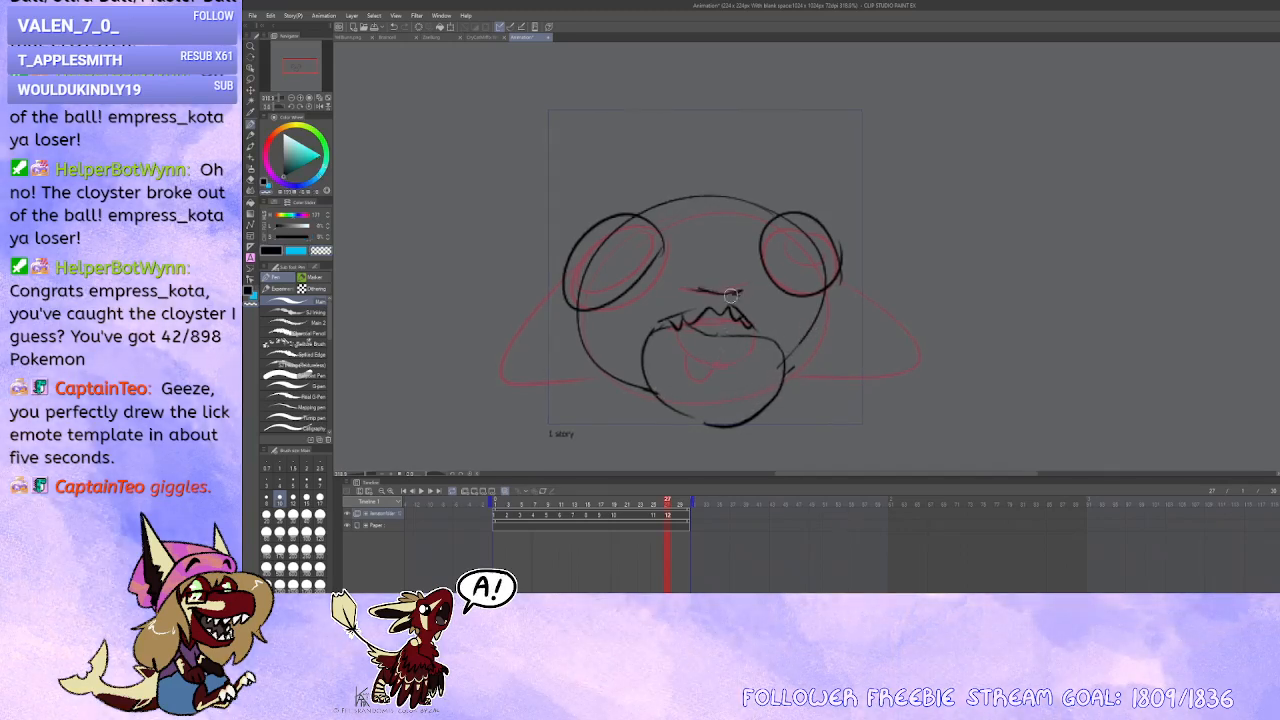
mouse_move(815, 232)
left_mouse_down()
mouse_move(777, 230)
mouse_move(822, 233)
mouse_move(814, 246)
mouse_move(794, 207)
mouse_move(832, 262)
mouse_move(758, 247)
left_mouse_up()
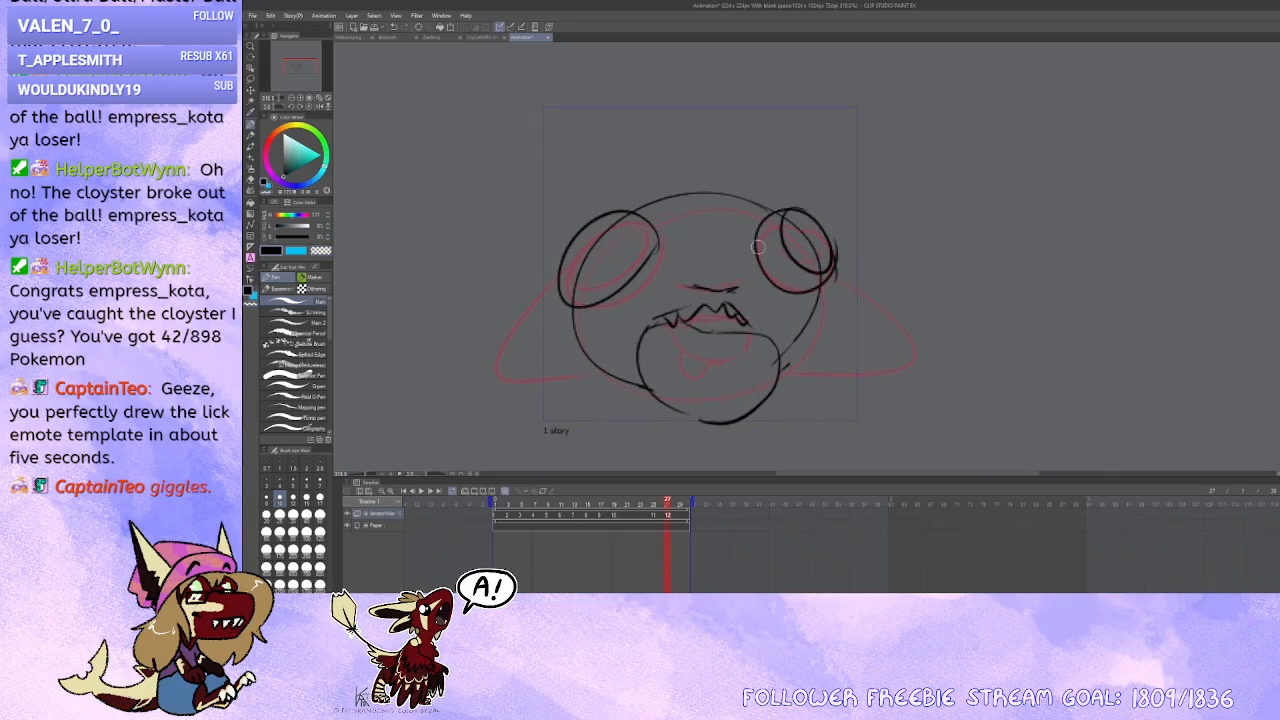
mouse_move(599, 214)
left_mouse_down()
mouse_move(630, 228)
mouse_move(611, 206)
left_mouse_up()
Step: Draw the twelfth cel's two ears flaring out from the eyes and add a crease line inside the mouth
left_click_drag(582, 250, 591, 360)
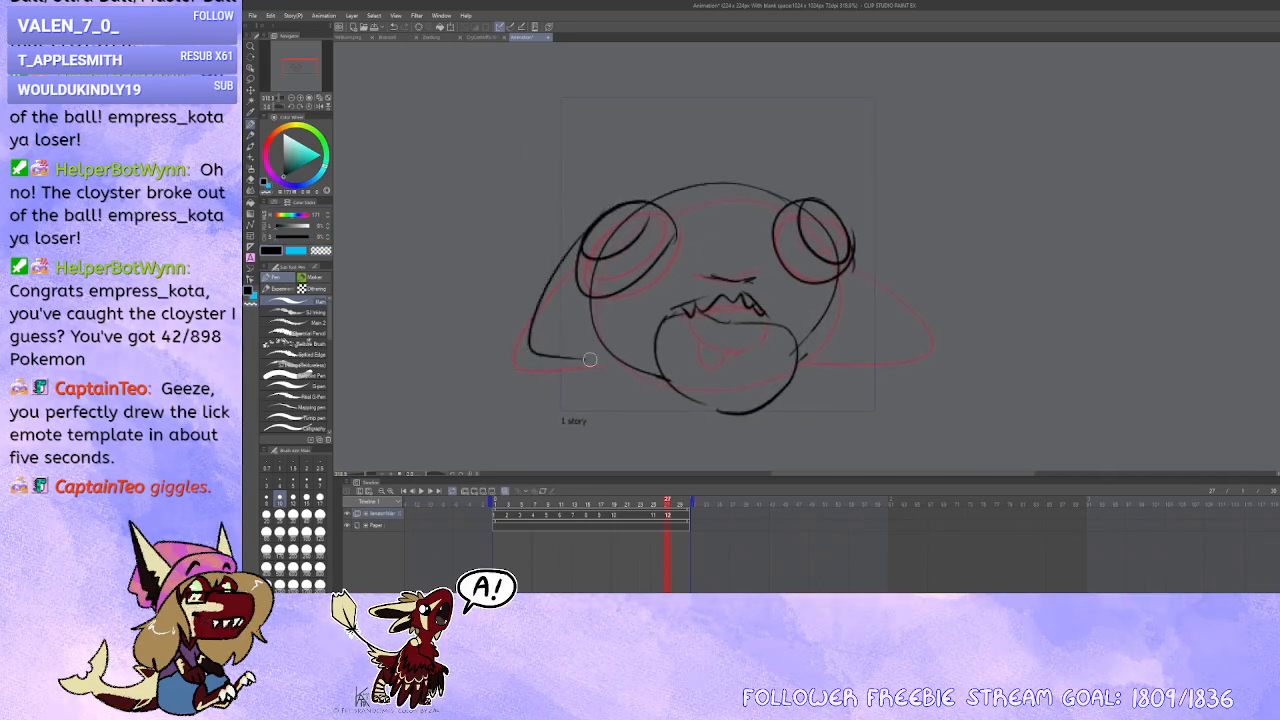
key("ctrl+z")
mouse_move(596, 228)
left_mouse_down()
mouse_move(487, 343)
mouse_move(612, 353)
left_mouse_up()
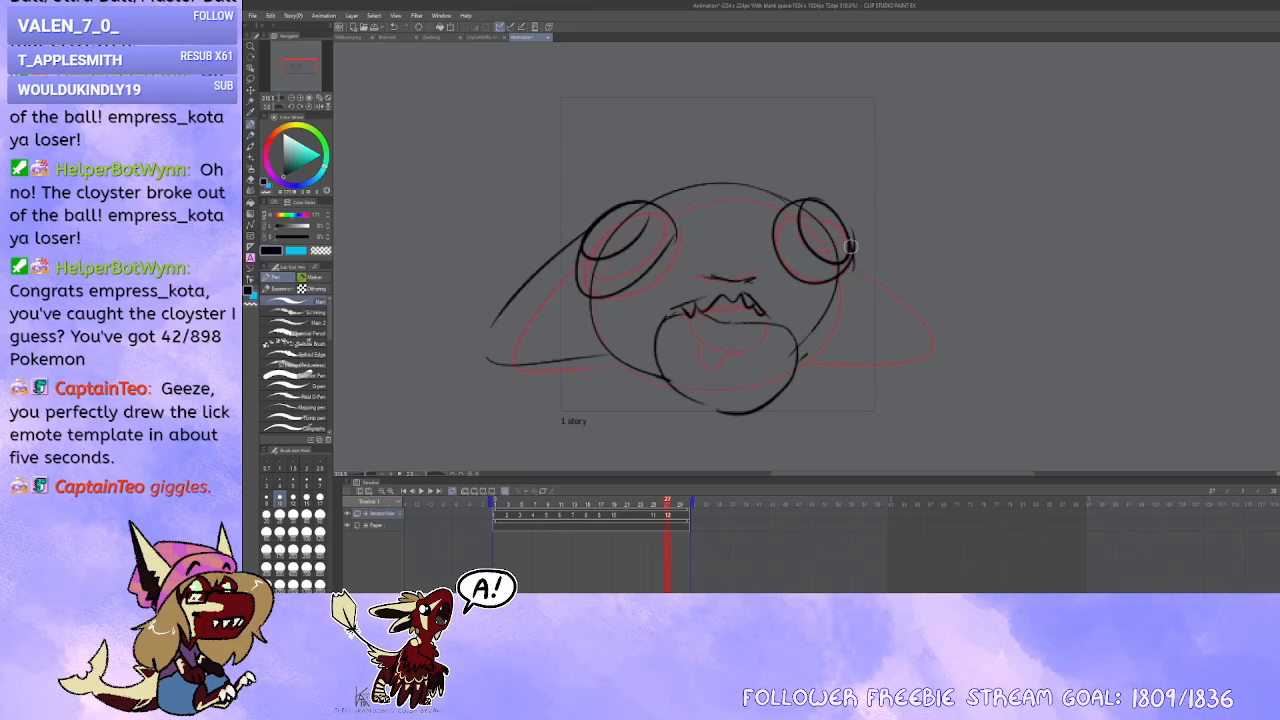
left_click_drag(850, 246, 806, 347)
key("ctrl+z")
left_click_drag(851, 246, 808, 370)
mouse_move(722, 325)
left_mouse_down()
mouse_move(714, 313)
mouse_move(728, 352)
left_mouse_up()
left_click_drag(697, 434, 687, 440)
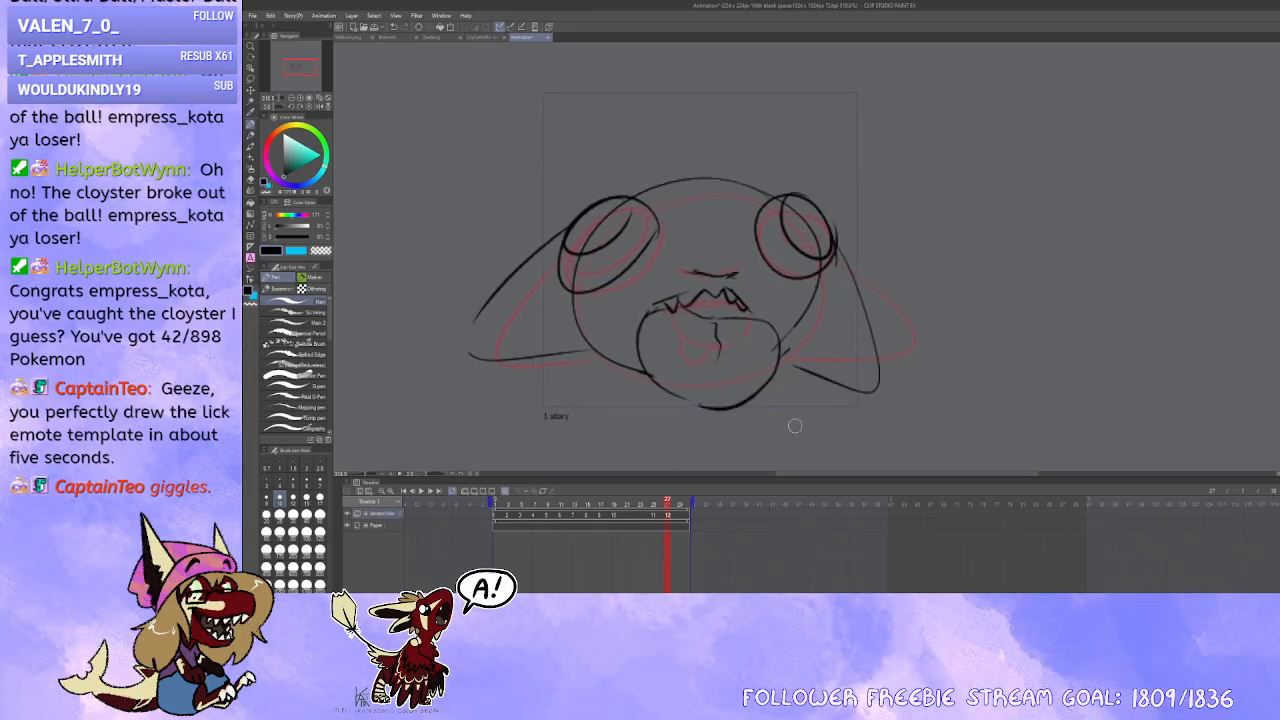
Step: Extend the timeline's end, the animation folder and the paper layer to about frame 60 and go to frame 29
left_click_drag(691, 500, 886, 502)
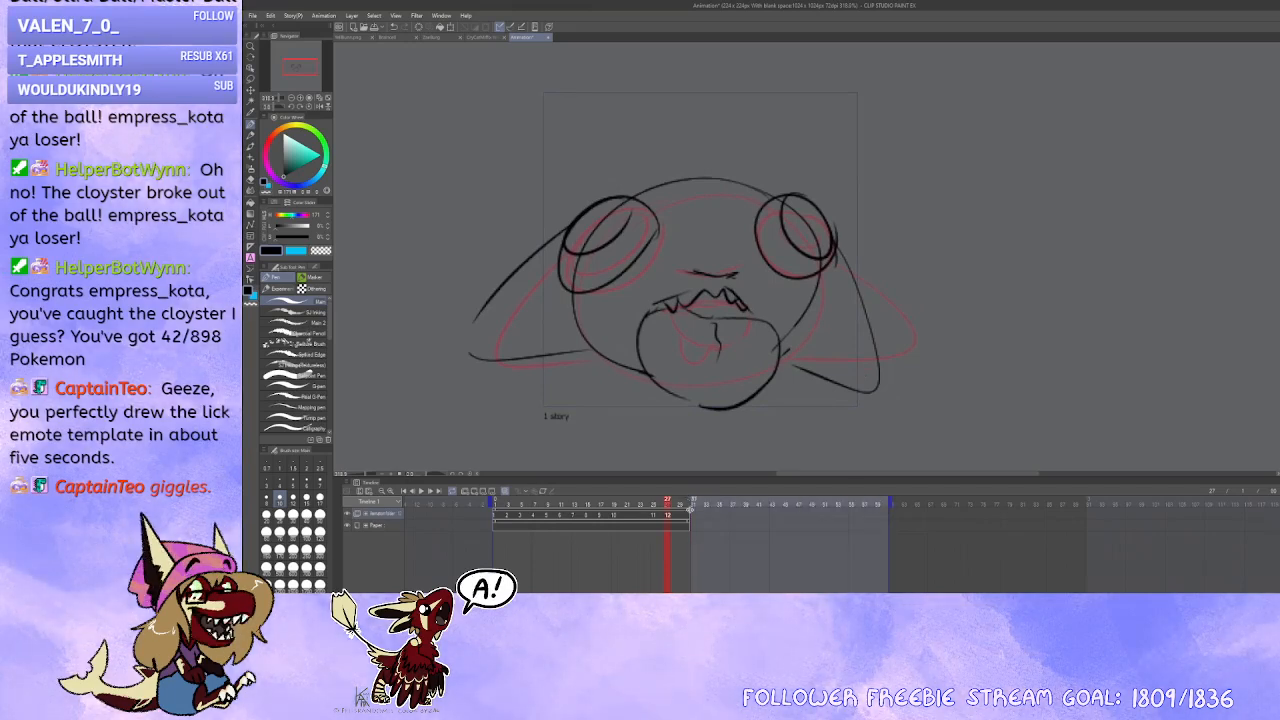
left_click_drag(690, 510, 888, 512)
left_click_drag(688, 523, 880, 527)
left_click(378, 513)
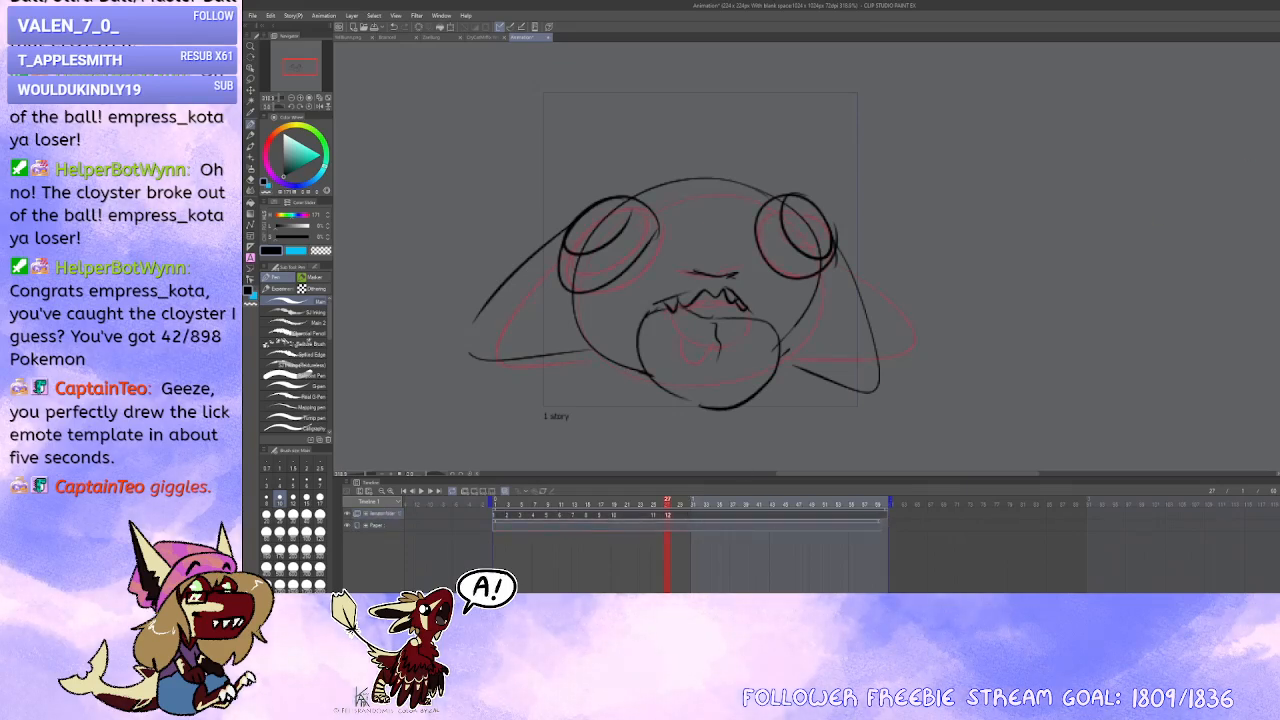
left_click(680, 516)
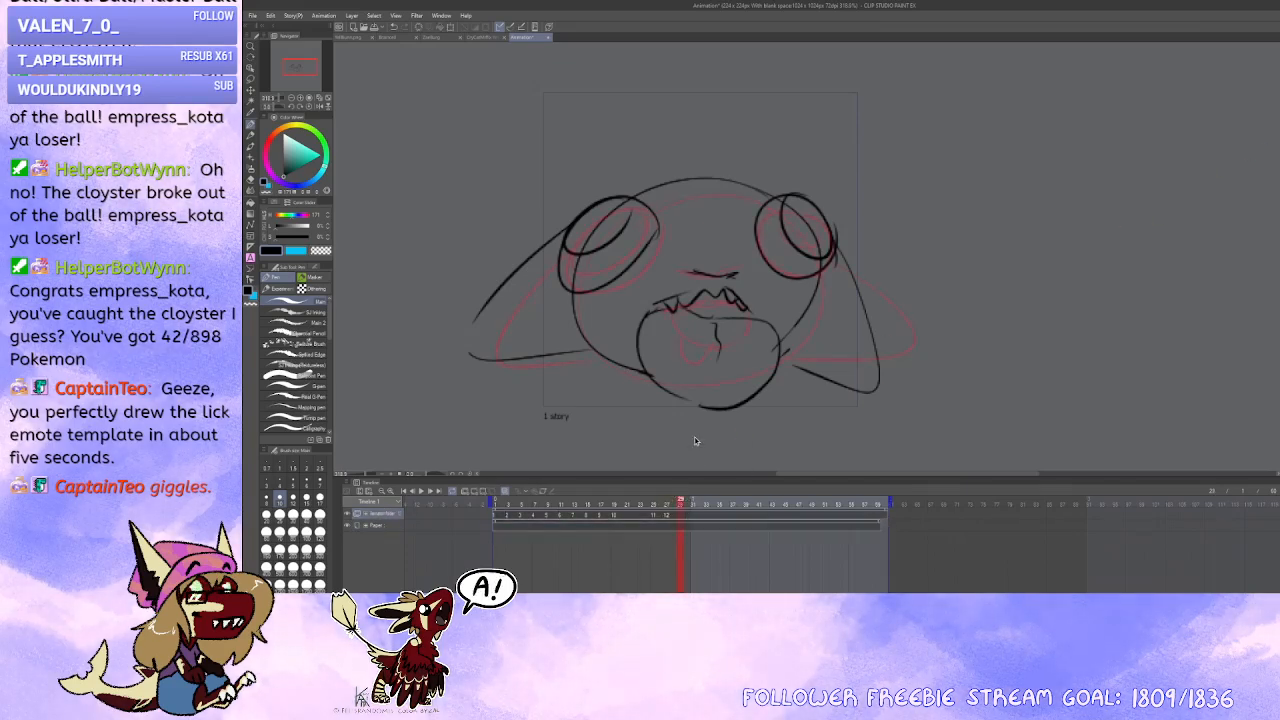
Step: Create the thirteenth cel at frame 29, with the twelfth cel's onion skin as guide
key("ctrl+shift+n")
left_click_drag(643, 426, 648, 415)
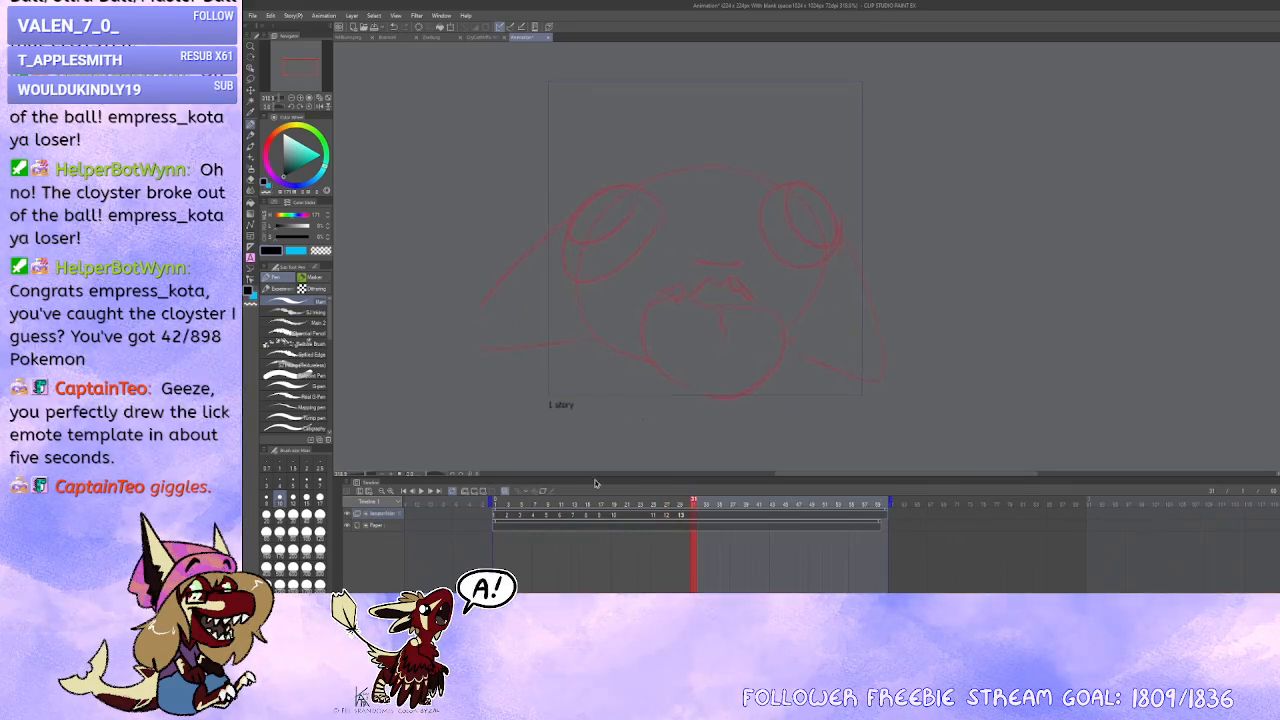
left_click(495, 516)
left_click(680, 516)
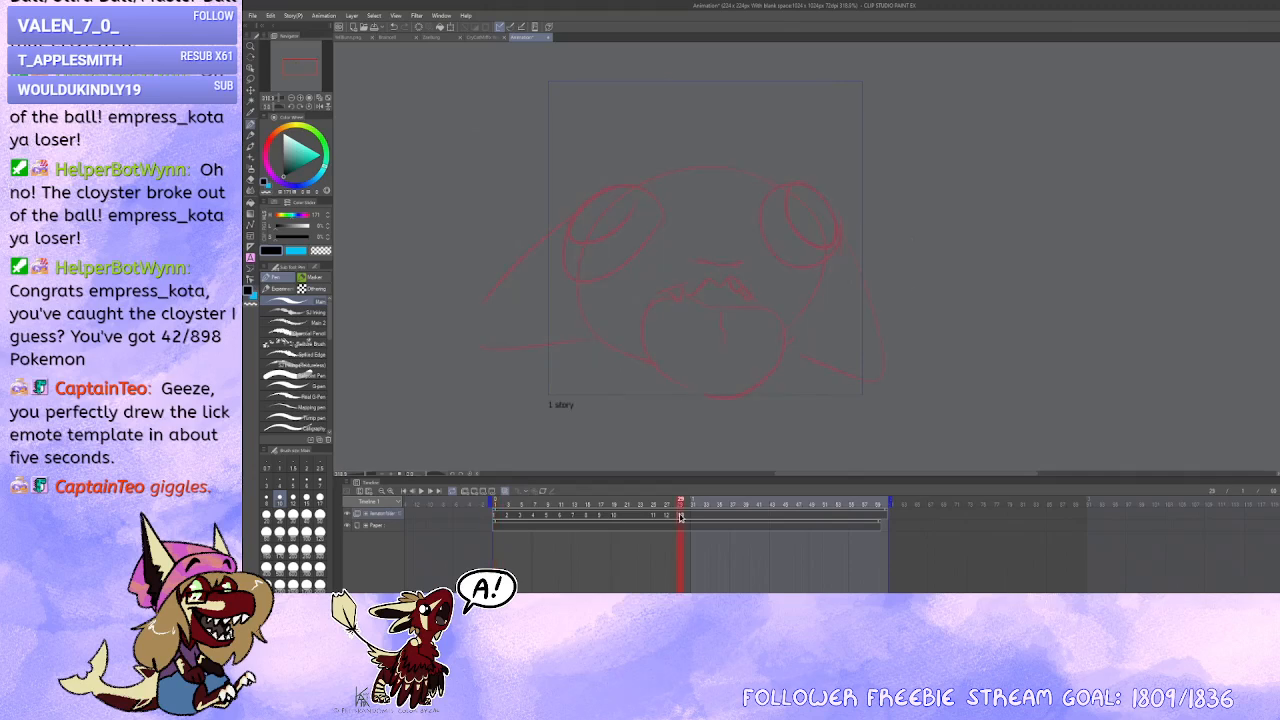
left_click_drag(722, 414, 723, 434)
Step: Sketch the thirteenth cel's wide open mouth with upper teeth, the nose above it and the two outer eye ovals
mouse_move(661, 297)
left_mouse_down()
mouse_move(750, 272)
mouse_move(762, 282)
mouse_move(733, 270)
mouse_move(762, 280)
left_mouse_up()
key("ctrl+z")
key("ctrl+z")
key("ctrl+z")
mouse_move(683, 298)
left_mouse_down()
mouse_move(777, 318)
mouse_move(685, 303)
mouse_move(651, 411)
mouse_move(708, 411)
mouse_move(764, 387)
left_mouse_up()
mouse_move(787, 326)
left_mouse_down()
mouse_move(748, 408)
mouse_move(682, 414)
left_mouse_up()
mouse_move(818, 245)
left_mouse_down()
mouse_move(786, 313)
mouse_move(822, 236)
left_mouse_up()
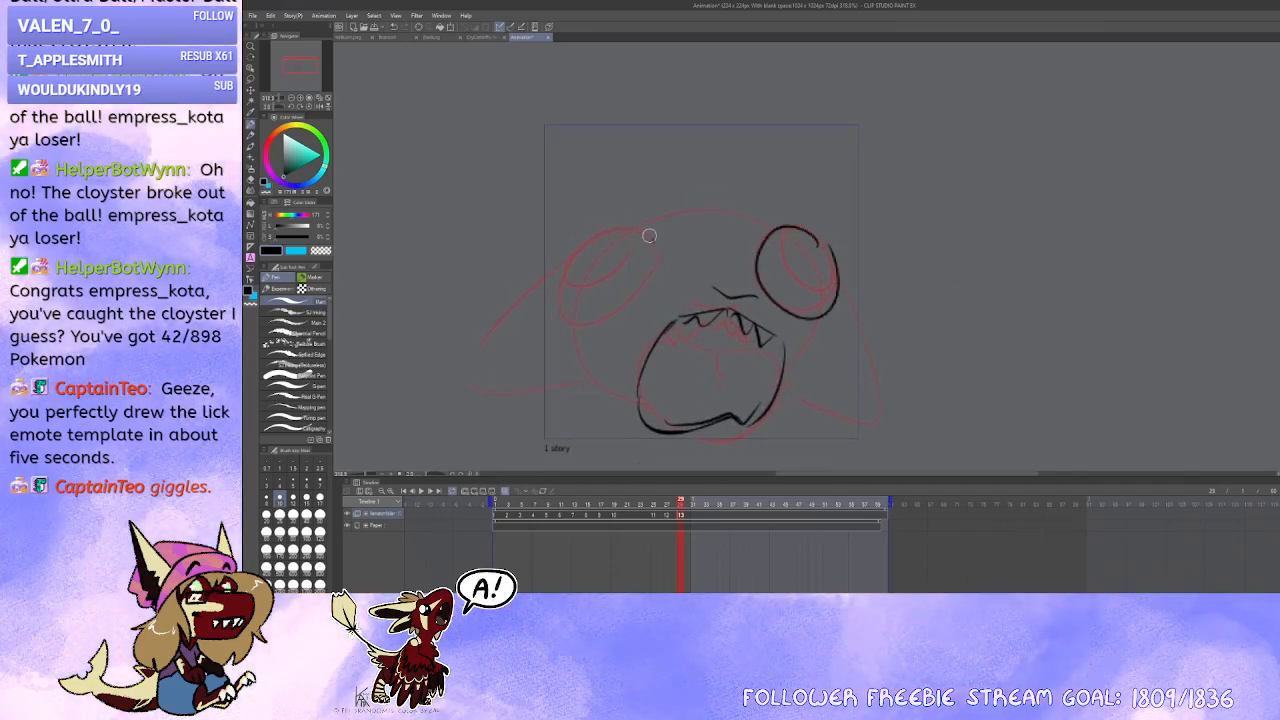
mouse_move(649, 236)
left_mouse_down()
mouse_move(657, 262)
mouse_move(752, 296)
left_mouse_up()
Step: Draw the thirteenth cel's two drooping ears, cheek lines, top of the head and inner eye ovals
left_click_drag(578, 240, 492, 340)
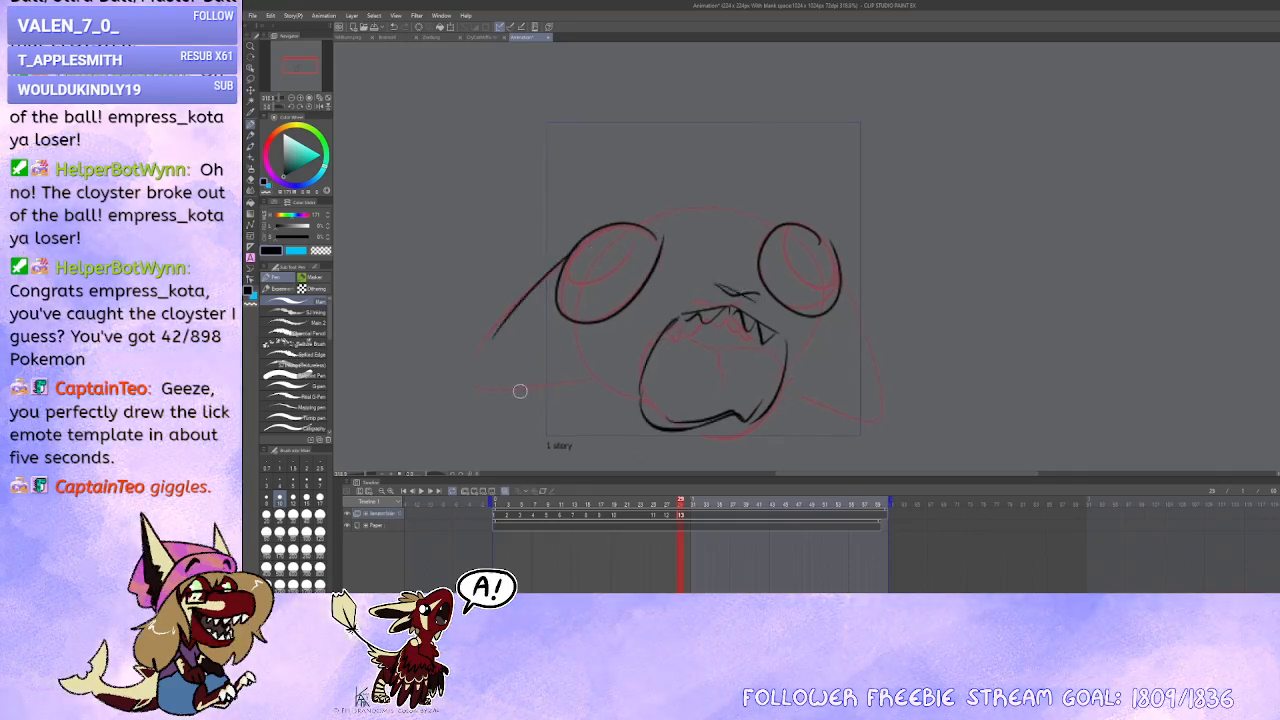
mouse_move(520, 391)
left_mouse_down()
mouse_move(604, 380)
mouse_move(640, 402)
left_mouse_up()
mouse_move(769, 410)
left_mouse_down()
mouse_move(806, 375)
mouse_move(788, 383)
left_mouse_up()
key("ctrl+z")
key("ctrl+z")
mouse_move(840, 272)
left_mouse_down()
mouse_move(898, 440)
mouse_move(800, 395)
left_mouse_up()
mouse_move(772, 210)
left_mouse_down()
mouse_move(617, 236)
mouse_move(568, 285)
left_mouse_up()
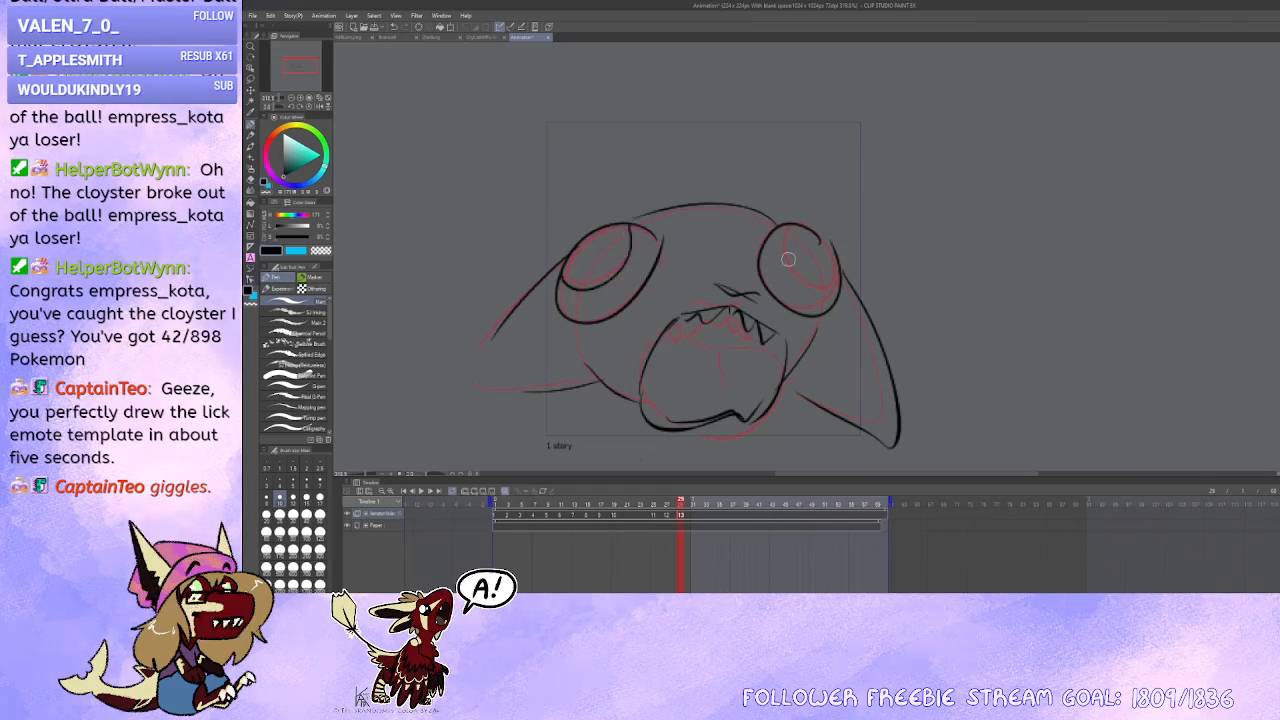
mouse_move(816, 236)
left_mouse_down()
mouse_move(778, 262)
mouse_move(832, 258)
left_mouse_up()
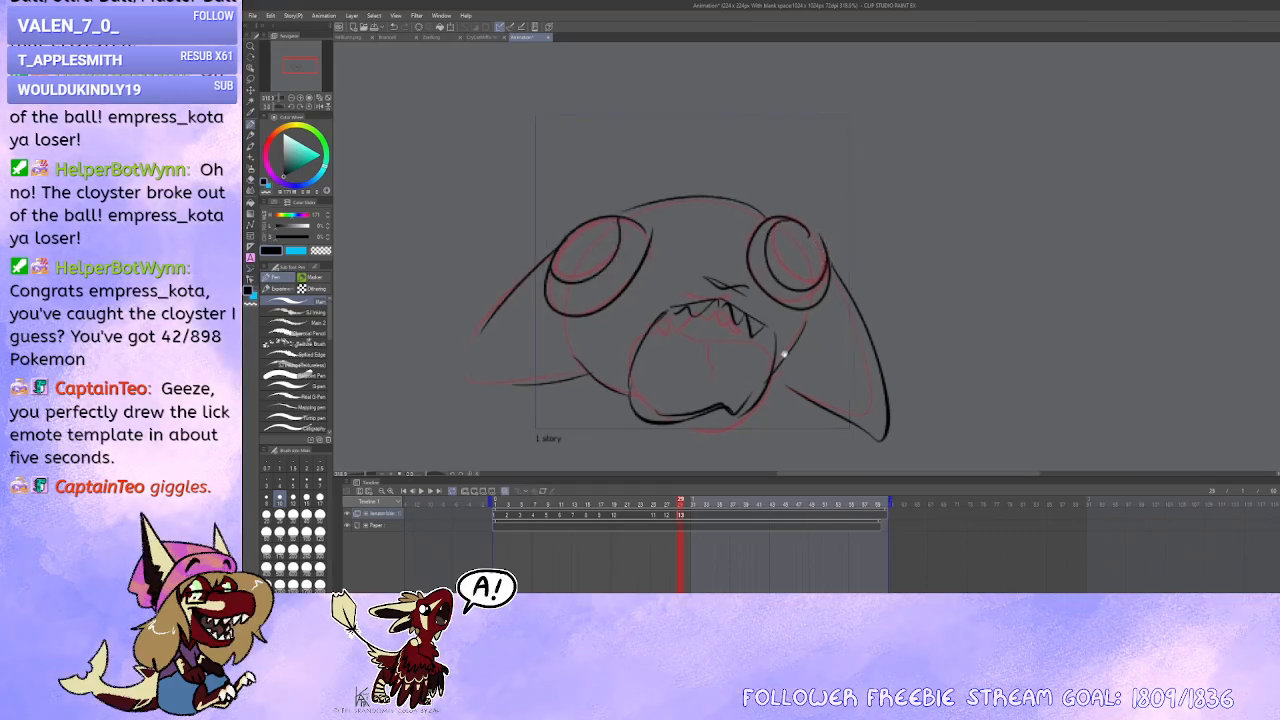
Step: Place the first cel again at frame 37 on the animation folder's track
left_click(694, 519)
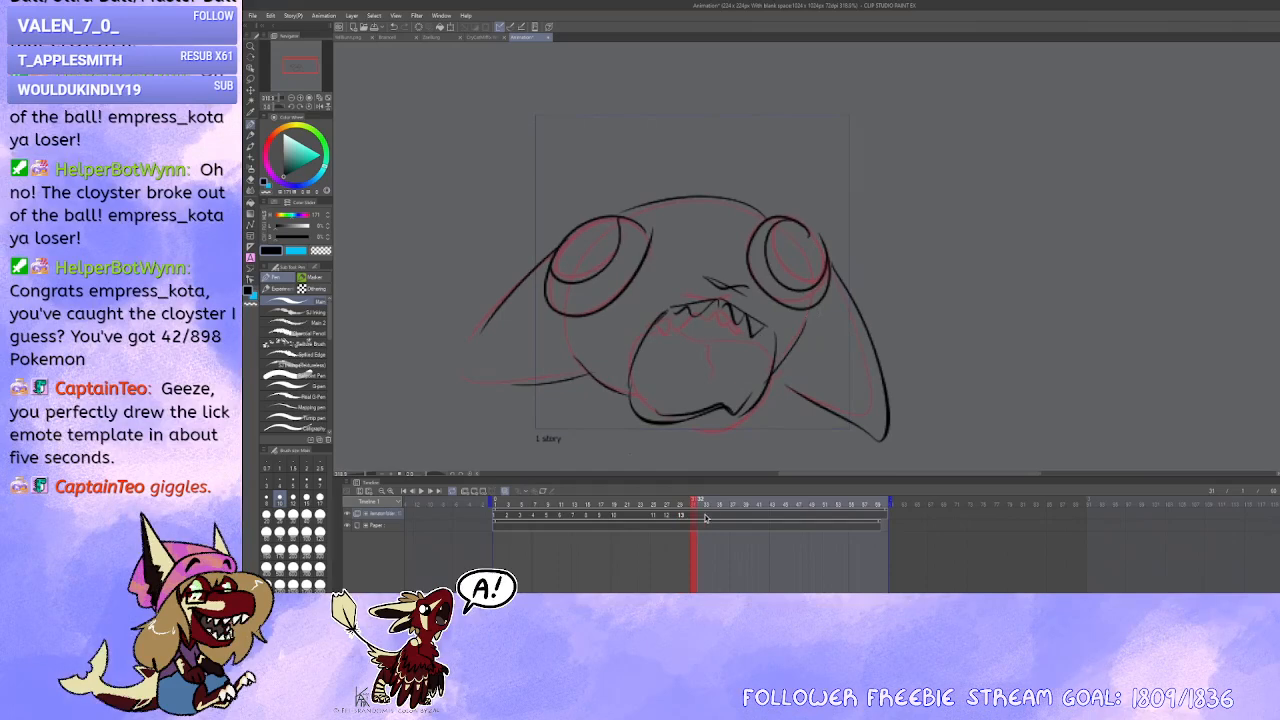
left_click(733, 518)
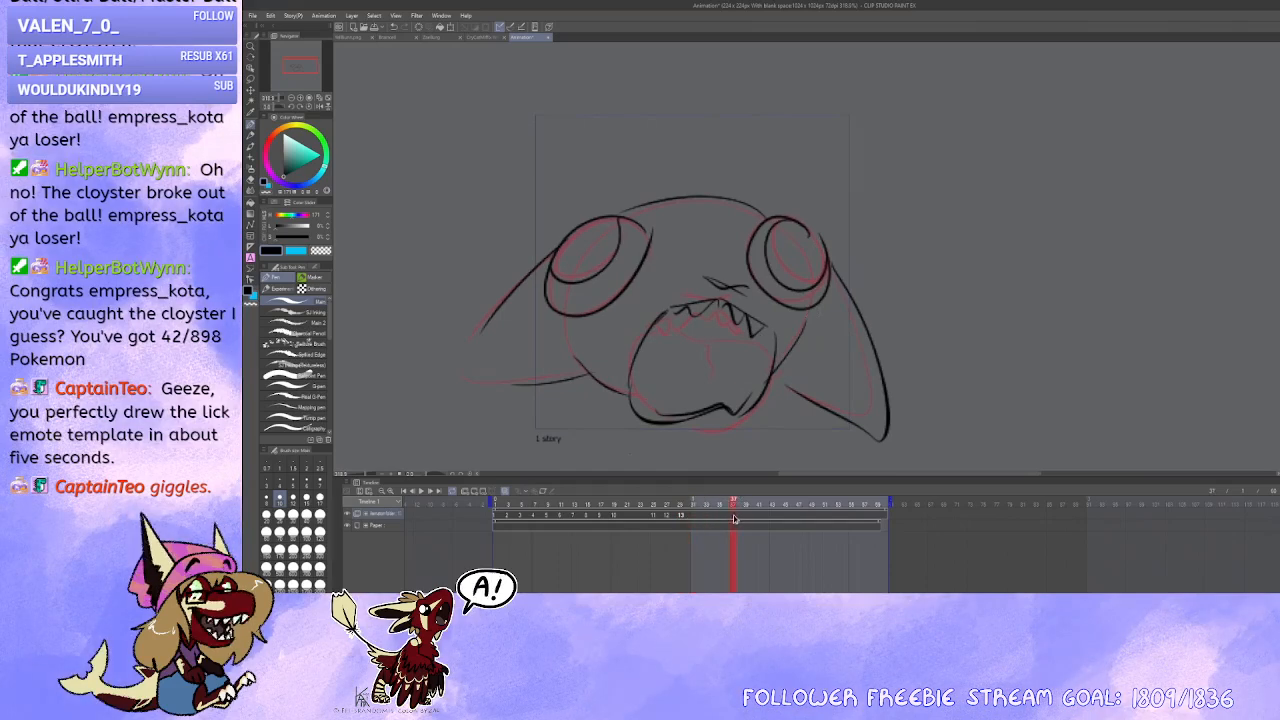
left_click(752, 348)
left_click_drag(785, 397, 787, 408)
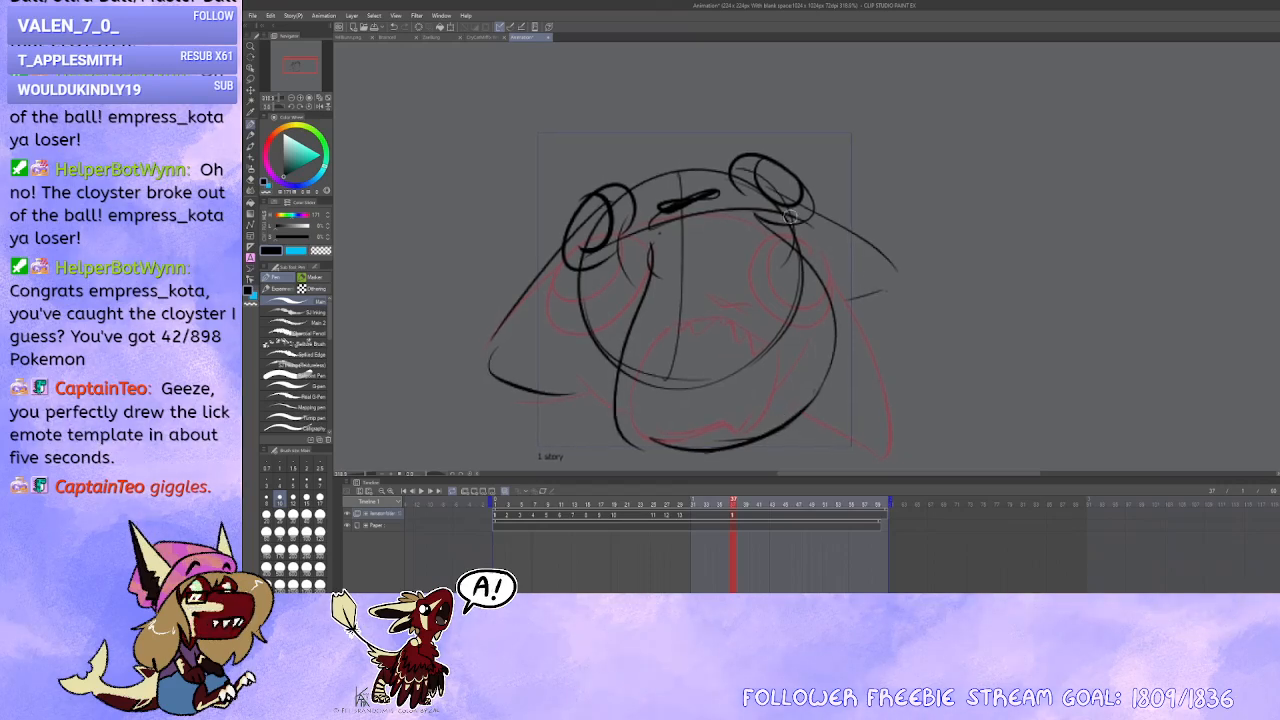
Step: Erase the construction lines crossing the open mouth area of the first cel with a larger brush
key("x")
key("c")
key("]")
key("]")
mouse_move(790, 232)
left_mouse_down()
mouse_move(759, 348)
mouse_move(662, 344)
mouse_move(688, 245)
mouse_move(727, 334)
left_mouse_up()
left_click_drag(828, 337, 825, 301)
key("x")
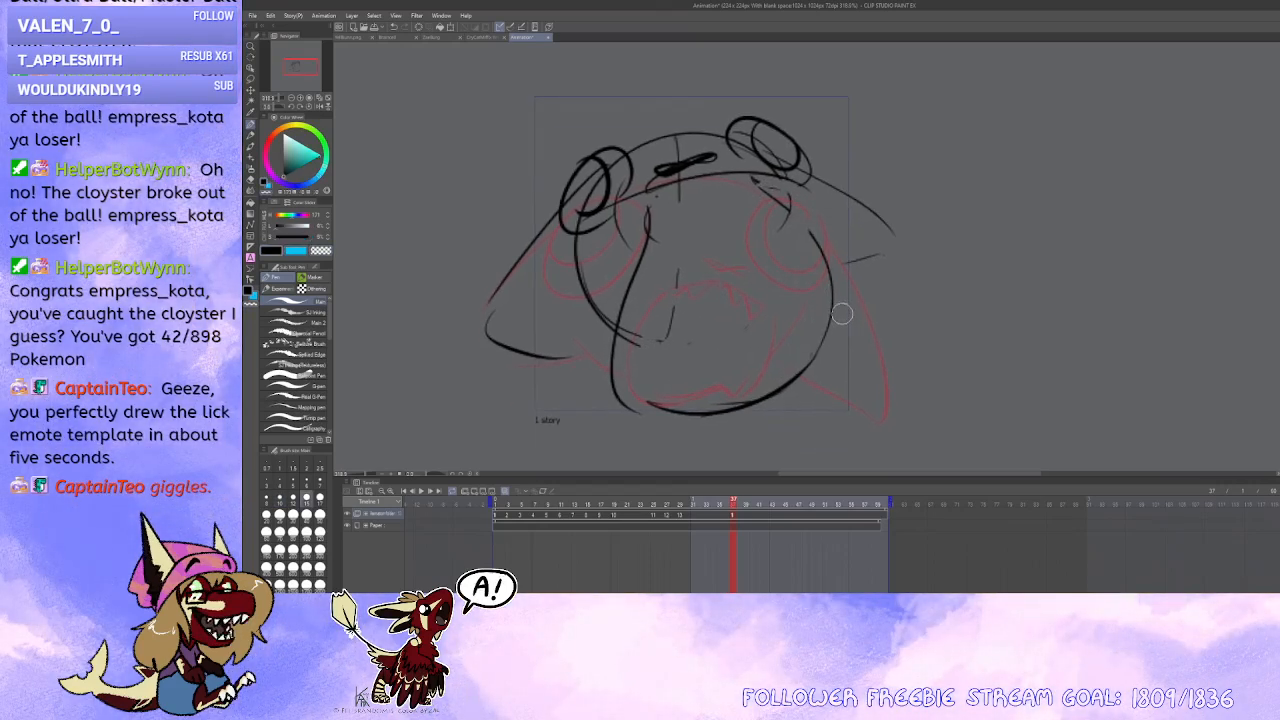
Step: Rotate the first cel's whole drawing slightly counterclockwise and shift it up a little
key("ctrl+t")
mouse_move(955, 370)
left_mouse_down()
mouse_move(949, 392)
mouse_move(848, 346)
mouse_move(928, 362)
mouse_move(925, 340)
mouse_move(922, 396)
left_mouse_up()
left_click(668, 434)
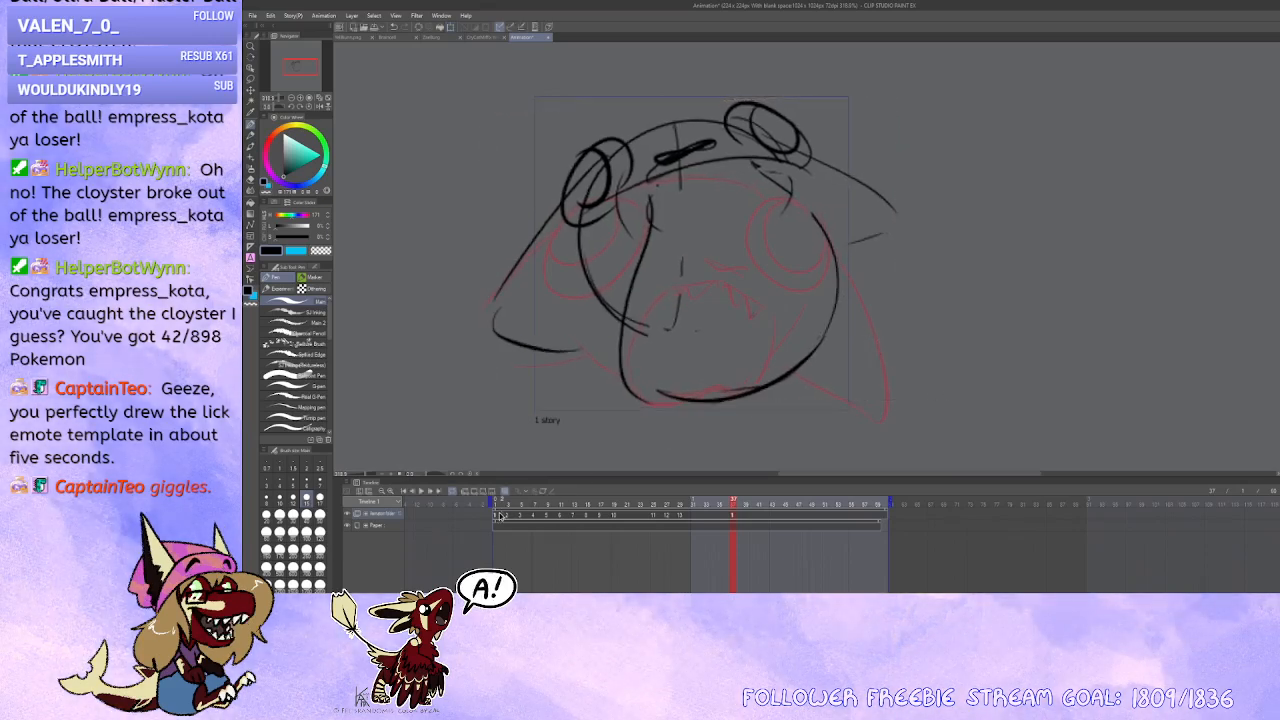
Step: Compare the first cel with its neighbours and redraw the right-hand outline of its open mouth down towards the chin
left_click(505, 516)
left_click(510, 516)
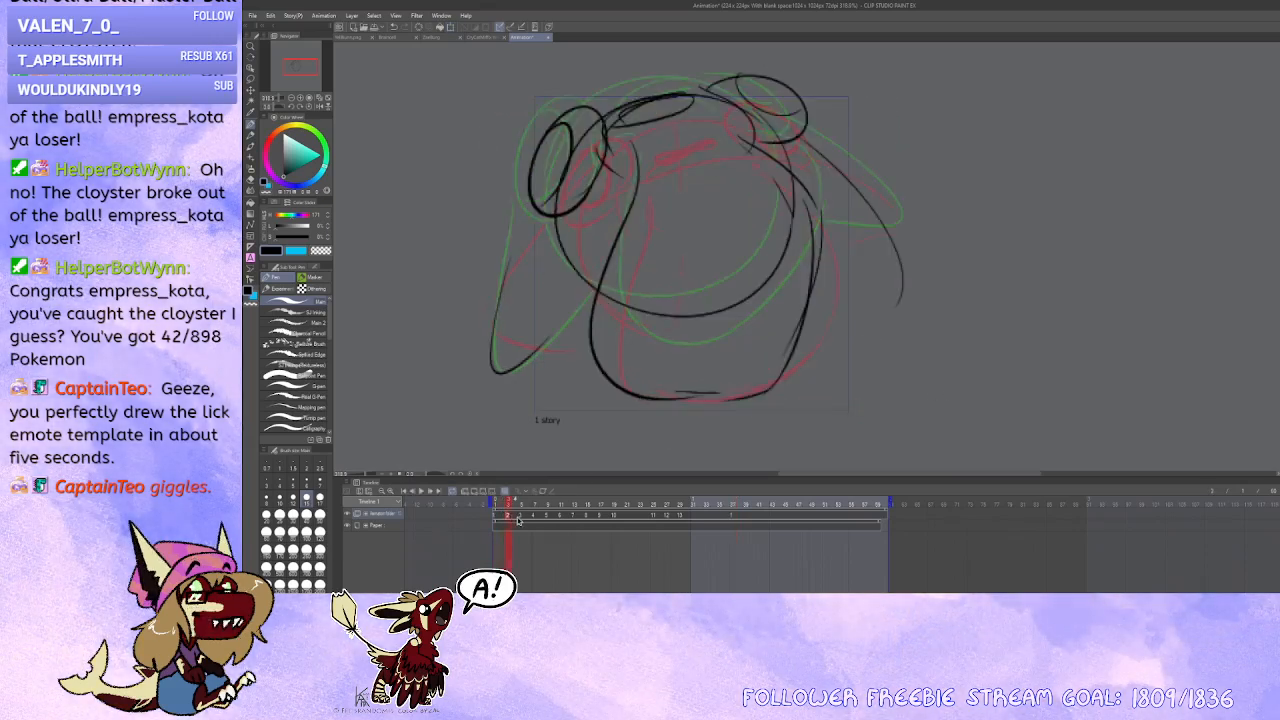
left_click(733, 517)
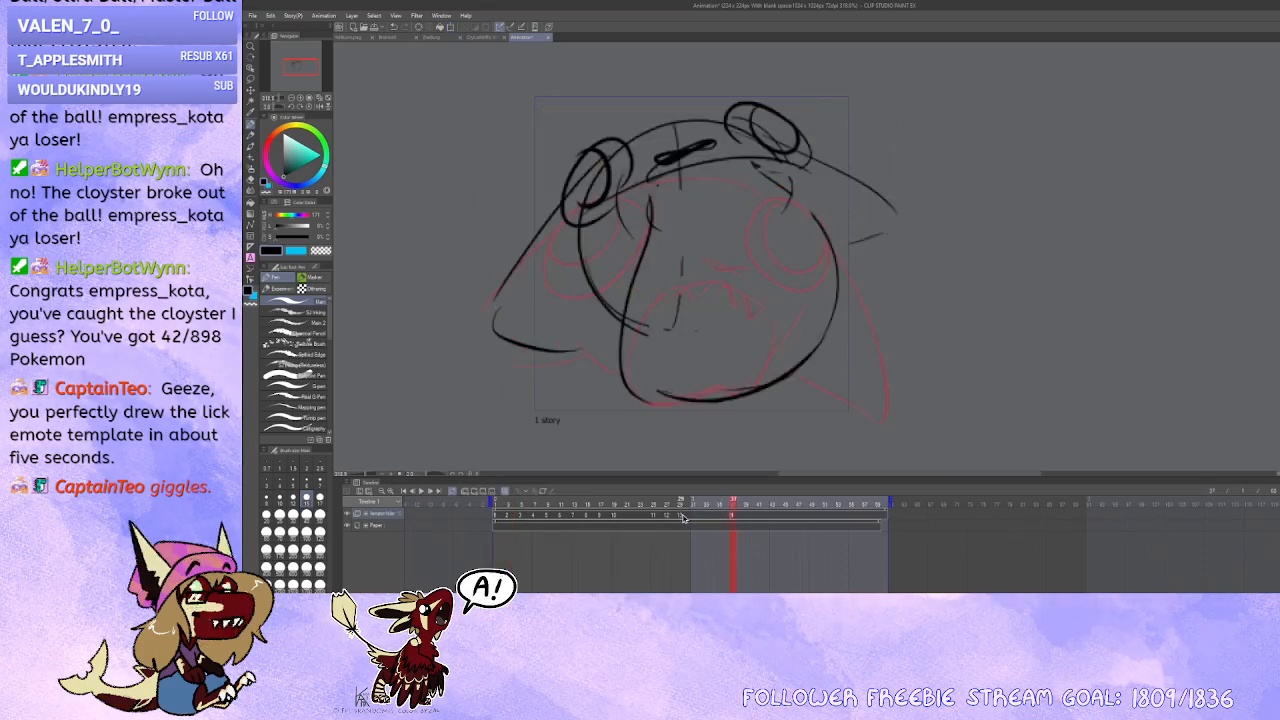
left_click(683, 516)
left_click_drag(765, 404, 743, 409)
left_click(733, 516)
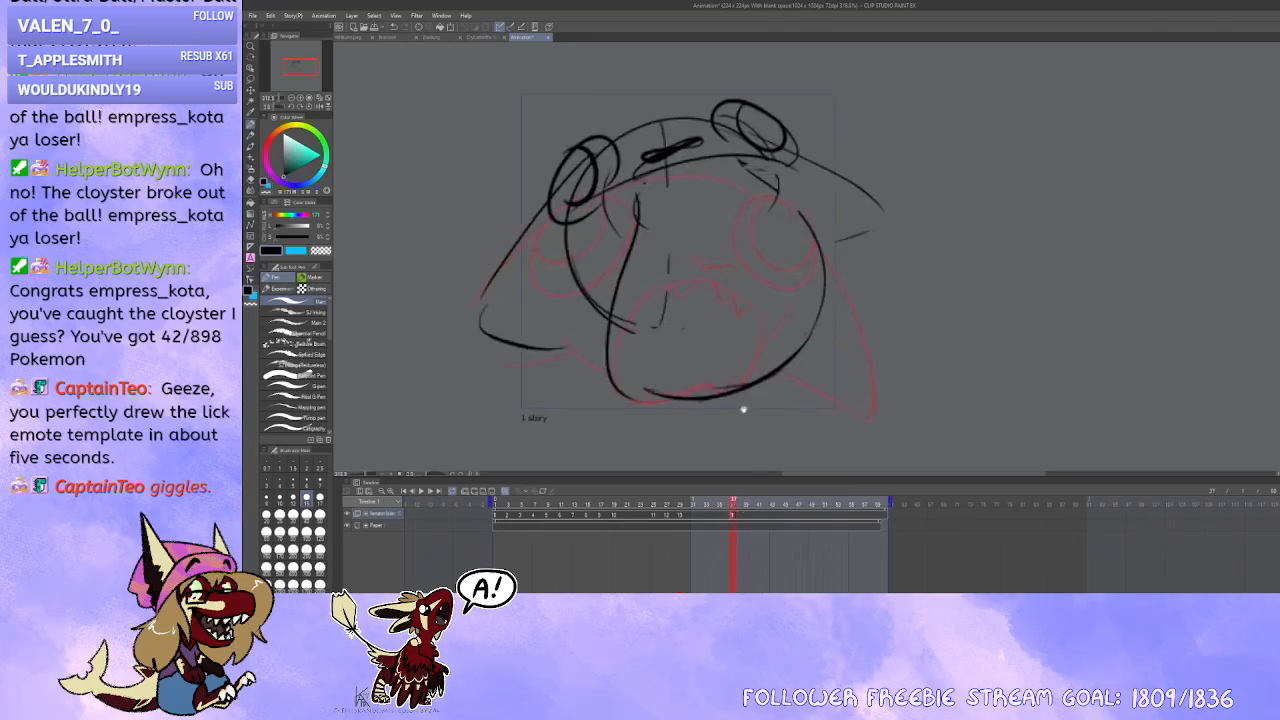
left_click(250, 80)
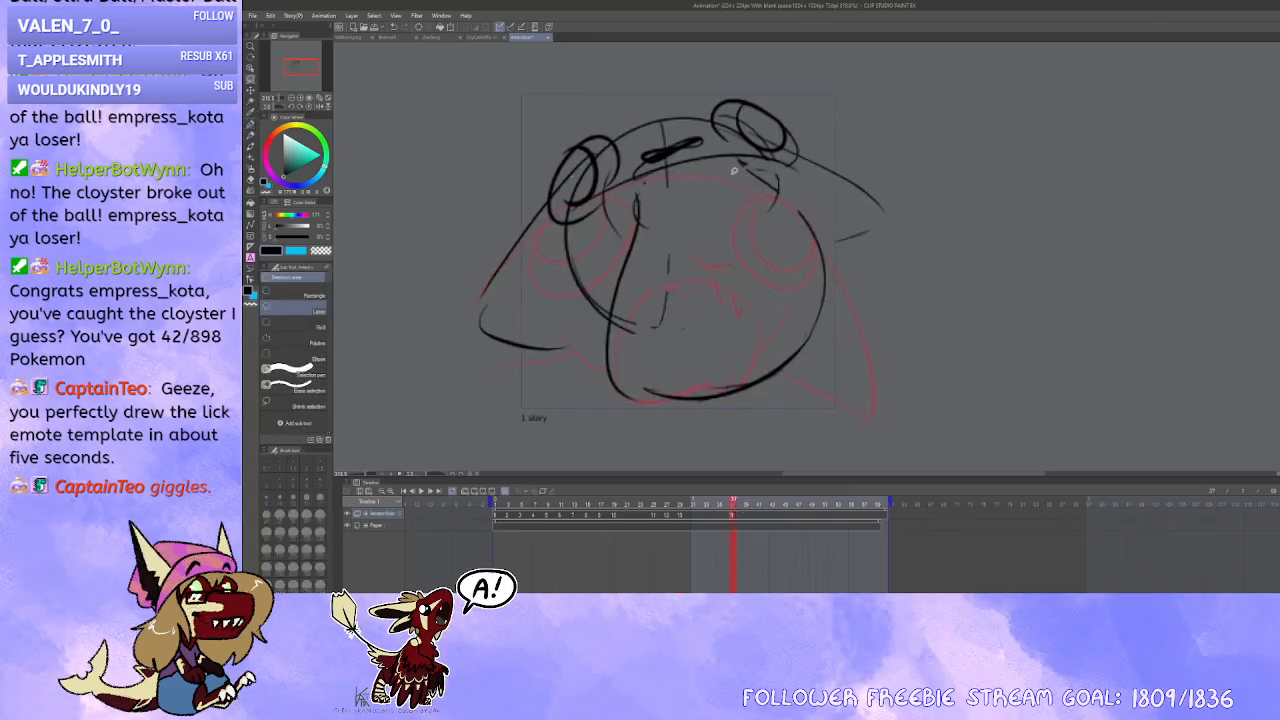
key("p")
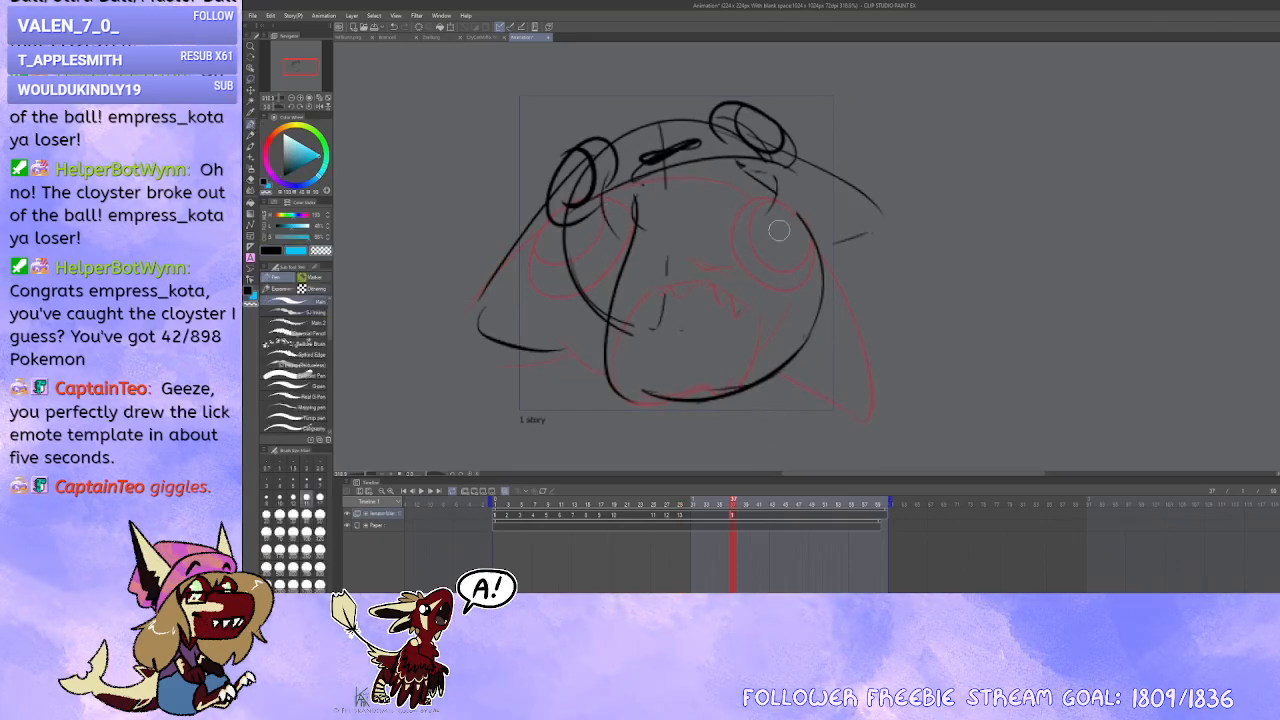
mouse_move(770, 208)
left_mouse_down()
mouse_move(760, 180)
mouse_move(790, 182)
mouse_move(816, 272)
left_mouse_up()
key("x")
key("ctrl+z")
mouse_move(758, 164)
left_mouse_down()
mouse_move(817, 323)
mouse_move(805, 339)
mouse_move(815, 294)
mouse_move(760, 364)
mouse_move(707, 391)
left_mouse_up()
Step: Reinforce the right-hand outline of the second cel's mouth down to the chin, and return to frame 37
left_click(508, 515)
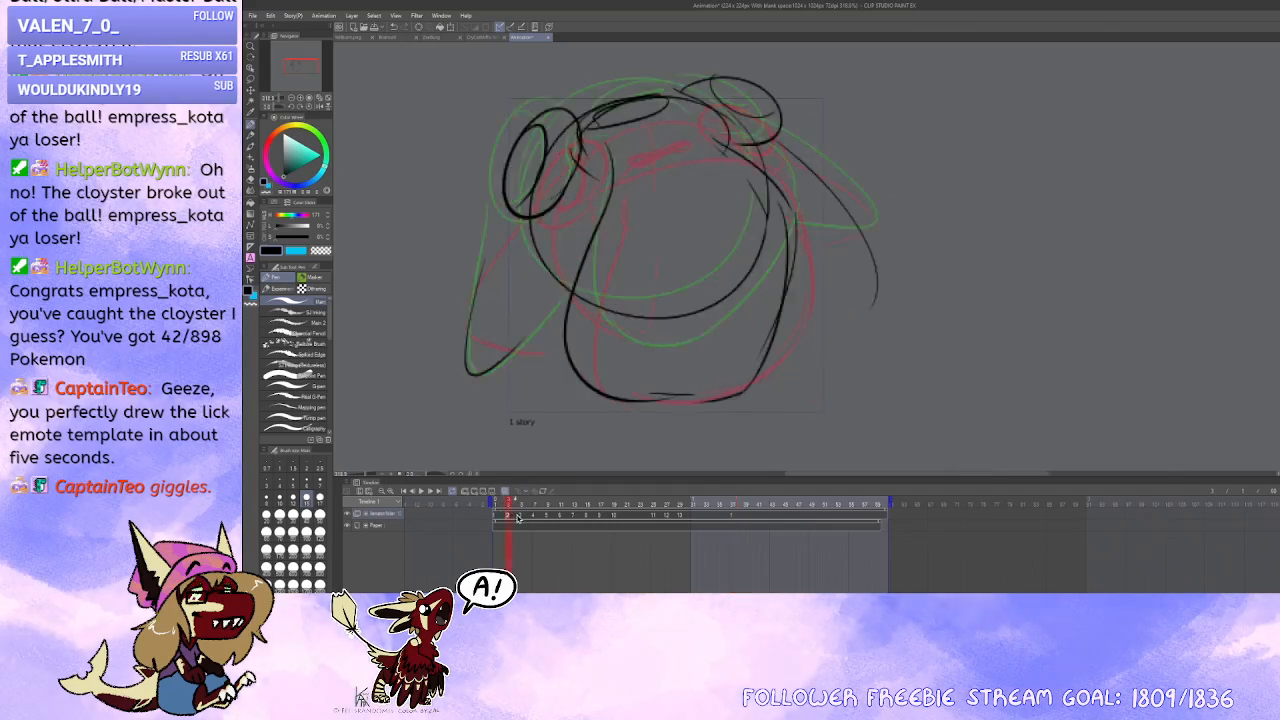
mouse_move(722, 137)
left_mouse_down()
mouse_move(750, 151)
mouse_move(781, 289)
mouse_move(791, 259)
mouse_move(762, 364)
mouse_move(720, 404)
left_mouse_up()
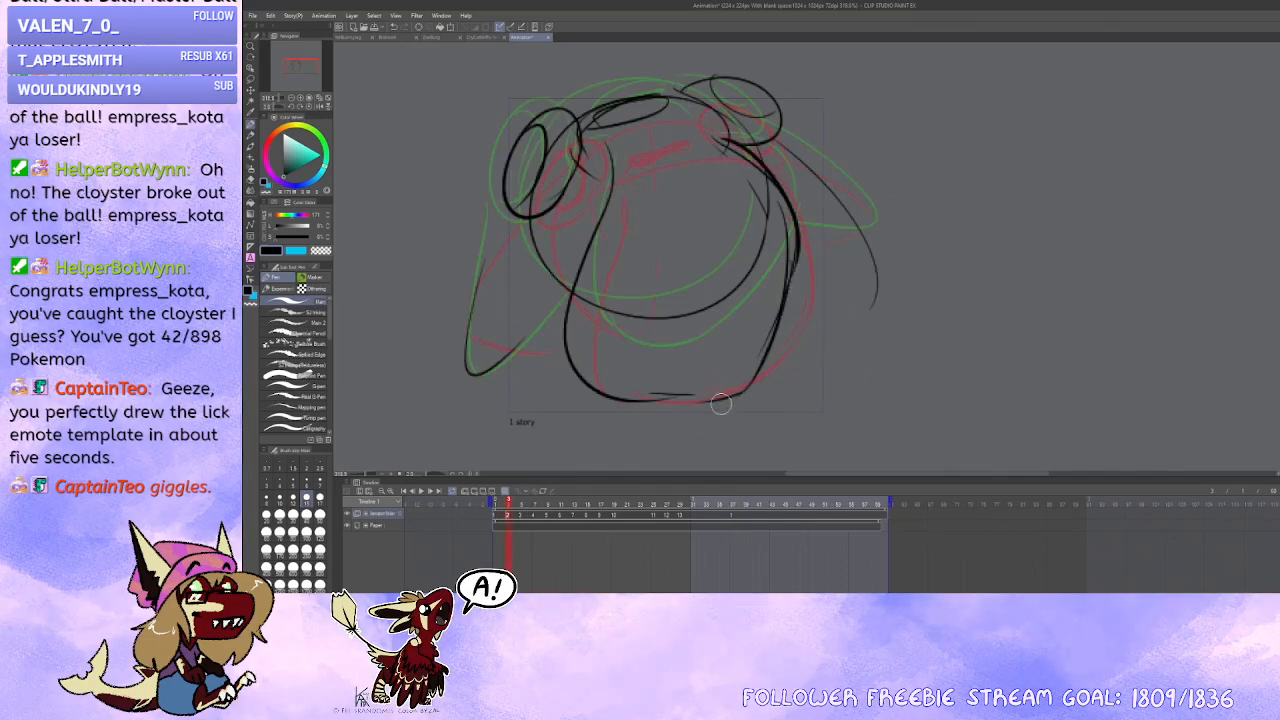
left_click(733, 515)
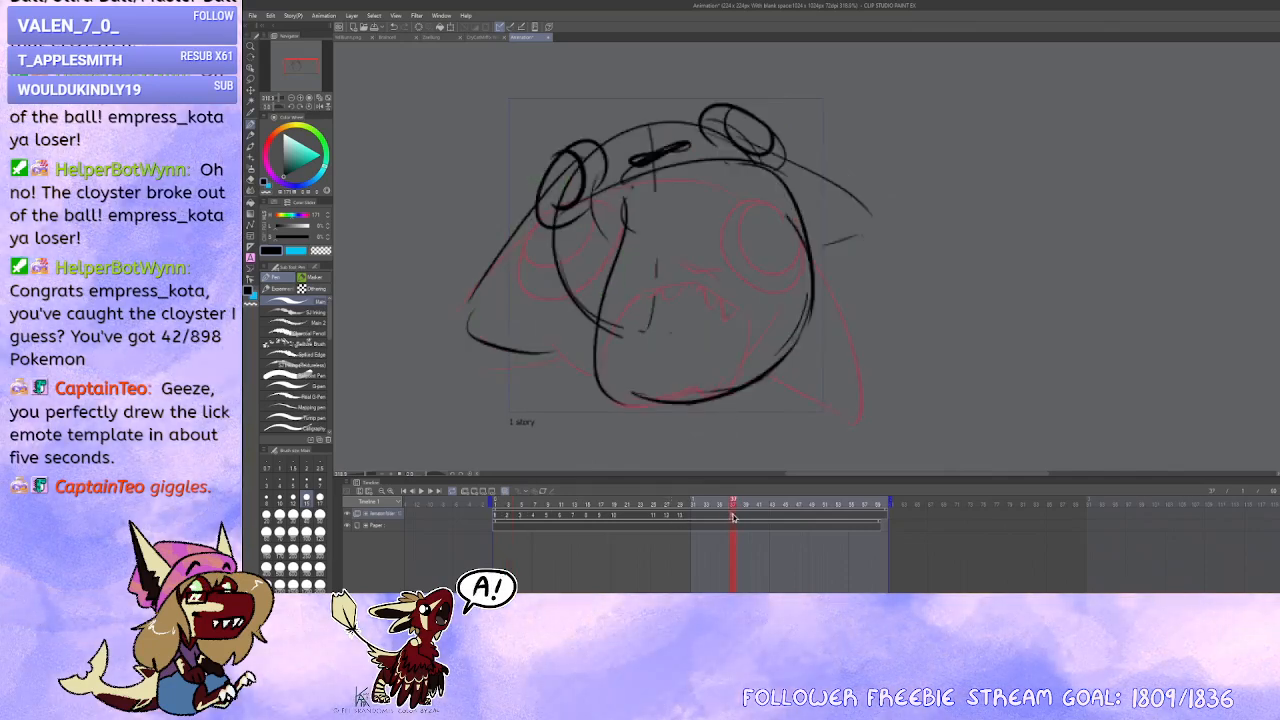
Step: Redraw the first cel's upper mouth arc and thicken its right-hand outline and chin
mouse_move(786, 188)
left_mouse_down()
mouse_move(805, 230)
mouse_move(773, 208)
mouse_move(698, 201)
left_mouse_up()
mouse_move(744, 166)
left_mouse_down()
mouse_move(786, 172)
mouse_move(821, 228)
mouse_move(818, 250)
left_mouse_up()
key("c")
key("ctrl+z")
left_click_drag(641, 185, 722, 171)
mouse_move(640, 184)
left_mouse_down()
mouse_move(736, 204)
mouse_move(819, 245)
mouse_move(826, 335)
mouse_move(691, 404)
left_mouse_up()
left_click_drag(616, 369, 688, 400)
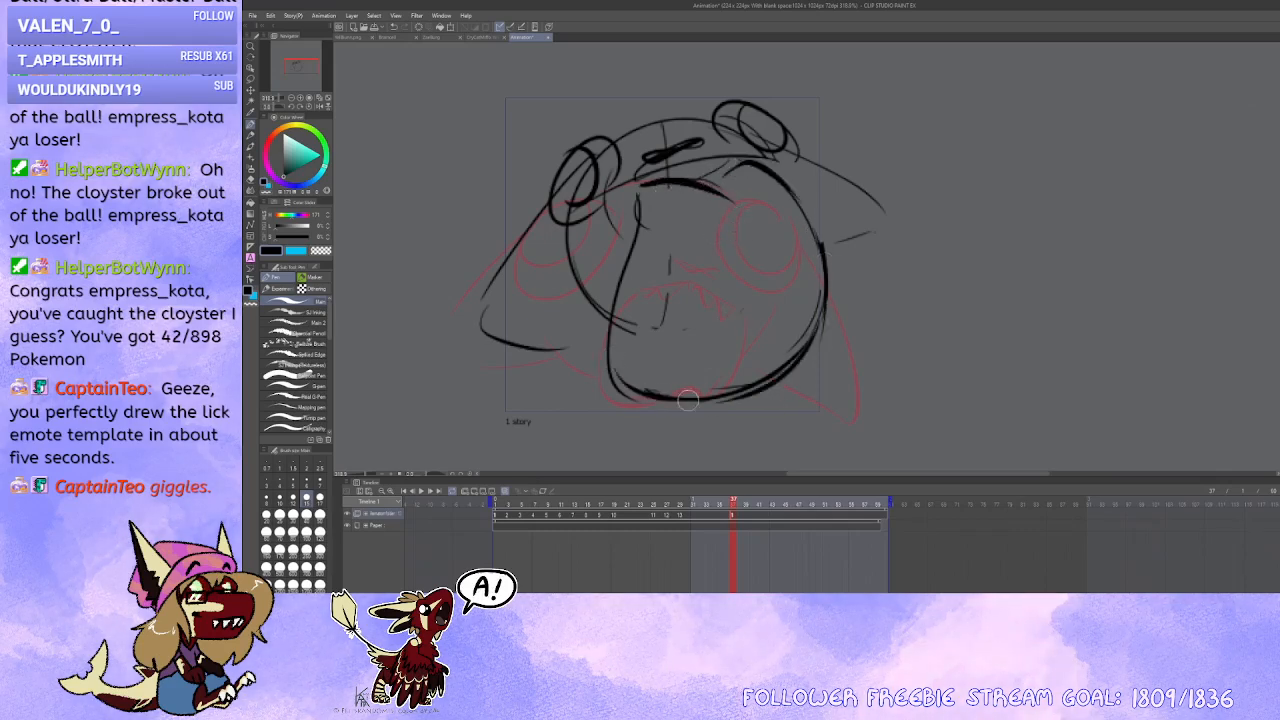
Step: Place the repeated first cel at frame 32 and remove it from frame 37
left_click(686, 519)
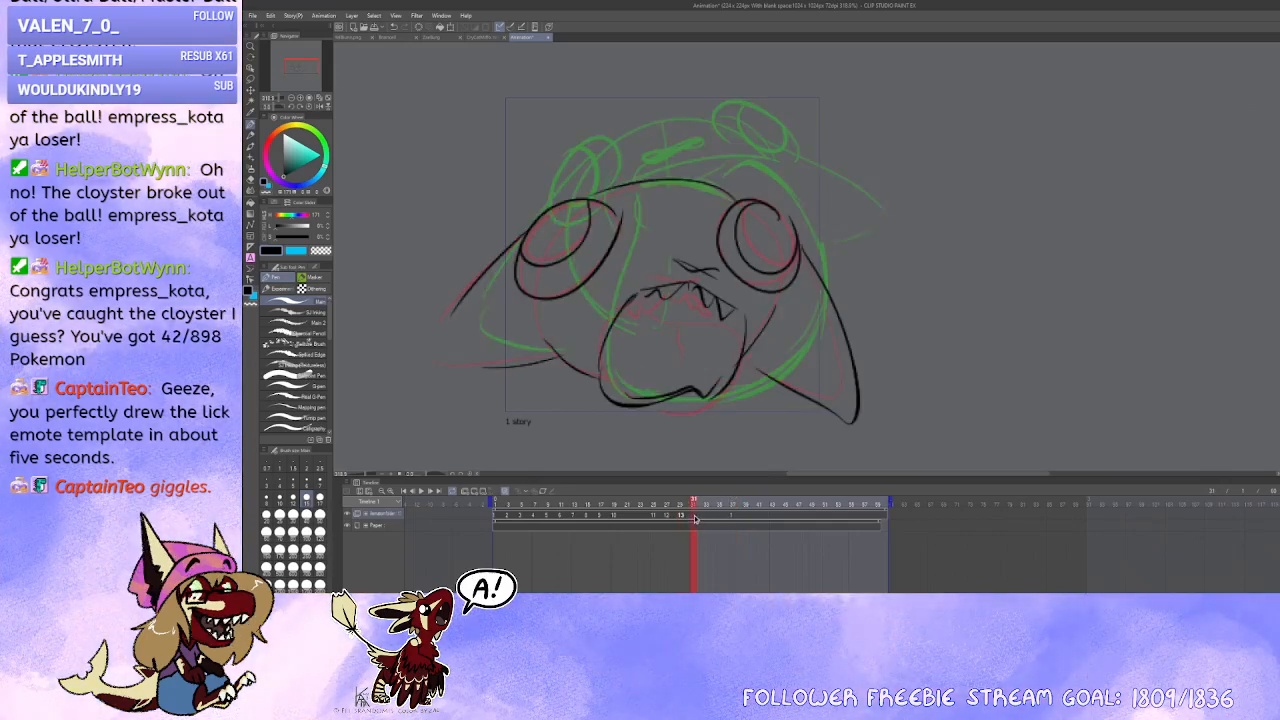
left_click(732, 518)
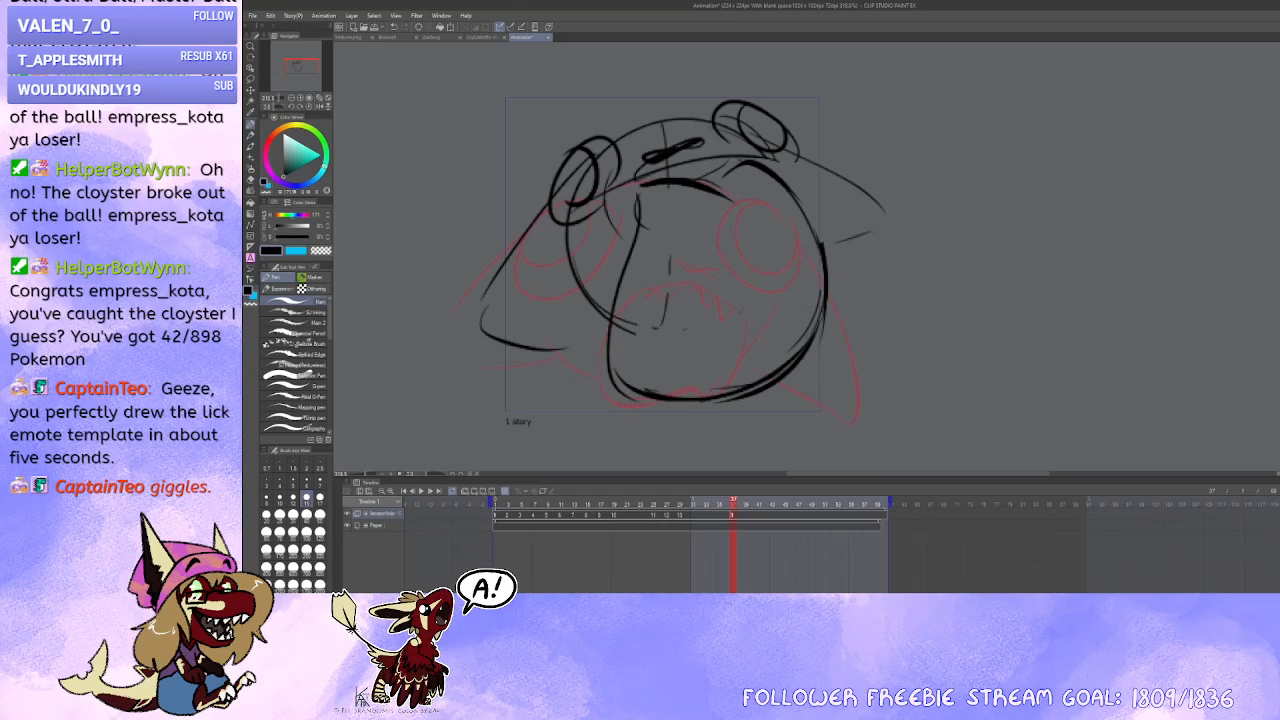
left_click(699, 519)
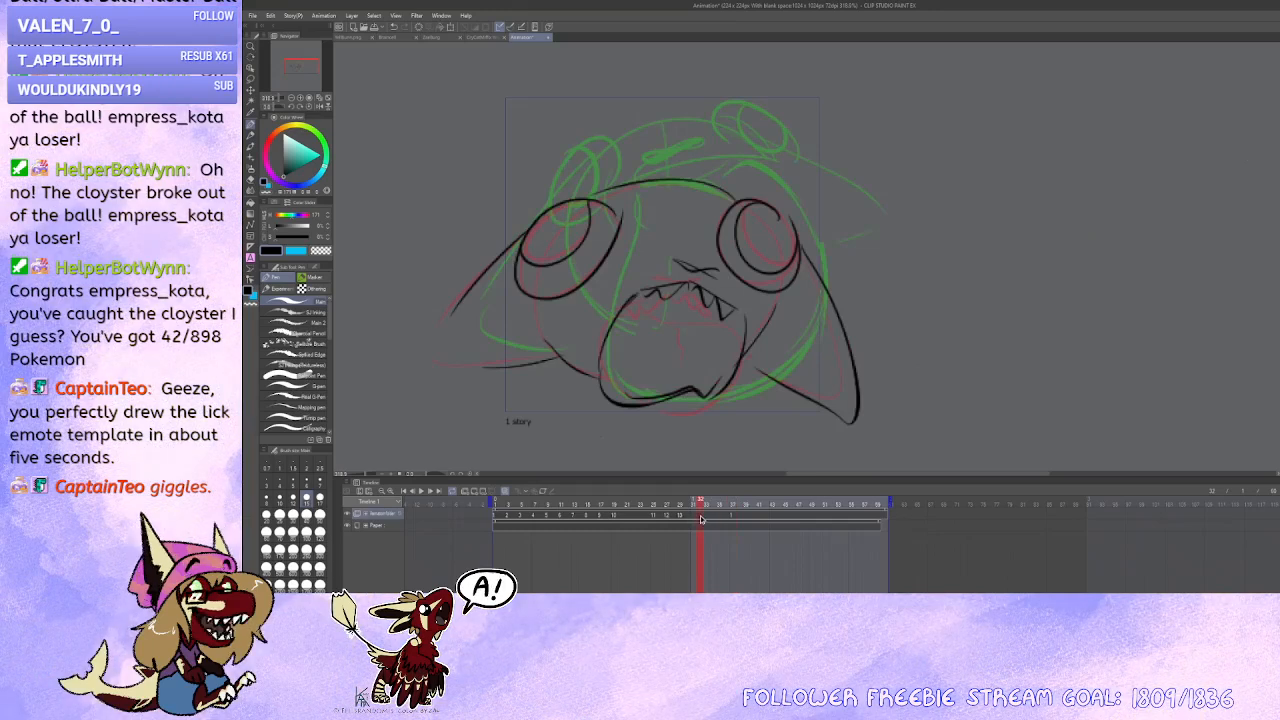
key("ctrl+v")
left_click_drag(749, 410, 761, 407)
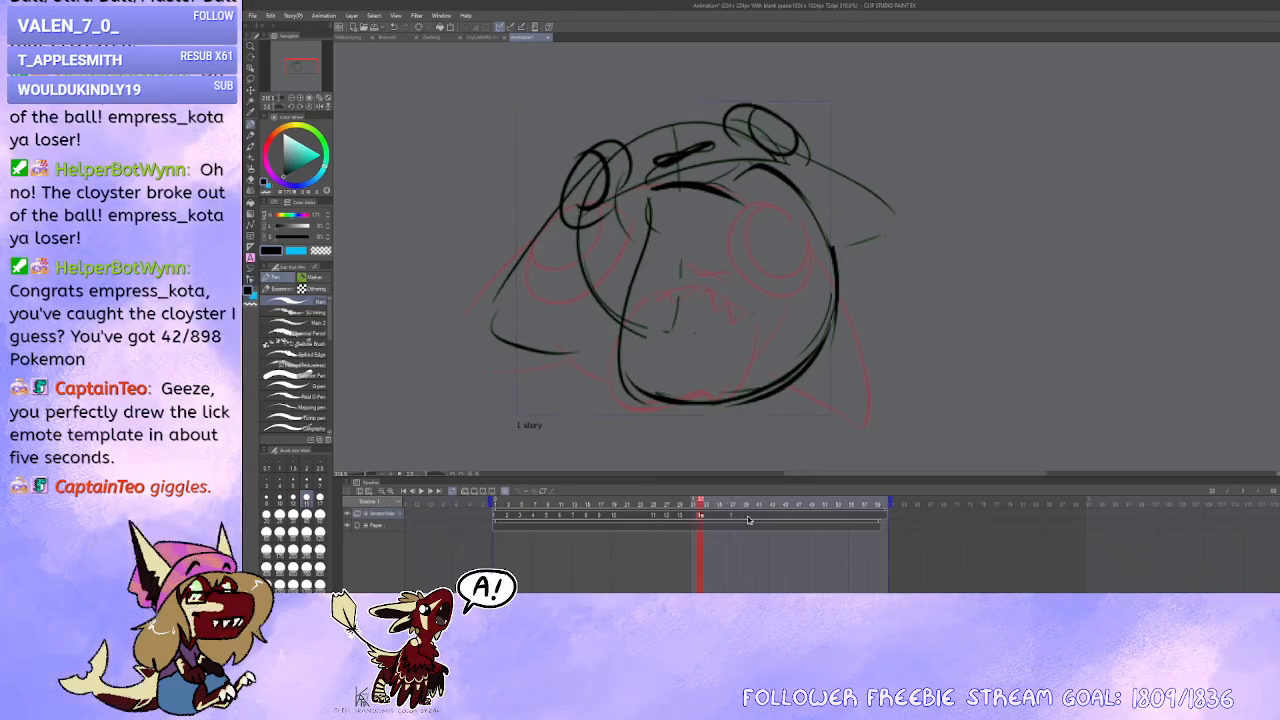
left_click_drag(748, 519, 704, 520)
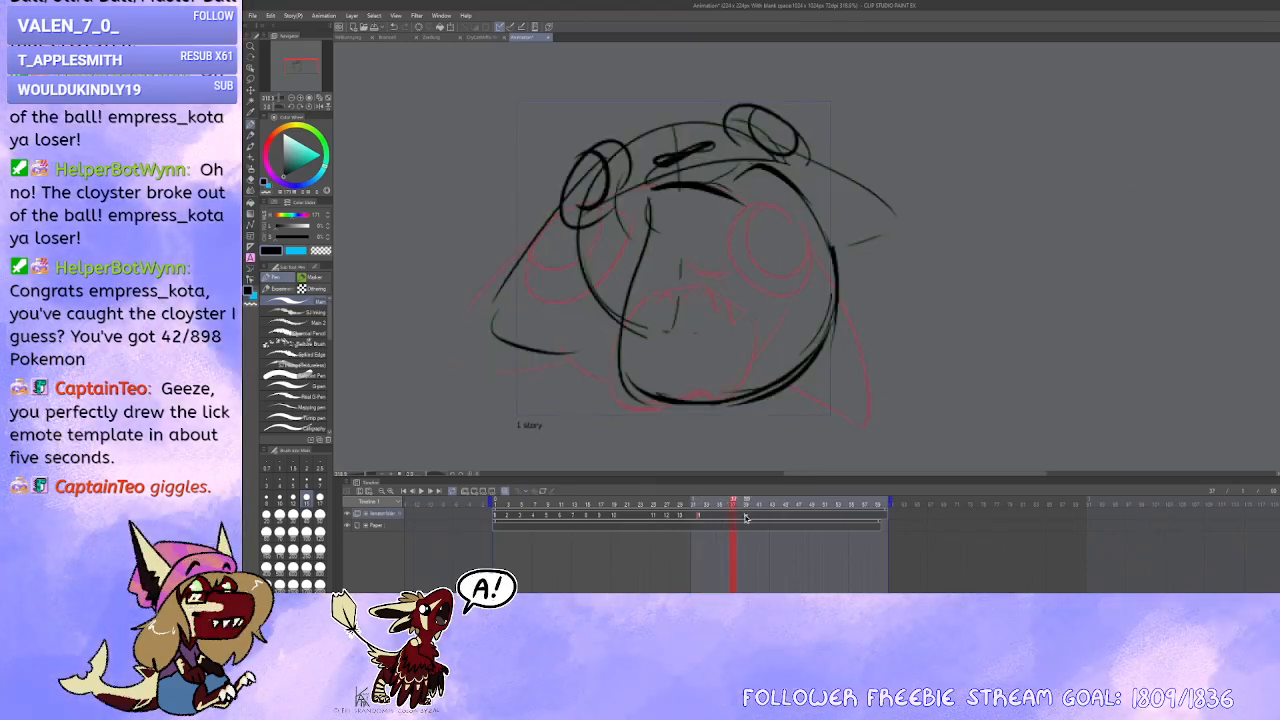
left_click(745, 517)
Step: Clear the drawing on the extra cel at frame 34 and pull the timeline's end back to about frame 31
left_click(714, 518)
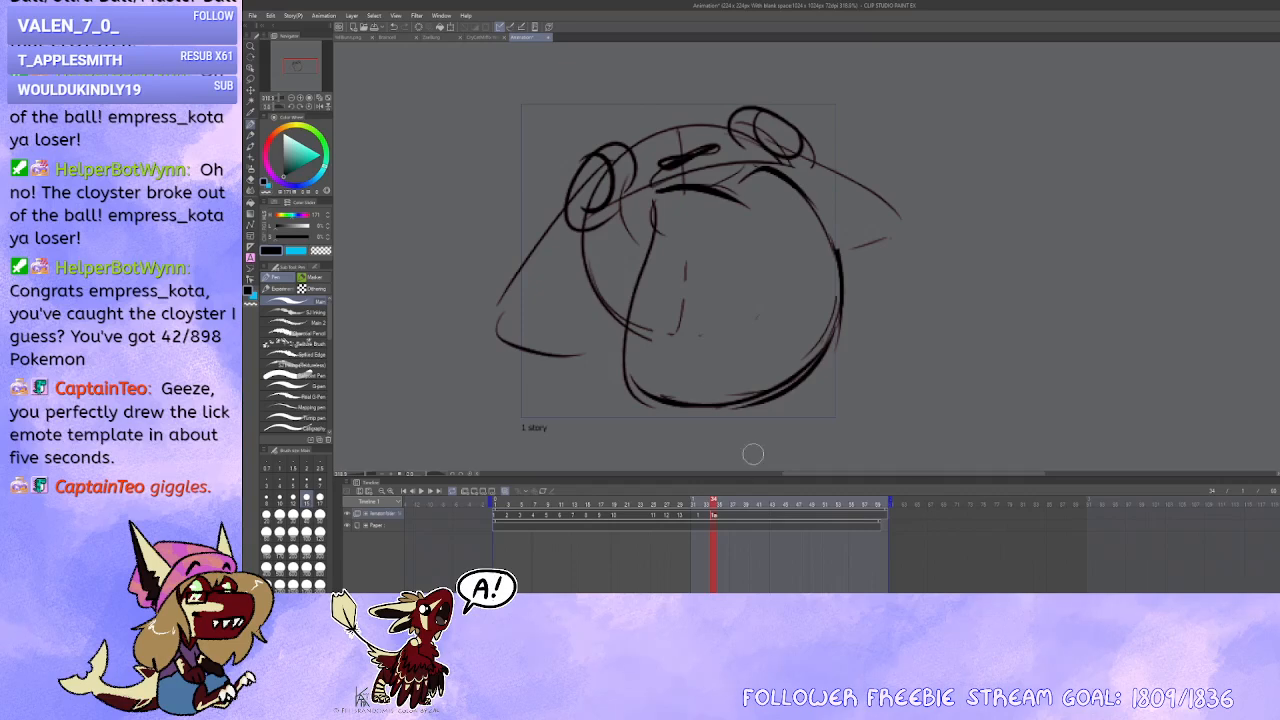
mouse_move(707, 519)
left_mouse_down()
mouse_move(686, 518)
mouse_move(714, 518)
left_mouse_up()
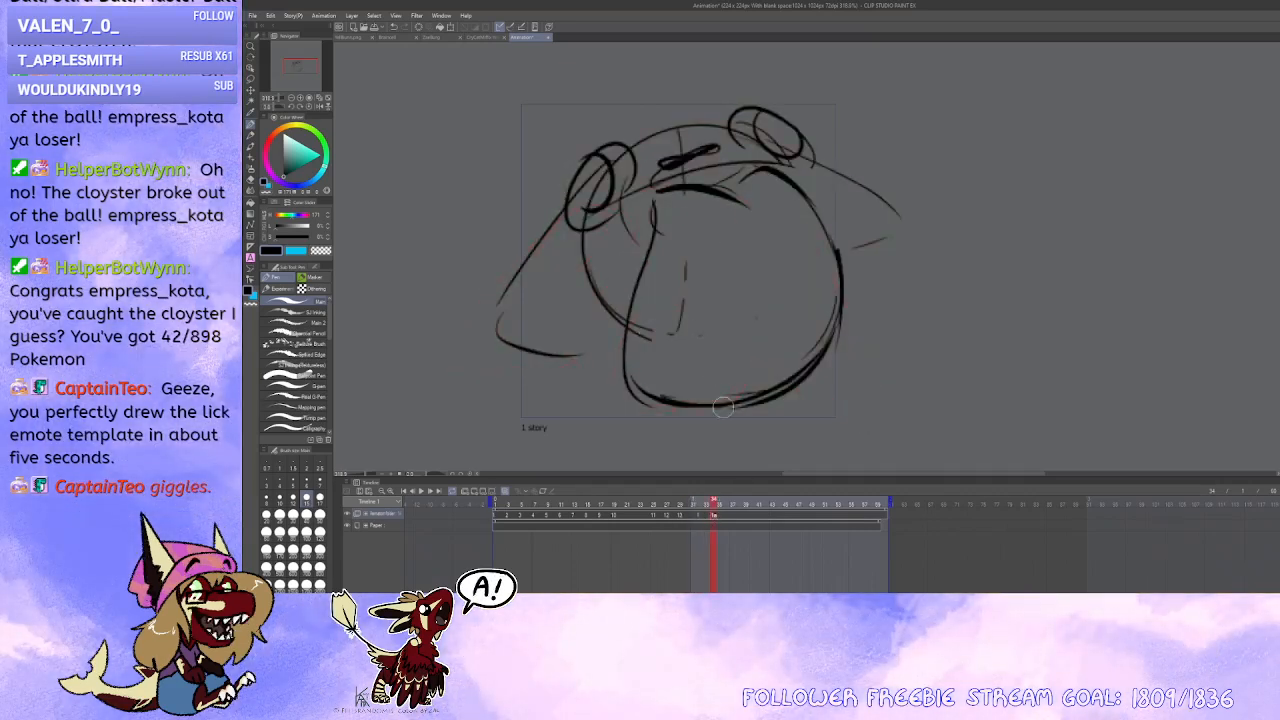
key("Delete")
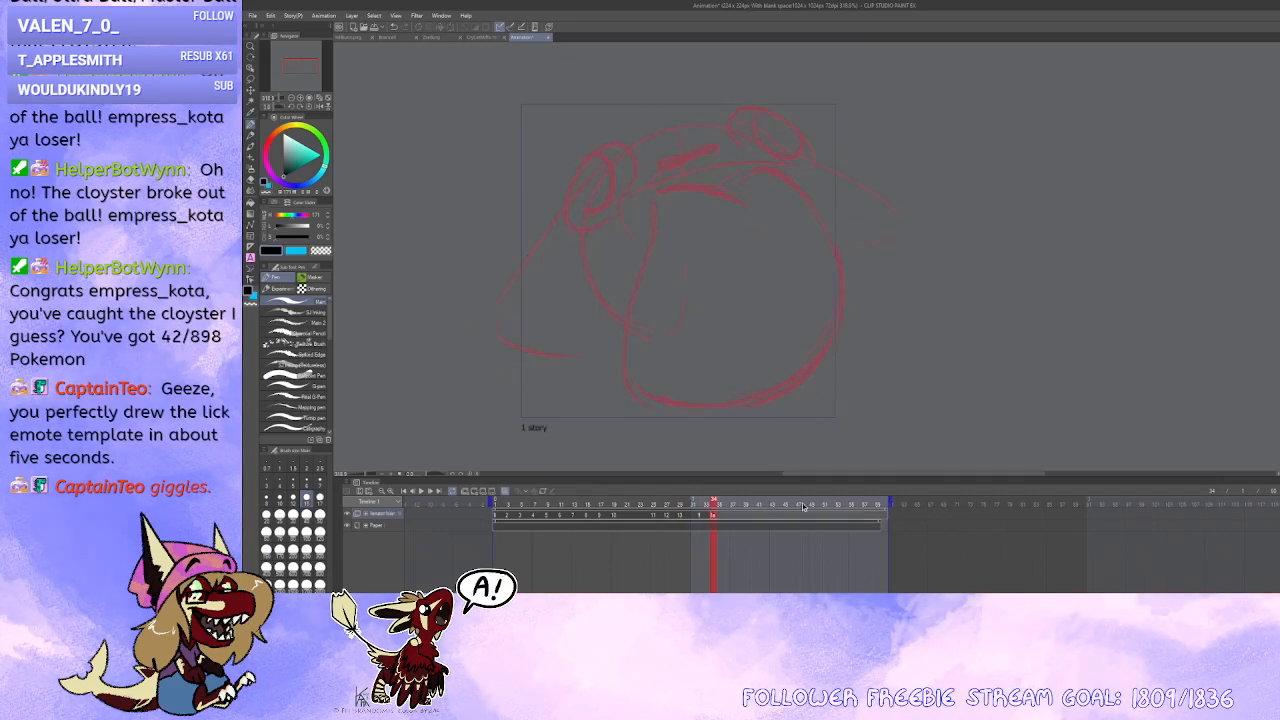
left_click(712, 518)
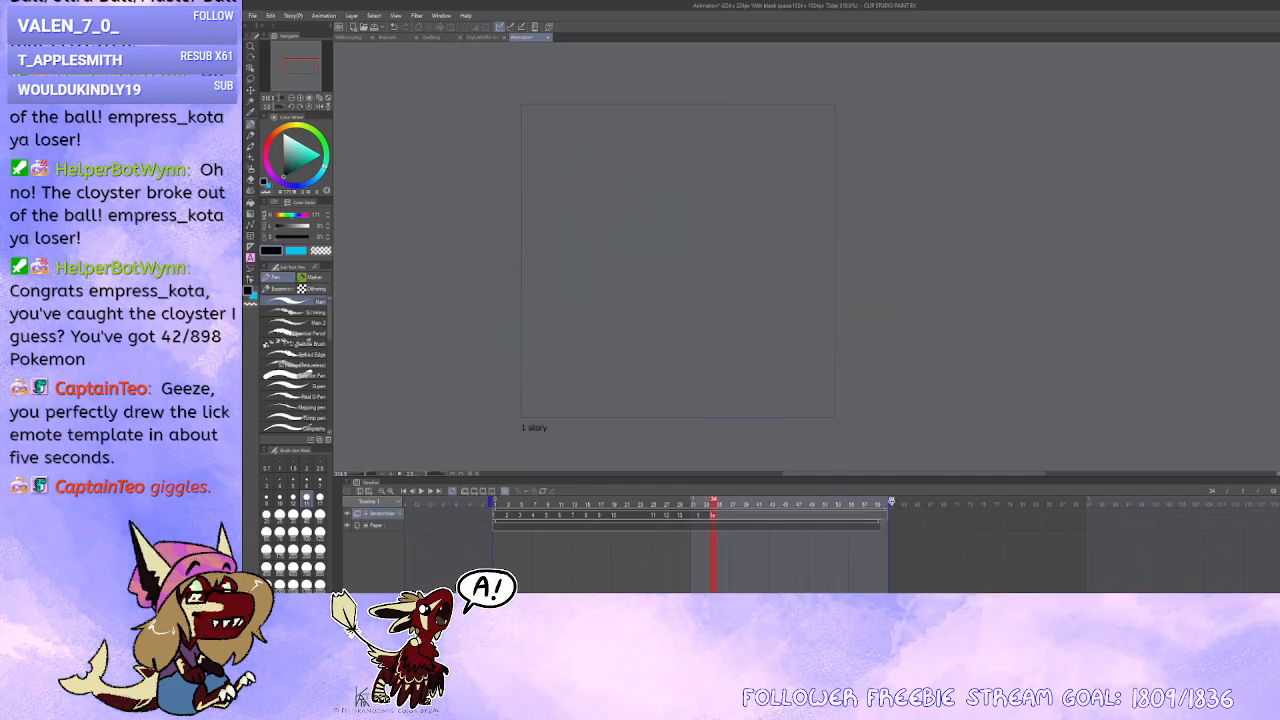
left_click(684, 517)
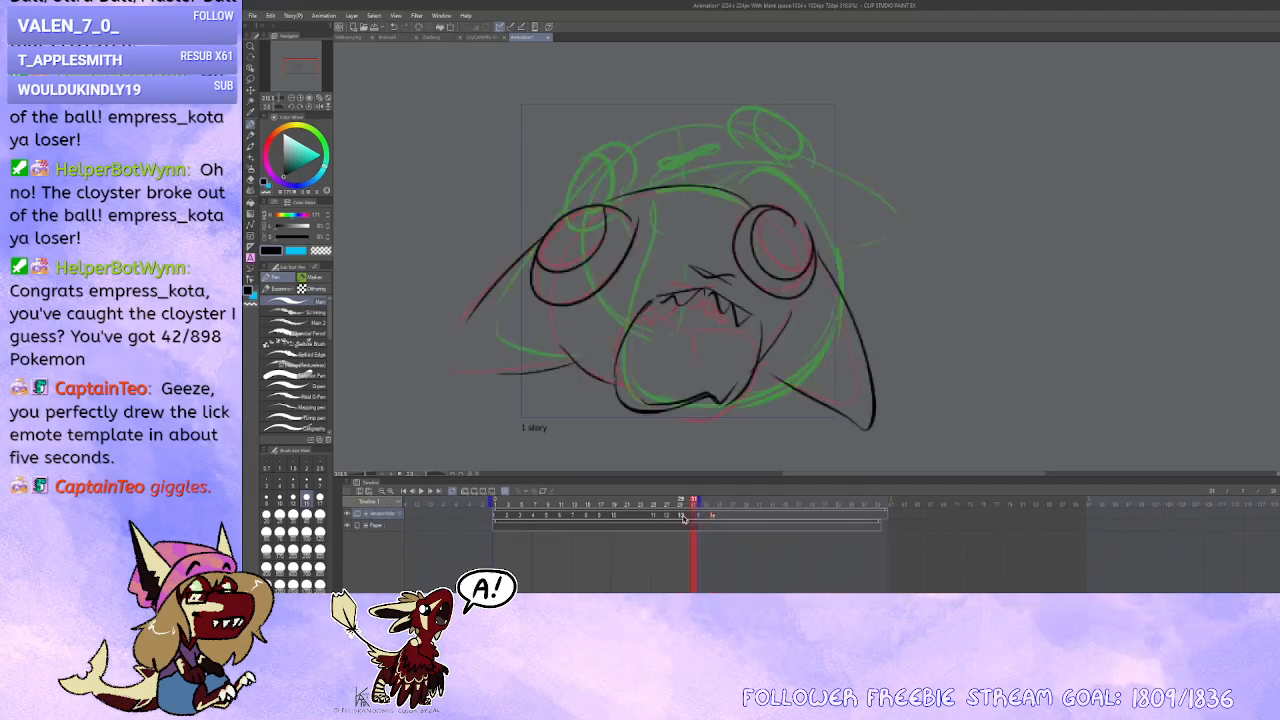
Step: Go to the third cel at frame 5 and sketch a lower jaw line around the bottom of its mouth
left_click(498, 517)
left_click(510, 514)
mouse_move(624, 418)
left_mouse_down()
mouse_move(680, 400)
mouse_move(664, 411)
left_mouse_up()
left_click(521, 517)
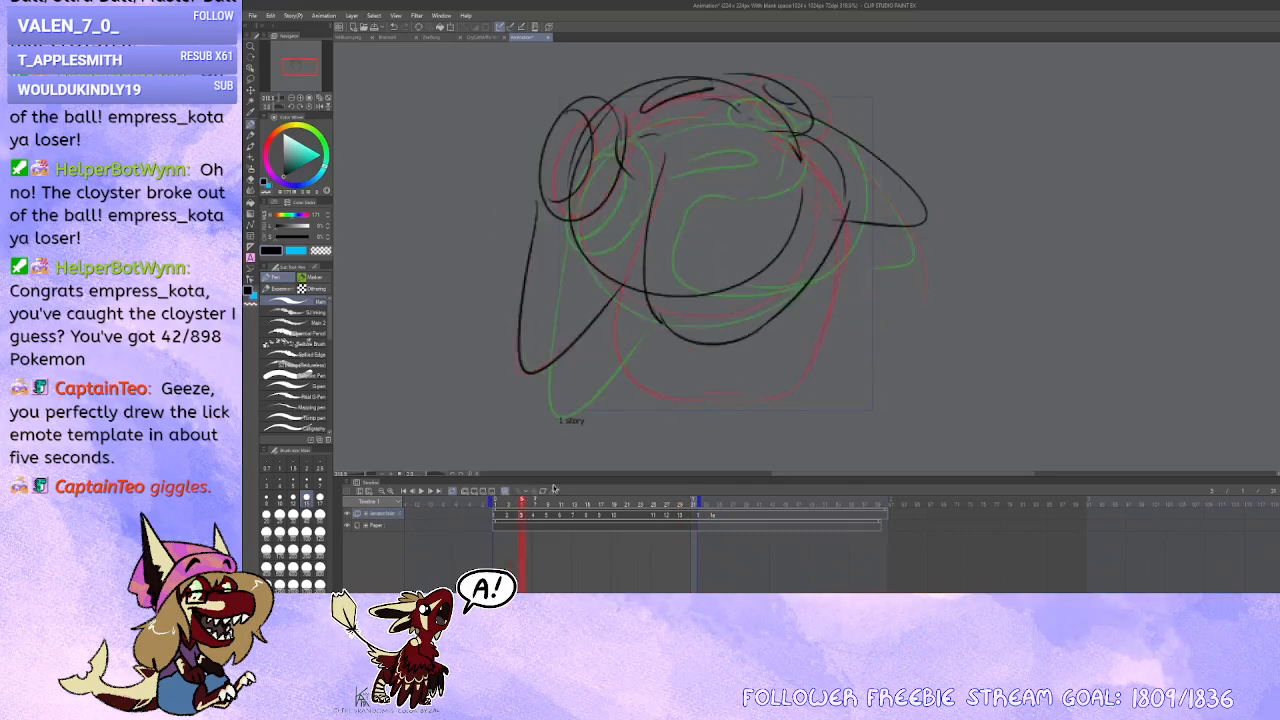
mouse_move(642, 225)
left_mouse_down()
mouse_move(626, 316)
mouse_move(682, 374)
mouse_move(705, 376)
mouse_move(805, 290)
left_mouse_up()
Step: Sketch the lower jaw beneath the mouth on the fourth and fifth cels, and go to the sixth cel
left_click(535, 515)
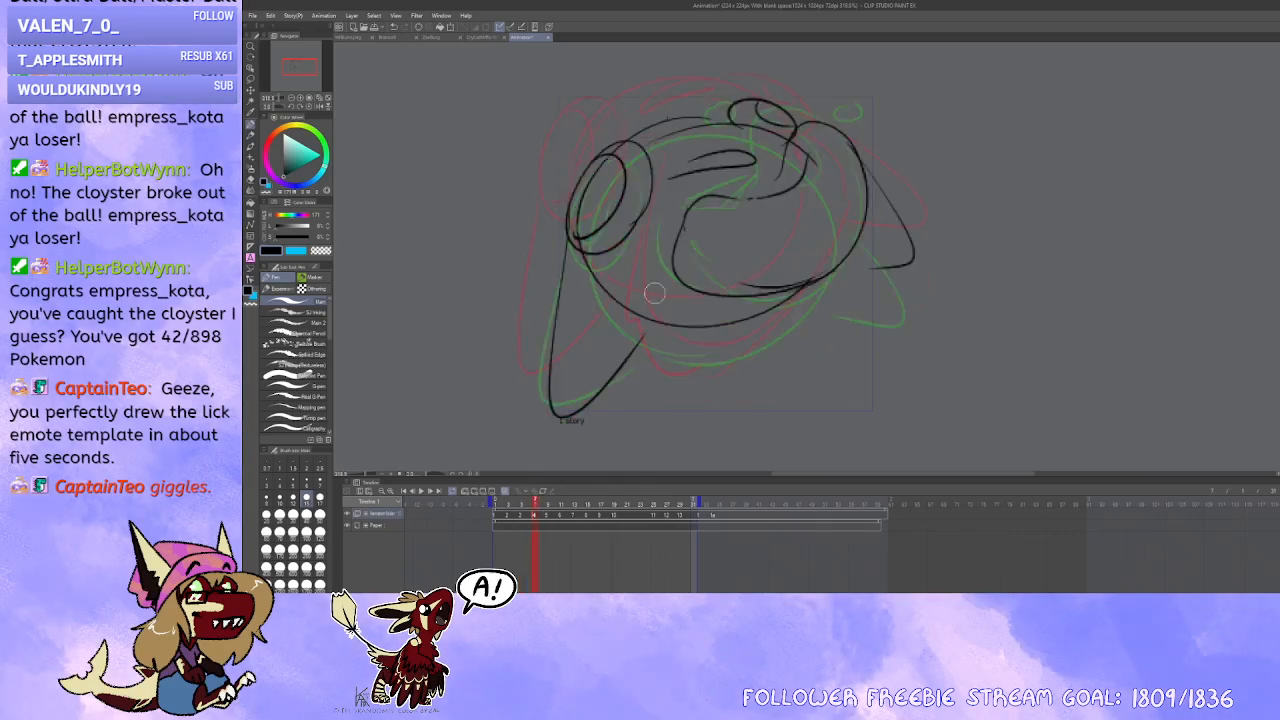
mouse_move(672, 270)
left_mouse_down()
mouse_move(683, 345)
mouse_move(825, 297)
mouse_move(766, 347)
left_mouse_up()
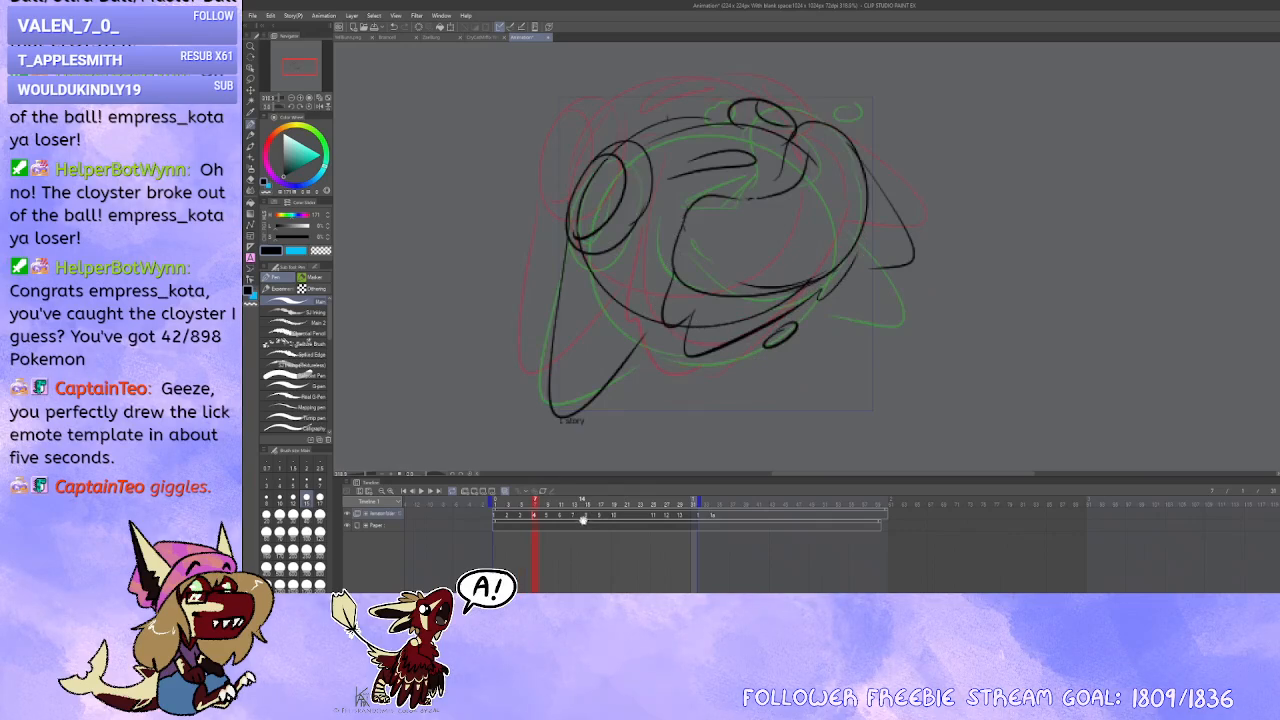
left_click(549, 515)
mouse_move(692, 291)
left_mouse_down()
mouse_move(725, 339)
mouse_move(744, 320)
mouse_move(770, 345)
mouse_move(856, 249)
left_mouse_up()
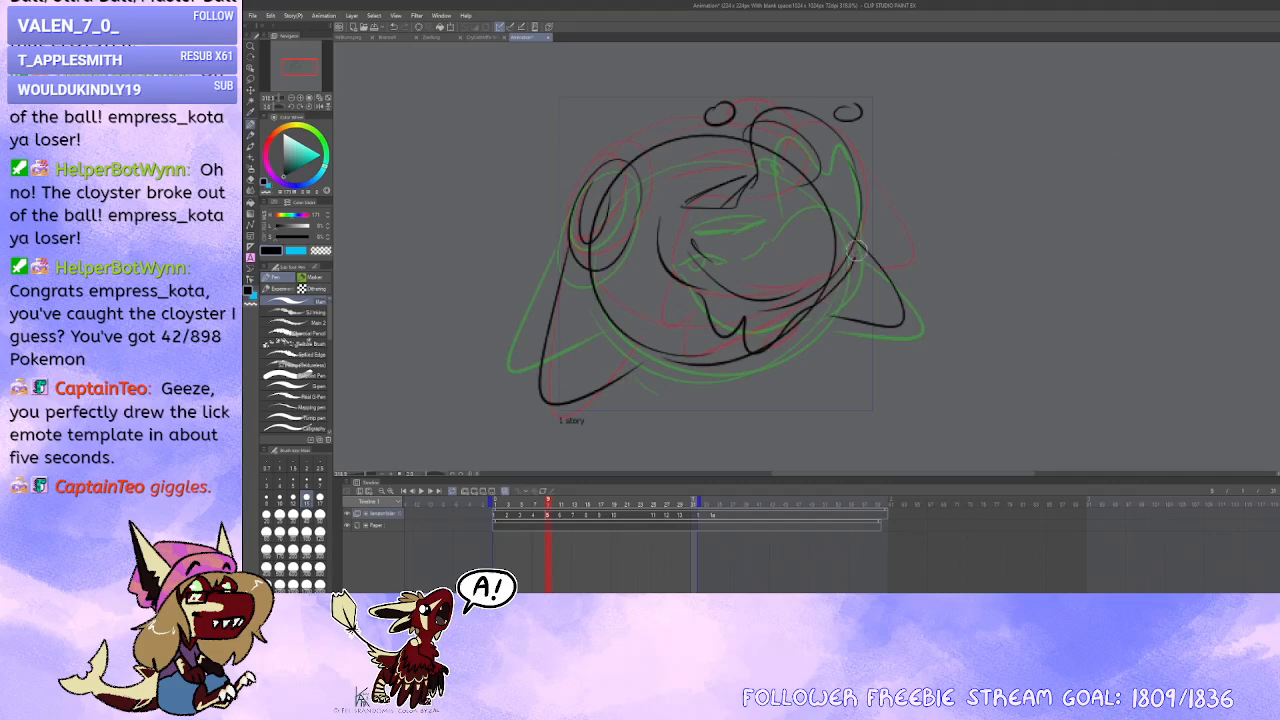
left_click(561, 516)
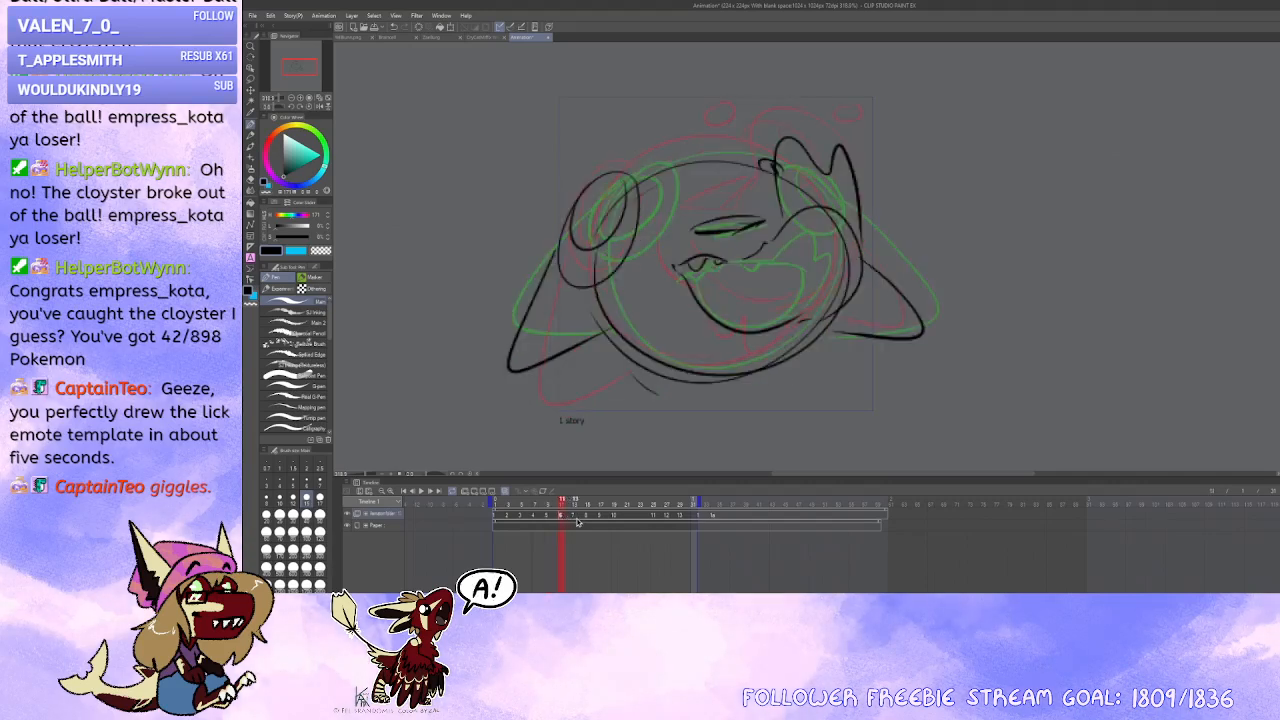
Step: Draw a small oval above the head on the sixth cel and play the animation through to check it
left_click_drag(660, 105, 655, 118)
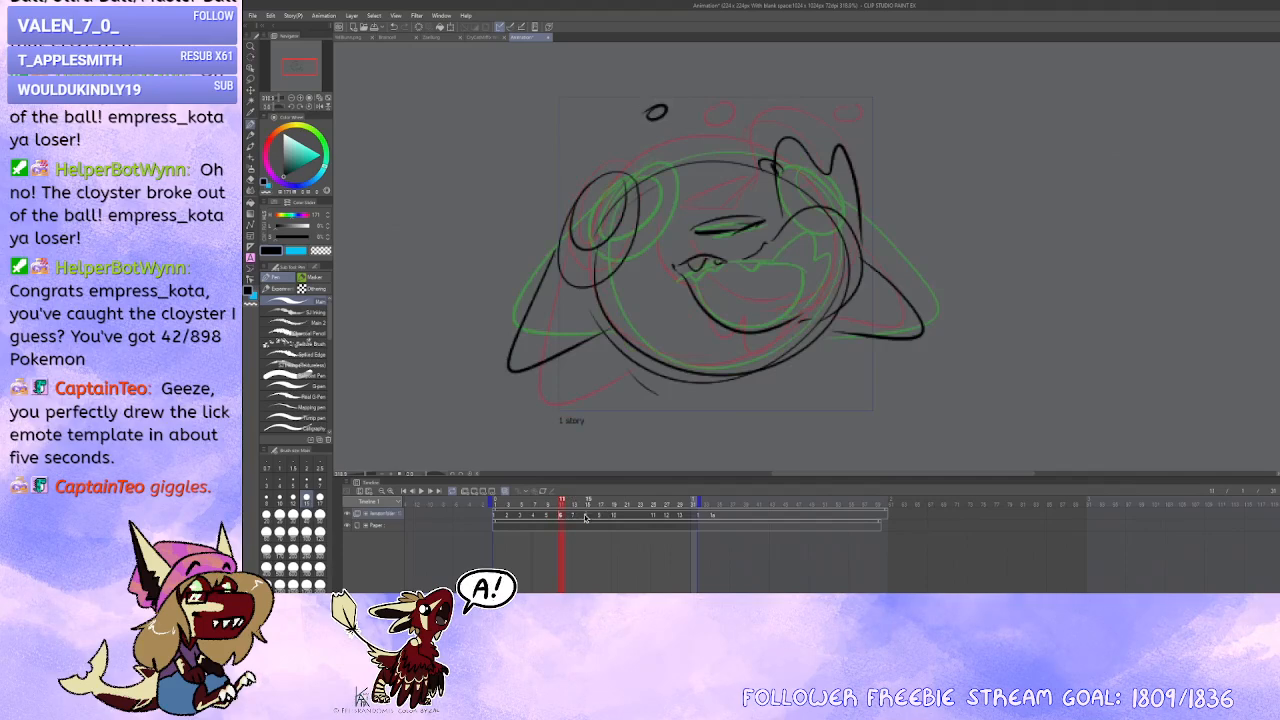
left_click_drag(585, 517, 622, 521)
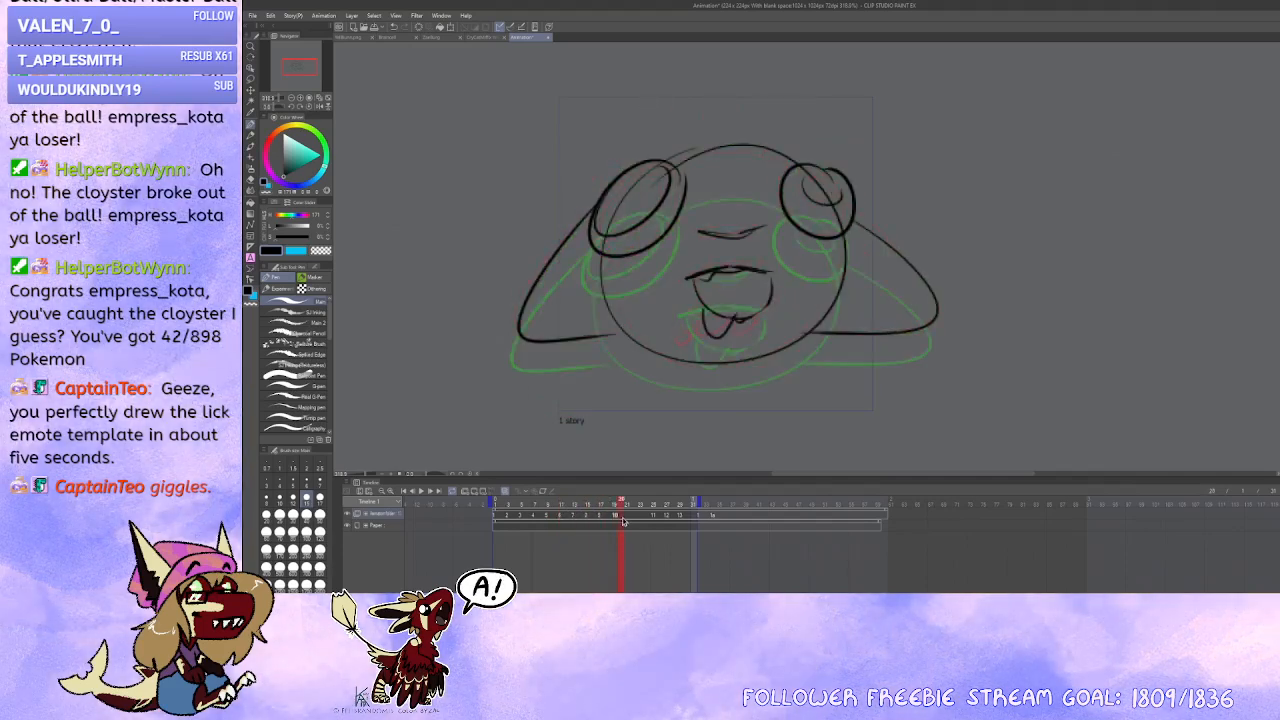
left_click(426, 490)
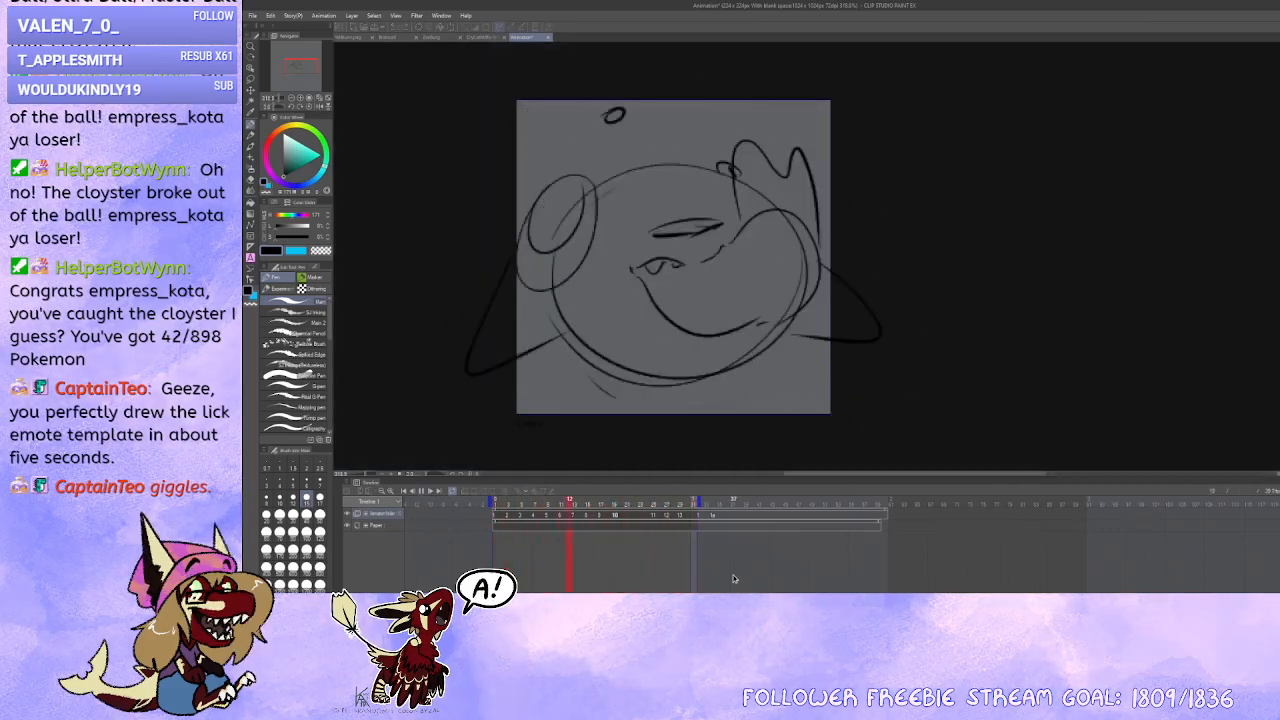
left_click(424, 491)
Step: Extend the timeline's end by about one frame and move the repeated first cel to frame 33
left_click(693, 515)
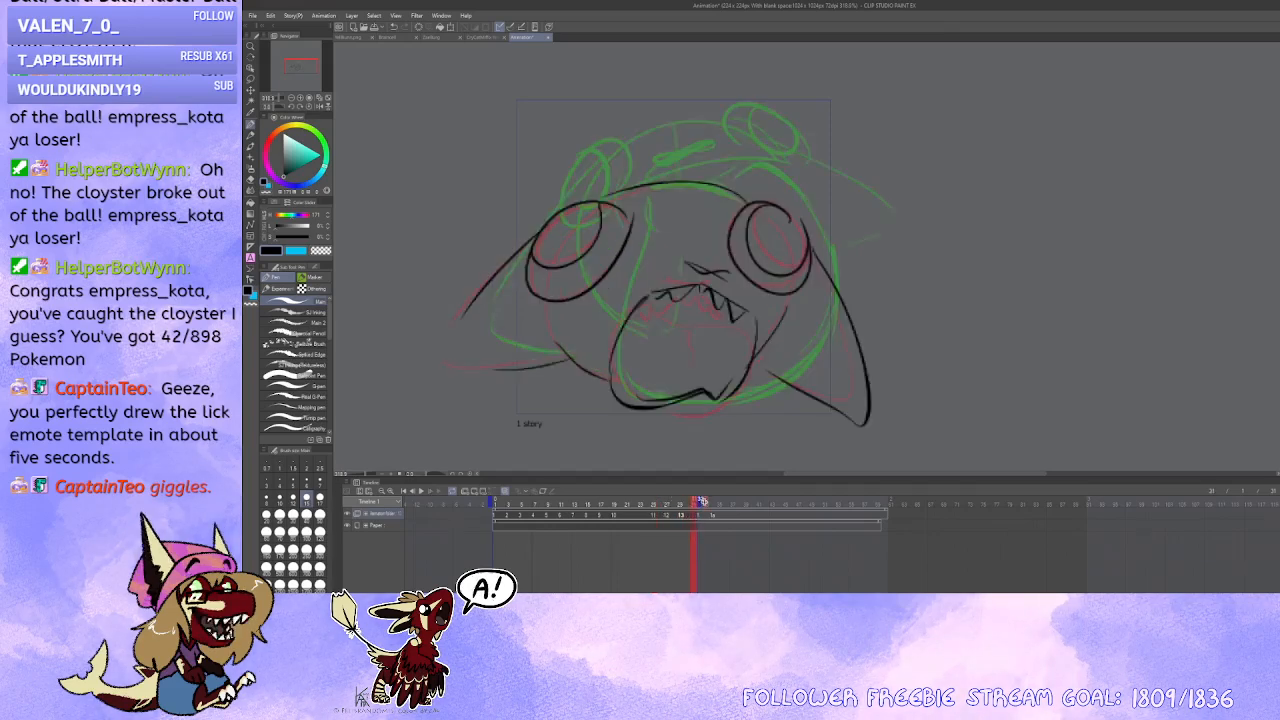
left_click(702, 501)
left_click_drag(699, 519, 706, 520)
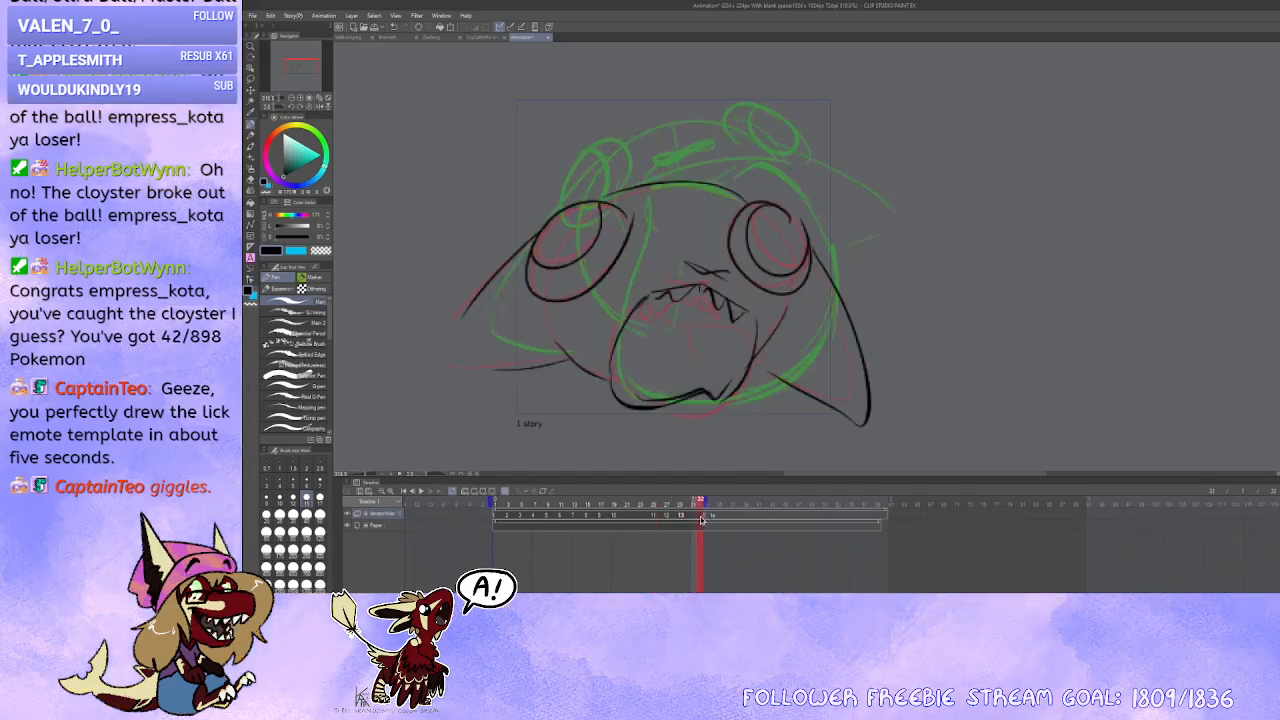
Step: Move the thirteenth cel one frame along the timeline to frame 30
left_click(692, 517)
left_click(684, 517)
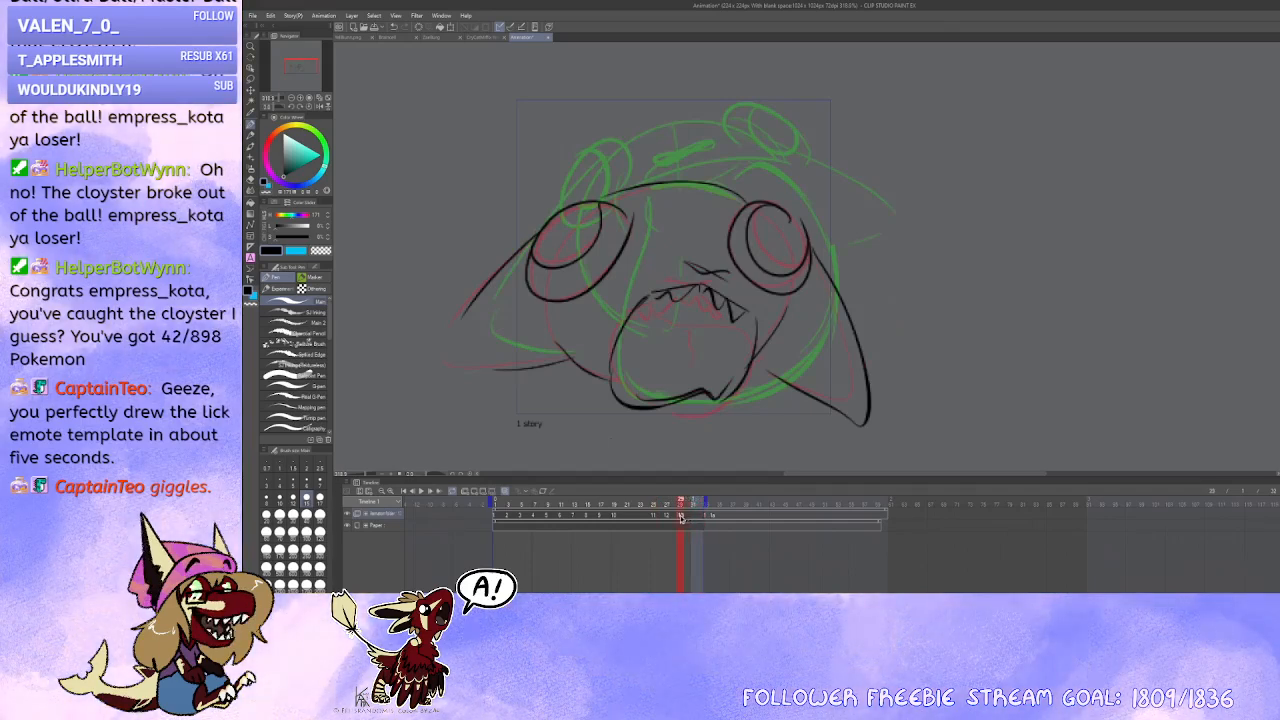
left_click(677, 518)
left_click(673, 519)
left_click(680, 517)
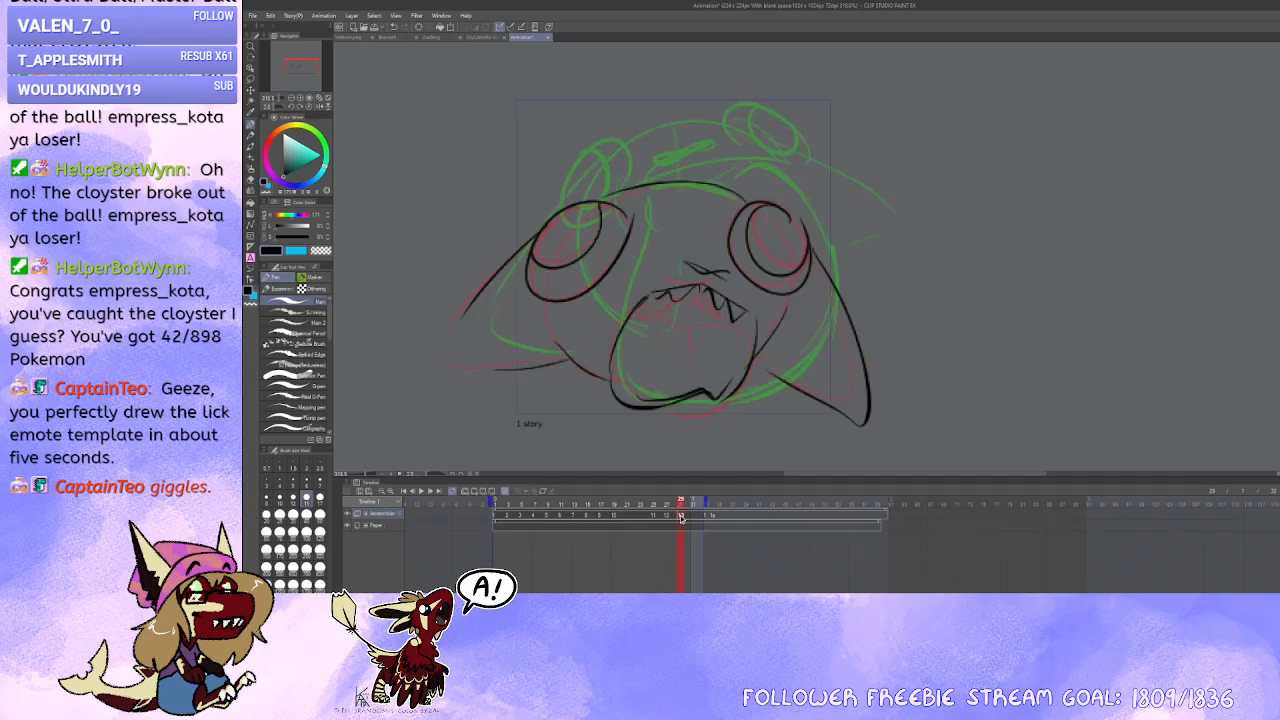
left_click_drag(681, 517, 688, 516)
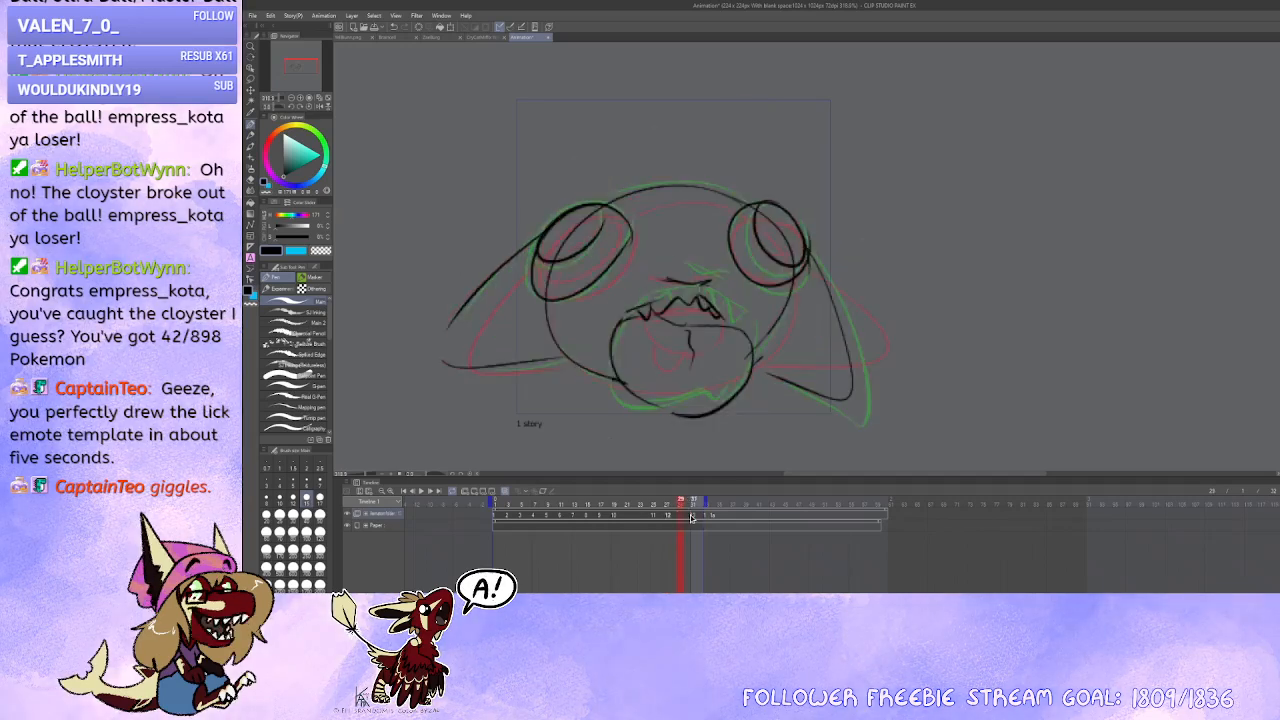
Step: Compare the eleventh, twelfth and thirteenth cels with their onion-skinned neighbours to check the timing
left_click(686, 515)
left_click(668, 516)
left_click(665, 516)
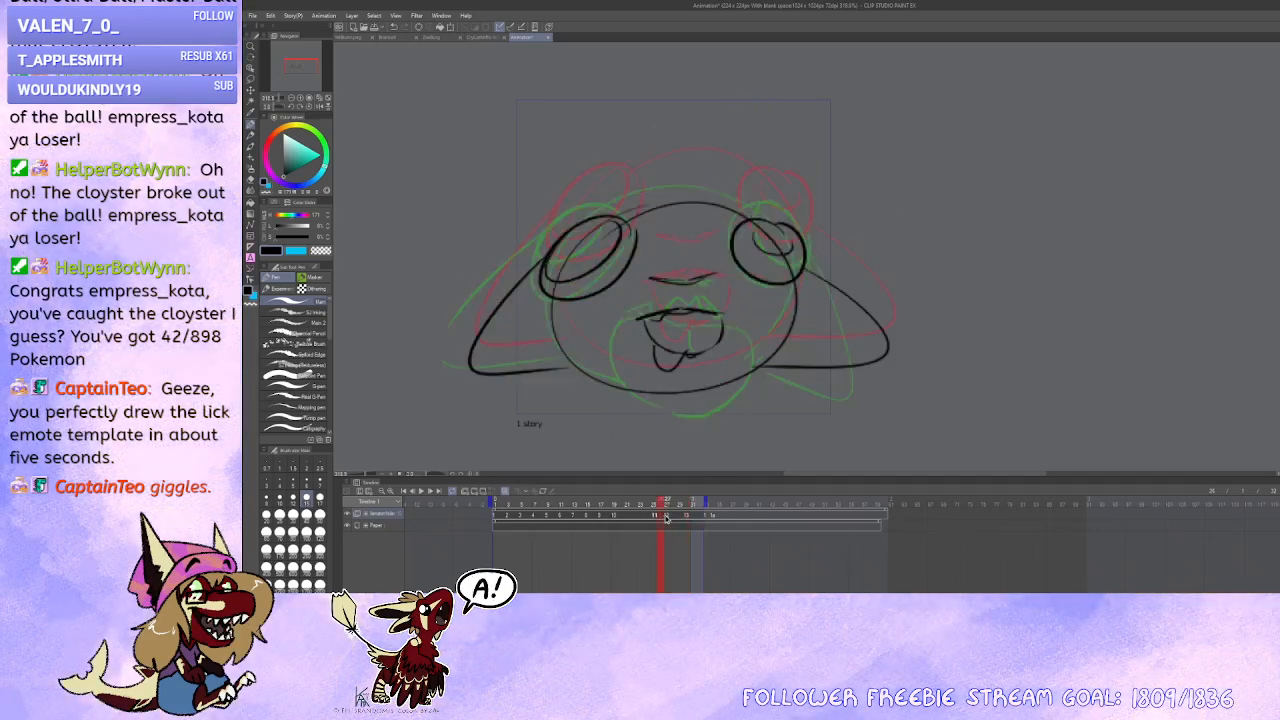
left_click(670, 517)
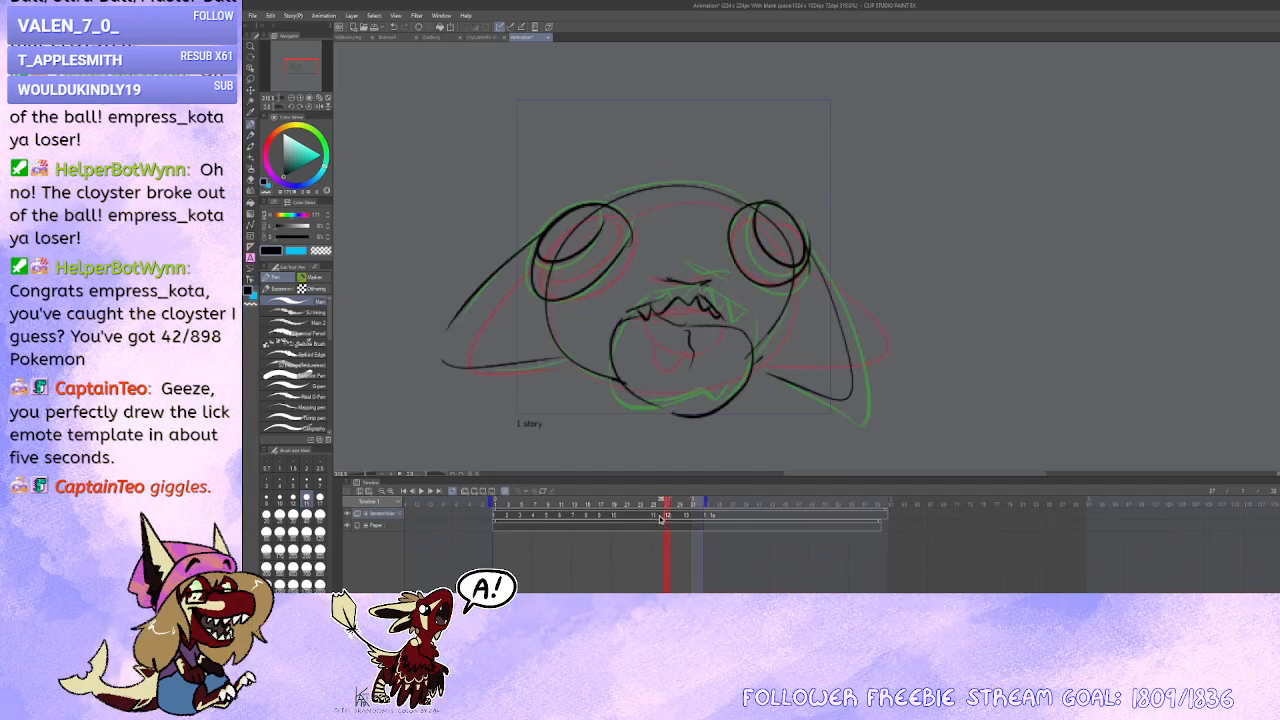
left_click(654, 516)
left_click(648, 516)
left_click(655, 516)
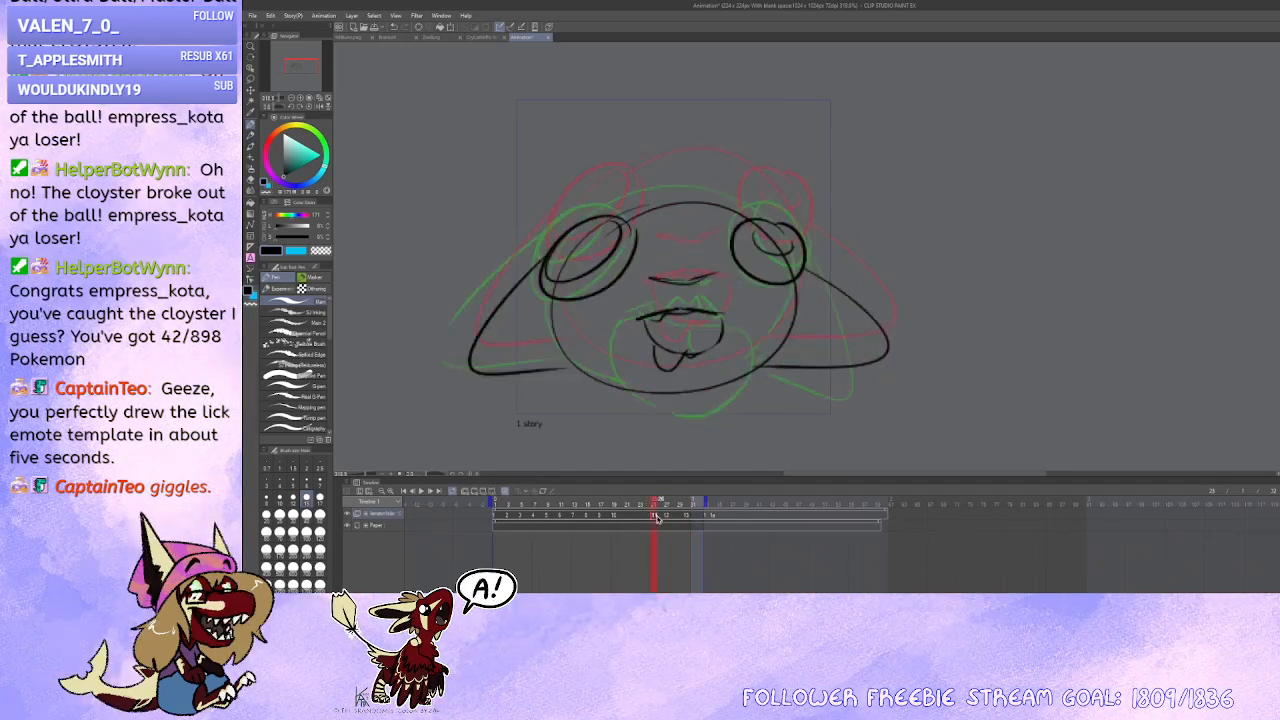
left_click(667, 516)
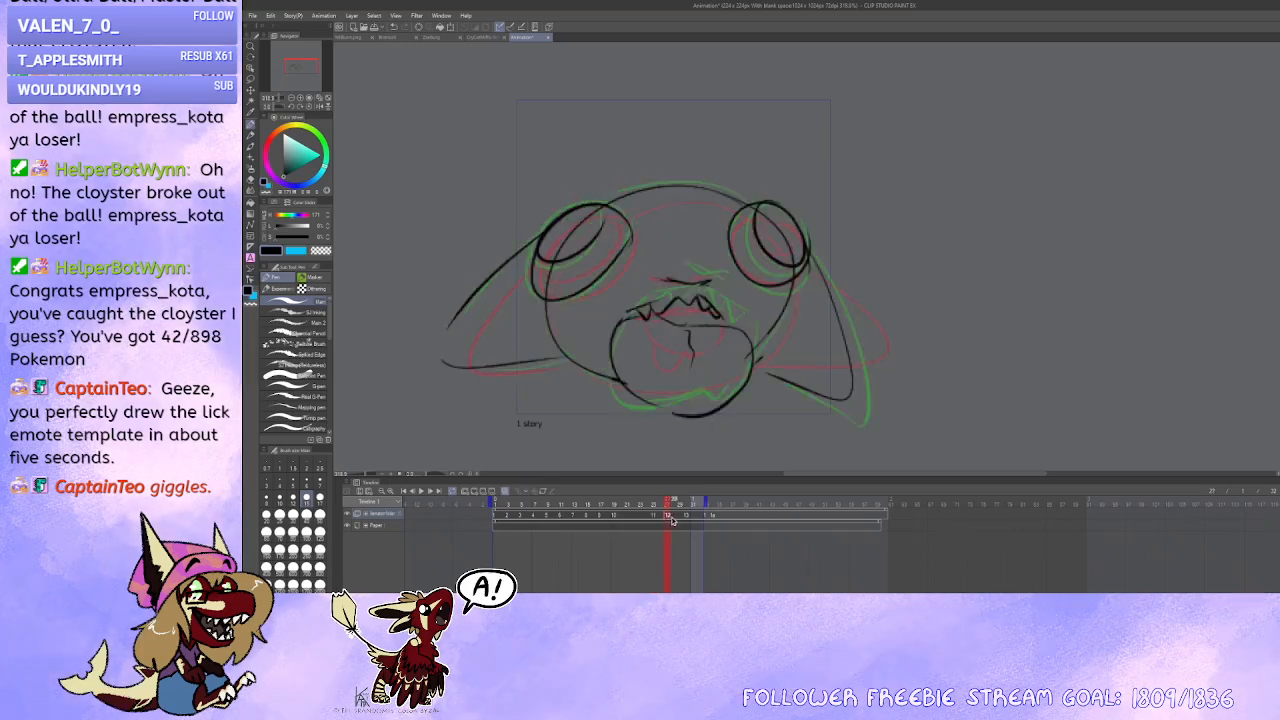
left_click(687, 517)
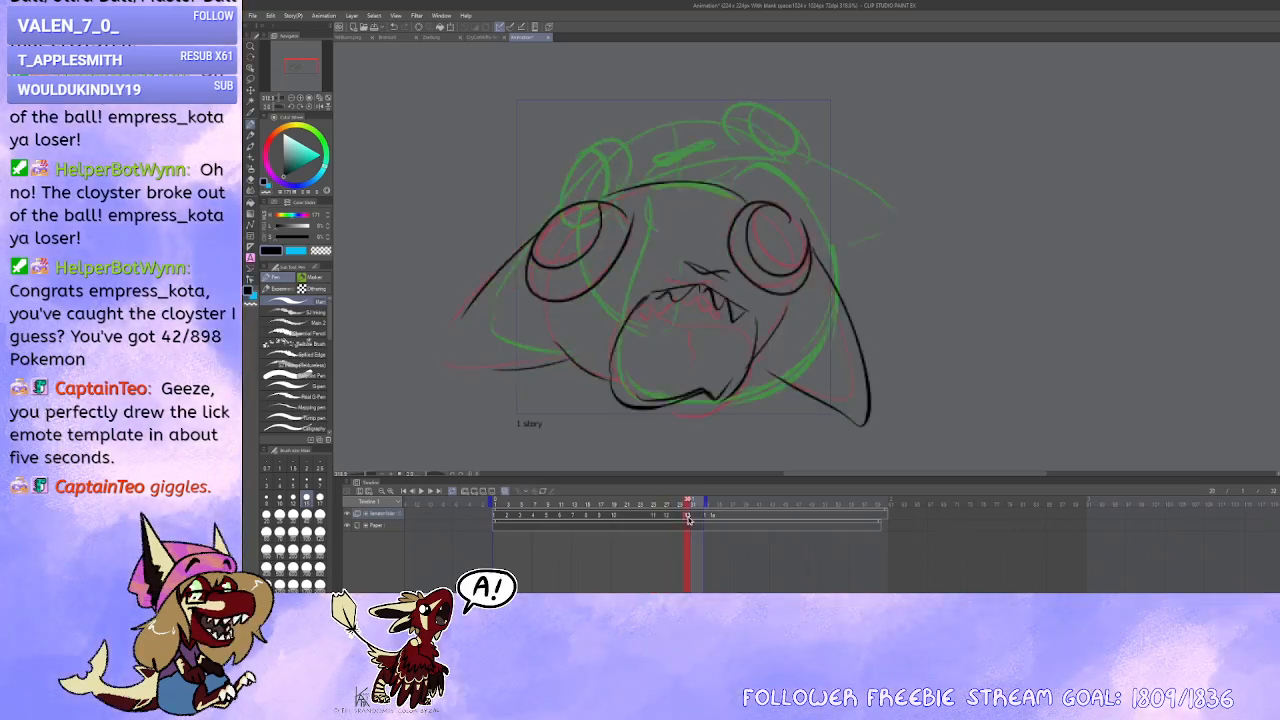
Step: Extend the timeline's end to frame 34 and start the first cel one frame earlier
left_click(700, 516)
left_click(498, 516)
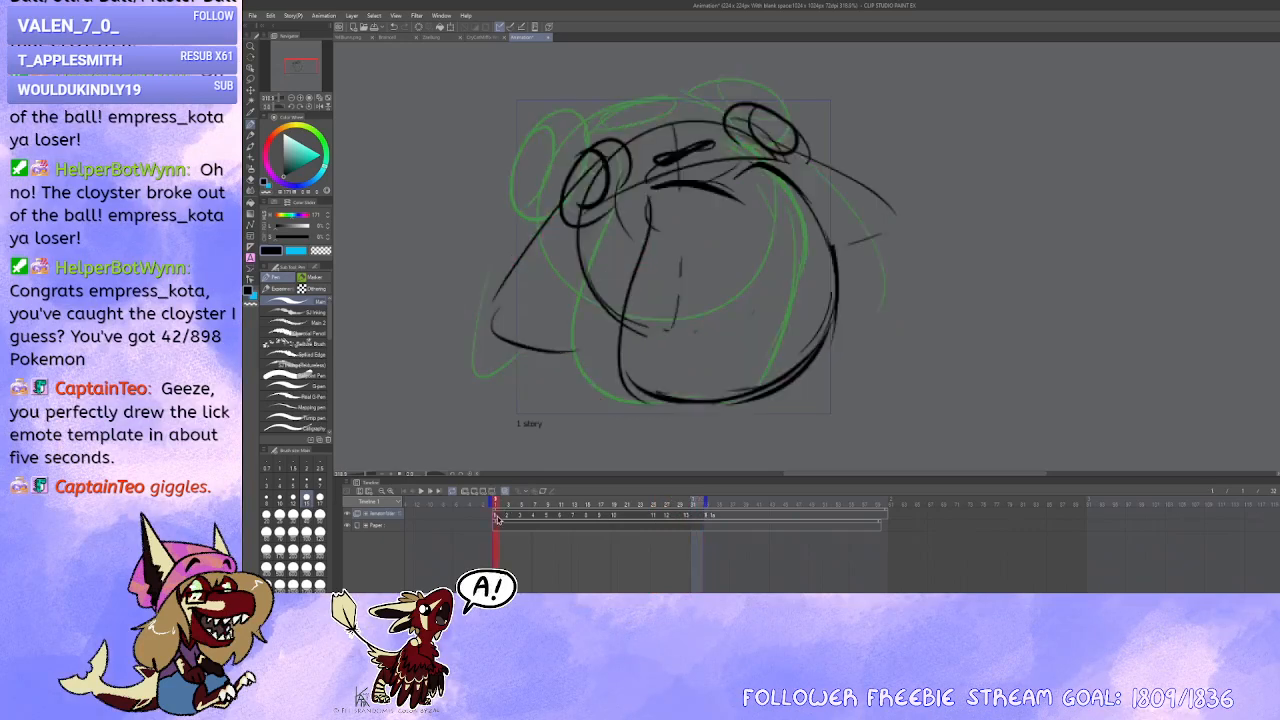
left_click(709, 516)
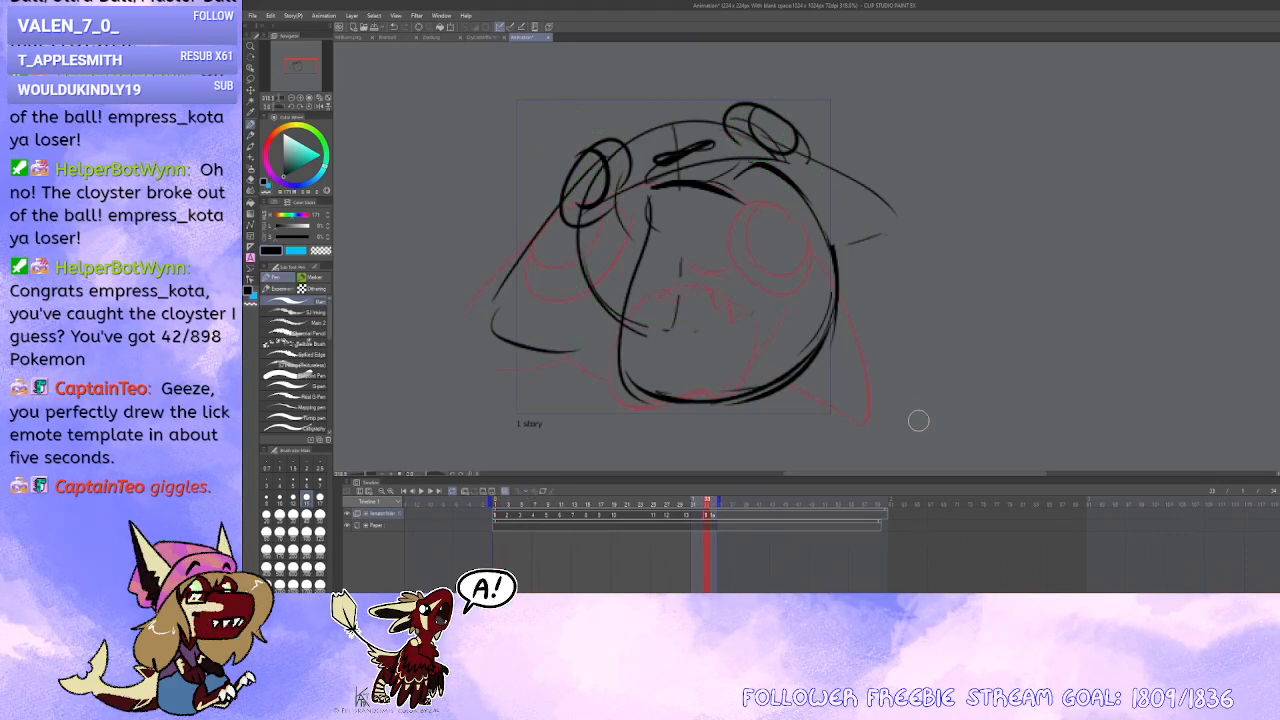
left_click(497, 516)
left_click(507, 517)
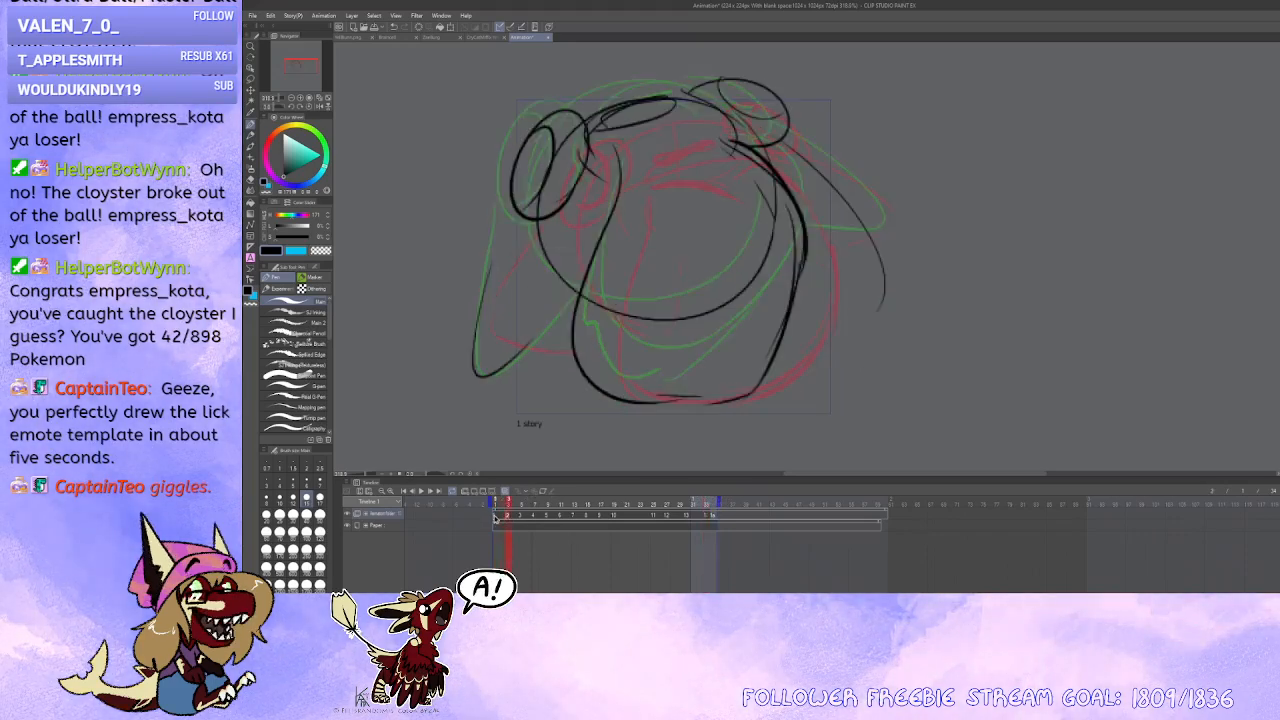
left_click_drag(489, 504, 483, 504)
left_click(499, 511)
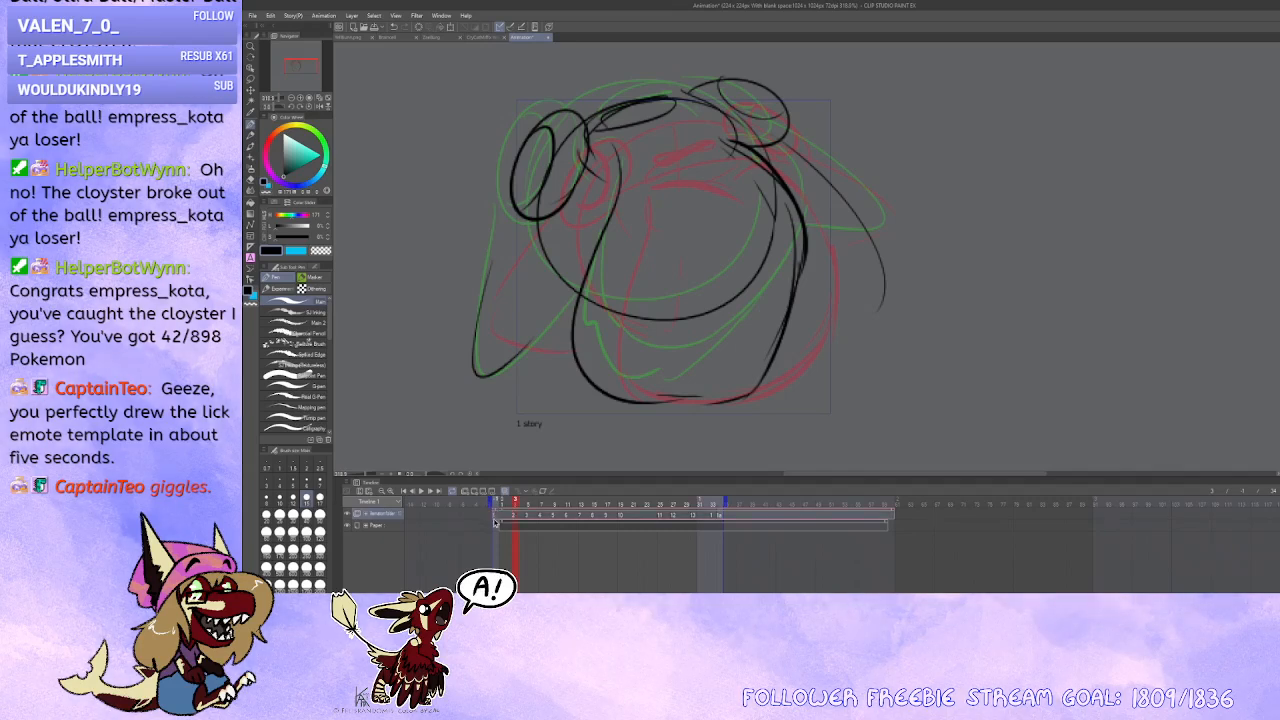
left_click(500, 521)
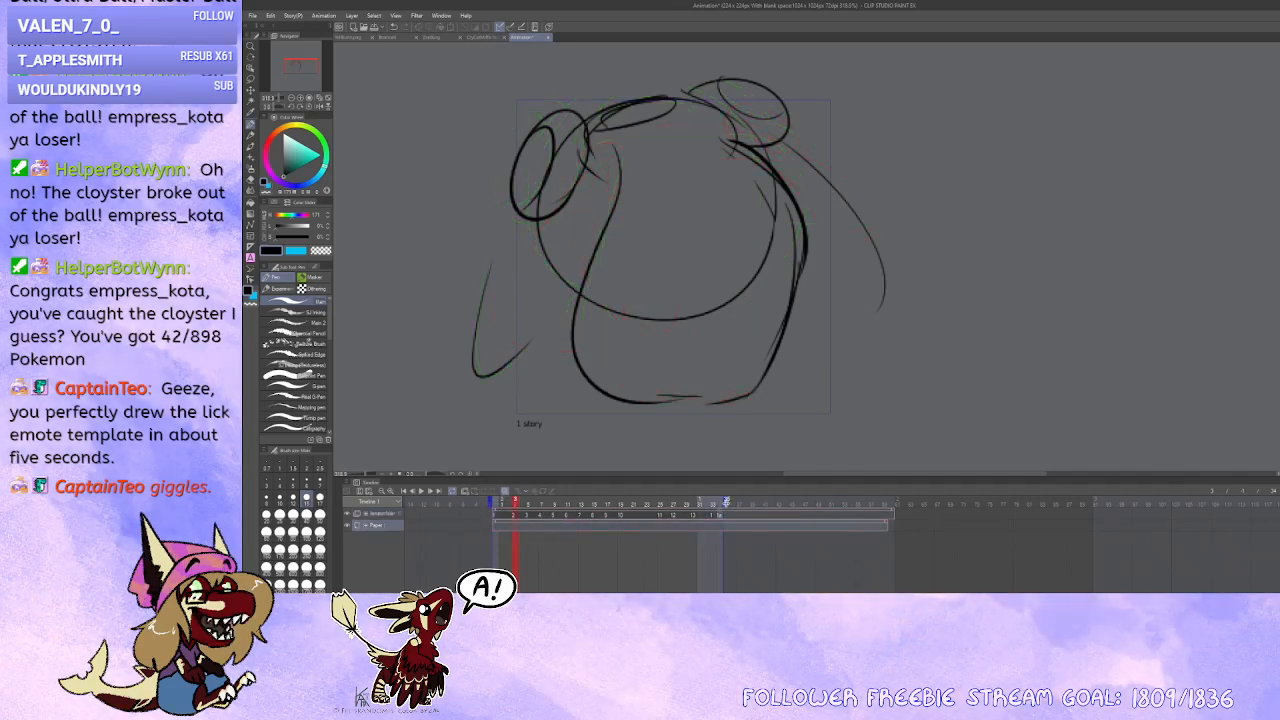
Step: Move the blank extra cel from frame 34 to frame 33 in place of the repeated first cel
left_click(714, 516)
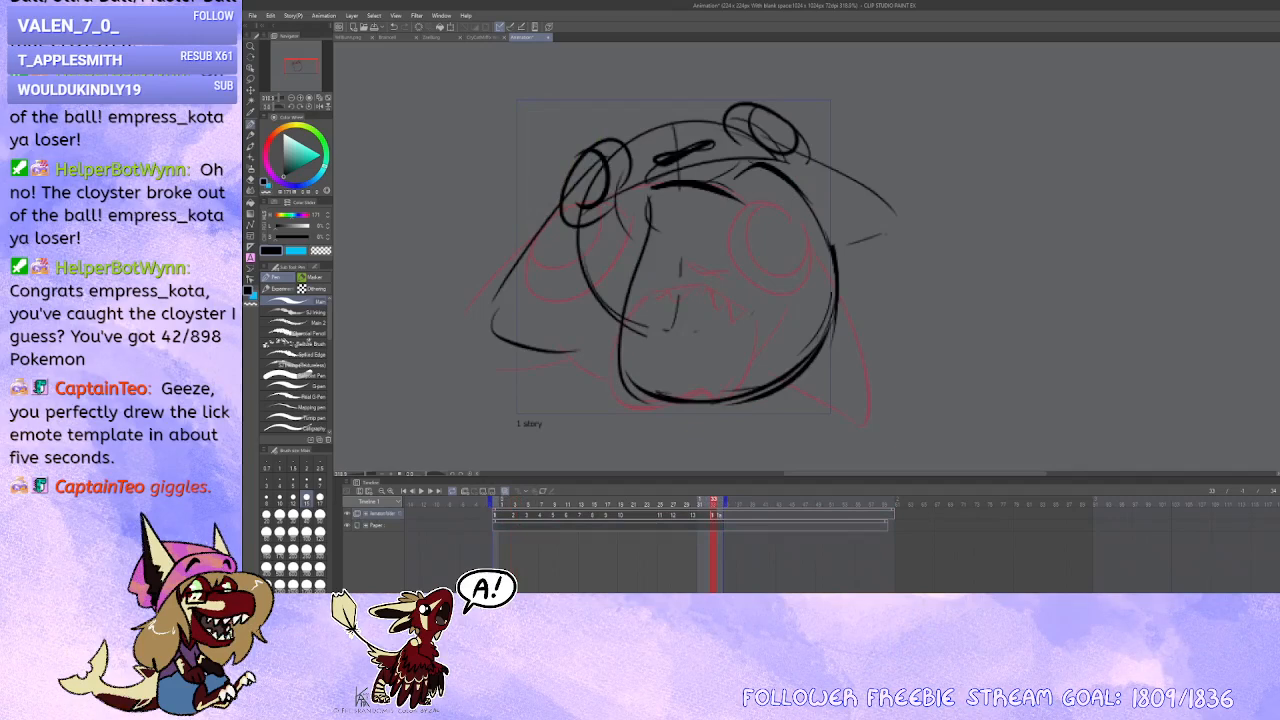
left_click(715, 518)
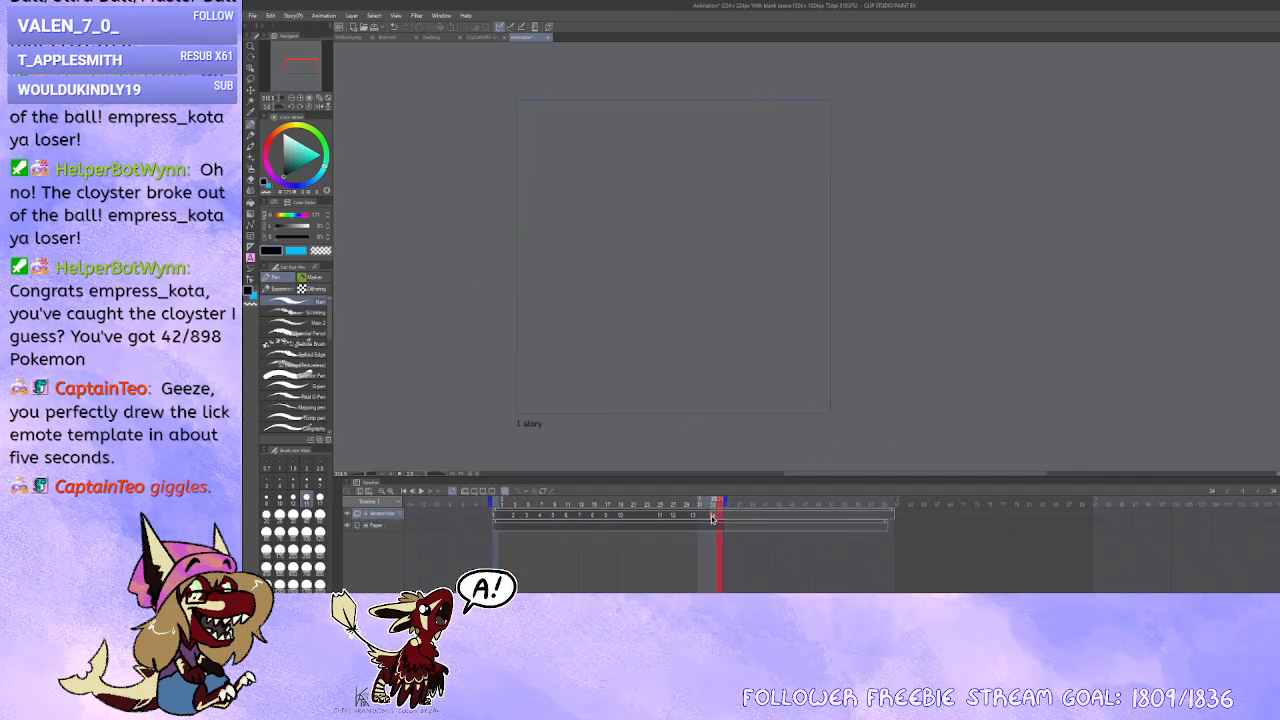
left_click(712, 518)
left_click(693, 515)
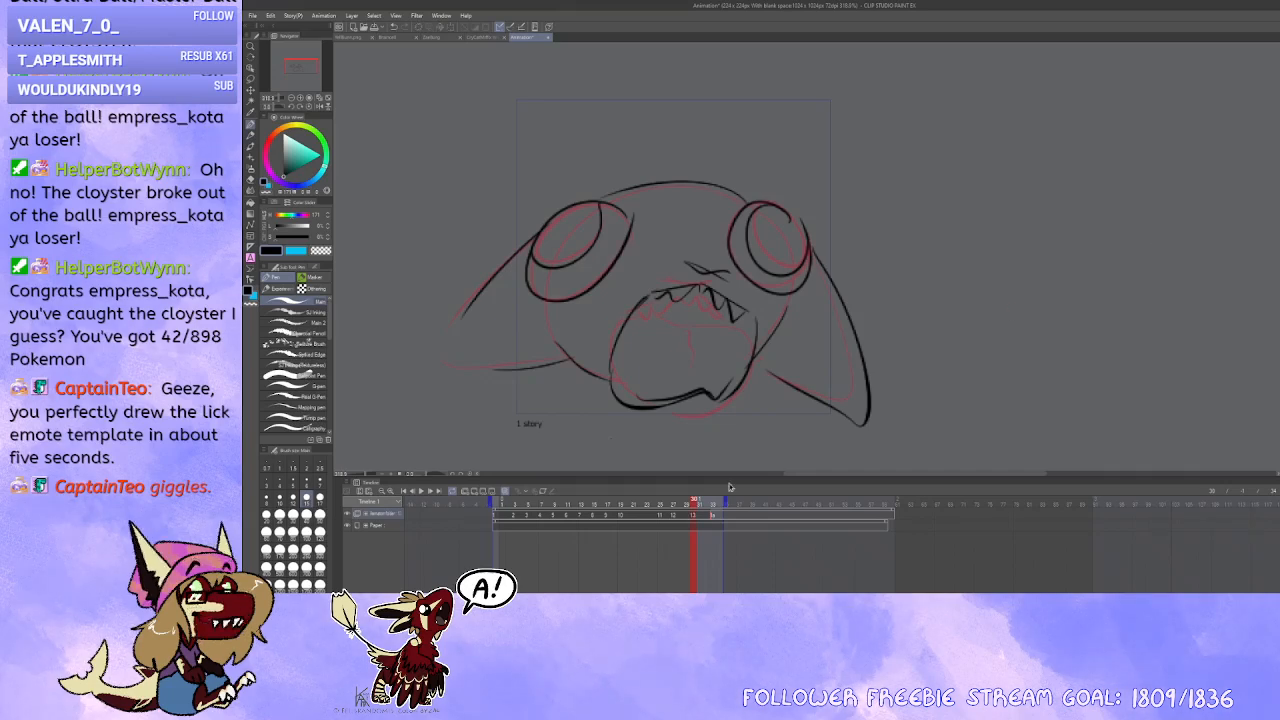
left_click(713, 518)
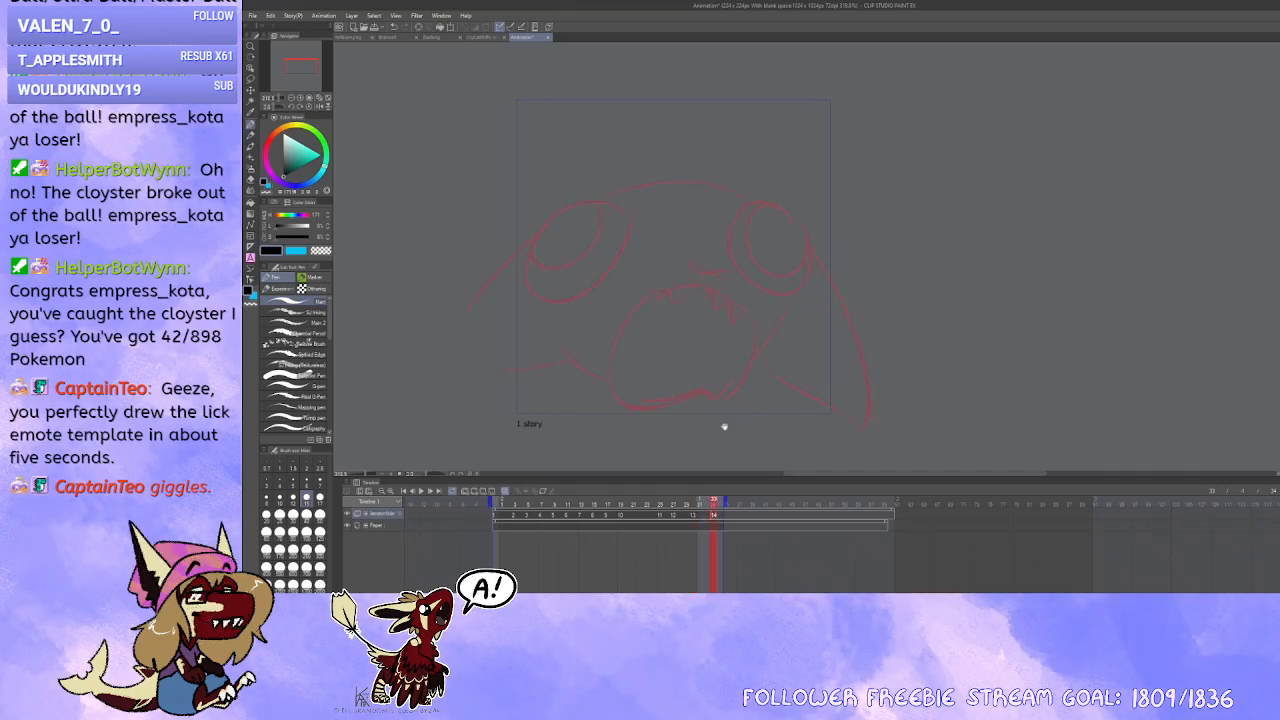
Step: Extend the timeline's end to frame 37, place the repeated first cel at frame 35 and return to the blank cel at frame 33
left_click_drag(729, 423, 726, 434)
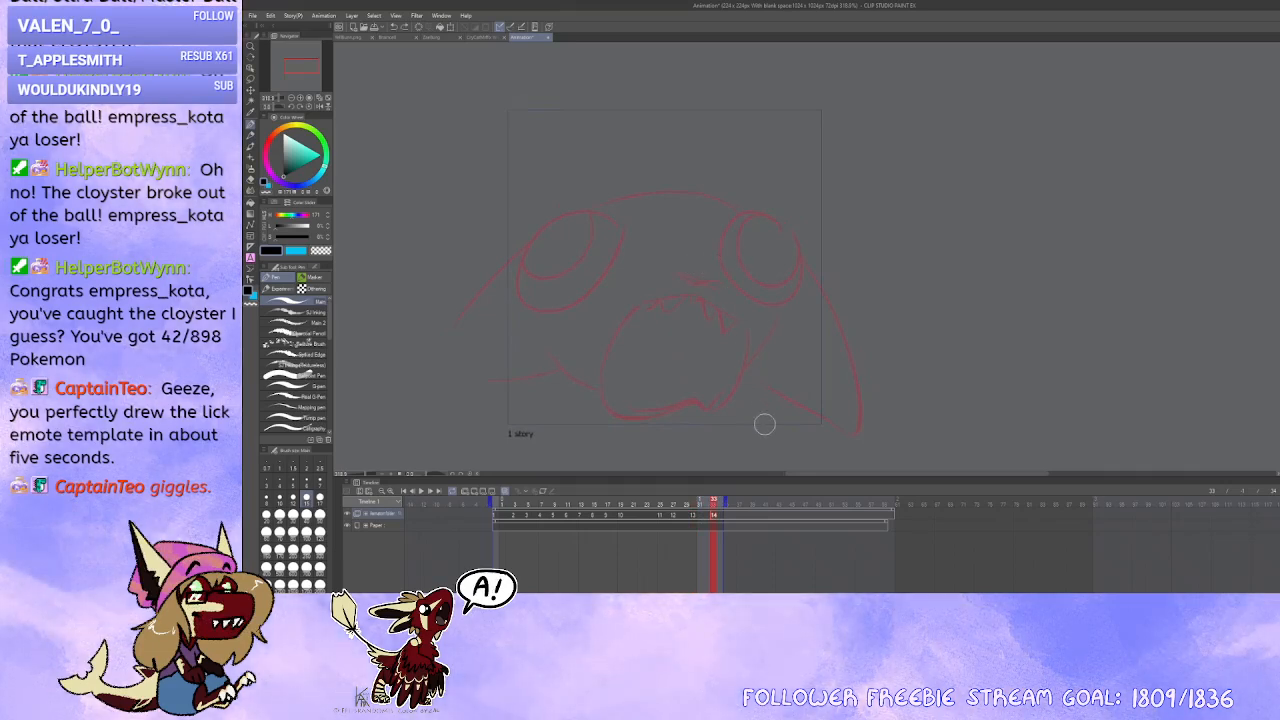
left_click(729, 518)
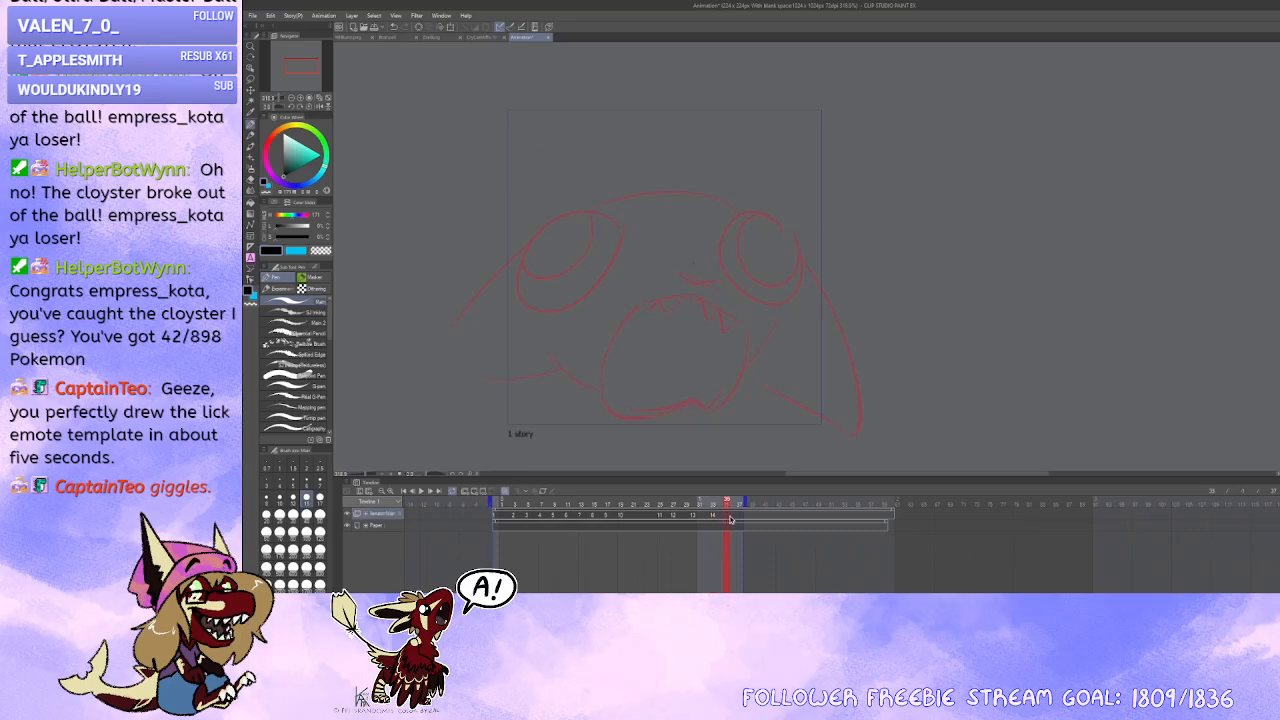
key("Left")
left_click(716, 518)
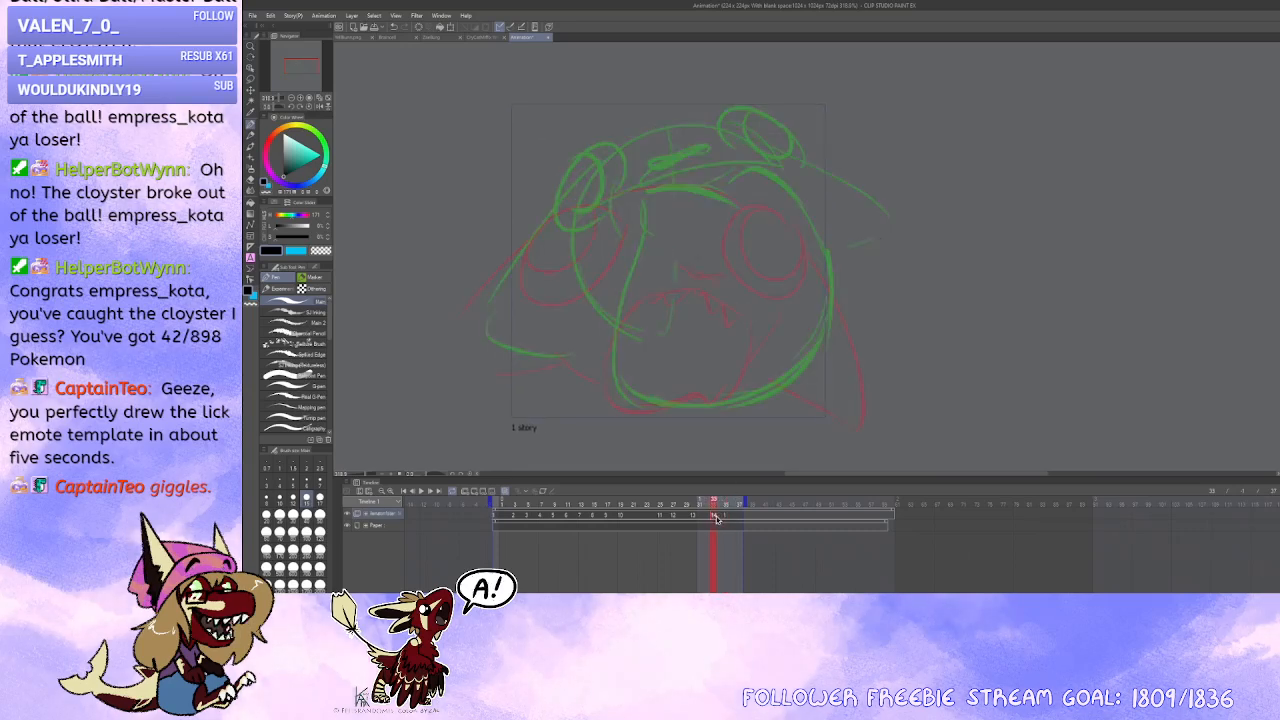
Step: Sketch the round head outline on the blank cel at frame 33 between the onion-skinned heads, redoing the stroke until it fits
mouse_move(710, 148)
left_mouse_down()
mouse_move(635, 148)
mouse_move(568, 360)
left_mouse_up()
key("ctrl+z")
mouse_move(706, 146)
left_mouse_down()
mouse_move(539, 270)
mouse_move(688, 364)
left_mouse_up()
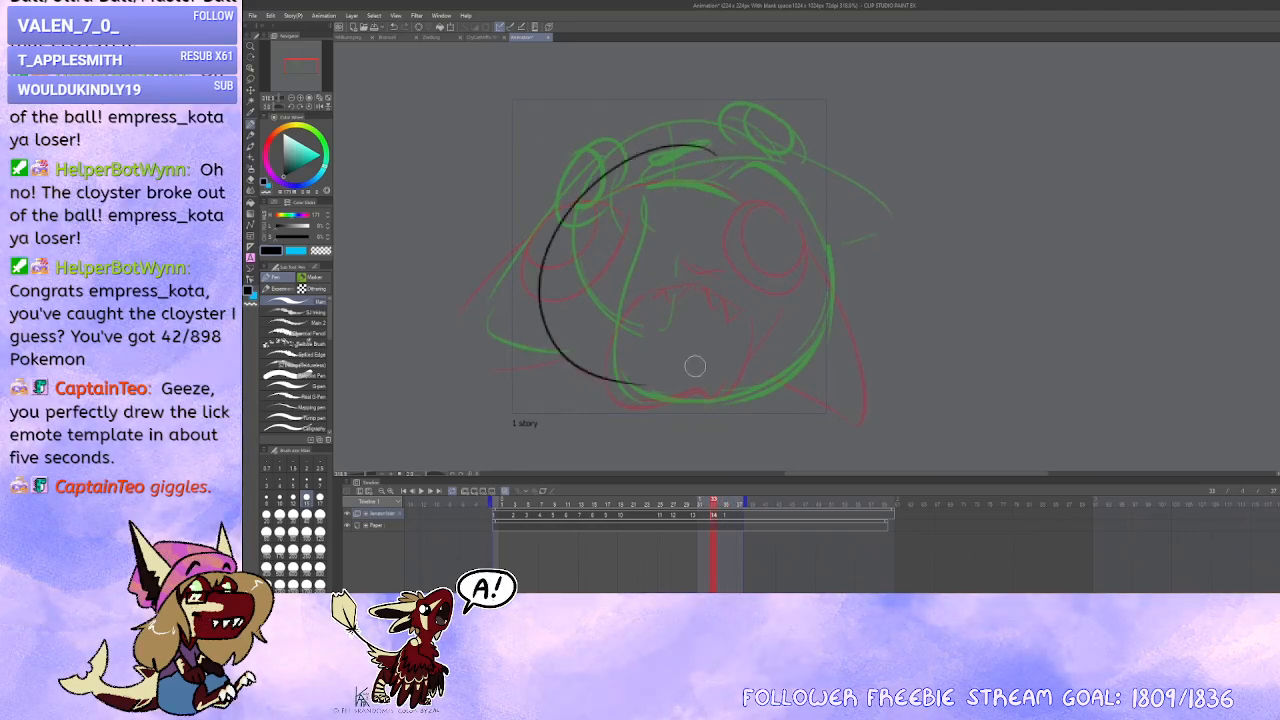
key("ctrl+z")
mouse_move(718, 166)
left_mouse_down()
mouse_move(741, 380)
mouse_move(655, 92)
left_mouse_up()
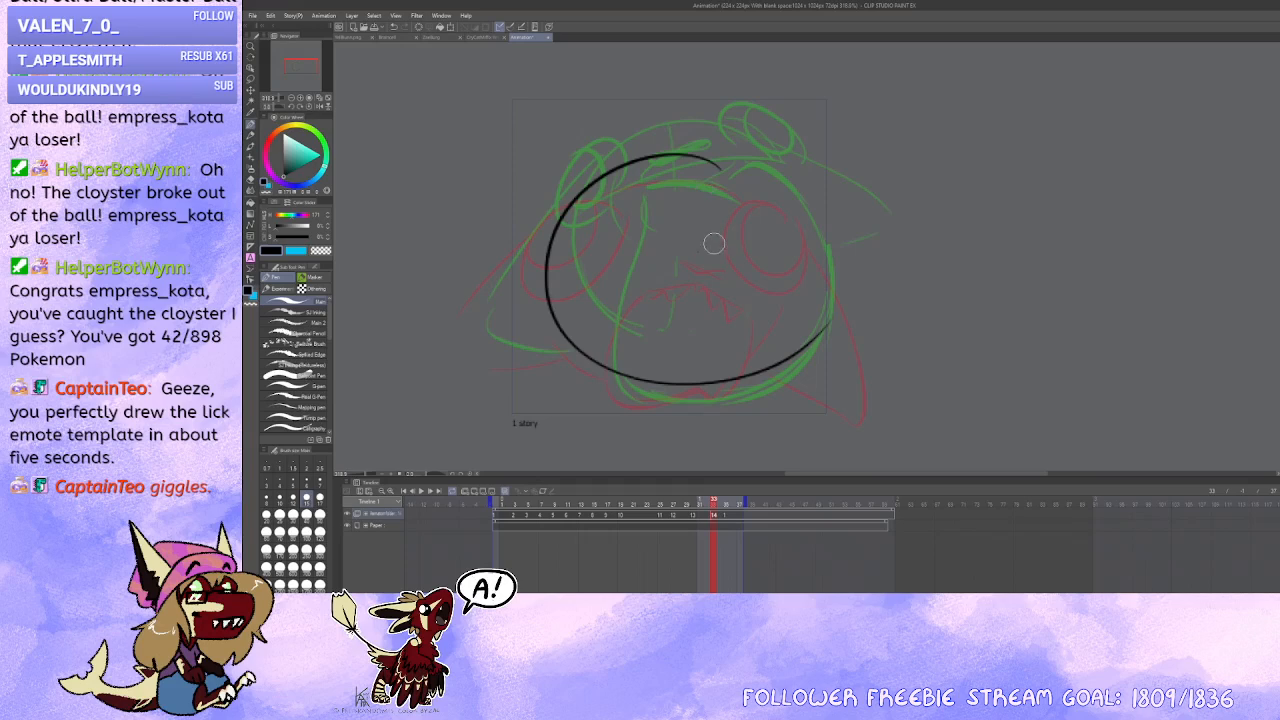
mouse_move(743, 126)
left_mouse_down()
mouse_move(642, 423)
mouse_move(608, 434)
left_mouse_up()
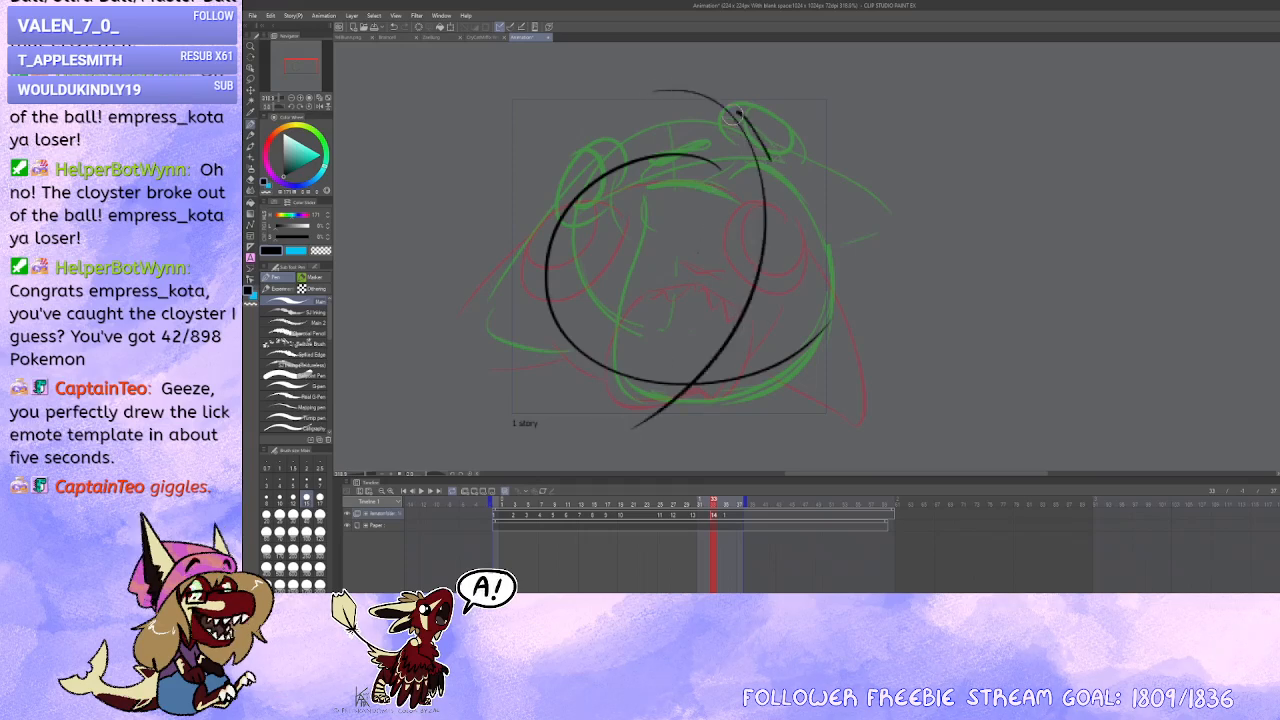
left_click_drag(736, 112, 724, 200)
mouse_move(689, 340)
left_mouse_down()
mouse_move(758, 282)
mouse_move(742, 368)
left_mouse_up()
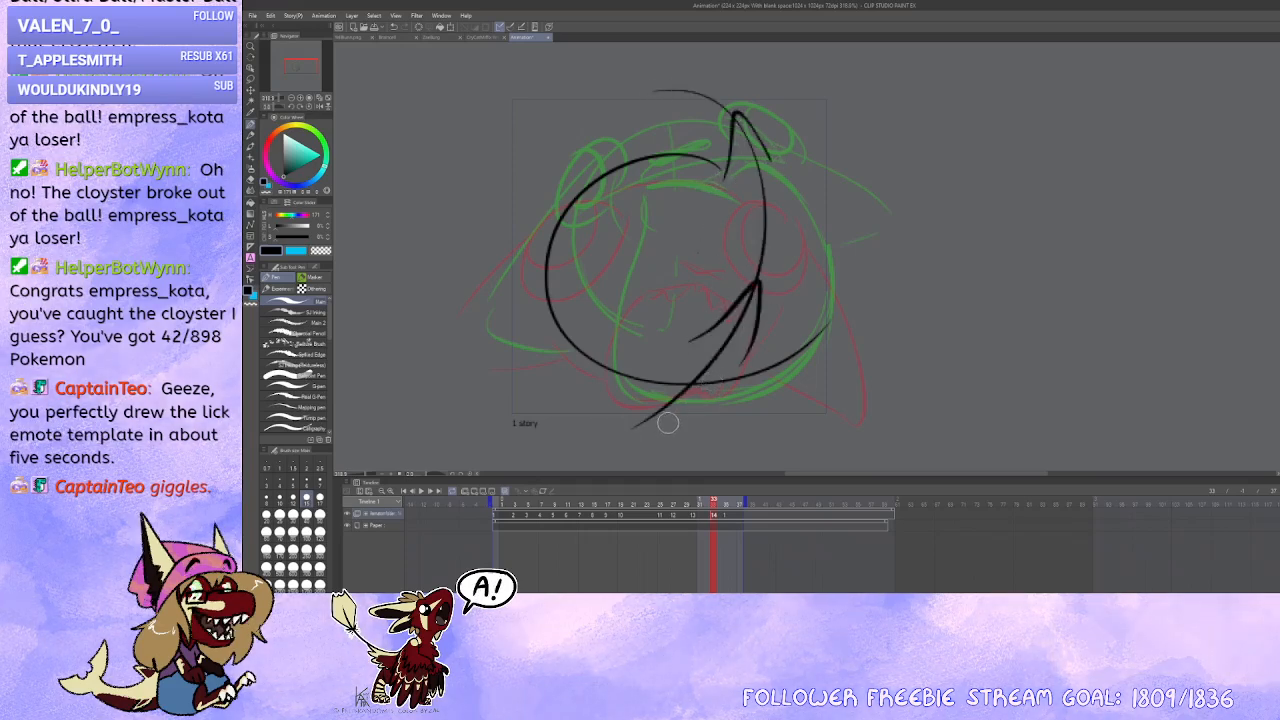
key("ctrl+z")
key("ctrl+z")
key("ctrl+z")
key("ctrl+z")
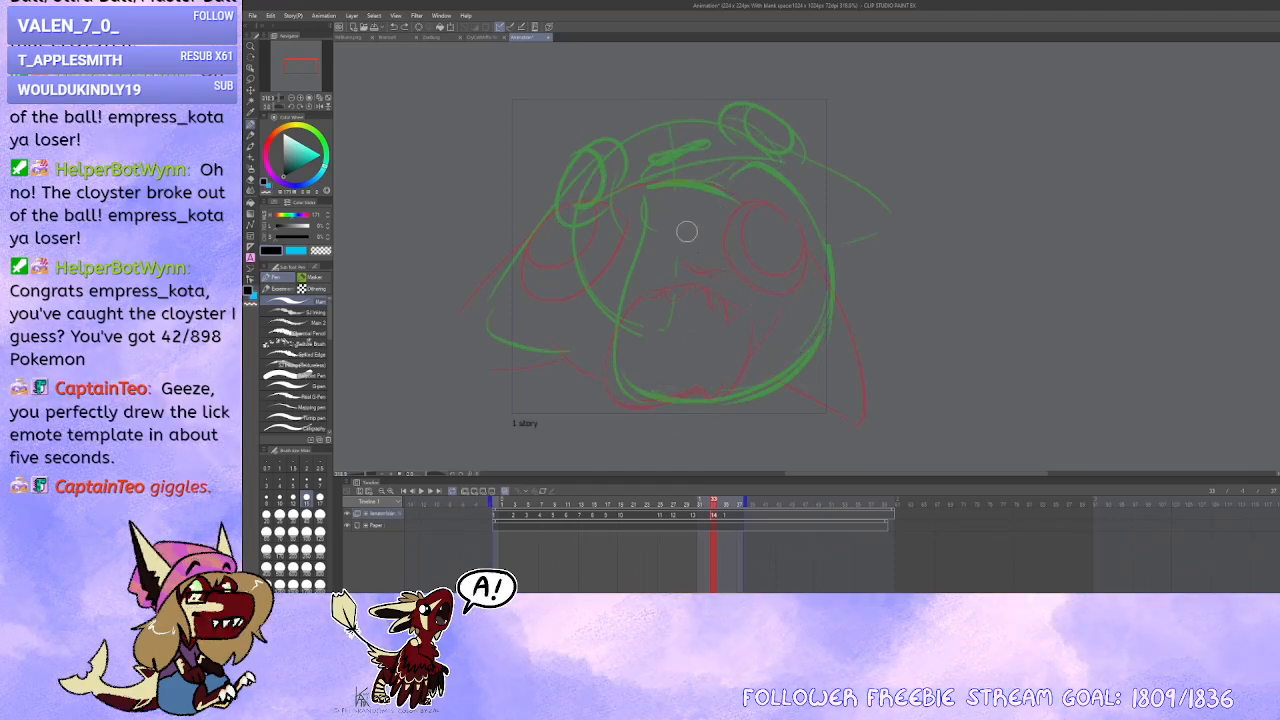
Step: Ink the small V-shaped nose mark and the left eye's oval outline over the coloured onion-skin frames
left_click_drag(660, 222, 720, 234)
key("ctrl+z")
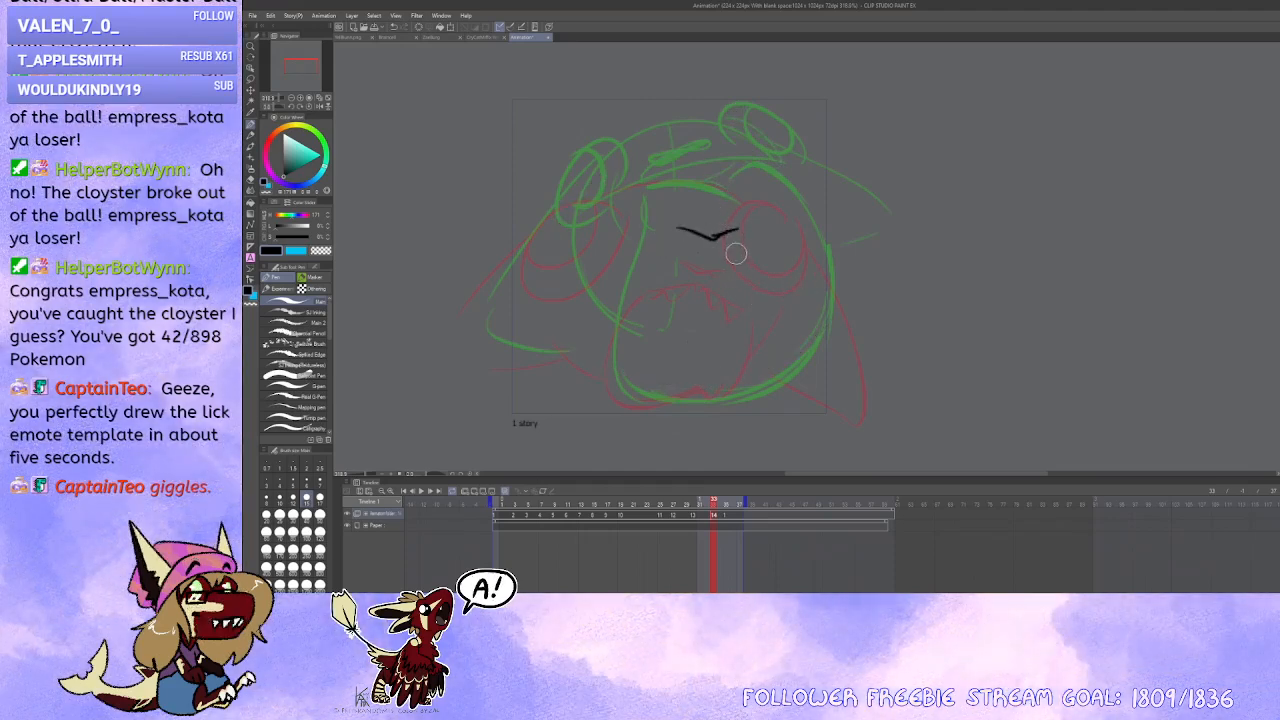
mouse_move(630, 190)
left_mouse_down()
mouse_move(542, 255)
mouse_move(645, 200)
left_mouse_up()
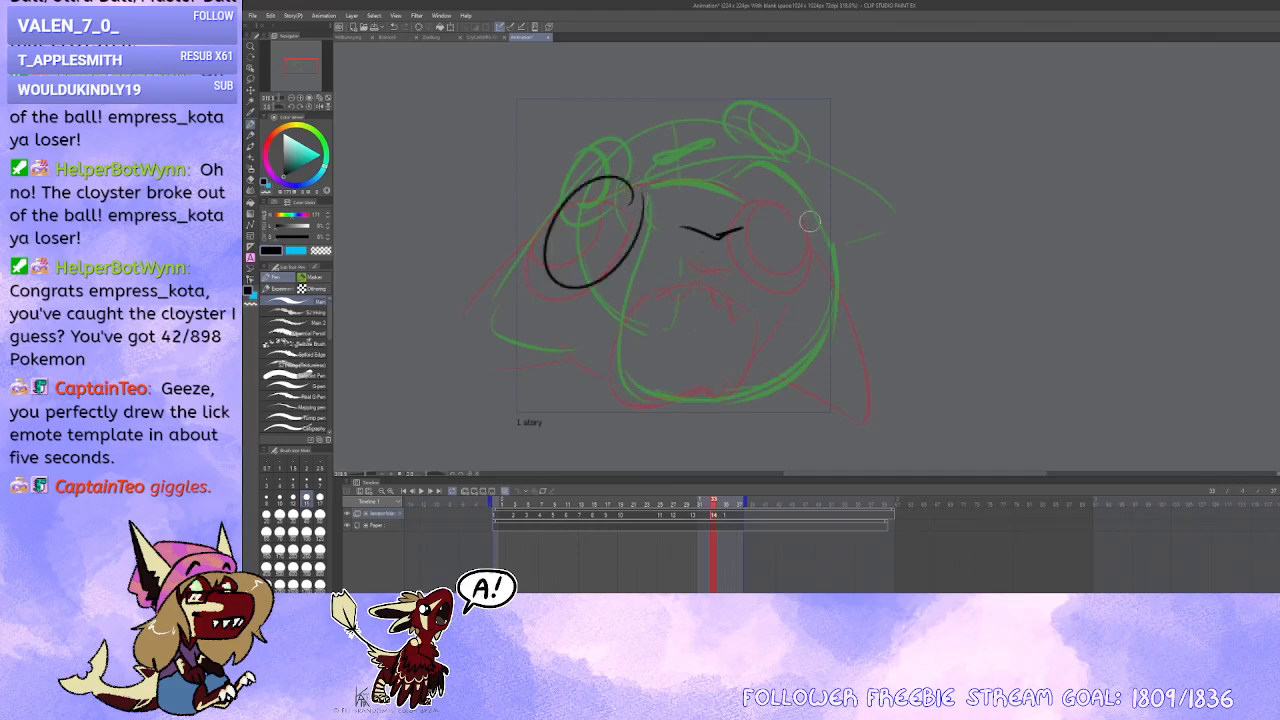
mouse_move(810, 221)
left_mouse_down()
mouse_move(784, 163)
mouse_move(755, 237)
mouse_move(800, 208)
left_mouse_up()
key("ctrl+z")
scroll(713, 251, "down", 1)
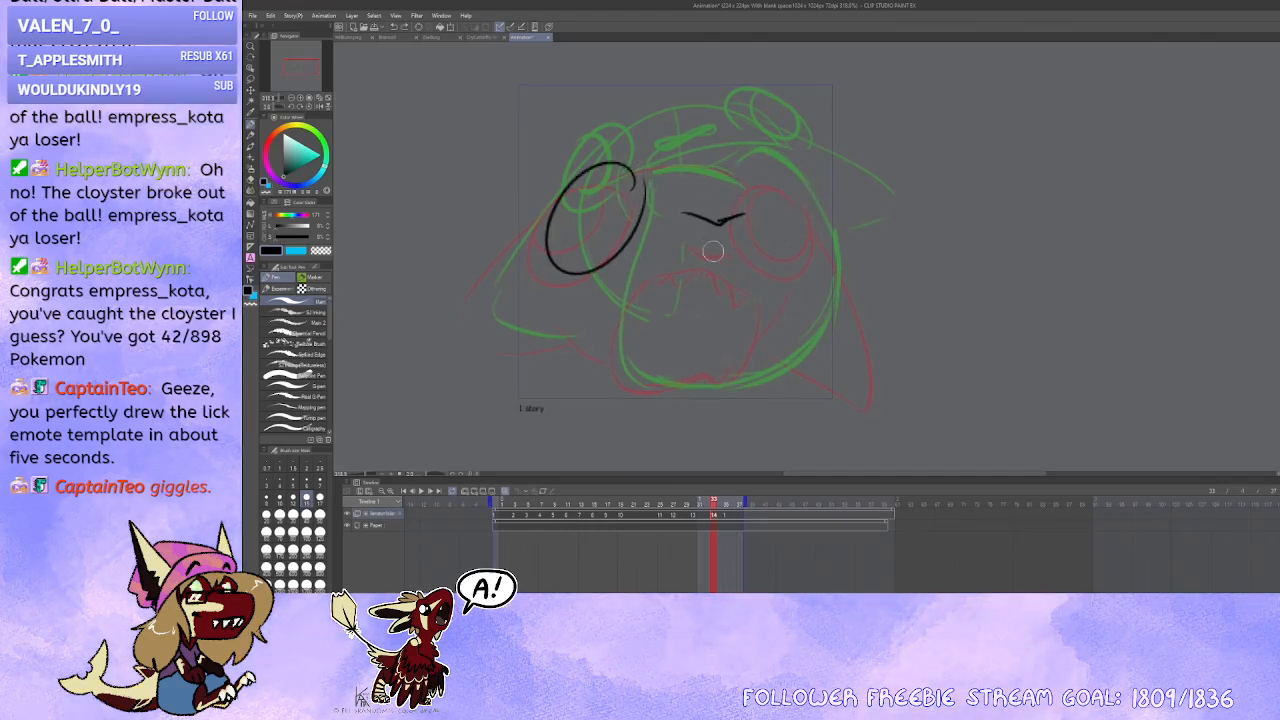
Step: Outline the large rounded muzzle below the nose mark, with a short upper edge and full curved sides
mouse_move(668, 250)
left_mouse_down()
mouse_move(766, 236)
mouse_move(708, 230)
mouse_move(763, 226)
left_mouse_up()
key("ctrl+z")
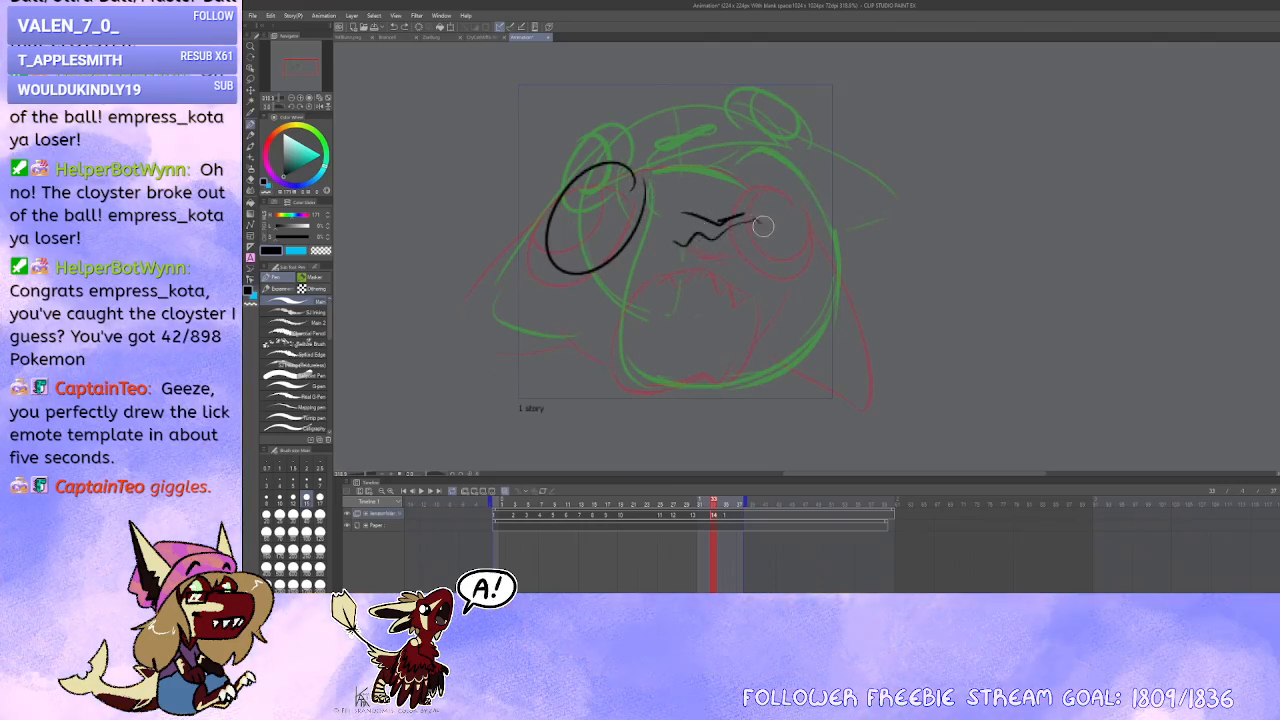
key("ctrl+z")
mouse_move(672, 250)
left_mouse_down()
mouse_move(756, 222)
mouse_move(743, 237)
mouse_move(768, 252)
mouse_move(625, 300)
mouse_move(614, 362)
mouse_move(714, 388)
mouse_move(805, 300)
mouse_move(790, 255)
mouse_move(795, 322)
left_mouse_up()
key("ctrl+z")
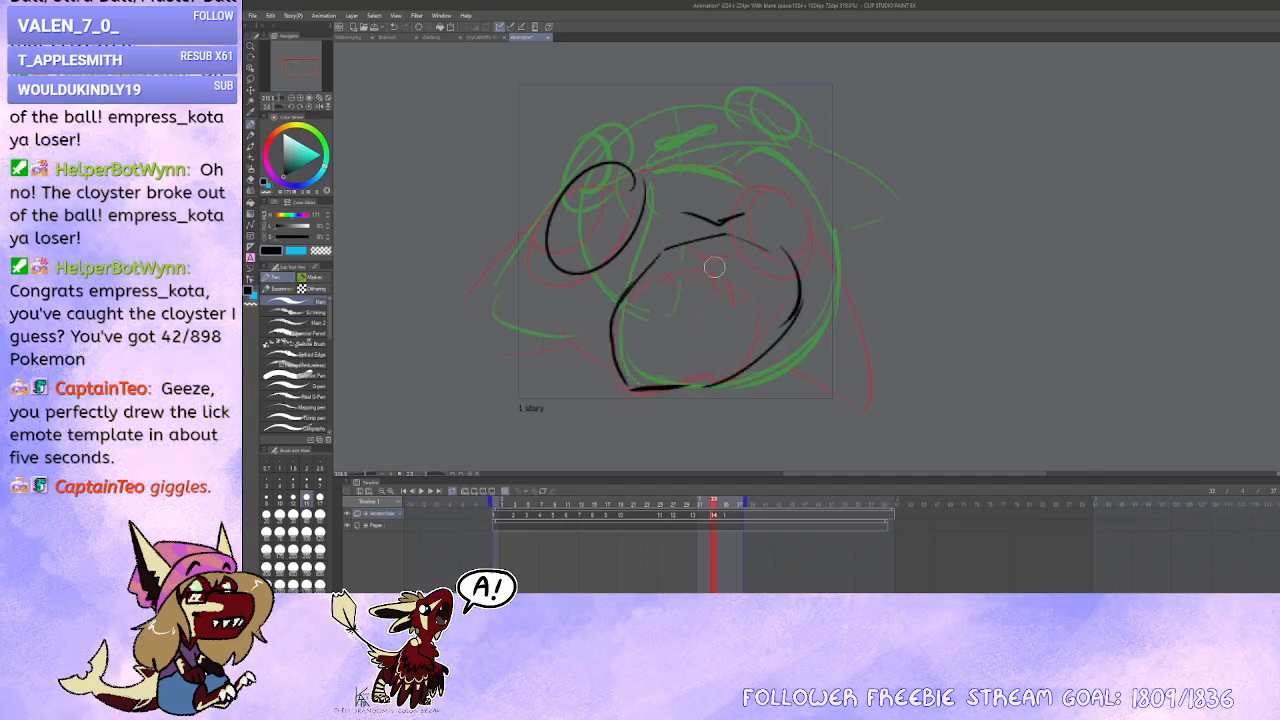
mouse_move(697, 260)
left_mouse_down()
mouse_move(745, 240)
mouse_move(800, 272)
left_mouse_up()
key("ctrl+z")
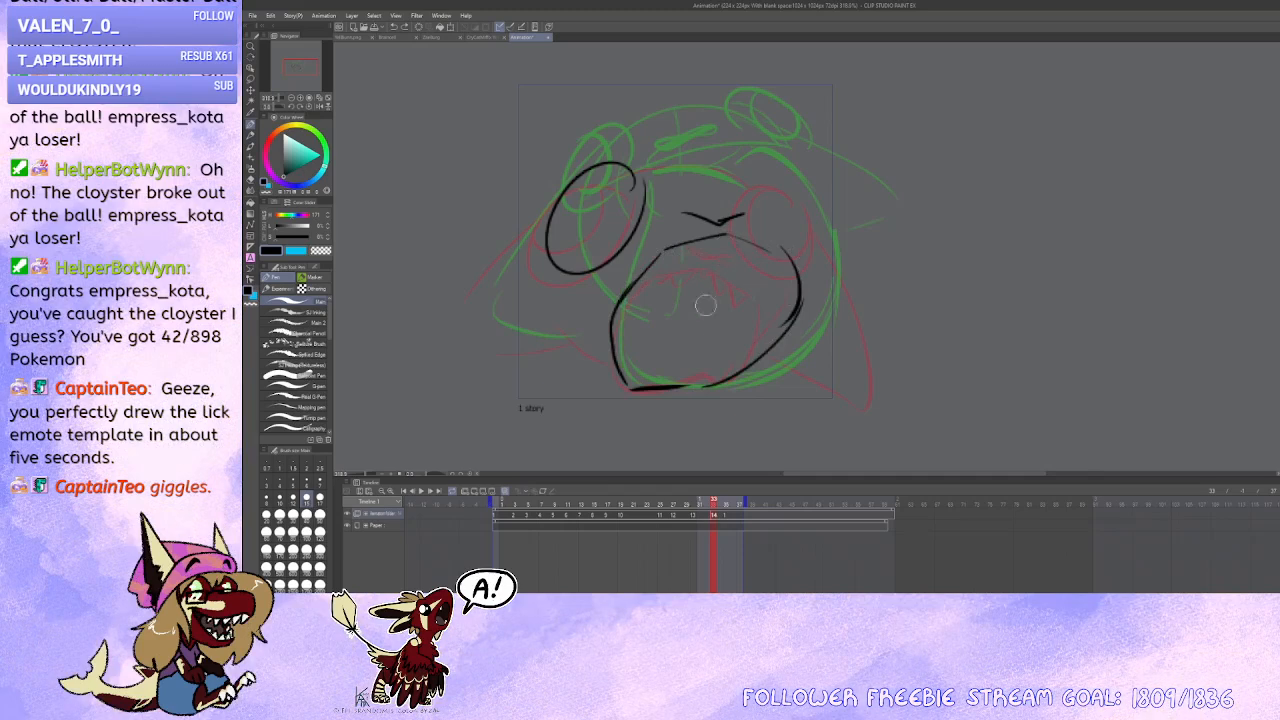
Step: Clean up the muzzle's lower edge with the transparent colour and redraw it as a smooth curve
left_click_drag(618, 360, 699, 386)
key("c")
left_click_drag(600, 359, 660, 396)
left_click_drag(693, 346, 683, 349)
key("c")
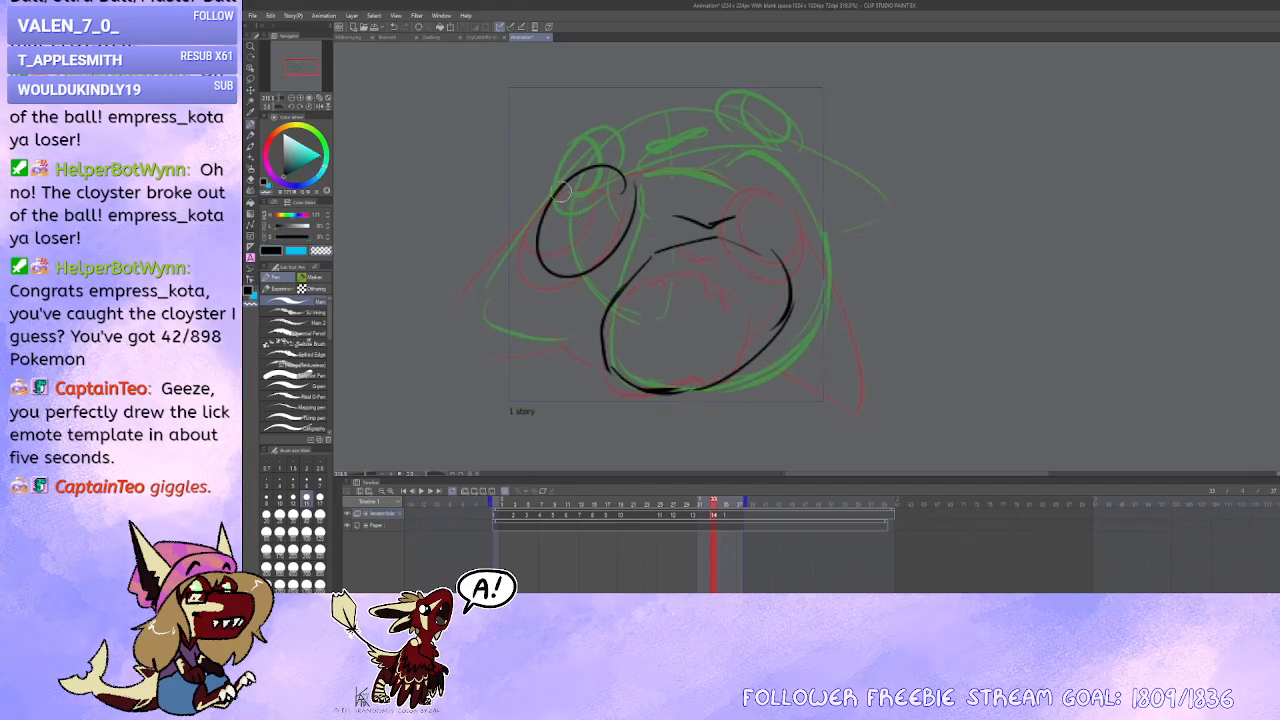
Step: Draw the left eye's inner ring, the left ear's upper line and the left cheek curve down to the muzzle
mouse_move(543, 228)
left_mouse_down()
mouse_move(562, 186)
mouse_move(468, 270)
left_mouse_up()
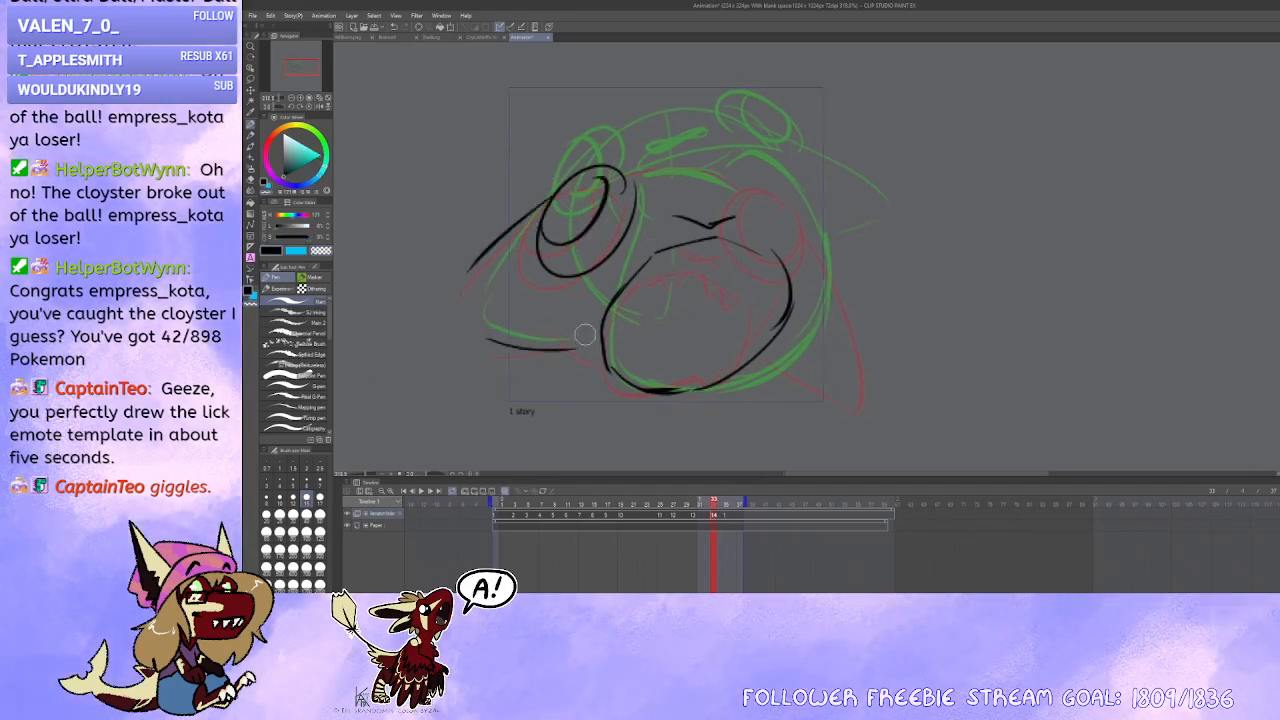
left_click_drag(556, 290, 674, 390)
key("ctrl+z")
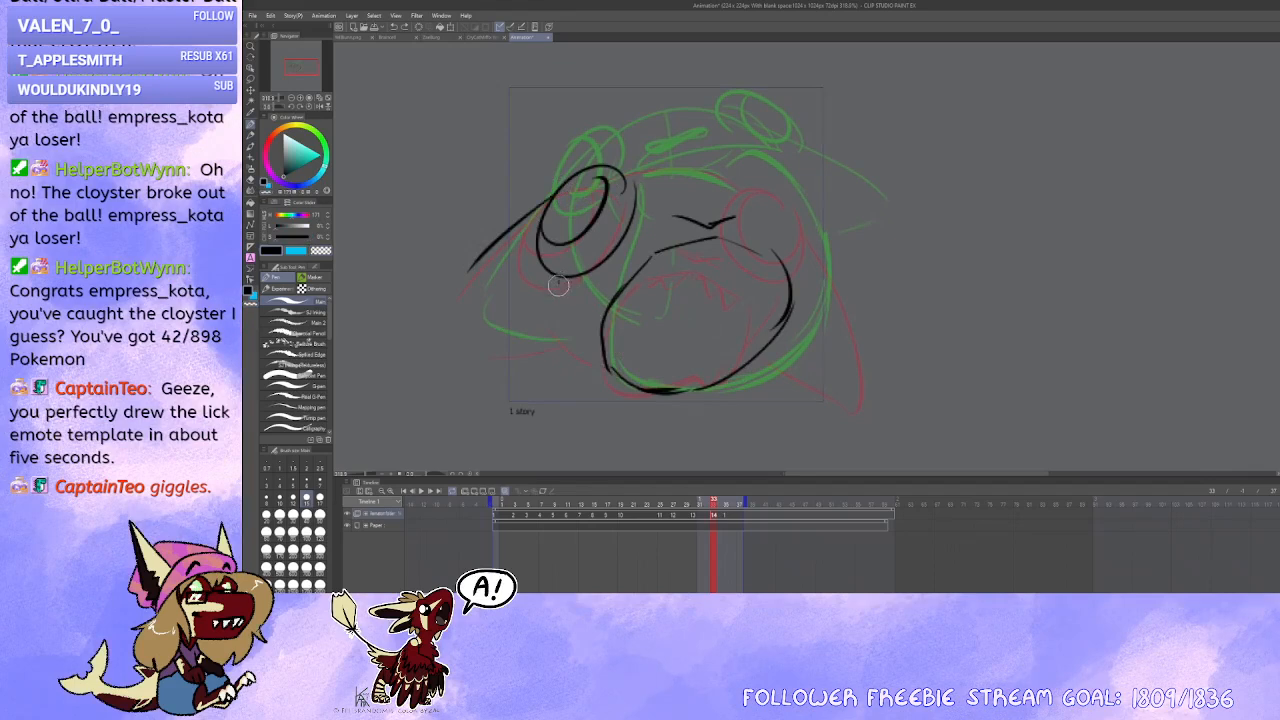
left_click_drag(559, 286, 608, 364)
key("ctrl+z")
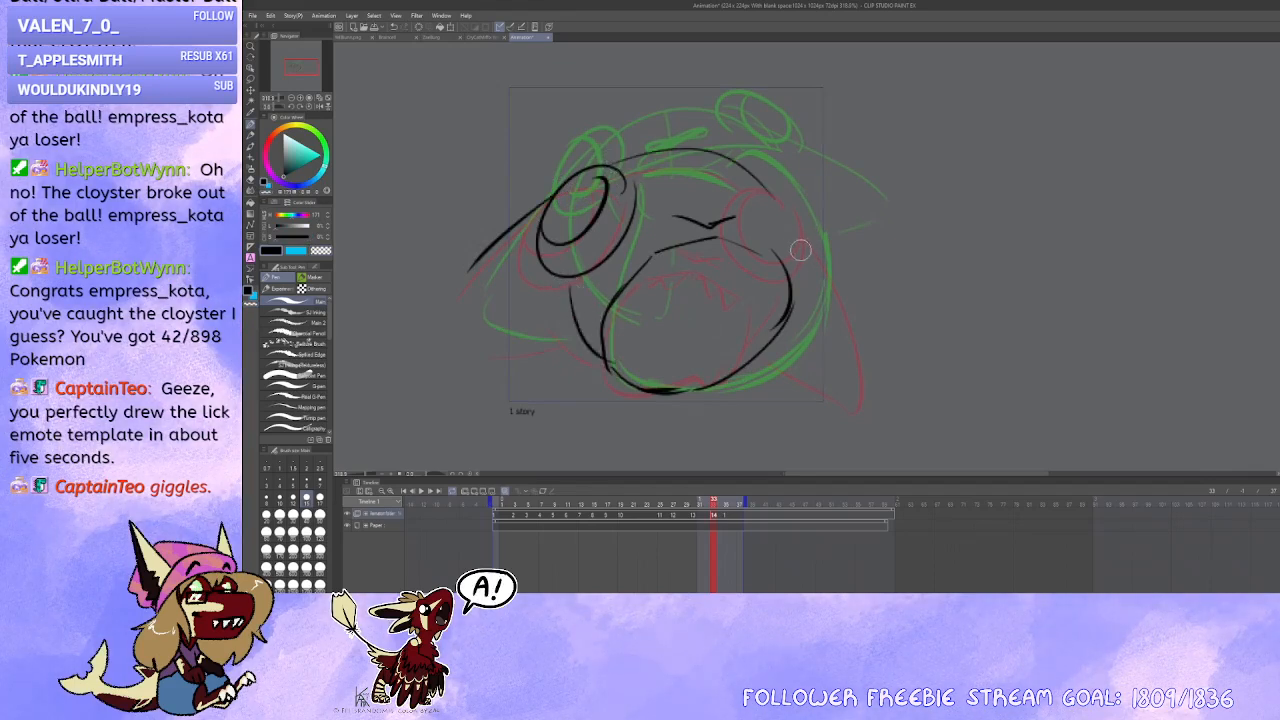
key("ctrl+z")
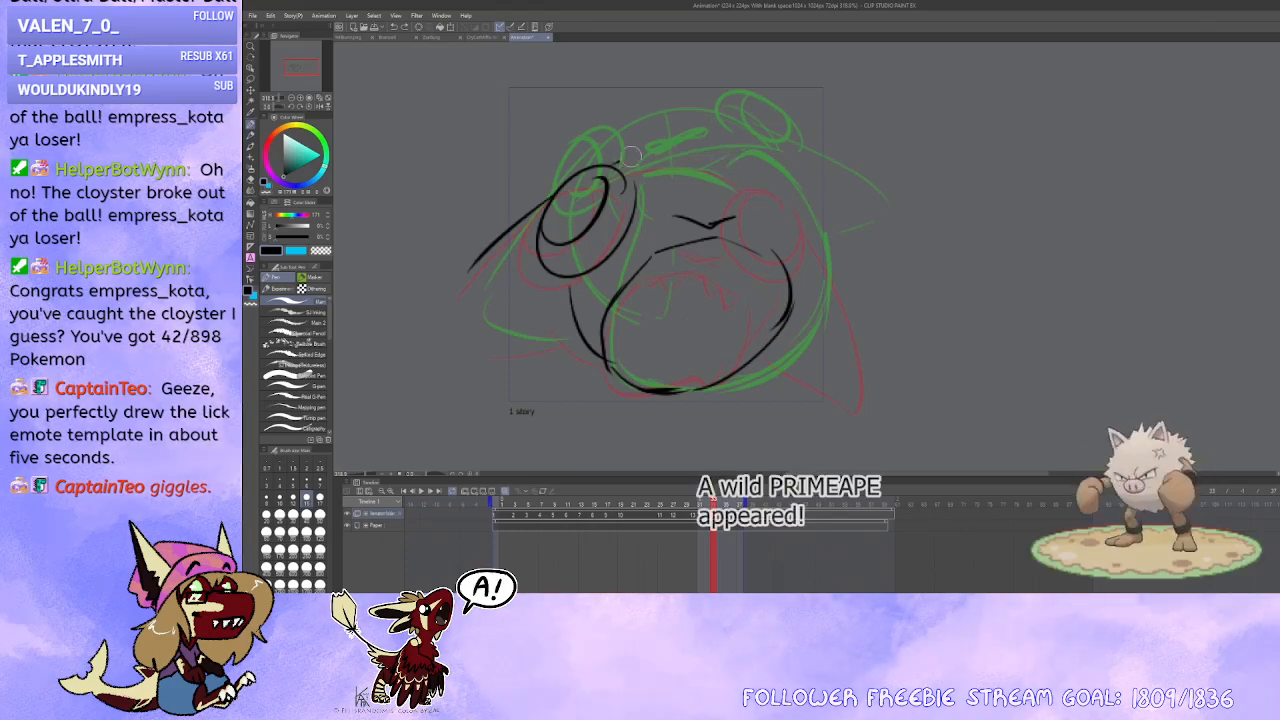
Step: Draw the top-of-head curve from the left eye and the right eye with its inner curve
left_click_drag(620, 165, 750, 172)
mouse_move(806, 212)
left_mouse_down()
mouse_move(780, 240)
mouse_move(798, 203)
mouse_move(815, 221)
left_mouse_up()
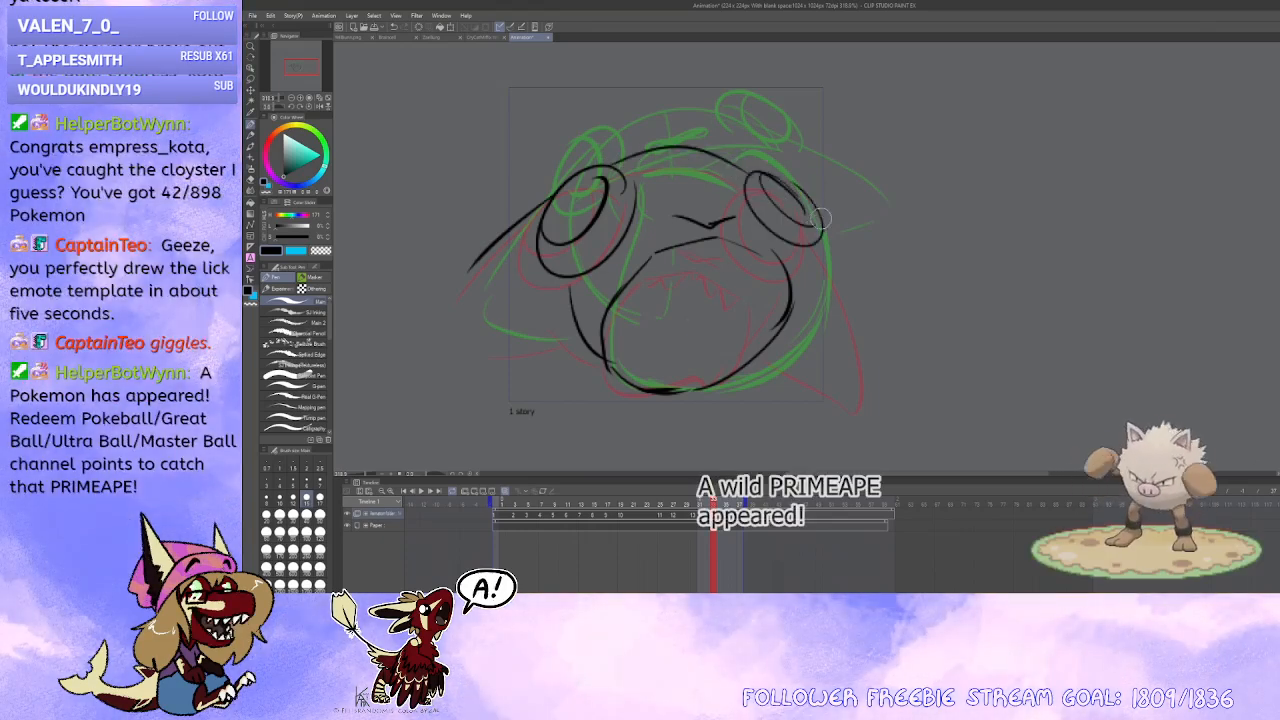
mouse_move(795, 268)
left_mouse_down()
mouse_move(806, 136)
mouse_move(790, 252)
mouse_move(770, 166)
mouse_move(819, 195)
left_mouse_up()
key("ctrl+z")
key("ctrl+z")
key("ctrl+z")
left_click_drag(810, 245, 774, 341)
key("ctrl+z")
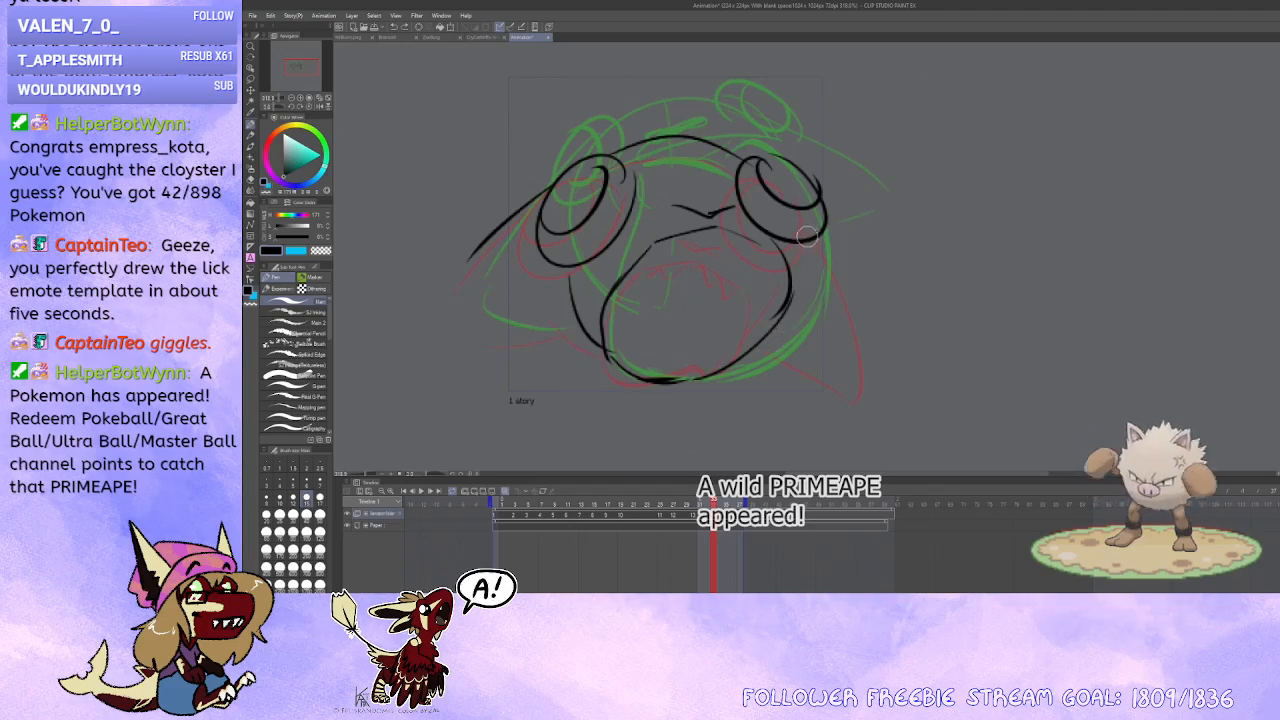
Step: Draw the right cheek, the right ear's outer line, the left ear's lower line and a centre line down the muzzle
left_click_drag(812, 246, 756, 343)
key("ctrl+z")
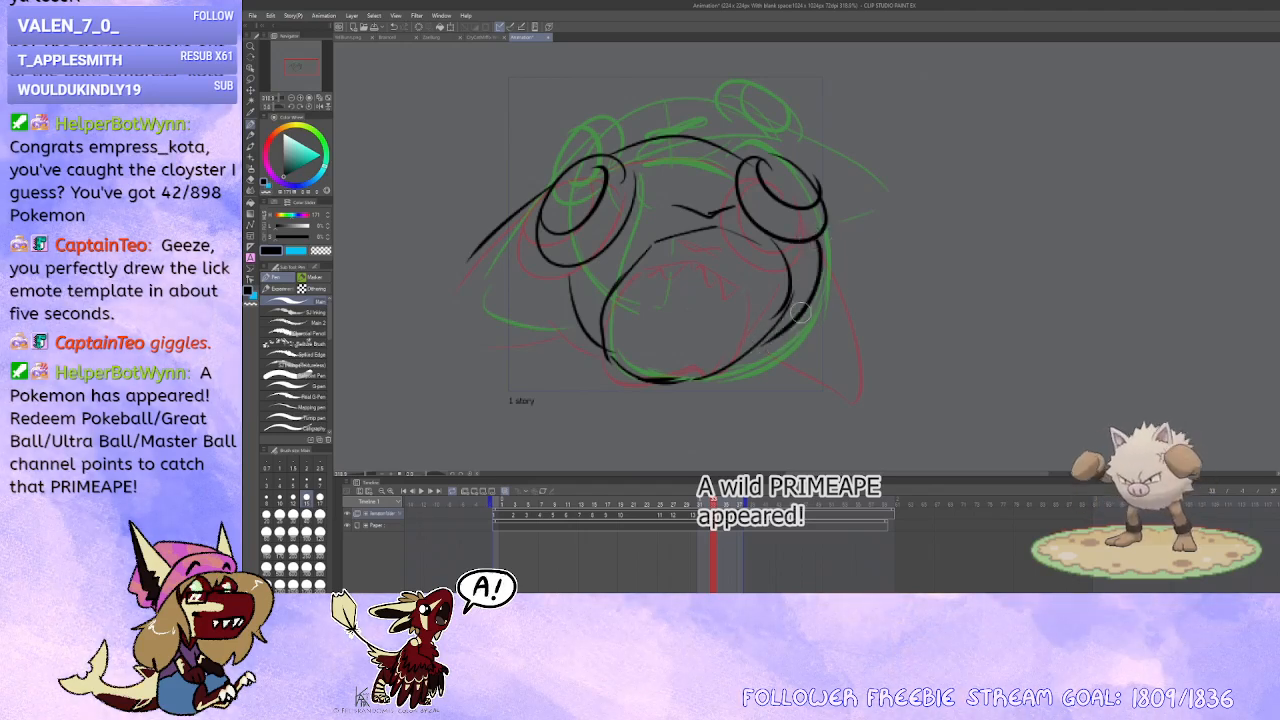
left_click_drag(818, 240, 862, 418)
left_click_drag(570, 328, 478, 357)
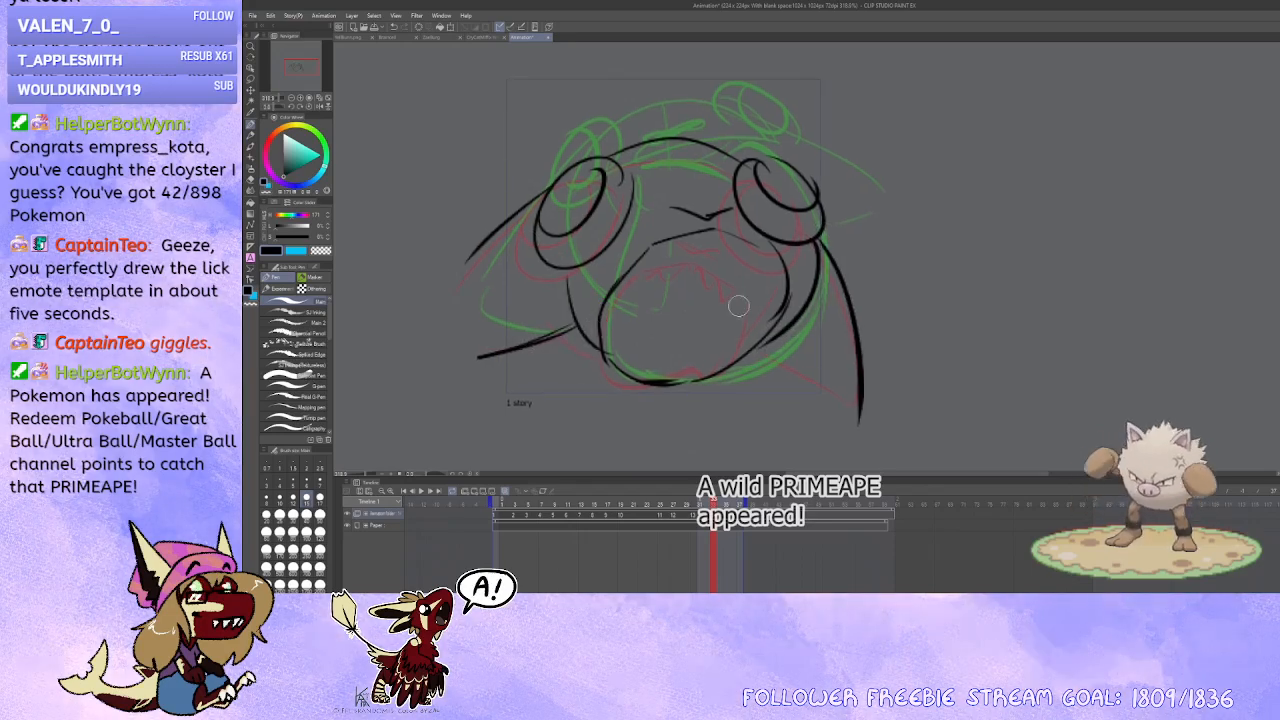
left_click_drag(712, 230, 695, 328)
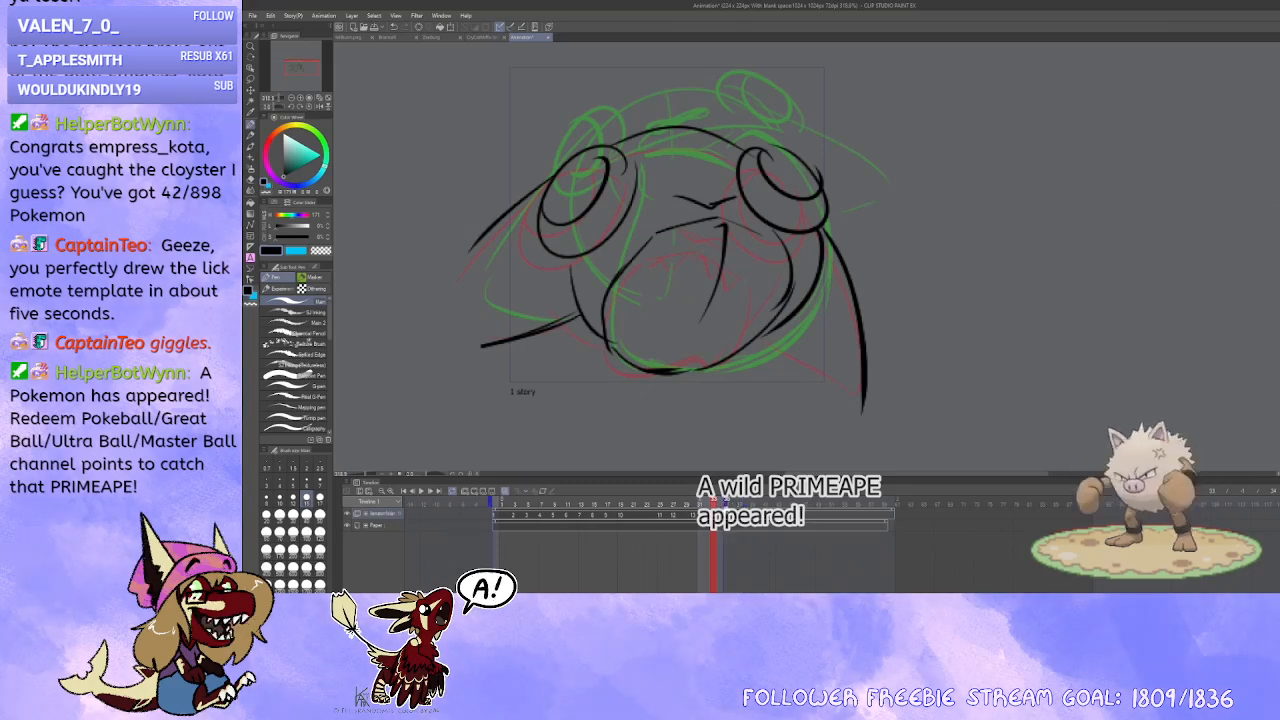
Step: Play back the animation to check the motion, and stop the playback
left_click(422, 492)
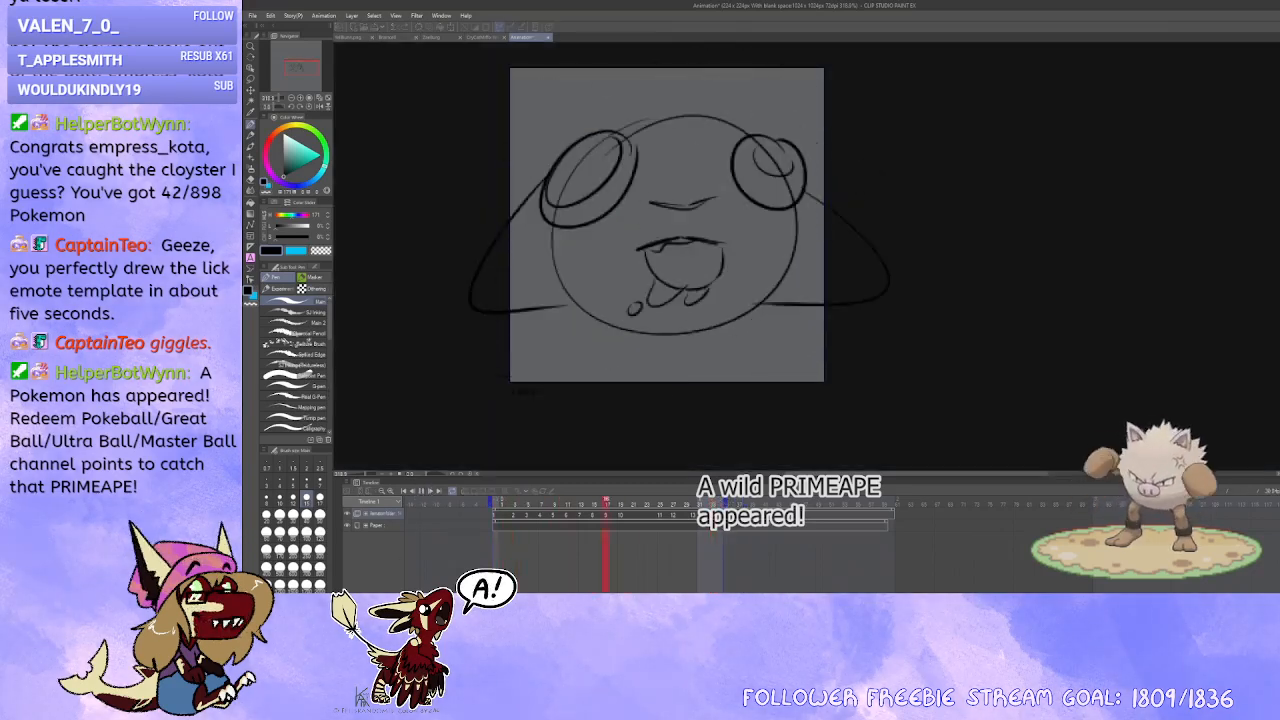
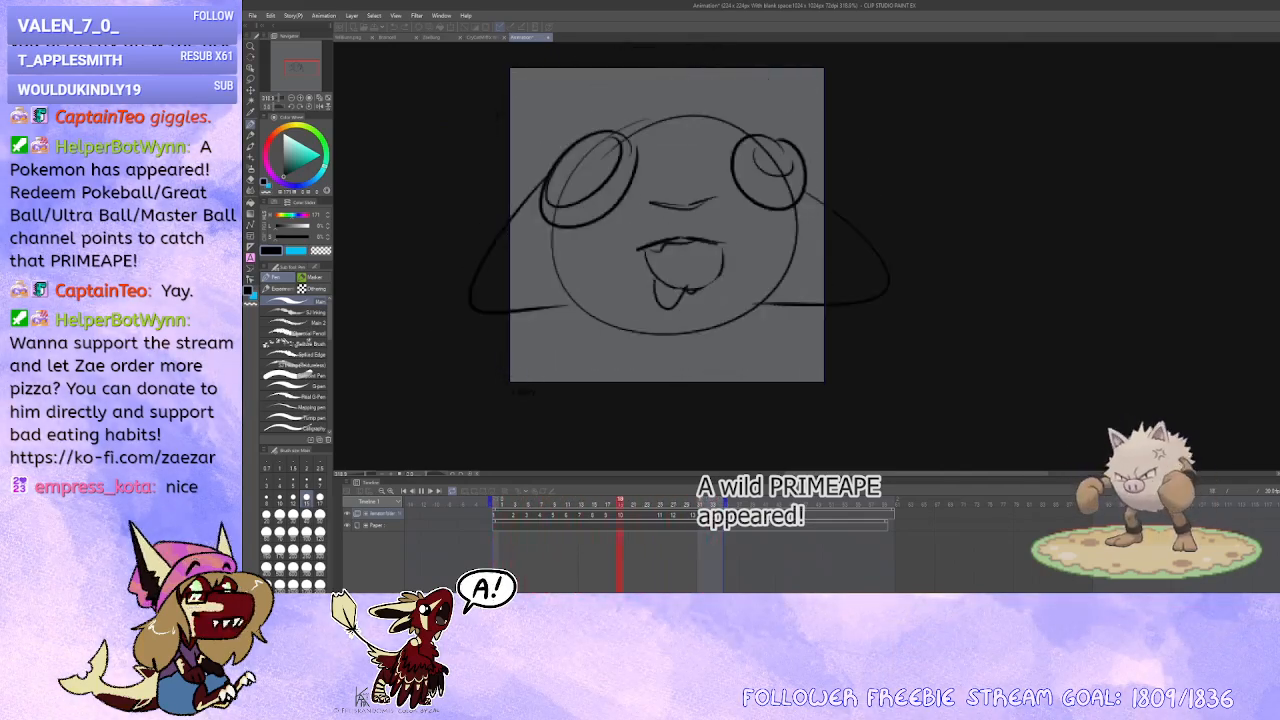
left_click(422, 491)
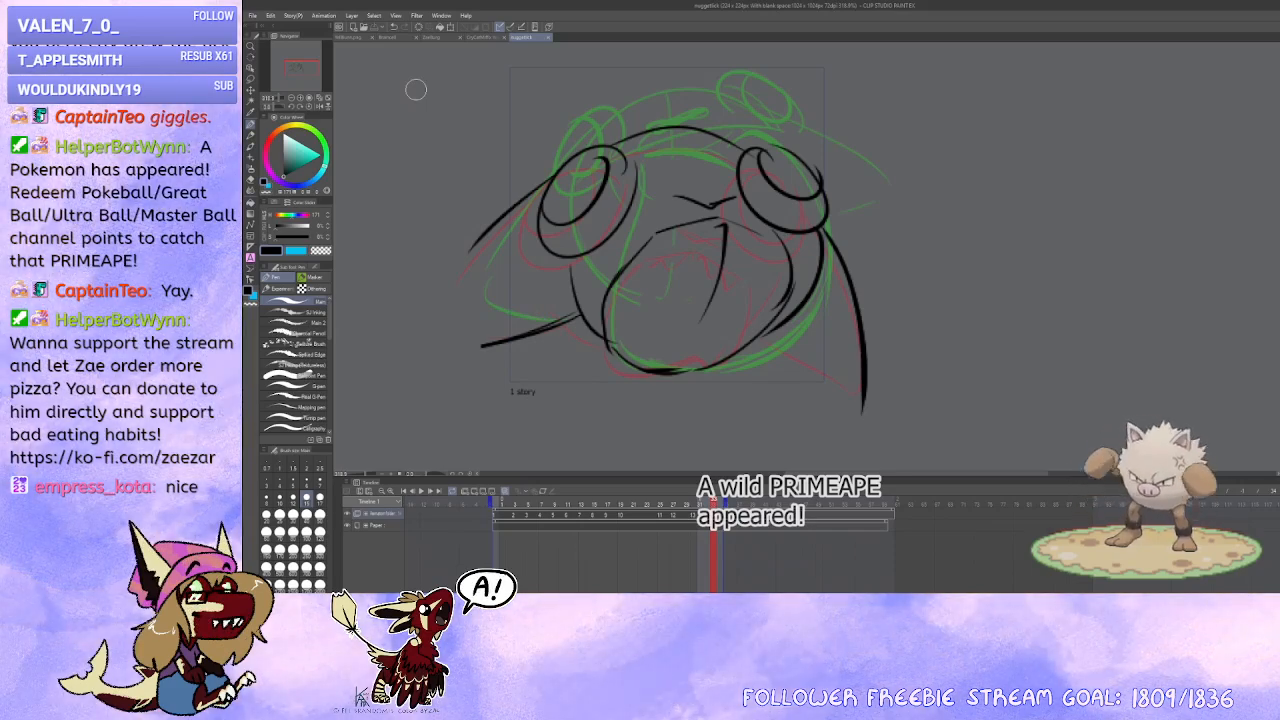
Step: Create a new portrait-format illustration canvas and paste in the green-lit photo of the kneeling figure
left_click(252, 15)
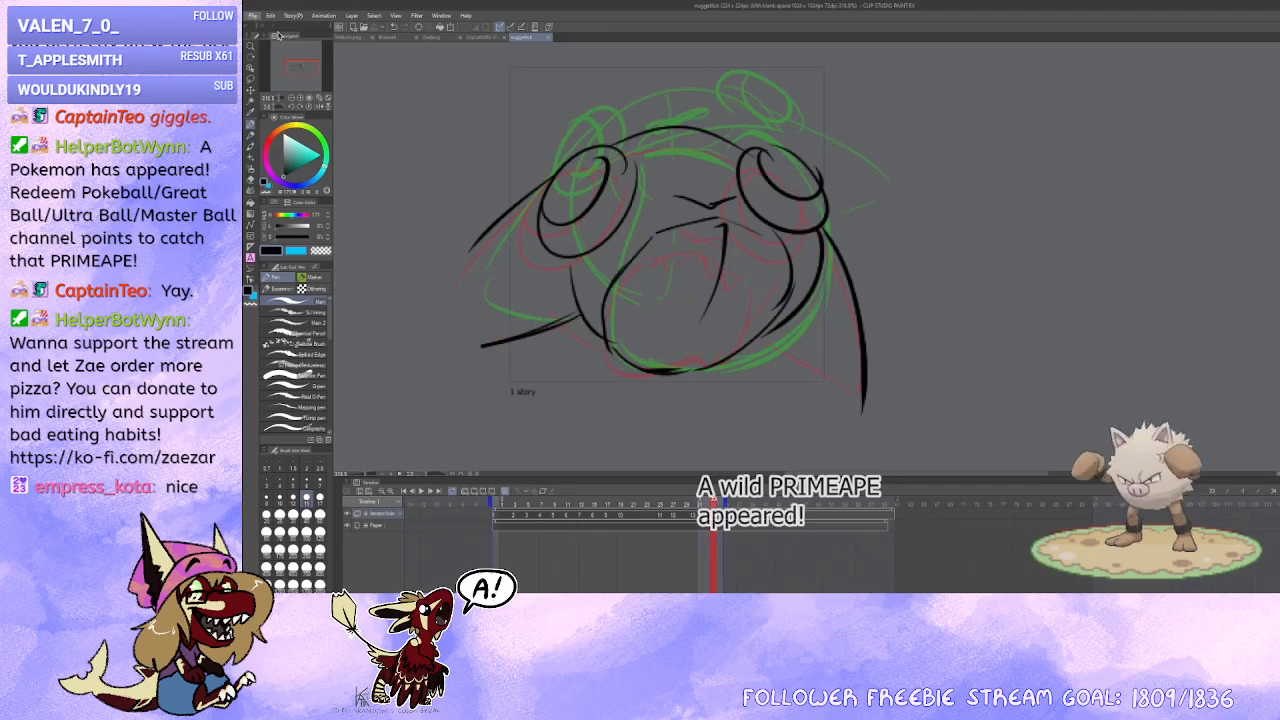
left_click(280, 27)
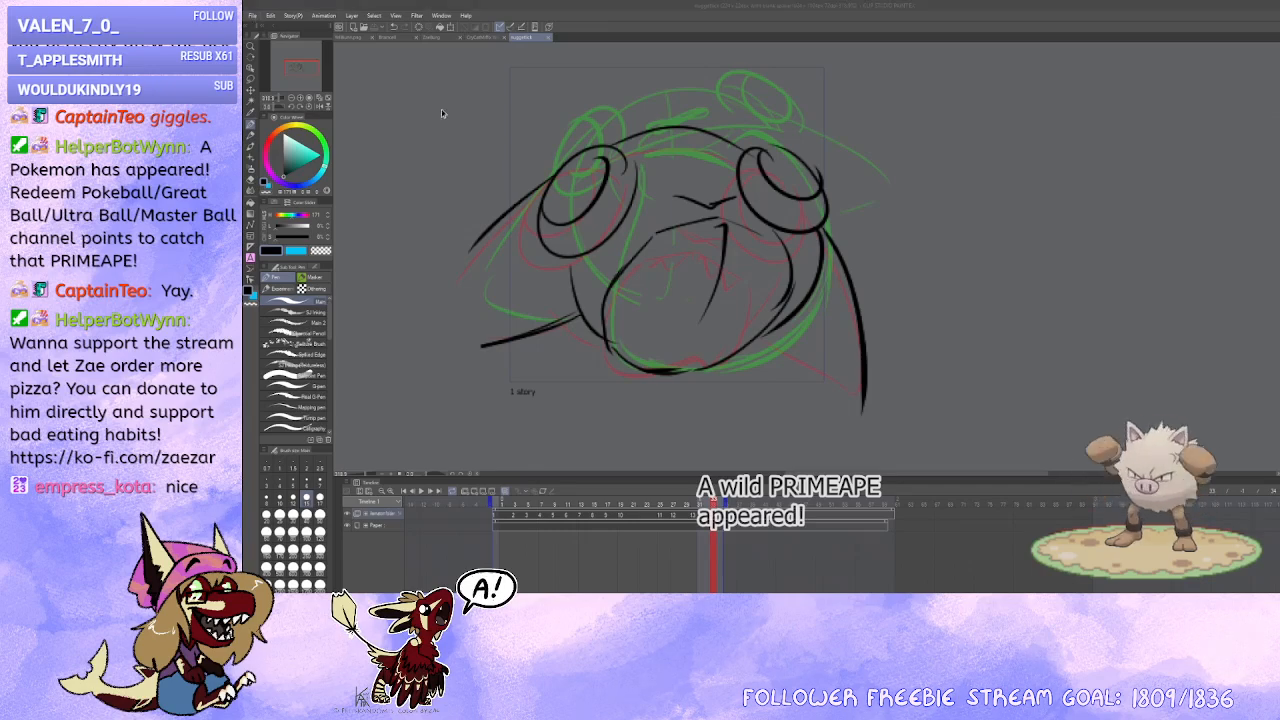
left_click(800, 128)
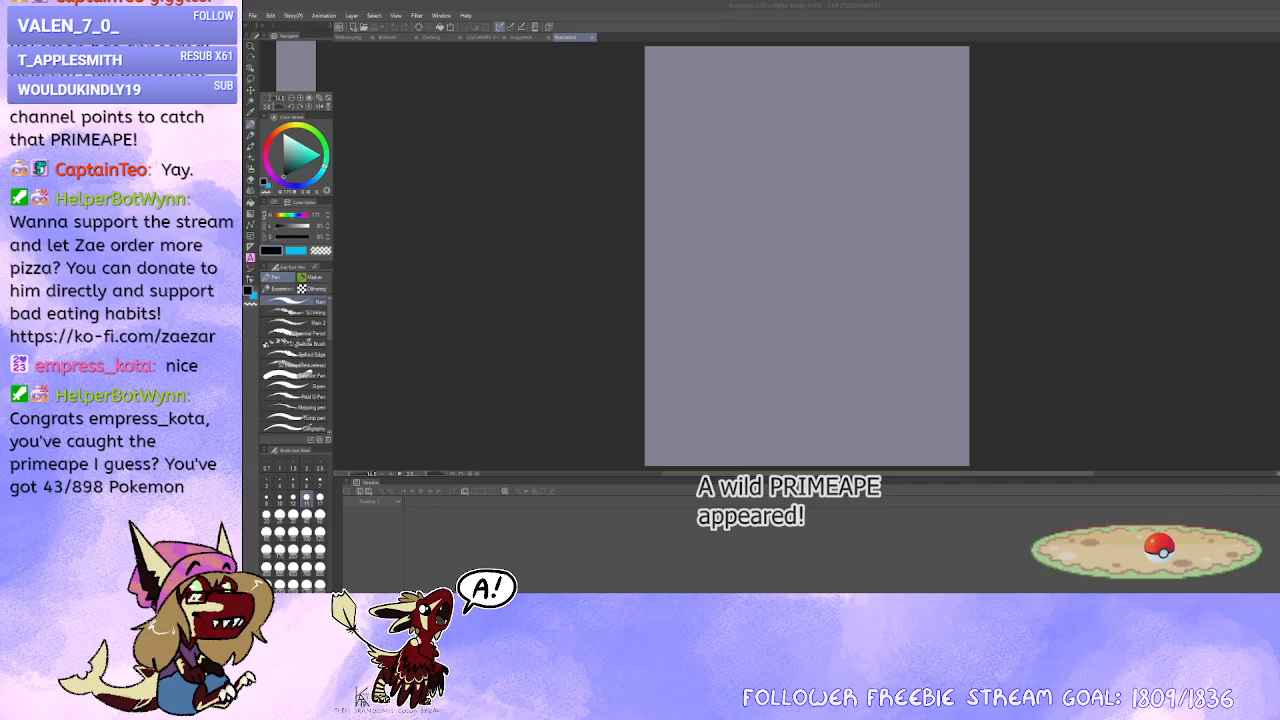
left_click(394, 233)
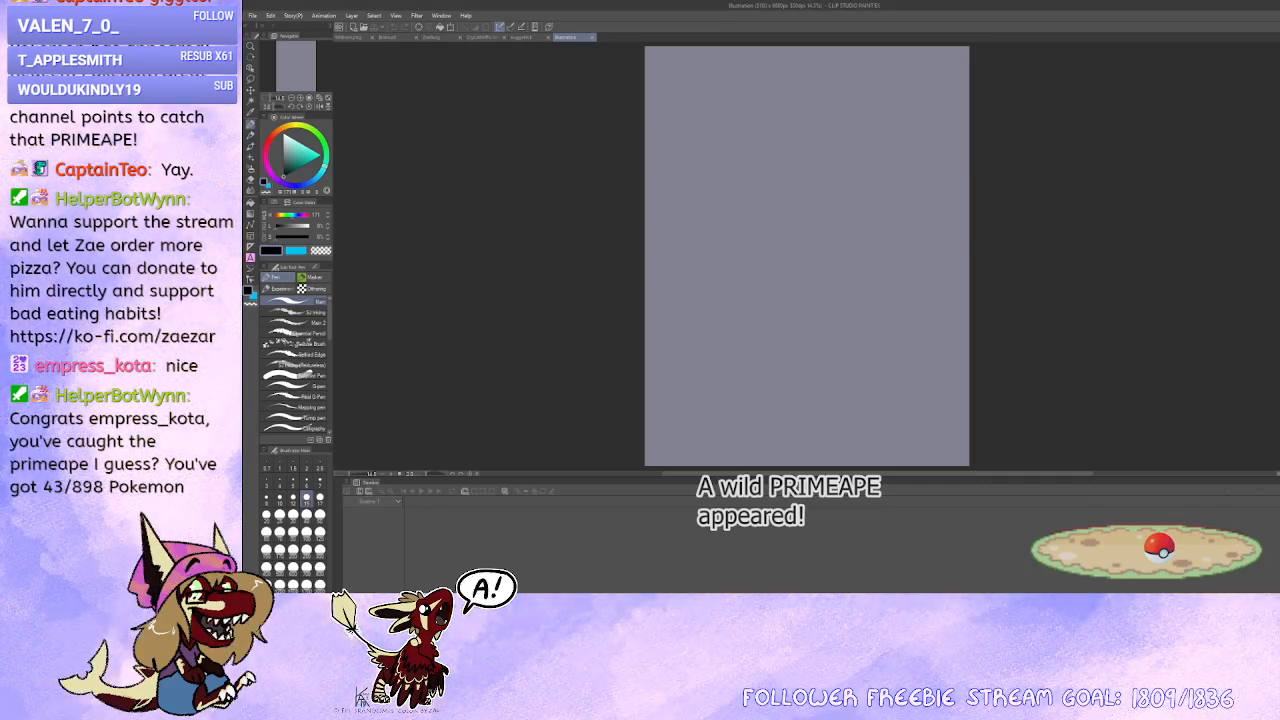
key("x")
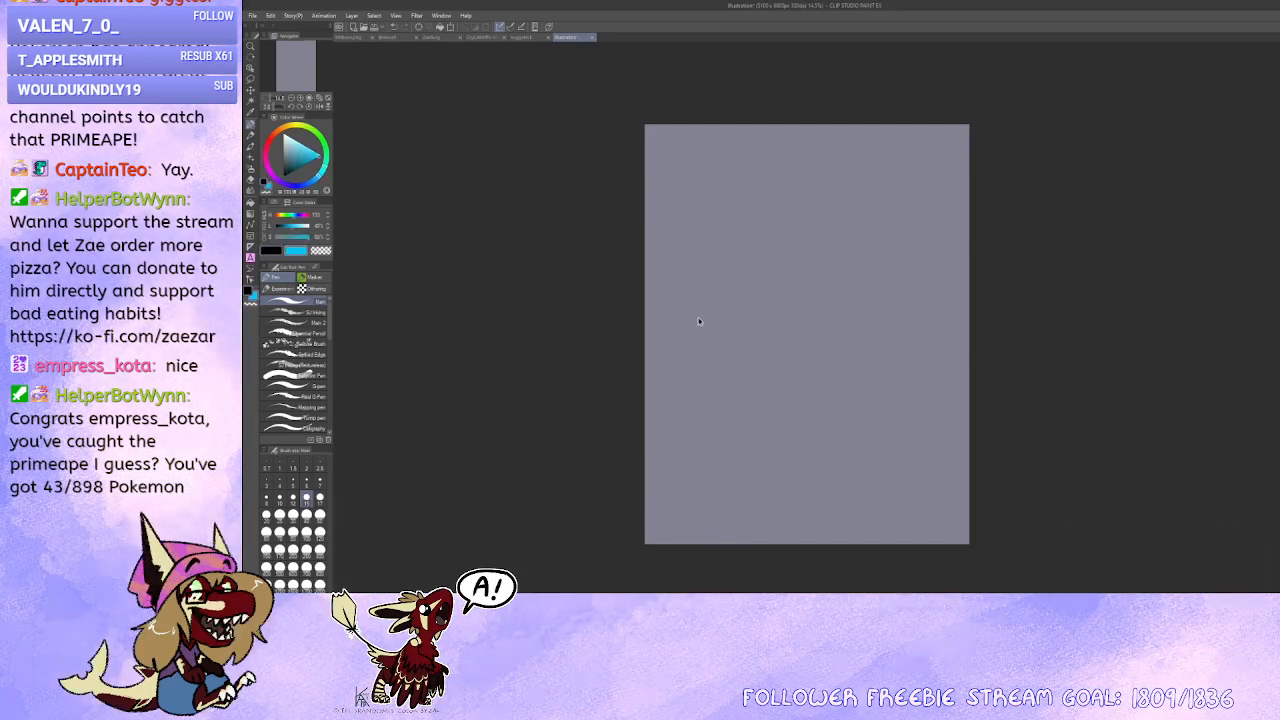
key("ctrl+v")
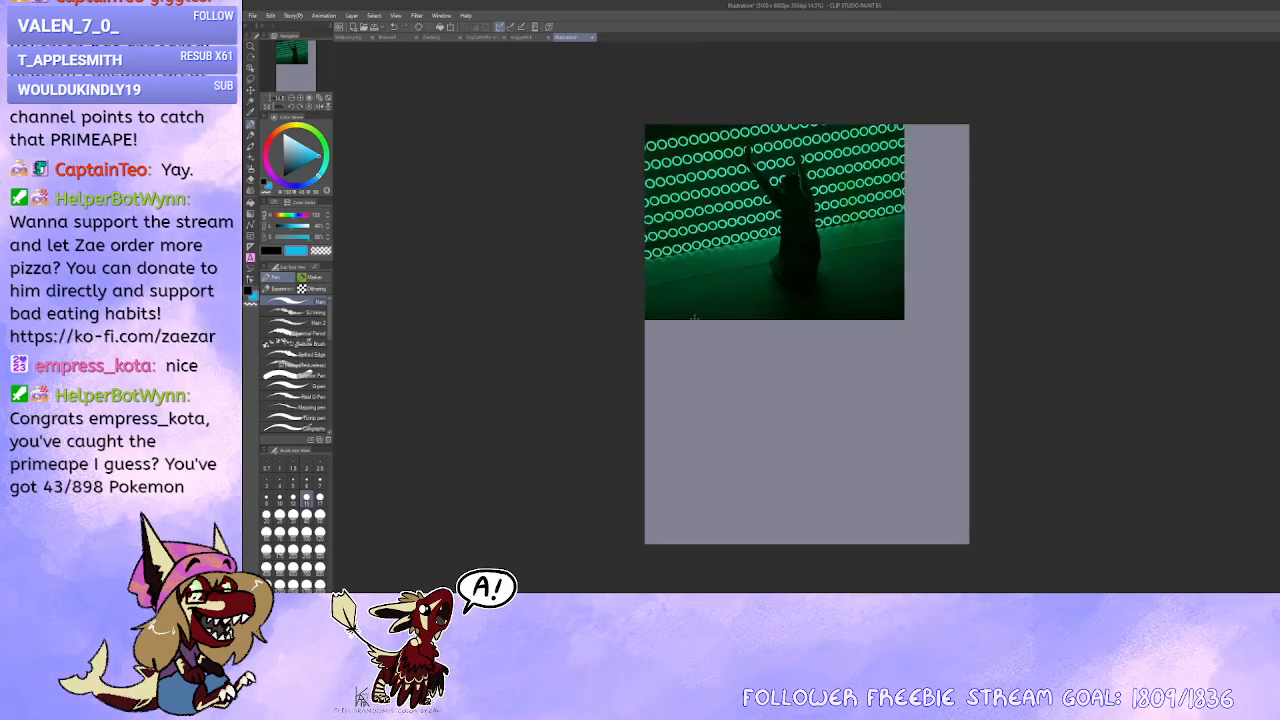
Step: Position the pasted photo against the canvas's left edge, leaving blank space beside it for sketching
left_click_drag(696, 228, 526, 246)
scroll(527, 246, "up", 4)
scroll(595, 228, "up", 2)
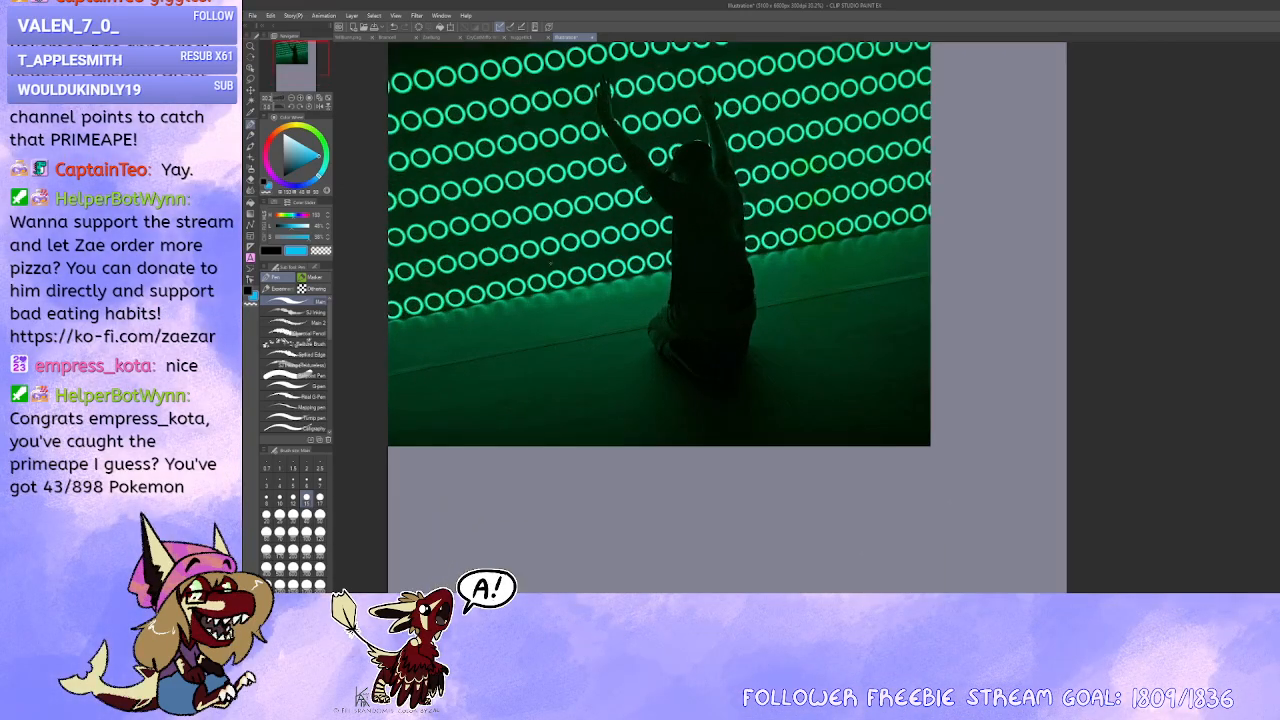
left_click_drag(855, 370, 868, 466)
left_click_drag(857, 445, 884, 402)
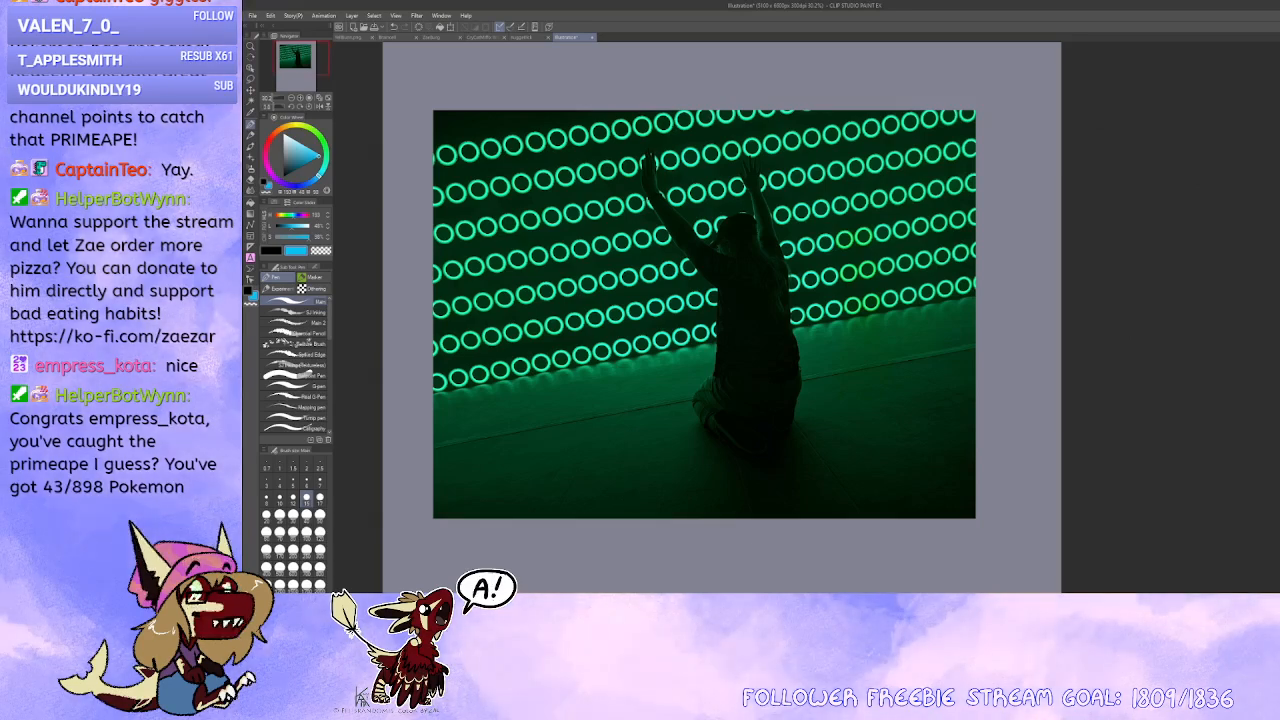
mouse_move(825, 329)
left_mouse_down()
mouse_move(666, 294)
mouse_move(770, 353)
mouse_move(721, 347)
mouse_move(672, 276)
left_mouse_up()
Step: Sketch a loose head circle just right of the photo with the Main 2 pen at brush size 10
left_click(298, 322)
key("[")
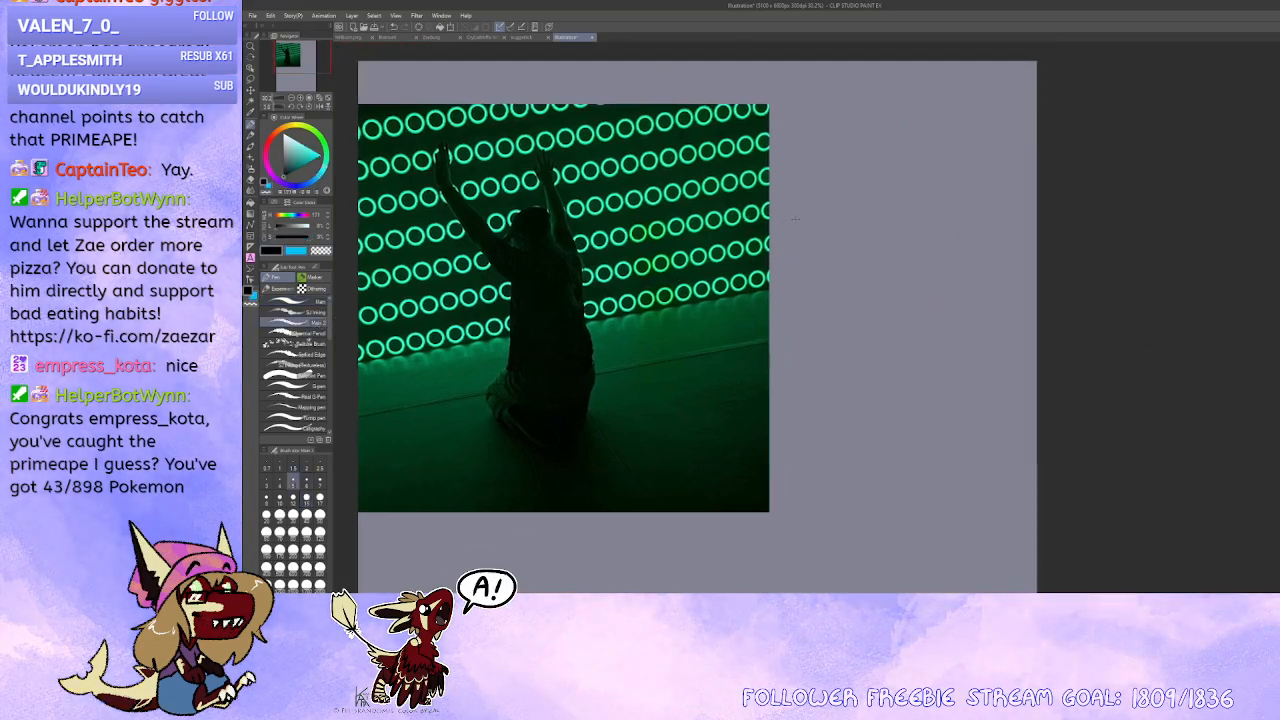
key("[")
key("]")
key("]")
key("]")
key("]")
key("]")
left_click_drag(798, 223, 796, 221)
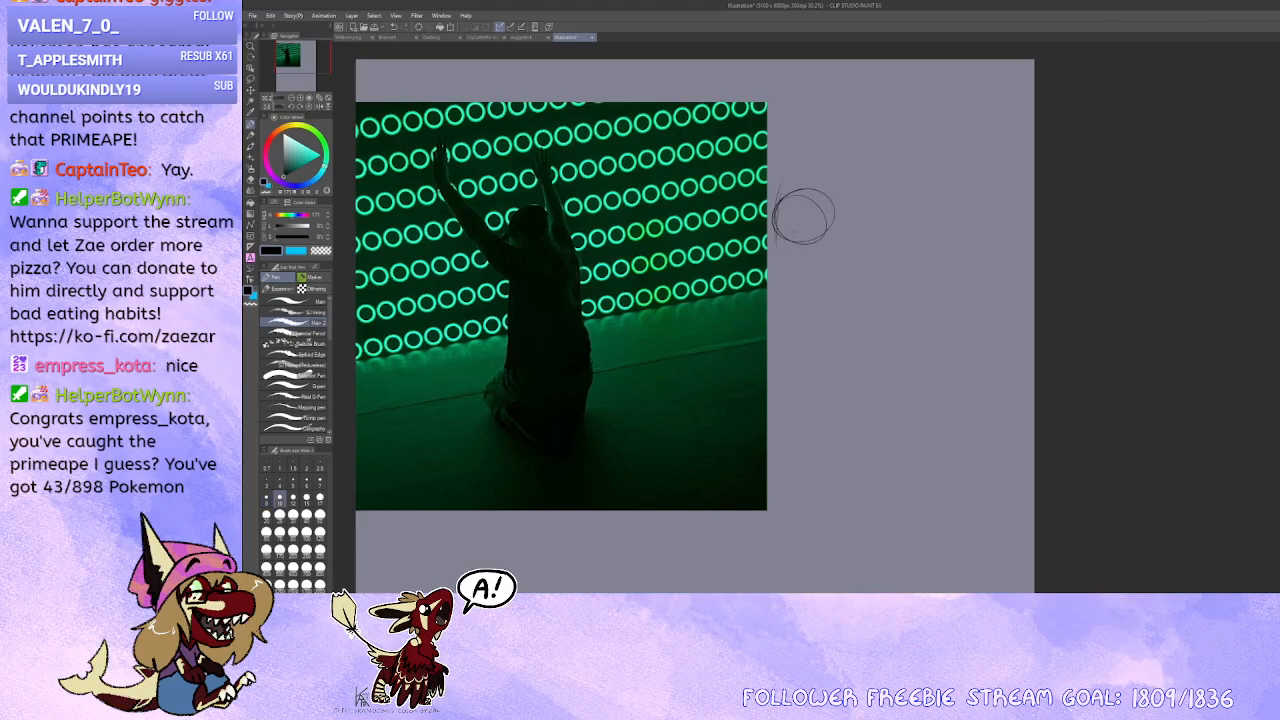
mouse_move(786, 186)
left_mouse_down()
mouse_move(779, 226)
mouse_move(791, 241)
left_mouse_up()
Step: Sketch the gesture figure's spine line, ribcage curve and left shoulder circle below the head
scroll(791, 240, "down", 4)
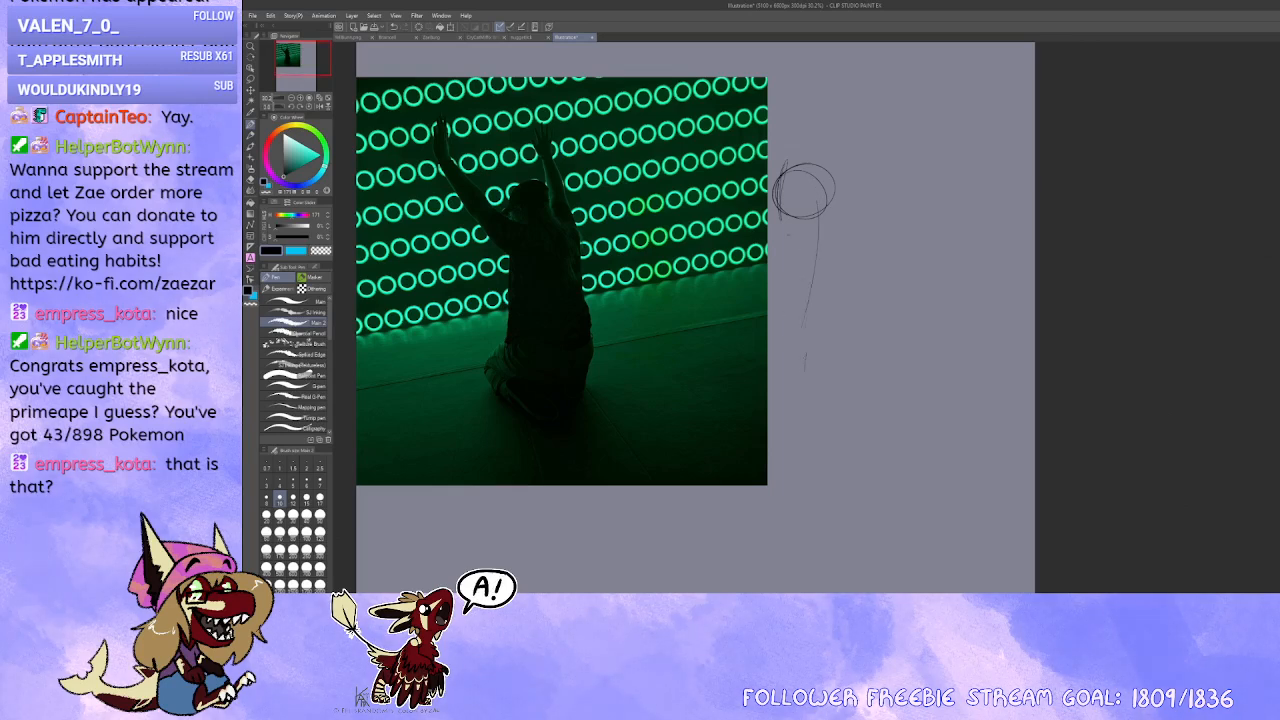
key("ctrl+z")
mouse_move(833, 241)
left_mouse_down()
mouse_move(782, 234)
mouse_move(845, 234)
left_mouse_up()
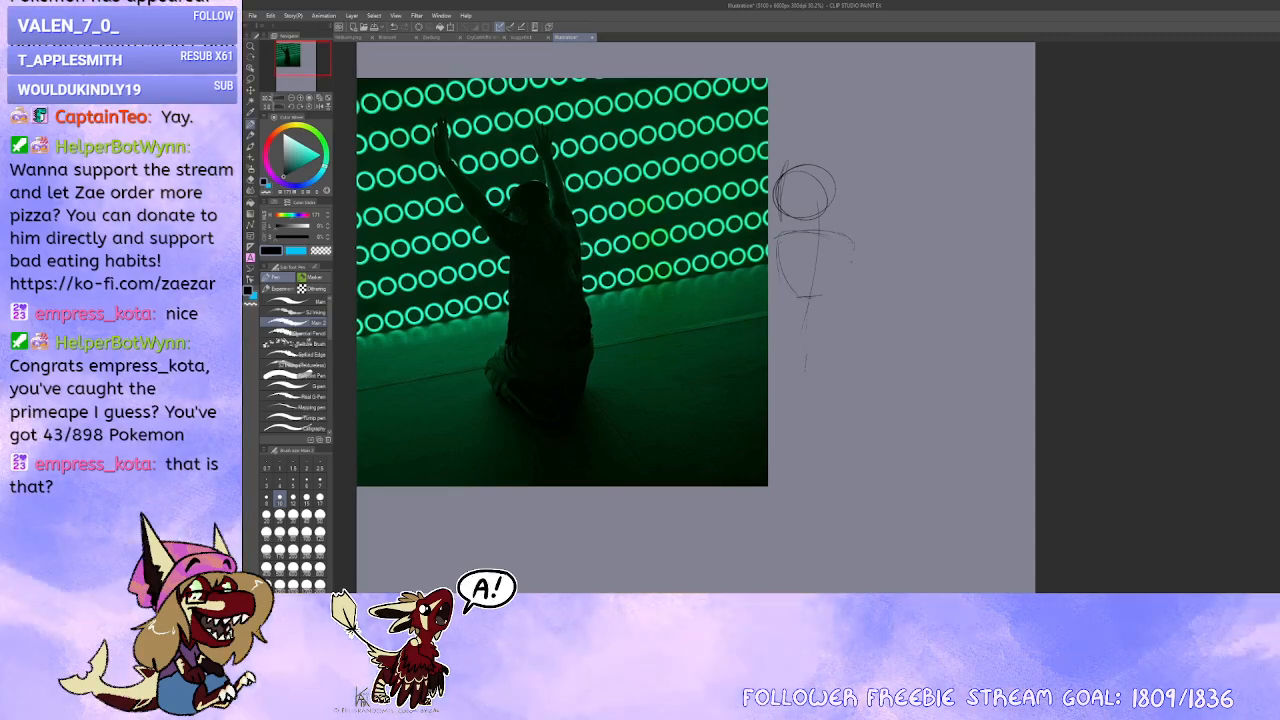
left_click_drag(820, 321, 881, 397)
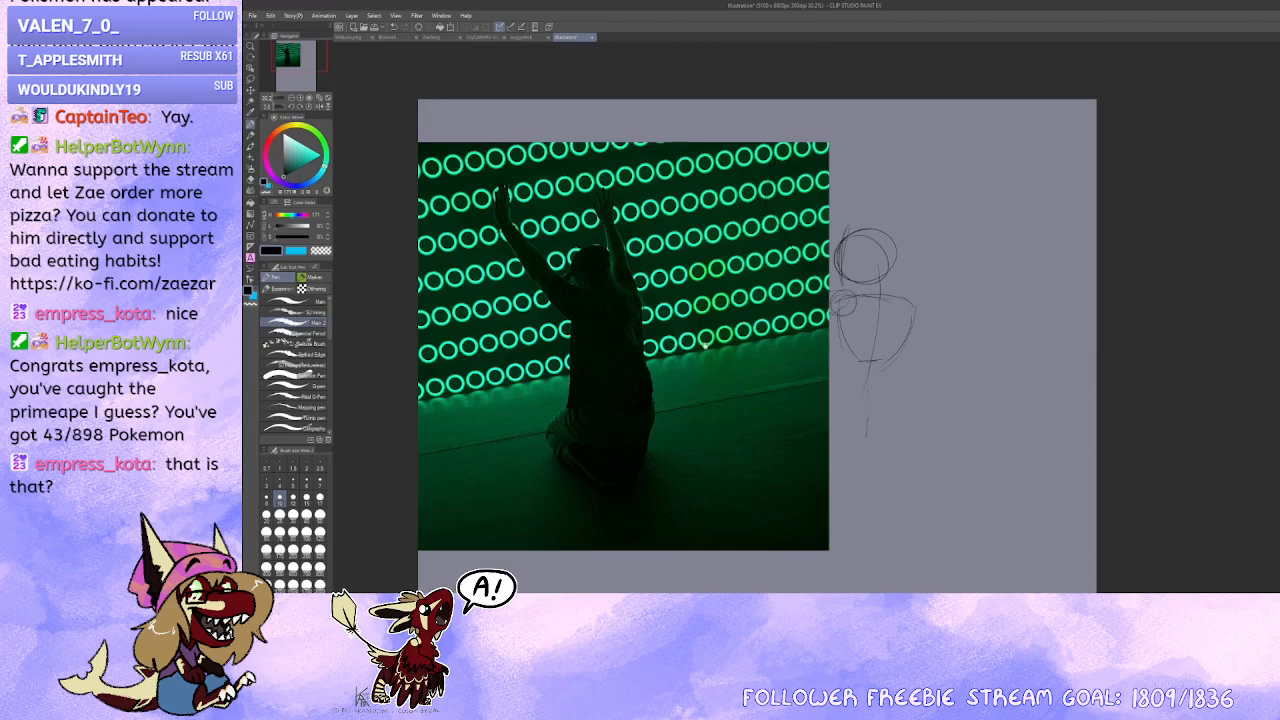
left_click_drag(704, 345, 724, 343)
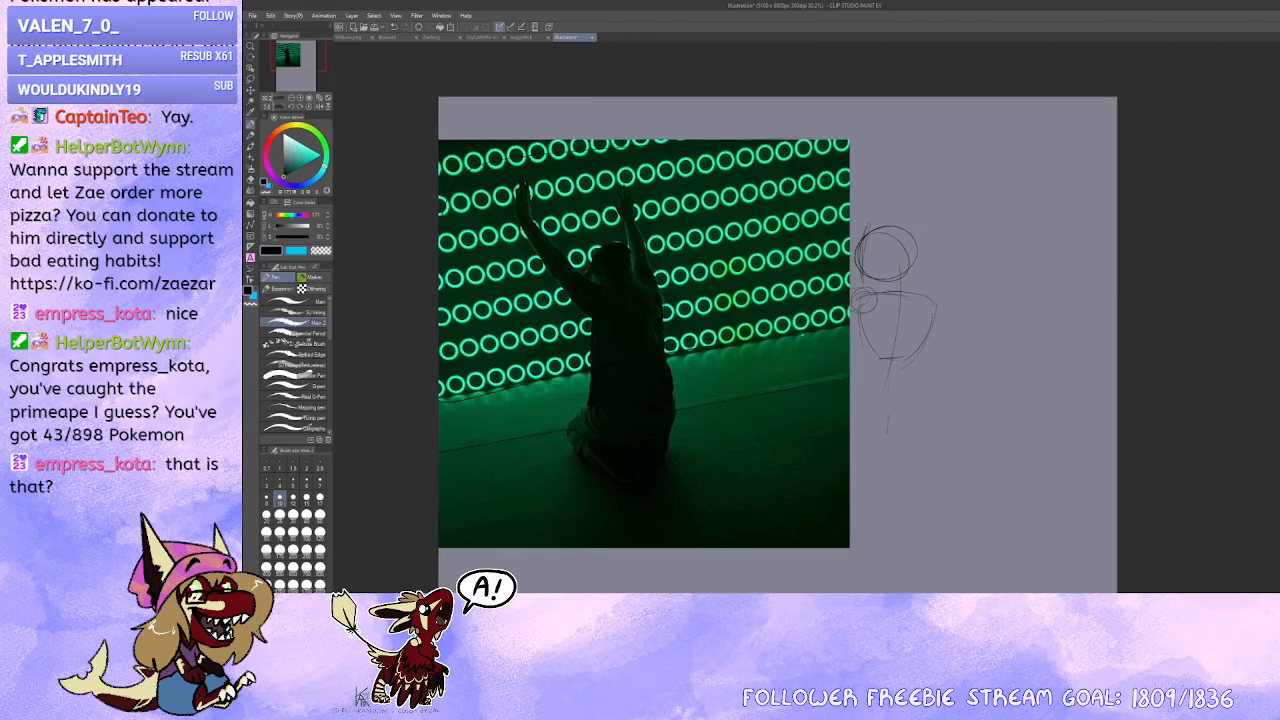
left_click_drag(830, 114, 842, 140)
key("ctrl+z")
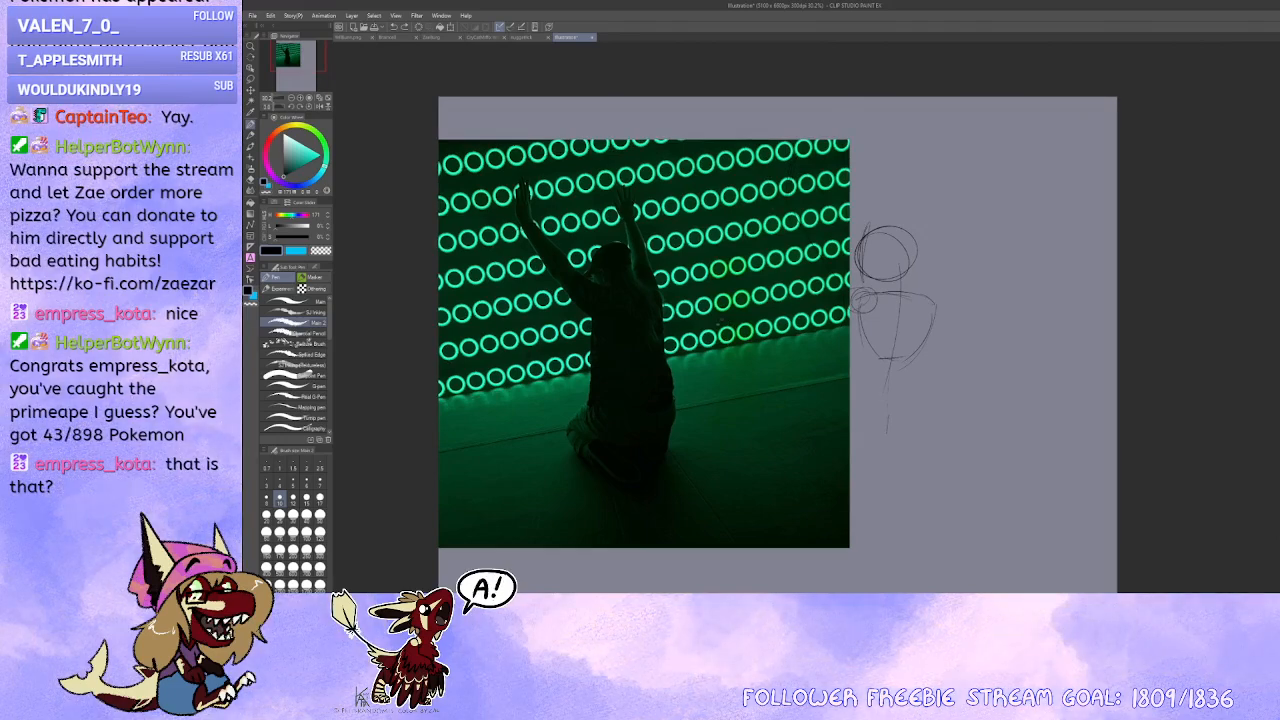
left_click_drag(786, 347, 796, 334)
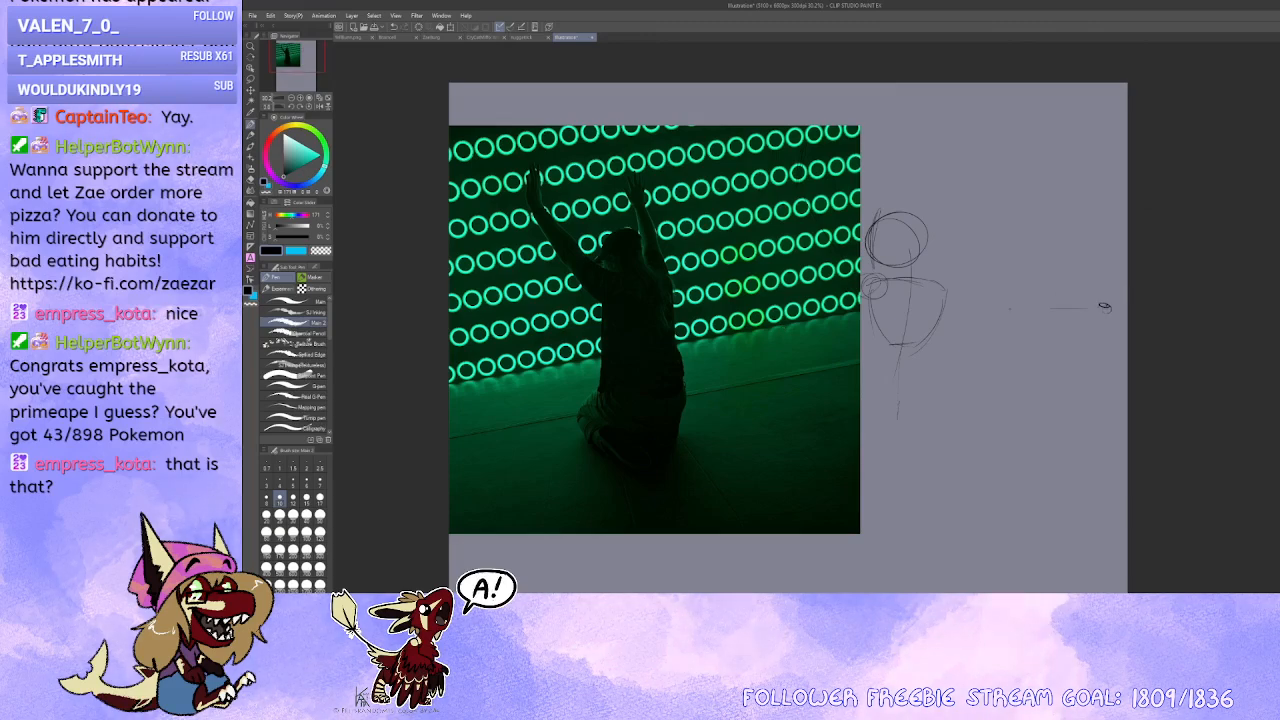
left_click_drag(1010, 309, 860, 313)
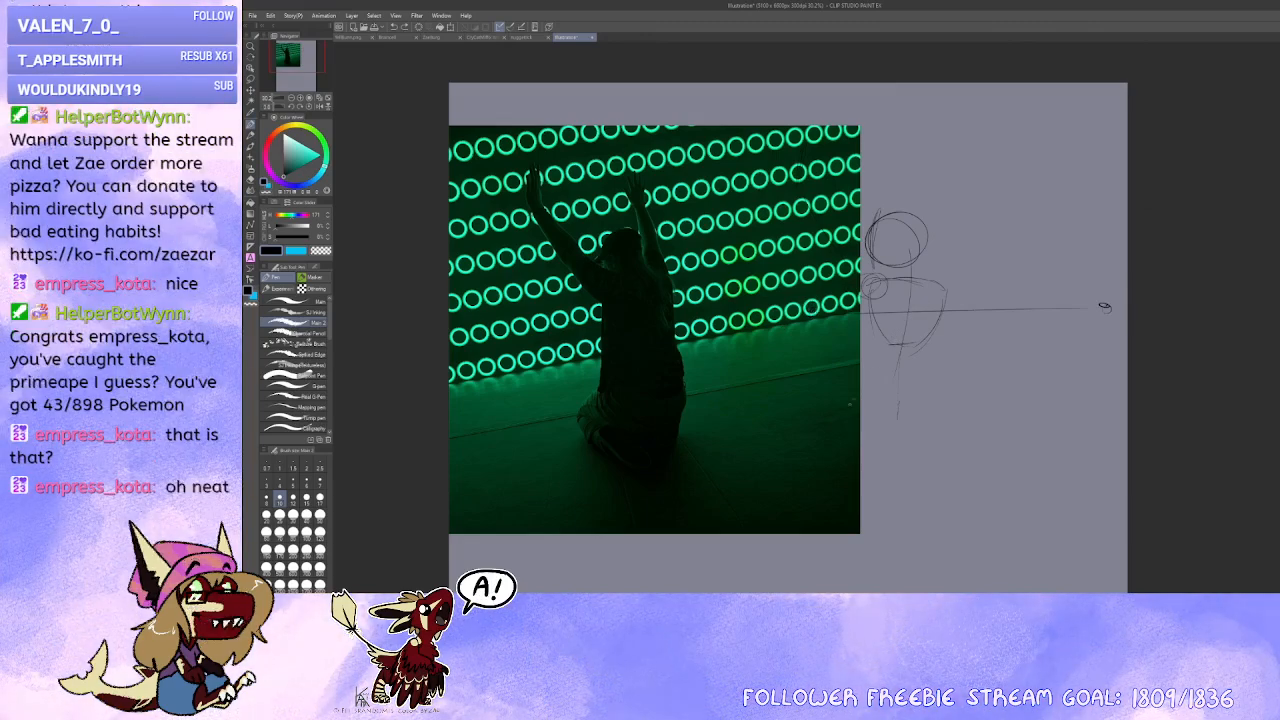
key("ctrl+z")
Step: Shift the photo farther left and the sketch farther right, and draw the figure's raised left arm line in the gap
mouse_move(919, 337)
left_mouse_down()
mouse_move(823, 314)
mouse_move(863, 318)
left_mouse_up()
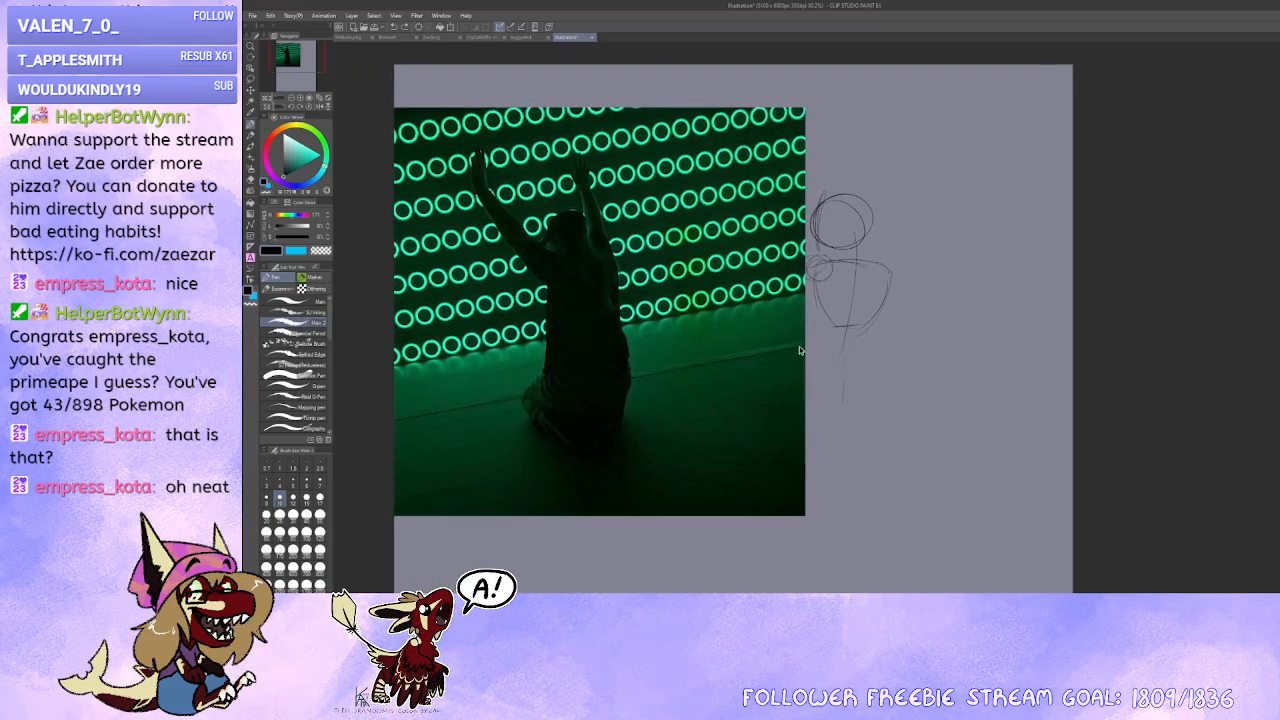
left_click_drag(758, 375, 684, 380)
left_click_drag(818, 274, 899, 264)
mouse_move(700, 352)
left_mouse_down()
mouse_move(785, 340)
mouse_move(748, 346)
mouse_move(804, 350)
left_mouse_up()
Step: Rough in the pelvis with a slanted hip line, and loop the folded legs and feet beneath it
left_click_drag(907, 356, 897, 348)
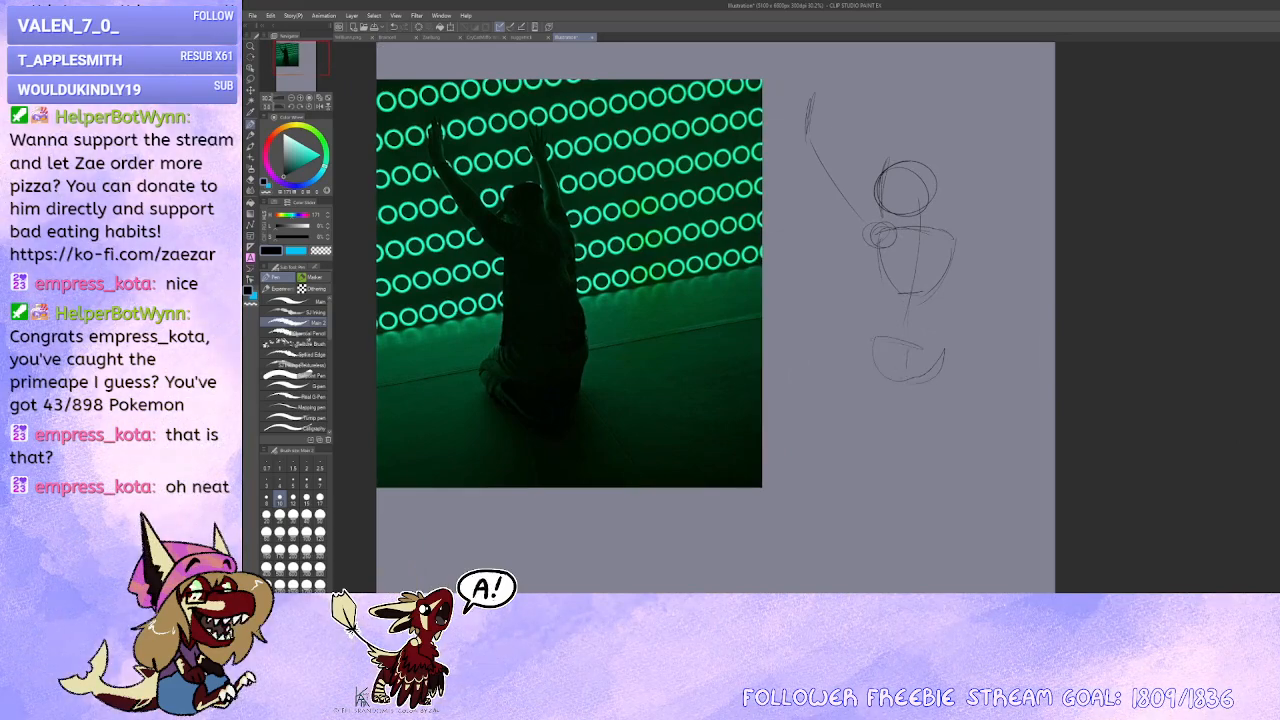
left_click_drag(846, 340, 955, 352)
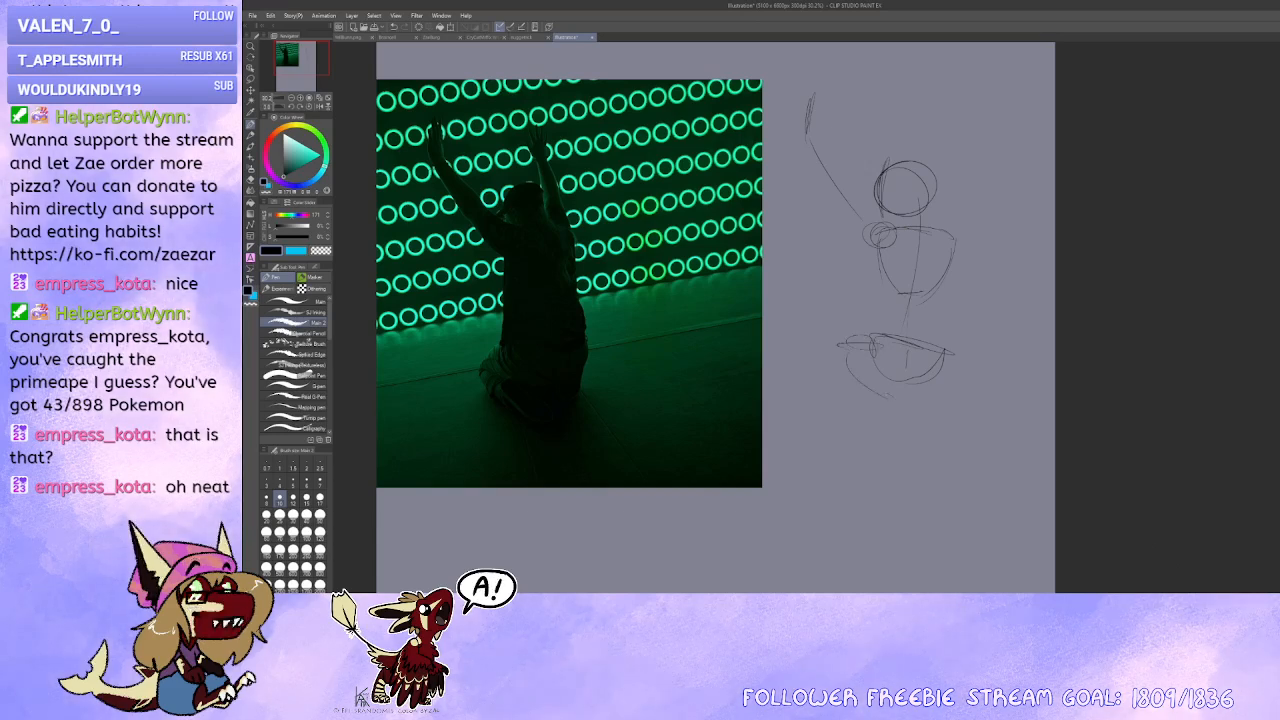
key("ctrl+z")
mouse_move(828, 370)
left_mouse_down()
mouse_move(883, 411)
mouse_move(868, 395)
mouse_move(855, 425)
left_mouse_up()
mouse_move(882, 372)
left_mouse_down()
mouse_move(918, 414)
mouse_move(928, 389)
mouse_move(918, 416)
left_mouse_up()
key("ctrl+z")
key("ctrl+z")
key("ctrl+z")
key("ctrl+z")
key("ctrl+z")
mouse_move(869, 403)
left_mouse_down()
mouse_move(905, 413)
mouse_move(890, 409)
mouse_move(891, 382)
left_mouse_up()
left_click_drag(905, 304, 884, 349)
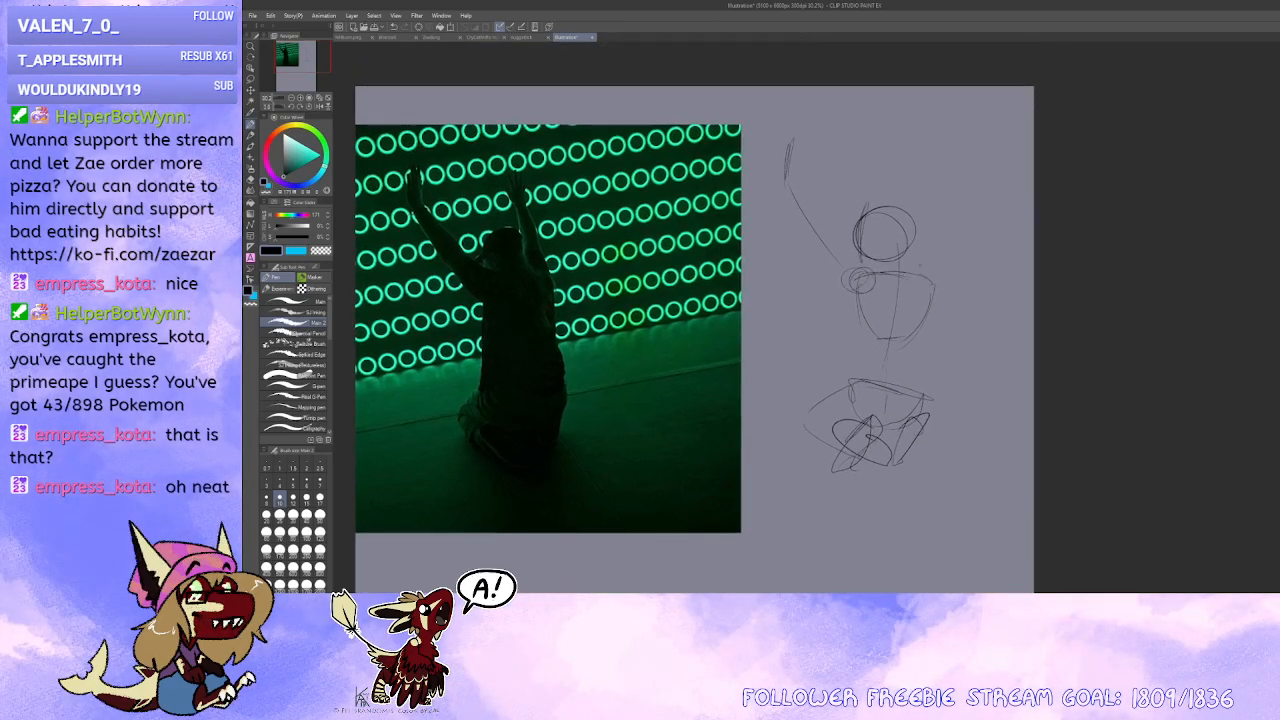
Step: Sketch the raised right arm line with a rounded hand shape, and add loose finger strokes to the left hand
mouse_move(918, 268)
left_mouse_down()
mouse_move(931, 150)
mouse_move(917, 140)
mouse_move(942, 130)
mouse_move(934, 167)
left_mouse_up()
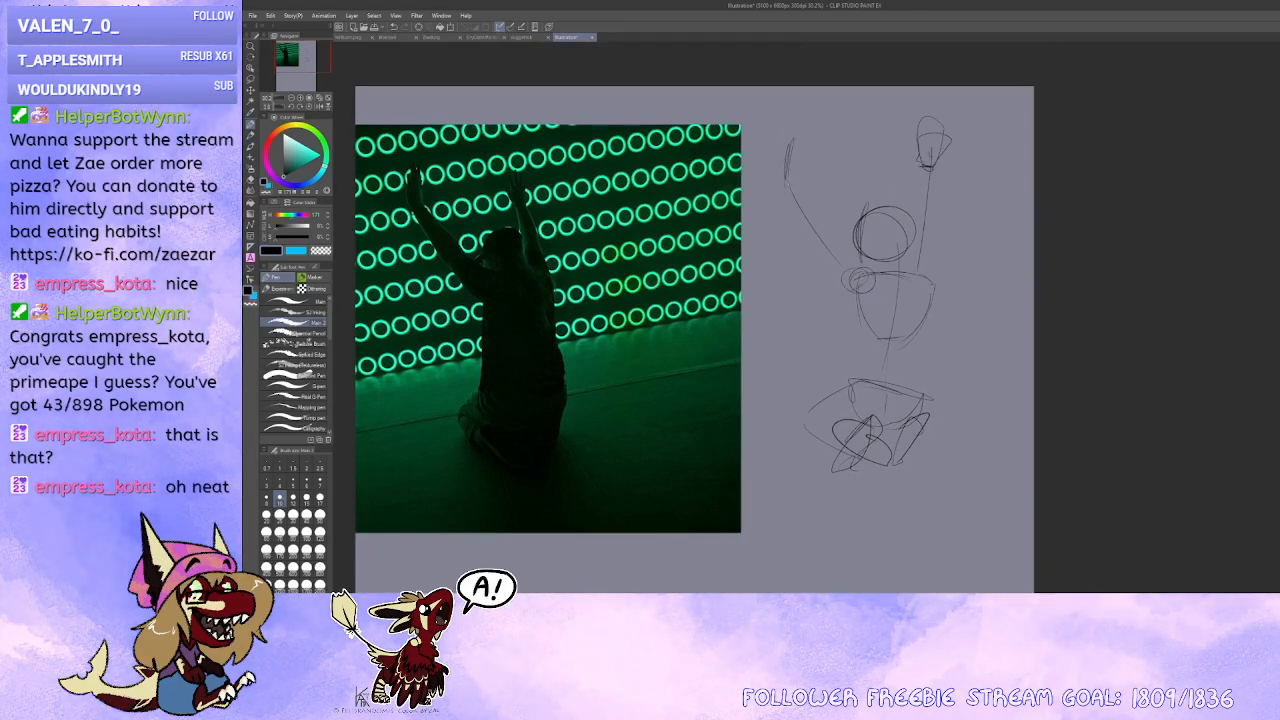
mouse_move(920, 284)
left_mouse_down()
mouse_move(902, 272)
mouse_move(855, 348)
left_mouse_up()
key("ctrl+z")
mouse_move(853, 296)
left_mouse_down()
mouse_move(854, 320)
mouse_move(814, 346)
mouse_move(842, 360)
mouse_move(871, 348)
mouse_move(862, 316)
mouse_move(790, 310)
mouse_move(830, 298)
mouse_move(798, 350)
mouse_move(812, 354)
mouse_move(851, 269)
left_mouse_up()
key("ctrl+z")
key("ctrl+z")
key("ctrl+z")
key("ctrl+z")
mouse_move(837, 209)
left_mouse_down()
mouse_move(822, 299)
mouse_move(868, 339)
mouse_move(912, 276)
mouse_move(896, 327)
left_mouse_up()
key("ctrl+z")
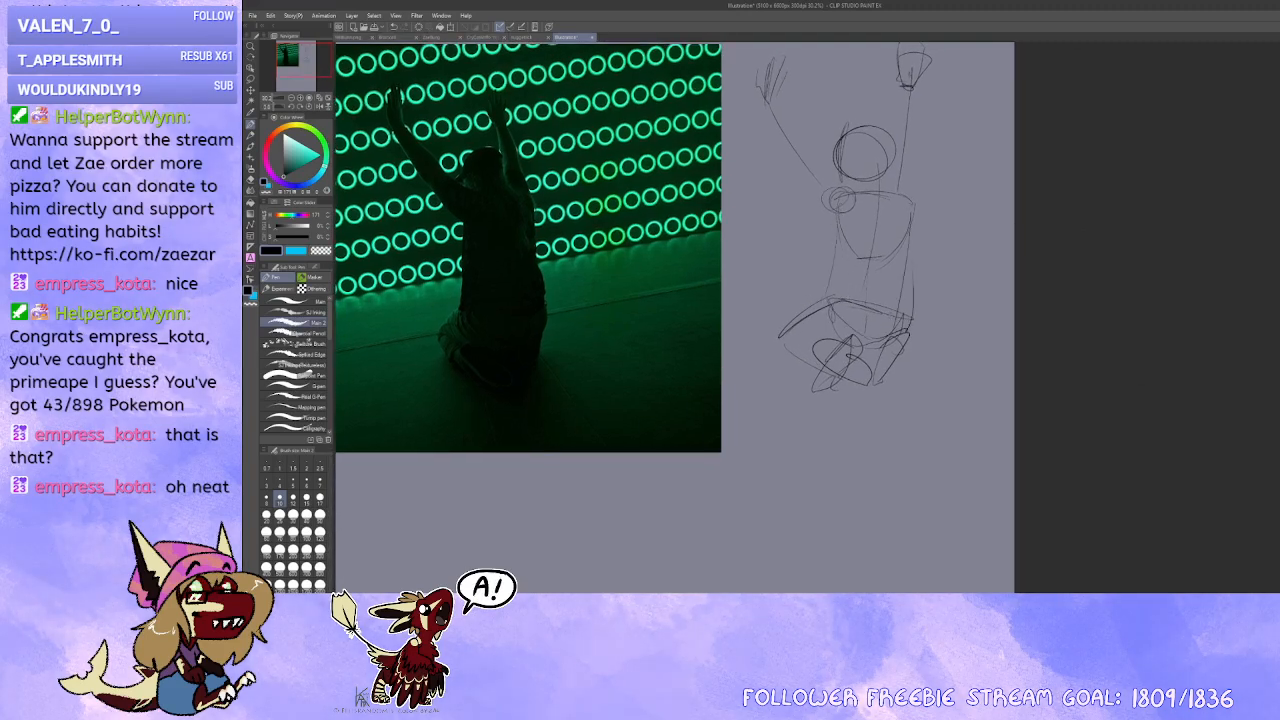
key("ctrl+z")
key("ctrl+z")
key("ctrl+z")
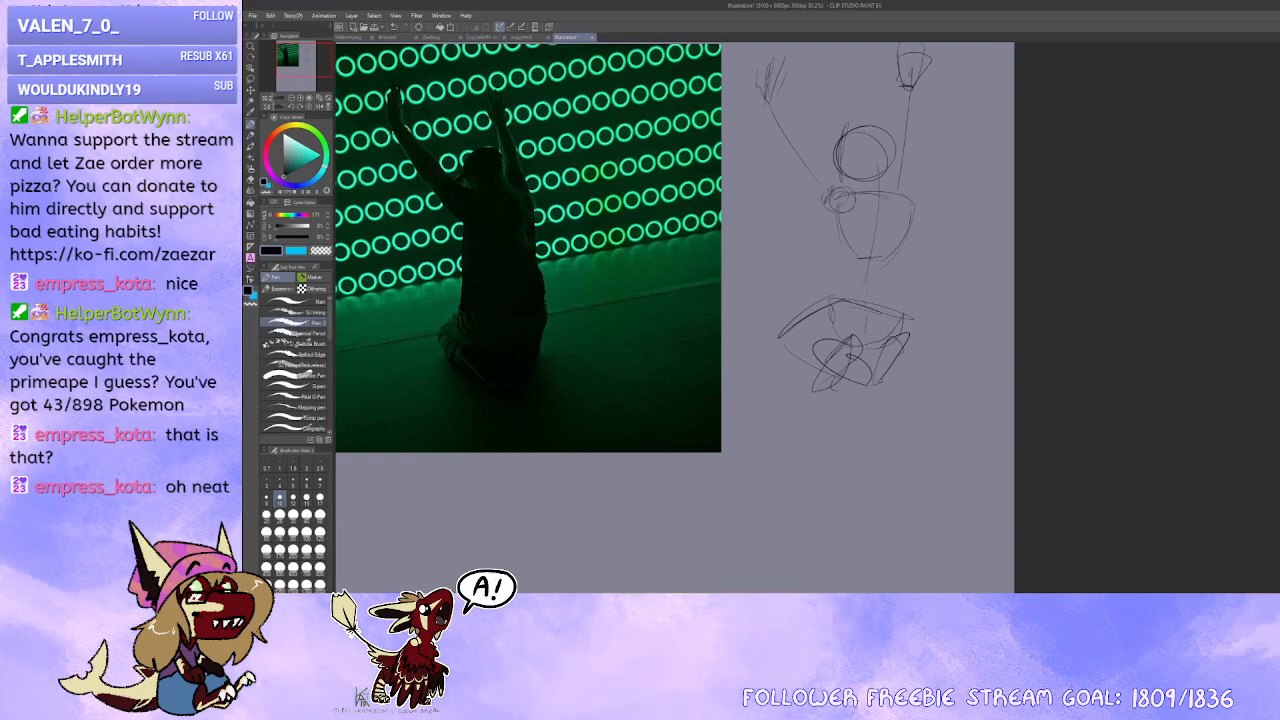
key("ctrl+z")
Step: Draw a darker curved spine line from the neck to the pelvis and hatch in the left shoulder
mouse_move(830, 182)
left_mouse_down()
mouse_move(823, 226)
mouse_move(878, 281)
mouse_move(878, 342)
mouse_move(875, 319)
mouse_move(856, 372)
left_mouse_up()
left_click_drag(868, 286, 873, 303)
left_click_drag(880, 225, 882, 259)
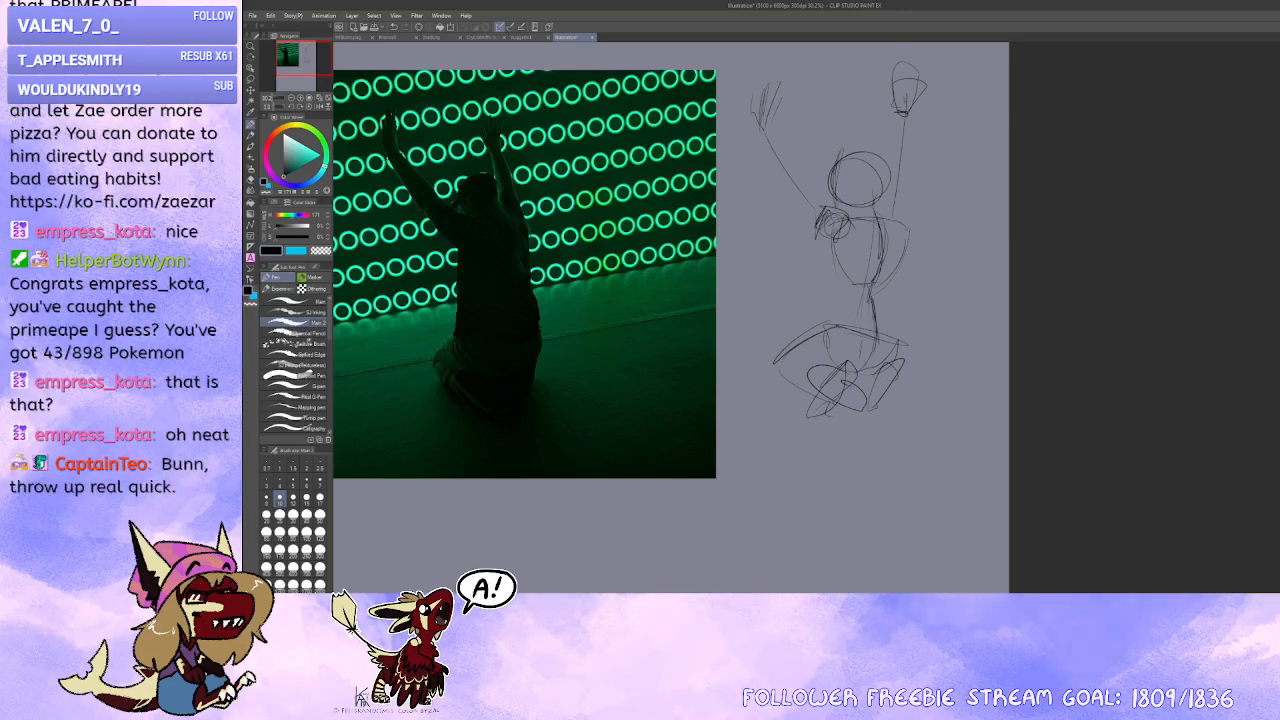
left_click_drag(876, 195, 875, 231)
mouse_move(870, 287)
left_mouse_down()
mouse_move(876, 346)
mouse_move(809, 294)
mouse_move(892, 294)
left_mouse_up()
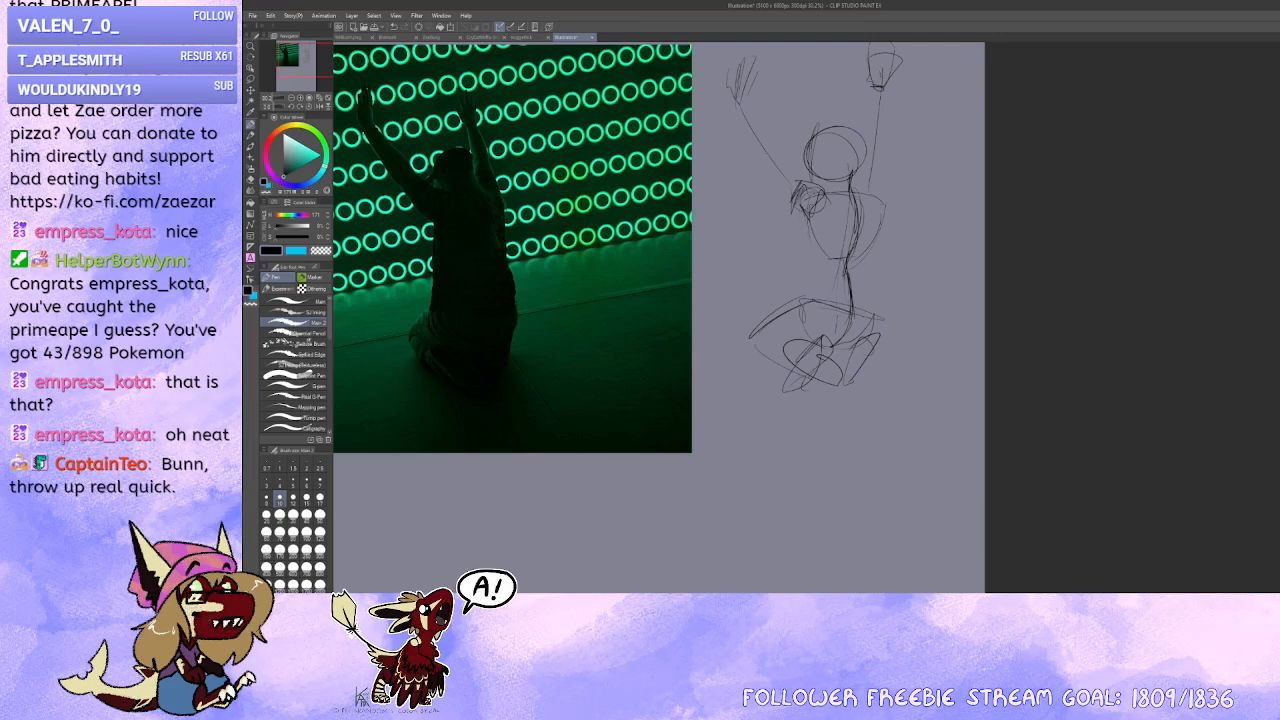
Step: Sketch both sides of the waist down to the hips and darken the outline of the left thigh
mouse_move(804, 218)
left_mouse_down()
mouse_move(812, 268)
mouse_move(795, 303)
mouse_move(858, 336)
left_mouse_up()
key("ctrl+z")
left_click_drag(873, 251, 875, 304)
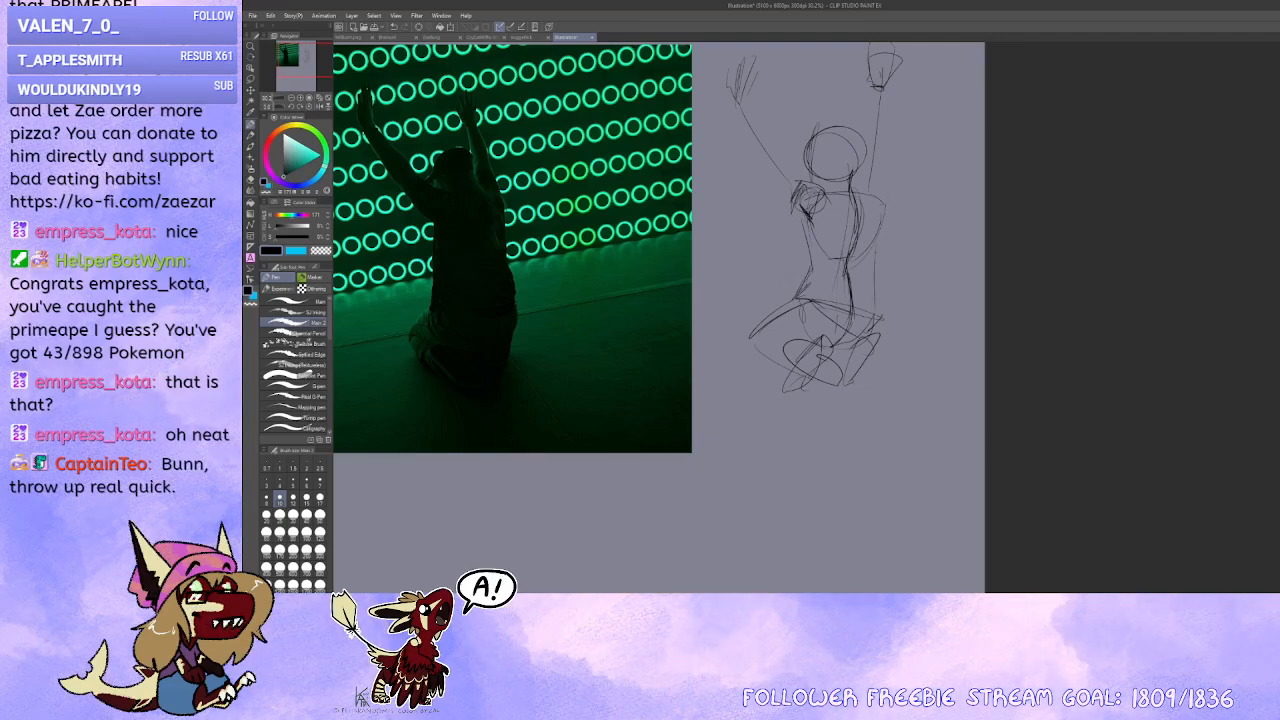
mouse_move(810, 262)
left_mouse_down()
mouse_move(750, 330)
mouse_move(754, 350)
mouse_move(750, 336)
mouse_move(762, 348)
mouse_move(886, 346)
left_mouse_up()
left_click_drag(889, 226, 917, 320)
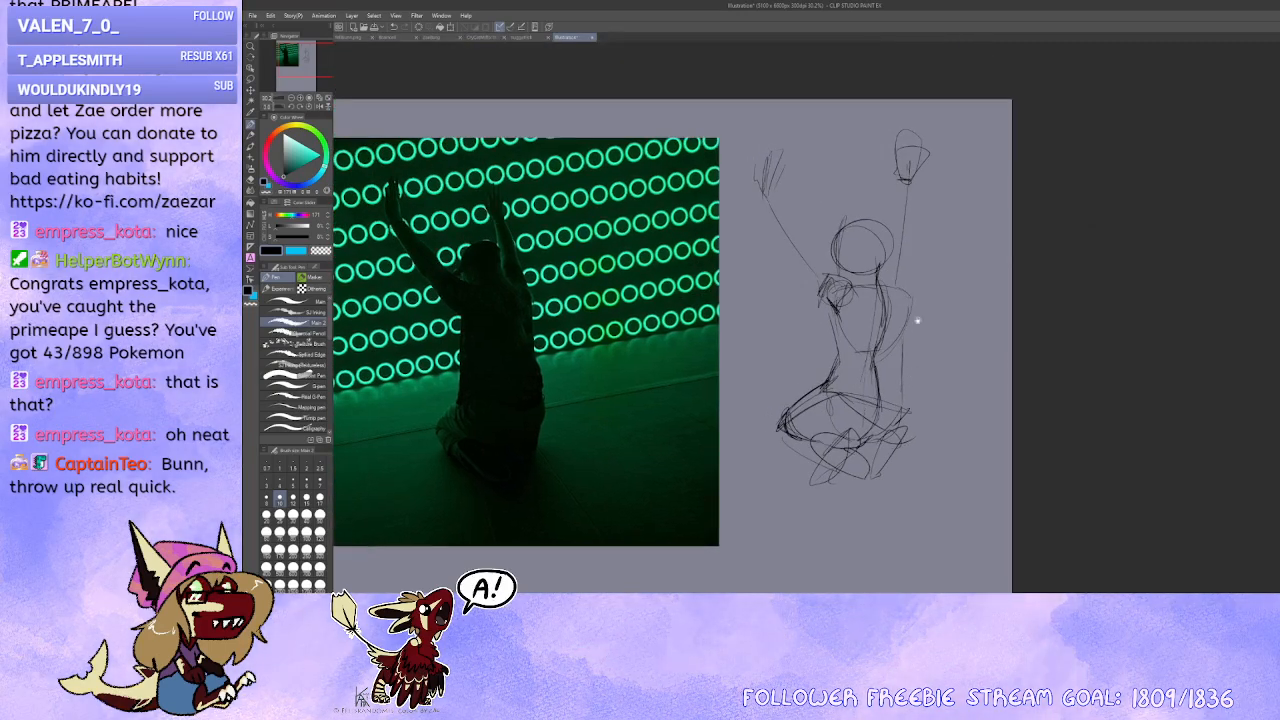
Step: Define the raised left hand with an outlined palm and separate upright fingers
mouse_move(774, 162)
left_mouse_down()
mouse_move(770, 190)
mouse_move(773, 160)
left_mouse_up()
left_click_drag(770, 148, 770, 187)
key("ctrl+z")
key("ctrl+z")
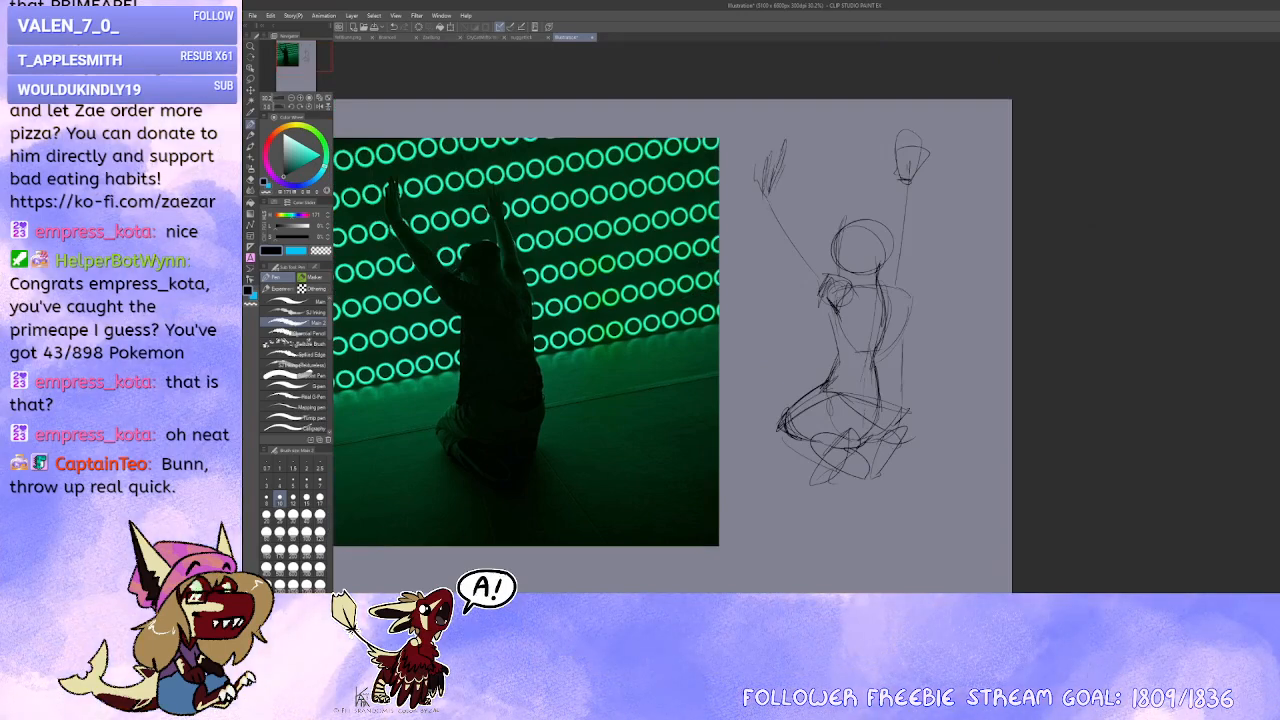
left_click_drag(778, 133, 756, 185)
left_click_drag(850, 320, 847, 317)
Step: Build up the left arm with outlined forearm and upper-arm forms joining the wrist to the shoulder
mouse_move(778, 181)
left_mouse_down()
mouse_move(771, 214)
mouse_move(788, 254)
mouse_move(802, 238)
mouse_move(784, 257)
left_mouse_up()
key("ctrl+z")
key("ctrl+z")
mouse_move(758, 189)
left_mouse_down()
mouse_move(786, 255)
mouse_move(768, 230)
mouse_move(808, 276)
left_mouse_up()
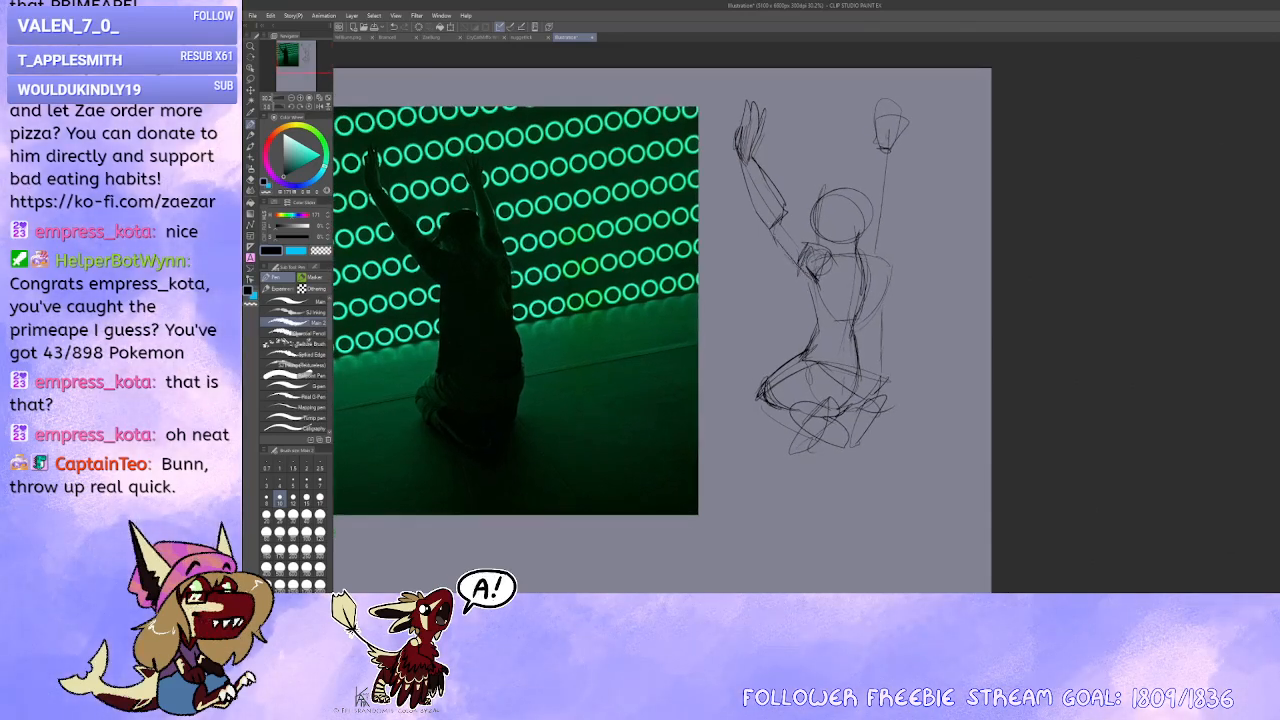
mouse_move(788, 210)
left_mouse_down()
mouse_move(817, 243)
mouse_move(816, 284)
left_mouse_up()
left_click_drag(849, 230, 839, 216)
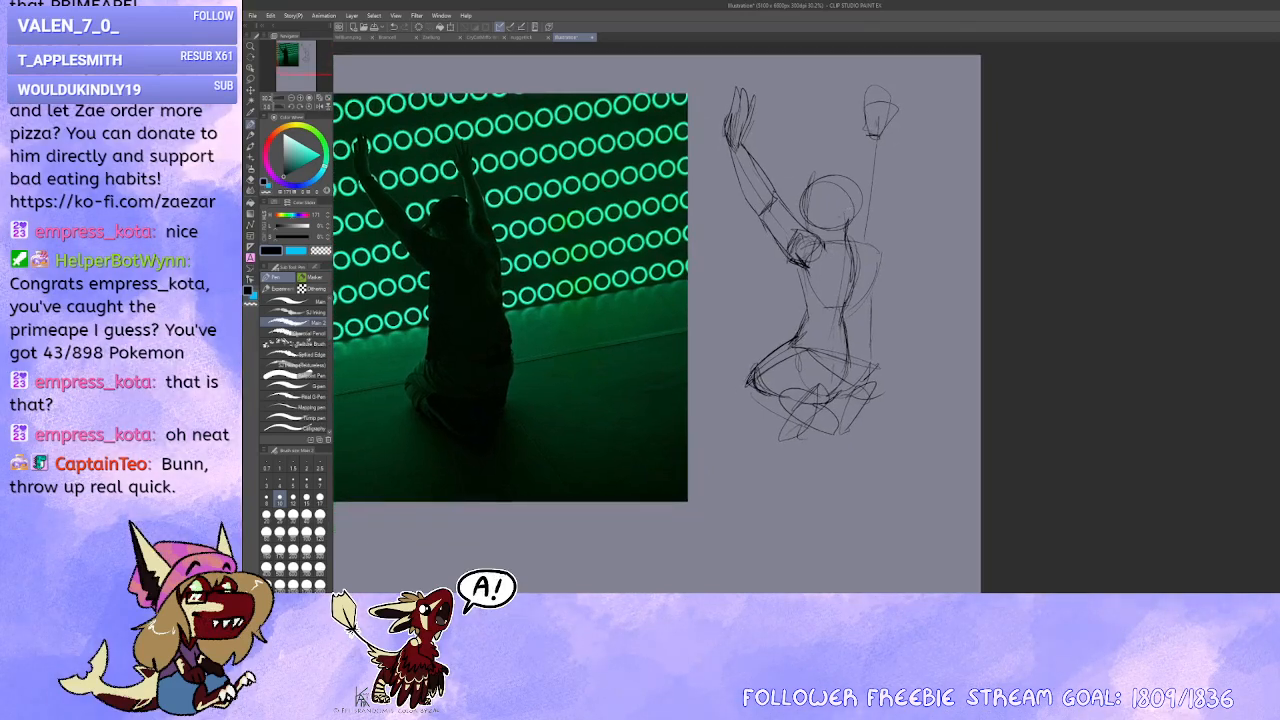
mouse_move(756, 165)
left_mouse_down()
mouse_move(768, 196)
mouse_move(764, 180)
left_mouse_up()
left_click_drag(731, 155, 744, 191)
Step: Block in the sides of the right forearm below the hand and reinforce the ribcage's right edge
mouse_move(874, 166)
left_mouse_down()
mouse_move(883, 194)
mouse_move(870, 210)
left_mouse_up()
left_click_drag(893, 165, 888, 228)
key("ctrl+z")
key("ctrl+z")
key("ctrl+z")
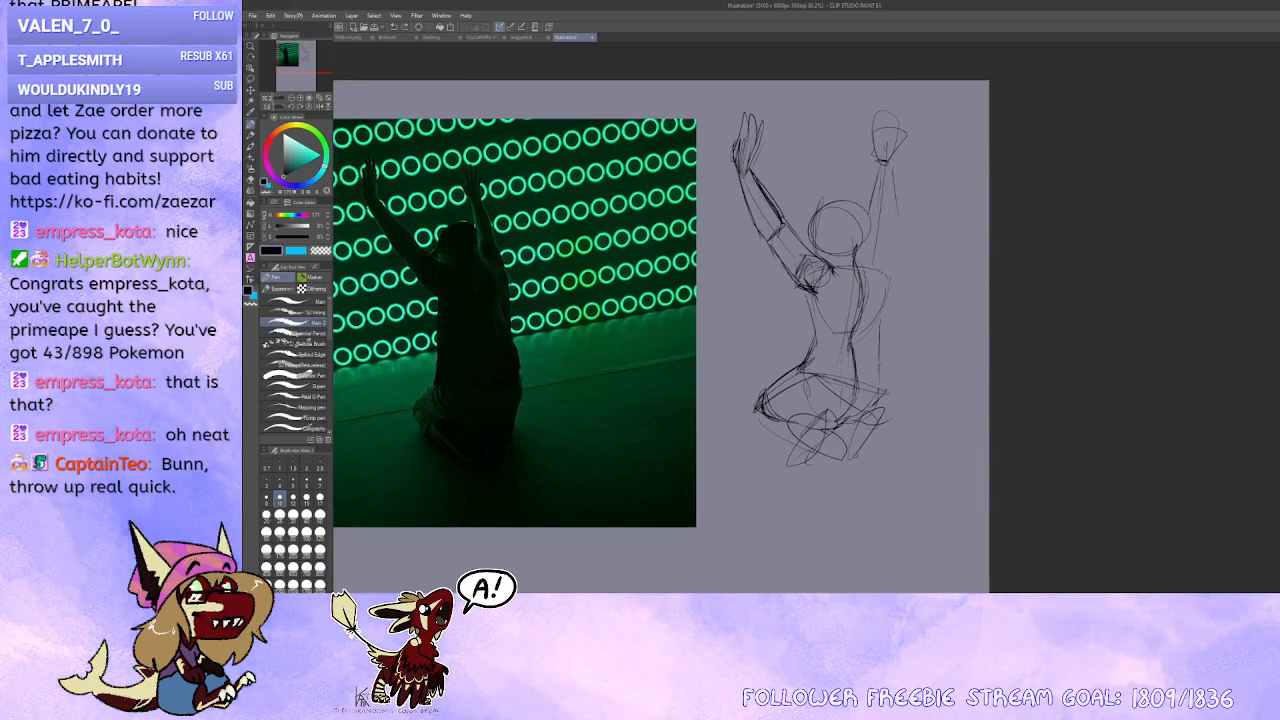
left_click_drag(878, 324, 886, 280)
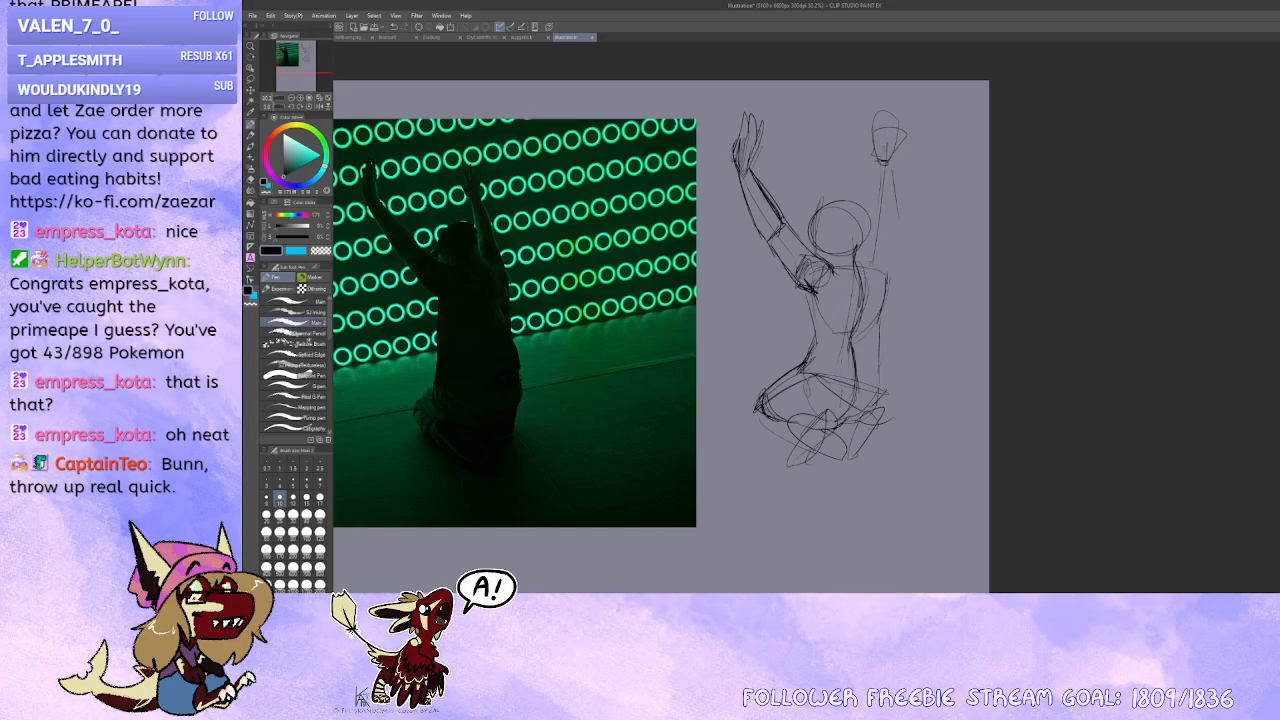
scroll(867, 270, "down", 2)
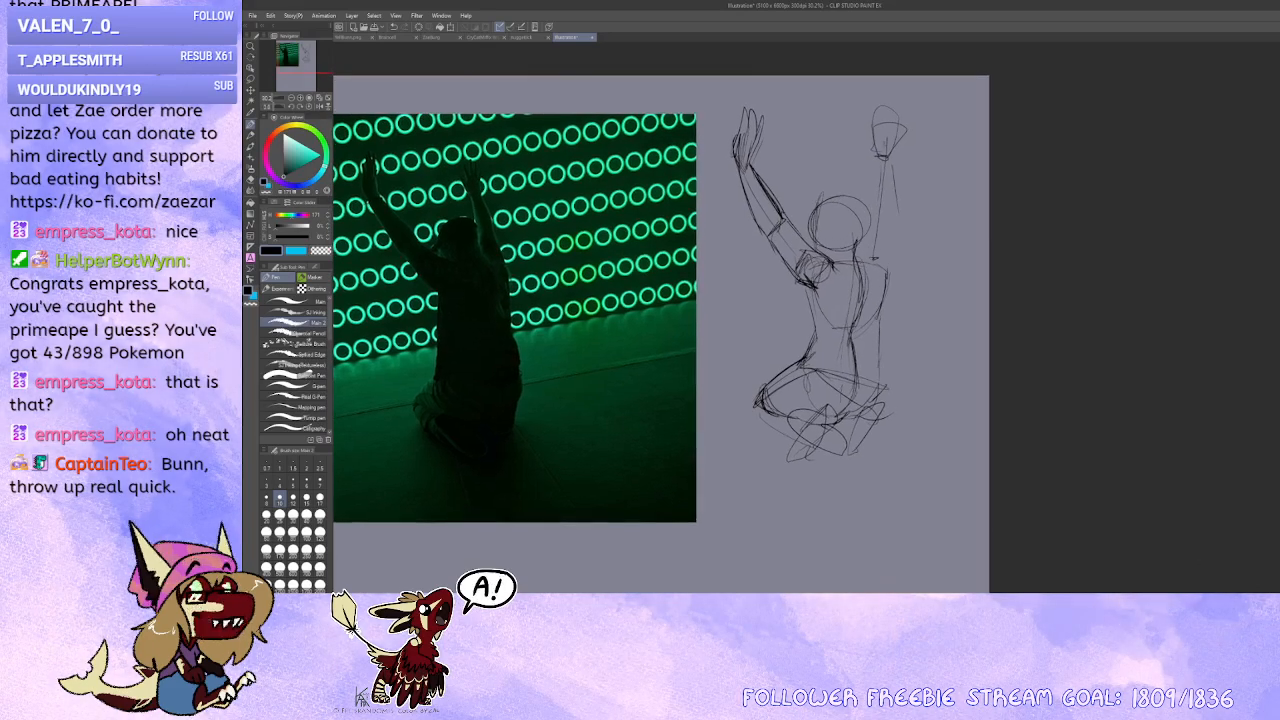
Step: Add facial guide lines on the left side of the head and refine the right hand's shape
mouse_move(818, 252)
left_mouse_down()
mouse_move(816, 198)
mouse_move(828, 222)
left_mouse_up()
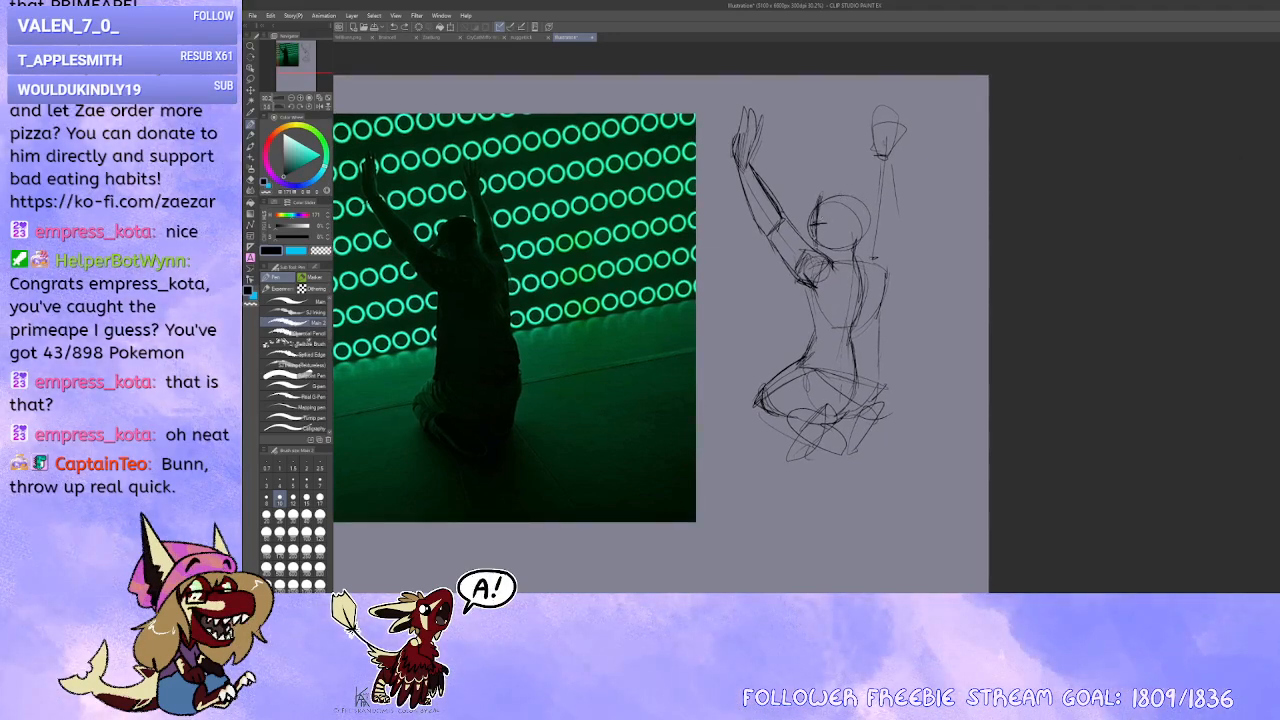
left_click_drag(887, 283, 866, 294)
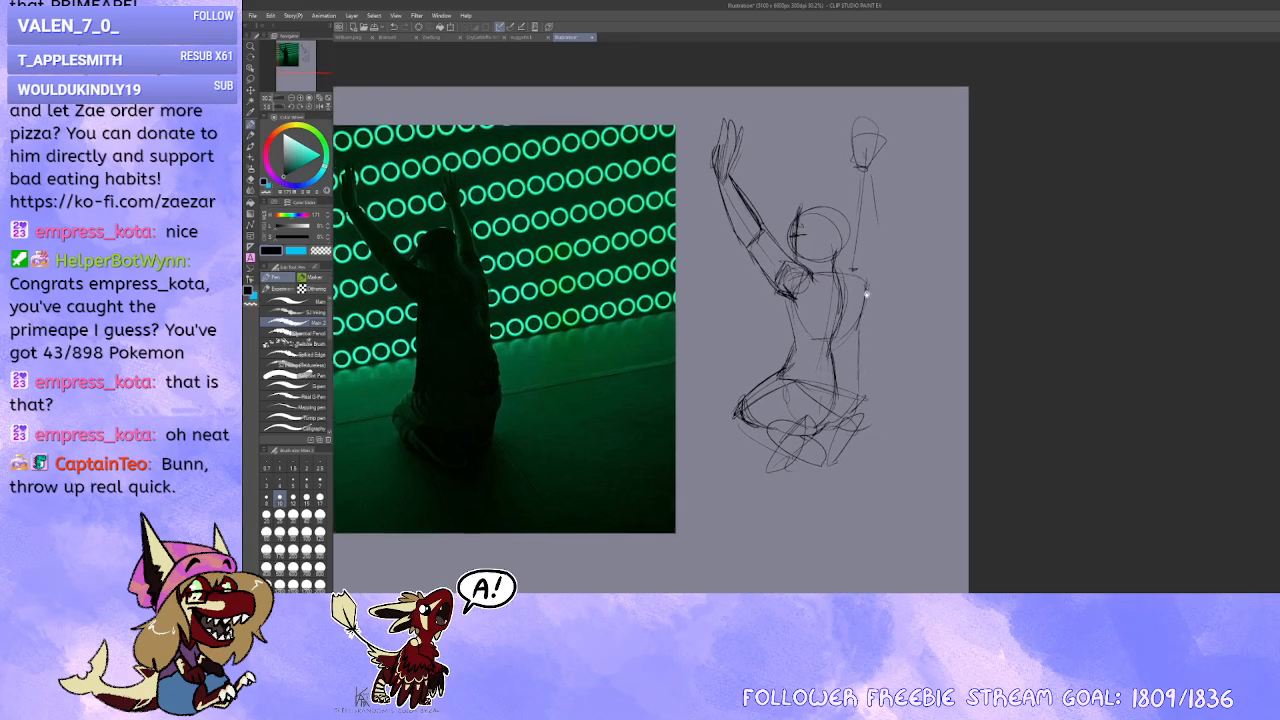
left_click_drag(854, 142, 877, 162)
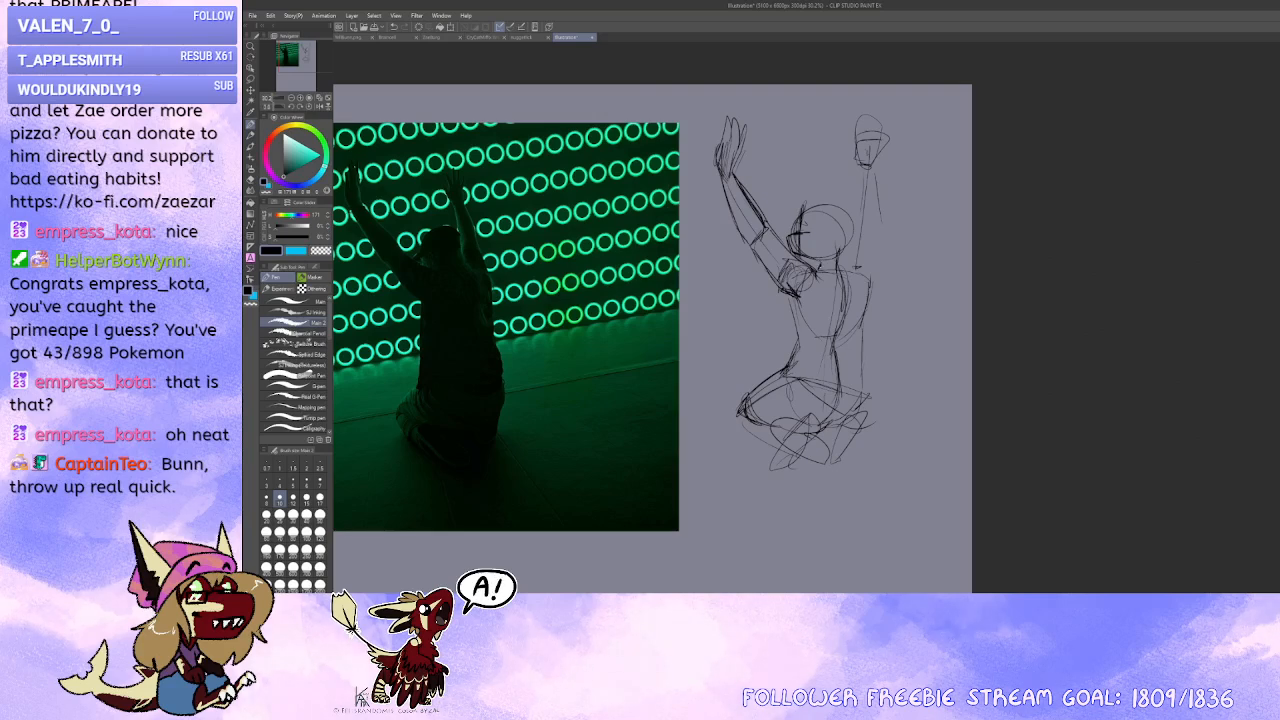
mouse_move(858, 267)
left_mouse_down()
mouse_move(816, 265)
mouse_move(832, 275)
left_mouse_up()
key("ctrl+z")
Step: Sketch two long, pointed upright ears on top of the head
left_click_drag(788, 212, 784, 136)
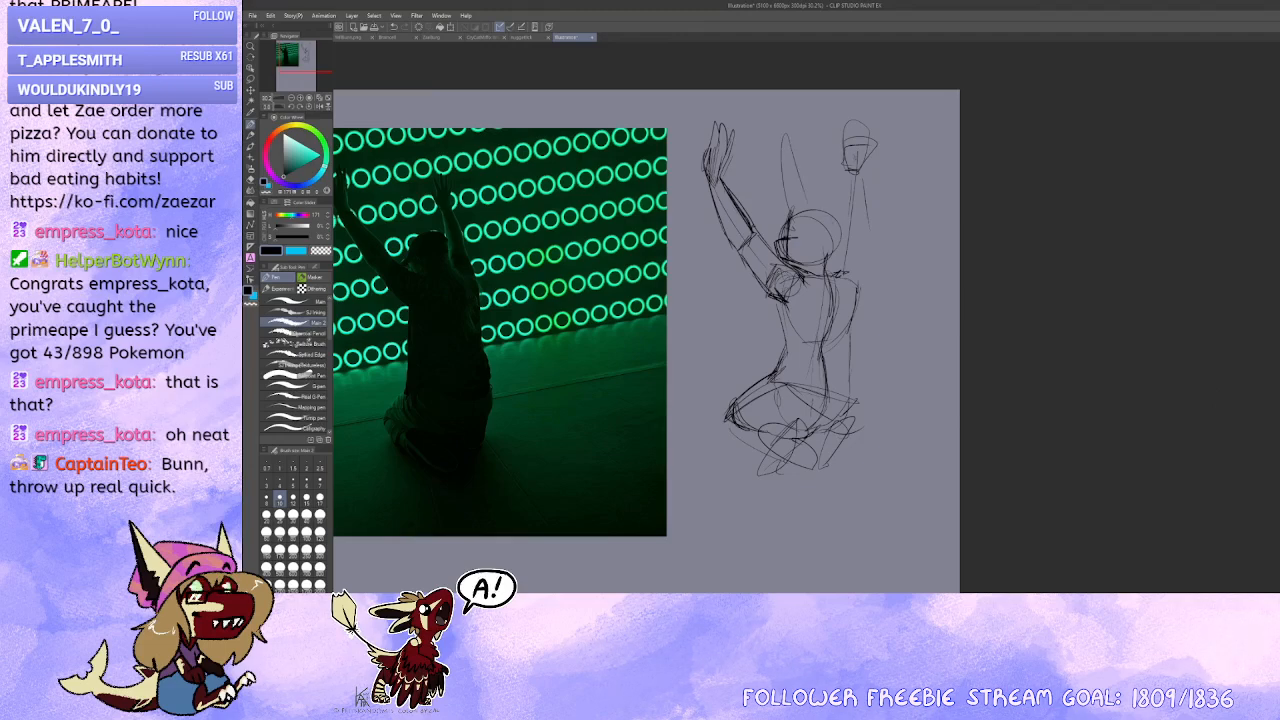
left_click_drag(832, 224, 824, 142)
key("ctrl+z")
left_click_drag(832, 222, 822, 140)
left_click_drag(821, 192, 817, 136)
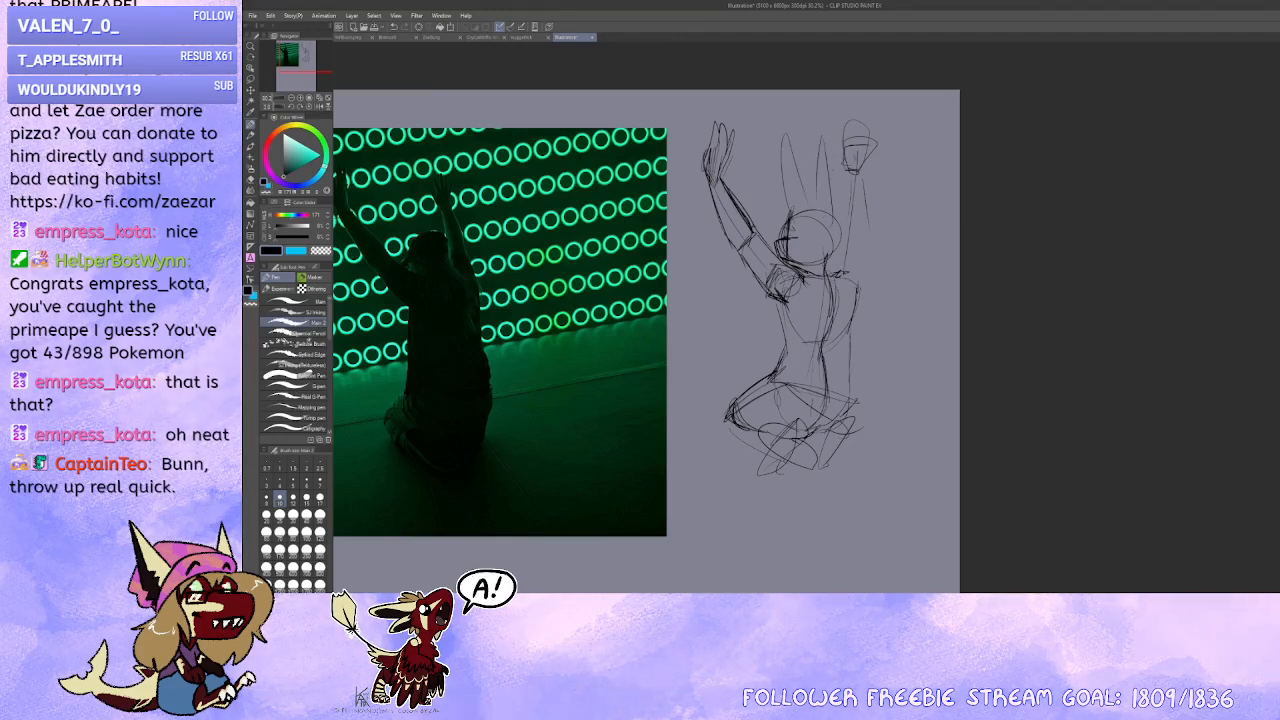
left_click_drag(800, 300, 800, 296)
Step: Outline the right forearm and upper arm, carrying the contour down past the shoulder to the armpit
left_click_drag(862, 170, 859, 228)
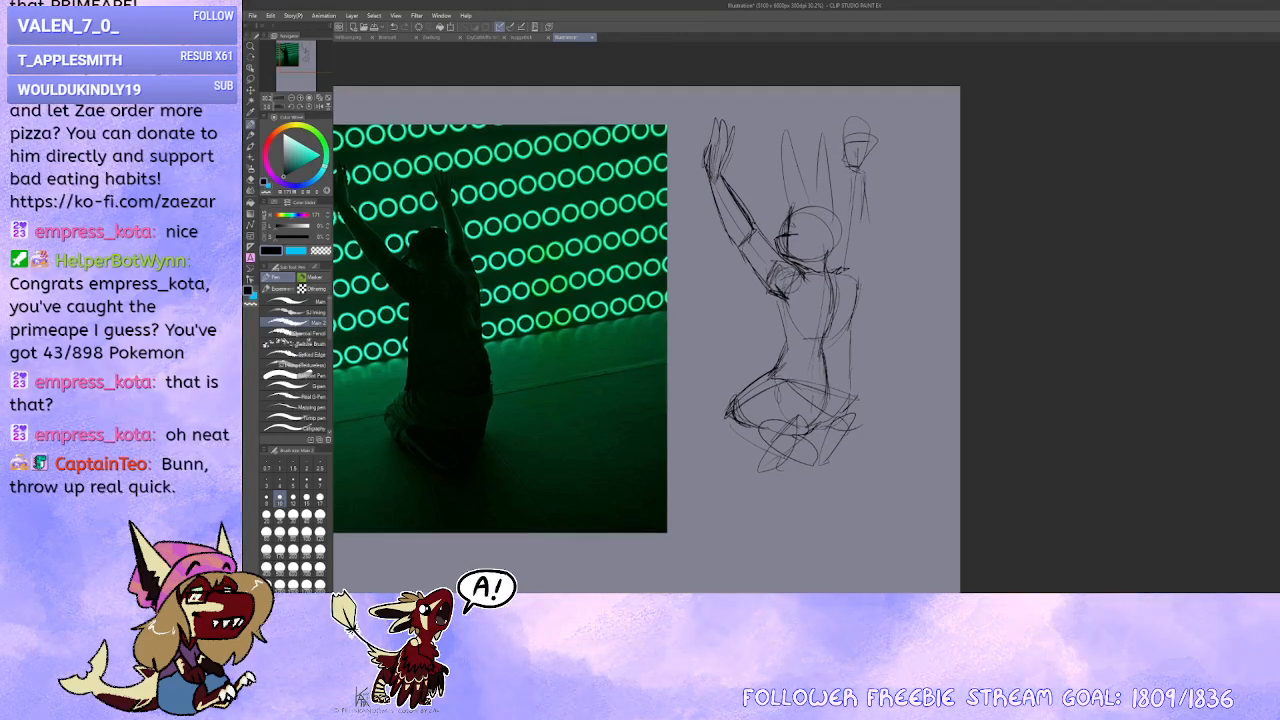
left_click_drag(845, 166, 838, 214)
key("ctrl+z")
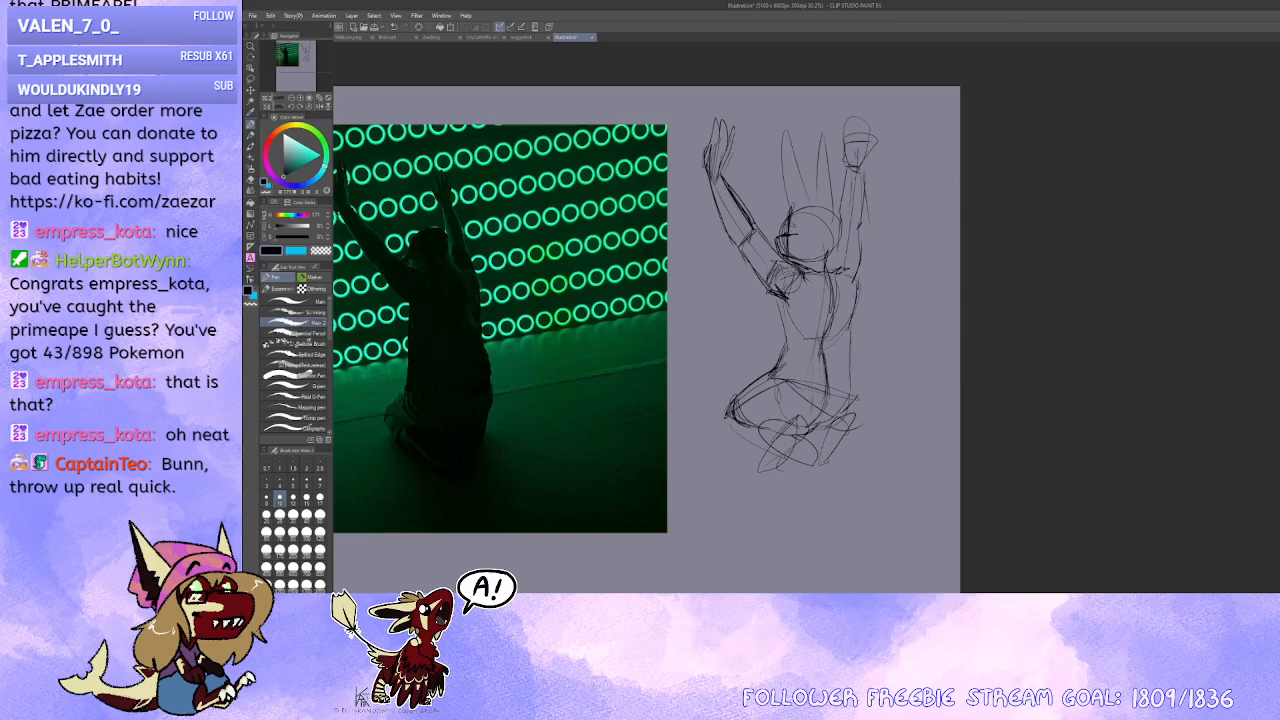
left_click_drag(859, 225, 854, 303)
left_click_drag(836, 251, 839, 268)
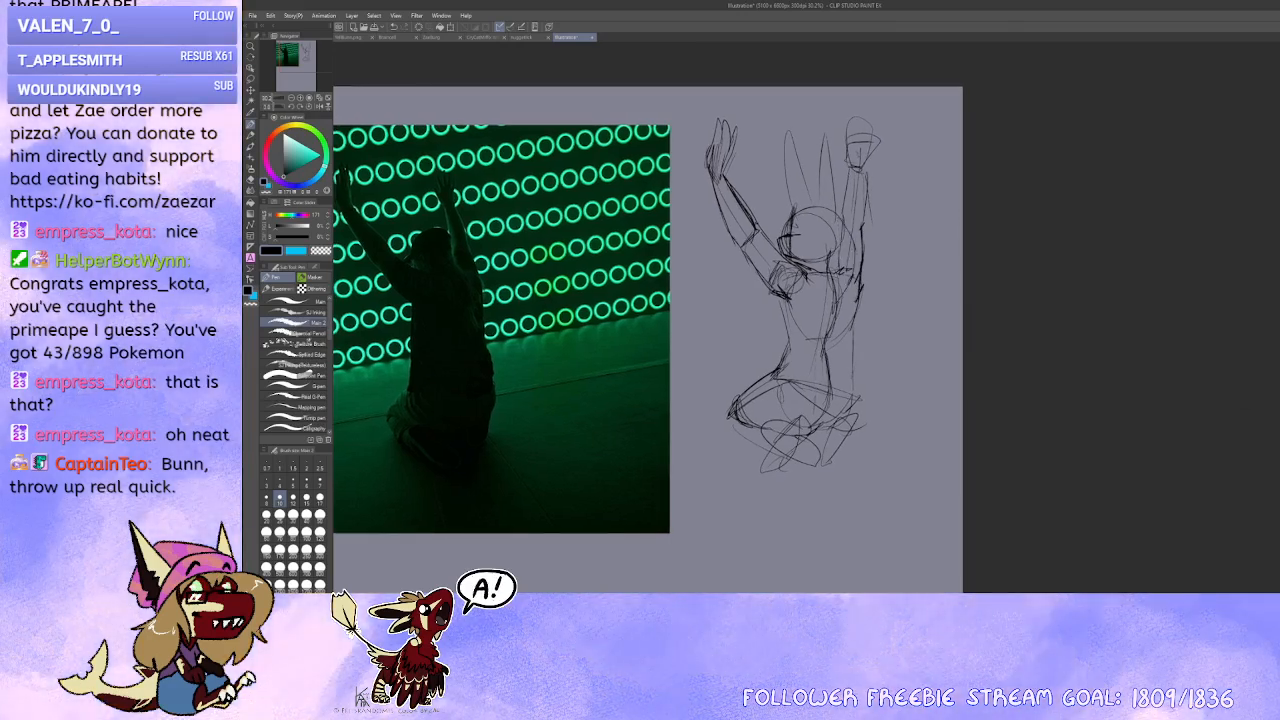
left_click_drag(854, 239, 872, 165)
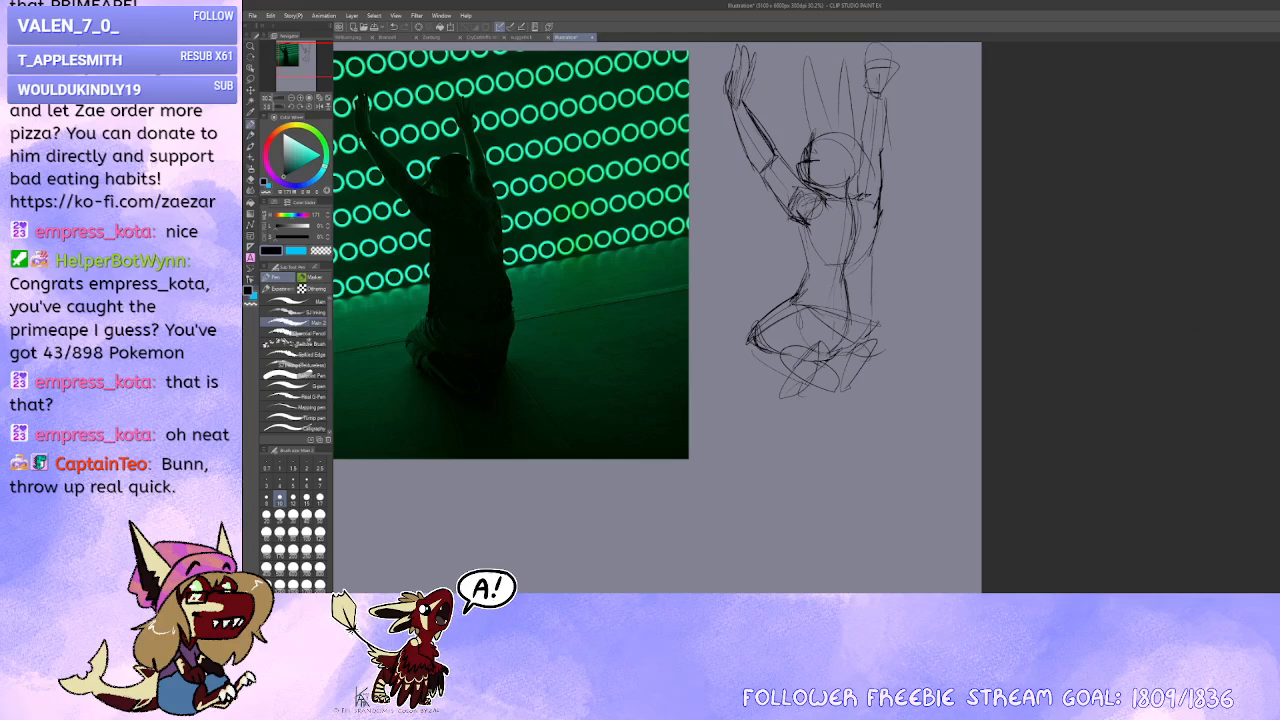
Step: Define the tucked foot beneath the hips and darken the outlines of the folded legs
mouse_move(828, 356)
left_mouse_down()
mouse_move(794, 348)
mouse_move(821, 389)
mouse_move(849, 380)
mouse_move(845, 400)
left_mouse_up()
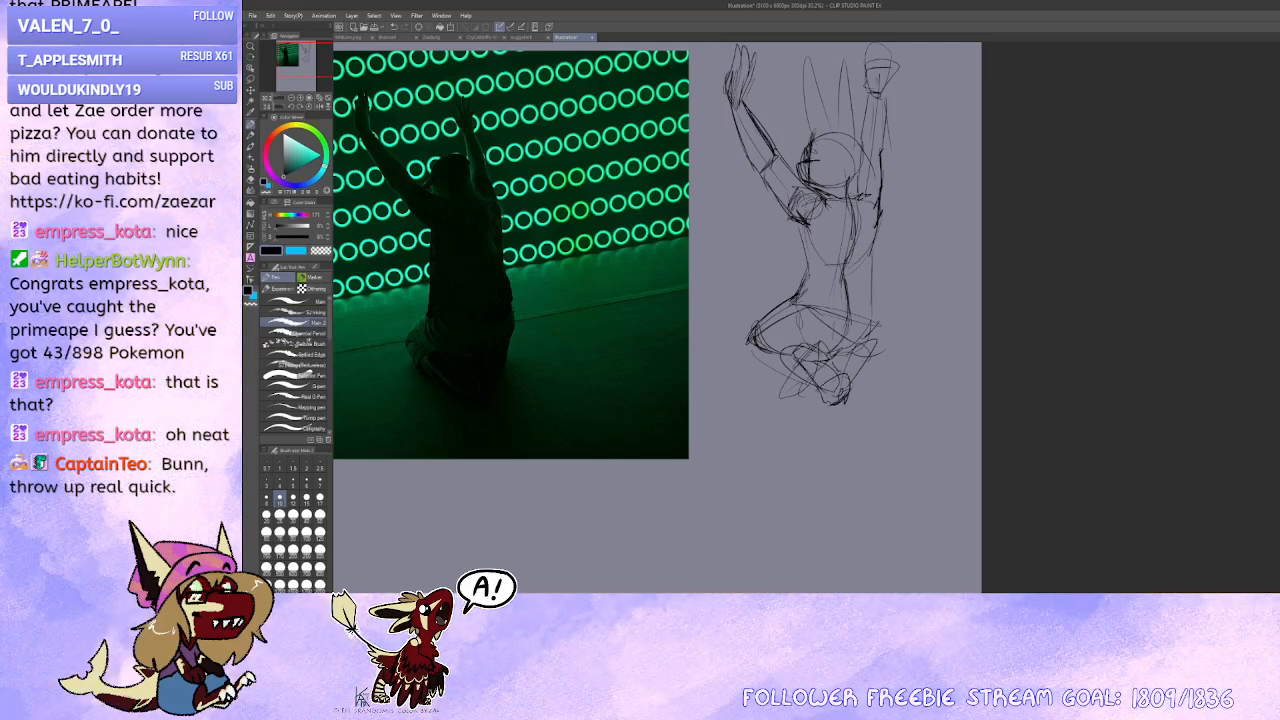
mouse_move(756, 366)
left_mouse_down()
mouse_move(777, 350)
mouse_move(770, 333)
mouse_move(782, 339)
left_mouse_up()
mouse_move(752, 351)
left_mouse_down()
mouse_move(784, 343)
mouse_move(791, 377)
mouse_move(876, 353)
left_mouse_up()
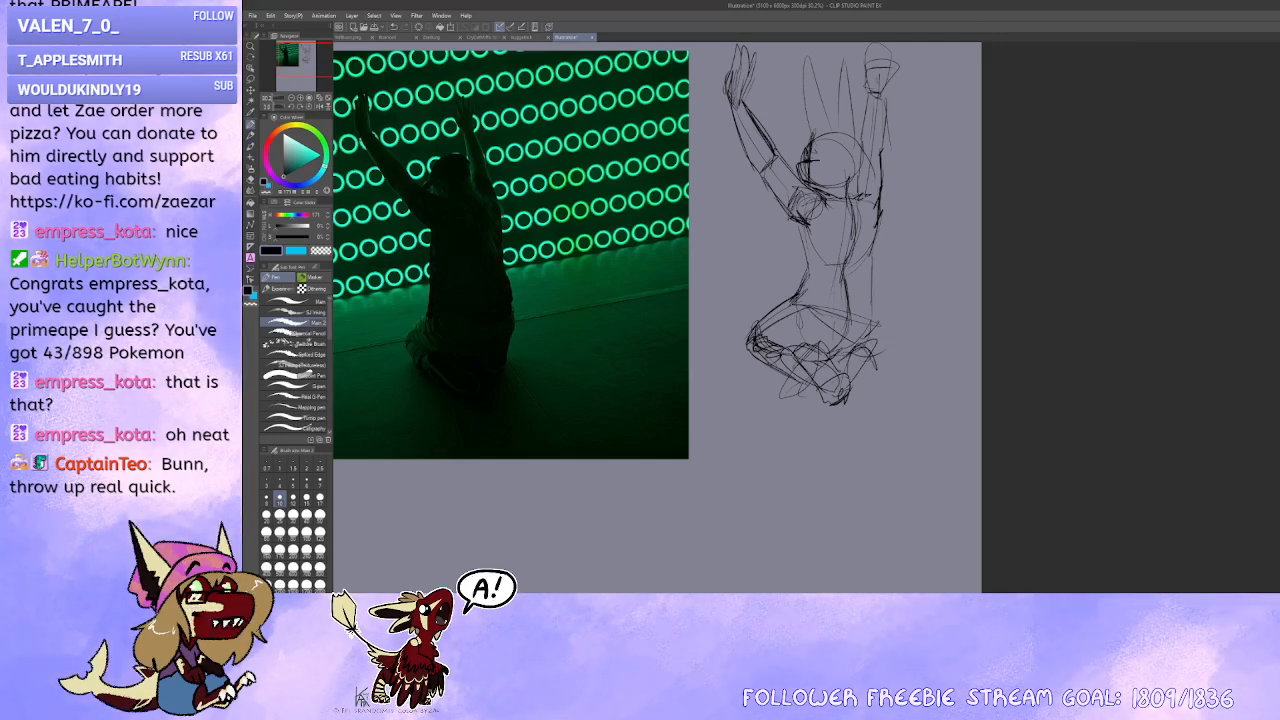
Step: Darken the torso's right contour from armpit to hip and sketch a curve sweeping outward from the hip
left_click_drag(870, 298, 868, 334)
left_click_drag(872, 258, 870, 310)
left_click_drag(878, 218, 870, 266)
left_click_drag(872, 276, 870, 318)
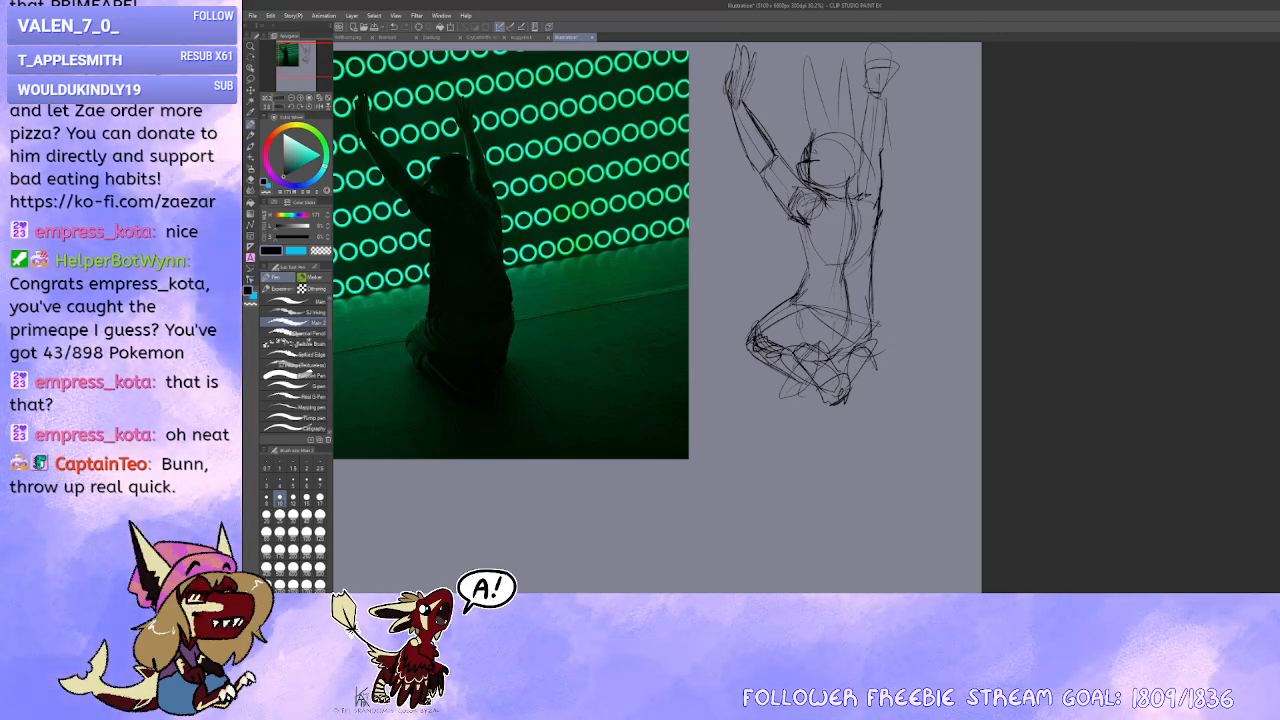
mouse_move(796, 300)
left_mouse_down()
mouse_move(876, 325)
mouse_move(846, 306)
mouse_move(900, 378)
left_mouse_up()
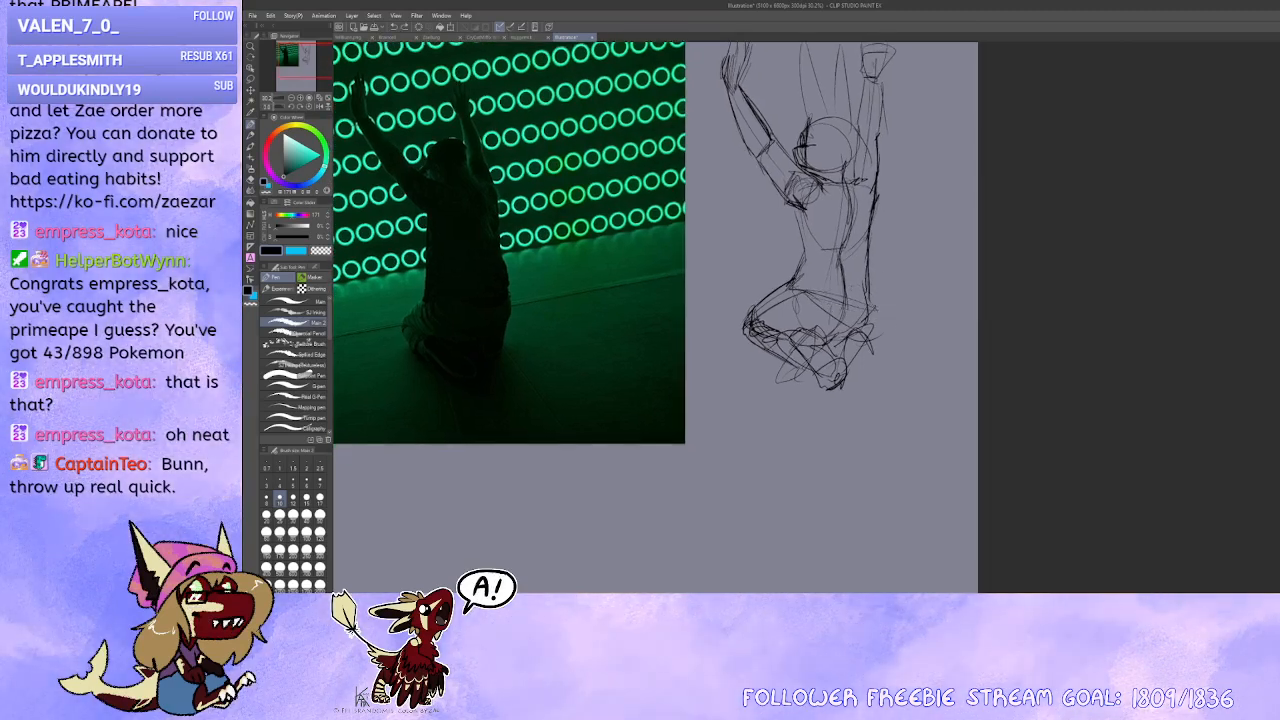
mouse_move(888, 312)
left_mouse_down()
mouse_move(902, 344)
mouse_move(889, 351)
left_mouse_up()
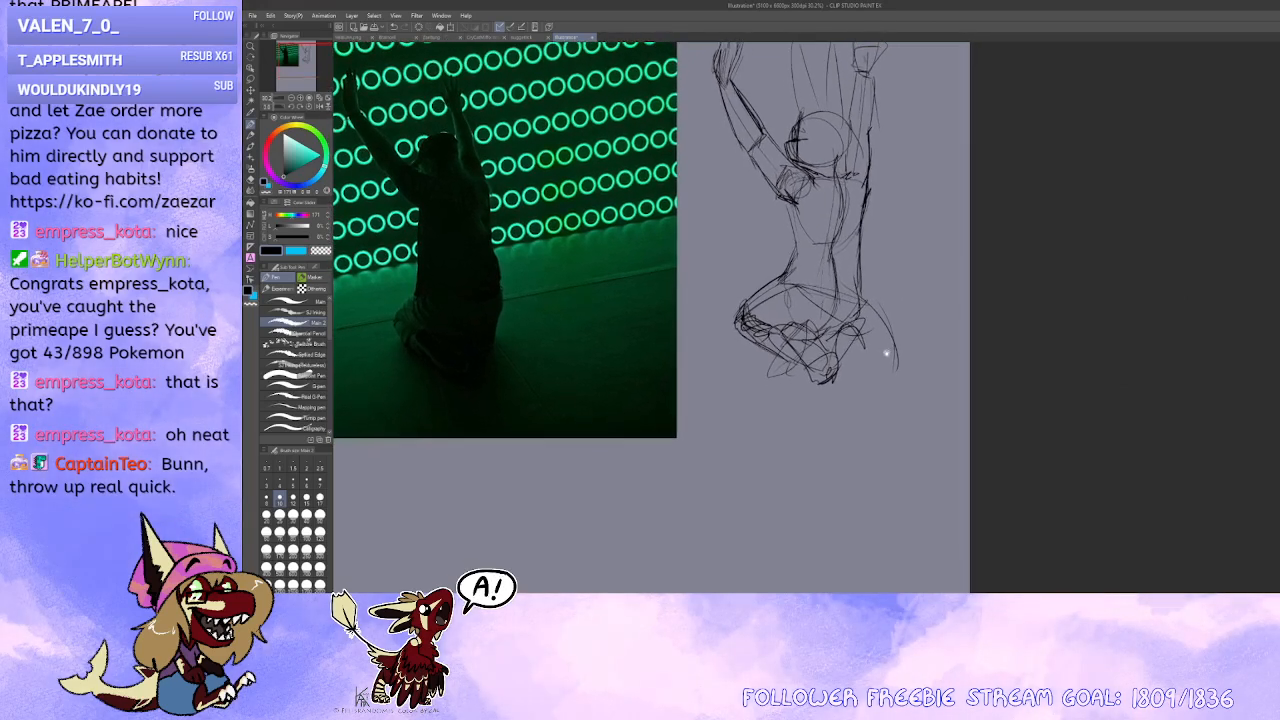
left_click_drag(725, 216, 978, 275)
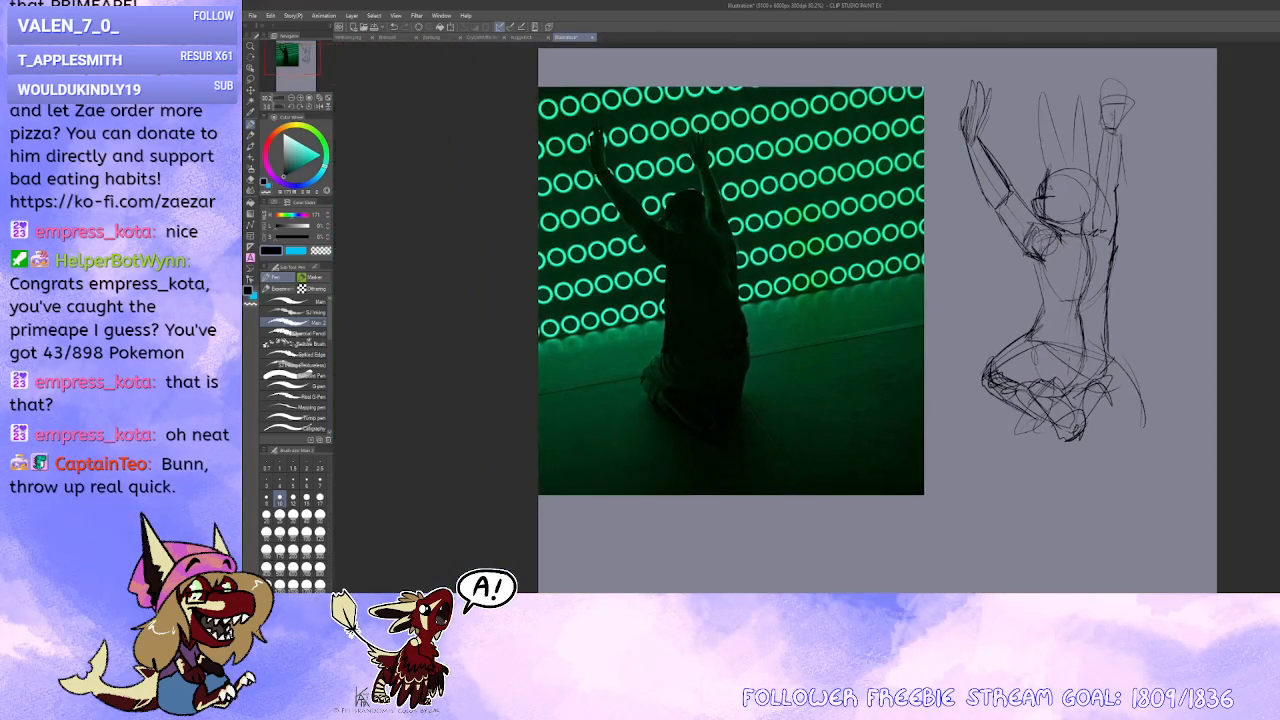
mouse_move(608, 312)
left_mouse_down()
mouse_move(978, 257)
mouse_move(961, 271)
left_mouse_up()
key("ctrl+z")
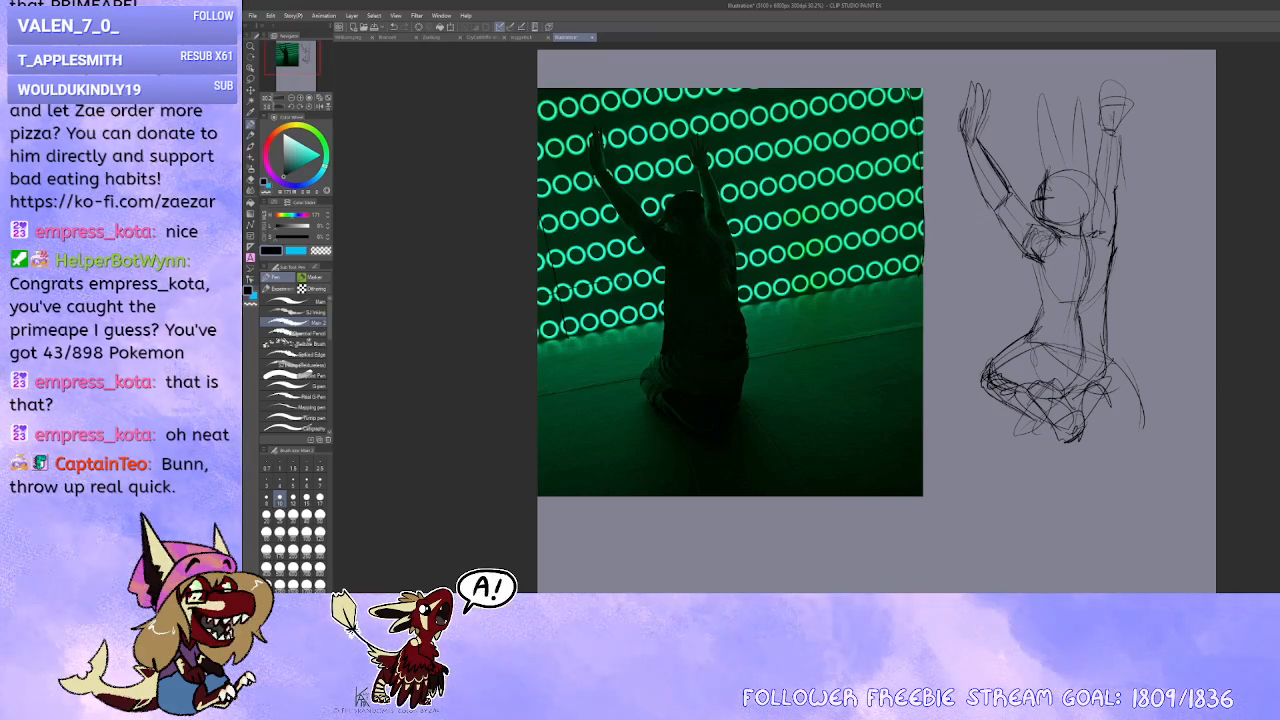
left_click_drag(828, 242, 870, 234)
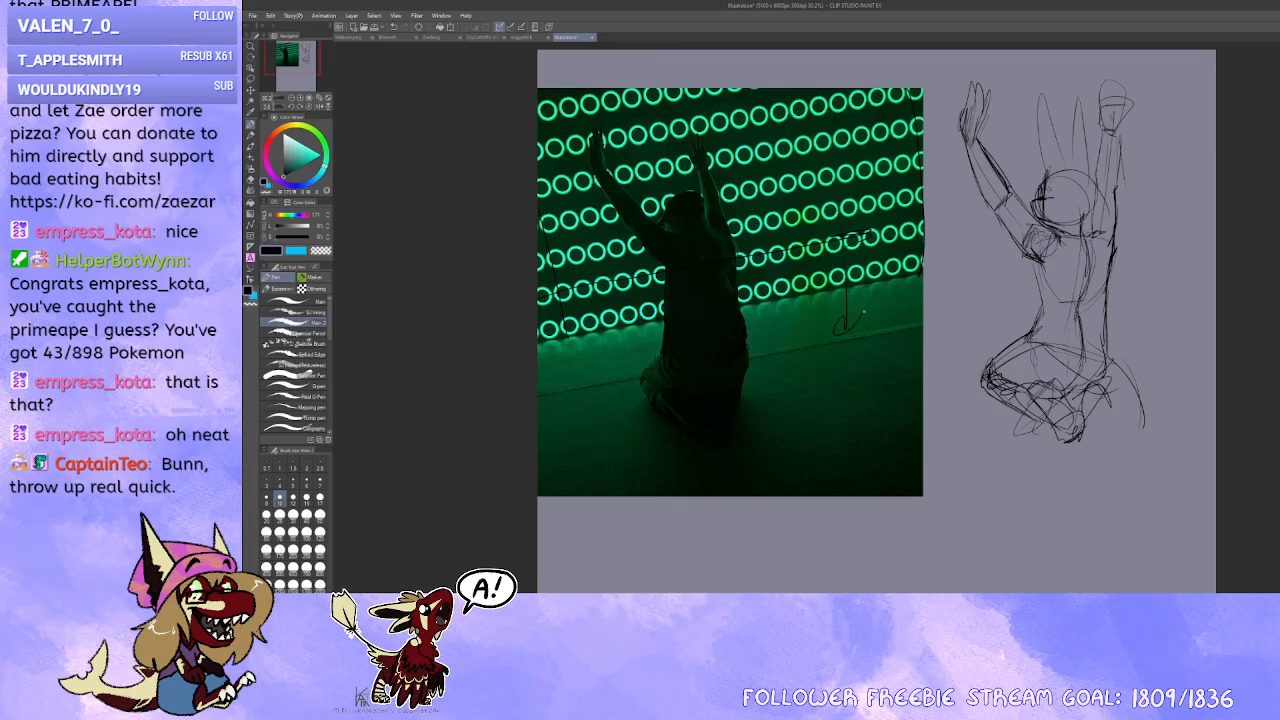
key("ctrl+z")
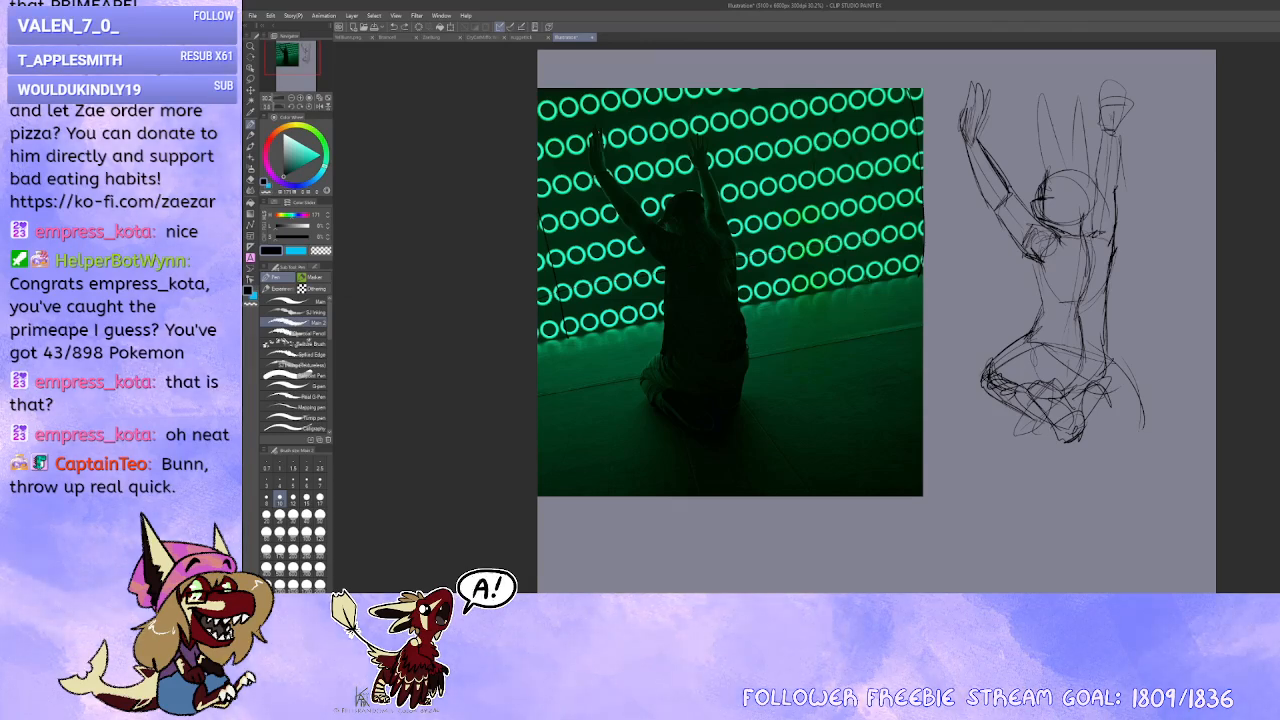
left_click_drag(826, 138, 866, 128)
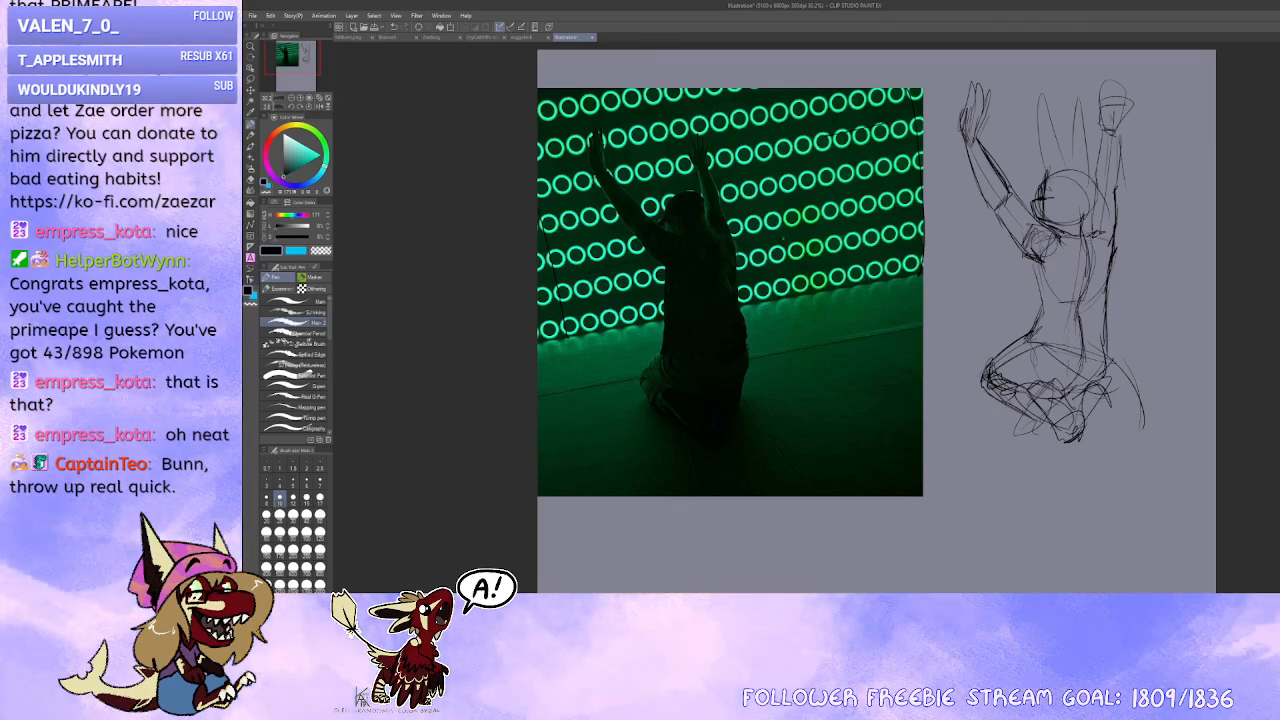
key("ctrl+z")
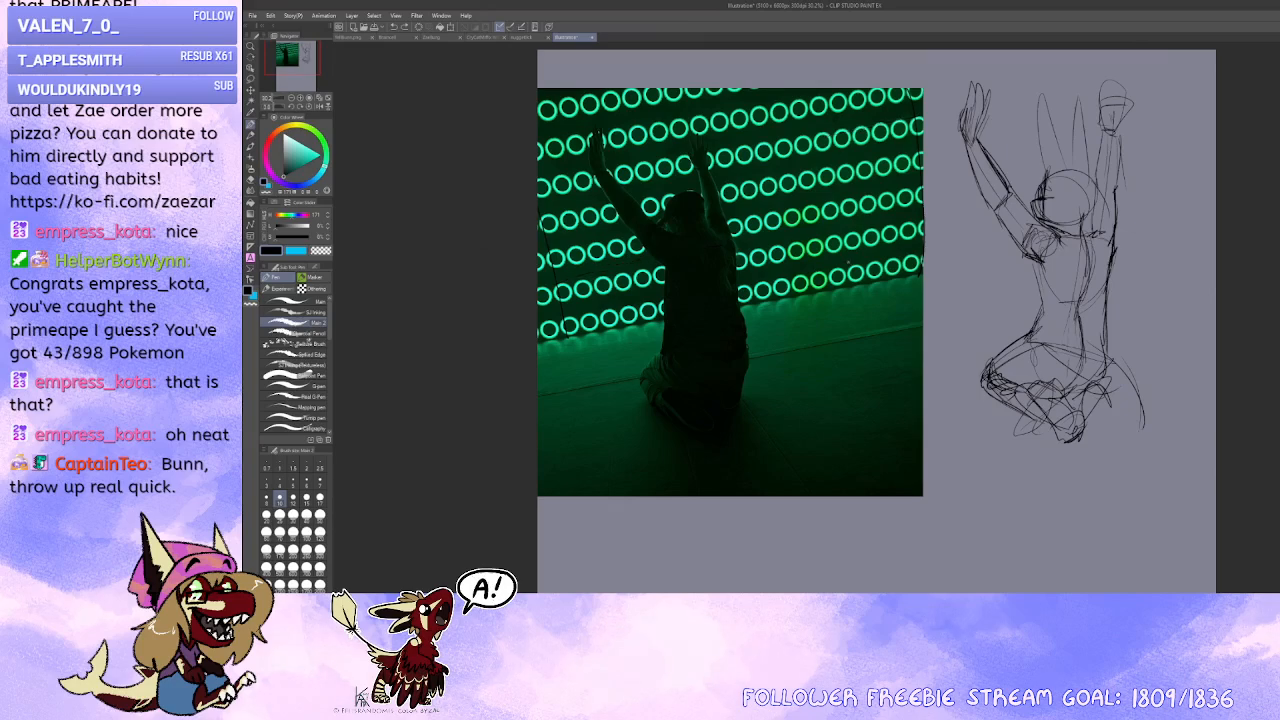
Step: Sketch a rounded shoulder joint at the base of the right raised arm
left_click_drag(830, 290, 786, 281)
mouse_move(909, 318)
left_mouse_down()
mouse_move(908, 337)
mouse_move(929, 331)
mouse_move(831, 306)
left_mouse_up()
left_click_drag(966, 230, 968, 223)
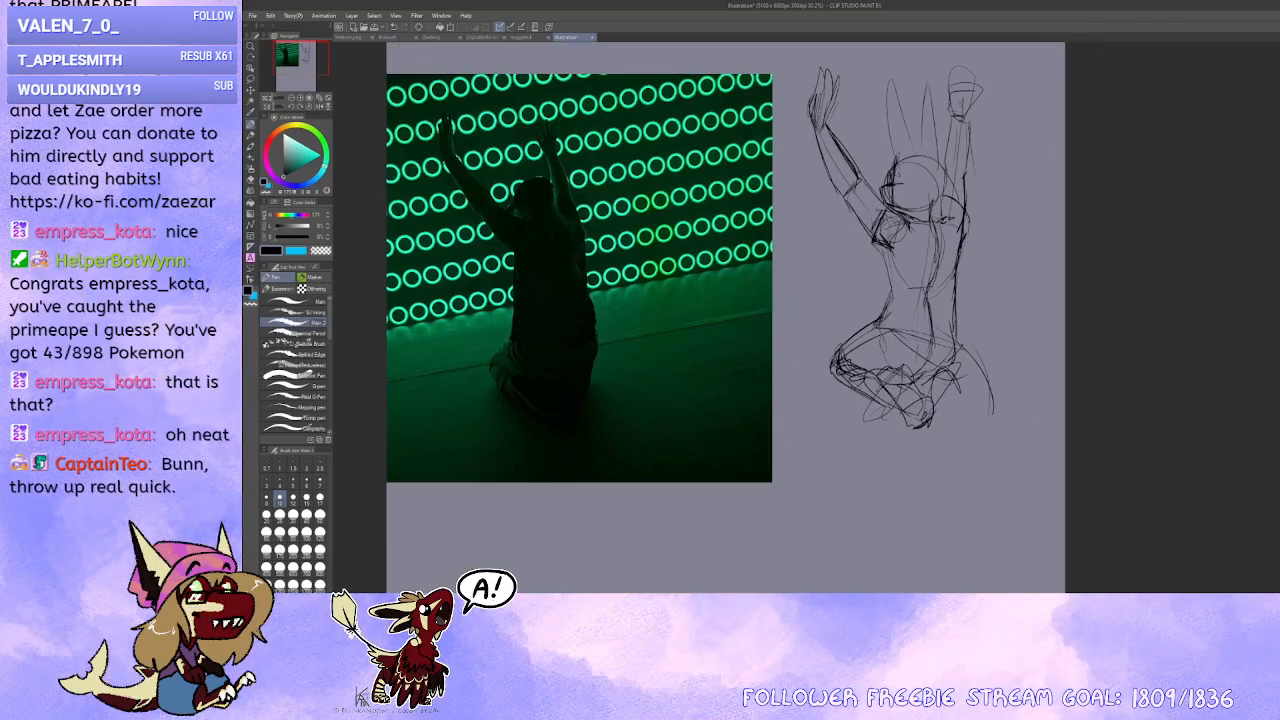
mouse_move(887, 260)
left_mouse_down()
mouse_move(880, 314)
mouse_move(909, 349)
left_mouse_up()
key("ctrl+z")
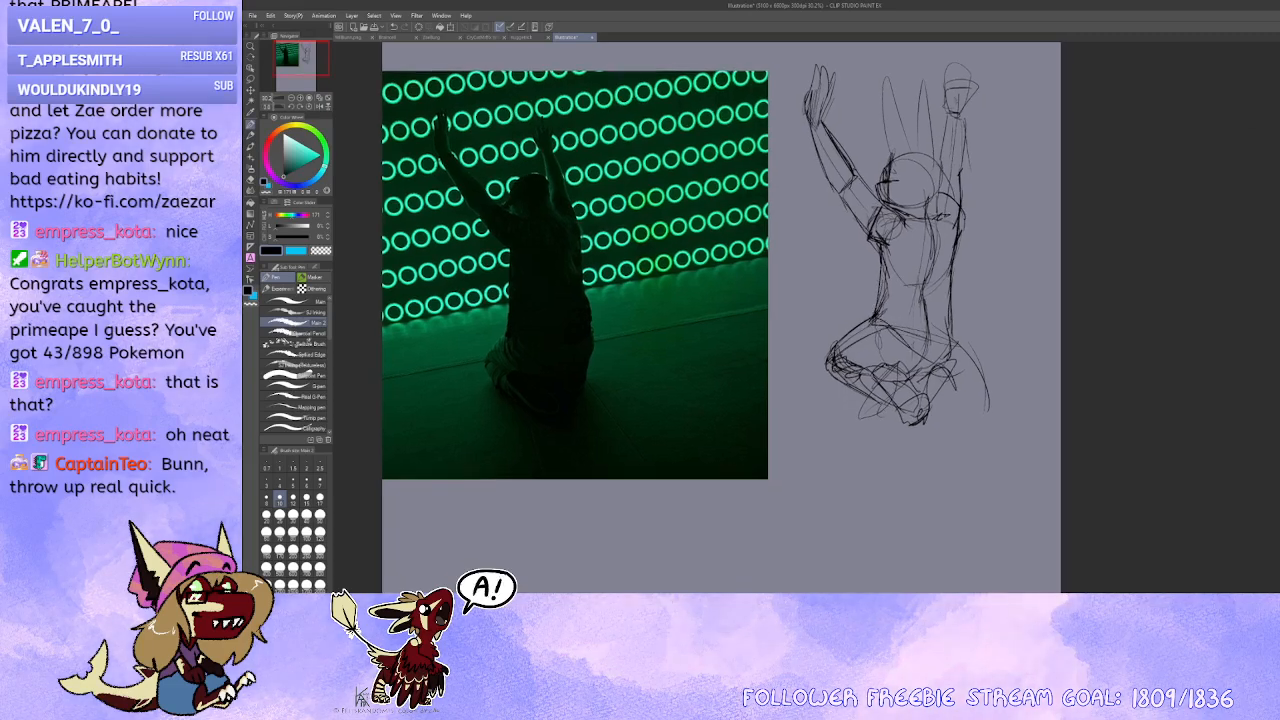
key("ctrl+z")
key("ctrl+z")
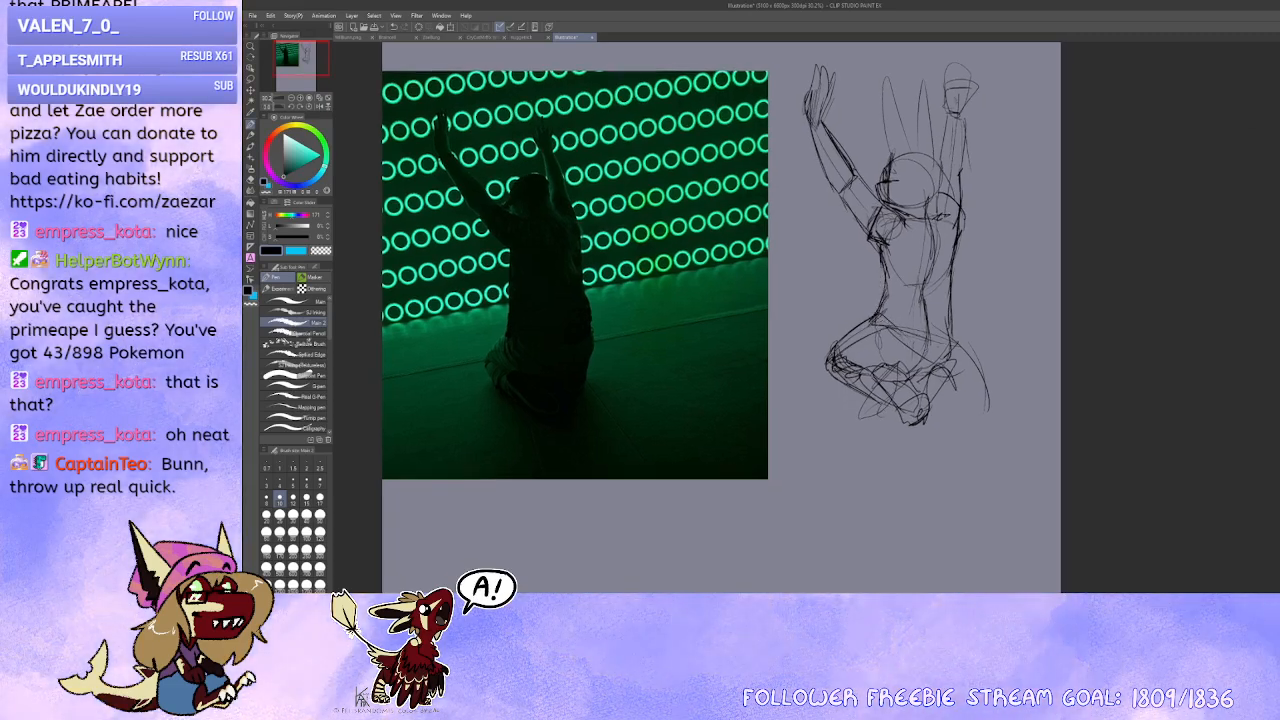
mouse_move(896, 327)
left_mouse_down()
mouse_move(891, 283)
mouse_move(1006, 405)
left_mouse_up()
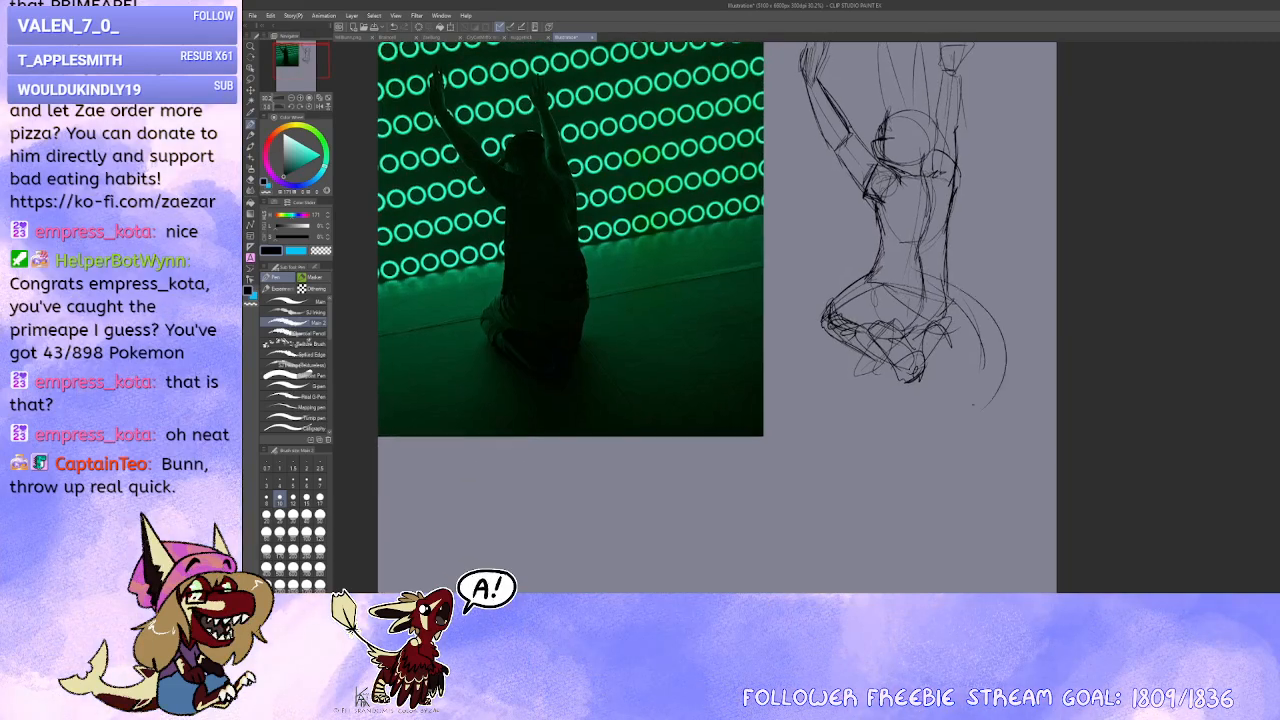
key("ctrl+z")
left_click_drag(931, 282, 1002, 352)
left_click_drag(926, 414, 880, 414)
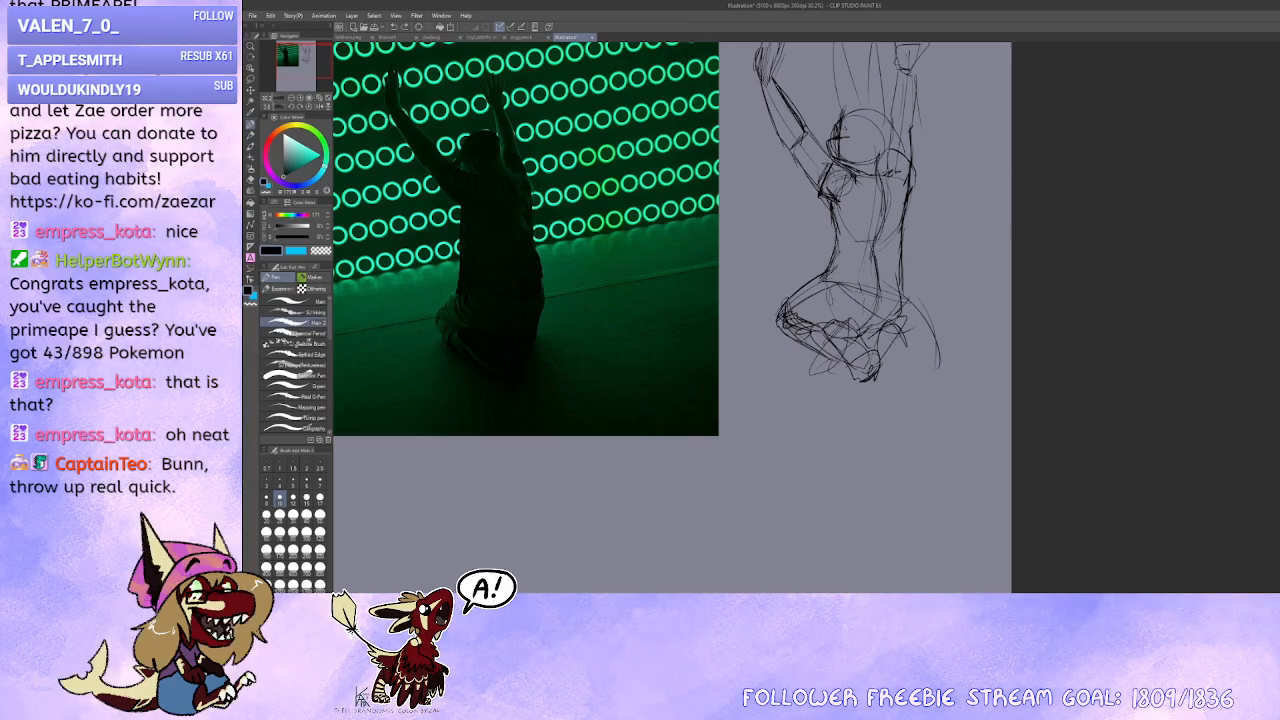
Step: Sketch a thick tail curving outward from the right hip and down below the folded legs
mouse_move(882, 274)
left_mouse_down()
mouse_move(914, 302)
mouse_move(922, 368)
left_mouse_up()
left_click_drag(912, 300, 926, 390)
left_click_drag(856, 290, 922, 370)
mouse_move(920, 290)
left_mouse_down()
mouse_move(956, 376)
mouse_move(910, 422)
left_mouse_up()
left_click_drag(848, 280, 910, 344)
mouse_move(882, 320)
left_mouse_down()
mouse_move(918, 376)
mouse_move(900, 414)
mouse_move(868, 428)
left_mouse_up()
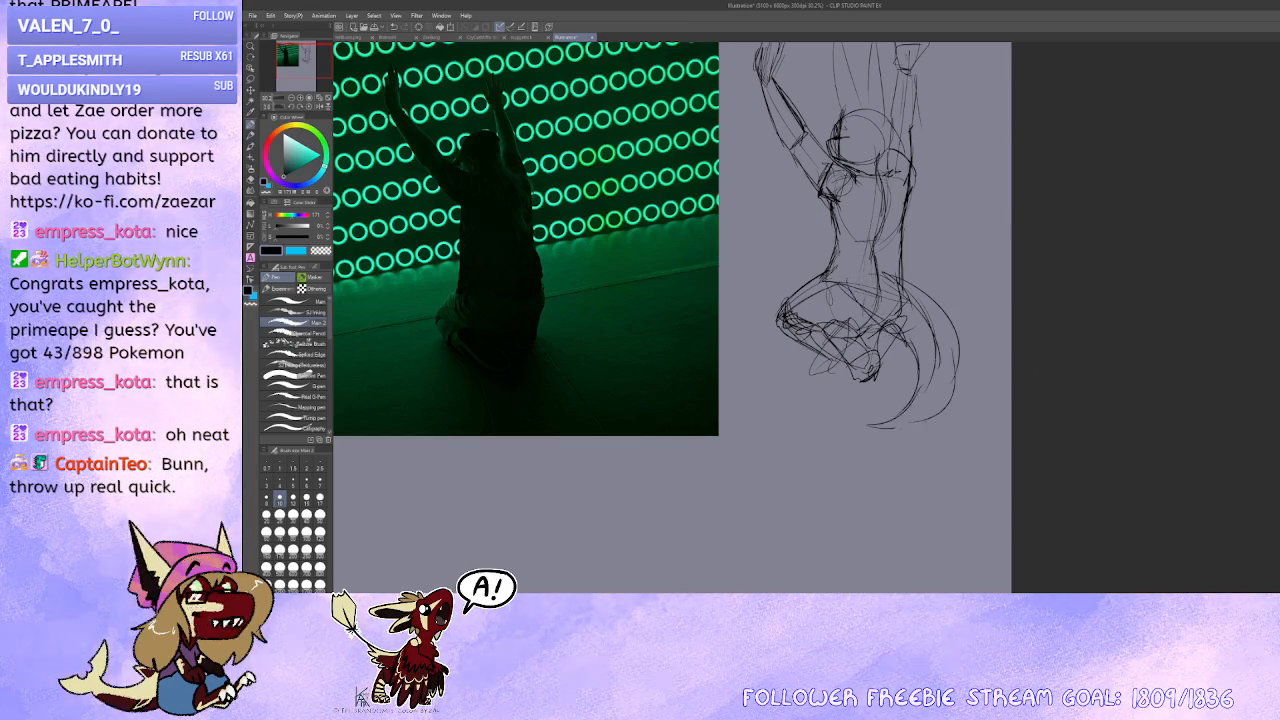
Step: Strengthen the tail's outer curve and extend its tapering end leftward beneath the legs
mouse_move(954, 338)
left_mouse_down()
mouse_move(878, 426)
mouse_move(788, 418)
mouse_move(888, 428)
left_mouse_up()
left_click_drag(786, 423, 900, 424)
key("ctrl+z")
key("ctrl+z")
mouse_move(893, 419)
left_mouse_down()
mouse_move(841, 426)
mouse_move(869, 529)
left_mouse_up()
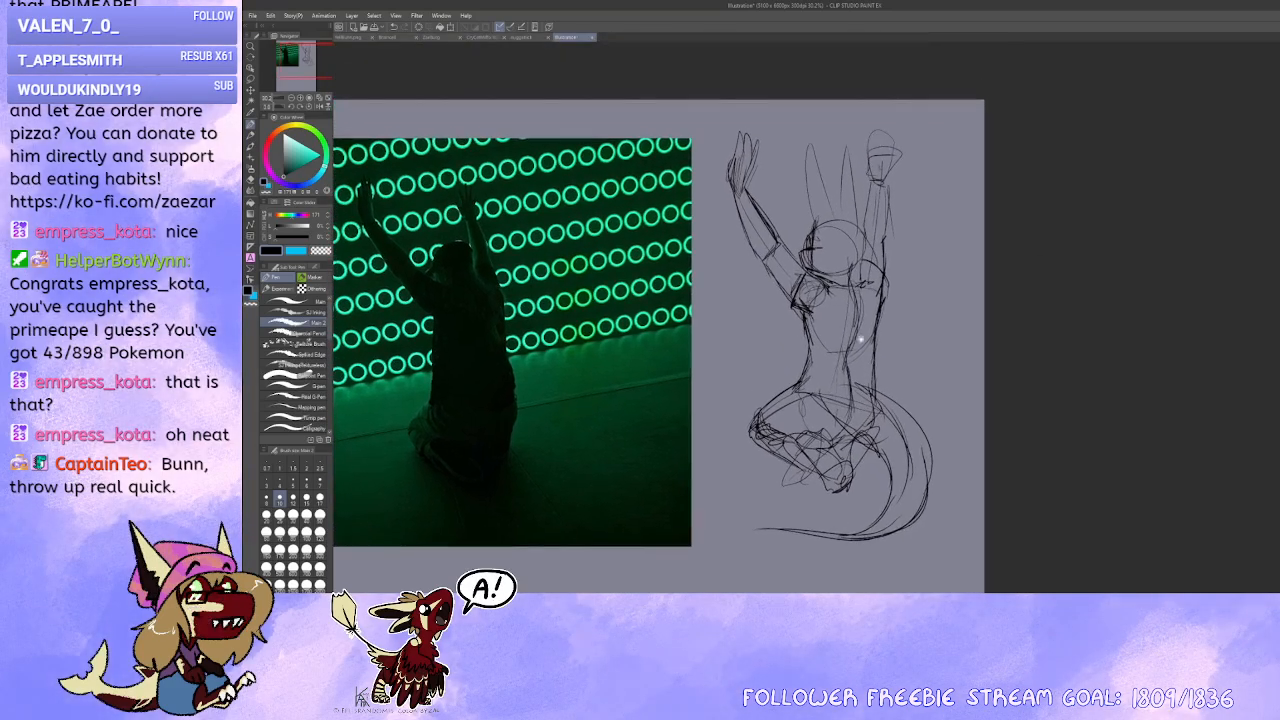
Step: Darken the right shoulder joint and arm contour, and rough in the fingers of the right hand
left_click_drag(862, 243, 846, 270)
left_click_drag(865, 234, 858, 286)
left_click_drag(862, 275, 861, 302)
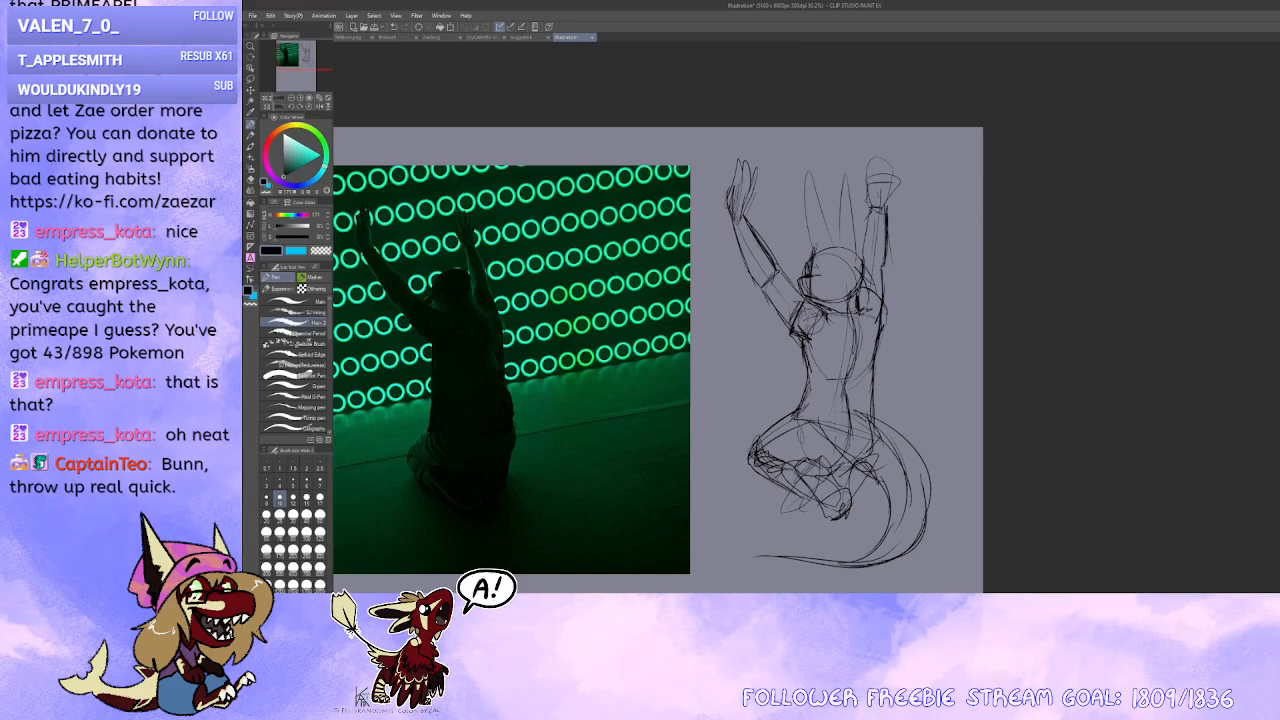
key("x")
key("c")
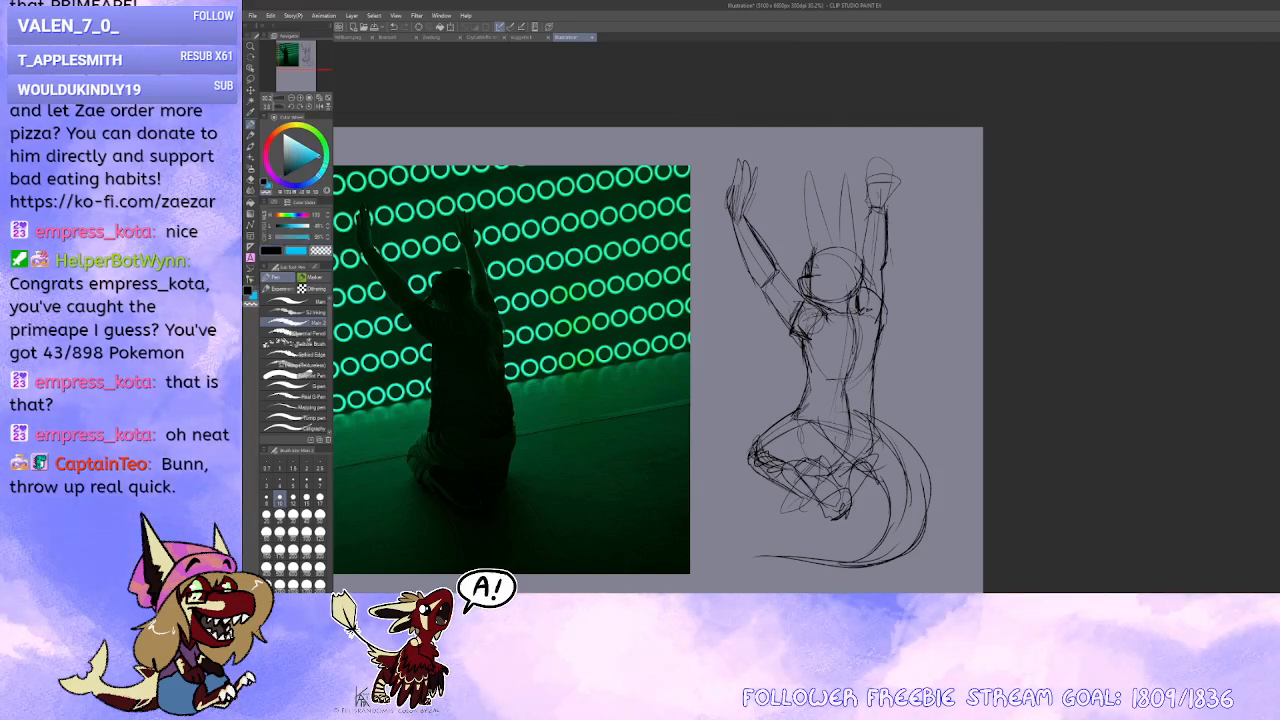
key("x")
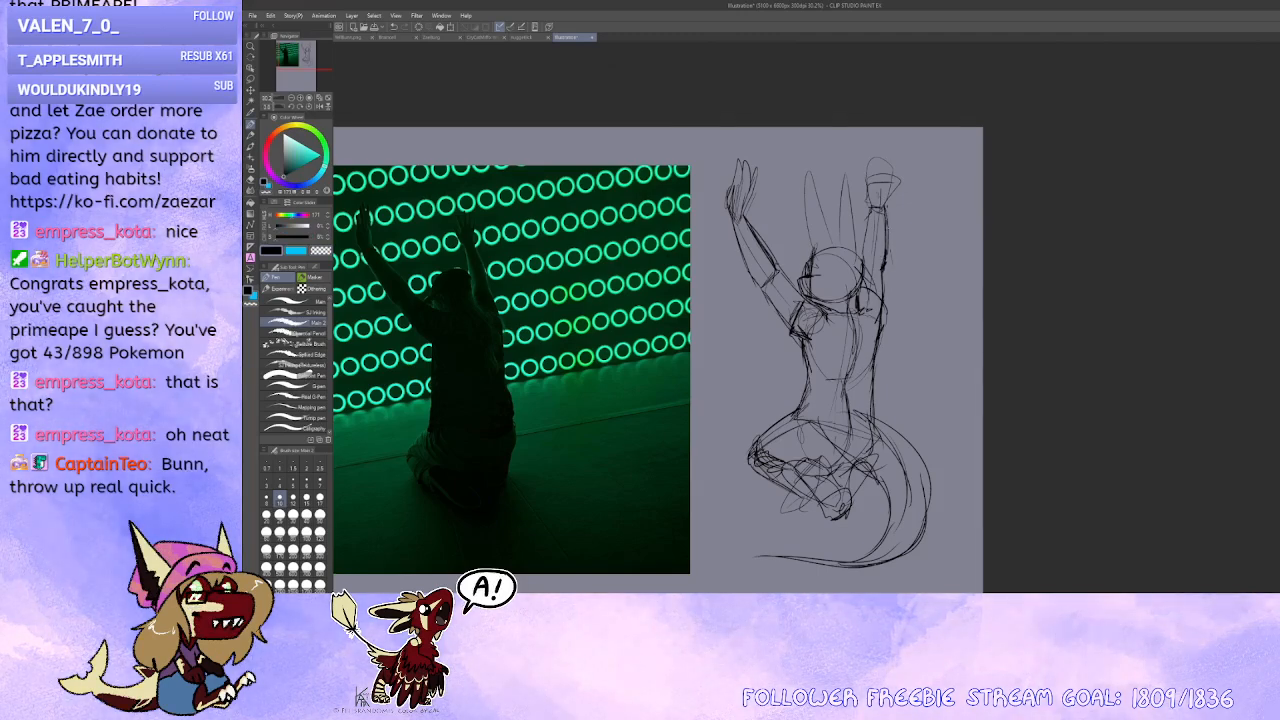
left_click_drag(887, 227, 880, 223)
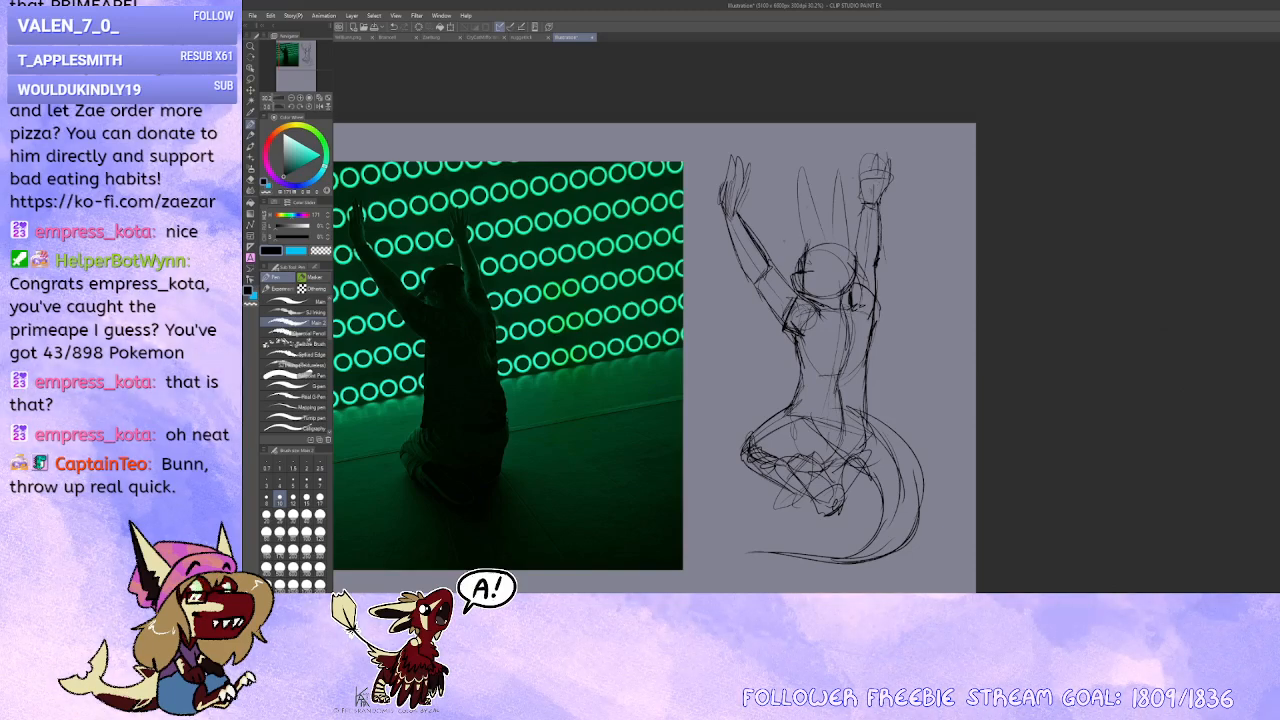
Step: Rework the front edge of the face and sketch a curved line with a pointed tuft across the crown
key("x")
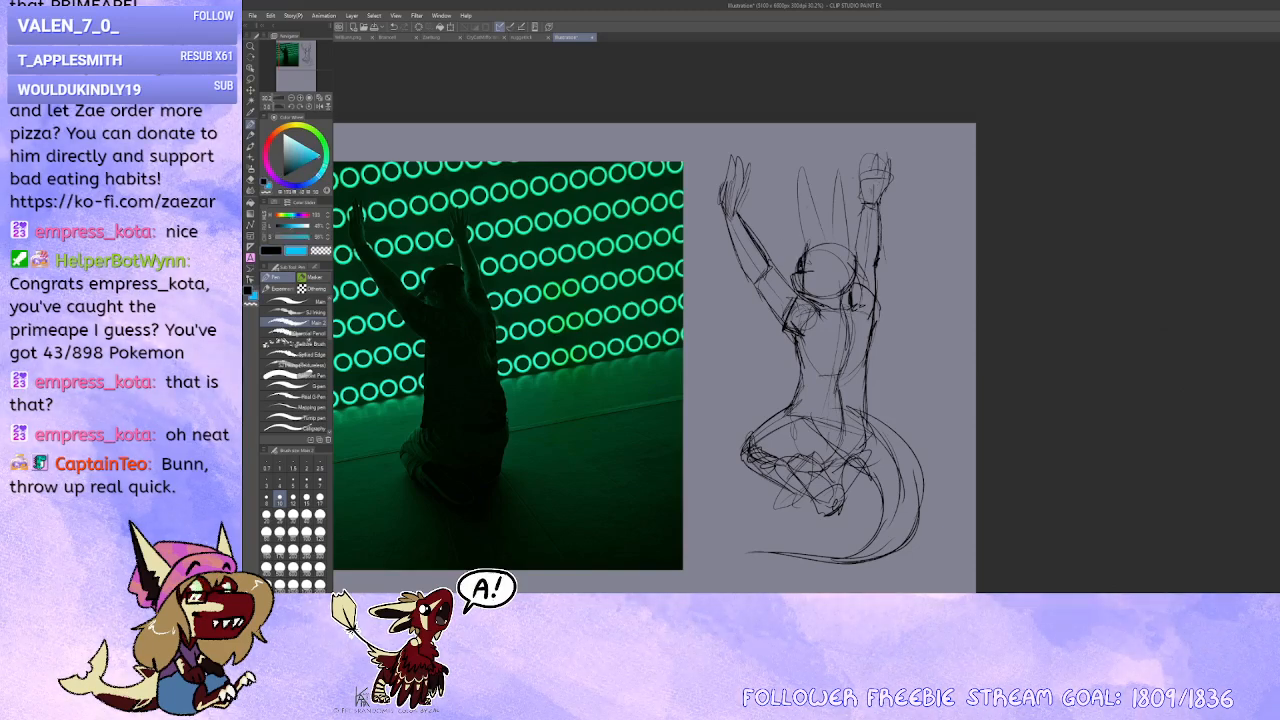
key("c")
left_click_drag(801, 262, 808, 277)
left_click_drag(808, 274, 807, 272)
key("x")
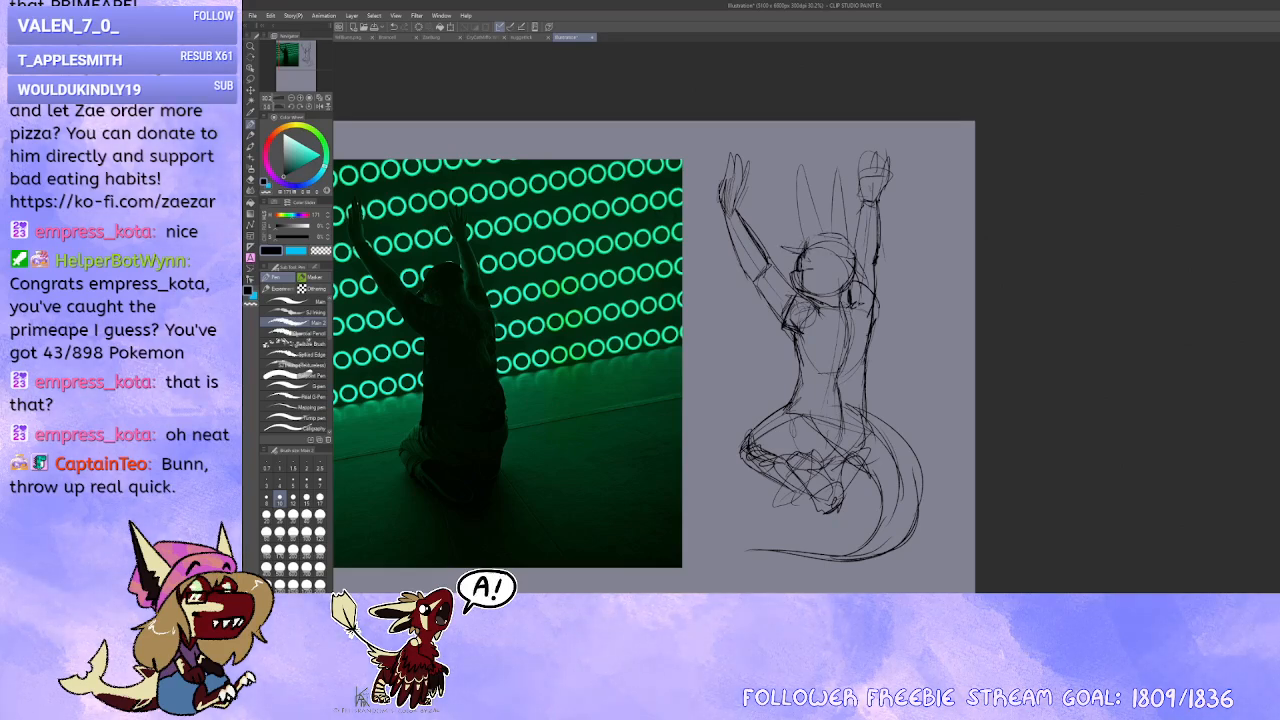
Step: Check the full-body reference of the cream and purple long-eared character and return to the figure sketch
left_click_drag(855, 265, 883, 249)
scroll(883, 249, "down", 3)
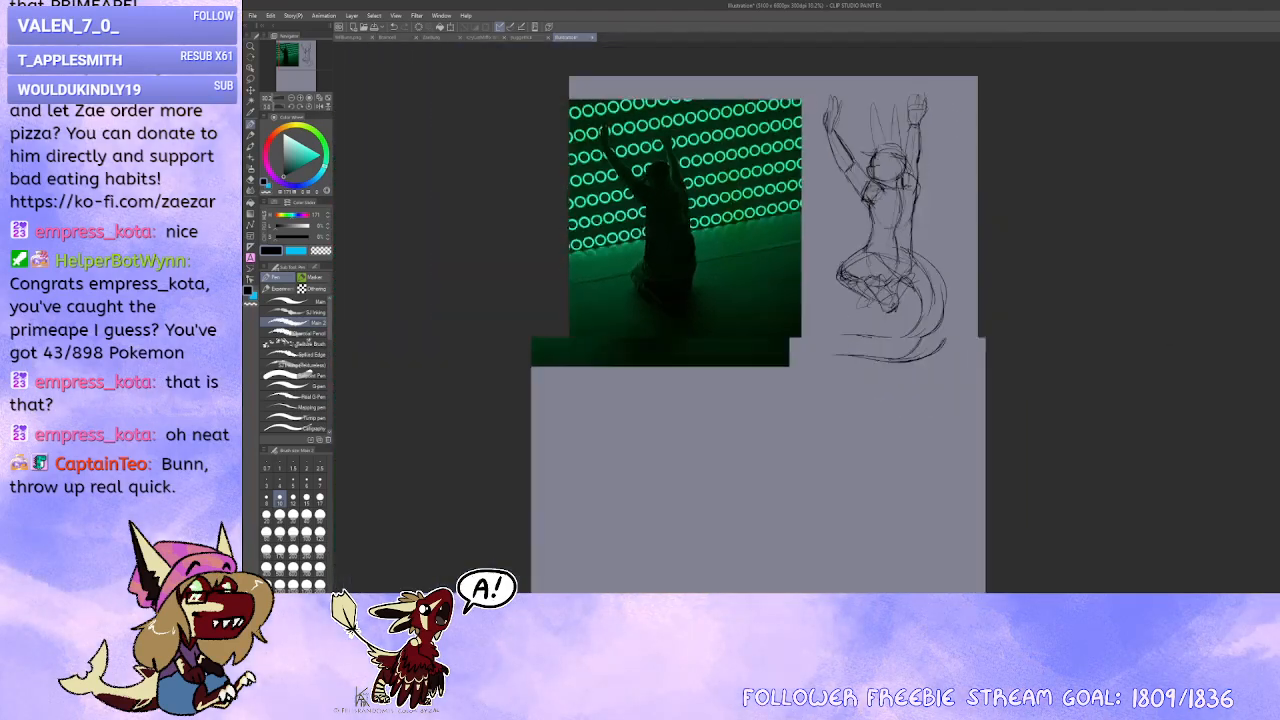
mouse_move(876, 397)
left_mouse_down()
mouse_move(890, 370)
mouse_move(843, 386)
mouse_move(896, 403)
left_mouse_up()
scroll(894, 397, "up", 2)
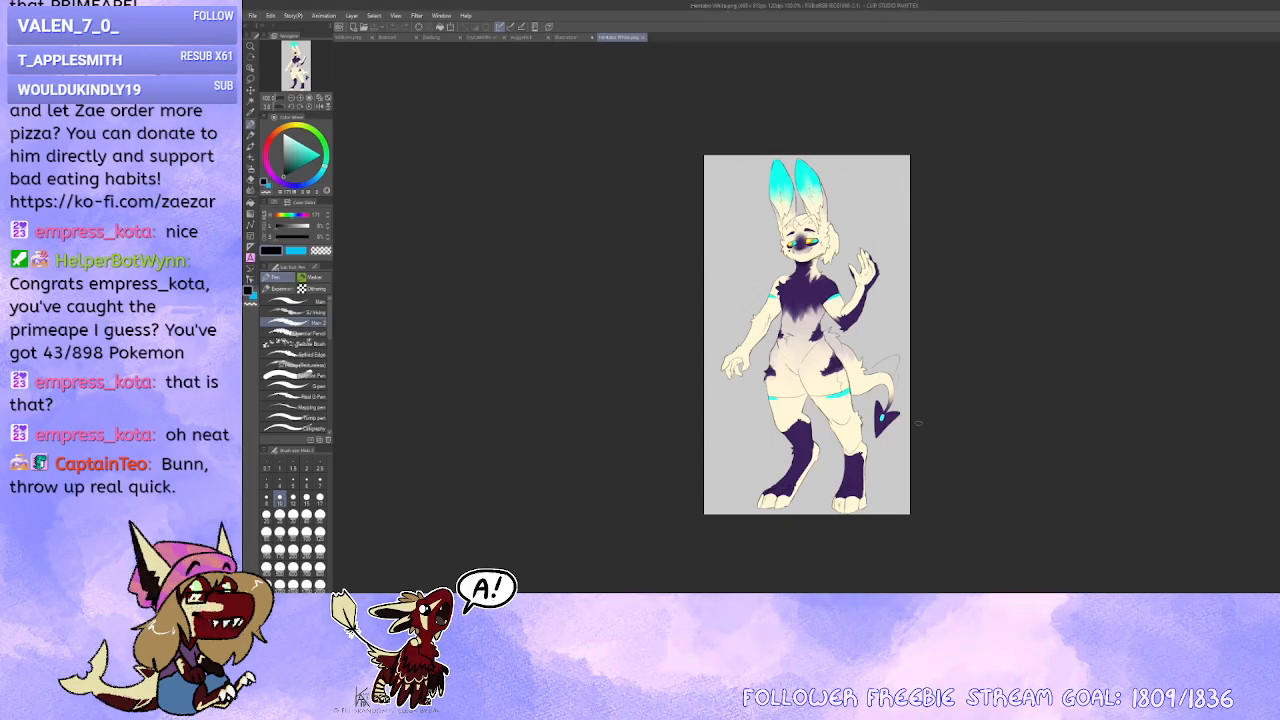
left_click(565, 37)
Step: Sketch a pointed tuft at the tail's base and an arrow-shaped tip on its end
left_click_drag(926, 324, 826, 314)
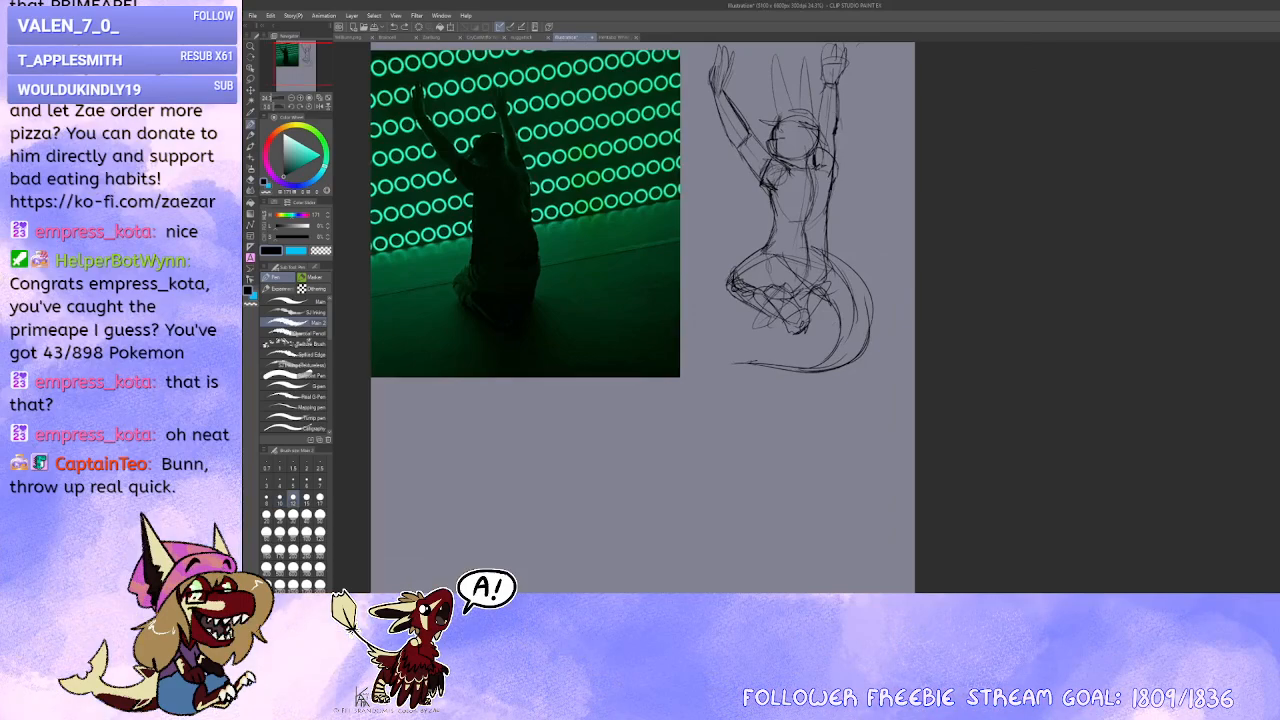
left_click_drag(816, 248, 854, 252)
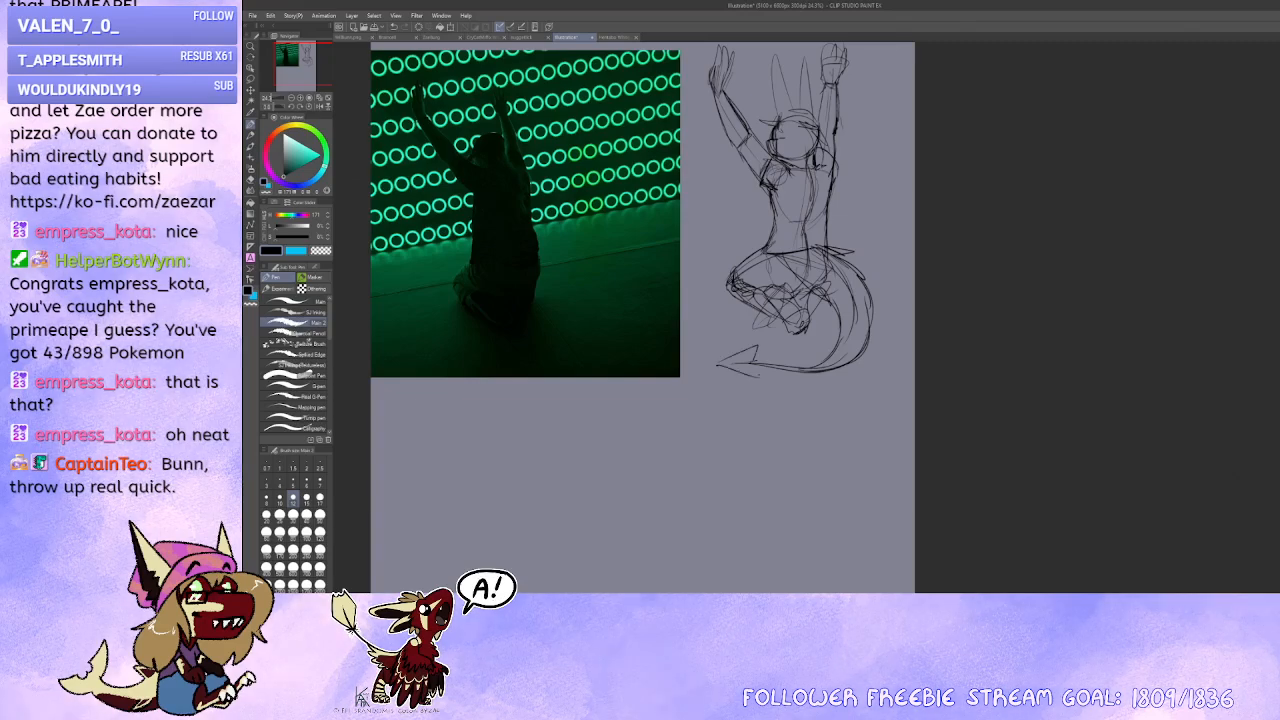
mouse_move(750, 388)
left_mouse_down()
mouse_move(741, 422)
mouse_move(754, 389)
mouse_move(732, 387)
left_mouse_up()
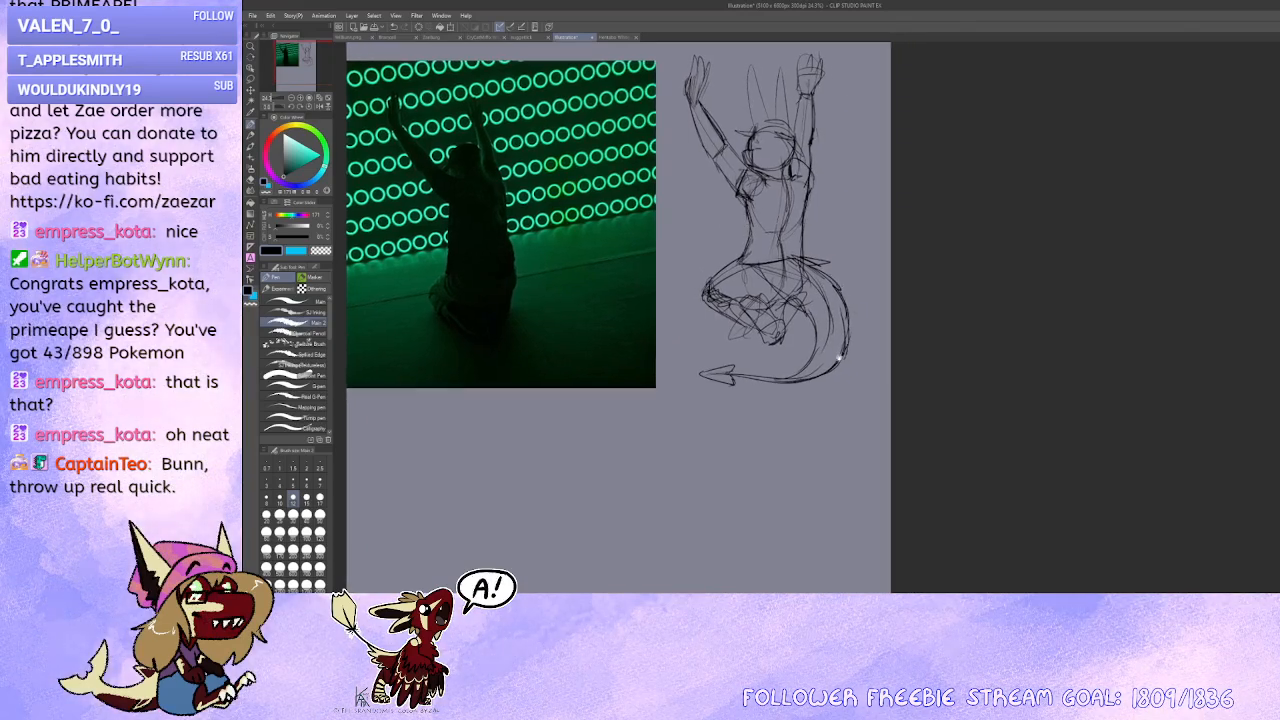
Step: Darken the outer contour of the tail's curve
scroll(839, 357, "up", 2)
left_click_drag(839, 357, 845, 465)
scroll(772, 426, "down", 3)
mouse_move(772, 426)
left_mouse_down()
mouse_move(698, 382)
mouse_move(638, 386)
left_mouse_up()
mouse_move(840, 350)
left_mouse_down()
mouse_move(814, 382)
mouse_move(789, 384)
left_mouse_up()
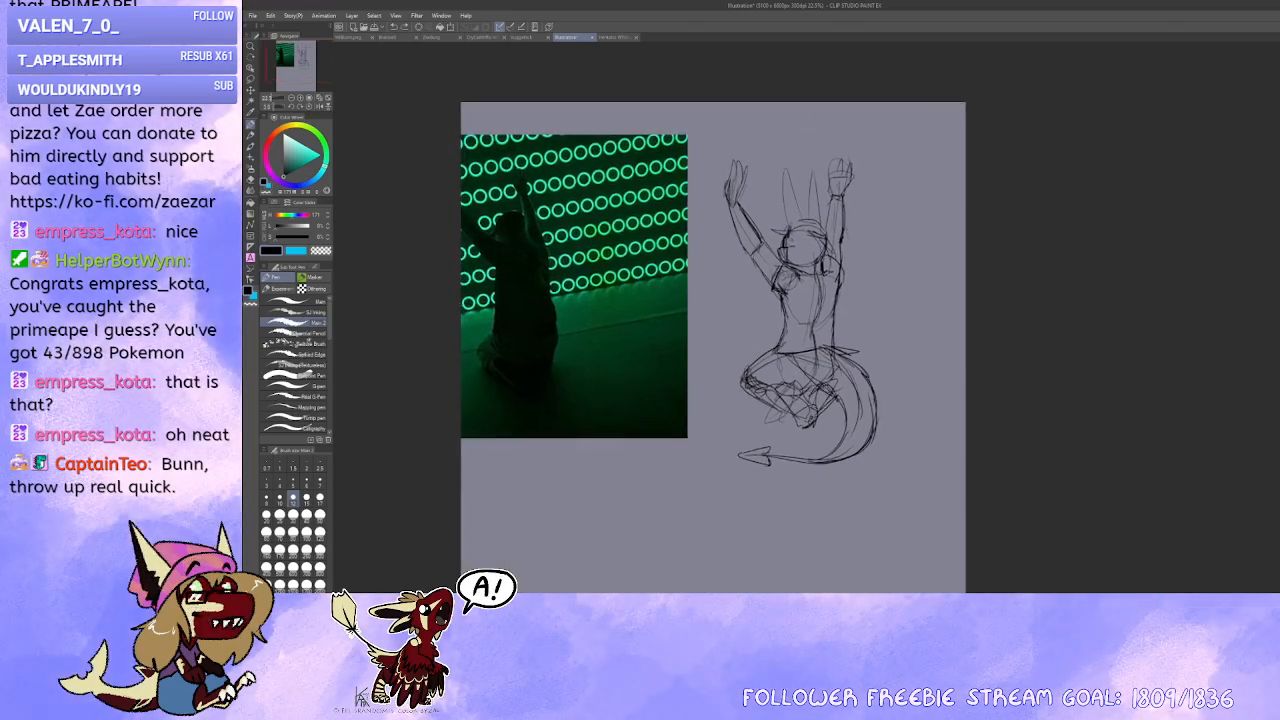
Step: Sketch a rounded foot shape beside the tucked foot beneath the hips
left_click_drag(832, 407, 839, 406)
scroll(839, 406, "up", 1)
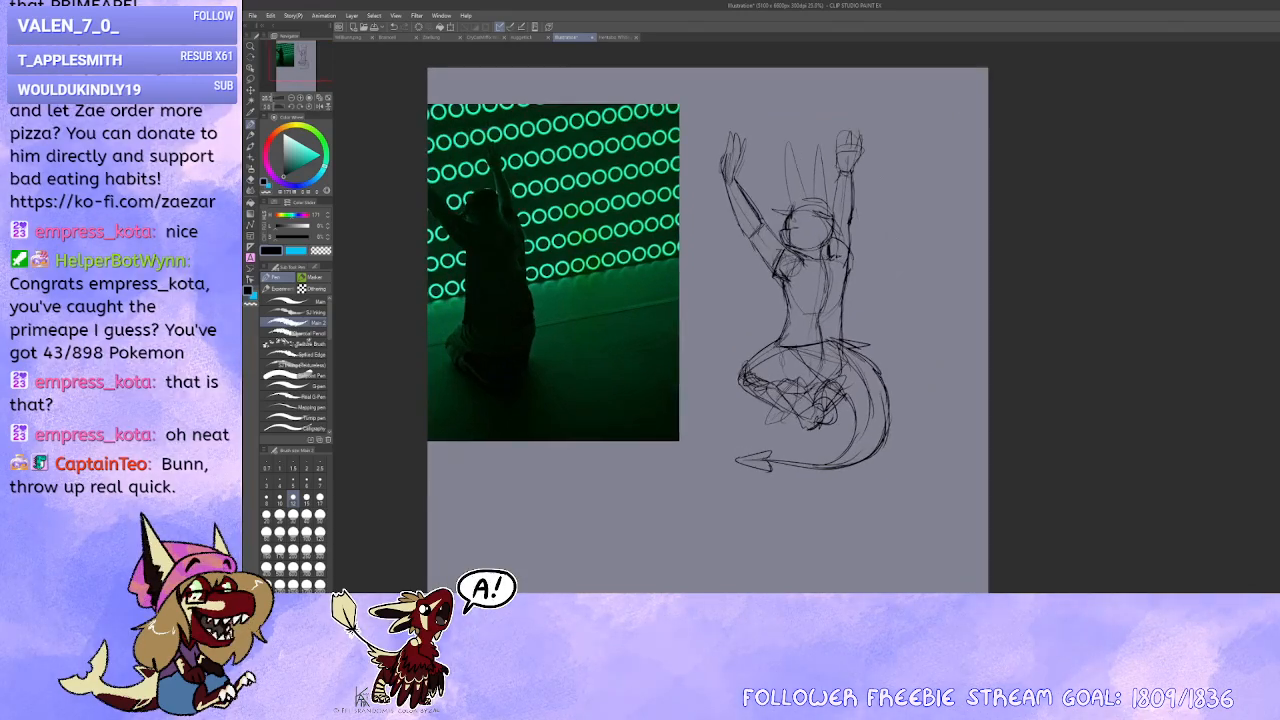
left_click_drag(766, 371, 788, 382)
left_click_drag(672, 406, 682, 417)
mouse_move(868, 341)
left_mouse_down()
mouse_move(888, 337)
mouse_move(913, 365)
left_mouse_up()
mouse_move(1005, 348)
left_mouse_down()
mouse_move(989, 377)
mouse_move(1053, 324)
left_mouse_up()
scroll(990, 367, "up", 2)
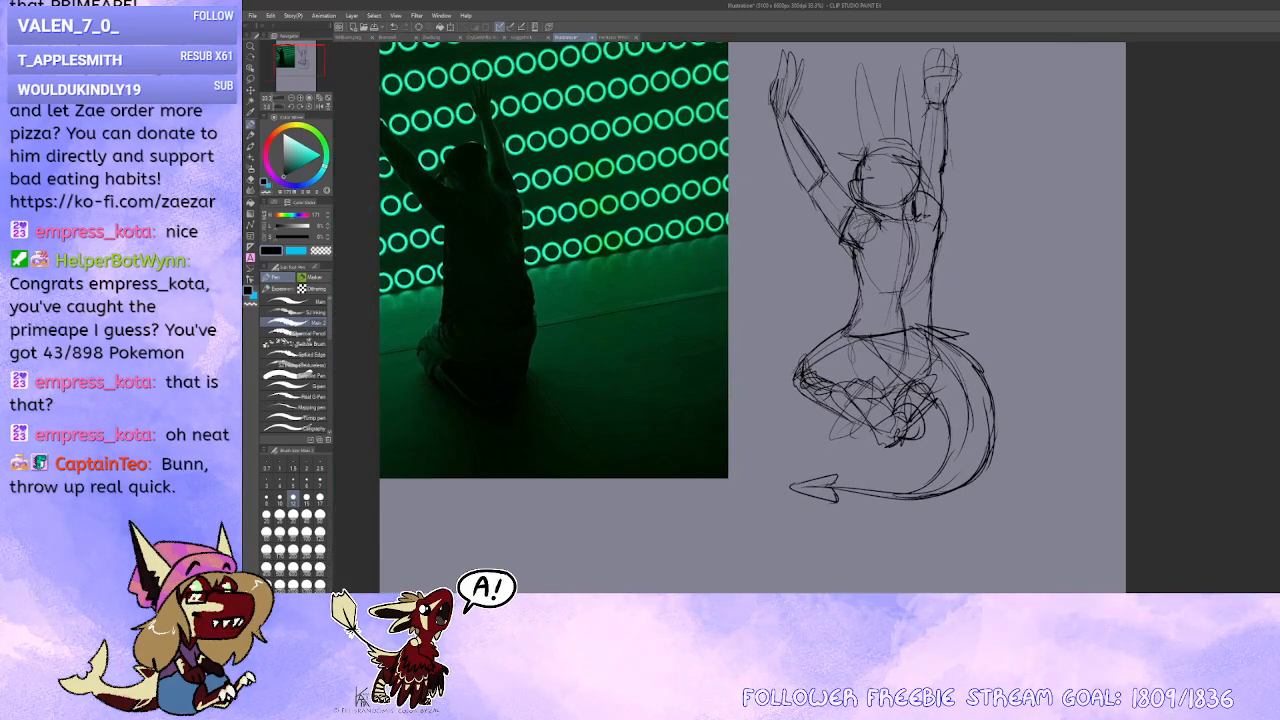
Step: Fade the rough figure sketch to a light grey underlay by lowering its layer opacity
mouse_move(1036, 262)
left_mouse_down()
mouse_move(986, 272)
mouse_move(1044, 262)
left_mouse_up()
left_click_drag(772, 517, 788, 531)
left_click_drag(728, 455, 750, 461)
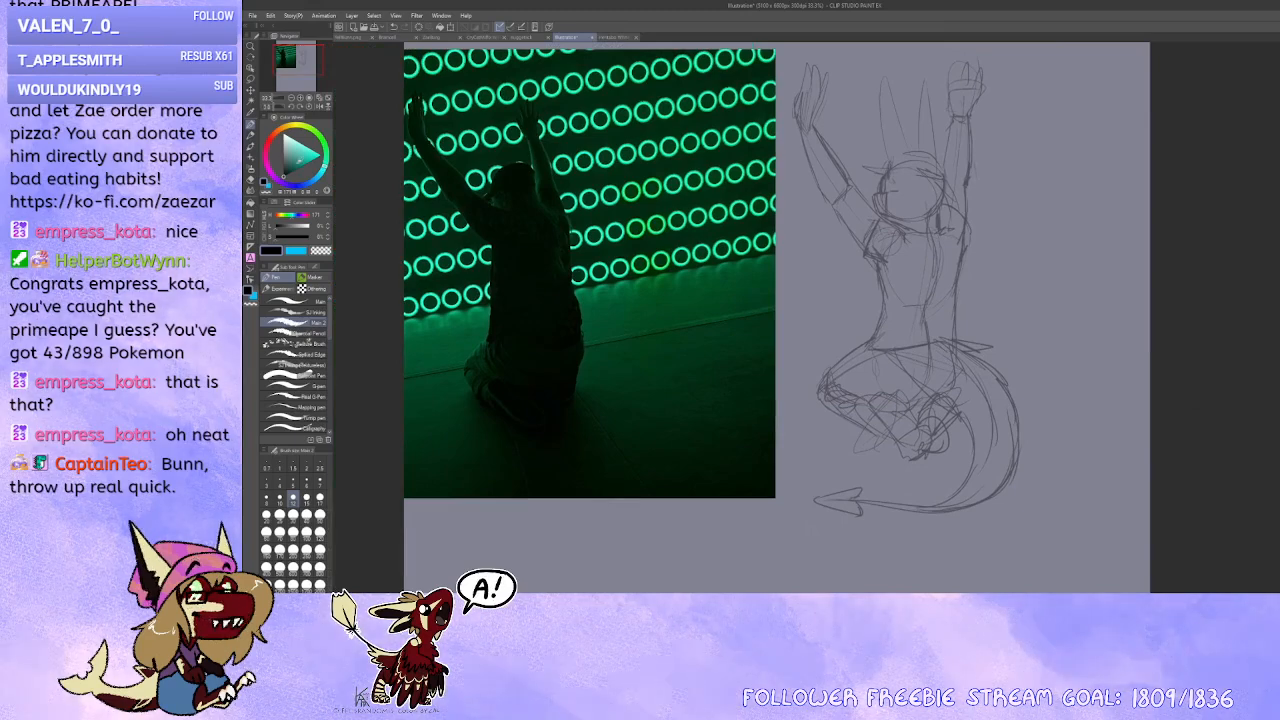
Step: Switch to the first pen brush in the list and give it a larger size for solid filling
scroll(840, 251, "up", 1)
mouse_move(877, 265)
left_mouse_down()
mouse_move(780, 311)
mouse_move(866, 304)
mouse_move(861, 333)
left_mouse_up()
left_click(294, 301)
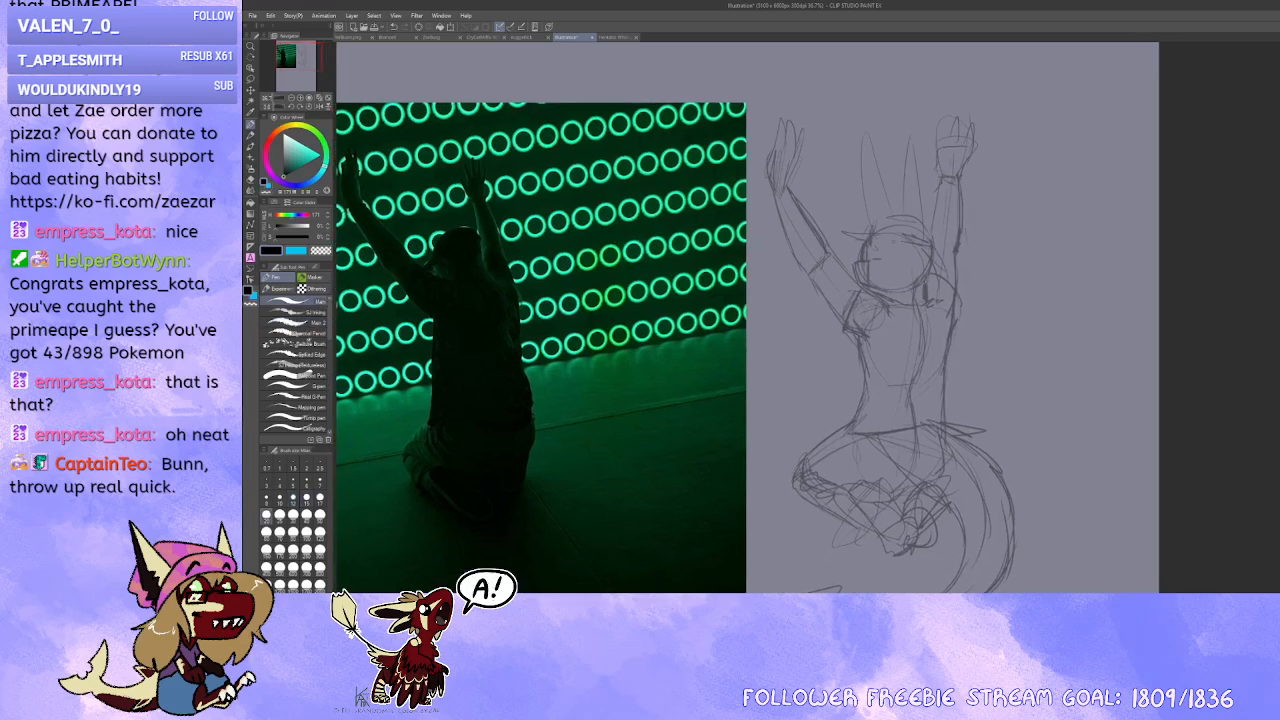
left_click(319, 517)
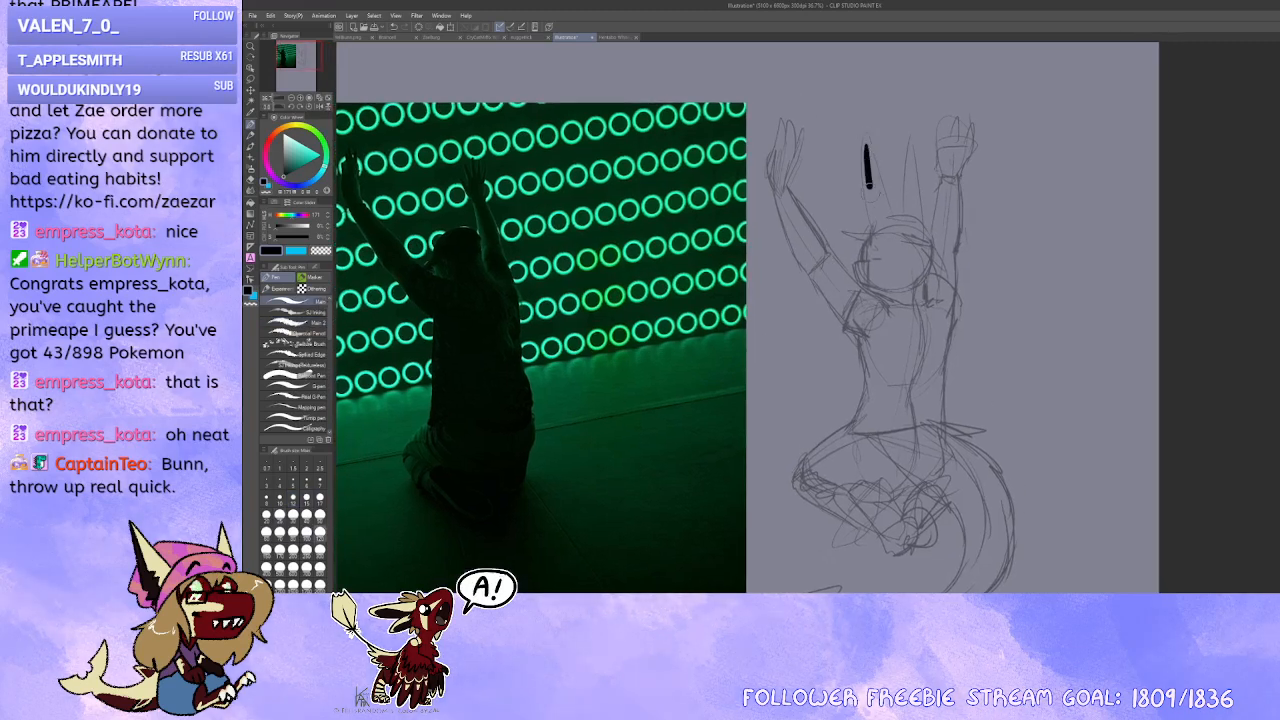
left_click_drag(868, 186, 889, 251)
mouse_move(868, 163)
left_mouse_down()
mouse_move(886, 251)
mouse_move(883, 214)
left_mouse_up()
key("ctrl+z")
key("ctrl+z")
key("ctrl+z")
Step: Reduce the brush size by three steps
left_click_drag(679, 350, 667, 335)
key("bracketleft")
key("bracketleft")
key("bracketleft")
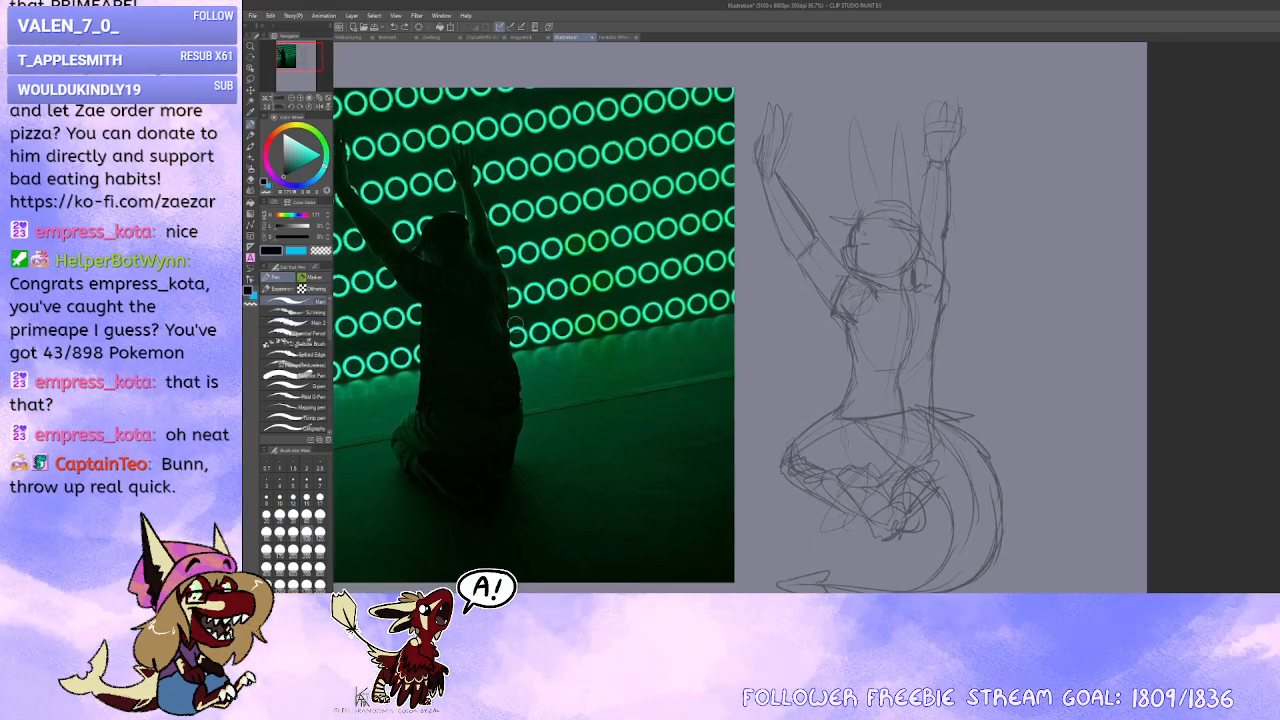
left_click(325, 149)
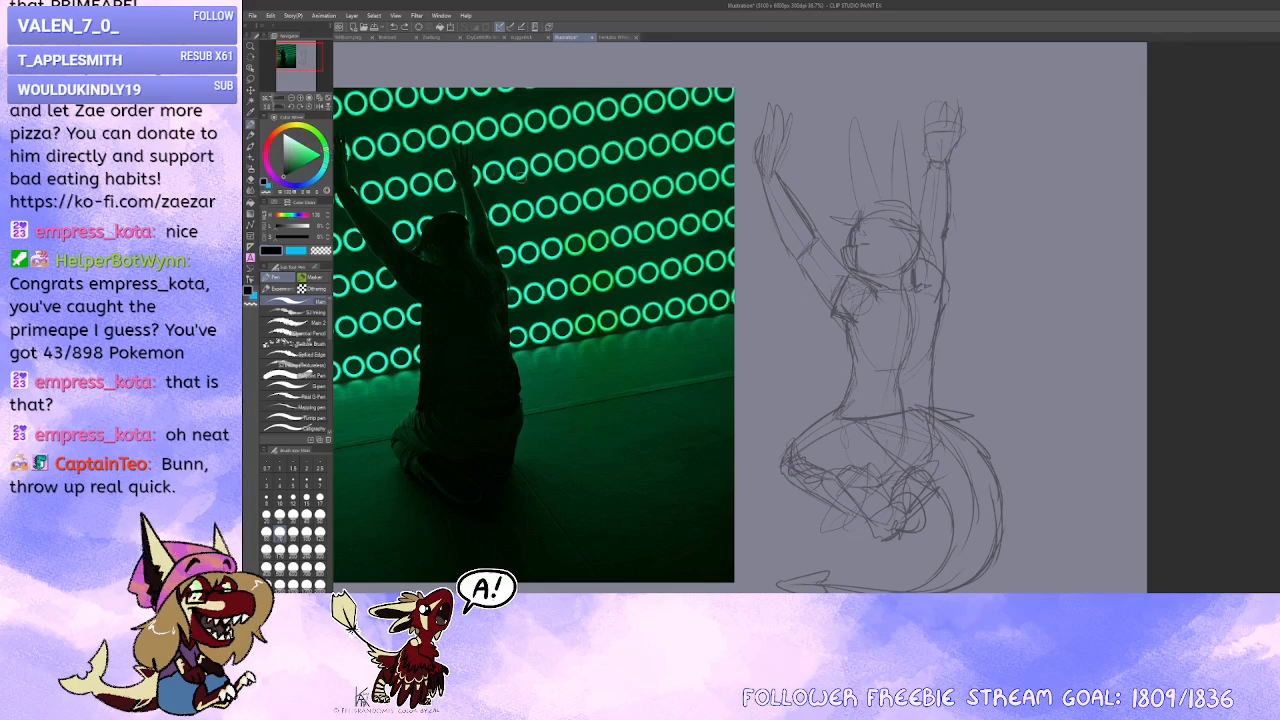
left_click(317, 153)
mouse_move(707, 178)
left_mouse_down()
mouse_move(663, 166)
mouse_move(766, 222)
left_mouse_up()
key("ctrl+z")
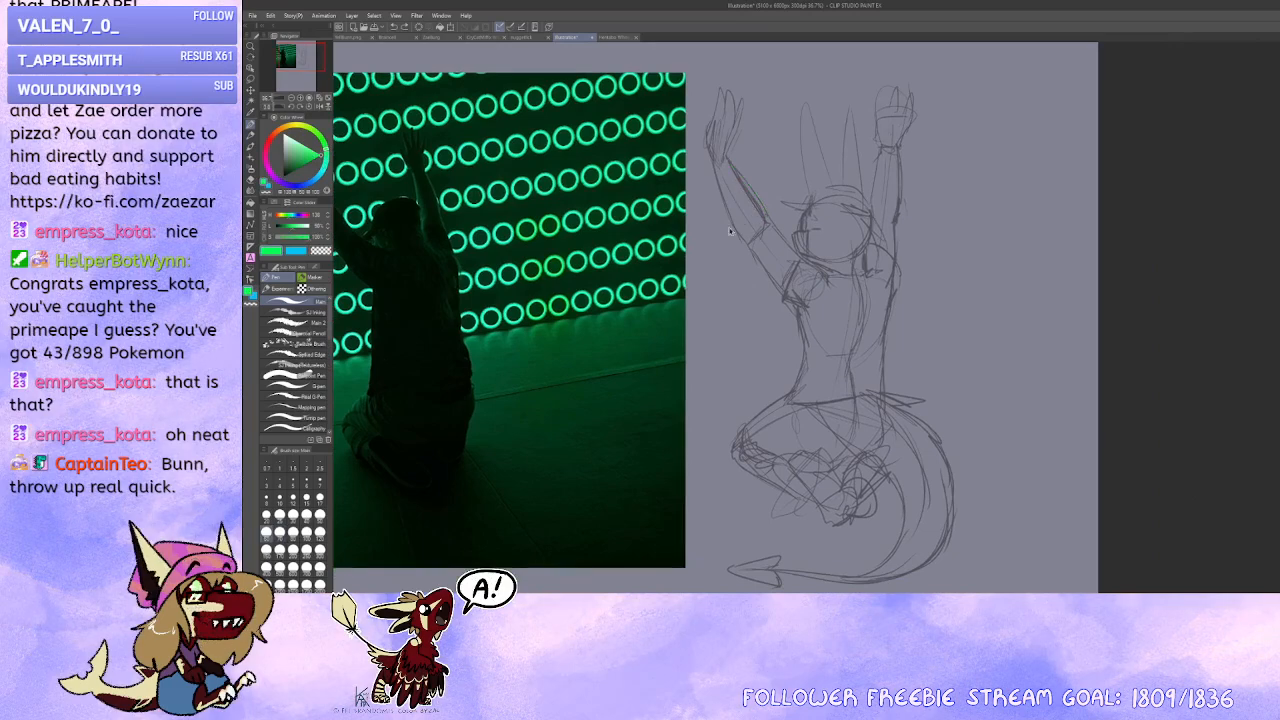
left_click_drag(555, 247, 608, 231)
left_click(284, 176)
Step: Fill the two long ears and the jagged hair along the crown in solid black
left_click_drag(841, 276, 817, 298)
scroll(814, 153, "up", 2)
mouse_move(829, 143)
left_mouse_down()
mouse_move(771, 160)
mouse_move(796, 240)
left_mouse_up()
key("ctrl+z")
left_click_drag(780, 124, 796, 242)
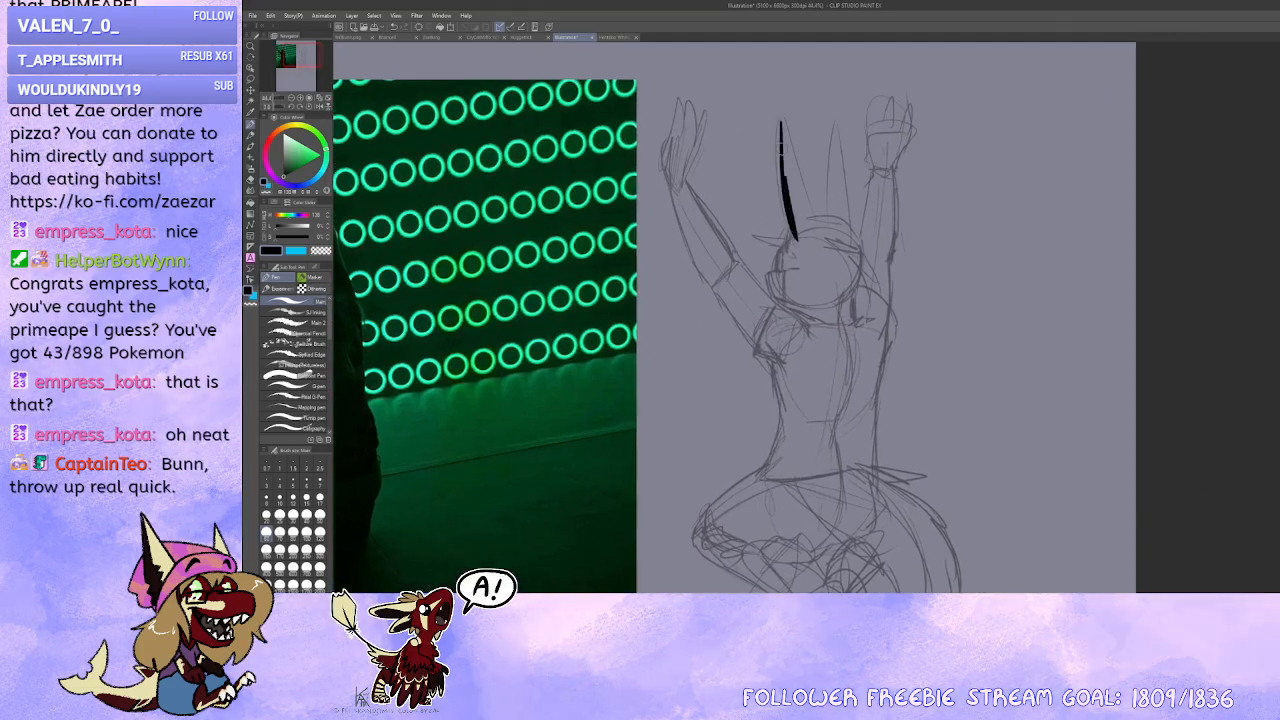
left_click_drag(780, 152, 786, 176)
left_click_drag(782, 123, 819, 244)
mouse_move(782, 146)
left_mouse_down()
mouse_move(819, 268)
mouse_move(816, 233)
mouse_move(838, 206)
left_mouse_up()
Step: Fill the right raised hand with its spread fingers and the arm below it in solid black
mouse_move(834, 126)
left_mouse_down()
mouse_move(832, 244)
mouse_move(848, 266)
mouse_move(835, 128)
mouse_move(832, 234)
mouse_move(879, 160)
mouse_move(874, 94)
left_mouse_up()
mouse_move(872, 144)
left_mouse_down()
mouse_move(886, 110)
mouse_move(894, 150)
left_mouse_up()
mouse_move(876, 152)
left_mouse_down()
mouse_move(881, 139)
mouse_move(860, 320)
left_mouse_up()
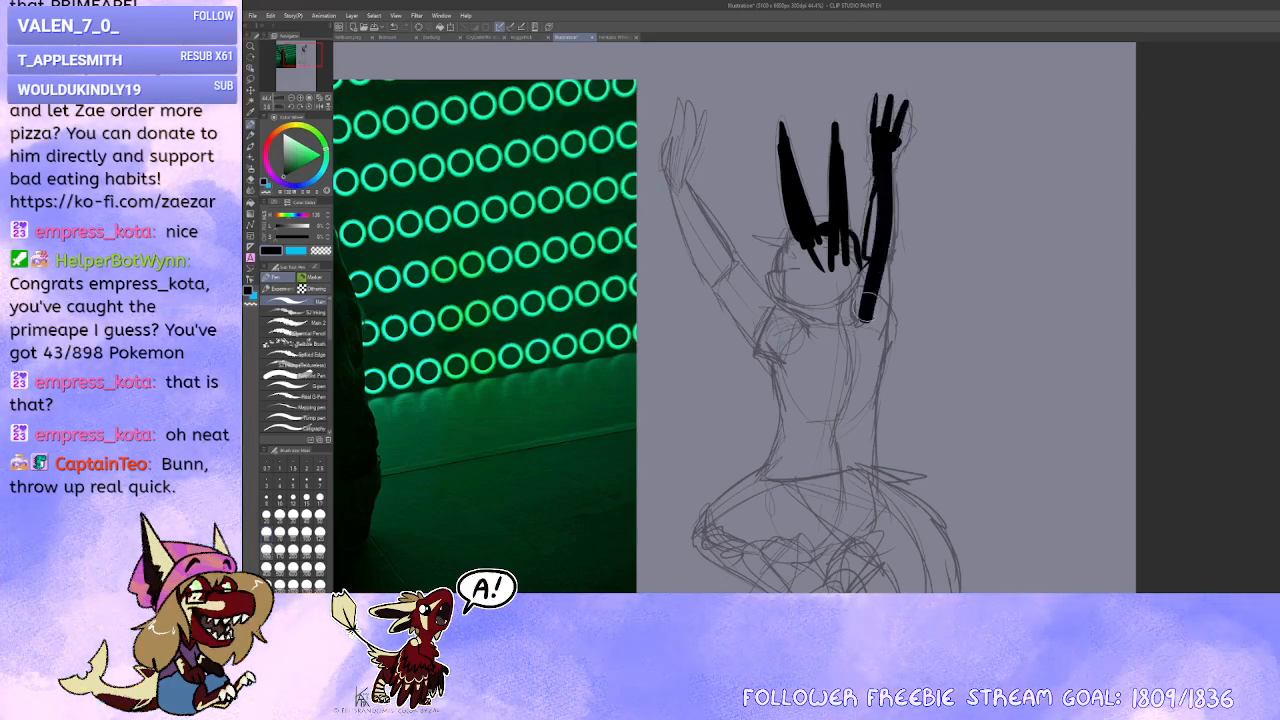
left_click_drag(890, 194, 866, 296)
Step: Fill the head and hair in solid black and outline the torso's sides, the waist and the tail's base
mouse_move(880, 240)
left_mouse_down()
mouse_move(876, 352)
mouse_move(831, 134)
mouse_move(776, 165)
left_mouse_up()
mouse_move(830, 130)
left_mouse_down()
mouse_move(806, 217)
mouse_move(825, 162)
mouse_move(875, 192)
mouse_move(866, 350)
left_mouse_up()
left_click_drag(872, 290, 866, 358)
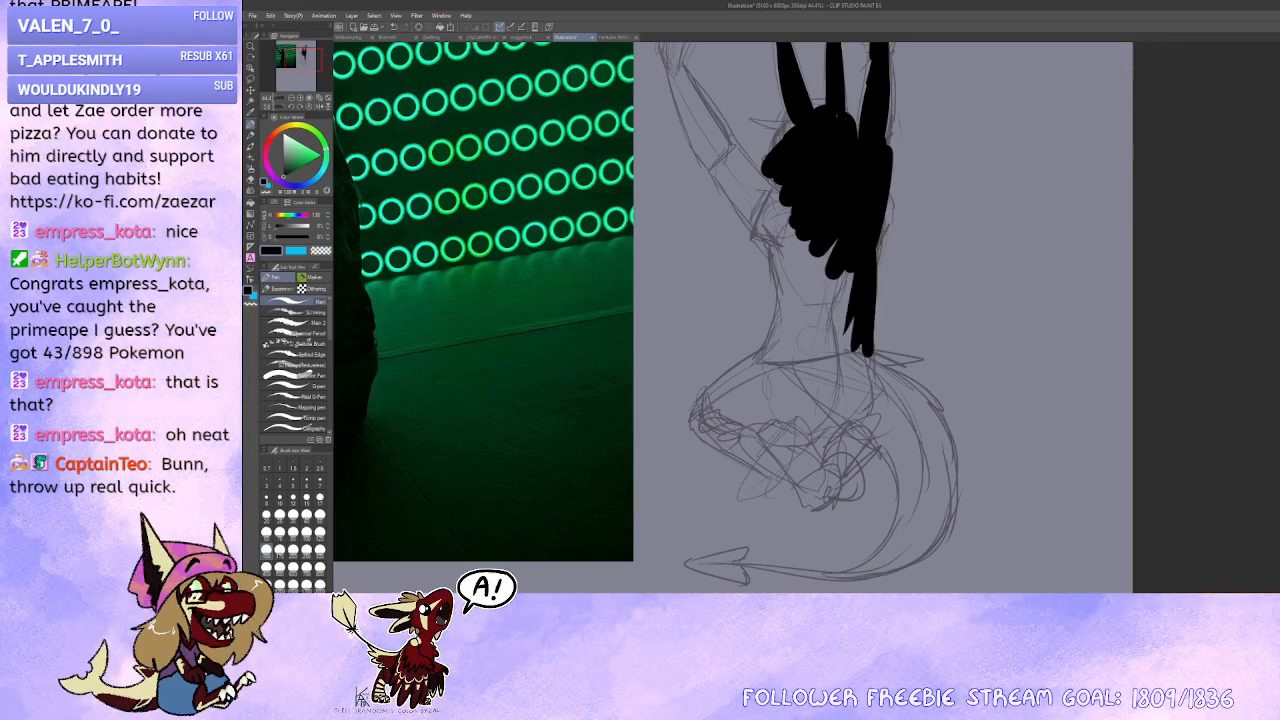
mouse_move(772, 230)
left_mouse_down()
mouse_move(765, 358)
mouse_move(900, 350)
mouse_move(902, 395)
left_mouse_up()
mouse_move(900, 395)
left_mouse_down()
mouse_move(872, 374)
mouse_move(887, 359)
mouse_move(933, 425)
left_mouse_up()
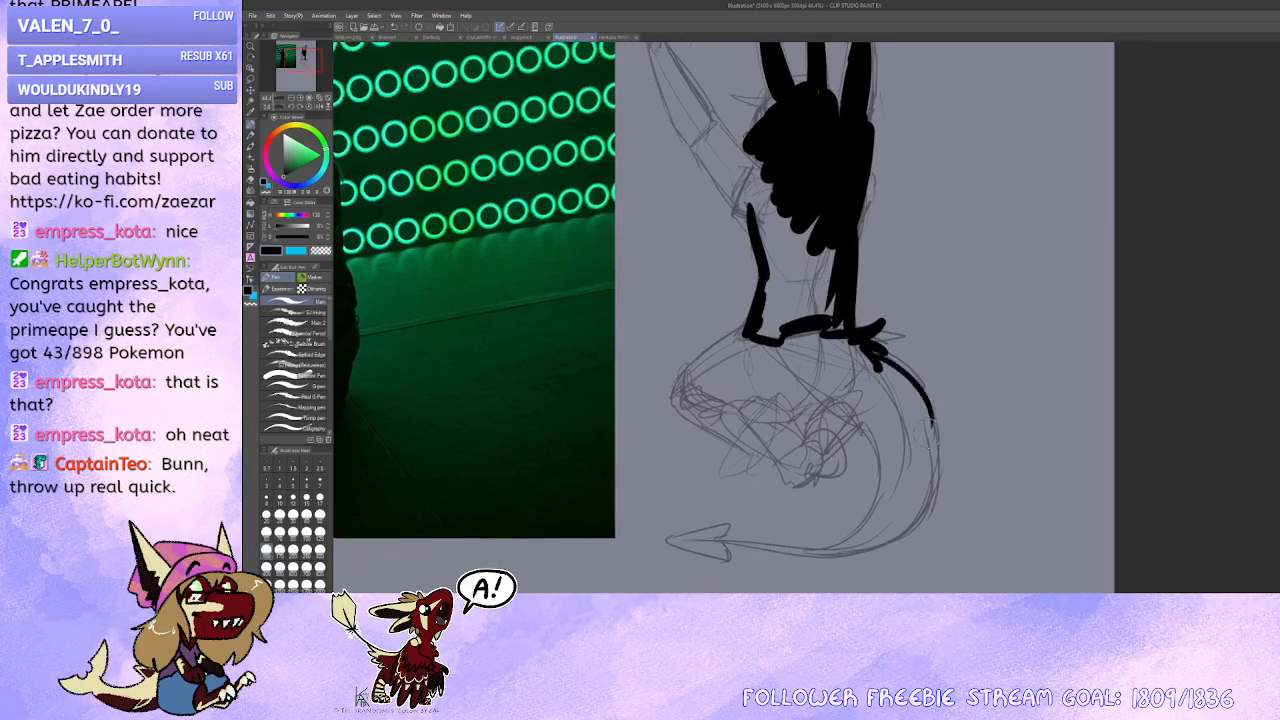
Step: Paint the thick curling tail in solid black from its base to the arrow-shaped tip
left_click_drag(902, 380, 922, 432)
mouse_move(915, 398)
left_mouse_down()
mouse_move(928, 492)
mouse_move(860, 553)
mouse_move(903, 457)
left_mouse_up()
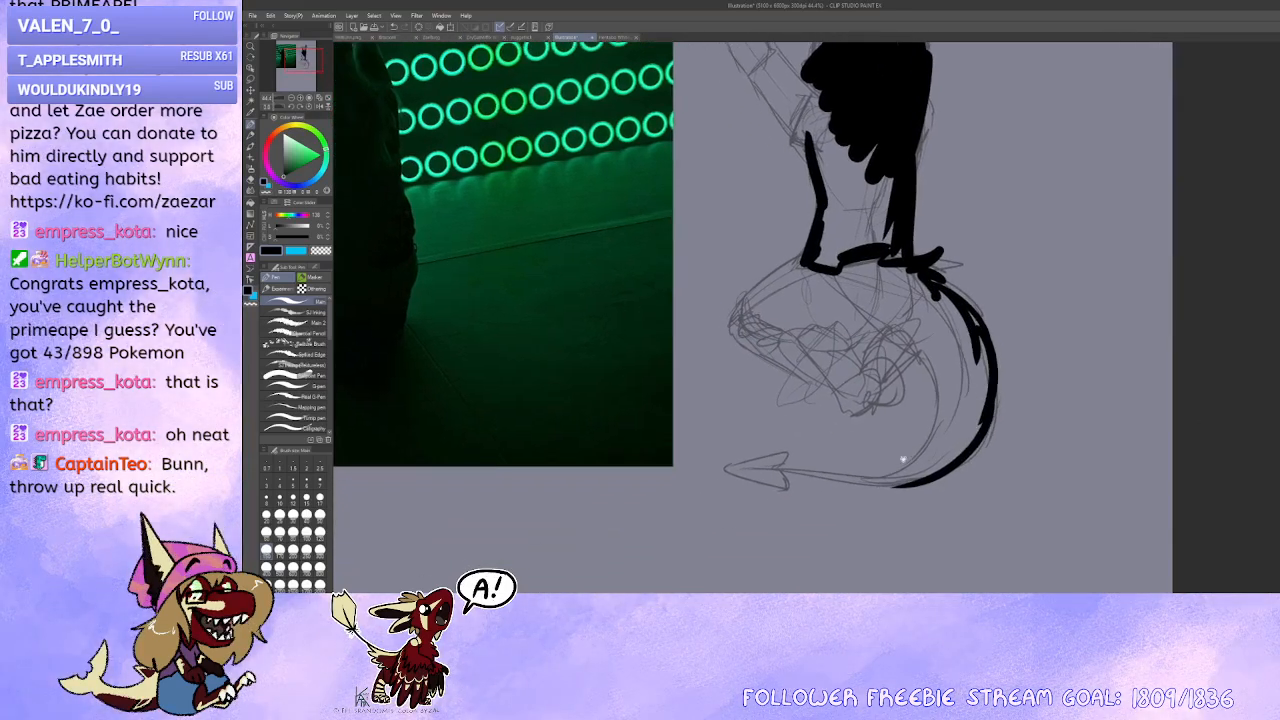
key("ctrl+z")
mouse_move(995, 400)
left_mouse_down()
mouse_move(880, 478)
mouse_move(788, 458)
mouse_move(730, 466)
mouse_move(788, 453)
mouse_move(786, 478)
mouse_move(750, 462)
mouse_move(870, 472)
mouse_move(921, 458)
mouse_move(946, 322)
left_mouse_up()
key("ctrl+z")
left_click_drag(862, 288, 936, 450)
mouse_move(940, 334)
left_mouse_down()
mouse_move(934, 442)
mouse_move(790, 465)
mouse_move(835, 470)
mouse_move(955, 440)
mouse_move(895, 265)
mouse_move(880, 300)
mouse_move(930, 320)
mouse_move(976, 392)
mouse_move(938, 353)
mouse_move(952, 308)
mouse_move(963, 352)
left_mouse_up()
Step: Reduce the brush size by two steps and reshape the small pointed tuft above the tail's base
key("bracketleft")
key("bracketleft")
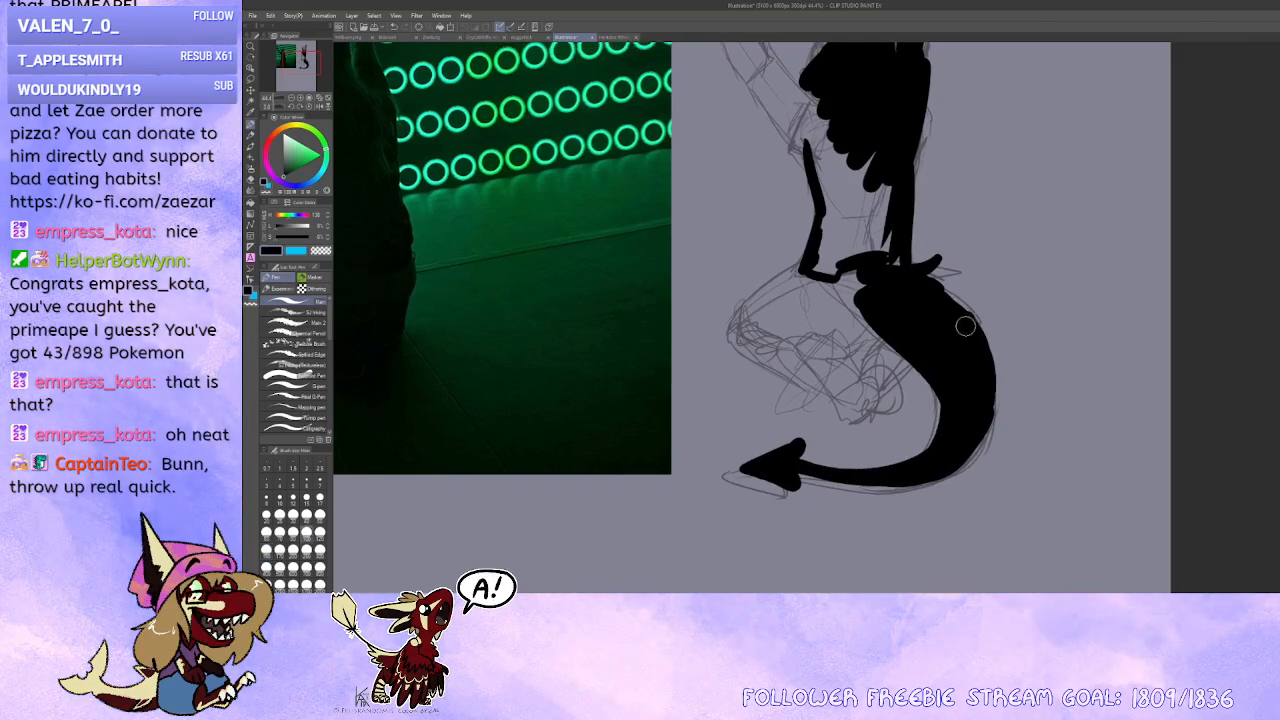
left_click_drag(913, 271, 989, 386)
key("ctrl+z")
left_click_drag(897, 267, 940, 250)
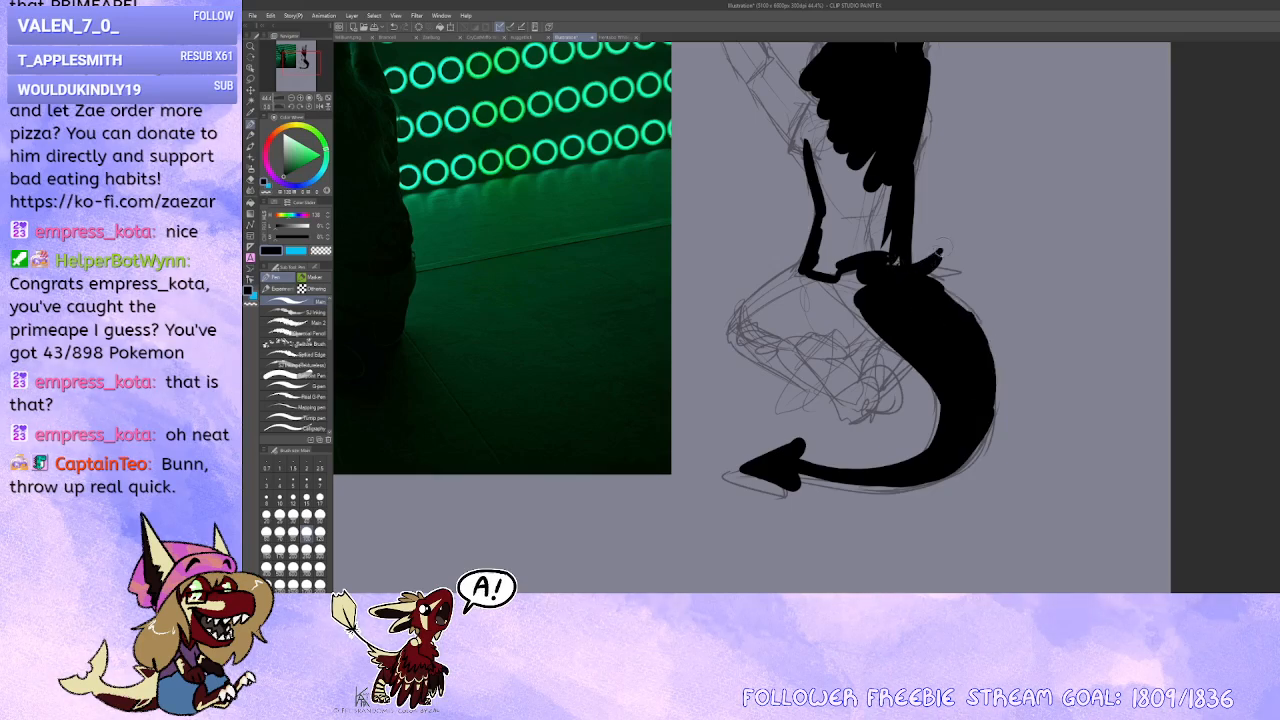
Step: Extend the tuft, fill the rump and foot beneath the tail's base, and outline the bent left thigh in black
left_click_drag(960, 357, 1027, 376)
left_click_drag(900, 290, 972, 278)
mouse_move(870, 284)
left_mouse_down()
mouse_move(806, 336)
mouse_move(912, 348)
left_mouse_up()
mouse_move(876, 362)
left_mouse_down()
mouse_move(928, 424)
mouse_move(949, 397)
mouse_move(966, 408)
mouse_move(950, 386)
mouse_move(970, 330)
mouse_move(996, 351)
left_mouse_up()
key("ctrl+z")
key("ctrl+z")
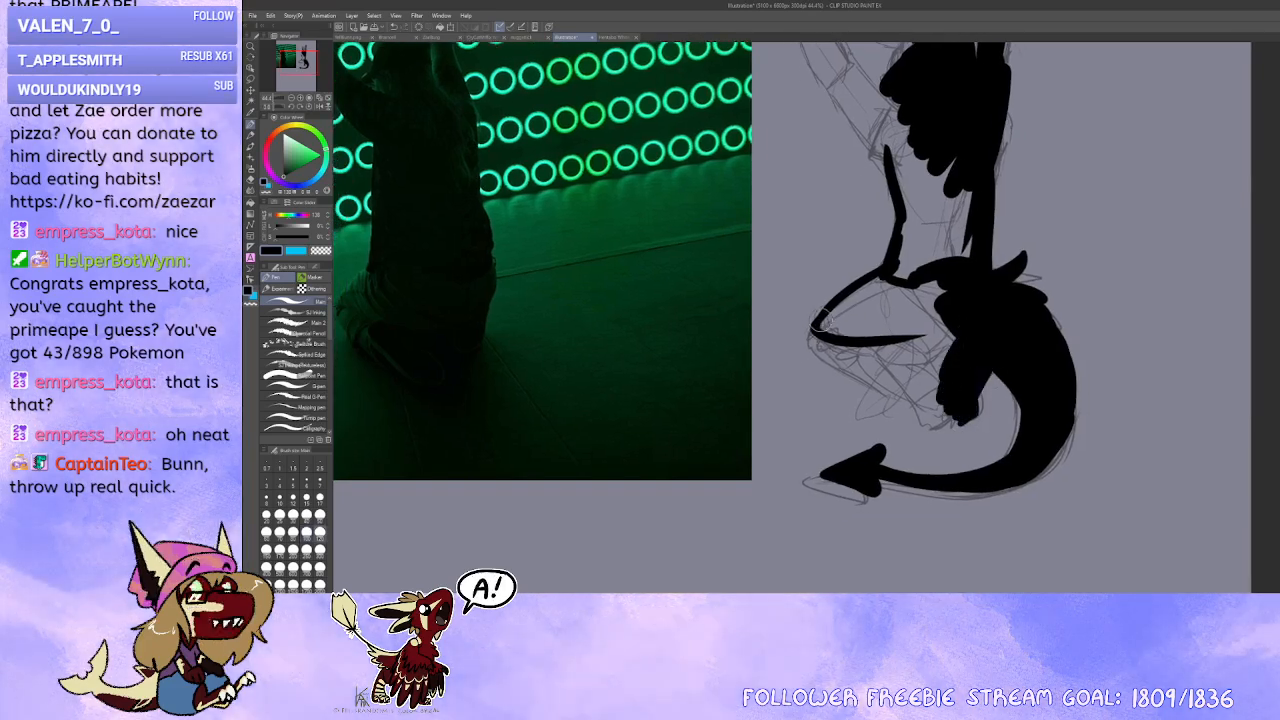
Step: Fill the folded legs, hips and torso in solid black
mouse_move(820, 324)
left_mouse_down()
mouse_move(816, 342)
mouse_move(898, 380)
left_mouse_up()
mouse_move(842, 352)
left_mouse_down()
mouse_move(830, 339)
mouse_move(869, 289)
mouse_move(946, 298)
mouse_move(892, 358)
mouse_move(935, 384)
mouse_move(937, 411)
left_mouse_up()
left_click_drag(906, 346, 873, 460)
mouse_move(845, 240)
left_mouse_down()
mouse_move(868, 392)
mouse_move(905, 370)
mouse_move(930, 385)
mouse_move(903, 406)
mouse_move(876, 258)
mouse_move(867, 335)
left_mouse_up()
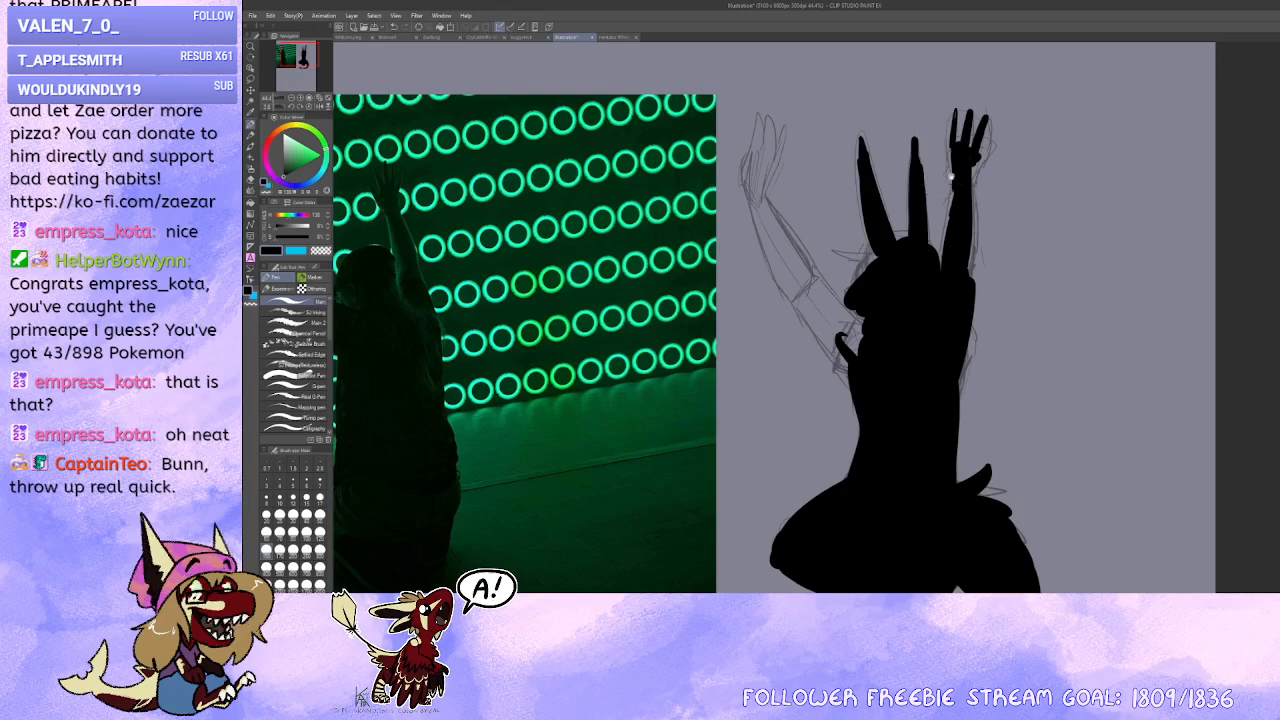
Step: Refine the right wrist and arm, and fill the left raised hand with its fingers in black
mouse_move(968, 172)
left_mouse_down()
mouse_move(962, 160)
mouse_move(985, 140)
mouse_move(949, 283)
left_mouse_up()
mouse_move(973, 176)
left_mouse_down()
mouse_move(970, 276)
mouse_move(1030, 267)
left_mouse_up()
mouse_move(864, 140)
left_mouse_down()
mouse_move(943, 141)
mouse_move(914, 118)
mouse_move(912, 140)
mouse_move(924, 98)
mouse_move(912, 140)
mouse_move(932, 120)
left_mouse_up()
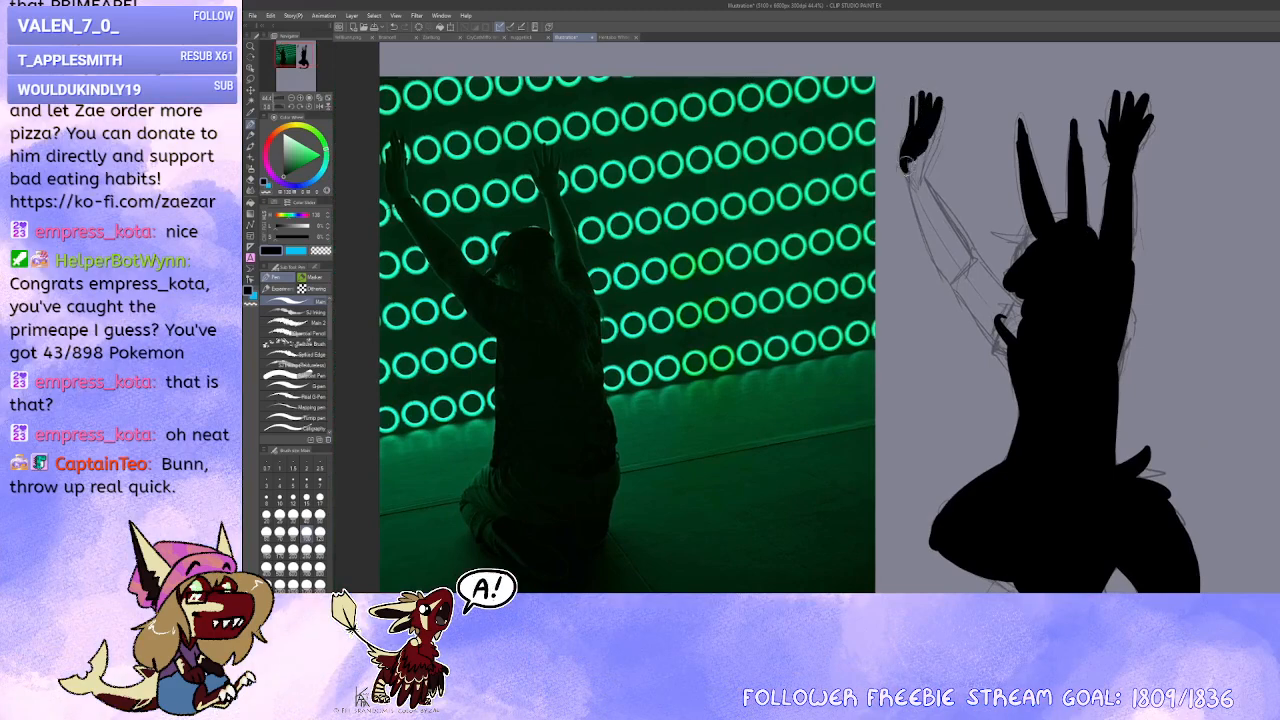
Step: Fill the left raised arm in black down to the shoulder and join it to the torso beside the face
mouse_move(906, 166)
left_mouse_down()
mouse_move(918, 146)
mouse_move(918, 178)
mouse_move(962, 250)
mouse_move(1020, 308)
left_mouse_up()
left_click_drag(1005, 280, 842, 239)
mouse_move(745, 121)
left_mouse_down()
mouse_move(835, 300)
mouse_move(811, 231)
mouse_move(869, 295)
left_mouse_up()
left_click_drag(905, 301, 1012, 308)
left_click_drag(995, 265, 964, 279)
left_click_drag(830, 152, 869, 253)
mouse_move(963, 239)
left_mouse_down()
mouse_move(1051, 259)
mouse_move(972, 251)
left_mouse_up()
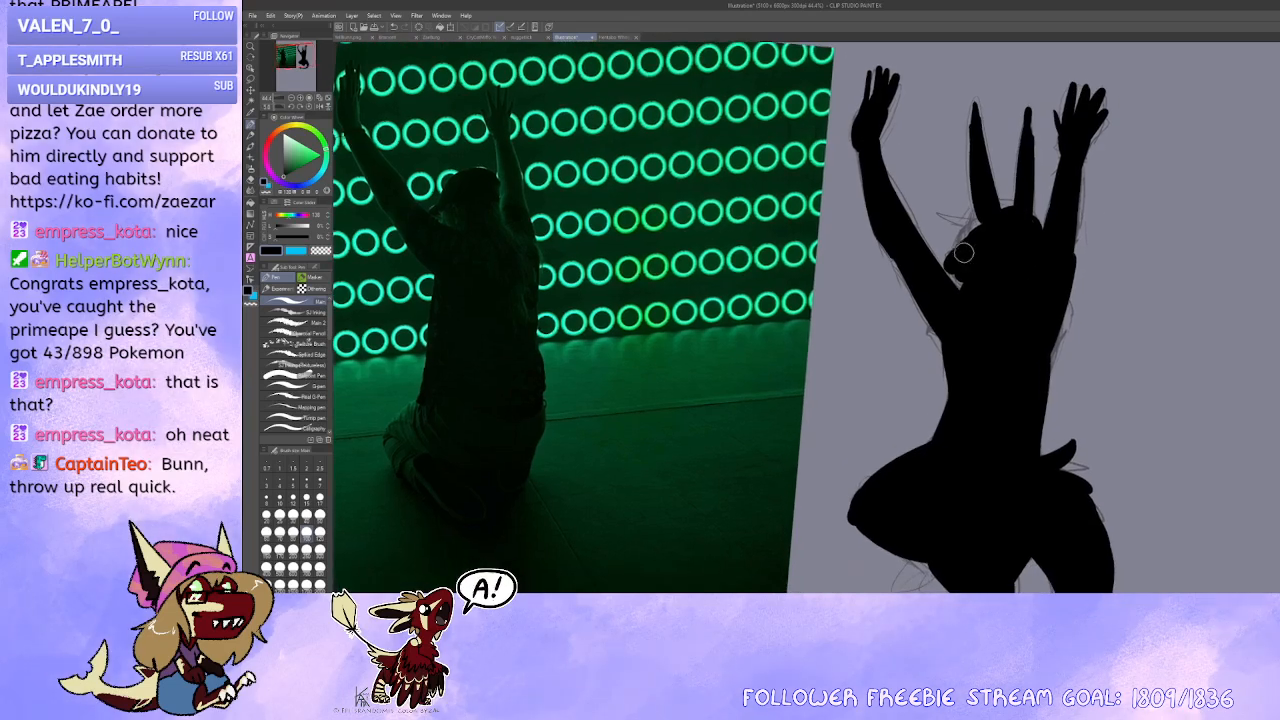
Step: Trim the face profile beside the left arm with the transparent colour, and return to black
left_click(960, 259, "alt")
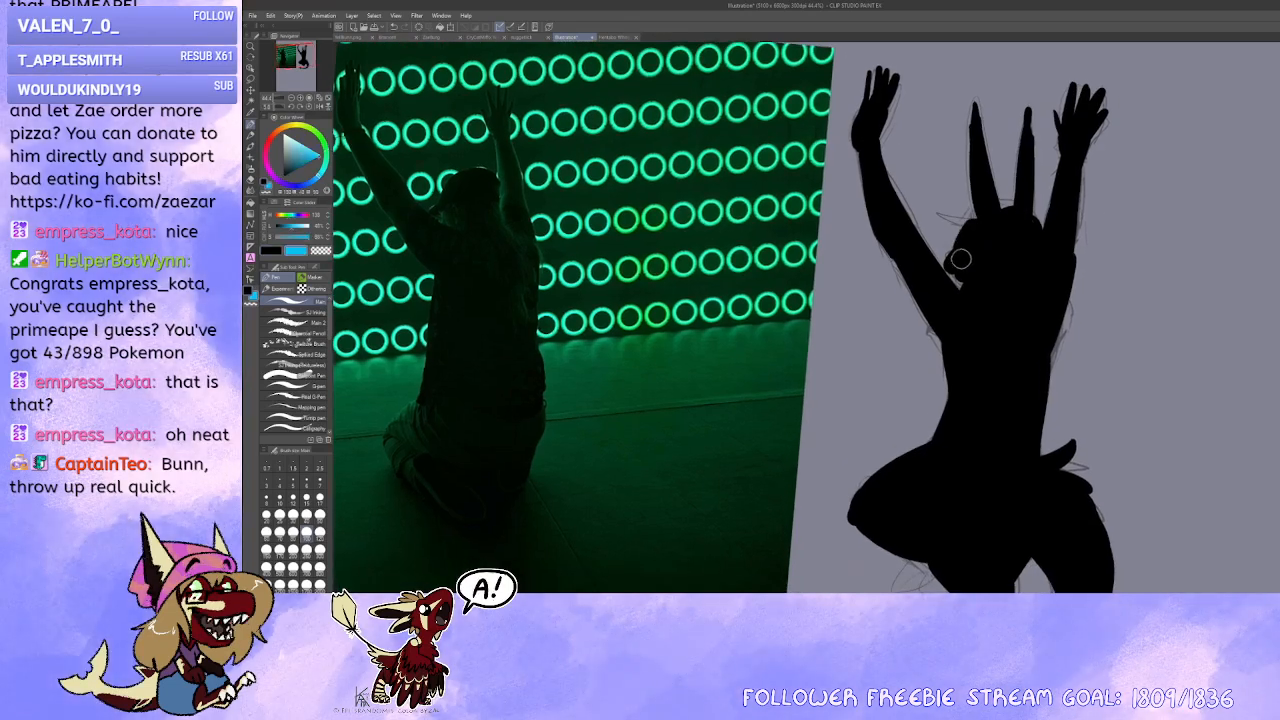
key("c")
mouse_move(951, 256)
left_mouse_down()
mouse_move(958, 280)
mouse_move(951, 267)
left_mouse_up()
key("x")
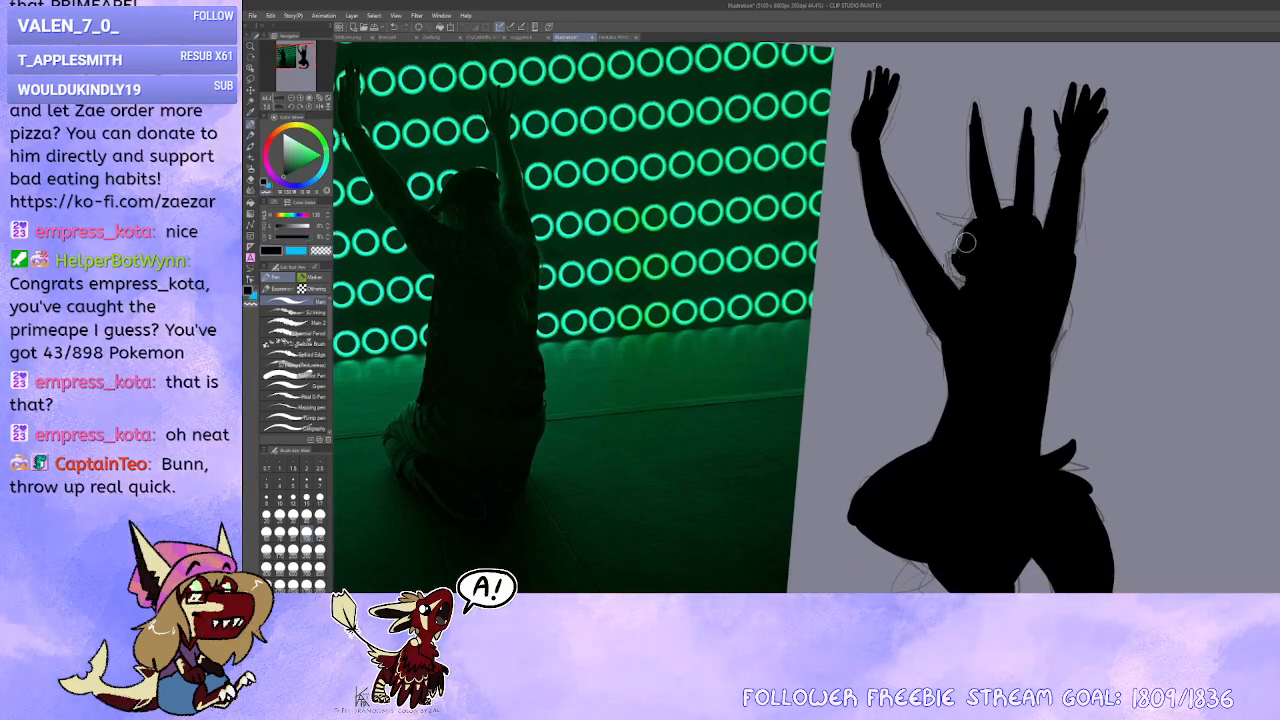
Step: Trim the left upper arm's outer edge with the transparent colour and smooth it down to the armpit in black
left_click_drag(983, 322, 797, 256)
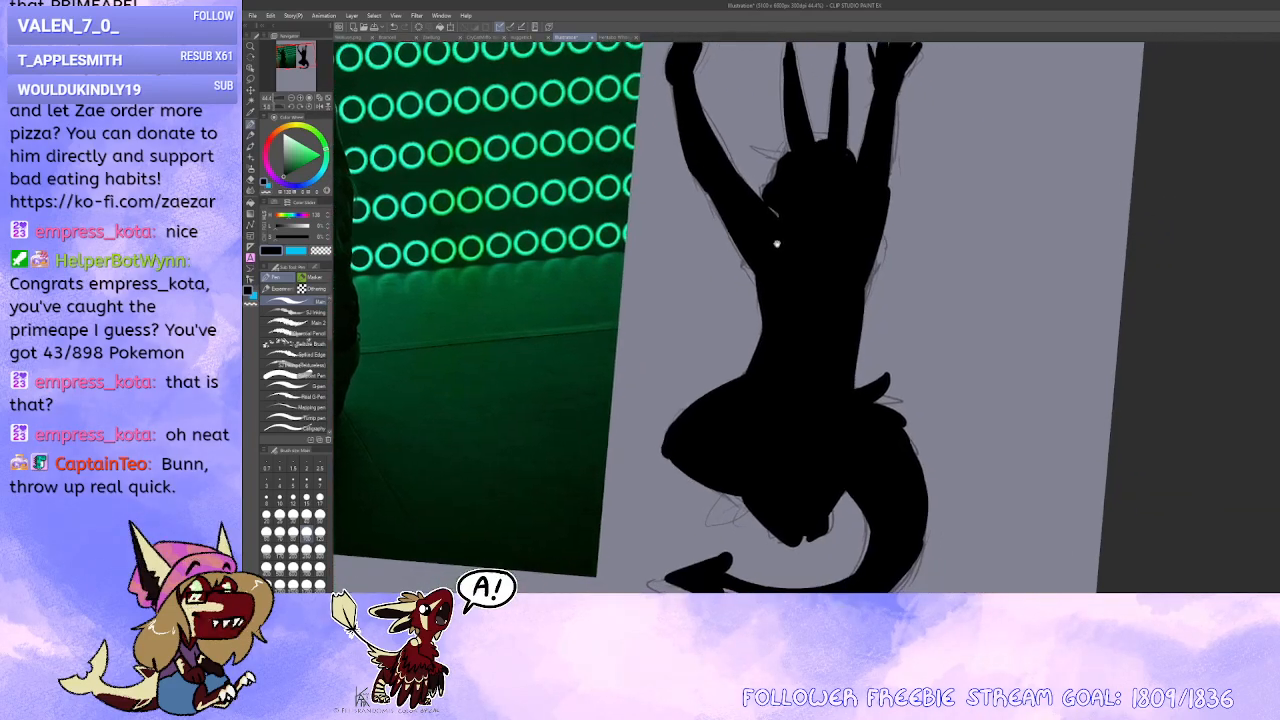
key("x")
key("c")
left_click_drag(714, 200, 755, 272)
key("x")
left_click_drag(728, 222, 763, 277)
left_click_drag(786, 345, 803, 394)
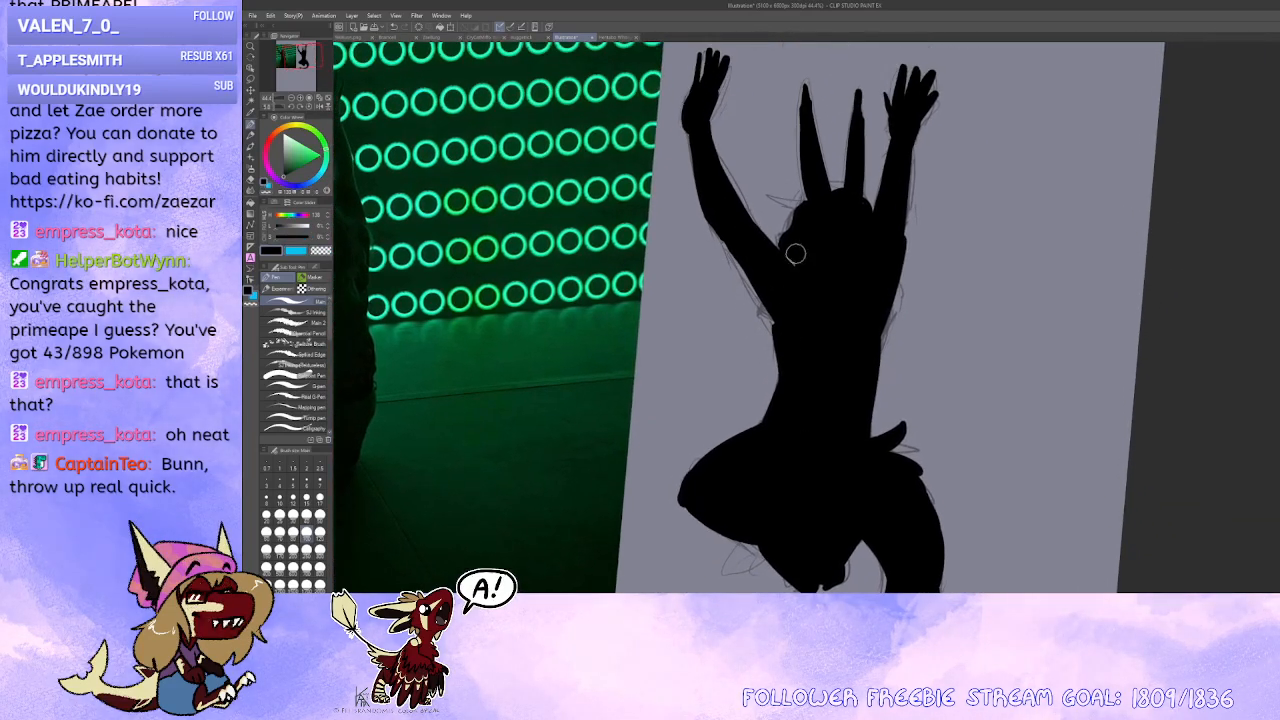
Step: Thicken the two long ears in black and blend their bases into the crown
scroll(832, 285, "down", 2)
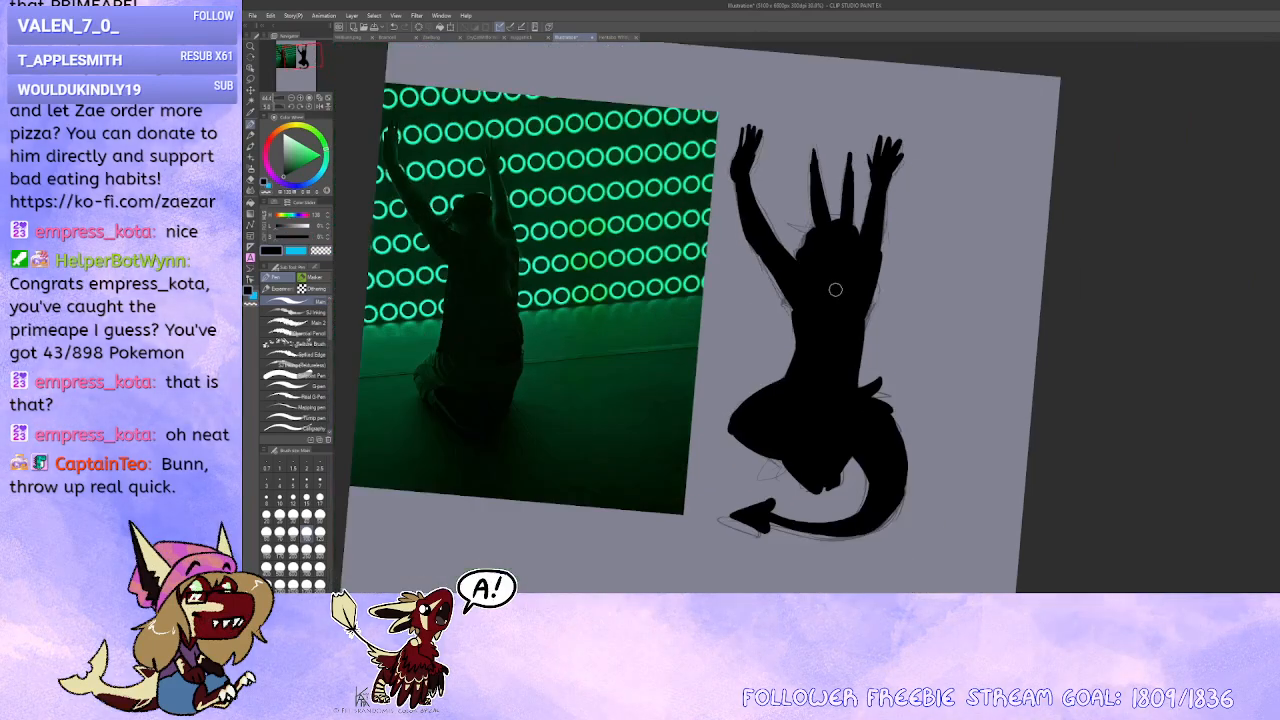
left_click_drag(838, 287, 928, 296)
mouse_move(898, 175)
left_mouse_down()
mouse_move(901, 222)
mouse_move(897, 173)
mouse_move(910, 255)
left_mouse_up()
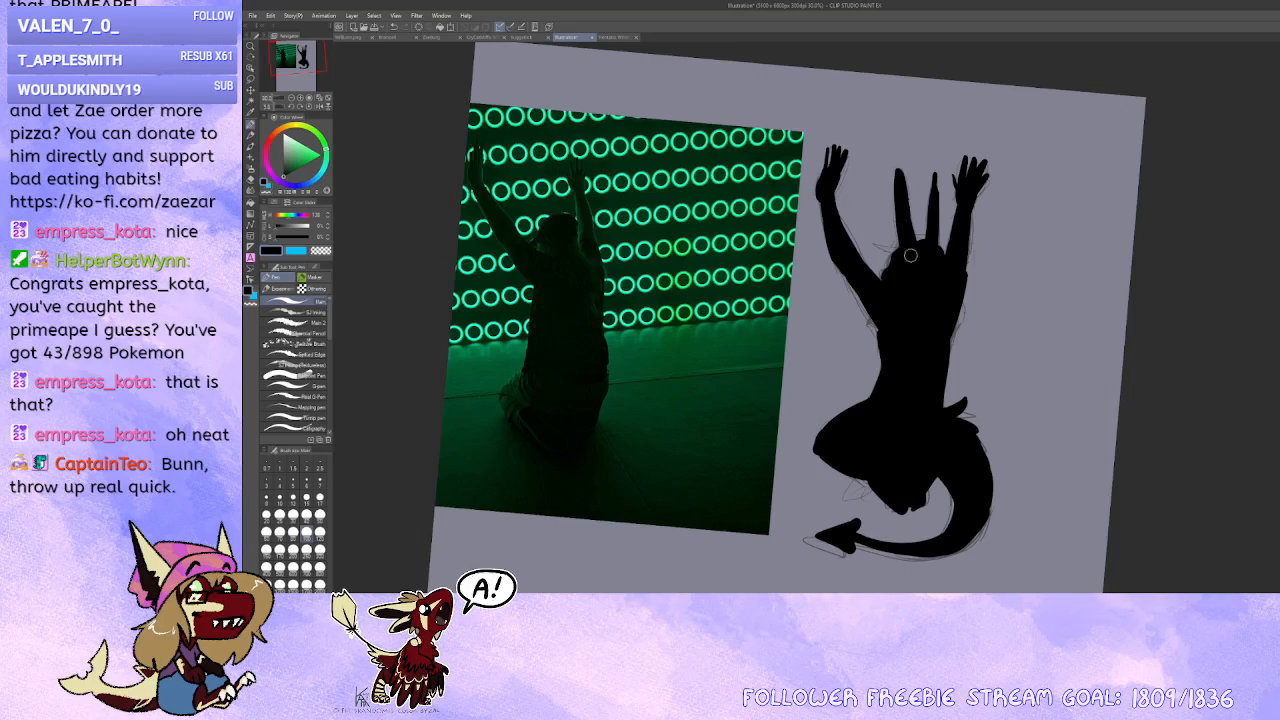
left_click_drag(936, 178, 931, 262)
left_click_drag(931, 278, 923, 275)
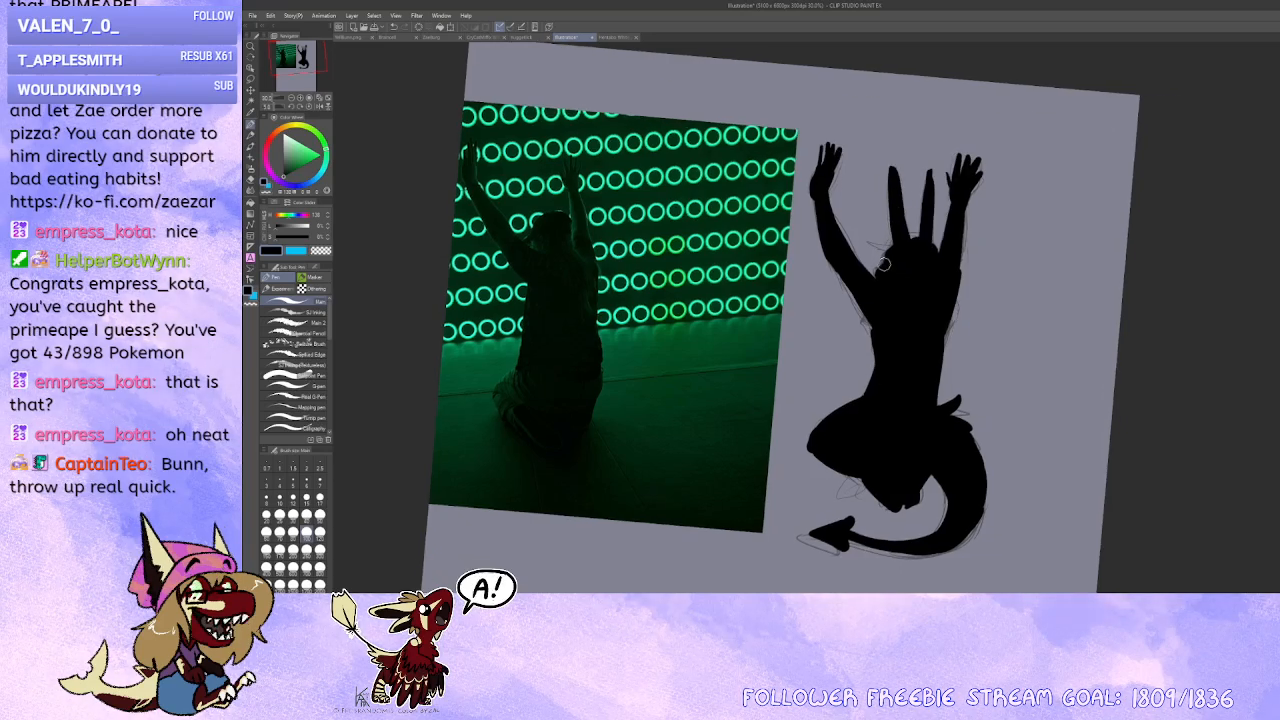
Step: Reshape the left forearm by trimming its outer edge with the transparent colour and repainting its contour in black
scroll(812, 178, "up", 2)
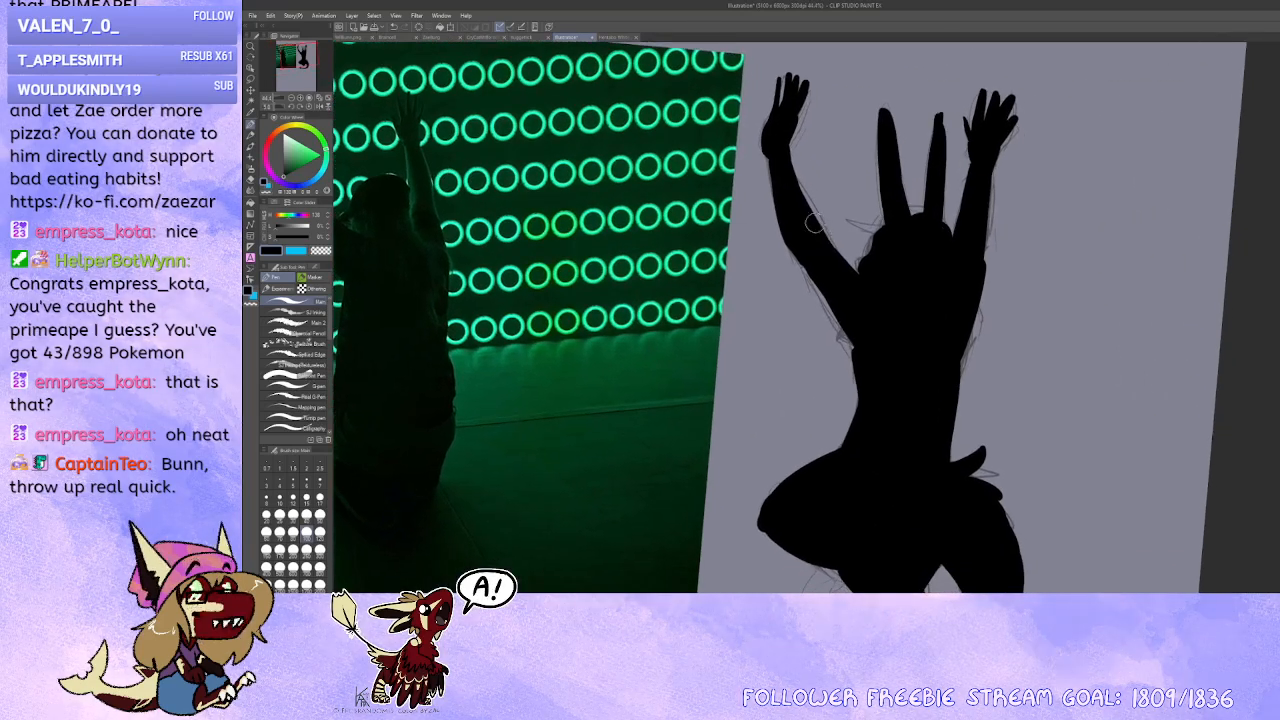
left_click_drag(809, 231, 763, 217)
key("c")
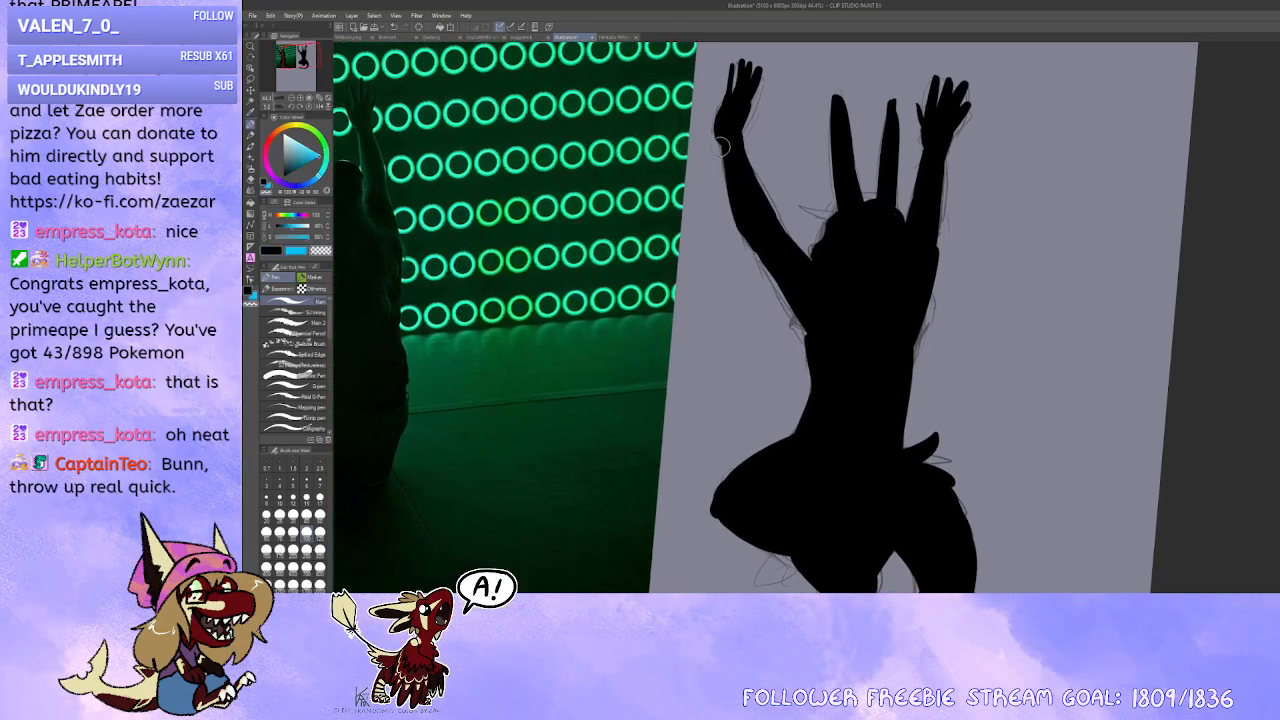
mouse_move(724, 150)
left_mouse_down()
mouse_move(760, 260)
mouse_move(734, 210)
mouse_move(752, 257)
mouse_move(751, 217)
mouse_move(758, 250)
left_mouse_up()
key("x")
key("ctrl+z")
left_click_drag(730, 168, 762, 238)
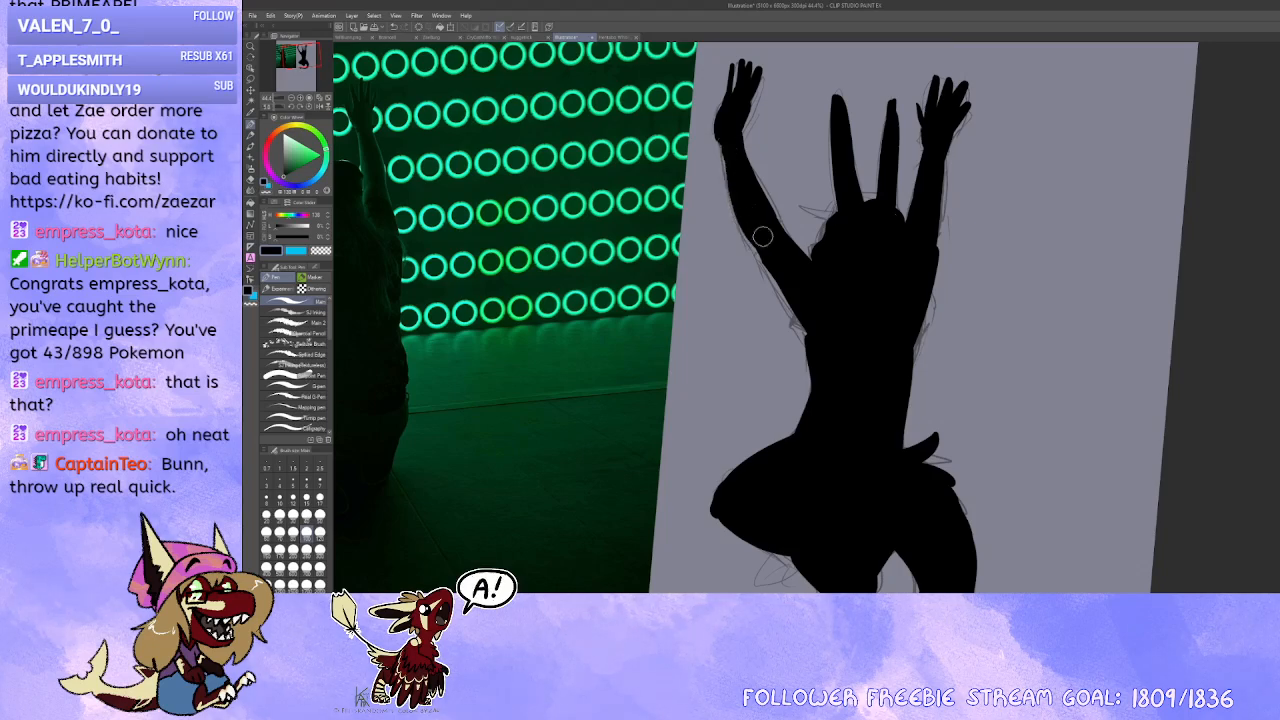
key("ctrl+z")
left_click_drag(727, 155, 747, 233)
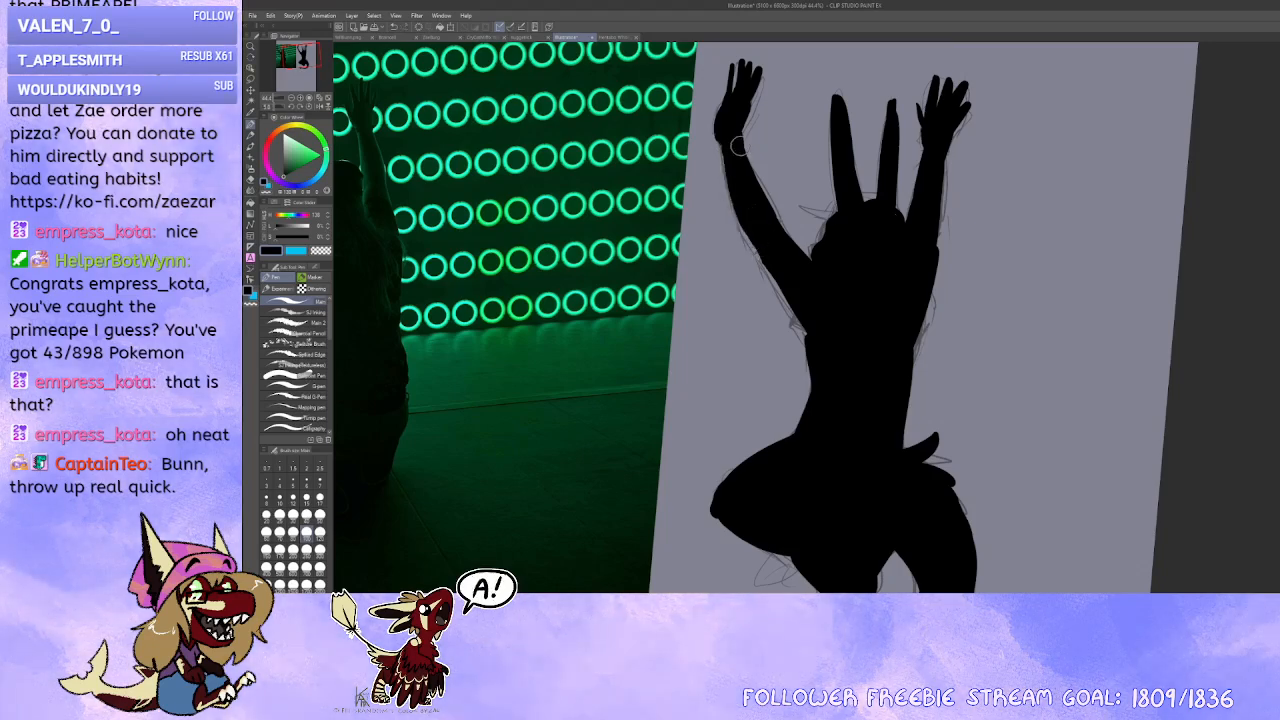
Step: Smooth the silhouette's edge below the left arm and touch up the head and ears
mouse_move(829, 298)
left_mouse_down()
mouse_move(806, 209)
mouse_move(880, 223)
left_mouse_up()
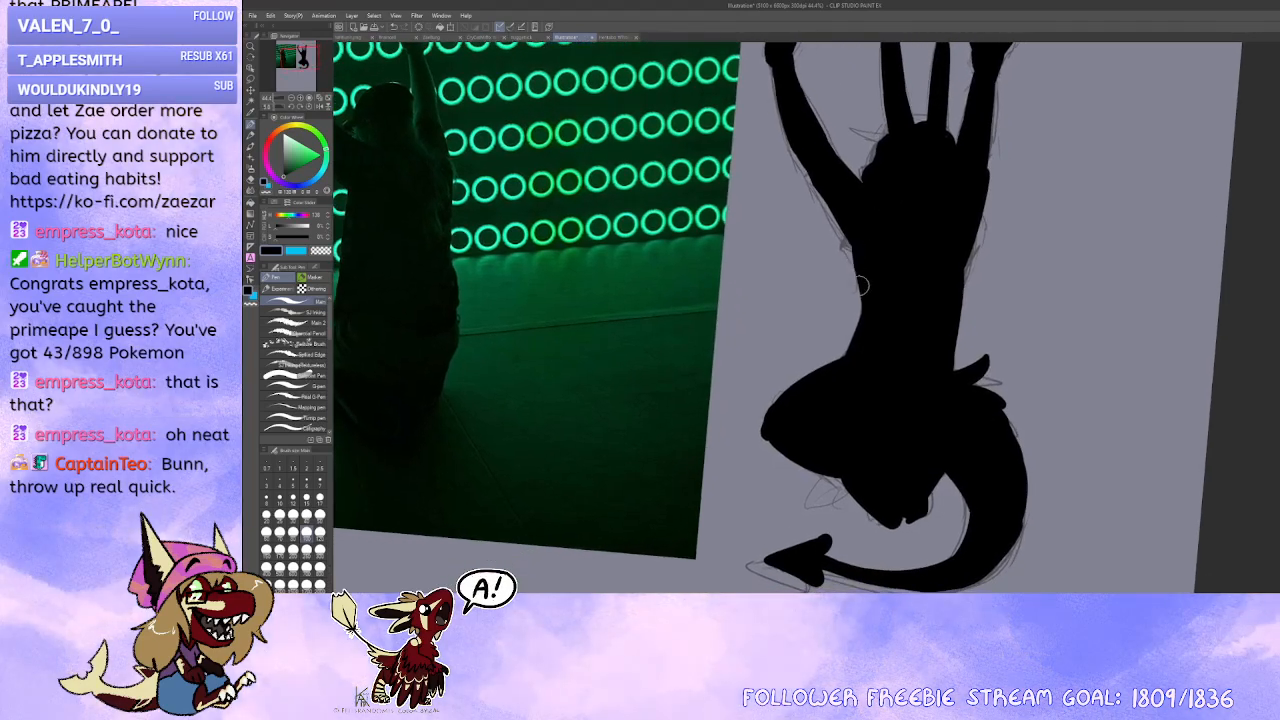
mouse_move(860, 282)
left_mouse_down()
mouse_move(1126, 300)
mouse_move(735, 227)
left_mouse_up()
left_click_drag(811, 291, 808, 337)
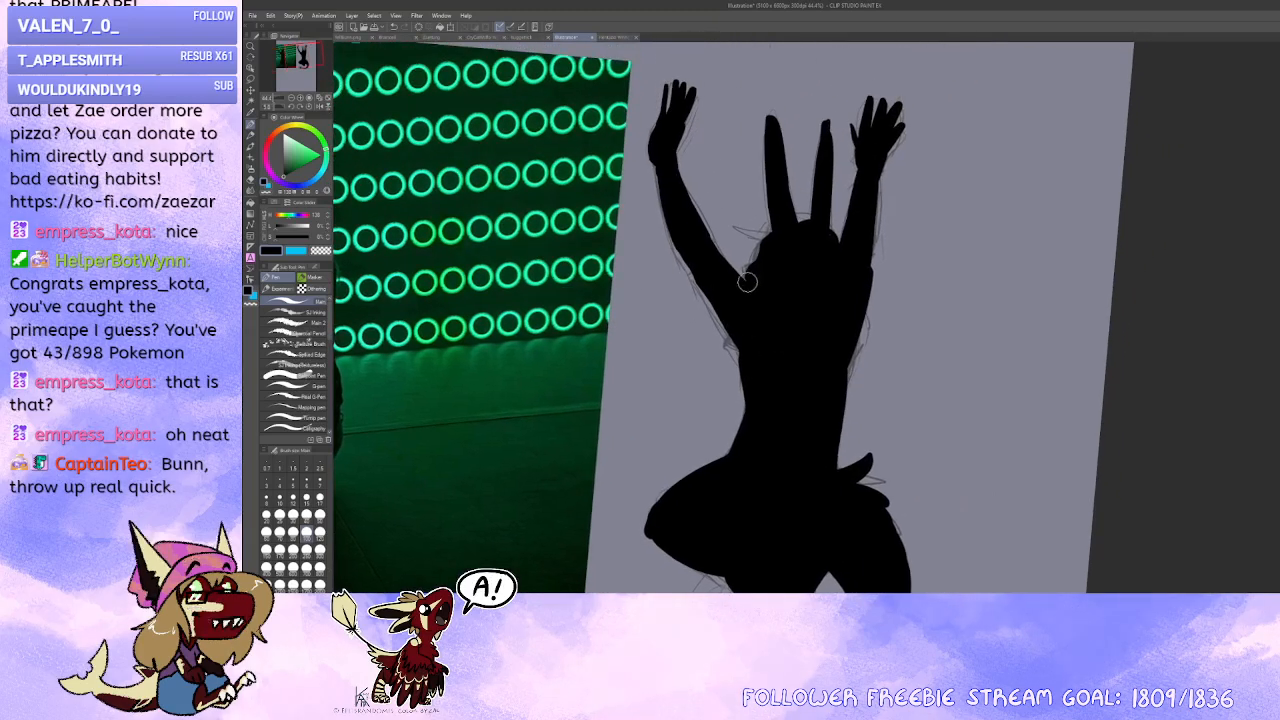
mouse_move(813, 243)
left_mouse_down()
mouse_move(806, 138)
mouse_move(804, 262)
mouse_move(807, 215)
left_mouse_up()
key("x")
key("c")
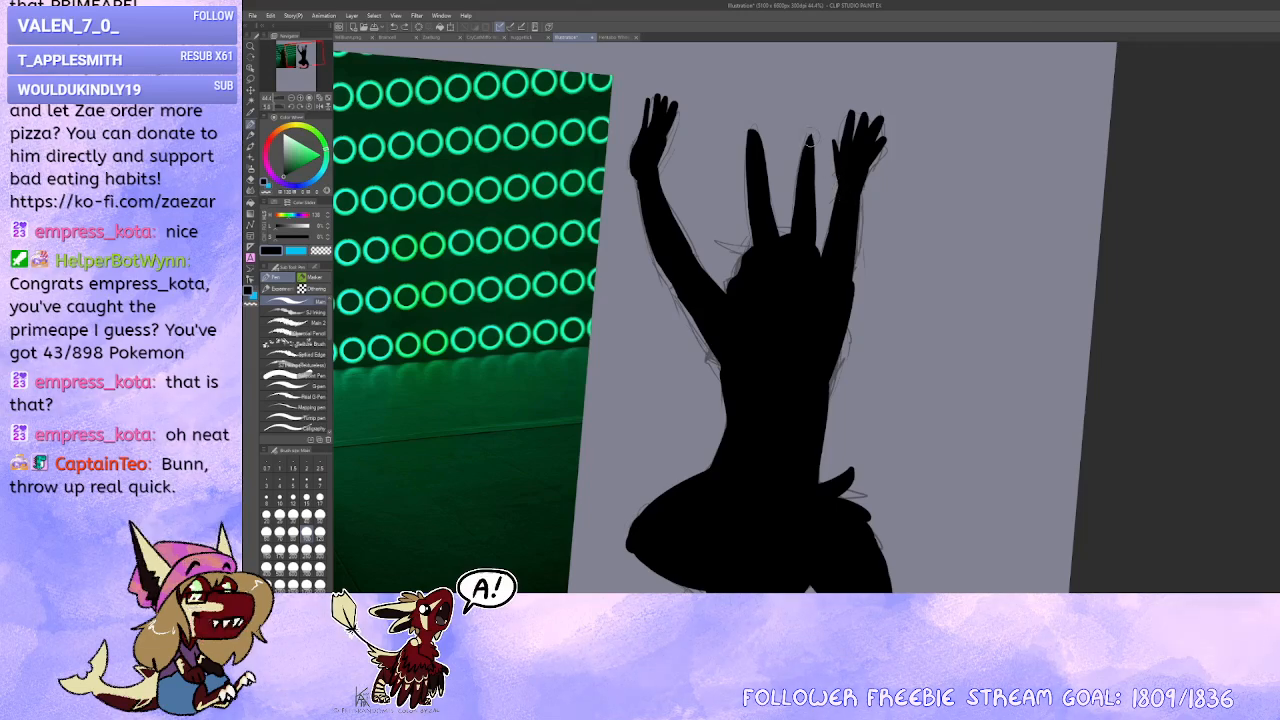
Step: Level the rotated canvas and choose a bright mint green as the drawing colour
scroll(750, 180, "down", 4)
left_click_drag(849, 358, 877, 326)
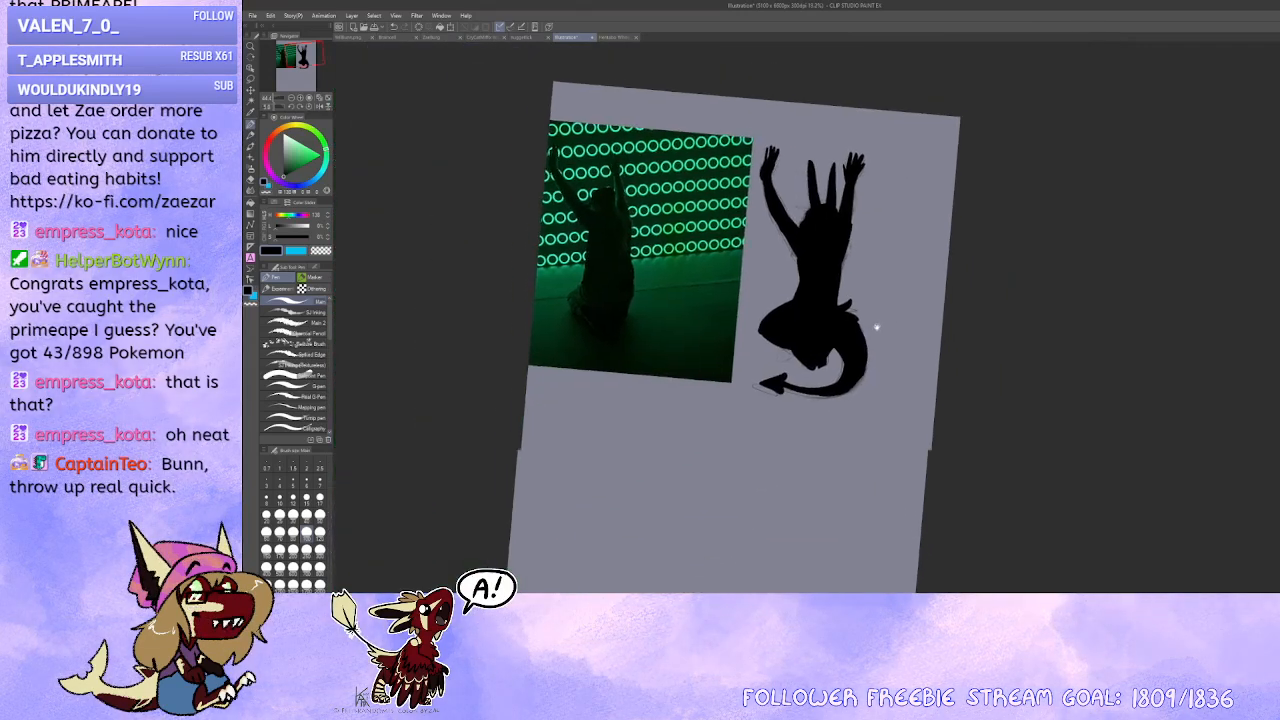
key("minus")
key("minus")
key("asciicircum")
scroll(868, 332, "up", 3)
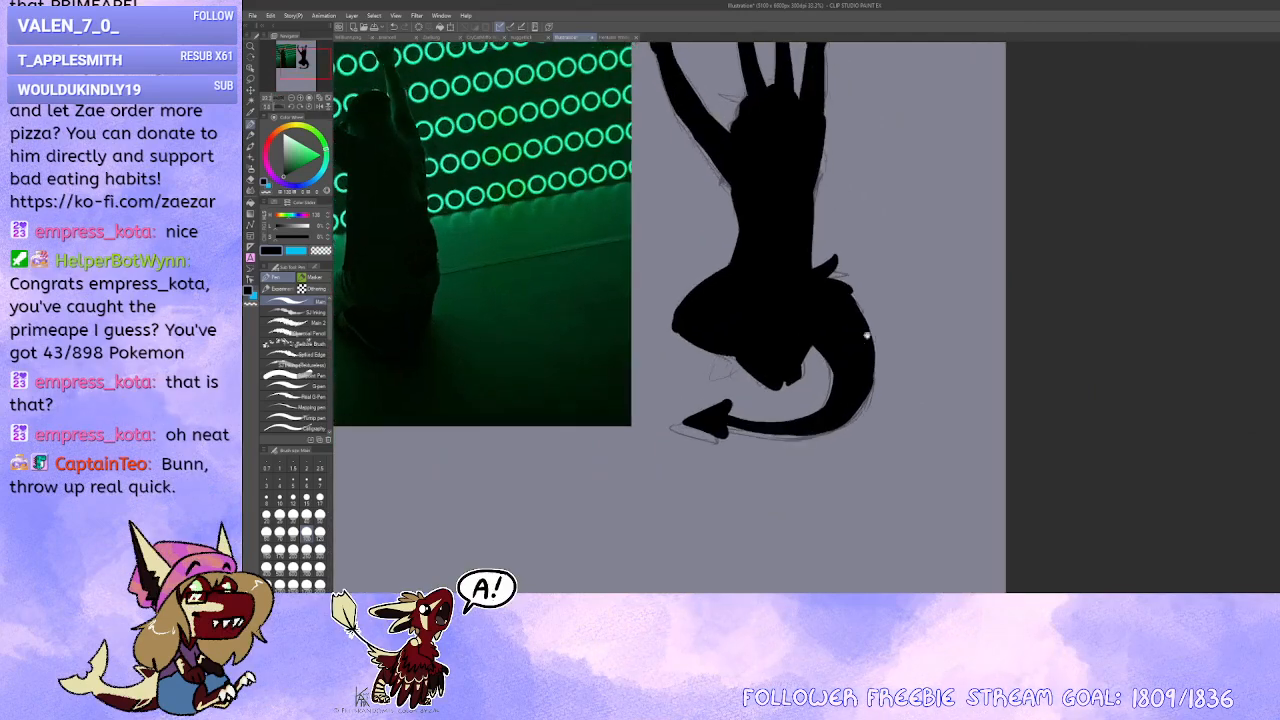
left_click_drag(660, 258, 658, 337)
left_click(319, 152)
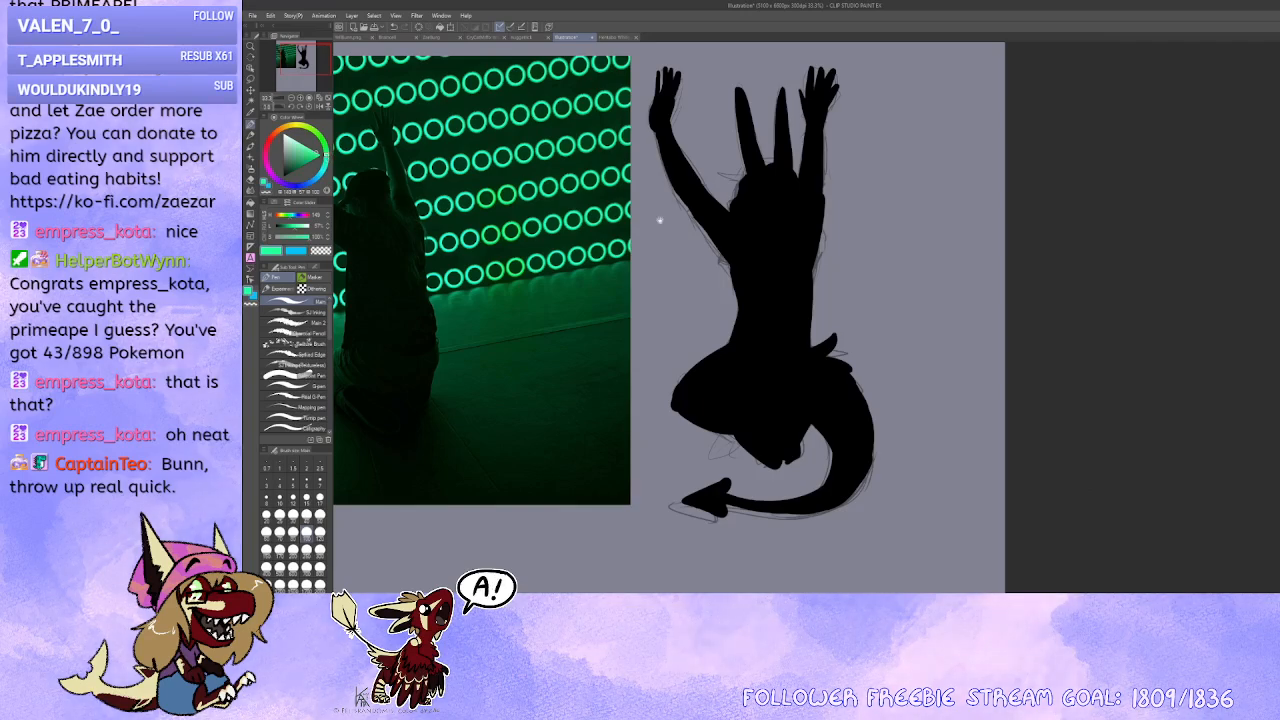
Step: Switch to the Soft airbrush and paint a green rim light along the outer edge of the left hand and forearm
left_click_drag(660, 220, 696, 237)
left_click_drag(716, 275, 1130, 254)
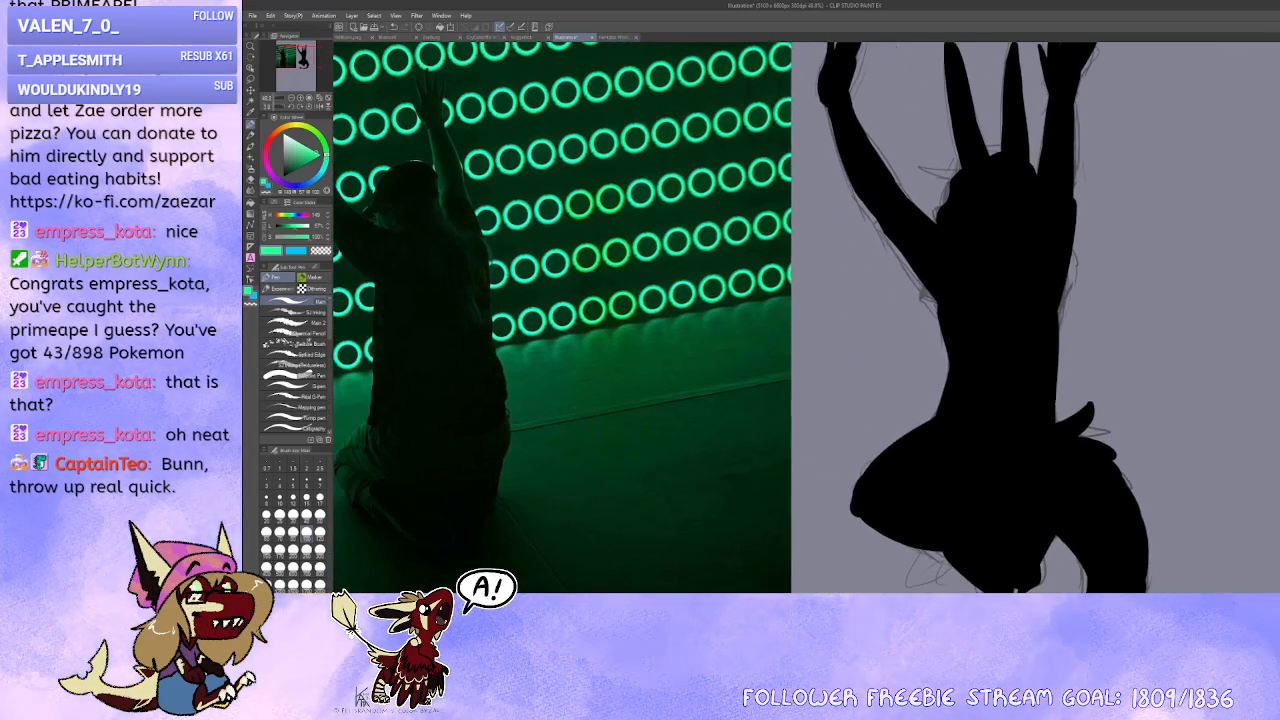
left_click_drag(910, 143, 705, 228)
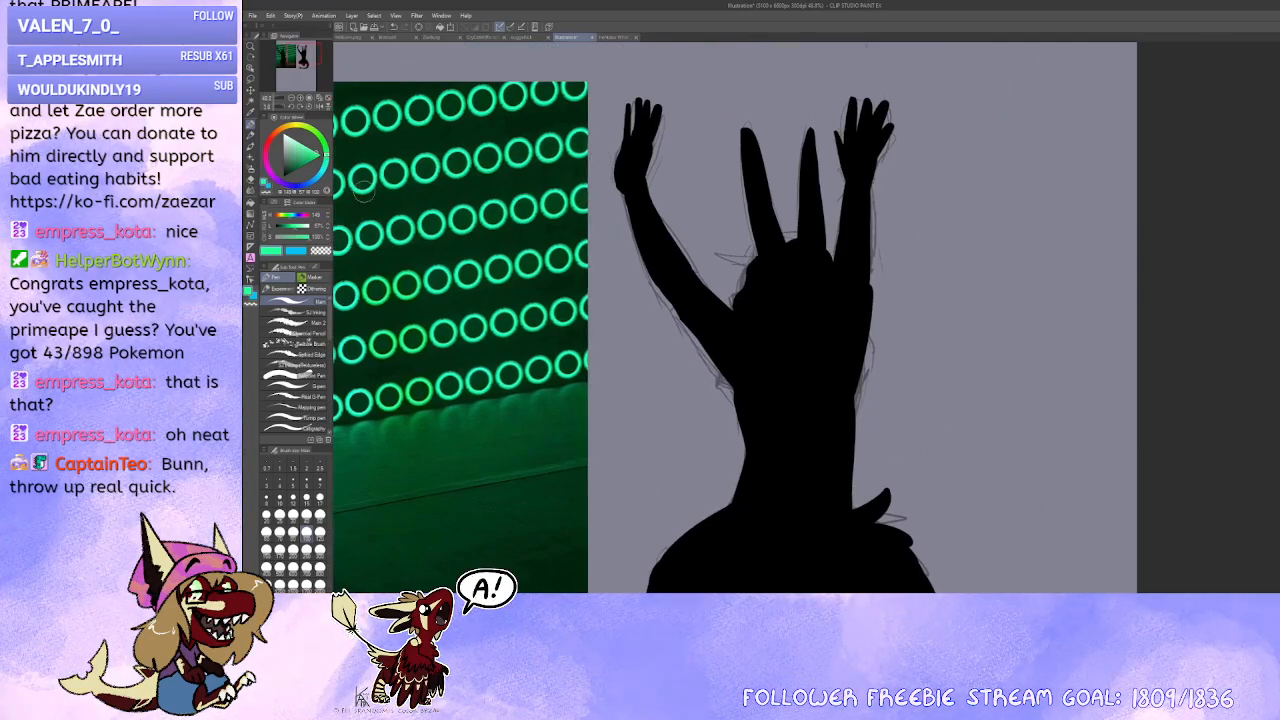
key("b")
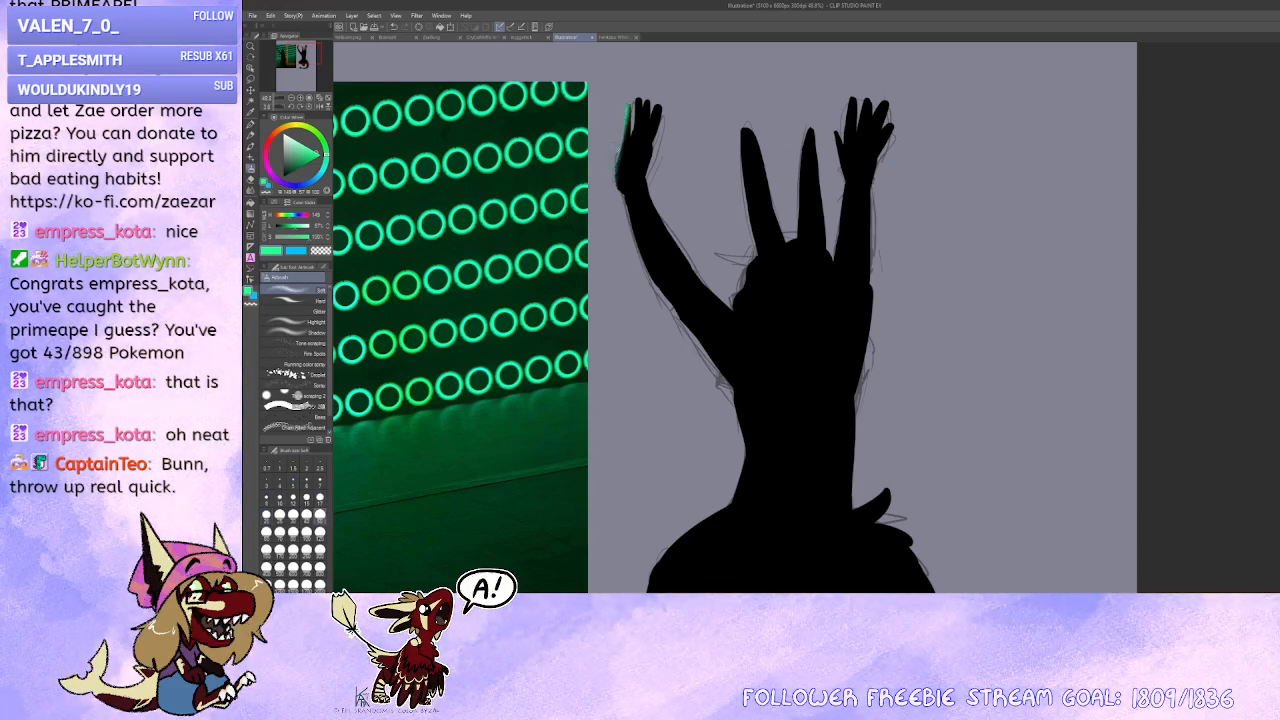
left_click_drag(630, 225, 655, 288)
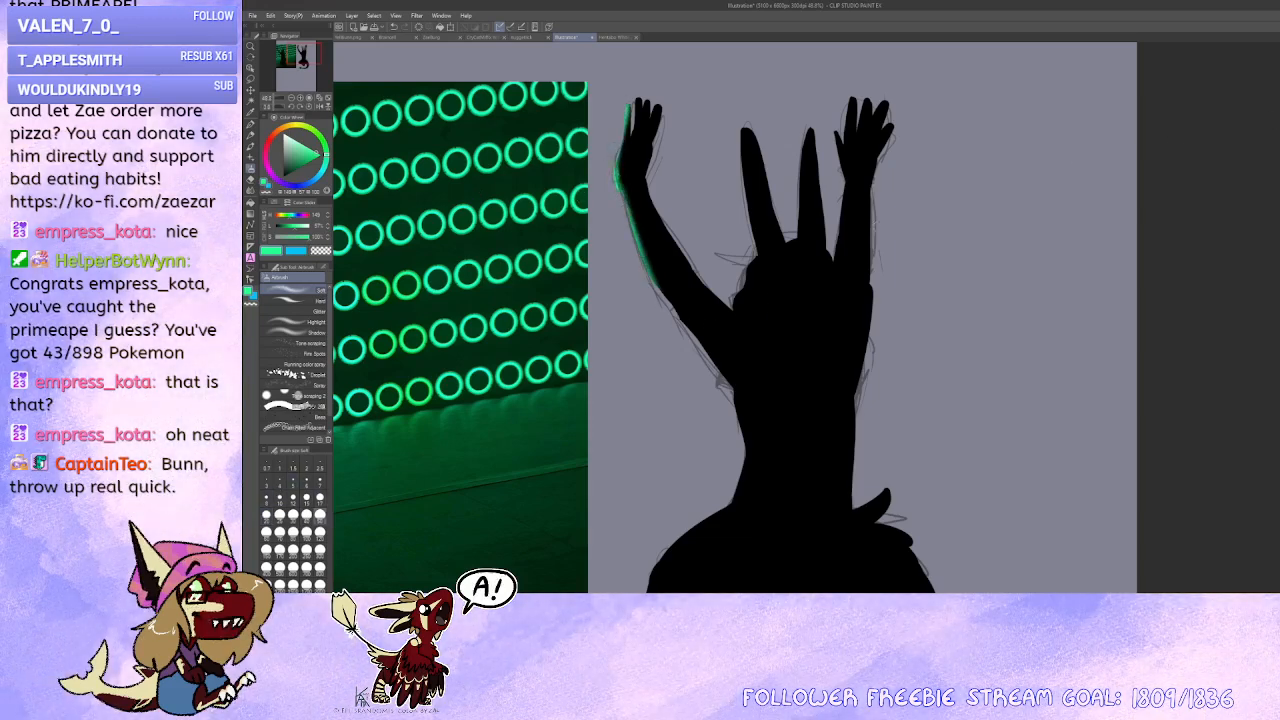
left_click_drag(777, 258, 742, 186)
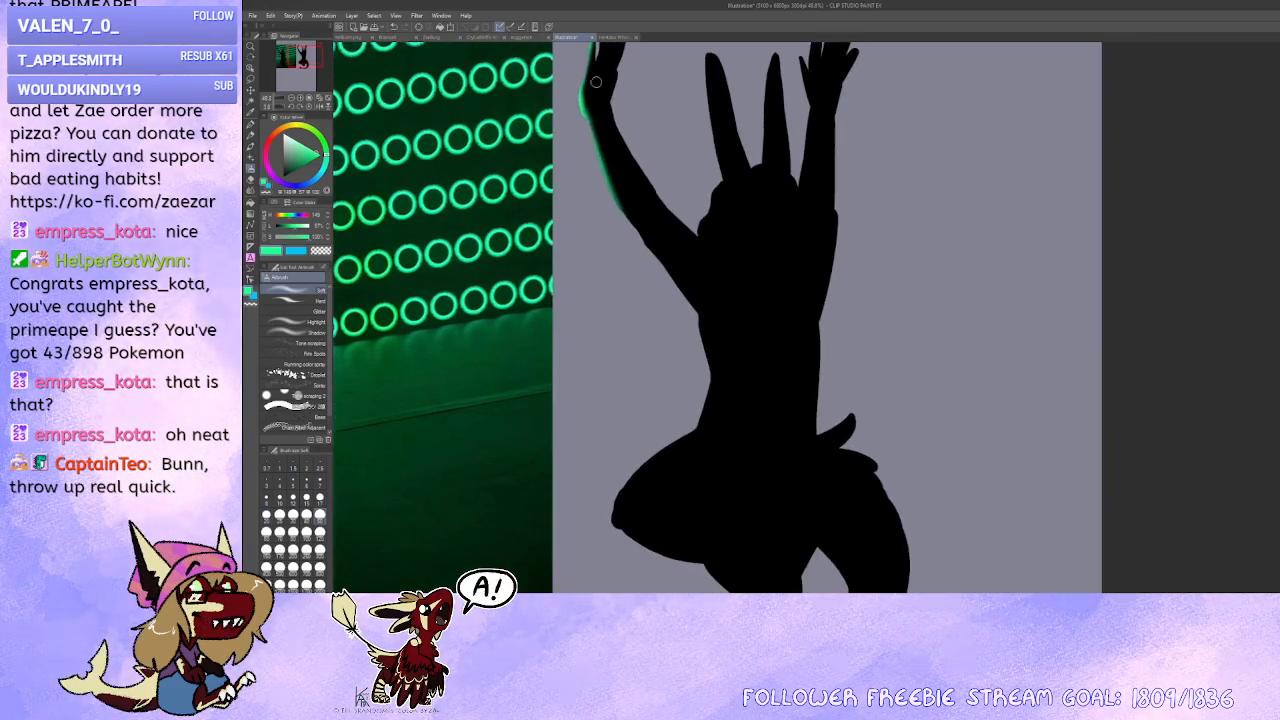
Step: Continue the green rim light down the left arm, torso and hip, enlarging the airbrush by two steps
mouse_move(592, 52)
left_mouse_down()
mouse_move(590, 118)
mouse_move(643, 242)
left_mouse_up()
left_click_drag(612, 190, 680, 288)
mouse_move(646, 240)
left_mouse_down()
mouse_move(699, 315)
mouse_move(685, 297)
mouse_move(701, 372)
mouse_move(702, 333)
mouse_move(712, 400)
left_mouse_up()
key("]")
key("]")
left_click_drag(708, 334, 697, 430)
left_click_drag(702, 419, 769, 249)
Step: Airbrush a green rim light along the torso's right side and right upper arm, undoing and repainting the misplaced strokes
left_click_drag(772, 268, 692, 352)
left_click_drag(862, 117, 754, 283)
left_click_drag(773, 421, 795, 148)
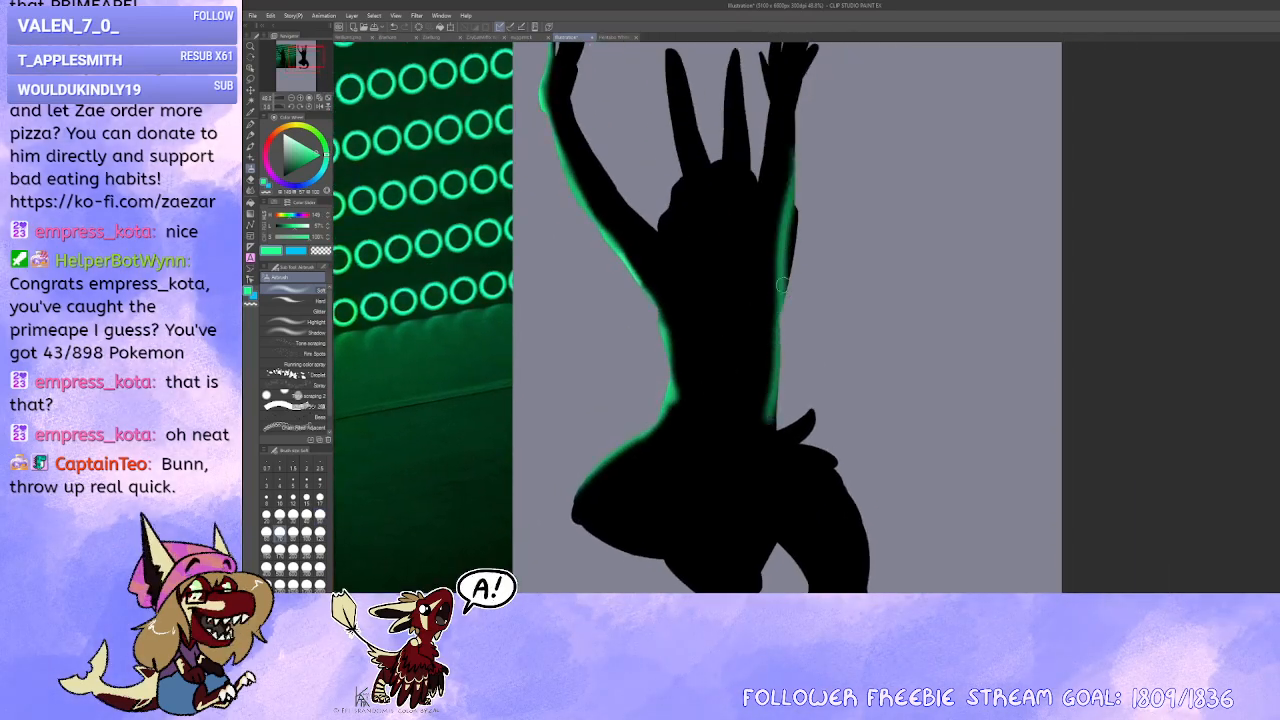
left_click_drag(781, 322, 795, 220)
key("ctrl+z")
key("ctrl+z")
mouse_move(773, 430)
left_mouse_down()
mouse_move(804, 238)
mouse_move(784, 290)
mouse_move(798, 149)
mouse_move(787, 324)
left_mouse_up()
mouse_move(787, 322)
left_mouse_down()
mouse_move(805, 107)
mouse_move(798, 134)
mouse_move(805, 110)
mouse_move(794, 108)
mouse_move(759, 154)
mouse_move(749, 291)
mouse_move(729, 121)
mouse_move(718, 262)
mouse_move(691, 238)
mouse_move(662, 131)
mouse_move(675, 270)
mouse_move(656, 335)
mouse_move(569, 218)
mouse_move(581, 121)
mouse_move(548, 122)
left_mouse_up()
Step: Airbrush green light onto the hands, ears and crown, and over the hips, thigh and tail's outer edge
left_click_drag(612, 198, 760, 60)
scroll(860, 195, "down", 2)
mouse_move(883, 265)
left_mouse_down()
mouse_move(862, 320)
mouse_move(912, 287)
mouse_move(846, 307)
mouse_move(819, 364)
mouse_move(883, 296)
mouse_move(871, 321)
mouse_move(882, 300)
mouse_move(905, 356)
left_mouse_up()
left_click_drag(809, 352, 798, 341)
left_click_drag(820, 322, 831, 353)
mouse_move(756, 314)
left_mouse_down()
mouse_move(733, 356)
mouse_move(750, 357)
mouse_move(768, 314)
mouse_move(720, 358)
left_mouse_up()
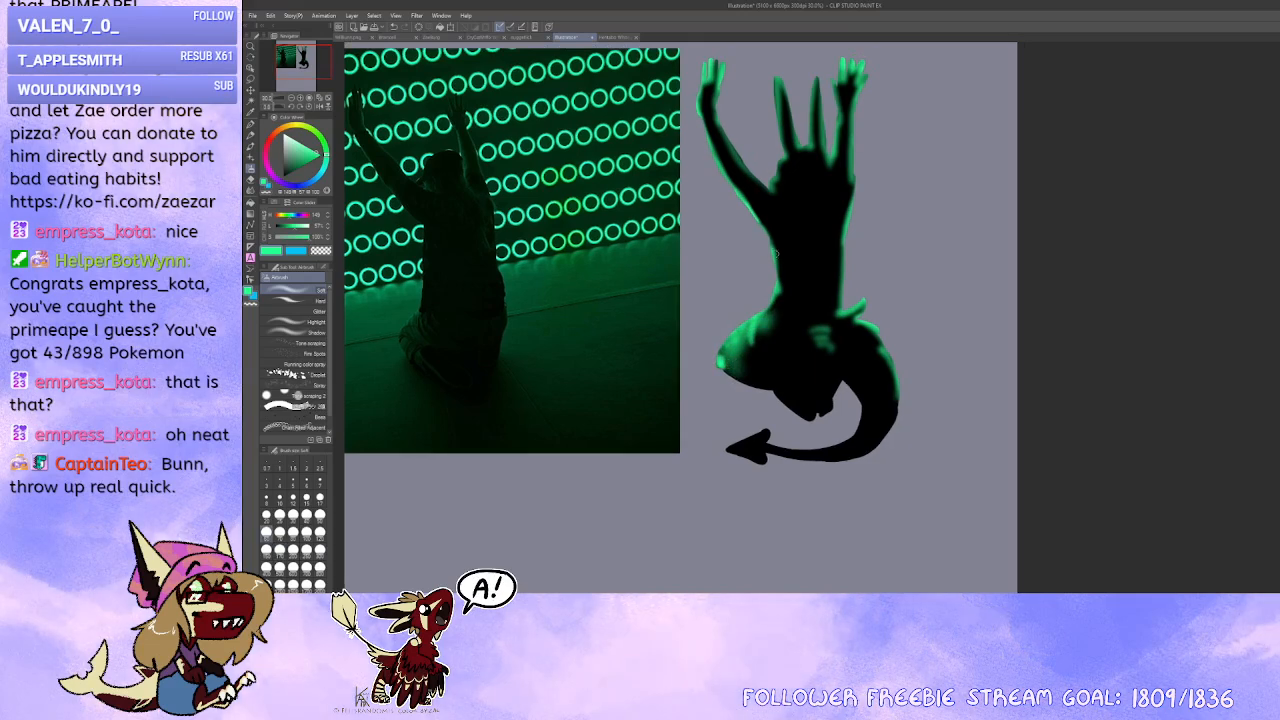
left_click_drag(774, 267, 770, 289)
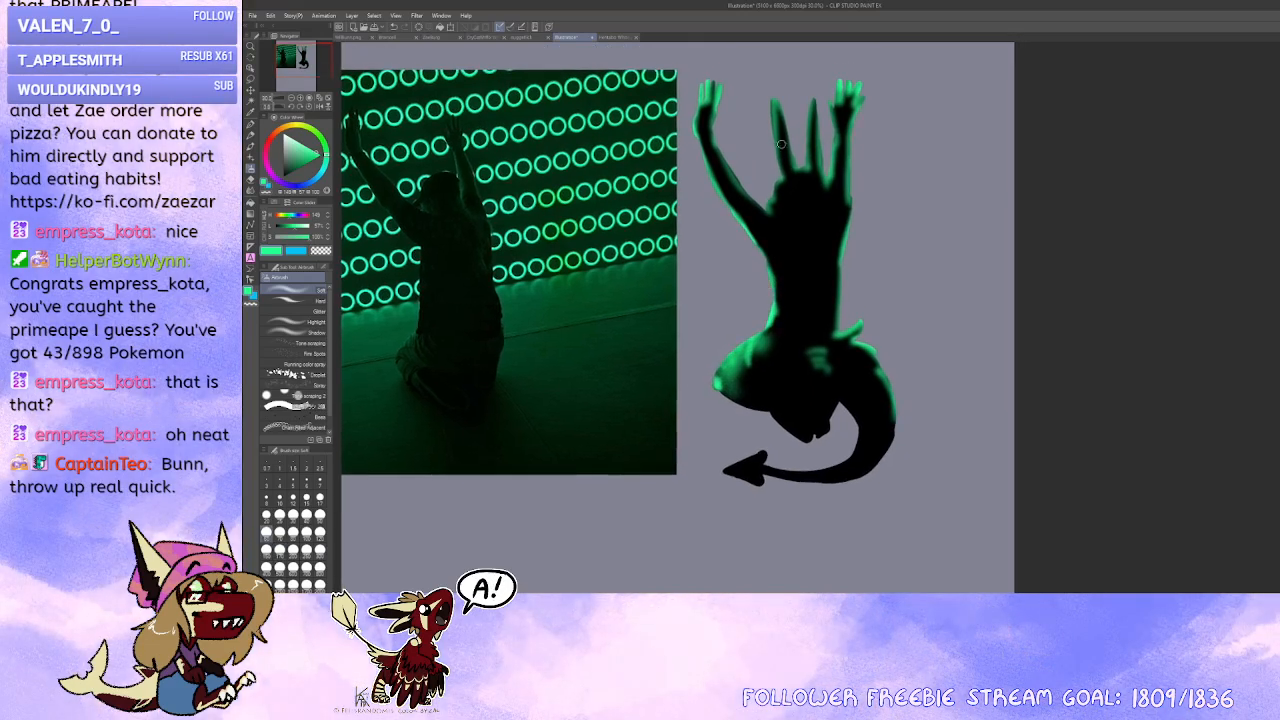
Step: Airbrush green light onto the ears and the side of the head, and add thin highlight strands down the upper back
mouse_move(778, 159)
left_mouse_down()
mouse_move(773, 90)
mouse_move(793, 168)
mouse_move(789, 158)
mouse_move(798, 240)
left_mouse_up()
scroll(790, 165, "up", 2)
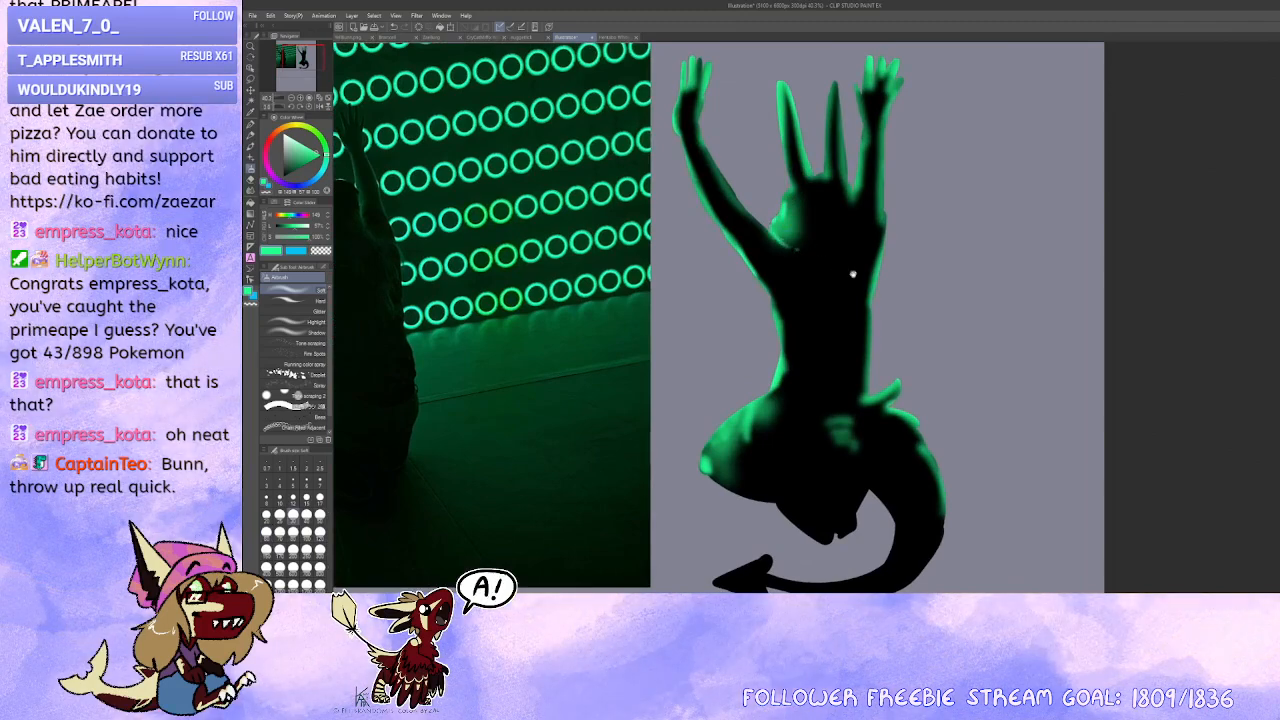
mouse_move(853, 274)
left_mouse_down()
mouse_move(1025, 242)
mouse_move(920, 249)
mouse_move(901, 257)
mouse_move(900, 279)
left_mouse_up()
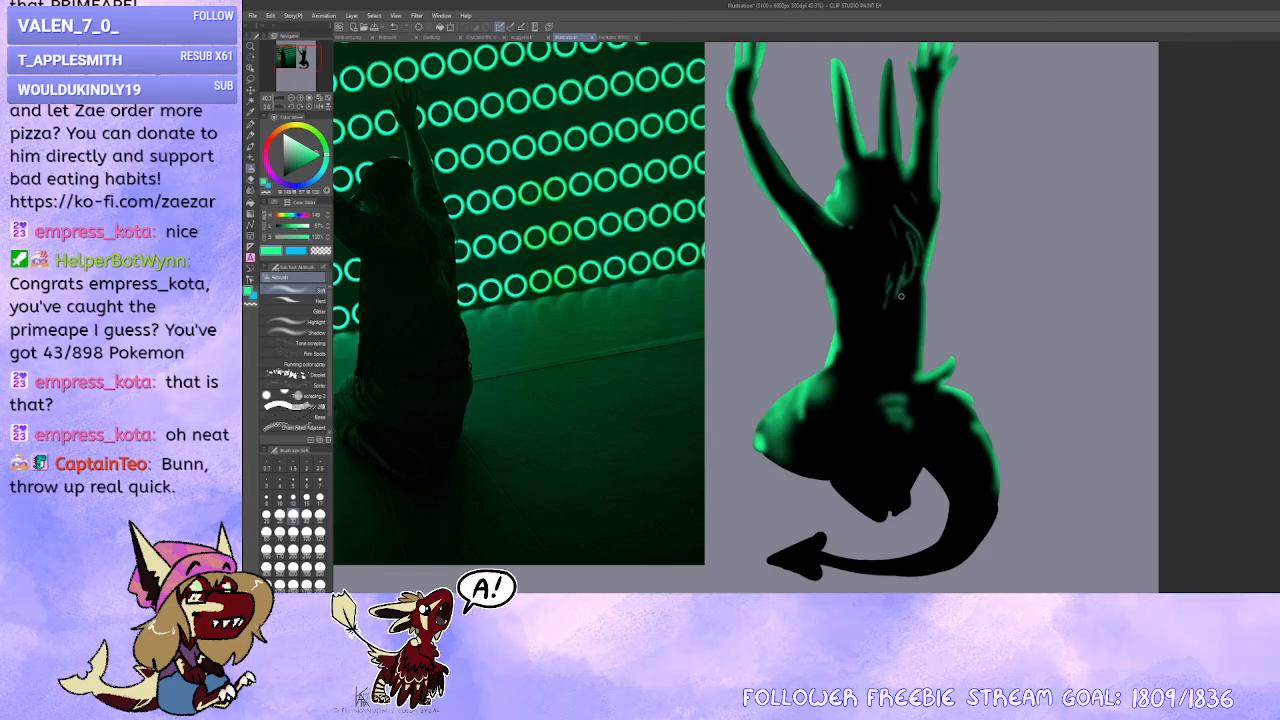
scroll(926, 298, "down", 3)
mouse_move(928, 300)
left_mouse_down()
mouse_move(902, 306)
mouse_move(948, 299)
left_mouse_up()
Step: Enlarge the airbrush by four steps and paint green light on the tail's arrow tip, the waist and the feet
scroll(935, 320, "up", 2)
key("bracketright")
key("bracketright")
left_click_drag(933, 400, 949, 312)
key("bracketright")
key("bracketright")
left_click_drag(876, 394, 840, 397)
mouse_move(808, 378)
left_mouse_down()
mouse_move(779, 387)
mouse_move(897, 366)
left_mouse_up()
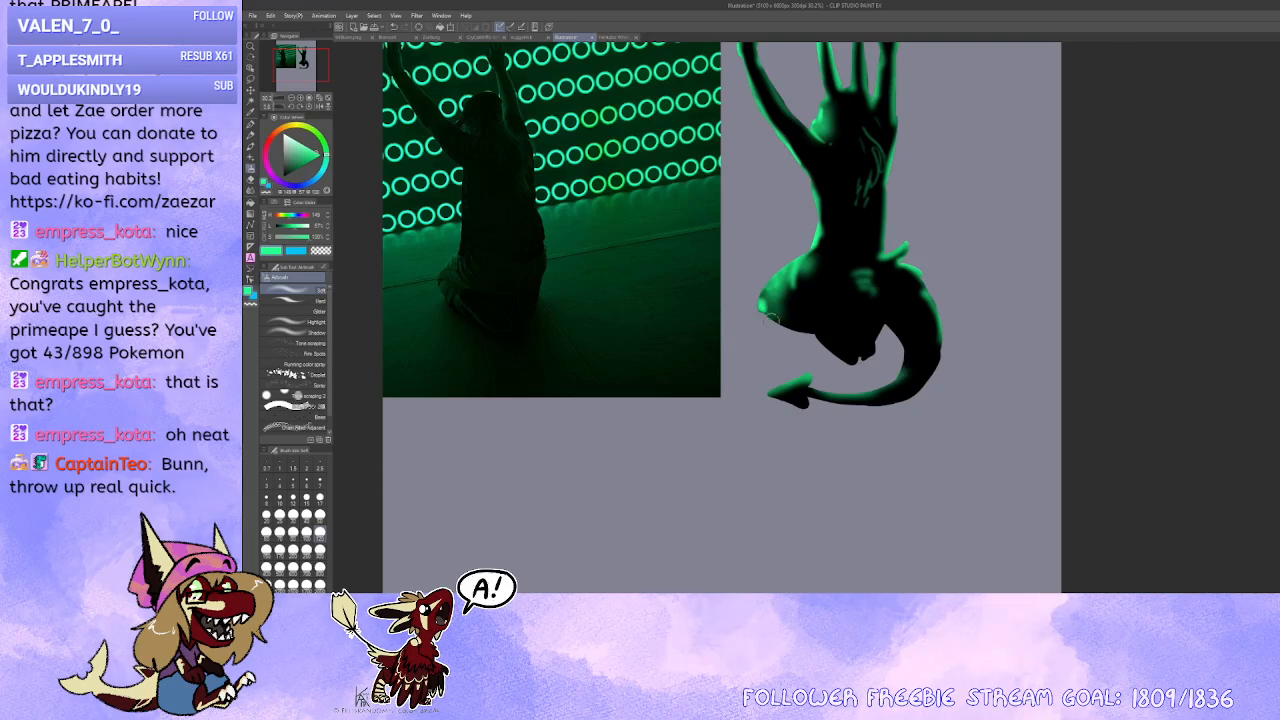
left_click_drag(820, 344, 854, 360)
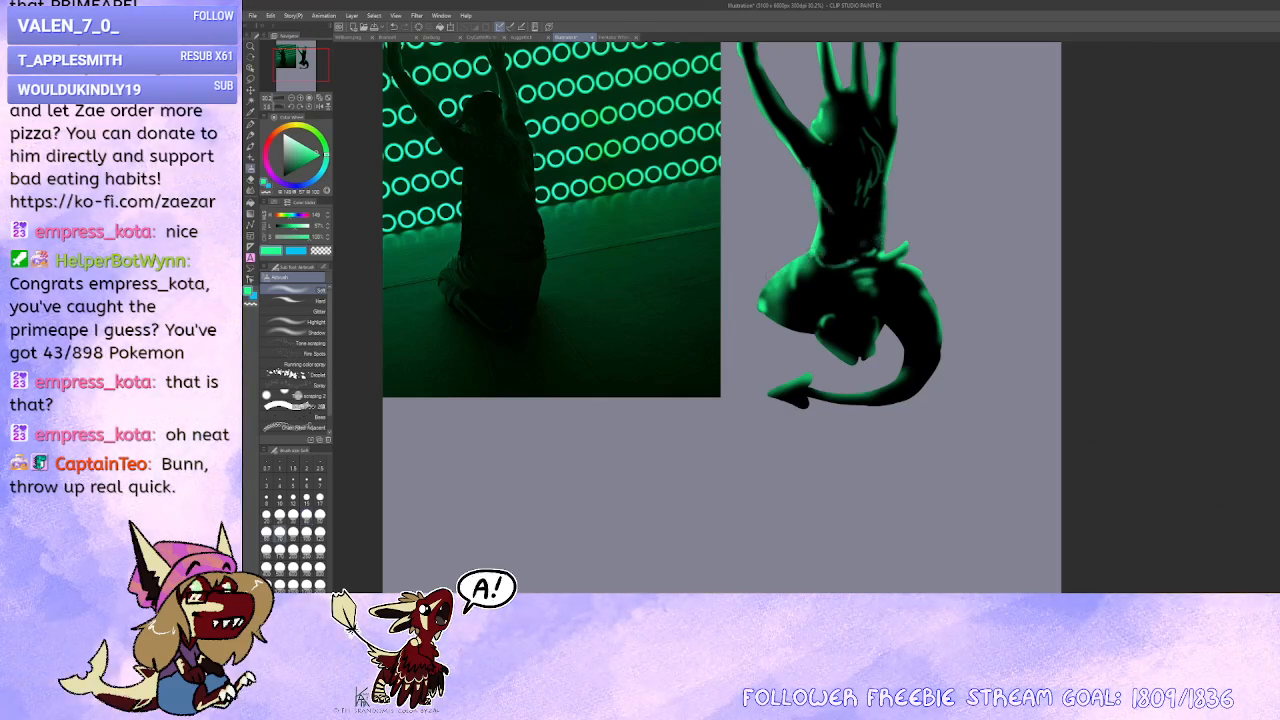
left_click_drag(865, 257, 899, 229)
left_click_drag(692, 178, 581, 244)
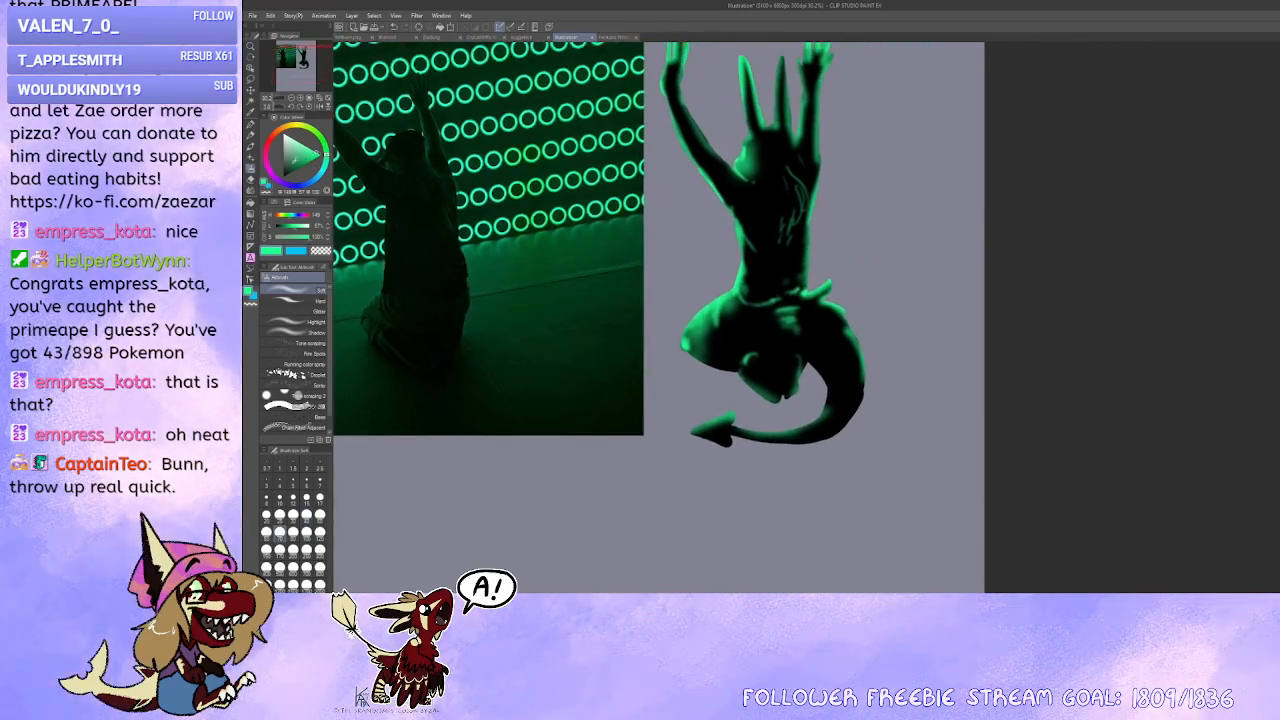
Step: Tone down the green light across the whole figure by painting over it in dark green with a large pen
left_click_drag(312, 159, 293, 171)
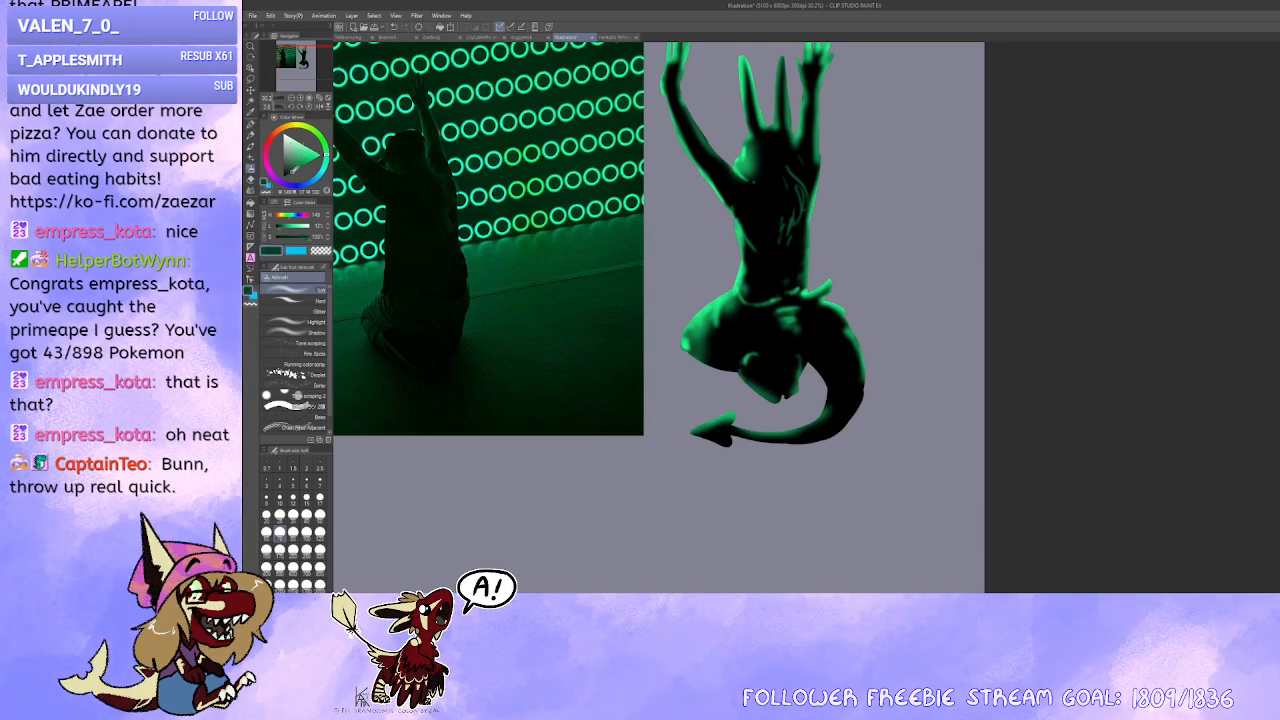
left_click(250, 125)
left_click(293, 567)
mouse_move(660, 120)
left_mouse_down()
mouse_move(665, 180)
mouse_move(755, 130)
left_mouse_up()
left_click_drag(815, 100, 810, 150)
left_click_drag(680, 350, 685, 385)
mouse_move(737, 275)
left_mouse_down()
mouse_move(771, 357)
mouse_move(760, 470)
left_mouse_up()
left_click_drag(840, 428, 800, 475)
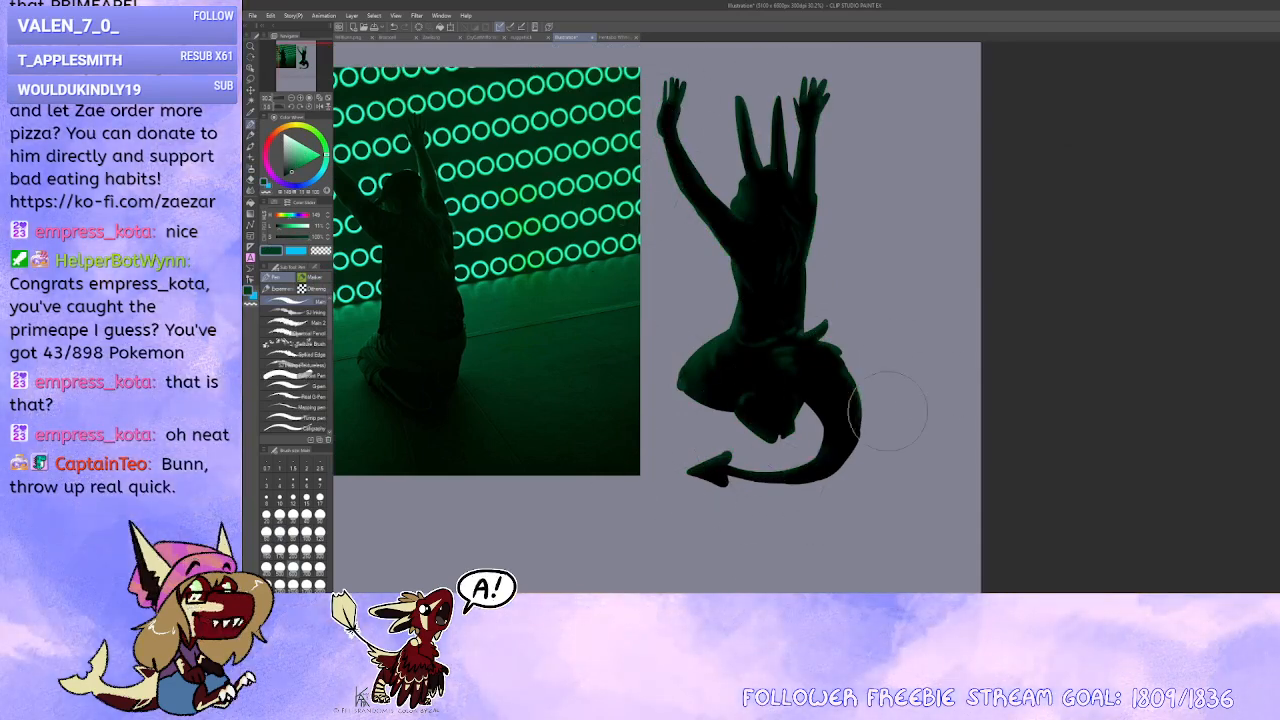
left_click_drag(919, 385, 913, 387)
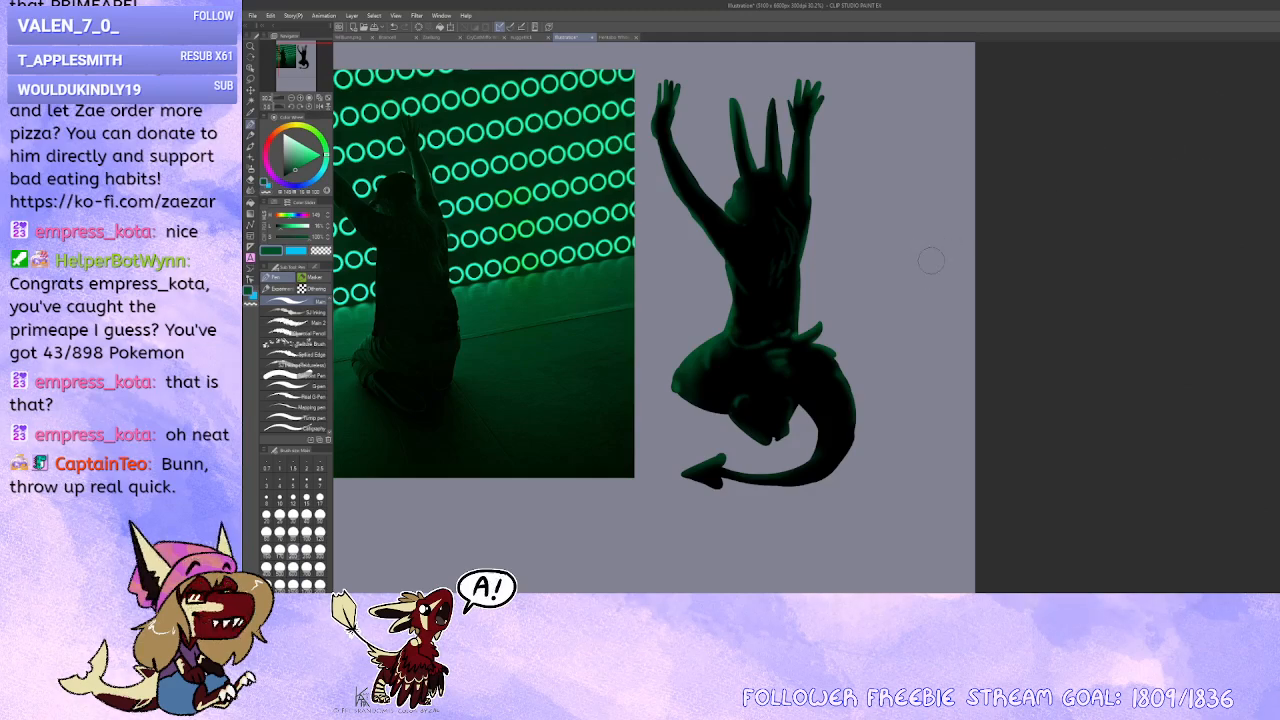
Step: Move the reference photo below the figure
left_click_drag(936, 294, 1001, 305)
scroll(1061, 305, "down", 3)
left_click_drag(778, 346, 912, 606)
left_click_drag(912, 606, 865, 558)
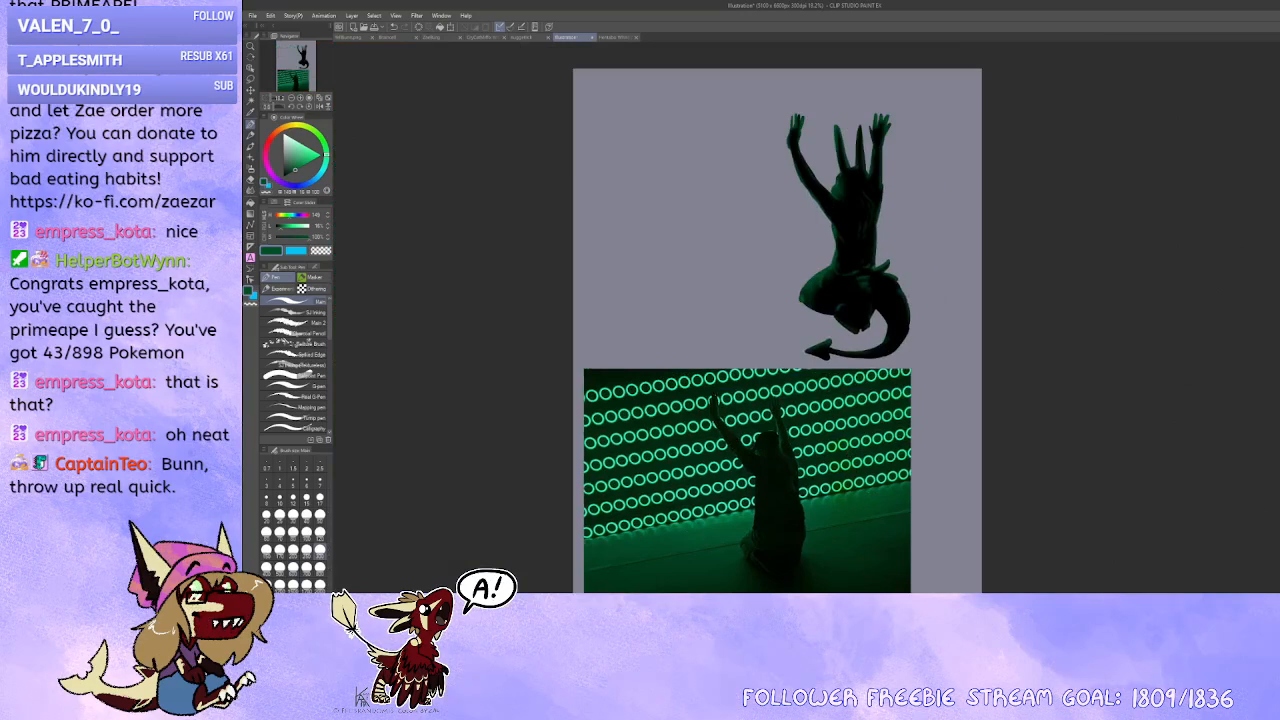
Step: Move the figure to the middle of the canvas's upper half and shift the reference photo further down, clear of the tail
key("x")
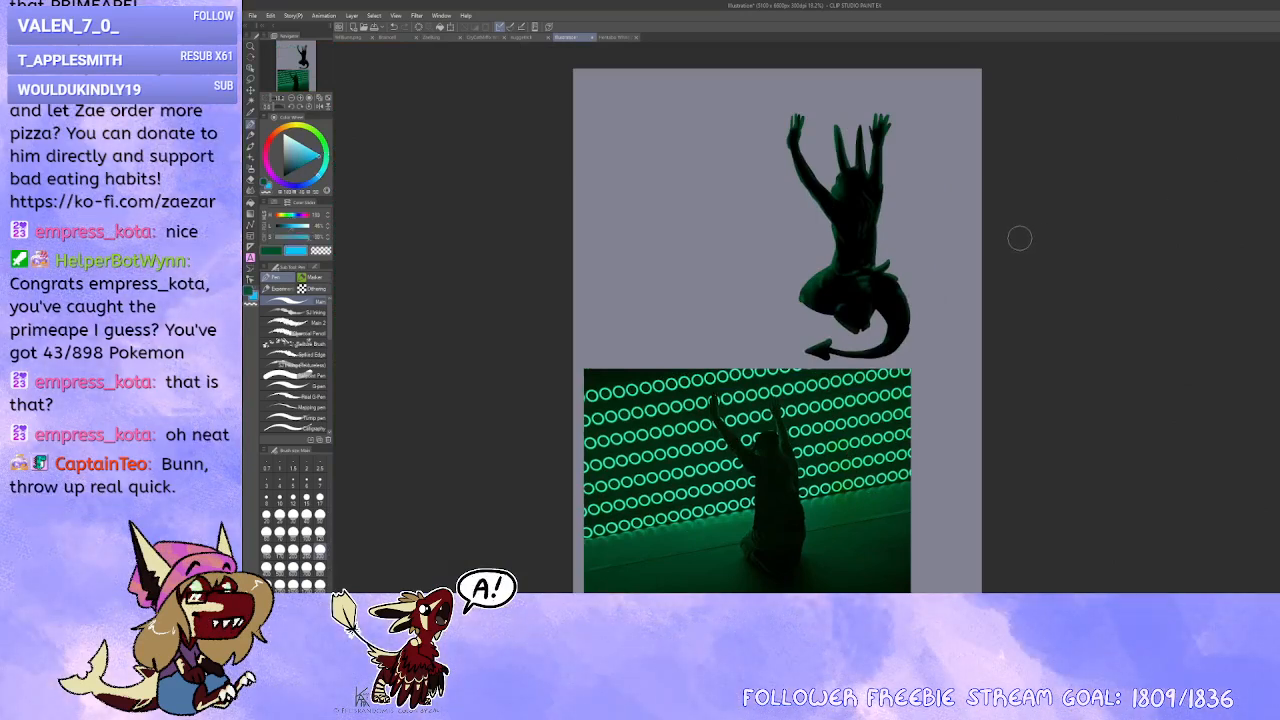
key("ctrl+t")
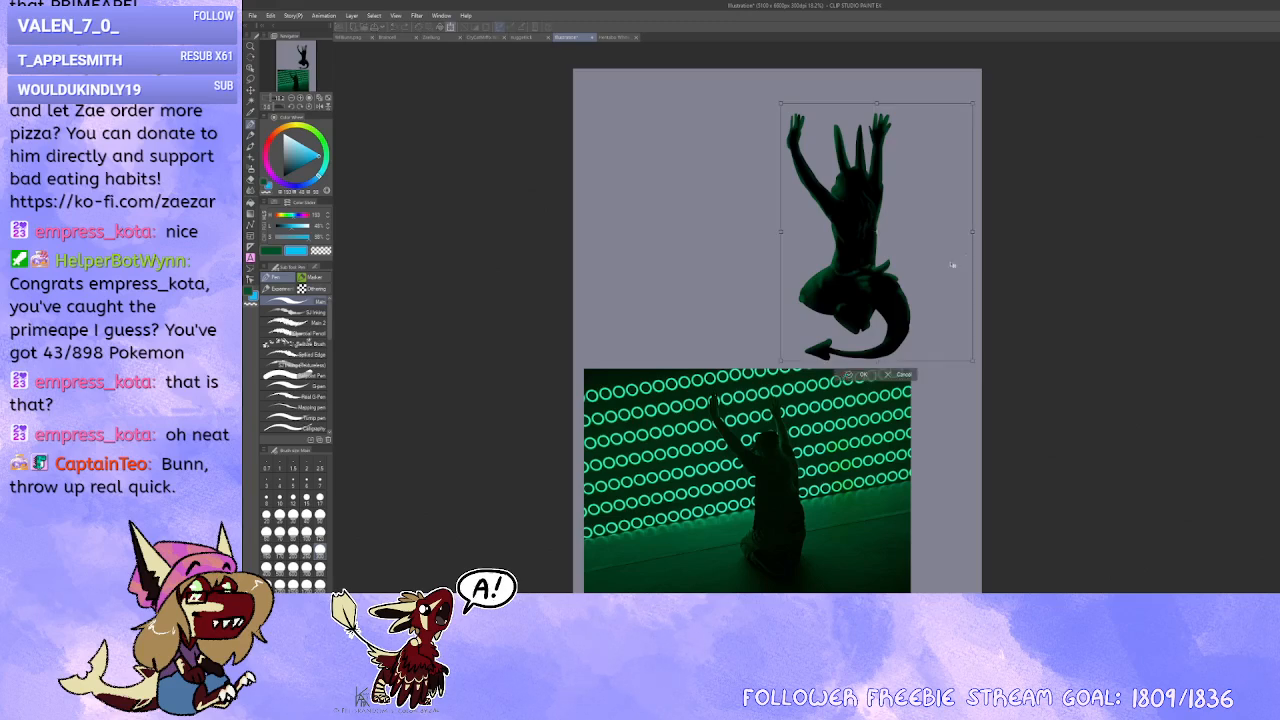
left_click_drag(915, 302, 840, 315)
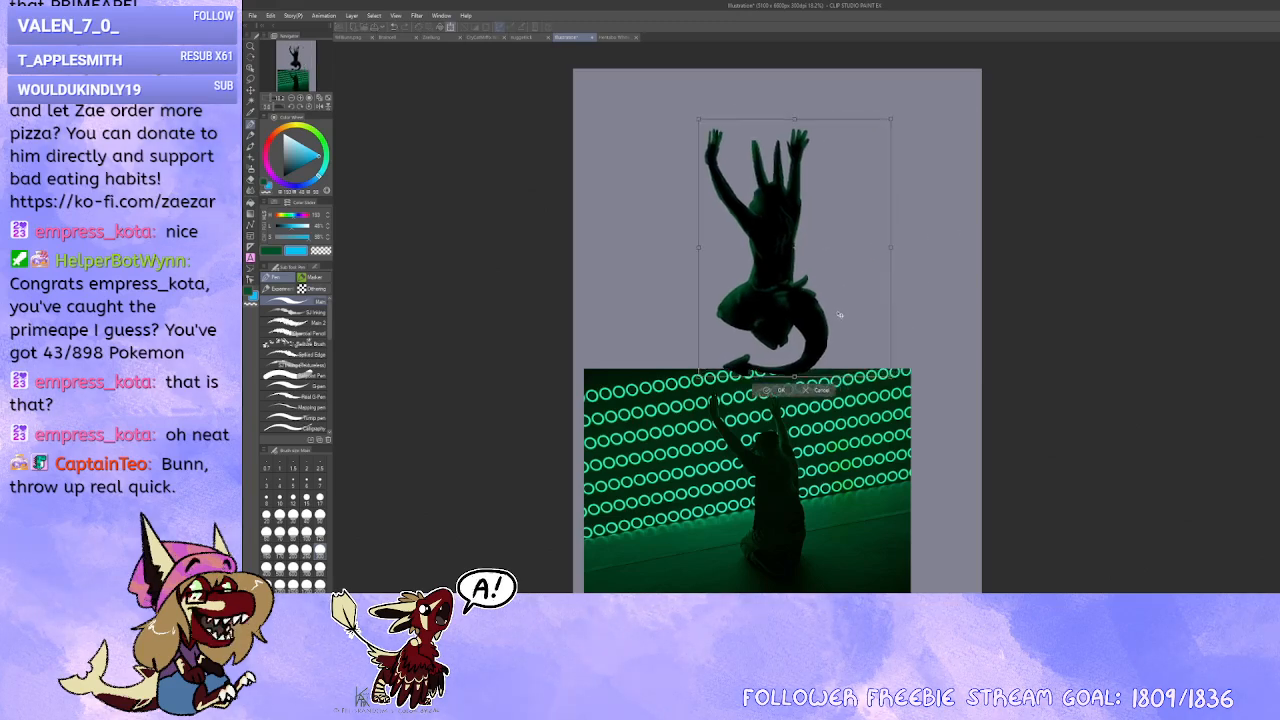
left_click(771, 392)
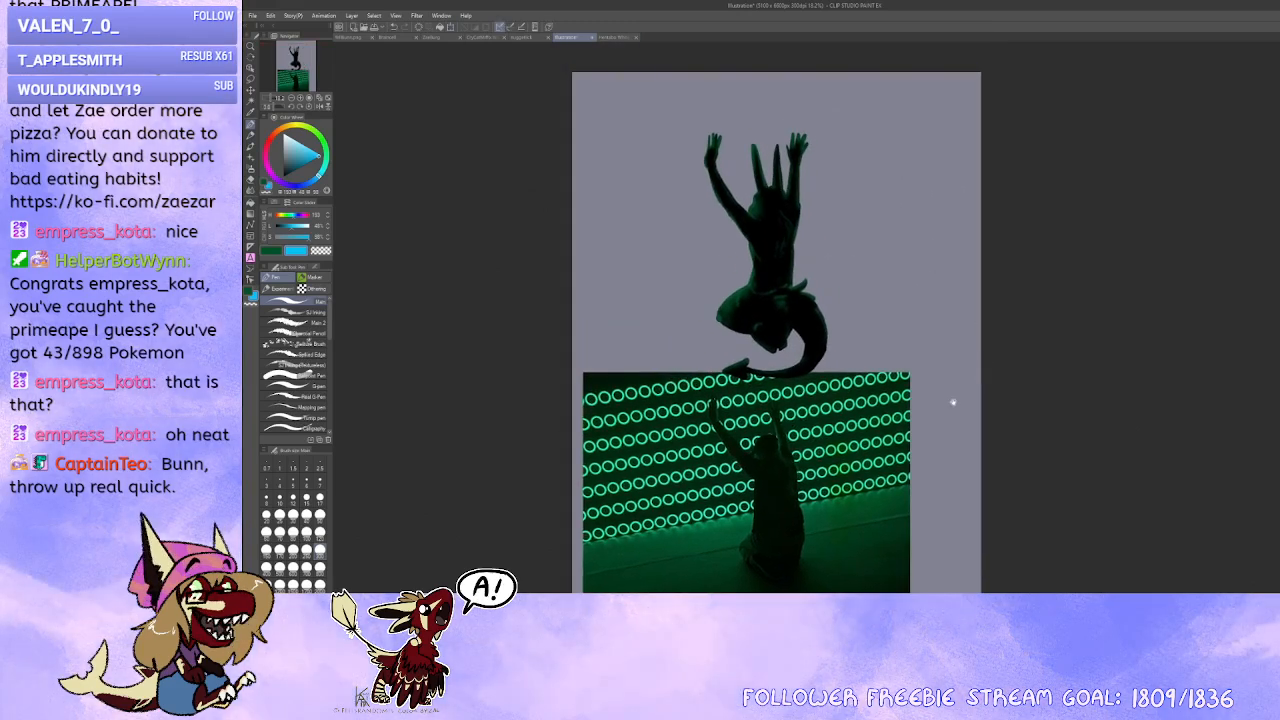
left_click_drag(953, 402, 964, 370)
left_click_drag(931, 352, 945, 383)
left_click_drag(946, 383, 937, 402)
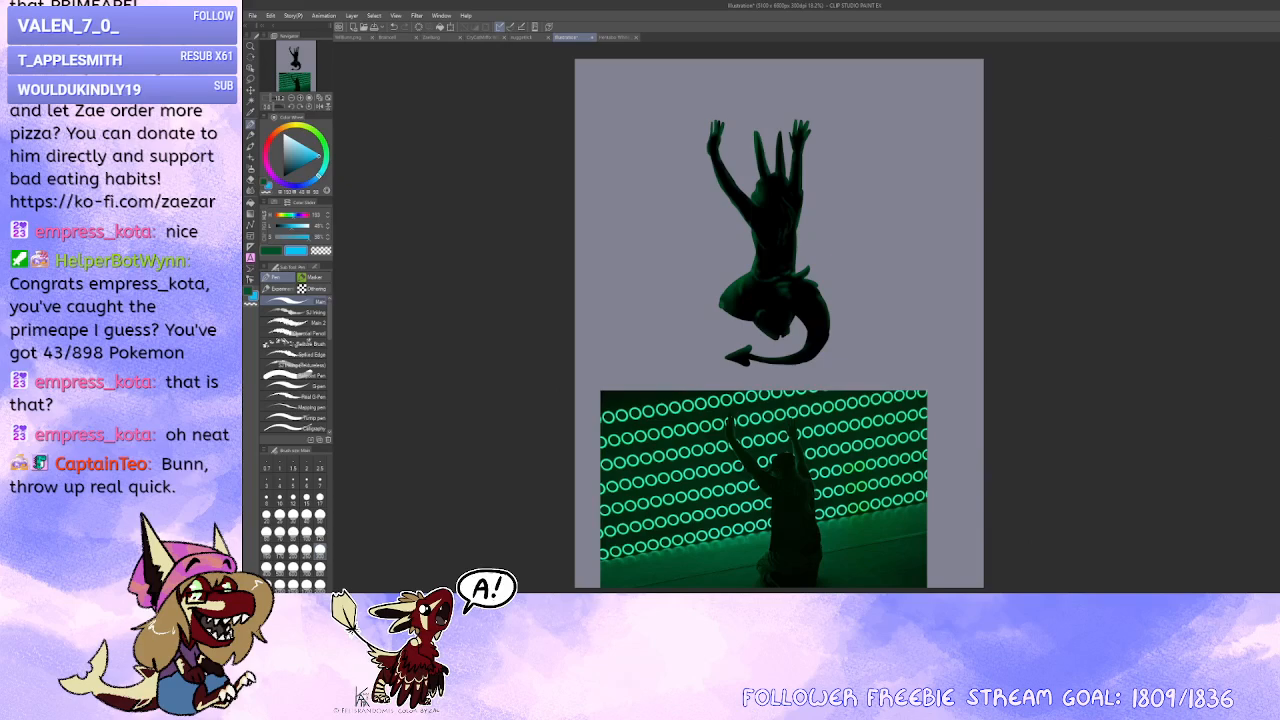
Step: Try drawing a bright green ring freehand beside the figure's left arm
scroll(1040, 300, "up", 5)
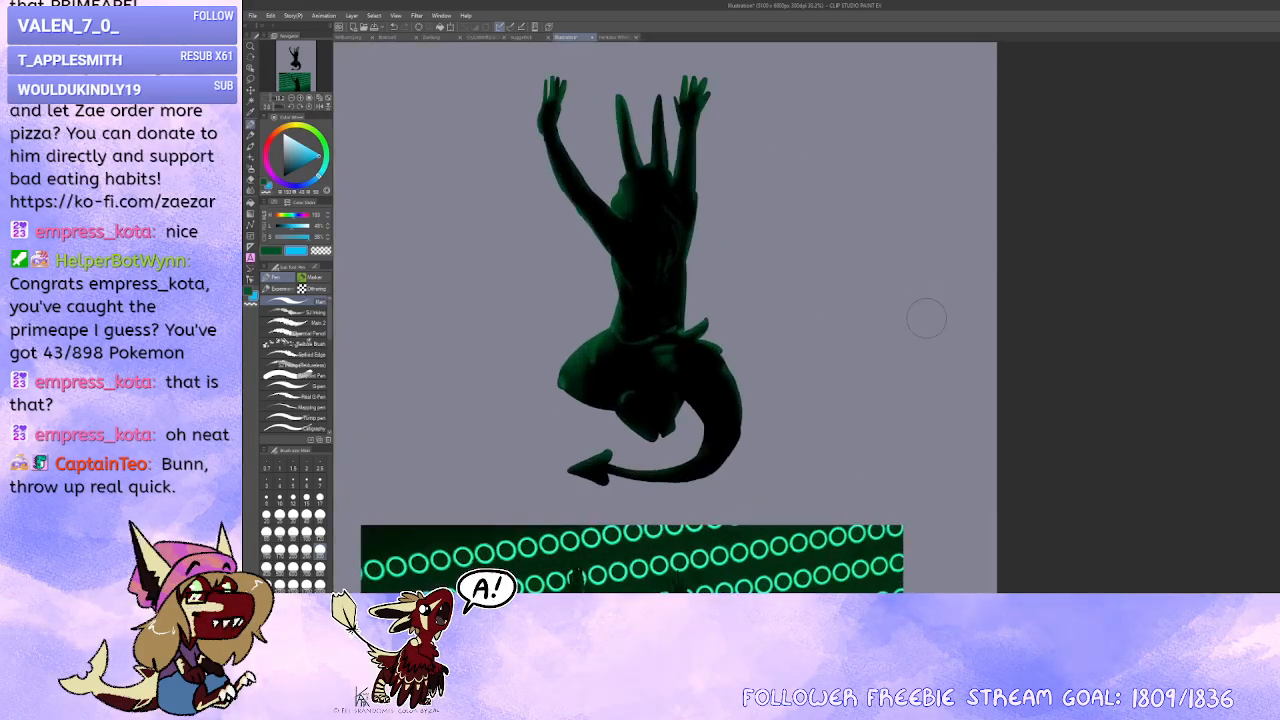
left_click(271, 250)
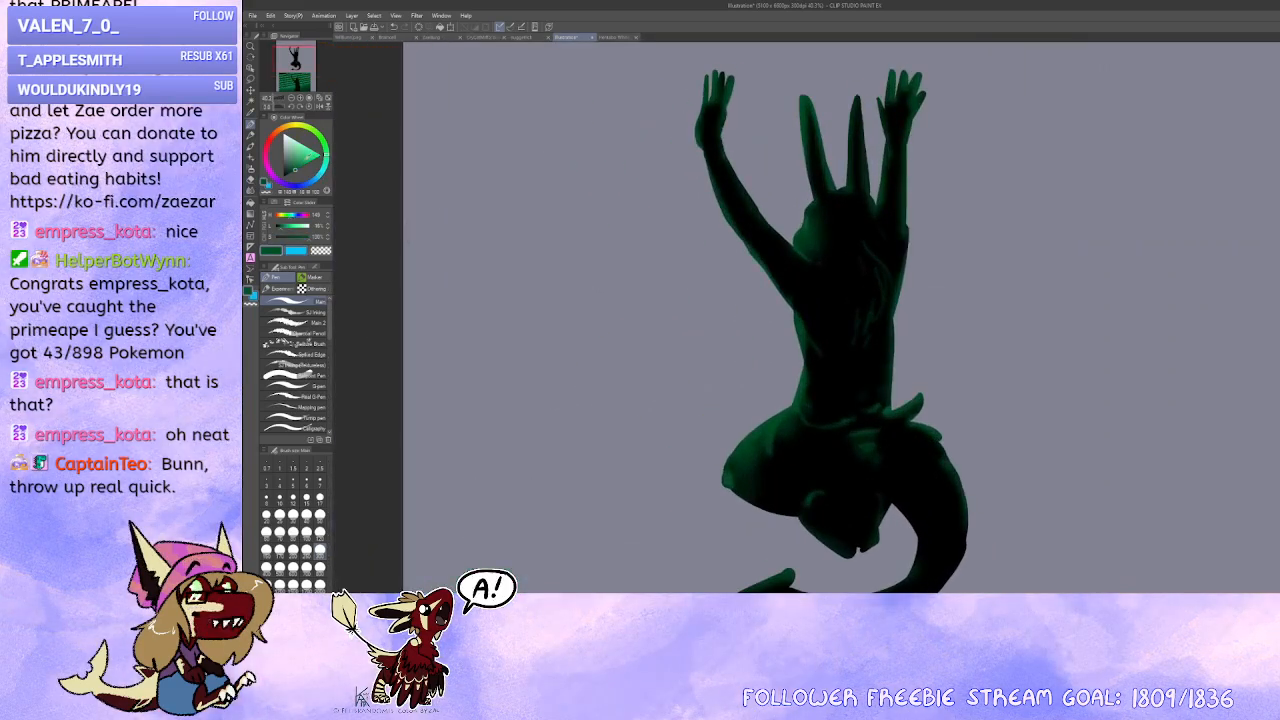
left_click(316, 154)
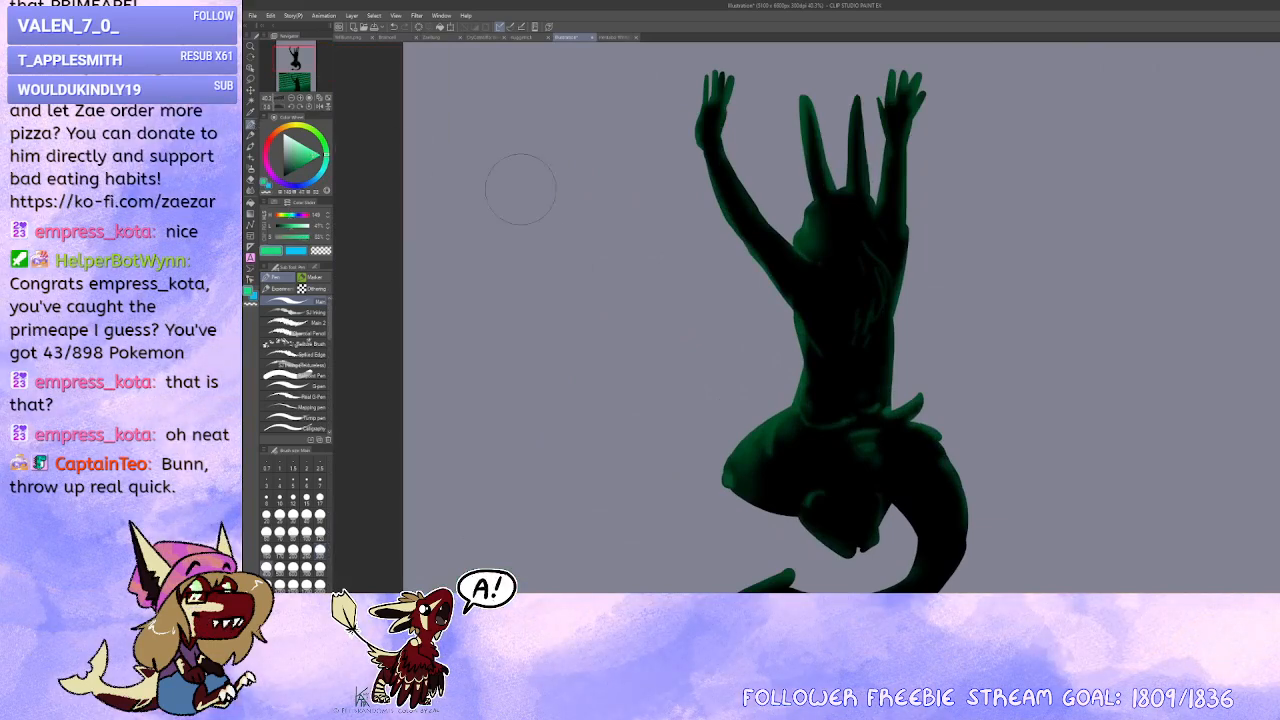
mouse_move(563, 205)
left_mouse_down()
mouse_move(578, 248)
mouse_move(594, 205)
left_mouse_up()
key("ctrl+z")
scroll(645, 282, "down", 3)
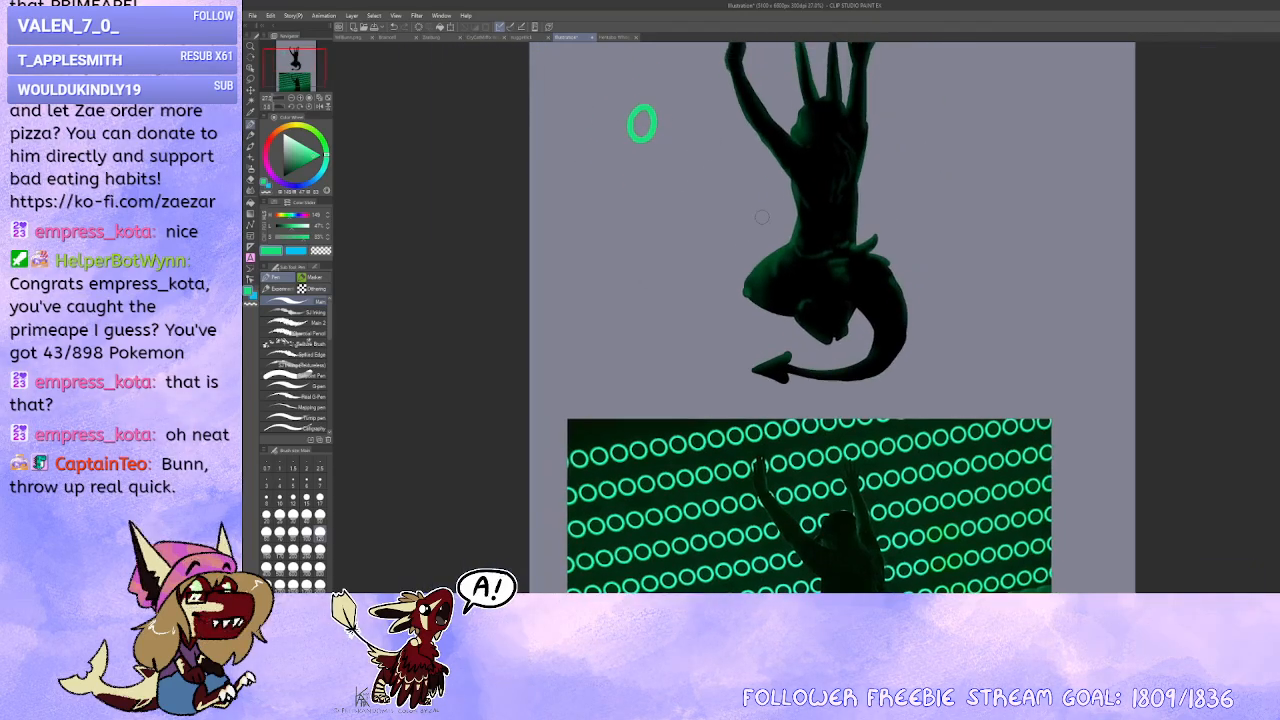
scroll(737, 286, "up", 1)
key("ctrl+z")
scroll(763, 282, "up", 1)
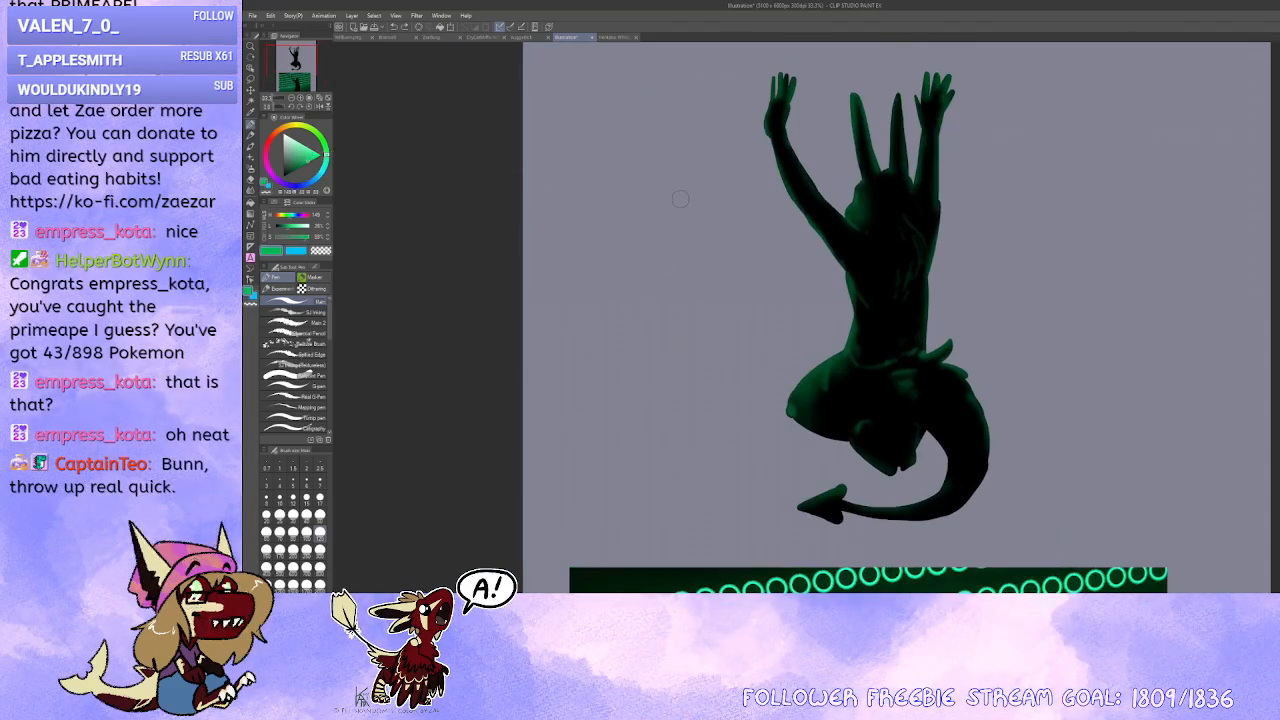
Step: Enlarge the pen by six steps and place a small circular Figure ruler beside the figure's left arm
key("bracketright")
key("bracketright")
key("bracketright")
key("bracketright")
key("bracketright")
key("bracketright")
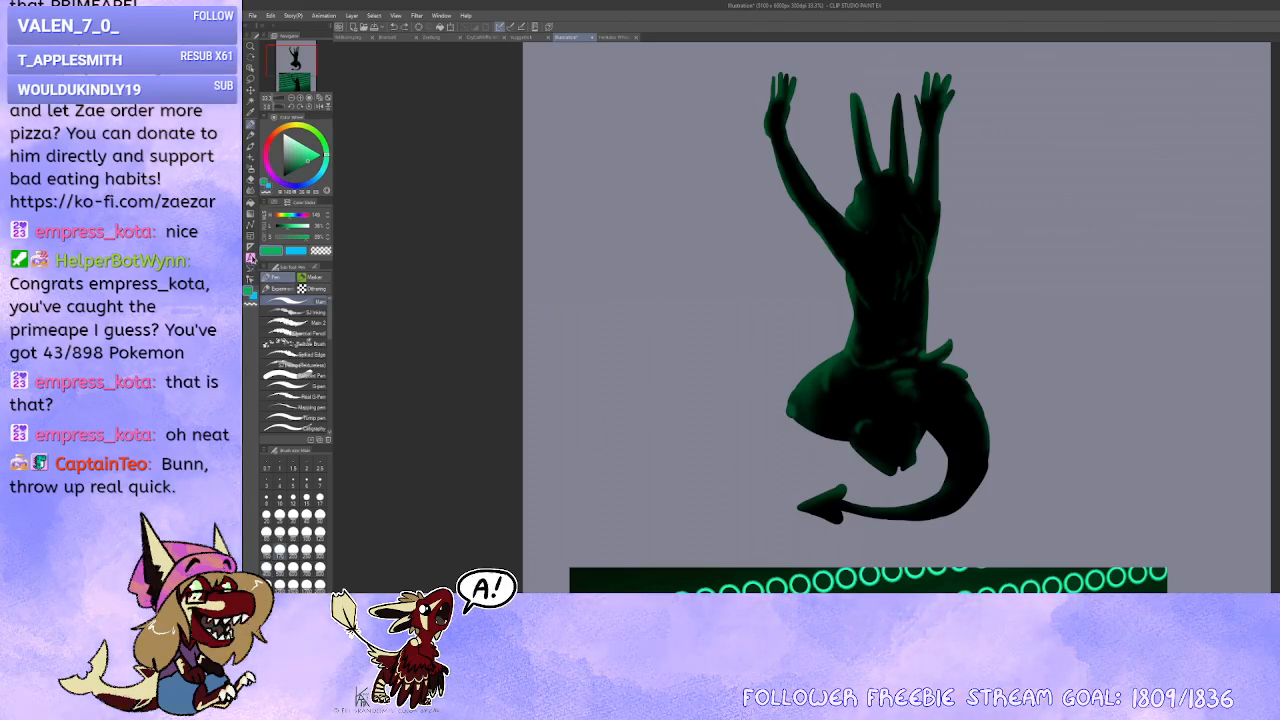
left_click(250, 247)
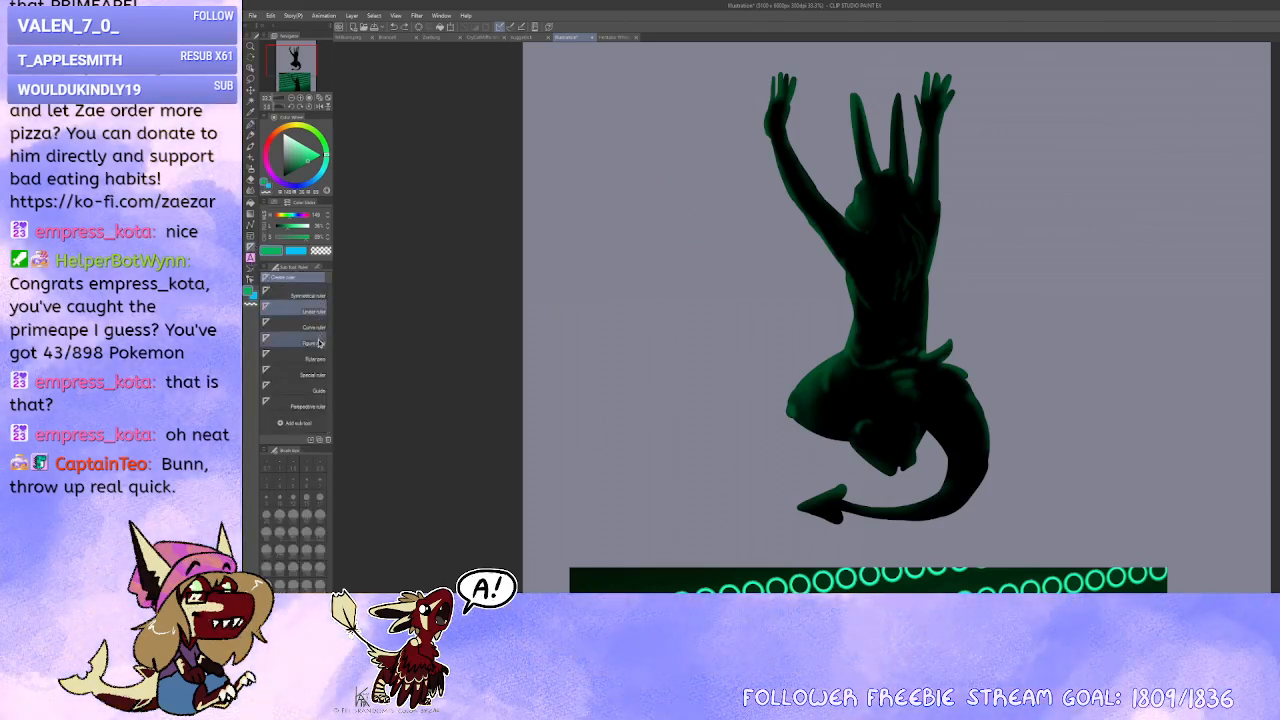
left_click(316, 343)
left_click(319, 270)
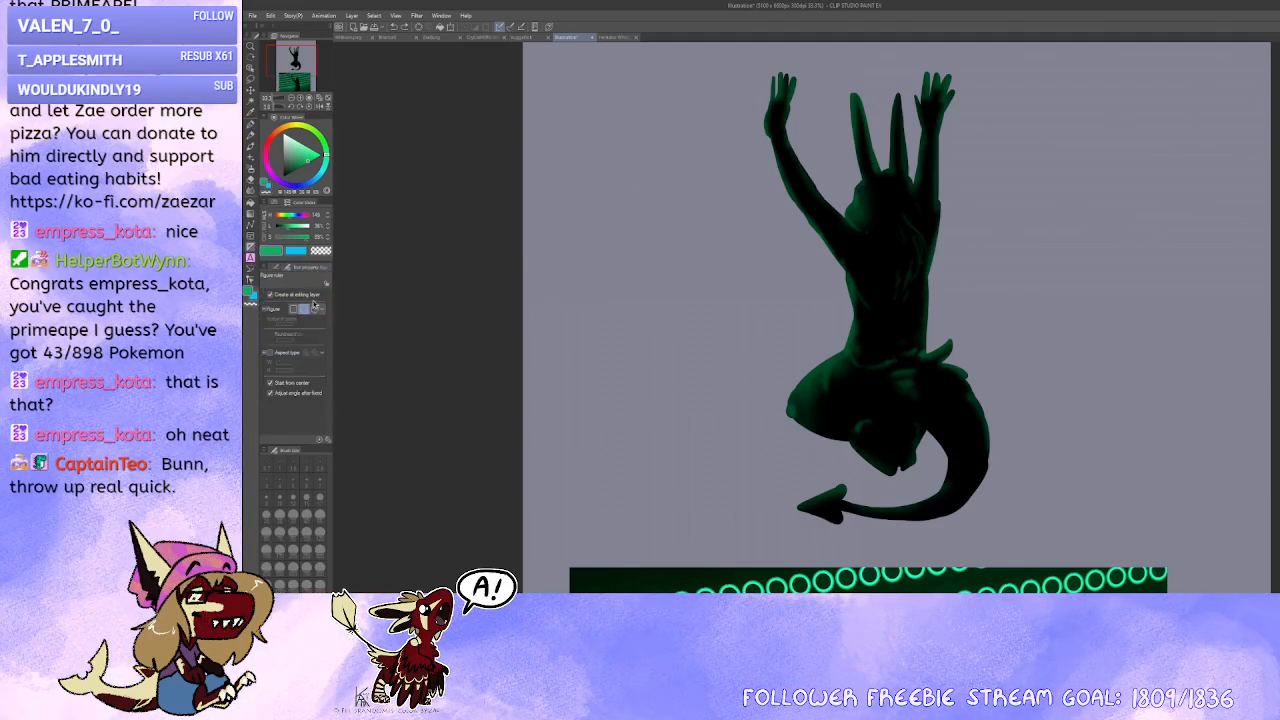
left_click_drag(666, 253, 662, 222)
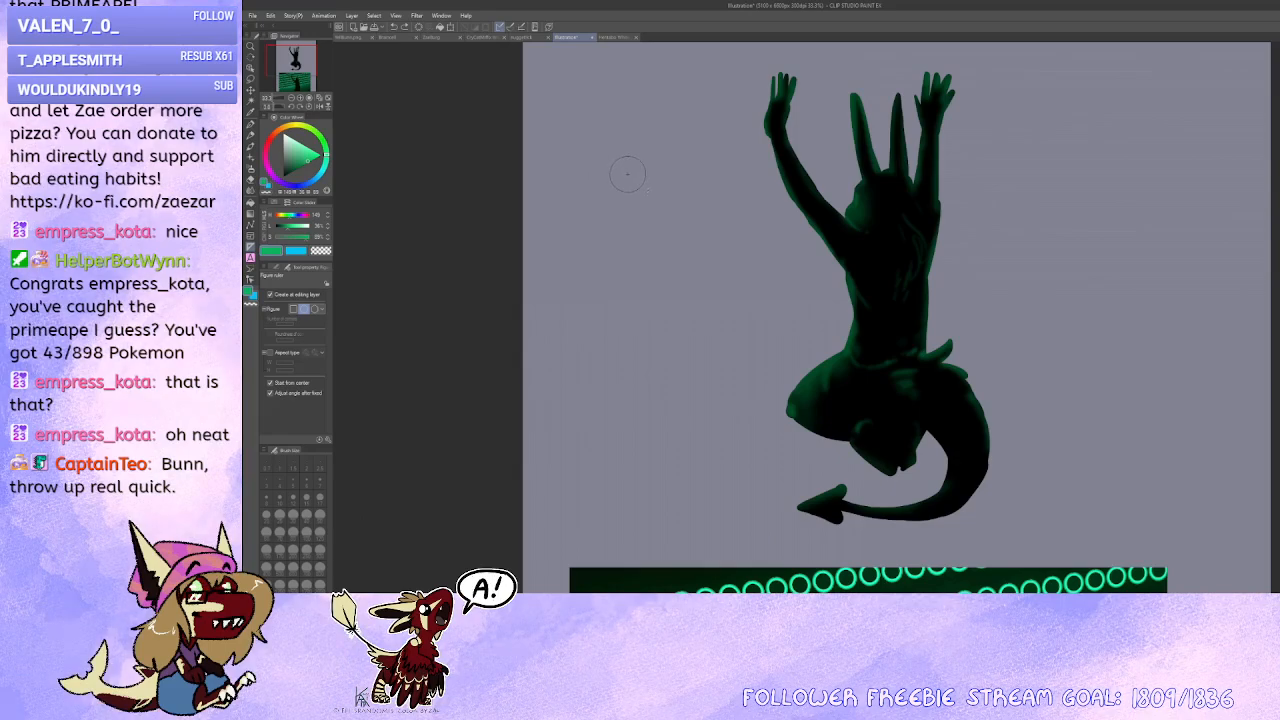
left_click_drag(686, 298, 705, 141)
left_click_drag(996, 230, 1048, 477)
Step: Paint a green ring with the pen along the circular ruler, reworking it with a thinner outline
key("p")
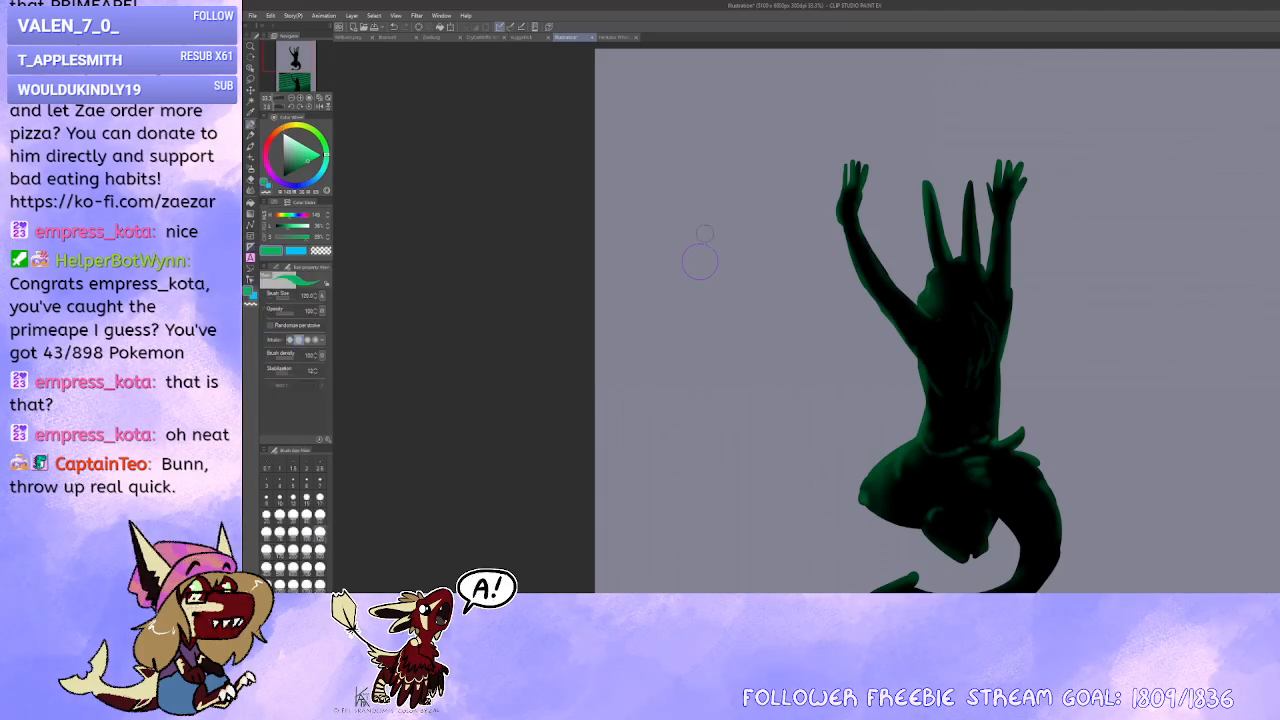
scroll(698, 266, "up", 2)
scroll(698, 266, "up", 1)
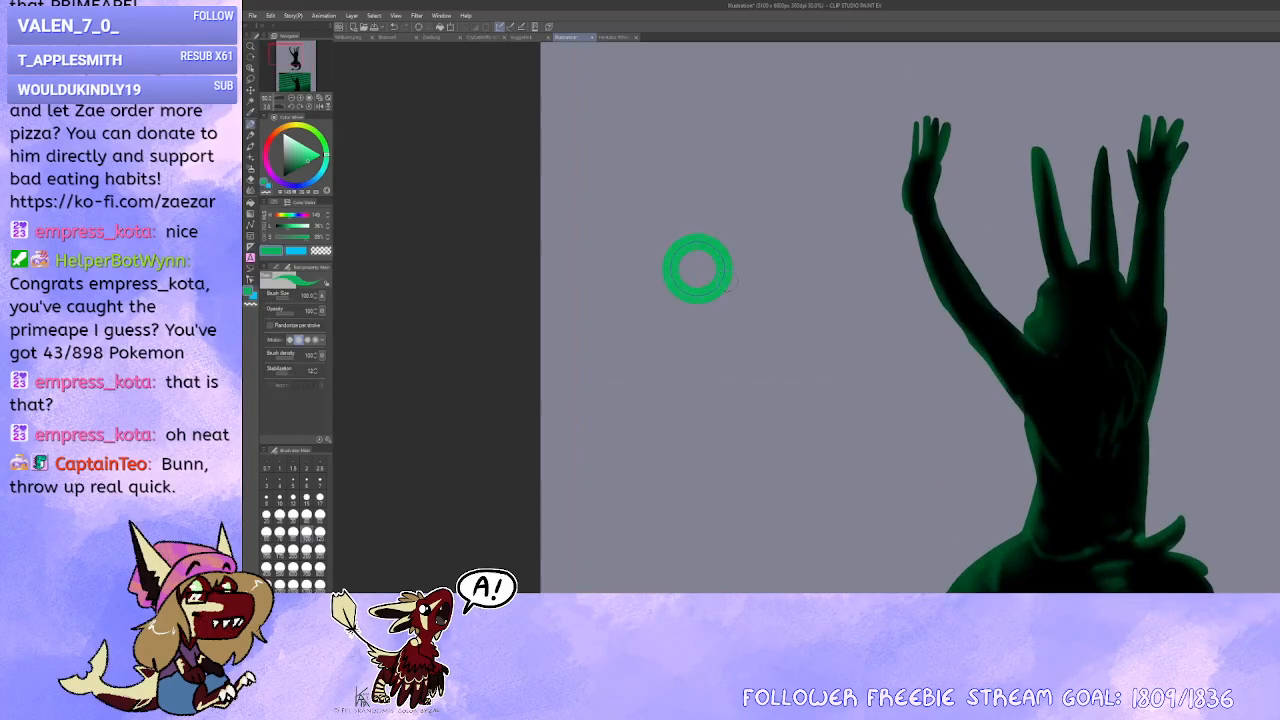
scroll(727, 285, "down", 3)
left_click_drag(844, 416, 757, 140)
scroll(757, 280, "down", 2)
left_click_drag(757, 282, 790, 451)
scroll(707, 234, "up", 2)
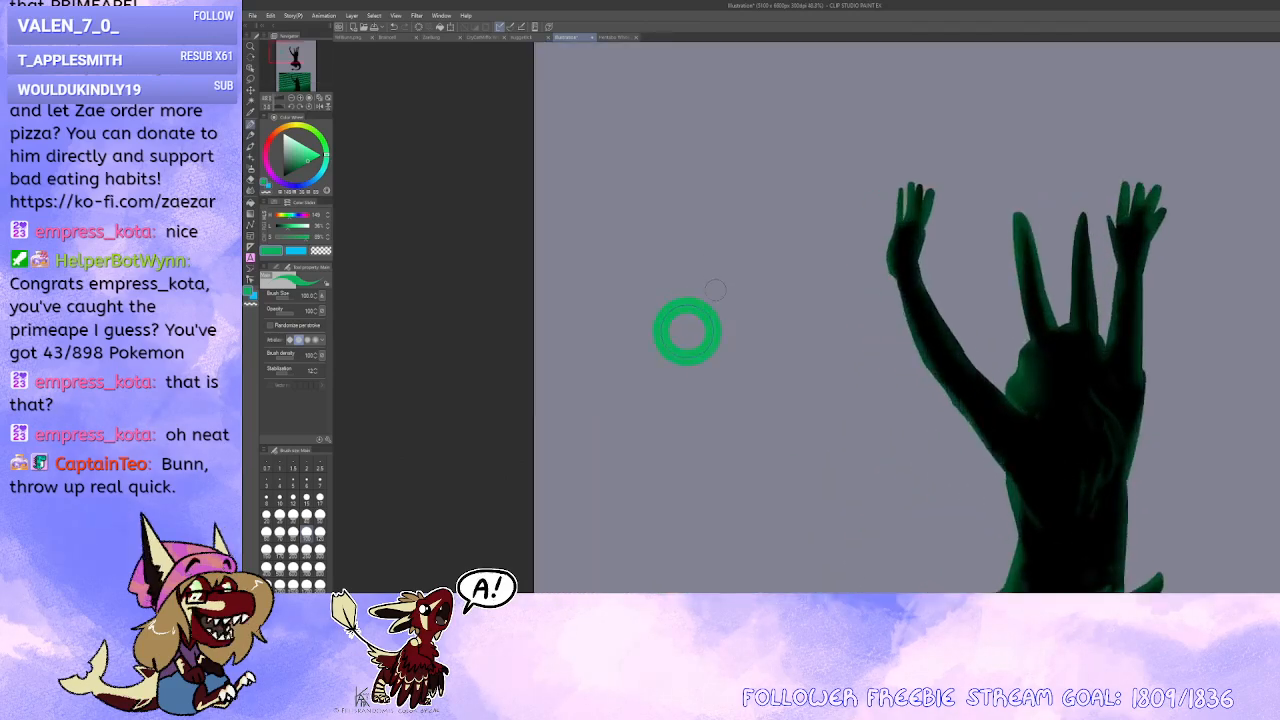
left_click_drag(689, 304, 666, 316)
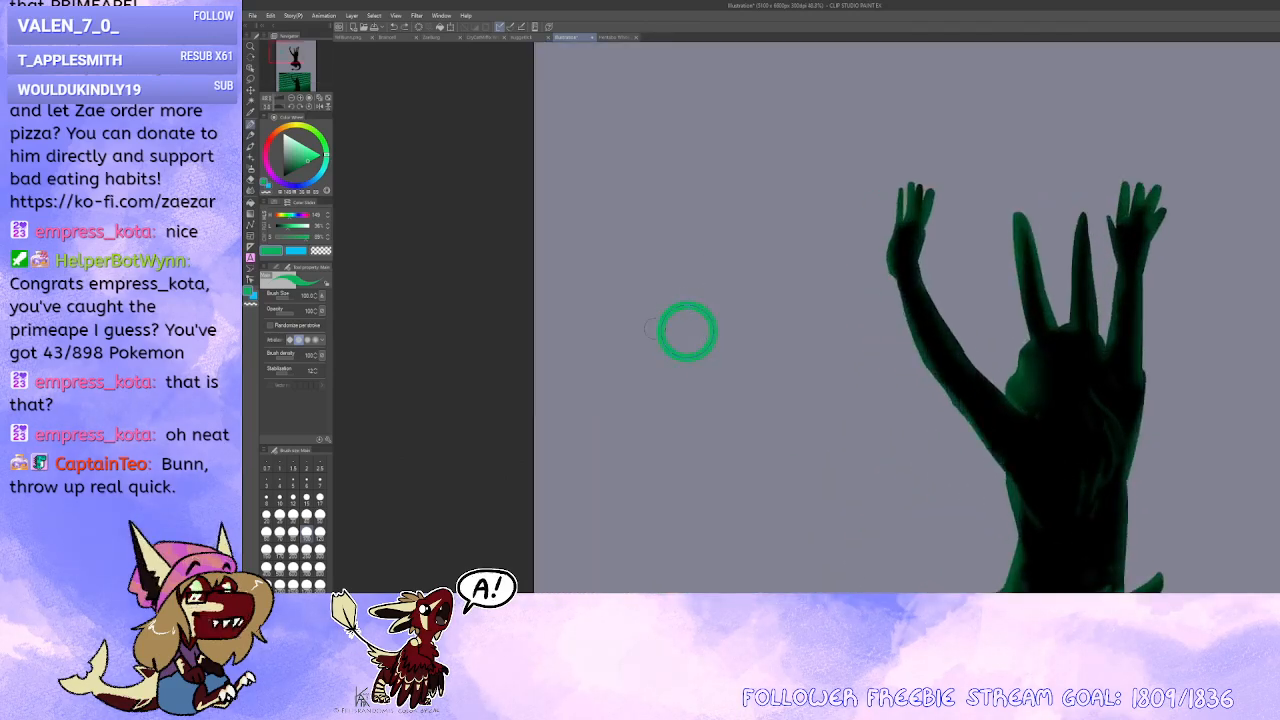
scroll(748, 346, "down", 3)
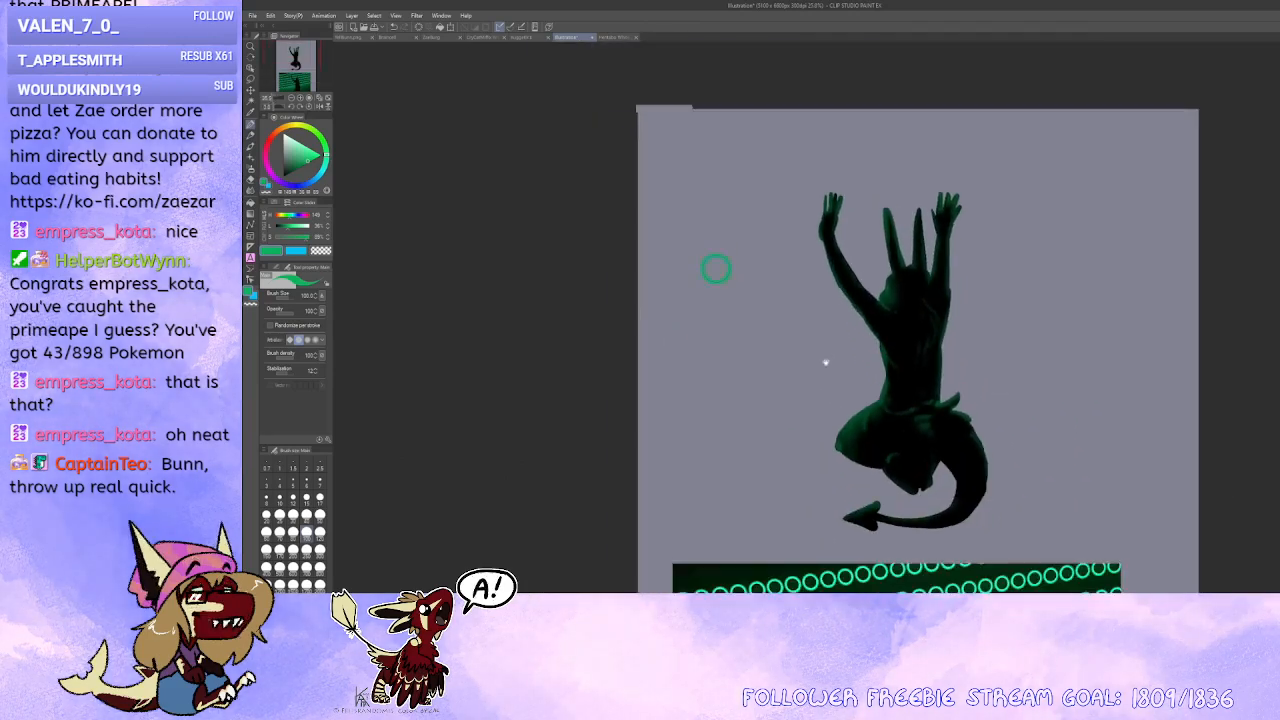
scroll(709, 314, "up", 4)
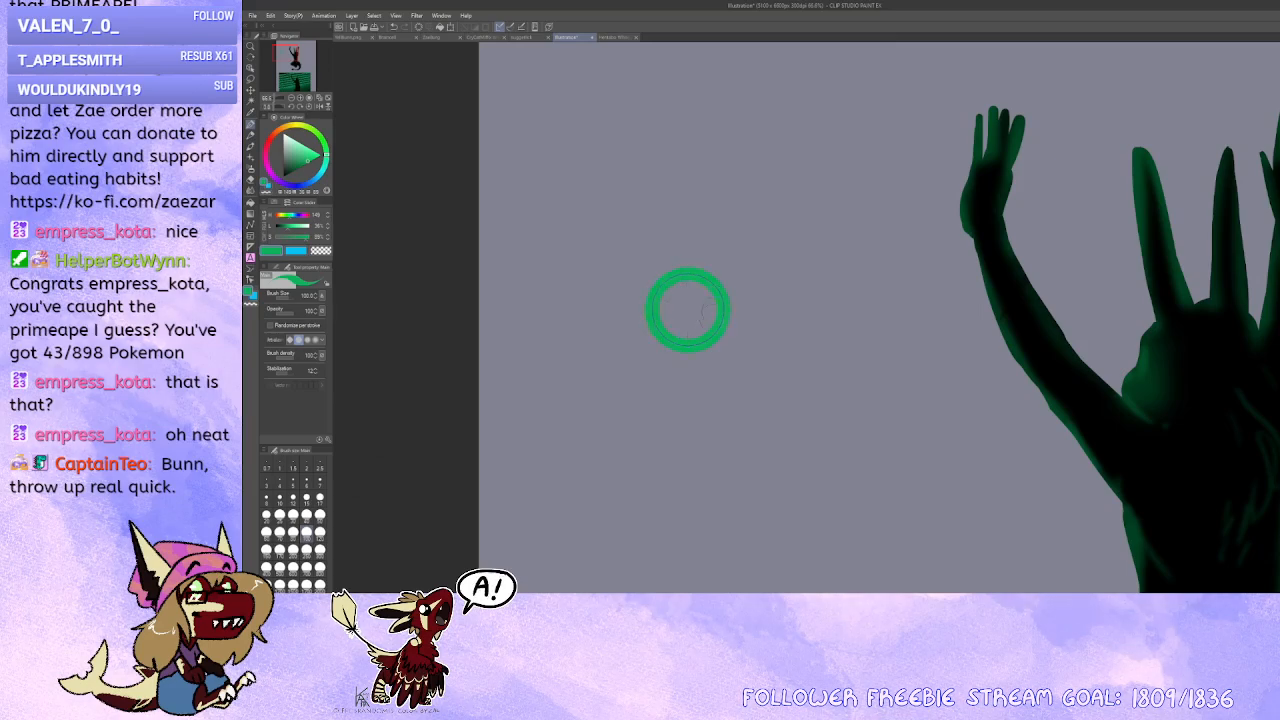
scroll(744, 344, "down", 5)
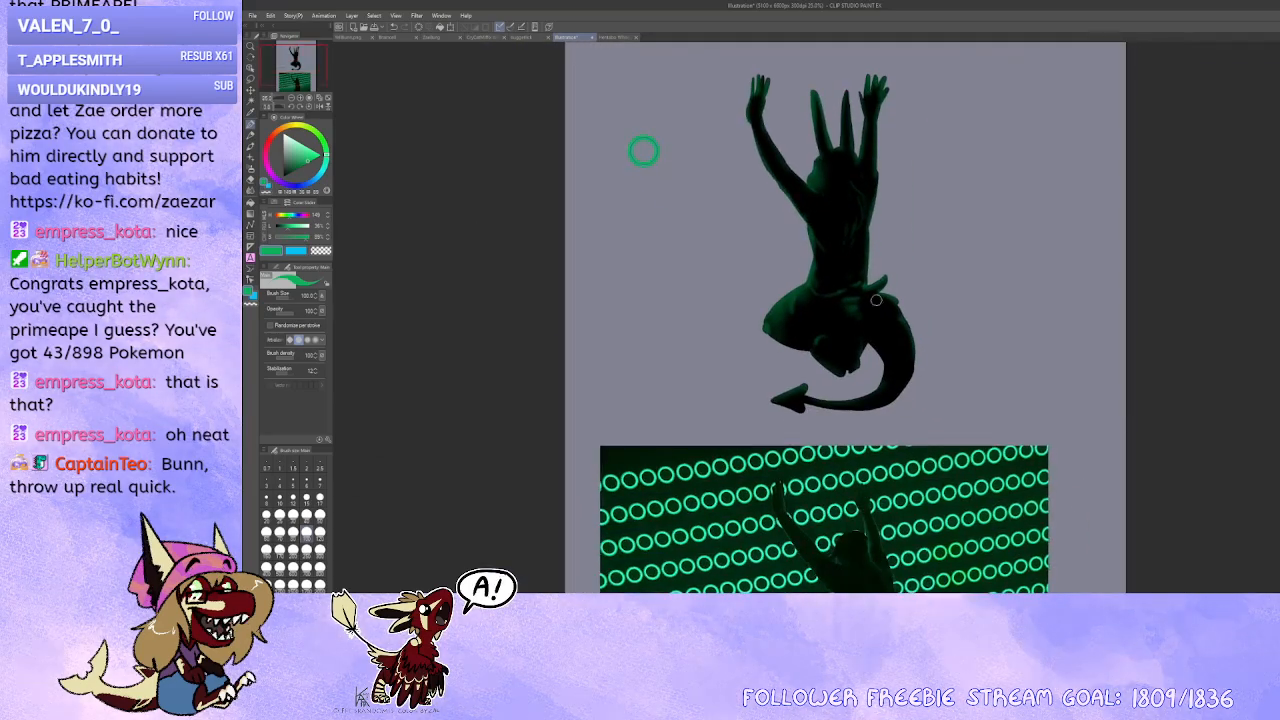
Step: Shift the green ring closer to the figure's left hand and add a second ring beside it
scroll(936, 358, "up", 3)
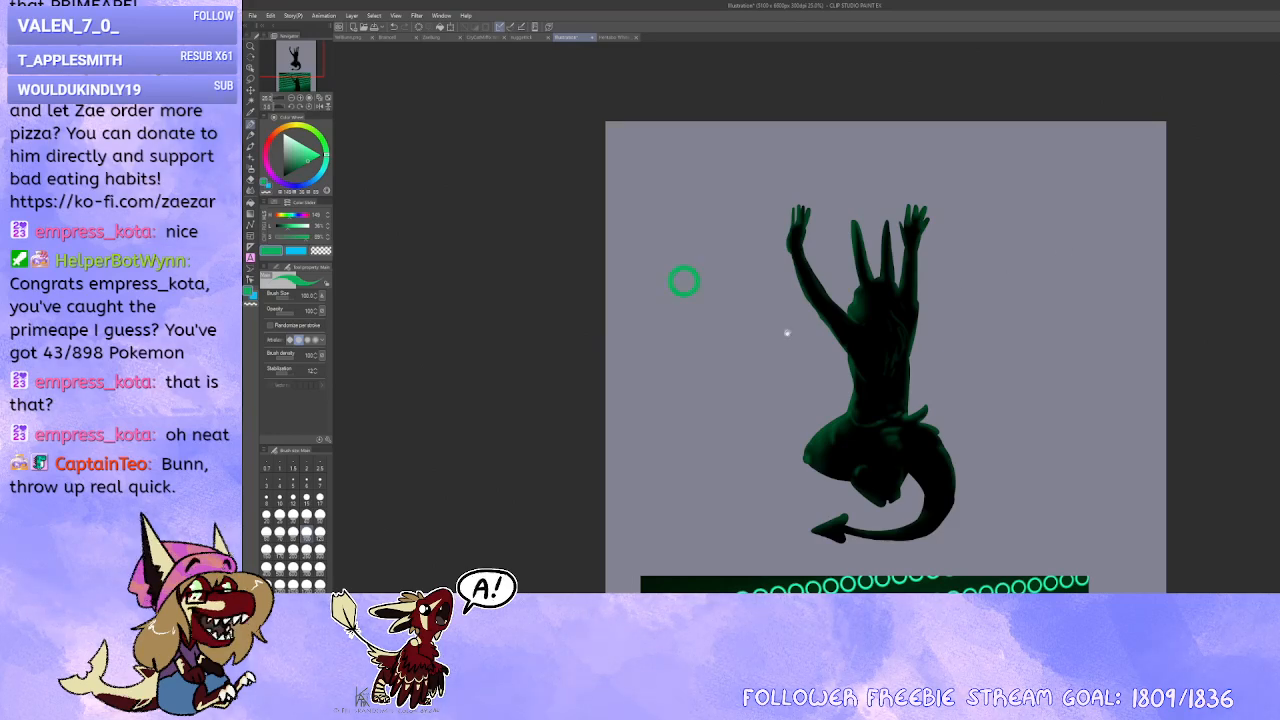
left_click_drag(684, 281, 701, 218)
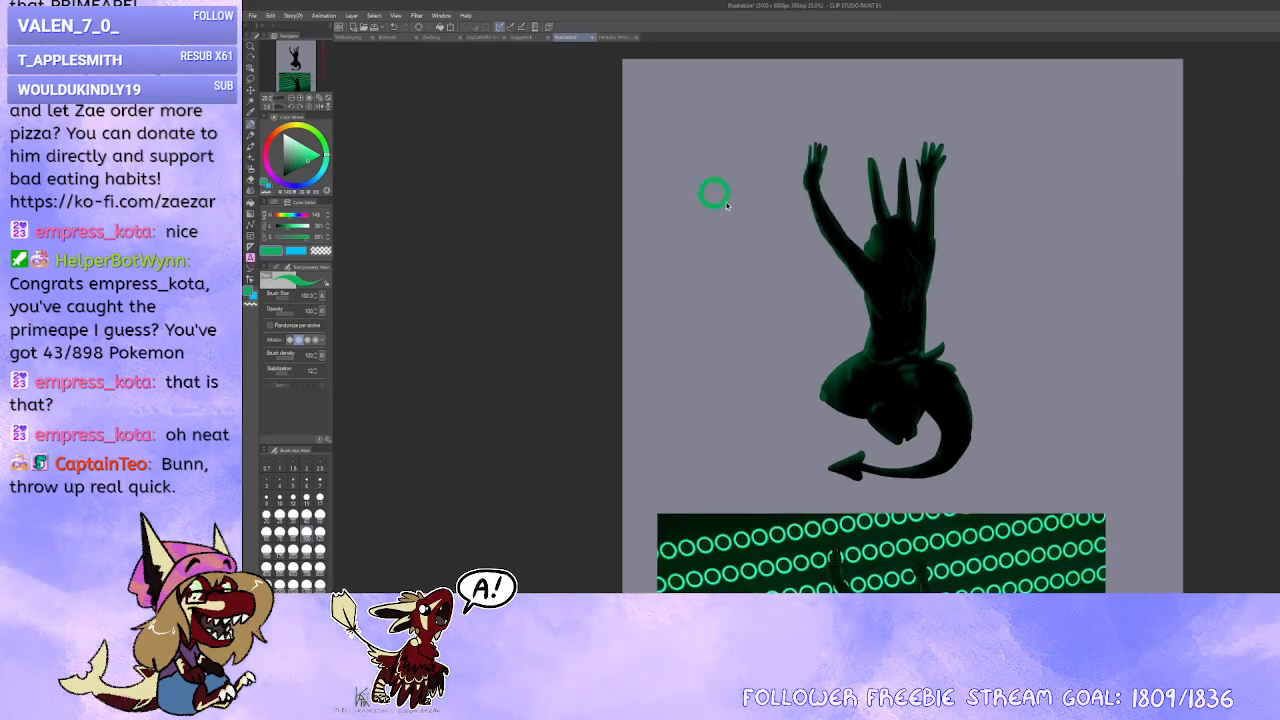
left_click_drag(741, 201, 769, 220)
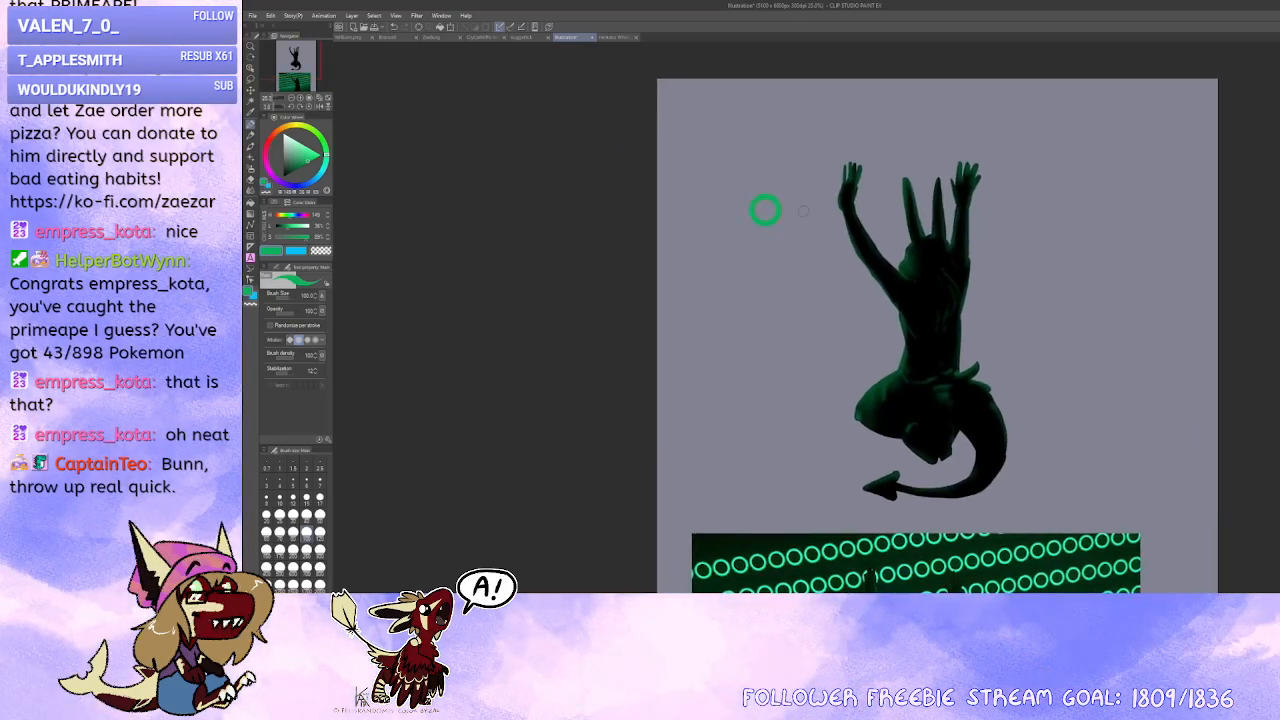
scroll(760, 209, "up", 2)
scroll(803, 209, "up", 2)
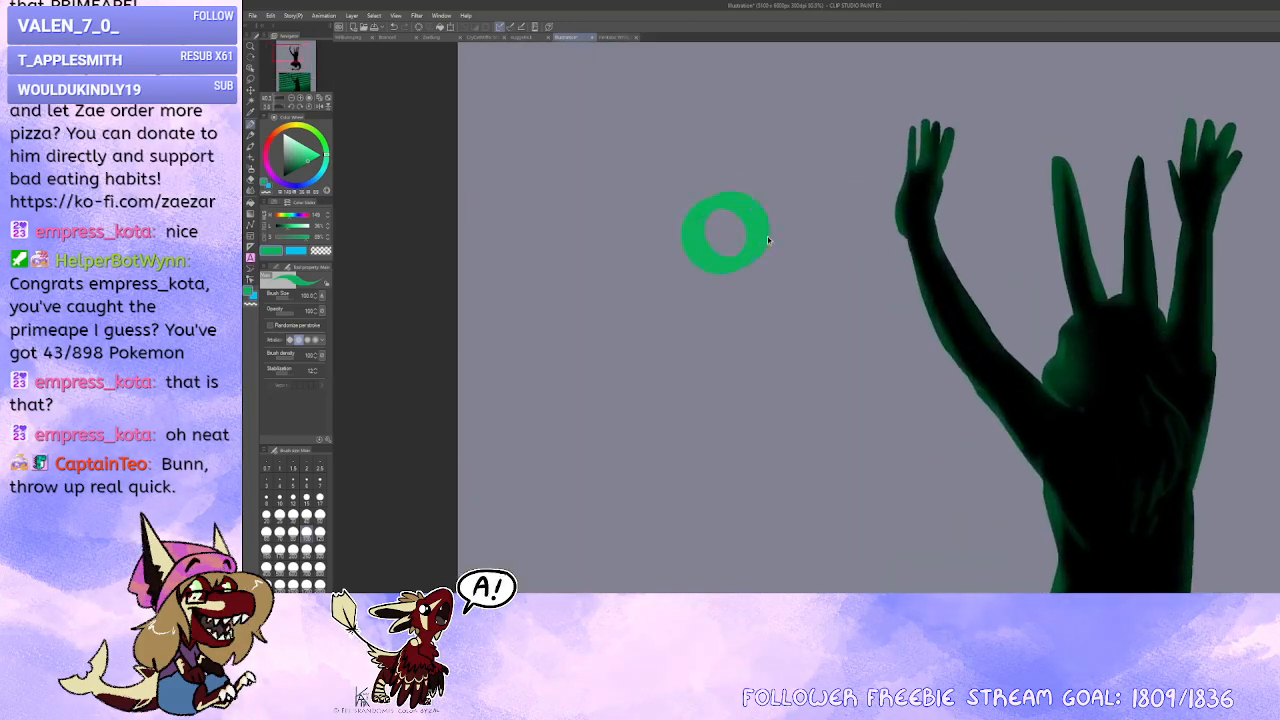
scroll(844, 229, "down", 5)
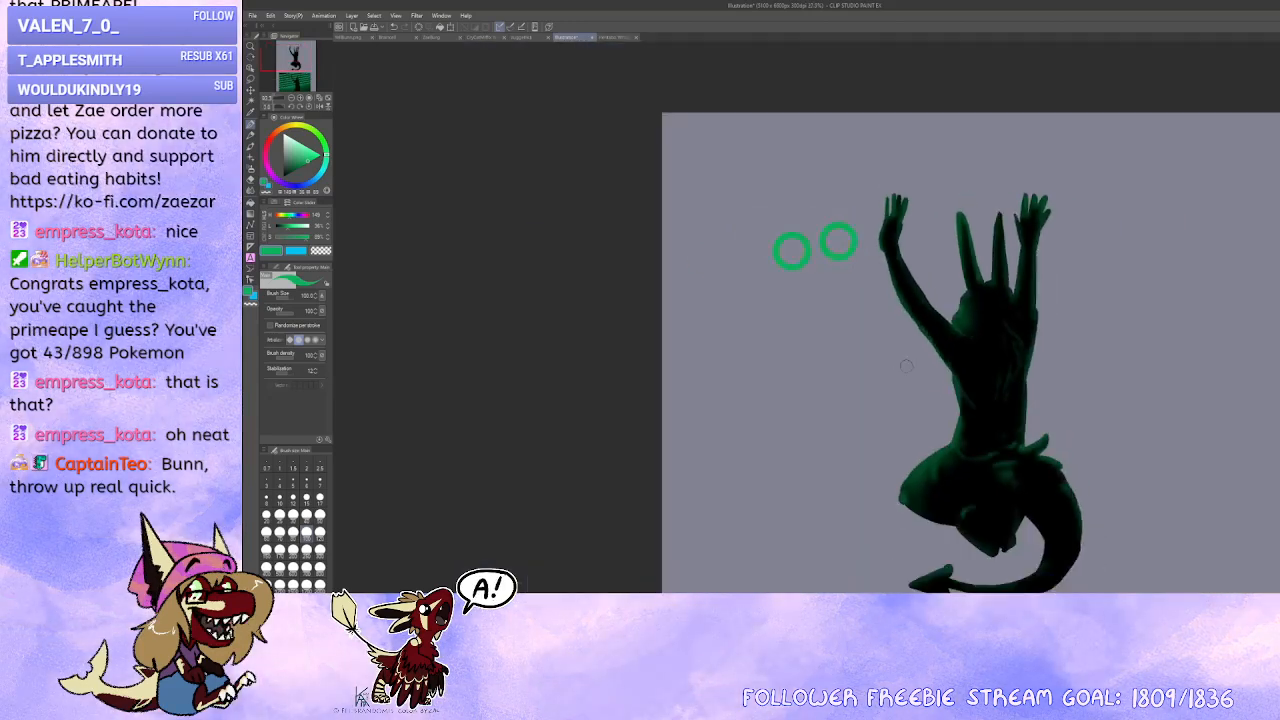
Step: Duplicate the pair of green rings and overlap one ring so a third continues the rising row behind the figure's left hand
scroll(812, 195, "up", 4)
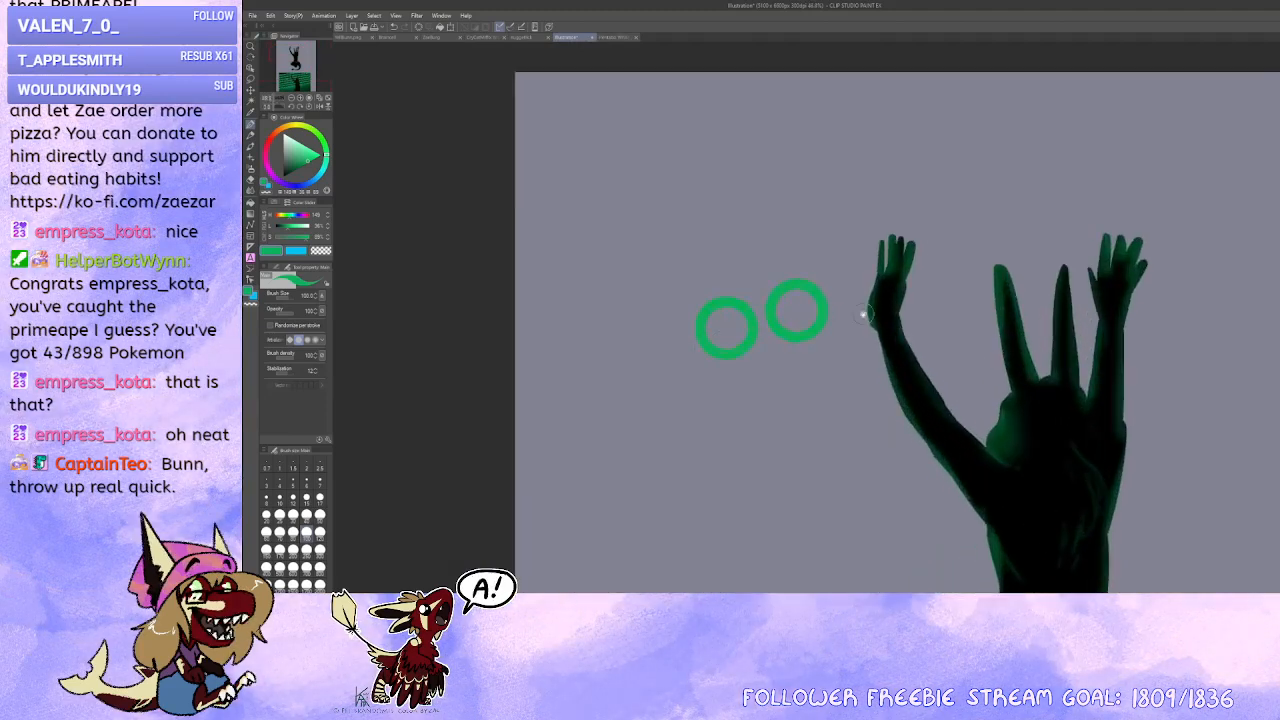
scroll(862, 315, "down", 2)
scroll(728, 187, "down", 3)
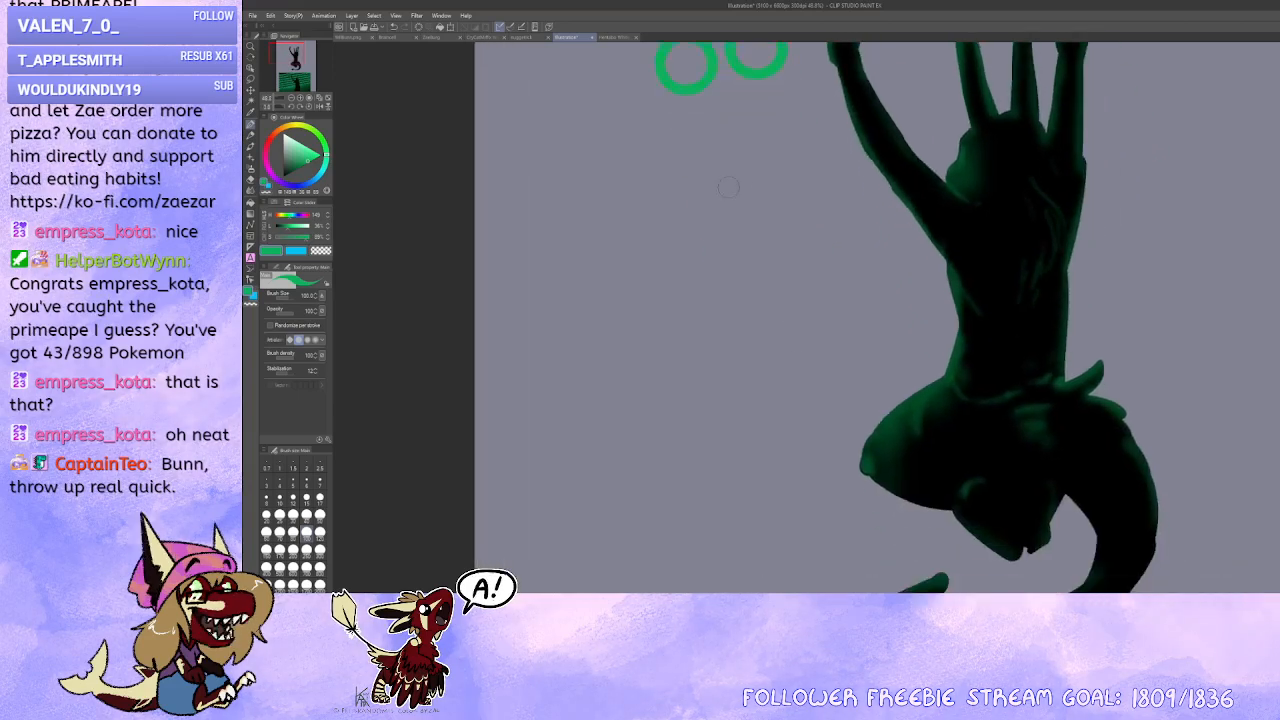
scroll(665, 280, "down", 2)
scroll(631, 380, "down", 1)
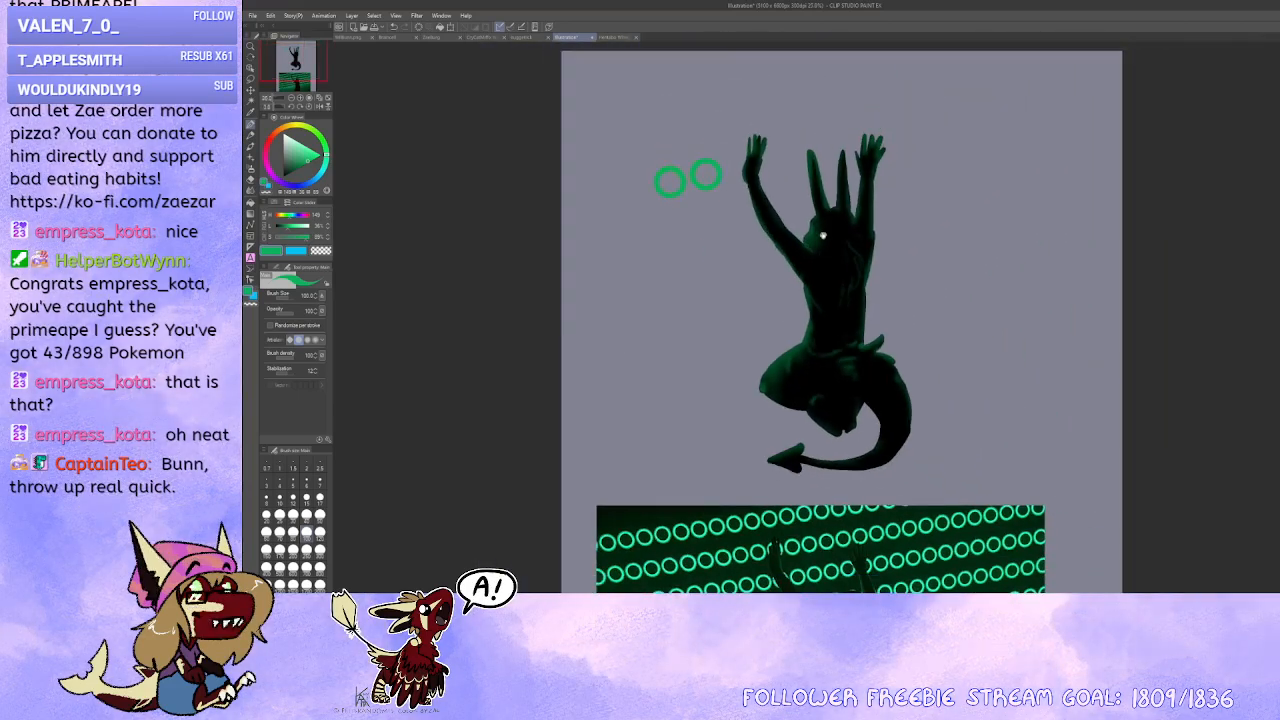
left_click_drag(823, 234, 873, 342)
scroll(1163, 266, "up", 2)
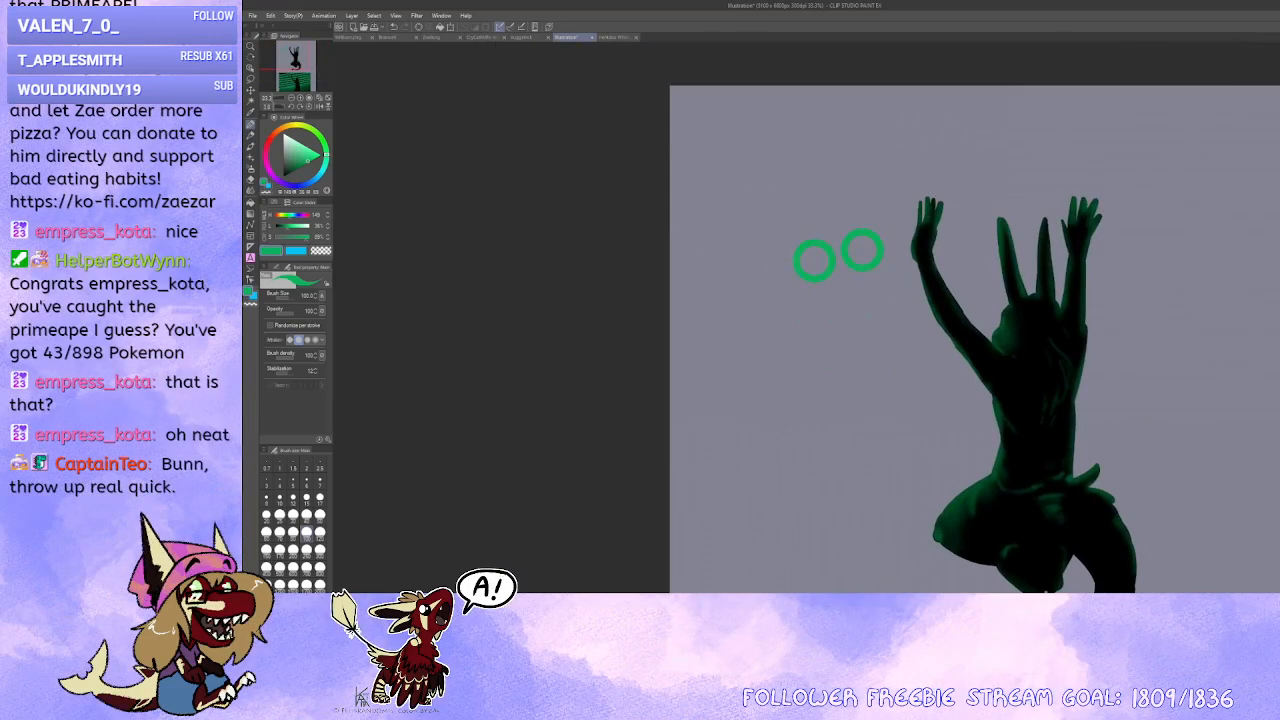
scroll(754, 303, "up", 3)
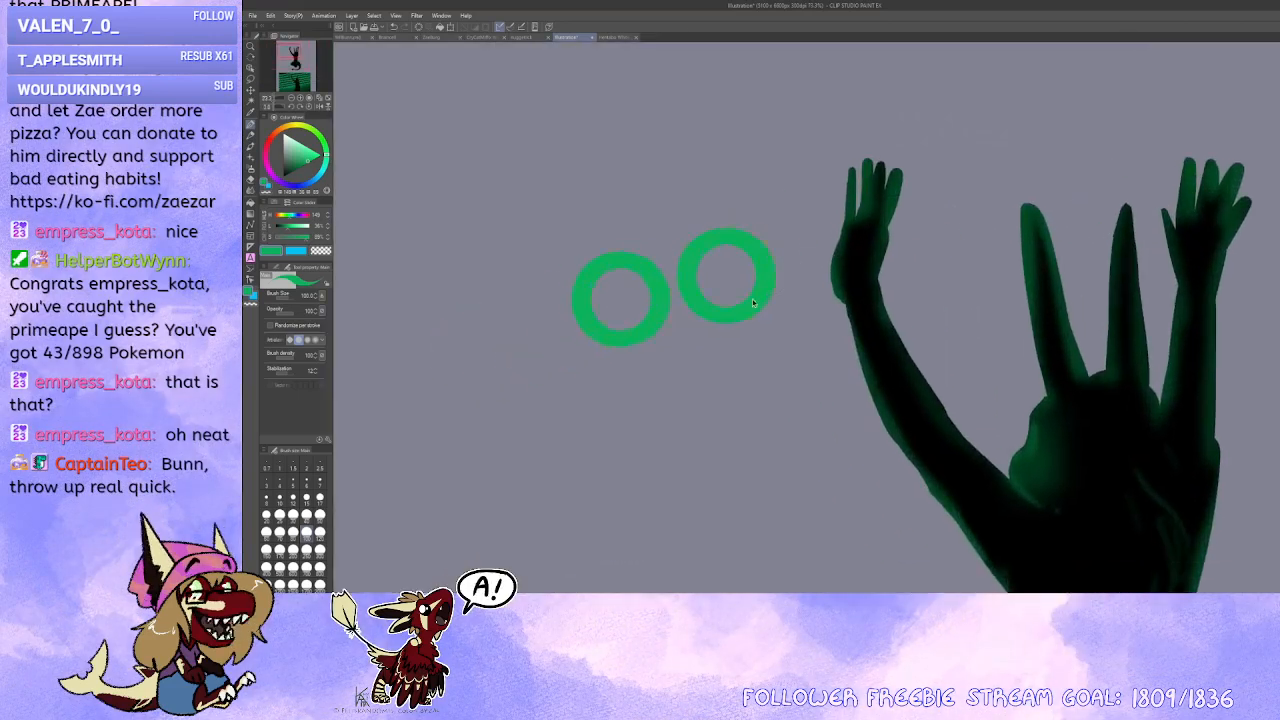
scroll(760, 290, "up", 3)
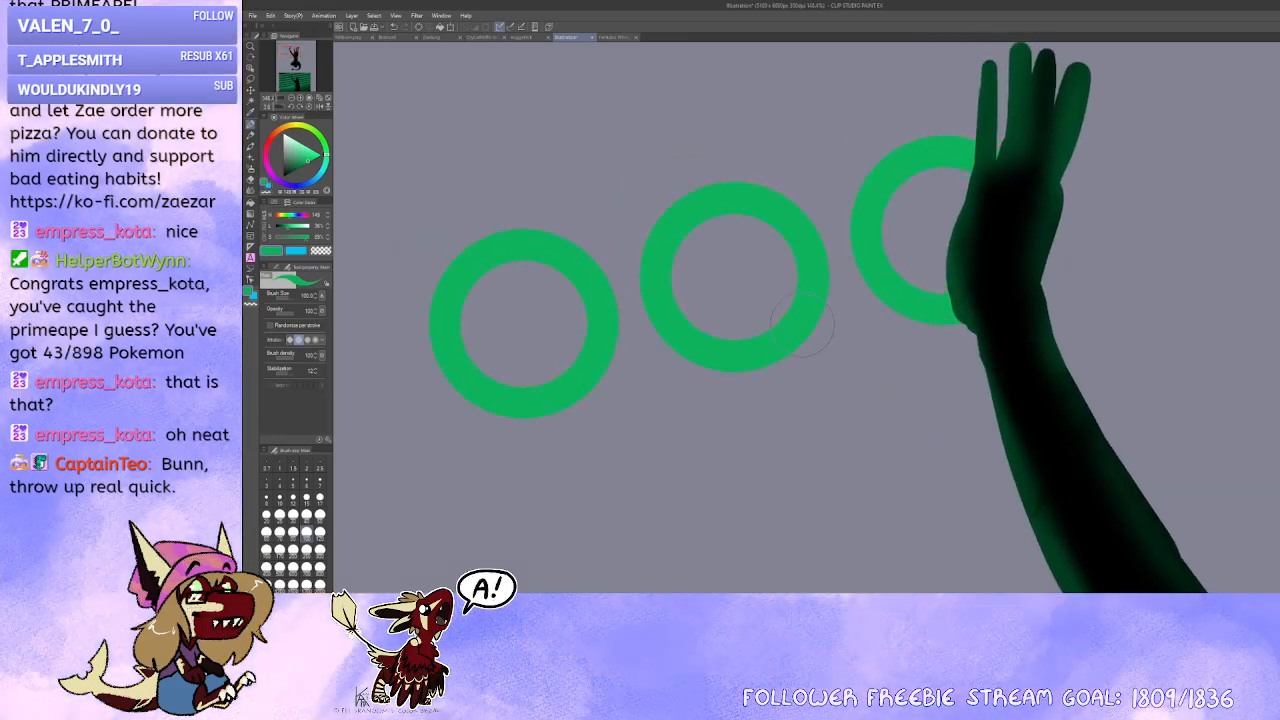
key("ctrl+t")
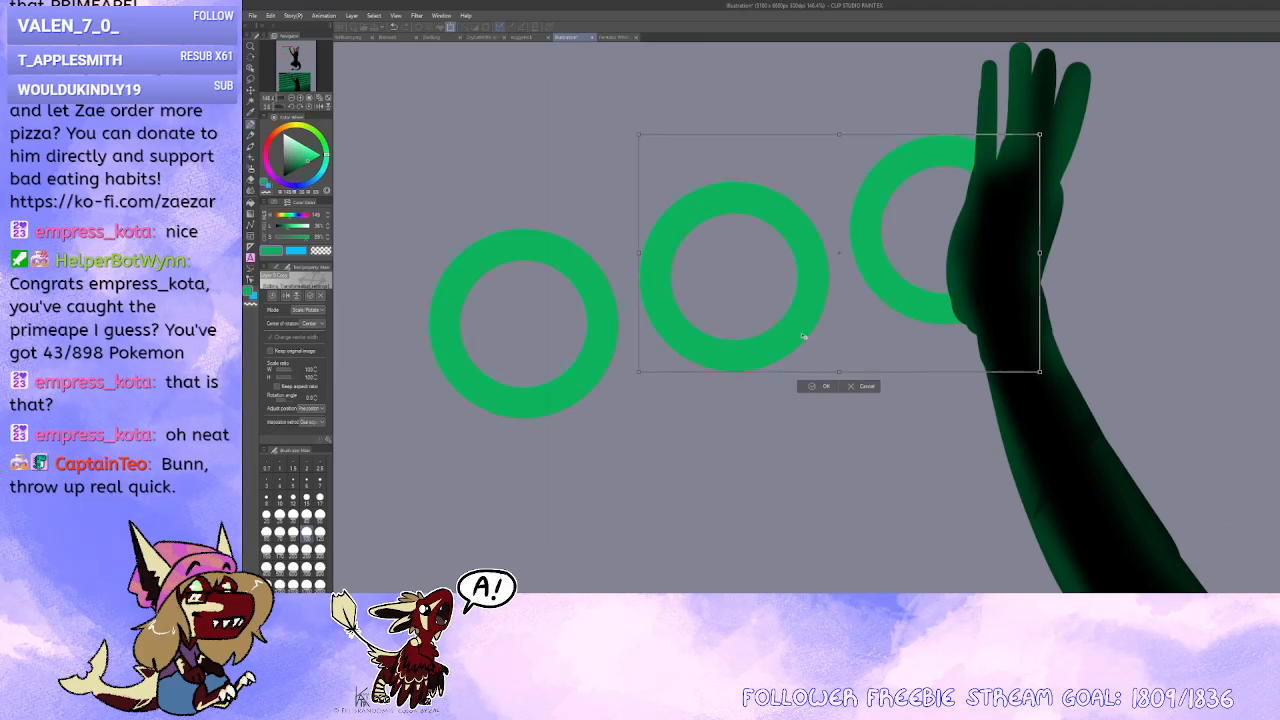
left_click(815, 387)
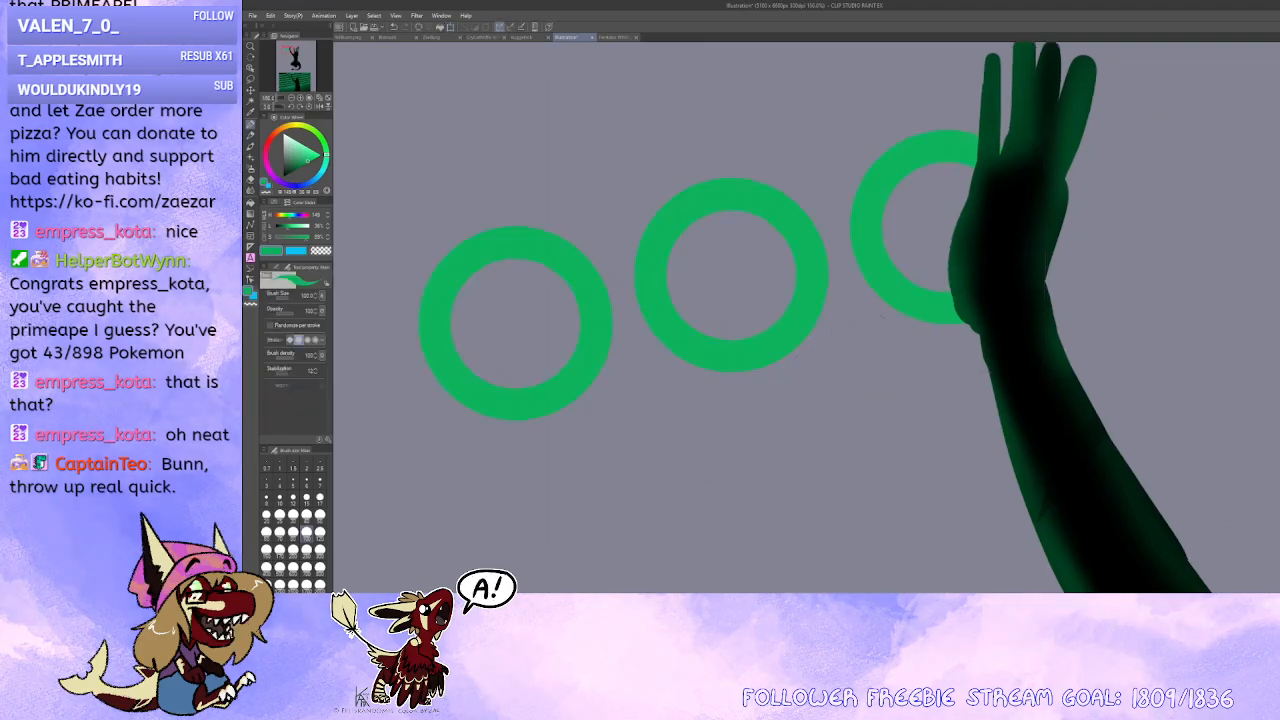
Step: Duplicate the ring row again and align the copy on the third ring, extending the row to five rings past the left hand
left_click_drag(1155, 215, 1207, 197)
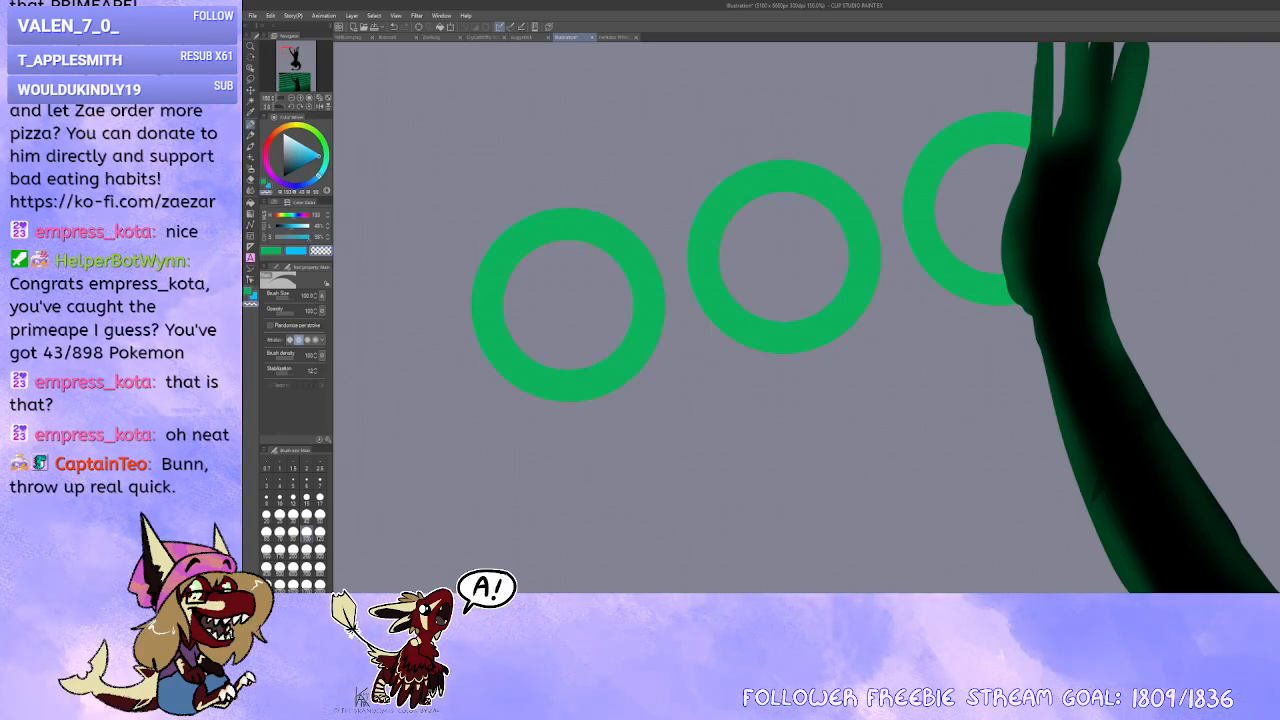
scroll(1166, 188, "down", 3)
left_click_drag(949, 345, 686, 424)
left_click_drag(812, 314, 992, 278)
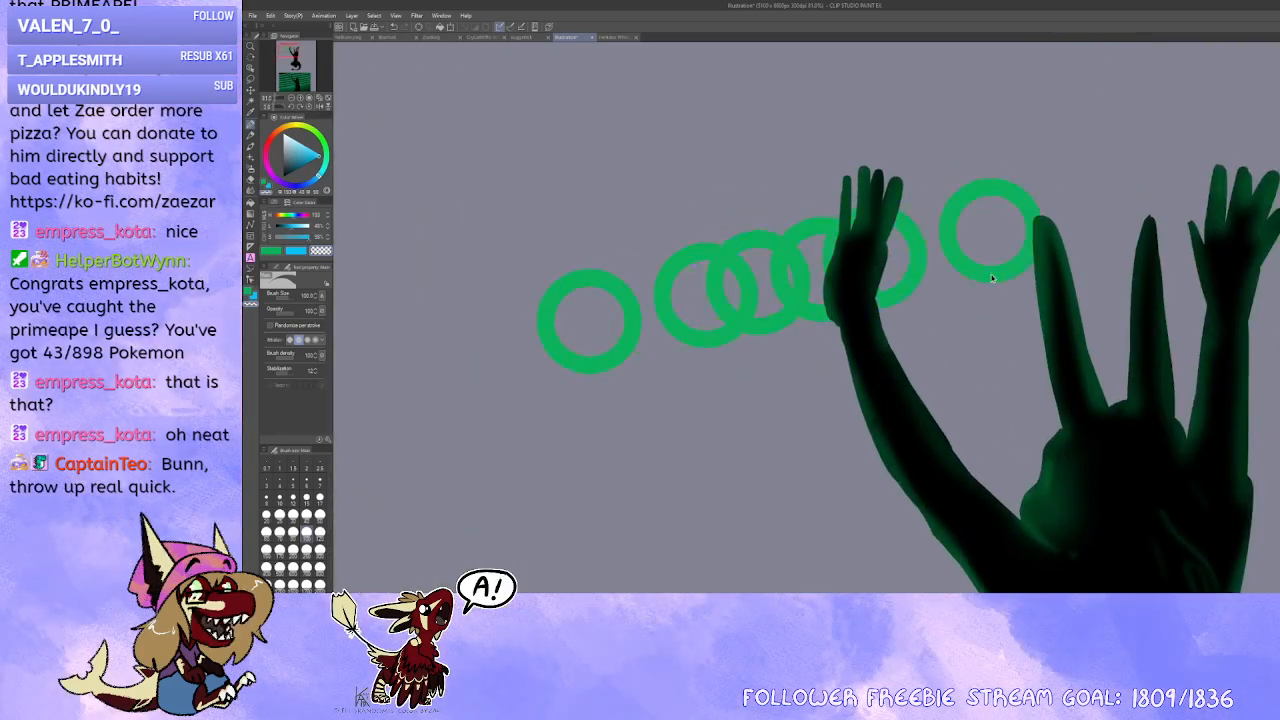
scroll(813, 258, "up", 5)
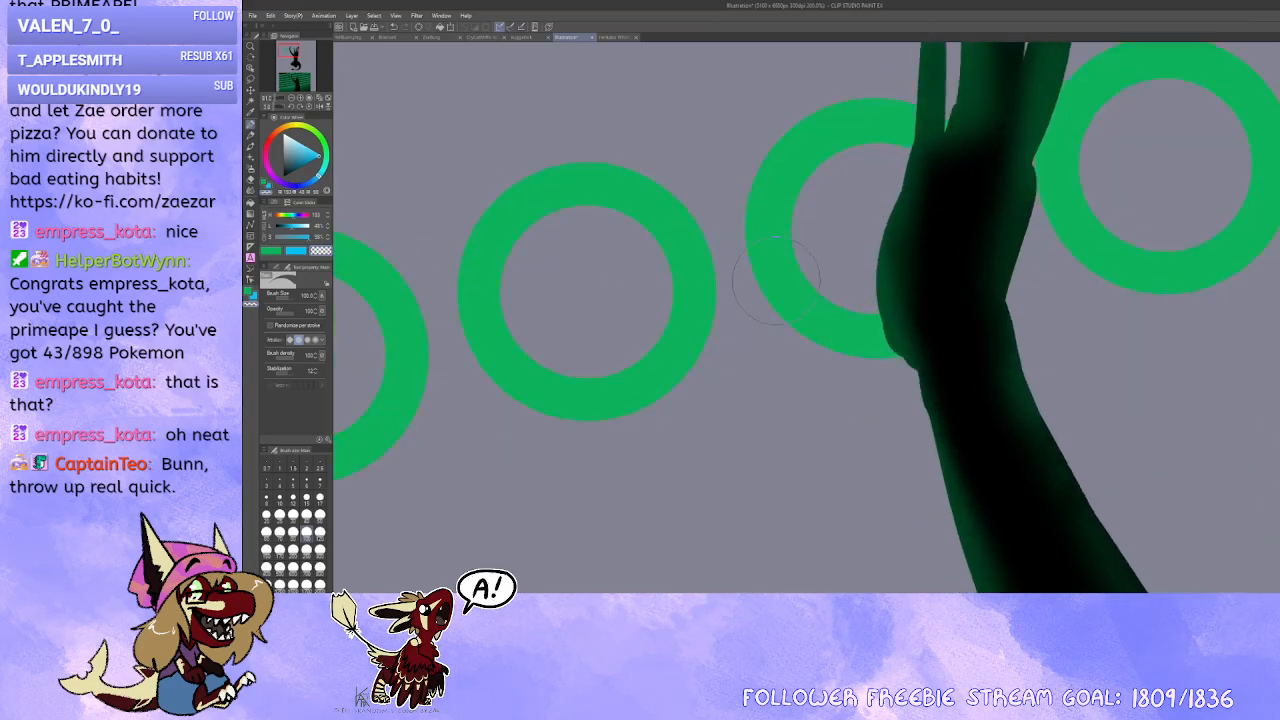
scroll(760, 288, "up", 1)
left_click_drag(711, 404, 714, 392)
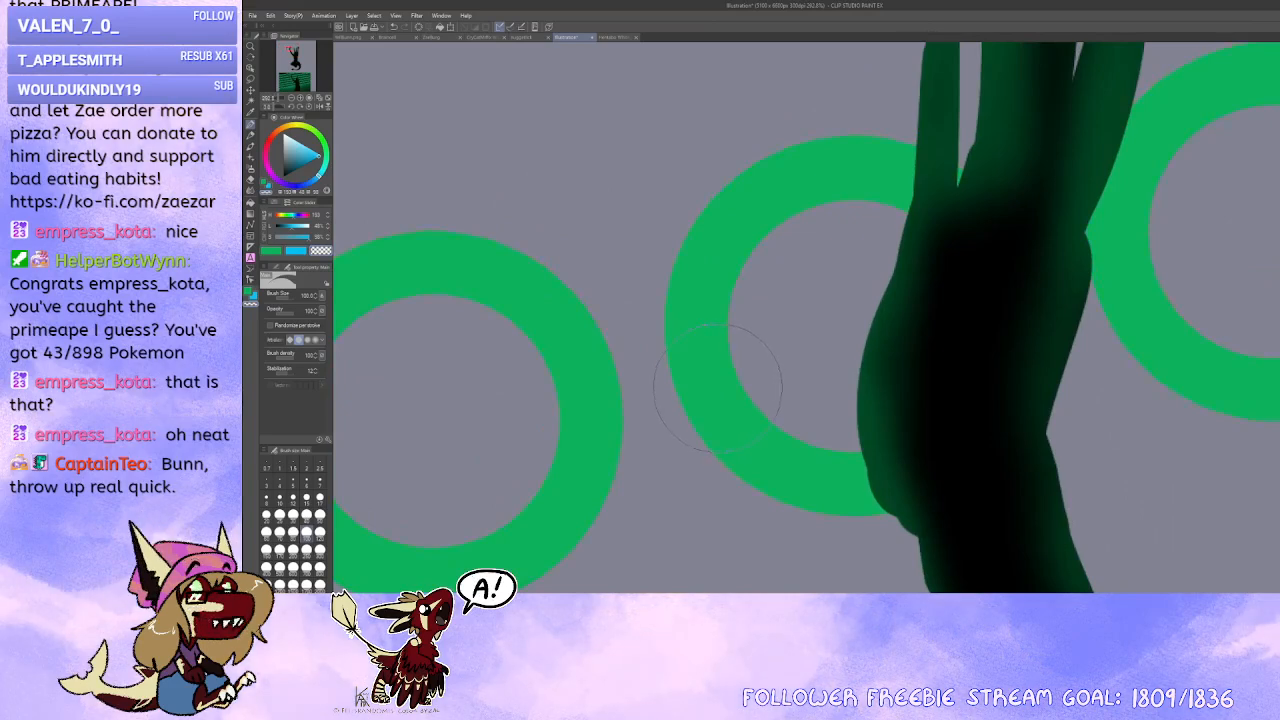
key("ctrl+t")
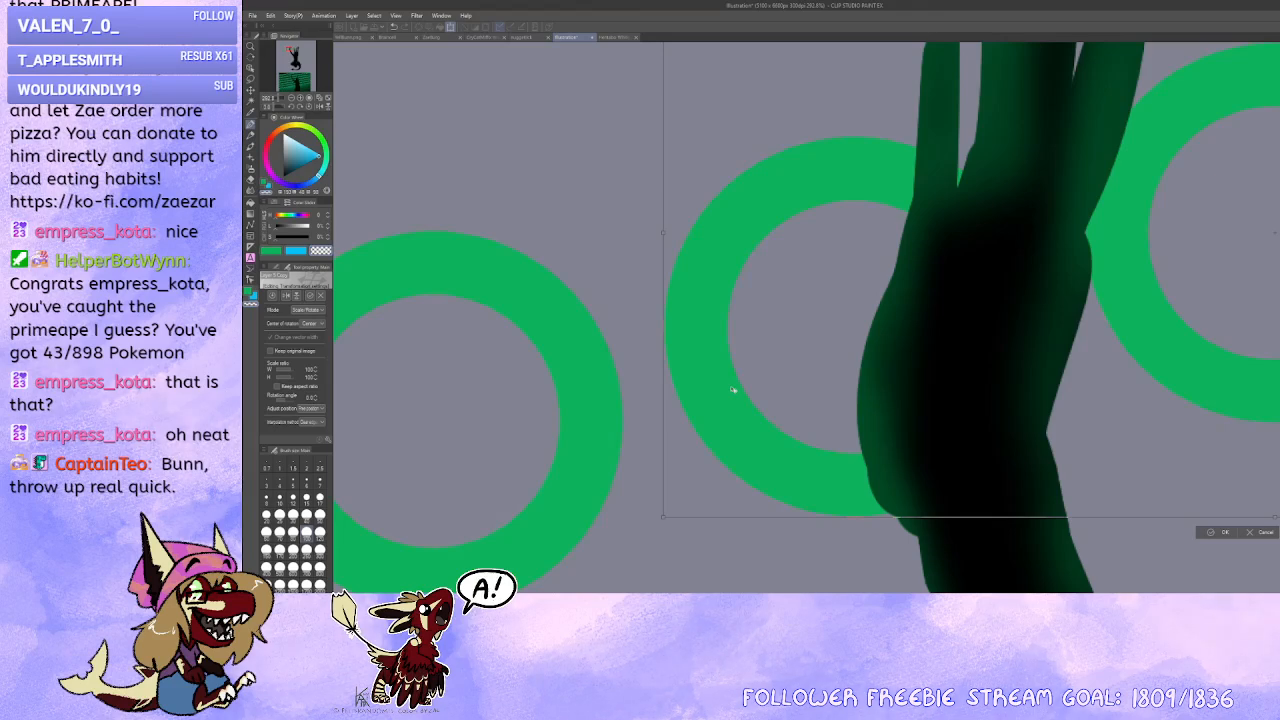
key("Return")
scroll(643, 277, "down", 3)
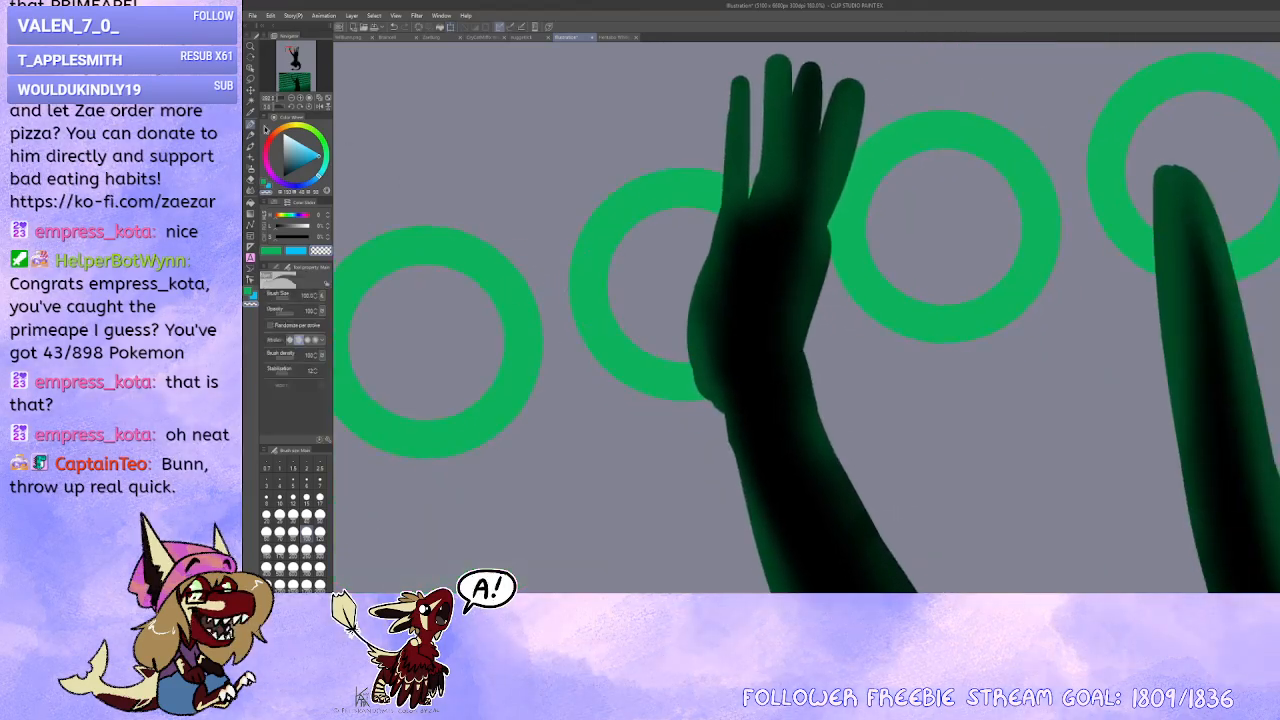
Step: Drop the lasso selection around the overlapping ring and hide the figure's shading and silhouette layers
left_click(251, 90)
mouse_move(530, 187)
left_mouse_down()
mouse_move(719, 105)
mouse_move(794, 132)
mouse_move(835, 344)
mouse_move(665, 484)
left_mouse_up()
left_click_drag(591, 133, 597, 129)
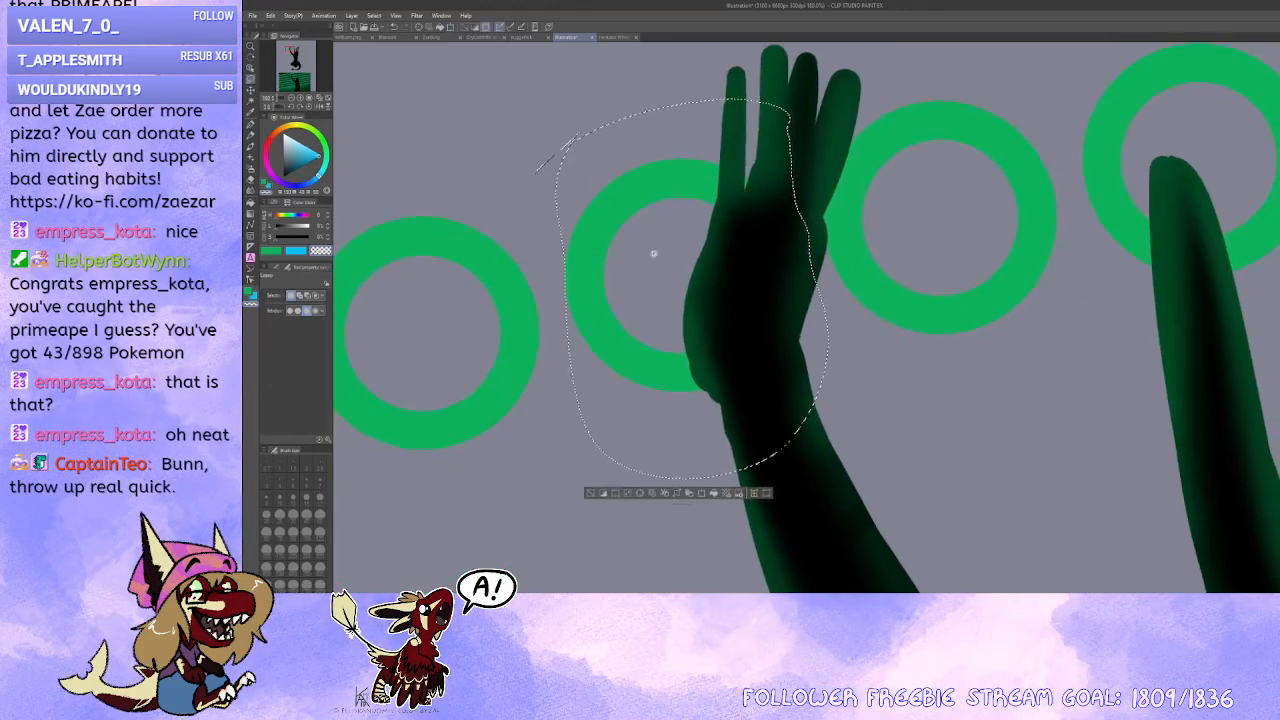
key("ctrl+d")
key("ctrl+z")
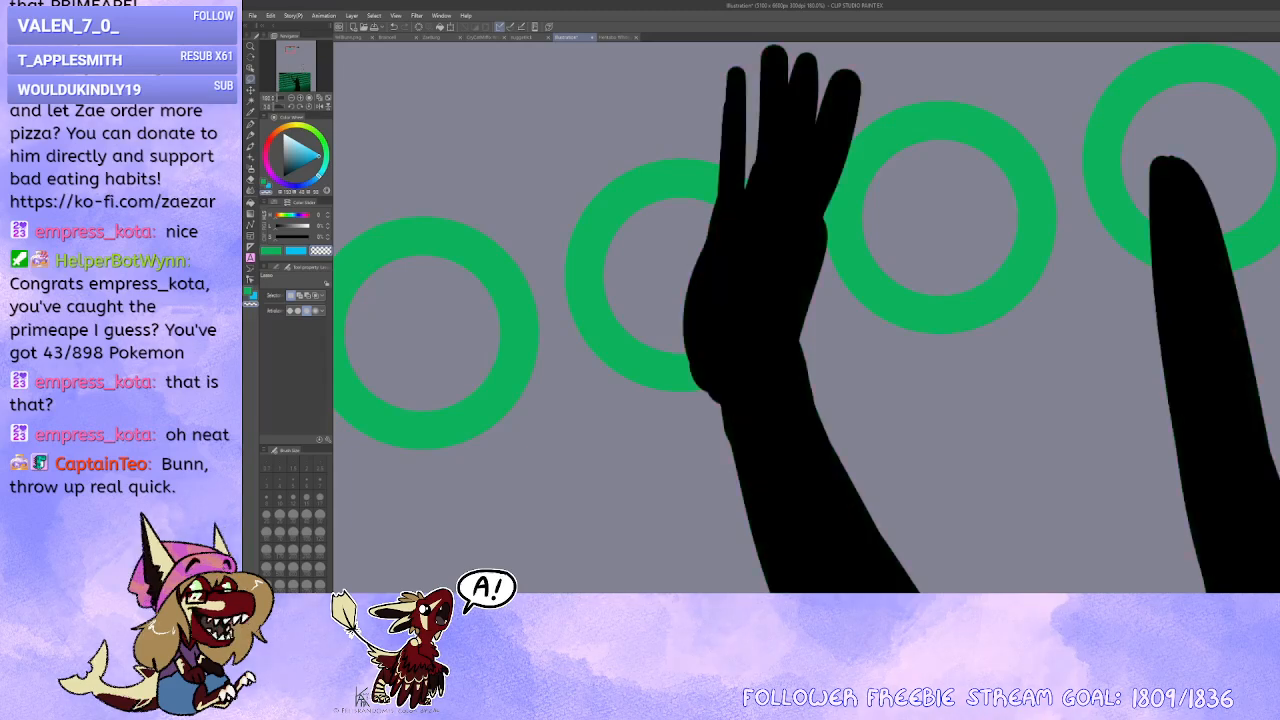
key("ctrl+z")
Step: Lasso the ring where the two row copies overlap, clear its duplicate and deselect
mouse_move(758, 136)
left_mouse_down()
mouse_move(572, 335)
mouse_move(815, 262)
left_mouse_up()
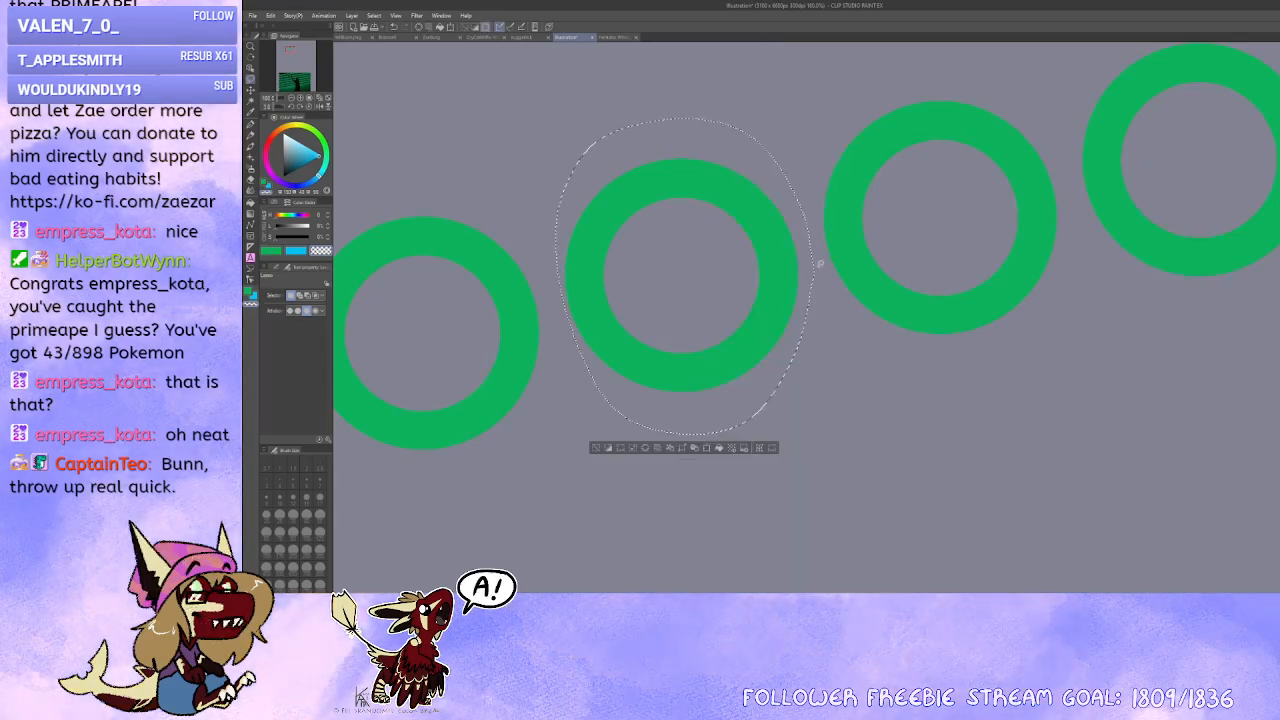
key("c")
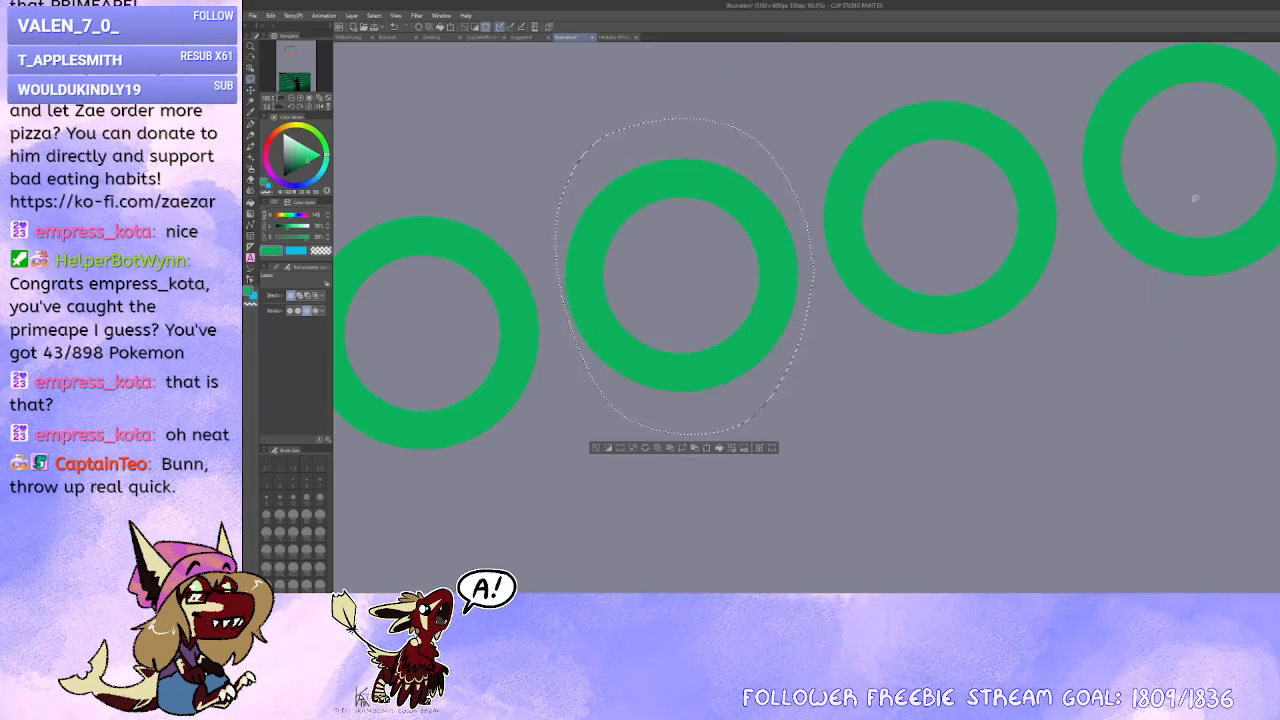
scroll(1060, 330, "down", 5)
key("ctrl+d")
Step: Duplicate the five-ring row and place the copy over its last ring to make a nine-ring row
left_click_drag(1021, 371, 889, 308)
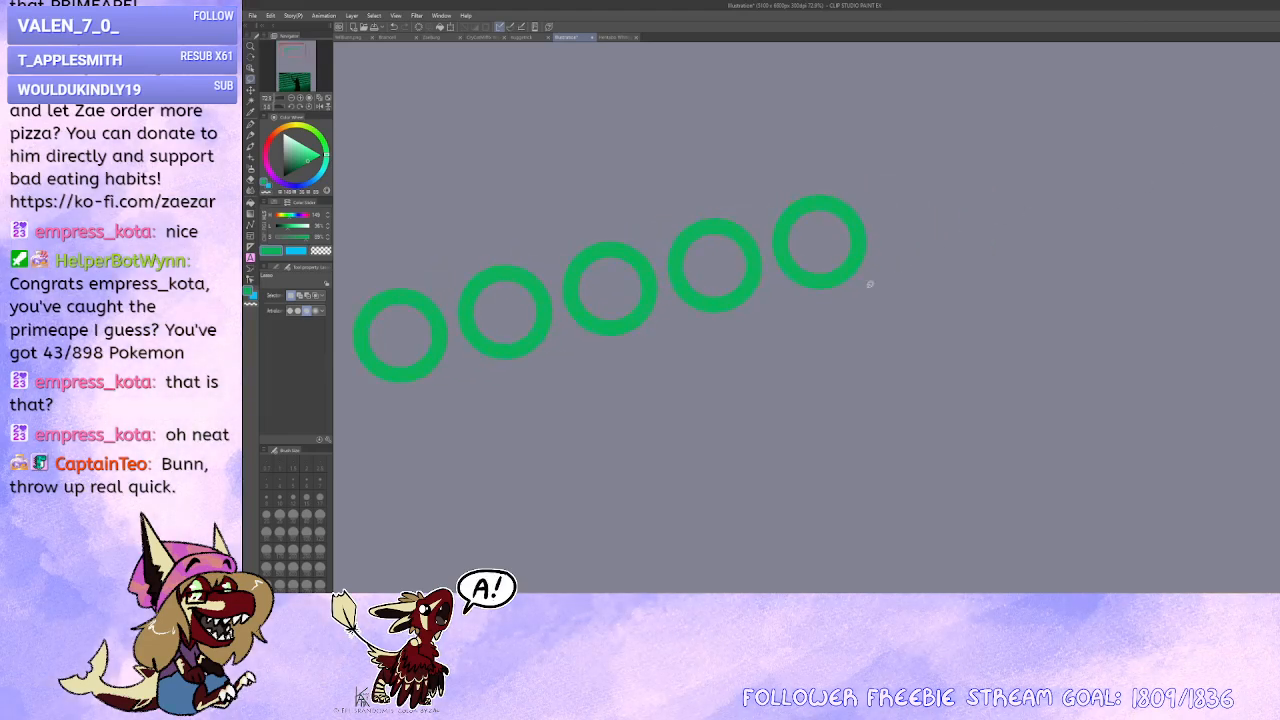
key("b")
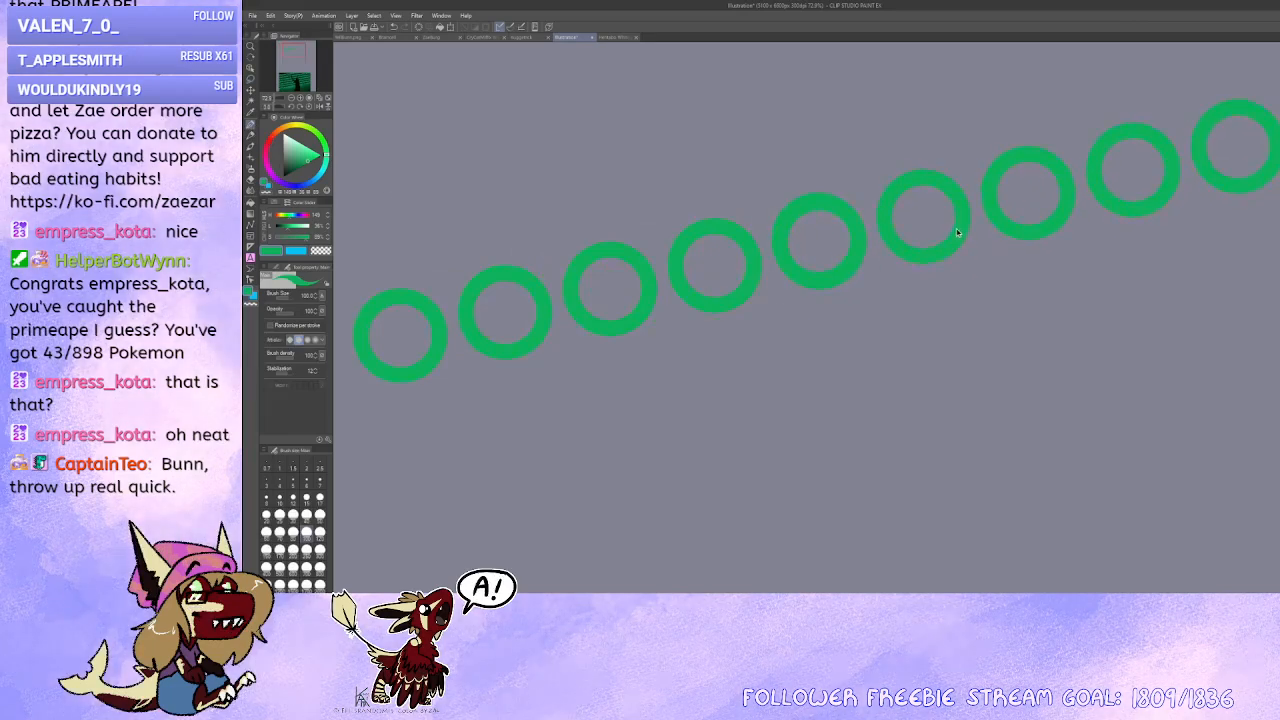
mouse_move(925, 272)
left_mouse_down()
mouse_move(691, 363)
mouse_move(837, 306)
left_mouse_up()
scroll(745, 310, "up", 3)
left_click_drag(746, 334, 757, 366)
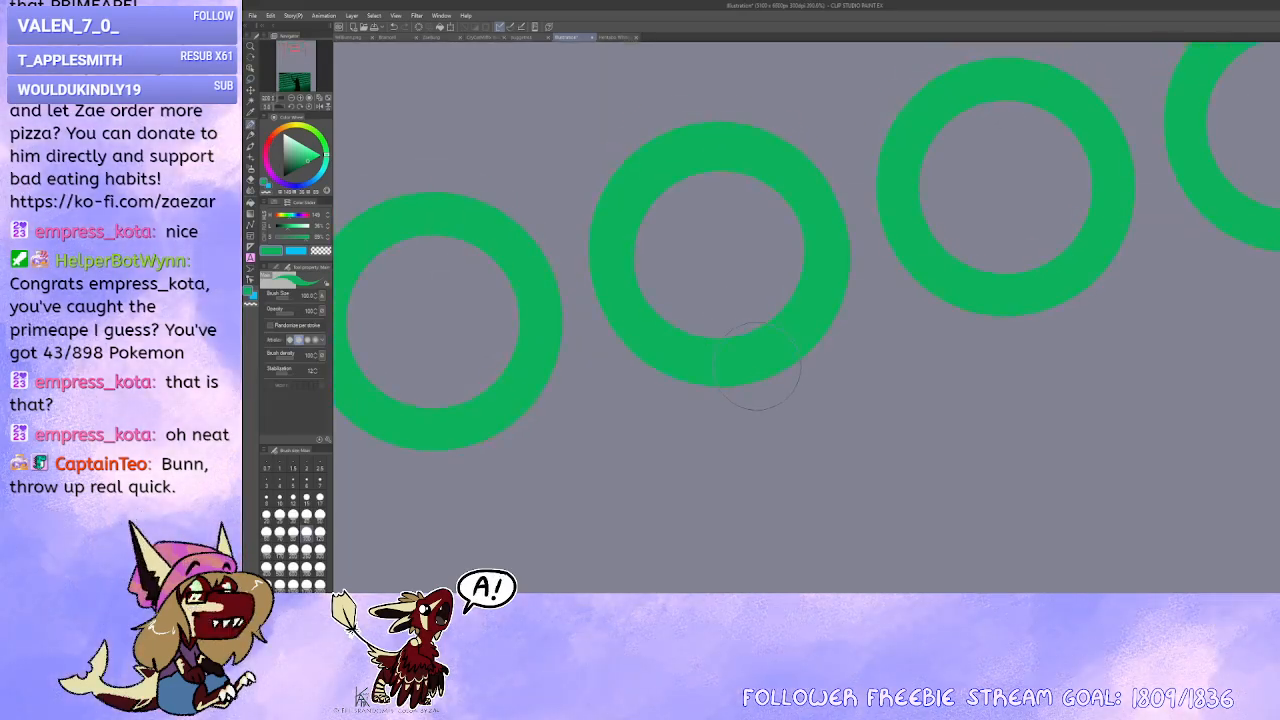
Step: Nudge the copied row slightly down and to the right so its first ring sits exactly over the fifth ring
key("ctrl+t")
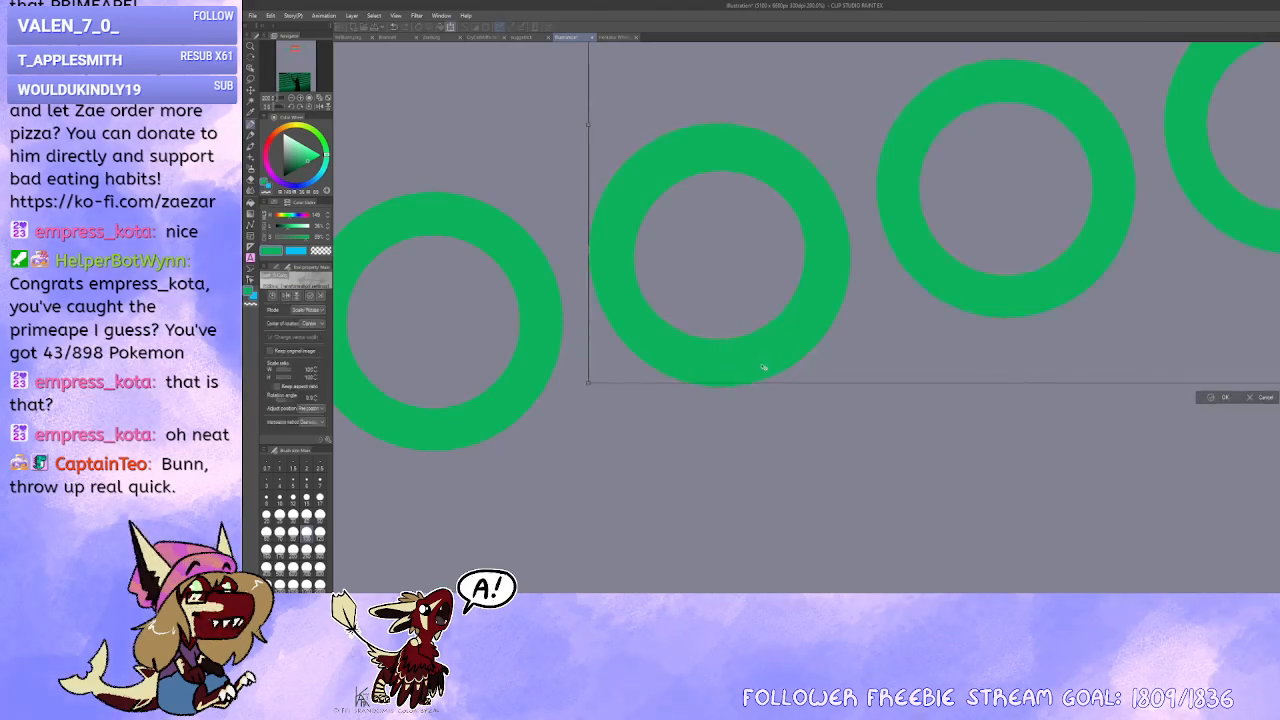
key("Down")
key("Down")
key("Down")
key("Right")
key("Right")
key("Right")
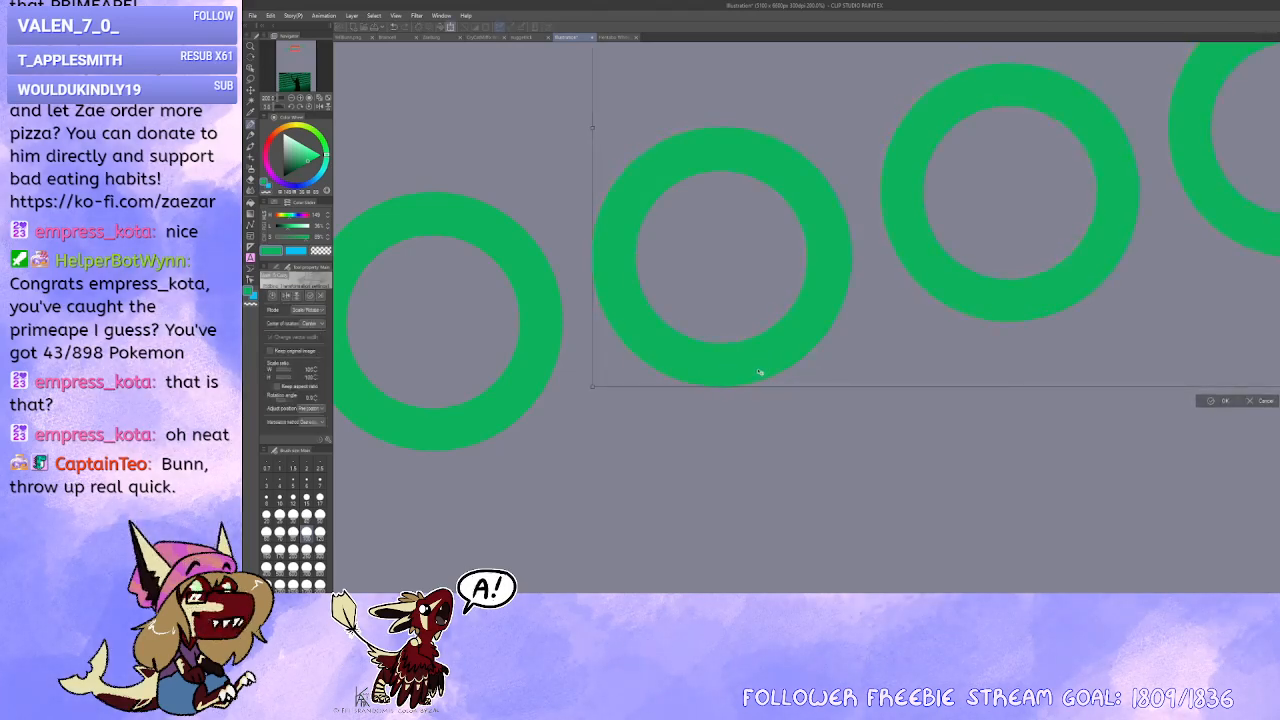
left_click_drag(759, 371, 759, 373)
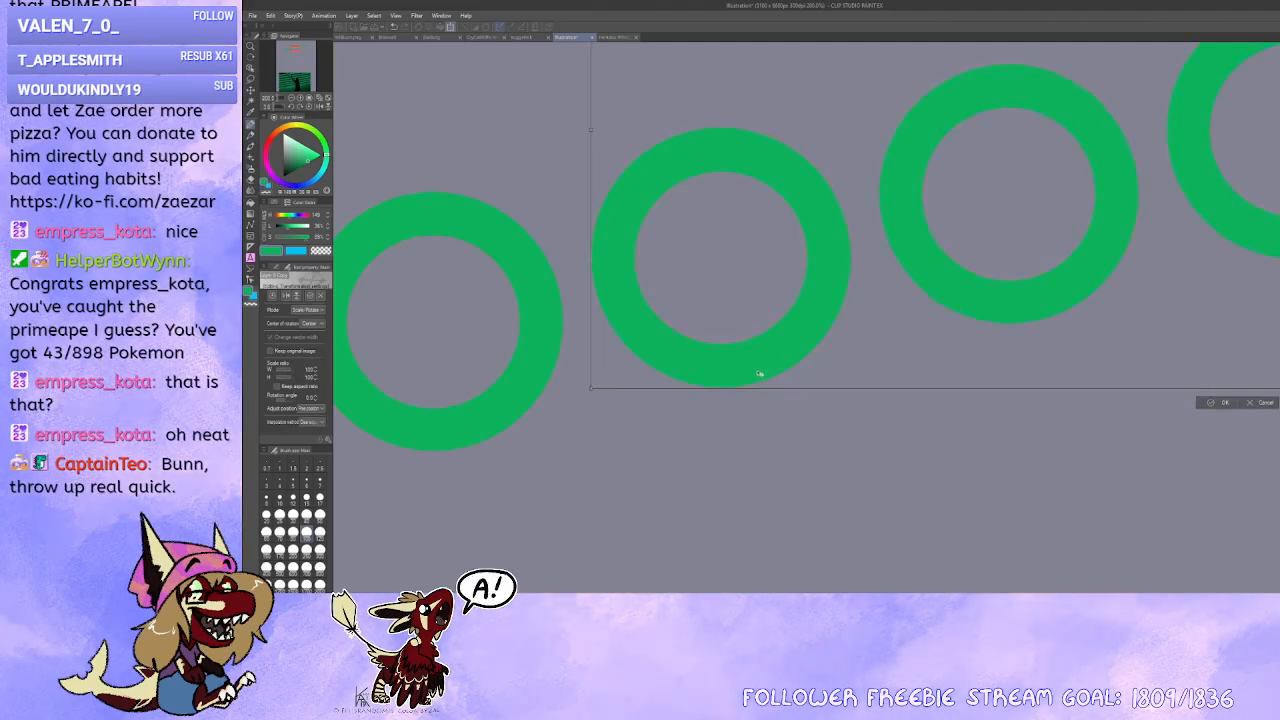
key("Up")
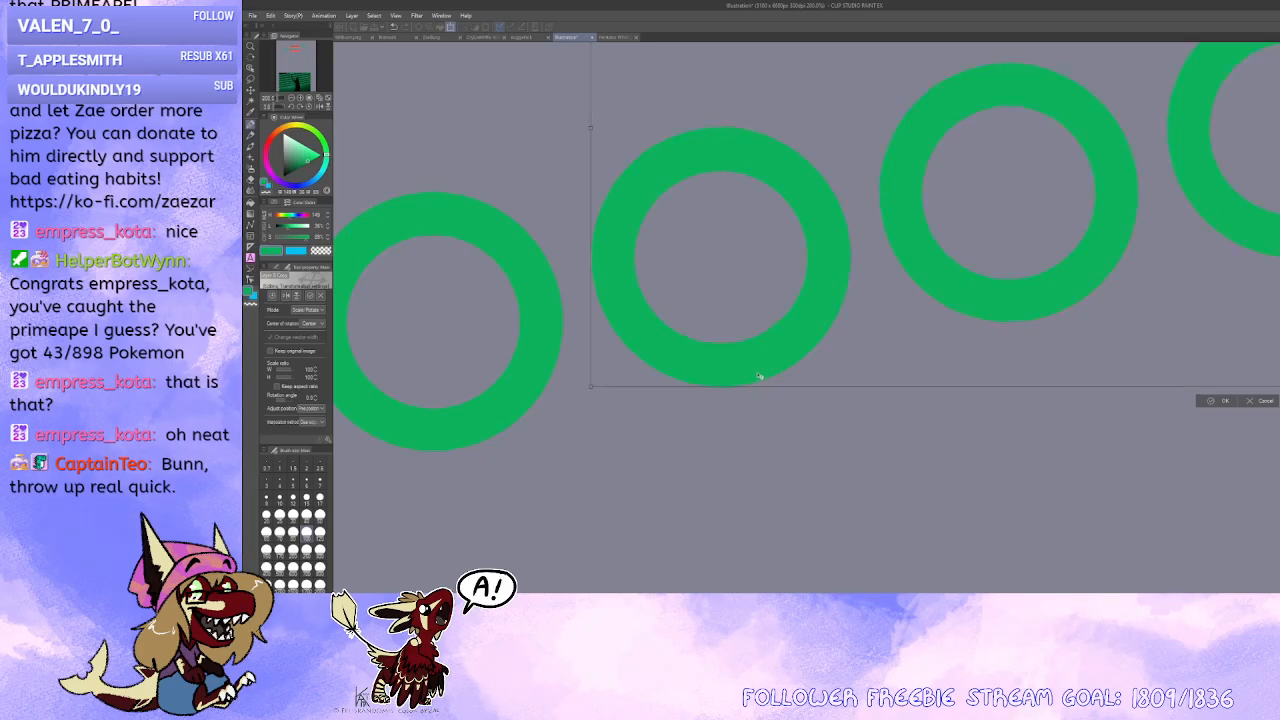
key("Down")
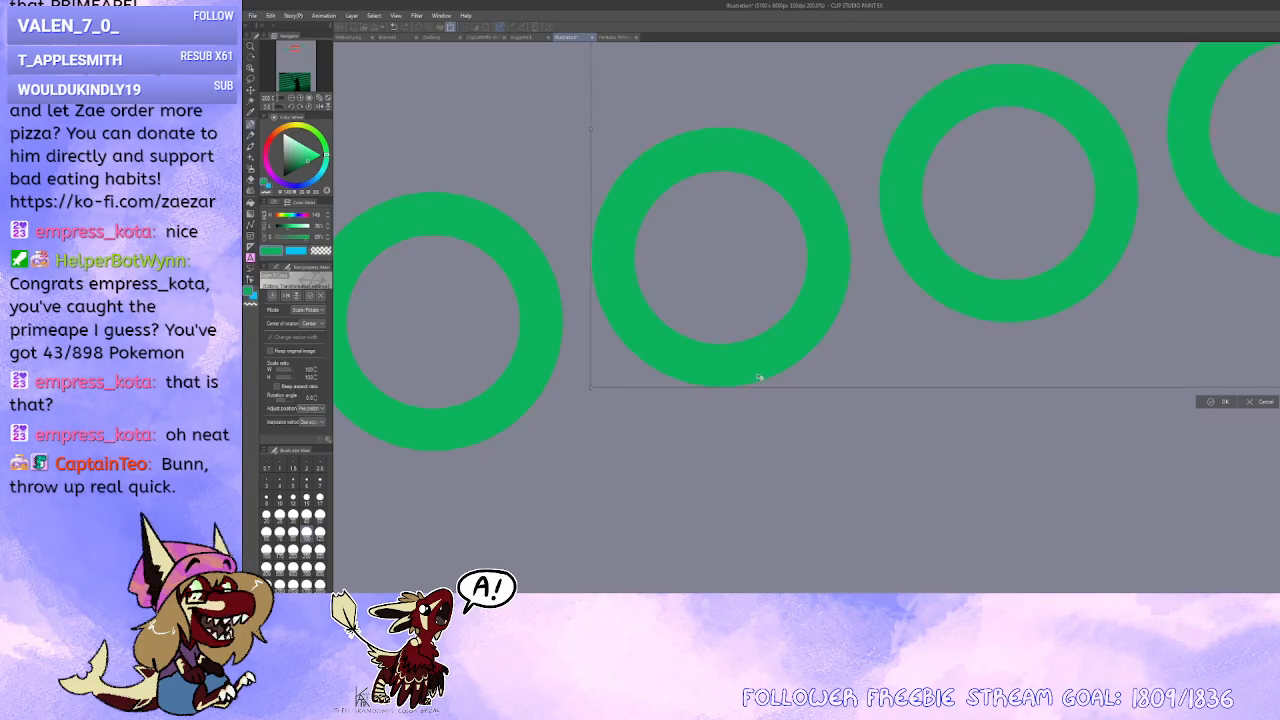
key("Return")
Step: Lasso the overlapping fifth ring, clear its duplicate and deselect
key("m")
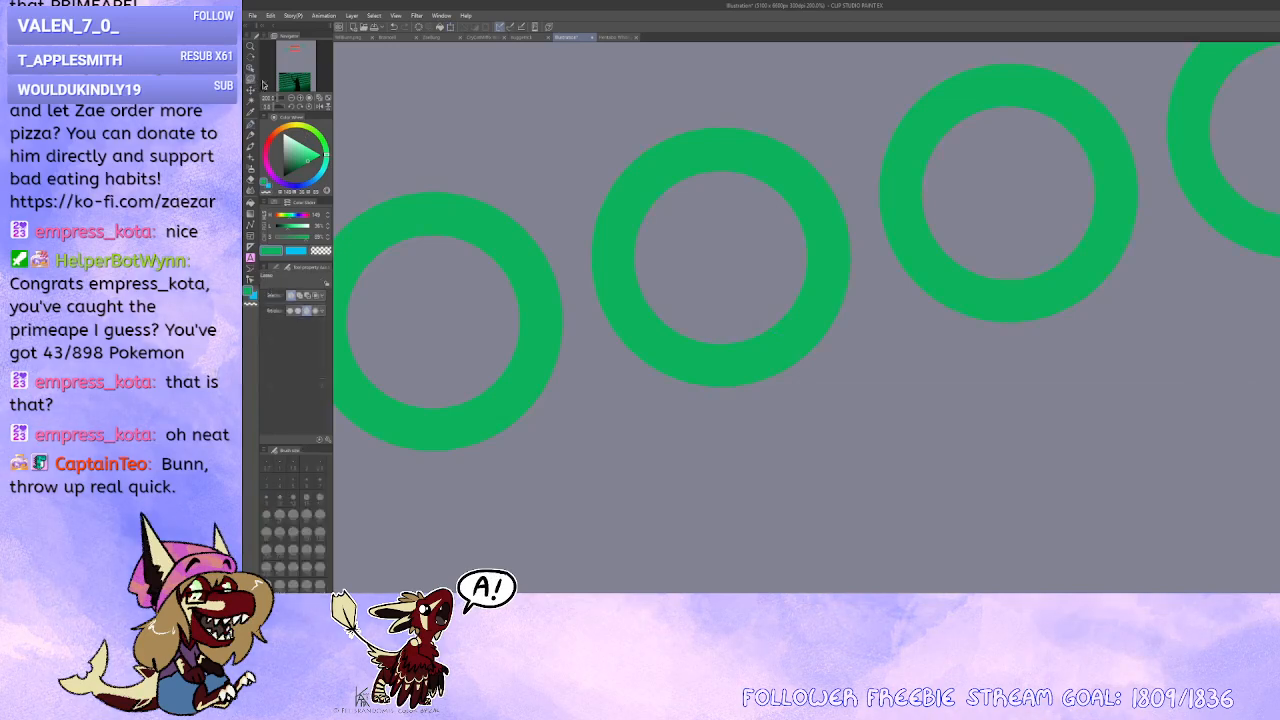
mouse_move(560, 112)
left_mouse_down()
mouse_move(836, 95)
mouse_move(867, 259)
mouse_move(687, 479)
mouse_move(562, 105)
left_mouse_up()
key("x")
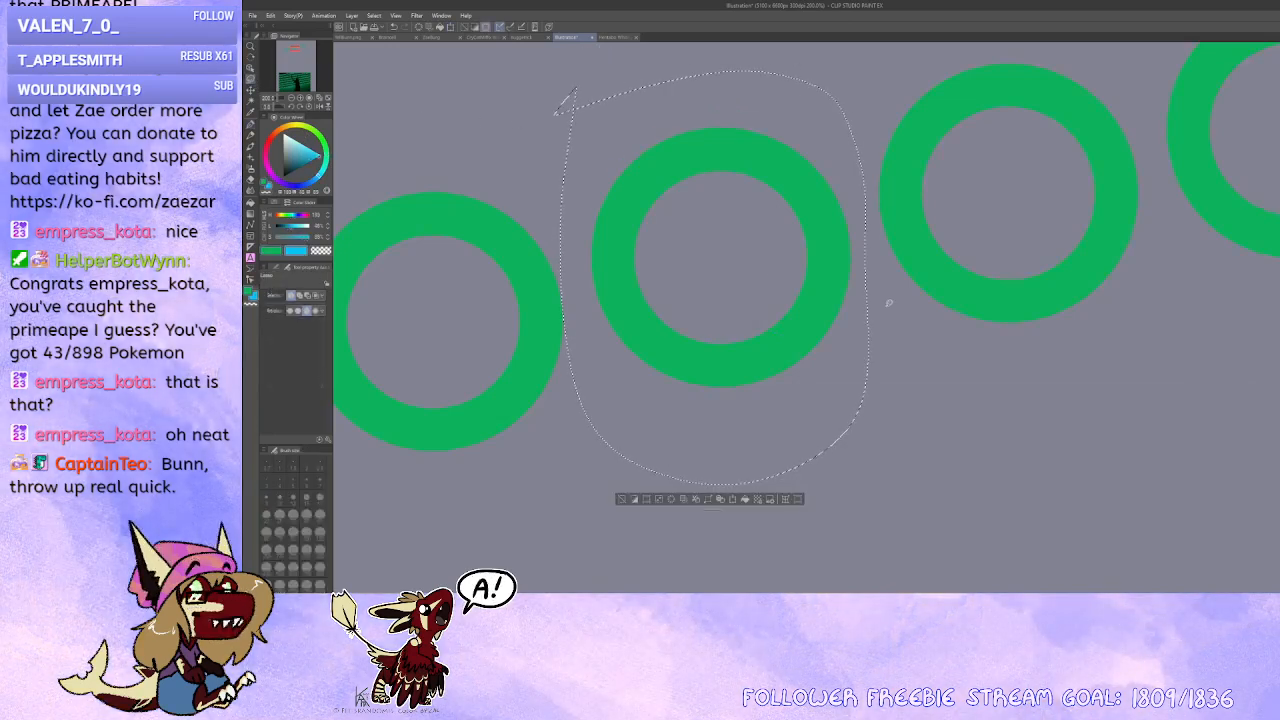
scroll(1130, 305, "down", 8)
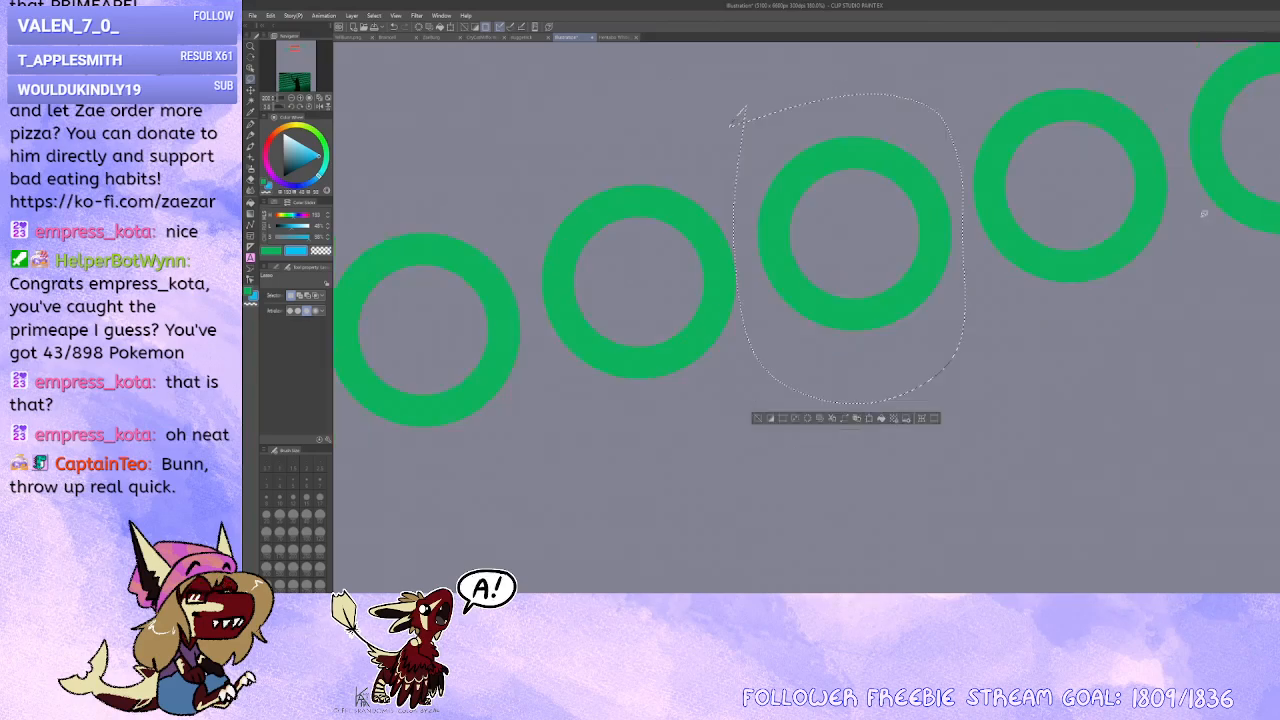
key("ctrl+d")
scroll(1037, 294, "down", 4)
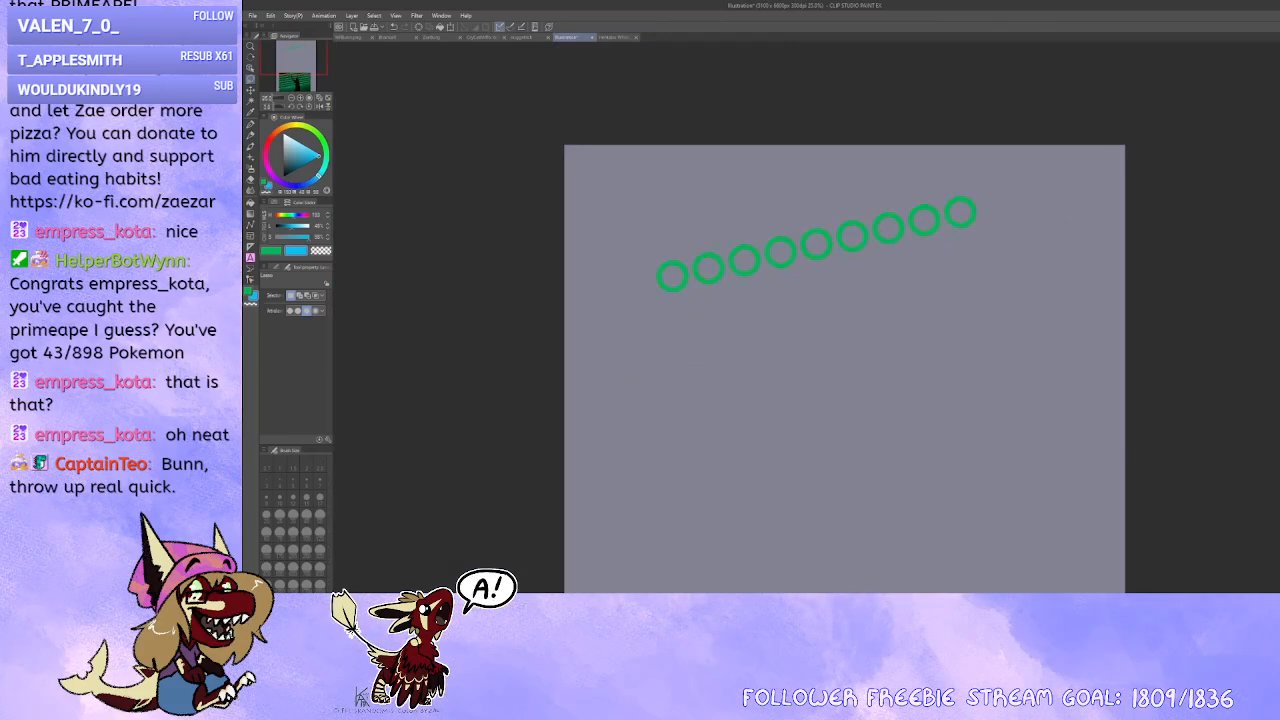
Step: Move the nine-ring row so its first ring sits at the canvas's left edge
mouse_move(997, 211)
left_mouse_down()
mouse_move(769, 171)
mouse_move(1006, 229)
mouse_move(887, 256)
left_mouse_up()
key("ctrl+d")
left_click_drag(937, 340, 969, 286)
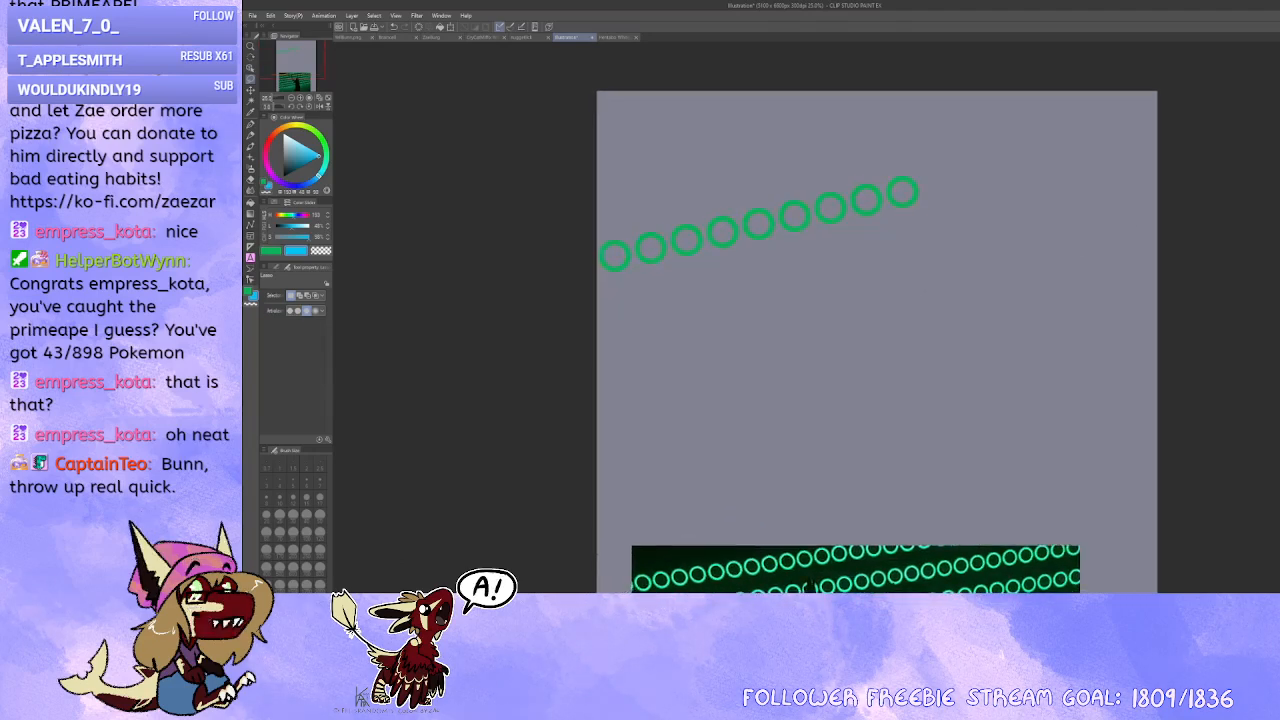
left_click_drag(1107, 226, 1077, 277)
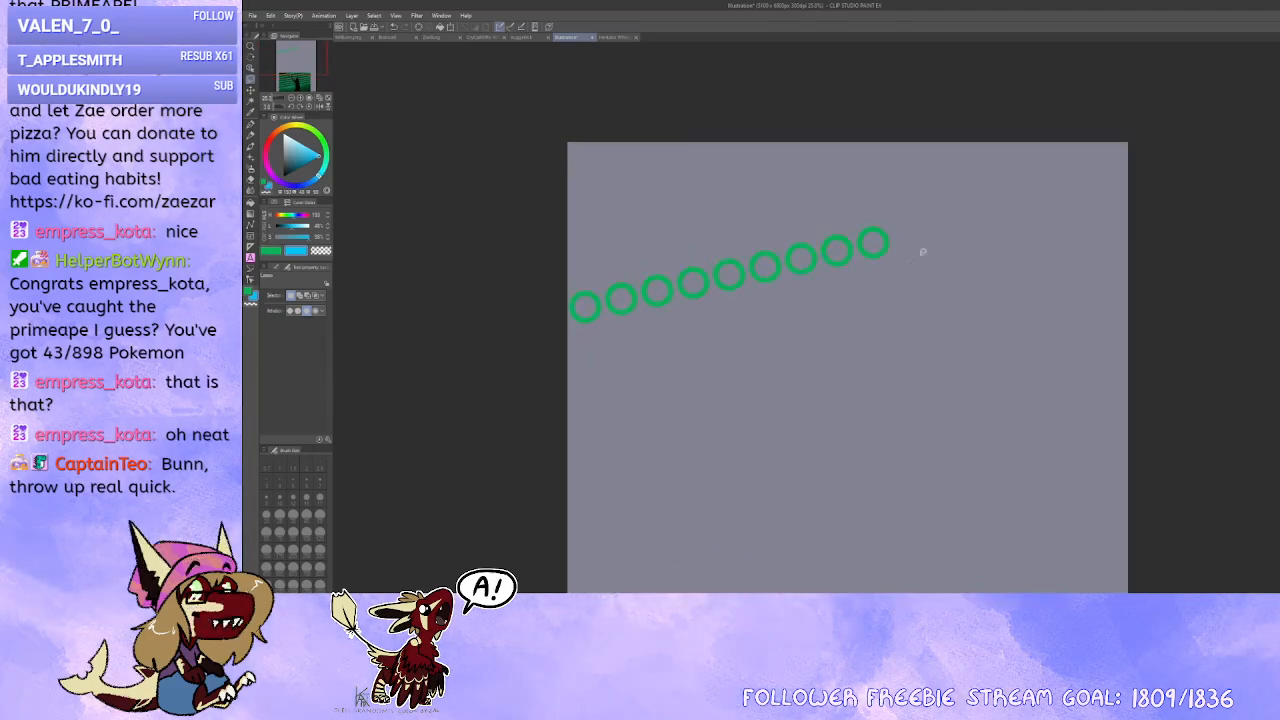
Step: Lasso the ring section that extends the row to the canvas's right edge and nudge it slightly right to even the spacing
mouse_move(920, 250)
left_mouse_down()
mouse_move(549, 366)
mouse_move(926, 280)
mouse_move(1151, 192)
left_mouse_up()
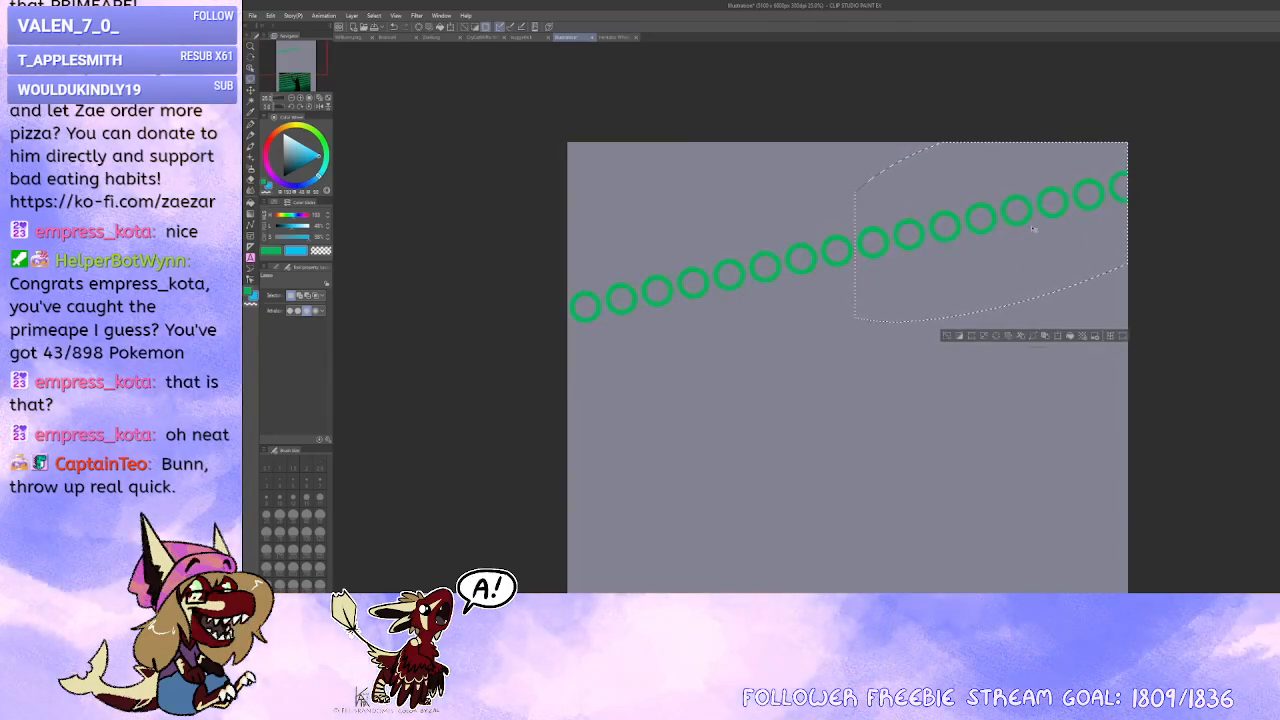
scroll(927, 248, "up", 5)
scroll(800, 285, "up", 2)
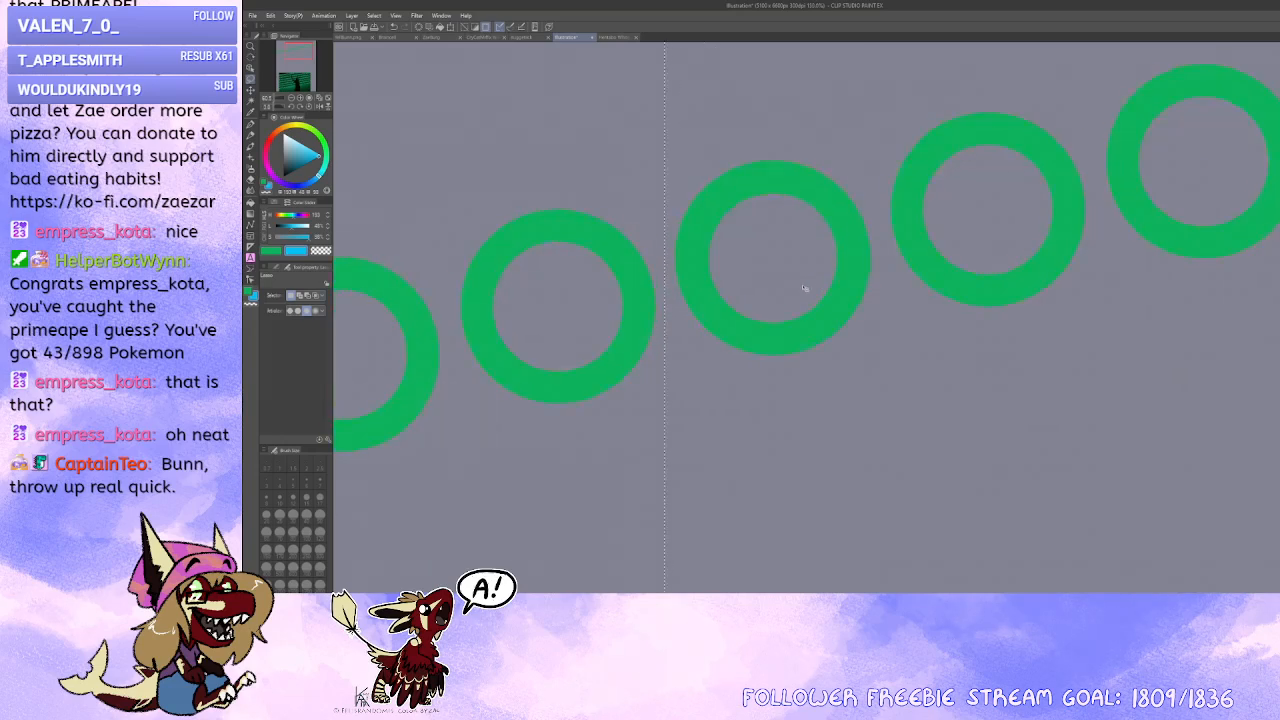
scroll(840, 310, "up", 1)
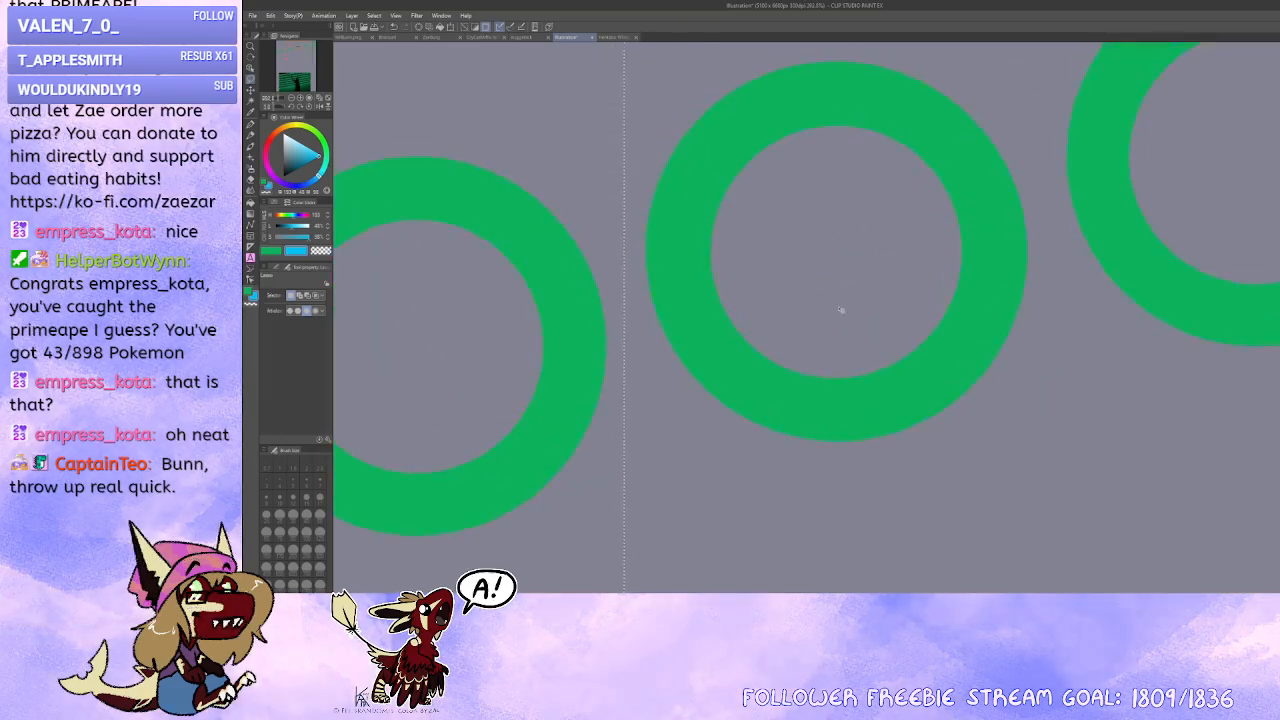
key("ctrl+t")
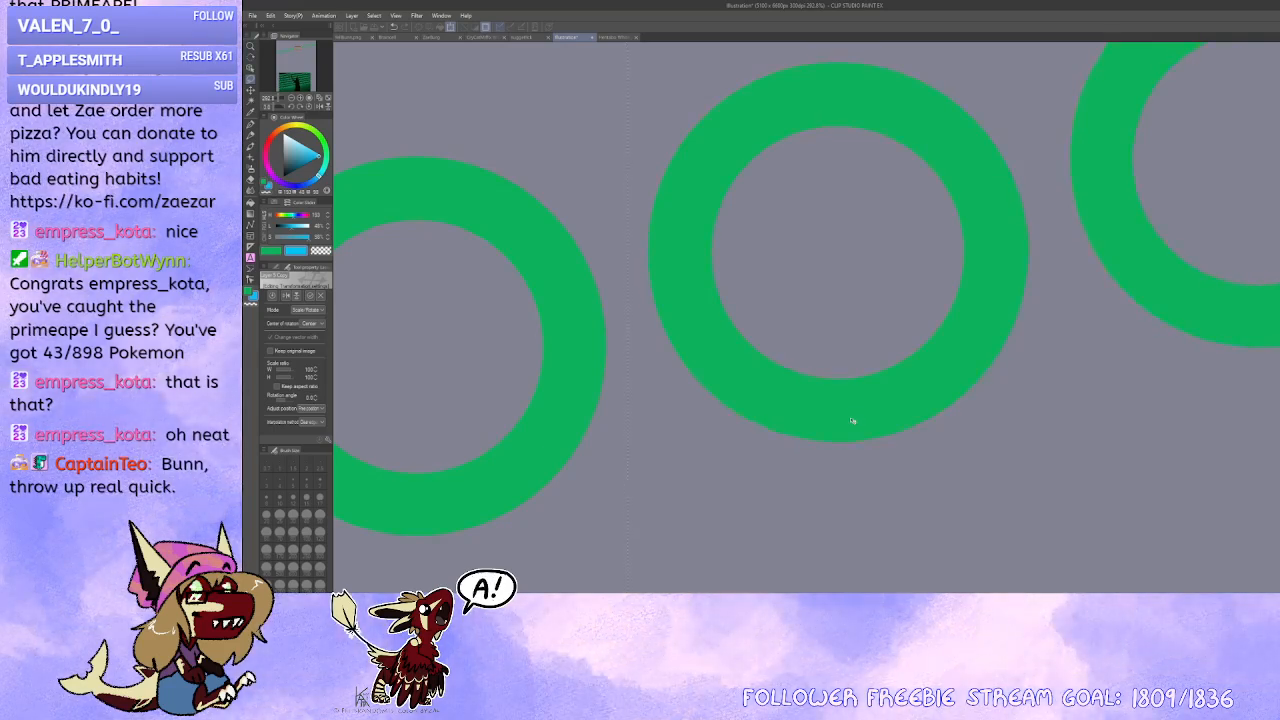
key("Return")
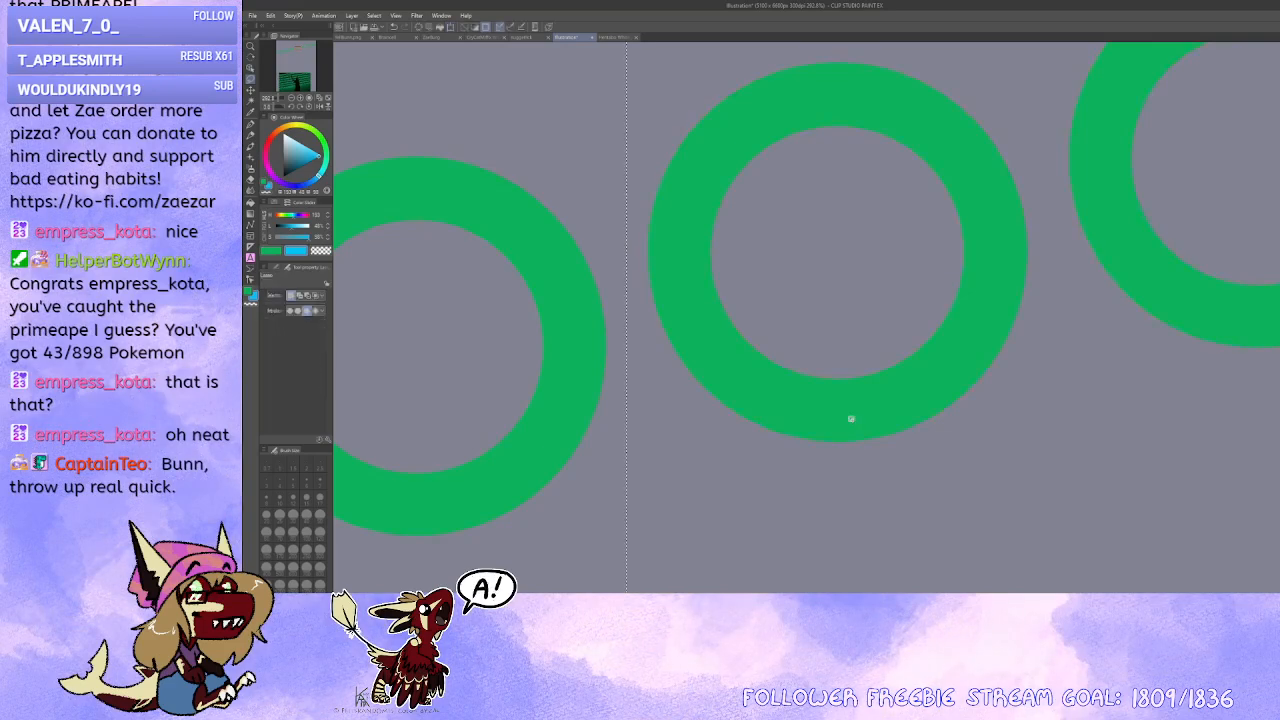
Step: Lasso the single ring where the two sections of the long row join, and clear the selection
scroll(605, 350, "down", 2)
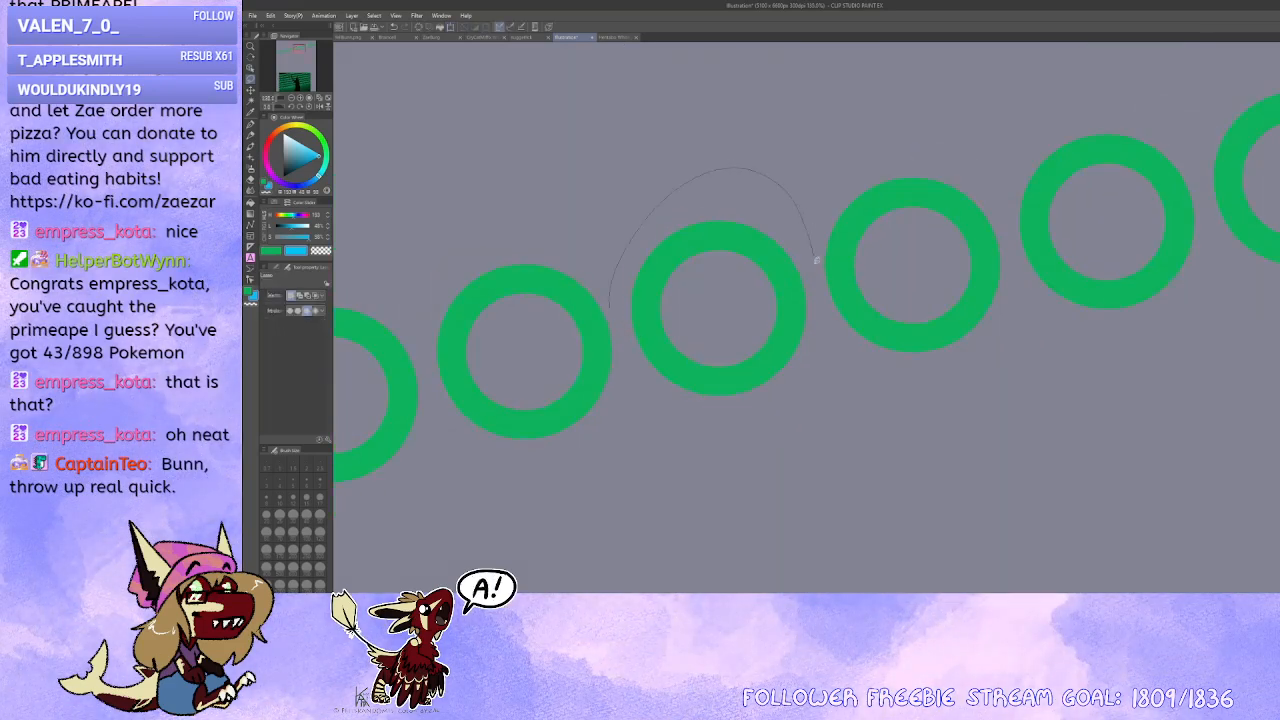
mouse_move(816, 260)
left_mouse_down()
mouse_move(815, 393)
mouse_move(624, 384)
left_mouse_up()
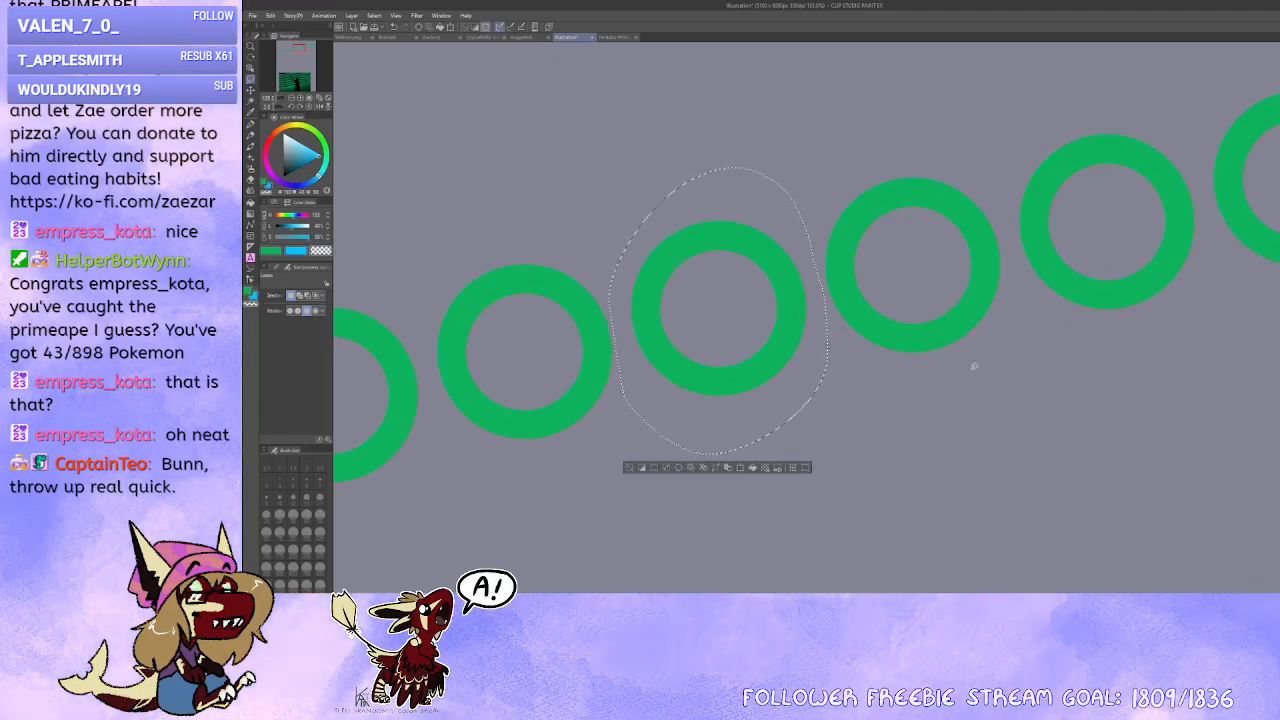
key("ctrl+d")
scroll(978, 360, "down", 6)
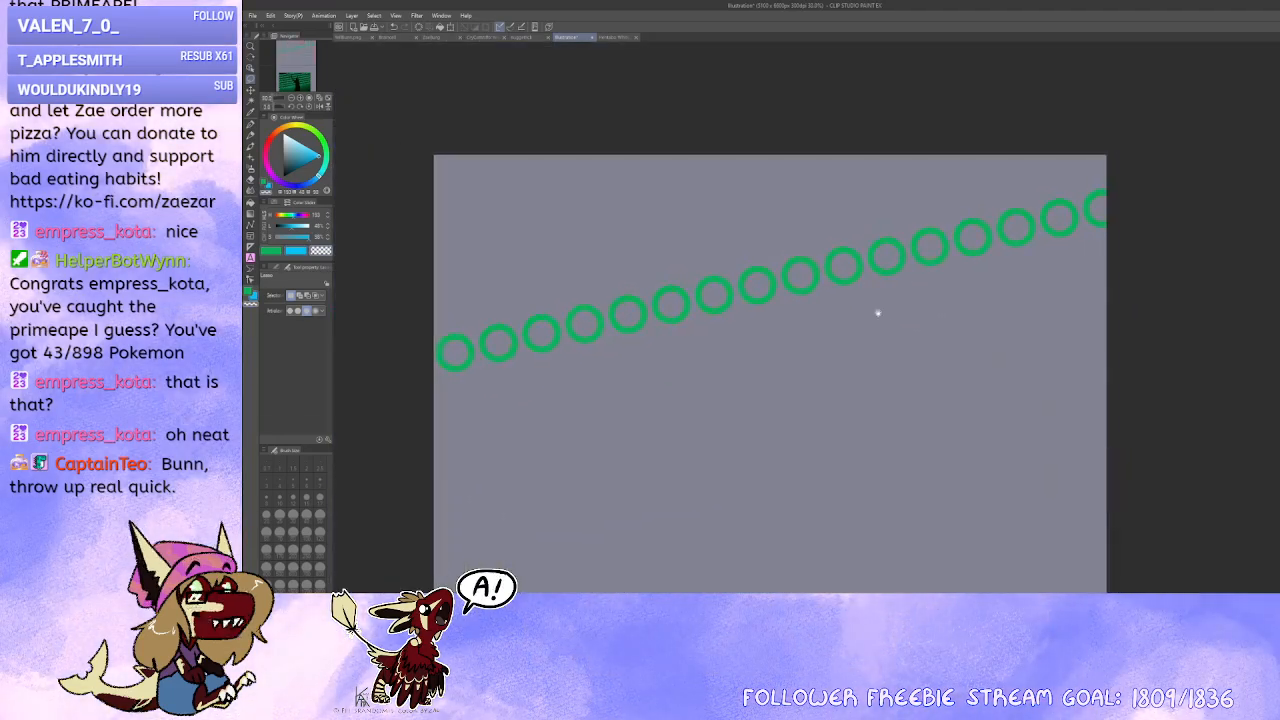
scroll(878, 313, "down", 1)
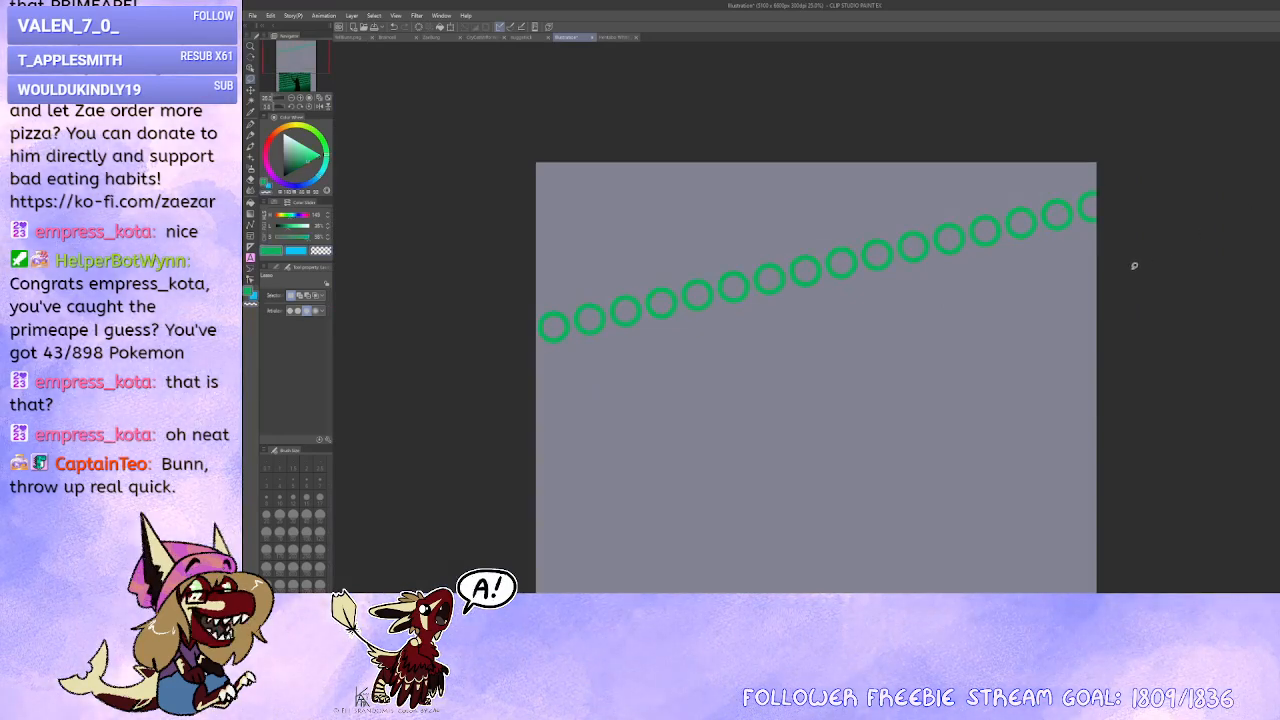
Step: Shift the whole ring row left so the canvas's left edge cuts through its first ring
key("ctrl+t")
mouse_move(1005, 247)
left_mouse_down()
mouse_move(955, 256)
mouse_move(997, 253)
left_mouse_up()
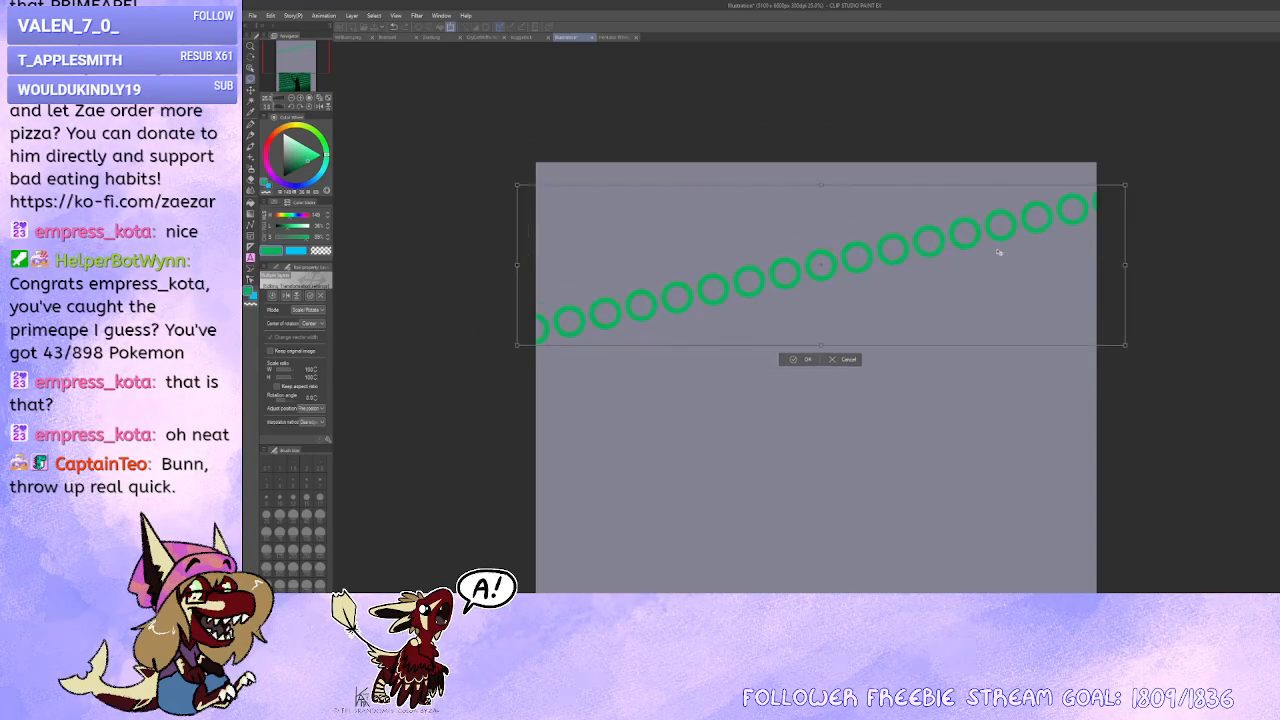
left_click(811, 362)
Step: Duplicate the full-width ring row and place the copy just below it, offset sideways so its first ring is nearly whole
scroll(817, 434, "down", 5)
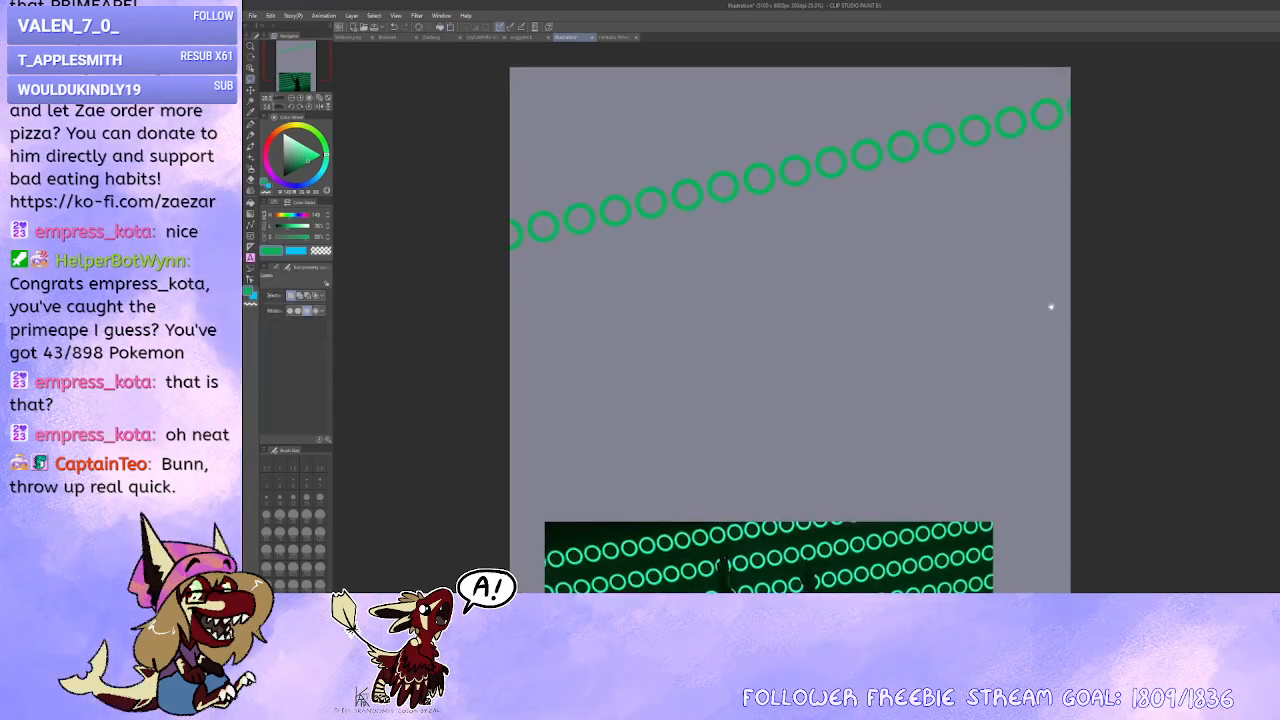
scroll(940, 200, "down", 4)
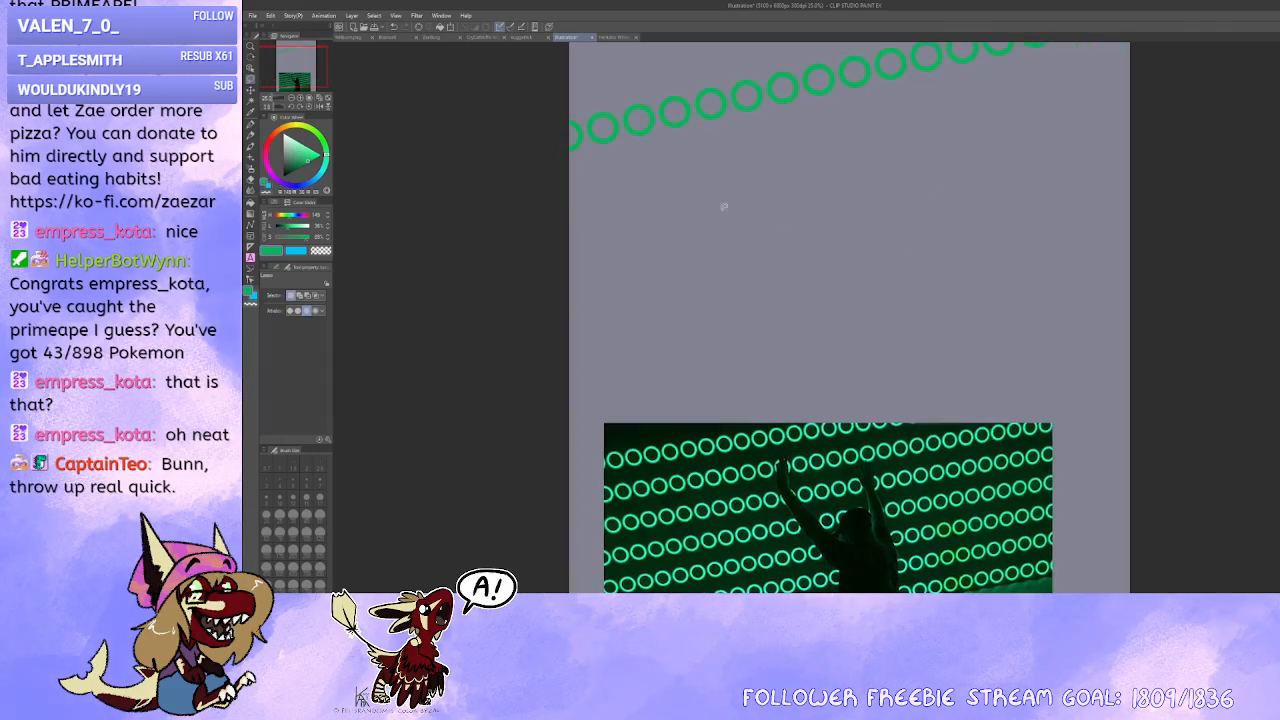
scroll(780, 256, "up", 3)
scroll(923, 357, "up", 3)
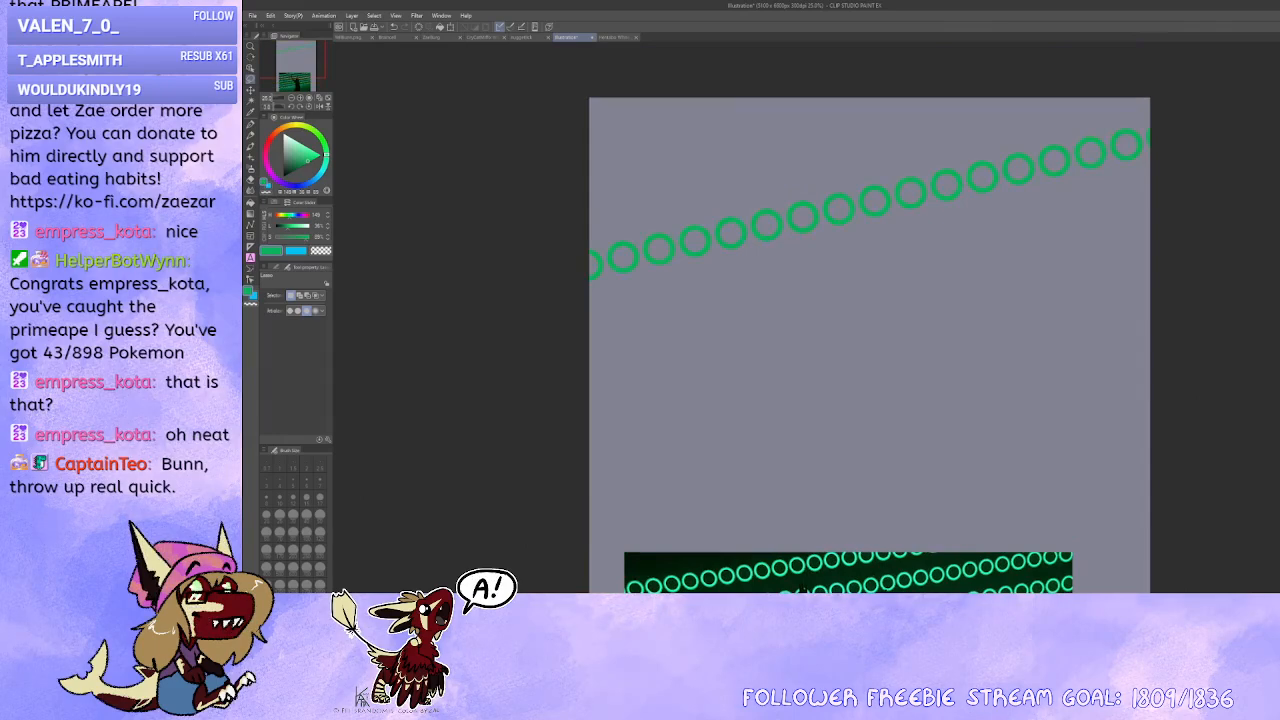
scroll(1120, 170, "down", 1)
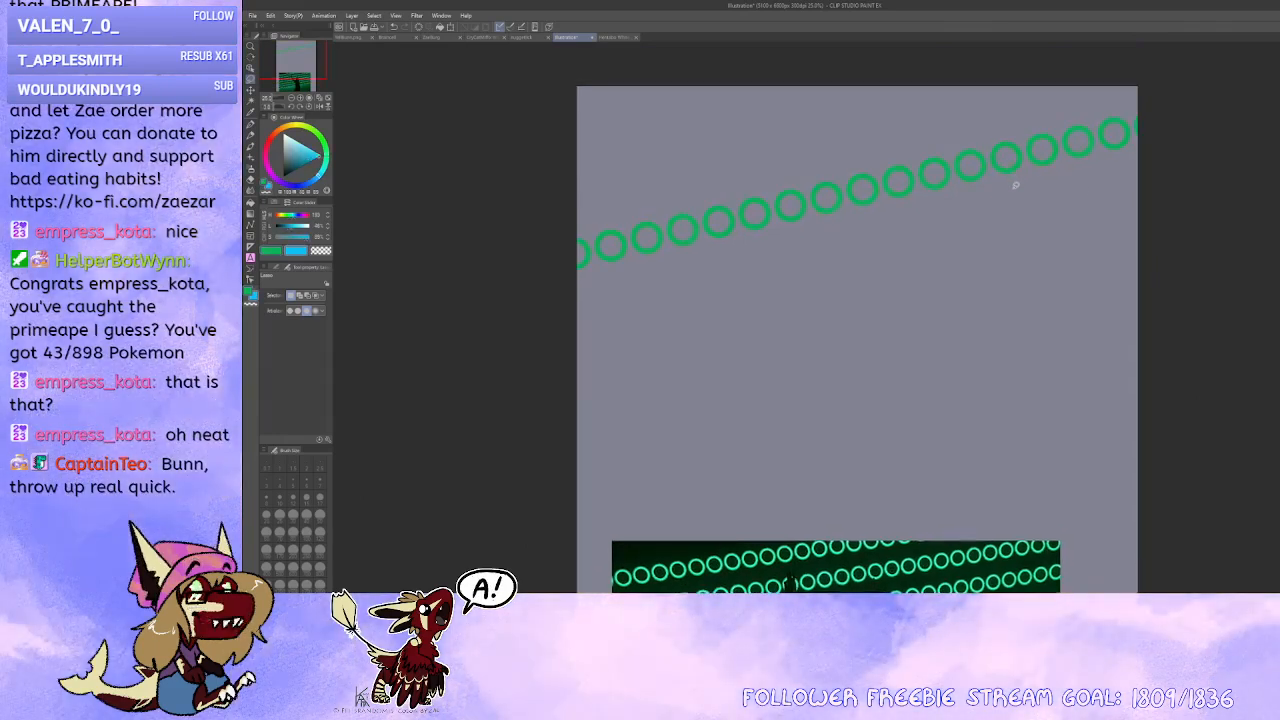
key("ctrl+t")
left_click_drag(935, 230, 936, 237)
key("space")
left_click_drag(895, 402, 932, 322)
left_click_drag(814, 189, 846, 254)
key("space")
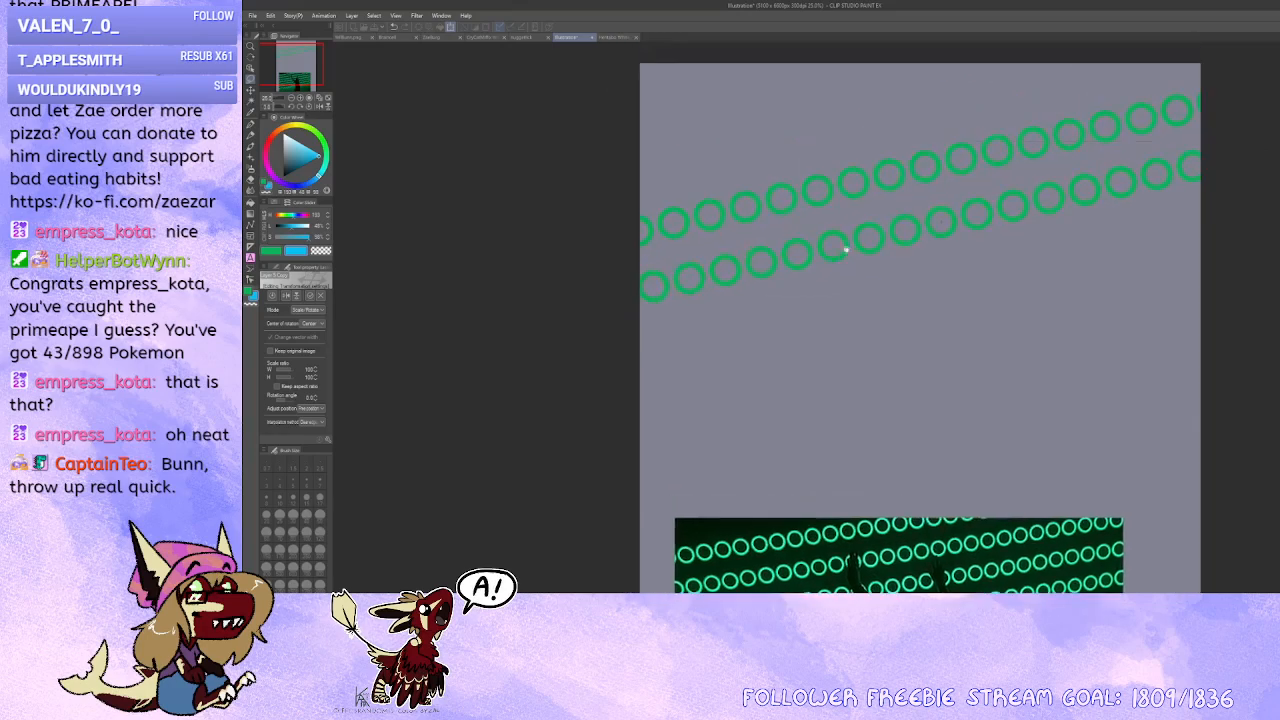
scroll(837, 249, "up", 4)
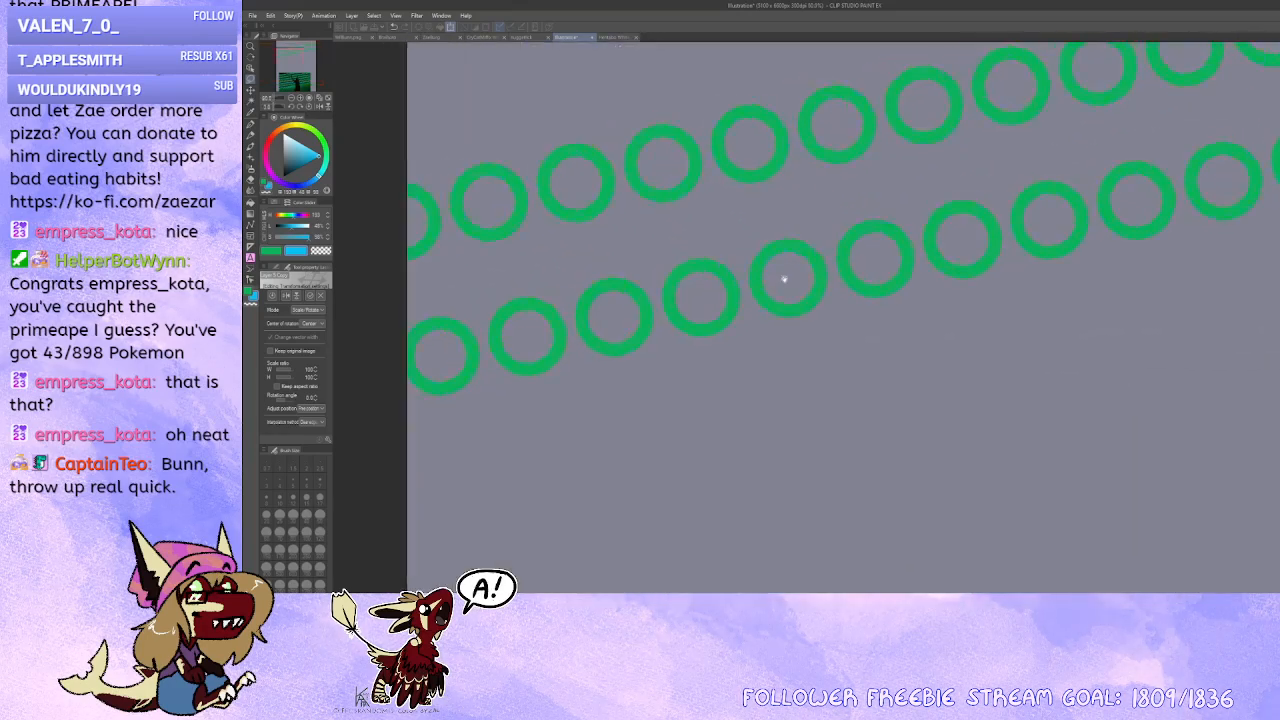
scroll(832, 334, "down", 4)
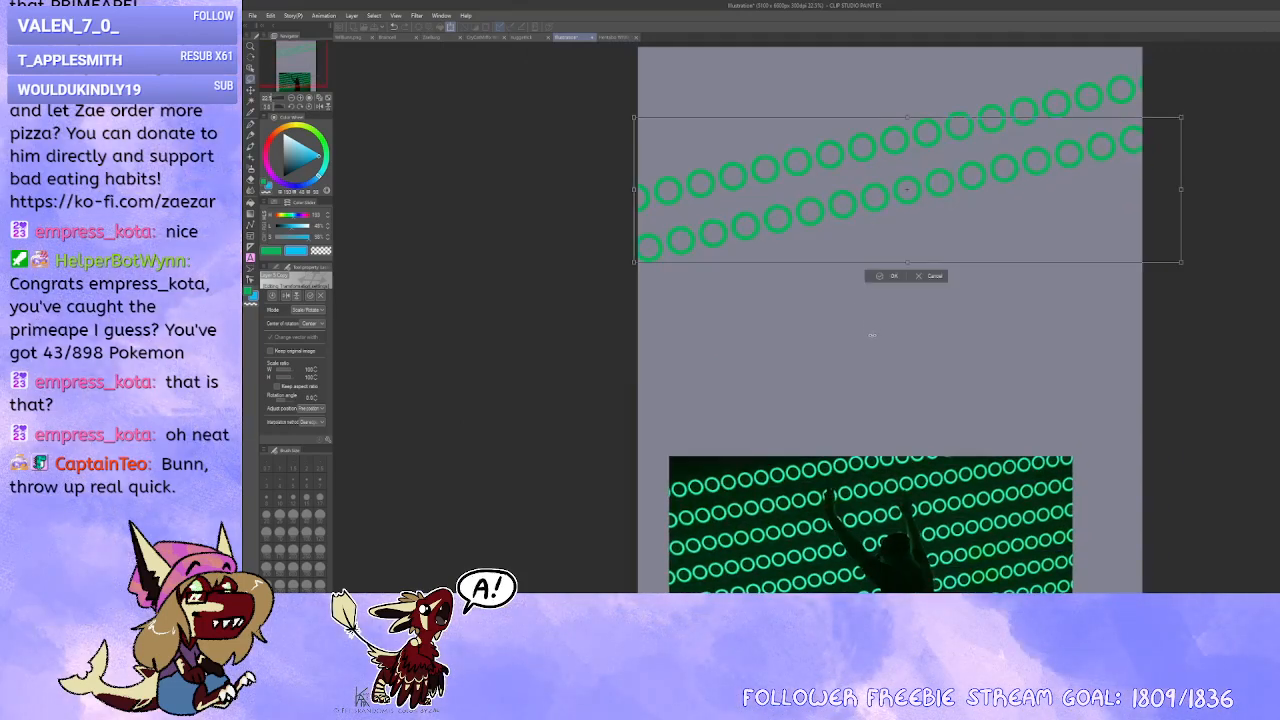
key("space")
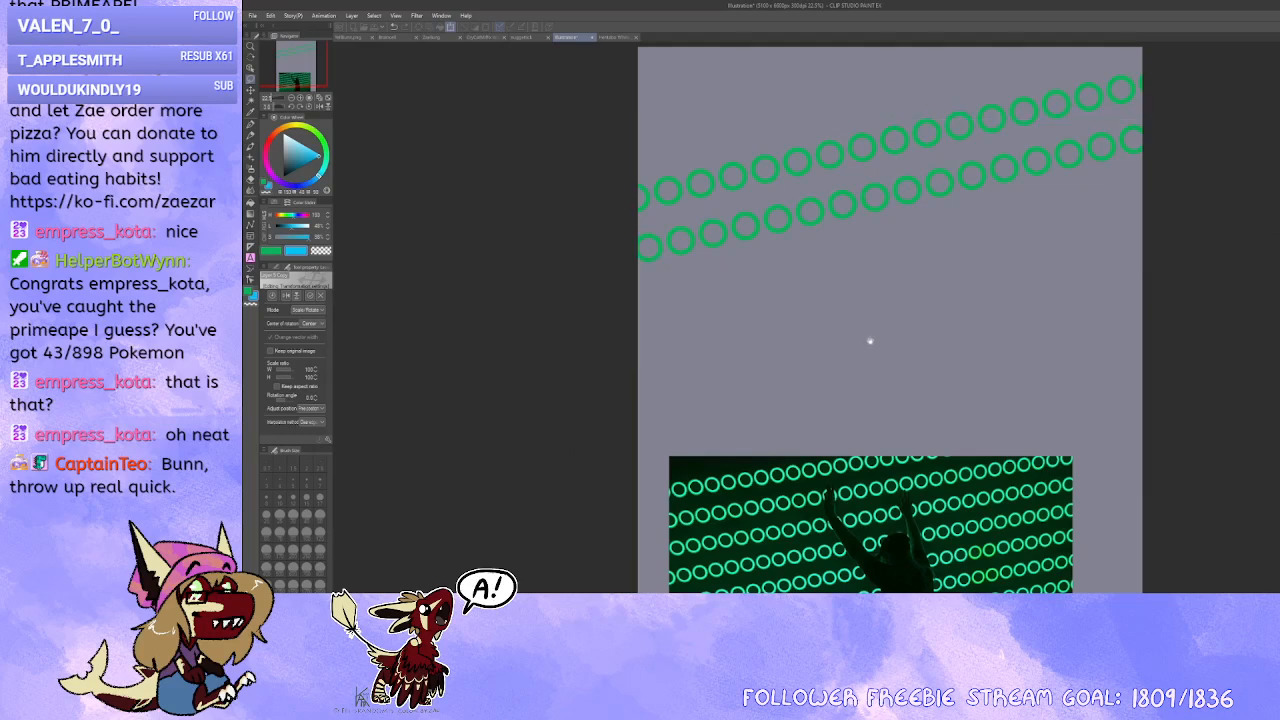
left_click_drag(870, 340, 877, 339)
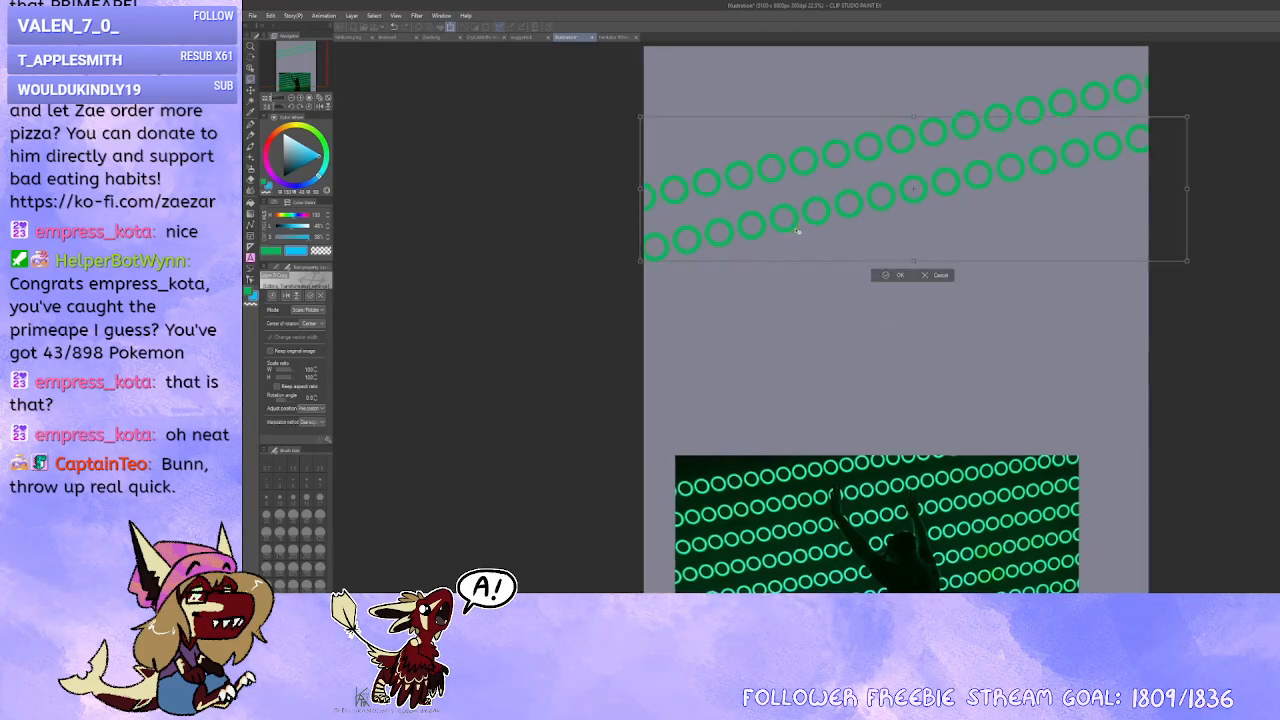
left_click(888, 276)
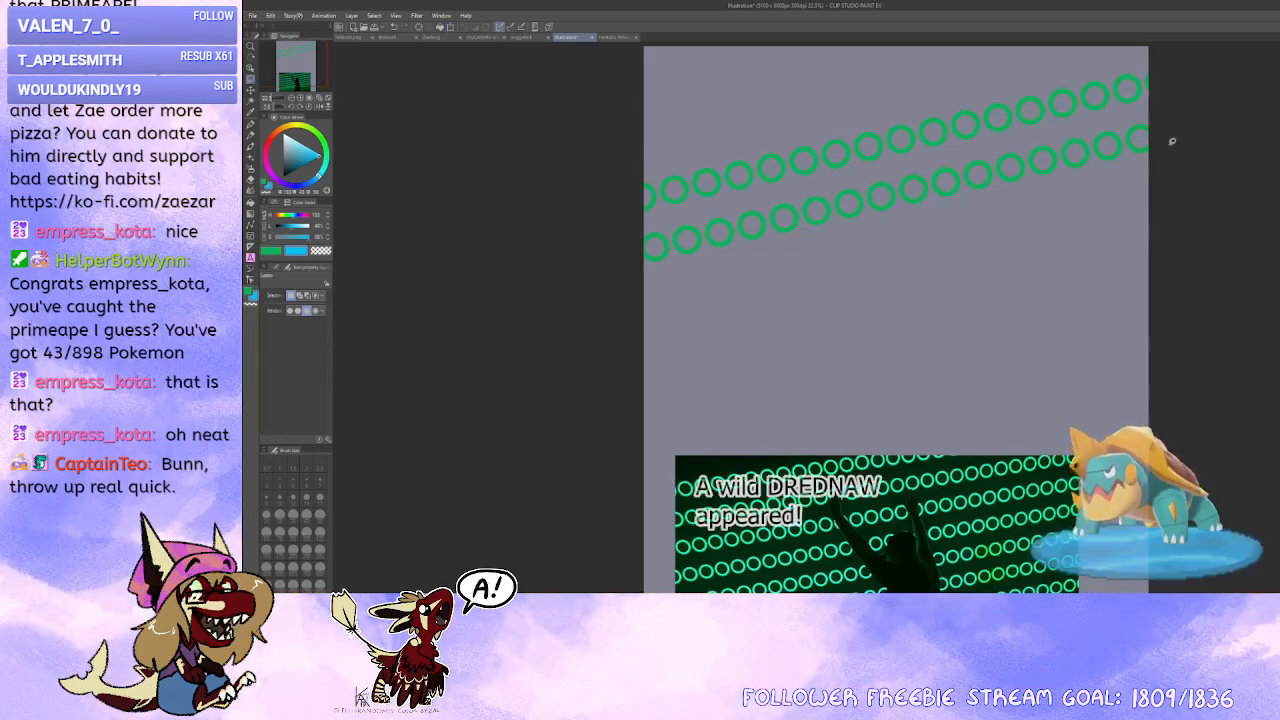
Step: Duplicate the two ring rows and align the copy's upper row exactly over the existing second row to make three rows
key("ctrl+t")
left_click_drag(886, 205, 886, 262)
scroll(760, 238, "up", 2)
scroll(760, 238, "up", 3)
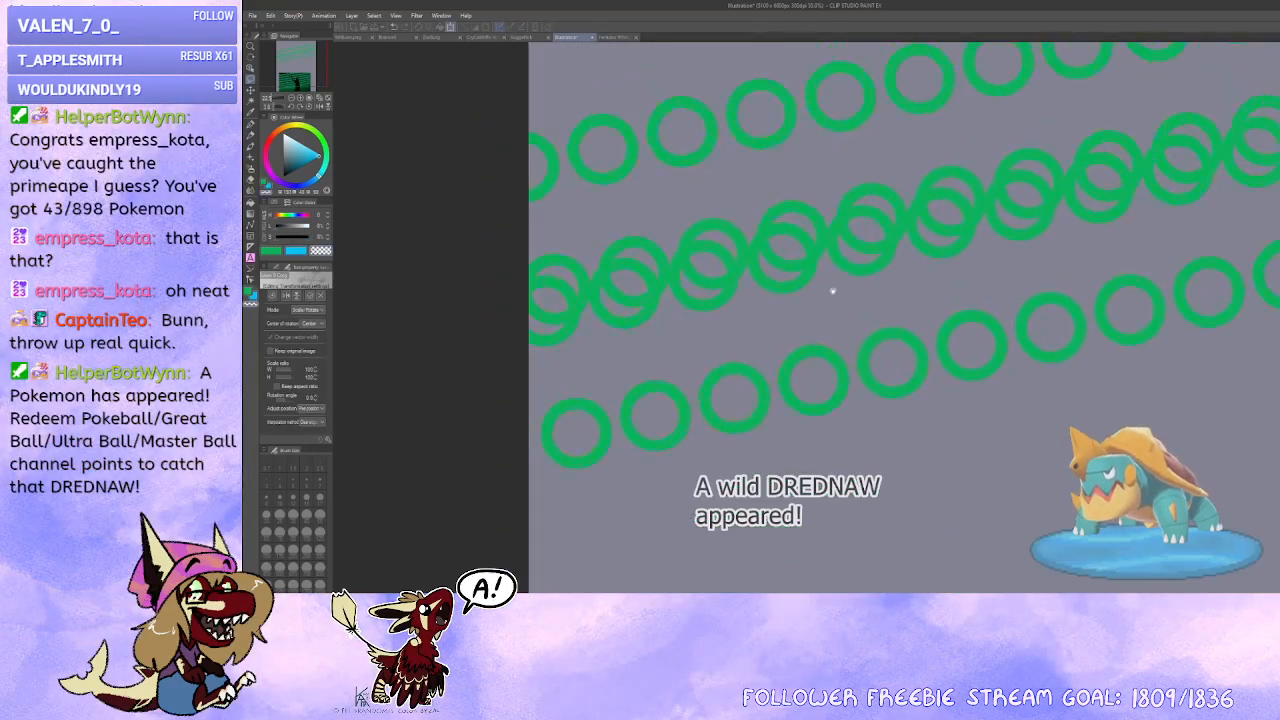
left_click_drag(705, 323, 698, 312)
scroll(695, 322, "up", 3)
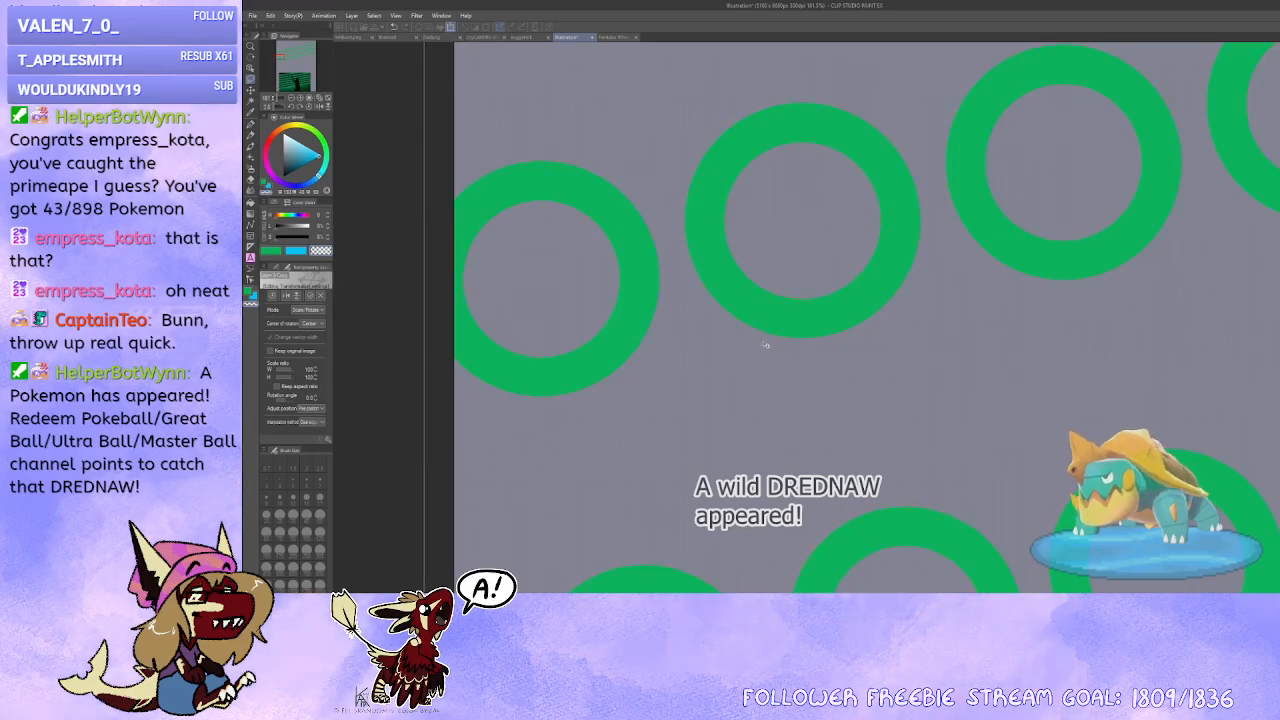
key("Return")
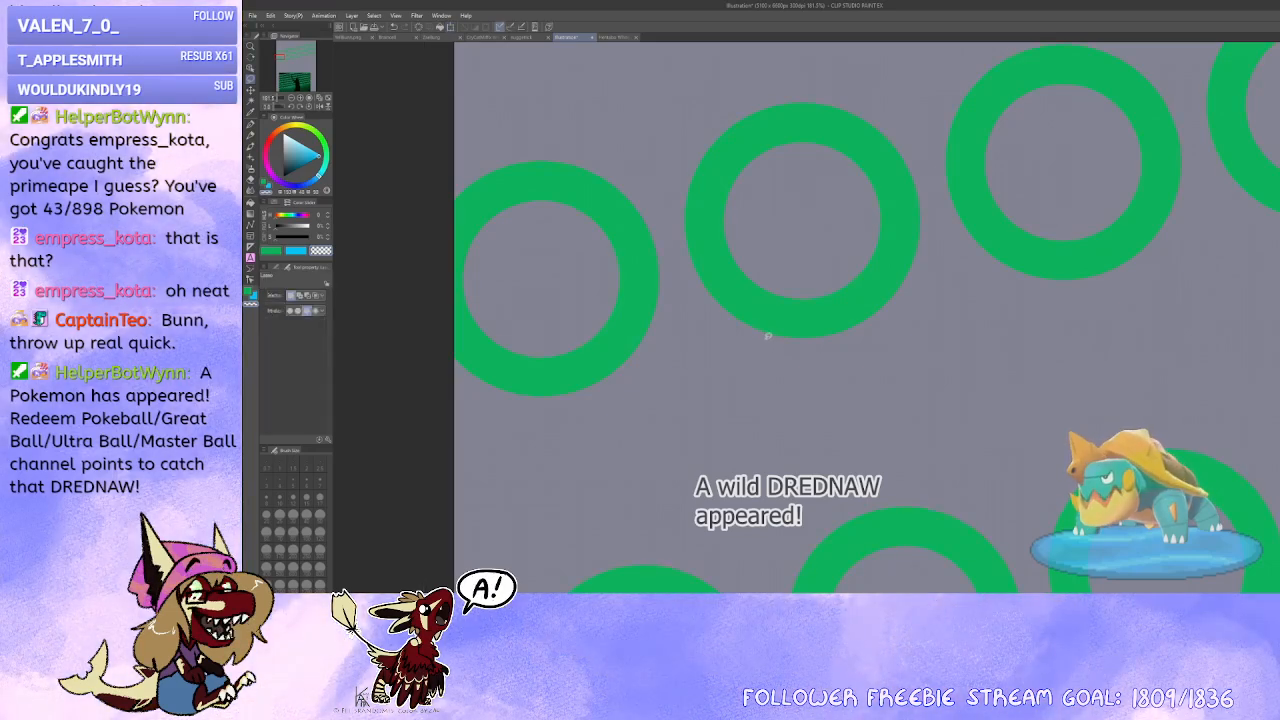
Step: Paste a copy of the three ring rows and place it below, with its top row close to the existing third row
scroll(800, 316, "down", 10)
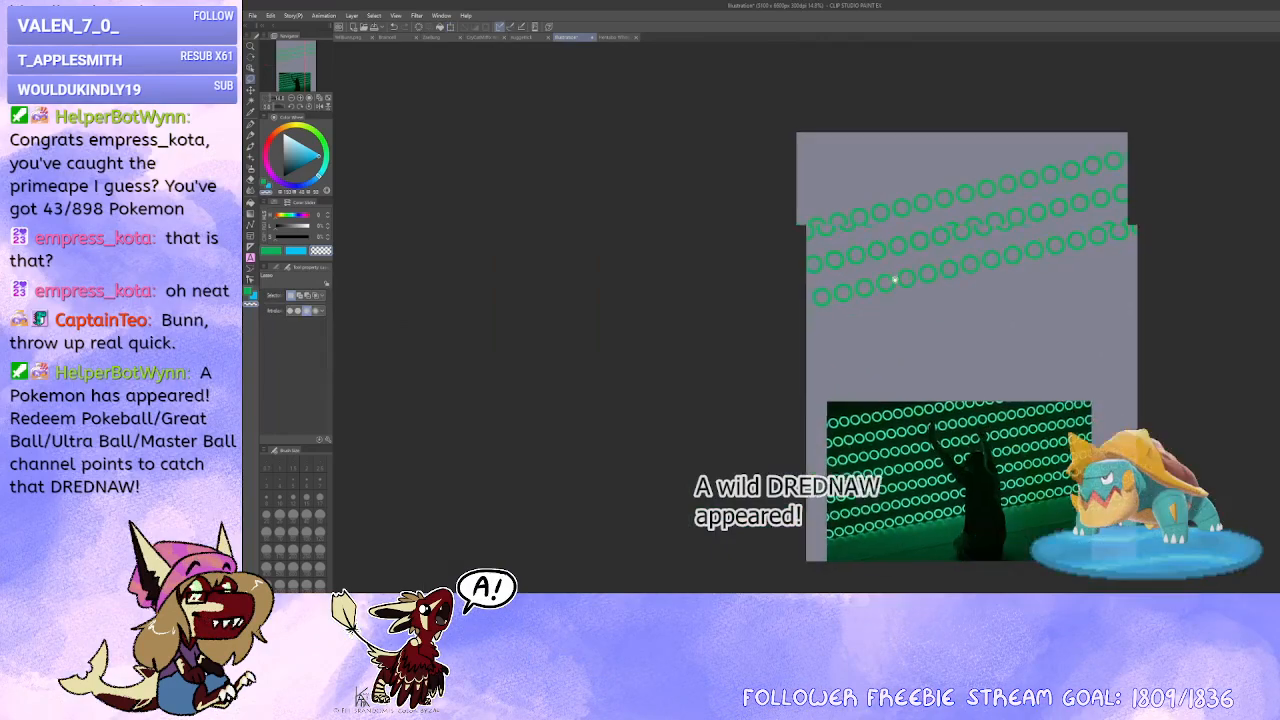
scroll(1170, 219, "up", 1)
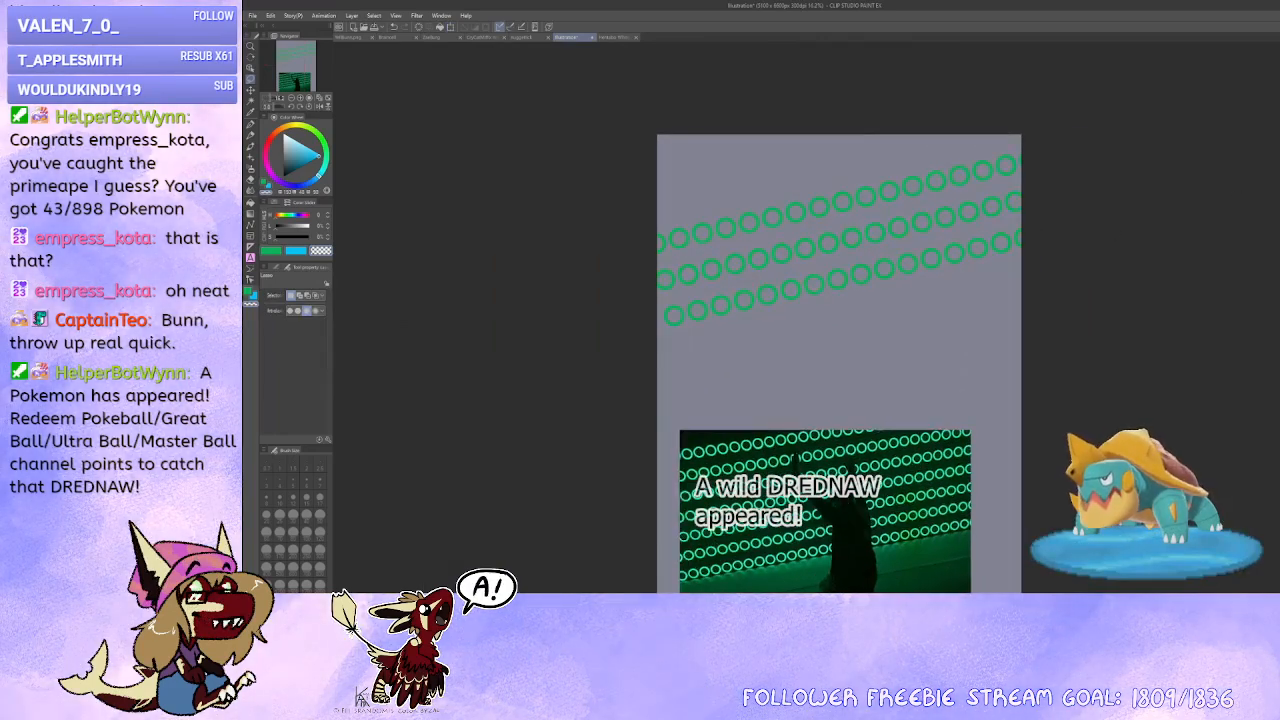
left_click_drag(1056, 263, 1060, 238)
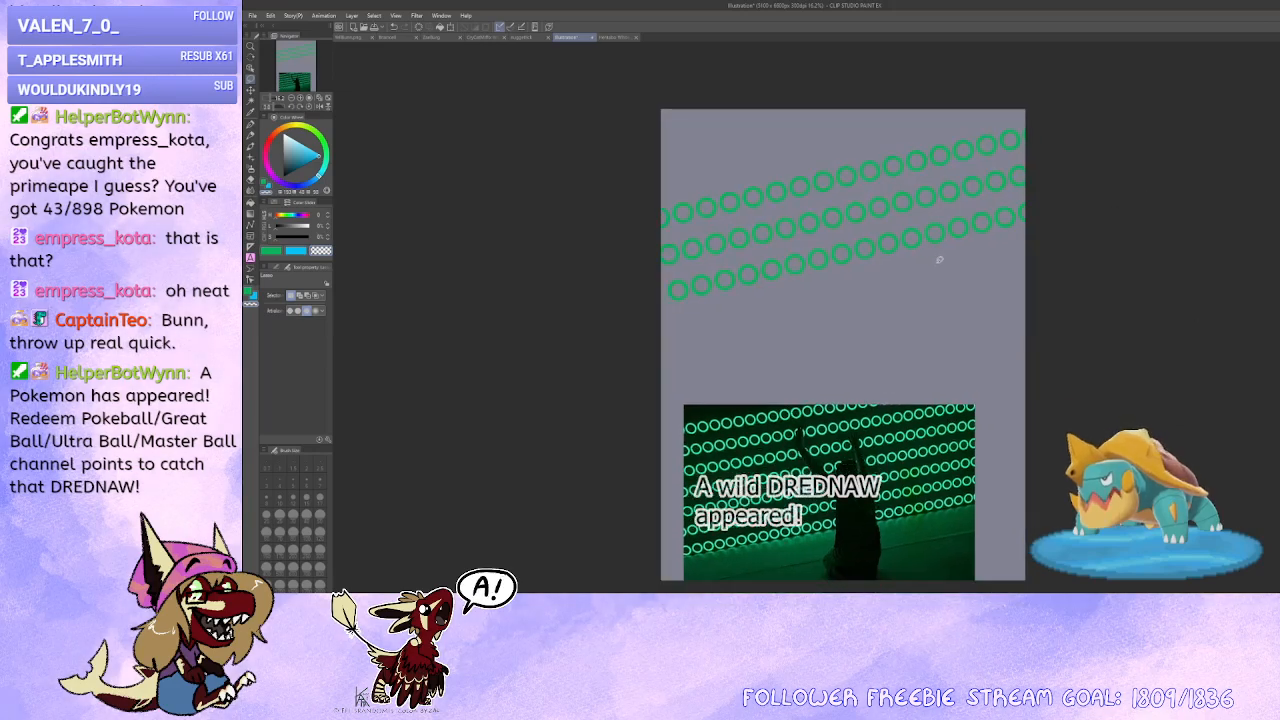
key("ctrl+v")
key("ctrl+t")
left_click_drag(885, 254, 897, 342)
scroll(863, 331, "up", 4)
left_click_drag(811, 366, 857, 377)
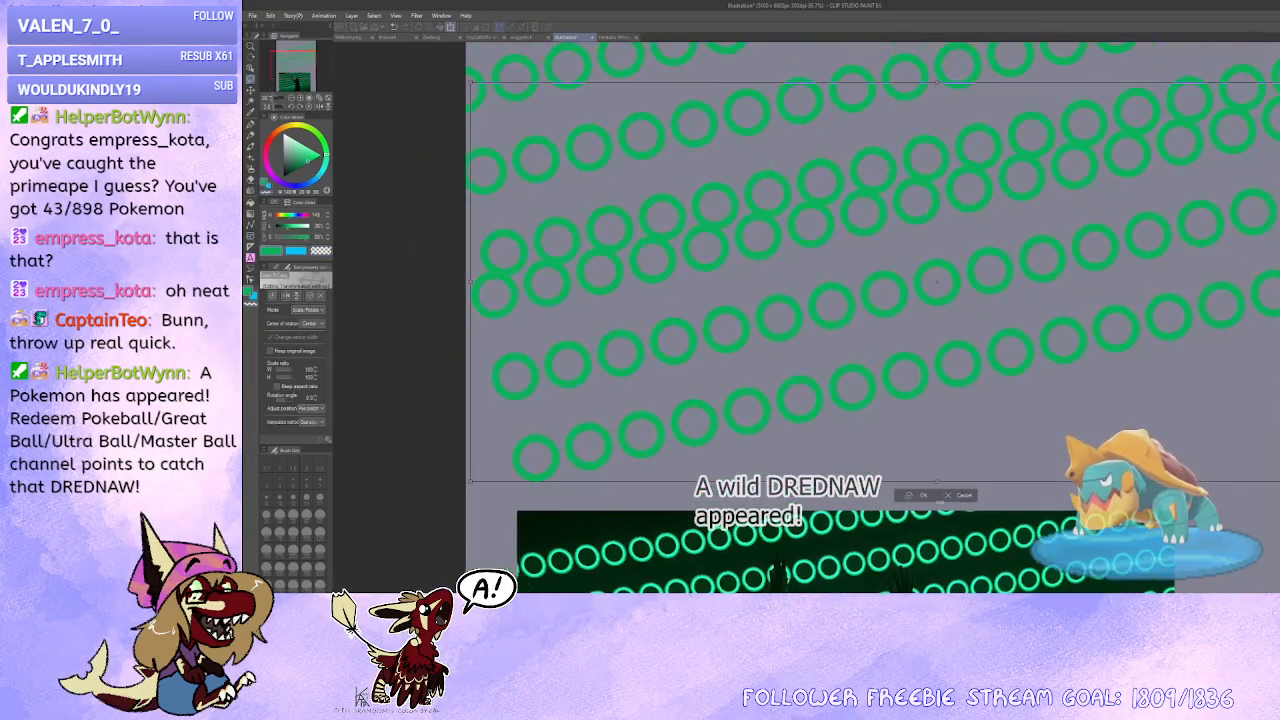
left_click(918, 497)
Step: Align the copied block's top row exactly over the existing third row to make five evenly spaced ring rows
scroll(746, 395, "up", 2)
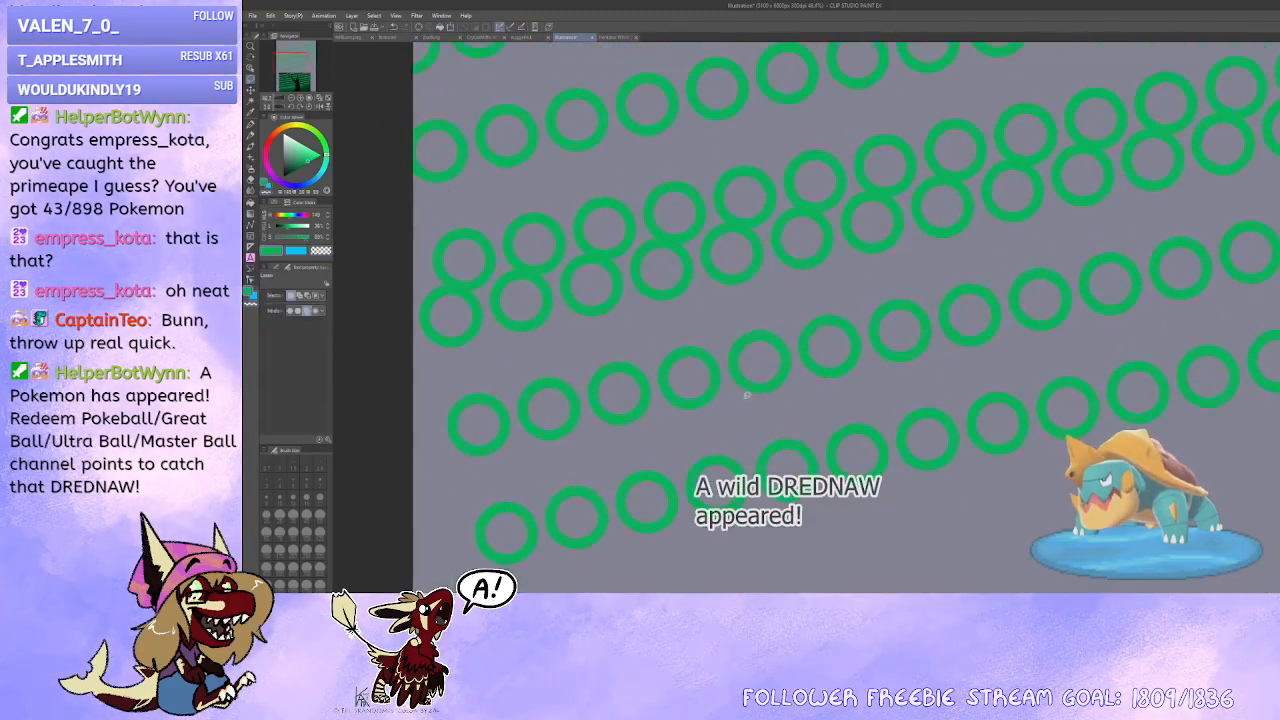
key("ctrl+t")
scroll(551, 331, "up", 2)
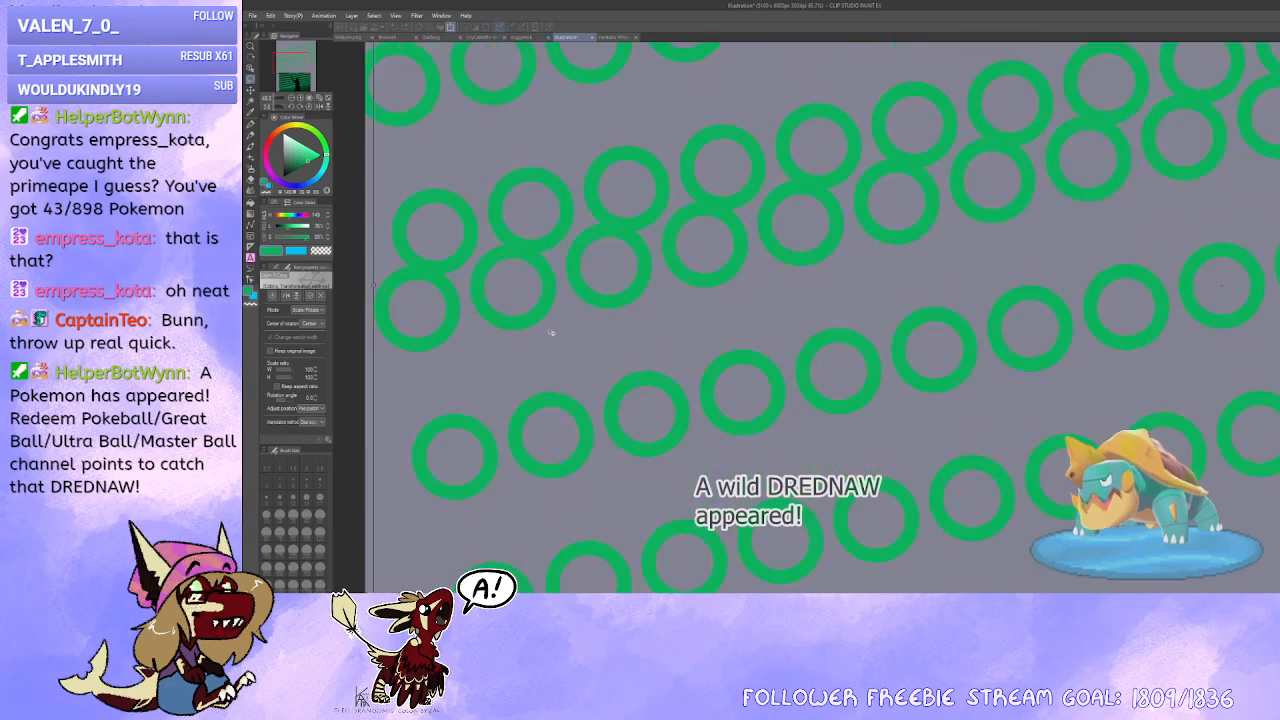
left_click_drag(567, 346, 688, 267)
scroll(688, 267, "up", 3)
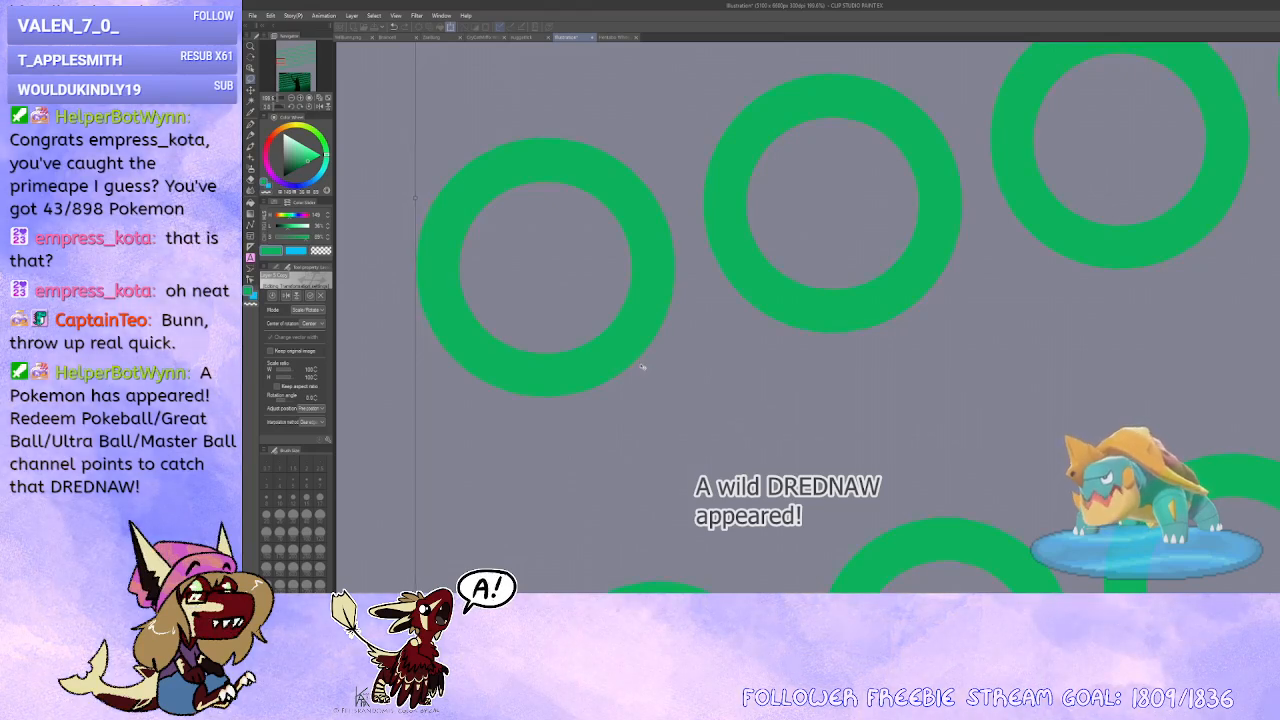
key("Return")
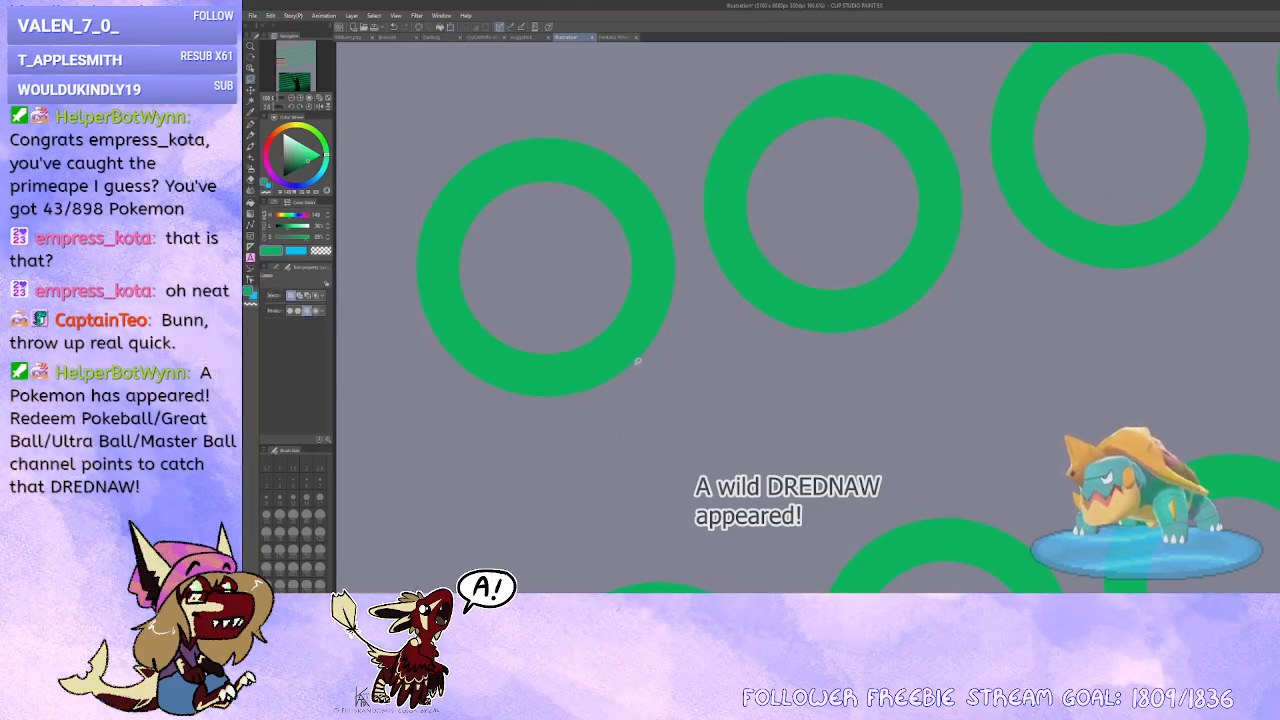
Step: Examine the slant and spacing of the five ring rows against the photo reference, with the canvas view rotated slightly clockwise
scroll(672, 331, "down", 6)
scroll(1035, 367, "down", 2)
left_click_drag(1035, 367, 712, 292)
left_click_drag(954, 251, 1040, 228)
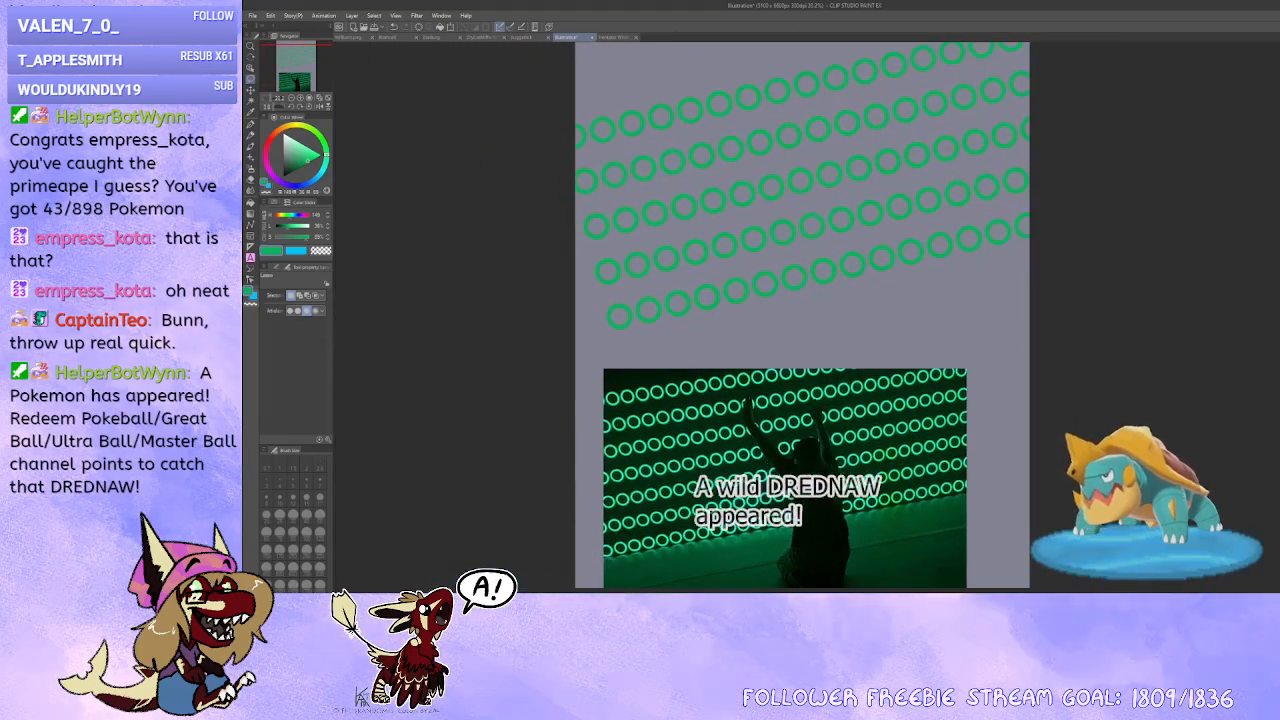
left_click_drag(1229, 175, 1226, 186)
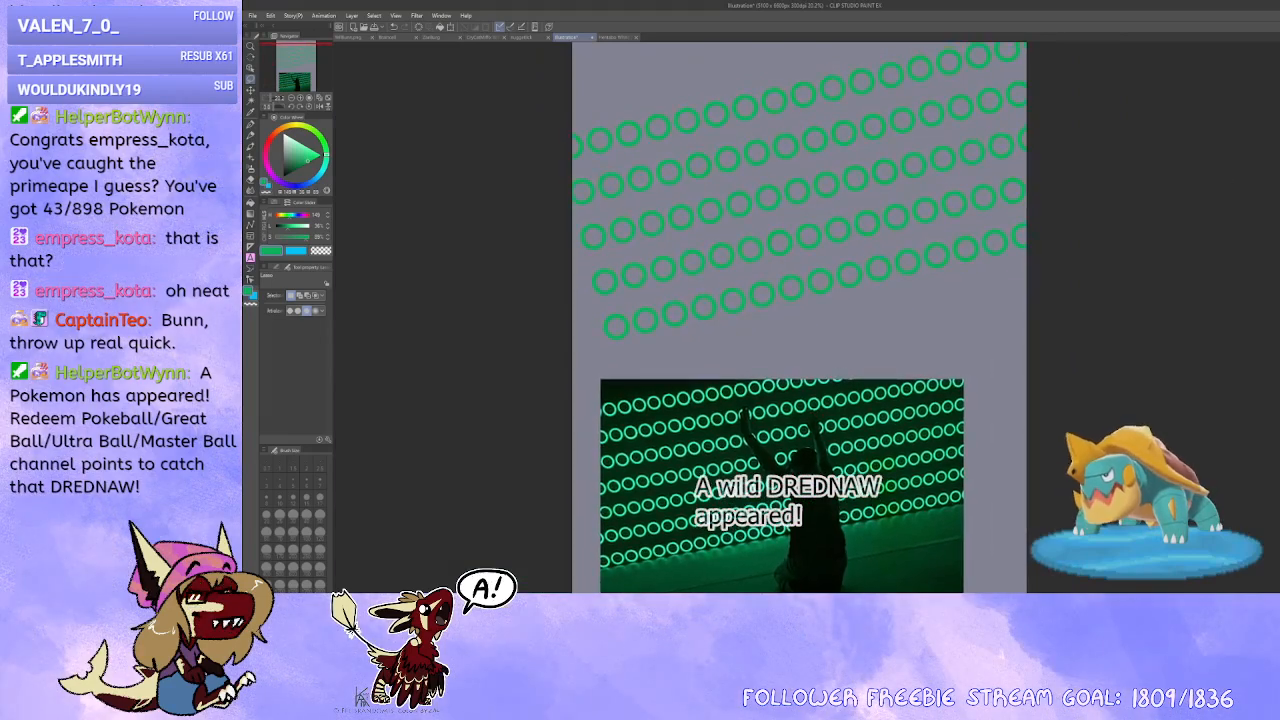
scroll(848, 286, "up", 2)
left_click_drag(848, 286, 870, 291)
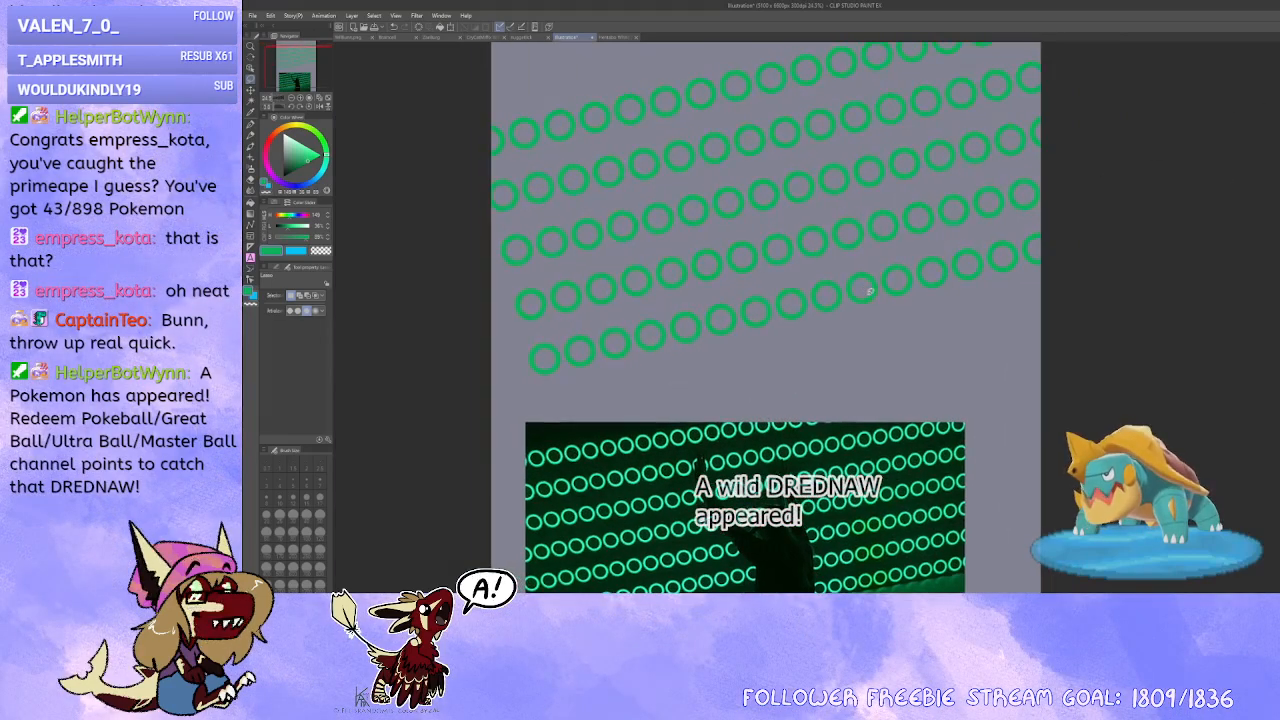
key("x")
key("asciicircum")
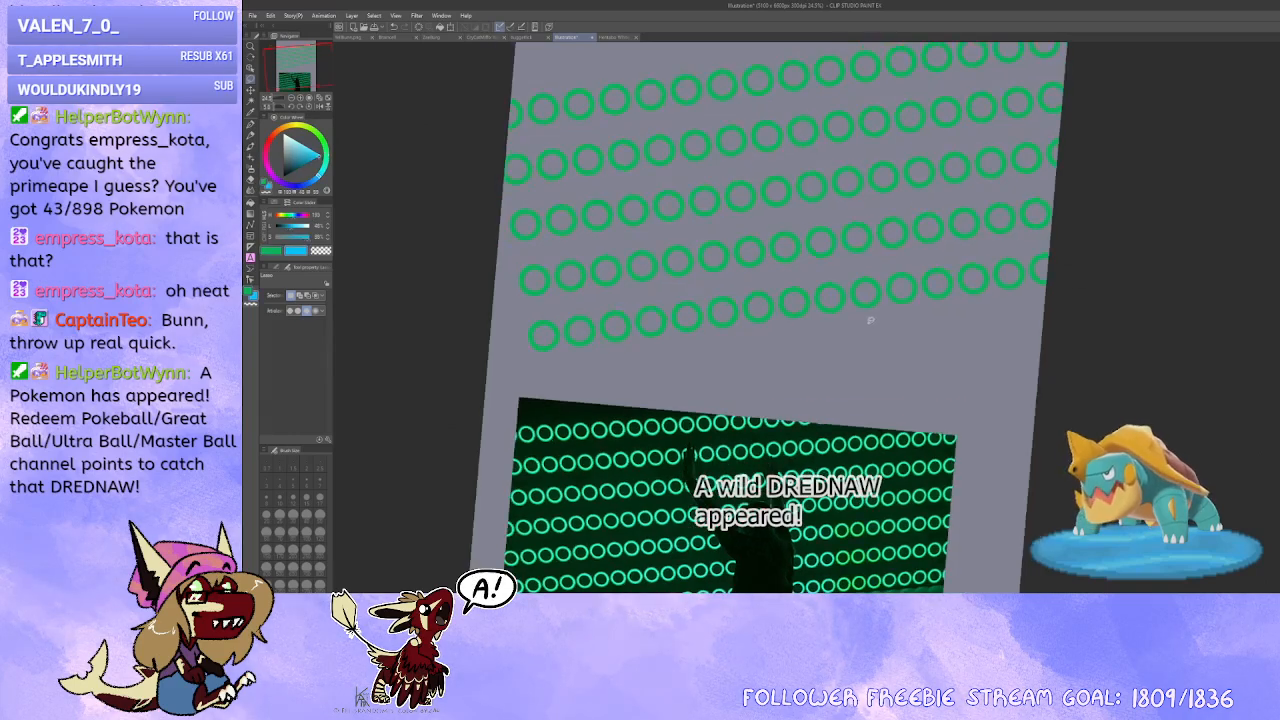
Step: Duplicate the five-row ring block and move the copy down over the lower half of the canvas
key("ctrl+t")
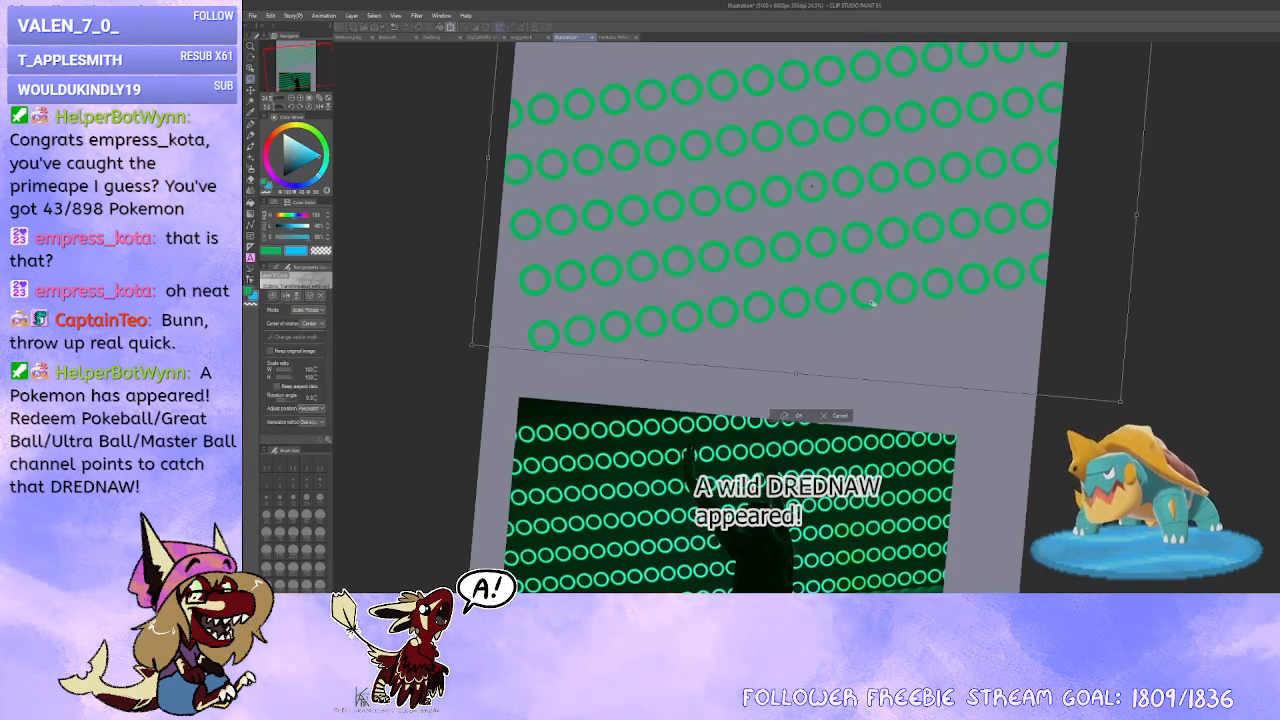
key("asciicircum")
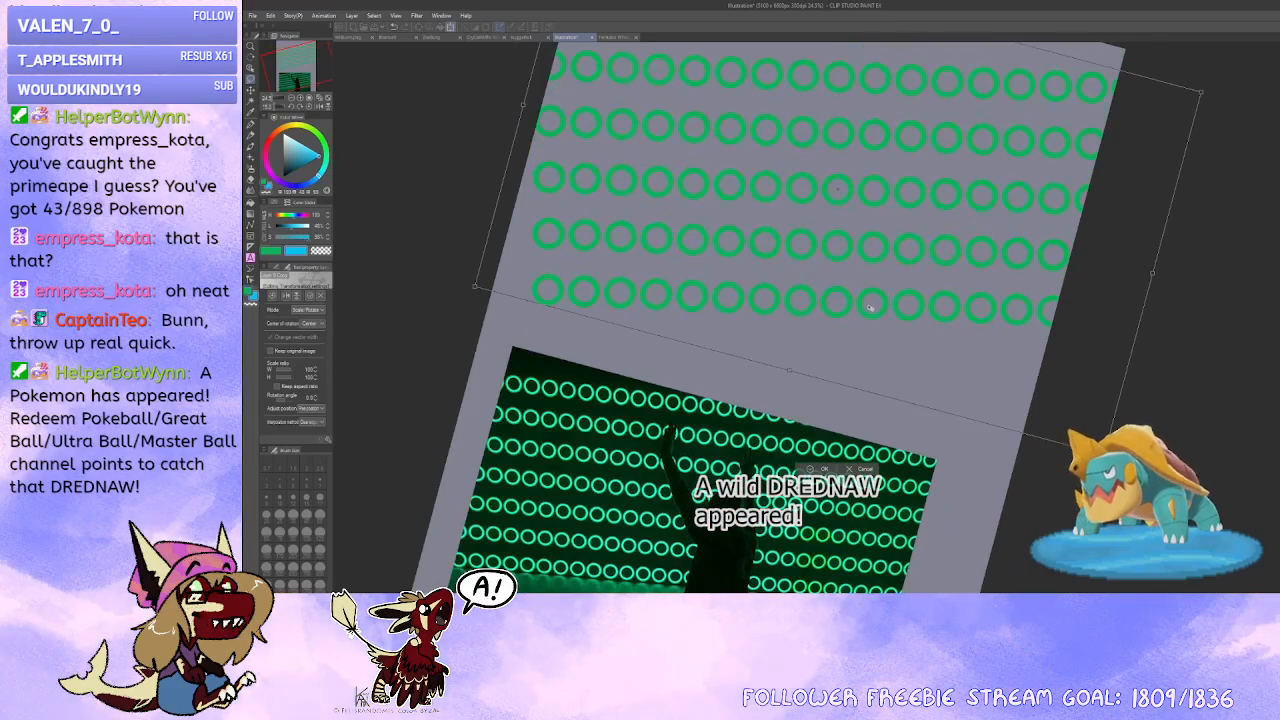
key("minus")
key("minus")
key("minus")
left_click_drag(846, 289, 900, 335)
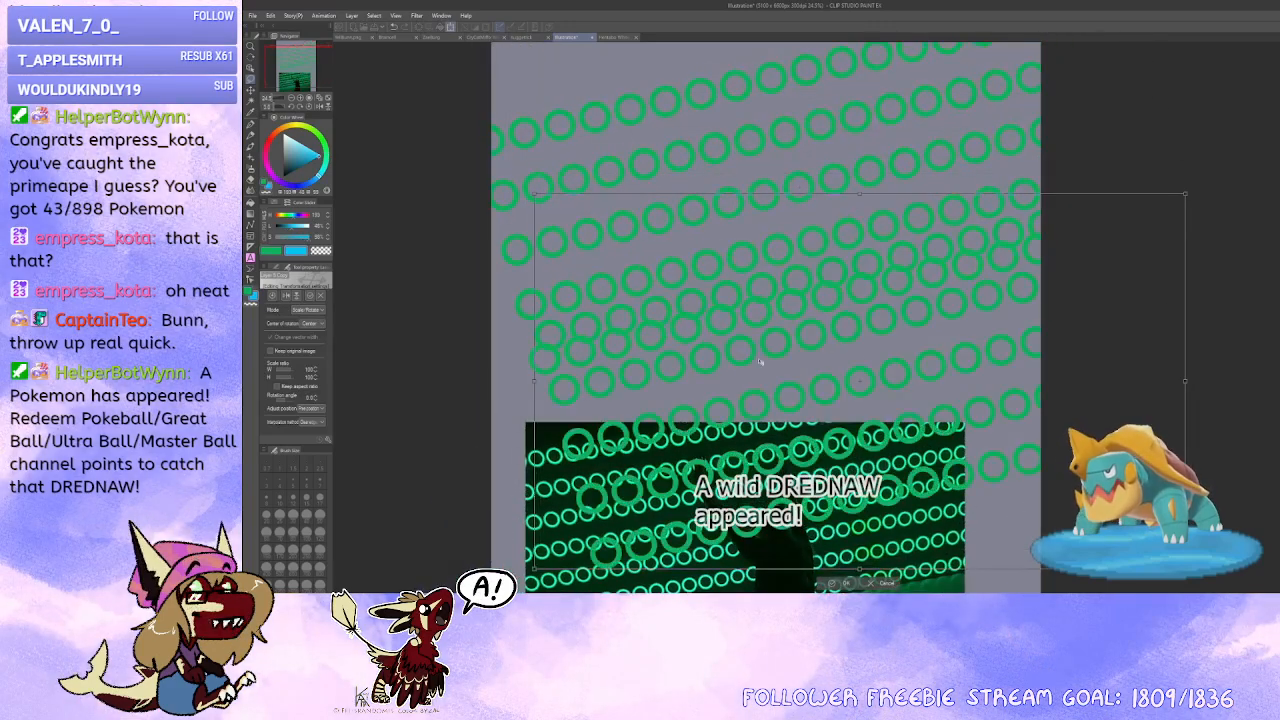
Step: Align the copied block's top row exactly over the existing fifth row to make nine evenly spaced ring rows
scroll(727, 384, "up", 1)
scroll(727, 384, "up", 2)
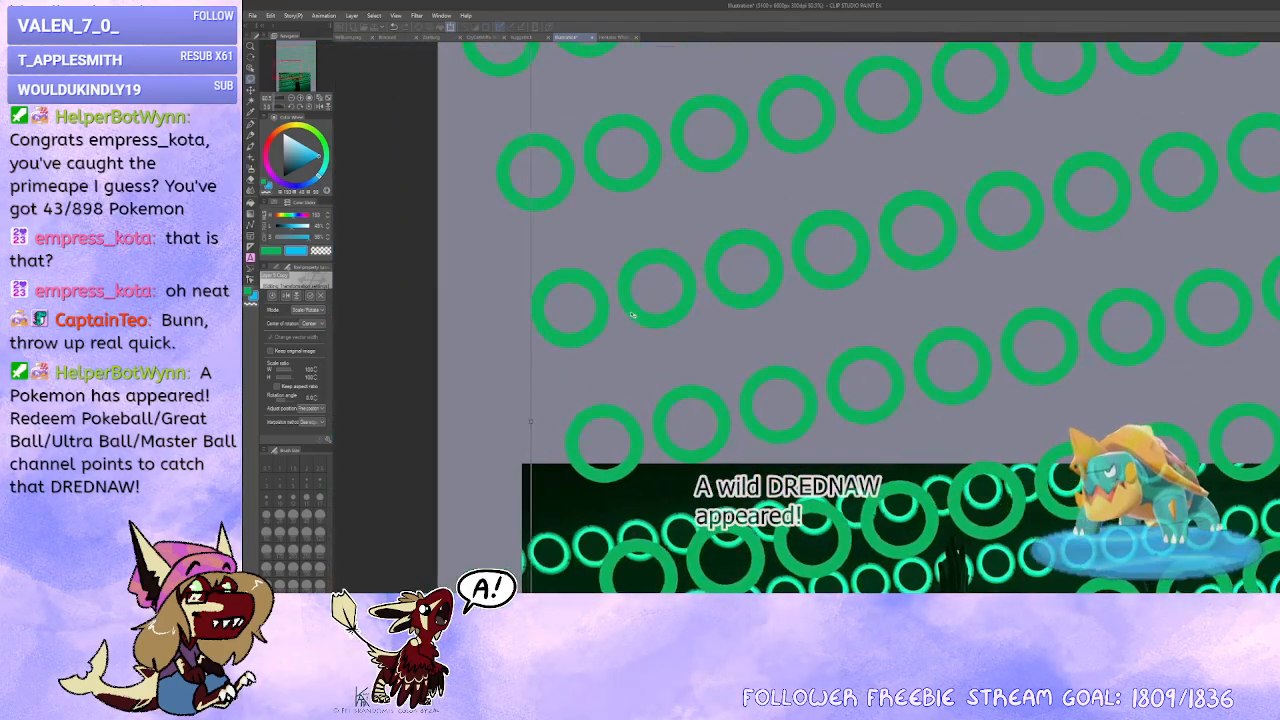
scroll(630, 316, "up", 1)
left_click_drag(686, 317, 475, 343)
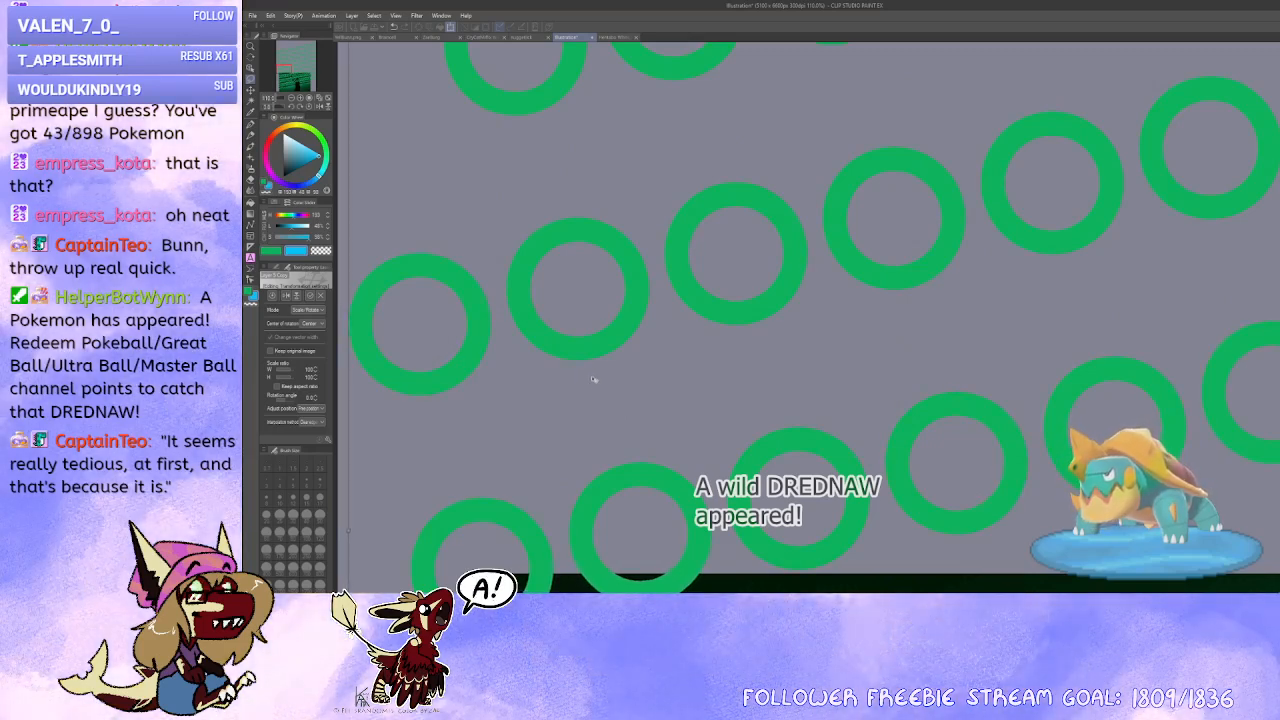
scroll(1030, 250, "down", 10)
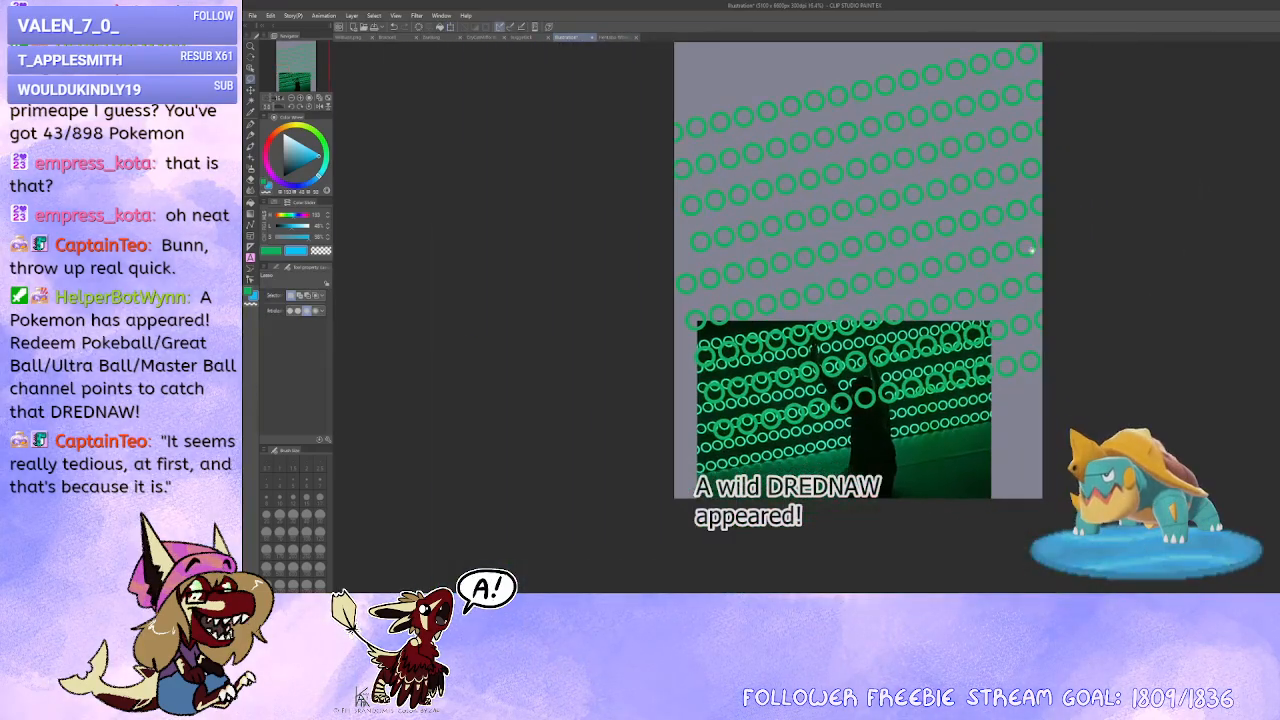
Step: Show the painted figure in front of the rings and move it down and right so it overlaps the photo reference
left_click_drag(1095, 284, 1041, 276)
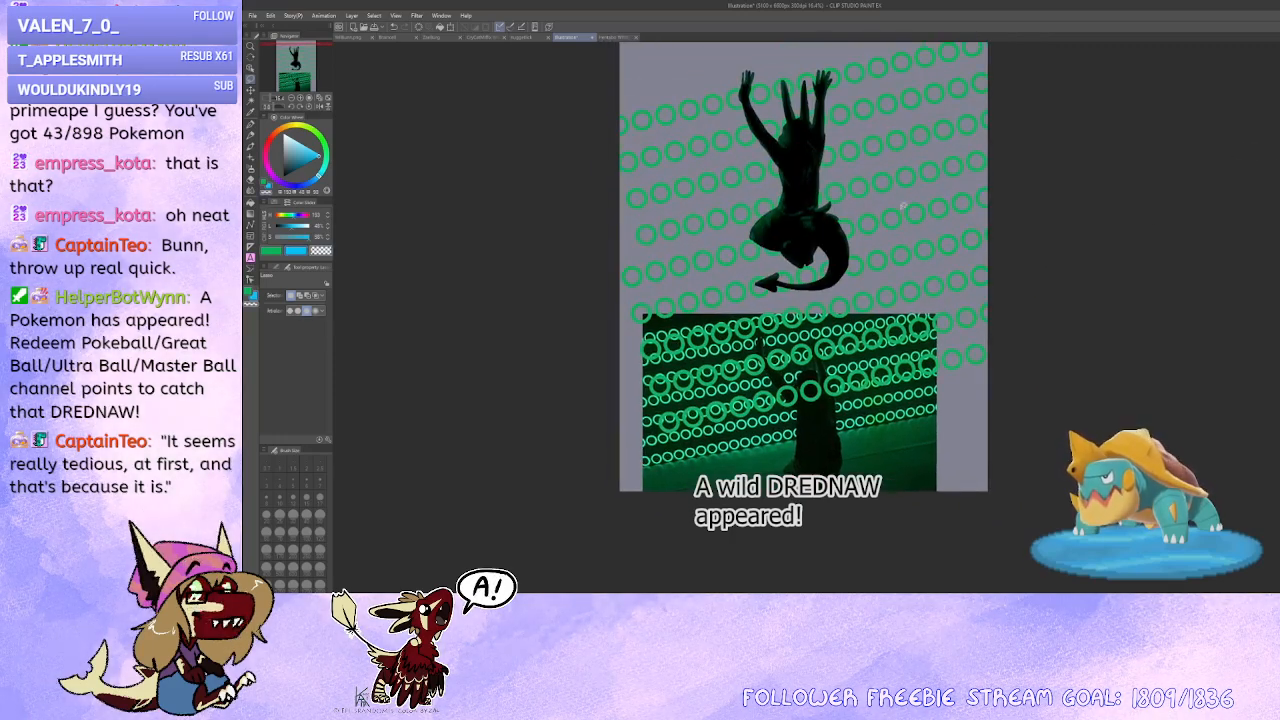
key("ctrl+t")
left_click_drag(835, 243, 950, 367)
left_click(814, 389)
scroll(814, 389, "up", 1)
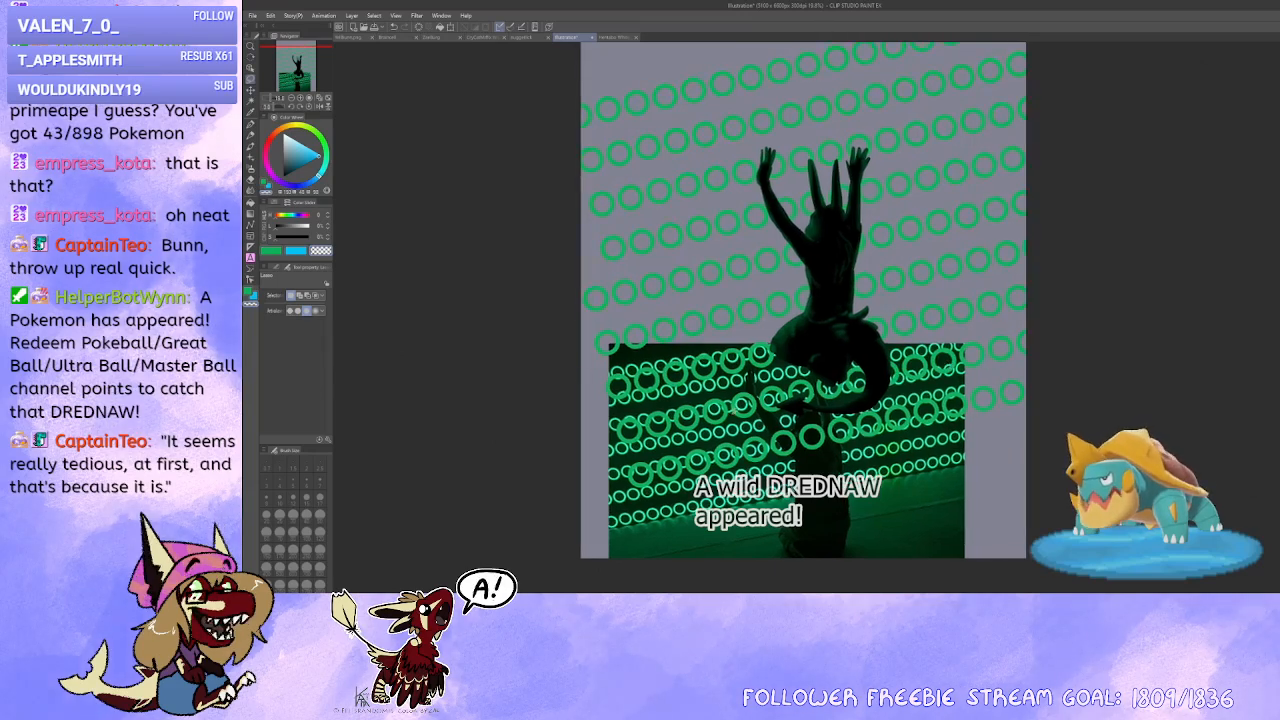
Step: Shrink the whole ring wall slightly, rotate it a little clockwise and shift it left on the canvas
left_click_drag(691, 87, 727, 155)
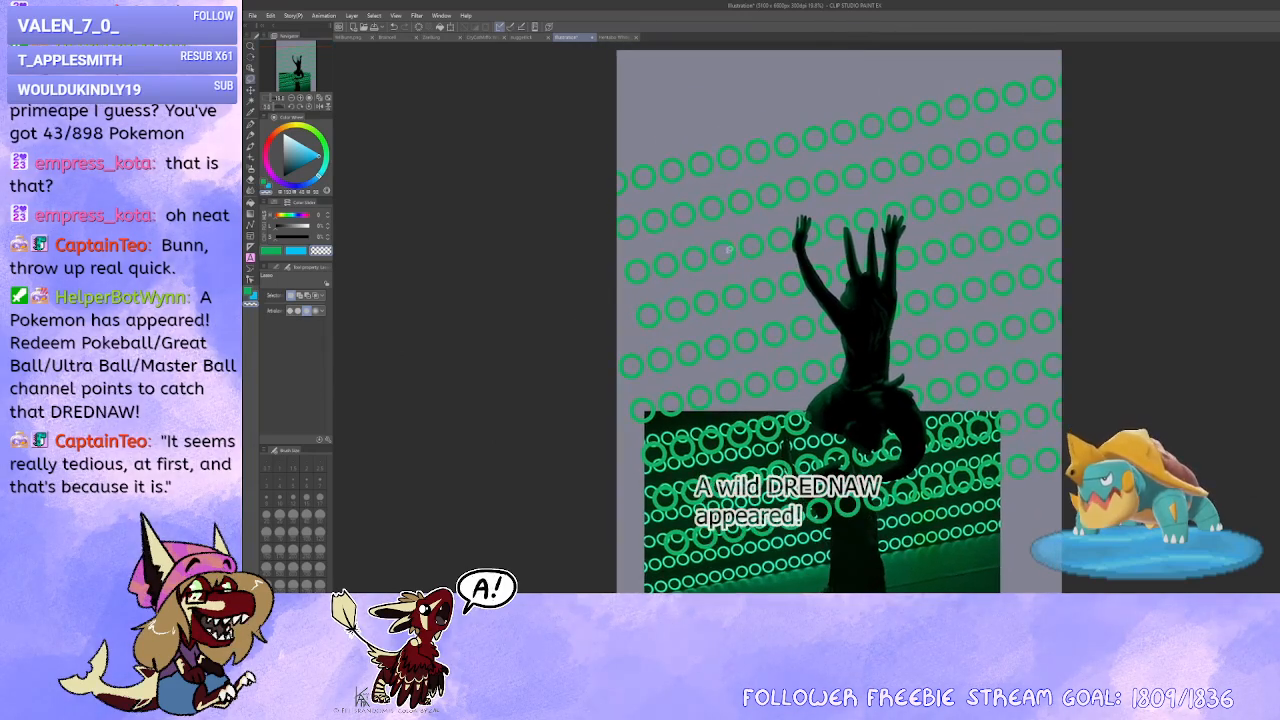
left_click_drag(874, 449, 869, 397)
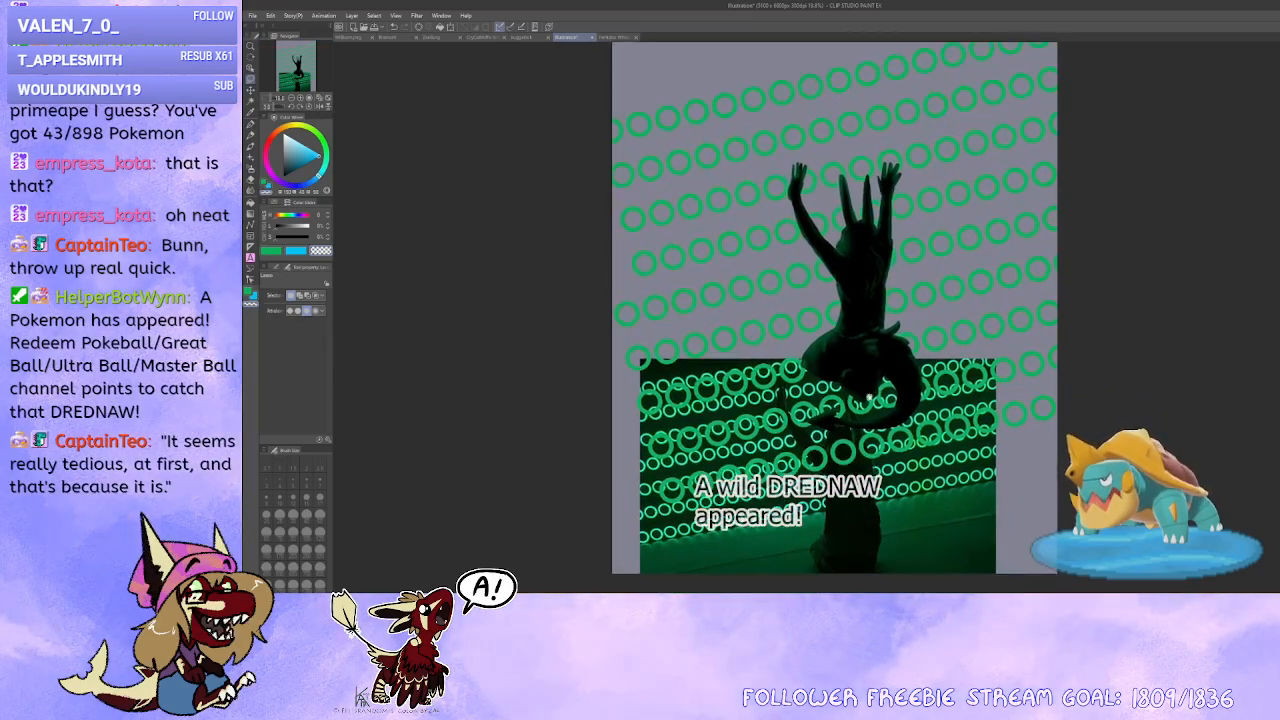
left_click_drag(950, 366, 924, 418)
scroll(924, 418, "down", 1)
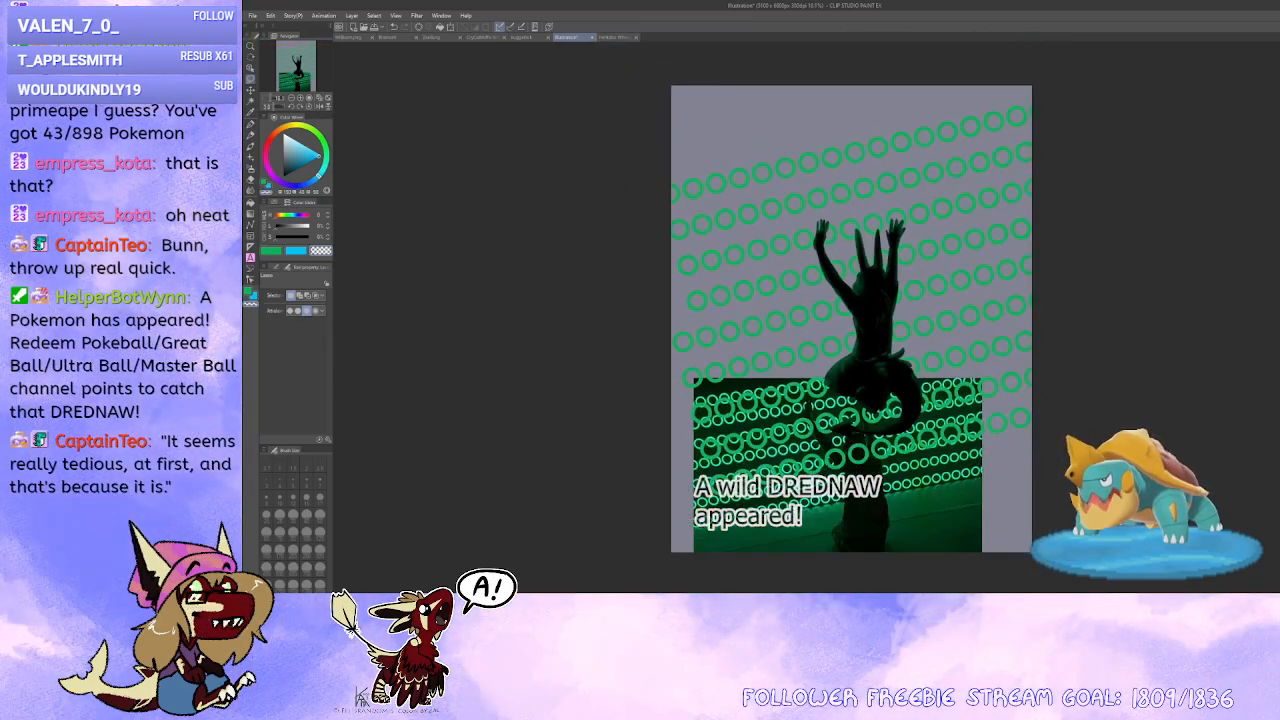
key("c")
key("ctrl+t")
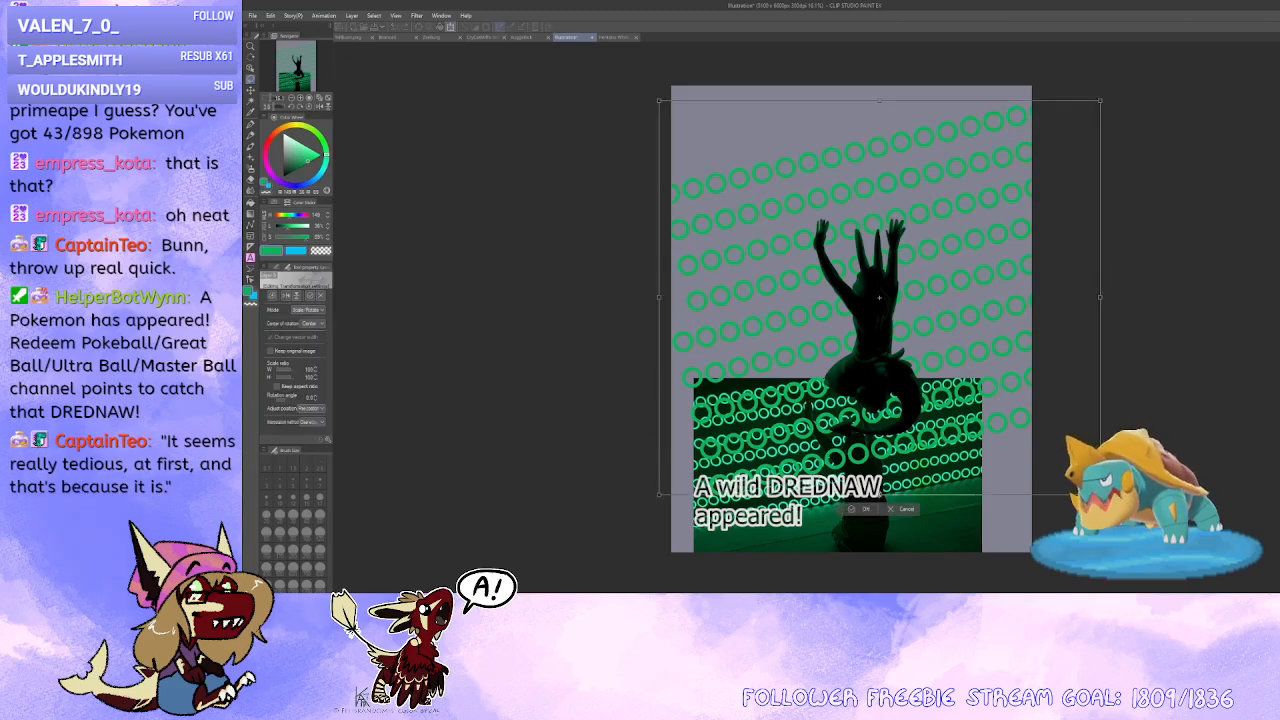
left_click_drag(879, 494, 870, 466)
left_click_drag(1067, 428, 1032, 432)
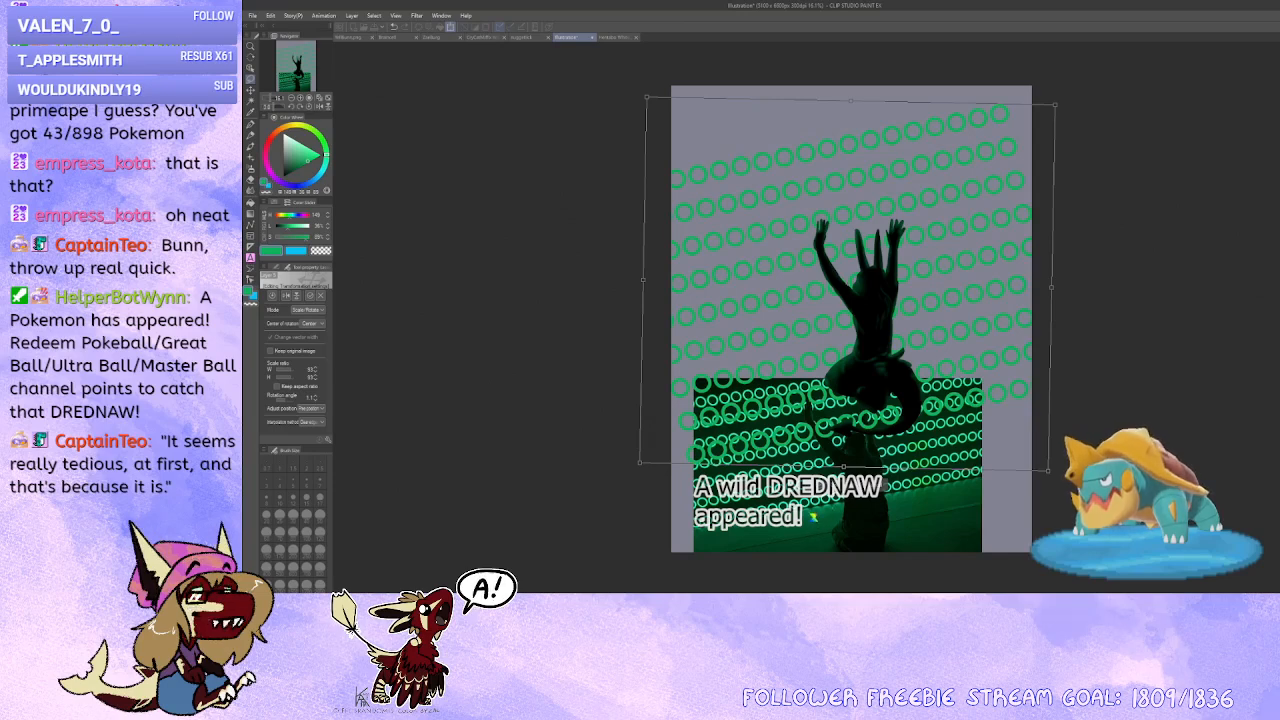
key("Return")
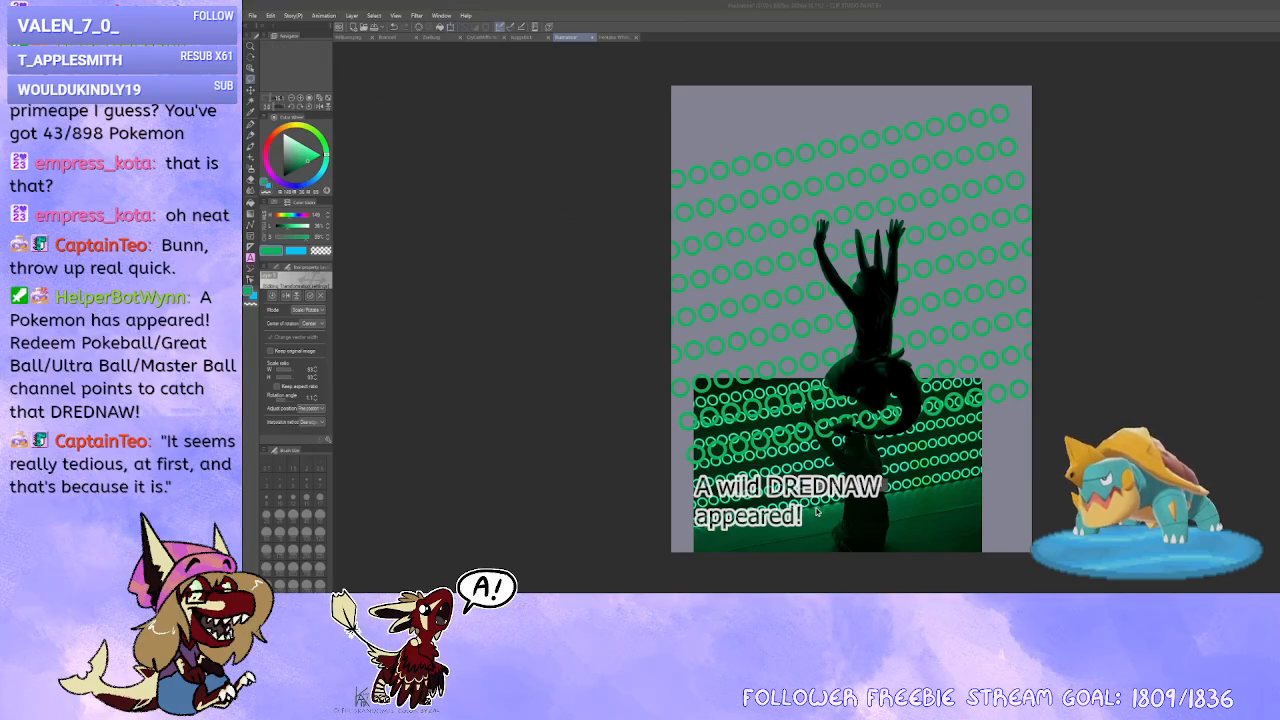
Step: Paint the lower part of the canvas solid black up to a slanted edge that follows the ring rows
left_click_drag(817, 509, 797, 481)
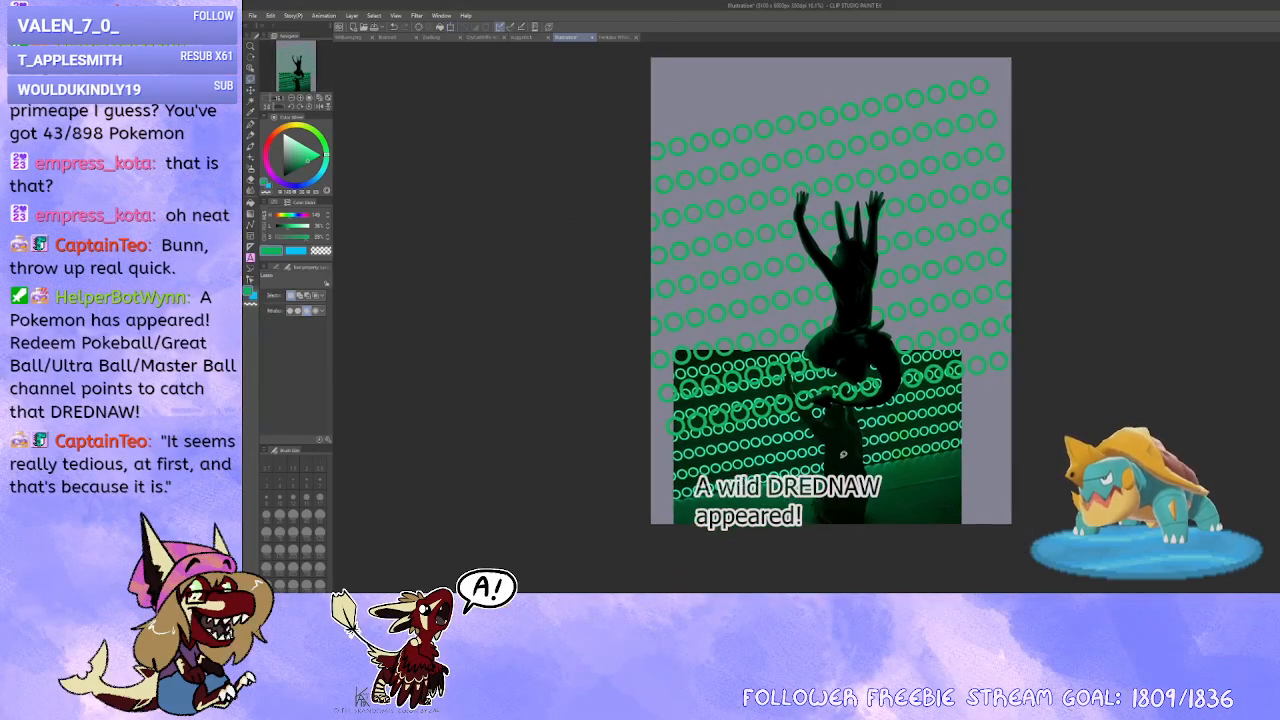
scroll(1063, 362, "up", 3)
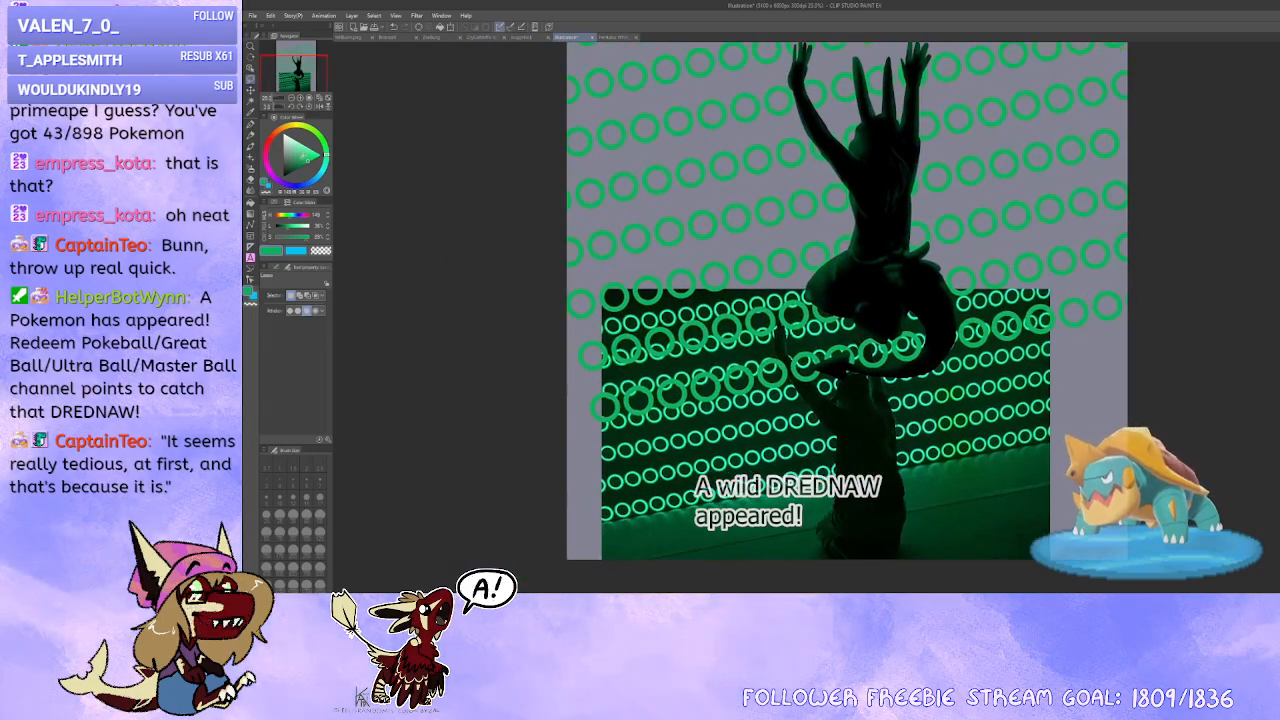
left_click(251, 124)
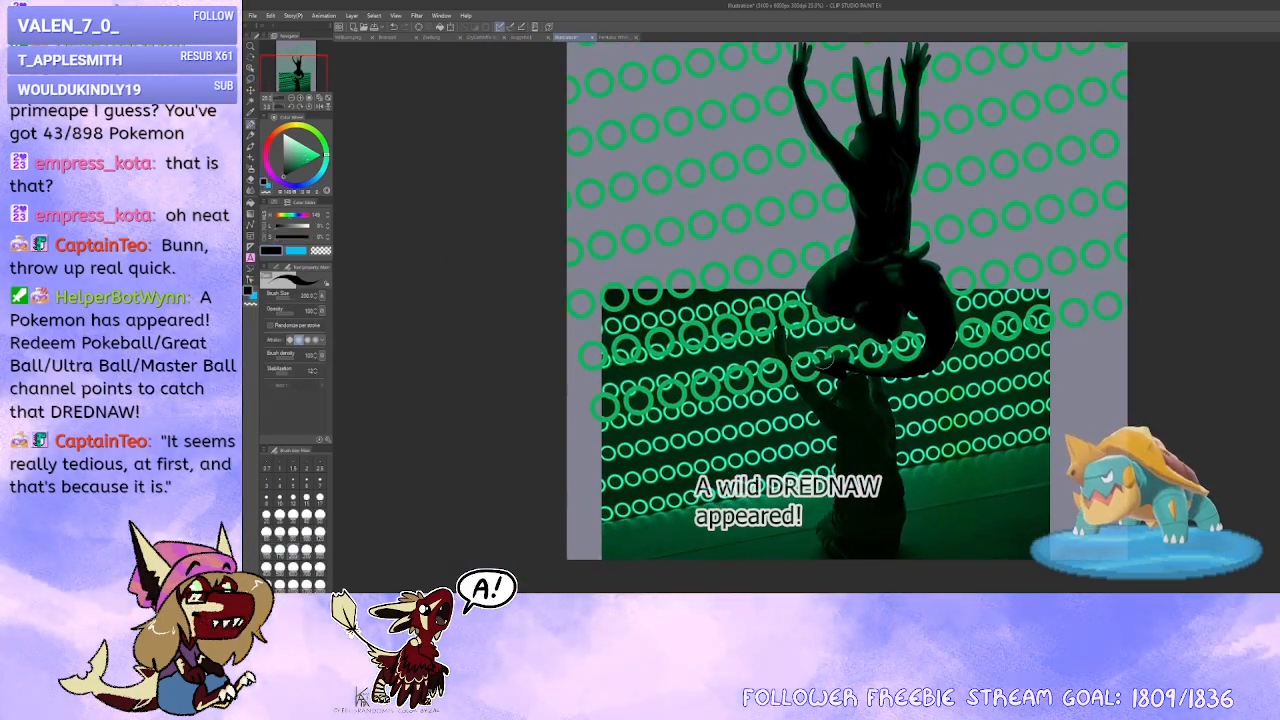
mouse_move(546, 357)
left_mouse_down()
mouse_move(1150, 232)
mouse_move(694, 336)
mouse_move(860, 345)
mouse_move(849, 300)
mouse_move(1175, 278)
mouse_move(750, 372)
mouse_move(1100, 410)
mouse_move(580, 520)
mouse_move(850, 540)
mouse_move(990, 530)
left_mouse_up()
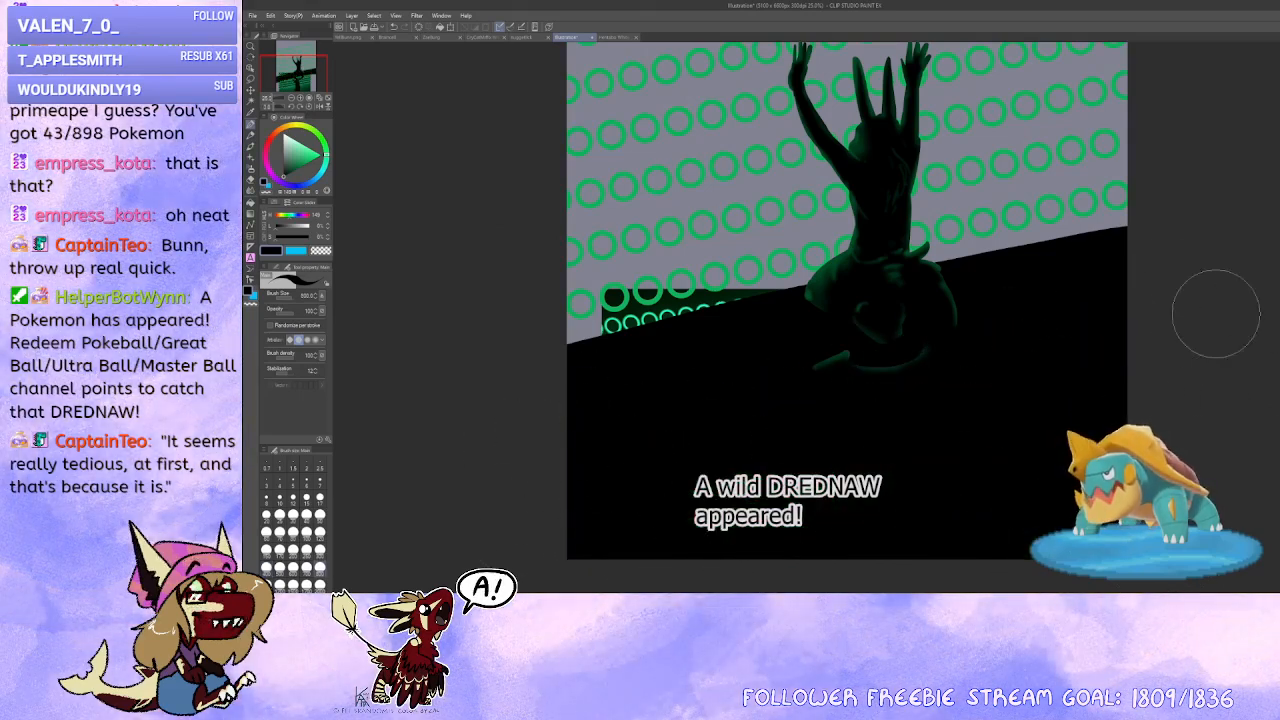
left_click_drag(1092, 254, 1043, 311)
Step: Cover the rest of the canvas in solid black with a much larger brush
scroll(737, 377, "down", 3)
key("bracketright")
key("bracketright")
key("bracketright")
key("bracketright")
key("bracketright")
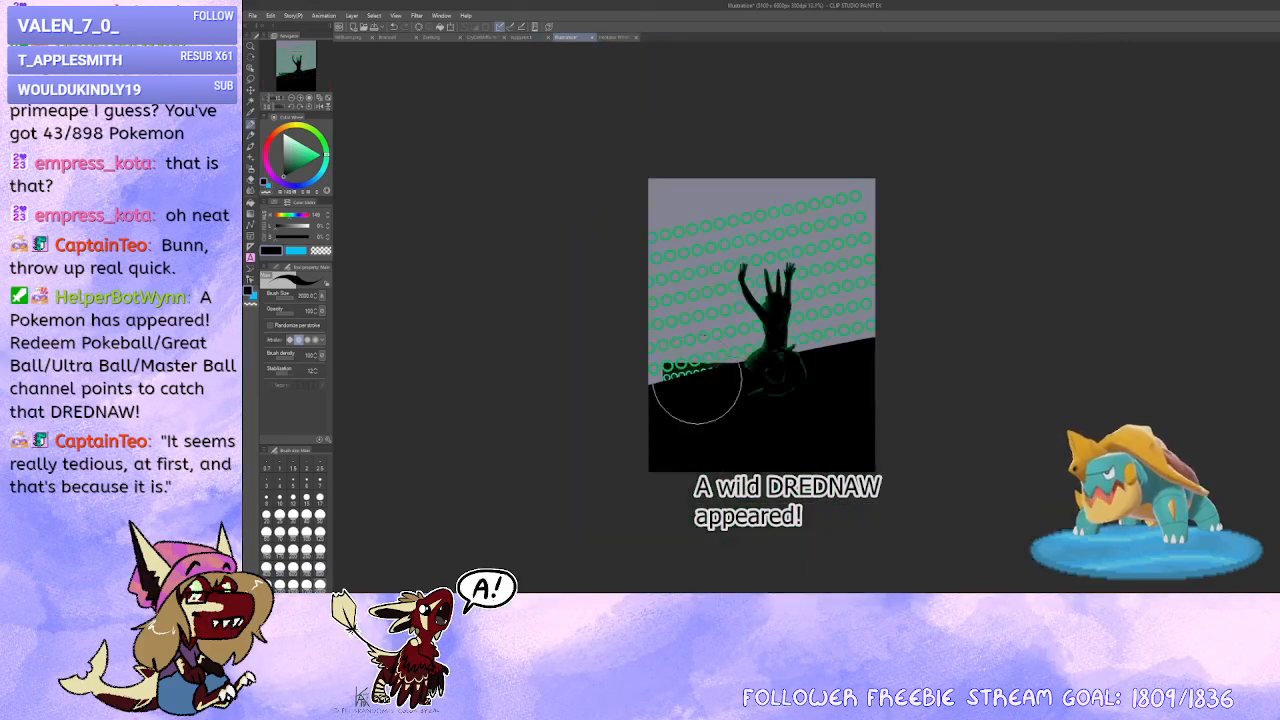
mouse_move(637, 397)
left_mouse_down()
mouse_move(897, 291)
mouse_move(766, 186)
mouse_move(1091, 209)
left_mouse_up()
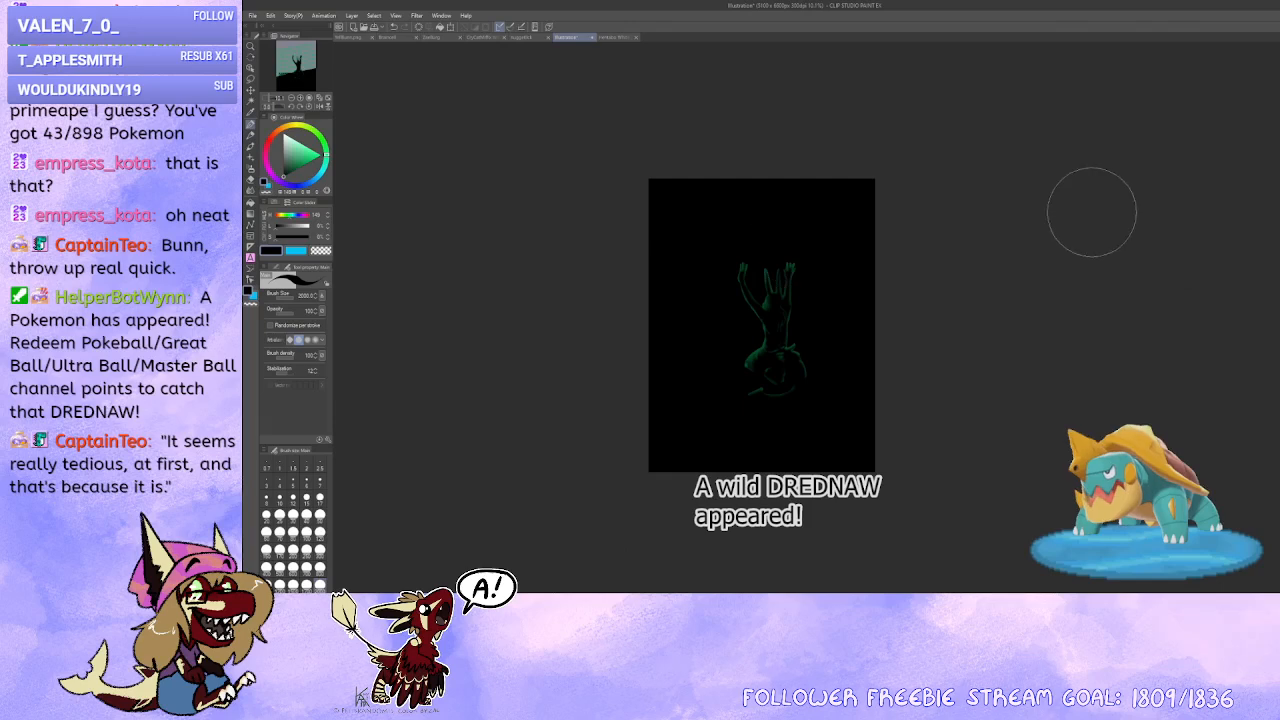
Step: Put the black fill behind the ring rows and bring the photo reference back faintly over it
key("ctrl+z")
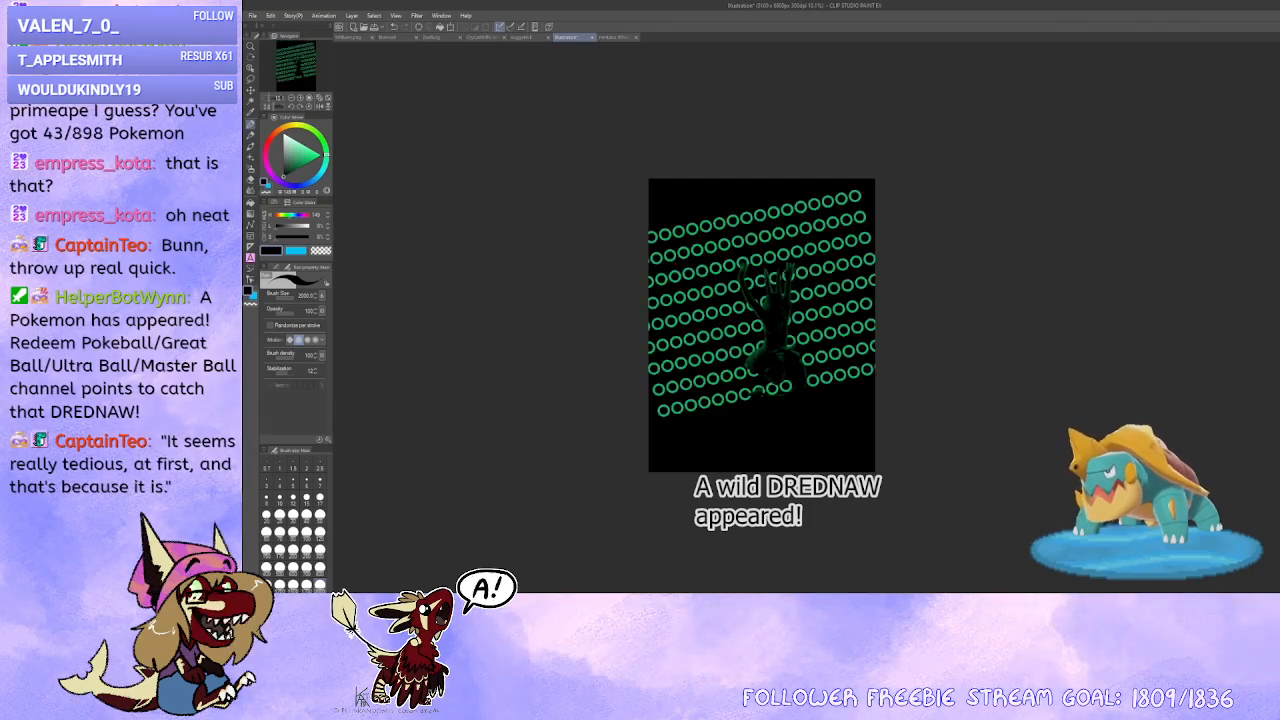
key("ctrl+z")
key("ctrl+y")
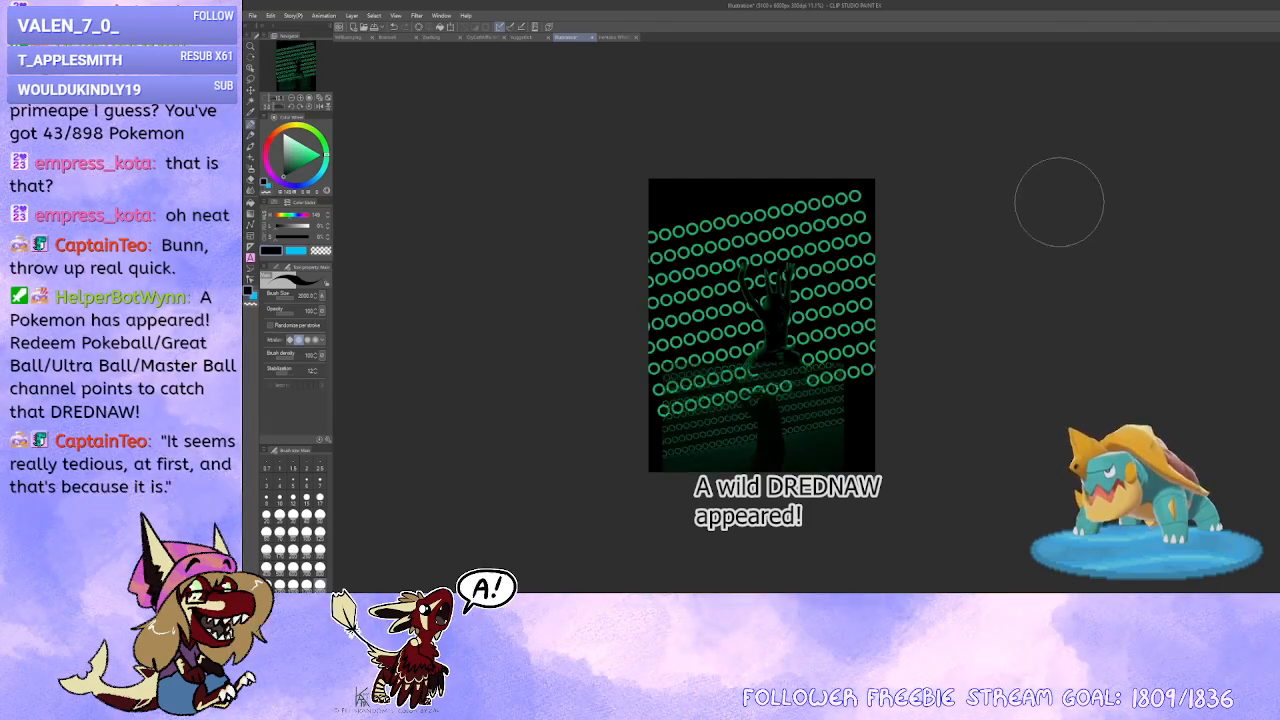
Step: Reduce the brush size and sample a very dark green from the photo reference as the drawing colour
scroll(878, 220, "up", 2)
left_click_drag(933, 322, 980, 297)
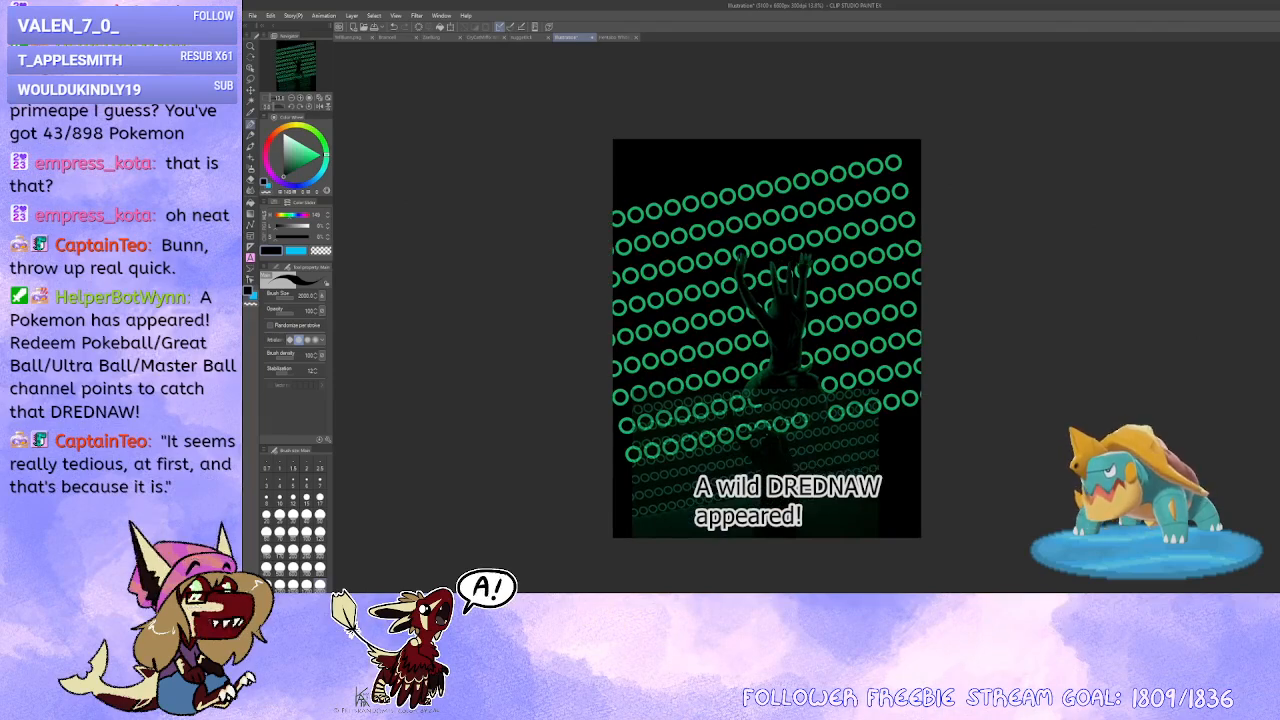
scroll(886, 415, "up", 2)
left_click_drag(886, 415, 936, 417)
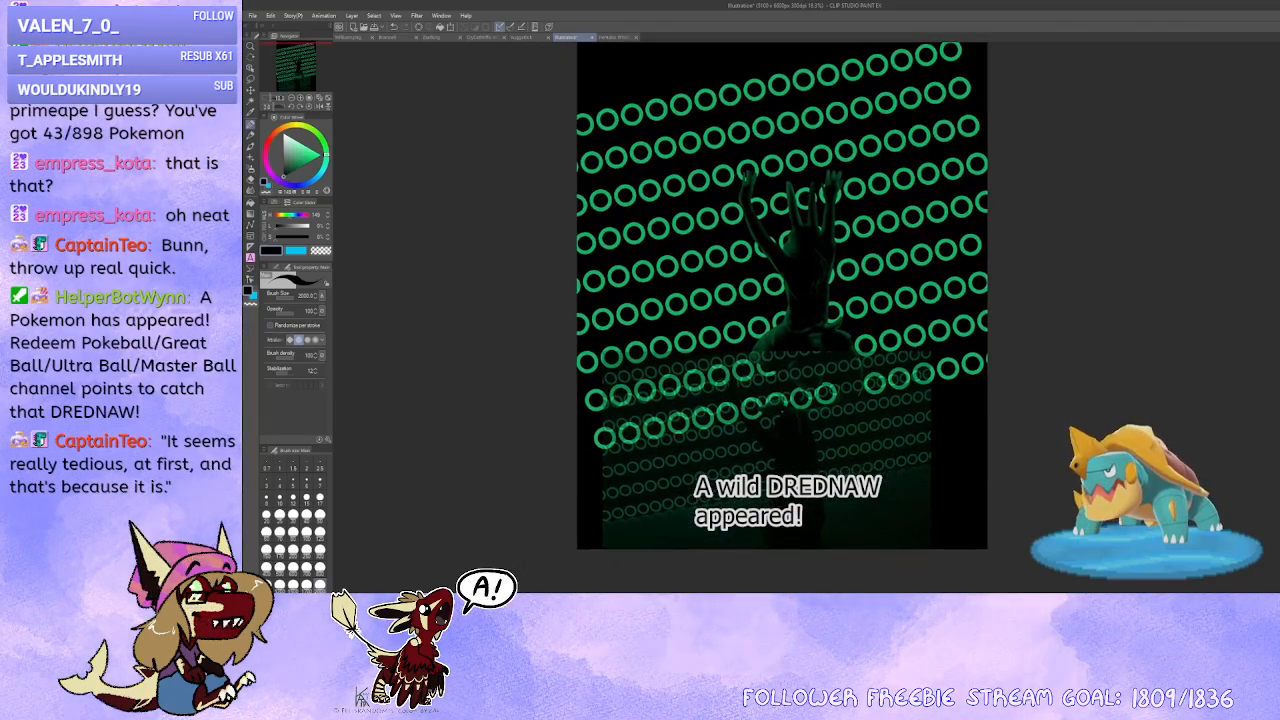
left_click_drag(968, 325, 990, 290)
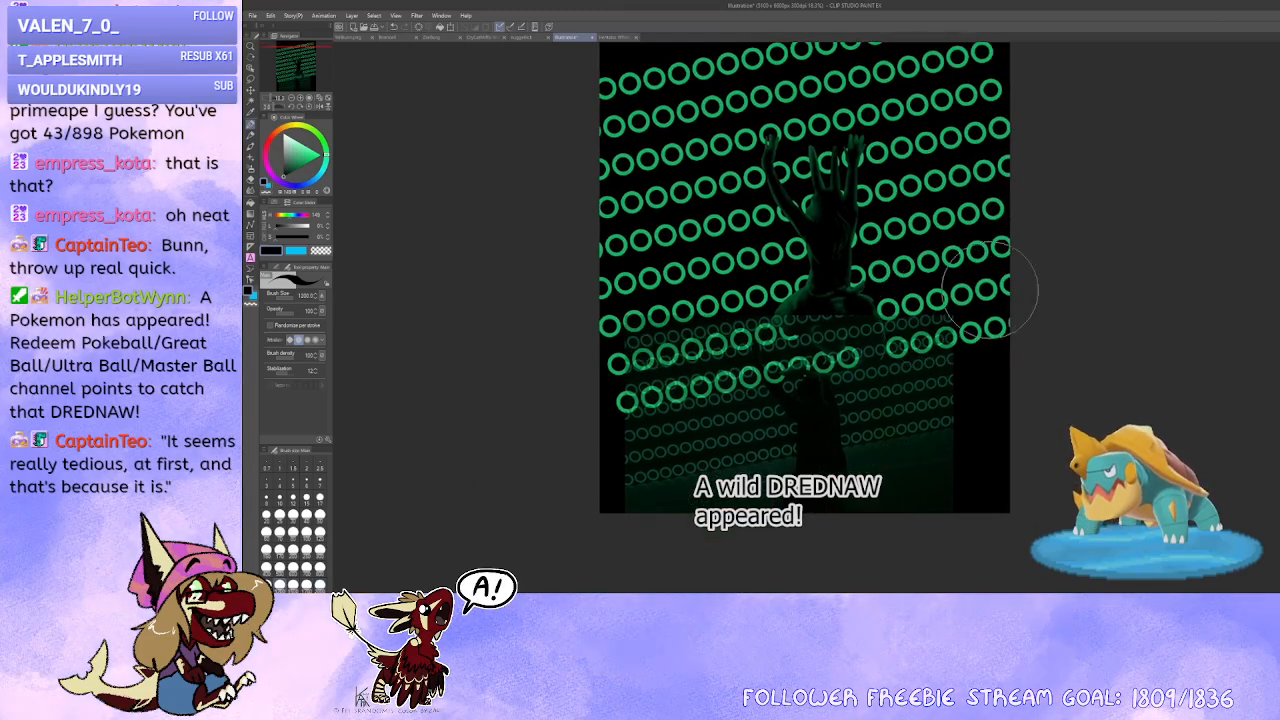
key("bracketleft")
key("alt")
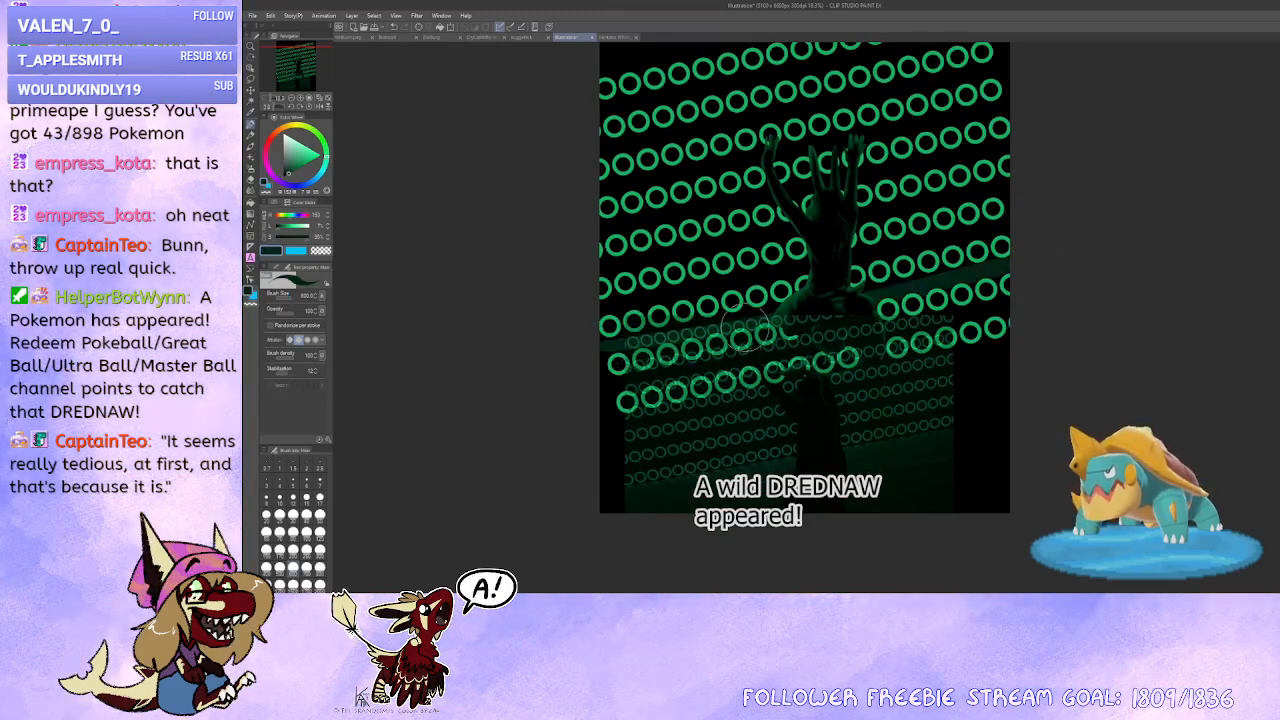
Step: Select the canvas area below a slanted line parallel to the ring rows with the Polyline selection
left_click(250, 80)
left_click_drag(497, 273, 477, 256)
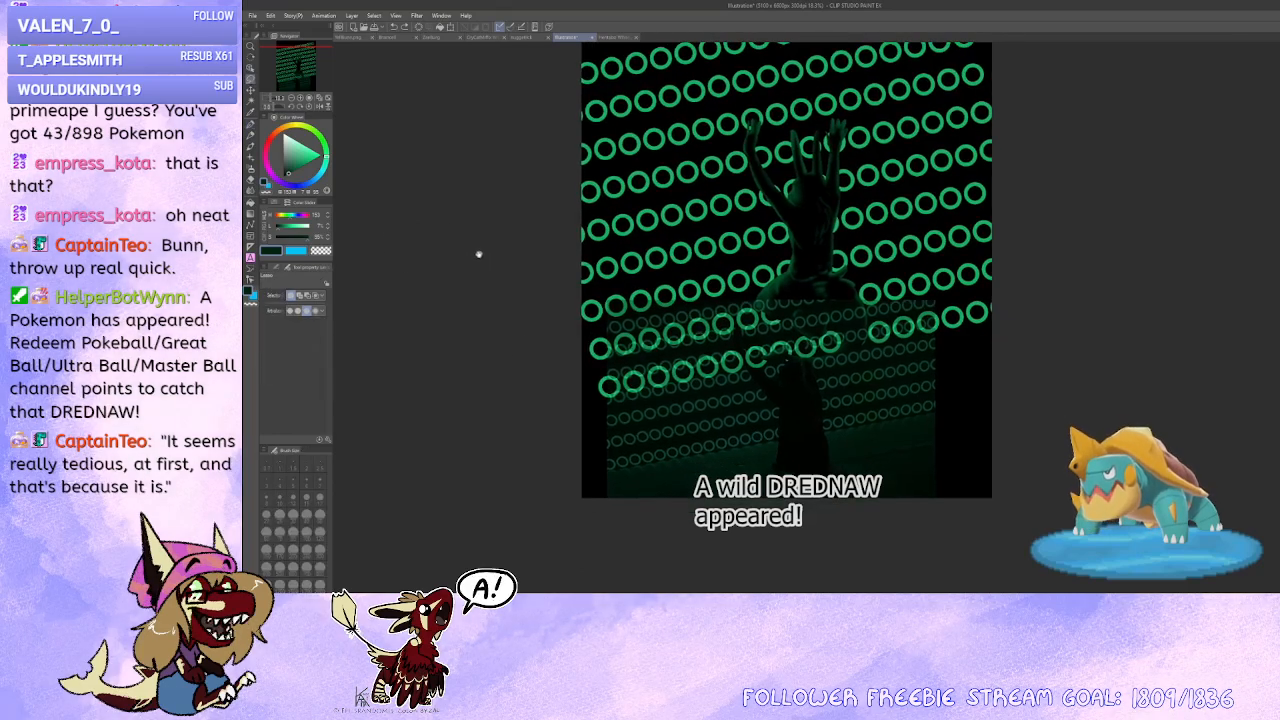
scroll(496, 273, "up", 2)
left_click(277, 268)
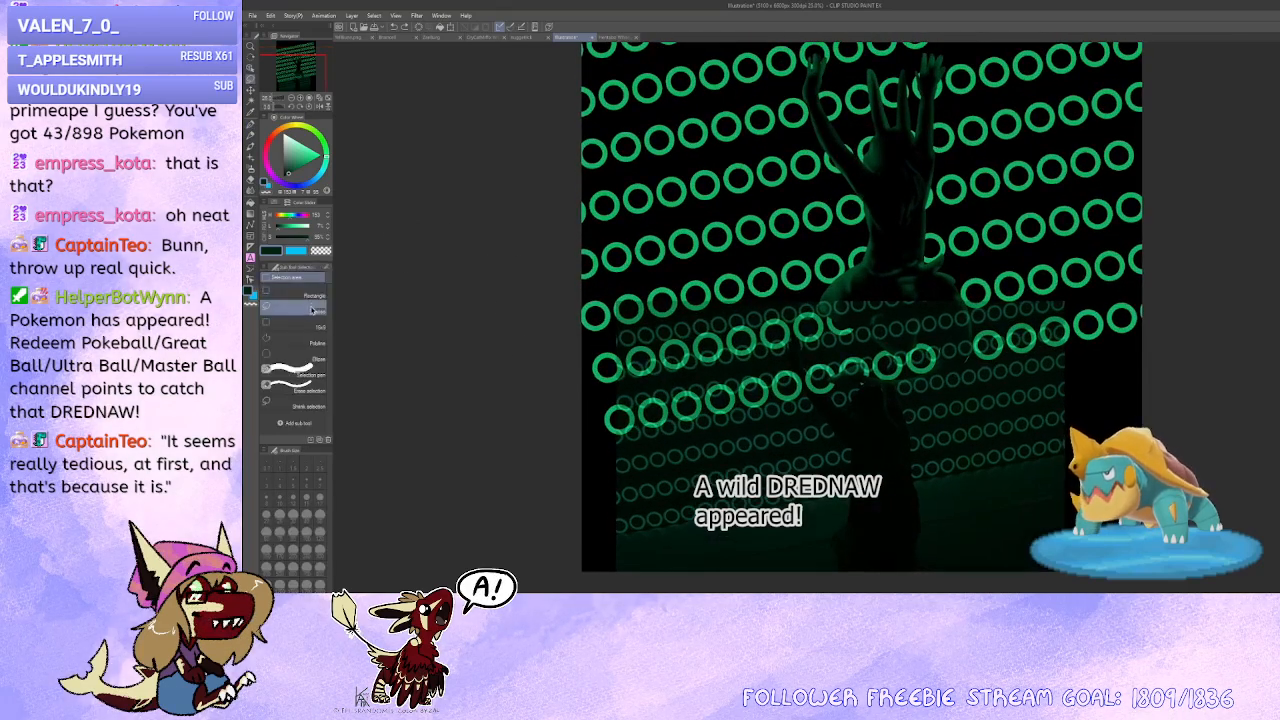
left_click(575, 338)
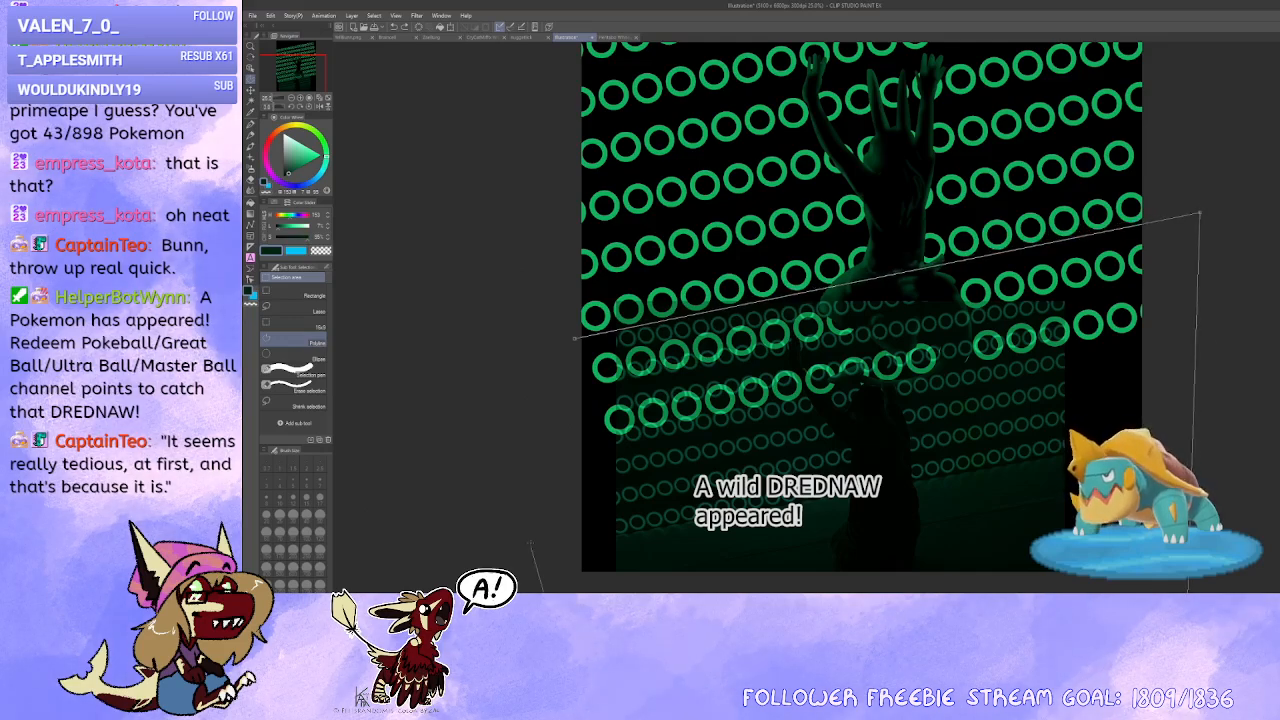
left_click(575, 338)
scroll(582, 308, "down", 3)
Step: Fill the selected floor area with dark green using a large brush, and clear the selection
left_click(250, 125)
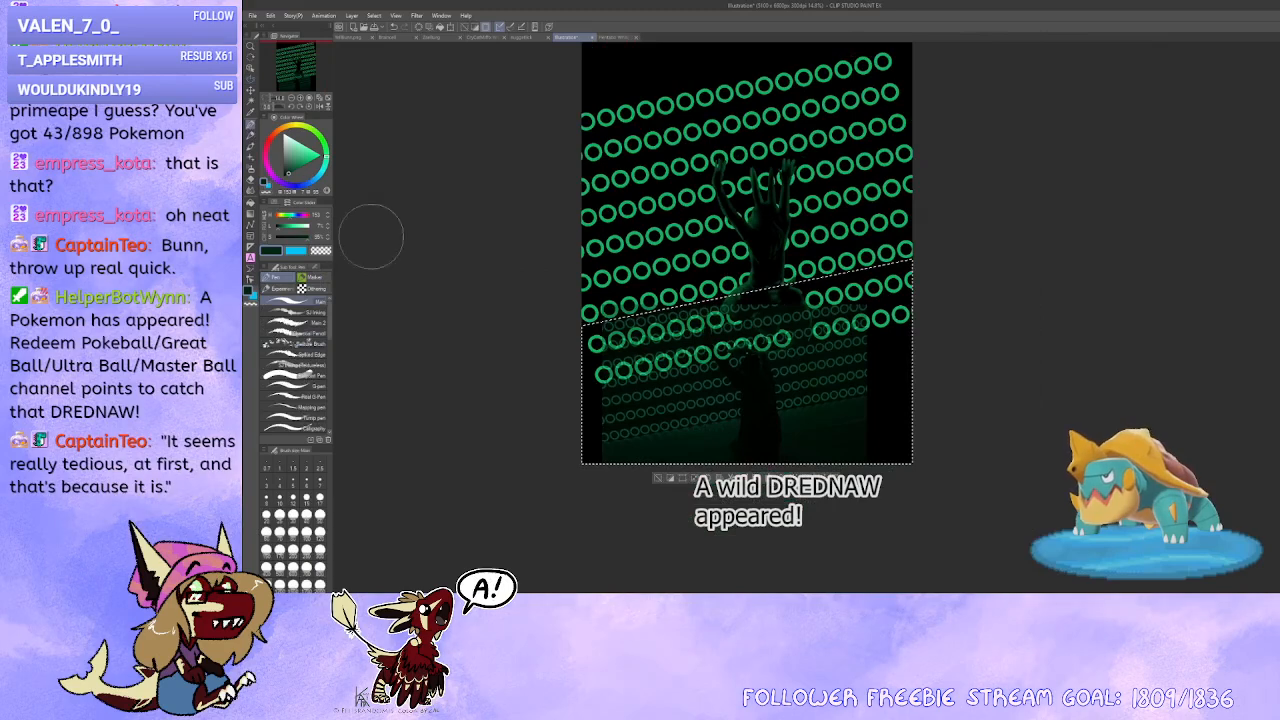
key("]")
key("]")
key("]")
key("]")
mouse_move(590, 360)
left_mouse_down()
mouse_move(704, 318)
mouse_move(672, 350)
mouse_move(700, 392)
mouse_move(713, 458)
mouse_move(626, 474)
left_mouse_up()
key("x")
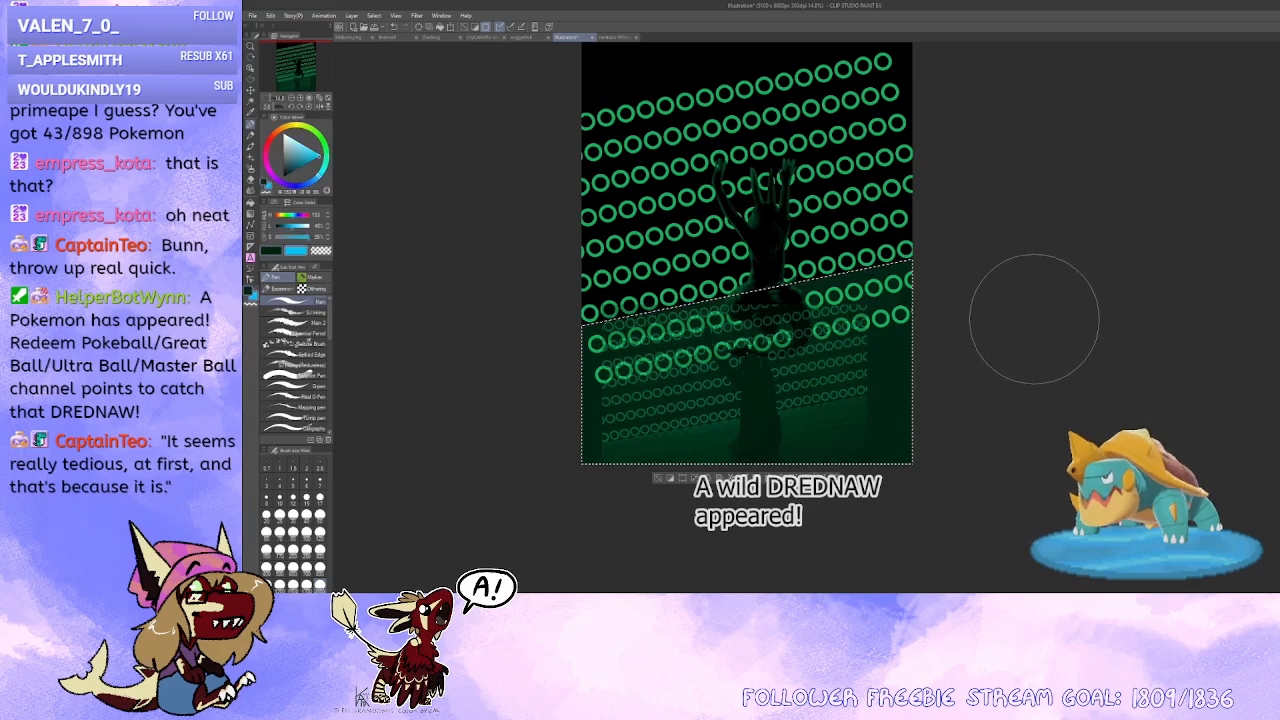
key("ctrl+d")
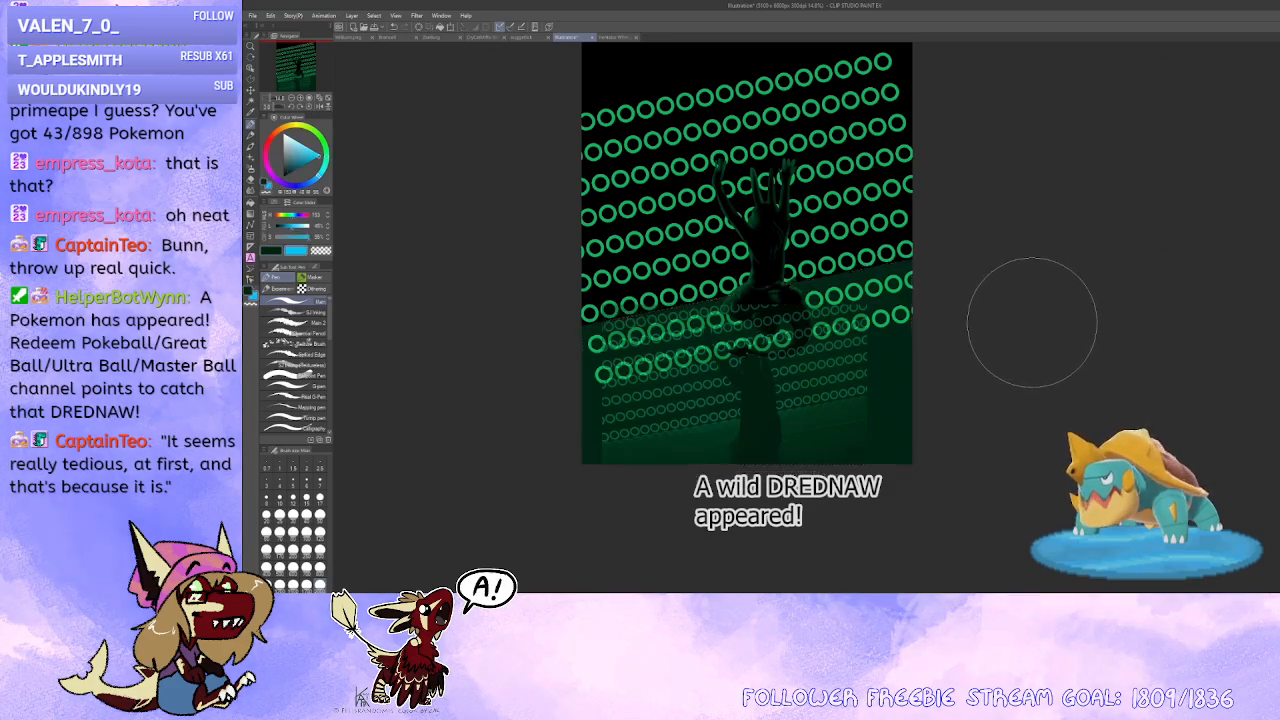
Step: Select the area below the slanted floor edge with the Polyline selection, delete the ring rows overlapping the floor, and clear the selection
scroll(1041, 319, "up", 1)
left_click_drag(1096, 217, 1129, 257)
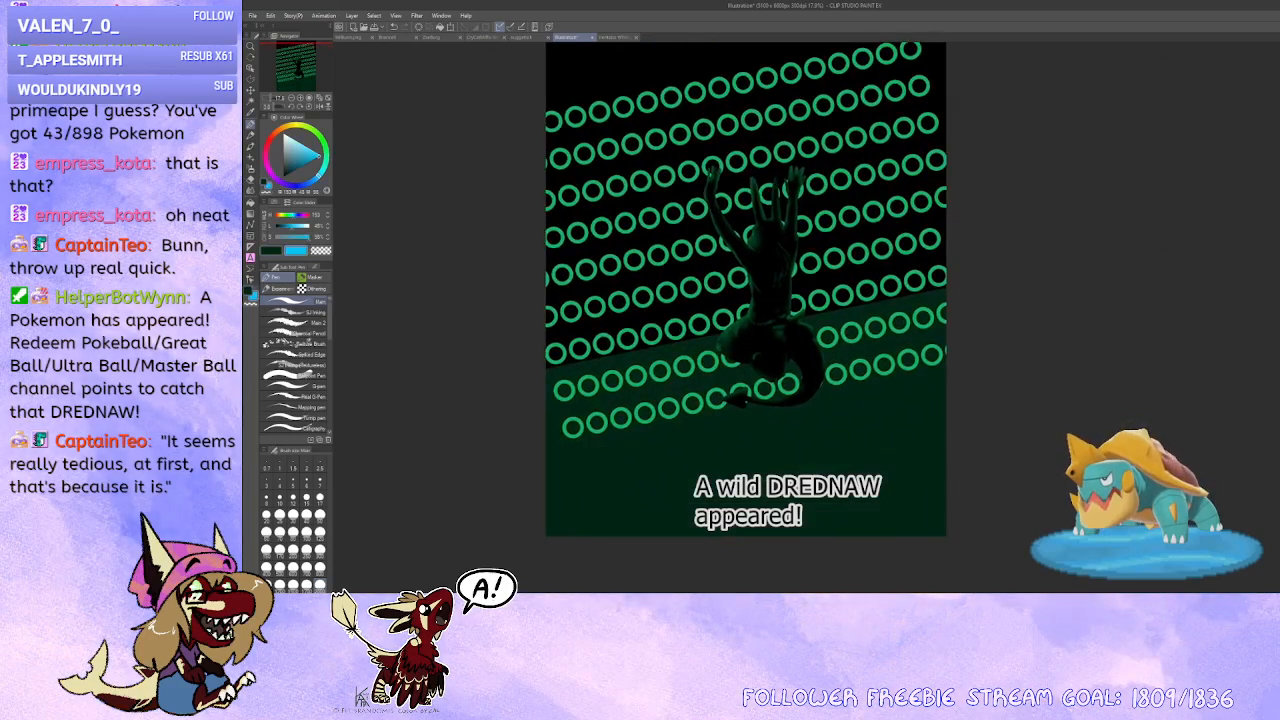
key("m")
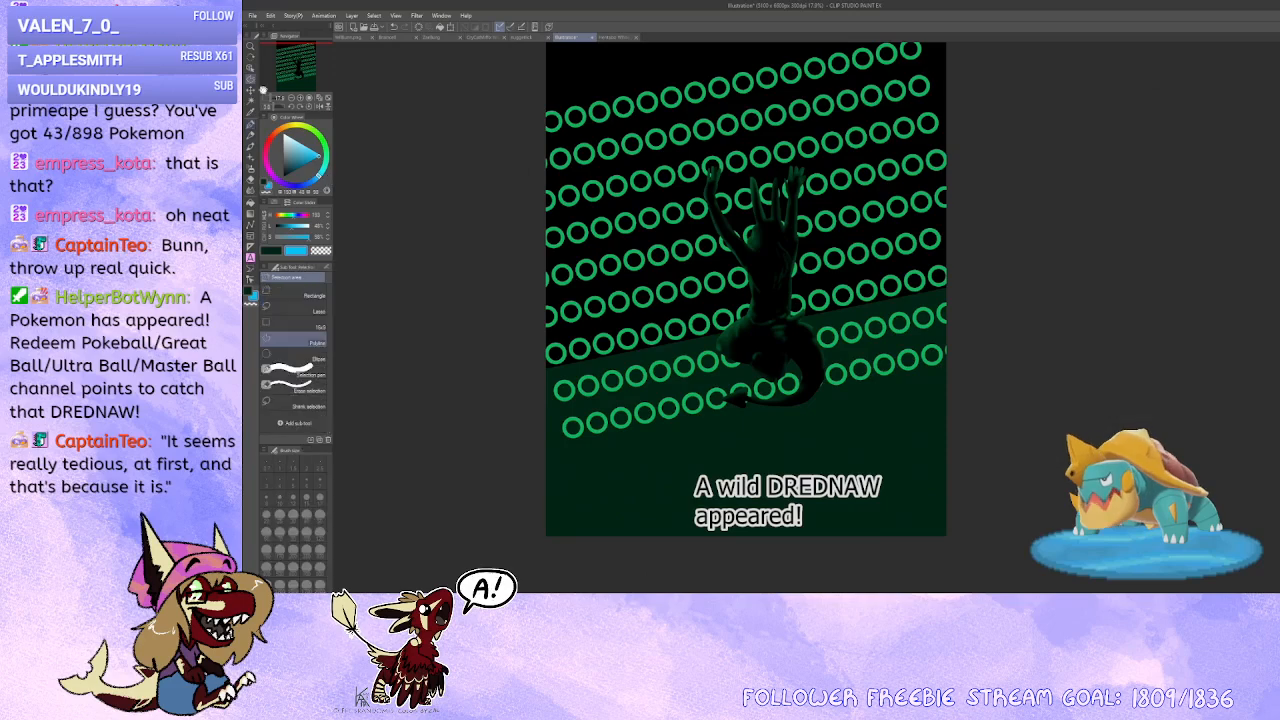
left_click(540, 377)
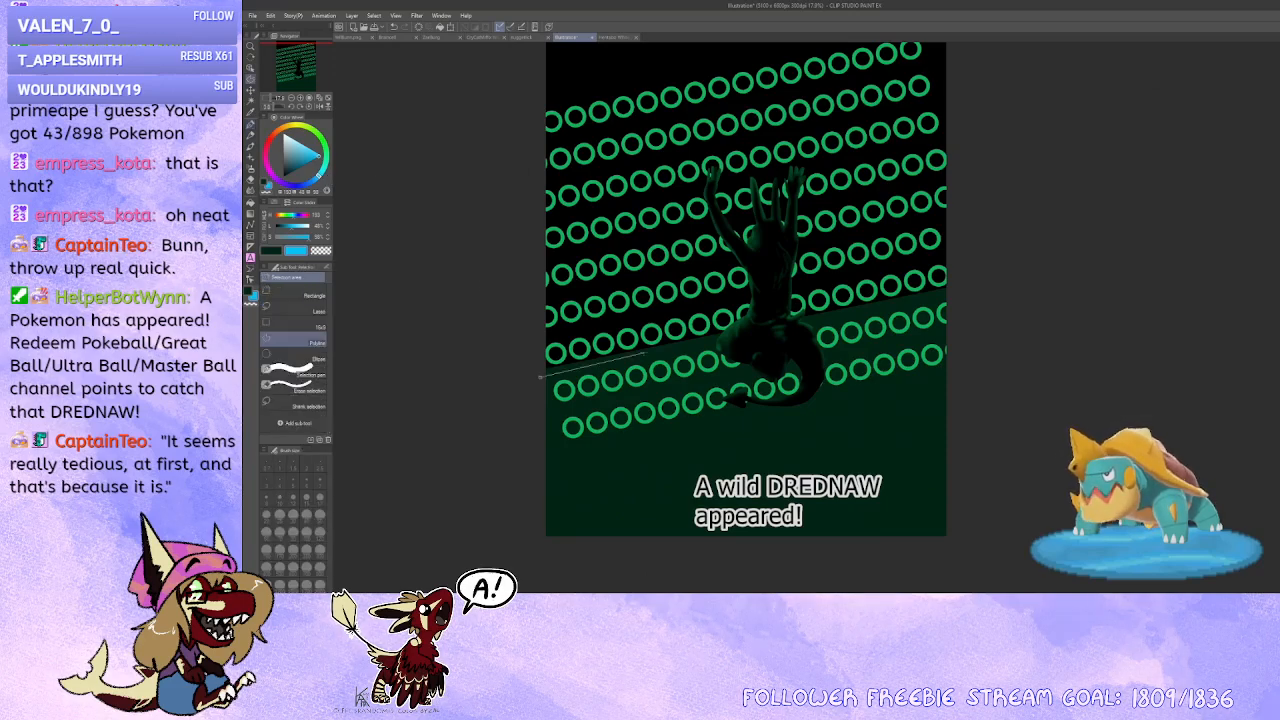
left_click(983, 289)
left_click(1044, 493)
left_click(497, 493)
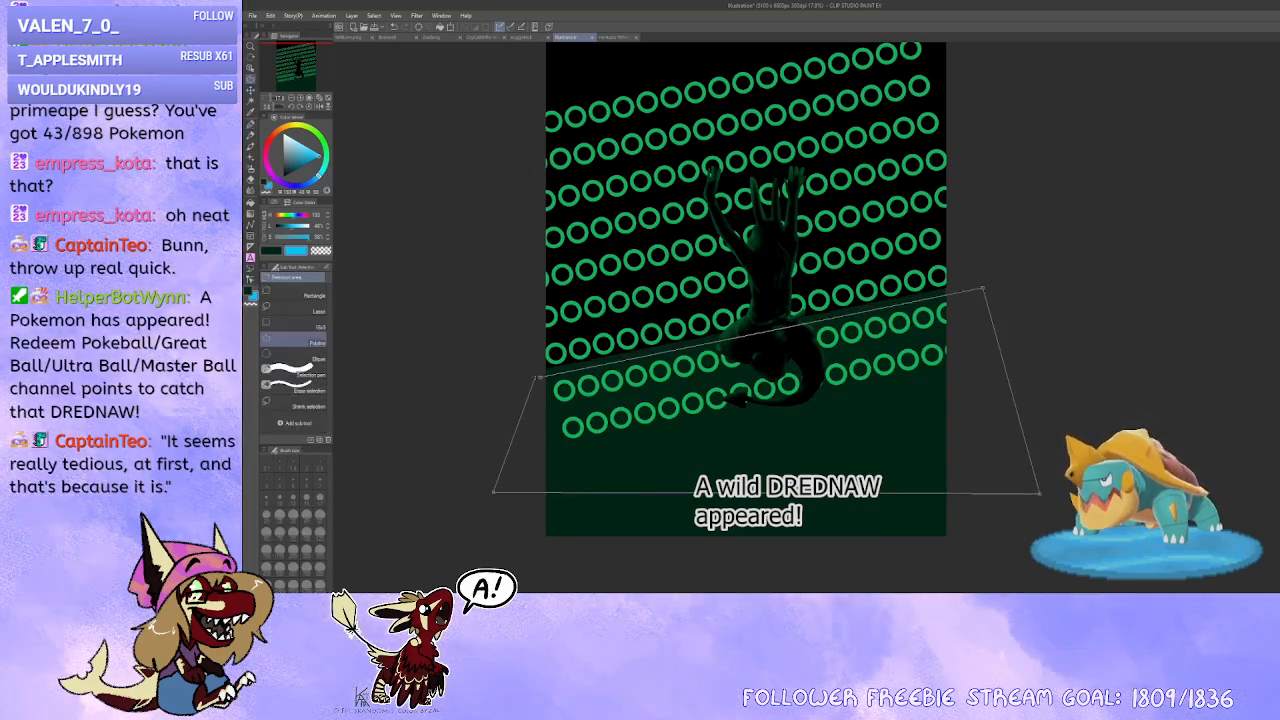
left_click(540, 377)
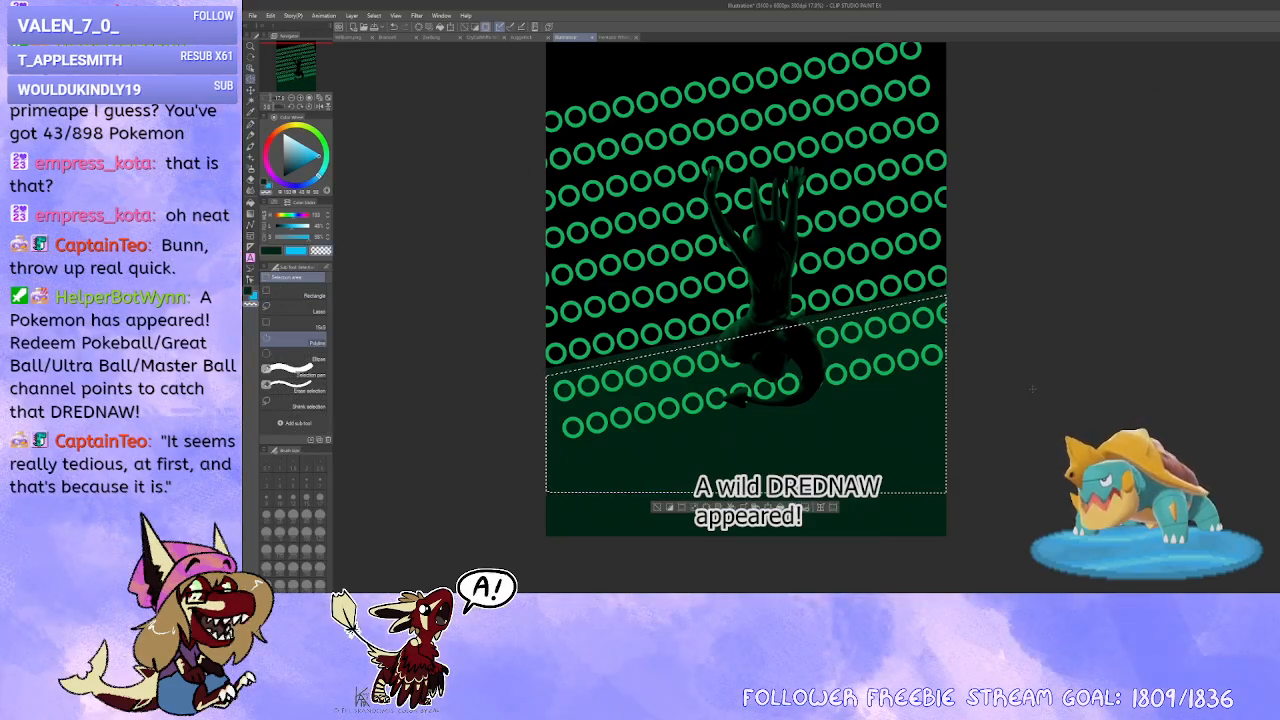
key("Delete")
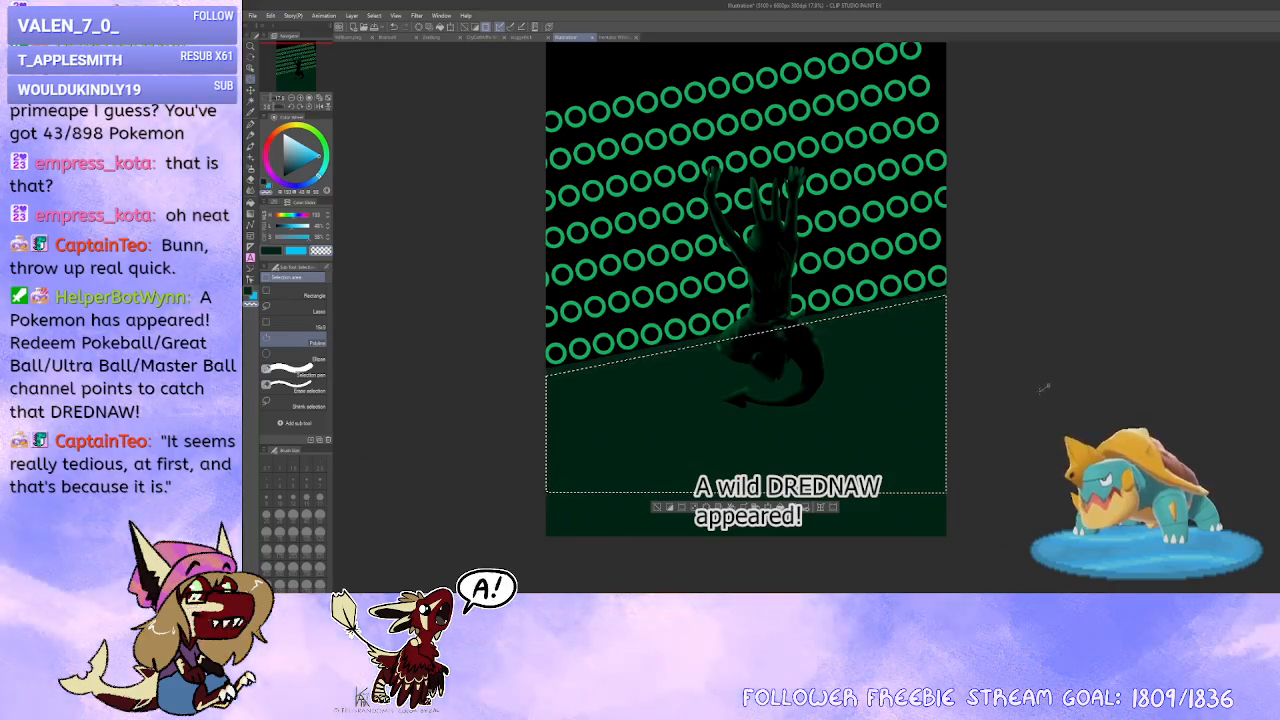
left_click(1047, 386)
key("ctrl+d")
key("x")
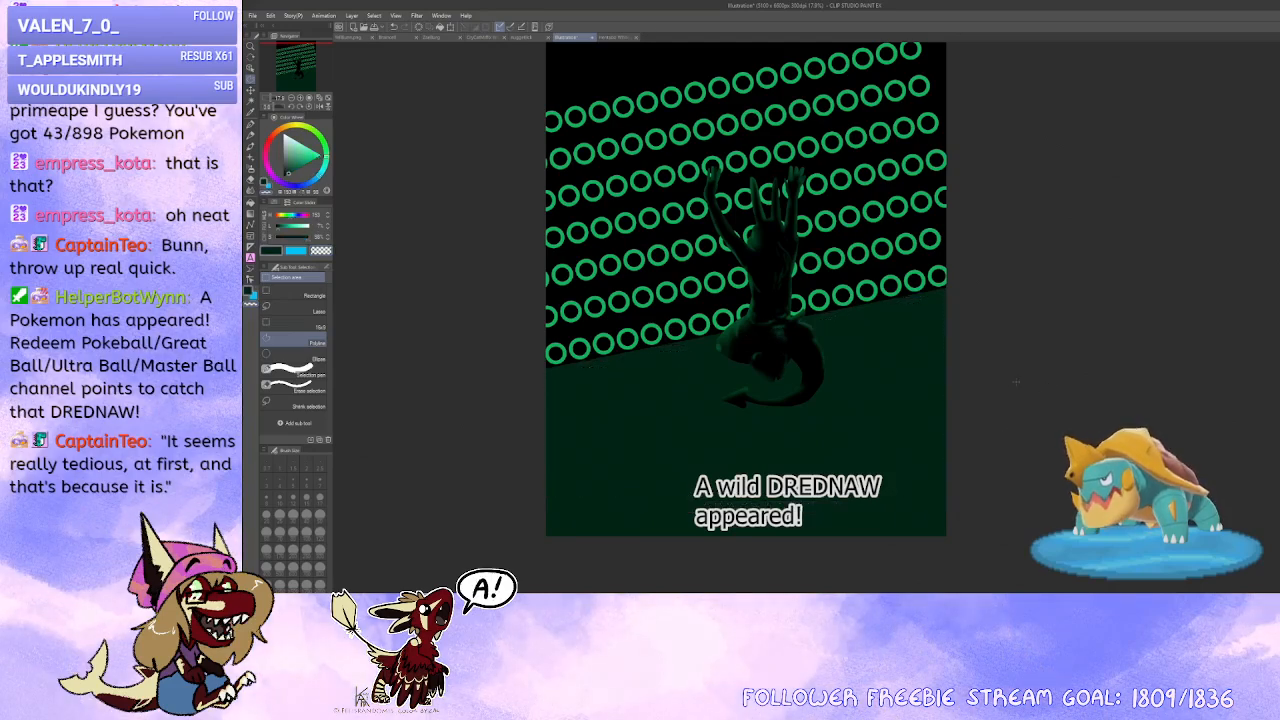
Step: Transform the kneeling figure by moving it lower and slightly sideways so it sits farther onto the floor
left_click_drag(993, 384, 983, 413)
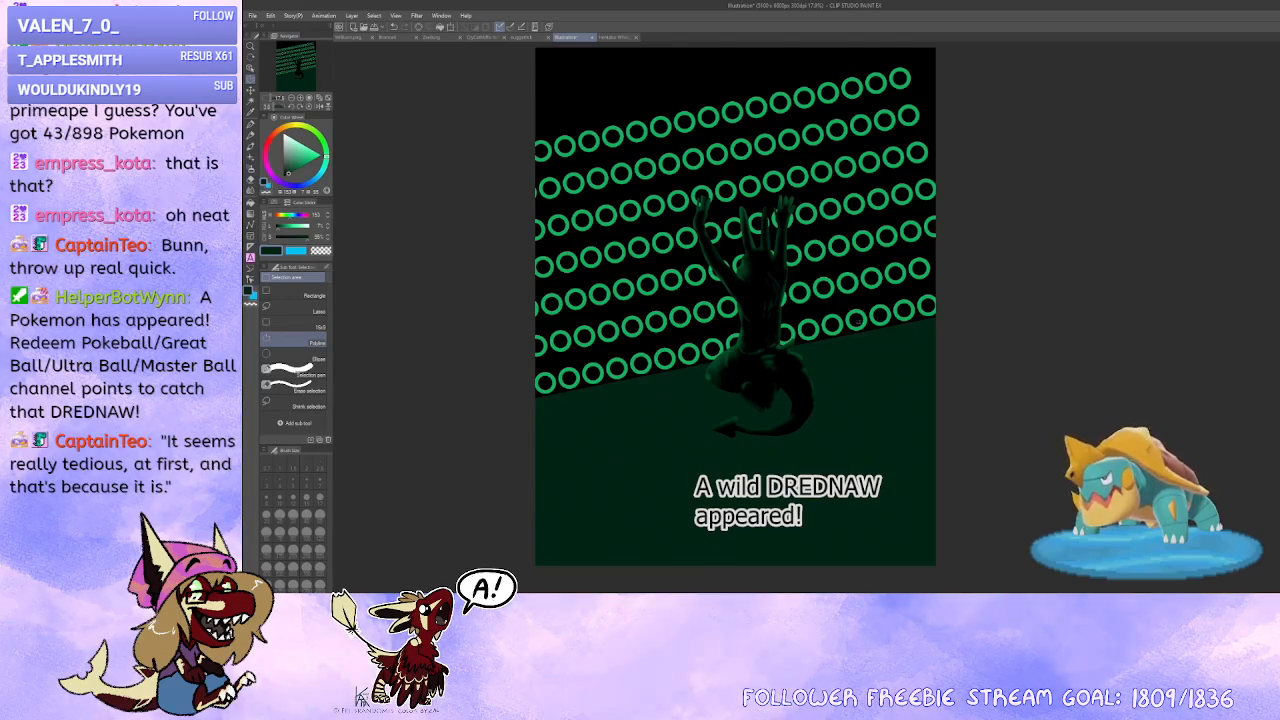
key("ctrl+t")
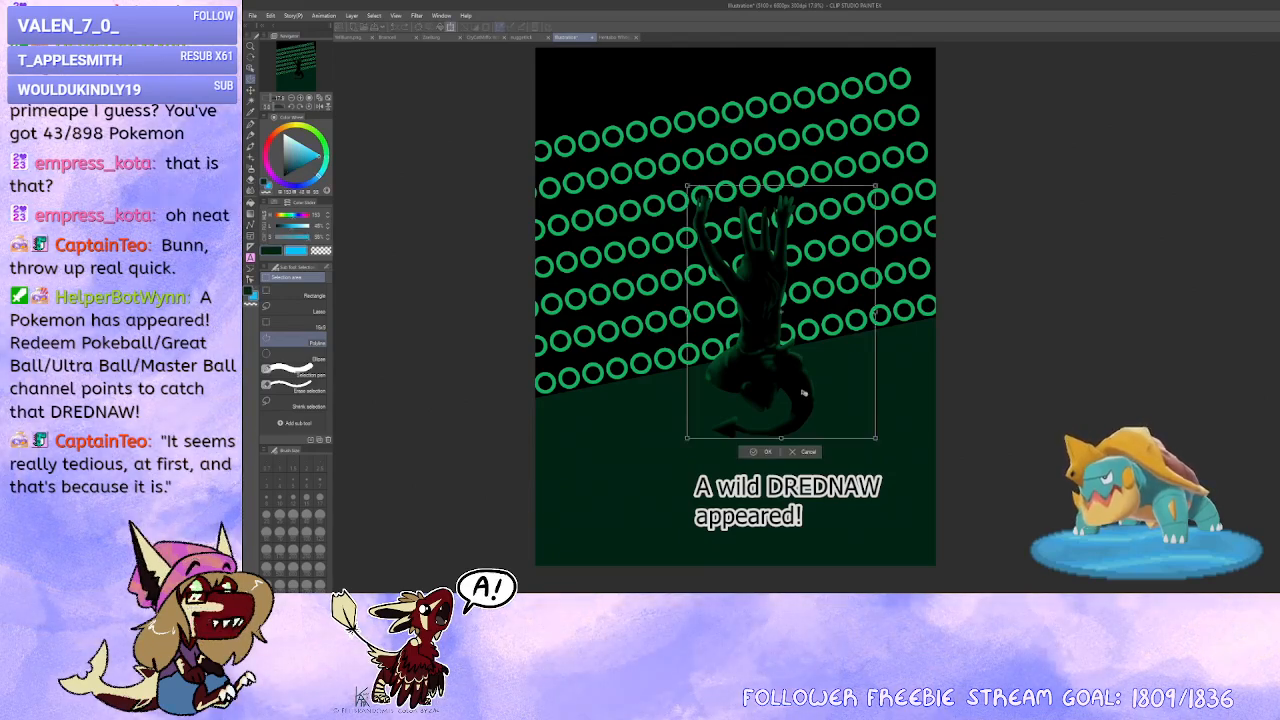
left_click_drag(803, 393, 769, 444)
left_click(746, 478)
left_click_drag(898, 400, 927, 434)
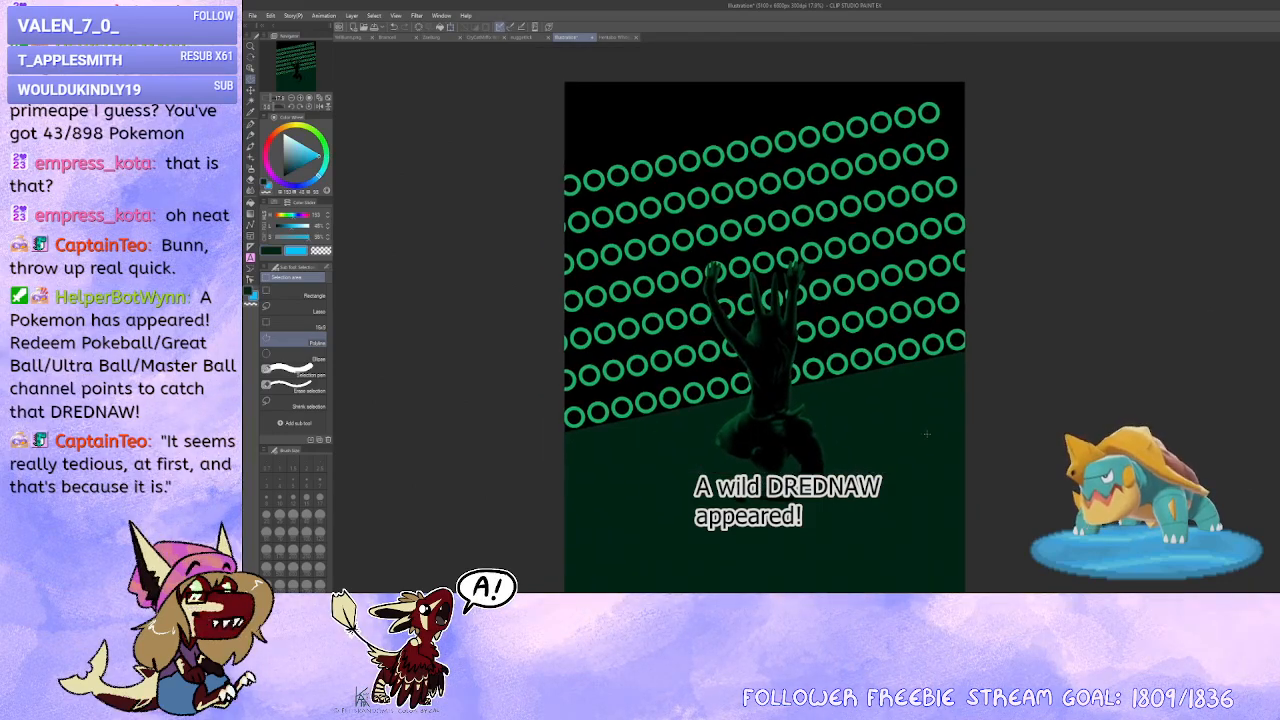
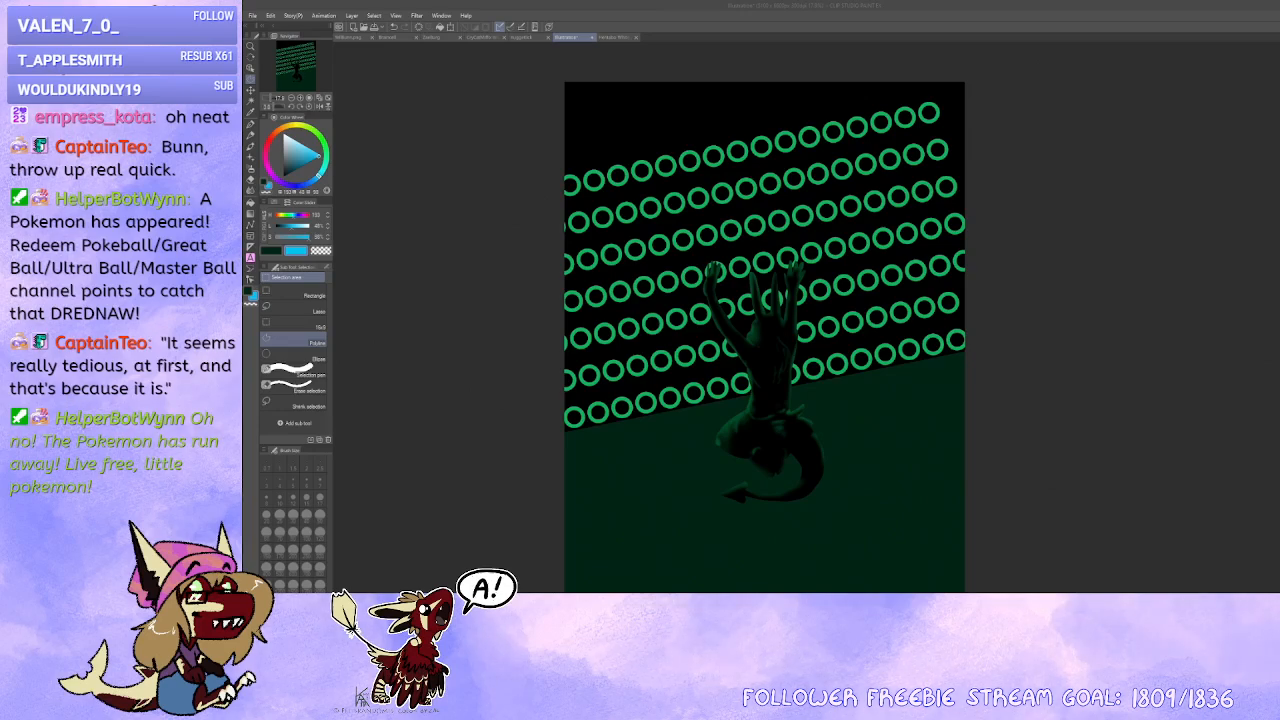
Step: Paint a wide near-black shadow on the floor below and to the right of the figure with the Shading watercolor brush
left_click_drag(1043, 398, 1005, 289)
scroll(1043, 414, "up", 3)
scroll(1072, 423, "down", 2)
scroll(1087, 423, "up", 2)
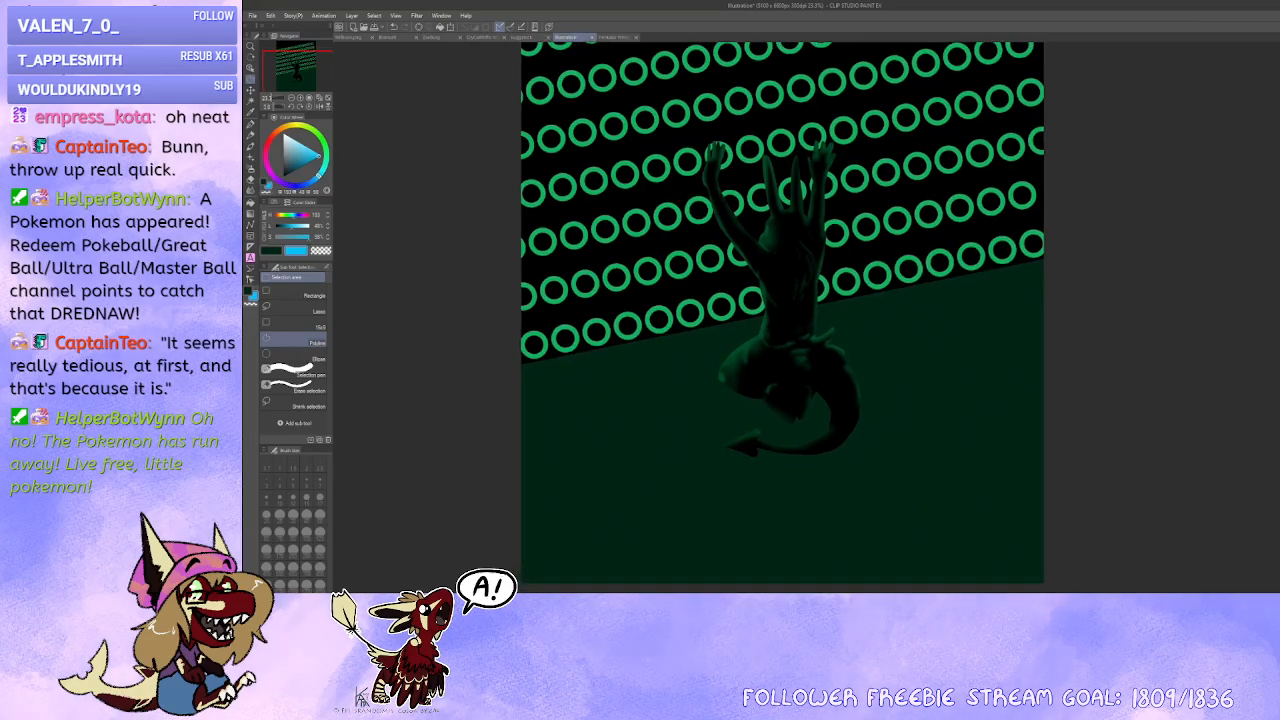
left_click_drag(1094, 312, 1111, 271)
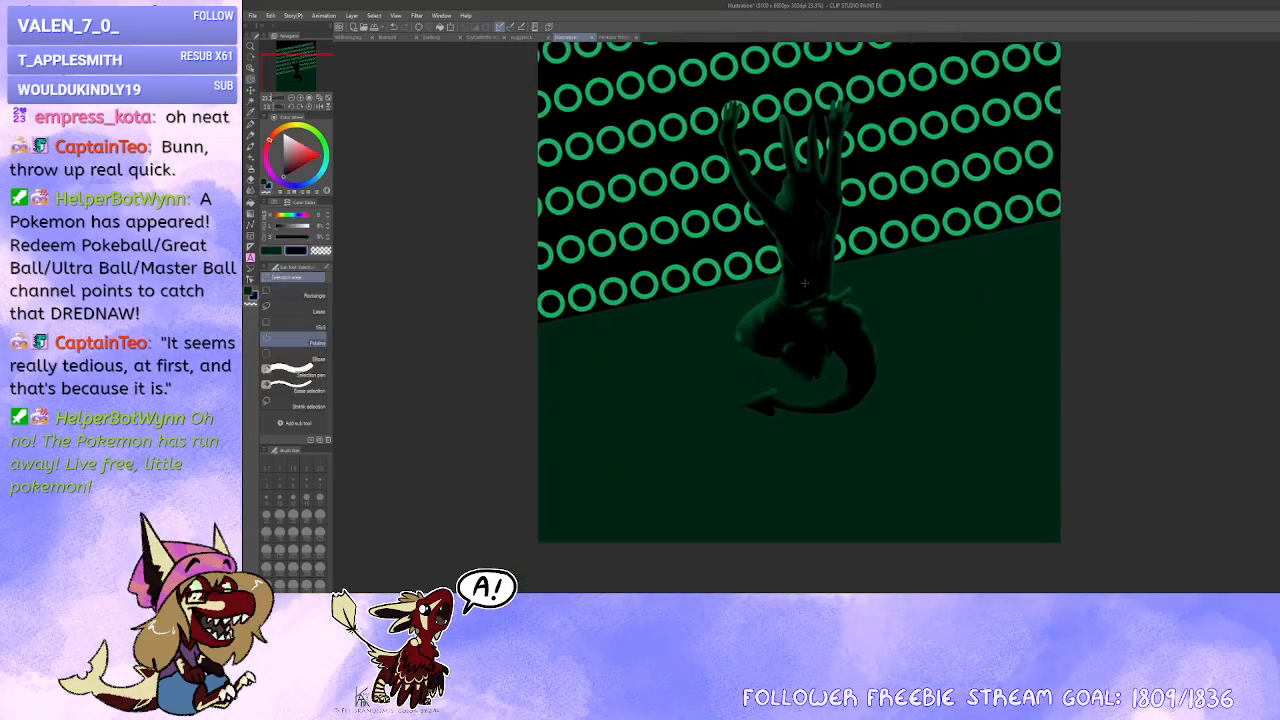
left_click(252, 150)
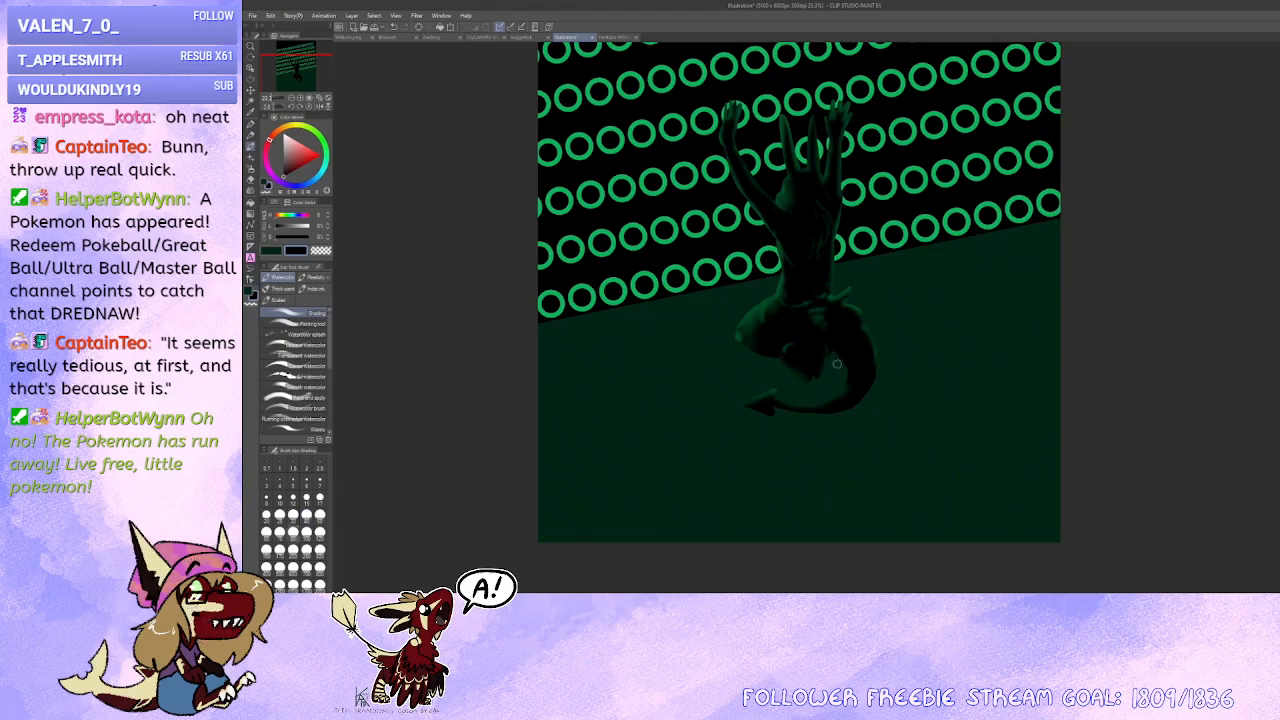
scroll(850, 366, "down", 2)
left_click_drag(850, 366, 857, 324)
scroll(830, 325, "up", 1)
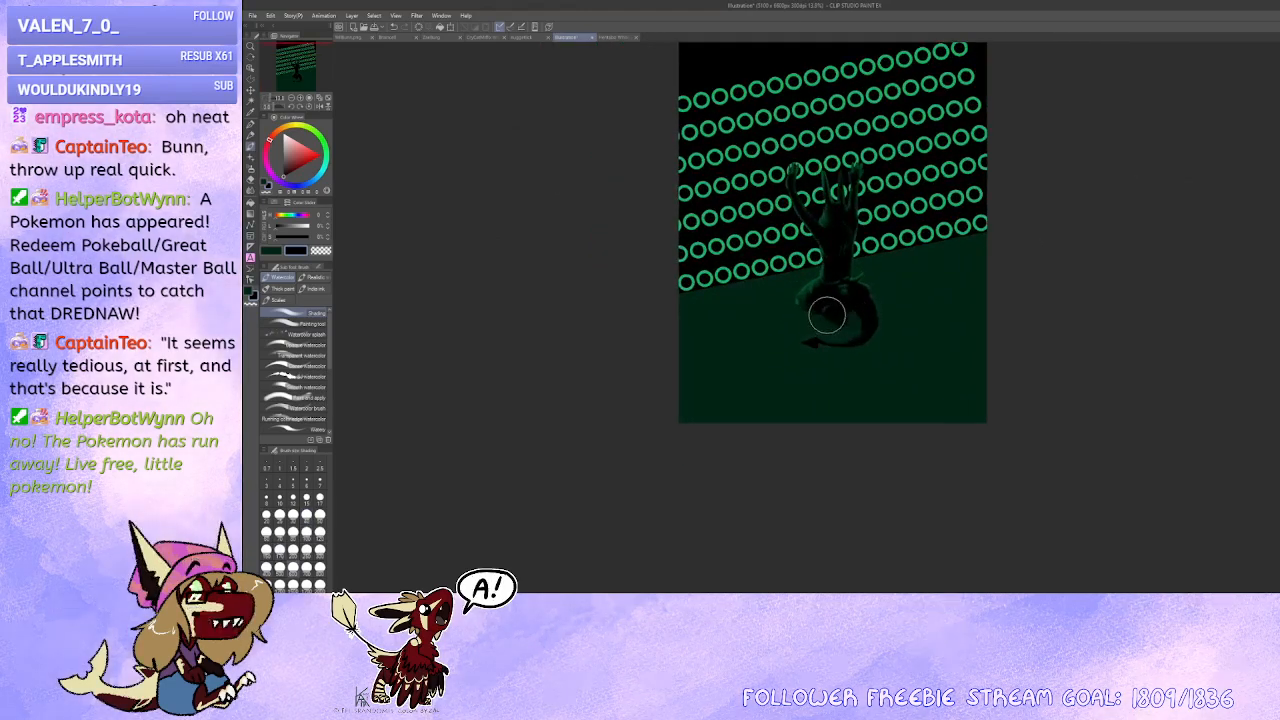
mouse_move(826, 314)
left_mouse_down()
mouse_move(843, 329)
mouse_move(820, 320)
mouse_move(836, 342)
mouse_move(914, 351)
mouse_move(909, 374)
mouse_move(839, 414)
mouse_move(926, 431)
left_mouse_up()
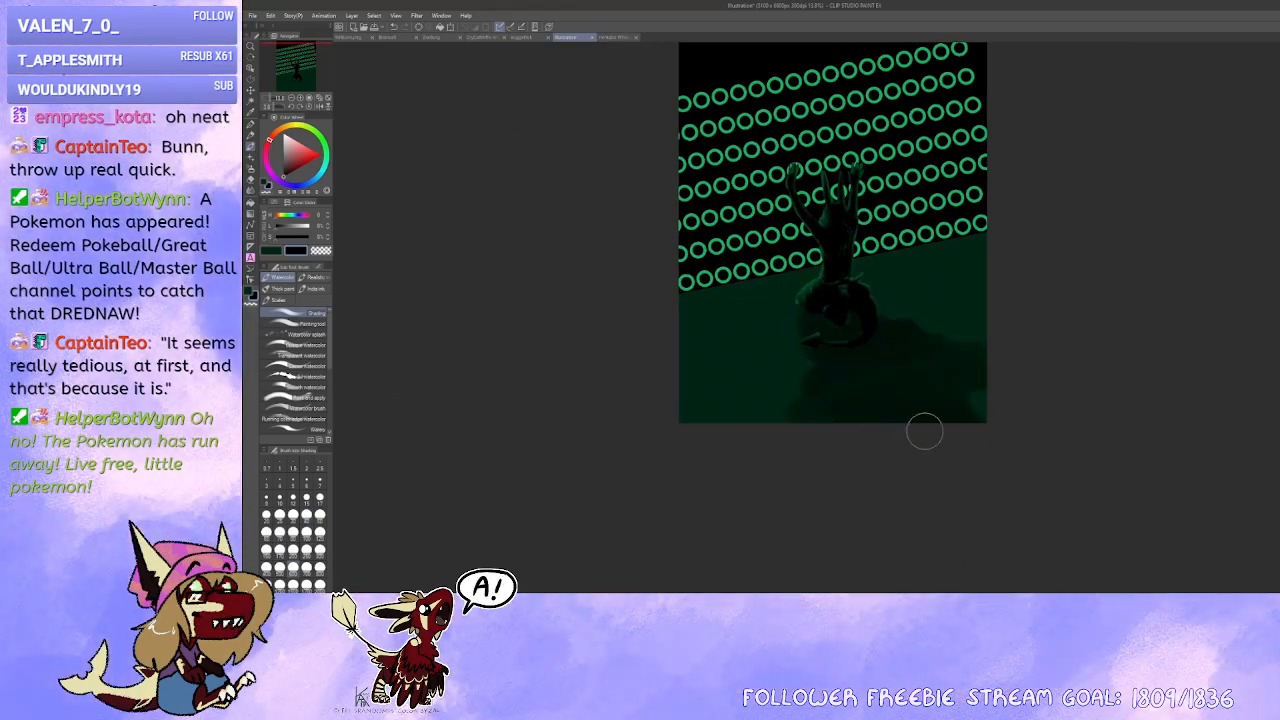
key("bracketright")
mouse_move(826, 331)
left_mouse_down()
mouse_move(826, 314)
mouse_move(842, 332)
left_mouse_up()
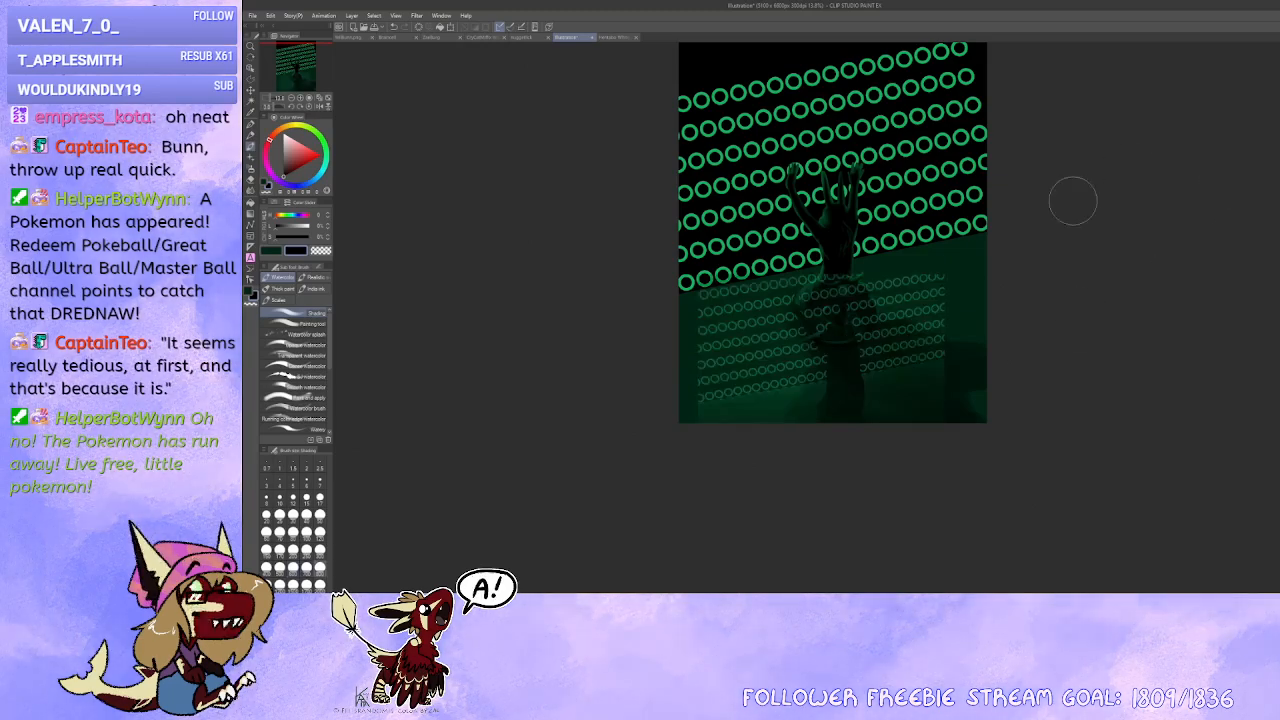
Step: Check the shadow against the photo reference and trim it to a small patch beside the figure using the floor's dark green
left_click_drag(932, 280, 996, 76)
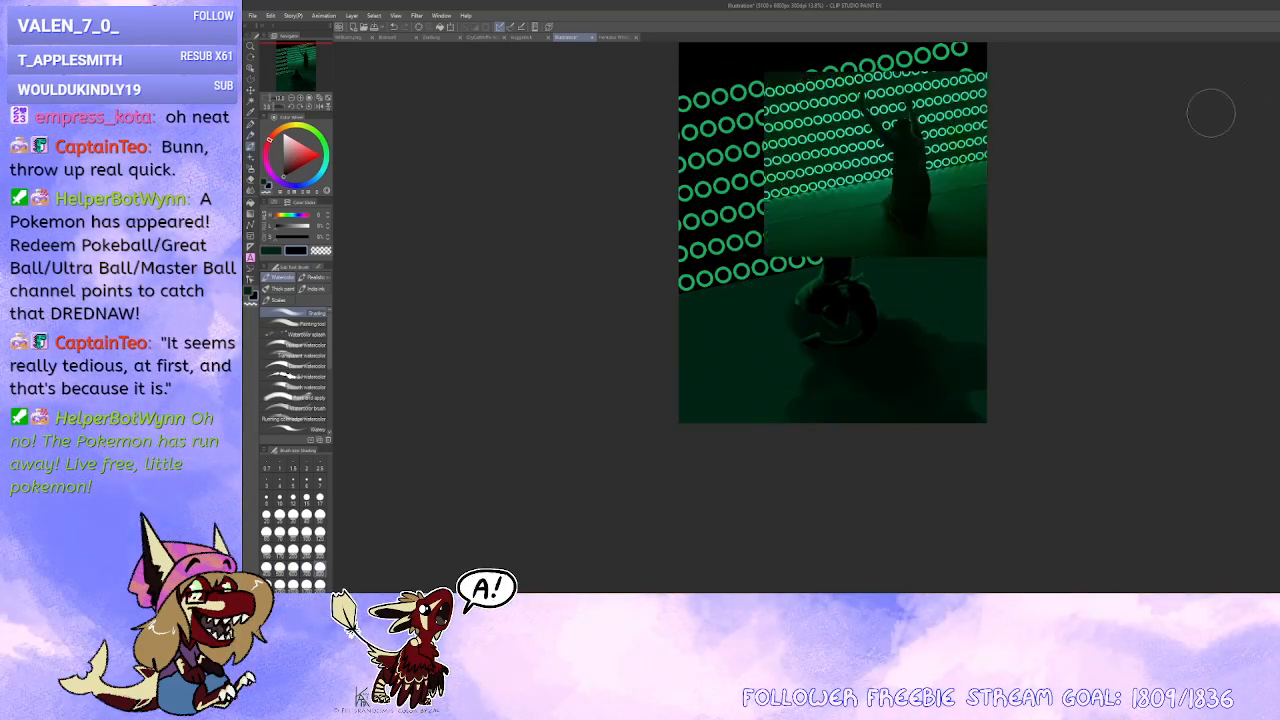
left_click_drag(1031, 209, 1035, 217)
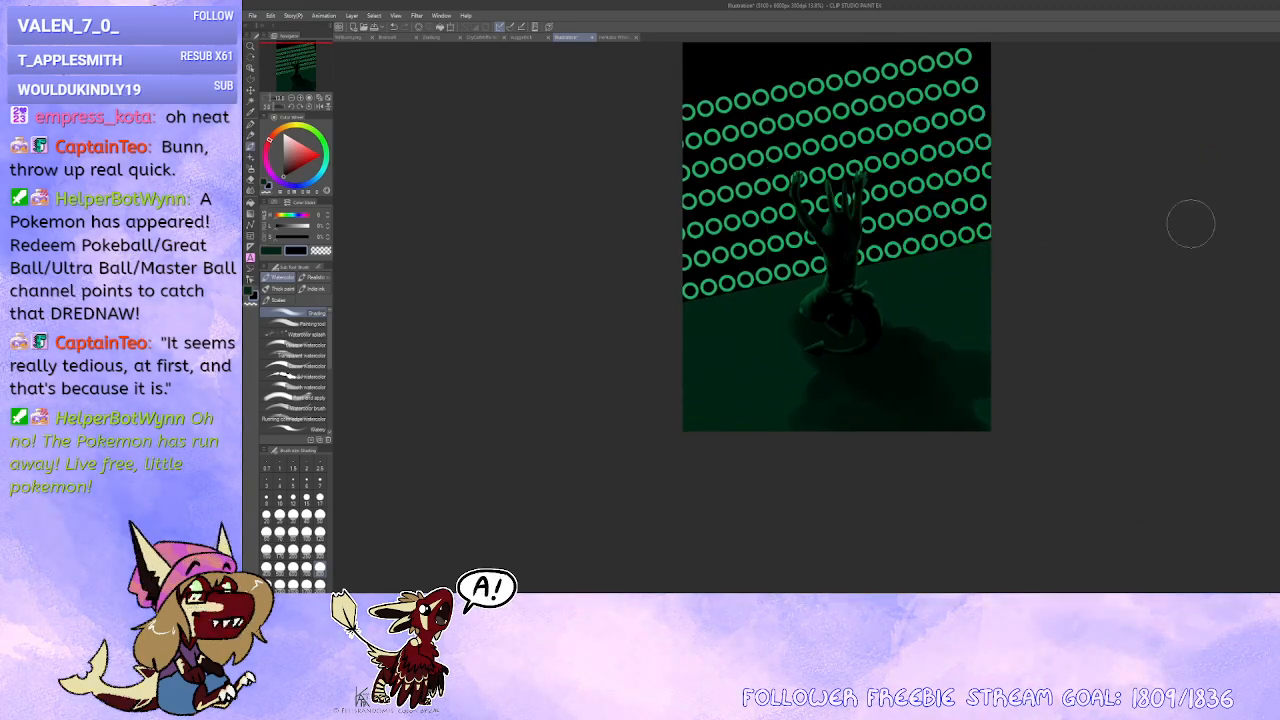
left_click(758, 364, "alt")
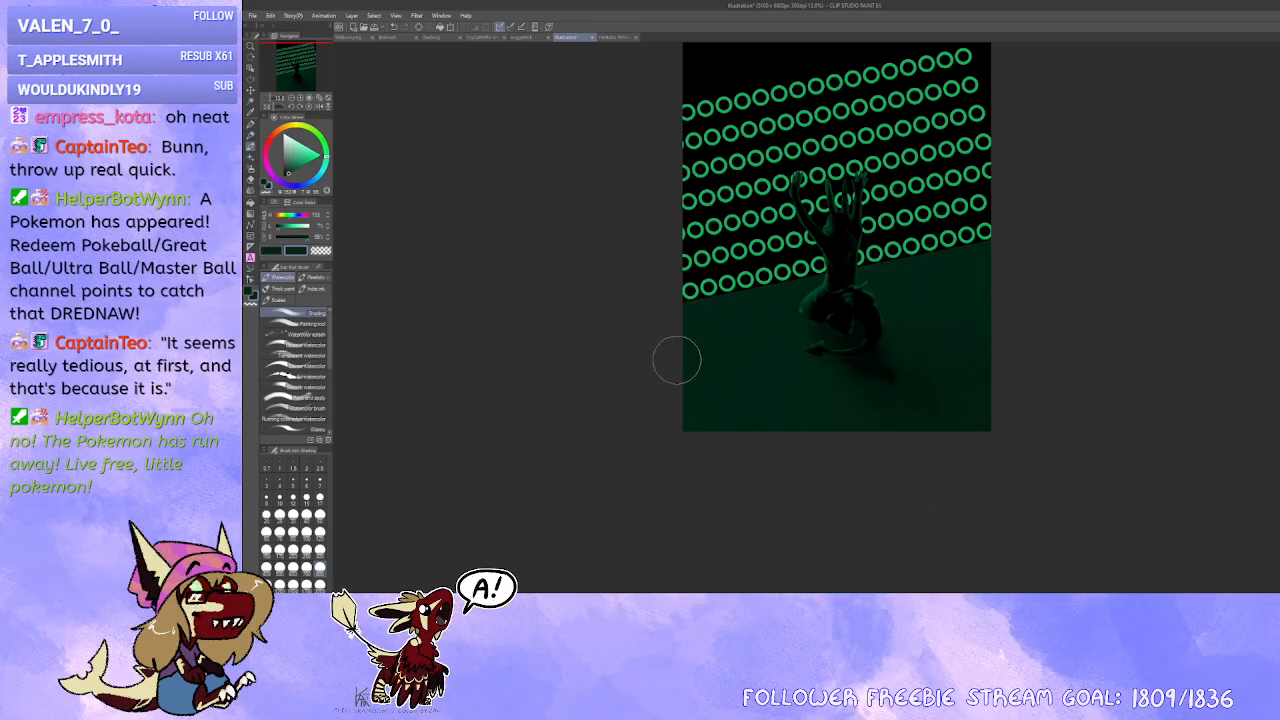
key("i")
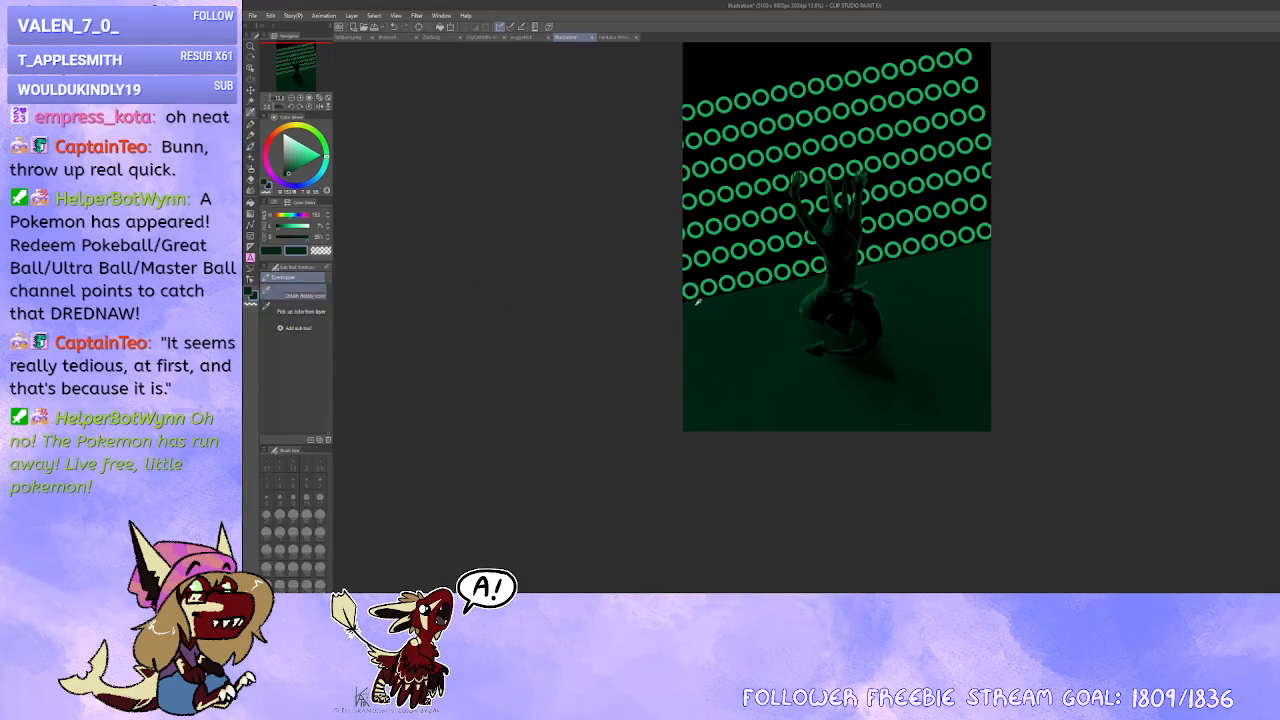
key("b")
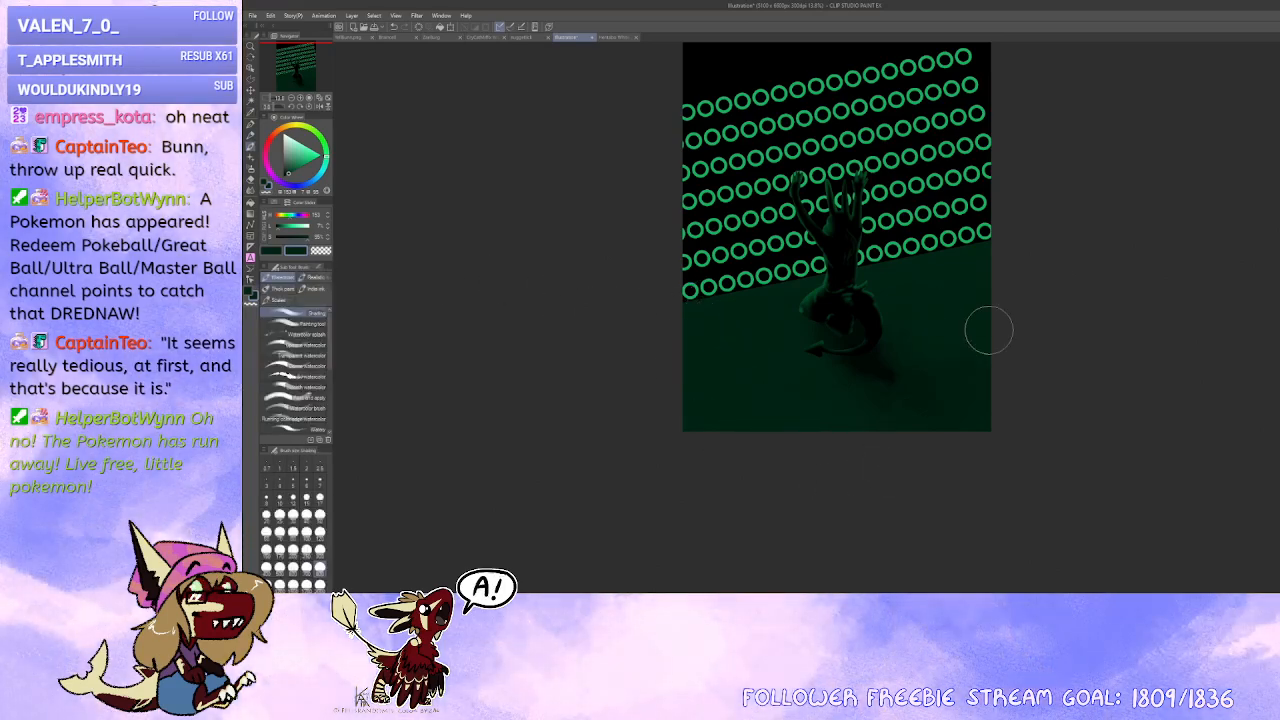
mouse_move(937, 382)
left_mouse_down()
mouse_move(903, 385)
mouse_move(890, 414)
mouse_move(828, 352)
mouse_move(859, 351)
mouse_move(838, 382)
mouse_move(894, 395)
left_mouse_up()
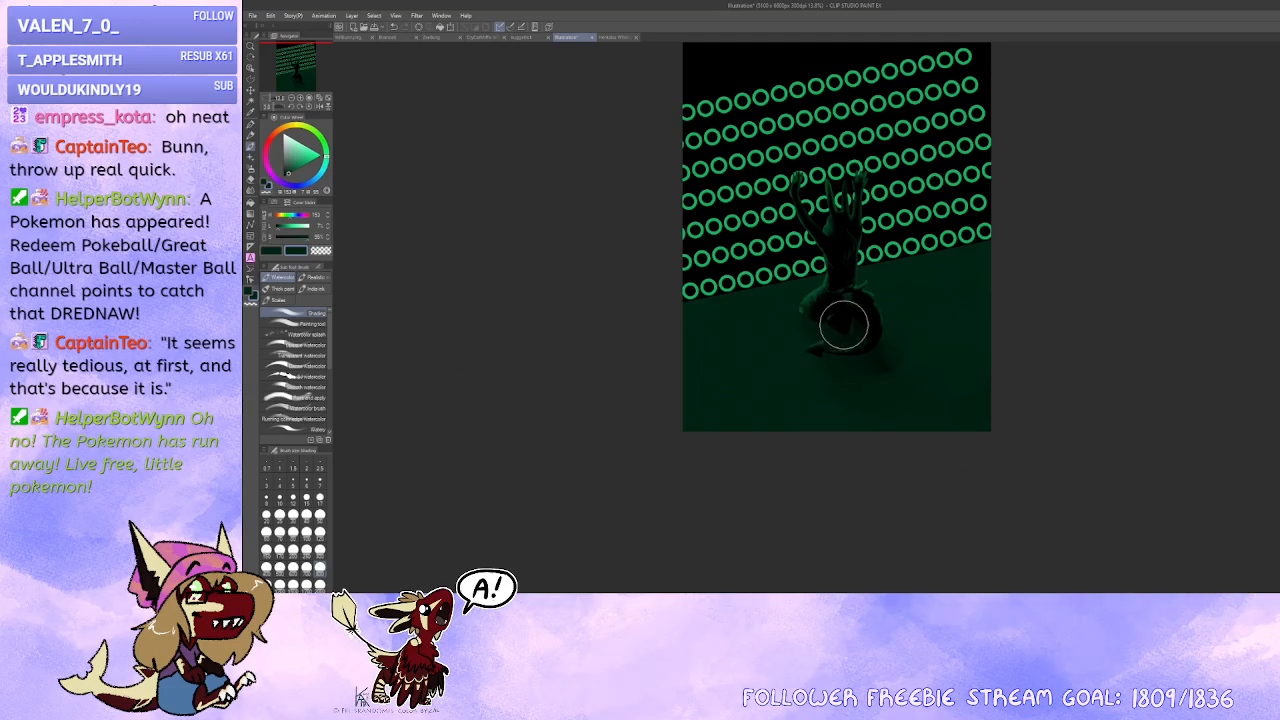
Step: Darken the shadow directly beneath the figure's legs and tail with black and a smaller brush
key("c")
left_click(284, 176)
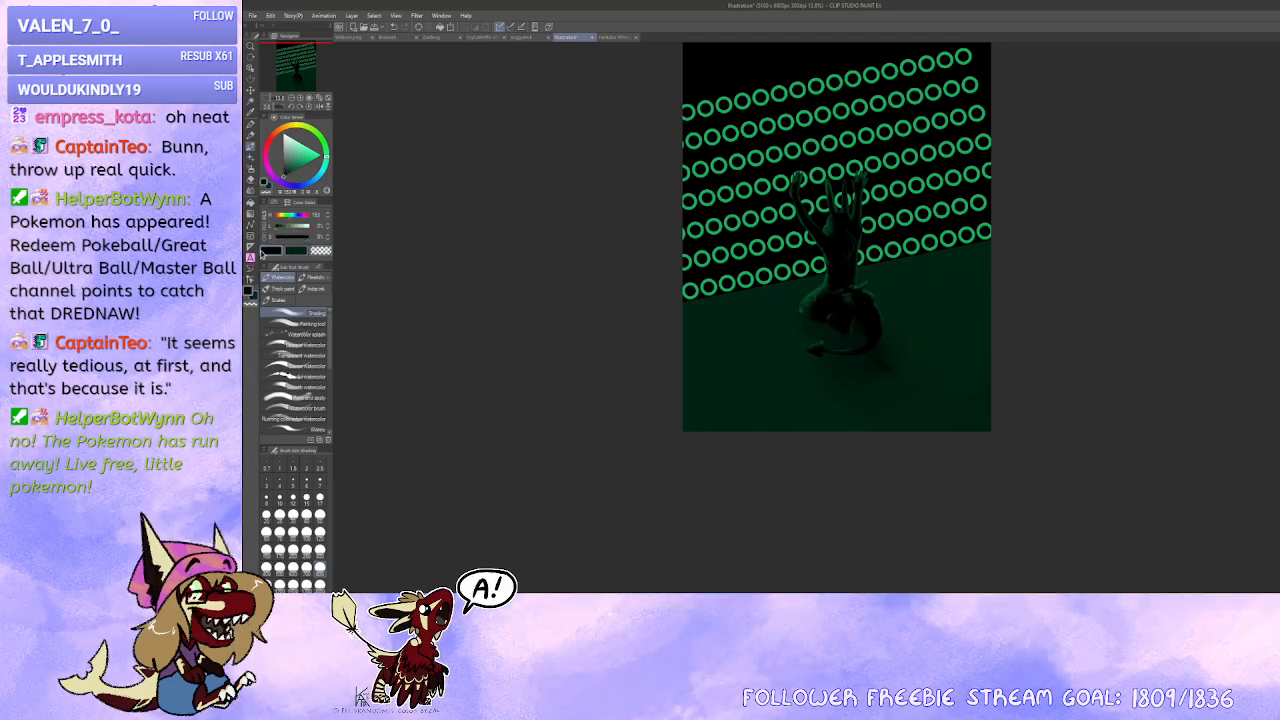
key("bracketleft")
key("bracketleft")
key("bracketleft")
key("bracketleft")
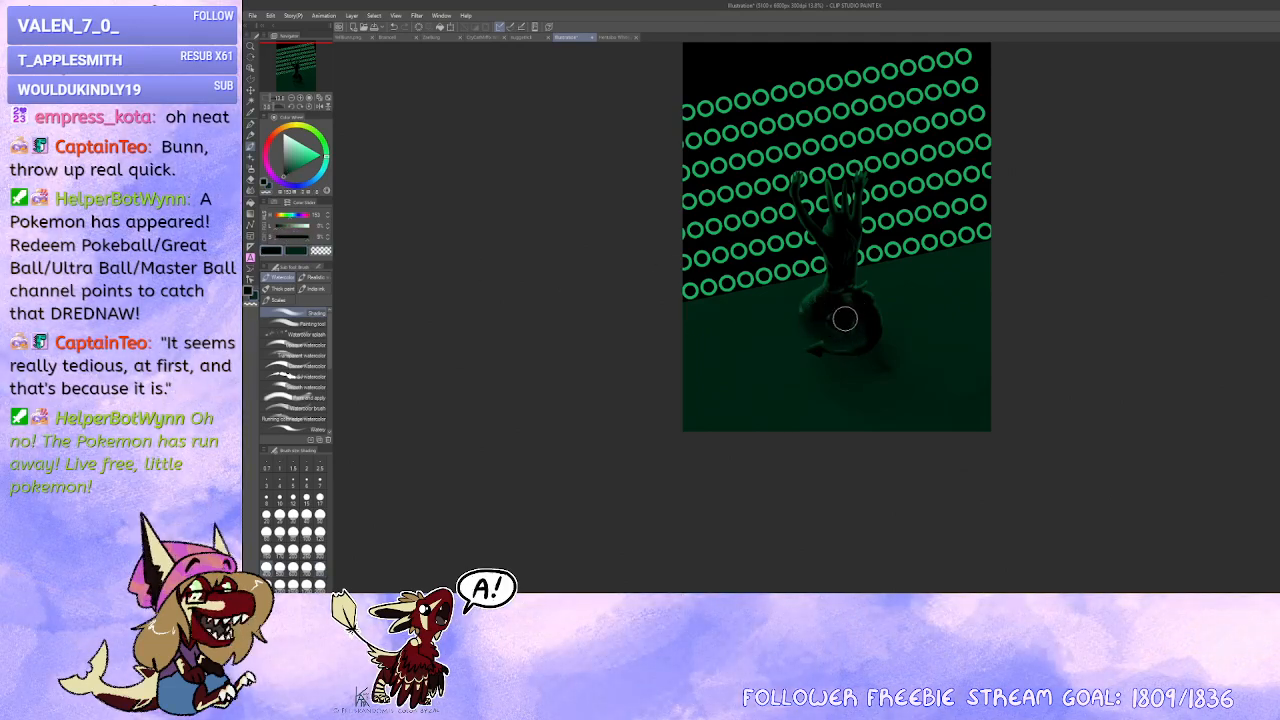
Step: Refine the contact shadow around the knees and curled tail, alternating between black and dark green to soften its edges
key("x")
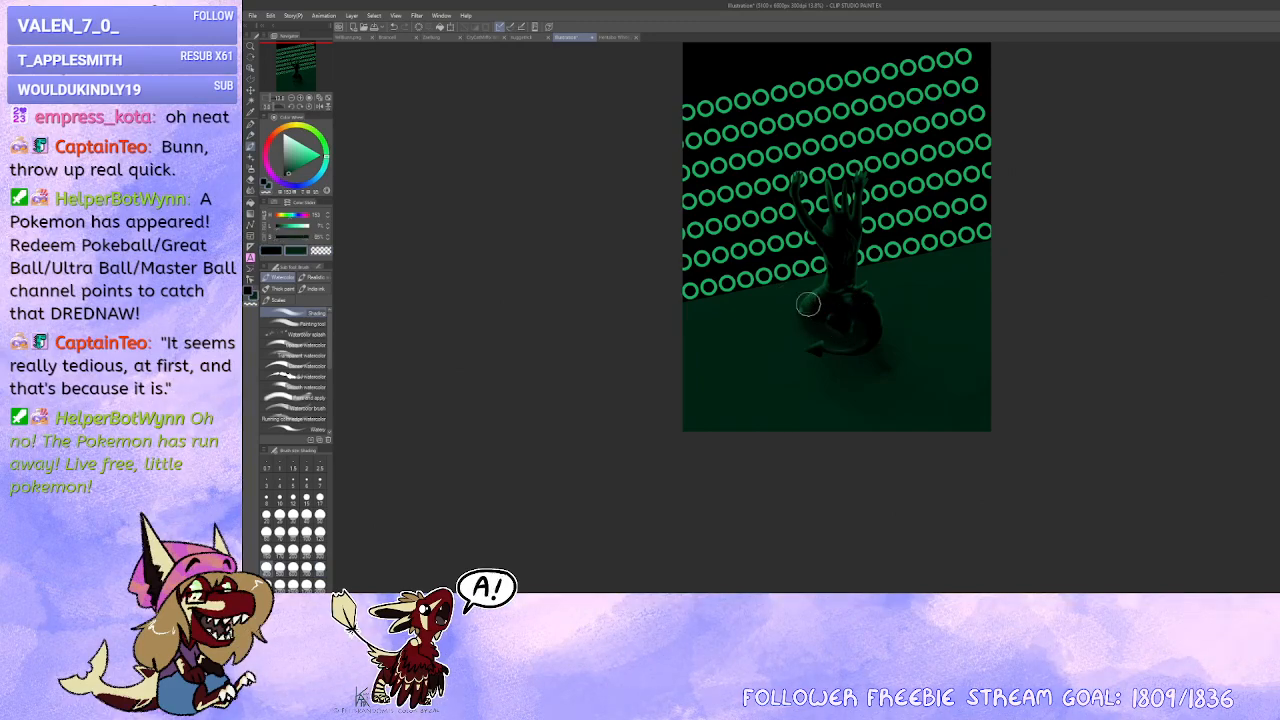
scroll(777, 315, "up", 2)
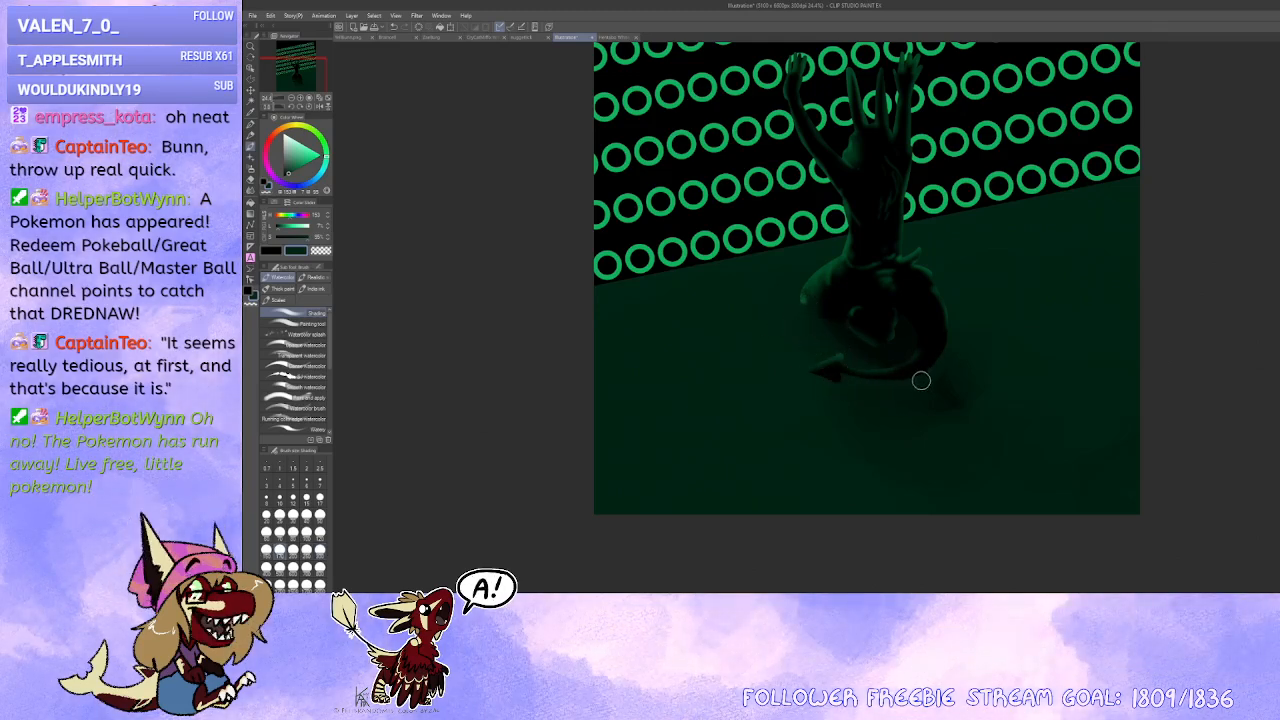
key("c")
key("x")
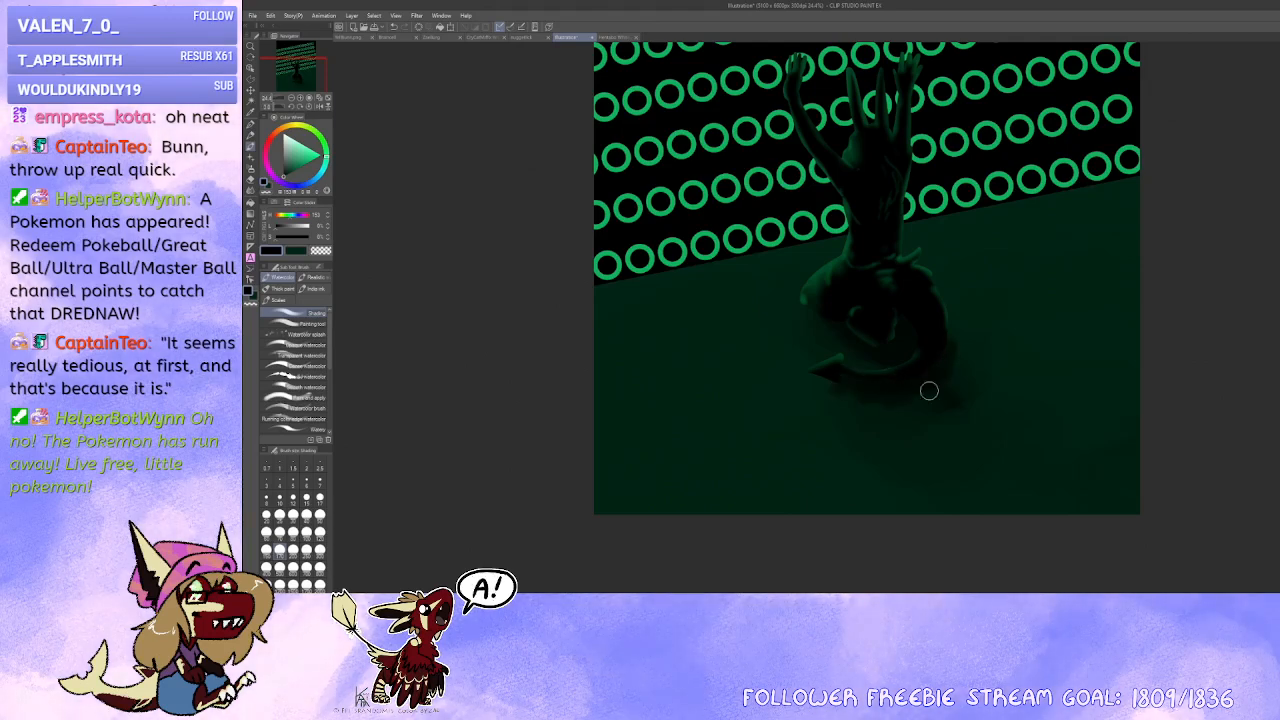
key("x")
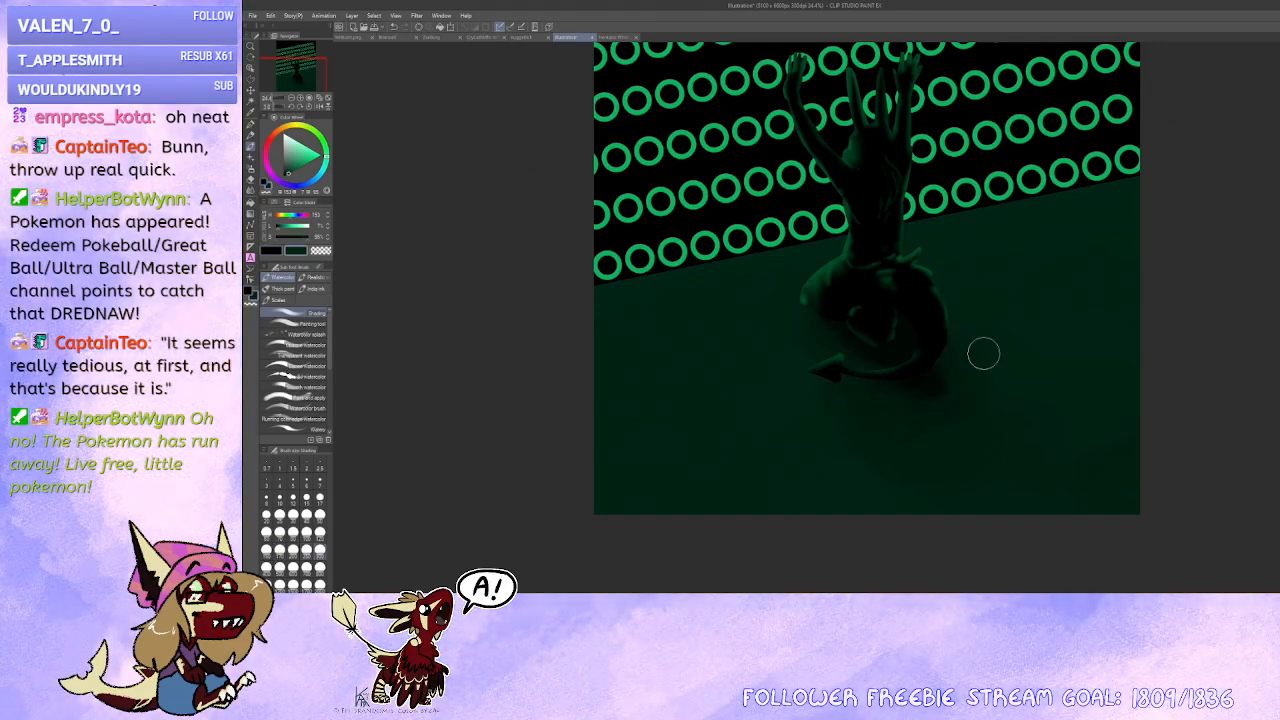
Step: Paint a soft glow along the floor's edge at the wall in the sampled ring green, blending it into the dark floor green
left_click_drag(1008, 298, 999, 379)
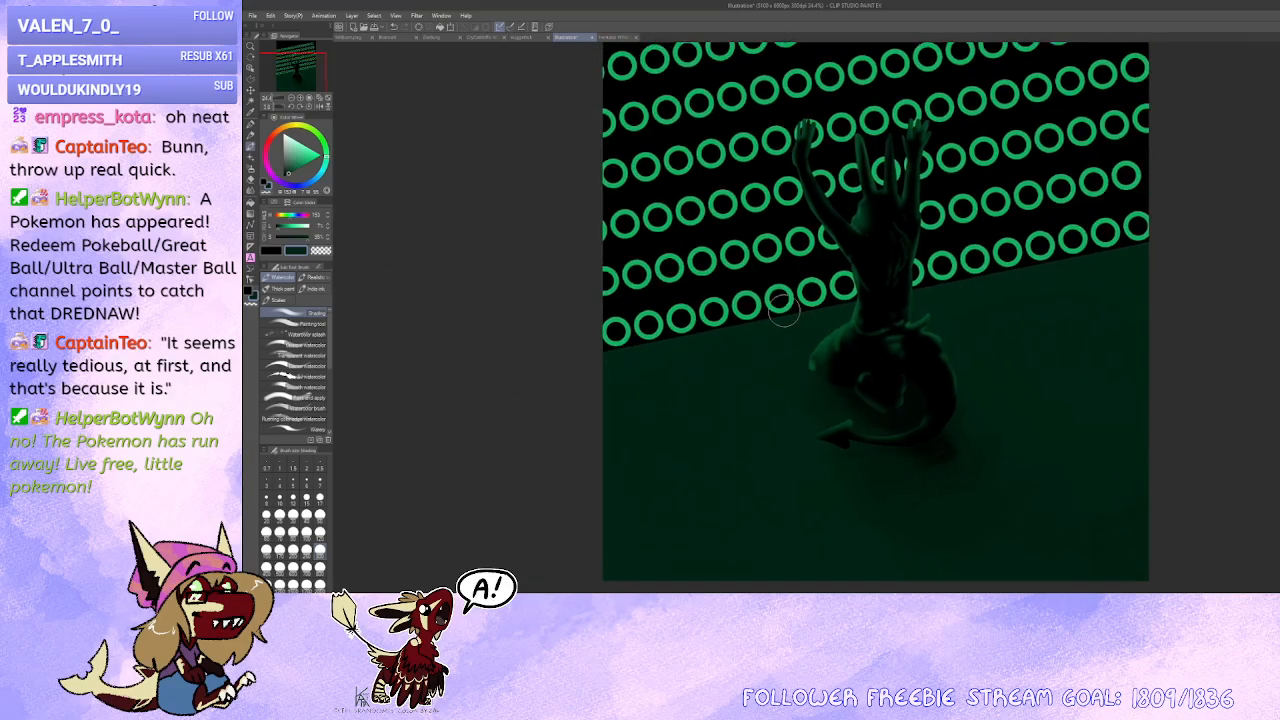
left_click(788, 305, "alt")
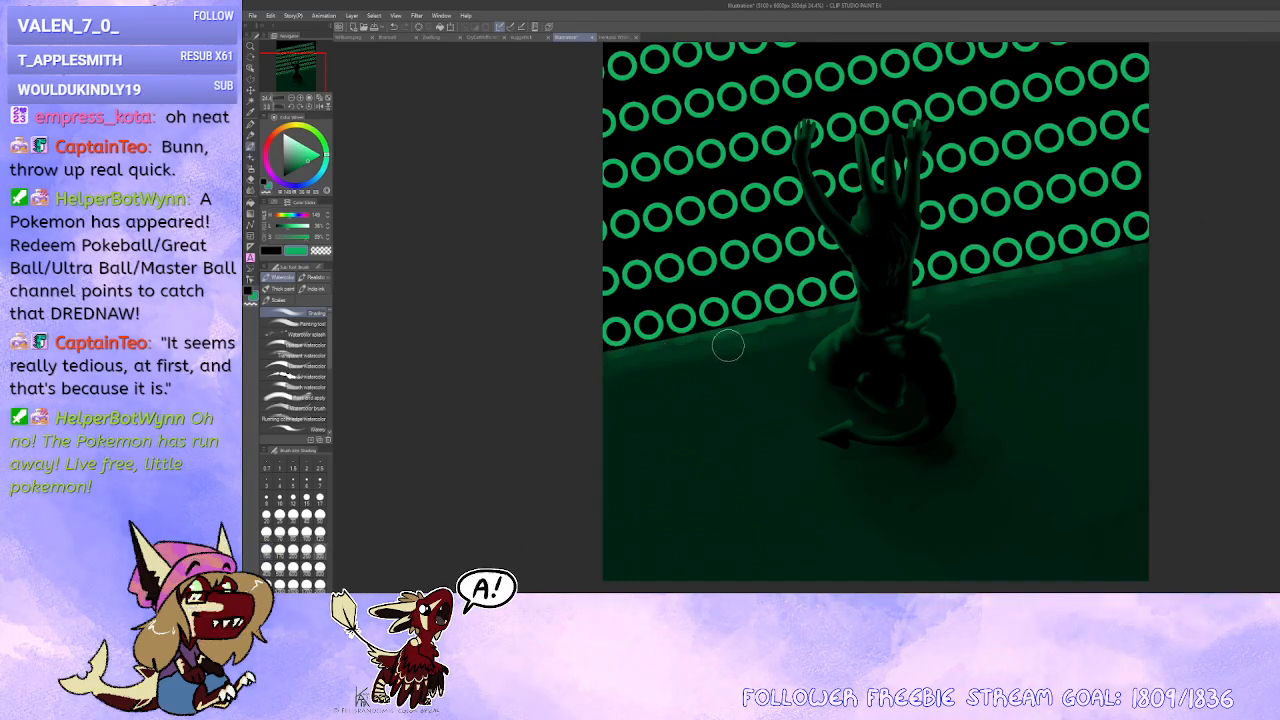
left_click(693, 372, "alt")
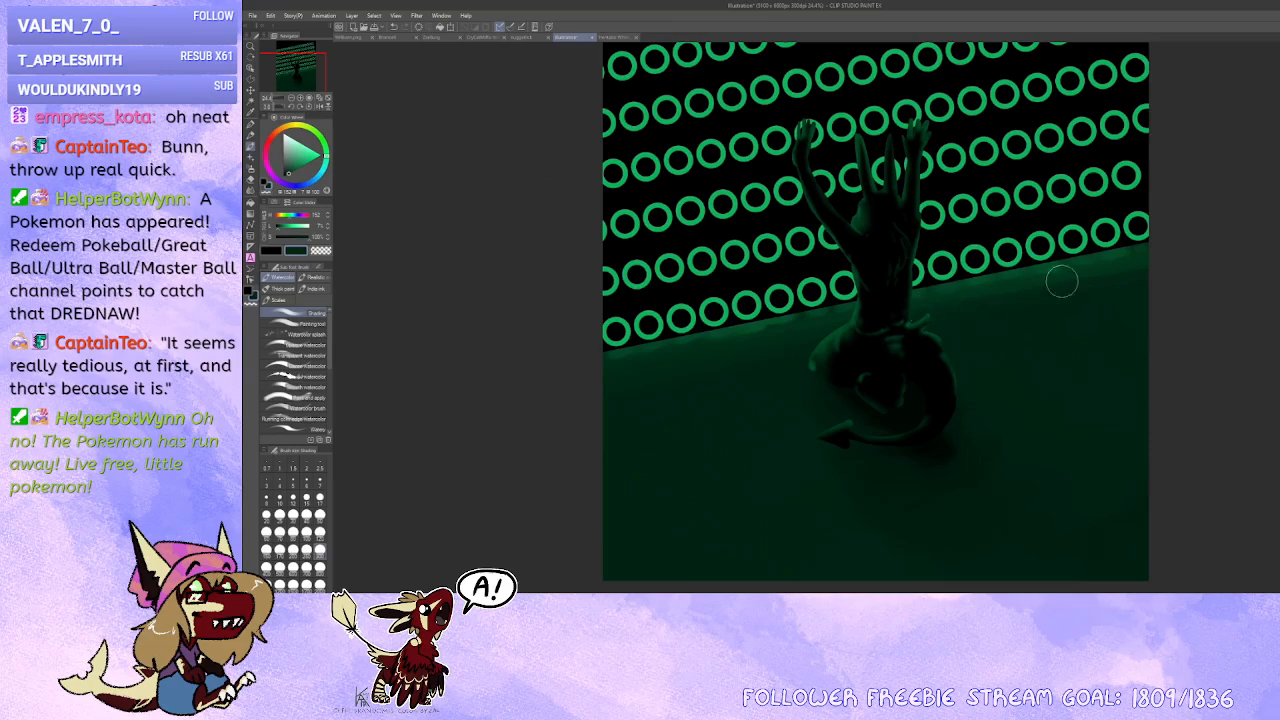
key("alt")
left_click(949, 290, "alt")
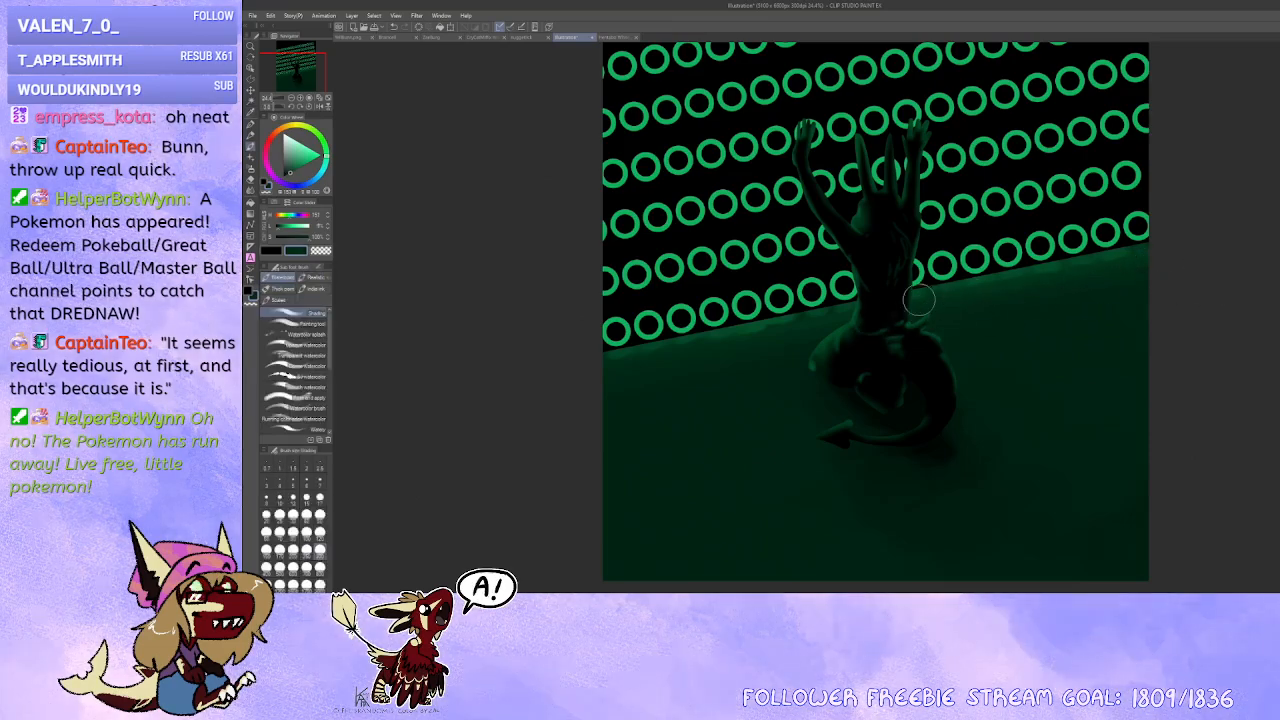
Step: Brighten the thin line where the floor meets the wall with a smaller brush in the sampled ring green
key("[")
key("[")
key("[")
left_click(786, 305, "alt")
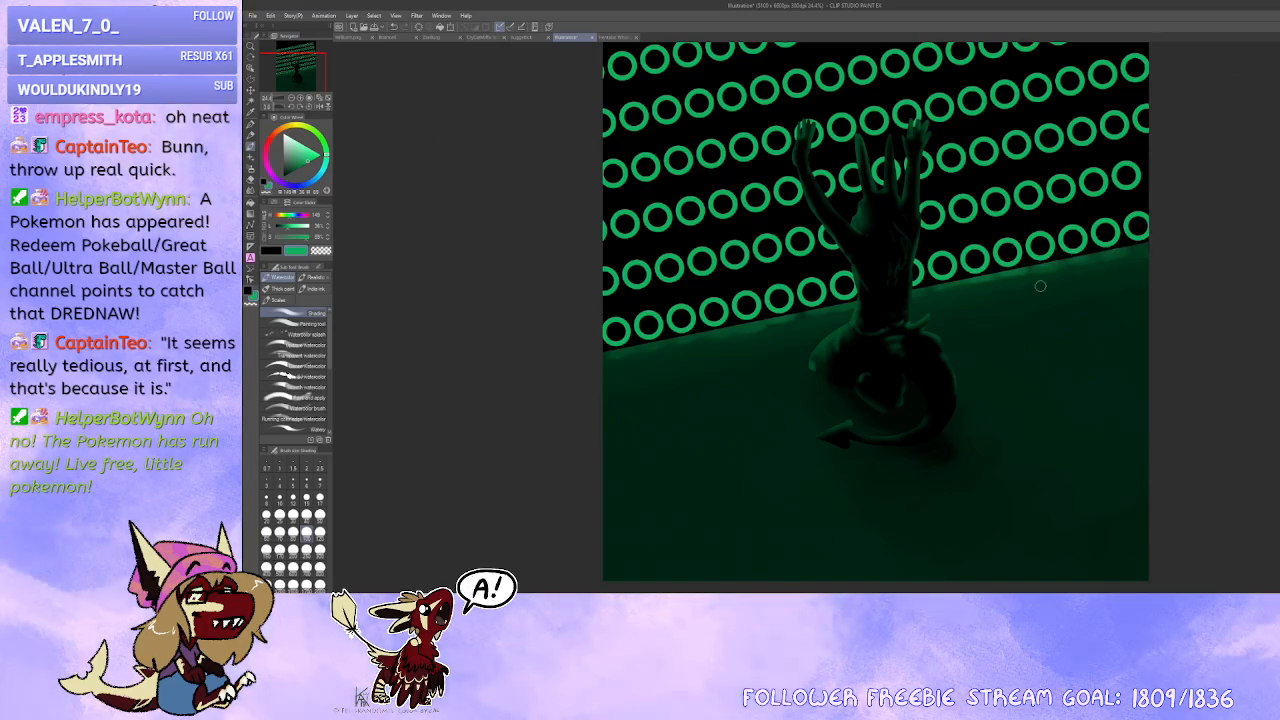
scroll(843, 308, "down", 3)
left_click_drag(1026, 294, 1007, 316)
scroll(1003, 304, "up", 2)
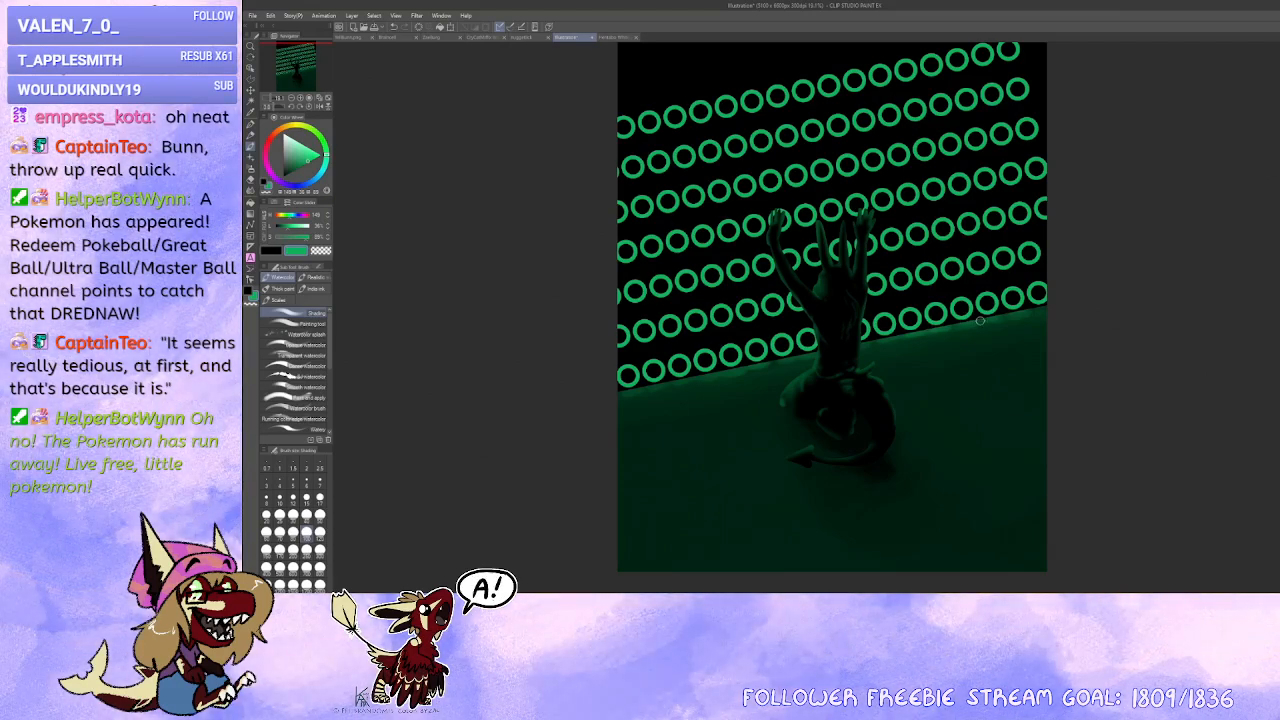
scroll(980, 321, "up", 2)
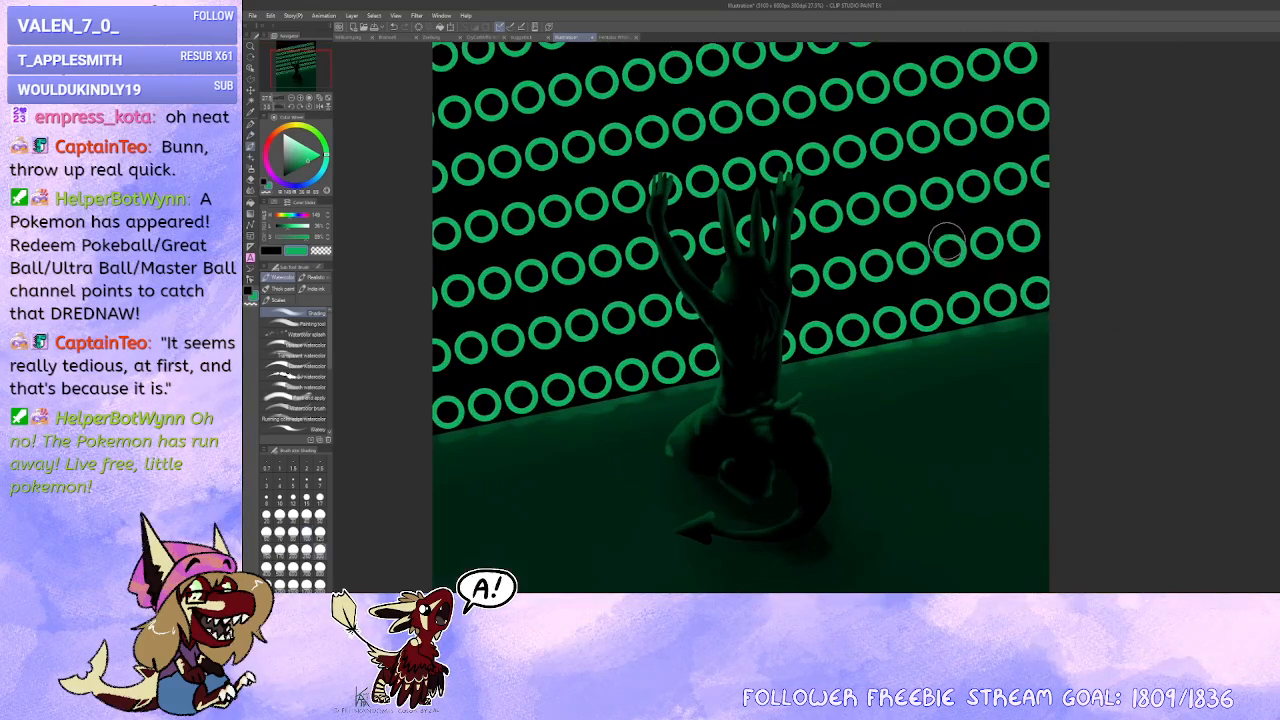
left_click_drag(944, 248, 990, 242)
key("ctrl+z")
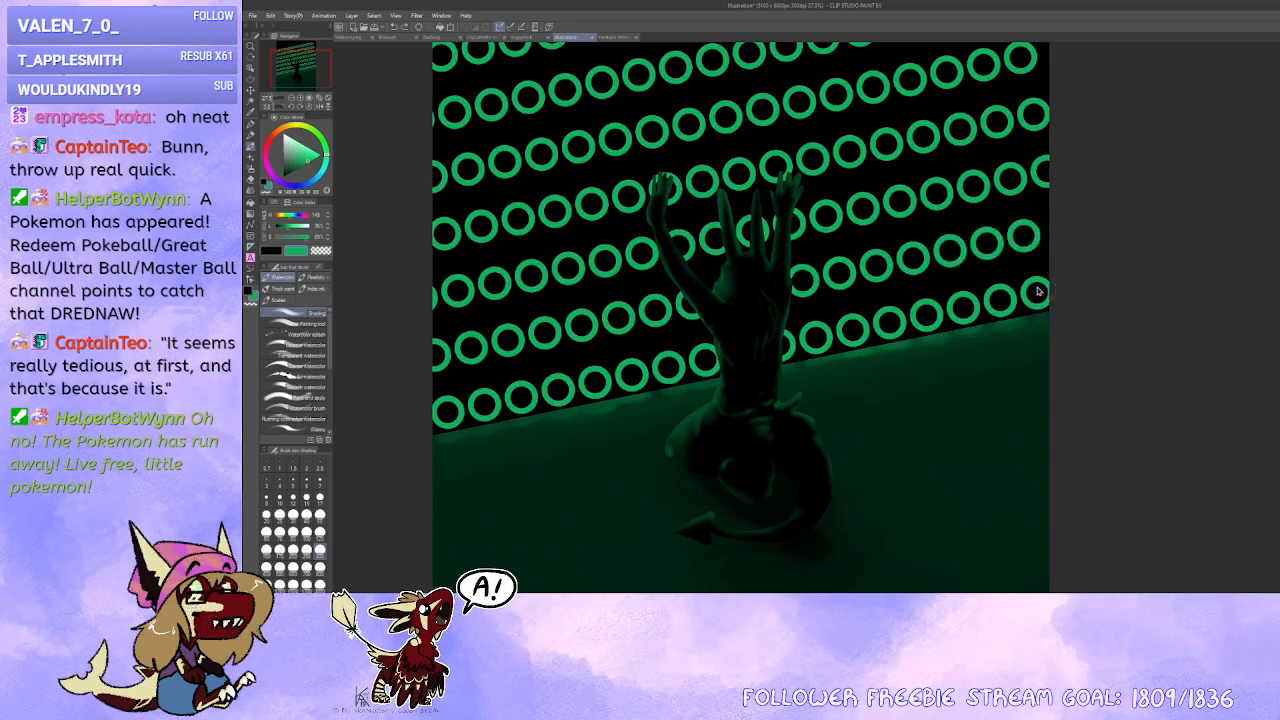
Step: Apply a filter adjustment to the painting of the ringed wall and kneeling figure
scroll(1036, 288, "down", 3)
left_click_drag(982, 265, 964, 265)
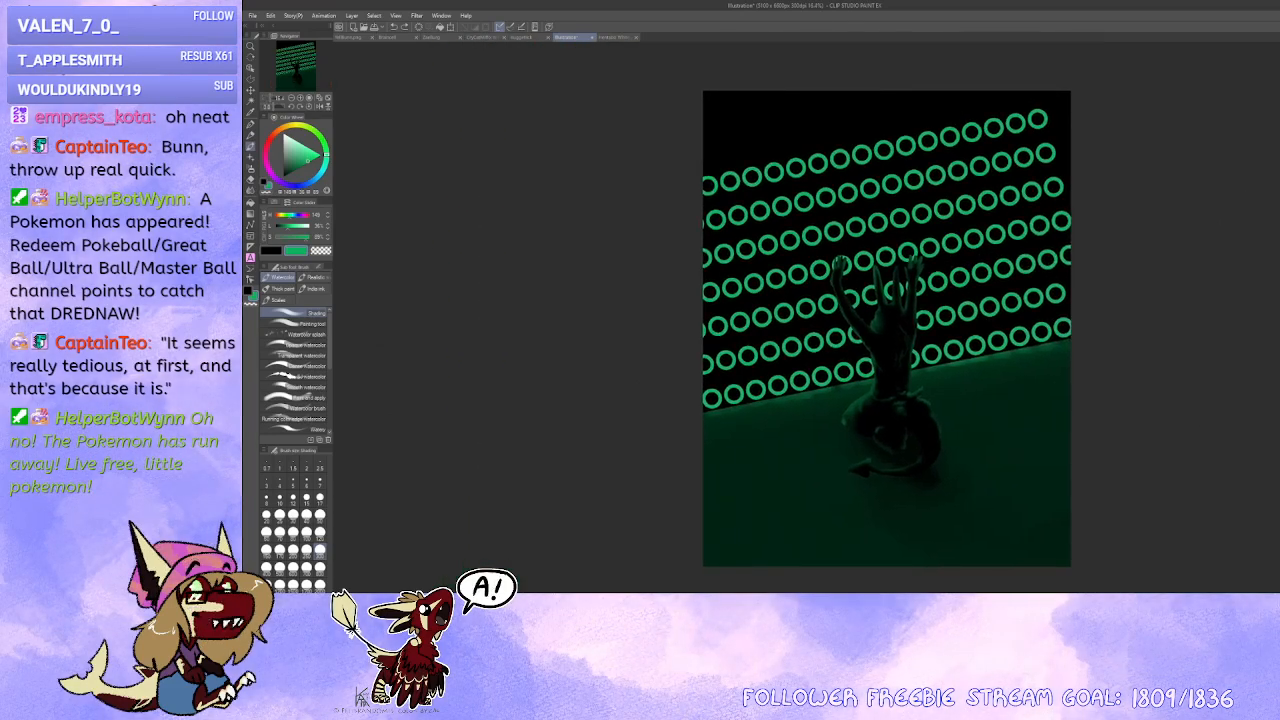
scroll(814, 322, "up", 2)
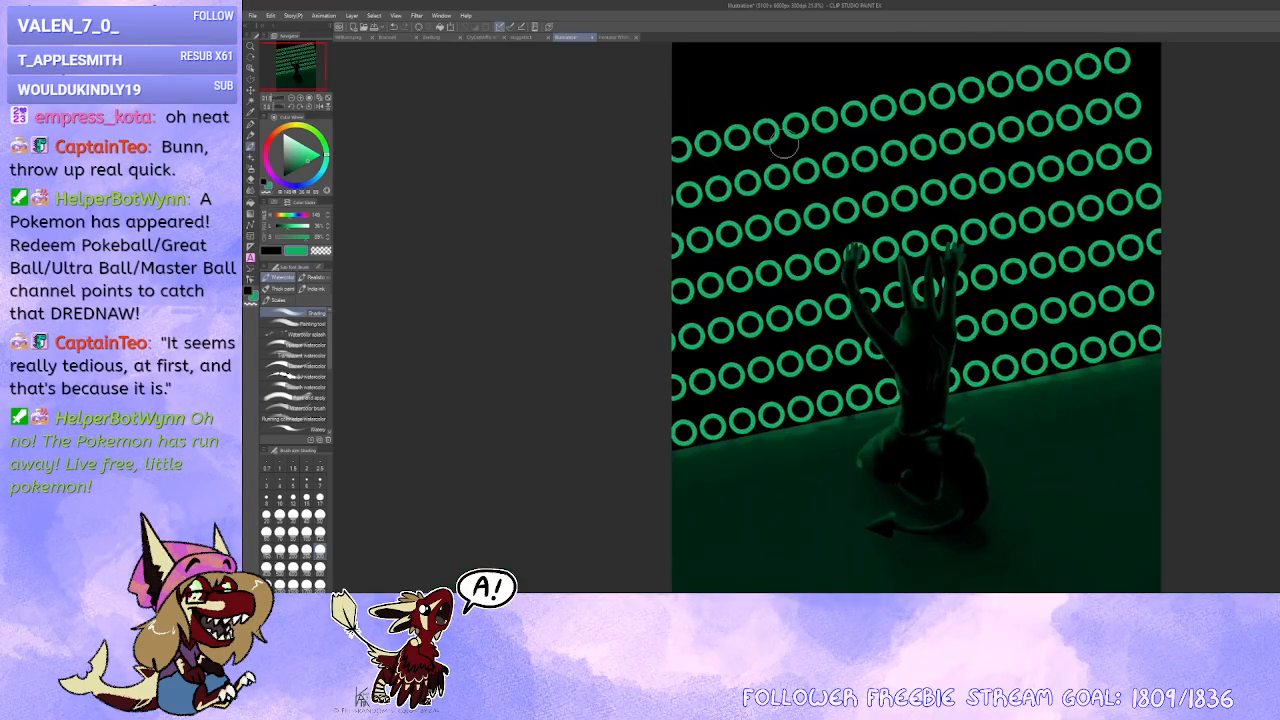
left_click_drag(472, 111, 417, 91)
left_click(374, 15)
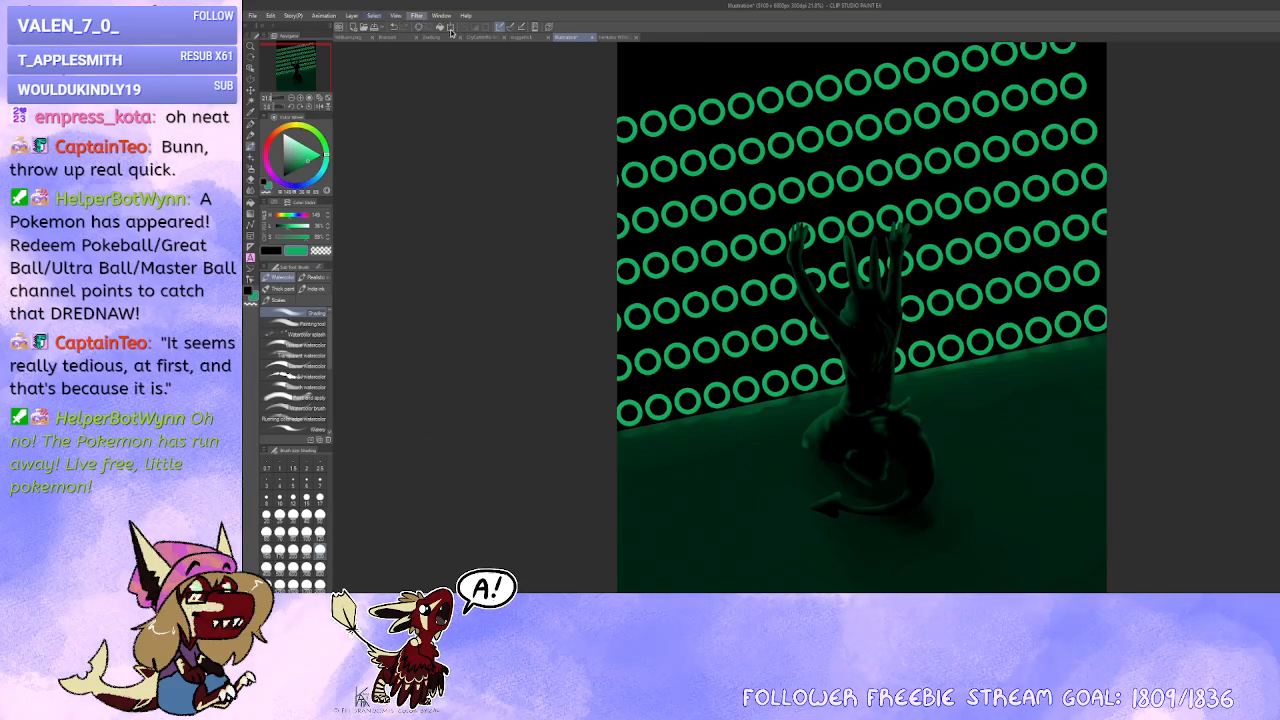
left_click(517, 102)
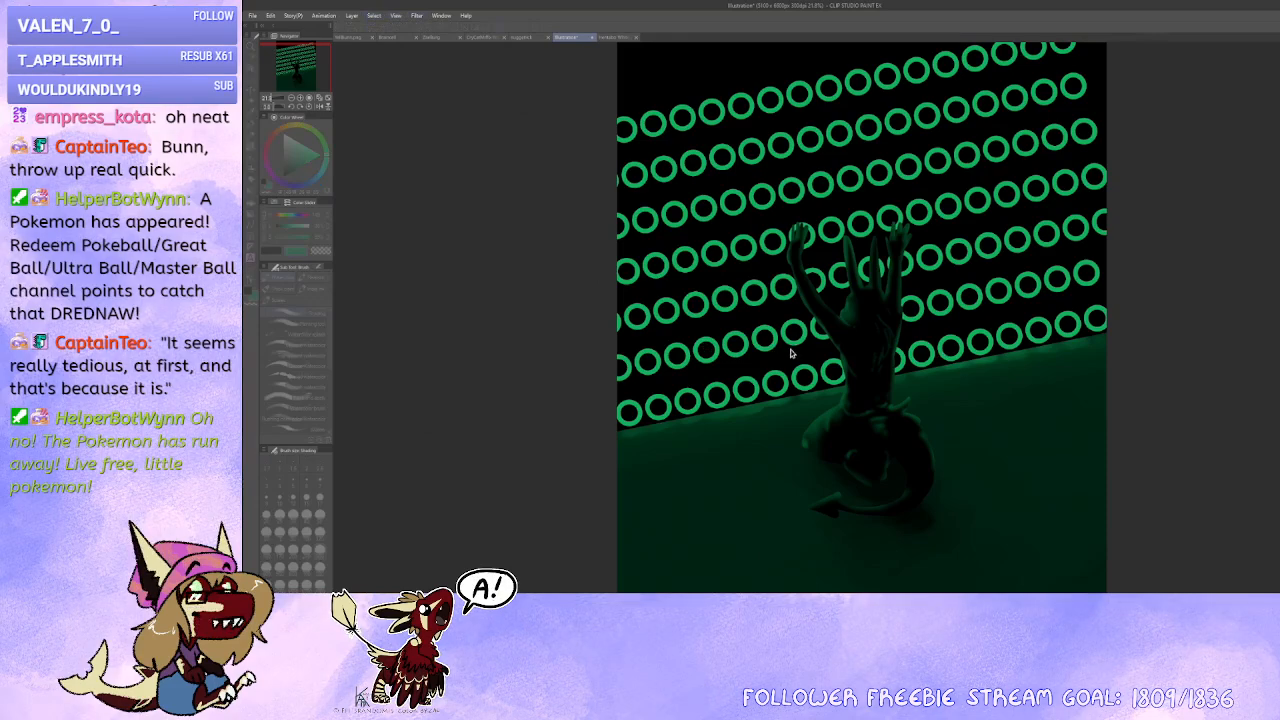
left_click(988, 342)
left_click_drag(988, 343, 991, 368)
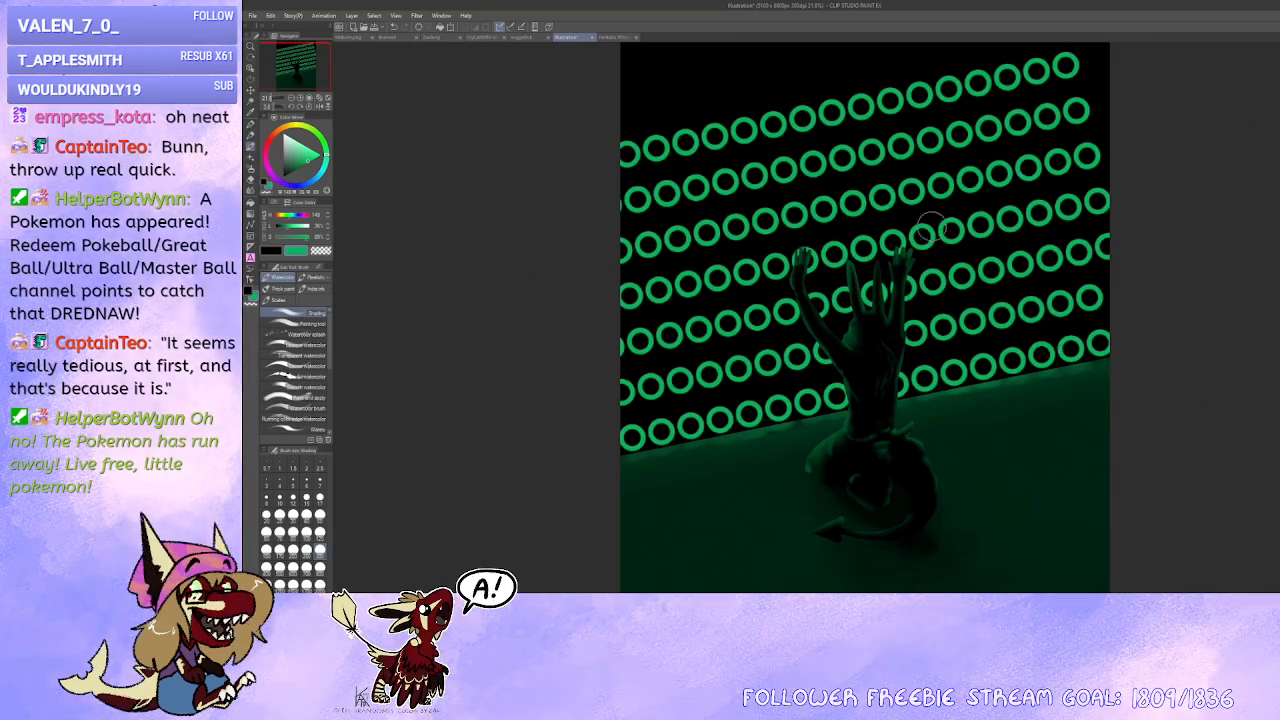
Step: Run further filter passes on the artwork, checking the rings around the raised hand up close
scroll(762, 240, "up", 5)
scroll(762, 245, "down", 3)
left_click_drag(760, 247, 686, 211)
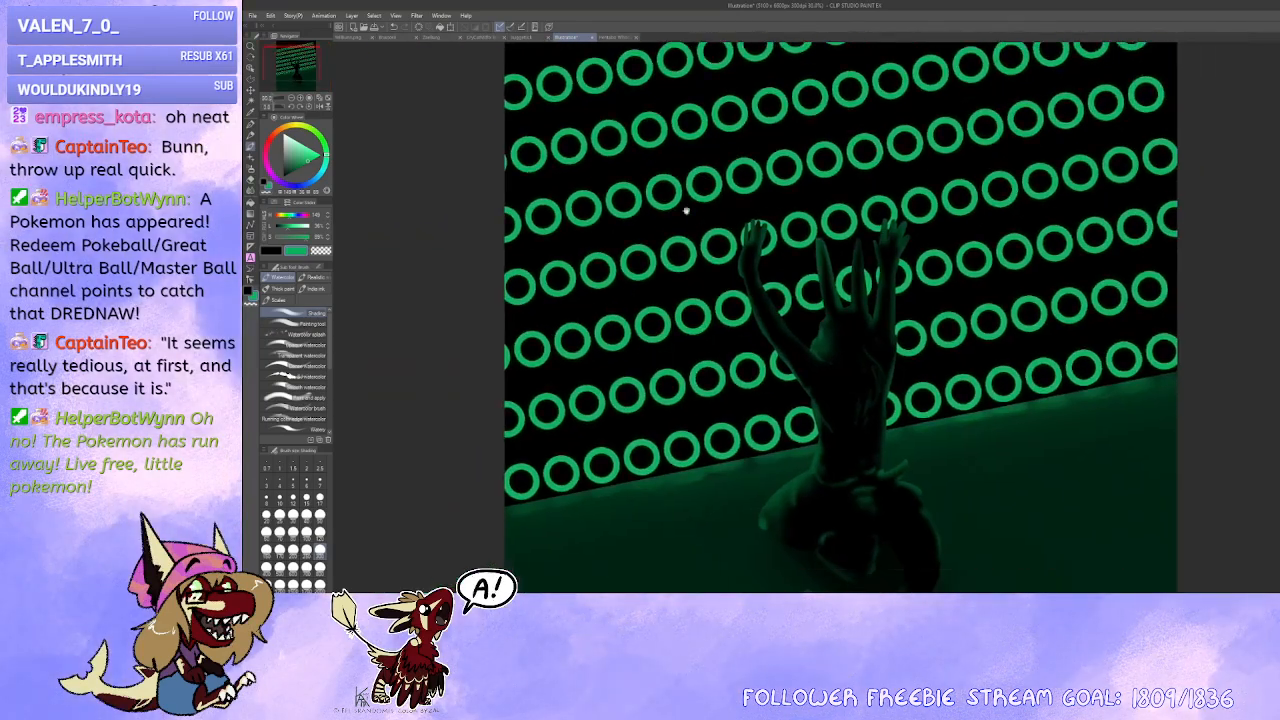
scroll(686, 211, "down", 1)
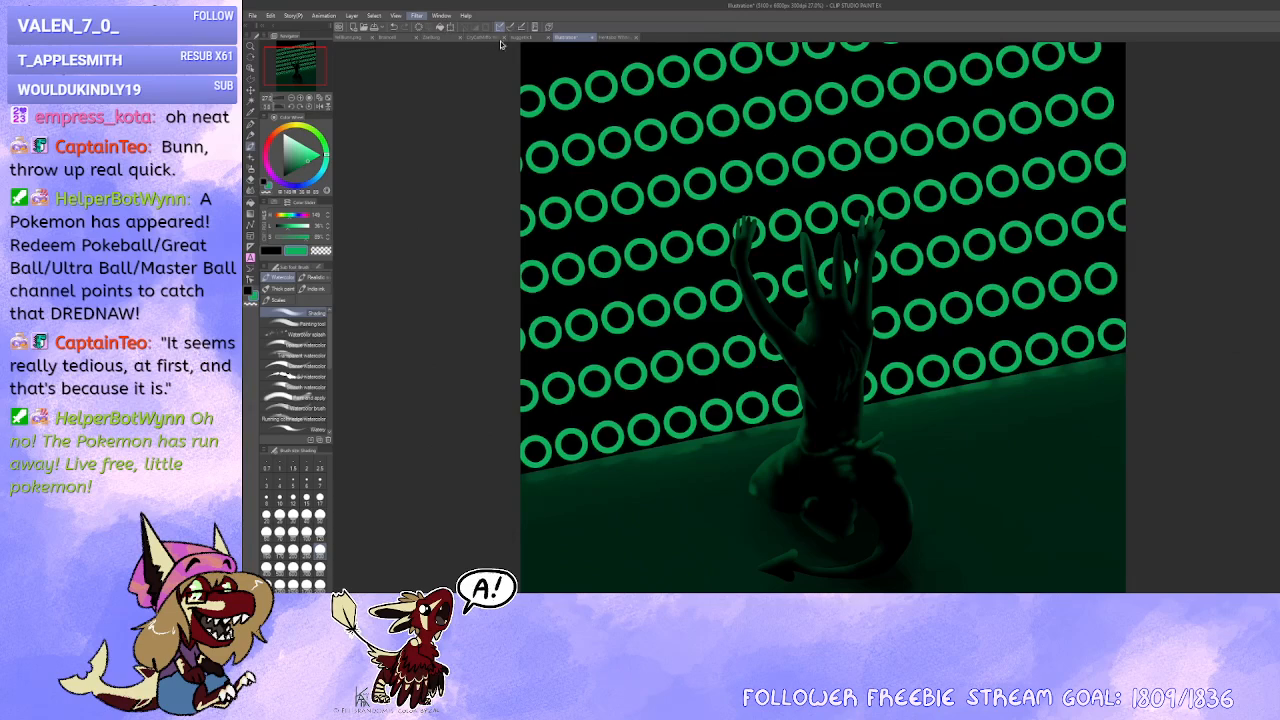
left_click(520, 54)
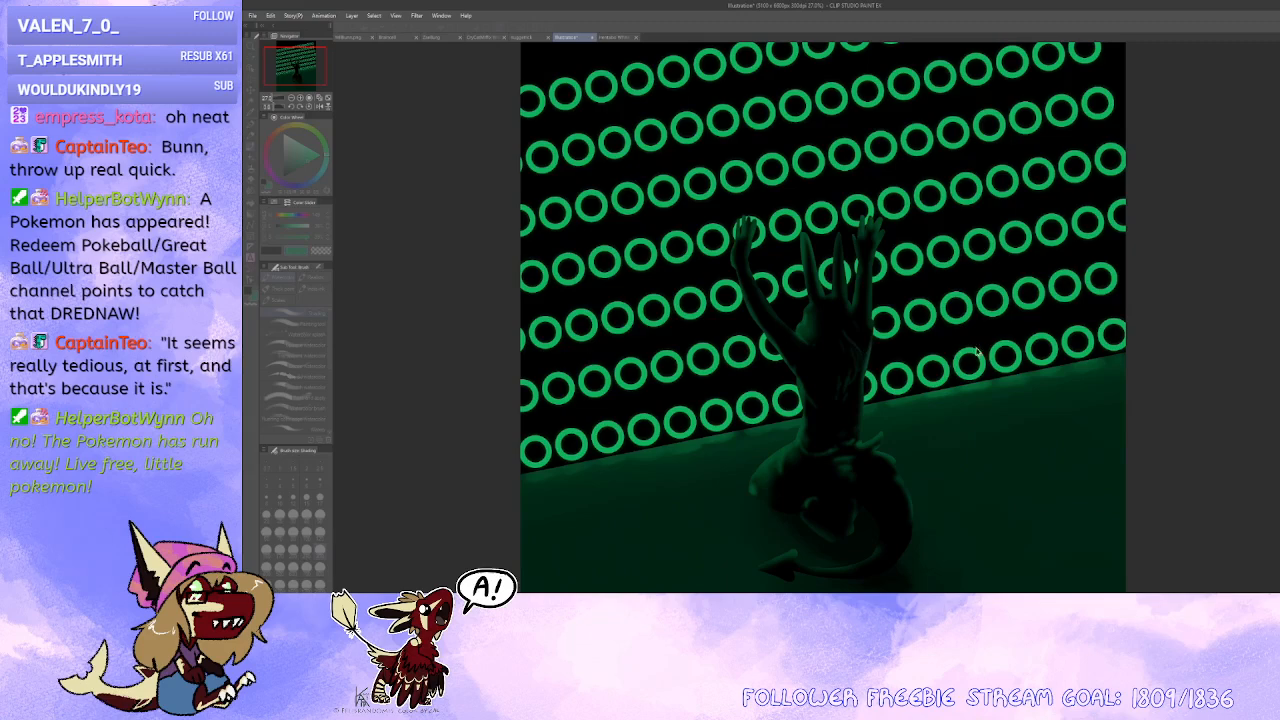
scroll(1004, 350, "up", 2)
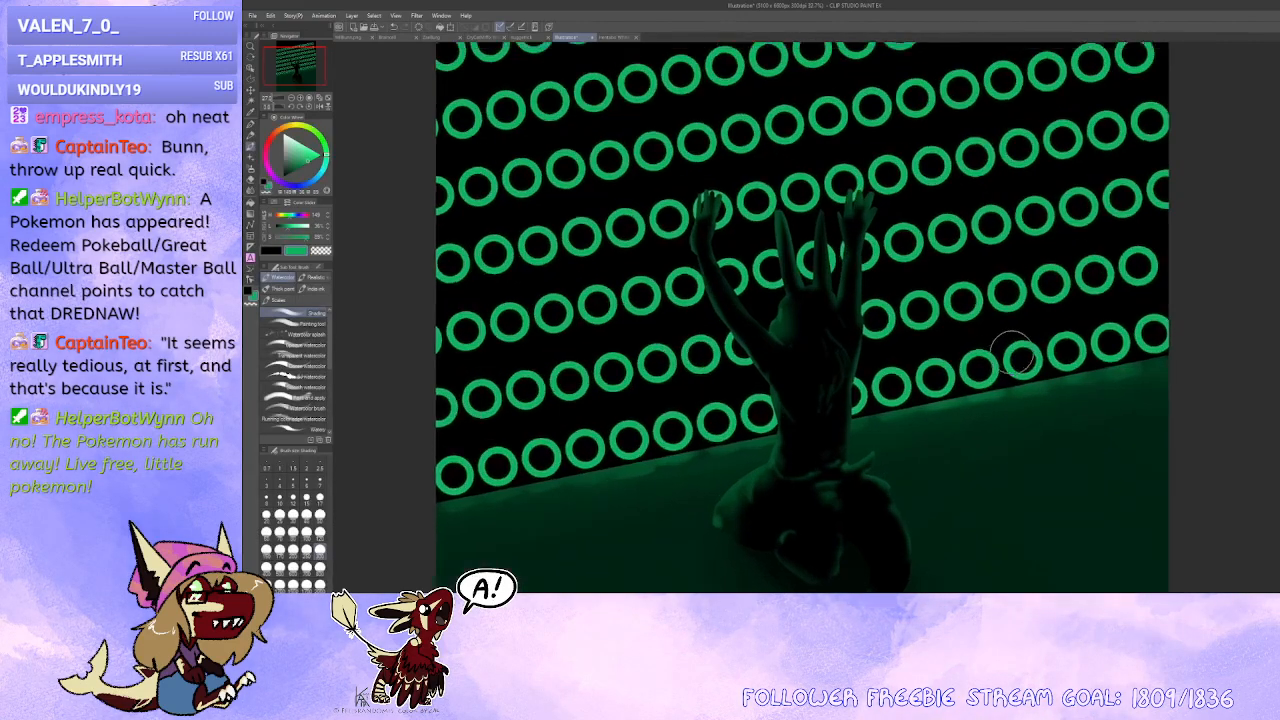
scroll(1100, 300, "up", 3)
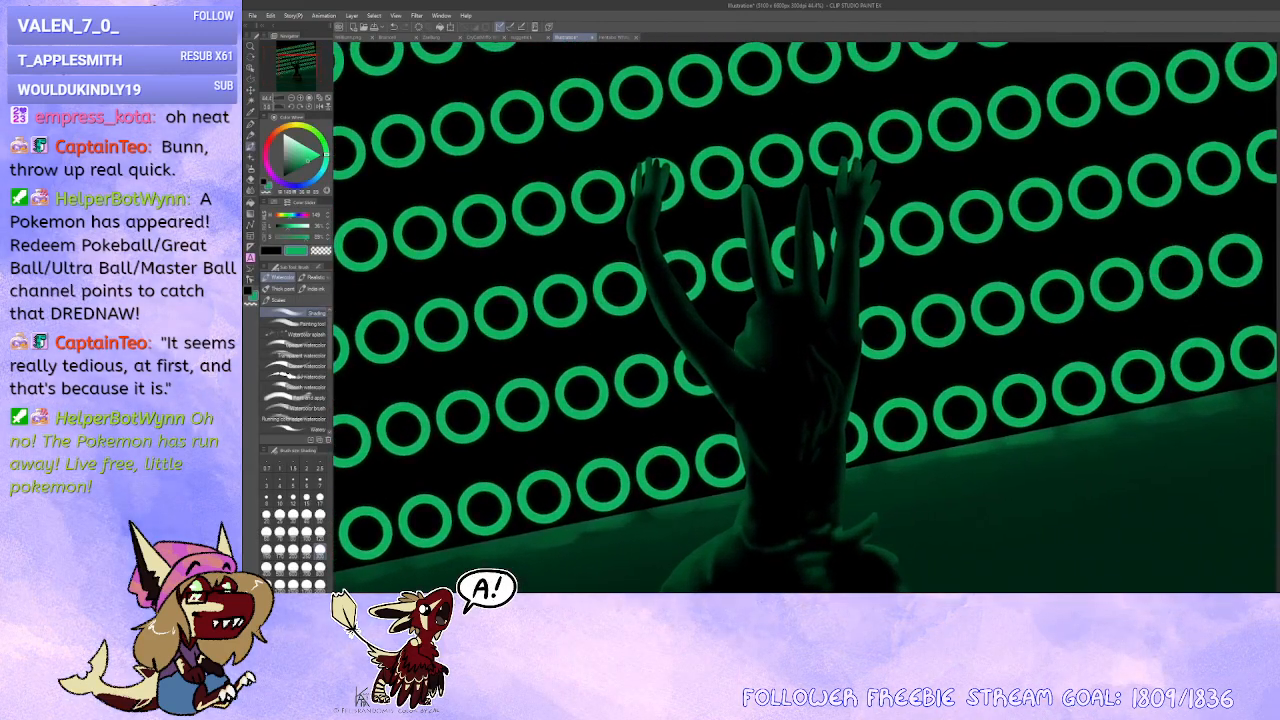
scroll(1071, 200, "up", 4)
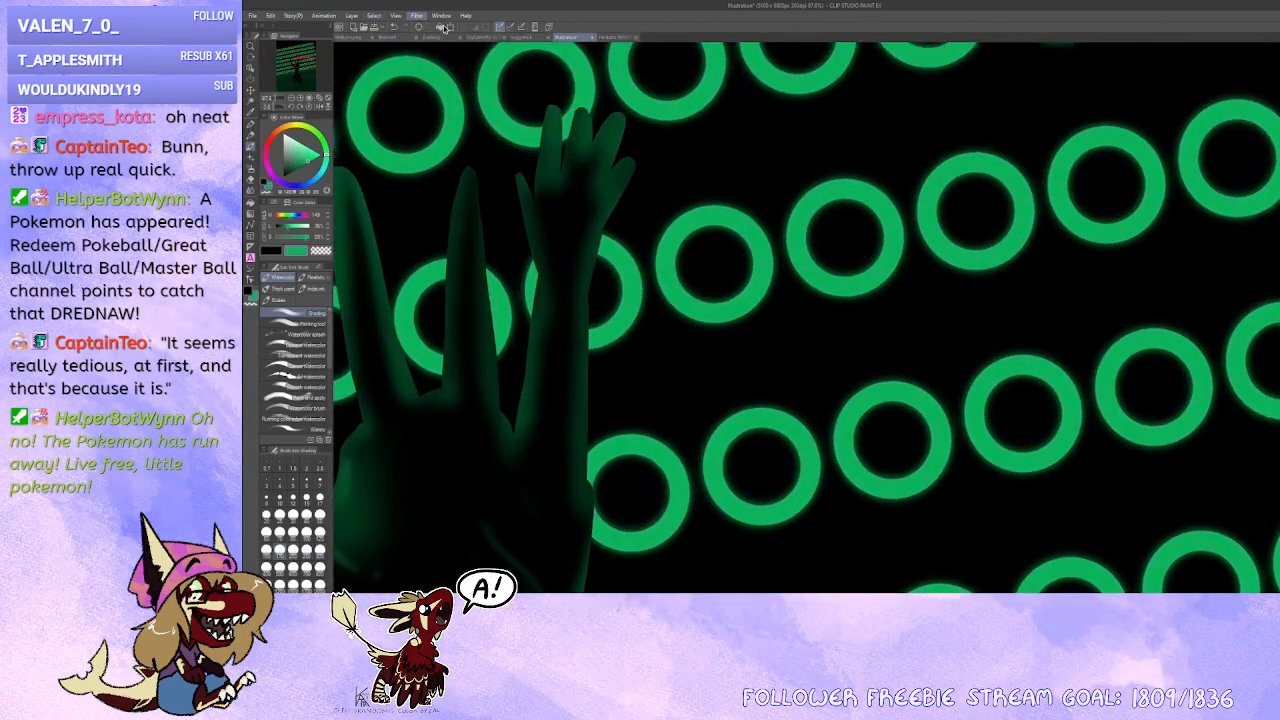
left_click(526, 54)
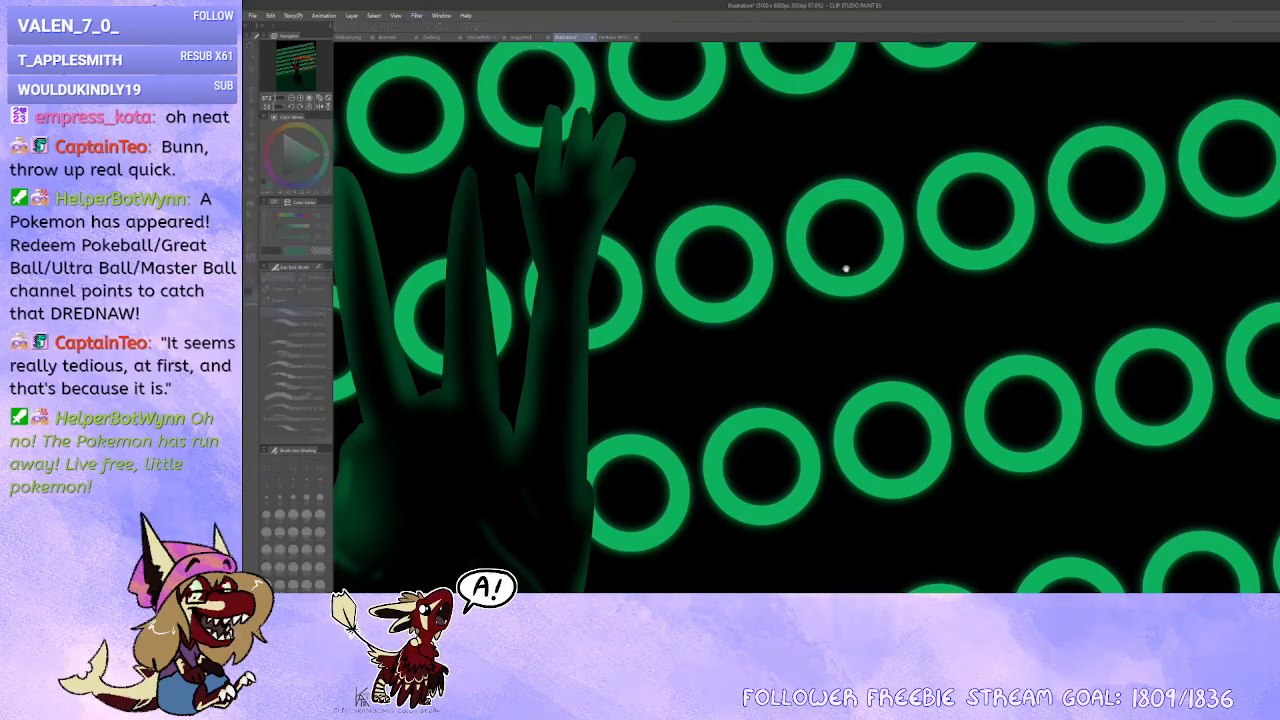
left_click(800, 368)
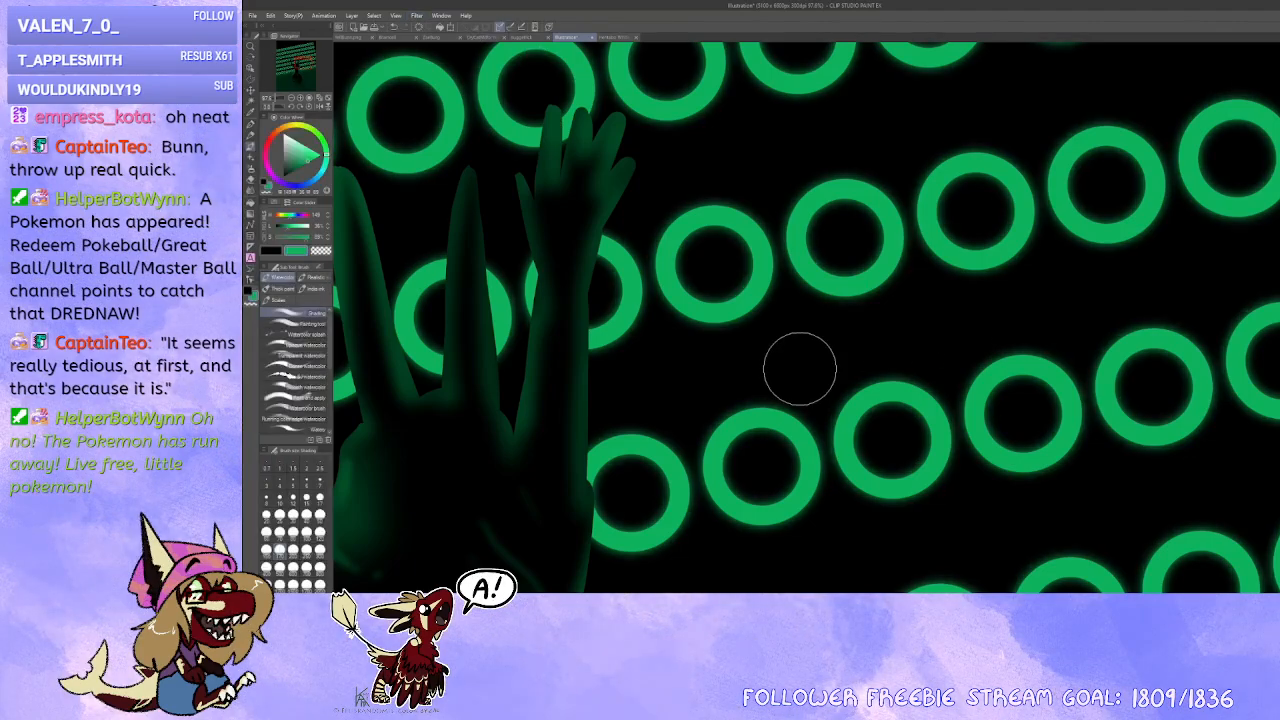
Step: Examine the overall composition, the floor's edge at the wall, and the figure's raised arms and back up close
scroll(803, 369, "down", 7)
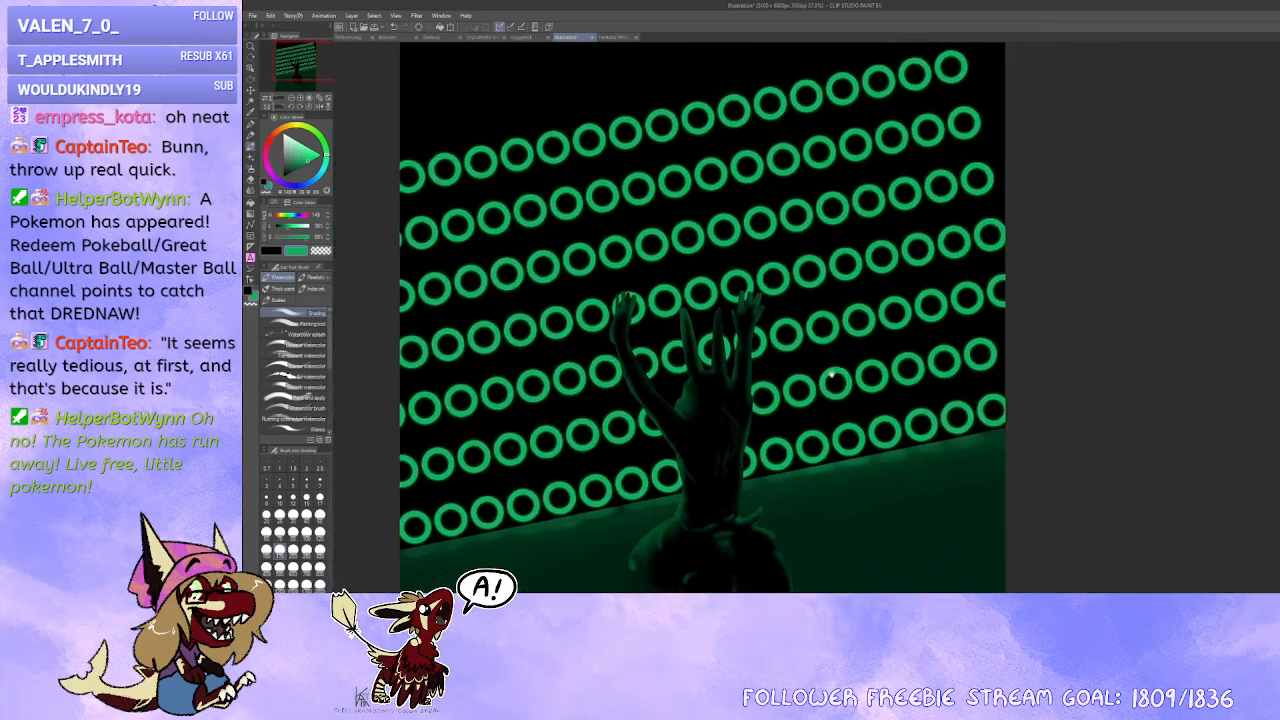
left_click_drag(830, 377, 960, 332)
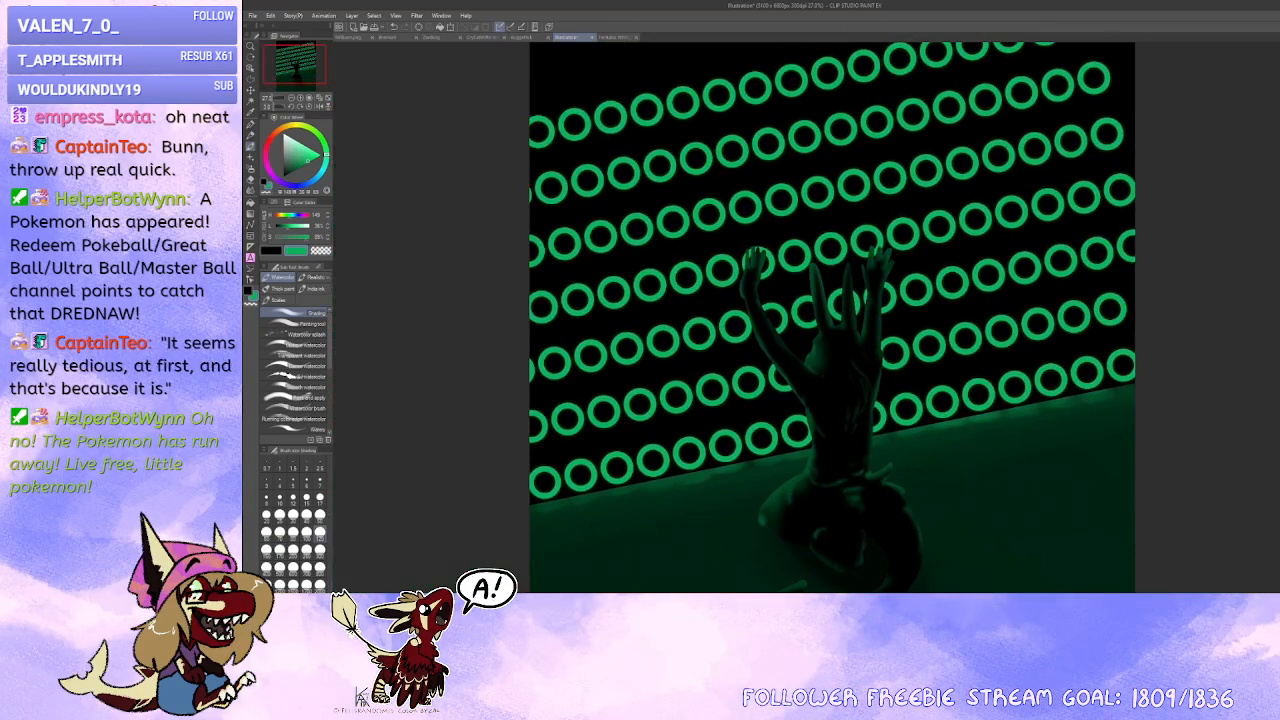
left_click_drag(1204, 195, 1025, 319)
scroll(1194, 211, "down", 1)
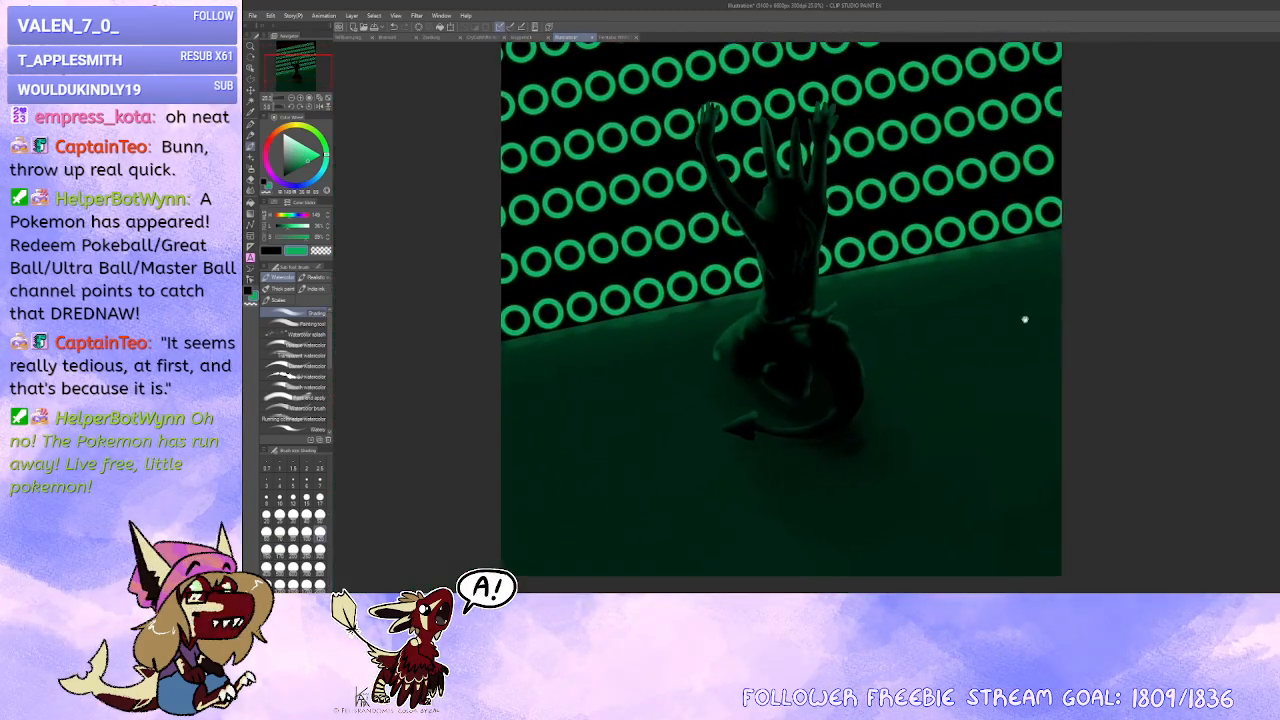
scroll(1025, 319, "down", 3)
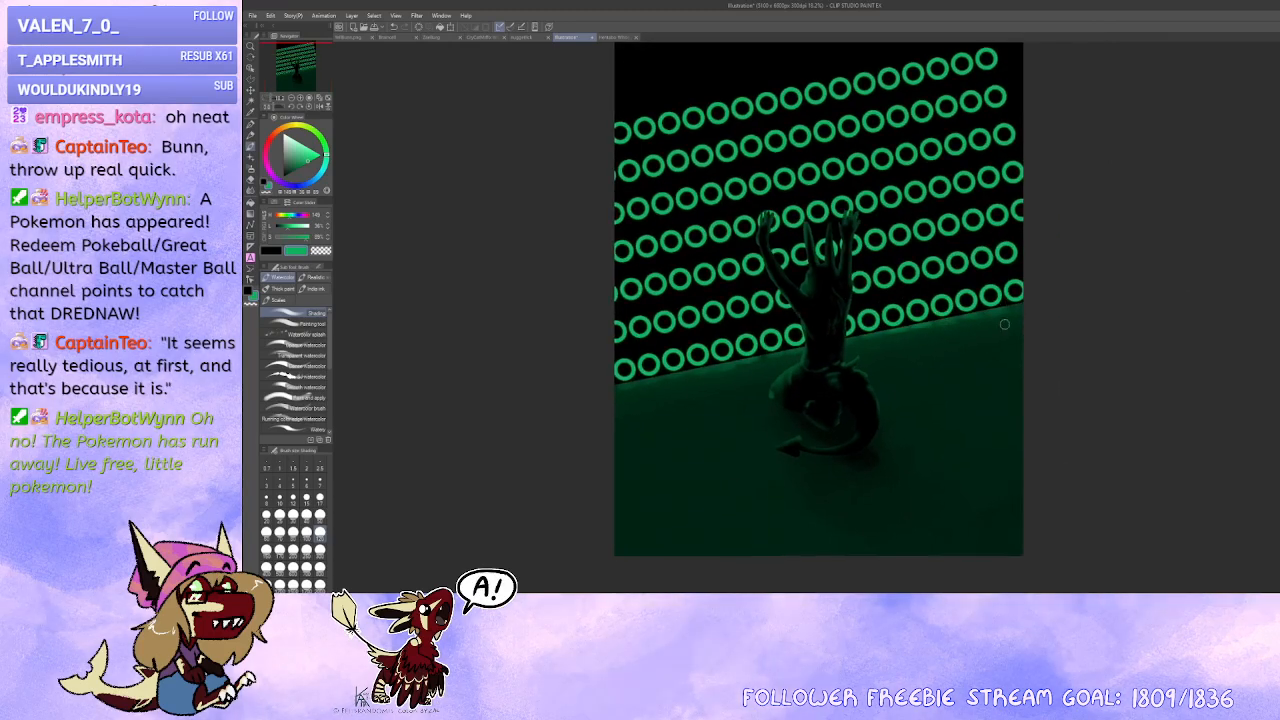
scroll(1018, 357, "up", 4)
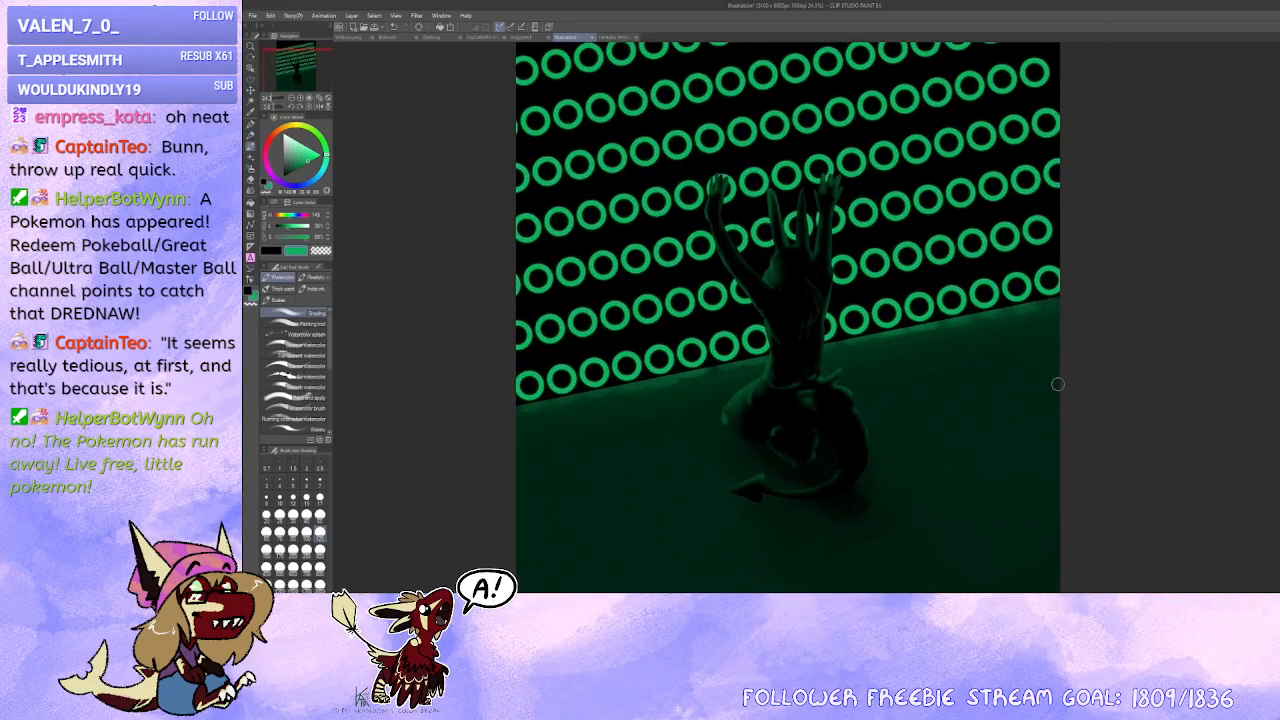
left_click_drag(915, 328, 949, 335)
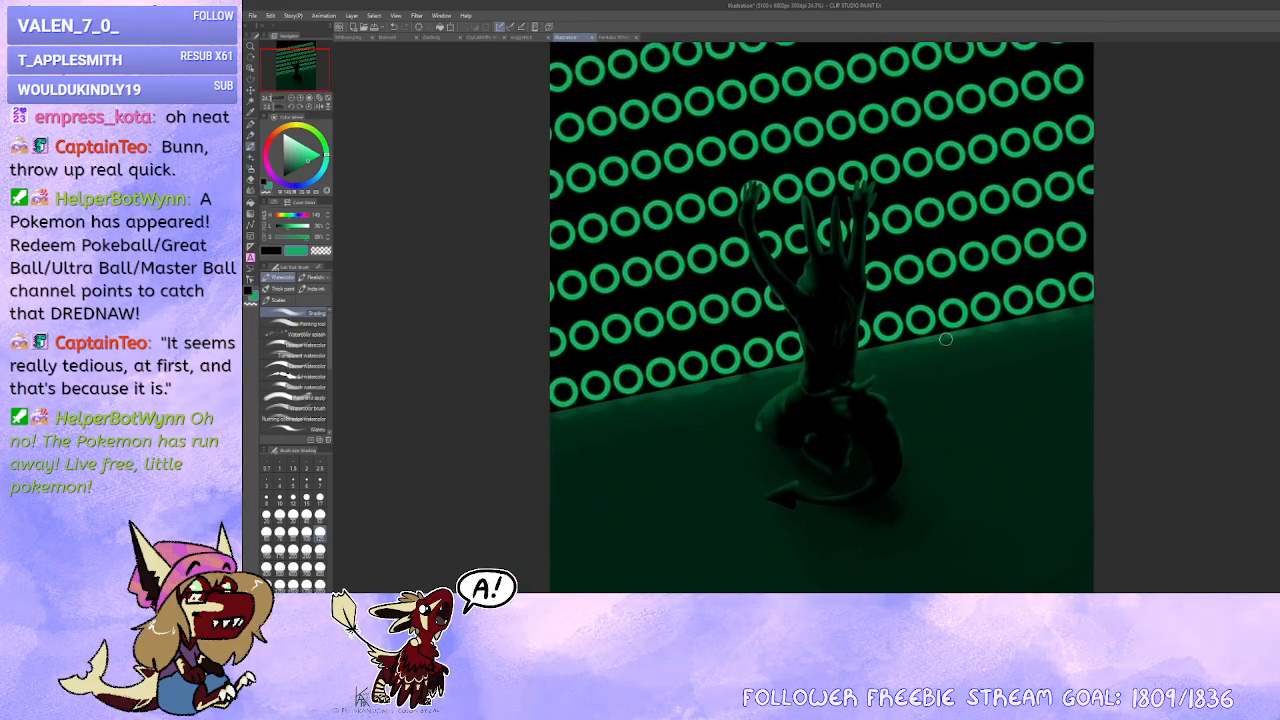
scroll(946, 340, "up", 3)
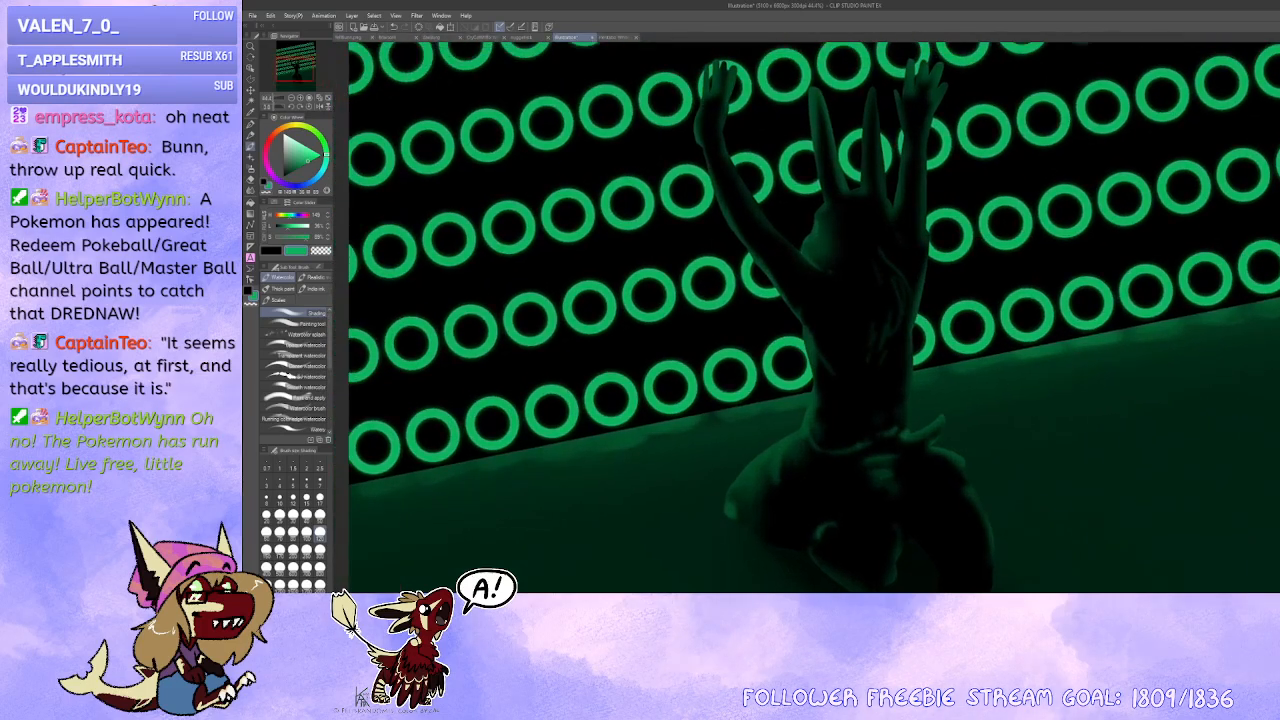
scroll(1108, 150, "up", 4)
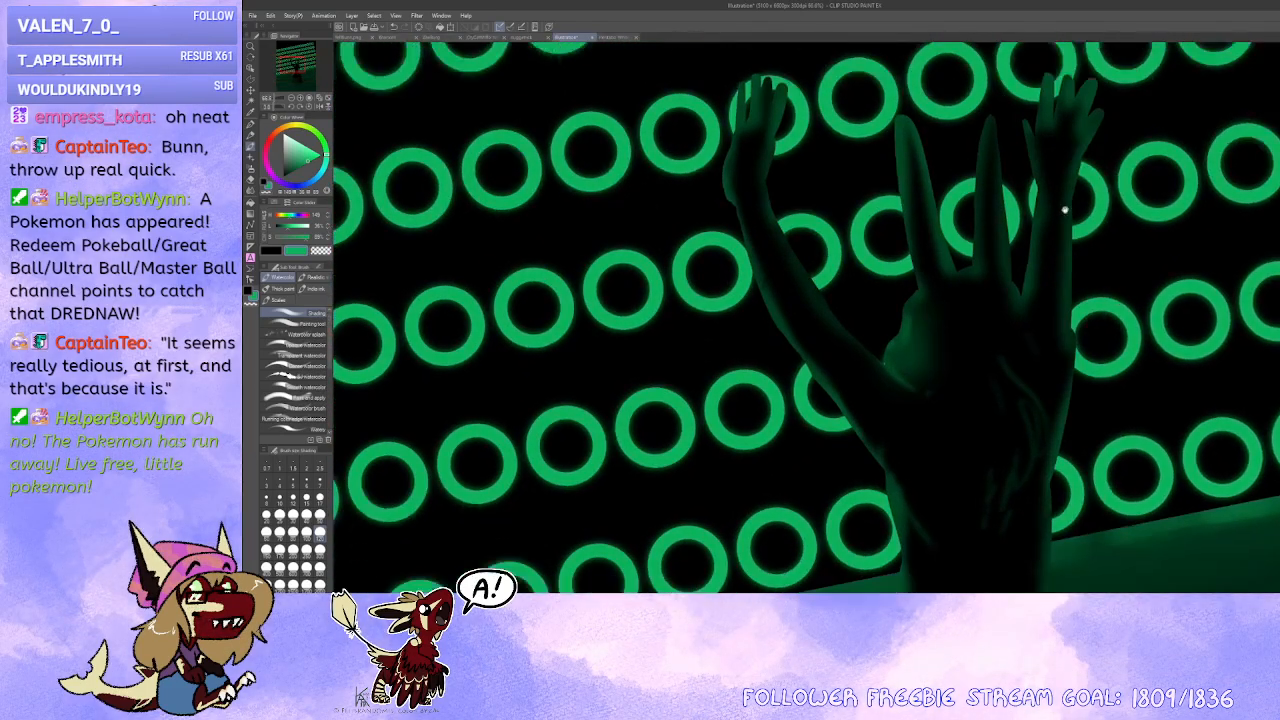
left_click_drag(1065, 209, 1090, 152)
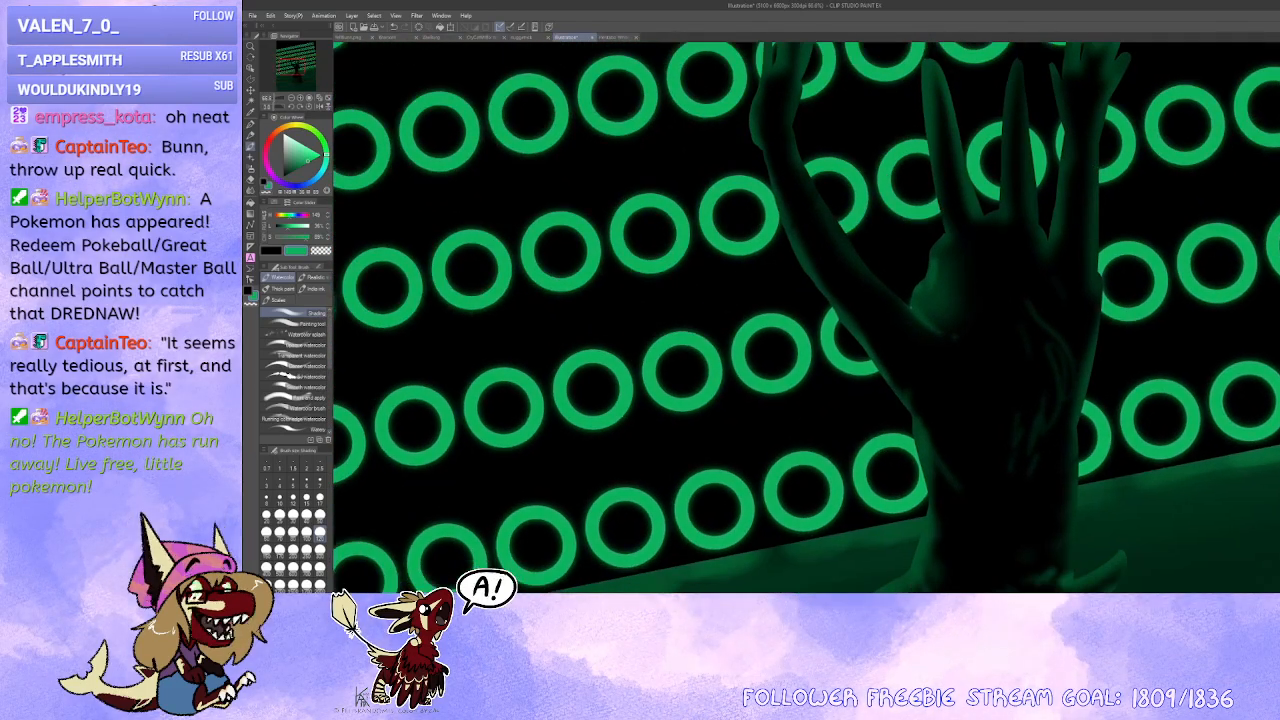
left_click_drag(1086, 275, 662, 119)
Step: Softly shade the raised arms, ears and head with a smaller Soft airbrush in dark green sampled near the floor's edge
left_click(977, 249, "alt")
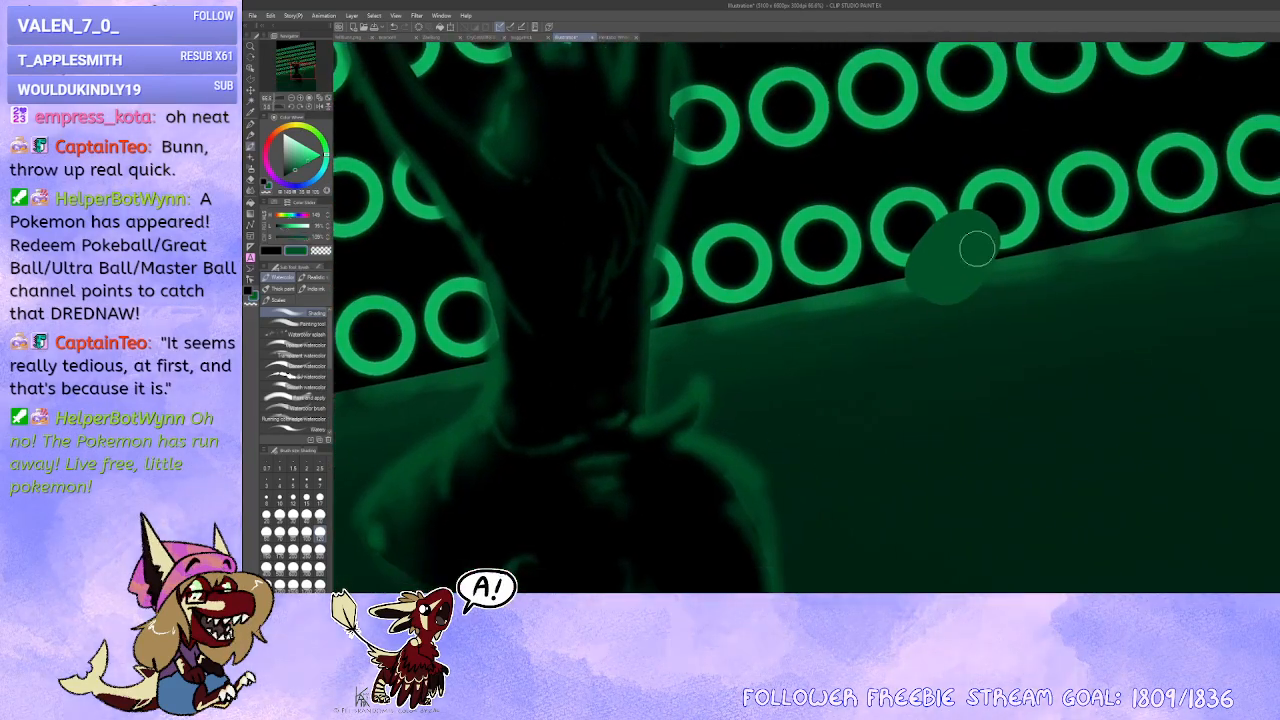
left_click_drag(1028, 214, 1216, 184)
scroll(1060, 370, "down", 2)
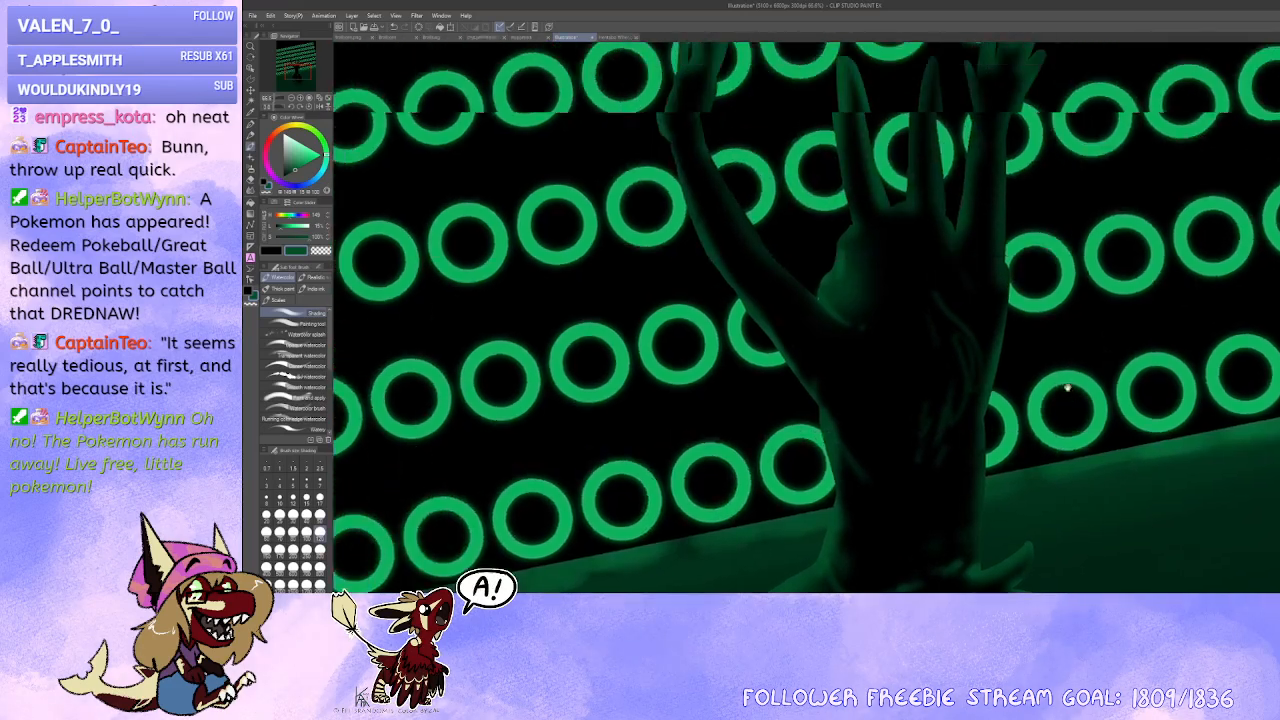
left_click(256, 144)
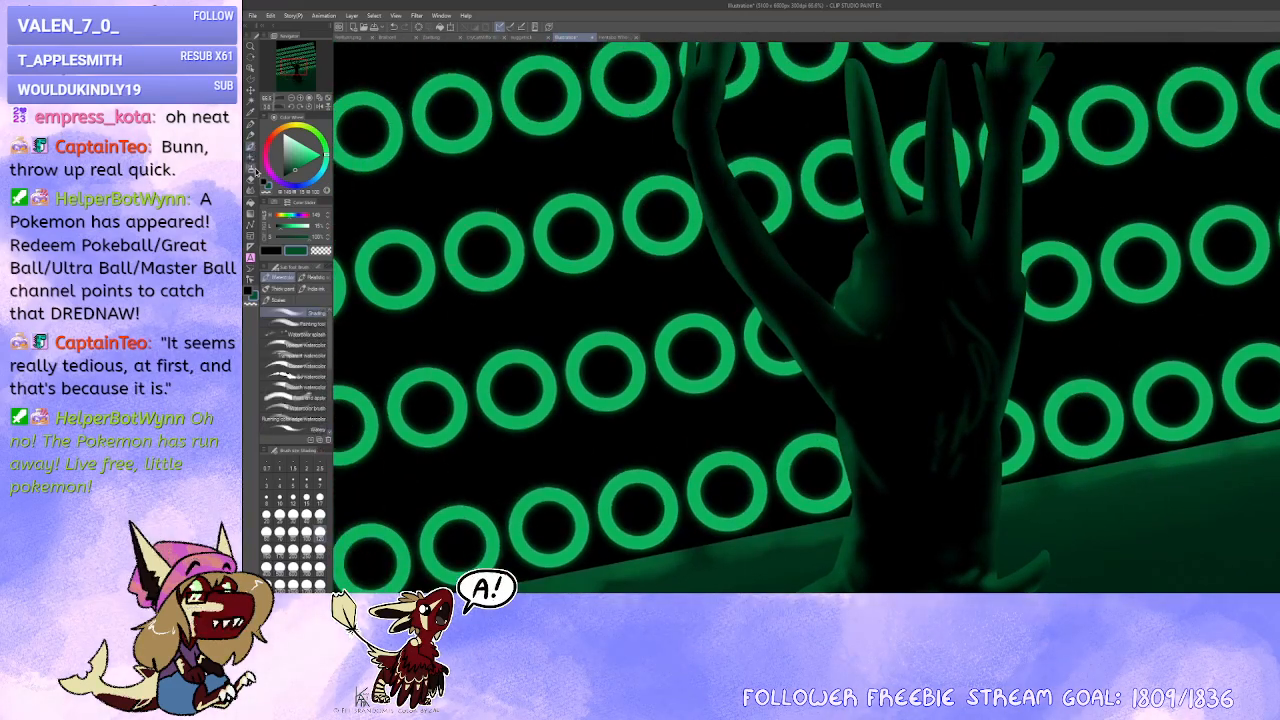
left_click(254, 170)
key("bracketleft")
key("bracketleft")
key("bracketleft")
key("bracketleft")
left_click_drag(677, 134, 655, 239)
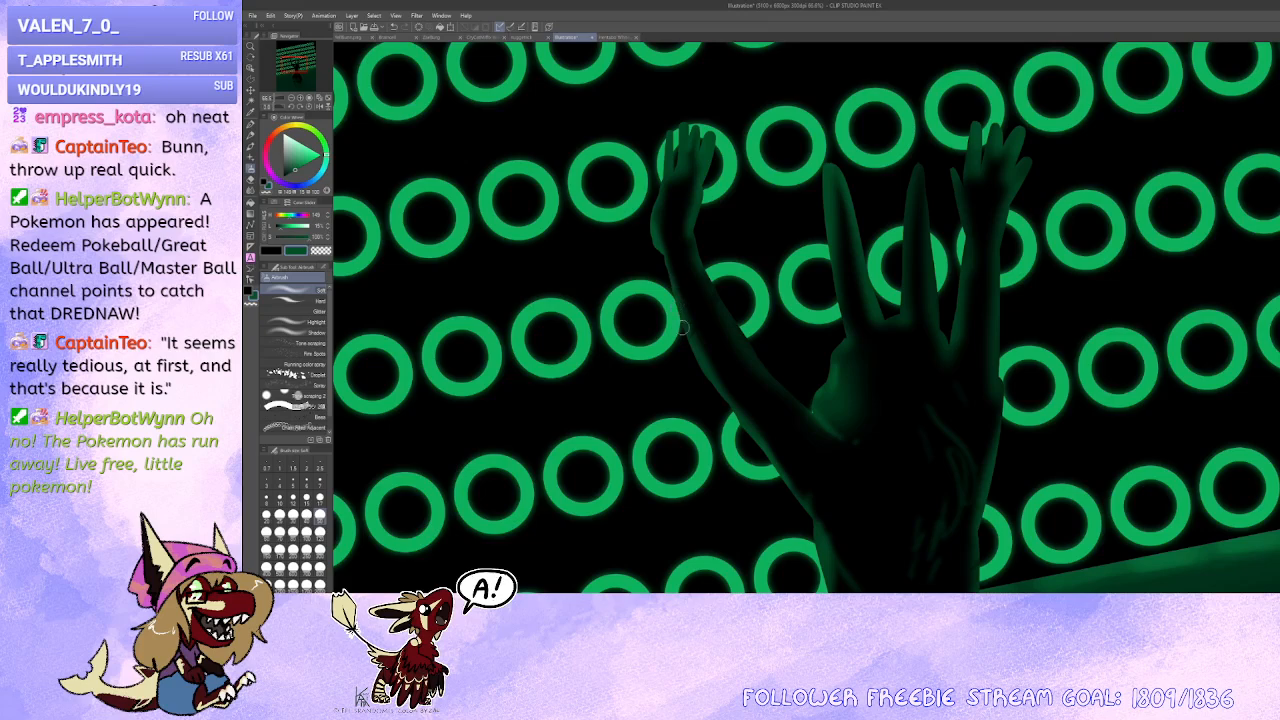
left_click_drag(729, 348, 703, 294)
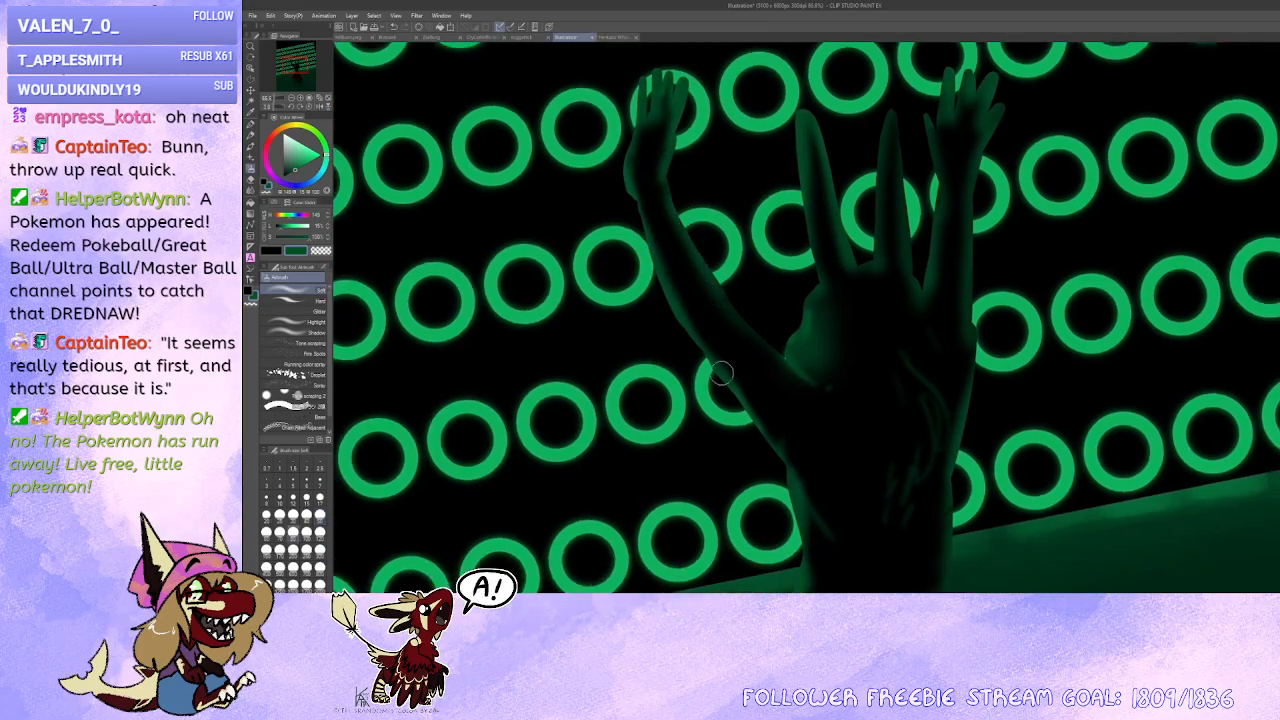
mouse_move(832, 257)
left_mouse_down()
mouse_move(812, 255)
mouse_move(771, 297)
left_mouse_up()
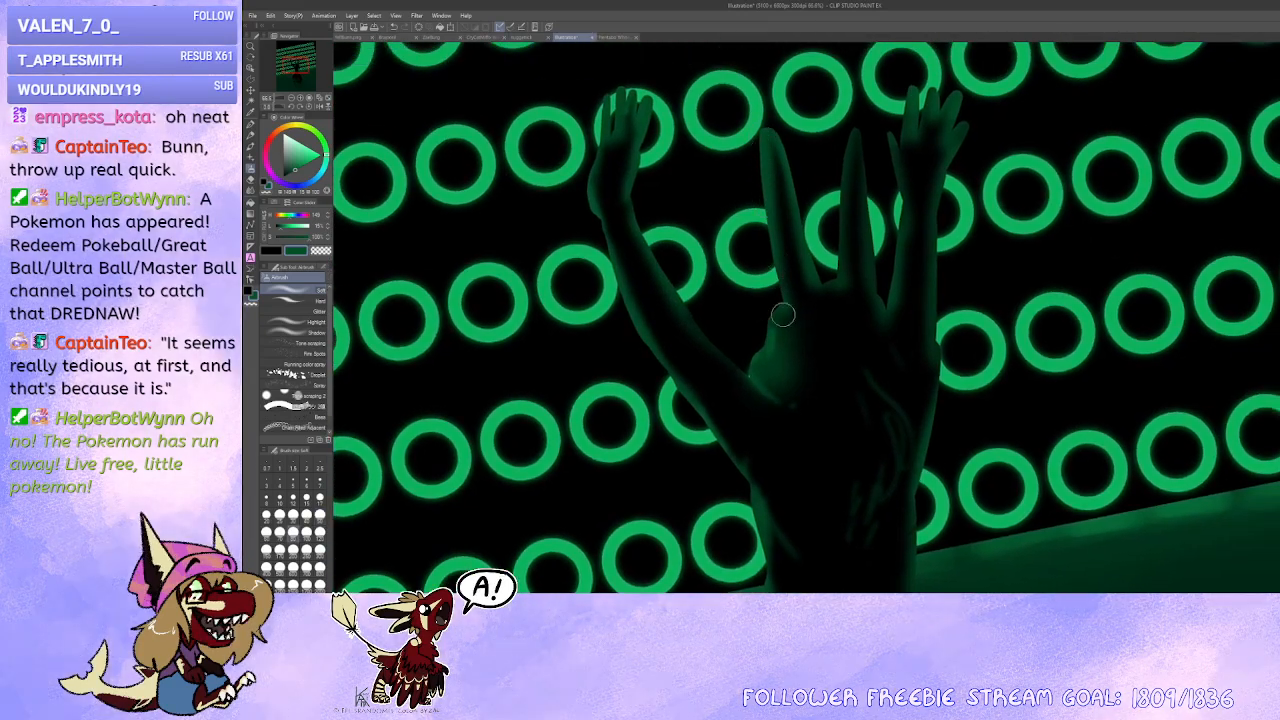
left_click_drag(844, 257, 754, 245)
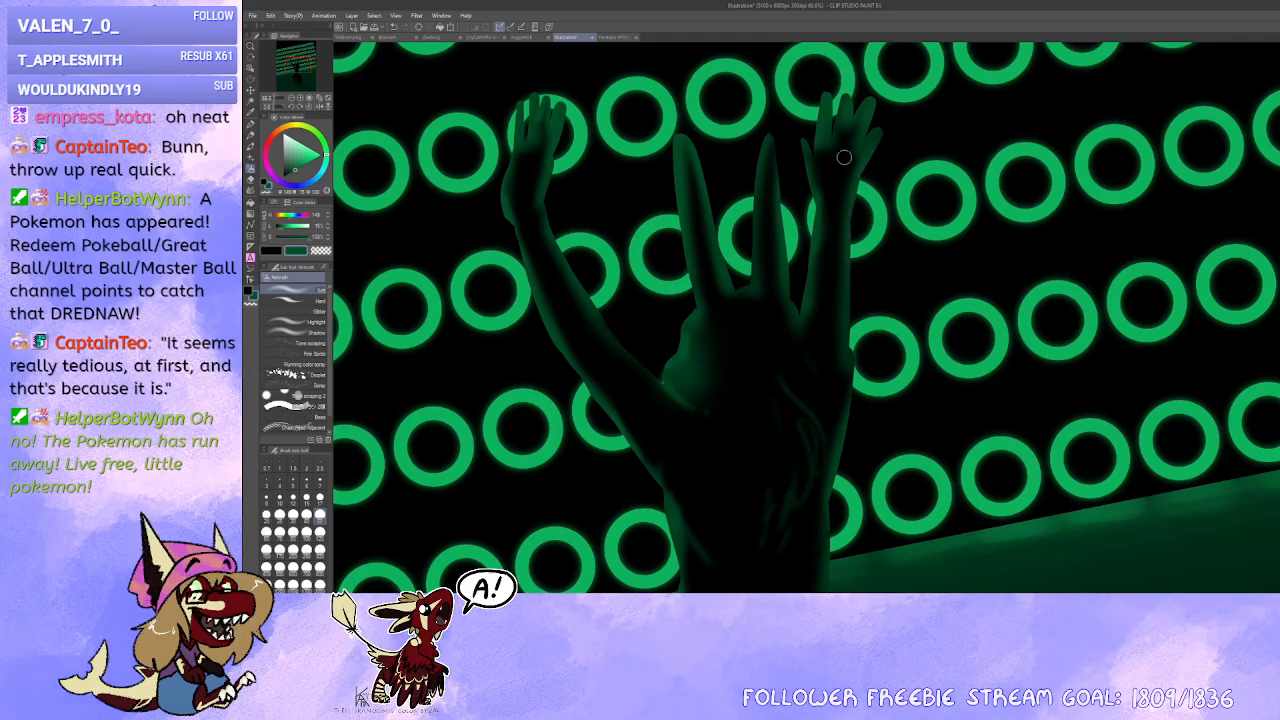
Step: Airbrush soft dark green along the hips, legs and curled tail, varying the brush size
scroll(860, 497, "down", 1)
left_click_drag(860, 497, 861, 187)
left_click_drag(769, 249, 782, 185)
key("]")
key("]")
key("]")
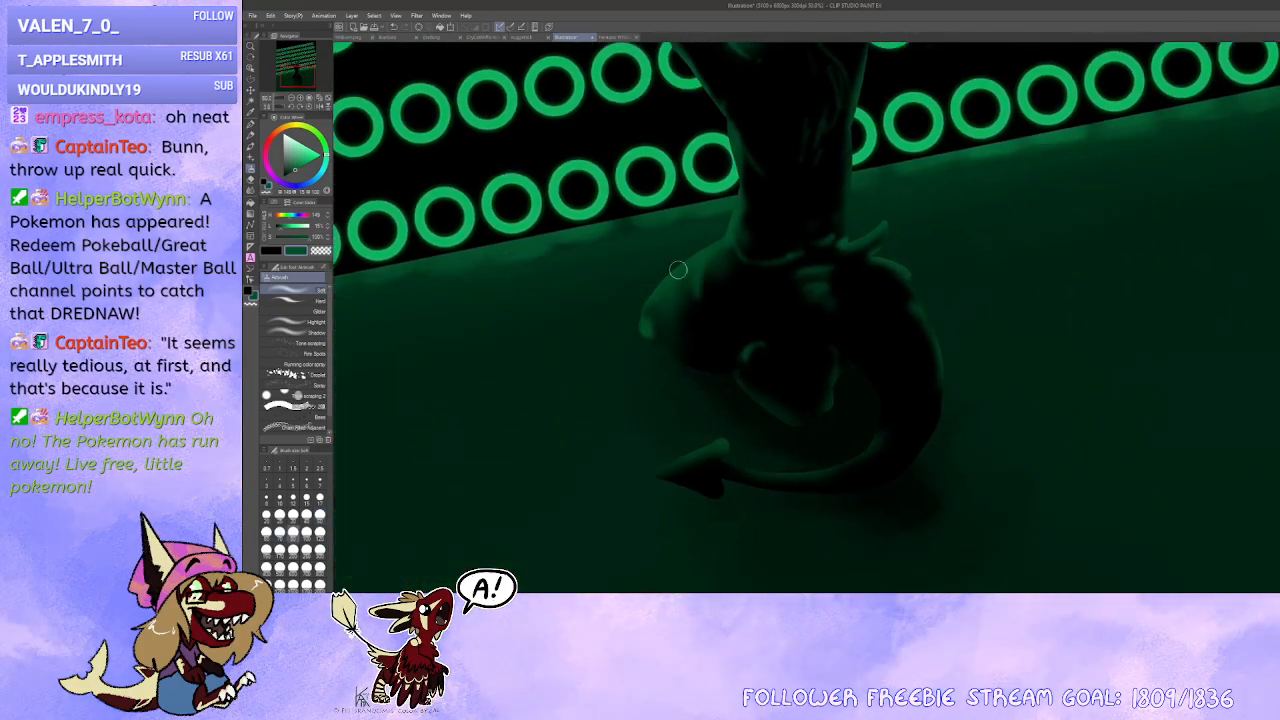
left_click_drag(716, 370, 828, 223)
key("[")
key("[")
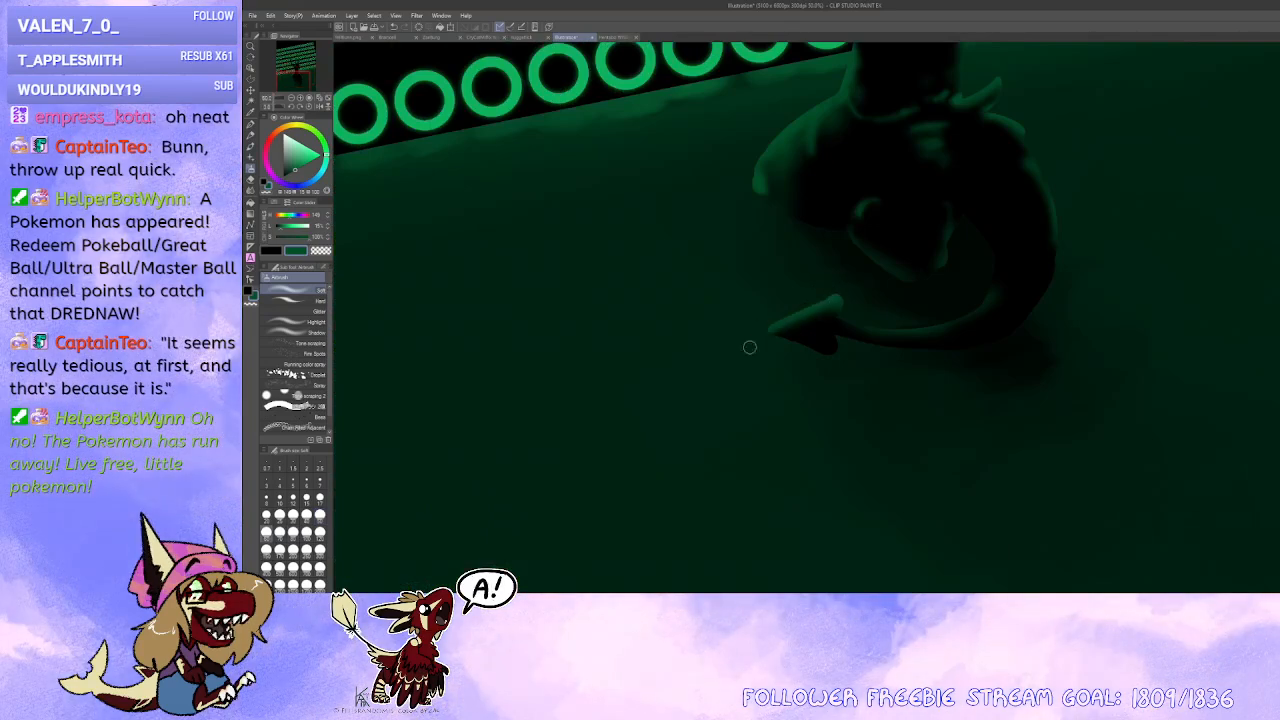
left_click_drag(900, 330, 813, 400)
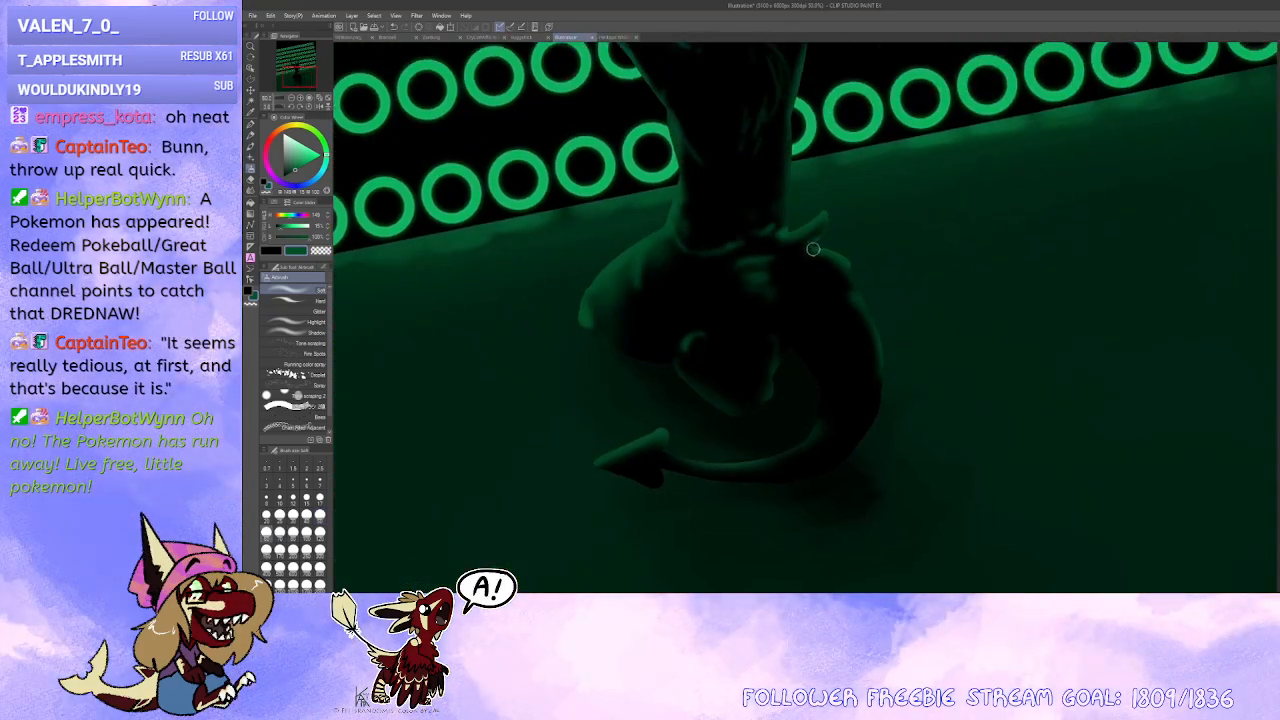
scroll(888, 286, "down", 4)
left_click_drag(930, 268, 940, 366)
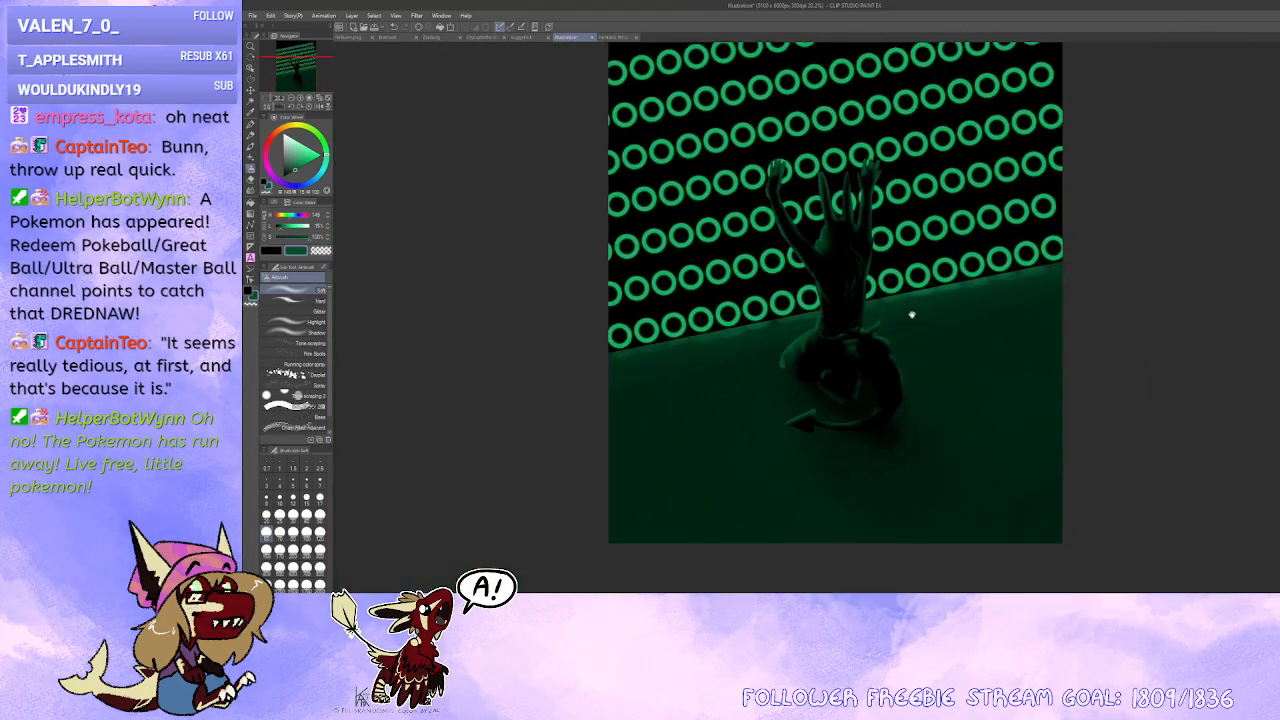
Step: Crop the canvas with a rectangular selection around the figure, trimming the outer edges and much of the empty floor below
left_click(251, 80)
left_click(312, 291)
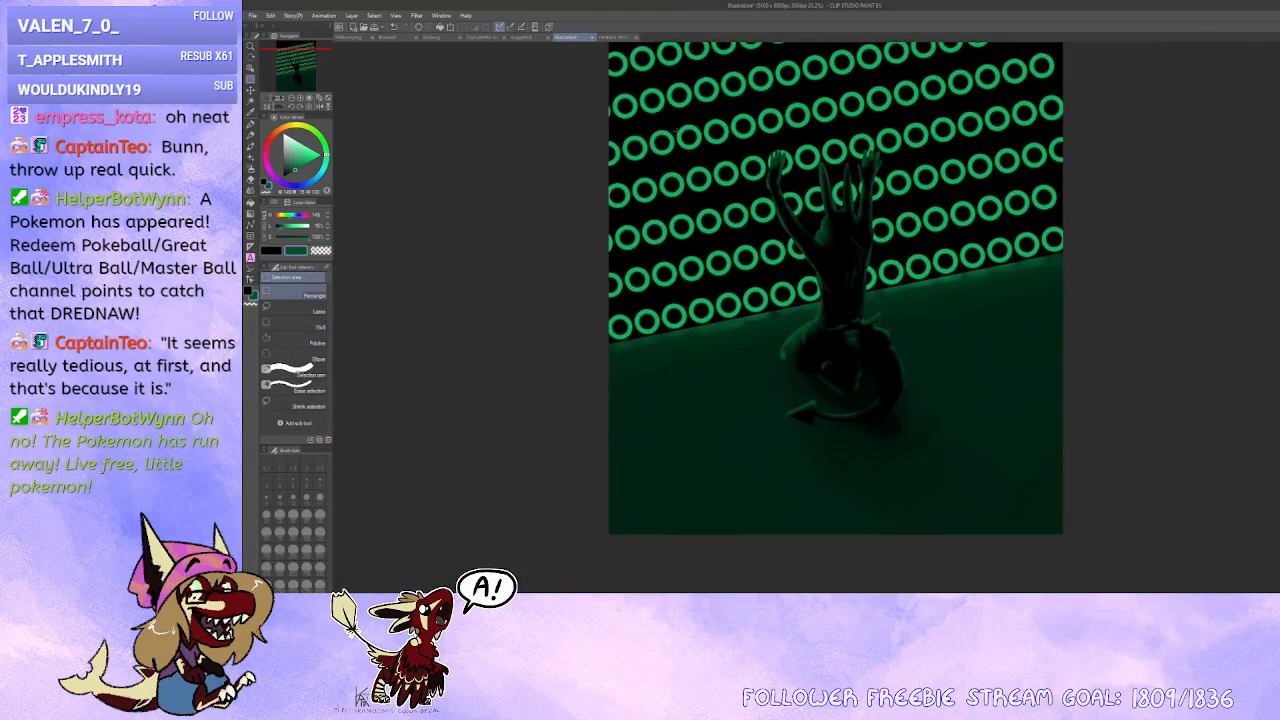
left_click_drag(622, 72, 1048, 459)
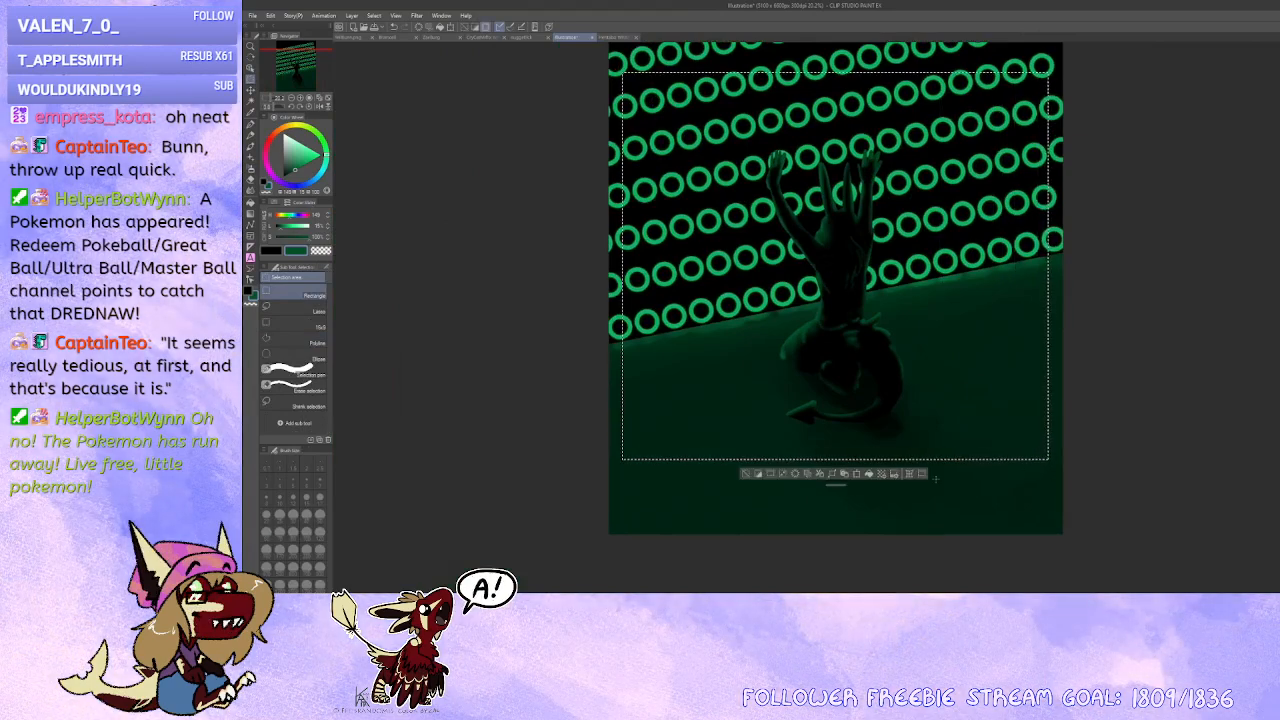
key("ctrl+shift+c")
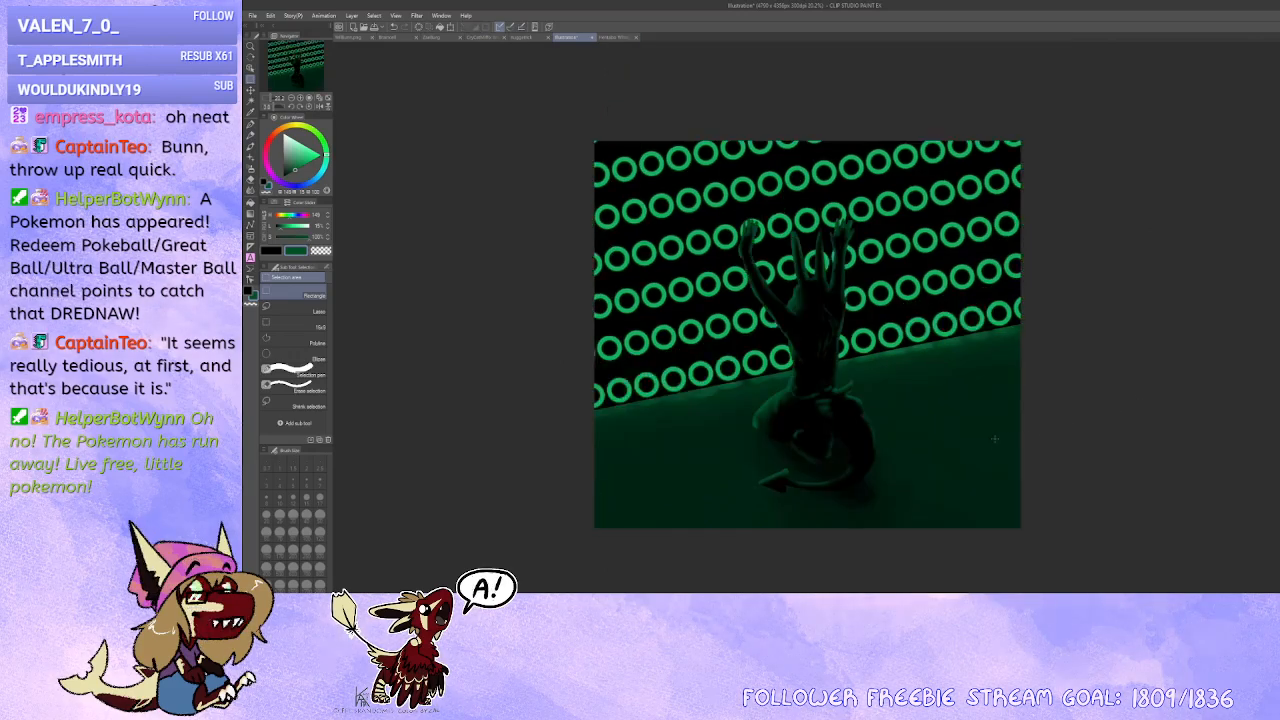
Step: Pick a slightly lighter green and a greatly reduced pen size for signing the floor's lower-left corner, with the canvas tilted
left_click_drag(1072, 415, 1071, 360)
scroll(1018, 330, "up", 4)
left_click_drag(974, 411, 1215, 218)
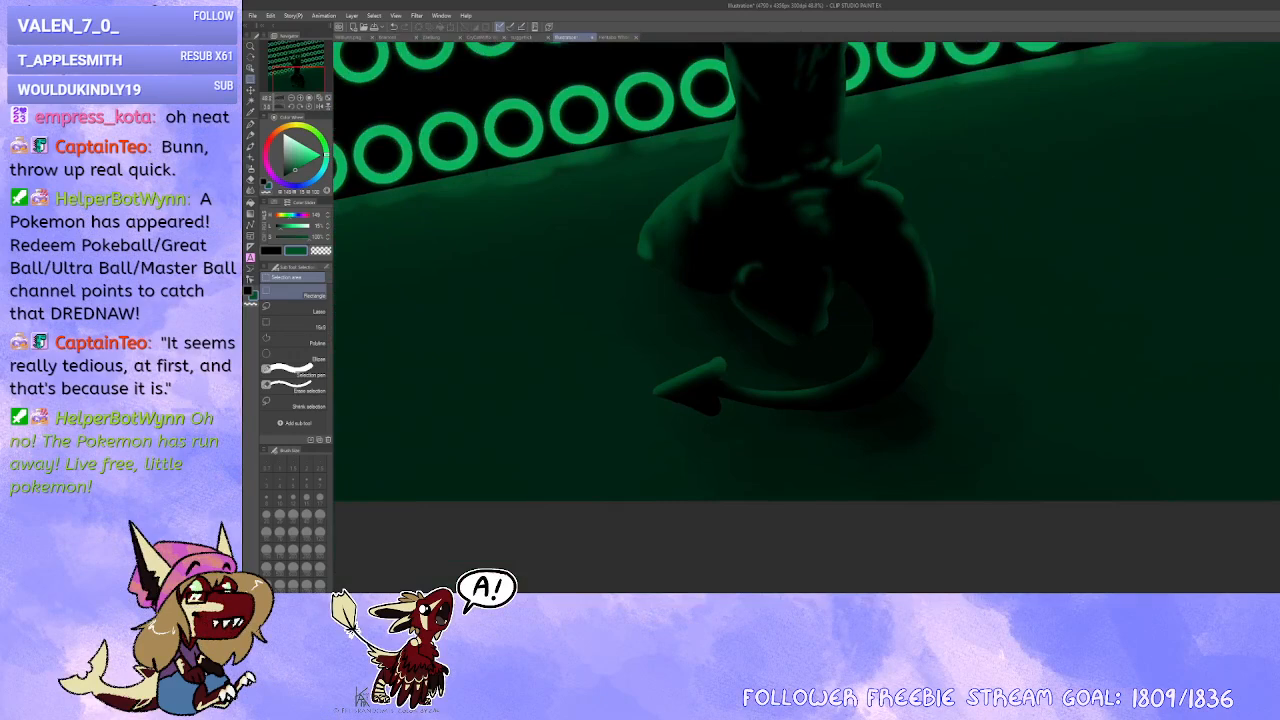
left_click_drag(841, 403, 1236, 319)
scroll(777, 327, "up", 1)
left_click_drag(473, 300, 401, 156)
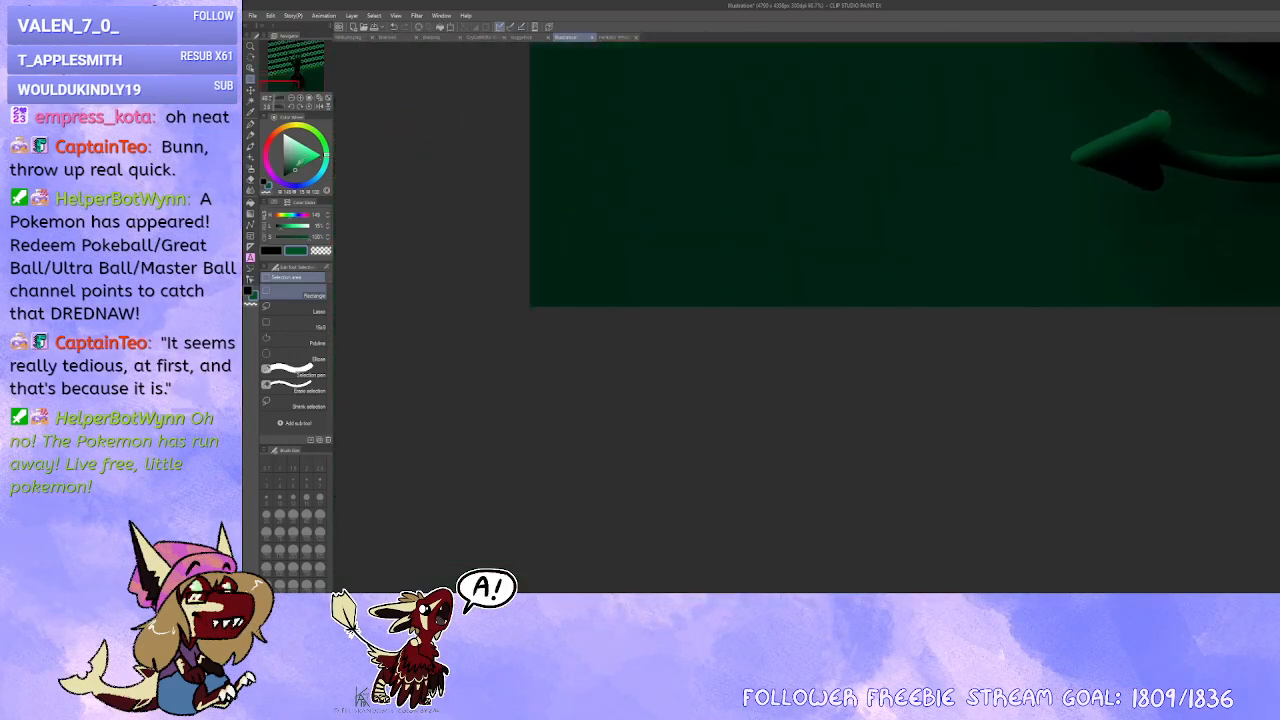
left_click(300, 167)
left_click(250, 124)
left_click_drag(487, 286, 657, 294)
key("minus")
key("minus")
key("minus")
key("minus")
key("minus")
key("asciicircum")
key("asciicircum")
key("asciicircum")
scroll(780, 295, "down", 2)
scroll(772, 296, "up", 2)
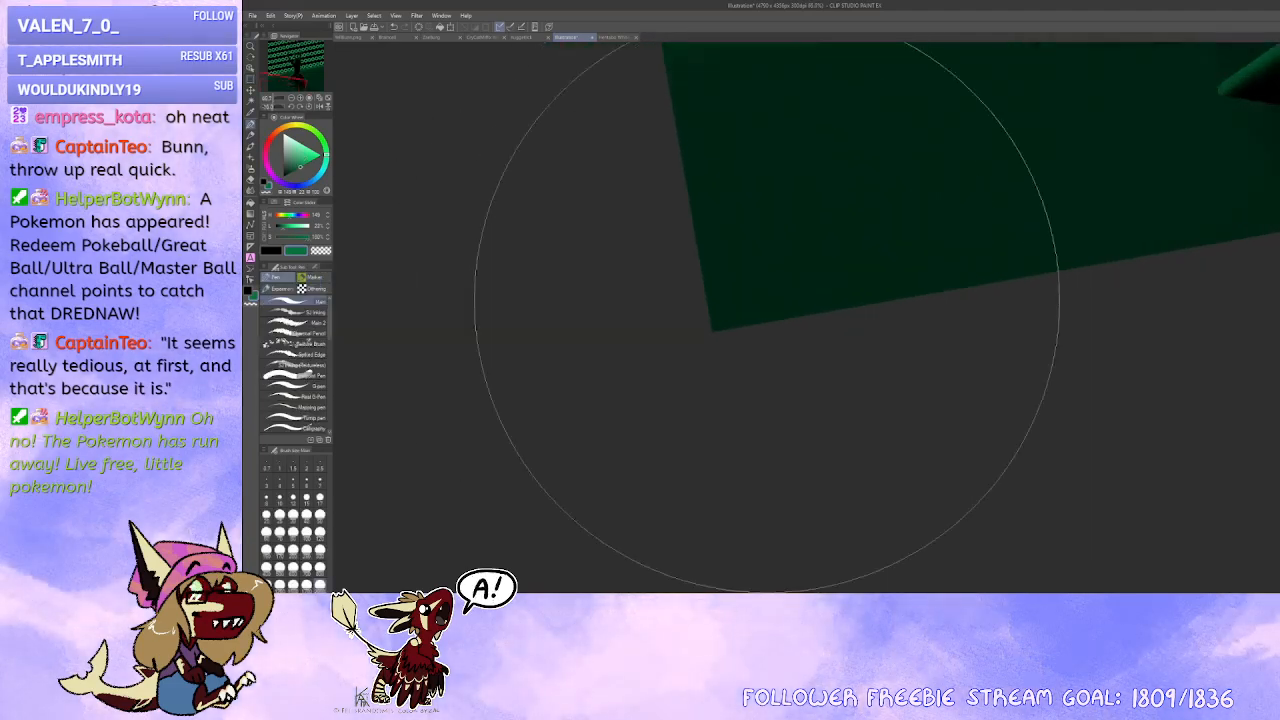
scroll(765, 303, "up", 1)
key("bracketleft")
key("bracketleft")
key("bracketleft")
key("bracketleft")
key("bracketleft")
key("bracketleft")
key("bracketleft")
key("bracketleft")
key("bracketleft")
key("bracketleft")
key("bracketleft")
key("bracketleft")
key("bracketleft")
key("bracketleft")
scroll(715, 317, "up", 2)
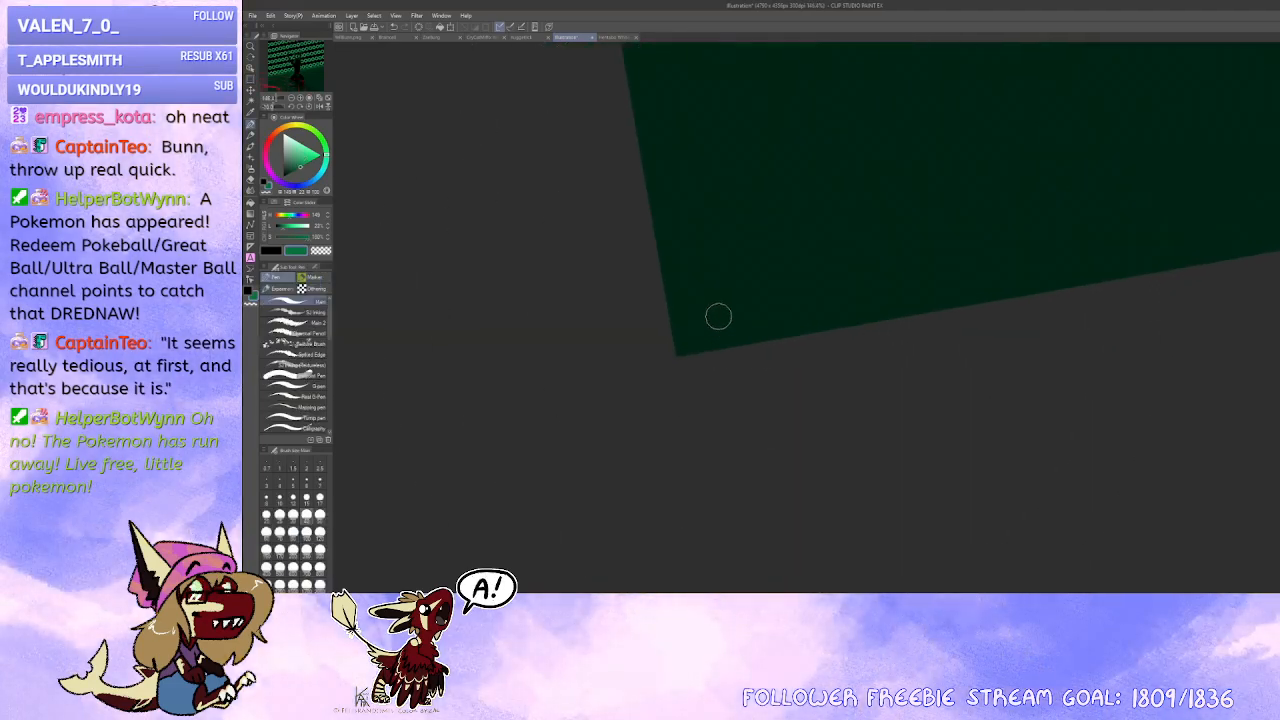
key("bracketleft")
key("bracketleft")
key("bracketleft")
key("bracketleft")
key("bracketleft")
Step: Try a tiny underlined signature with the year in the lower-left corner of the floor, and clear it
left_click_drag(681, 343, 850, 295)
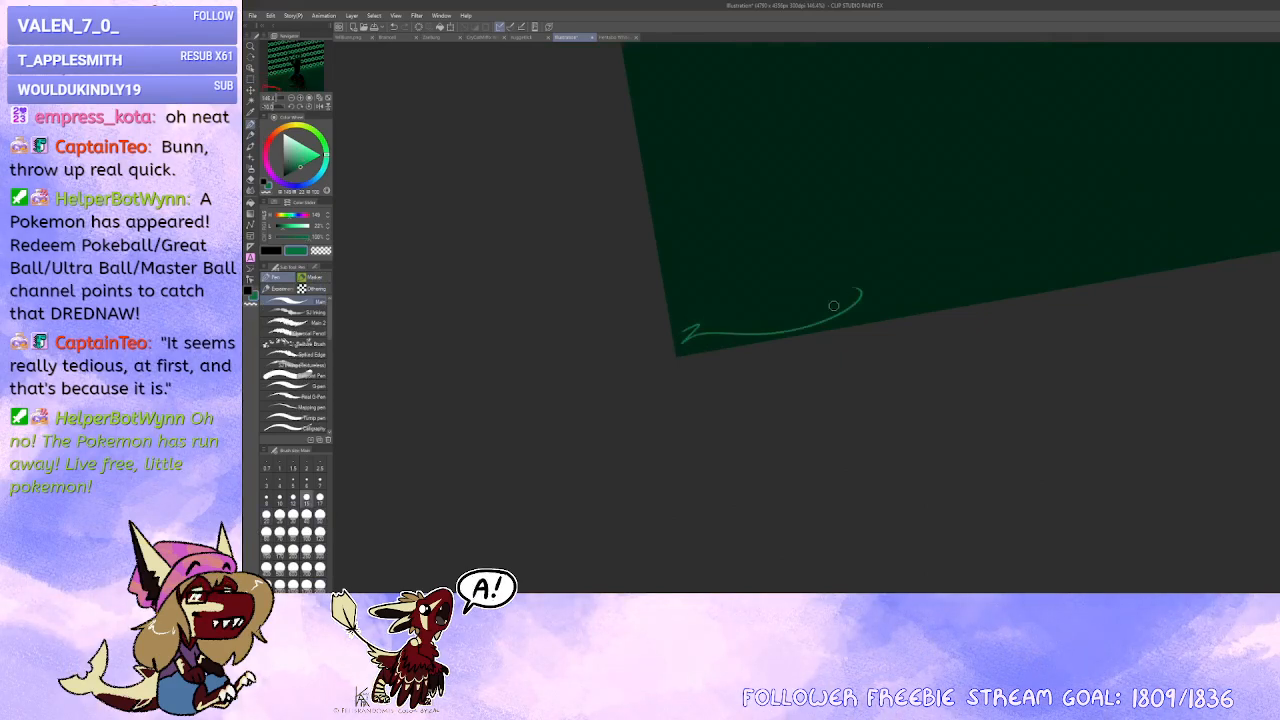
scroll(716, 330, "up", 1)
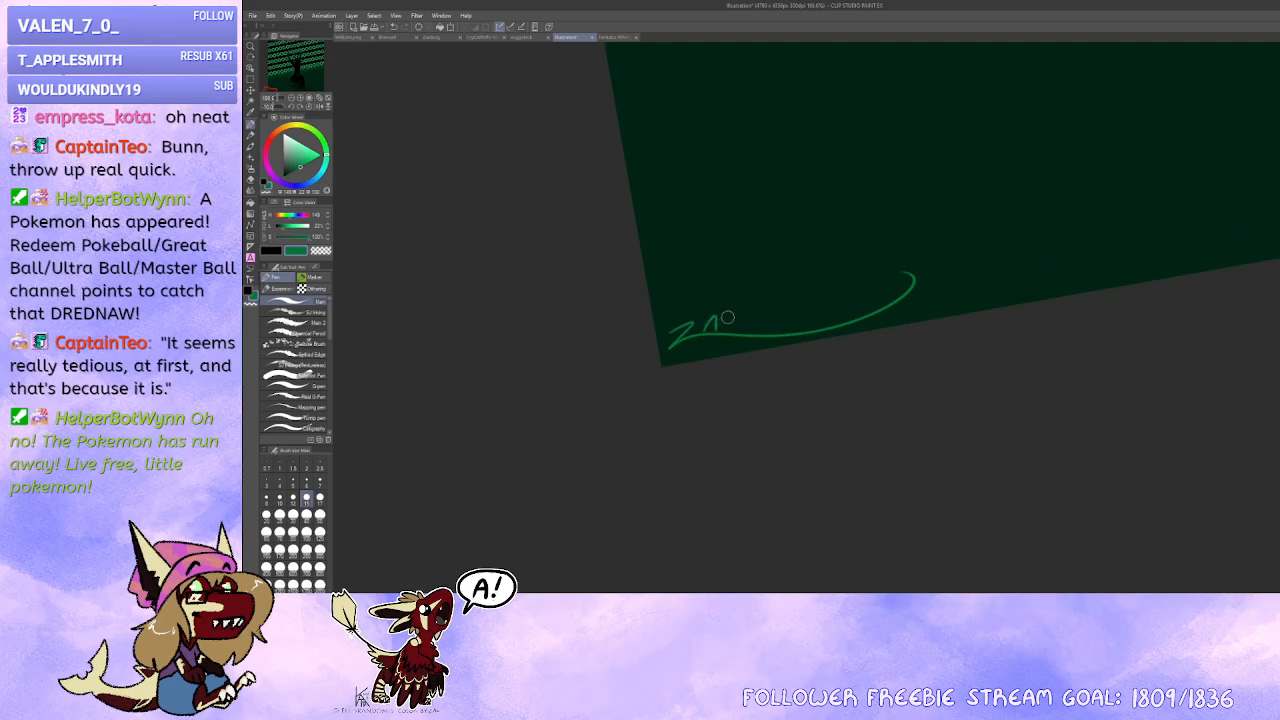
mouse_move(743, 317)
left_mouse_down()
mouse_move(777, 328)
mouse_move(692, 338)
left_mouse_up()
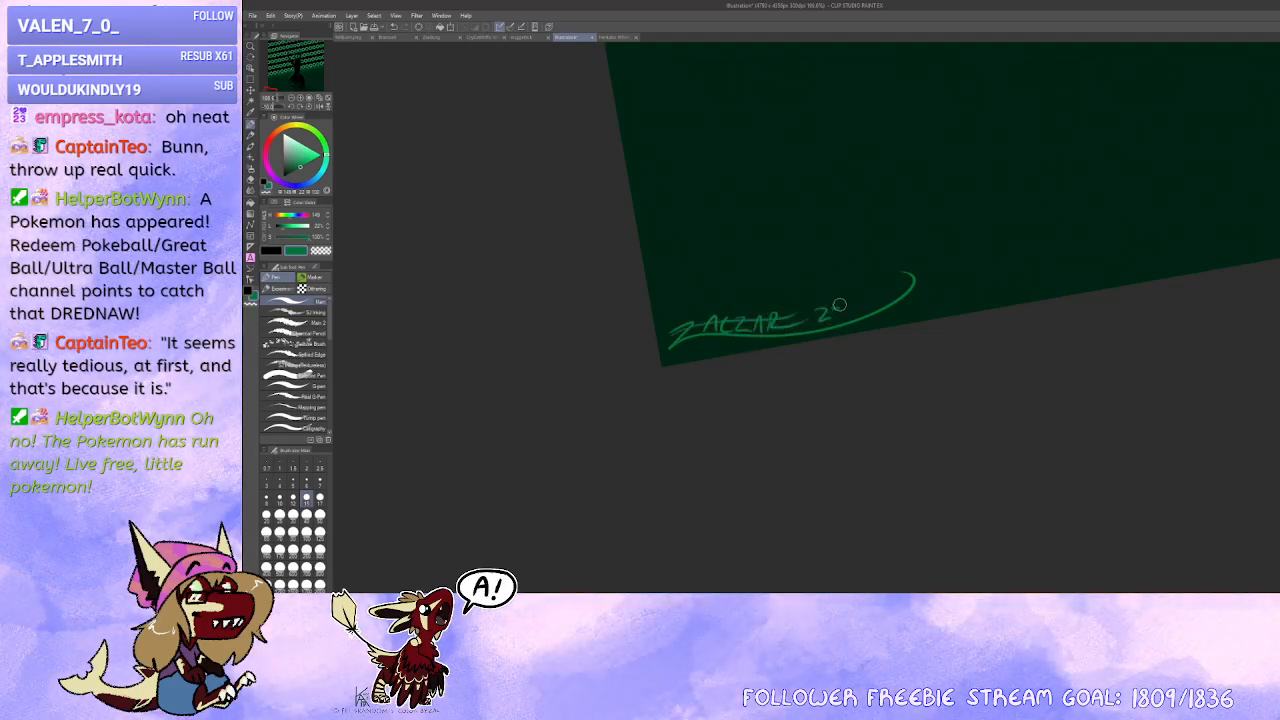
scroll(847, 300, "down", 6)
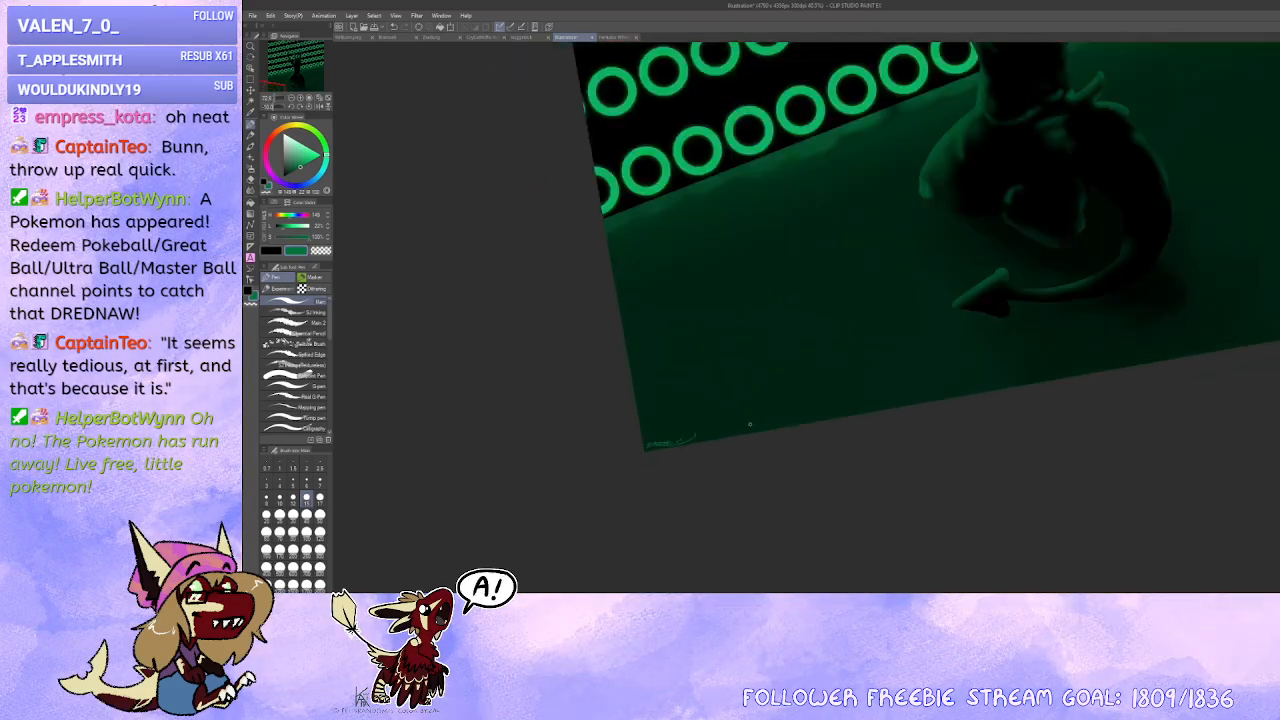
left_click_drag(836, 391, 870, 378)
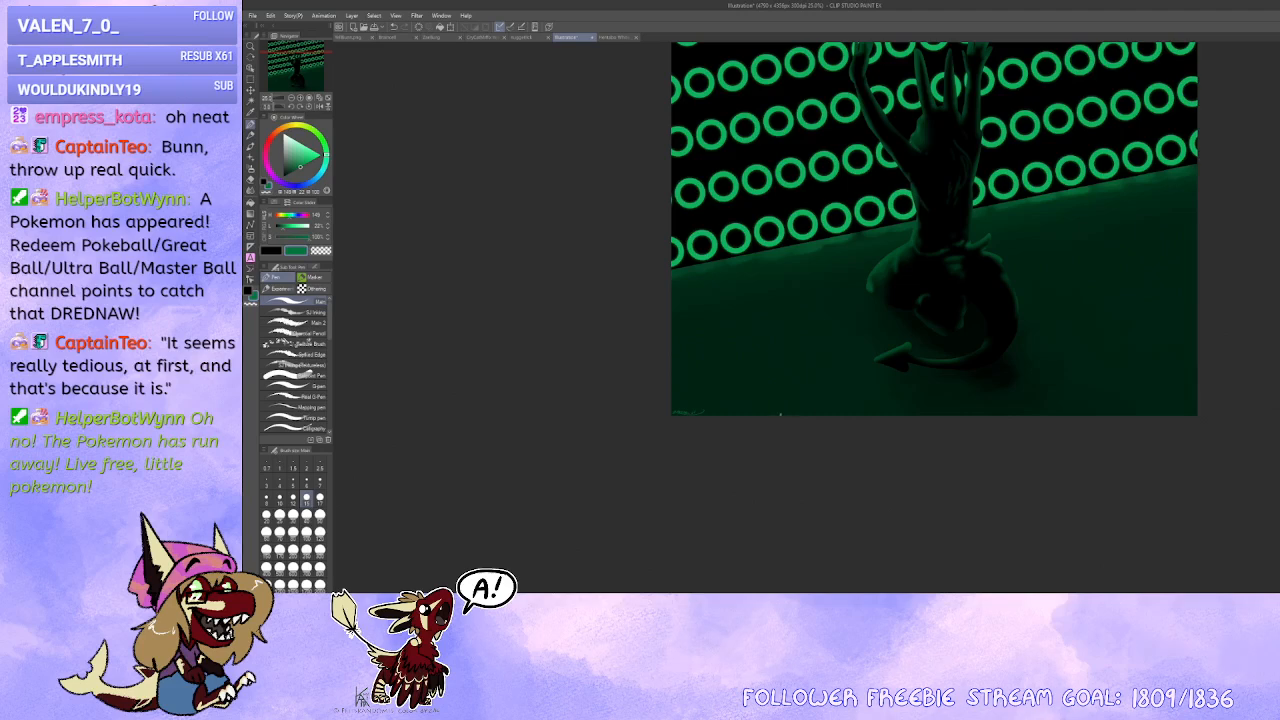
scroll(780, 413, "up", 4)
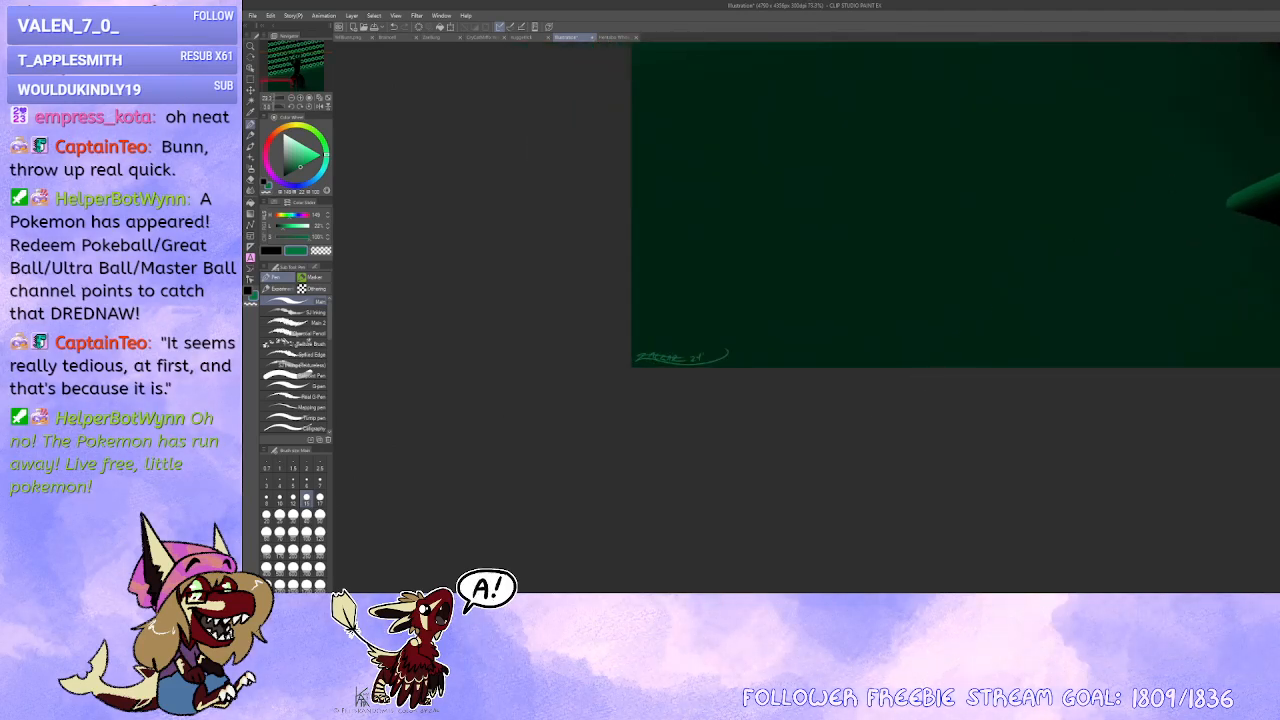
key("Delete")
Step: Write a larger green signature with a curved underline and the year 24' in the floor's lower-left corner
left_click_drag(1000, 339, 1012, 315)
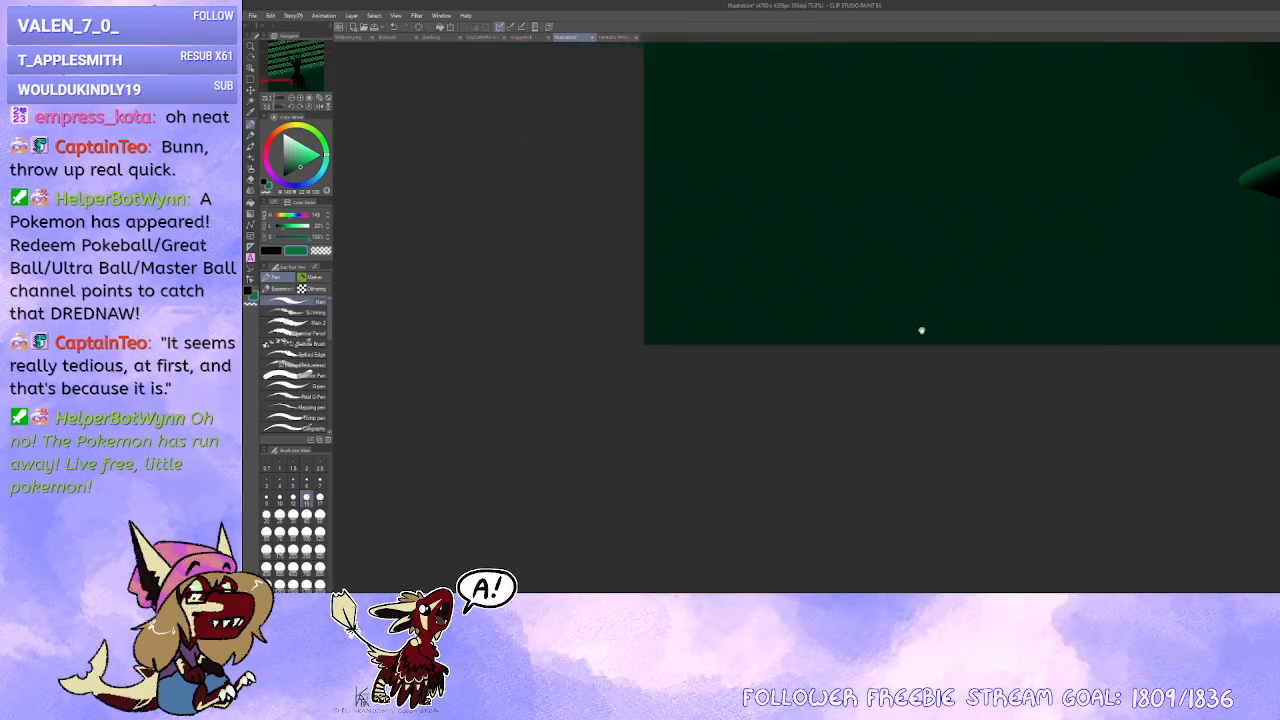
left_click_drag(691, 320, 538, 369)
left_click_drag(764, 346, 787, 328)
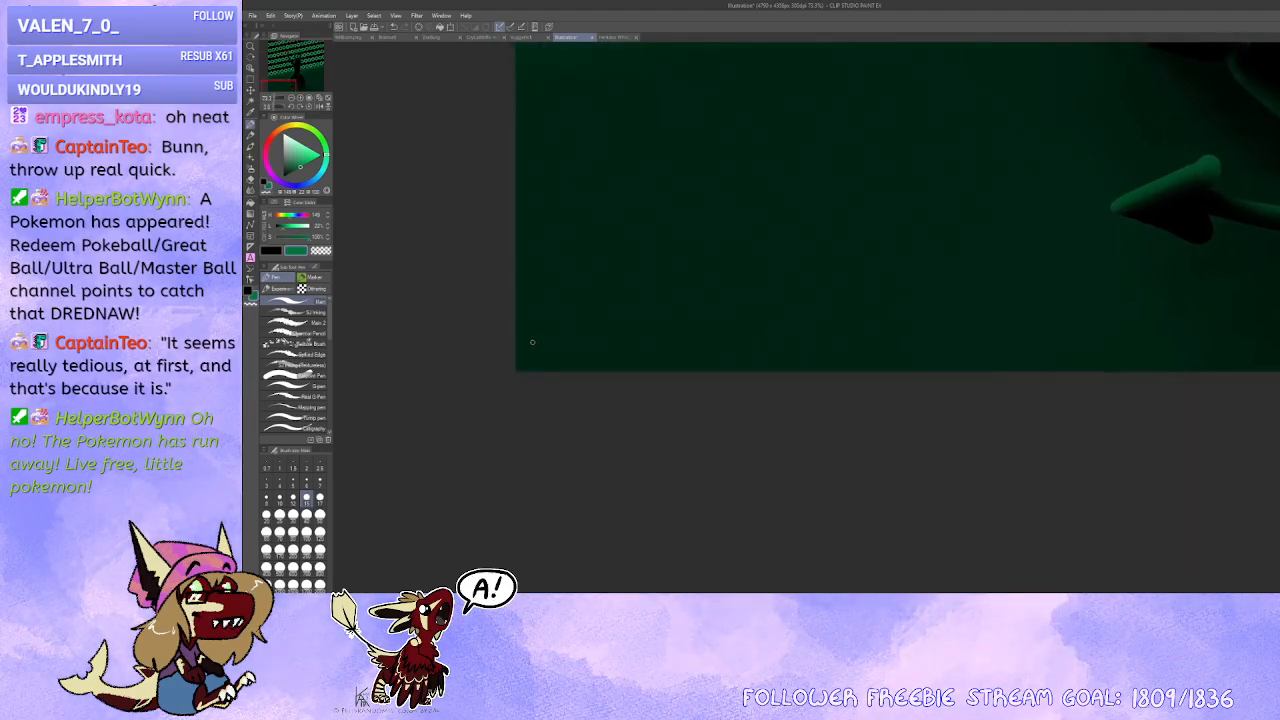
mouse_move(533, 340)
left_mouse_down()
mouse_move(727, 342)
mouse_move(624, 331)
mouse_move(623, 344)
mouse_move(768, 334)
left_mouse_up()
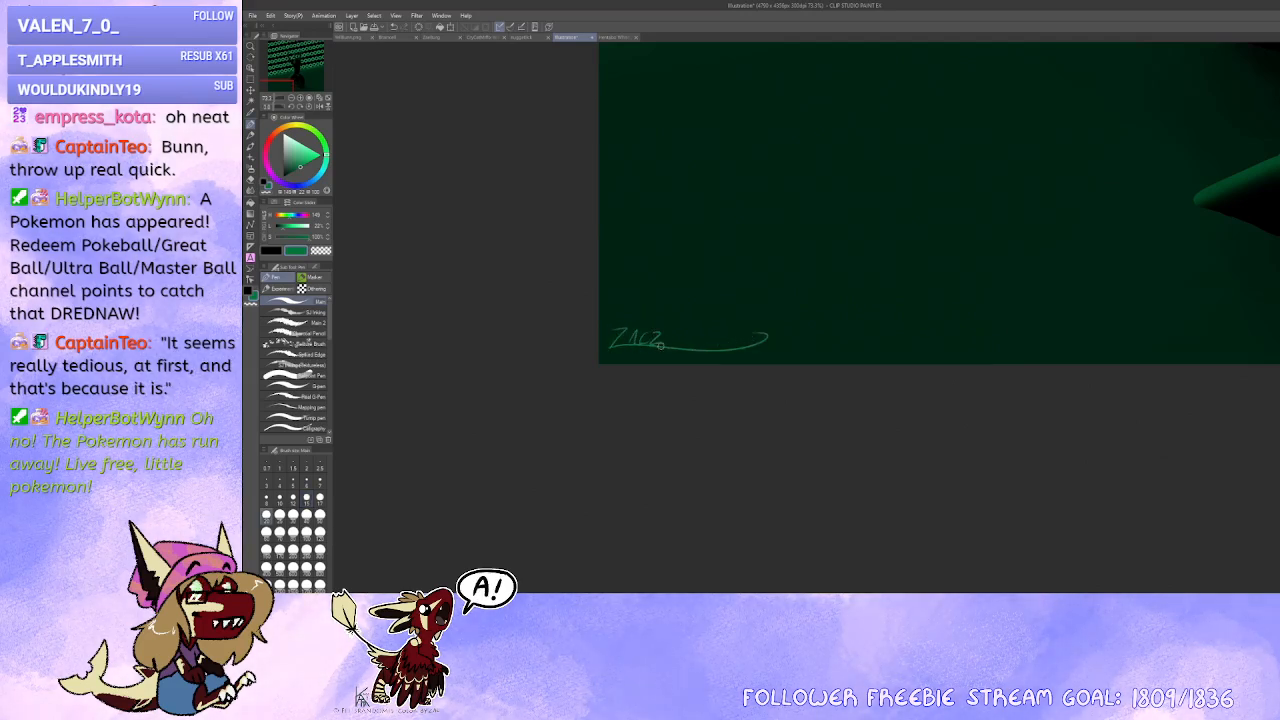
left_click_drag(643, 339, 652, 339)
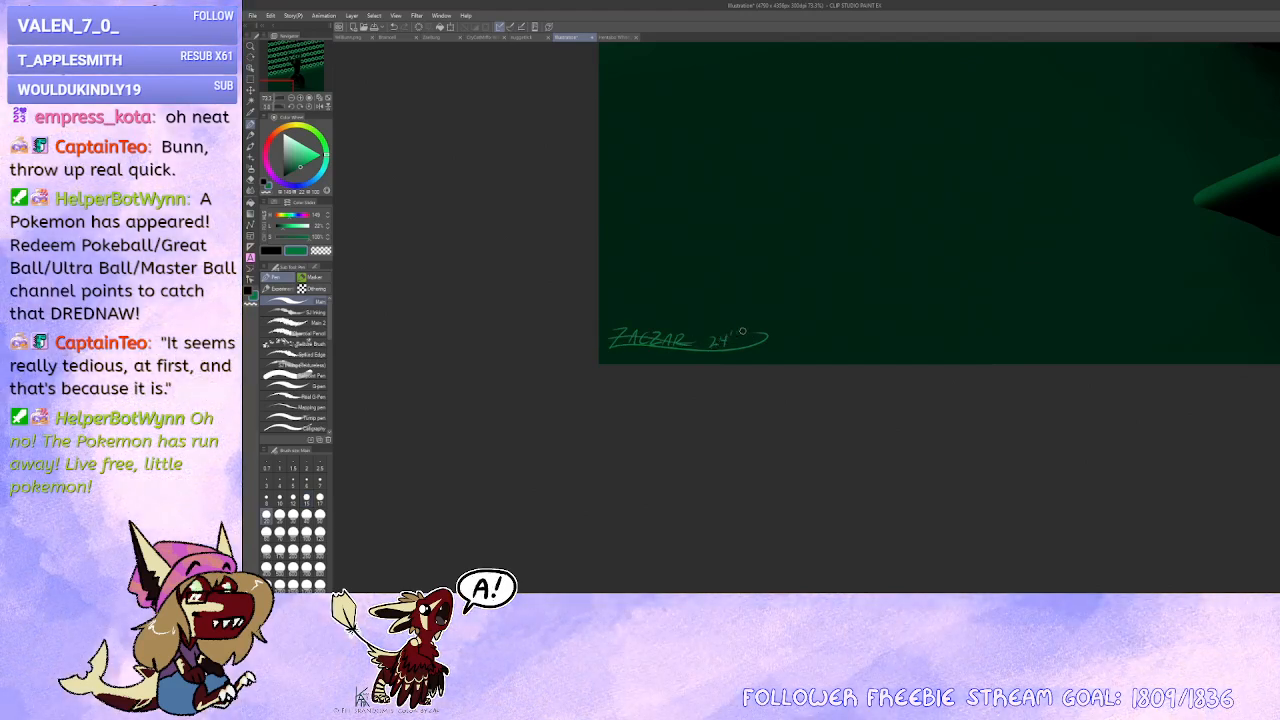
Step: Check the signed composition as a whole and save the full-size artwork as VICTORY large.png
scroll(742, 331, "down", 2)
left_click_drag(1049, 260, 826, 391)
scroll(826, 391, "down", 3)
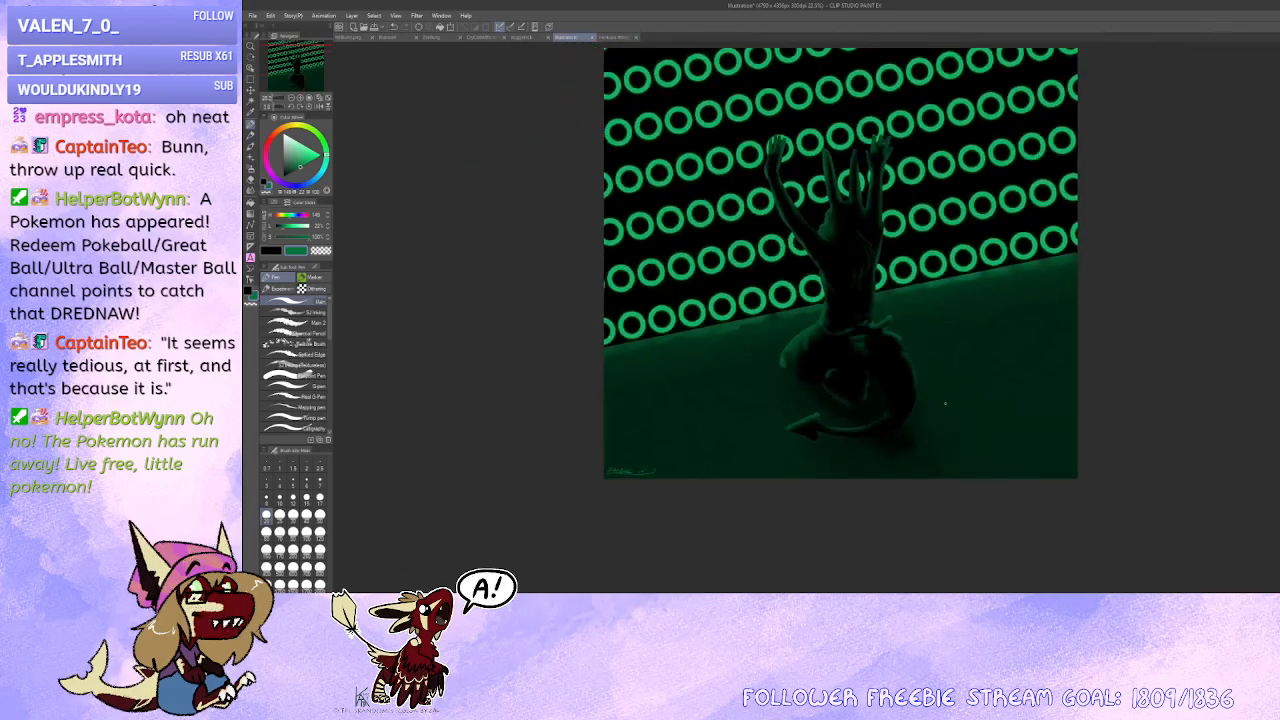
left_click_drag(945, 403, 894, 441)
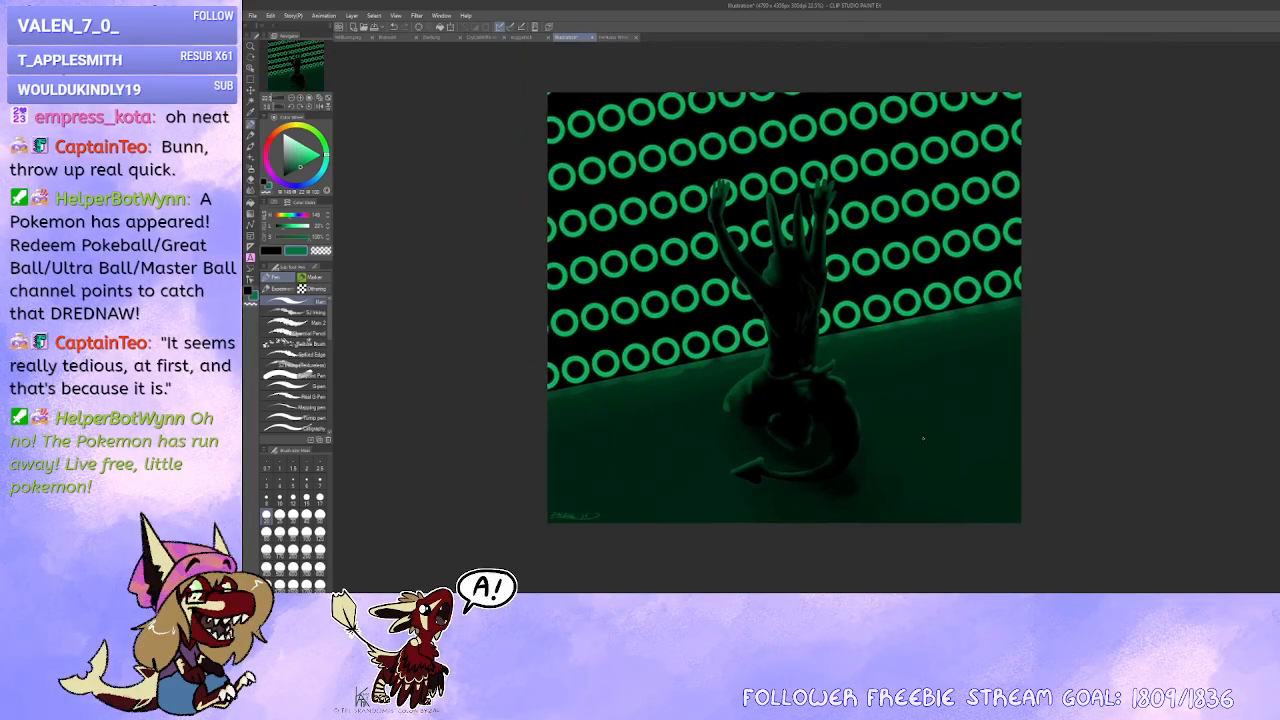
left_click_drag(924, 389, 934, 455)
scroll(942, 408, "up", 1)
left_click_drag(869, 411, 885, 413)
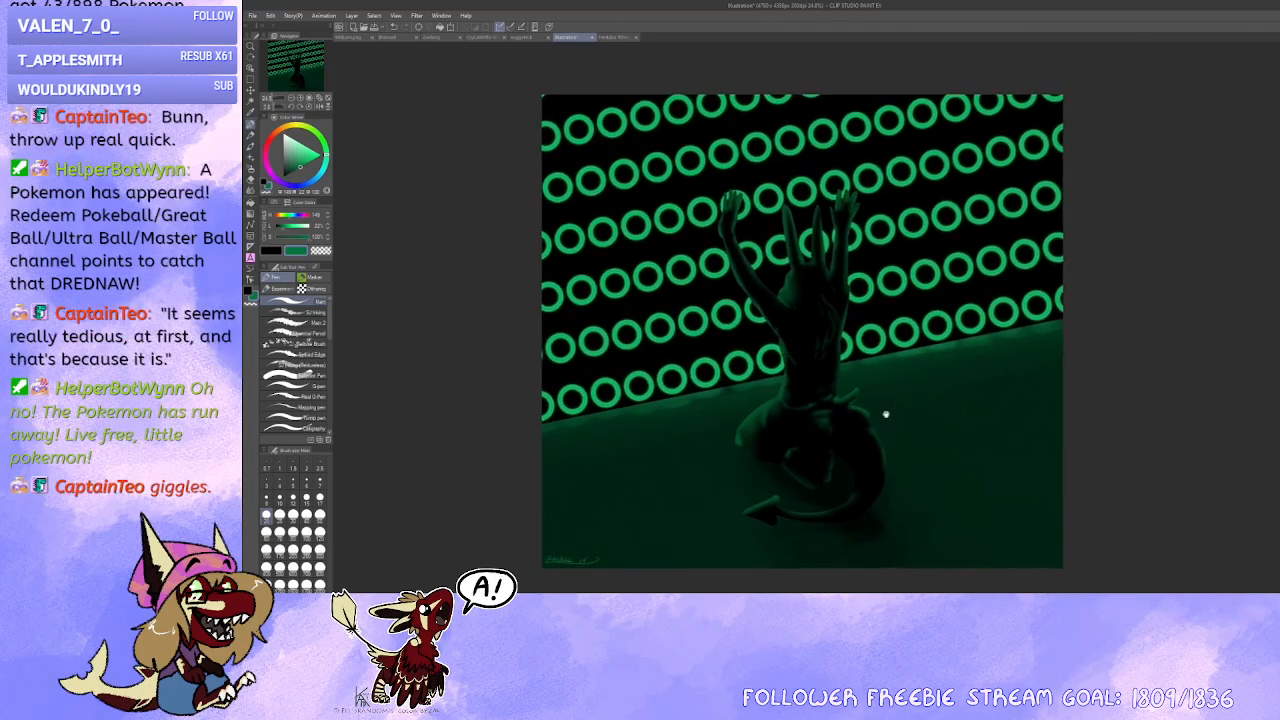
left_click_drag(442, 224, 434, 220)
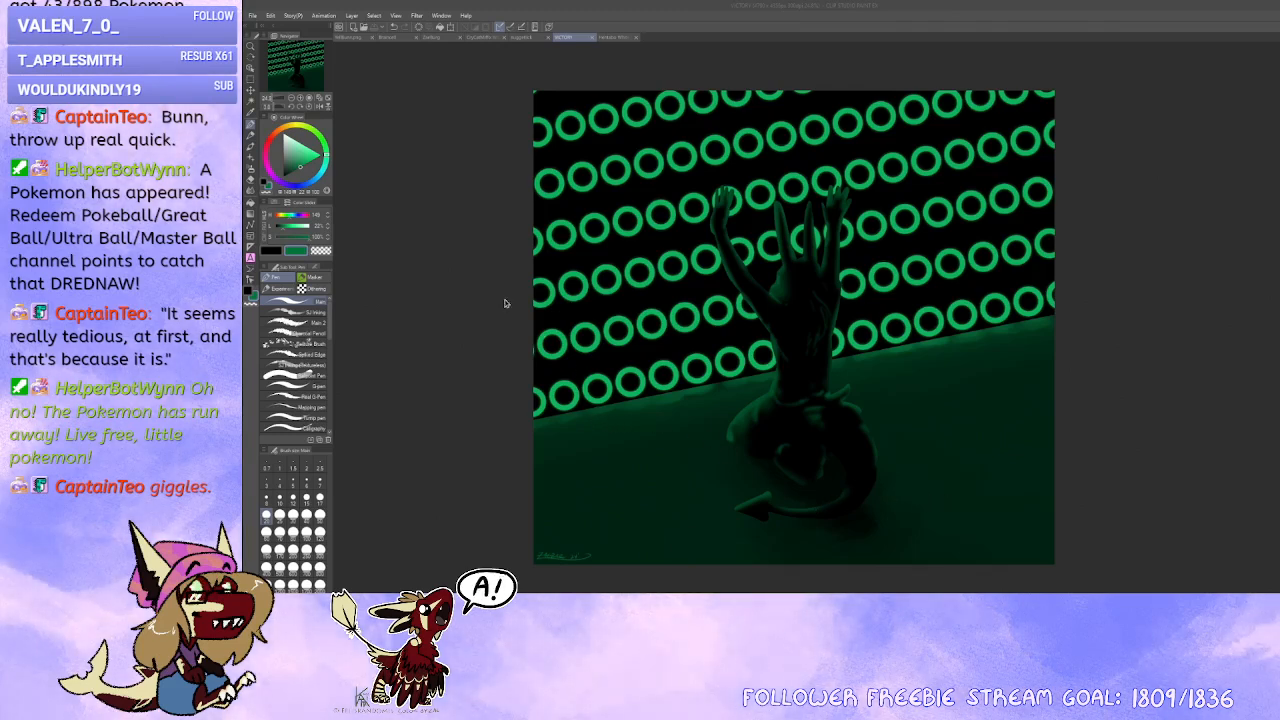
left_click(253, 18)
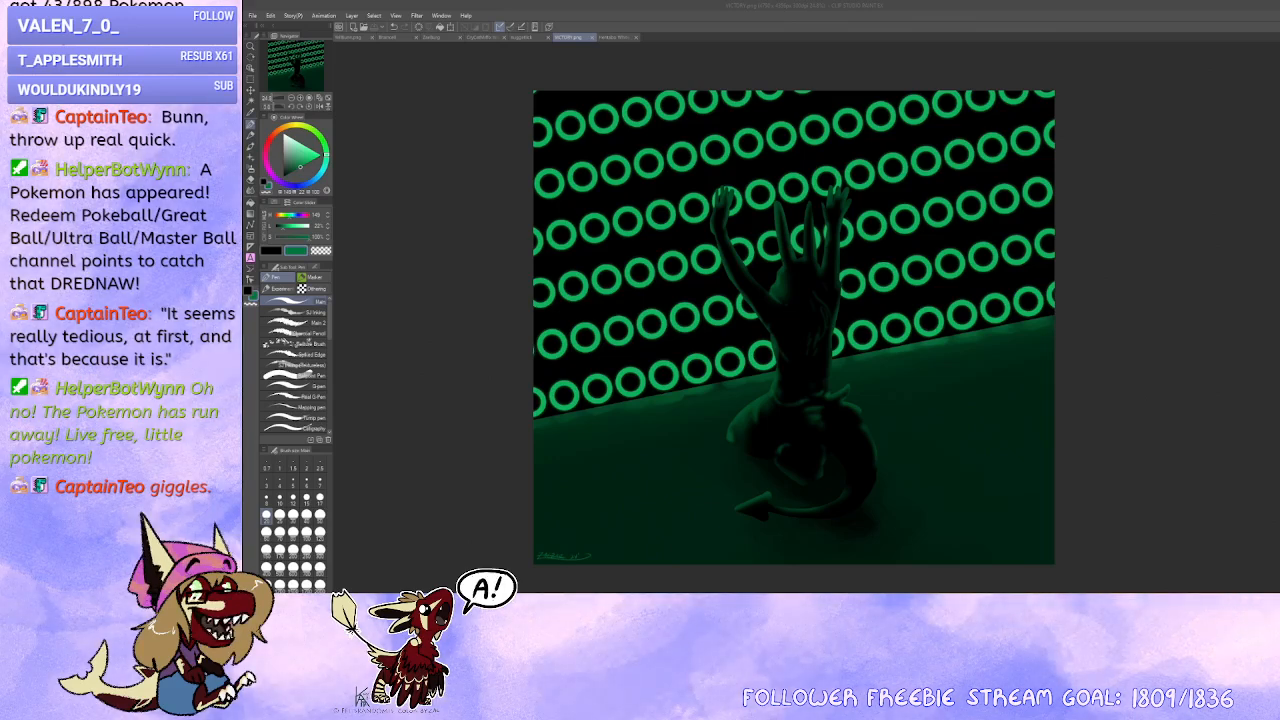
Step: Reduce the image resolution so the artwork is 1000 px wide
left_click(270, 15)
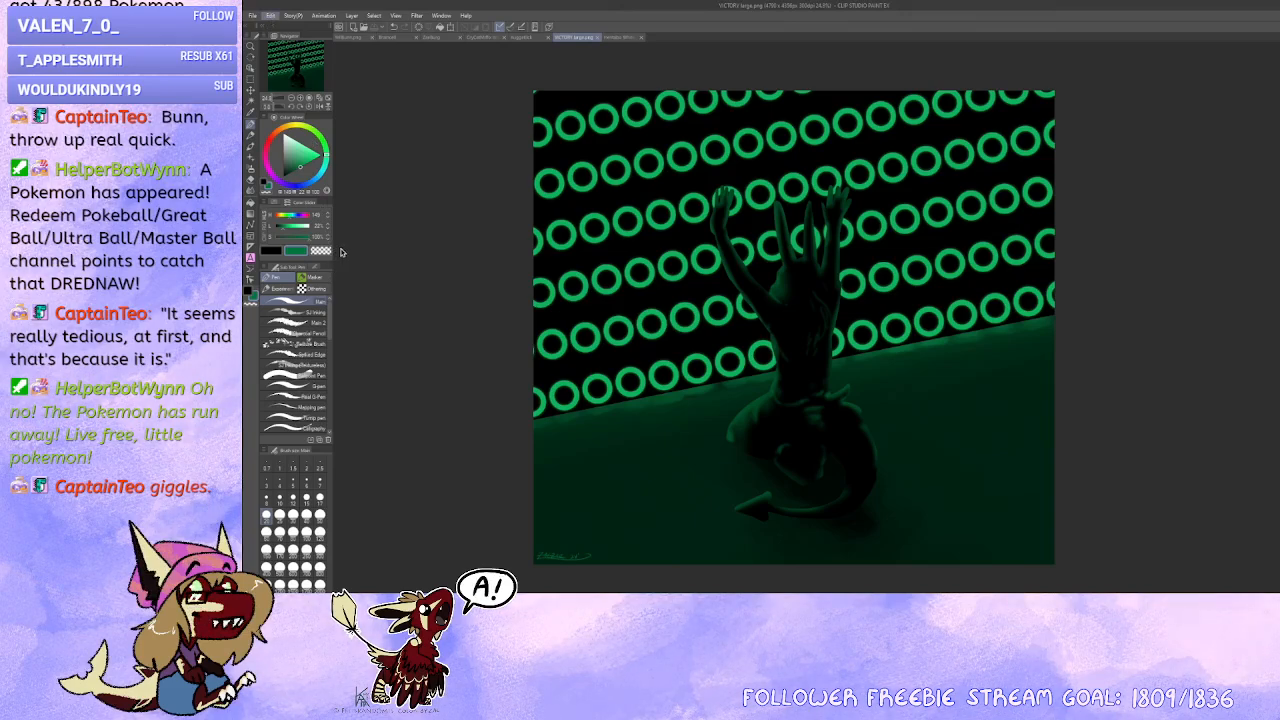
left_click(341, 278)
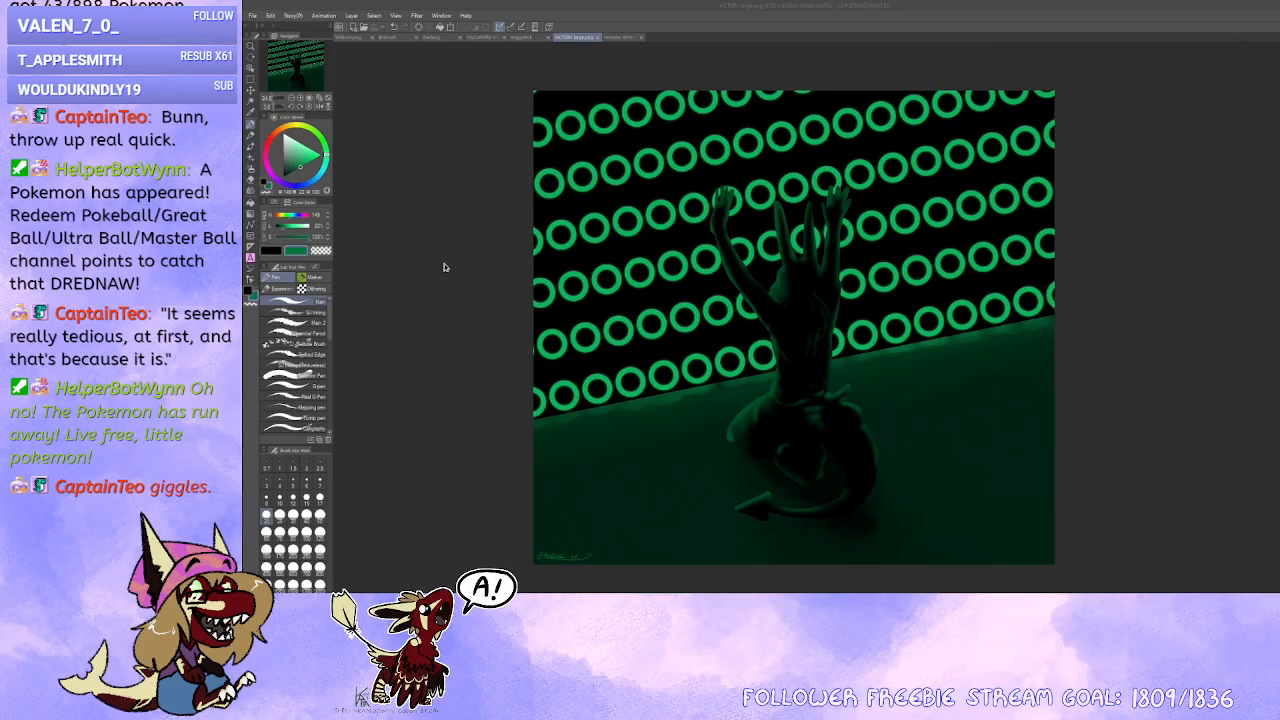
left_click(572, 227)
scroll(750, 360, "up", 3)
scroll(812, 408, "up", 2)
left_click_drag(803, 419, 589, 442)
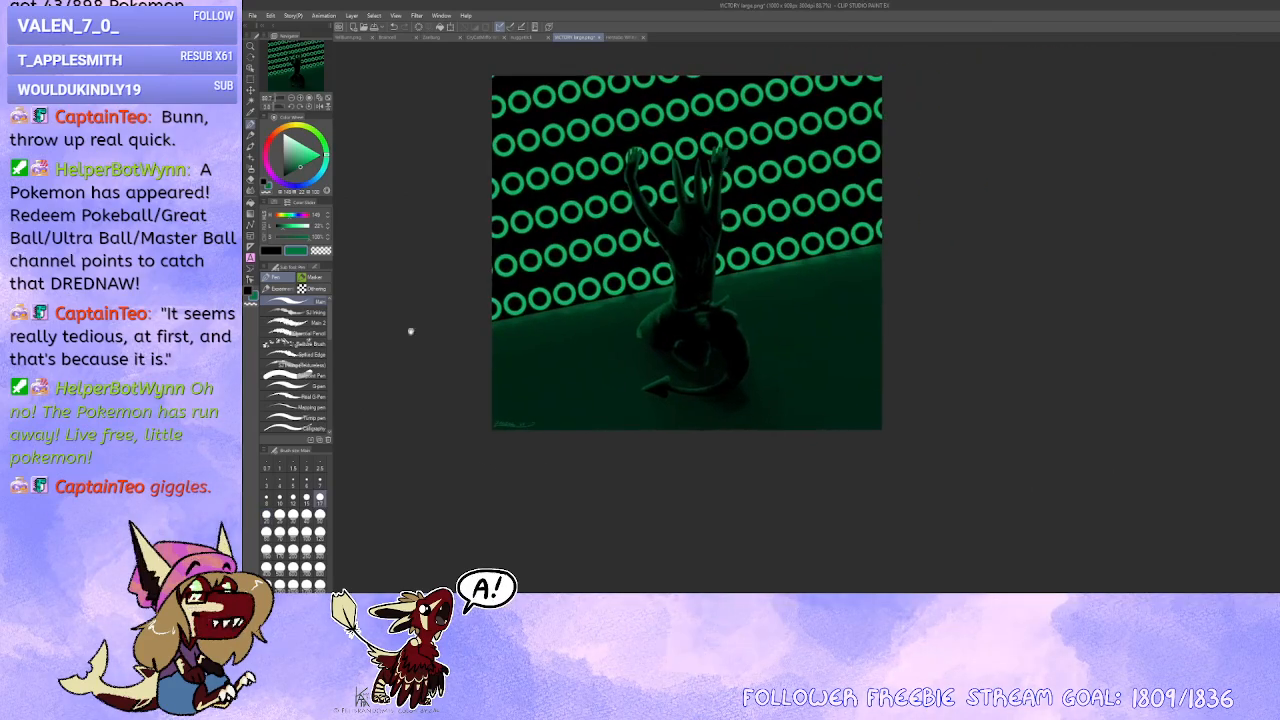
Step: Save the reduced copy as VICTORY.png and view it at 100%
key("ctrl+alt+0")
left_click_drag(379, 145, 418, 216)
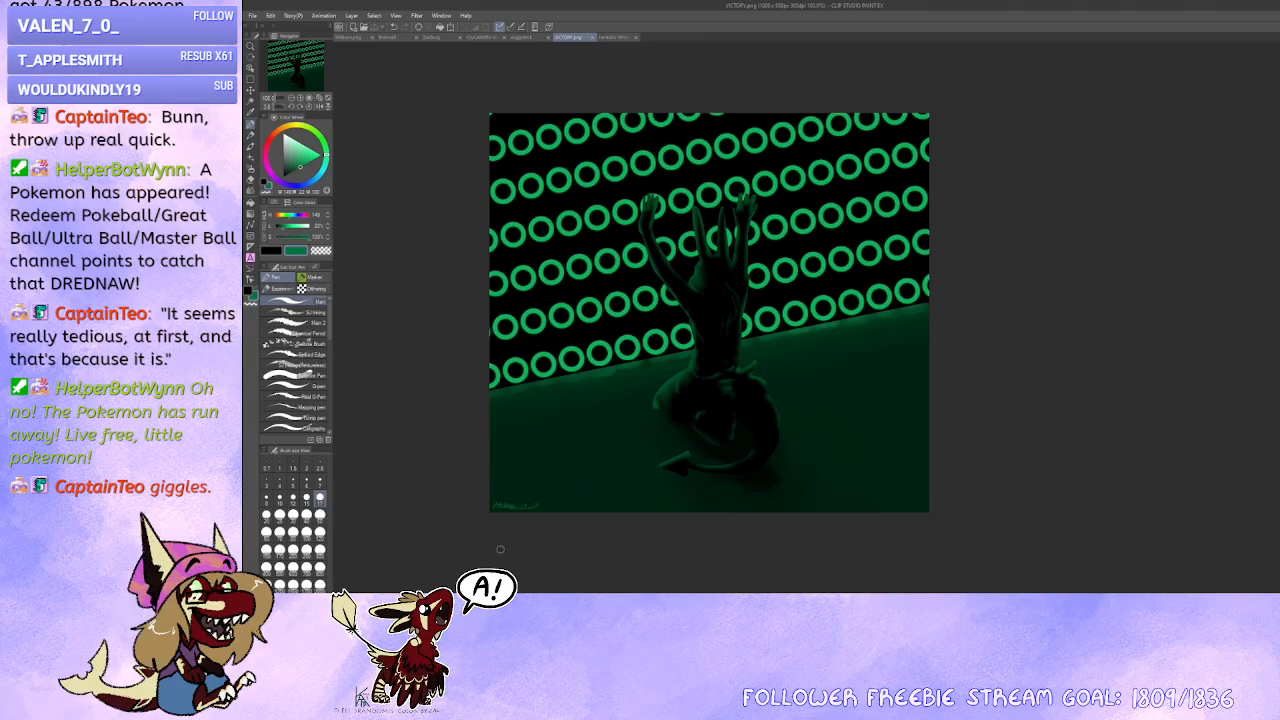
left_click_drag(498, 538, 486, 535)
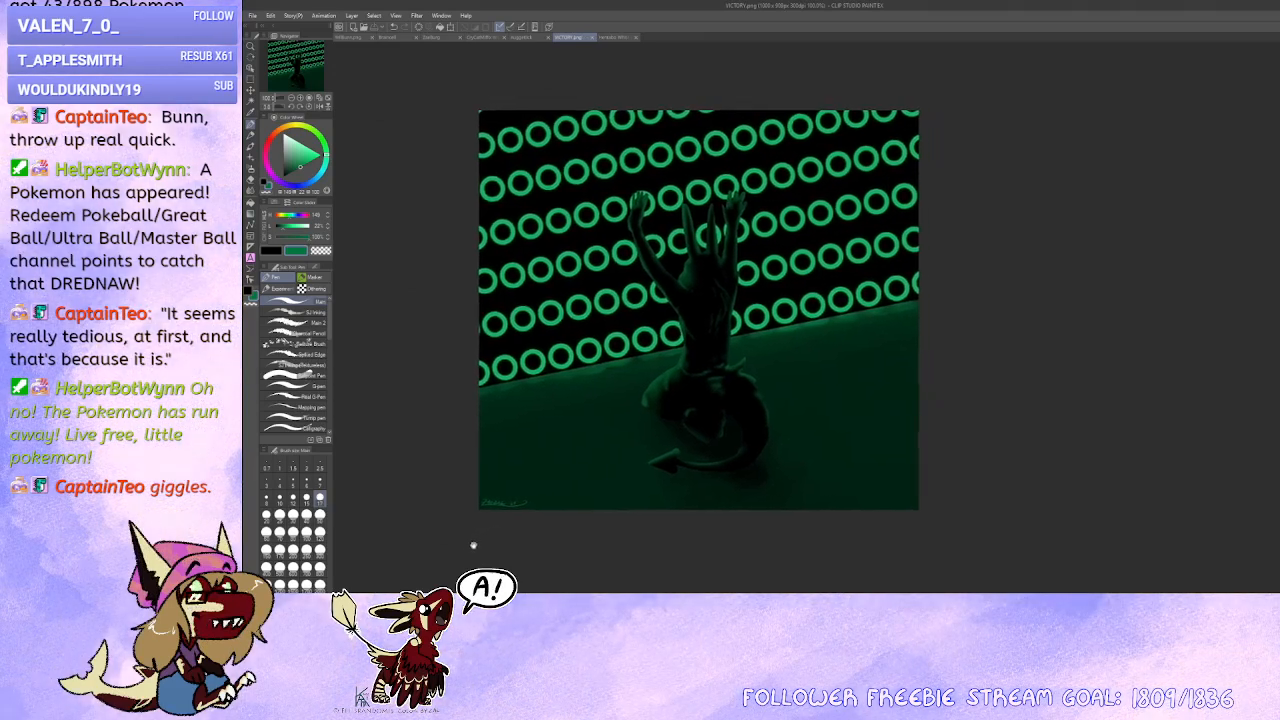